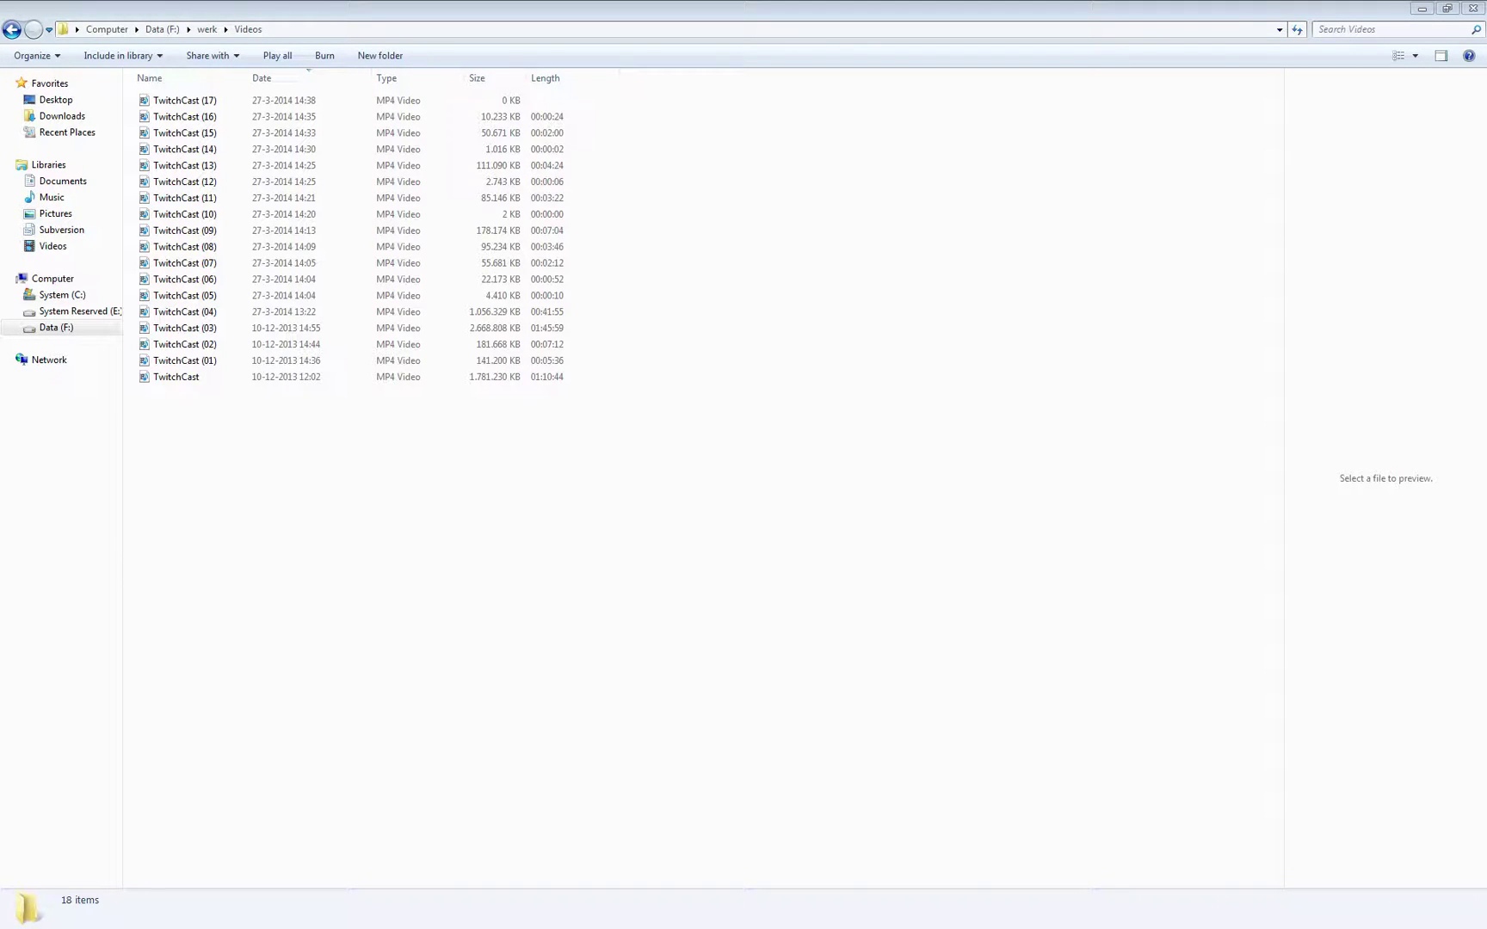
# Step: Minimize the Videos folder window to return to Blender and widen the 3D view next to the UV editor
pyautogui.click(1416, 10)
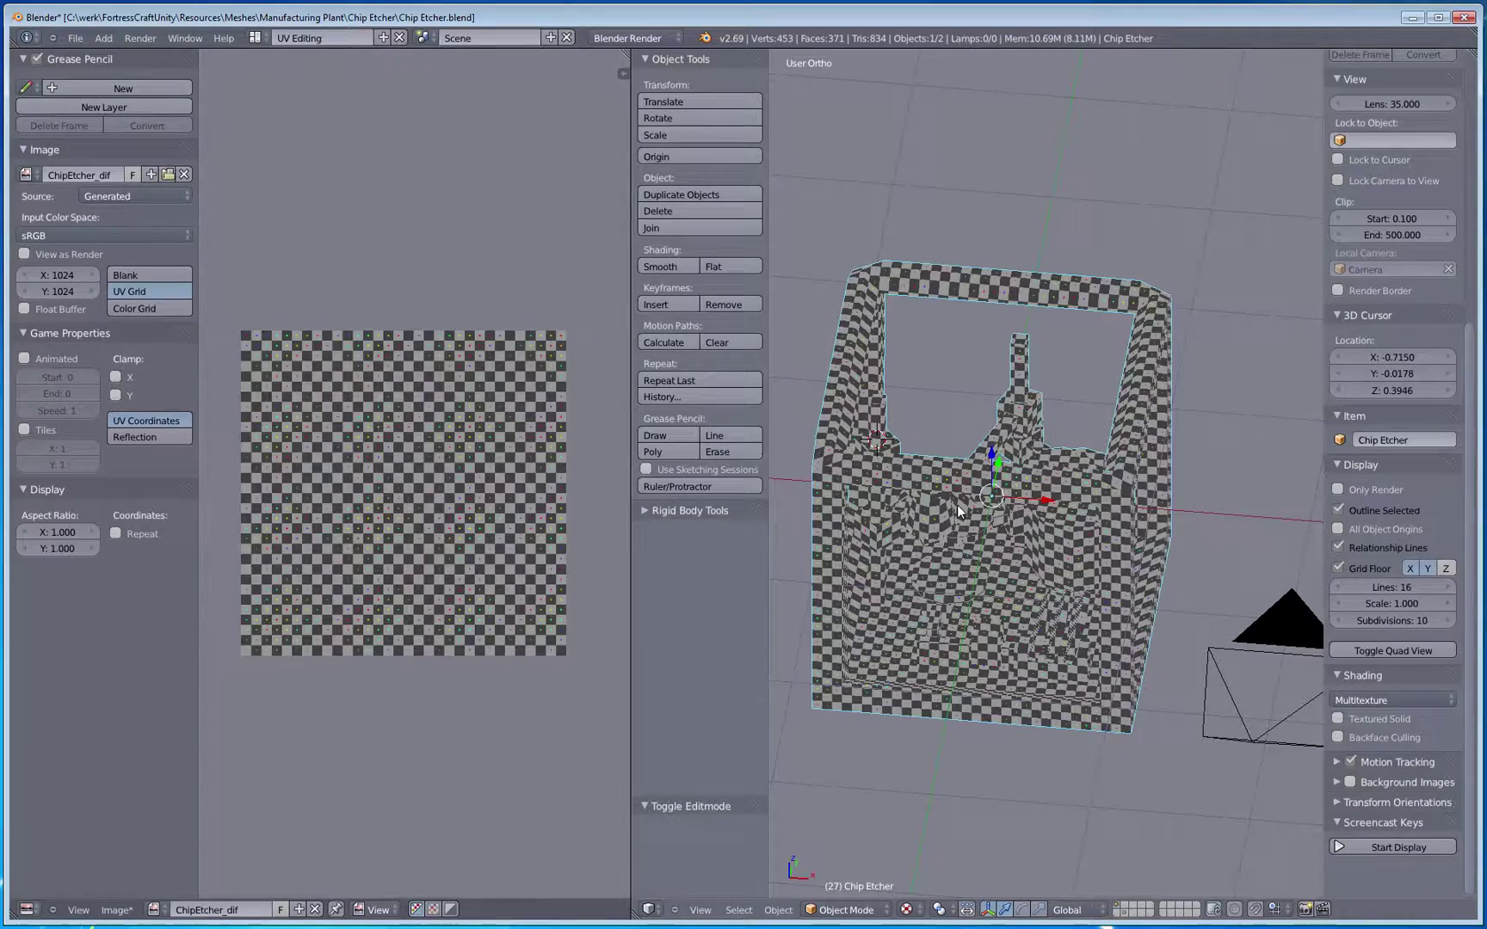
pyautogui.moveTo(928, 530); pyautogui.dragTo(1045, 731, button='middle')
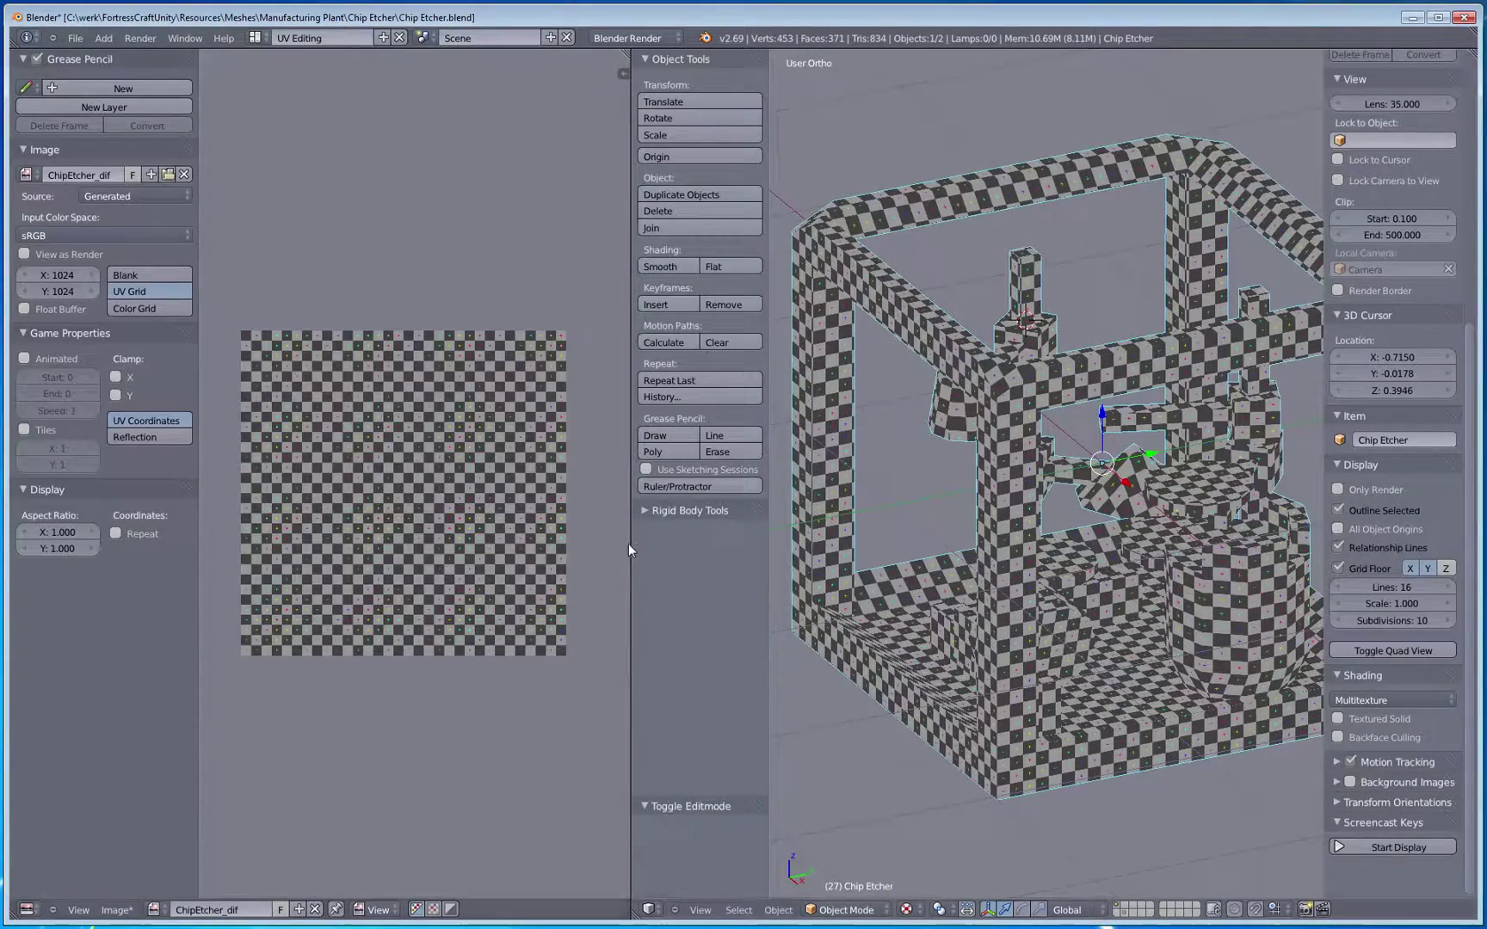
pyautogui.moveTo(629, 543); pyautogui.dragTo(591, 544)
pyautogui.moveTo(922, 630); pyautogui.dragTo(943, 639, button='middle')
# Step: Start the Screencast Keys display in the 3D view
pyautogui.press('Tab')
pyautogui.press('Tab')
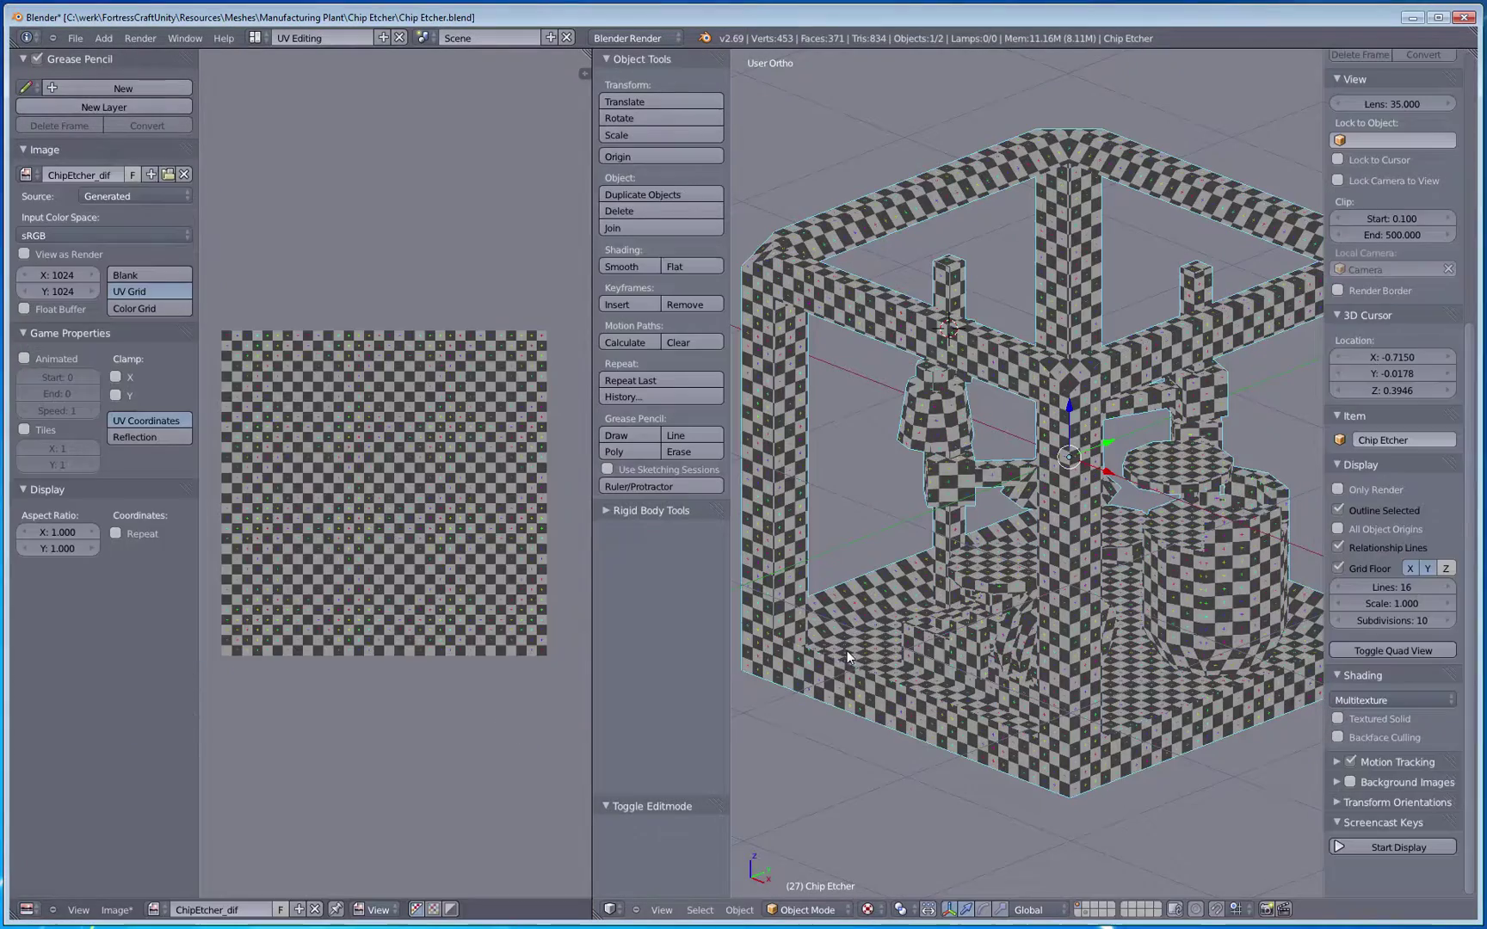
pyautogui.click(1395, 847)
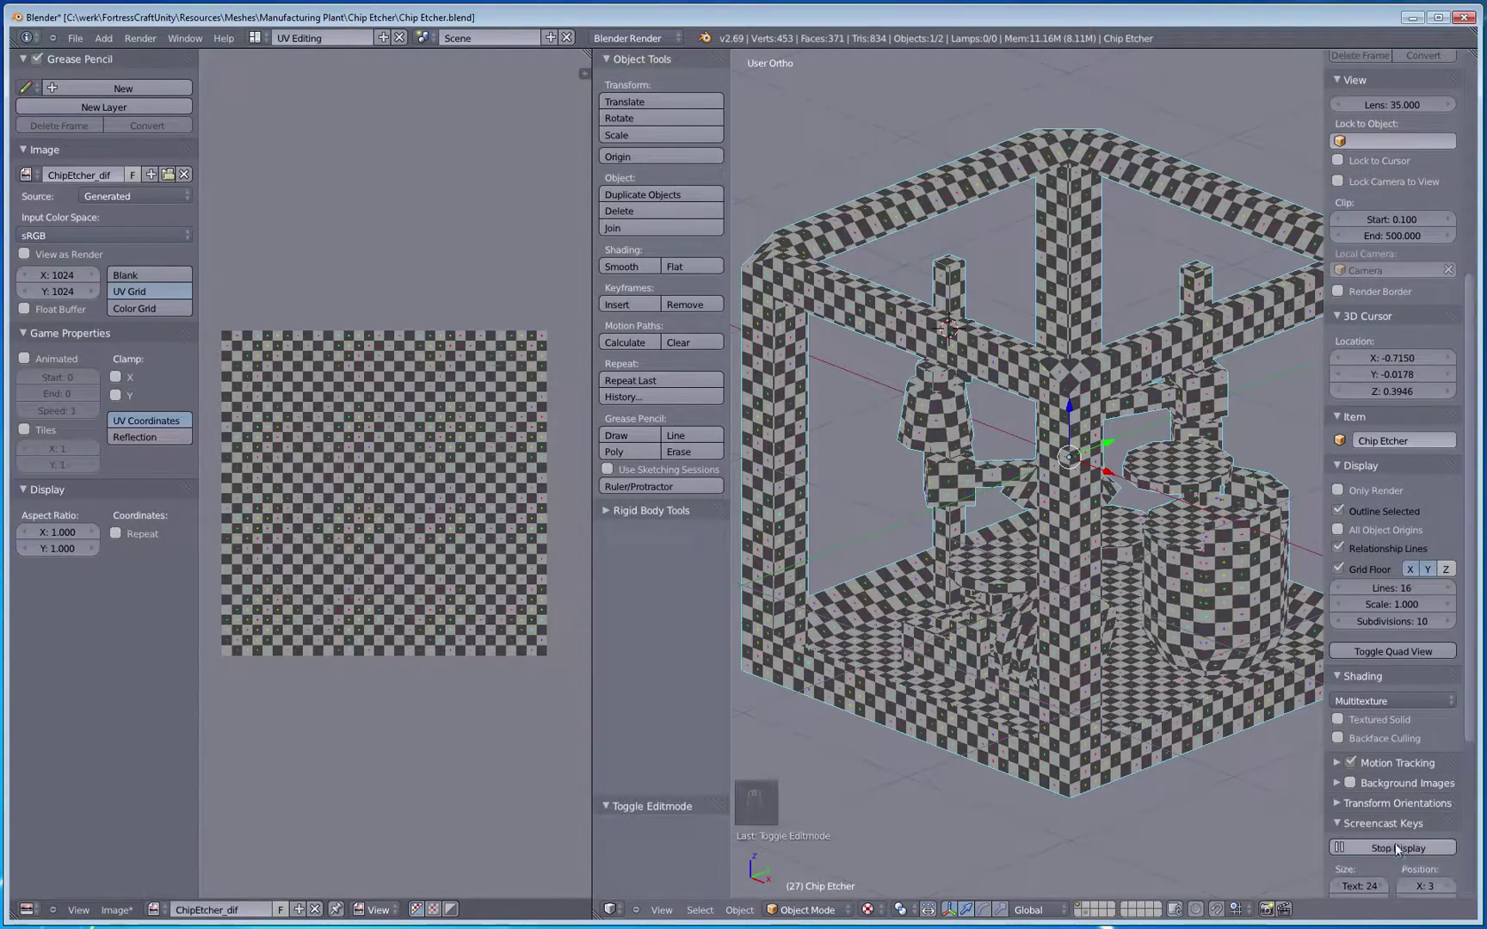
# Step: Show the Chip Etcher mesh in wireframe shading and enter Edit Mode
pyautogui.moveTo(865, 619); pyautogui.dragTo(823, 771, button='middle')
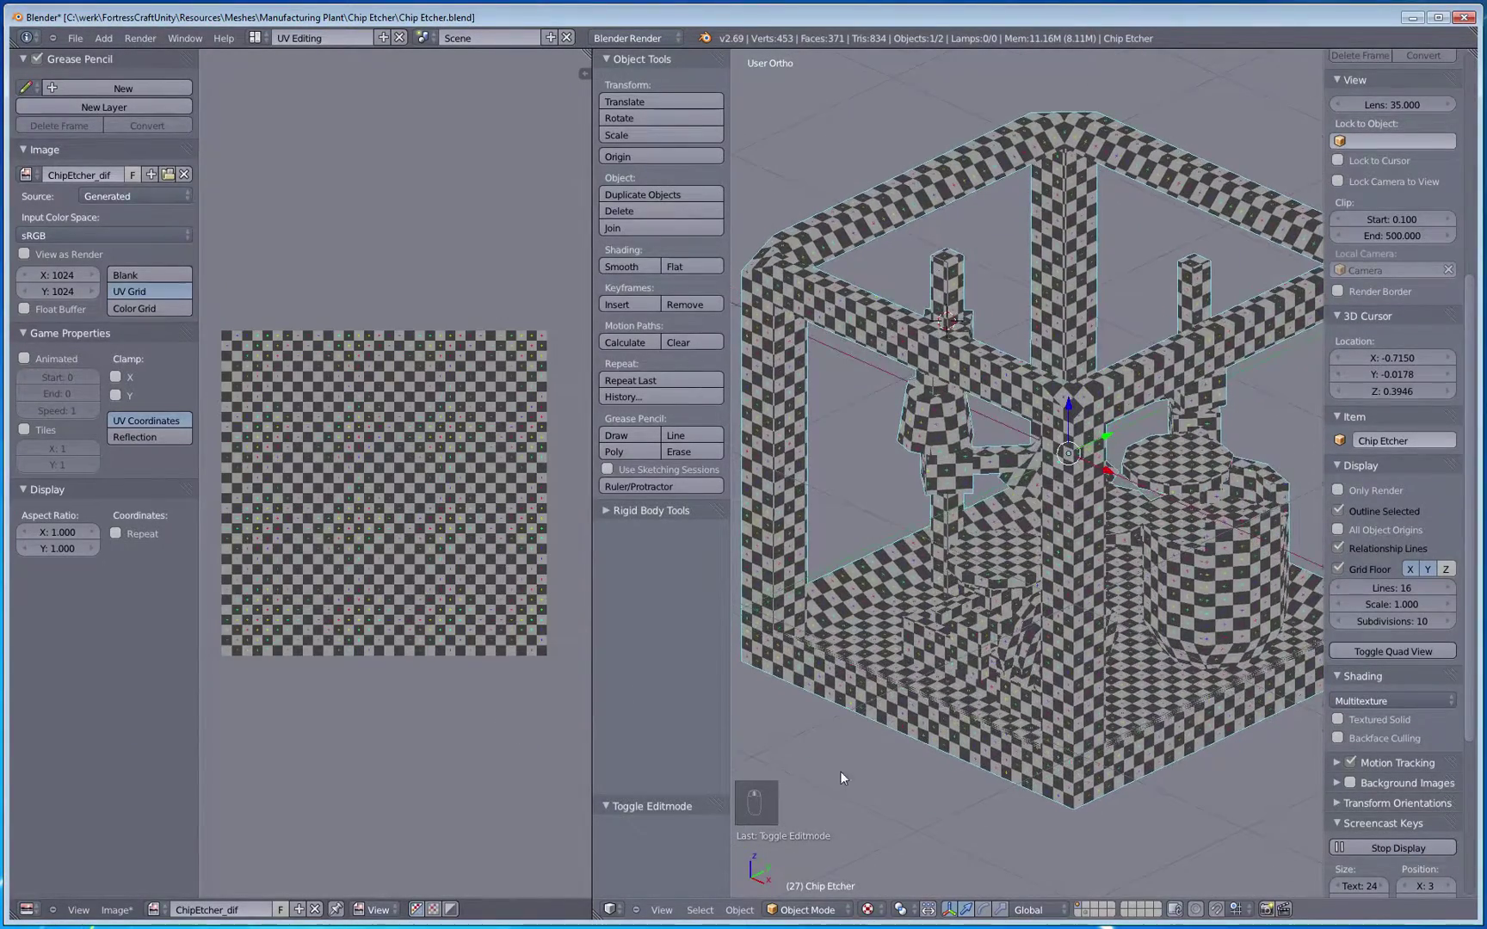
pyautogui.scroll(2, 840, 771)
pyautogui.keyDown('shift'); pyautogui.moveTo(925, 717); pyautogui.dragTo(1013, 461, button='middle'); pyautogui.keyUp('shift')
pyautogui.moveTo(1042, 644); pyautogui.dragTo(996, 605, button='middle')
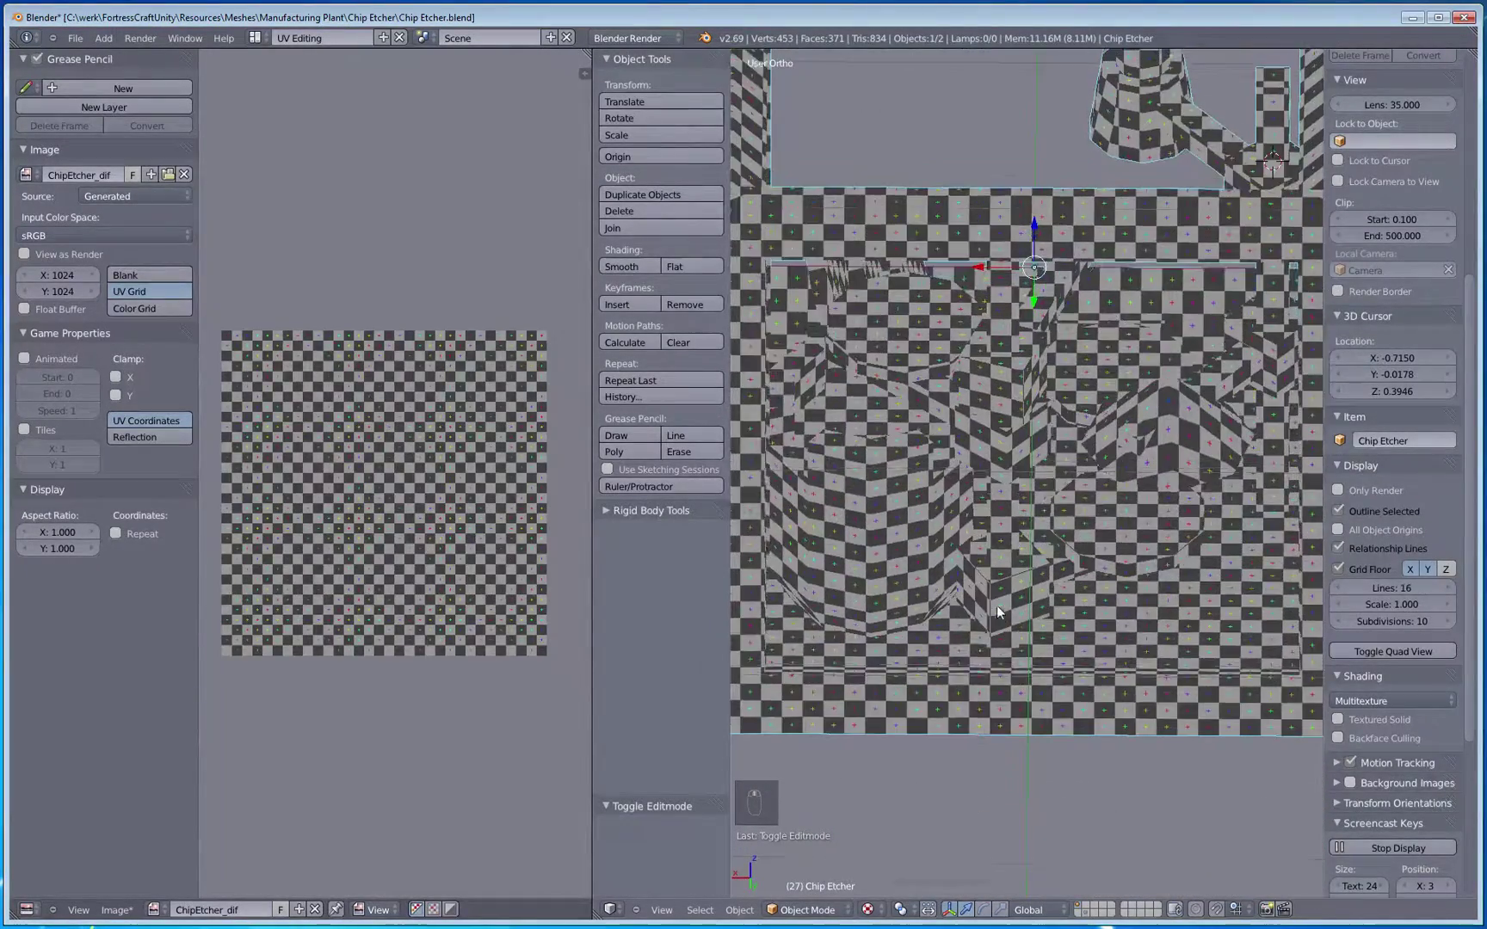
pyautogui.press('Tab')
pyautogui.moveTo(984, 692); pyautogui.dragTo(956, 658, button='middle')
pyautogui.press('Tab')
pyautogui.press('z')
pyautogui.press('Tab')
pyautogui.press('Tab')
pyautogui.press('Tab')
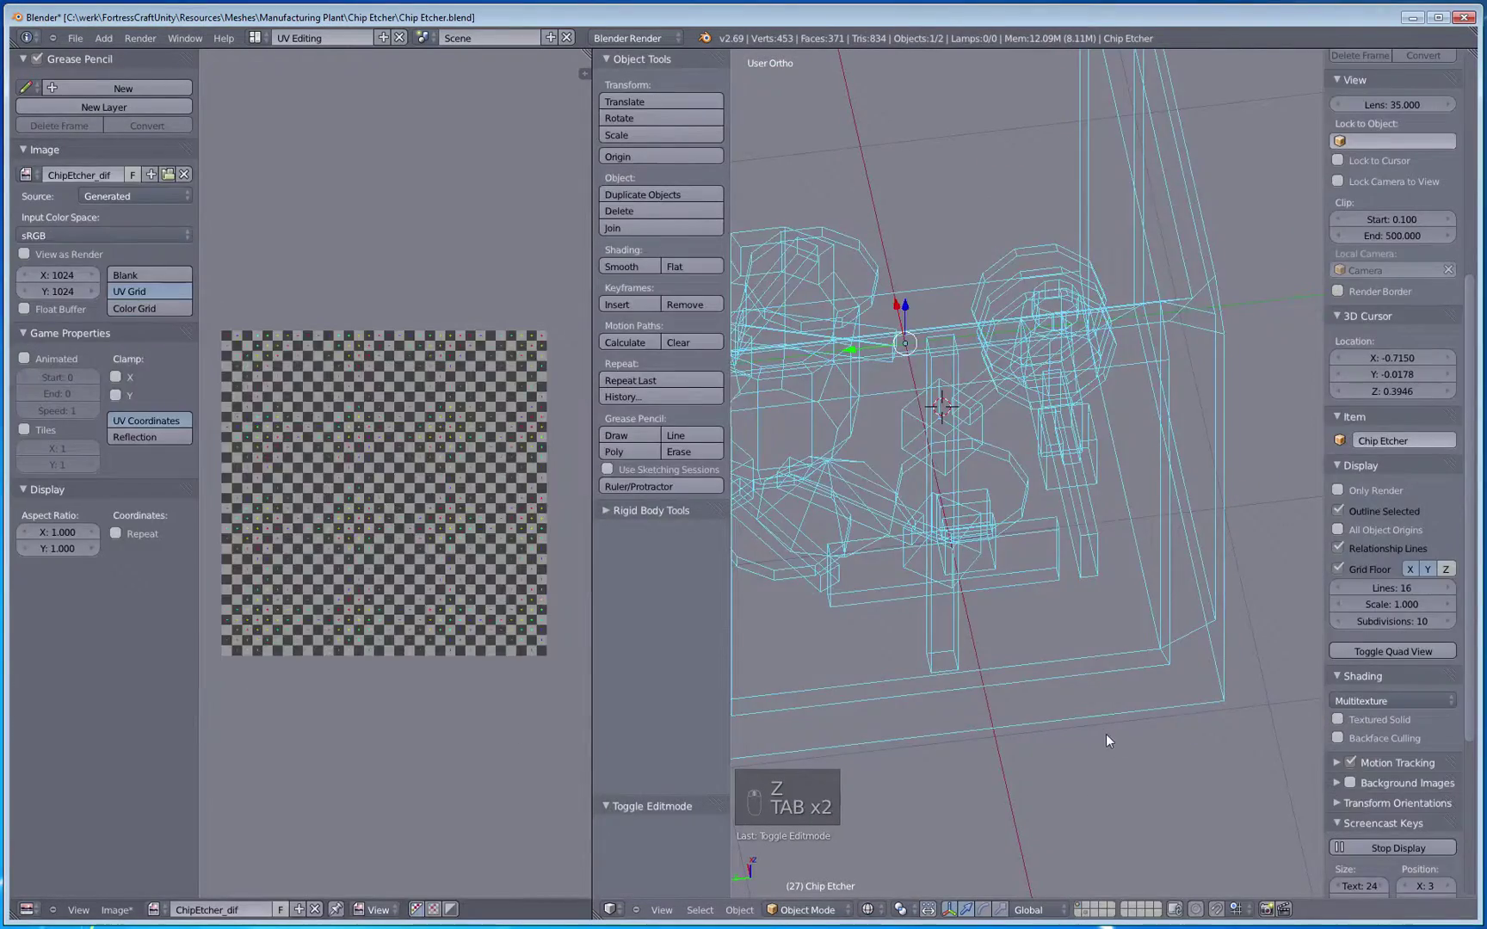
# Step: Turn off the face normals display in the mesh display settings
pyautogui.scroll(-4, 1388, 721)
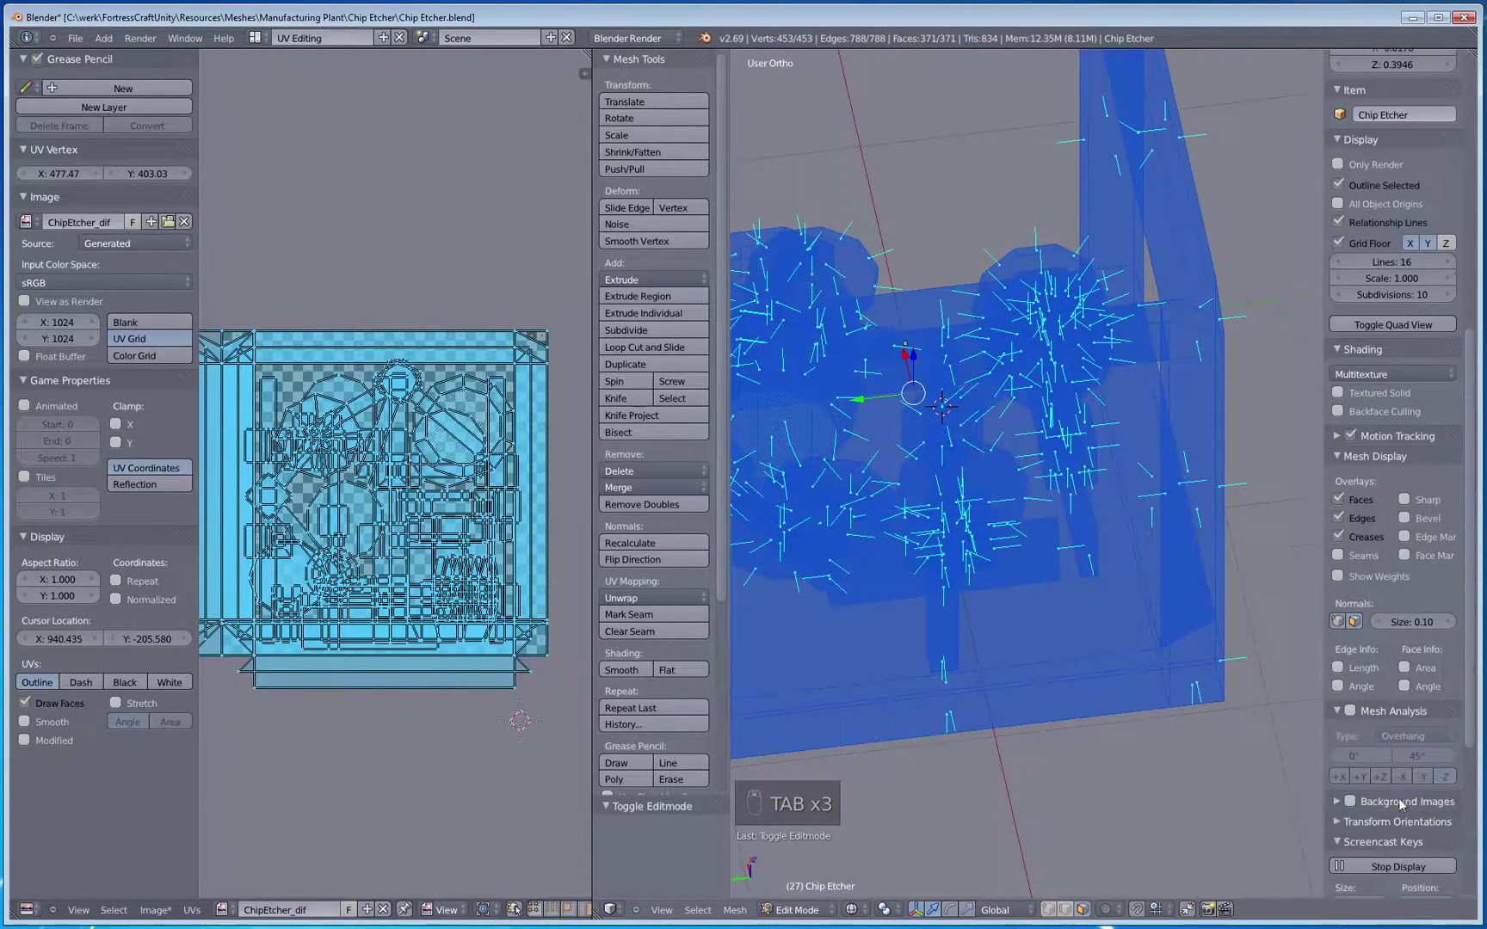
pyautogui.scroll(5, 1344, 635)
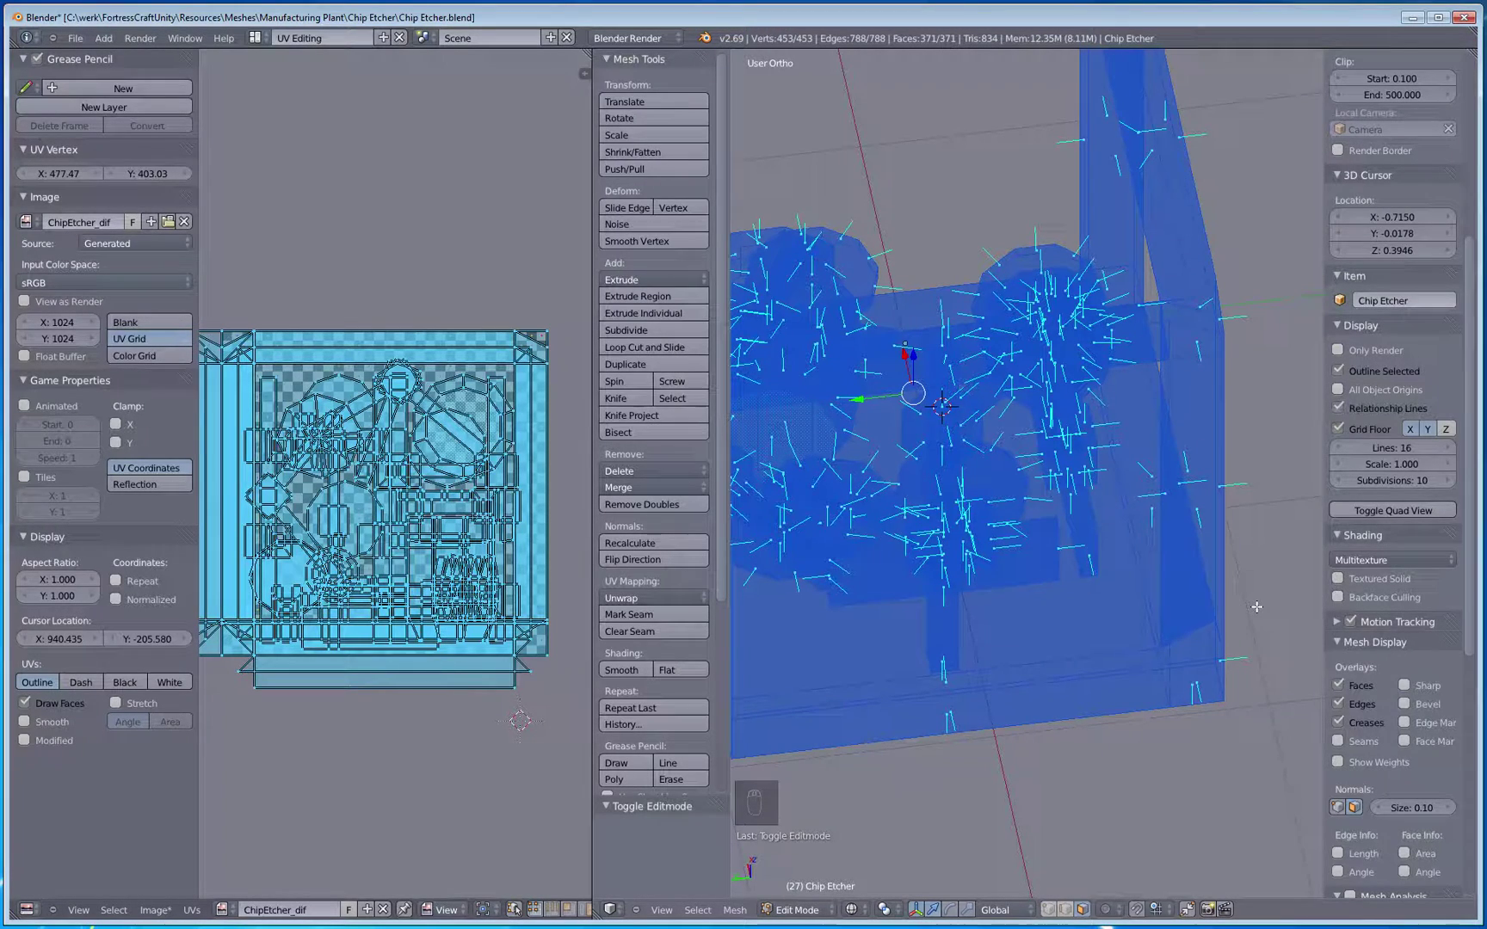
pyautogui.moveTo(1104, 511); pyautogui.dragTo(1045, 508, button='middle')
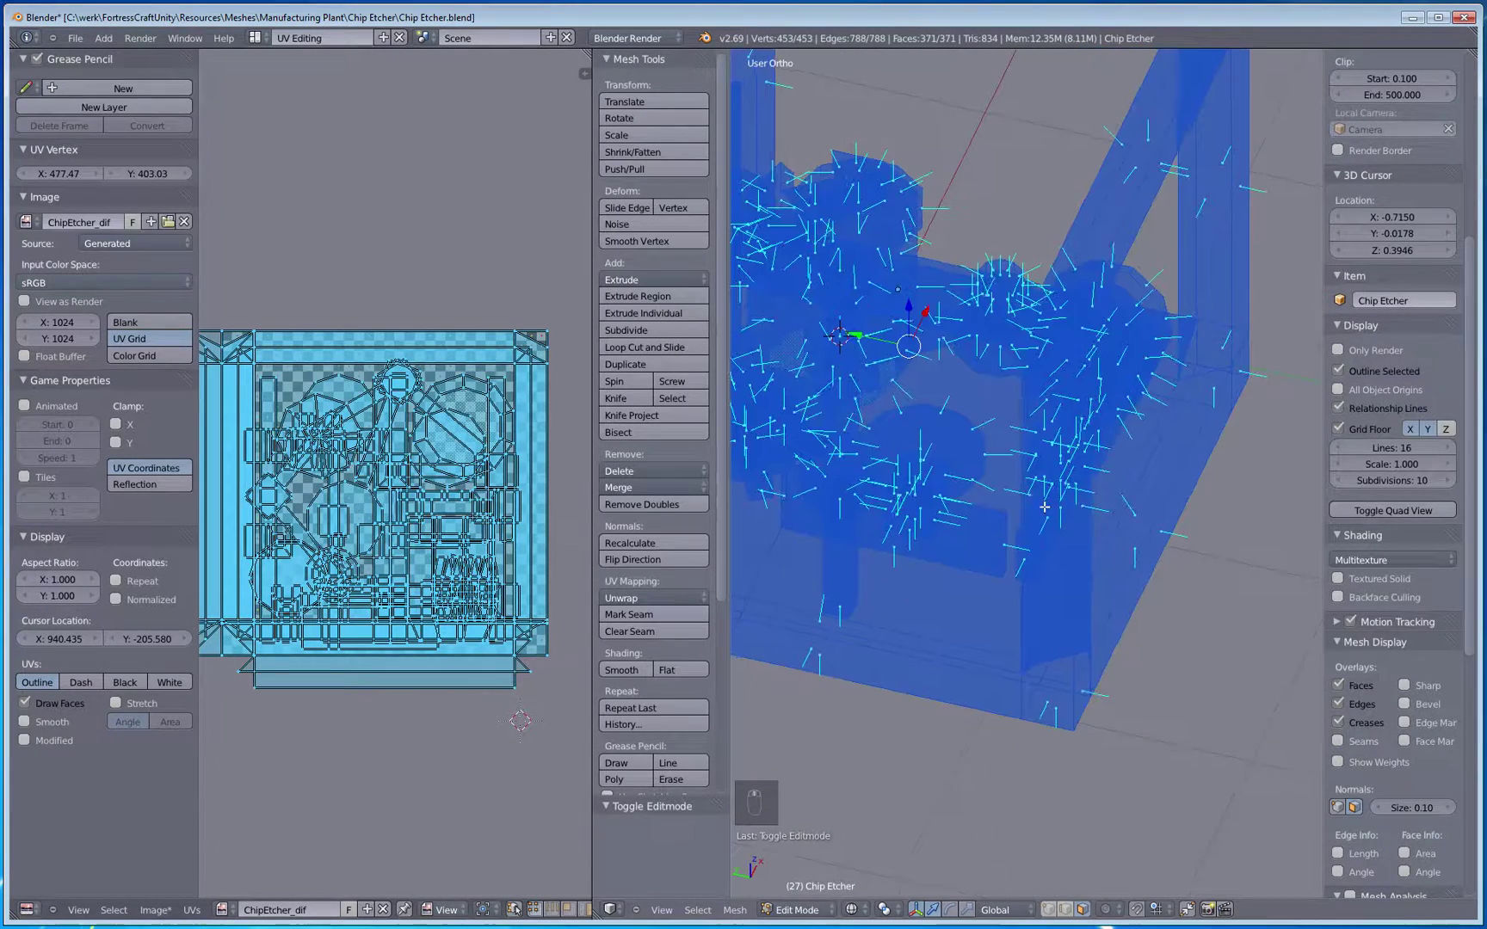
pyautogui.scroll(-10, 1418, 680)
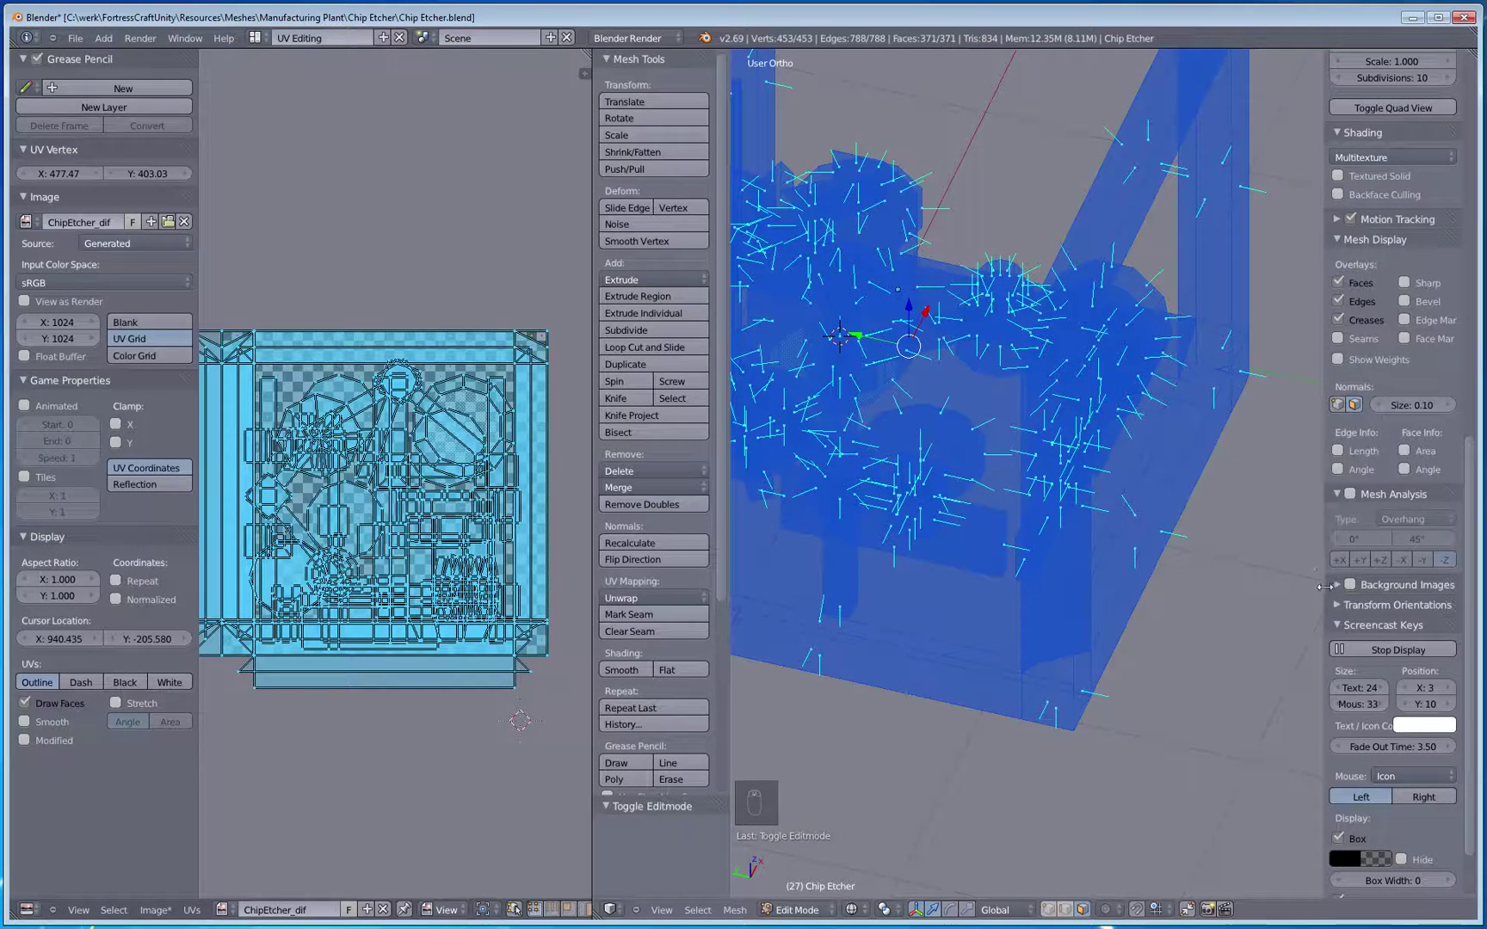
pyautogui.click(1354, 406)
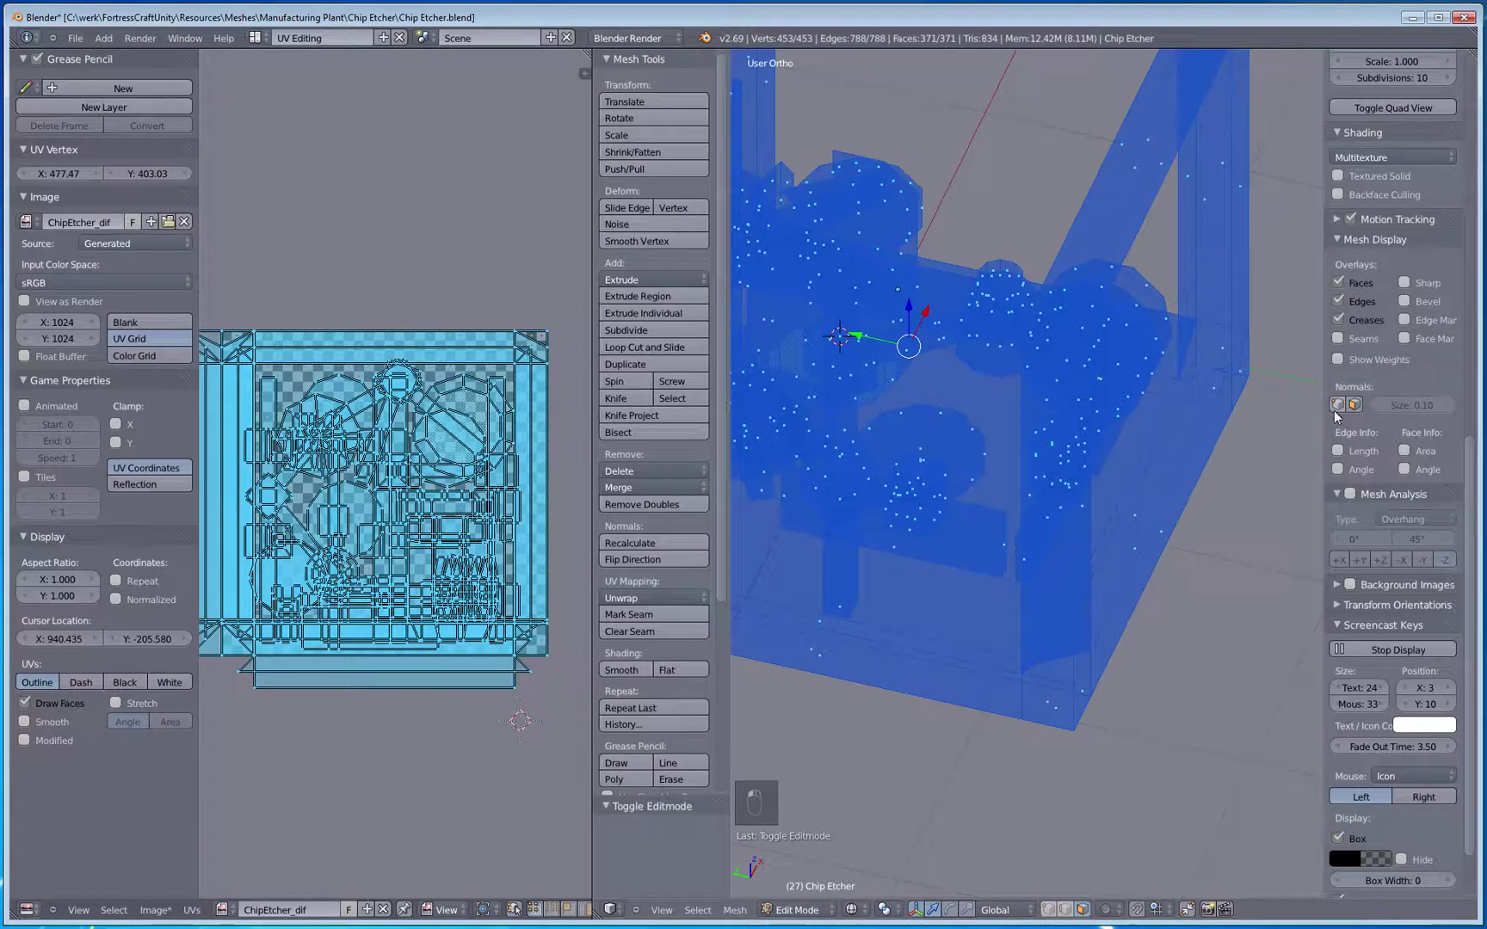
# Step: Delete the hidden underside faces of the box below the three curved pipes and of the blocks beside it
pyautogui.moveTo(964, 516); pyautogui.dragTo(953, 582, button='middle')
pyautogui.scroll(6, 1029, 586)
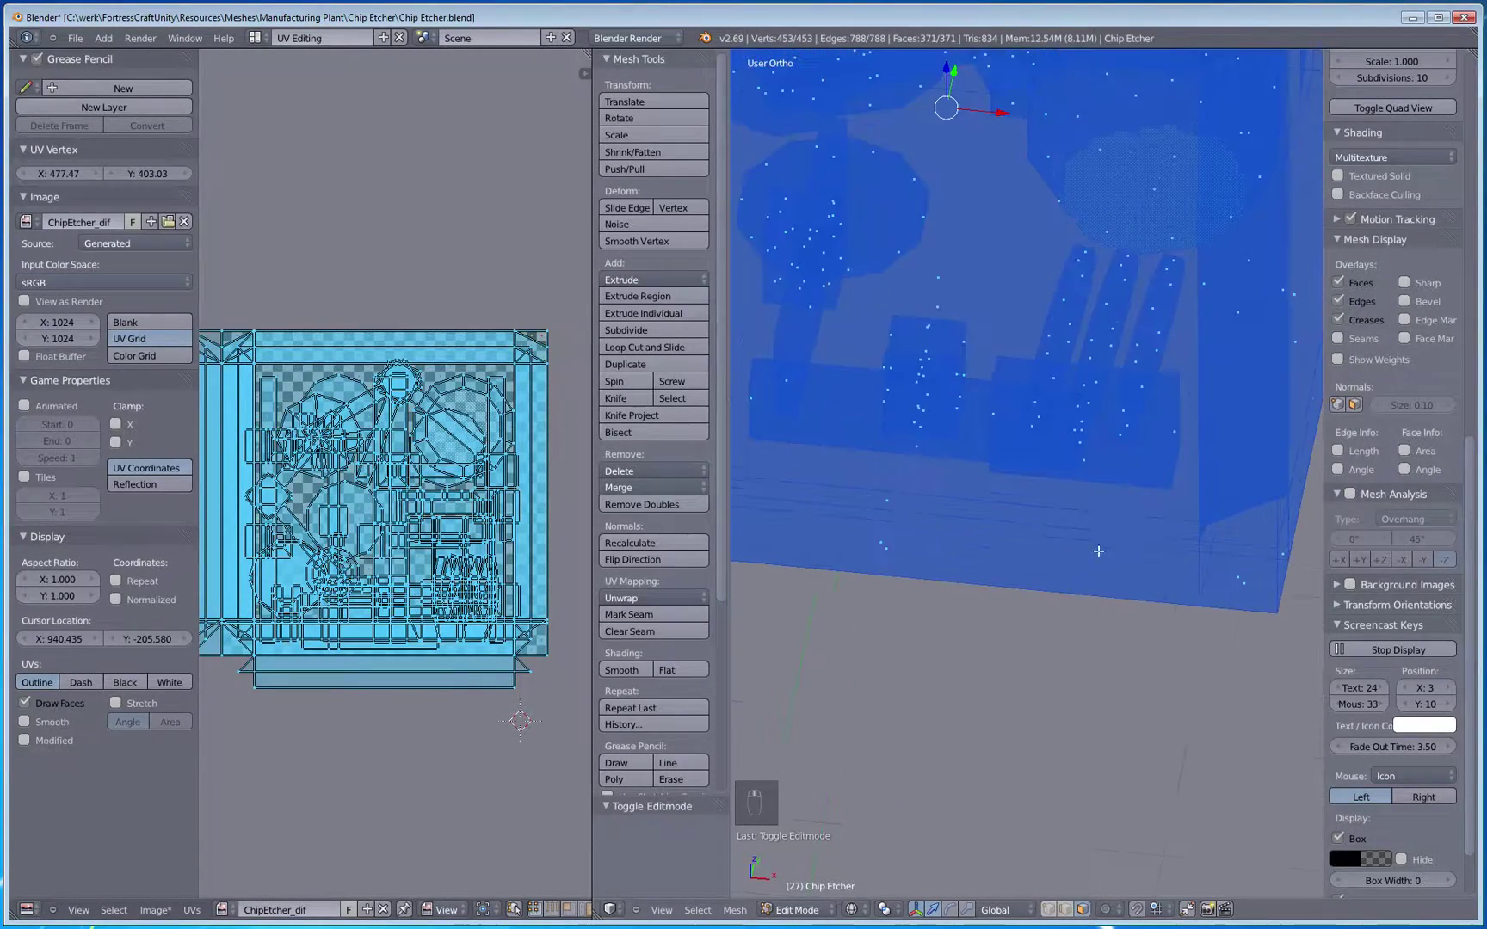
pyautogui.rightClick(1122, 470)
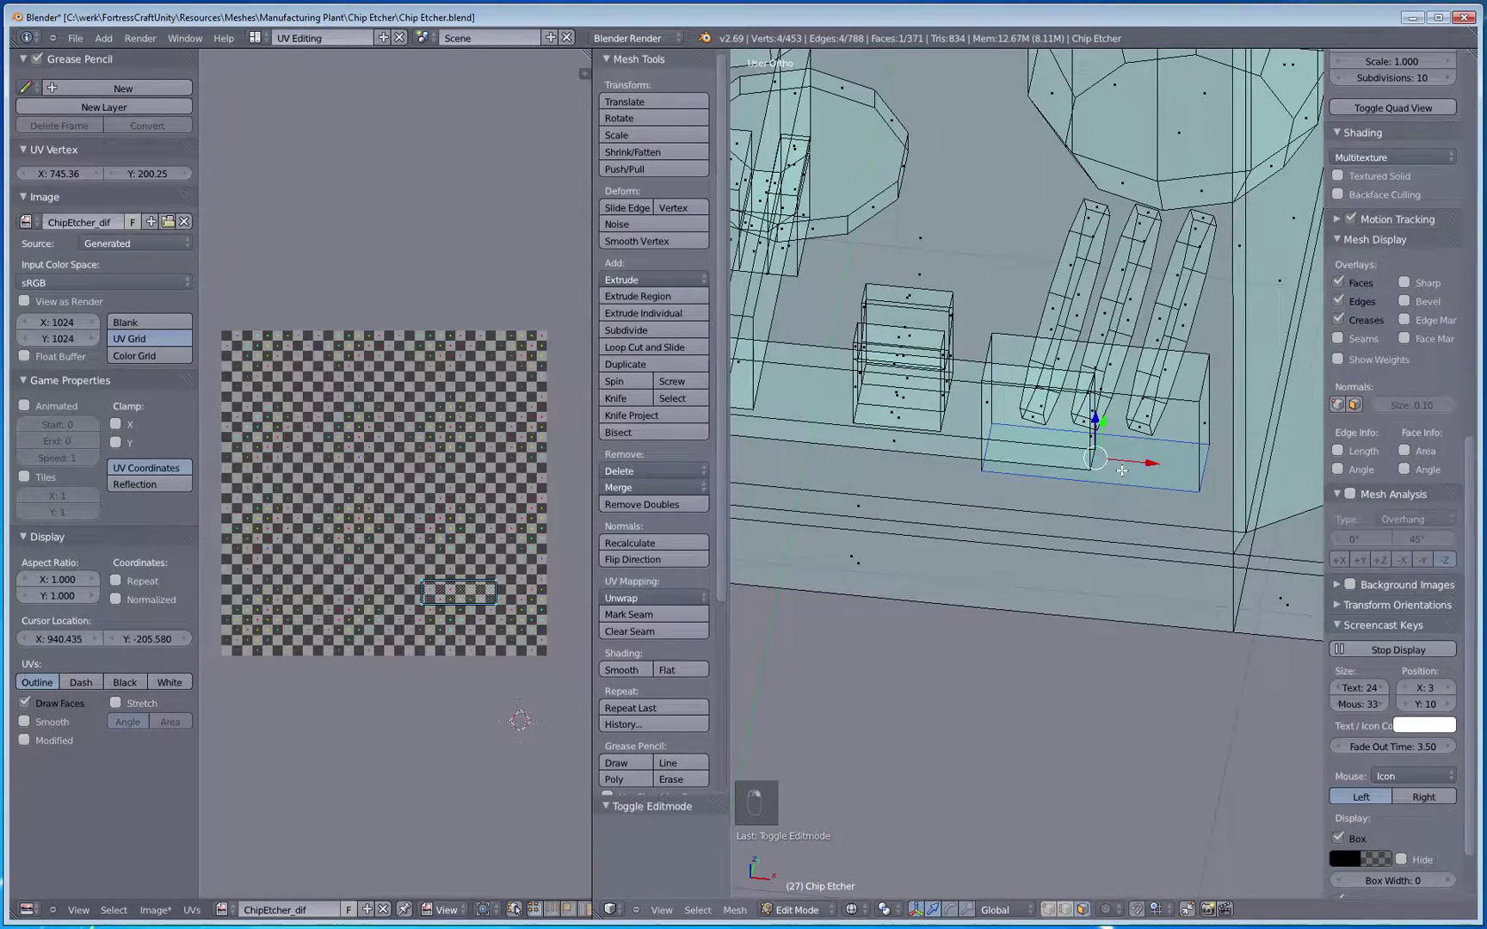
pyautogui.press('z')
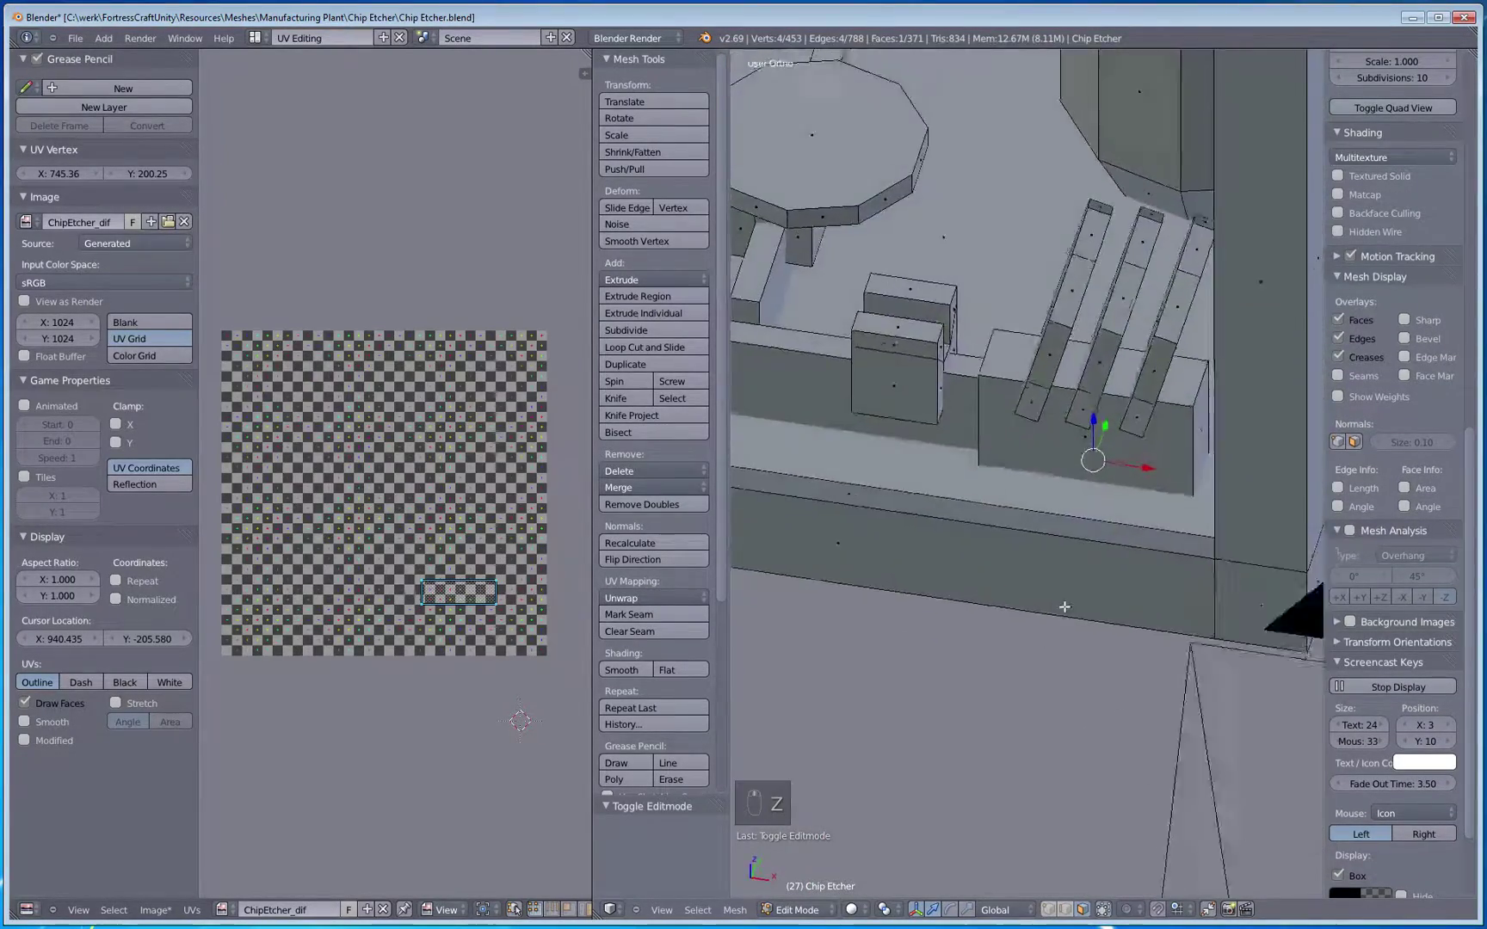
pyautogui.press('z')
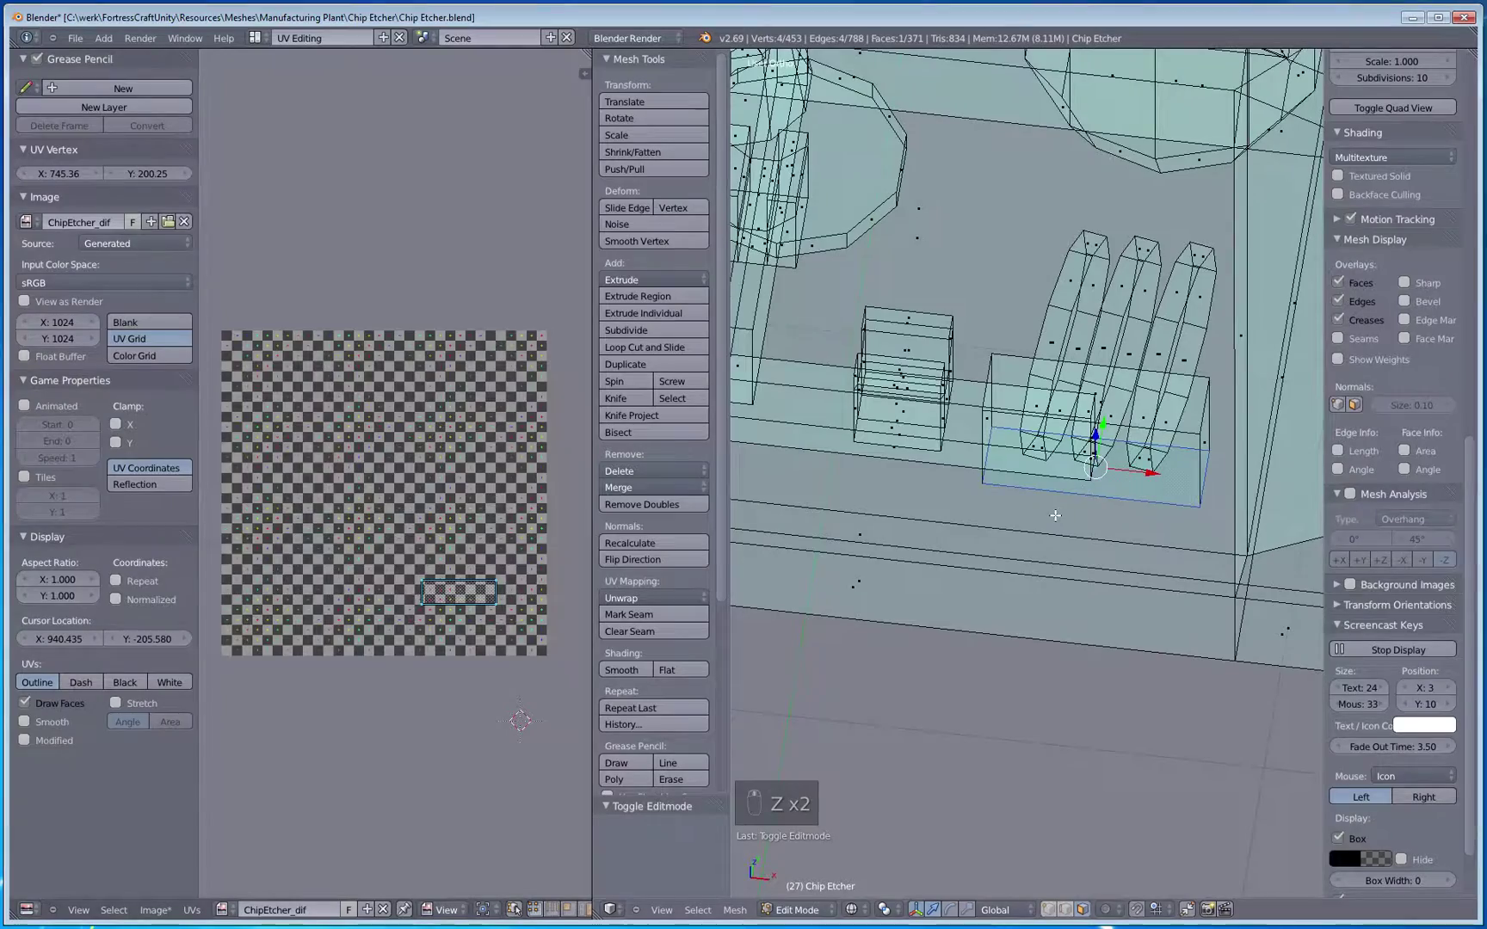
pyautogui.press('x')
pyautogui.click(1063, 514)
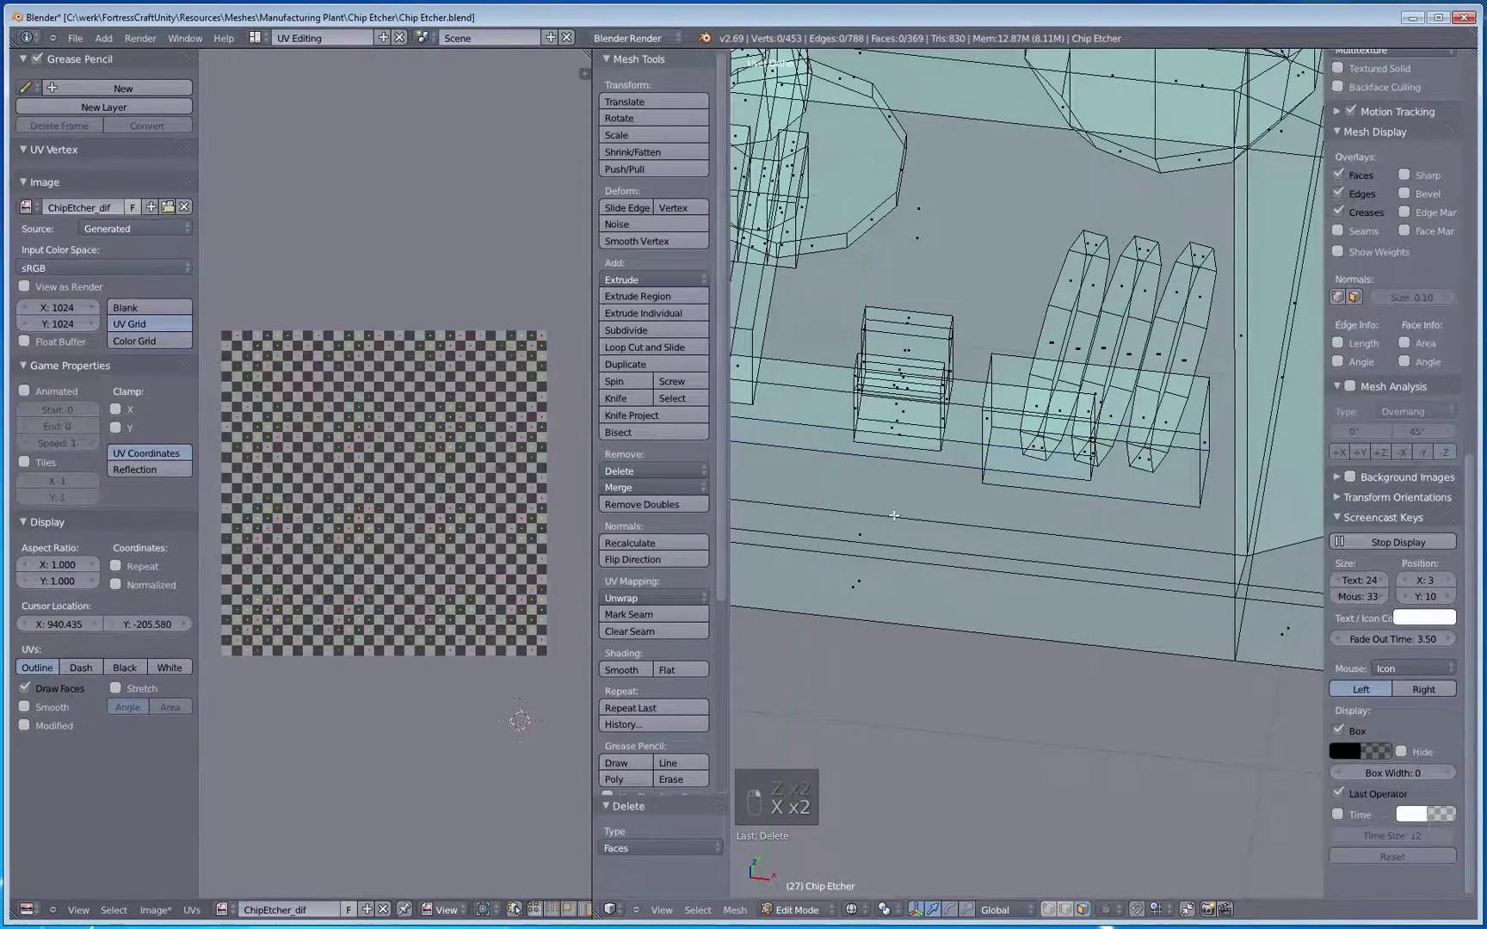
pyautogui.moveTo(894, 514); pyautogui.dragTo(1049, 421, button='middle')
pyautogui.rightClick(1056, 424)
pyautogui.click(1056, 424)
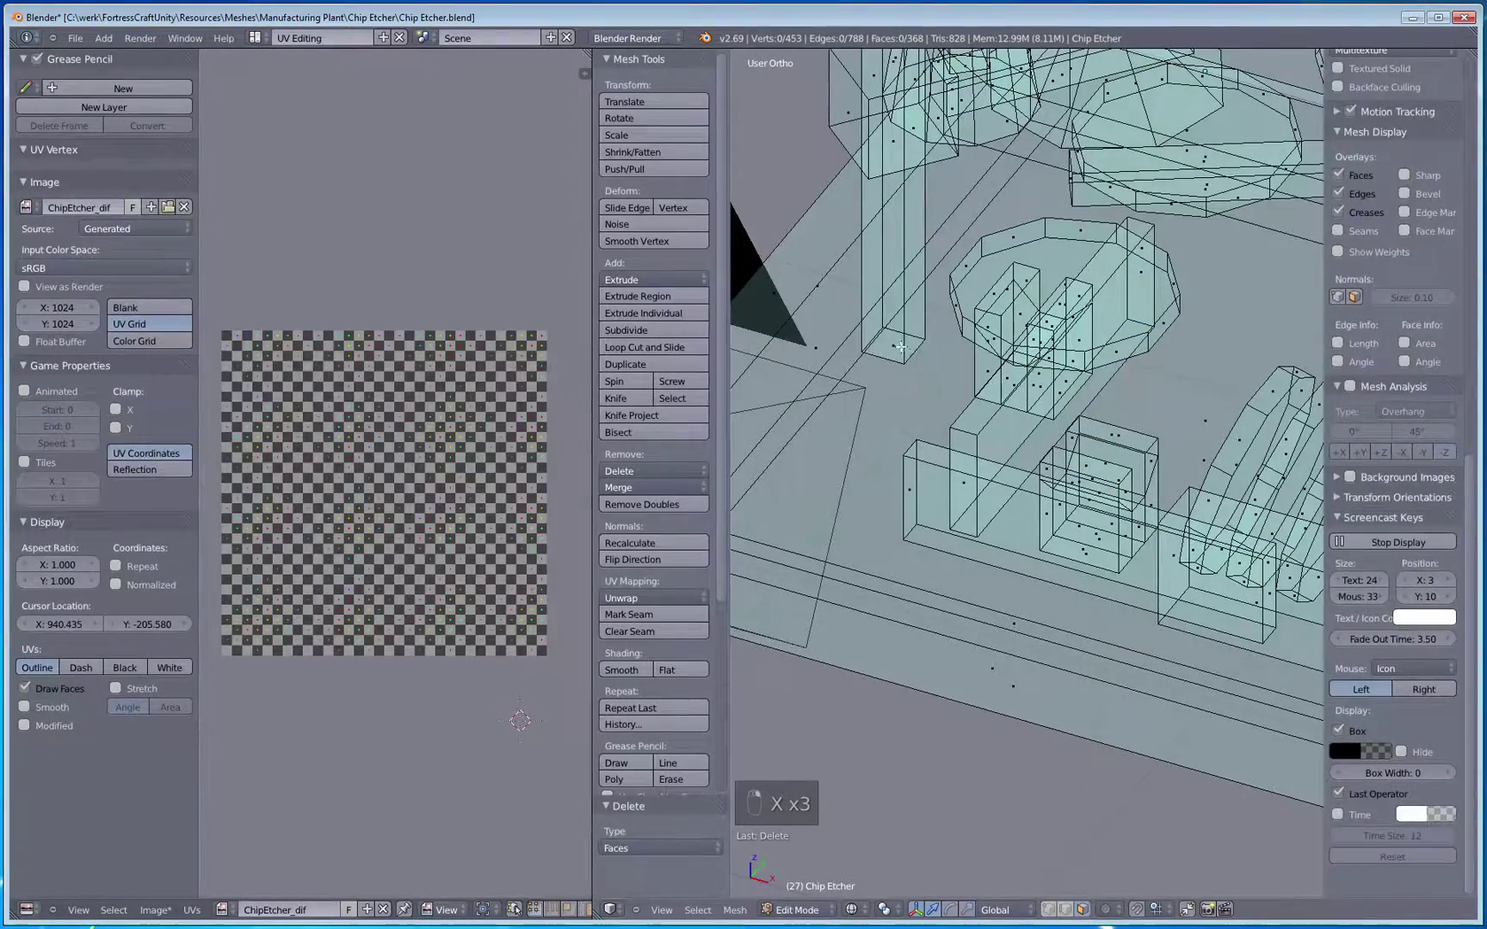
# Step: Delete the hidden bottom faces of the vertical post and of two more parts standing on the machine's base
pyautogui.rightClick(893, 345)
pyautogui.press('x')
pyautogui.click(895, 345)
pyautogui.keyDown('shift'); pyautogui.moveTo(1203, 347); pyautogui.dragTo(875, 533, button='middle'); pyautogui.keyUp('shift')
pyautogui.rightClick(898, 435)
pyautogui.press('x')
pyautogui.click(900, 437)
pyautogui.moveTo(990, 492); pyautogui.dragTo(1067, 565, button='middle')
pyautogui.rightClick(965, 545)
pyautogui.press('x')
pyautogui.click(966, 545)
# Step: Inspect the machine's interior parts from several sides in wireframe and solid shading for remaining hidden faces
pyautogui.moveTo(1143, 613); pyautogui.dragTo(1003, 591, button='middle')
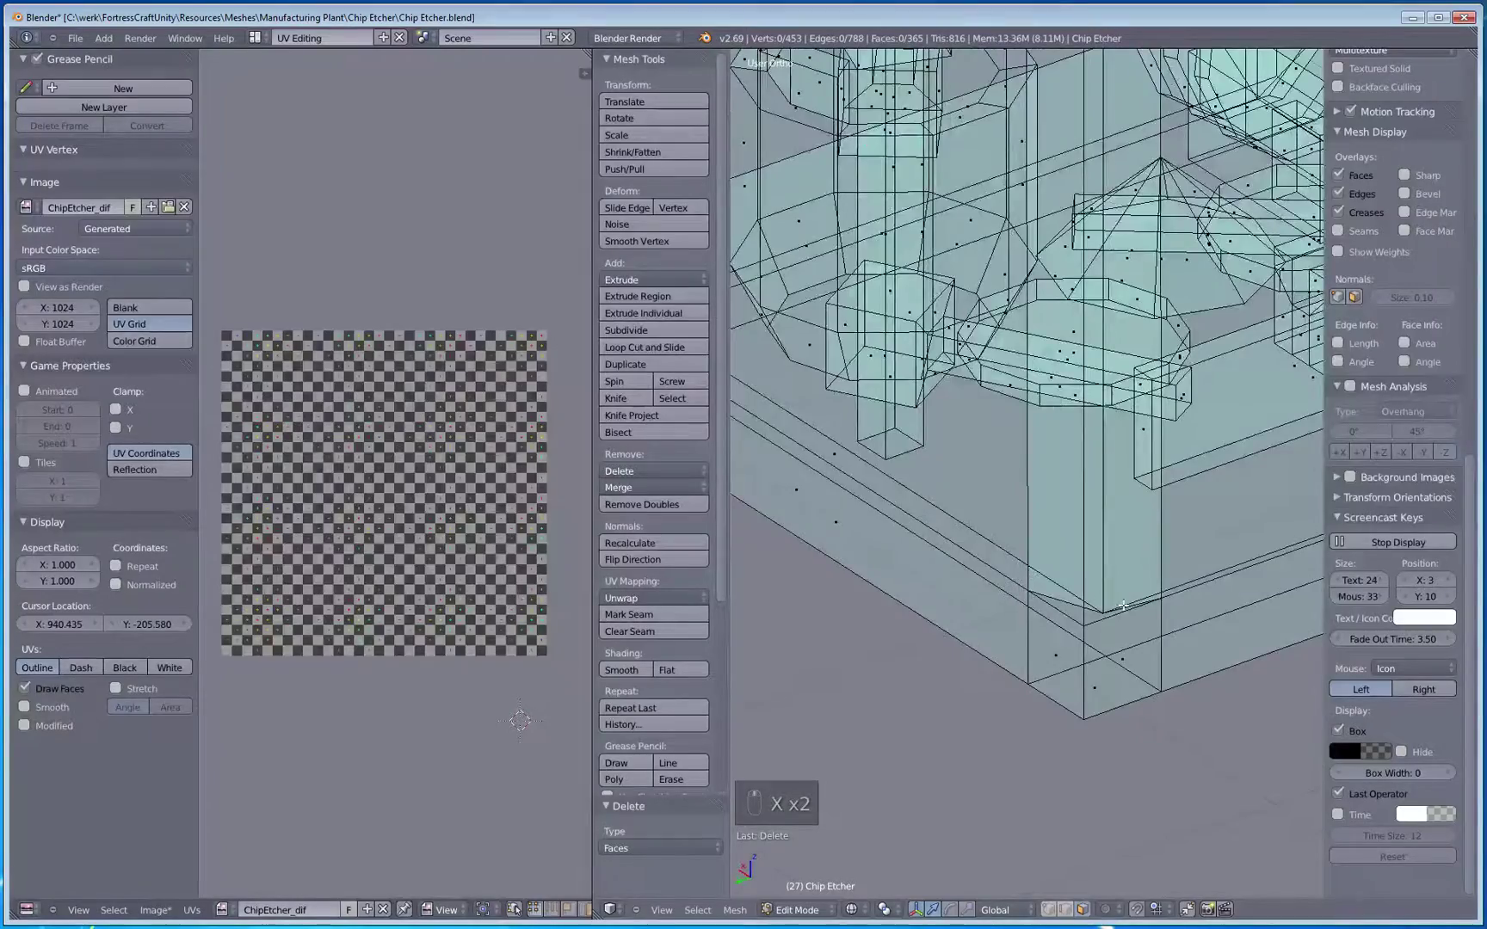
pyautogui.moveTo(1123, 605)
pyautogui.mouseDown(button='middle')
pyautogui.moveTo(1076, 646)
pyautogui.moveTo(819, 629)
pyautogui.moveTo(978, 711)
pyautogui.moveTo(883, 624)
pyautogui.moveTo(1014, 615)
pyautogui.moveTo(976, 514)
pyautogui.moveTo(936, 299)
pyautogui.mouseUp(button='middle')
pyautogui.press('z')
pyautogui.press('z')
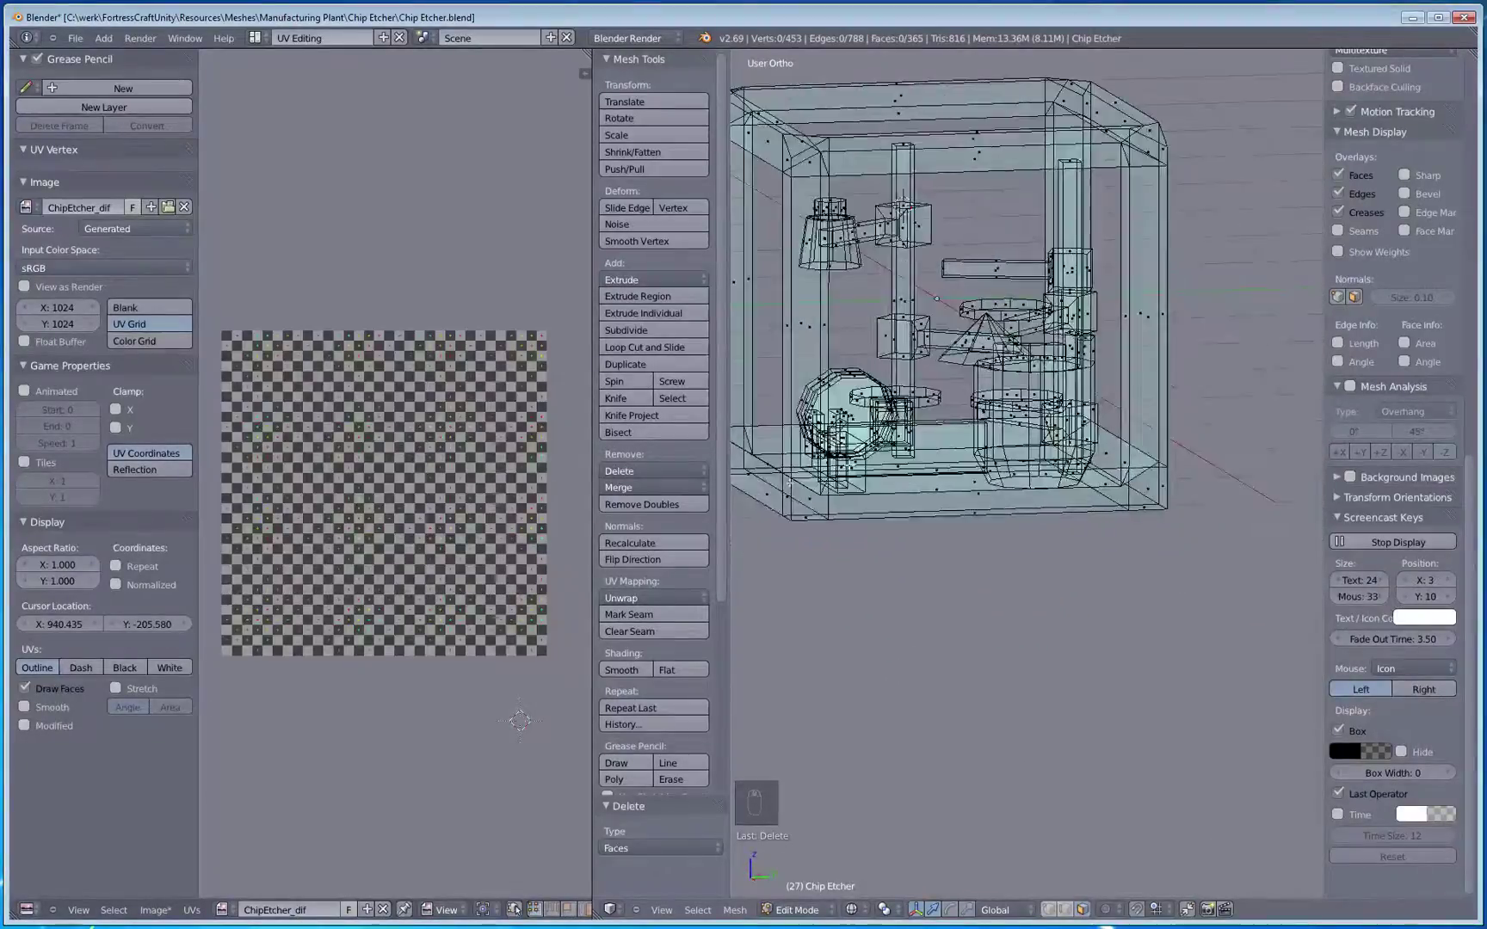
pyautogui.scroll(5, 938, 472)
pyautogui.moveTo(830, 471); pyautogui.dragTo(671, 480, button='middle')
pyautogui.press('z')
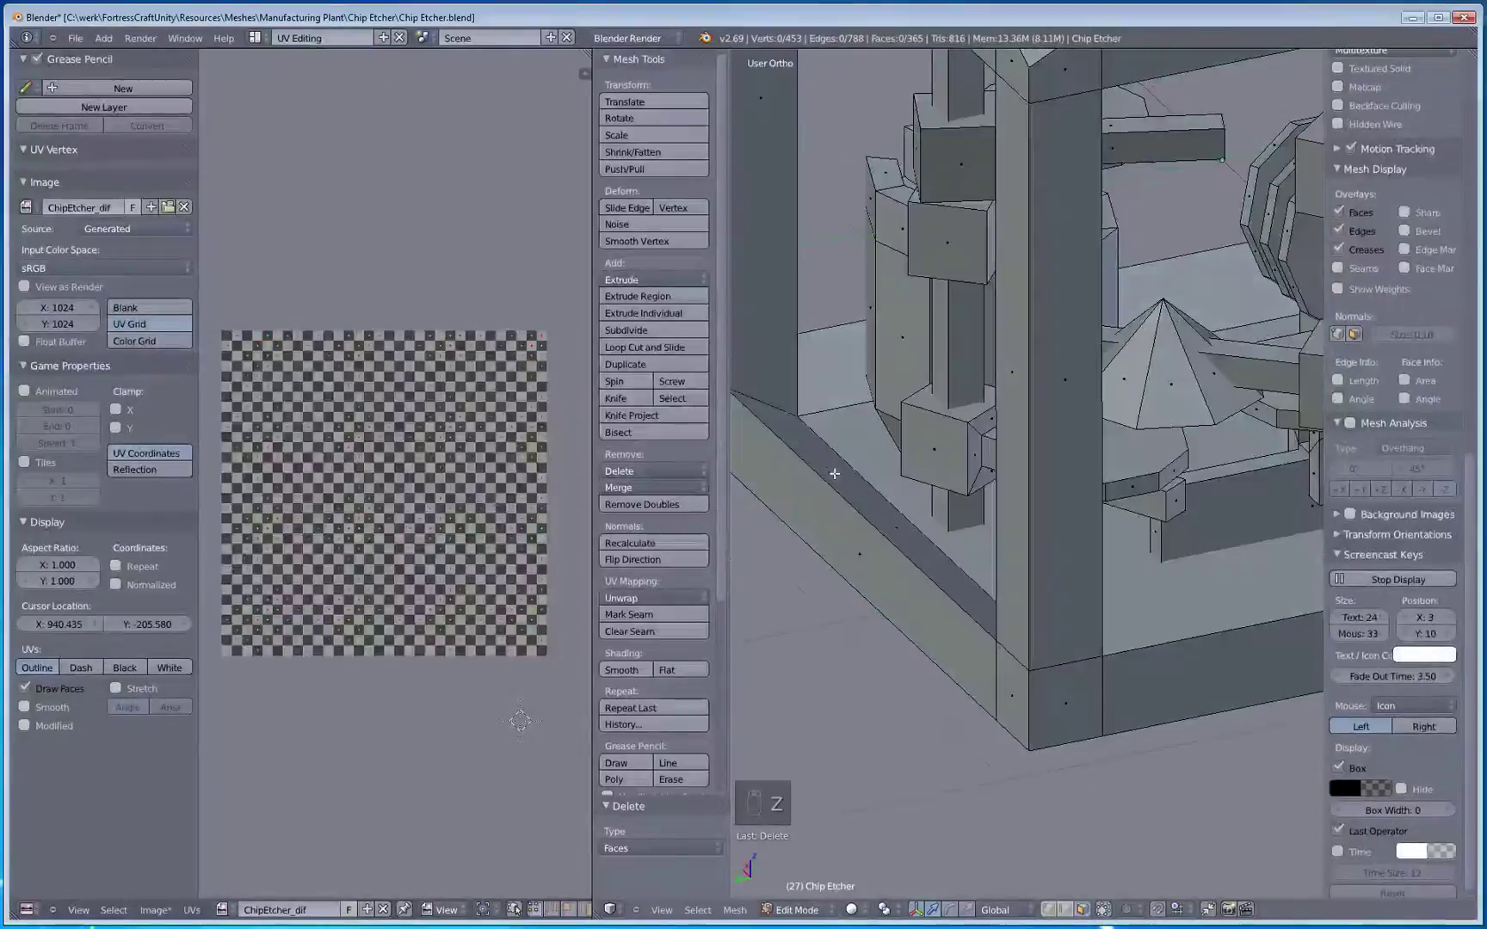
pyautogui.press('z')
pyautogui.moveTo(833, 472)
pyautogui.mouseDown(button='middle')
pyautogui.moveTo(1166, 529)
pyautogui.moveTo(856, 515)
pyautogui.moveTo(991, 548)
pyautogui.moveTo(852, 525)
pyautogui.moveTo(818, 490)
pyautogui.mouseUp(button='middle')
pyautogui.moveTo(996, 573); pyautogui.dragTo(1067, 866, button='middle')
pyautogui.press('z')
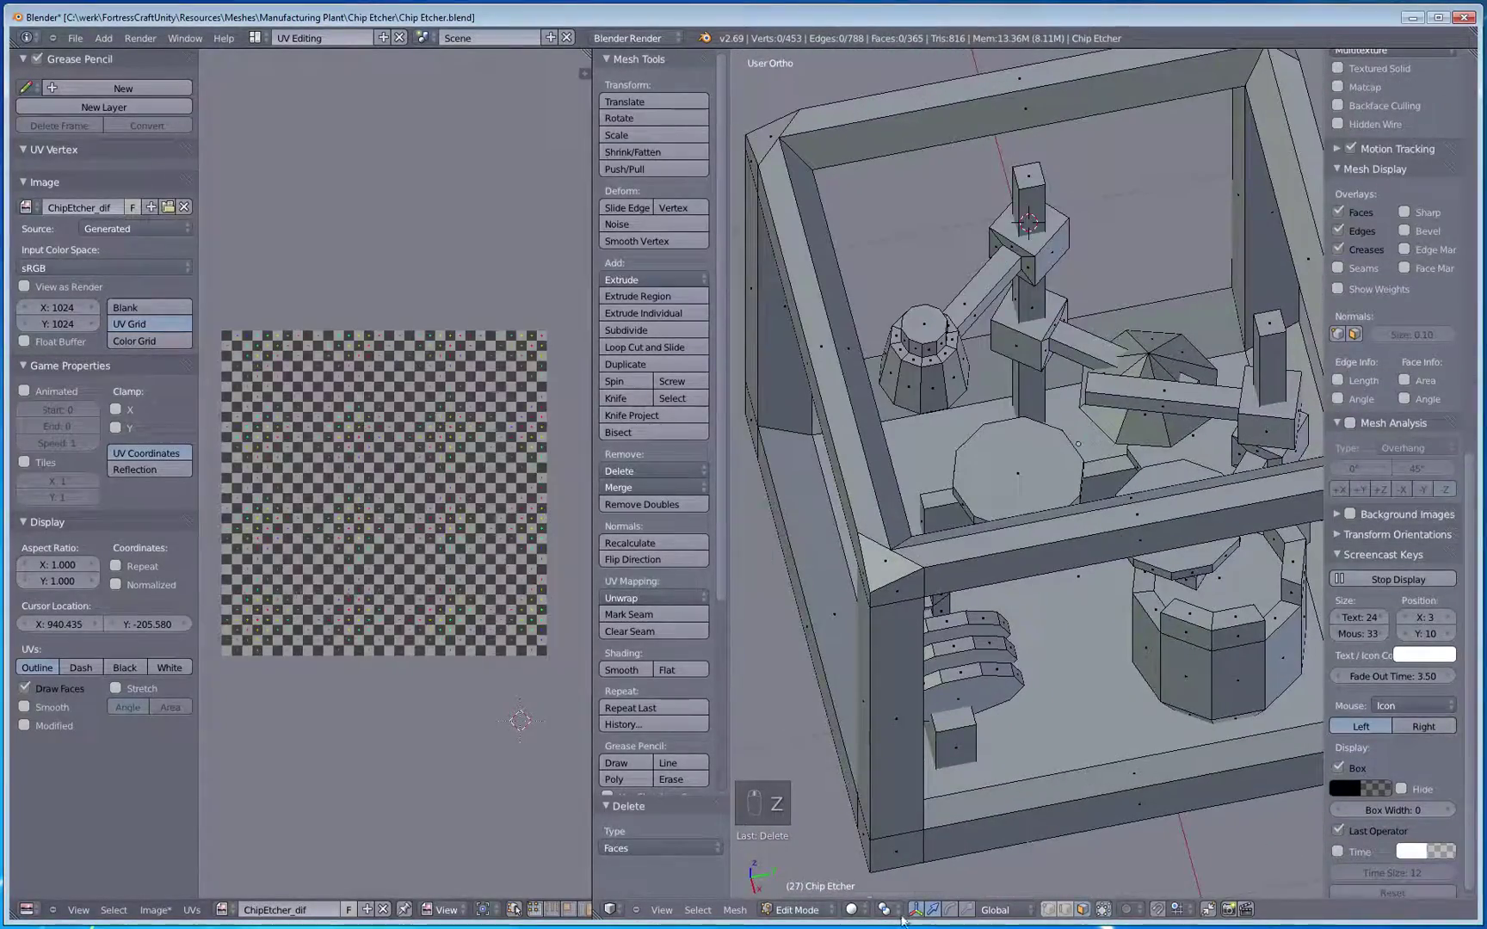
# Step: Switch the 3D view to textured shading and select the whole mesh to display its UV layout
pyautogui.click(861, 914)
pyautogui.click(869, 839)
pyautogui.moveTo(1015, 654); pyautogui.dragTo(1041, 555, button='middle')
pyautogui.press('a')
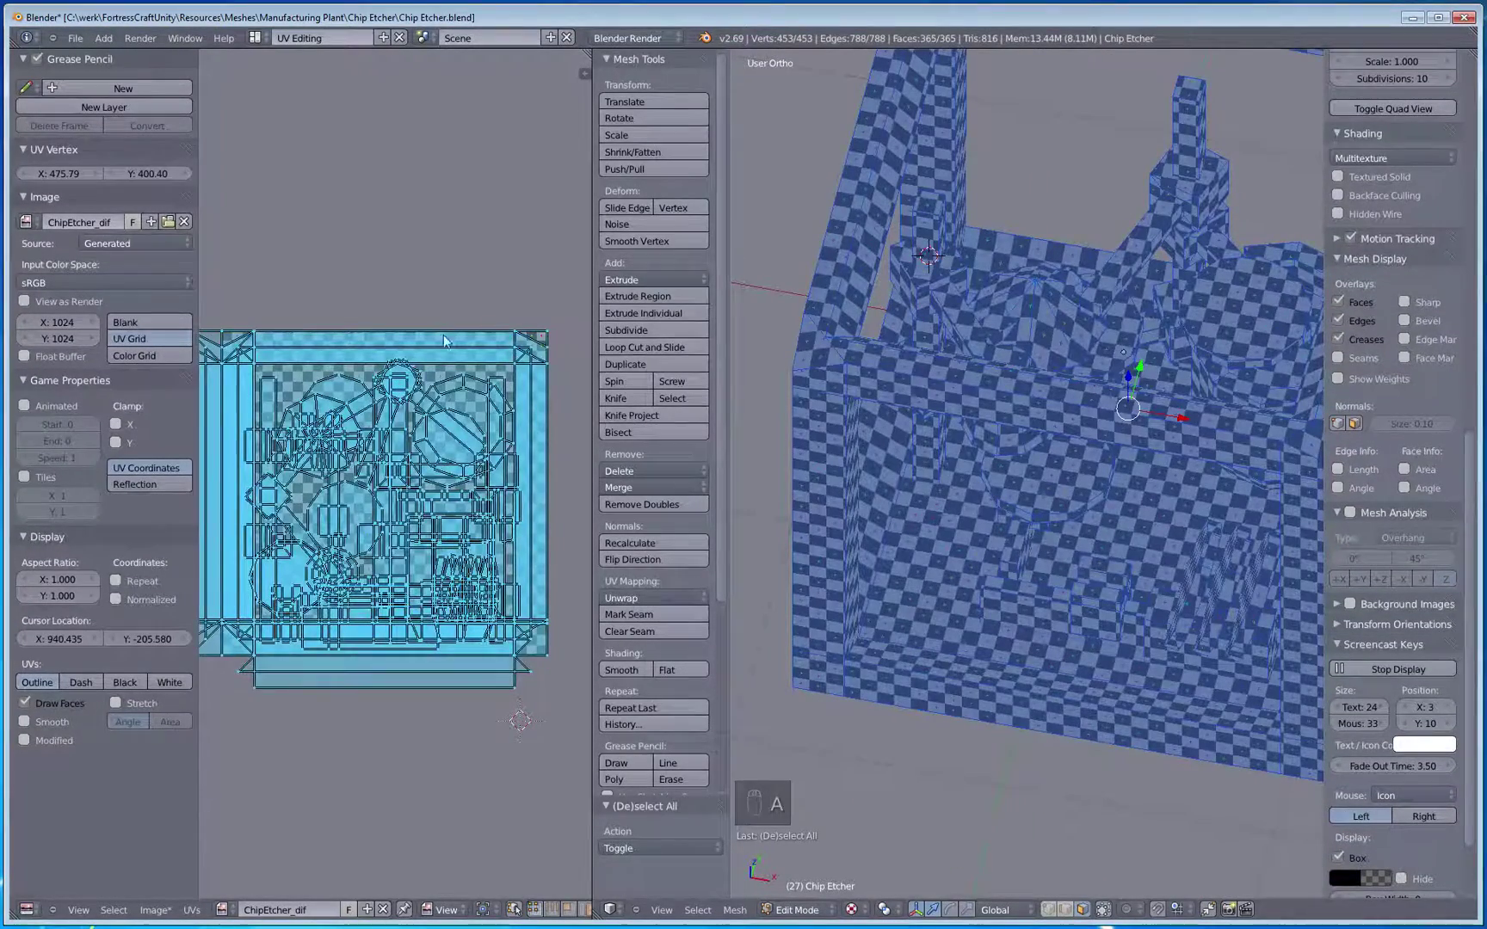
pyautogui.moveTo(450, 259); pyautogui.dragTo(468, 232, button='middle')
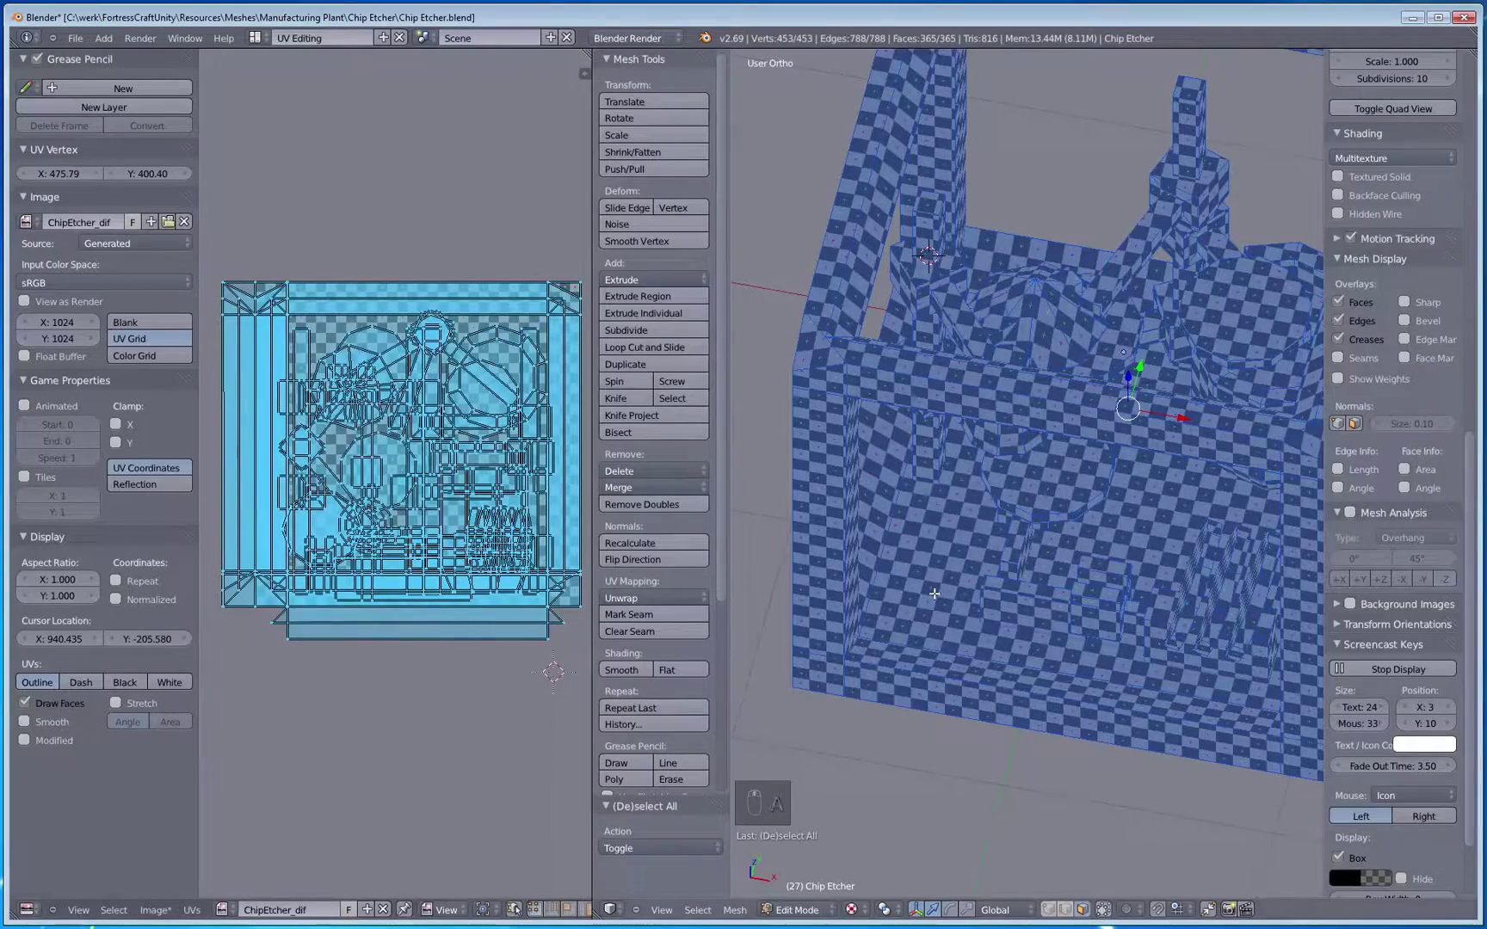
pyautogui.moveTo(1058, 464); pyautogui.dragTo(1003, 680, button='middle')
pyautogui.scroll(-5, 1078, 491)
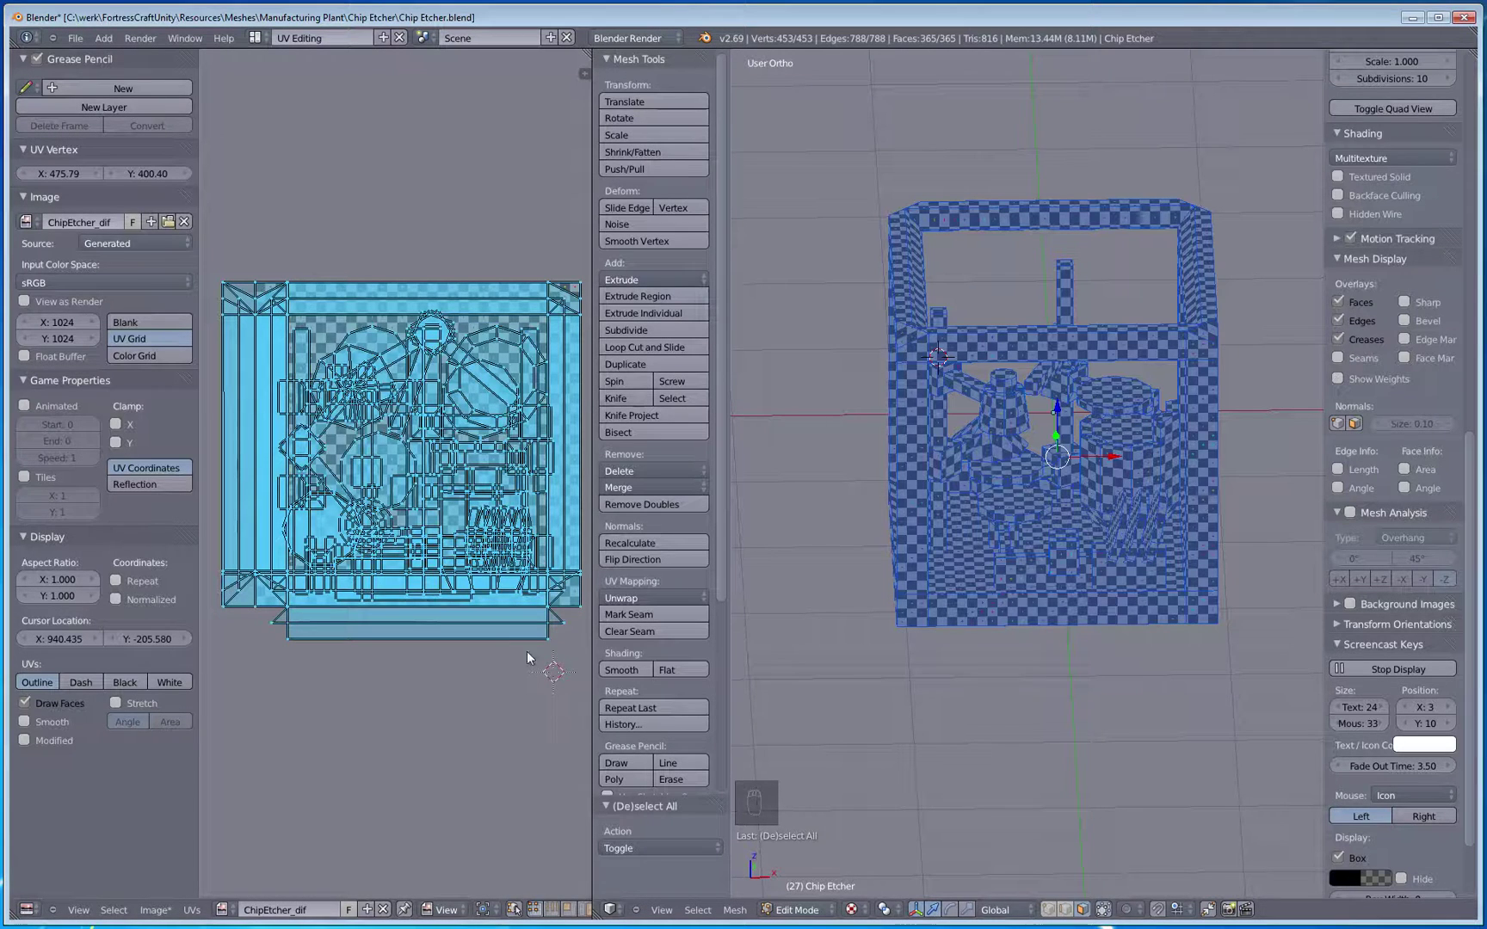
# Step: Check the Live Unwrap option in the UV editor and in the mesh options
pyautogui.click(193, 911)
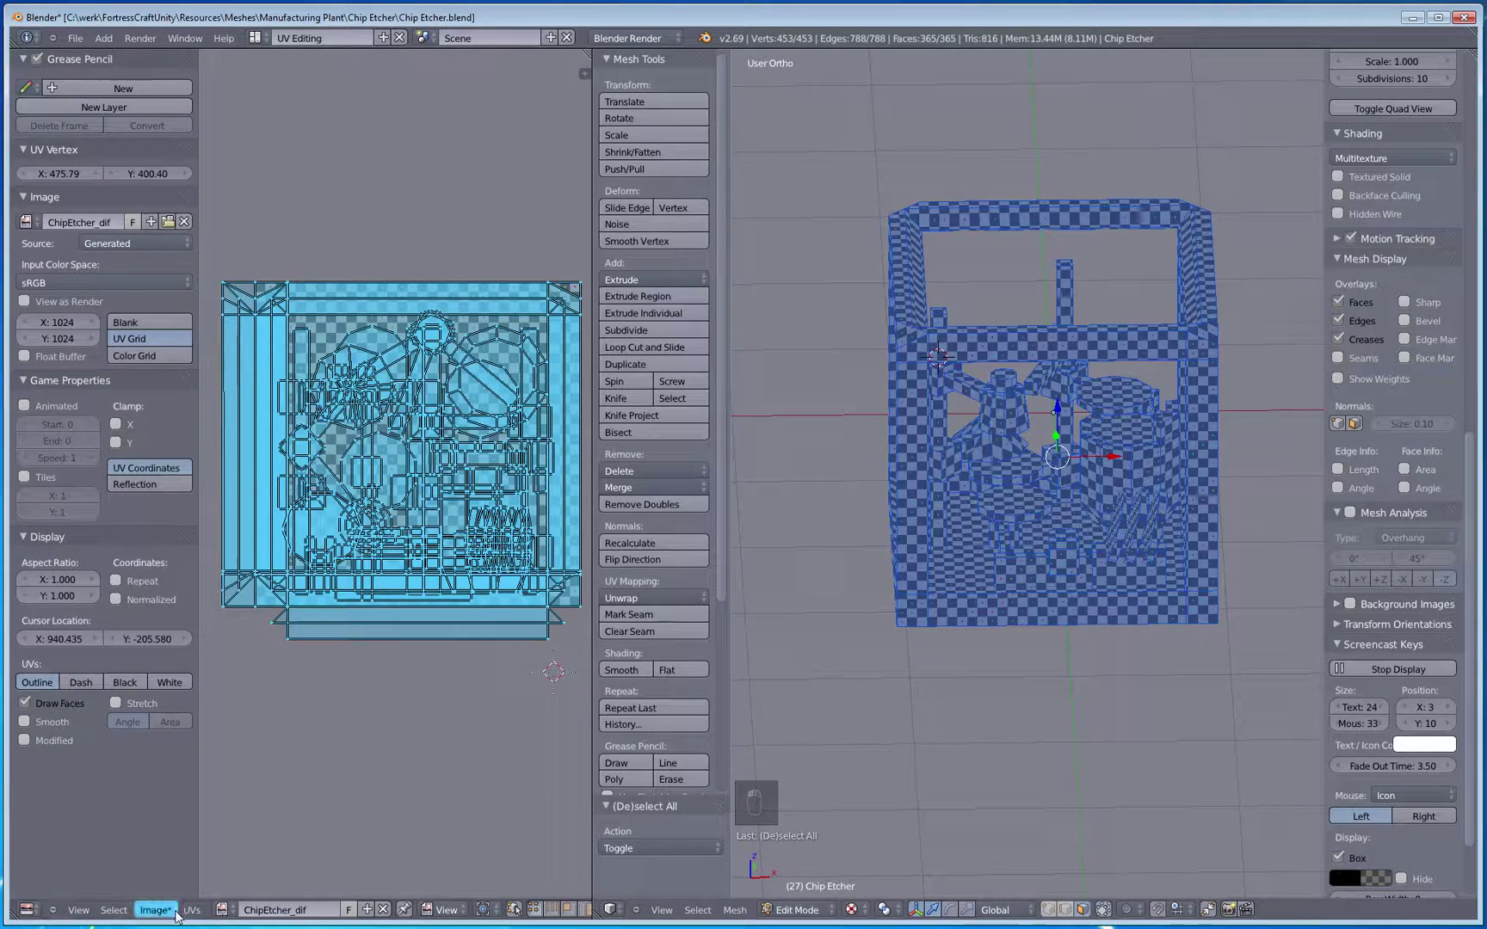
pyautogui.click(192, 910)
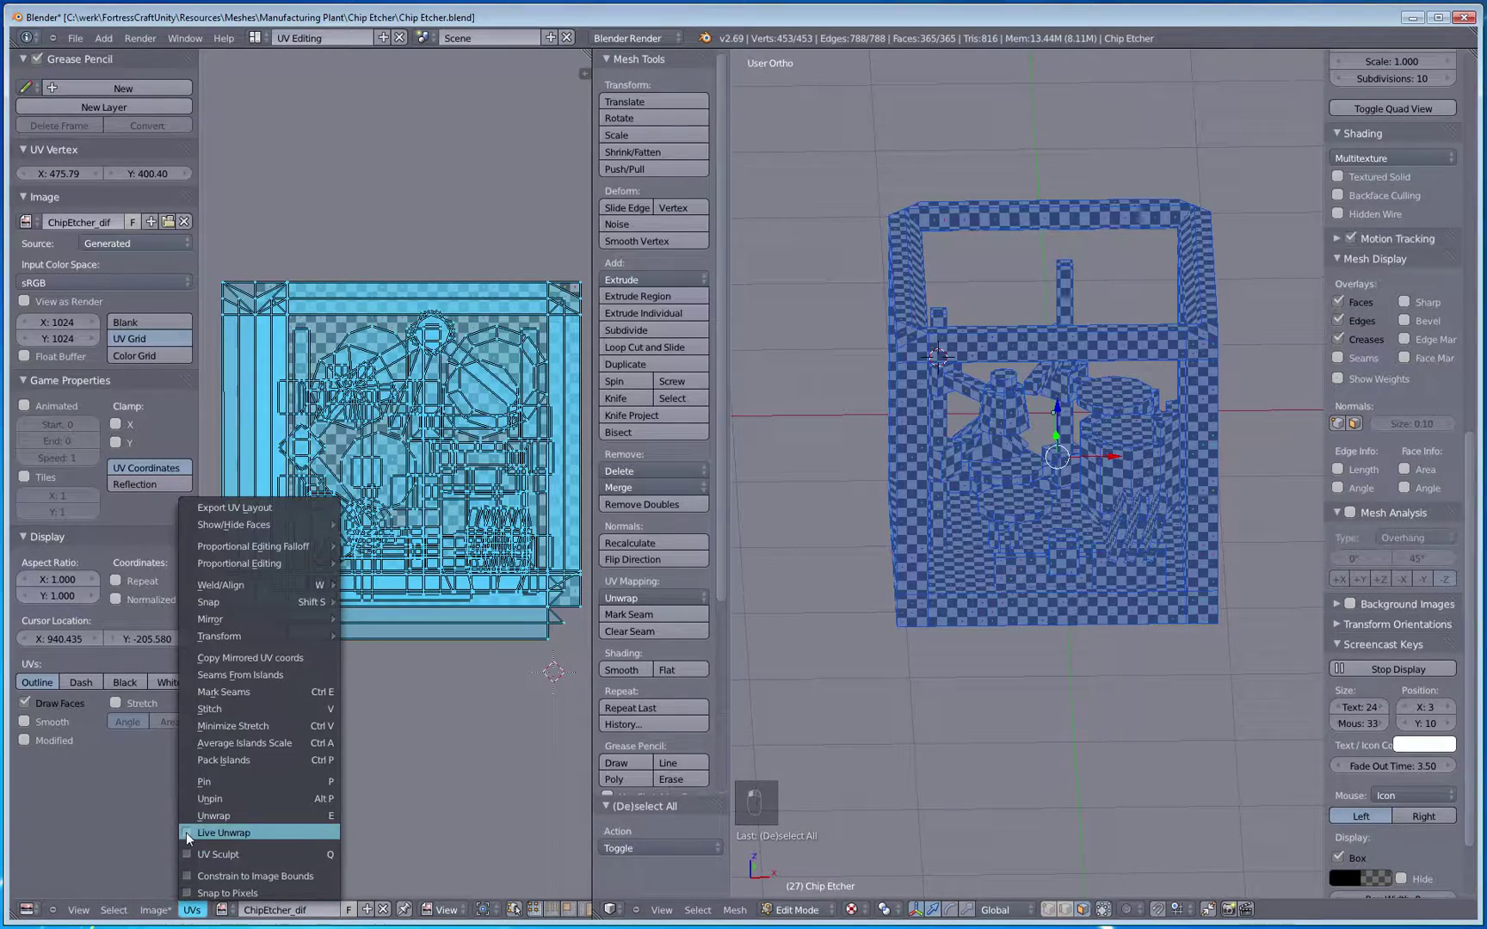
pyautogui.moveTo(890, 746); pyautogui.dragTo(1007, 688, button='middle')
pyautogui.scroll(3, 1033, 662)
pyautogui.scroll(2, 980, 734)
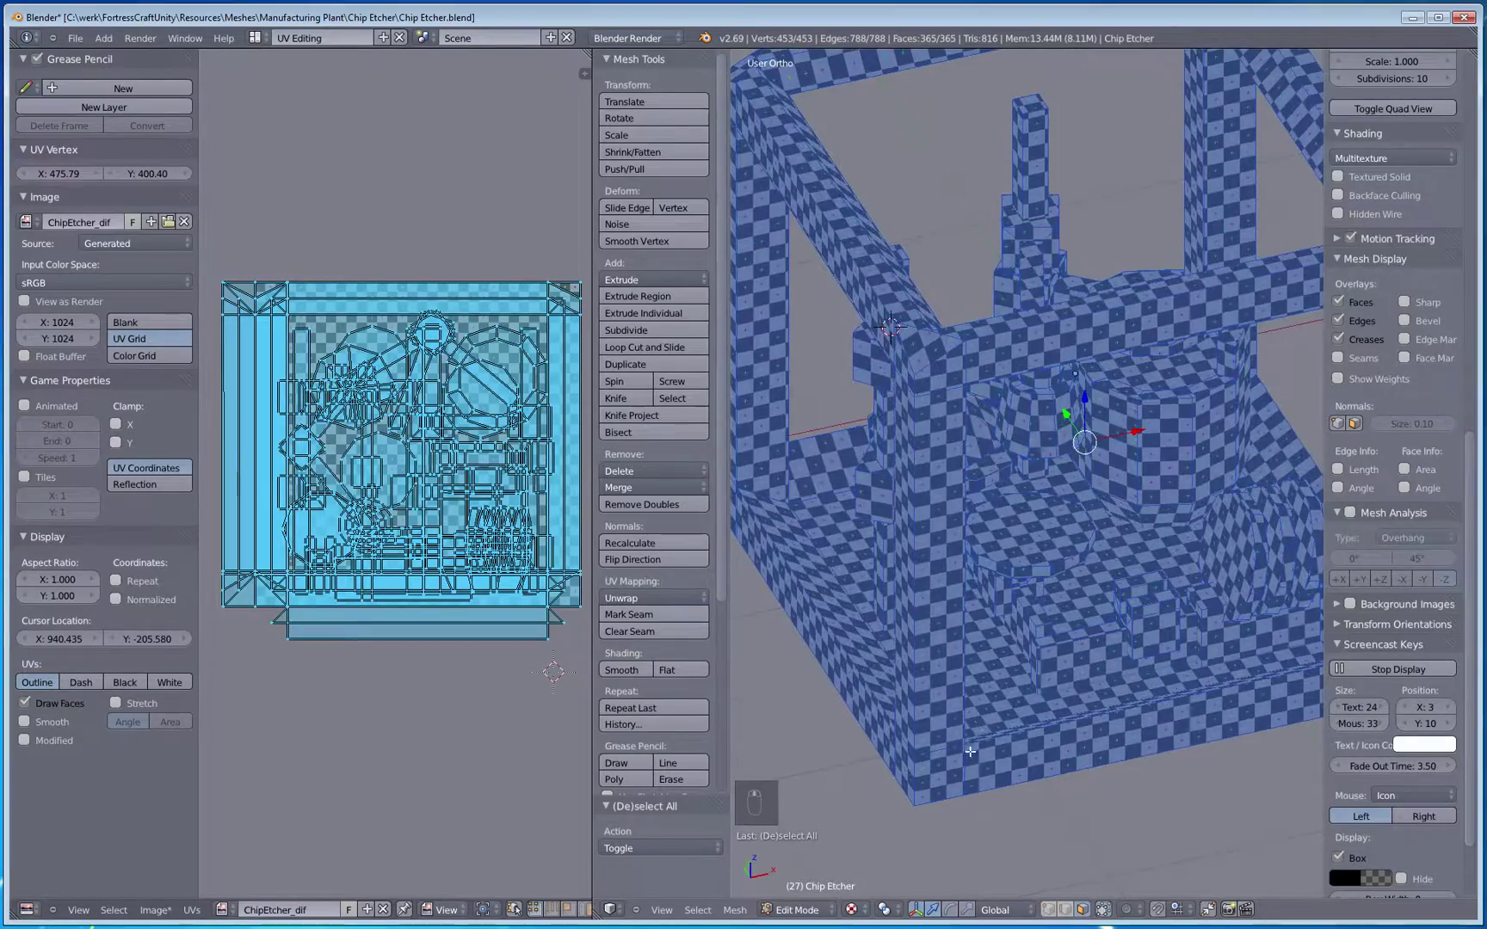
pyautogui.moveTo(969, 751)
pyautogui.mouseDown(button='middle')
pyautogui.moveTo(957, 775)
pyautogui.moveTo(911, 650)
pyautogui.moveTo(866, 698)
pyautogui.moveTo(947, 790)
pyautogui.moveTo(1026, 701)
pyautogui.moveTo(915, 778)
pyautogui.moveTo(970, 762)
pyautogui.mouseUp(button='middle')
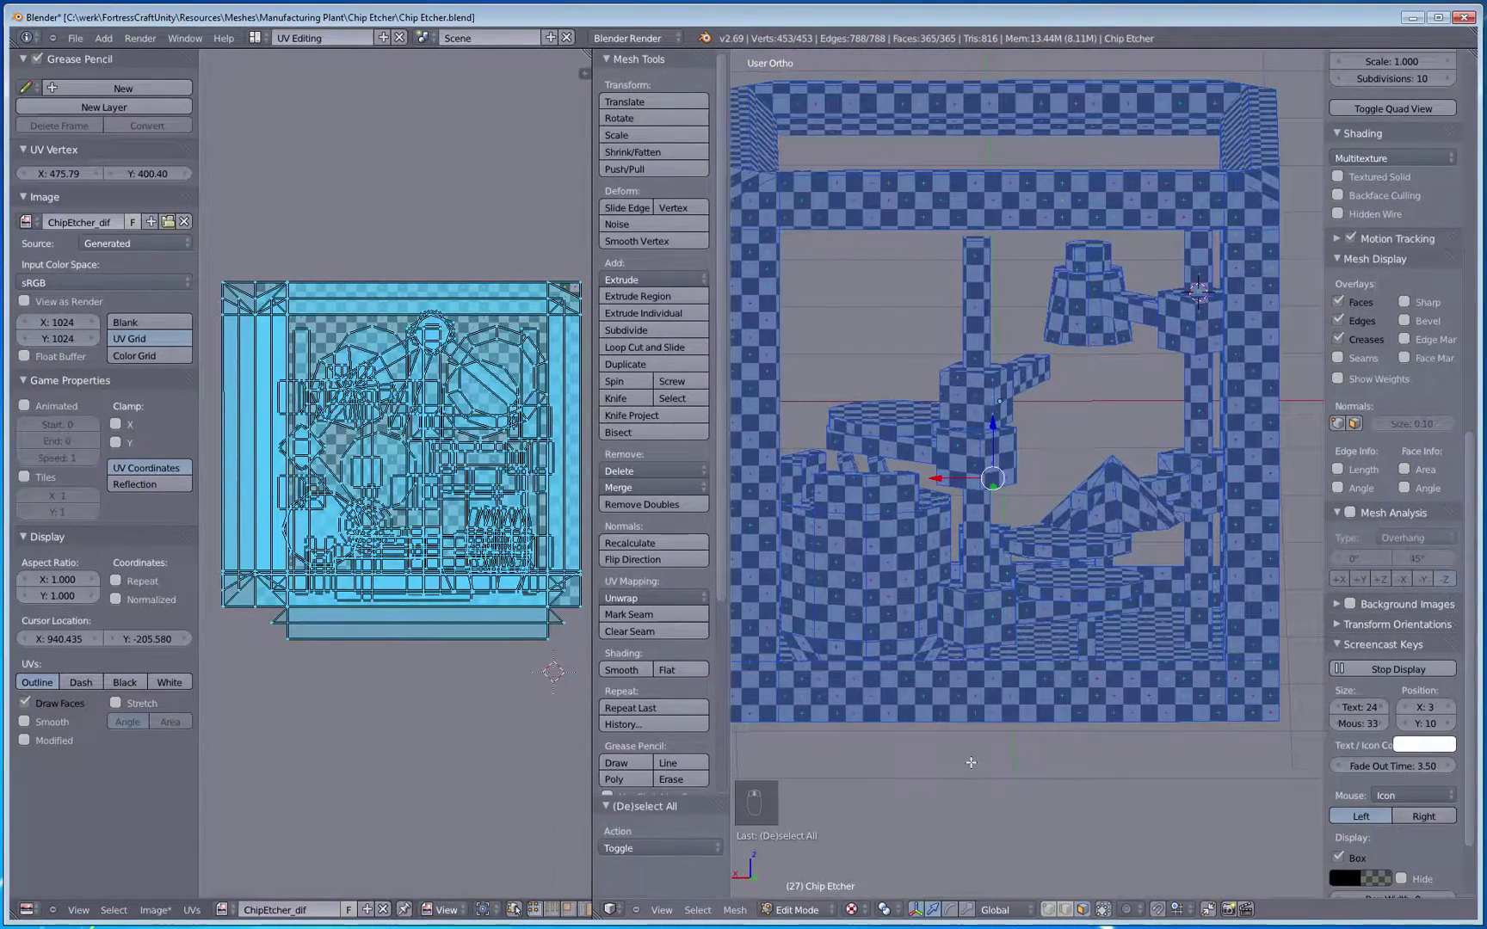
pyautogui.moveTo(721, 547); pyautogui.dragTo(740, 779)
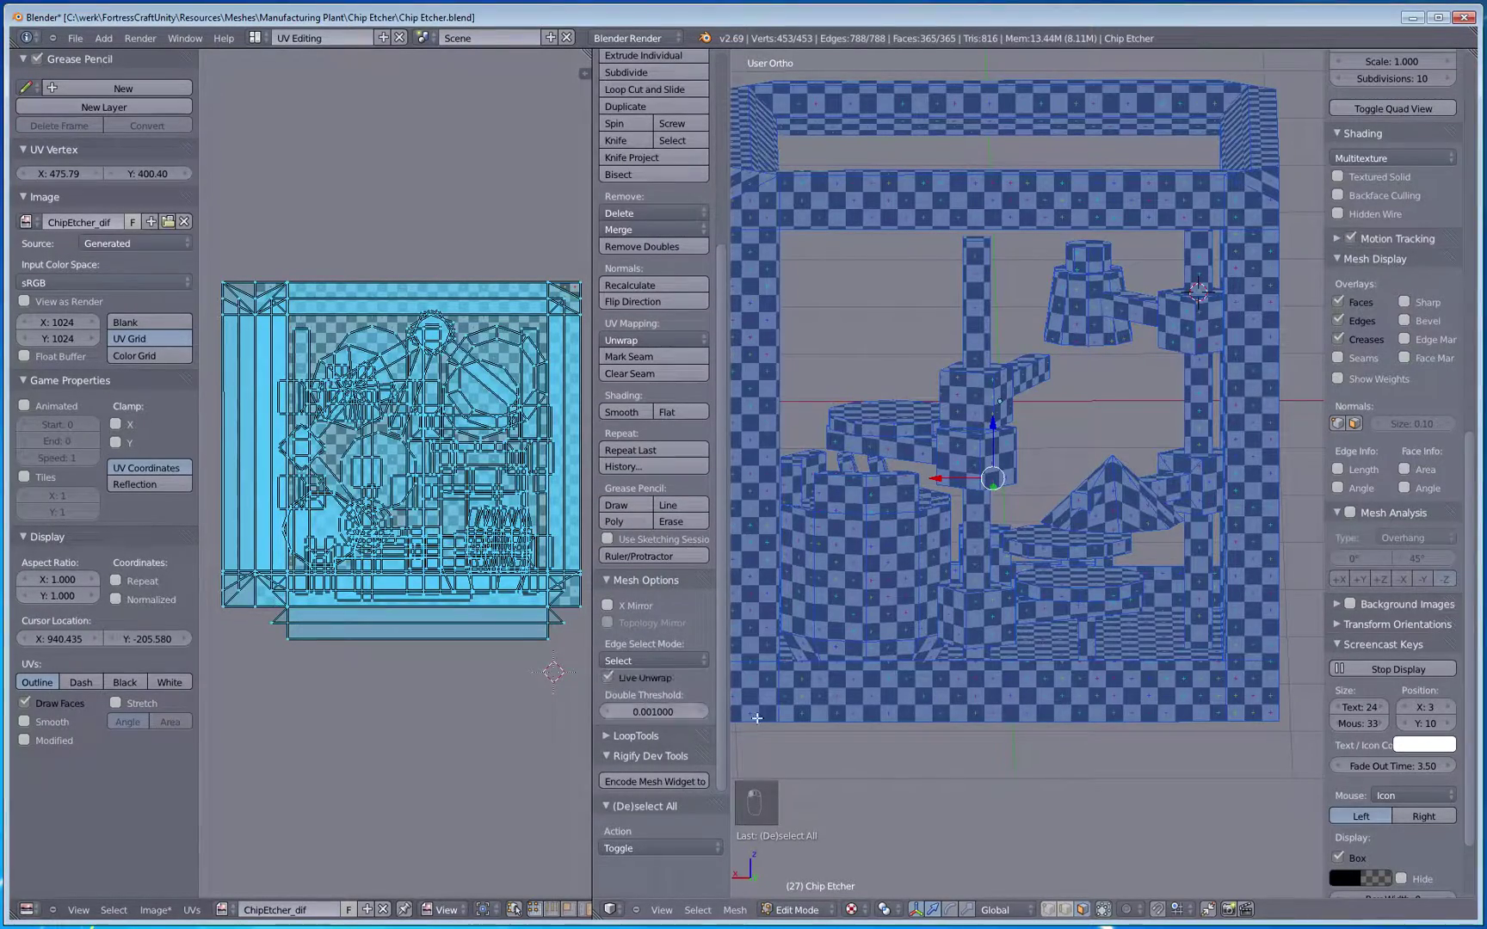
pyautogui.moveTo(757, 718); pyautogui.dragTo(977, 778, button='middle')
pyautogui.moveTo(1085, 779); pyautogui.dragTo(791, 552, button='middle')
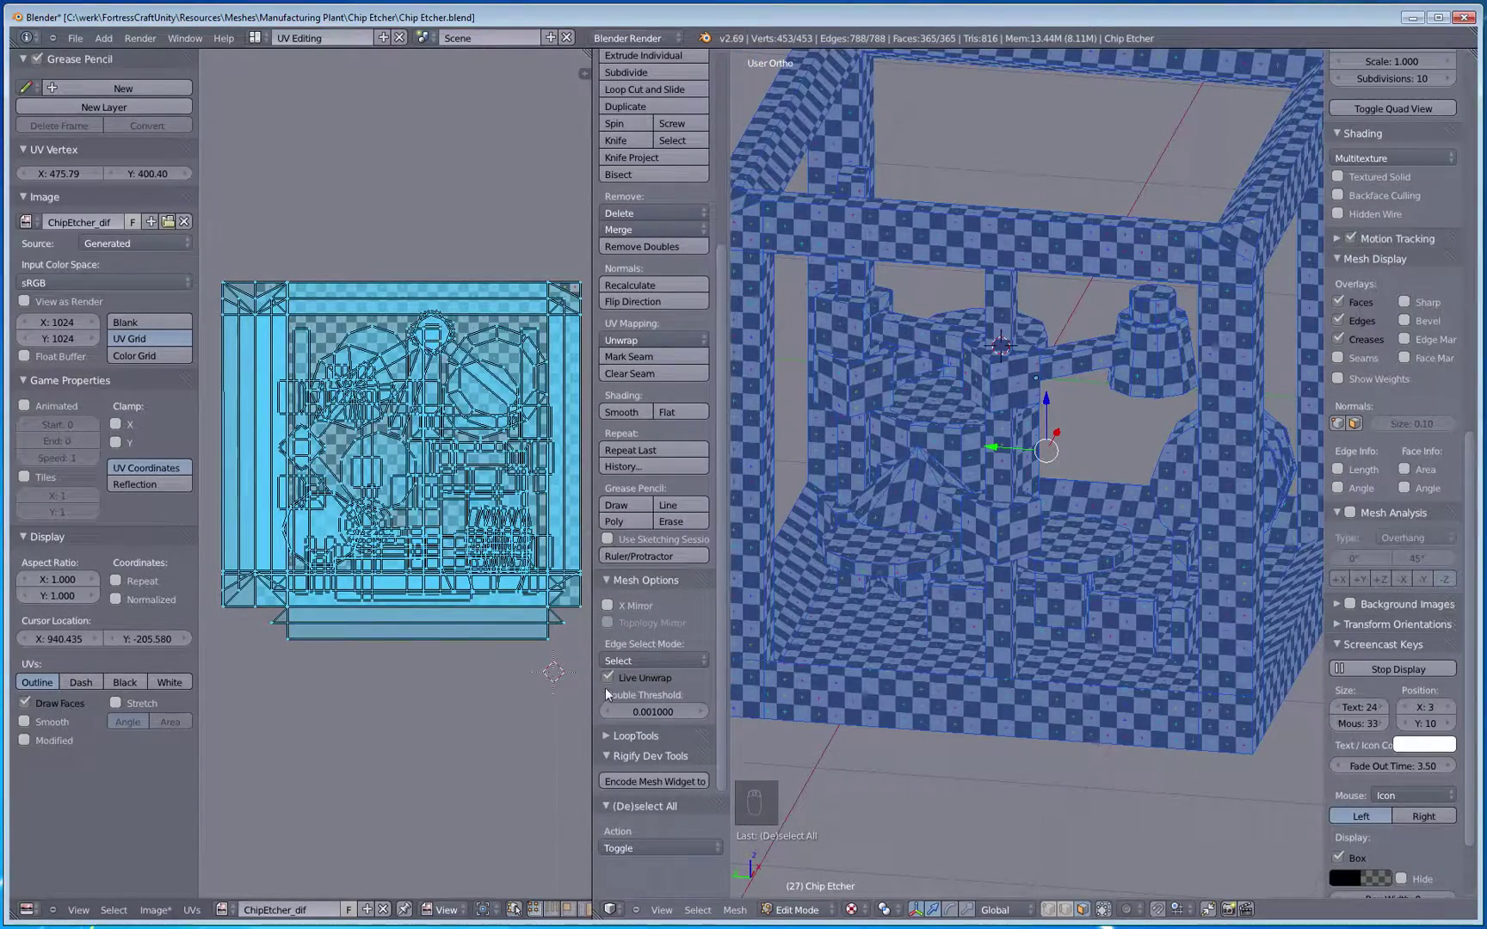
# Step: Compare the UVs of the base's front face with those of the whole mesh, clear the selection and switch to edge selection
pyautogui.rightClick(983, 680)
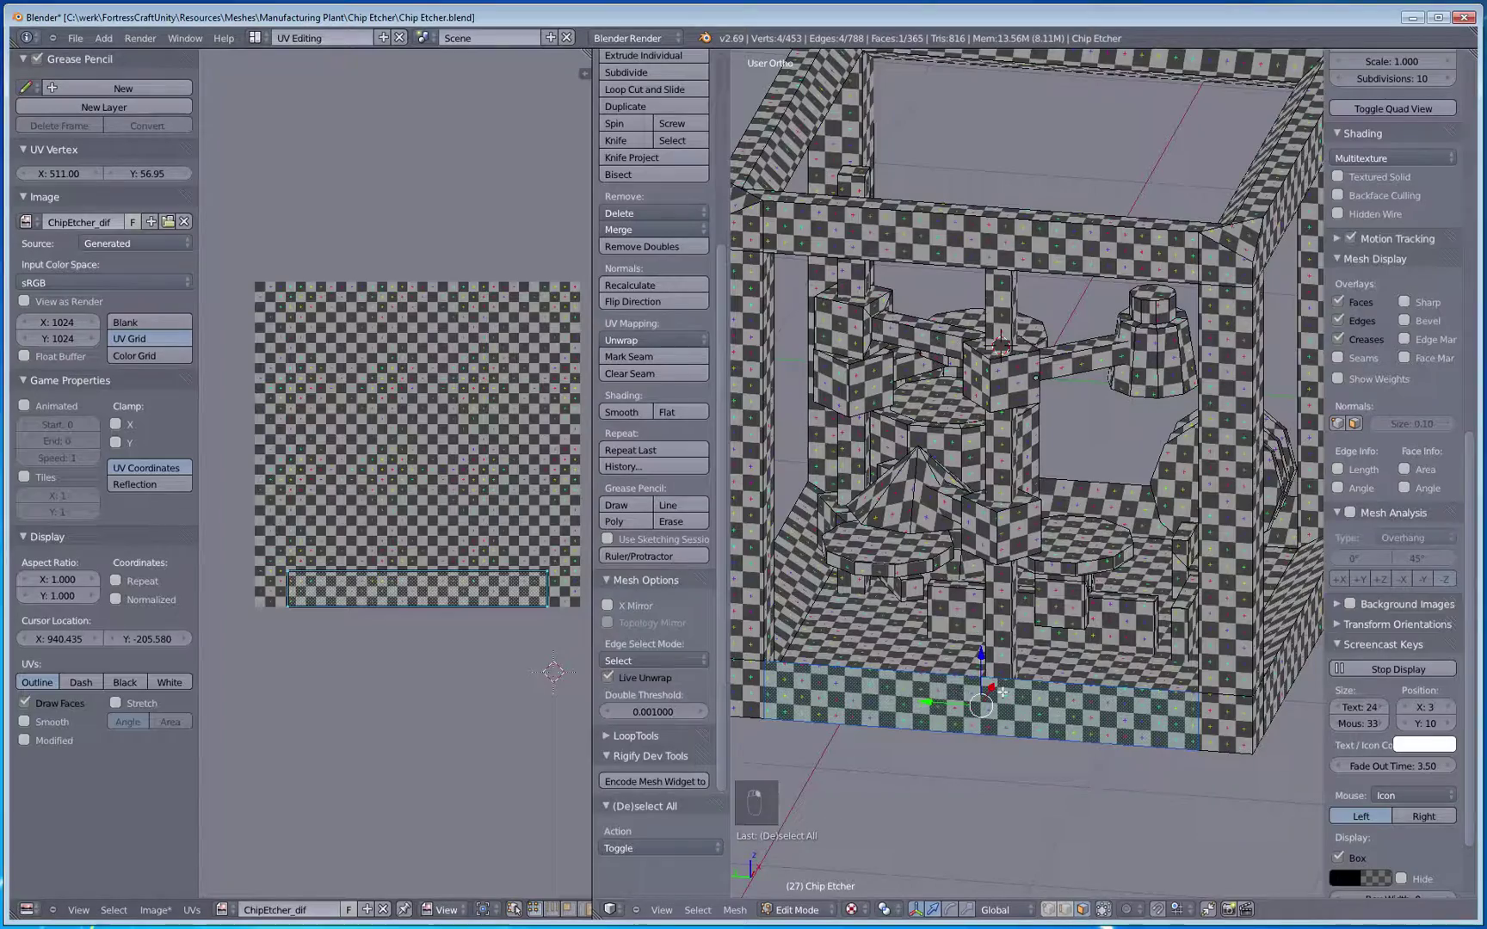
pyautogui.press('a')
pyautogui.press('a')
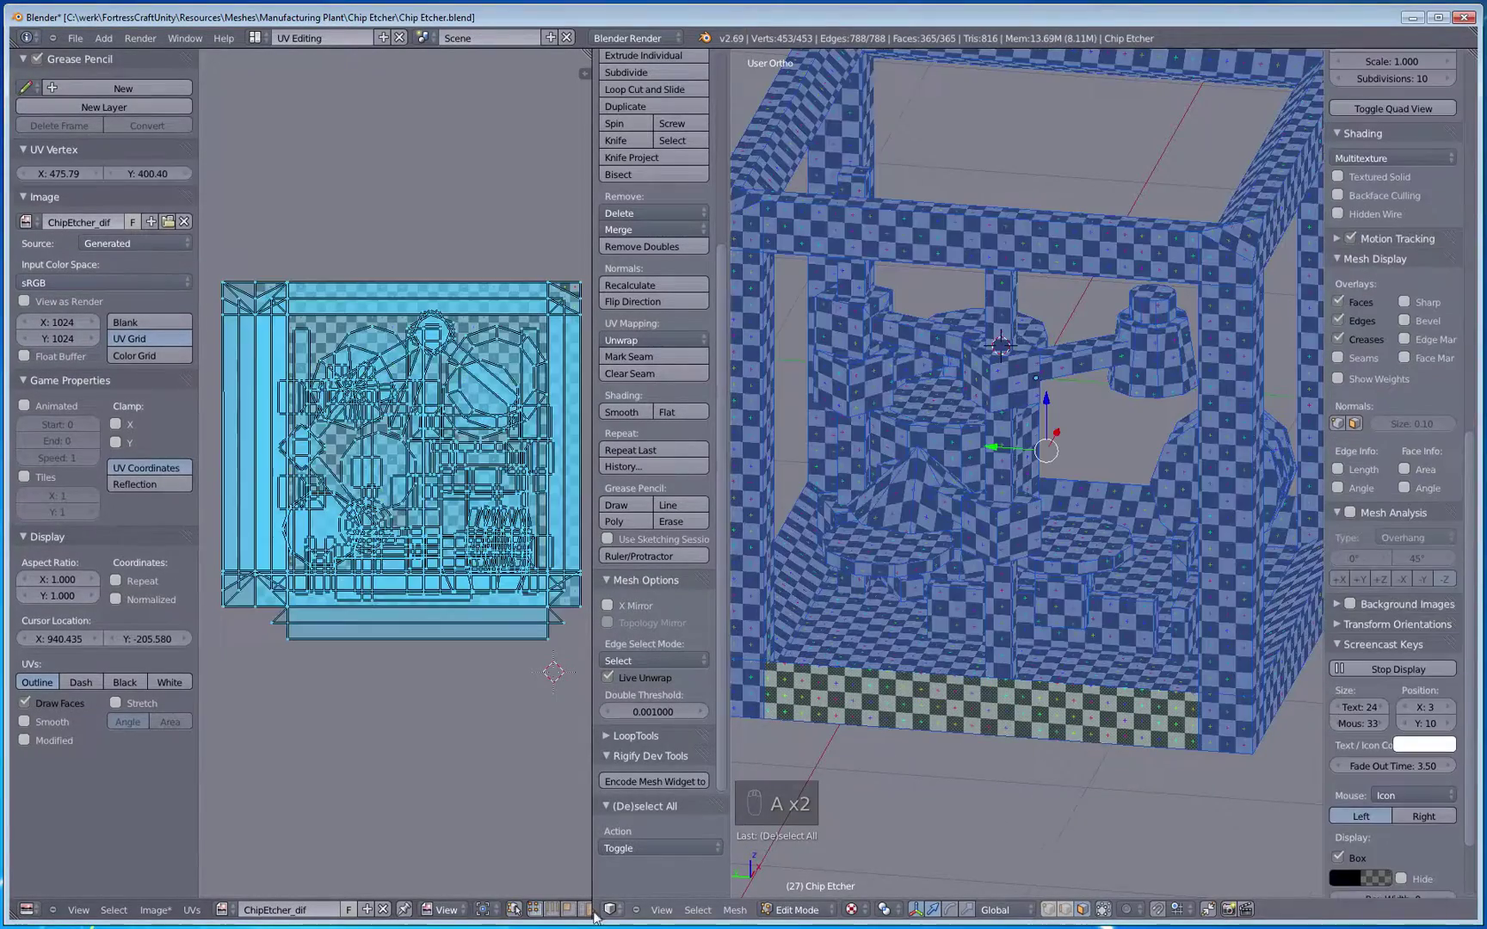
pyautogui.moveTo(996, 641); pyautogui.dragTo(1012, 638, button='middle')
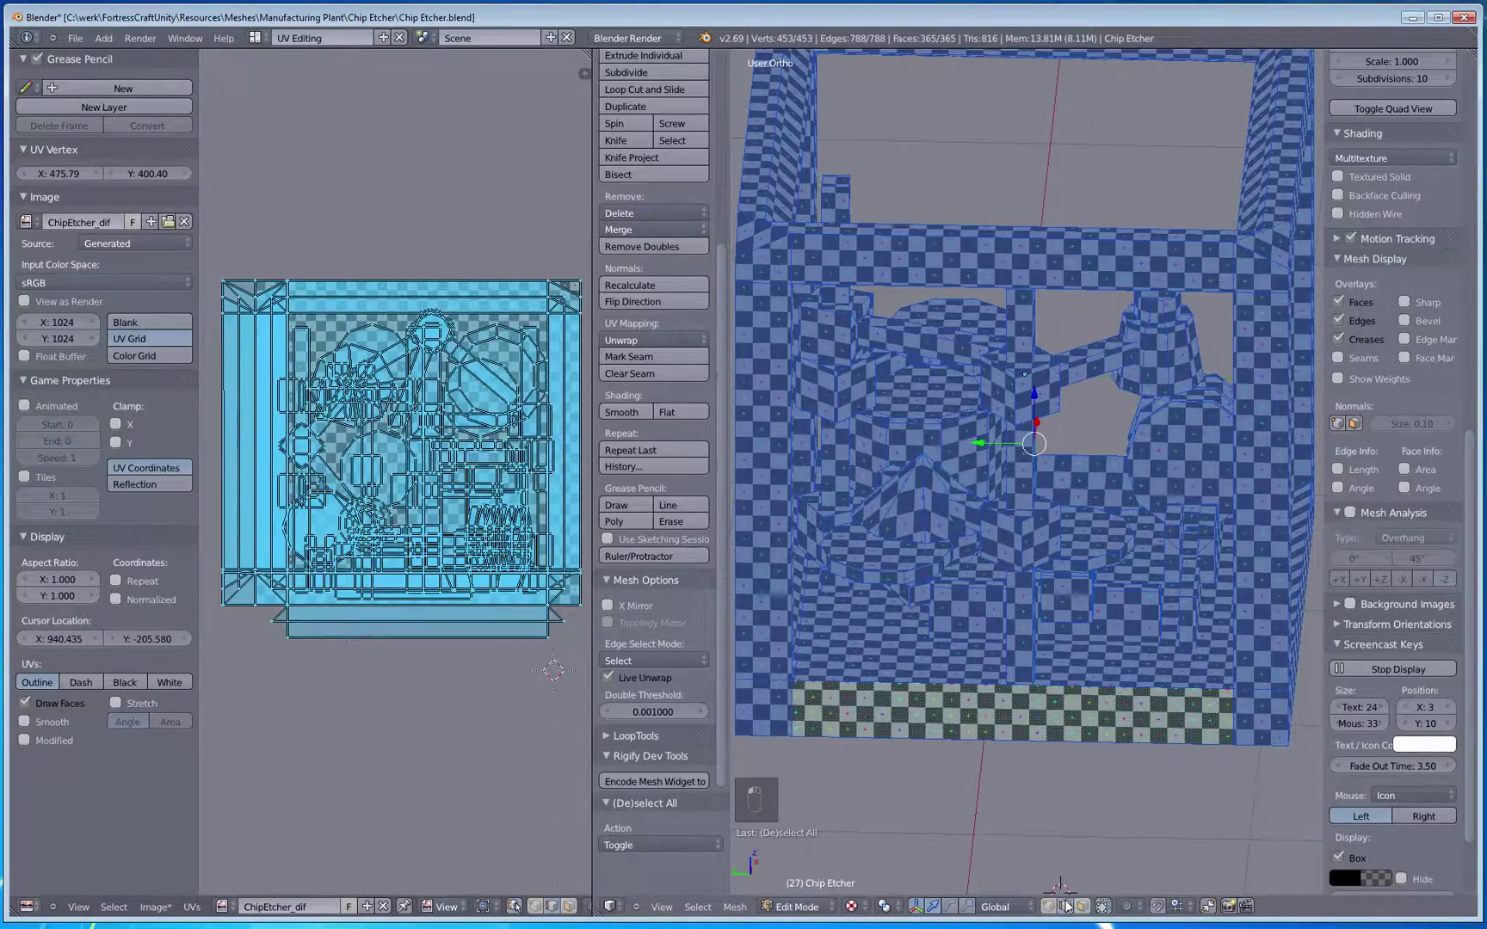
pyautogui.press('a')
pyautogui.rightClick(1028, 655)
pyautogui.rightClick(1028, 657)
pyautogui.rightClick(1026, 685)
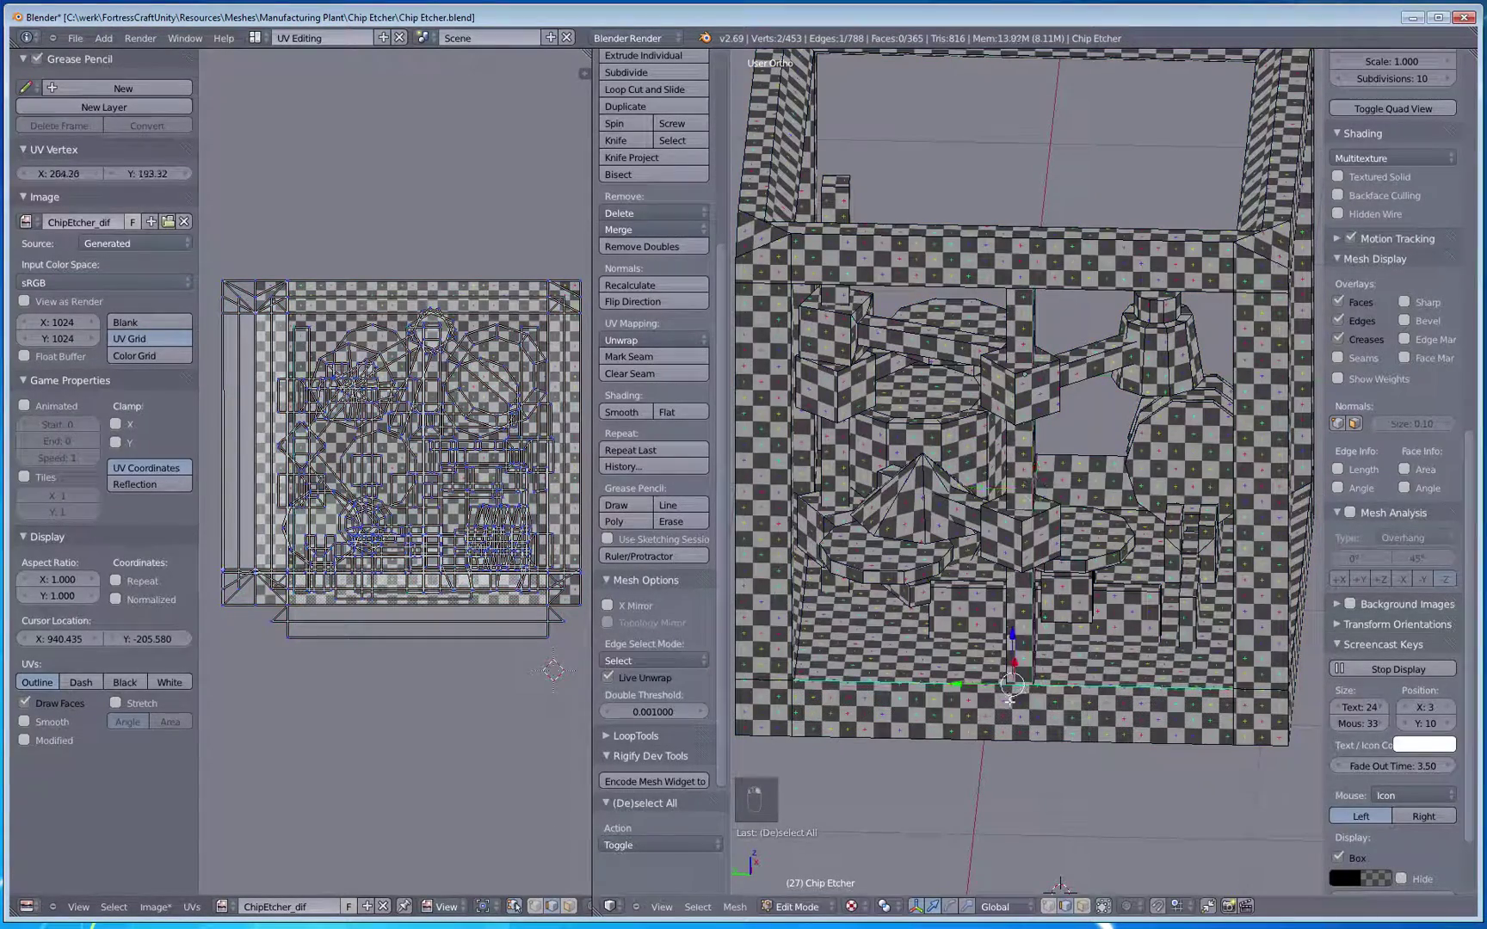
pyautogui.moveTo(1119, 712); pyautogui.dragTo(1058, 530, button='middle')
pyautogui.press('a')
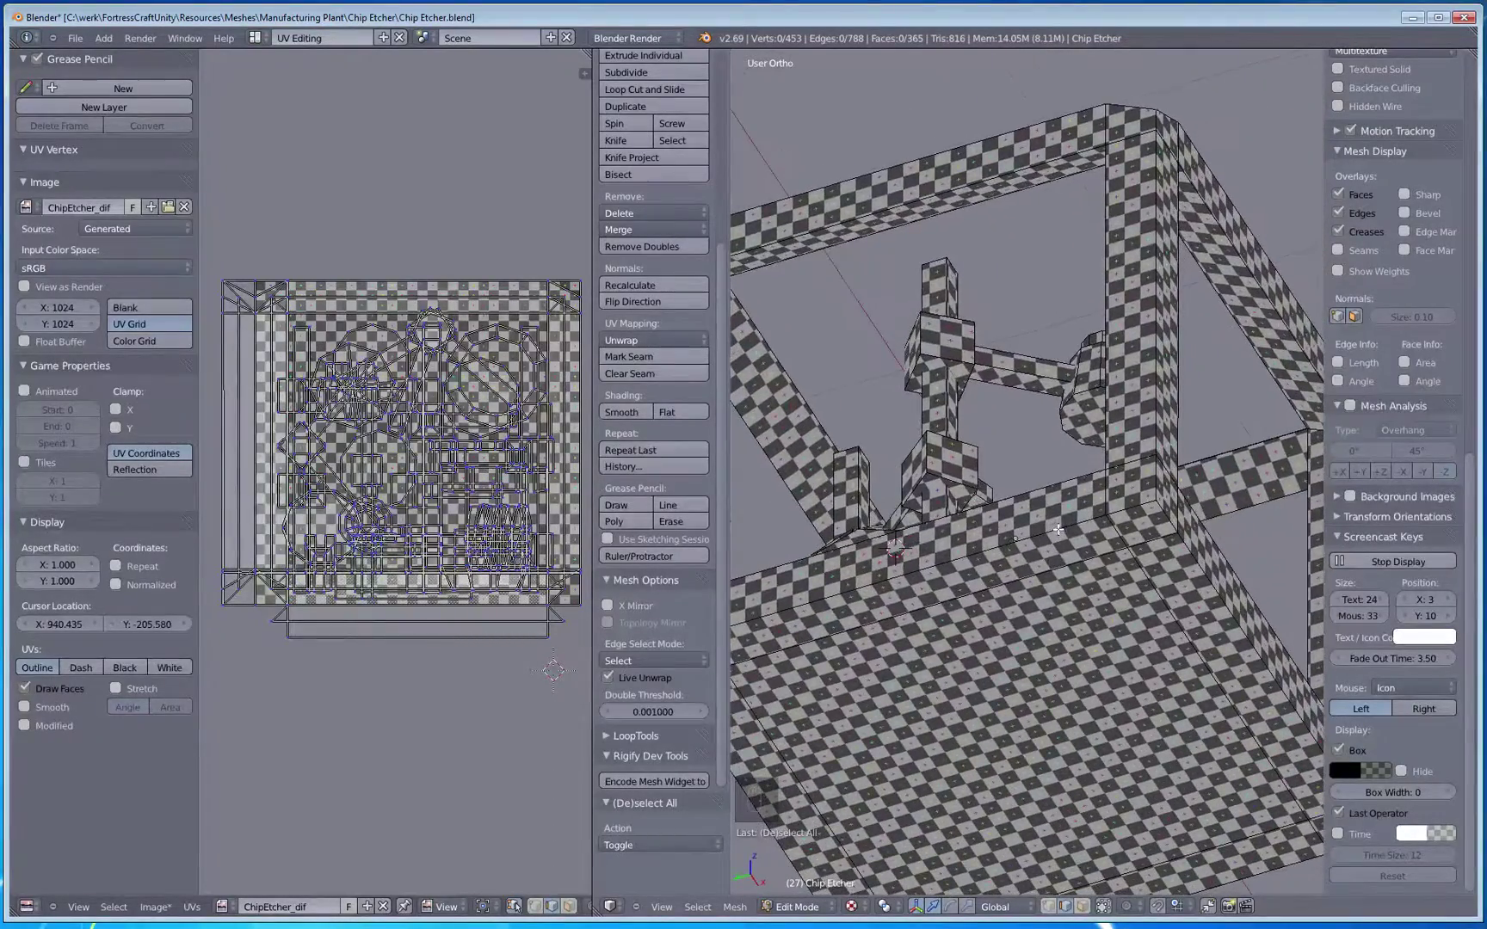
# Step: Select the top edges of the base's first sides together with the vertical and bottom edges at the adjoining corners
pyautogui.moveTo(1165, 617); pyautogui.dragTo(1027, 577, button='middle')
pyautogui.rightClick(1028, 577)
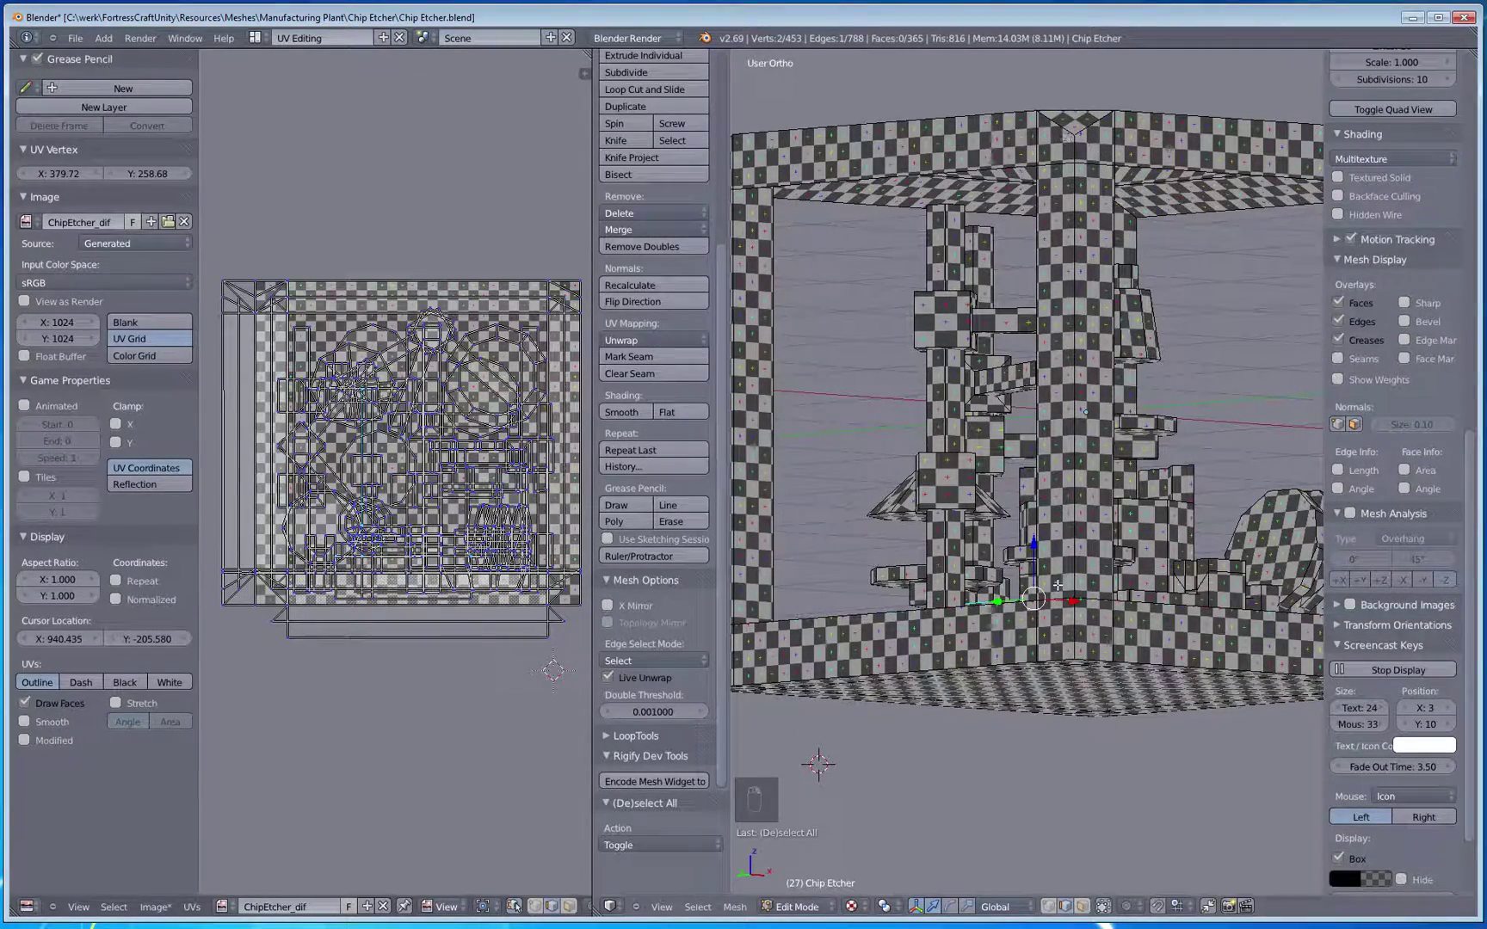
pyautogui.moveTo(1072, 623); pyautogui.dragTo(1110, 671, button='middle')
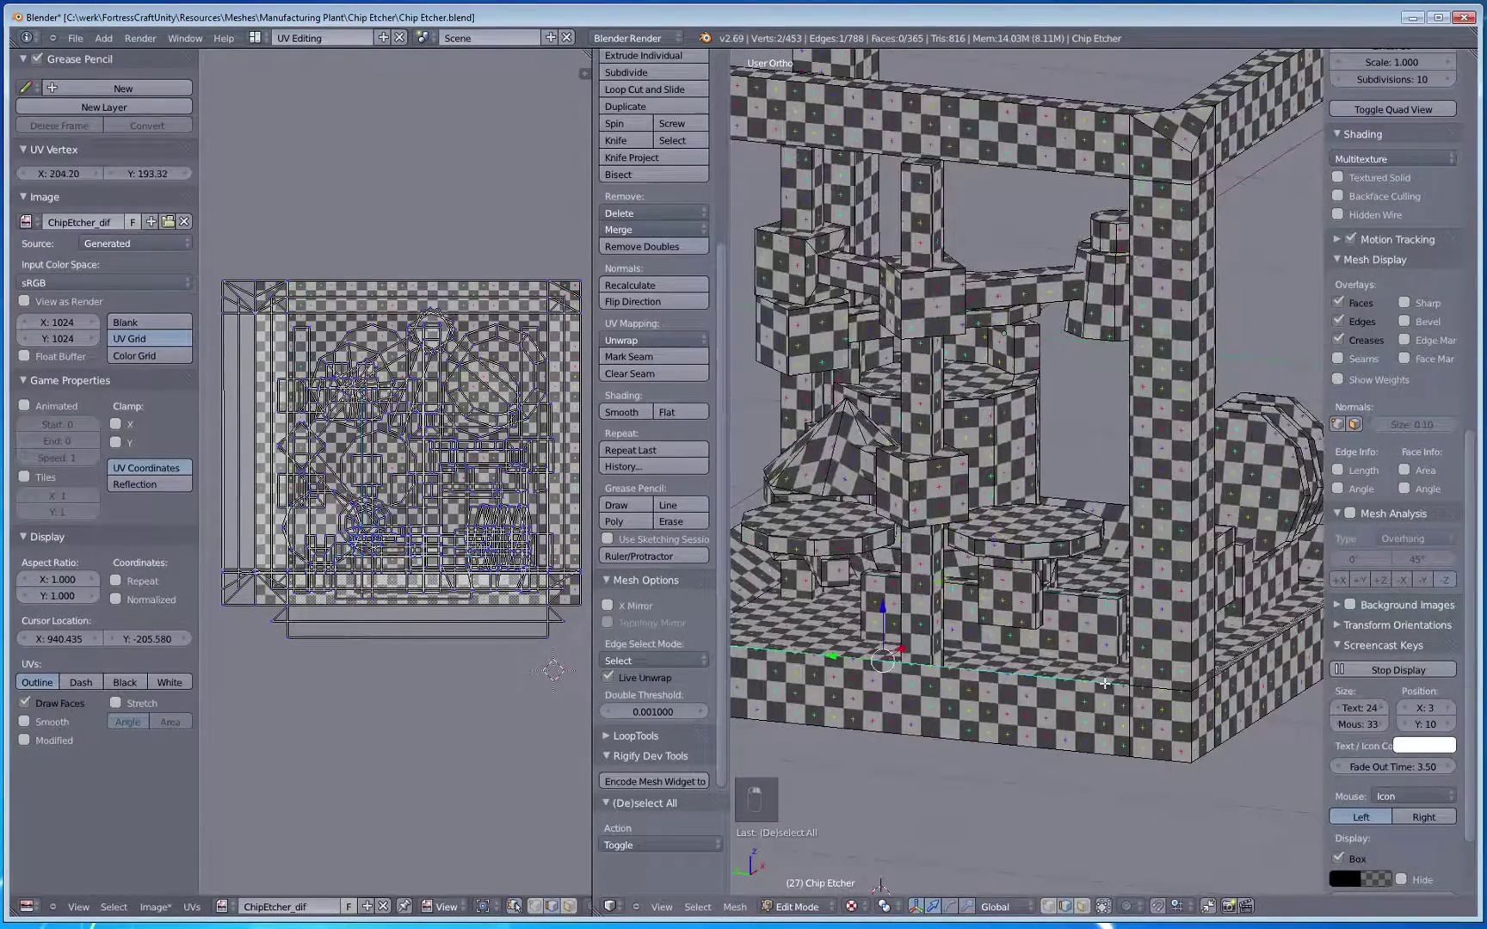
pyautogui.moveTo(1162, 763); pyautogui.dragTo(1093, 656, button='middle')
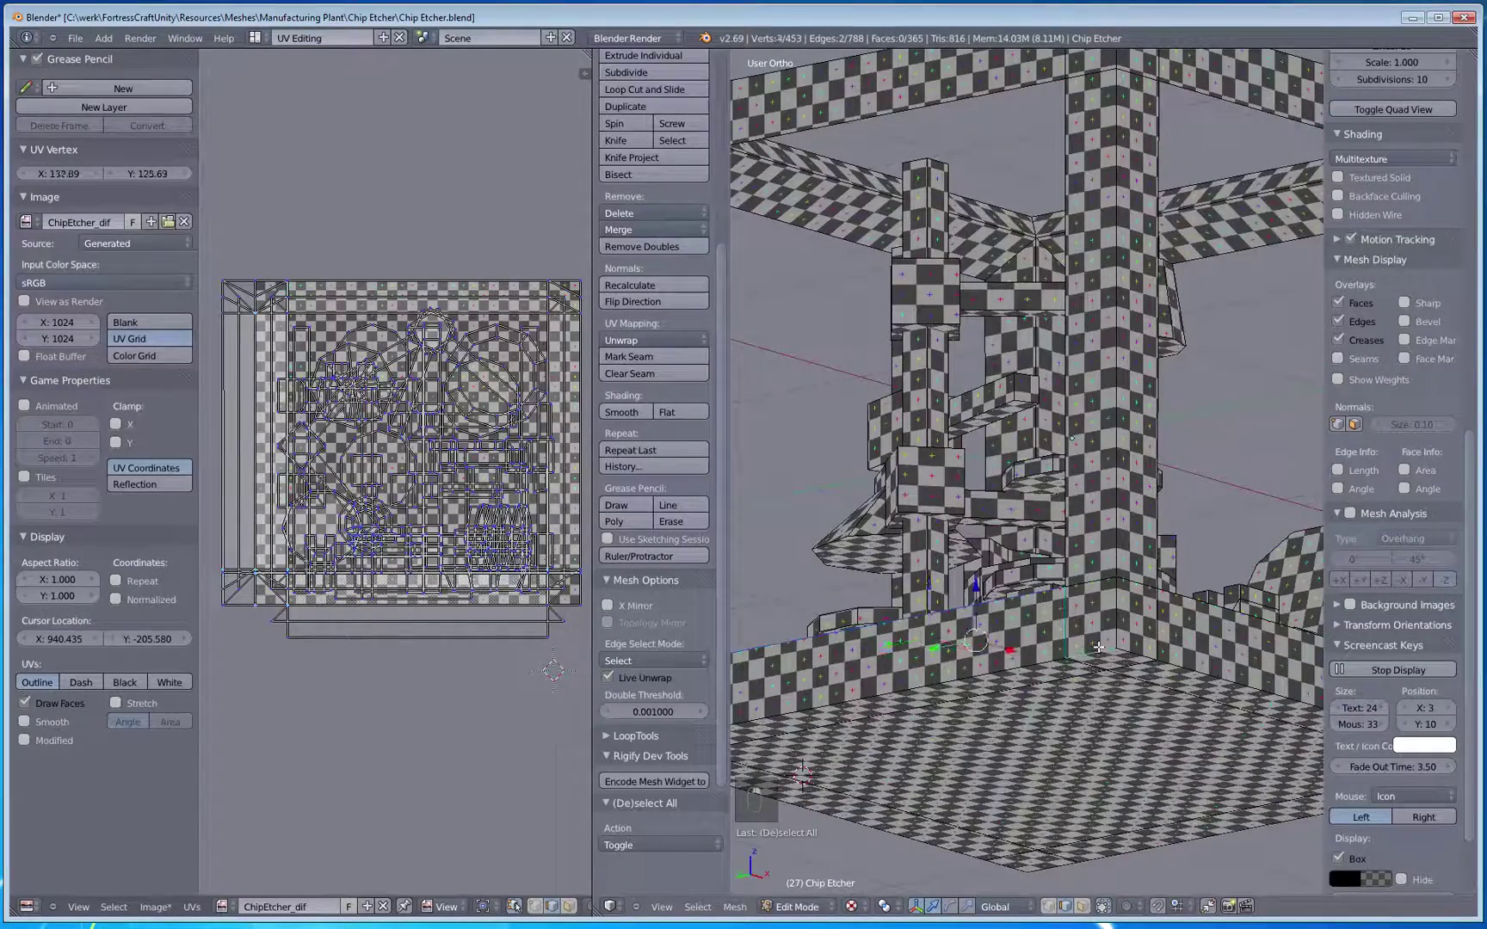
pyautogui.moveTo(1071, 438); pyautogui.dragTo(1075, 710, button='middle')
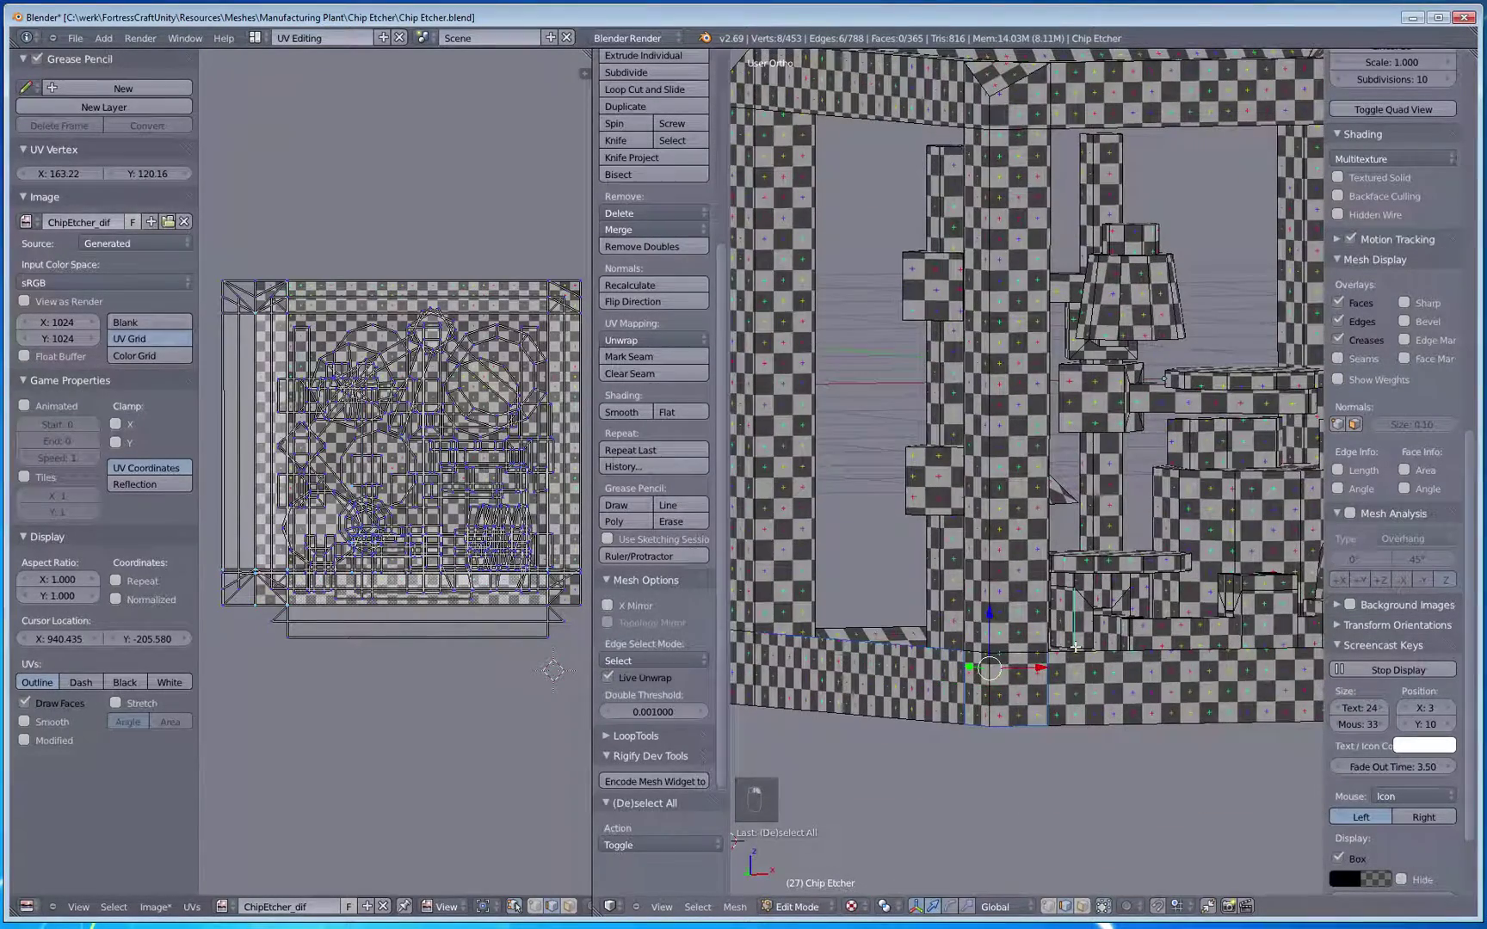
pyautogui.hotkey('ctrl', 'z')
pyautogui.moveTo(1182, 741); pyautogui.dragTo(1050, 732, button='middle')
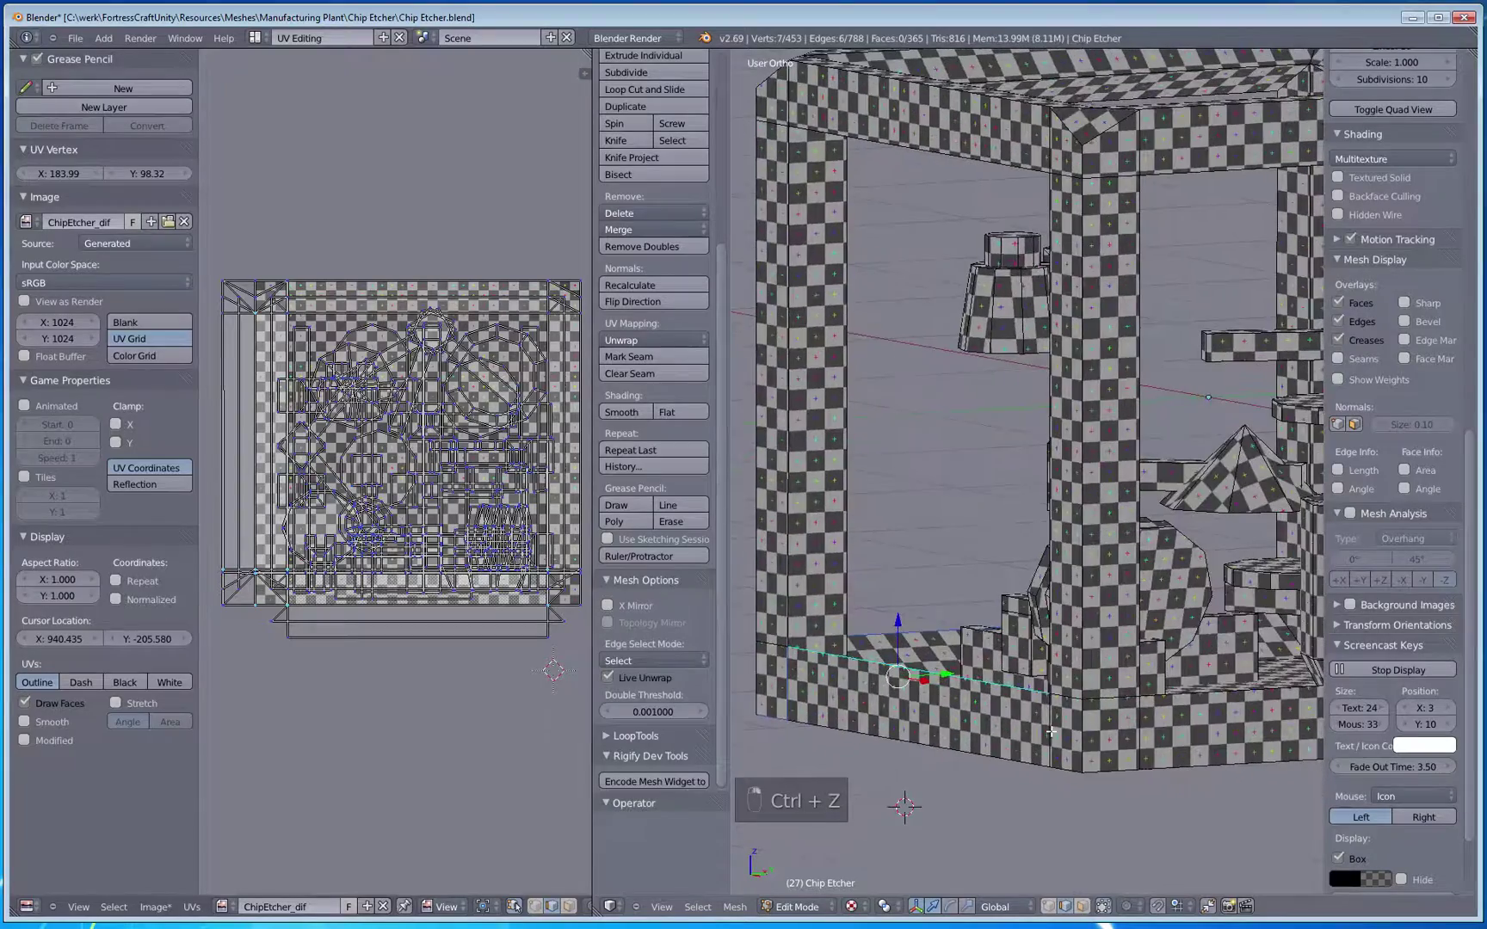
# Step: Extend the selection with the matching top, vertical and bottom edges around the base's remaining sides and corners
pyautogui.keyDown('shift'); pyautogui.rightClick(1102, 767); pyautogui.keyUp('shift')
pyautogui.moveTo(1170, 767); pyautogui.dragTo(1044, 807, button='middle')
pyautogui.keyDown('shift'); pyautogui.rightClick(924, 783); pyautogui.keyUp('shift')
pyautogui.keyDown('shift'); pyautogui.rightClick(962, 749); pyautogui.keyUp('shift')
pyautogui.keyDown('shift'); pyautogui.rightClick(1023, 781); pyautogui.keyUp('shift')
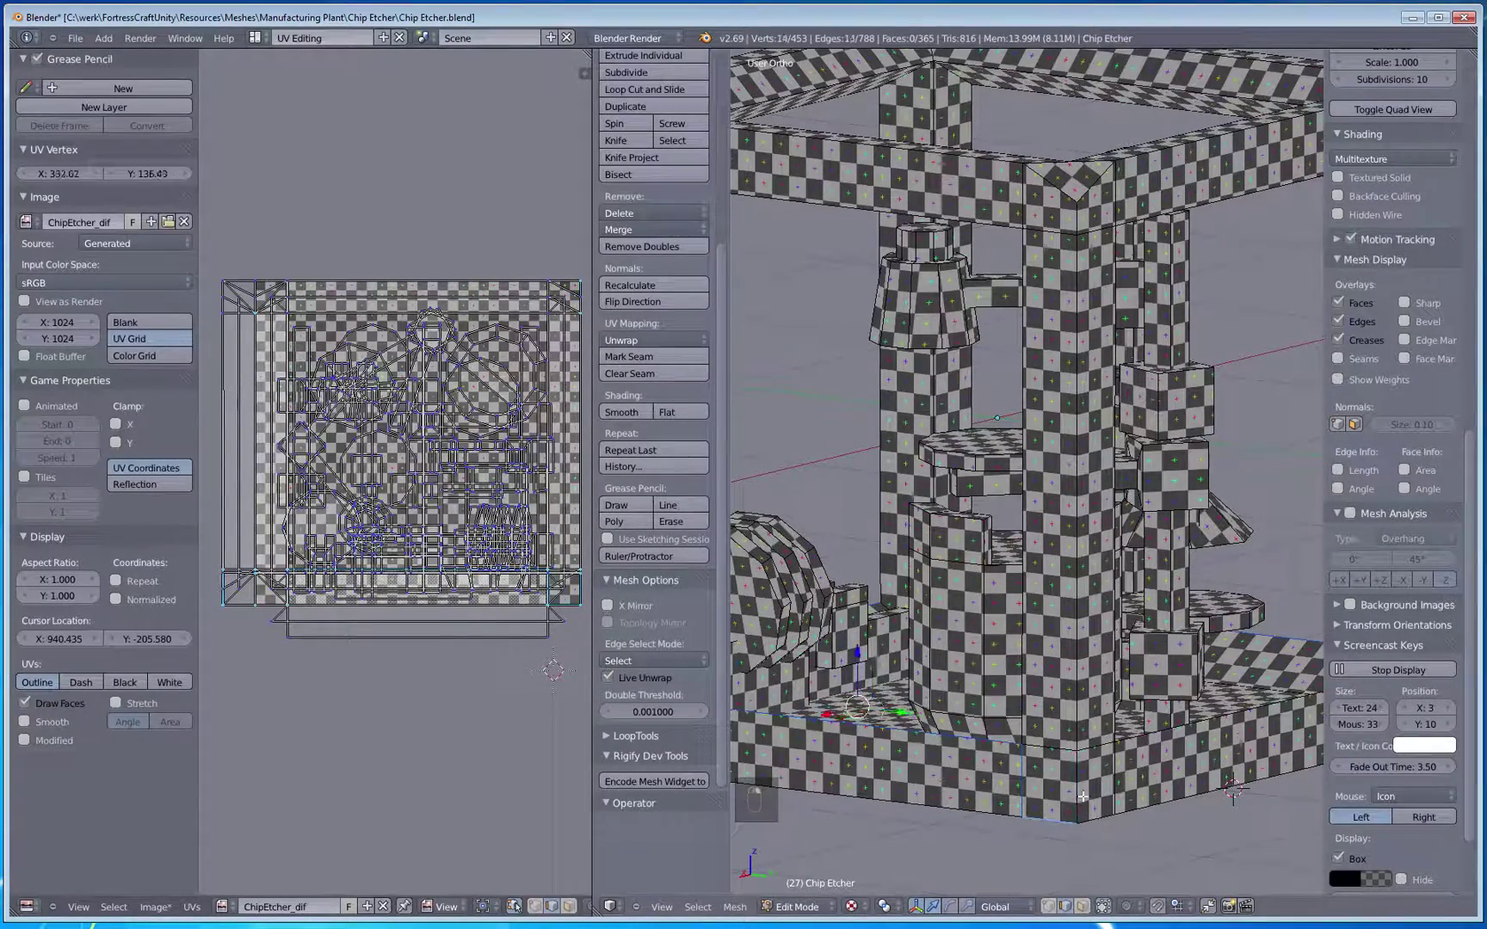
pyautogui.moveTo(1107, 816); pyautogui.dragTo(1120, 838, button='middle')
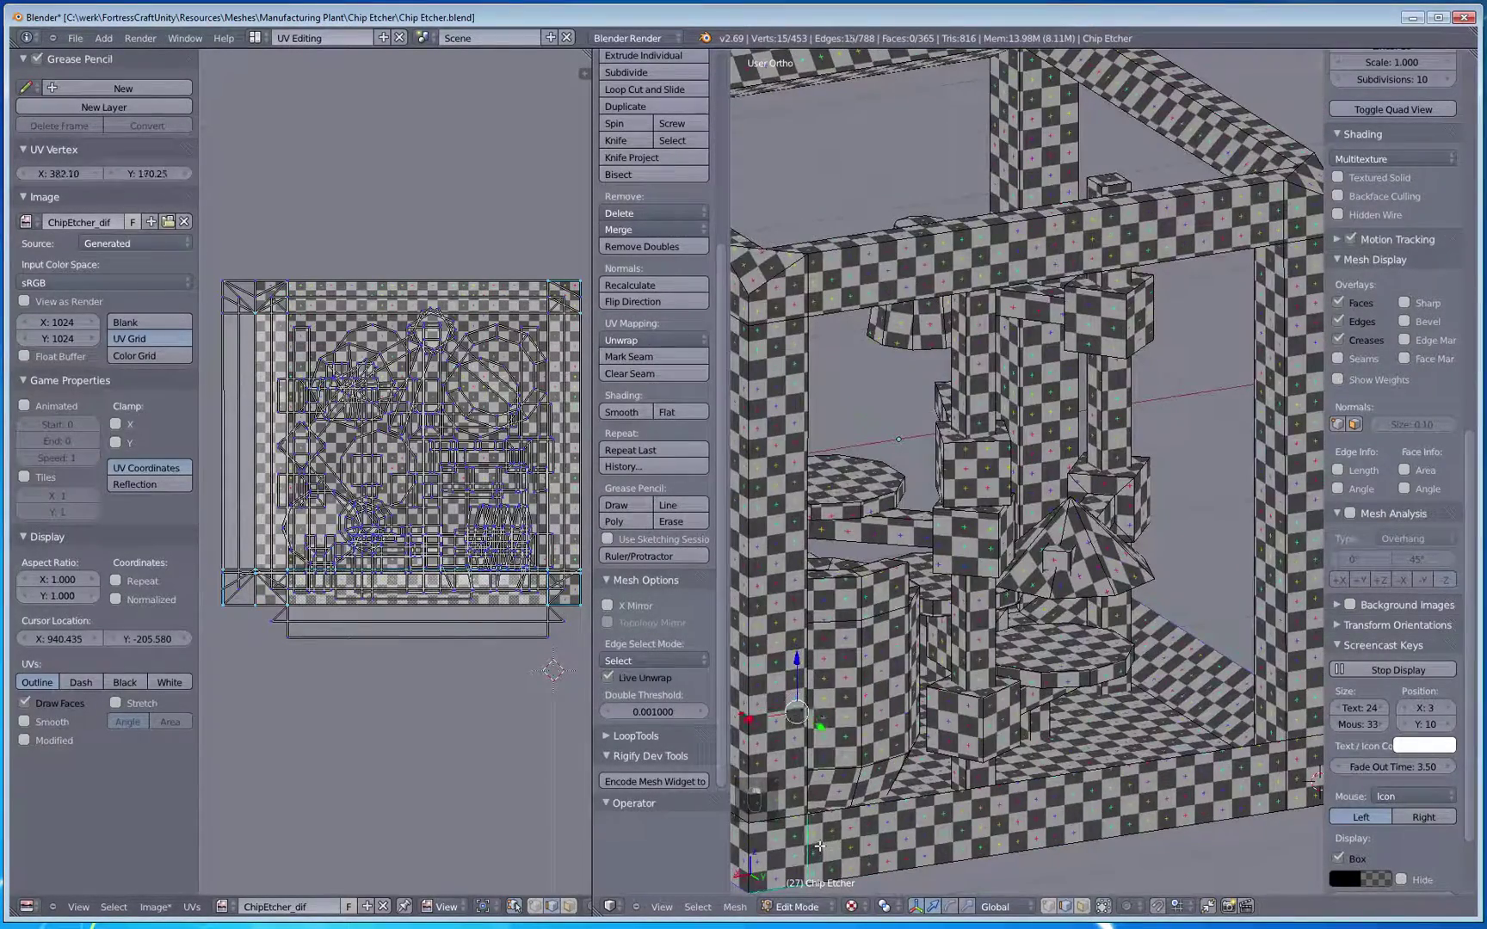
pyautogui.moveTo(885, 811); pyautogui.dragTo(922, 787, button='middle')
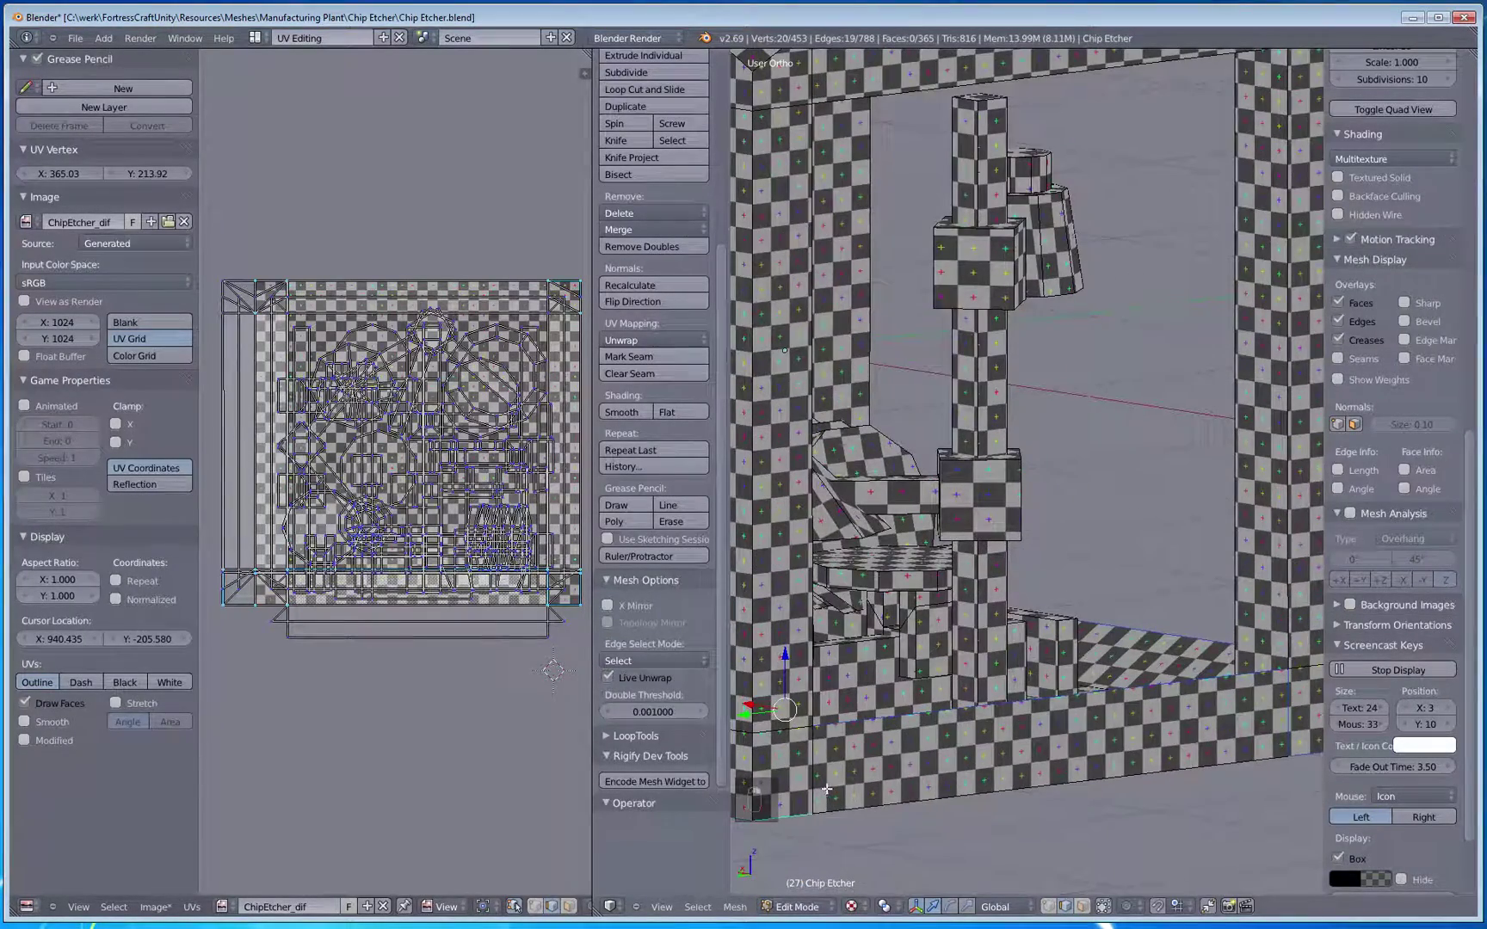
pyautogui.moveTo(1085, 742); pyautogui.dragTo(936, 769, button='middle')
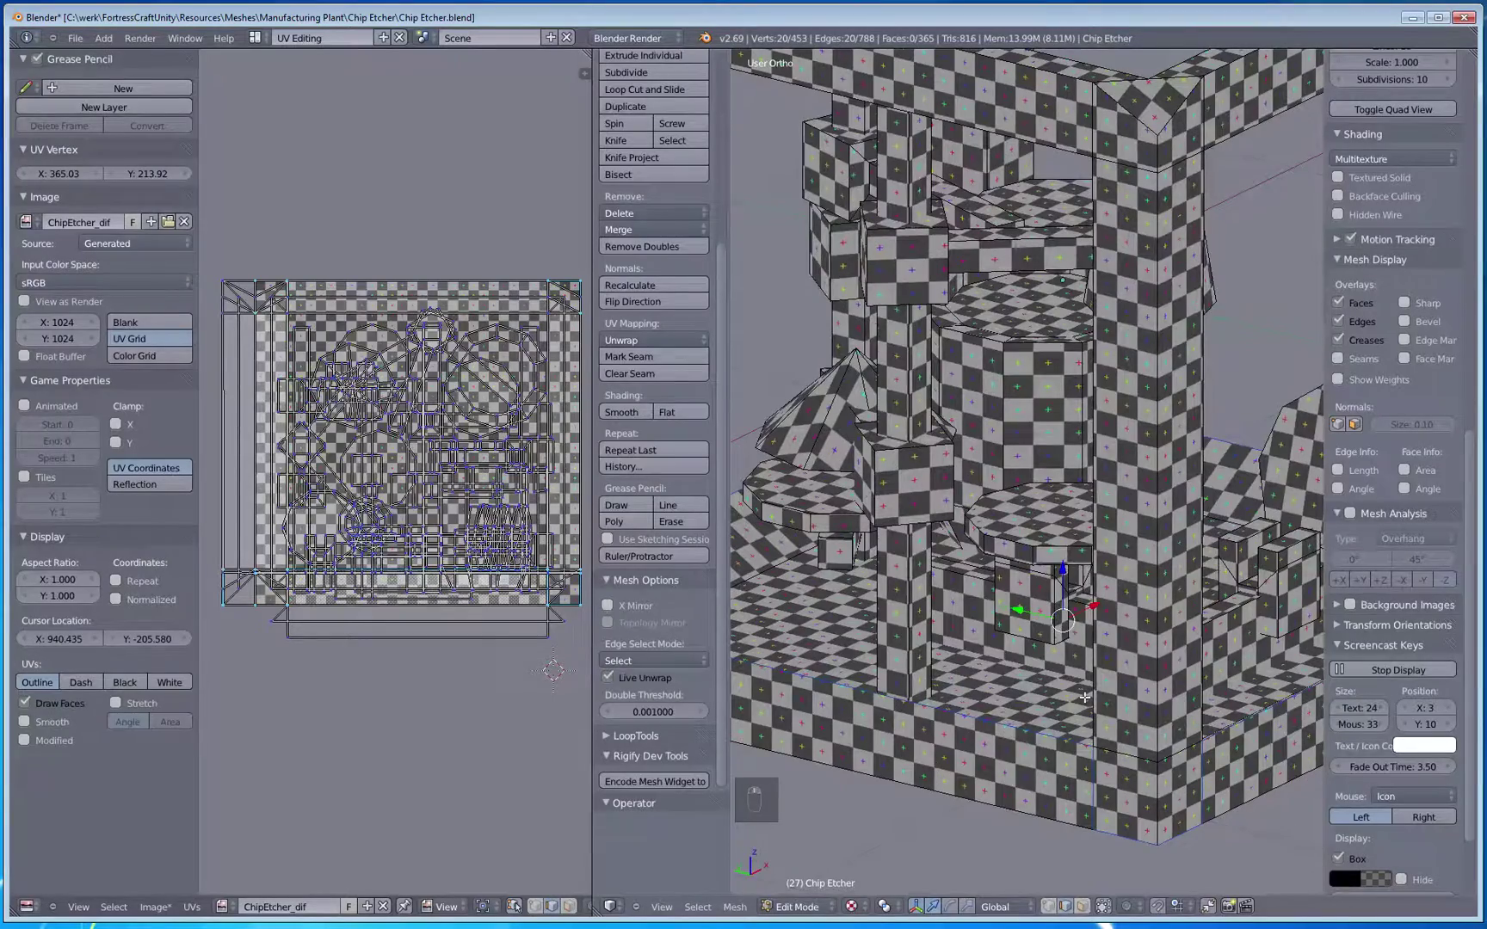
# Step: Mark the selected edges around the base as UV seams
pyautogui.hotkey('ctrl', 'e')
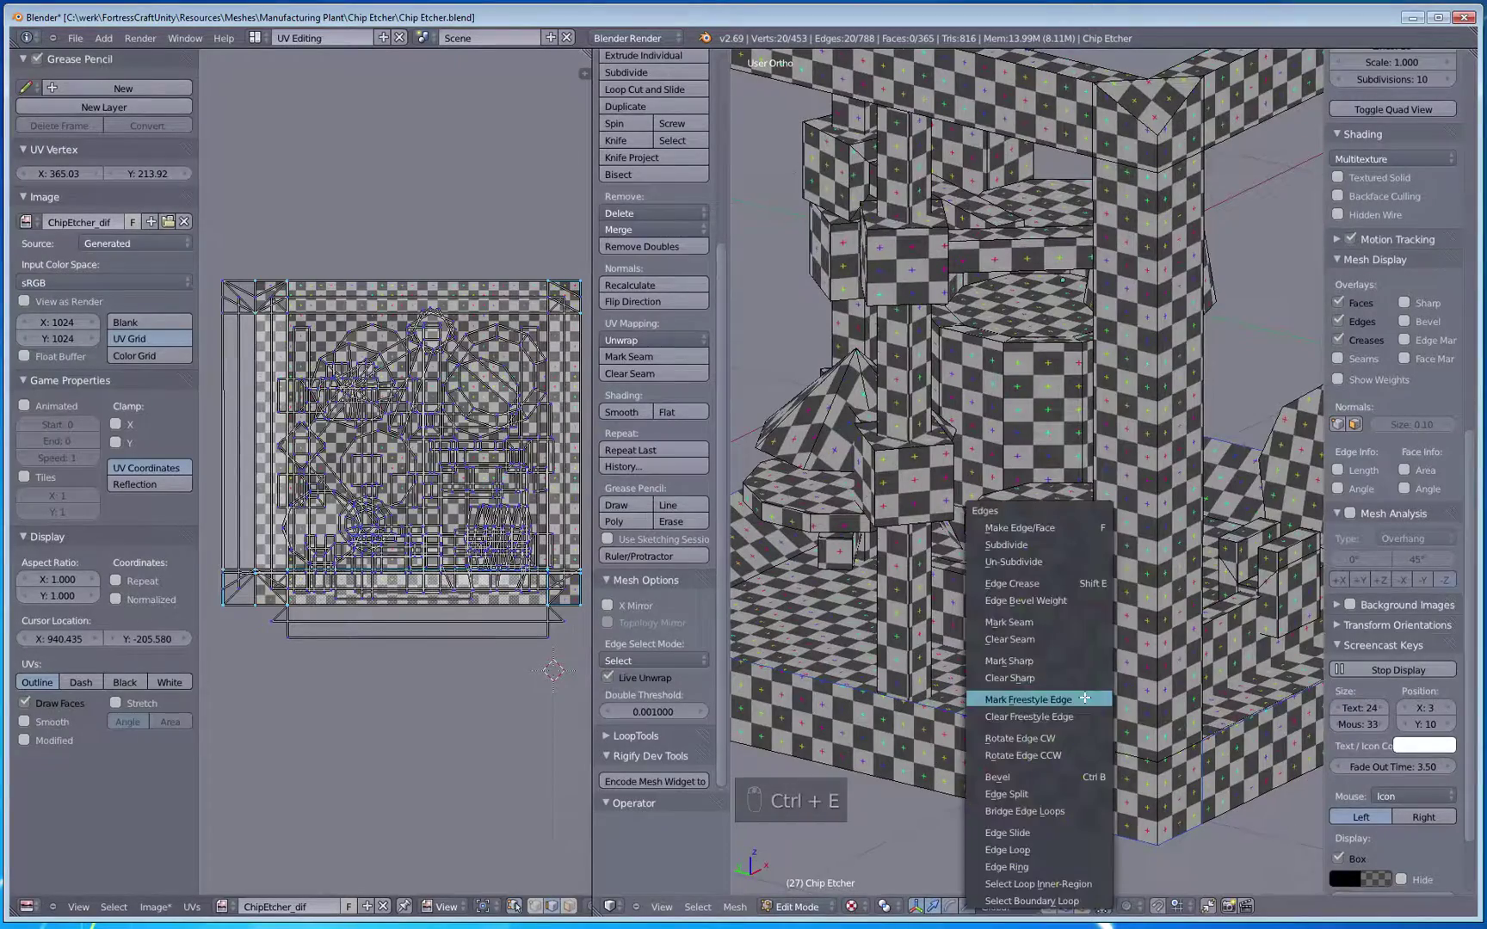
pyautogui.click(1062, 621)
pyautogui.scroll(-5, 1062, 622)
pyautogui.moveTo(1061, 621); pyautogui.dragTo(981, 641, button='middle')
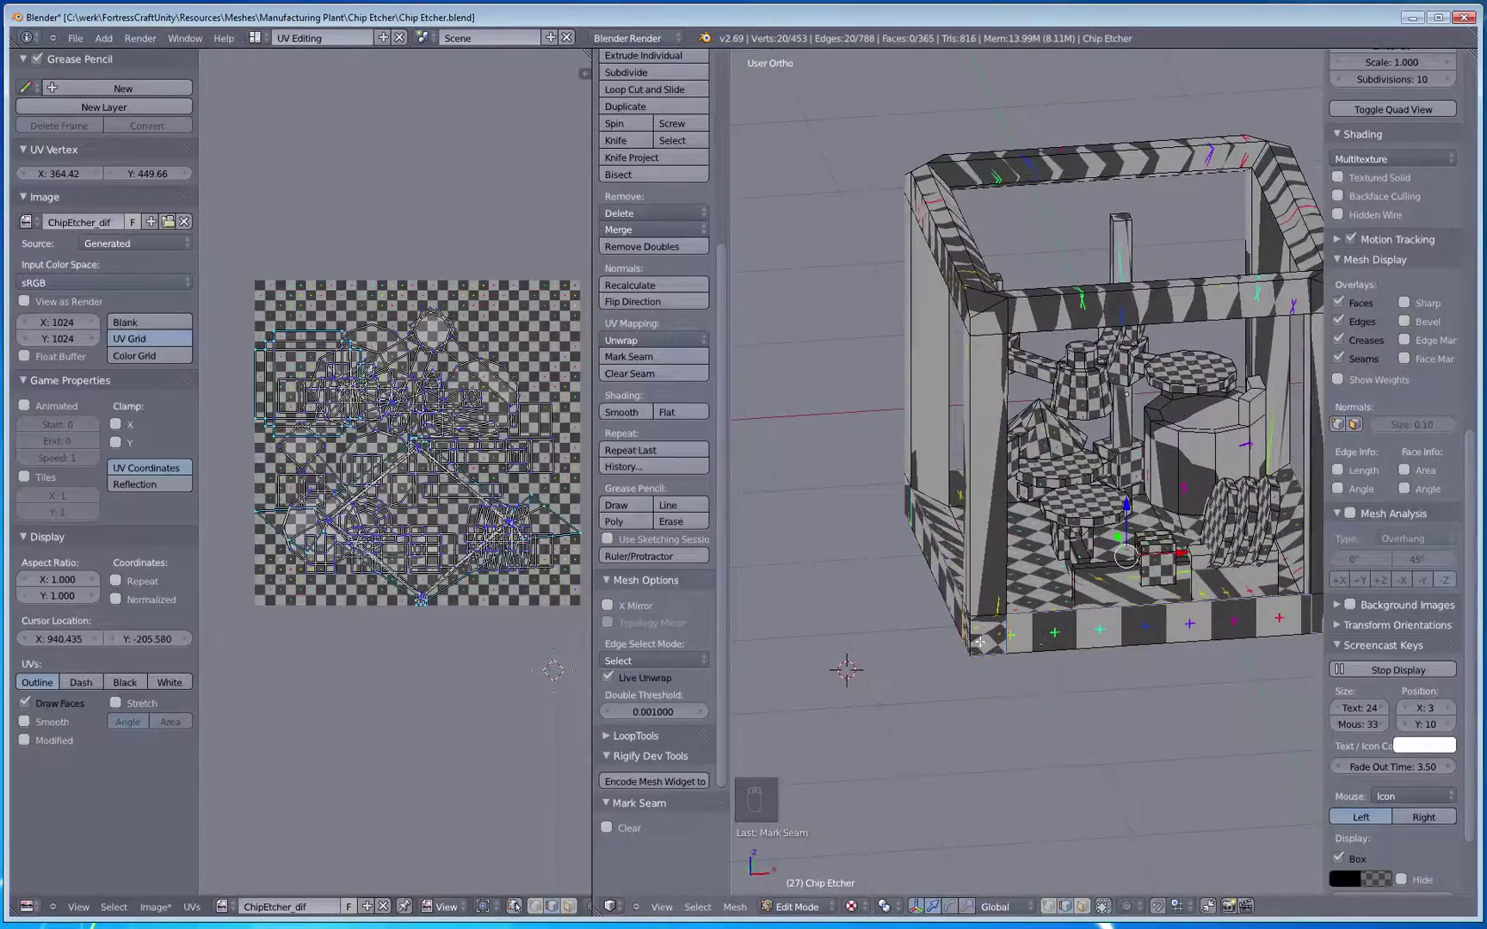
pyautogui.moveTo(409, 617); pyautogui.dragTo(382, 645, button='middle')
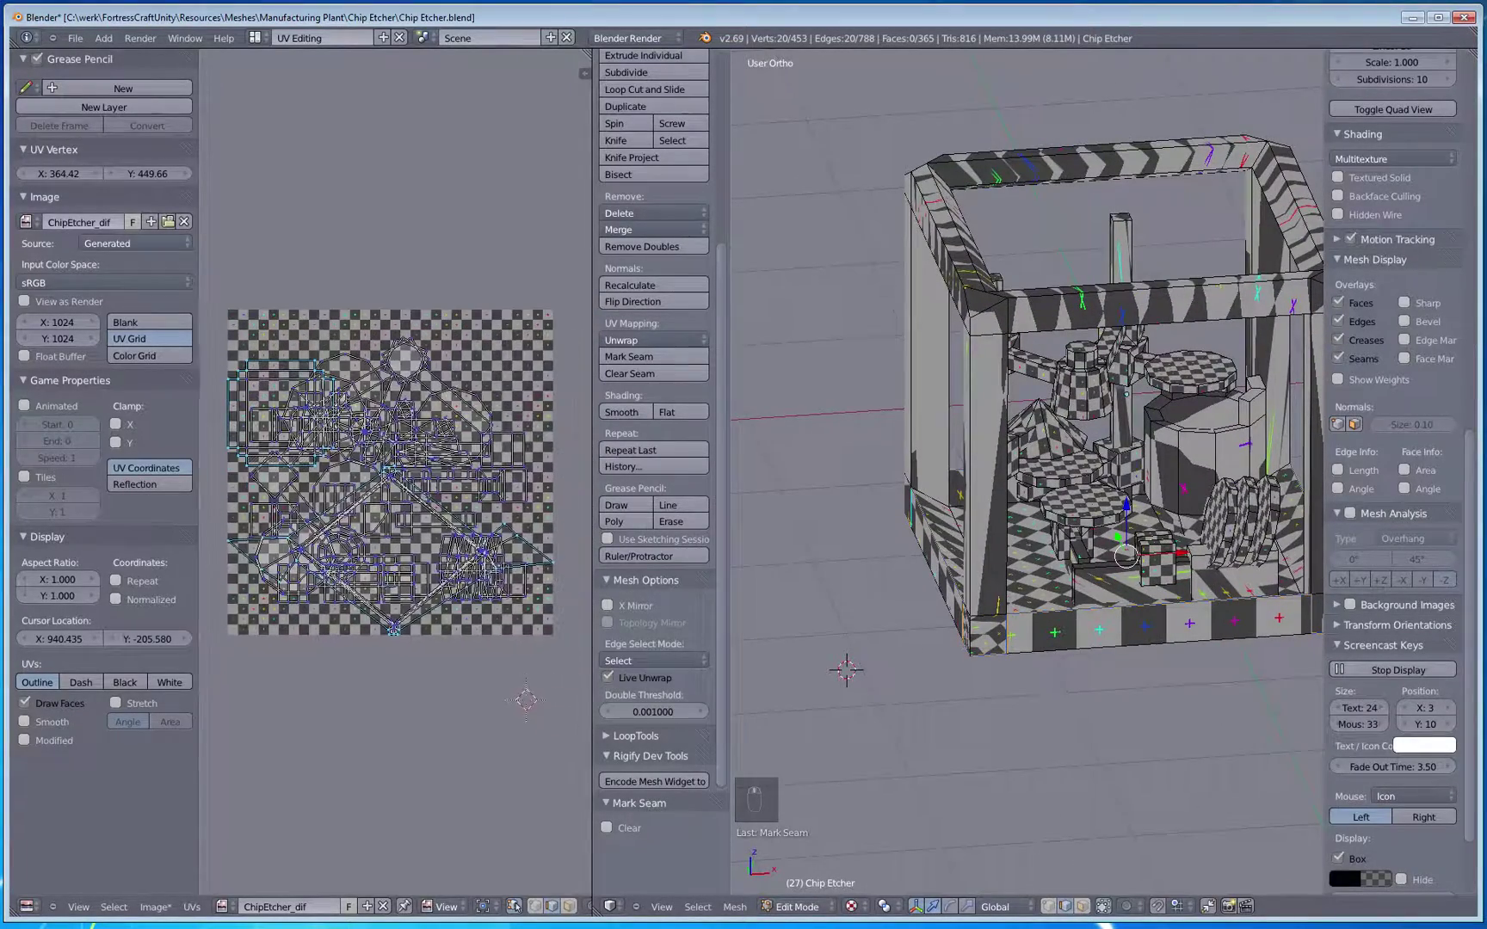
# Step: Mark the two edges where the first corner post meets the base floor as seams
pyautogui.moveTo(955, 606); pyautogui.dragTo(978, 665, button='middle')
pyautogui.scroll(5, 978, 664)
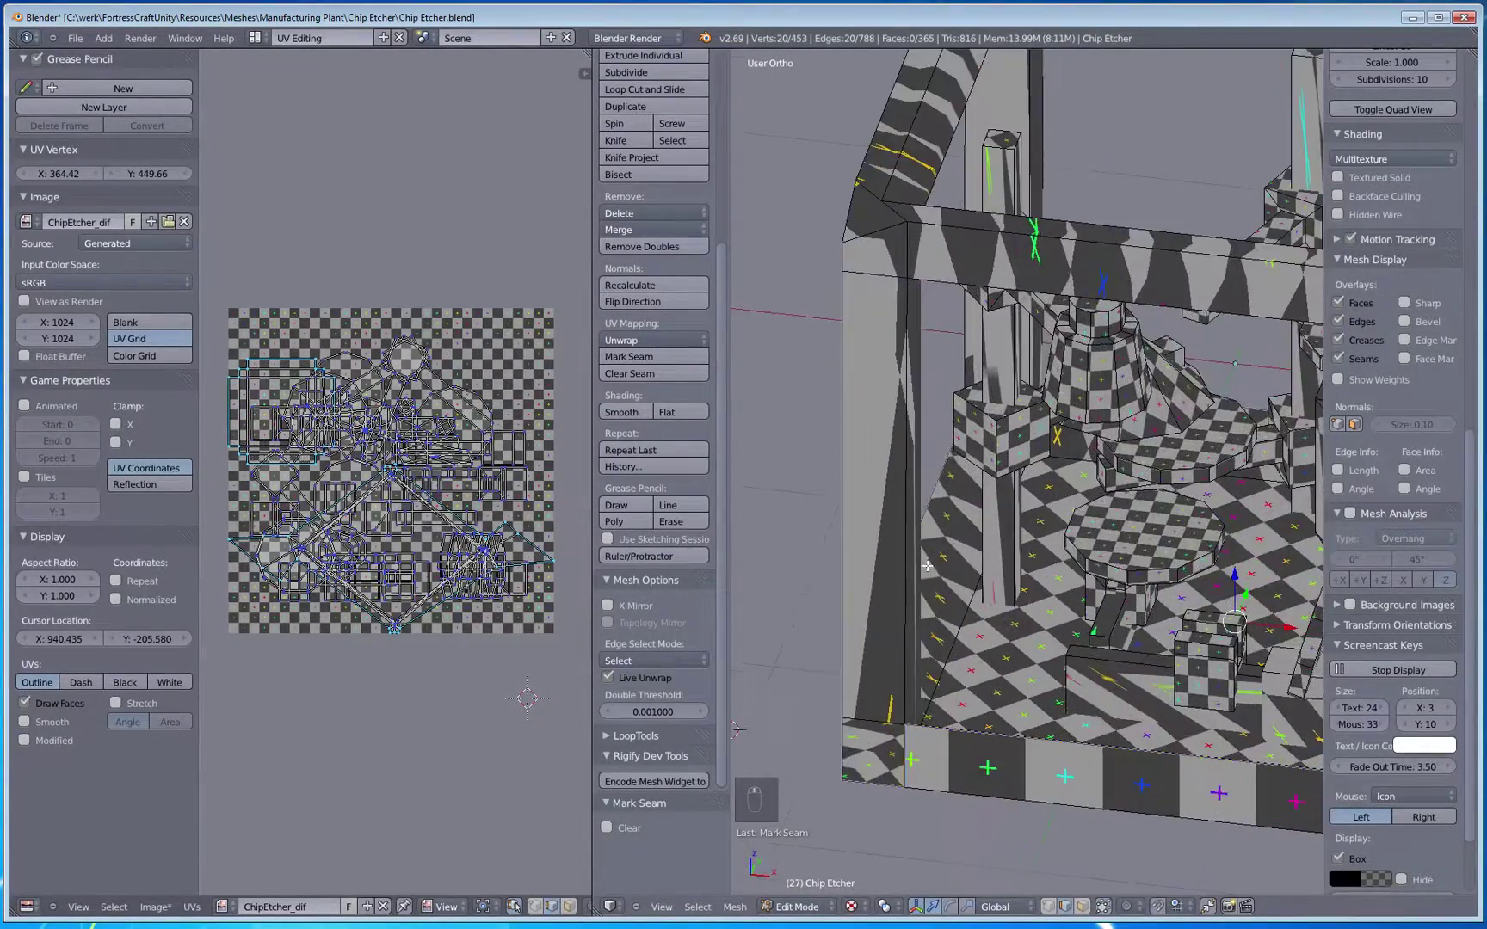
pyautogui.moveTo(890, 582)
pyautogui.mouseDown(button='middle')
pyautogui.moveTo(857, 523)
pyautogui.moveTo(894, 604)
pyautogui.mouseUp(button='middle')
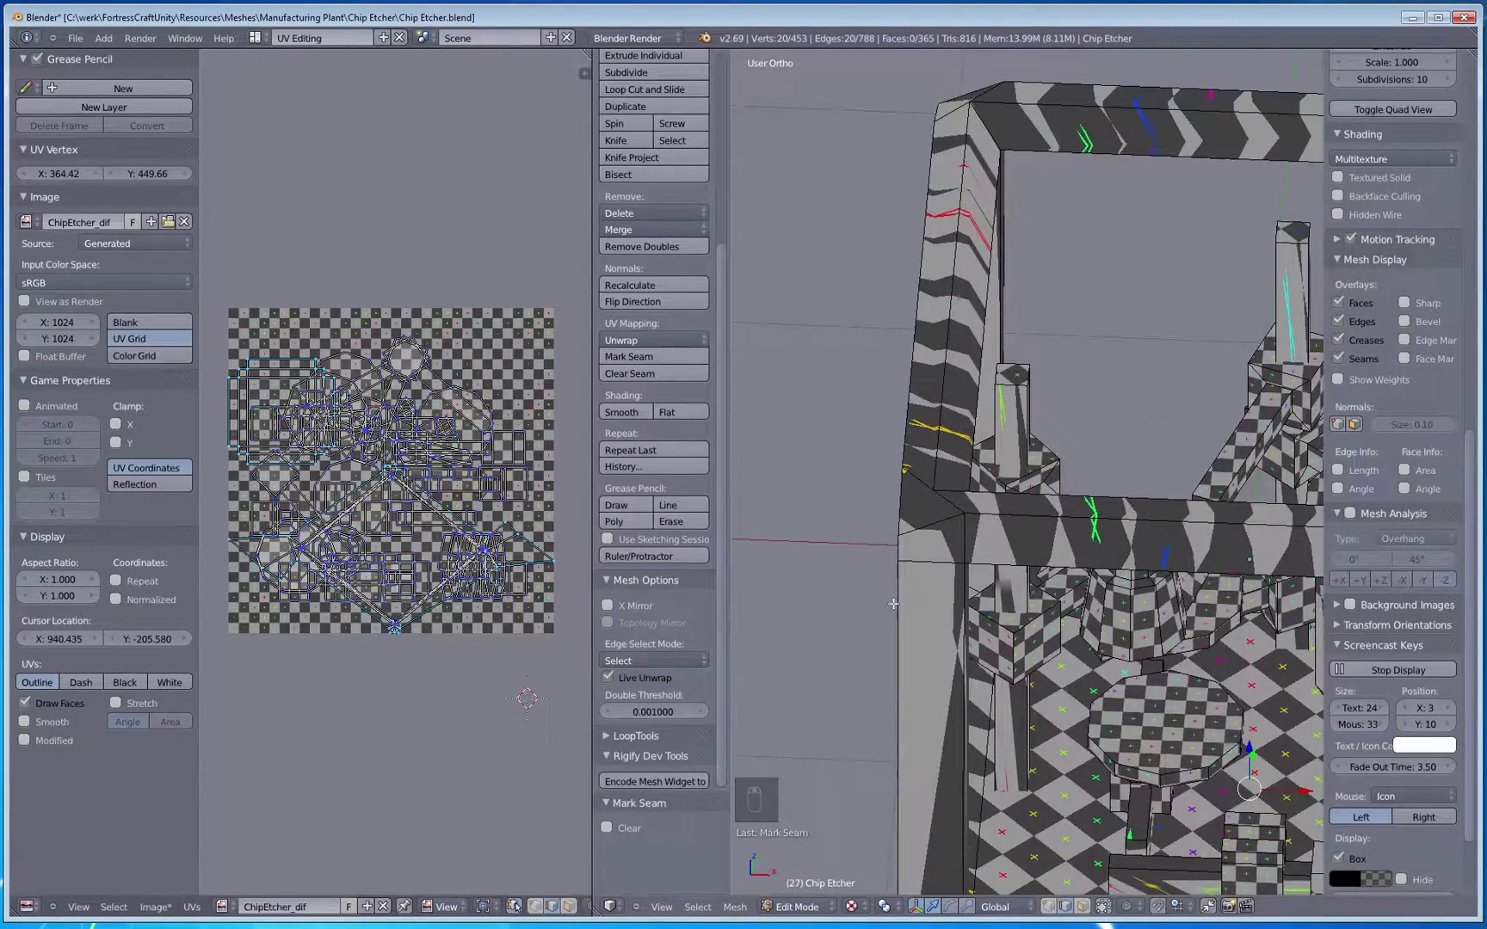
pyautogui.moveTo(993, 751); pyautogui.dragTo(1022, 653, button='middle')
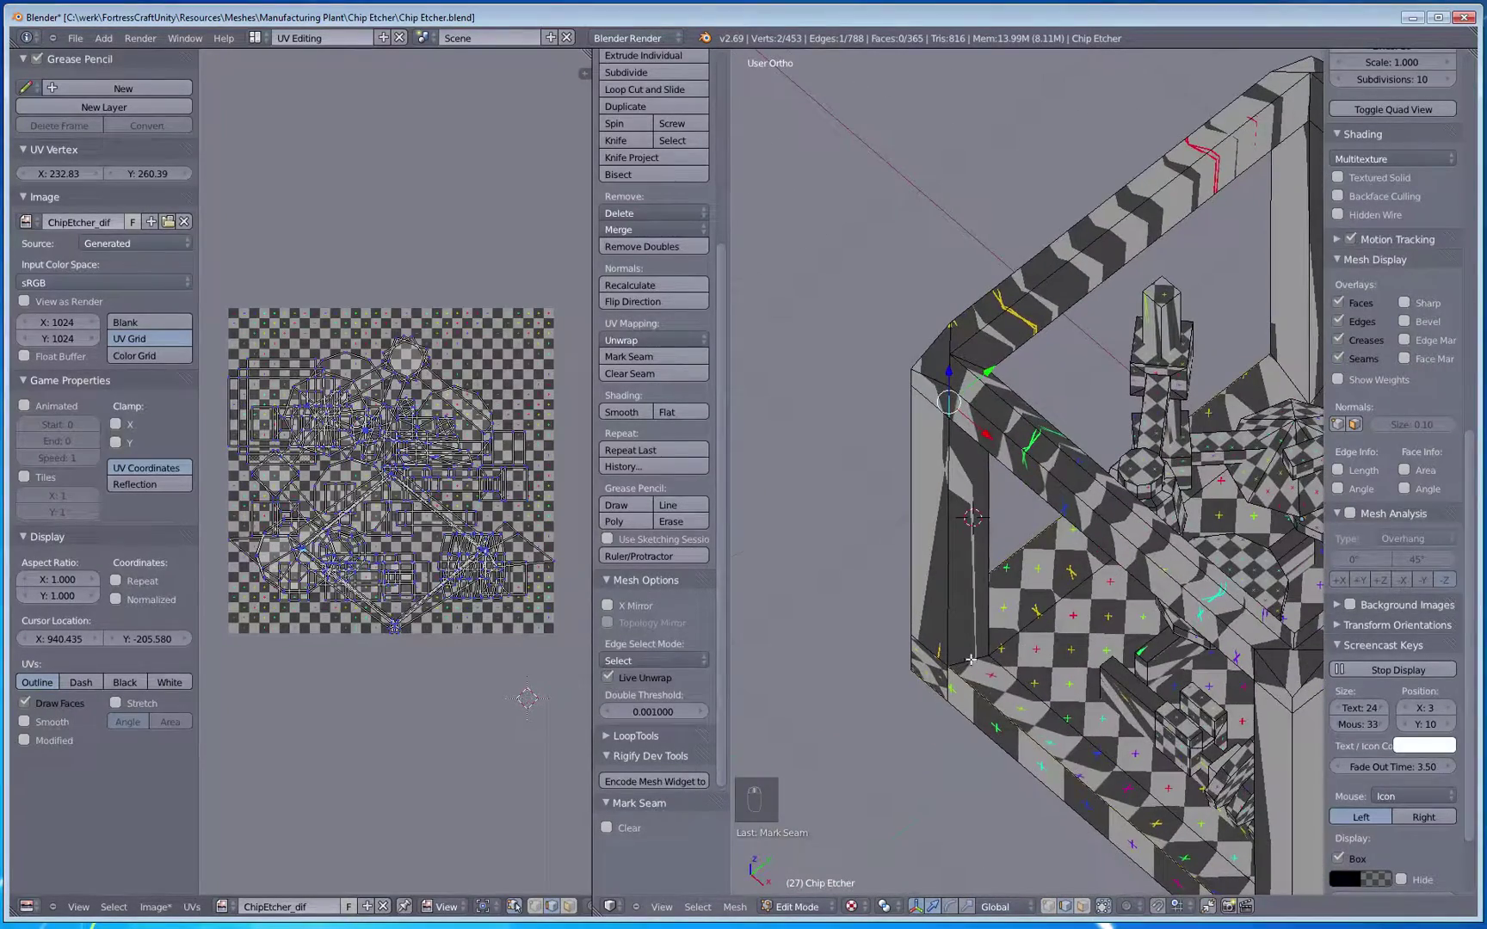
pyautogui.moveTo(940, 680); pyautogui.dragTo(886, 714, button='middle')
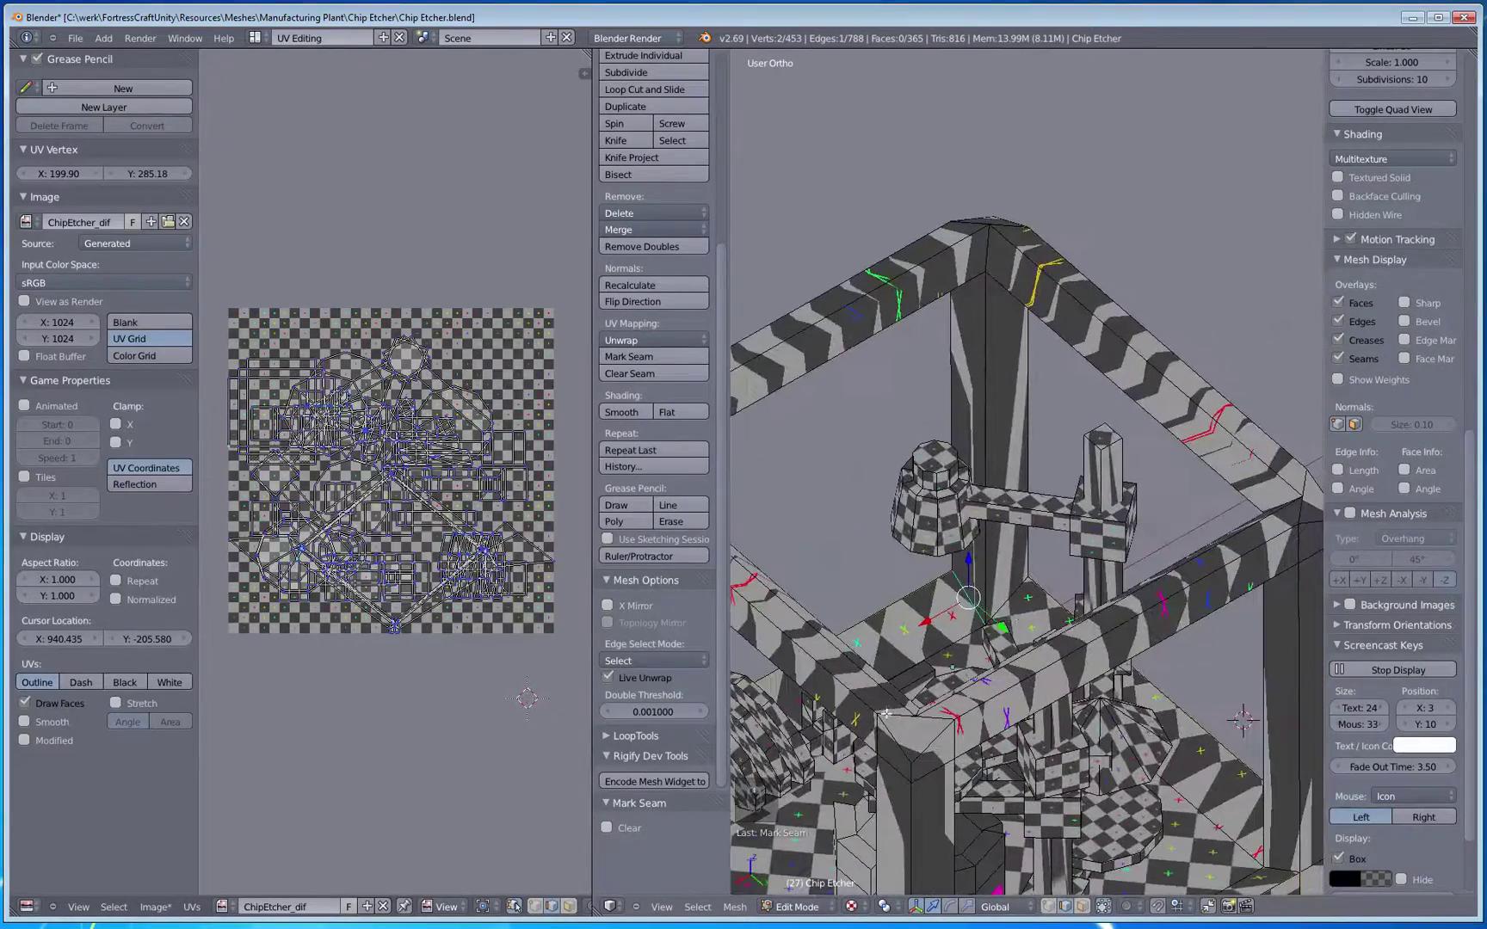
pyautogui.hotkey('ctrl', 'e')
pyautogui.click(982, 622)
# Step: Mark the two foot edges of each of the other three corner posts, where they meet the base floor, as seams
pyautogui.moveTo(982, 622); pyautogui.dragTo(984, 510, button='middle')
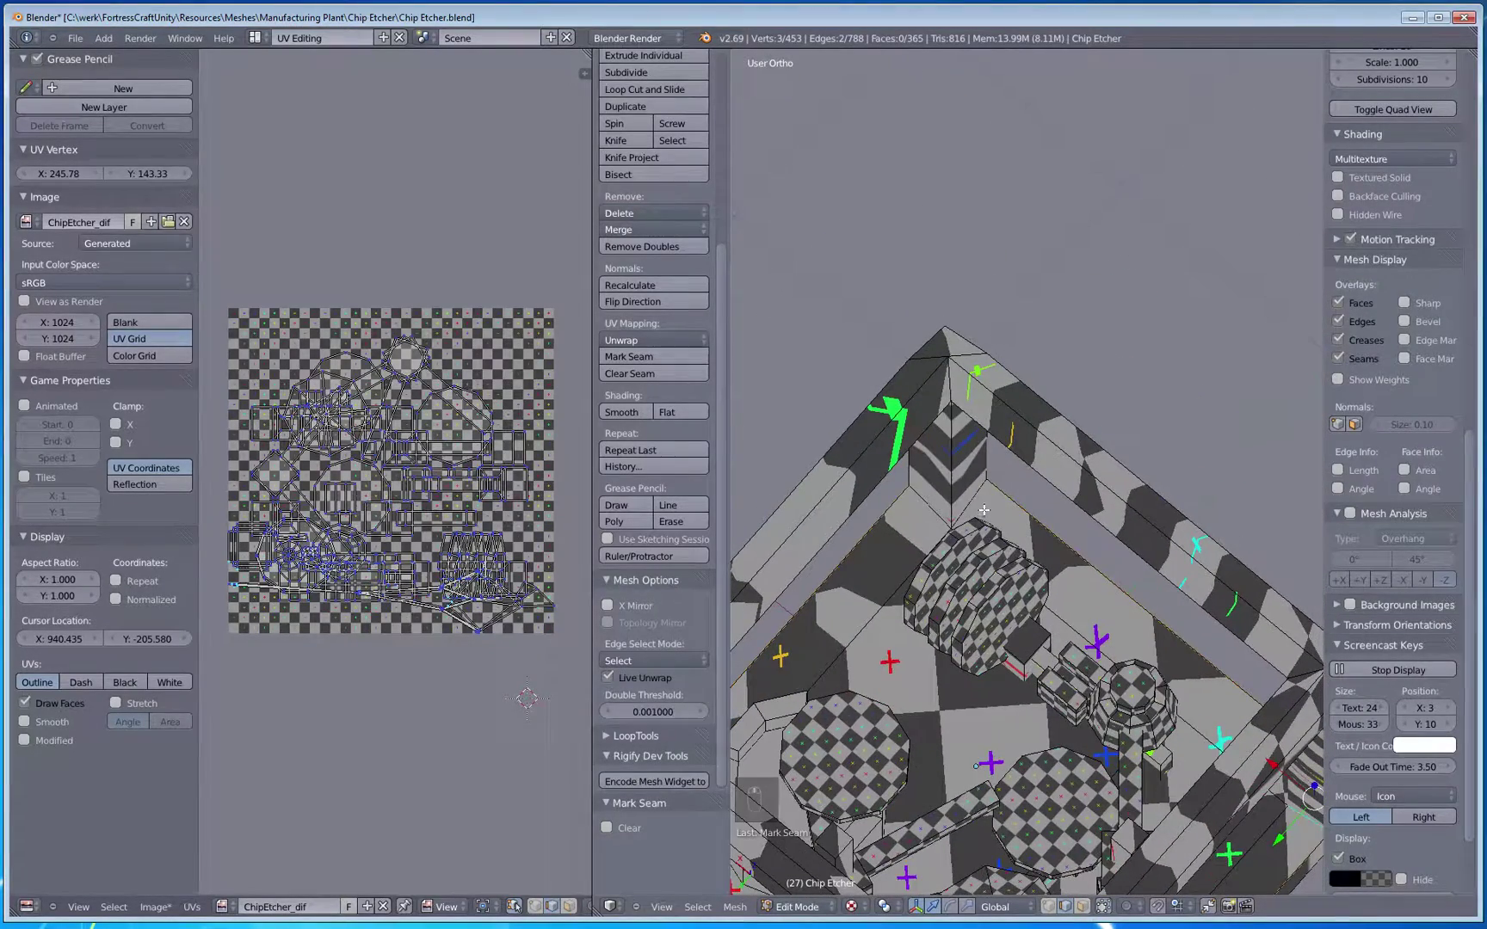
pyautogui.hotkey('ctrl', 'e')
pyautogui.click(927, 514)
pyautogui.moveTo(927, 514); pyautogui.dragTo(1001, 710, button='middle')
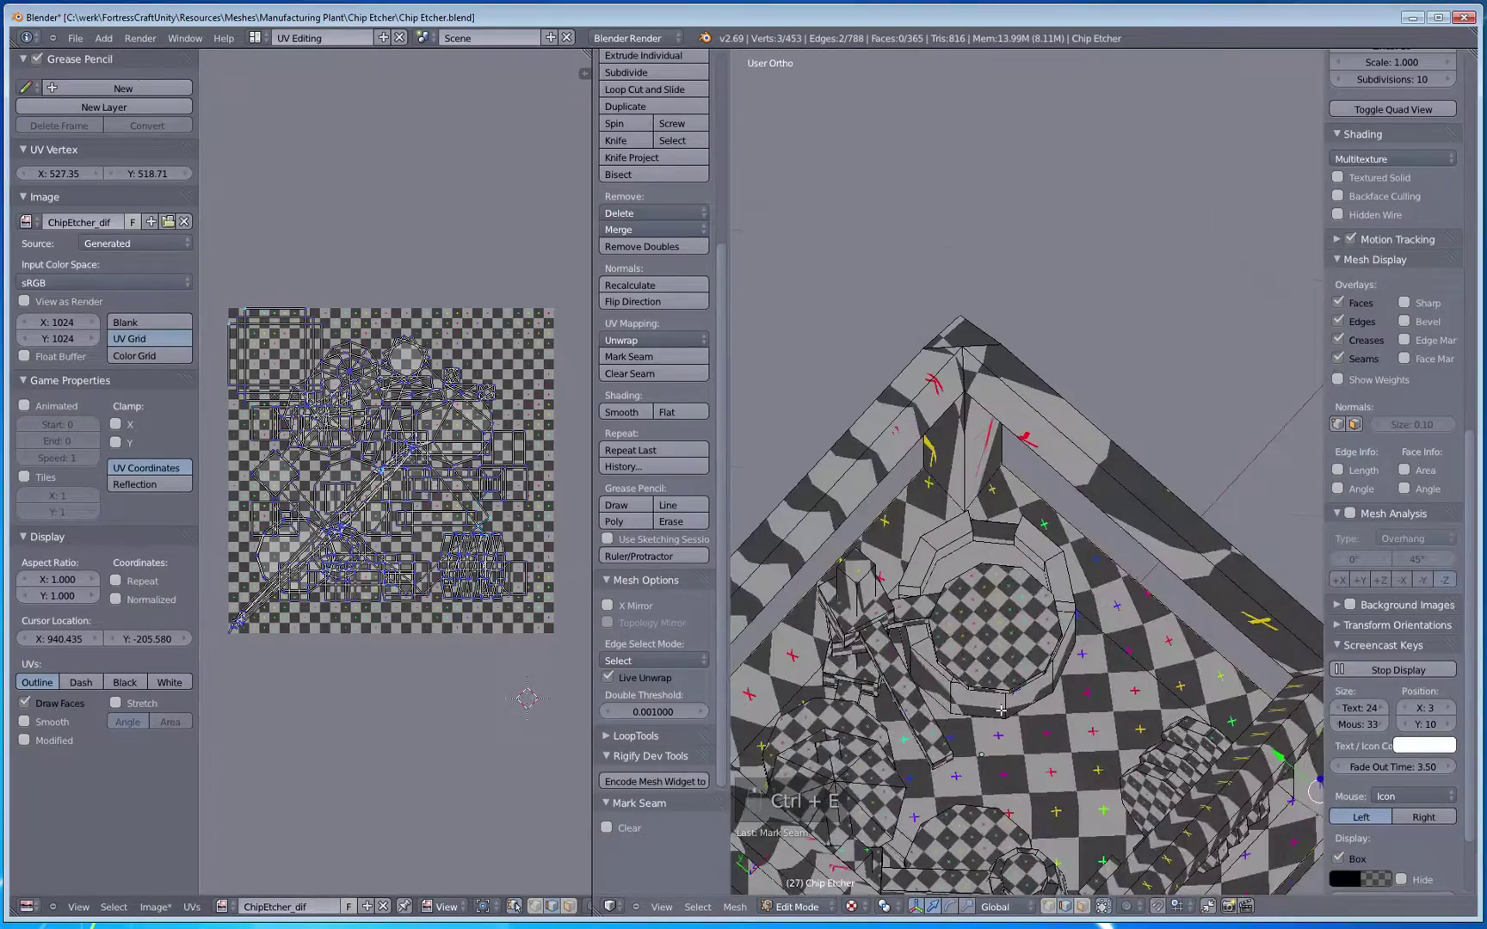
pyautogui.hotkey('ctrl', 'e')
pyautogui.click(938, 503)
pyautogui.moveTo(938, 503); pyautogui.dragTo(967, 677, button='middle')
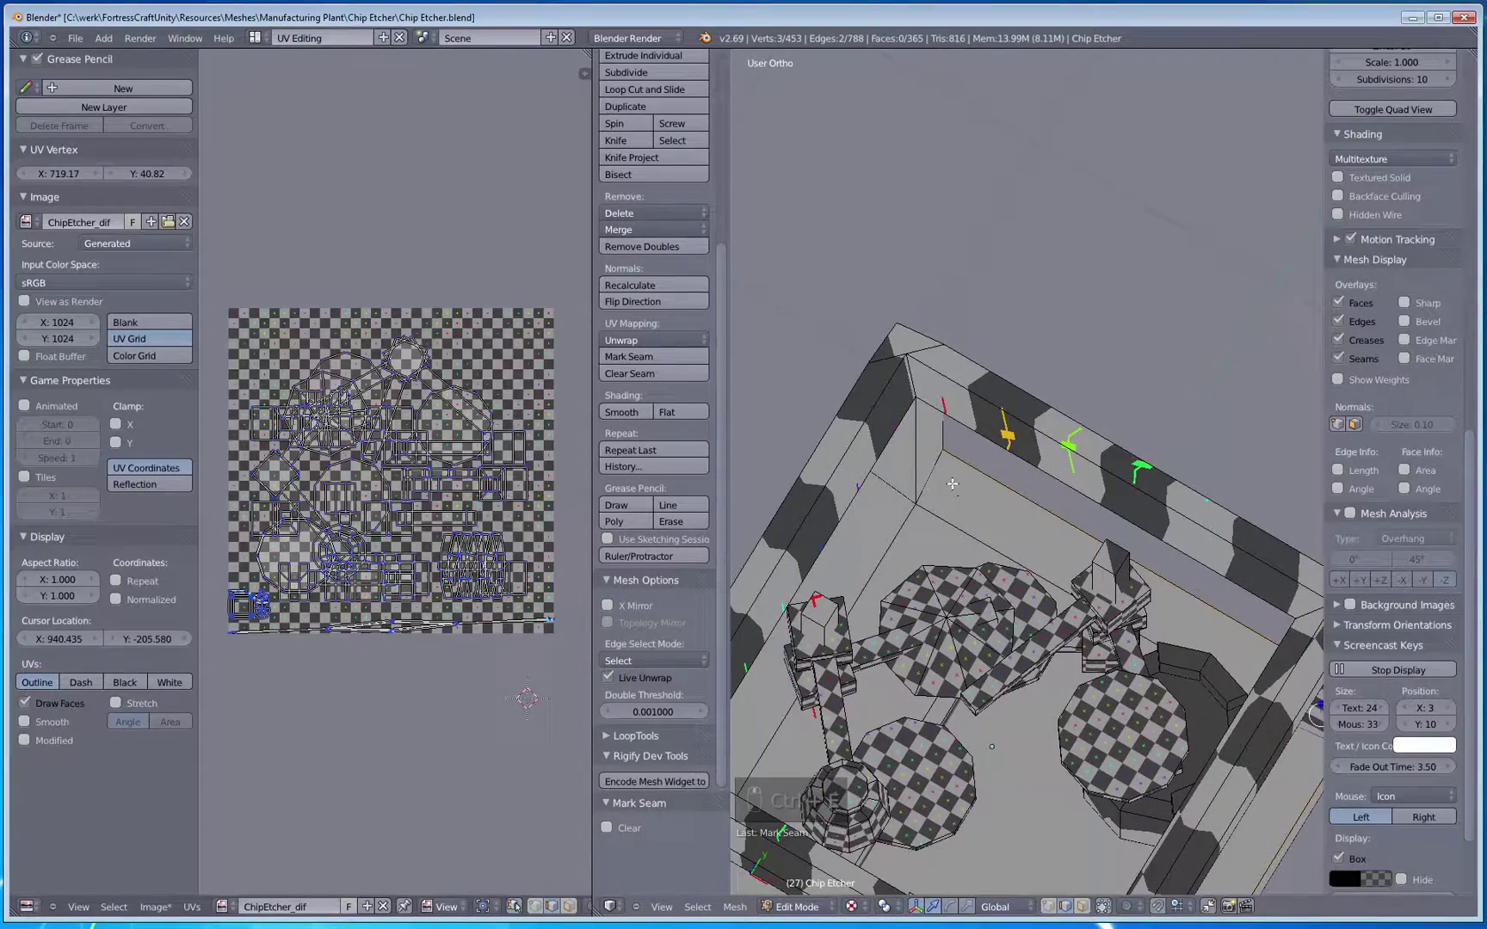
pyautogui.hotkey('ctrl', 'e')
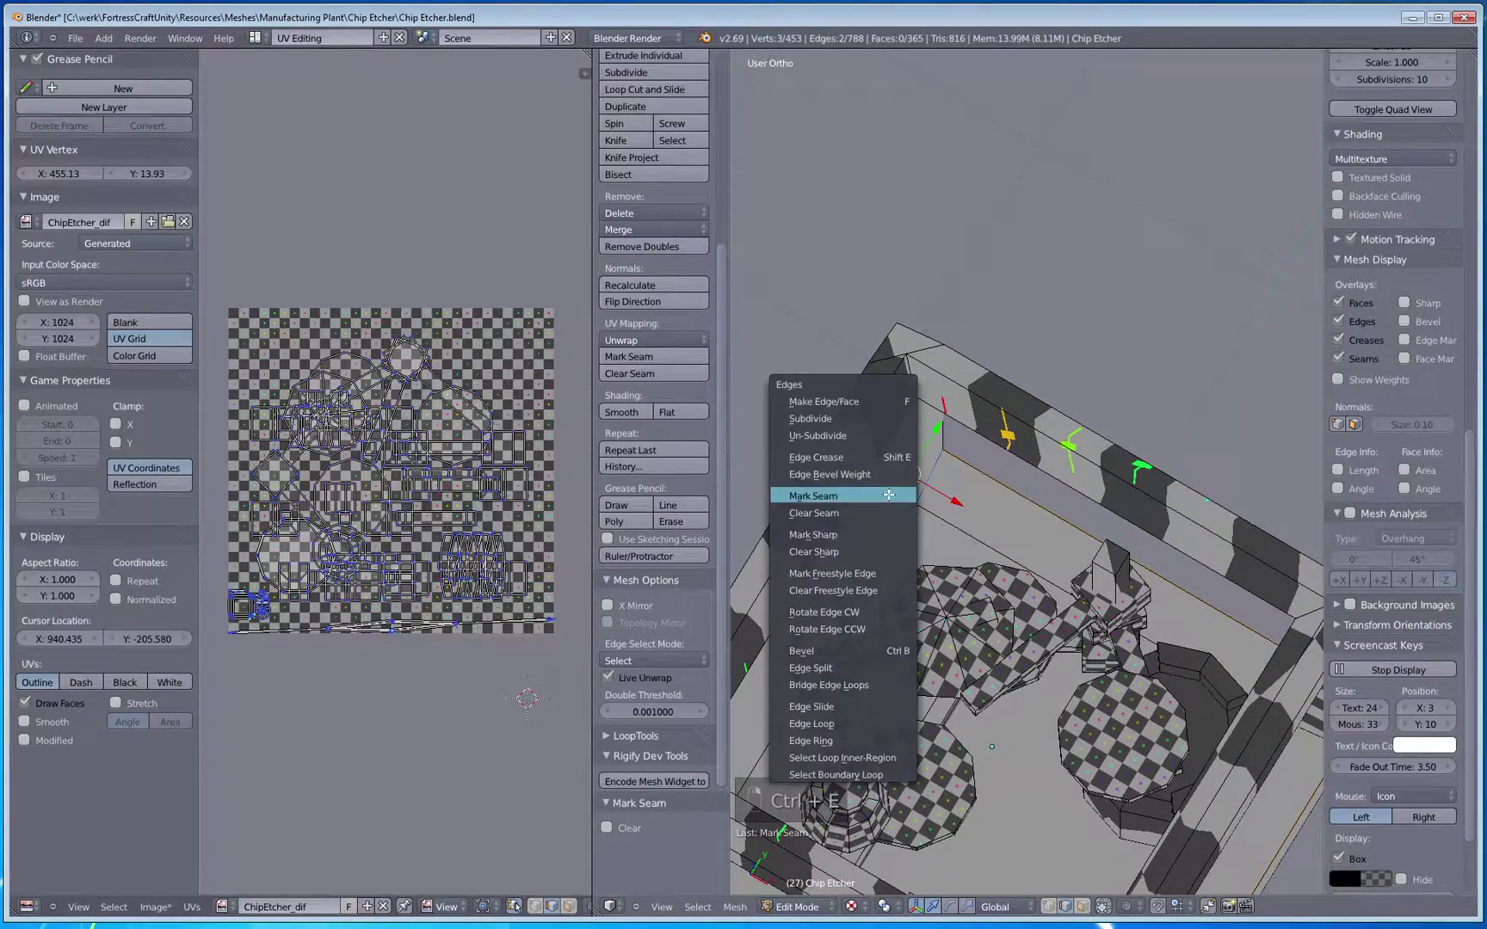
pyautogui.click(888, 495)
pyautogui.moveTo(888, 495); pyautogui.dragTo(956, 482, button='middle')
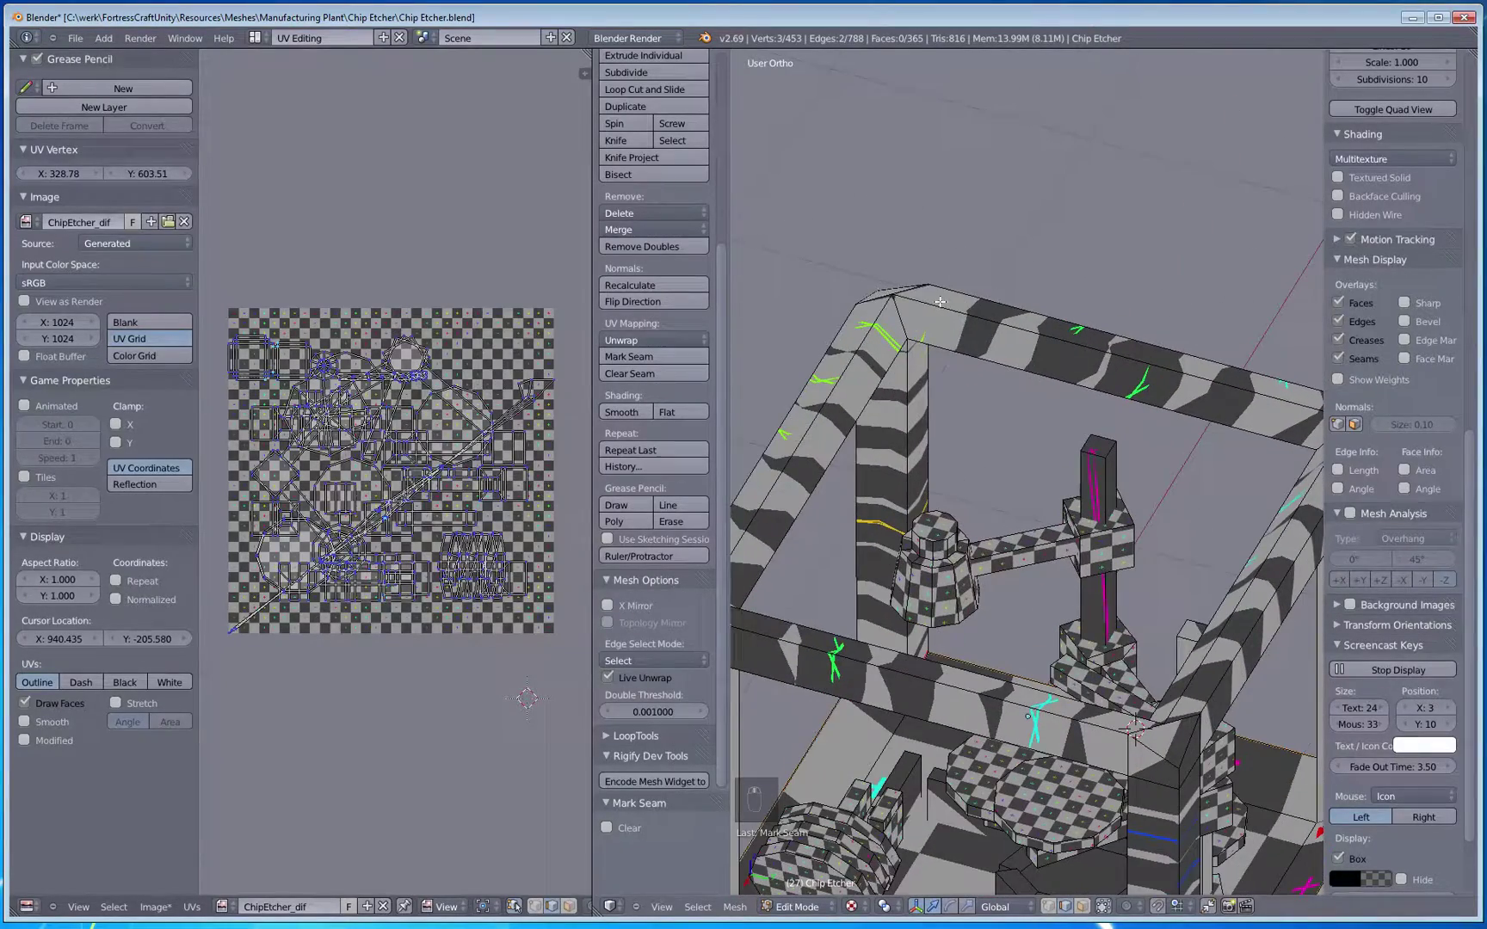
# Step: Select three edges around one upper corner of the frame, where the top beams join the corner post
pyautogui.moveTo(941, 302); pyautogui.dragTo(947, 705, button='middle')
pyautogui.keyDown('shift'); pyautogui.rightClick(970, 665); pyautogui.keyUp('shift')
pyautogui.scroll(5, 945, 710)
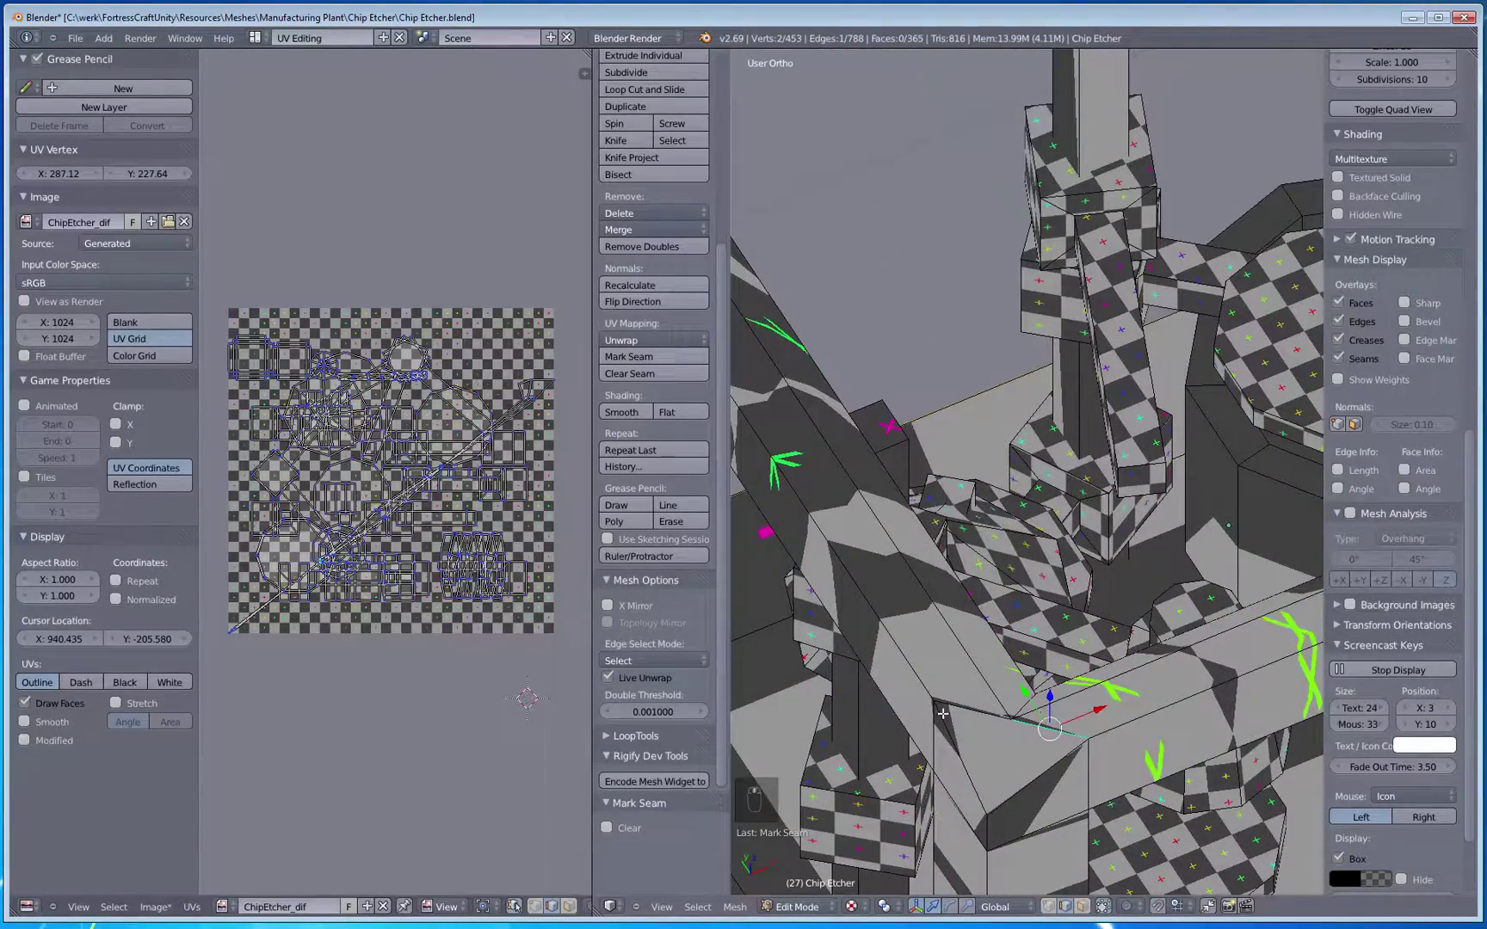
pyautogui.press('a')
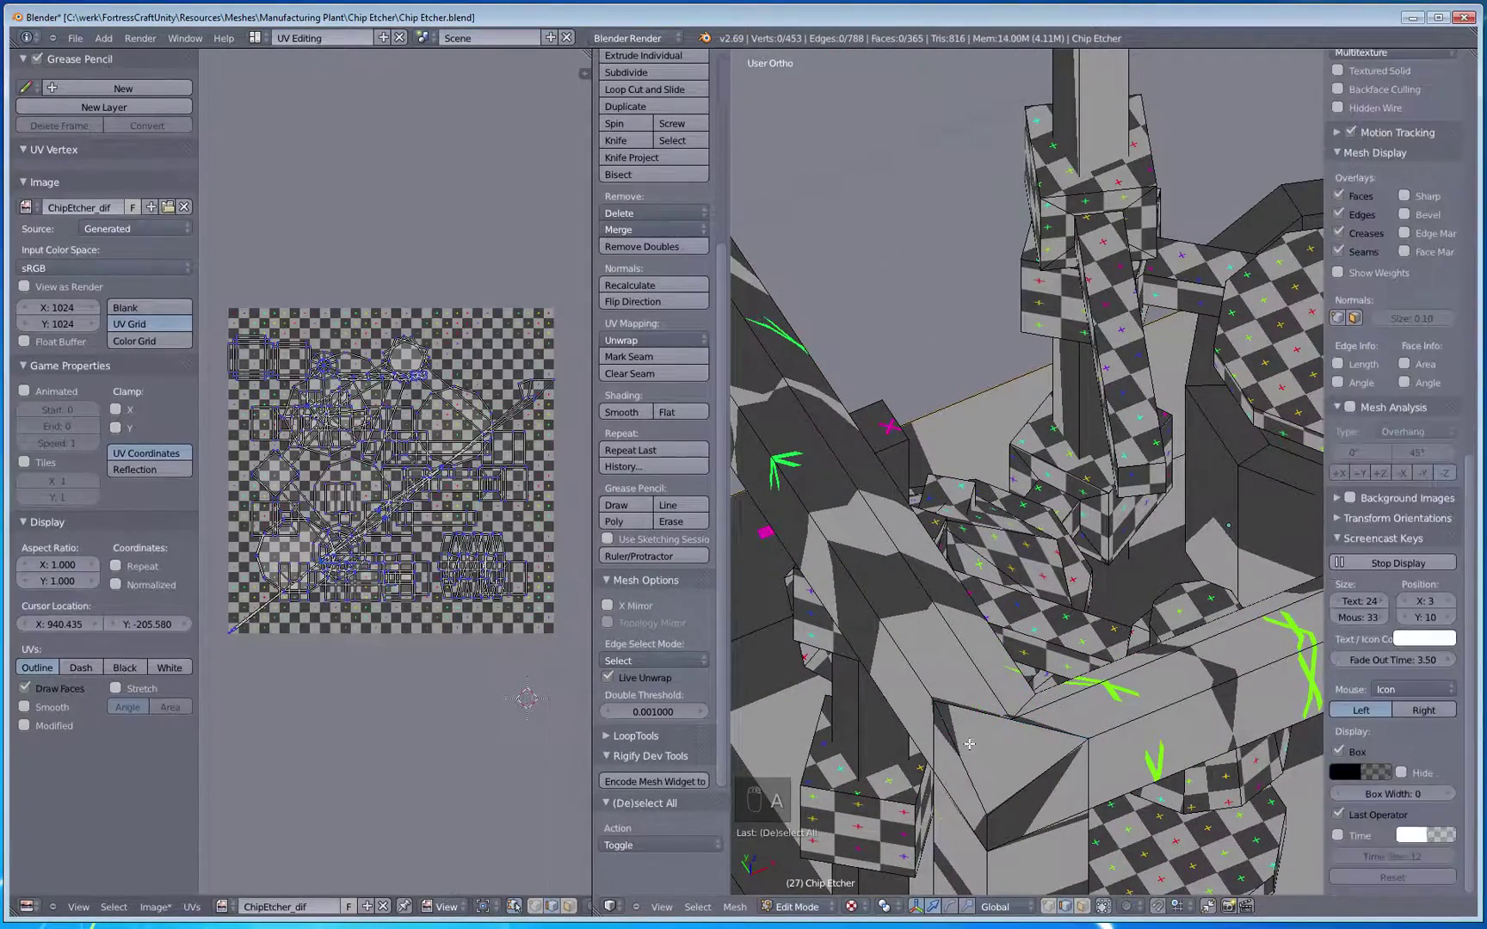
pyautogui.rightClick(1033, 727)
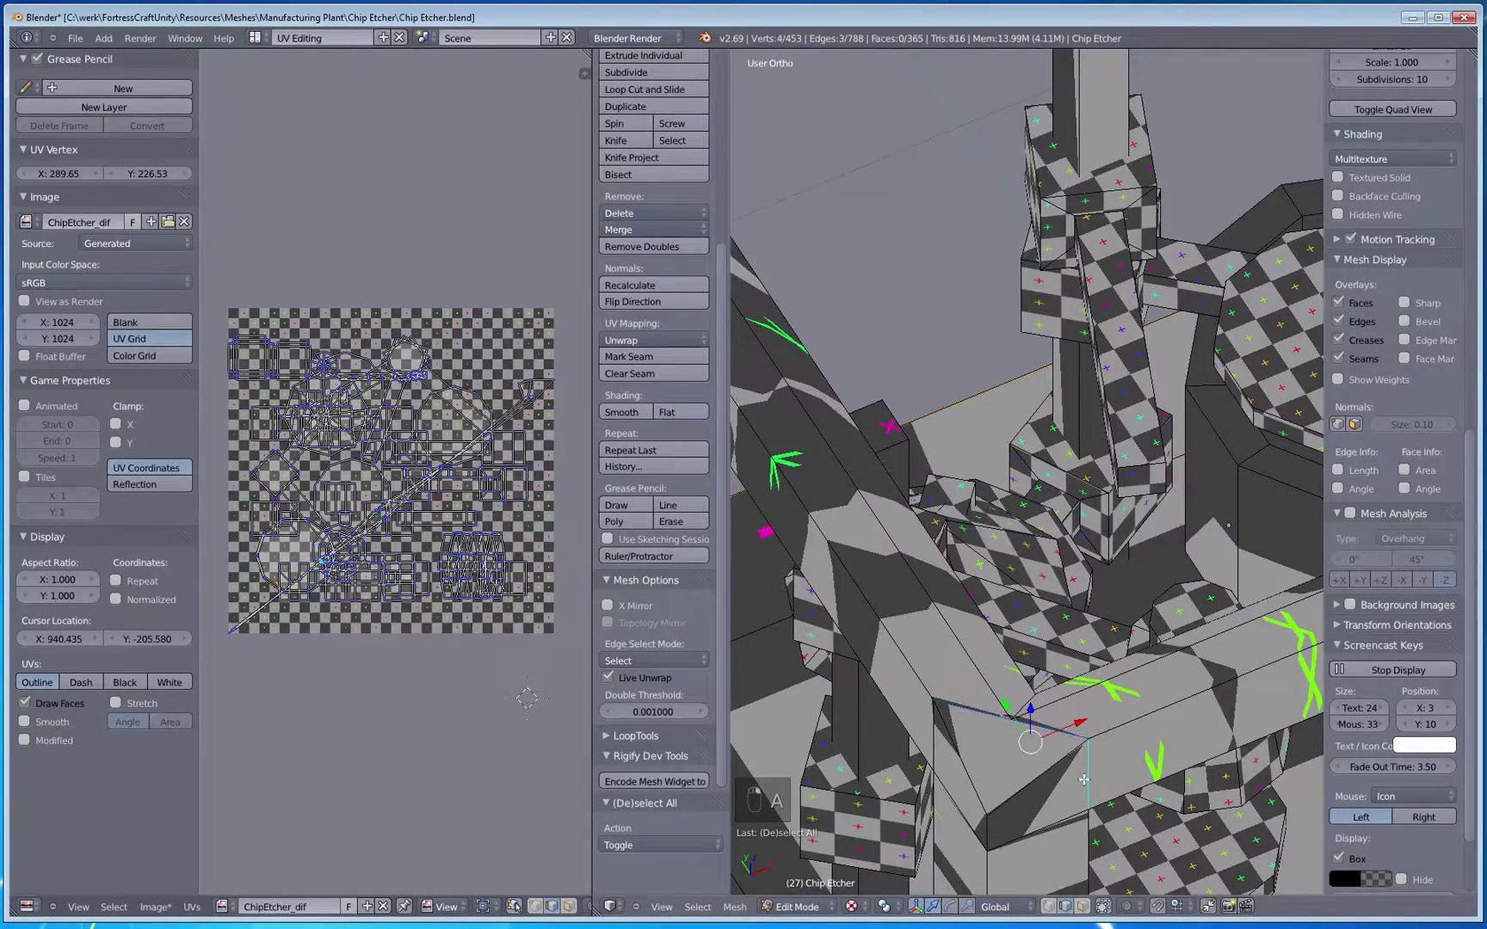
pyautogui.moveTo(1083, 779); pyautogui.dragTo(1084, 721, button='middle')
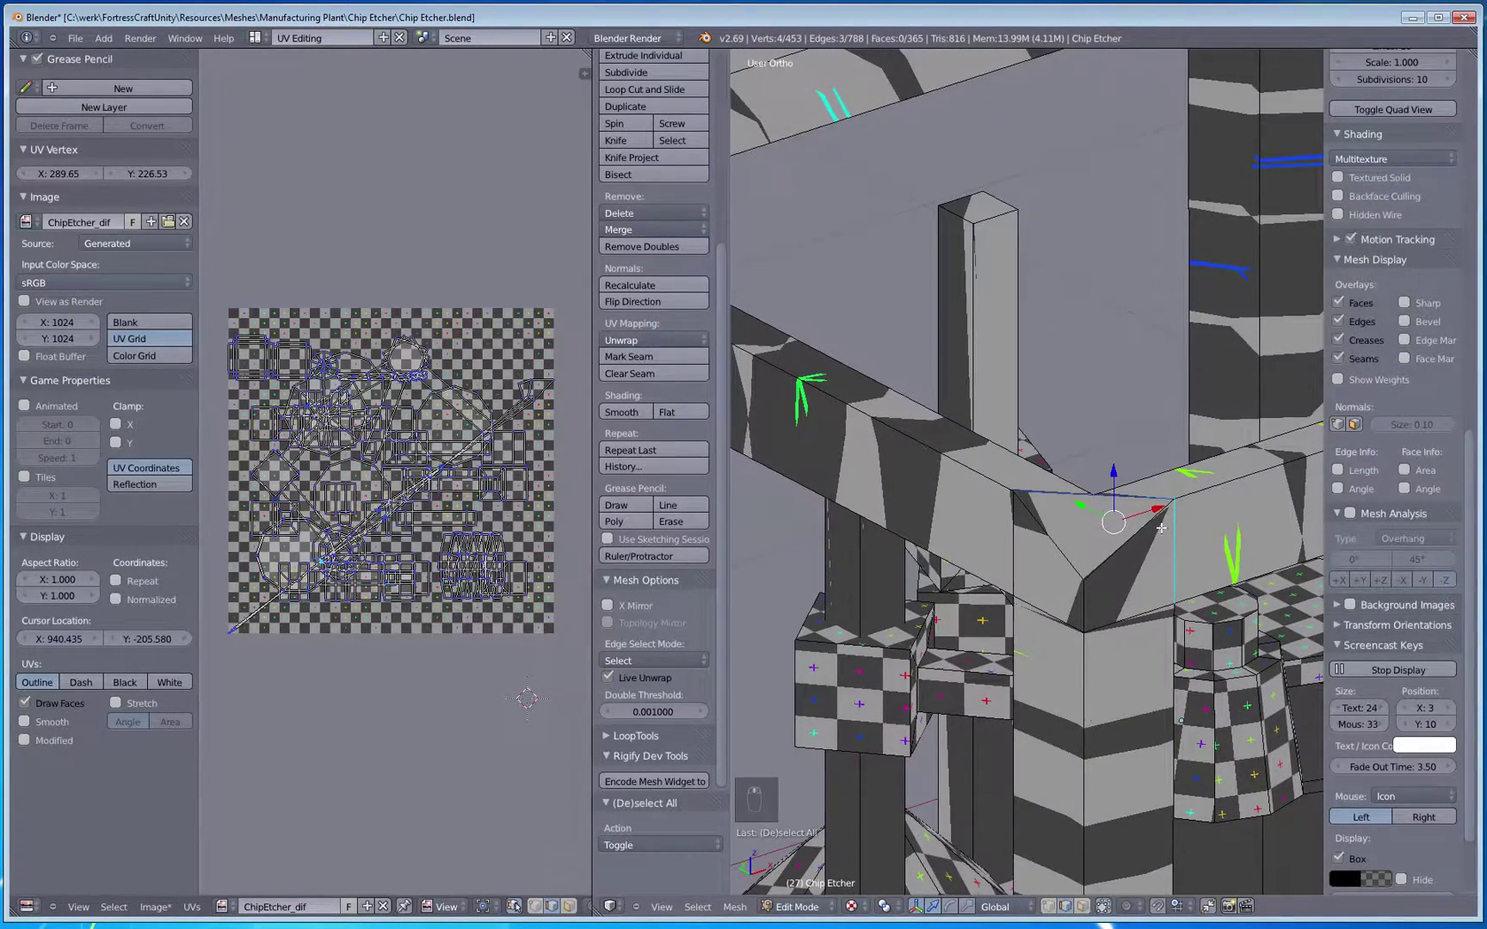
# Step: Examine the frame's upper corner joint, beams and posts from several sides for suitable seam edges
pyautogui.moveTo(1084, 613); pyautogui.dragTo(1116, 545, button='middle')
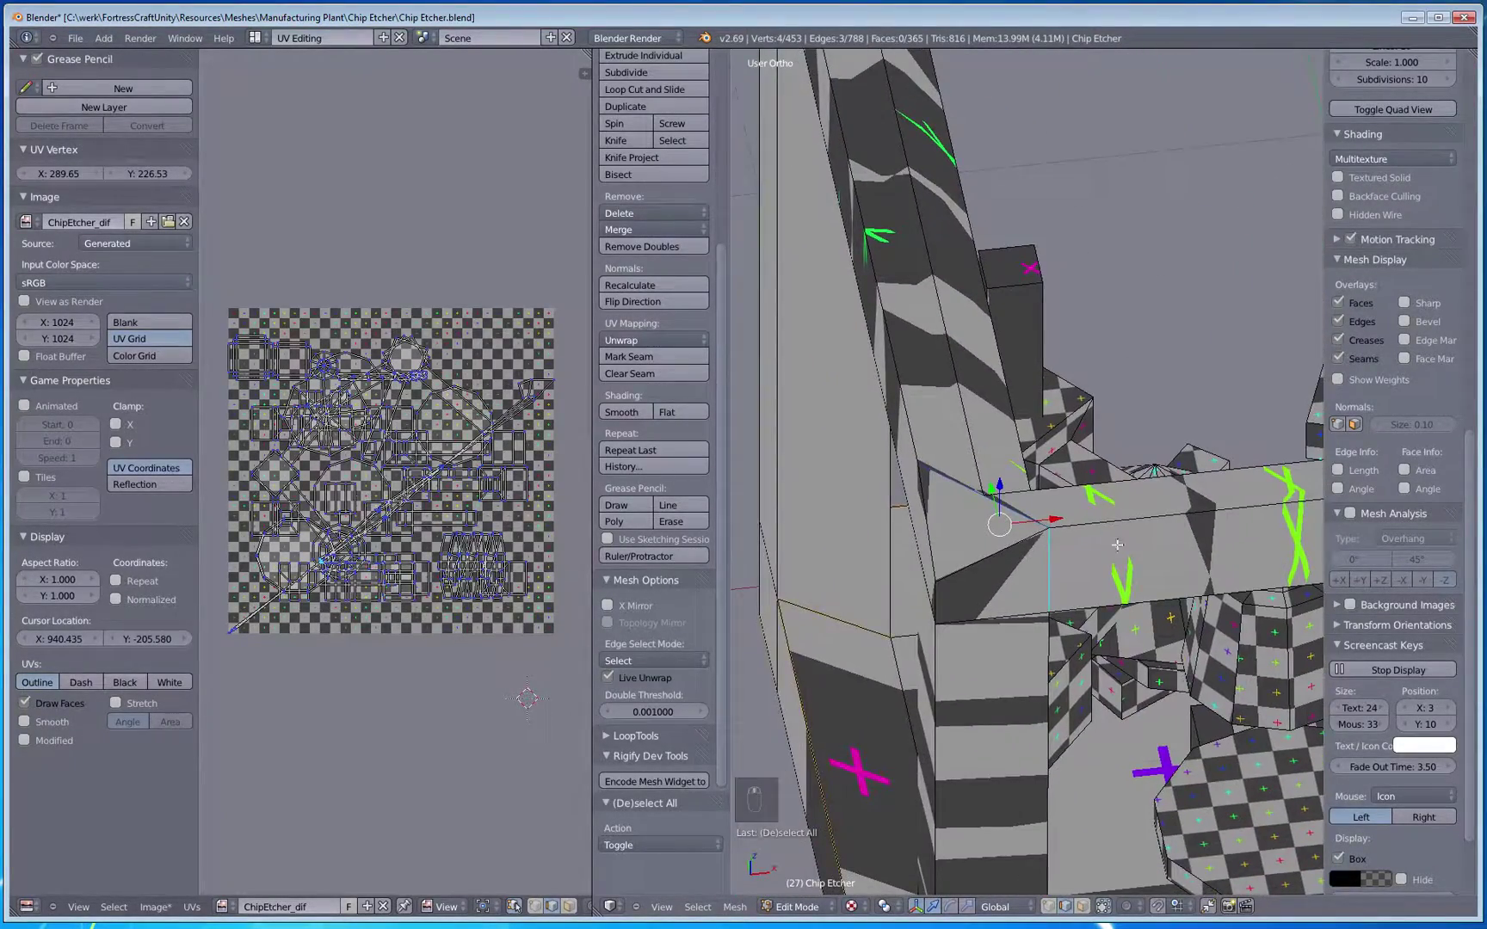
pyautogui.moveTo(999, 688); pyautogui.dragTo(1050, 486, button='middle')
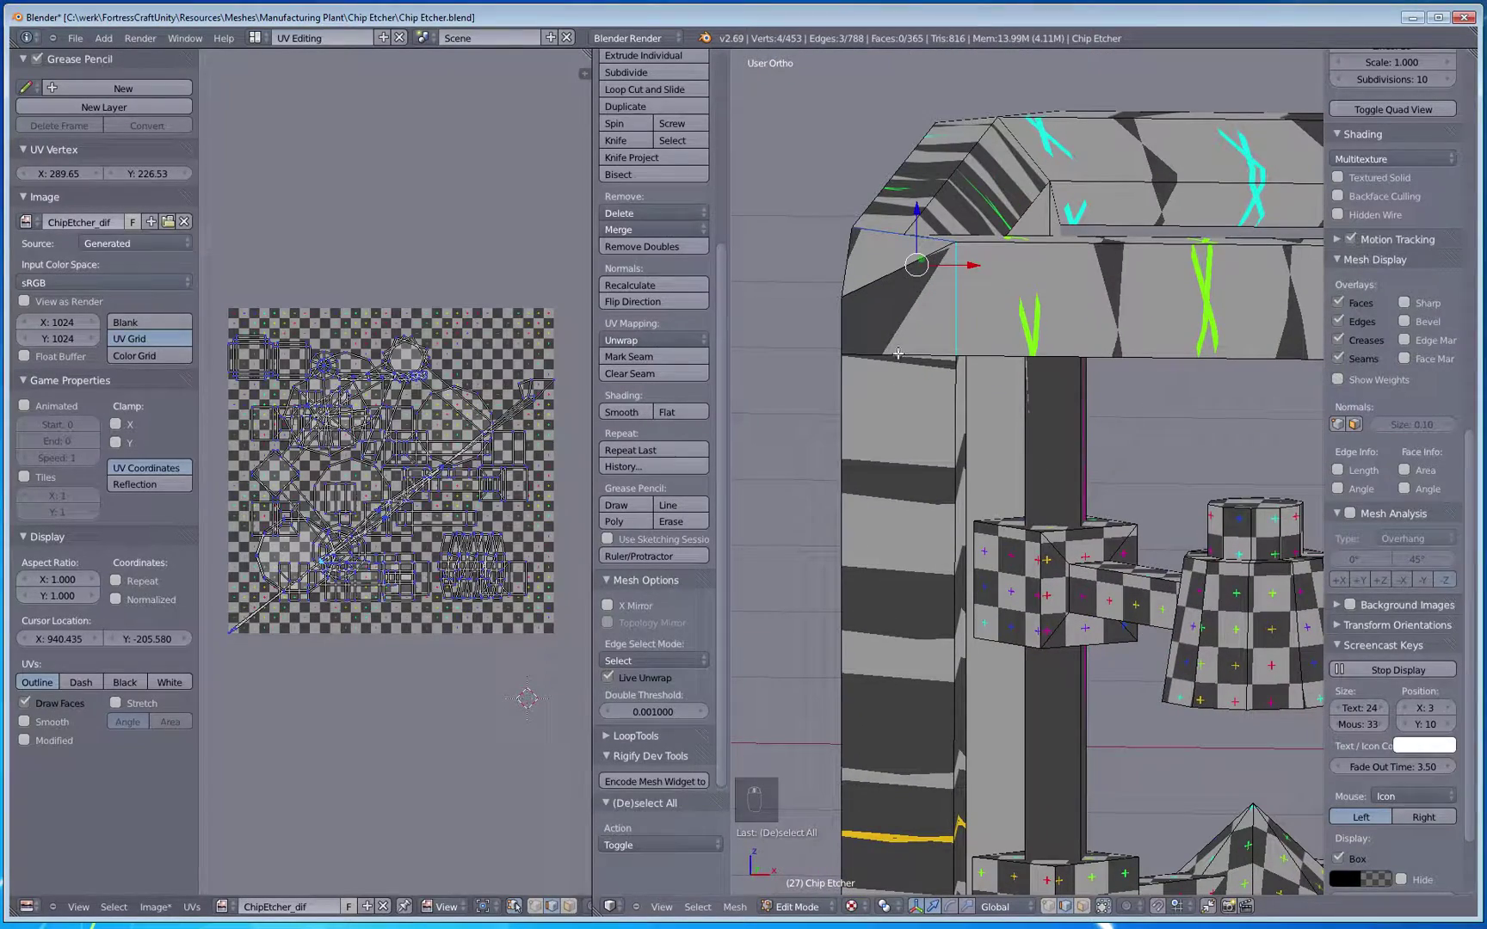
pyautogui.moveTo(913, 362); pyautogui.dragTo(892, 508, button='middle')
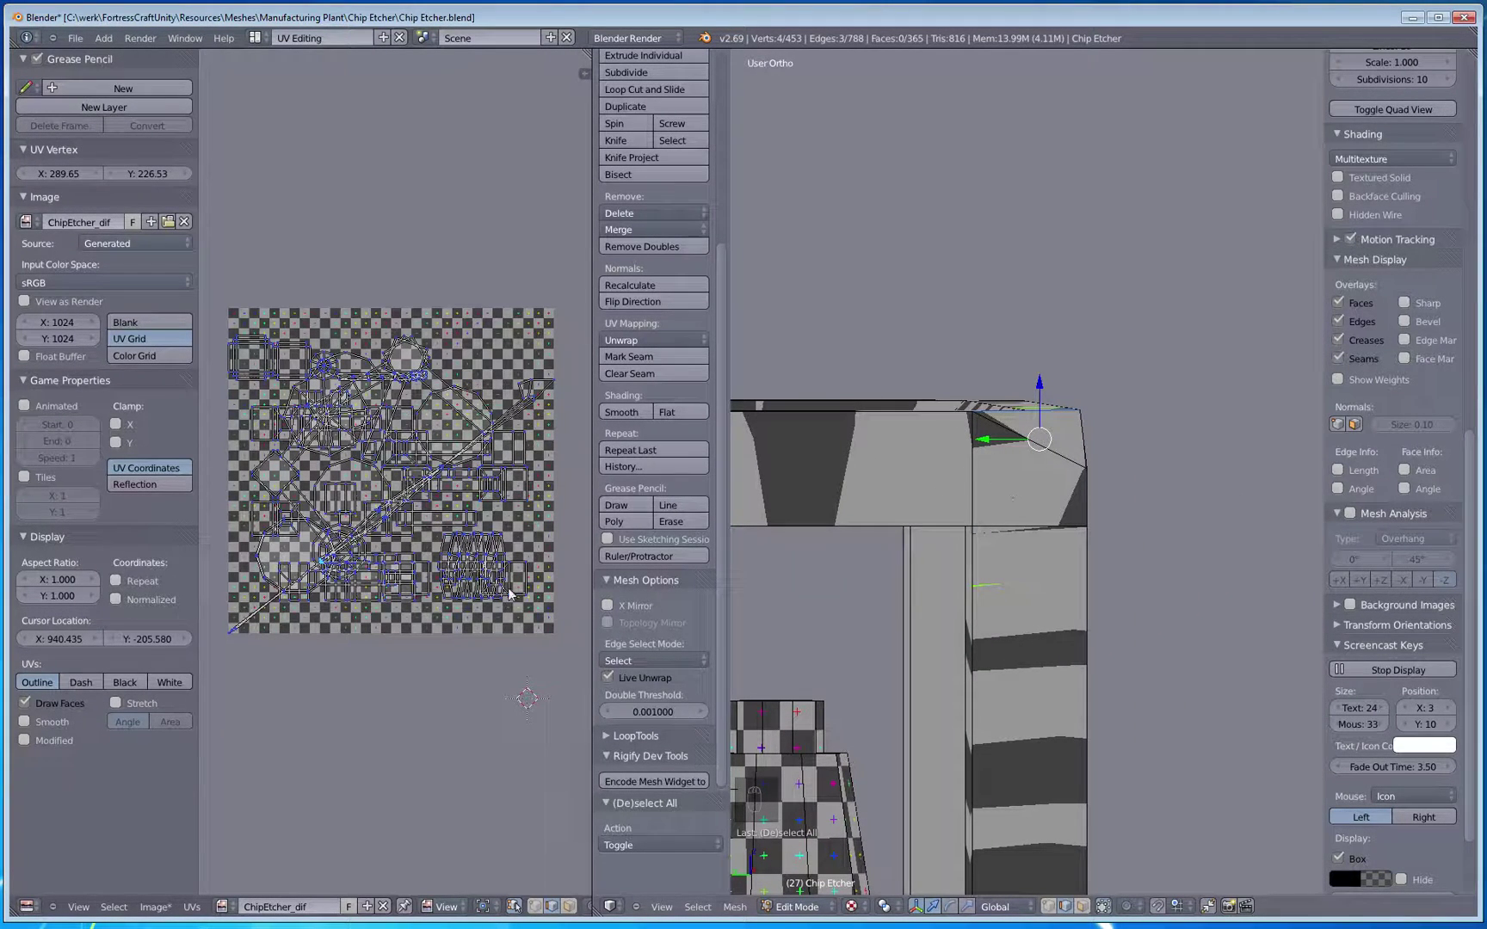
pyautogui.moveTo(972, 555); pyautogui.dragTo(1062, 617, button='middle')
pyautogui.scroll(6, 1031, 613)
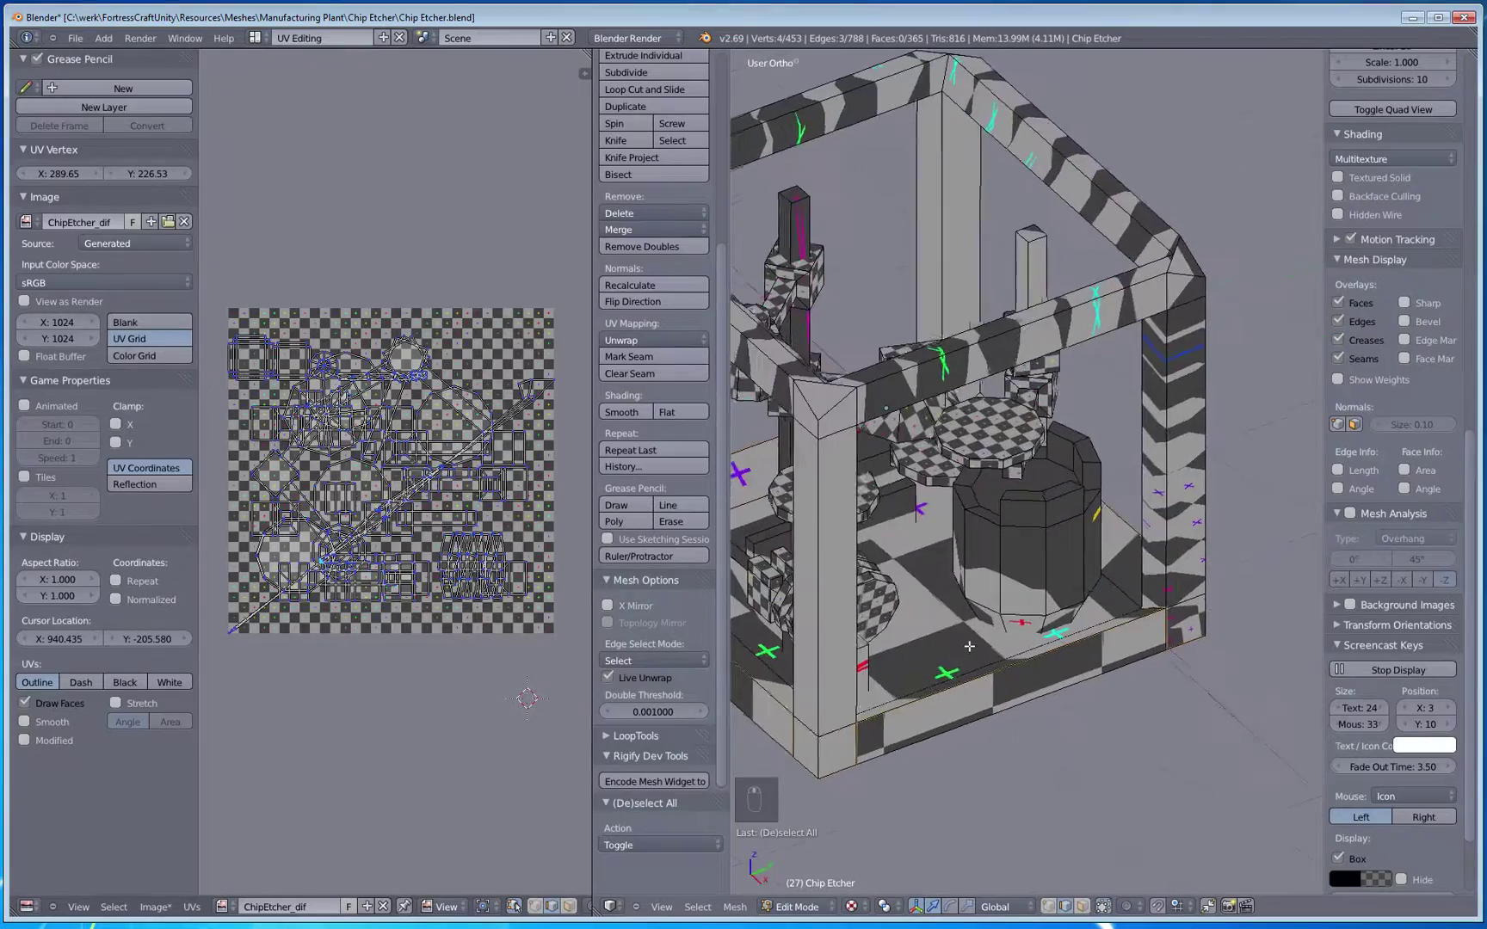
pyautogui.moveTo(949, 649); pyautogui.dragTo(1093, 616, button='middle')
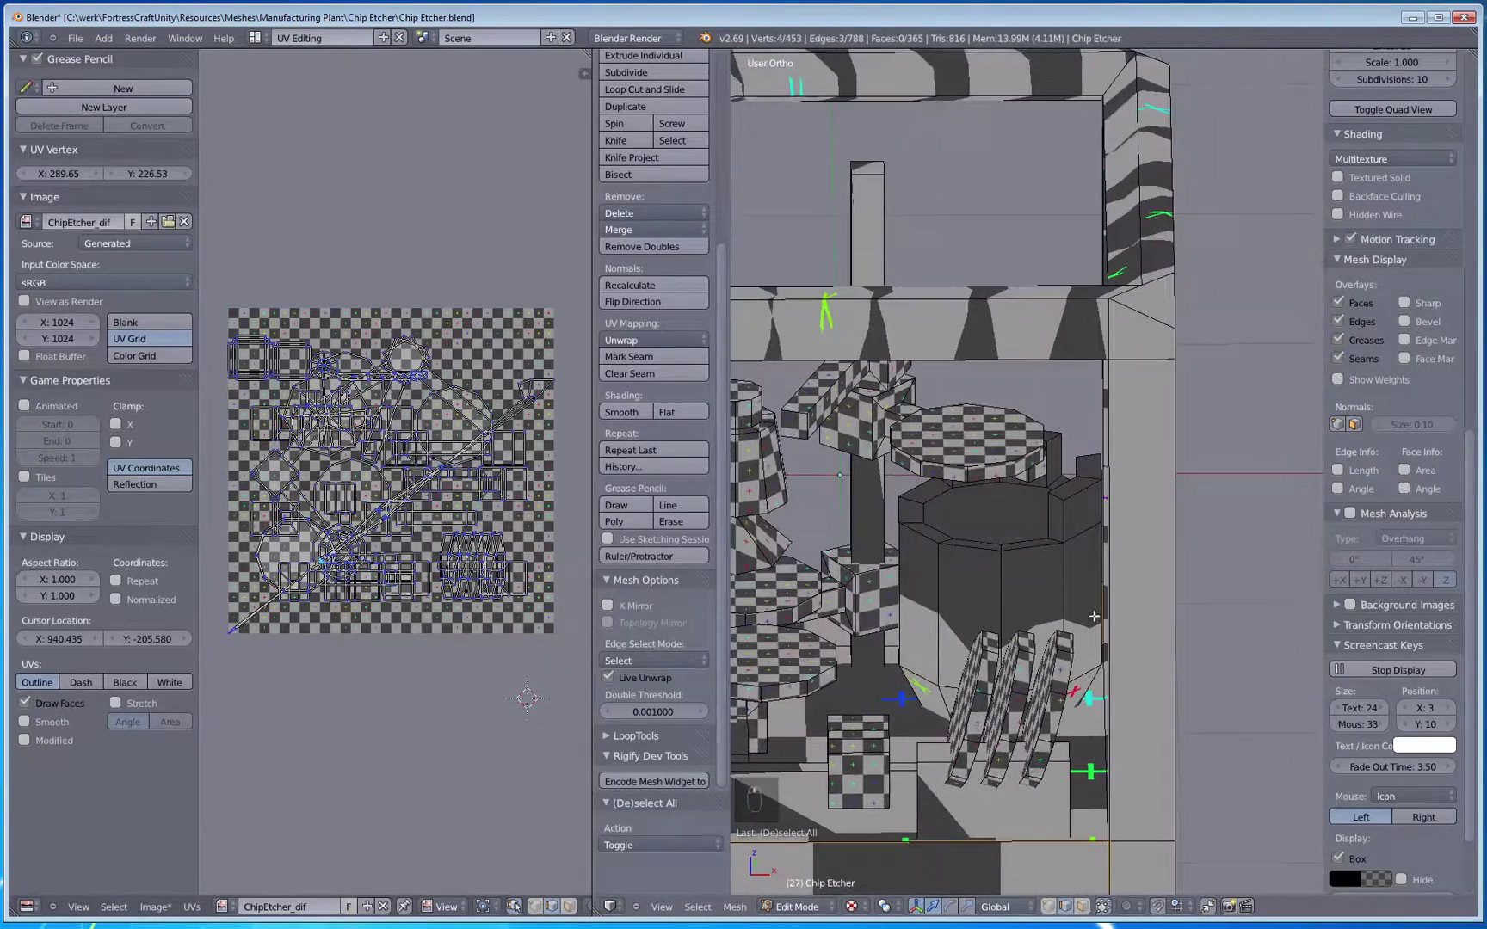
# Step: Mark the edge loop around the large tank's upper rim as a seam
pyautogui.press('a')
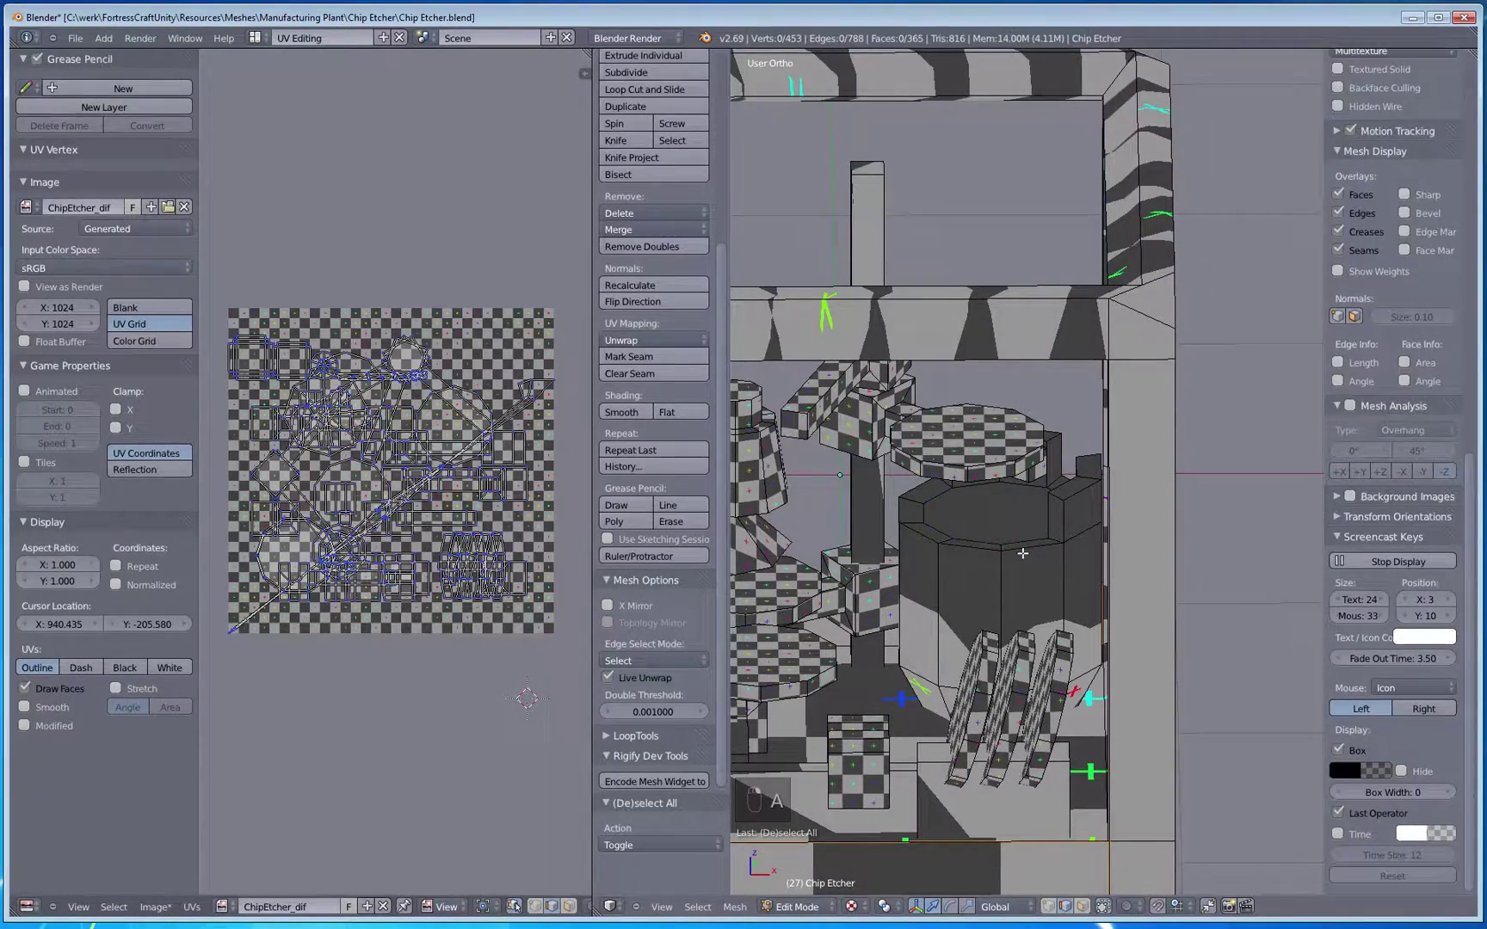
pyautogui.keyDown('alt'); pyautogui.rightClick(1025, 552); pyautogui.keyUp('alt')
pyautogui.press('a')
pyautogui.keyDown('alt'); pyautogui.rightClick(1027, 549); pyautogui.keyUp('alt')
pyautogui.moveTo(1027, 549); pyautogui.dragTo(895, 529, button='middle')
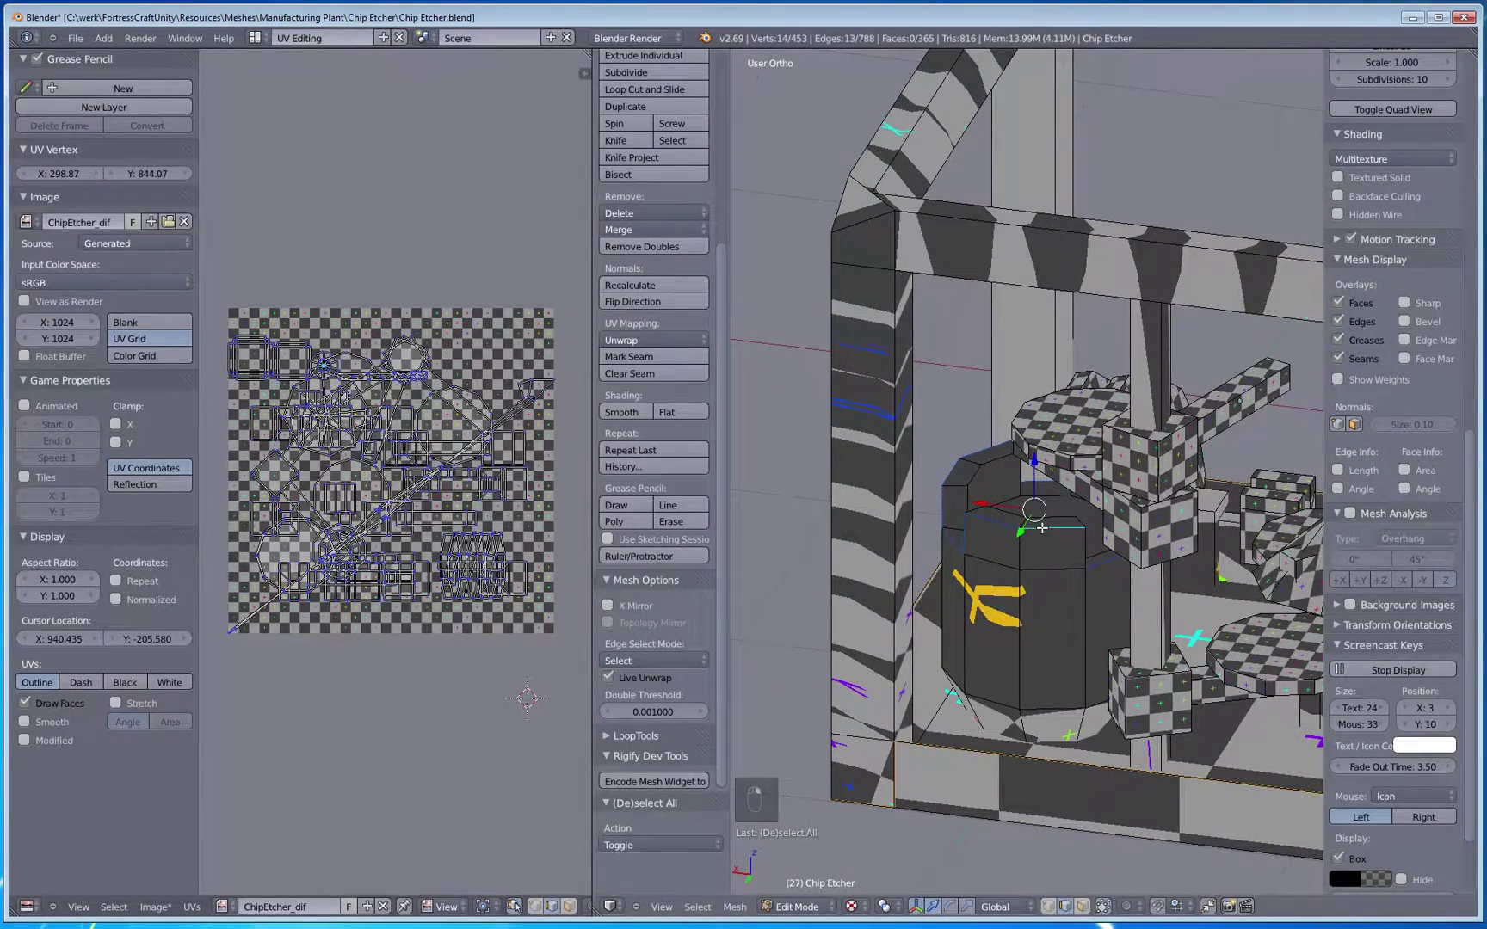
pyautogui.moveTo(1042, 528); pyautogui.dragTo(1037, 719, button='middle')
pyautogui.hotkey('ctrl', 'e')
pyautogui.press('a')
# Step: Mark the ten-edge loop around the large tank's bottom face as a seam, using wireframe shading to reach it
pyautogui.press('z')
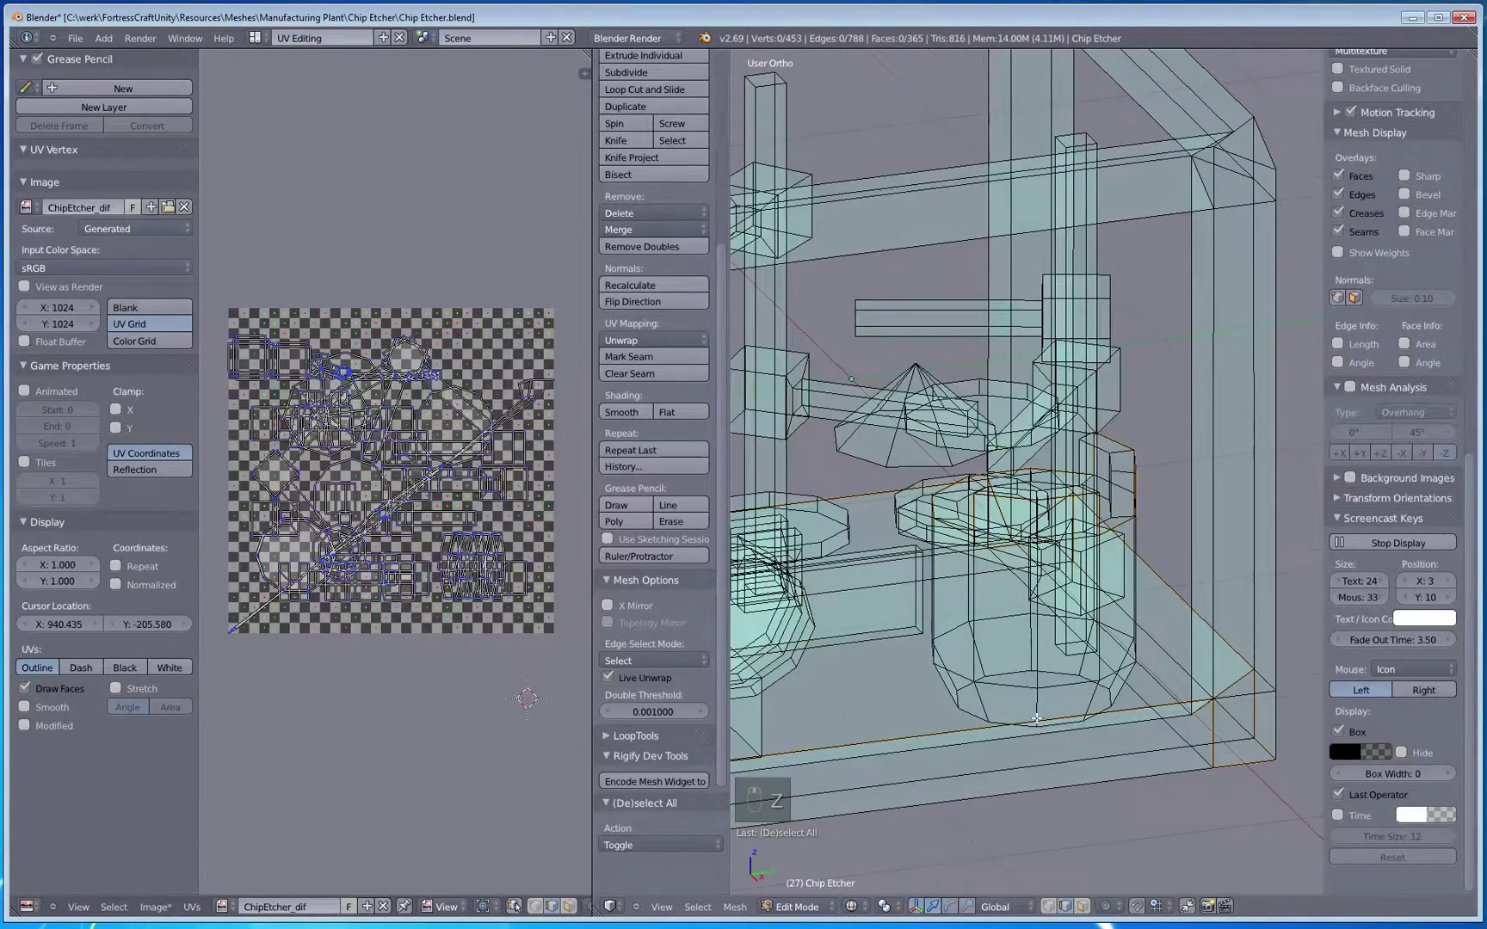
pyautogui.keyDown('alt'); pyautogui.rightClick(981, 716); pyautogui.keyUp('alt')
pyautogui.hotkey('ctrl', 'e')
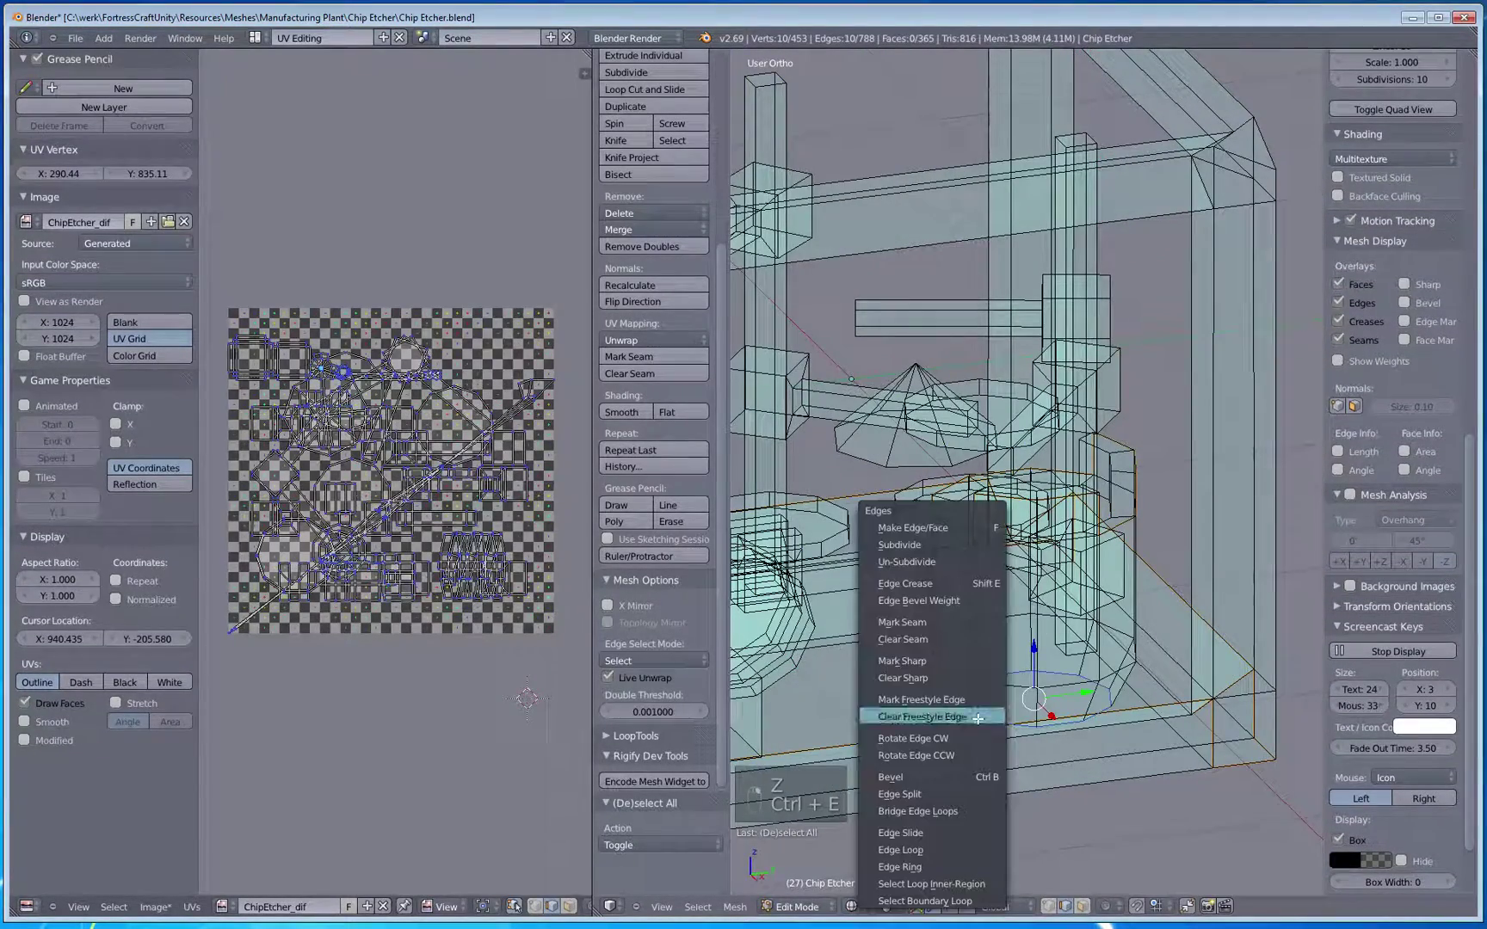
pyautogui.click(947, 612)
pyautogui.press('a')
pyautogui.press('z')
pyautogui.scroll(4, 1087, 665)
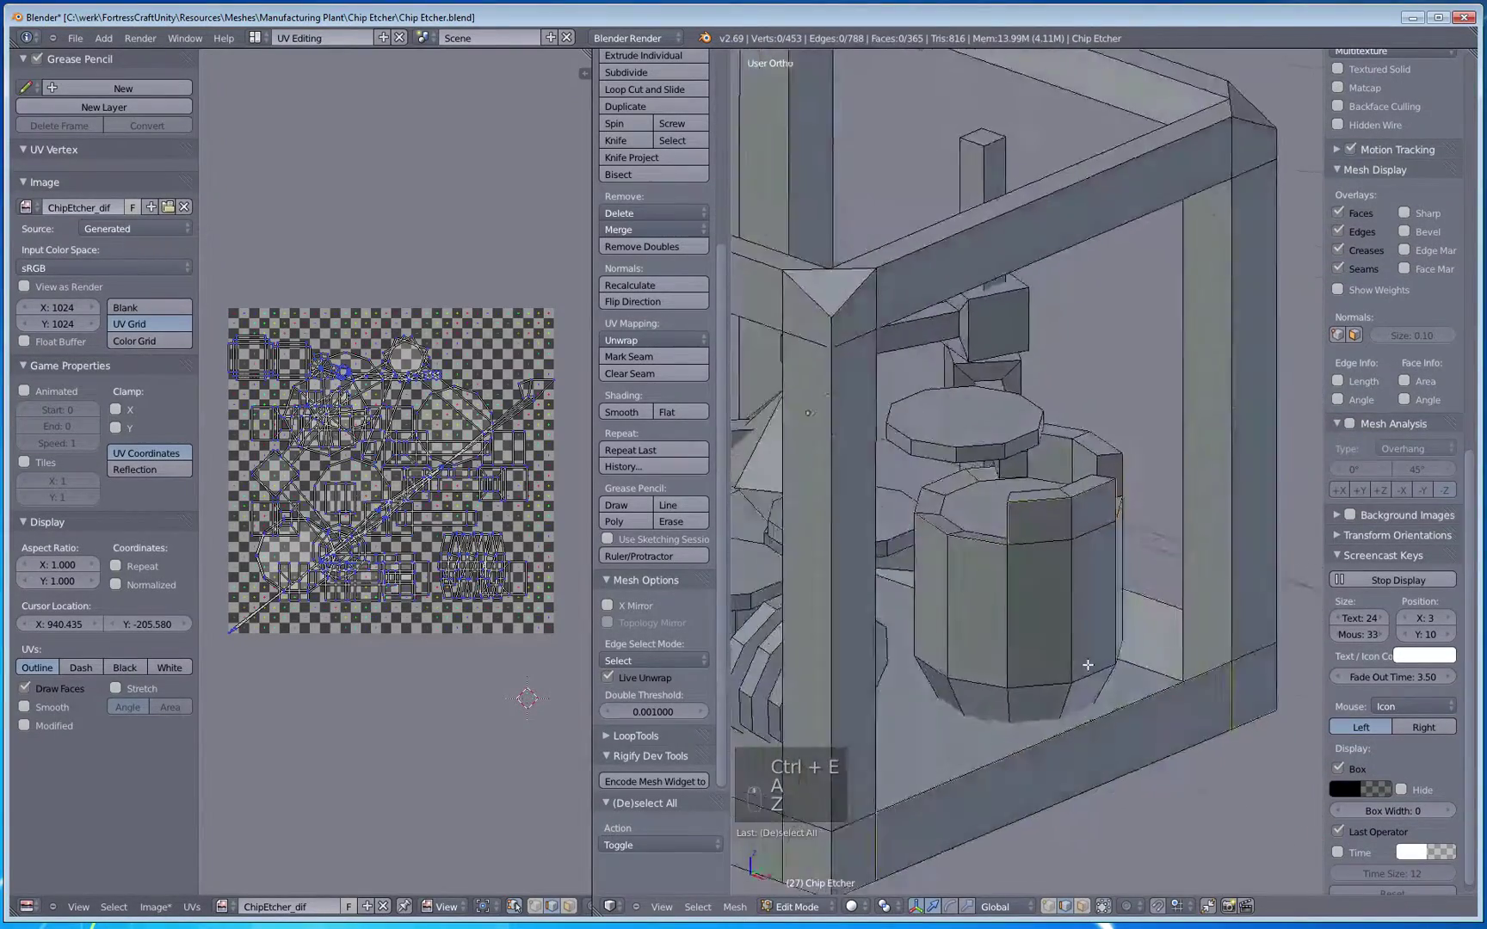
# Step: Mark two connected vertical edges down the large tank's side as a seam
pyautogui.moveTo(1088, 665); pyautogui.dragTo(936, 544, button='middle')
pyautogui.moveTo(1080, 546); pyautogui.dragTo(1201, 526, button='middle')
pyautogui.scroll(-3, 1201, 526)
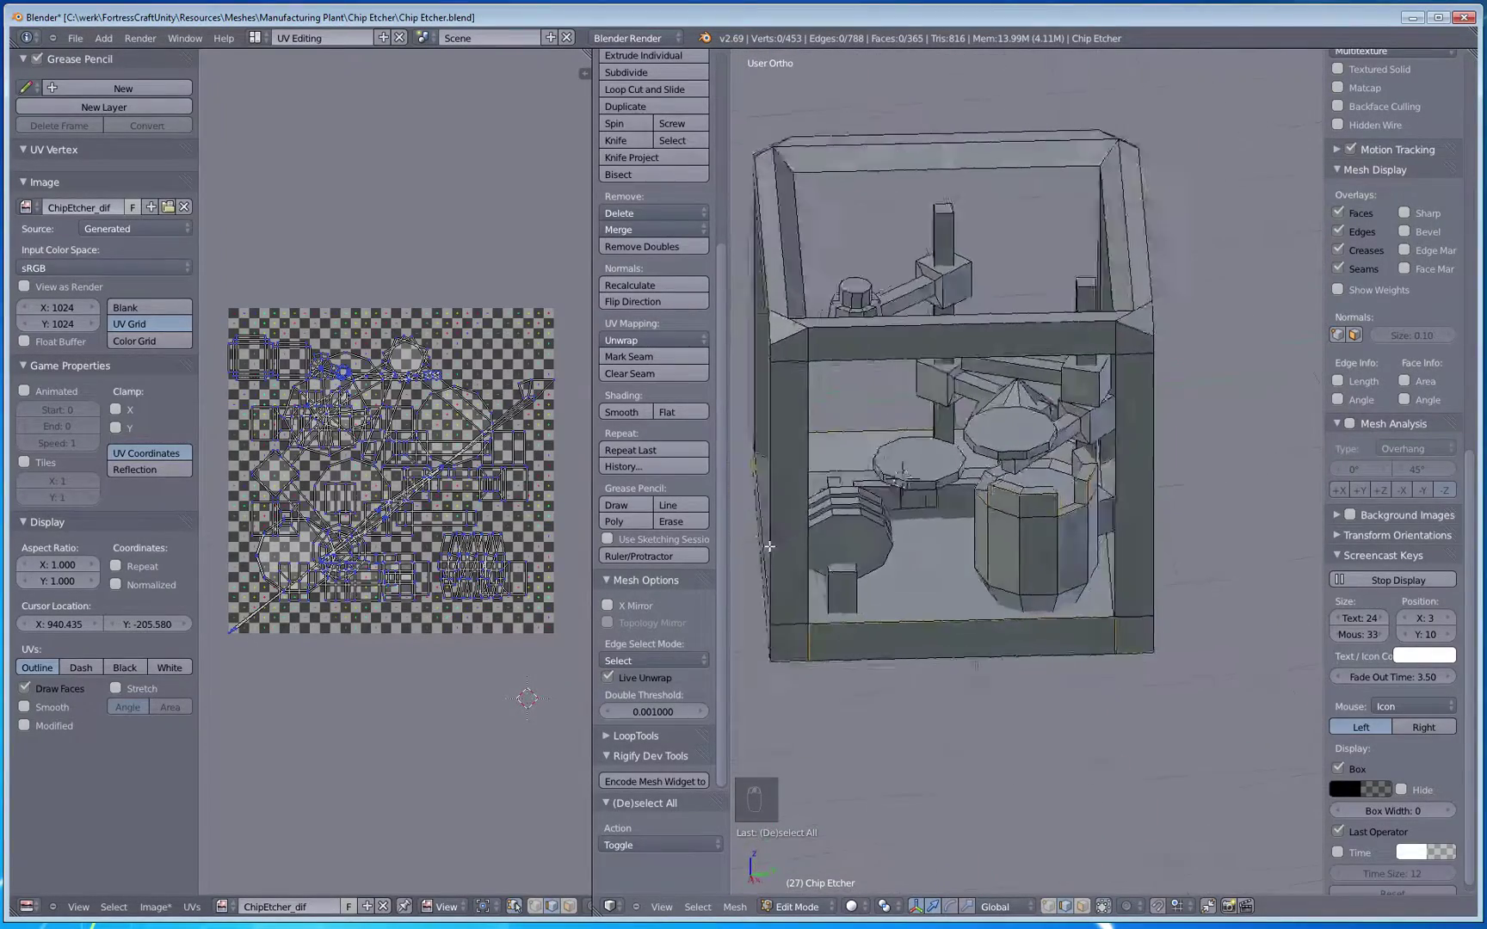
pyautogui.moveTo(969, 579)
pyautogui.mouseDown(button='middle')
pyautogui.moveTo(938, 587)
pyautogui.moveTo(980, 648)
pyautogui.moveTo(975, 629)
pyautogui.moveTo(908, 634)
pyautogui.moveTo(1102, 581)
pyautogui.moveTo(864, 535)
pyautogui.moveTo(950, 588)
pyautogui.mouseUp(button='middle')
pyautogui.rightClick(907, 633)
pyautogui.hotkey('ctrl', 'e')
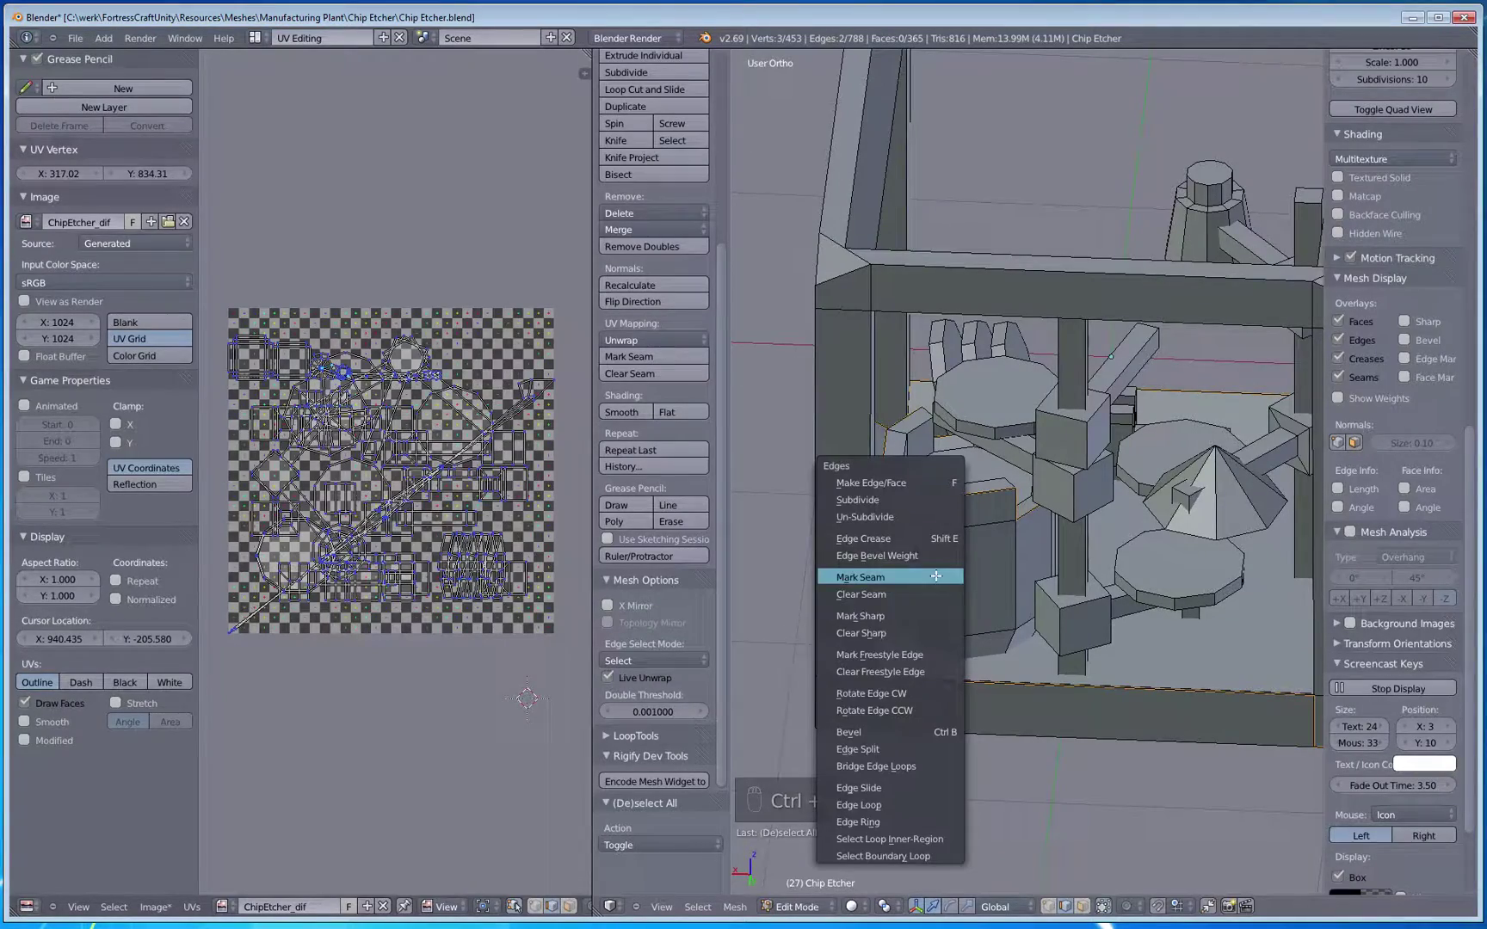
pyautogui.click(936, 573)
pyautogui.press('a')
# Step: Mark four edges at the top of the vertical pole beside the tank as seams, including one running down its length
pyautogui.moveTo(937, 575); pyautogui.dragTo(1091, 619, button='middle')
pyautogui.rightClick(1115, 497)
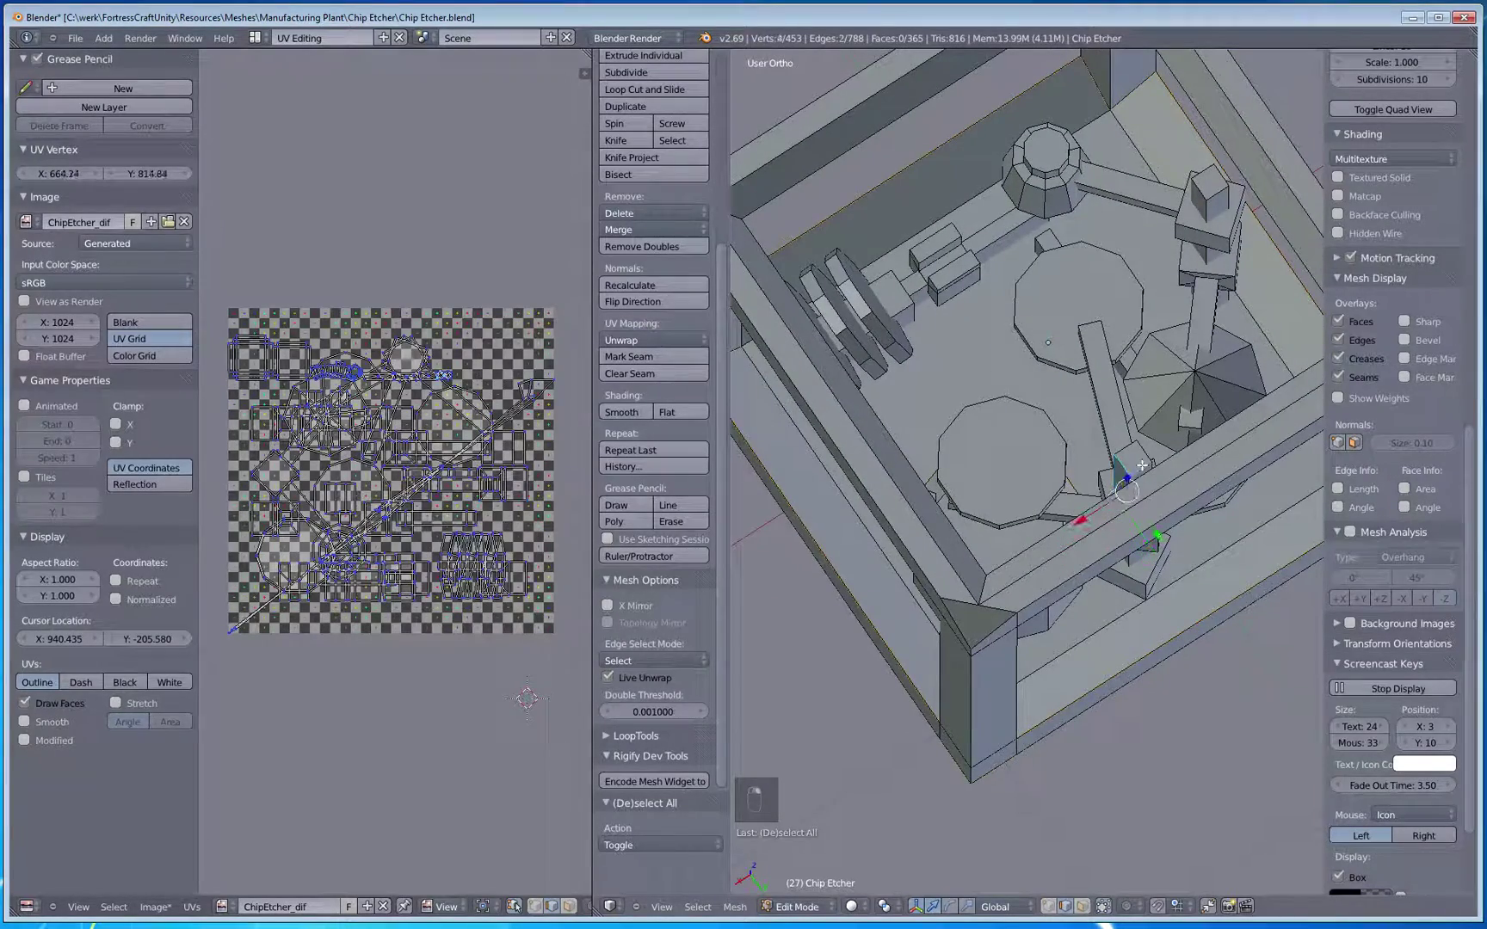
pyautogui.moveTo(1149, 452); pyautogui.dragTo(998, 411, button='middle')
pyautogui.hotkey('ctrl', 'e')
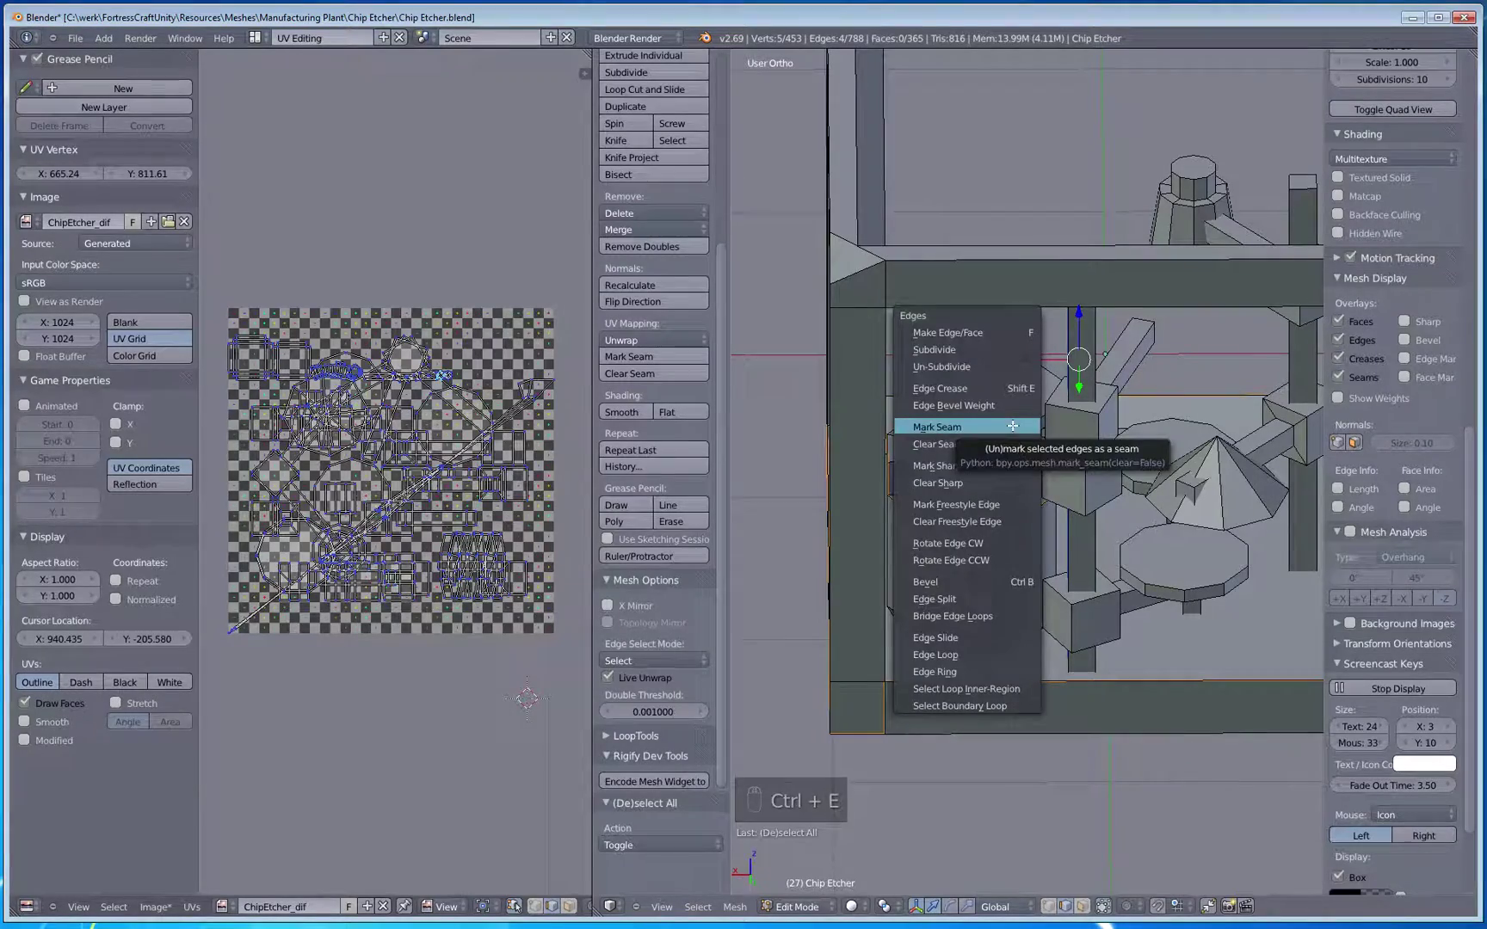
pyautogui.click(1012, 426)
pyautogui.press('a')
# Step: Mark three edges around the foot of the same pole as seams, using wireframe shading to reach them
pyautogui.moveTo(1013, 426); pyautogui.dragTo(1040, 680, button='middle')
pyautogui.press('z')
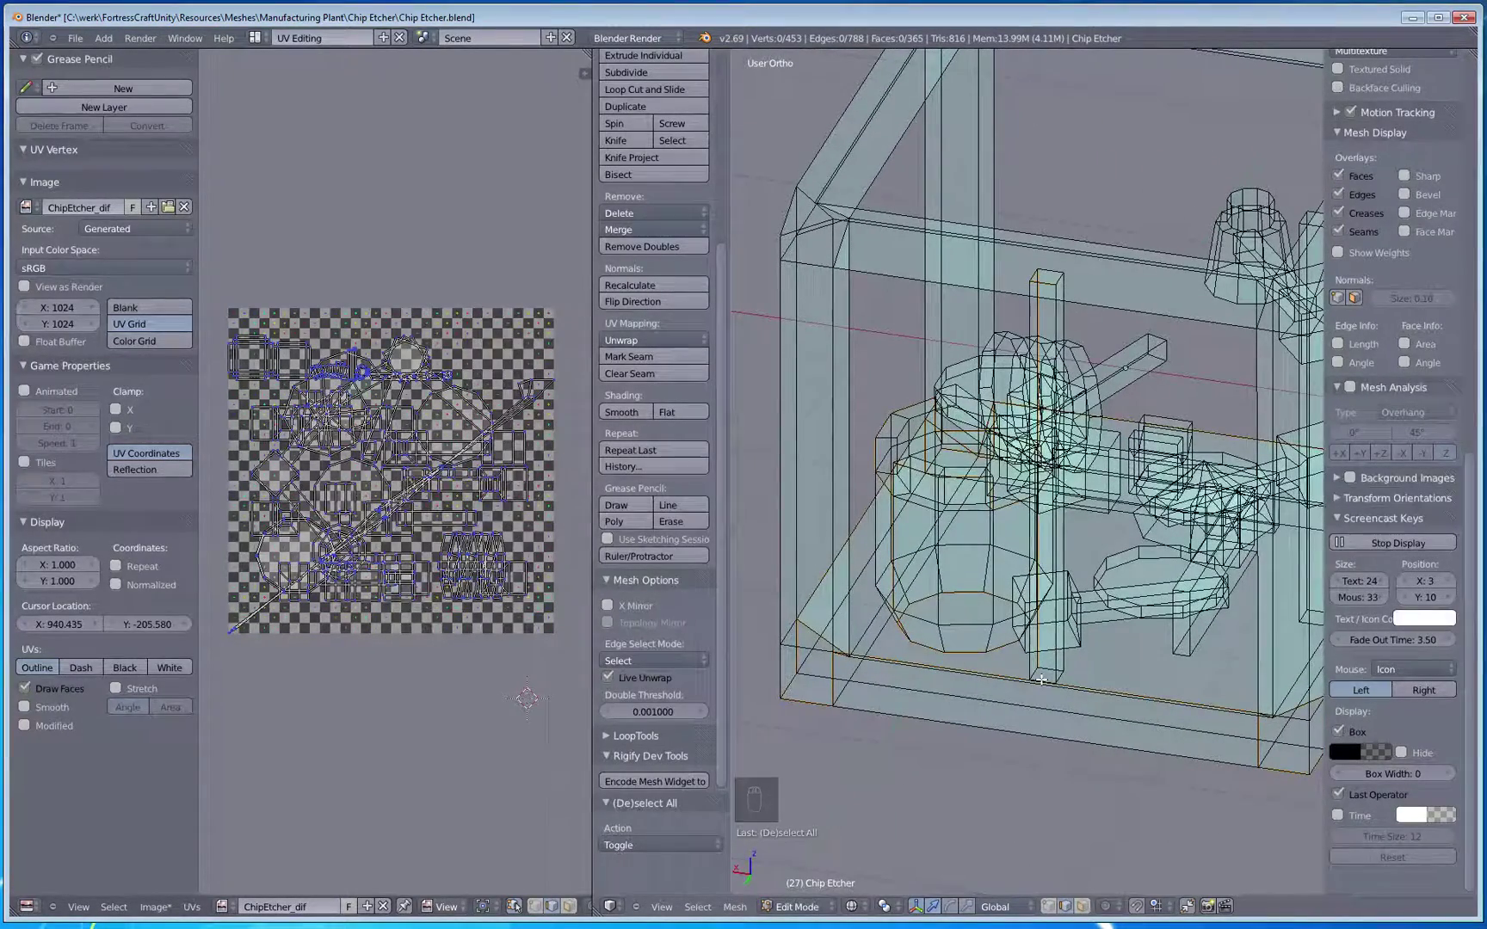
pyautogui.rightClick(1035, 673)
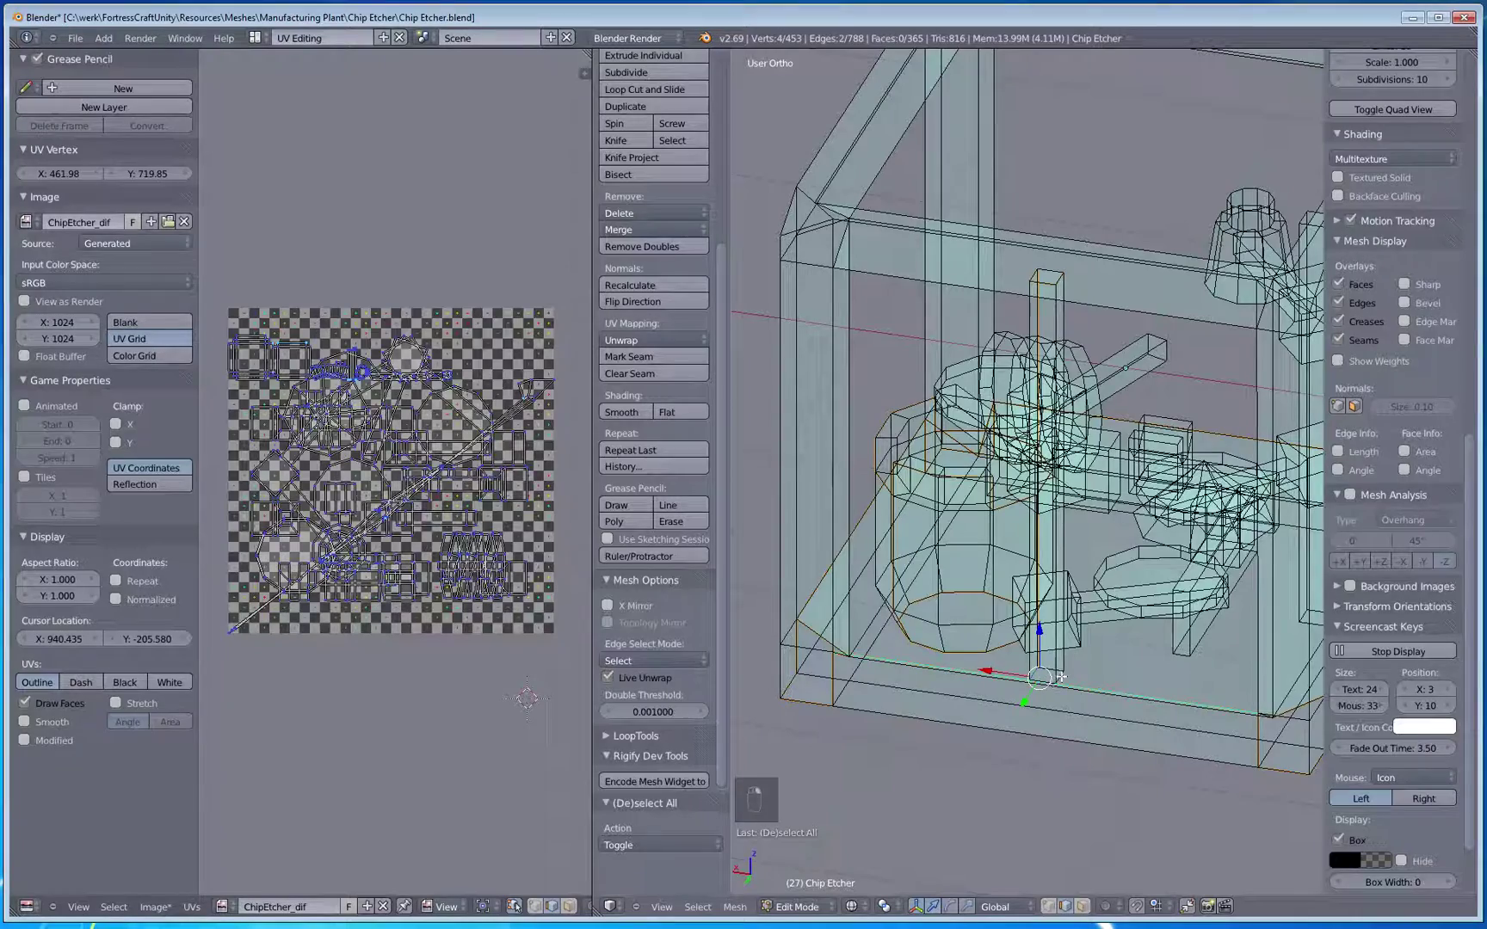
pyautogui.press('z')
pyautogui.moveTo(1061, 677); pyautogui.dragTo(1028, 693, button='middle')
pyautogui.press('a')
pyautogui.press('z')
pyautogui.rightClick(1024, 671)
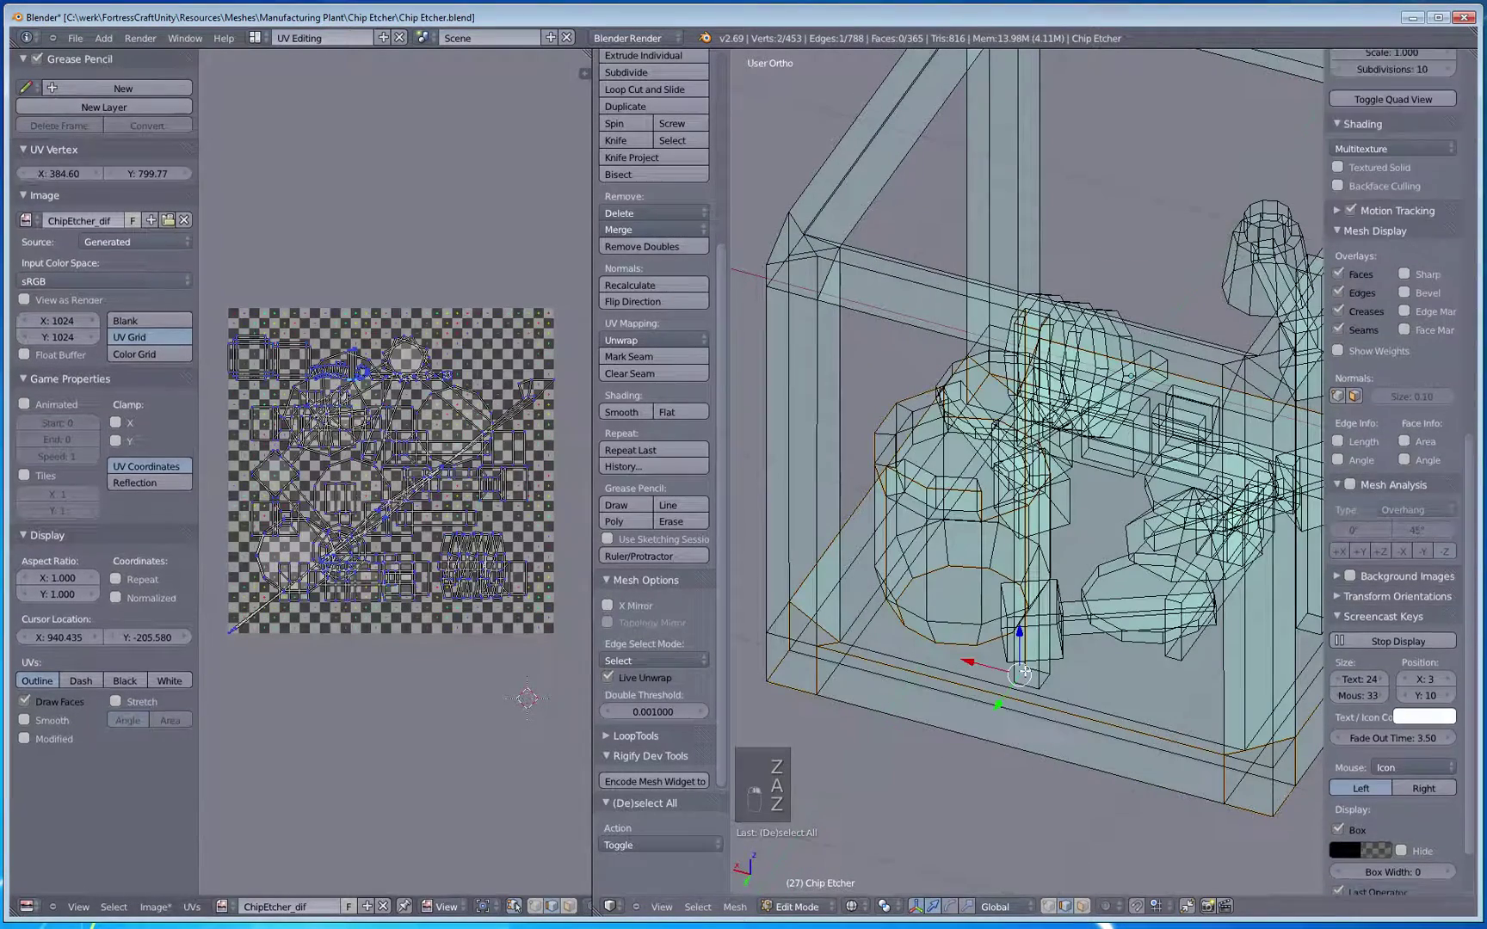
pyautogui.keyDown('shift'); pyautogui.rightClick(1029, 683); pyautogui.keyUp('shift')
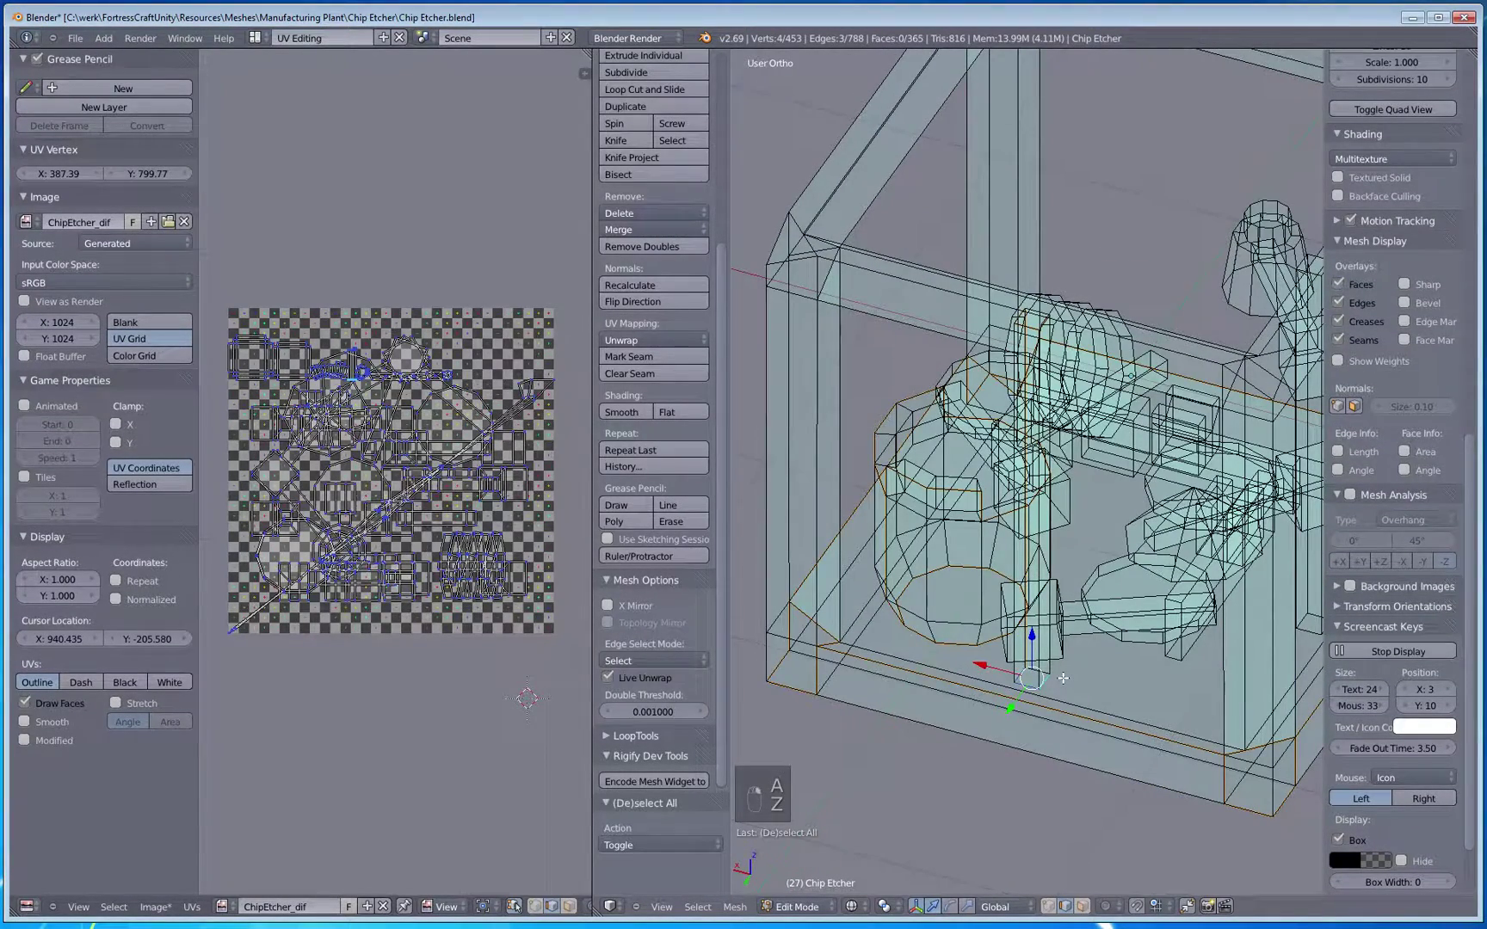
pyautogui.hotkey('ctrl', 'e')
pyautogui.click(1046, 623)
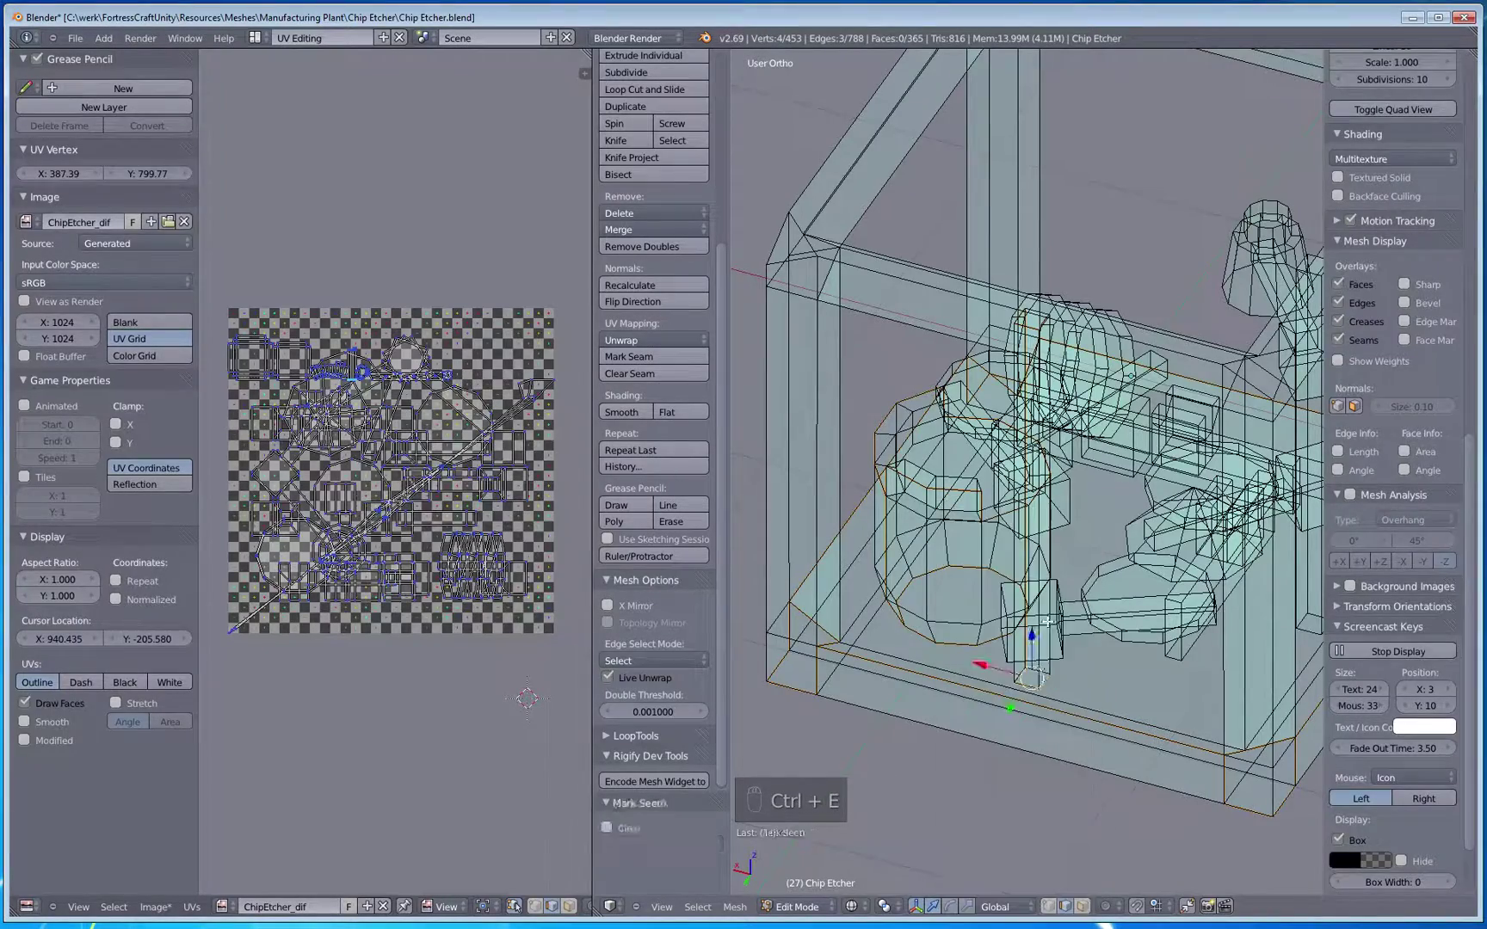
pyautogui.press('a')
pyautogui.press('a')
pyautogui.press('a')
# Step: Mark the edge loops around the top and bottom faces of the low disc beneath the cone as seams
pyautogui.moveTo(1046, 623)
pyautogui.mouseDown(button='middle')
pyautogui.moveTo(1023, 685)
pyautogui.moveTo(981, 656)
pyautogui.moveTo(1009, 565)
pyautogui.moveTo(955, 596)
pyautogui.mouseUp(button='middle')
pyautogui.scroll(-2, 1023, 685)
pyautogui.press('z')
pyautogui.scroll(3, 981, 656)
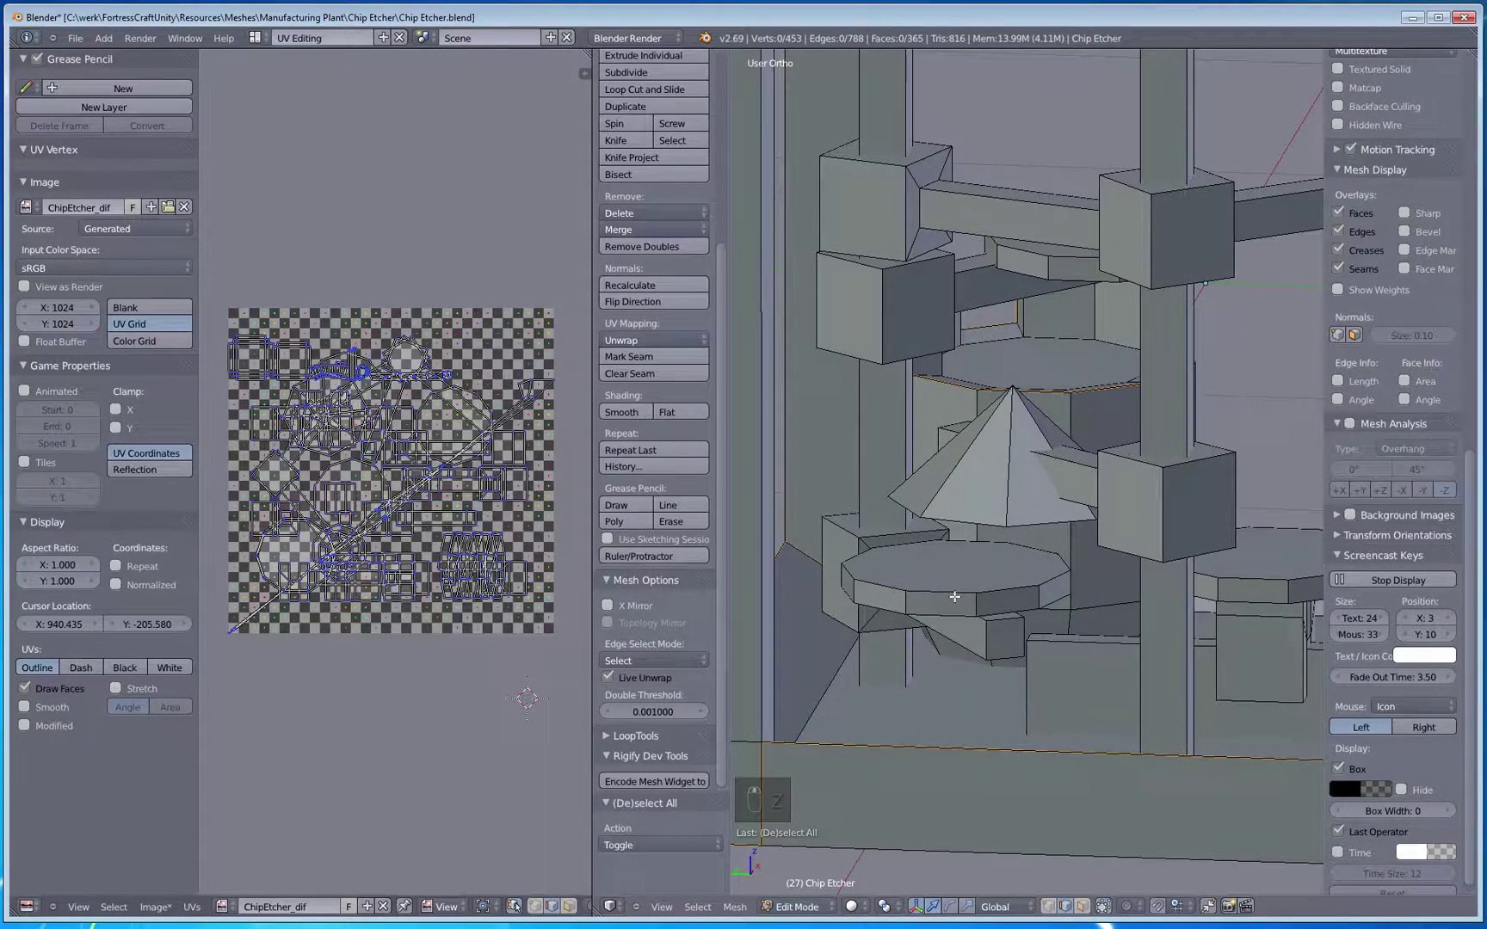
pyautogui.rightClick(955, 593)
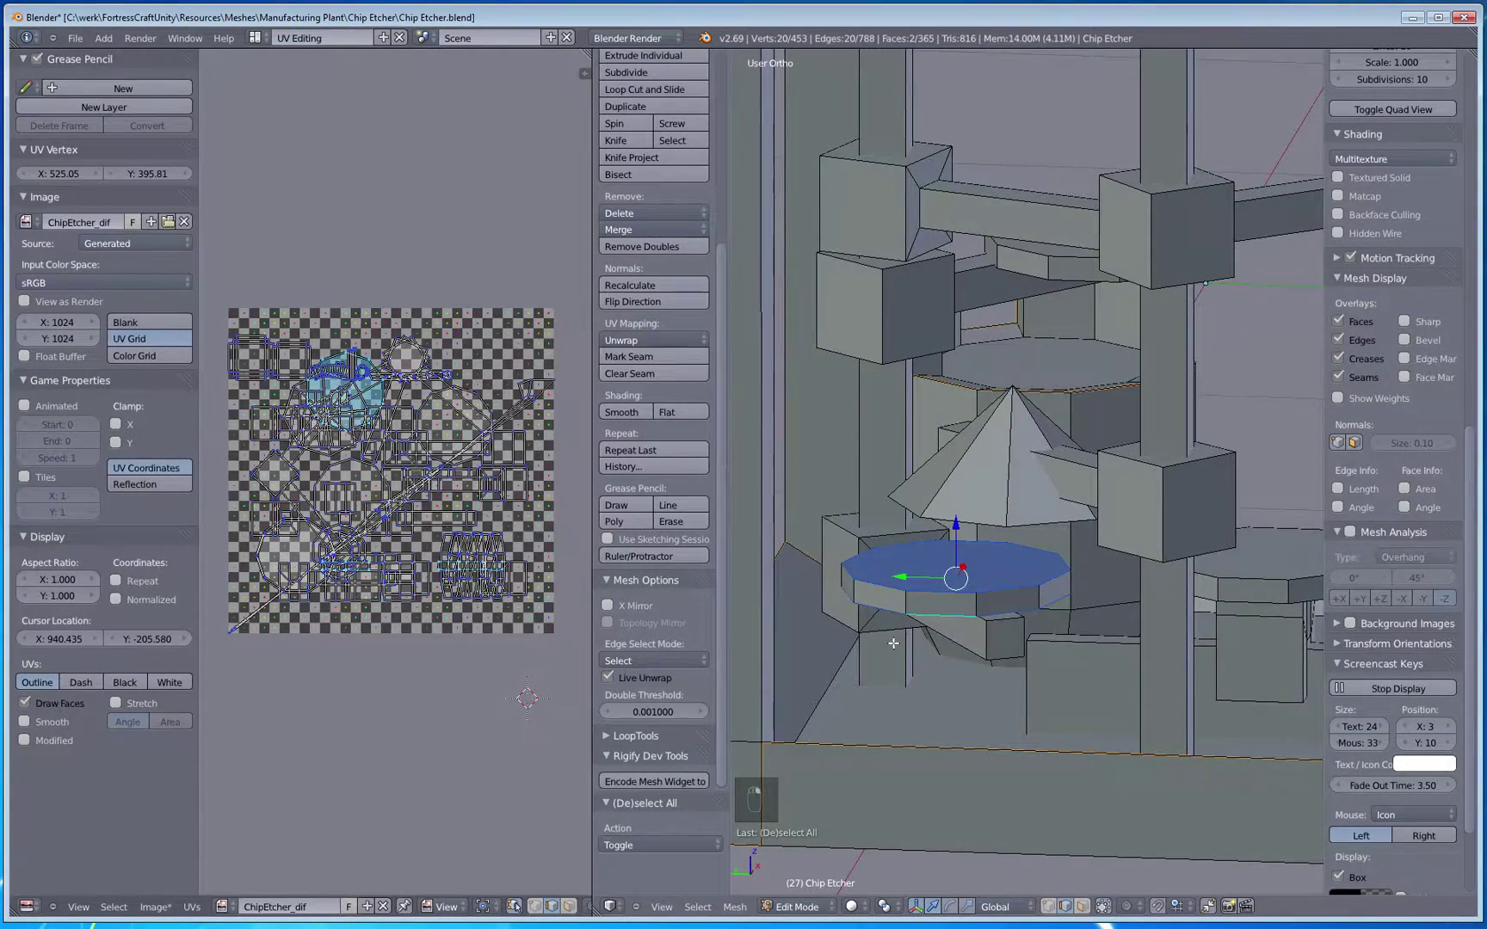
pyautogui.moveTo(893, 644)
pyautogui.mouseDown(button='middle')
pyautogui.moveTo(900, 611)
pyautogui.moveTo(899, 627)
pyautogui.mouseUp(button='middle')
pyautogui.scroll(2, 964, 571)
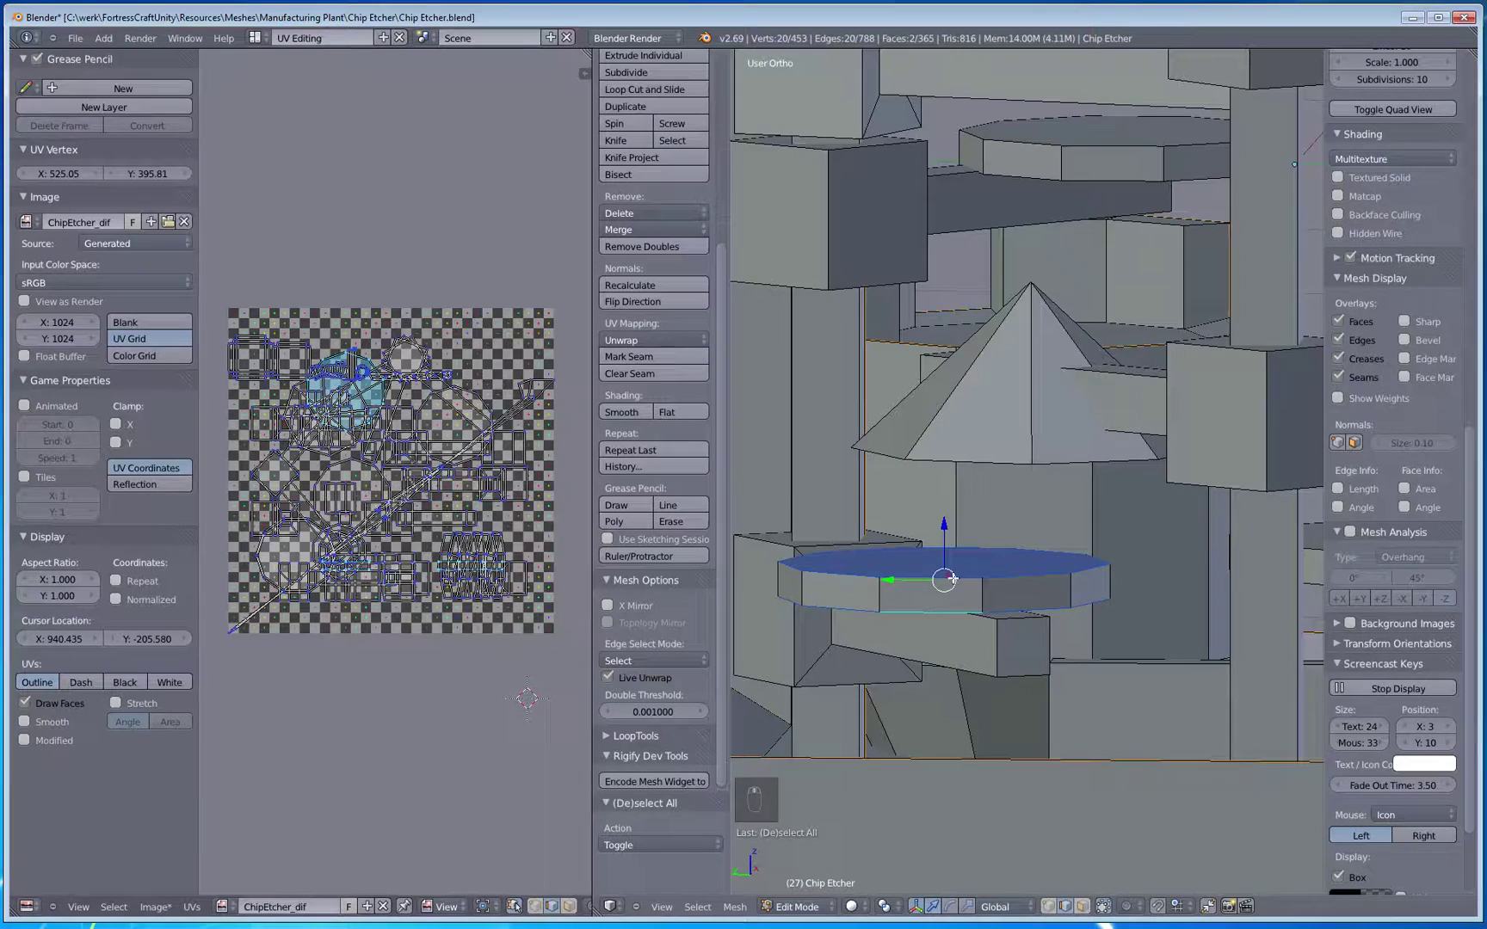
pyautogui.keyDown('shift'); pyautogui.rightClick(953, 578); pyautogui.keyUp('shift')
pyautogui.moveTo(899, 622); pyautogui.dragTo(910, 561, button='middle')
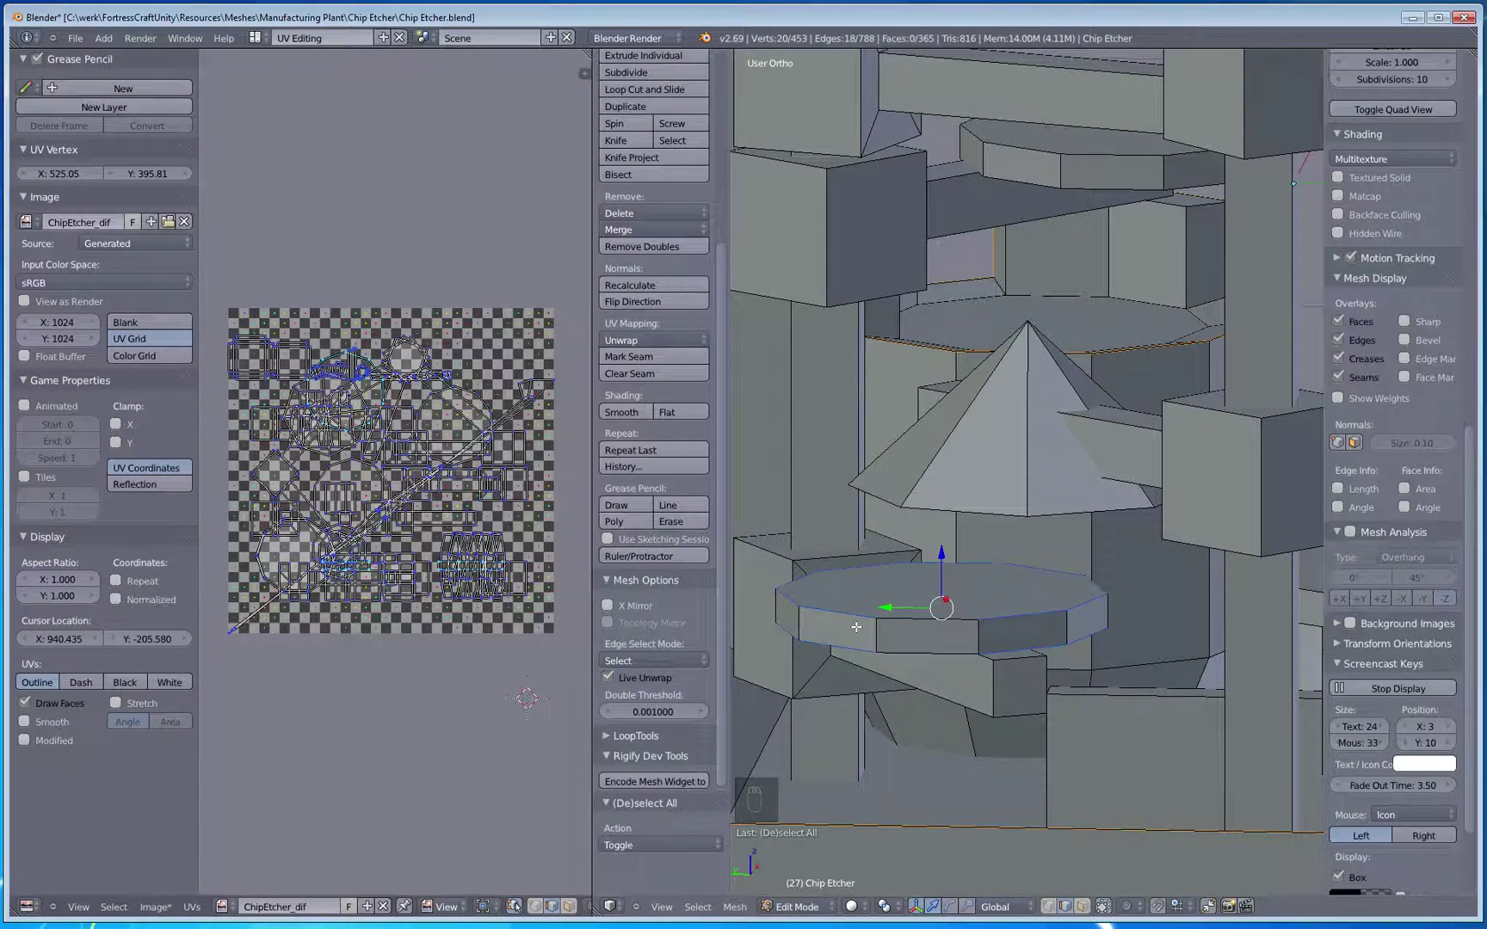
pyautogui.hotkey('ctrl', 'e')
pyautogui.click(945, 619)
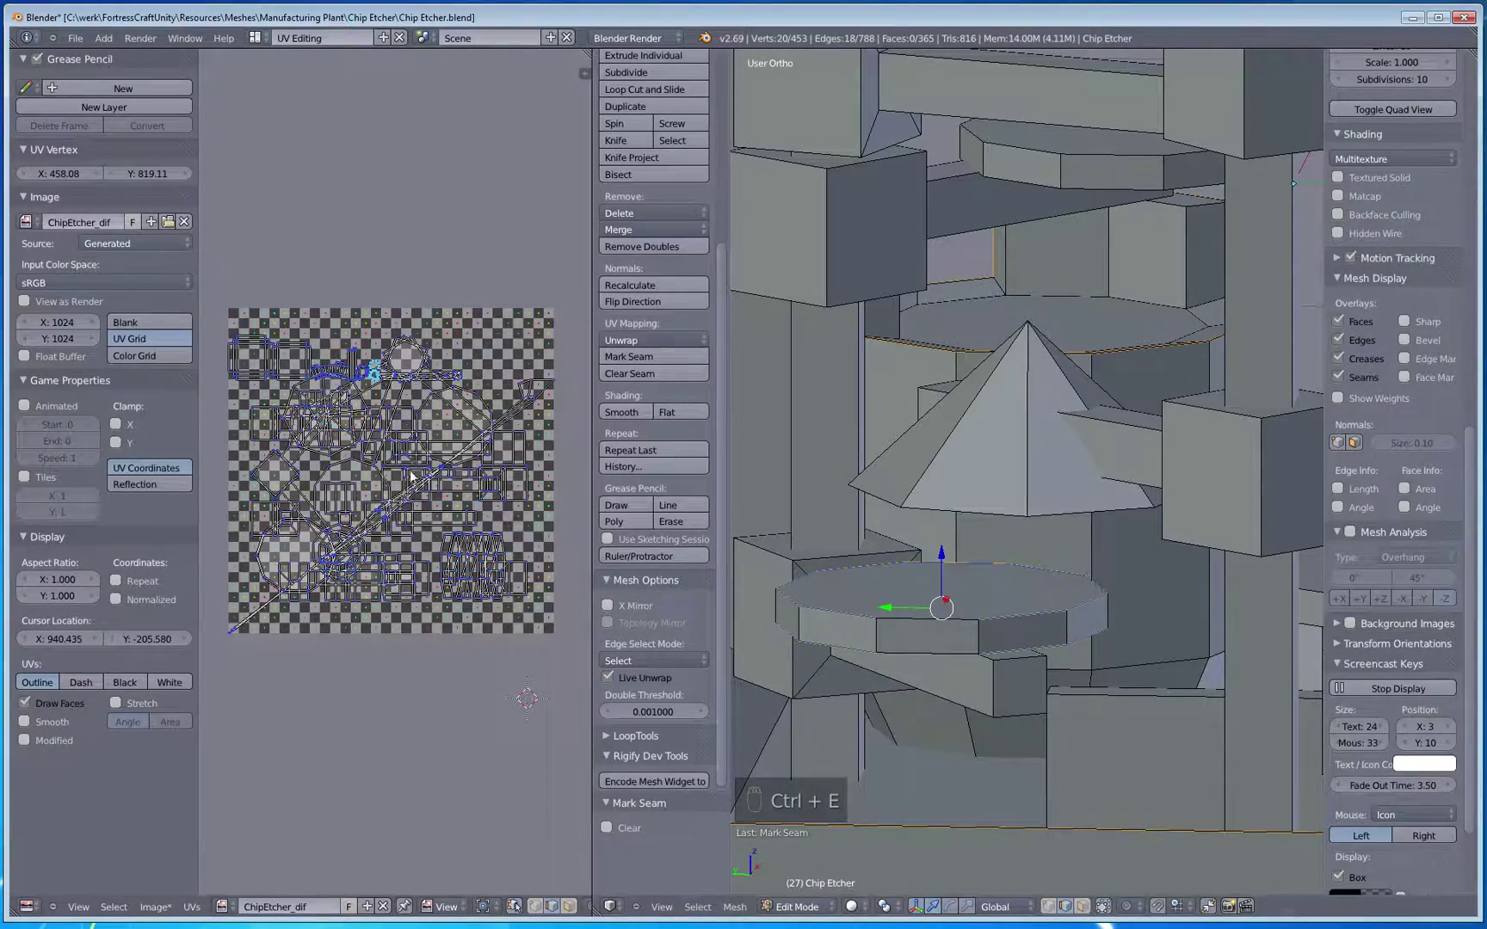
# Step: Mark one vertical edge on the rim of the disc beneath the cone as a seam
pyautogui.scroll(10, 411, 476)
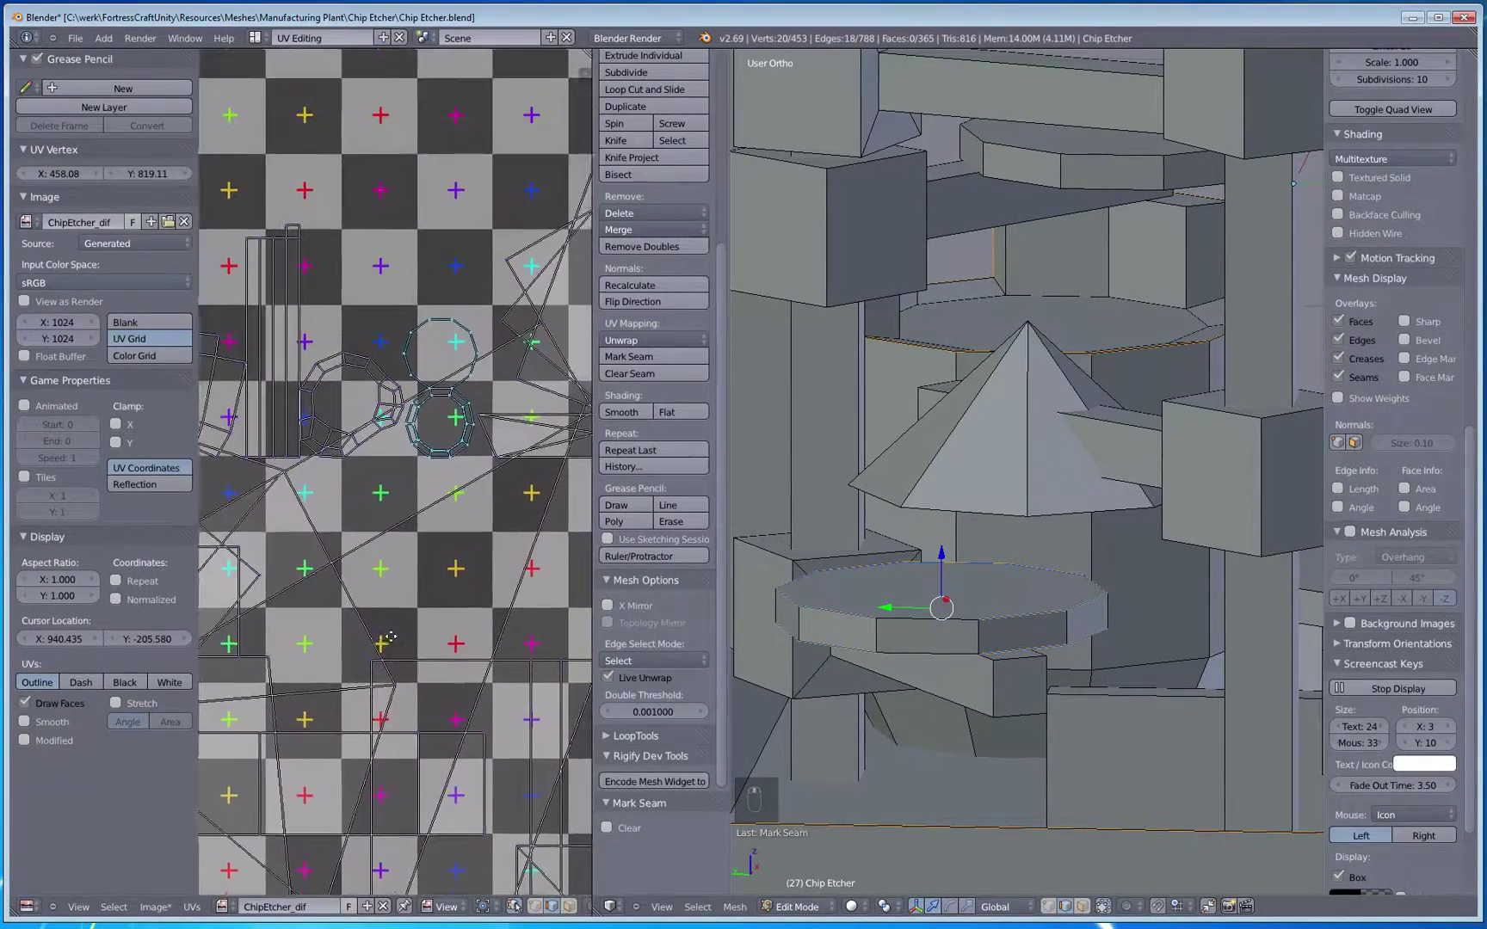
pyautogui.scroll(3, 408, 468)
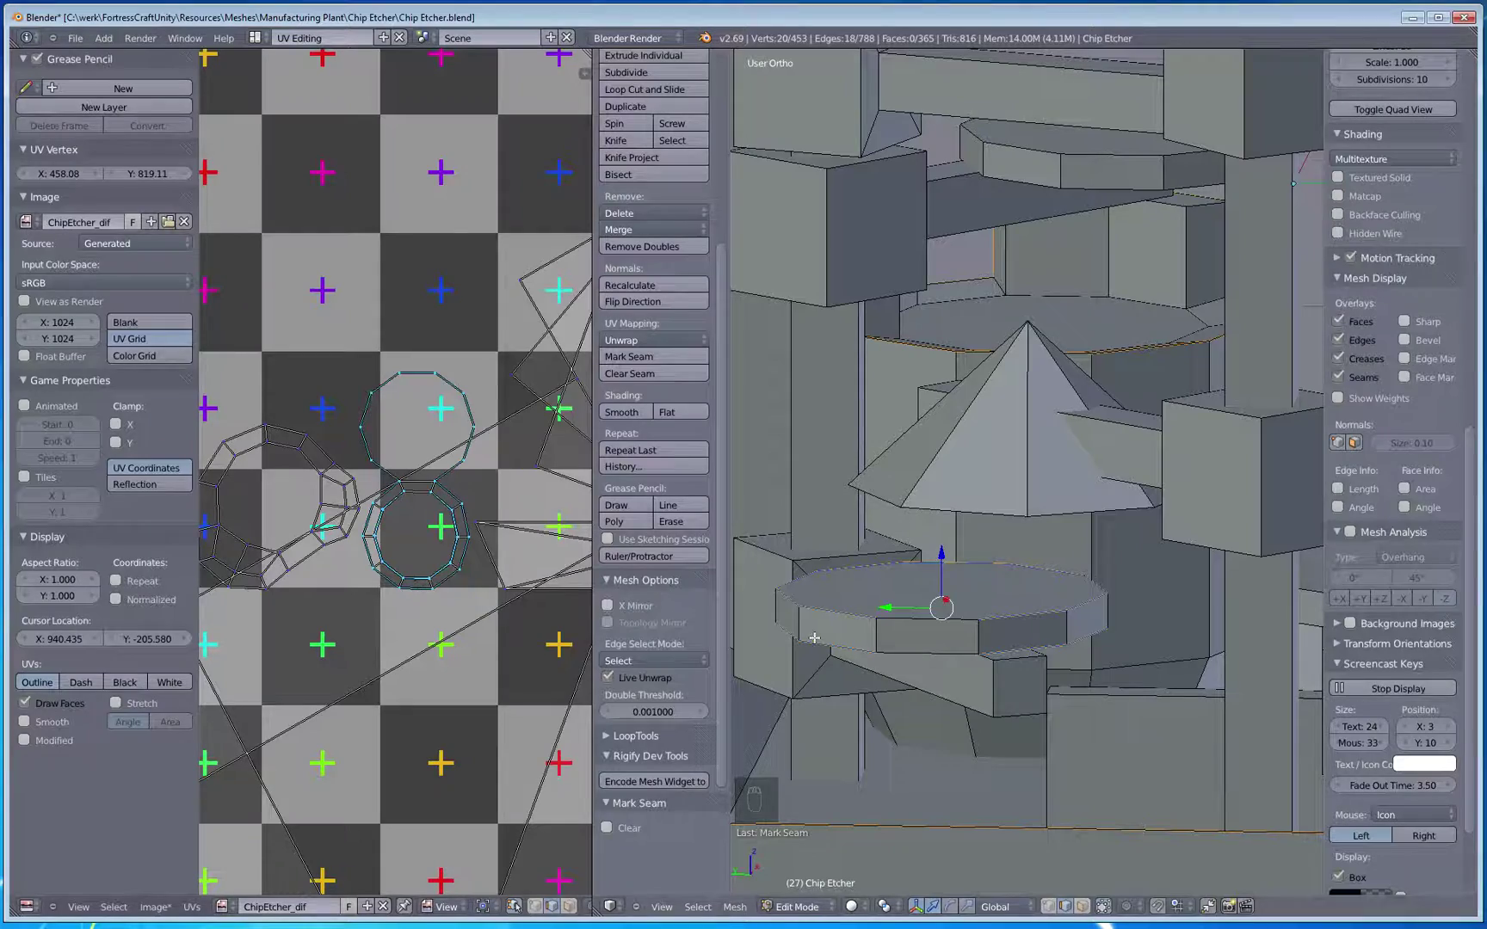
pyautogui.moveTo(848, 642); pyautogui.dragTo(941, 647, button='middle')
pyautogui.scroll(2, 936, 634)
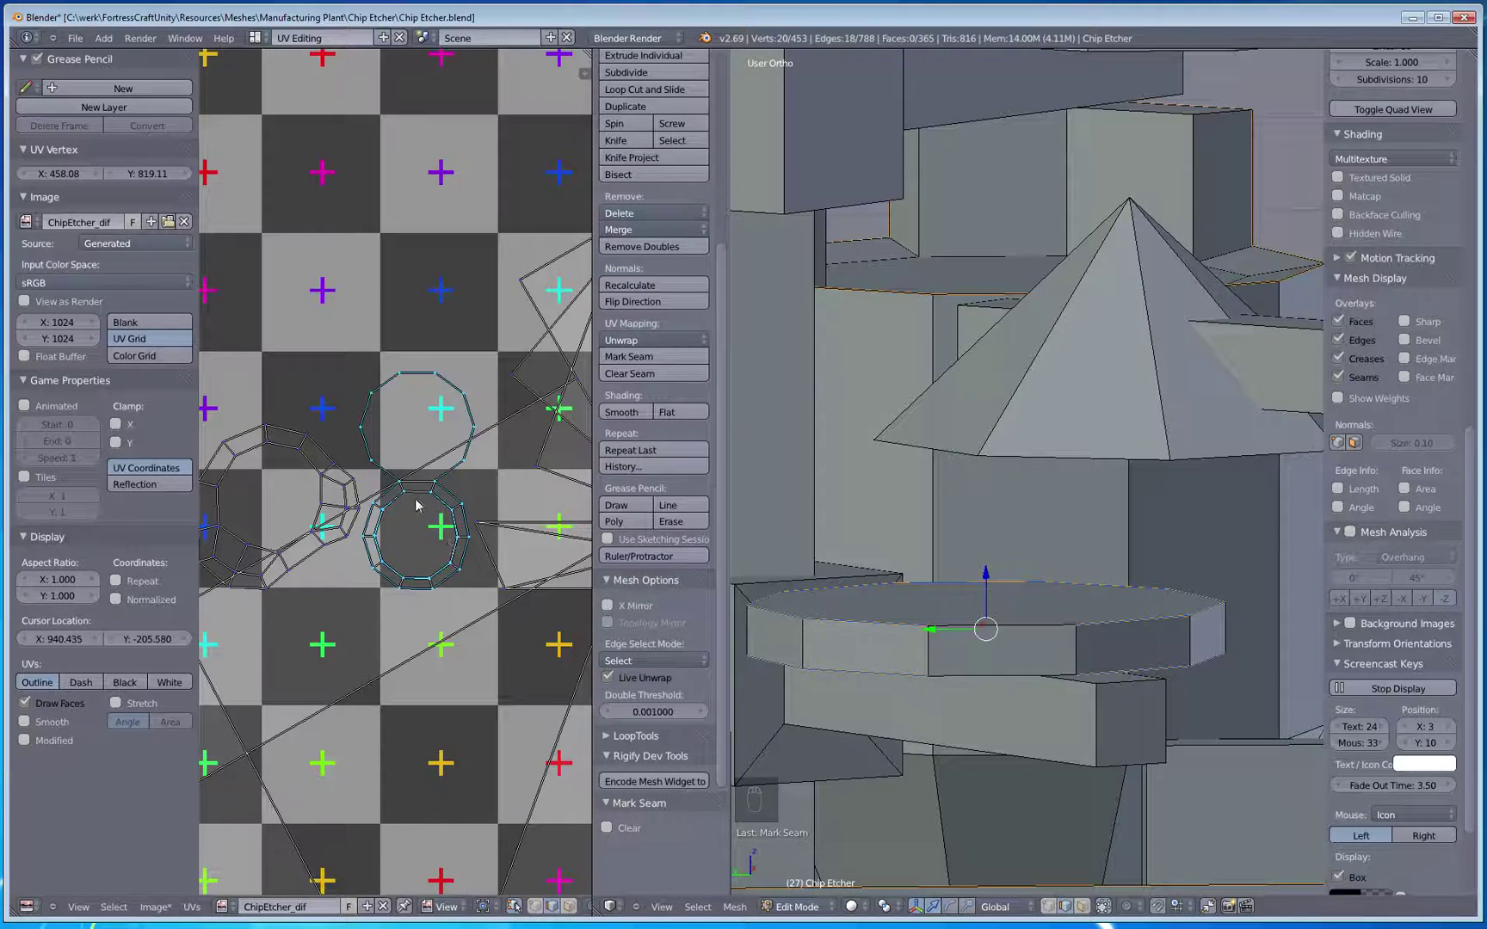
pyautogui.moveTo(860, 637); pyautogui.dragTo(1013, 641, button='middle')
pyautogui.rightClick(1125, 645)
pyautogui.hotkey('ctrl', 'e')
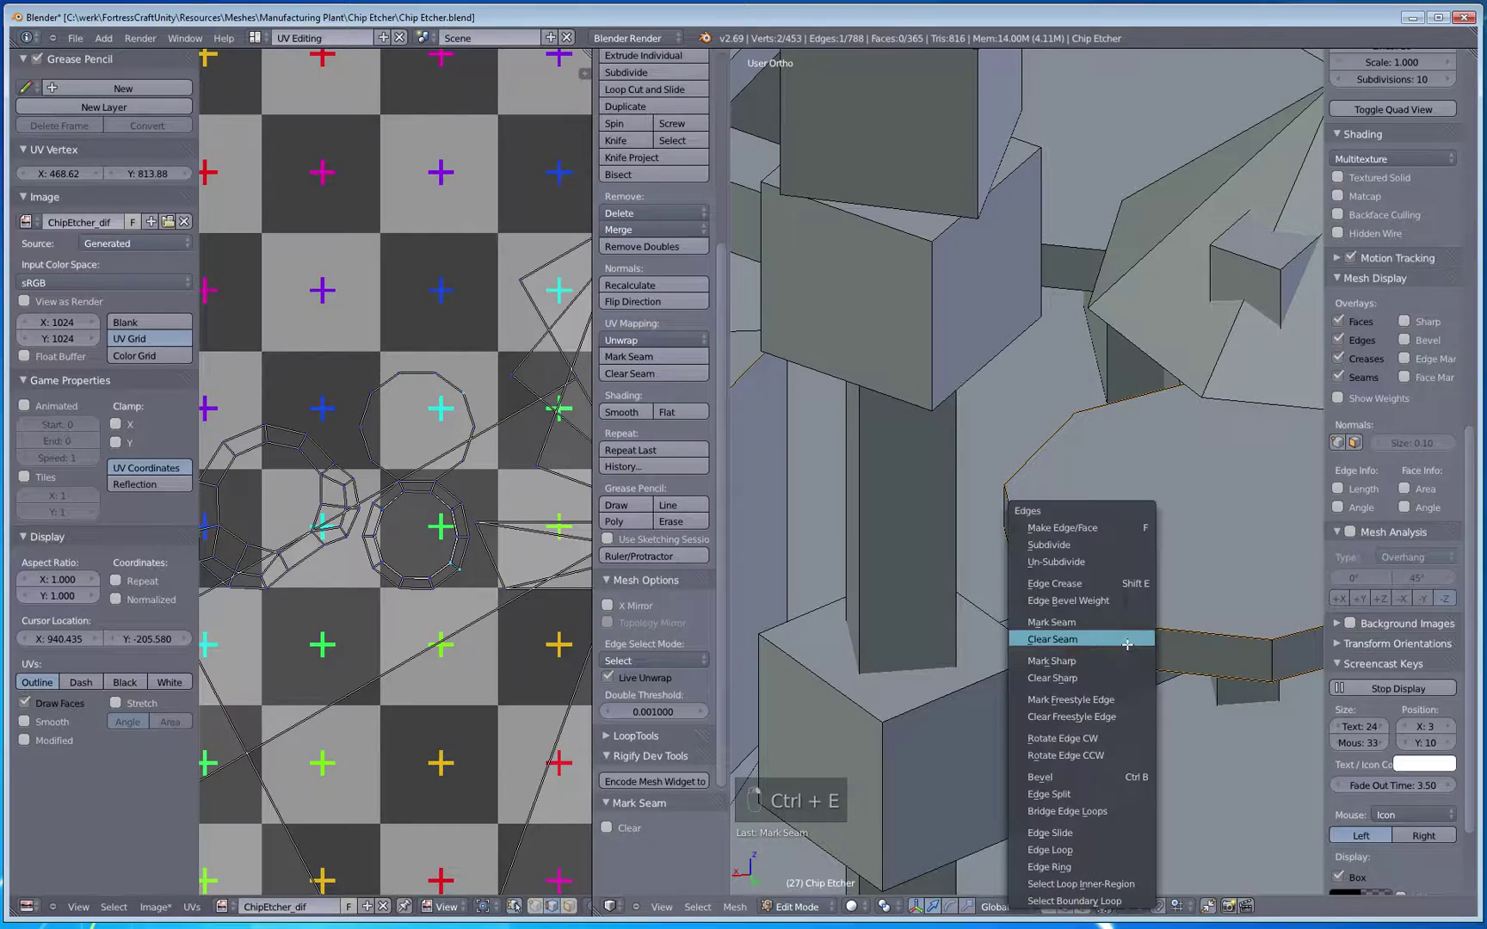
pyautogui.click(1051, 623)
# Step: Try moving an outline edge of the disc's island in the UV layout to check the unwrap
pyautogui.scroll(-5, 447, 534)
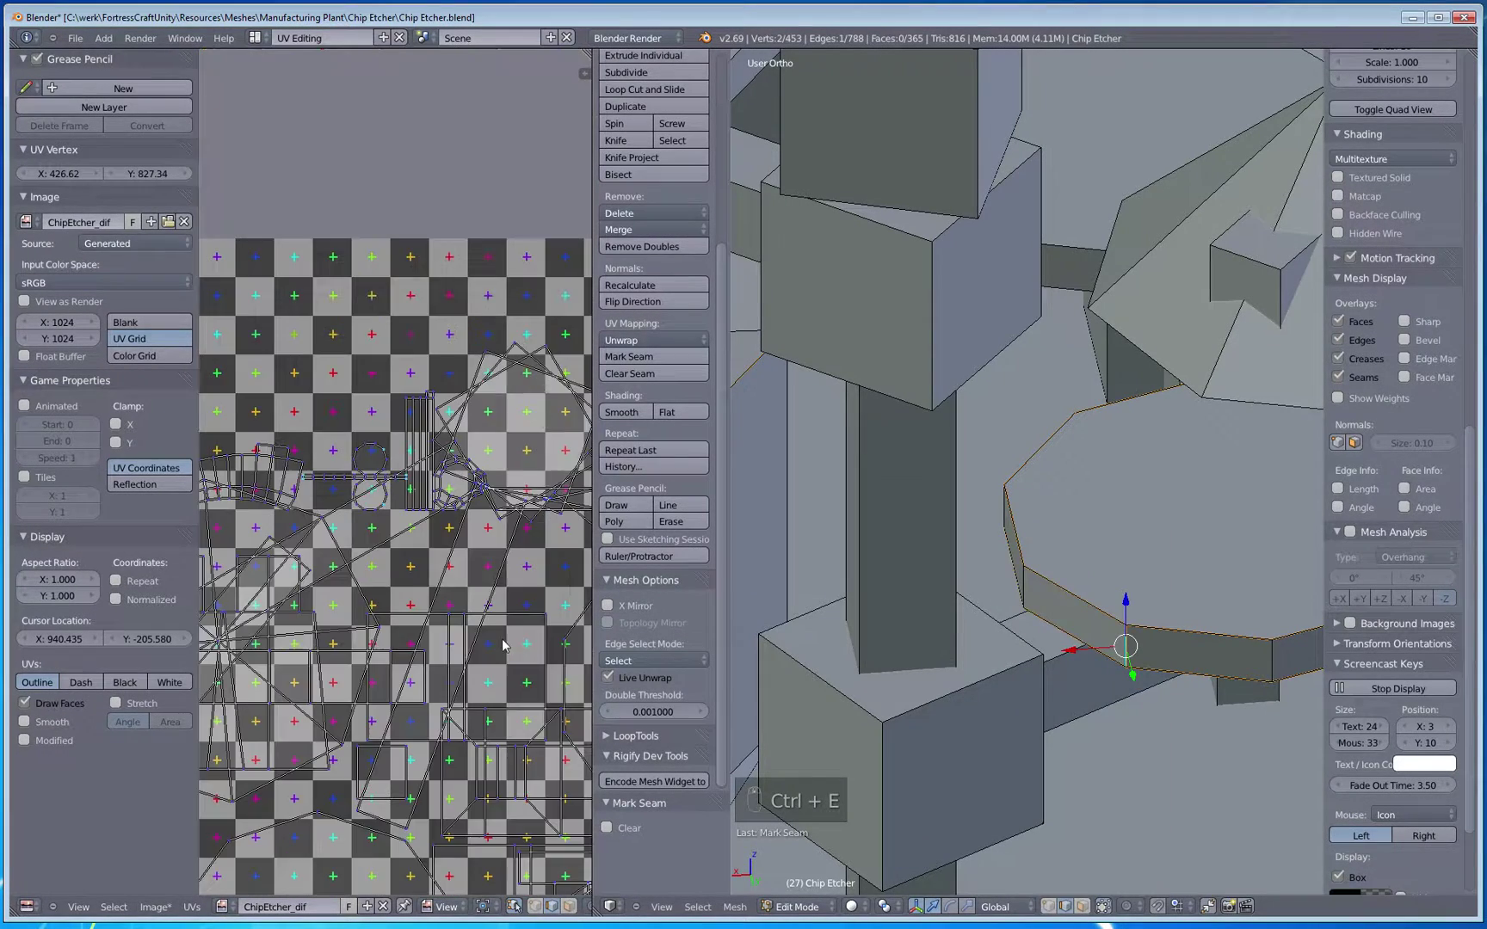
pyautogui.scroll(4, 340, 538)
pyautogui.scroll(1, 340, 538)
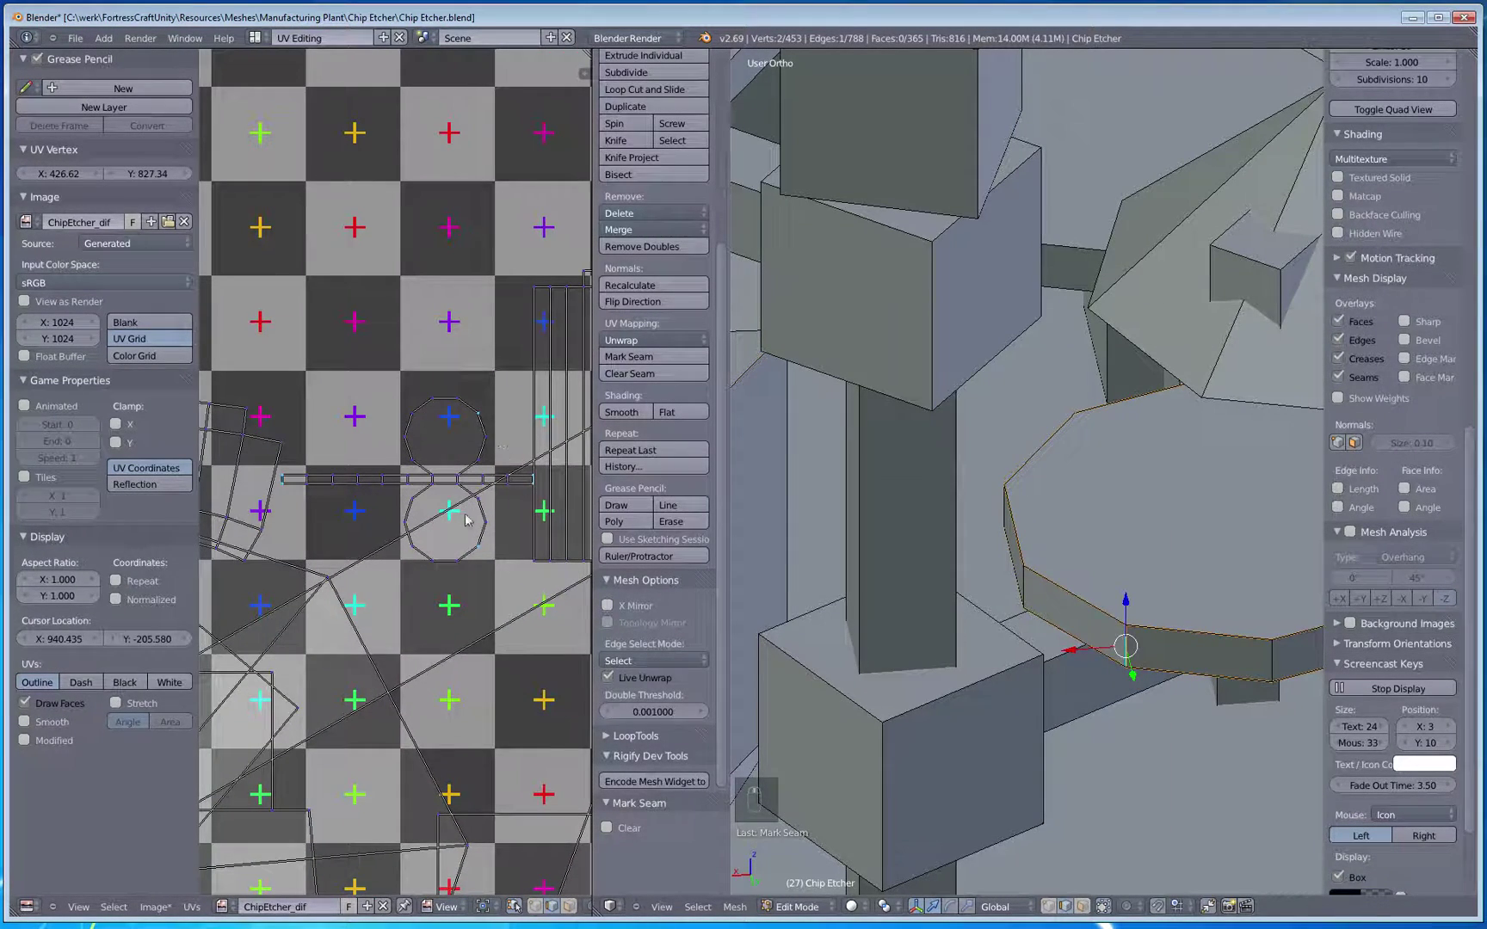
pyautogui.rightClick(489, 433)
pyautogui.press('g')
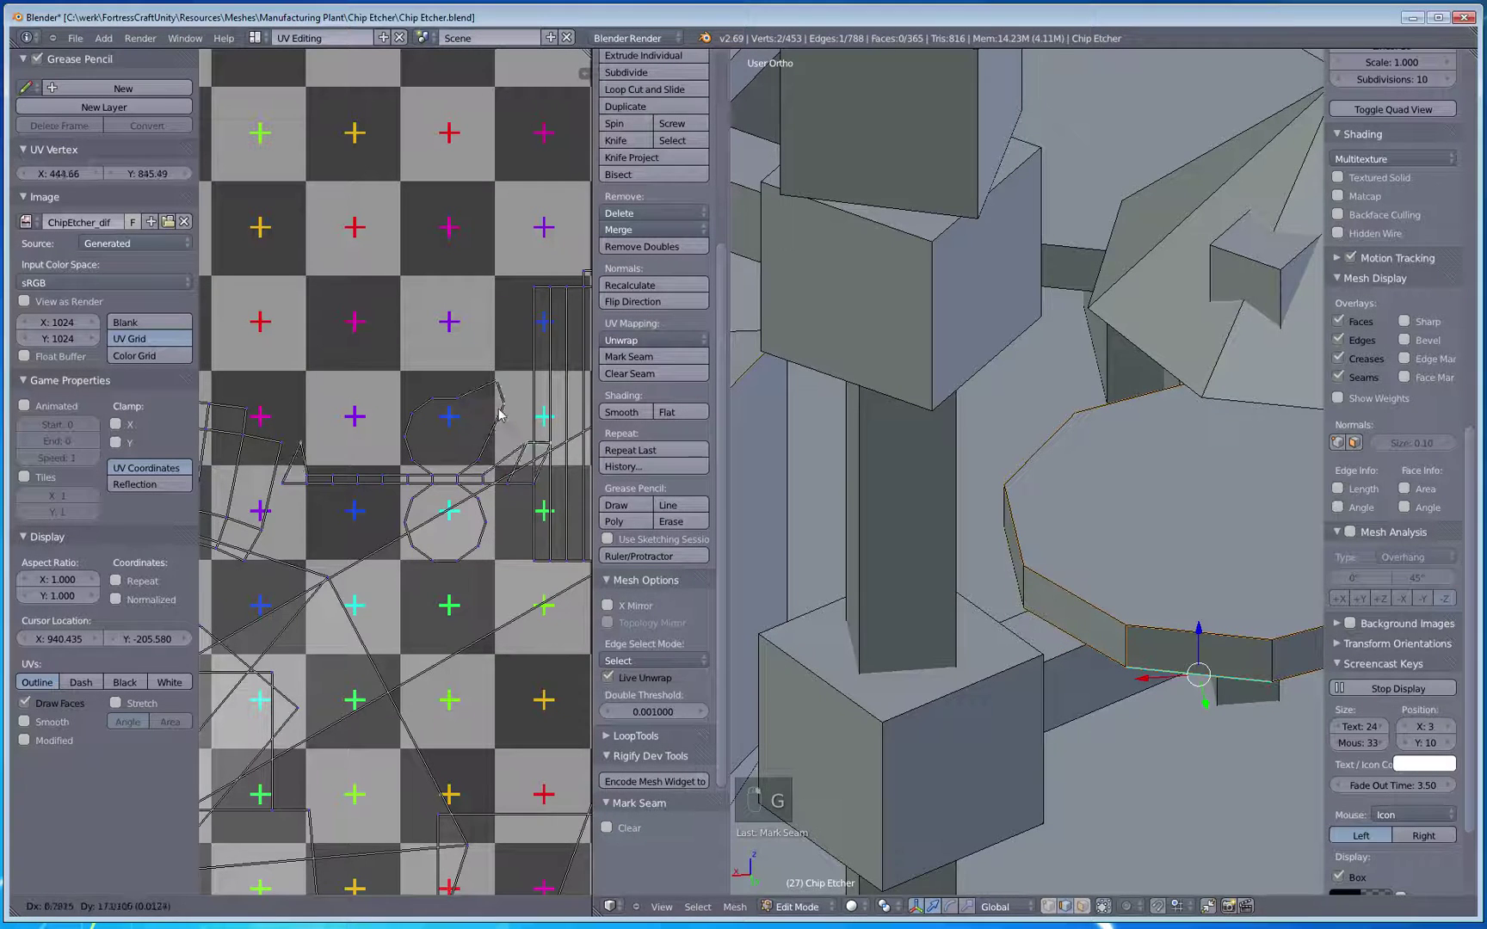
pyautogui.click(487, 430)
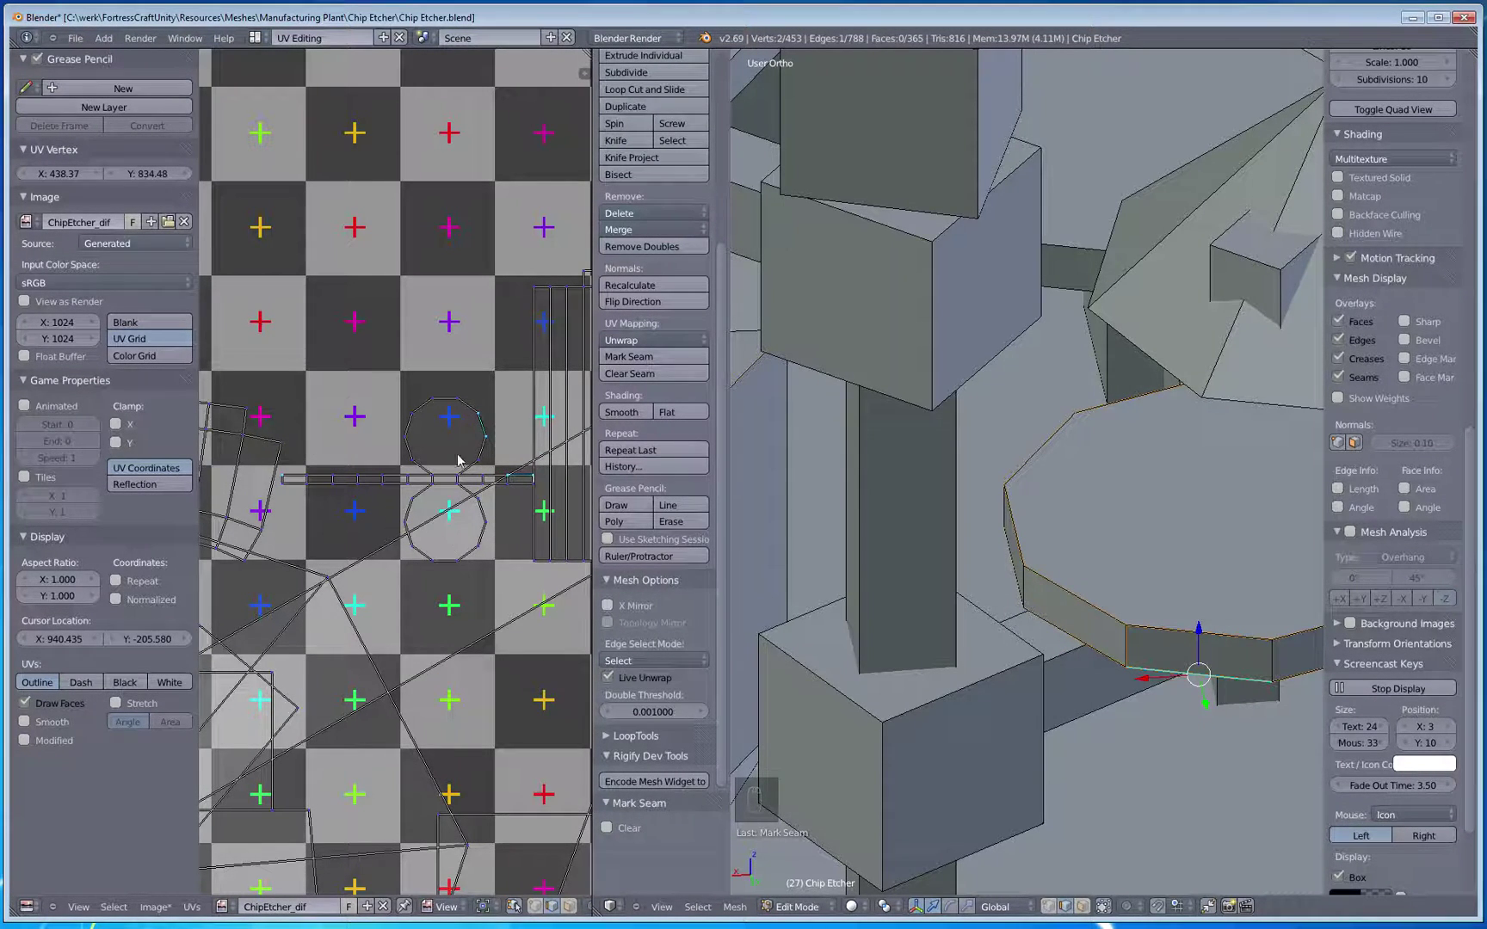
# Step: Mark the top and bottom loops and one vertical rim edge of the neighbouring low disc as seams
pyautogui.moveTo(947, 620)
pyautogui.mouseDown(button='middle')
pyautogui.moveTo(978, 628)
pyautogui.moveTo(913, 637)
pyautogui.moveTo(800, 590)
pyautogui.moveTo(973, 606)
pyautogui.mouseUp(button='middle')
pyautogui.keyDown('alt'); pyautogui.keyDown('shift'); pyautogui.rightClick(1019, 560); pyautogui.keyUp('shift'); pyautogui.keyUp('alt')
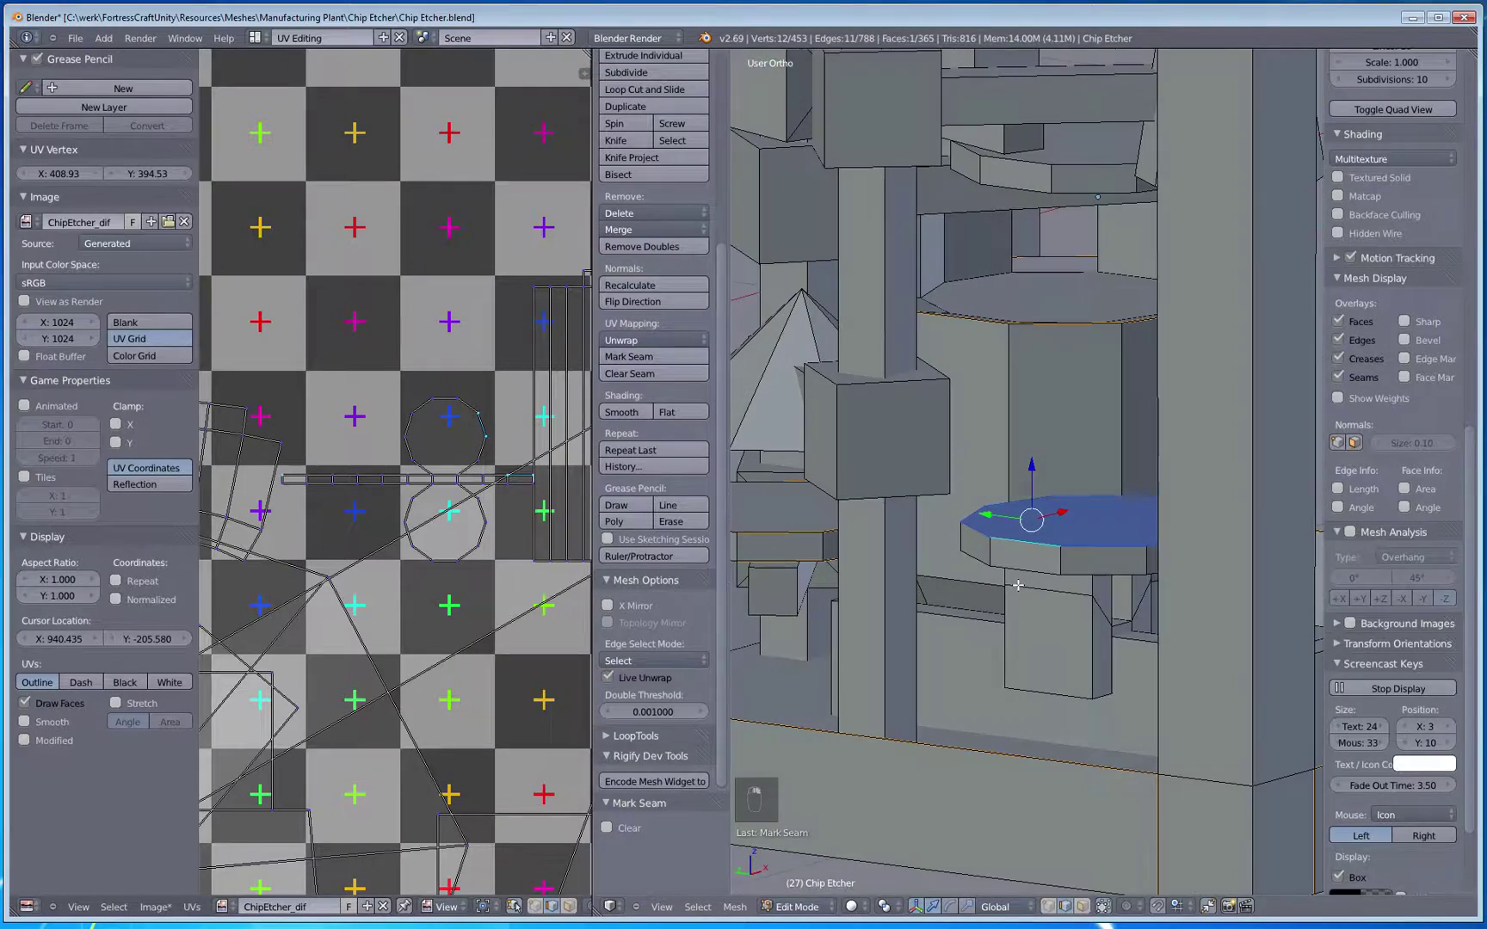
pyautogui.keyDown('alt'); pyautogui.keyDown('shift'); pyautogui.rightClick(1070, 571); pyautogui.keyUp('shift'); pyautogui.keyUp('alt')
pyautogui.moveTo(1070, 570); pyautogui.dragTo(1089, 602, button='middle')
pyautogui.scroll(2, 1107, 634)
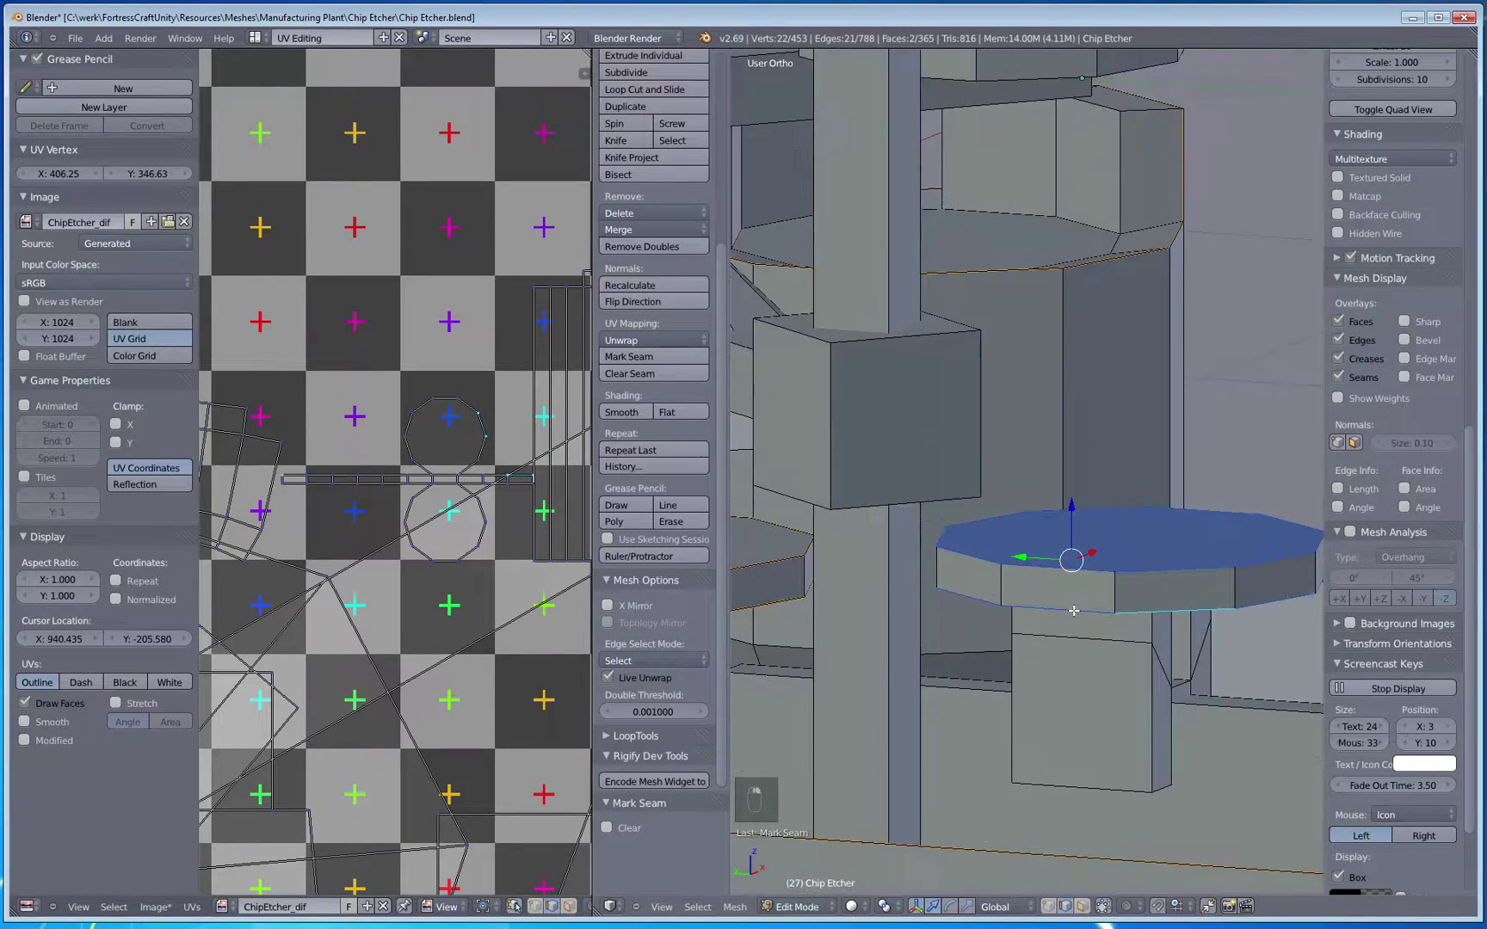
pyautogui.keyDown('shift'); pyautogui.rightClick(1079, 573); pyautogui.keyUp('shift')
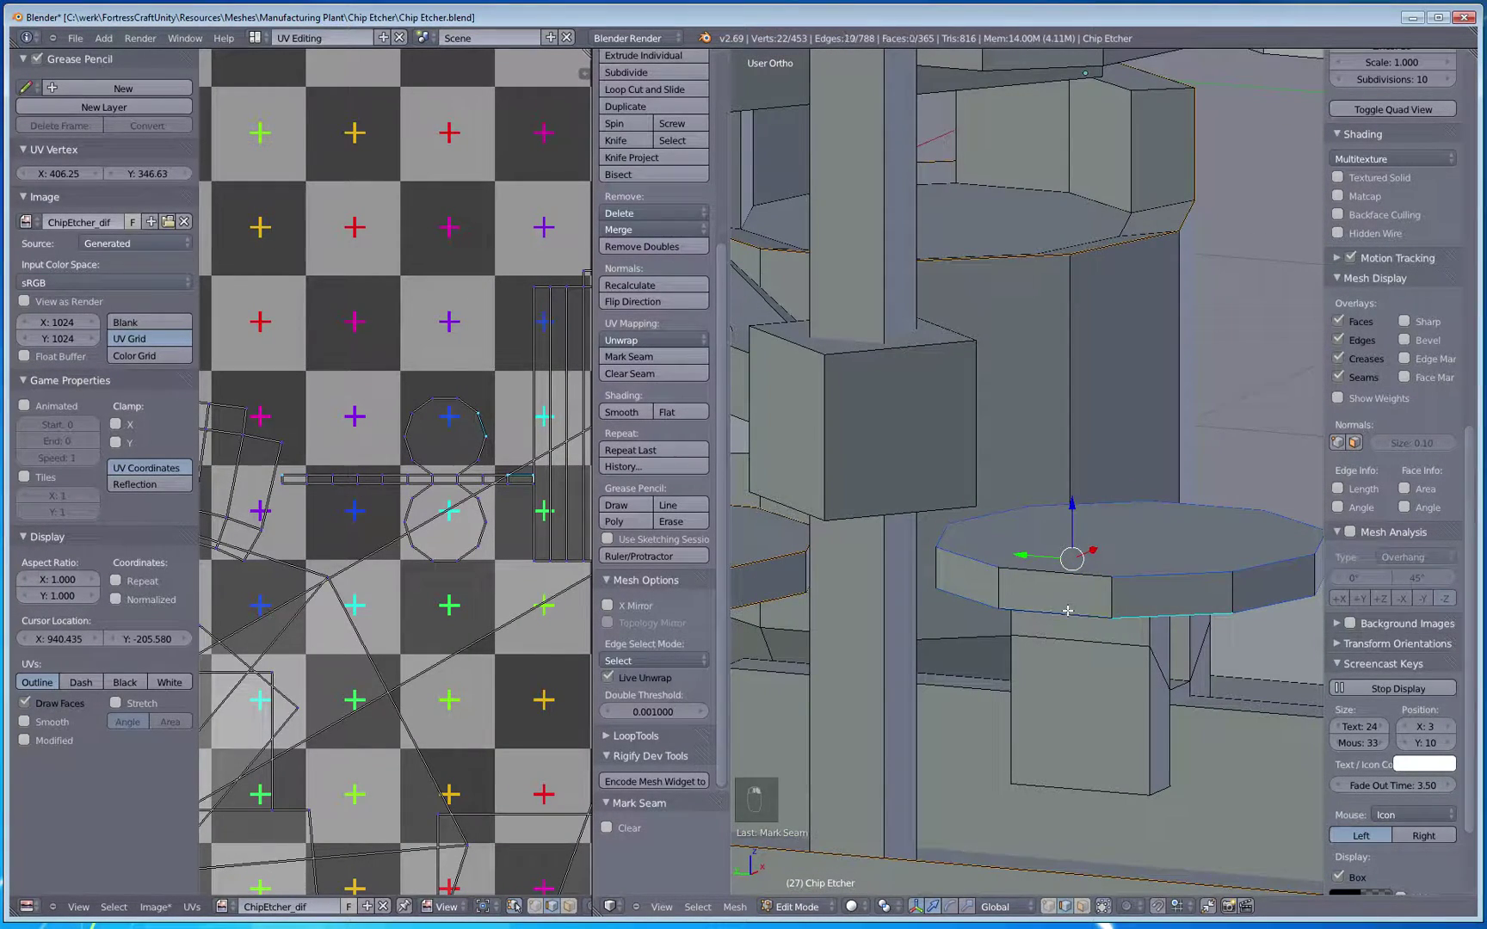
pyautogui.moveTo(1130, 619); pyautogui.dragTo(917, 639, button='middle')
pyautogui.moveTo(873, 712); pyautogui.dragTo(1054, 678, button='middle')
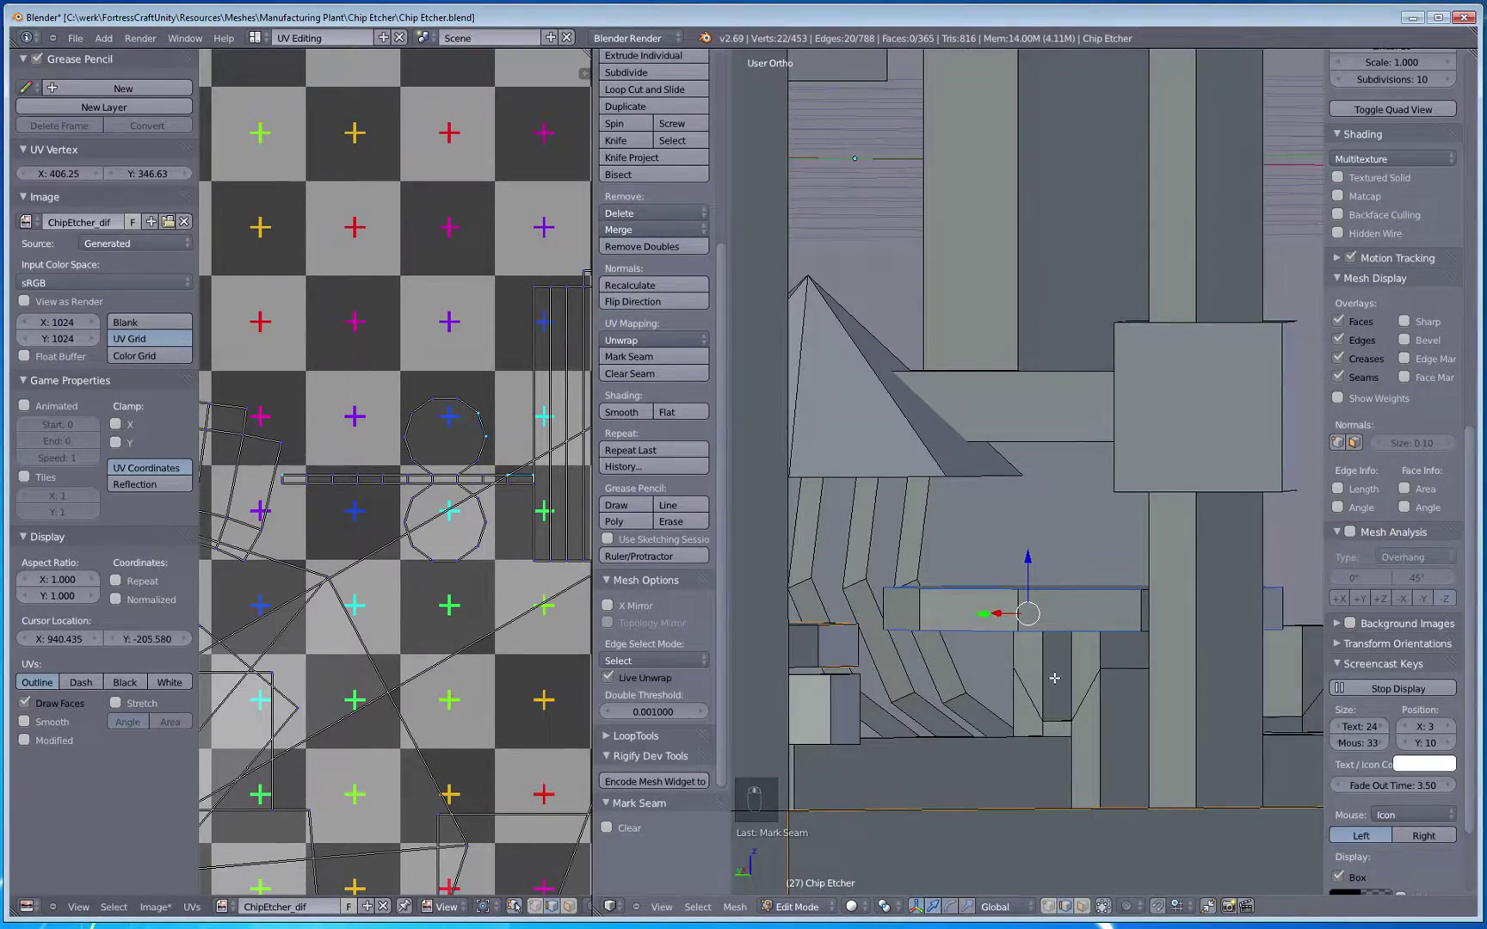
pyautogui.hotkey('ctrl', 'e')
pyautogui.click(1080, 618)
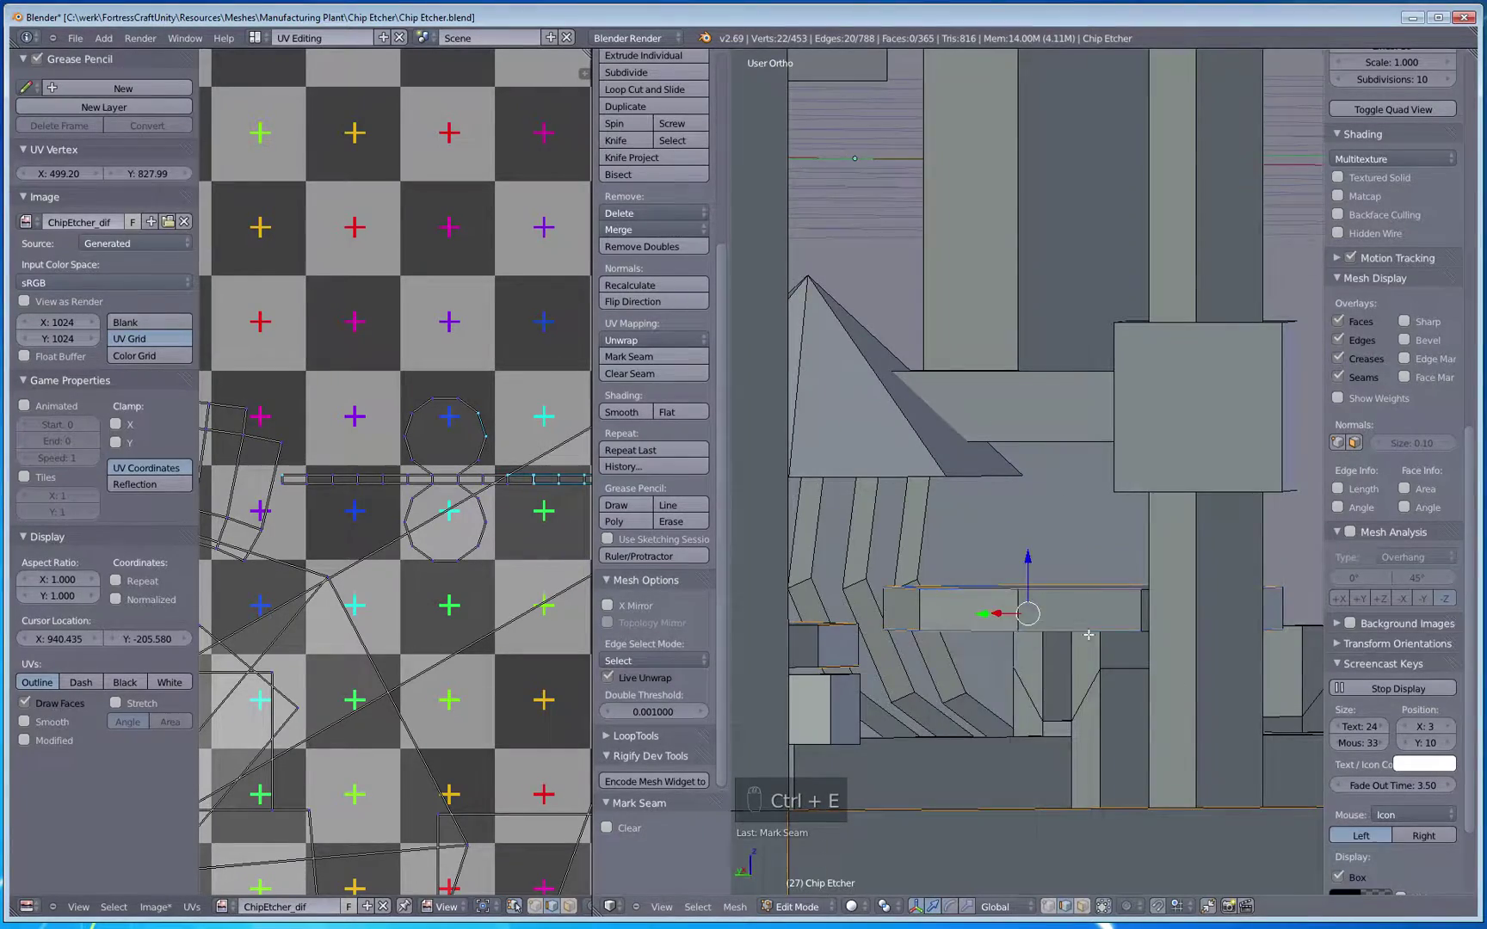
# Step: Try moving the second disc's unwrapped pieces in the UV layout to check them, and clear the selection
pyautogui.moveTo(1089, 634); pyautogui.dragTo(989, 646, button='middle')
pyautogui.scroll(-5, 495, 585)
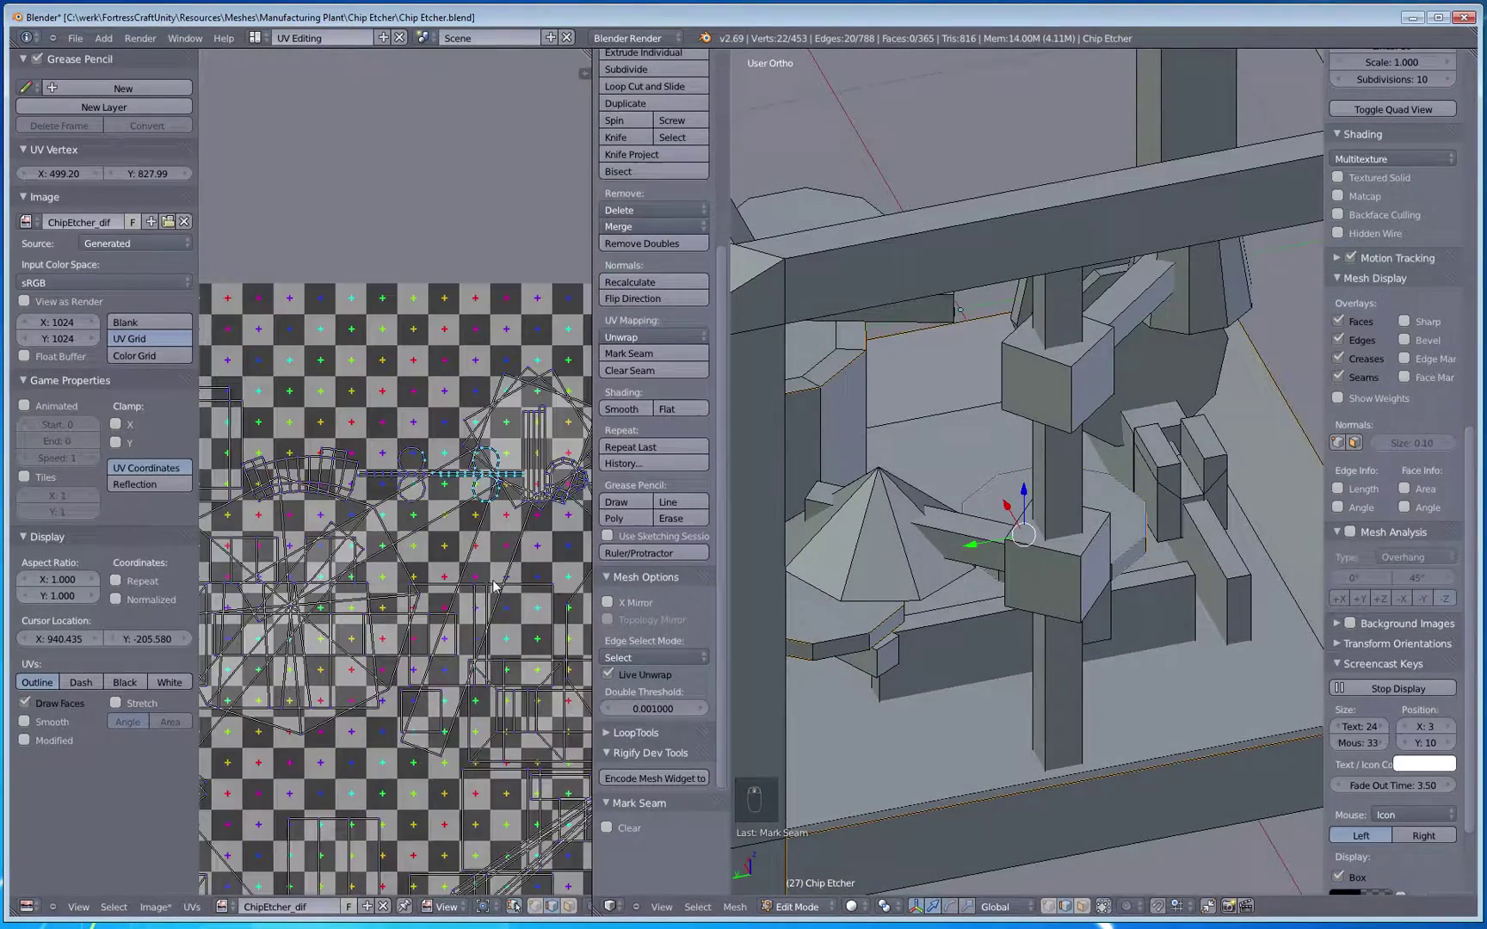
pyautogui.scroll(3, 495, 585)
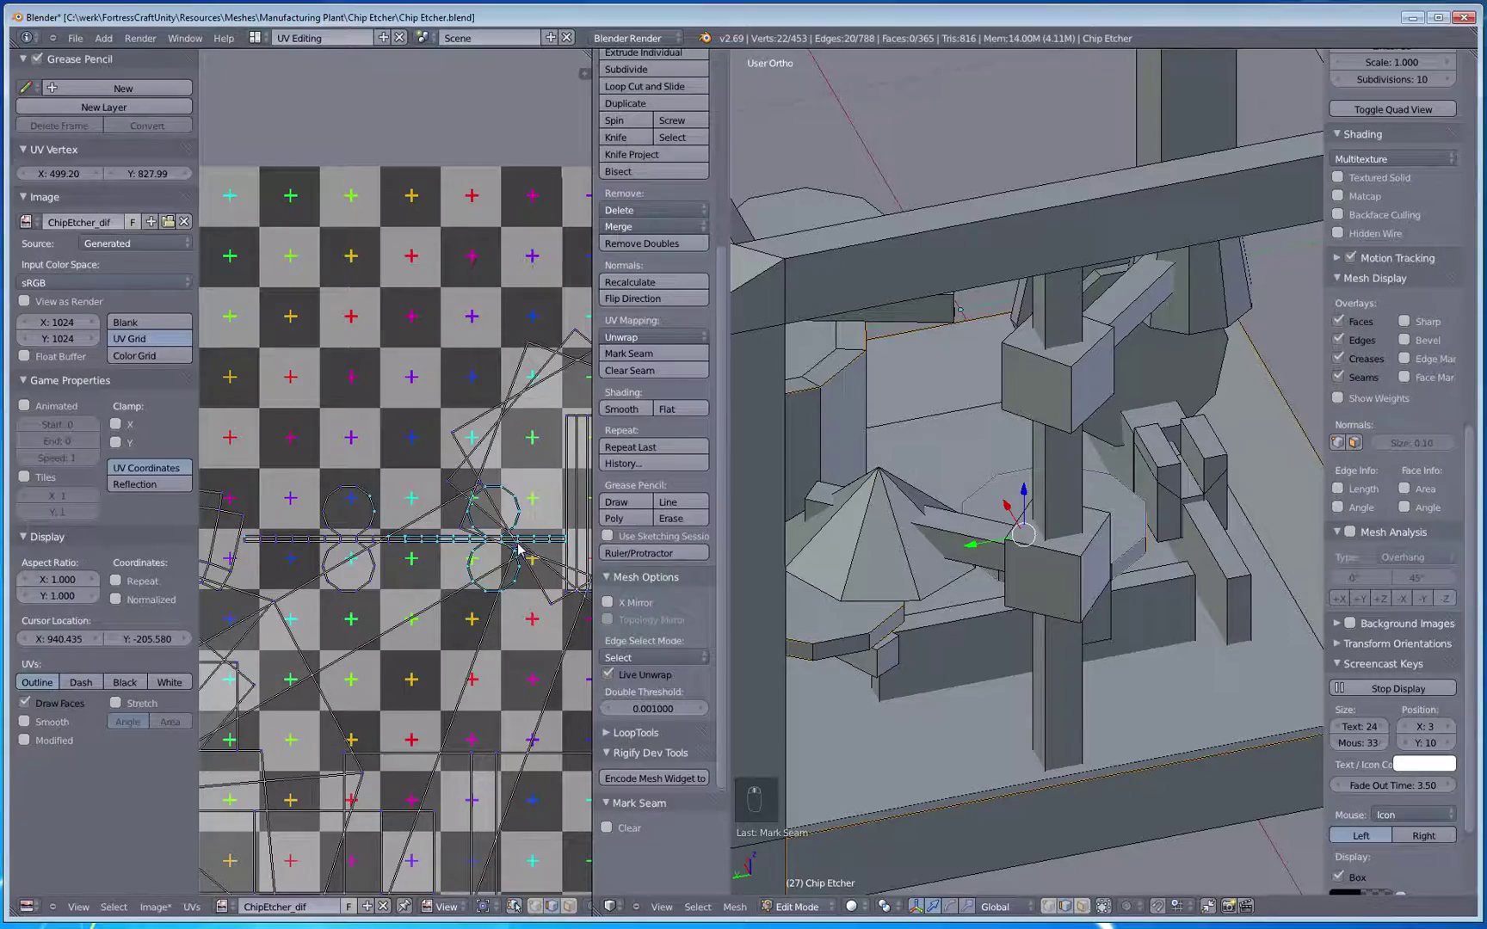
pyautogui.press('g')
pyautogui.rightClick(506, 501)
pyautogui.moveTo(1065, 605)
pyautogui.mouseDown(button='middle')
pyautogui.moveTo(942, 607)
pyautogui.moveTo(908, 590)
pyautogui.moveTo(871, 665)
pyautogui.moveTo(902, 644)
pyautogui.moveTo(1063, 613)
pyautogui.mouseUp(button='middle')
pyautogui.press('a')
pyautogui.scroll(4, 1067, 611)
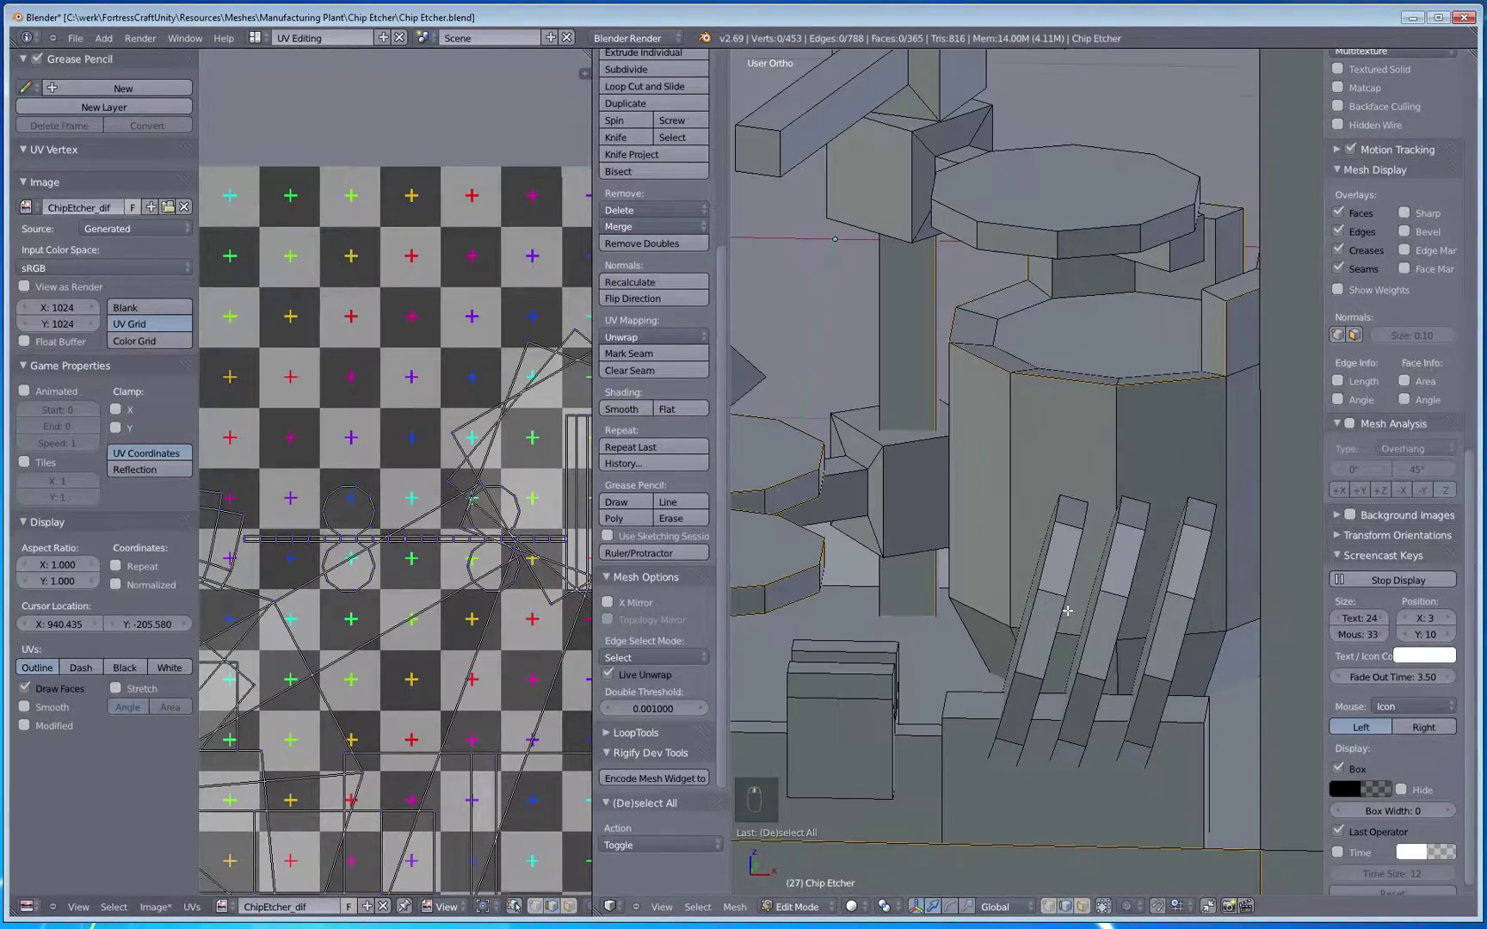
# Step: Mark the front and back outlines of the three upright discs as seams, leaving out one edge per outline, and clear the selection
pyautogui.keyDown('alt'); pyautogui.rightClick(1067, 611); pyautogui.keyUp('alt')
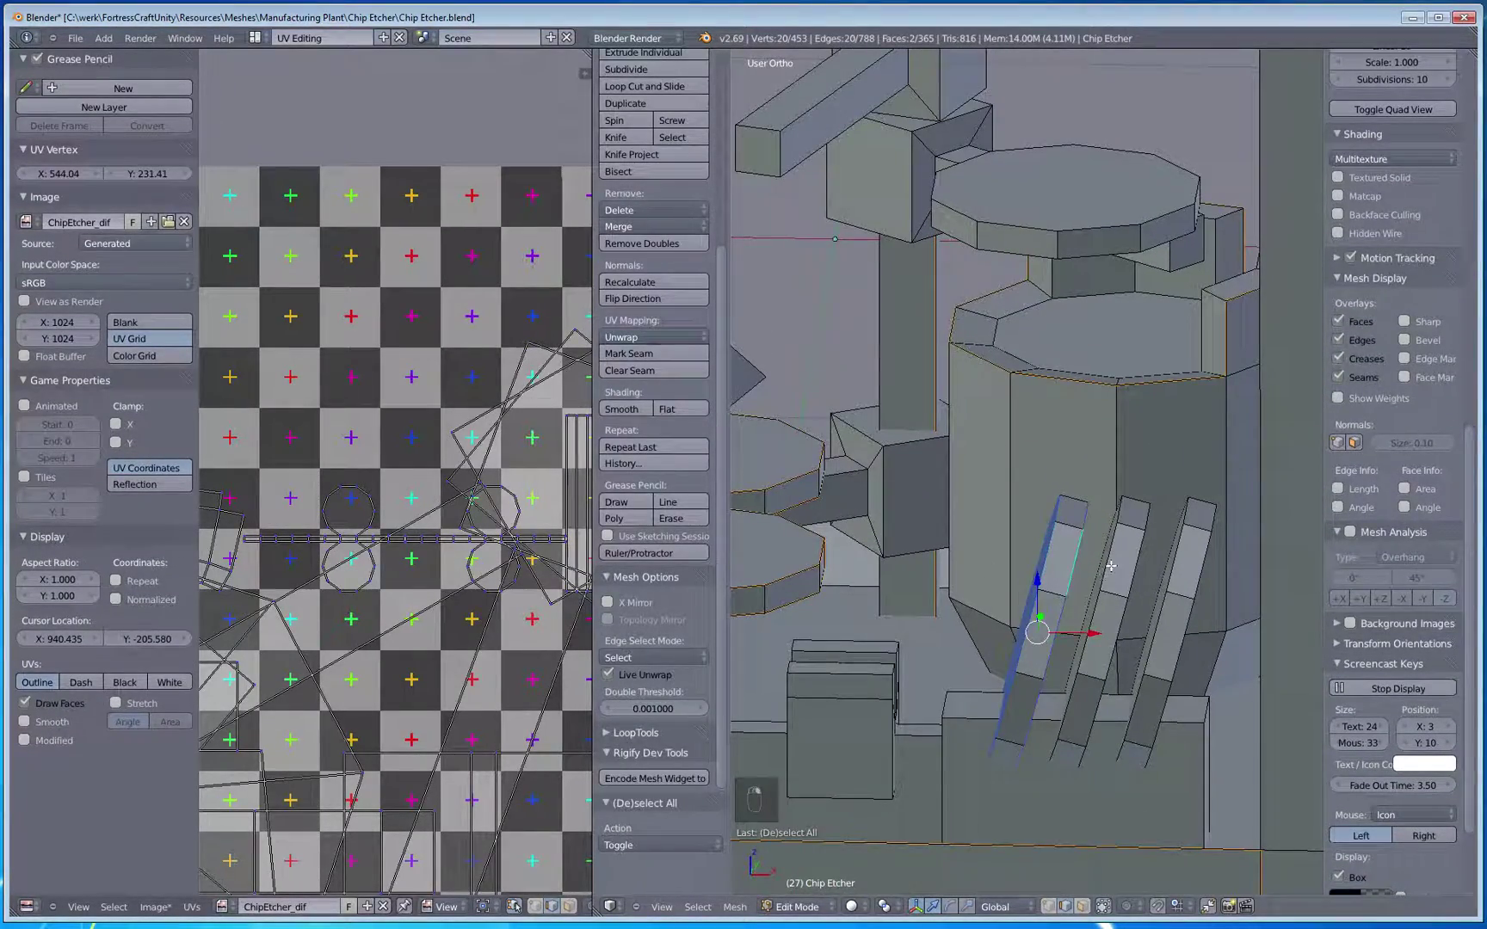
pyautogui.keyDown('alt'); pyautogui.keyDown('shift'); pyautogui.rightClick(1111, 567); pyautogui.keyUp('shift'); pyautogui.keyUp('alt')
pyautogui.keyDown('alt'); pyautogui.keyDown('shift'); pyautogui.rightClick(1135, 569); pyautogui.keyUp('shift'); pyautogui.keyUp('alt')
pyautogui.keyDown('alt'); pyautogui.keyDown('shift'); pyautogui.rightClick(1182, 568); pyautogui.keyUp('shift'); pyautogui.keyUp('alt')
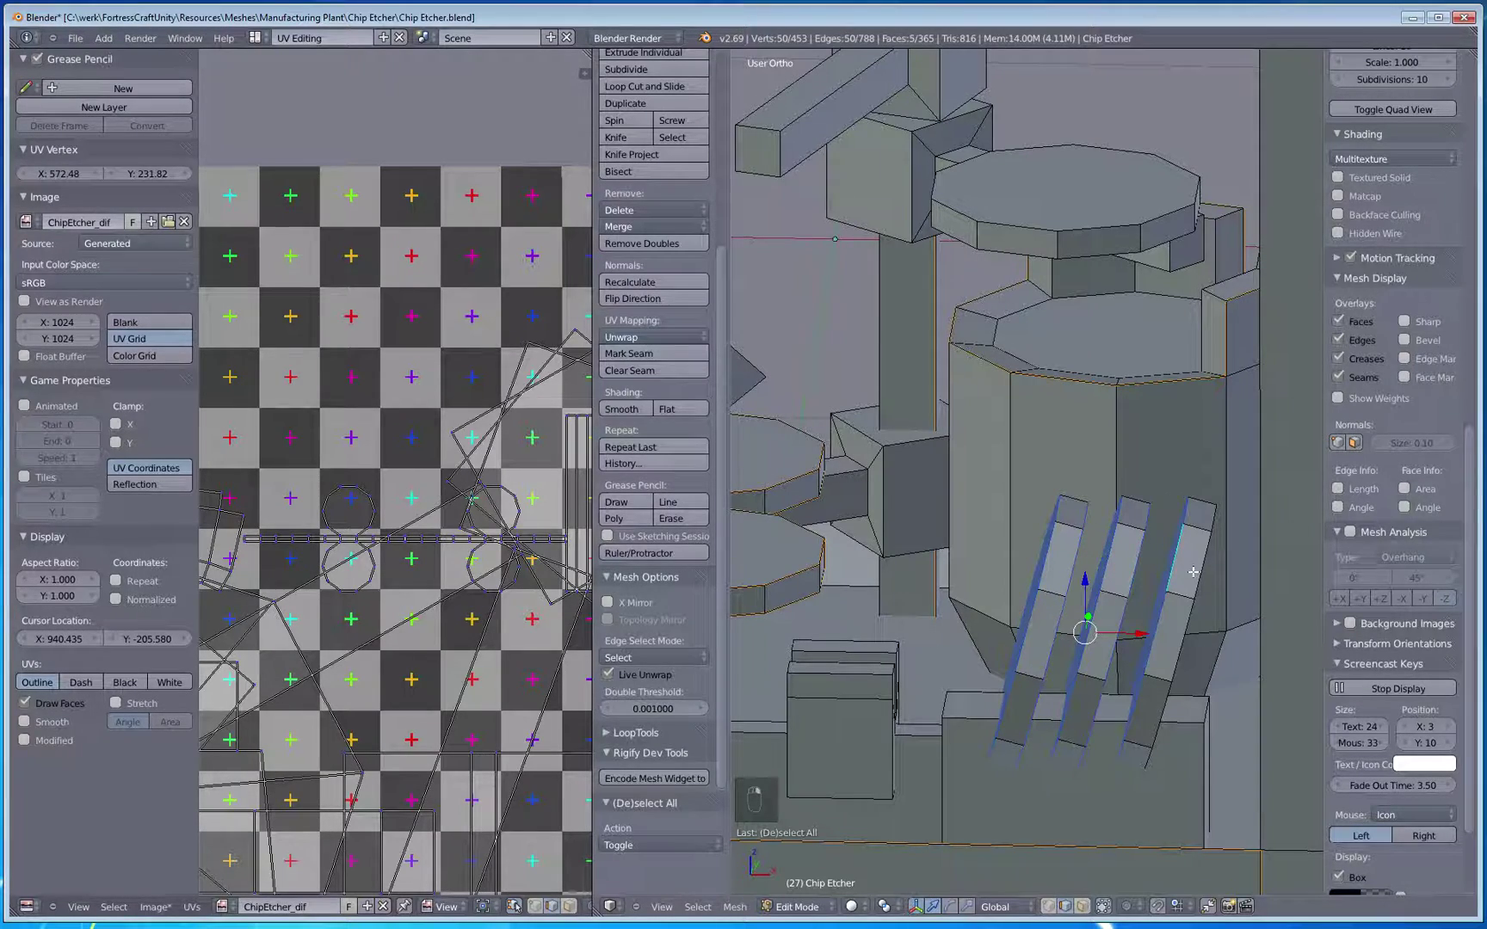
pyautogui.keyDown('alt'); pyautogui.keyDown('shift'); pyautogui.rightClick(1195, 573); pyautogui.keyUp('shift'); pyautogui.keyUp('alt')
pyautogui.moveTo(1134, 598); pyautogui.dragTo(1136, 645, button='middle')
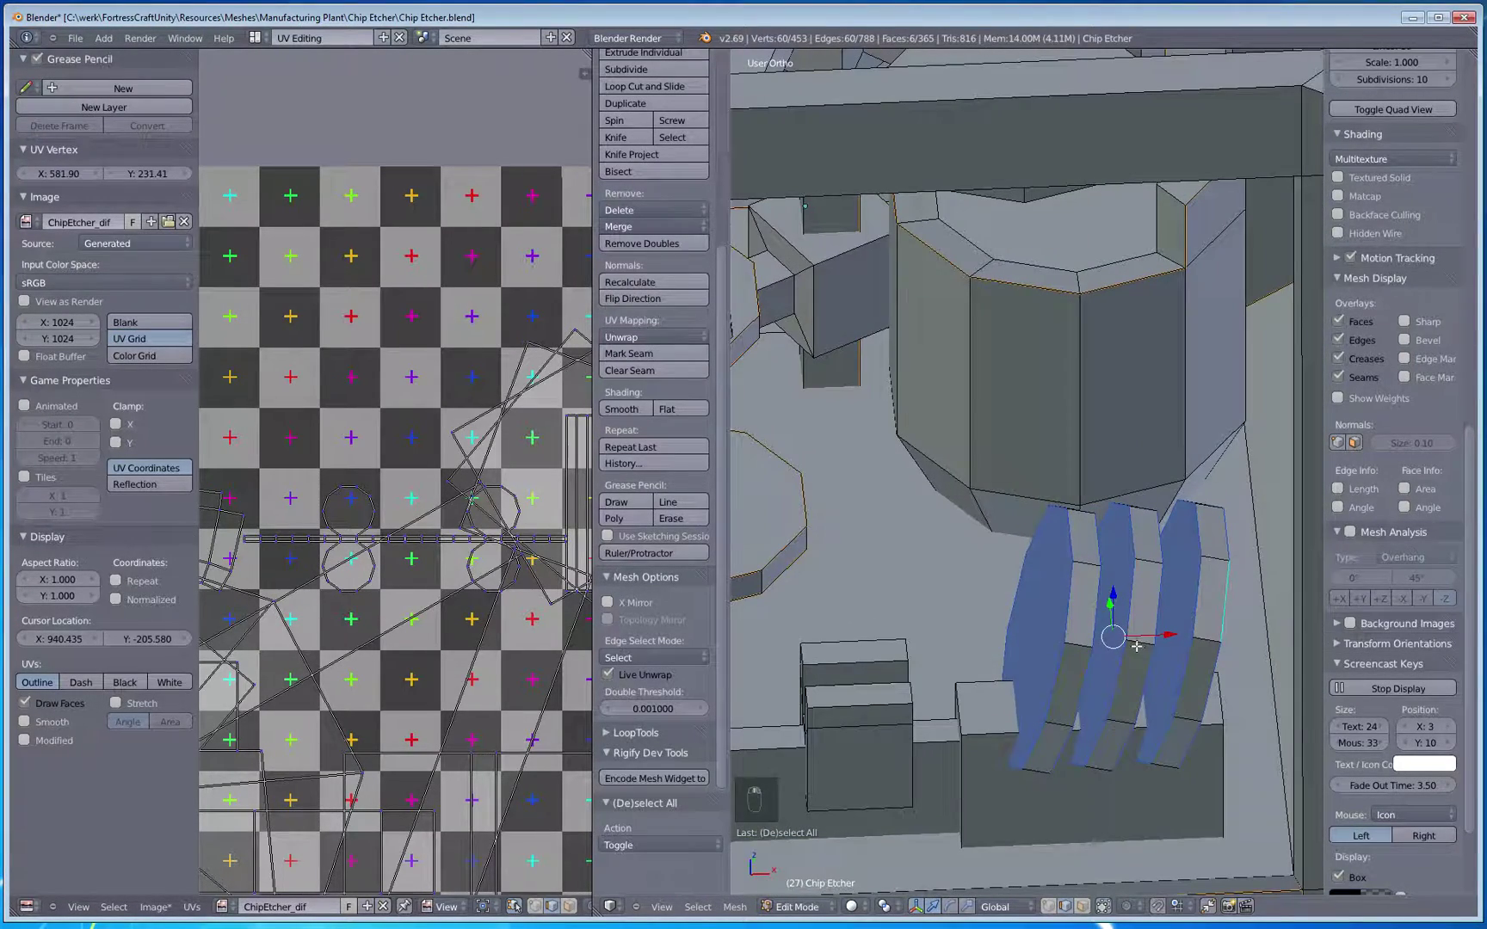
pyautogui.keyDown('shift'); pyautogui.rightClick(1221, 602); pyautogui.keyUp('shift')
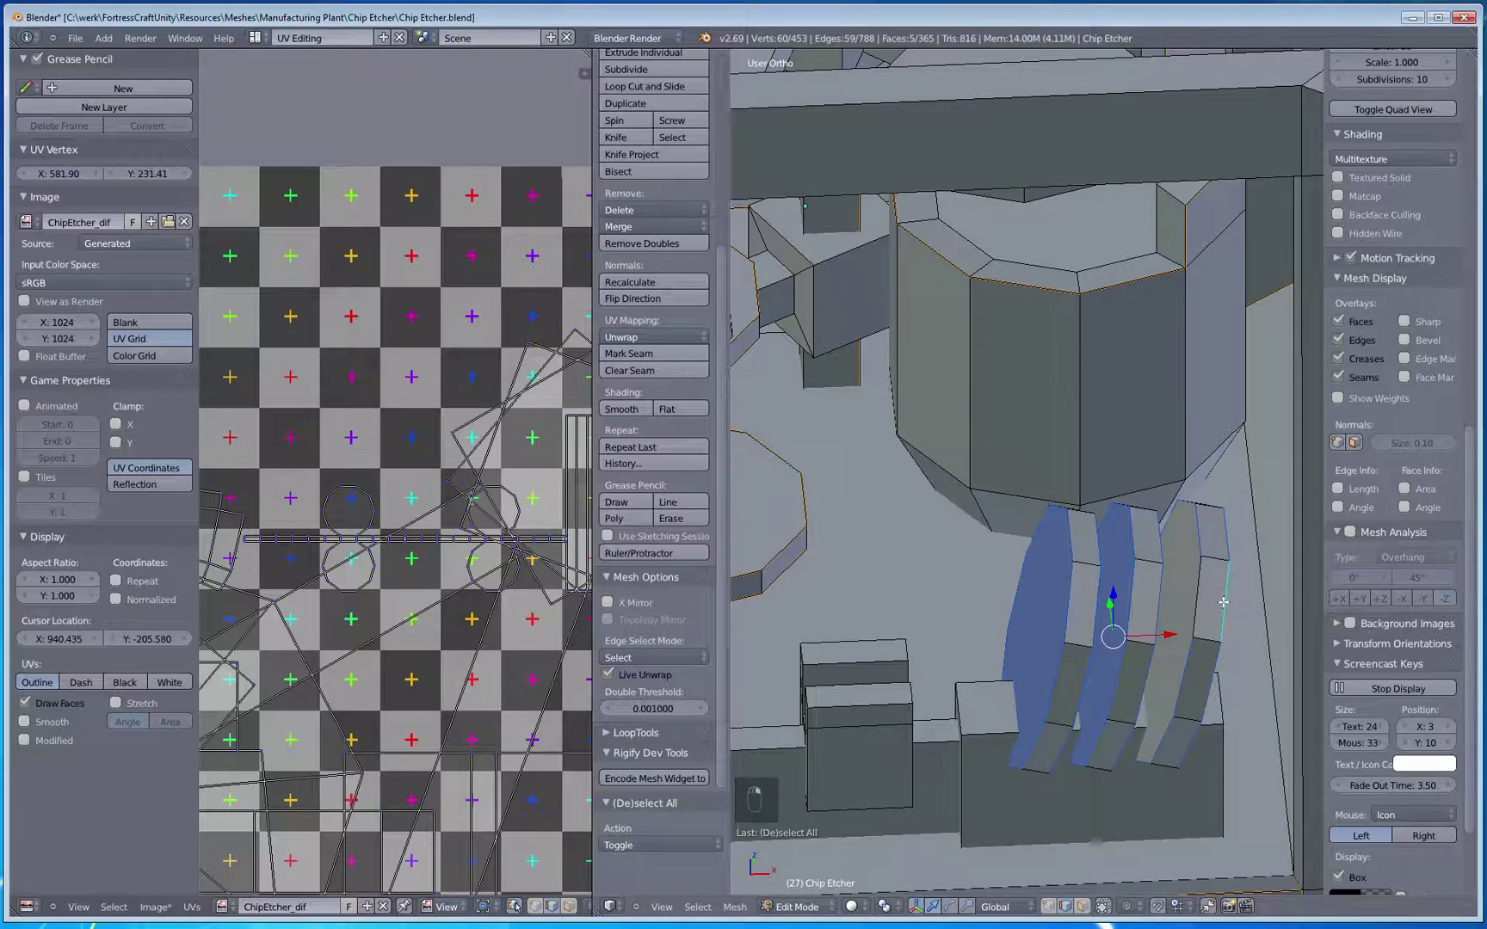
pyautogui.keyDown('shift'); pyautogui.rightClick(1159, 594); pyautogui.keyUp('shift')
pyautogui.keyDown('shift'); pyautogui.rightClick(1123, 600); pyautogui.keyUp('shift')
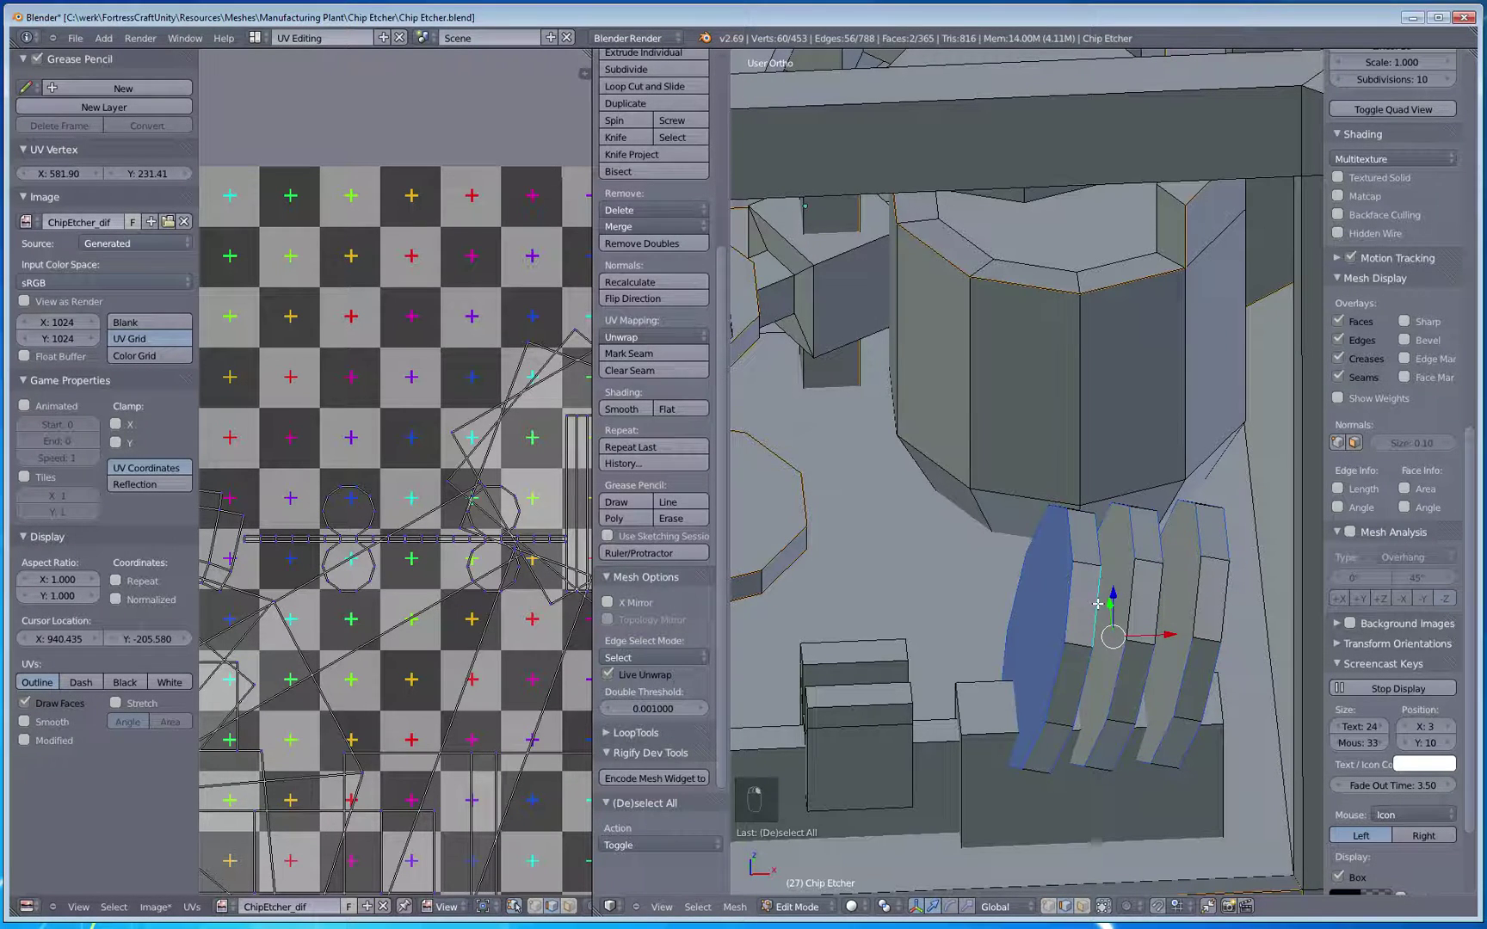
pyautogui.keyDown('shift'); pyautogui.rightClick(1071, 607); pyautogui.keyUp('shift')
pyautogui.hotkey('ctrl', 'e')
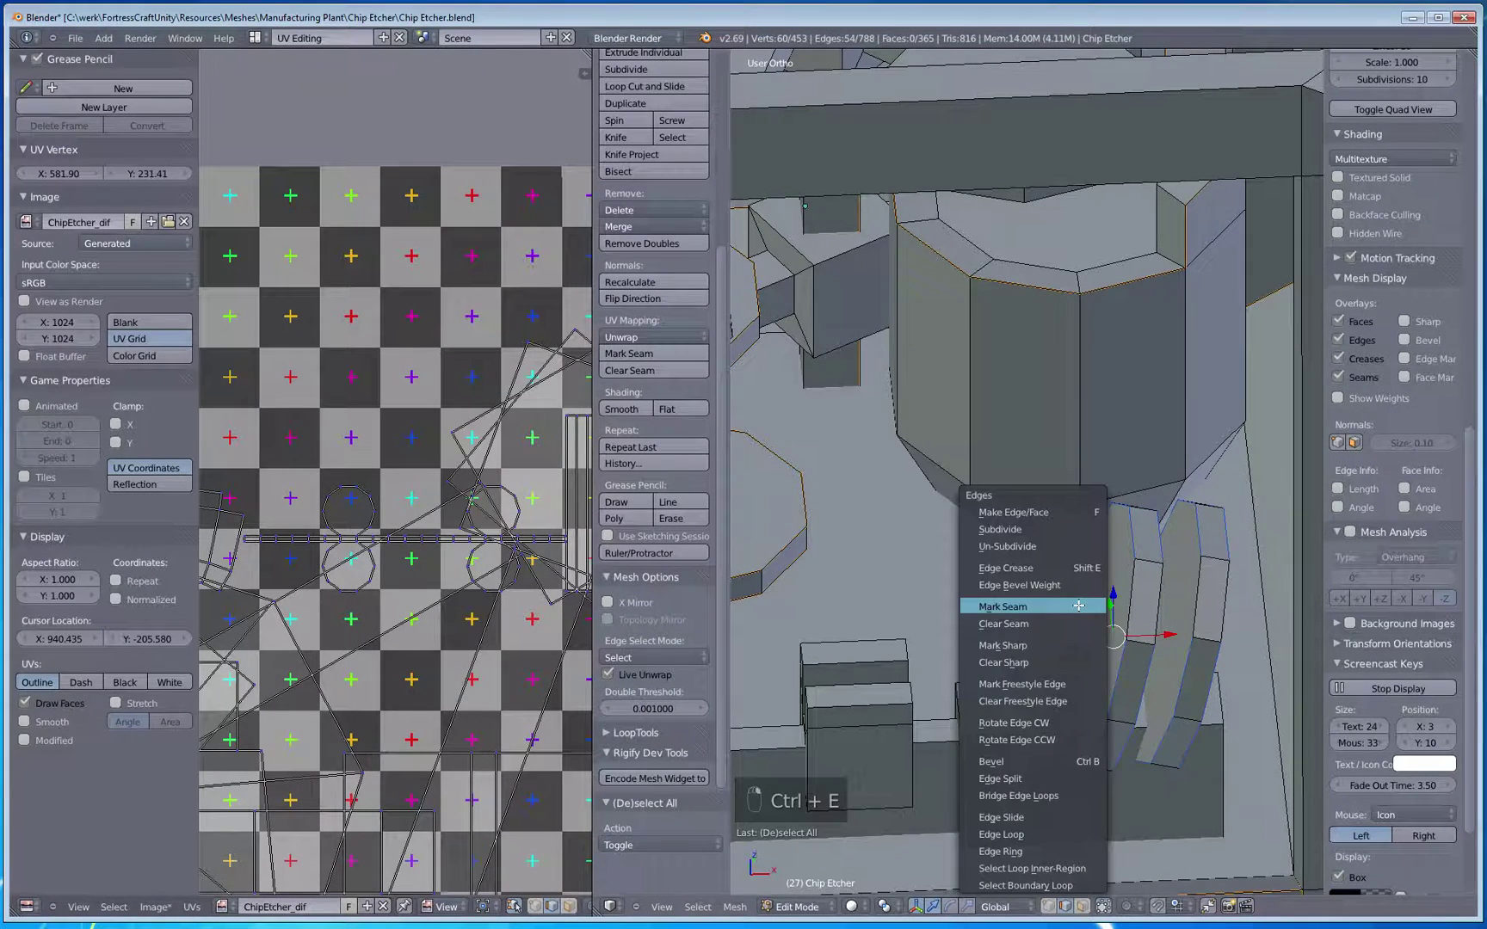
pyautogui.click(1077, 606)
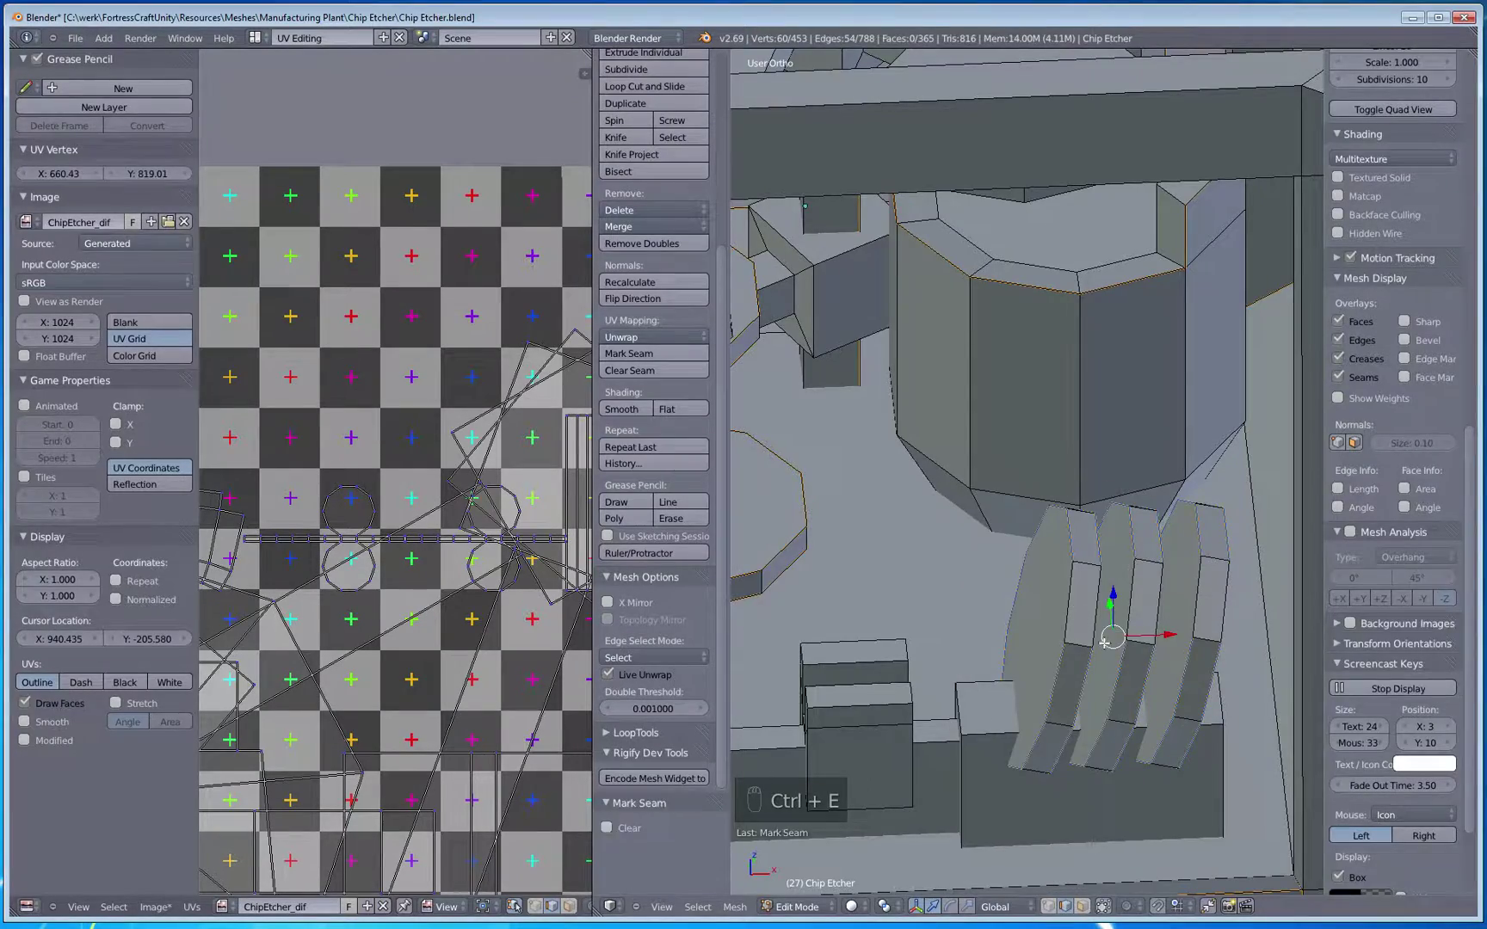
pyautogui.press('a')
# Step: Select one edge across the rim near the bottom of each of the three upright discs
pyautogui.moveTo(1077, 606); pyautogui.dragTo(914, 733, button='middle')
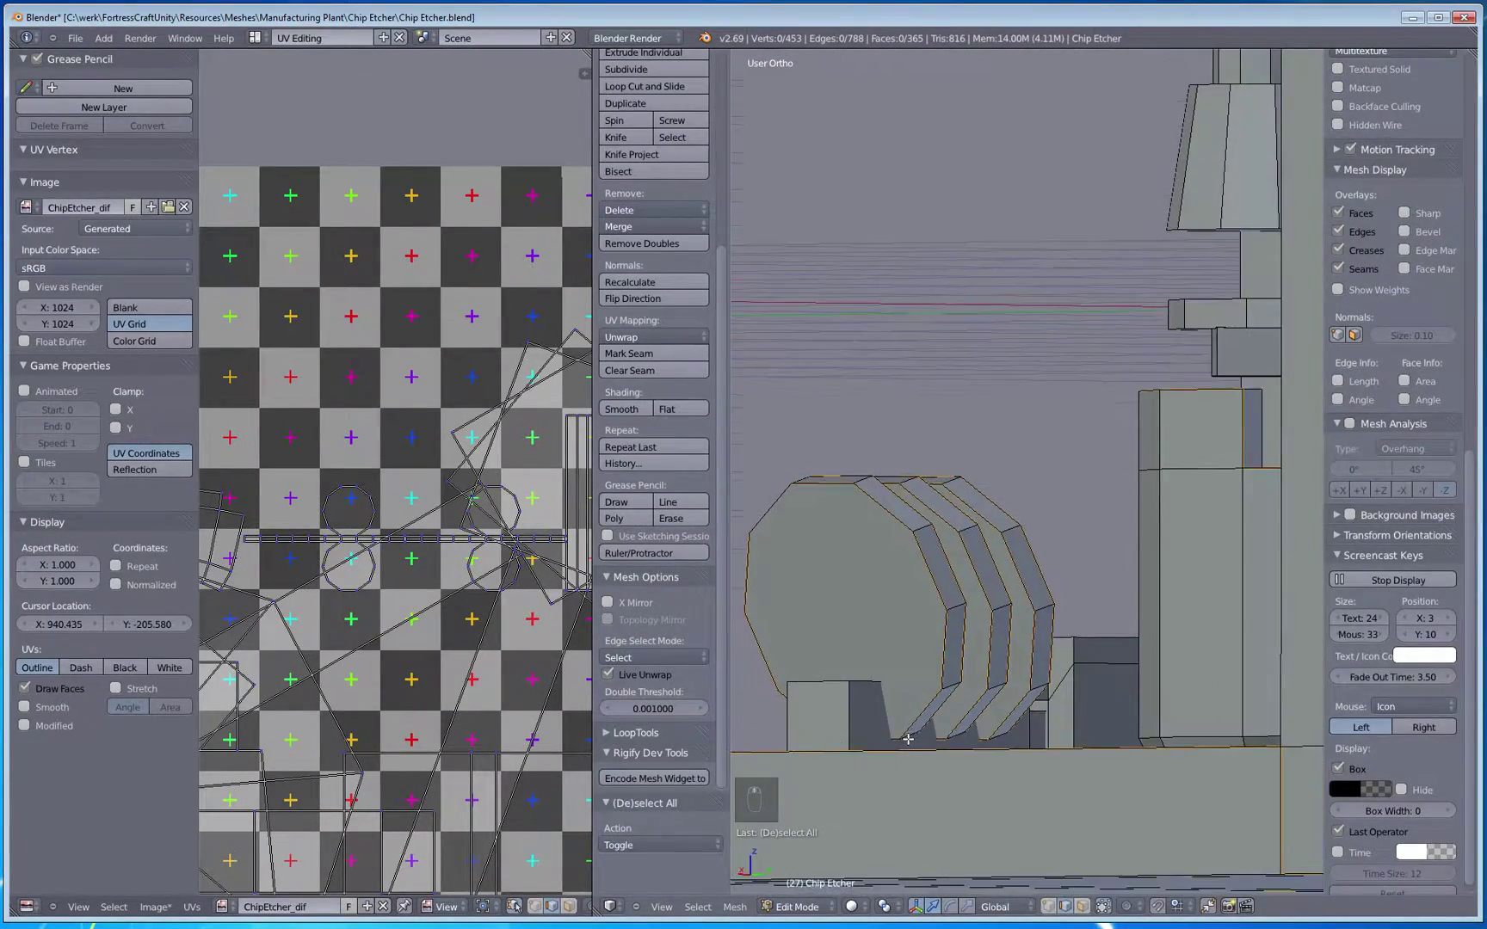
pyautogui.rightClick(917, 734)
pyautogui.keyDown('shift'); pyautogui.rightClick(962, 739); pyautogui.keyUp('shift')
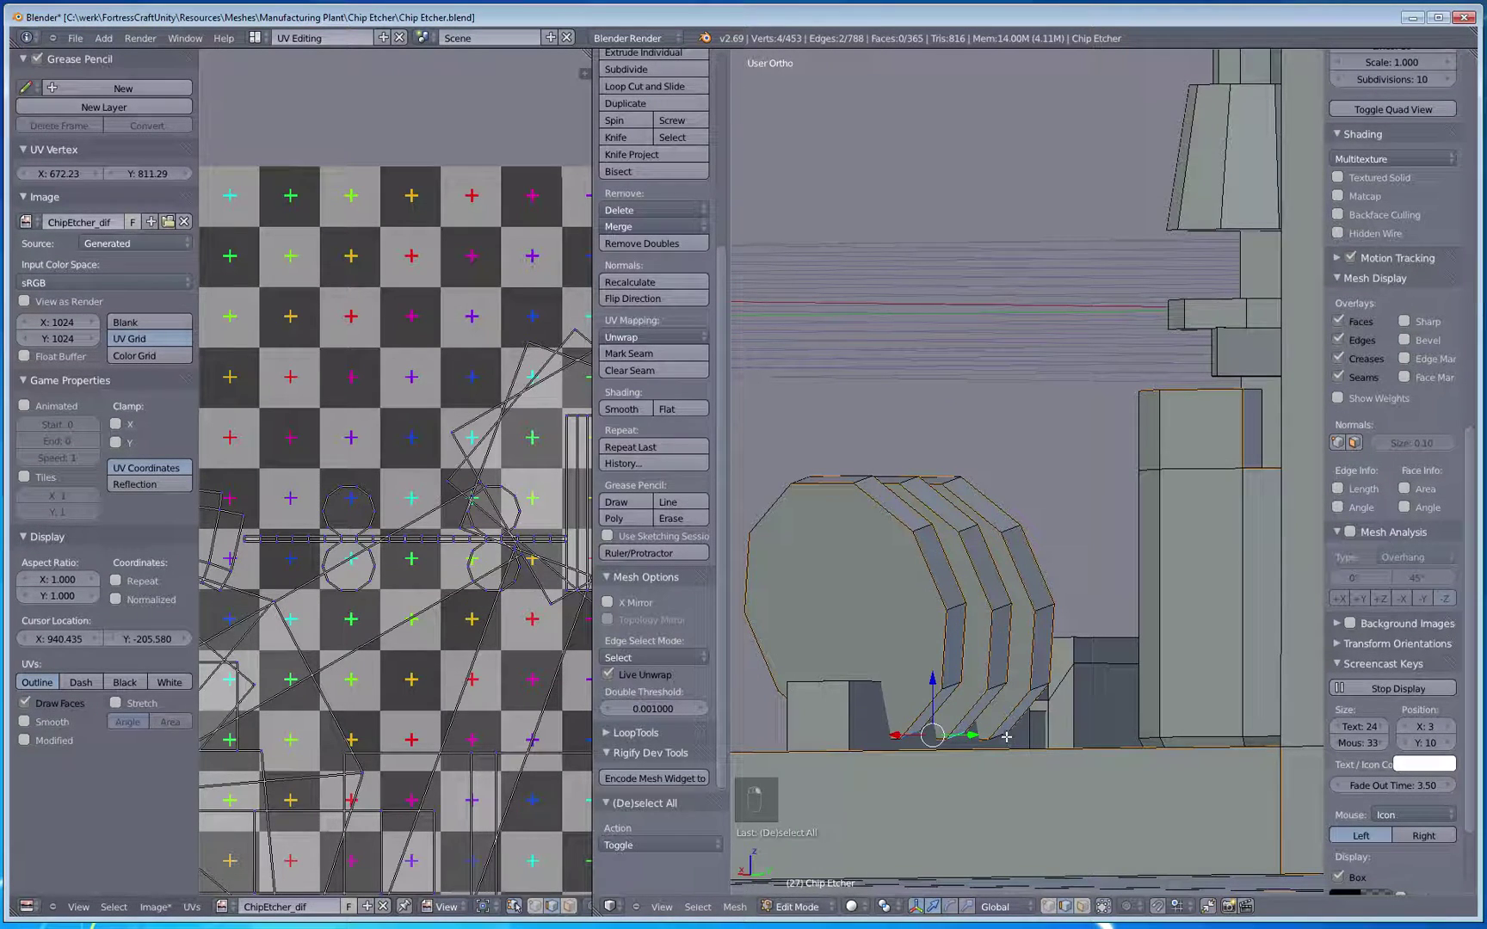
pyautogui.keyDown('shift'); pyautogui.rightClick(1006, 737); pyautogui.keyUp('shift')
pyautogui.hotkey('ctrl', 'e')
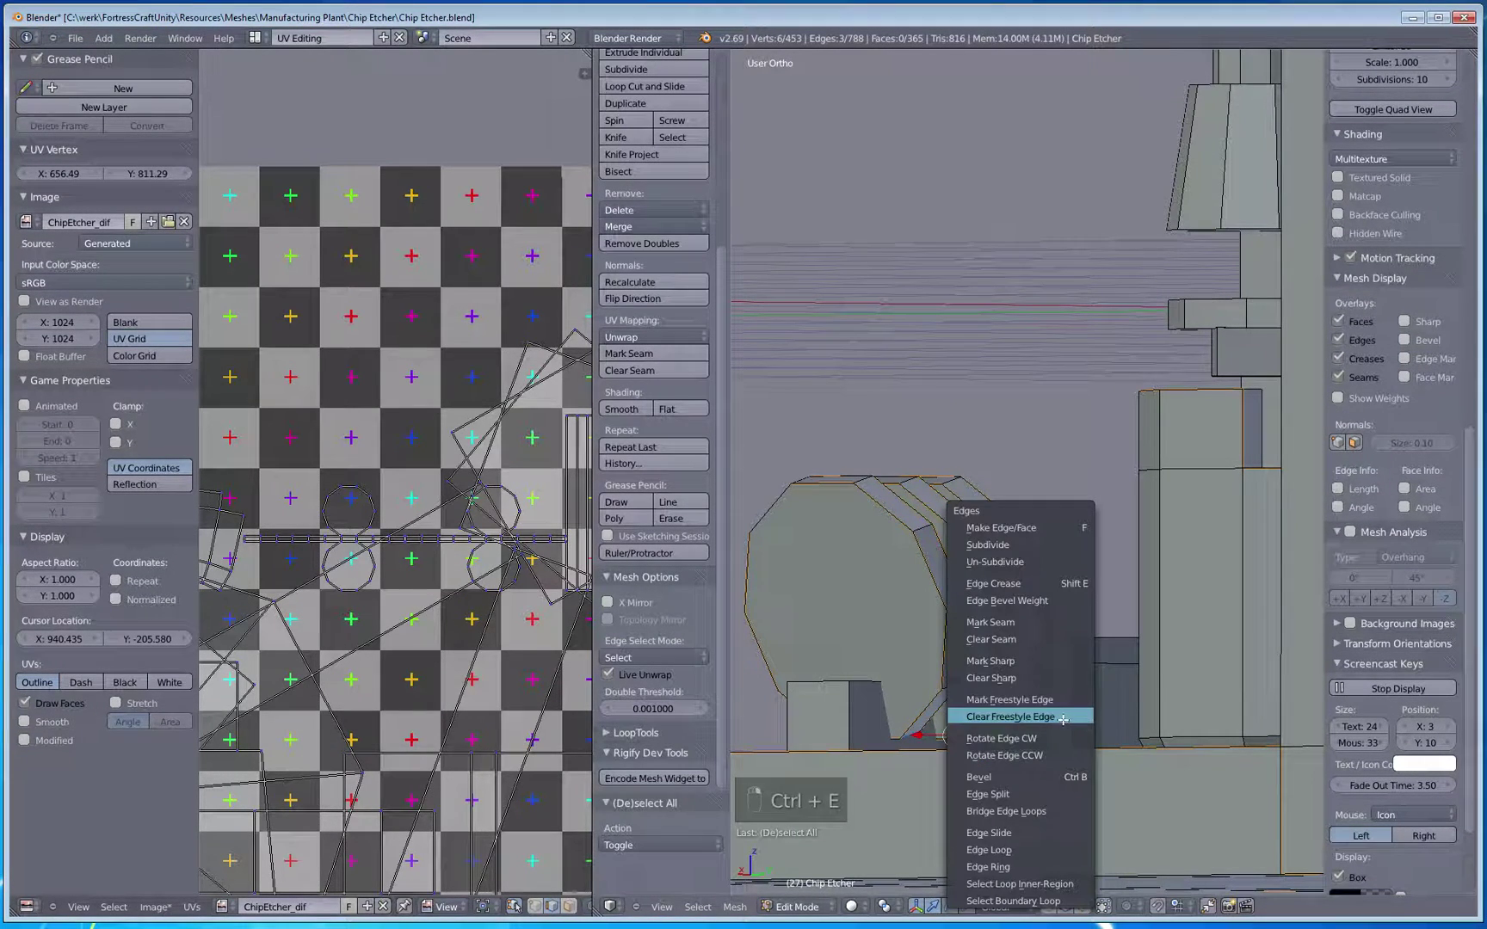
pyautogui.click(1047, 637)
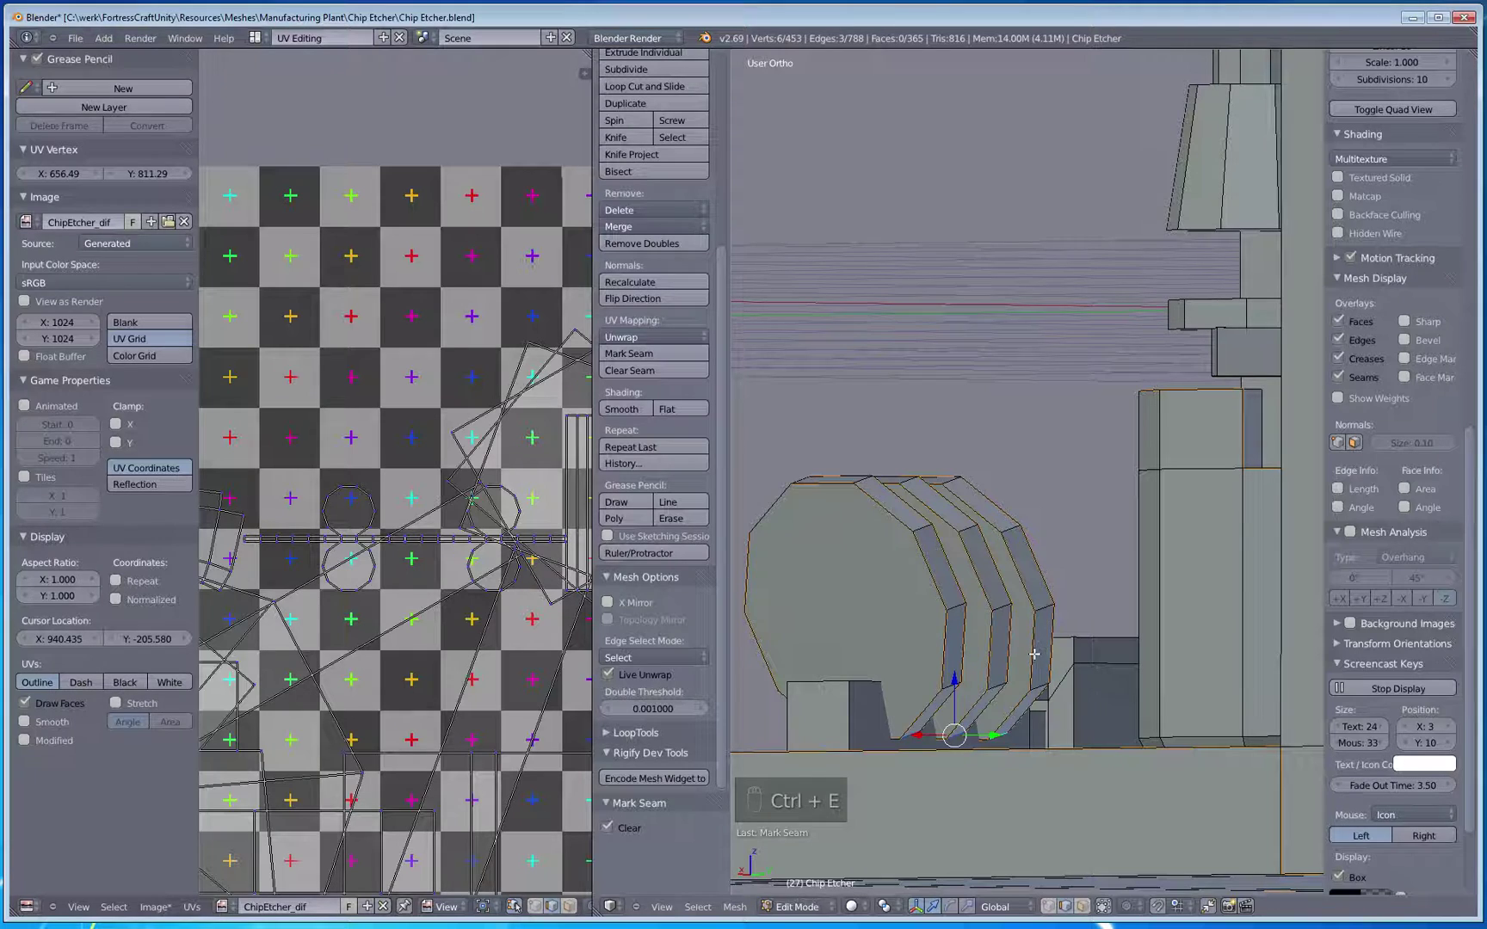
pyautogui.hotkey('ctrl', 'z')
pyautogui.hotkey('ctrl', 'x')
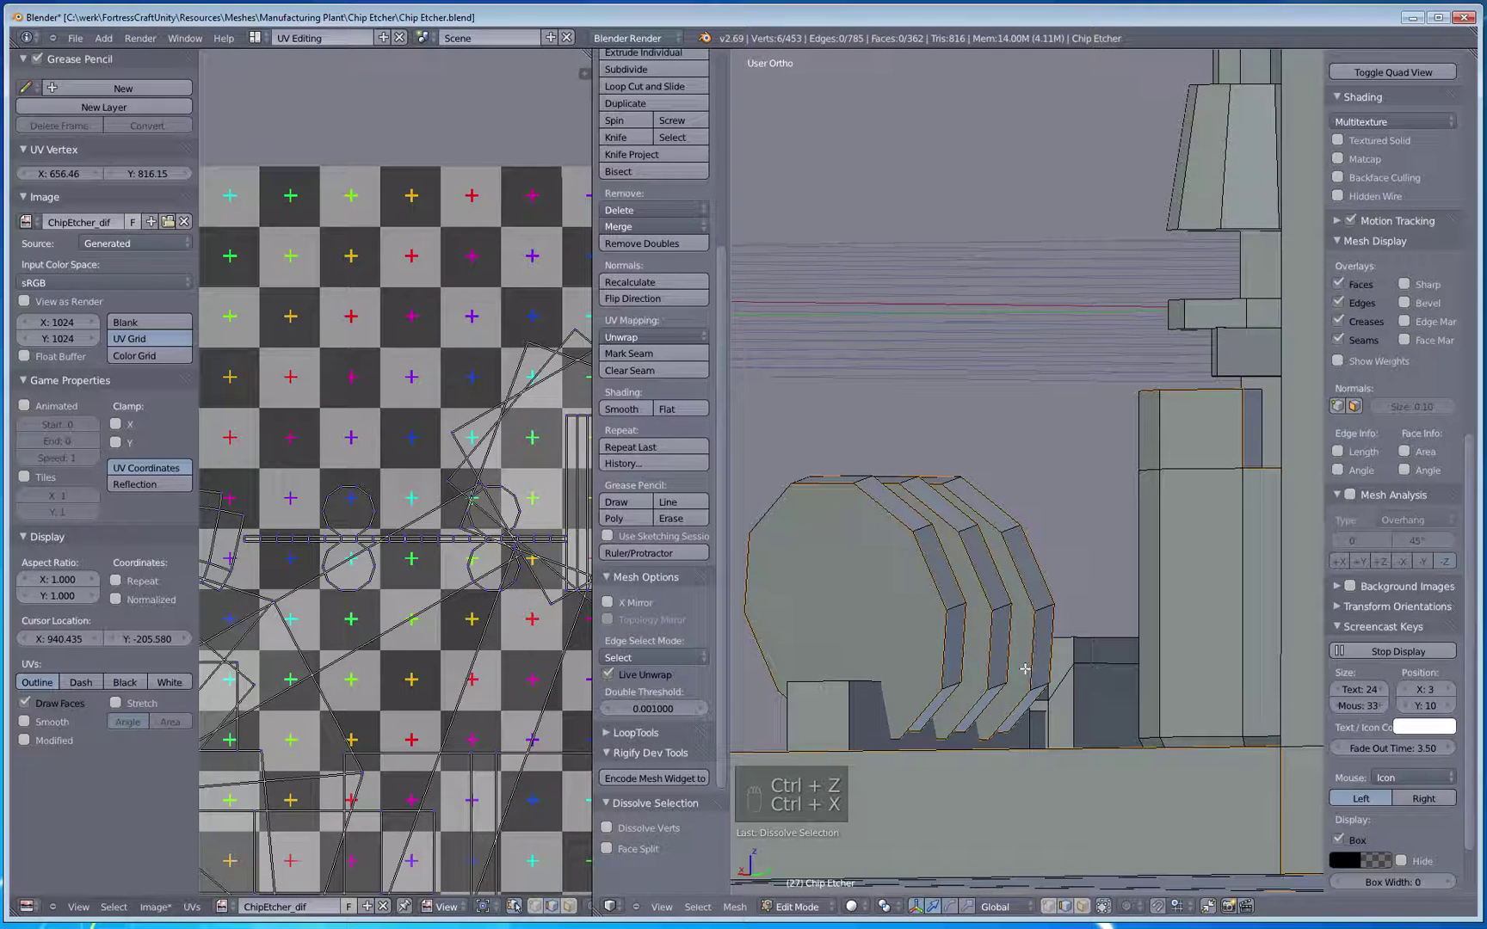
pyautogui.press('e')
pyautogui.press('w')
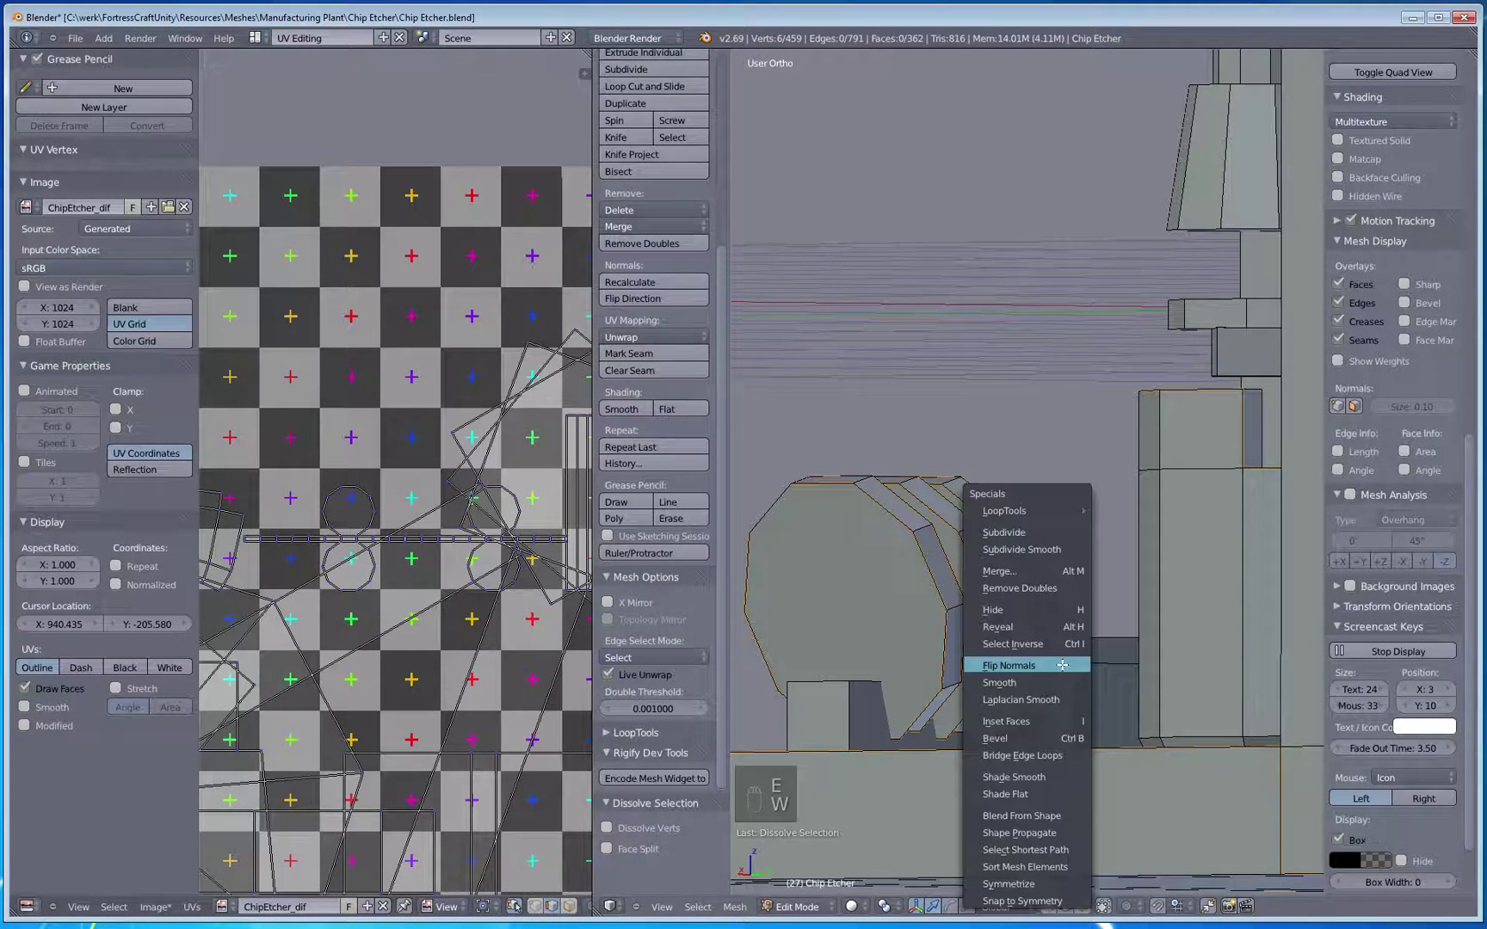
pyautogui.hotkey('ctrl', 'e')
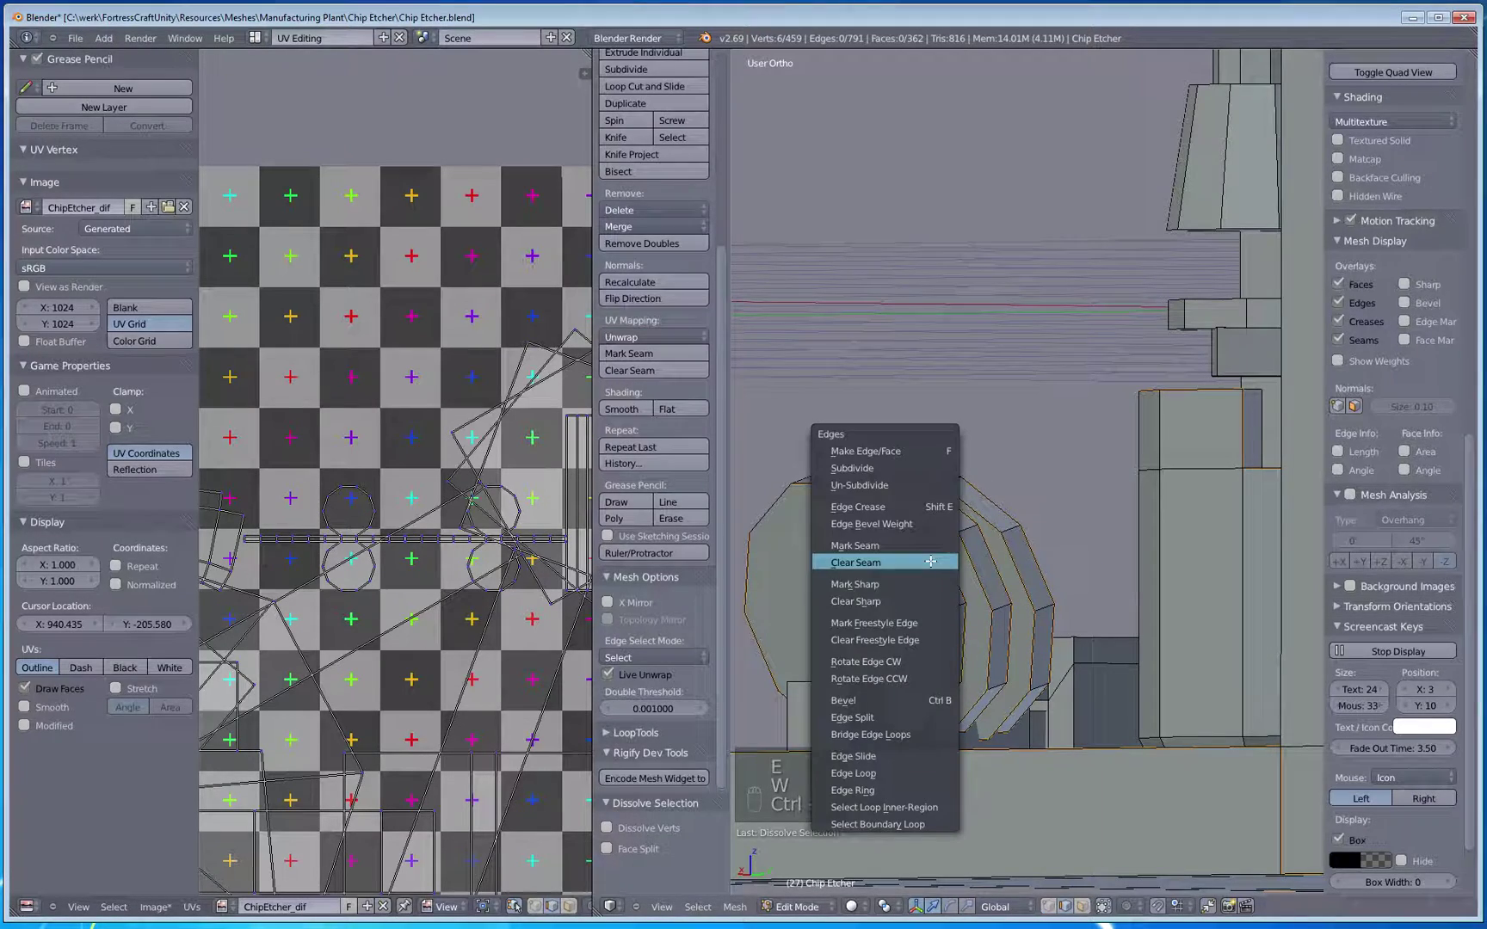
pyautogui.click(866, 547)
pyautogui.moveTo(866, 551); pyautogui.dragTo(959, 642, button='middle')
pyautogui.press('a')
pyautogui.hotkey('ctrl', 'z')
pyautogui.hotkey('ctrl', 'z')
pyautogui.hotkey('ctrl', 'z')
pyautogui.hotkey('ctrl', 'z')
pyautogui.hotkey('ctrl', 'z')
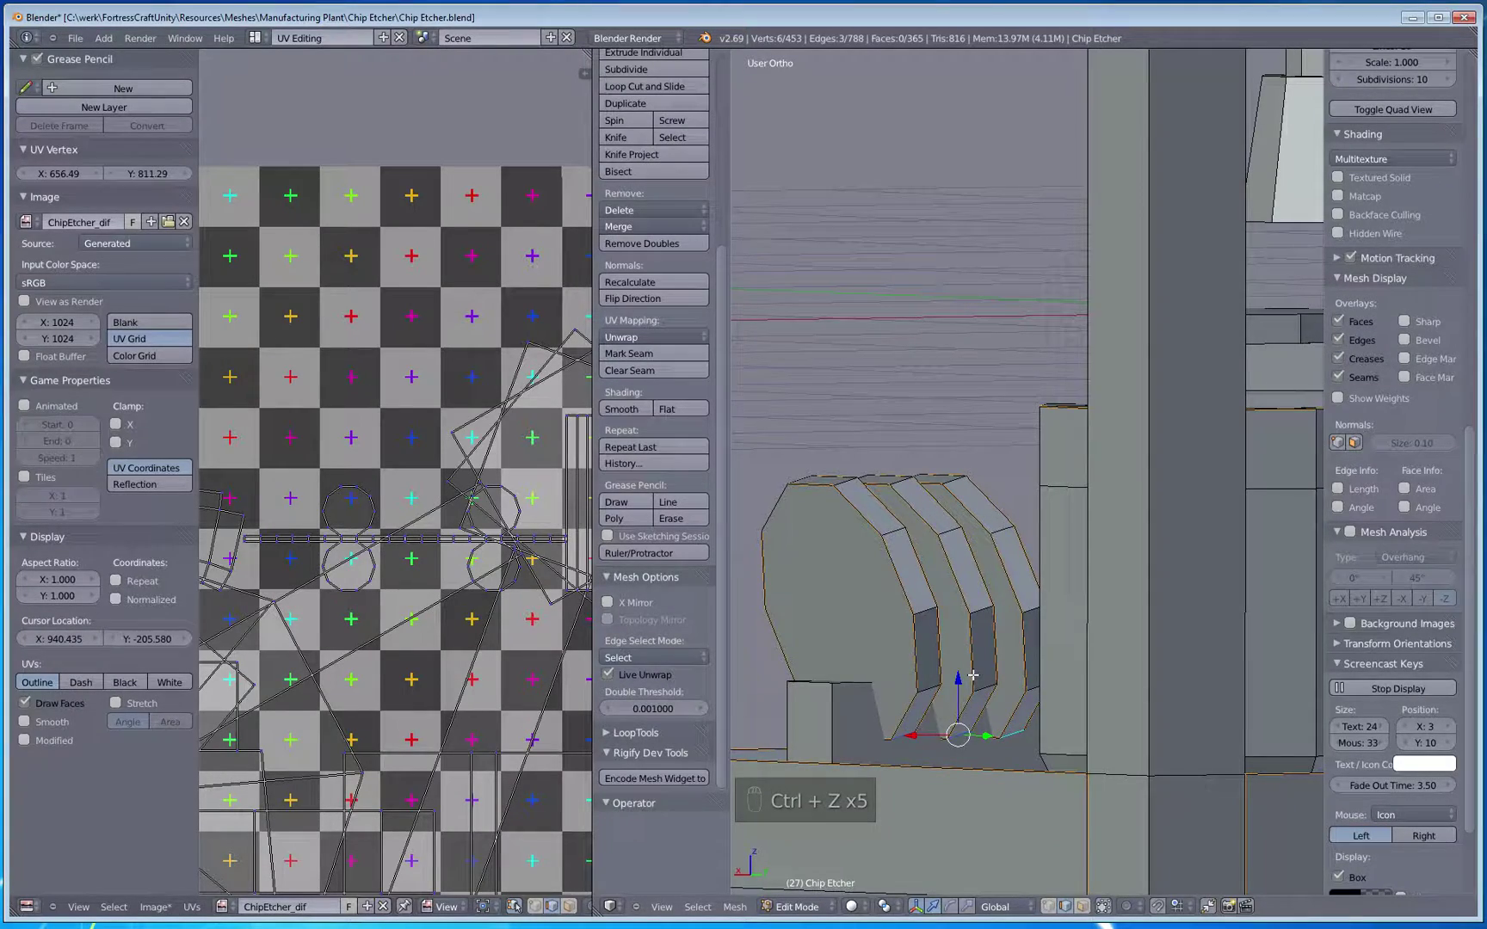
# Step: Mark the three selected rim edges of the upright discs as seams and clear the selection
pyautogui.hotkey('ctrl', 'e')
pyautogui.click(948, 626)
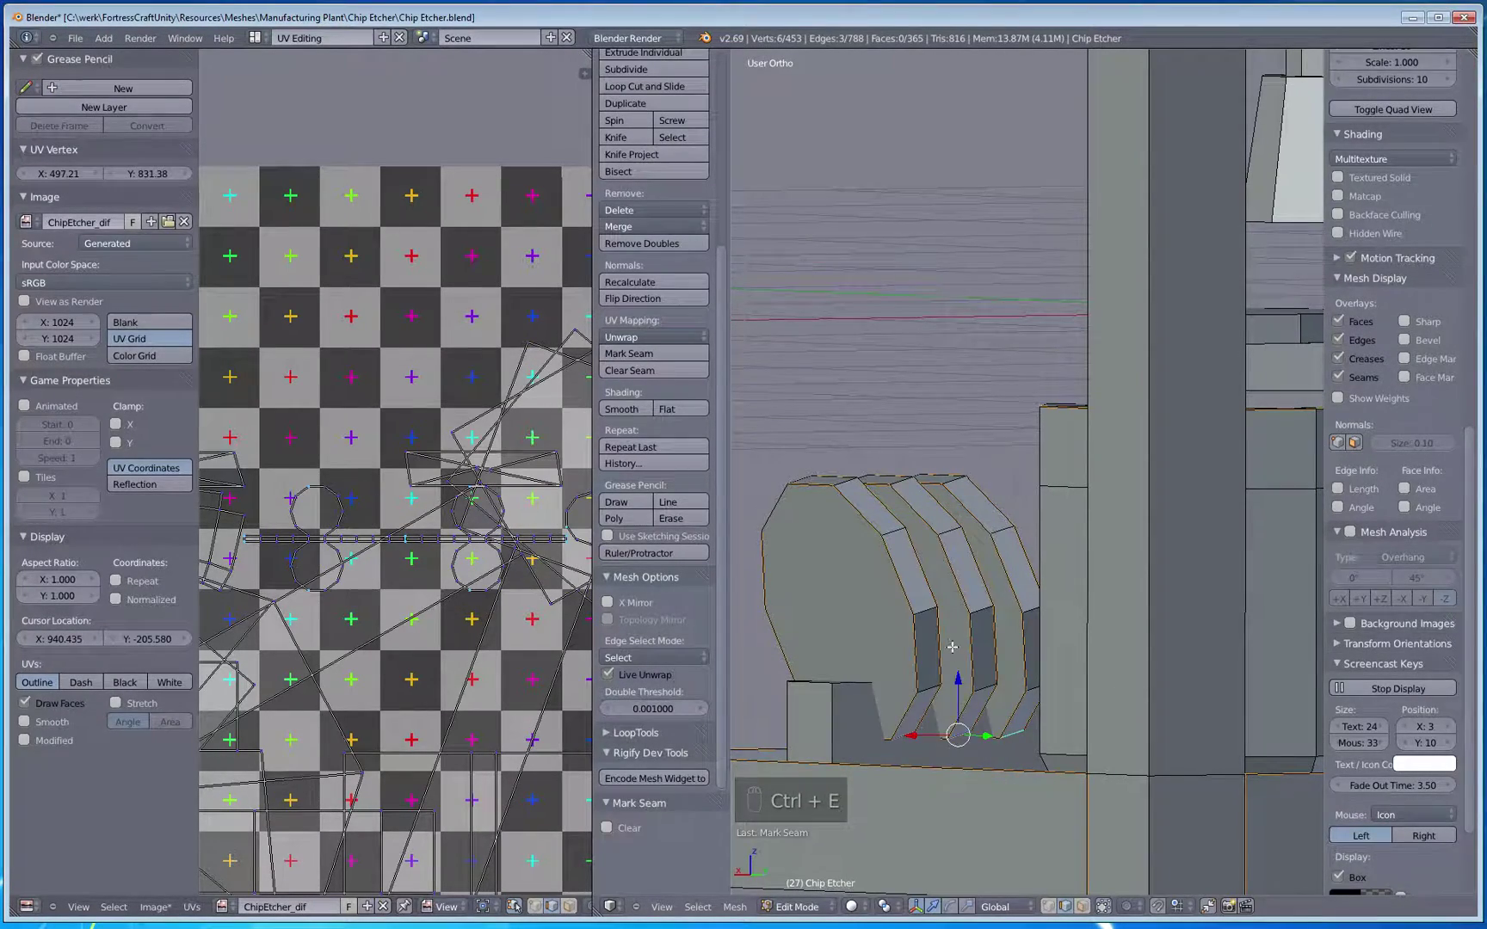
pyautogui.press('a')
# Step: Inspect the seams and edges around the three upright discs in both solid and wireframe display
pyautogui.moveTo(952, 647)
pyautogui.mouseDown(button='middle')
pyautogui.moveTo(1041, 693)
pyautogui.moveTo(1162, 669)
pyautogui.moveTo(1084, 668)
pyautogui.moveTo(1055, 629)
pyautogui.moveTo(1045, 685)
pyautogui.moveTo(1058, 672)
pyautogui.moveTo(931, 656)
pyautogui.mouseUp(button='middle')
pyautogui.rightClick(1083, 668)
pyautogui.keyDown('shift'); pyautogui.rightClick(1045, 638); pyautogui.keyUp('shift')
pyautogui.keyDown('shift'); pyautogui.rightClick(1058, 623); pyautogui.keyUp('shift')
pyautogui.press('a')
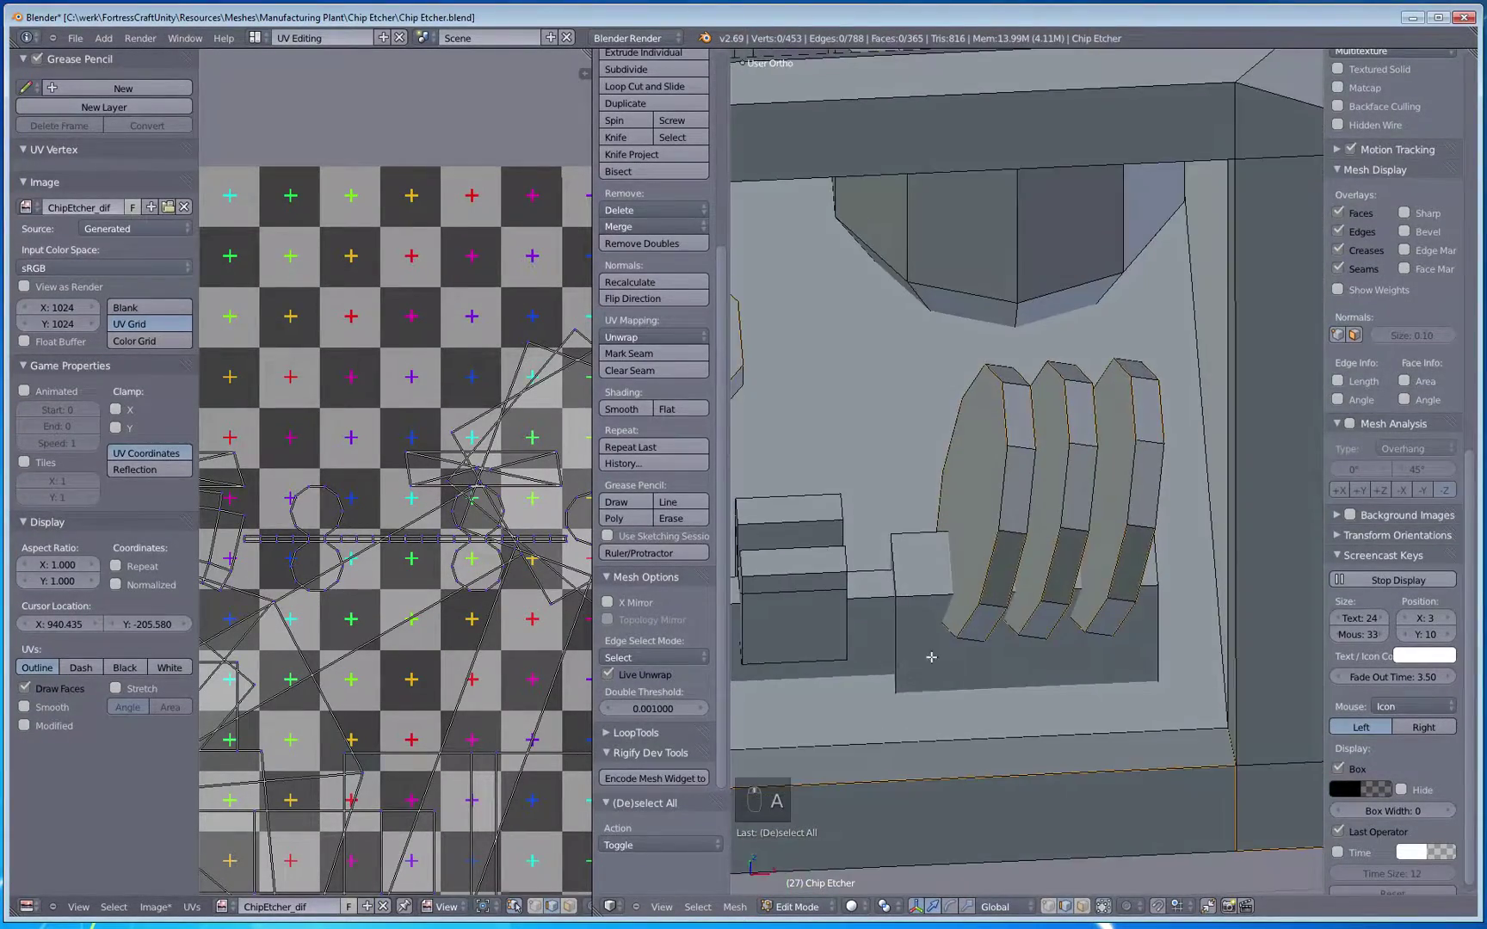
pyautogui.press('z')
pyautogui.press('z')
pyautogui.press('z')
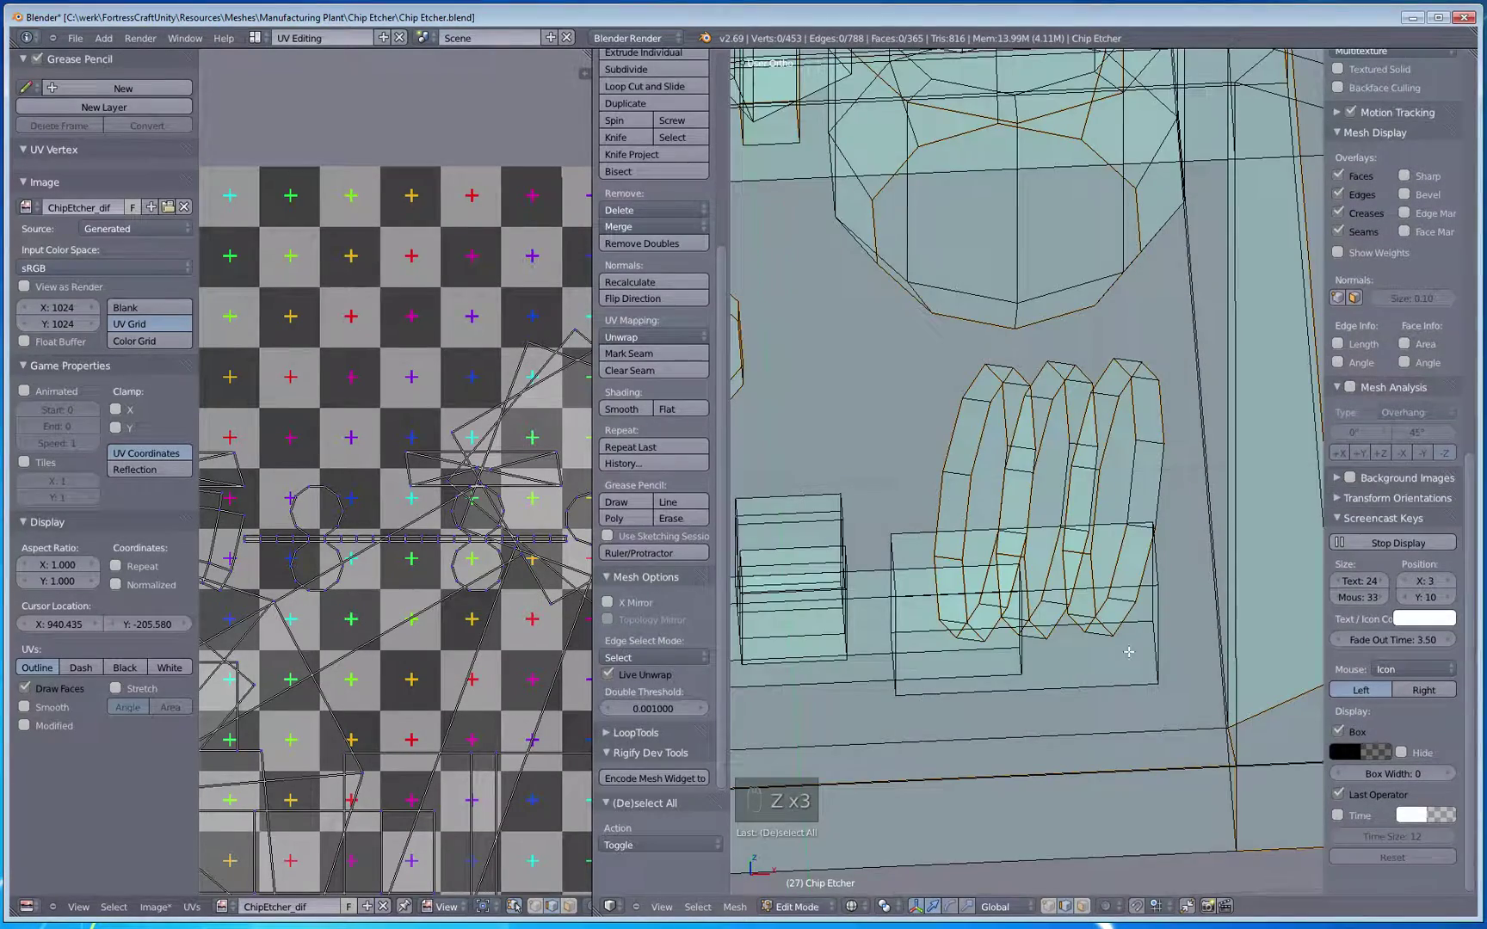
pyautogui.press('z')
# Step: Select the four vertical edges of the block under the upright discs and try to mark them as seams
pyautogui.moveTo(987, 658); pyautogui.dragTo(843, 568, button='middle')
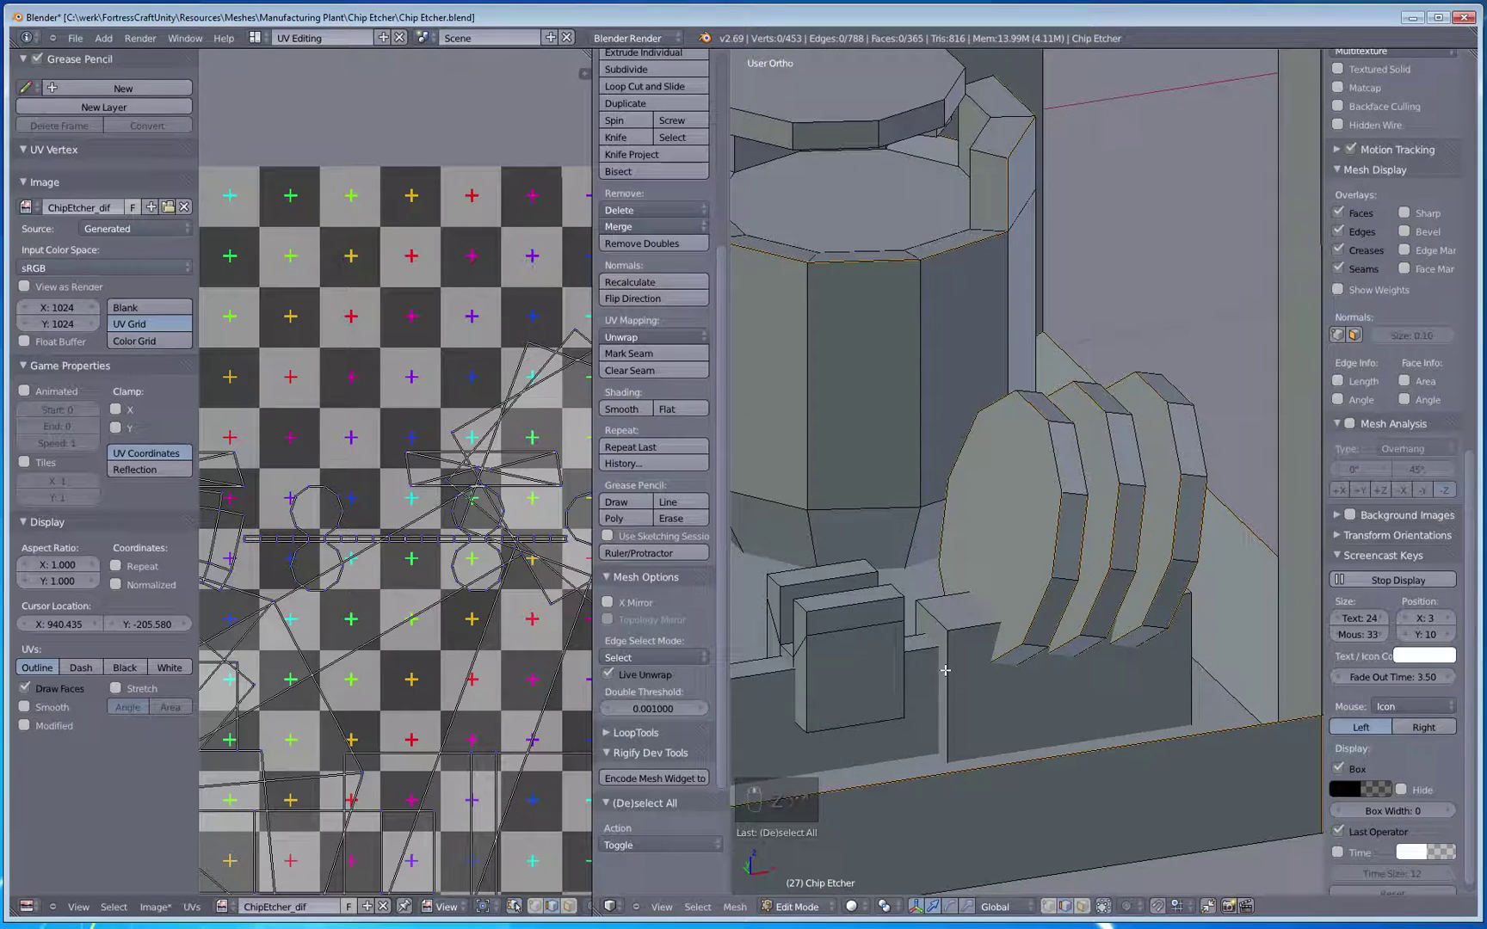
pyautogui.rightClick(936, 616)
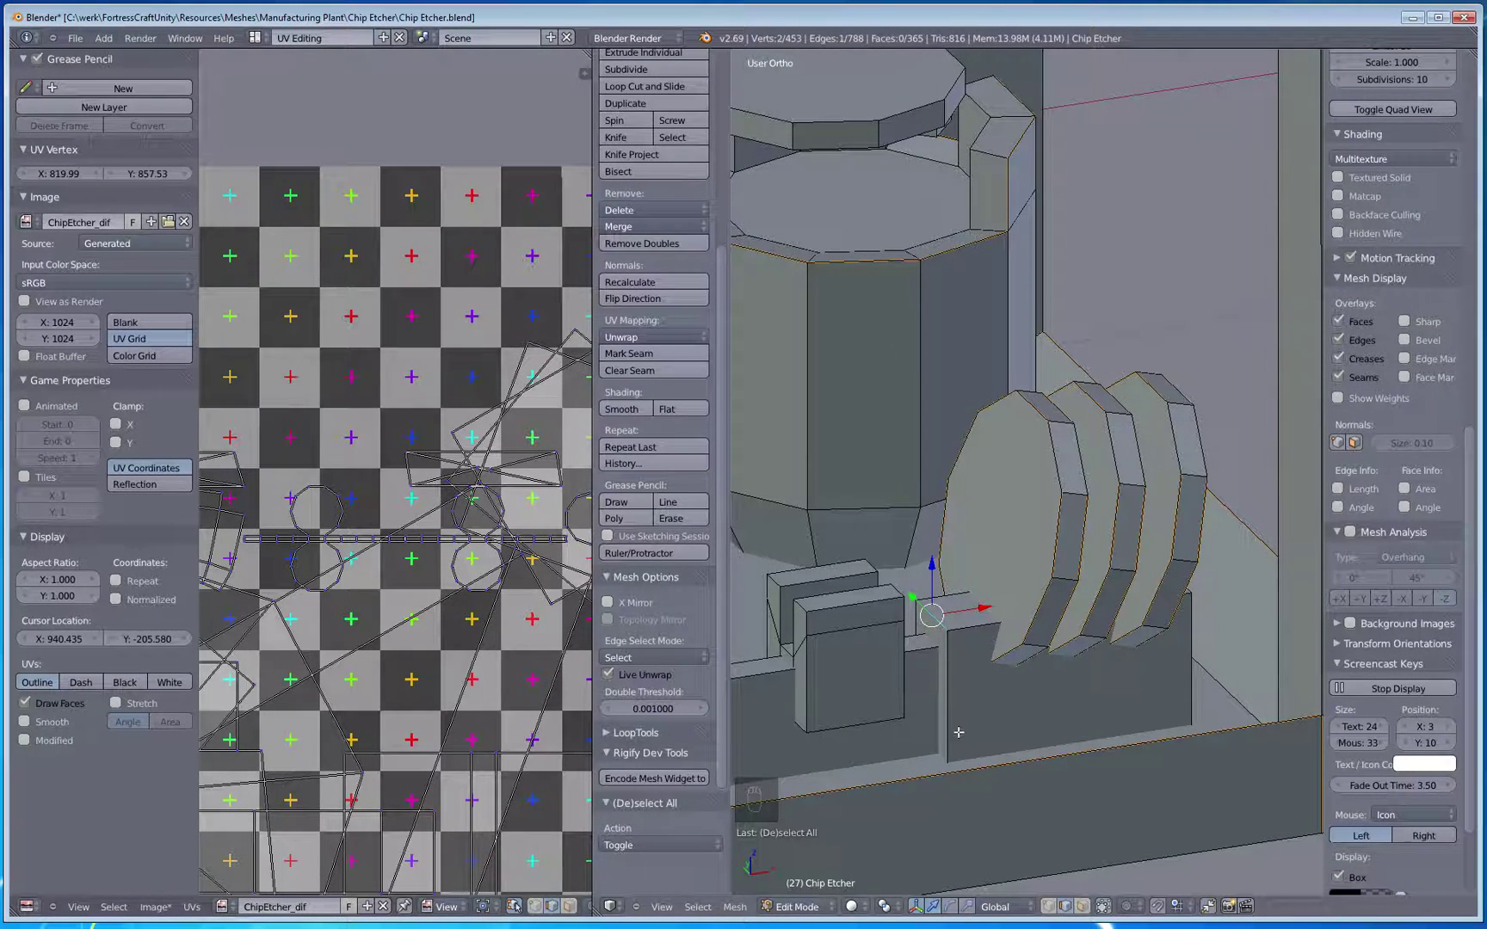
pyautogui.moveTo(947, 708); pyautogui.dragTo(1157, 669, button='middle')
pyautogui.keyDown('shift'); pyautogui.rightClick(1079, 649); pyautogui.keyUp('shift')
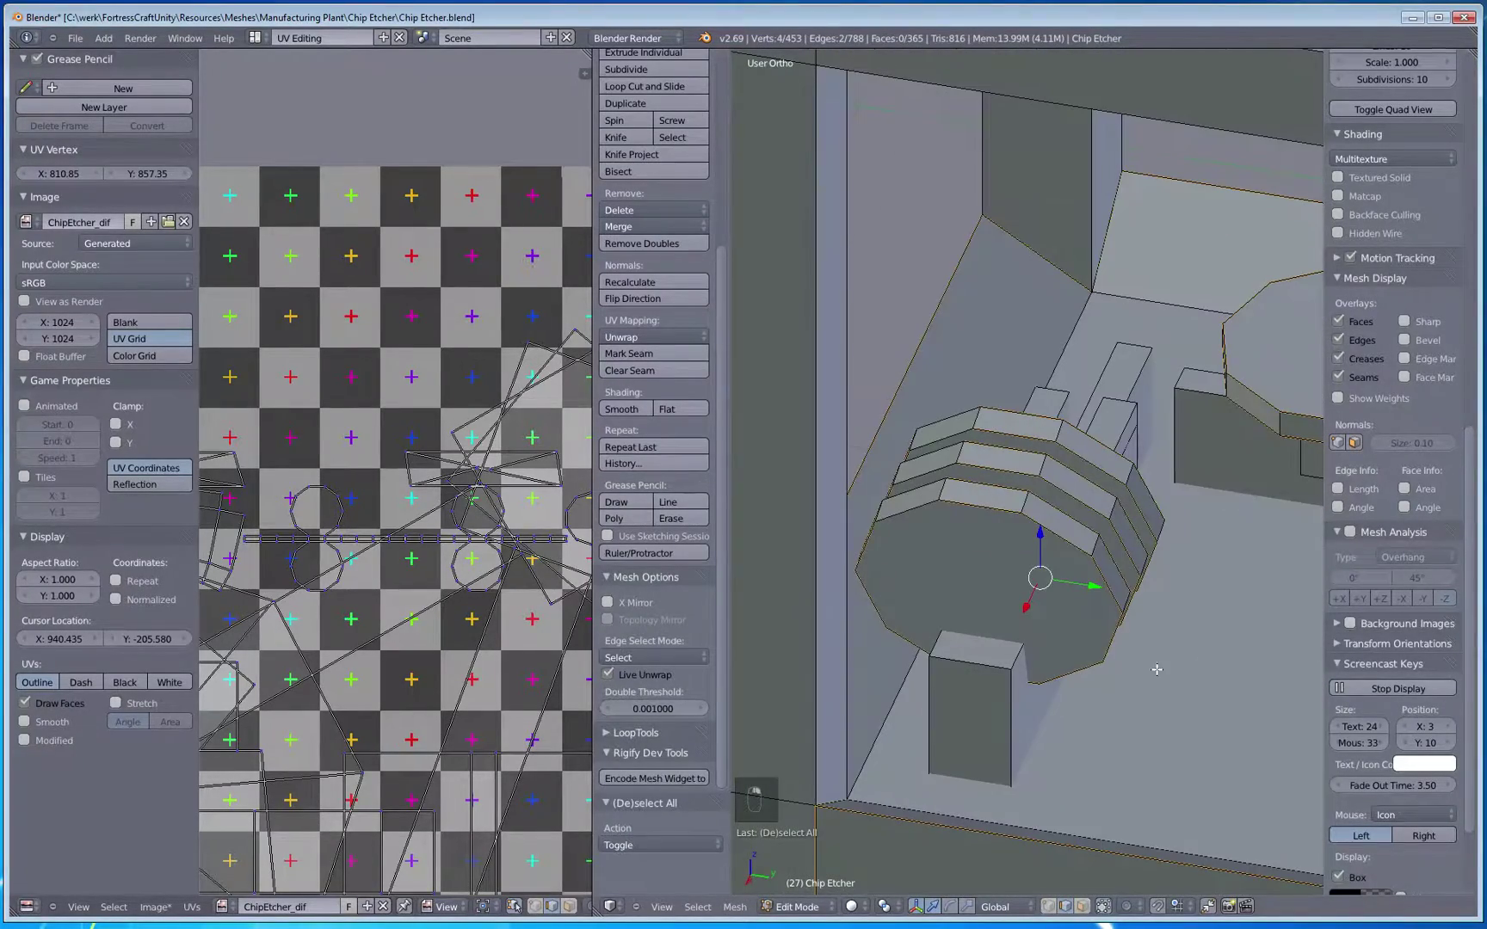
pyautogui.keyDown('shift'); pyautogui.rightClick(1002, 714); pyautogui.keyUp('shift')
pyautogui.keyDown('shift'); pyautogui.rightClick(922, 705); pyautogui.keyUp('shift')
pyautogui.hotkey('ctrl', 'z')
pyautogui.keyDown('shift'); pyautogui.rightClick(931, 714); pyautogui.keyUp('shift')
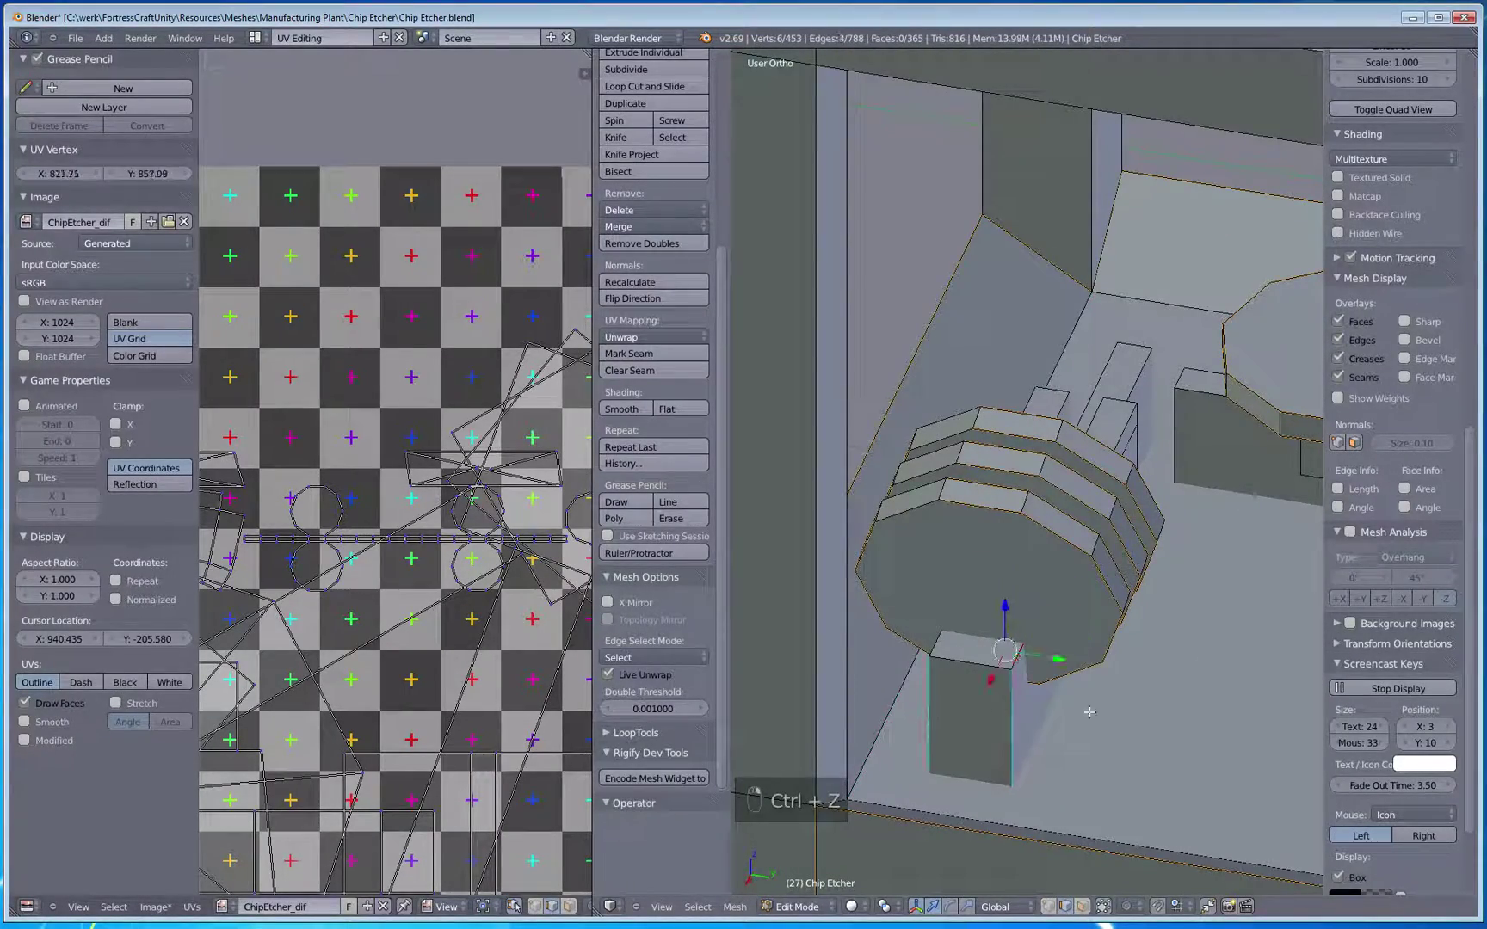
pyautogui.hotkey('ctrl', 'e')
pyautogui.click(1006, 688)
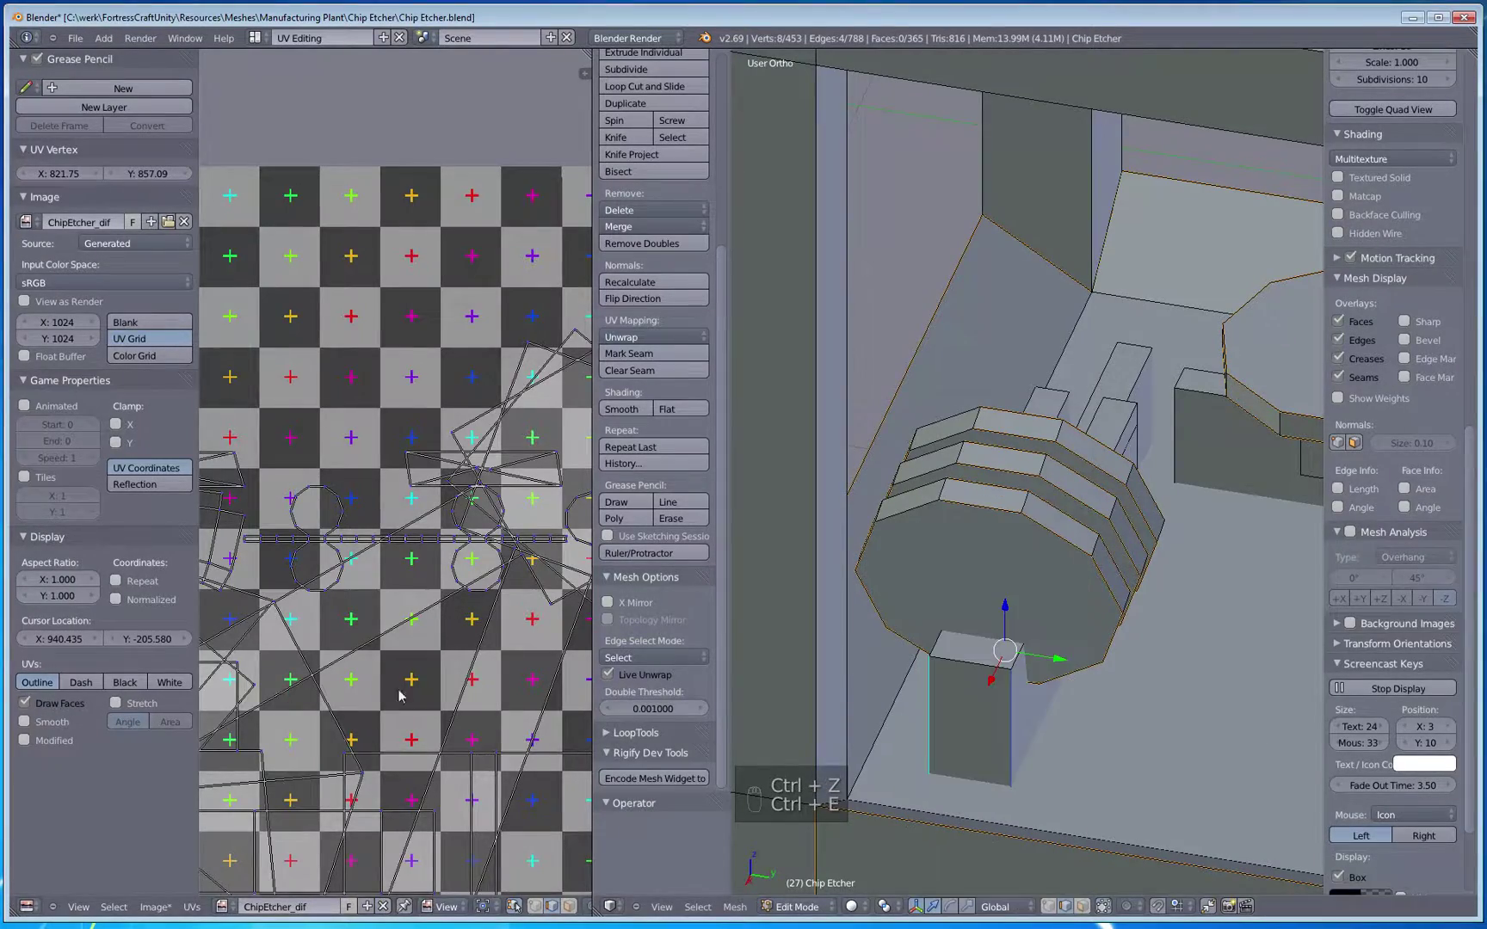
# Step: Hide the properties and tool side panels in both the UV editor and the 3D view, with the block's UVs in close view
pyautogui.scroll(7, 464, 693)
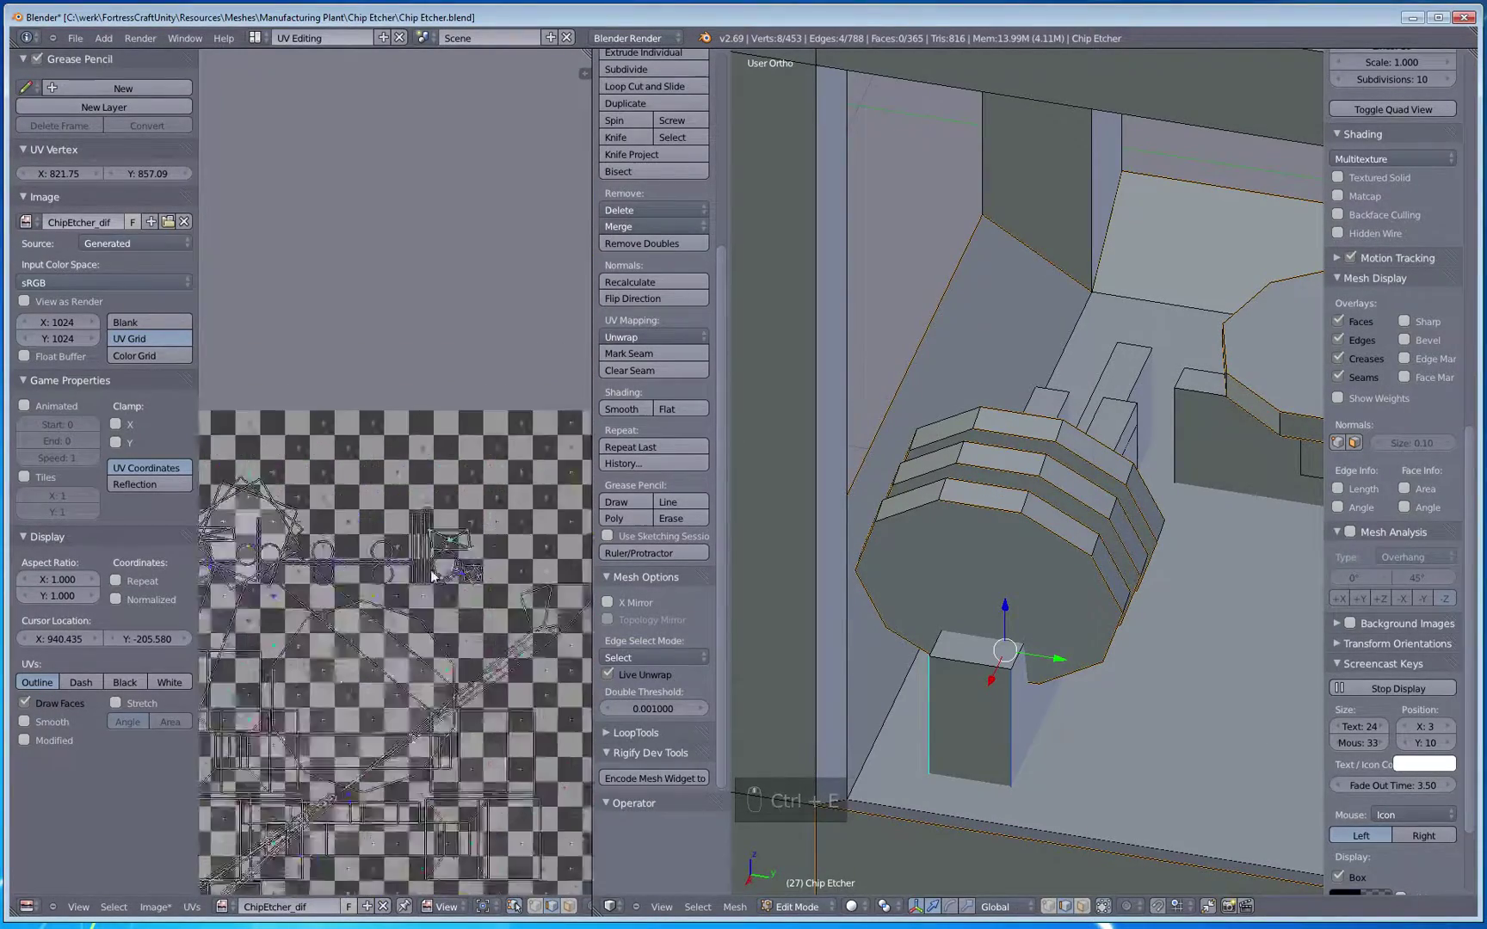
pyautogui.scroll(6, 515, 613)
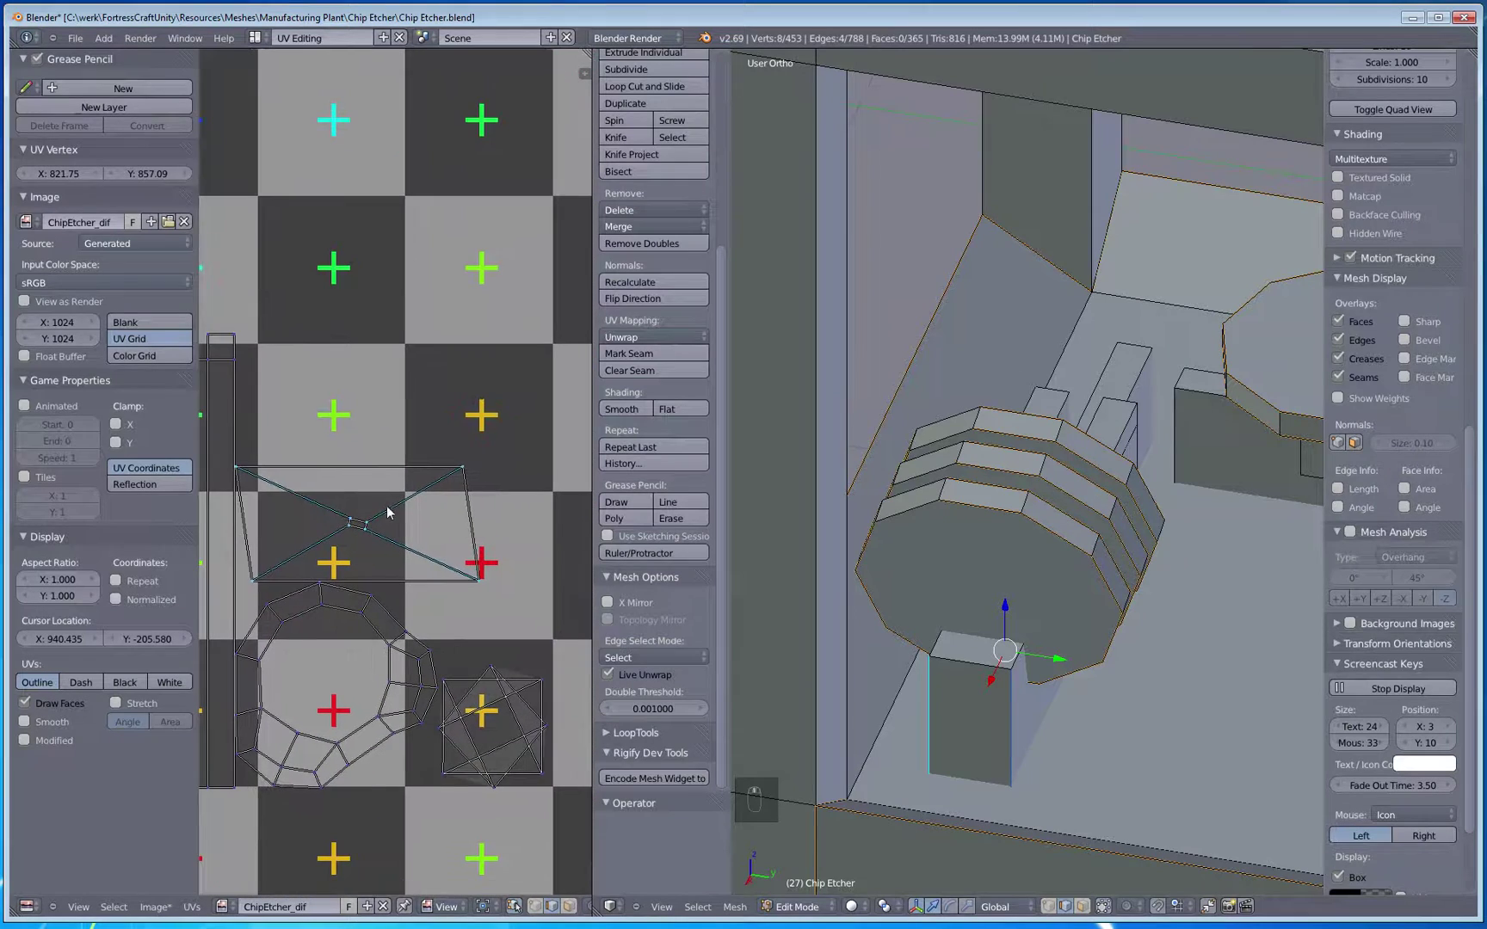
pyautogui.moveTo(379, 513); pyautogui.dragTo(349, 516, button='middle')
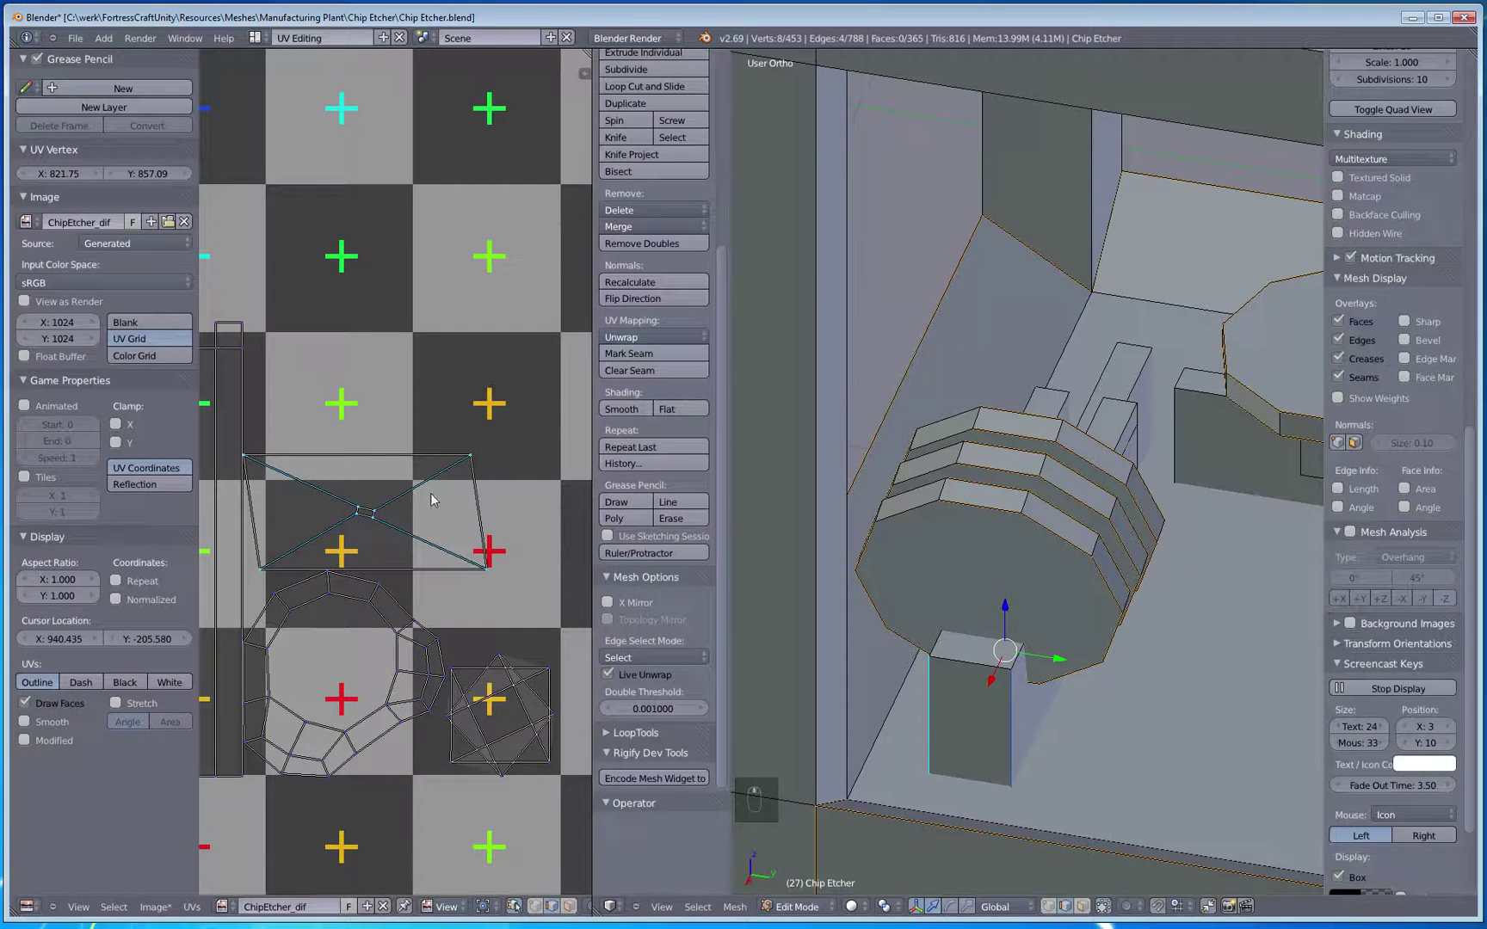
pyautogui.press('n')
pyautogui.press('t')
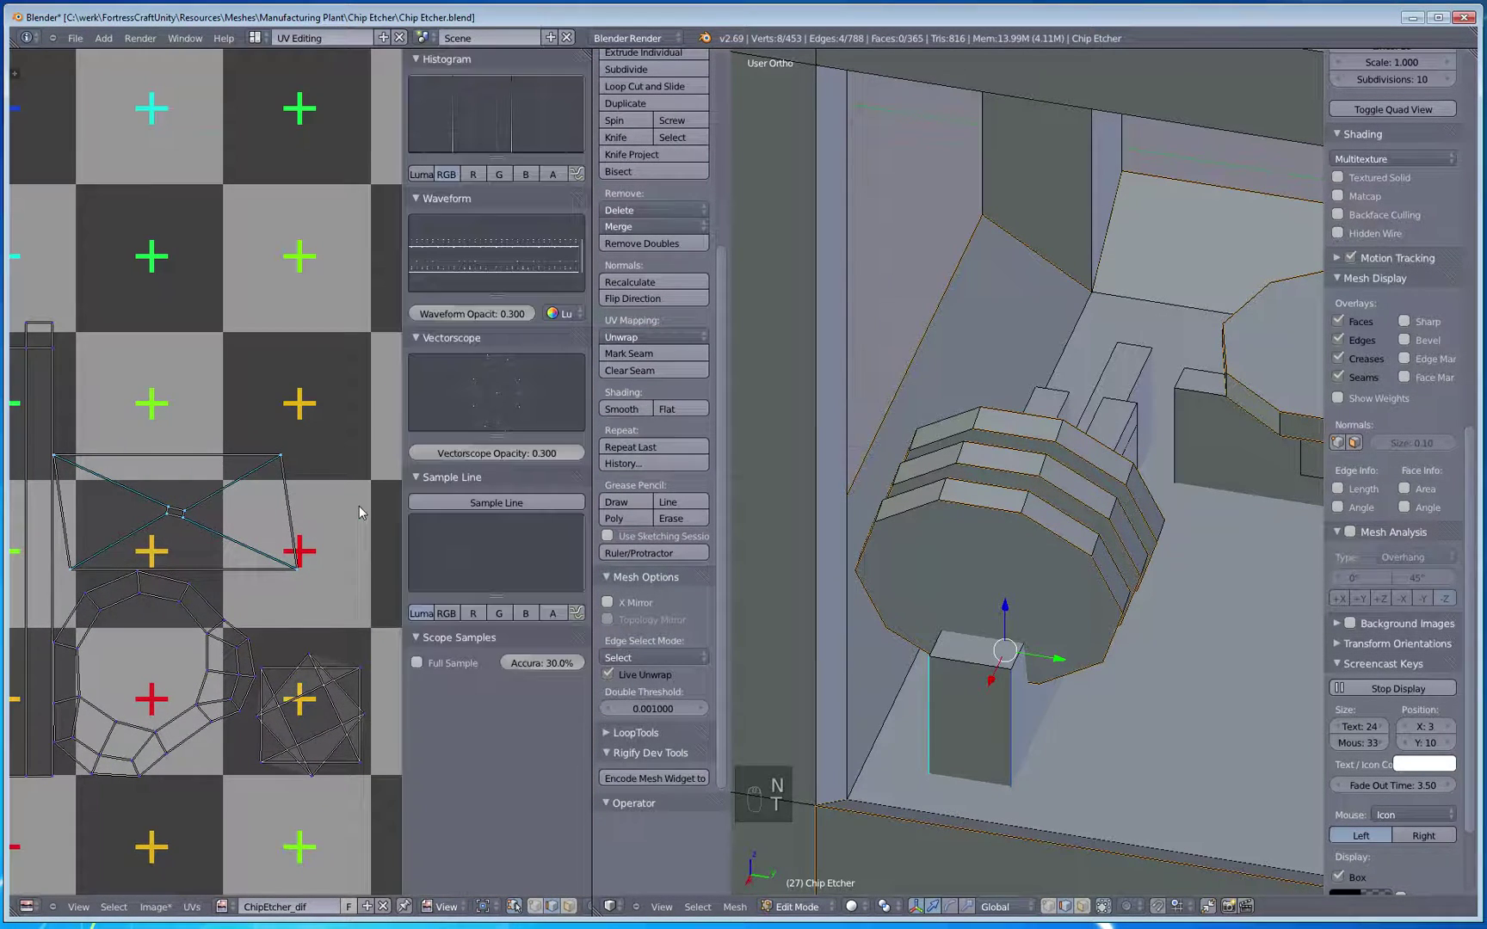
pyautogui.press('t')
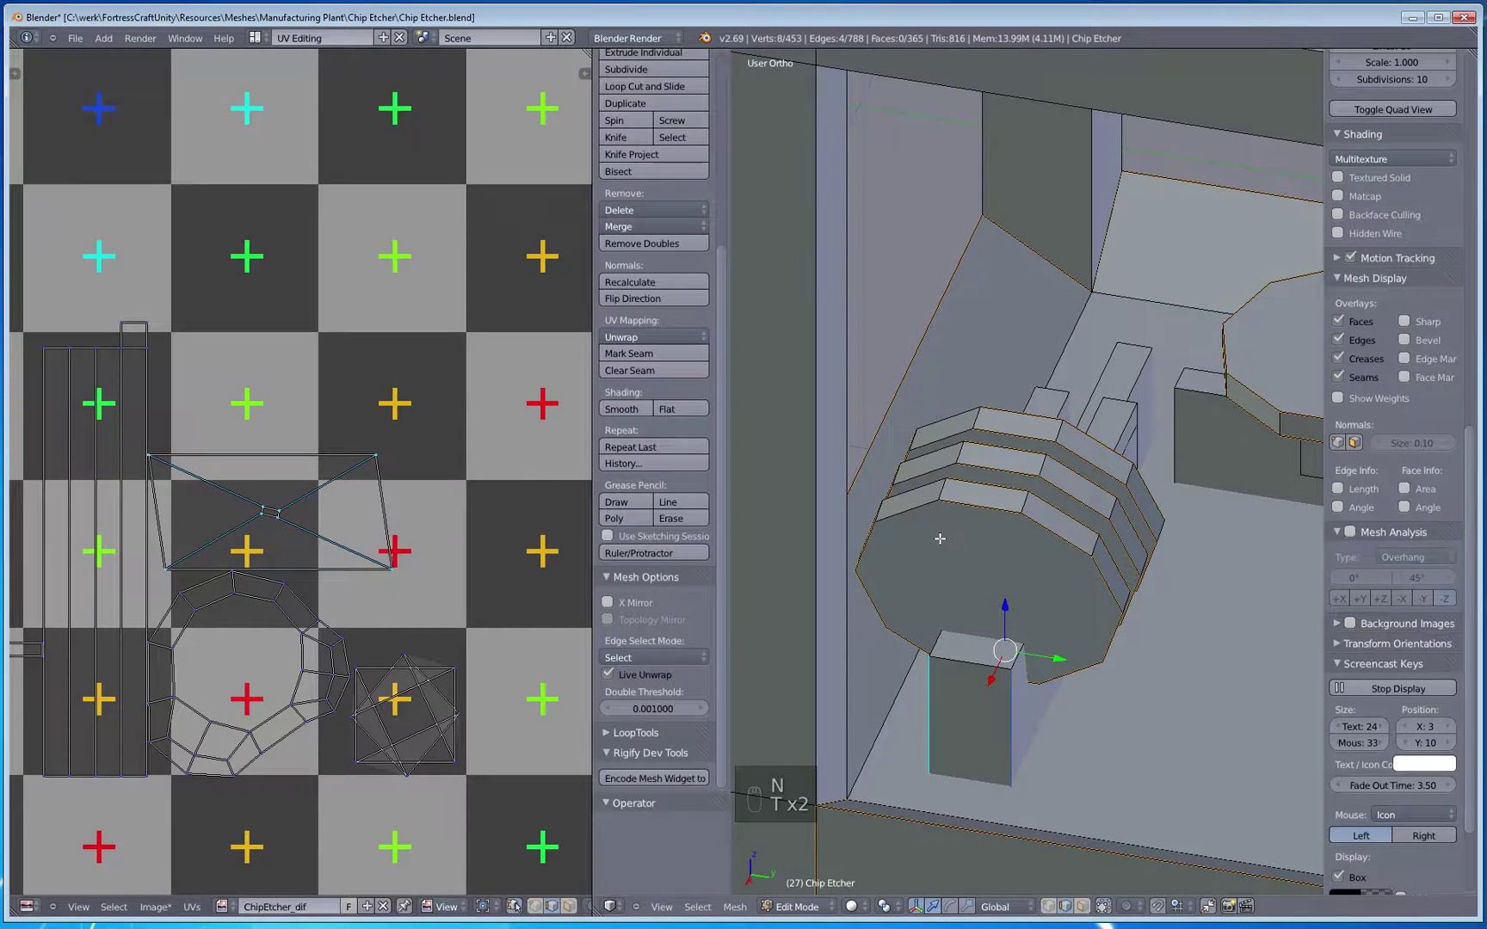
pyautogui.press('n')
pyautogui.press('n')
pyautogui.press('n')
pyautogui.press('n')
pyautogui.press('n')
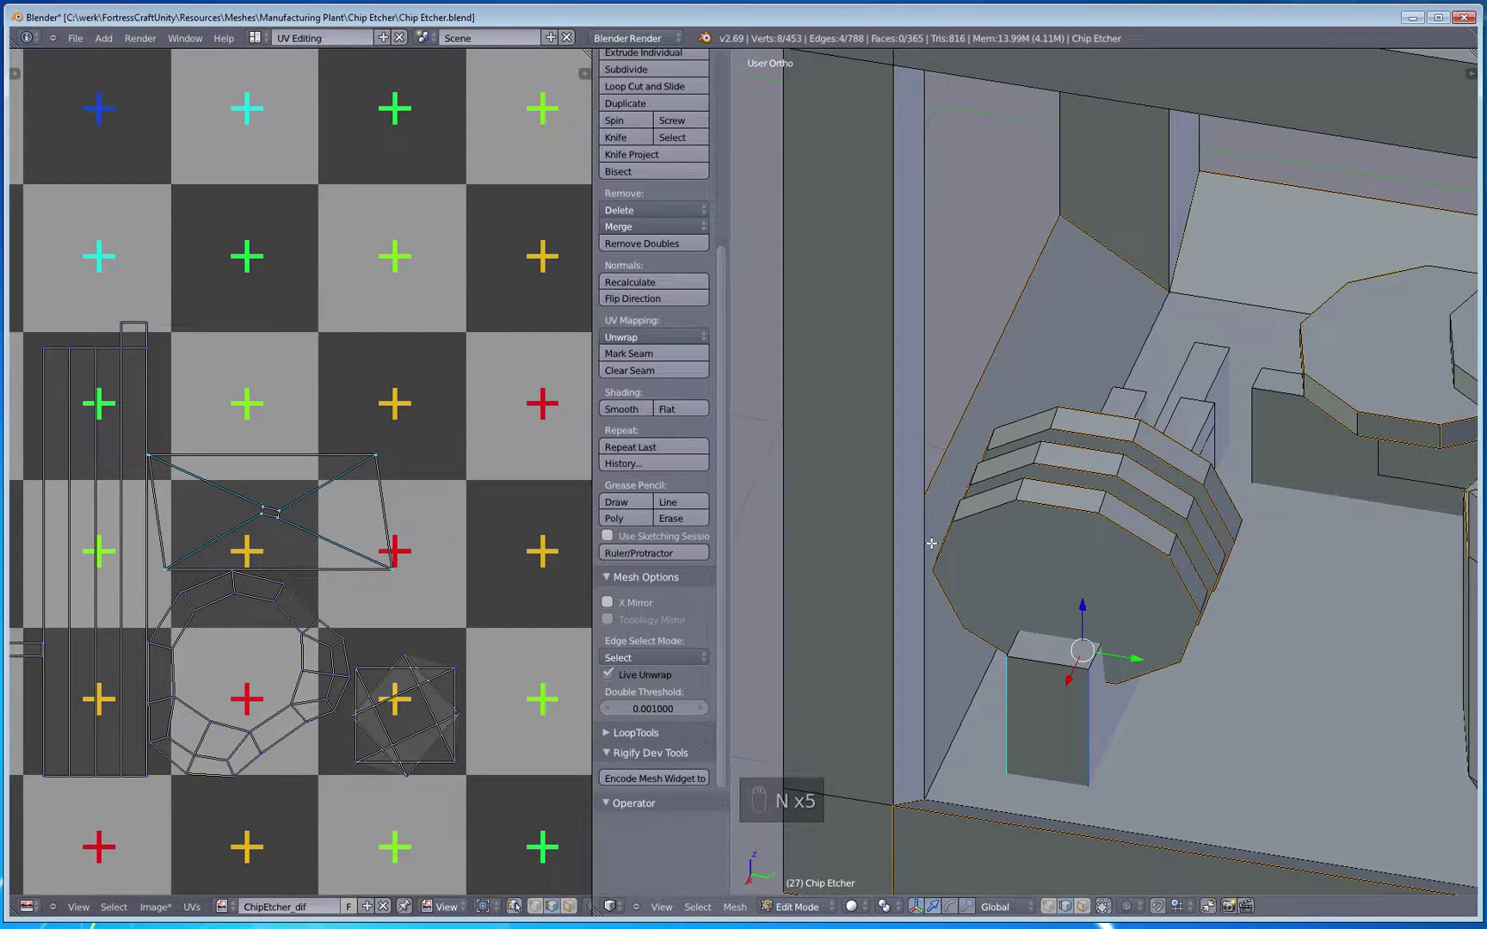
pyautogui.press('t')
pyautogui.moveTo(206, 657); pyautogui.dragTo(256, 610, button='middle')
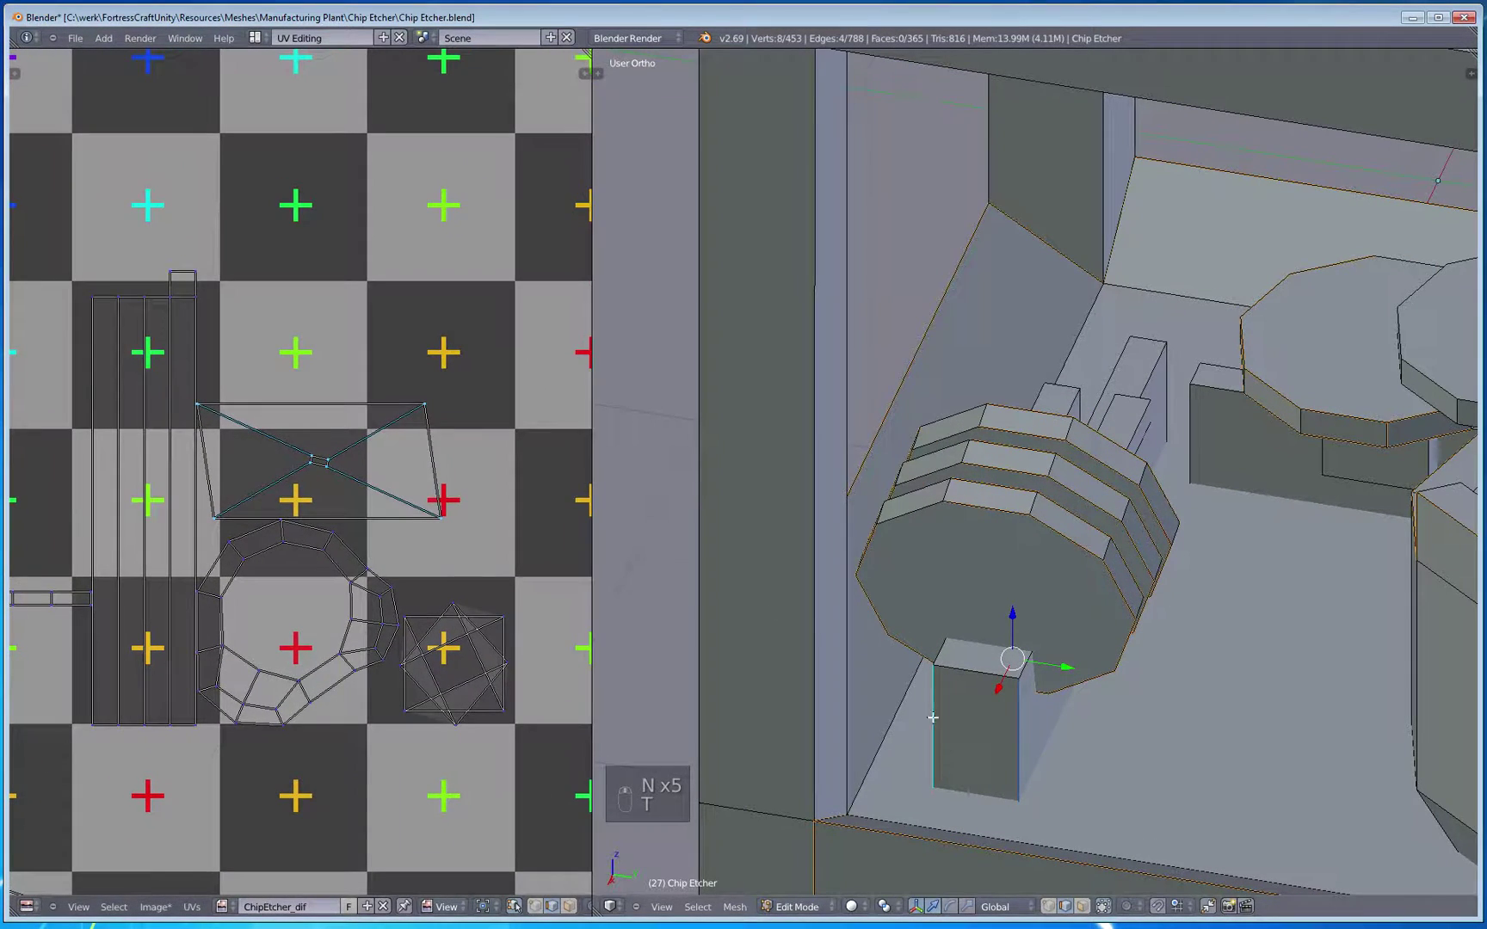
# Step: Mark the four selected vertical edges of the block under the discs as seams
pyautogui.moveTo(1124, 756); pyautogui.dragTo(1026, 720, button='middle')
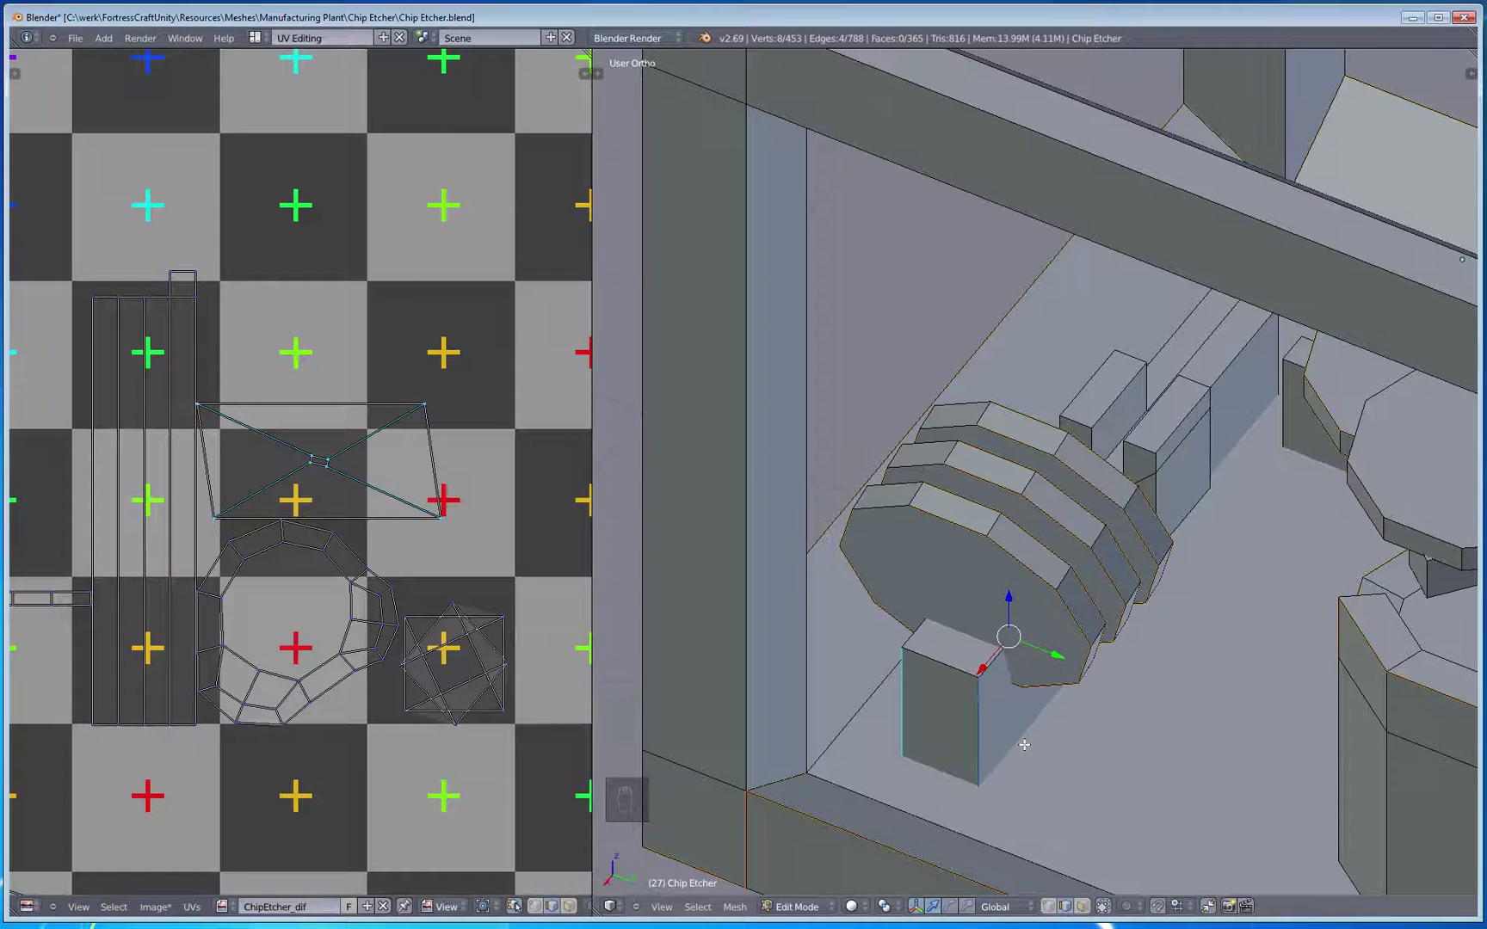
pyautogui.hotkey('ctrl', 'e')
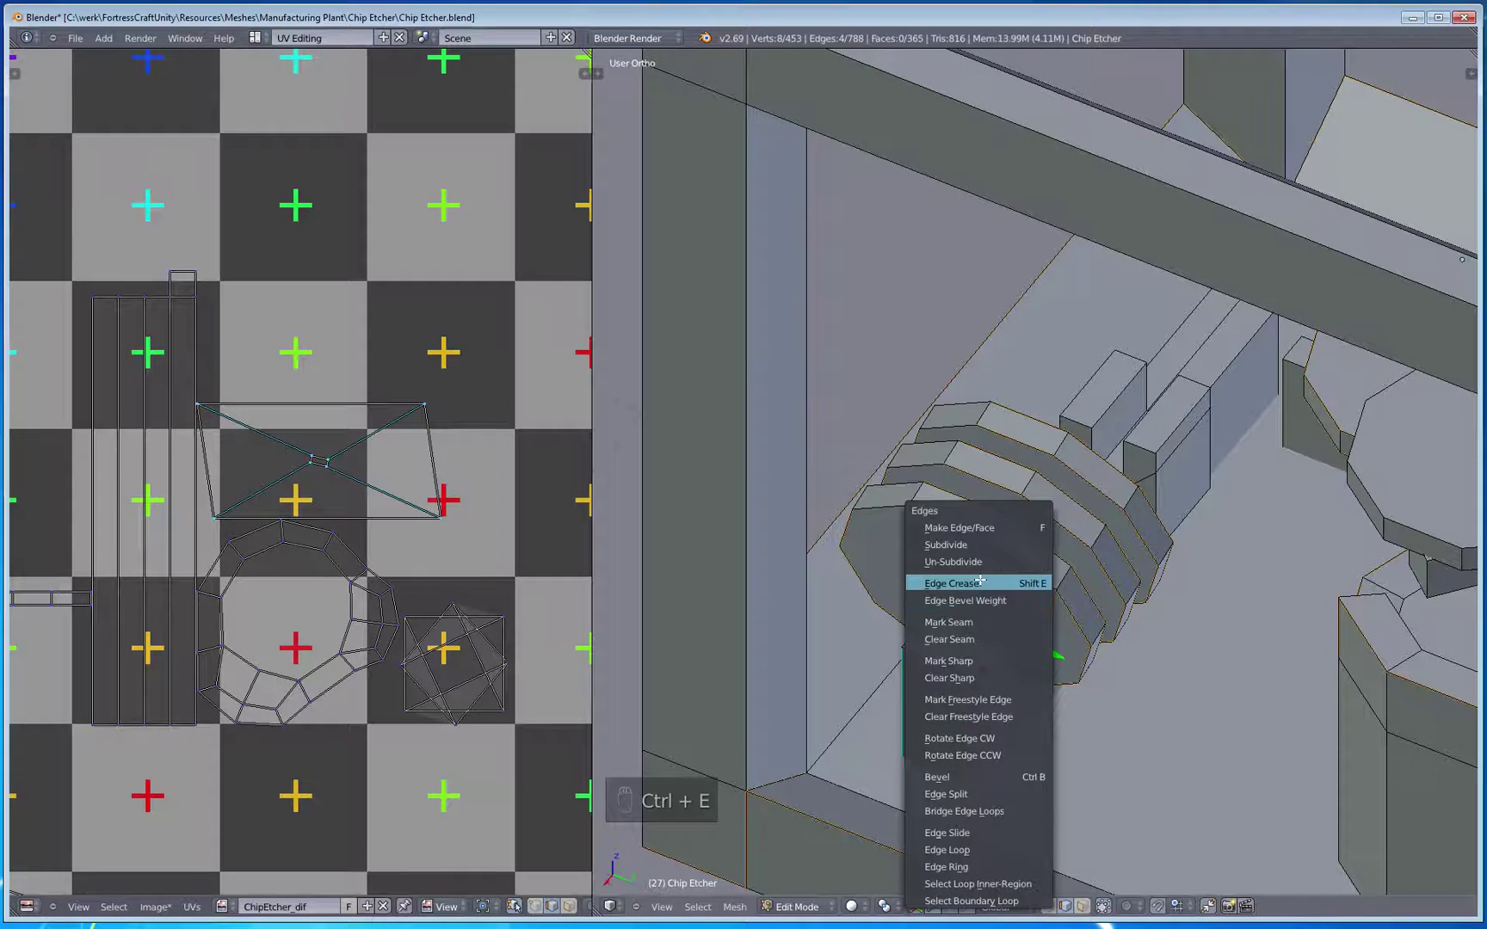
pyautogui.click(976, 621)
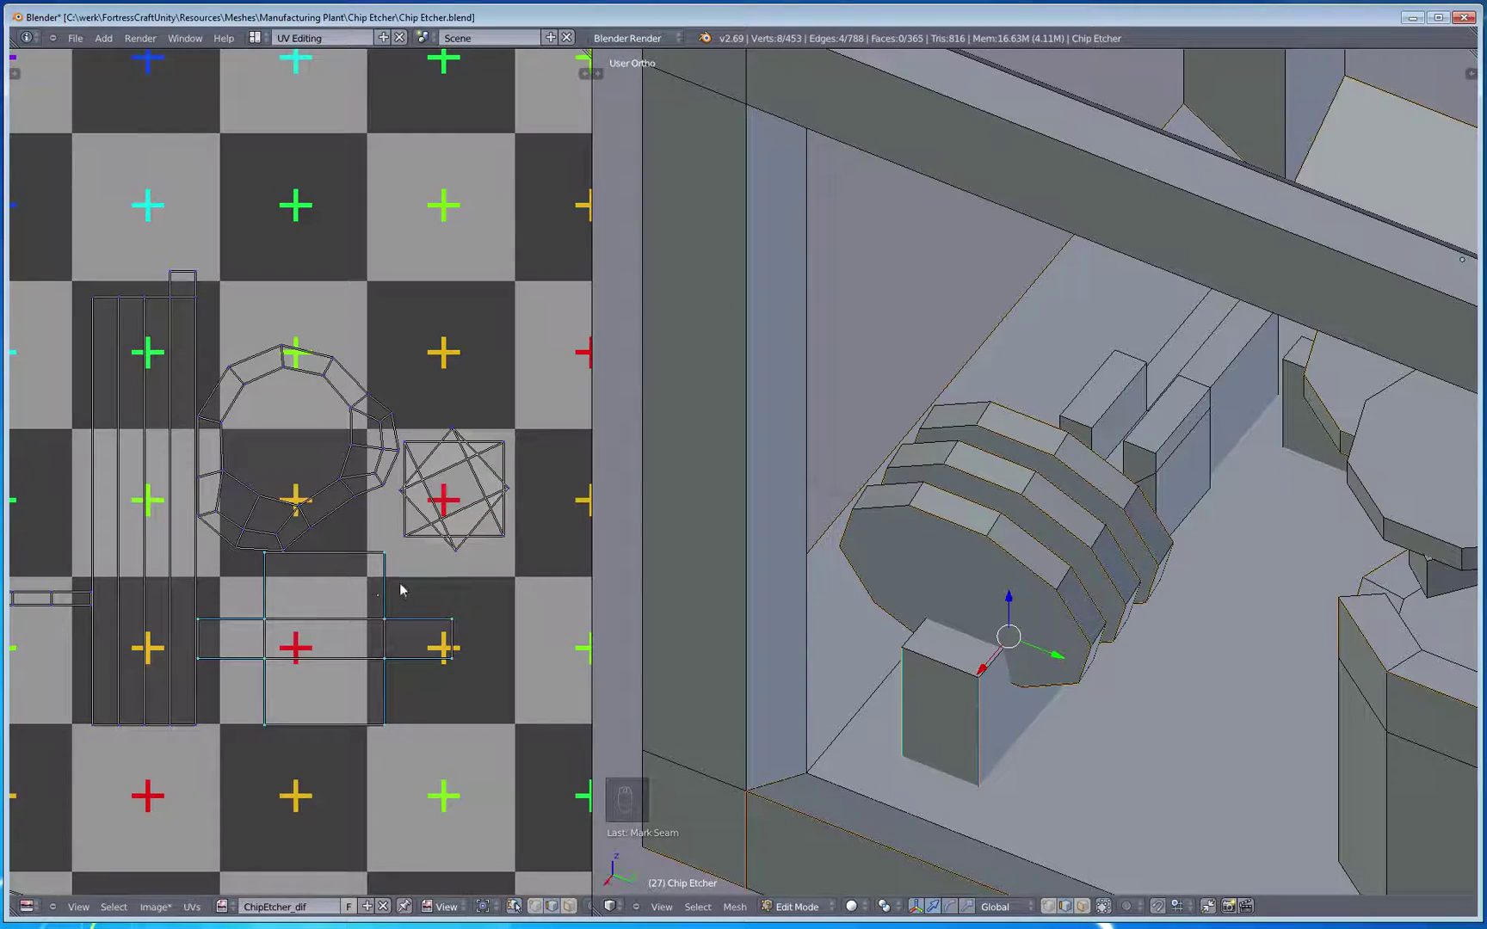
# Step: Examine the blocks, large drum and upright discs inside the frame from several angles, ending on the tapered bucket
pyautogui.moveTo(800, 701); pyautogui.dragTo(1101, 661, button='middle')
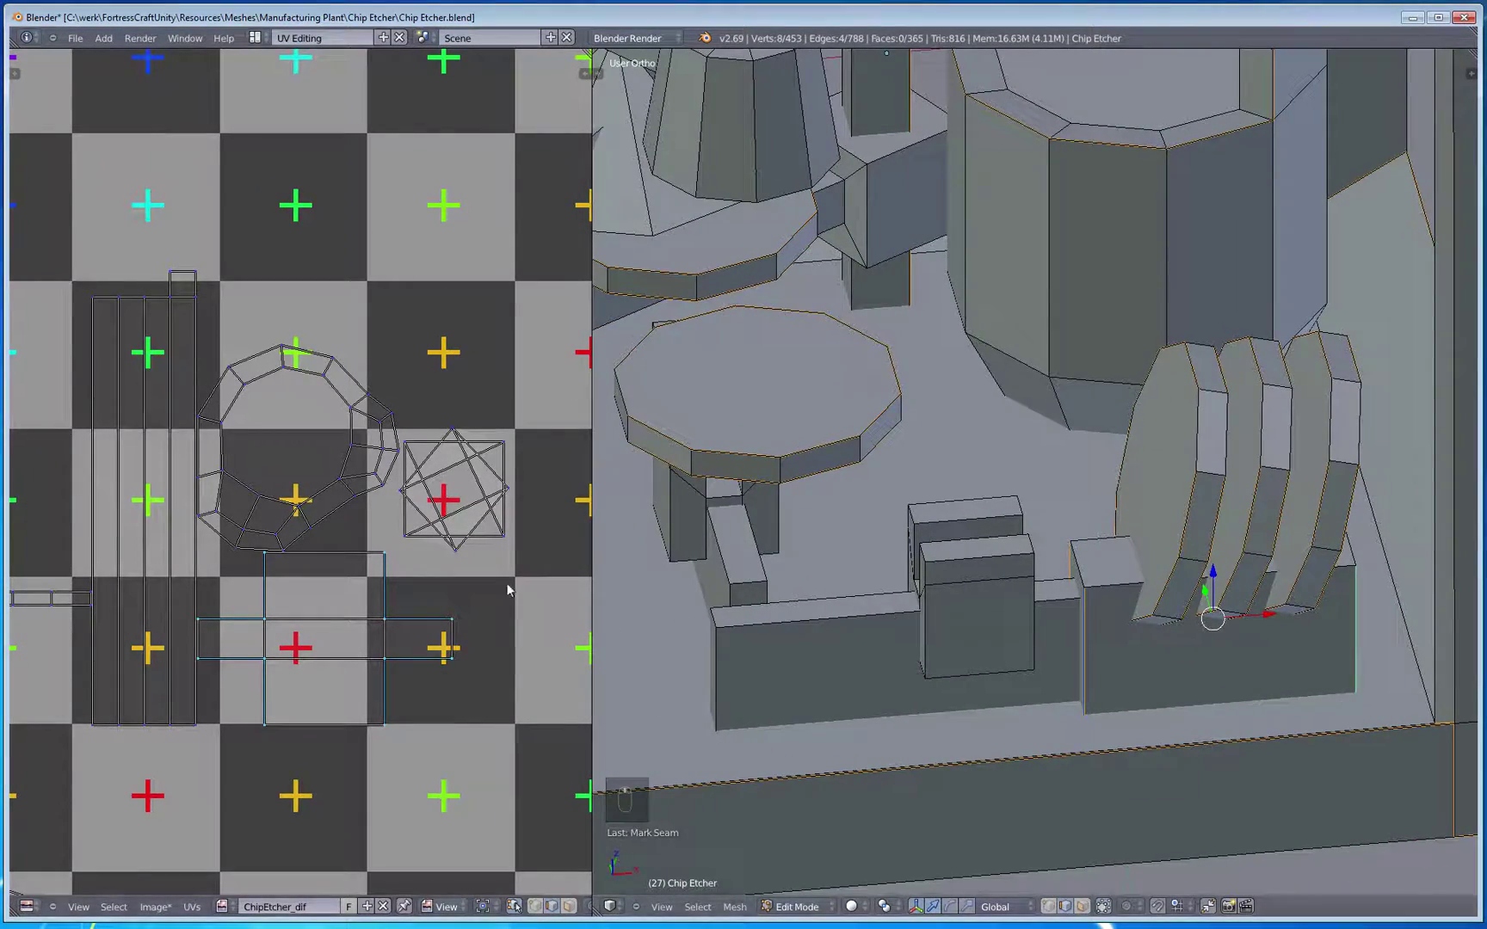
pyautogui.moveTo(723, 593); pyautogui.dragTo(919, 635, button='middle')
pyautogui.scroll(4, 918, 635)
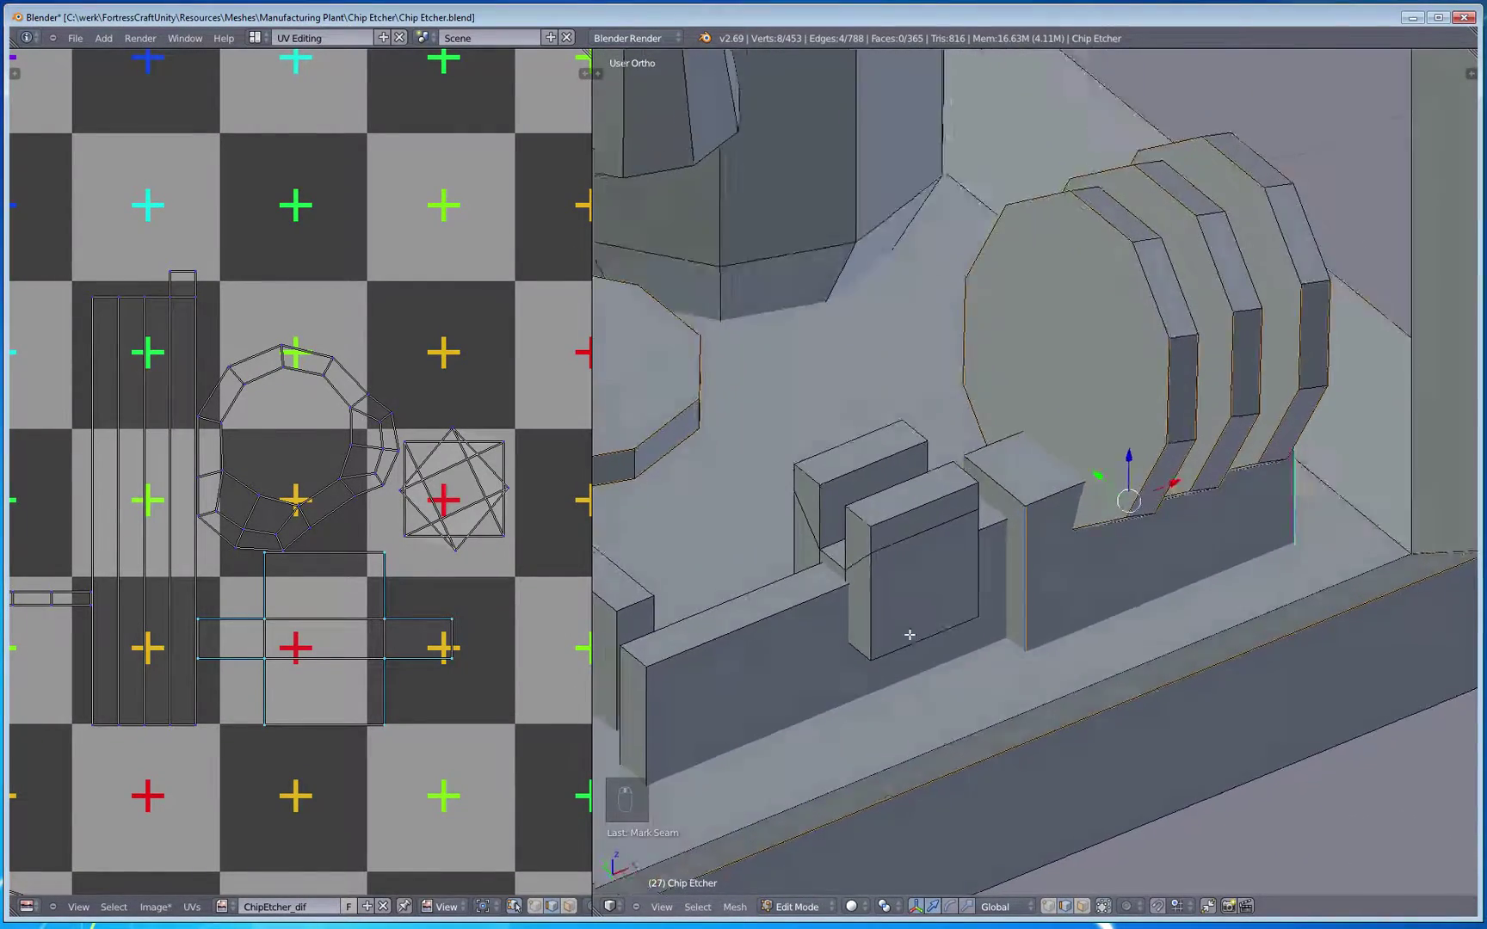
pyautogui.moveTo(811, 638); pyautogui.dragTo(902, 700, button='middle')
pyautogui.moveTo(1015, 285); pyautogui.dragTo(1018, 675, button='middle')
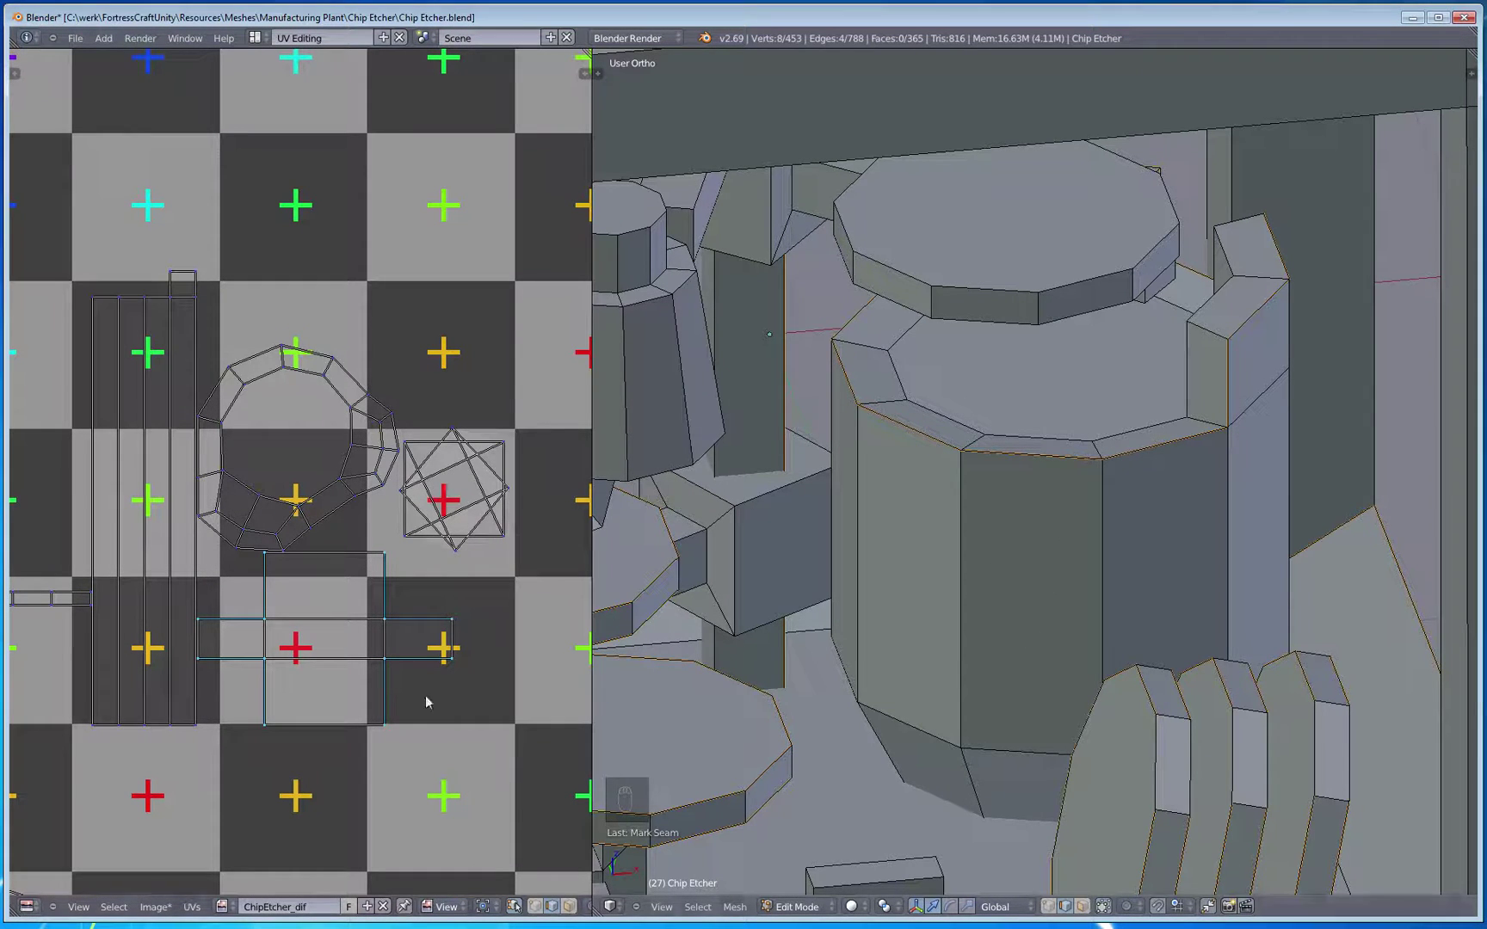
pyautogui.moveTo(883, 651); pyautogui.dragTo(913, 620, button='middle')
pyautogui.moveTo(1020, 737); pyautogui.dragTo(936, 612, button='middle')
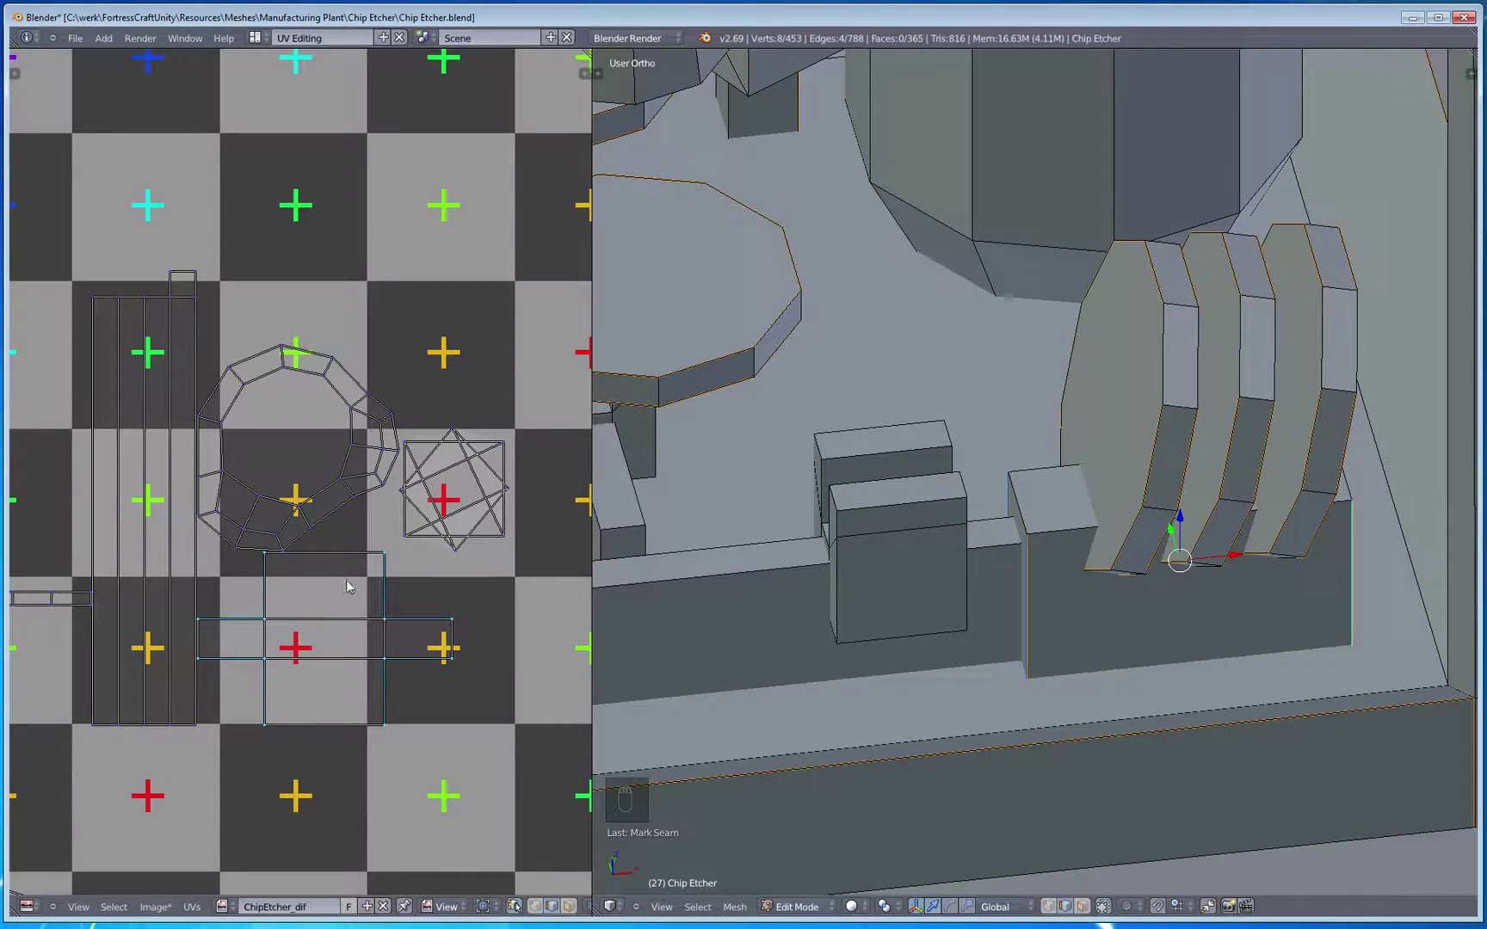
pyautogui.scroll(-4, 942, 594)
pyautogui.keyDown('shift'); pyautogui.moveTo(937, 602); pyautogui.dragTo(1015, 797, button='middle'); pyautogui.keyUp('shift')
pyautogui.scroll(3, 975, 688)
pyautogui.moveTo(907, 630); pyautogui.dragTo(1086, 620, button='middle')
# Step: Select the edge loop around the tapered bucket's bottom rim and examine where its UVs lie in the layout
pyautogui.rightClick(1082, 616)
pyautogui.scroll(-3, 467, 641)
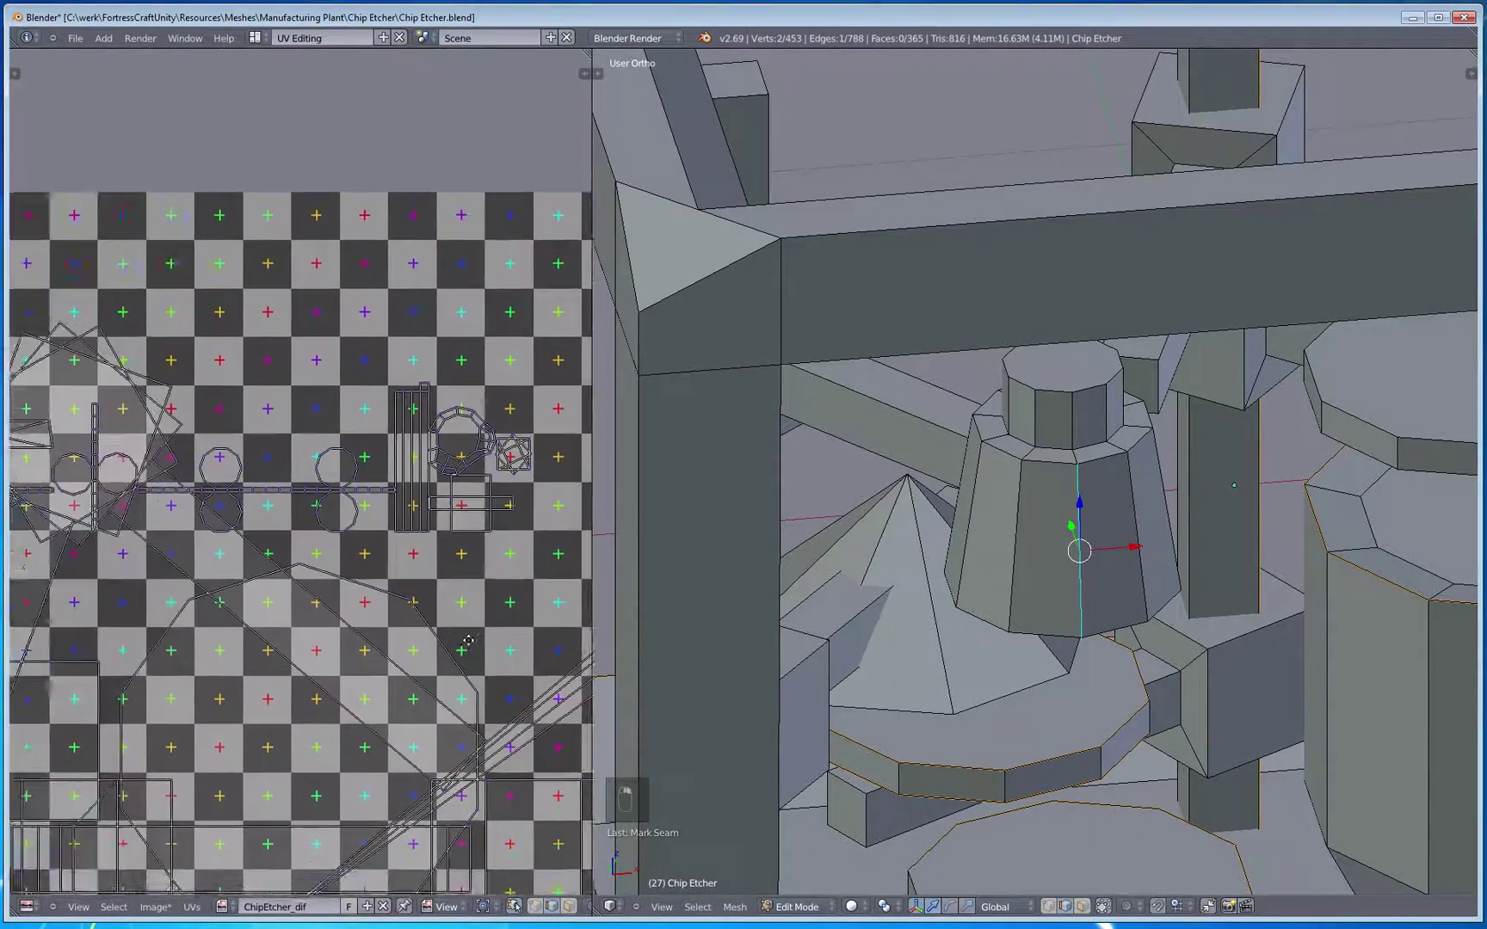
pyautogui.scroll(-6, 468, 641)
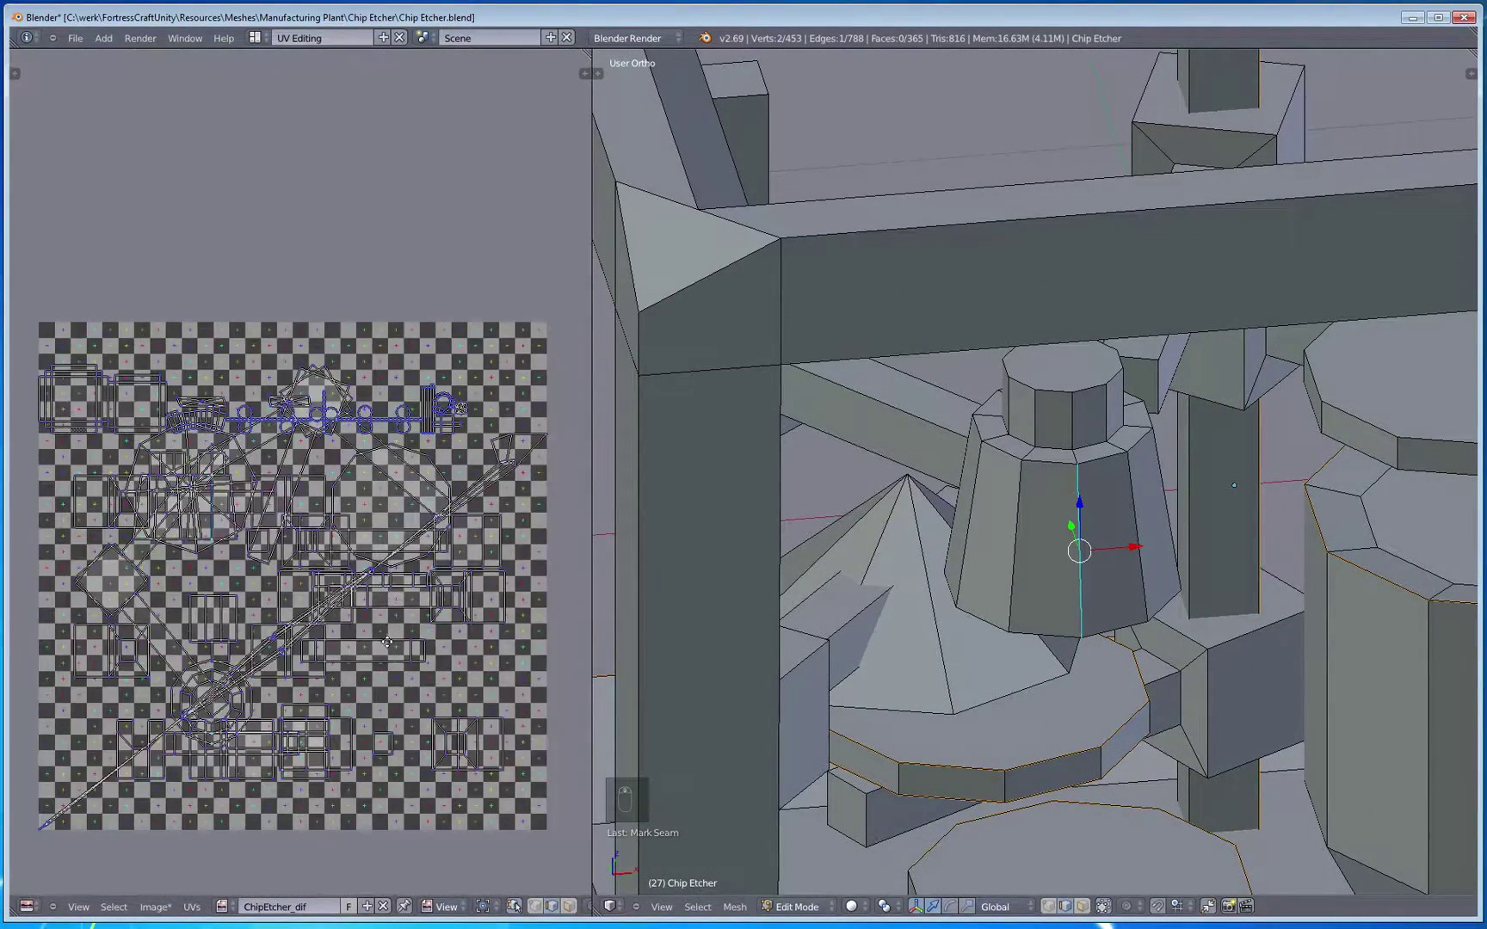
pyautogui.moveTo(388, 641); pyautogui.dragTo(427, 632, button='middle')
pyautogui.press('a')
pyautogui.keyDown('alt'); pyautogui.rightClick(1055, 633); pyautogui.keyUp('alt')
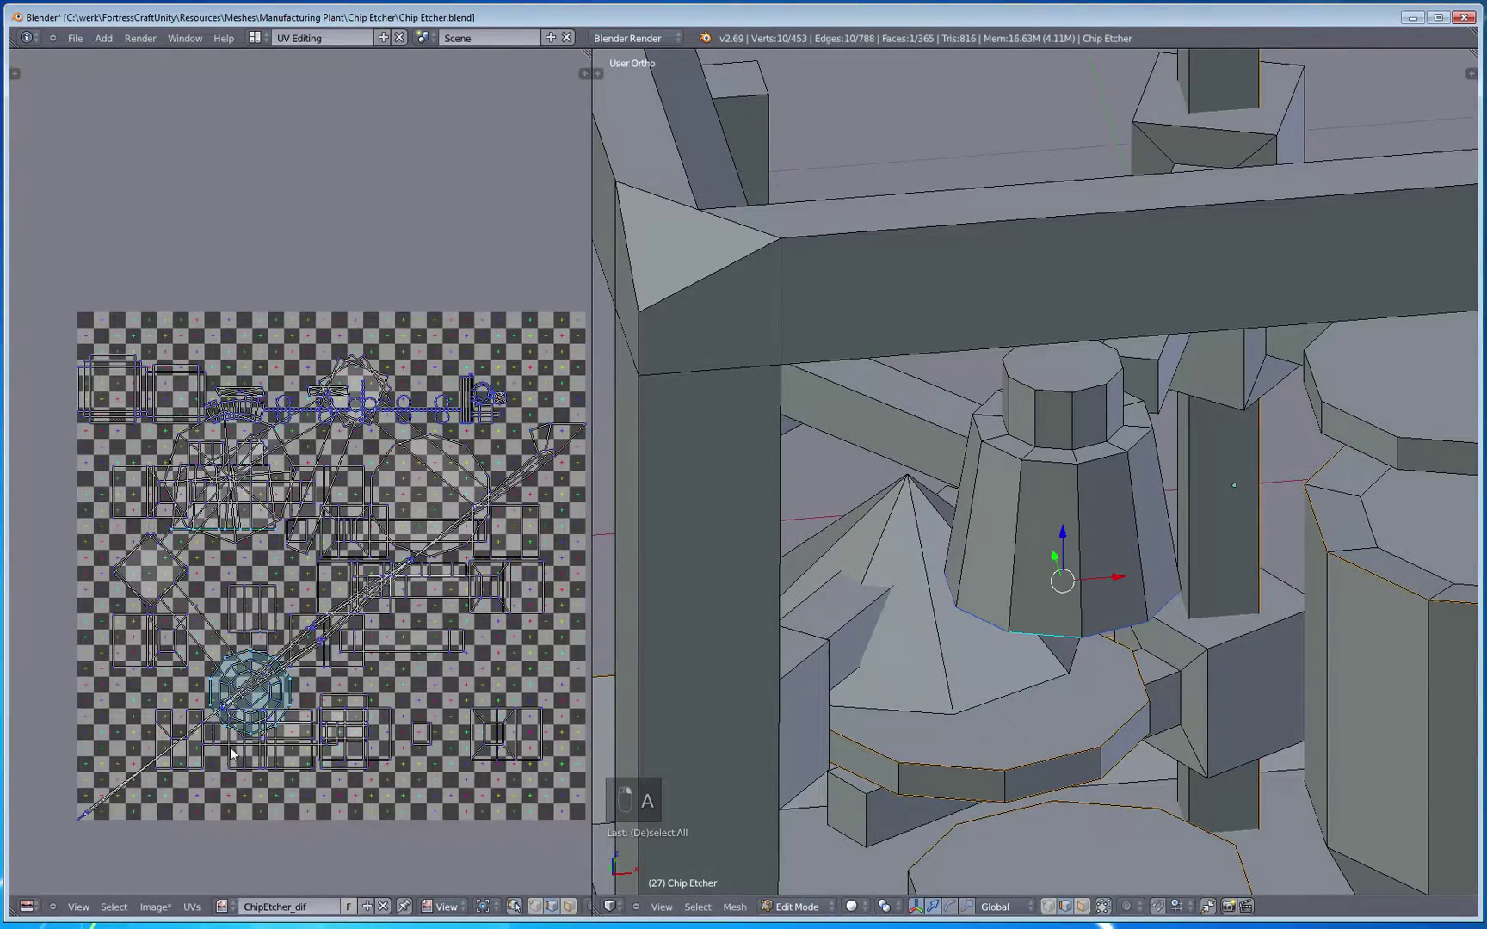
pyautogui.scroll(2, 227, 750)
pyautogui.moveTo(259, 793); pyautogui.dragTo(359, 501, button='middle')
pyautogui.scroll(4, 365, 589)
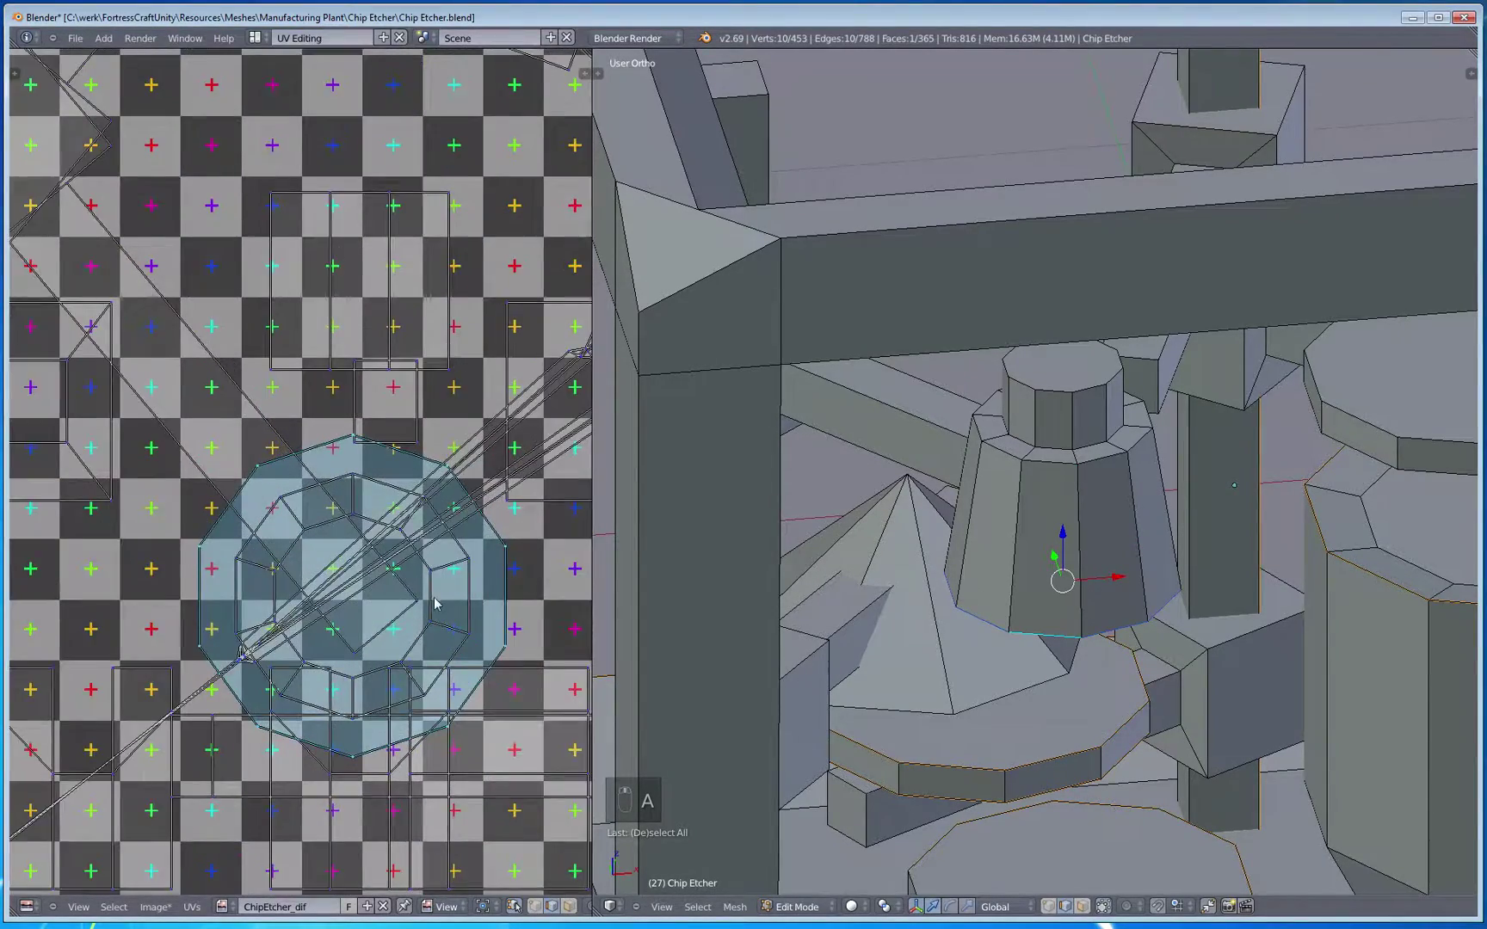
pyautogui.moveTo(435, 604); pyautogui.dragTo(381, 526, button='middle')
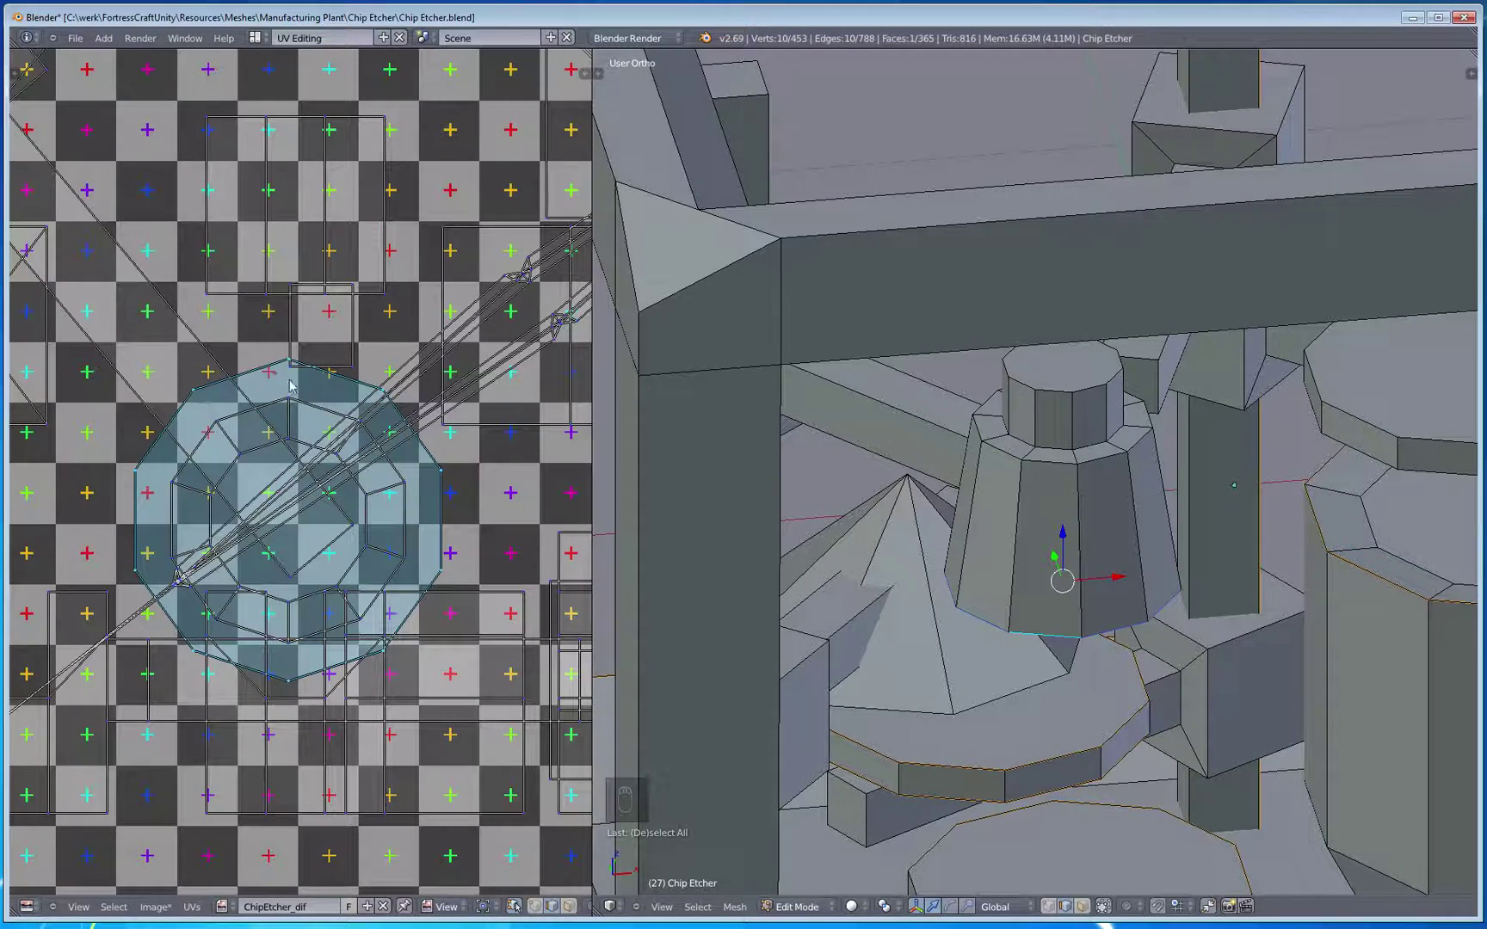
# Step: Select one side face of the tapered bucket in face mode and examine the UV layout around its island
pyautogui.moveTo(909, 581); pyautogui.dragTo(920, 445, button='middle')
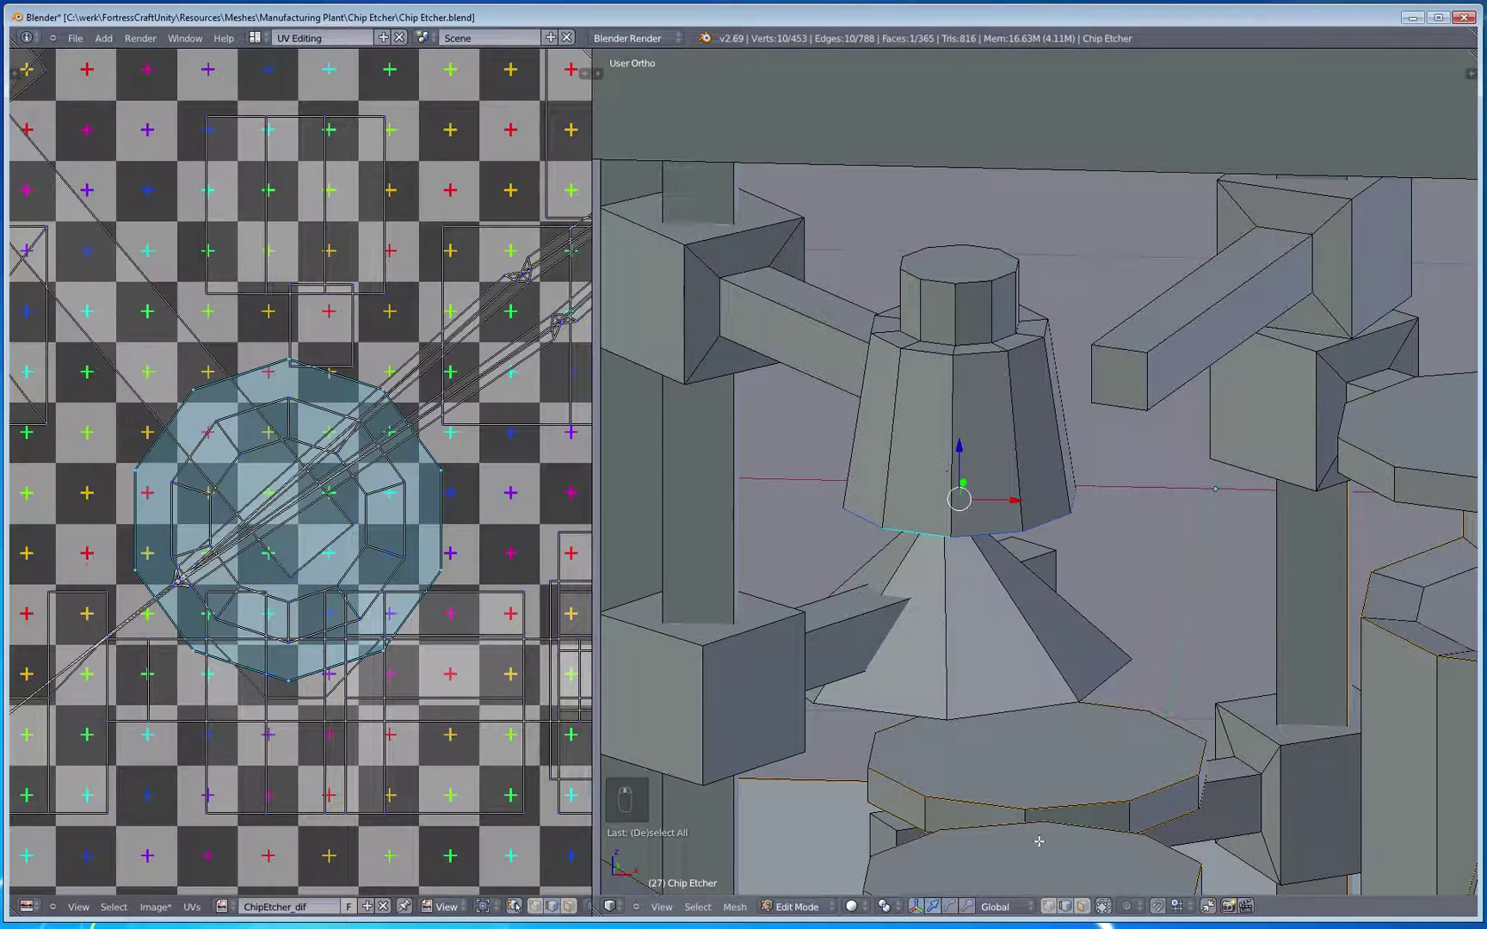
pyautogui.click(1083, 906)
pyautogui.rightClick(916, 451)
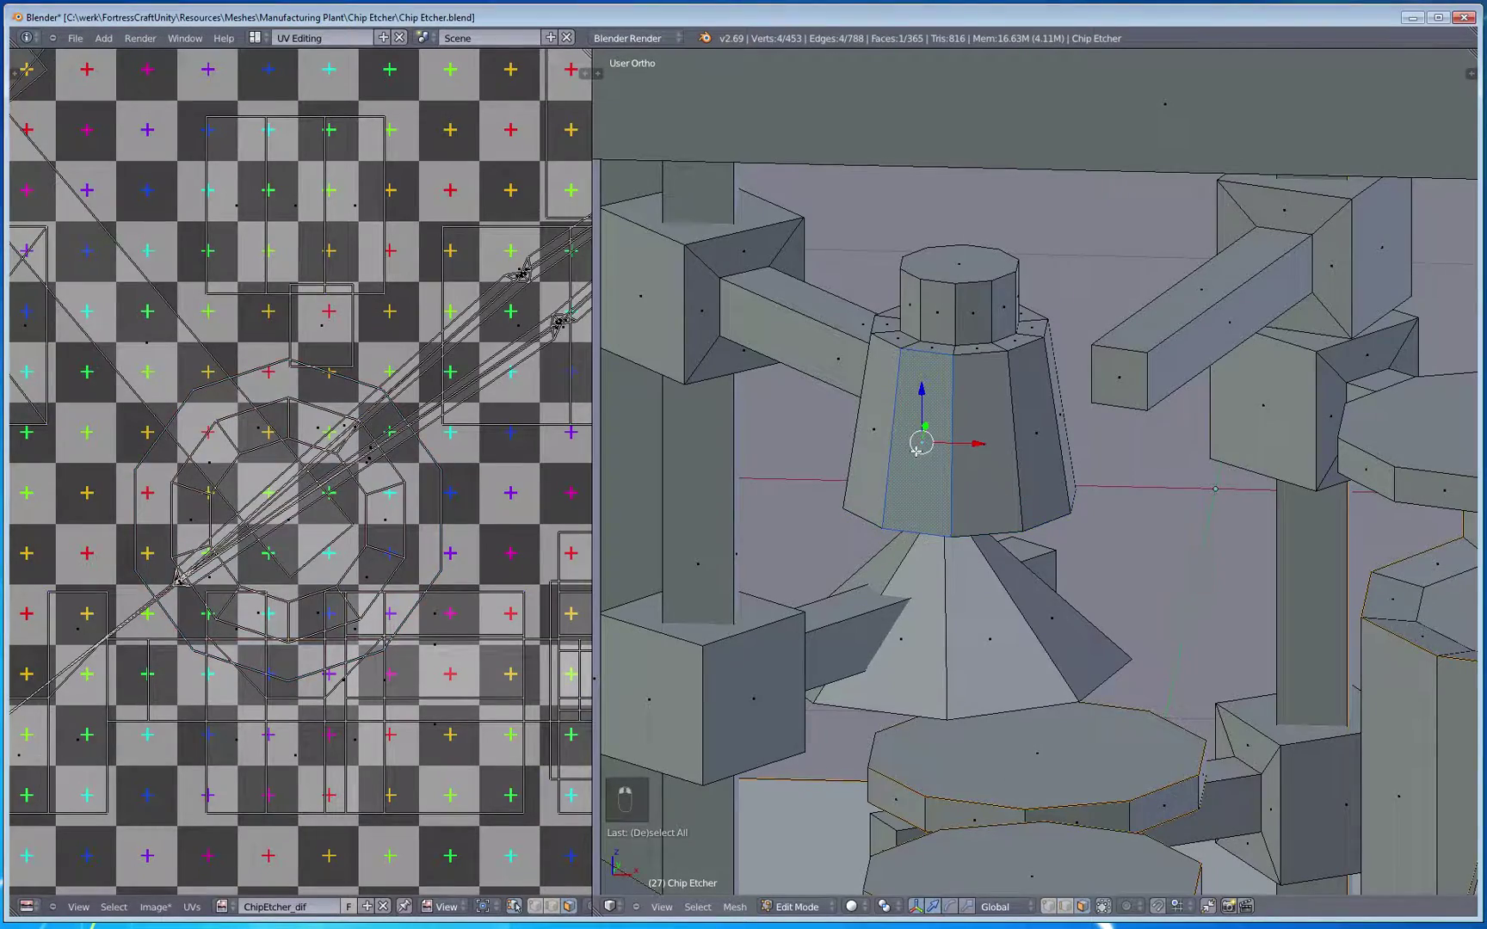
pyautogui.scroll(-6, 418, 734)
pyautogui.moveTo(373, 637); pyautogui.dragTo(364, 805, button='middle')
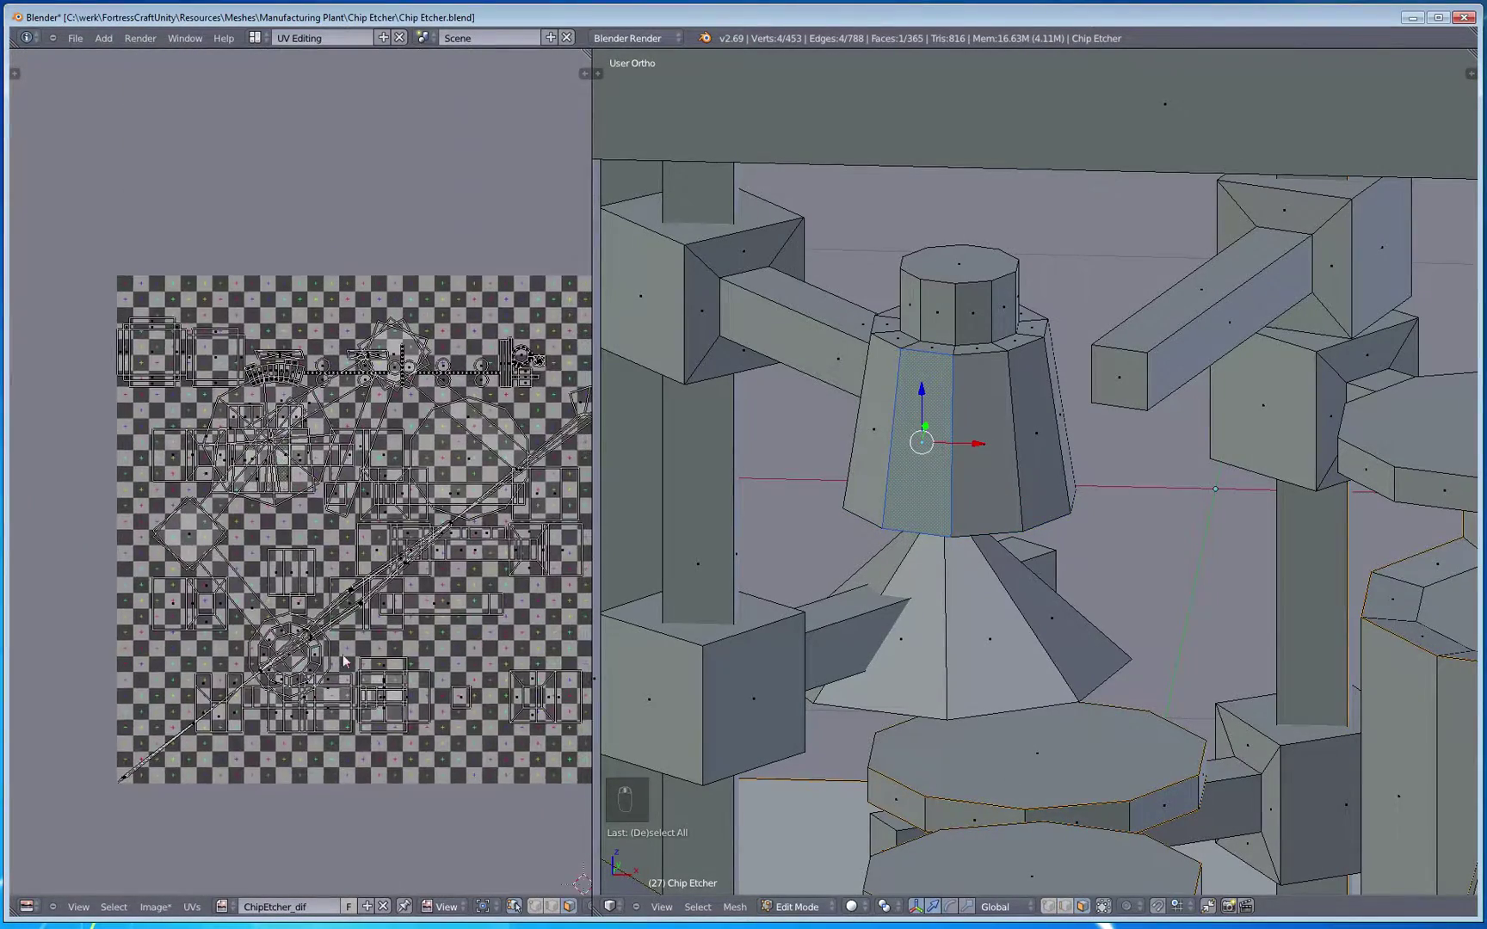
pyautogui.scroll(5, 309, 578)
pyautogui.moveTo(296, 633); pyautogui.dragTo(450, 315, button='middle')
pyautogui.press('a')
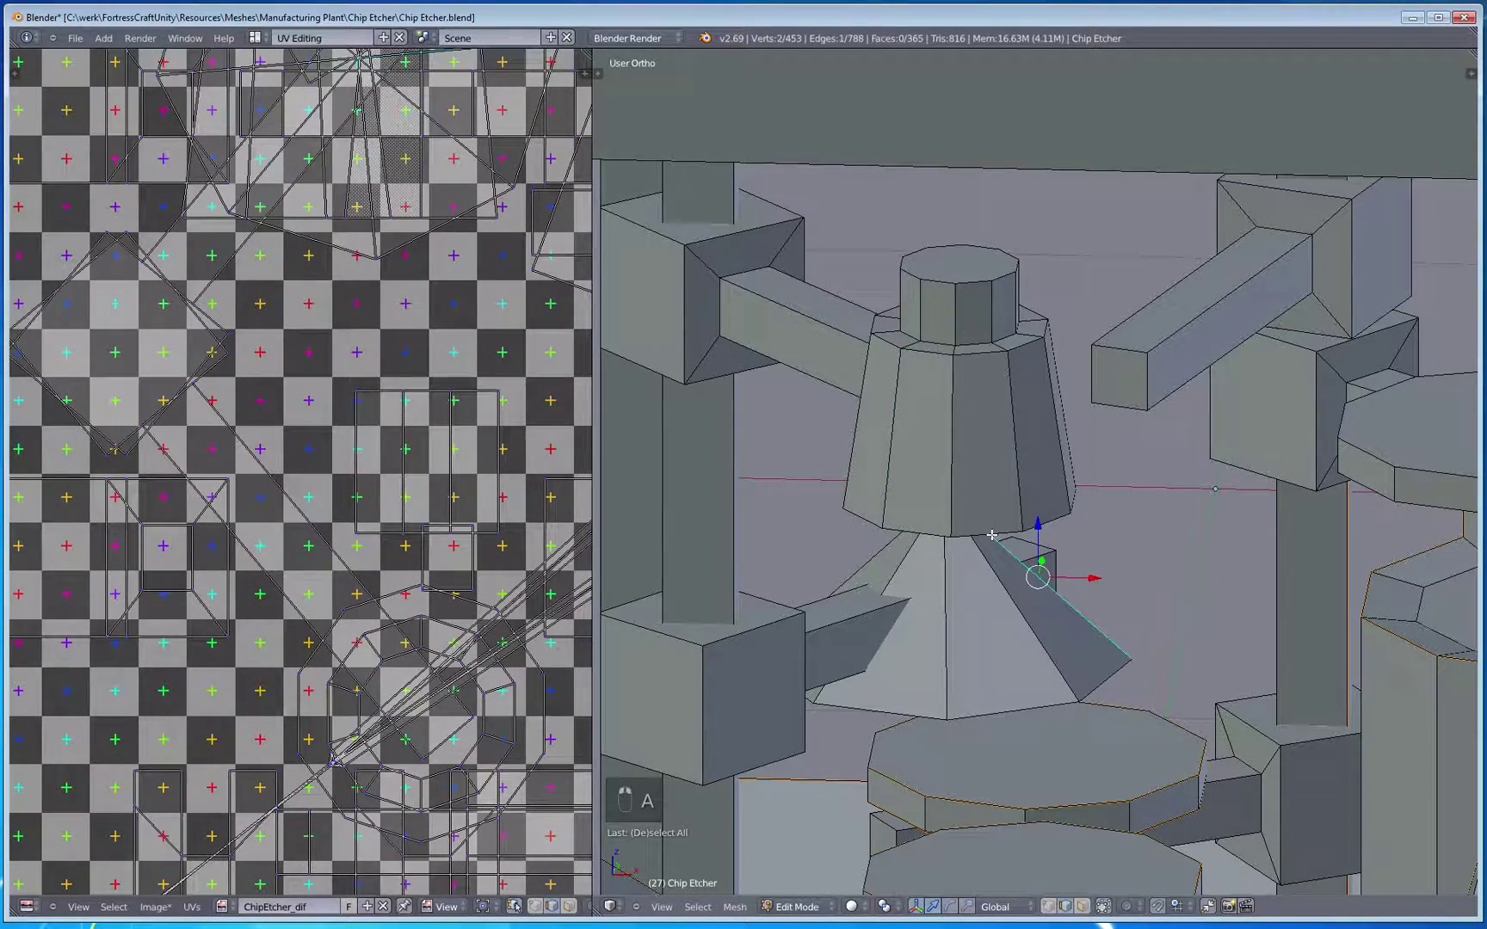
# Step: Select the cone's base edge loop, swap one base edge for the adjoining side edge, and mark the selection as seams
pyautogui.press('a')
pyautogui.moveTo(972, 559); pyautogui.dragTo(1062, 674, button='middle')
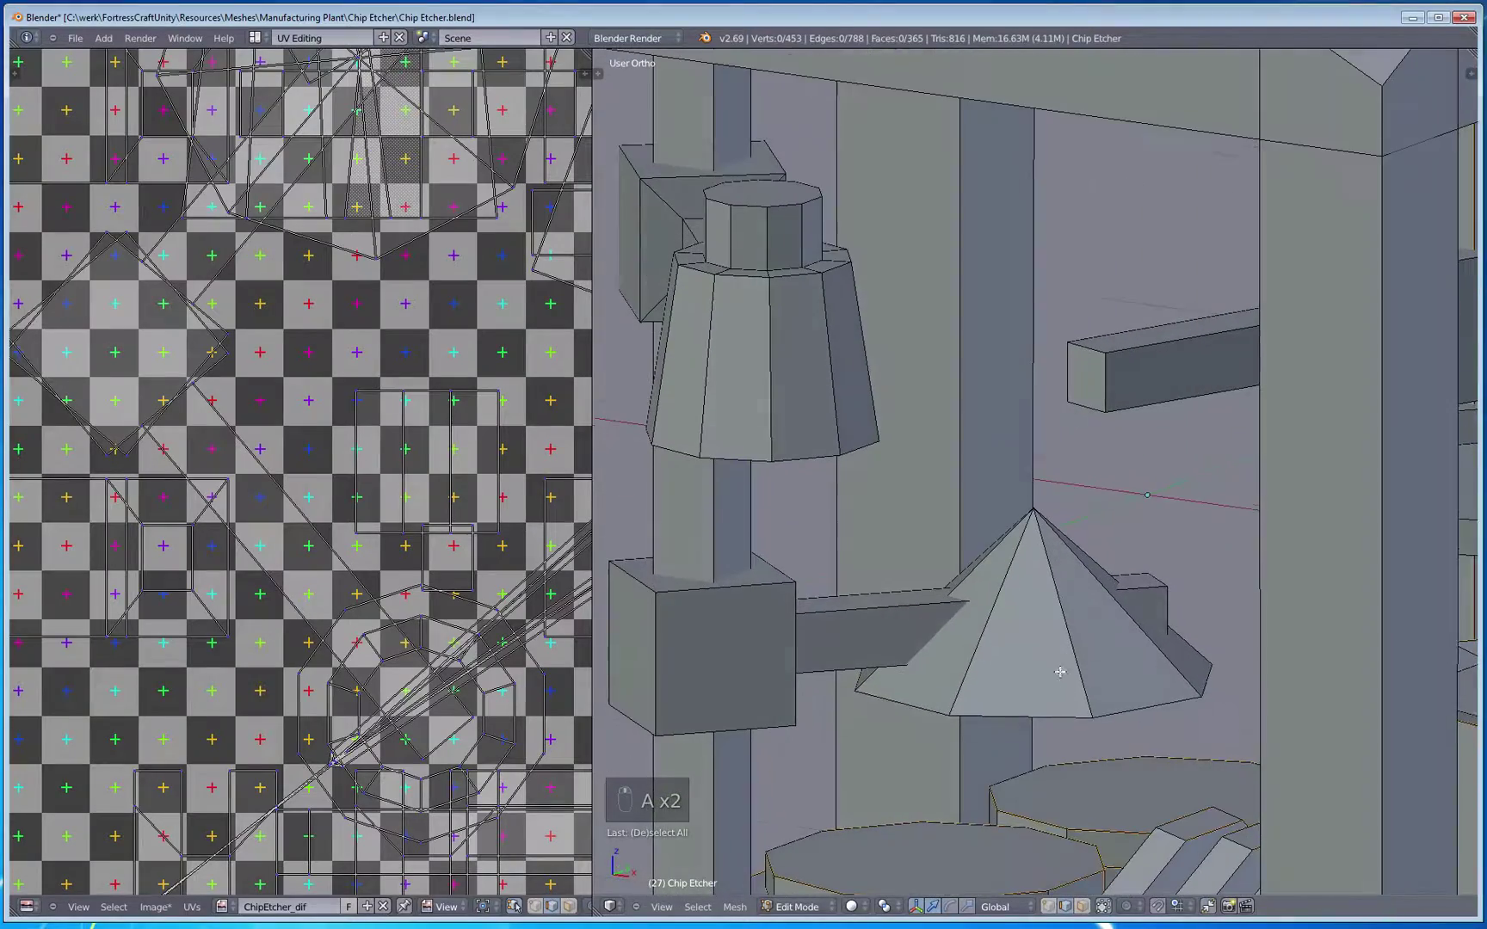
pyautogui.rightClick(1035, 703)
pyautogui.moveTo(519, 63); pyautogui.dragTo(532, 408, button='middle')
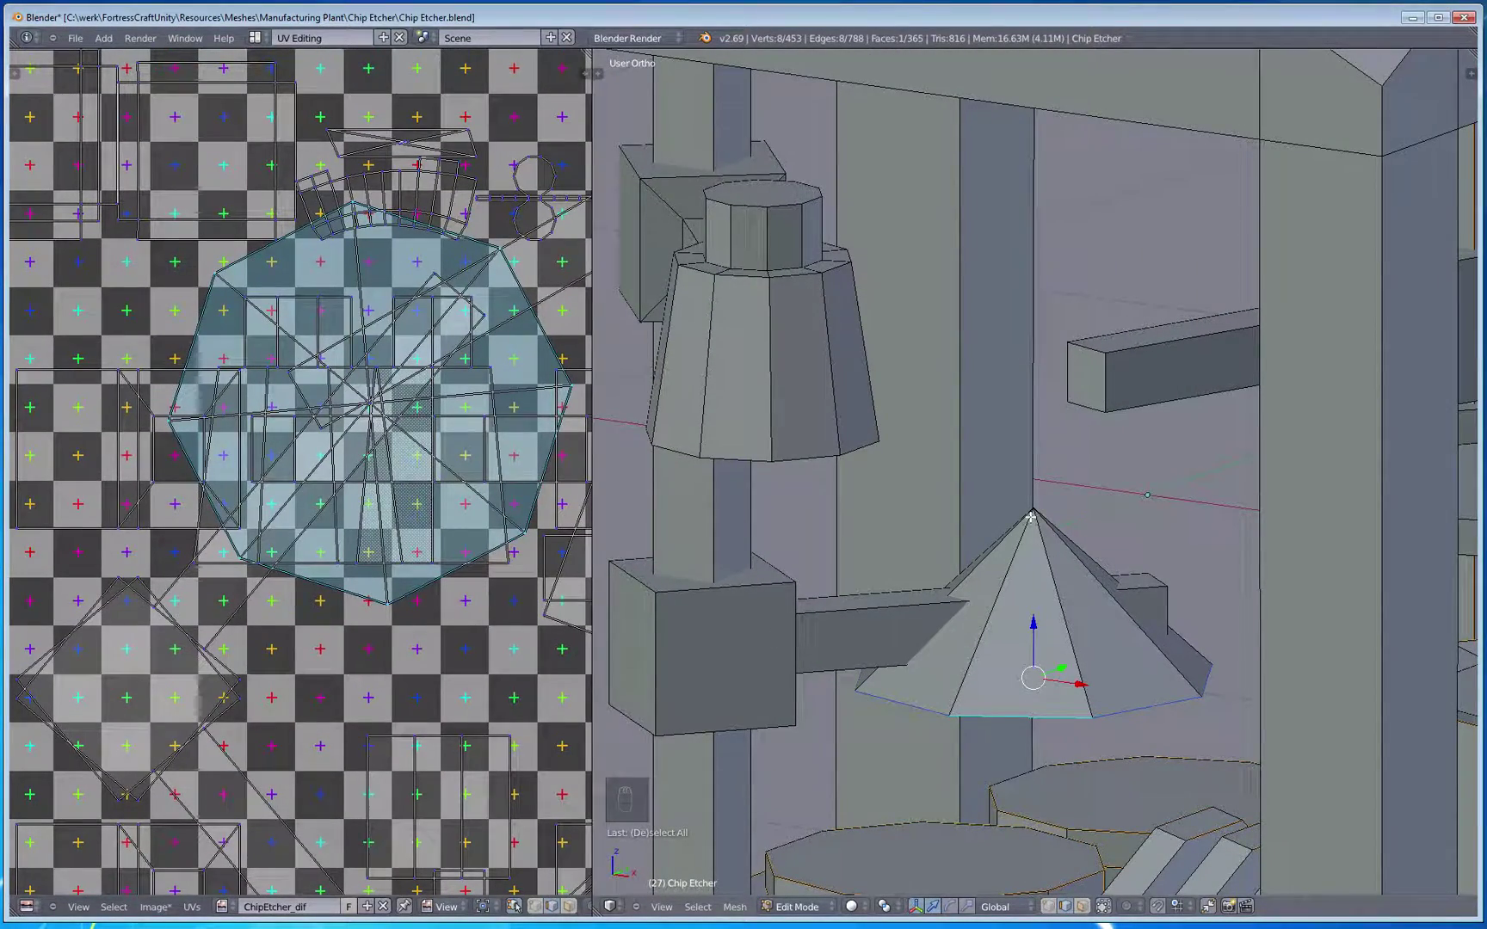
pyautogui.hotkey('ctrl', 'e')
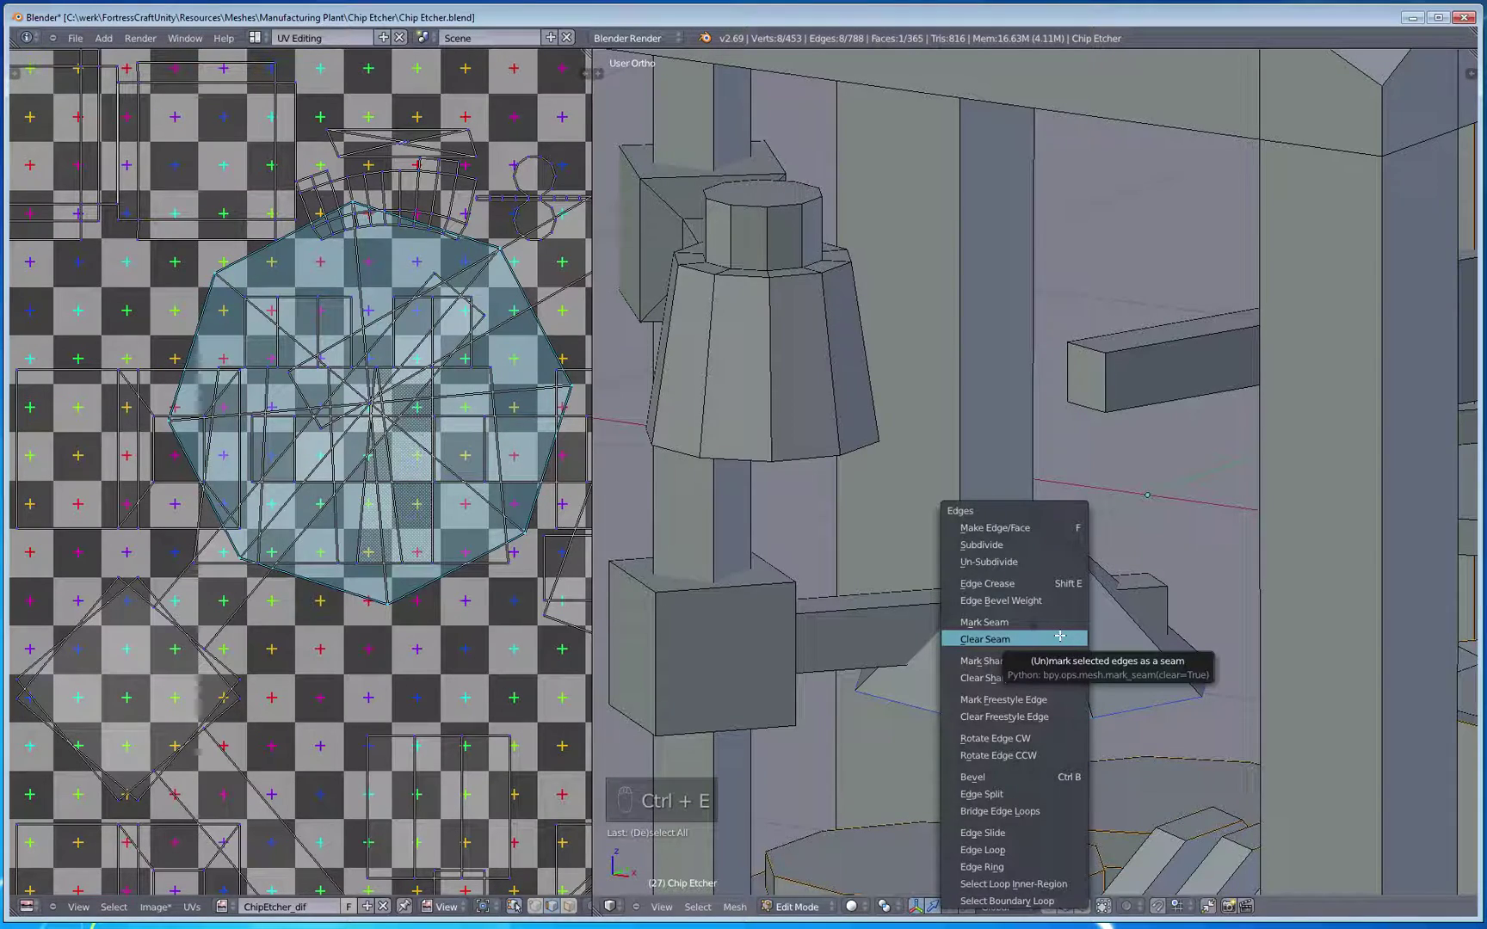
pyautogui.click(1060, 636)
pyautogui.moveTo(1060, 636); pyautogui.dragTo(1060, 849, button='middle')
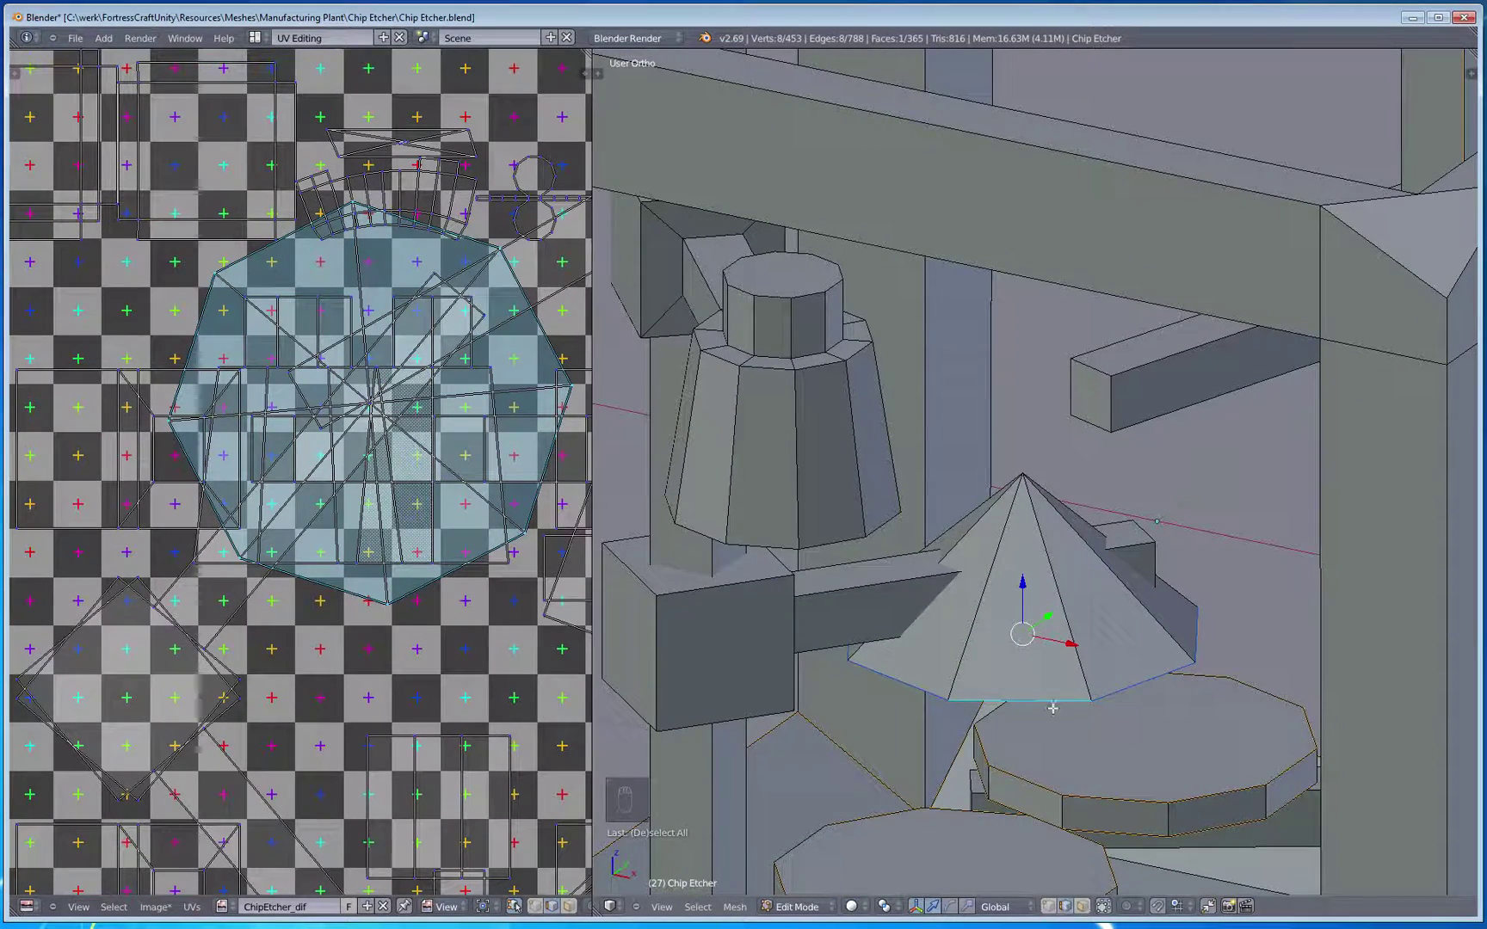
pyautogui.keyDown('shift'); pyautogui.rightClick(1065, 666); pyautogui.keyUp('shift')
pyautogui.keyDown('shift'); pyautogui.rightClick(1071, 647); pyautogui.keyUp('shift')
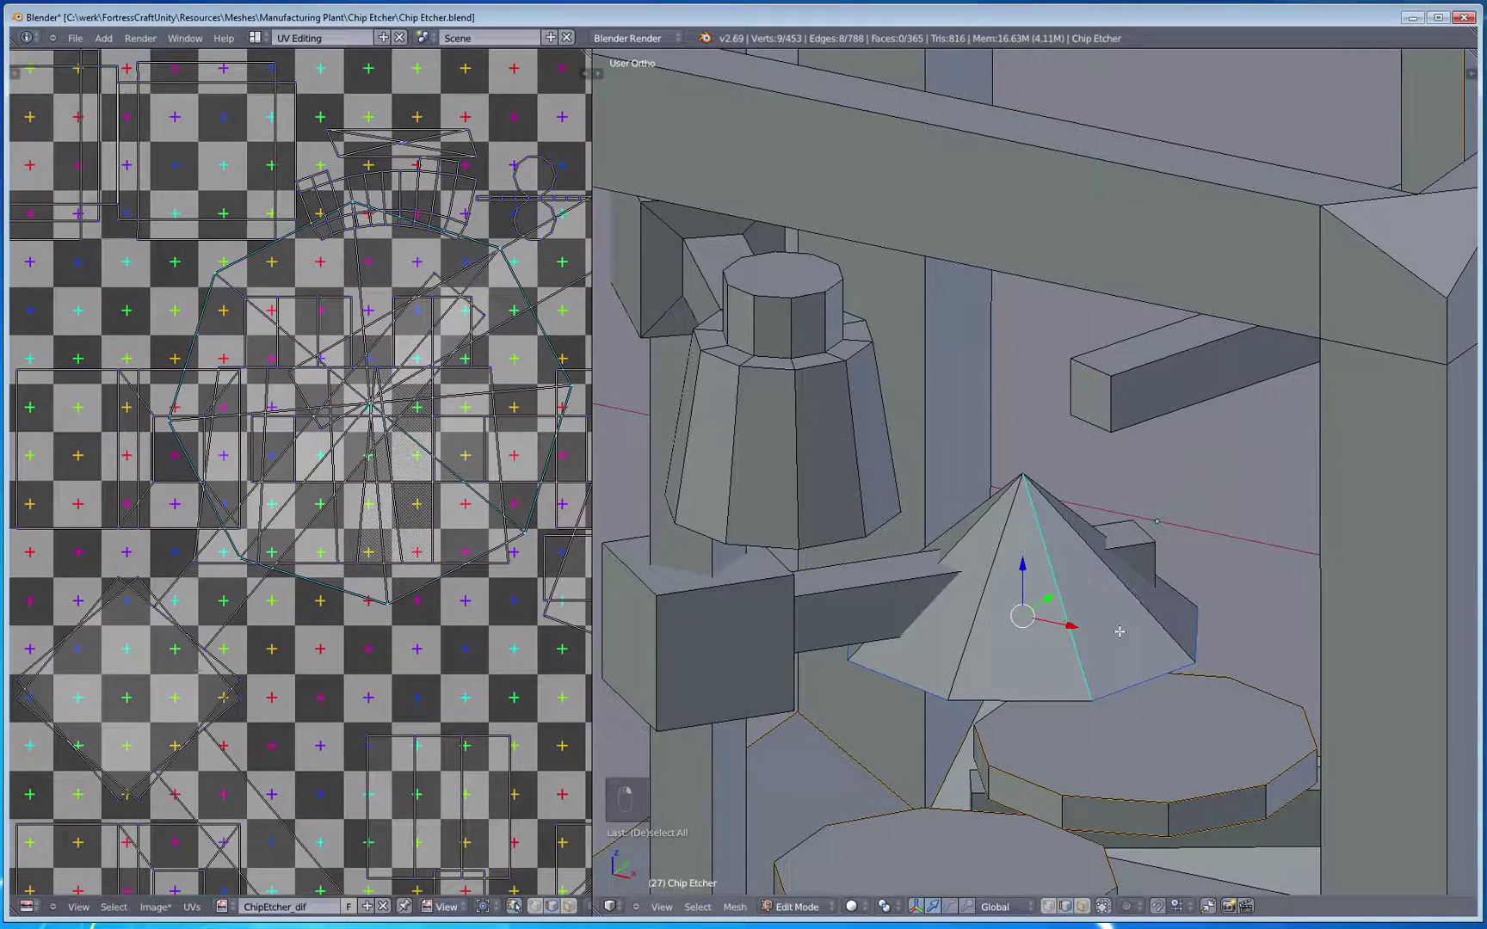
pyautogui.hotkey('ctrl', 'e')
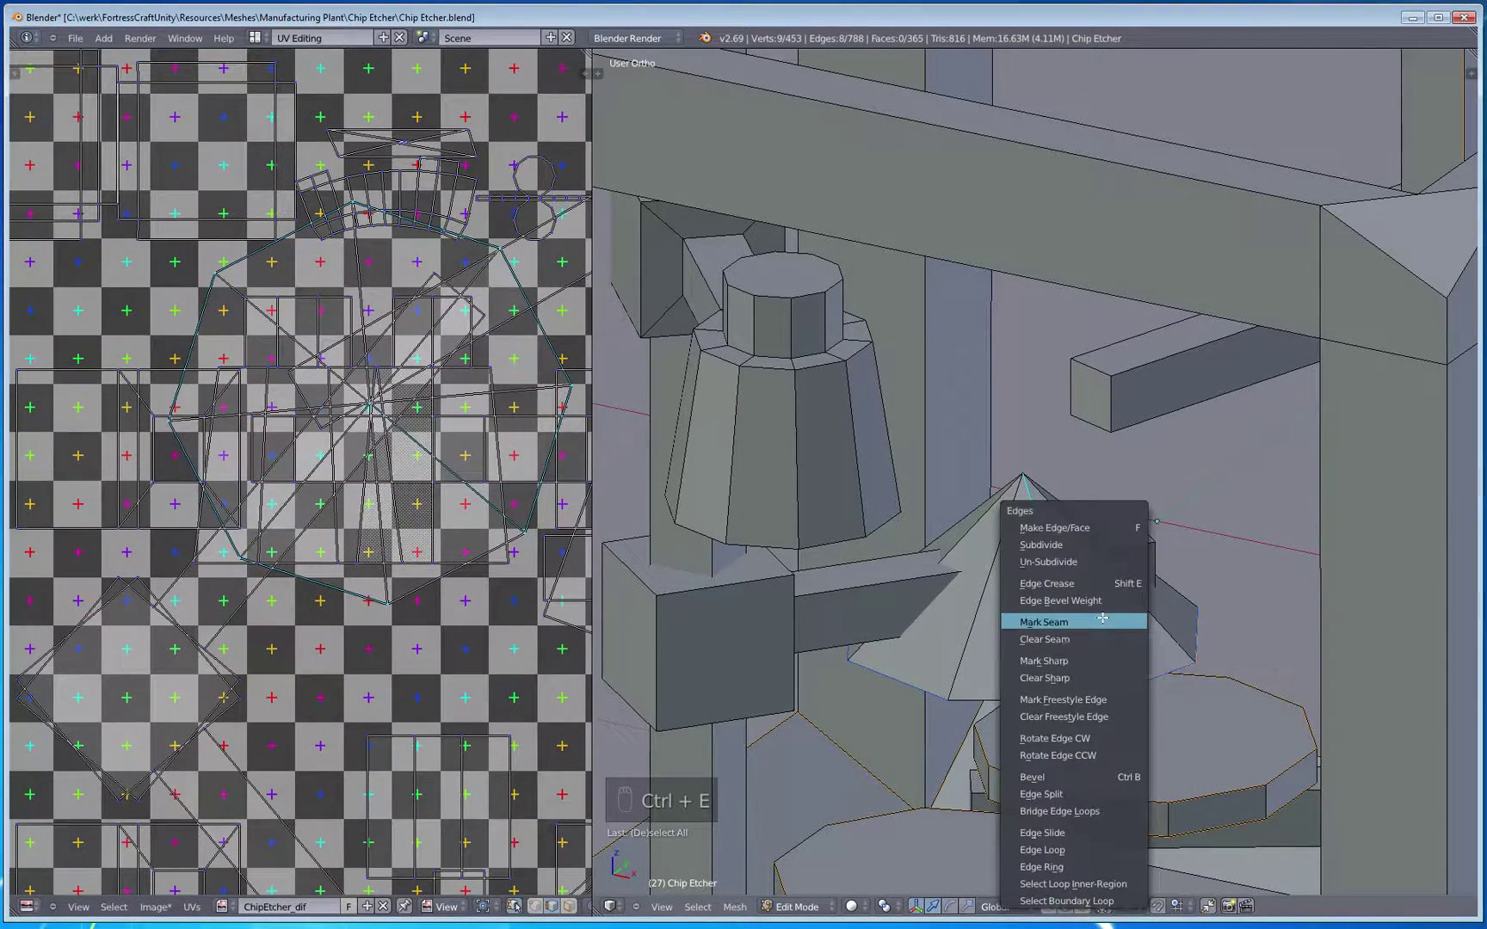
pyautogui.click(1093, 622)
# Step: Examine the cone's unwrapped fan and attached base in the UV editor, comparing them with the cone's edges
pyautogui.scroll(-6, 427, 645)
pyautogui.moveTo(502, 534); pyautogui.dragTo(341, 521, button='middle')
pyautogui.scroll(4, 422, 657)
pyautogui.scroll(5, 341, 661)
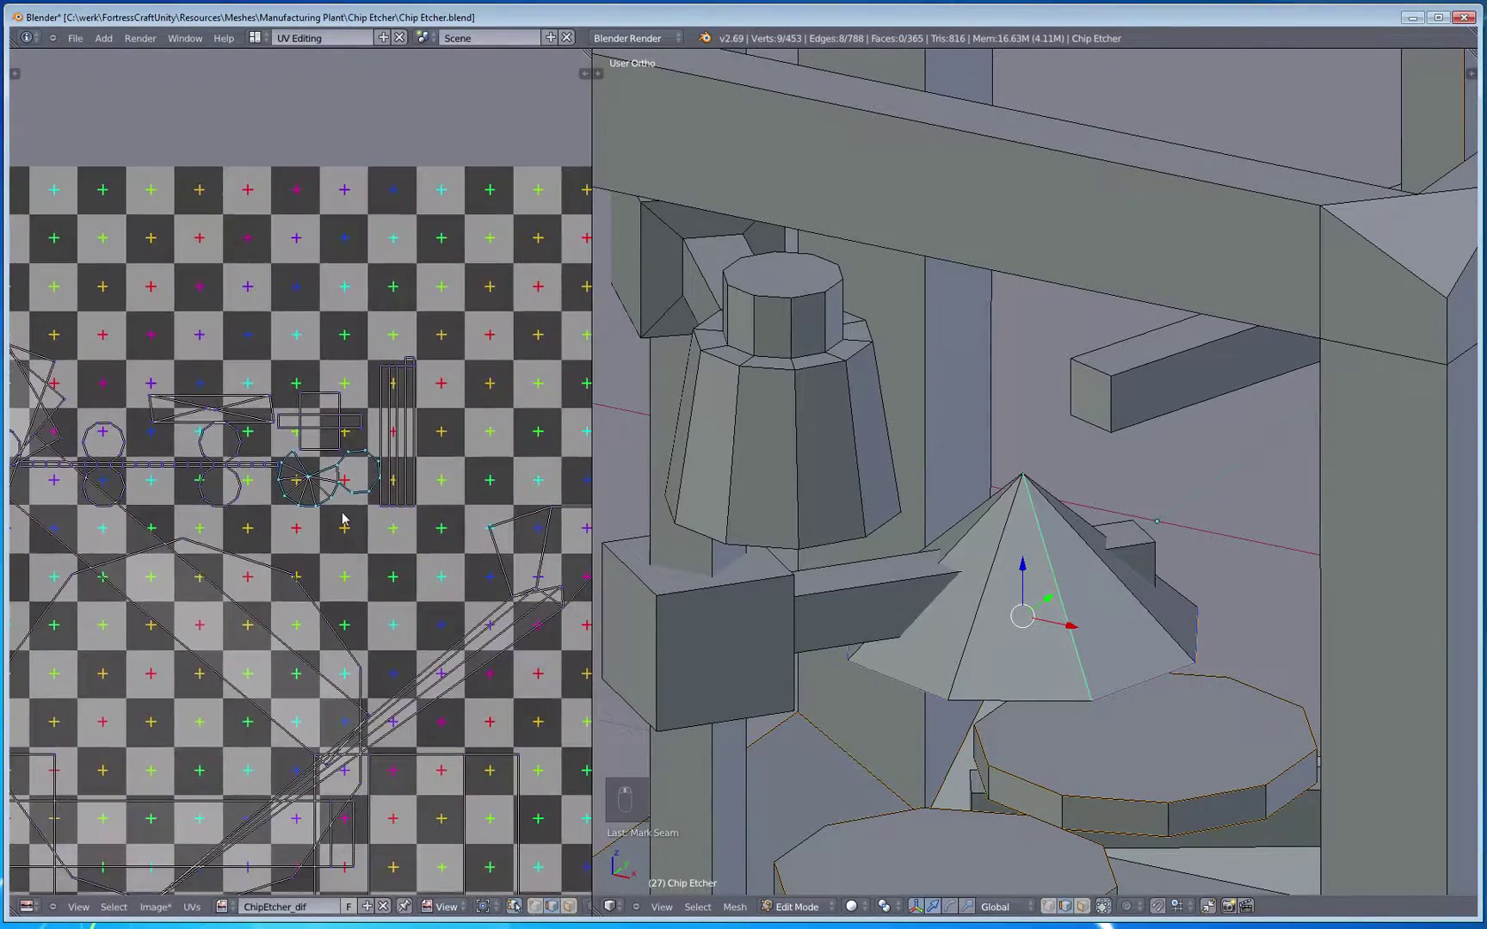
pyautogui.scroll(3, 332, 521)
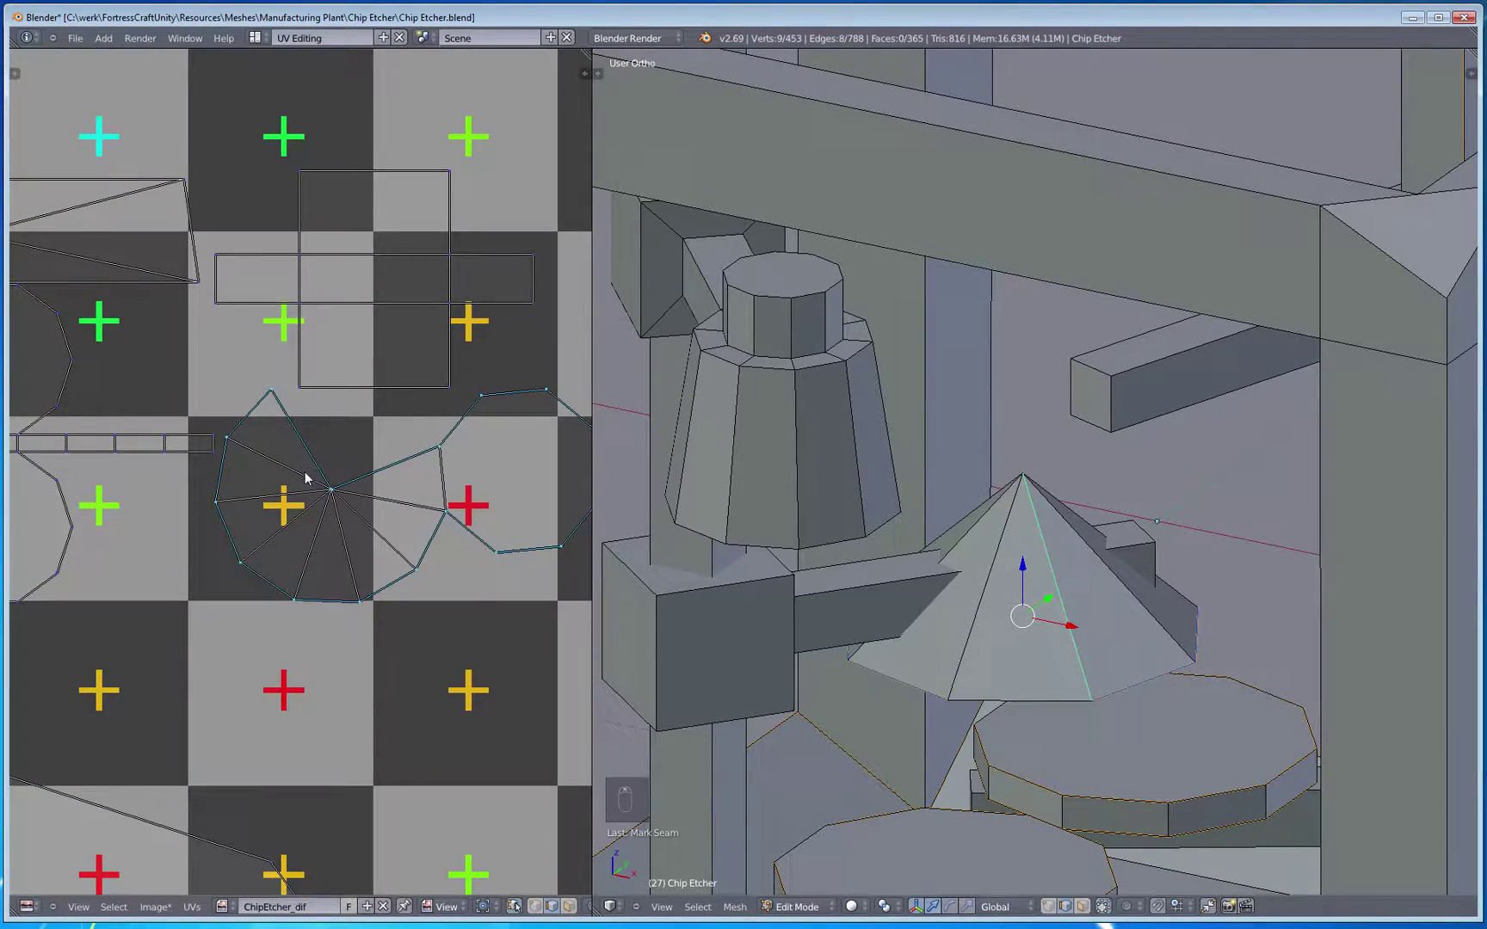
pyautogui.moveTo(442, 454); pyautogui.dragTo(350, 540, button='middle')
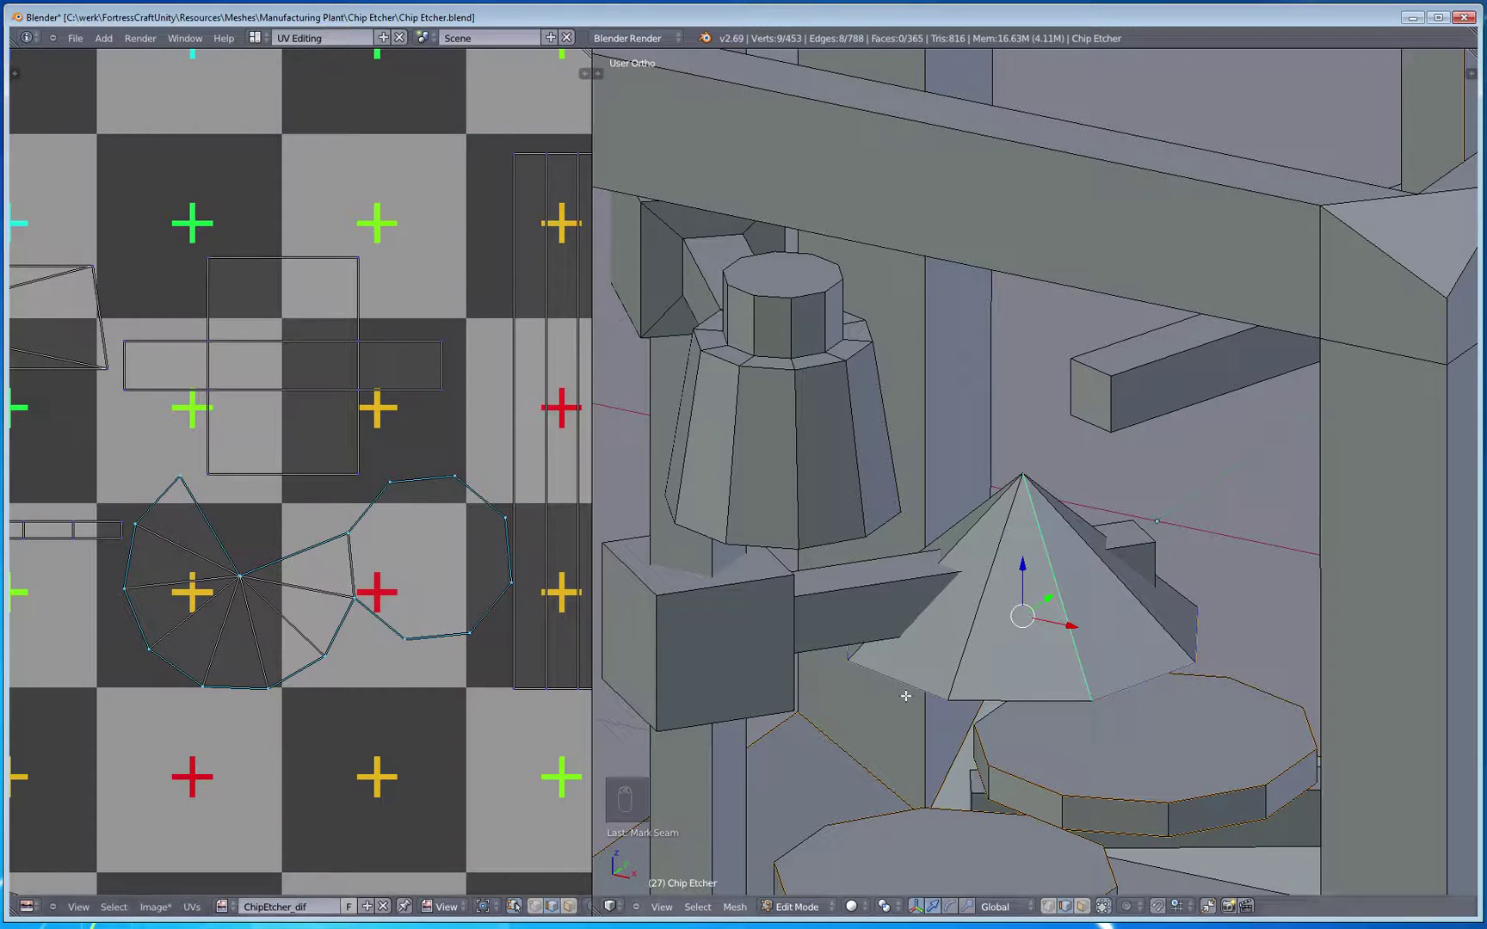
pyautogui.moveTo(1015, 715); pyautogui.dragTo(1046, 701, button='middle')
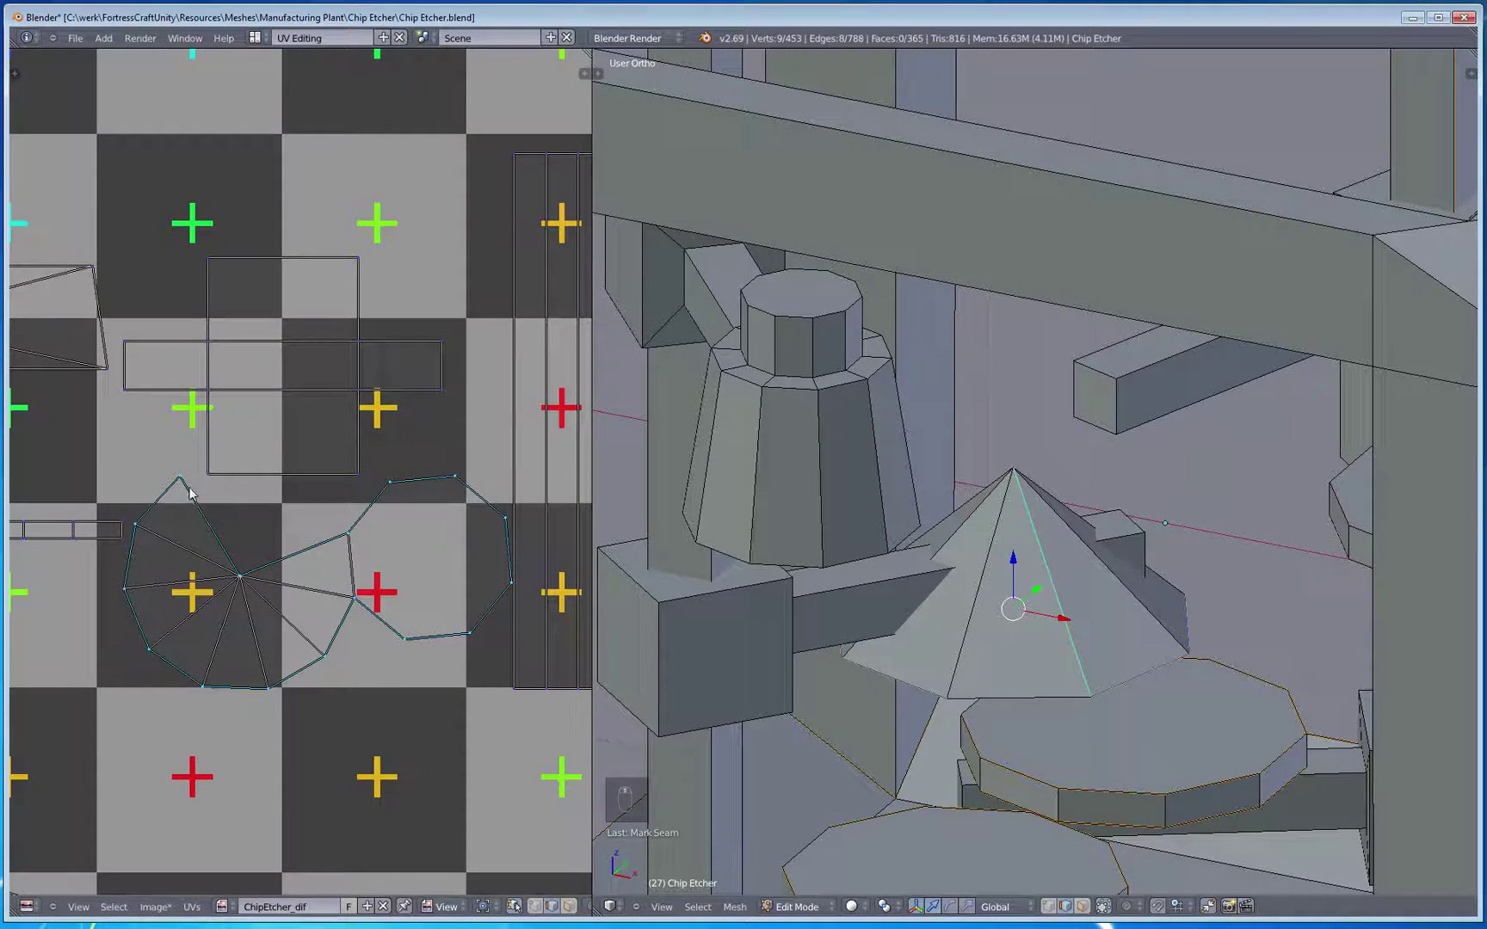
pyautogui.moveTo(971, 650); pyautogui.dragTo(1027, 607, button='middle')
pyautogui.scroll(2, 957, 660)
# Step: Select the cone's seamed side edge and the adjoining unseamed base edge, and clear their seams
pyautogui.press('a')
pyautogui.rightClick(968, 674)
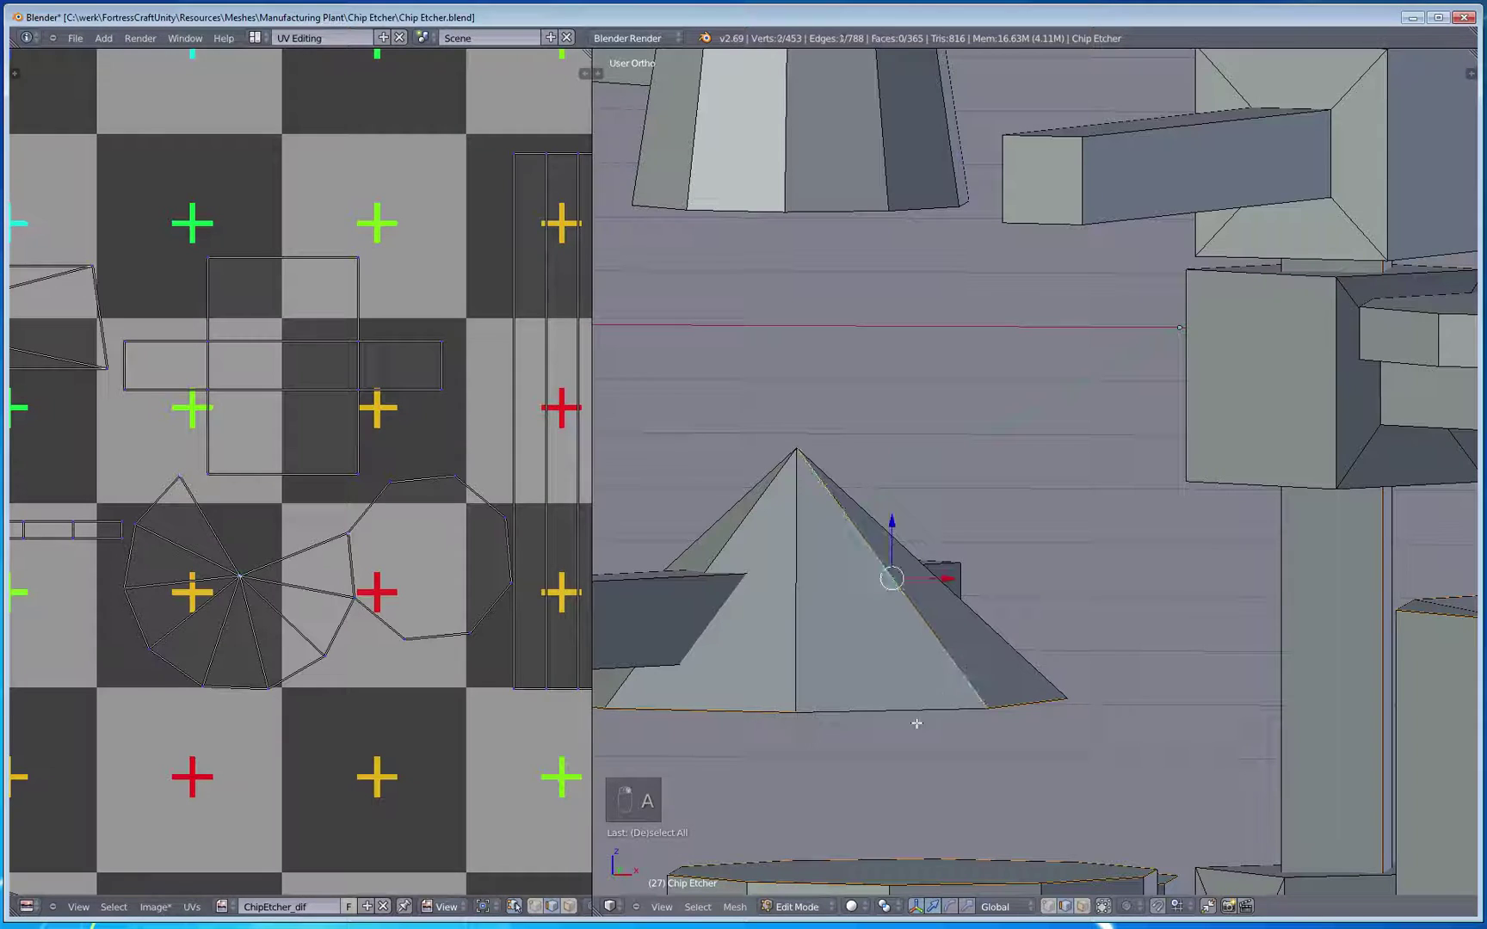
pyautogui.keyDown('shift'); pyautogui.rightClick(921, 711); pyautogui.keyUp('shift')
pyautogui.hotkey('ctrl', 'e')
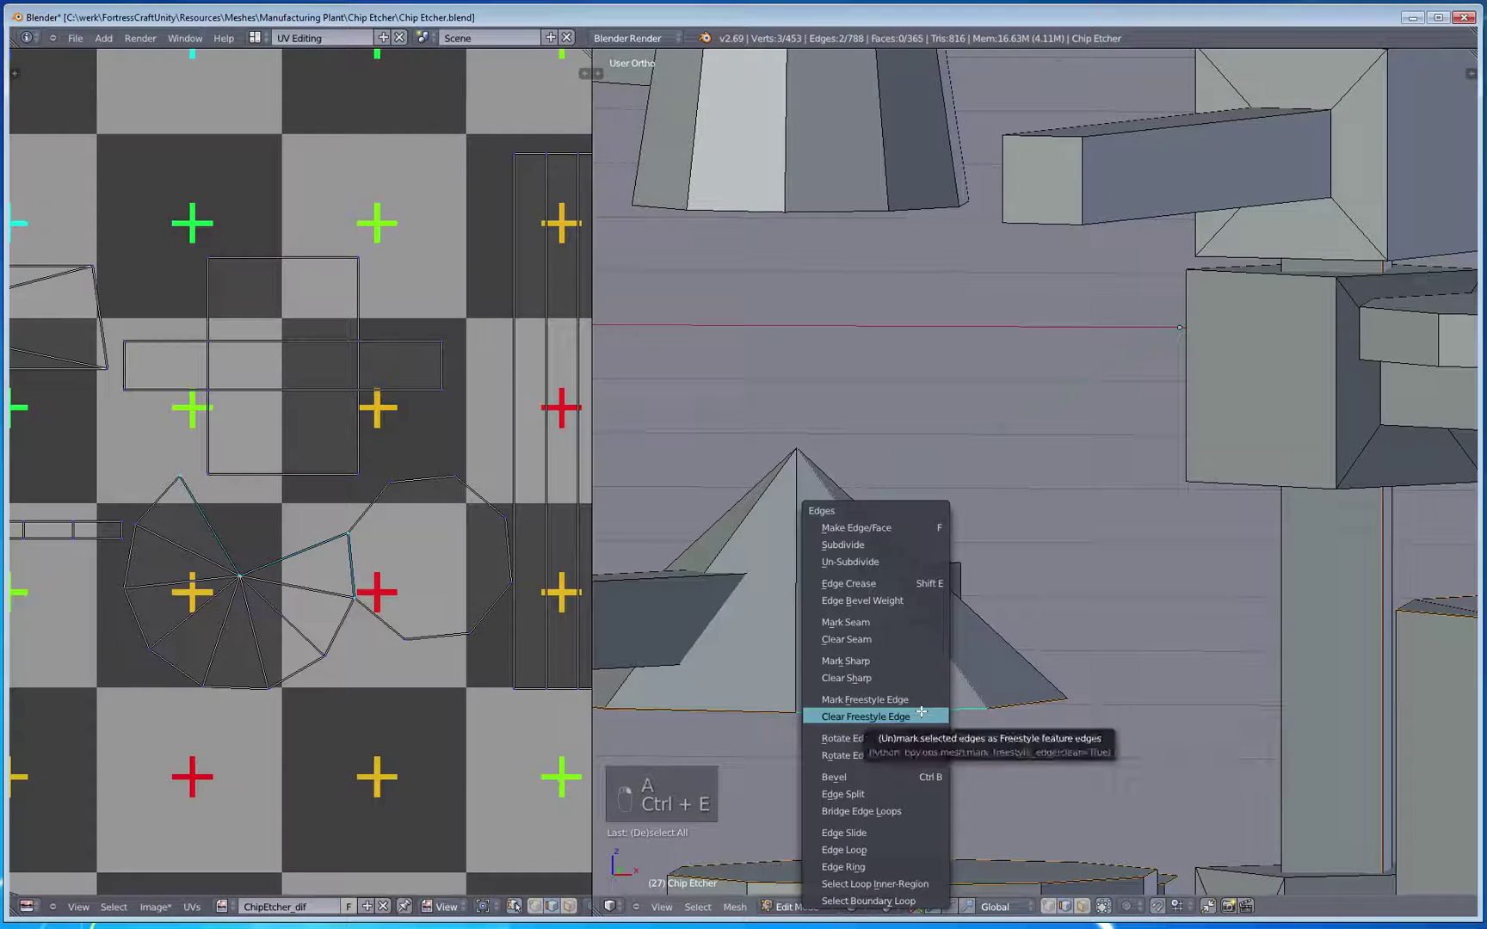
pyautogui.click(869, 622)
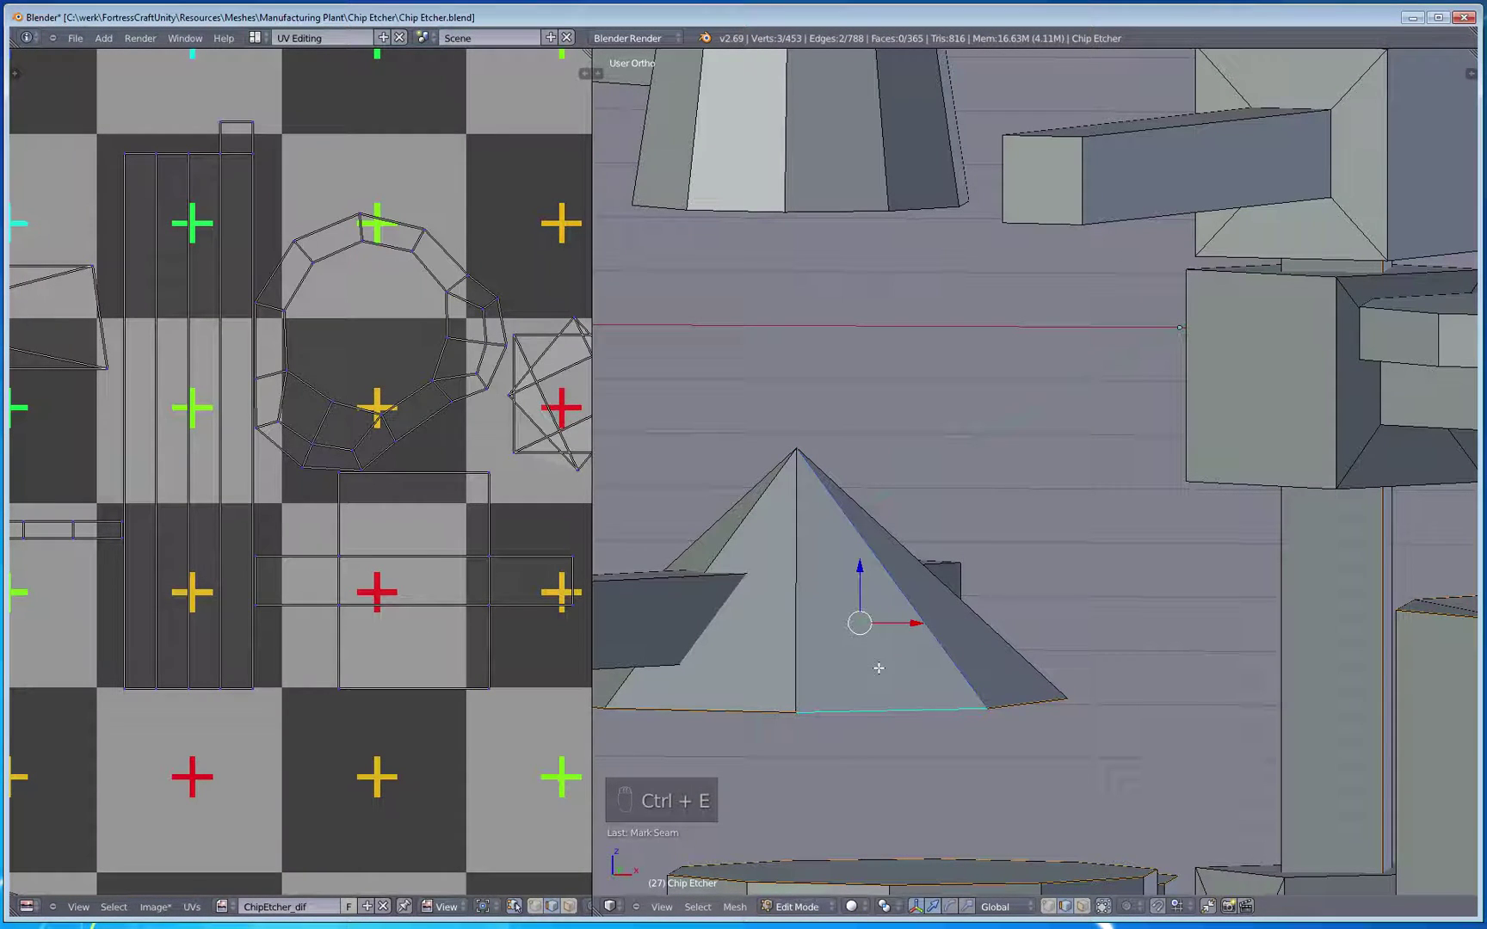
# Step: Select only the remaining unseamed edge of the cone's base and mark it as a seam
pyautogui.press('g')
pyautogui.rightClick(905, 709)
pyautogui.rightClick(907, 716)
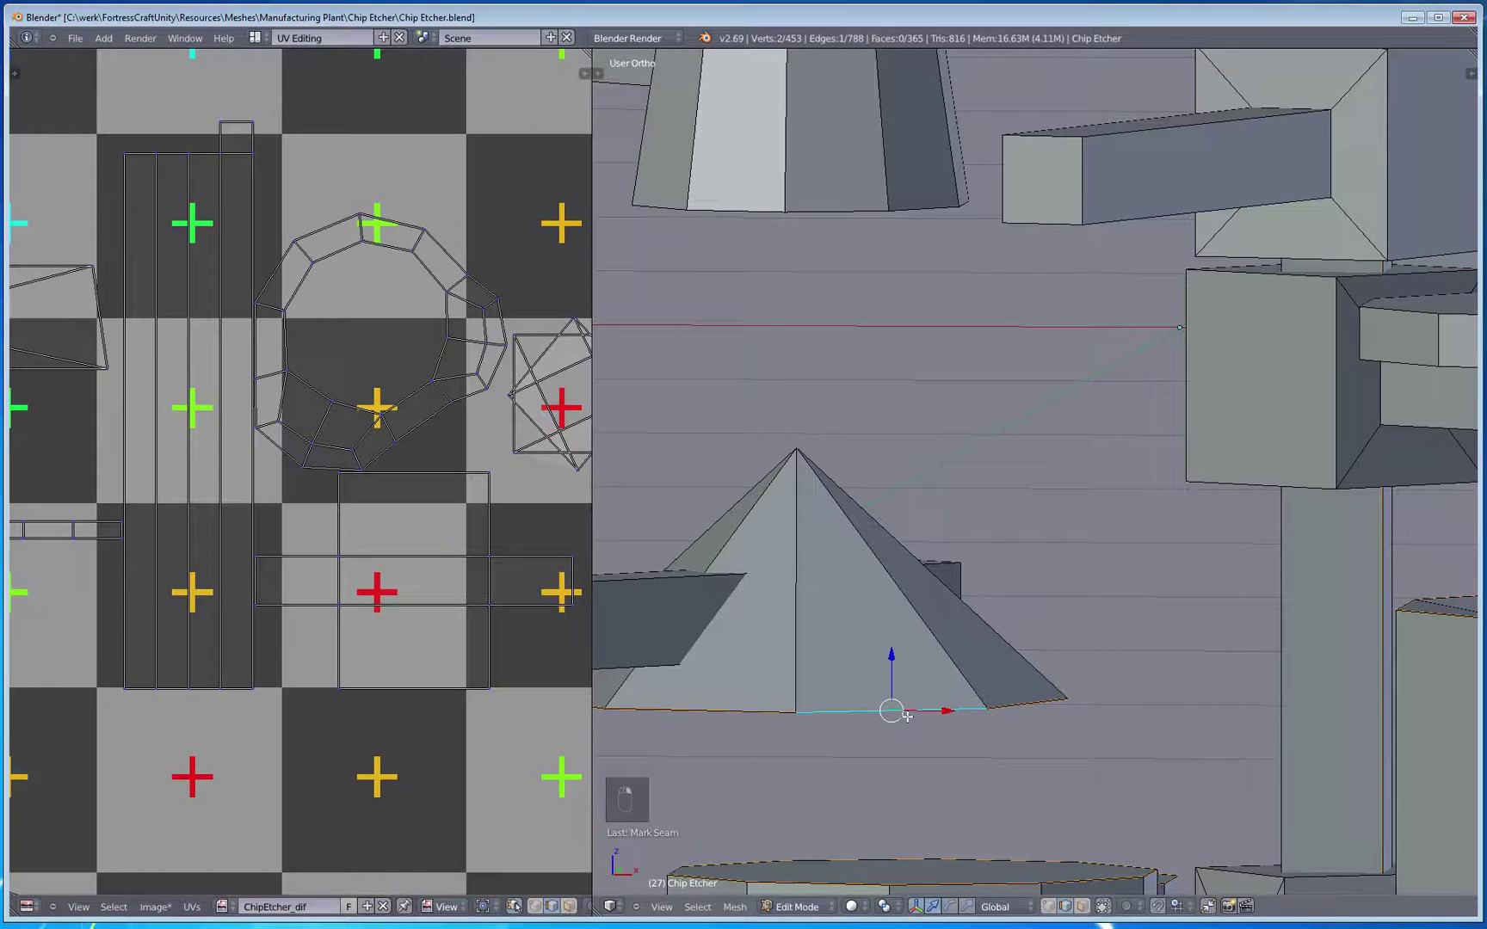
pyautogui.hotkey('ctrl', 'e')
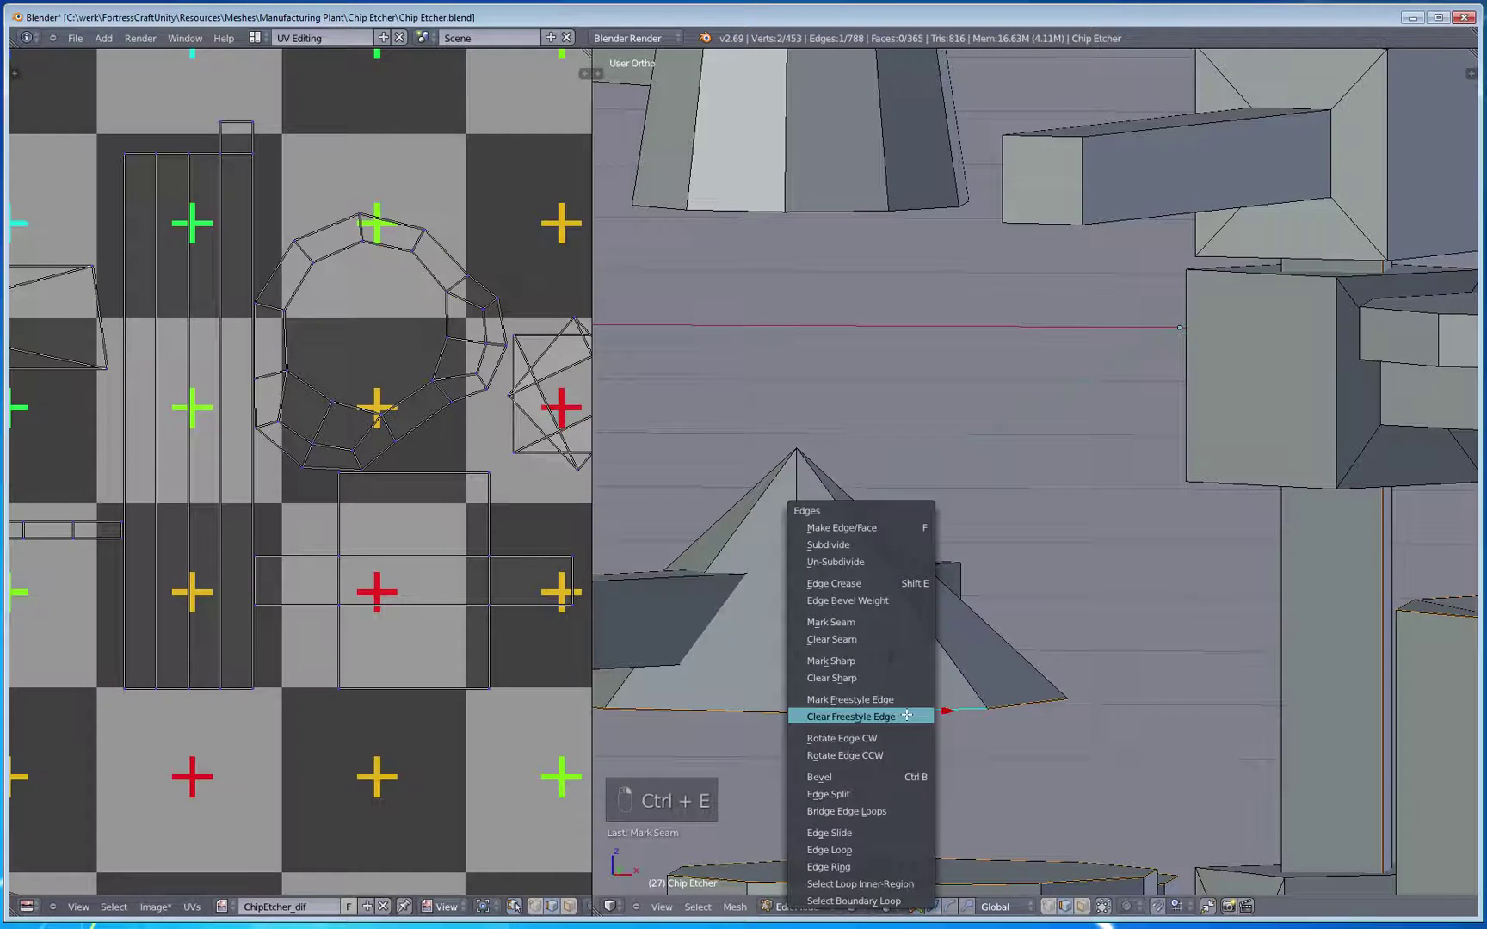
pyautogui.click(897, 627)
# Step: Examine the cone's separated side and base islands in the UV editor and its base seam from several angles
pyautogui.scroll(-6, 425, 647)
pyautogui.scroll(6, 365, 654)
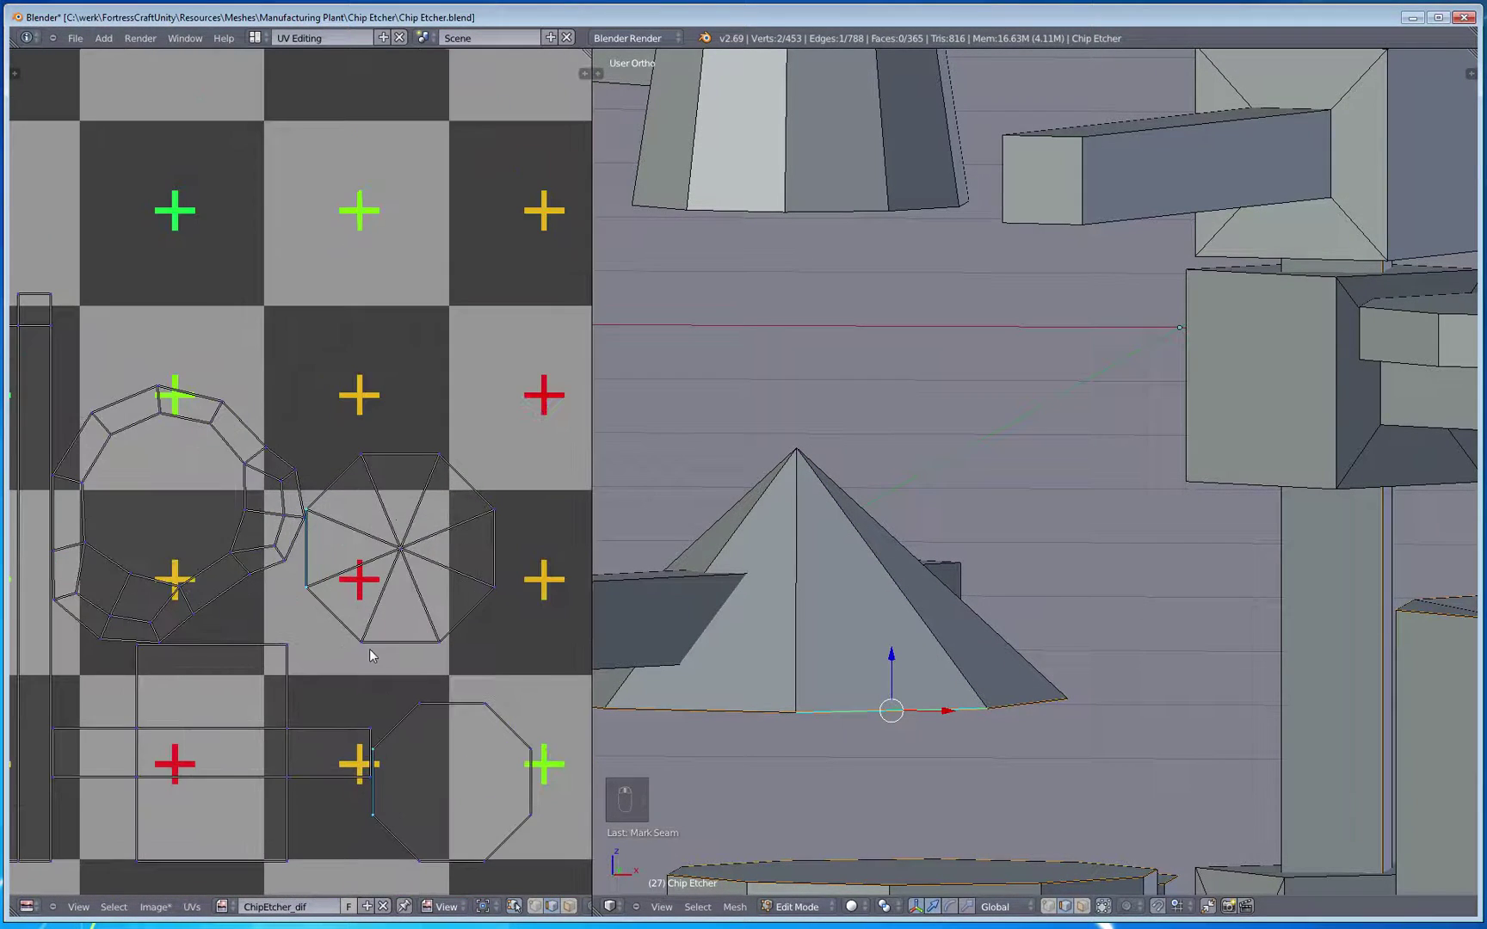
pyautogui.moveTo(370, 656); pyautogui.dragTo(293, 641, button='middle')
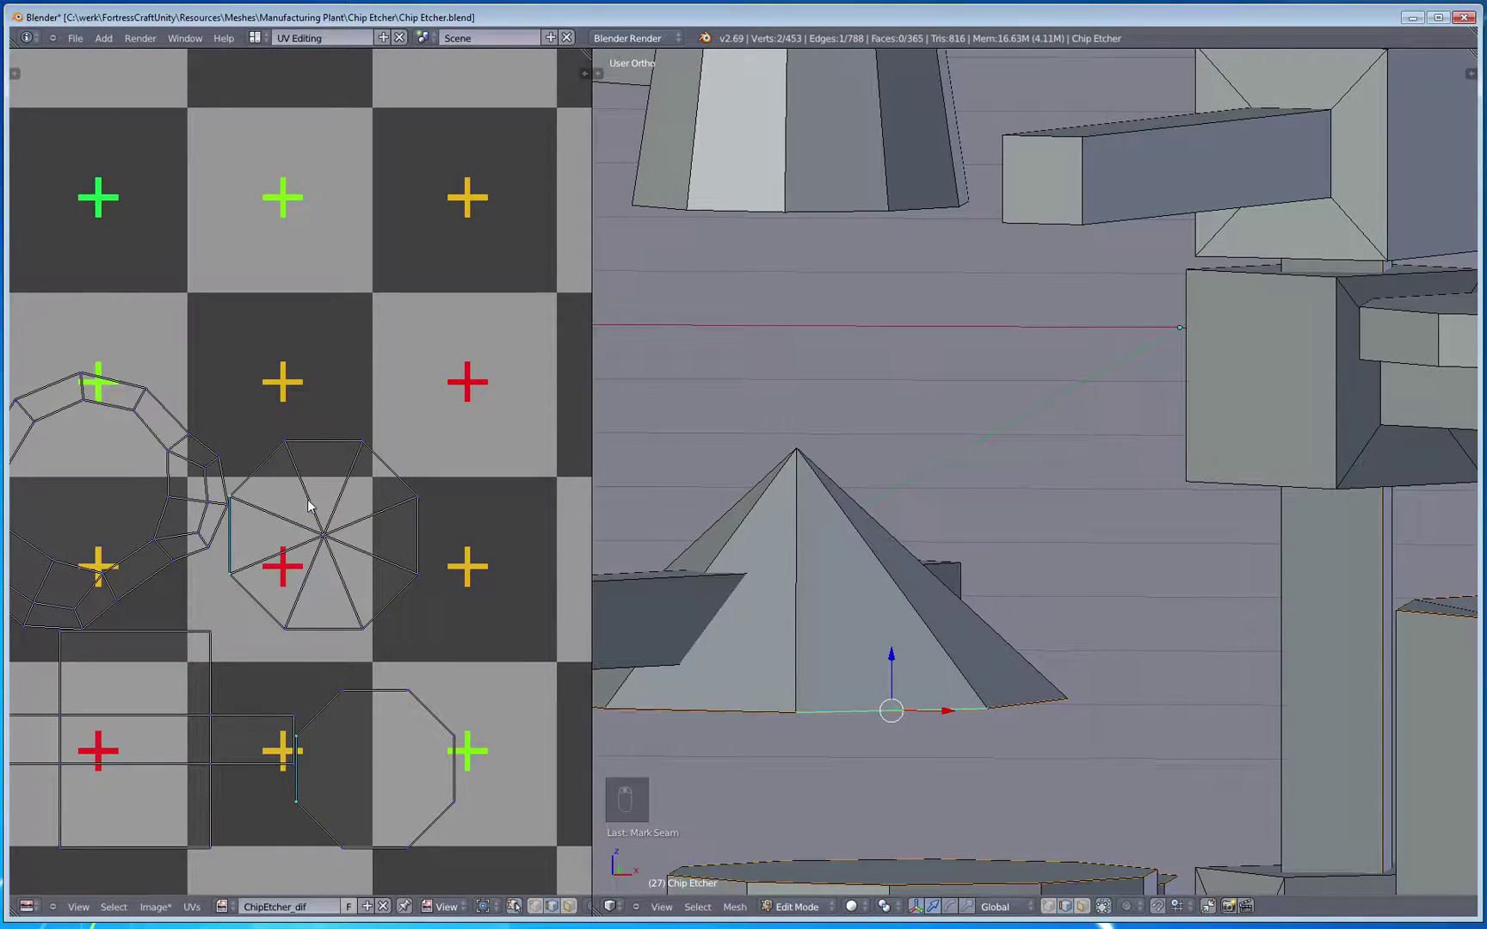
pyautogui.moveTo(389, 529); pyautogui.dragTo(440, 425, button='middle')
pyautogui.moveTo(775, 602); pyautogui.dragTo(826, 598, button='middle')
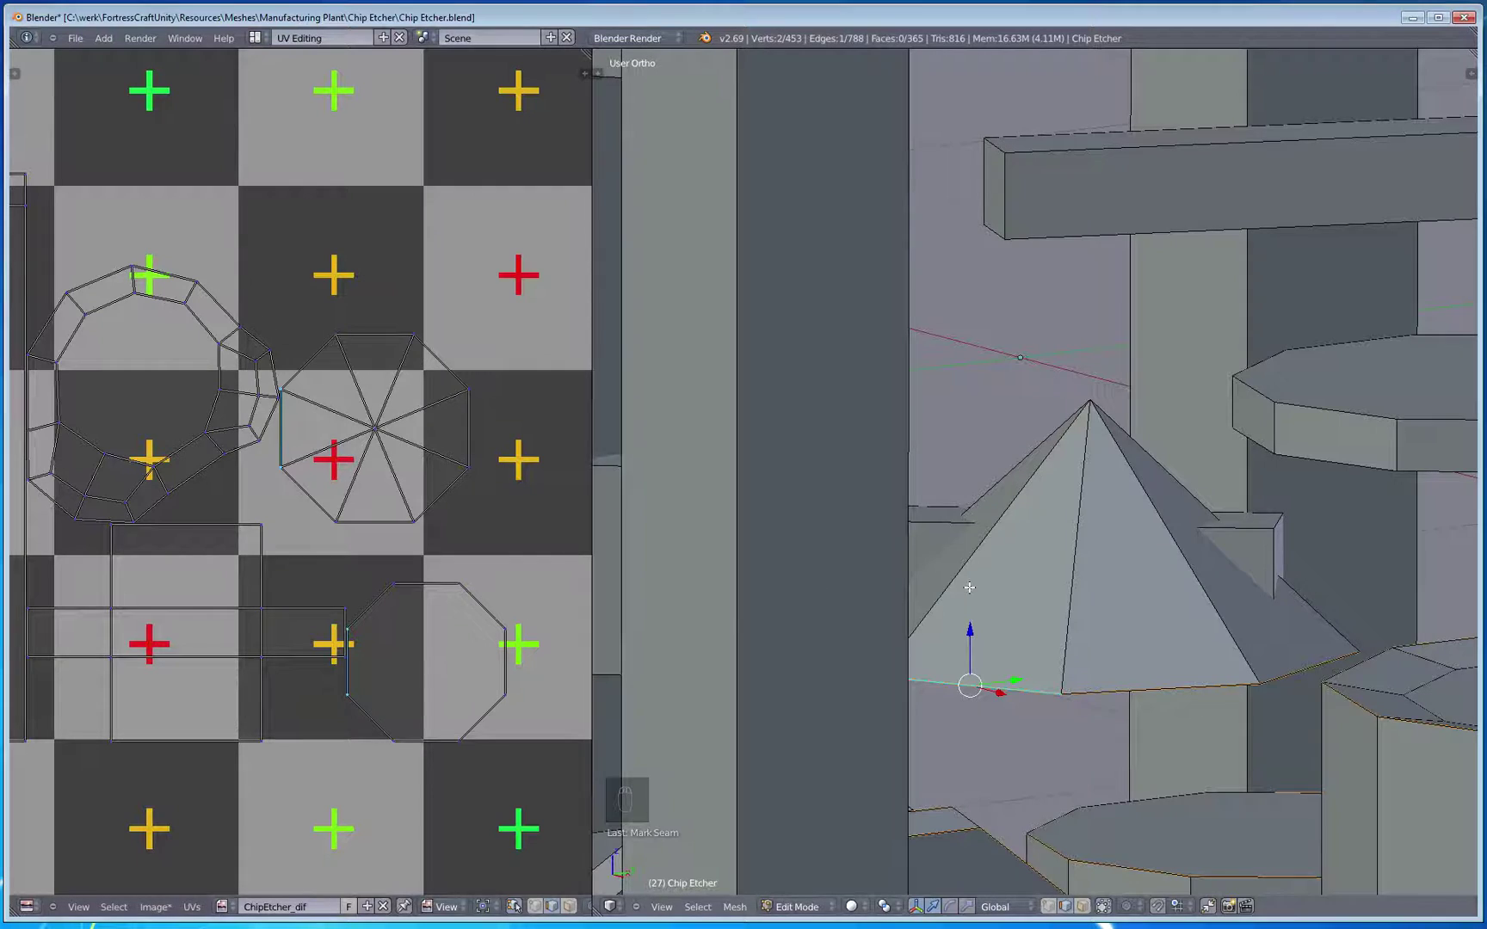
pyautogui.moveTo(861, 663); pyautogui.dragTo(973, 676, button='middle')
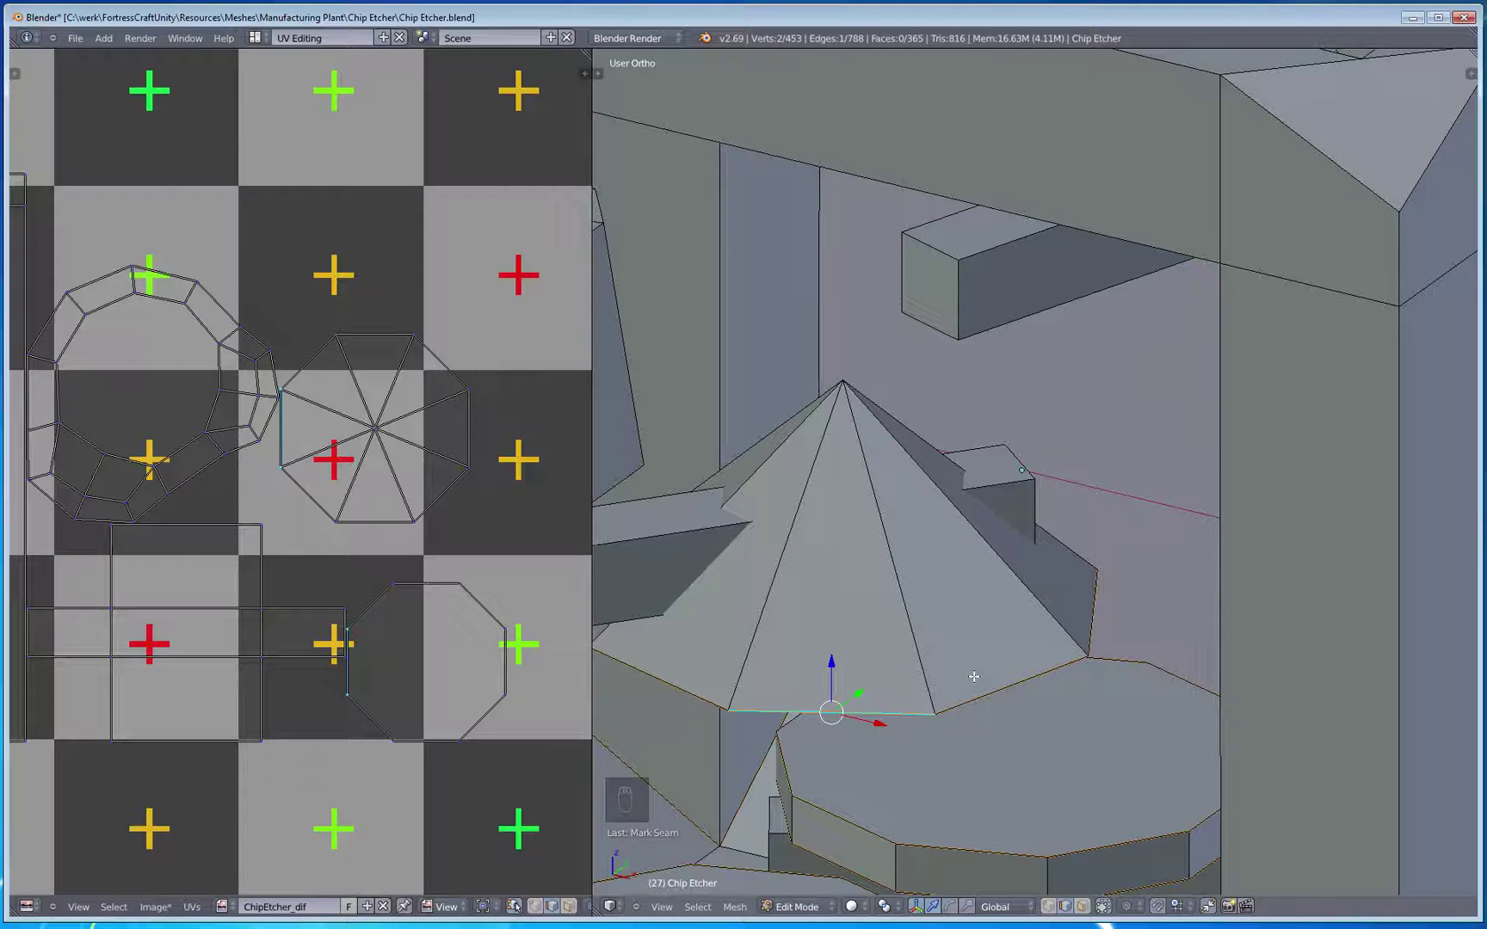
pyautogui.moveTo(973, 676); pyautogui.dragTo(913, 636, button='middle')
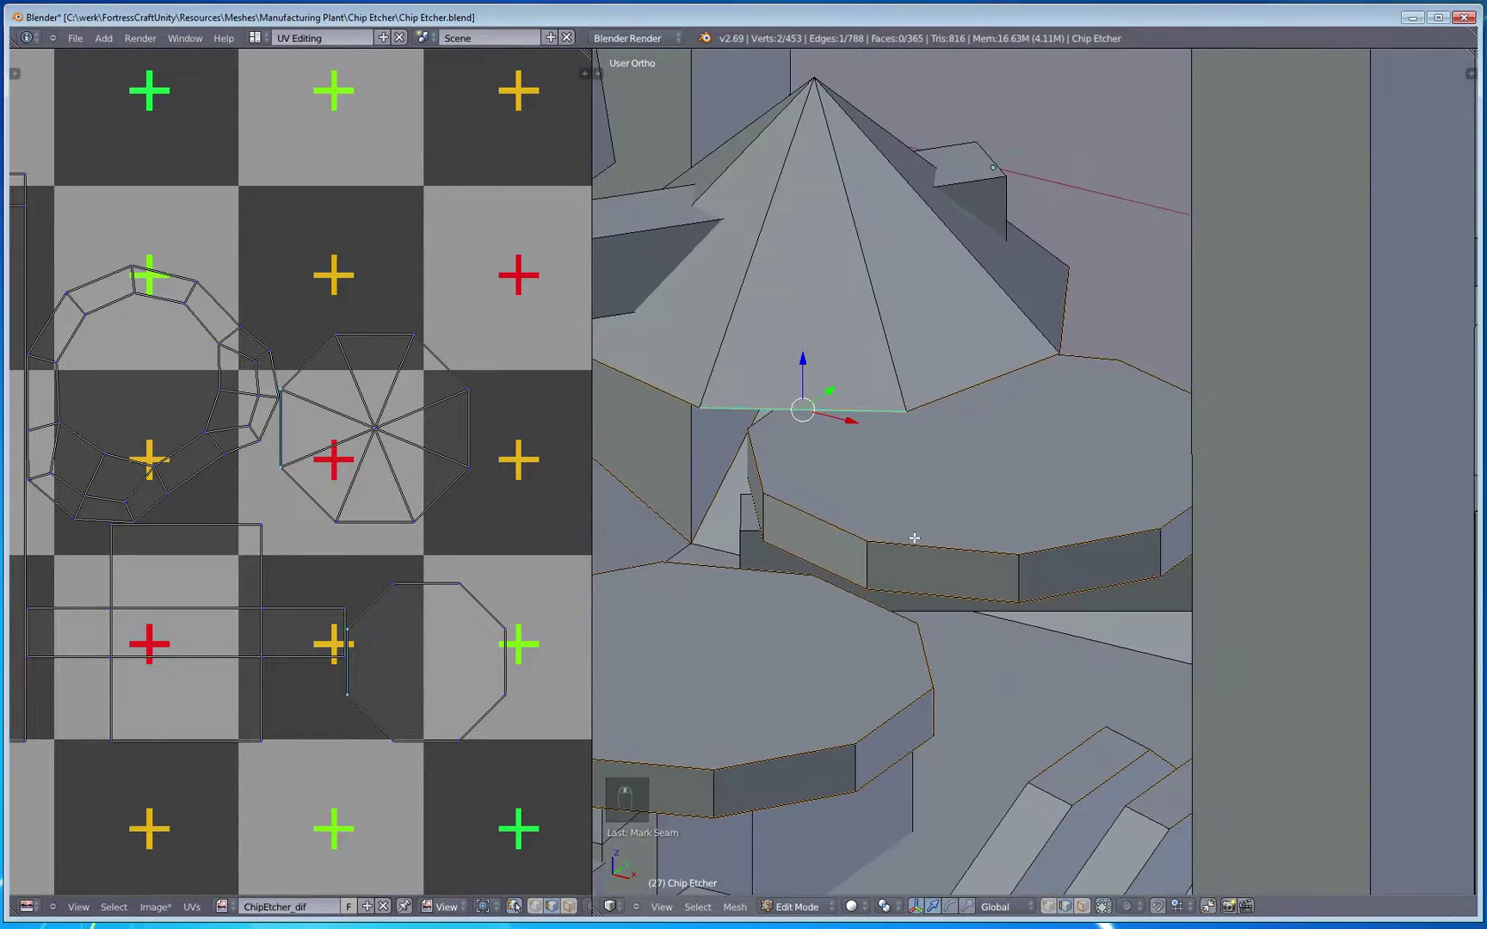
# Step: Select the bottom edge loop of the tapered cylinder above the cone and mark it as a seam
pyautogui.scroll(-3, 913, 637)
pyautogui.moveTo(930, 567); pyautogui.dragTo(937, 483, button='middle')
pyautogui.scroll(3, 917, 634)
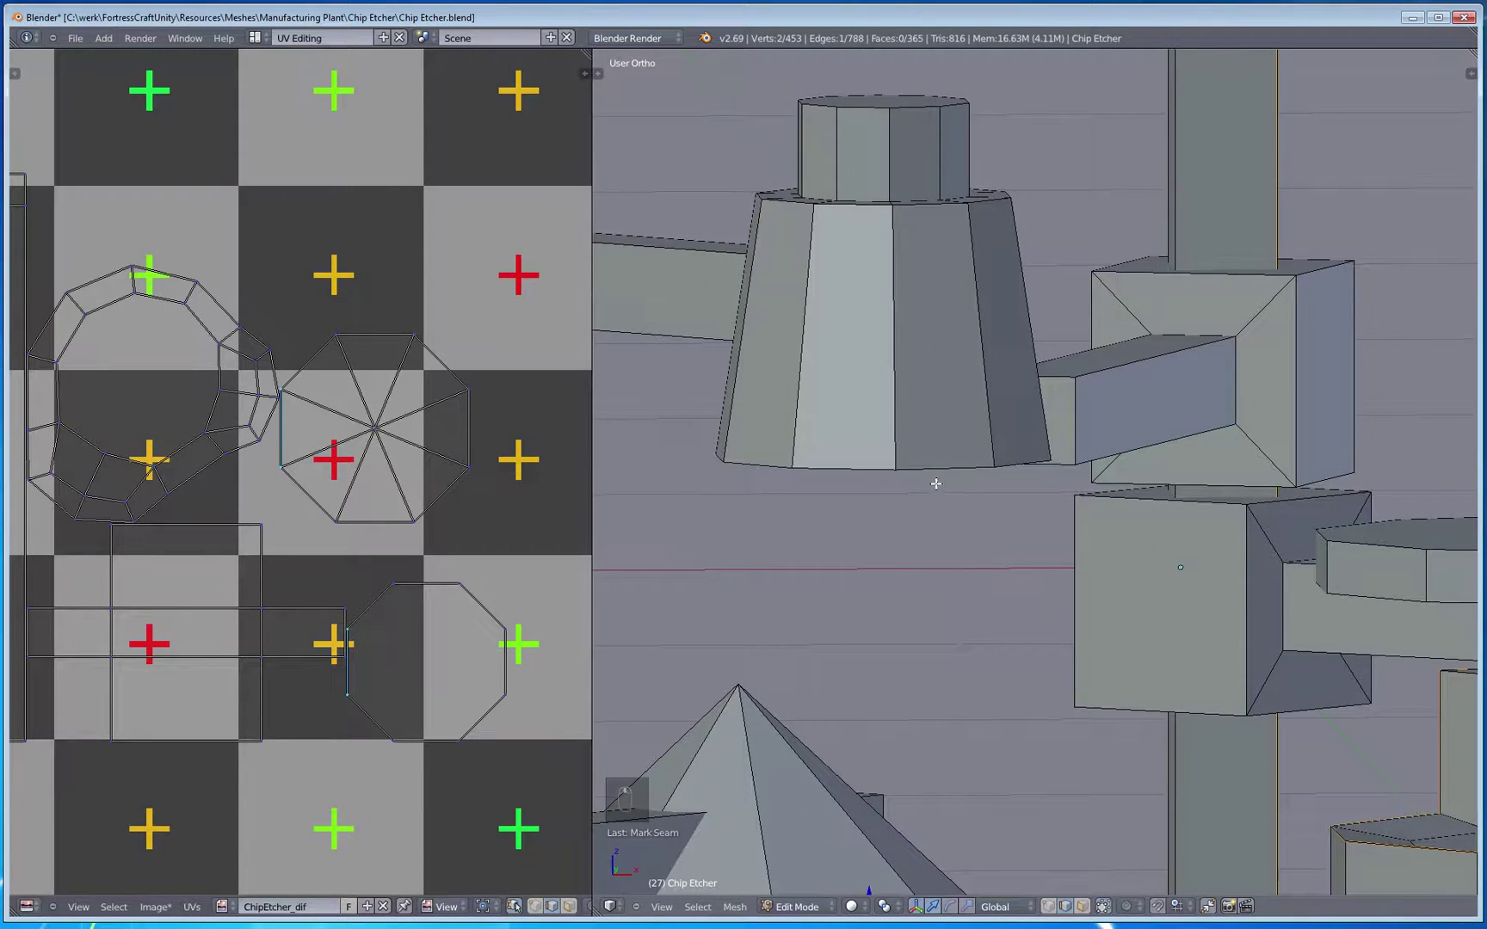
pyautogui.press('a')
pyautogui.press('a')
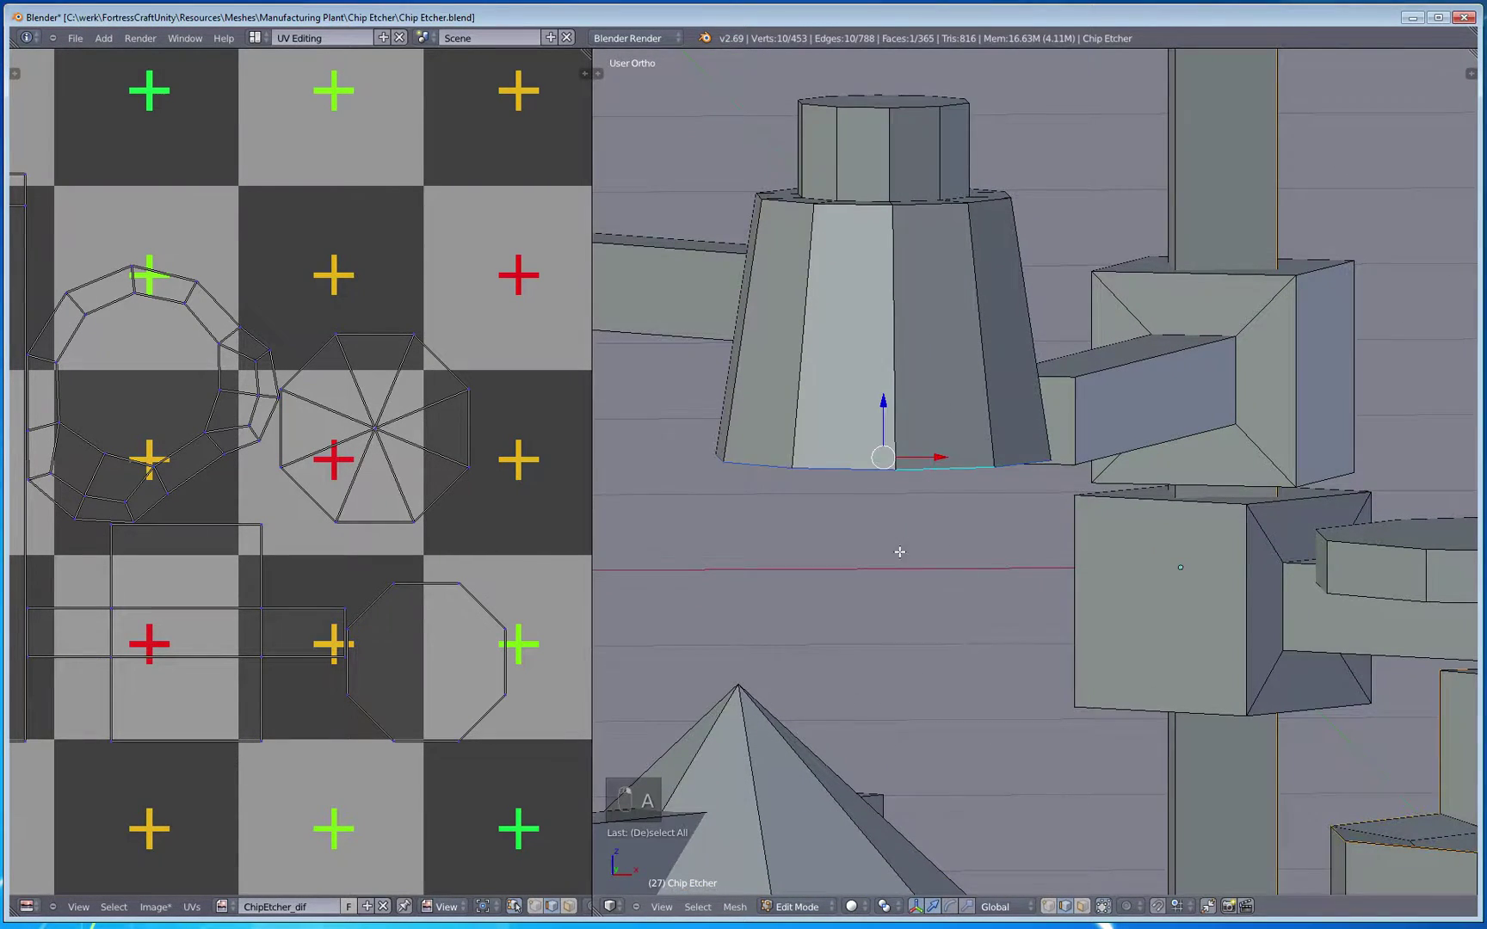
pyautogui.moveTo(899, 552); pyautogui.dragTo(973, 645, button='middle')
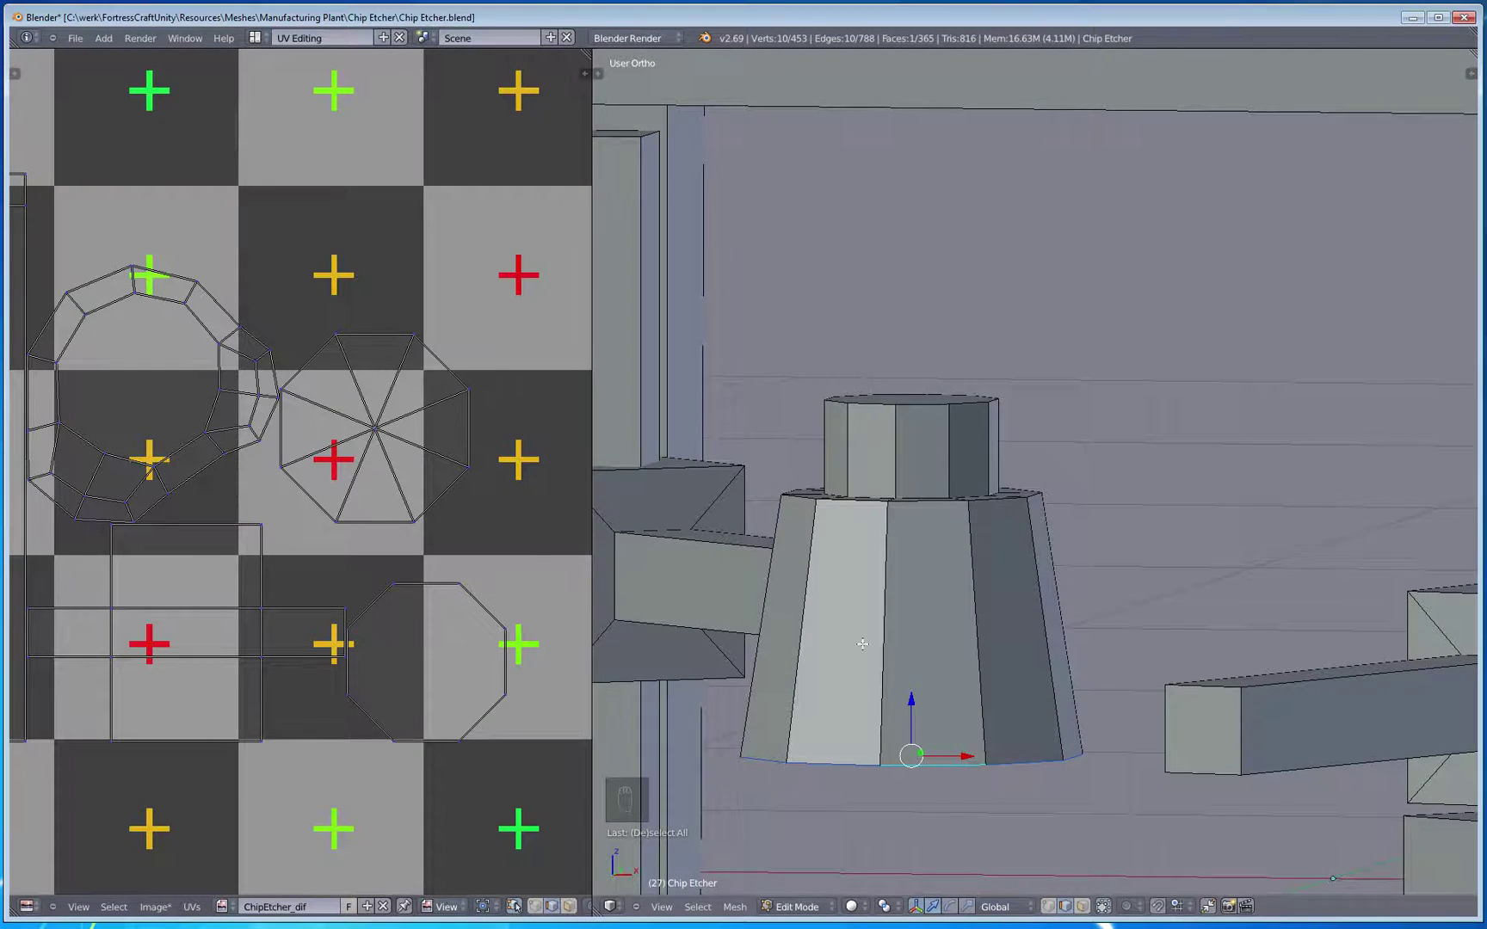
pyautogui.keyDown('shift'); pyautogui.moveTo(862, 643); pyautogui.dragTo(870, 480, button='middle'); pyautogui.keyUp('shift')
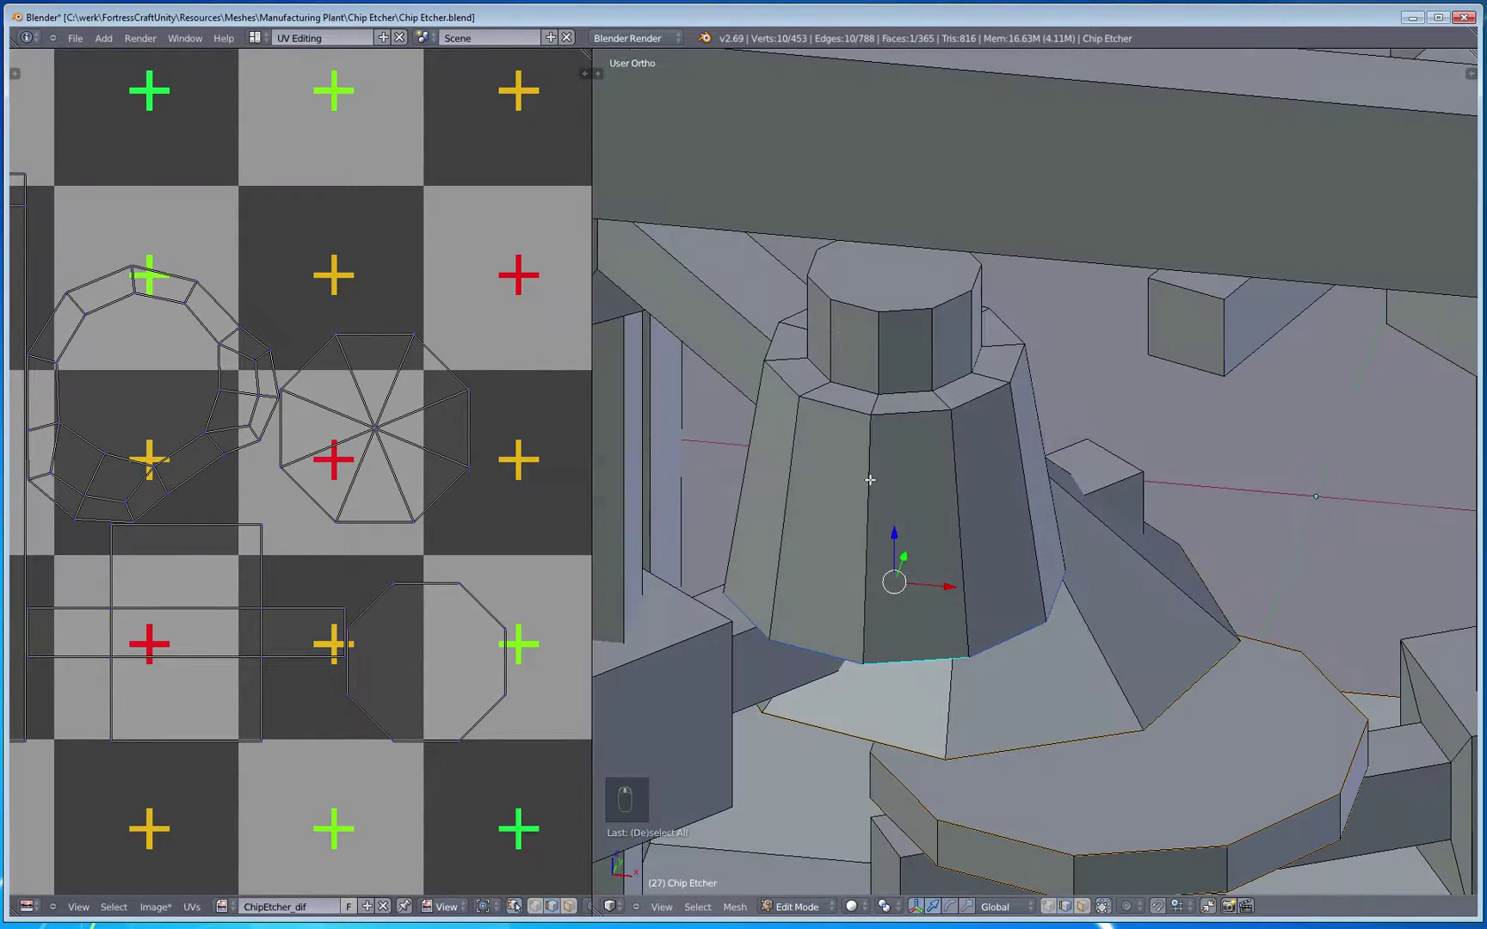
pyautogui.keyDown('shift'); pyautogui.rightClick(914, 411); pyautogui.keyUp('shift')
pyautogui.moveTo(958, 471); pyautogui.dragTo(941, 587, button='middle')
pyautogui.moveTo(996, 806); pyautogui.dragTo(869, 544, button='middle')
pyautogui.press('a')
pyautogui.rightClick(833, 451)
pyautogui.hotkey('ctrl', 'e')
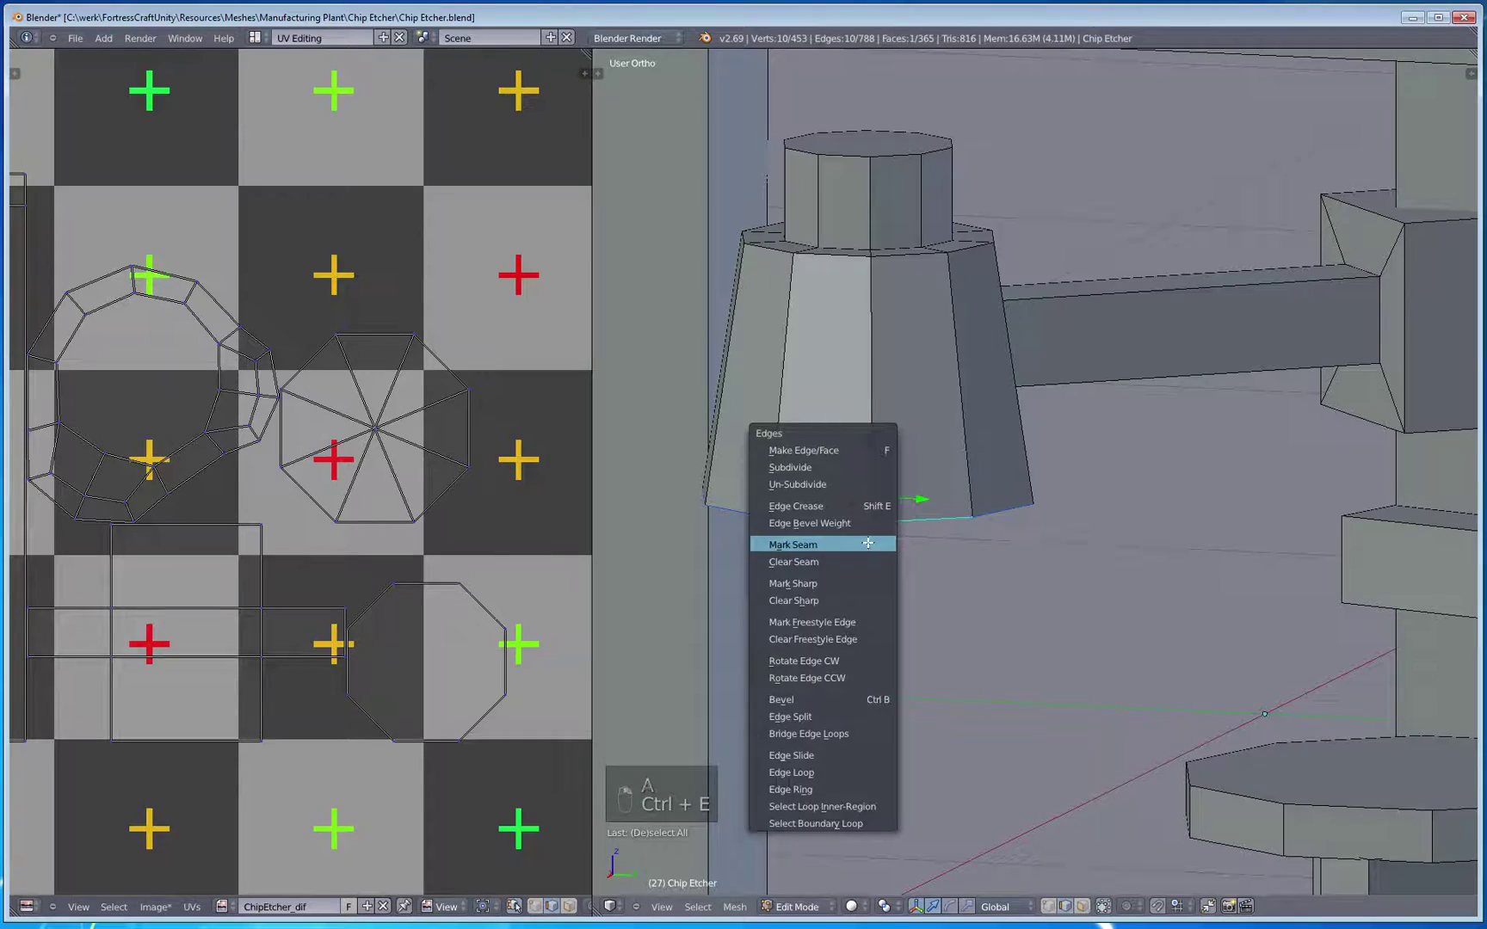
pyautogui.click(868, 543)
pyautogui.press('a')
# Step: Select the rim loop of the tapered cylinder's small top cap and mark it as a seam
pyautogui.moveTo(899, 441); pyautogui.dragTo(823, 452, button='middle')
pyautogui.moveTo(890, 508); pyautogui.dragTo(823, 507, button='middle')
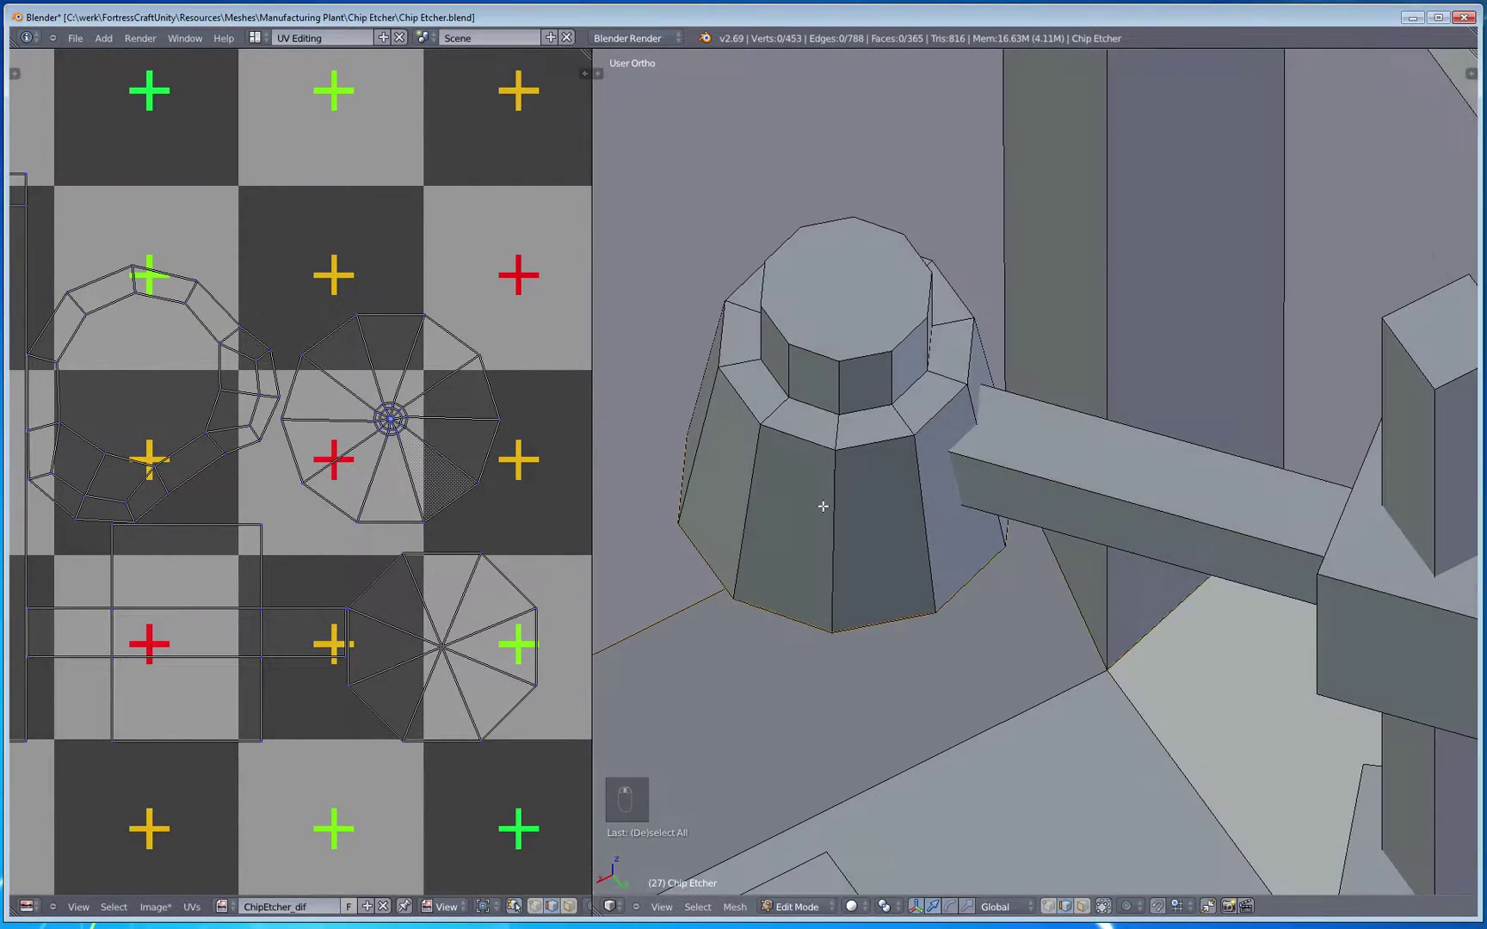
pyautogui.keyDown('alt'); pyautogui.rightClick(854, 446); pyautogui.keyUp('alt')
pyautogui.moveTo(850, 508); pyautogui.dragTo(891, 499, button='middle')
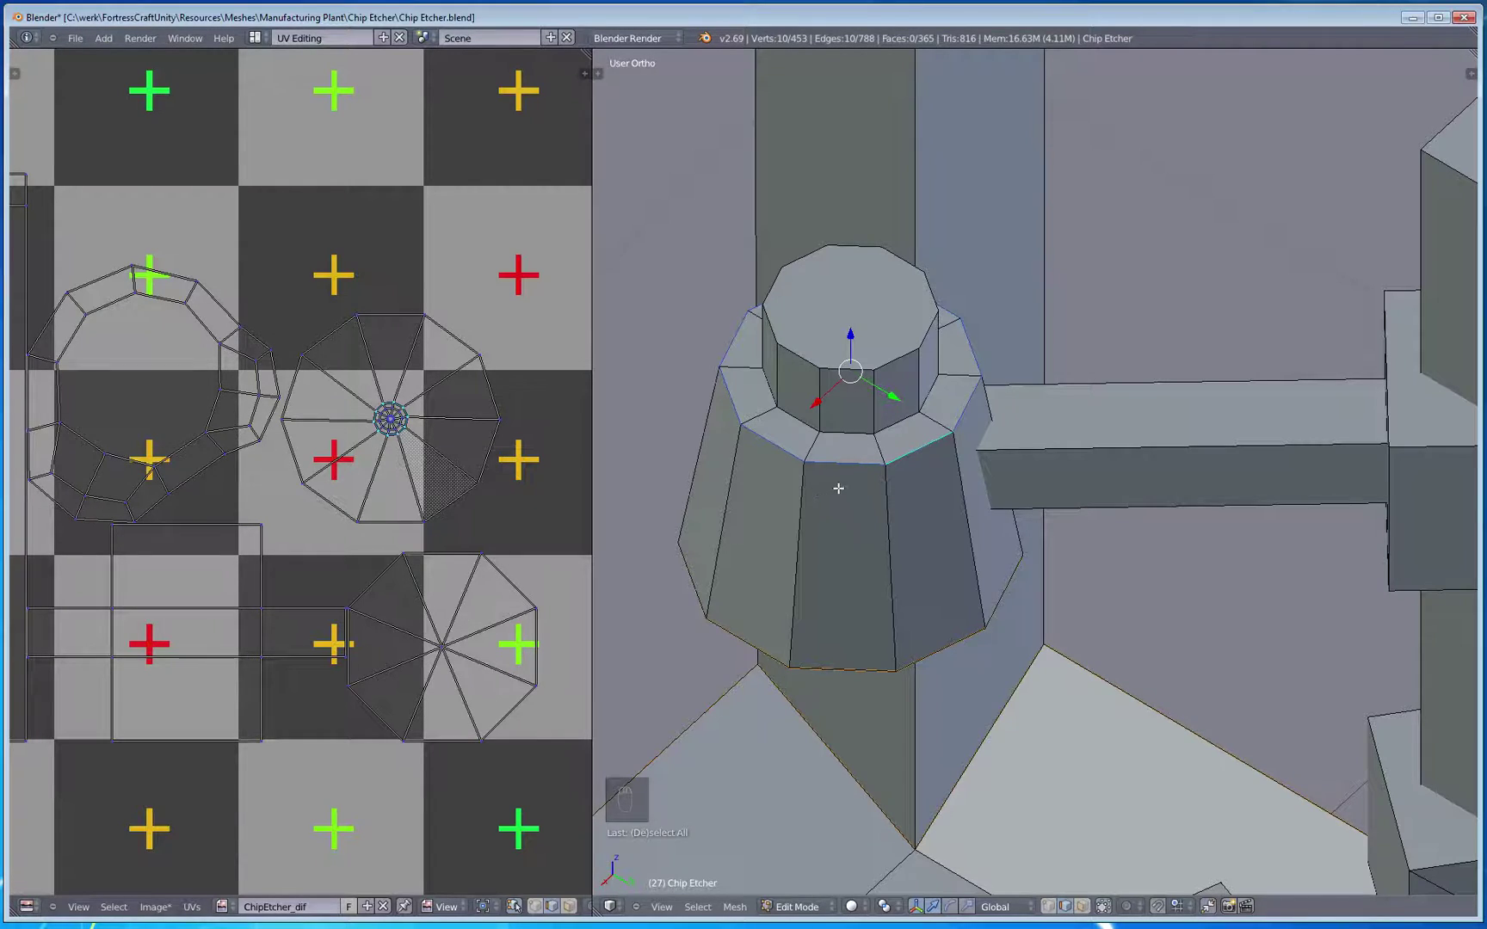
pyautogui.moveTo(838, 488); pyautogui.dragTo(983, 598, button='middle')
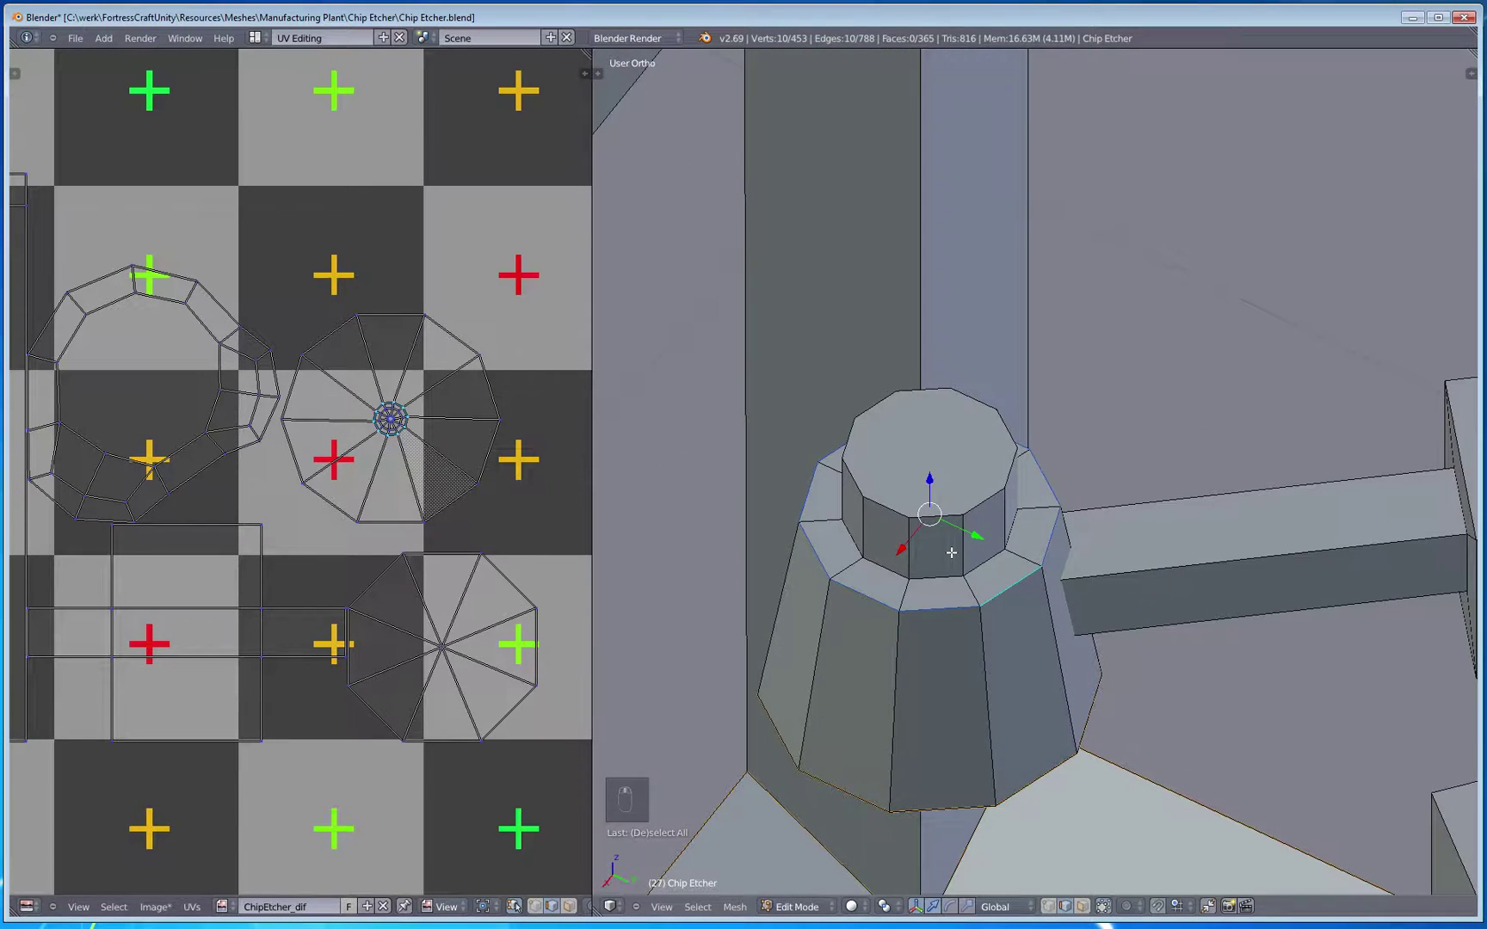
pyautogui.keyDown('alt'); pyautogui.rightClick(950, 552); pyautogui.keyUp('alt')
pyautogui.keyDown('alt'); pyautogui.rightClick(946, 513); pyautogui.keyUp('alt')
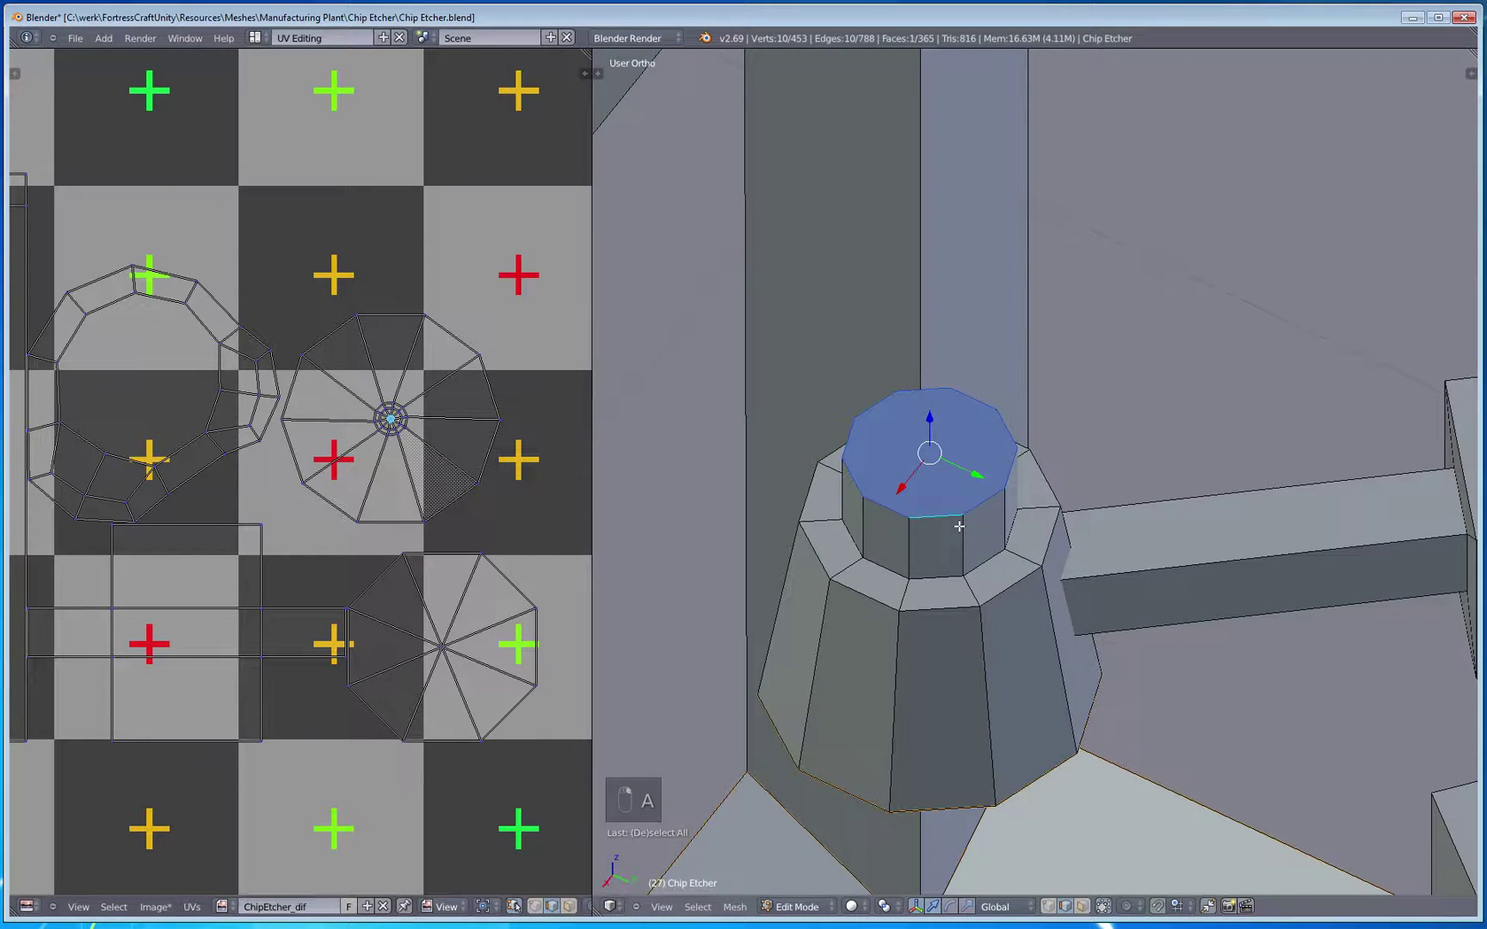
pyautogui.hotkey('ctrl', 'e')
pyautogui.click(959, 527)
pyautogui.press('a')
# Step: Mark a line of edges running from the tapered cylinder's cap rim down to its base as a seam, and check the unwrapped islands
pyautogui.rightClick(968, 555)
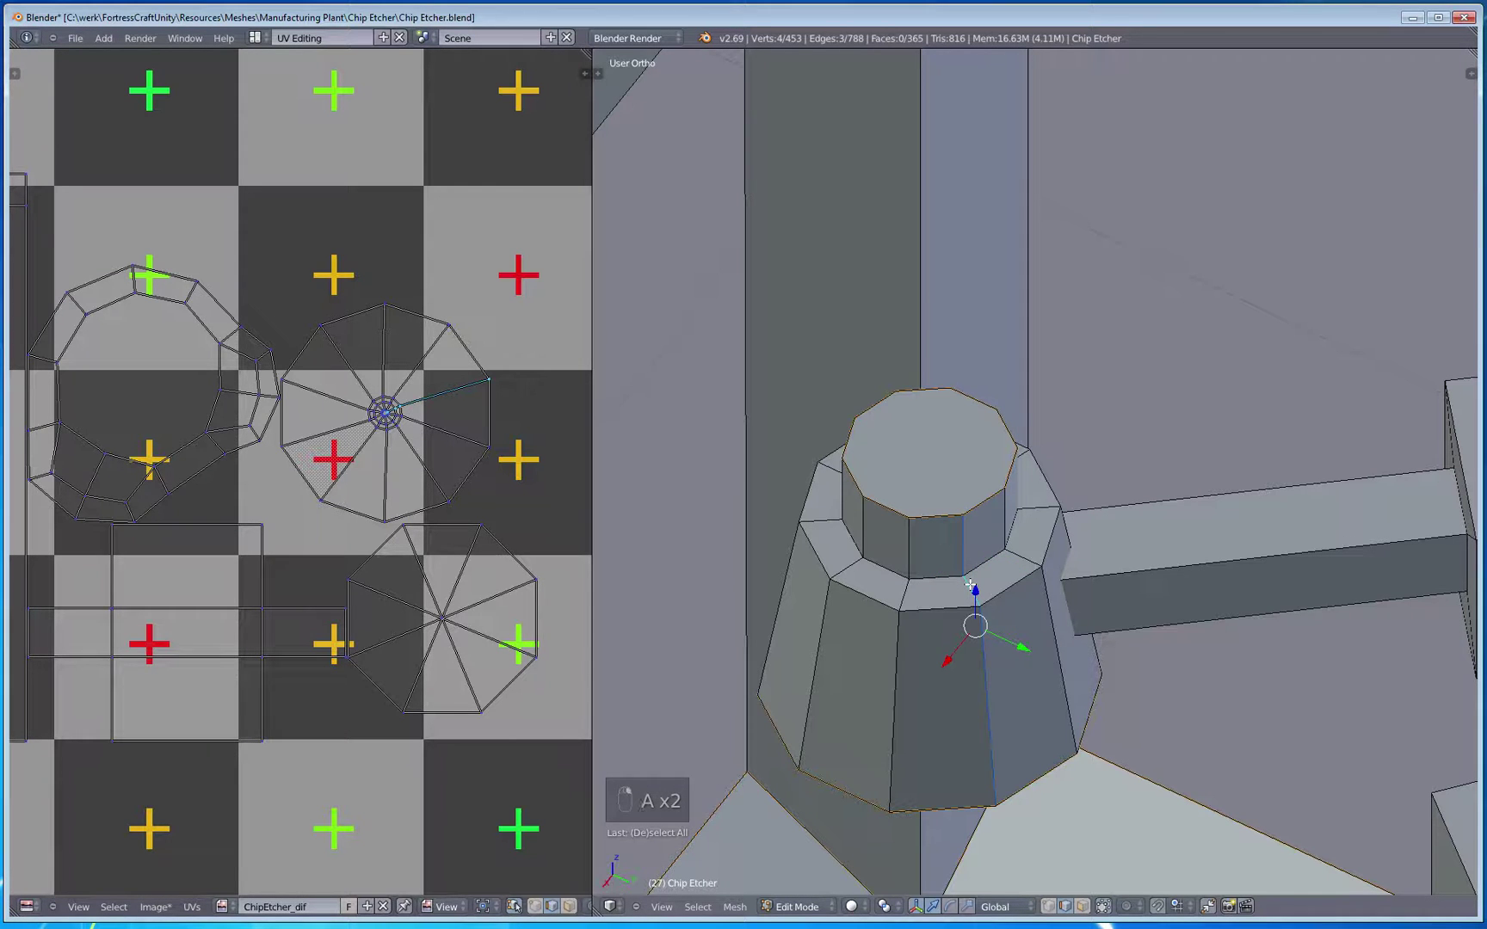
pyautogui.hotkey('ctrl', 'e')
pyautogui.click(970, 587)
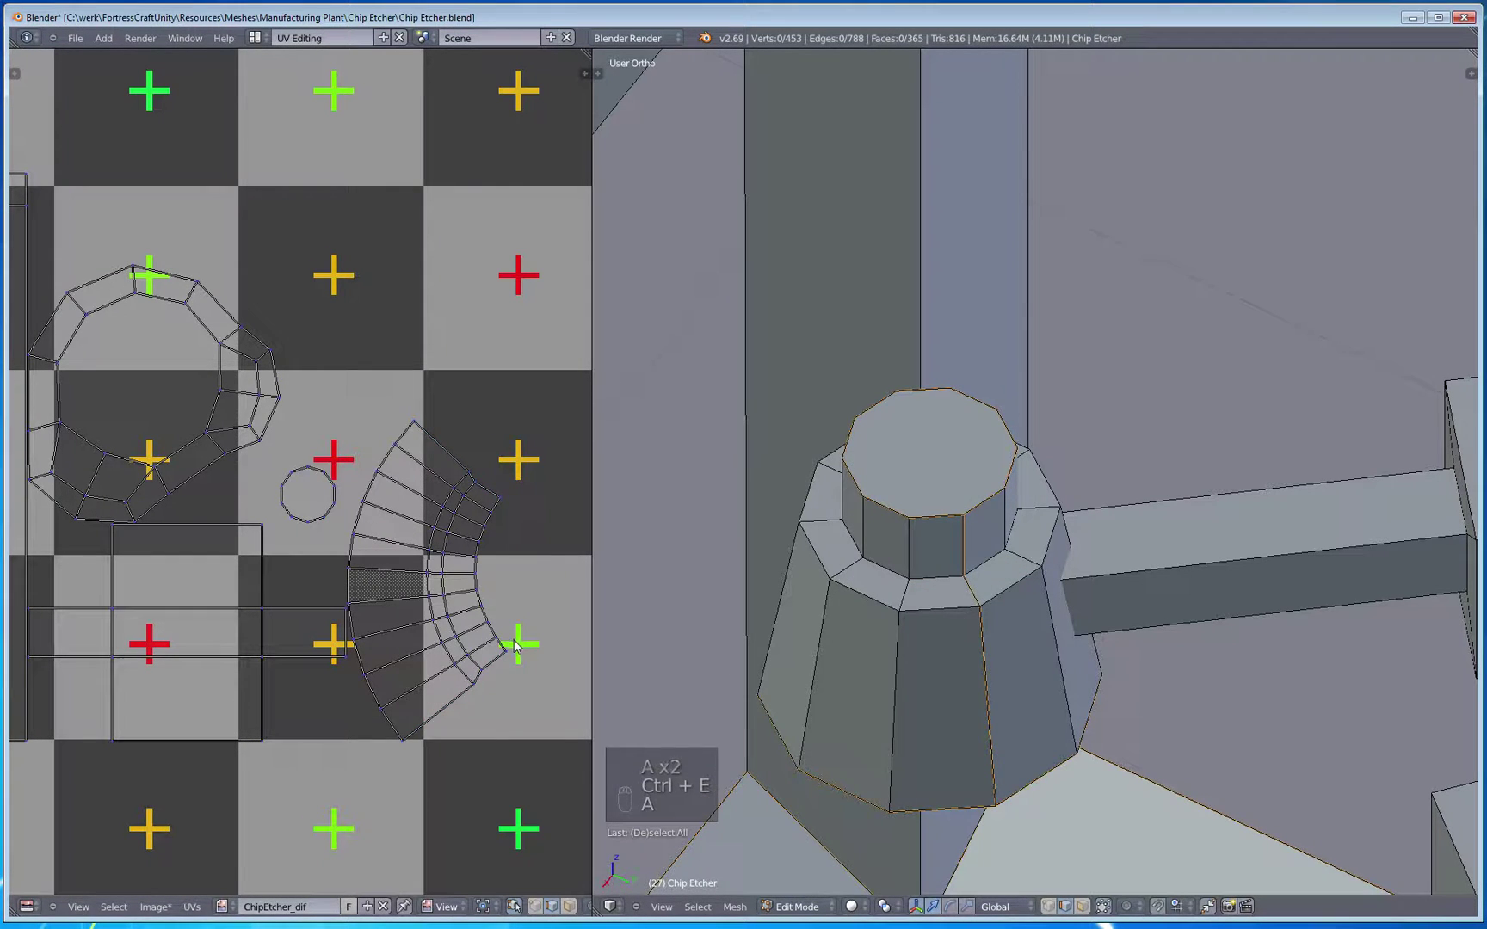
pyautogui.press('a')
pyautogui.moveTo(863, 674); pyautogui.dragTo(1011, 609, button='middle')
pyautogui.press('a')
pyautogui.press('a')
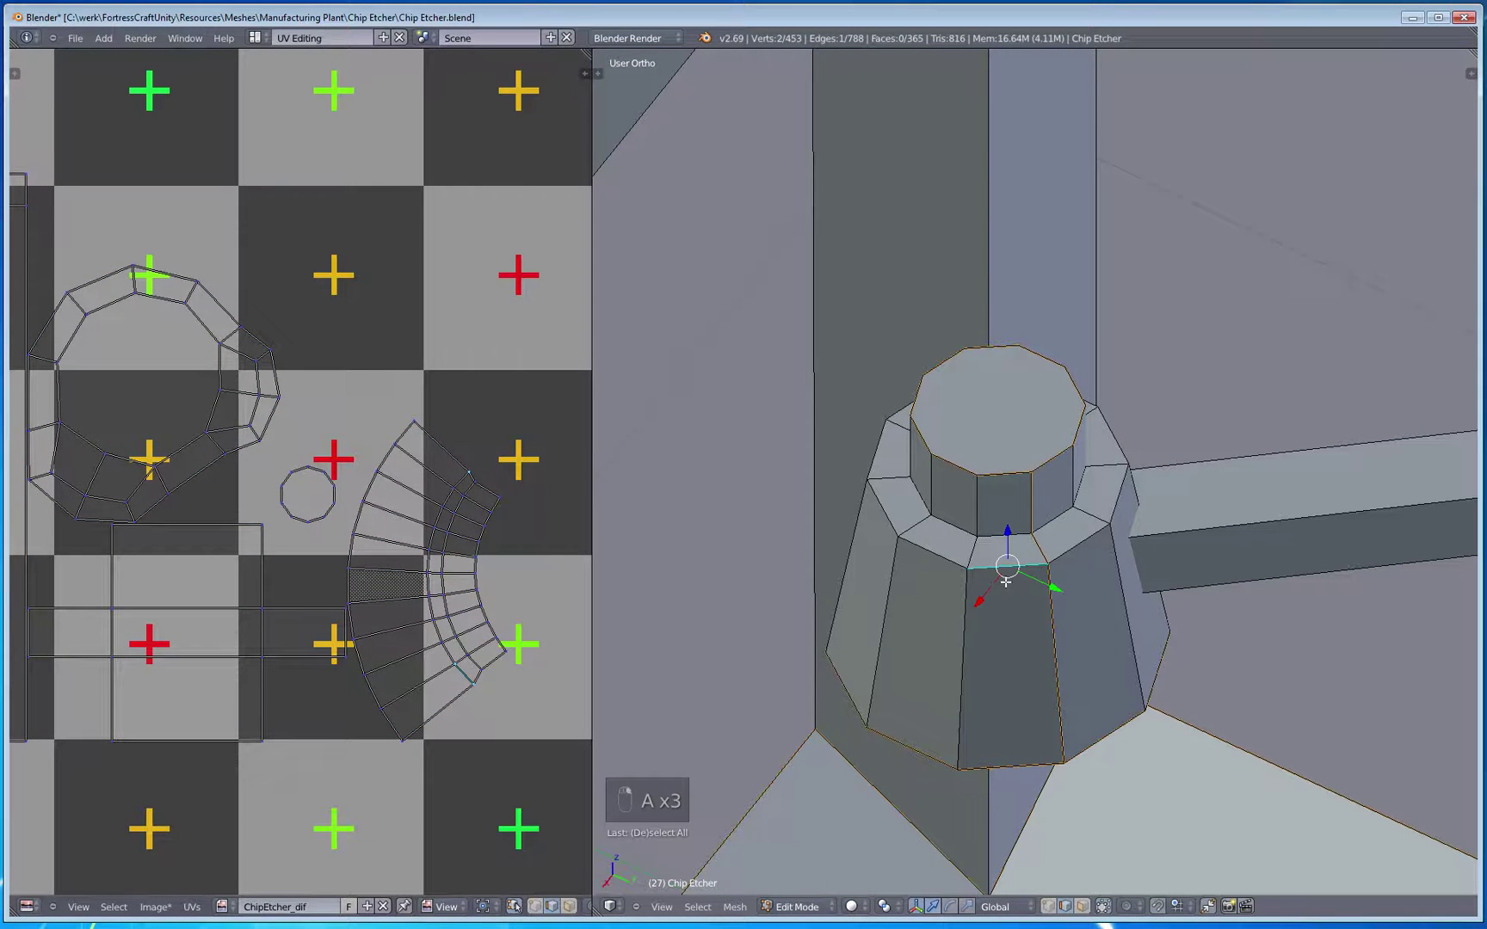
pyautogui.moveTo(1006, 583); pyautogui.dragTo(940, 602, button='middle')
pyautogui.press('a')
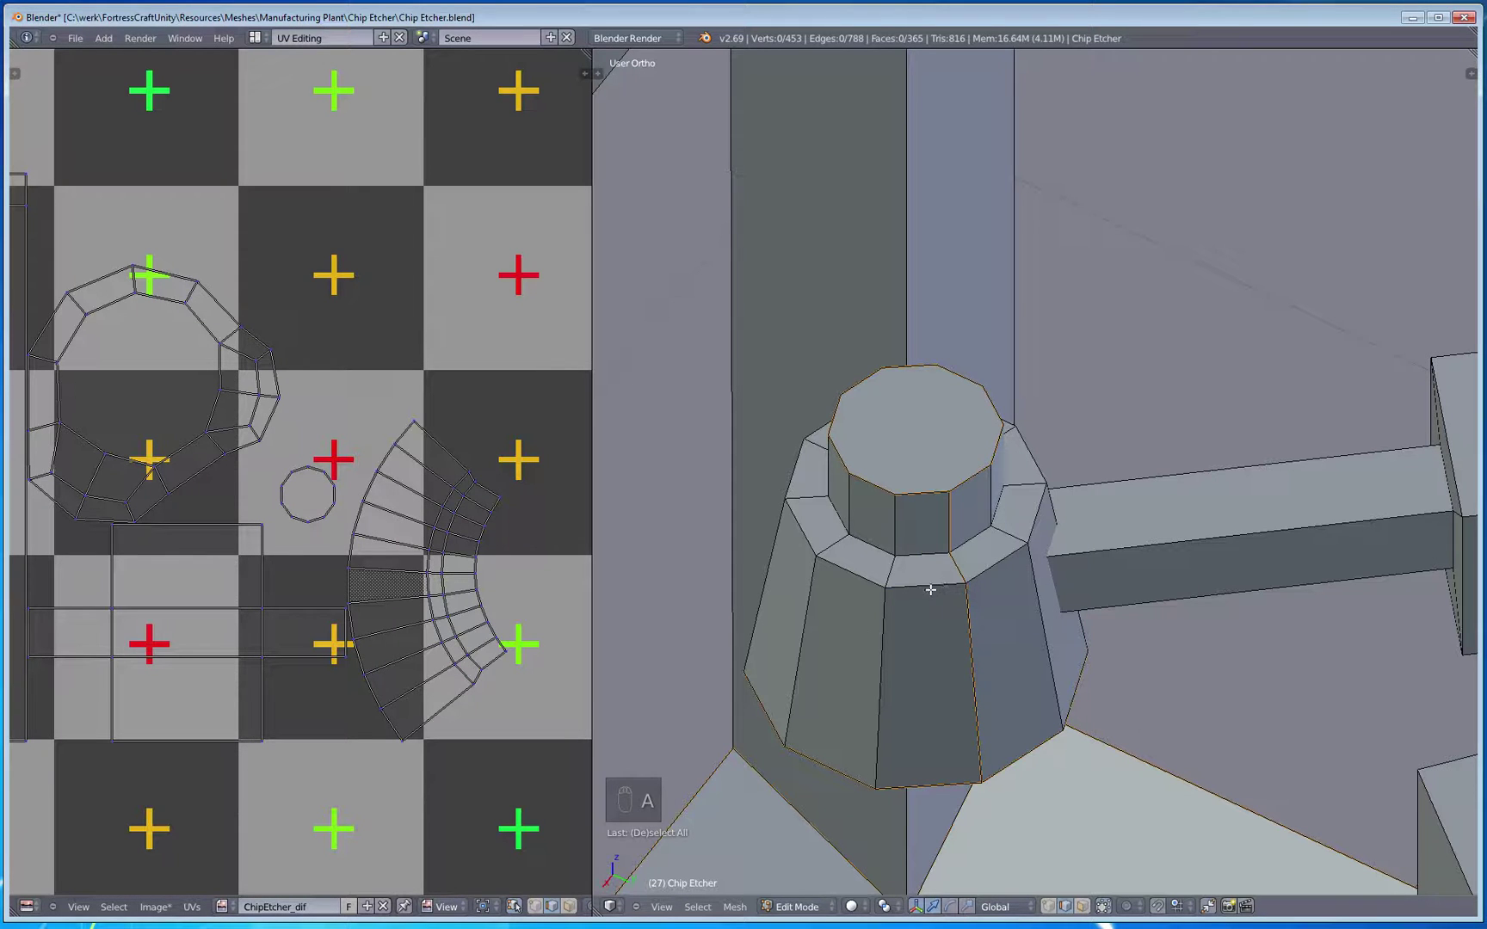
pyautogui.moveTo(852, 605); pyautogui.dragTo(908, 614, button='middle')
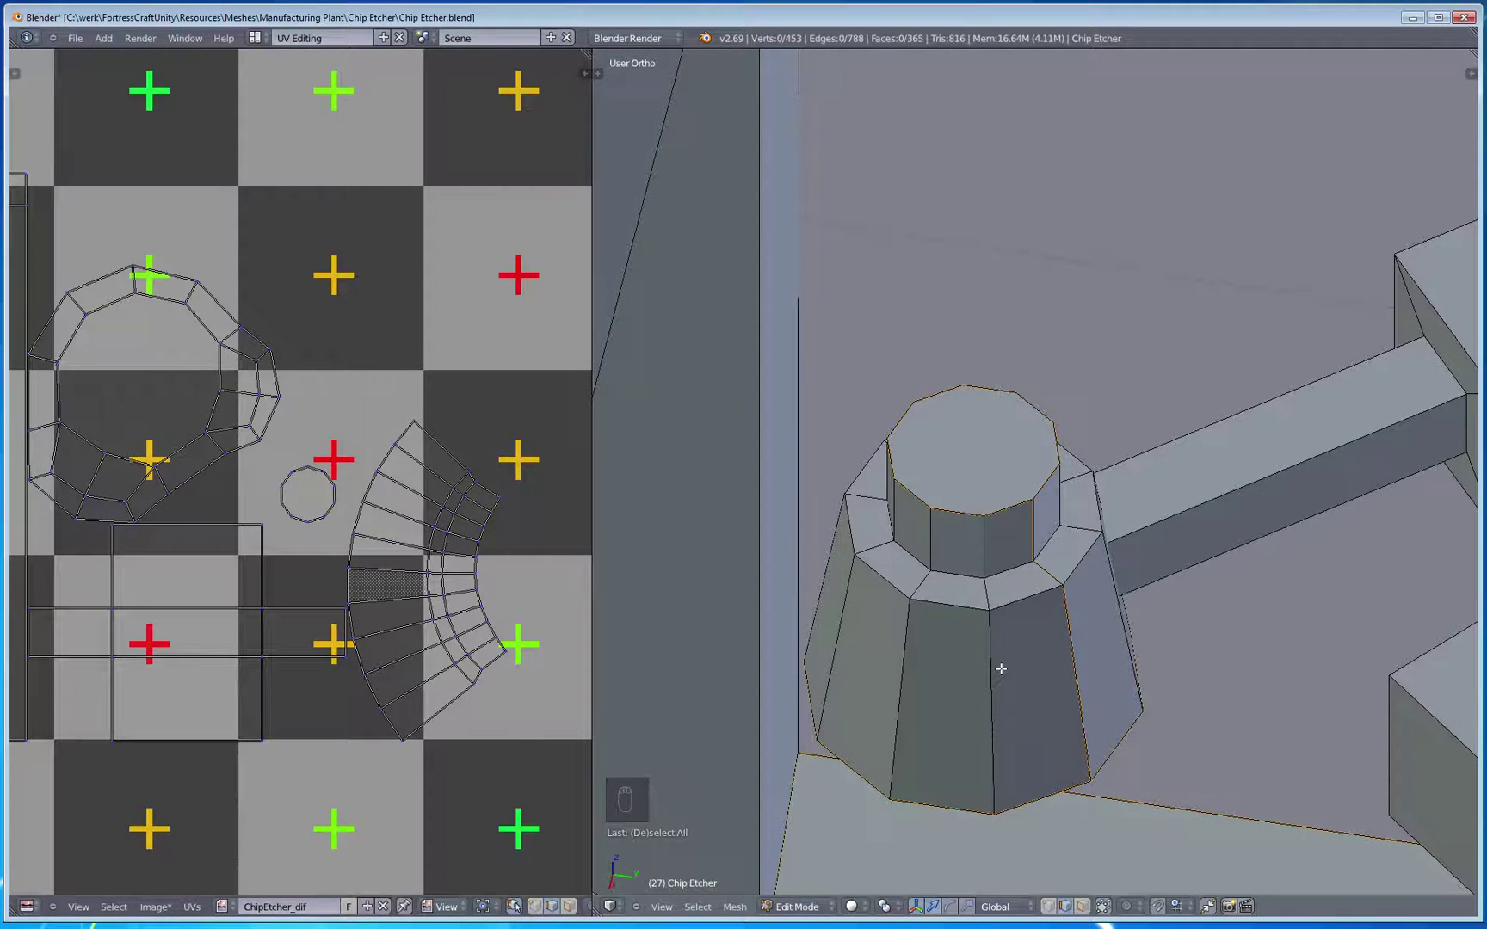
# Step: Select eight edges around the block holding the tapered cylinder's arm, including its uprights and outer top and bottom edges, and mark them as seams
pyautogui.moveTo(1001, 668); pyautogui.dragTo(1124, 654, button='middle')
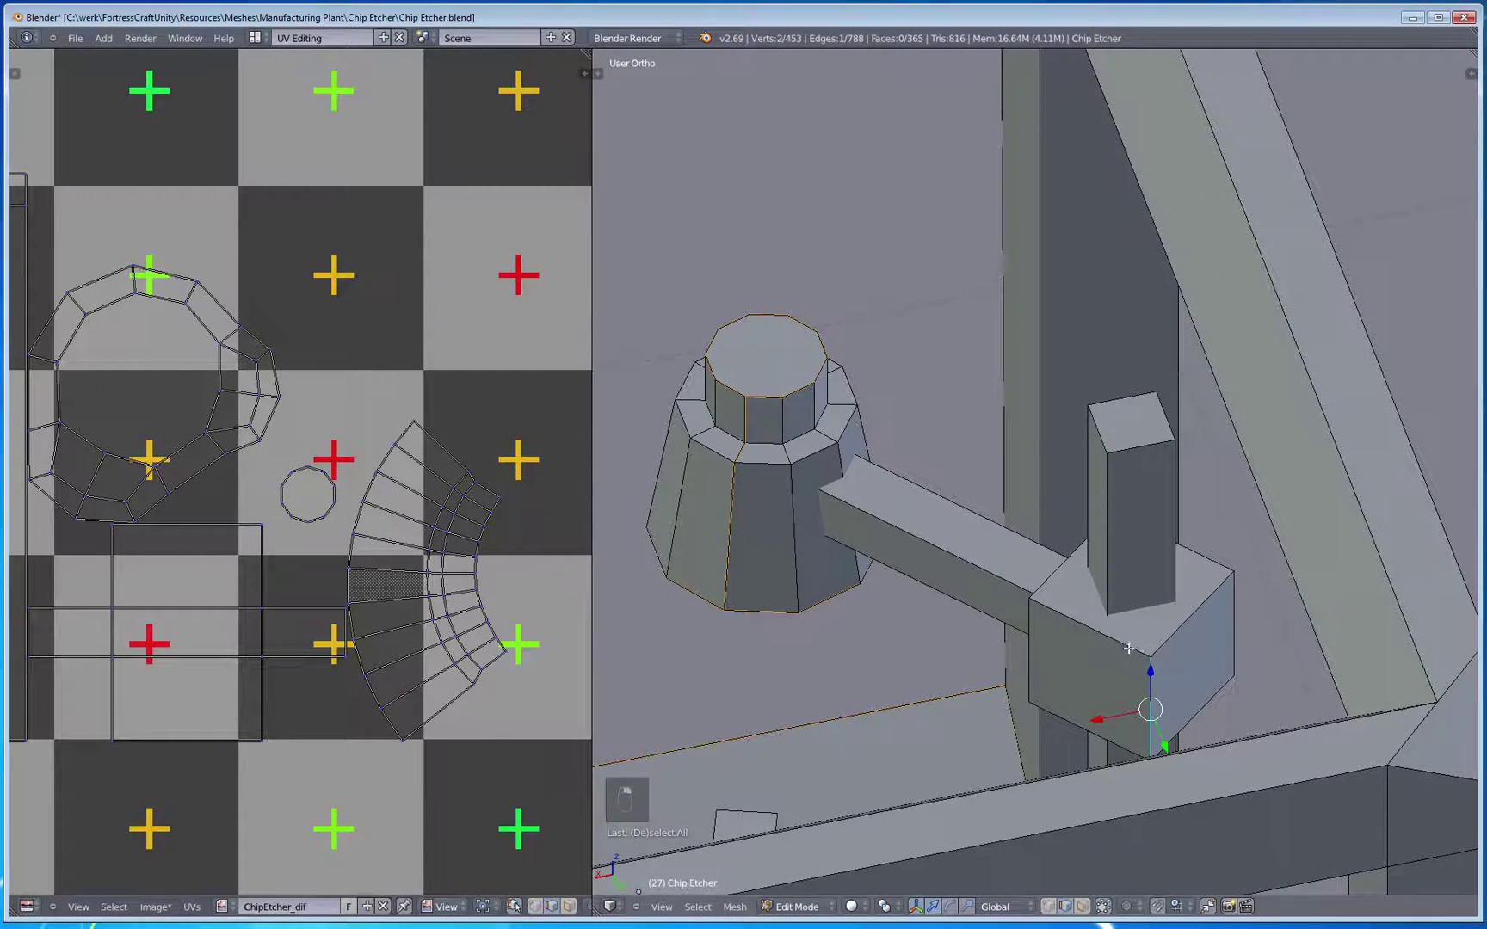
pyautogui.keyDown('shift'); pyautogui.rightClick(1128, 649); pyautogui.keyUp('shift')
pyautogui.keyDown('shift'); pyautogui.rightClick(1058, 588); pyautogui.keyUp('shift')
pyautogui.keyDown('shift'); pyautogui.rightClick(1213, 563); pyautogui.keyUp('shift')
pyautogui.keyDown('shift'); pyautogui.rightClick(1239, 613); pyautogui.keyUp('shift')
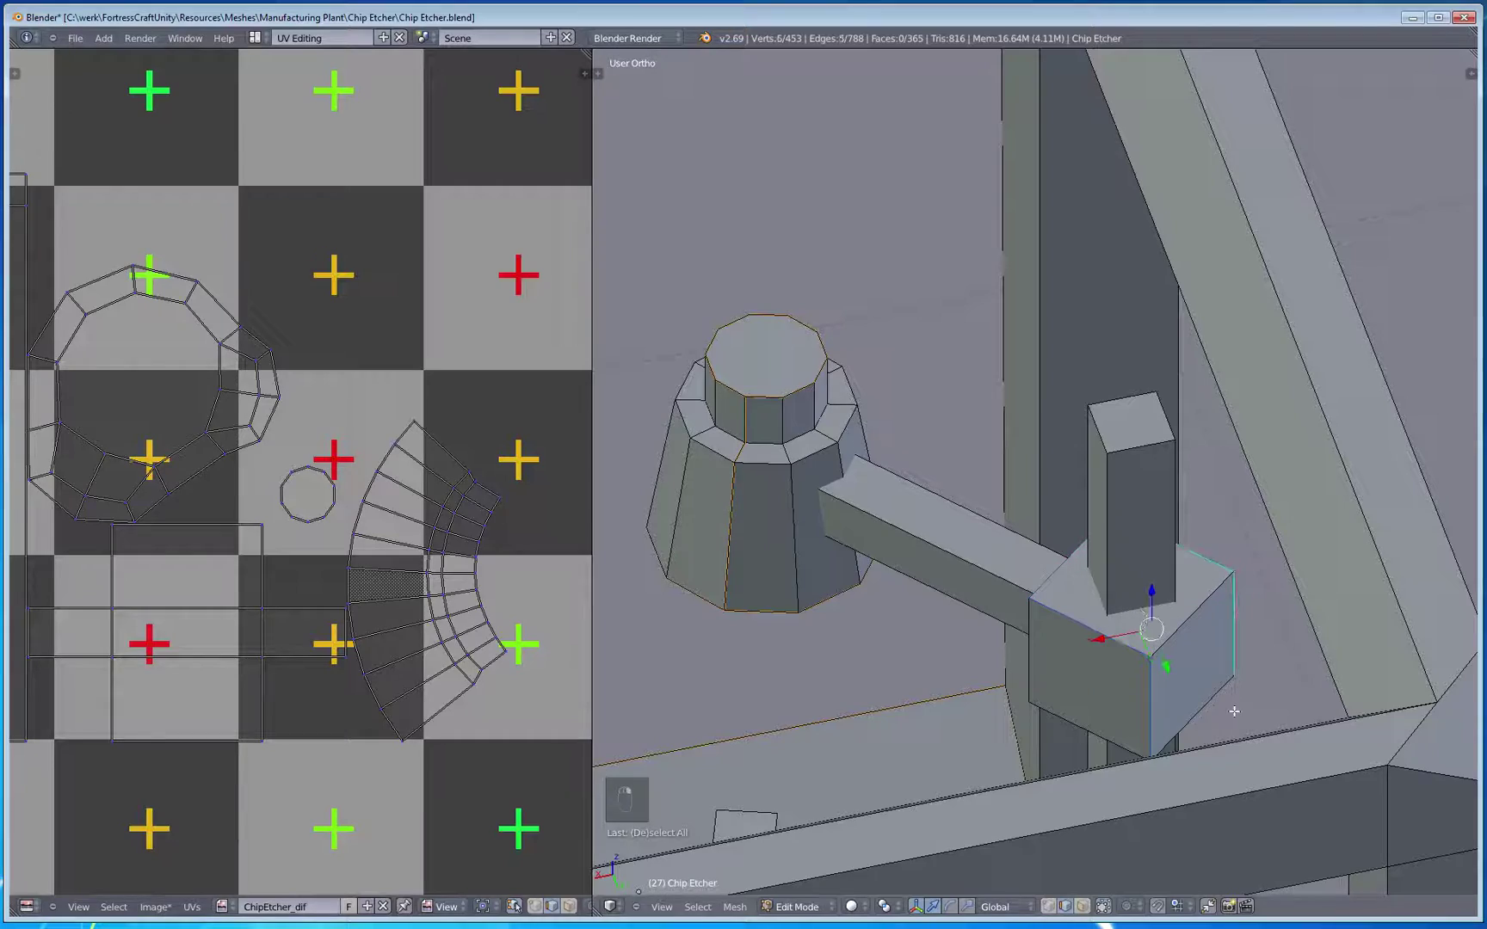
pyautogui.moveTo(1160, 720); pyautogui.dragTo(934, 606, button='middle')
pyautogui.keyDown('shift'); pyautogui.rightClick(1036, 405); pyautogui.keyUp('shift')
pyautogui.keyDown('shift'); pyautogui.rightClick(1024, 433); pyautogui.keyUp('shift')
pyautogui.scroll(3, 938, 559)
pyautogui.moveTo(940, 522); pyautogui.dragTo(899, 576, button='middle')
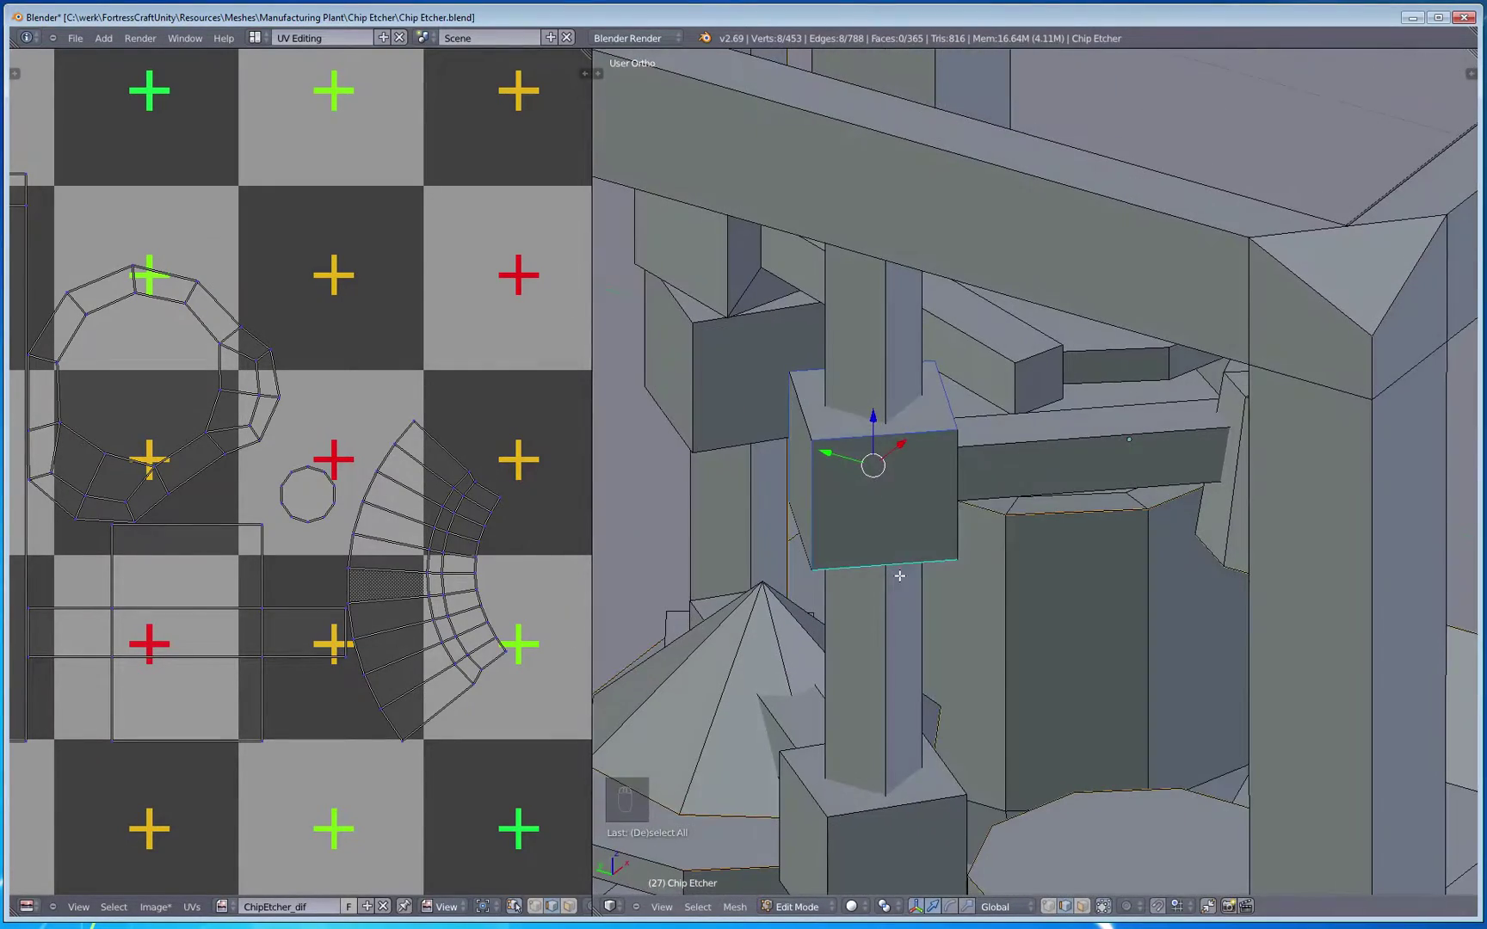
pyautogui.hotkey('ctrl', 'e')
pyautogui.click(962, 579)
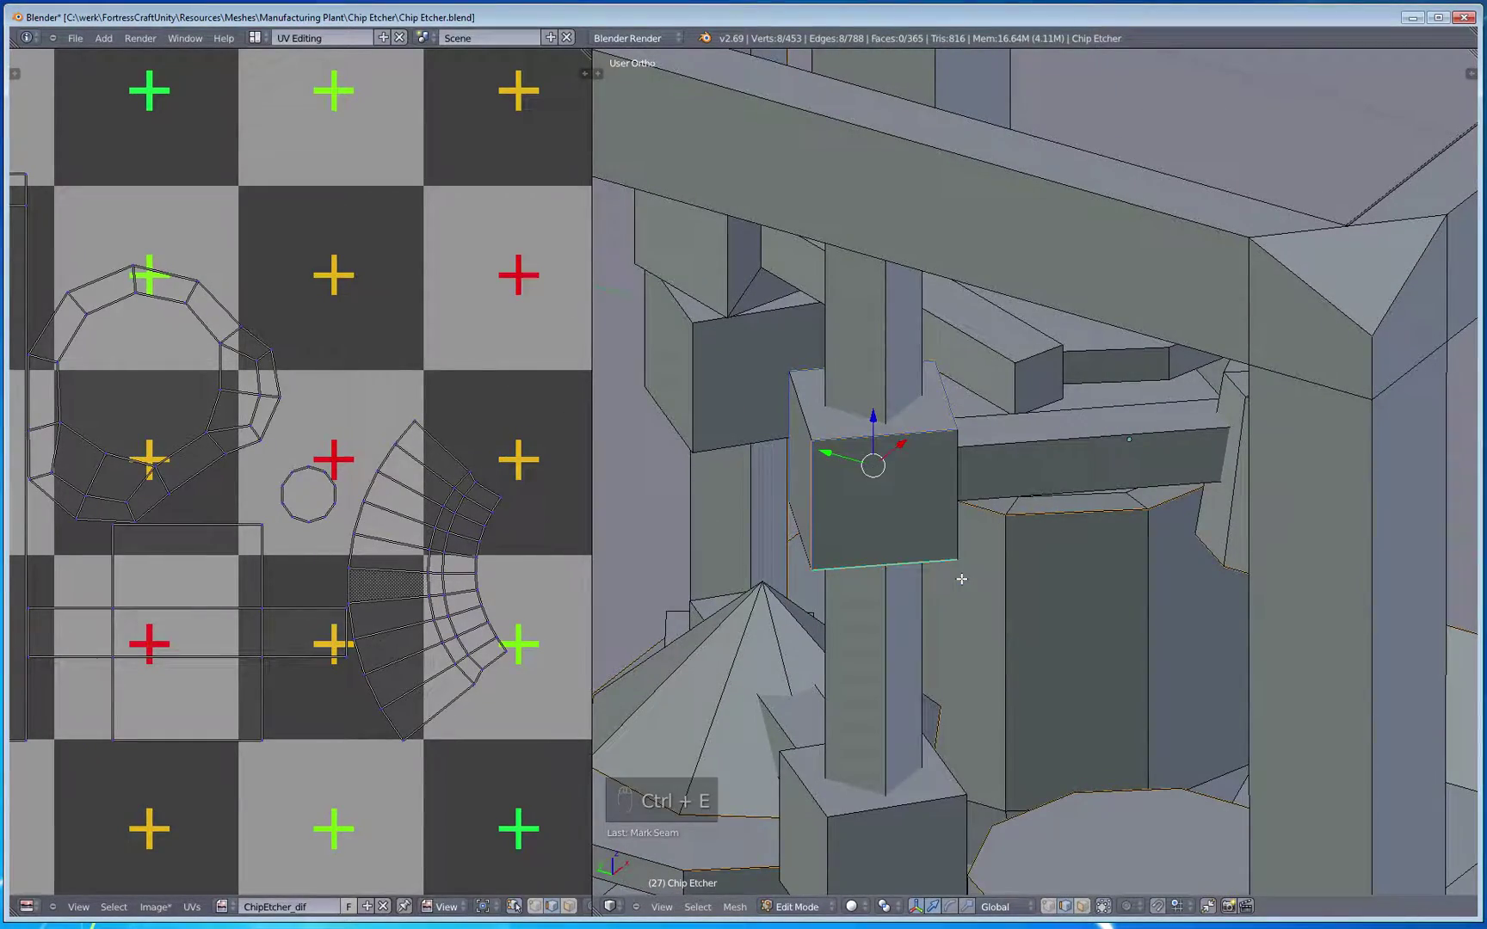
pyautogui.press('a')
# Step: Select three top edges and two long vertical edges of the square post through the block, and mark them as seams
pyautogui.scroll(-8, 313, 724)
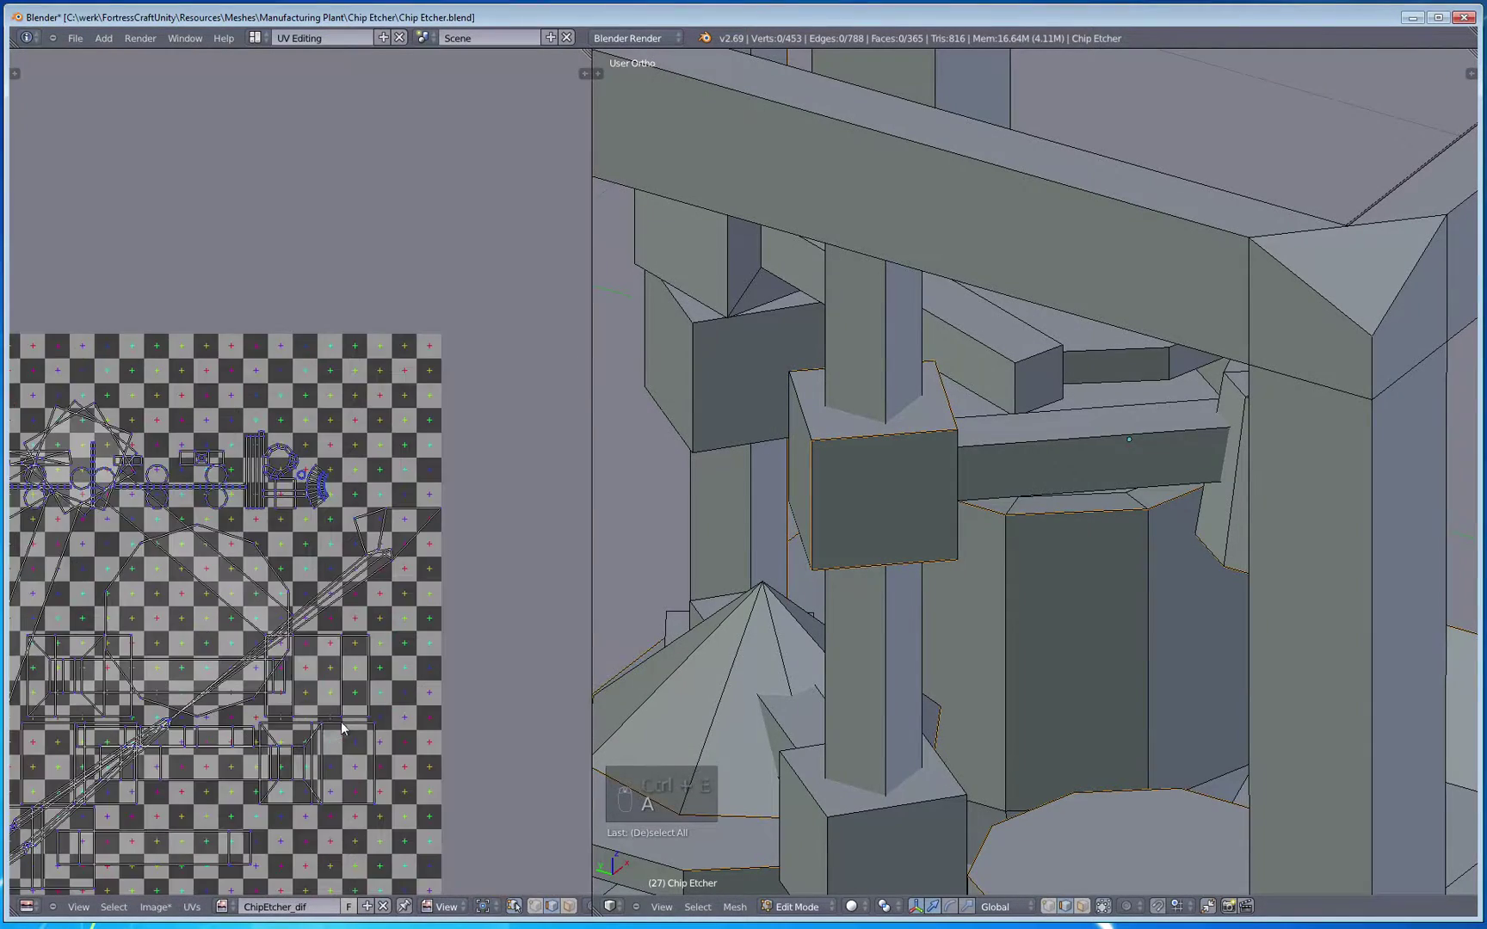
pyautogui.moveTo(448, 719); pyautogui.dragTo(476, 635, button='middle')
pyautogui.scroll(-4, 375, 648)
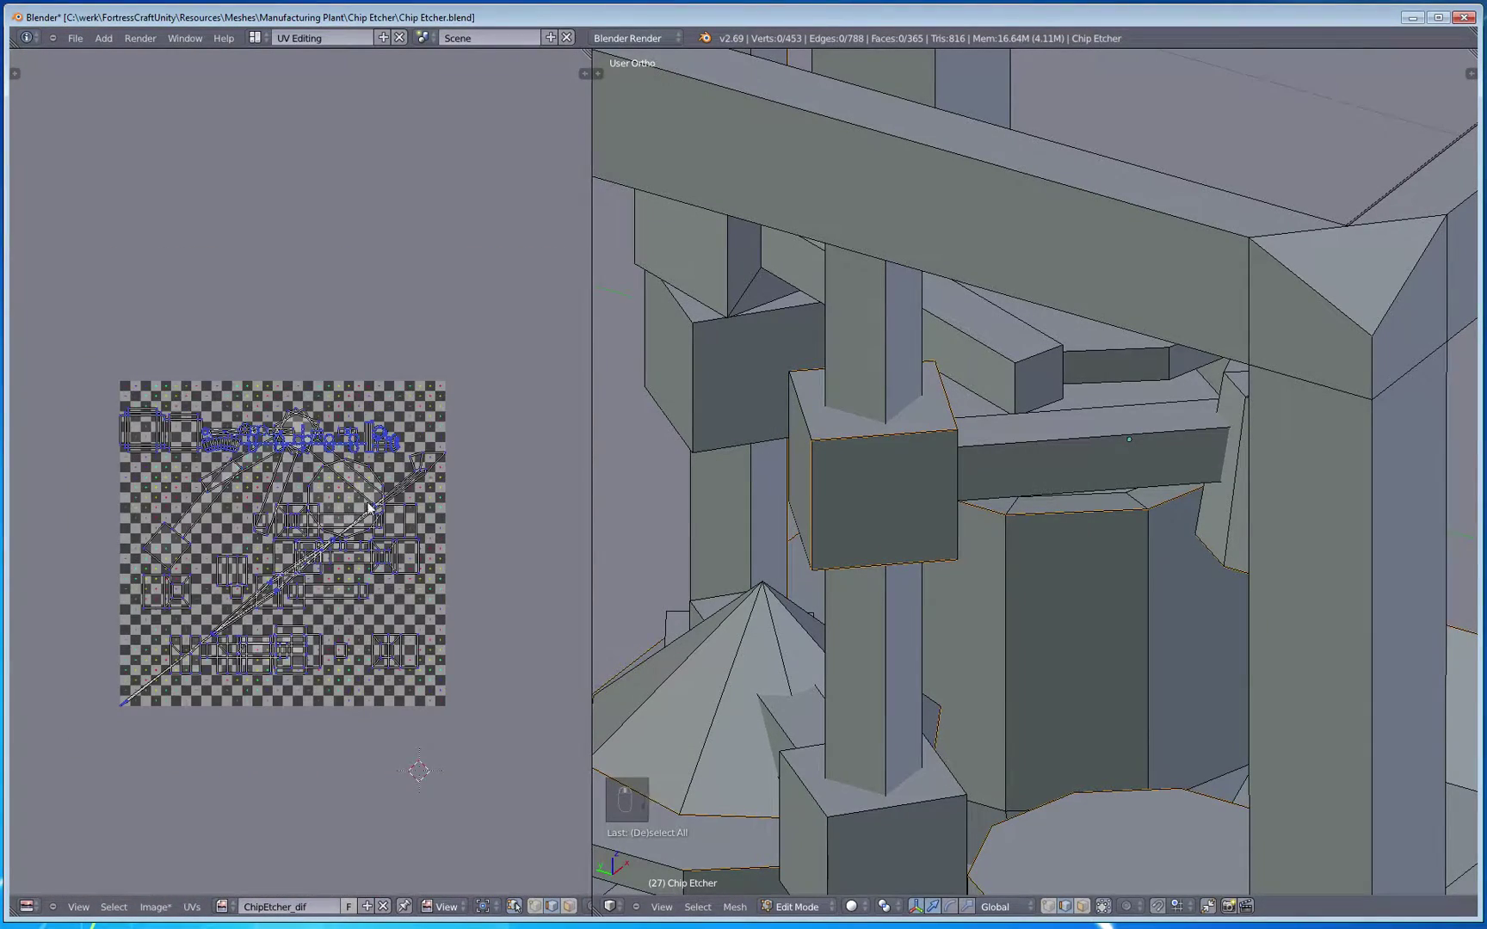
pyautogui.moveTo(368, 508); pyautogui.dragTo(320, 496, button='middle')
pyautogui.scroll(2, 258, 550)
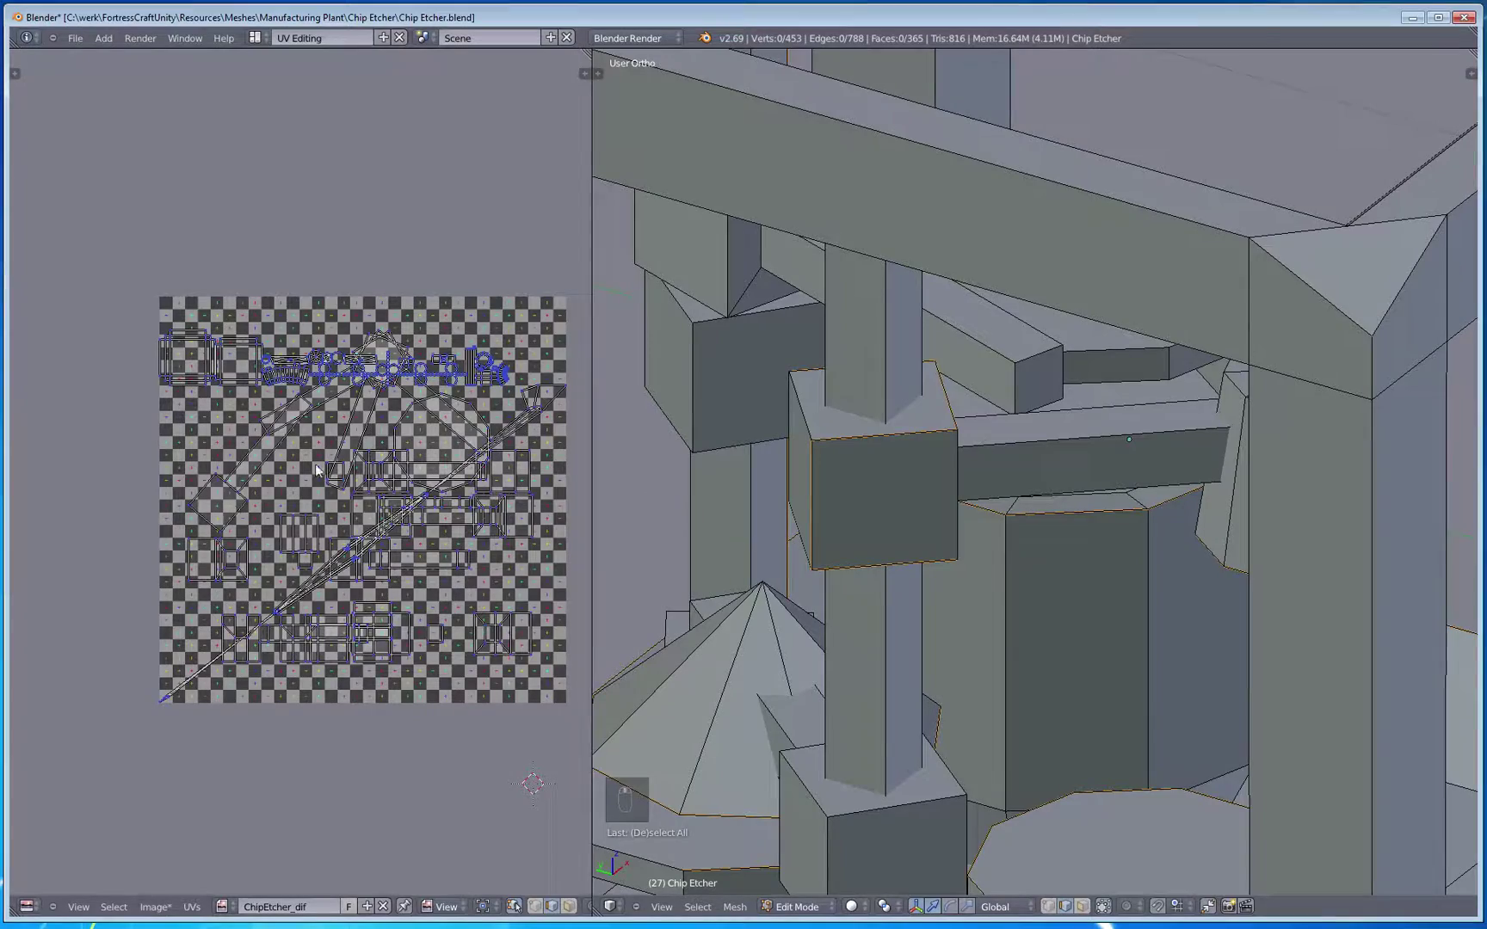
pyautogui.moveTo(896, 674); pyautogui.dragTo(849, 360, button='middle')
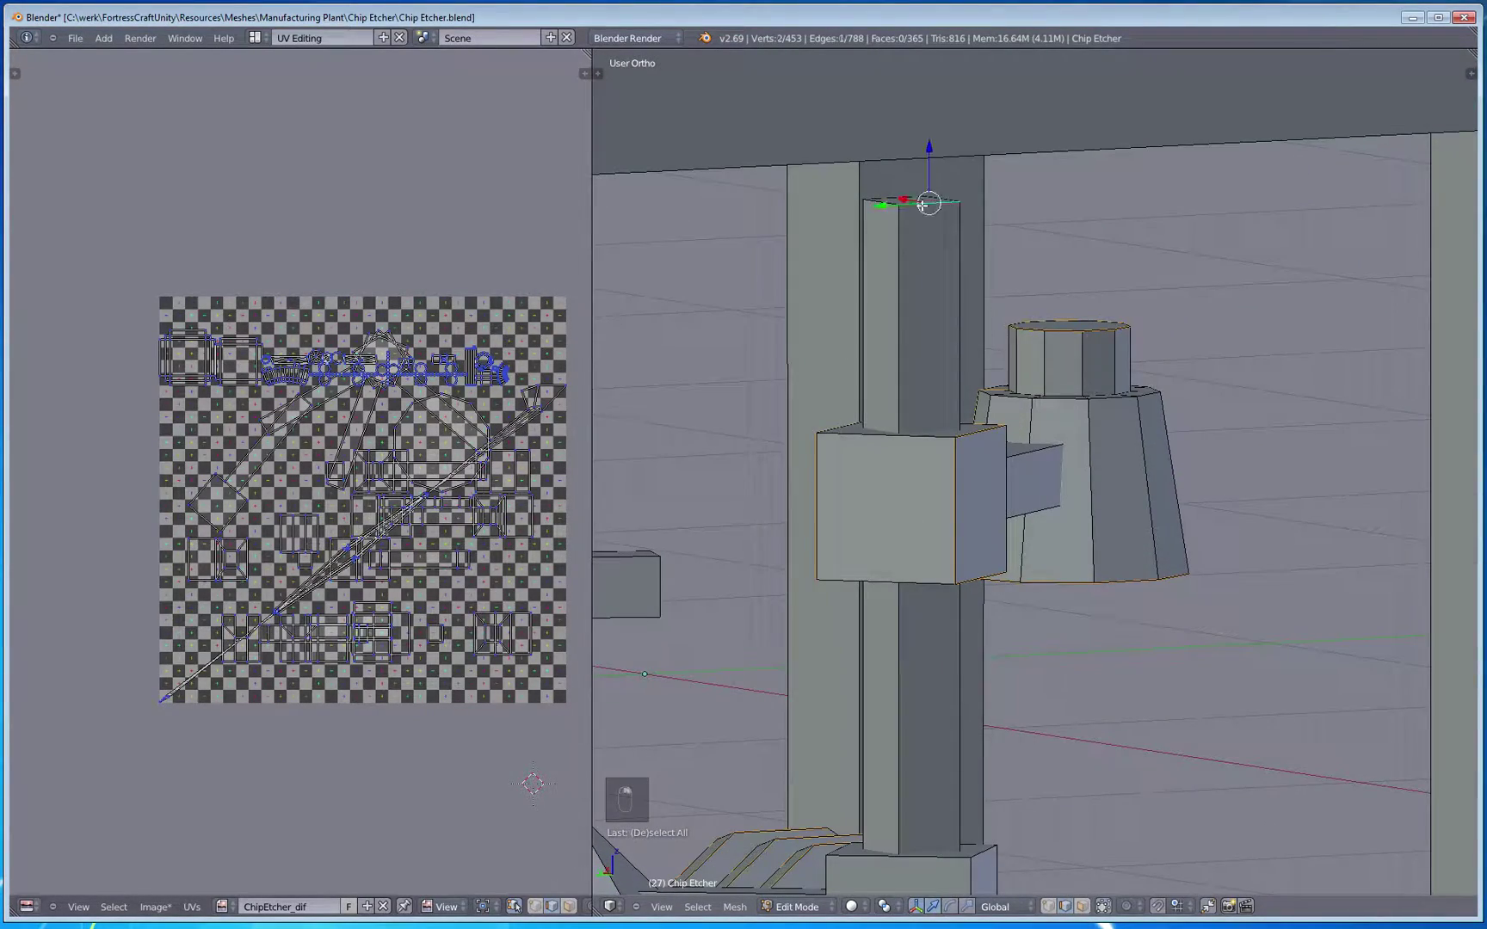
pyautogui.rightClick(905, 243)
pyautogui.moveTo(867, 246); pyautogui.dragTo(1013, 461, button='middle')
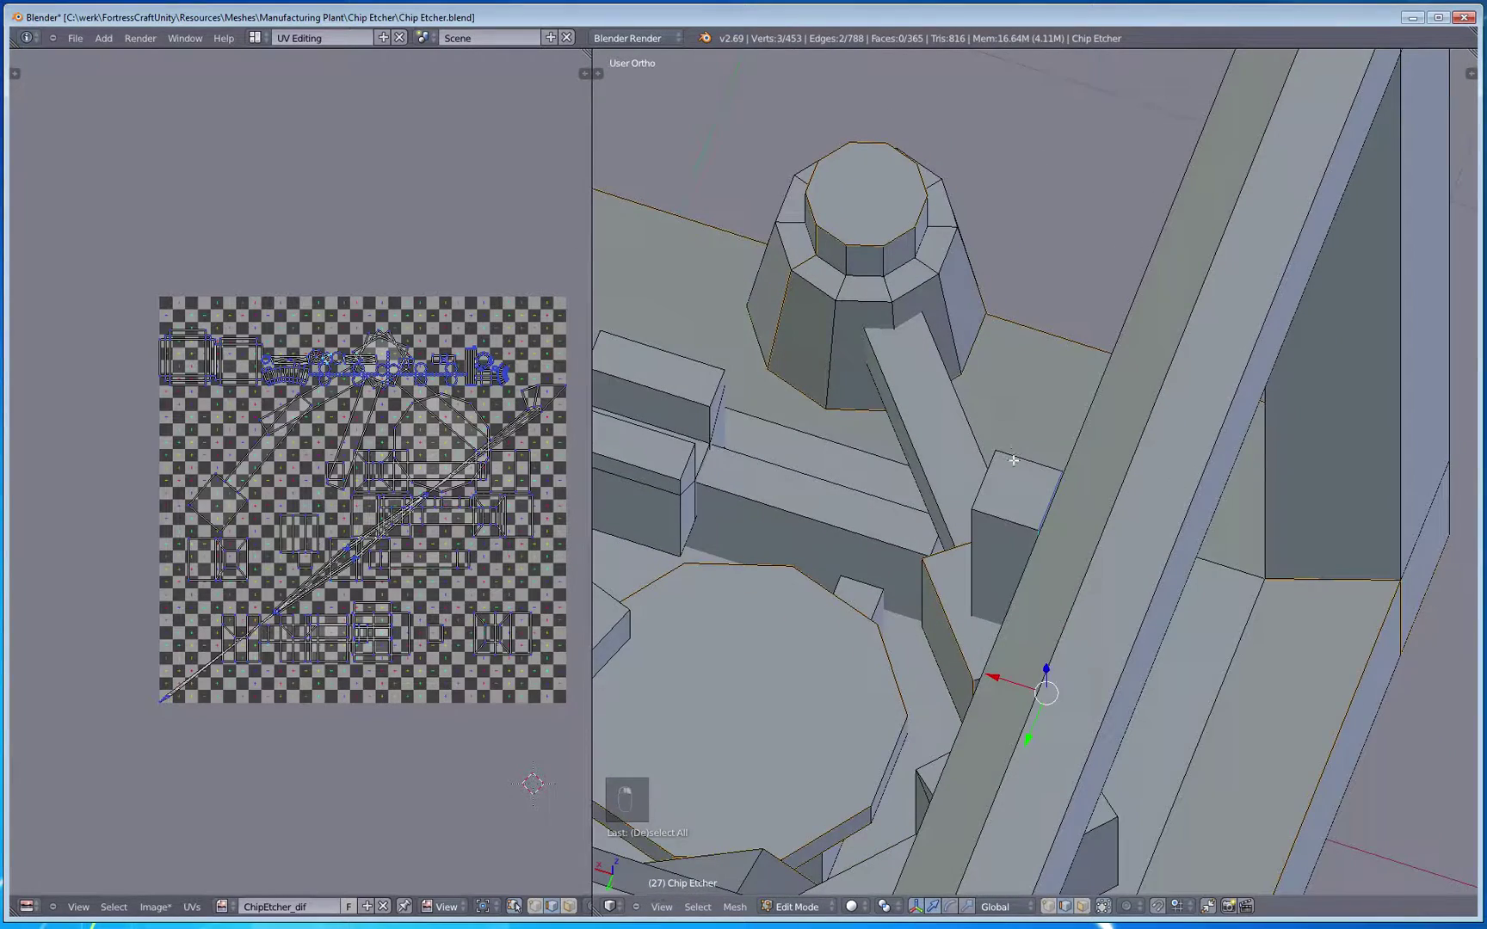
pyautogui.moveTo(953, 555); pyautogui.dragTo(1049, 448, button='middle')
pyautogui.keyDown('shift'); pyautogui.rightClick(1062, 419); pyautogui.keyUp('shift')
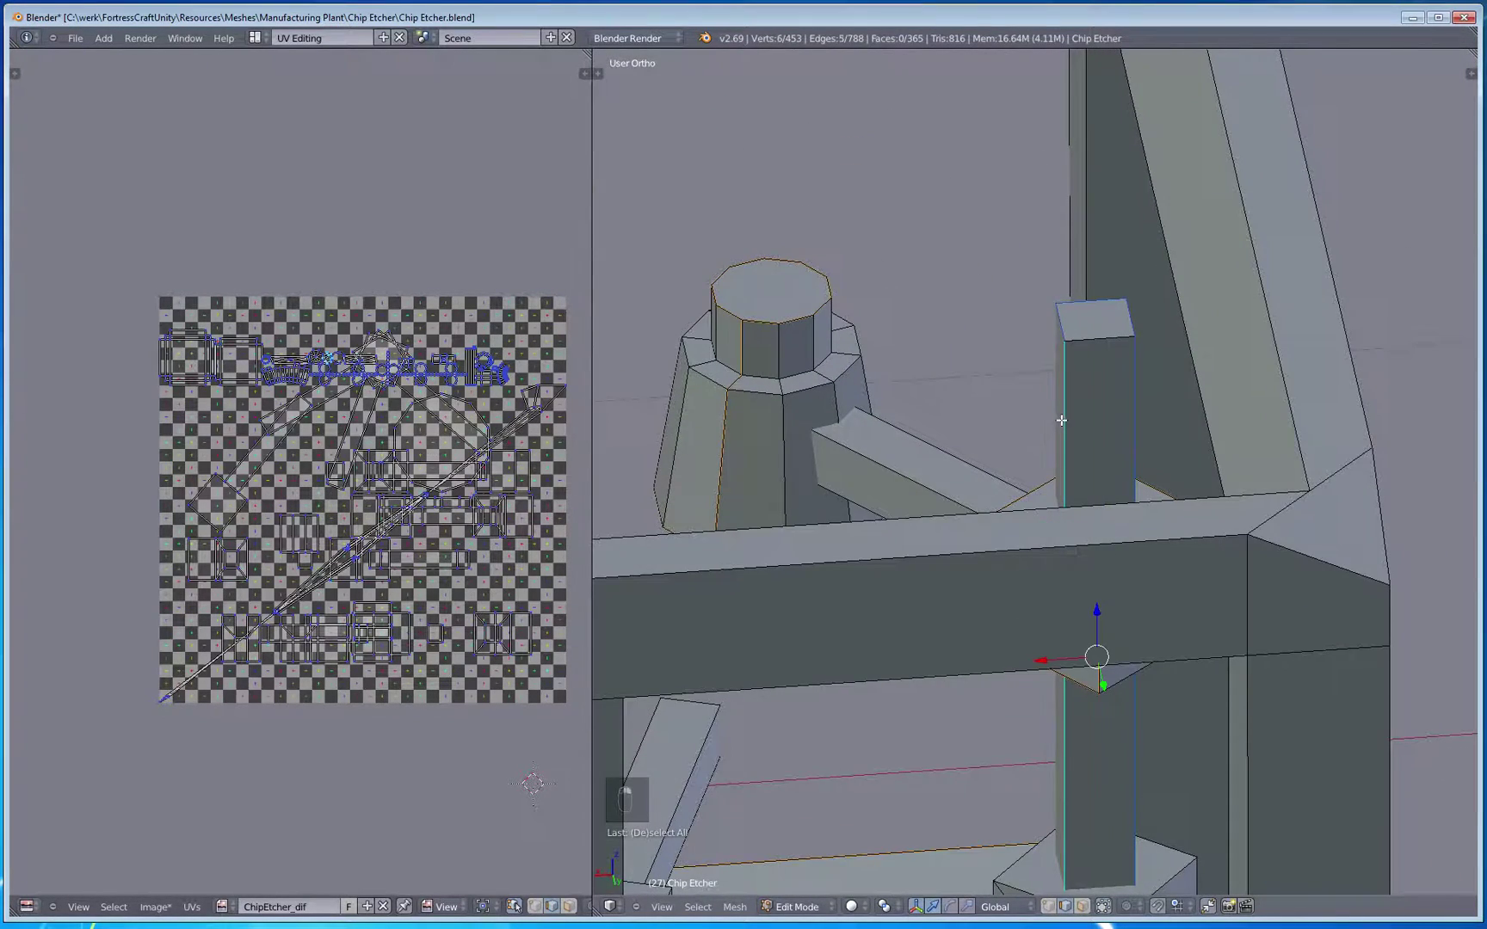
pyautogui.hotkey('ctrl', 'e')
pyautogui.click(1062, 419)
pyautogui.press('a')
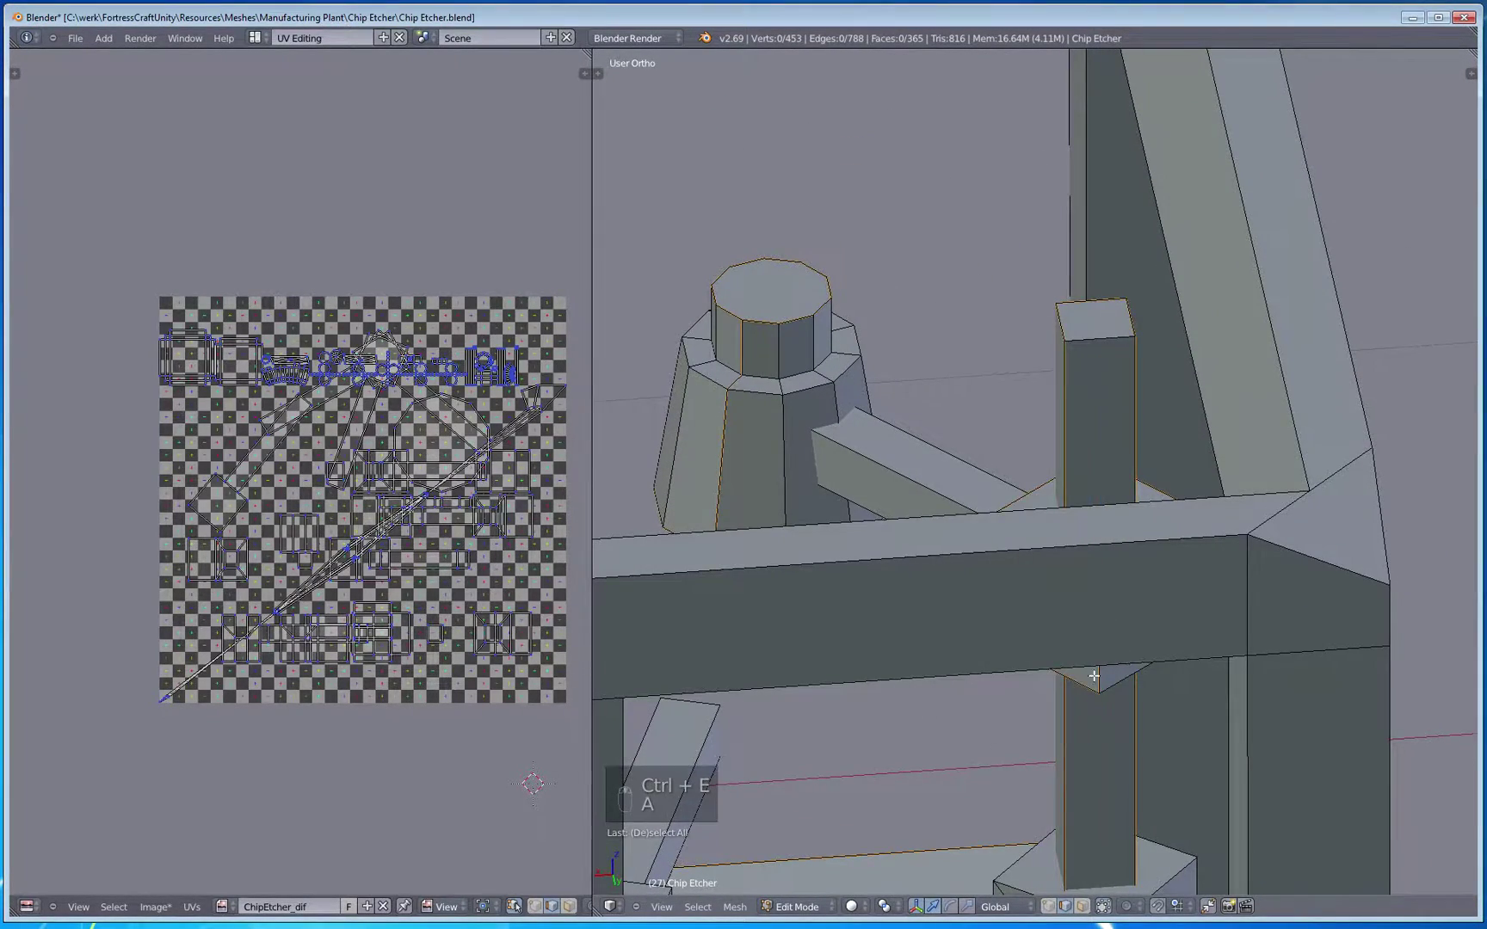
# Step: Select the top, vertical and bottom edges bordering the outer face of the lower block on the post, and mark them as seams
pyautogui.moveTo(1062, 419); pyautogui.dragTo(906, 445, button='middle')
pyautogui.scroll(-3, 886, 631)
pyautogui.rightClick(948, 505)
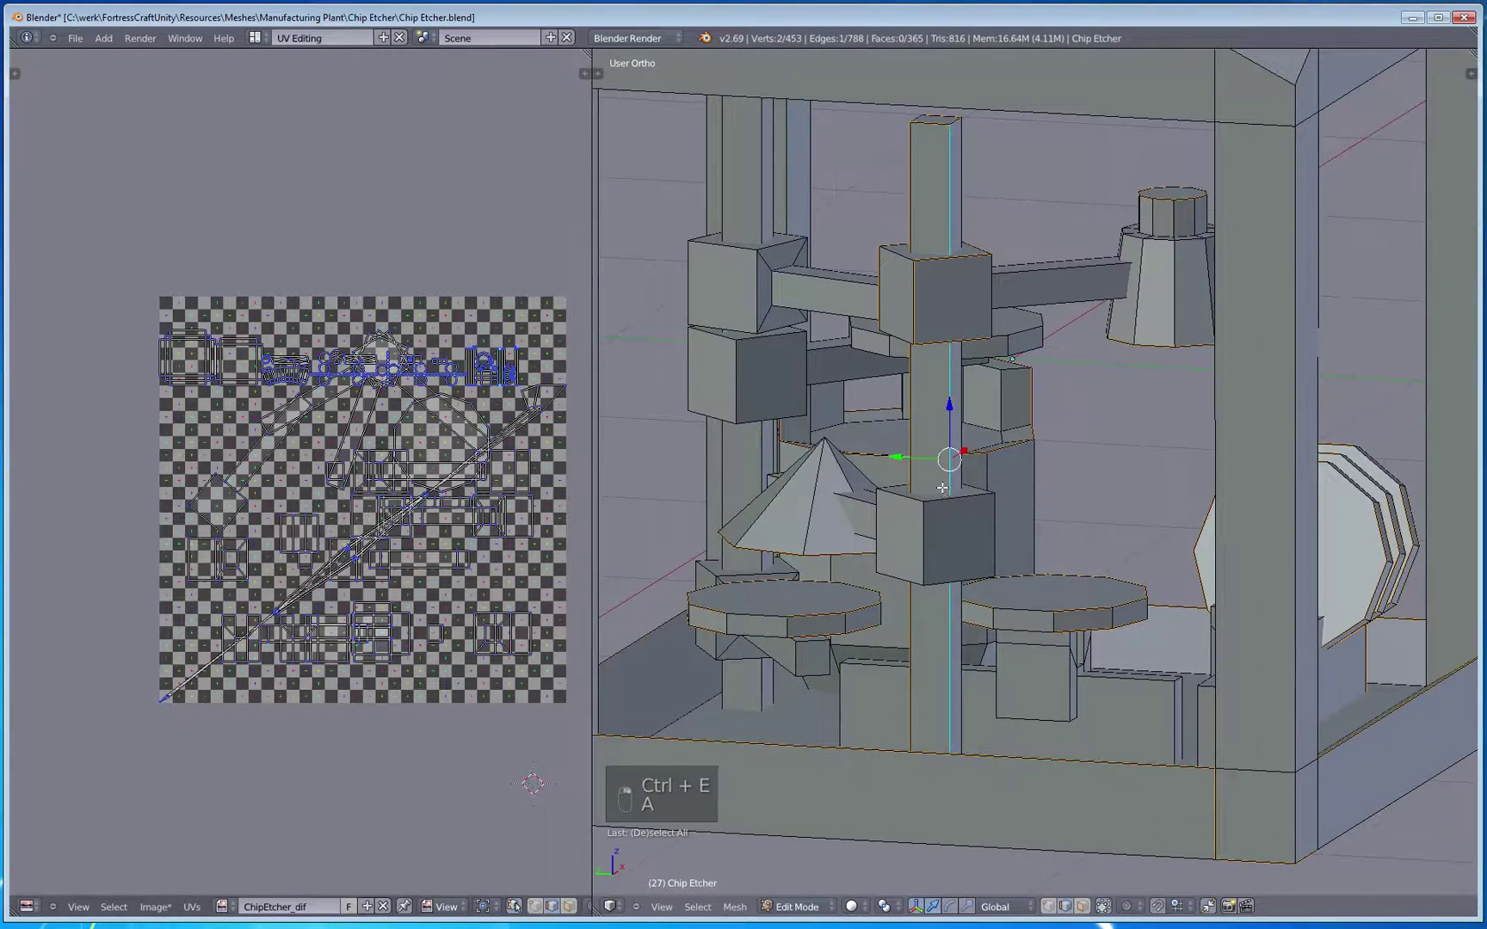
pyautogui.rightClick(945, 508)
pyautogui.keyDown('shift'); pyautogui.rightClick(934, 551); pyautogui.keyUp('shift')
pyautogui.scroll(3, 946, 586)
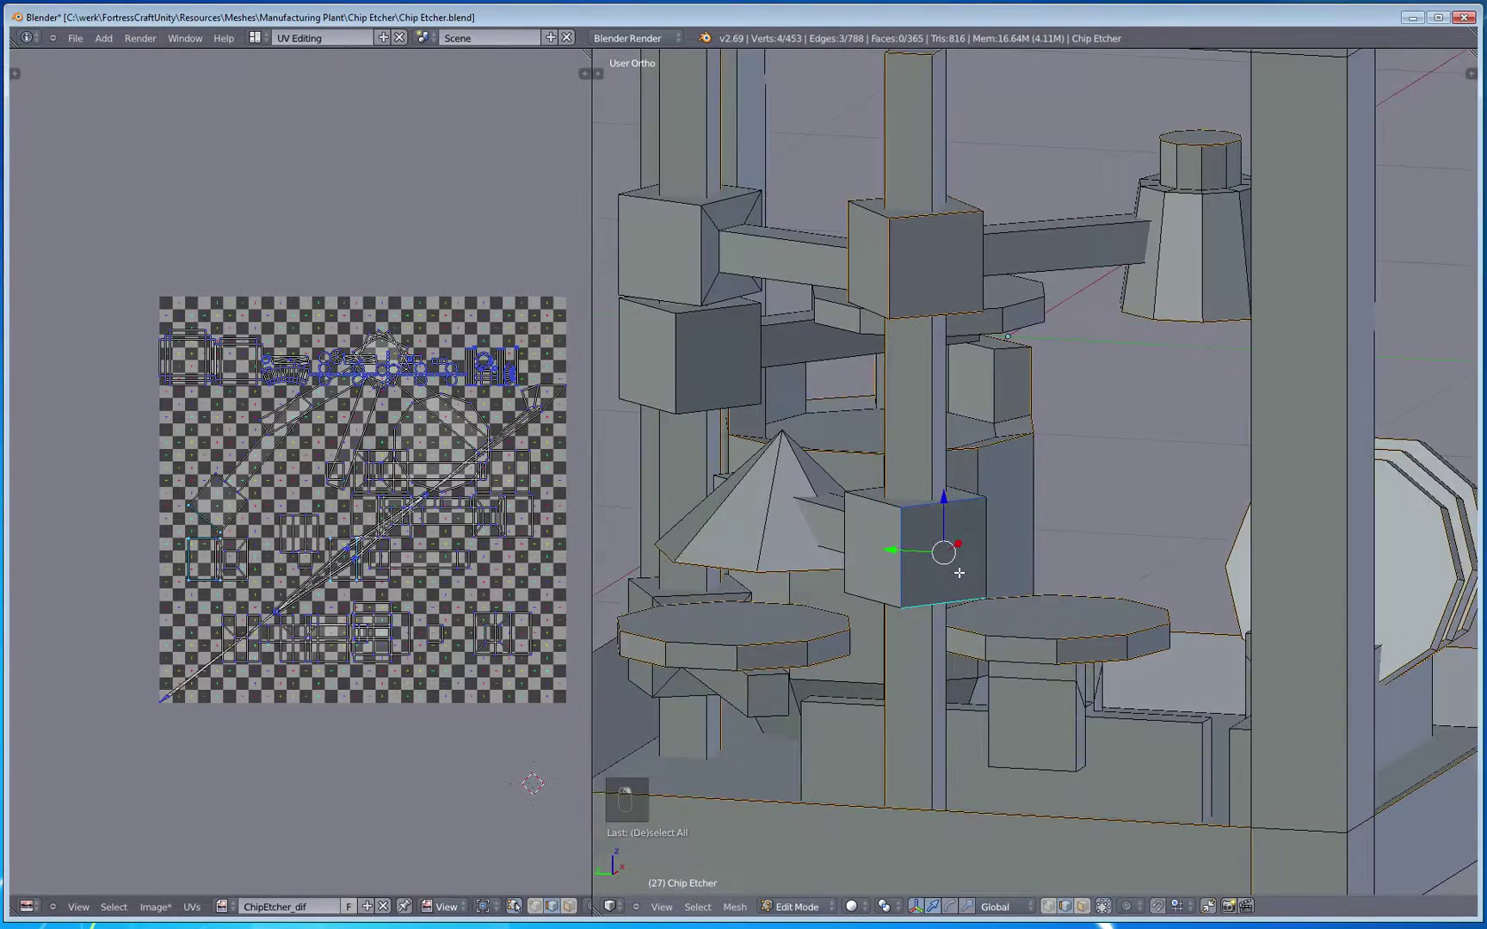
pyautogui.hotkey('ctrl', 'e')
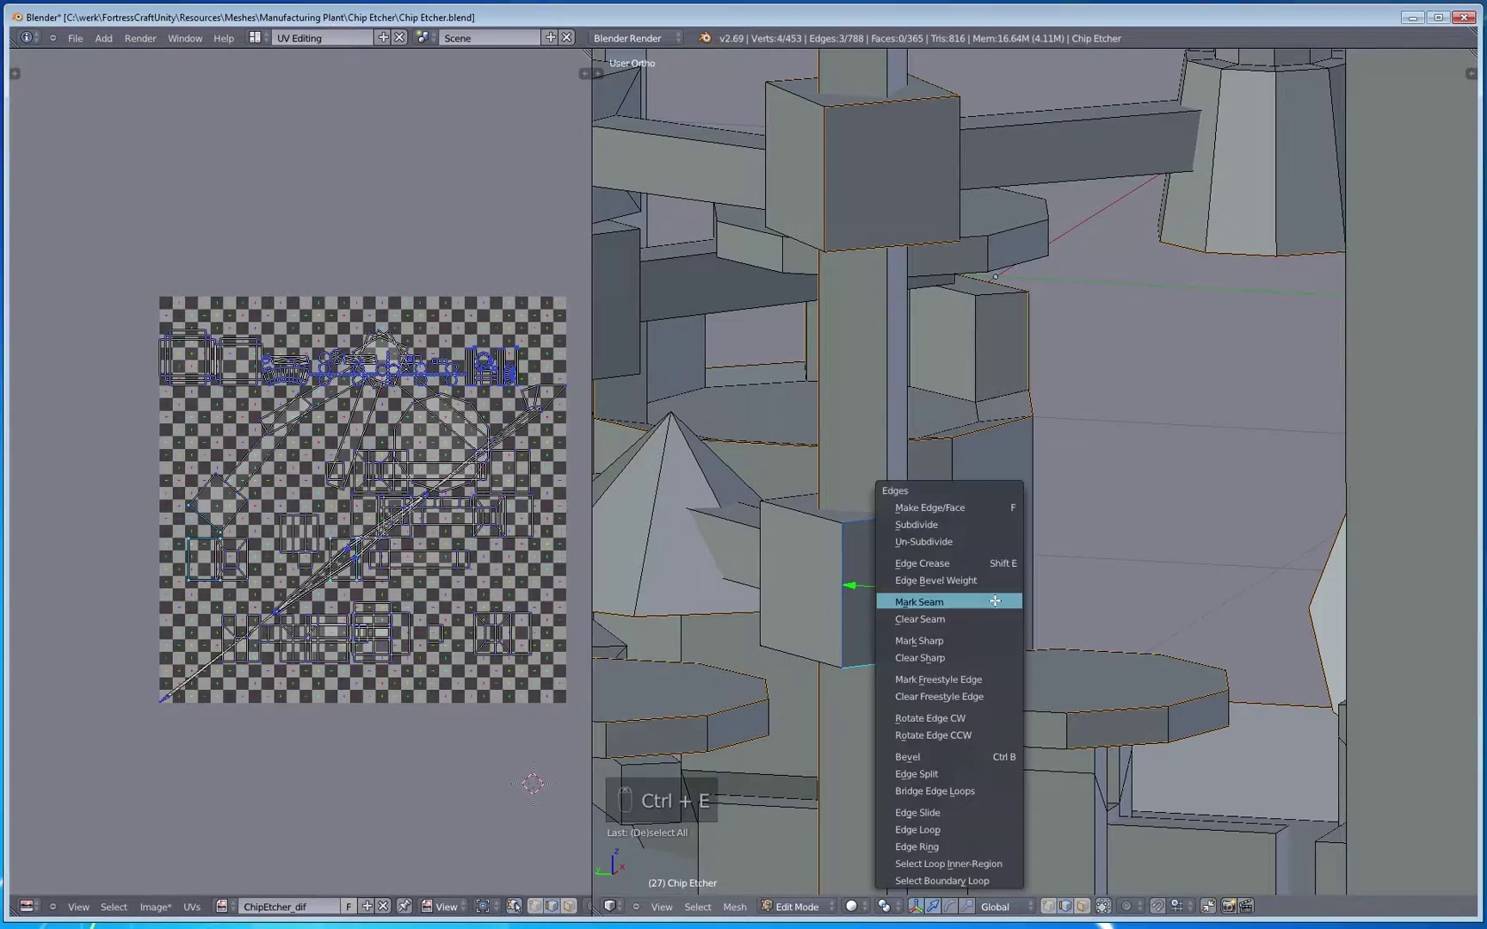
pyautogui.click(995, 601)
pyautogui.press('a')
pyautogui.moveTo(995, 600); pyautogui.dragTo(1001, 712, button='middle')
pyautogui.rightClick(1022, 635)
pyautogui.keyDown('shift'); pyautogui.rightClick(1096, 611); pyautogui.keyUp('shift')
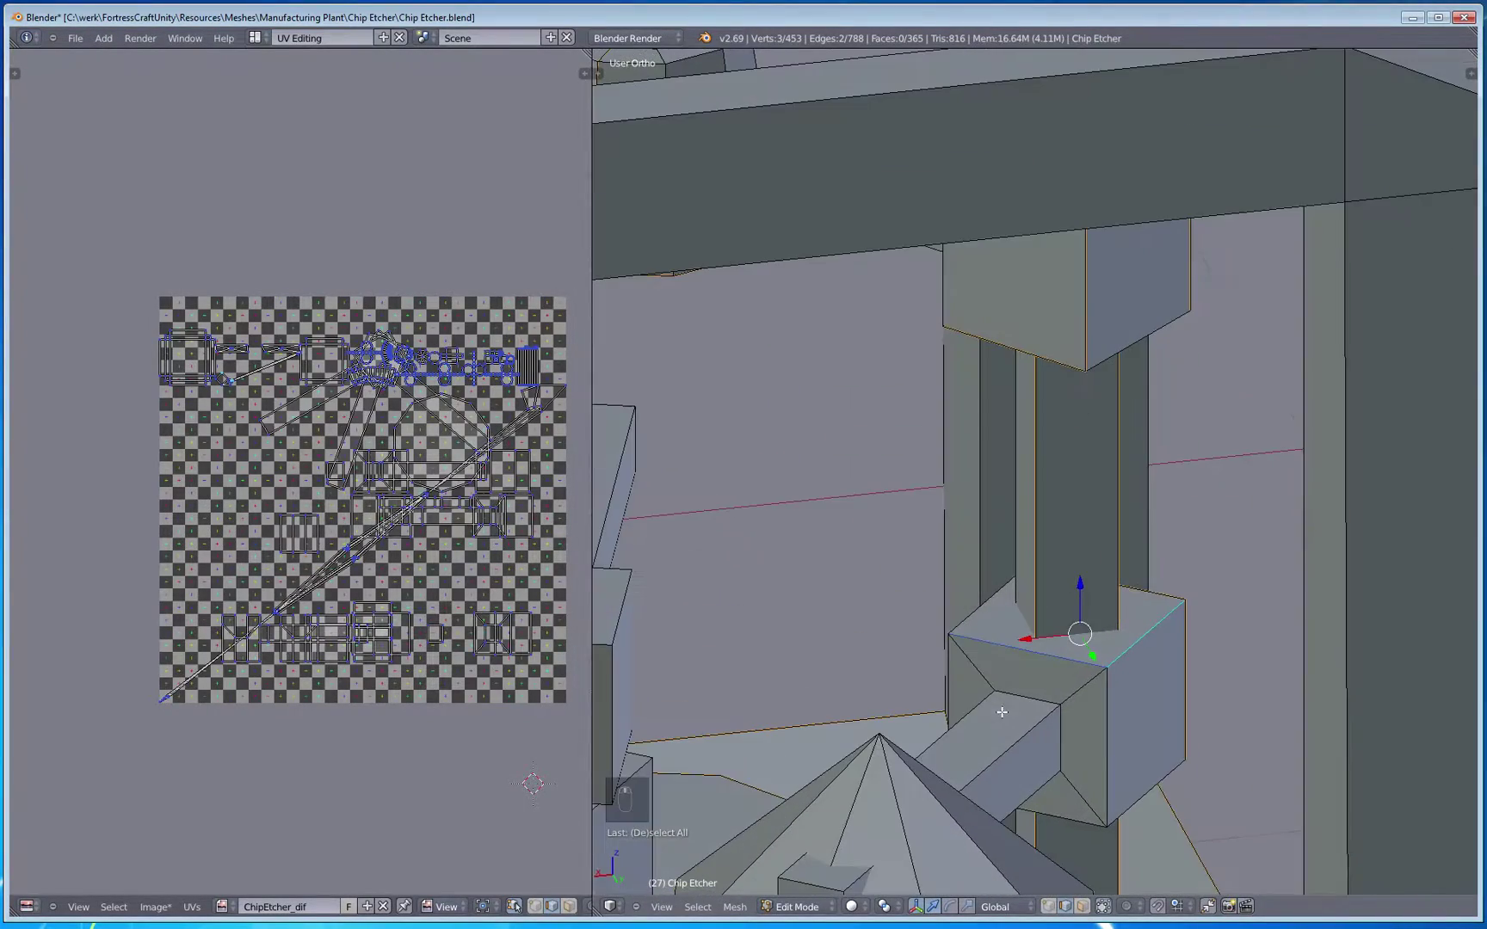
pyautogui.moveTo(1059, 795); pyautogui.dragTo(1005, 669, button='middle')
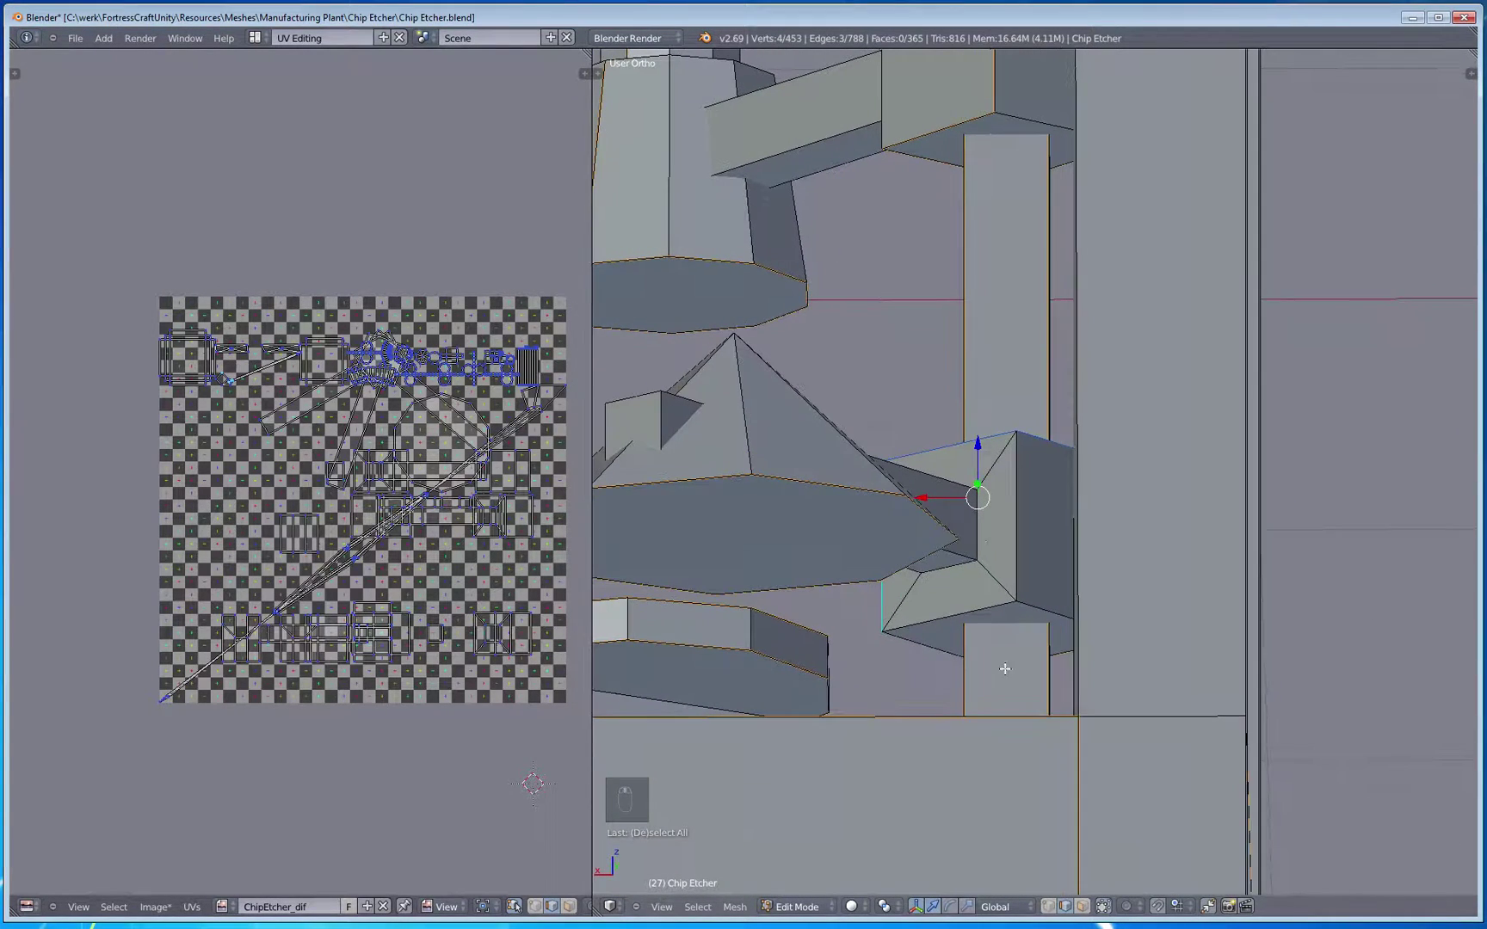
pyautogui.moveTo(930, 520); pyautogui.dragTo(1103, 782, button='middle')
pyautogui.press('a')
# Step: Switch to face selection and inspect the lower block's individual faces around the arm and its adjacent plain side face
pyautogui.scroll(-6, 853, 615)
pyautogui.scroll(4, 821, 585)
pyautogui.scroll(3, 1104, 781)
pyautogui.click(1084, 907)
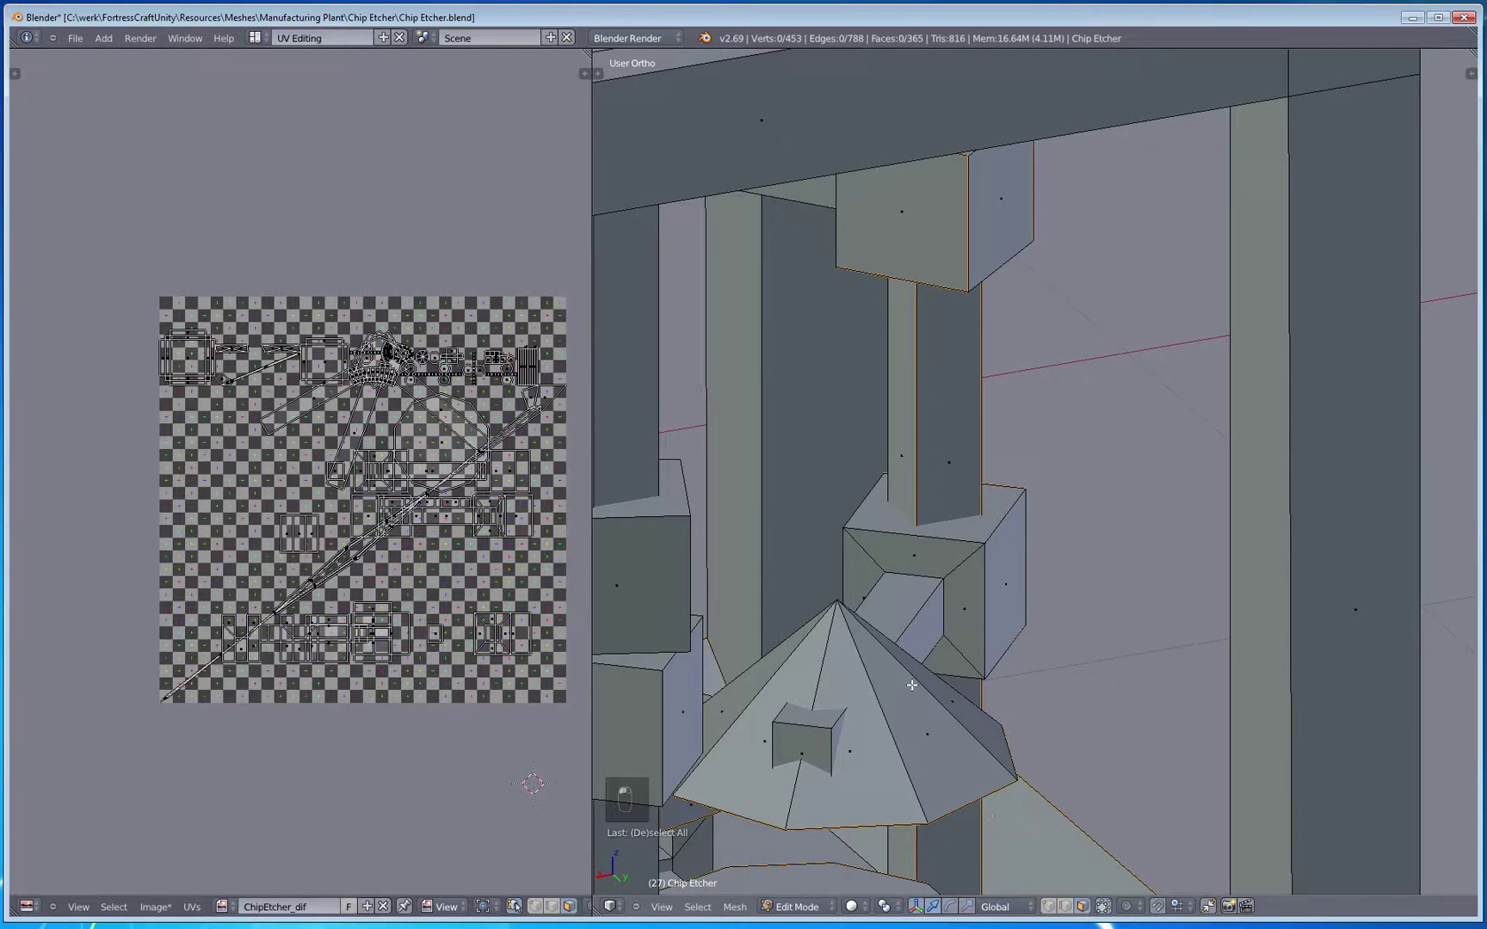
pyautogui.scroll(3, 912, 686)
pyautogui.rightClick(866, 621)
pyautogui.rightClick(726, 647)
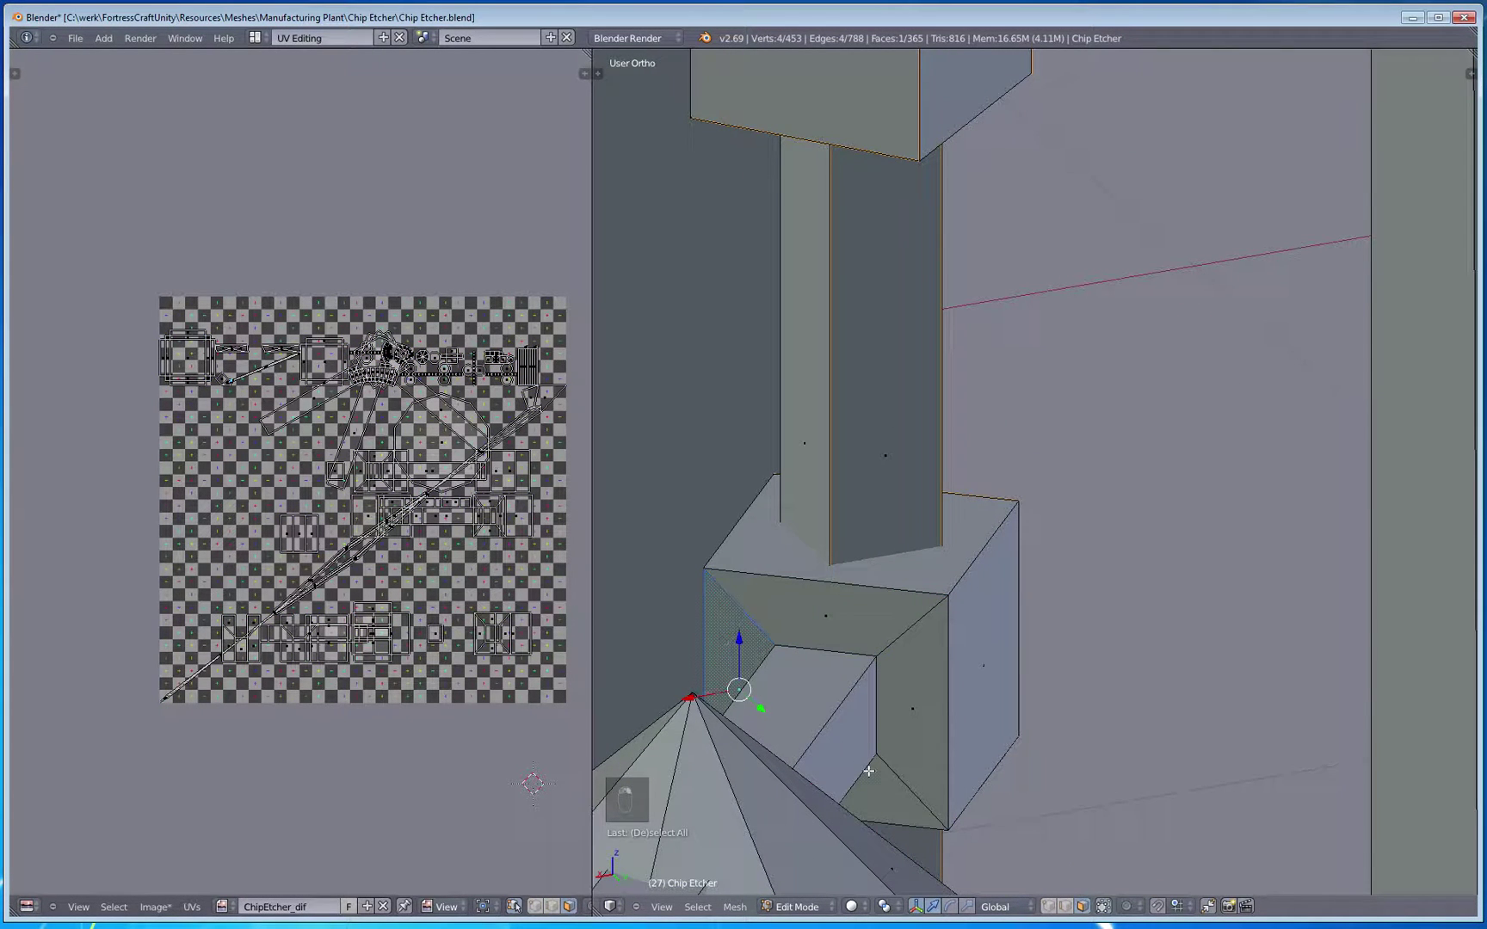
pyautogui.rightClick(869, 773)
pyautogui.rightClick(907, 719)
pyautogui.moveTo(884, 685); pyautogui.dragTo(788, 644, button='middle')
pyautogui.rightClick(834, 570)
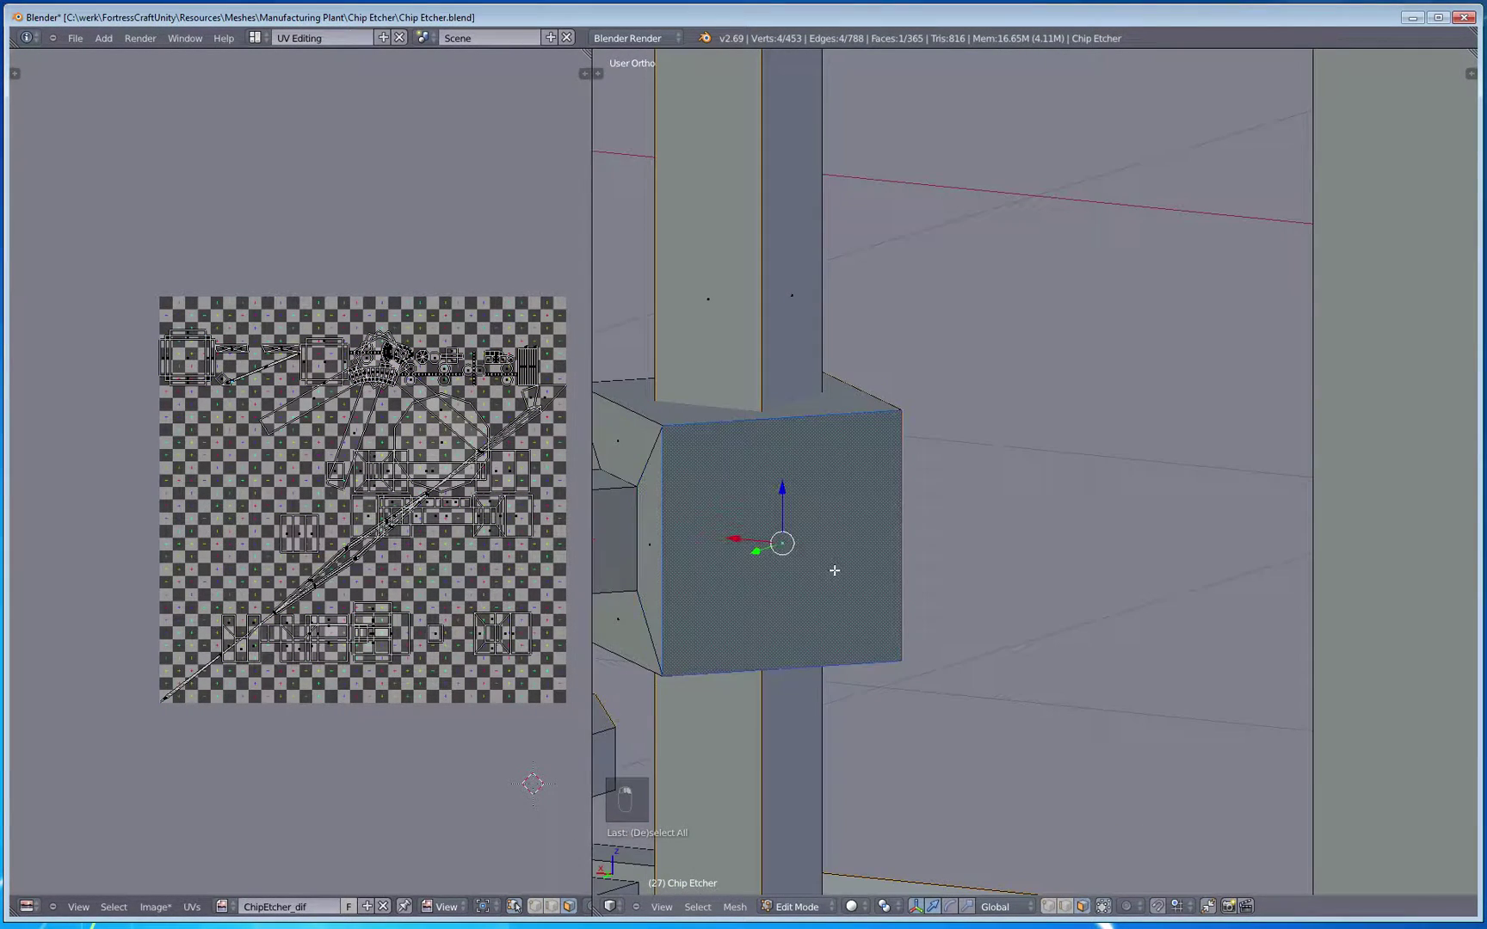
pyautogui.moveTo(834, 570); pyautogui.dragTo(888, 594, button='middle')
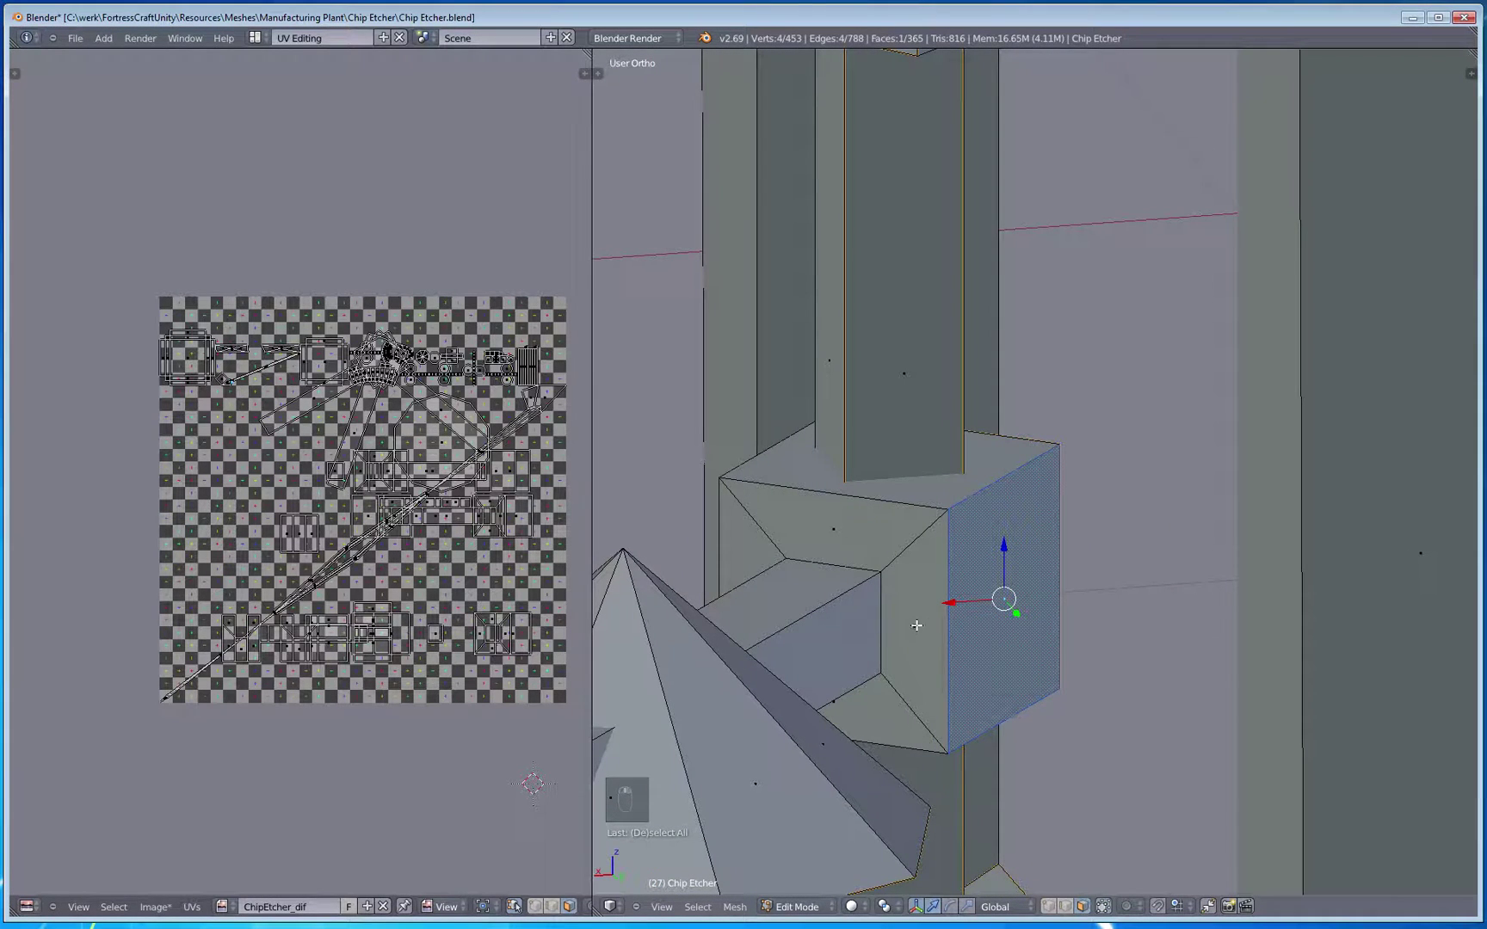
# Step: Delete the four faces surrounding the arm's base on the lower block of the post
pyautogui.rightClick(916, 626)
pyautogui.keyDown('shift'); pyautogui.rightClick(835, 498); pyautogui.keyUp('shift')
pyautogui.keyDown('shift'); pyautogui.rightClick(747, 559); pyautogui.keyUp('shift')
pyautogui.keyDown('shift'); pyautogui.rightClick(868, 730); pyautogui.keyUp('shift')
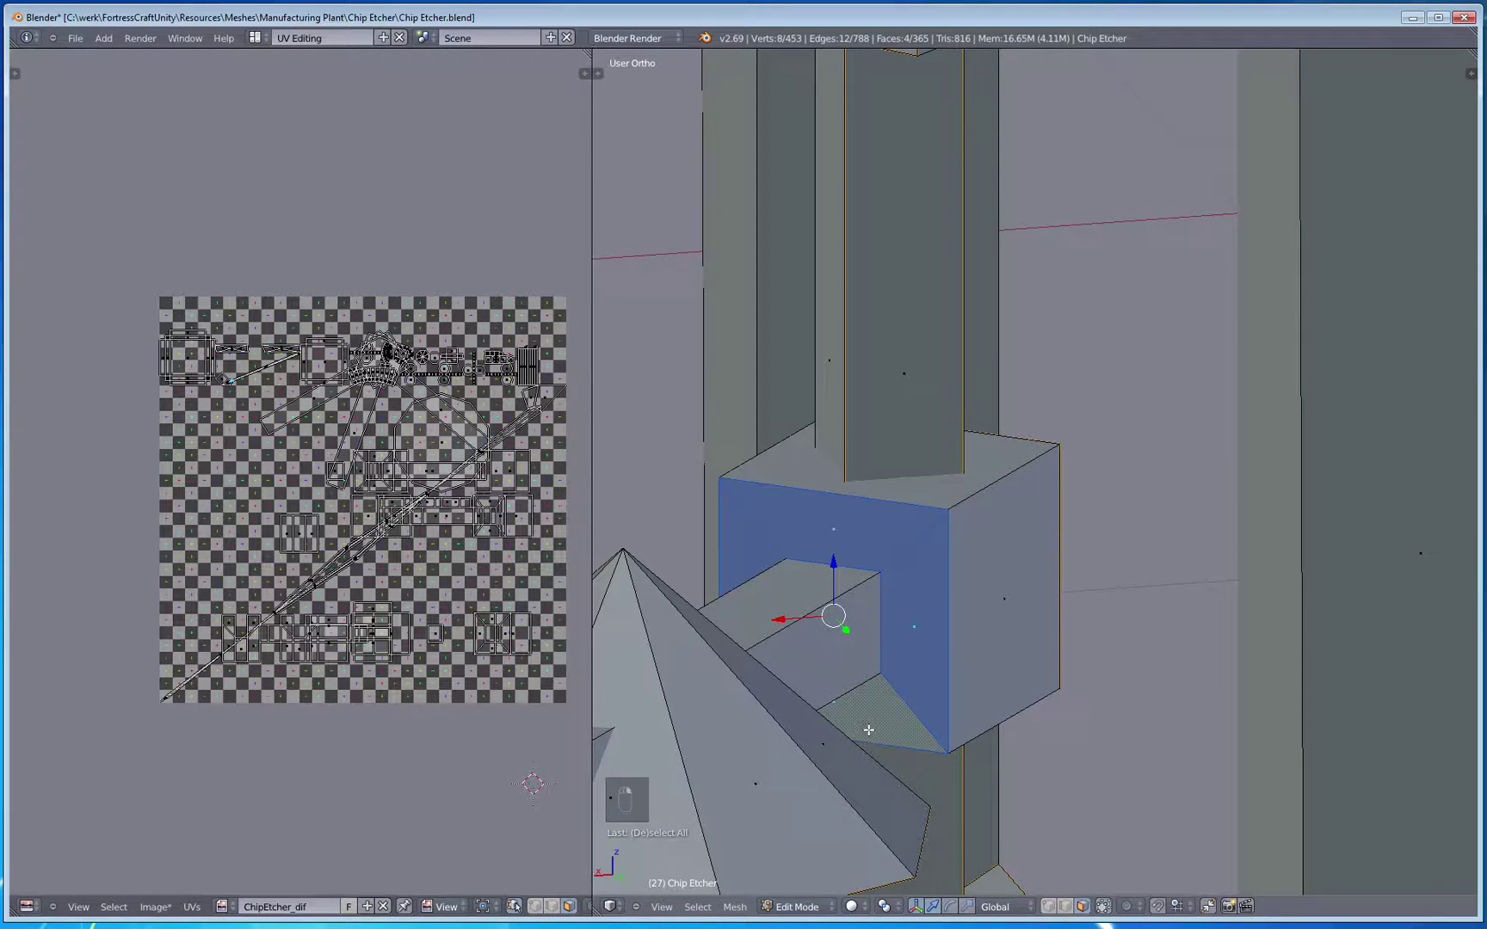
pyautogui.press('x')
pyautogui.click(868, 723)
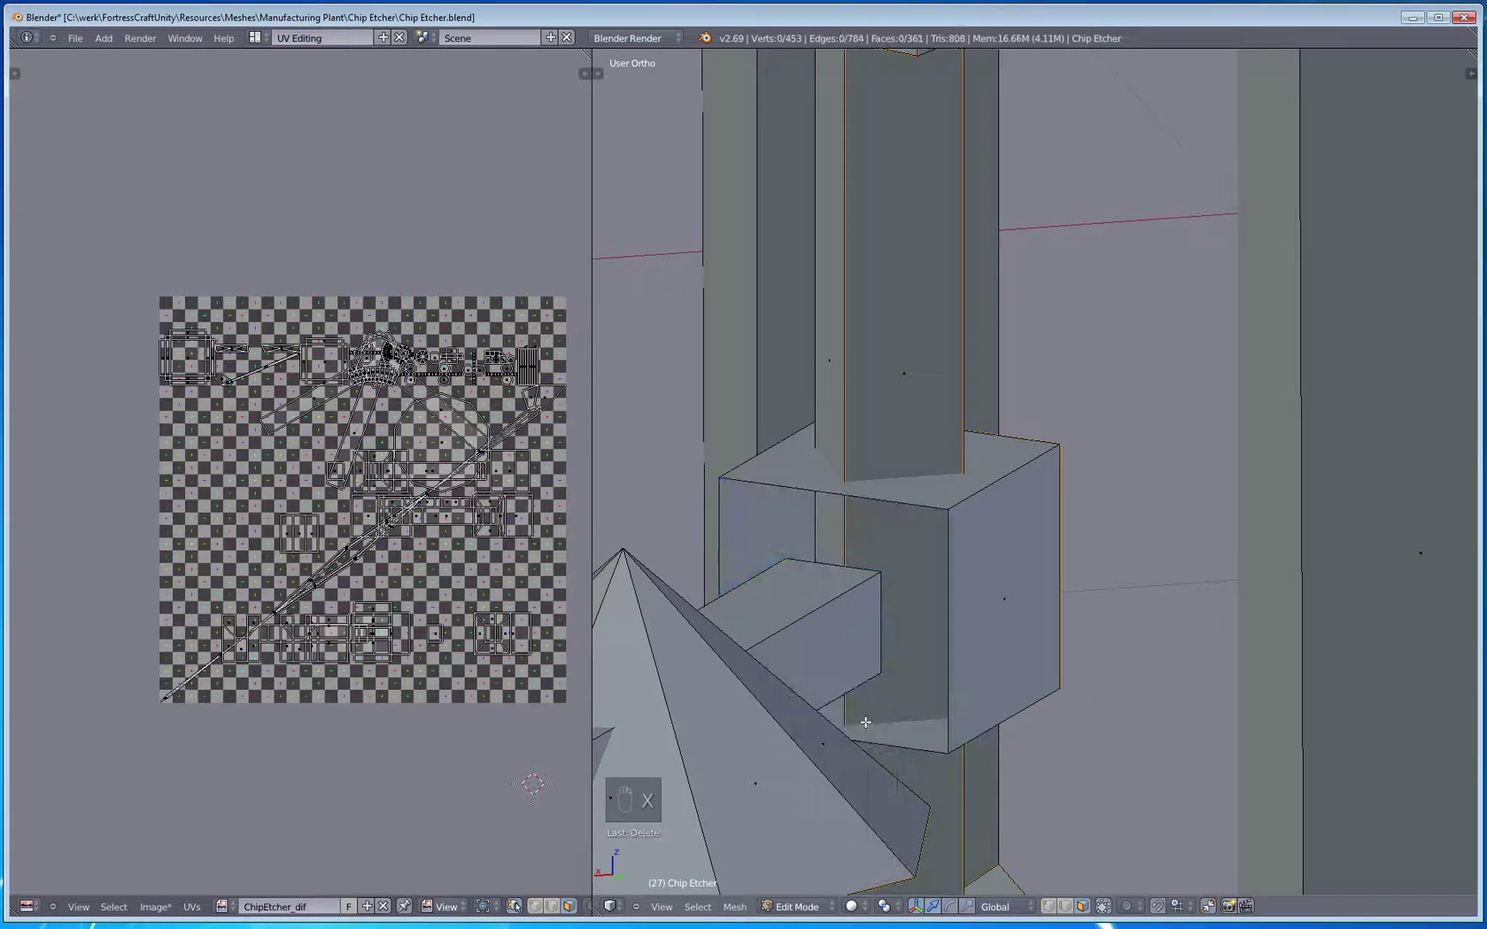
# Step: Select the border edges of the lower block's open side and fill them with a single face
pyautogui.moveTo(853, 713); pyautogui.dragTo(914, 781, button='middle')
pyautogui.click(1066, 906)
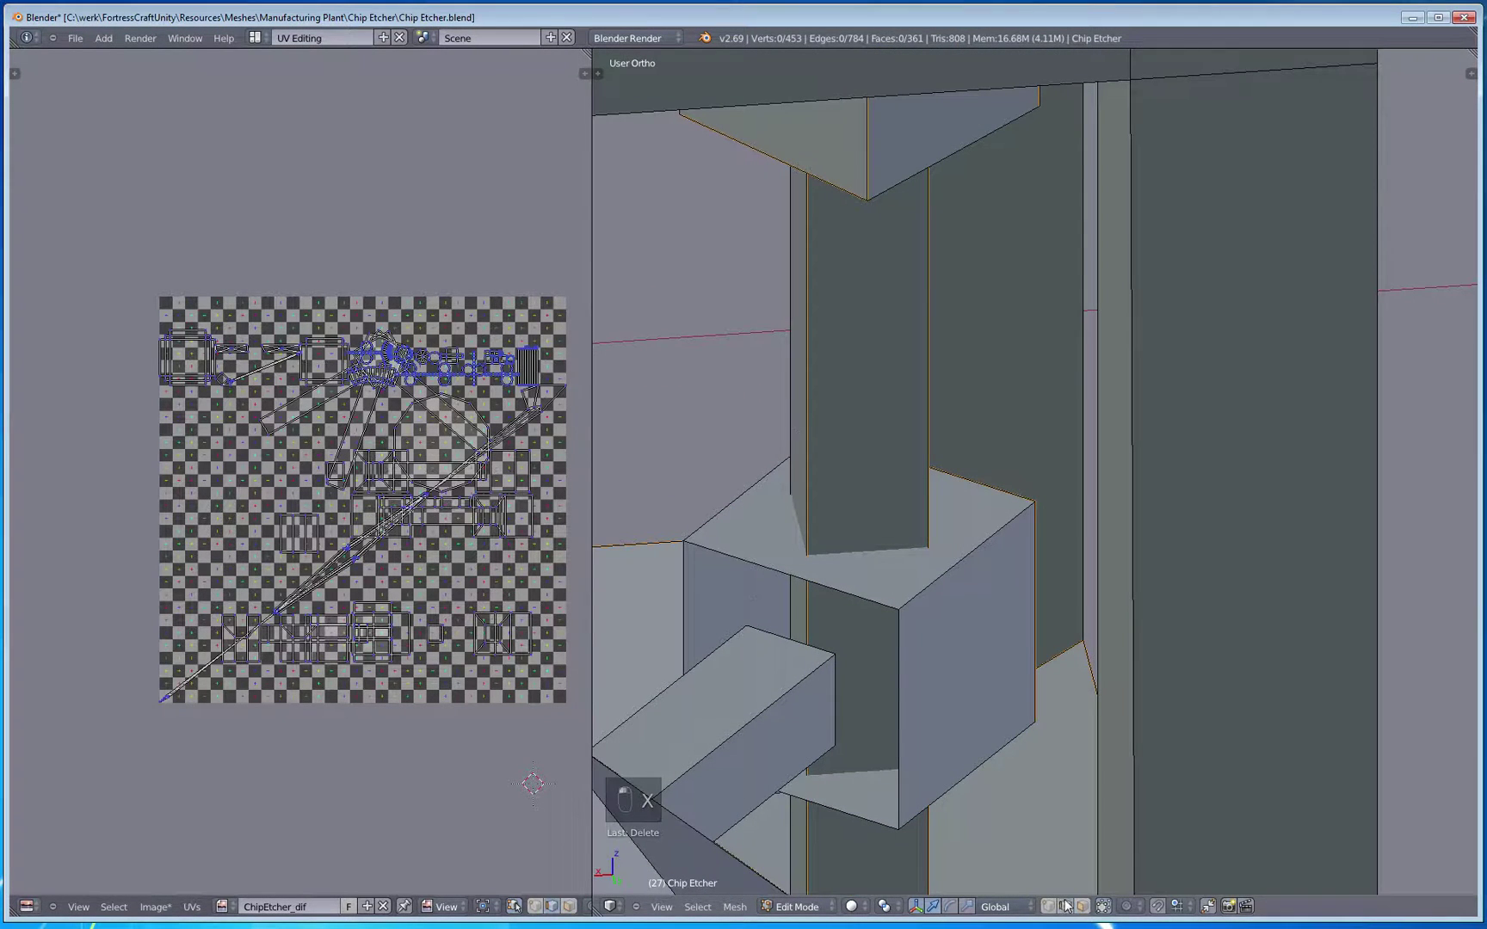
pyautogui.keyDown('alt'); pyautogui.rightClick(868, 607); pyautogui.keyUp('alt')
pyautogui.press('f')
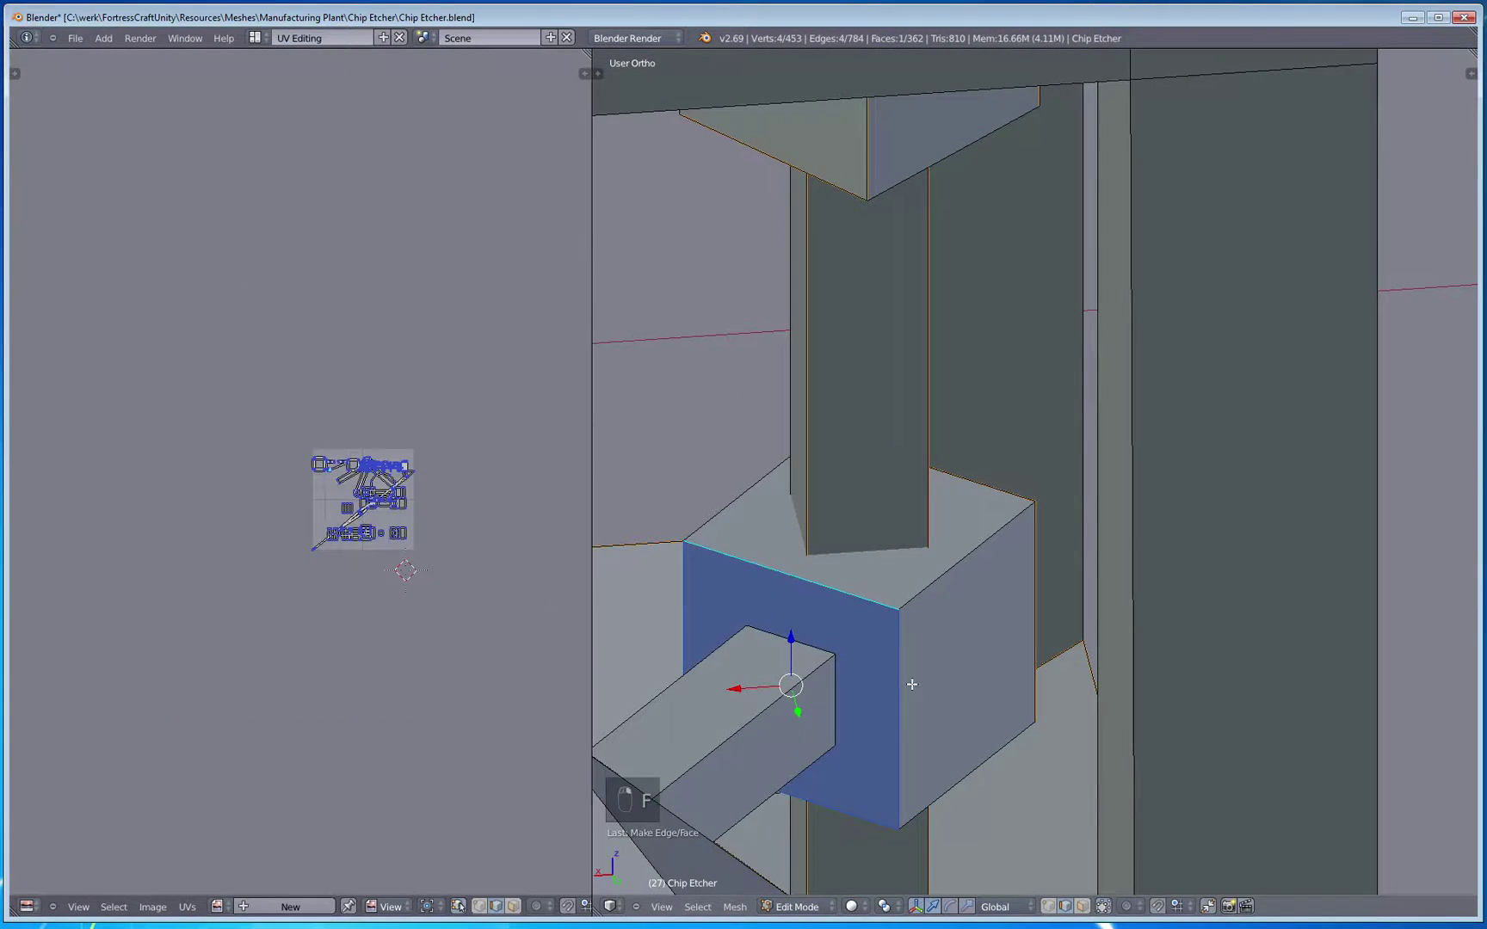
# Step: Select the four-edge loop at the arm's open end where it meets the lower block's new face
pyautogui.press('a')
pyautogui.press('z')
pyautogui.keyDown('alt'); pyautogui.rightClick(810, 653); pyautogui.keyUp('alt')
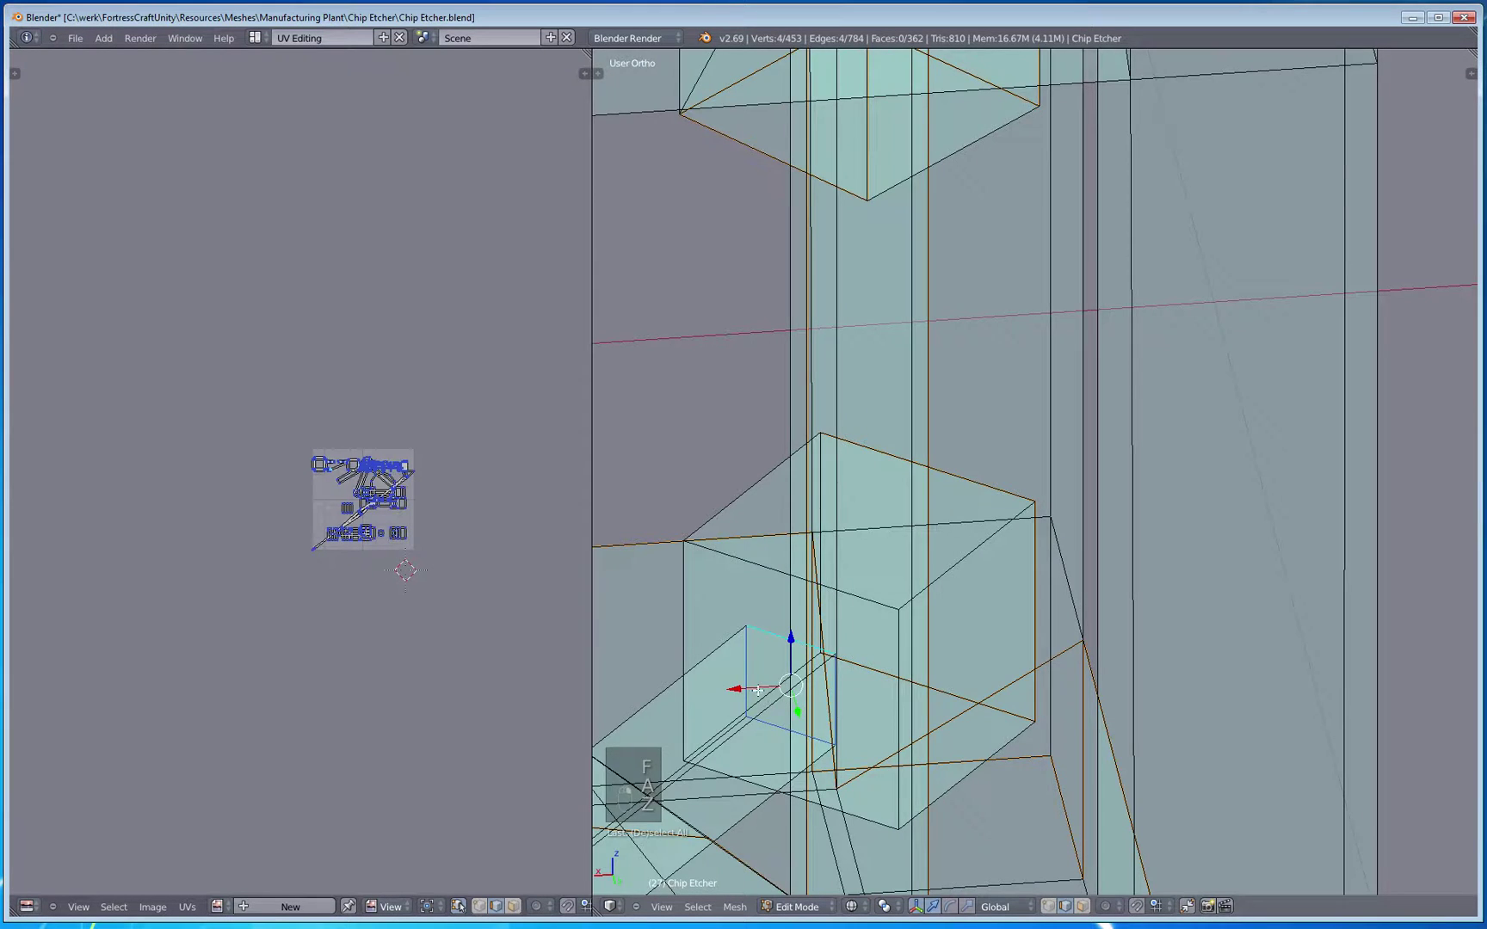
pyautogui.press('z')
pyautogui.moveTo(814, 703); pyautogui.dragTo(809, 725, button='middle')
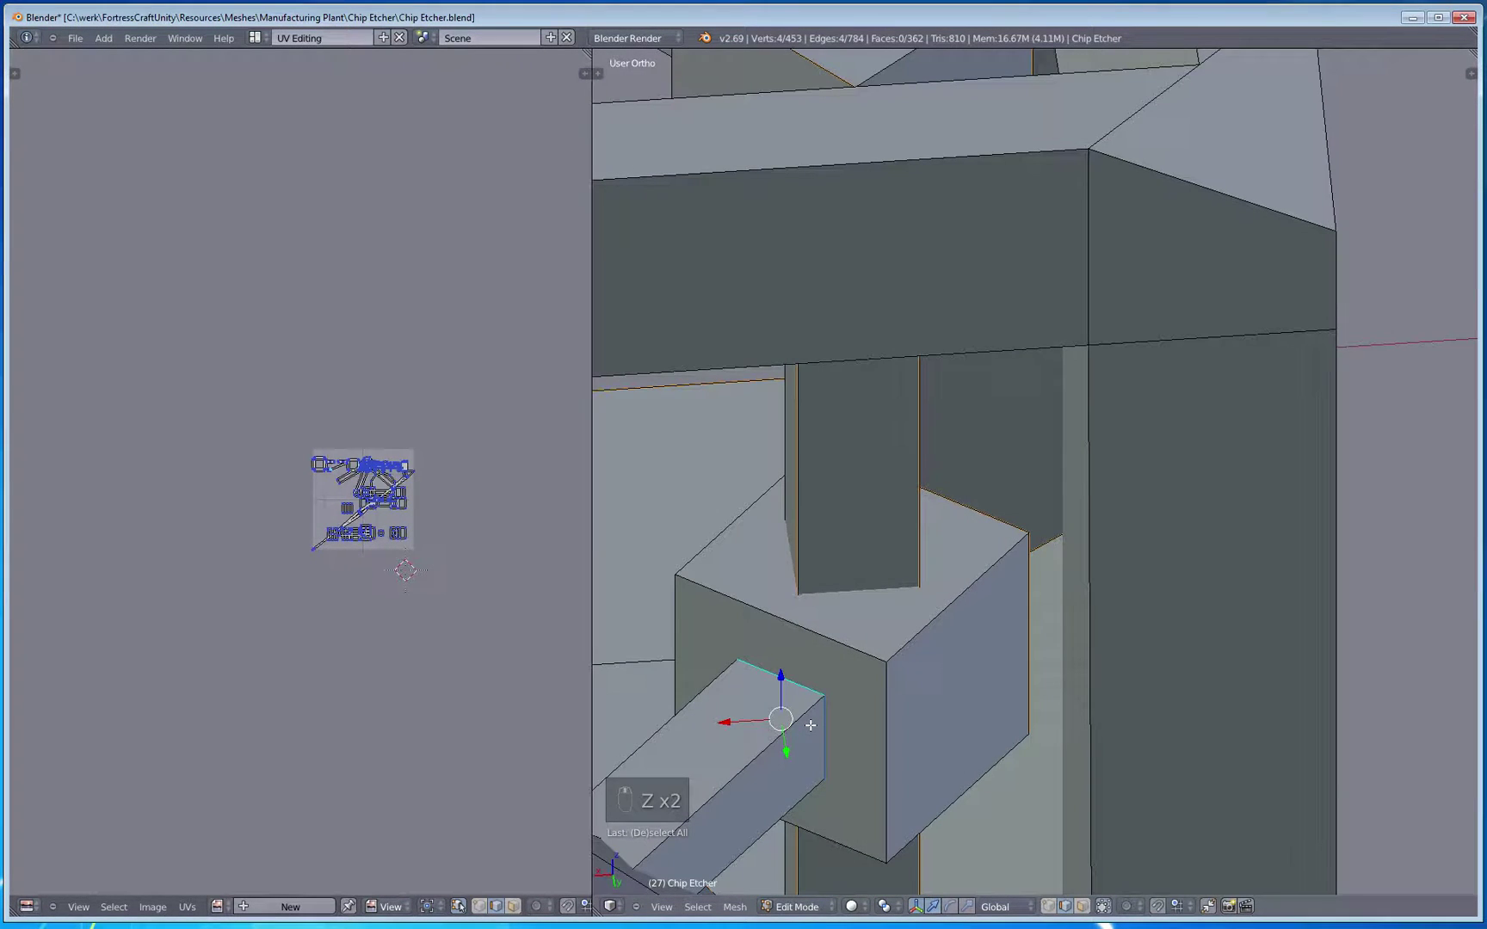
pyautogui.press('g')
pyautogui.rightClick(811, 726)
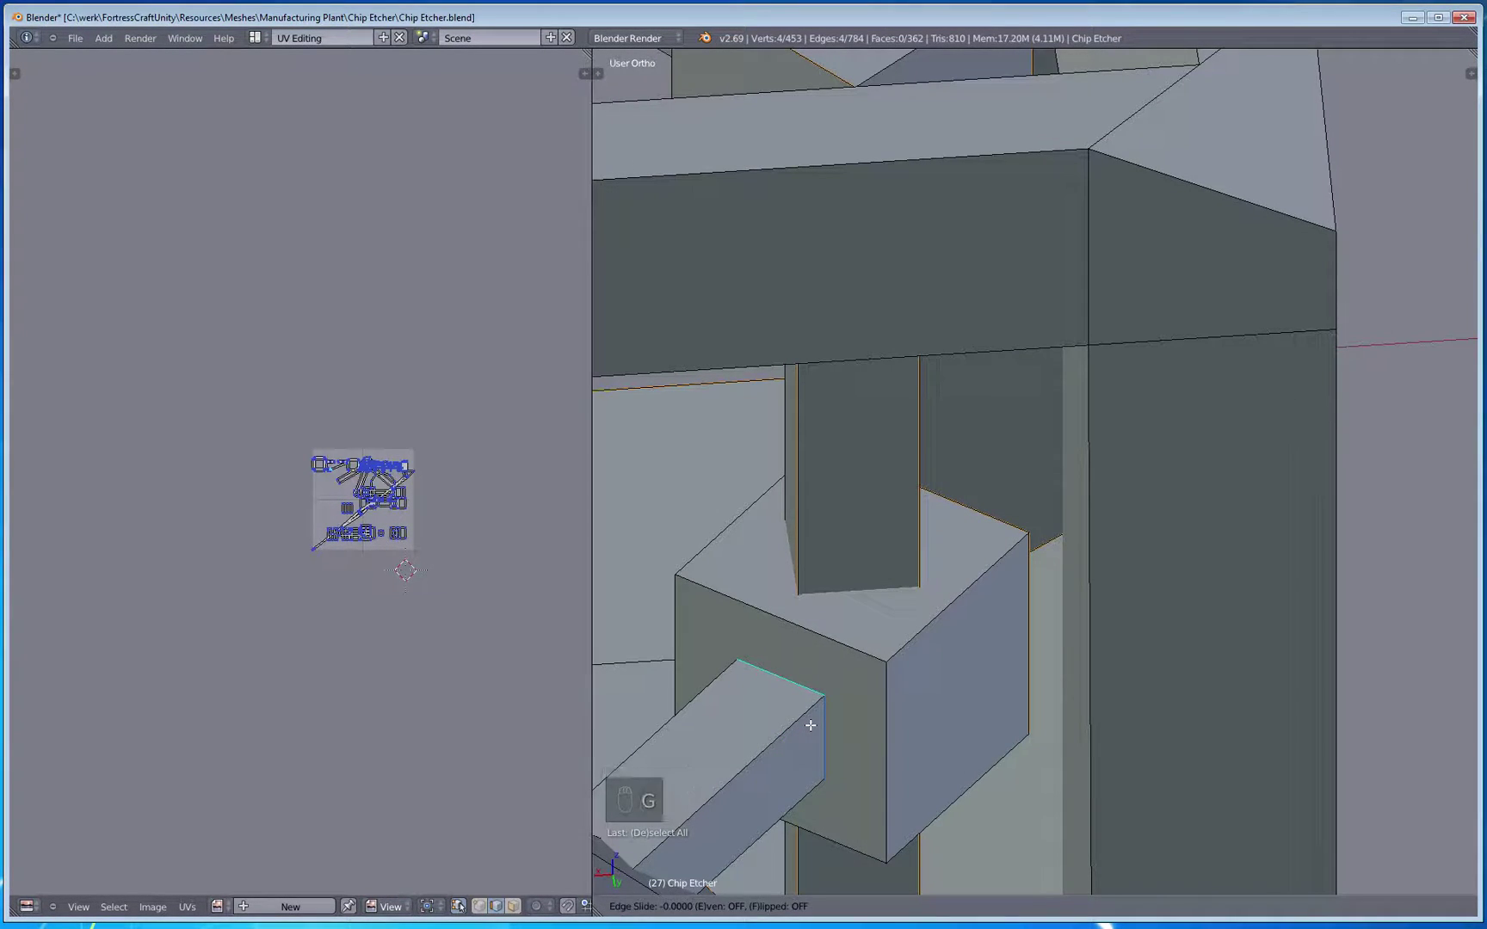
pyautogui.moveTo(774, 702); pyautogui.dragTo(1065, 619, button='middle')
pyautogui.press('g')
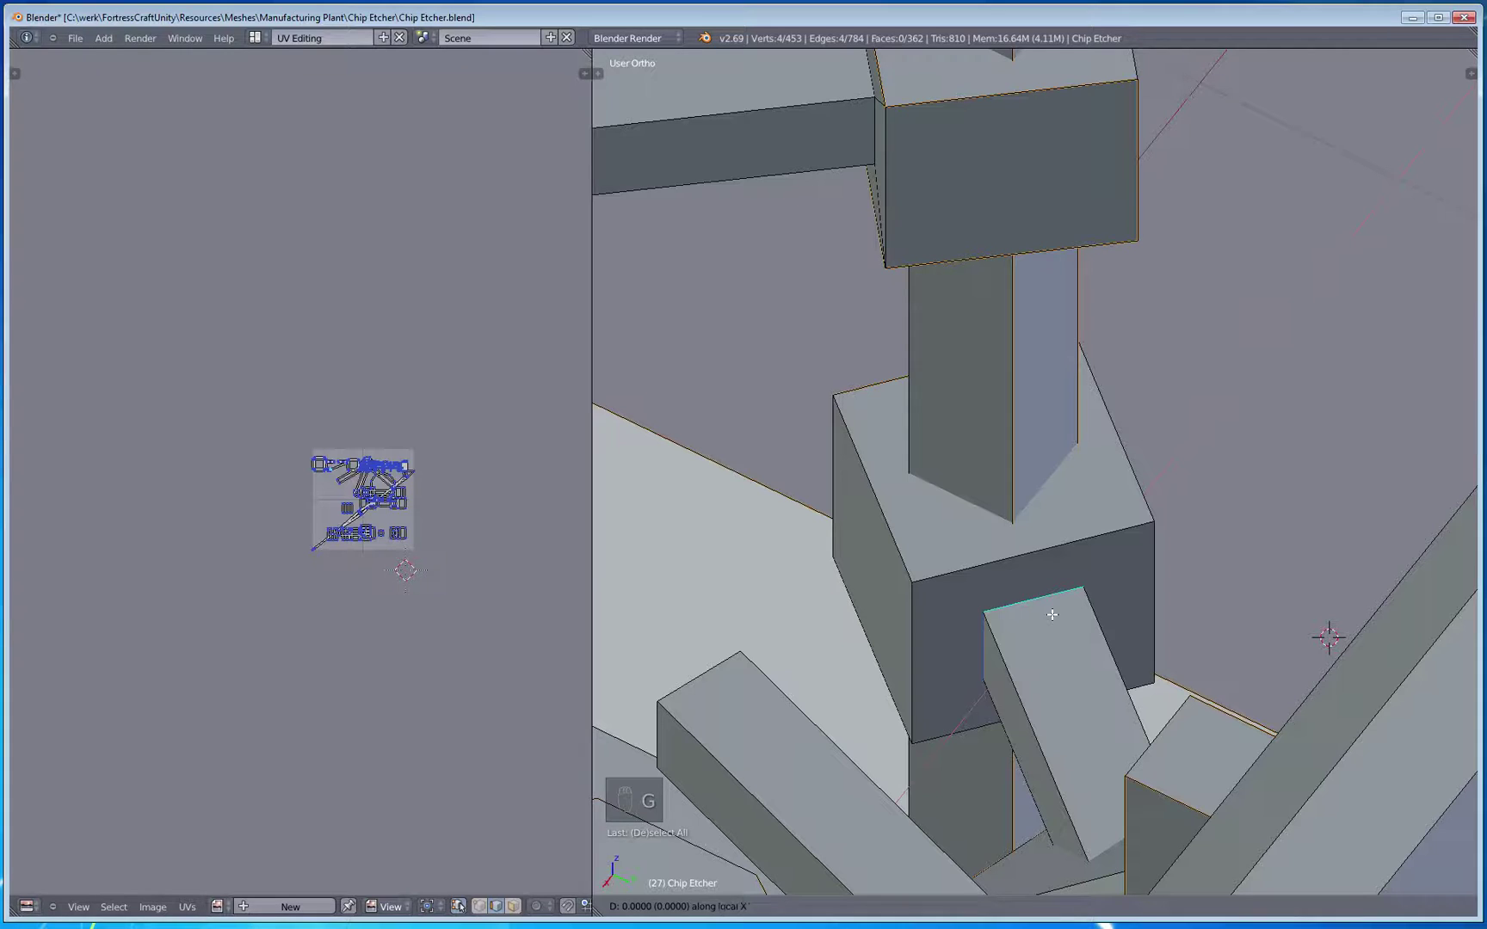
pyautogui.rightClick(1053, 614)
pyautogui.press('g')
pyautogui.rightClick(1052, 615)
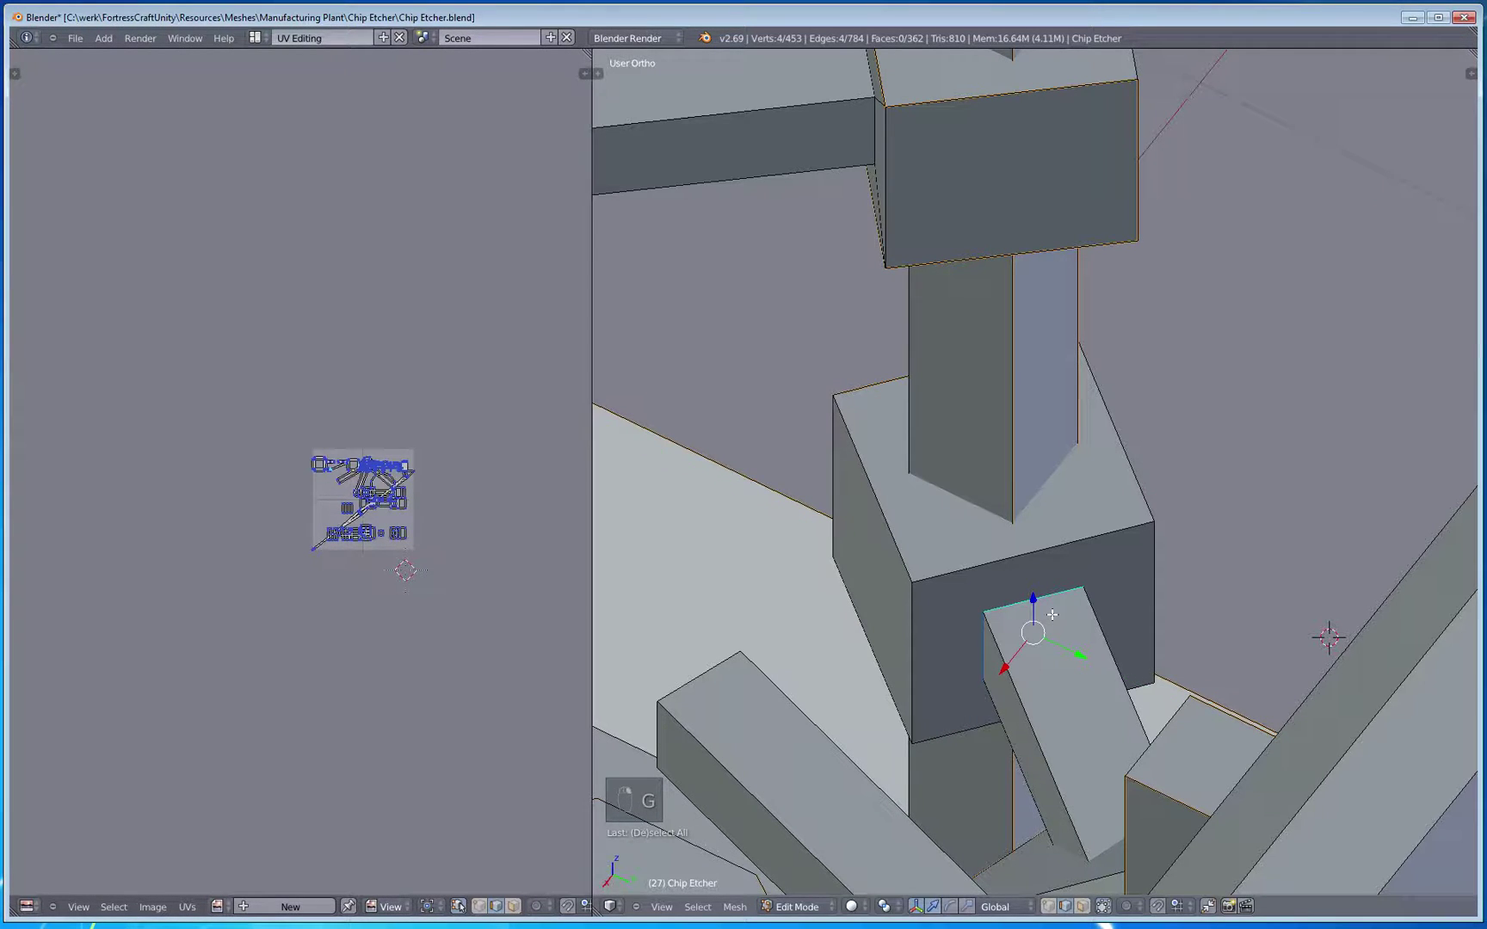
# Step: In the top wireframe view, move the arm's end loop inward along the arm so it sits inside the lower block, and deselect it
pyautogui.press('KP_7')
pyautogui.press('z')
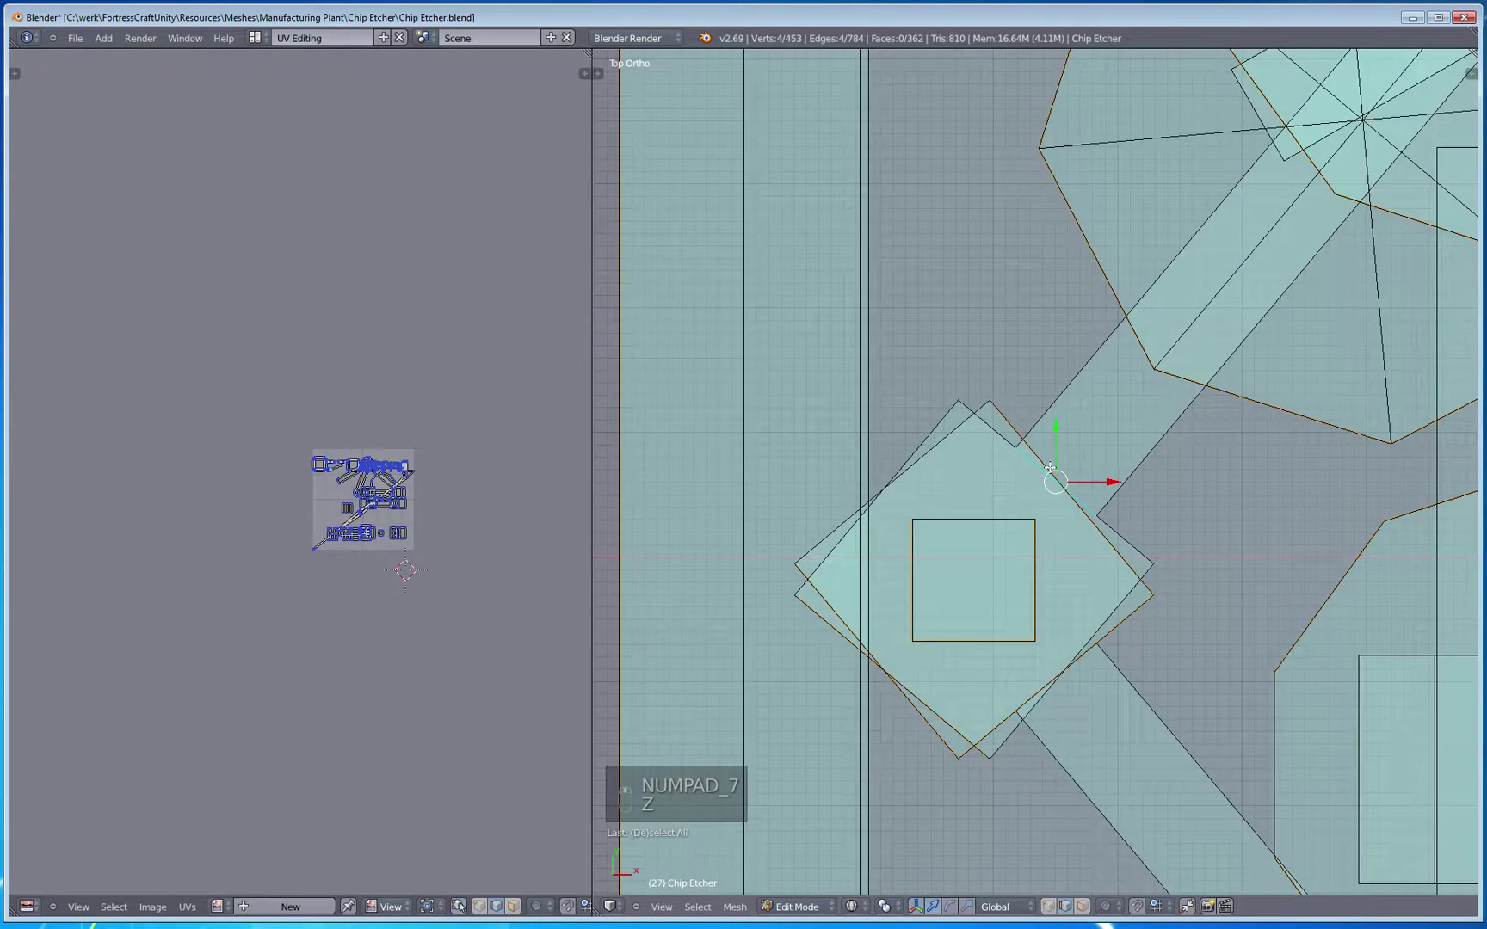
pyautogui.scroll(3, 1050, 467)
pyautogui.press('g')
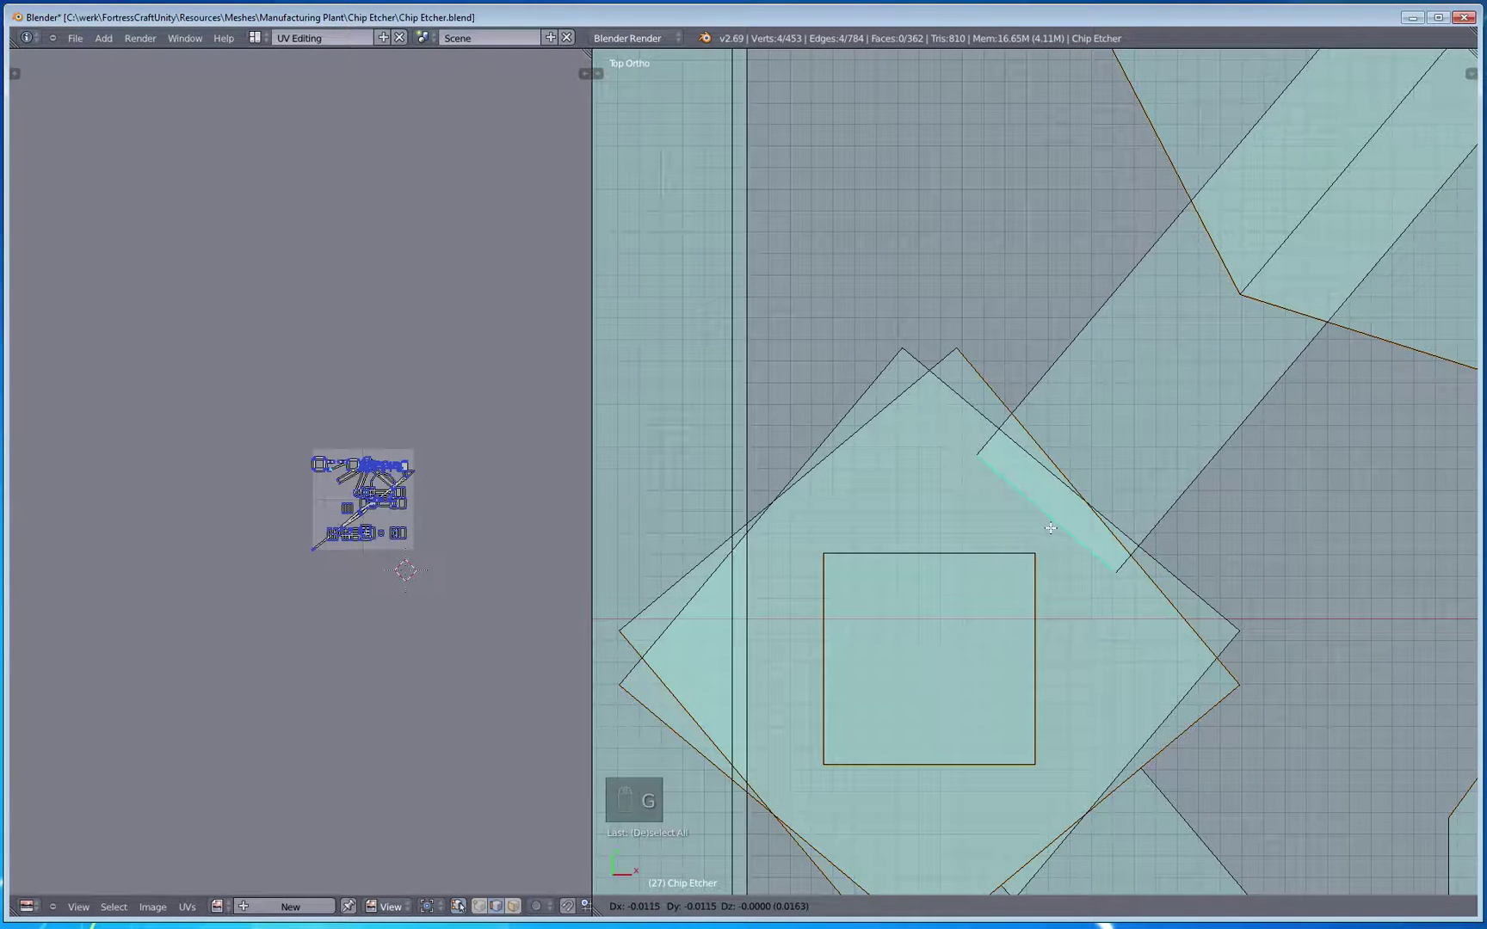
pyautogui.click(1047, 531)
pyautogui.press('a')
# Step: Delete the four faces surrounding the arm's base on the upper block of the same post, in solid view
pyautogui.moveTo(1048, 531); pyautogui.dragTo(1043, 593, button='middle')
pyautogui.press('z')
pyautogui.click(1082, 907)
pyautogui.moveTo(905, 595); pyautogui.dragTo(910, 542, button='middle')
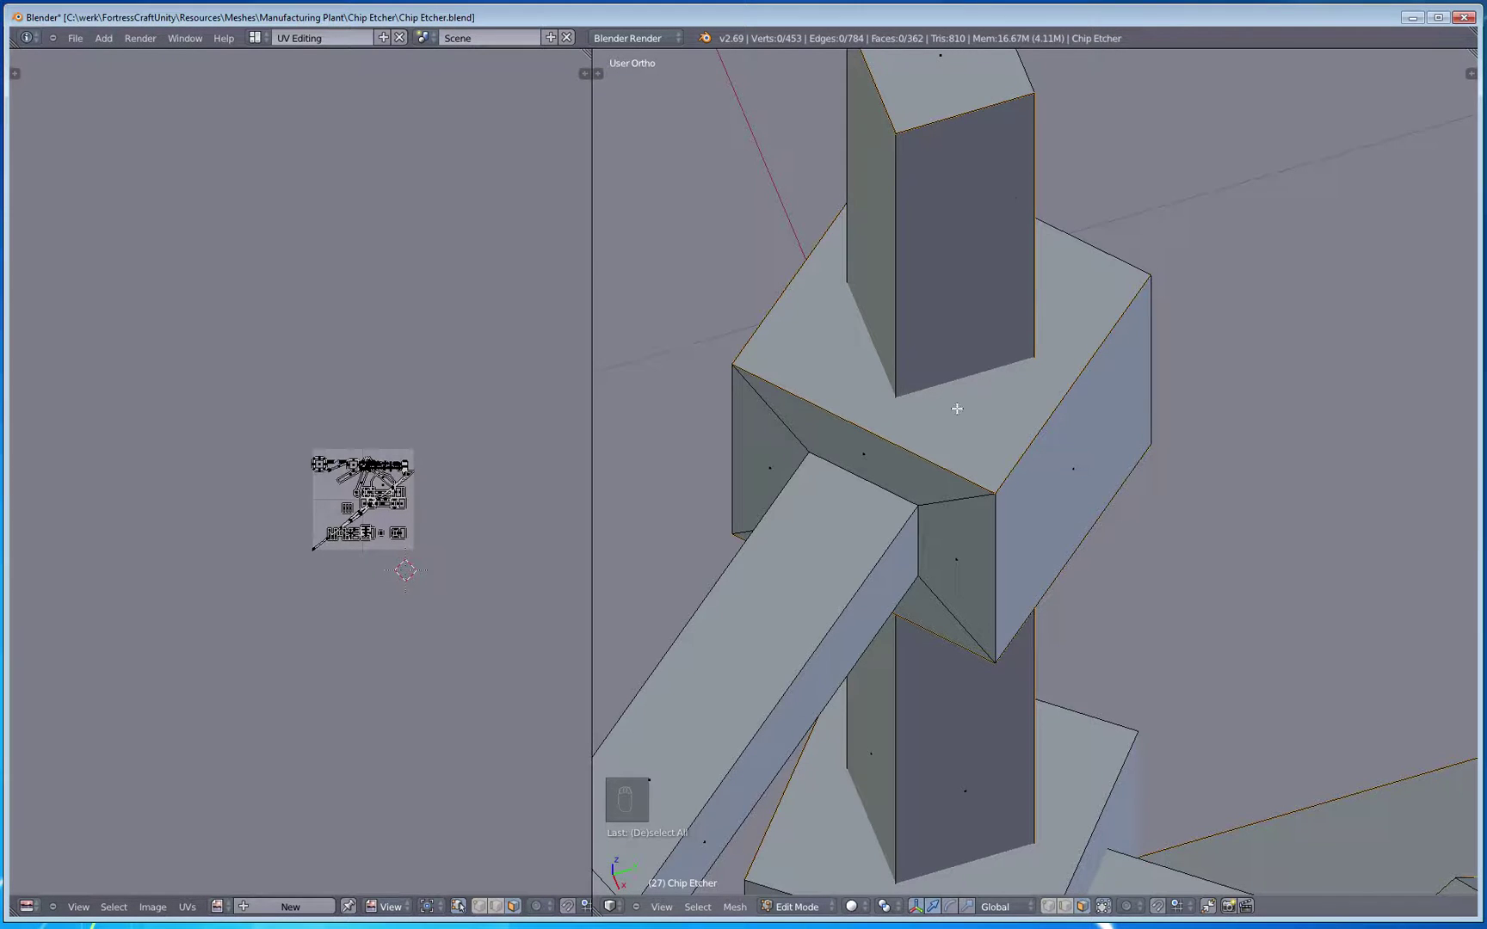
pyautogui.moveTo(956, 405); pyautogui.dragTo(999, 692, button='middle')
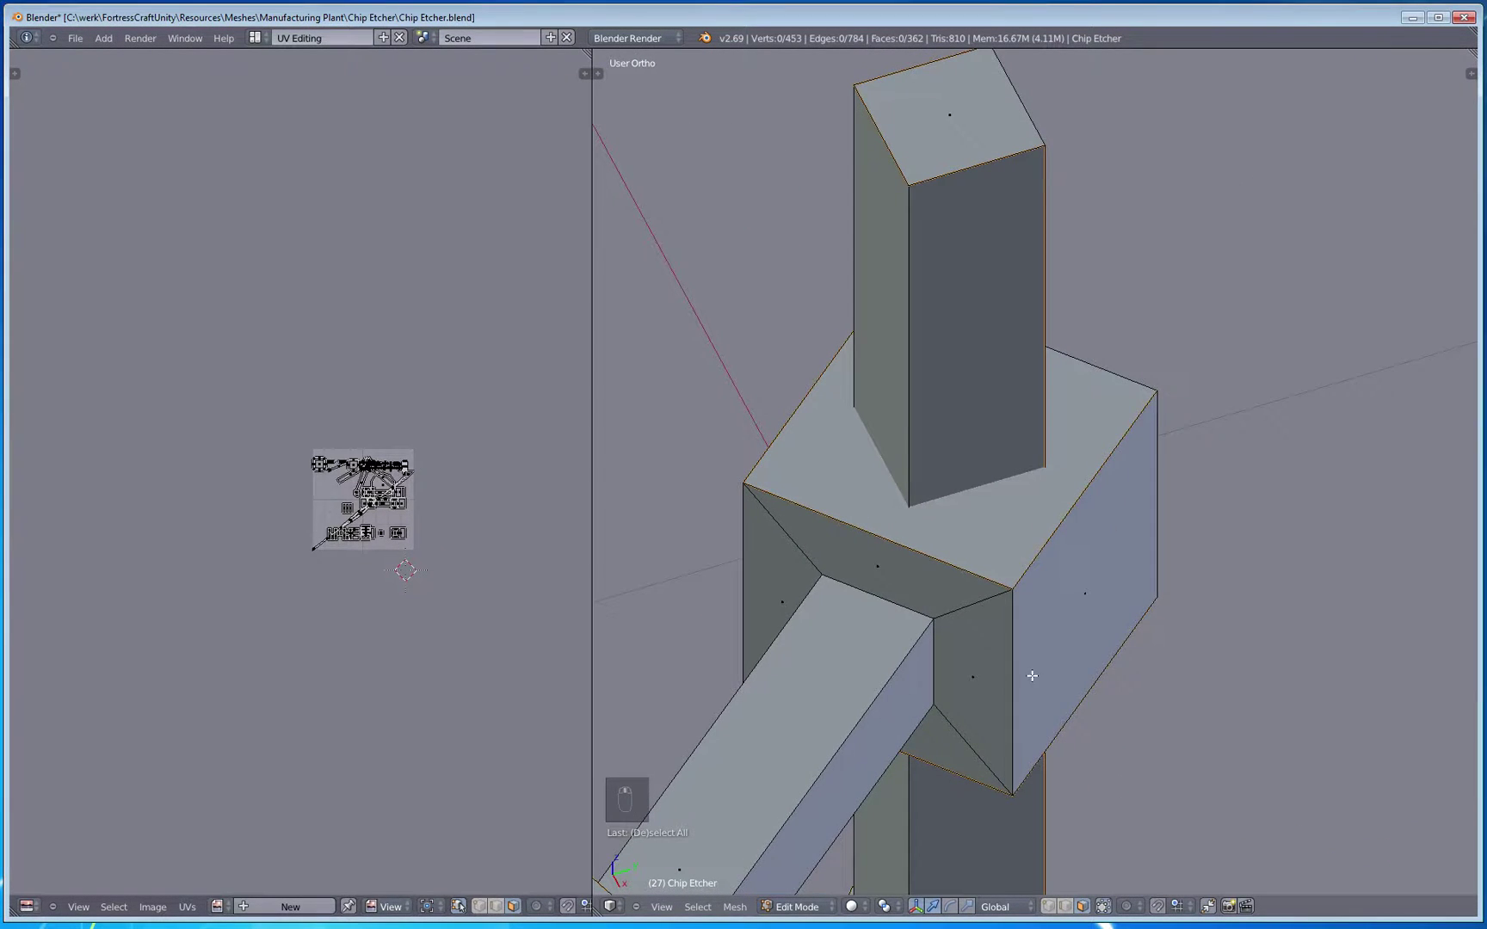
pyautogui.click(1032, 676)
pyautogui.click(955, 667)
pyautogui.keyDown('shift'); pyautogui.click(912, 588); pyautogui.keyUp('shift')
pyautogui.keyDown('shift'); pyautogui.click(811, 572); pyautogui.keyUp('shift')
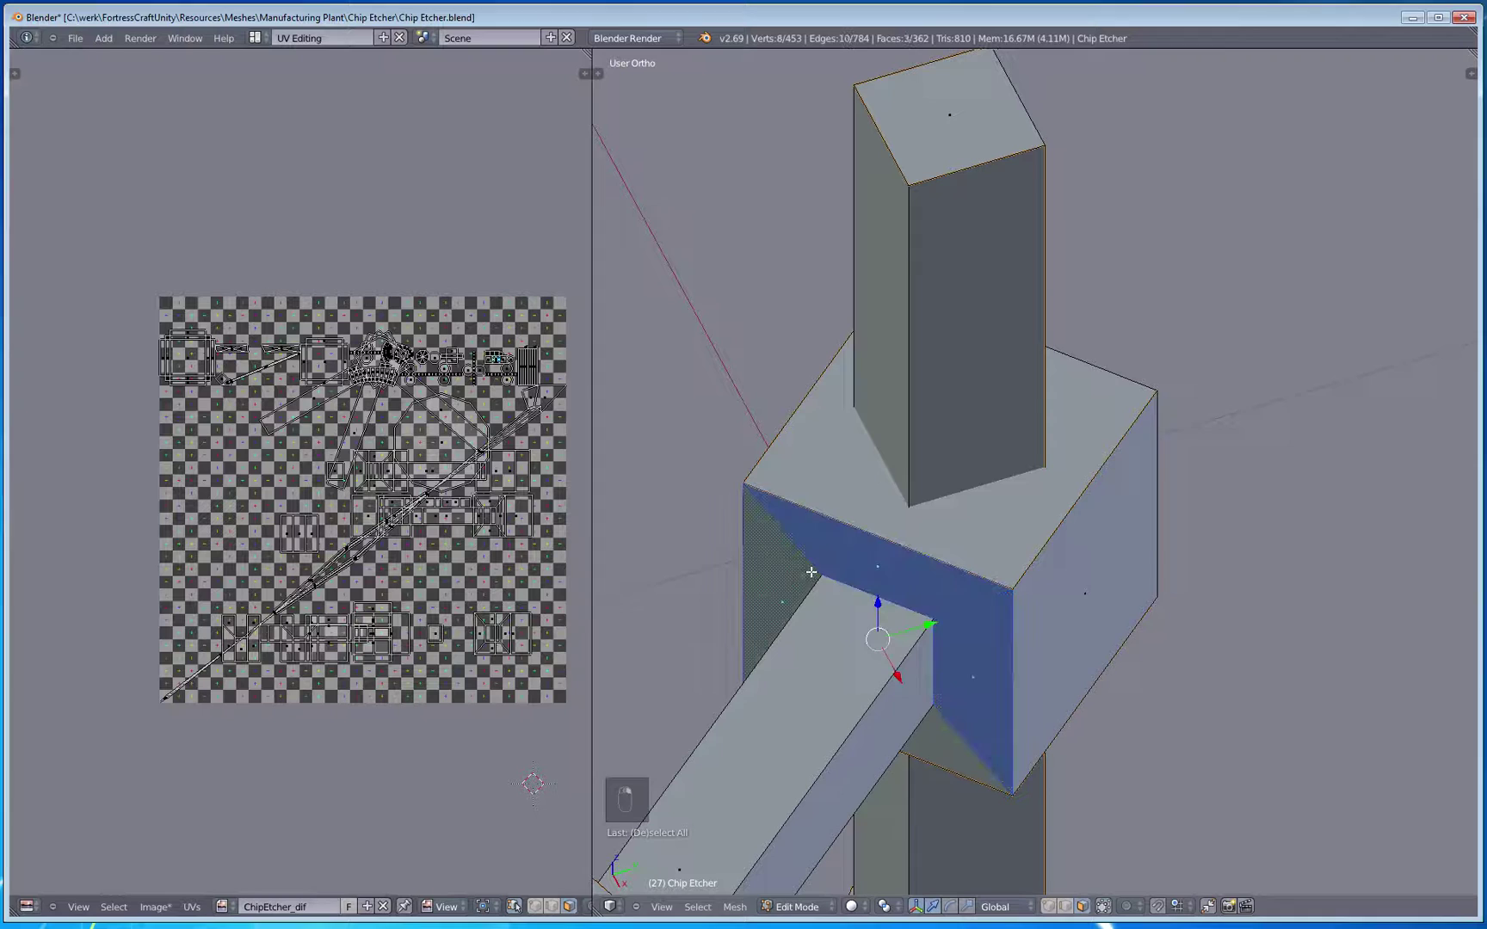
pyautogui.keyDown('shift'); pyautogui.click(953, 744); pyautogui.keyUp('shift')
pyautogui.moveTo(953, 713)
pyautogui.mouseDown(button='middle')
pyautogui.moveTo(925, 654)
pyautogui.moveTo(948, 715)
pyautogui.mouseUp(button='middle')
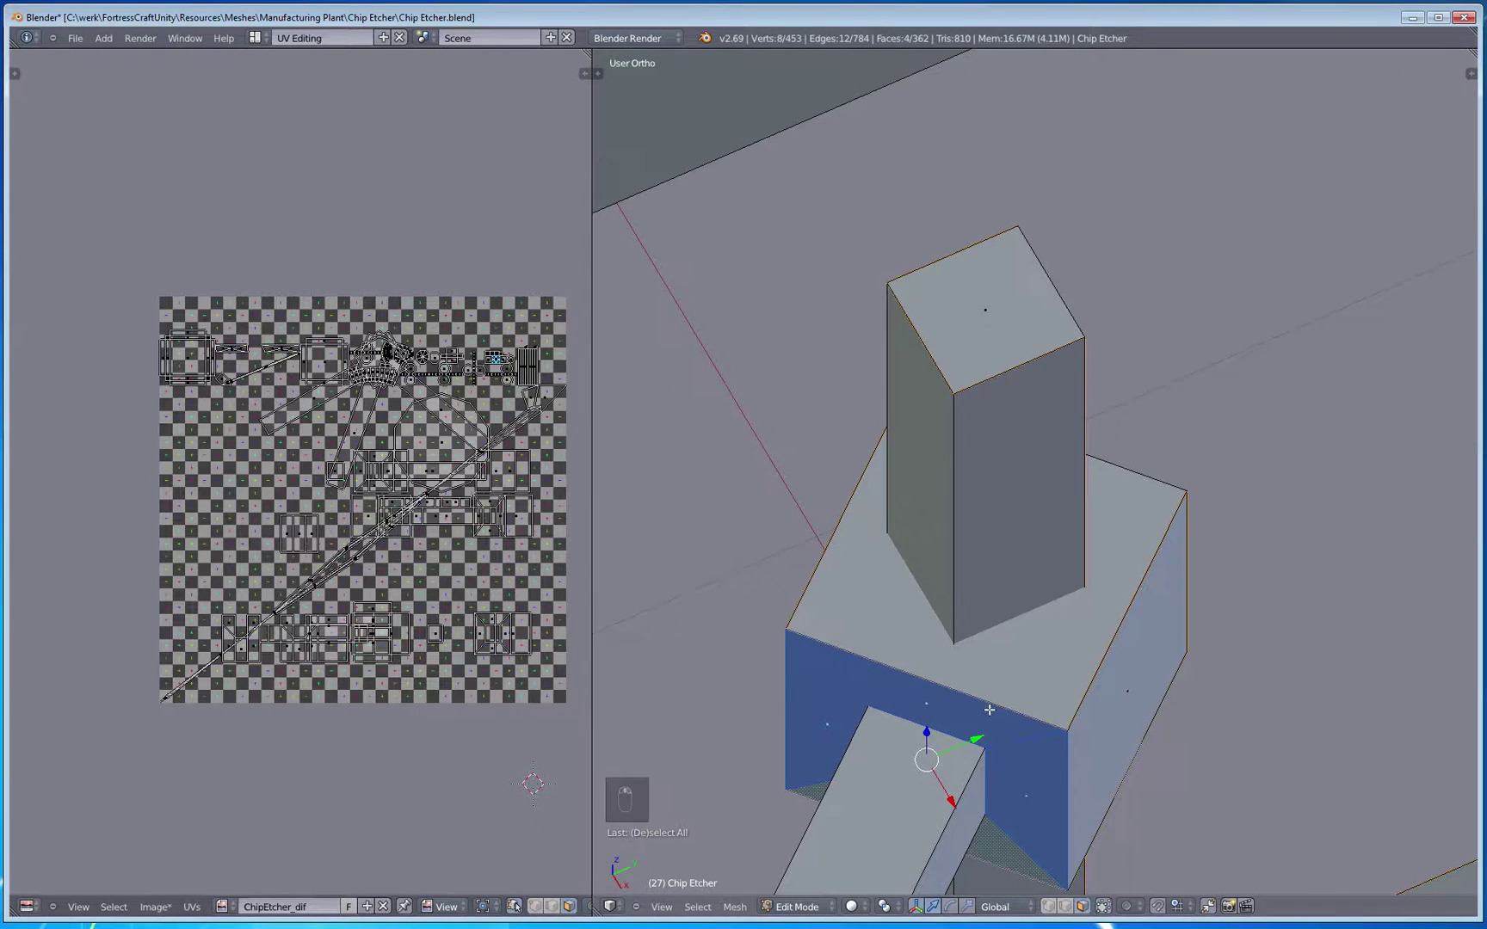
pyautogui.press('x')
pyautogui.click(990, 710)
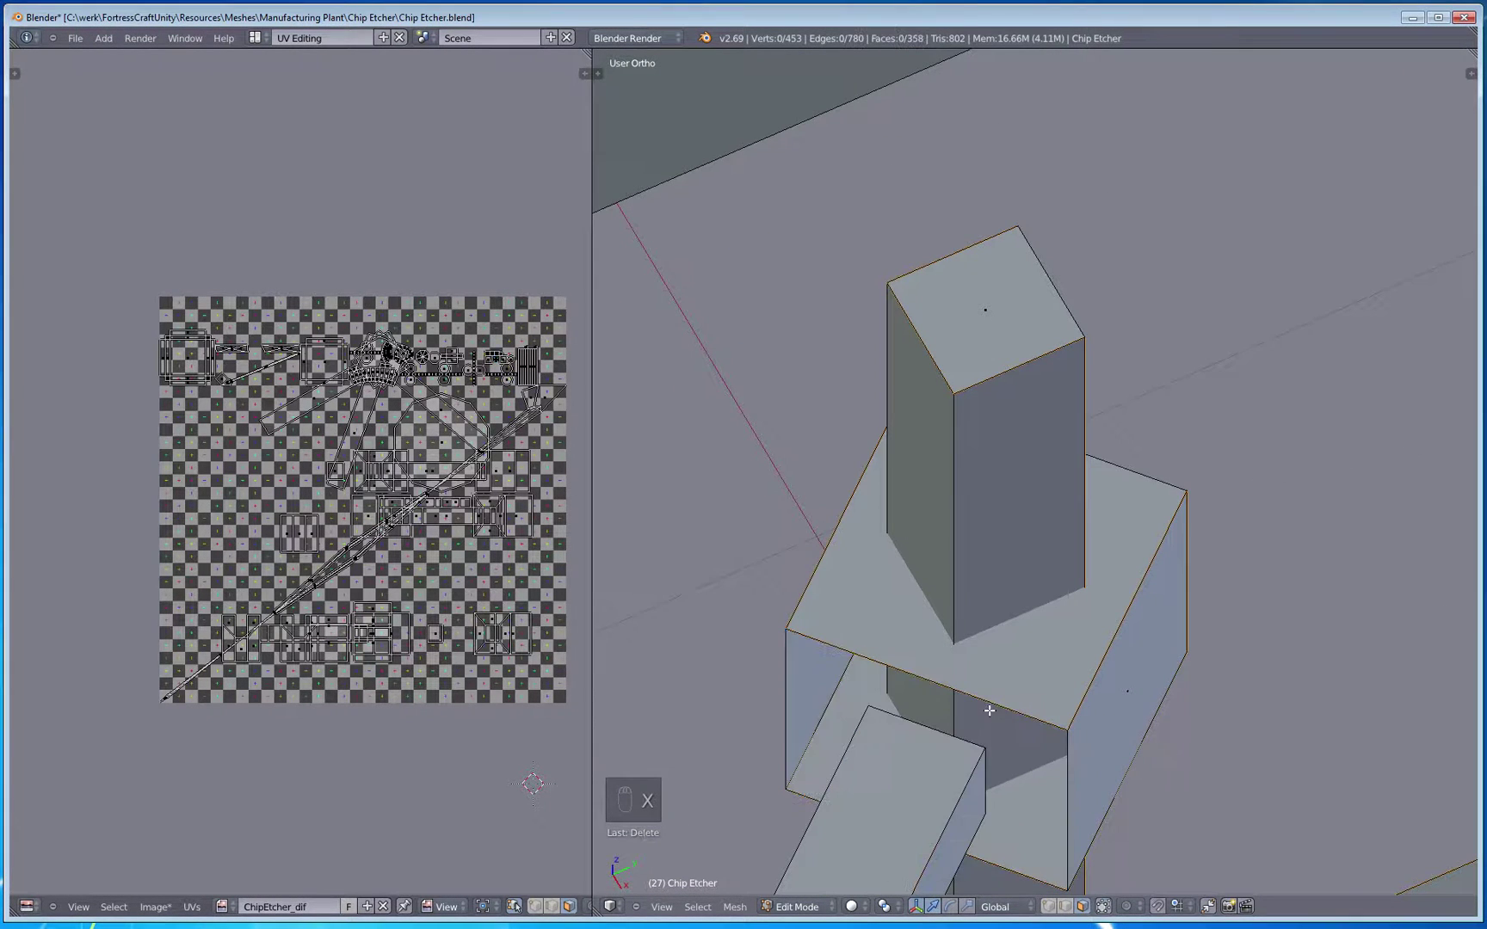
# Step: Select the border edges of the upper block's open side and fill them with a single face
pyautogui.click(1065, 906)
pyautogui.keyDown('alt'); pyautogui.click(979, 699); pyautogui.keyUp('alt')
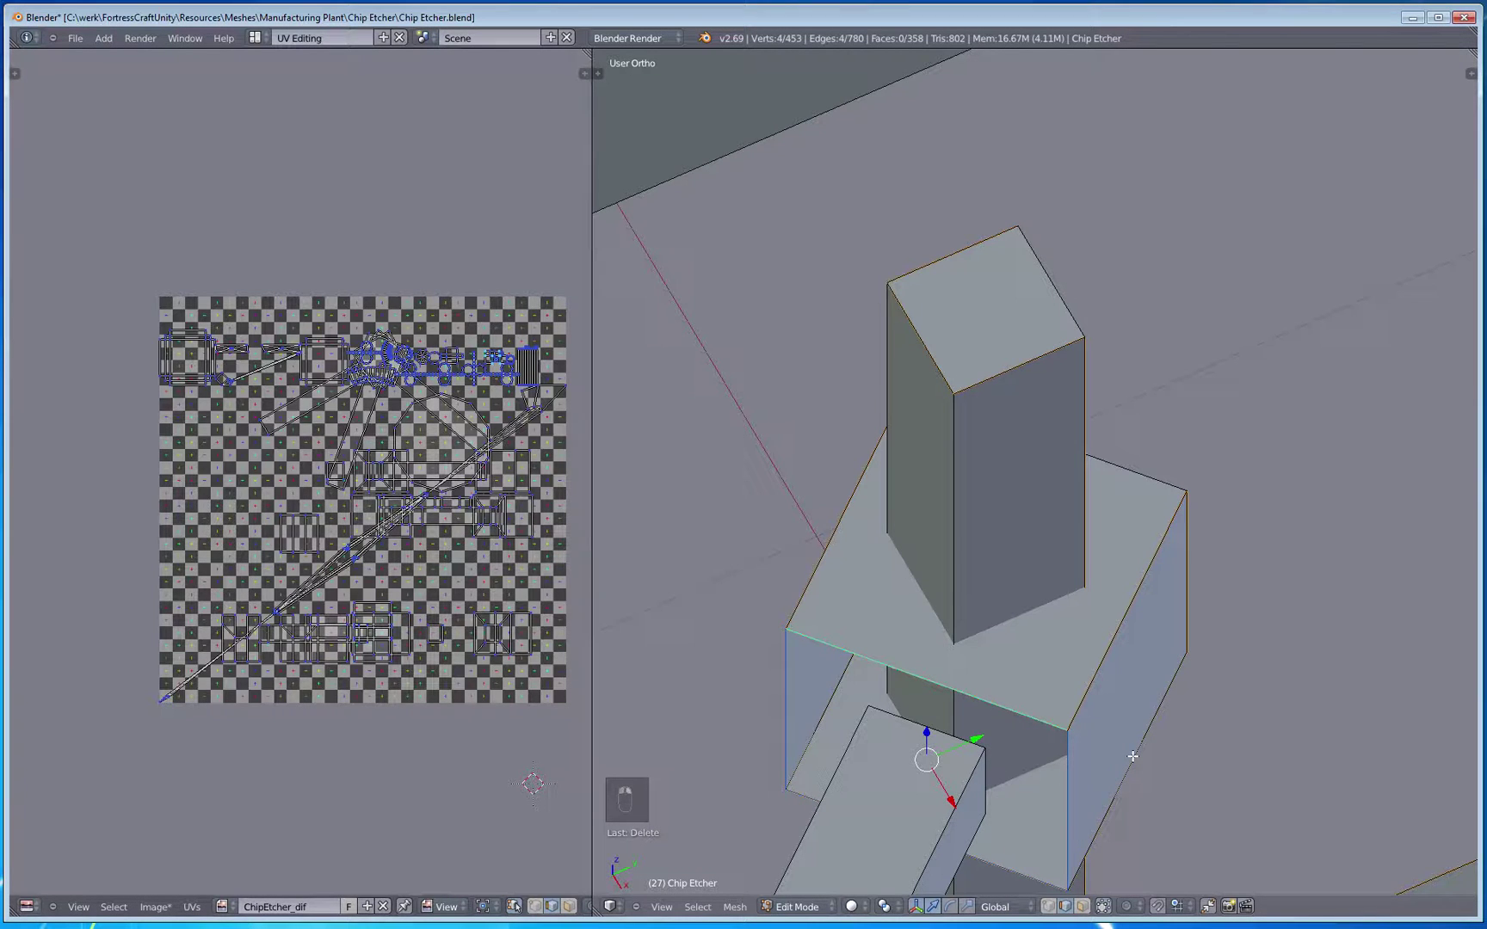
pyautogui.press('f')
# Step: Select the end loop of the upper block's arm and move it into the block in the top wireframe view
pyautogui.press('a')
pyautogui.press('z')
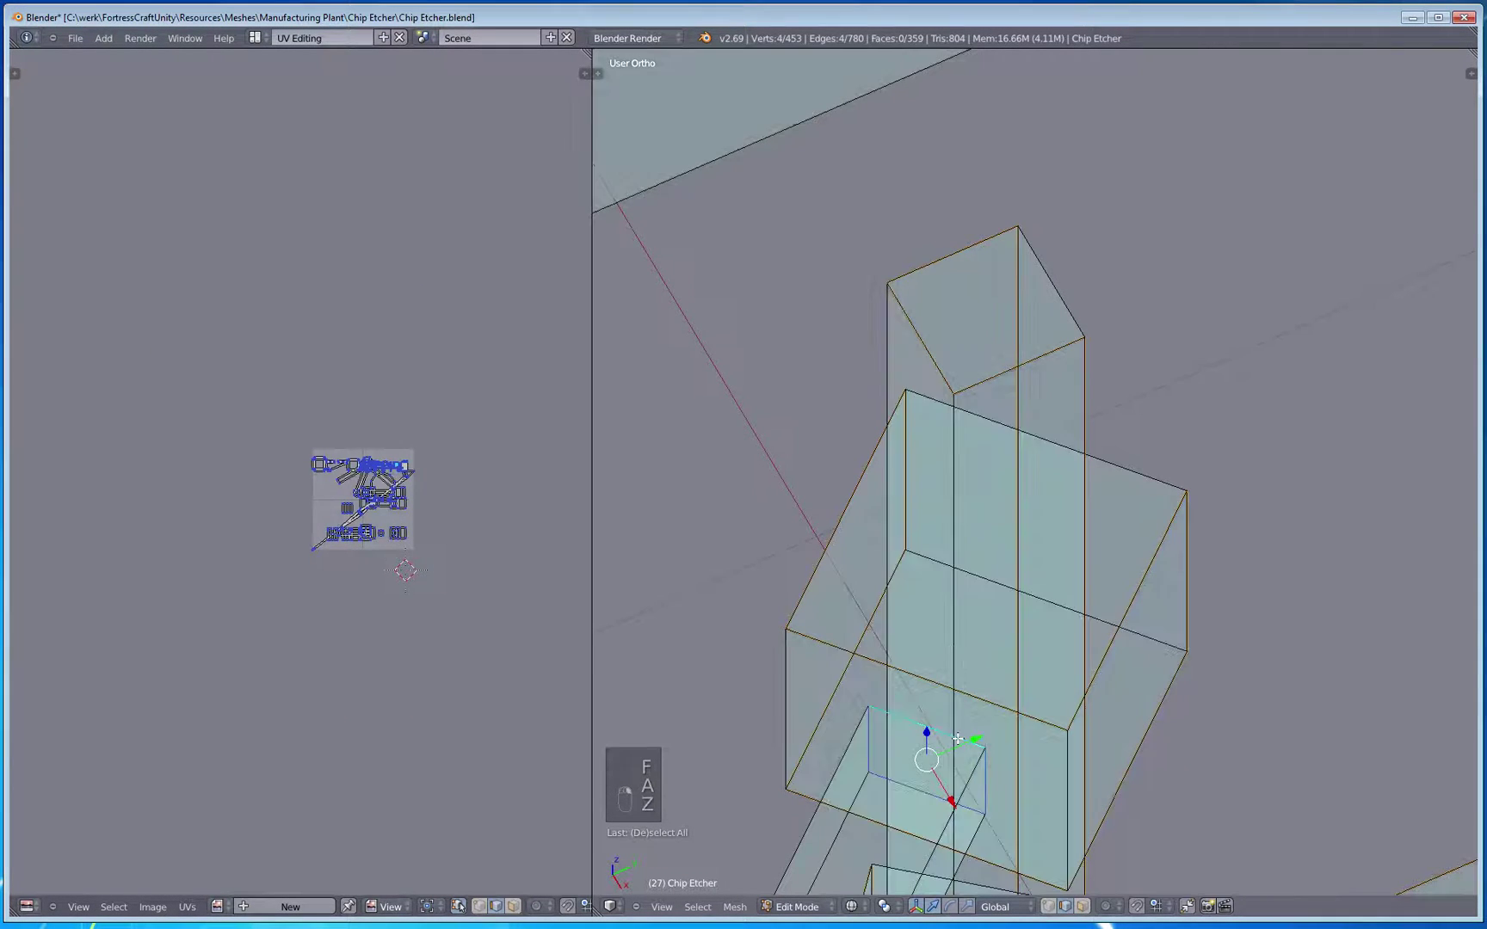
pyautogui.press('KP_7')
pyautogui.keyDown('shift'); pyautogui.moveTo(963, 737); pyautogui.dragTo(918, 584, button='middle'); pyautogui.keyUp('shift')
pyautogui.rightClick(1051, 632)
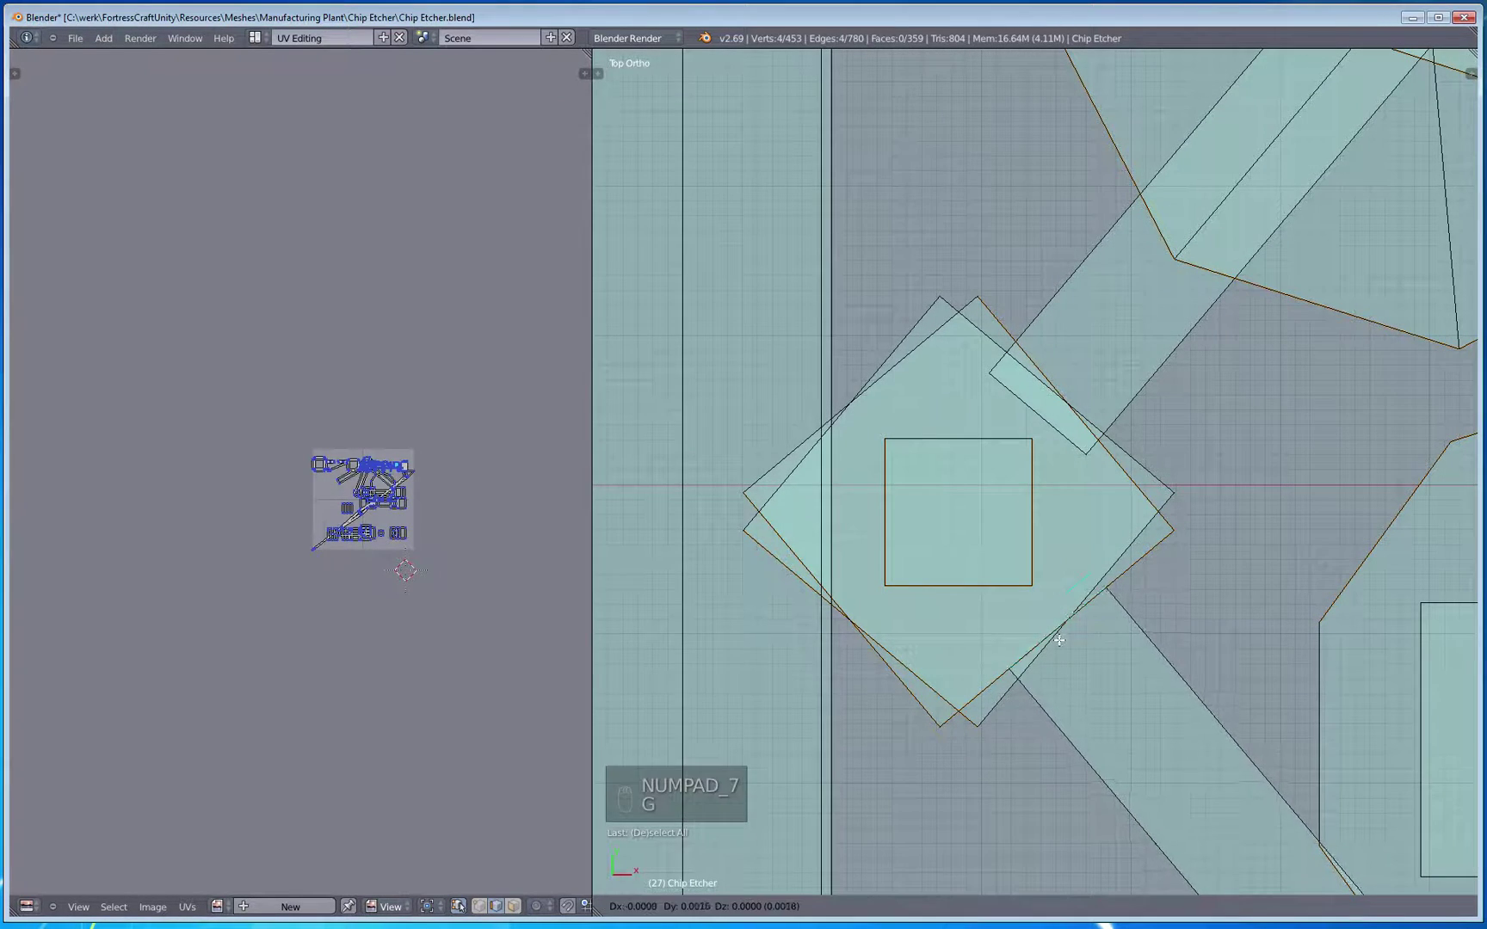
pyautogui.press('g')
pyautogui.click(1040, 634)
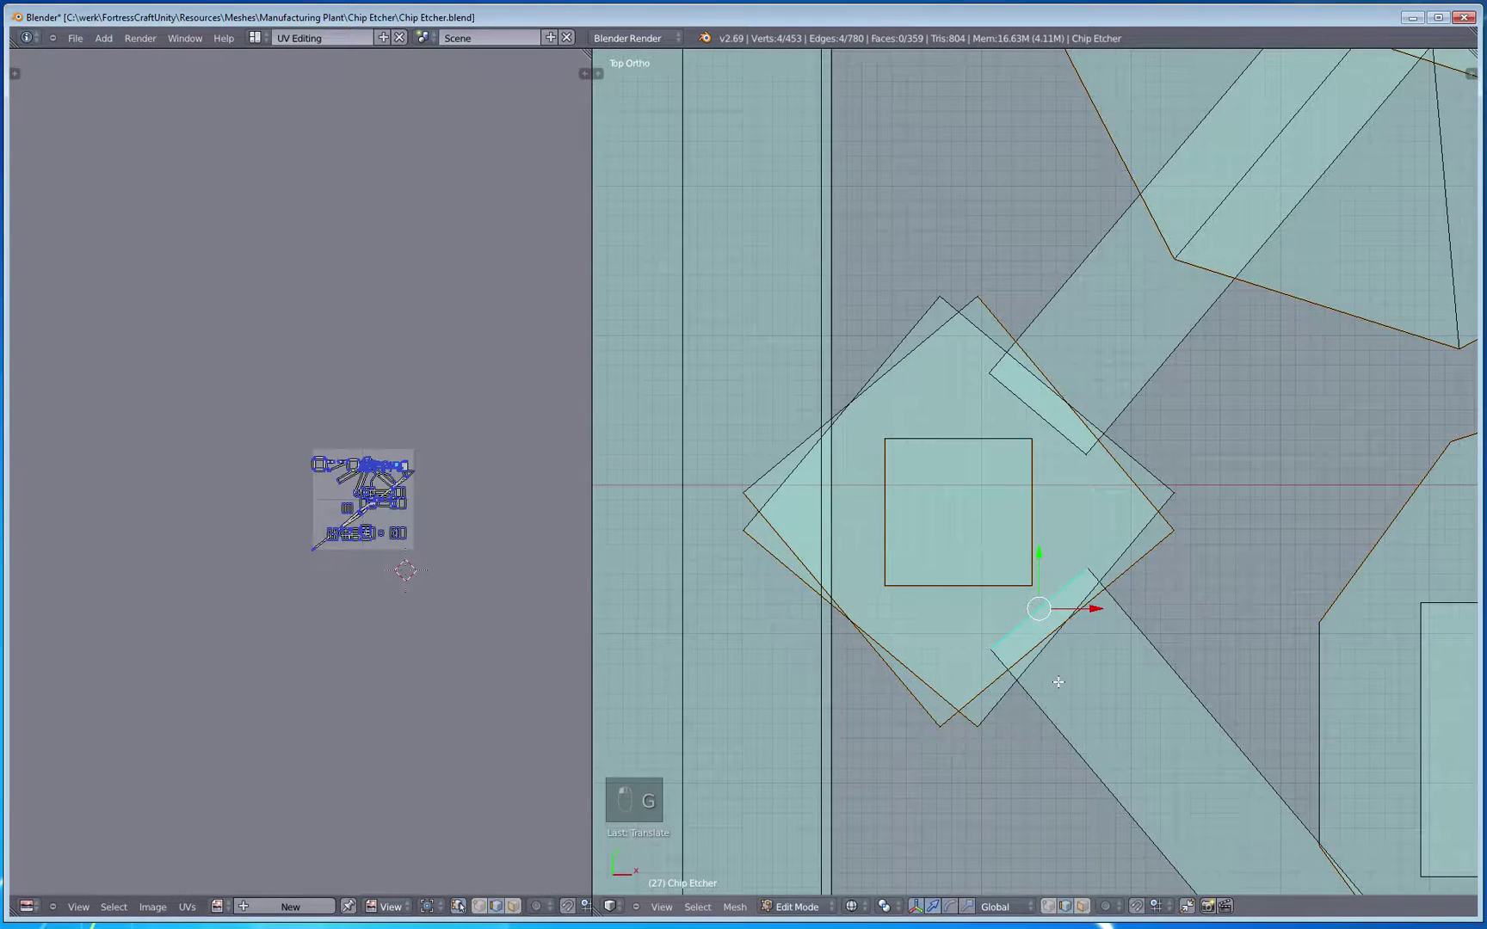
# Step: Return to solid shading and examine the whole model, including the other post with its stacked arm blocks
pyautogui.press('Tab')
pyautogui.moveTo(1069, 737)
pyautogui.mouseDown(button='middle')
pyautogui.moveTo(1015, 744)
pyautogui.moveTo(840, 561)
pyautogui.moveTo(903, 658)
pyautogui.moveTo(890, 617)
pyautogui.moveTo(823, 629)
pyautogui.moveTo(982, 554)
pyautogui.moveTo(853, 604)
pyautogui.moveTo(841, 507)
pyautogui.moveTo(849, 621)
pyautogui.moveTo(903, 547)
pyautogui.moveTo(1042, 116)
pyautogui.moveTo(861, 594)
pyautogui.moveTo(839, 89)
pyautogui.moveTo(920, 517)
pyautogui.moveTo(946, 605)
pyautogui.moveTo(990, 654)
pyautogui.moveTo(933, 693)
pyautogui.moveTo(1012, 641)
pyautogui.moveTo(908, 670)
pyautogui.moveTo(826, 661)
pyautogui.moveTo(949, 621)
pyautogui.moveTo(701, 763)
pyautogui.moveTo(865, 685)
pyautogui.moveTo(858, 413)
pyautogui.mouseUp(button='middle')
pyautogui.press('Tab')
pyautogui.press('z')
pyautogui.moveTo(1092, 577); pyautogui.dragTo(1100, 492, button='middle')
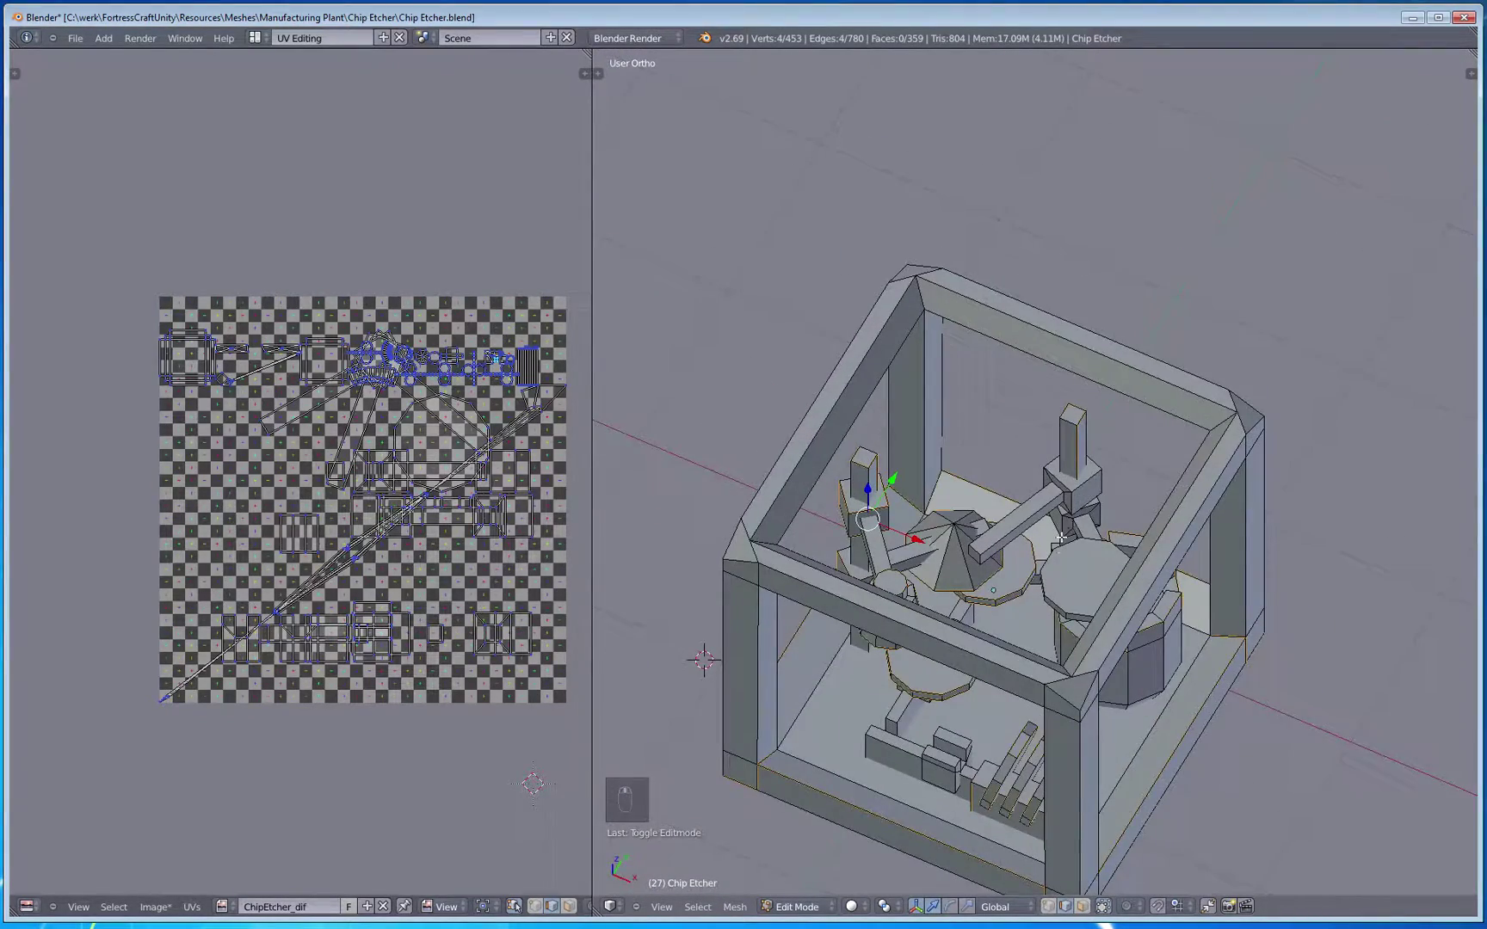
pyautogui.moveTo(1016, 634); pyautogui.dragTo(1091, 411, button='middle')
pyautogui.scroll(5, 746, 554)
pyautogui.scroll(5, 962, 521)
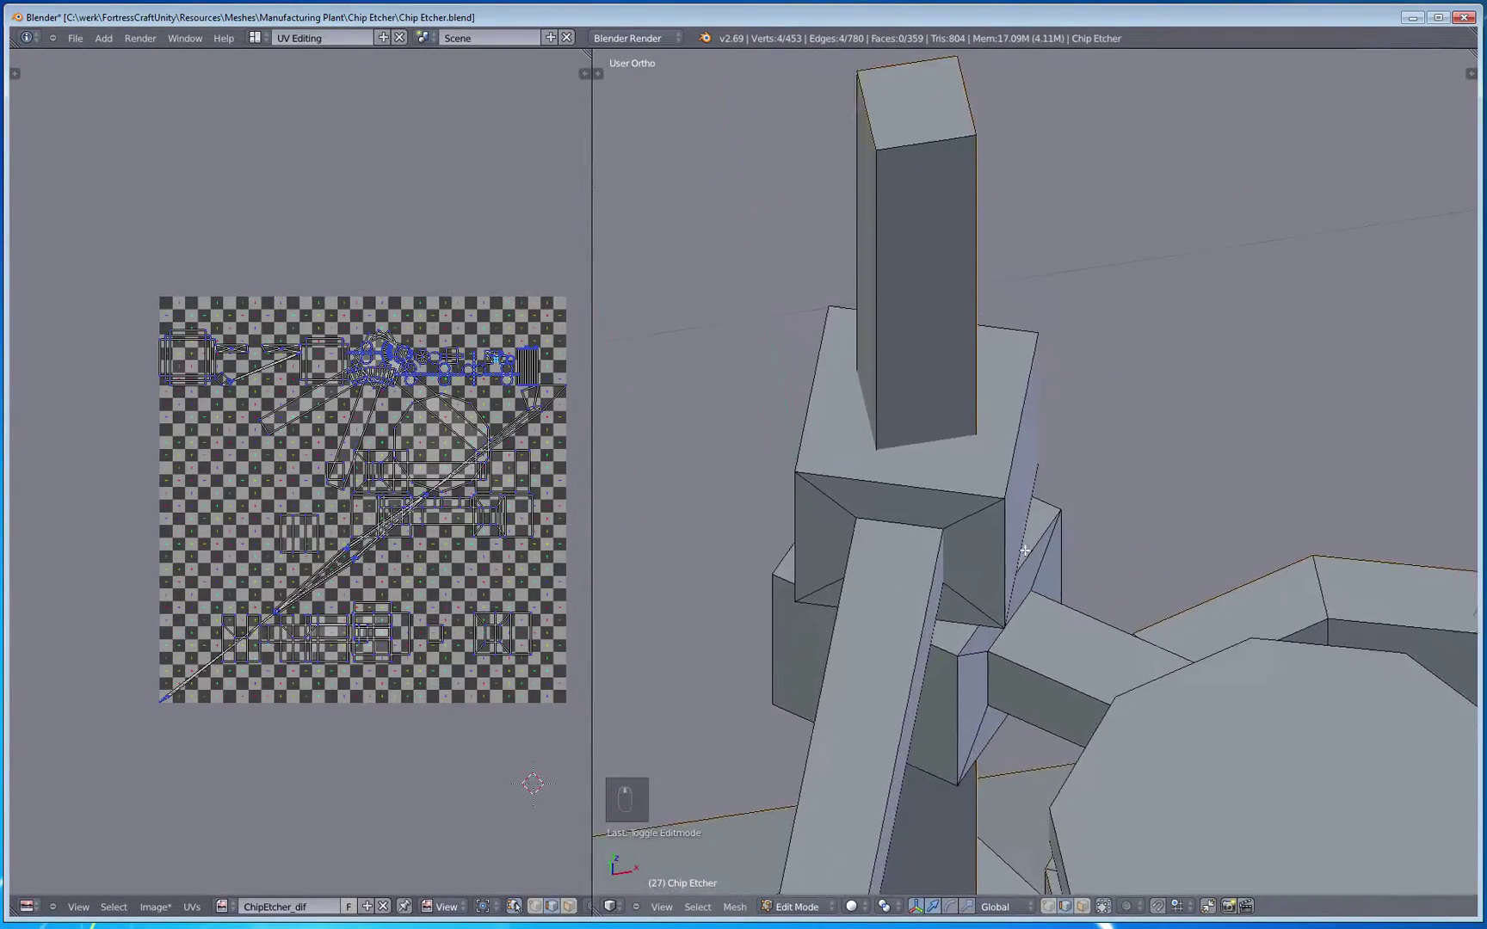
# Step: Delete the four faces surrounding the arm's base on the top block of the other post
pyautogui.scroll(1, 1063, 872)
pyautogui.click(1085, 908)
pyautogui.rightClick(902, 491)
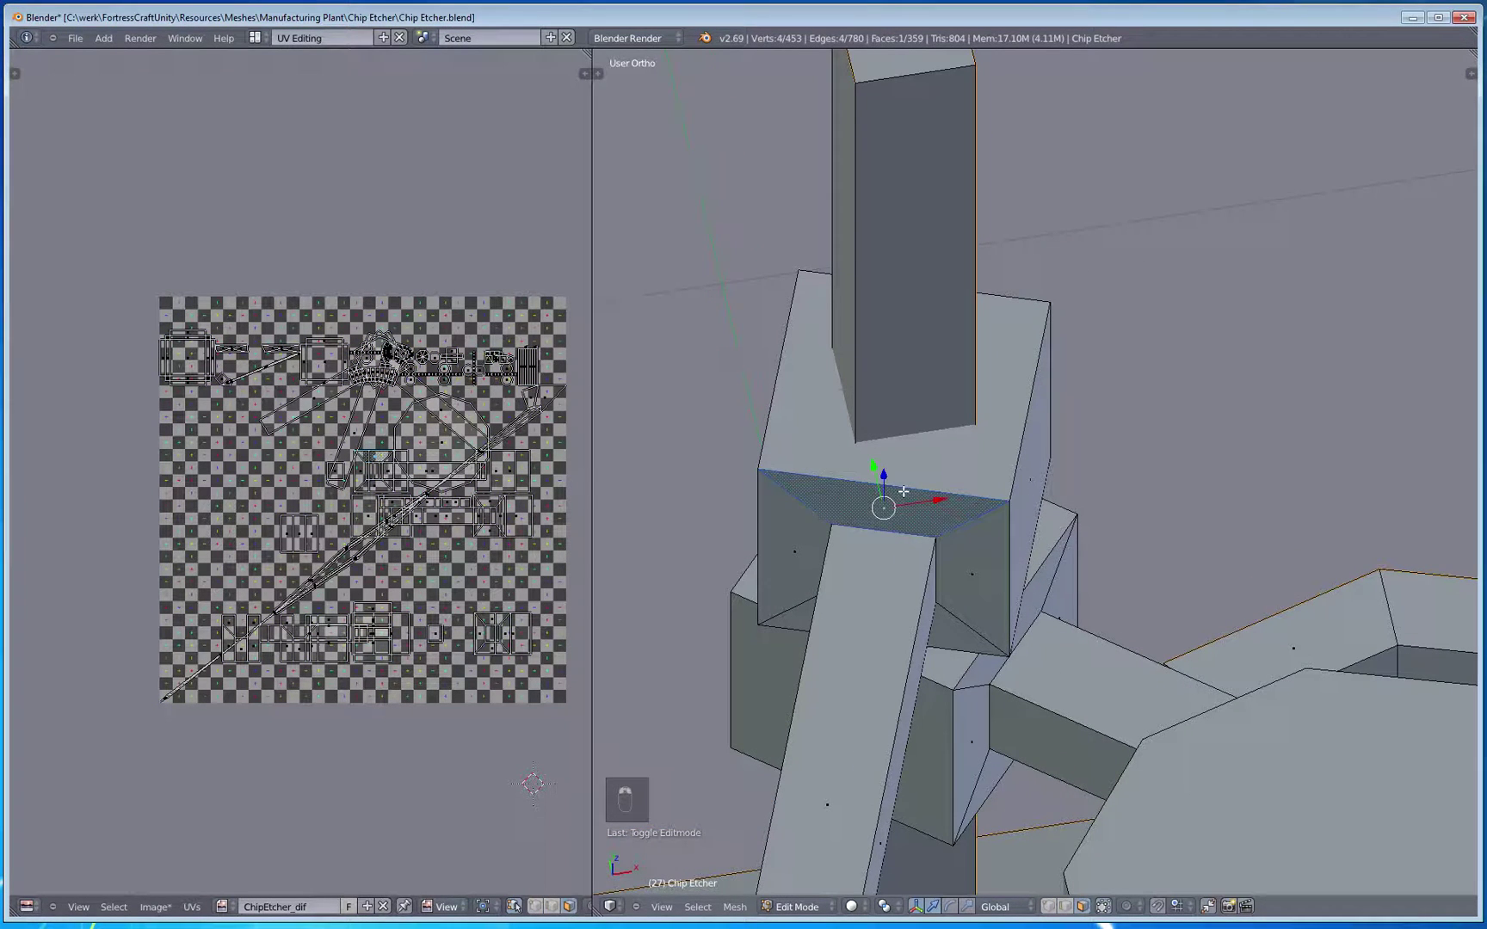
pyautogui.keyDown('shift'); pyautogui.rightClick(989, 569); pyautogui.keyUp('shift')
pyautogui.keyDown('shift'); pyautogui.rightClick(830, 600); pyautogui.keyUp('shift')
pyautogui.keyDown('shift'); pyautogui.rightClick(774, 541); pyautogui.keyUp('shift')
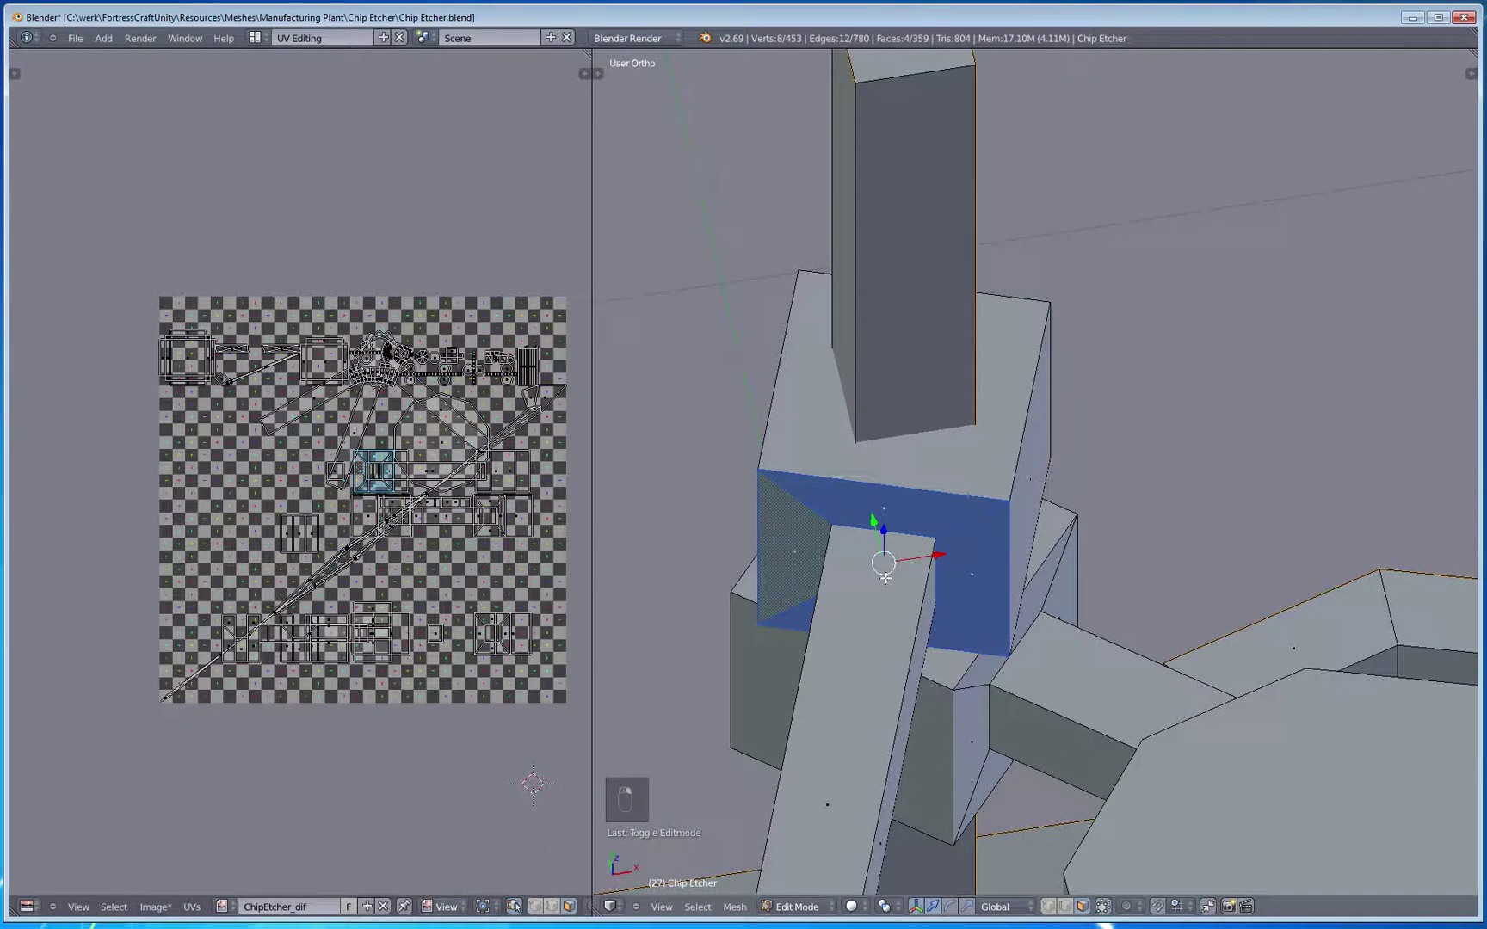
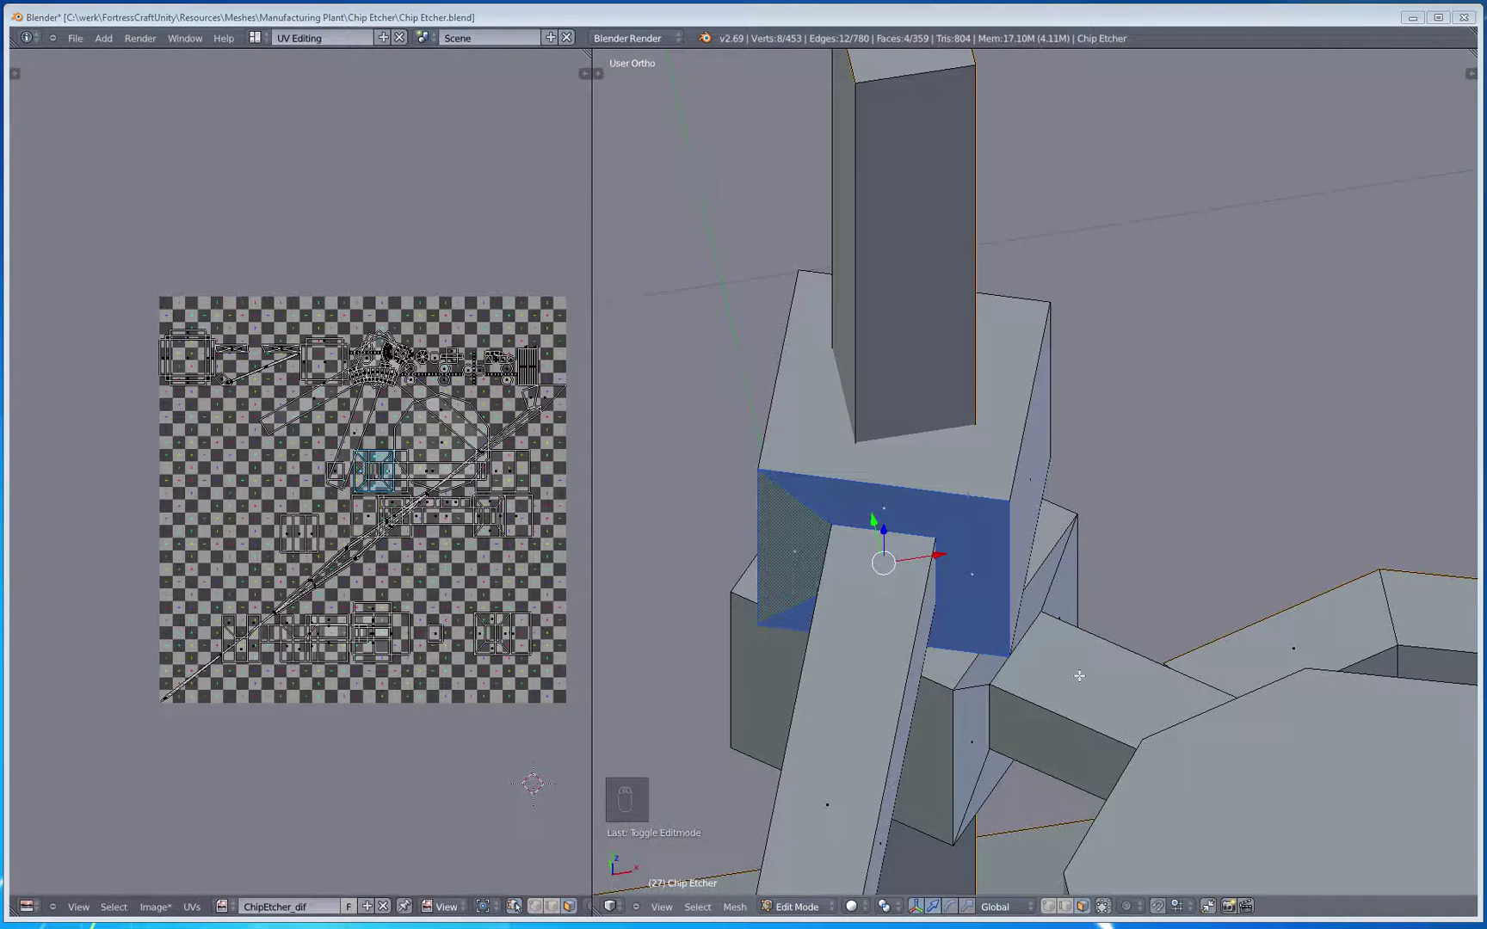
pyautogui.moveTo(1079, 677); pyautogui.dragTo(1028, 582, button='middle')
pyautogui.press('x')
pyautogui.click(1090, 633)
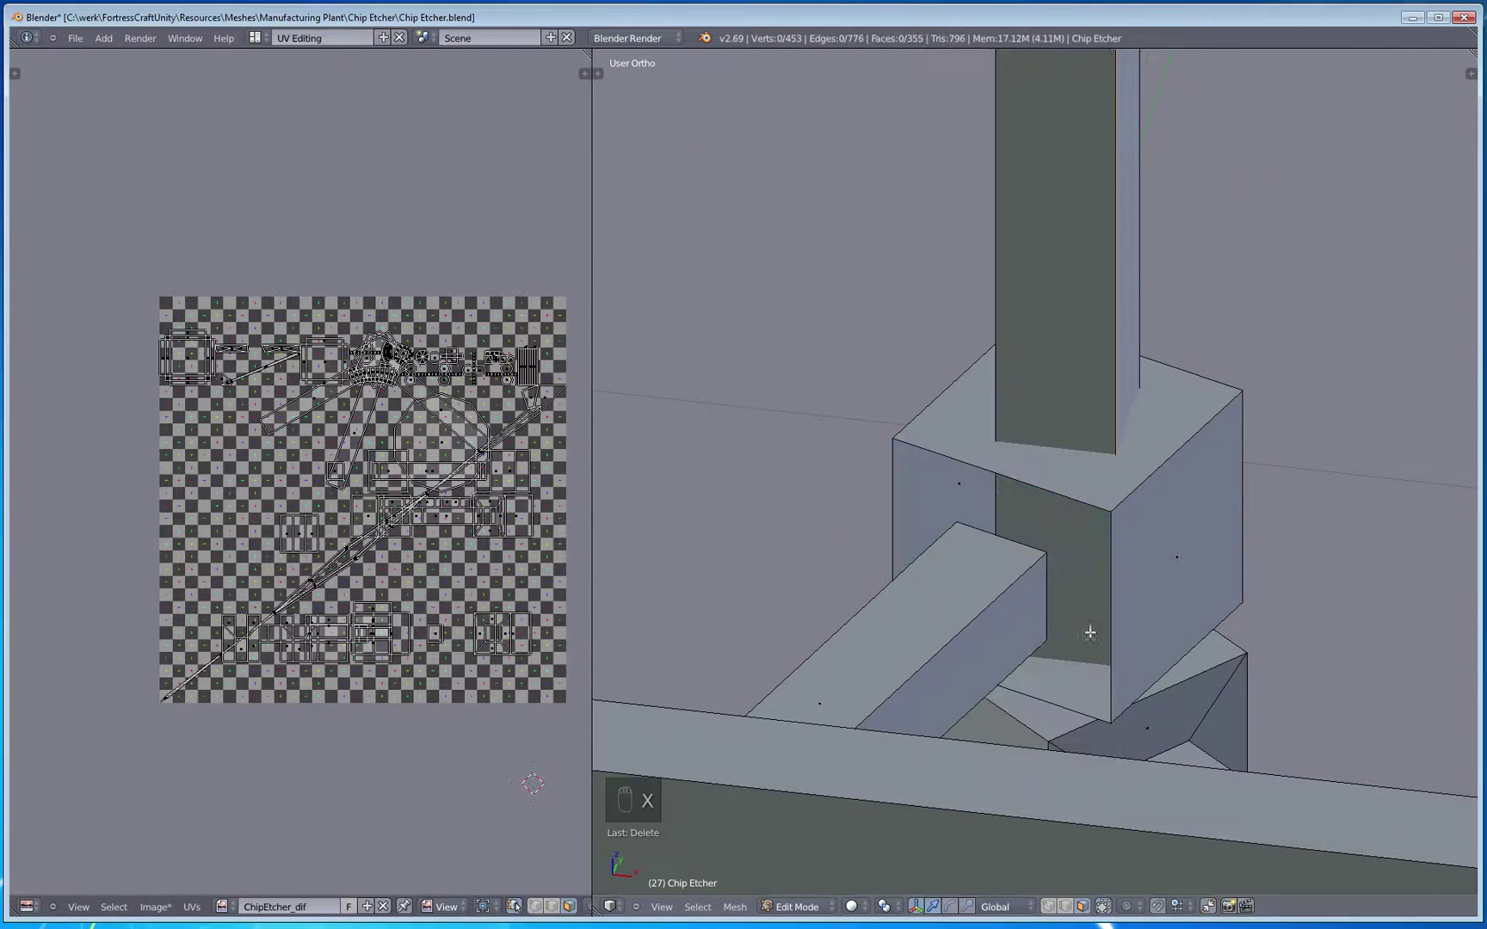
# Step: Select the border edges of this top block's open side and fill them with a single face
pyautogui.moveTo(1090, 632); pyautogui.dragTo(1112, 654, button='middle')
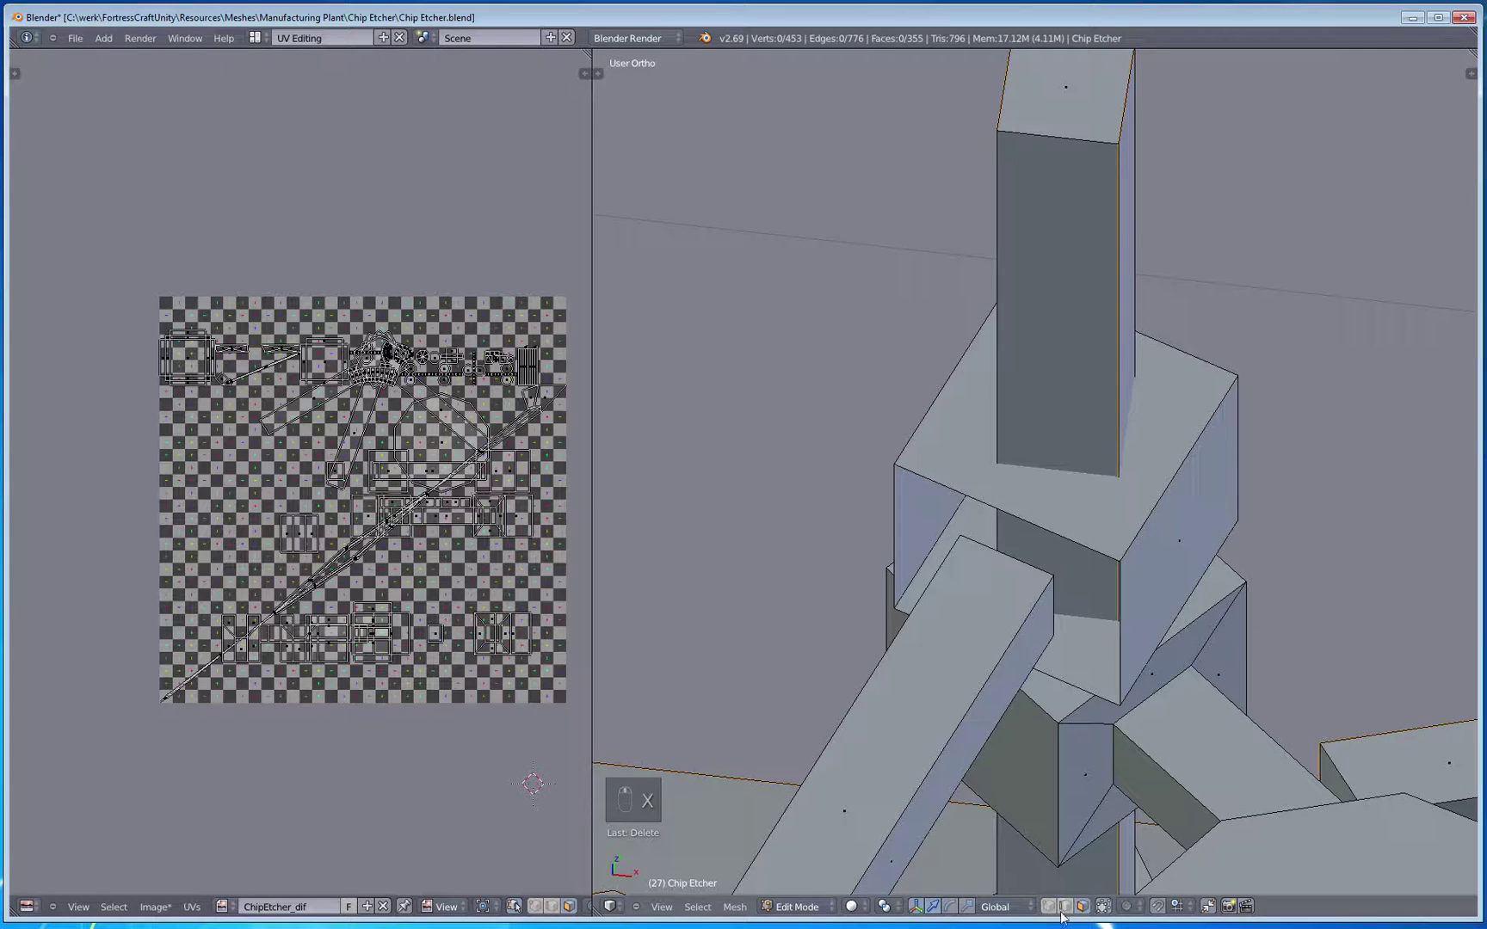
pyautogui.keyDown('alt'); pyautogui.rightClick(1115, 673); pyautogui.keyUp('alt')
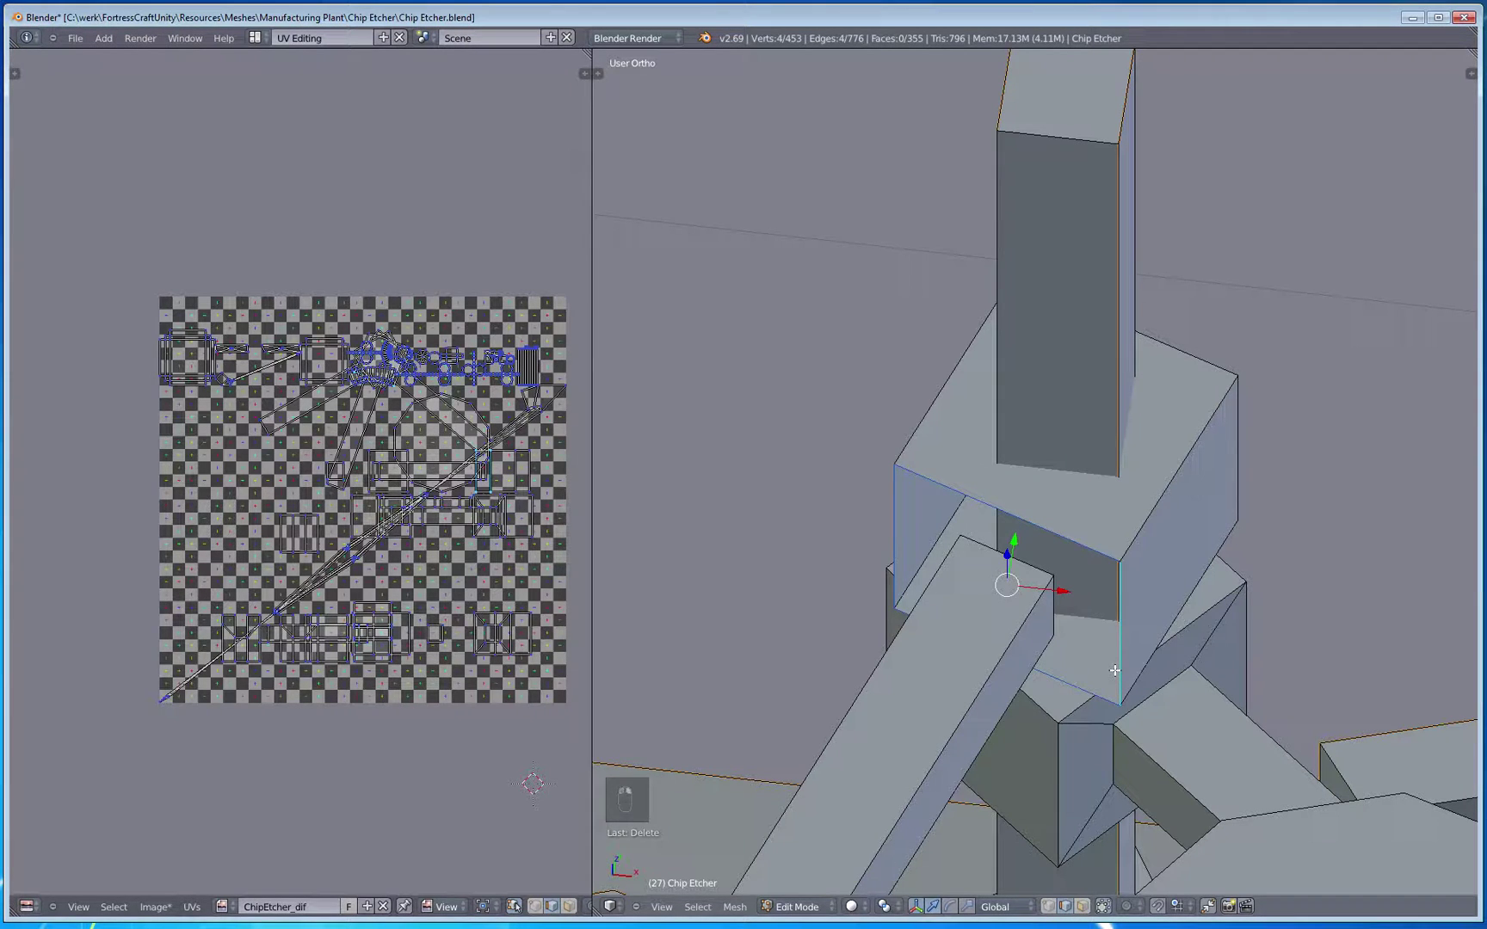
pyautogui.press('f')
pyautogui.press('s')
# Step: Select the end loop of the top block's arm, move it into the block in the top wireframe view, and deselect it
pyautogui.press('a')
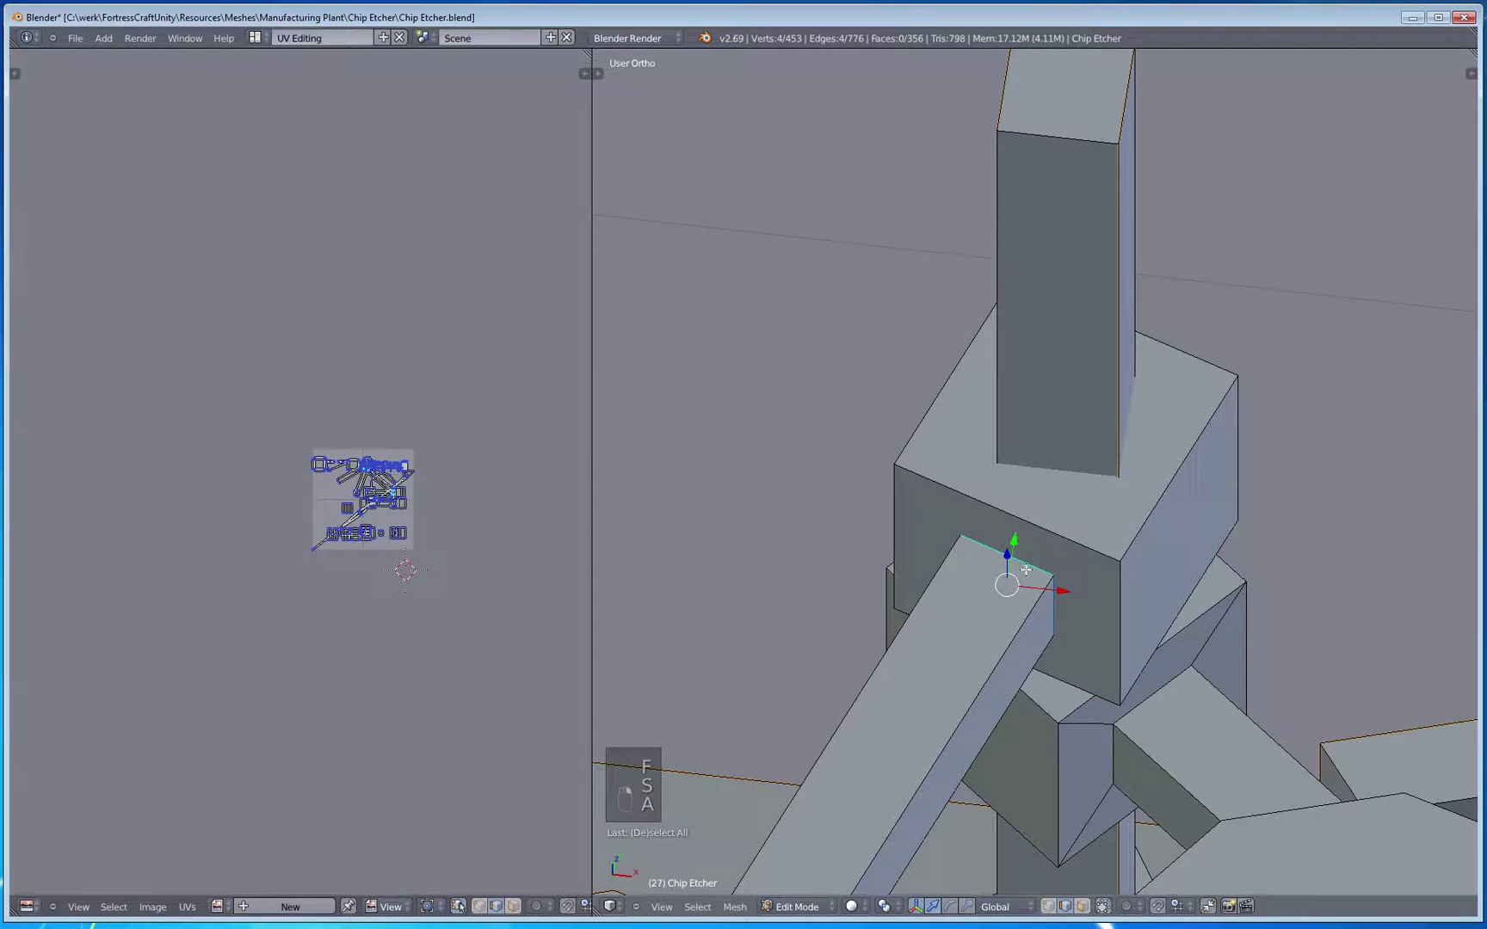
pyautogui.press('KP_7')
pyautogui.press('z')
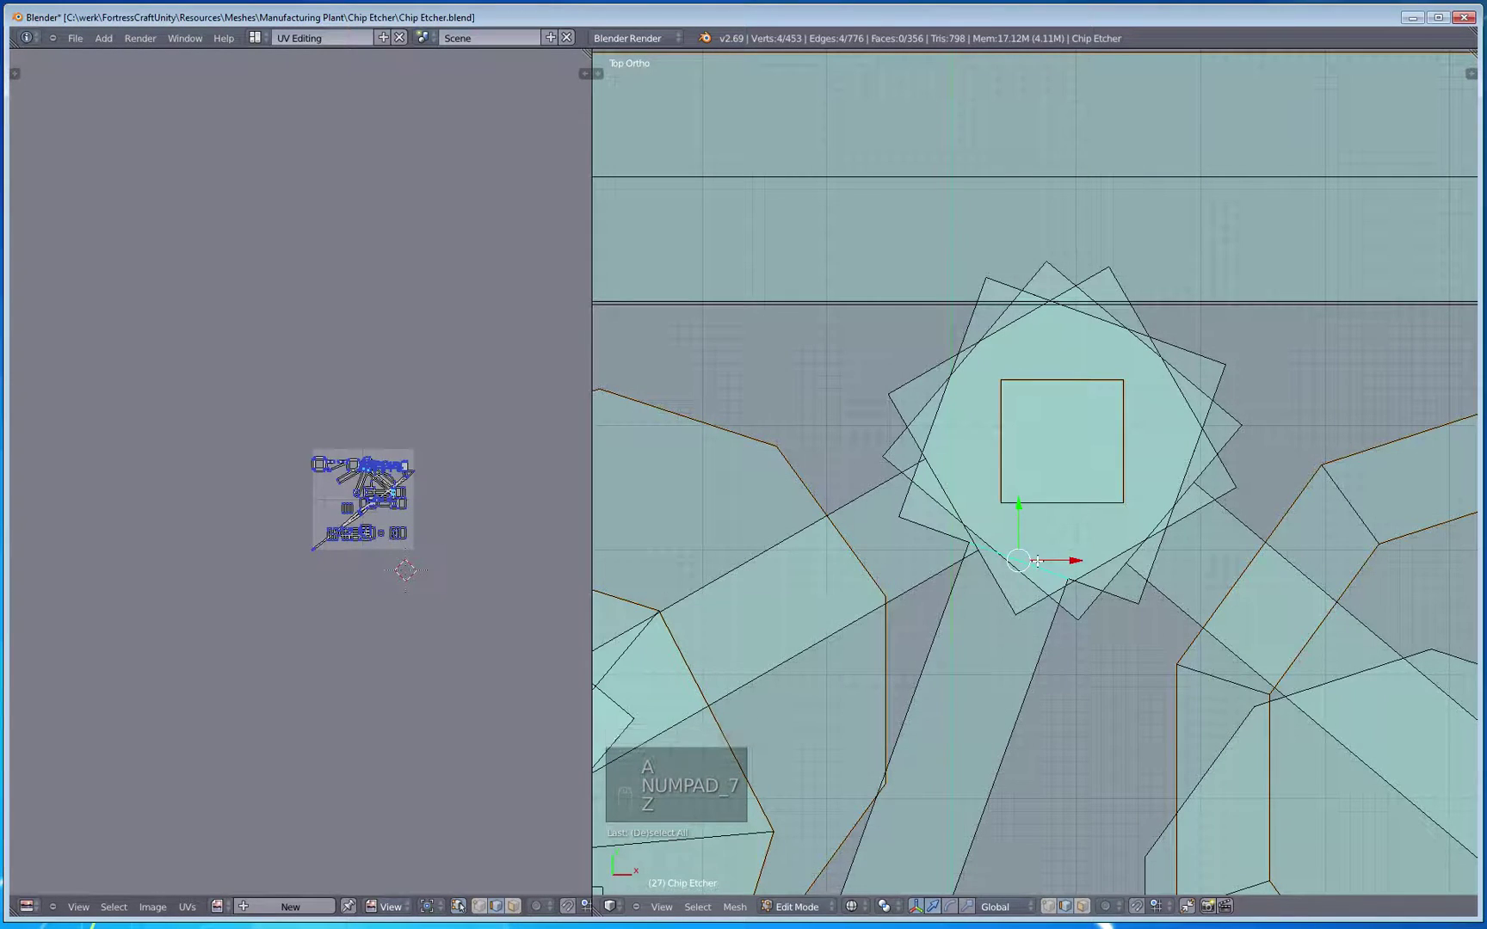
pyautogui.press('g')
pyautogui.click(1063, 539)
pyautogui.press('a')
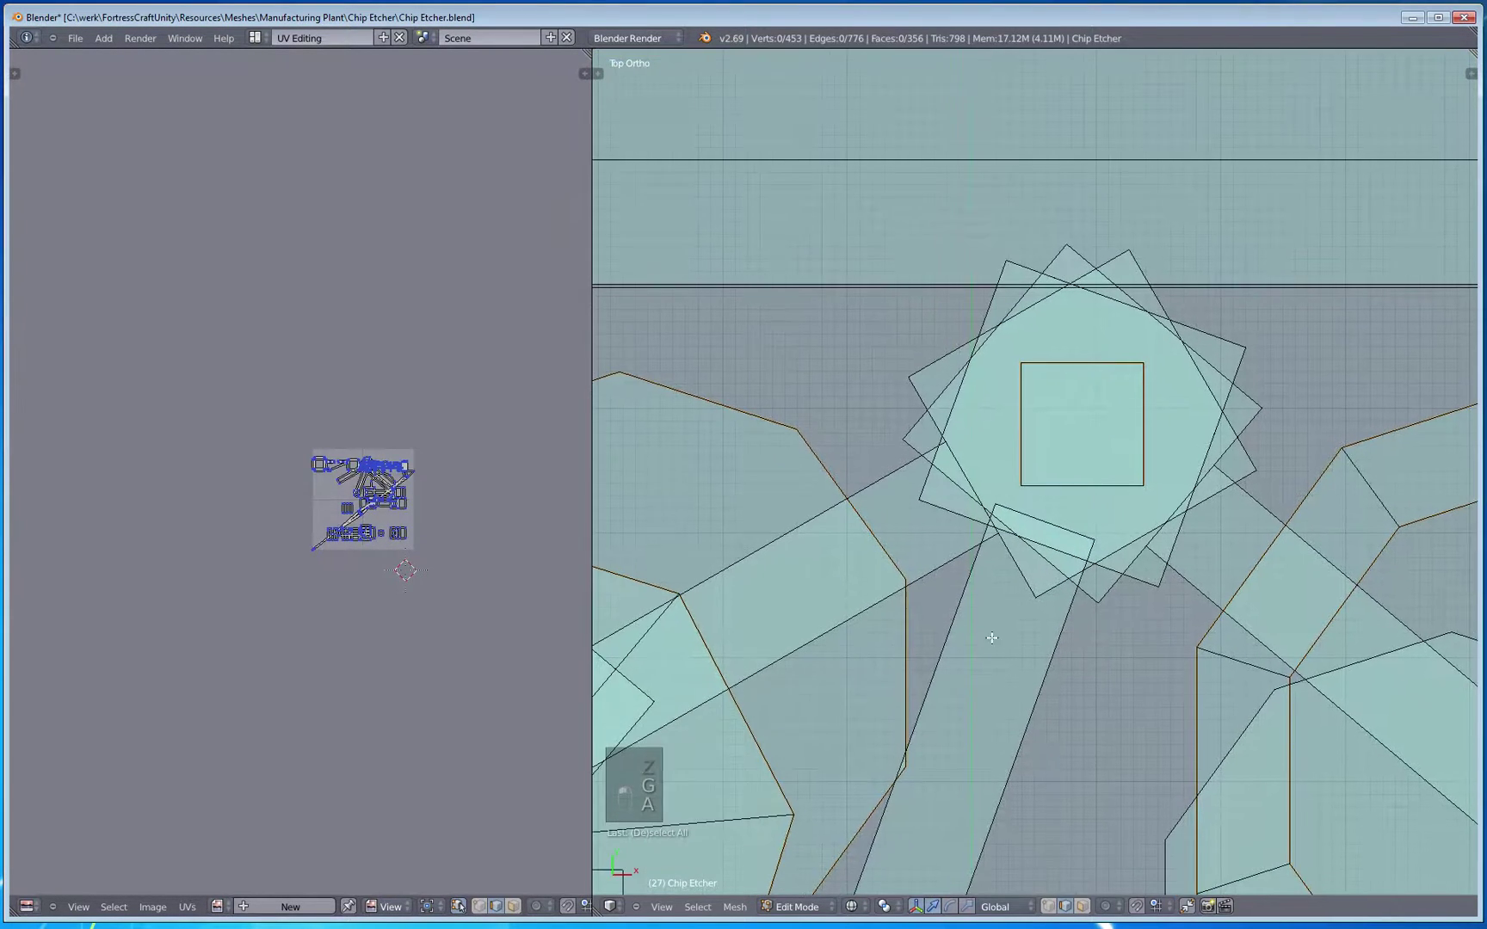
# Step: In solid view, delete the four faces surrounding the arm's base on the block directly below the top one
pyautogui.press('a')
pyautogui.press('z')
pyautogui.press('a')
pyautogui.press('z')
pyautogui.moveTo(1047, 706)
pyautogui.mouseDown(button='middle')
pyautogui.moveTo(1085, 663)
pyautogui.moveTo(1019, 818)
pyautogui.mouseUp(button='middle')
pyautogui.press('z')
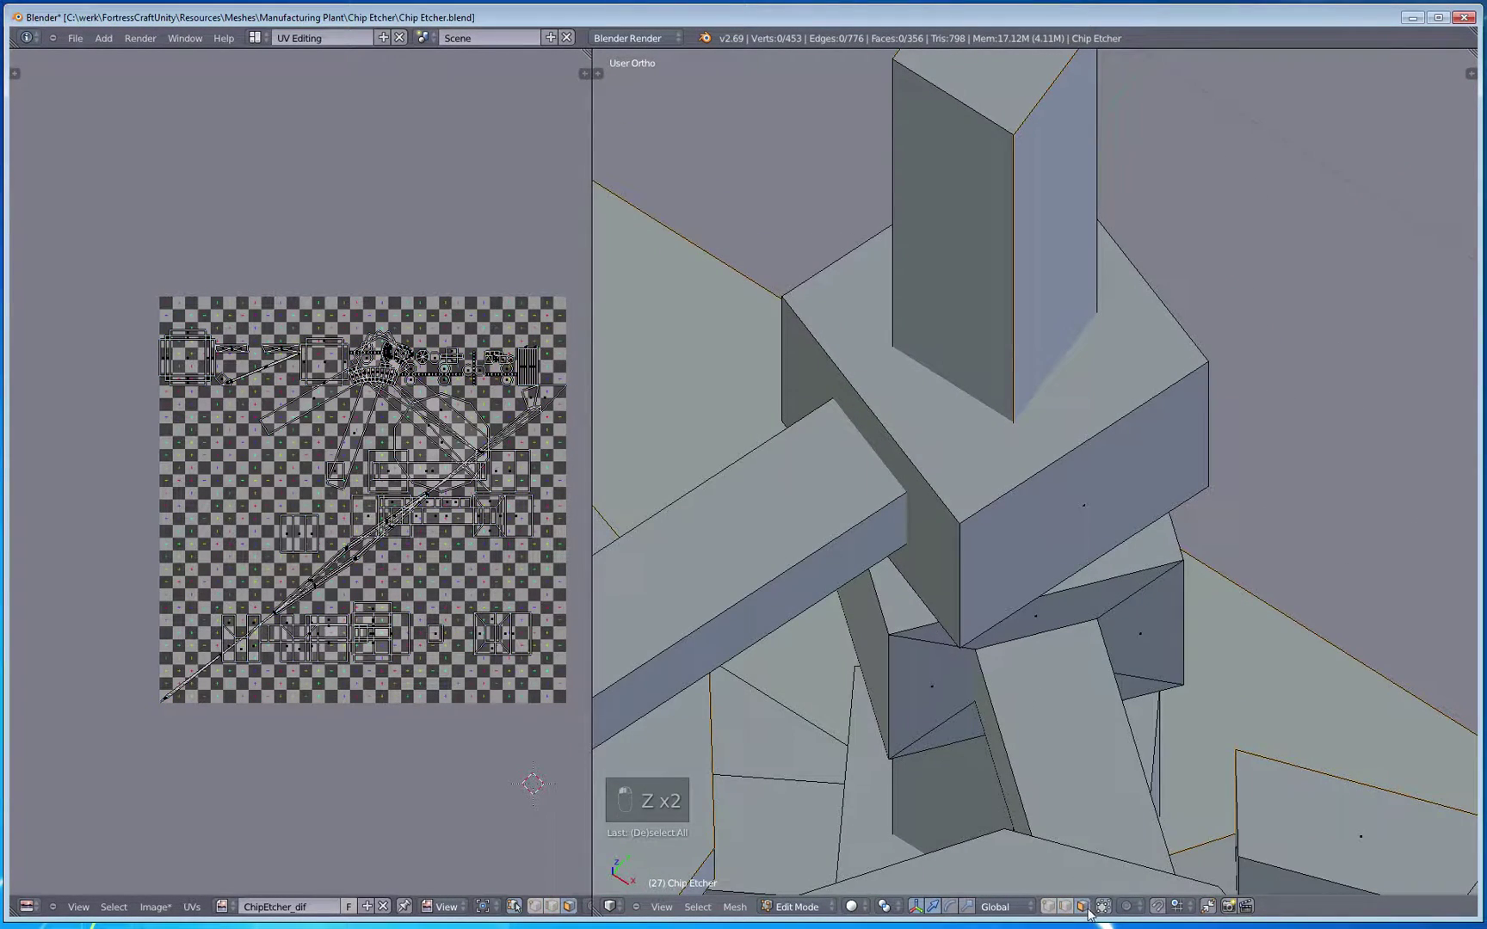
pyautogui.rightClick(1054, 618)
pyautogui.keyDown('shift'); pyautogui.rightClick(1166, 639); pyautogui.keyUp('shift')
pyautogui.keyDown('shift'); pyautogui.rightClick(962, 691); pyautogui.keyUp('shift')
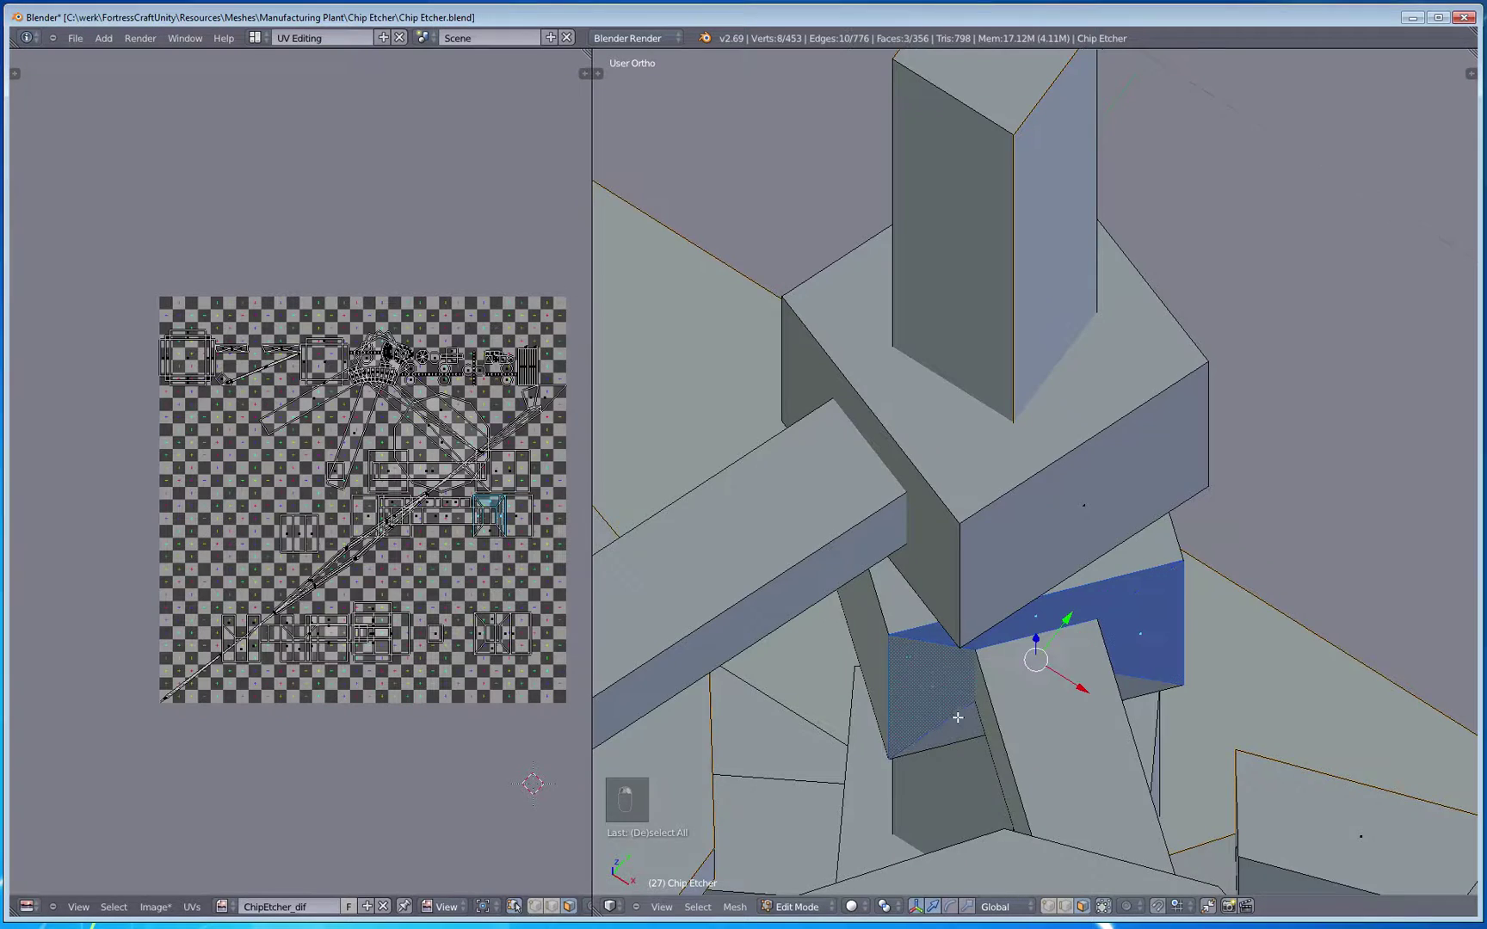
pyautogui.moveTo(957, 717); pyautogui.dragTo(981, 791, button='middle')
pyautogui.keyDown('shift'); pyautogui.rightClick(1001, 817); pyautogui.keyUp('shift')
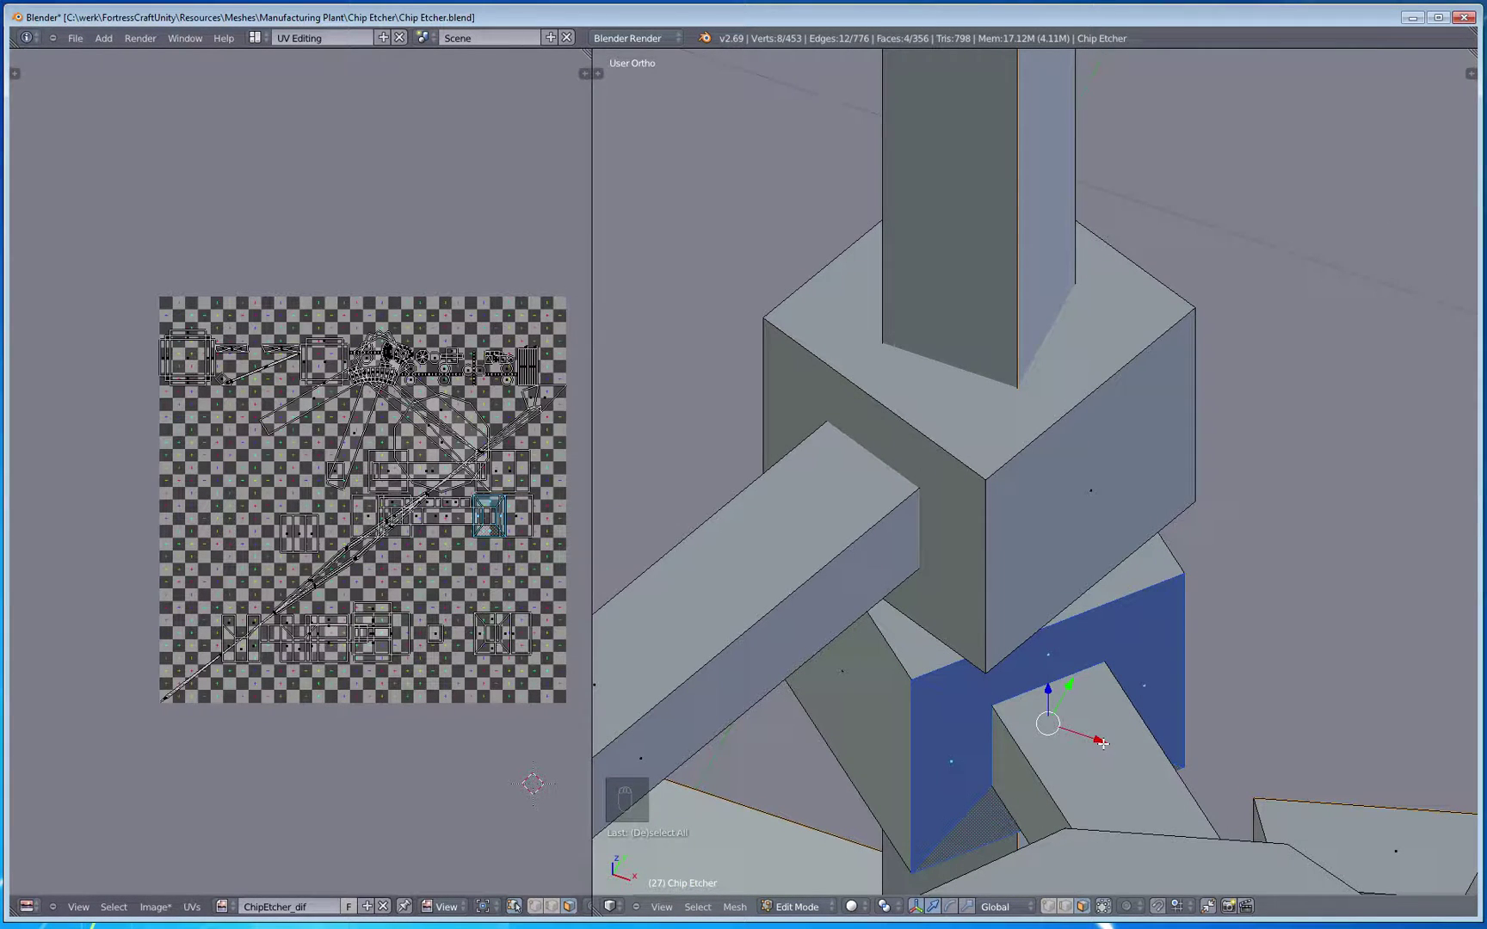
pyautogui.moveTo(947, 672); pyautogui.dragTo(980, 896, button='middle')
pyautogui.press('x')
pyautogui.click(956, 669)
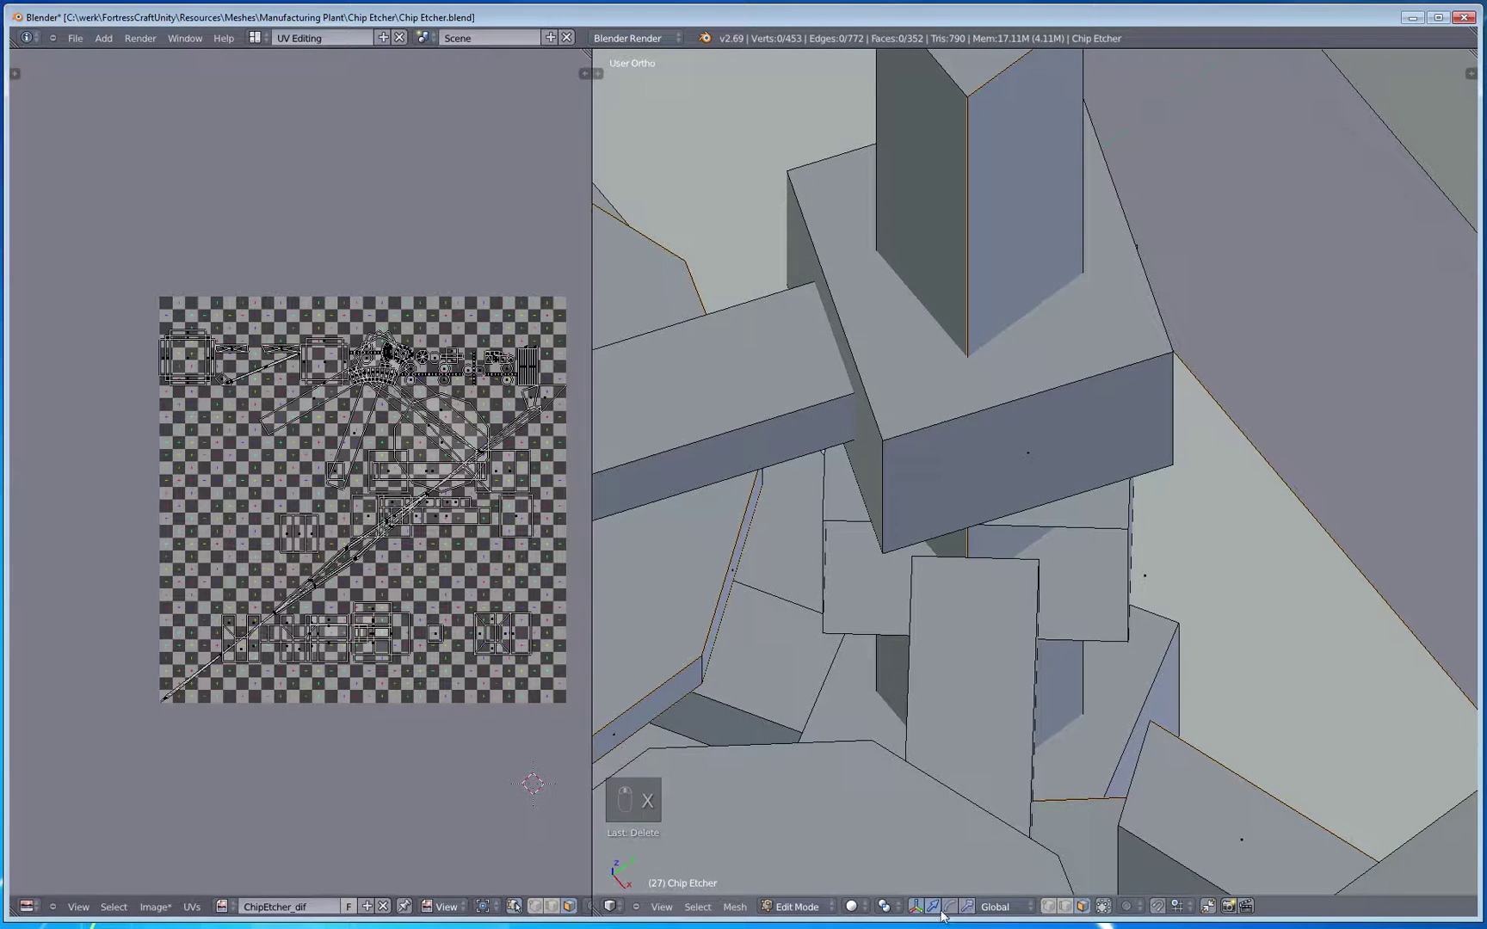
# Step: Select the border edges of the open side on the block below the top one and fill them with a single face
pyautogui.click(1069, 908)
pyautogui.keyDown('alt'); pyautogui.rightClick(1073, 641); pyautogui.keyUp('alt')
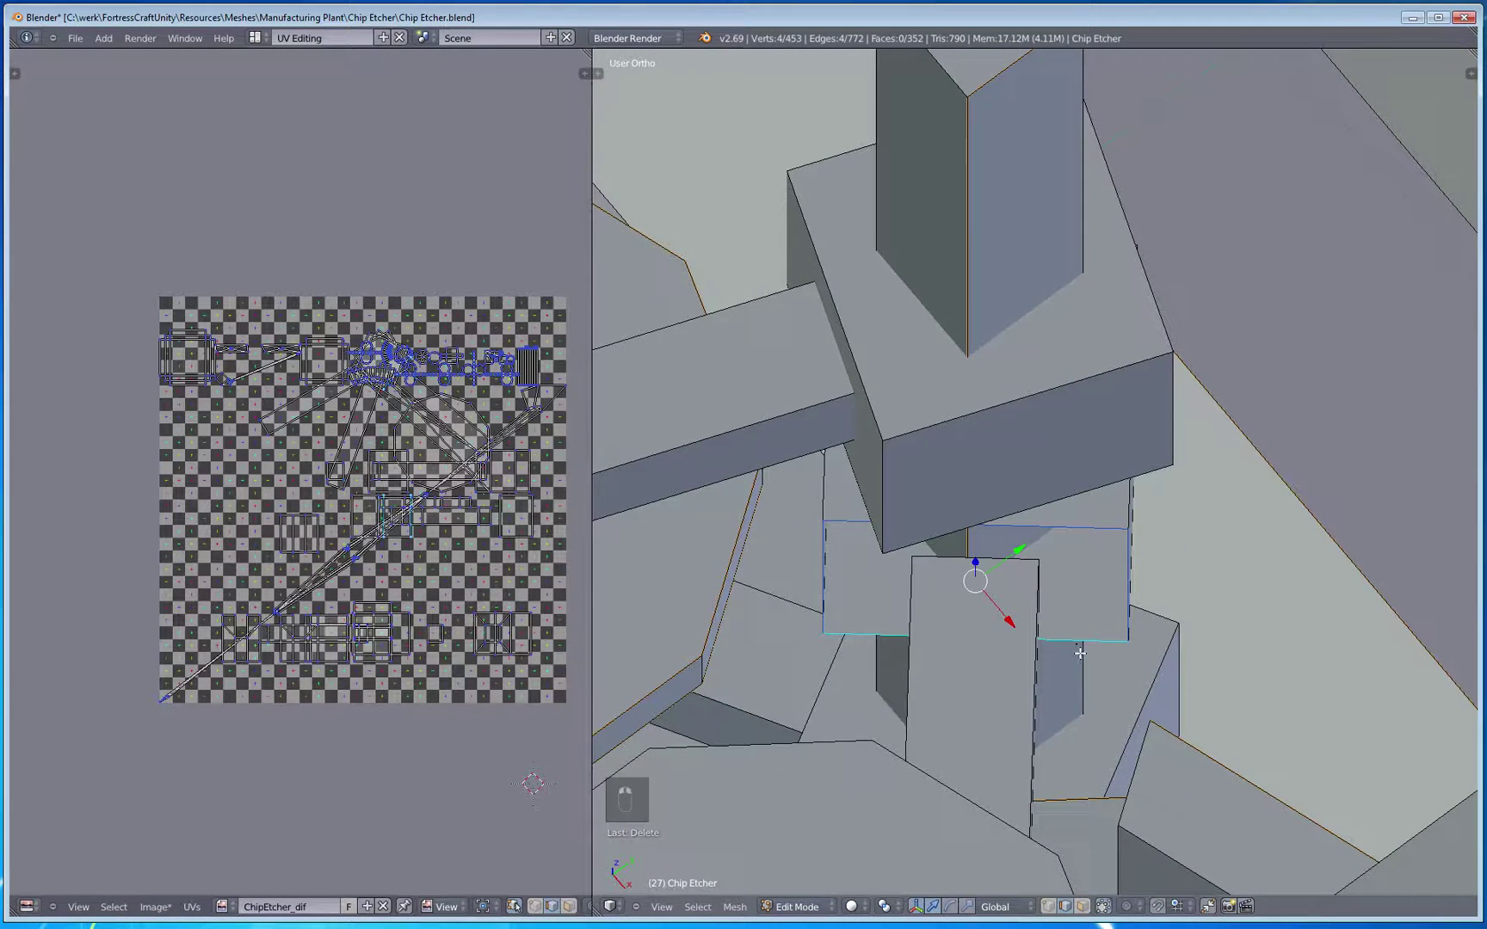
pyautogui.press('f')
pyautogui.press('a')
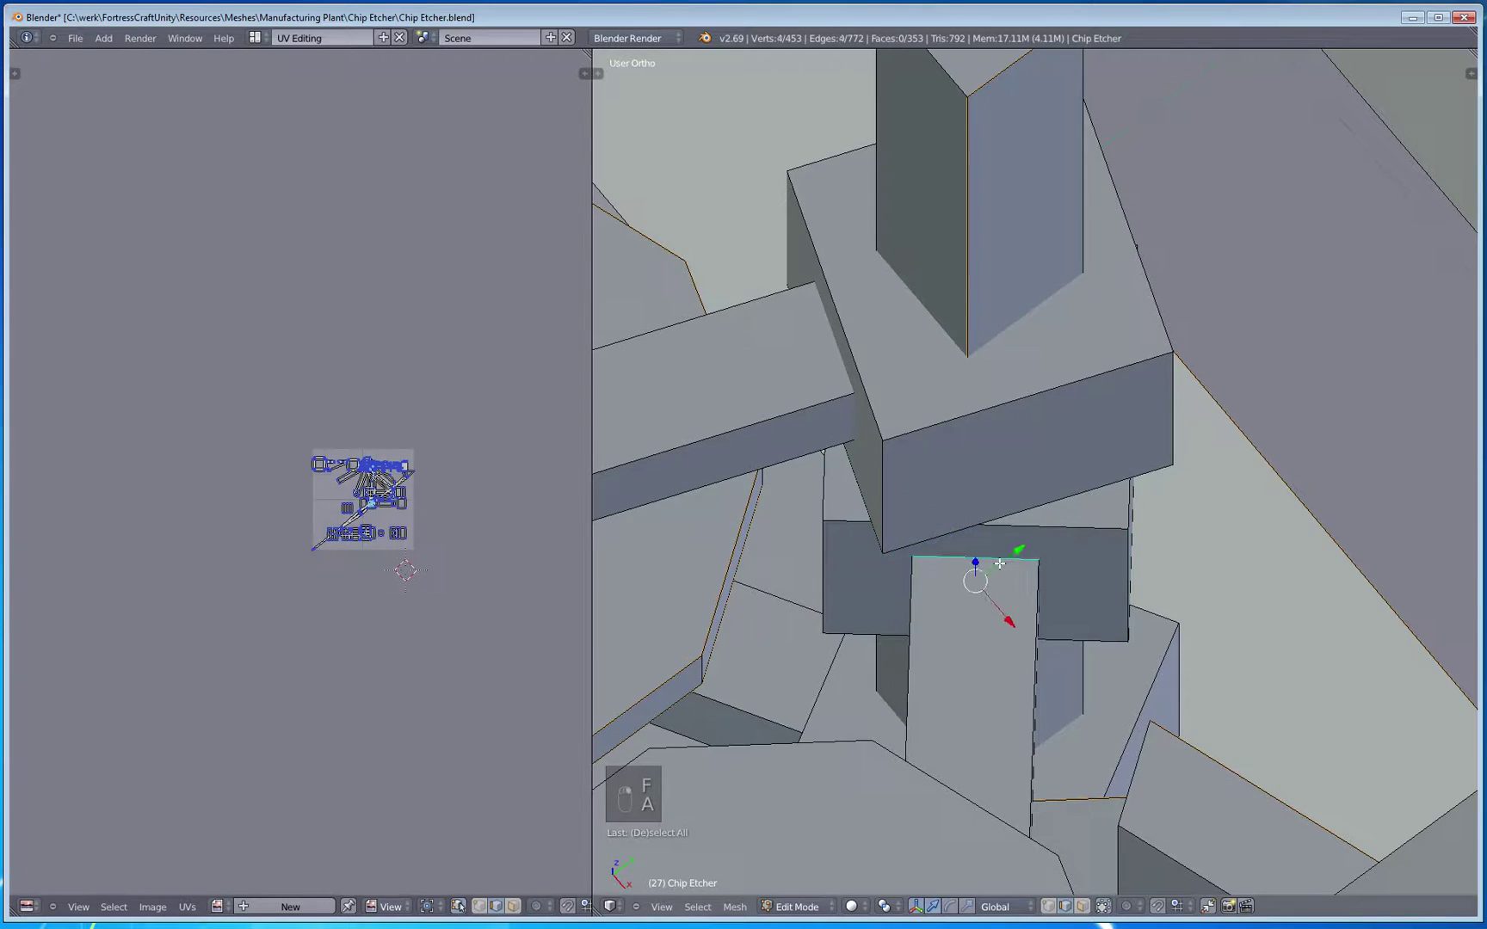
# Step: Move the end loop of this block's arm into the block in the top wireframe view, deselect it and return to solid view
pyautogui.press('KP_7')
pyautogui.press('z')
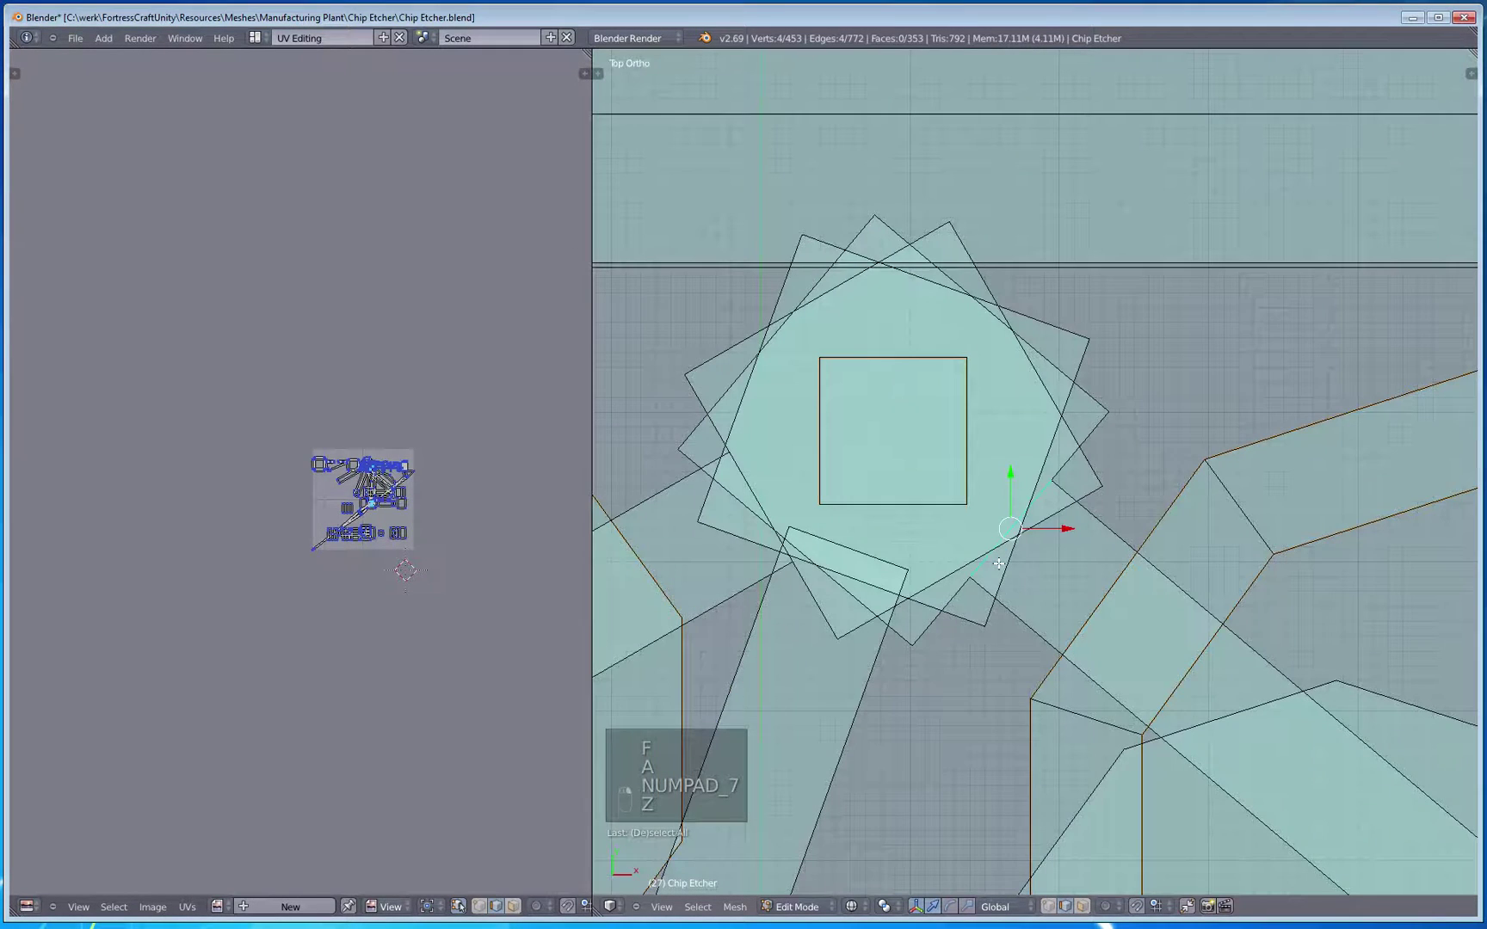
pyautogui.press('g')
pyautogui.click(972, 525)
pyautogui.press('a')
pyautogui.press('z')
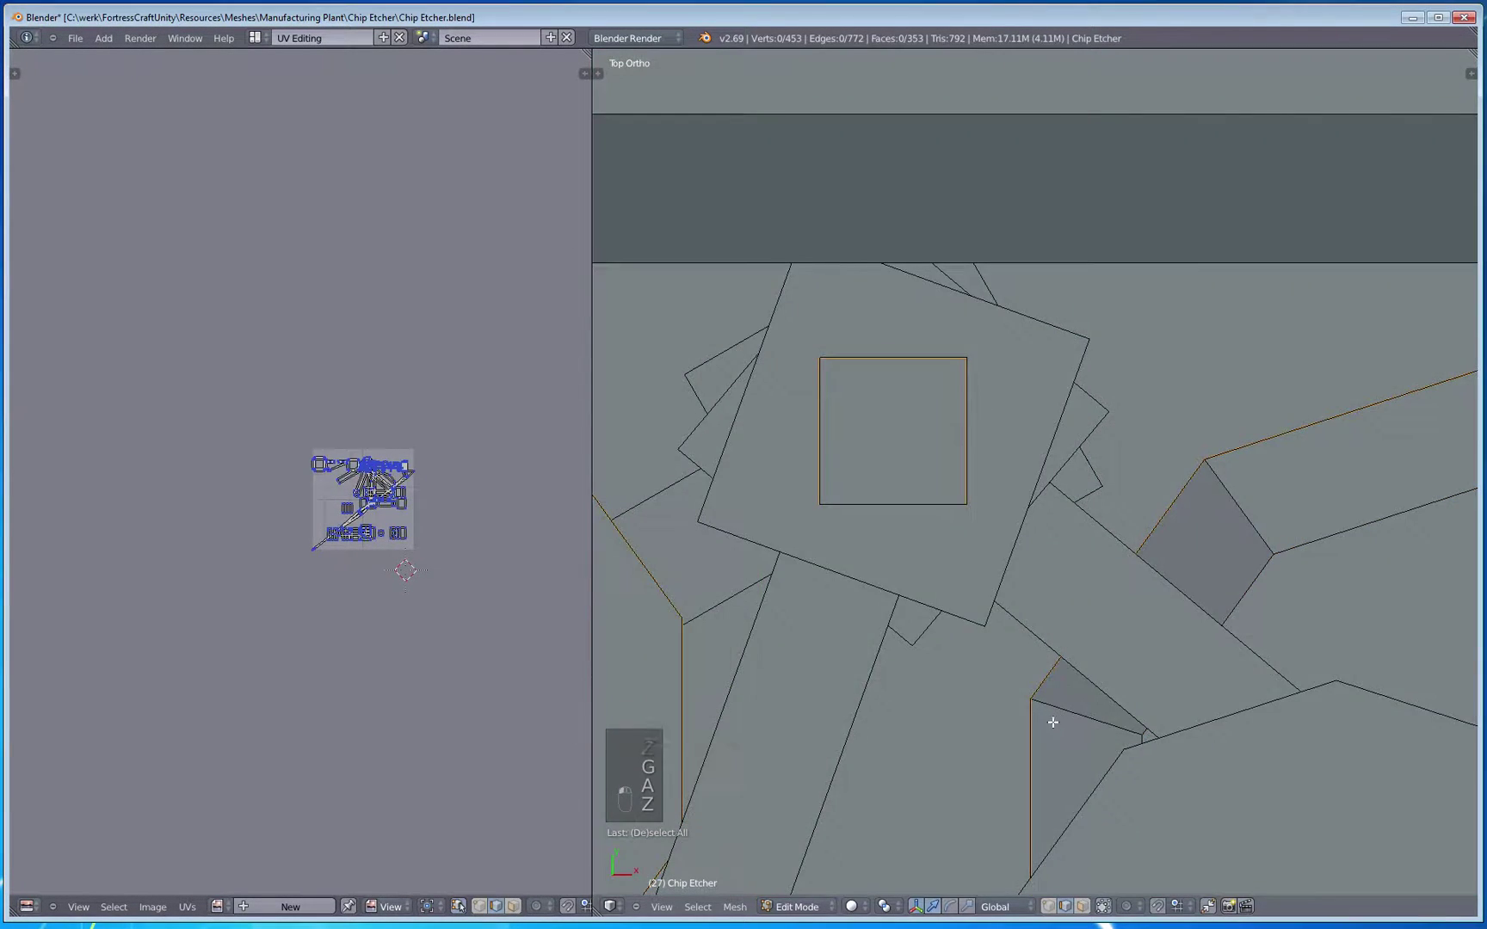
# Step: Delete the four faces surrounding the arm's base on the lowest block of the same post
pyautogui.moveTo(1052, 721); pyautogui.dragTo(1036, 626, button='middle')
pyautogui.press('z')
pyautogui.press('z')
pyautogui.scroll(8, 1019, 621)
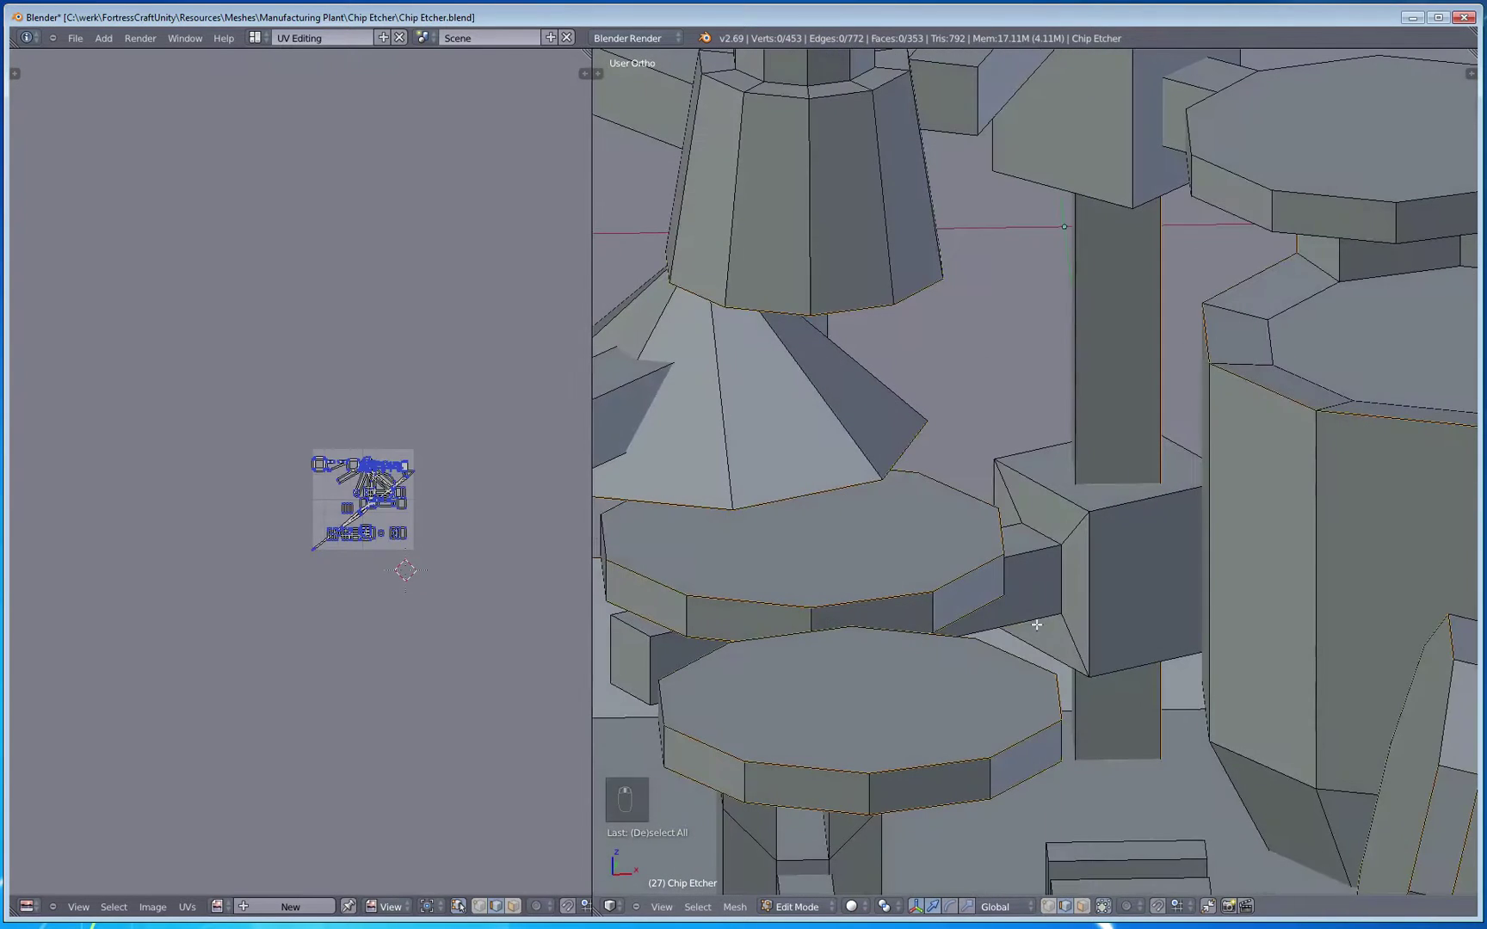
pyautogui.scroll(6, 1039, 790)
pyautogui.rightClick(1085, 620)
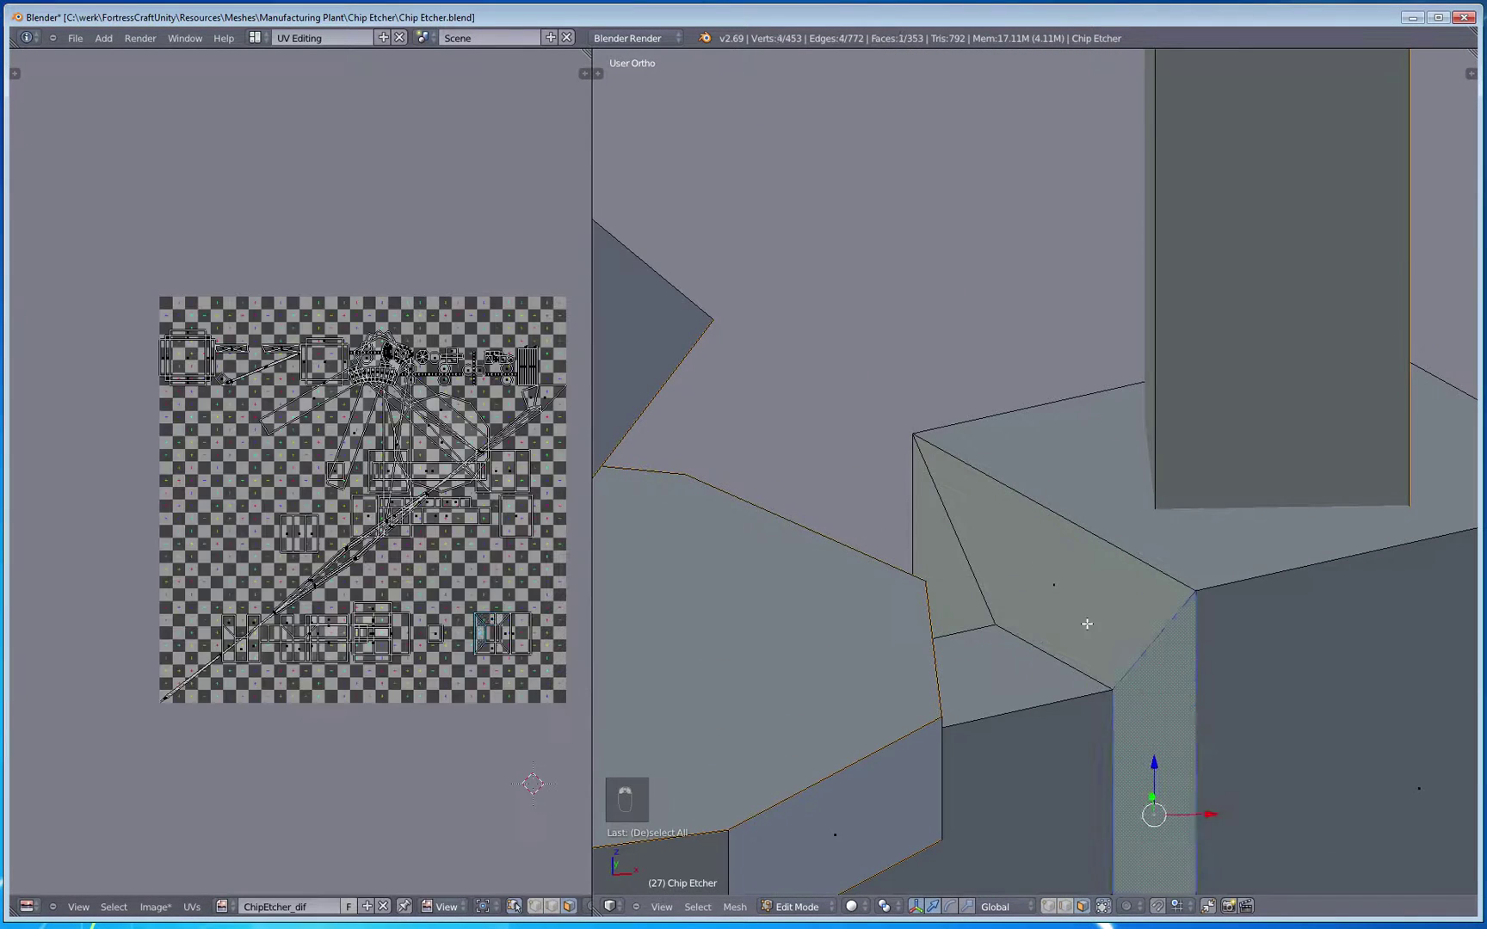
pyautogui.keyDown('shift'); pyautogui.rightClick(962, 557); pyautogui.keyUp('shift')
pyautogui.moveTo(1041, 668); pyautogui.dragTo(906, 623, button='middle')
pyautogui.keyDown('shift'); pyautogui.rightClick(989, 749); pyautogui.keyUp('shift')
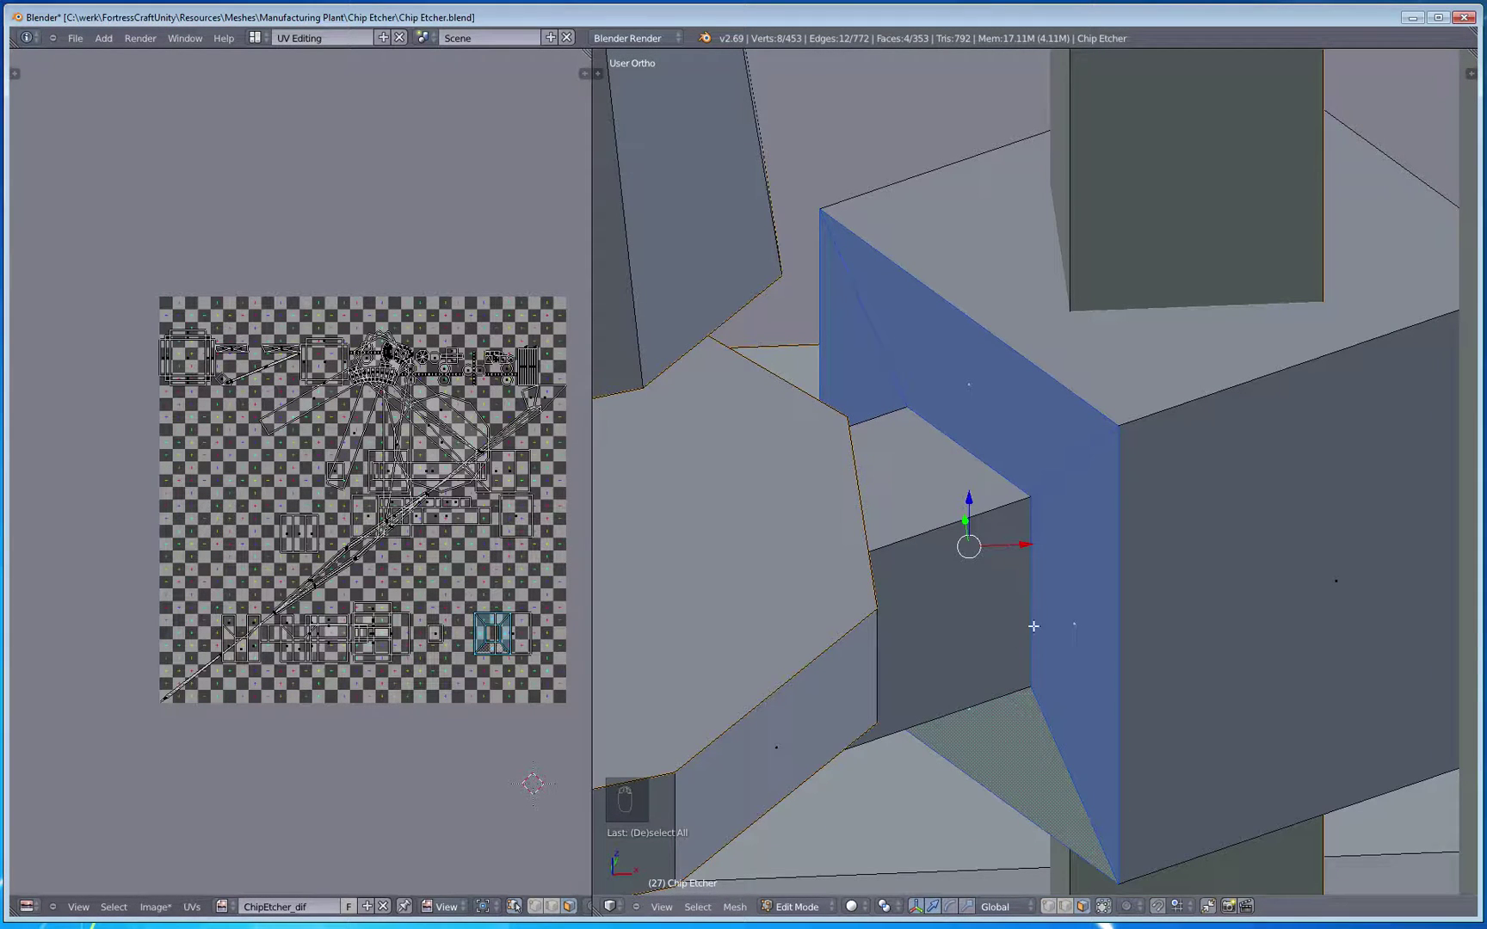
pyautogui.press('x')
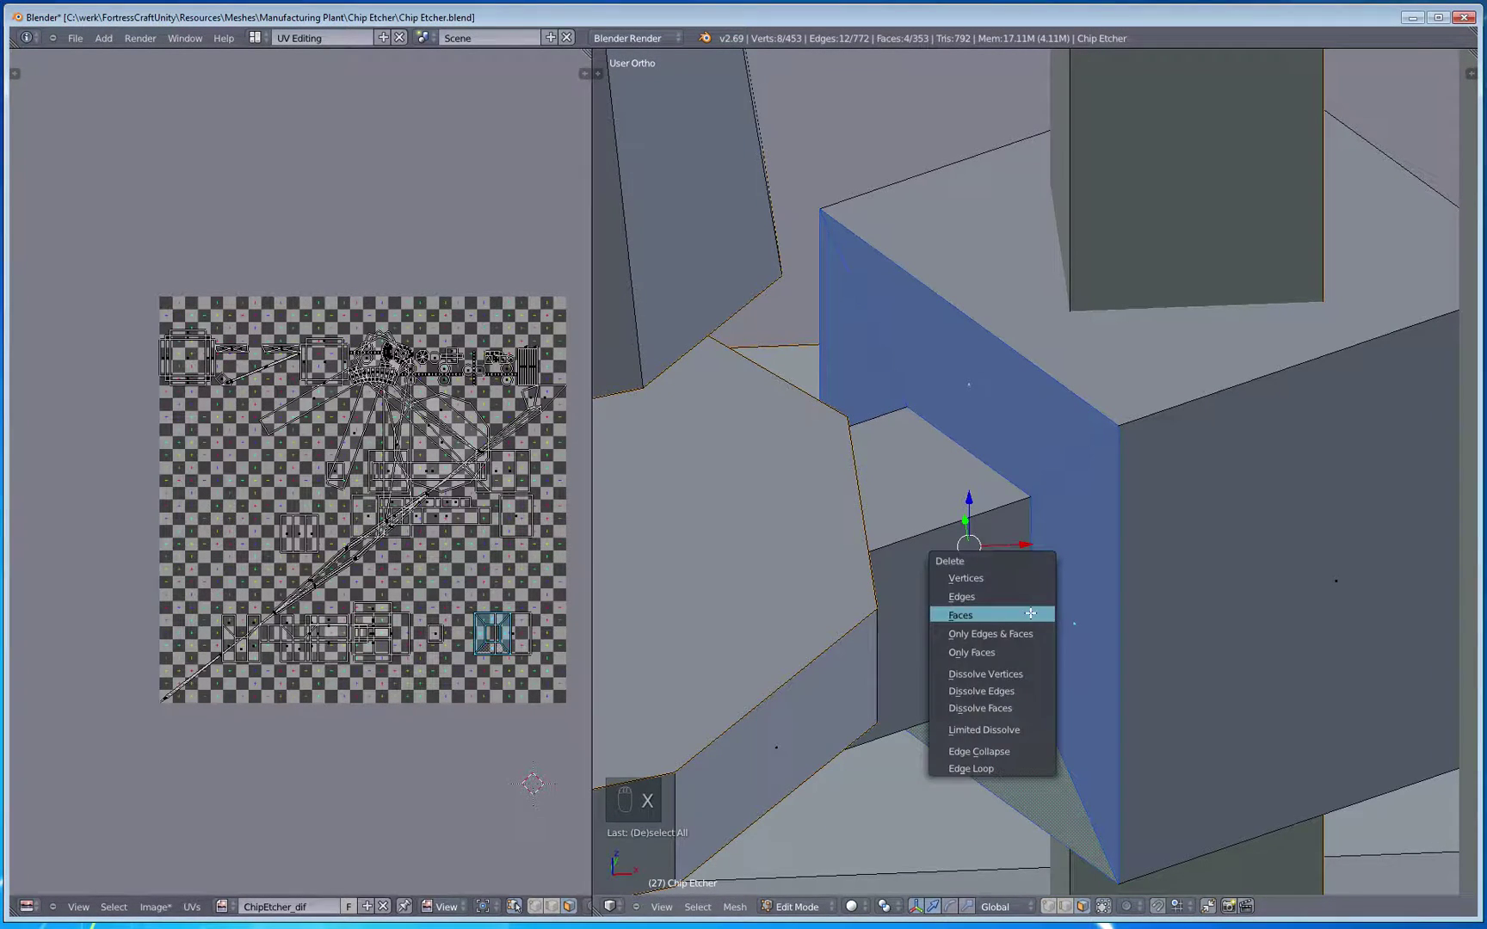
pyautogui.click(1032, 613)
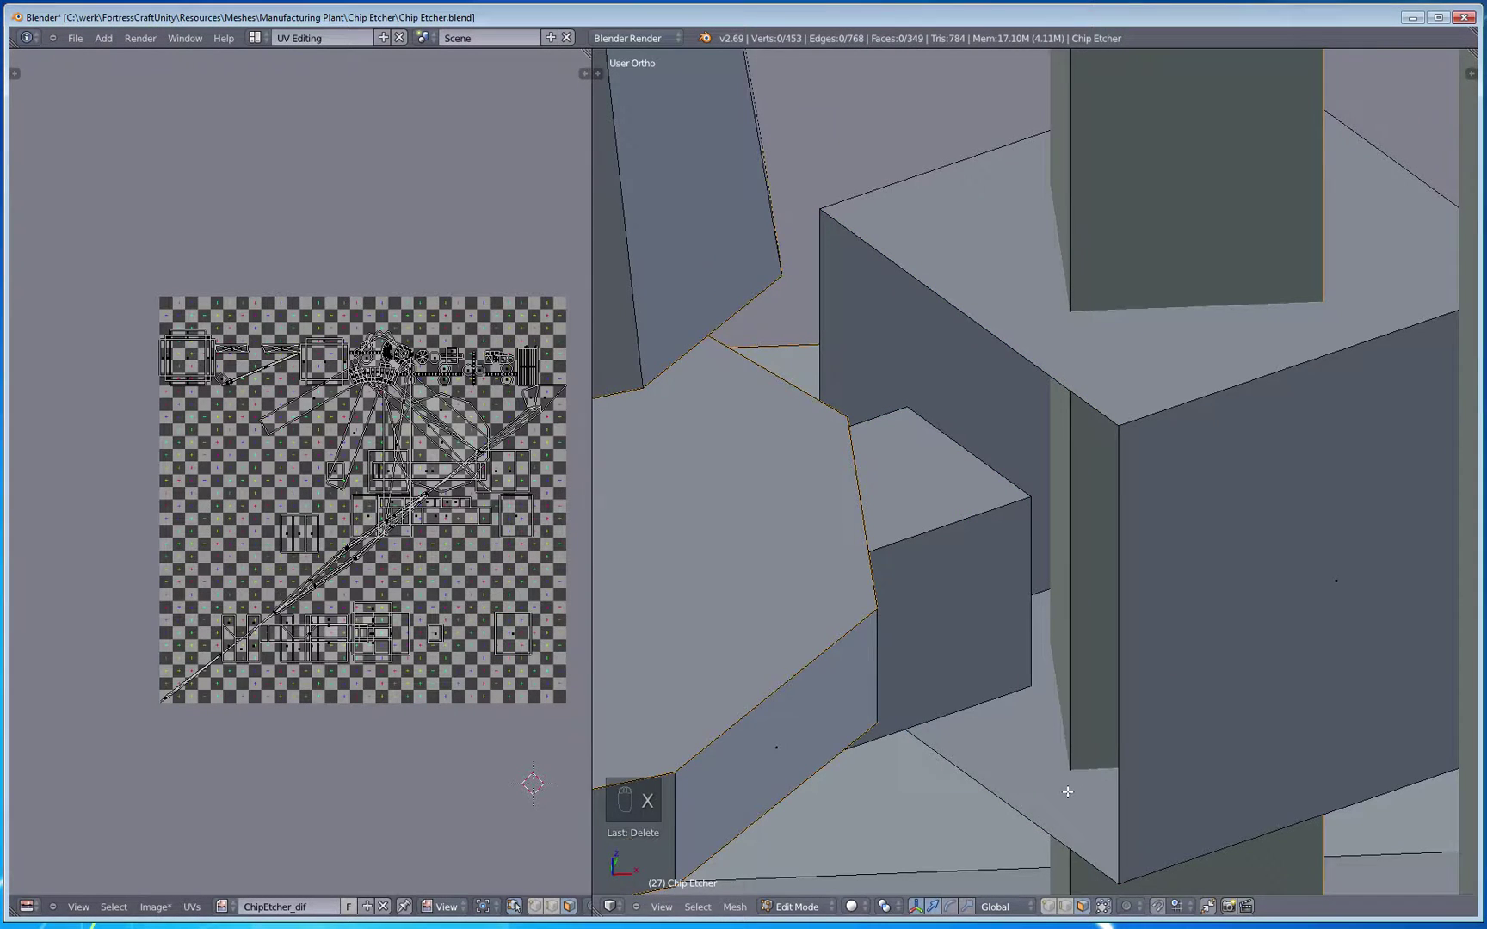
# Step: Select the border edges of the lowest block's open side and close it with one face
pyautogui.moveTo(1067, 792); pyautogui.dragTo(1098, 843, button='middle')
pyautogui.click(1076, 908)
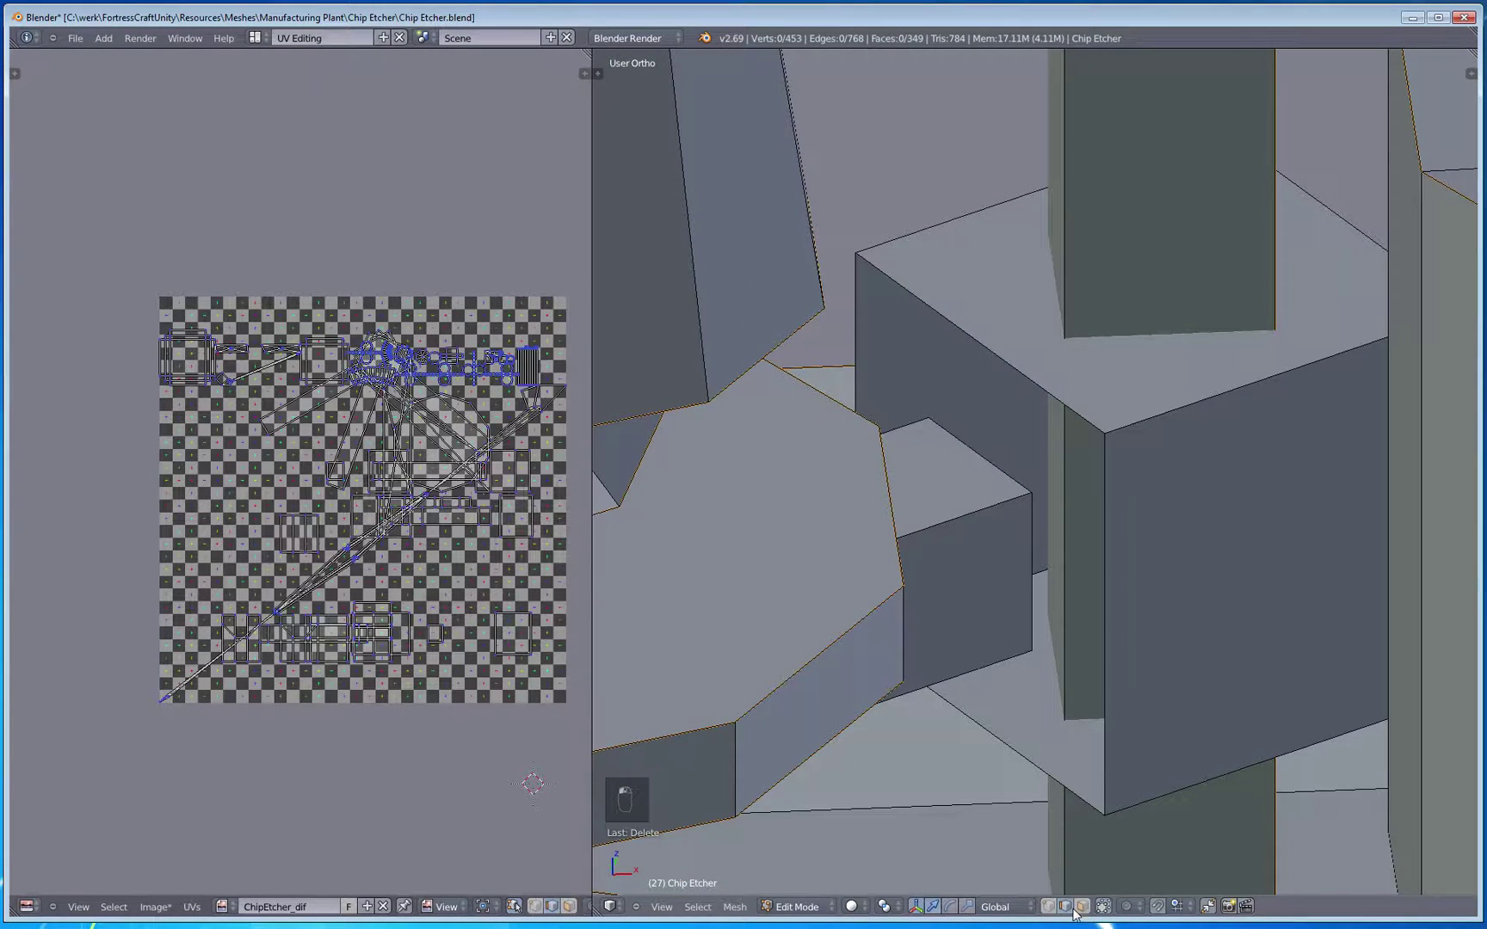
pyautogui.keyDown('alt'); pyautogui.rightClick(1109, 753); pyautogui.keyUp('alt')
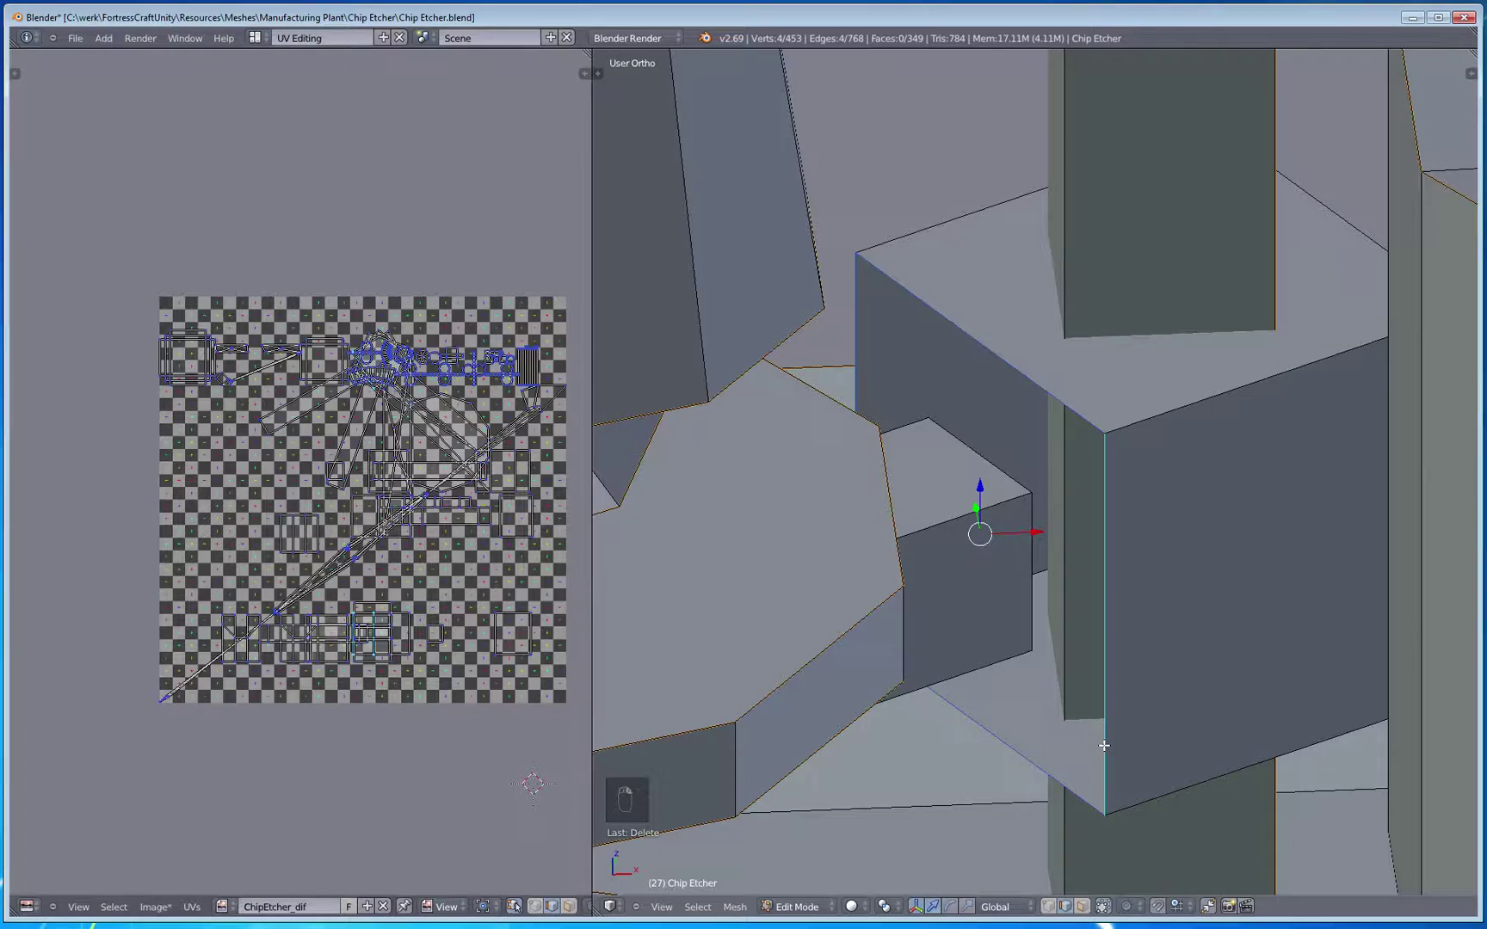
pyautogui.press('f')
pyautogui.press('a')
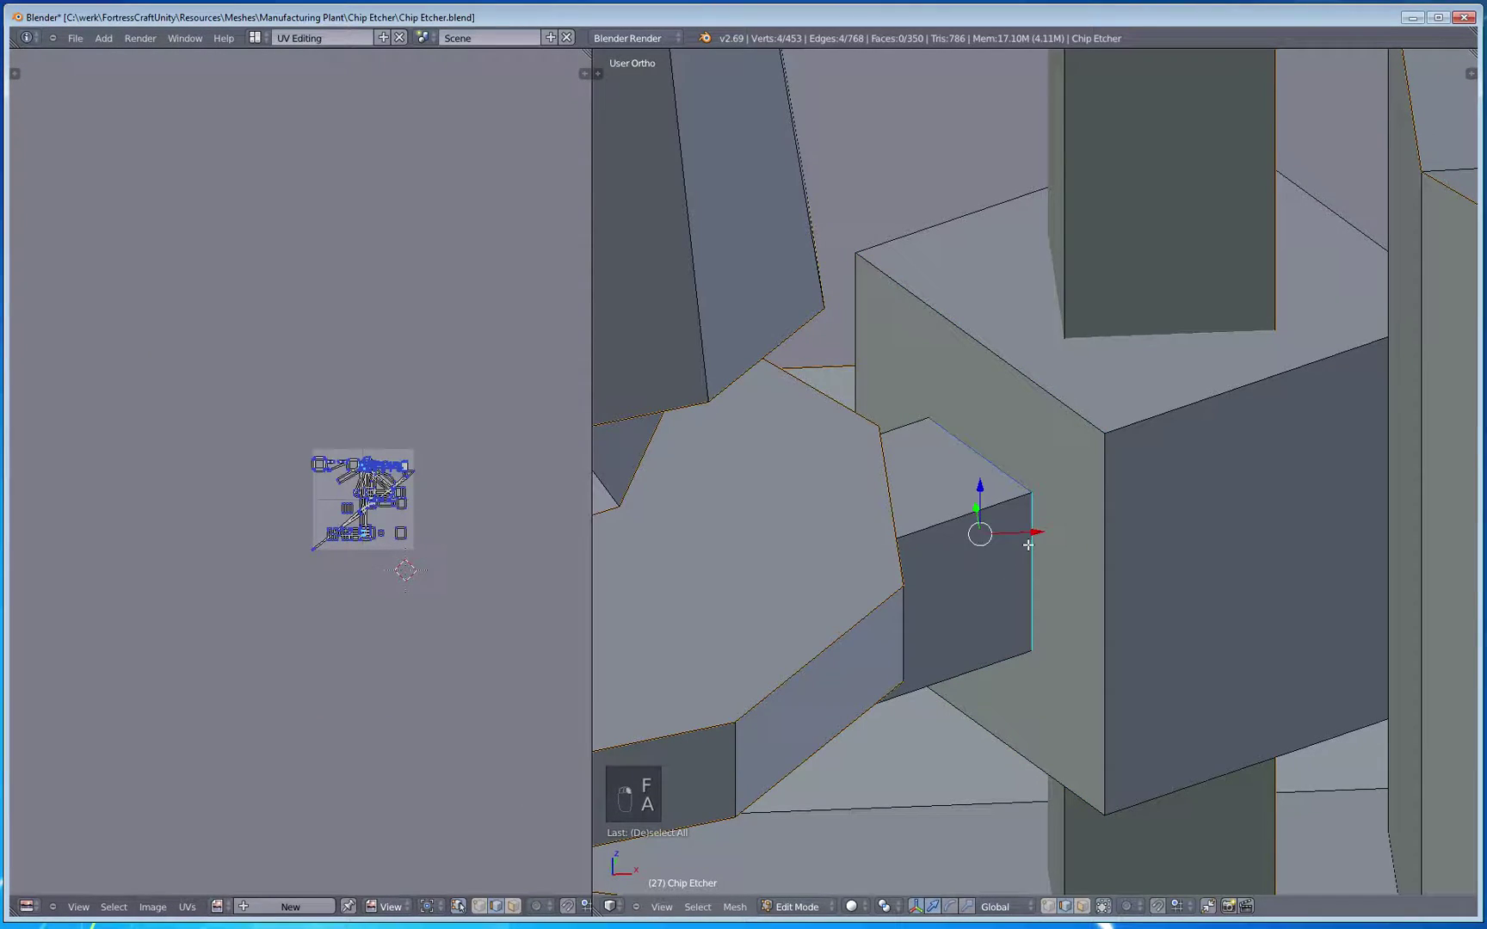
# Step: In the top wireframe view, move the end loop of the lowest block's arm into the block and deselect it
pyautogui.press('KP_7')
pyautogui.press('z')
pyautogui.keyDown('shift'); pyautogui.moveTo(980, 622); pyautogui.dragTo(881, 420, button='middle'); pyautogui.keyUp('shift')
pyautogui.scroll(3, 869, 511)
pyautogui.press('z')
pyautogui.keyDown('shift'); pyautogui.moveTo(727, 470); pyautogui.dragTo(980, 662, button='middle'); pyautogui.keyUp('shift')
pyautogui.press('z')
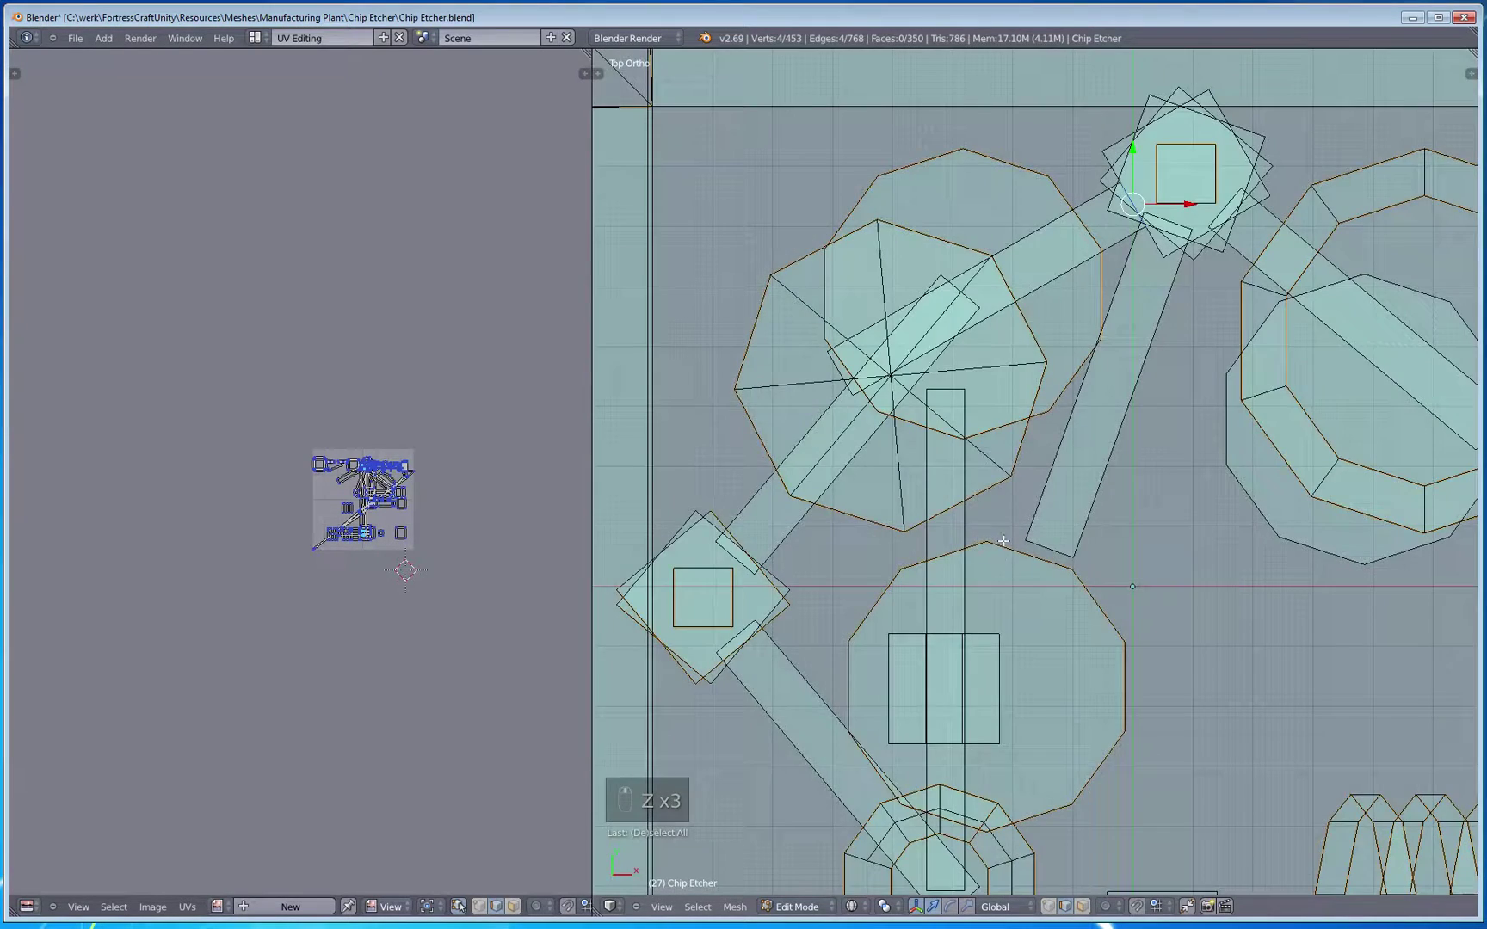
pyautogui.scroll(6, 789, 585)
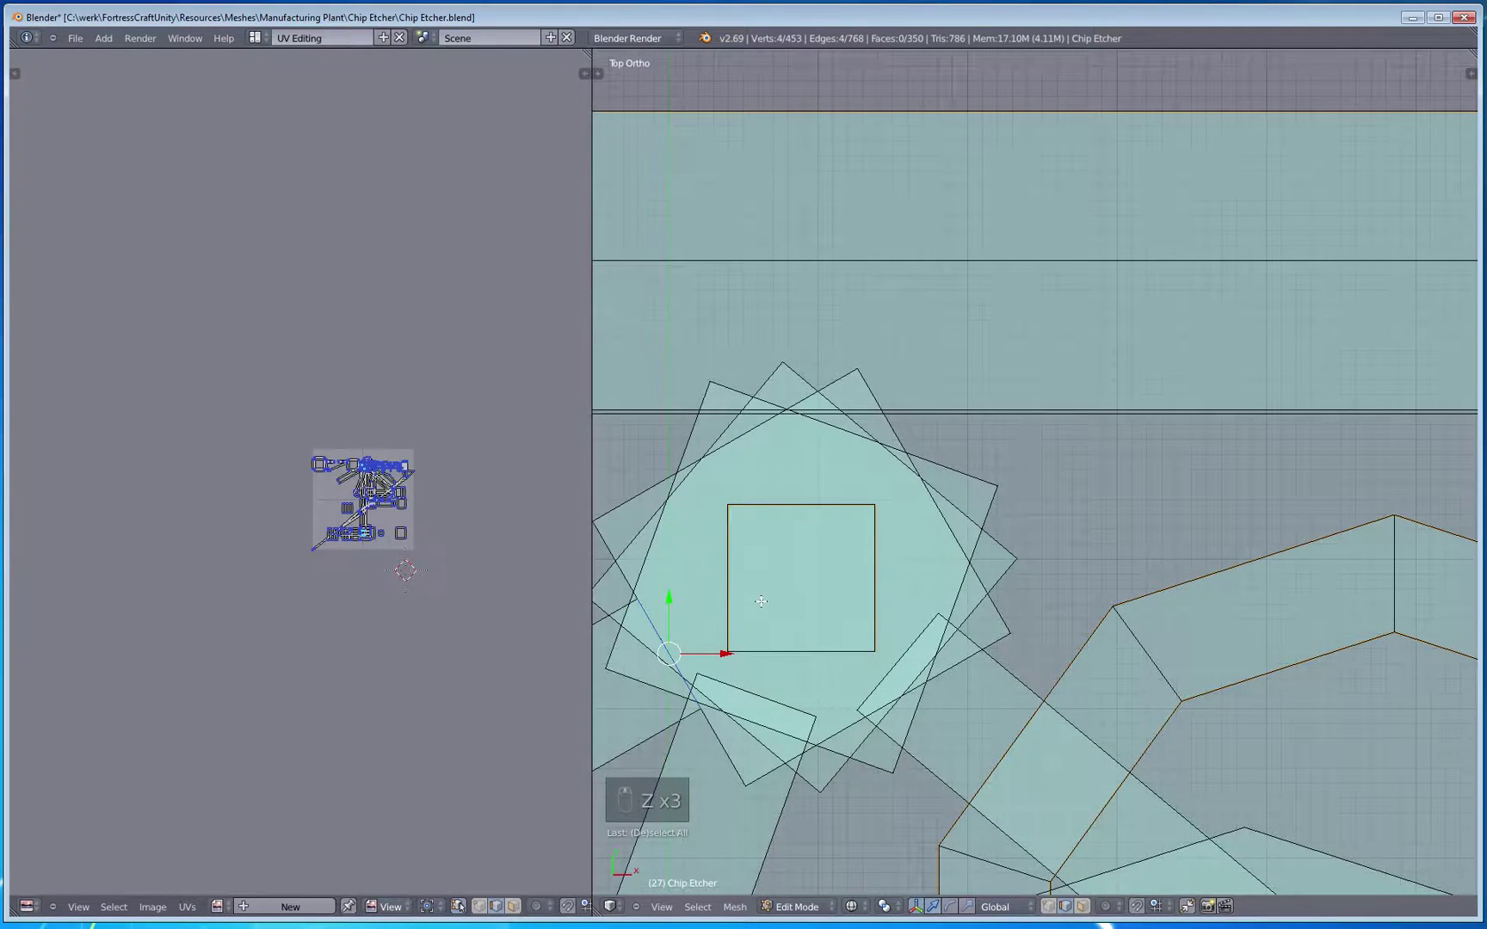
pyautogui.press('g')
pyautogui.rightClick(768, 602)
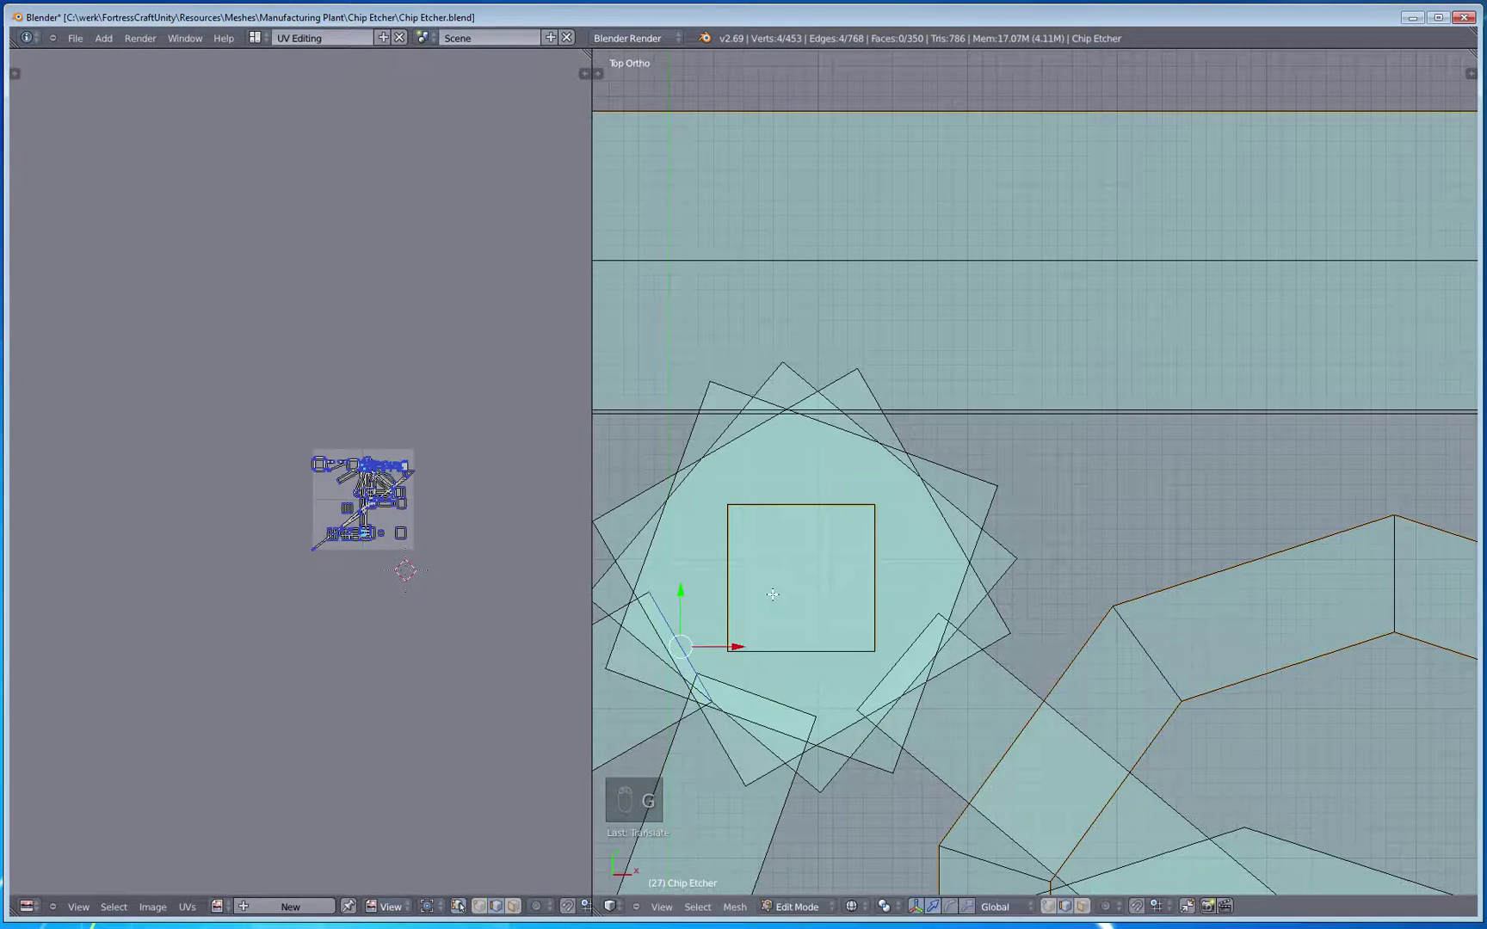
pyautogui.press('a')
pyautogui.press('z')
pyautogui.scroll(-4, 773, 611)
pyautogui.moveTo(883, 759); pyautogui.dragTo(821, 582, button='middle')
pyautogui.scroll(-7, 821, 582)
pyautogui.press('a')
pyautogui.press('a')
pyautogui.press('a')
pyautogui.press('a')
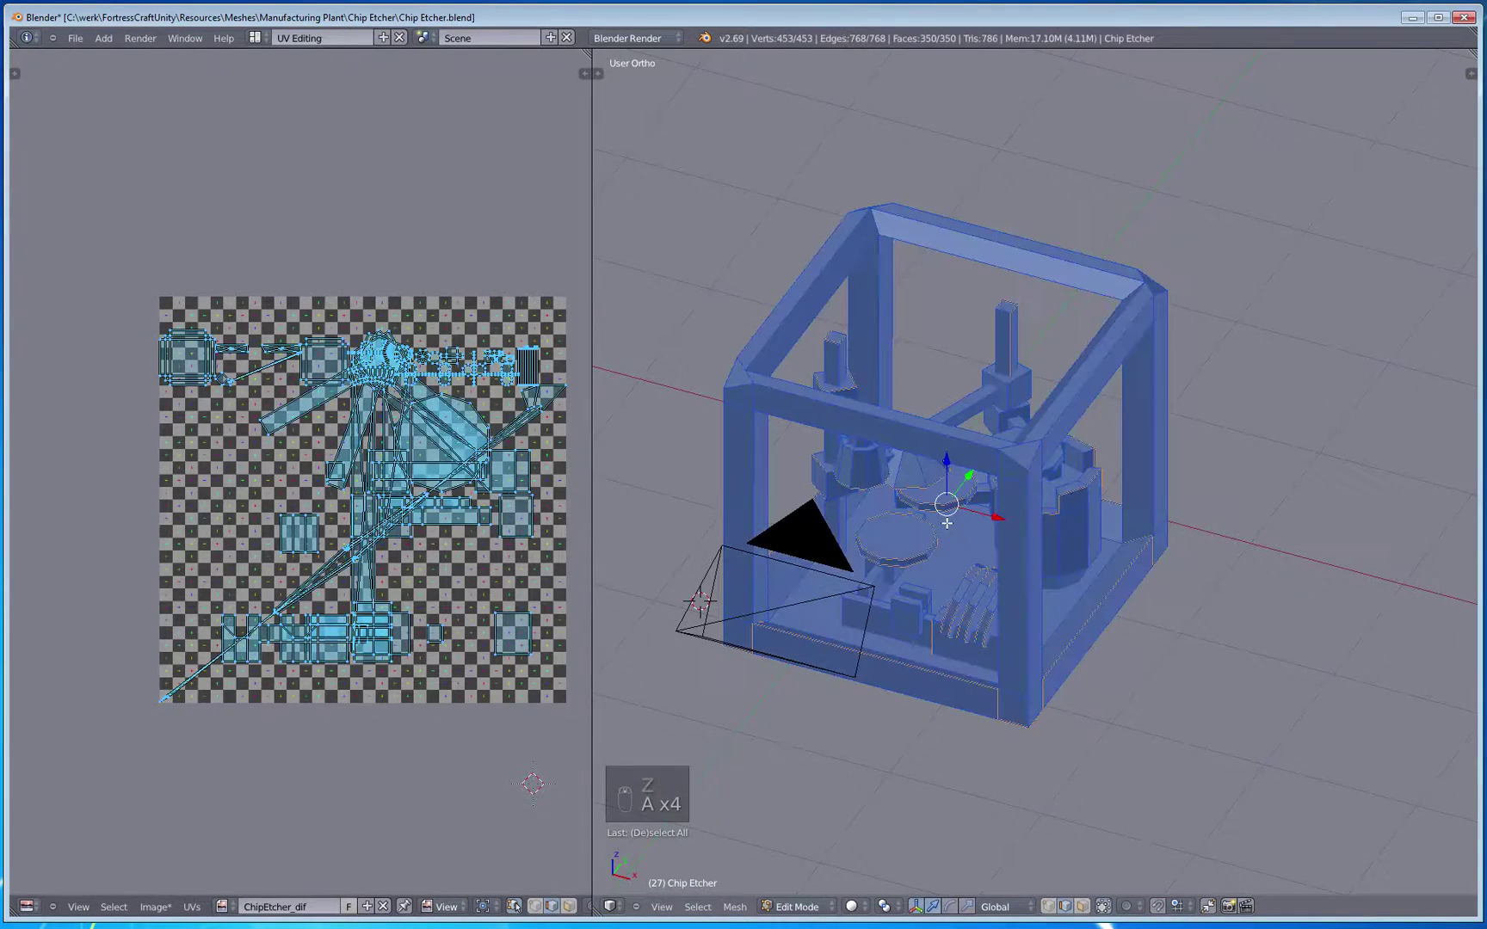
pyautogui.press('u')
pyautogui.press('a')
pyautogui.moveTo(1007, 548); pyautogui.dragTo(758, 529, button='middle')
pyautogui.scroll(1, 292, 520)
pyautogui.scroll(-1, 240, 534)
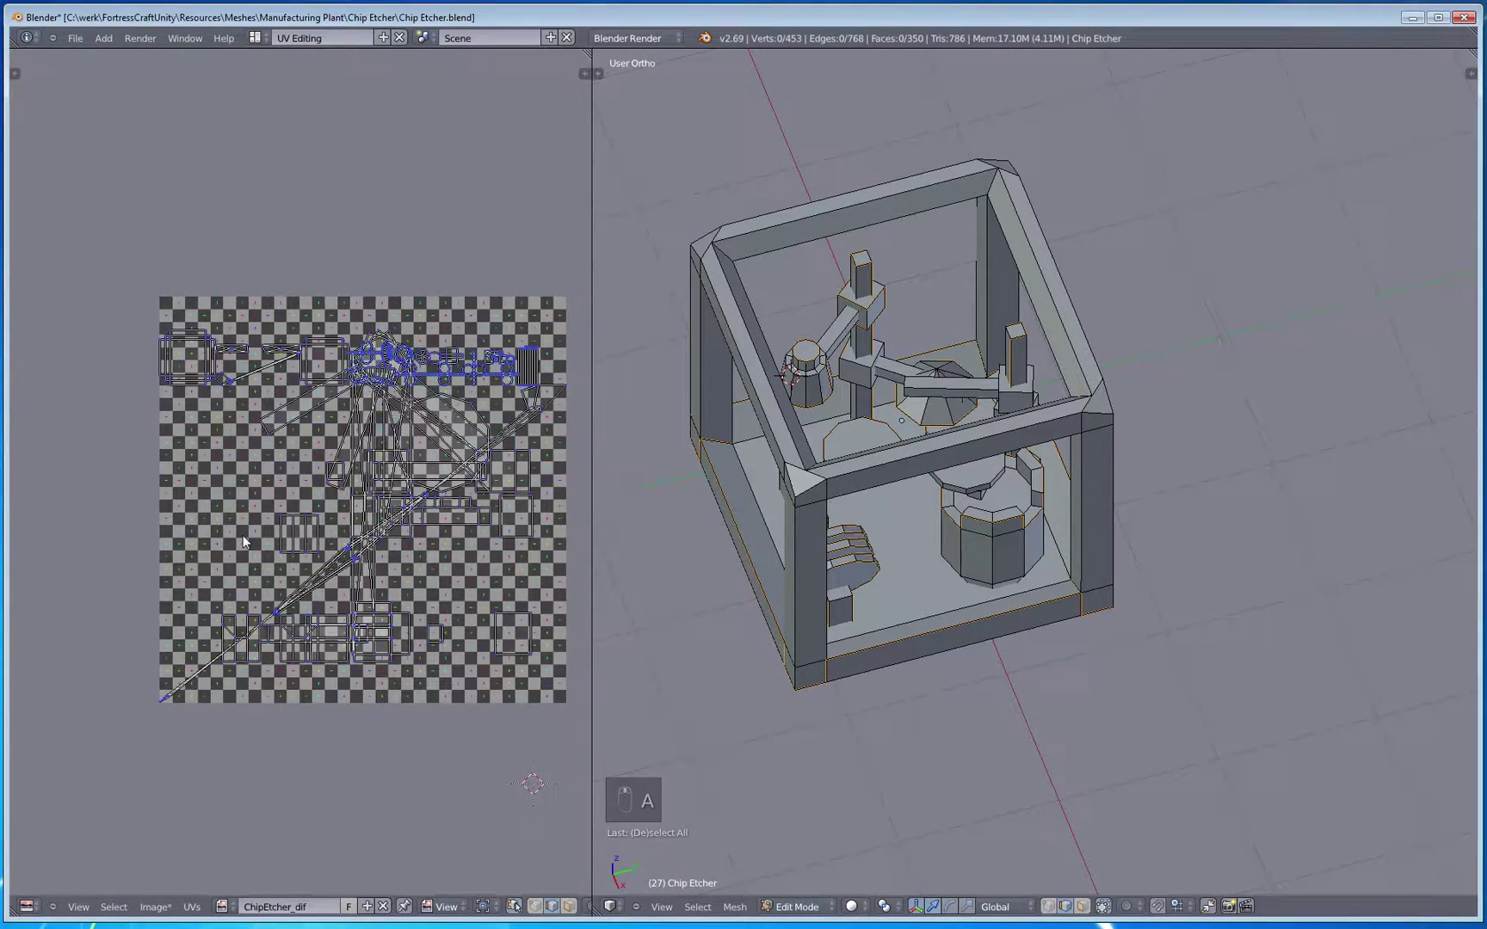
pyautogui.moveTo(641, 563); pyautogui.dragTo(769, 548, button='middle')
# Step: Select the whole mesh, unwrap it with the standard Unwrap method, and clear the selection
pyautogui.press('a')
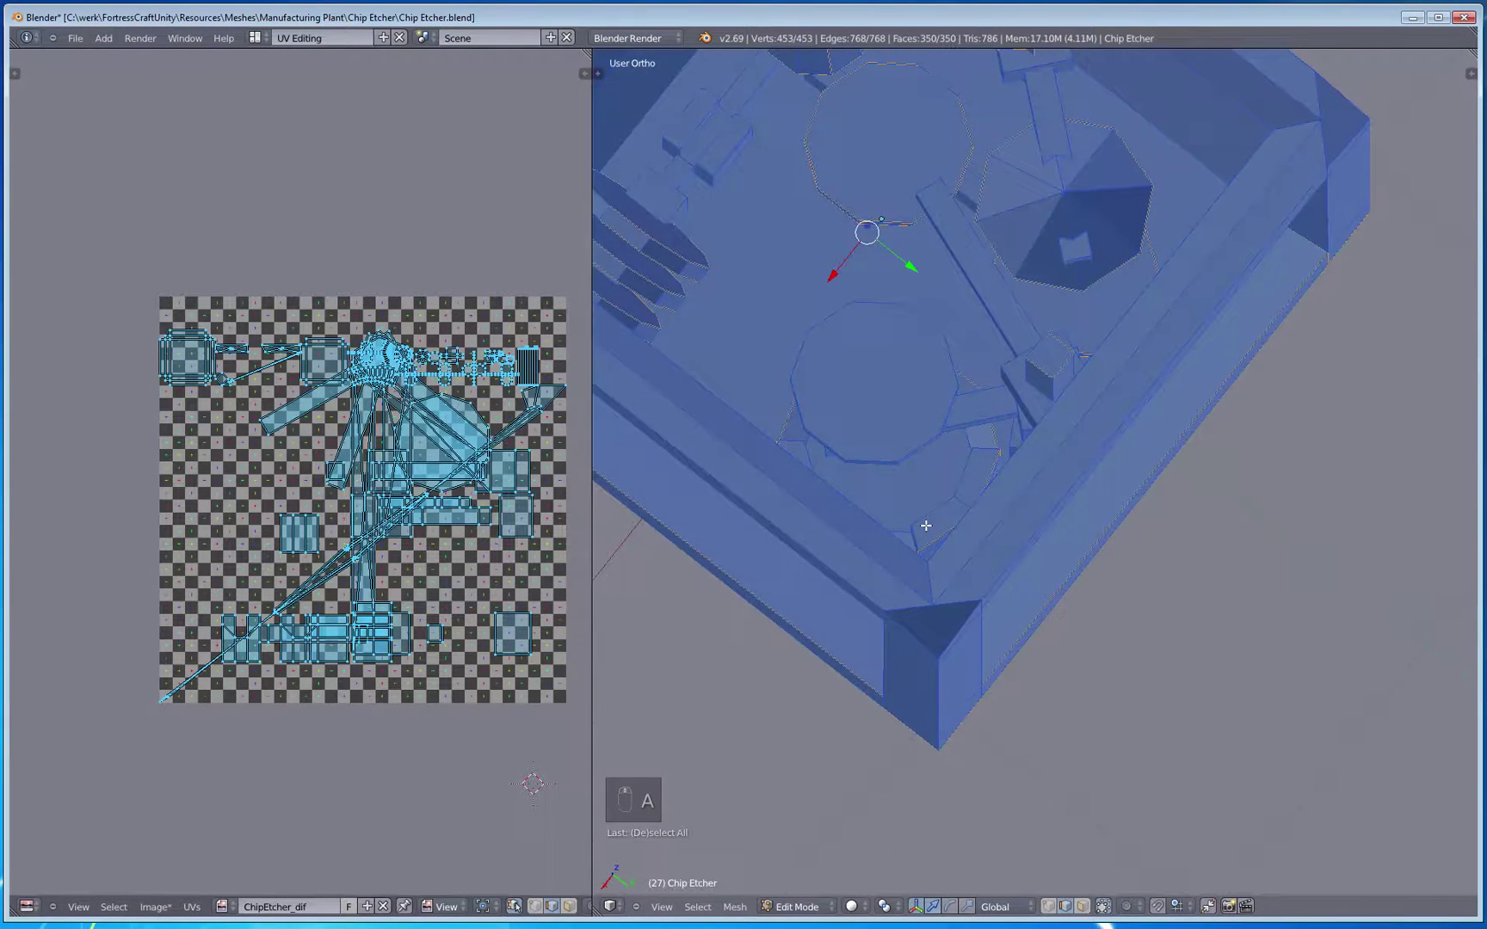
pyautogui.press('u')
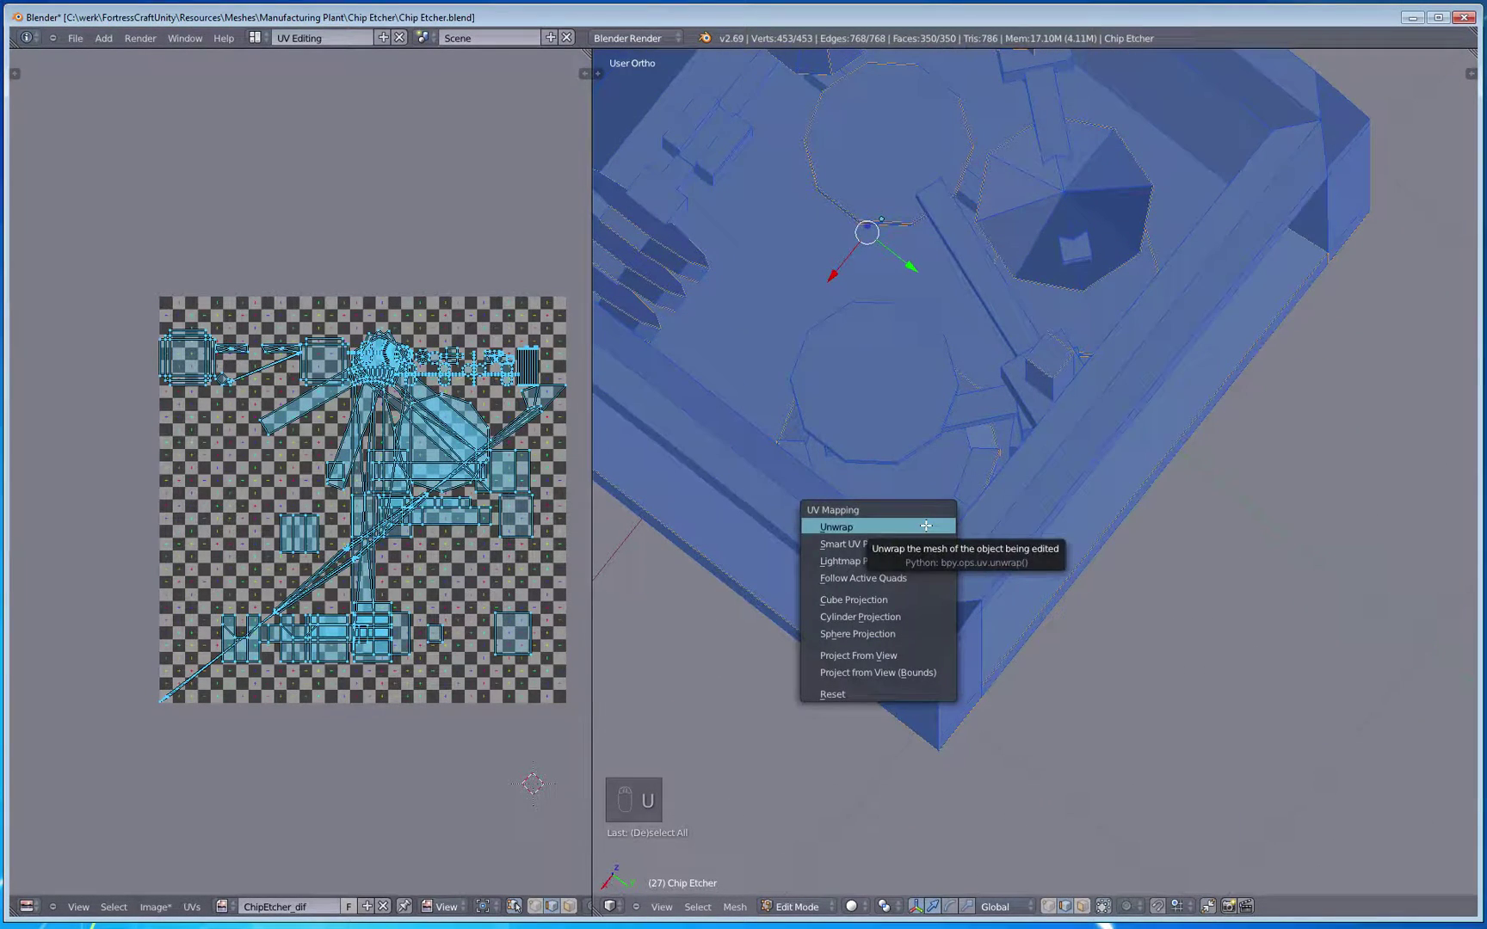
pyautogui.click(926, 525)
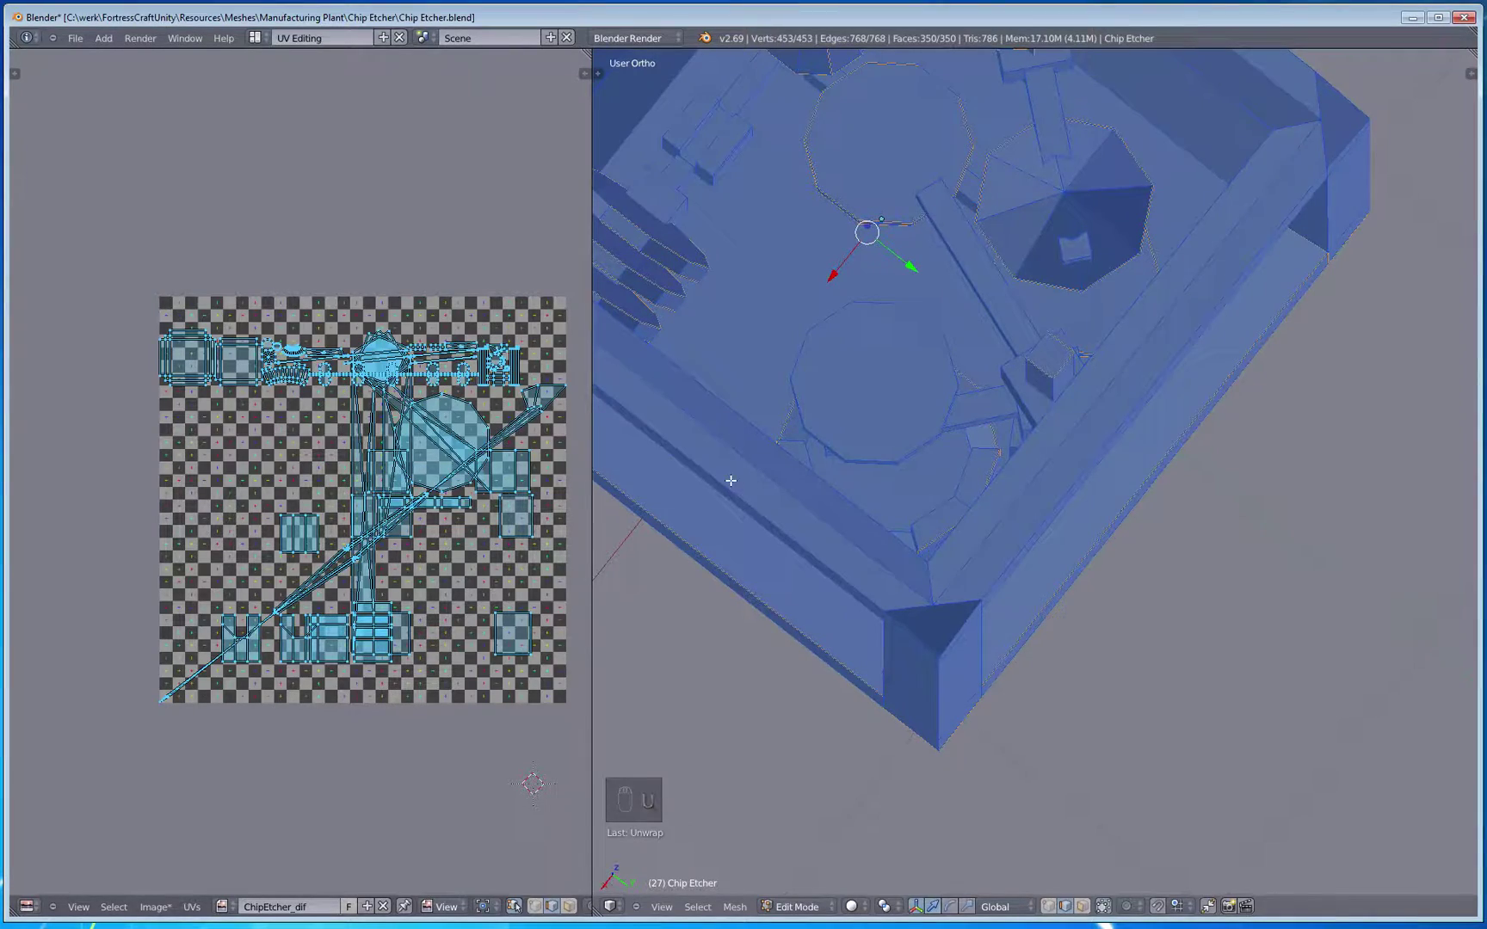
pyautogui.moveTo(904, 531); pyautogui.dragTo(1044, 667, button='middle')
pyautogui.press('a')
# Step: Mark seams on the two vertical edges at the rear end of the long floor bar, then deselect them
pyautogui.scroll(6, 1044, 628)
pyautogui.scroll(5, 1034, 666)
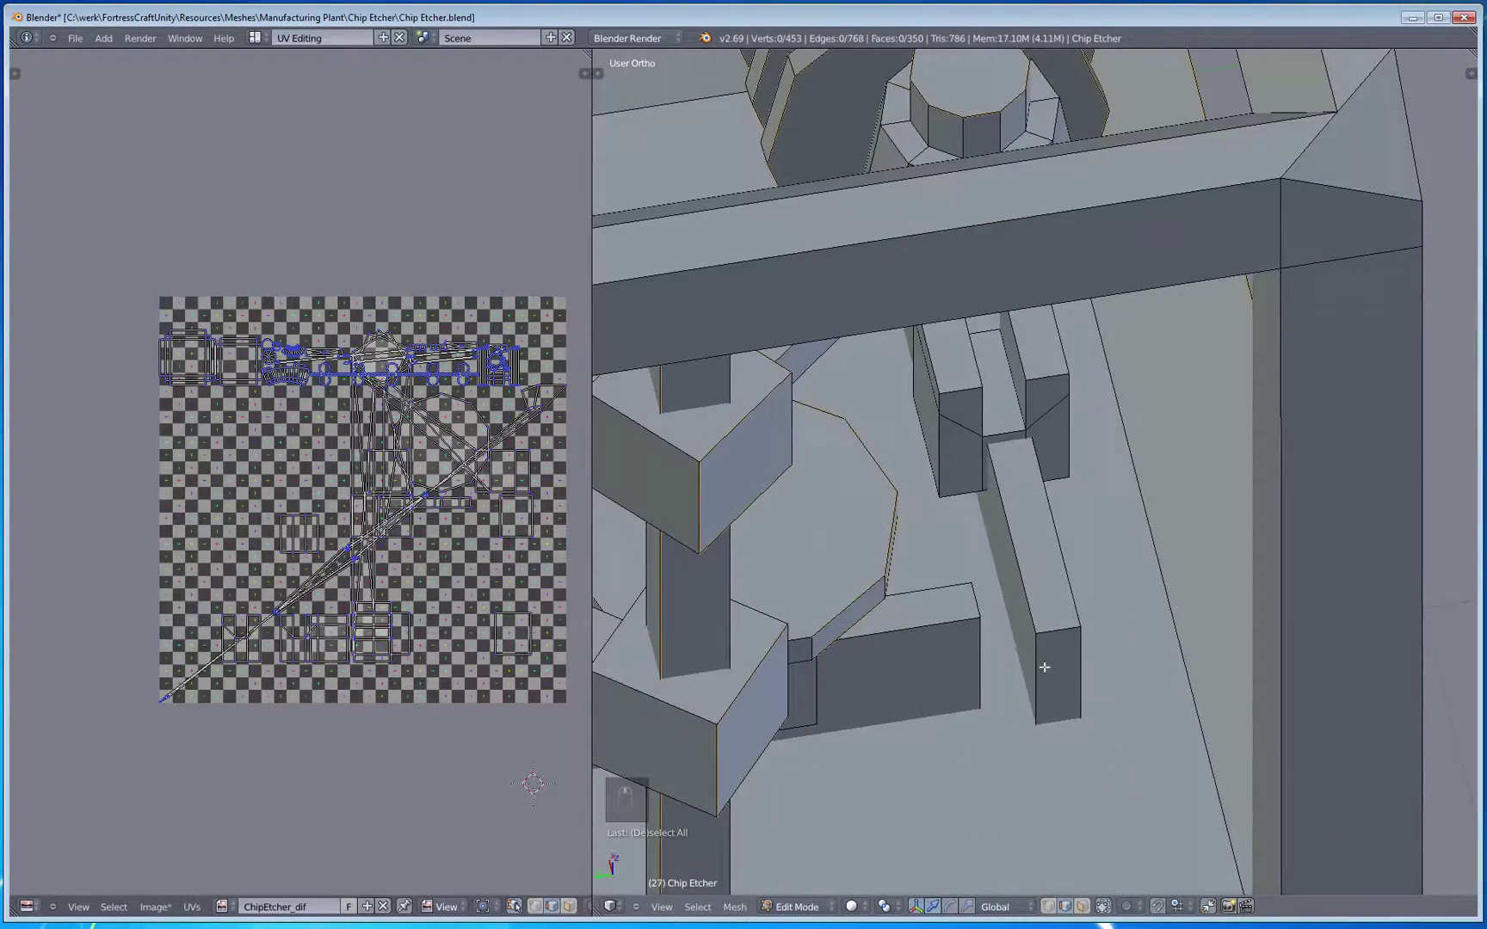
pyautogui.hotkey('ctrl', 'e')
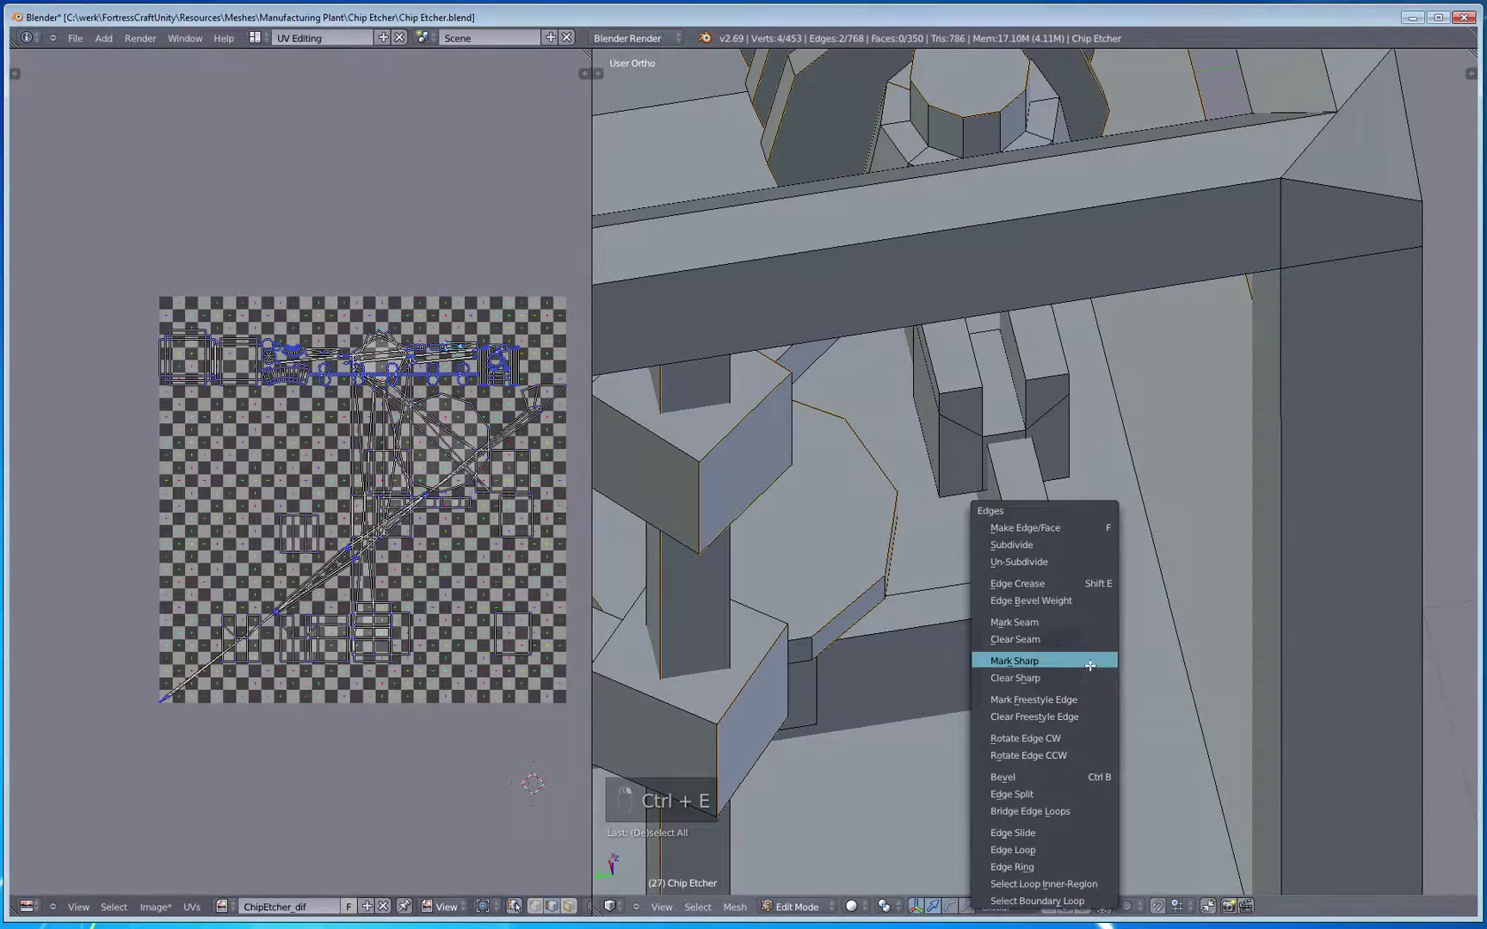
pyautogui.click(1088, 662)
pyautogui.scroll(-3, 1068, 627)
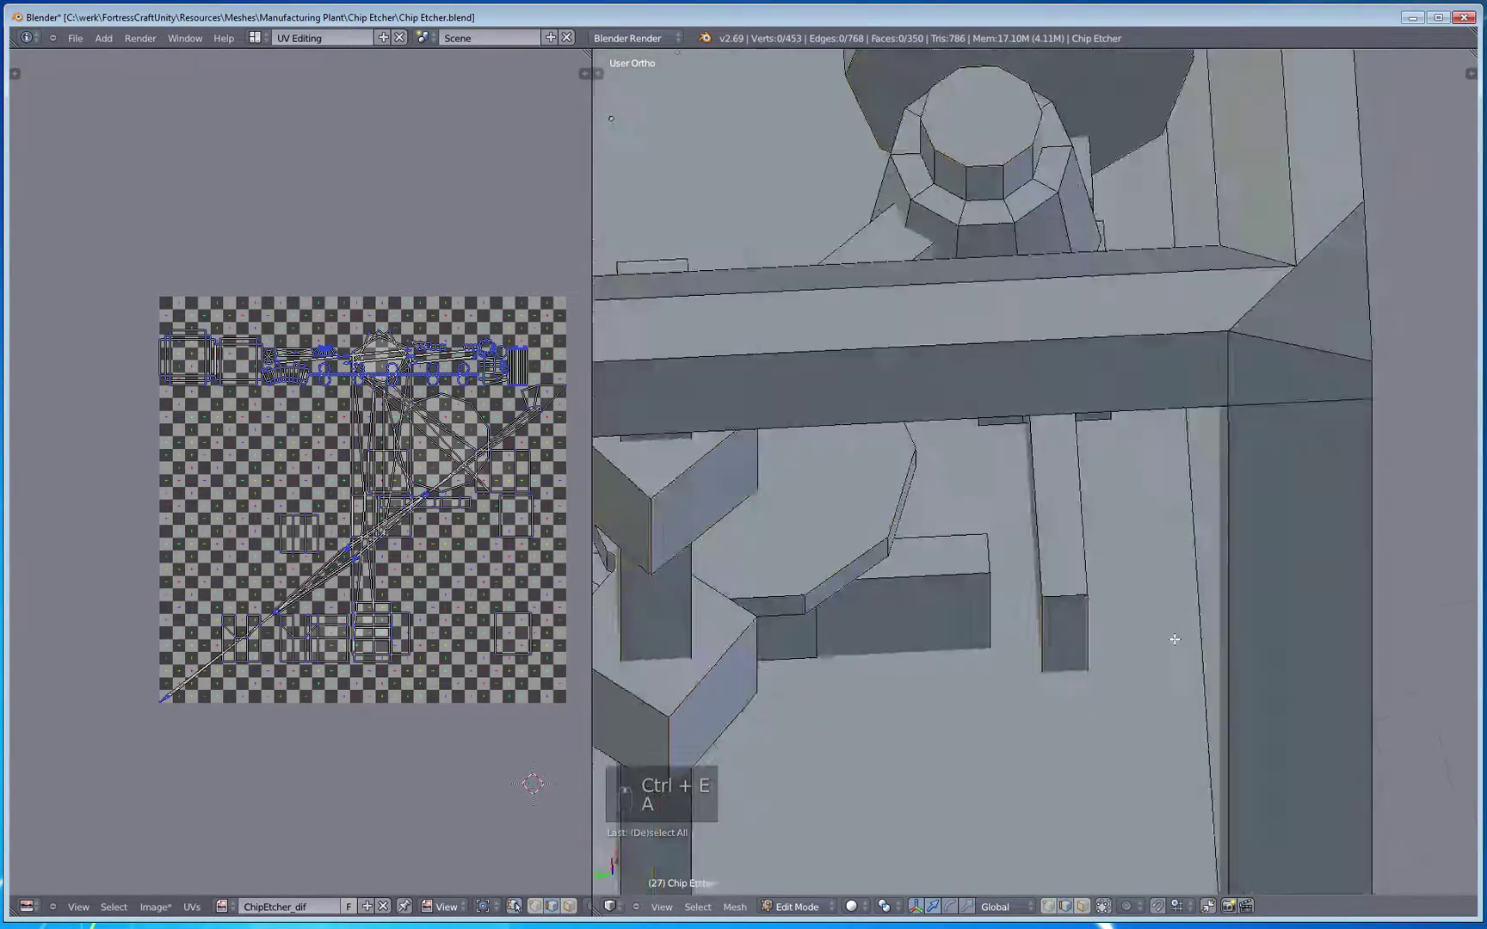
pyautogui.press('a')
# Step: Mark seams on the two vertical edges at the front end of the long floor bar and clear the selection
pyautogui.moveTo(1067, 627); pyautogui.dragTo(895, 744, button='middle')
pyautogui.scroll(3, 907, 525)
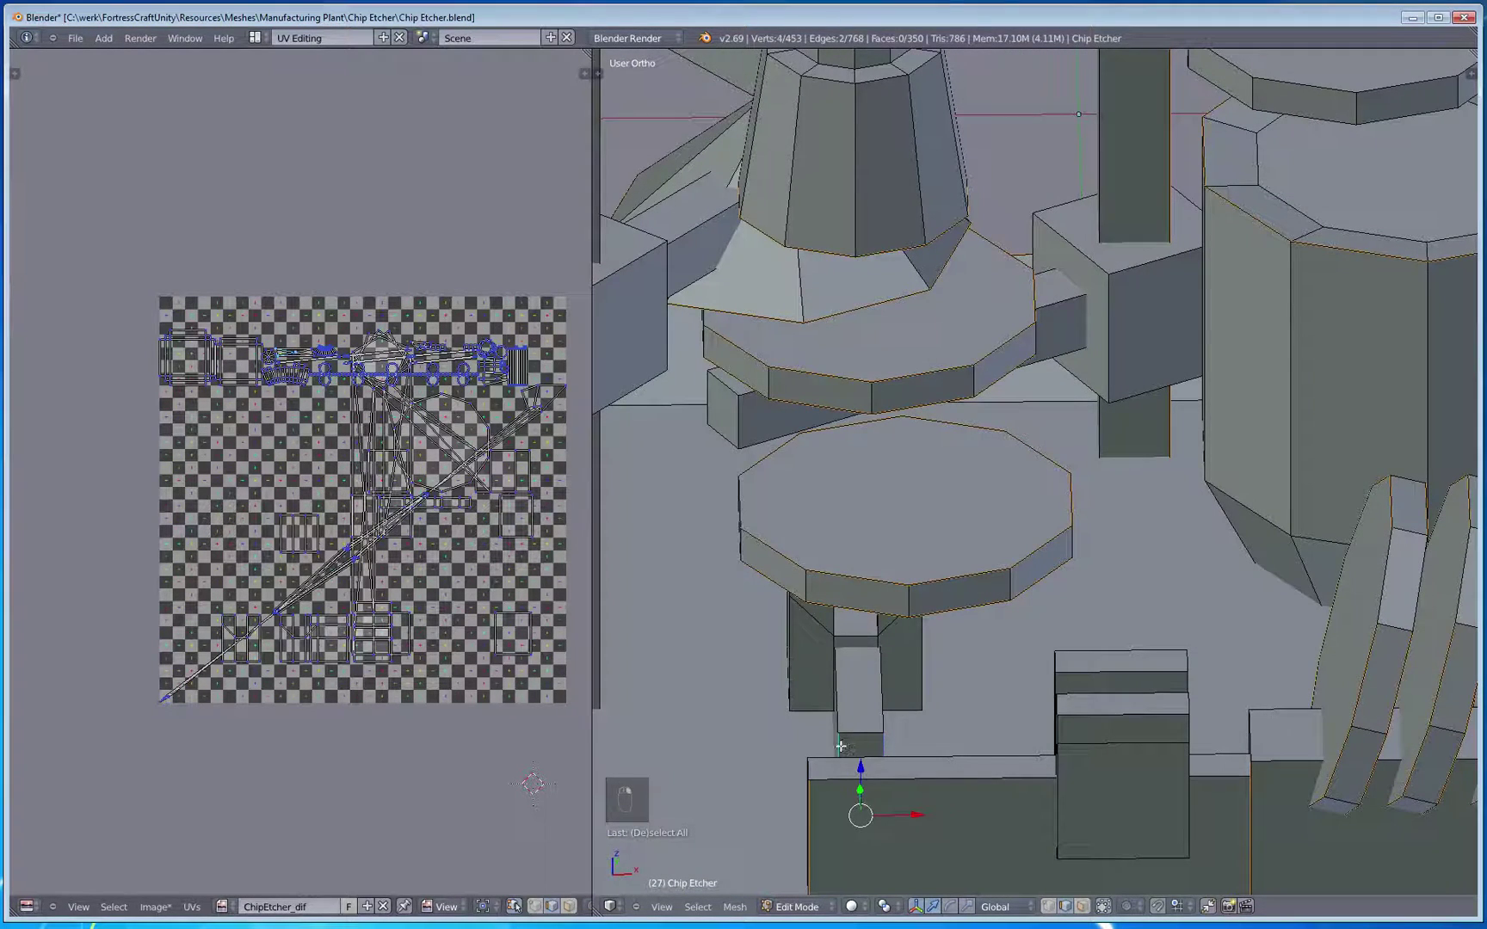
pyautogui.hotkey('ctrl', 'e')
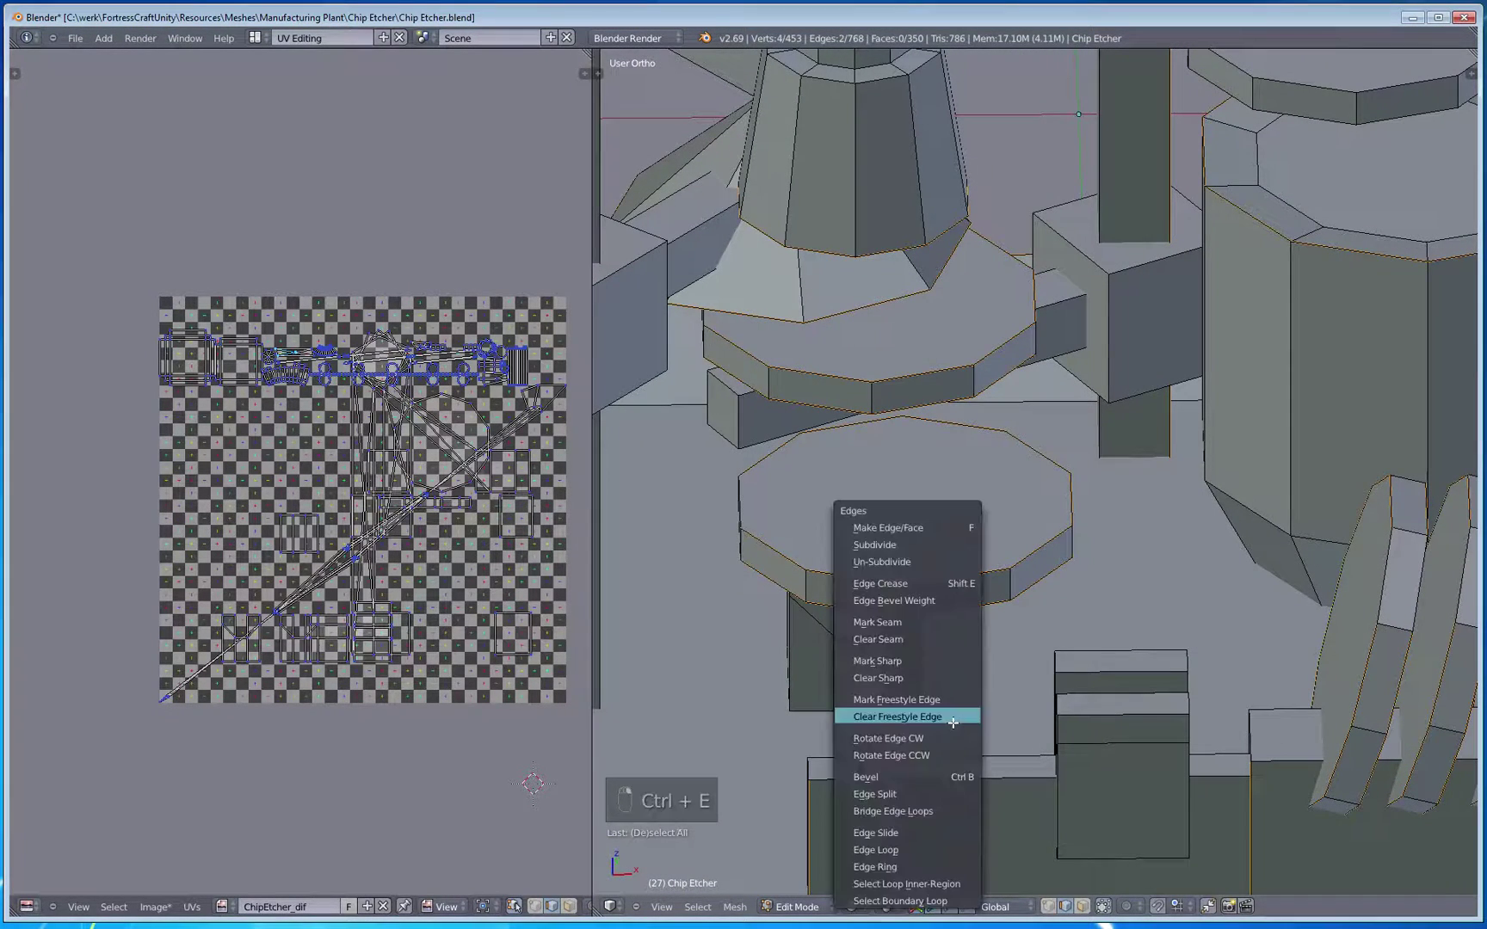
pyautogui.click(913, 619)
pyautogui.press('a')
pyautogui.moveTo(903, 620); pyautogui.dragTo(1203, 545, button='middle')
pyautogui.scroll(2, 797, 698)
pyautogui.keyDown('alt'); pyautogui.rightClick(1085, 567); pyautogui.keyUp('alt')
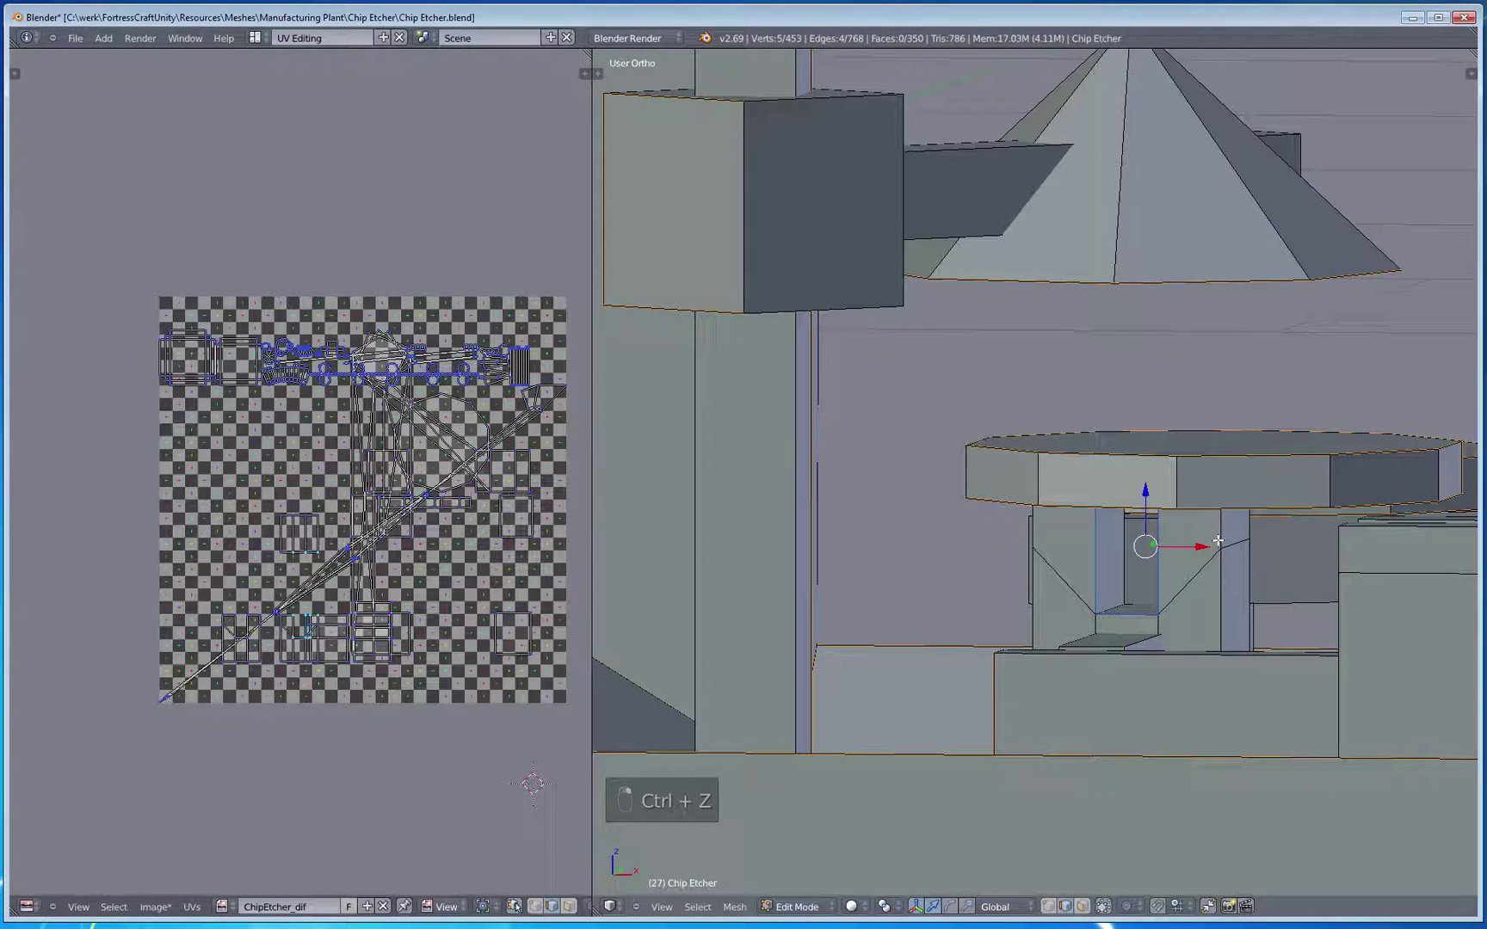
pyautogui.moveTo(1031, 616)
pyautogui.mouseDown(button='middle')
pyautogui.moveTo(1118, 638)
pyautogui.moveTo(1056, 605)
pyautogui.moveTo(775, 634)
pyautogui.moveTo(999, 679)
pyautogui.moveTo(962, 697)
pyautogui.moveTo(1052, 686)
pyautogui.moveTo(1002, 624)
pyautogui.moveTo(1032, 584)
pyautogui.mouseUp(button='middle')
pyautogui.press('z')
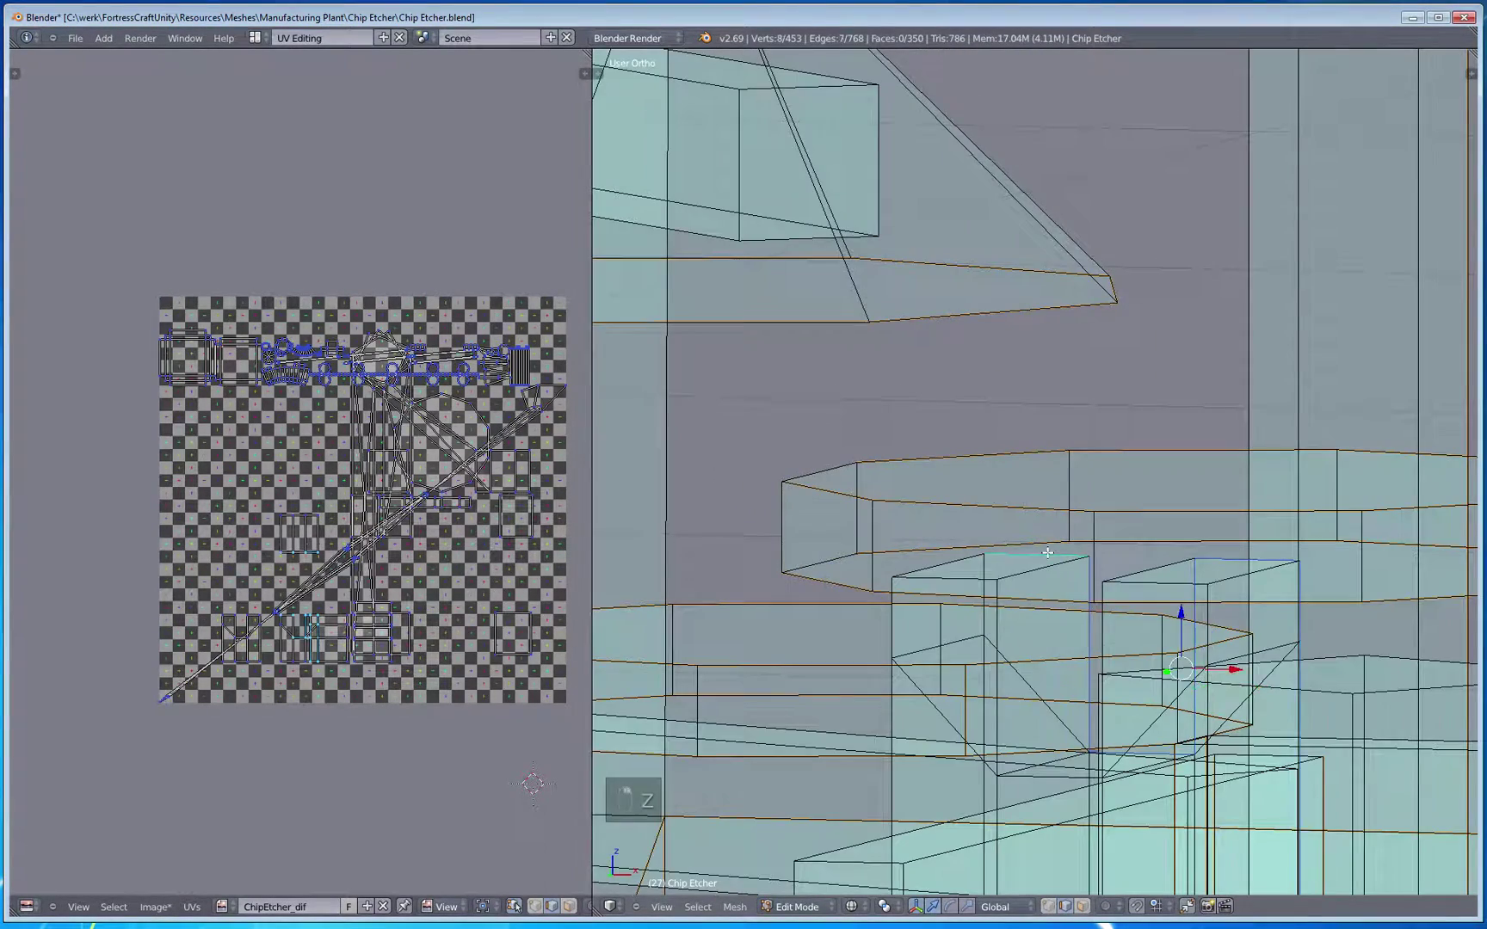
pyautogui.press('z')
pyautogui.scroll(-3, 975, 716)
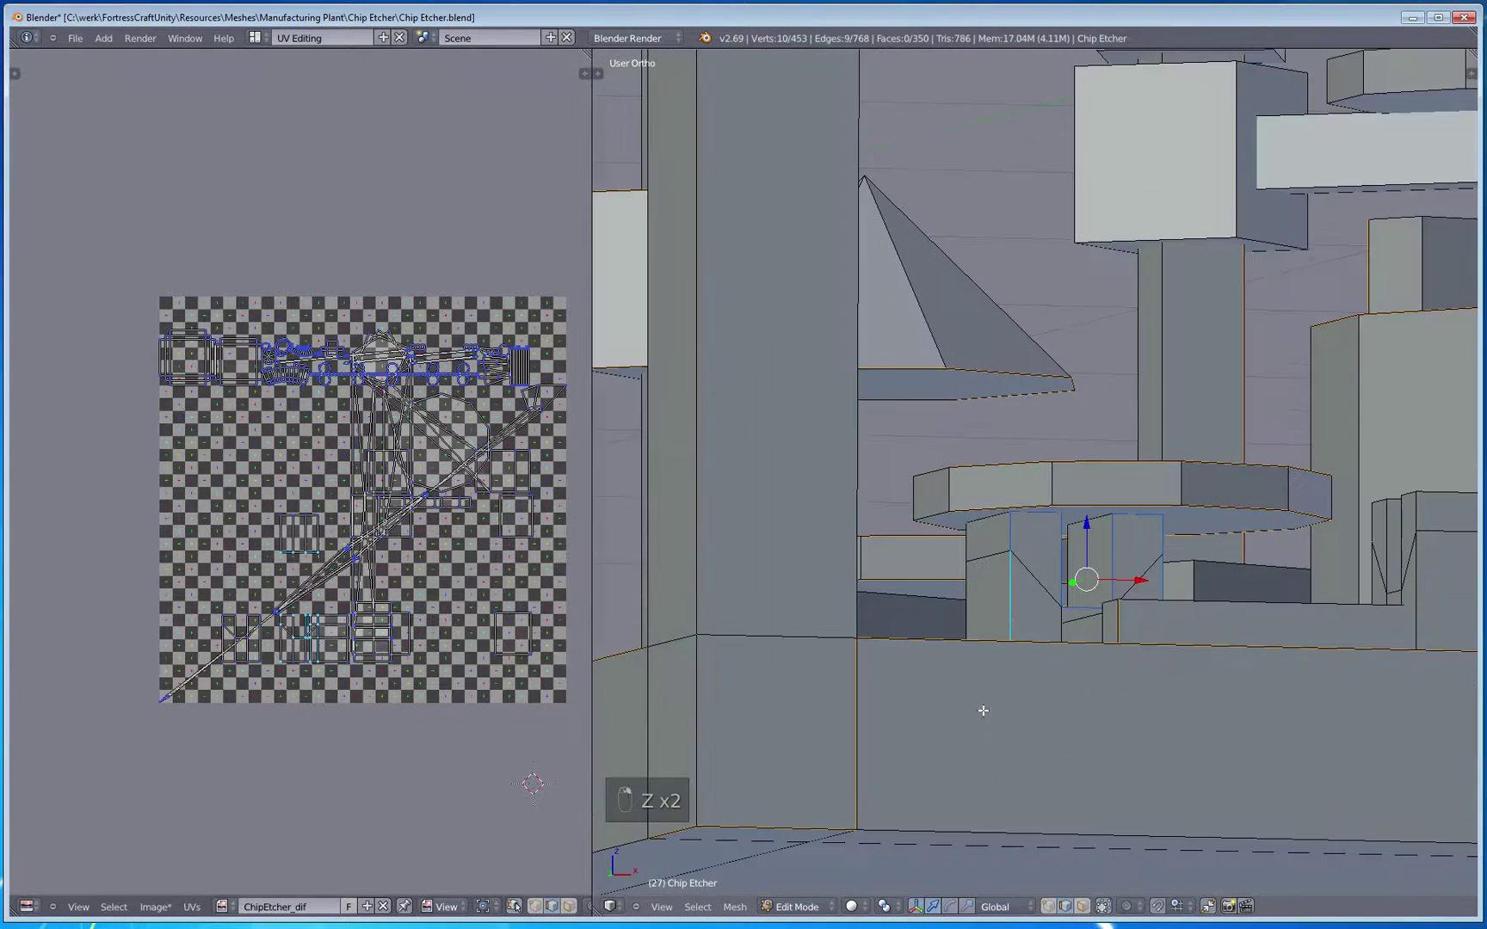
pyautogui.moveTo(983, 707); pyautogui.dragTo(1086, 724, button='middle')
pyautogui.press('z')
pyautogui.press('z')
pyautogui.press('z')
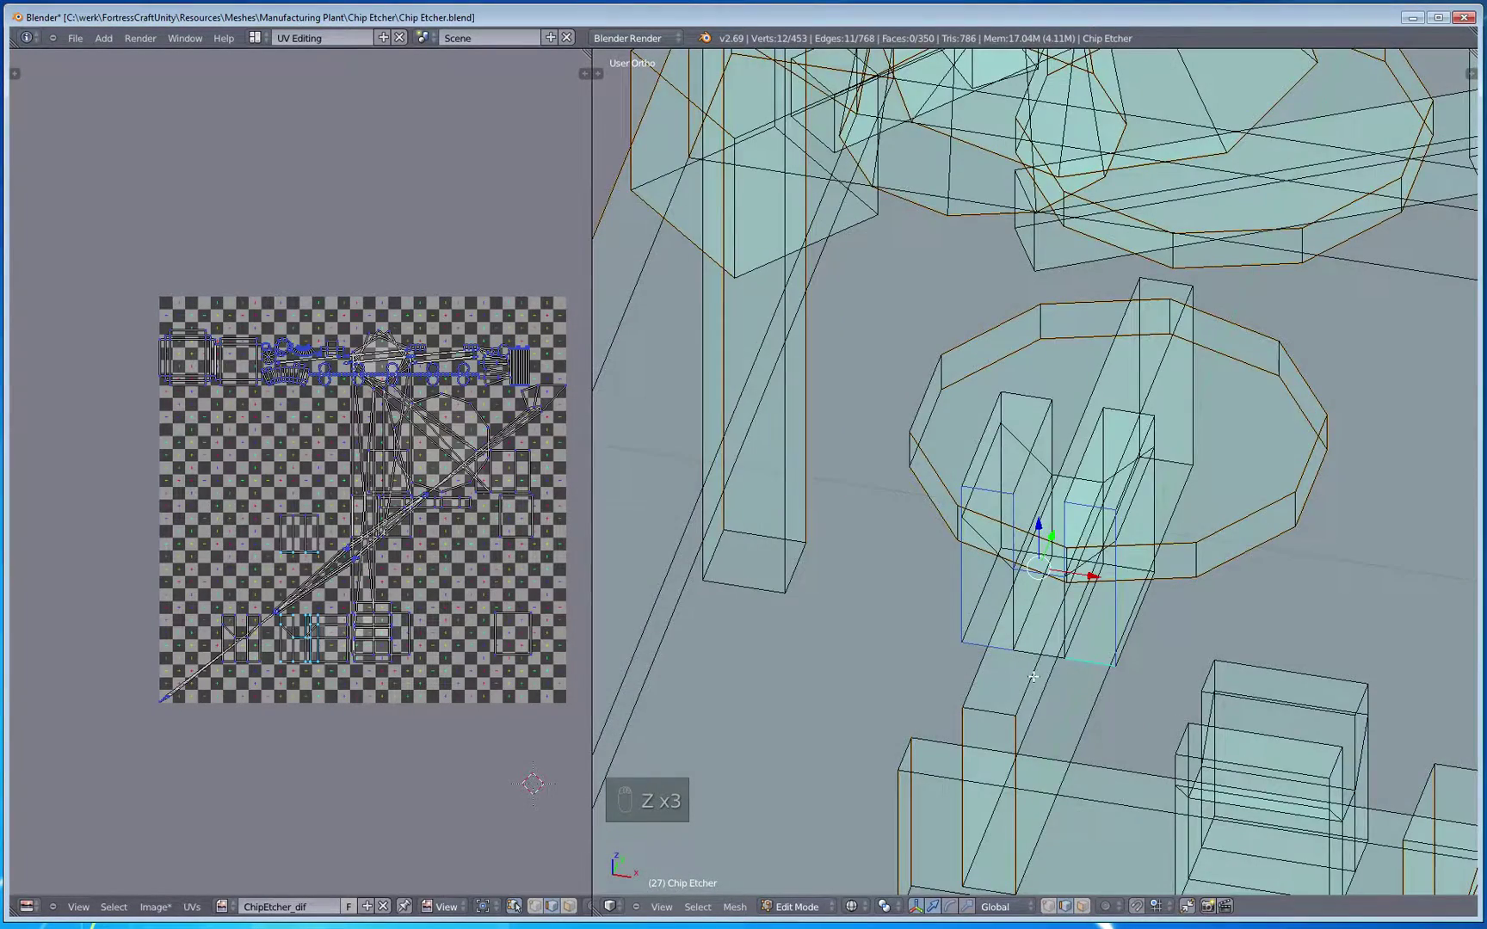
pyautogui.moveTo(1033, 677)
pyautogui.mouseDown(button='middle')
pyautogui.moveTo(1063, 778)
pyautogui.moveTo(997, 682)
pyautogui.moveTo(1055, 779)
pyautogui.moveTo(1091, 654)
pyautogui.moveTo(1026, 761)
pyautogui.mouseUp(button='middle')
pyautogui.press('a')
# Step: Delete the bottom face between the two legs of the support beneath the round plate, then deselect everything
pyautogui.scroll(3, 1055, 763)
pyautogui.press('z')
pyautogui.press('z')
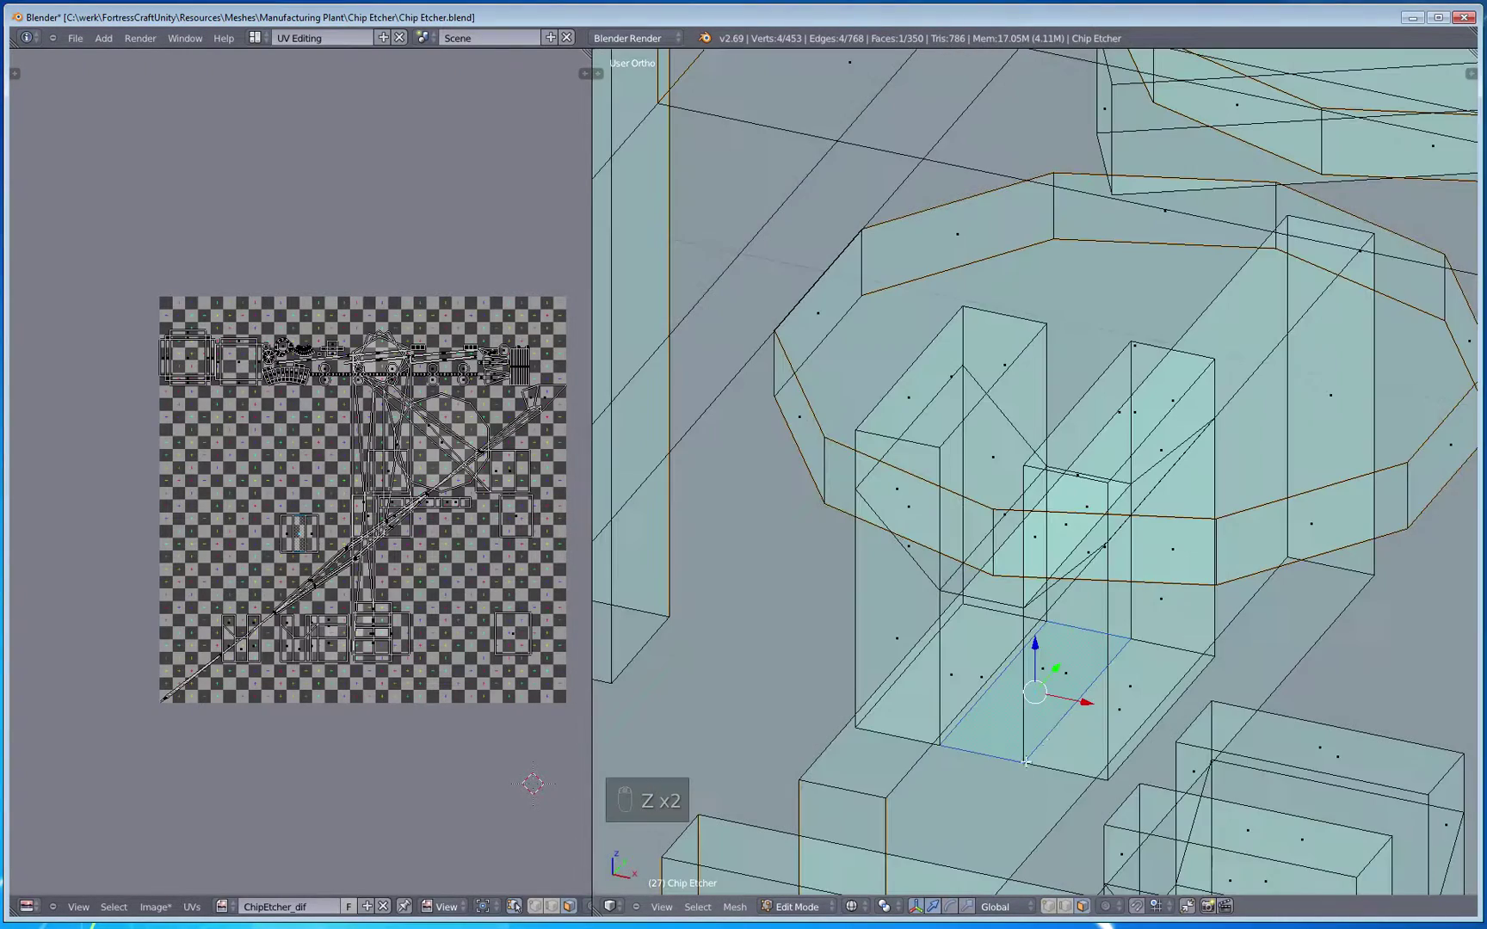
pyautogui.press('x')
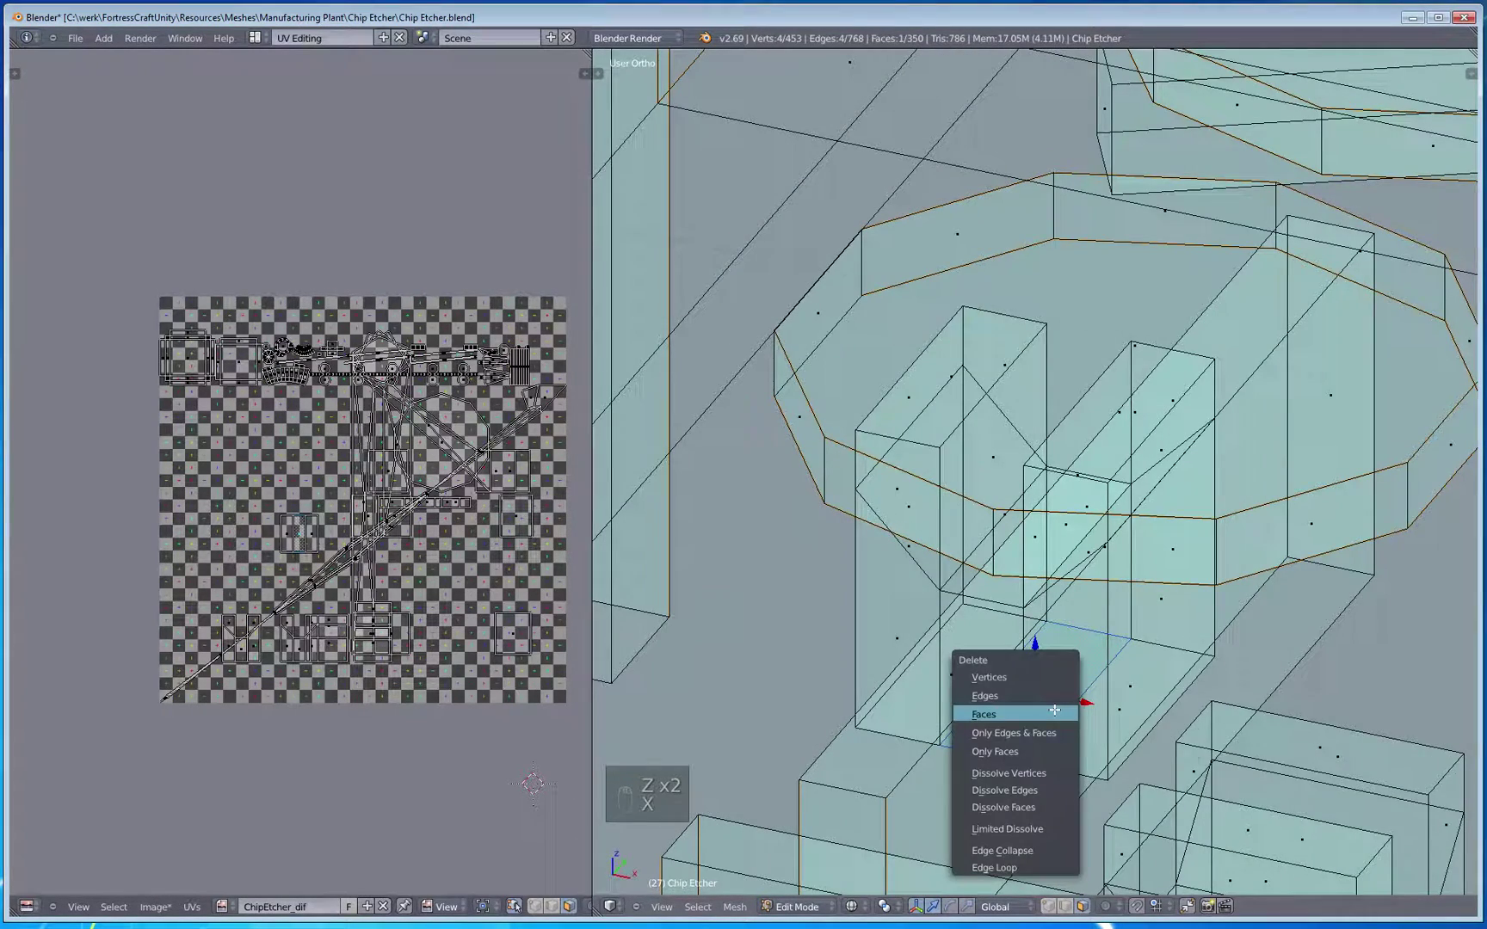
pyautogui.click(1055, 710)
pyautogui.press('a')
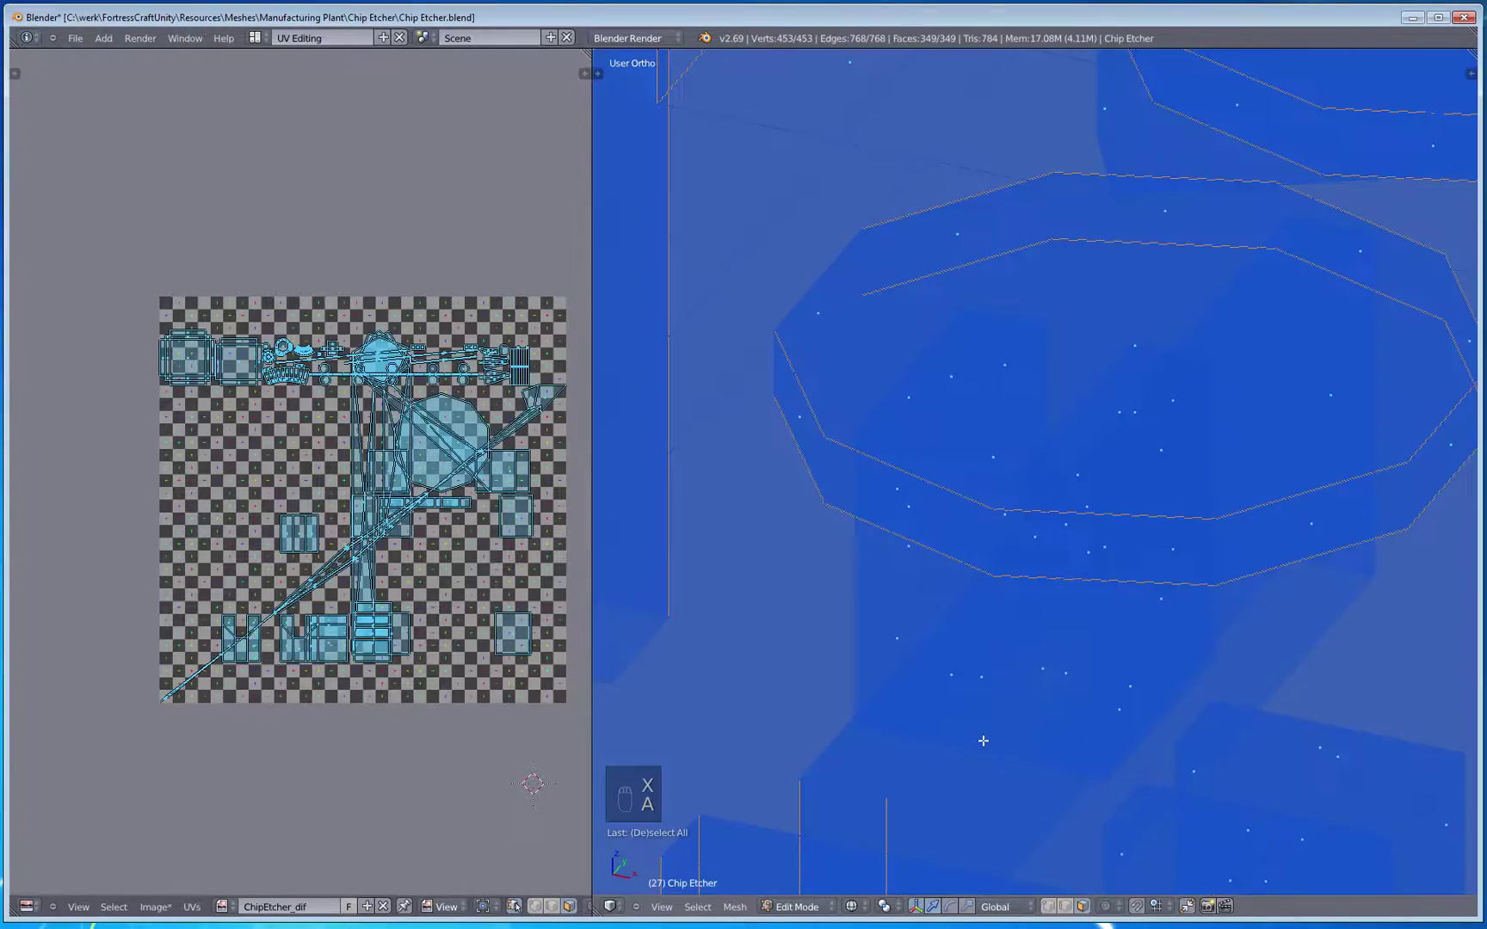
pyautogui.press('a')
# Step: Select the vertical and top edges framing one leg's front face on the support beneath the round plate
pyautogui.press('z')
pyautogui.moveTo(1061, 770)
pyautogui.mouseDown(button='middle')
pyautogui.moveTo(1029, 770)
pyautogui.moveTo(1028, 756)
pyautogui.mouseUp(button='middle')
pyautogui.press('z')
pyautogui.press('z')
pyautogui.press('z')
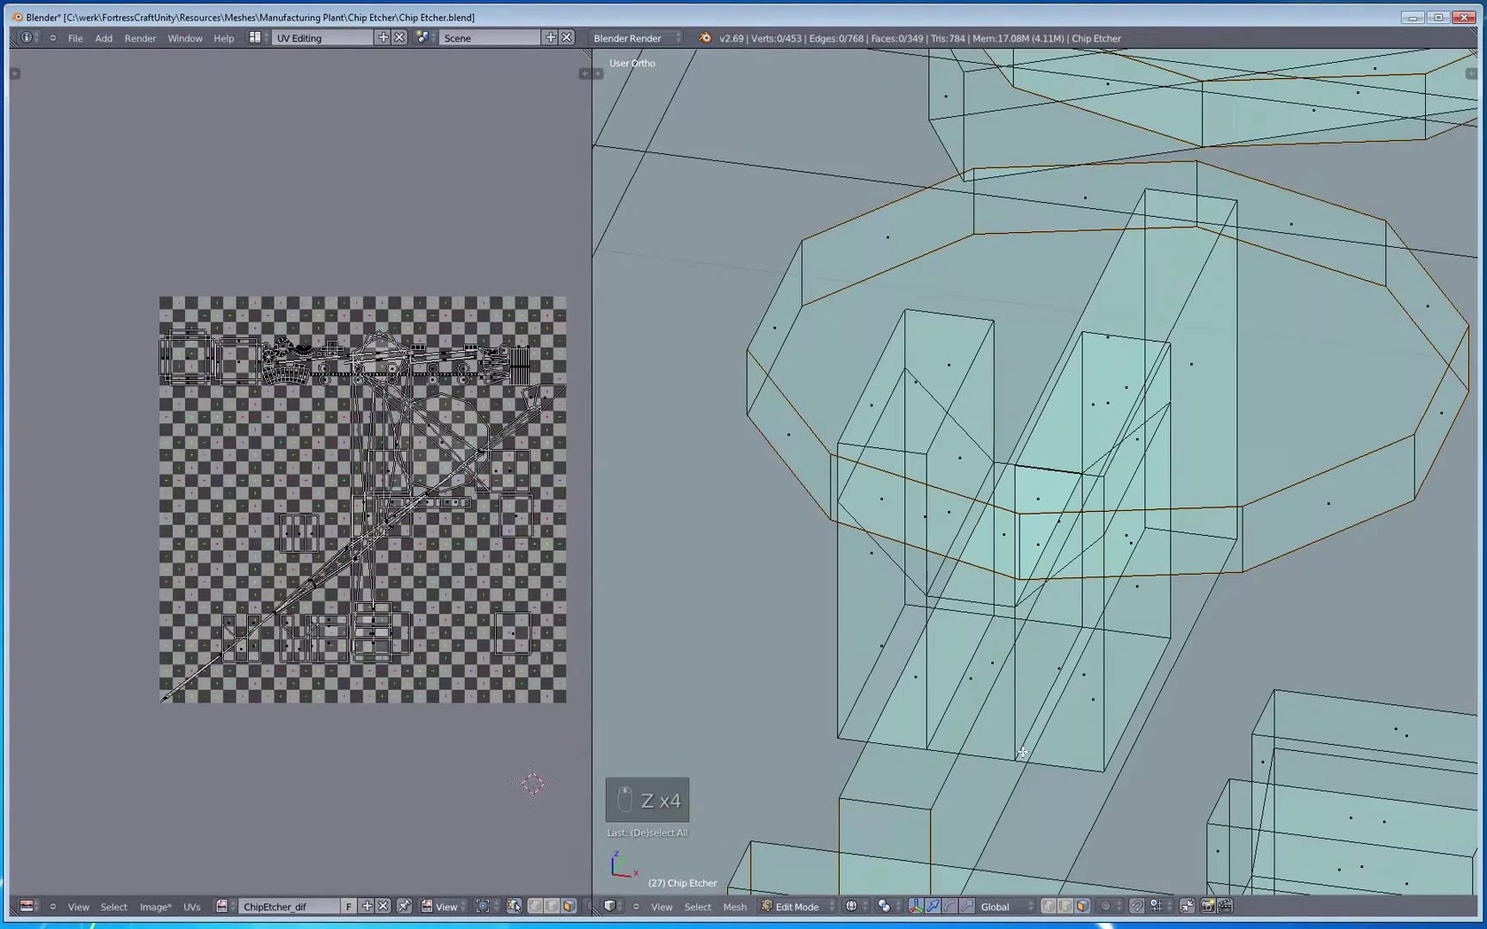
pyautogui.press('z')
pyautogui.moveTo(1080, 712); pyautogui.dragTo(1082, 766, button='middle')
pyautogui.click(1065, 906)
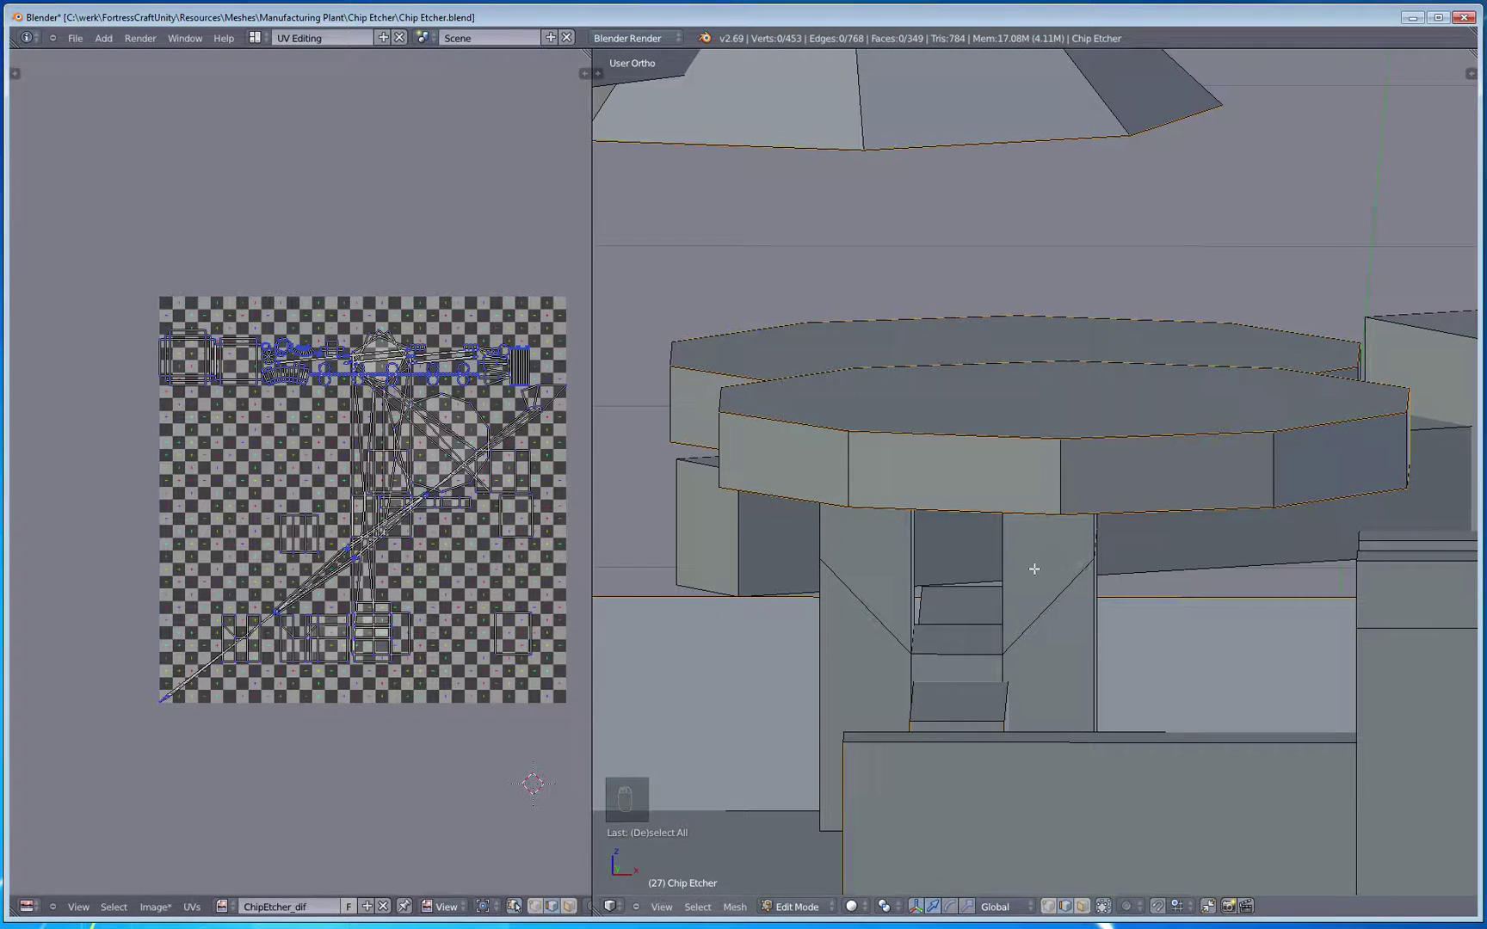
pyautogui.moveTo(1055, 559)
pyautogui.mouseDown(button='middle')
pyautogui.moveTo(1089, 551)
pyautogui.moveTo(1058, 597)
pyautogui.moveTo(1066, 534)
pyautogui.moveTo(1073, 572)
pyautogui.mouseUp(button='middle')
pyautogui.keyDown('shift'); pyautogui.rightClick(1079, 487); pyautogui.keyUp('shift')
pyautogui.press('z')
pyautogui.hotkey('ctrl', 'z')
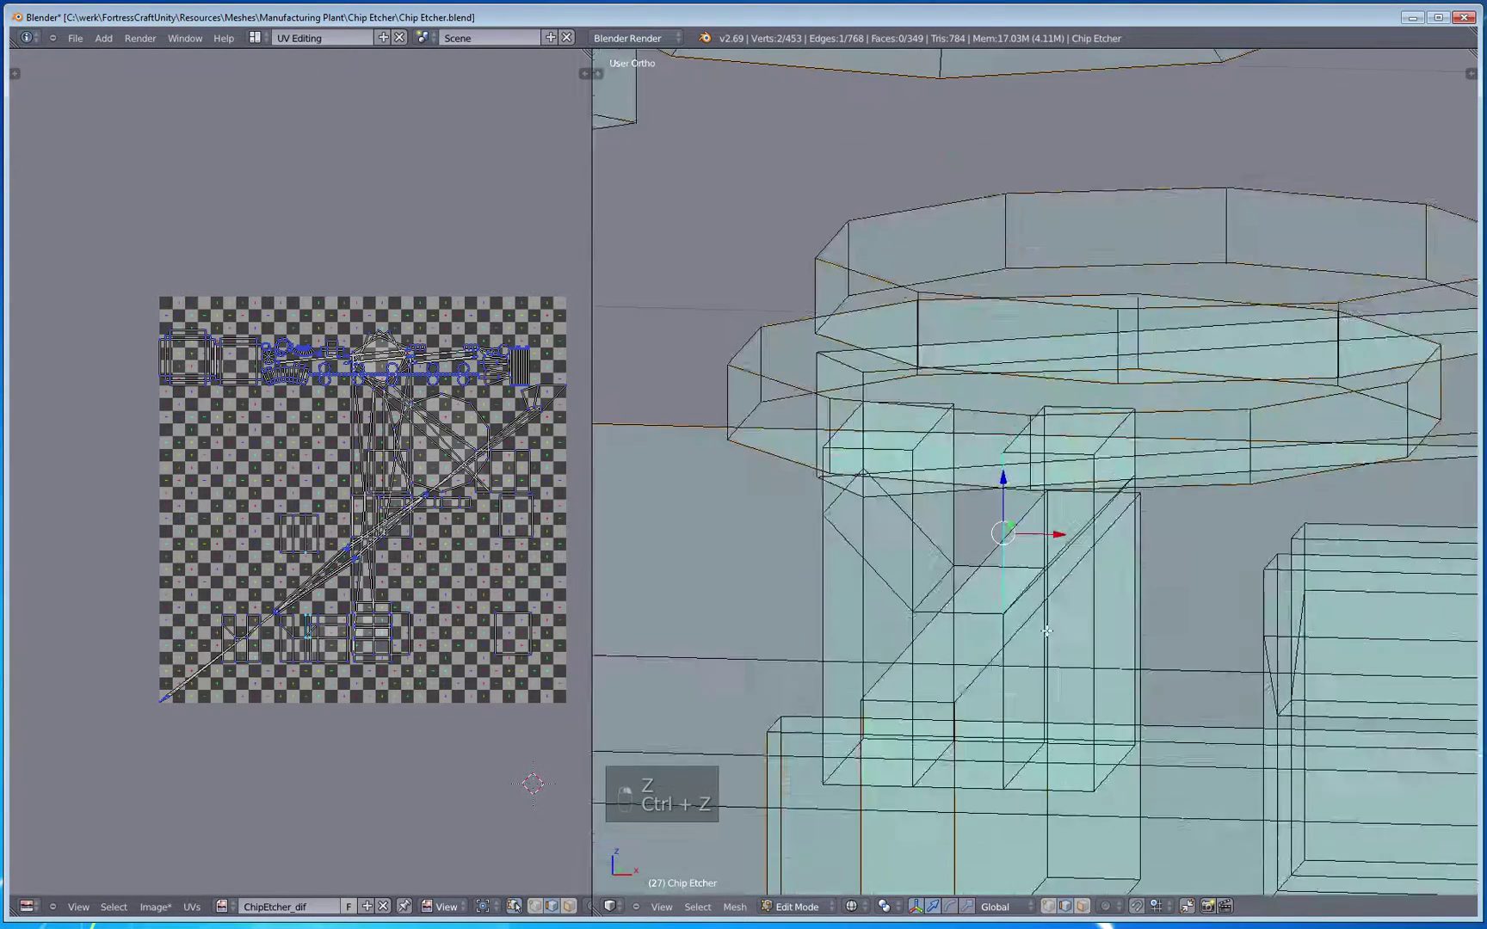
pyautogui.press('z')
pyautogui.press('z')
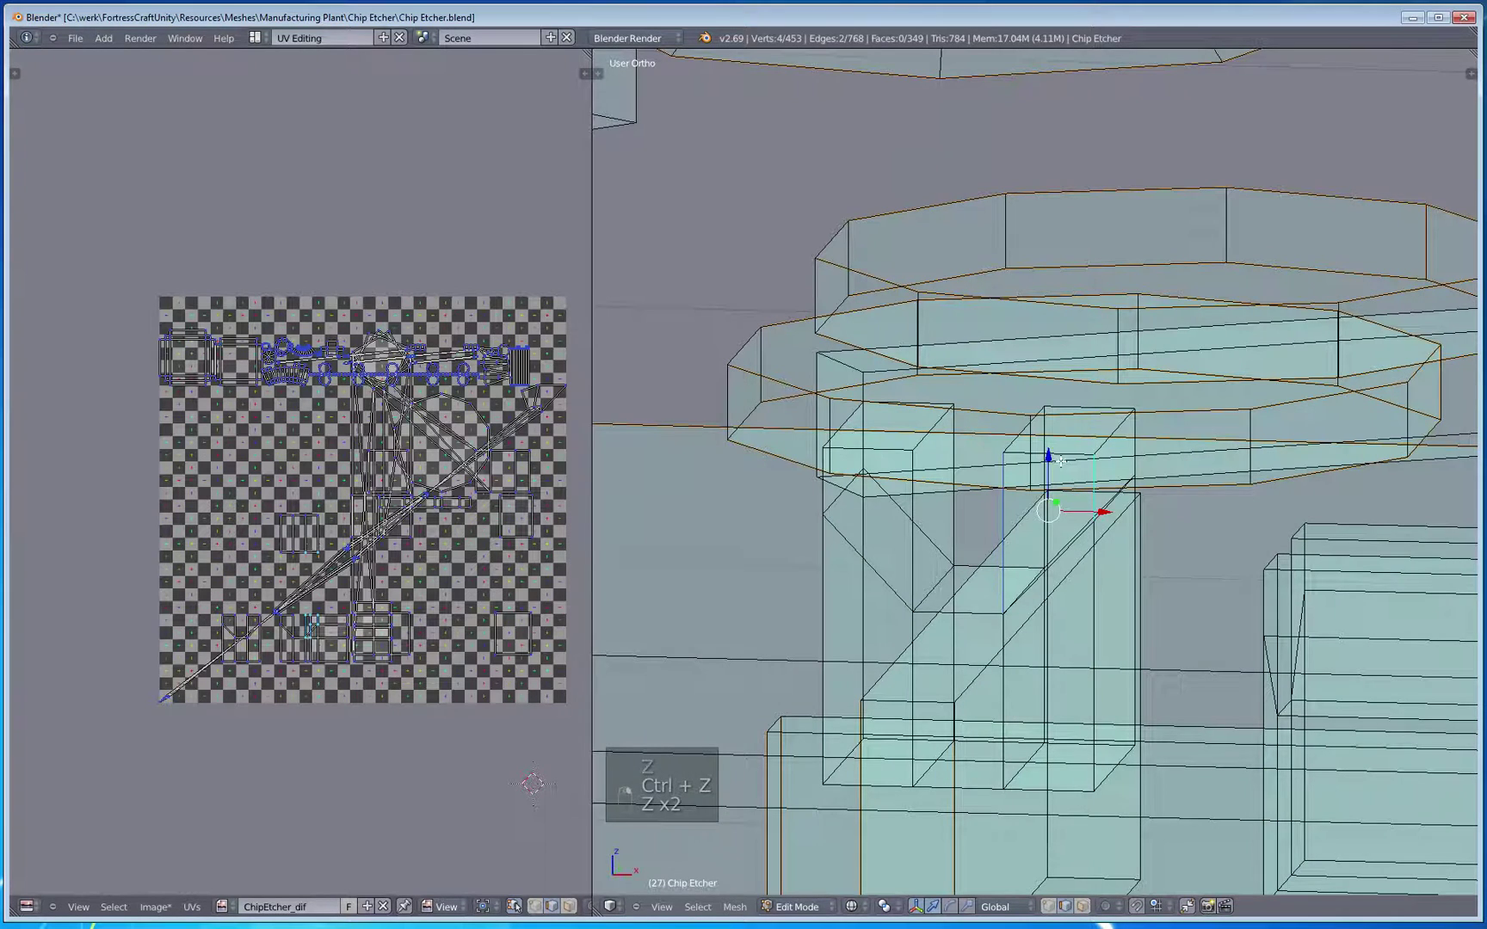
pyautogui.keyDown('shift'); pyautogui.rightClick(1081, 596); pyautogui.keyUp('shift')
pyautogui.press('z')
pyautogui.moveTo(1050, 738); pyautogui.dragTo(1052, 734, button='middle')
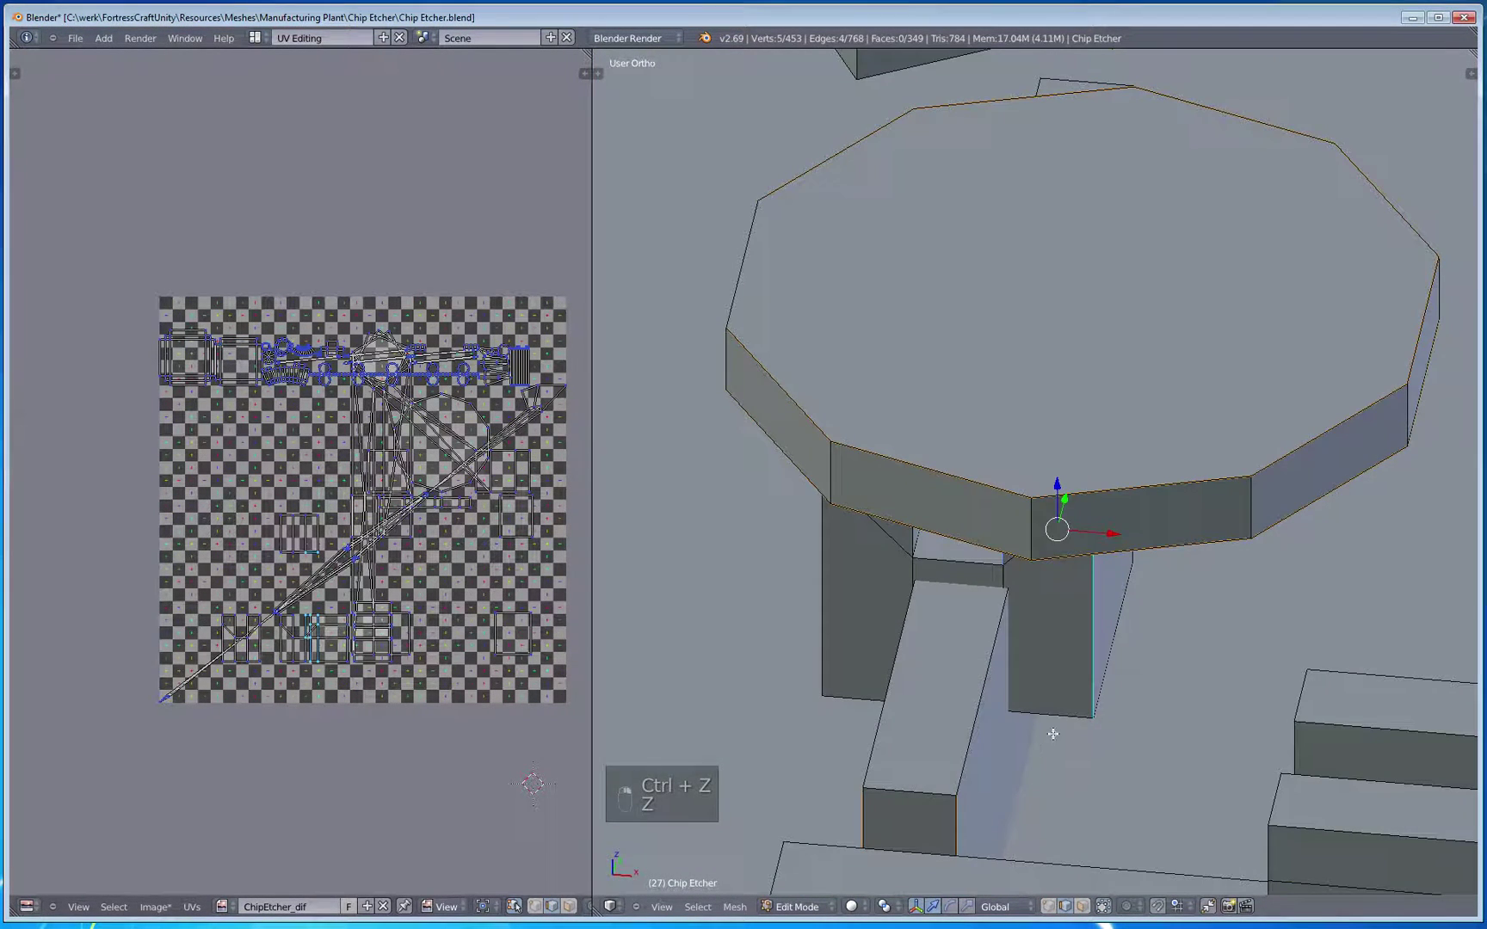
# Step: Add both legs' bottom edges, the other leg's outline and the connecting crossbar edge, mark all as seams, and deselect
pyautogui.keyDown('shift'); pyautogui.rightClick(1052, 731); pyautogui.keyUp('shift')
pyautogui.moveTo(844, 699); pyautogui.dragTo(890, 687, button='middle')
pyautogui.keyDown('shift'); pyautogui.rightClick(883, 758); pyautogui.keyUp('shift')
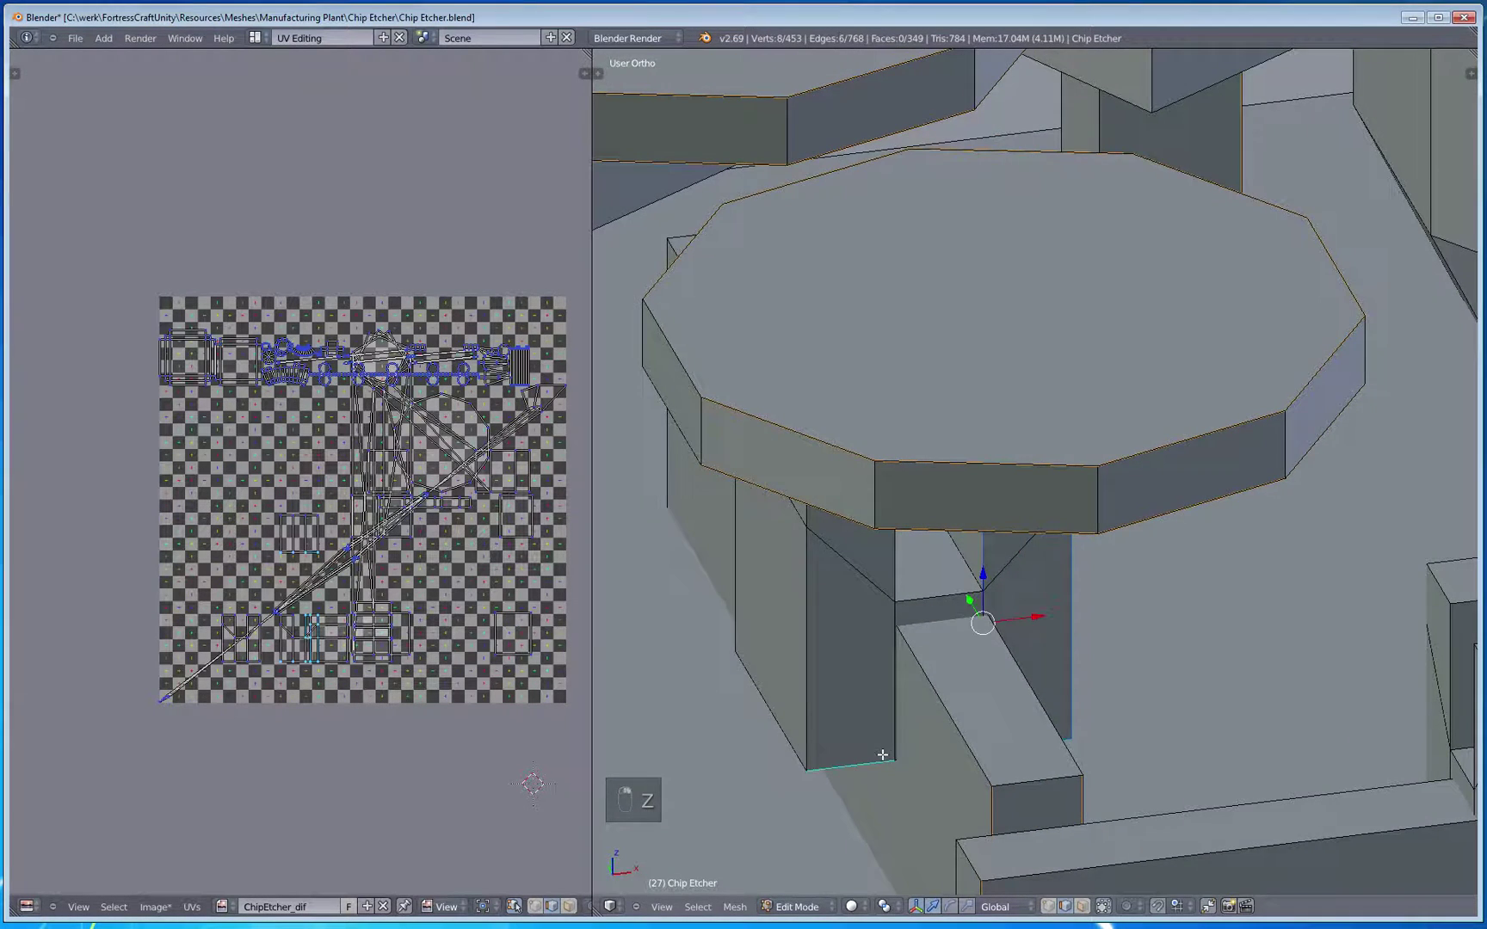
pyautogui.moveTo(801, 753); pyautogui.dragTo(840, 694, button='middle')
pyautogui.moveTo(977, 685); pyautogui.dragTo(834, 559, button='middle')
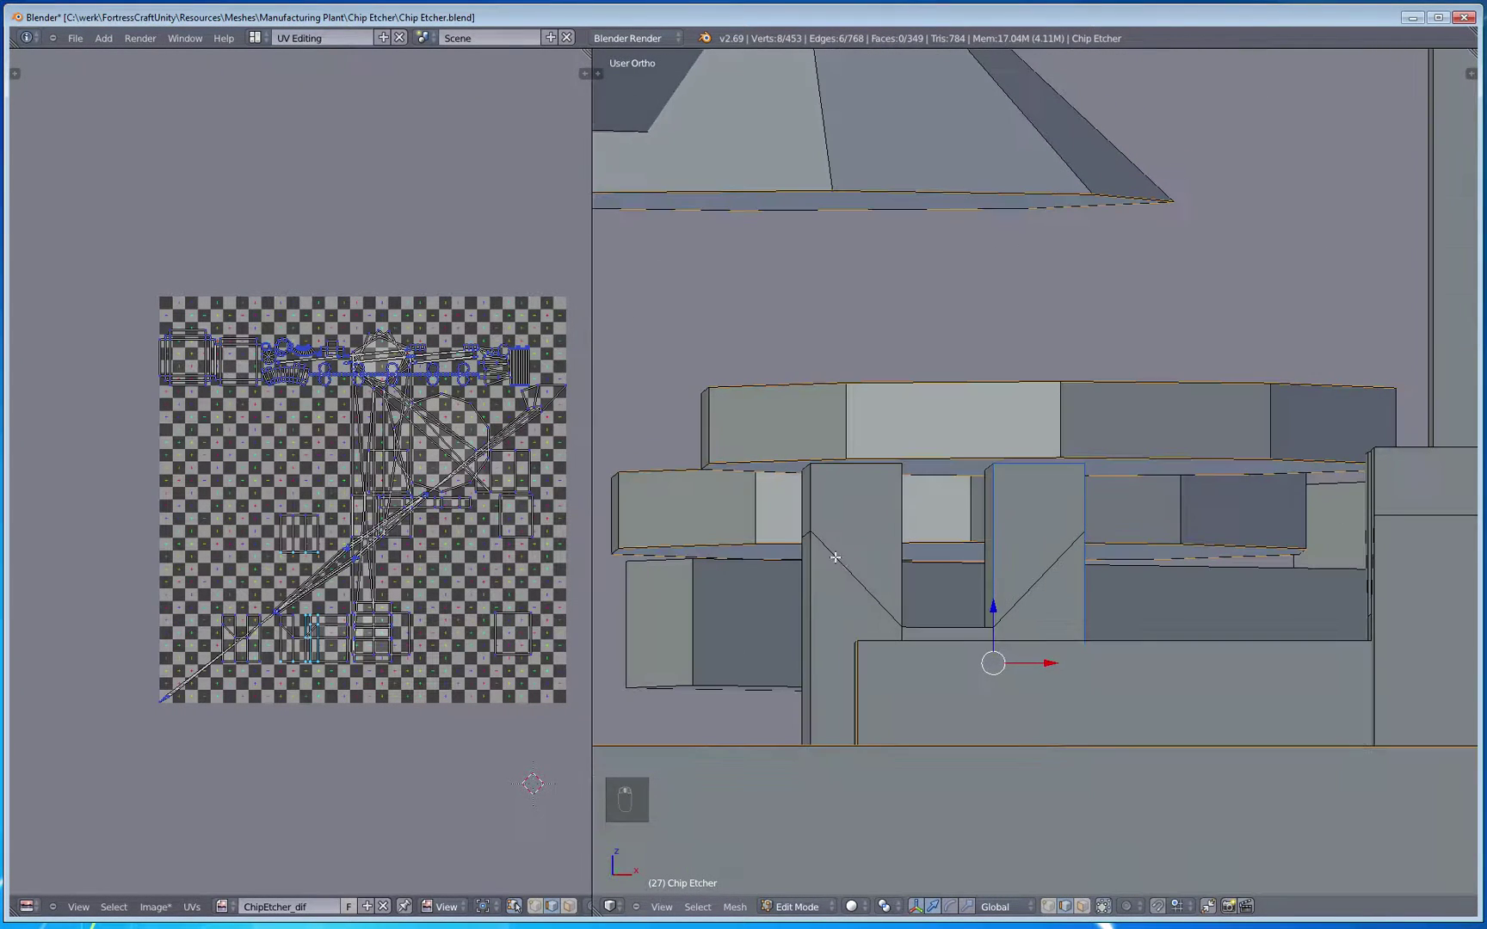
pyautogui.keyDown('shift'); pyautogui.rightClick(811, 534); pyautogui.keyUp('shift')
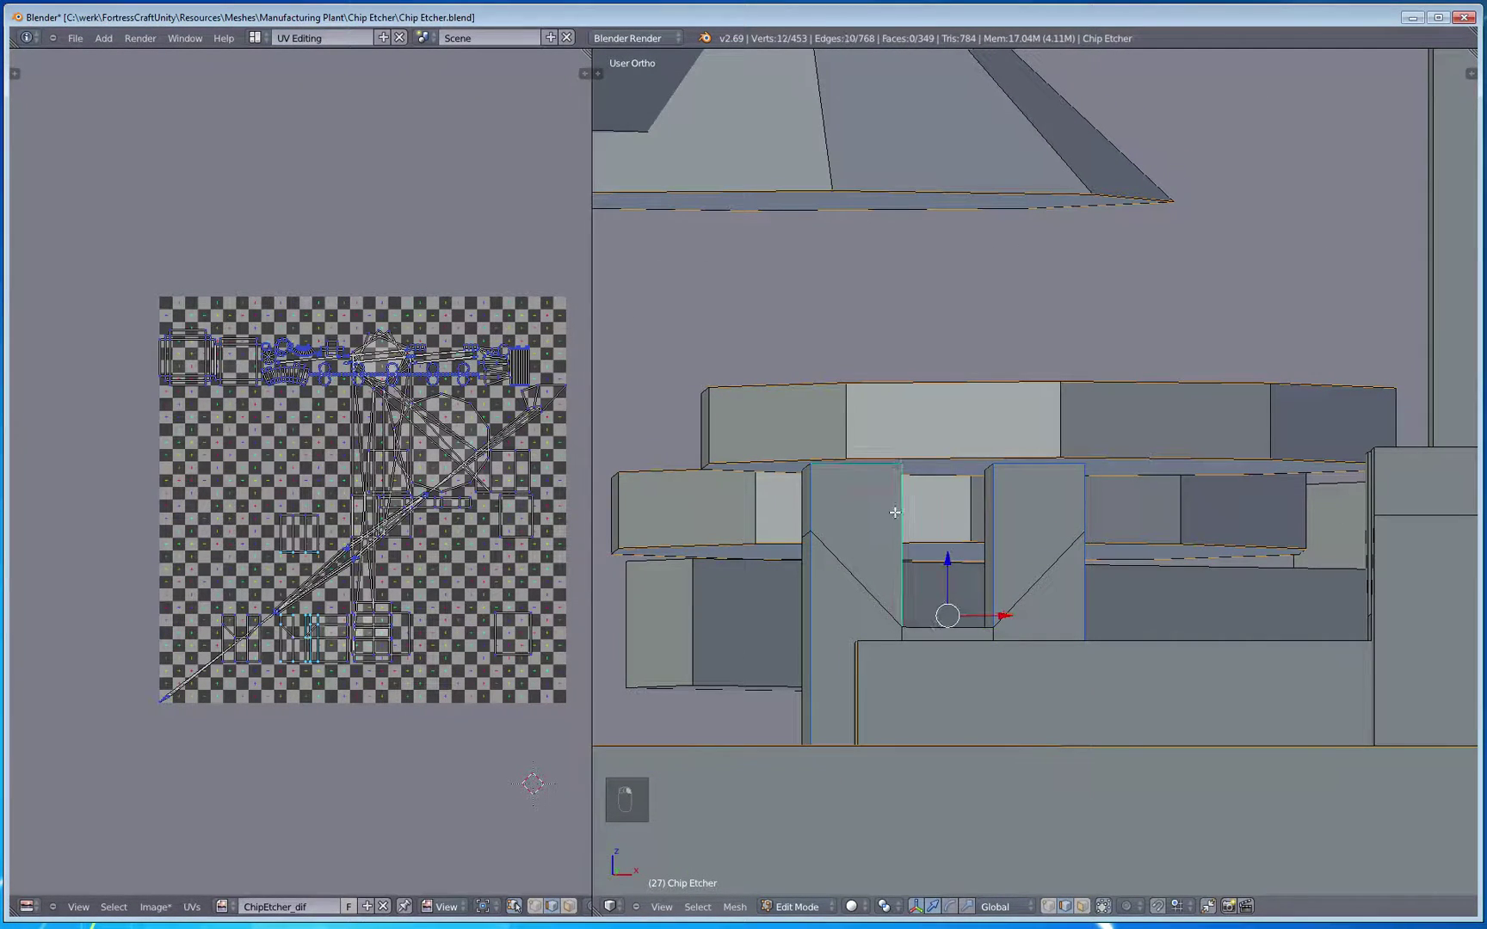
pyautogui.moveTo(896, 508); pyautogui.dragTo(939, 667, button='middle')
pyautogui.keyDown('shift'); pyautogui.rightClick(939, 667); pyautogui.keyUp('shift')
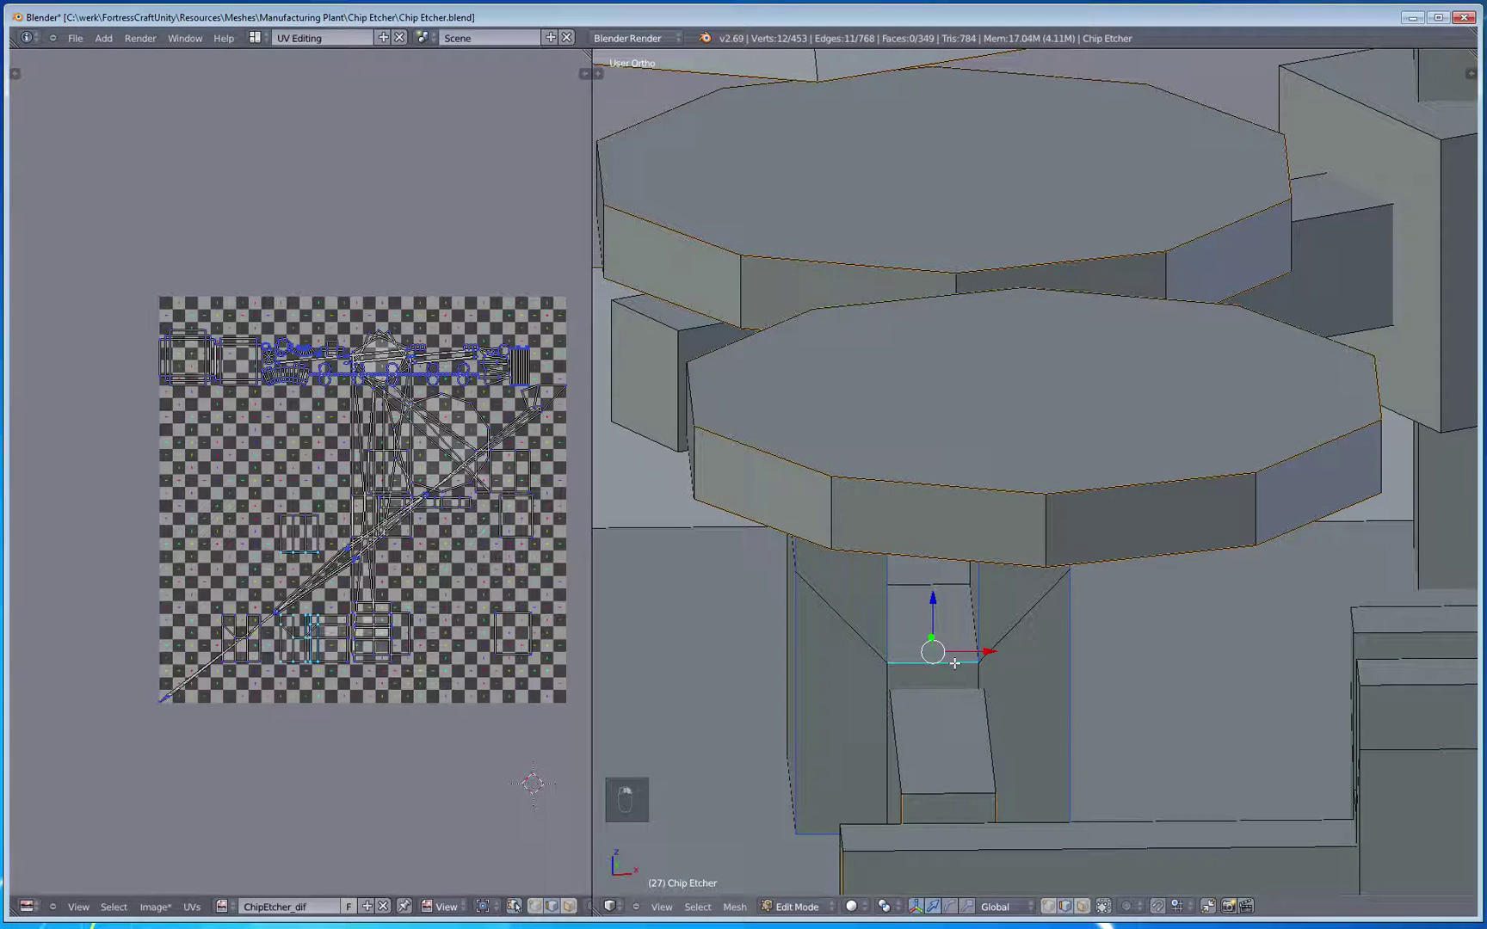
pyautogui.hotkey('ctrl', 'e')
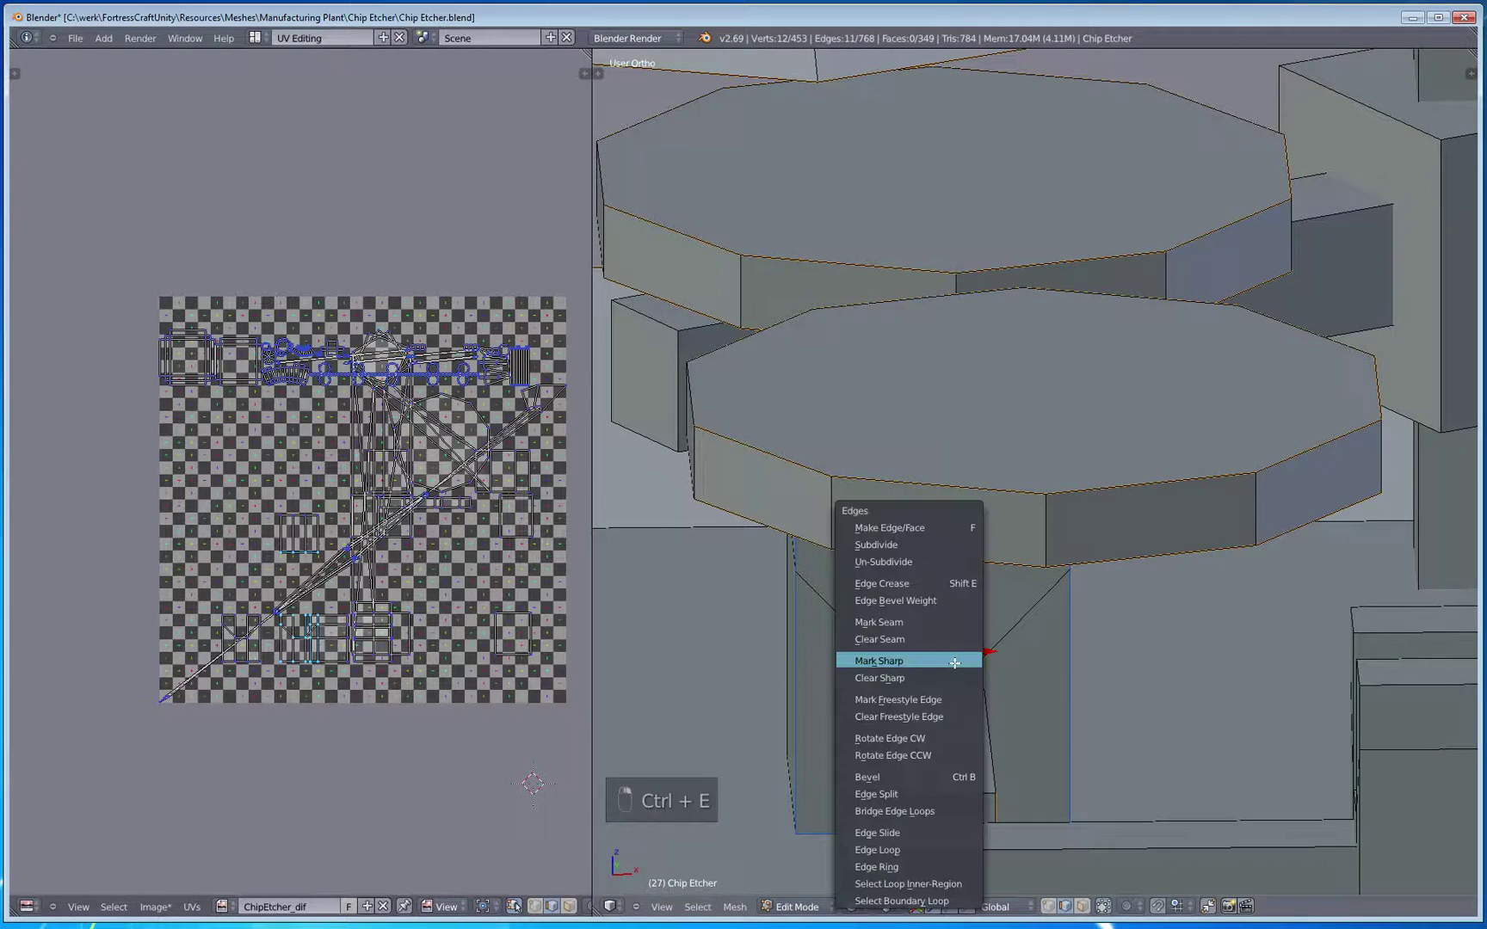
pyautogui.click(926, 626)
pyautogui.press('a')
pyautogui.moveTo(767, 684); pyautogui.dragTo(1104, 673, button='middle')
pyautogui.press('z')
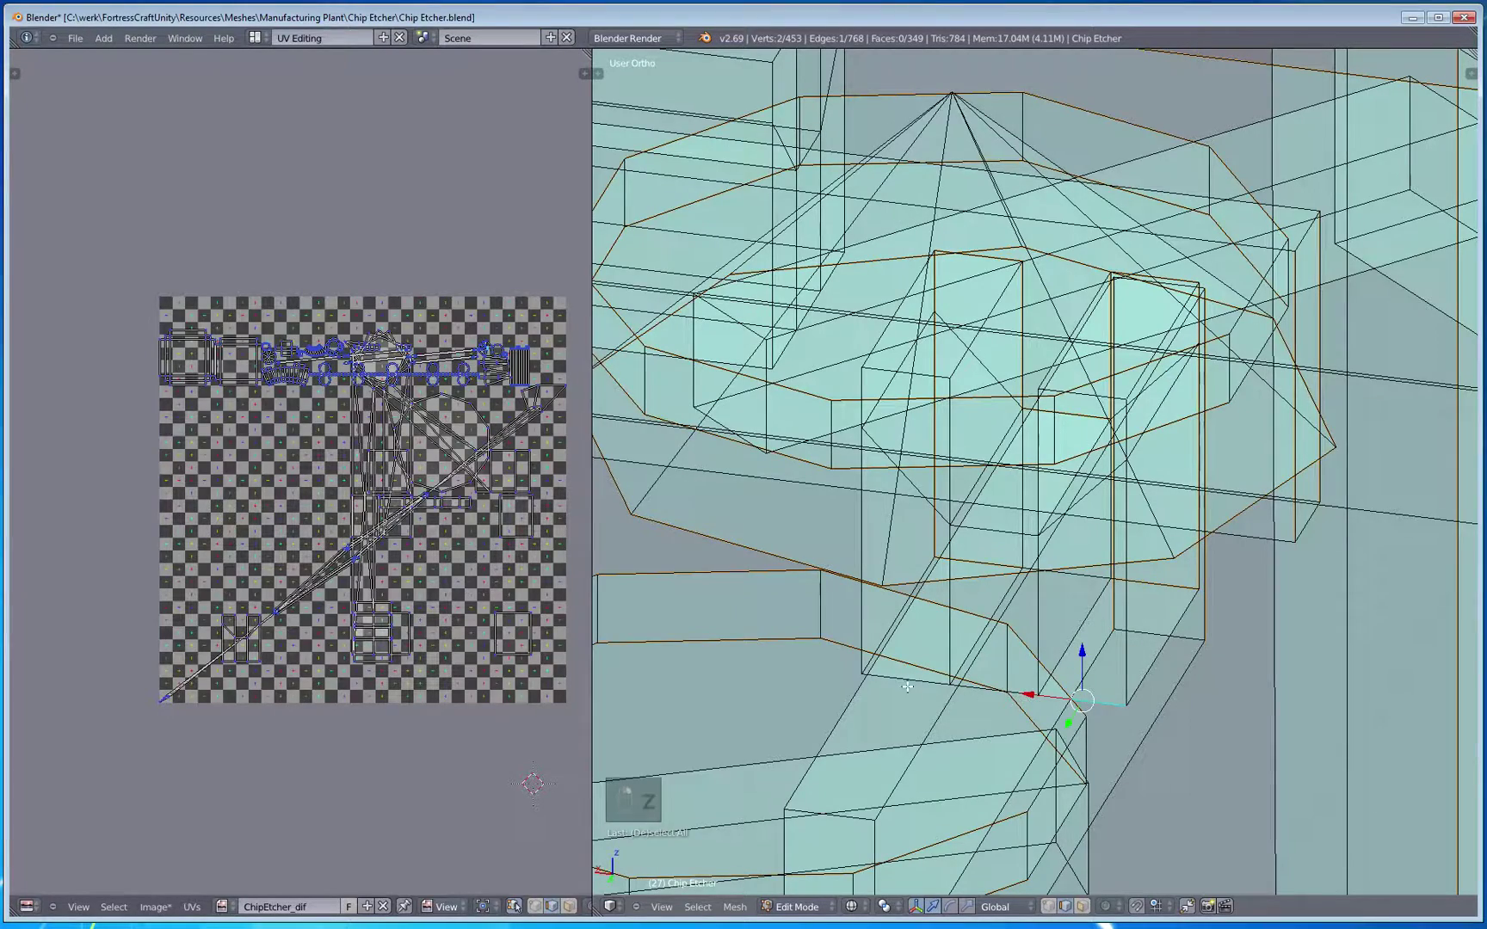
pyautogui.keyDown('shift'); pyautogui.rightClick(965, 691); pyautogui.keyUp('shift')
pyautogui.moveTo(962, 706); pyautogui.dragTo(911, 633, button='middle')
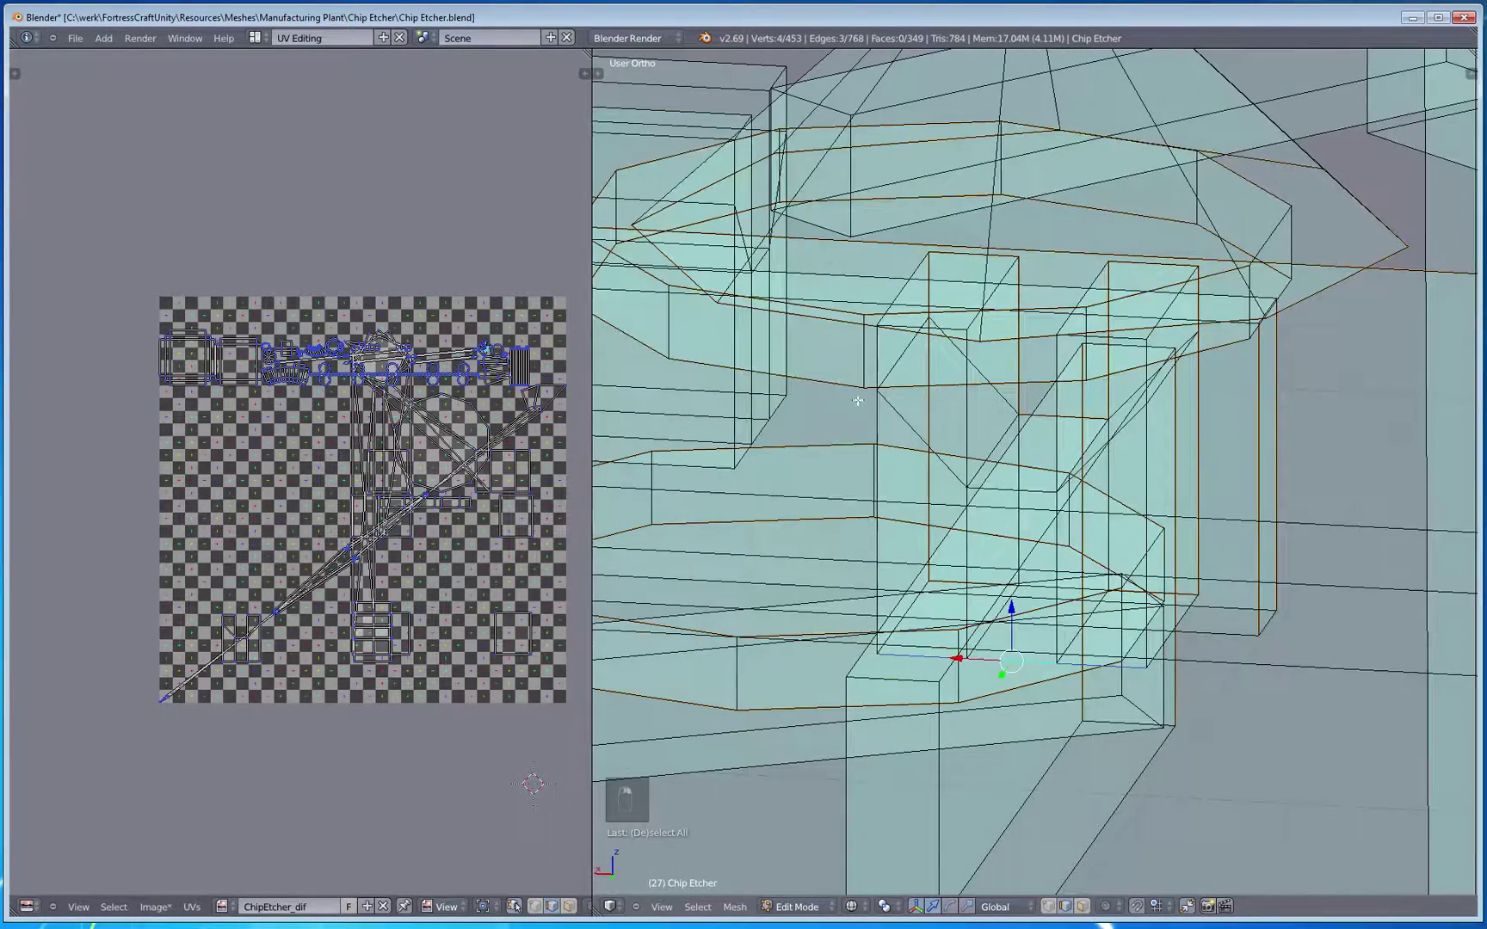
pyautogui.keyDown('shift'); pyautogui.rightClick(886, 427); pyautogui.keyUp('shift')
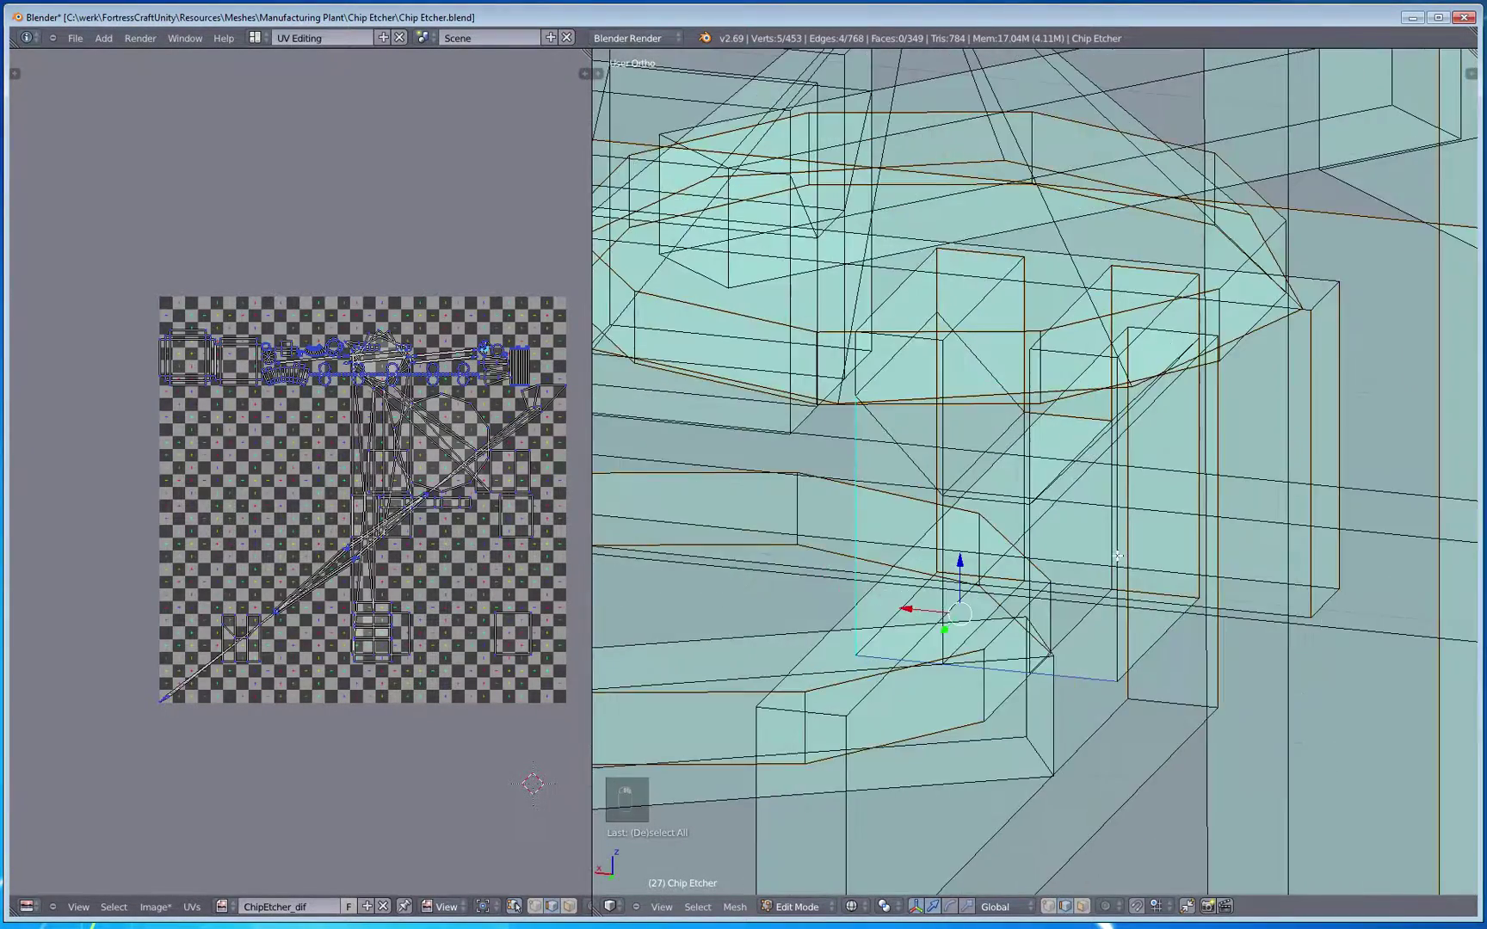
pyautogui.press('z')
# Step: Select the vertical and top edges outlining both legs at the opposite end of the support beneath the round plate
pyautogui.rightClick(1115, 488)
pyautogui.keyDown('shift'); pyautogui.rightClick(858, 434); pyautogui.keyUp('shift')
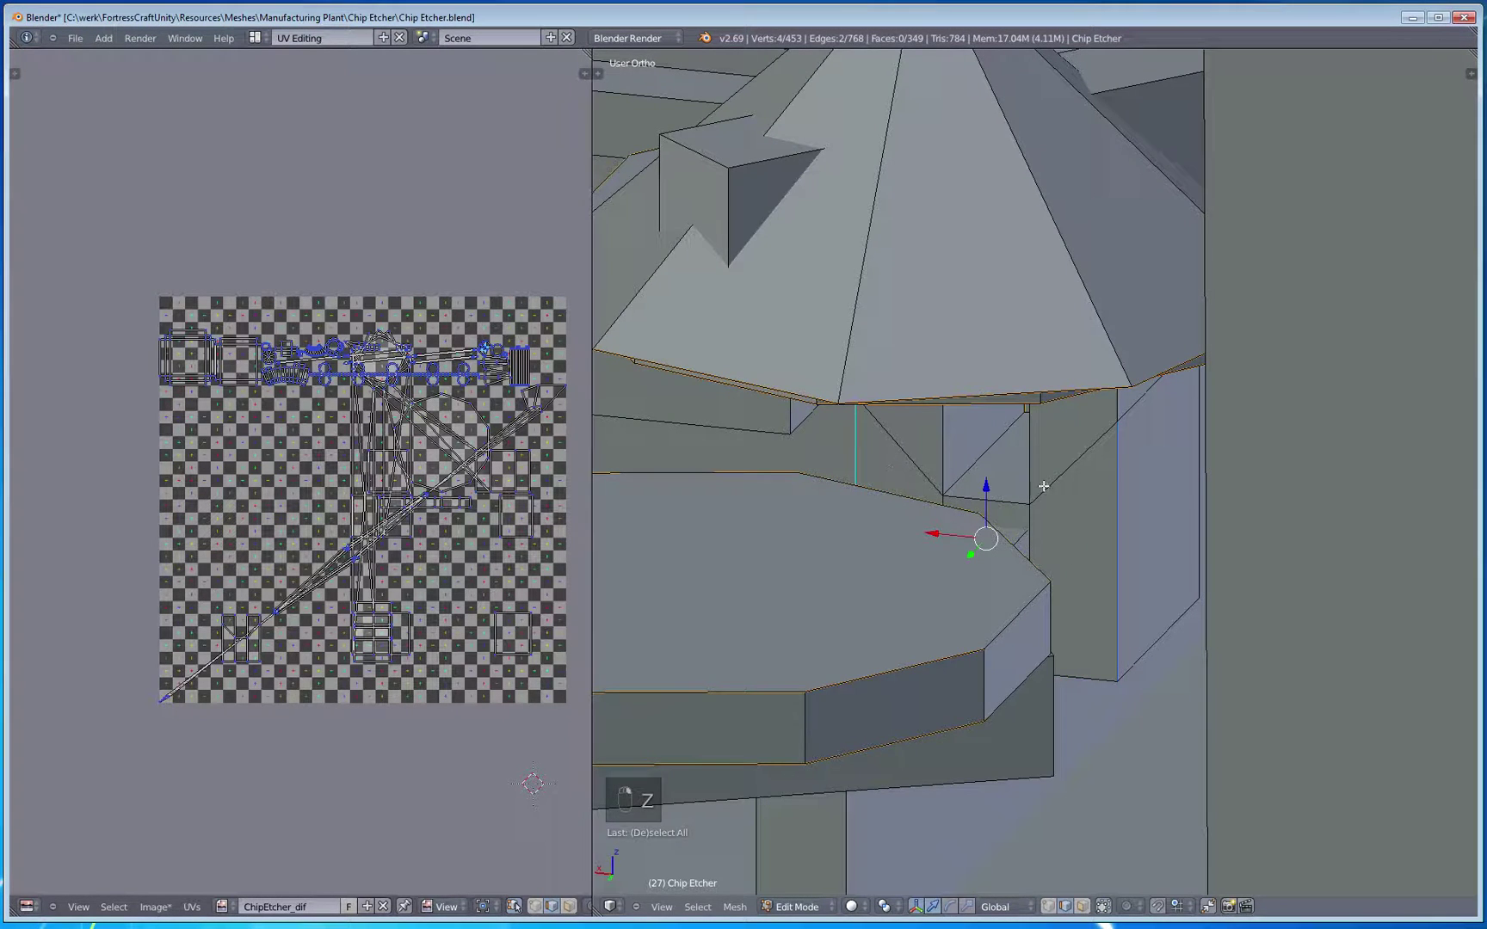
pyautogui.keyDown('shift'); pyautogui.moveTo(1077, 506); pyautogui.dragTo(1092, 581, button='middle'); pyautogui.keyUp('shift')
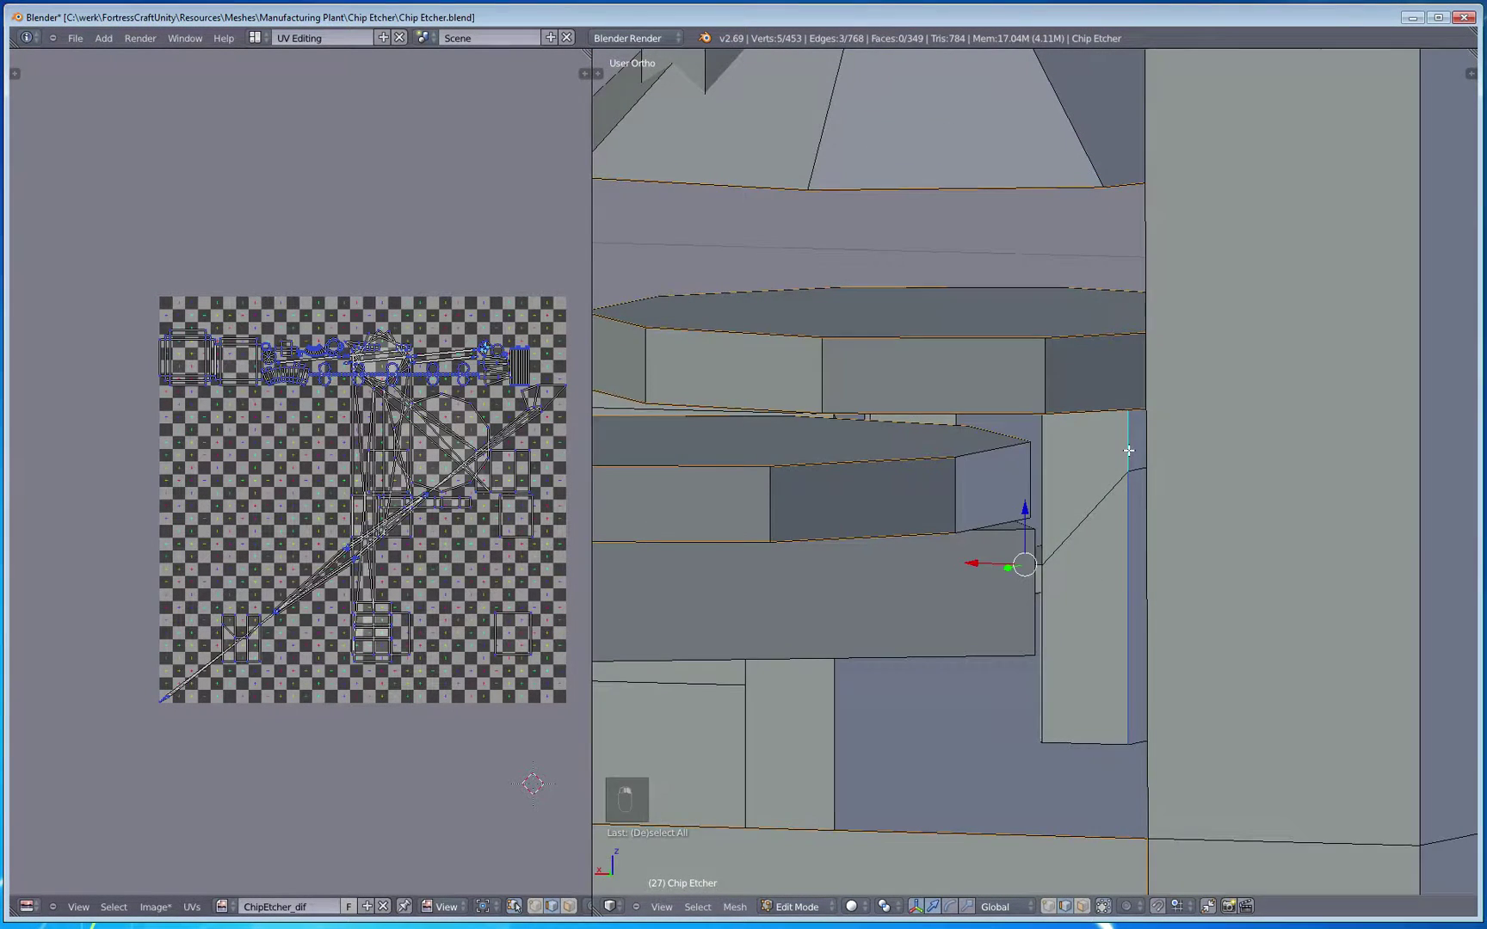
pyautogui.press('z')
pyautogui.hotkey('ctrl', 'z')
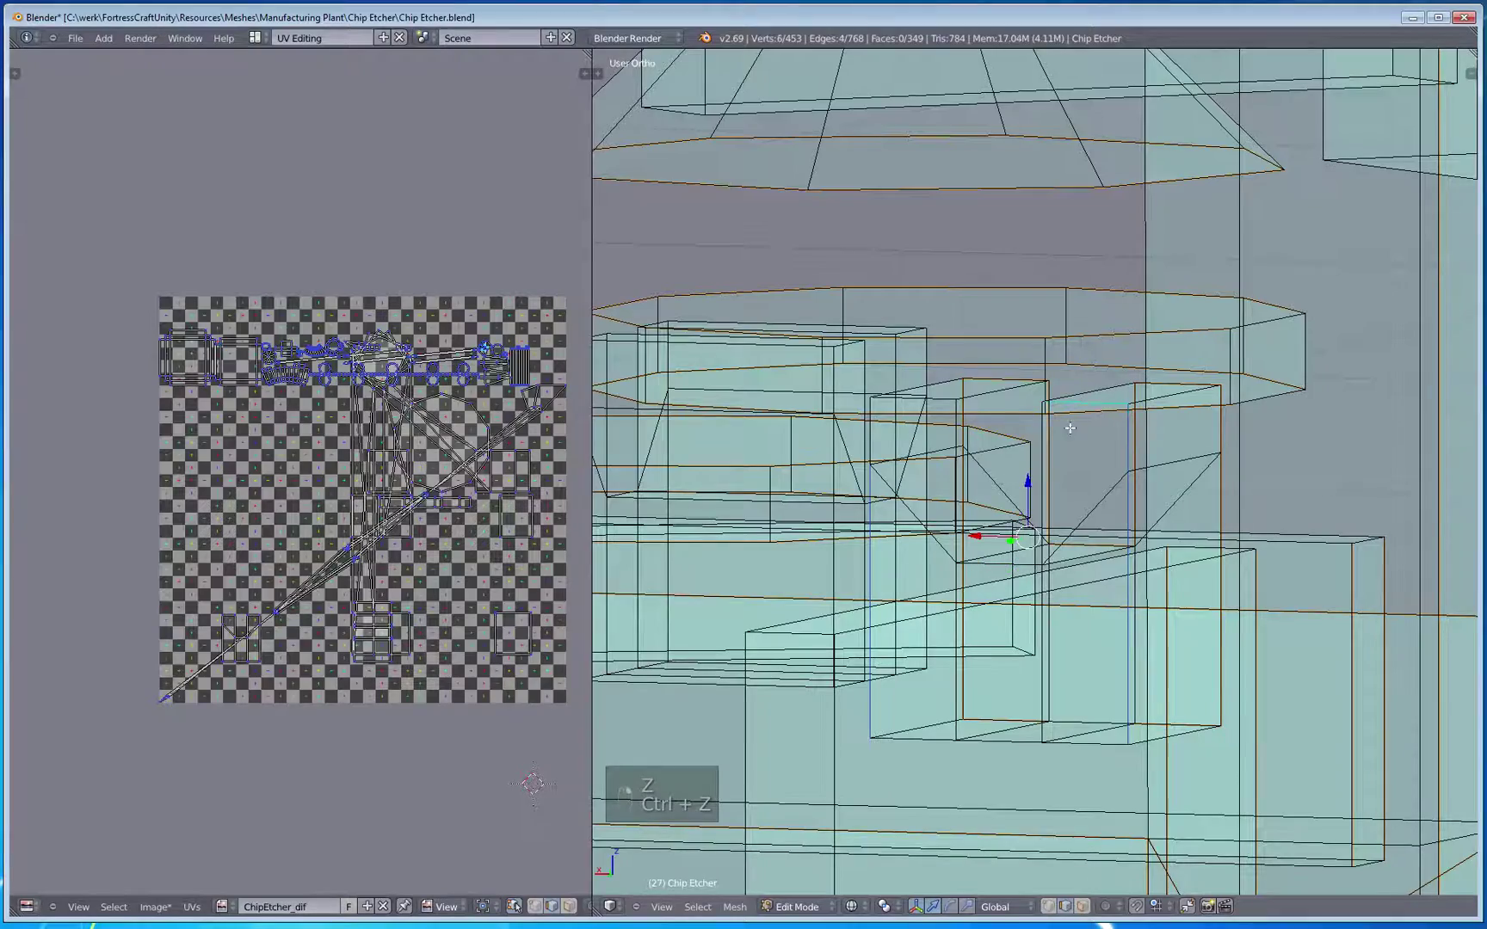
pyautogui.keyDown('shift'); pyautogui.rightClick(936, 404); pyautogui.keyUp('shift')
pyautogui.keyDown('shift'); pyautogui.rightClick(961, 417); pyautogui.keyUp('shift')
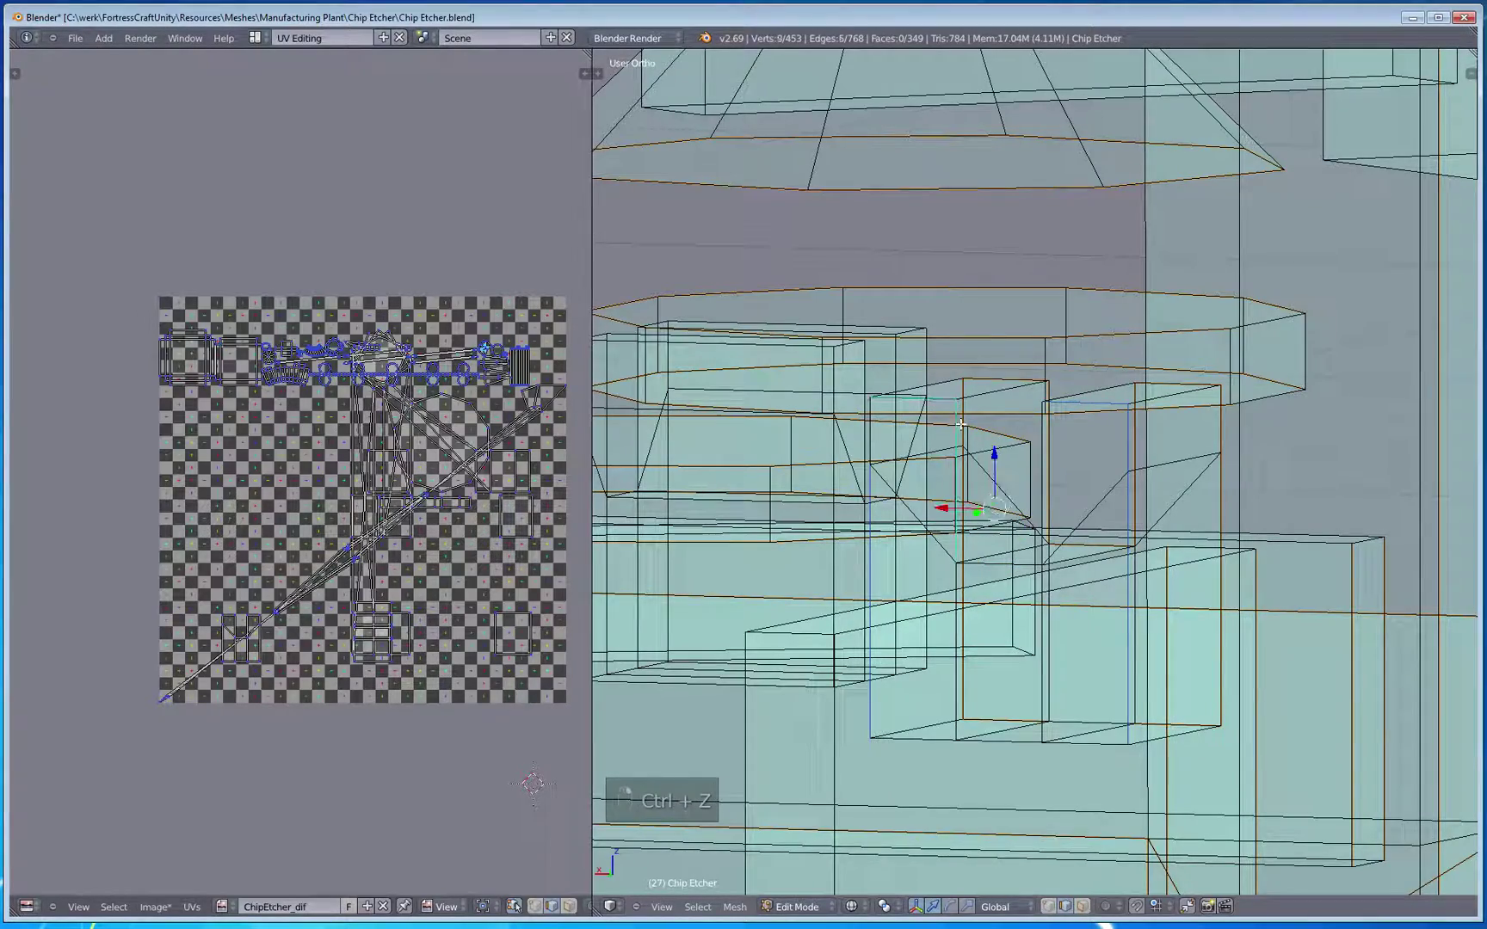
pyautogui.moveTo(960, 424); pyautogui.dragTo(905, 476, button='middle')
pyautogui.keyDown('shift'); pyautogui.rightClick(877, 465); pyautogui.keyUp('shift')
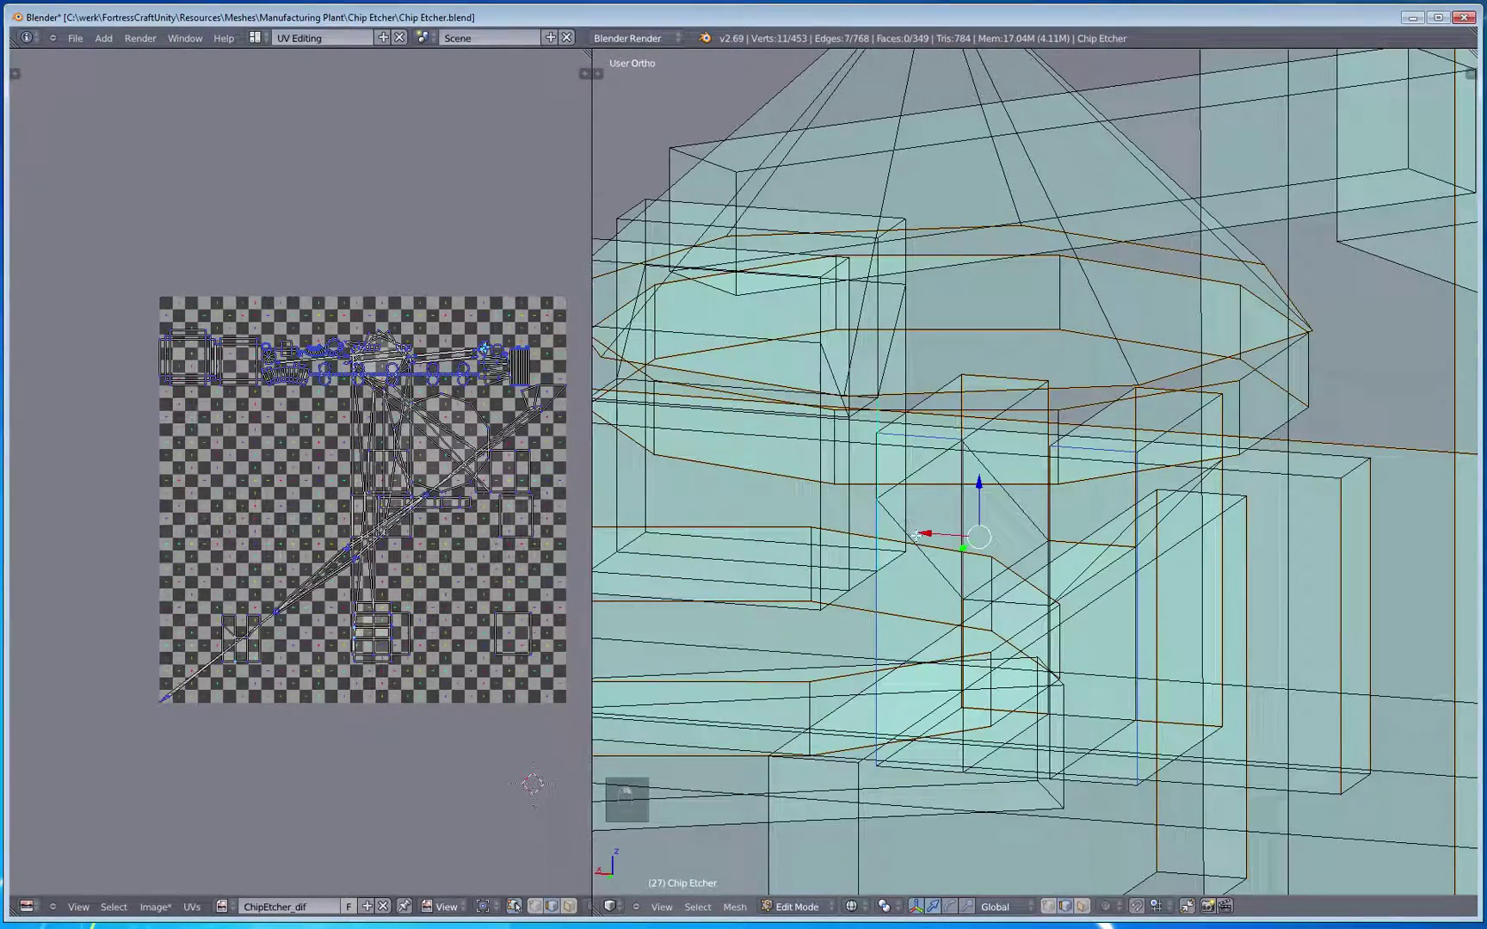
pyautogui.hotkey('ctrl', 'z')
# Step: Add the bottom edges of the legs at that end, mark the selected edges as seams, and clear the selection
pyautogui.moveTo(916, 535); pyautogui.dragTo(844, 534, button='middle')
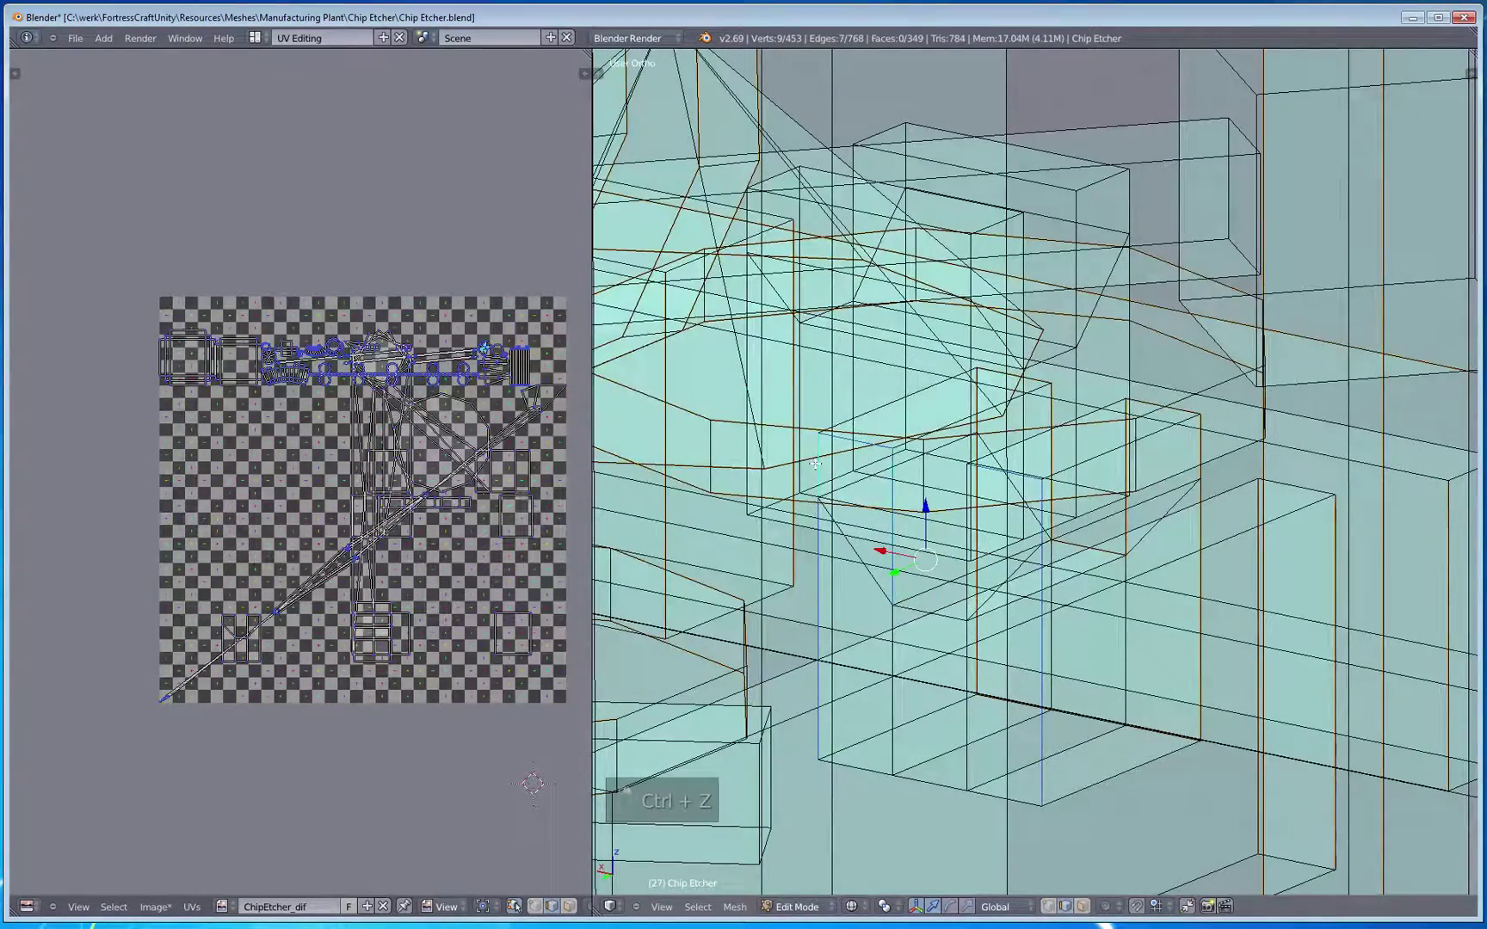
pyautogui.moveTo(865, 693); pyautogui.dragTo(851, 772, button='middle')
pyautogui.keyDown('shift'); pyautogui.rightClick(851, 772); pyautogui.keyUp('shift')
pyautogui.keyDown('shift'); pyautogui.rightClick(906, 800); pyautogui.keyUp('shift')
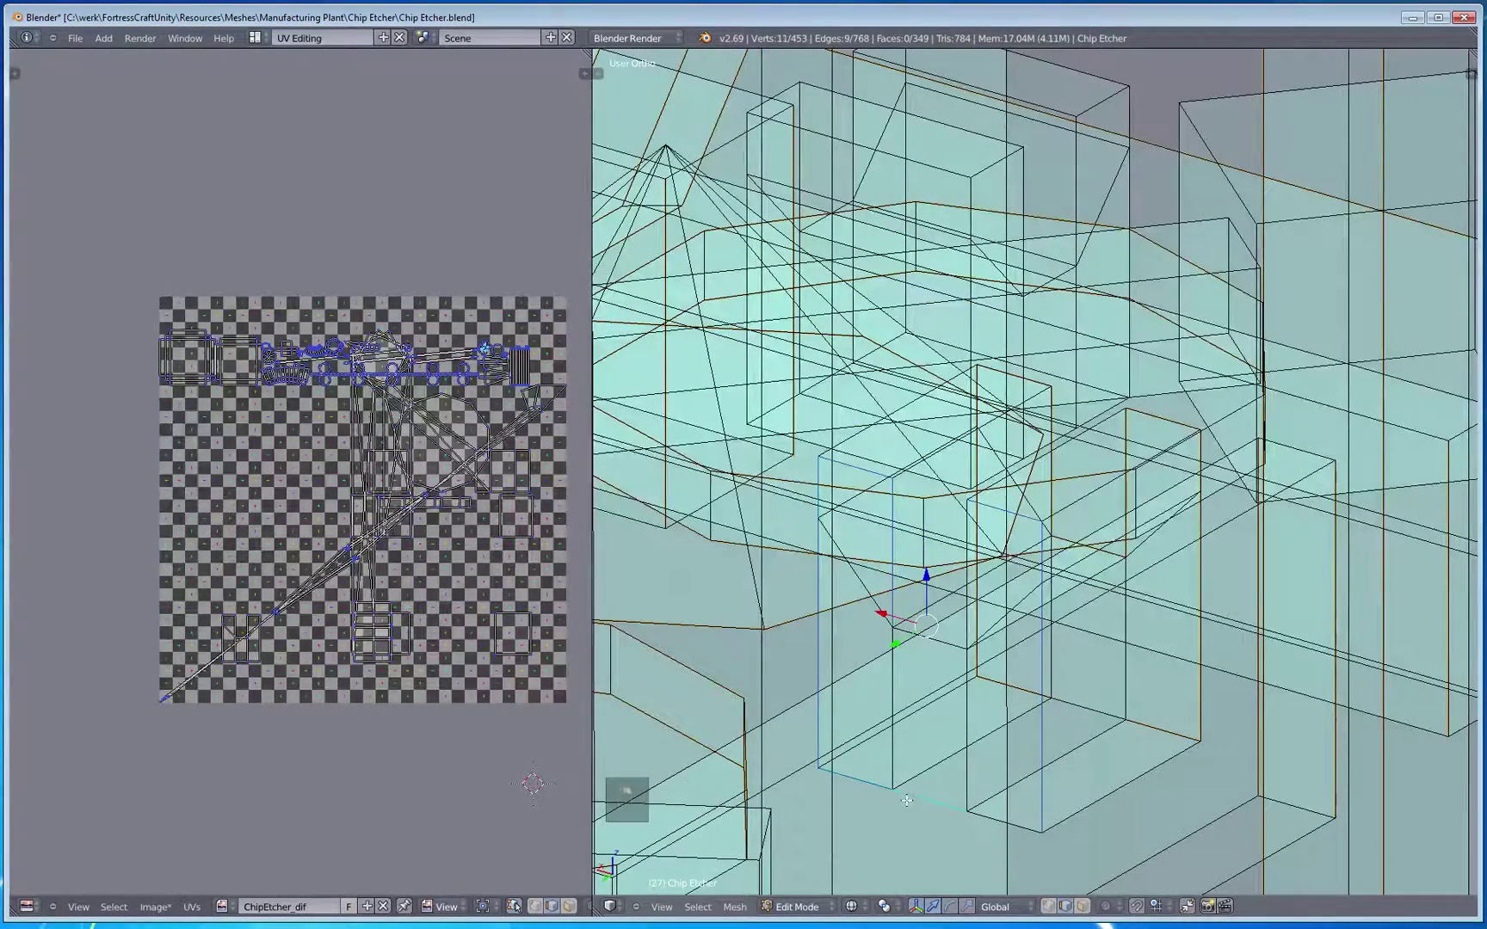
pyautogui.keyDown('shift'); pyautogui.rightClick(979, 806); pyautogui.keyUp('shift')
pyautogui.hotkey('ctrl', 'e')
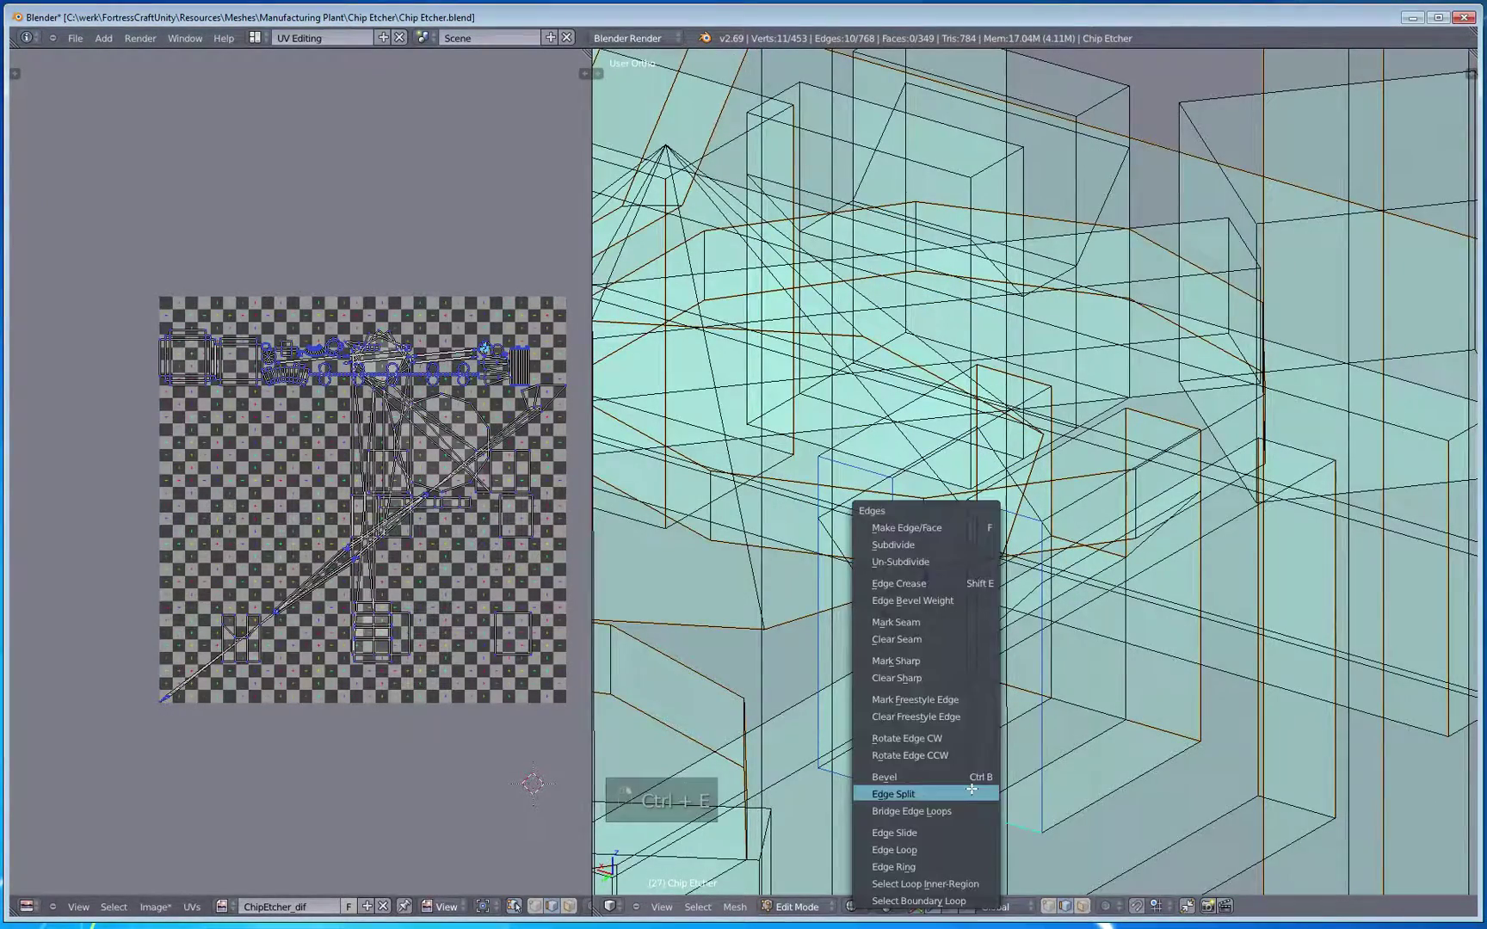
pyautogui.click(936, 623)
pyautogui.press('a')
# Step: Mark seams on the two remaining edges of one leg's front face on the support, then deselect them
pyautogui.press('z')
pyautogui.moveTo(1062, 704); pyautogui.dragTo(899, 637, button='middle')
pyautogui.keyDown('shift'); pyautogui.rightClick(886, 593); pyautogui.keyUp('shift')
pyautogui.moveTo(1157, 624); pyautogui.dragTo(921, 625, button='middle')
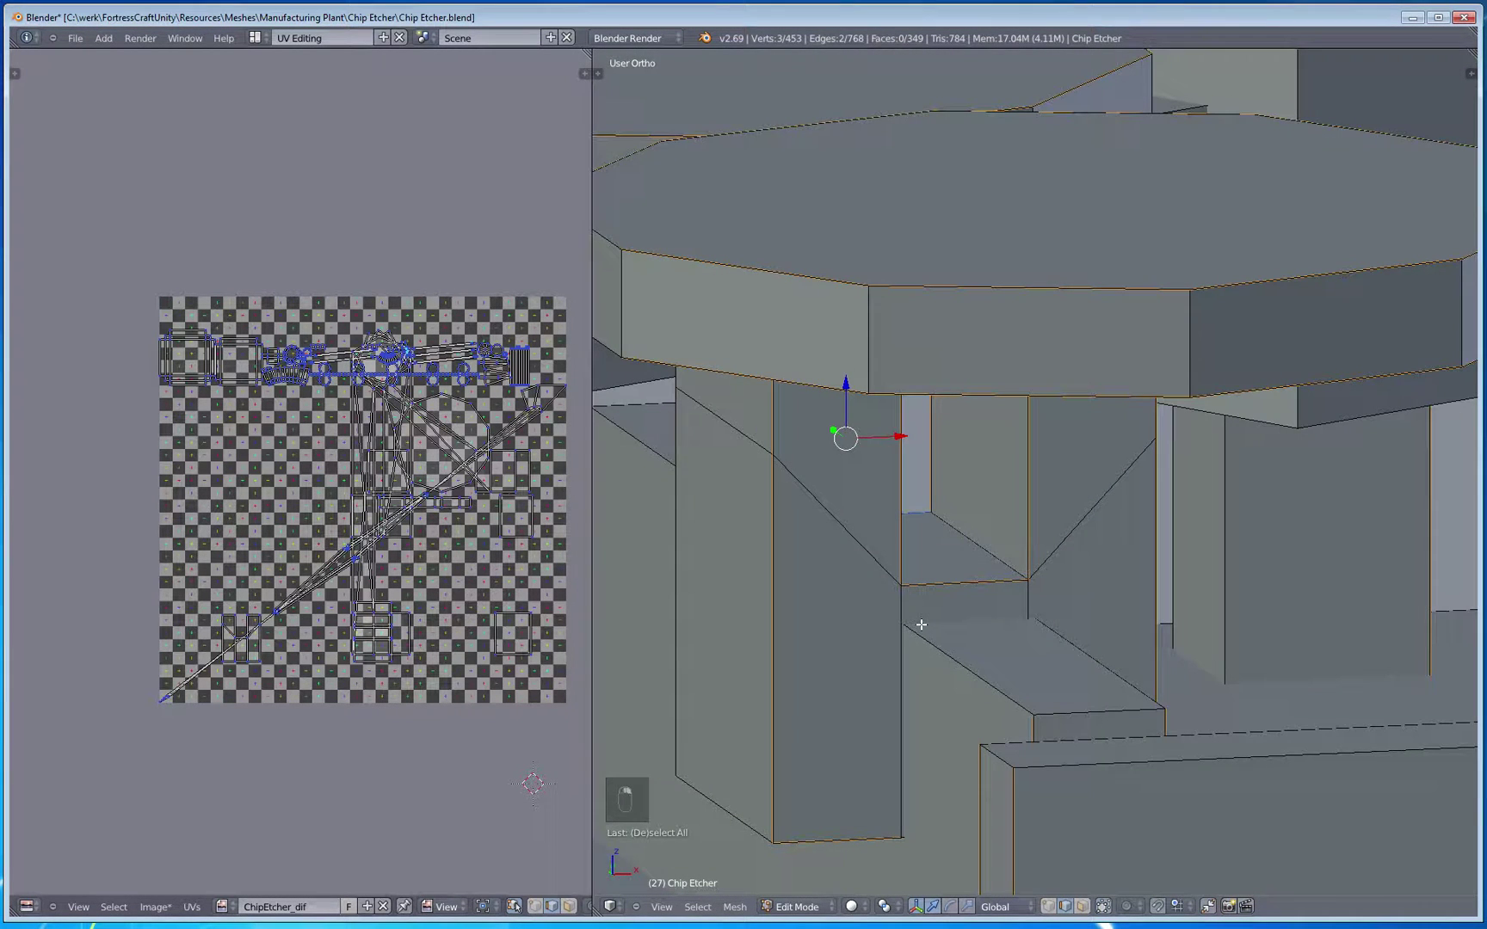
pyautogui.hotkey('ctrl', 'e')
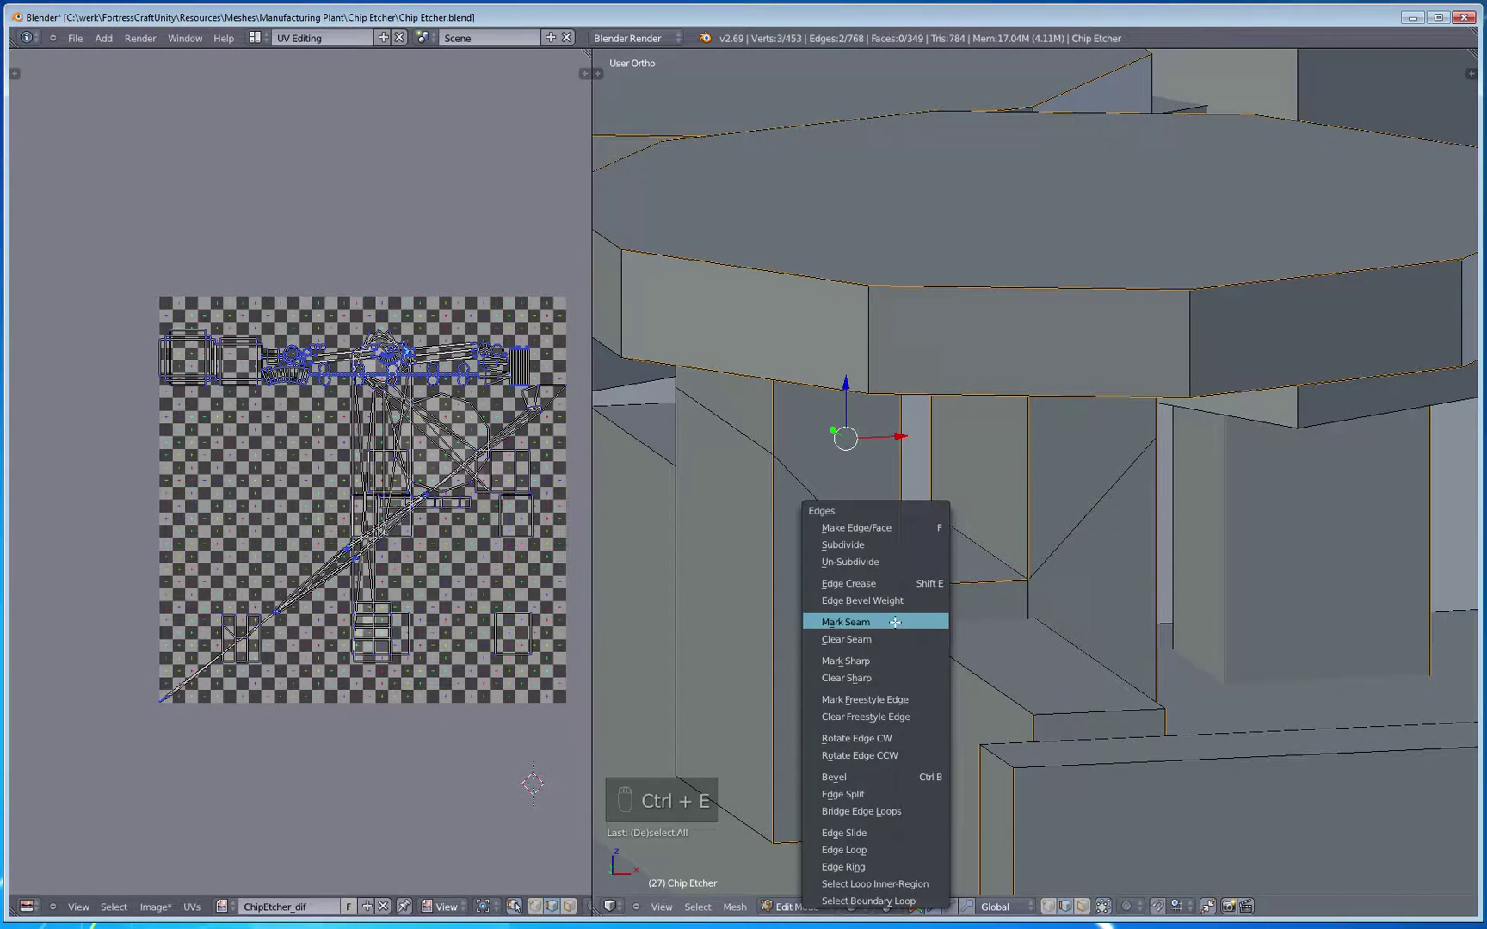
pyautogui.click(895, 622)
pyautogui.press('a')
# Step: Delete the bottom face between the two legs of the small support straddling the low floor bar, then deselect everything
pyautogui.scroll(-4, 879, 617)
pyautogui.moveTo(879, 617); pyautogui.dragTo(999, 717, button='middle')
pyautogui.moveTo(998, 717); pyautogui.dragTo(916, 557, button='middle')
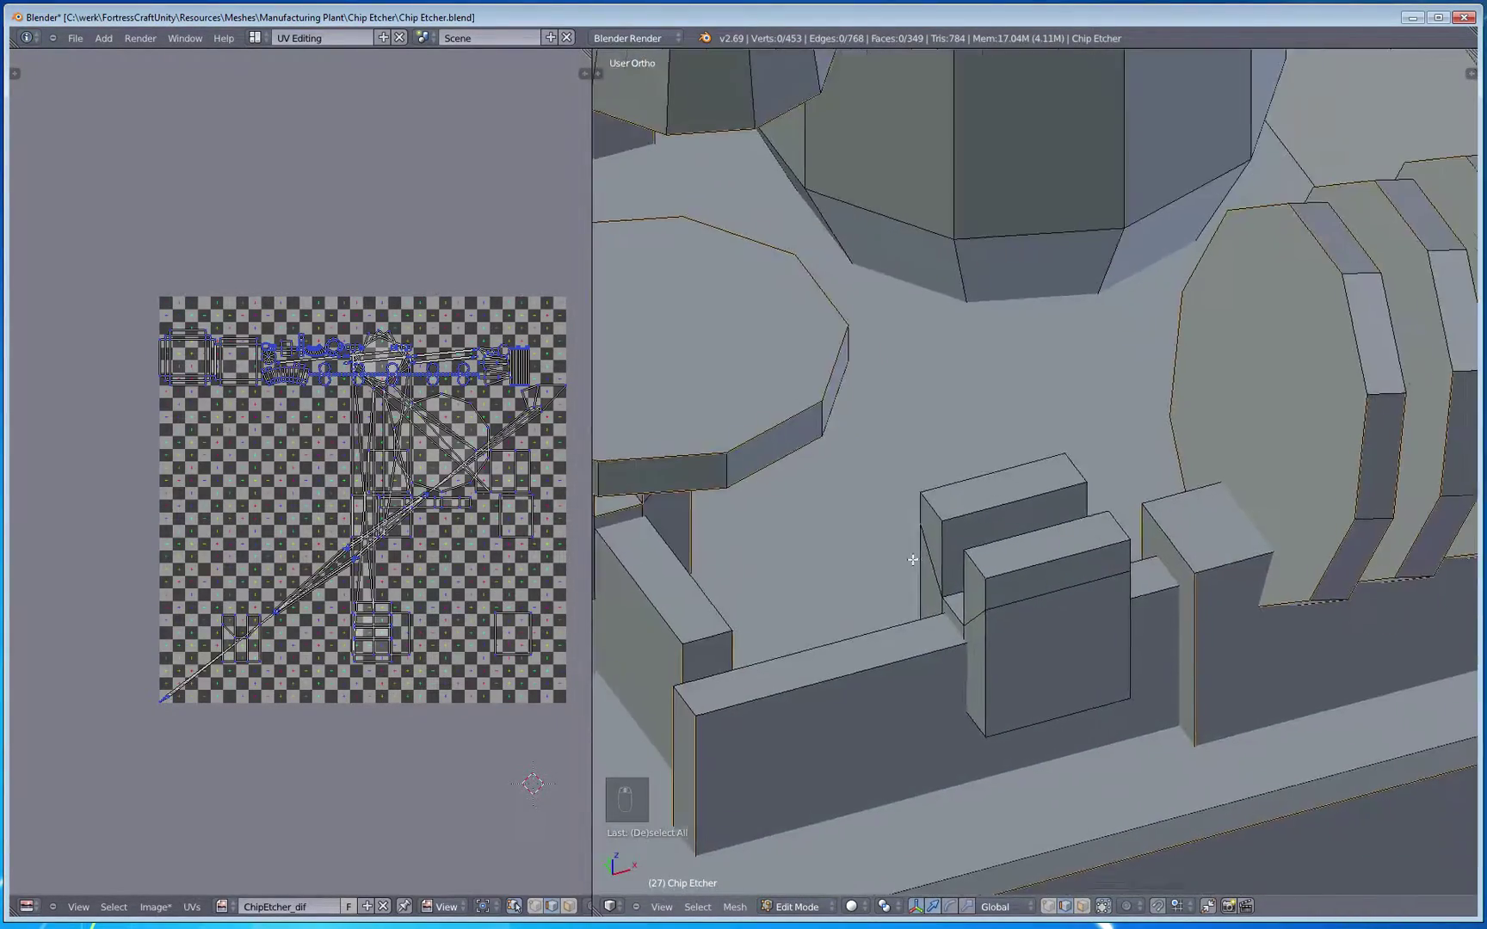
pyautogui.scroll(3, 973, 646)
pyautogui.scroll(1, 973, 645)
pyautogui.press('z')
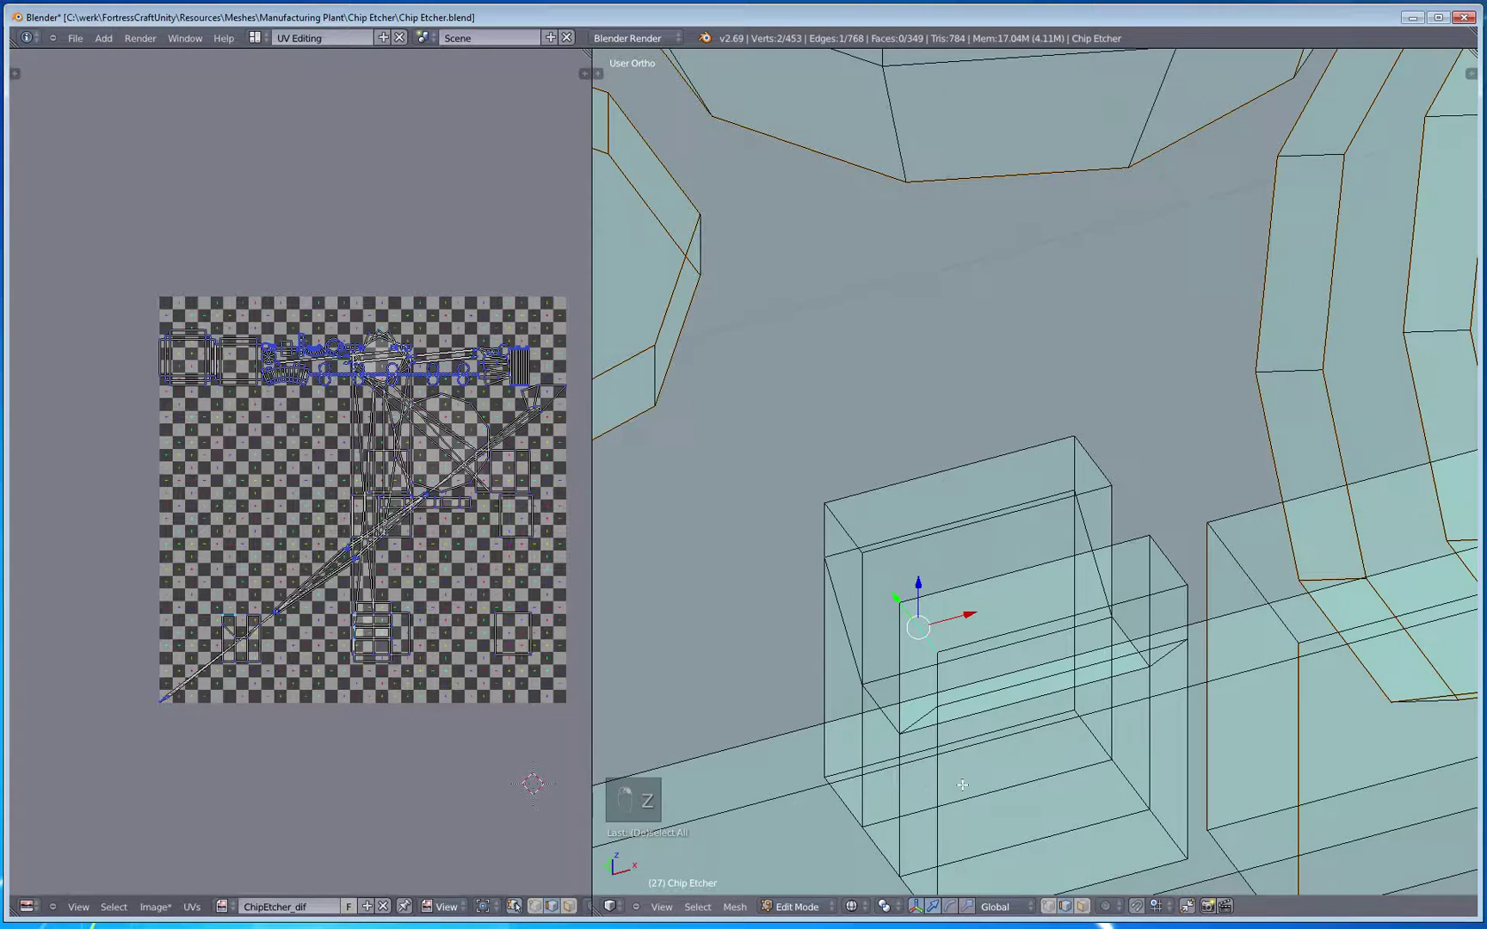
pyautogui.click(1083, 907)
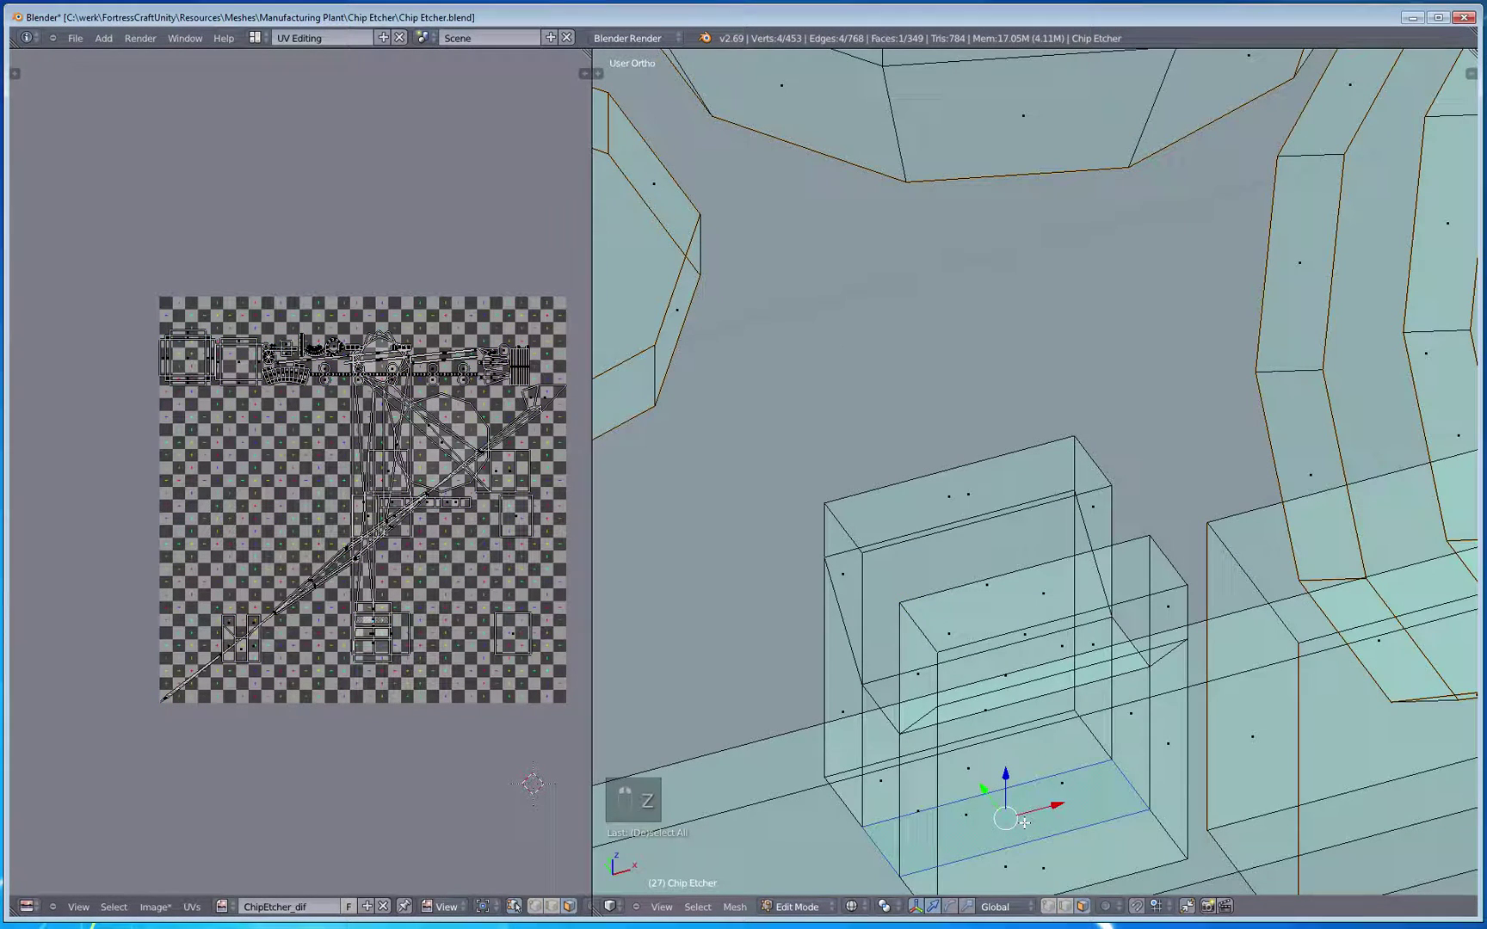
pyautogui.press('x')
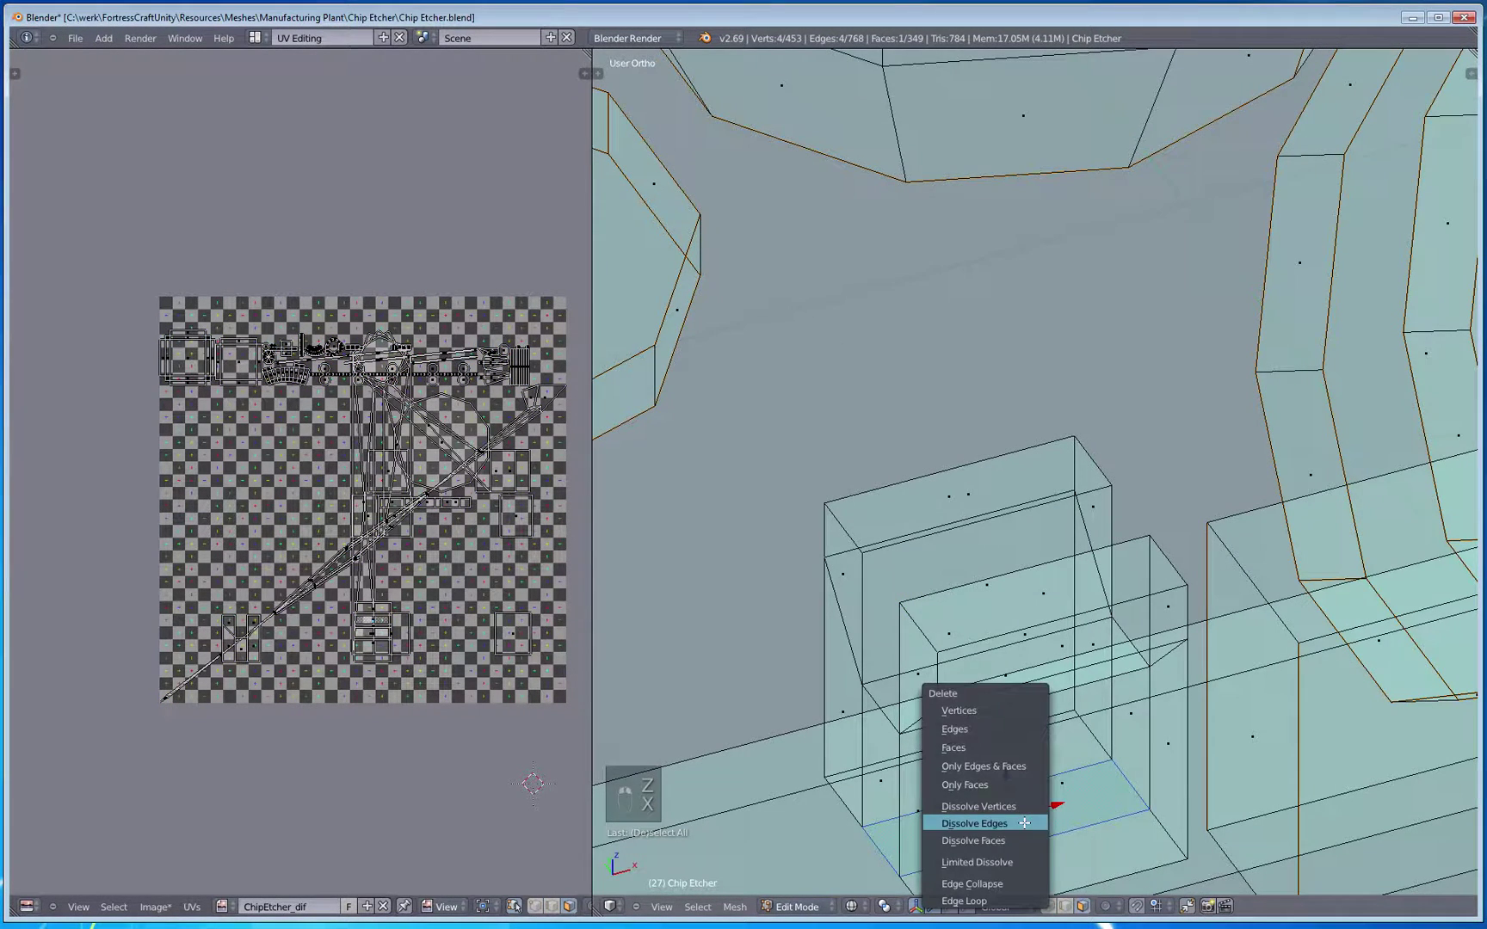
pyautogui.click(946, 745)
pyautogui.press('a')
pyautogui.press('a')
pyautogui.press('z')
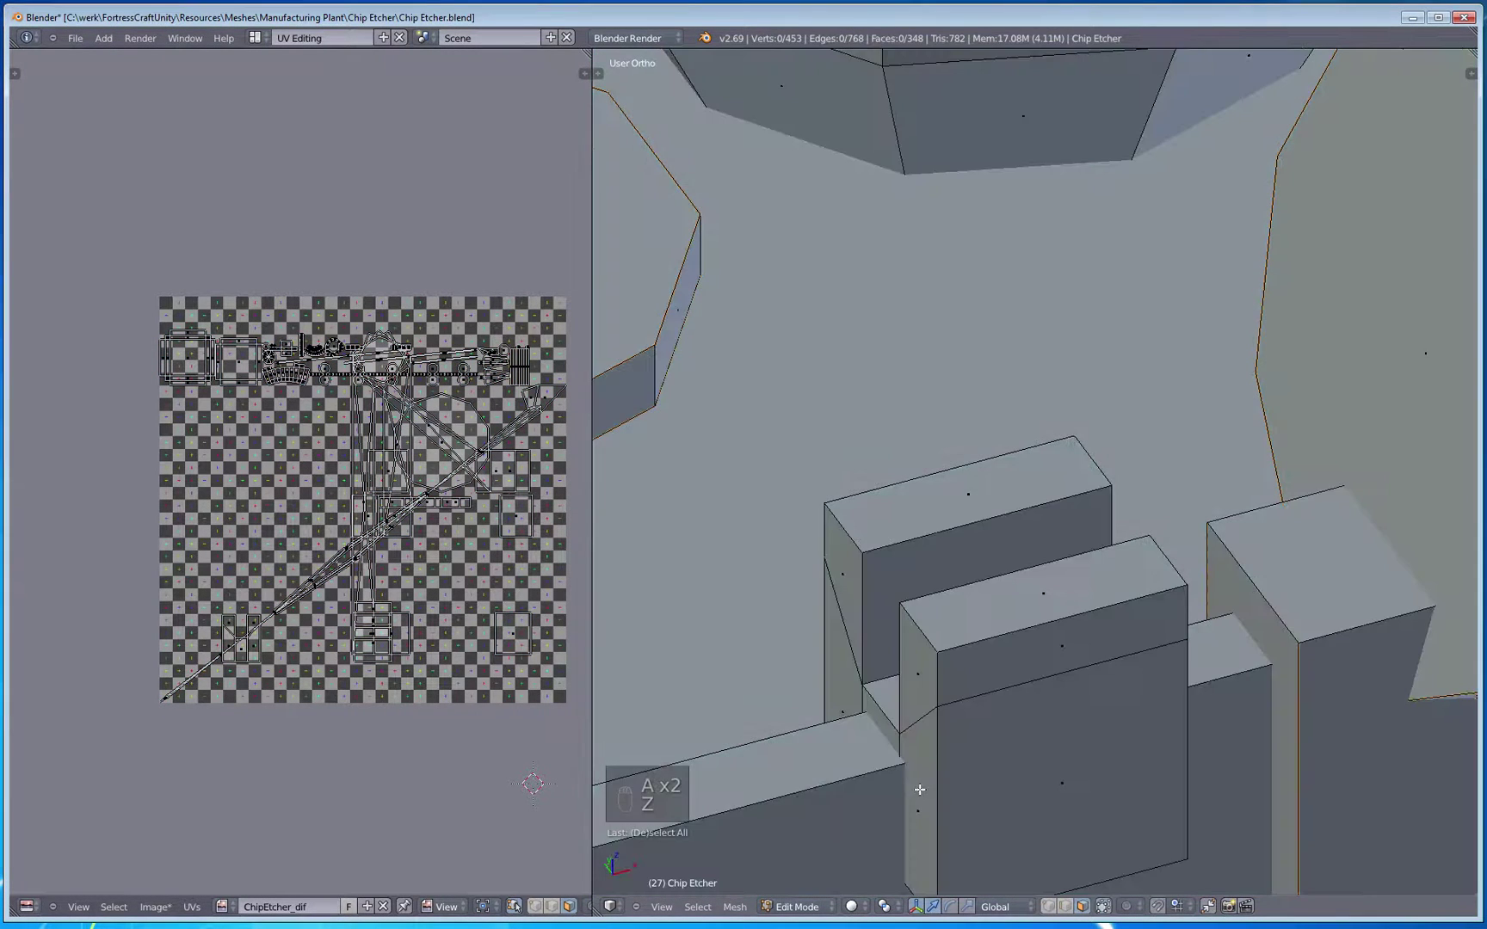
pyautogui.press('a')
pyautogui.press('a')
# Step: In edge select mode, select the top and vertical edges of both legs and the connecting edge between them at one end of the small straddling support
pyautogui.click(1065, 908)
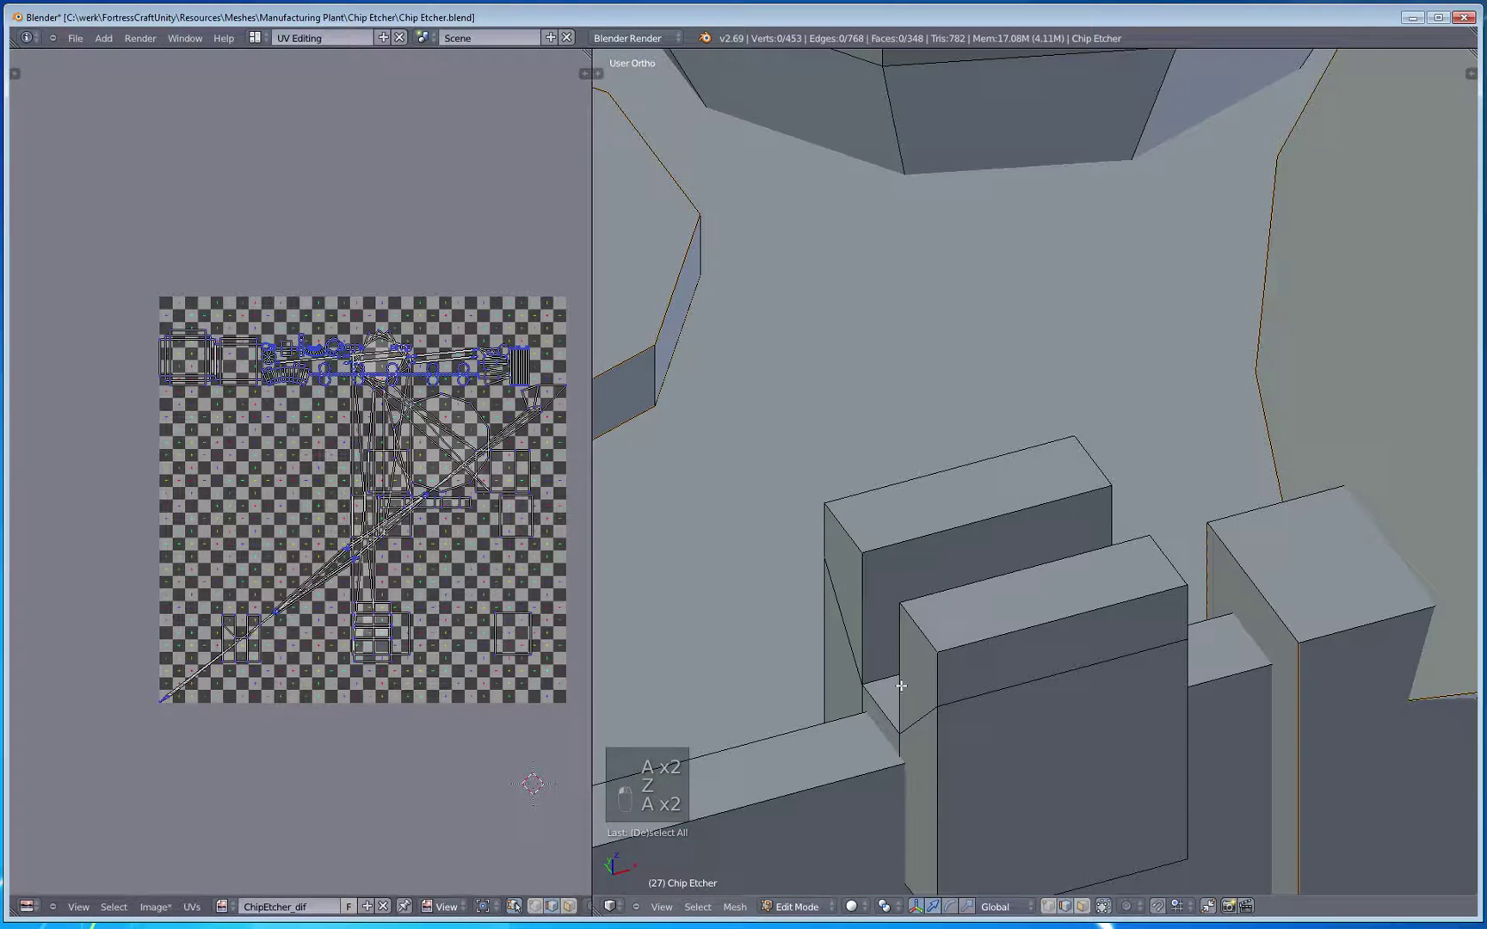
pyautogui.keyDown('alt'); pyautogui.keyDown('shift'); pyautogui.rightClick(940, 689); pyautogui.keyUp('shift'); pyautogui.keyUp('alt')
pyautogui.keyDown('shift'); pyautogui.moveTo(904, 695); pyautogui.dragTo(984, 625, button='middle'); pyautogui.keyUp('shift')
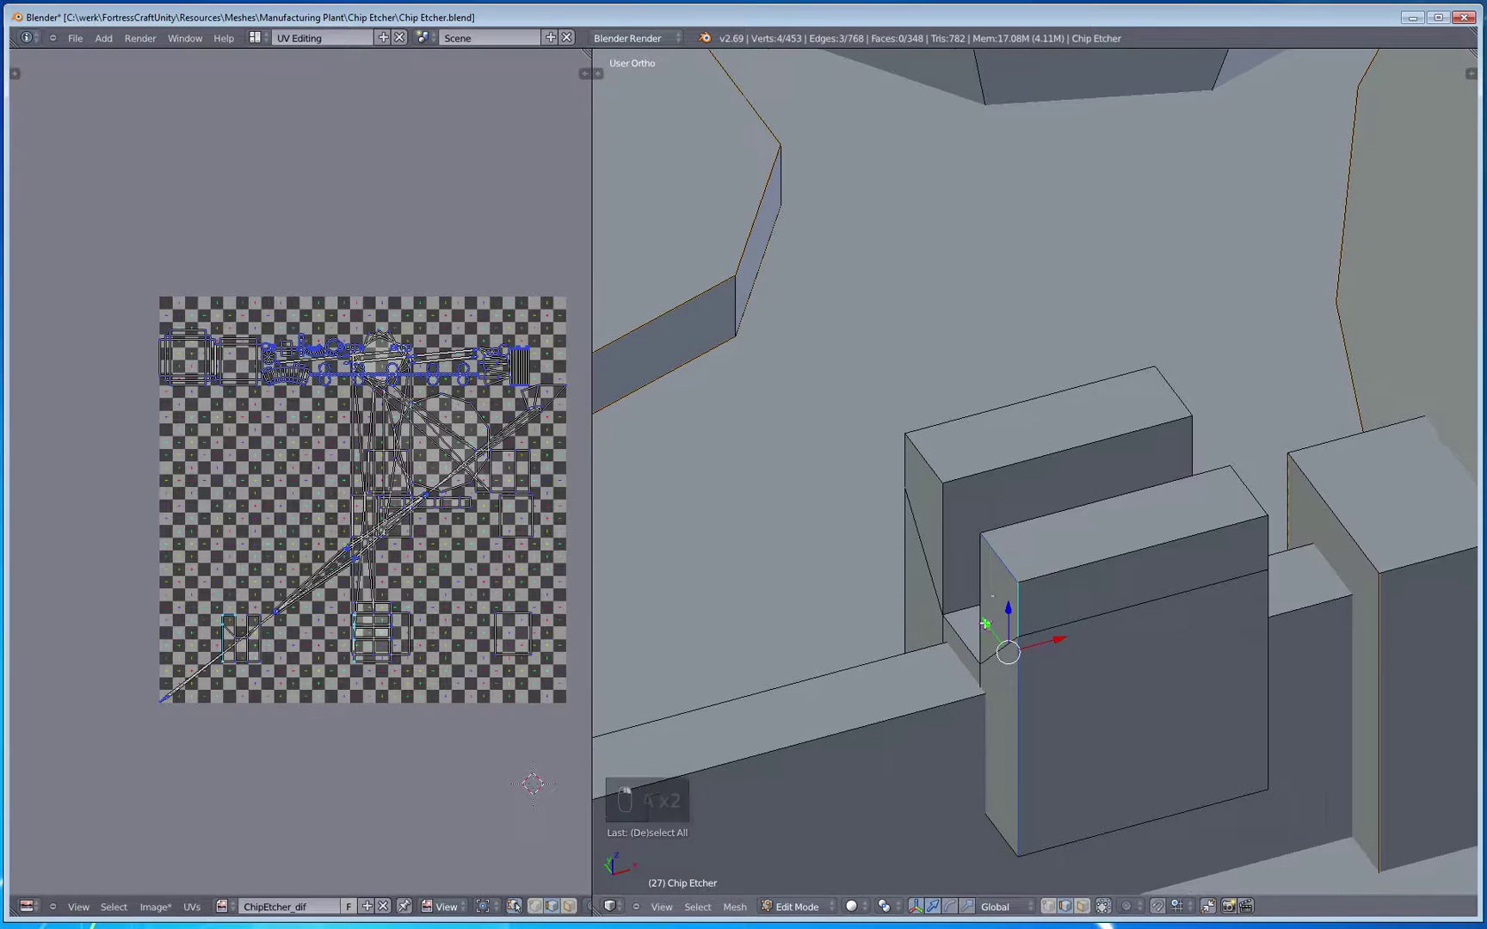
pyautogui.hotkey('ctrl', 'z')
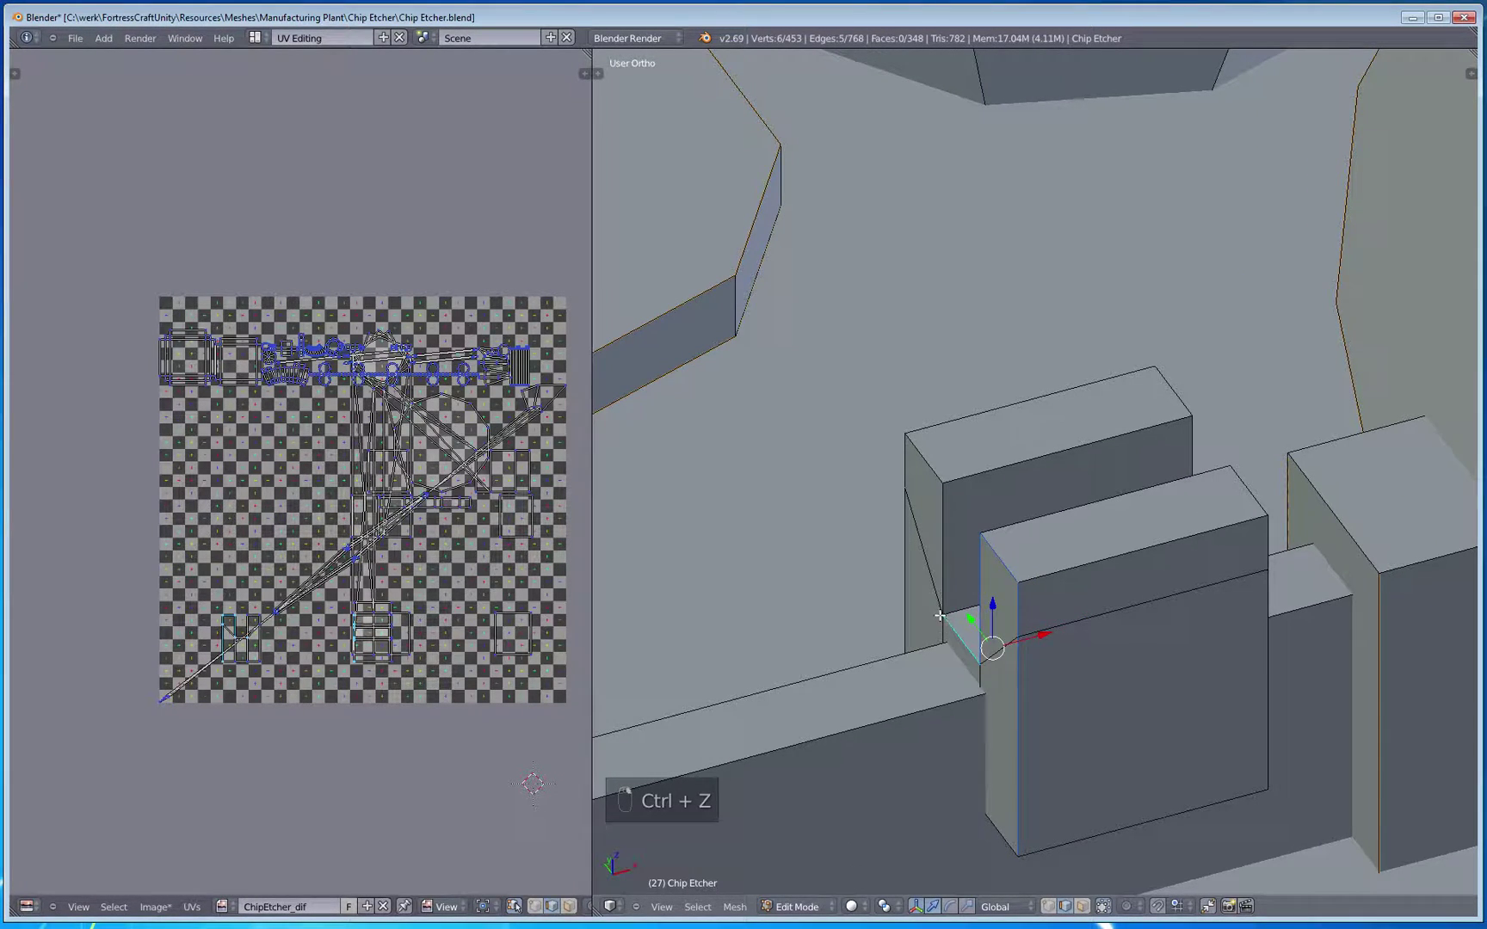
pyautogui.keyDown('shift'); pyautogui.rightClick(950, 561); pyautogui.keyUp('shift')
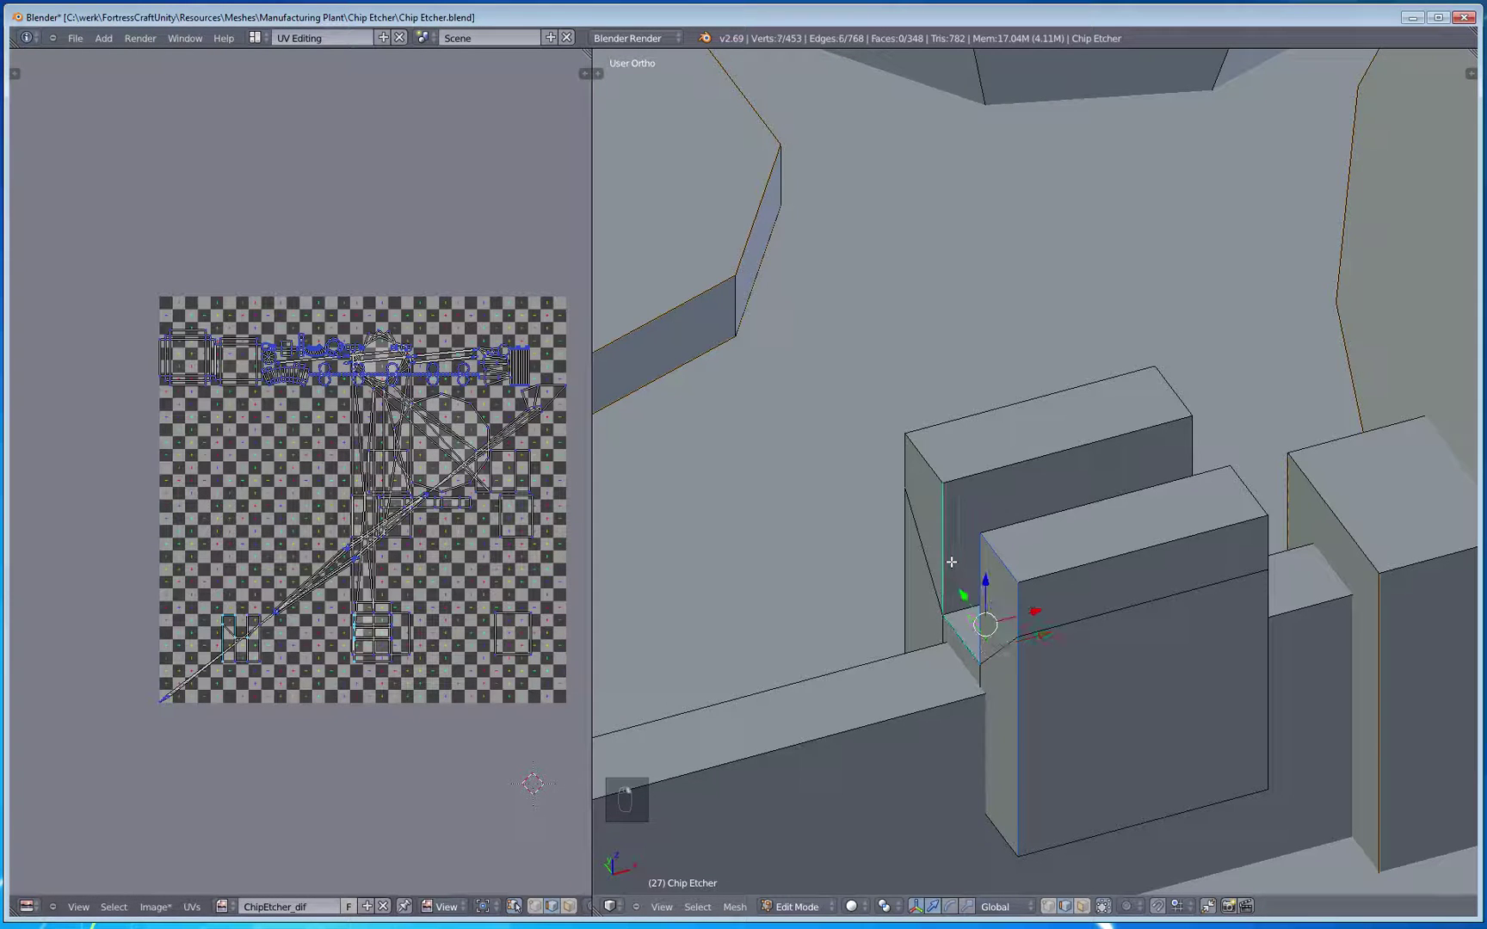
pyautogui.keyDown('shift'); pyautogui.rightClick(936, 475); pyautogui.keyUp('shift')
pyautogui.moveTo(937, 475); pyautogui.dragTo(865, 516, button='middle')
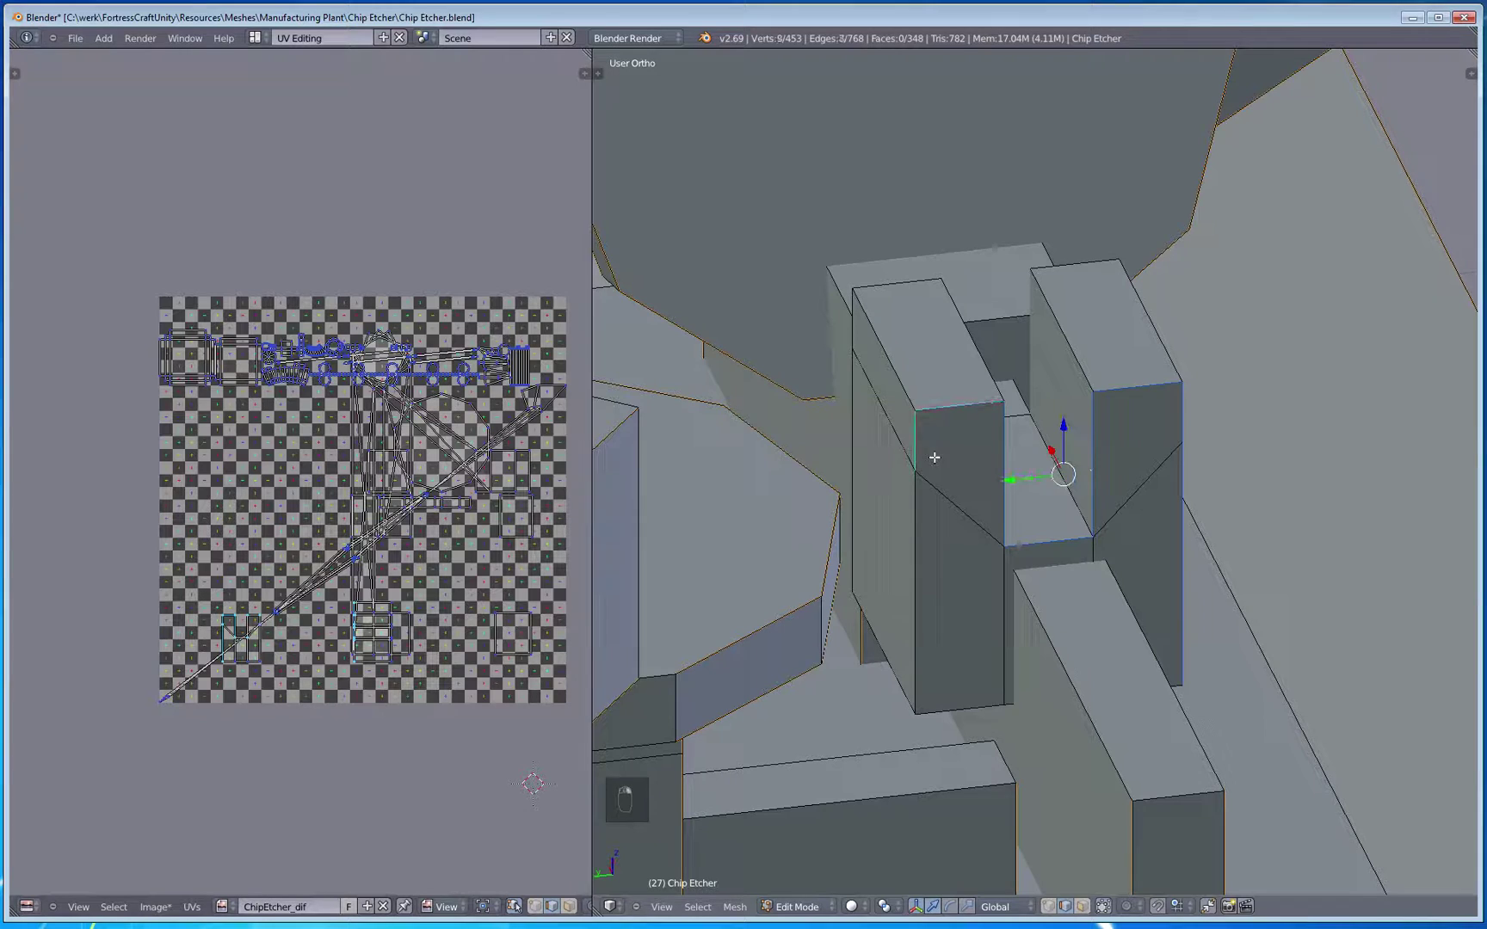
# Step: Add the remaining outer vertical edge and both legs' bottom edges at that end, mark the selected edges as seams, and clear the selection
pyautogui.keyDown('shift'); pyautogui.rightClick(935, 641); pyautogui.keyUp('shift')
pyautogui.keyDown('shift'); pyautogui.rightClick(964, 702); pyautogui.keyUp('shift')
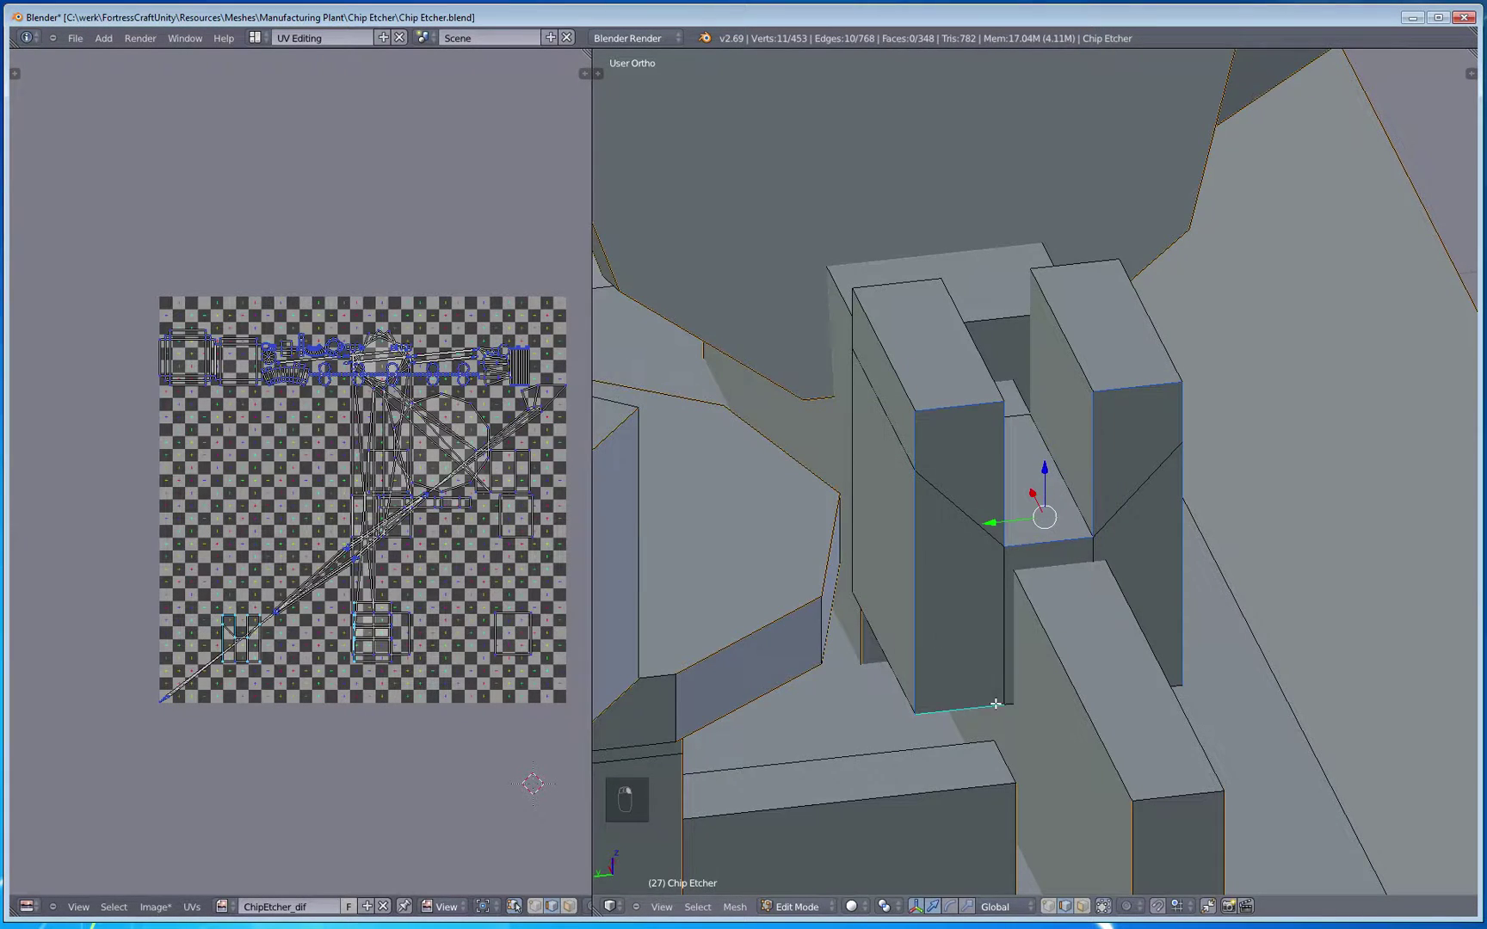
pyautogui.press('z')
pyautogui.press('z')
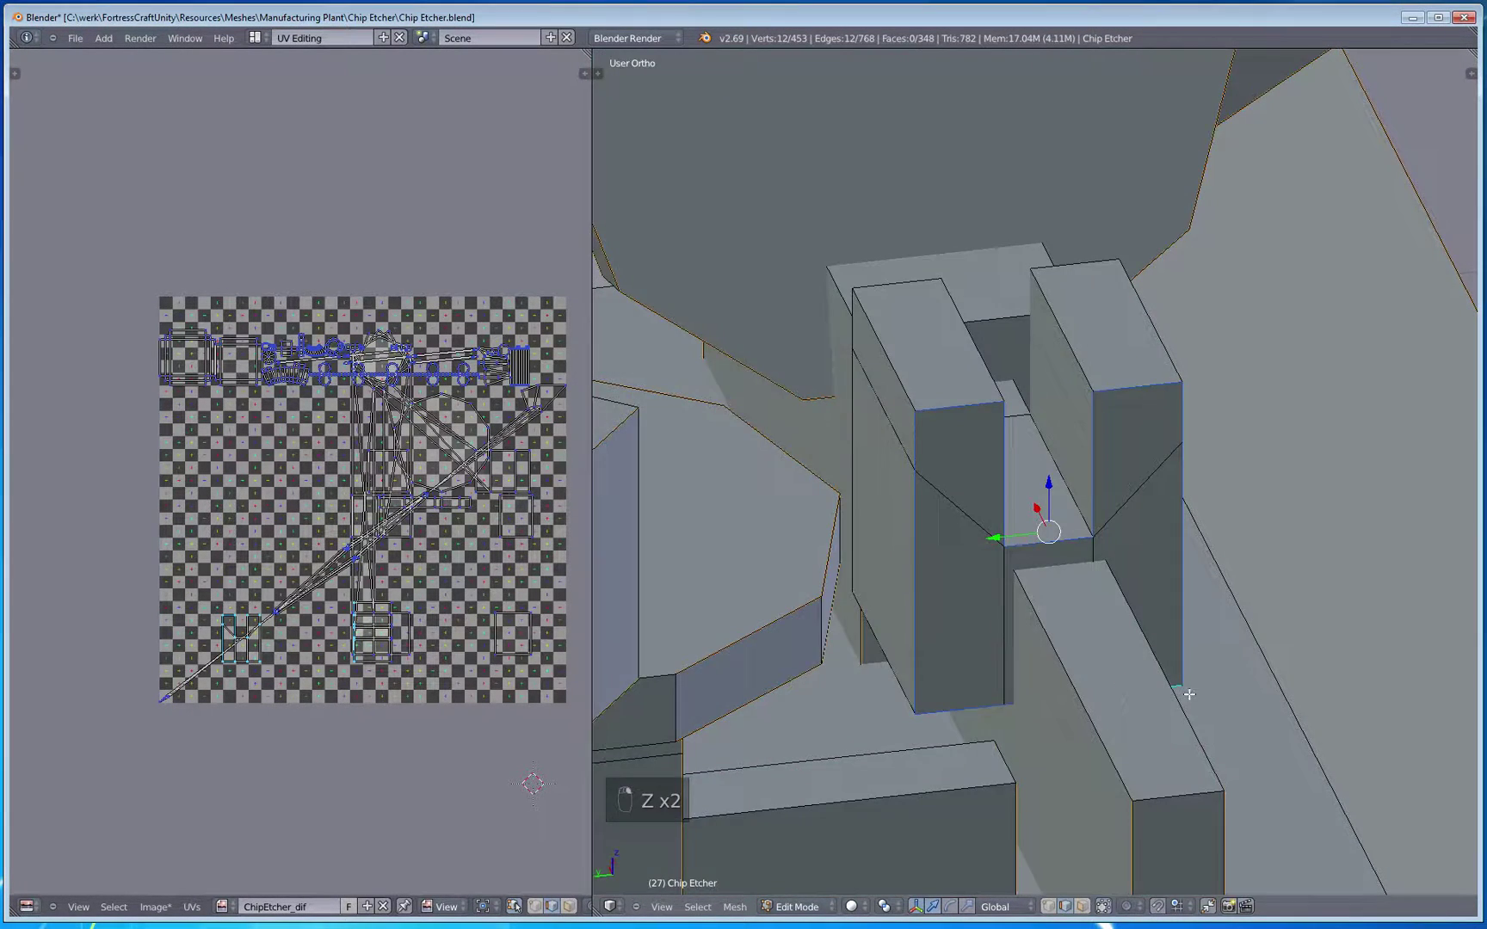
pyautogui.moveTo(1119, 683)
pyautogui.mouseDown(button='middle')
pyautogui.moveTo(1079, 711)
pyautogui.moveTo(1028, 665)
pyautogui.mouseUp(button='middle')
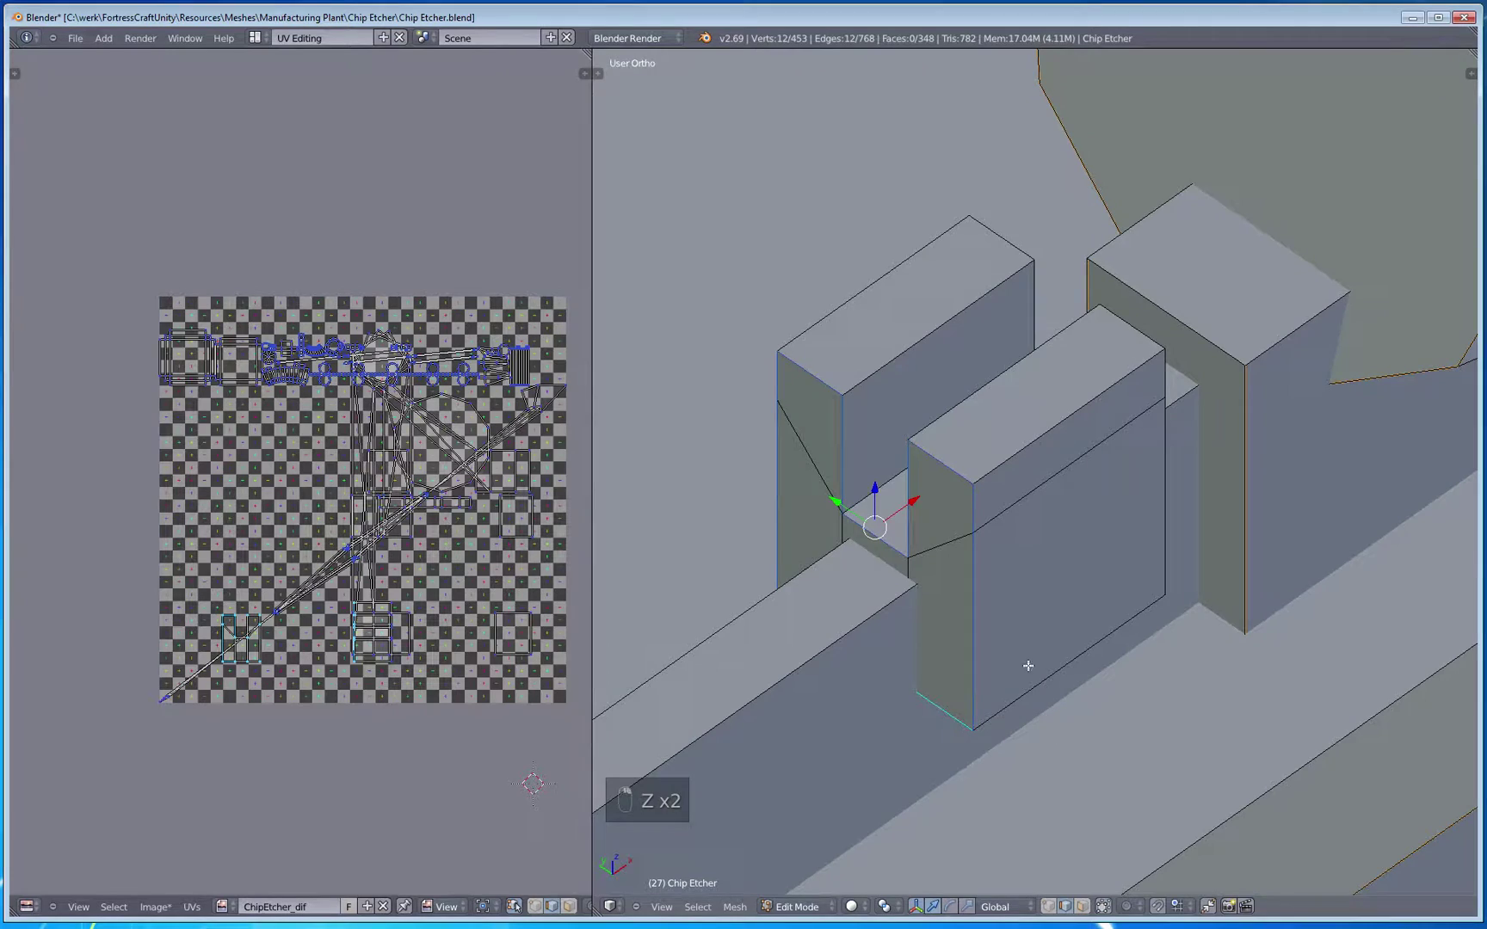
pyautogui.hotkey('ctrl', 'e')
pyautogui.click(1015, 618)
pyautogui.press('a')
# Step: Examine the round plate, the low floor bars and their supports from several sides, in both solid and wireframe display
pyautogui.moveTo(992, 611)
pyautogui.mouseDown(button='middle')
pyautogui.moveTo(961, 656)
pyautogui.moveTo(1032, 654)
pyautogui.moveTo(876, 638)
pyautogui.moveTo(1099, 607)
pyautogui.moveTo(1005, 584)
pyautogui.mouseUp(button='middle')
pyautogui.keyDown('alt'); pyautogui.rightClick(824, 498); pyautogui.keyUp('alt')
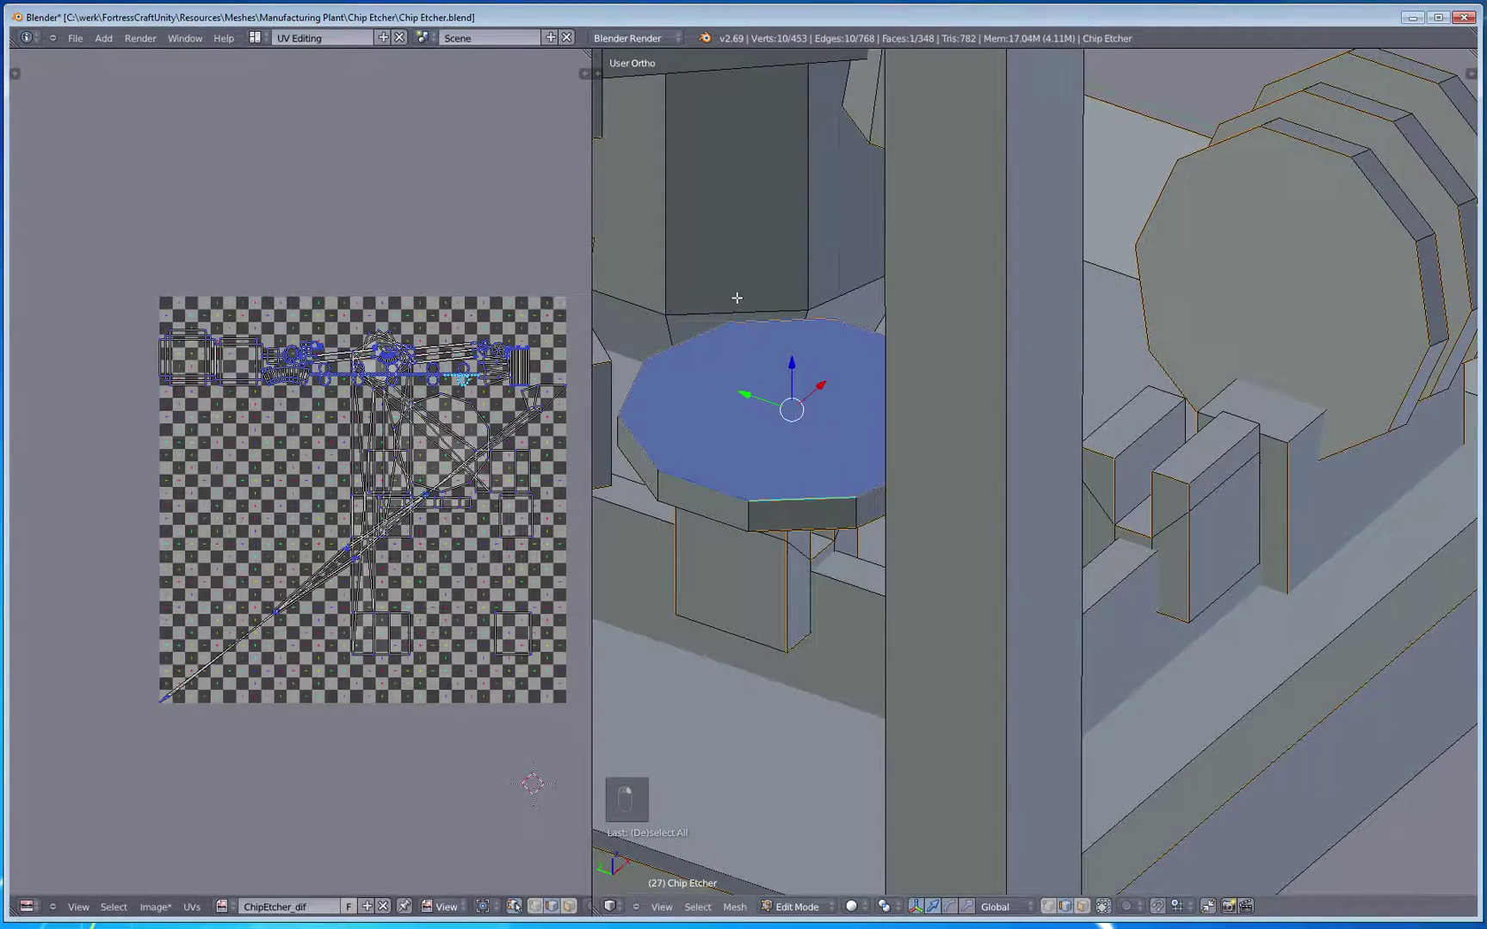
pyautogui.moveTo(719, 523); pyautogui.dragTo(732, 510, button='middle')
pyautogui.press('a')
pyautogui.scroll(-3, 877, 560)
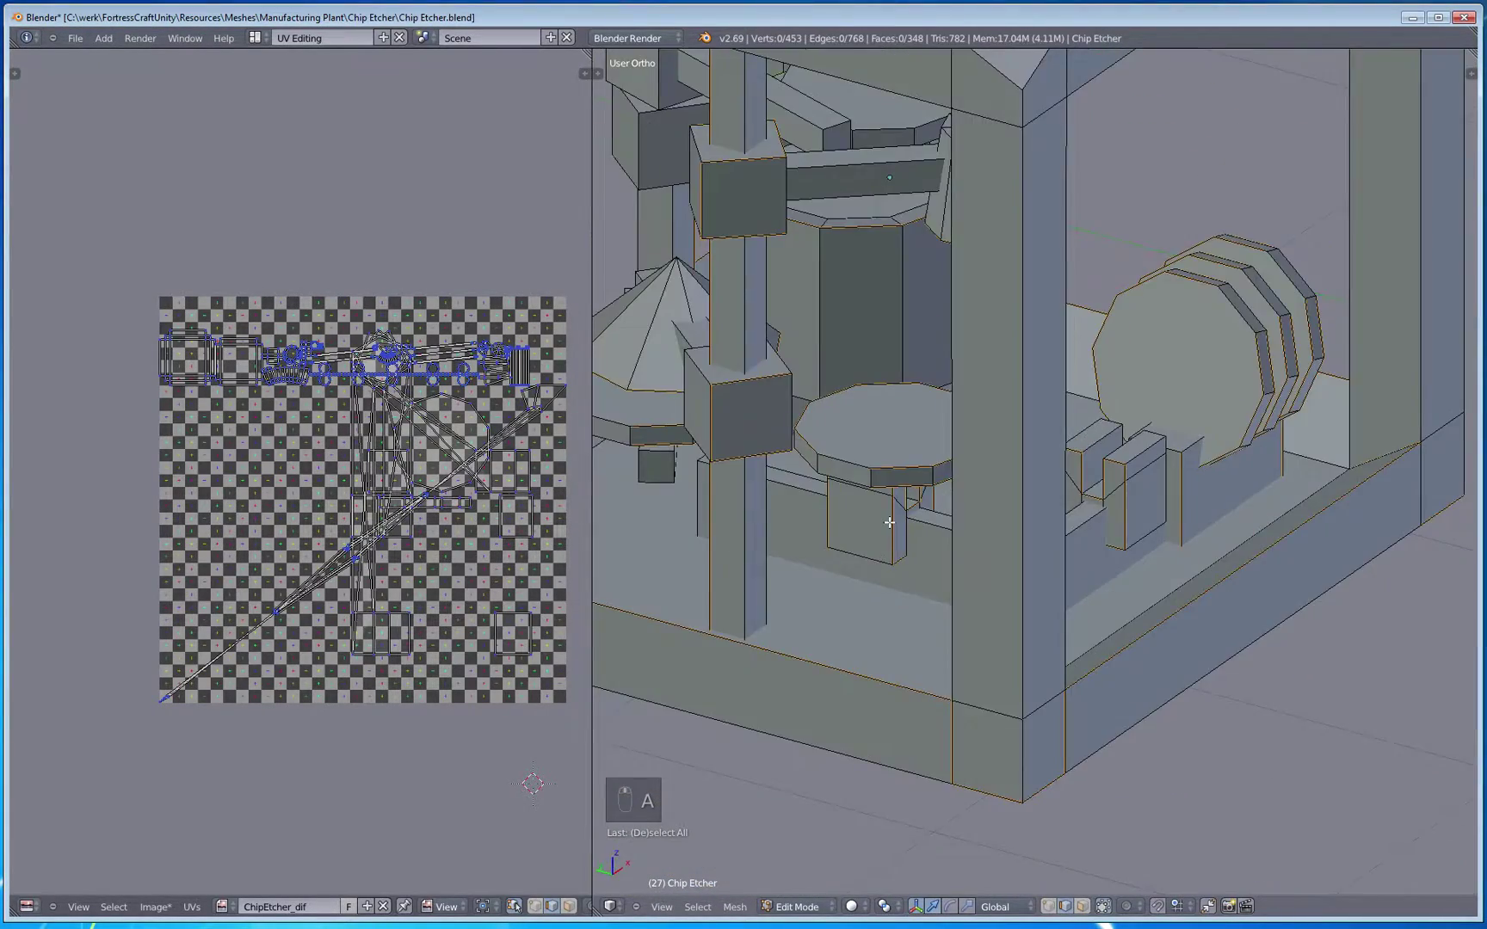
pyautogui.moveTo(889, 523); pyautogui.dragTo(971, 406, button='middle')
pyautogui.keyDown('alt'); pyautogui.rightClick(973, 606); pyautogui.keyUp('alt')
pyautogui.moveTo(973, 606); pyautogui.dragTo(1019, 698, button='middle')
pyautogui.press('a')
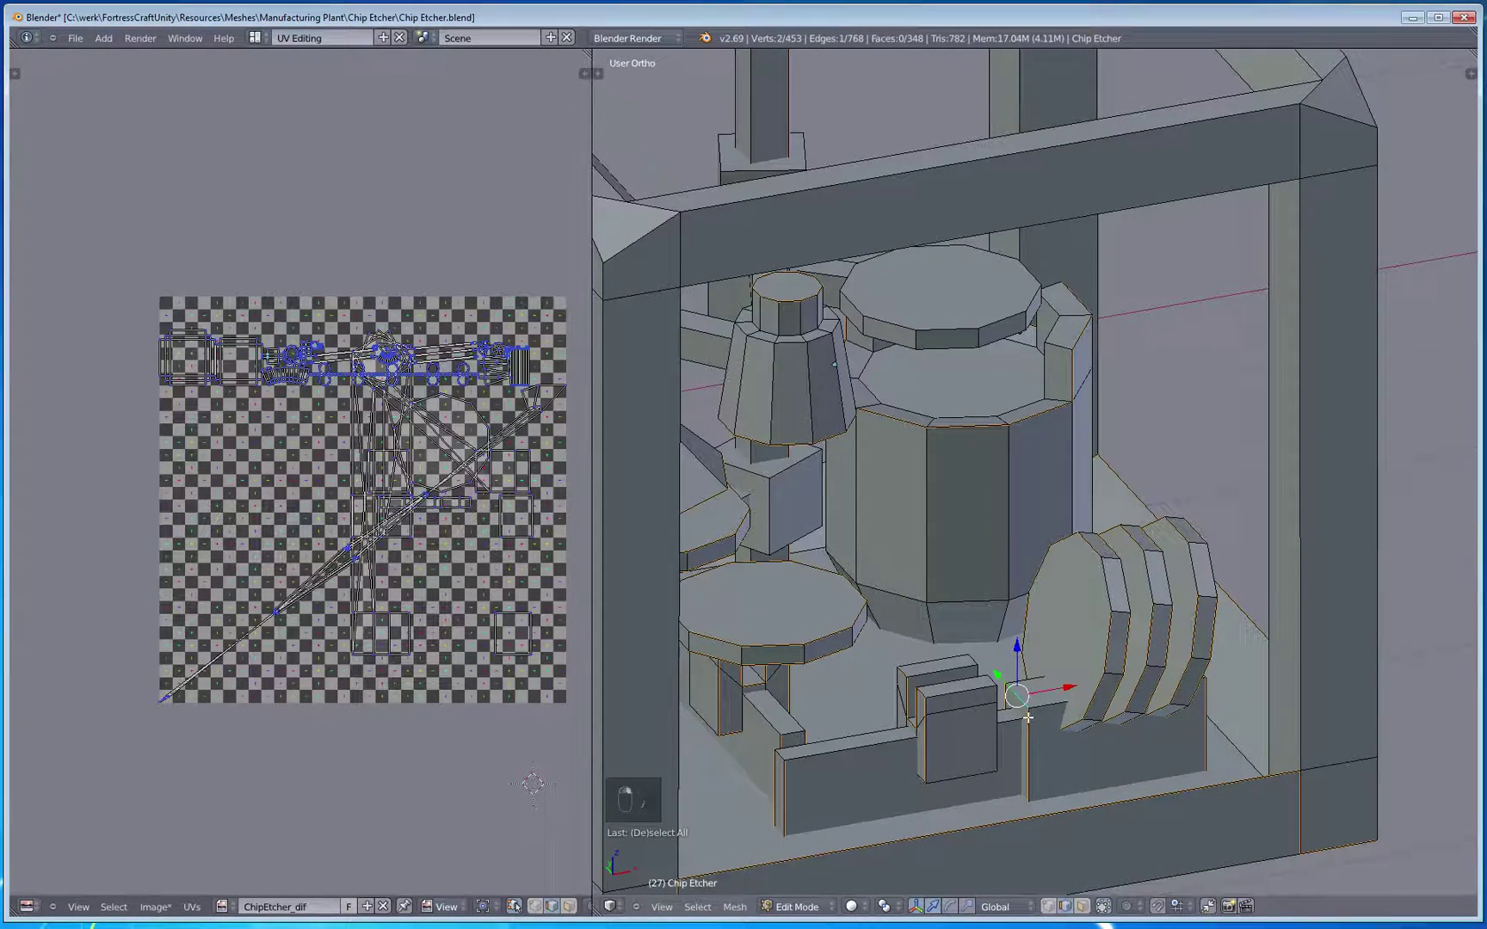
pyautogui.press('z')
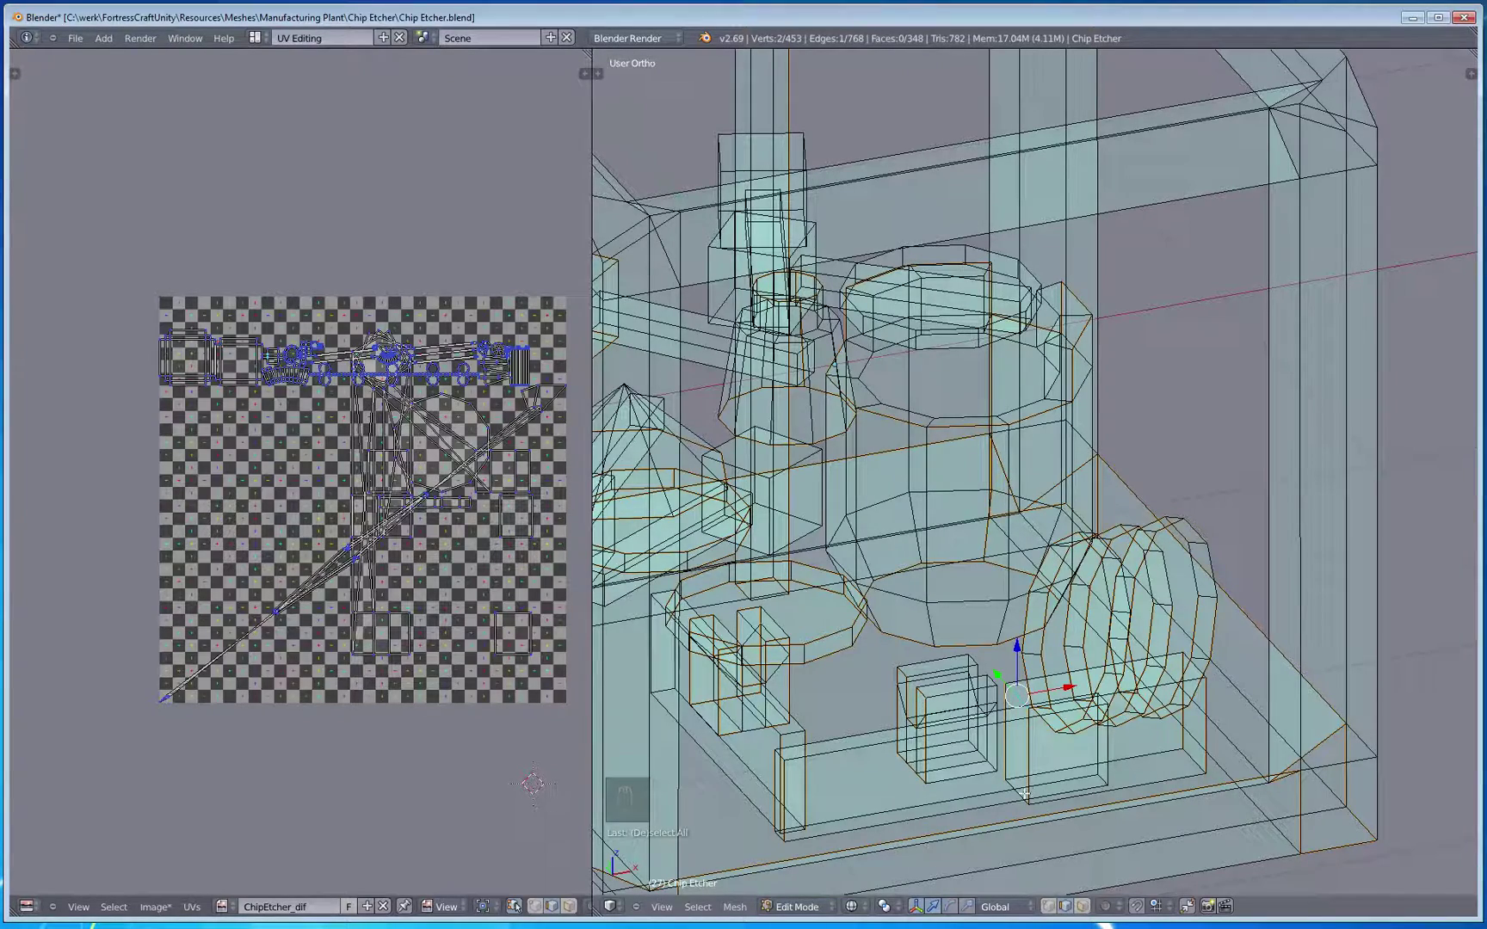
pyautogui.moveTo(929, 735)
pyautogui.mouseDown(button='middle')
pyautogui.moveTo(963, 740)
pyautogui.moveTo(991, 697)
pyautogui.mouseUp(button='middle')
pyautogui.press('z')
# Step: Select the top, vertical and bottom edges of one leg's end face on the straddling support, at the end facing the upright discs
pyautogui.moveTo(967, 609); pyautogui.dragTo(813, 679, button='middle')
pyautogui.keyDown('shift'); pyautogui.moveTo(813, 678); pyautogui.dragTo(953, 571, button='middle'); pyautogui.keyUp('shift')
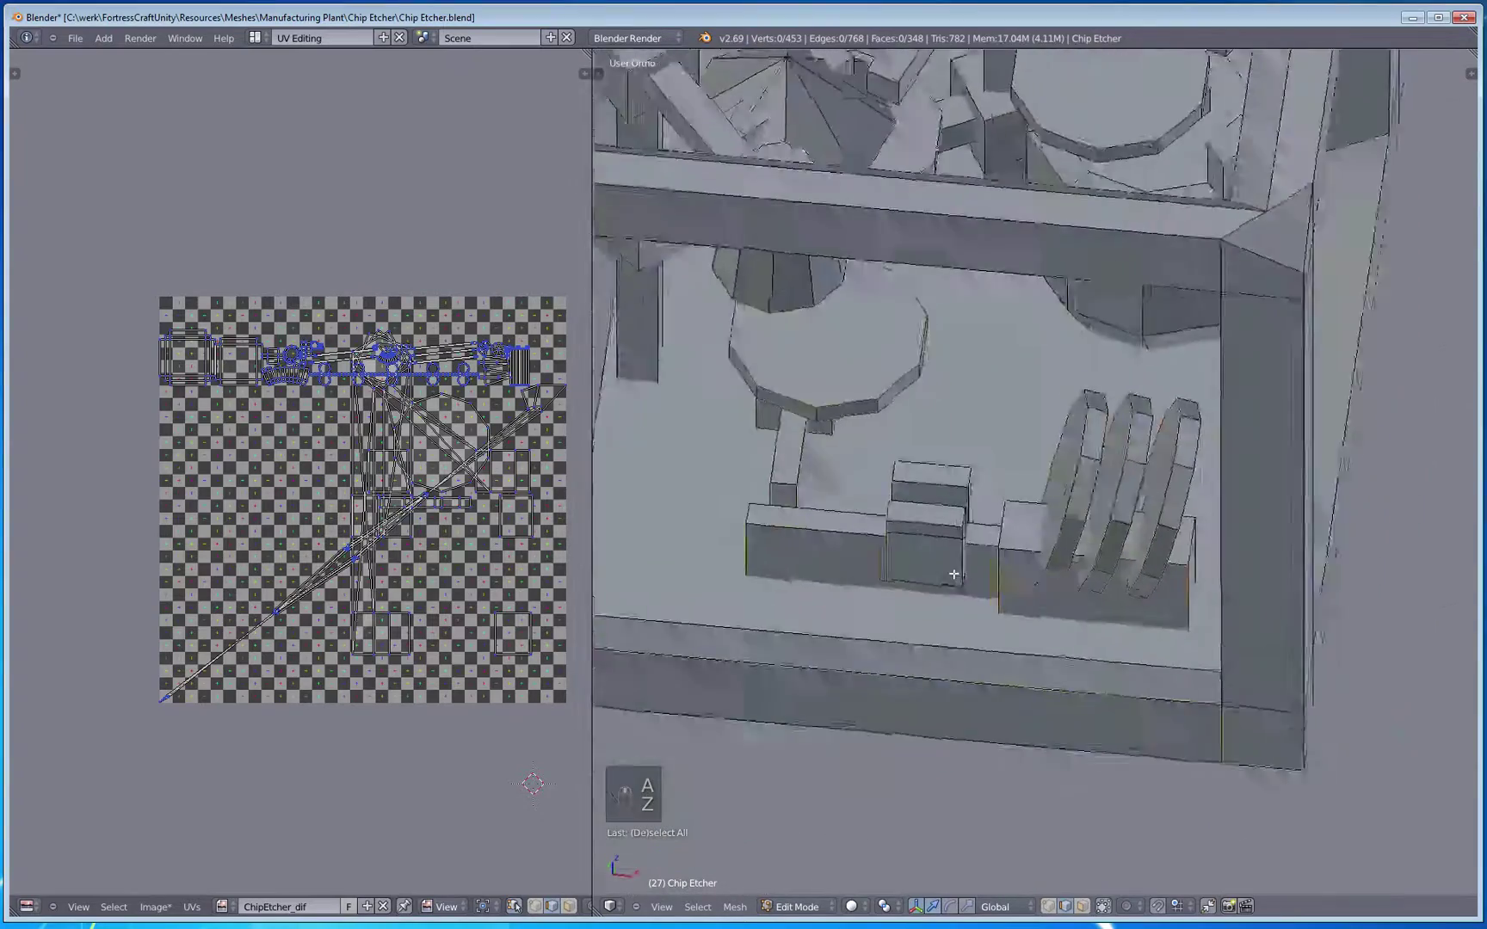
pyautogui.moveTo(1110, 516); pyautogui.dragTo(995, 851, button='middle')
pyautogui.scroll(6, 1038, 607)
pyautogui.keyDown('shift'); pyautogui.moveTo(1099, 799); pyautogui.dragTo(1041, 613, button='middle'); pyautogui.keyUp('shift')
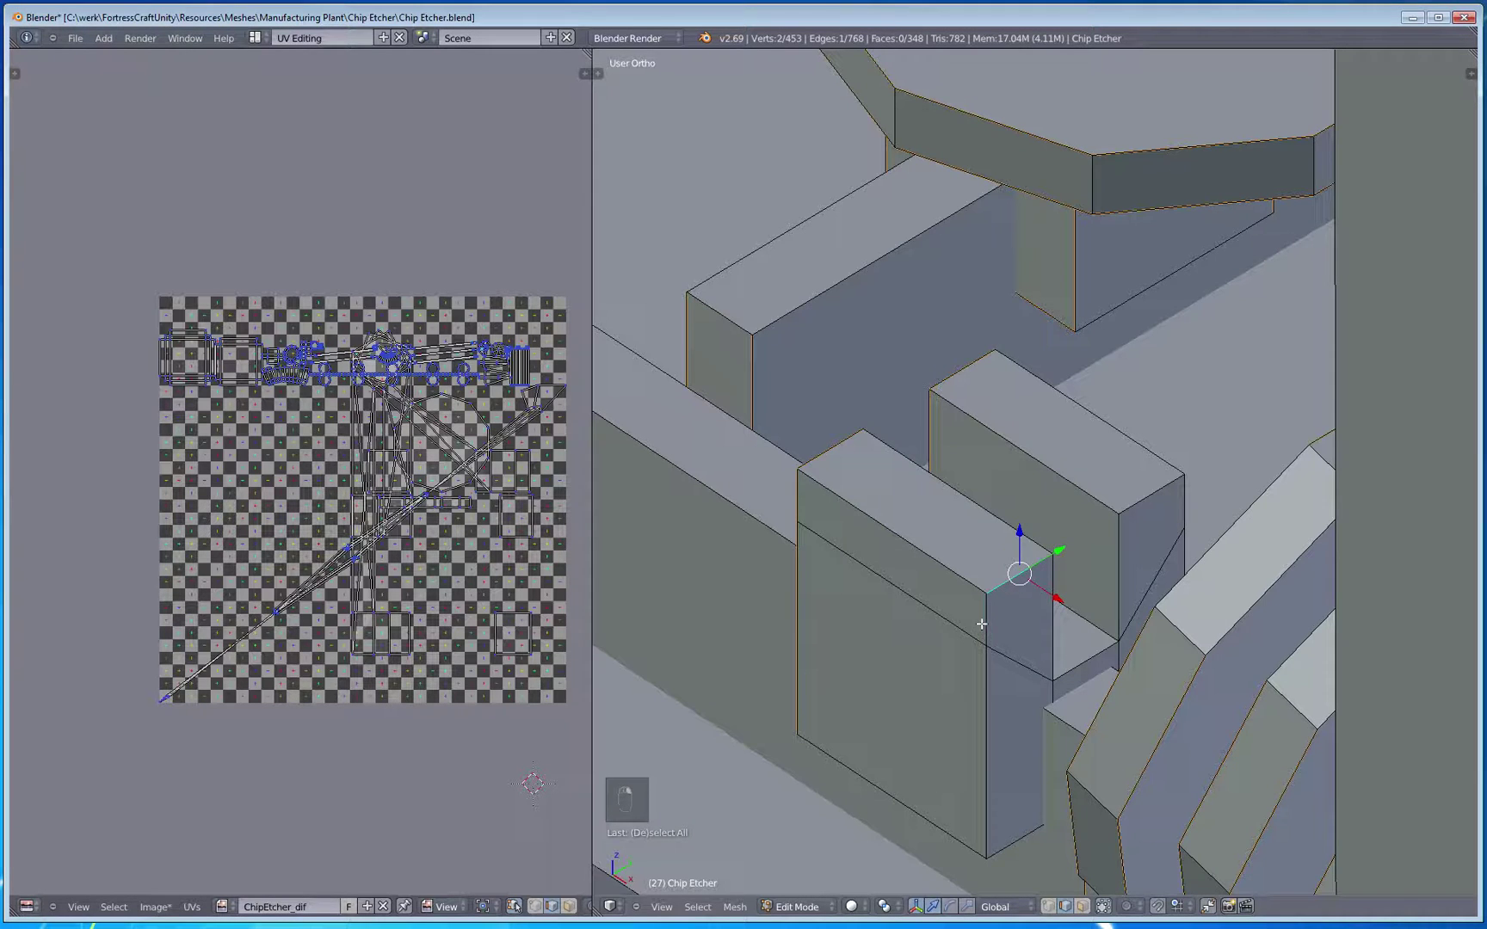
pyautogui.press('a')
pyautogui.hotkey('ctrl', 'z')
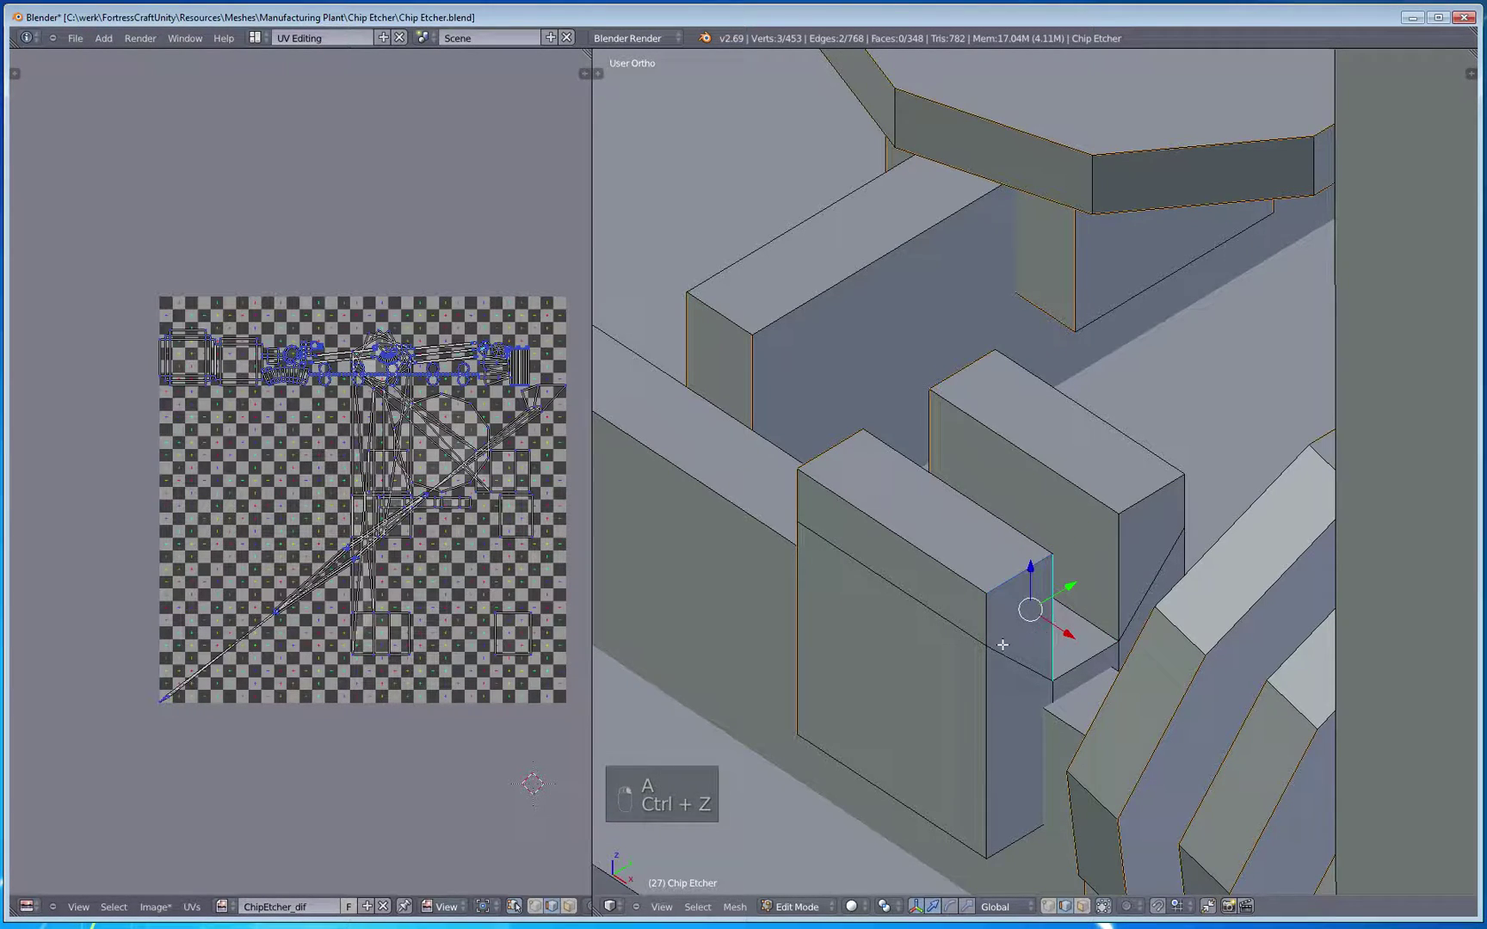
pyautogui.hotkey('ctrl', 'z')
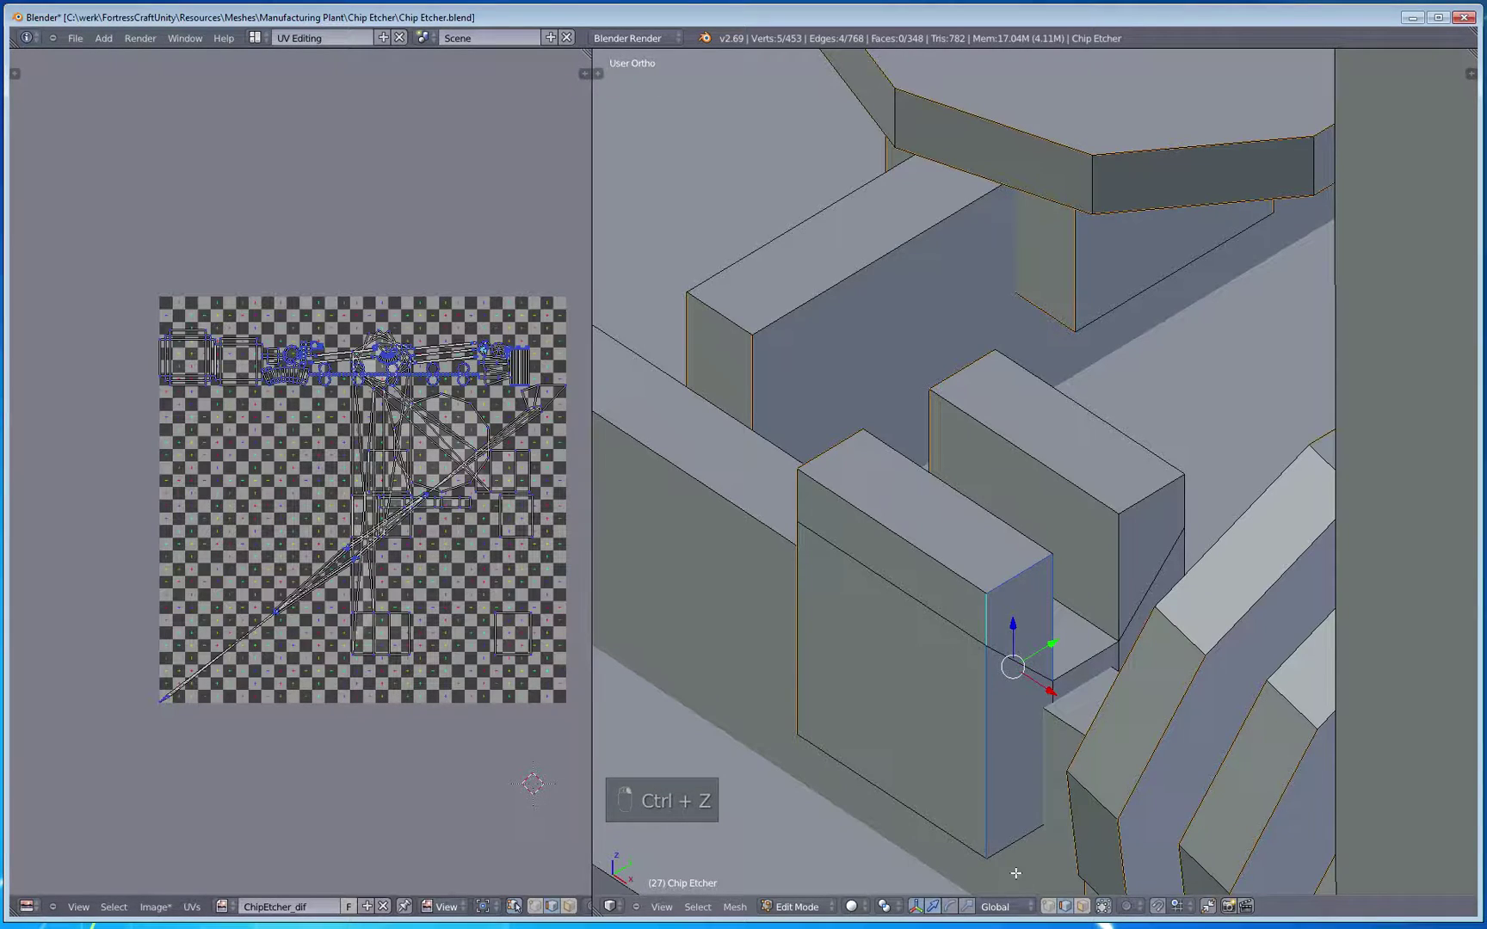
pyautogui.keyDown('shift'); pyautogui.rightClick(1018, 843); pyautogui.keyUp('shift')
pyautogui.moveTo(1018, 843); pyautogui.dragTo(863, 777, button='middle')
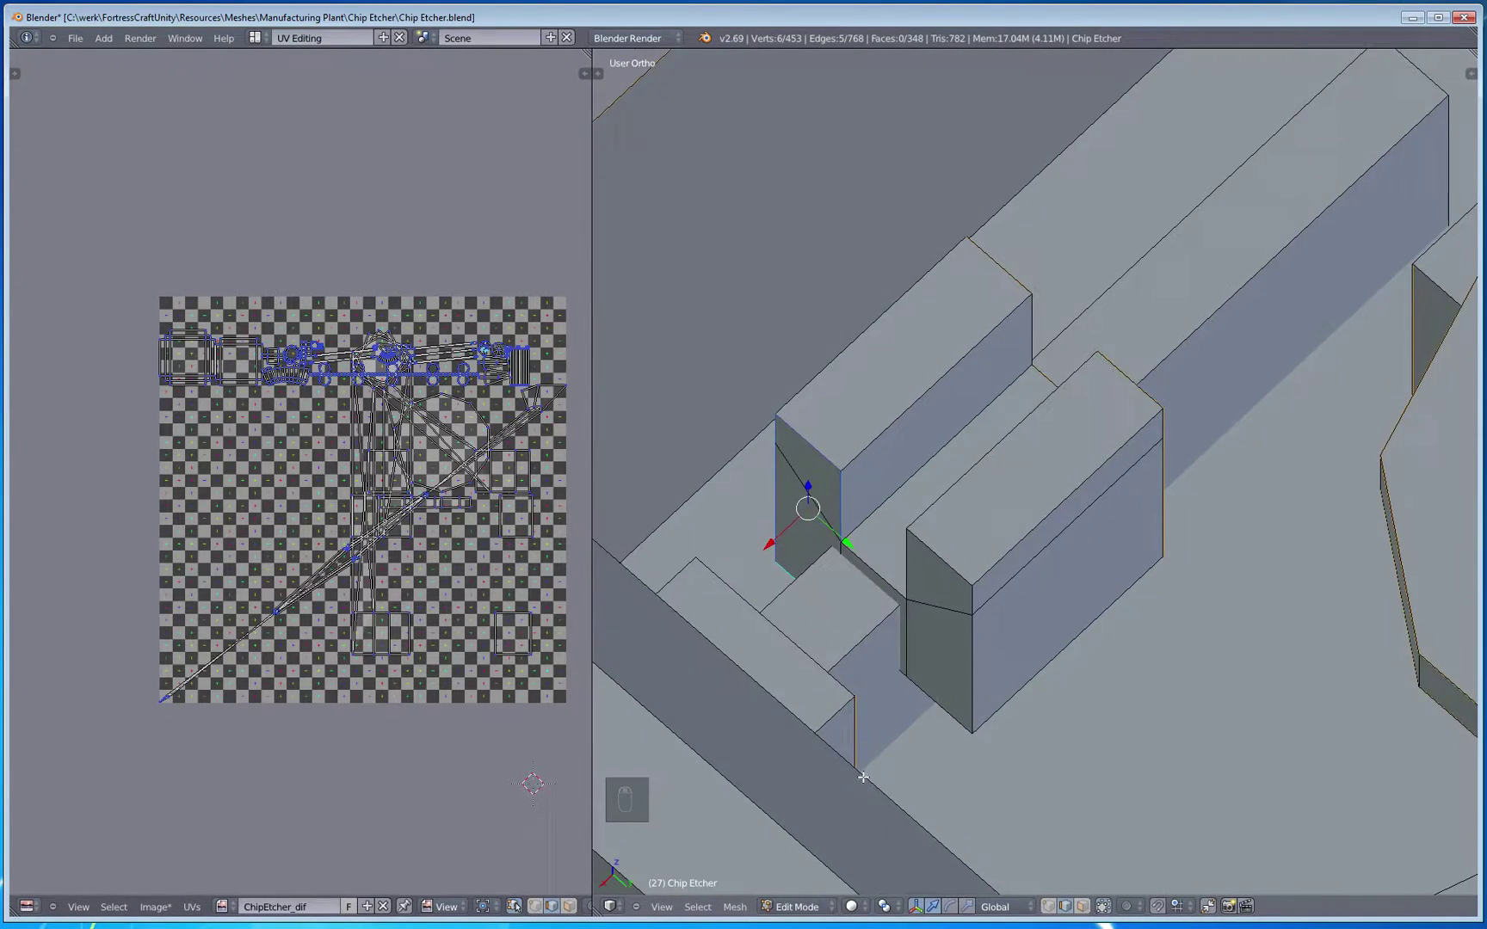
# Step: Add the edges outlining the other leg's end face at the disc end, mark all selected edges as seams, and deselect them
pyautogui.keyDown('shift'); pyautogui.rightClick(932, 695); pyautogui.keyUp('shift')
pyautogui.keyDown('shift'); pyautogui.rightClick(967, 667); pyautogui.keyUp('shift')
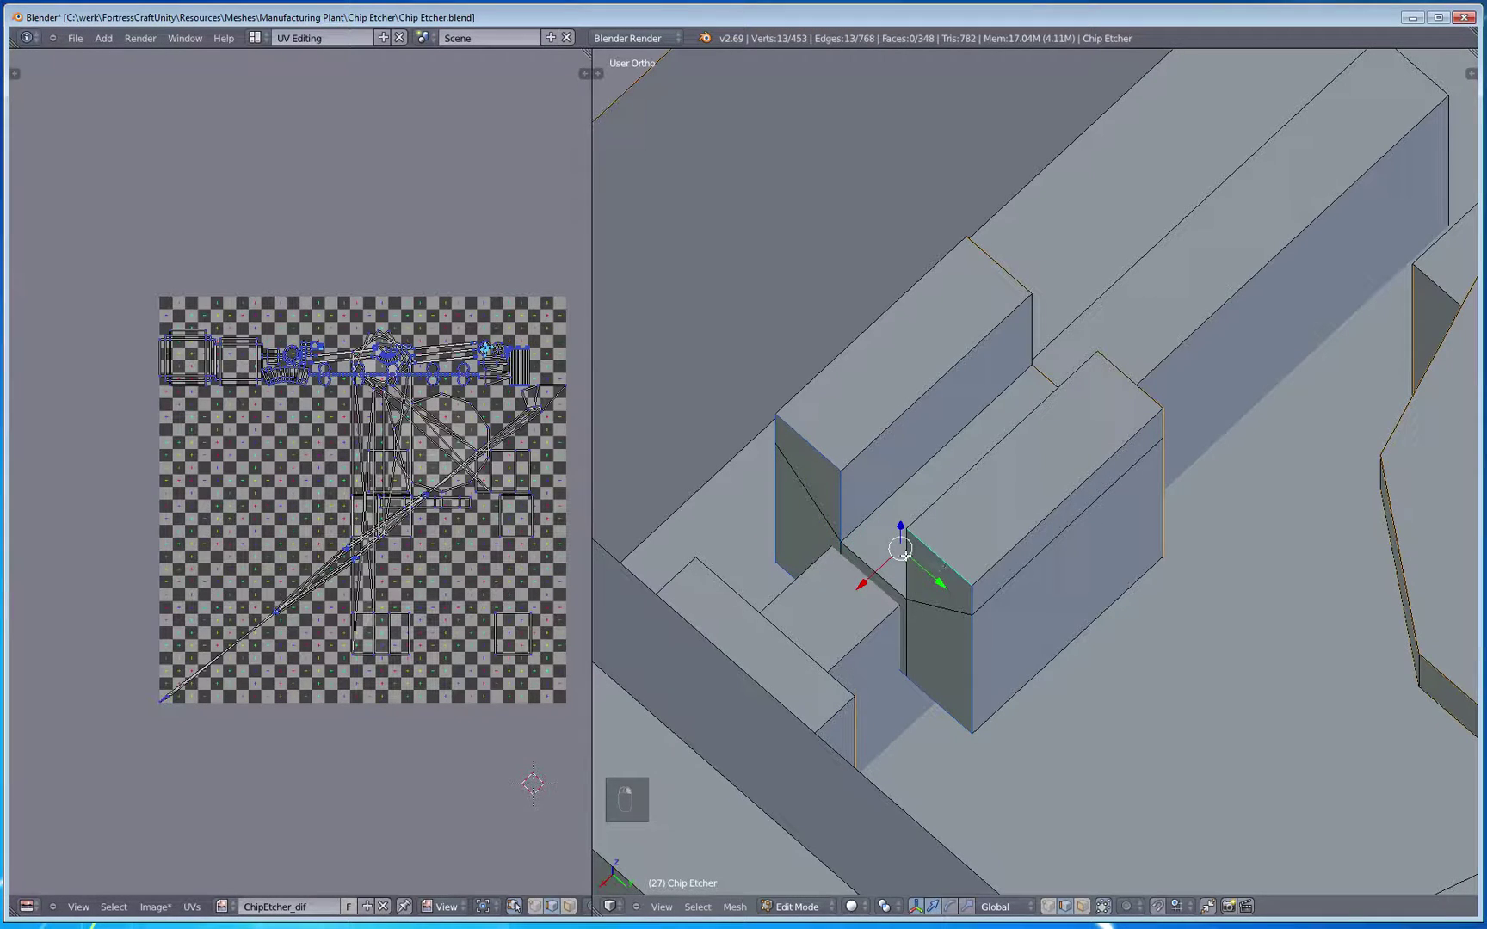
pyautogui.moveTo(921, 572); pyautogui.dragTo(962, 776, button='middle')
pyautogui.hotkey('ctrl', 'e')
pyautogui.click(1151, 621)
pyautogui.press('a')
# Step: Mark seams across the top and down the sides of one upper corner of the outer frame, then clear the selection
pyautogui.scroll(-5, 1086, 665)
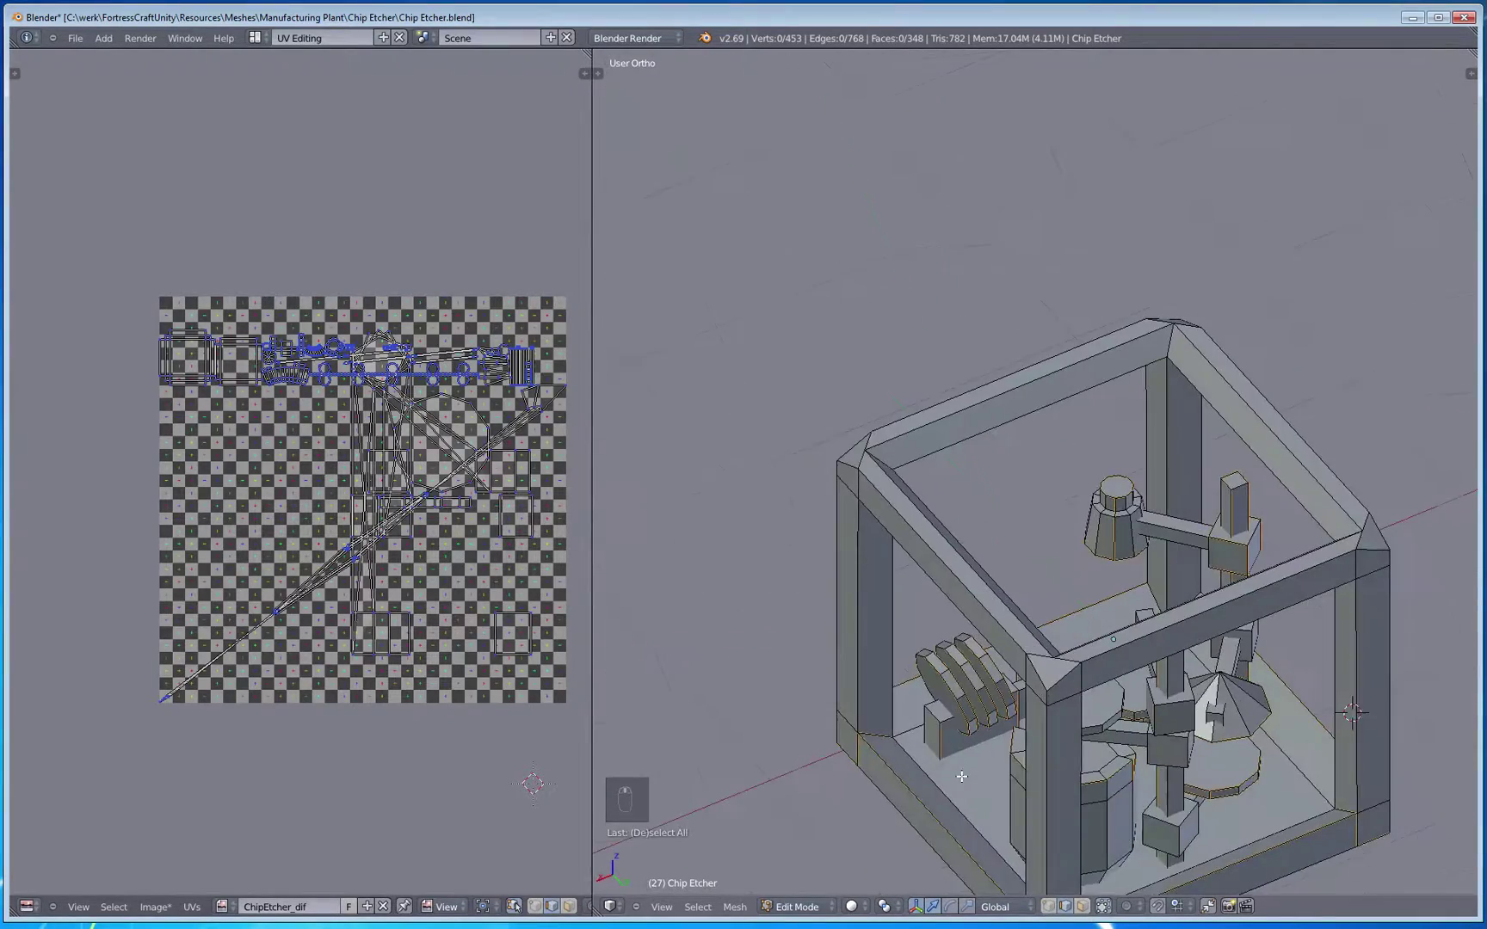
pyautogui.scroll(4, 946, 732)
pyautogui.moveTo(904, 625); pyautogui.dragTo(954, 631, button='middle')
pyautogui.scroll(1, 942, 624)
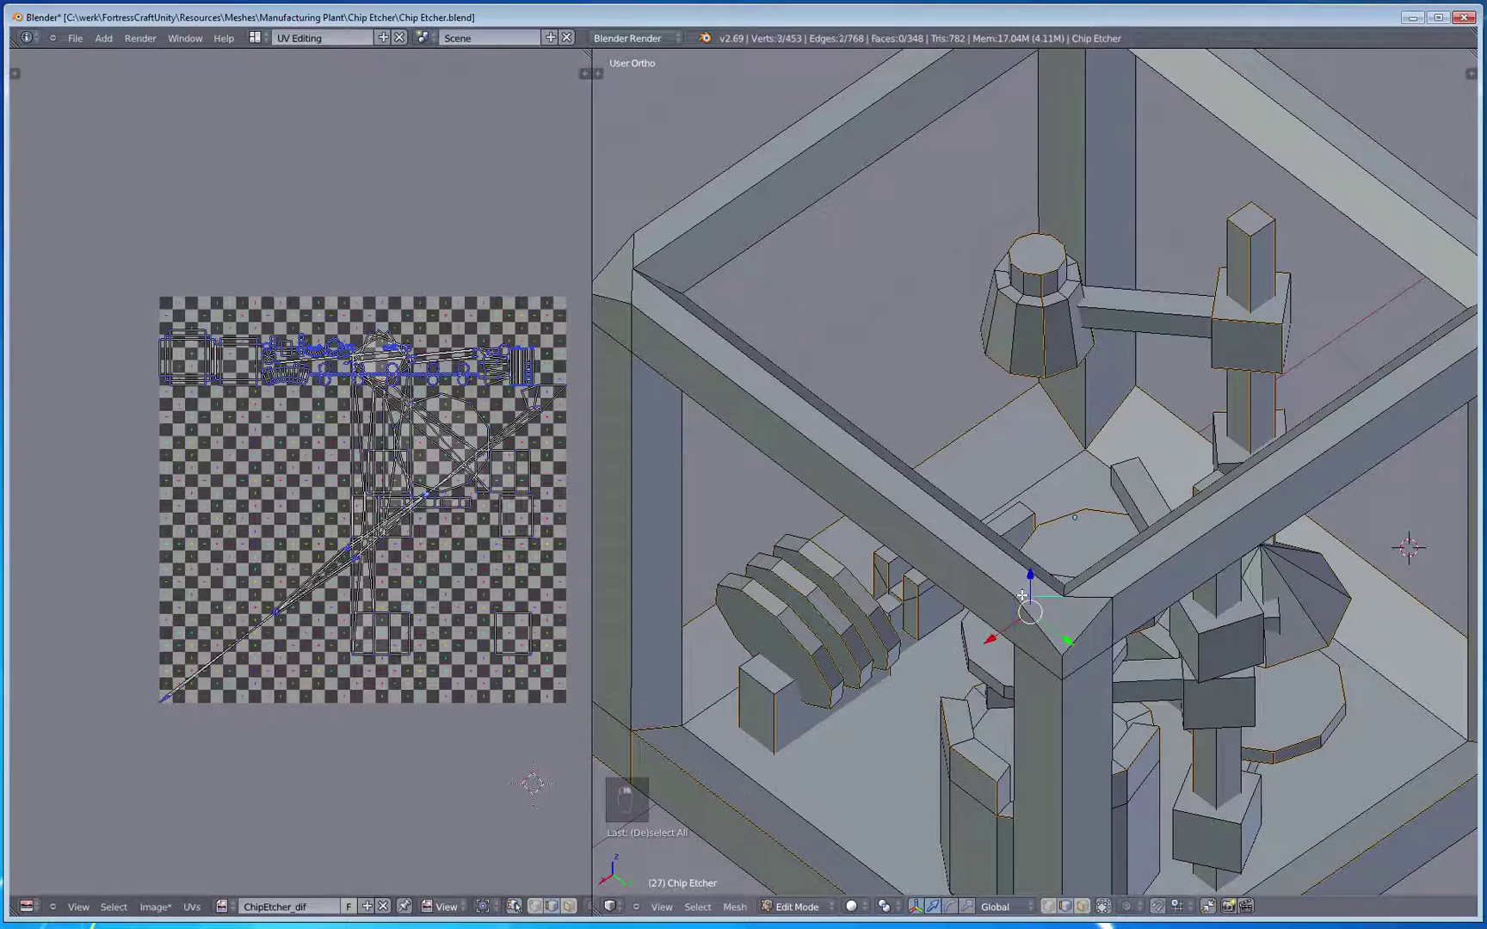
pyautogui.hotkey('ctrl', 'e')
pyautogui.click(1111, 622)
pyautogui.press('a')
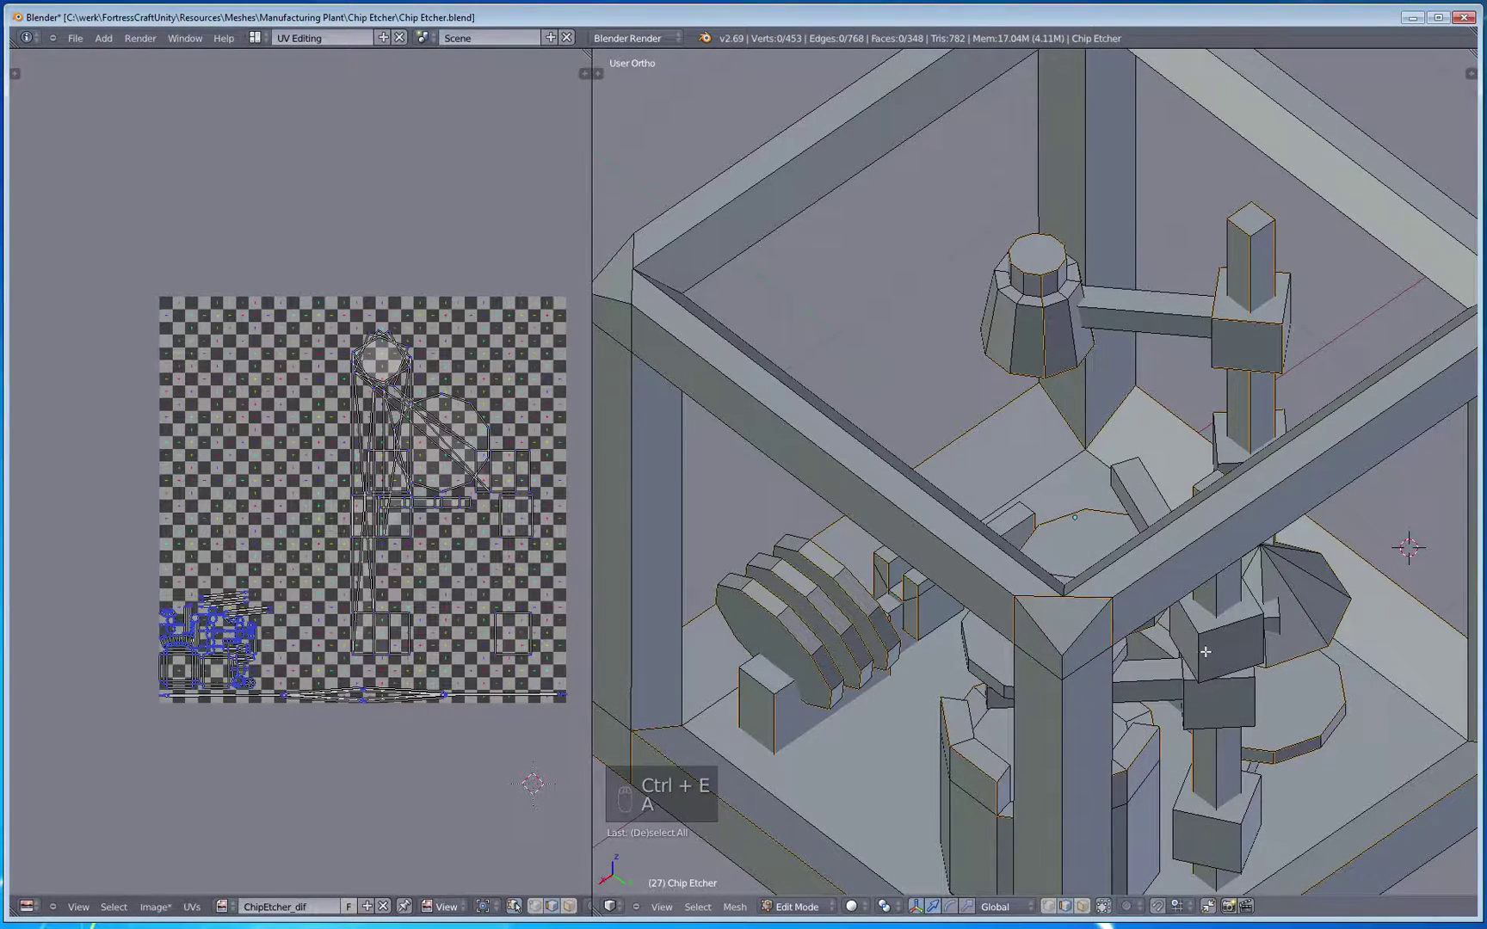
# Step: Mark seams on the top cross edges and side edges of a second upper frame corner, then deselect everything
pyautogui.moveTo(1205, 652); pyautogui.dragTo(921, 577, button='middle')
pyautogui.rightClick(911, 574)
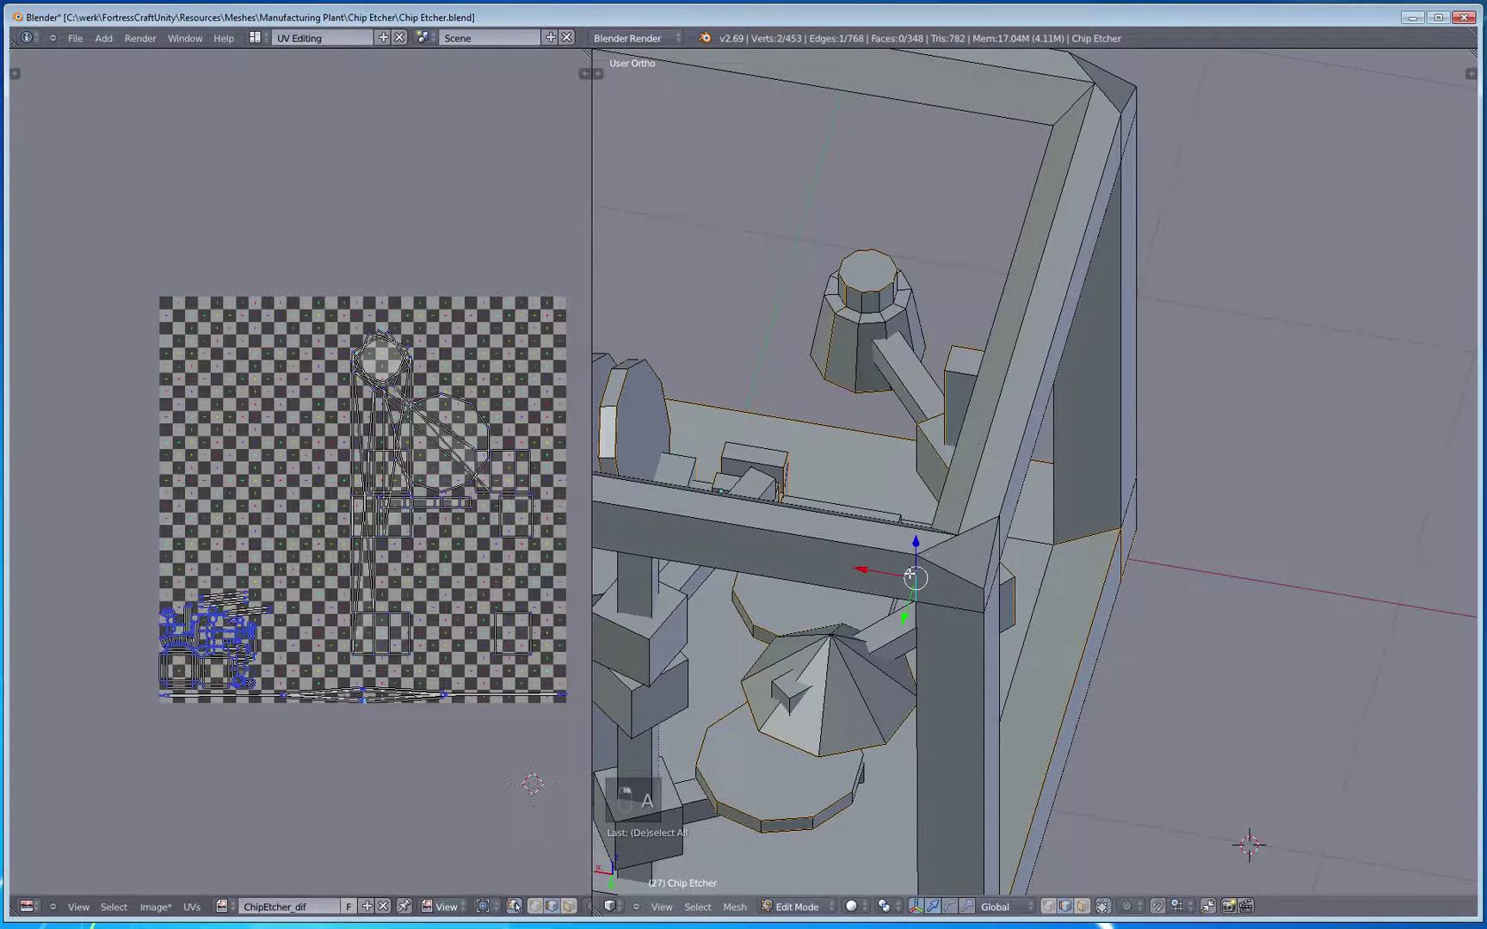
pyautogui.hotkey('ctrl', 'z')
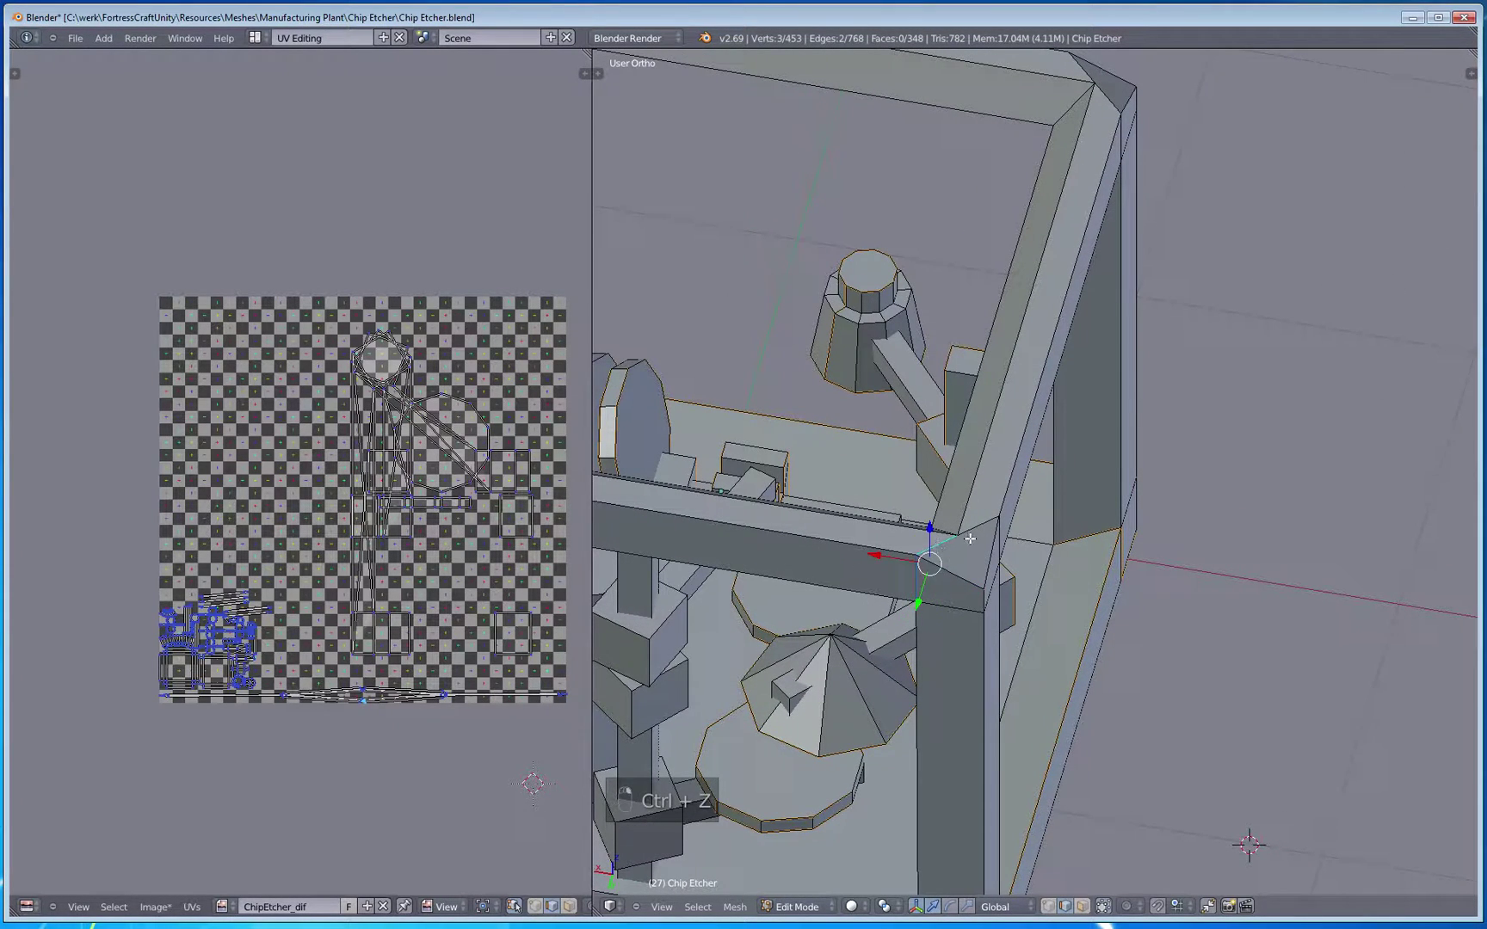
pyautogui.keyDown('shift'); pyautogui.rightClick(970, 539); pyautogui.keyUp('shift')
pyautogui.moveTo(970, 538); pyautogui.dragTo(898, 516, button='middle')
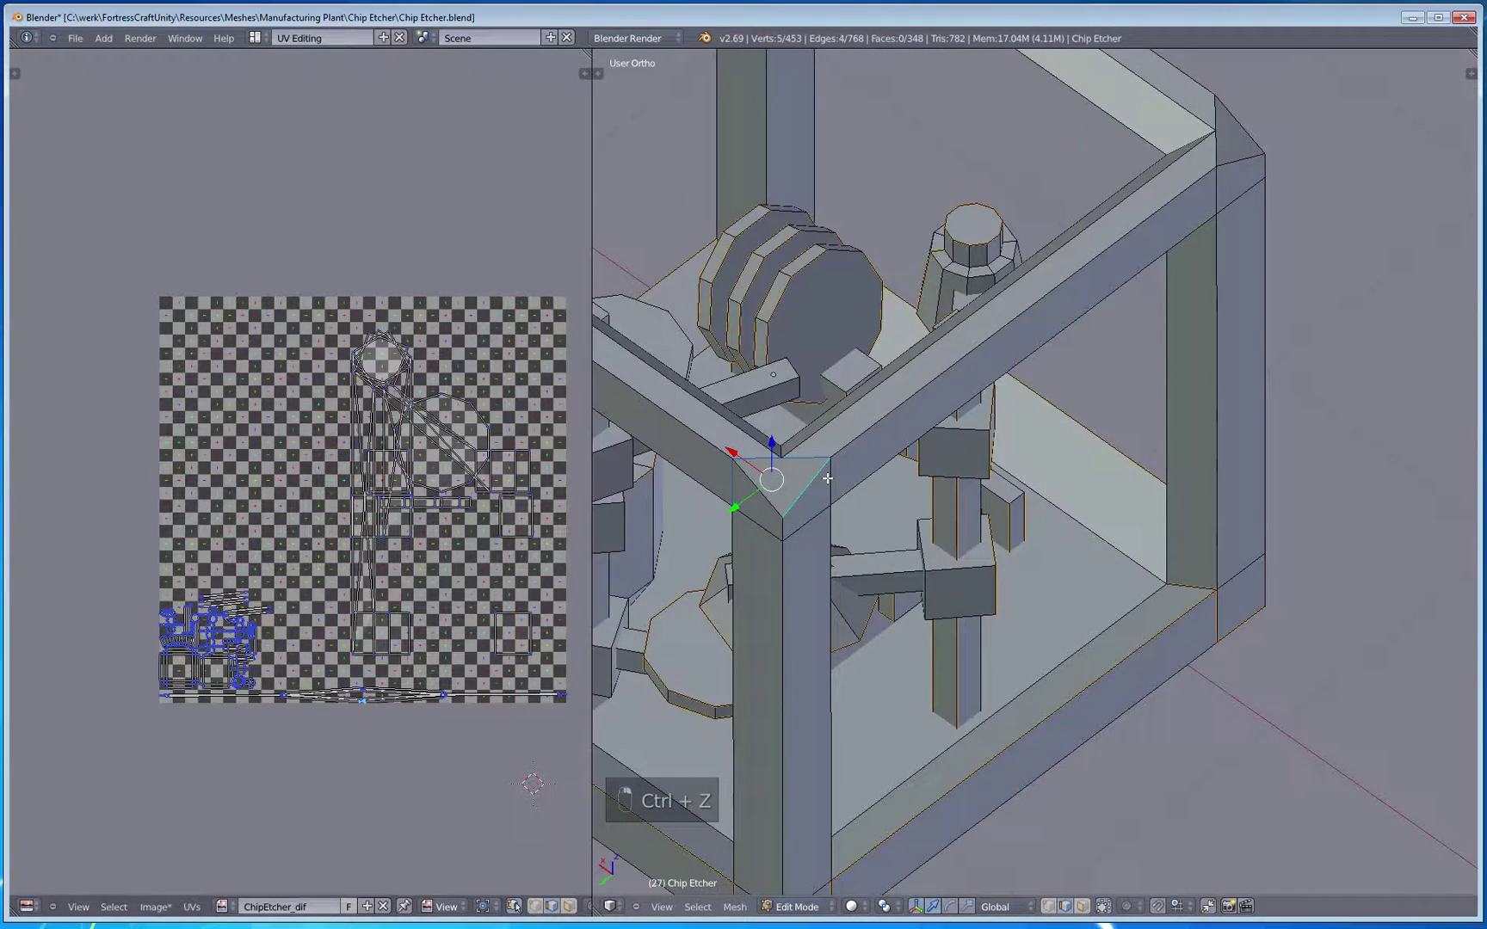
pyautogui.hotkey('ctrl', 'z')
pyautogui.hotkey('ctrl', 'e')
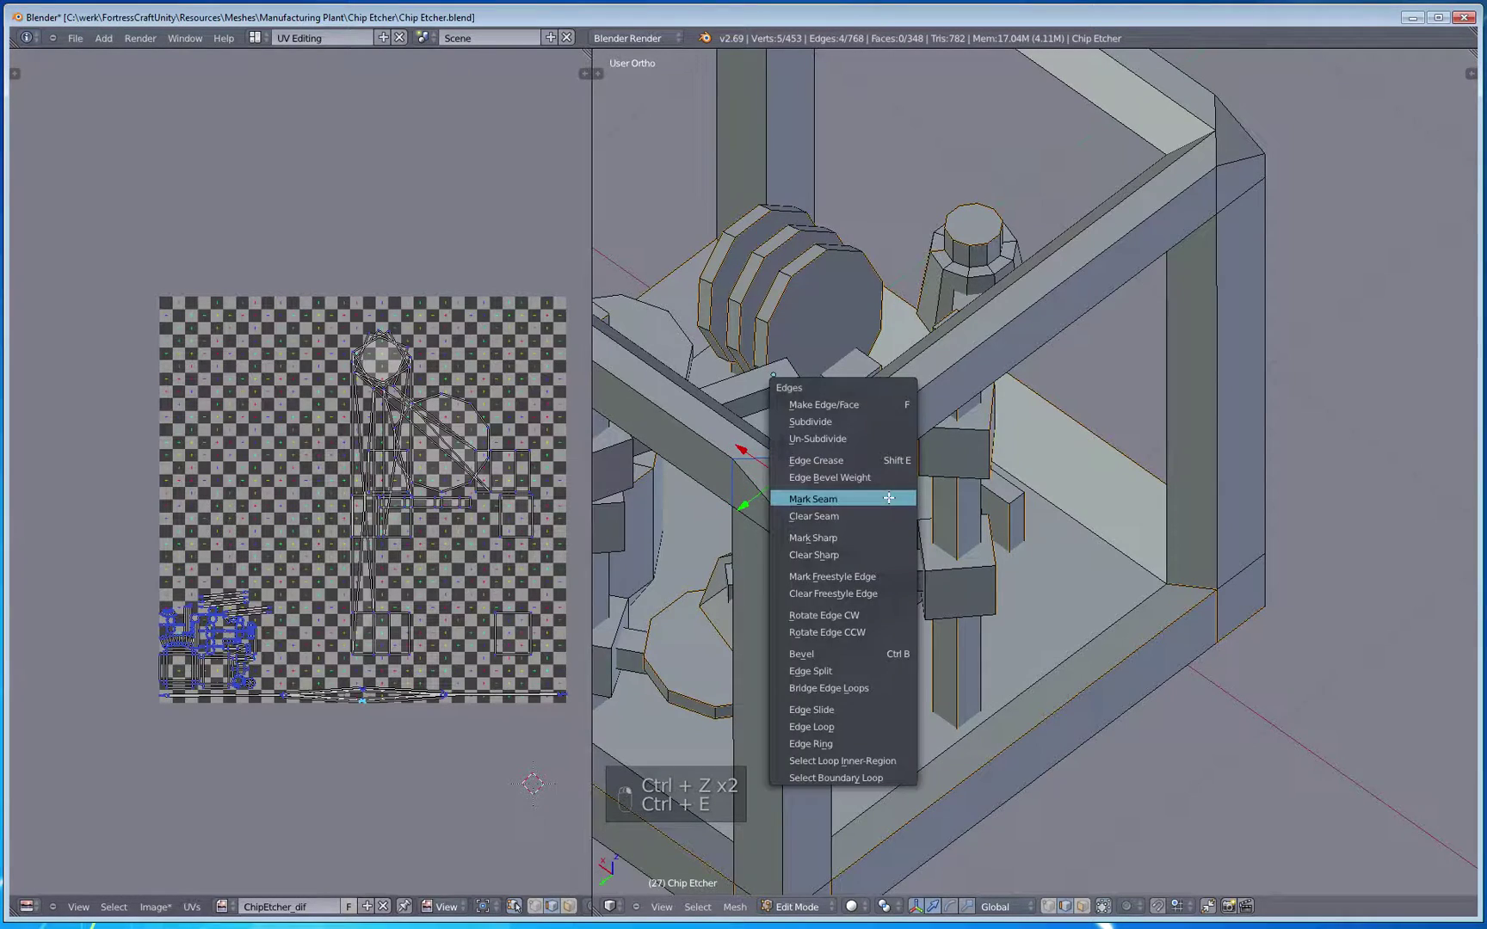
pyautogui.click(889, 498)
pyautogui.moveTo(891, 516); pyautogui.dragTo(1016, 624, button='middle')
pyautogui.press('a')
# Step: Mark seams across the top and down the sides of the third upper frame corner, undoing the stray bar-edge selection, and deselect
pyautogui.keyDown('shift'); pyautogui.rightClick(1058, 604); pyautogui.keyUp('shift')
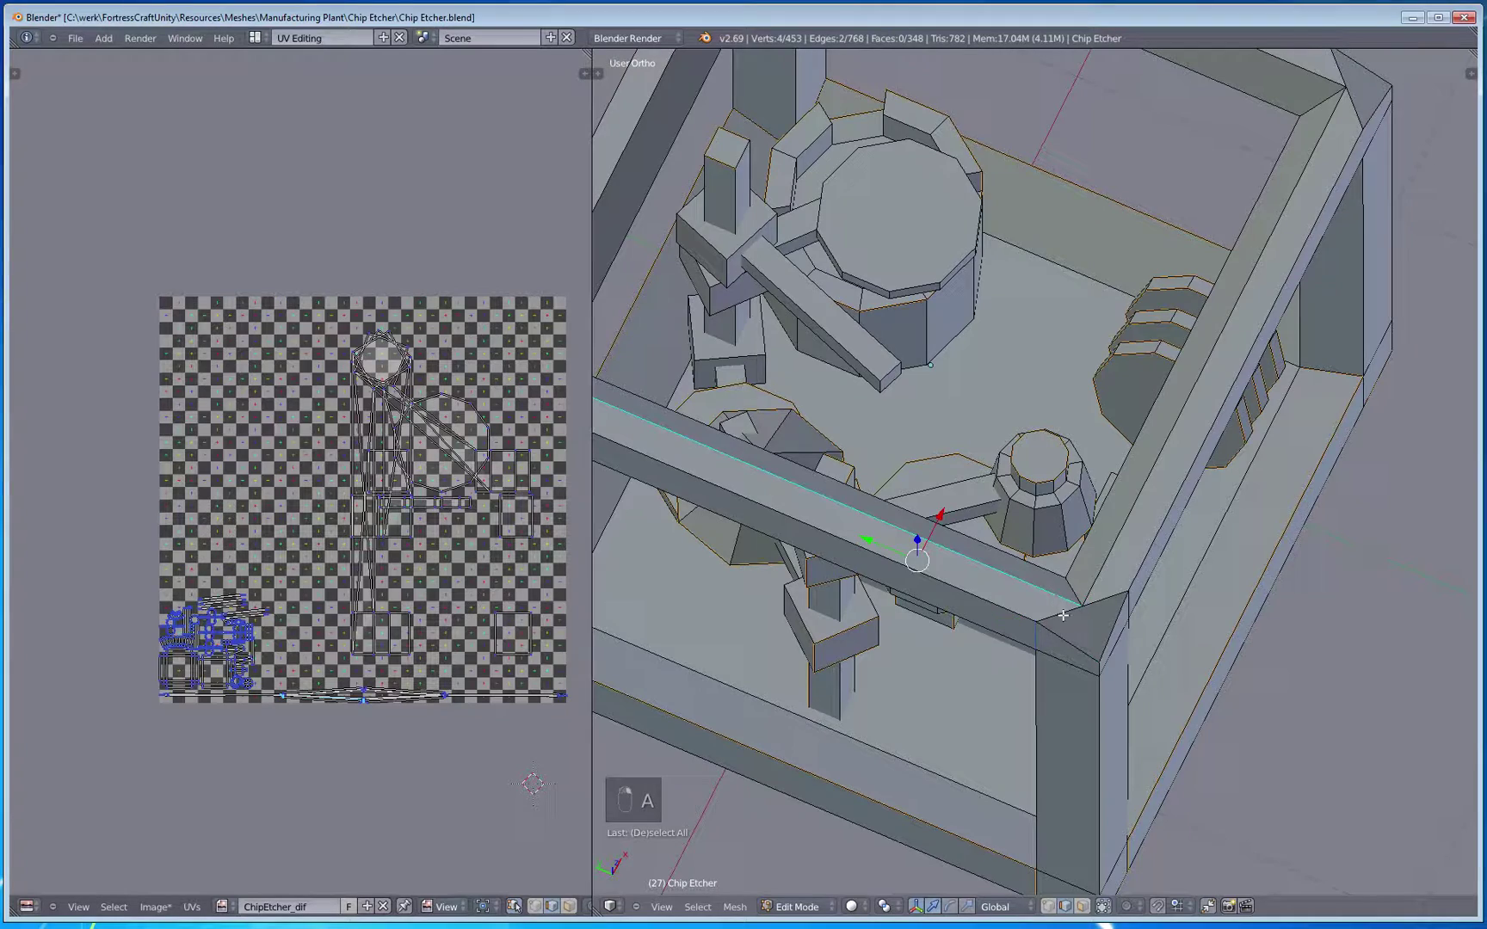
pyautogui.hotkey('ctrl', 'z')
pyautogui.moveTo(1099, 660); pyautogui.dragTo(915, 491, button='middle')
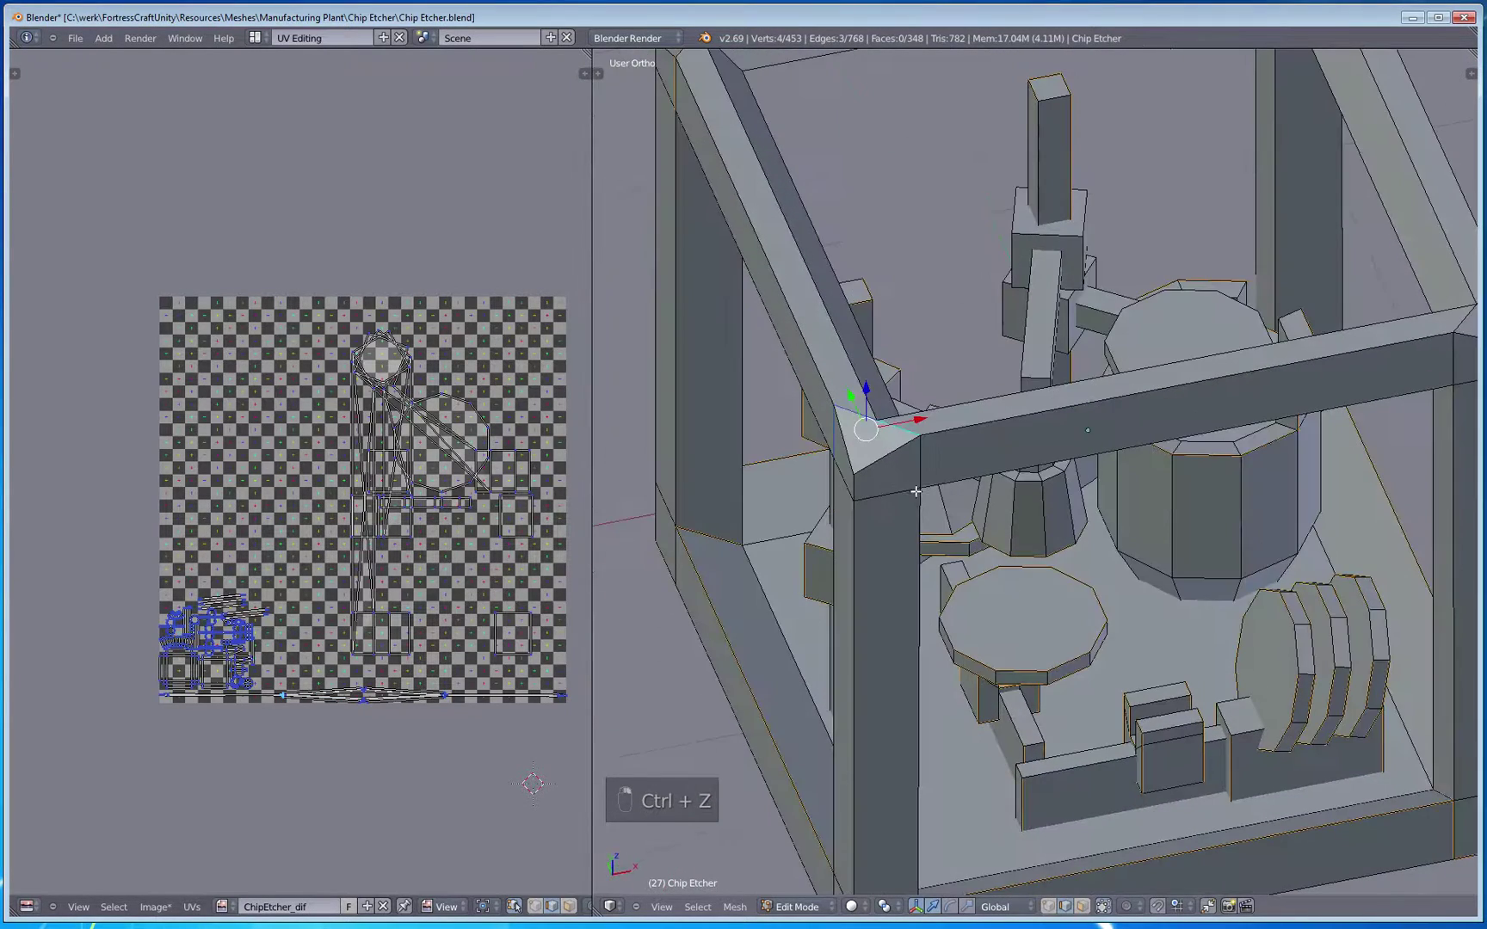
pyautogui.hotkey('ctrl', 'e')
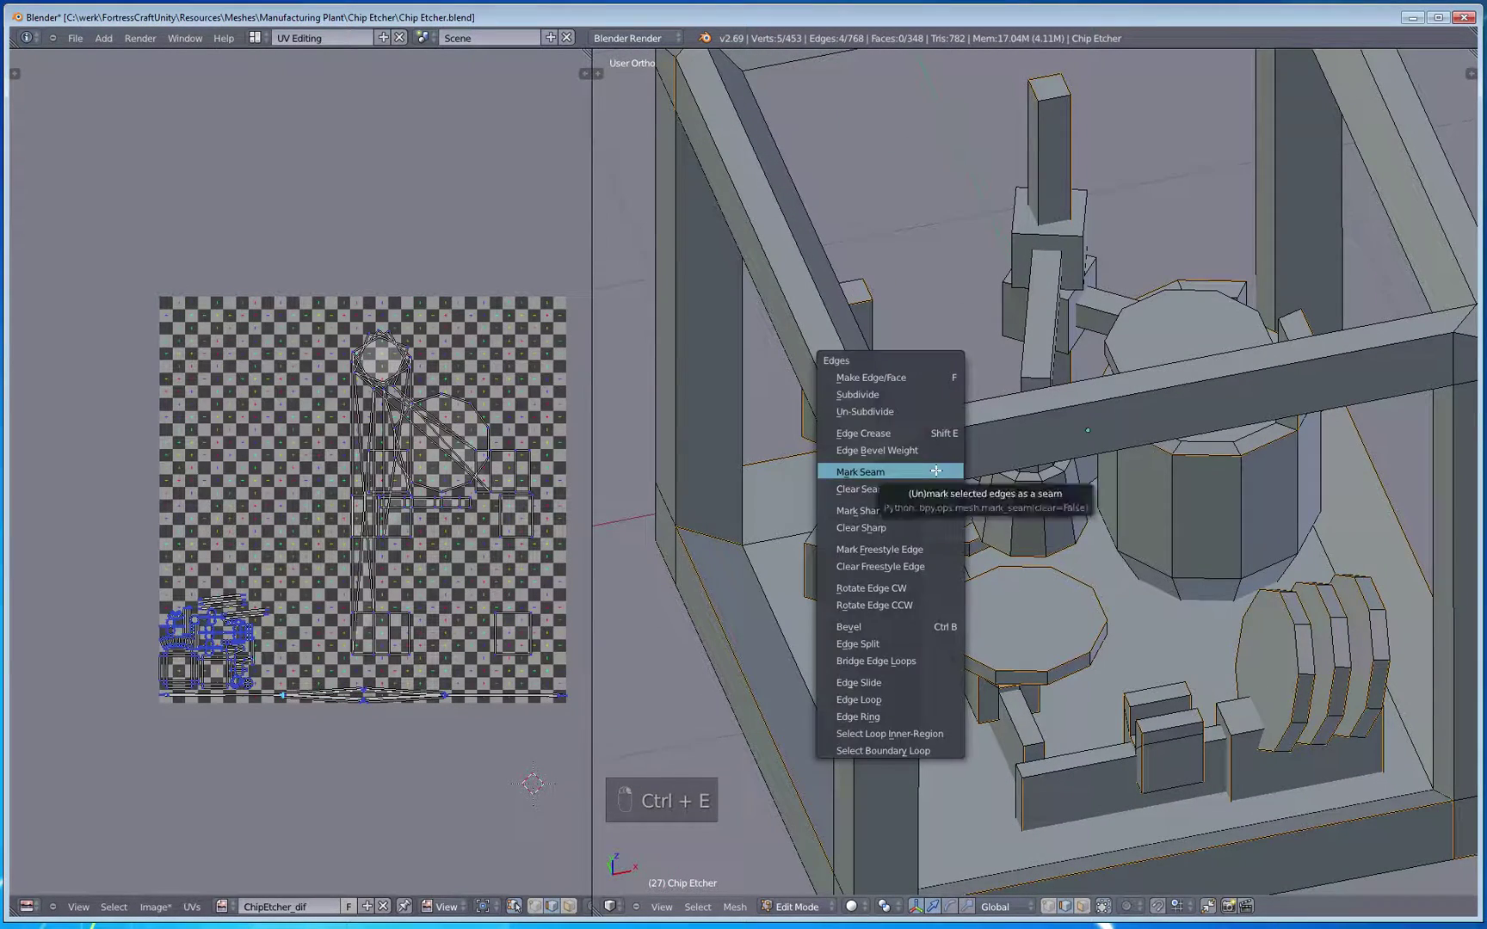
pyautogui.click(936, 471)
pyautogui.press('a')
# Step: Mark the matching cross and side edges of the fourth upper frame corner as seams, then clear the selection
pyautogui.moveTo(936, 471); pyautogui.dragTo(1191, 604, button='middle')
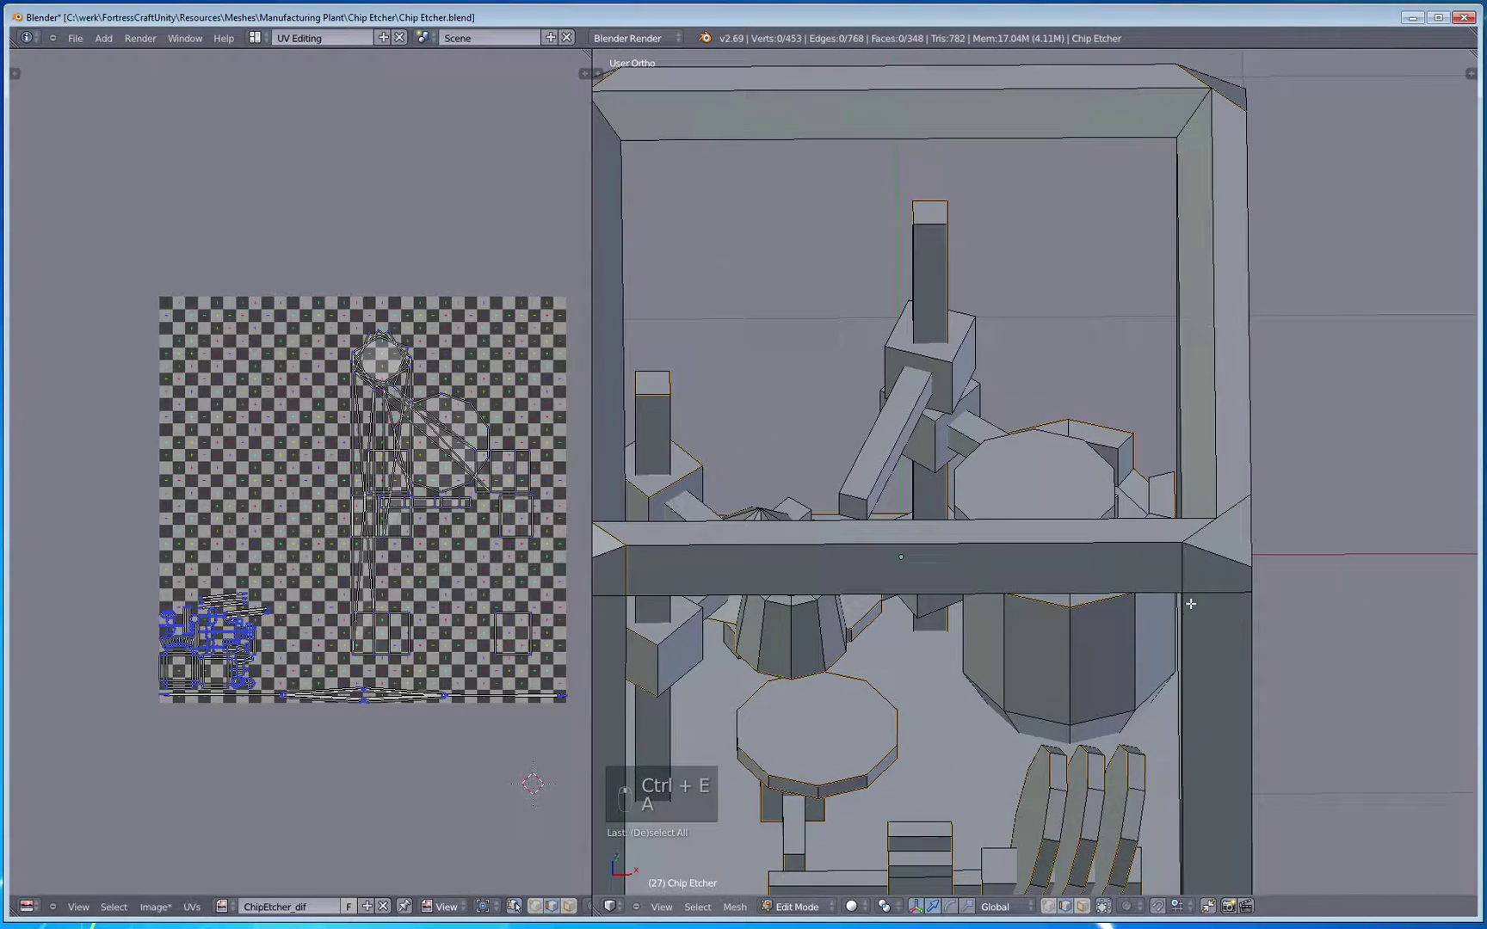
pyautogui.keyDown('ctrl'); pyautogui.click(1203, 520); pyautogui.keyUp('ctrl')
pyautogui.hotkey('ctrl', 'z')
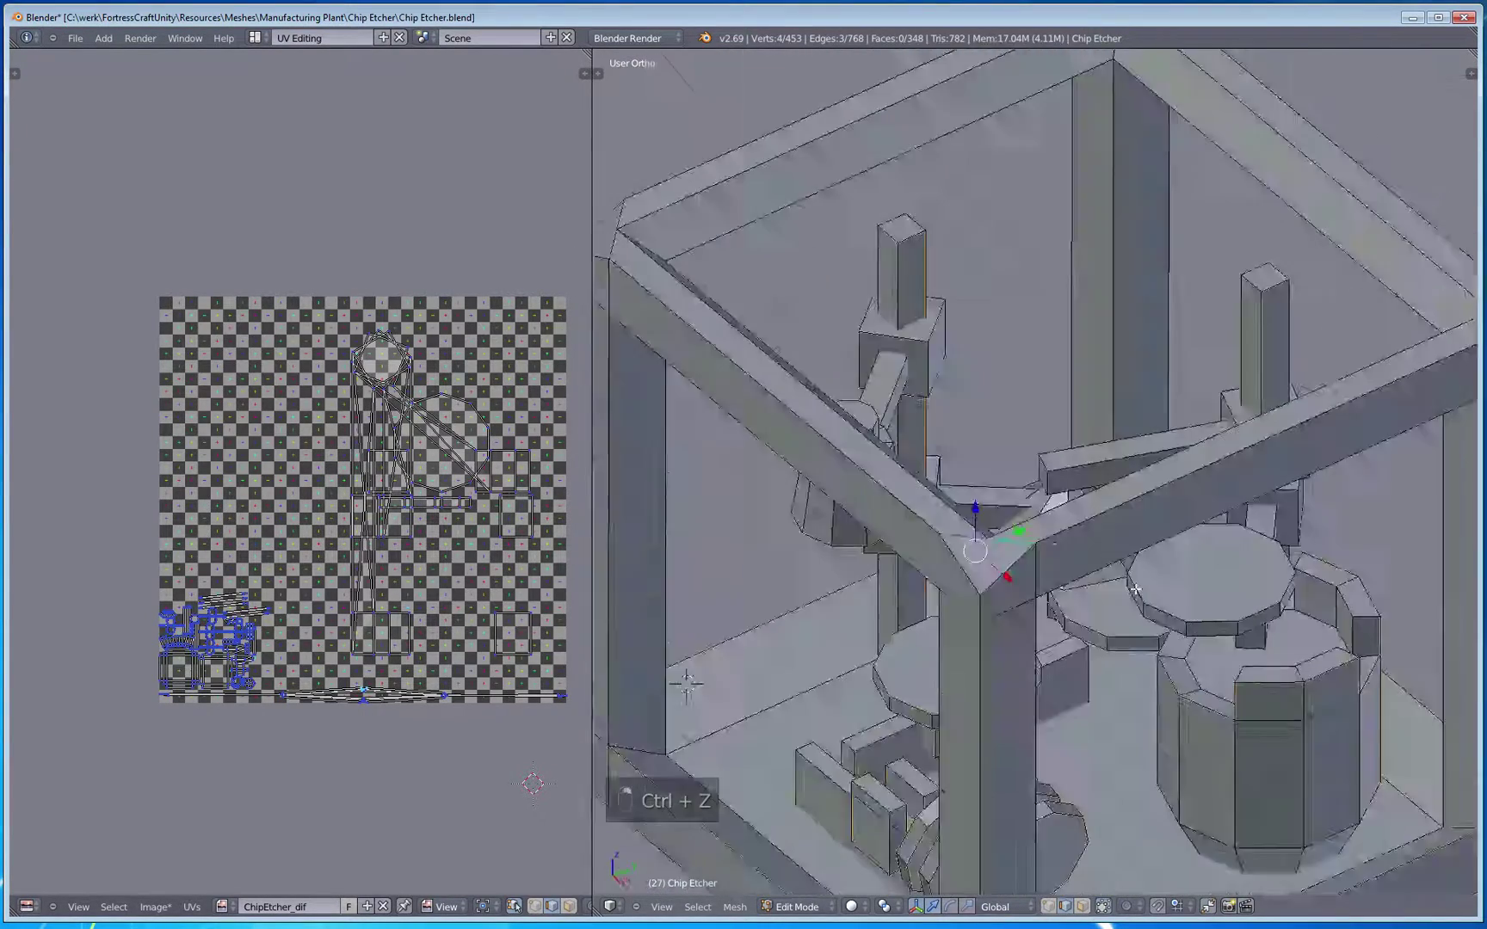
pyautogui.moveTo(1135, 590); pyautogui.dragTo(1103, 578, button='middle')
pyautogui.hotkey('ctrl', 'e')
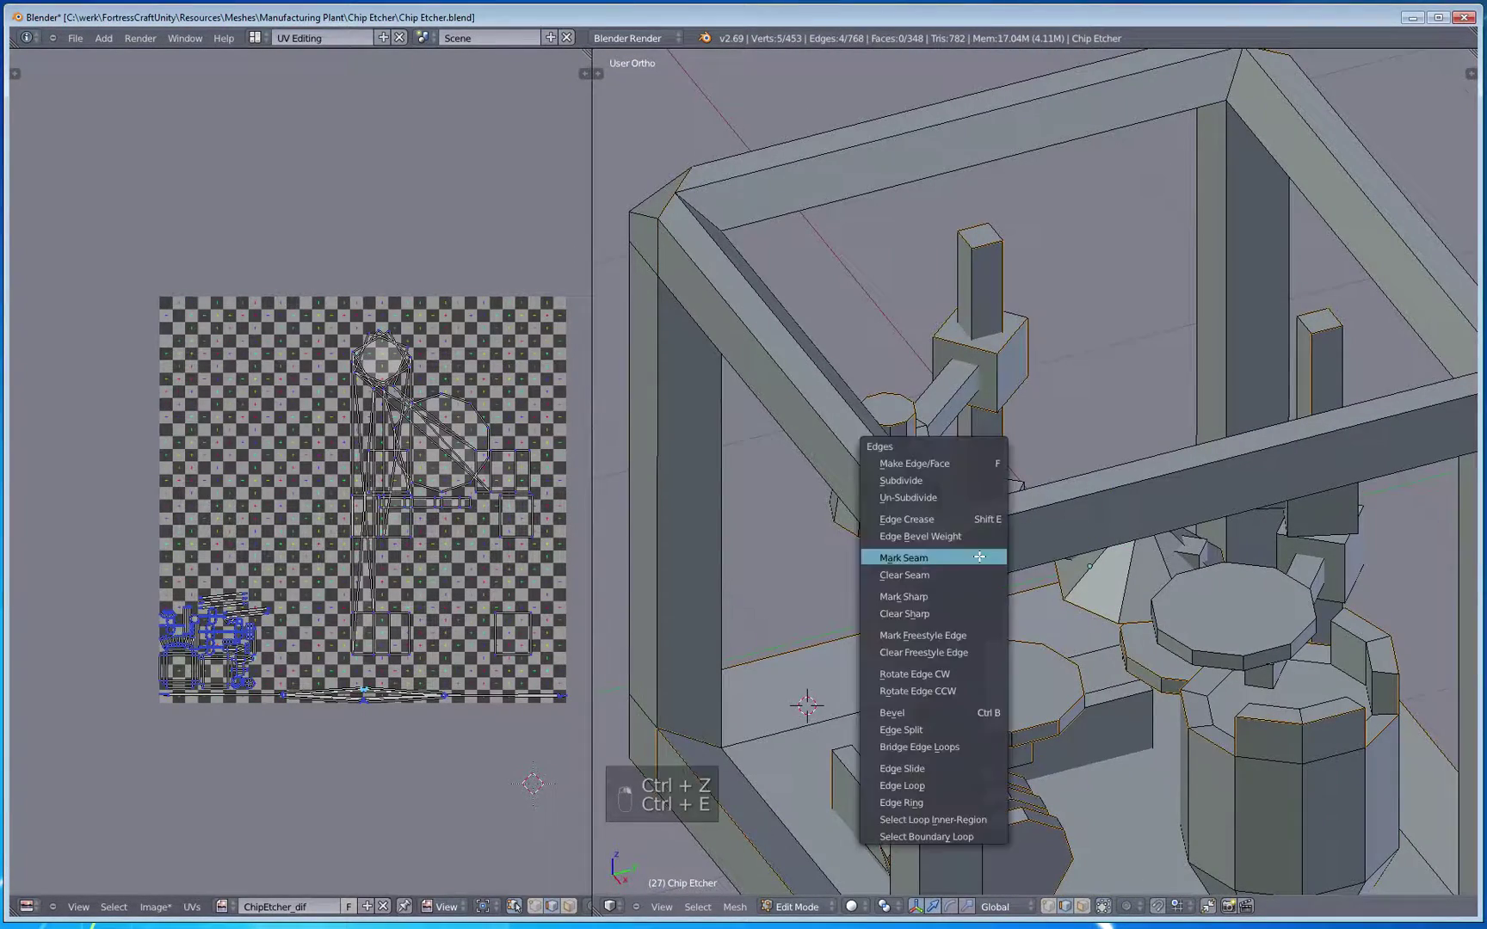
pyautogui.click(979, 555)
pyautogui.press('a')
# Step: Mark seams on the two diagonal joint edges on the inner side of one upper frame corner, then deselect them
pyautogui.keyDown('shift'); pyautogui.moveTo(1226, 658); pyautogui.dragTo(939, 522, button='middle'); pyautogui.keyUp('shift')
pyautogui.rightClick(736, 497)
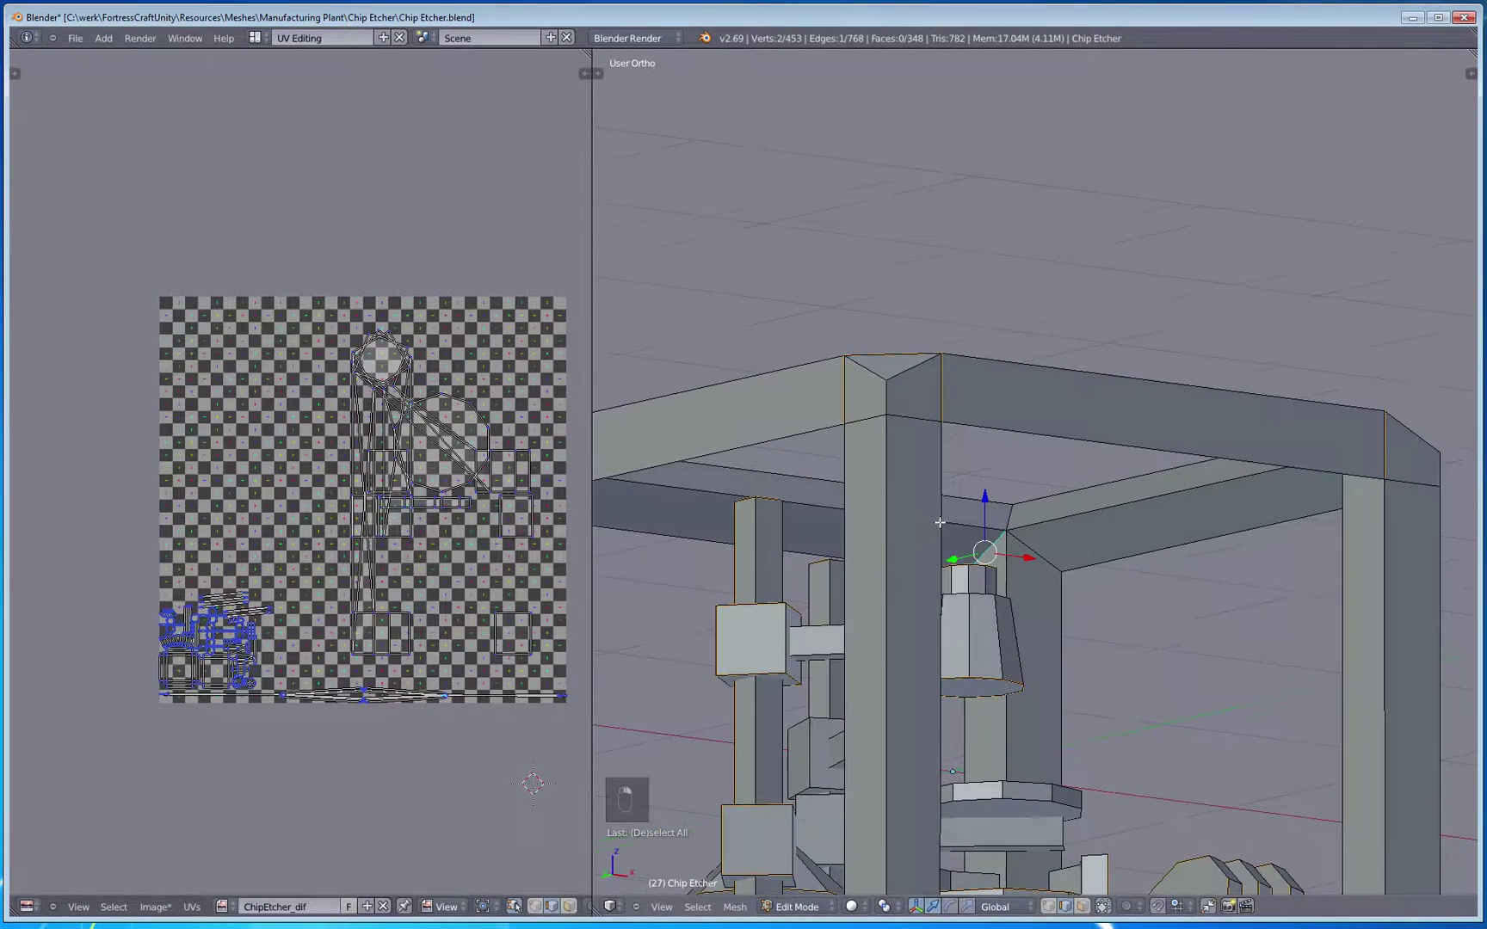
pyautogui.keyDown('shift'); pyautogui.rightClick(1060, 555); pyautogui.keyUp('shift')
pyautogui.hotkey('ctrl', 'e')
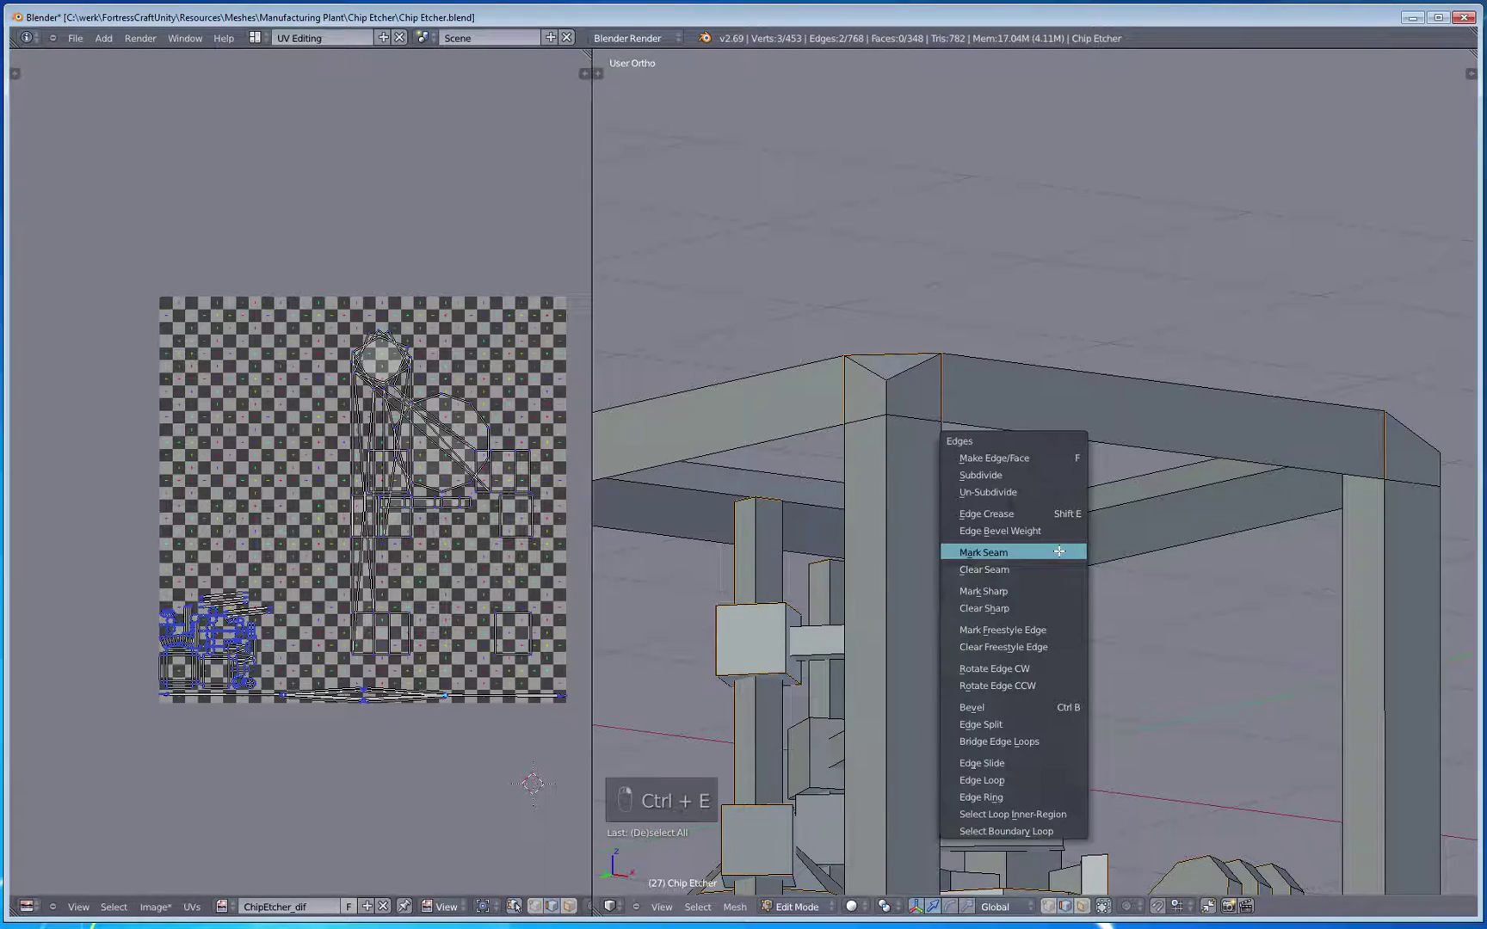
pyautogui.click(1059, 552)
pyautogui.keyDown('shift'); pyautogui.moveTo(689, 591); pyautogui.dragTo(698, 669, button='middle'); pyautogui.keyUp('shift')
pyautogui.press('a')
# Step: Mark seams on the inner diagonal joint edges of the next two upper frame corners, clearing the selection between them
pyautogui.hotkey('ctrl', 'e')
pyautogui.click(946, 619)
pyautogui.press('a')
pyautogui.rightClick(698, 669)
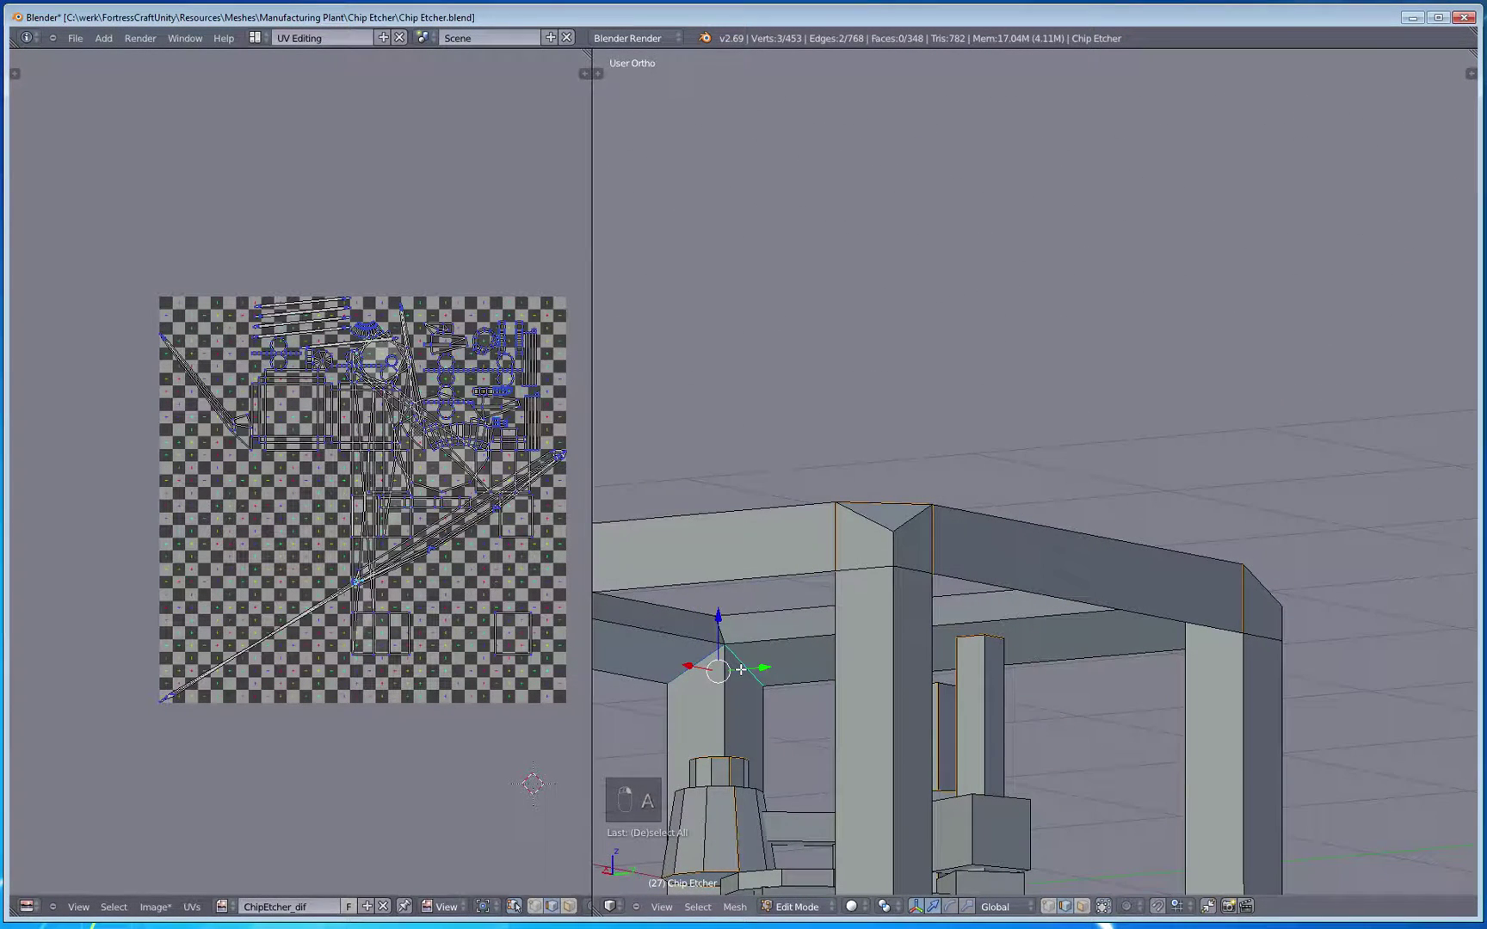
pyautogui.hotkey('ctrl', 'e')
pyautogui.click(688, 621)
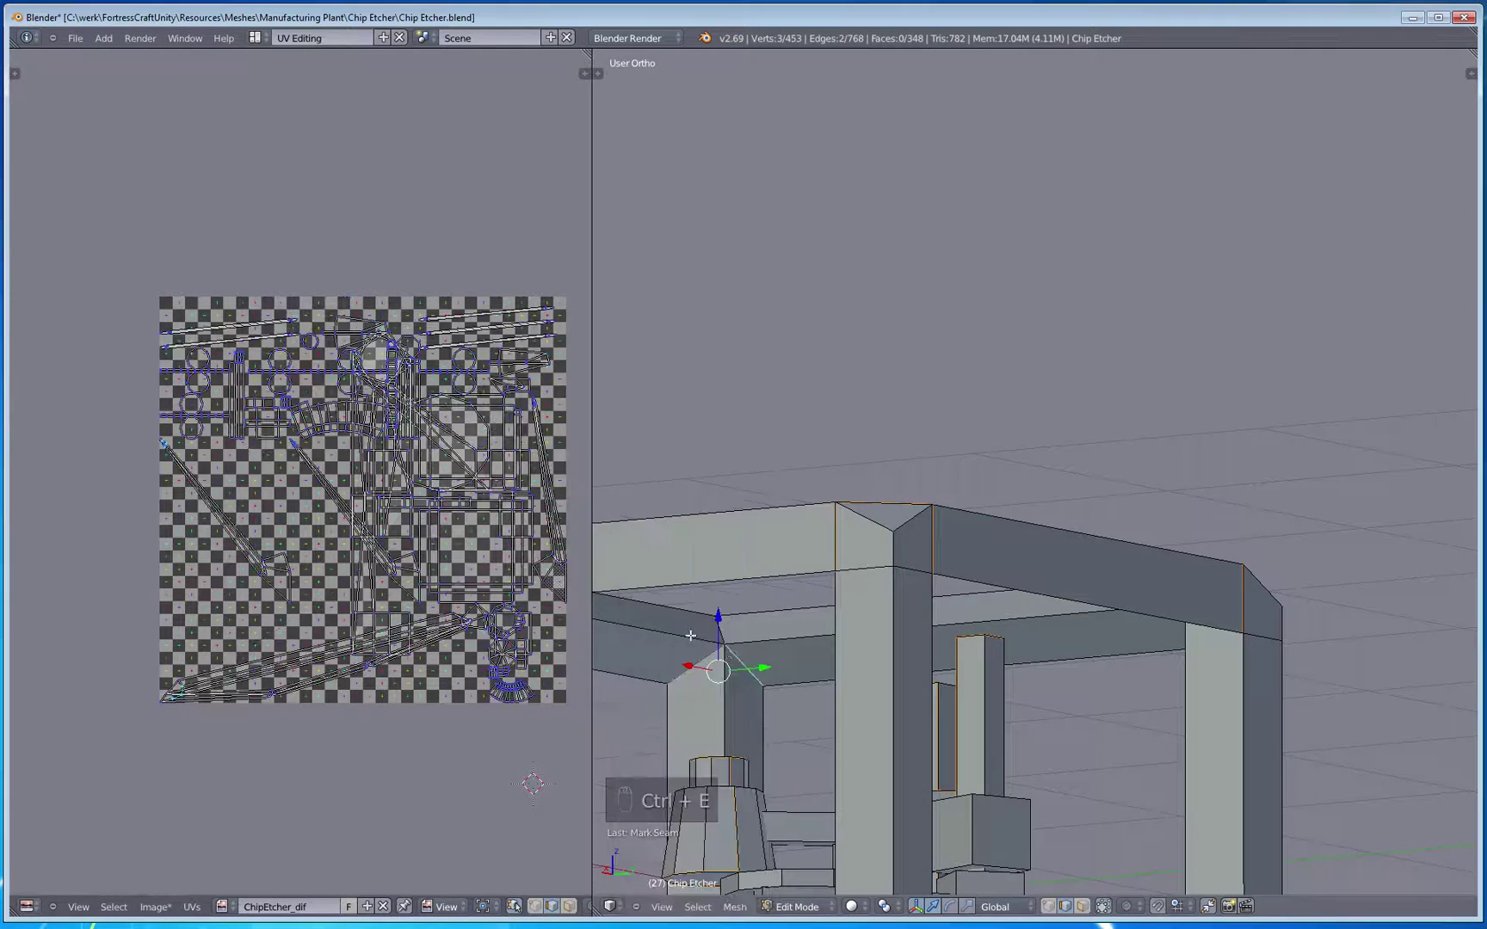
# Step: Mark seams on the two diagonal joint edges on the inner side of the remaining upper frame corner, then deselect them
pyautogui.moveTo(690, 635); pyautogui.dragTo(895, 718, button='middle')
pyautogui.press('a')
pyautogui.rightClick(904, 725)
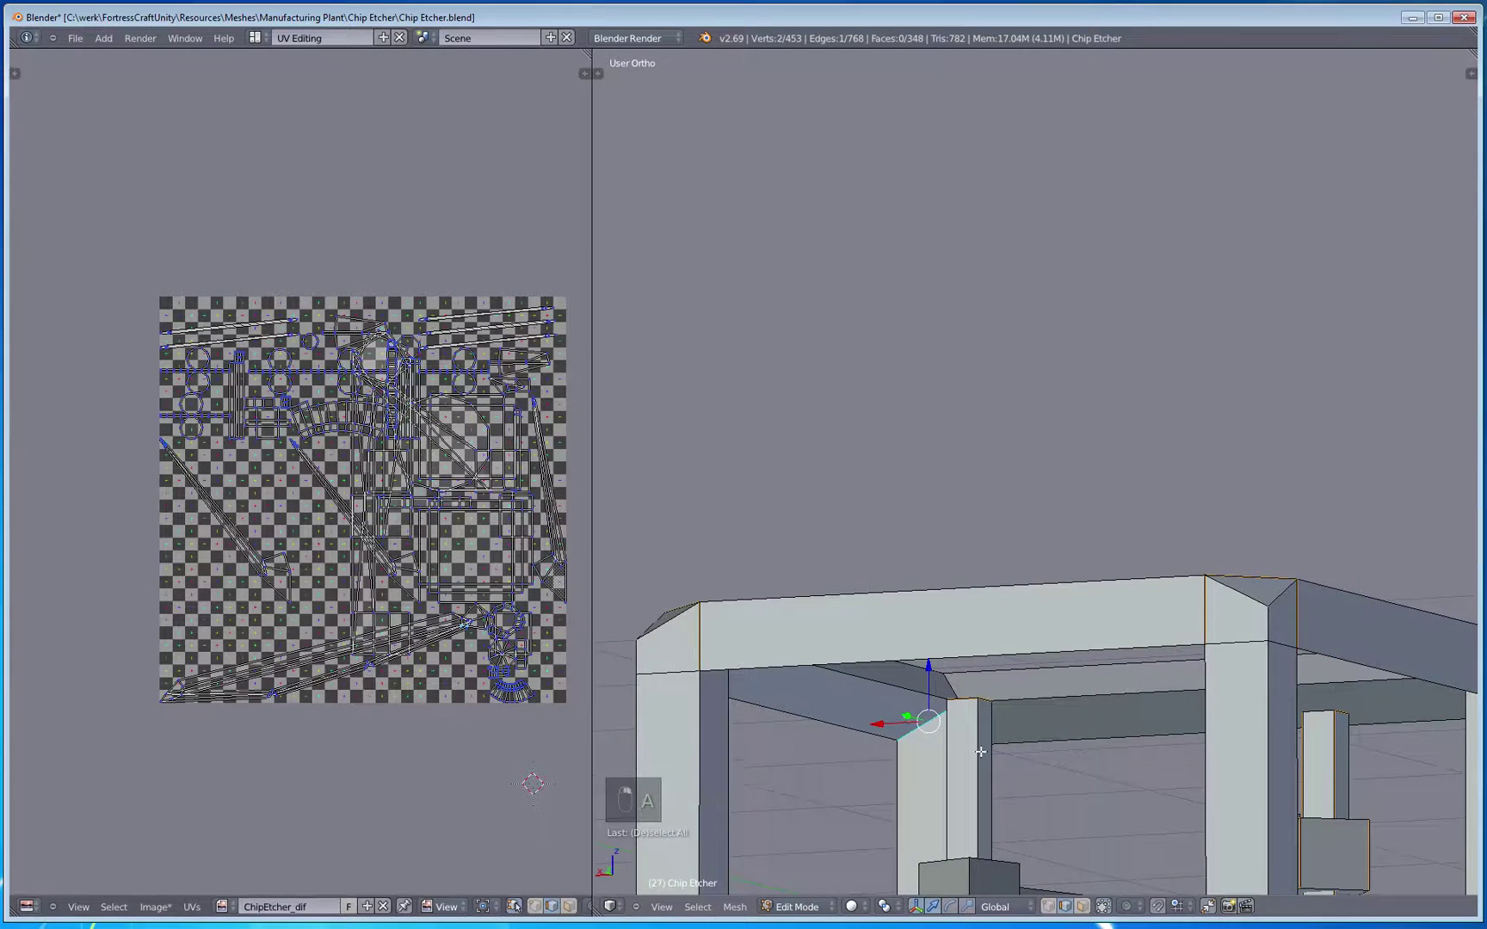
pyautogui.moveTo(980, 751); pyautogui.dragTo(1088, 729, button='middle')
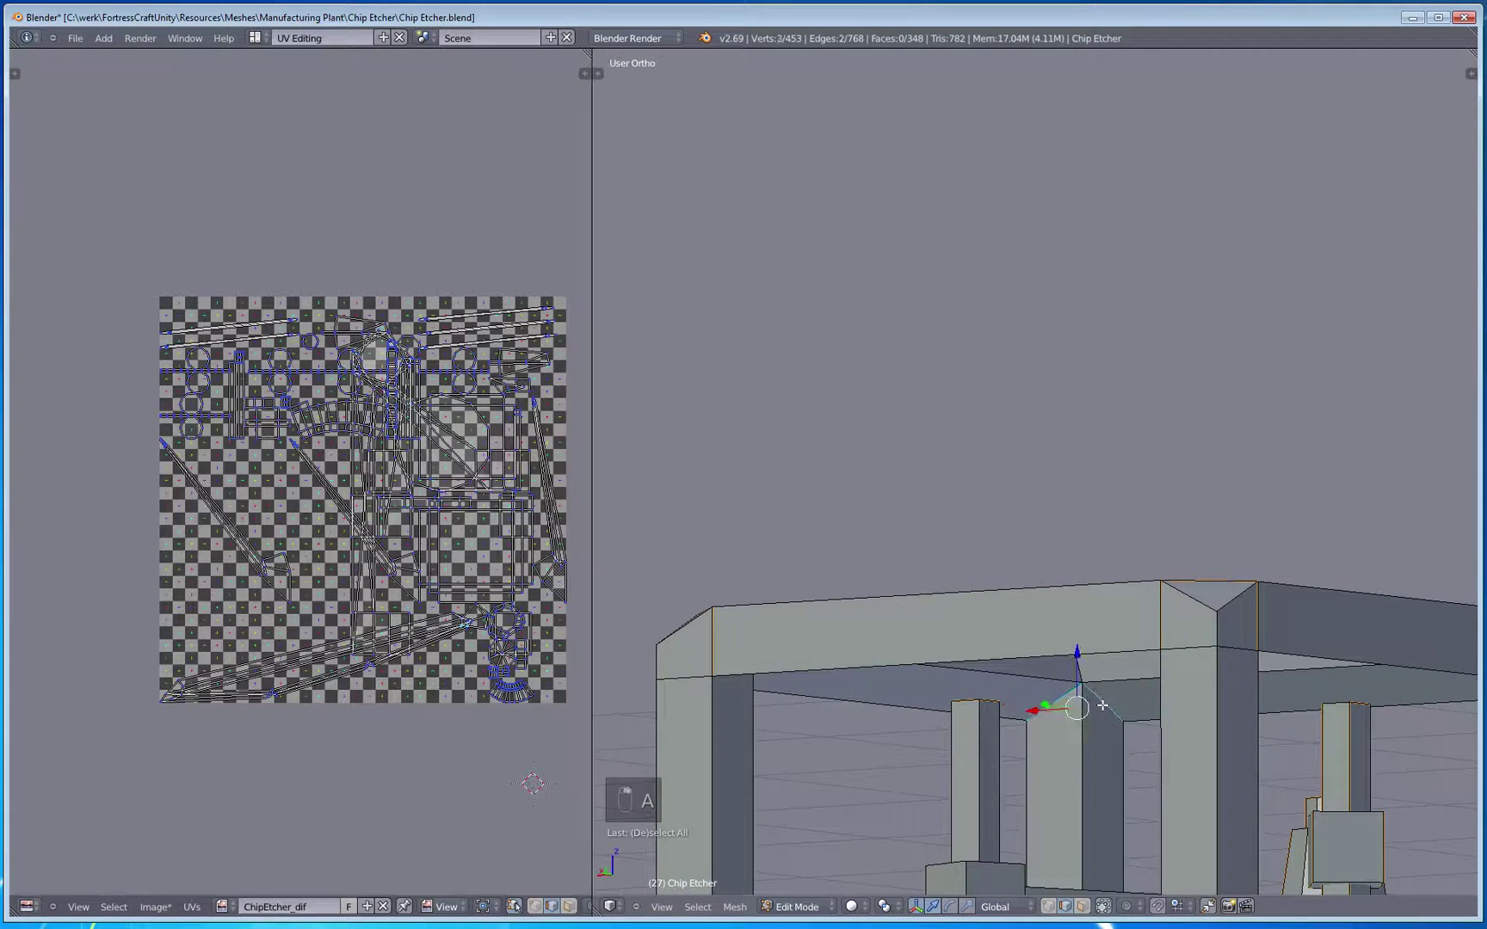
pyautogui.hotkey('ctrl', 'e')
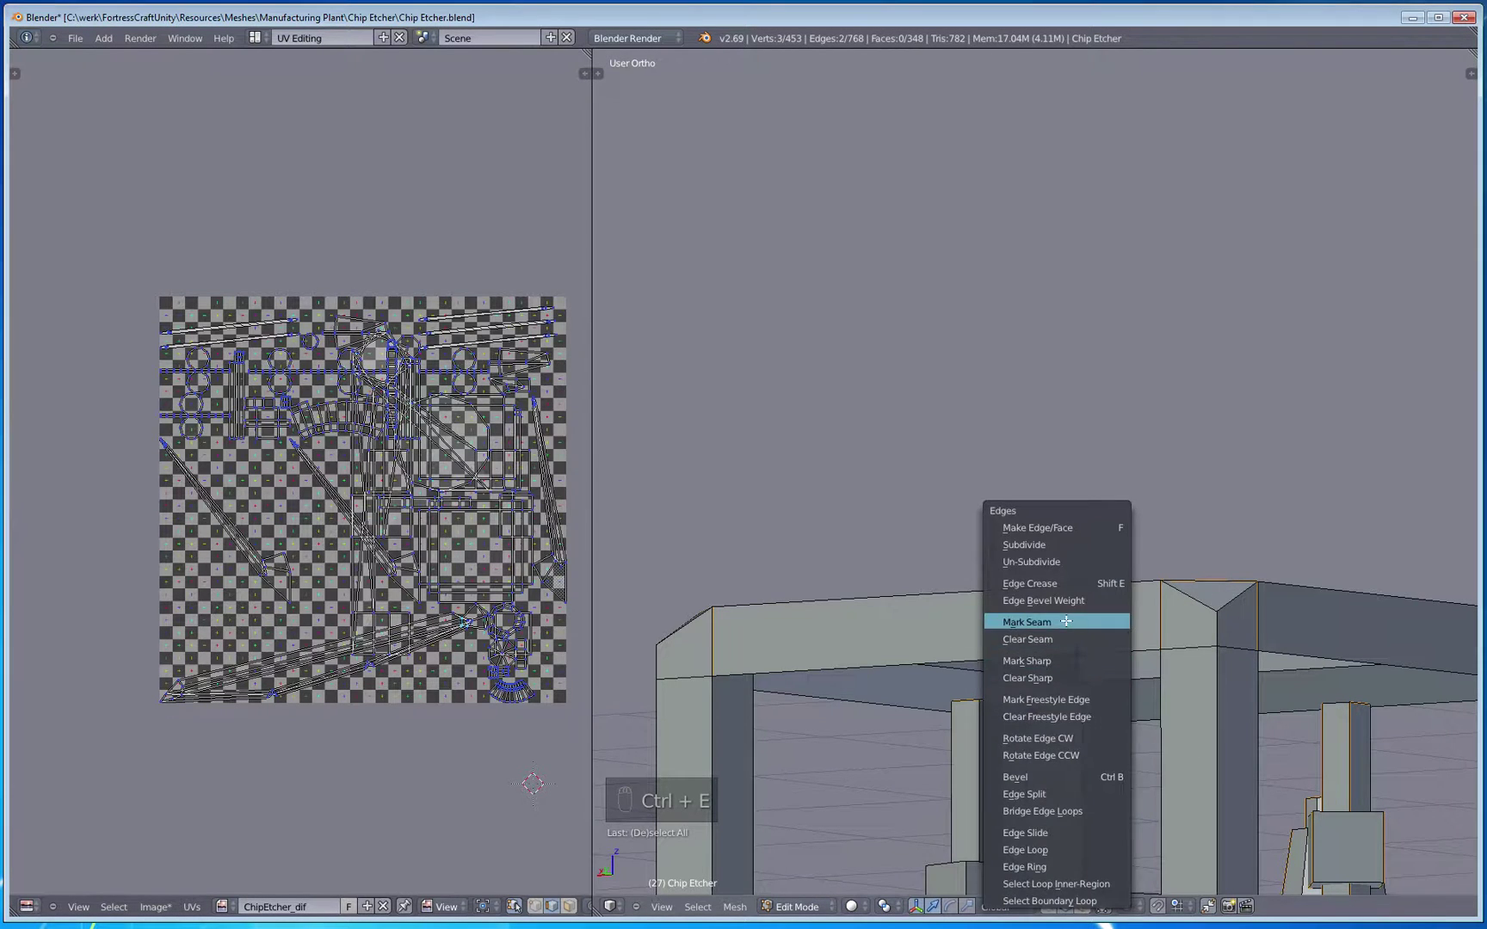
pyautogui.click(1094, 617)
pyautogui.press('a')
# Step: Select the upper and lower rim edge loops of the raised flat disc, undoing the stray selection, and mark them as seams
pyautogui.moveTo(1081, 752); pyautogui.dragTo(927, 767, button='middle')
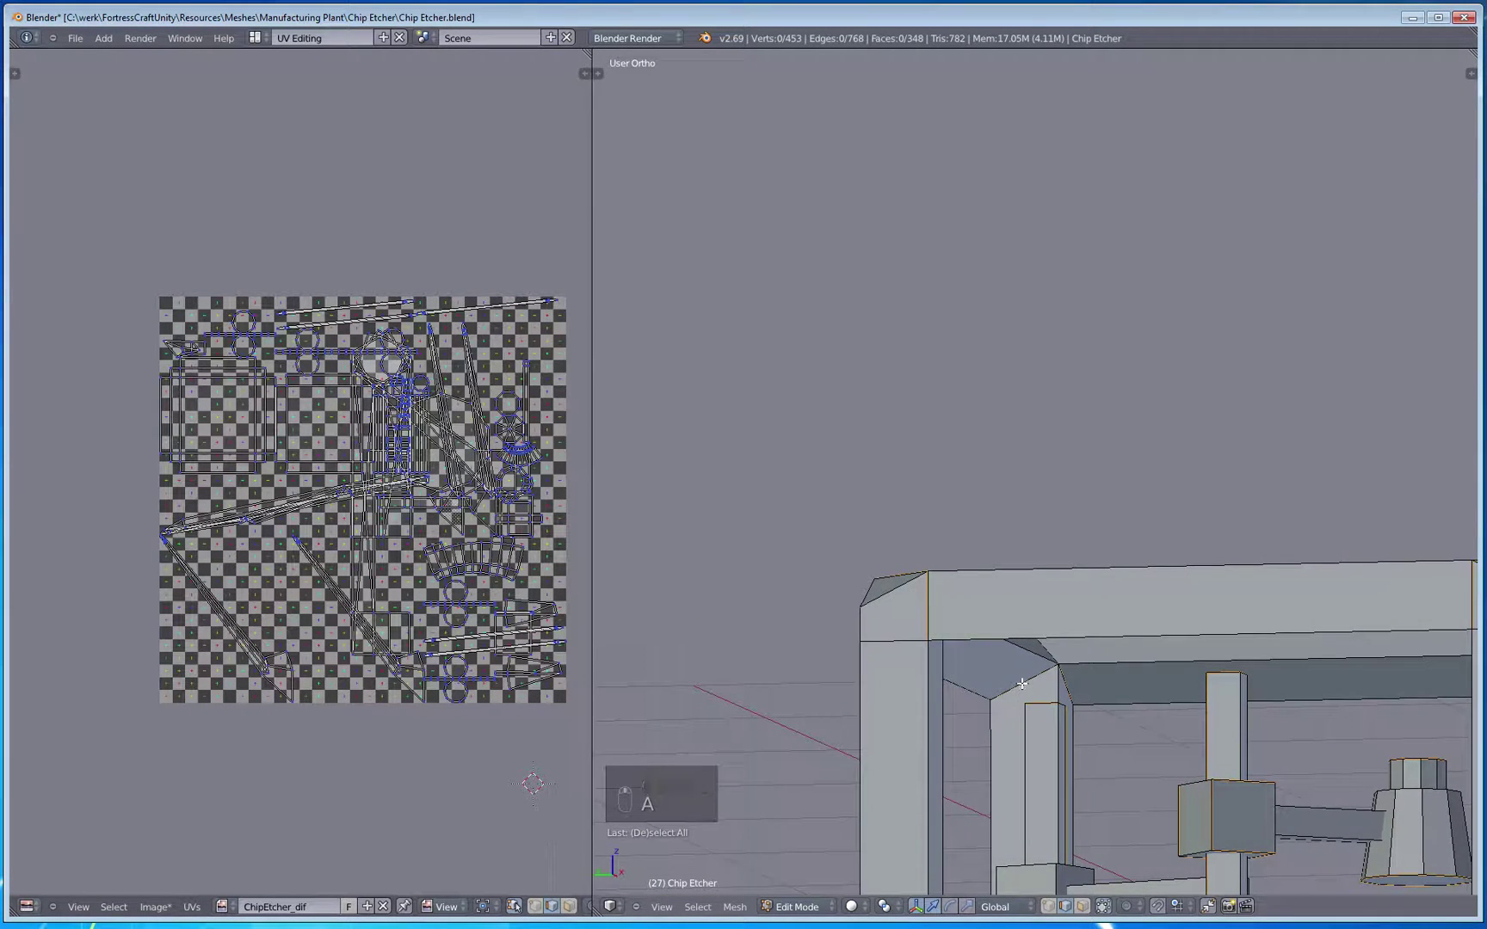
pyautogui.scroll(-3, 1024, 685)
pyautogui.press('a')
pyautogui.press('a')
pyautogui.moveTo(1126, 708); pyautogui.dragTo(923, 757, button='middle')
pyautogui.scroll(4, 904, 761)
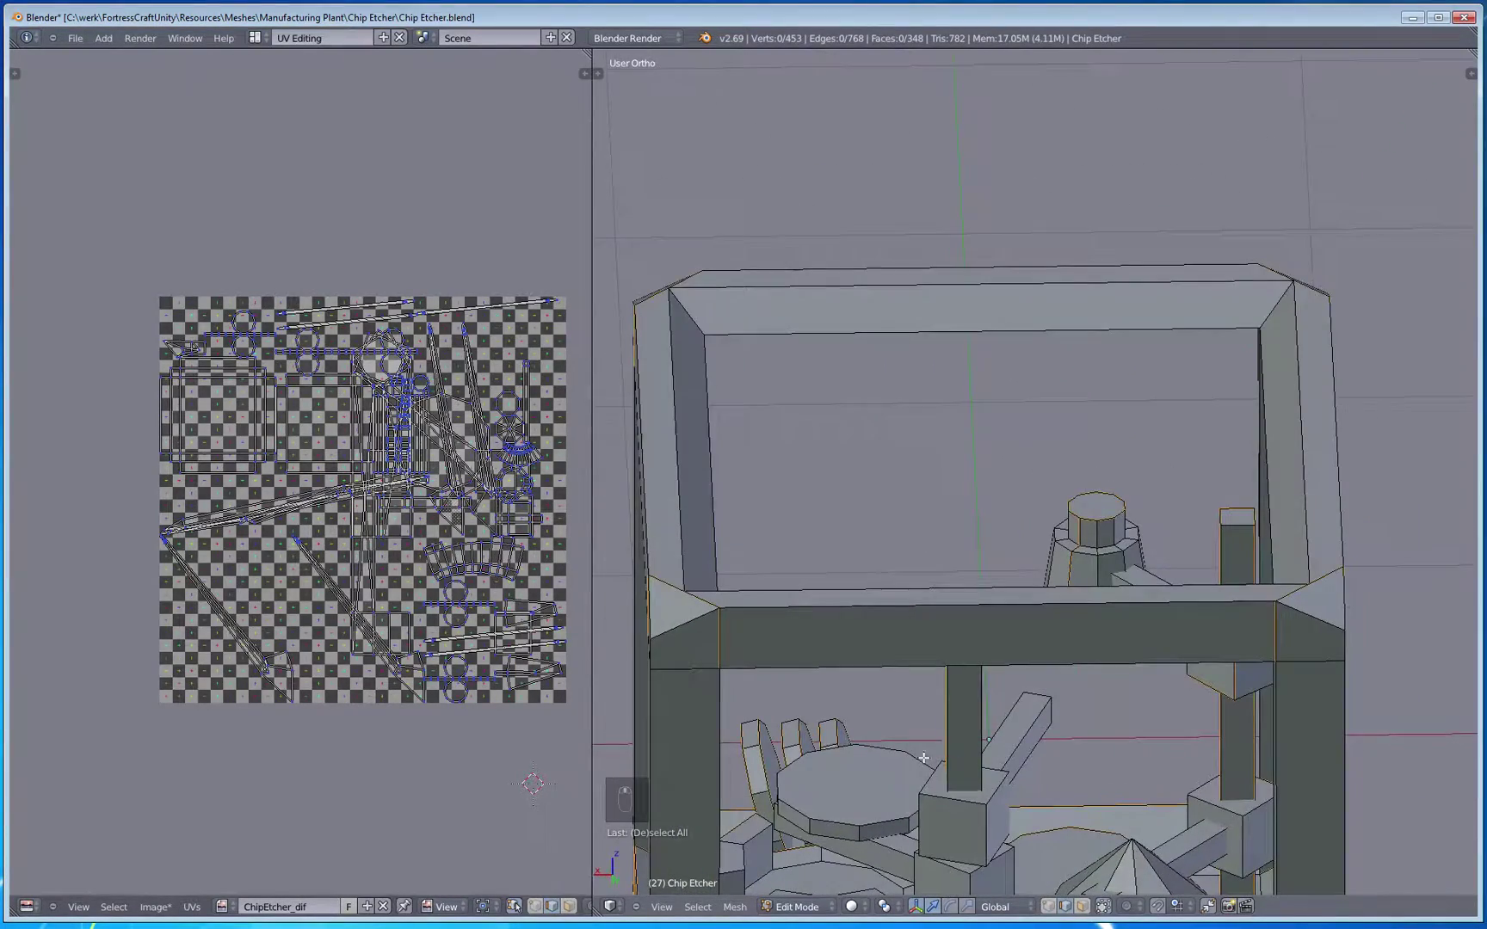
pyautogui.rightClick(873, 815)
pyautogui.keyDown('shift'); pyautogui.moveTo(873, 816); pyautogui.dragTo(925, 720, button='middle'); pyautogui.keyUp('shift')
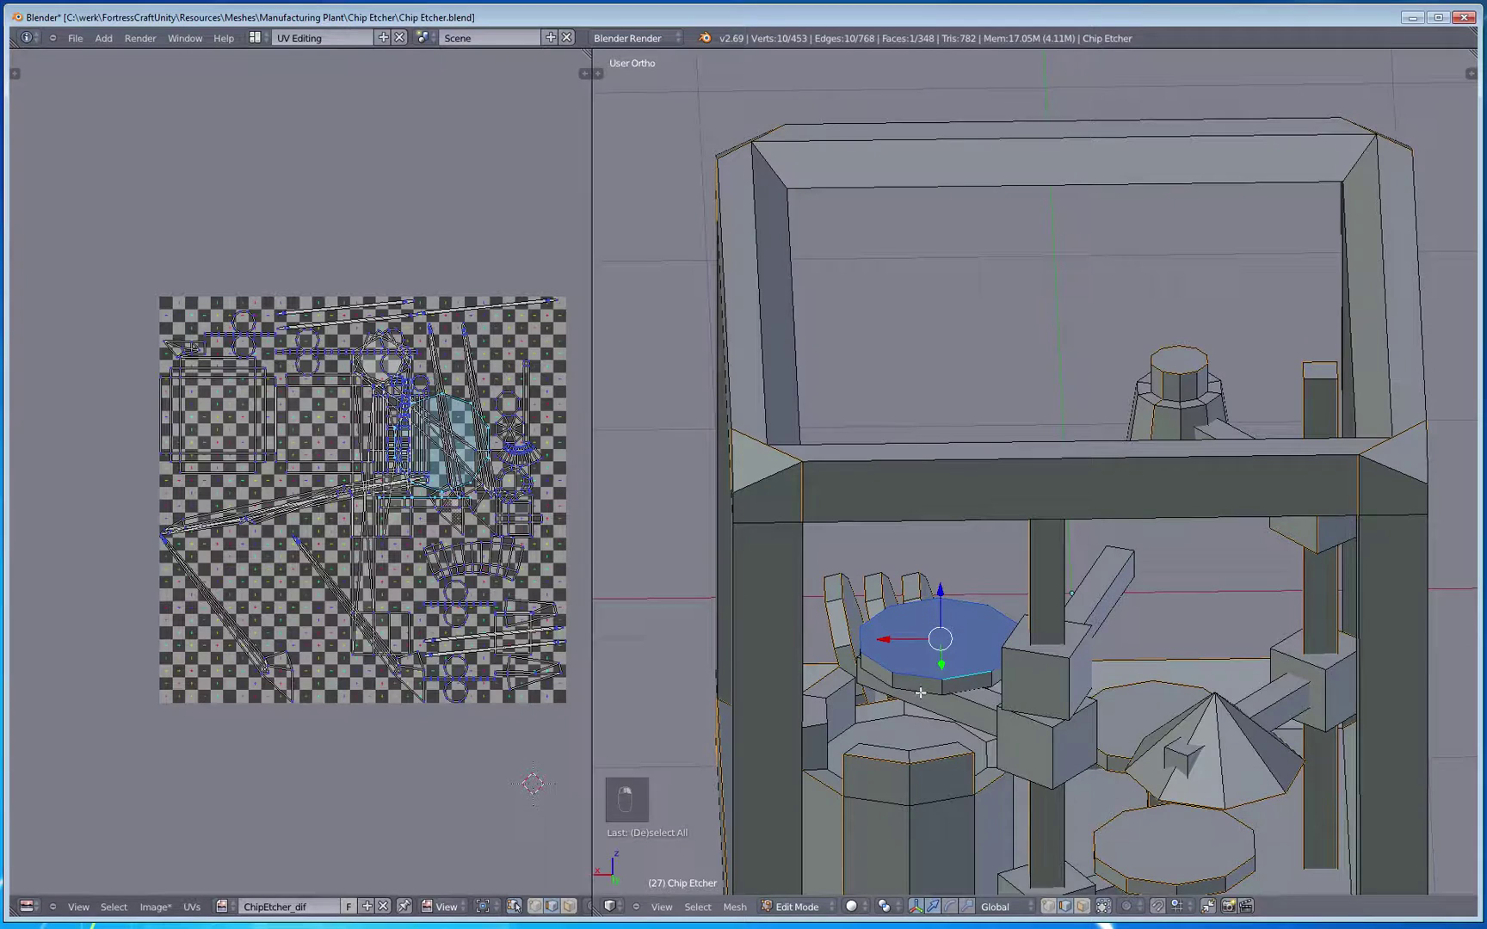
pyautogui.keyDown('shift'); pyautogui.rightClick(921, 693); pyautogui.keyUp('shift')
pyautogui.scroll(4, 912, 701)
pyautogui.keyDown('shift'); pyautogui.moveTo(895, 775); pyautogui.dragTo(891, 550, button='middle'); pyautogui.keyUp('shift')
pyautogui.scroll(3, 887, 713)
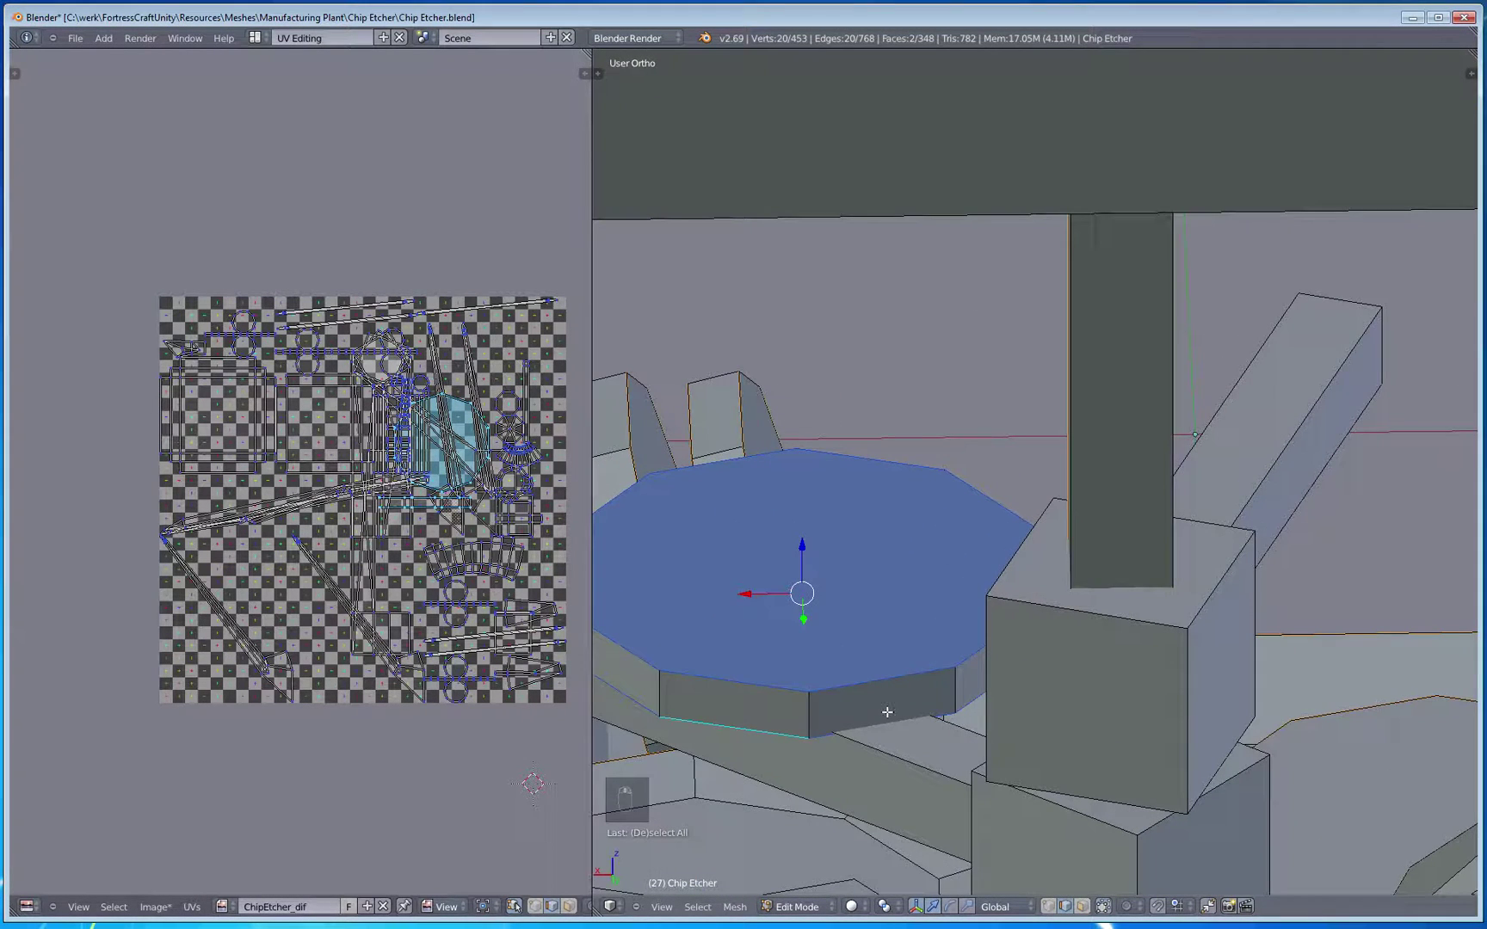
pyautogui.keyDown('shift'); pyautogui.rightClick(852, 677); pyautogui.keyUp('shift')
pyautogui.keyDown('shift'); pyautogui.rightClick(859, 725); pyautogui.keyUp('shift')
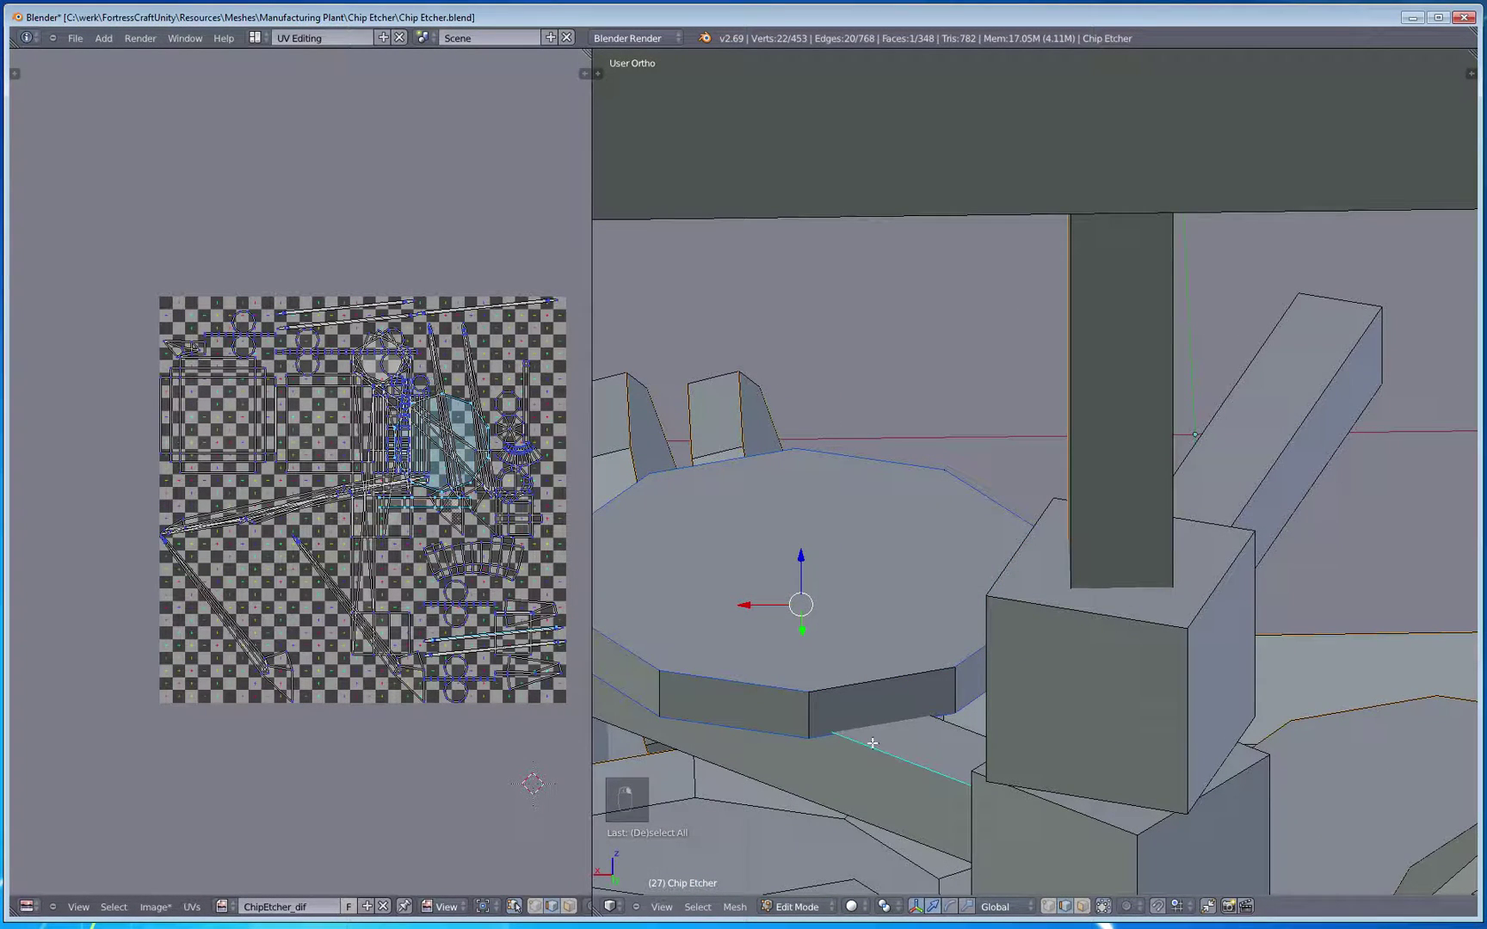
pyautogui.hotkey('ctrl', 'z')
pyautogui.moveTo(878, 725); pyautogui.dragTo(937, 484, button='middle')
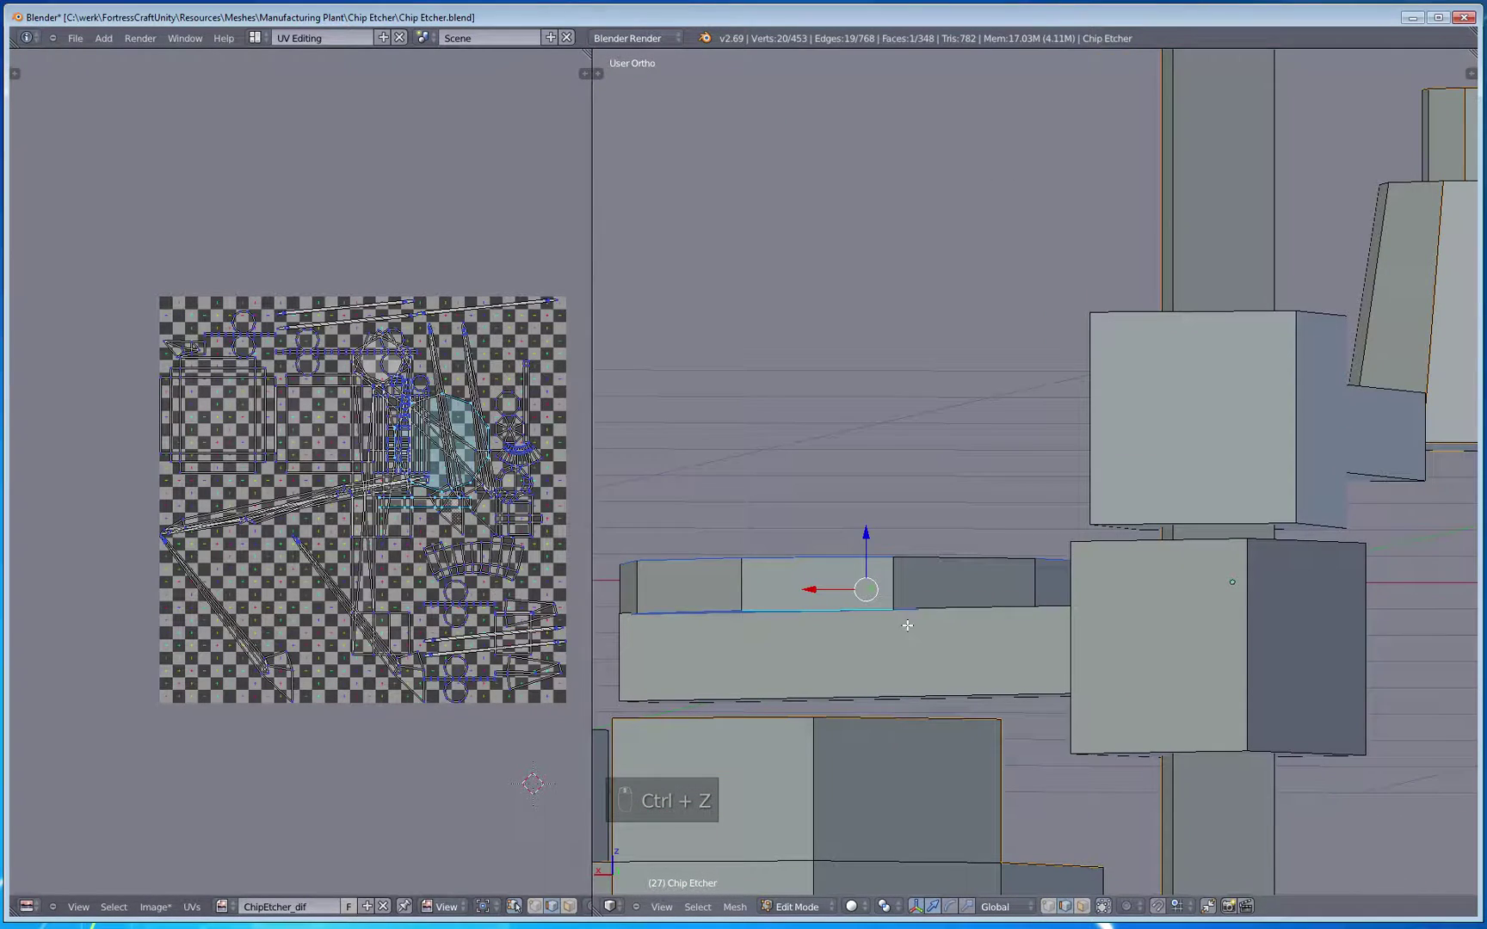
pyautogui.moveTo(908, 609); pyautogui.dragTo(989, 411, button='middle')
pyautogui.hotkey('ctrl', 'e')
pyautogui.click(944, 435)
# Step: Mark one vertical edge on the raised disc's side wall as a seam, then clear the selection
pyautogui.scroll(-3, 989, 411)
pyautogui.moveTo(749, 530); pyautogui.dragTo(831, 530, button='middle')
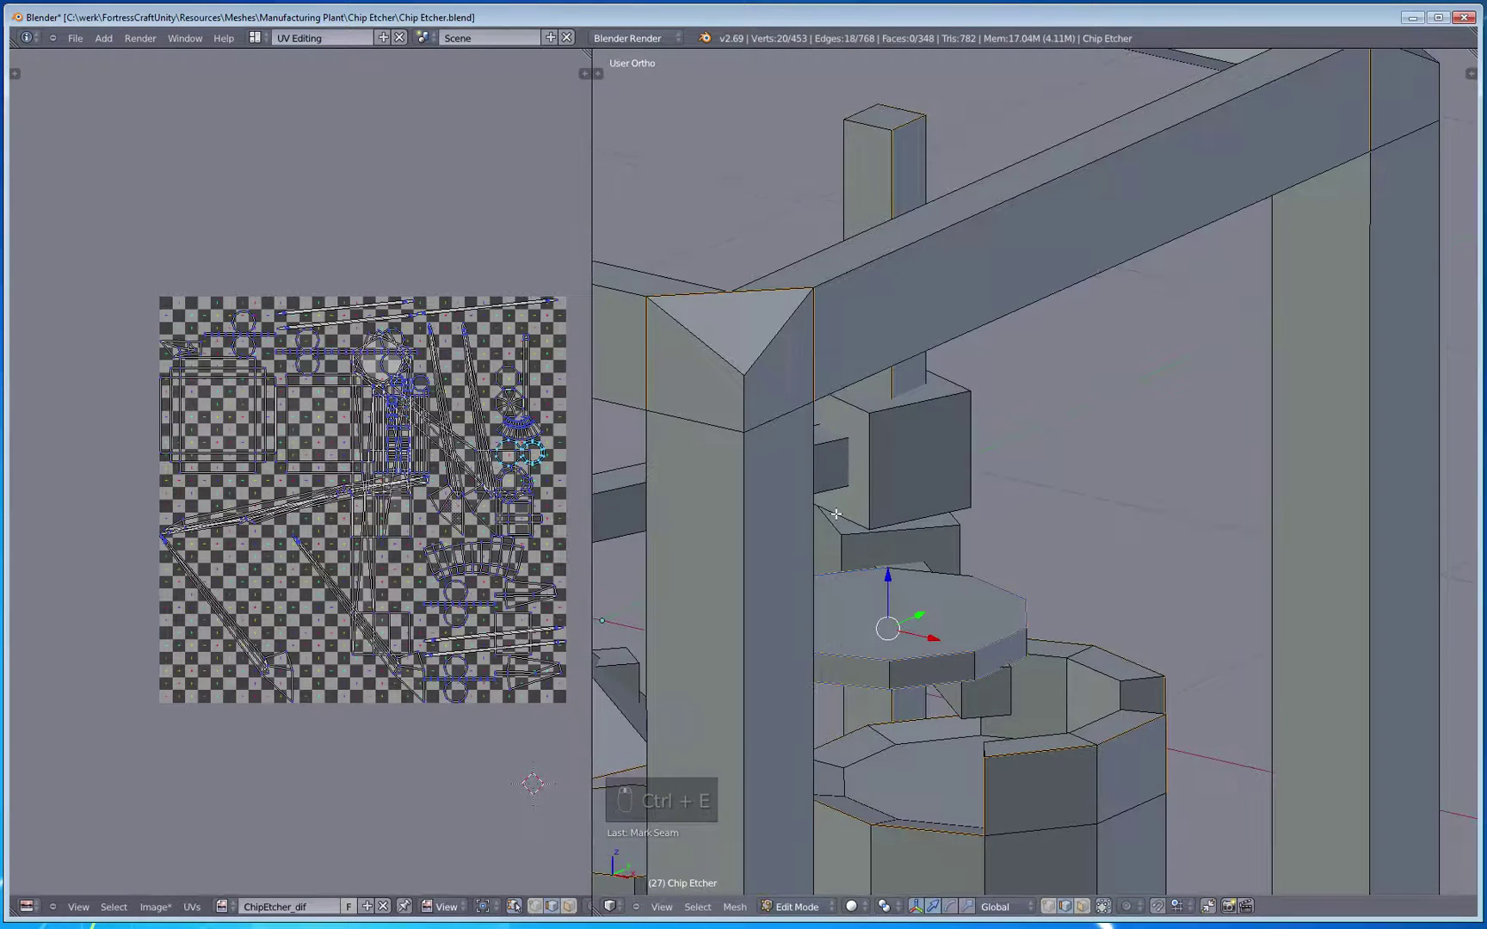
pyautogui.rightClick(889, 680)
pyautogui.hotkey('ctrl', 'e')
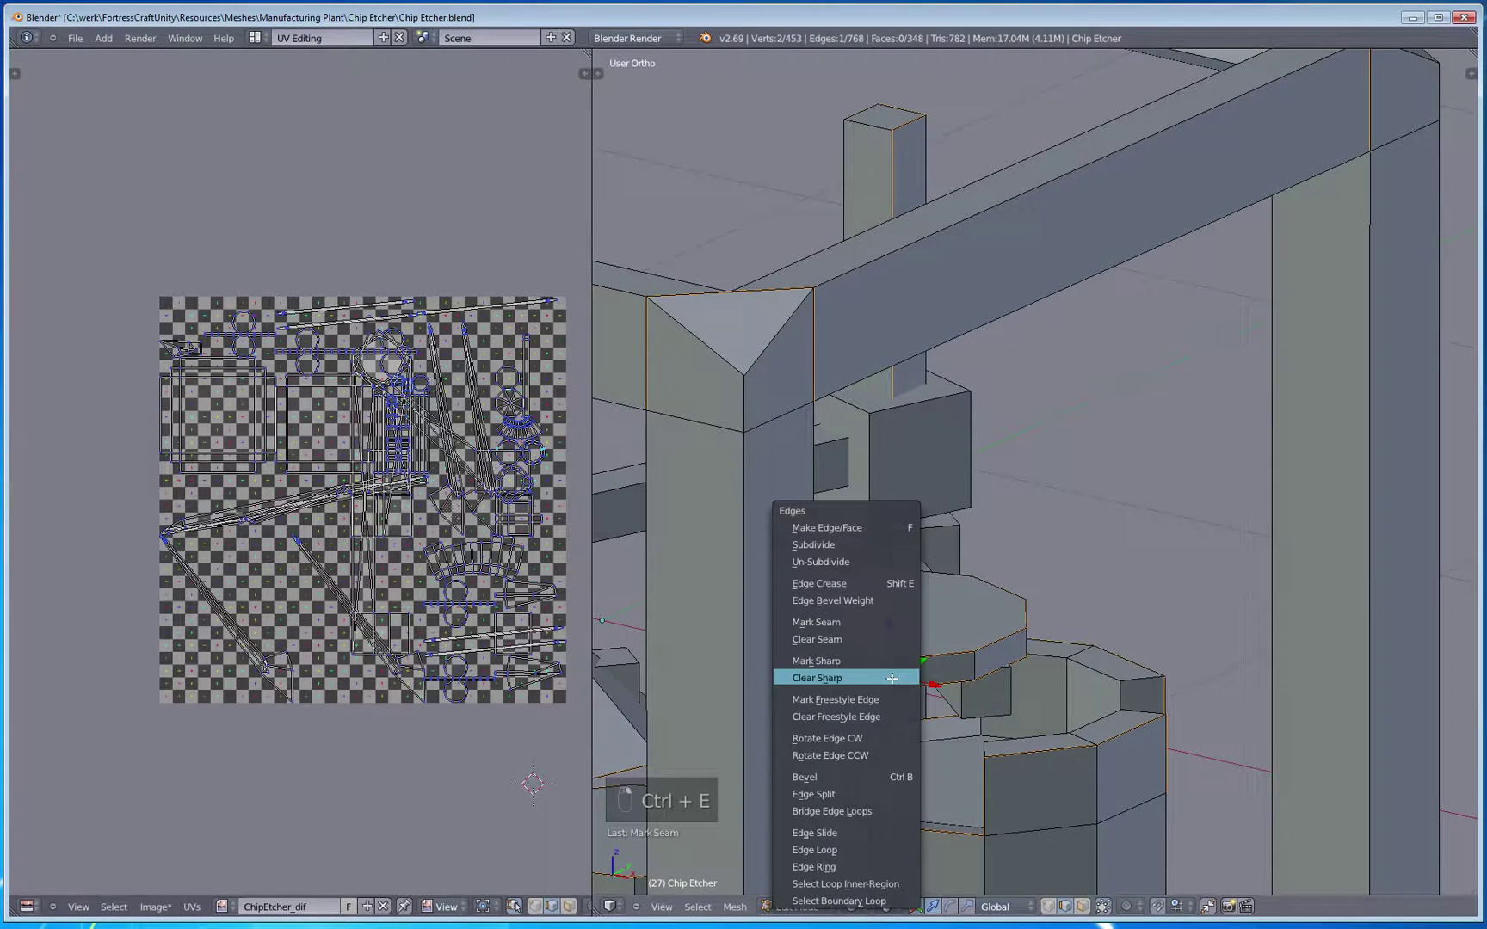
pyautogui.click(873, 622)
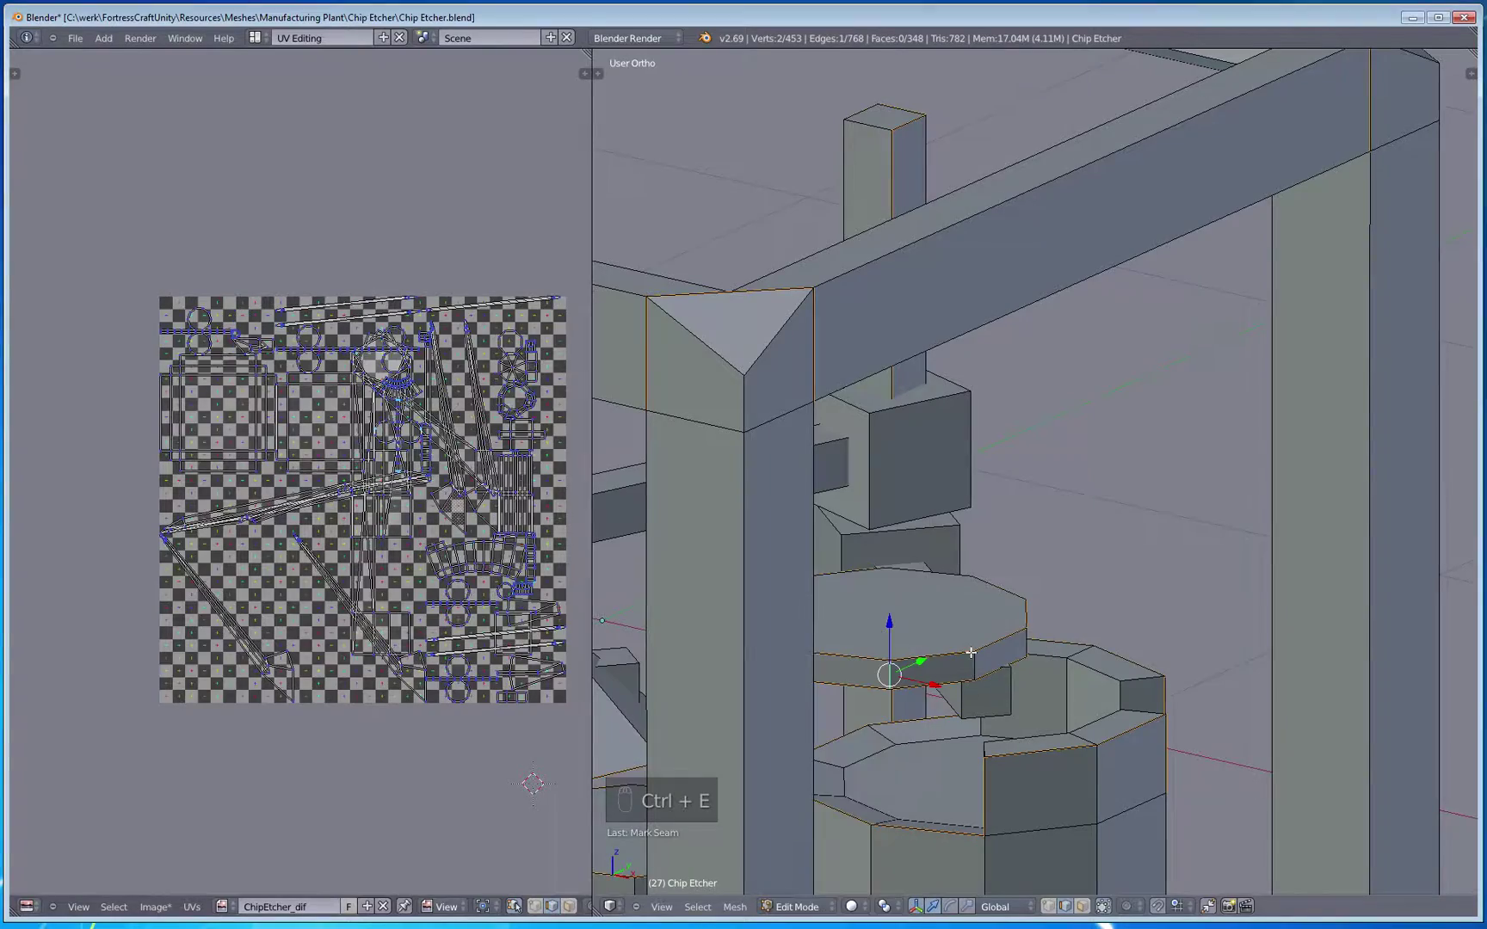
pyautogui.press('a')
# Step: Mark seams on the two vertical edges of the small support beneath the lowest disc's arm, then deselect them
pyautogui.moveTo(971, 654); pyautogui.dragTo(1003, 754, button='middle')
pyautogui.keyDown('shift'); pyautogui.moveTo(928, 717); pyautogui.dragTo(906, 439, button='middle'); pyautogui.keyUp('shift')
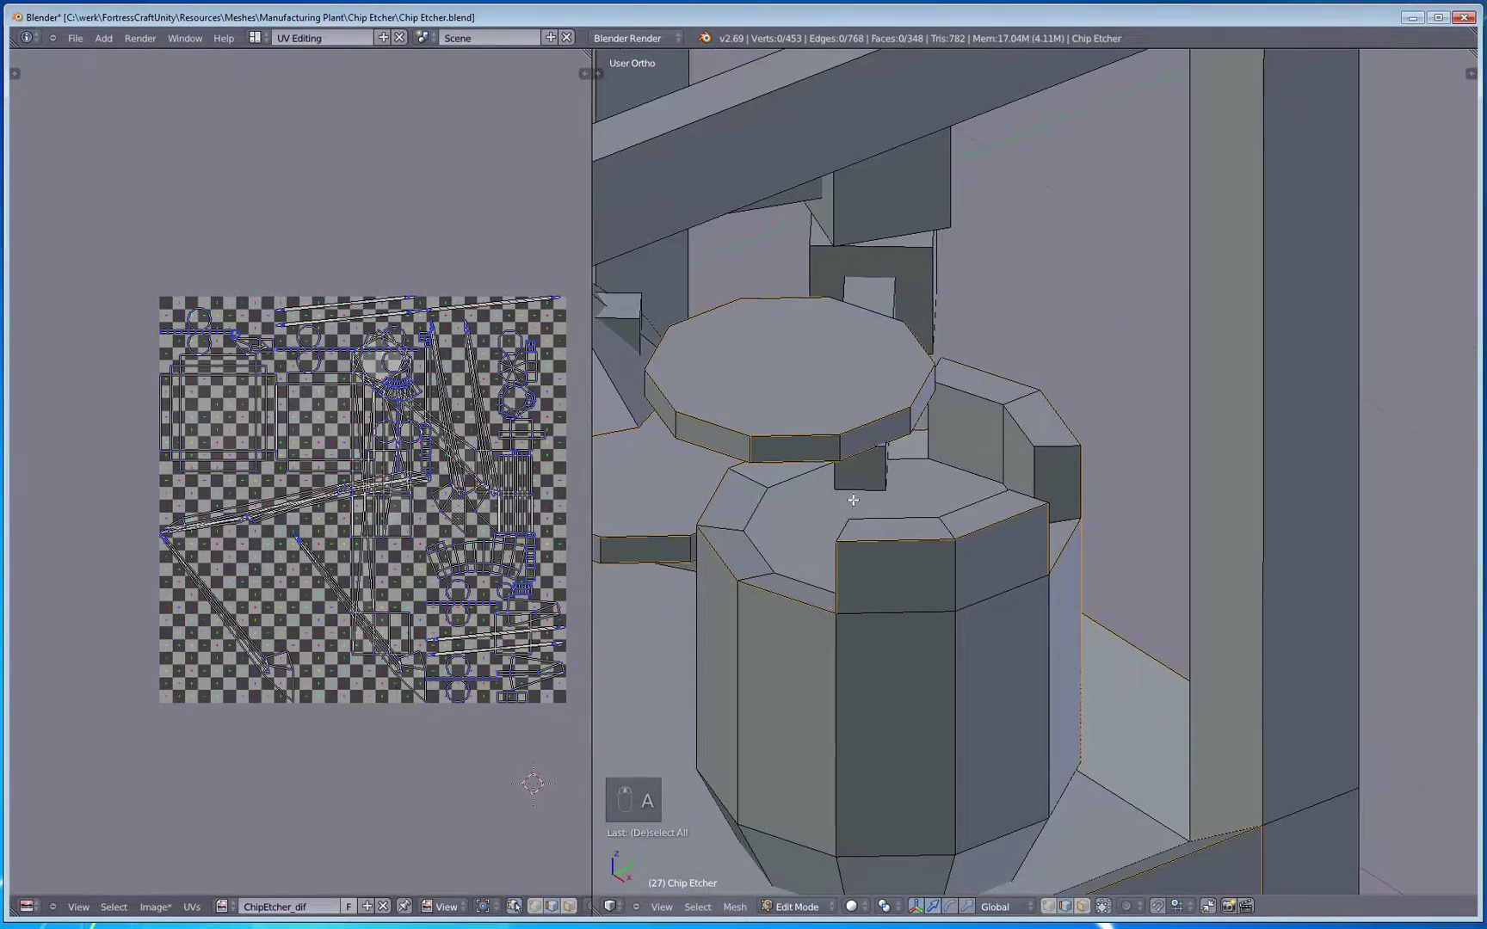
pyautogui.moveTo(863, 534); pyautogui.dragTo(873, 492, button='middle')
pyautogui.scroll(-3, 910, 541)
pyautogui.scroll(-3, 911, 541)
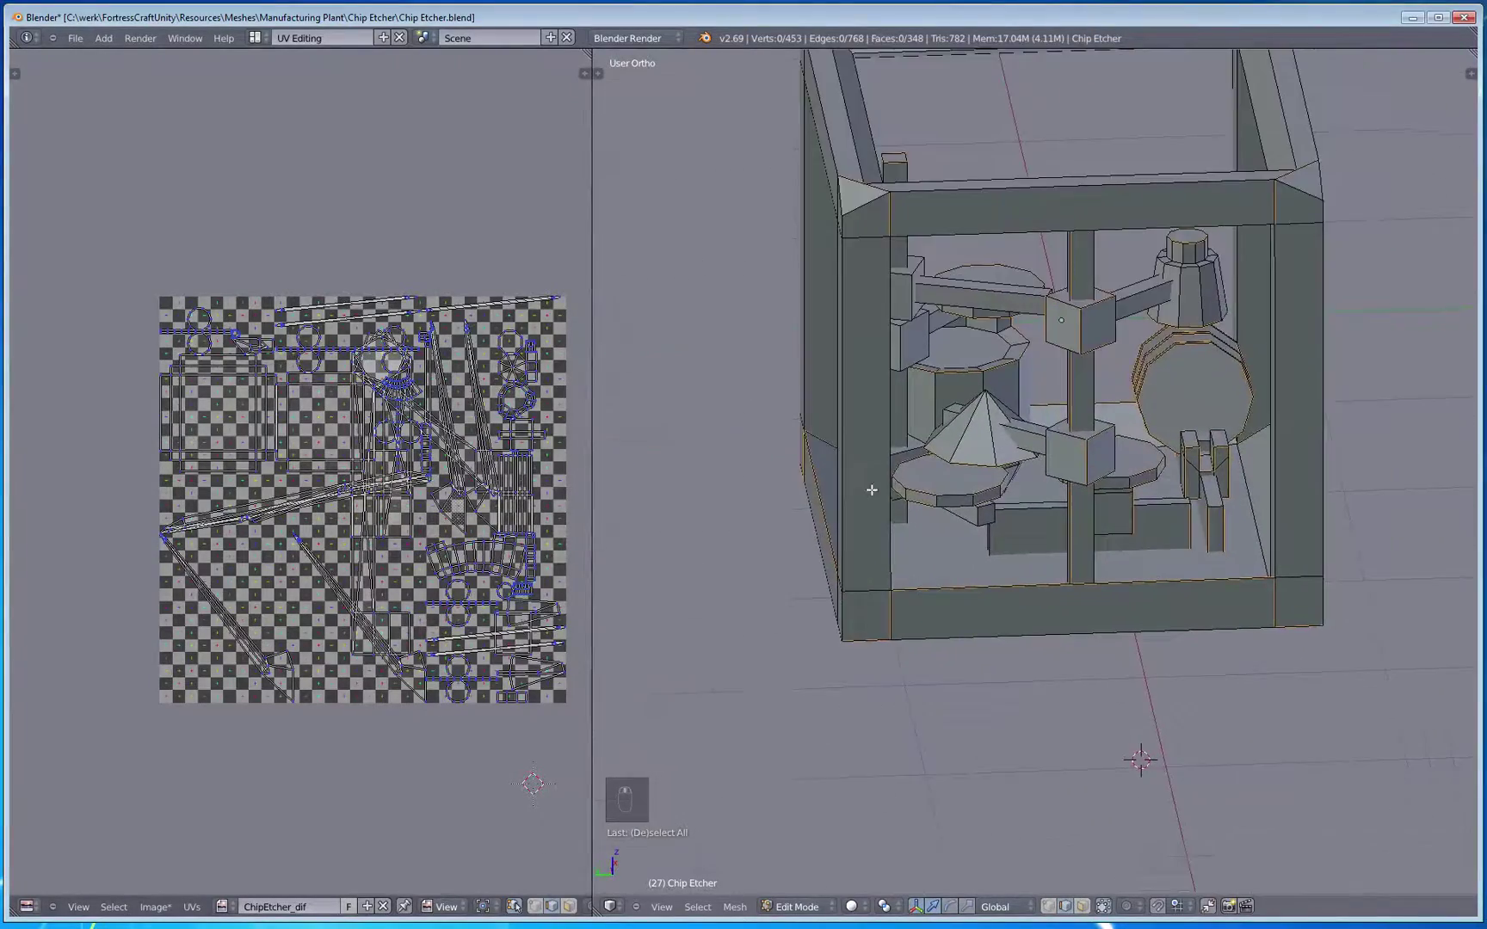
pyautogui.scroll(5, 996, 617)
pyautogui.moveTo(950, 644); pyautogui.dragTo(1077, 621, button='middle')
pyautogui.keyDown('shift'); pyautogui.moveTo(1196, 573); pyautogui.dragTo(1006, 682, button='middle'); pyautogui.keyUp('shift')
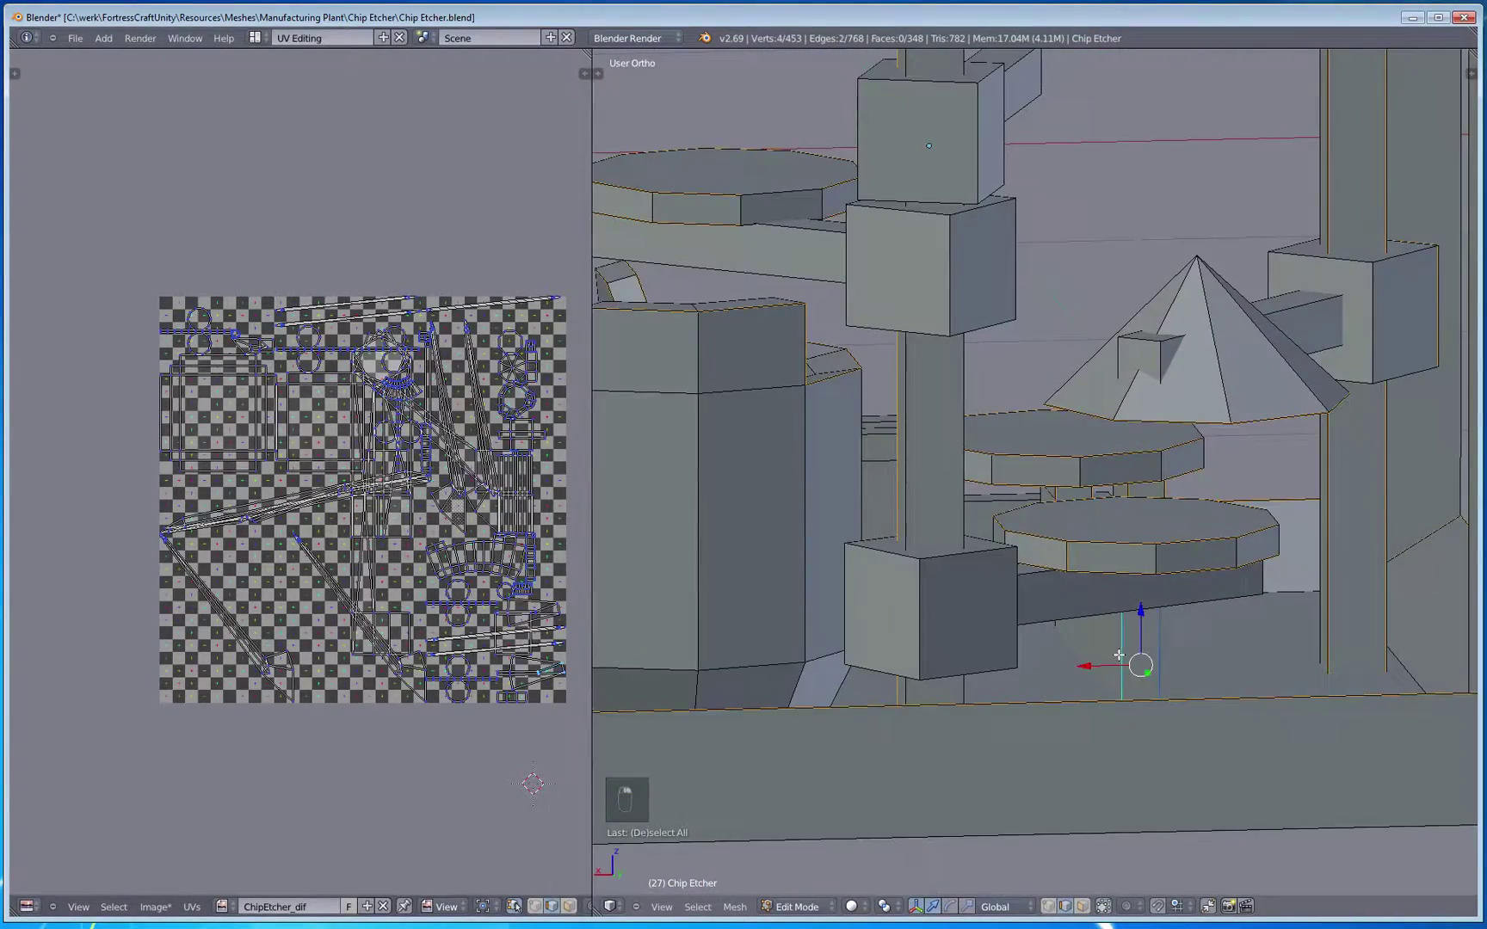
pyautogui.hotkey('ctrl', 'e')
pyautogui.click(1066, 634)
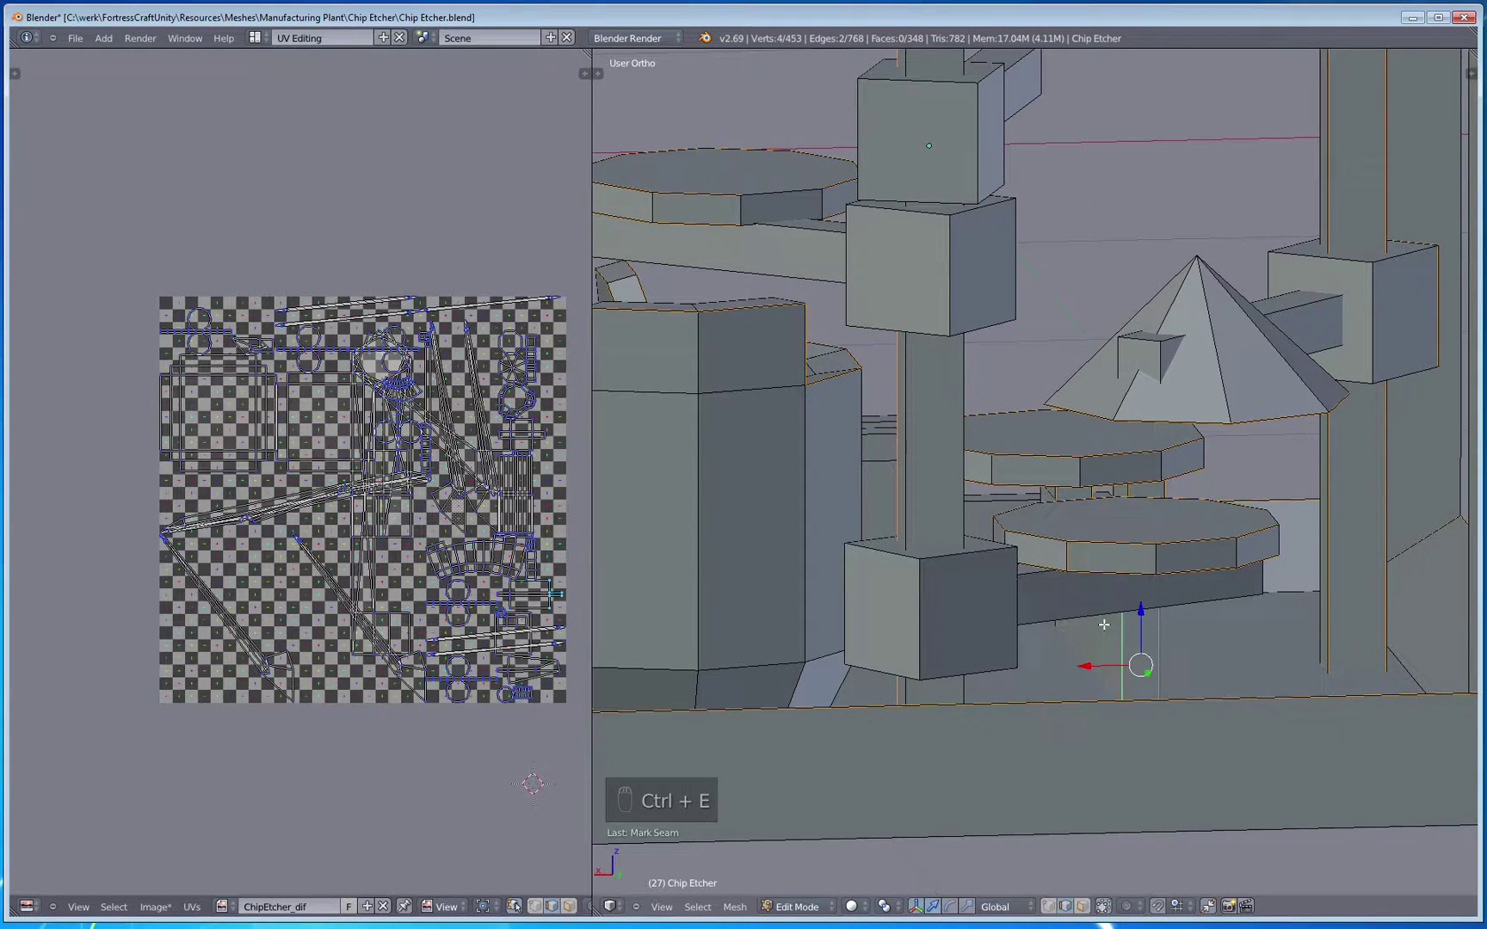
pyautogui.press('a')
# Step: Mark seams along three top edges, one vertical corner edge and three bottom edges of the lowest block on the post
pyautogui.moveTo(1110, 658); pyautogui.dragTo(966, 547, button='middle')
pyautogui.scroll(3, 925, 607)
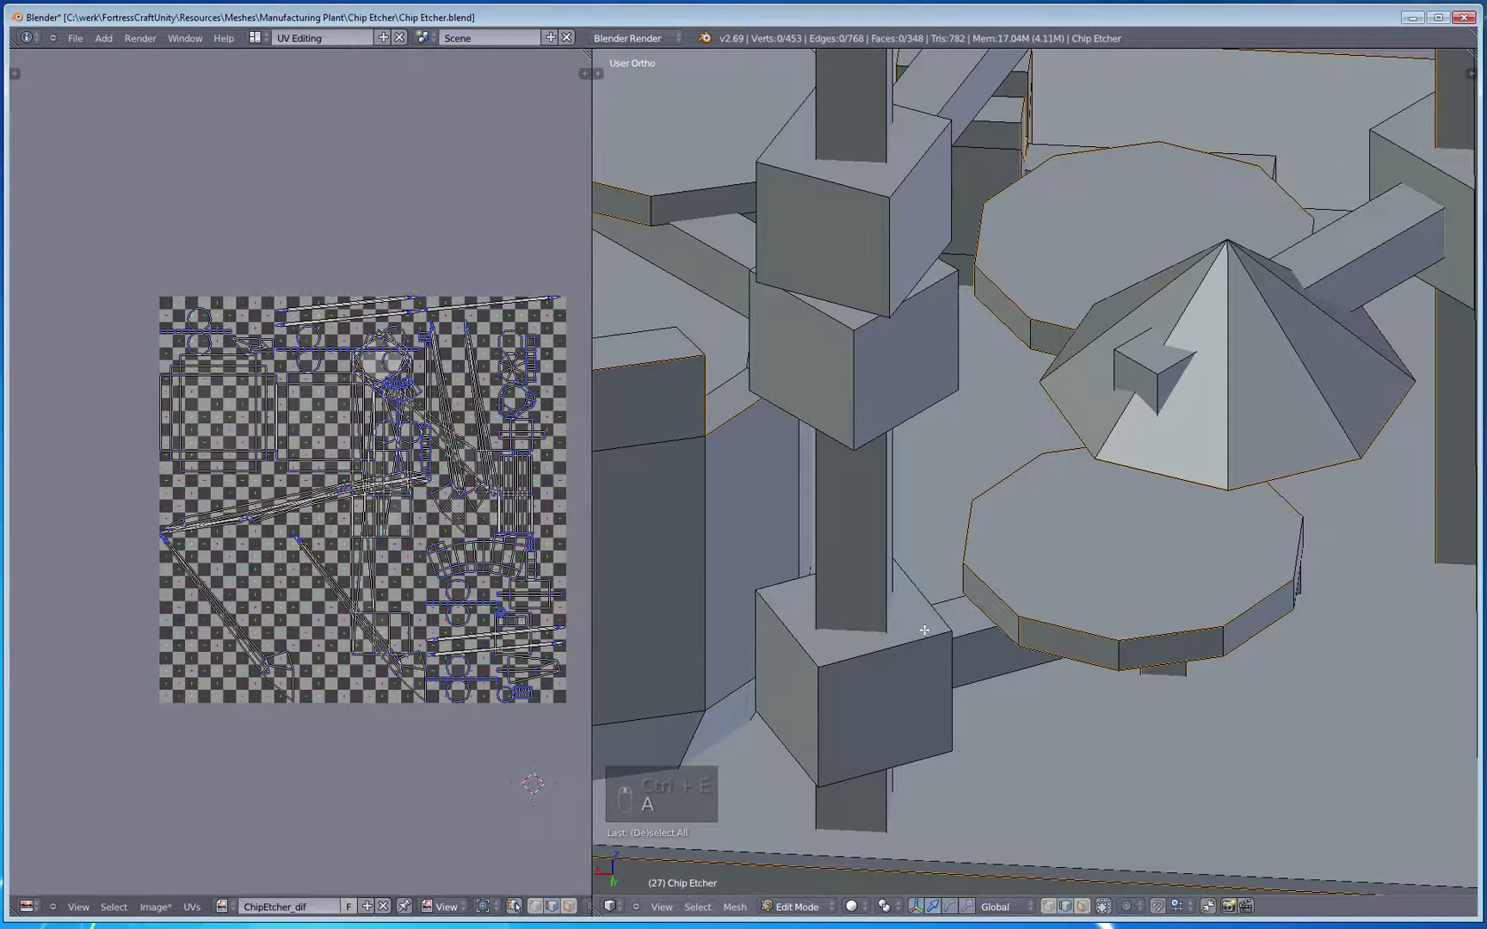
pyautogui.rightClick(923, 606)
pyautogui.keyDown('shift'); pyautogui.rightClick(905, 647); pyautogui.keyUp('shift')
pyautogui.keyDown('shift'); pyautogui.rightClick(771, 632); pyautogui.keyUp('shift')
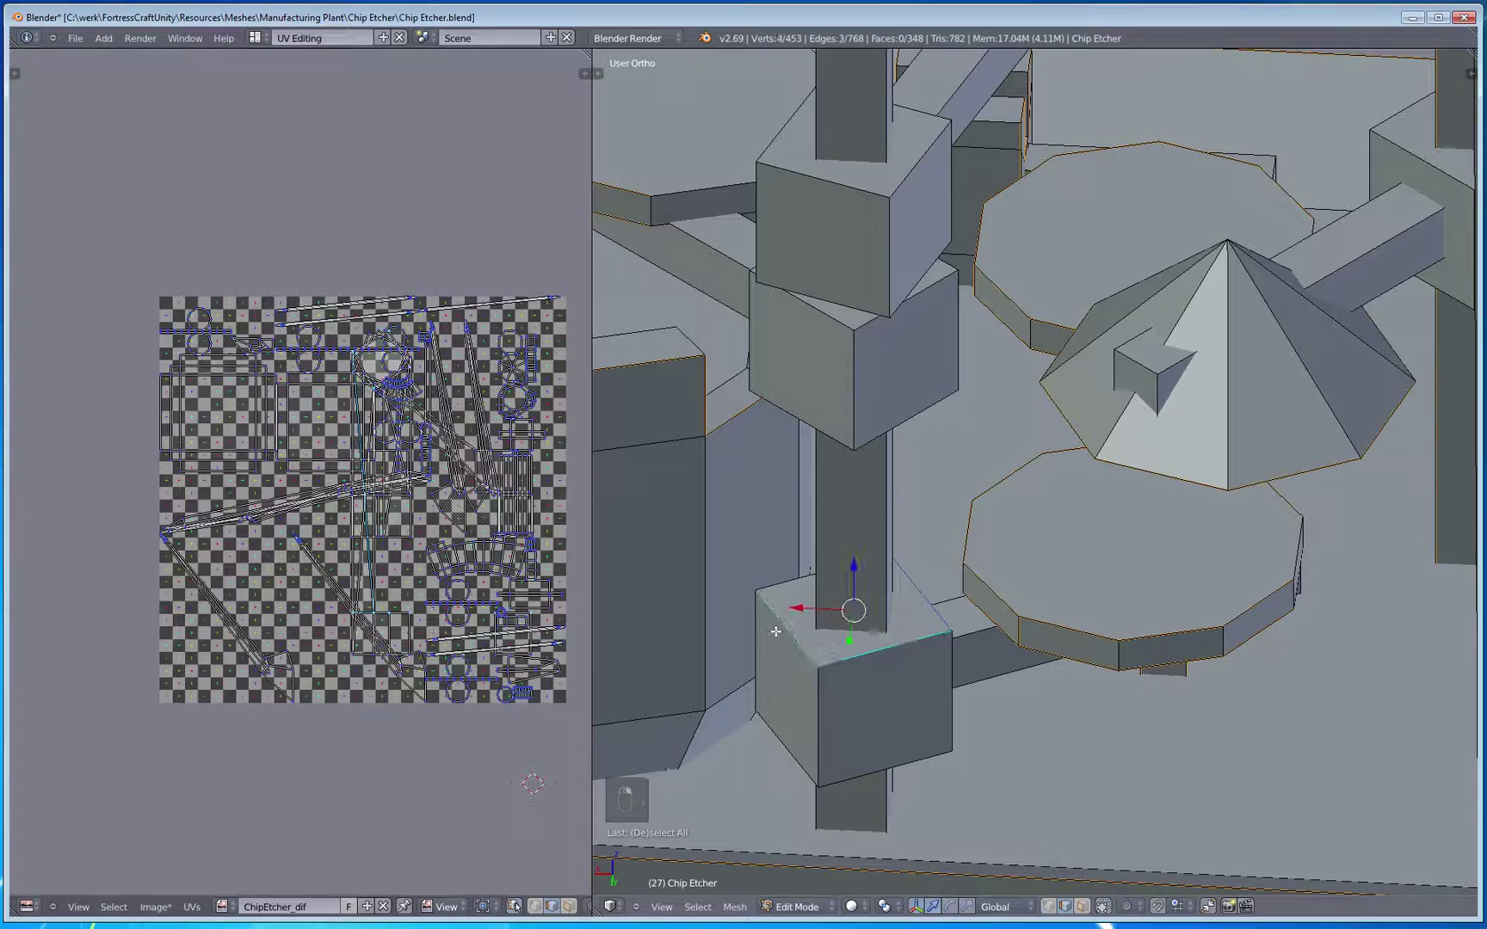
pyautogui.moveTo(810, 650); pyautogui.dragTo(873, 679, button='middle')
pyautogui.keyDown('shift'); pyautogui.rightClick(873, 679); pyautogui.keyUp('shift')
pyautogui.keyDown('shift'); pyautogui.rightClick(896, 751); pyautogui.keyUp('shift')
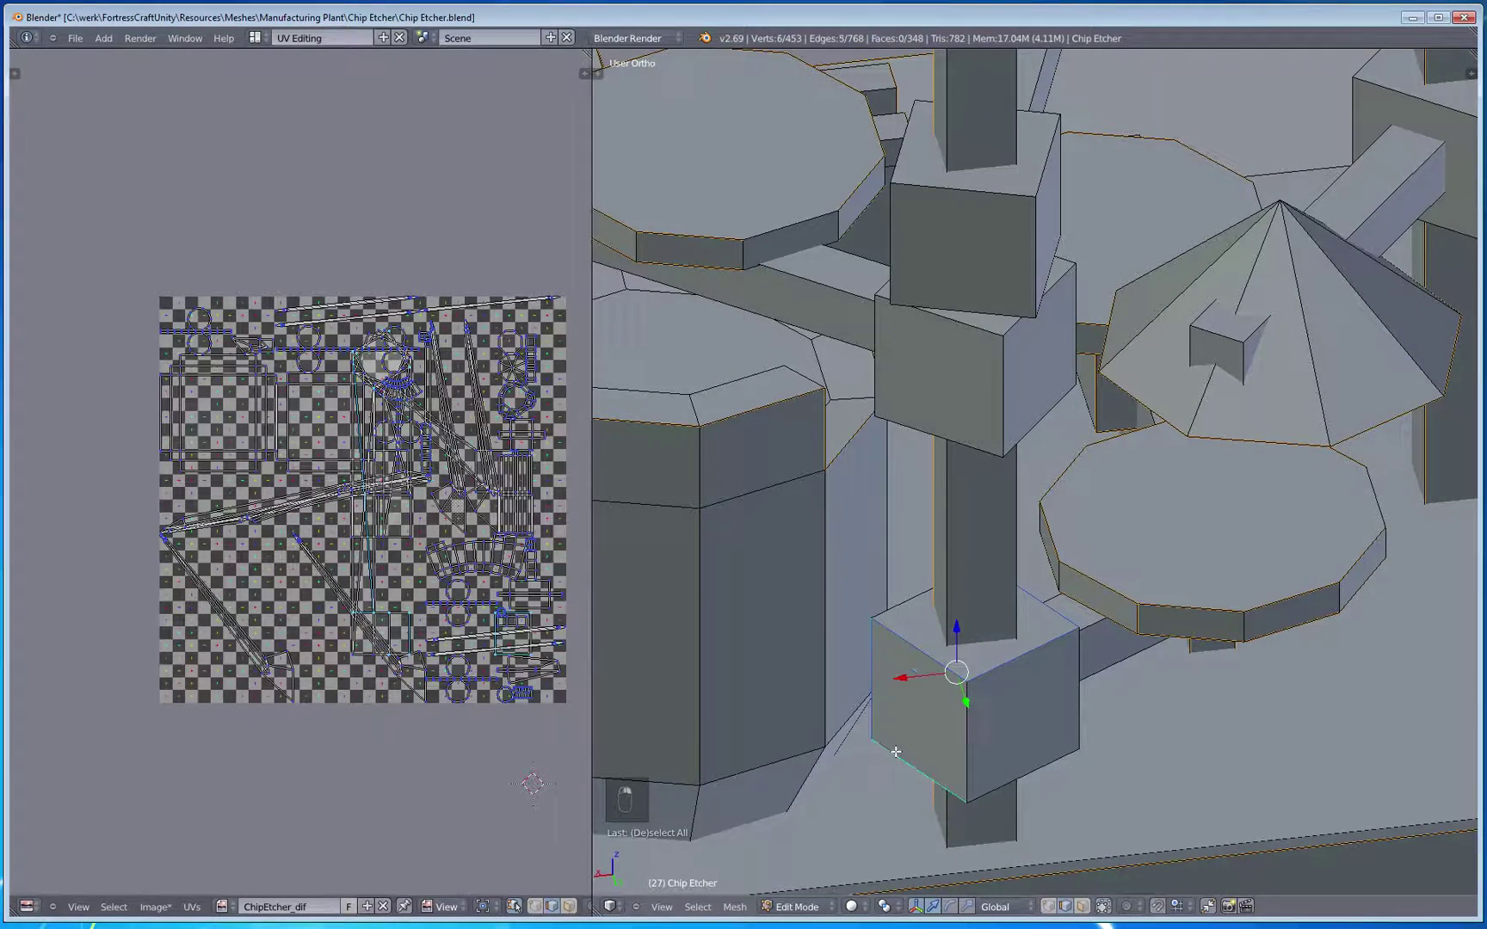
pyautogui.keyDown('shift'); pyautogui.rightClick(1013, 774); pyautogui.keyUp('shift')
pyautogui.moveTo(1071, 746); pyautogui.dragTo(903, 750, button='middle')
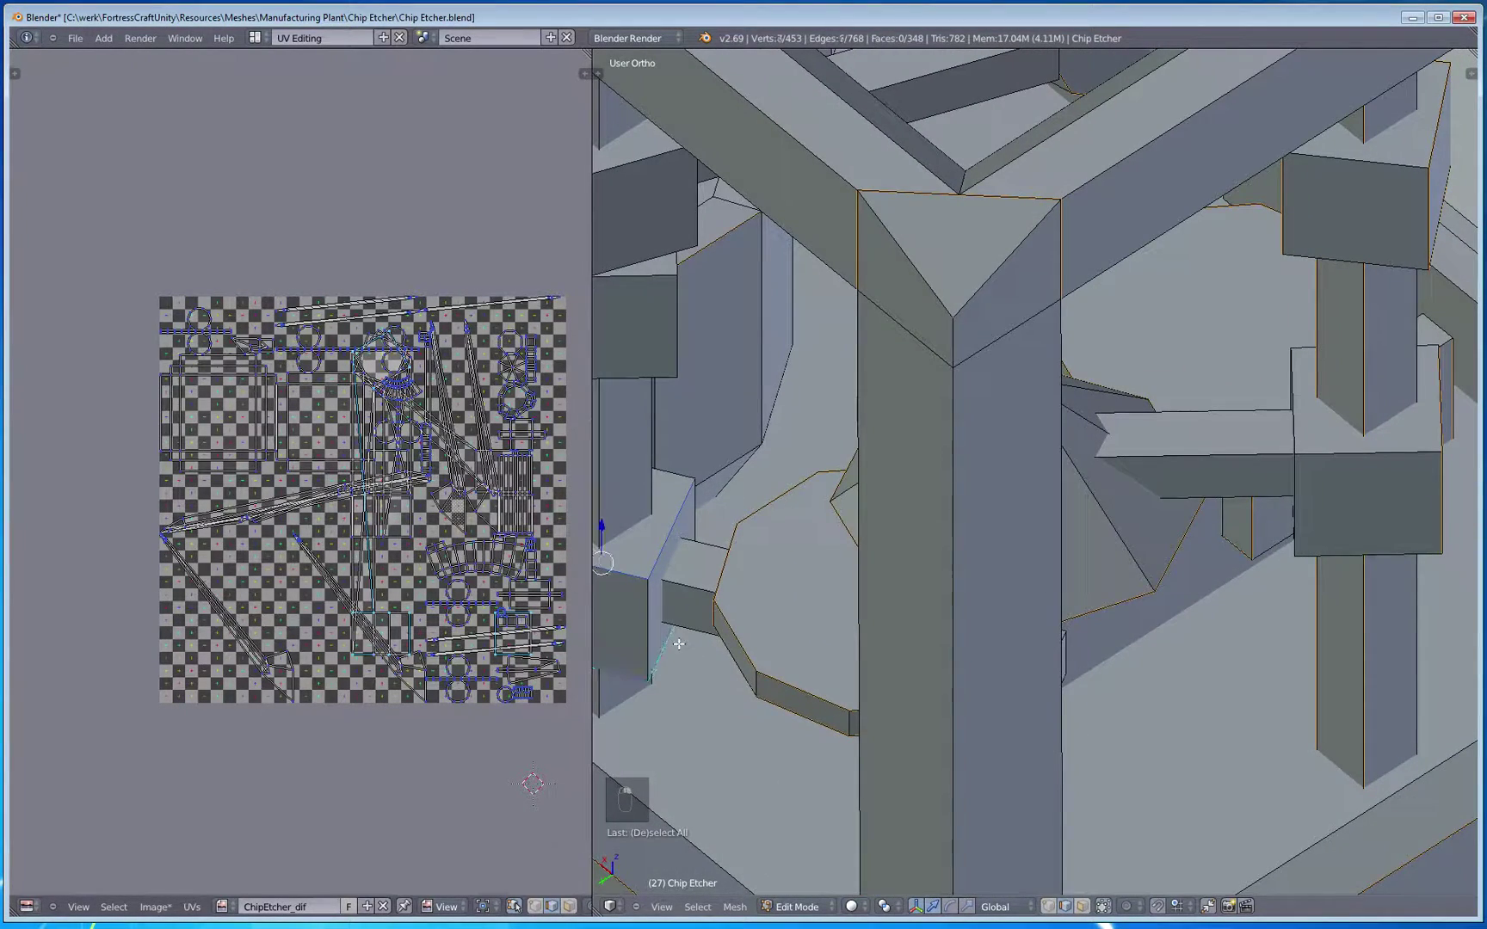
pyautogui.keyDown('shift'); pyautogui.rightClick(732, 522); pyautogui.keyUp('shift')
pyautogui.keyDown('shift'); pyautogui.moveTo(698, 522); pyautogui.dragTo(732, 529, button='middle'); pyautogui.keyUp('shift')
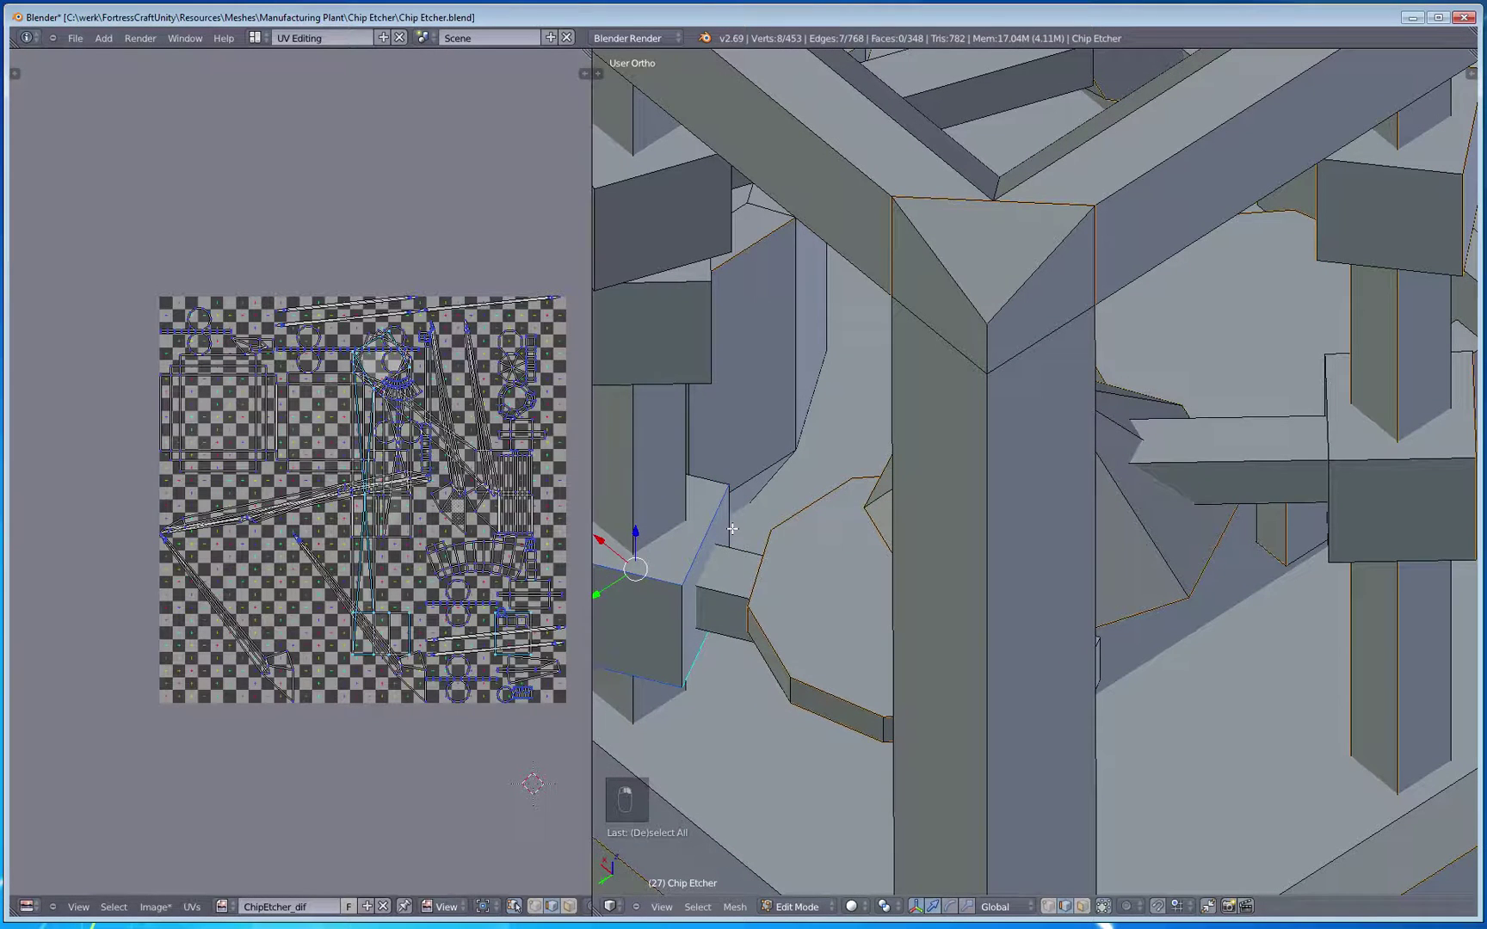
pyautogui.hotkey('ctrl', 'e')
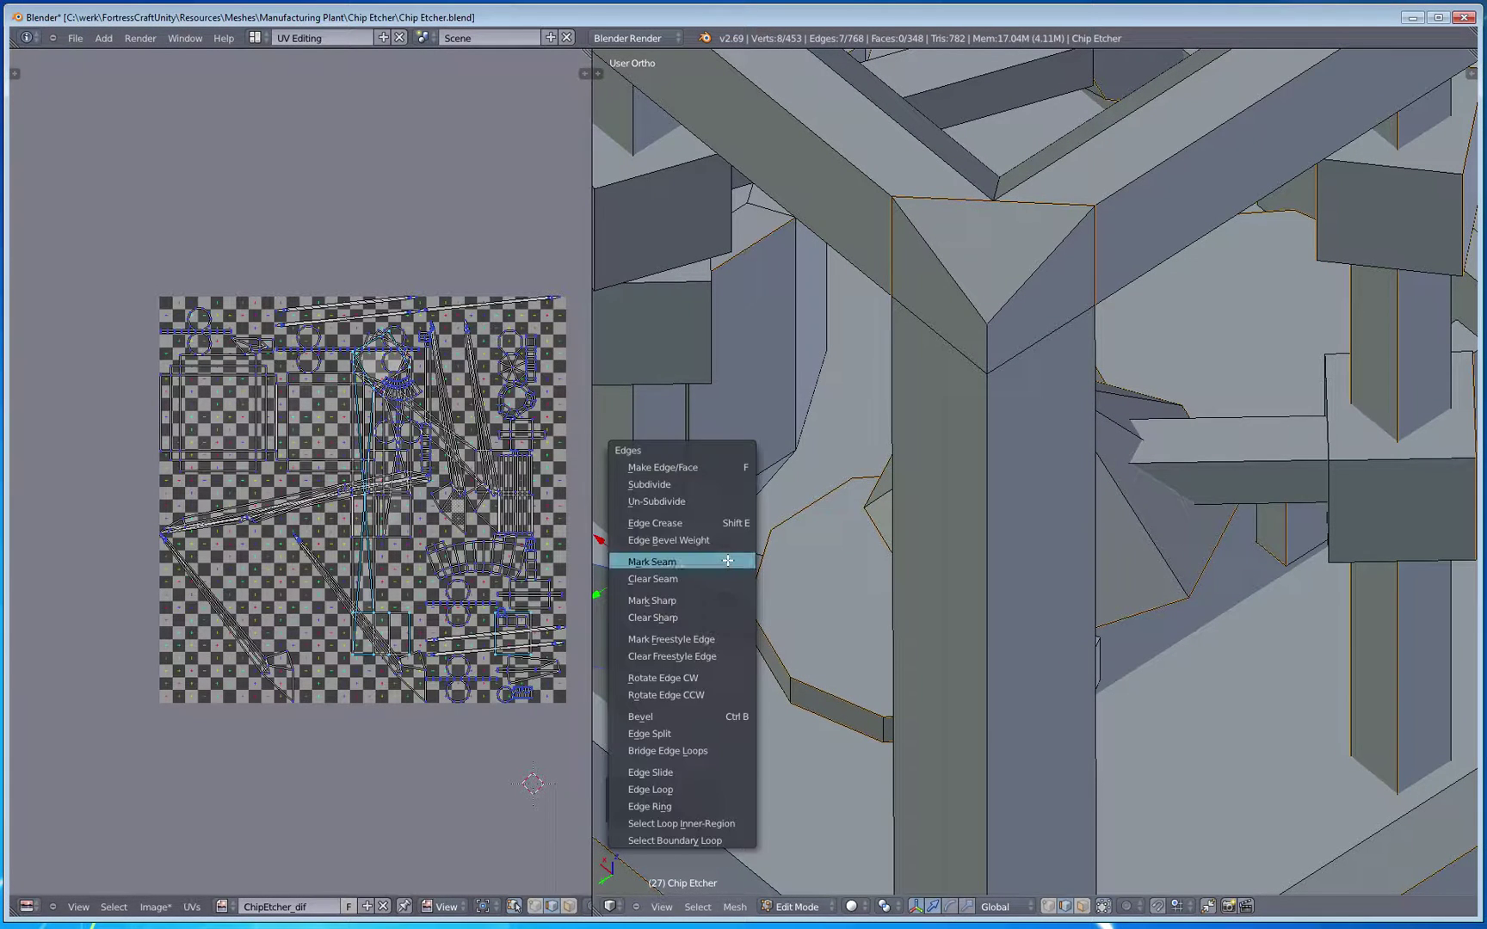
pyautogui.click(727, 561)
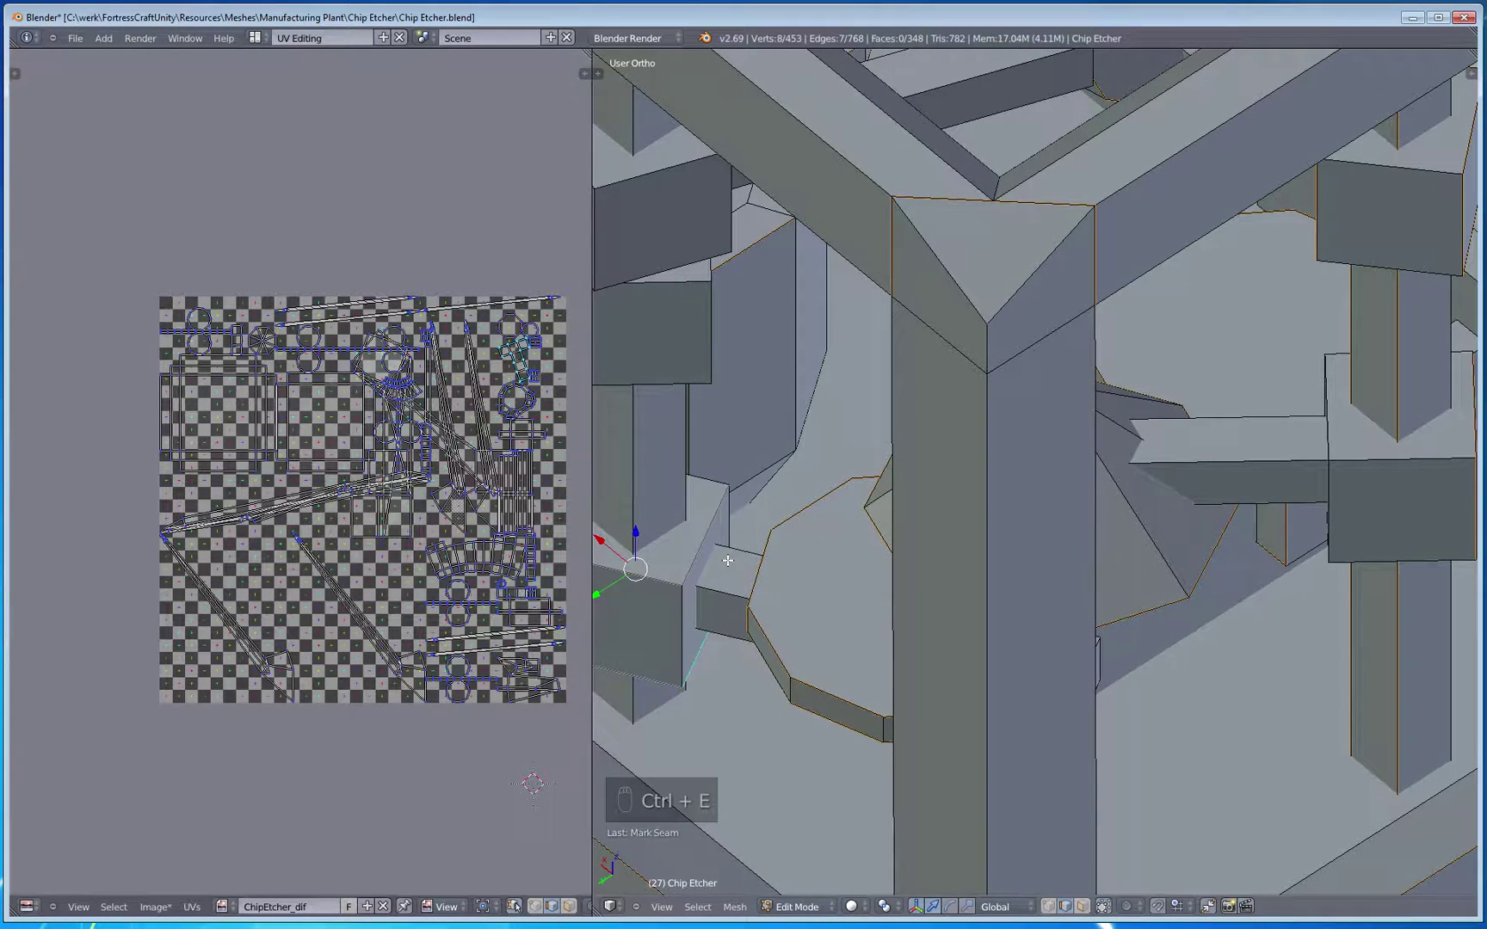
# Step: Clear the selection and select a vertical corner edge and its adjoining top edge on the lower block of the neighbouring post
pyautogui.moveTo(1082, 585); pyautogui.dragTo(956, 560, button='middle')
pyautogui.press('a')
pyautogui.rightClick(1088, 577)
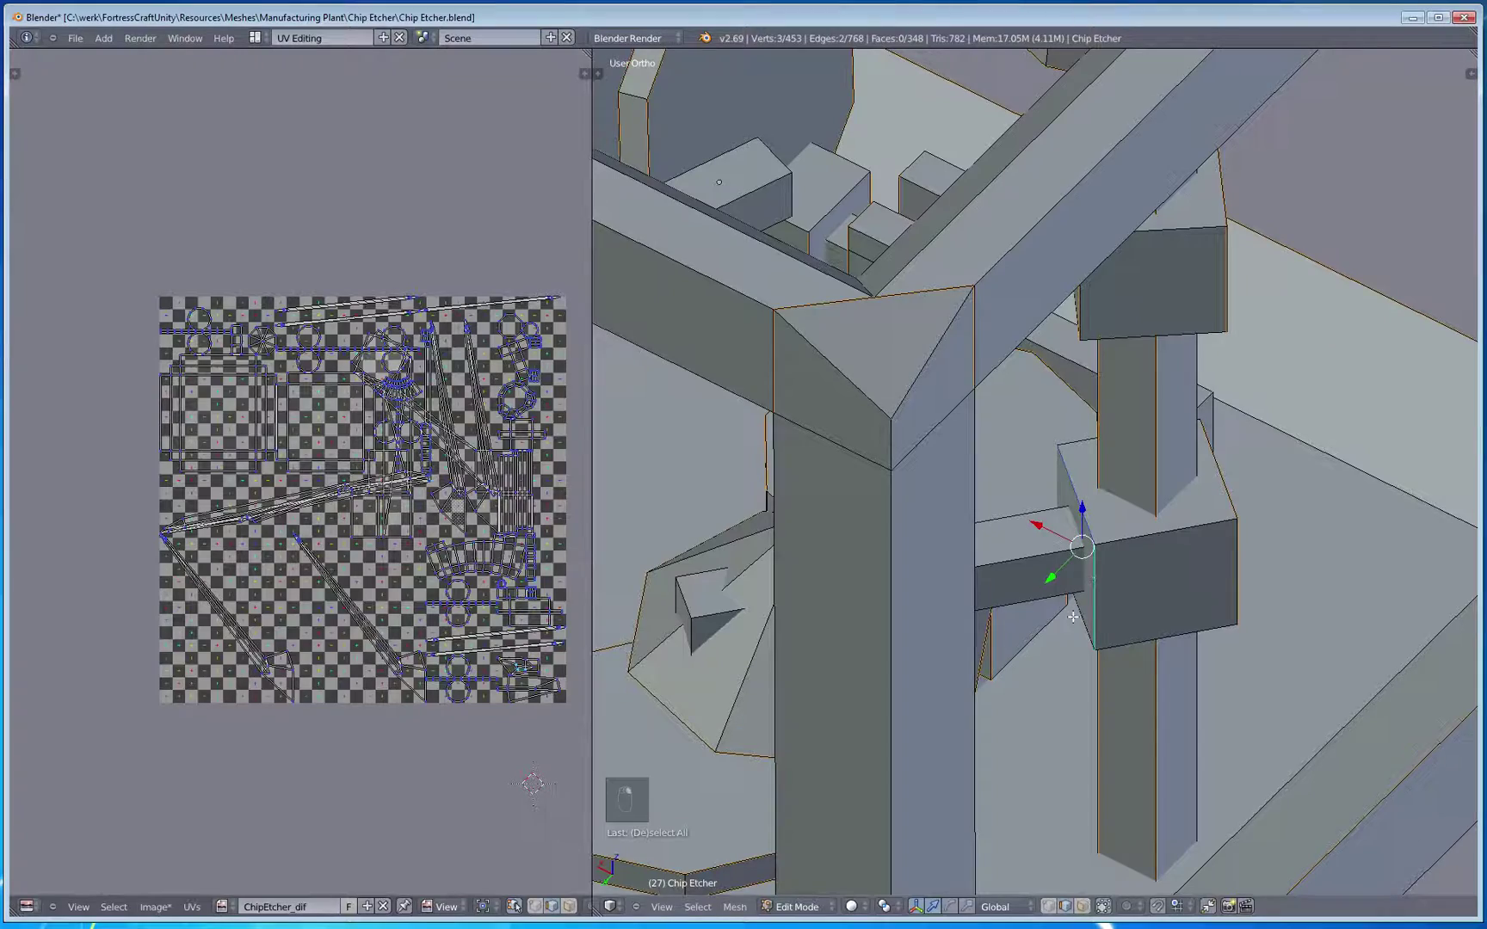
# Step: Mark seams along the bottom and vertical edges of the lower block on the post that carries the tapered nozzle
pyautogui.keyDown('shift'); pyautogui.rightClick(1072, 616); pyautogui.keyUp('shift')
pyautogui.moveTo(1128, 624); pyautogui.dragTo(873, 399, button='middle')
pyautogui.hotkey('ctrl', 'e')
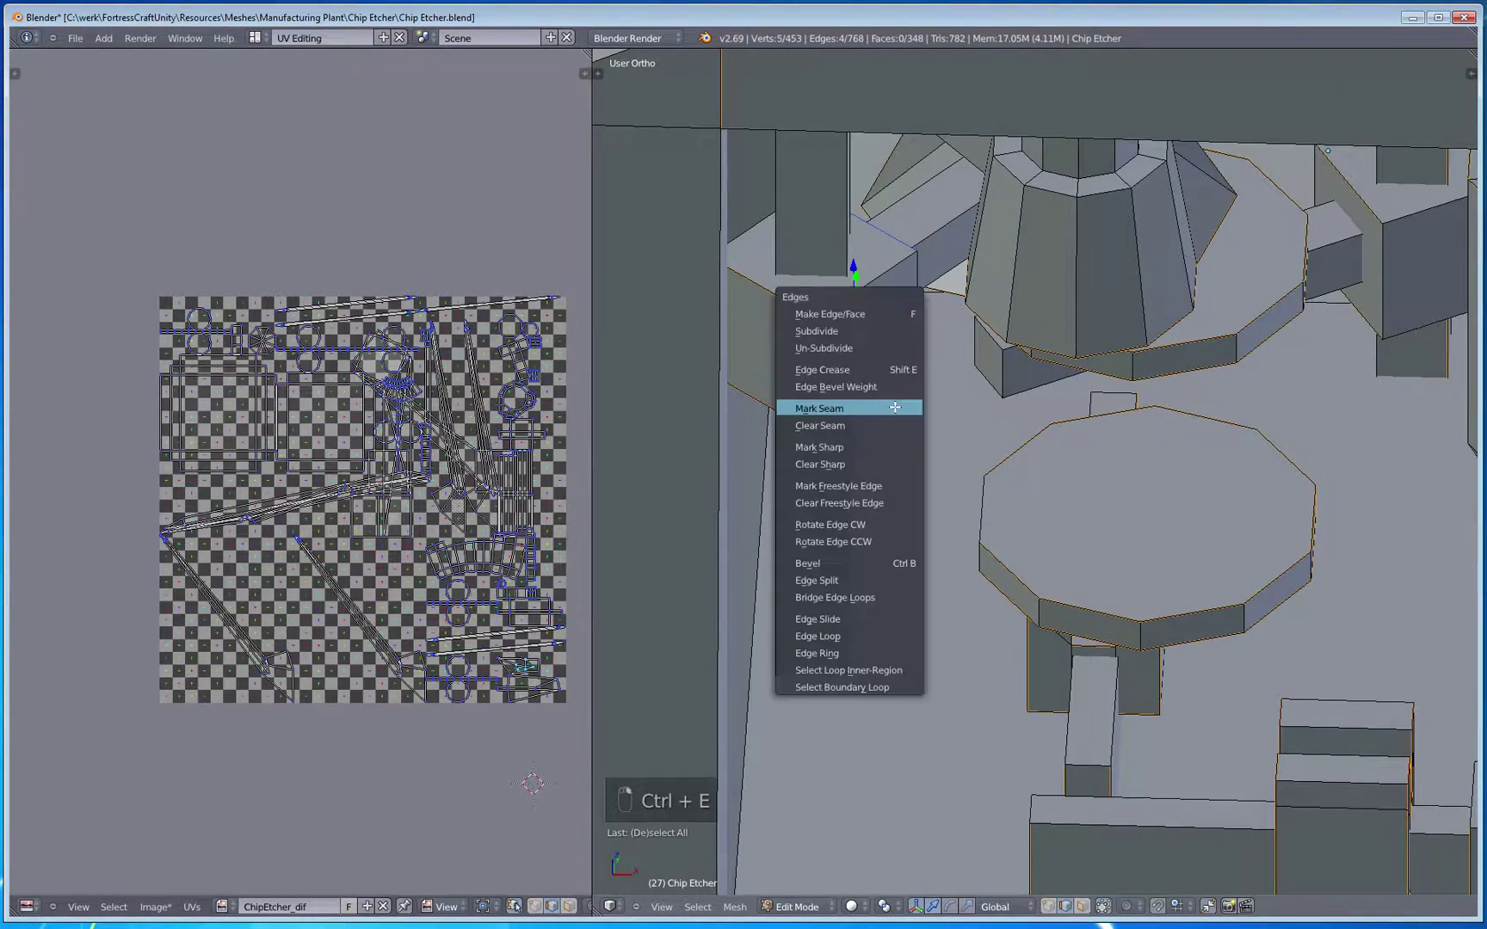
pyautogui.click(895, 406)
pyautogui.scroll(-2, 963, 508)
pyautogui.scroll(-2, 952, 558)
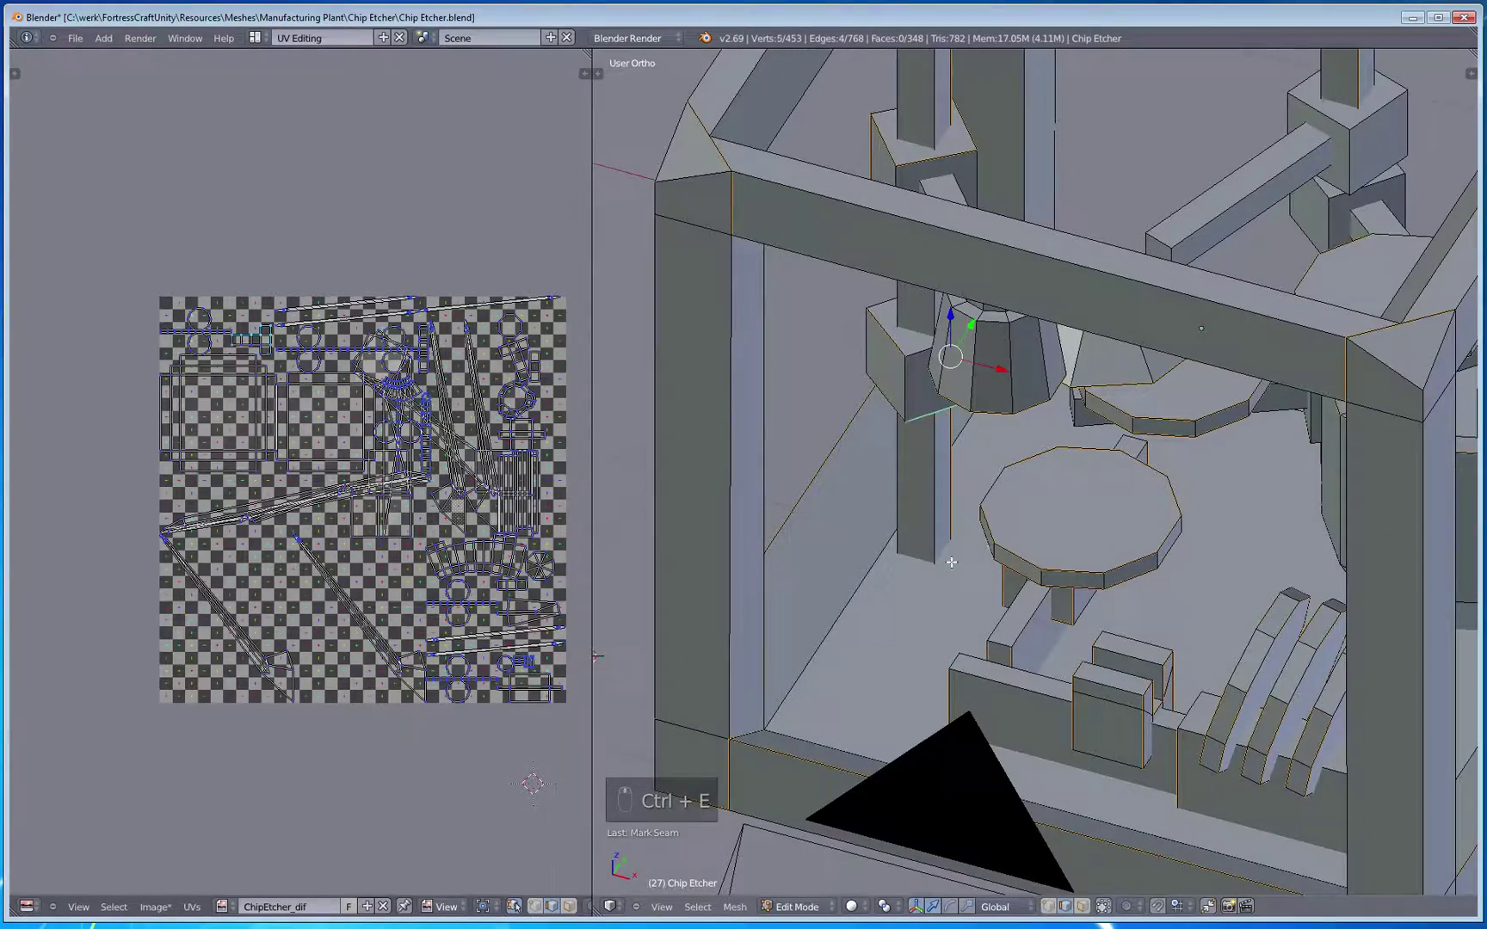
pyautogui.press('a')
# Step: Mark seams along the bottom and vertical edges of the upper block in the stacked pair on the post beside the tank
pyautogui.moveTo(969, 488); pyautogui.dragTo(977, 531, button='middle')
pyautogui.scroll(3, 1052, 650)
pyautogui.scroll(2, 977, 530)
pyautogui.scroll(1, 977, 531)
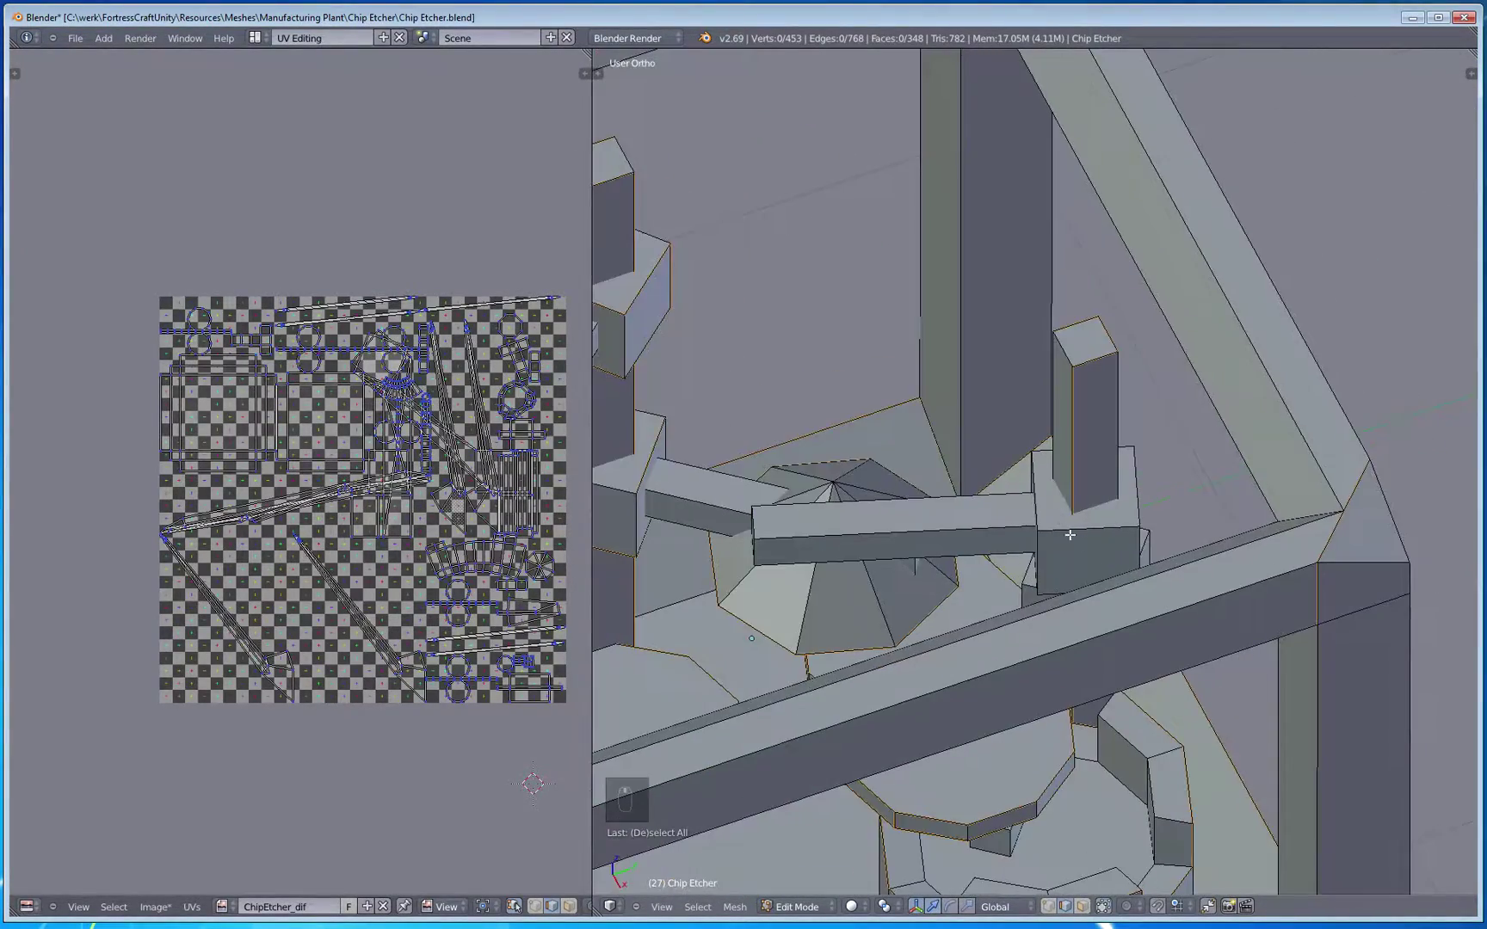
pyautogui.keyDown('shift'); pyautogui.rightClick(1072, 587); pyautogui.keyUp('shift')
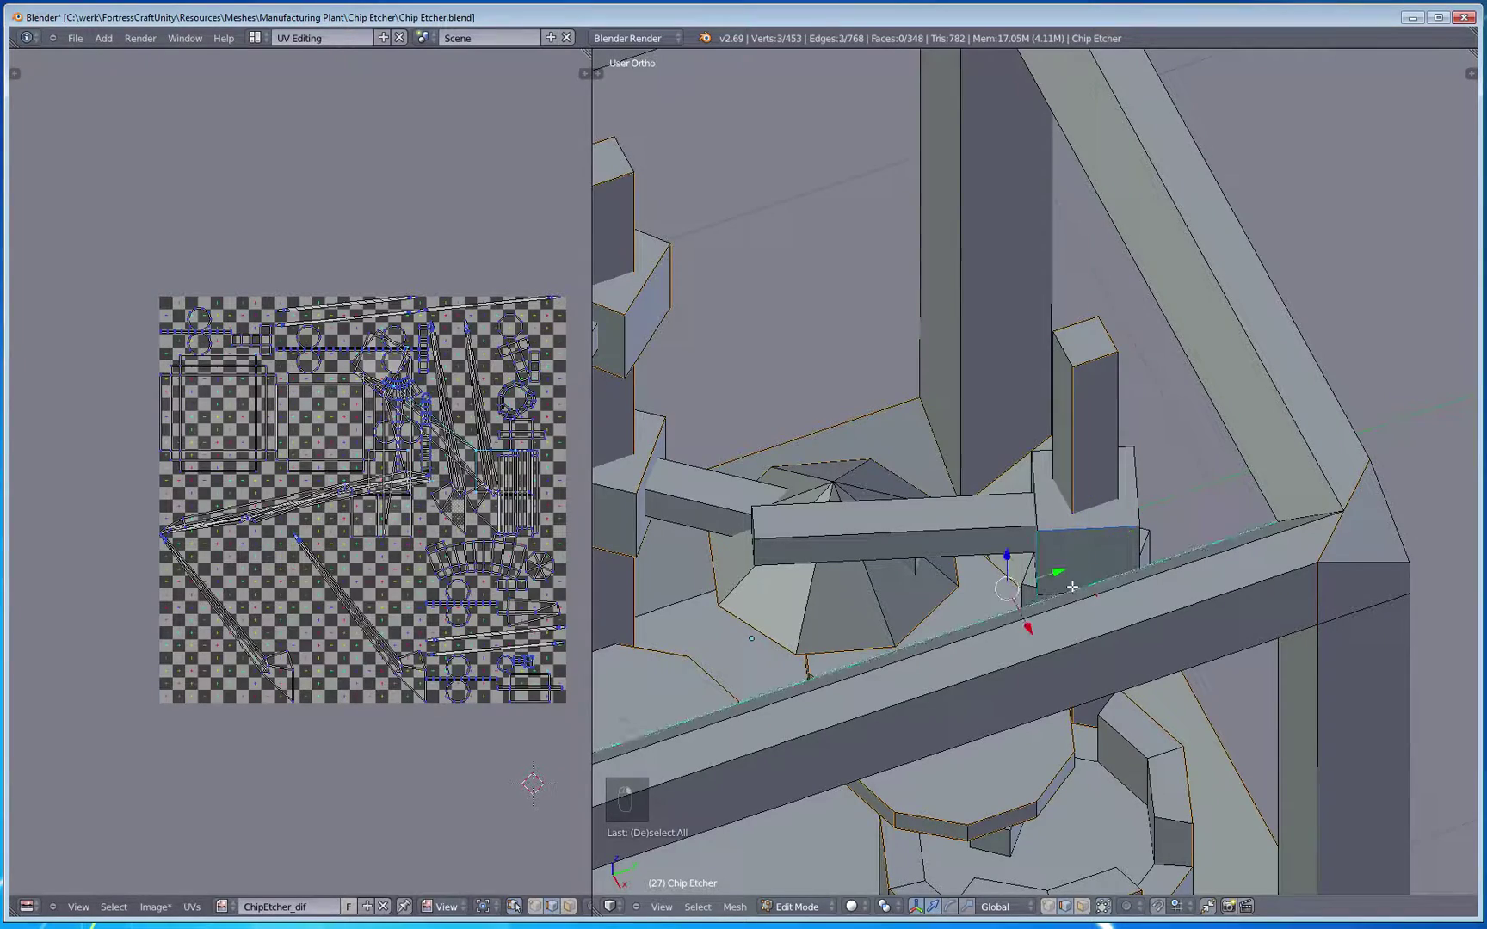
pyautogui.hotkey('ctrl', 'z')
pyautogui.moveTo(1007, 576); pyautogui.dragTo(1049, 600, button='middle')
pyautogui.keyDown('shift'); pyautogui.rightClick(1105, 608); pyautogui.keyUp('shift')
pyautogui.moveTo(1342, 609); pyautogui.dragTo(875, 535, button='middle')
pyautogui.keyDown('shift'); pyautogui.rightClick(833, 408); pyautogui.keyUp('shift')
pyautogui.keyDown('shift'); pyautogui.rightClick(885, 394); pyautogui.keyUp('shift')
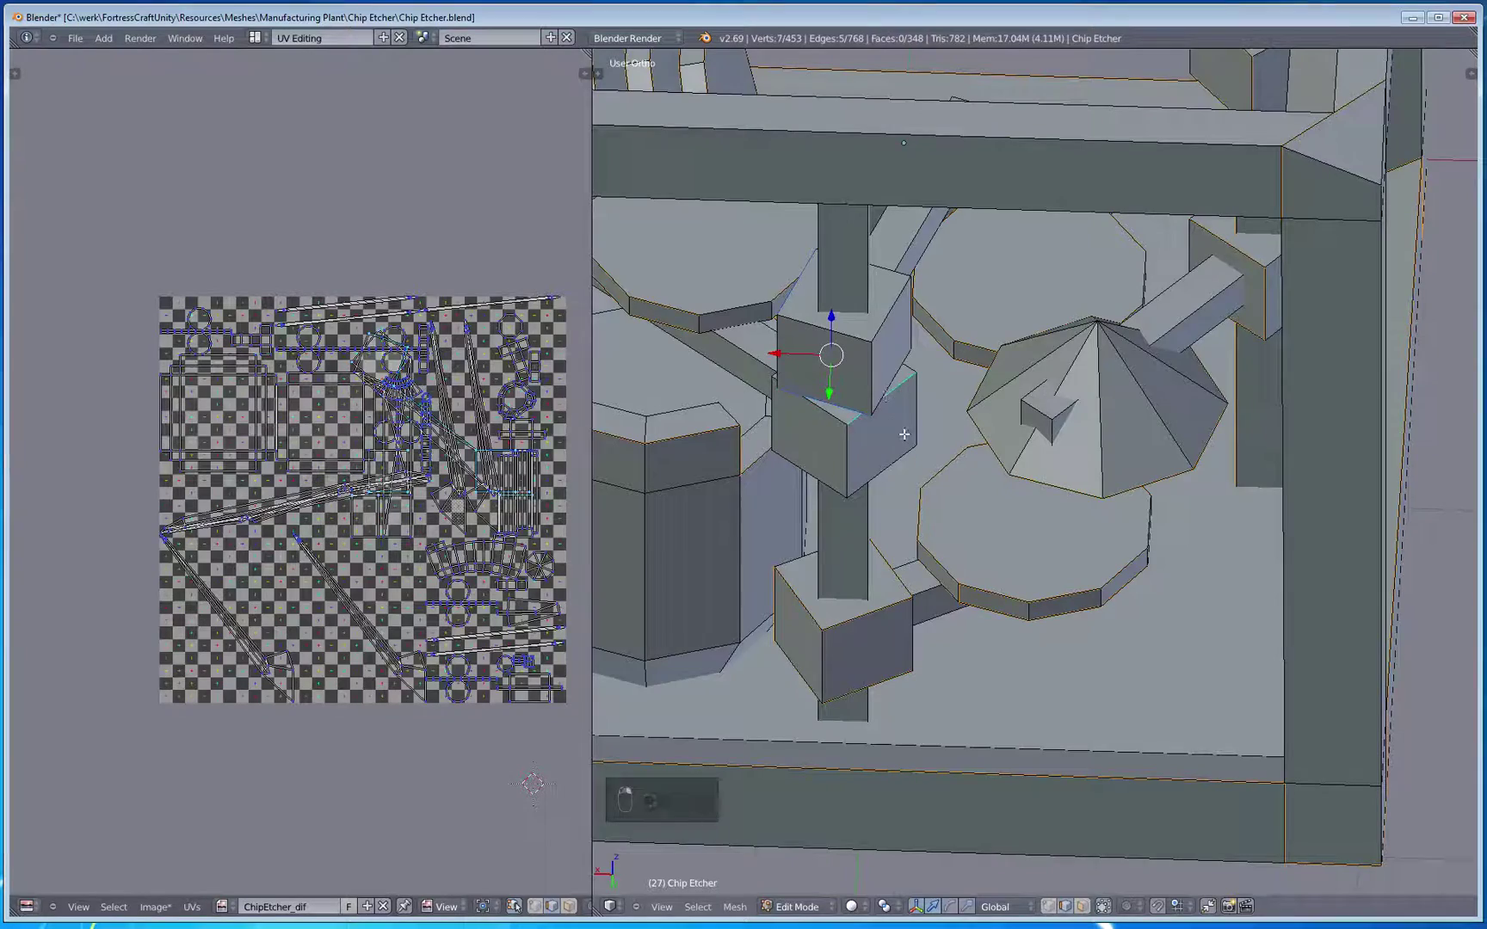
pyautogui.hotkey('ctrl', 'z')
pyautogui.moveTo(904, 434); pyautogui.dragTo(797, 404, button='middle')
pyautogui.keyDown('shift'); pyautogui.rightClick(924, 332); pyautogui.keyUp('shift')
pyautogui.keyDown('shift'); pyautogui.rightClick(968, 287); pyautogui.keyUp('shift')
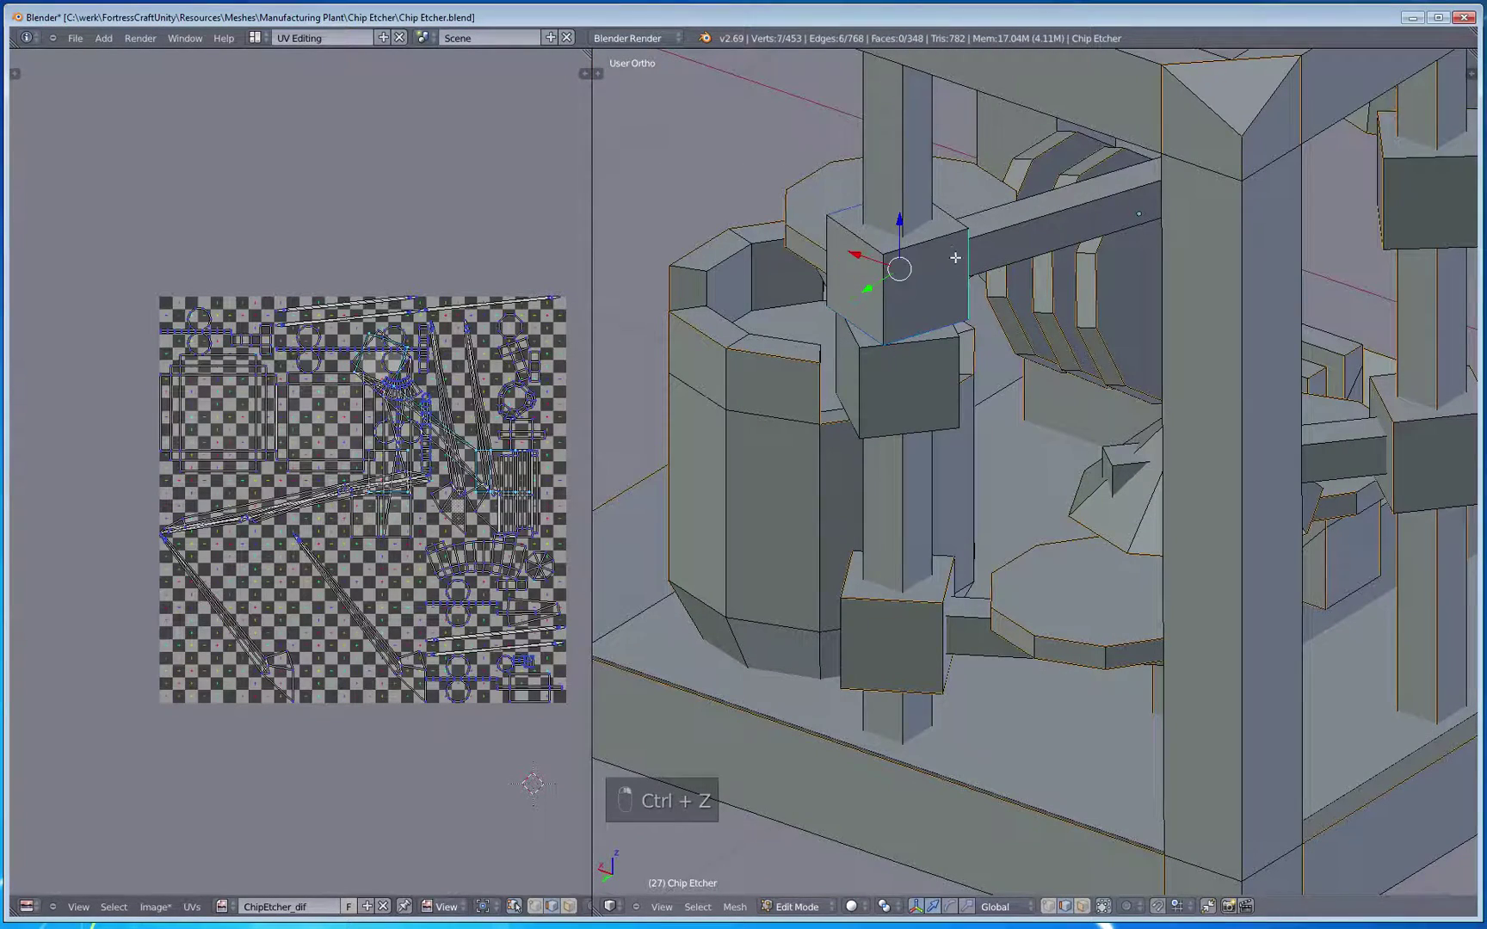
pyautogui.moveTo(935, 262); pyautogui.dragTo(832, 478, button='middle')
pyautogui.hotkey('ctrl', 'e')
pyautogui.click(926, 382)
pyautogui.press('a')
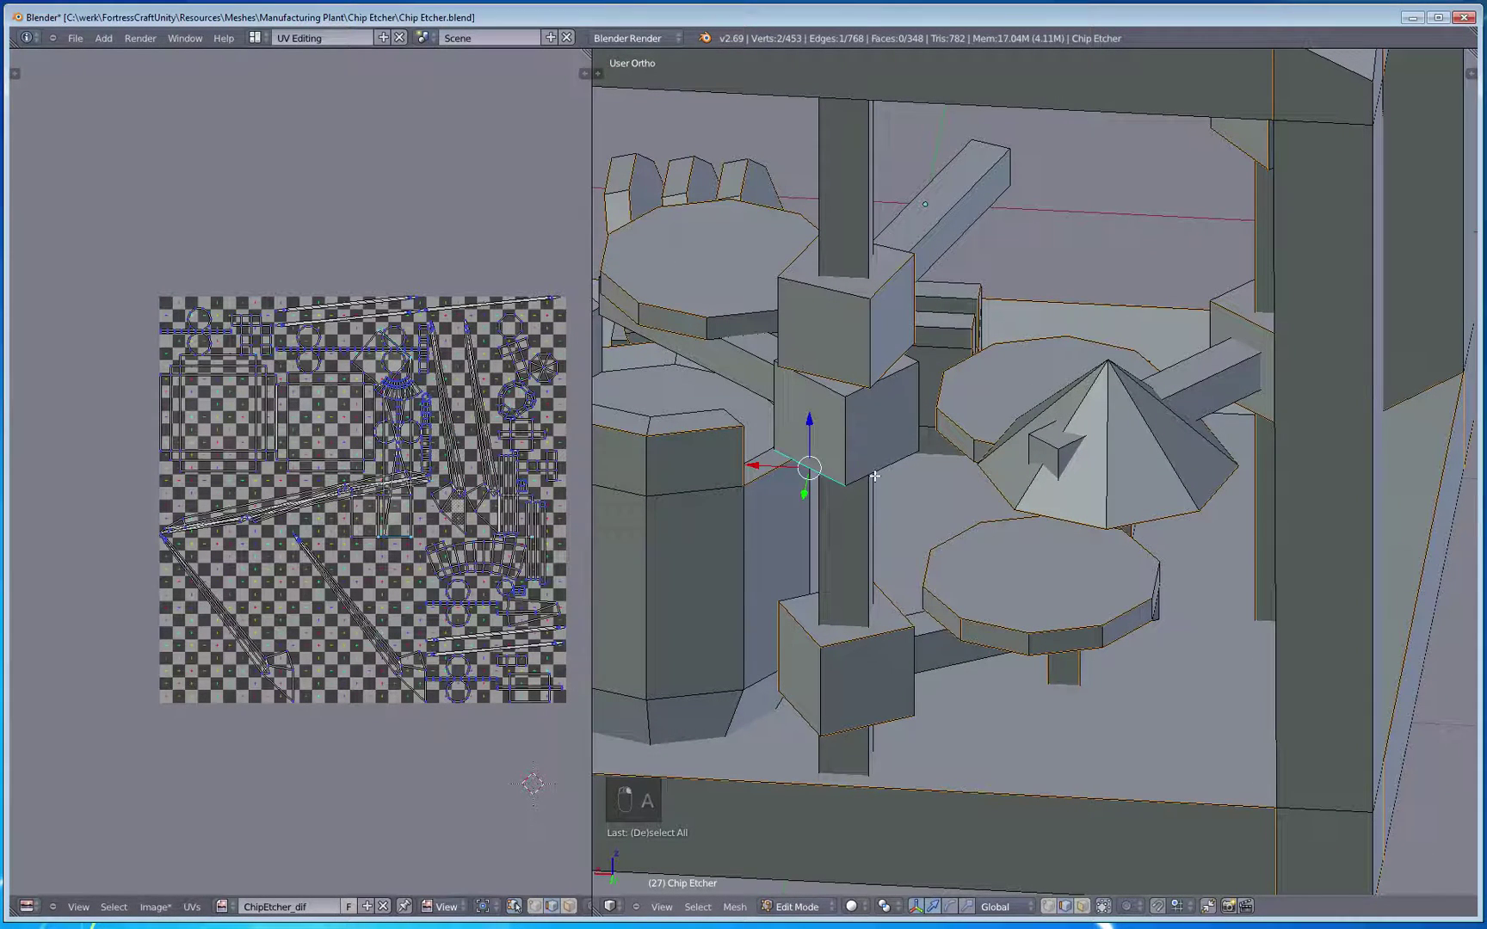
# Step: Mark seams around the lower block of the stacked pair, along its bottom, vertical and top edges
pyautogui.rightClick(876, 472)
pyautogui.hotkey('ctrl', 'z')
pyautogui.keyDown('shift'); pyautogui.rightClick(875, 467); pyautogui.keyUp('shift')
pyautogui.keyDown('shift'); pyautogui.rightClick(918, 413); pyautogui.keyUp('shift')
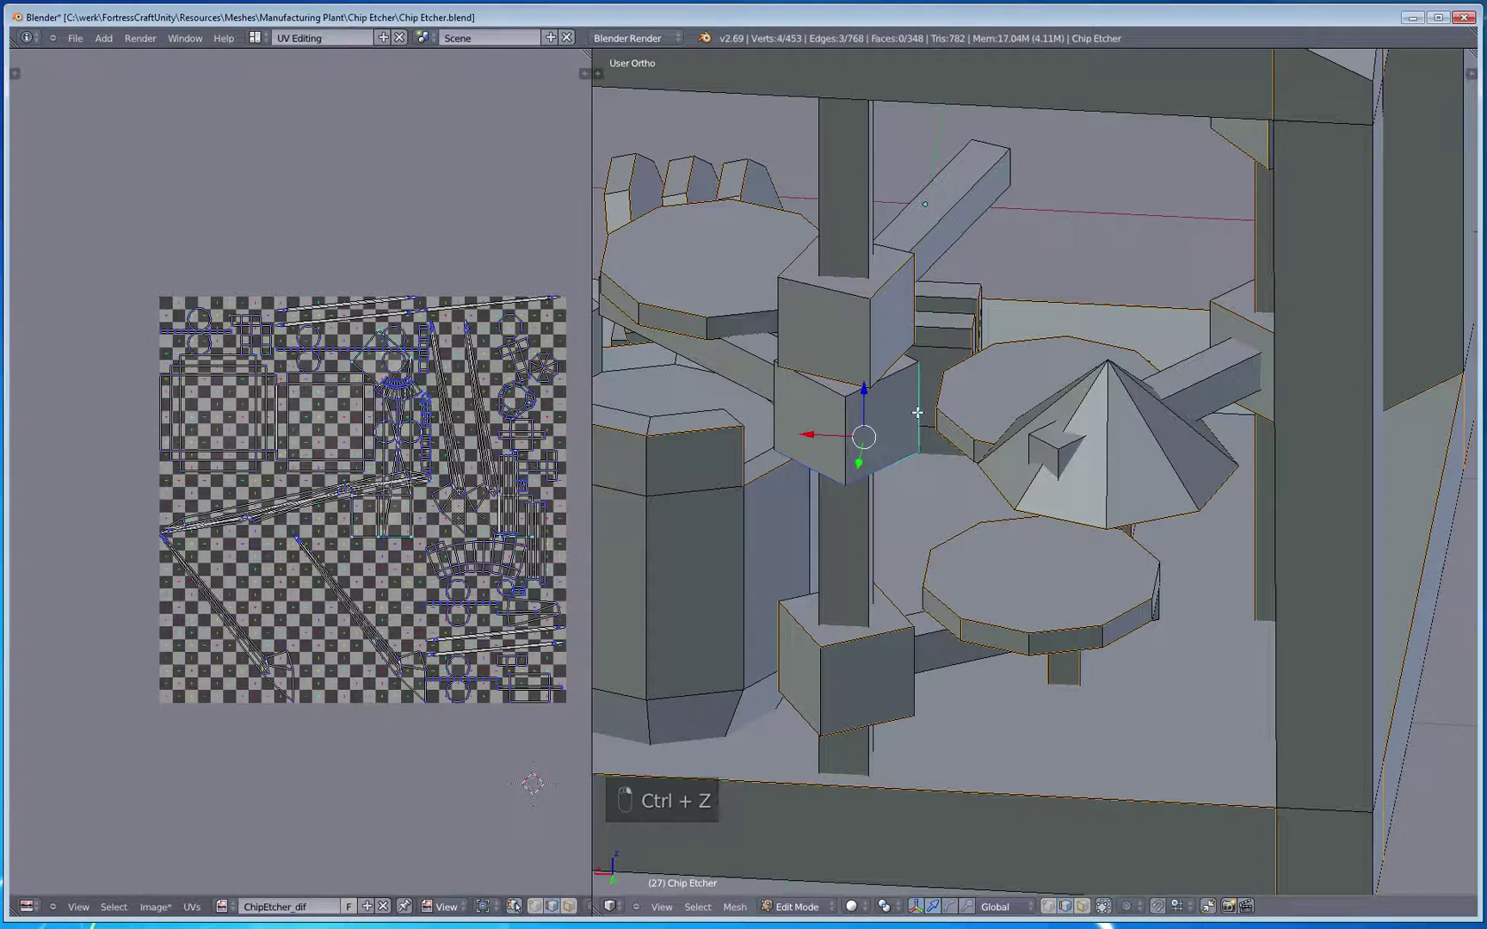
pyautogui.keyDown('shift'); pyautogui.rightClick(901, 377); pyautogui.keyUp('shift')
pyautogui.moveTo(815, 457); pyautogui.dragTo(1004, 550, button='middle')
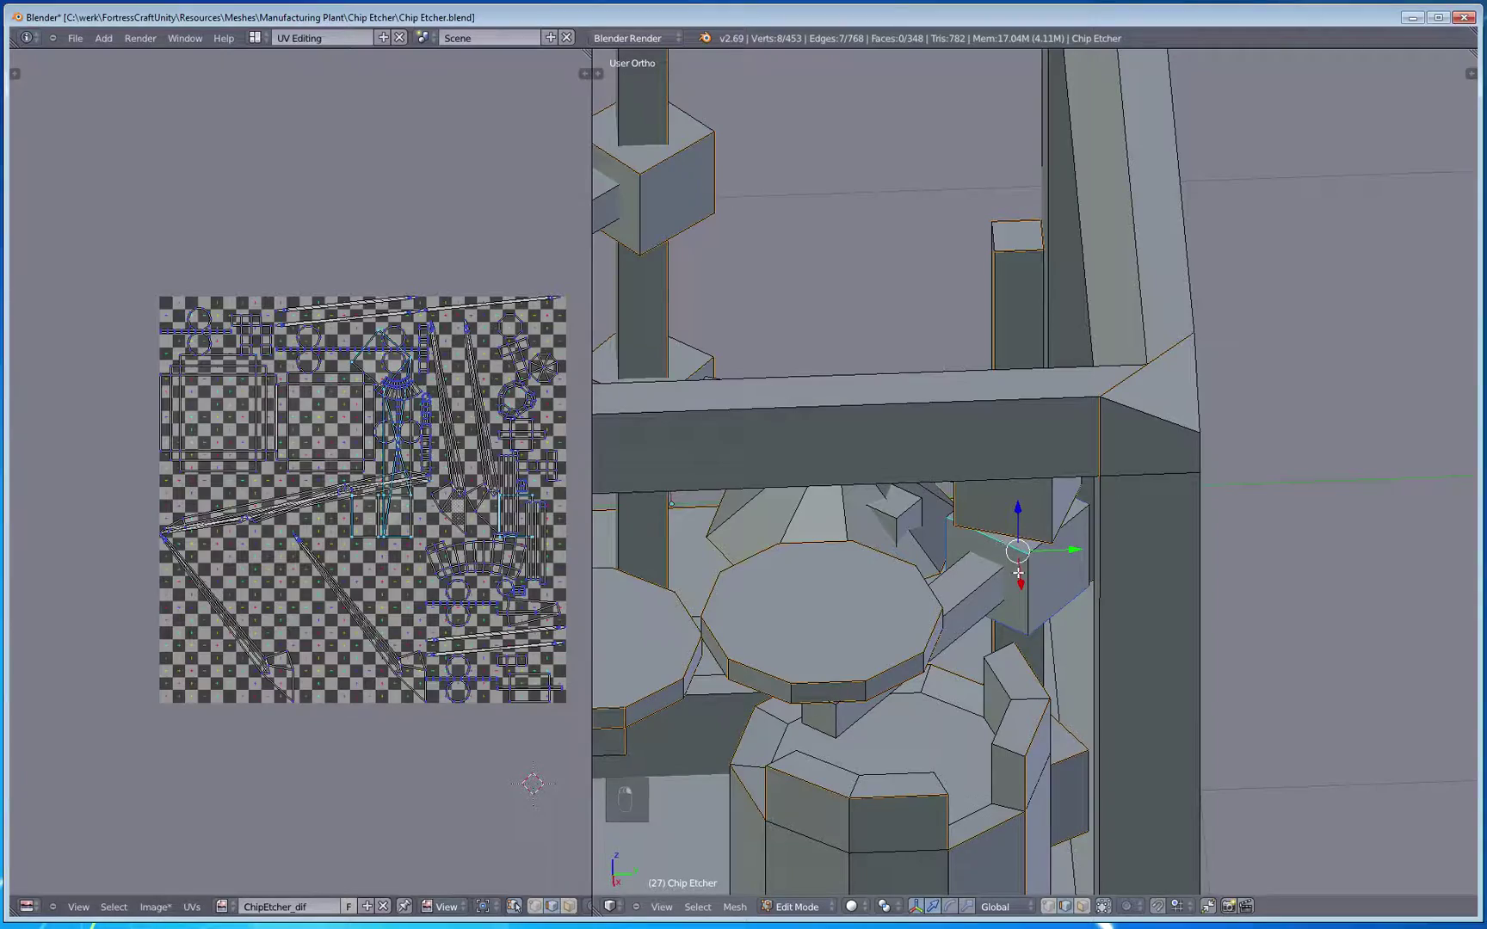
pyautogui.hotkey('ctrl', 'e')
pyautogui.click(1012, 570)
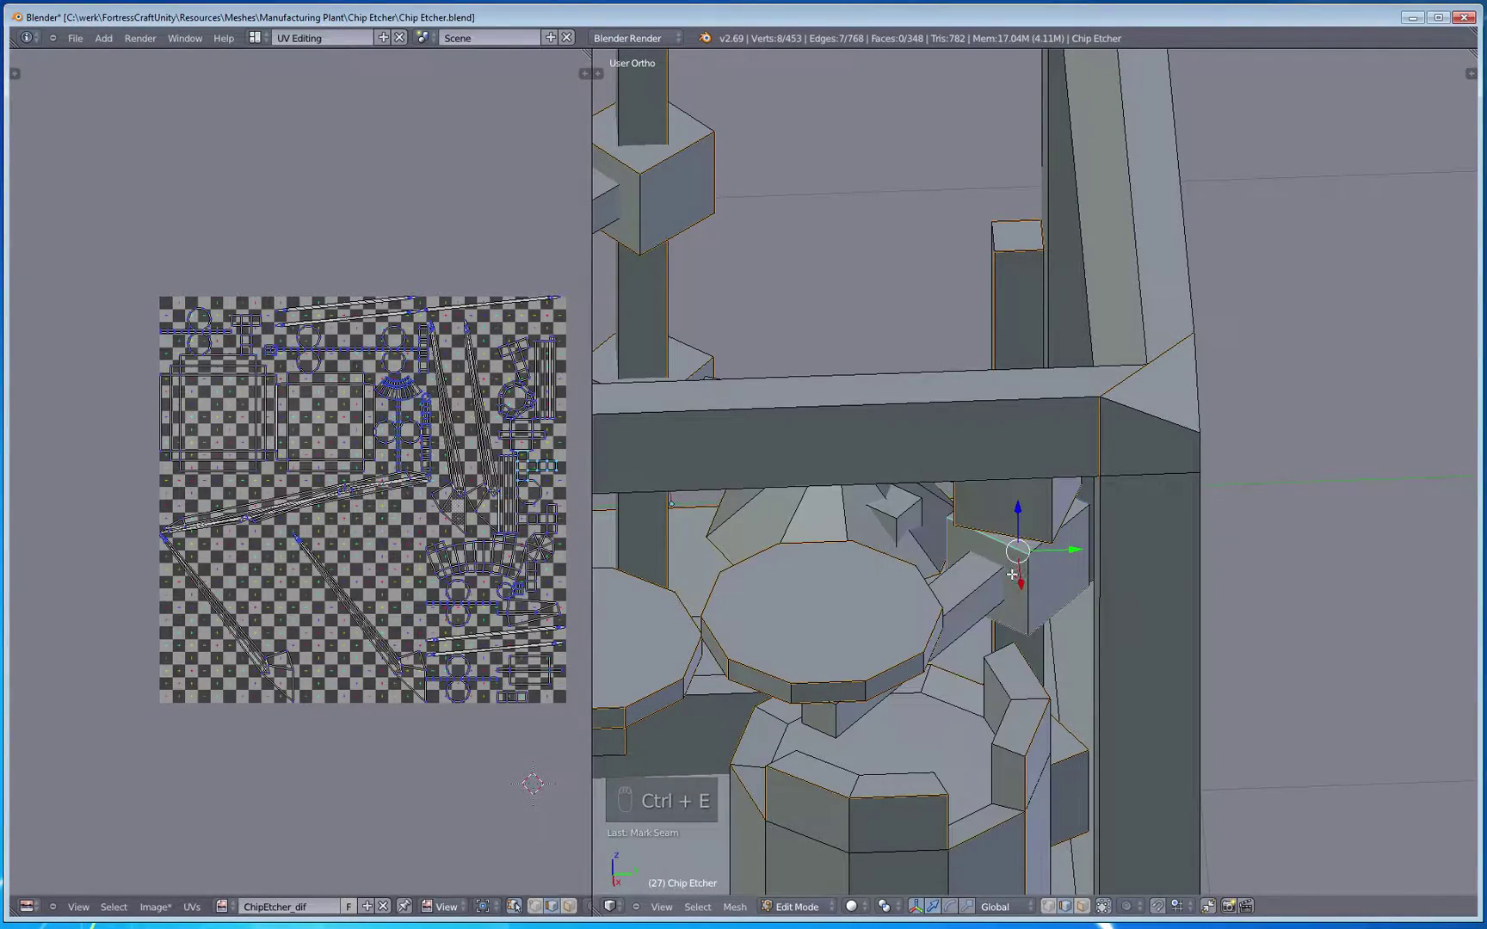
pyautogui.moveTo(1012, 570); pyautogui.dragTo(940, 495, button='middle')
pyautogui.press('a')
# Step: Delete the hidden end face of the arm inside the tapered nozzle
pyautogui.moveTo(846, 493); pyautogui.dragTo(834, 484, button='middle')
pyautogui.keyDown('shift'); pyautogui.moveTo(846, 358); pyautogui.dragTo(931, 457, button='middle'); pyautogui.keyUp('shift')
pyautogui.rightClick(930, 457)
pyautogui.press('z')
pyautogui.scroll(2, 823, 499)
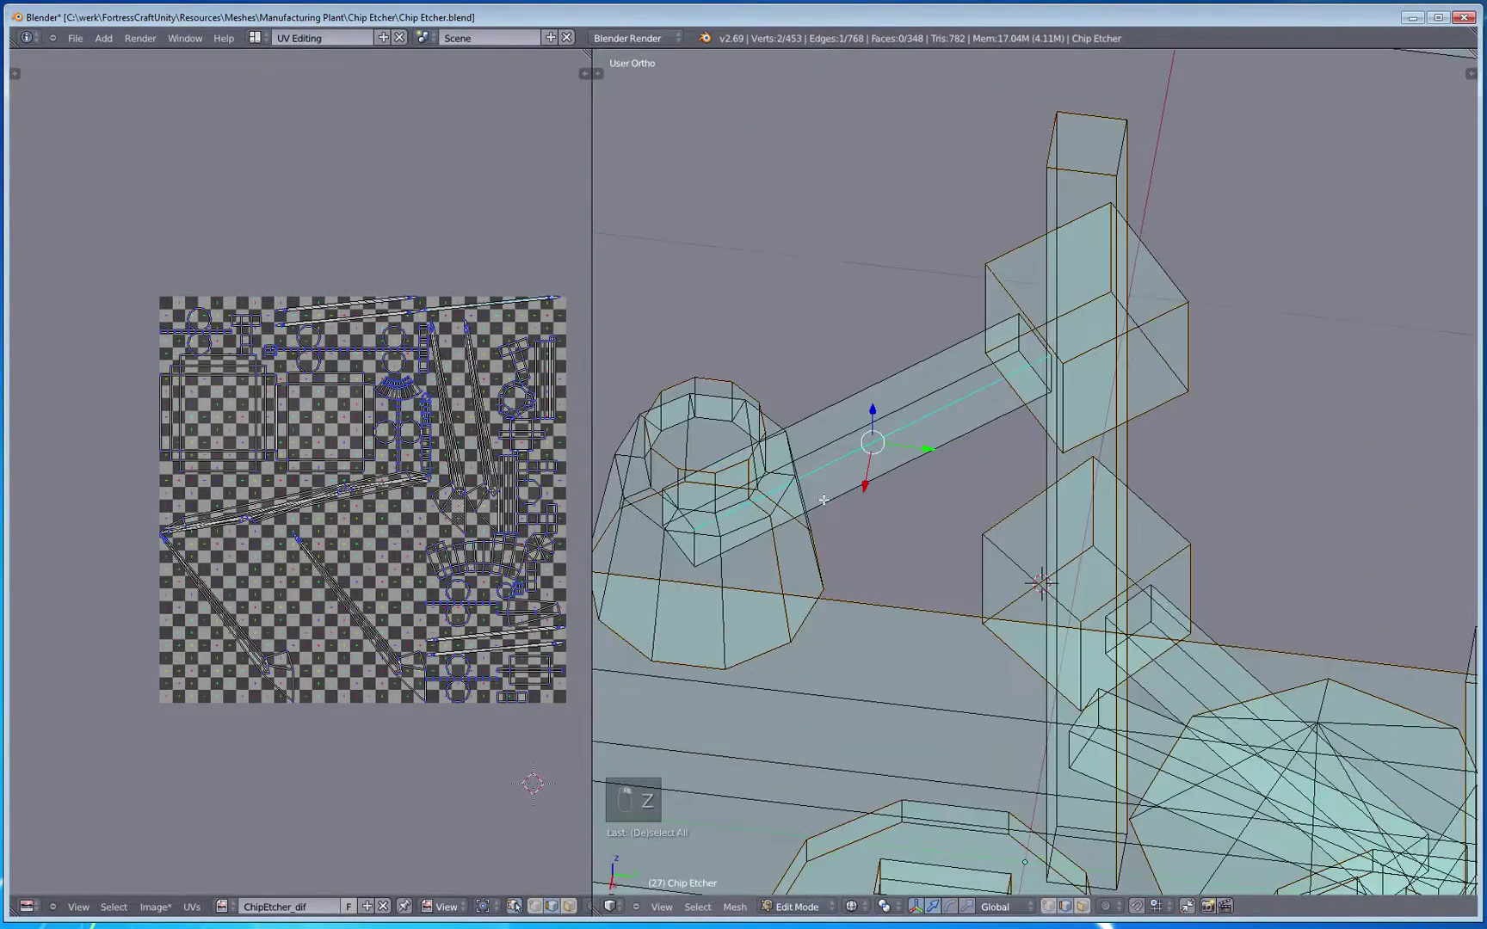
pyautogui.moveTo(702, 590); pyautogui.dragTo(811, 651, button='middle')
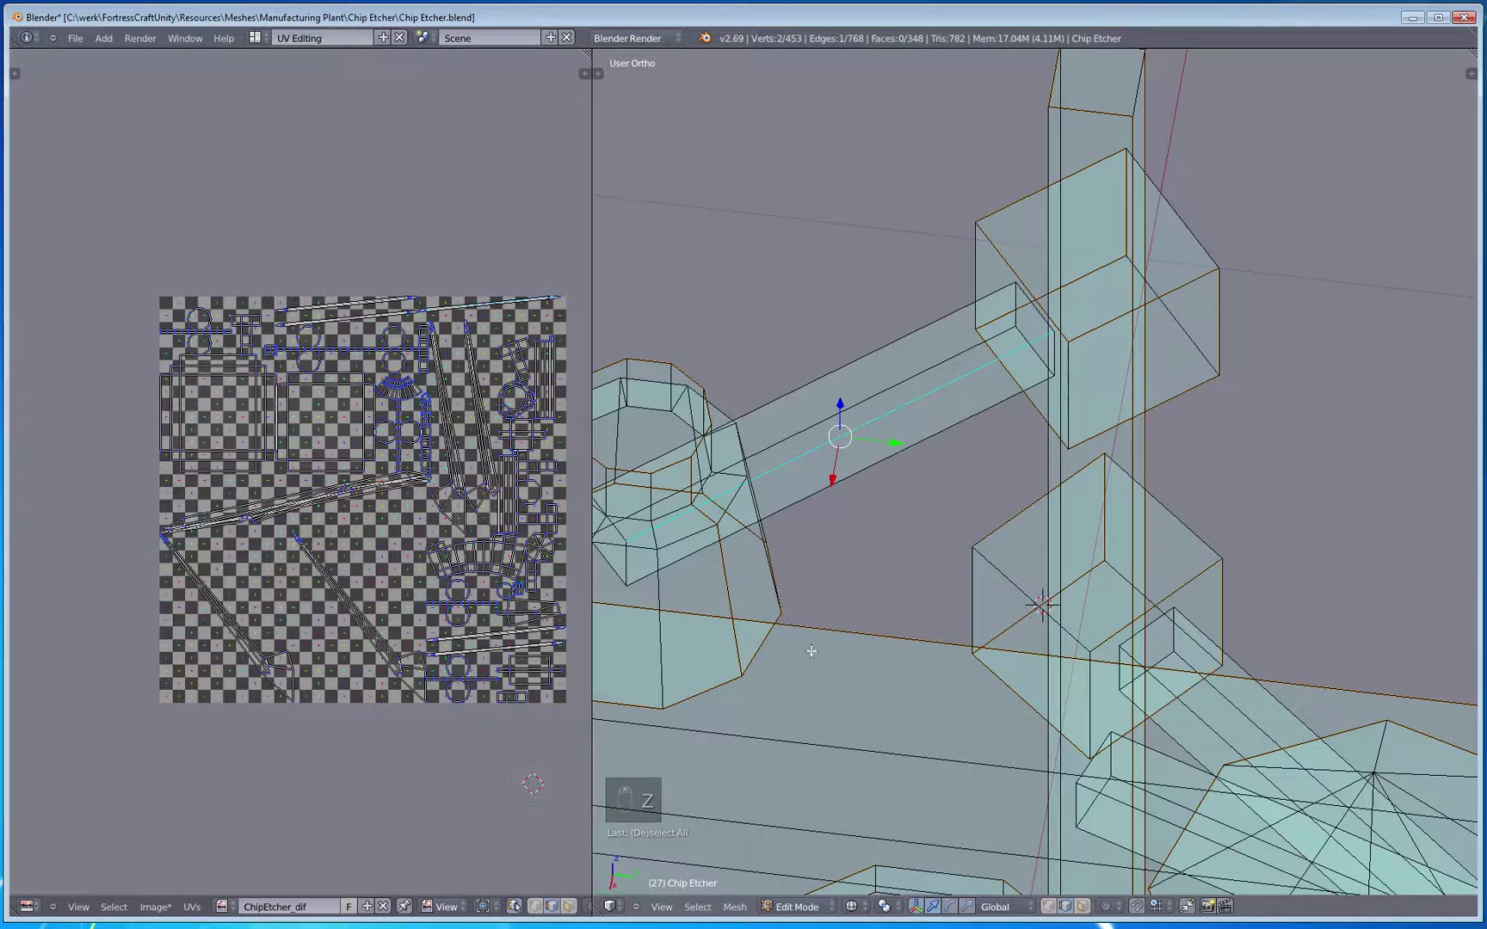
pyautogui.click(1082, 906)
pyautogui.keyDown('shift'); pyautogui.moveTo(616, 547); pyautogui.dragTo(745, 571, button='middle'); pyautogui.keyUp('shift')
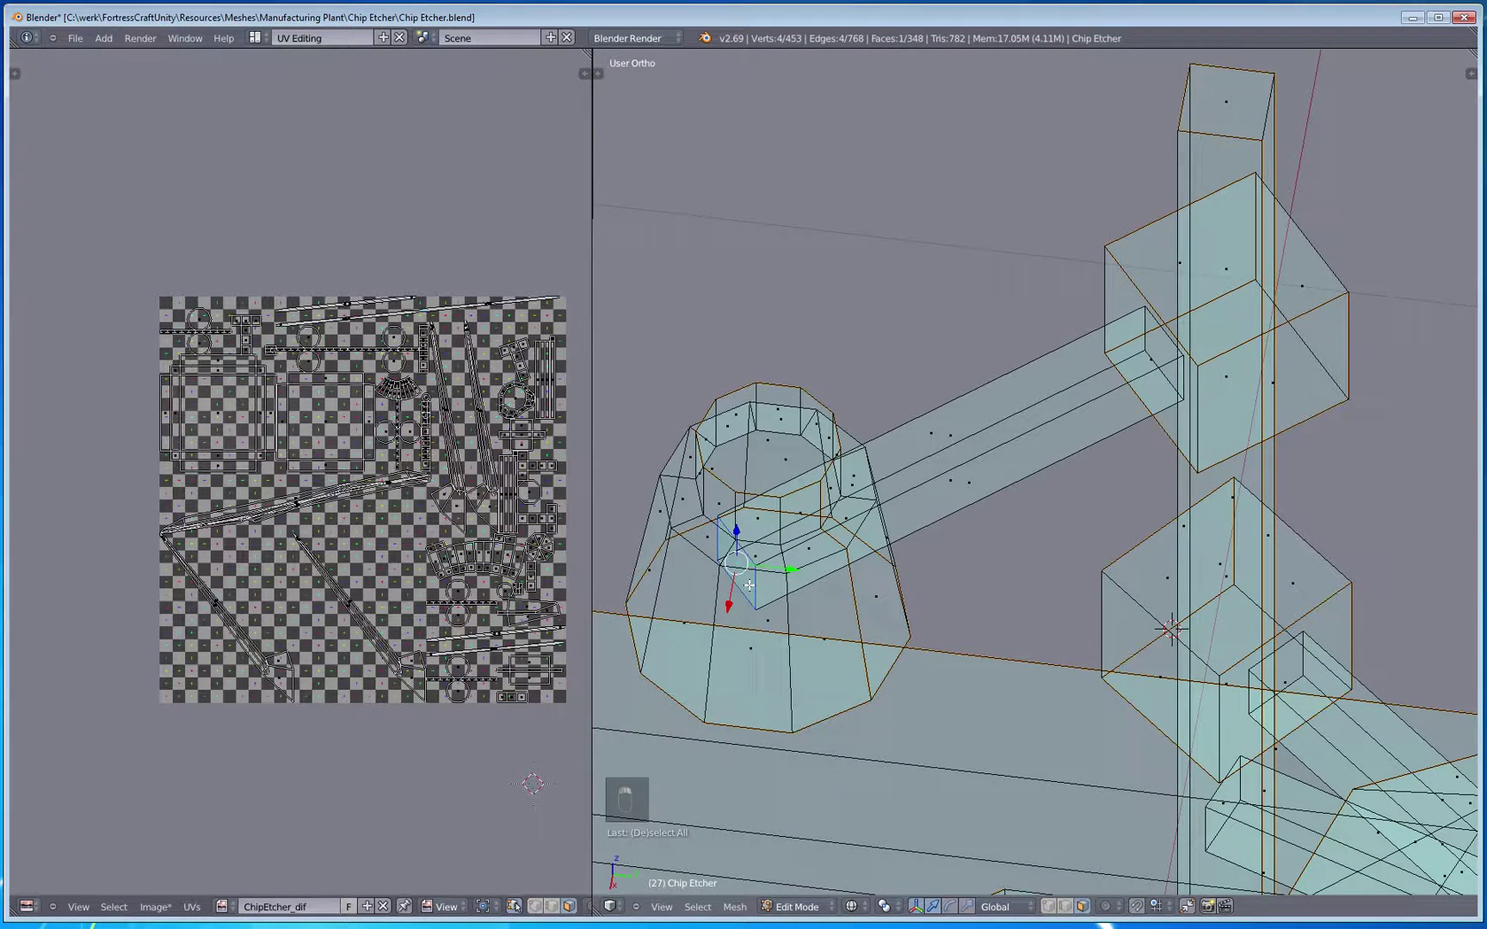
pyautogui.press('x')
pyautogui.click(749, 584)
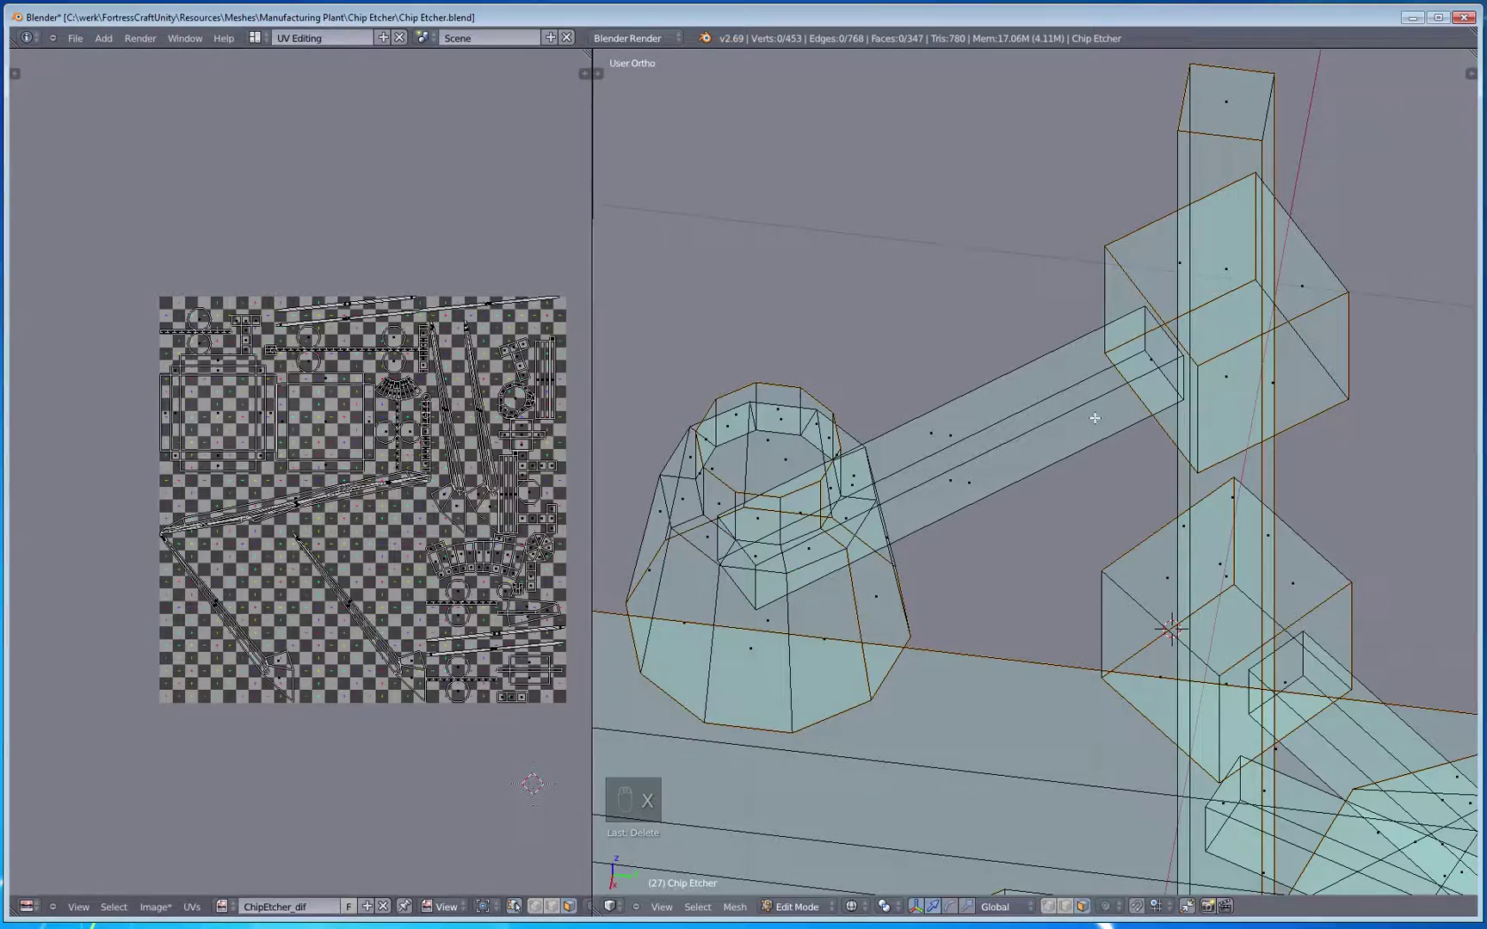
# Step: Mark a seam along one lengthwise edge of the arm connecting the tapered nozzle to its block
pyautogui.moveTo(1094, 418)
pyautogui.mouseDown(button='middle')
pyautogui.moveTo(1042, 439)
pyautogui.moveTo(735, 402)
pyautogui.moveTo(817, 515)
pyautogui.mouseUp(button='middle')
pyautogui.press('z')
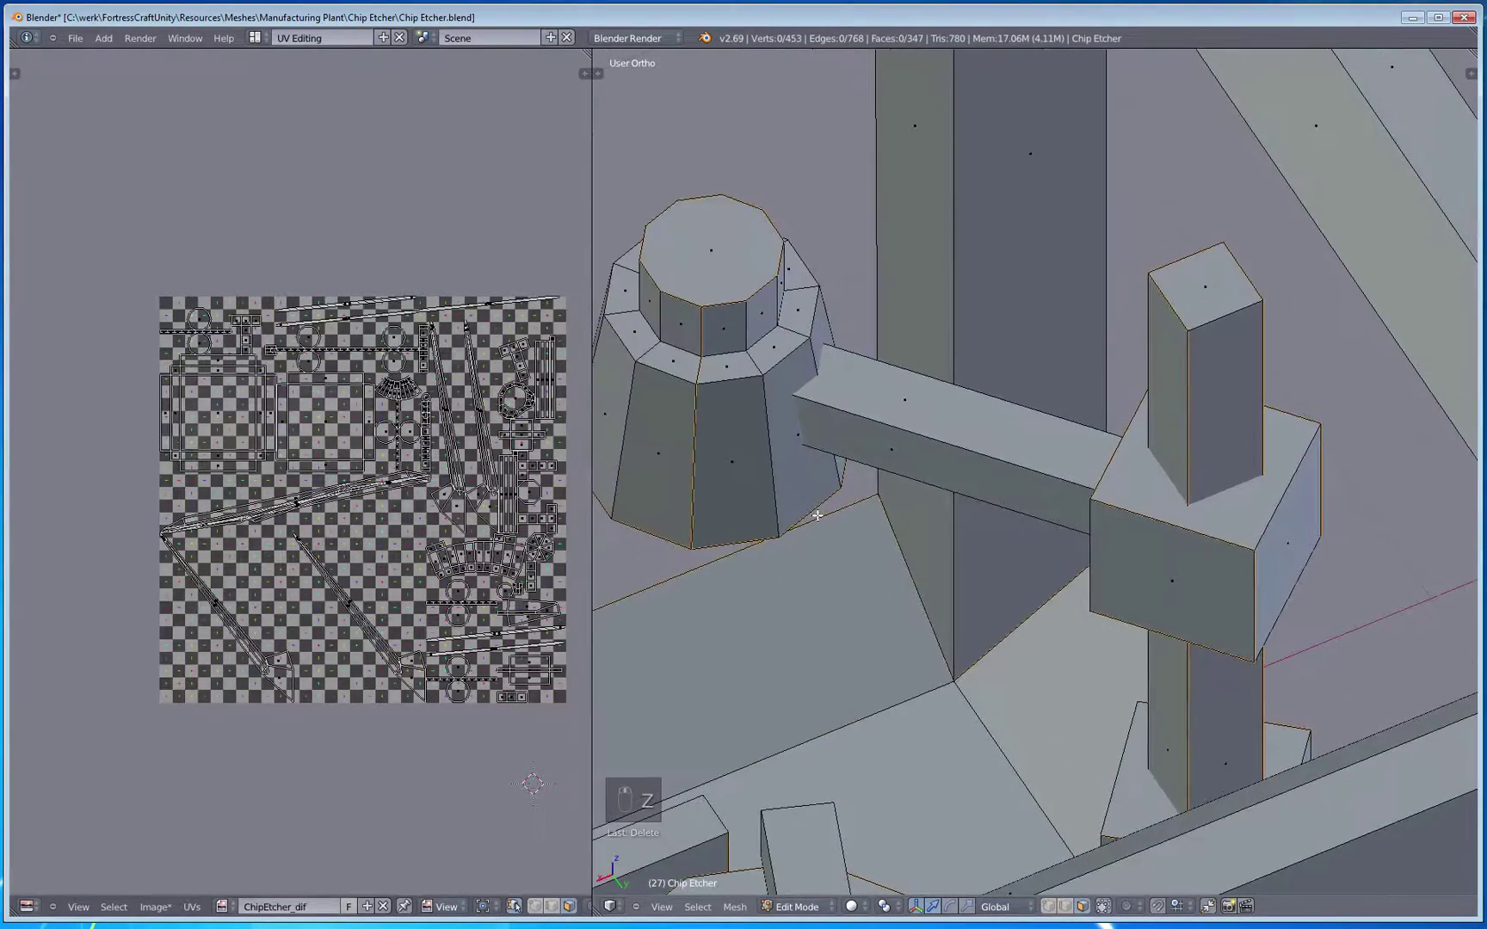
pyautogui.press('a')
pyautogui.press('z')
pyautogui.press('a')
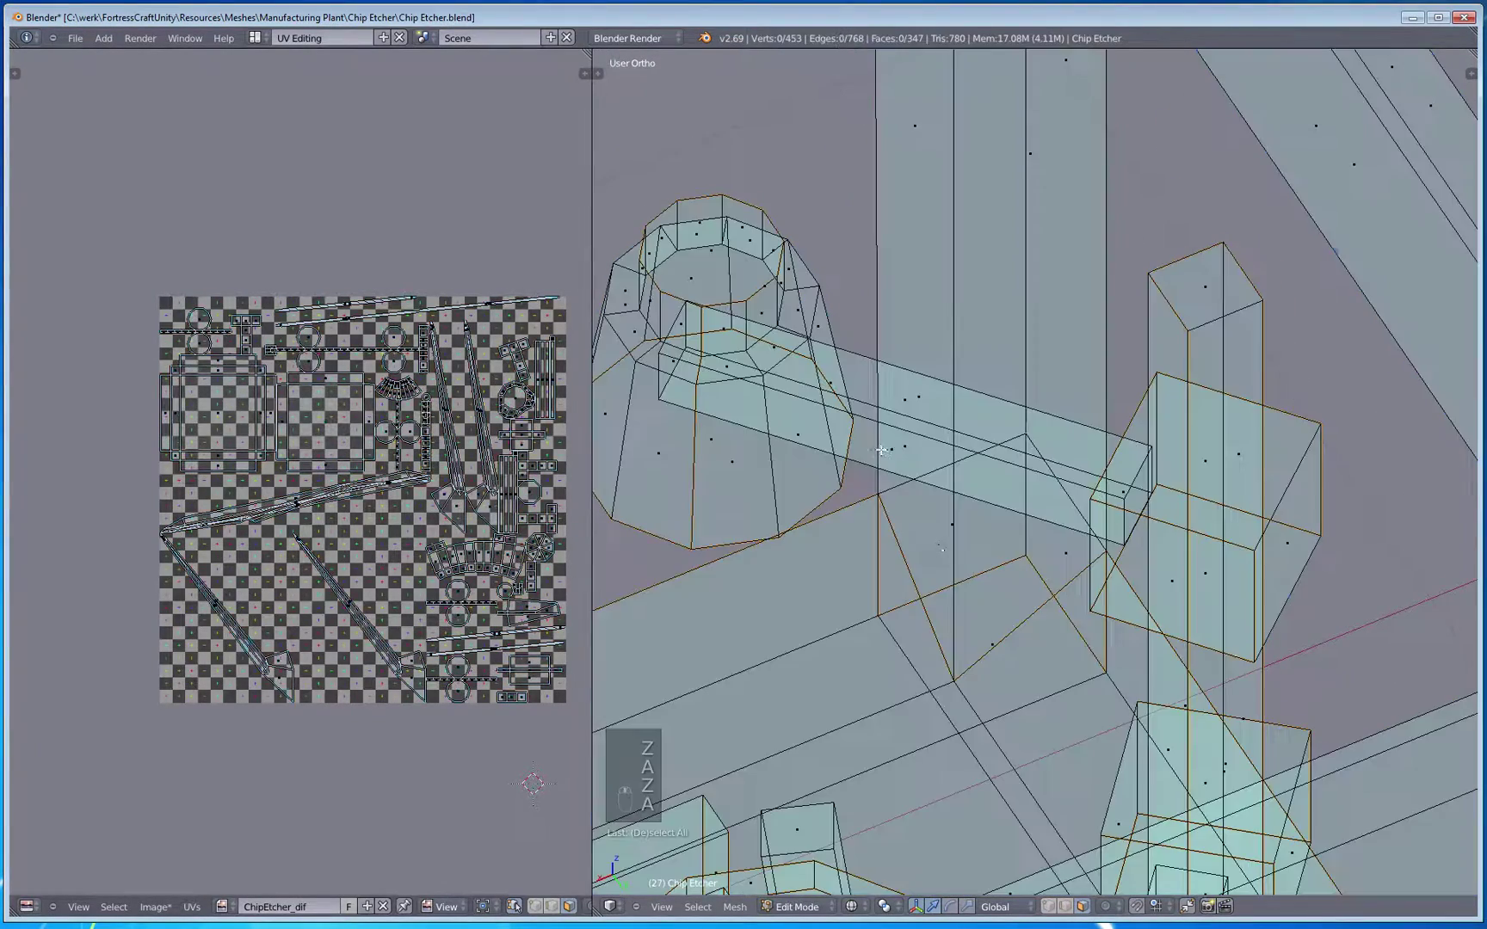
pyautogui.click(1065, 906)
pyautogui.rightClick(862, 434)
pyautogui.rightClick(889, 417)
pyautogui.rightClick(884, 419)
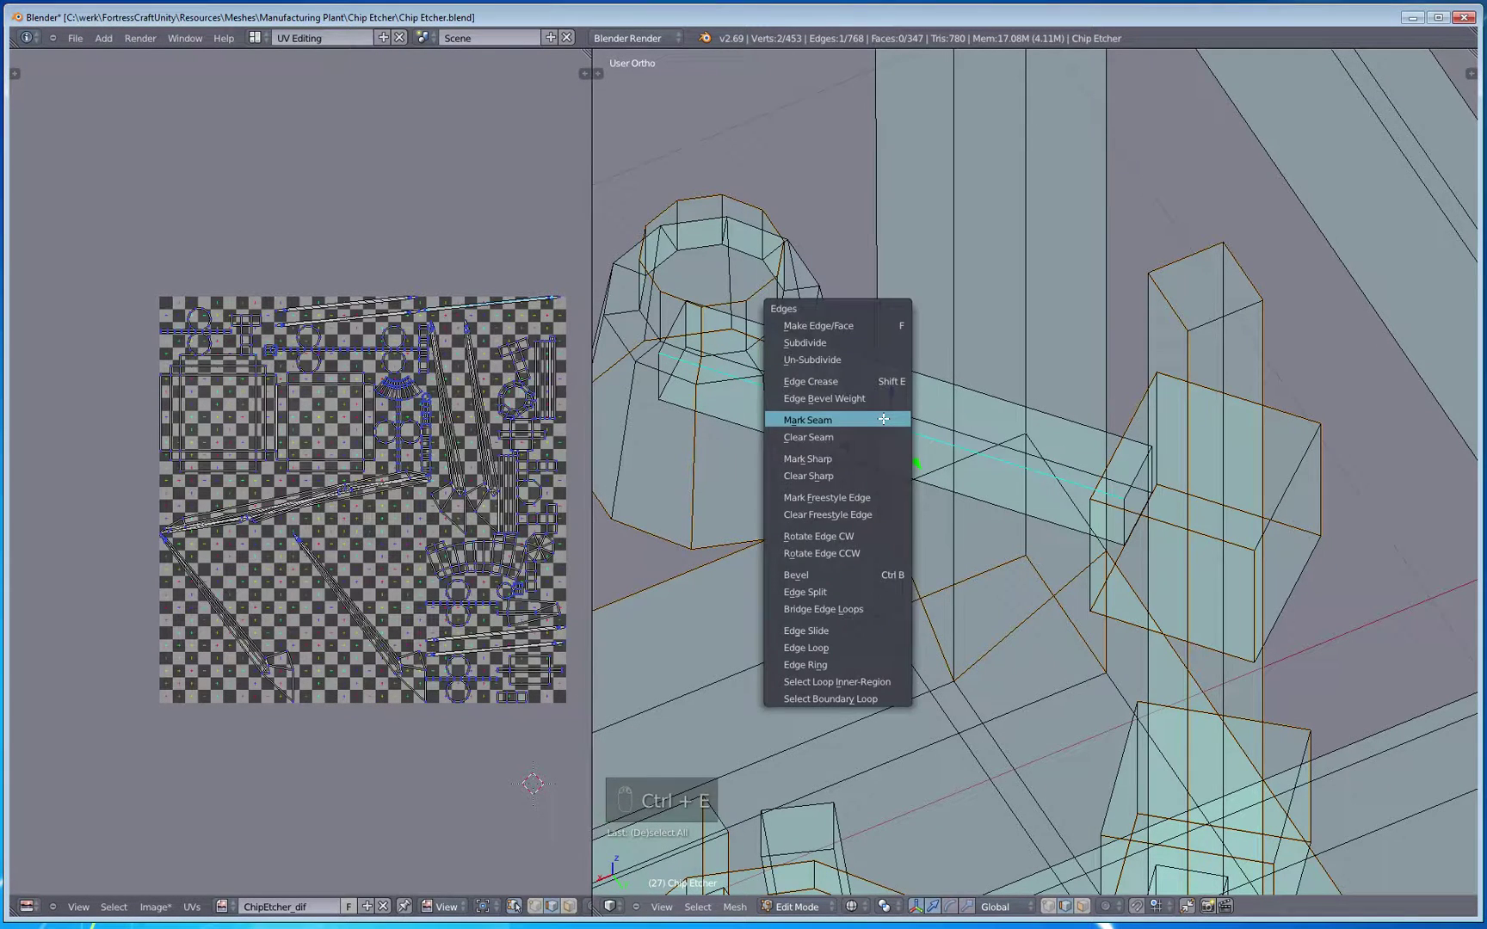
pyautogui.click(883, 419)
pyautogui.press('a')
pyautogui.press('z')
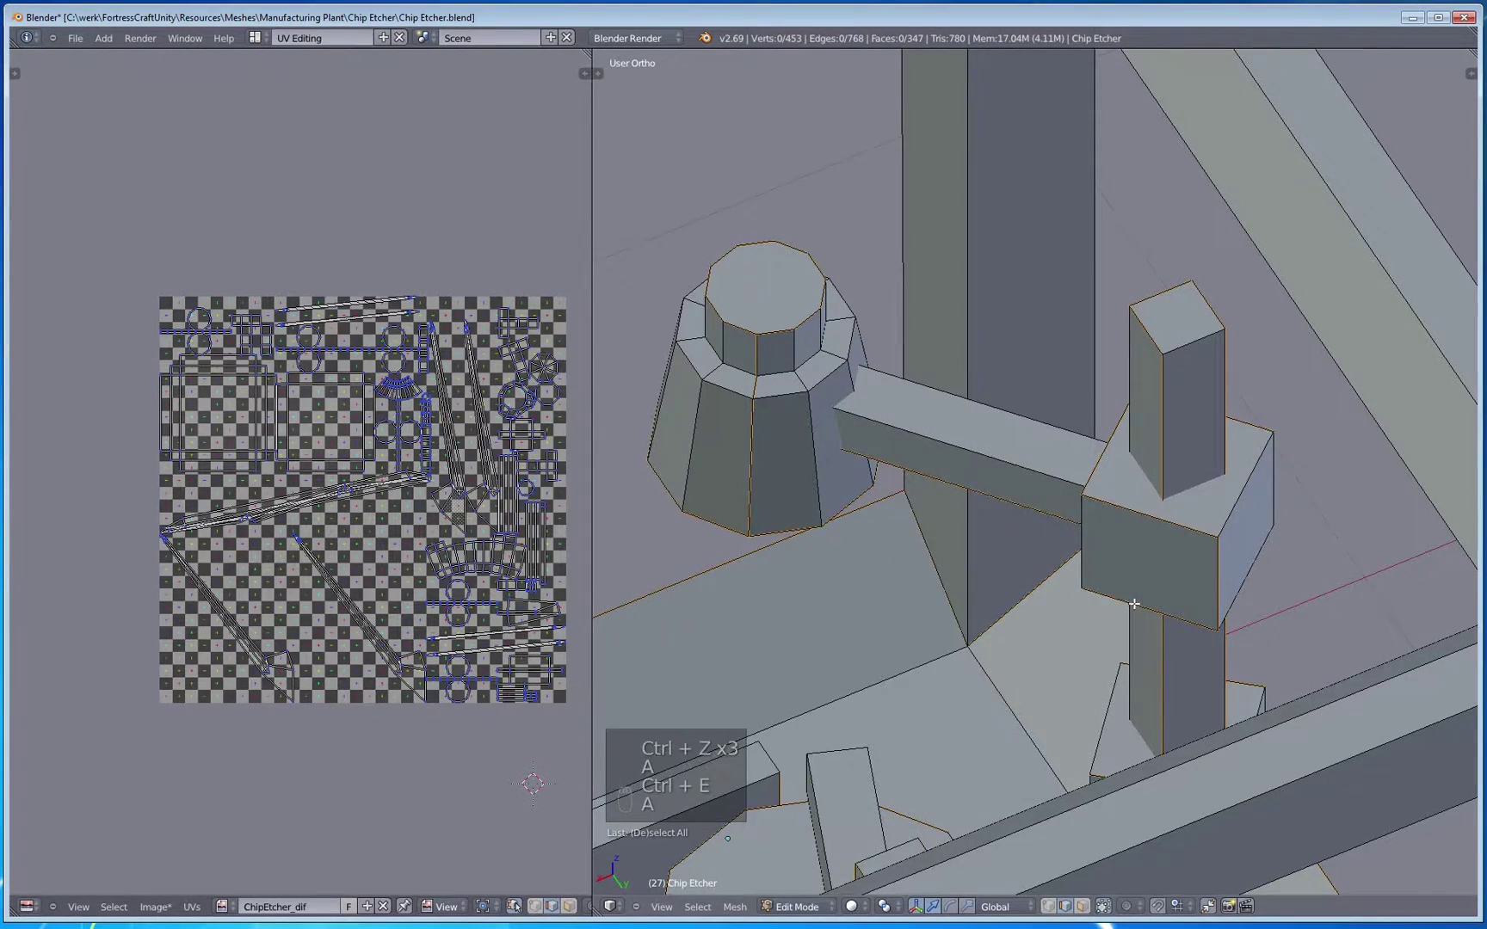
# Step: Mark a seam along a lengthwise edge of the thin slanted arm beneath the front round plate
pyautogui.scroll(-10, 1134, 604)
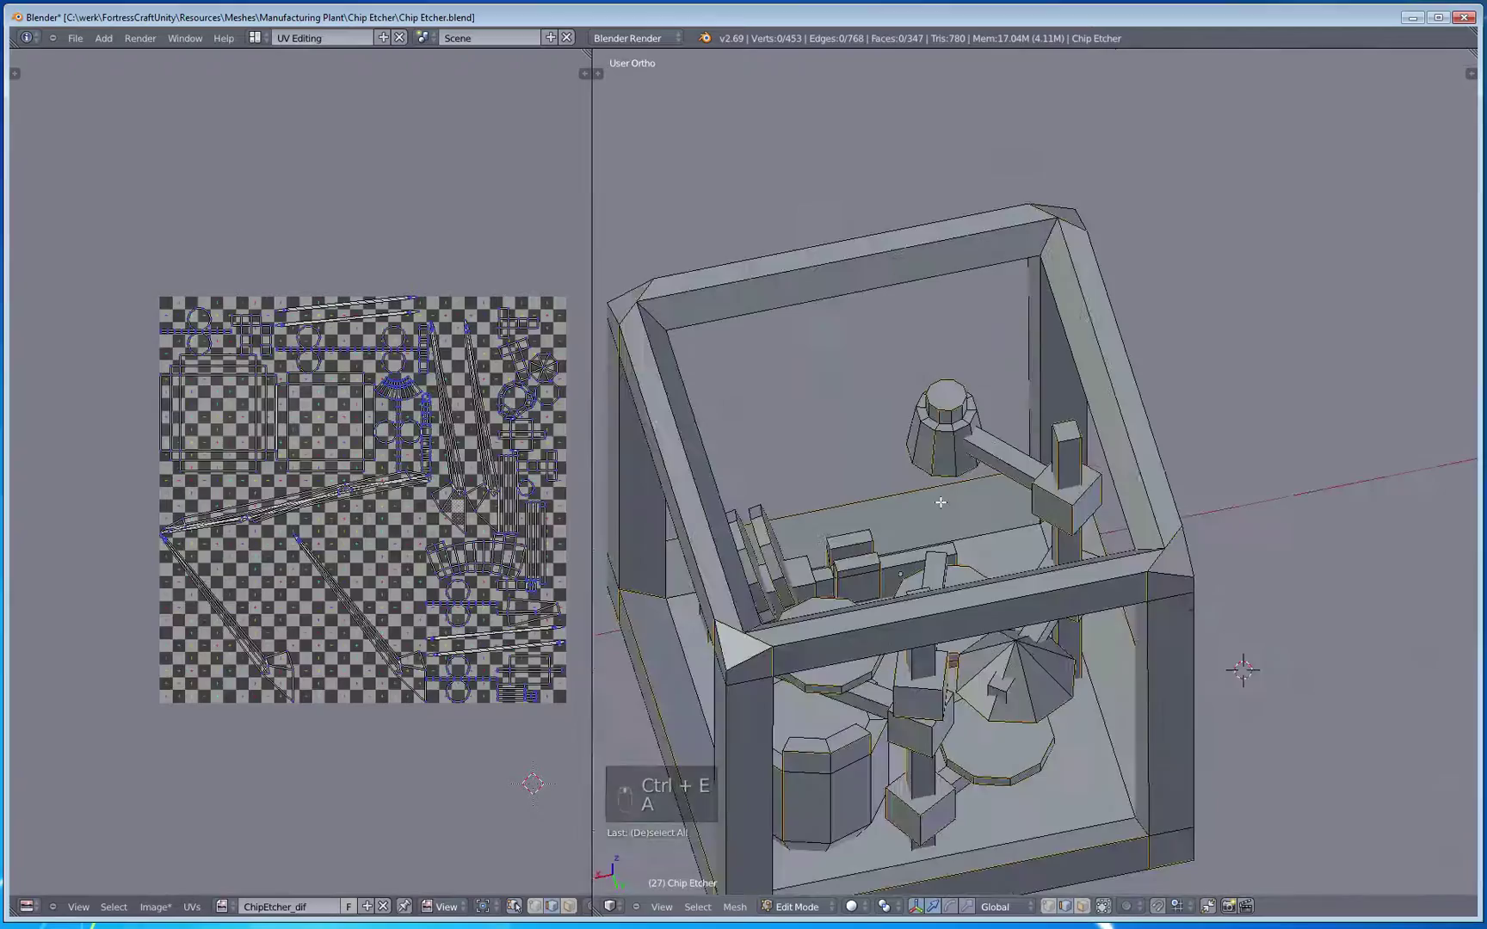
pyautogui.moveTo(1240, 667); pyautogui.dragTo(977, 458, button='middle')
pyautogui.moveTo(544, 404); pyautogui.dragTo(935, 568, button='middle')
pyautogui.scroll(8, 921, 565)
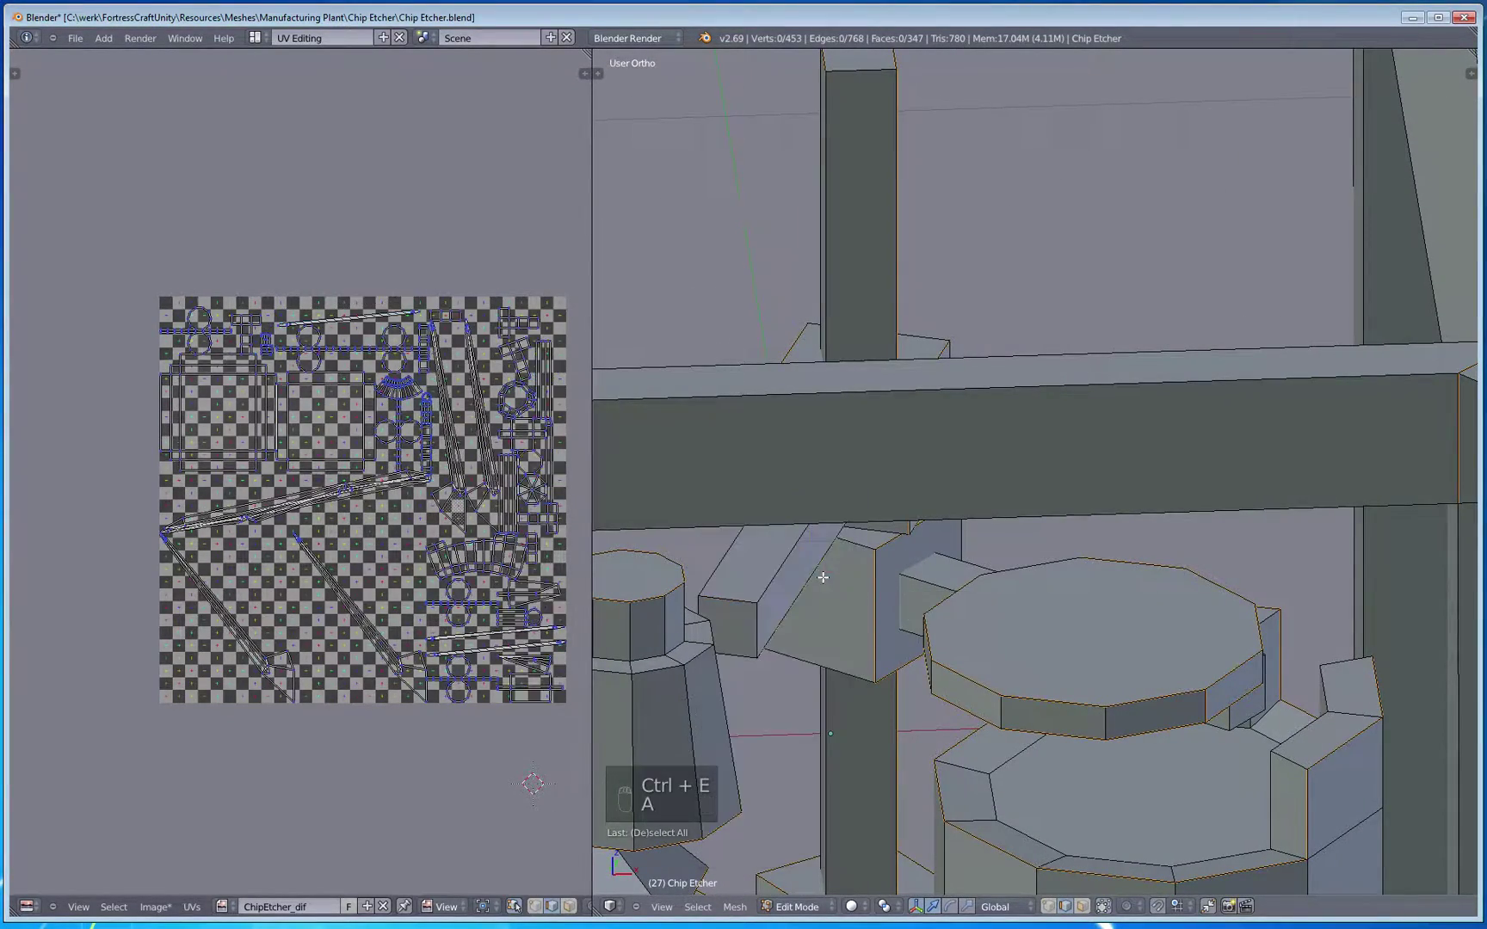
pyautogui.scroll(-5, 852, 672)
pyautogui.moveTo(852, 672); pyautogui.dragTo(835, 626, button='middle')
pyautogui.press('z')
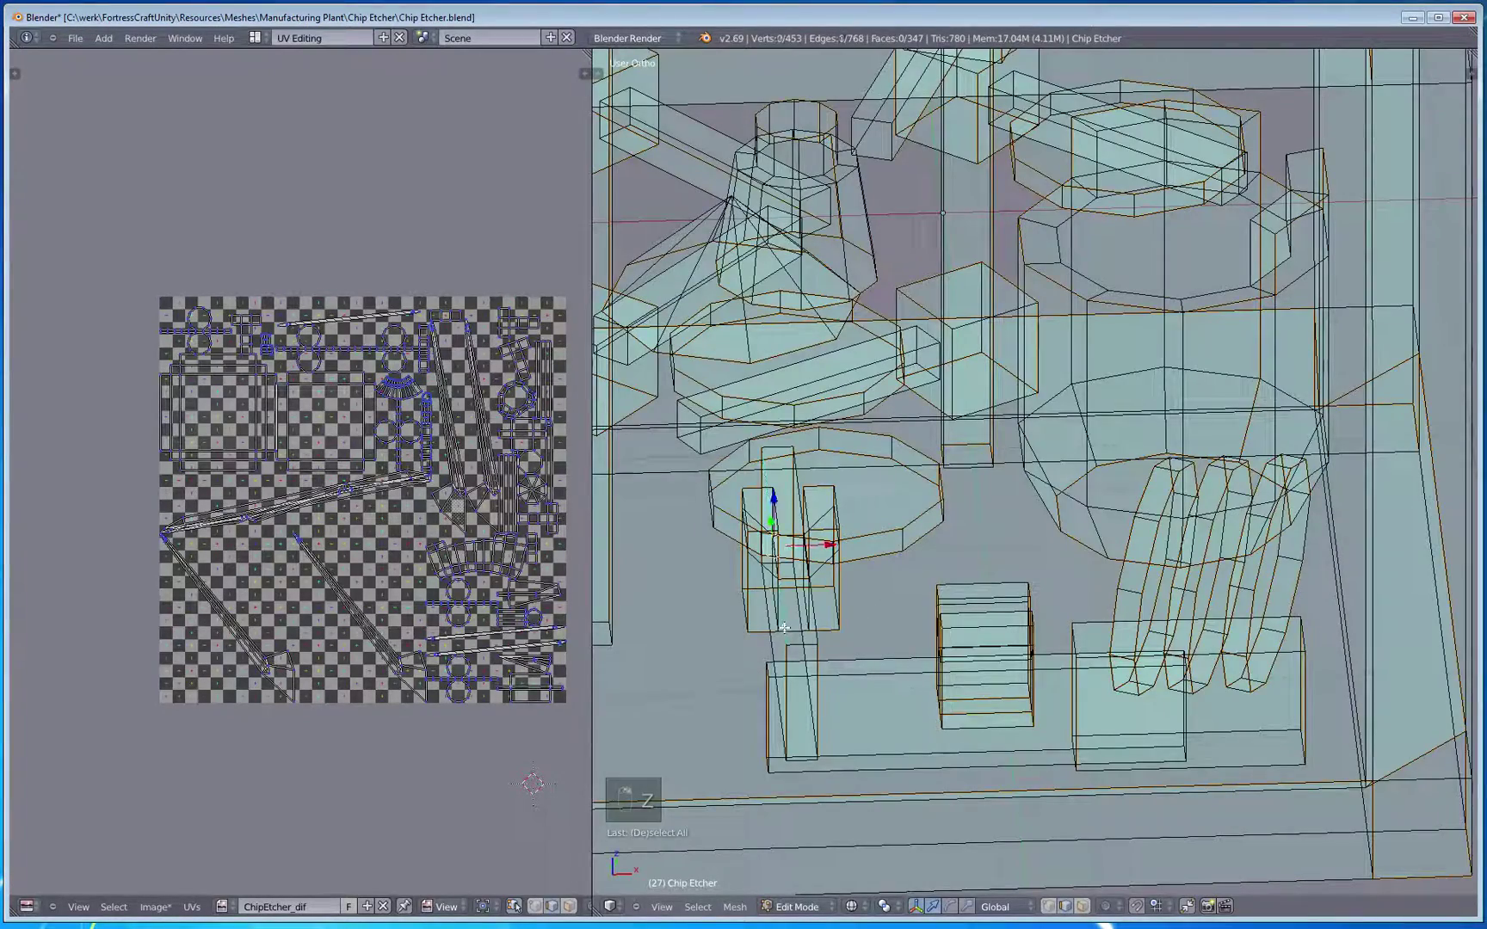
pyautogui.scroll(5, 784, 628)
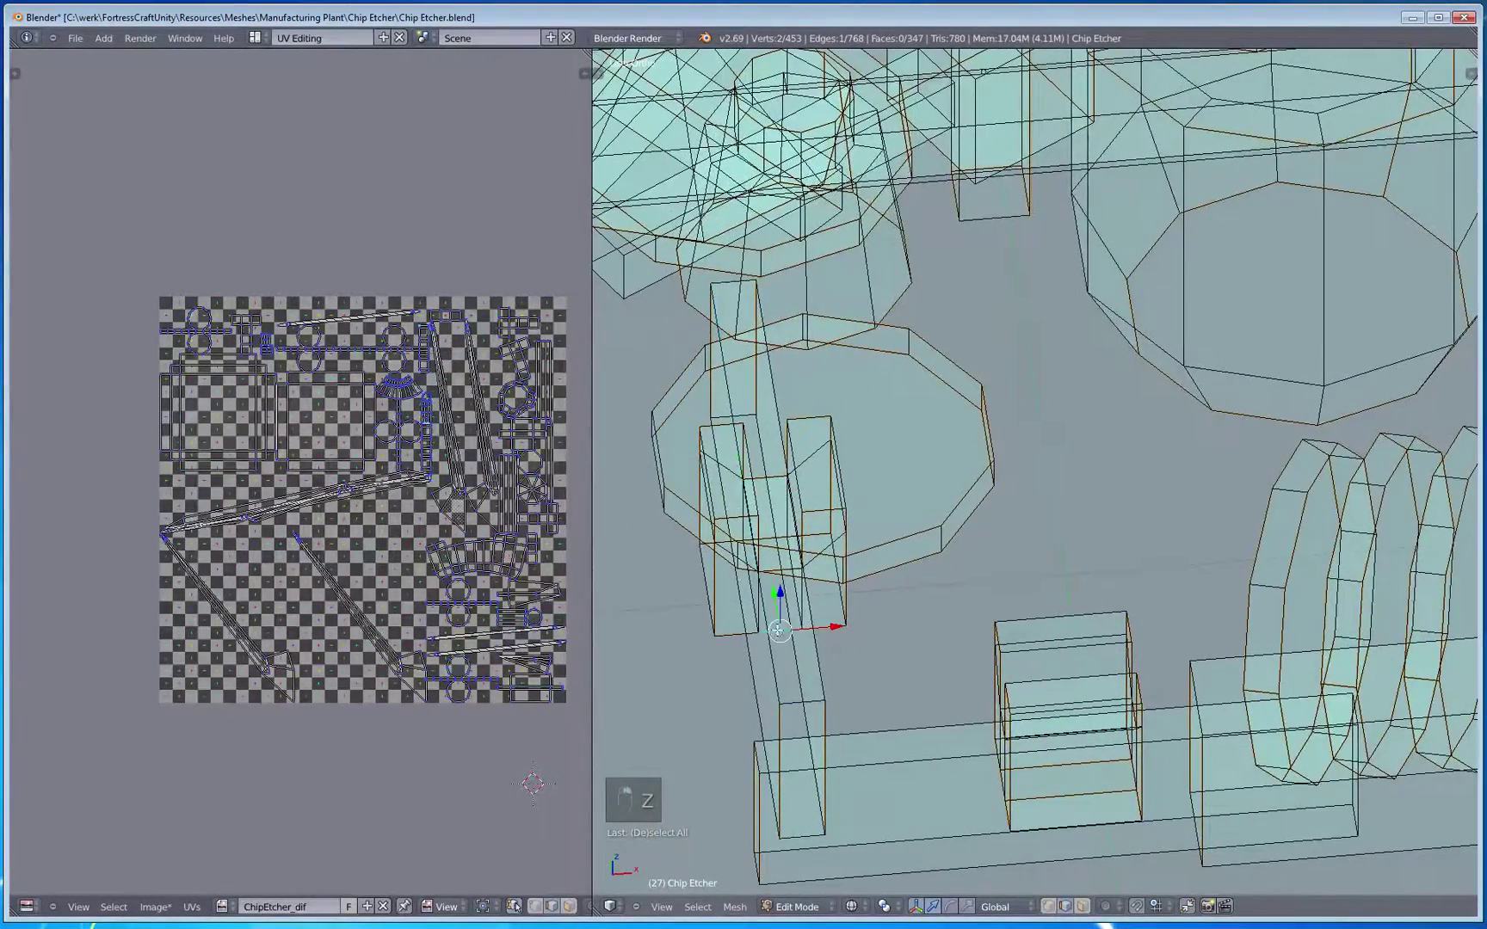
pyautogui.moveTo(779, 630); pyautogui.dragTo(922, 599, button='middle')
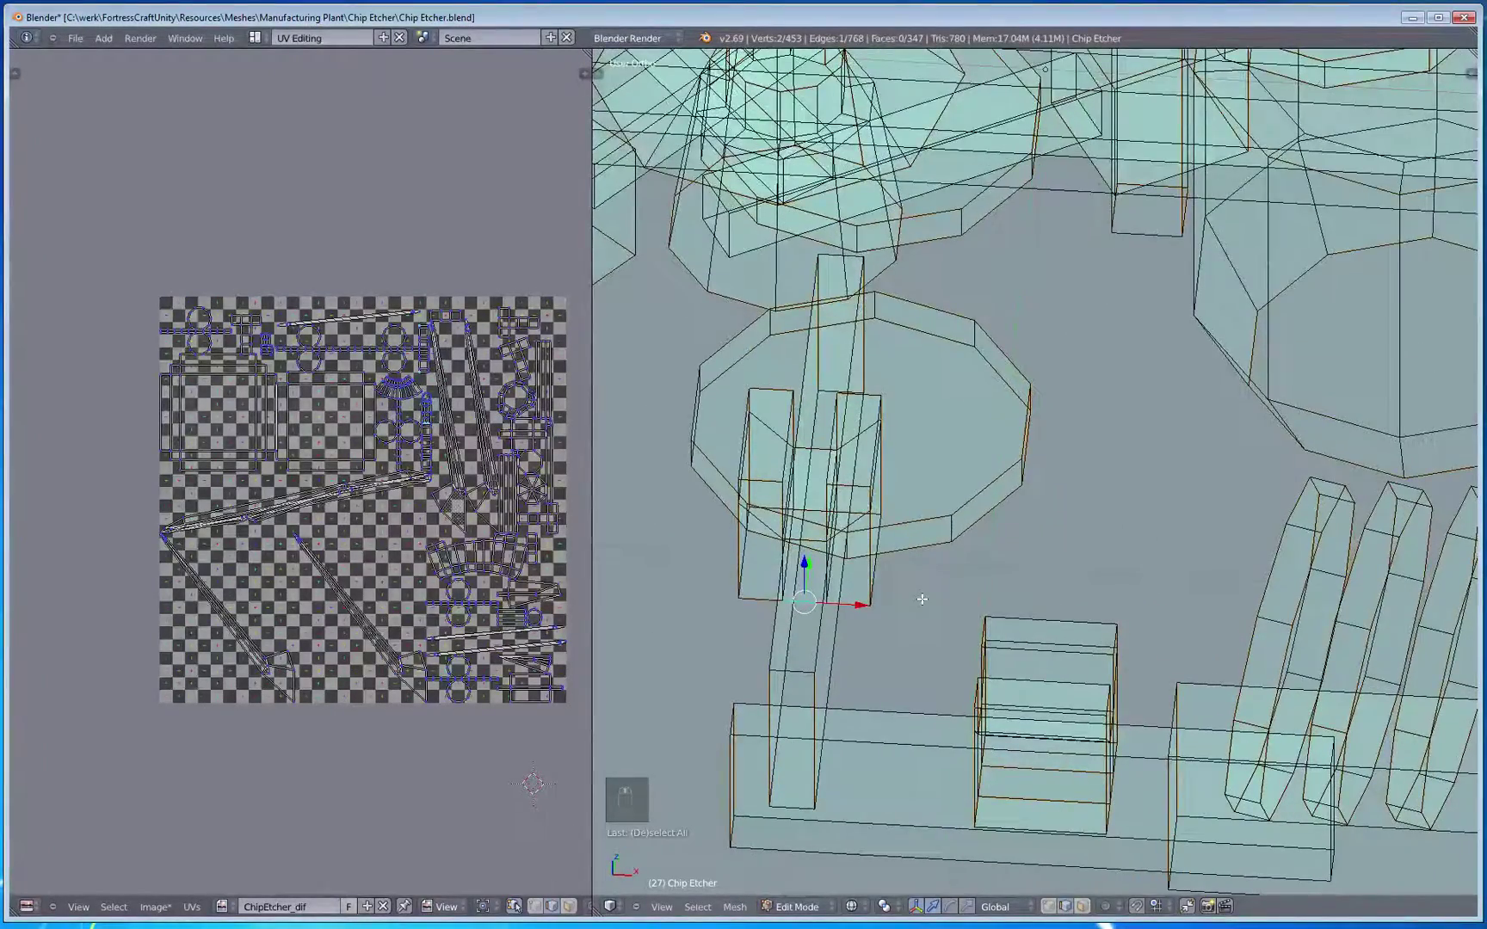
pyautogui.hotkey('ctrl', 'e')
pyautogui.moveTo(955, 657)
pyautogui.mouseDown(button='middle')
pyautogui.moveTo(808, 570)
pyautogui.moveTo(975, 637)
pyautogui.moveTo(797, 681)
pyautogui.moveTo(807, 713)
pyautogui.mouseUp(button='middle')
pyautogui.scroll(-4, 848, 585)
pyautogui.press('z')
# Step: Examine the UV layout and the lower corner of the outer frame for stretched islands and missing seams
pyautogui.scroll(3, 790, 743)
pyautogui.scroll(2, 315, 569)
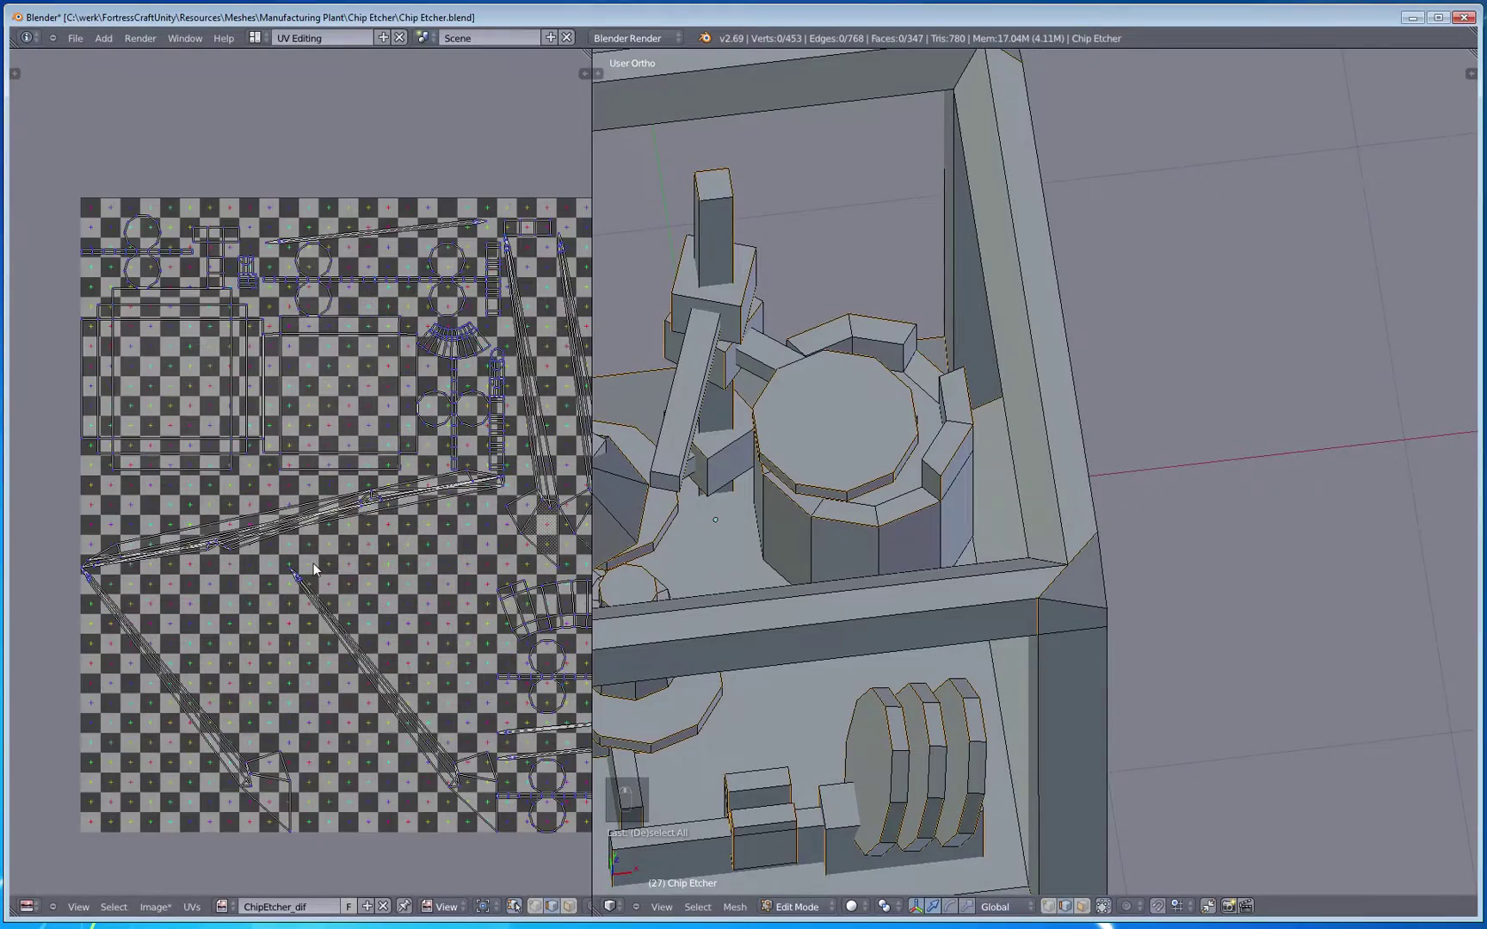
pyautogui.scroll(-1, 373, 596)
pyautogui.moveTo(340, 688); pyautogui.dragTo(286, 518, button='middle')
pyautogui.moveTo(385, 605); pyautogui.dragTo(471, 621, button='middle')
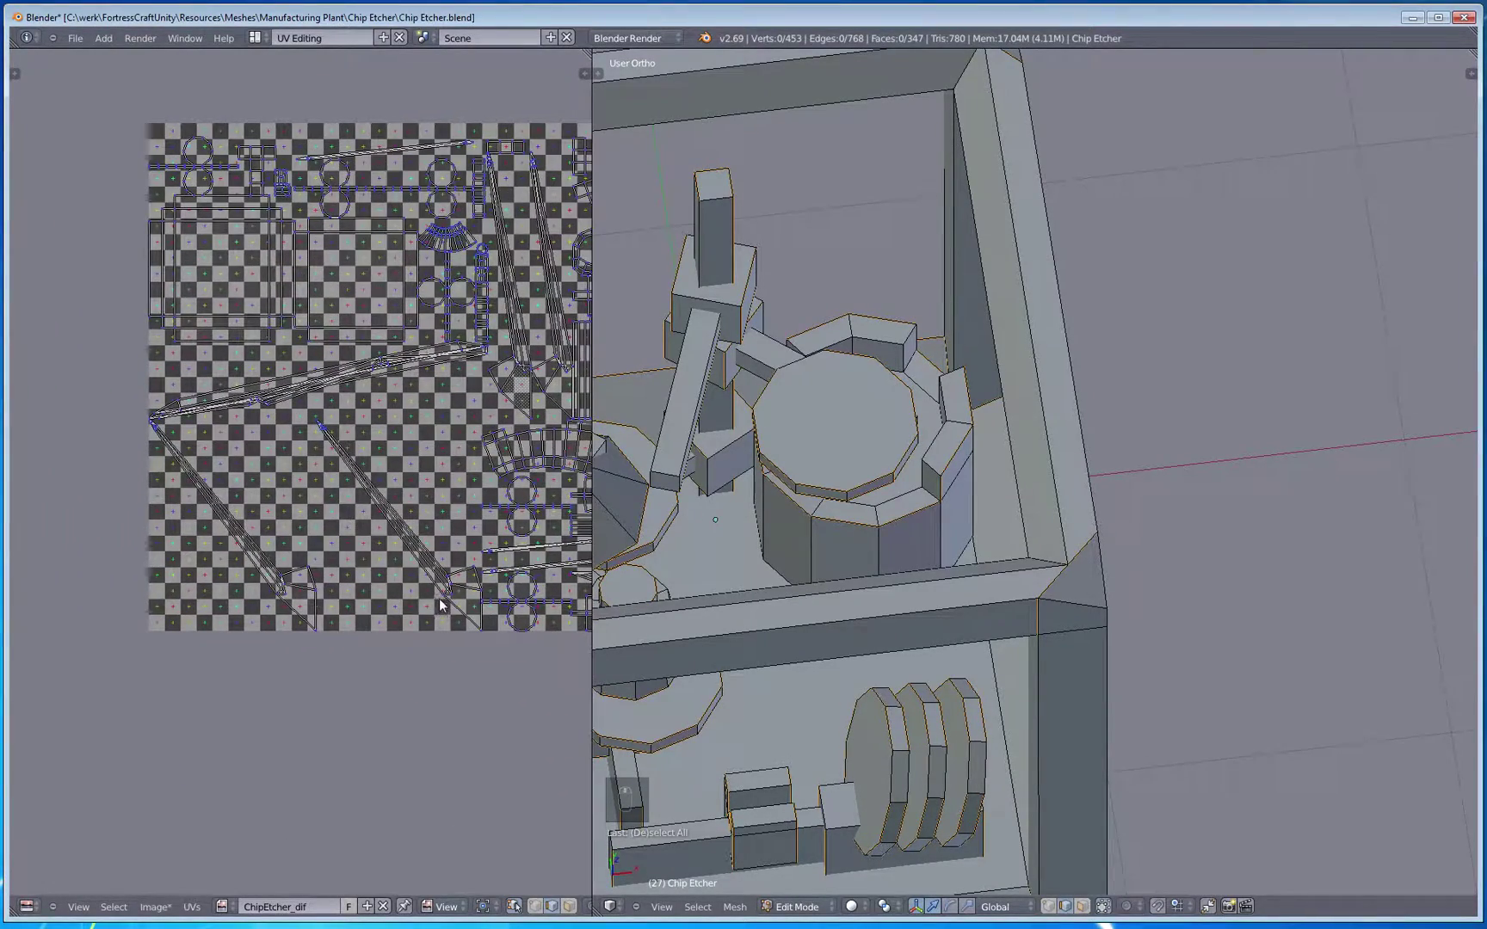
pyautogui.moveTo(994, 621); pyautogui.dragTo(841, 574, button='middle')
pyautogui.keyDown('shift'); pyautogui.moveTo(1099, 654); pyautogui.dragTo(877, 628, button='middle'); pyautogui.keyUp('shift')
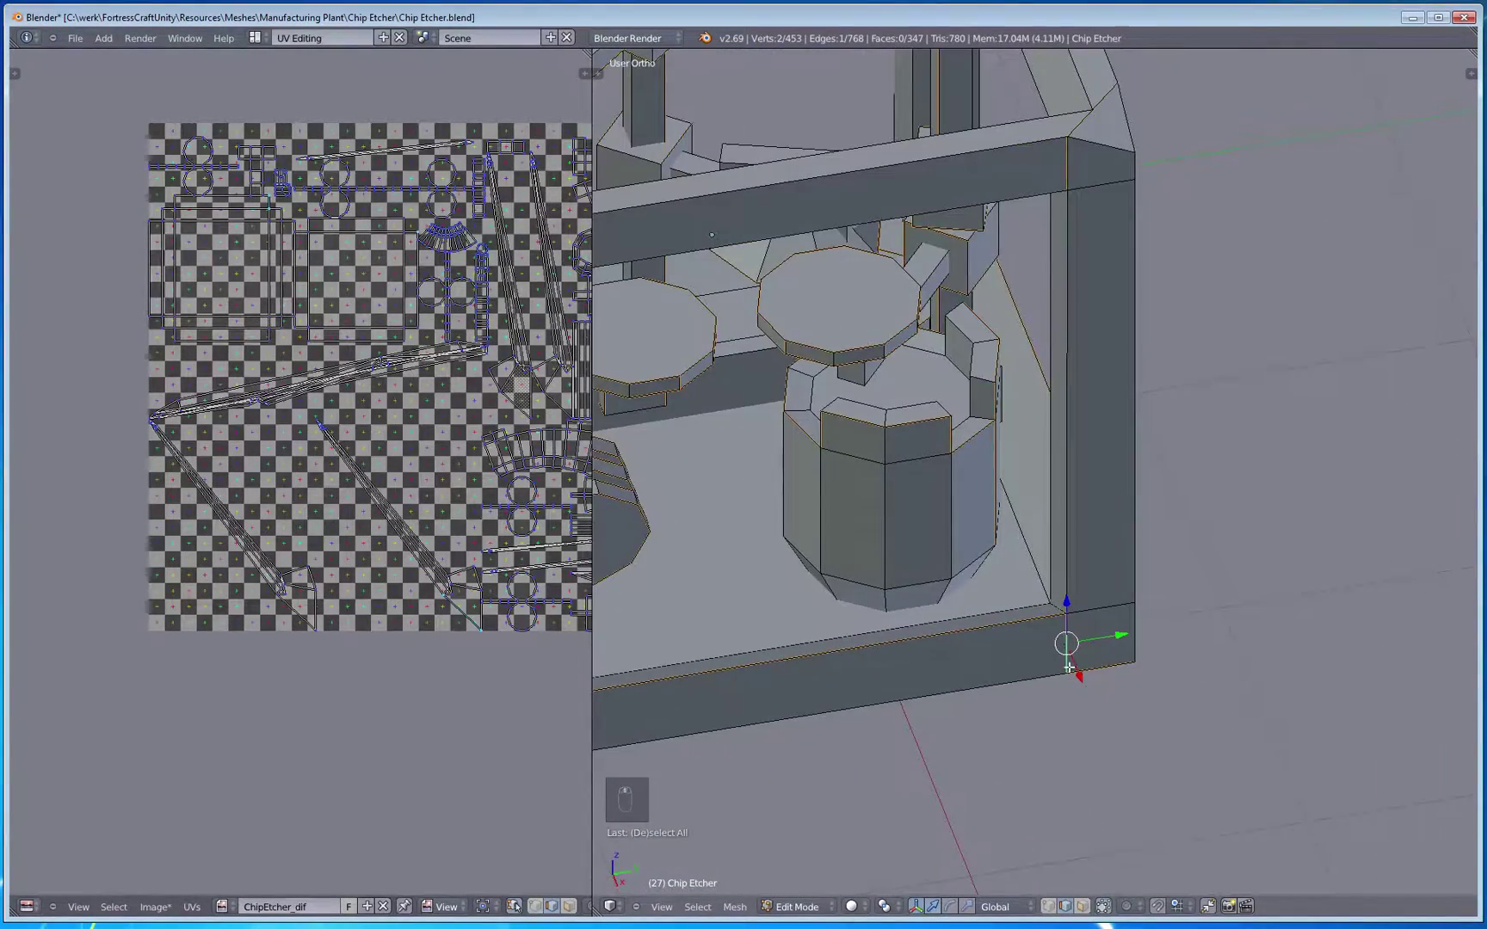
pyautogui.moveTo(1088, 843); pyautogui.dragTo(1024, 676, button='middle')
pyautogui.keyDown('shift'); pyautogui.moveTo(1099, 633); pyautogui.dragTo(939, 404, button='middle'); pyautogui.keyUp('shift')
pyautogui.moveTo(947, 464); pyautogui.dragTo(1067, 628, button='middle')
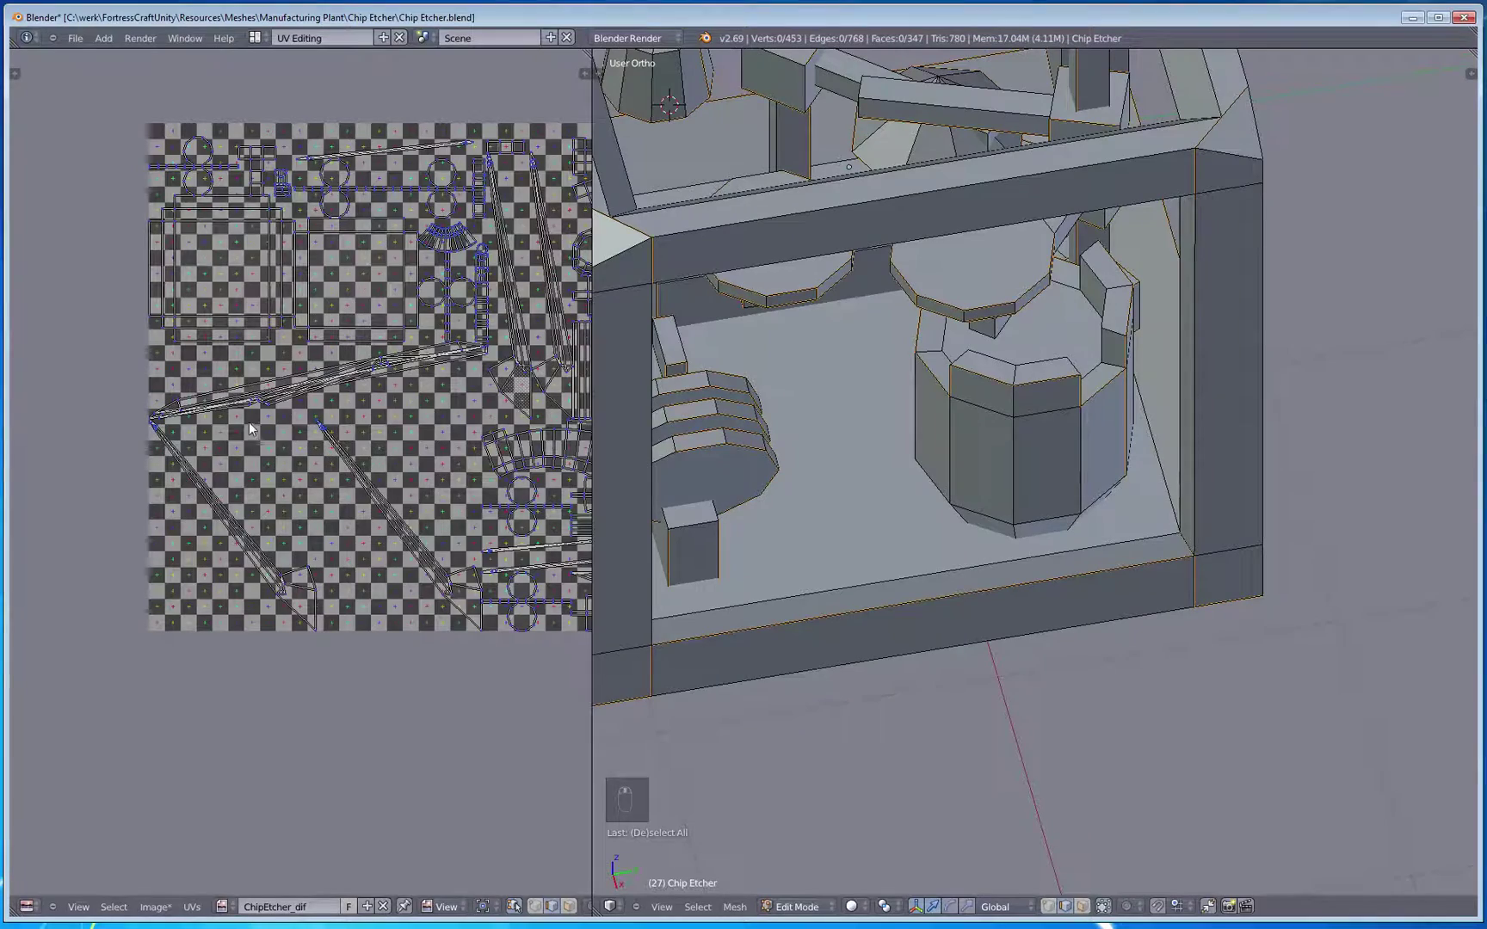
pyautogui.scroll(-6, 1014, 571)
pyautogui.press('z')
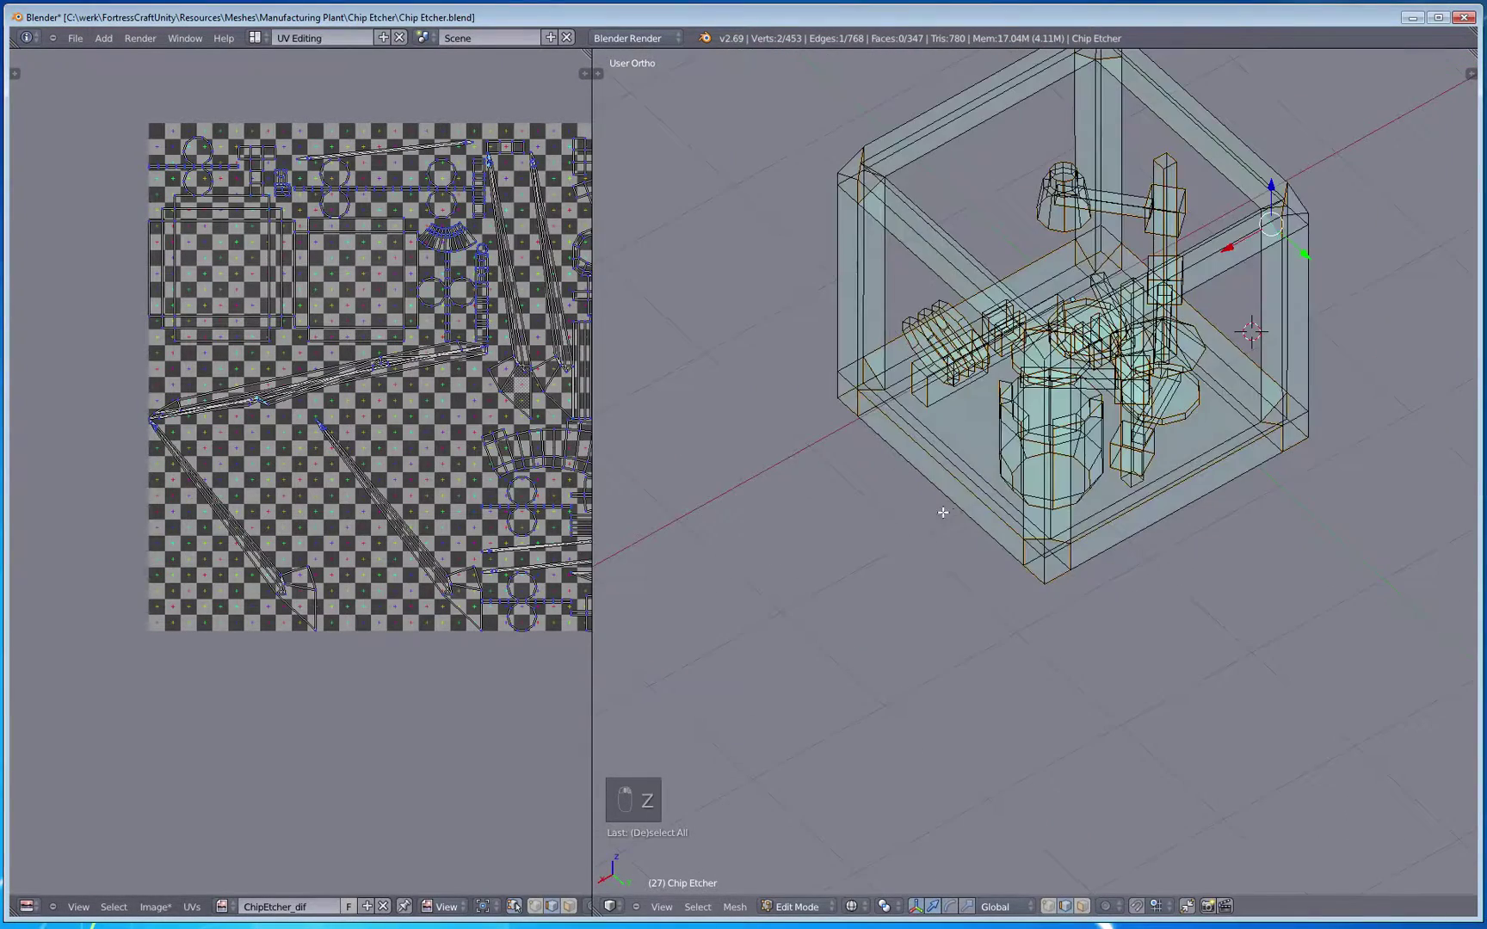
pyautogui.moveTo(946, 514)
pyautogui.mouseDown(button='middle')
pyautogui.moveTo(1105, 591)
pyautogui.moveTo(974, 615)
pyautogui.mouseUp(button='middle')
pyautogui.press('a')
pyautogui.press('z')
pyautogui.press('z')
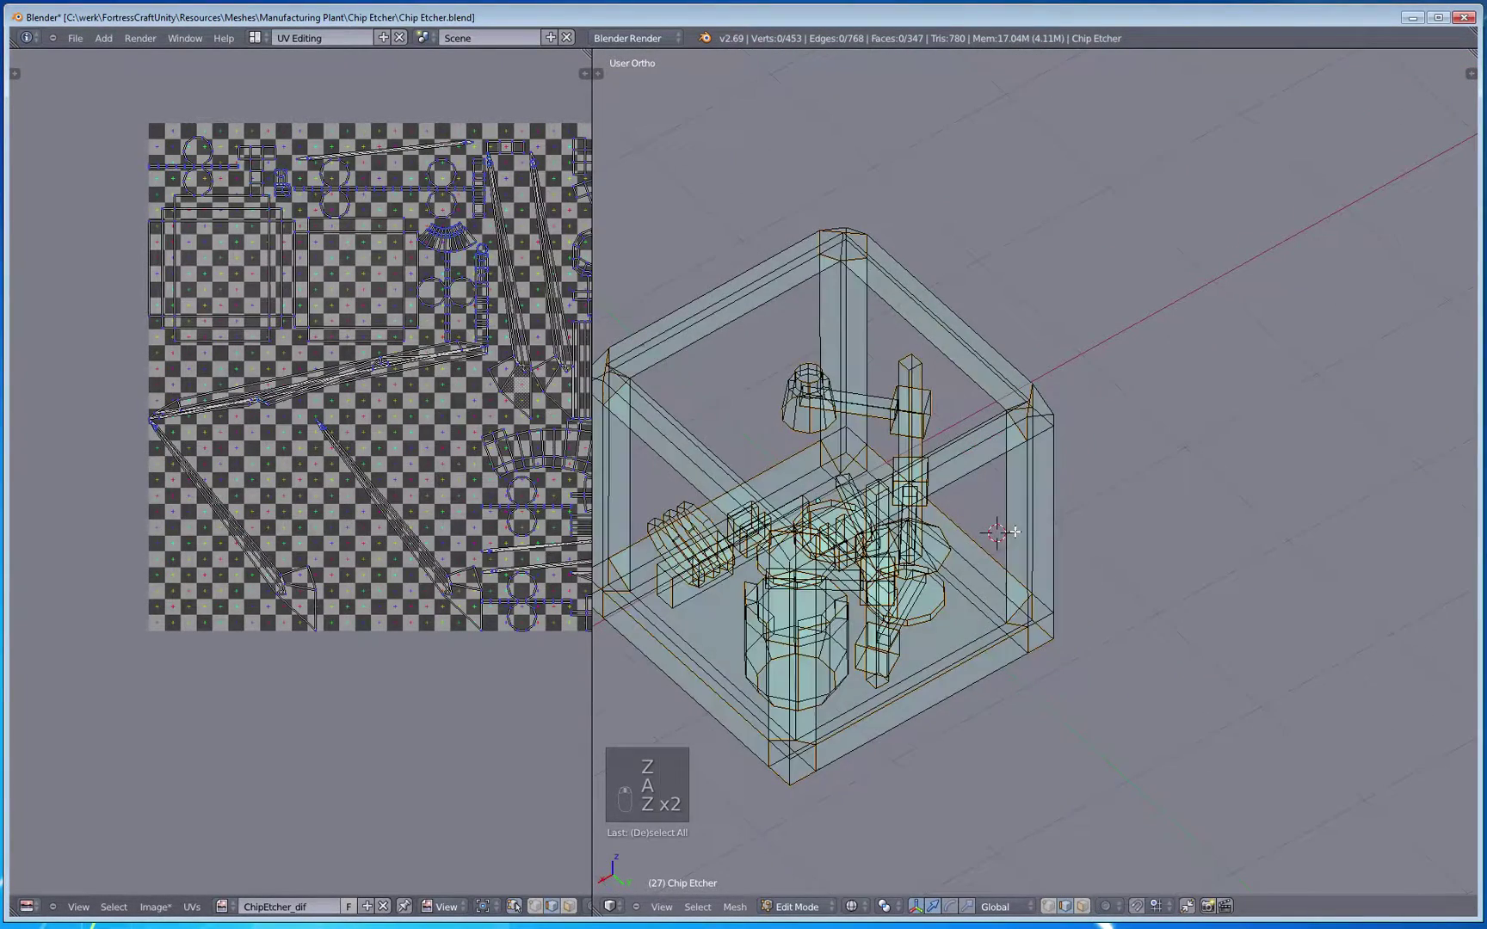
pyautogui.press('a')
pyautogui.press('a')
pyautogui.press('z')
pyautogui.press('a')
pyautogui.press('a')
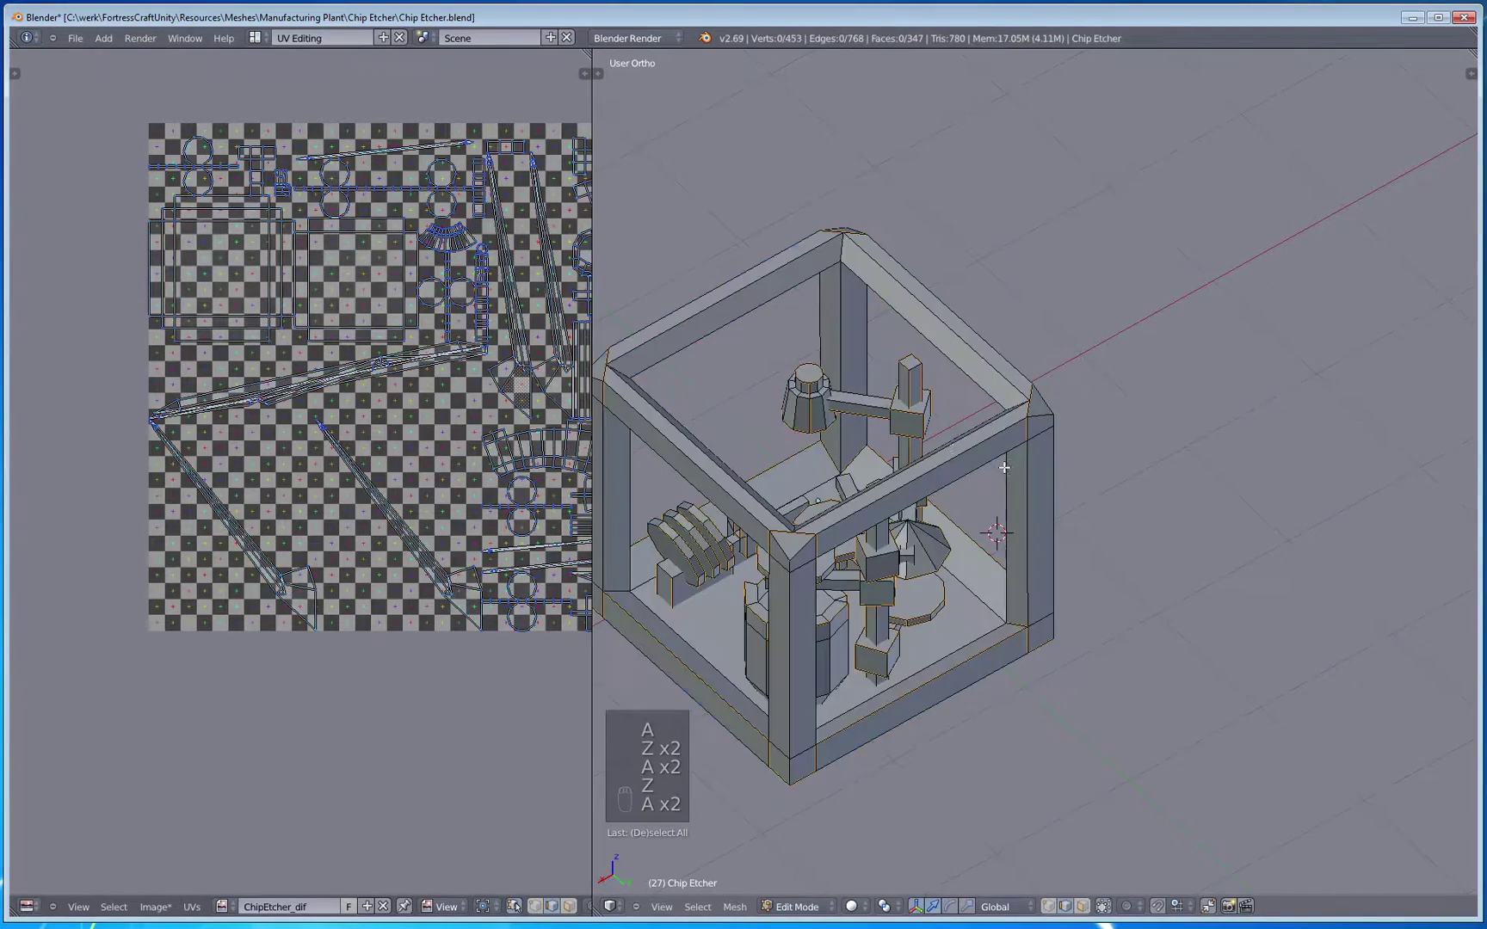
# Step: Mark seams along one inner vertical edge of each of the four upright frame posts
pyautogui.moveTo(1000, 462)
pyautogui.mouseDown(button='middle')
pyautogui.moveTo(1067, 469)
pyautogui.moveTo(904, 488)
pyautogui.moveTo(853, 608)
pyautogui.moveTo(853, 578)
pyautogui.moveTo(931, 632)
pyautogui.moveTo(1059, 674)
pyautogui.moveTo(890, 465)
pyautogui.moveTo(1059, 587)
pyautogui.moveTo(935, 608)
pyautogui.moveTo(1108, 564)
pyautogui.mouseUp(button='middle')
pyautogui.scroll(5, 1016, 473)
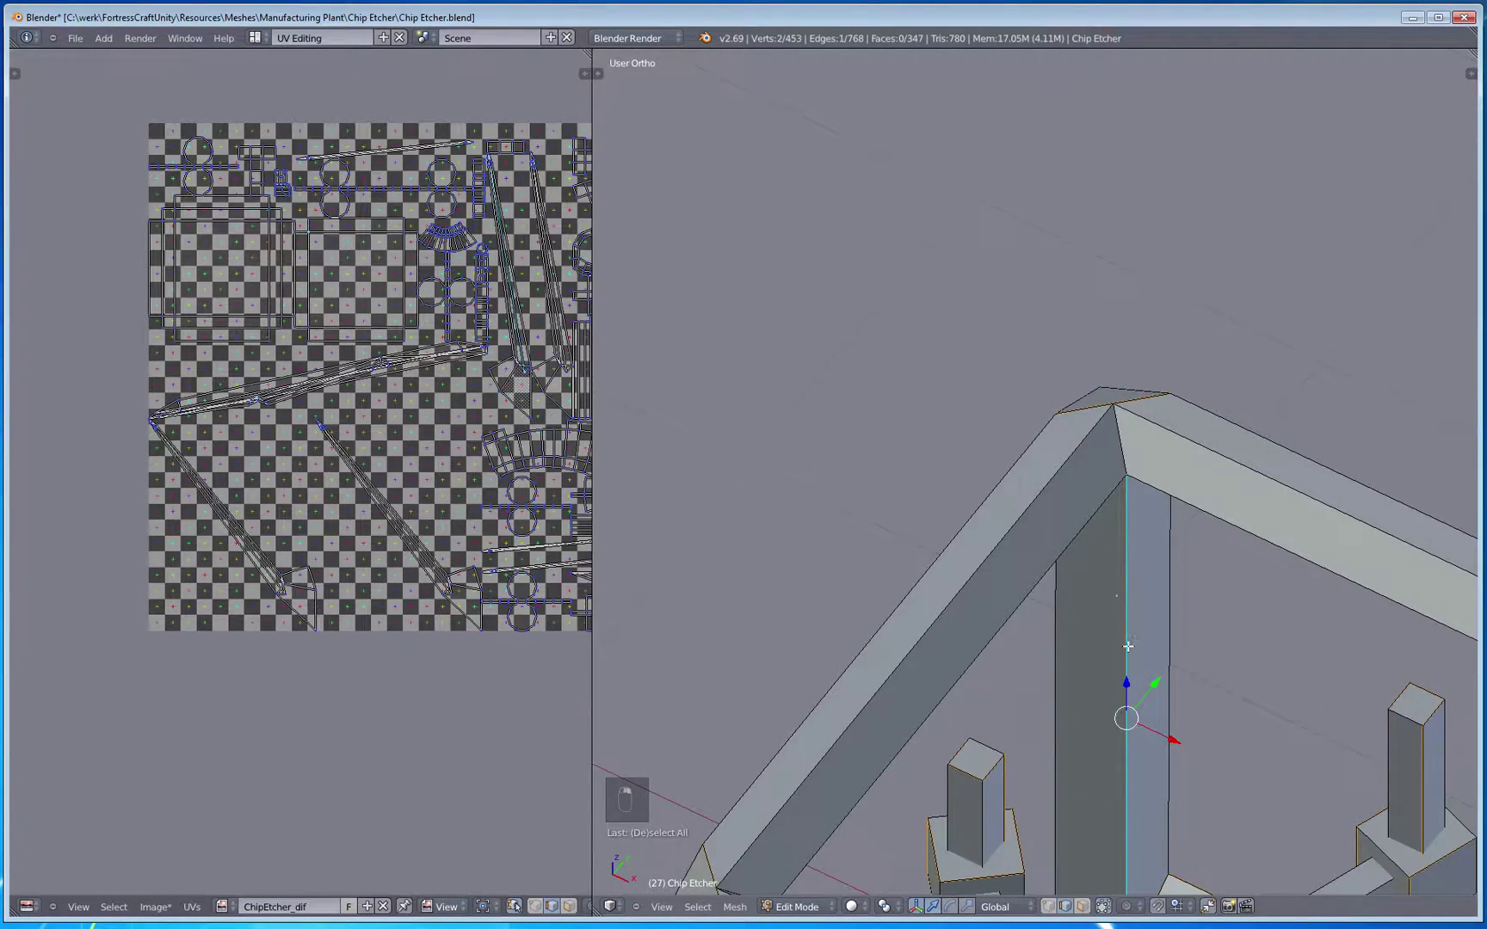
pyautogui.scroll(-6, 1128, 646)
pyautogui.moveTo(1128, 647); pyautogui.dragTo(1069, 468, button='middle')
pyautogui.keyDown('shift'); pyautogui.rightClick(762, 526); pyautogui.keyUp('shift')
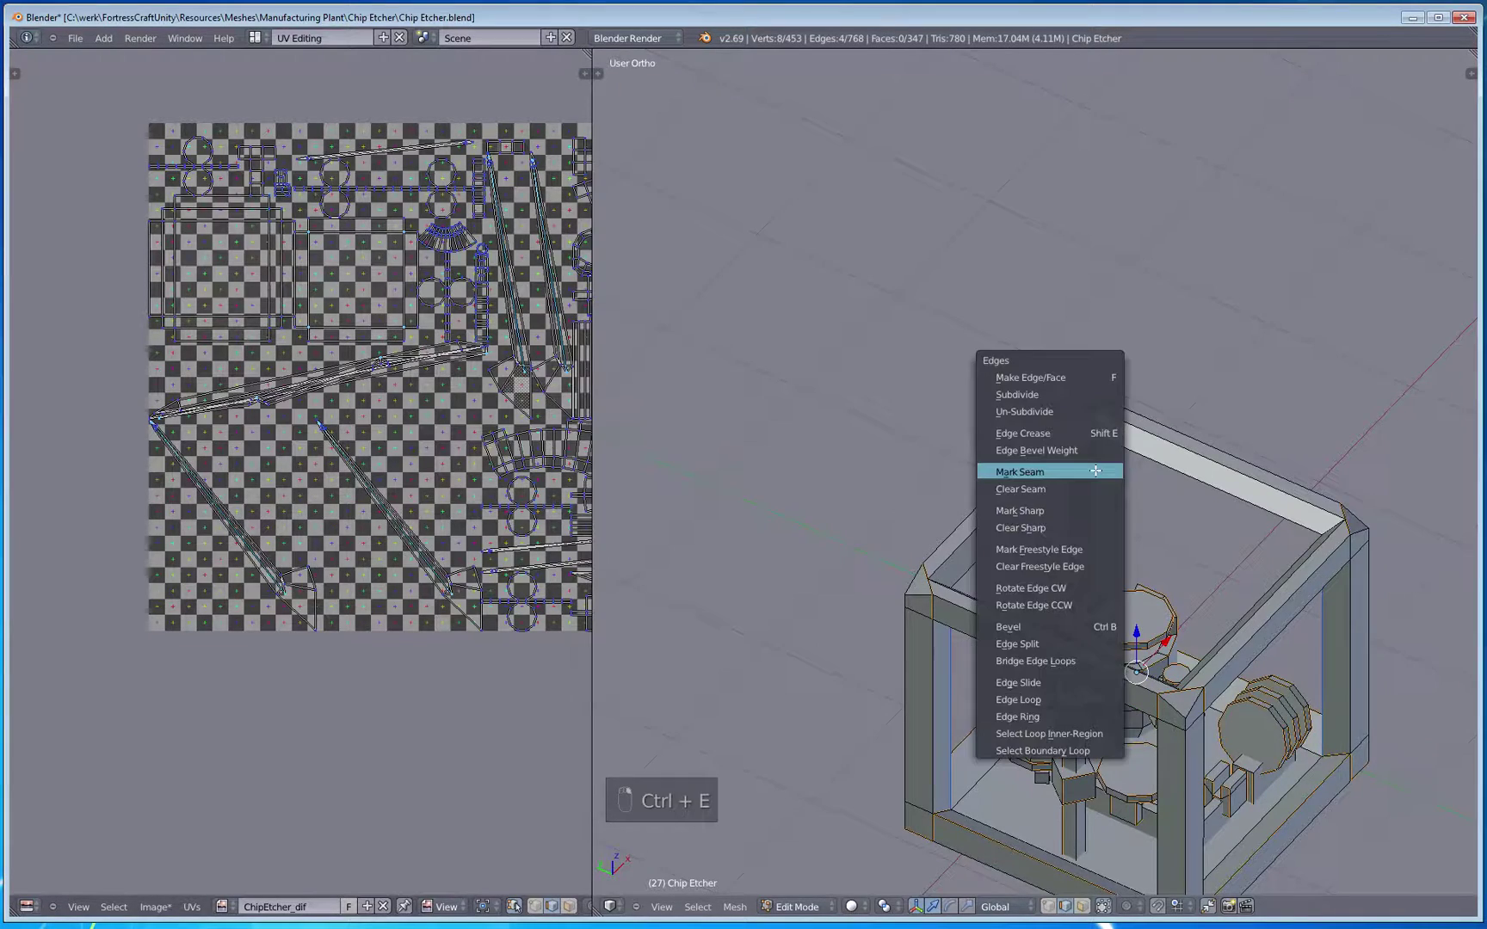
pyautogui.click(1095, 471)
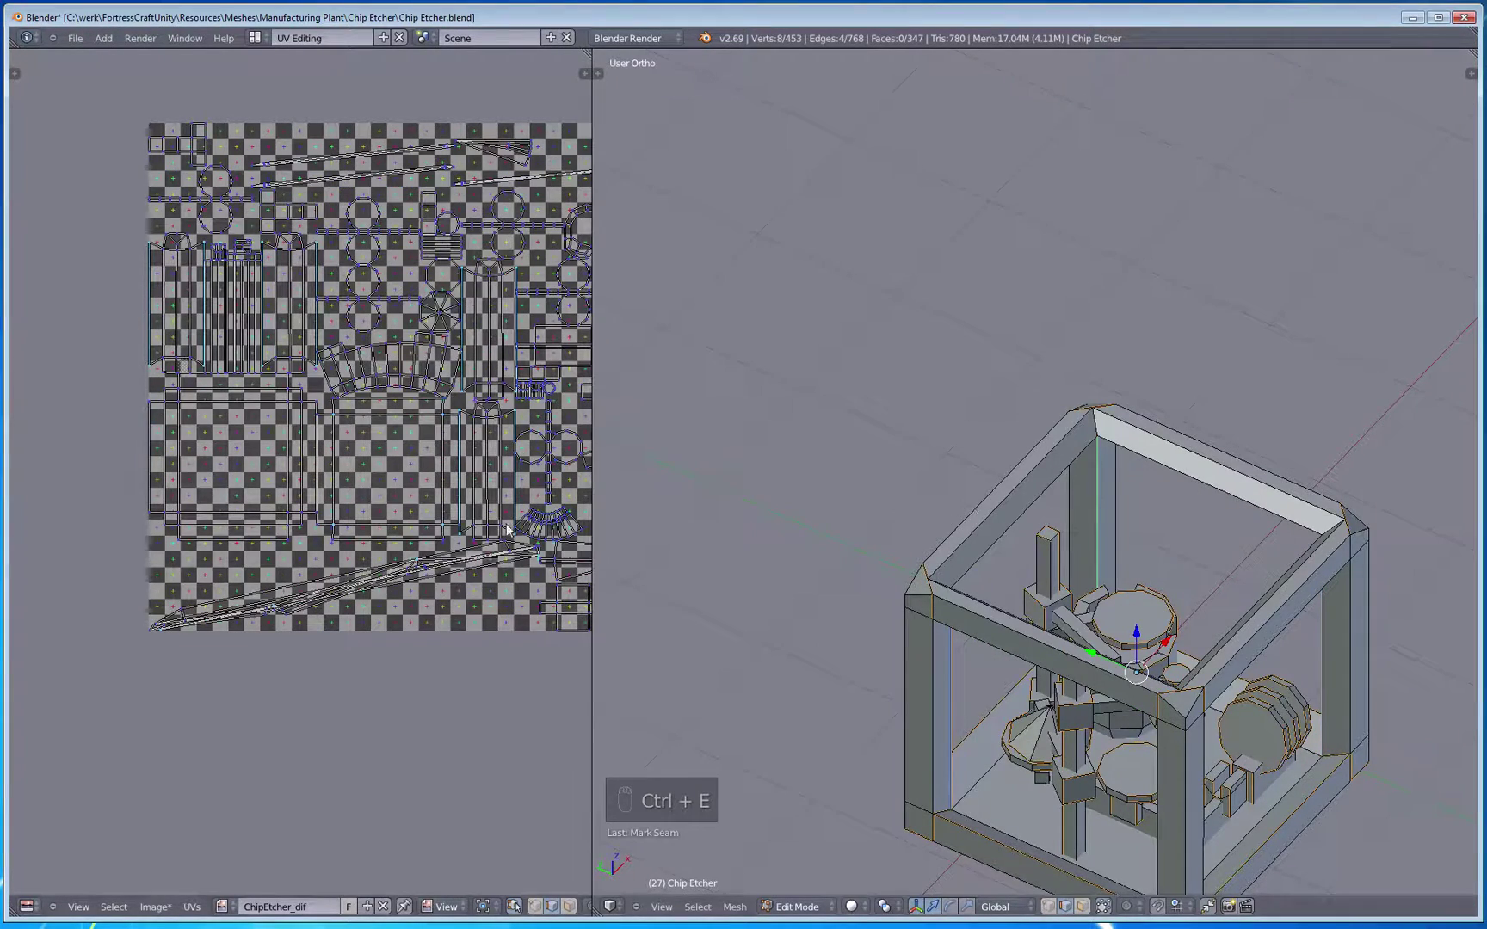
pyautogui.moveTo(1132, 631); pyautogui.dragTo(1378, 426, button='middle')
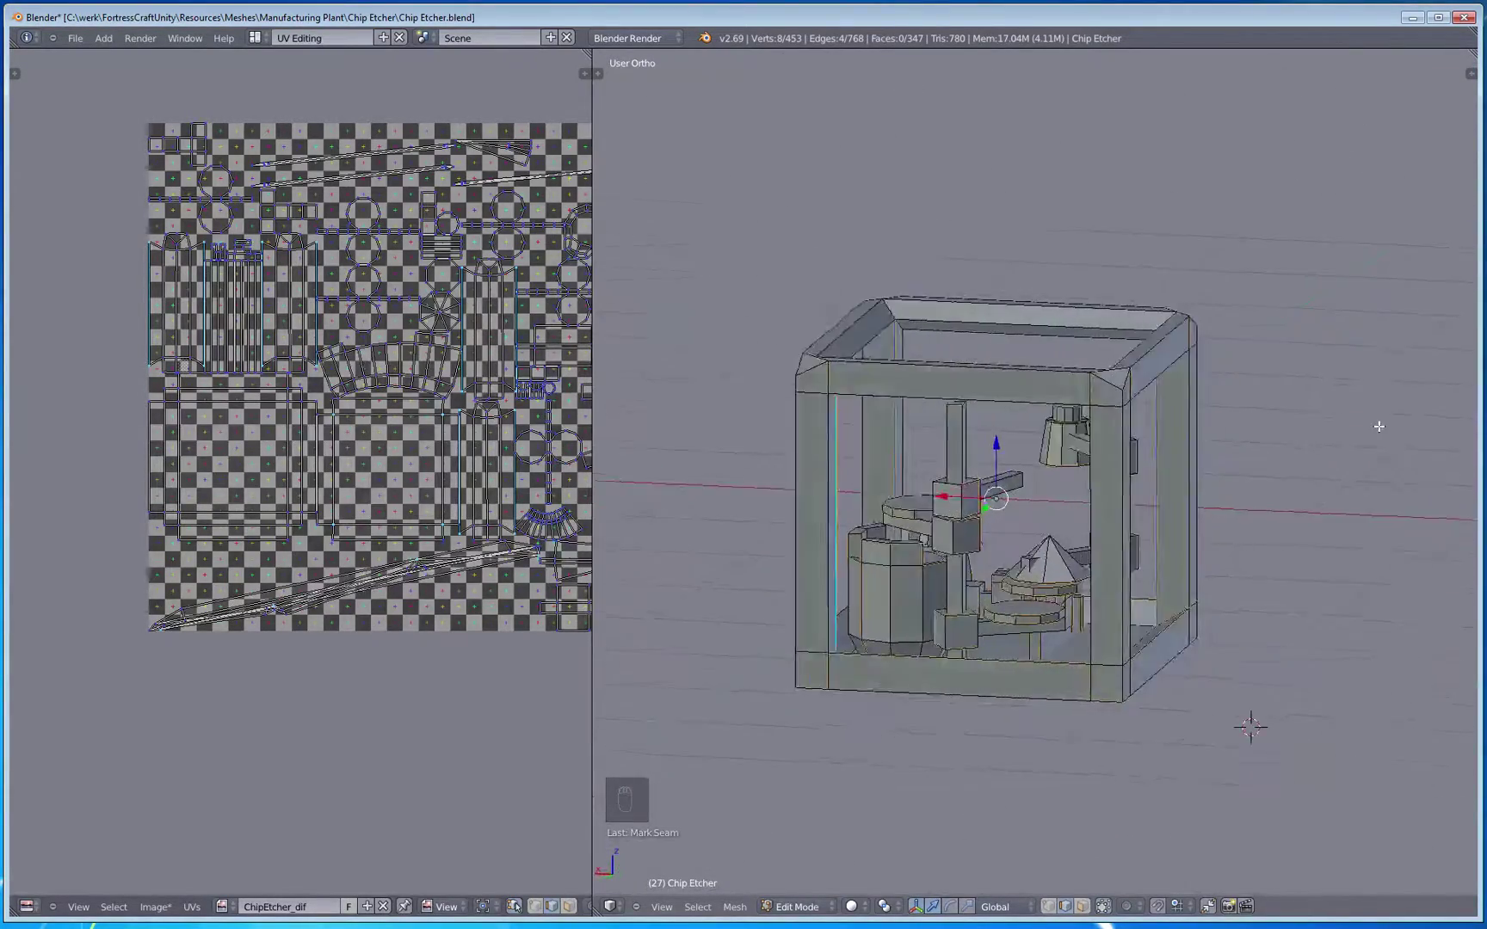
pyautogui.moveTo(984, 520); pyautogui.dragTo(857, 523, button='middle')
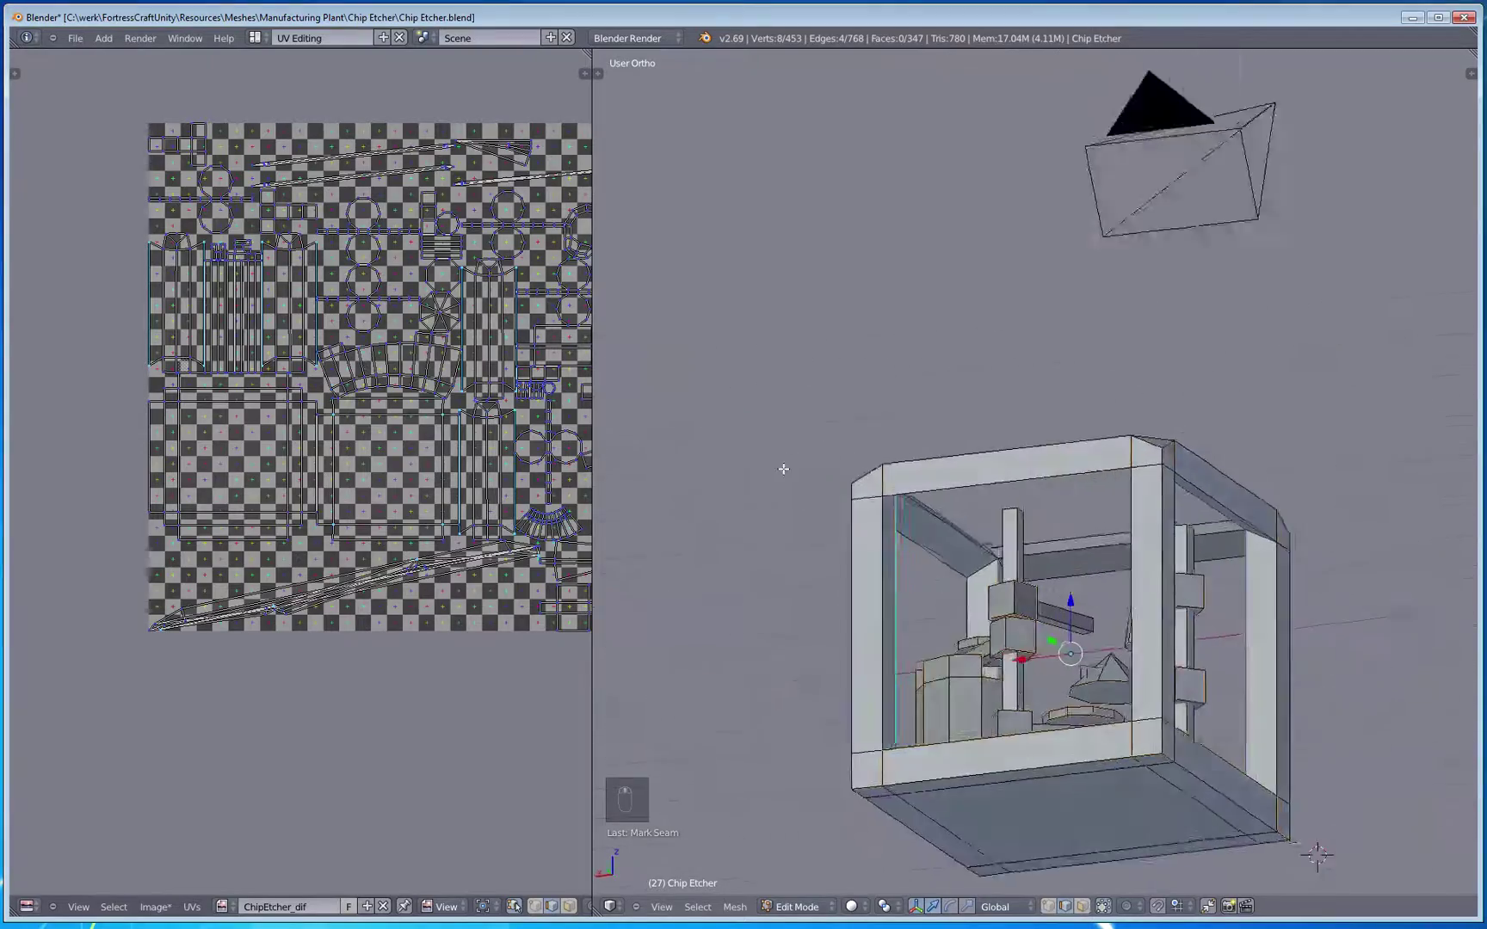
# Step: Mark seams along the lower inner lengthwise edge of each of the four top frame beams
pyautogui.scroll(4, 851, 502)
pyautogui.moveTo(740, 530); pyautogui.dragTo(796, 597, button='middle')
pyautogui.moveTo(866, 508); pyautogui.dragTo(833, 624, button='middle')
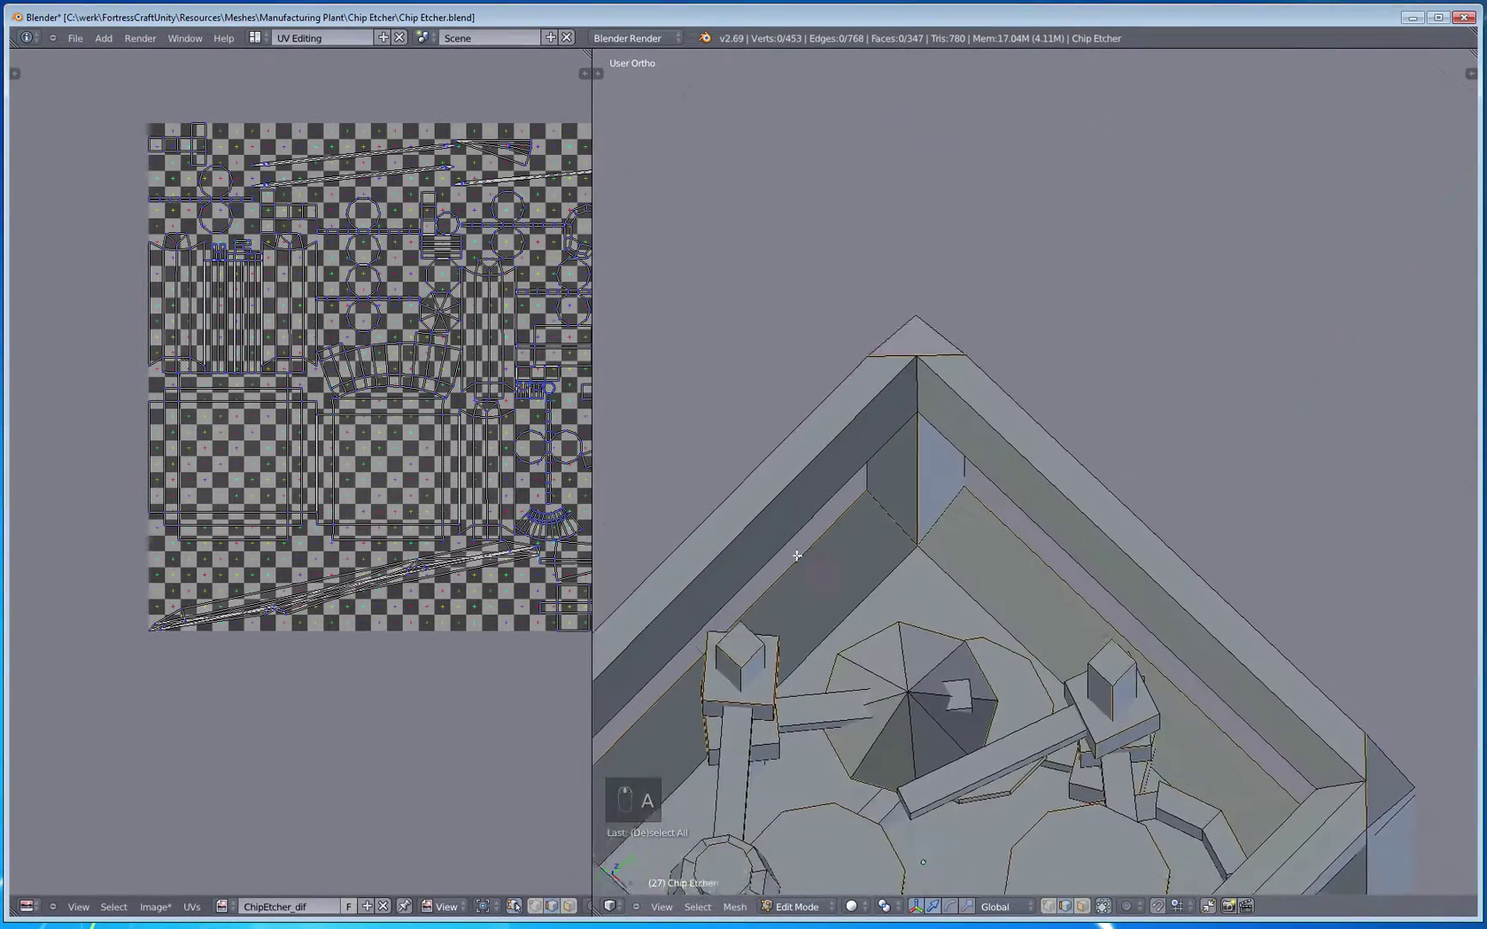
pyautogui.moveTo(968, 493)
pyautogui.mouseDown(button='middle')
pyautogui.moveTo(913, 484)
pyautogui.moveTo(800, 388)
pyautogui.moveTo(770, 318)
pyautogui.moveTo(788, 256)
pyautogui.moveTo(800, 349)
pyautogui.moveTo(843, 309)
pyautogui.moveTo(917, 309)
pyautogui.moveTo(921, 396)
pyautogui.moveTo(817, 434)
pyautogui.moveTo(1006, 498)
pyautogui.moveTo(930, 564)
pyautogui.moveTo(1046, 549)
pyautogui.moveTo(946, 499)
pyautogui.mouseUp(button='middle')
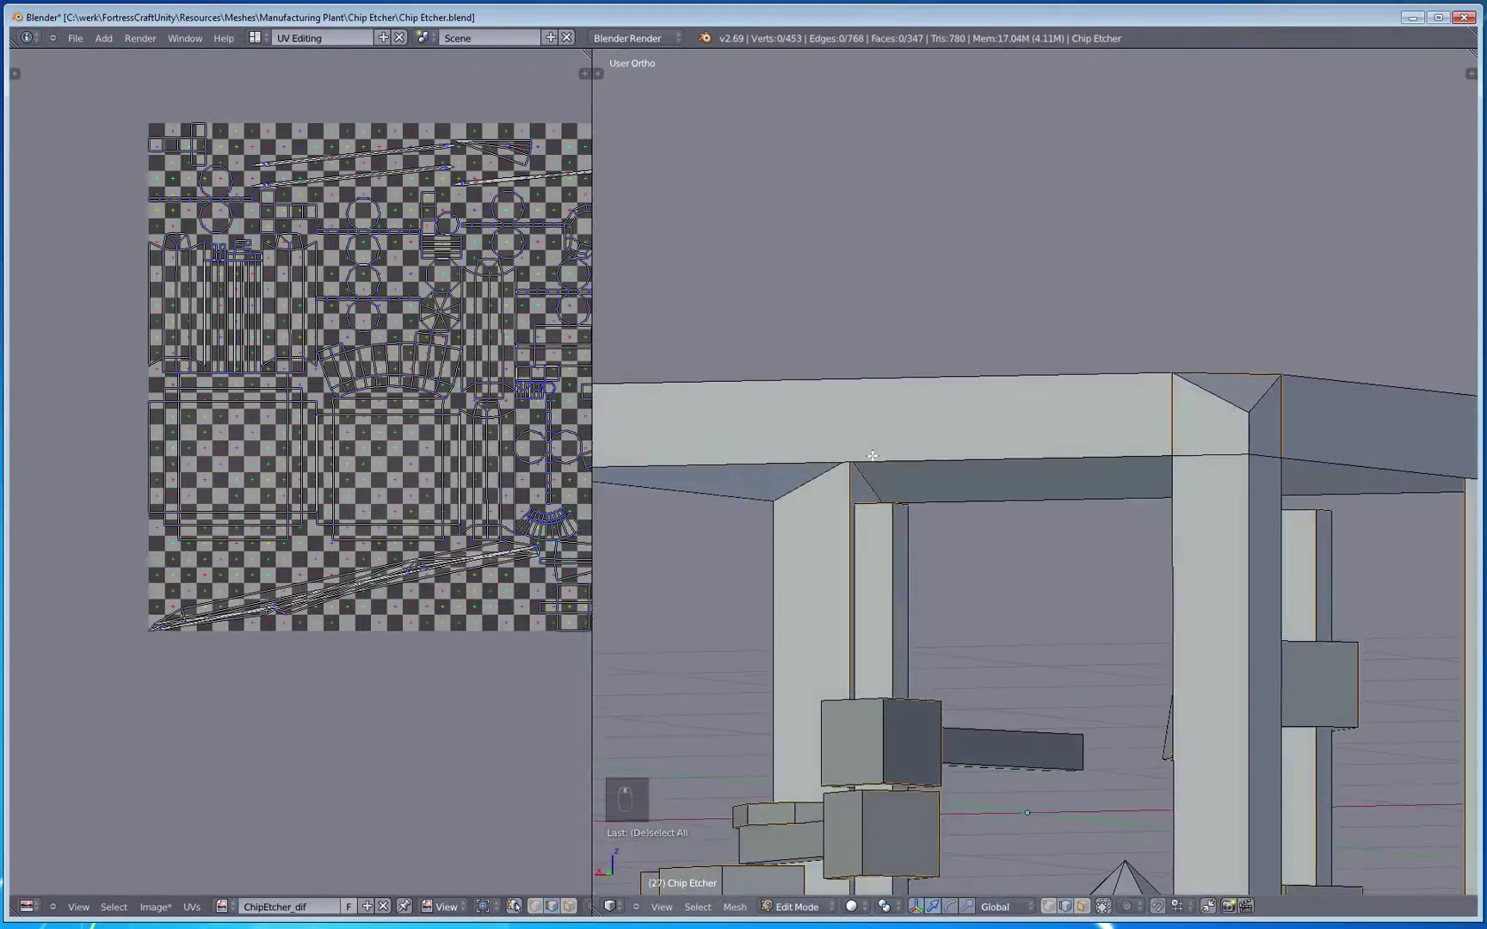
pyautogui.scroll(-3, 891, 456)
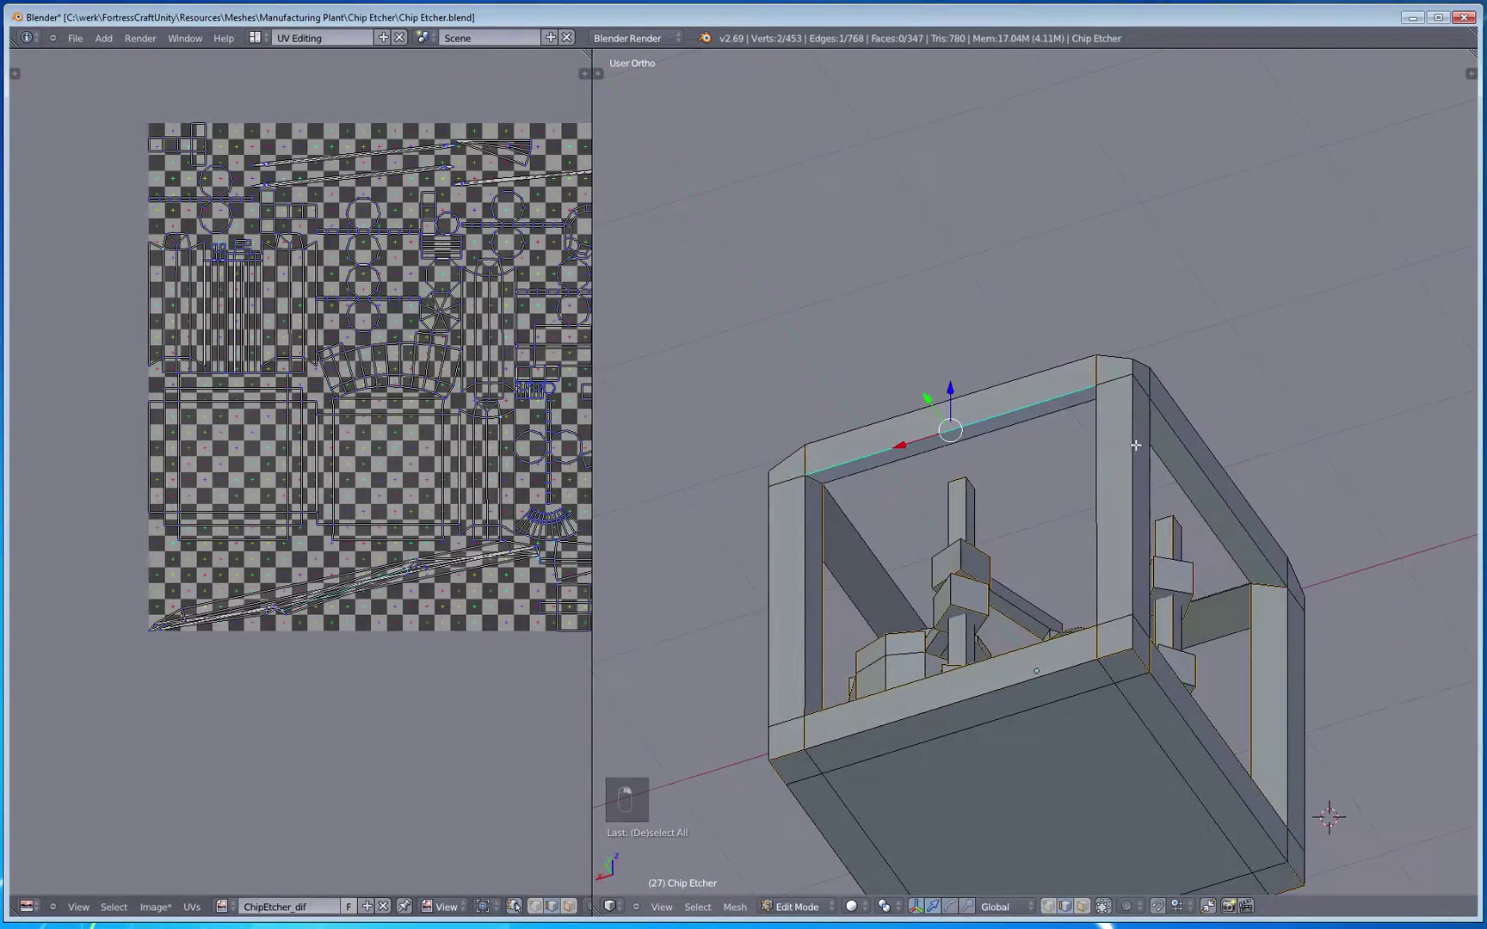
pyautogui.moveTo(1136, 445); pyautogui.dragTo(1007, 441, button='middle')
pyautogui.moveTo(1097, 350); pyautogui.dragTo(1021, 421, button='middle')
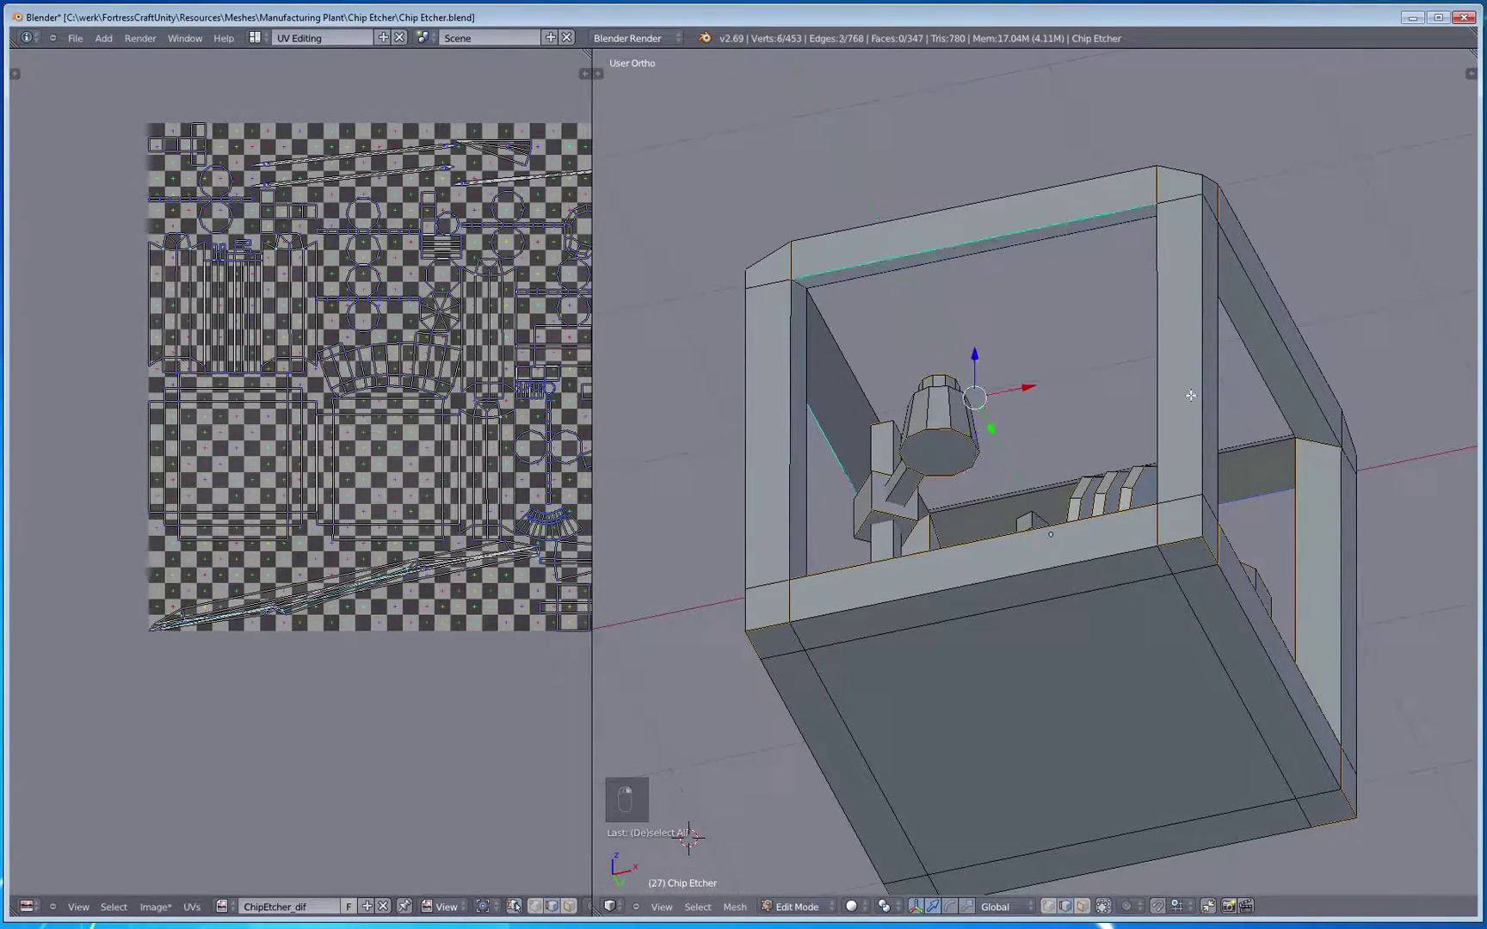
pyautogui.moveTo(1190, 395); pyautogui.dragTo(1036, 350, button='middle')
pyautogui.moveTo(1007, 265); pyautogui.dragTo(997, 506, button='middle')
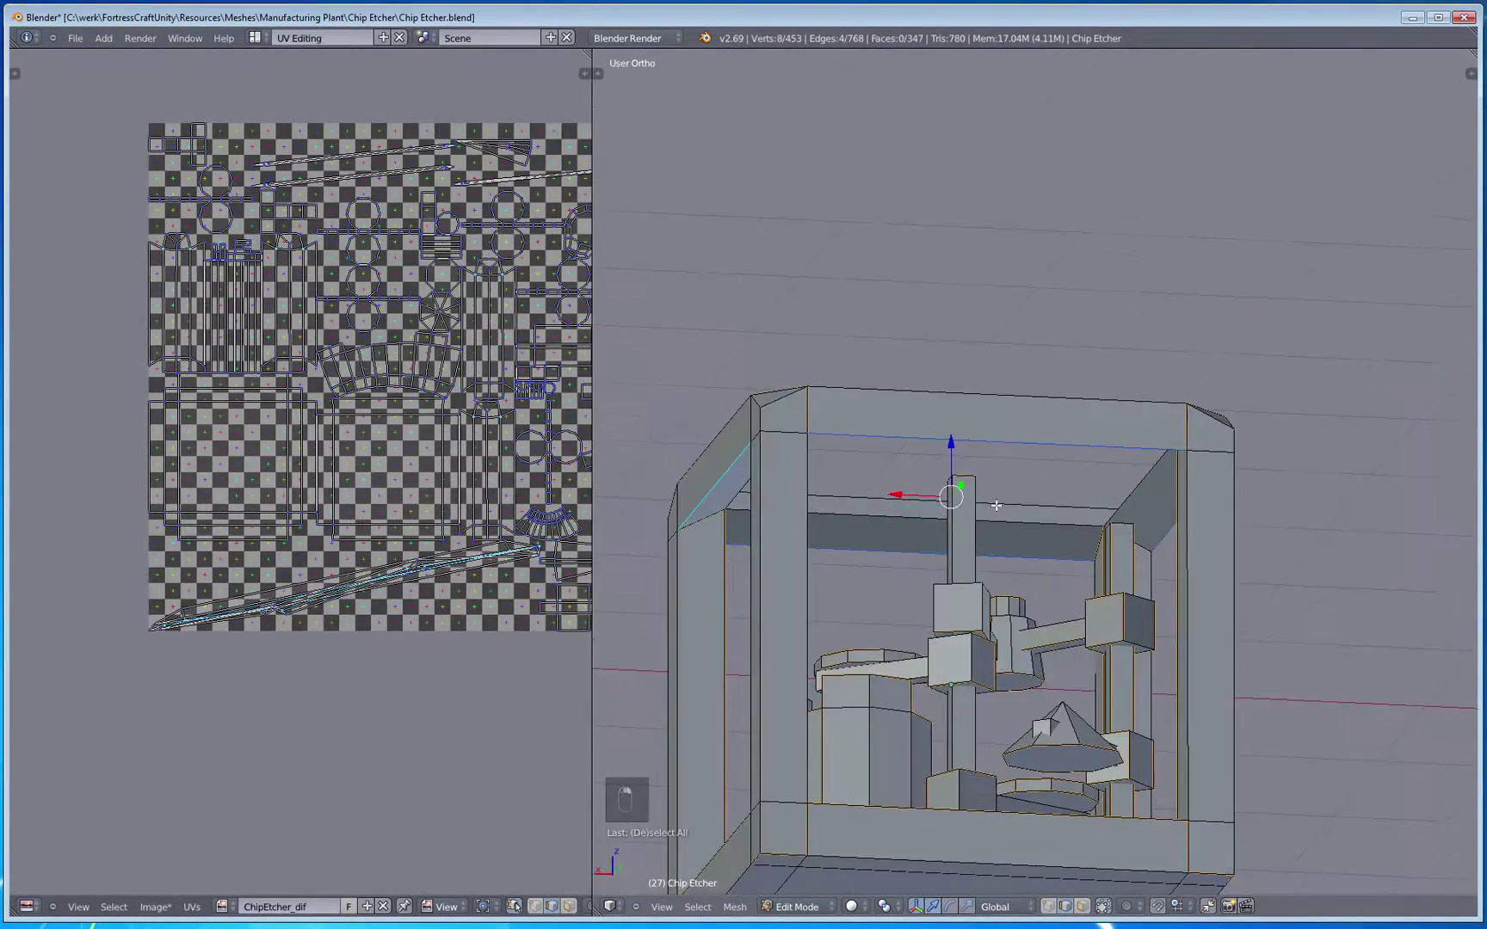
pyautogui.hotkey('ctrl', 'e')
pyautogui.click(996, 505)
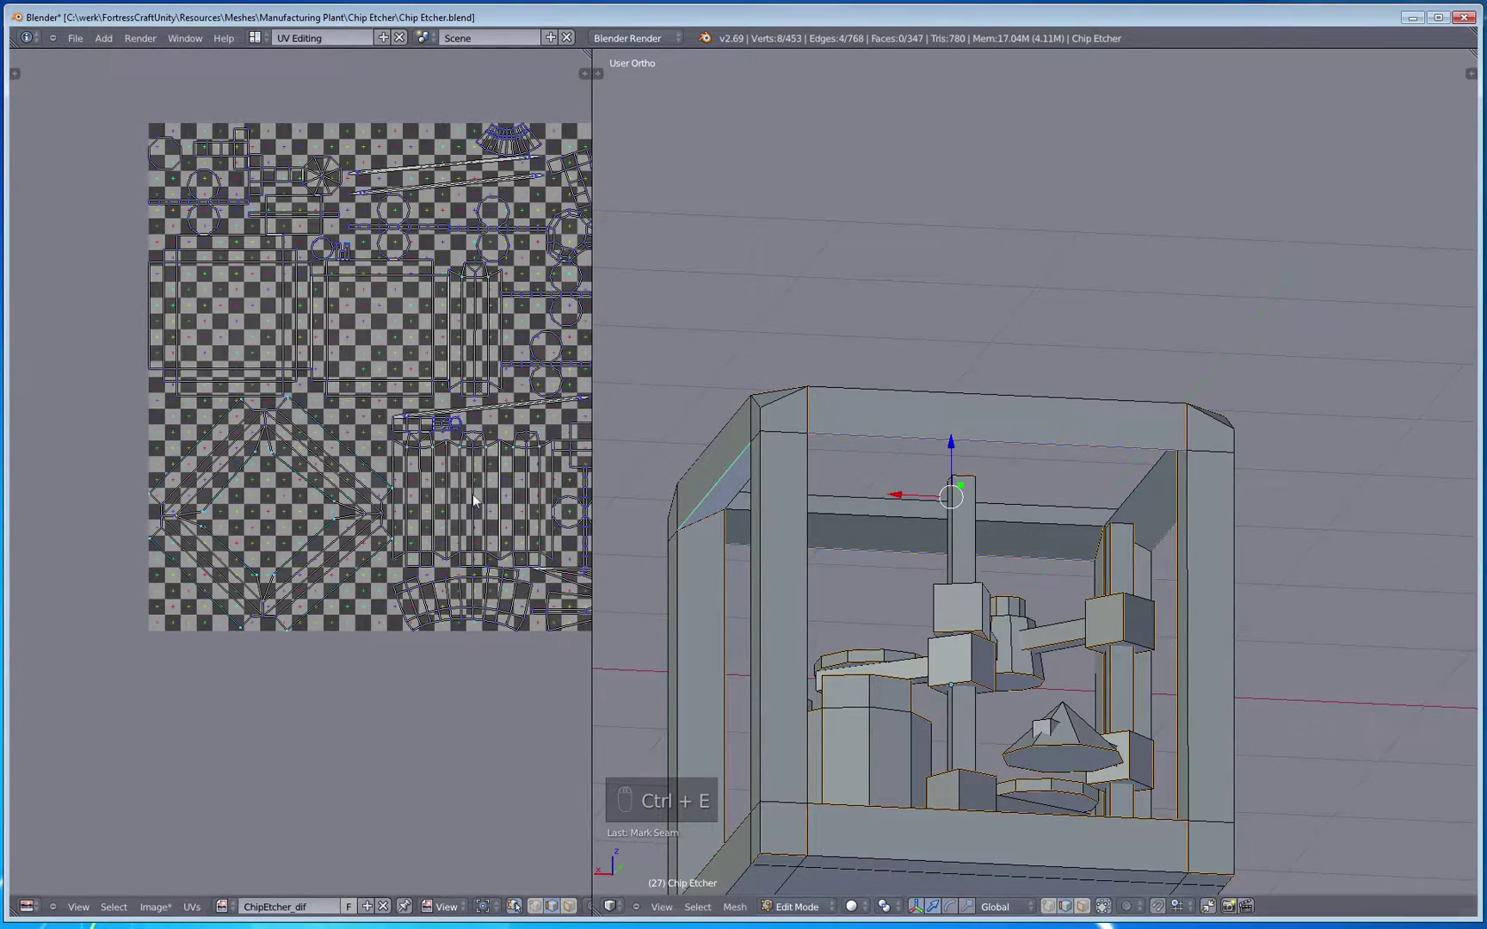
# Step: Examine the UV layout of the whole mesh for islands that are still stretched
pyautogui.scroll(-2, 196, 564)
pyautogui.scroll(4, 196, 565)
pyautogui.scroll(1, 196, 565)
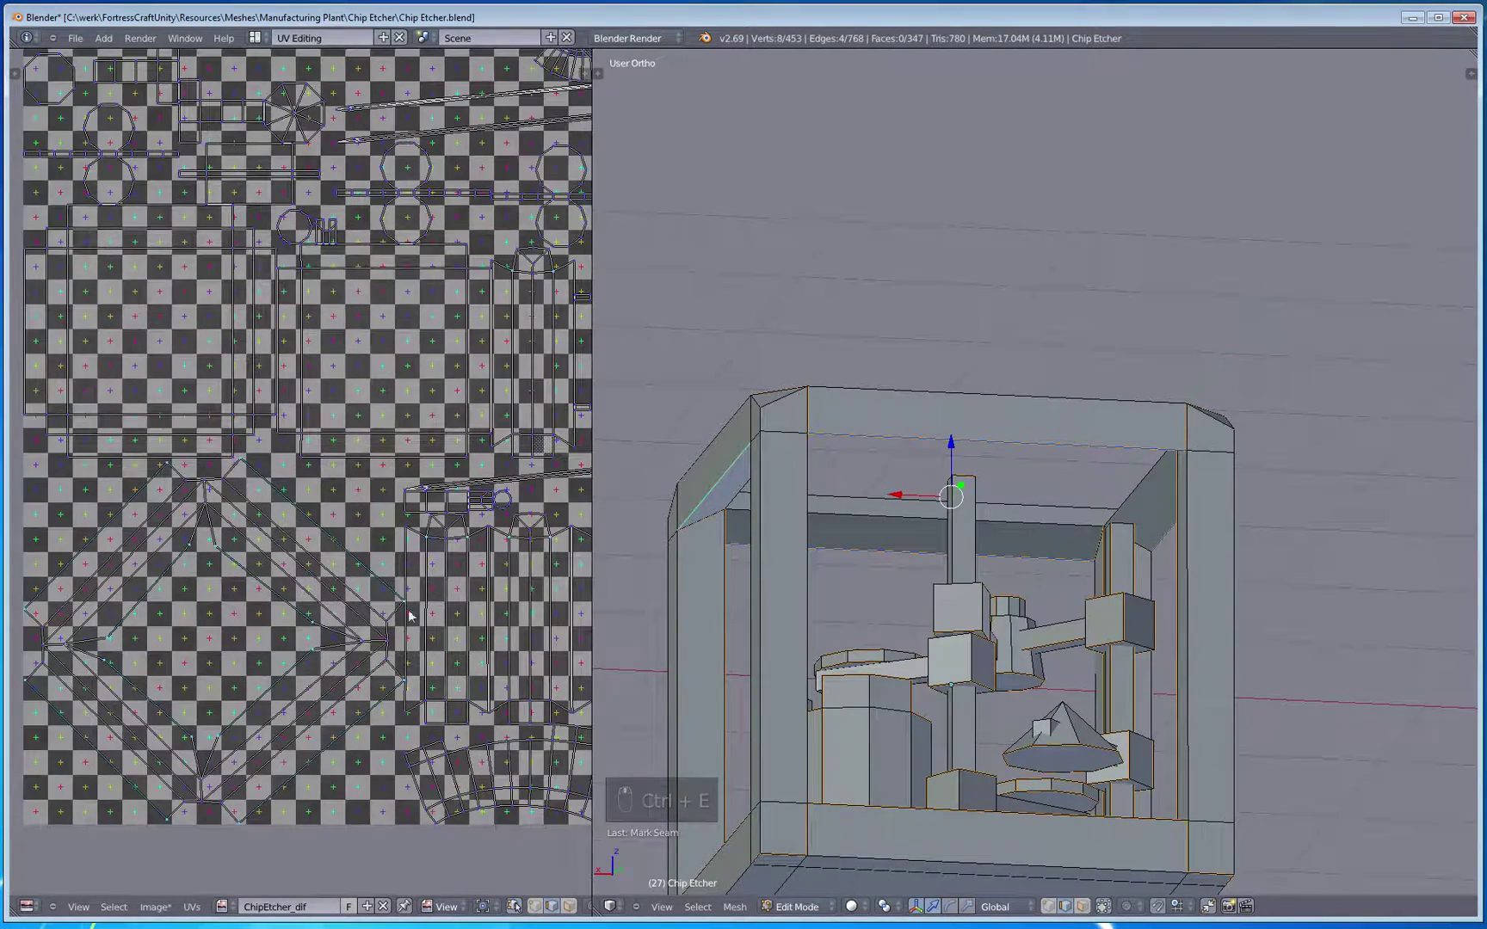
pyautogui.moveTo(338, 648); pyautogui.dragTo(449, 462, button='middle')
pyautogui.press('a')
pyautogui.press('a')
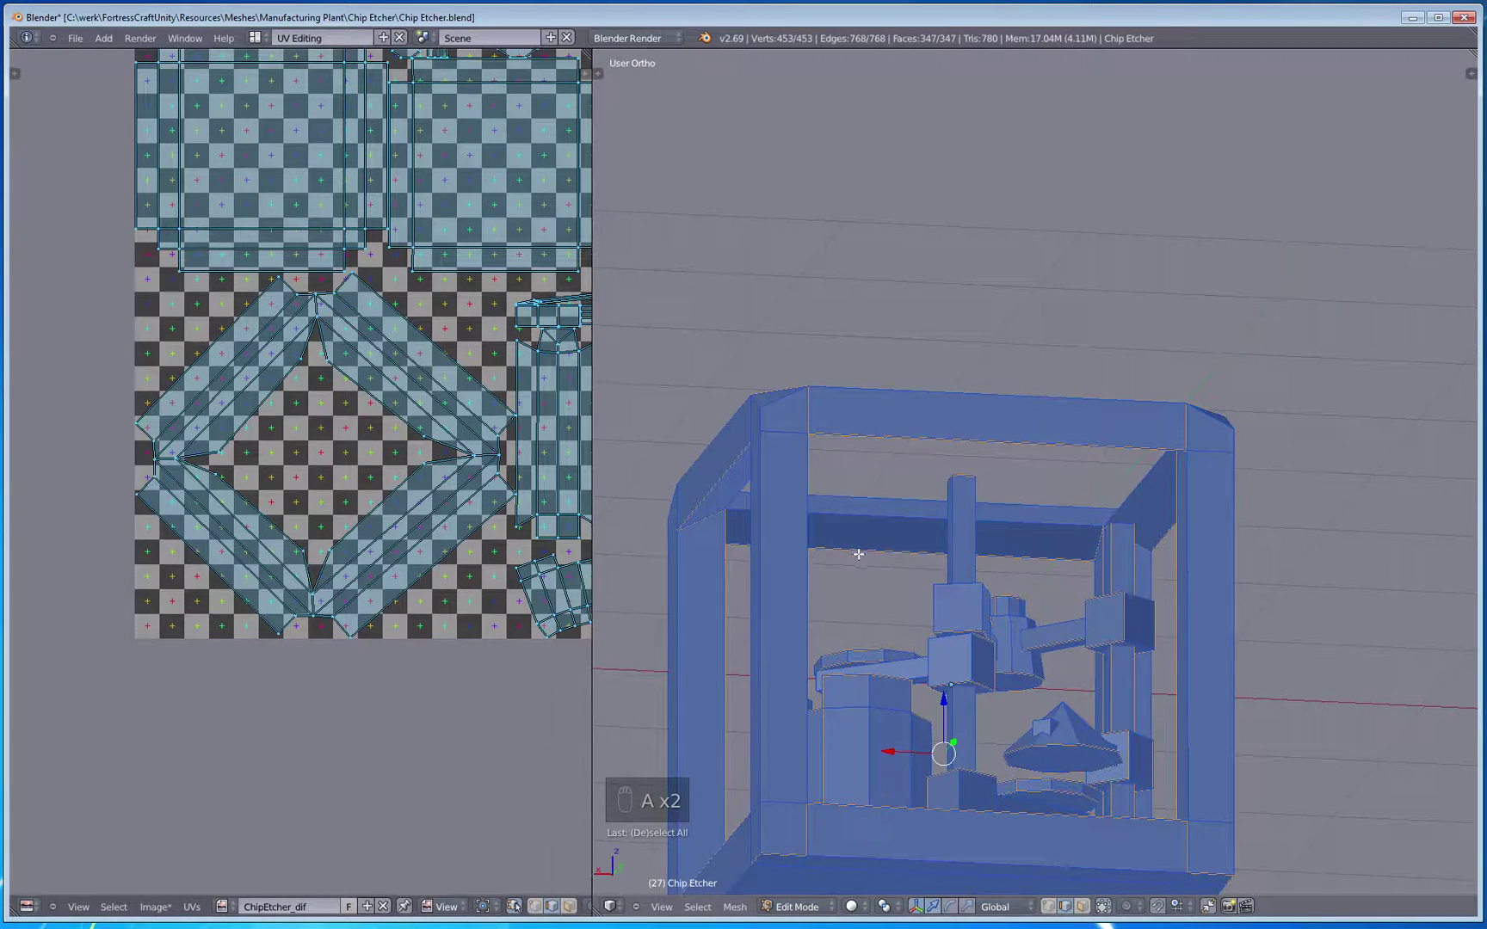
pyautogui.moveTo(858, 554); pyautogui.dragTo(860, 465, button='middle')
pyautogui.scroll(-3, 394, 511)
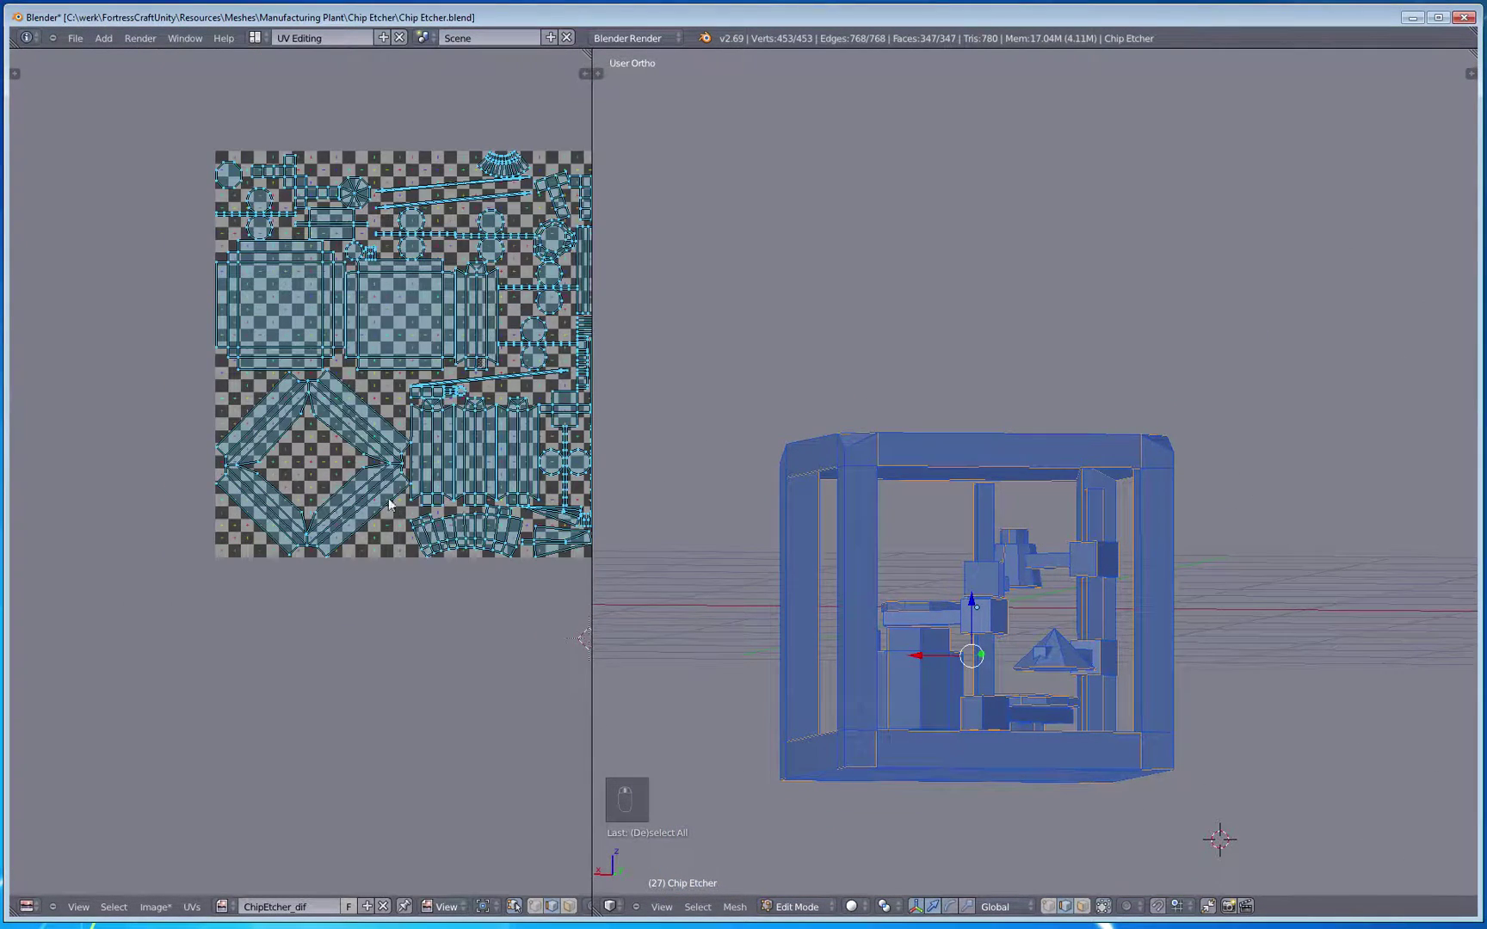
pyautogui.moveTo(390, 506); pyautogui.dragTo(334, 594, button='middle')
pyautogui.press('a')
pyautogui.scroll(3, 319, 284)
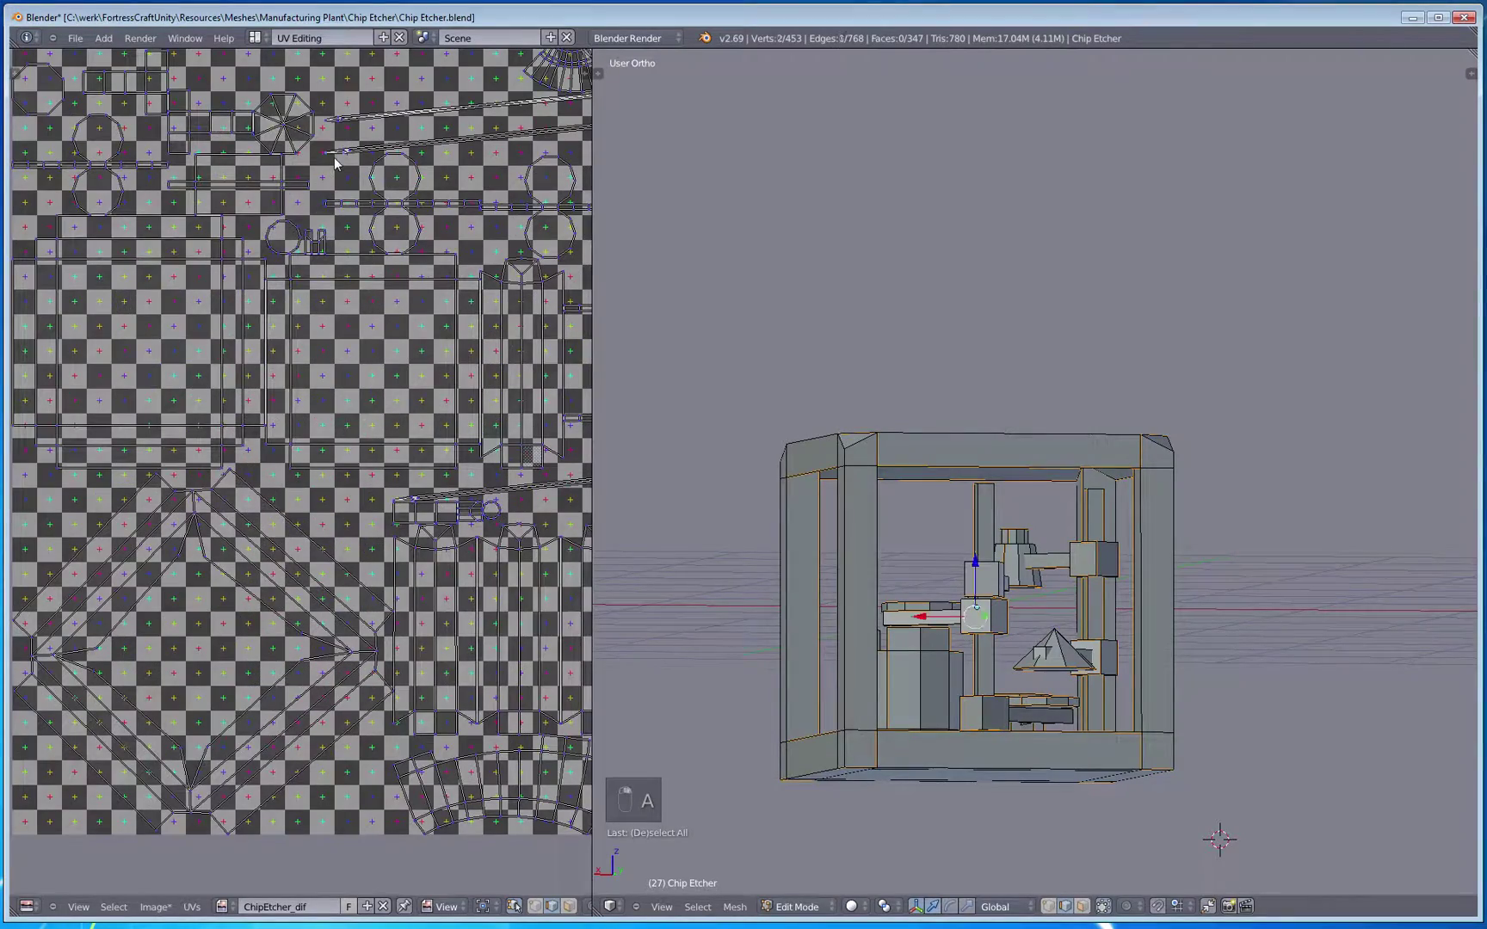
# Step: Mark a seam along one lengthwise edge of the arm supporting the lowest round plate beneath the cone
pyautogui.moveTo(1154, 595); pyautogui.dragTo(1215, 727, button='middle')
pyautogui.scroll(5, 1041, 672)
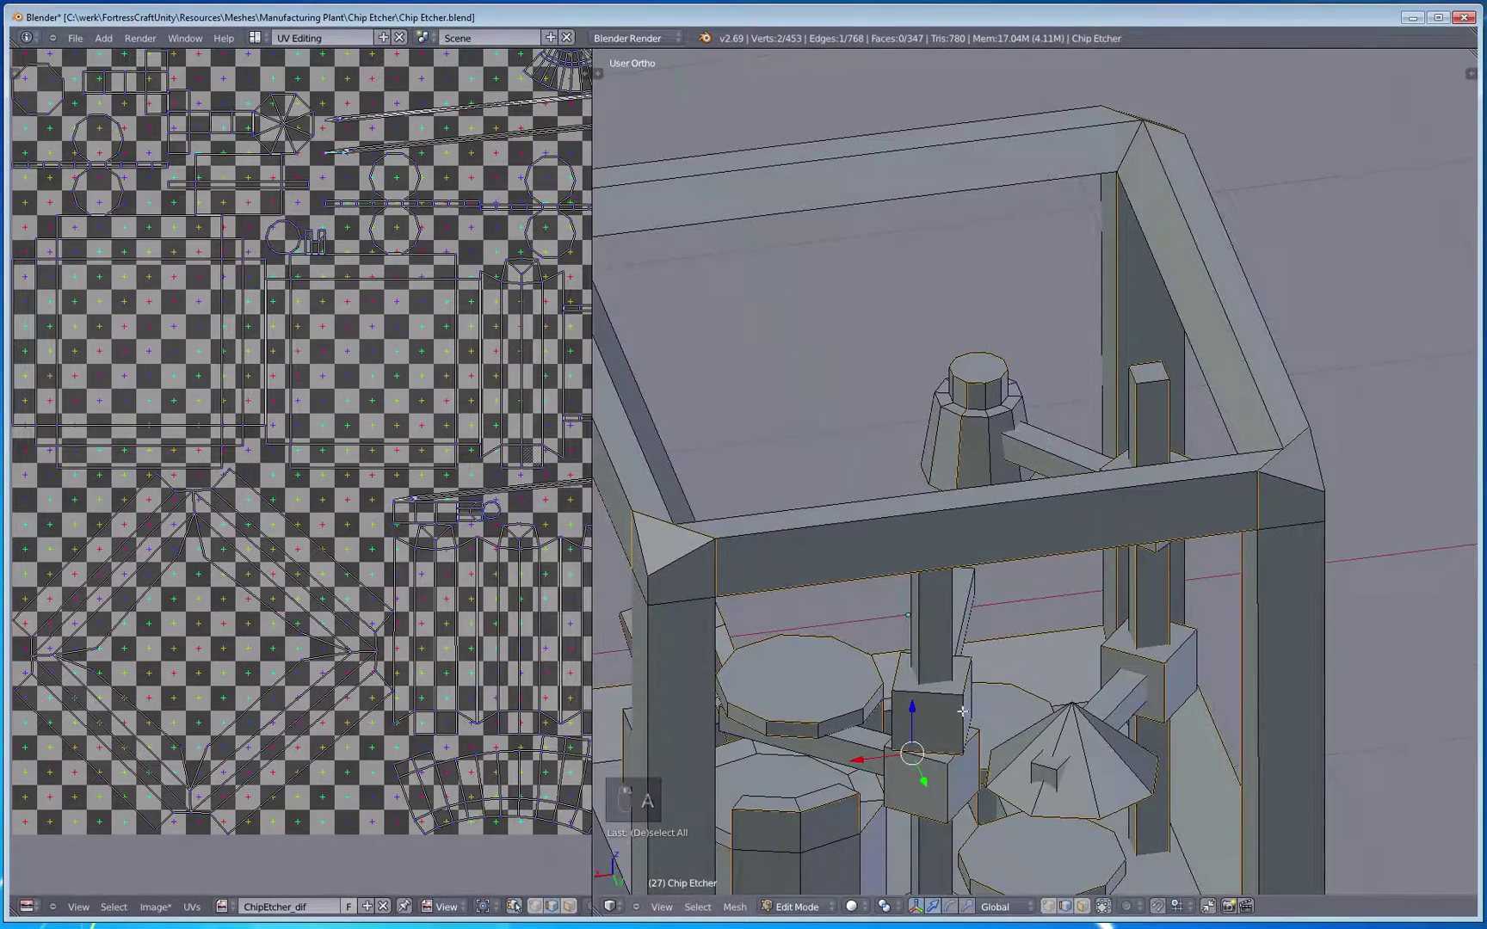
pyautogui.press('z')
pyautogui.scroll(3, 1401, 630)
pyautogui.press('z')
pyautogui.scroll(2, 808, 492)
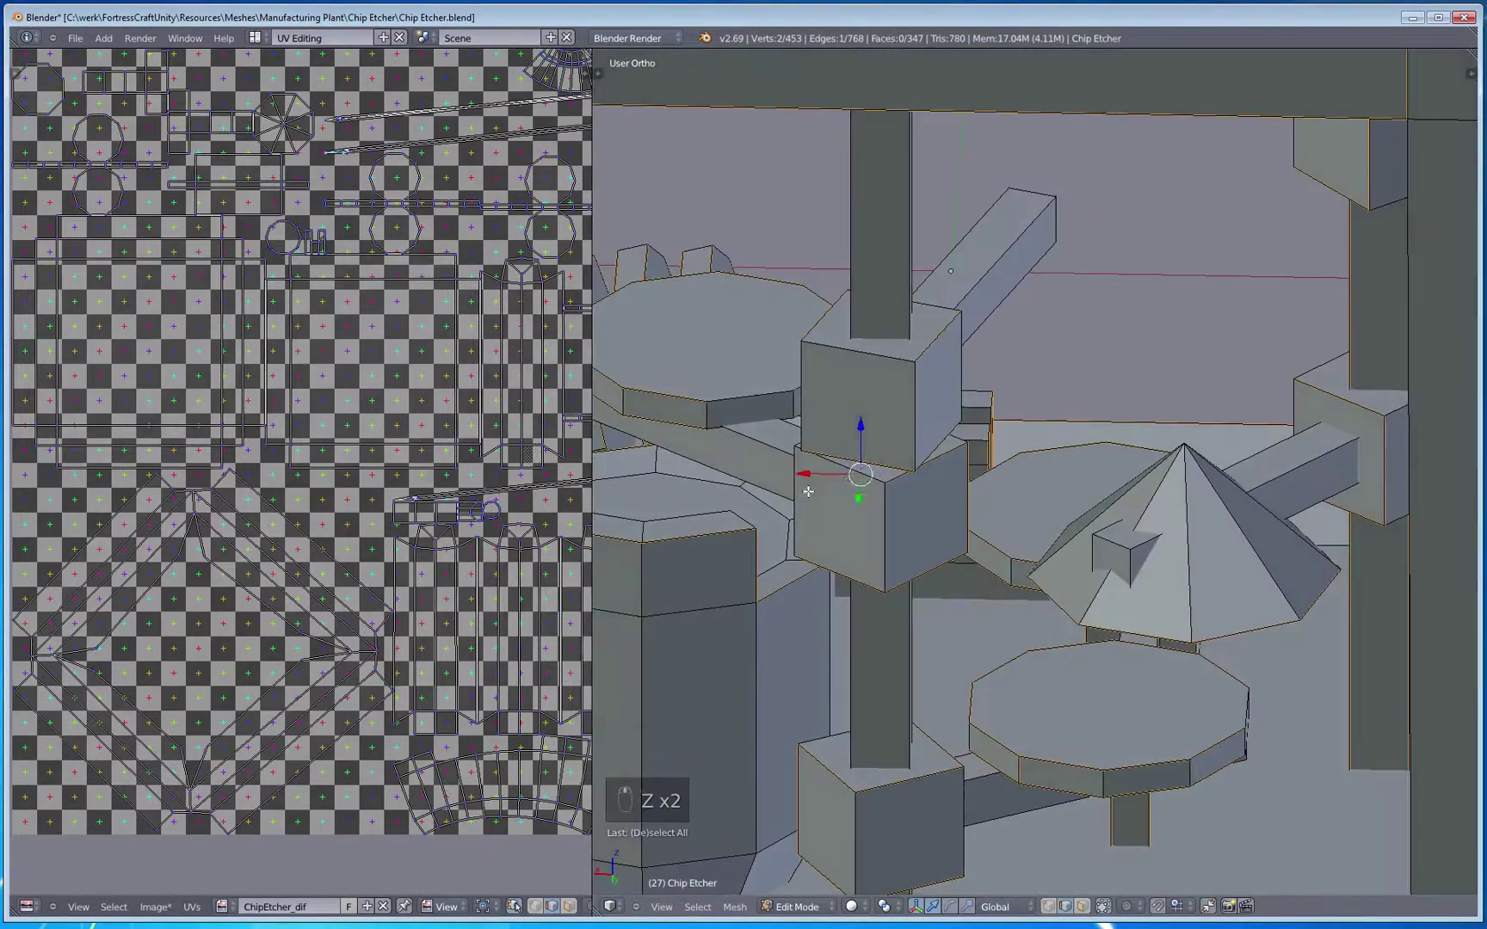
pyautogui.moveTo(901, 492); pyautogui.dragTo(962, 495, button='middle')
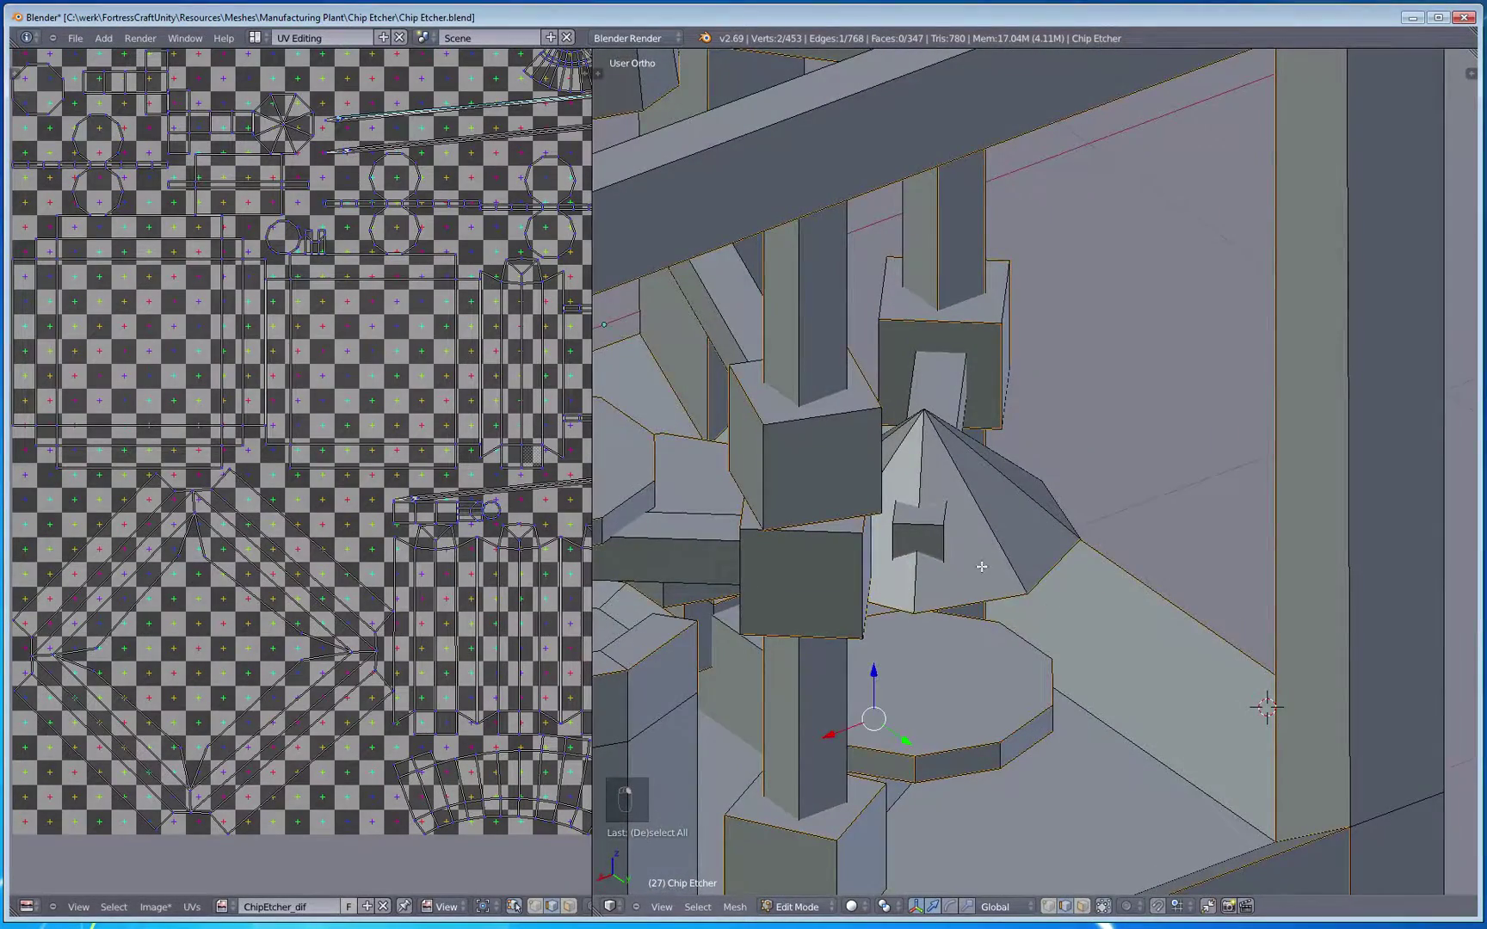
pyautogui.moveTo(982, 566); pyautogui.dragTo(1017, 634, button='middle')
pyautogui.press('z')
pyautogui.press('z')
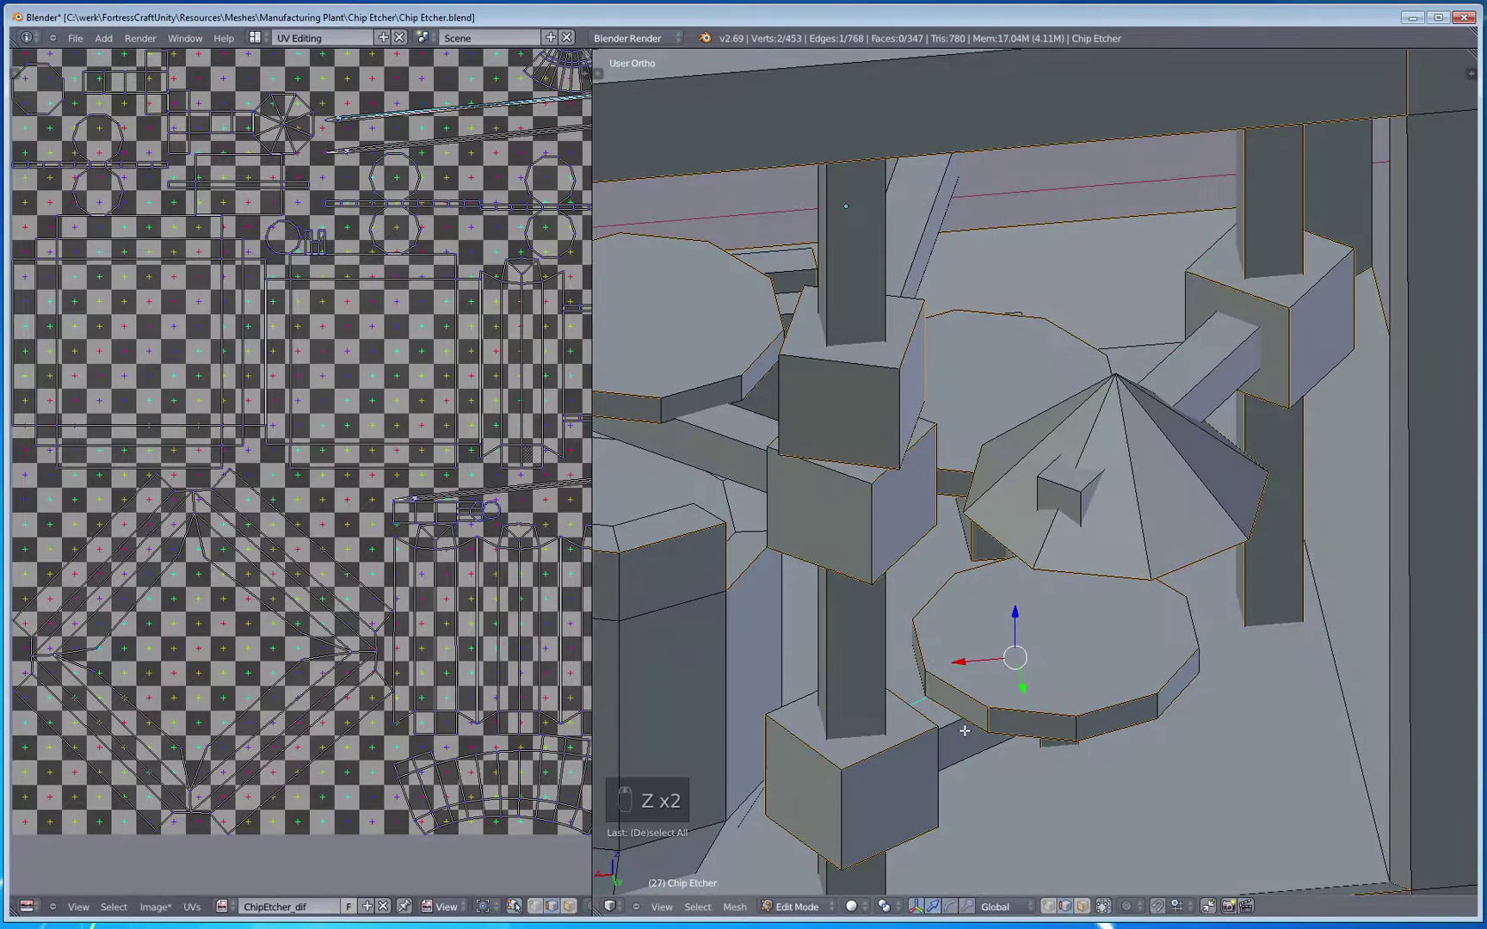
pyautogui.moveTo(1040, 765); pyautogui.dragTo(887, 523, button='middle')
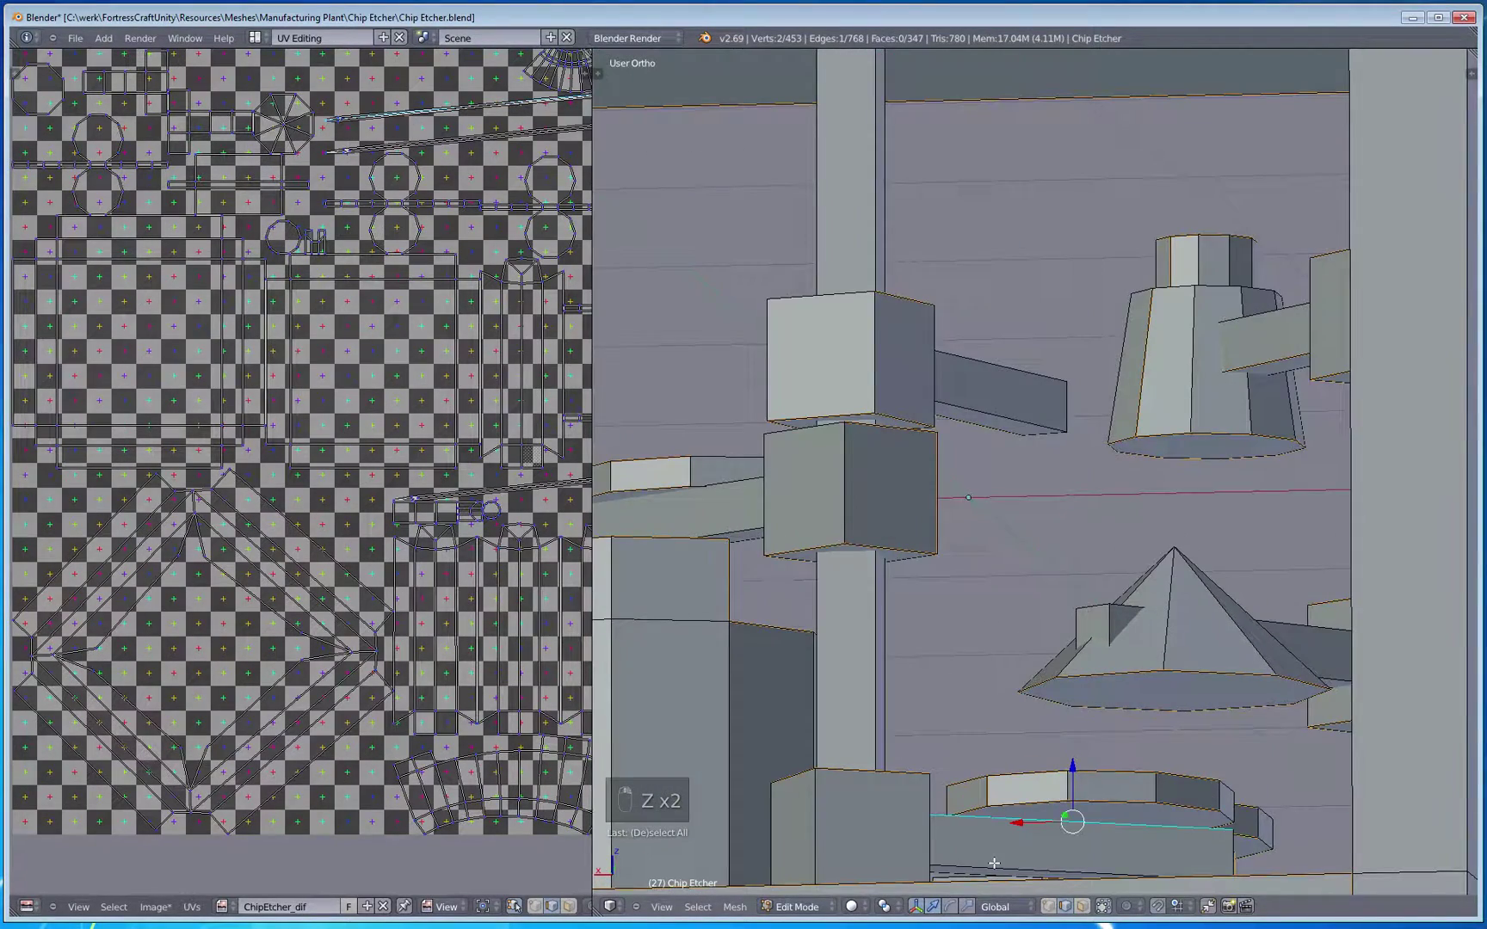
pyautogui.hotkey('ctrl', 'e')
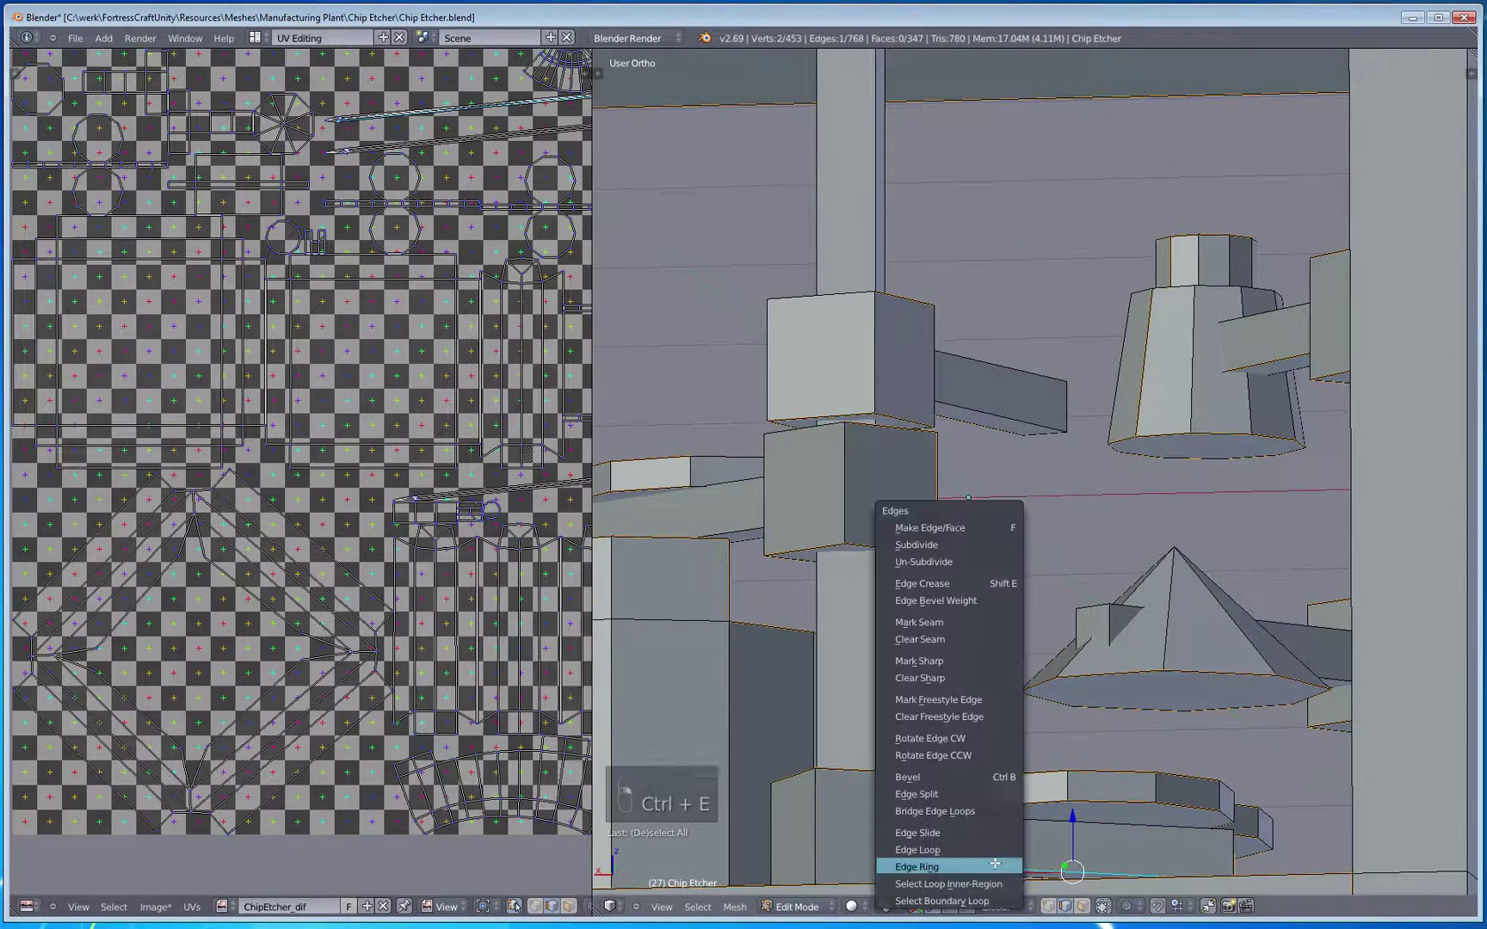
pyautogui.click(942, 619)
pyautogui.scroll(-5, 975, 672)
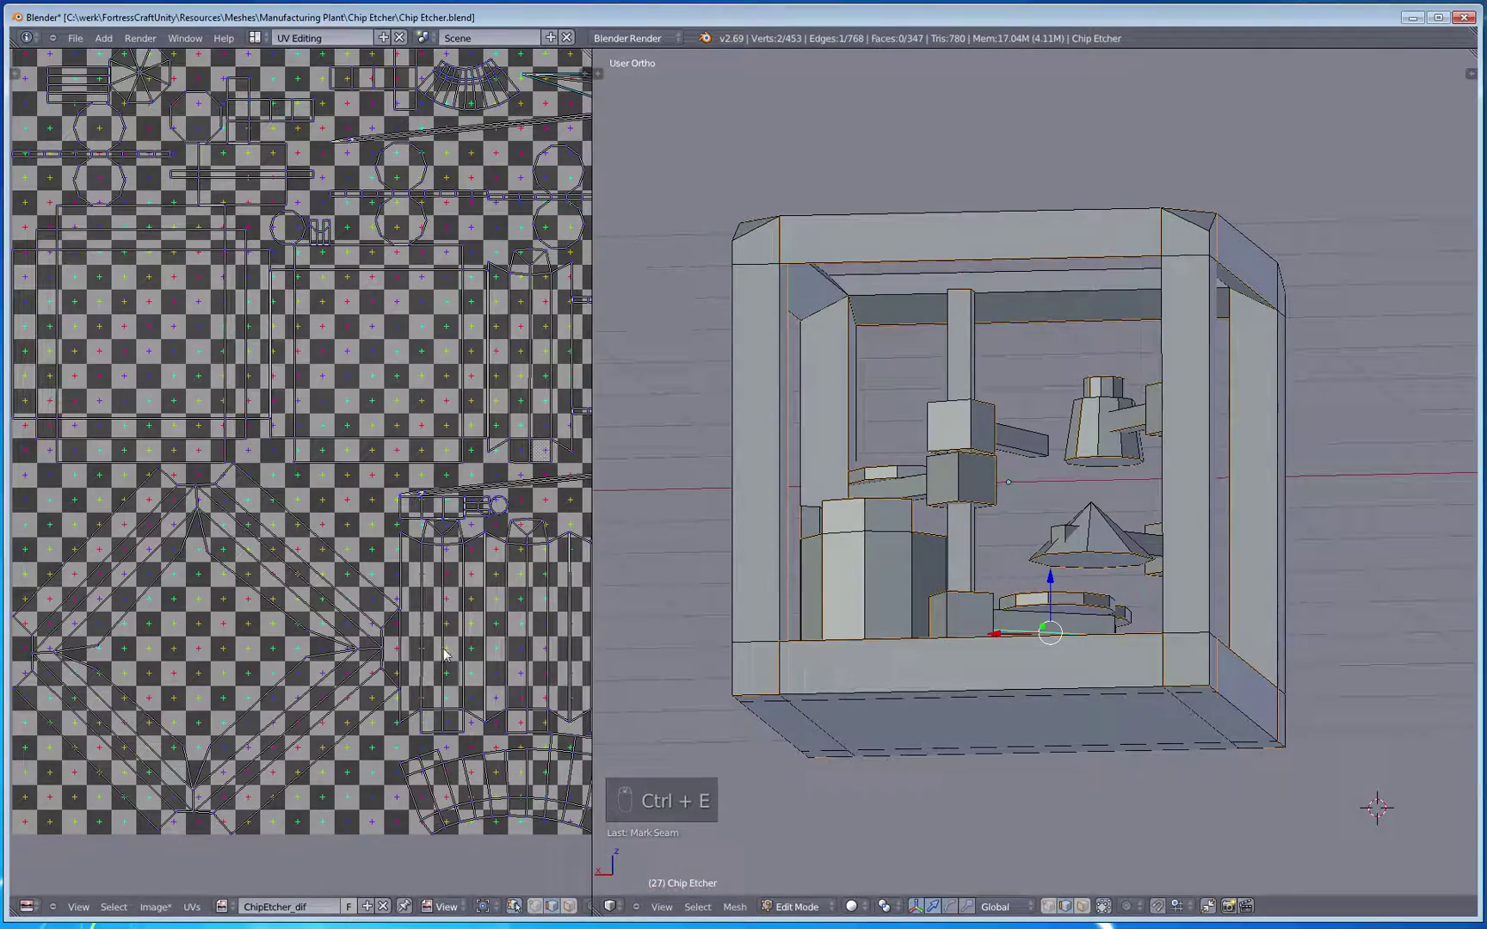
# Step: Mark a seam along the lower lengthwise edge of the arm joining the cone to its block
pyautogui.moveTo(1107, 654); pyautogui.dragTo(1110, 702, button='middle')
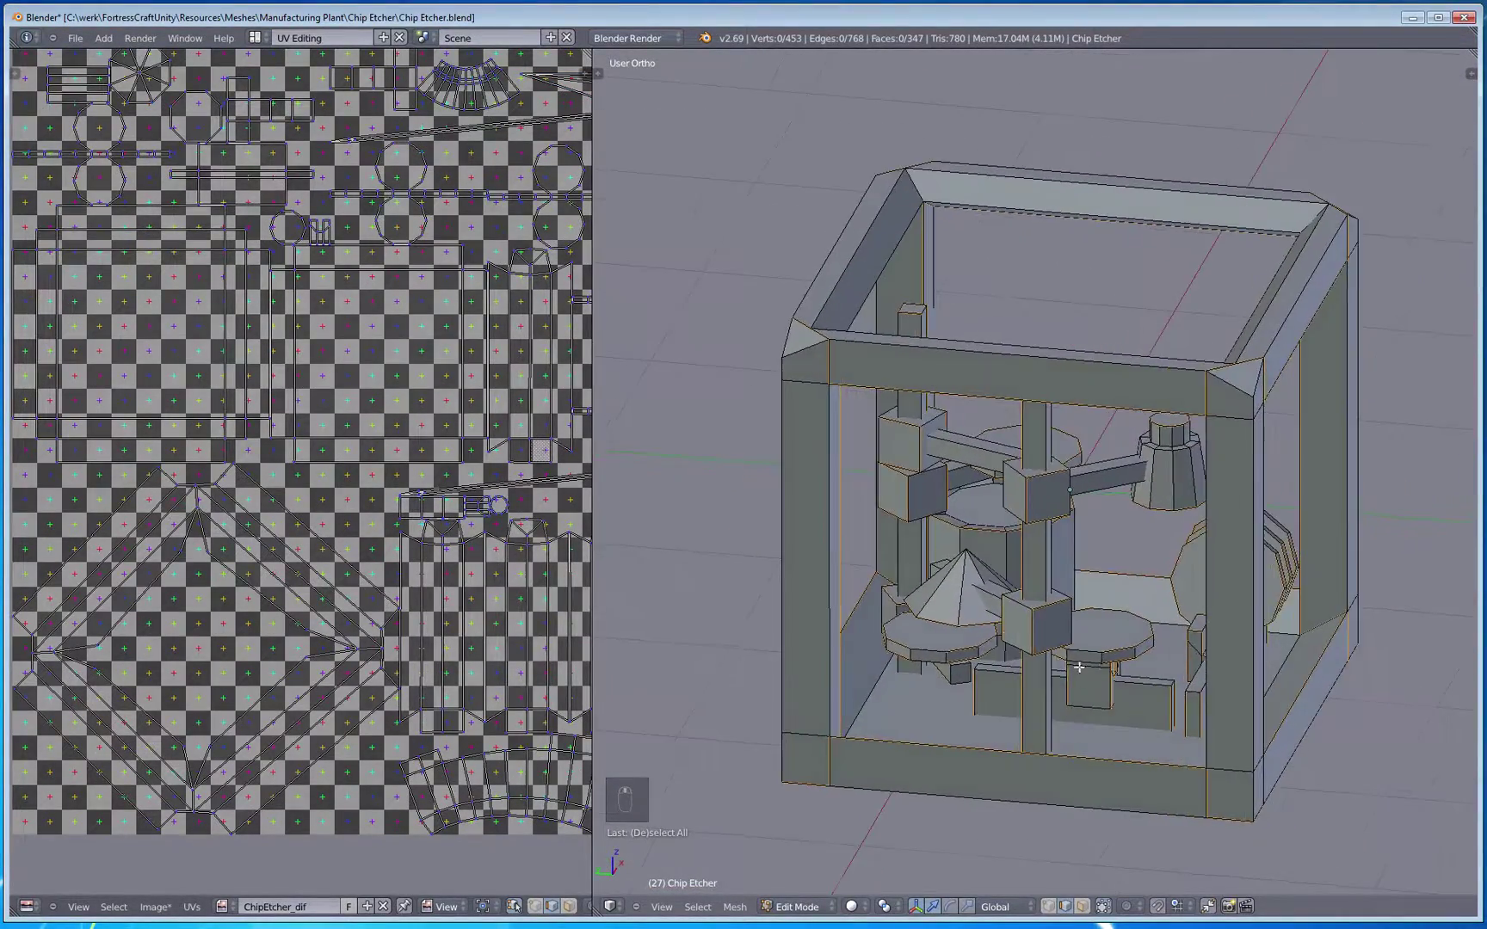
pyautogui.scroll(-4, 362, 358)
pyautogui.press('a')
pyautogui.scroll(5, 438, 491)
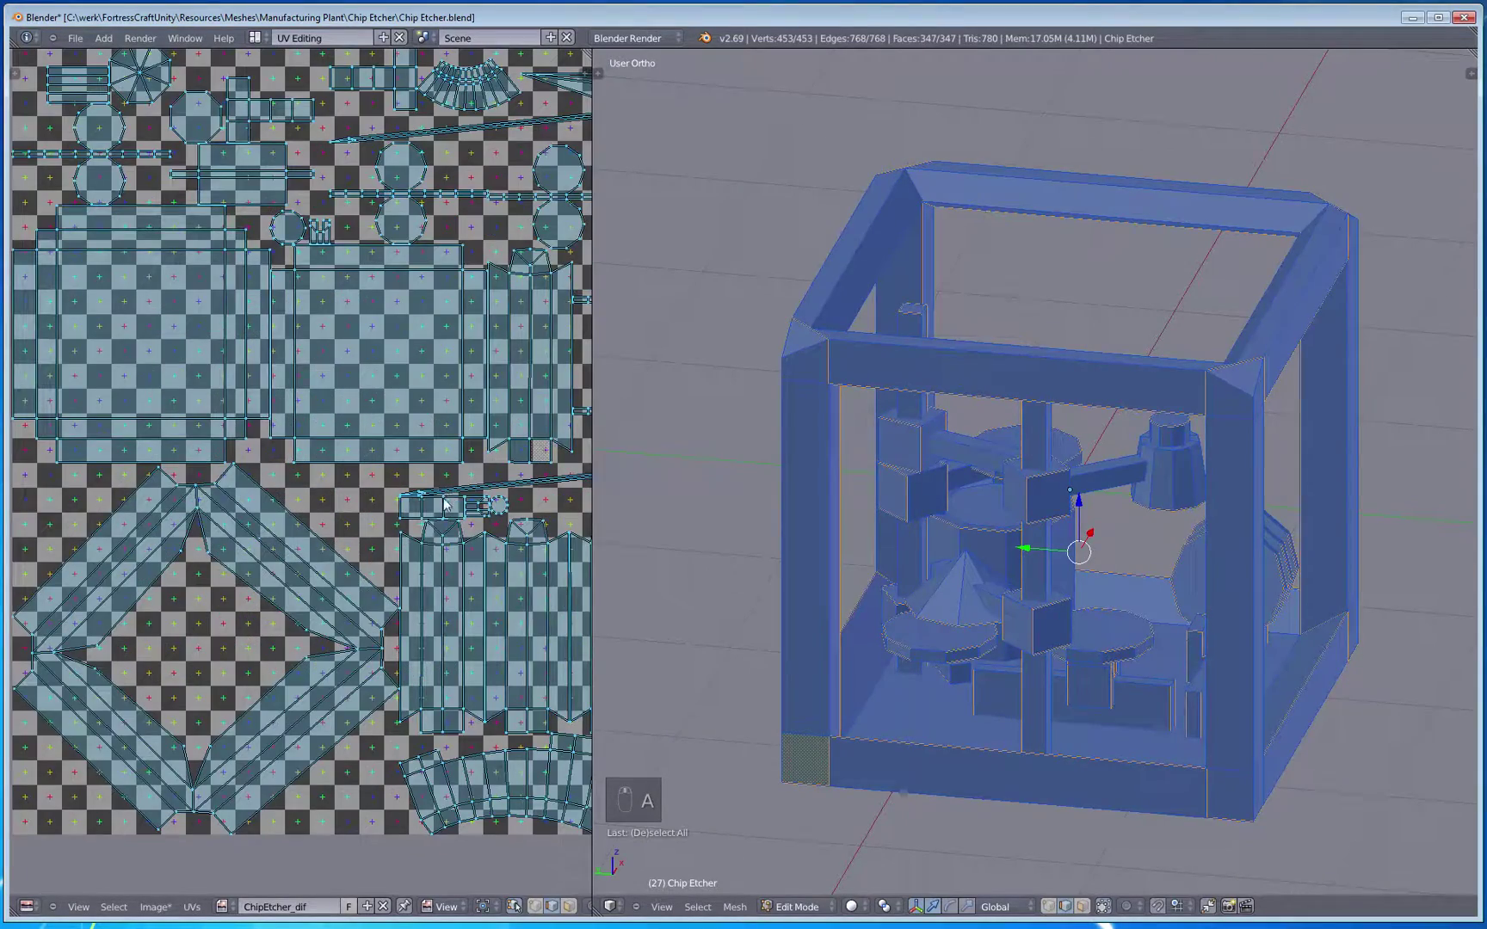
pyautogui.click(425, 495)
pyautogui.moveTo(1032, 576); pyautogui.dragTo(1079, 639, button='middle')
pyautogui.scroll(6, 983, 691)
pyautogui.moveTo(983, 691); pyautogui.dragTo(972, 449, button='middle')
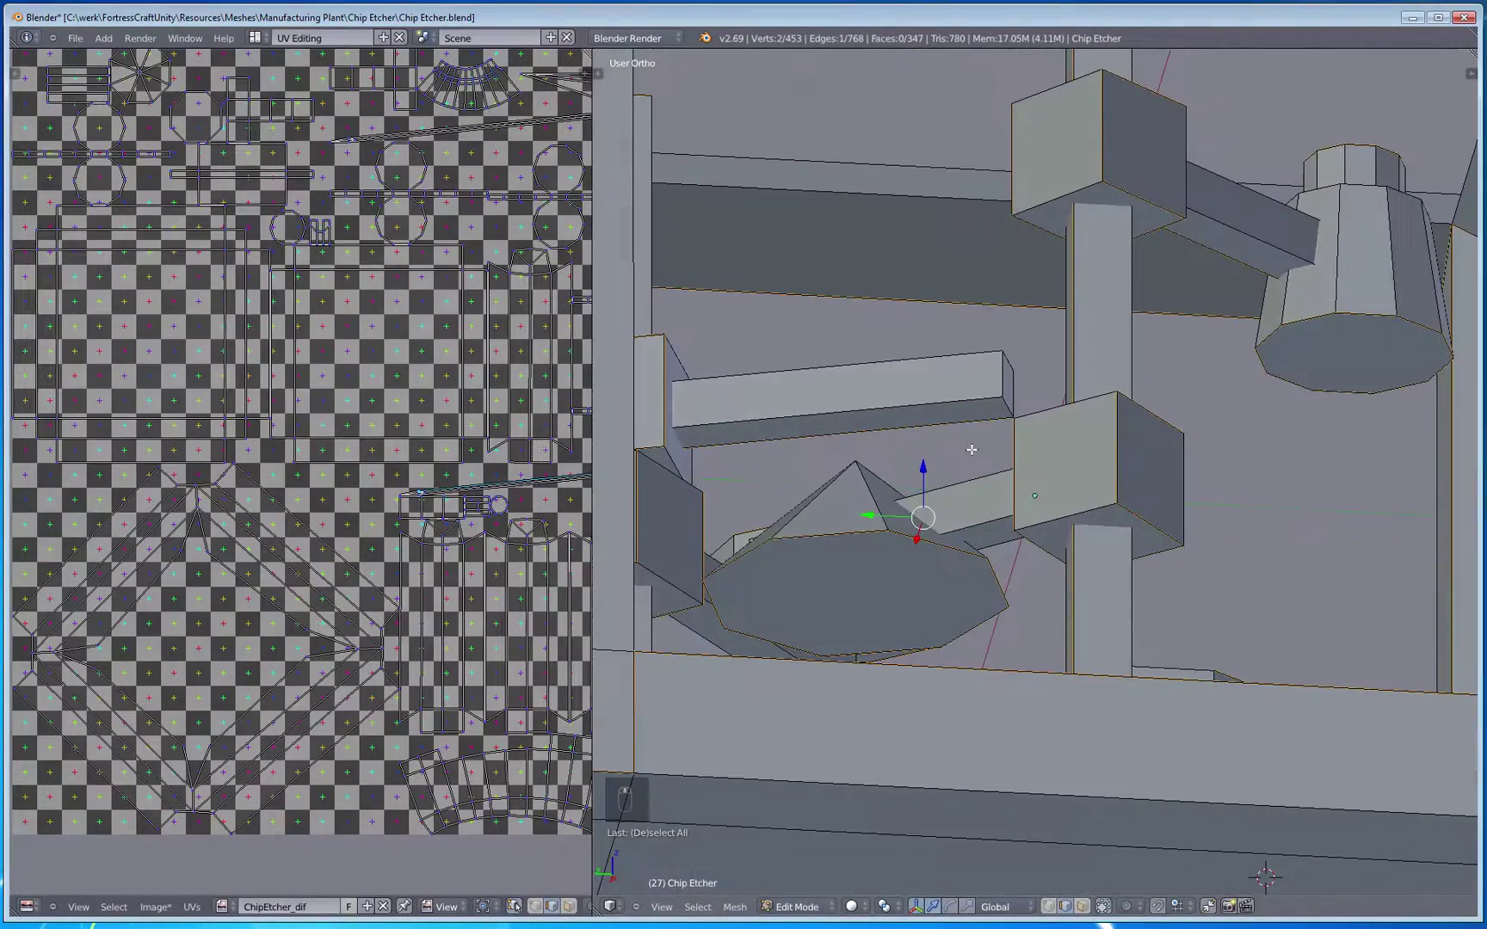
pyautogui.click(997, 515)
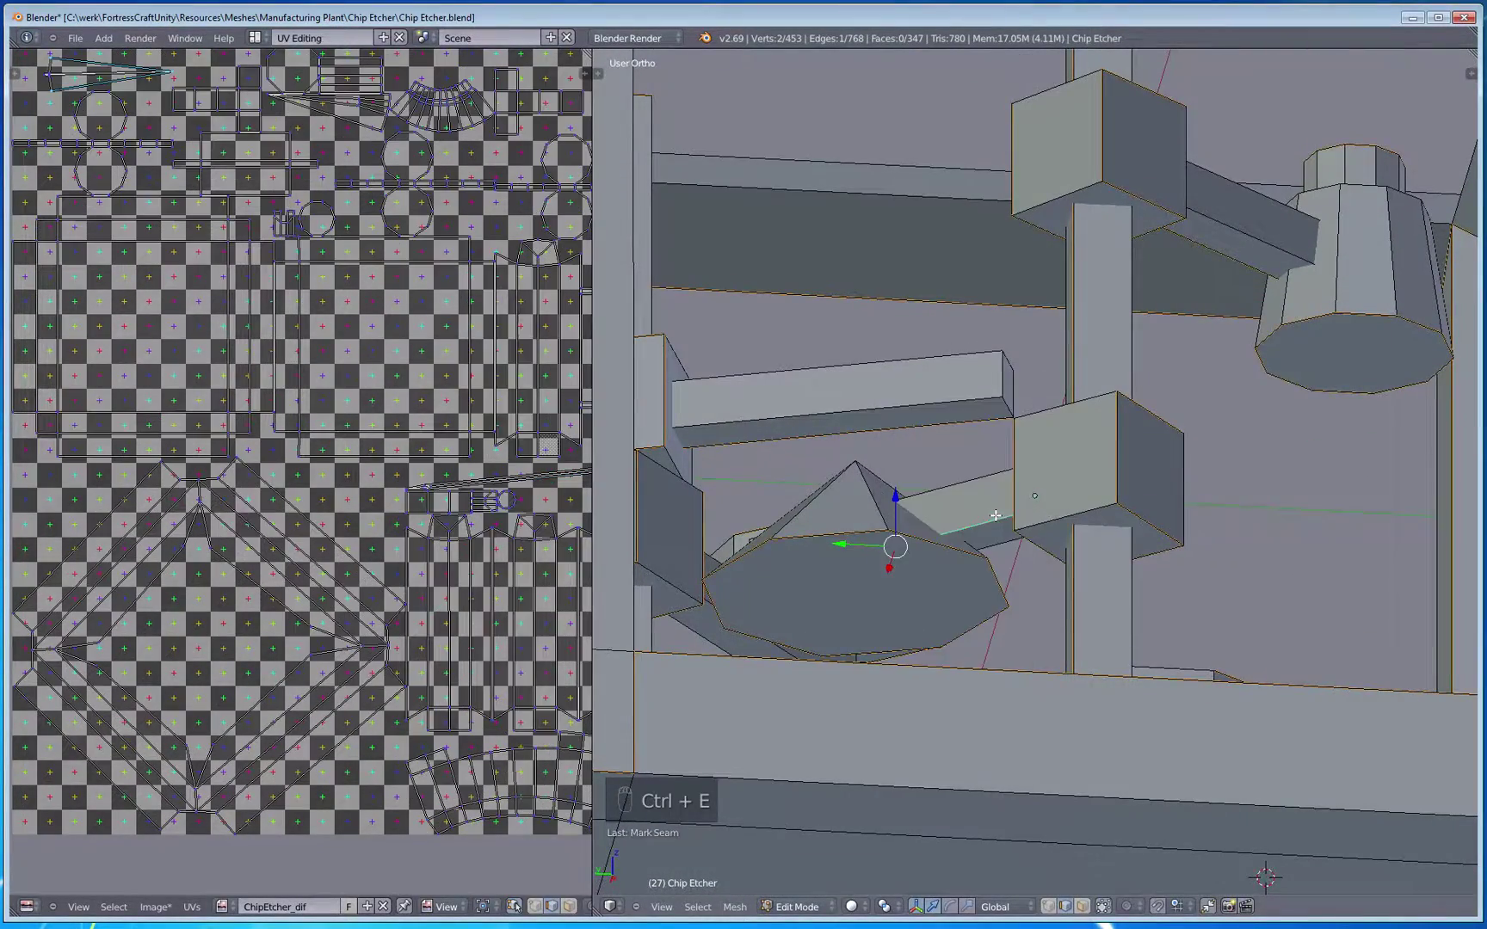
# Step: Mark a seam along the lower lengthwise edge of the arm supporting the upper round plate
pyautogui.scroll(-4, 993, 516)
pyautogui.moveTo(1108, 540); pyautogui.dragTo(1058, 516, button='middle')
pyautogui.scroll(-5, 475, 462)
pyautogui.scroll(-1, 475, 462)
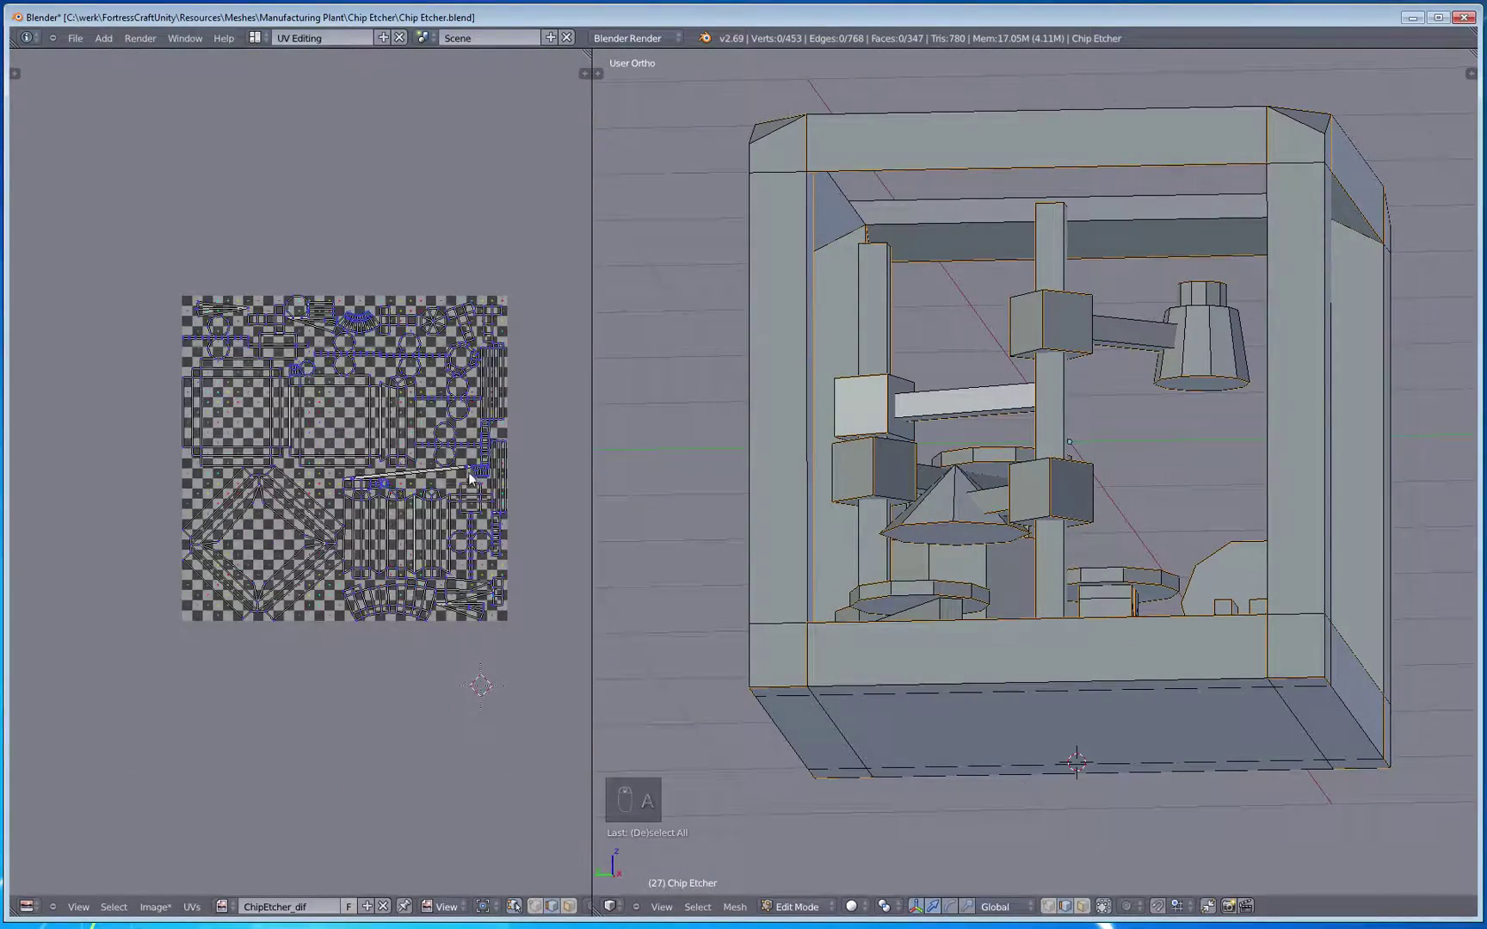
pyautogui.moveTo(948, 544); pyautogui.dragTo(1020, 485, button='middle')
pyautogui.moveTo(1175, 498); pyautogui.dragTo(942, 499, button='middle')
pyautogui.scroll(5, 923, 617)
pyautogui.scroll(2, 922, 617)
pyautogui.moveTo(922, 617)
pyautogui.mouseDown(button='middle')
pyautogui.moveTo(806, 671)
pyautogui.moveTo(1066, 561)
pyautogui.moveTo(1093, 599)
pyautogui.moveTo(906, 597)
pyautogui.moveTo(1003, 615)
pyautogui.moveTo(945, 607)
pyautogui.mouseUp(button='middle')
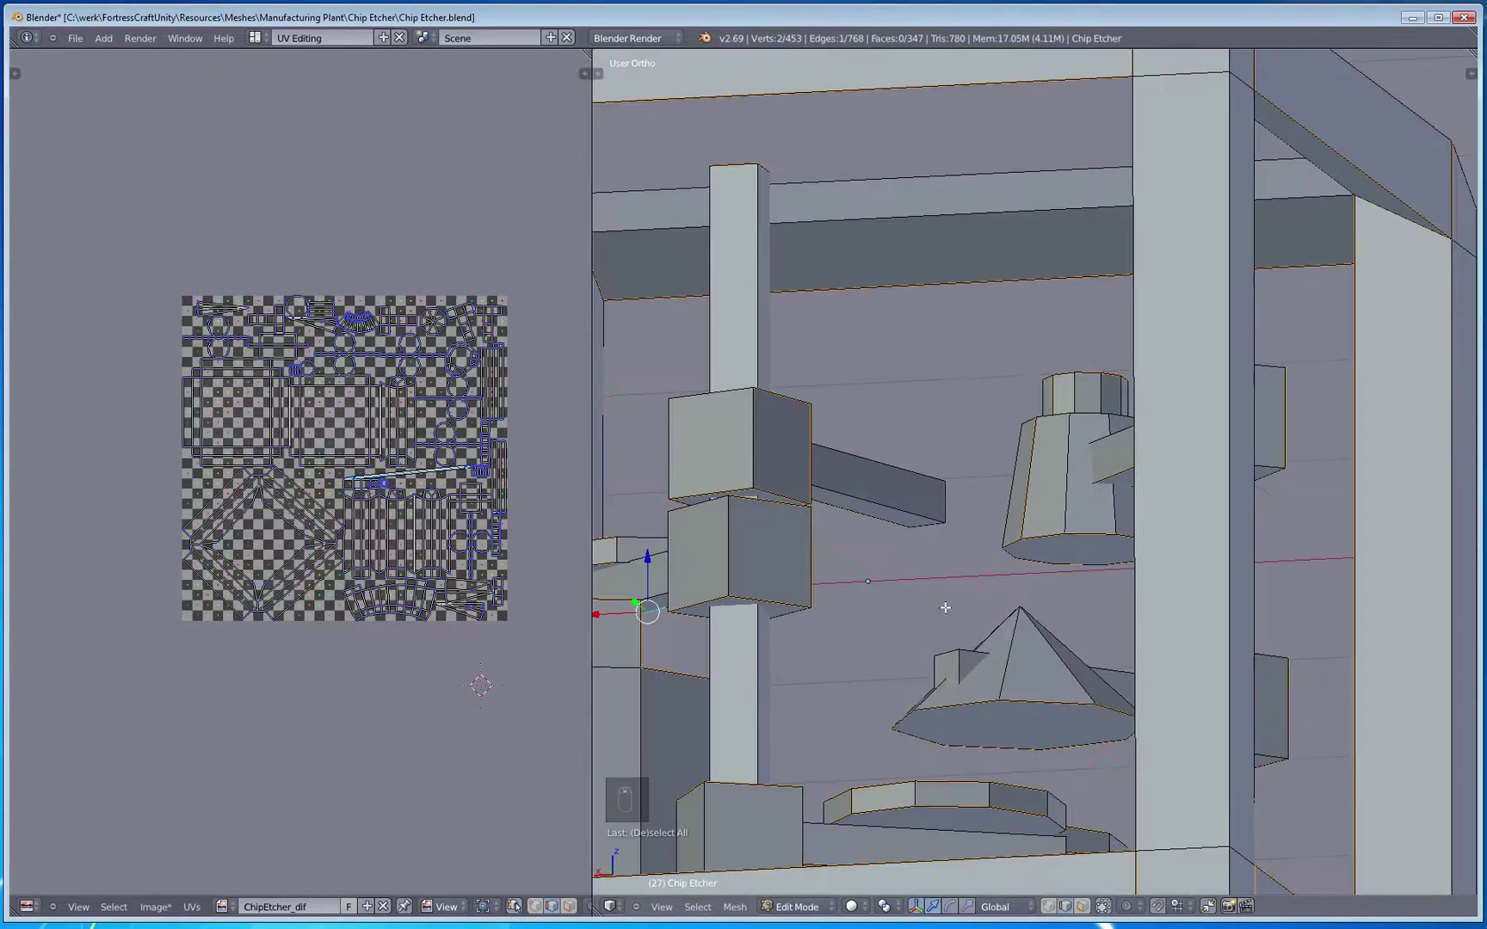
pyautogui.click(877, 581)
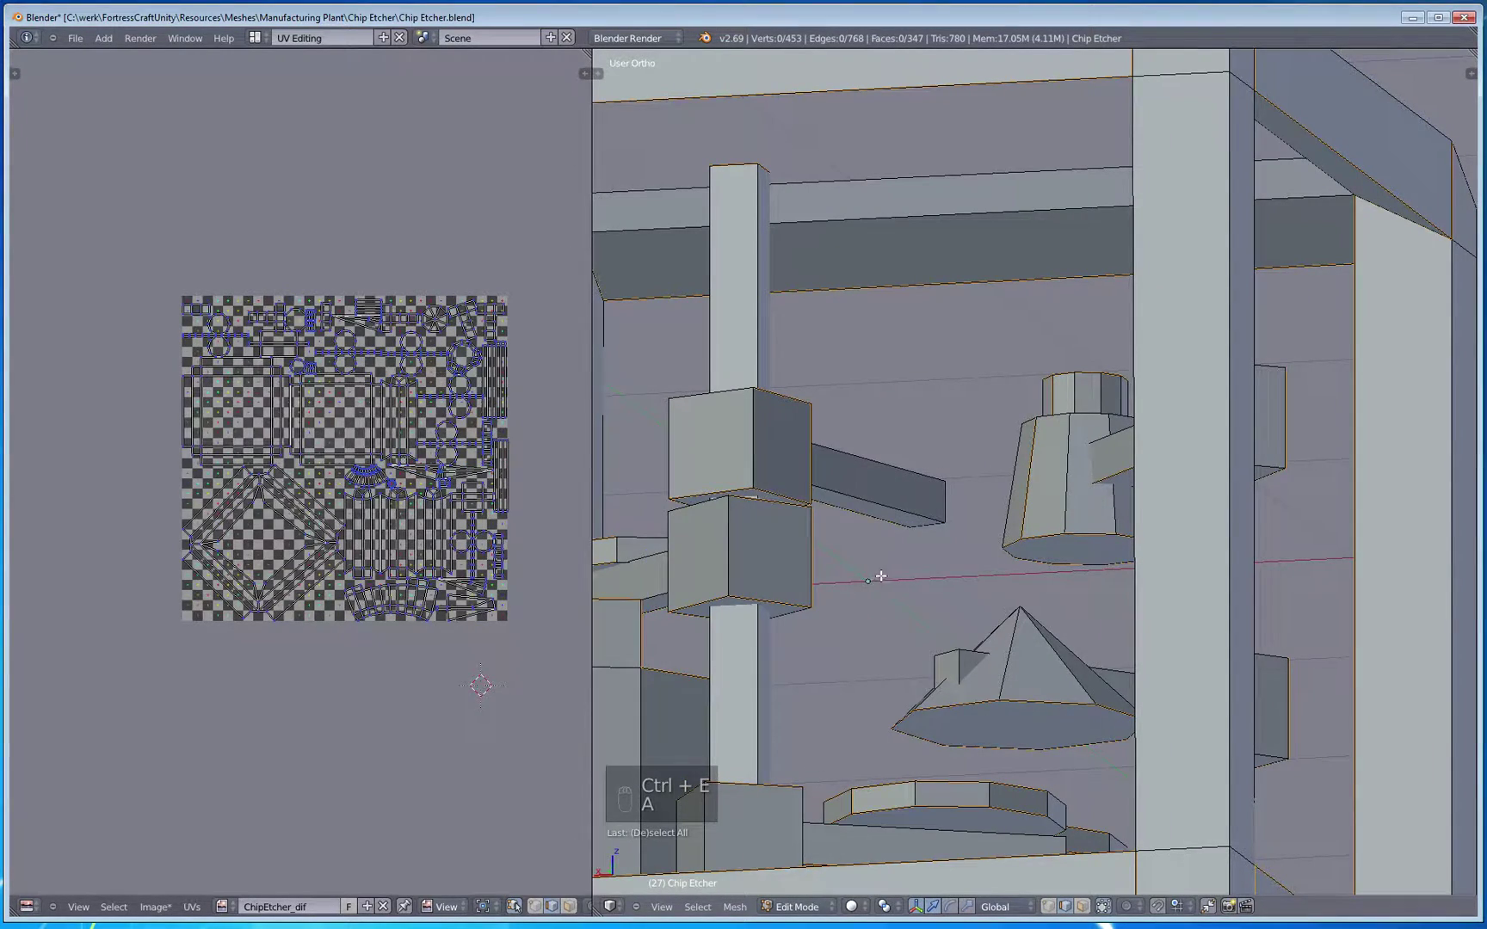
# Step: Mark seams on three edges of the end face of the arm that protrudes through the cone
pyautogui.moveTo(881, 575); pyautogui.dragTo(1367, 504, button='middle')
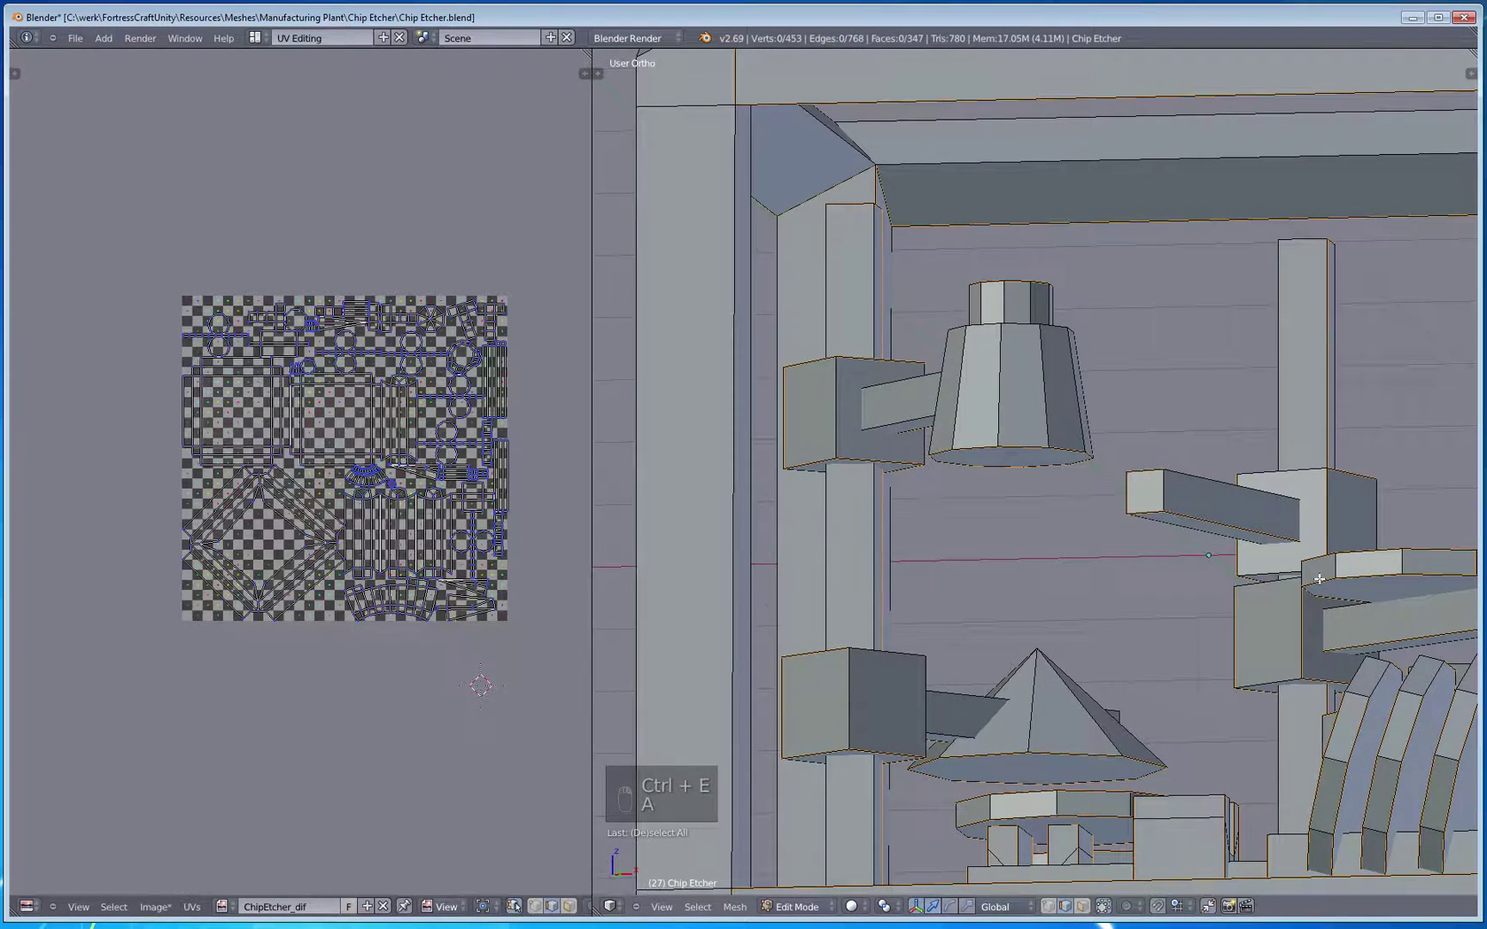
pyautogui.moveTo(1319, 579)
pyautogui.mouseDown(button='middle')
pyautogui.moveTo(1240, 599)
pyautogui.moveTo(1153, 585)
pyautogui.moveTo(1096, 551)
pyautogui.moveTo(1156, 576)
pyautogui.moveTo(951, 610)
pyautogui.moveTo(990, 574)
pyautogui.moveTo(938, 570)
pyautogui.moveTo(1145, 578)
pyautogui.moveTo(773, 518)
pyautogui.mouseUp(button='middle')
pyautogui.press('a')
pyautogui.press('z')
pyautogui.scroll(4, 1123, 532)
pyautogui.click(1161, 575)
pyautogui.press('a')
pyautogui.press('a')
pyautogui.press('a')
pyautogui.press('z')
pyautogui.moveTo(1016, 541)
pyautogui.mouseDown(button='middle')
pyautogui.moveTo(863, 538)
pyautogui.moveTo(1138, 557)
pyautogui.moveTo(1098, 529)
pyautogui.mouseUp(button='middle')
pyautogui.press('z')
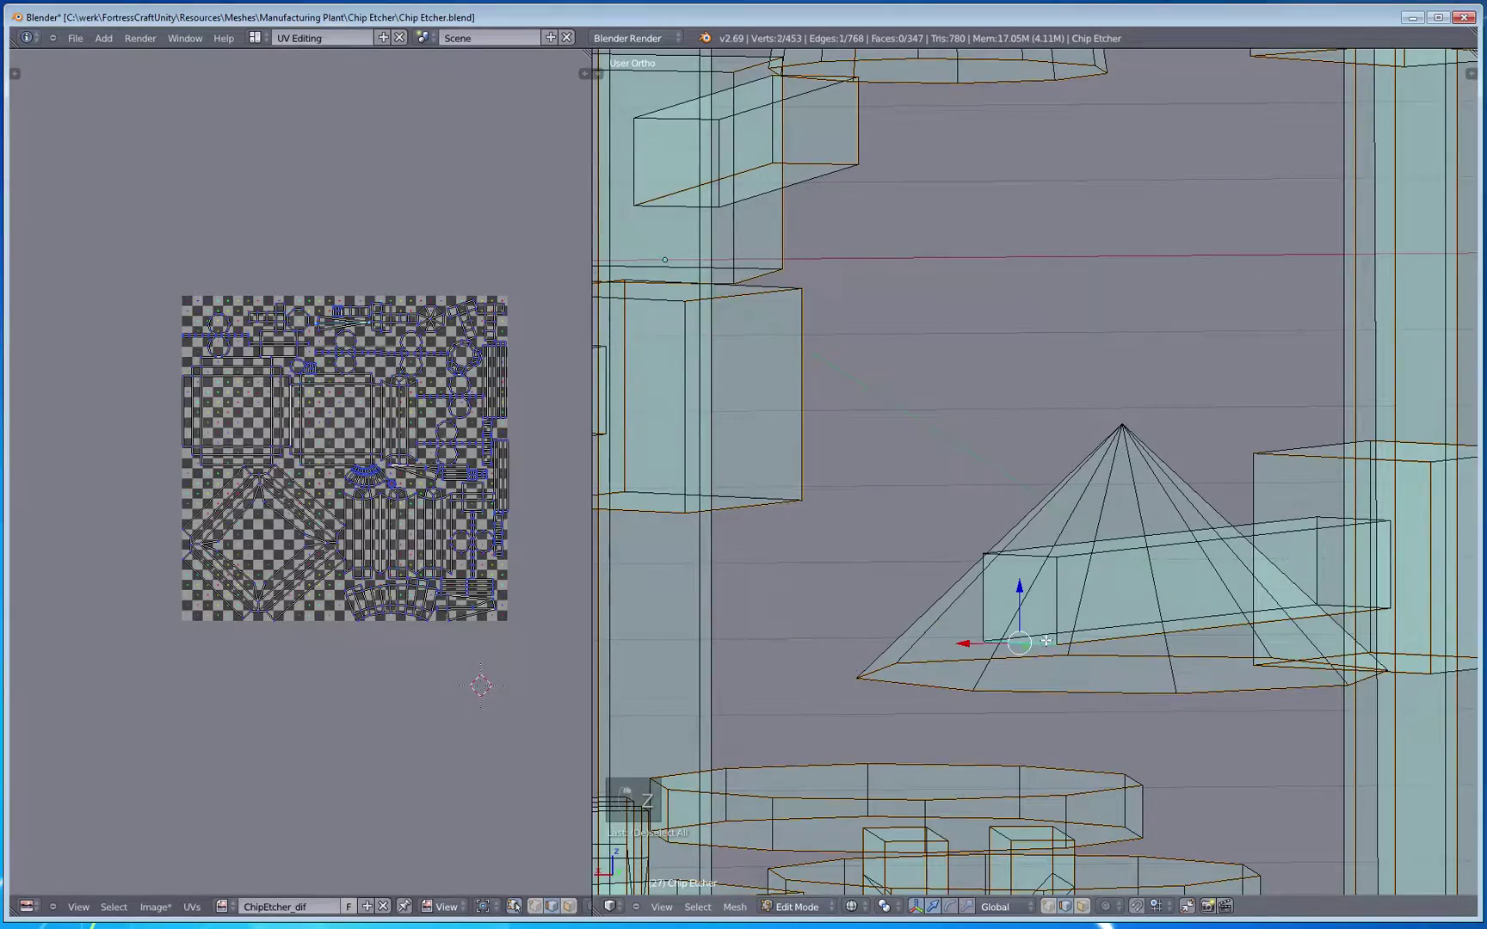
pyautogui.hotkey('ctrl', 'e')
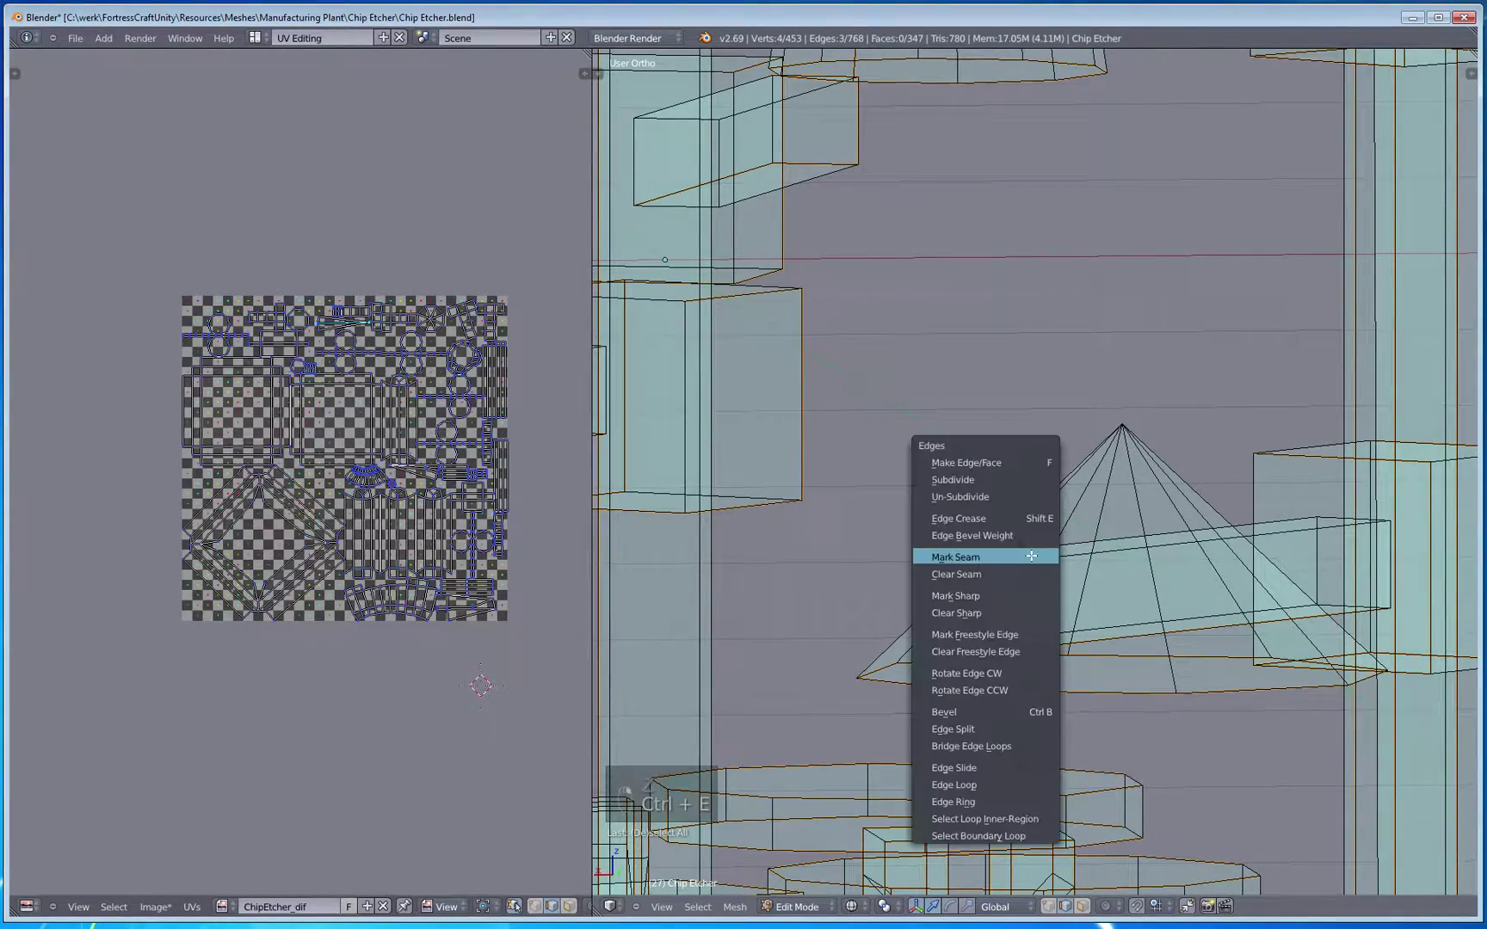
pyautogui.scroll(-6, 1054, 604)
pyautogui.press('a')
# Step: Examine the nozzle's arm and the complete UV layout for remaining stretched islands
pyautogui.moveTo(1053, 604); pyautogui.dragTo(1075, 514, button='middle')
pyautogui.scroll(3, 1075, 514)
pyautogui.scroll(-1, 1075, 514)
pyautogui.scroll(3, 1074, 514)
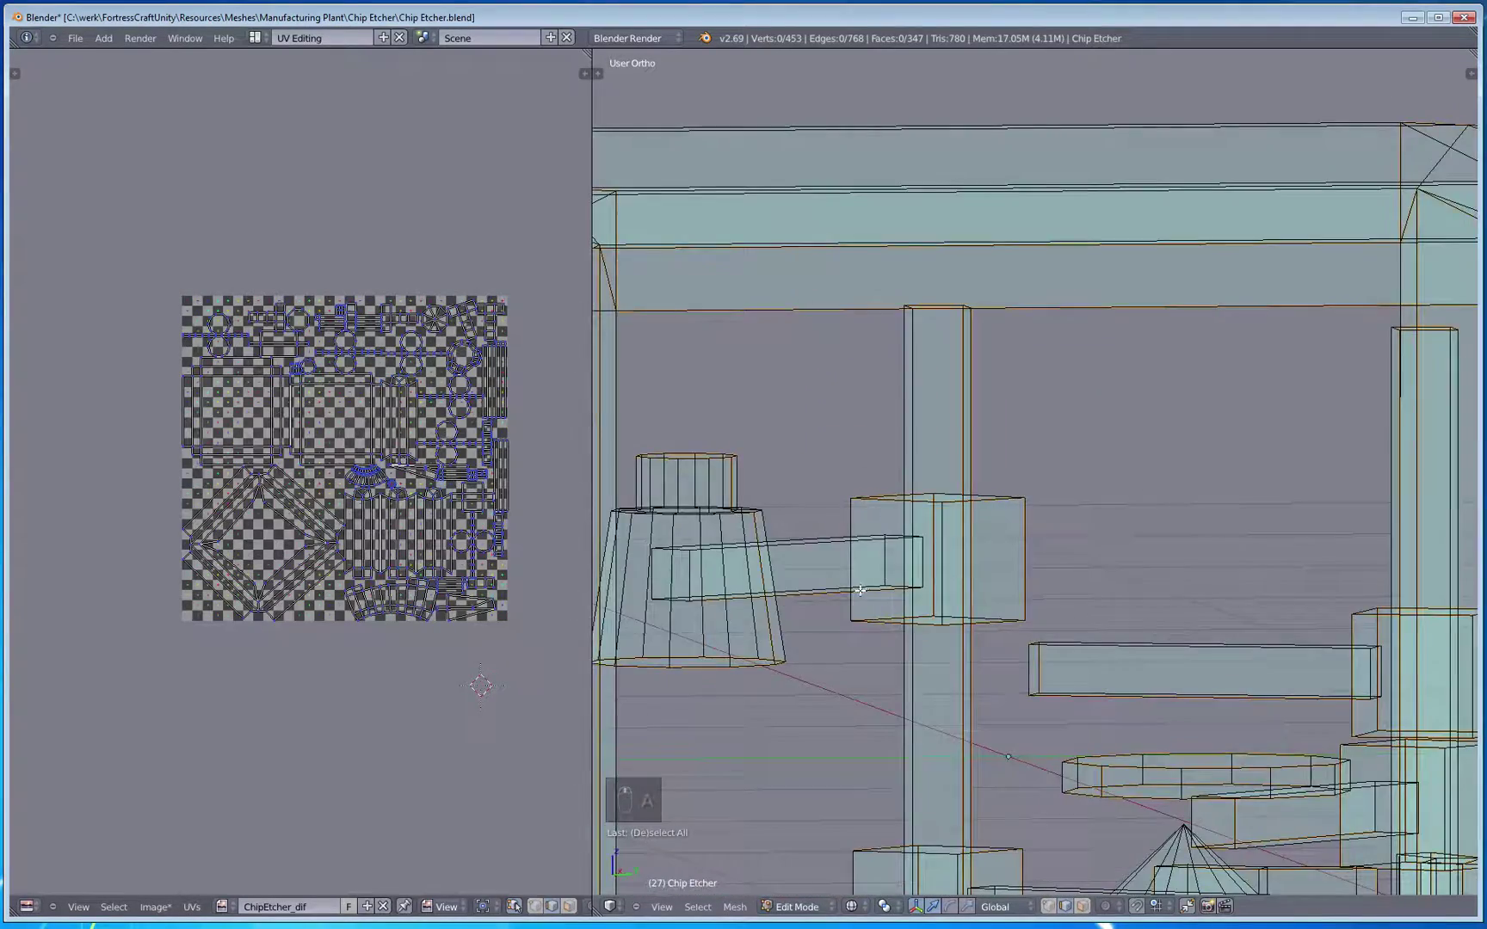
pyautogui.press('z')
pyautogui.scroll(-3, 1033, 637)
pyautogui.moveTo(1033, 636)
pyautogui.mouseDown(button='middle')
pyautogui.moveTo(1065, 672)
pyautogui.moveTo(1215, 538)
pyautogui.moveTo(1208, 570)
pyautogui.moveTo(1053, 537)
pyautogui.mouseUp(button='middle')
pyautogui.press('a')
pyautogui.scroll(2, 472, 560)
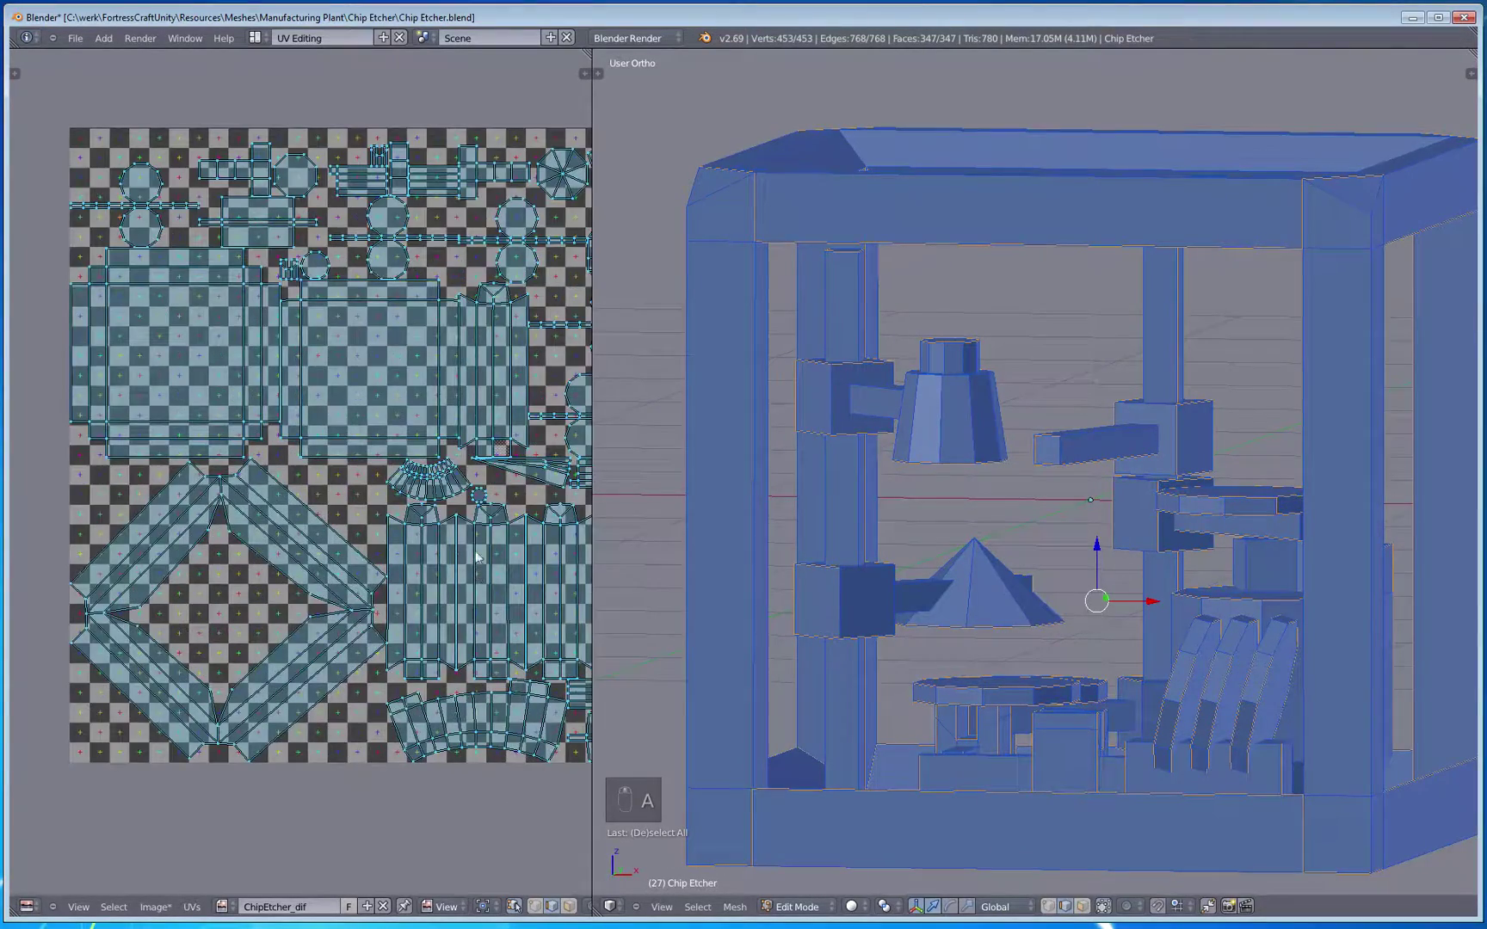
pyautogui.moveTo(472, 559); pyautogui.dragTo(311, 509, button='middle')
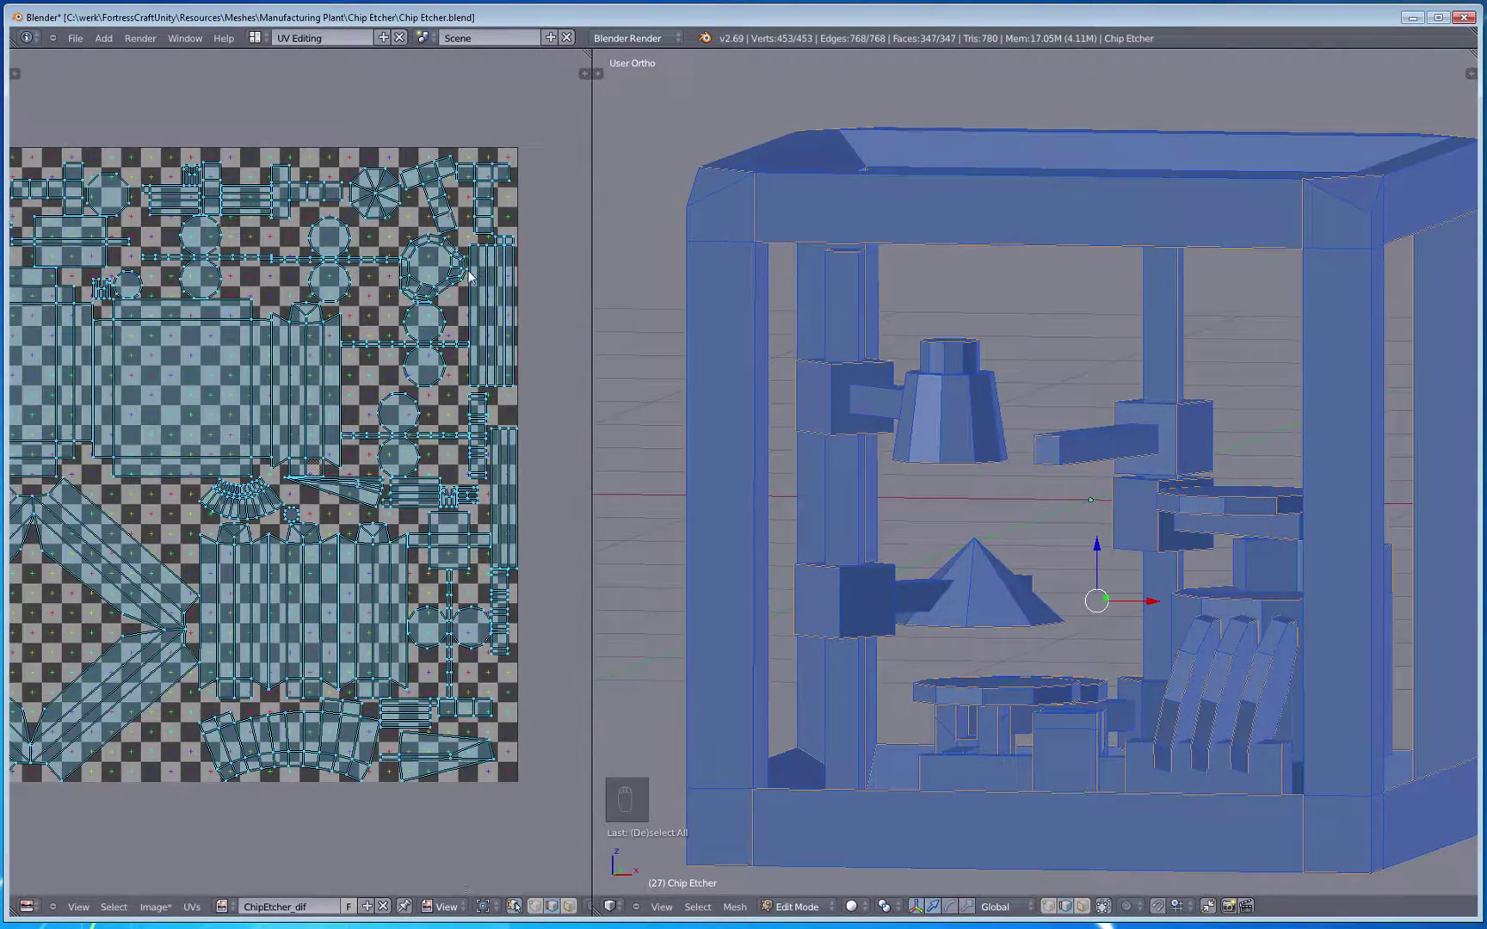
# Step: Mark seams on three edges of the arm's end face beneath the lowest round plate, then show the whole mesh's UV layout
pyautogui.rightClick(1207, 588)
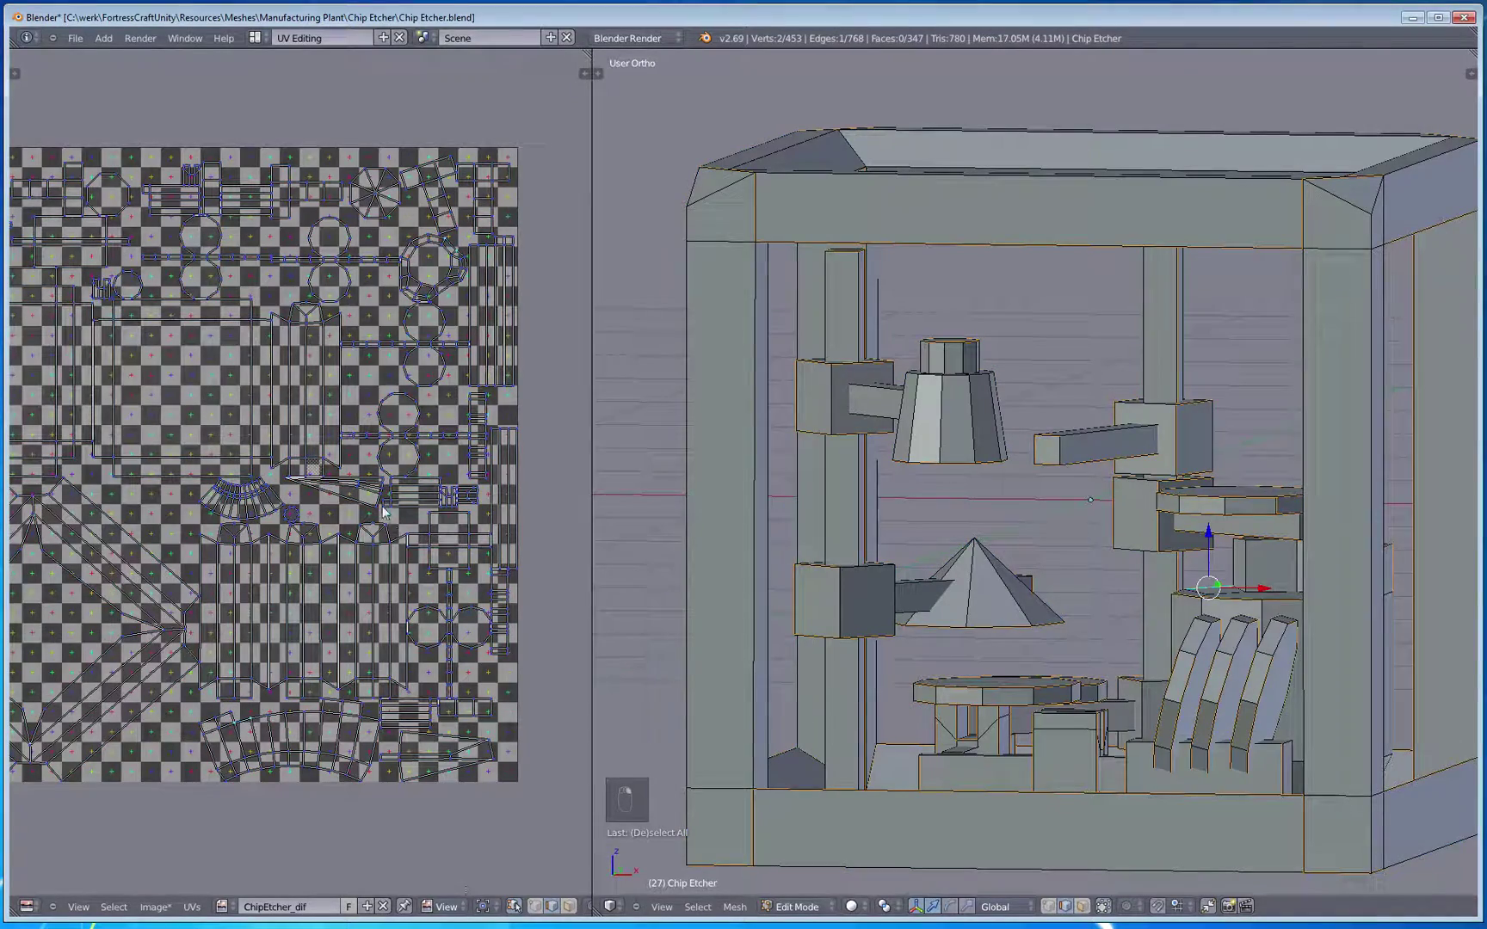
pyautogui.moveTo(1163, 642); pyautogui.dragTo(989, 659, button='middle')
pyautogui.scroll(3, 990, 659)
pyautogui.press('z')
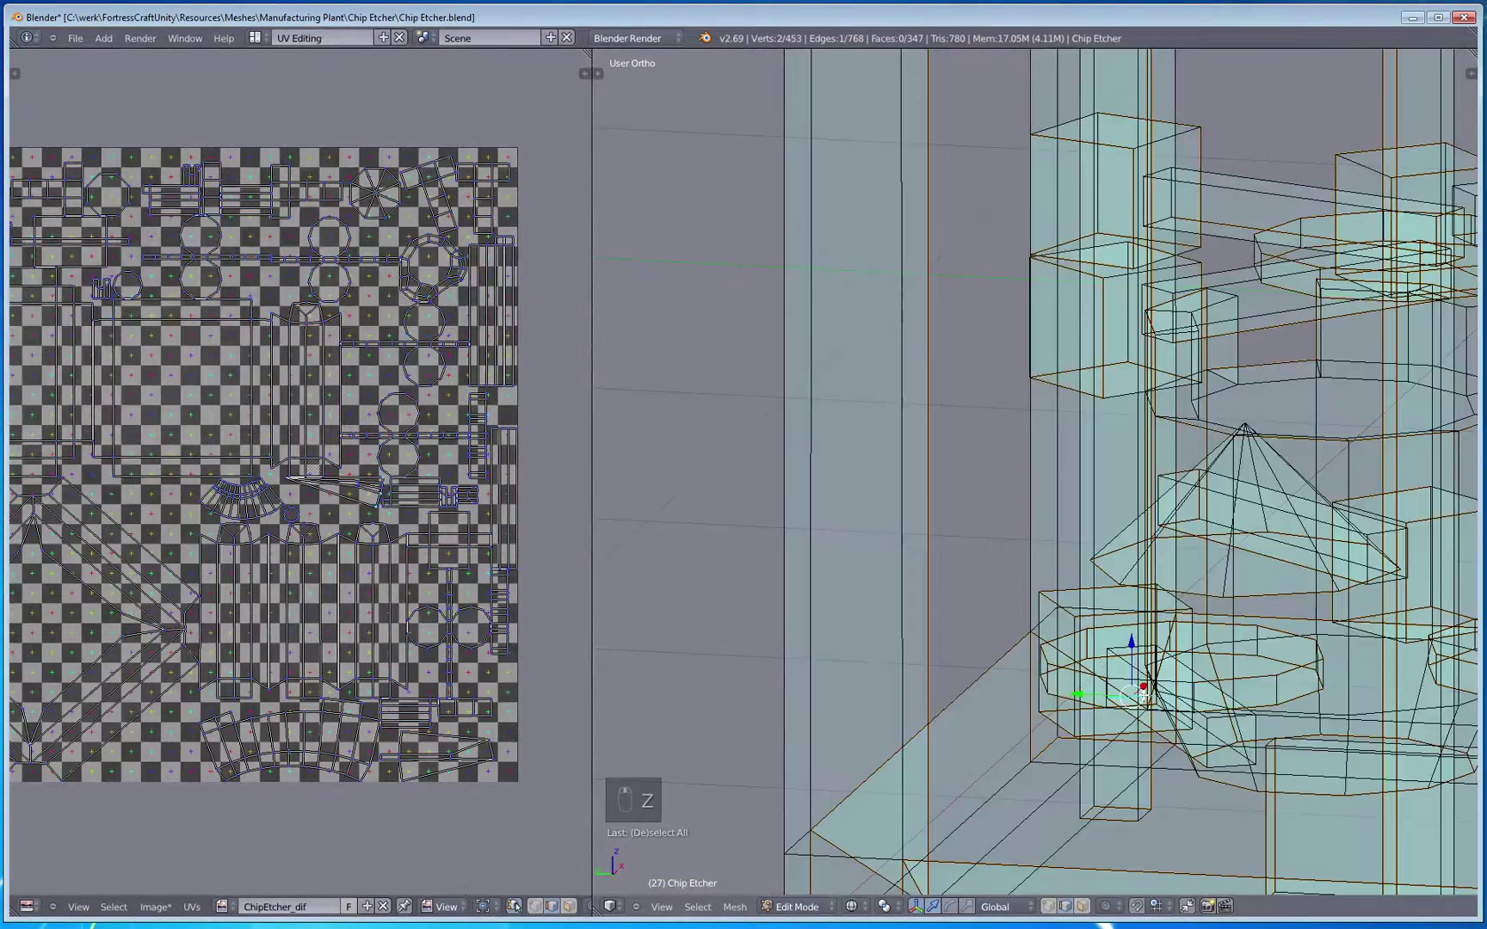
pyautogui.press('z')
pyautogui.scroll(2, 1096, 626)
pyautogui.press('a')
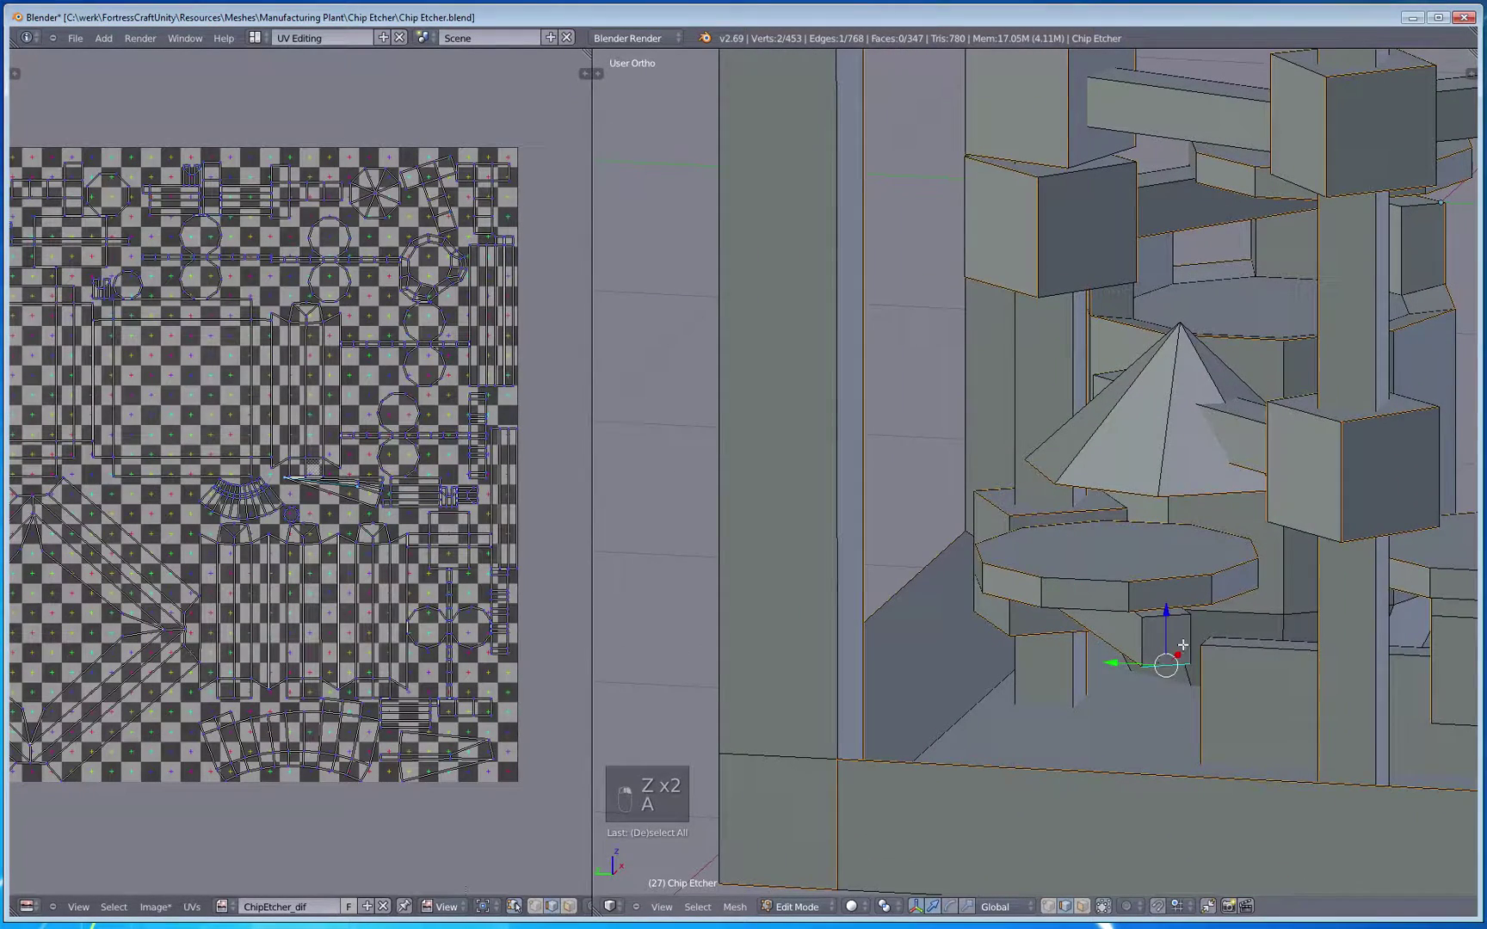
pyautogui.hotkey('ctrl', 'e')
pyautogui.click(1170, 620)
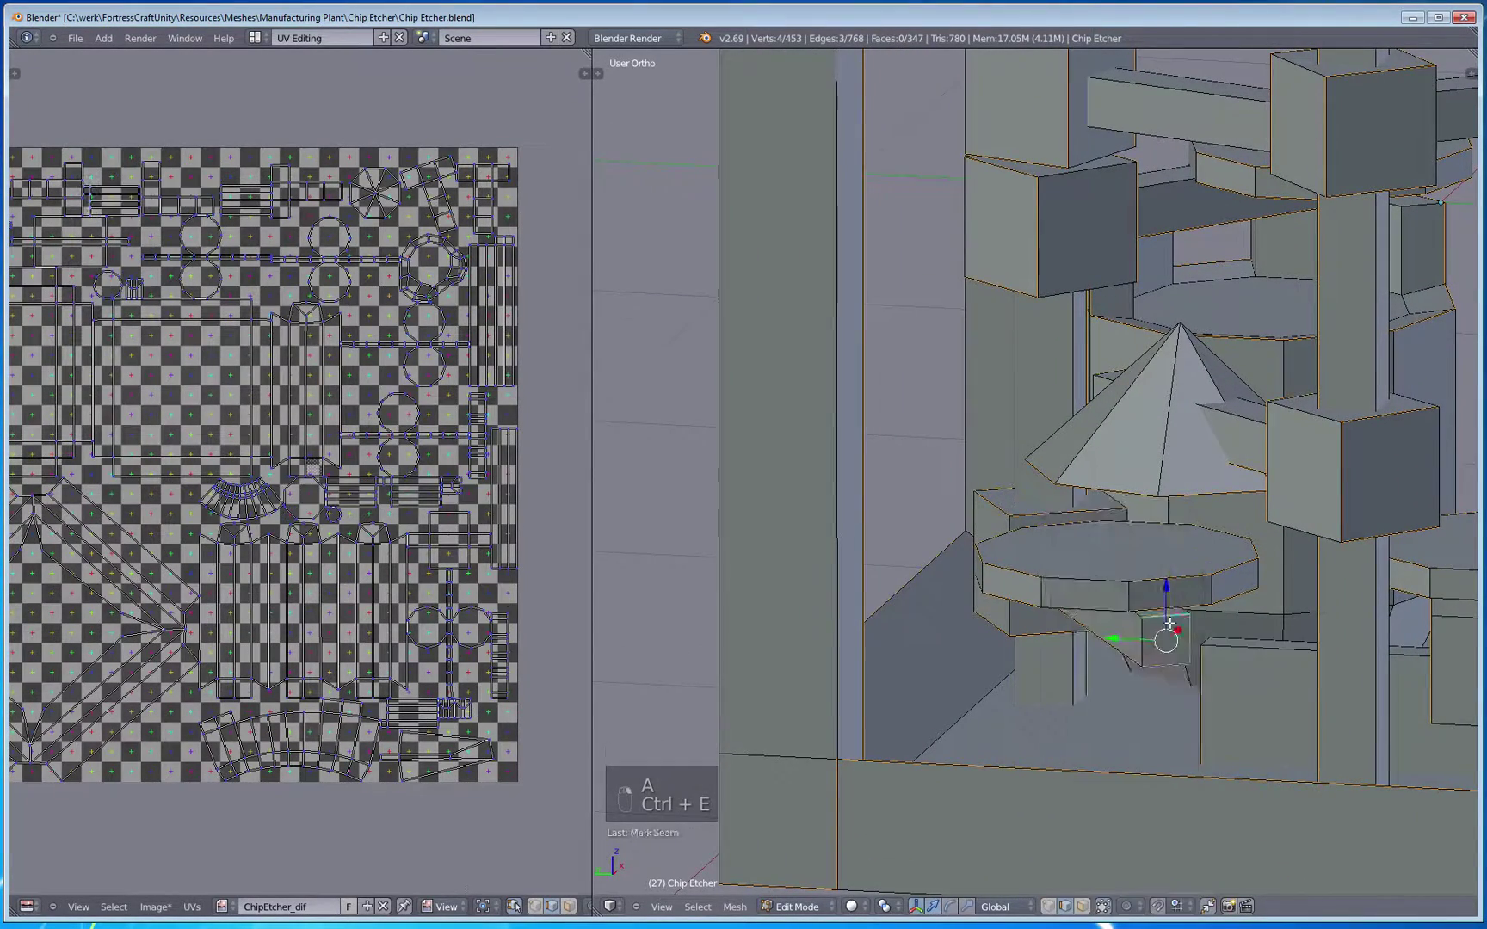
pyautogui.scroll(-8, 1171, 623)
pyautogui.press('a')
pyautogui.press('a')
pyautogui.scroll(-3, 347, 531)
pyautogui.scroll(2, 347, 531)
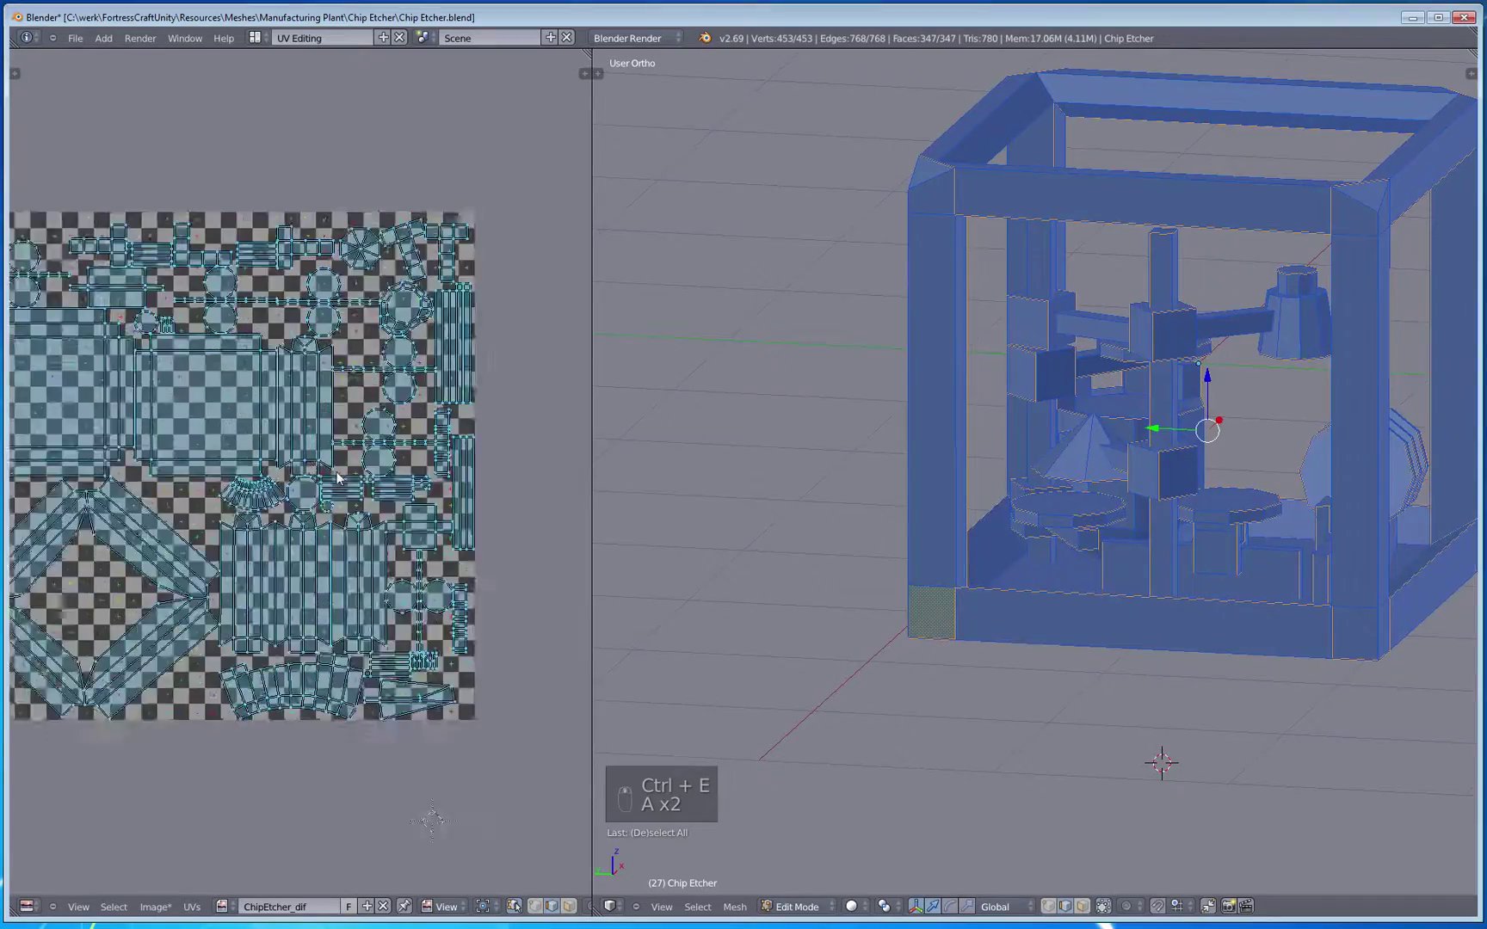
# Step: Examine the diamond-shaped frame island and the other islands of the UV layout against the outer frame on the model
pyautogui.scroll(-3, 346, 530)
pyautogui.moveTo(346, 530); pyautogui.dragTo(248, 523, button='middle')
pyautogui.scroll(3, 359, 524)
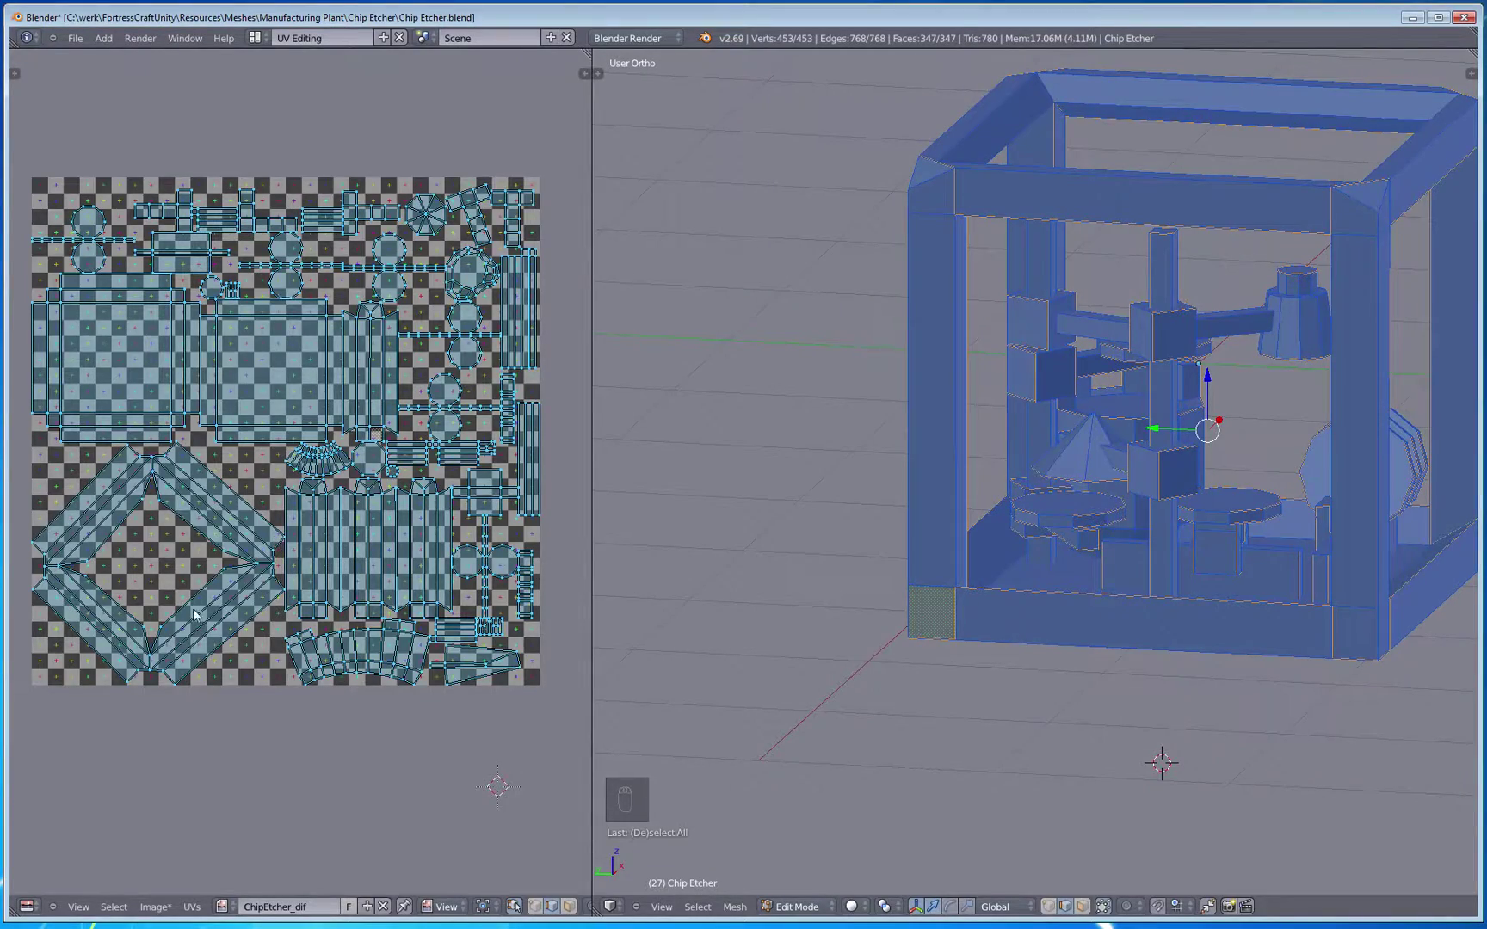
pyautogui.scroll(4, 195, 614)
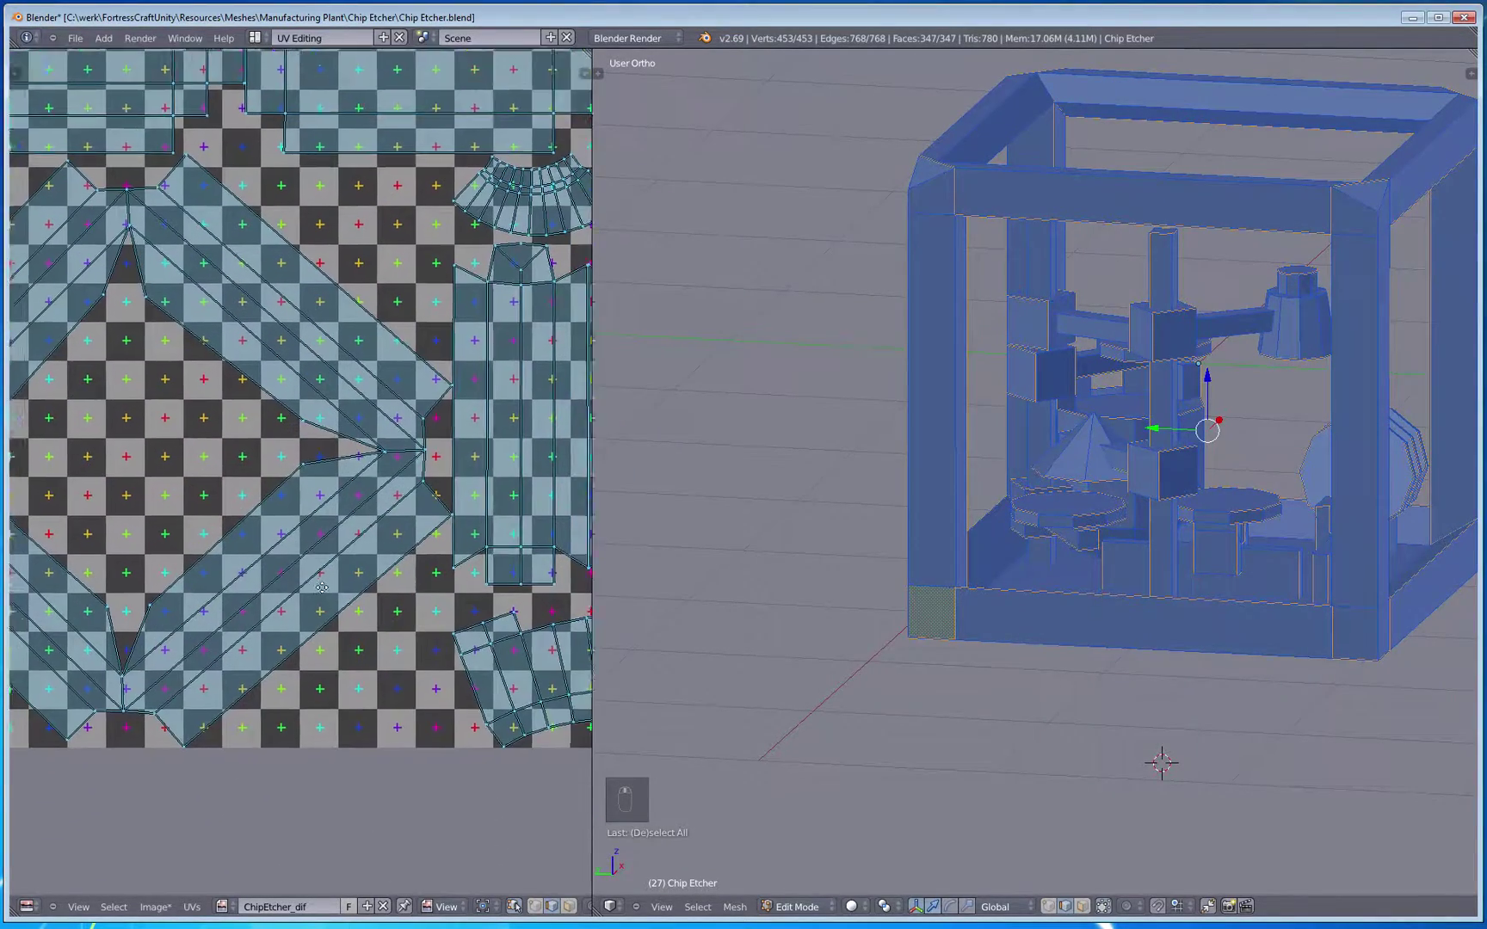
pyautogui.moveTo(322, 588); pyautogui.dragTo(370, 647, button='middle')
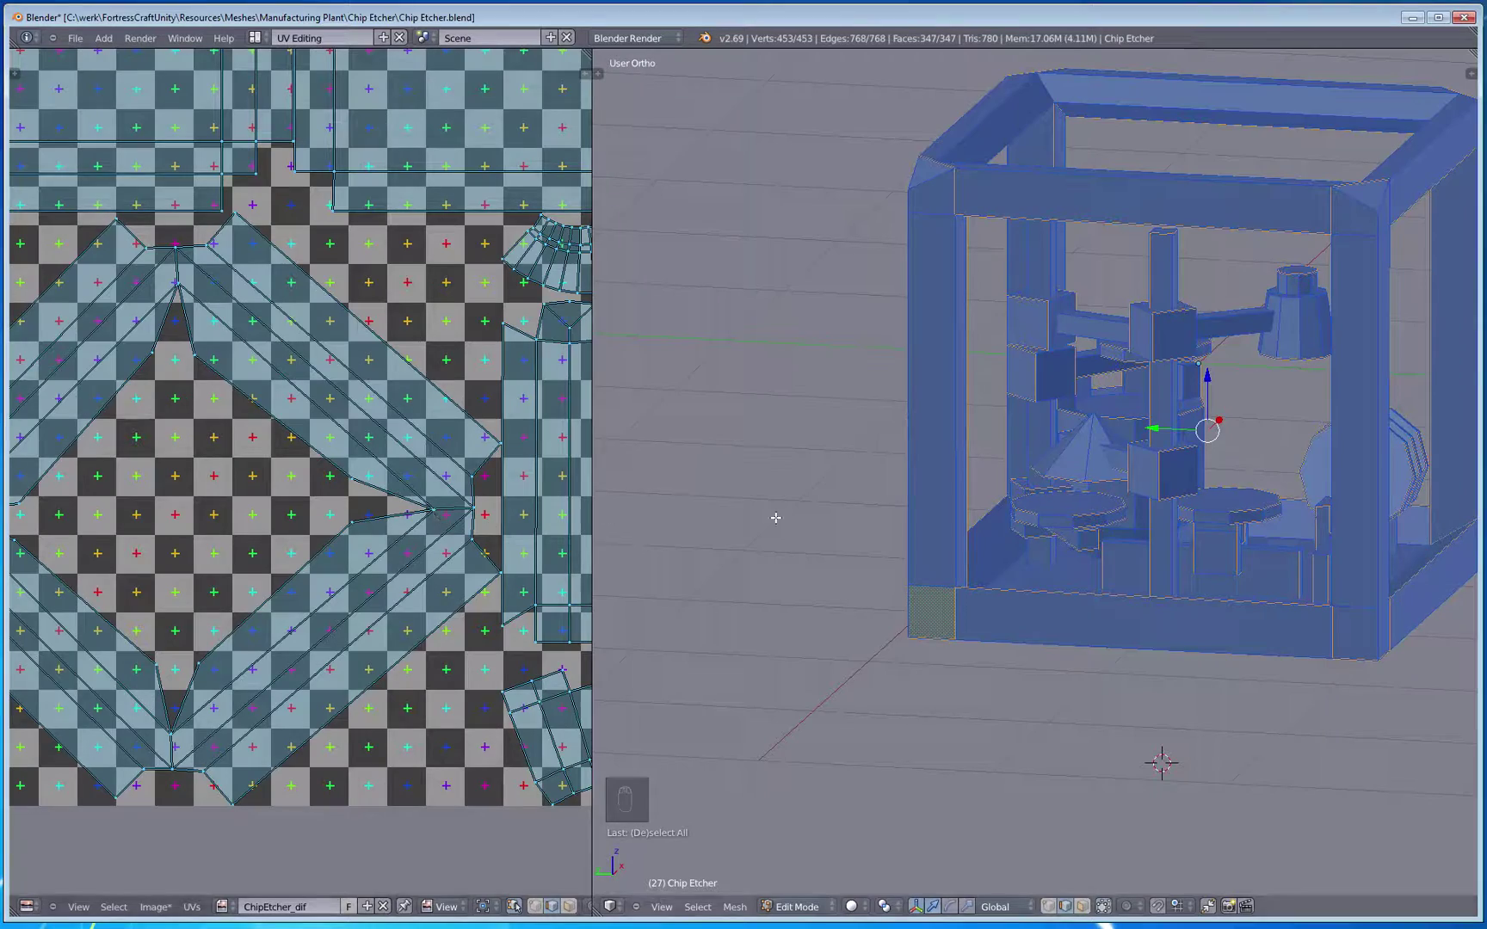
pyautogui.moveTo(274, 541); pyautogui.dragTo(293, 603, button='middle')
pyautogui.moveTo(852, 559); pyautogui.dragTo(781, 573, button='middle')
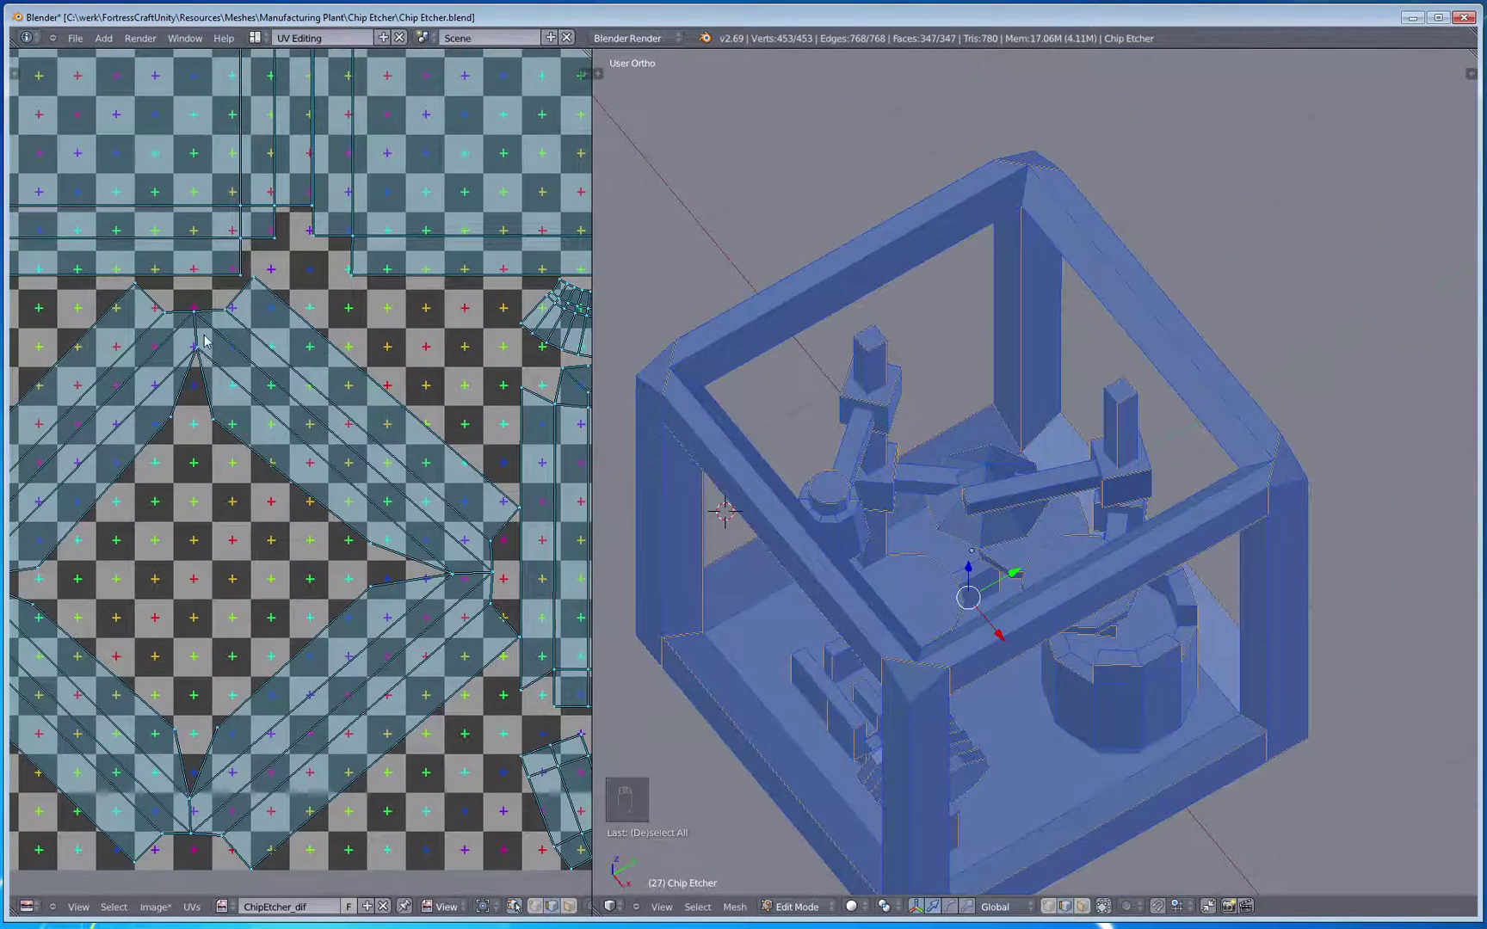
pyautogui.moveTo(1094, 435); pyautogui.dragTo(1042, 321, button='middle')
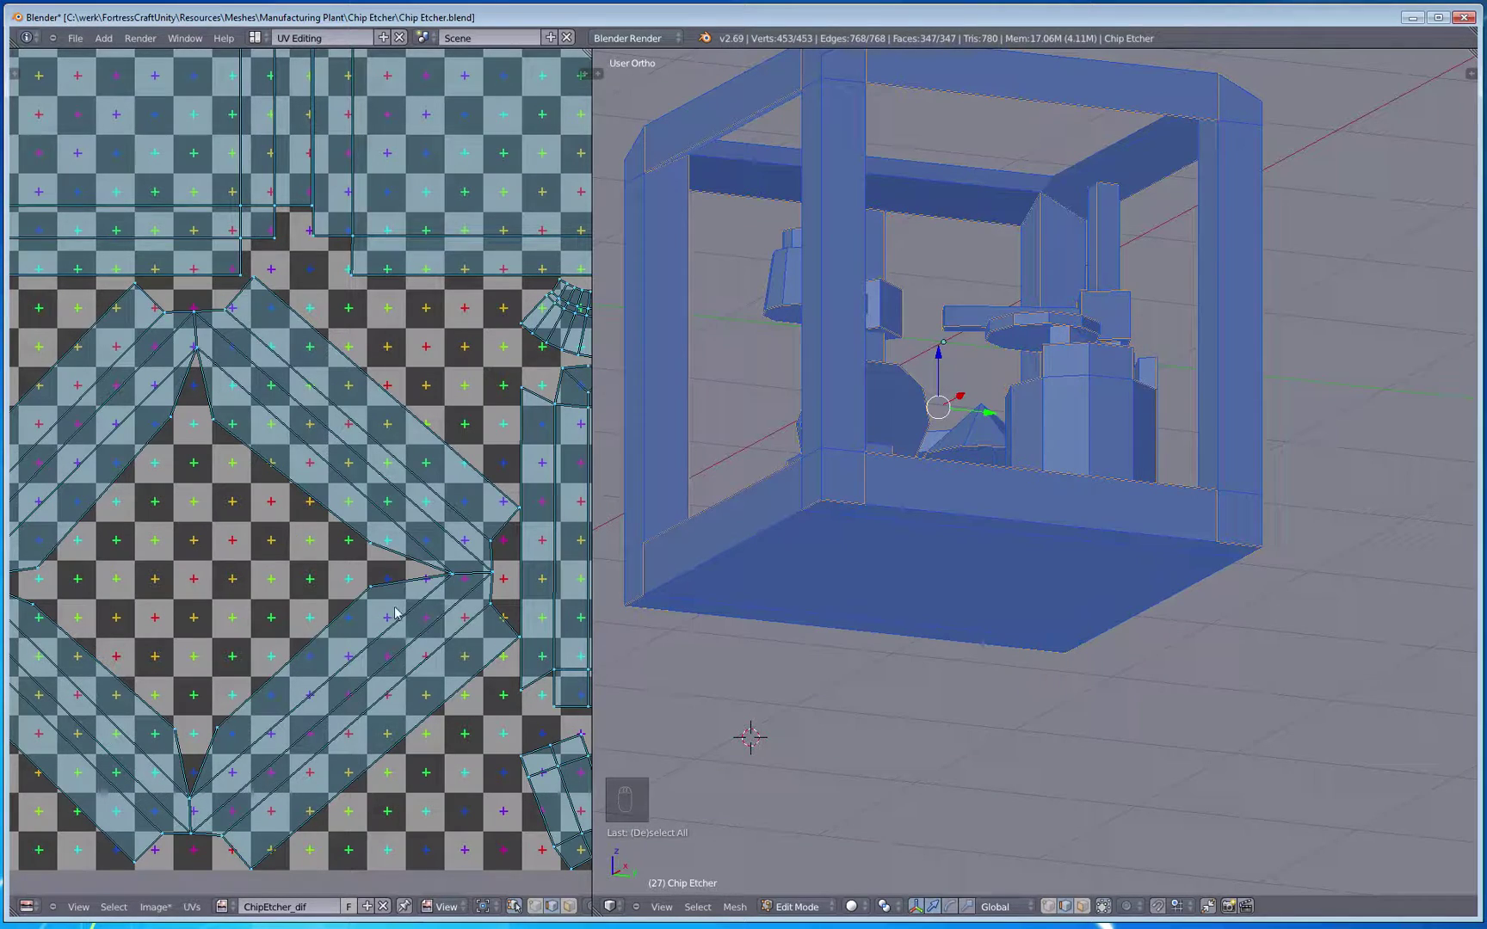
pyautogui.moveTo(334, 613); pyautogui.dragTo(346, 526, button='middle')
pyautogui.scroll(-4, 346, 527)
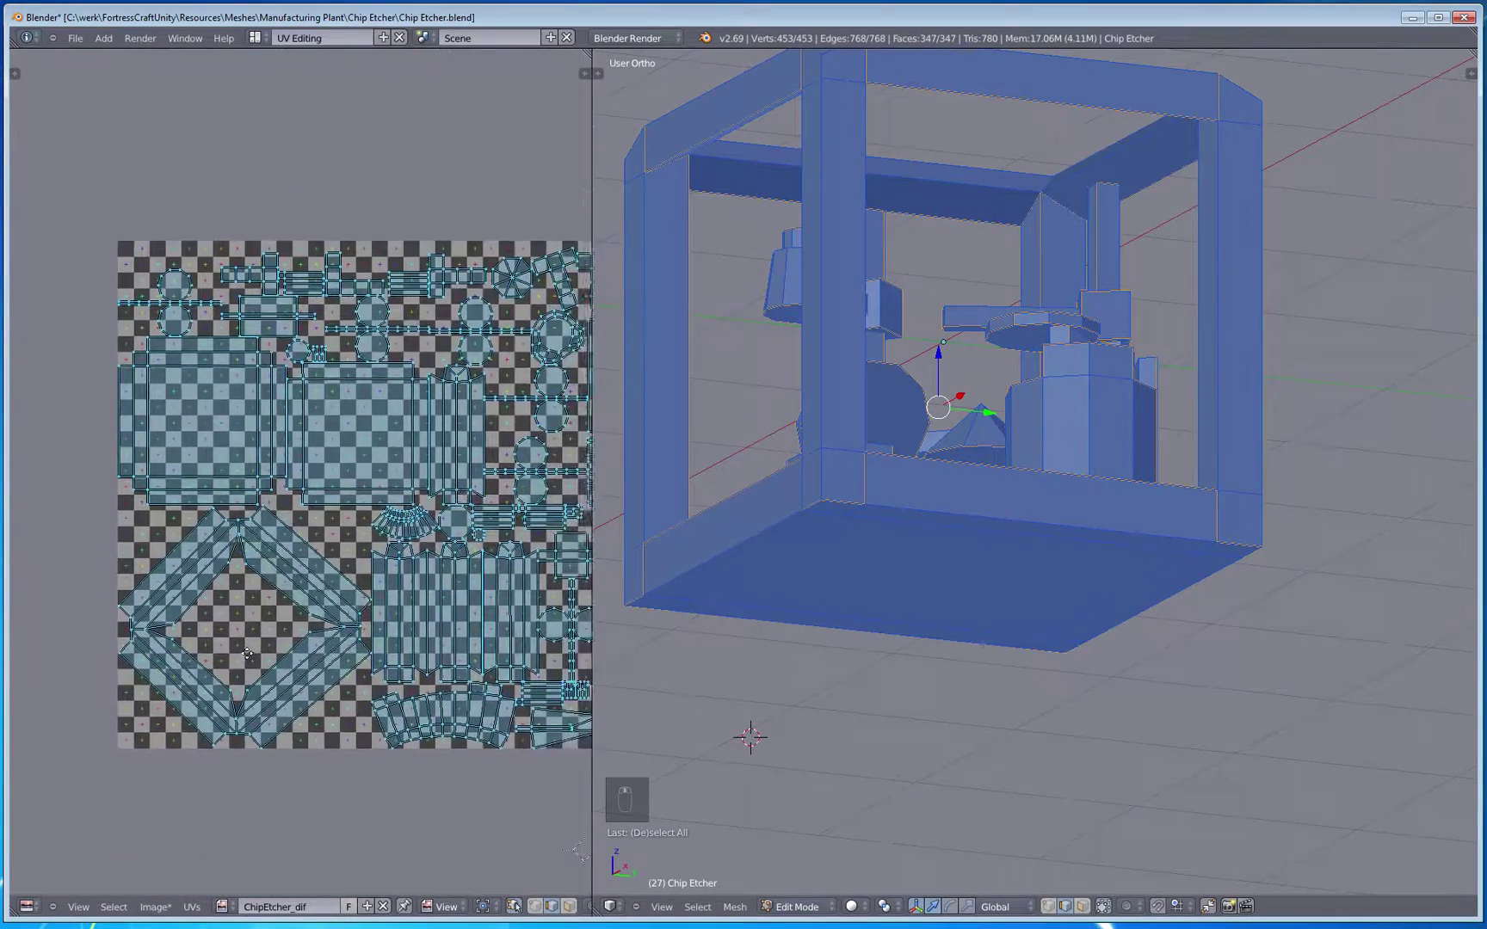
pyautogui.moveTo(247, 654); pyautogui.dragTo(228, 673, button='middle')
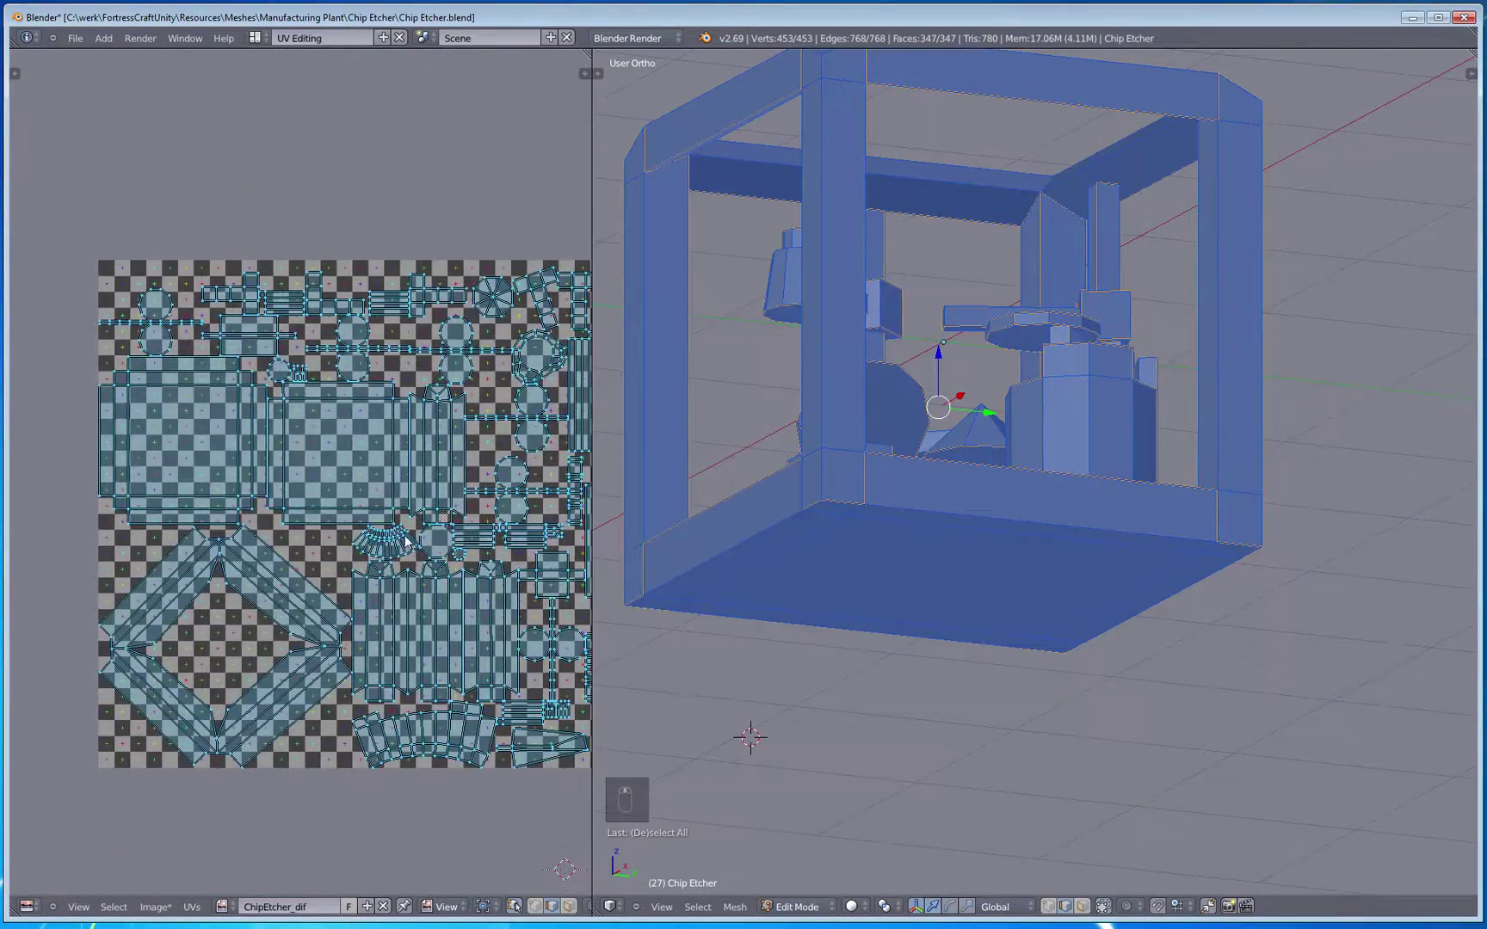
pyautogui.scroll(2, 405, 538)
pyautogui.moveTo(286, 466); pyautogui.dragTo(391, 612, button='middle')
pyautogui.scroll(-1, 361, 599)
pyautogui.moveTo(556, 584); pyautogui.dragTo(448, 614, button='middle')
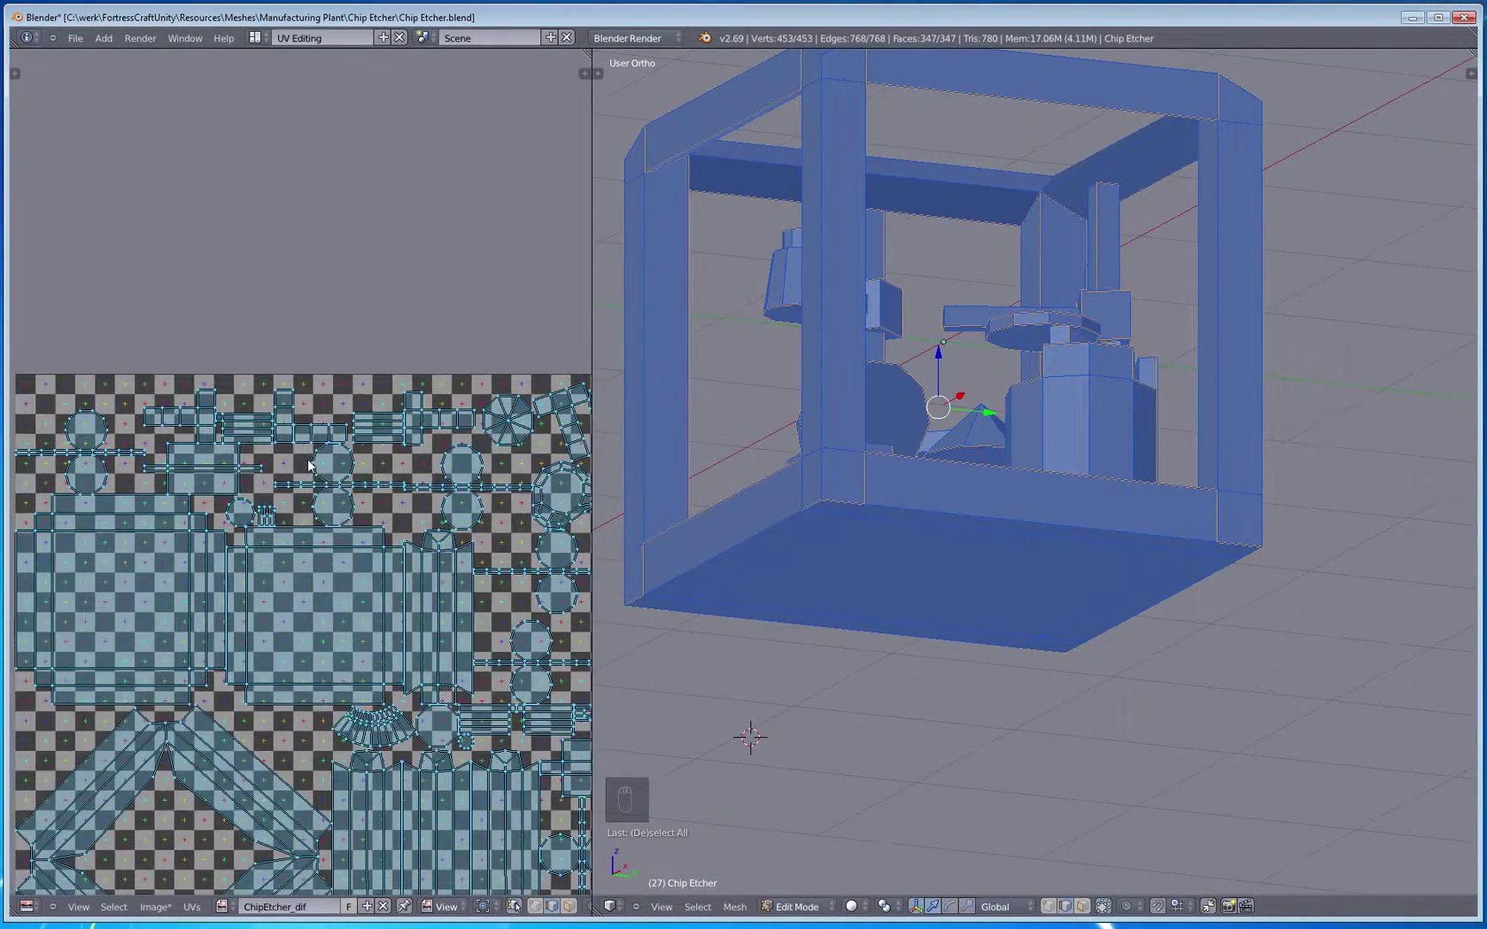
# Step: Mark a seam along the lower edge of the upper block's arm-side face on the vertical post
pyautogui.scroll(5, 308, 465)
pyautogui.rightClick(276, 378)
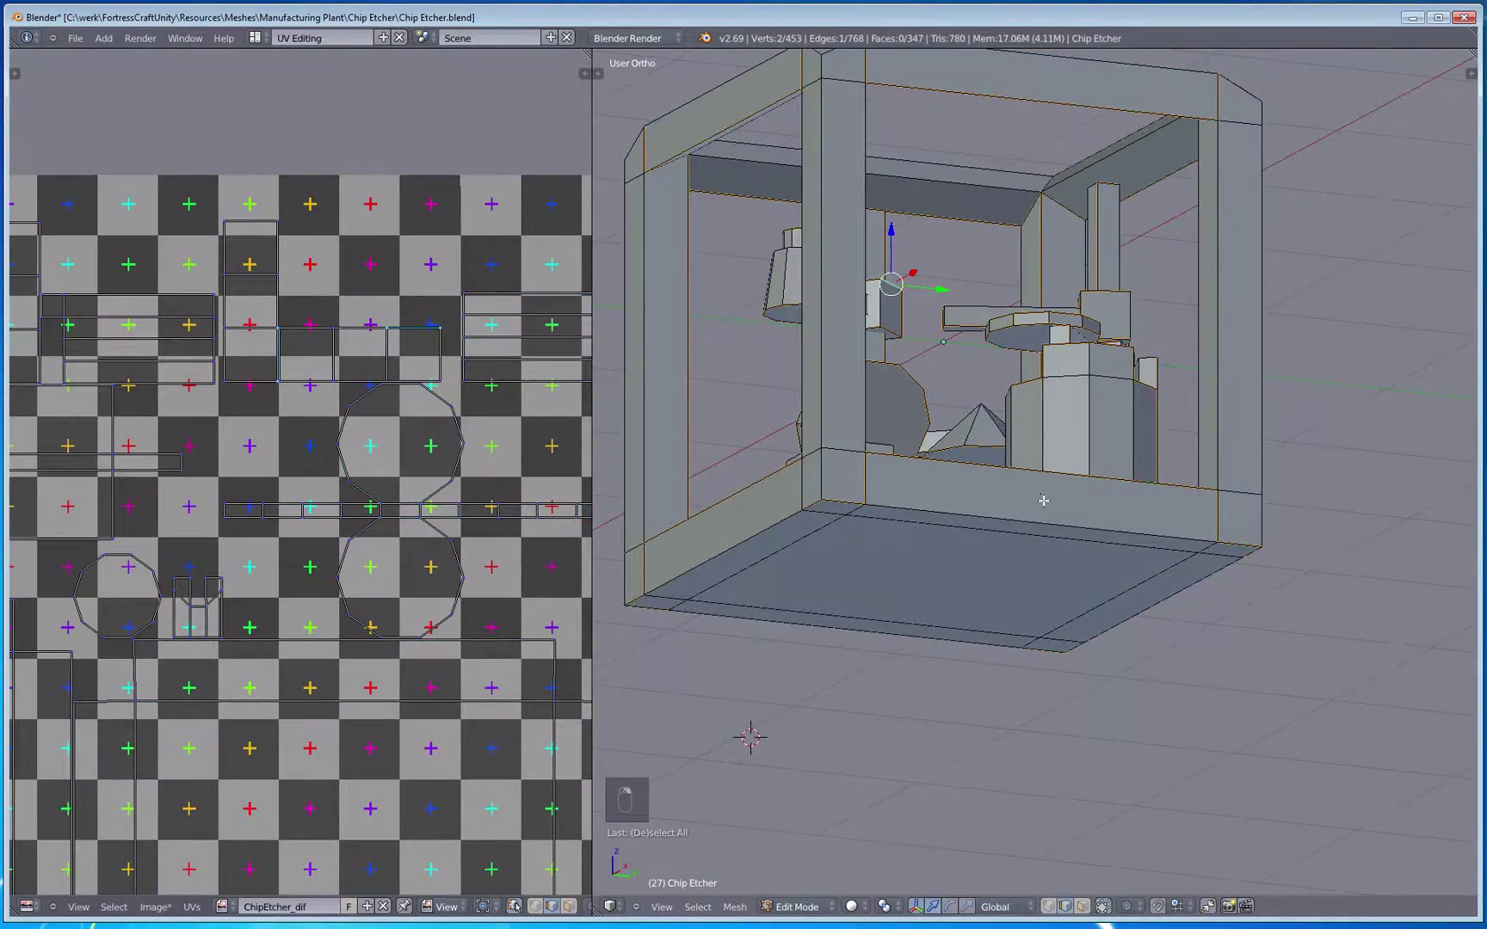
pyautogui.moveTo(1043, 500); pyautogui.dragTo(531, 506, button='middle')
pyautogui.scroll(6, 864, 461)
pyautogui.scroll(-2, 886, 508)
pyautogui.scroll(3, 908, 594)
pyautogui.press('a')
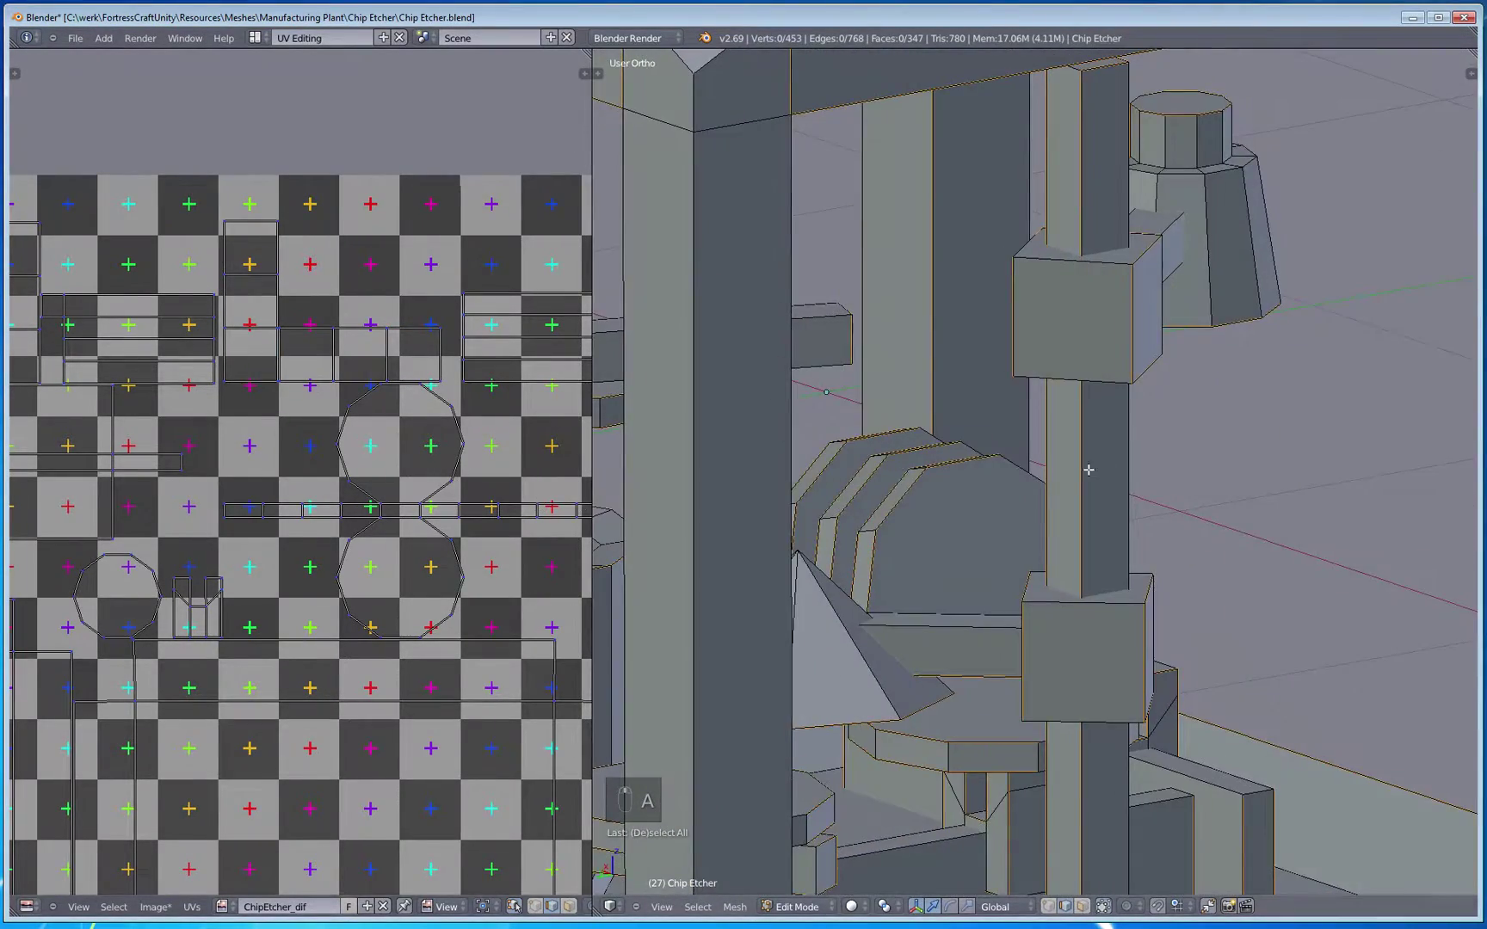
pyautogui.moveTo(1088, 470); pyautogui.dragTo(1090, 542, button='middle')
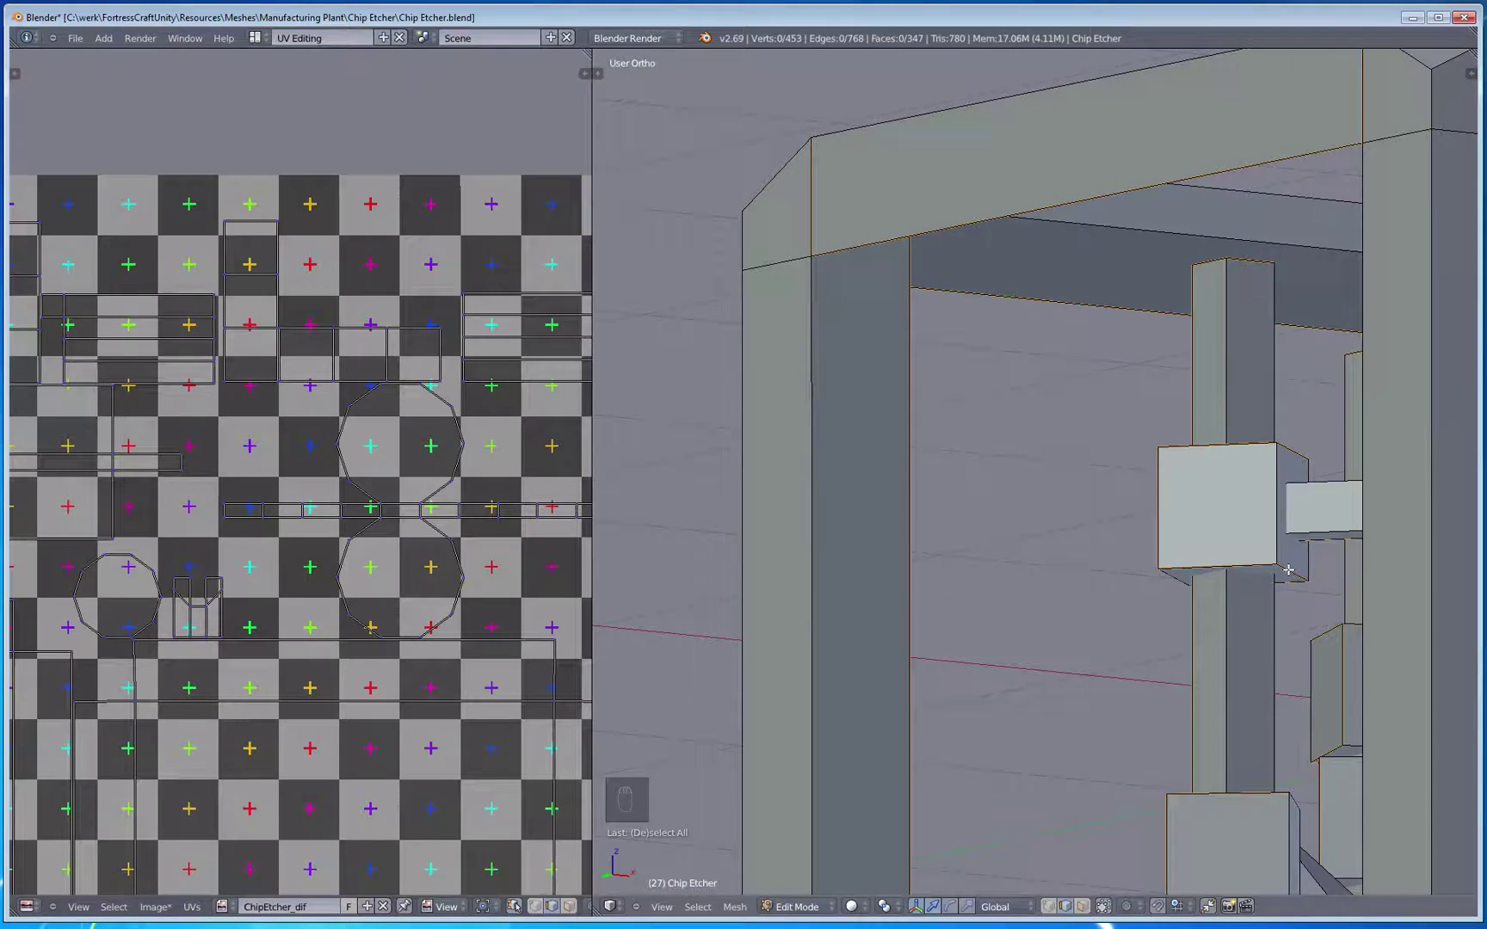
pyautogui.hotkey('ctrl', 'e')
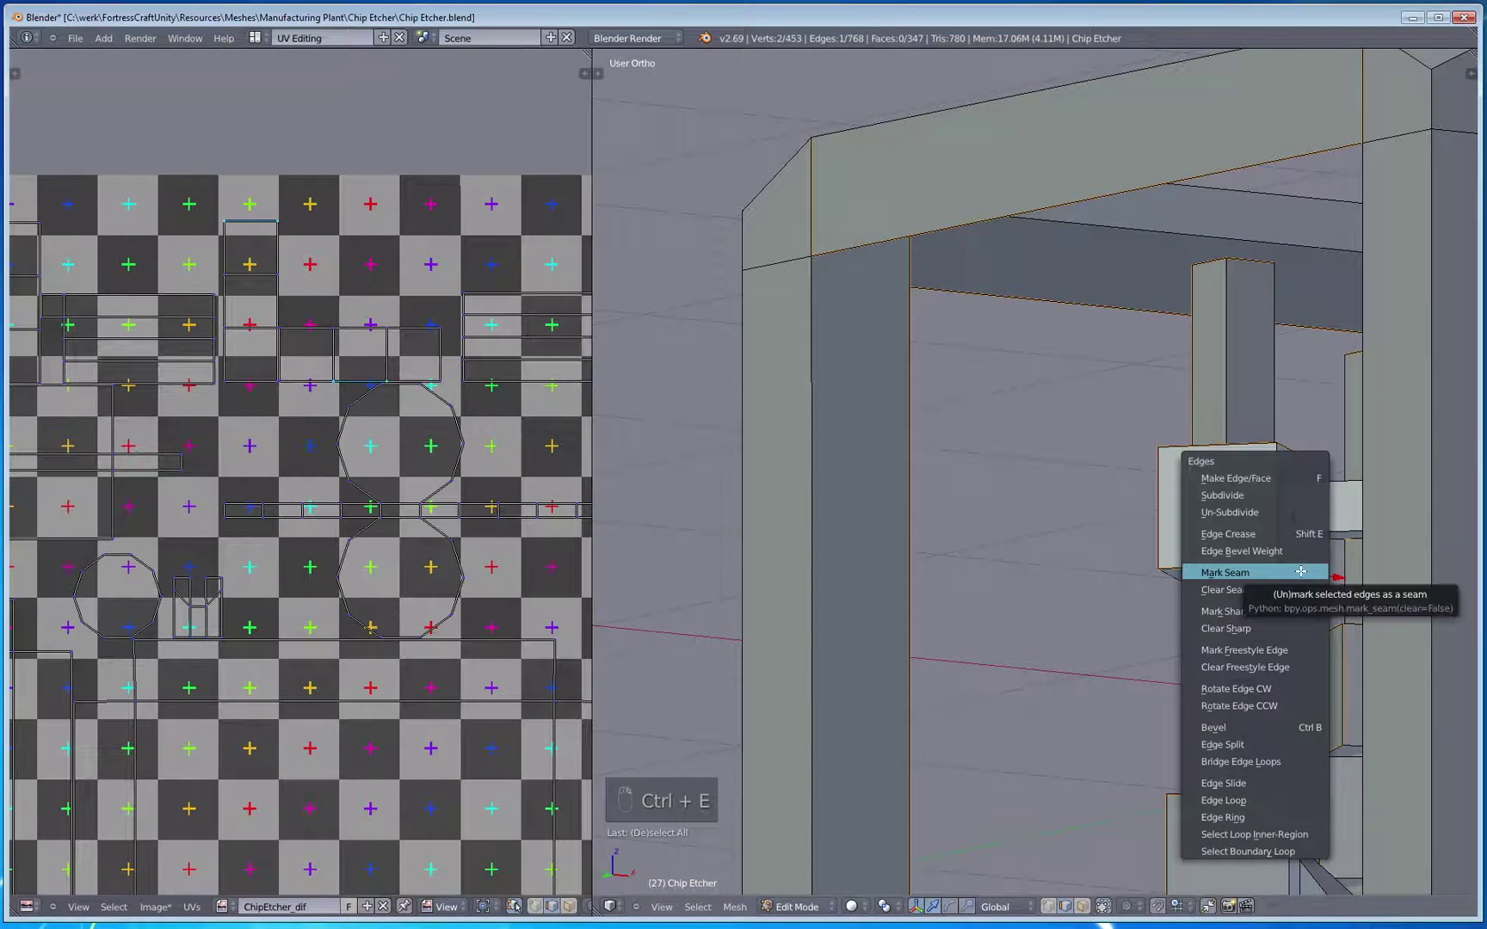
pyautogui.click(1204, 574)
# Step: Examine the full UV layout and the cylindrical tank's notched rim for islands that still need splitting
pyautogui.scroll(-8, 481, 463)
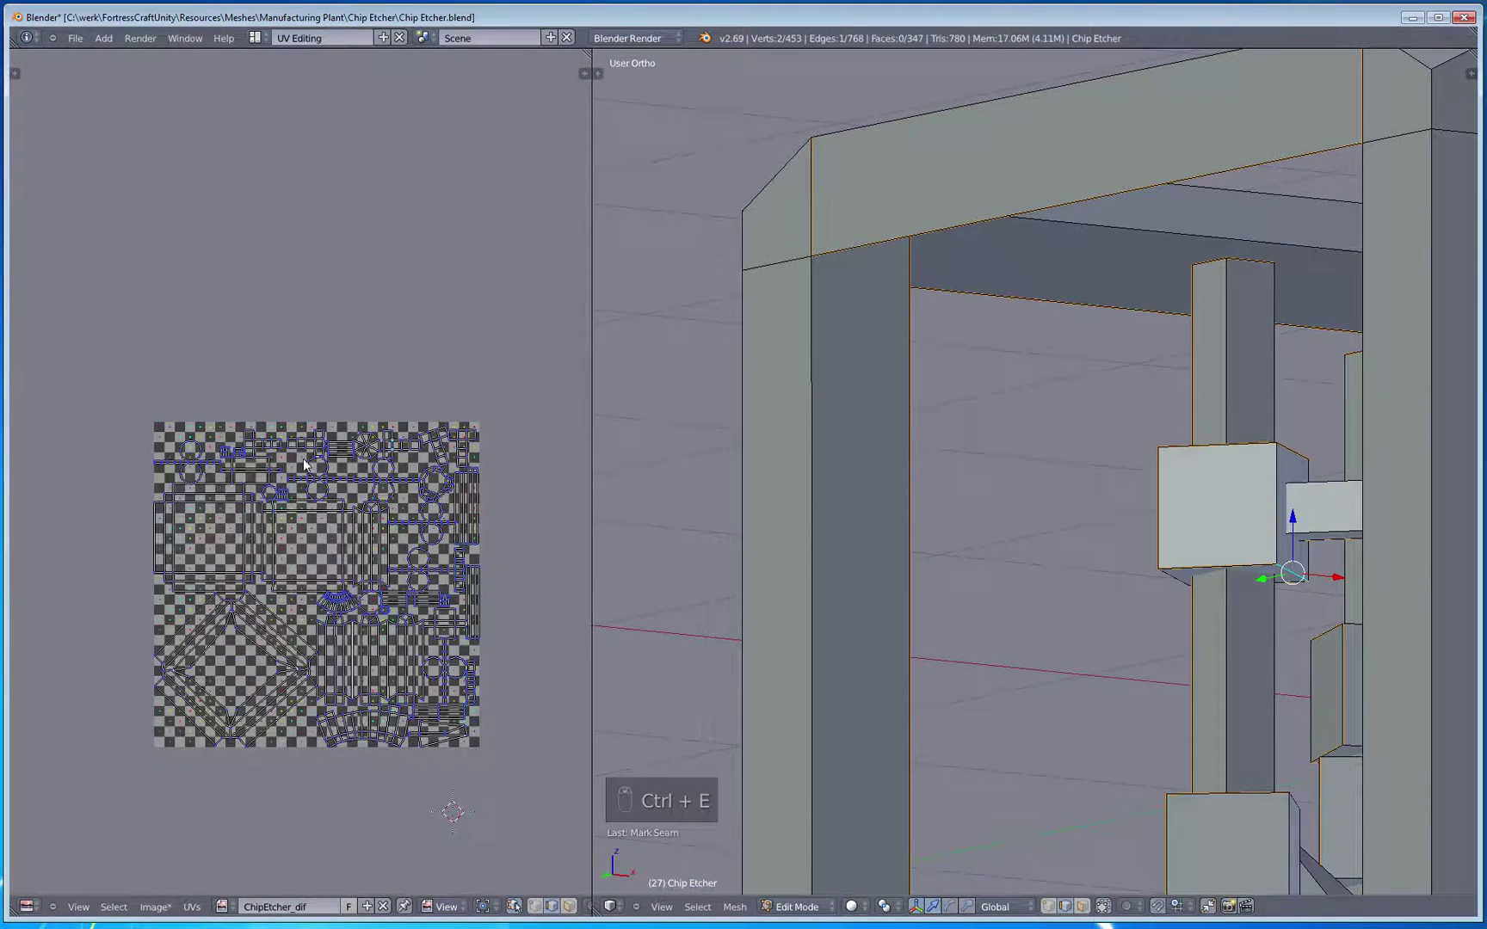
pyautogui.scroll(3, 482, 463)
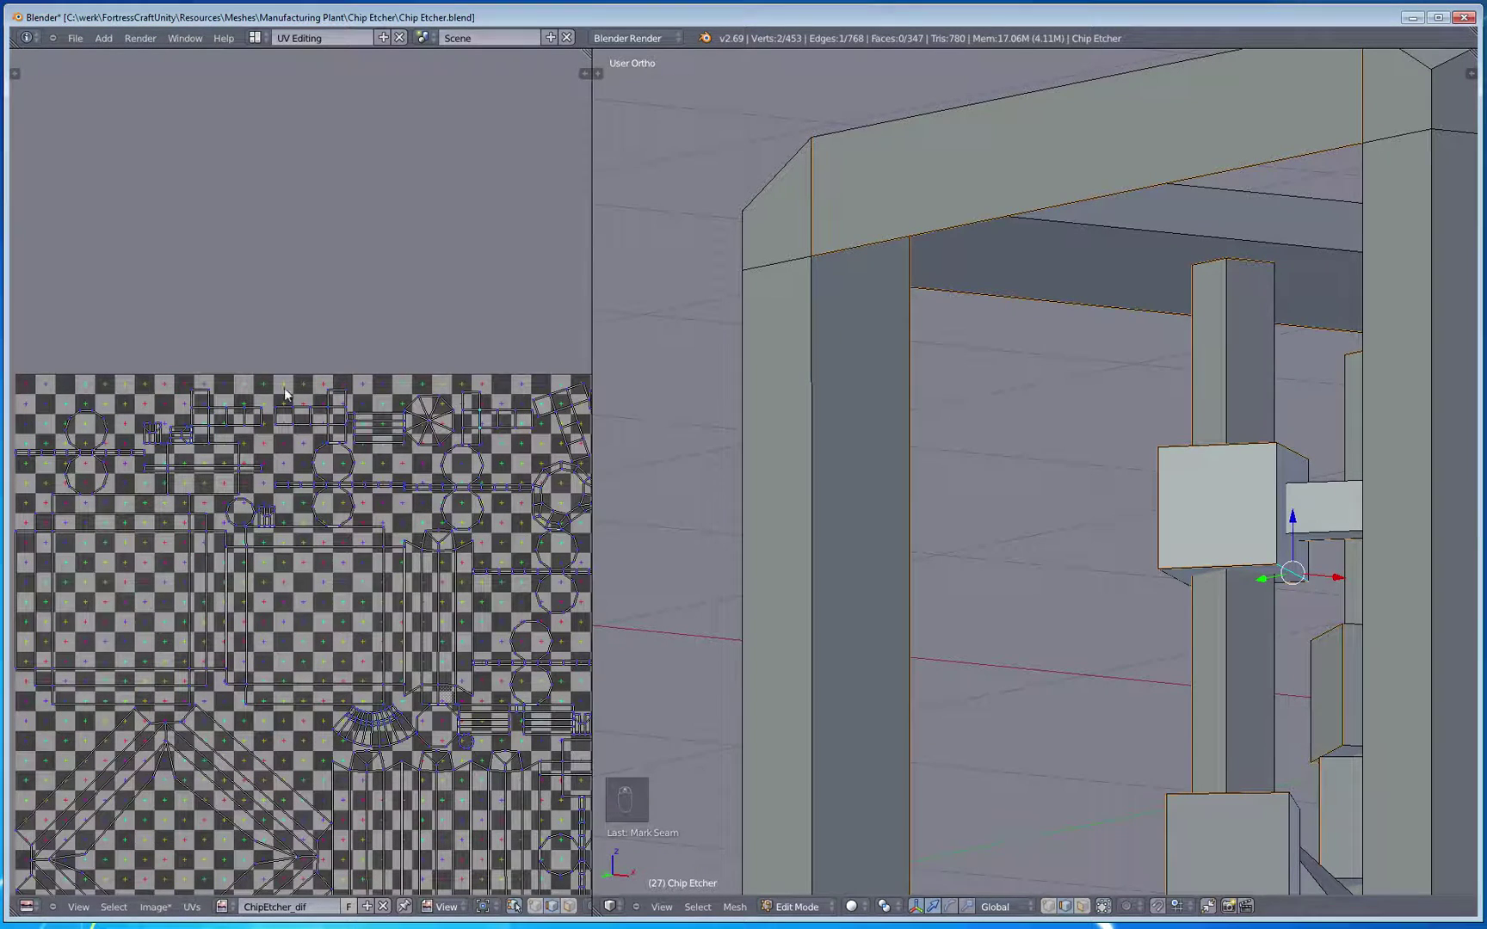
pyautogui.moveTo(822, 530); pyautogui.dragTo(916, 570, button='middle')
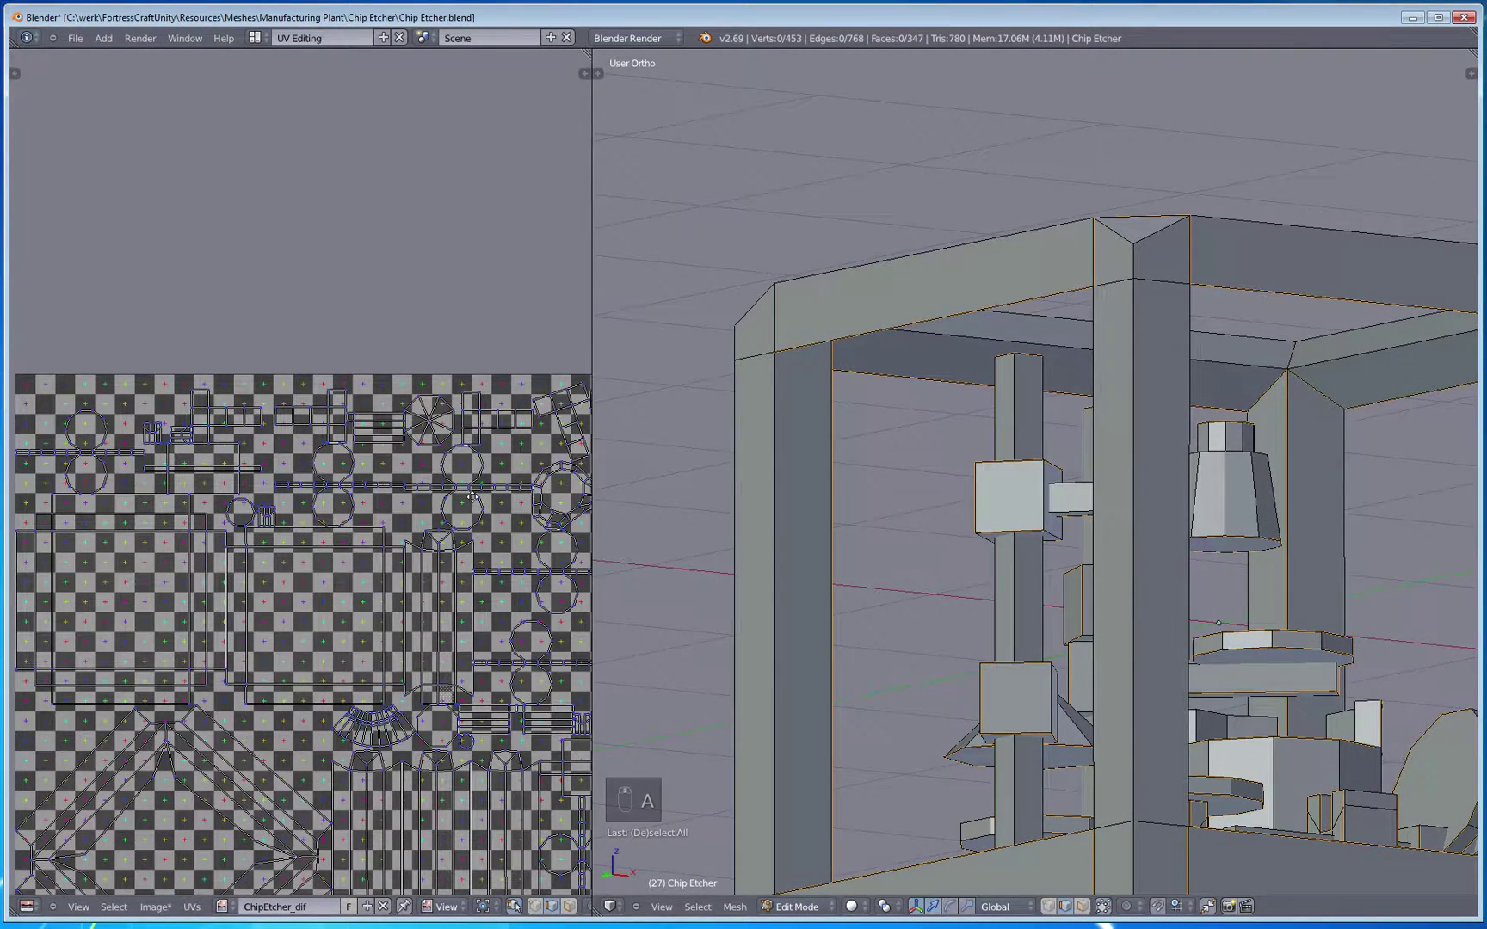
pyautogui.moveTo(472, 498); pyautogui.dragTo(334, 388, button='middle')
pyautogui.moveTo(364, 519); pyautogui.dragTo(427, 381, button='middle')
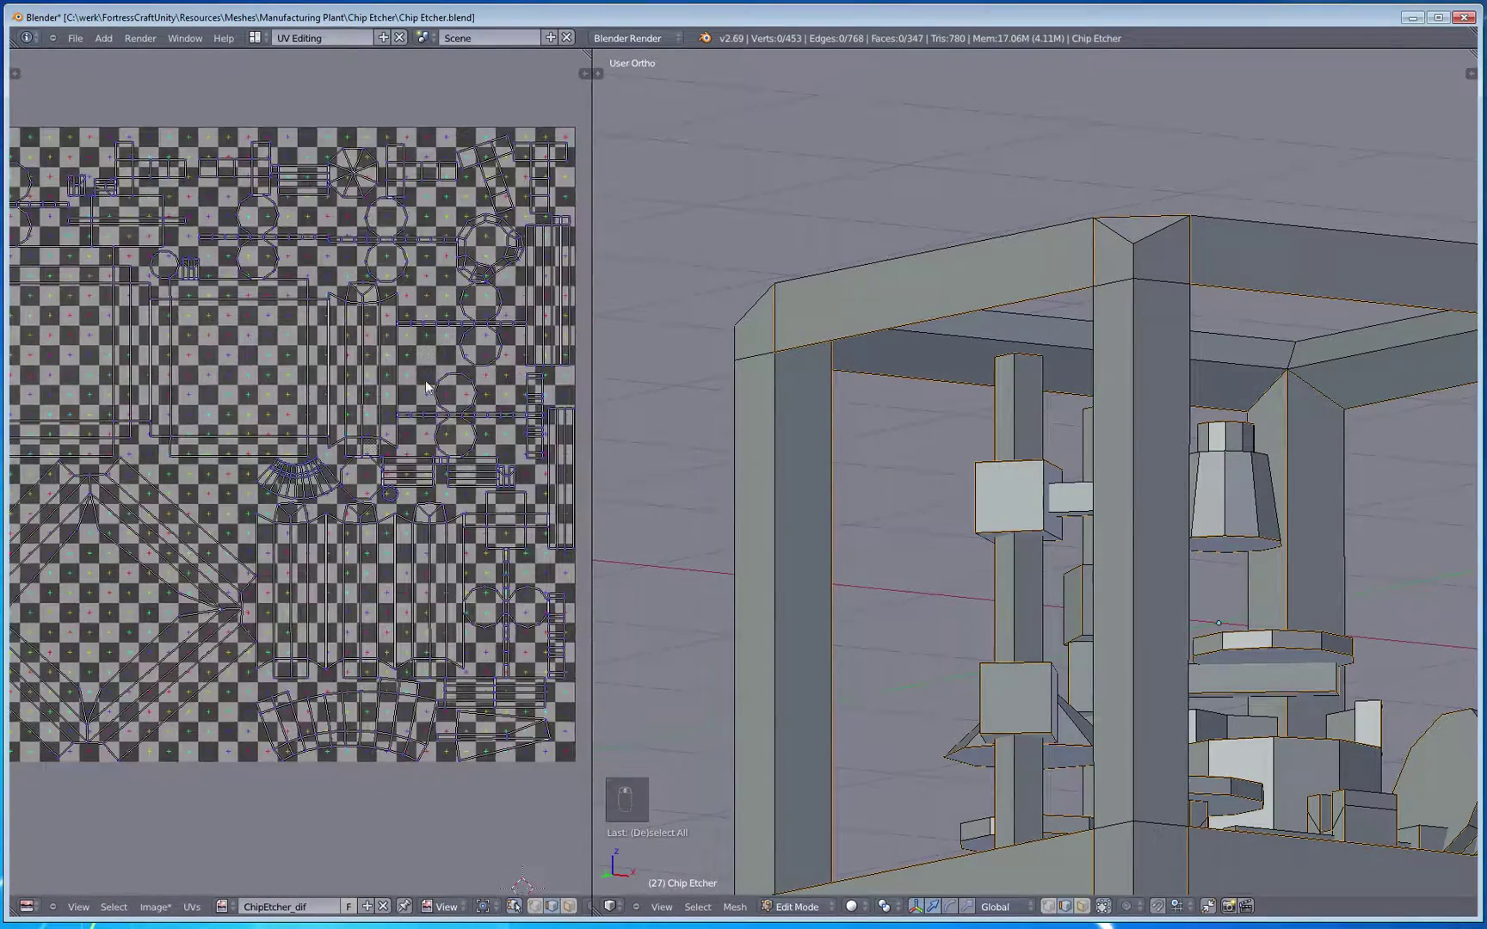
pyautogui.moveTo(379, 474); pyautogui.dragTo(493, 488, button='middle')
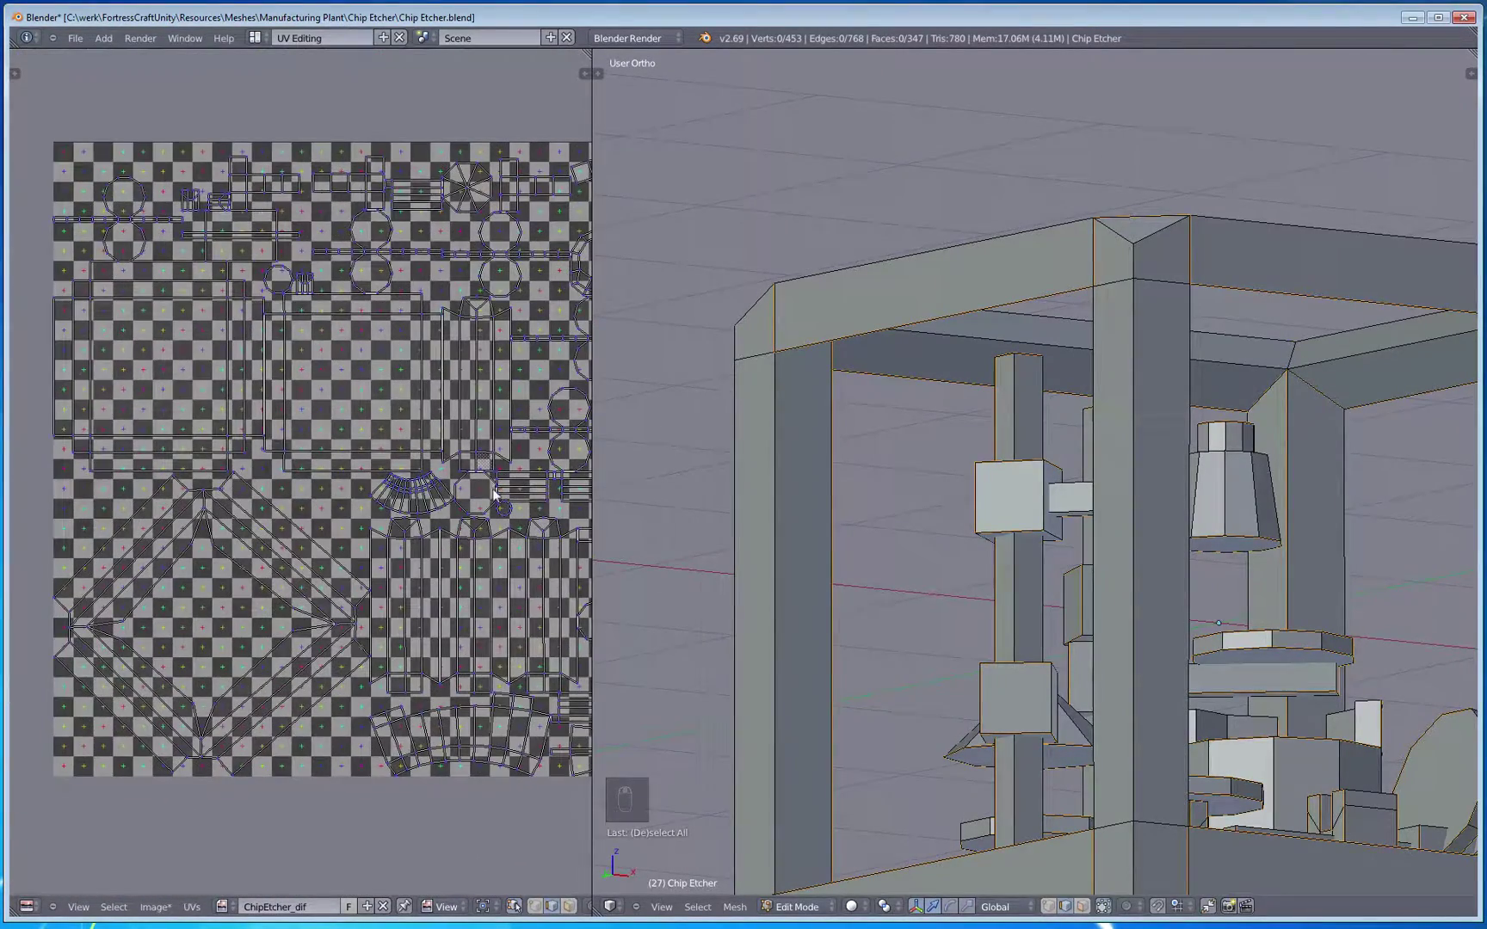
pyautogui.moveTo(1145, 592); pyautogui.dragTo(972, 488, button='middle')
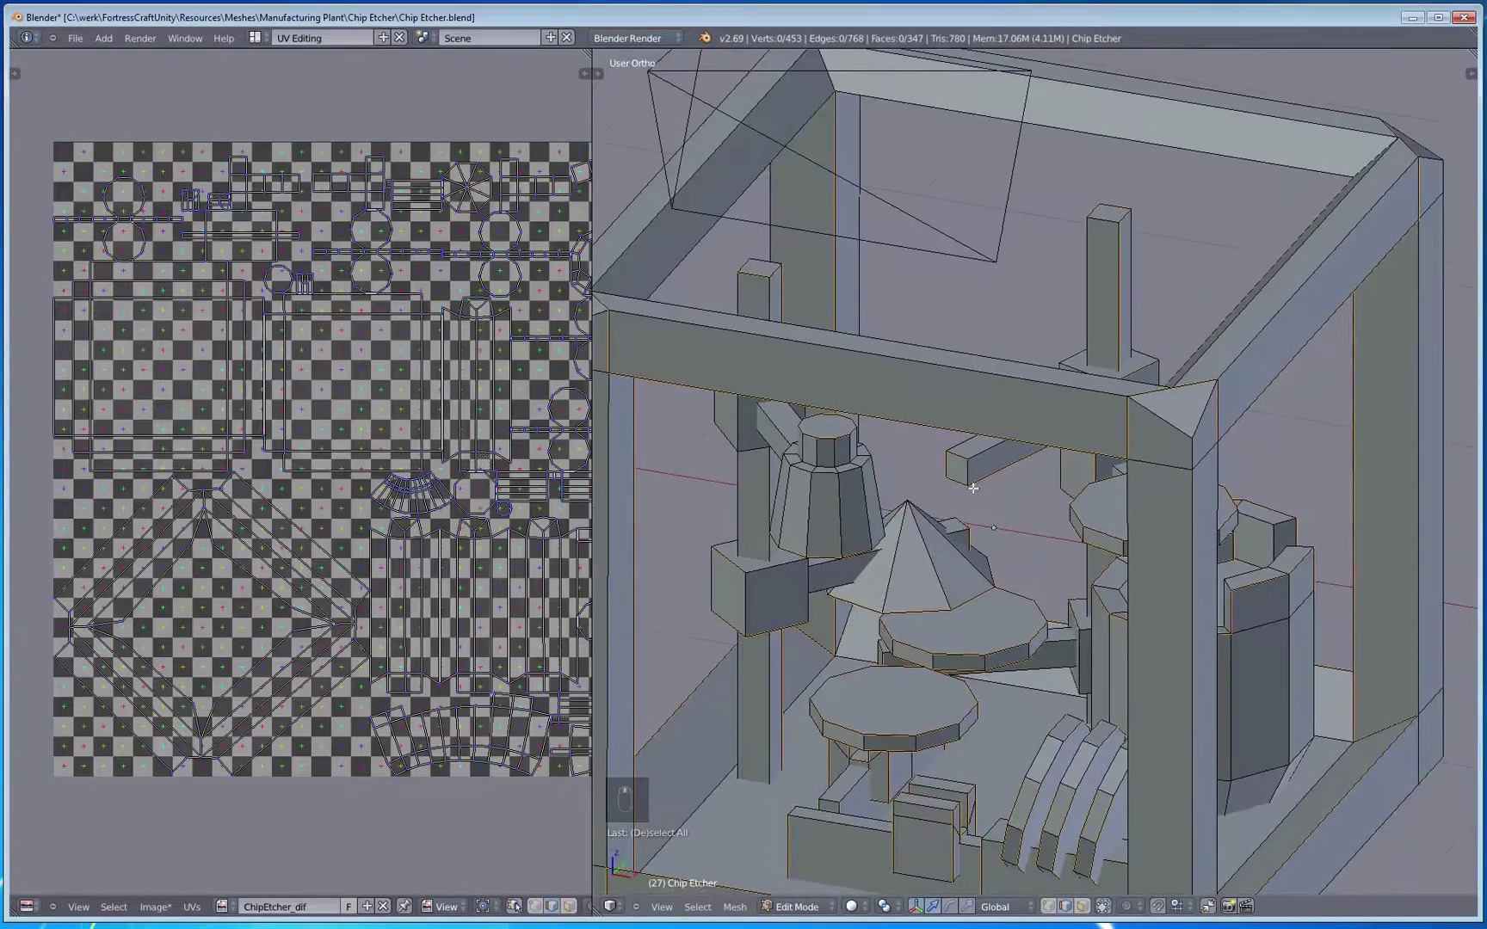
pyautogui.scroll(2, 973, 488)
pyautogui.moveTo(1104, 550); pyautogui.dragTo(1013, 576, button='middle')
pyautogui.keyDown('shift'); pyautogui.moveTo(1182, 725); pyautogui.dragTo(906, 458, button='middle'); pyautogui.keyUp('shift')
pyautogui.scroll(3, 906, 458)
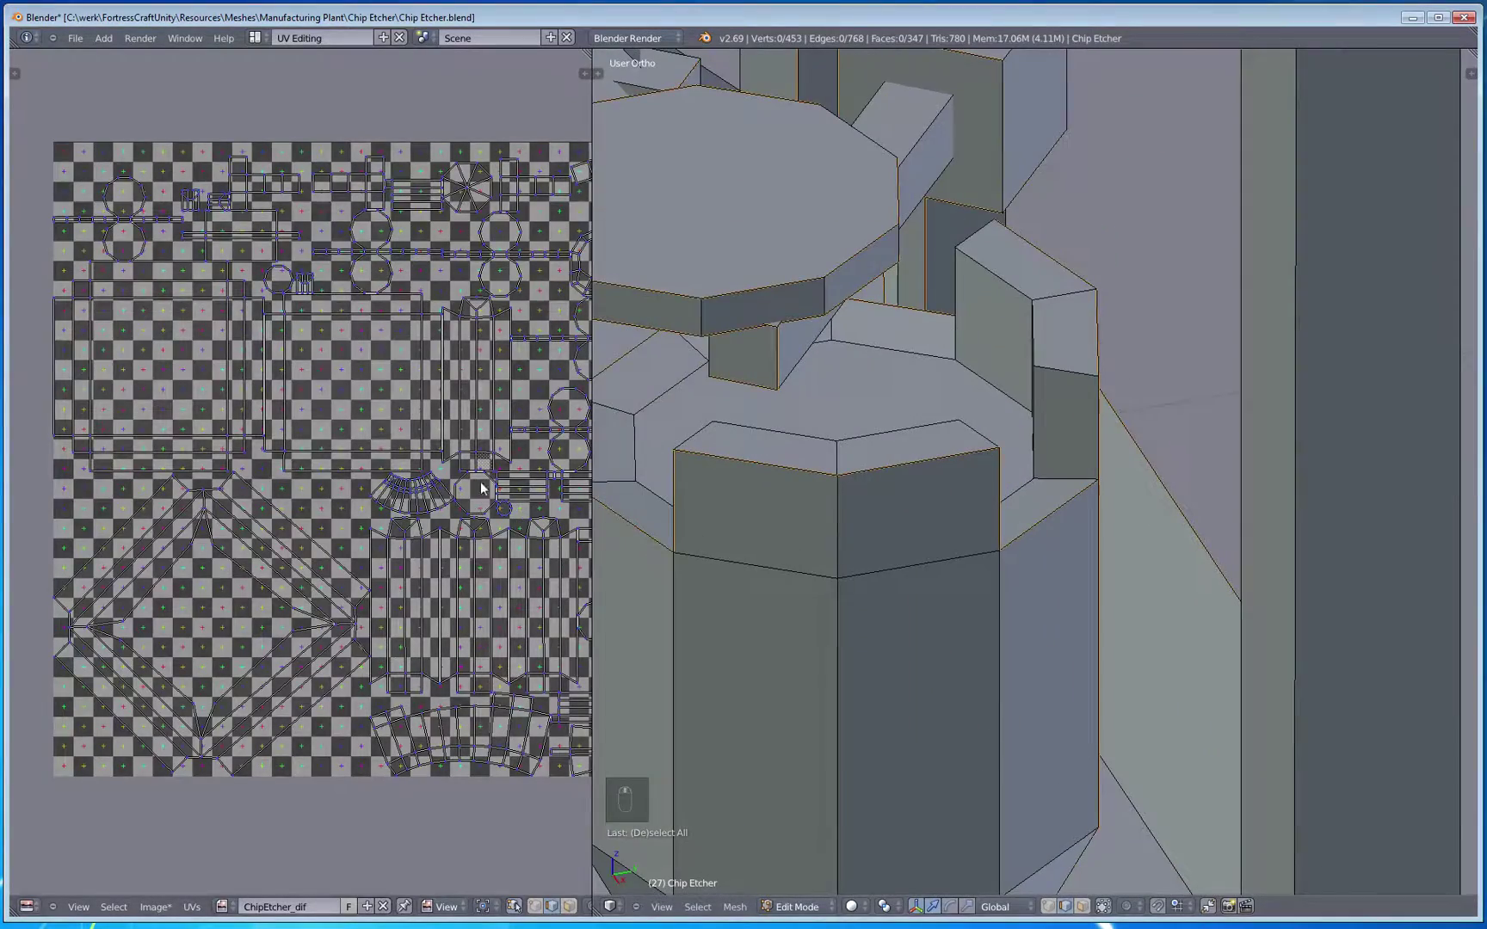
pyautogui.scroll(2, 481, 487)
pyautogui.moveTo(256, 485)
pyautogui.mouseDown(button='middle')
pyautogui.moveTo(347, 453)
pyautogui.moveTo(349, 469)
pyautogui.moveTo(264, 508)
pyautogui.mouseUp(button='middle')
pyautogui.scroll(3, 367, 465)
pyautogui.scroll(1, 890, 477)
pyautogui.scroll(1, 864, 465)
# Step: Select an outer top edge of the tank's raised rim and locate it in the UV layout
pyautogui.rightClick(832, 451)
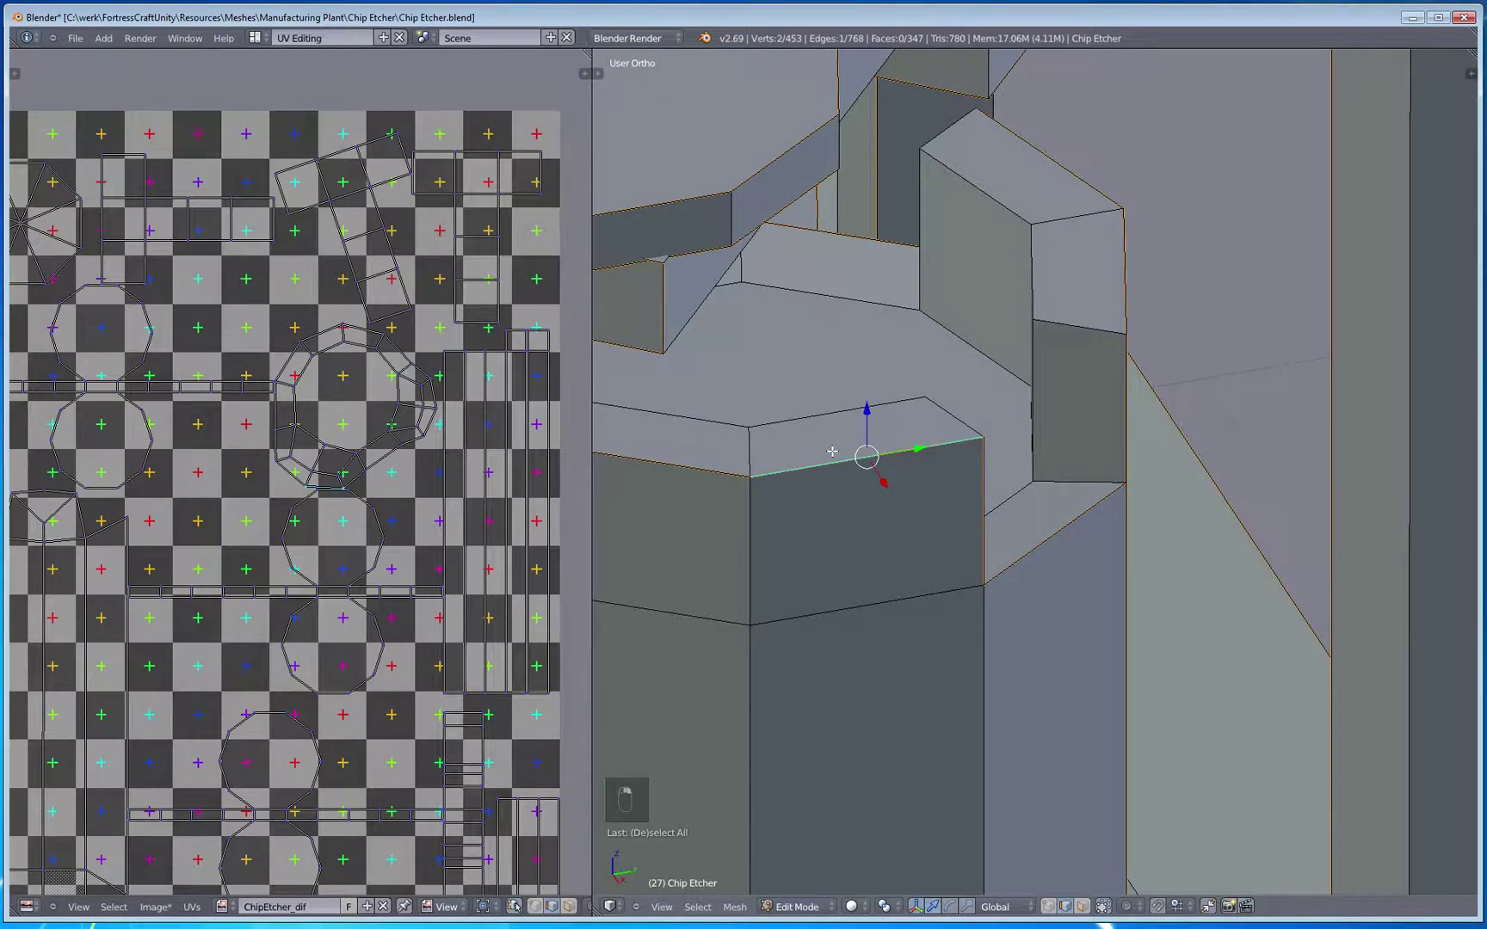
pyautogui.scroll(-3, 764, 508)
pyautogui.scroll(-5, 431, 475)
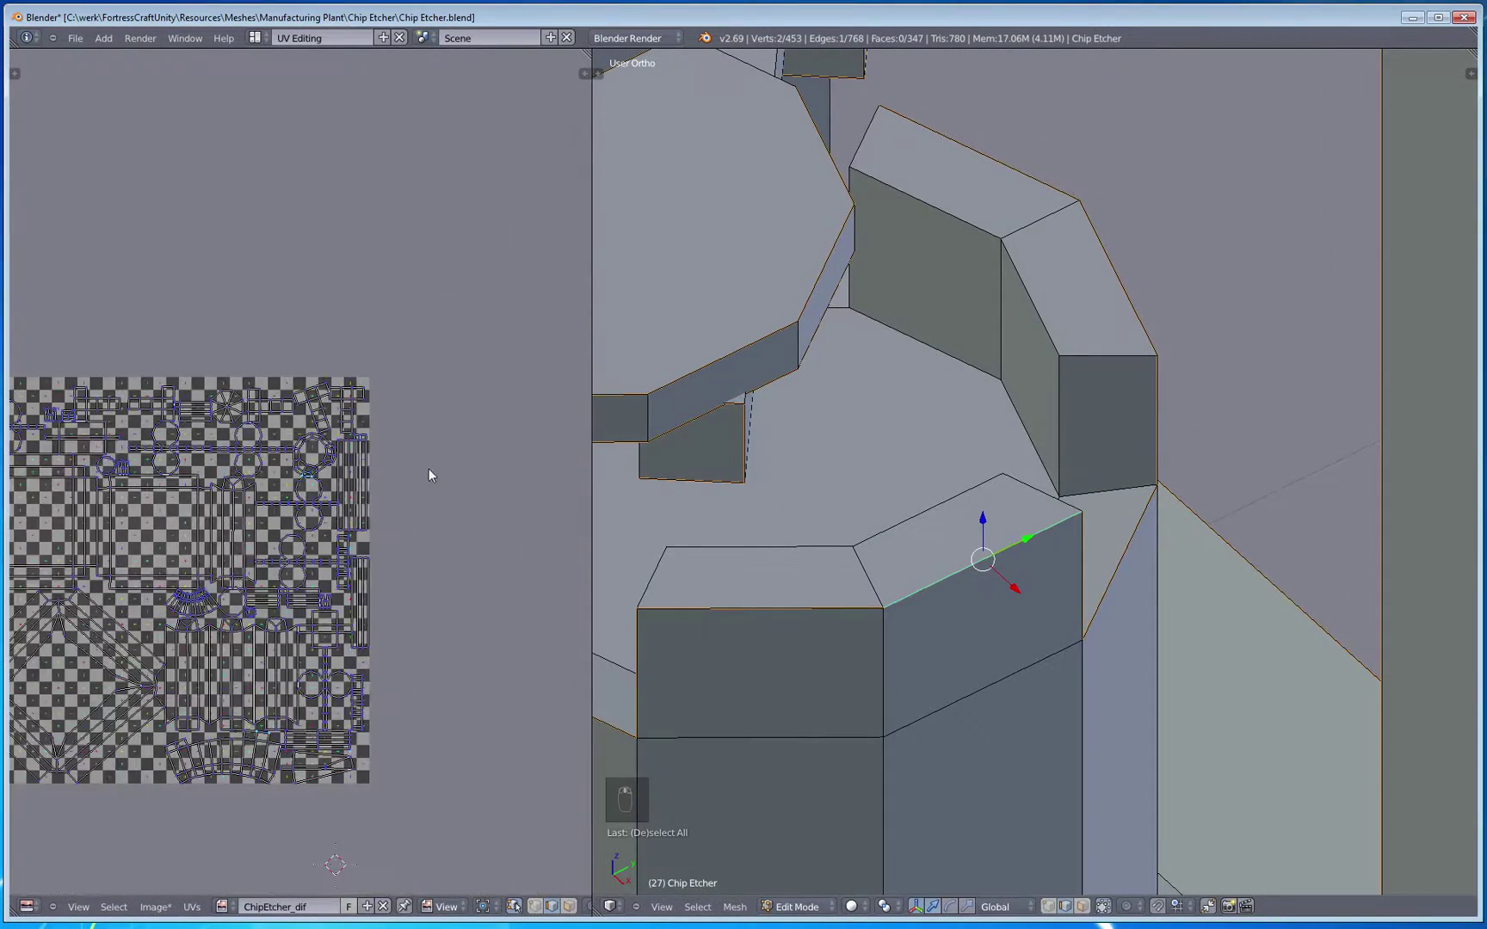
pyautogui.scroll(1, 330, 568)
pyautogui.moveTo(330, 567); pyautogui.dragTo(473, 507, button='middle')
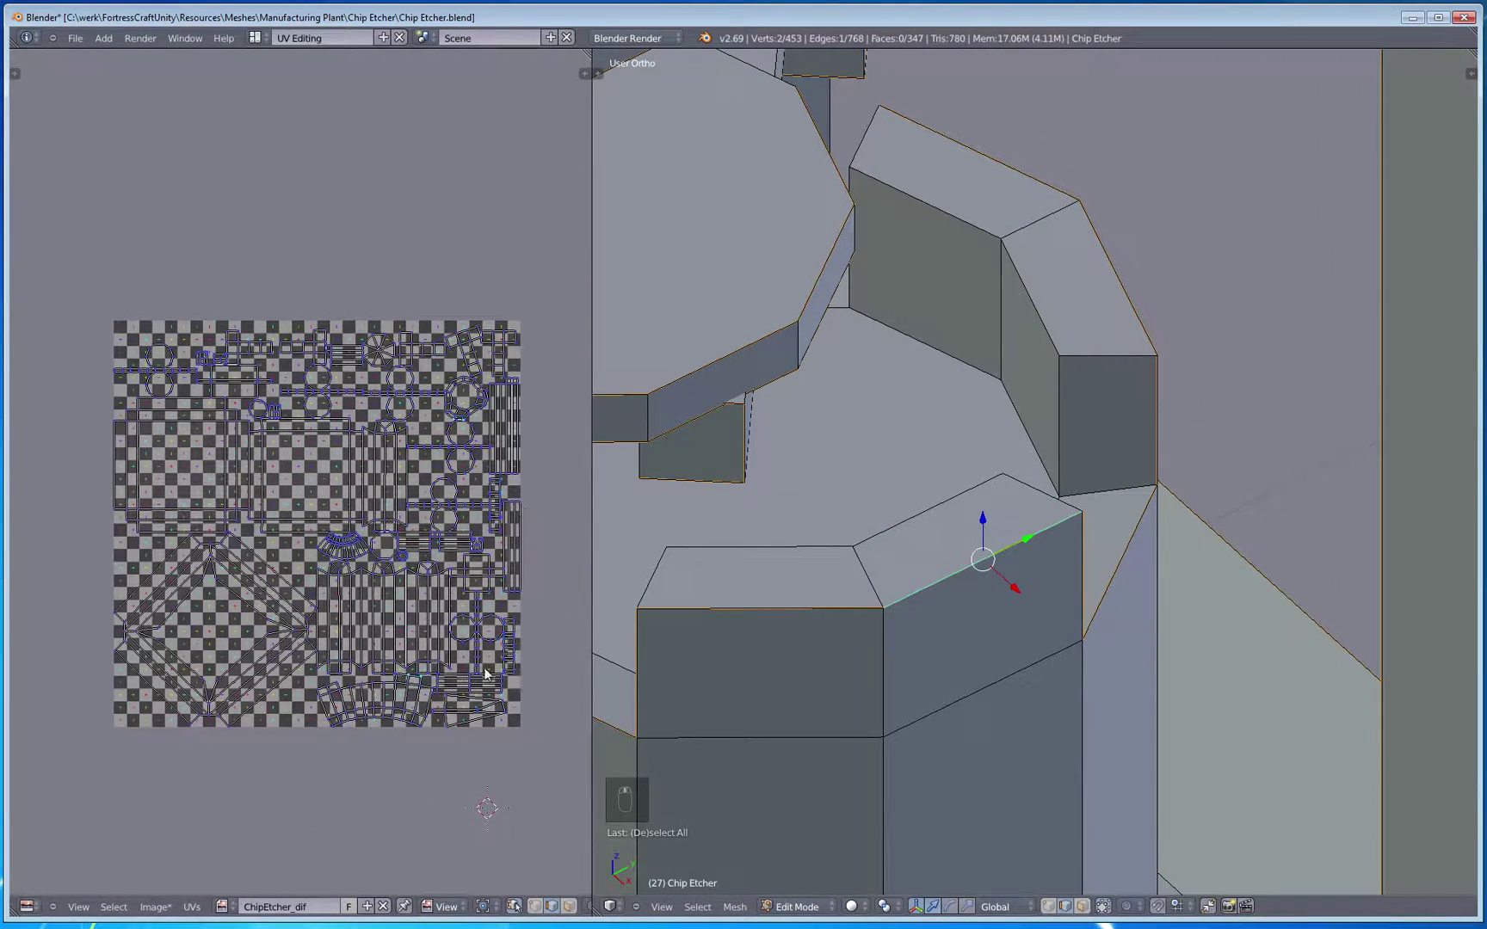
pyautogui.scroll(2, 431, 696)
pyautogui.moveTo(432, 697); pyautogui.dragTo(365, 396, button='middle')
pyautogui.scroll(2, 418, 518)
pyautogui.scroll(-3, 421, 500)
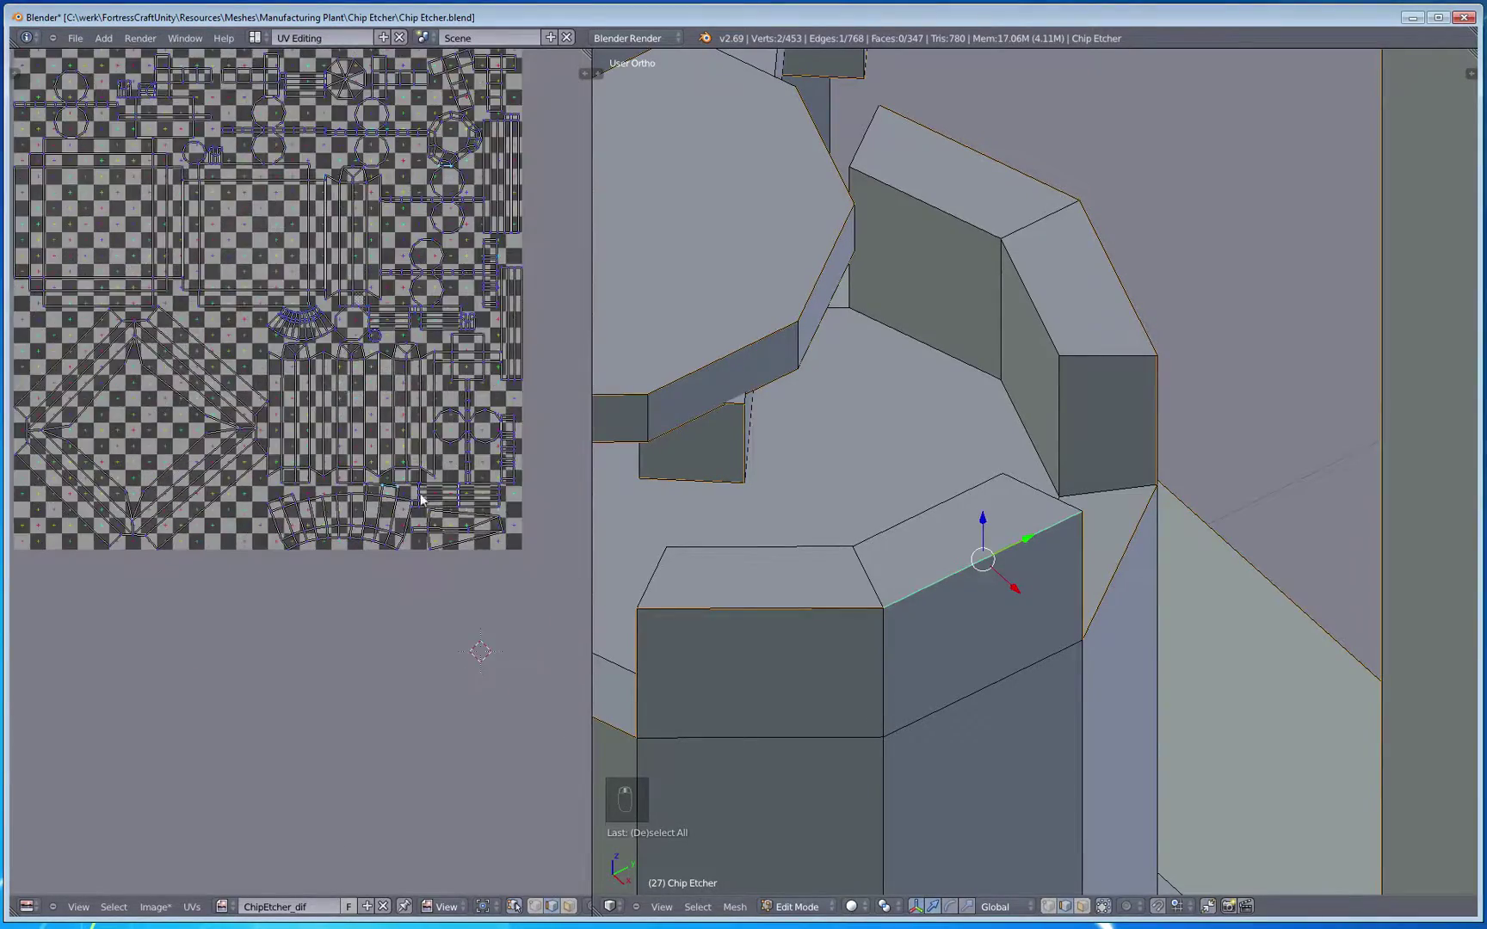
pyautogui.moveTo(431, 225); pyautogui.dragTo(383, 498, button='middle')
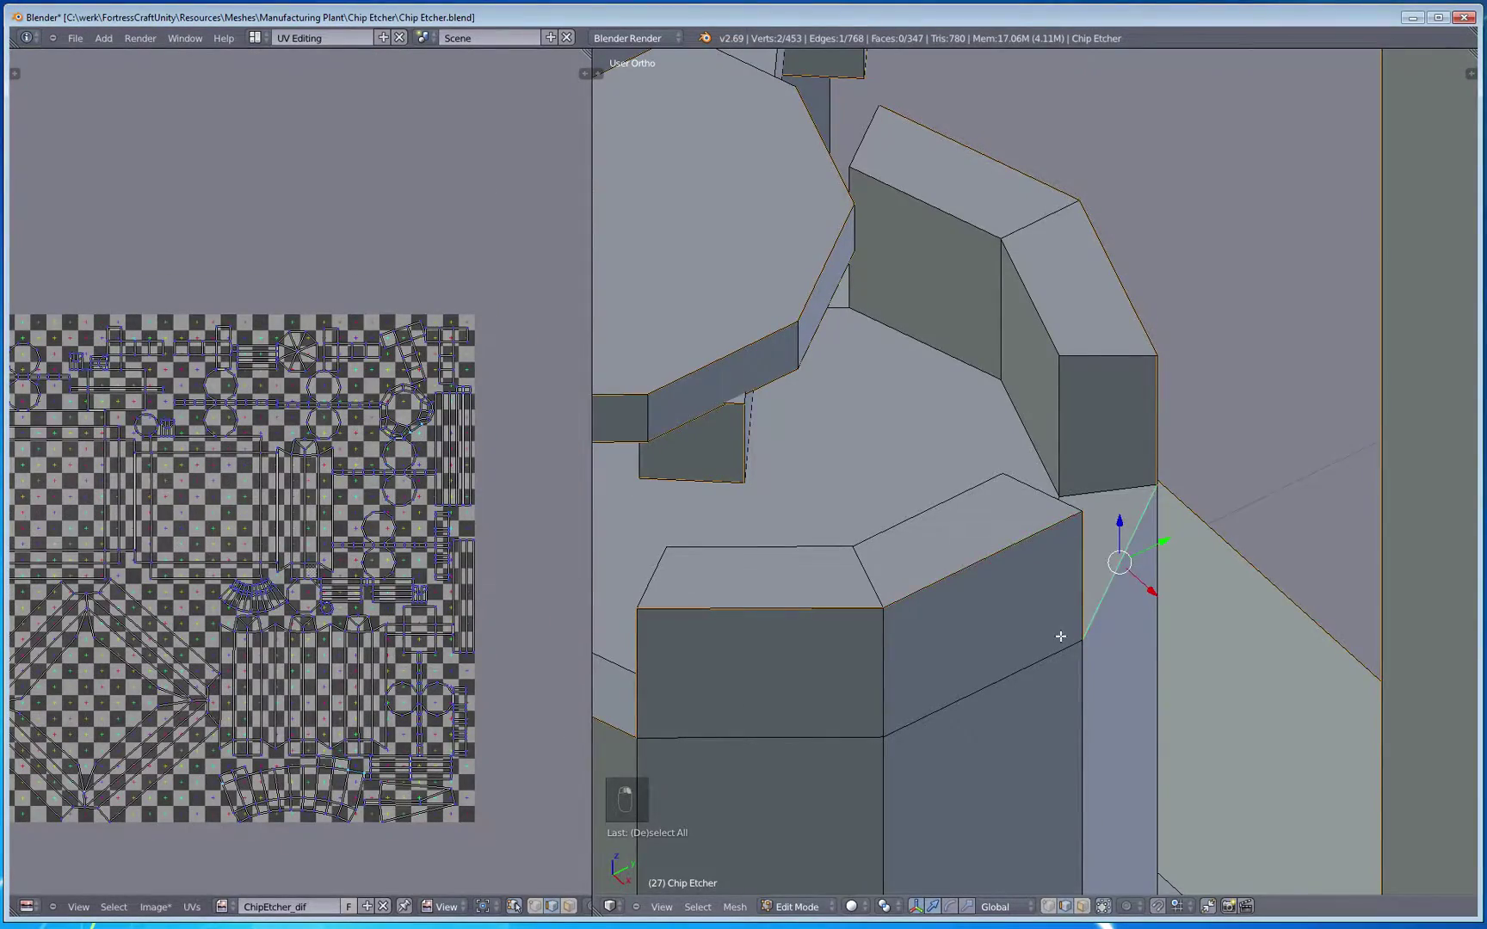
# Step: Examine the tank's notch, outer side faces and tapered base for existing seams
pyautogui.moveTo(1068, 631); pyautogui.dragTo(902, 600, button='middle')
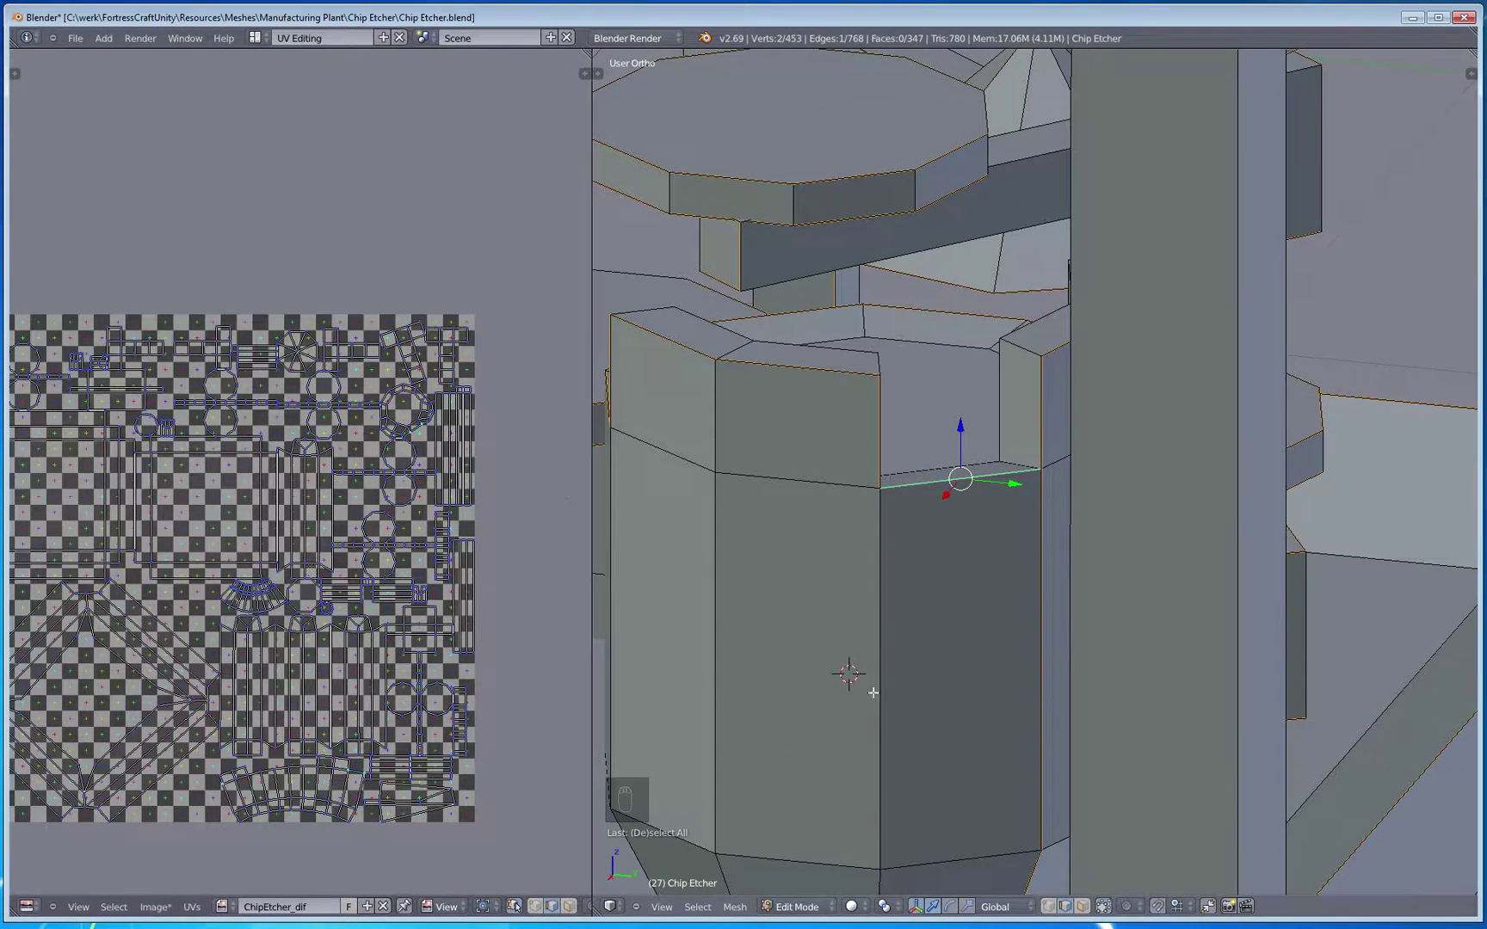
pyautogui.keyDown('shift'); pyautogui.moveTo(872, 692); pyautogui.dragTo(887, 506, button='middle'); pyautogui.keyUp('shift')
pyautogui.press('a')
pyautogui.moveTo(914, 709); pyautogui.dragTo(870, 664, button='middle')
pyautogui.press('z')
pyautogui.press('z')
pyautogui.moveTo(918, 800); pyautogui.dragTo(974, 527, button='middle')
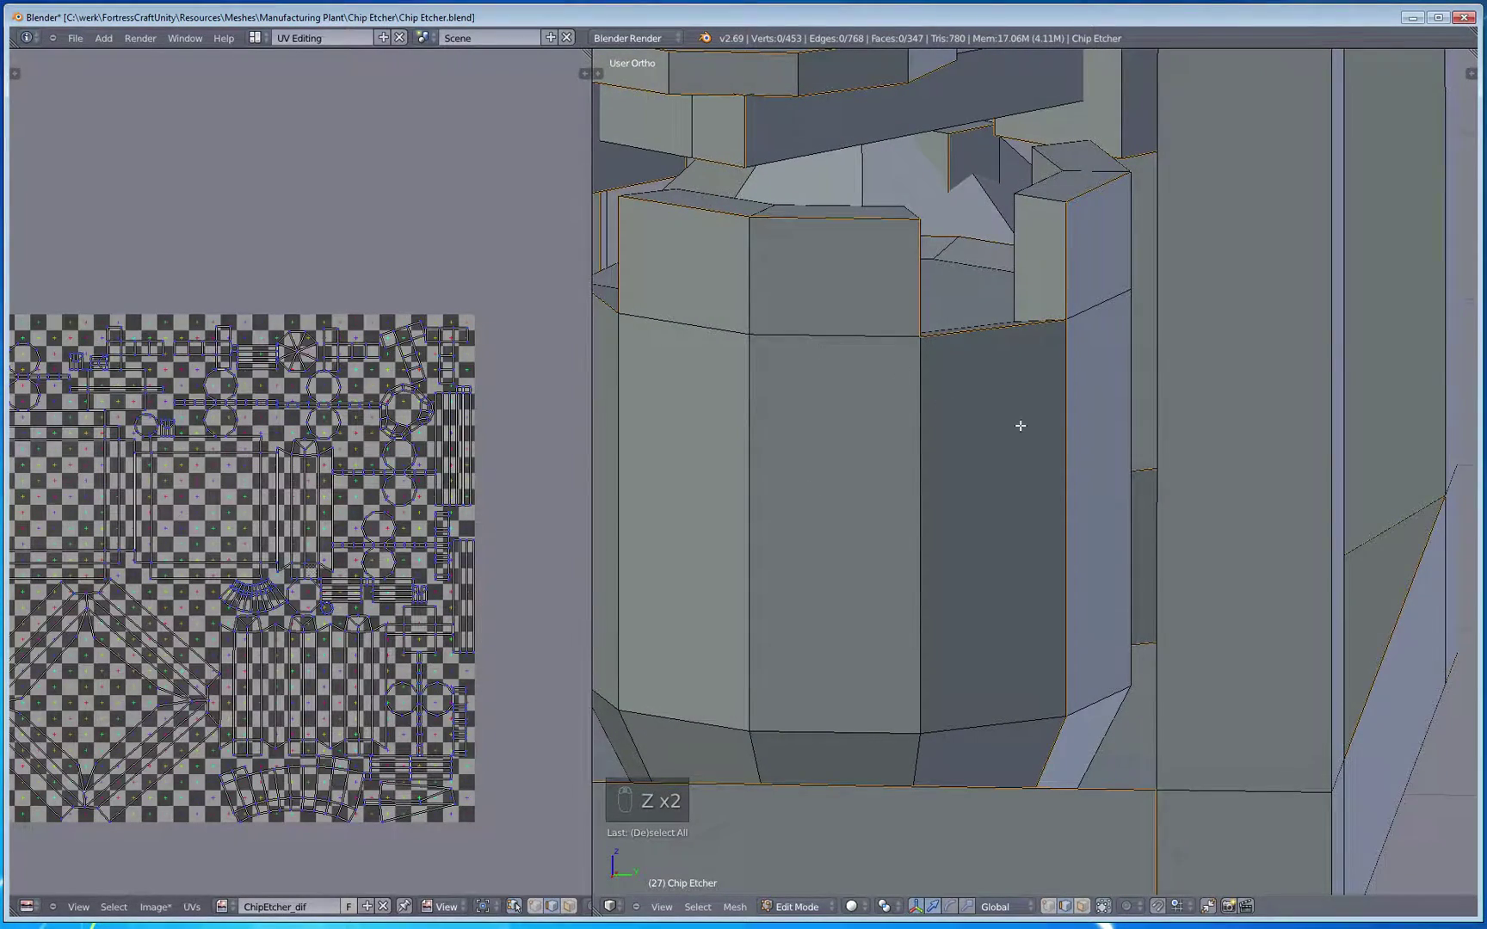
pyautogui.moveTo(1020, 425); pyautogui.dragTo(829, 445, button='middle')
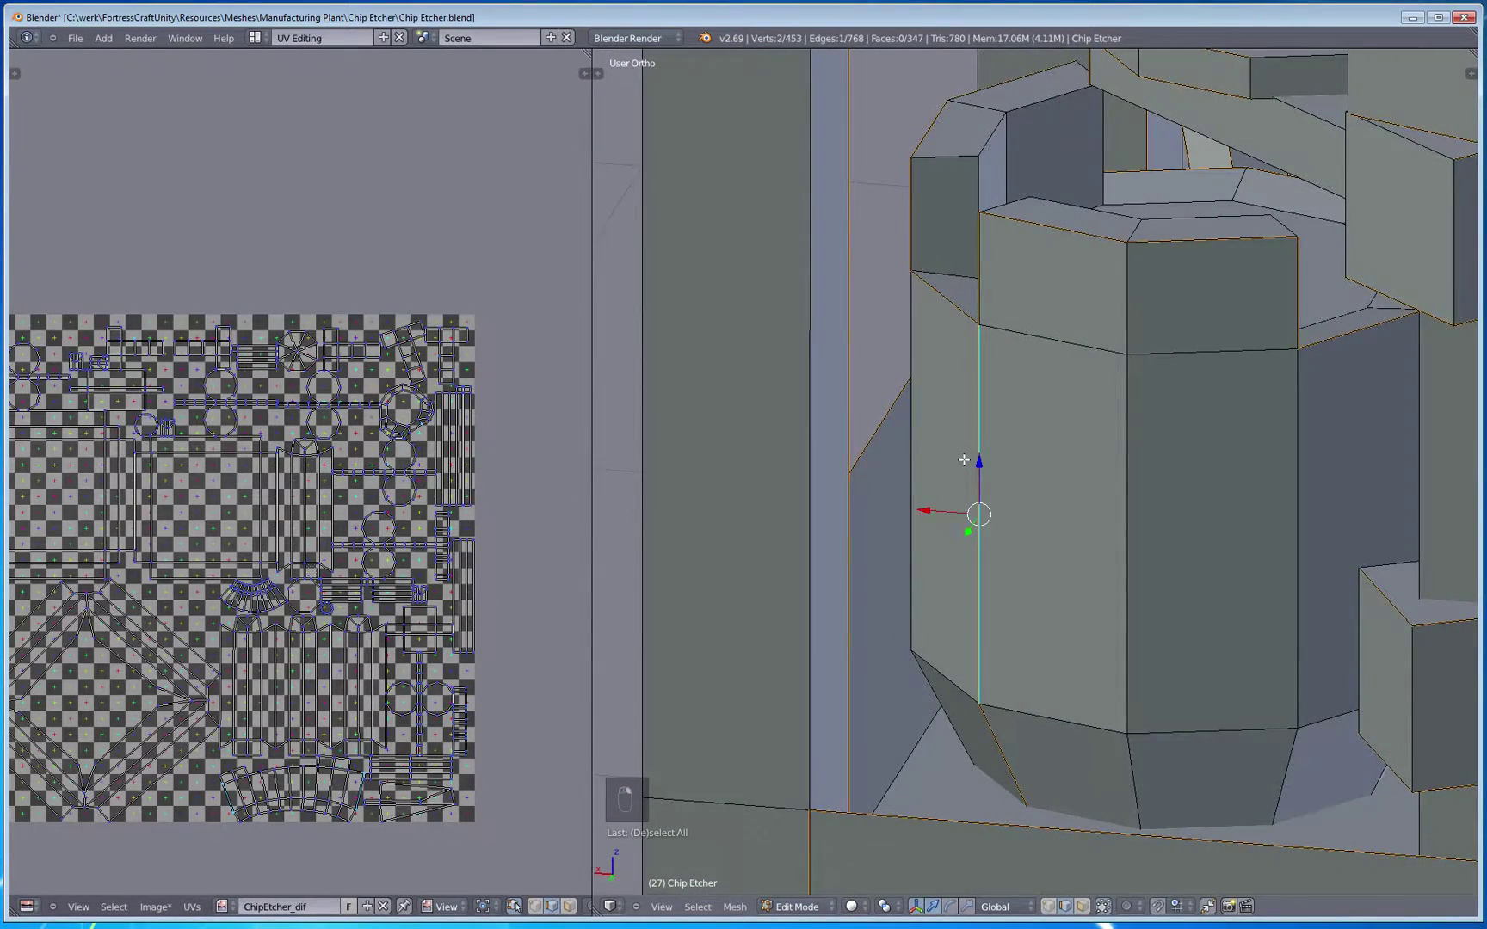
pyautogui.moveTo(964, 459)
pyautogui.mouseDown(button='middle')
pyautogui.moveTo(1002, 531)
pyautogui.moveTo(985, 467)
pyautogui.mouseUp(button='middle')
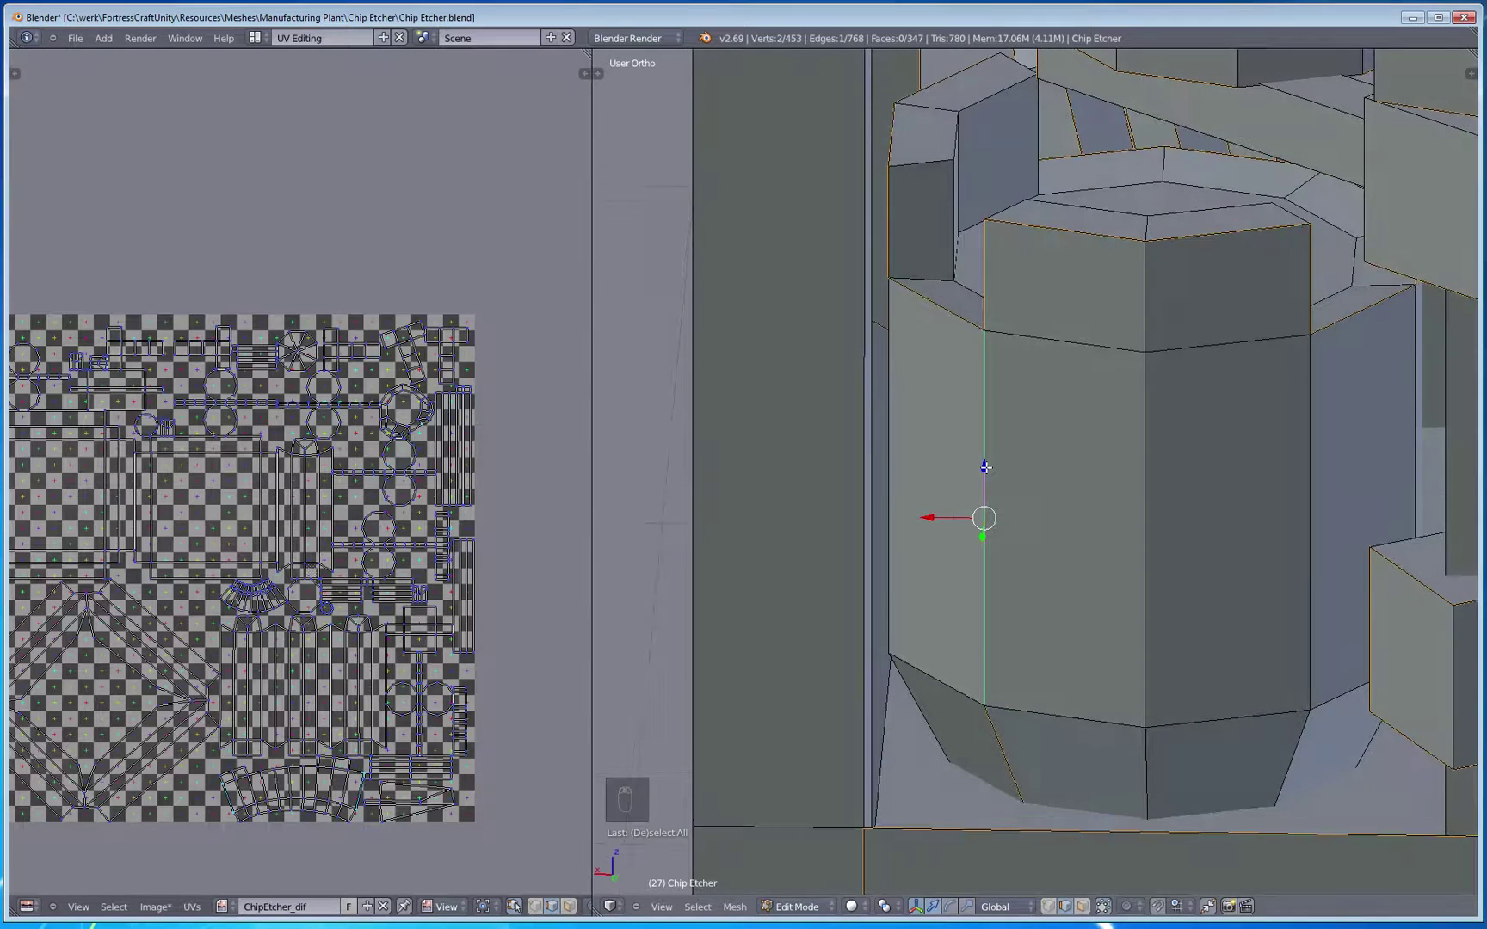
pyautogui.moveTo(1104, 486); pyautogui.dragTo(1110, 500, button='middle')
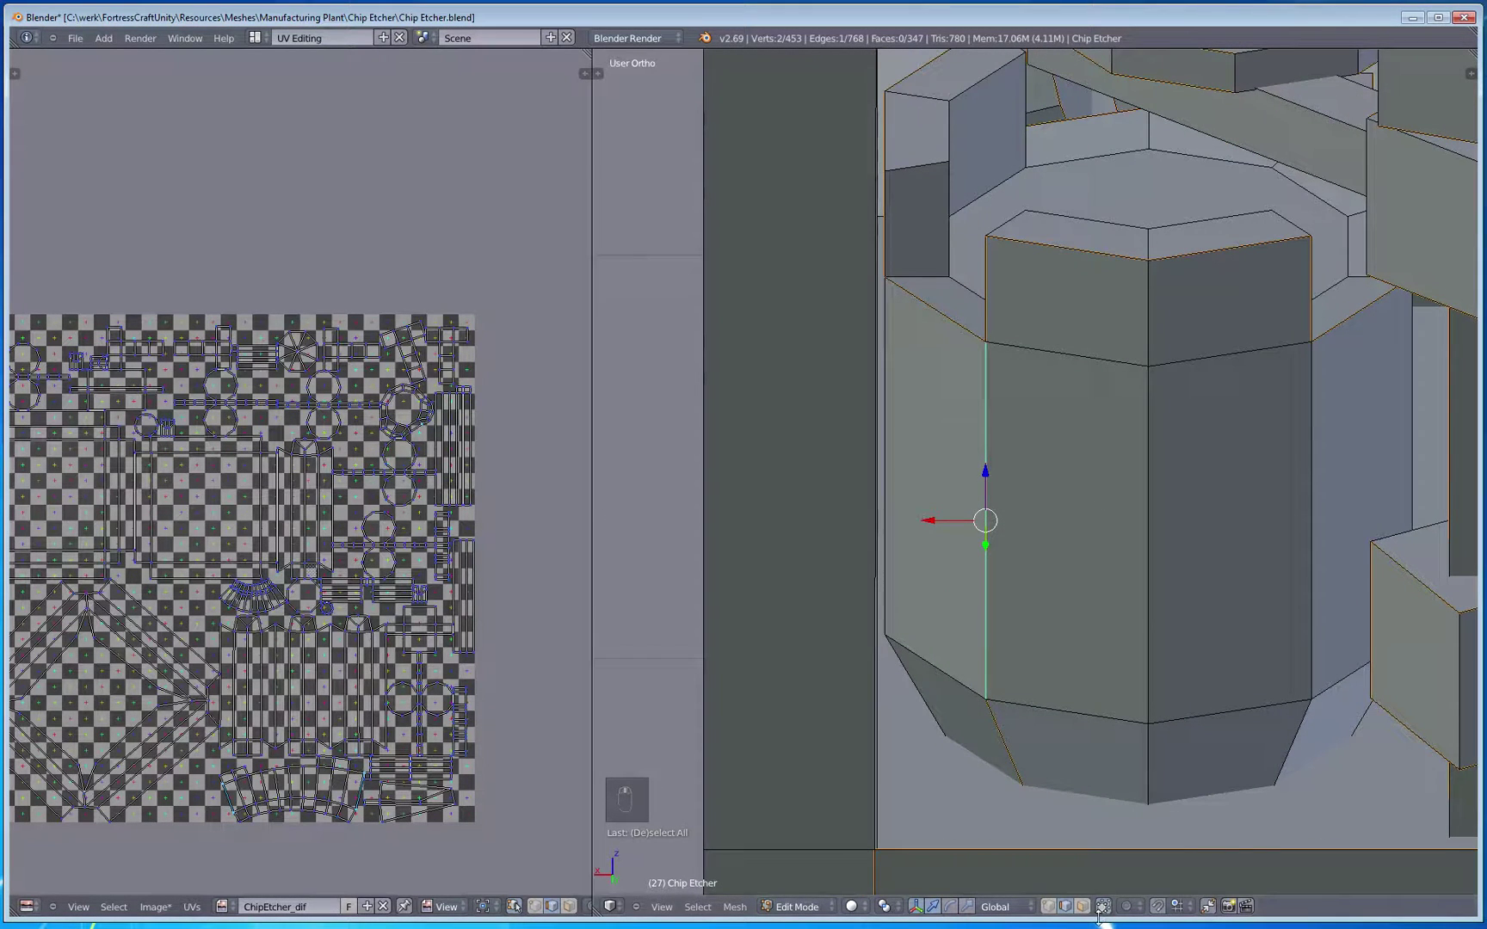
# Step: In face select mode, select the linked faces of the tank's outer side and then its top to locate their UV islands
pyautogui.click(1083, 906)
pyautogui.rightClick(1091, 651)
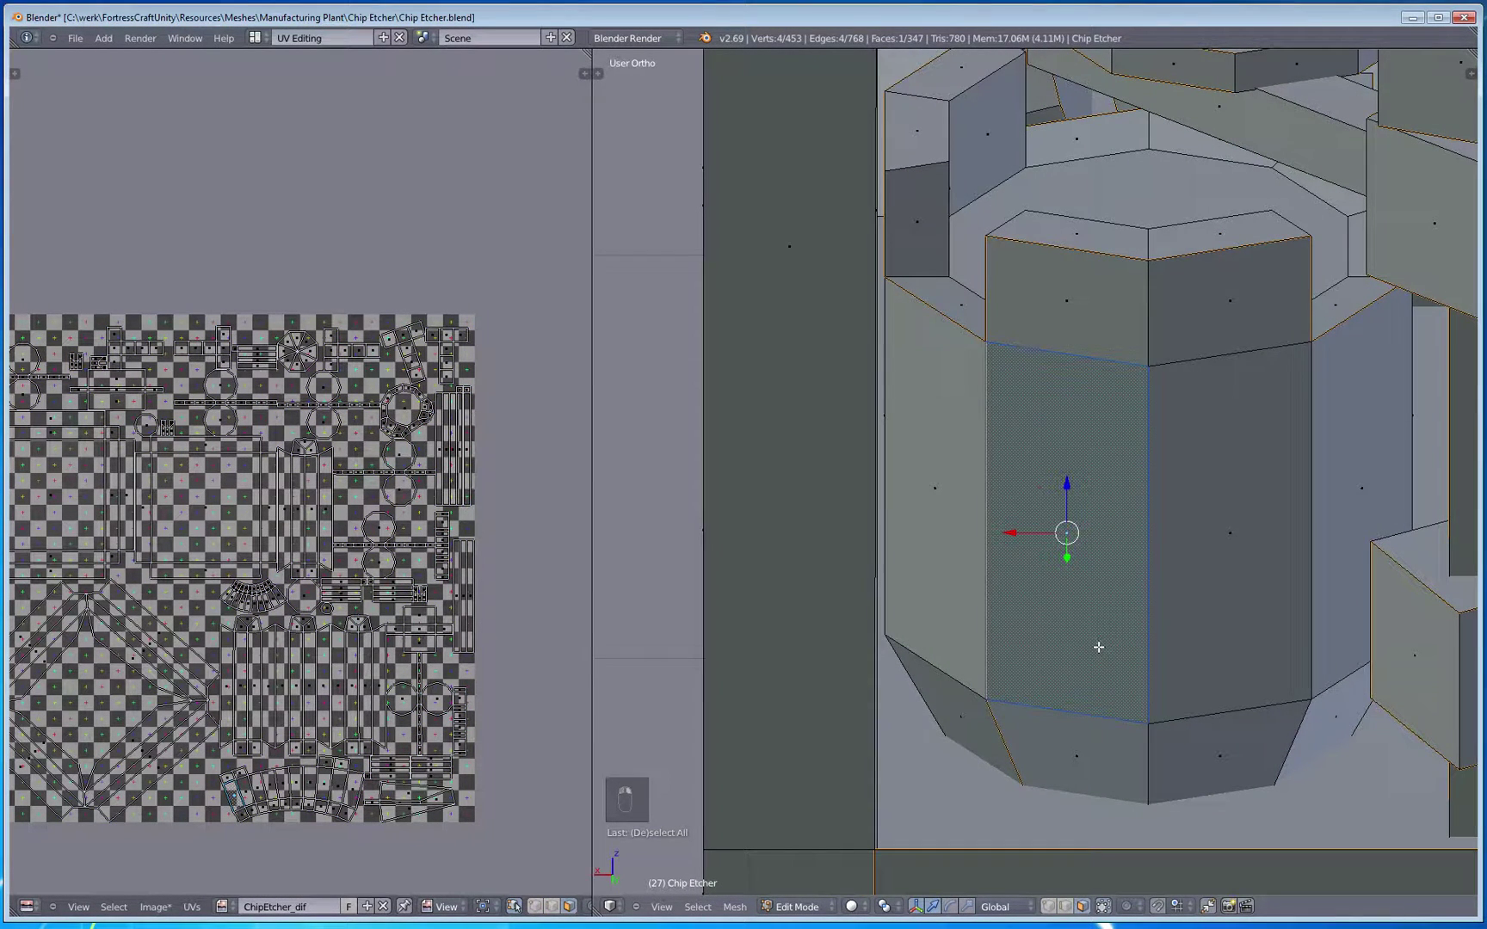
pyautogui.hotkey('ctrl', 'l')
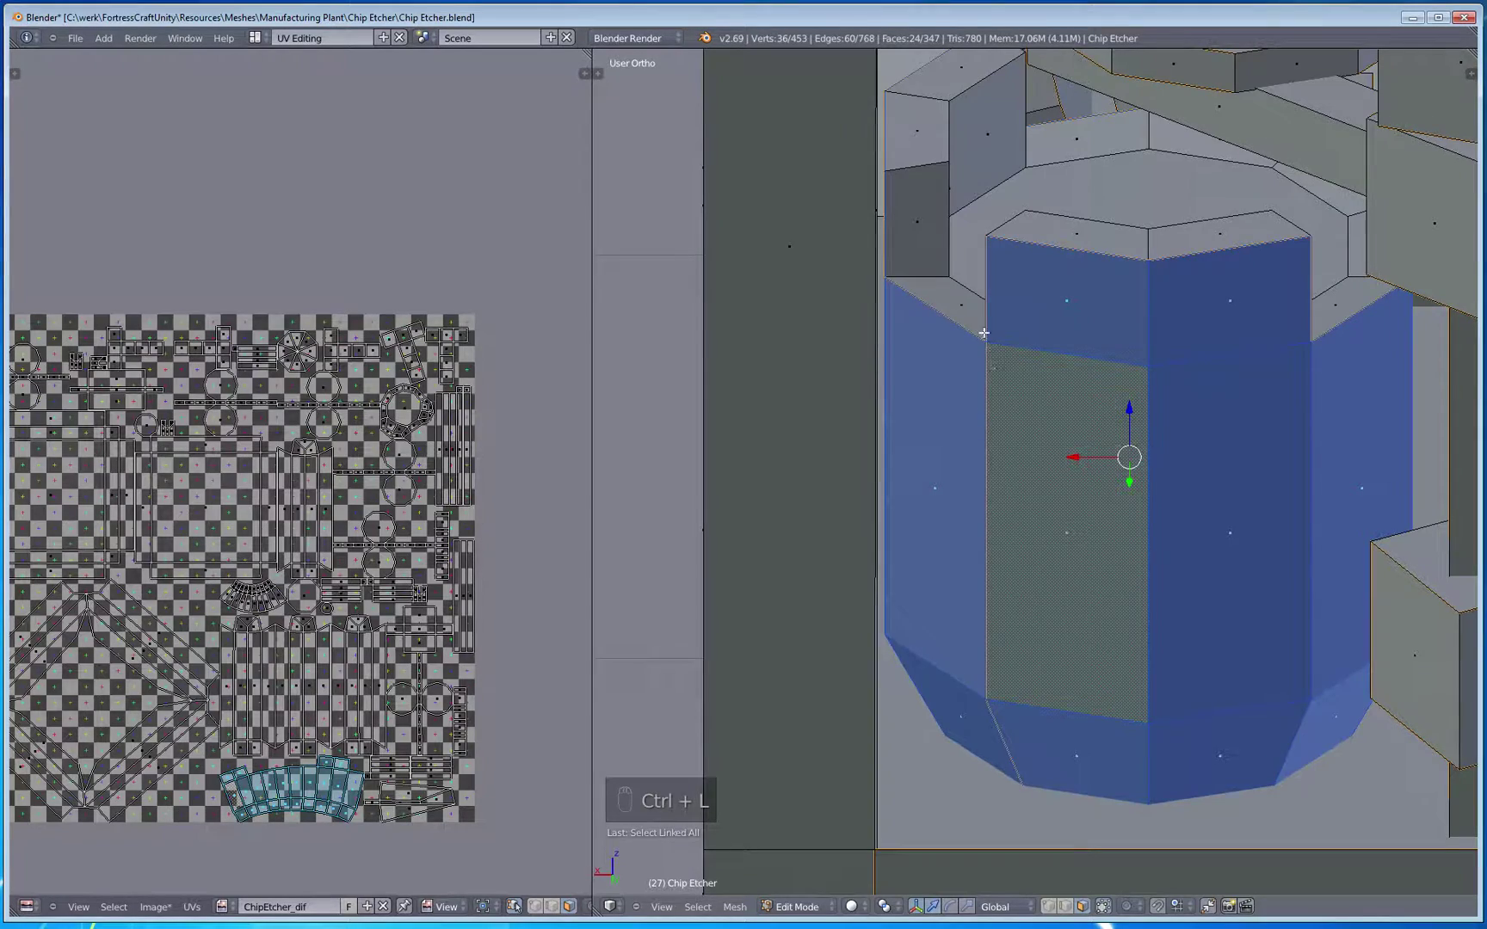
pyautogui.rightClick(976, 303)
pyautogui.hotkey('ctrl', 'l')
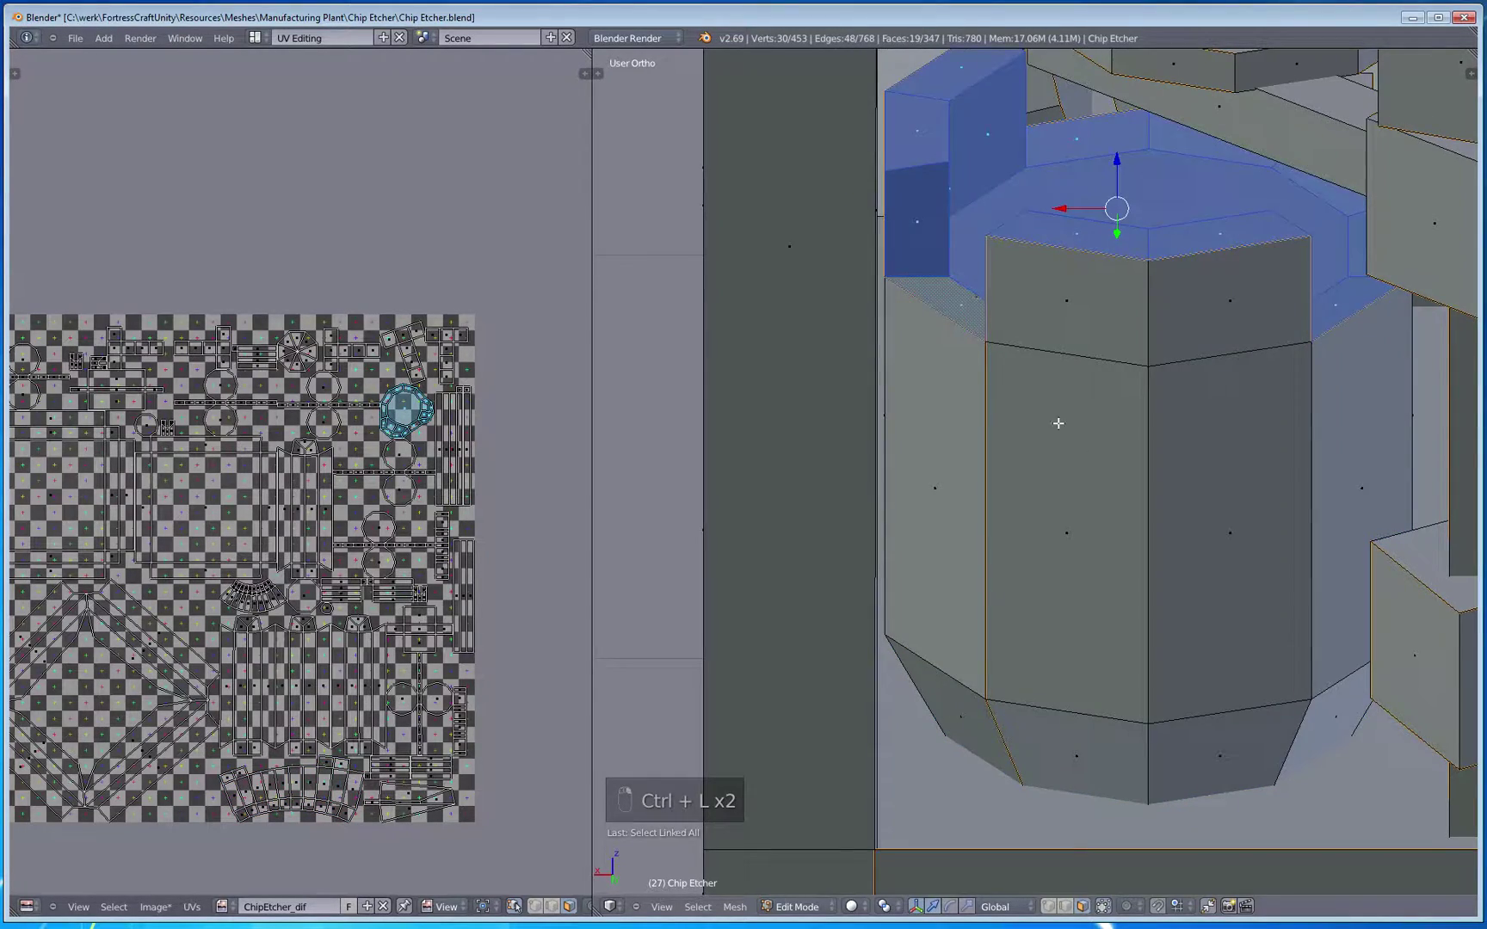
# Step: In edge select mode, select the vertical and lower edges where the tank's raised rim sections meet its notches, and mark them as seams
pyautogui.moveTo(1219, 427); pyautogui.dragTo(906, 429, button='middle')
pyautogui.keyDown('shift'); pyautogui.moveTo(1064, 455); pyautogui.dragTo(1021, 496, button='middle'); pyautogui.keyUp('shift')
pyautogui.press('a')
pyautogui.scroll(2, 1109, 487)
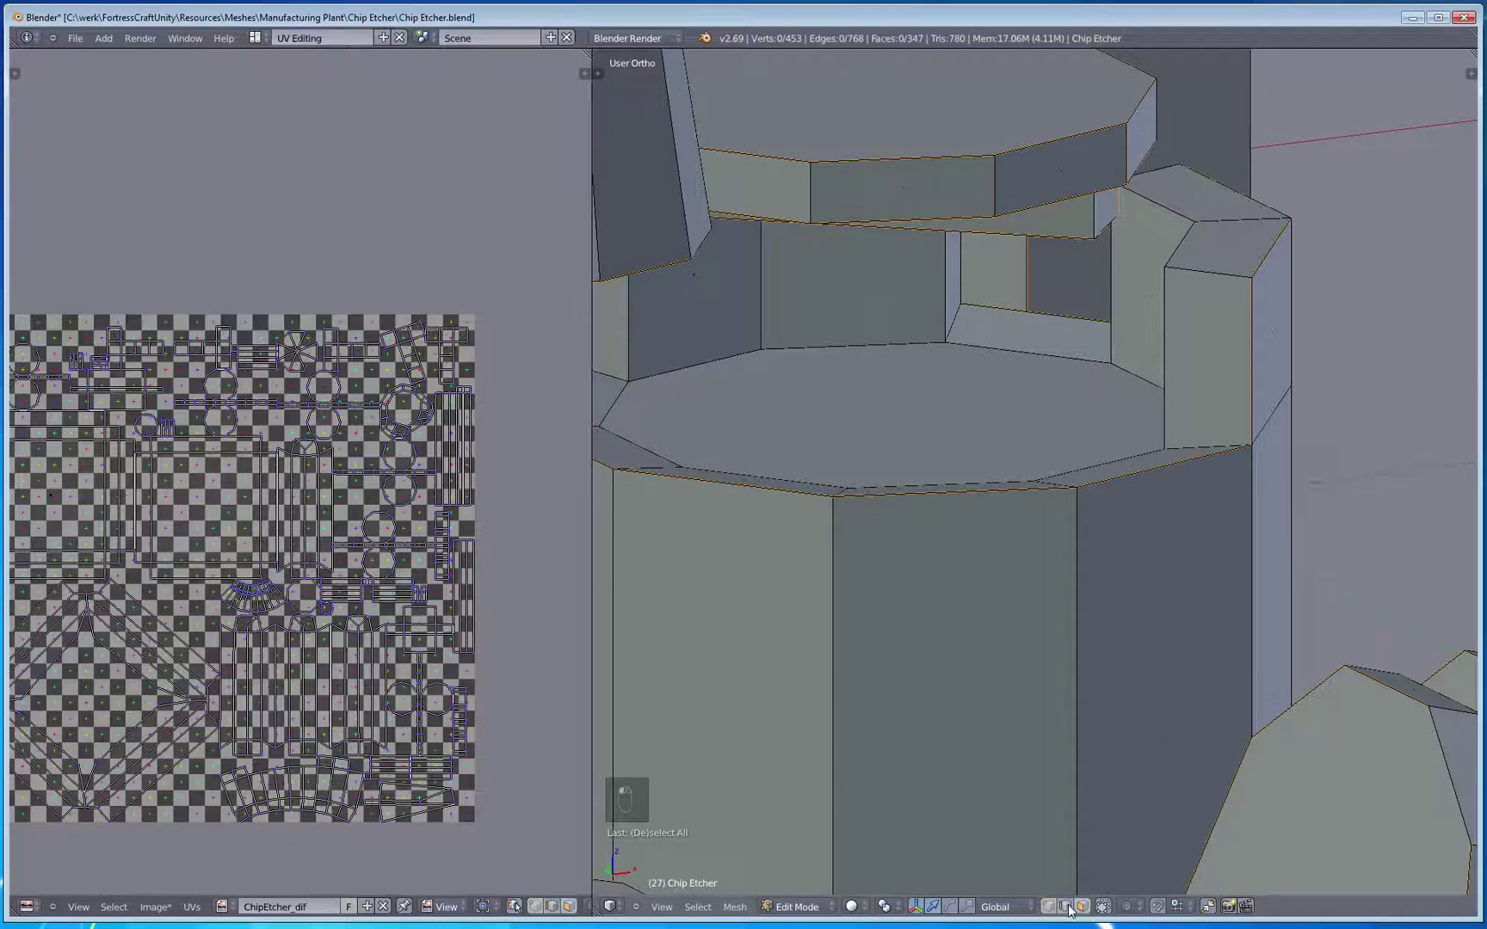
pyautogui.moveTo(1139, 400); pyautogui.dragTo(1159, 552, button='middle')
pyautogui.keyDown('shift'); pyautogui.rightClick(1312, 409); pyautogui.keyUp('shift')
pyautogui.moveTo(1298, 523); pyautogui.dragTo(989, 554, button='middle')
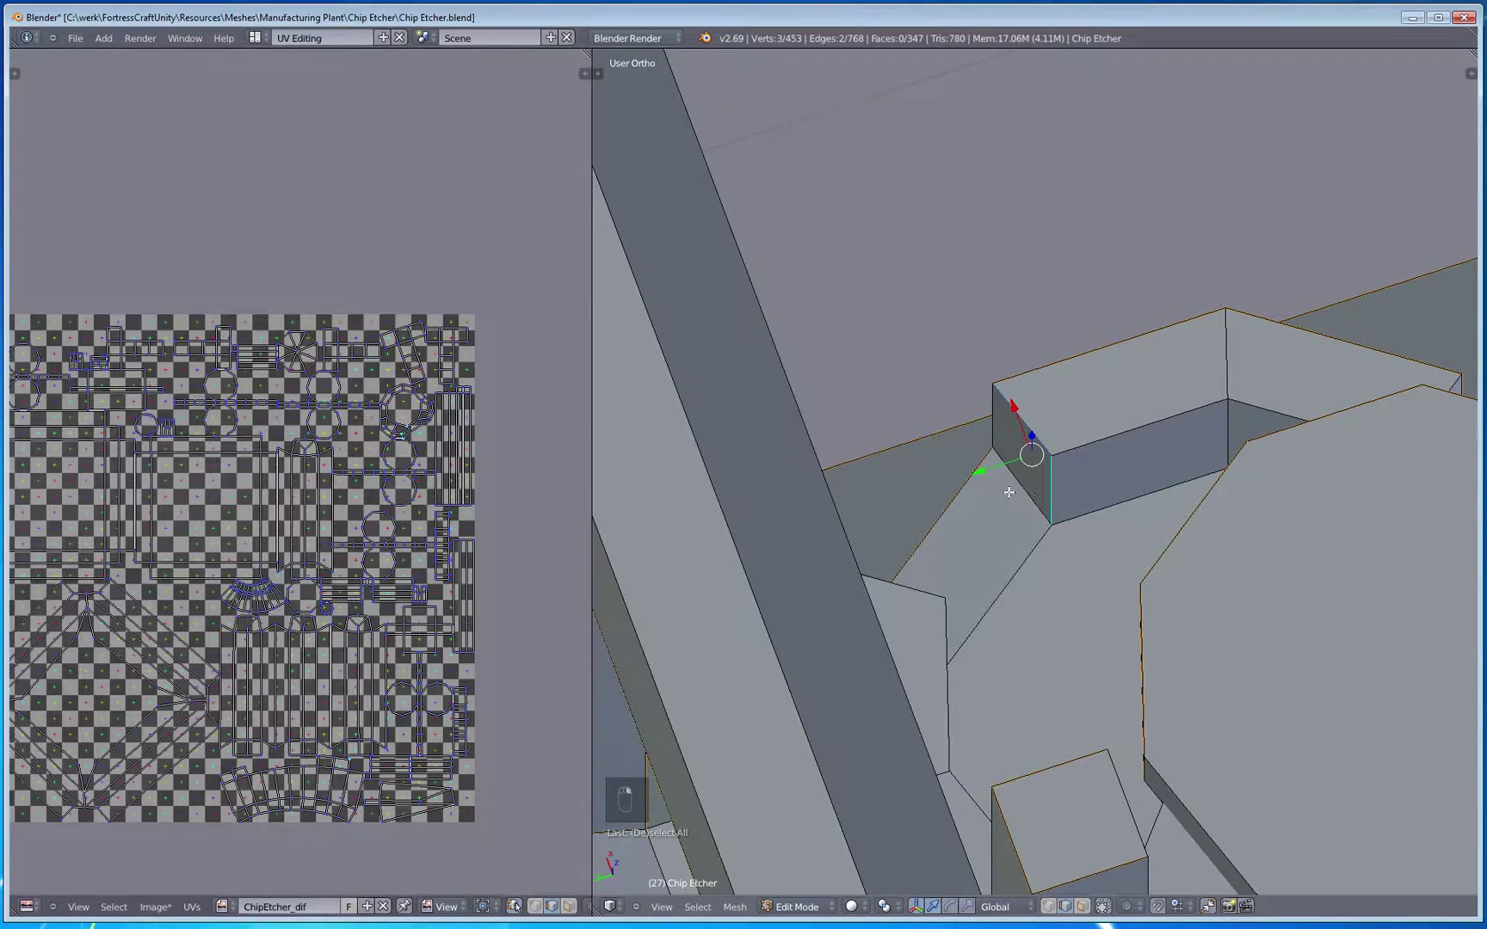
pyautogui.moveTo(1104, 505); pyautogui.dragTo(1032, 491, button='middle')
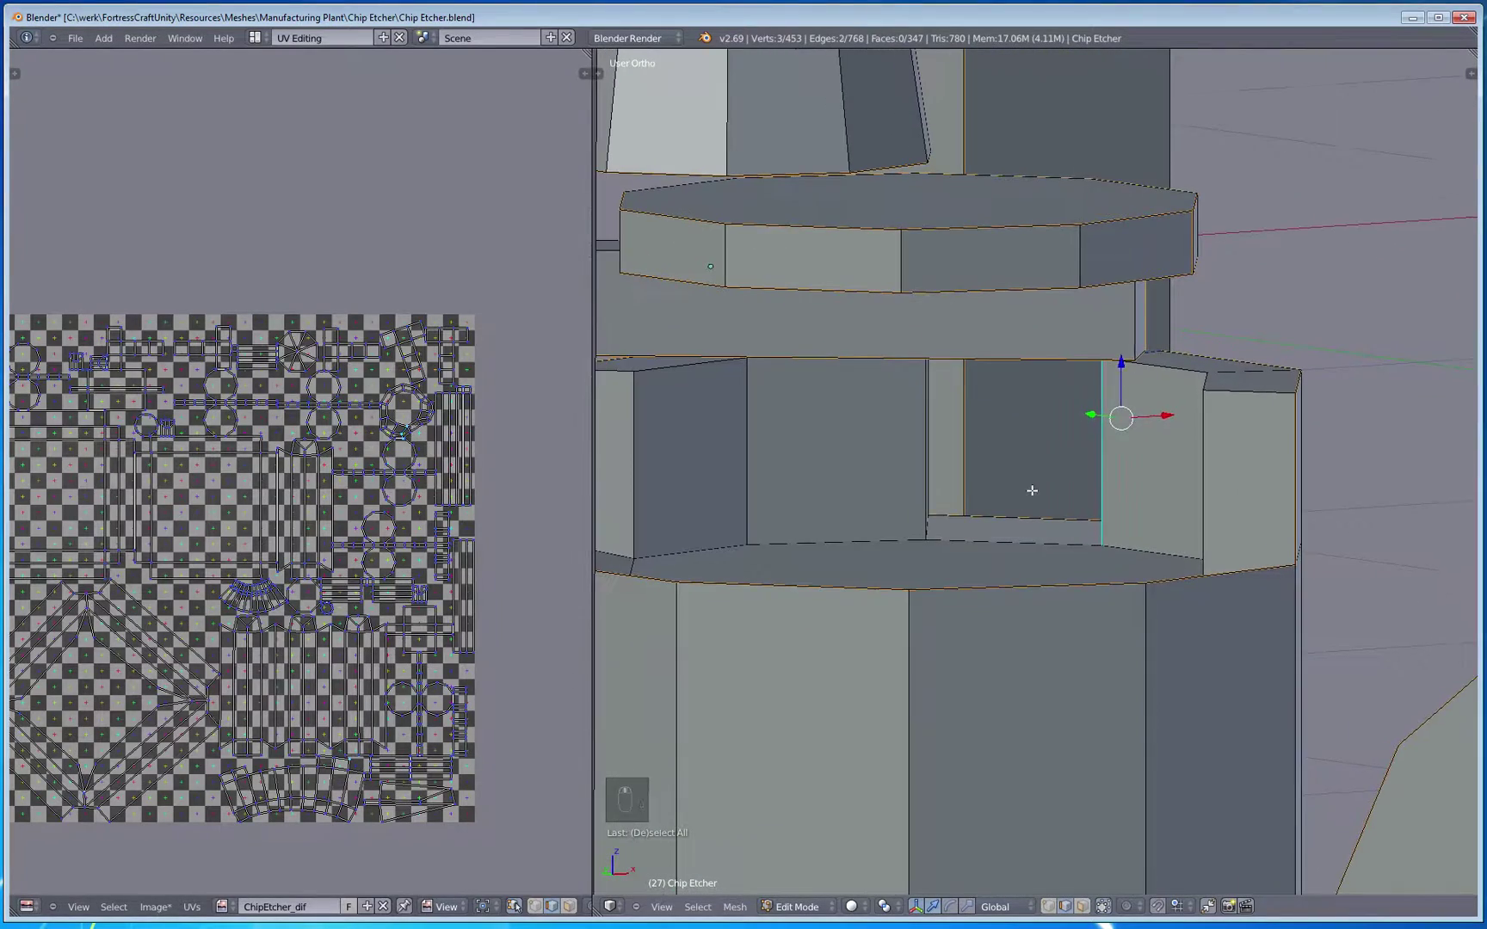
pyautogui.moveTo(1008, 554); pyautogui.dragTo(718, 635, button='middle')
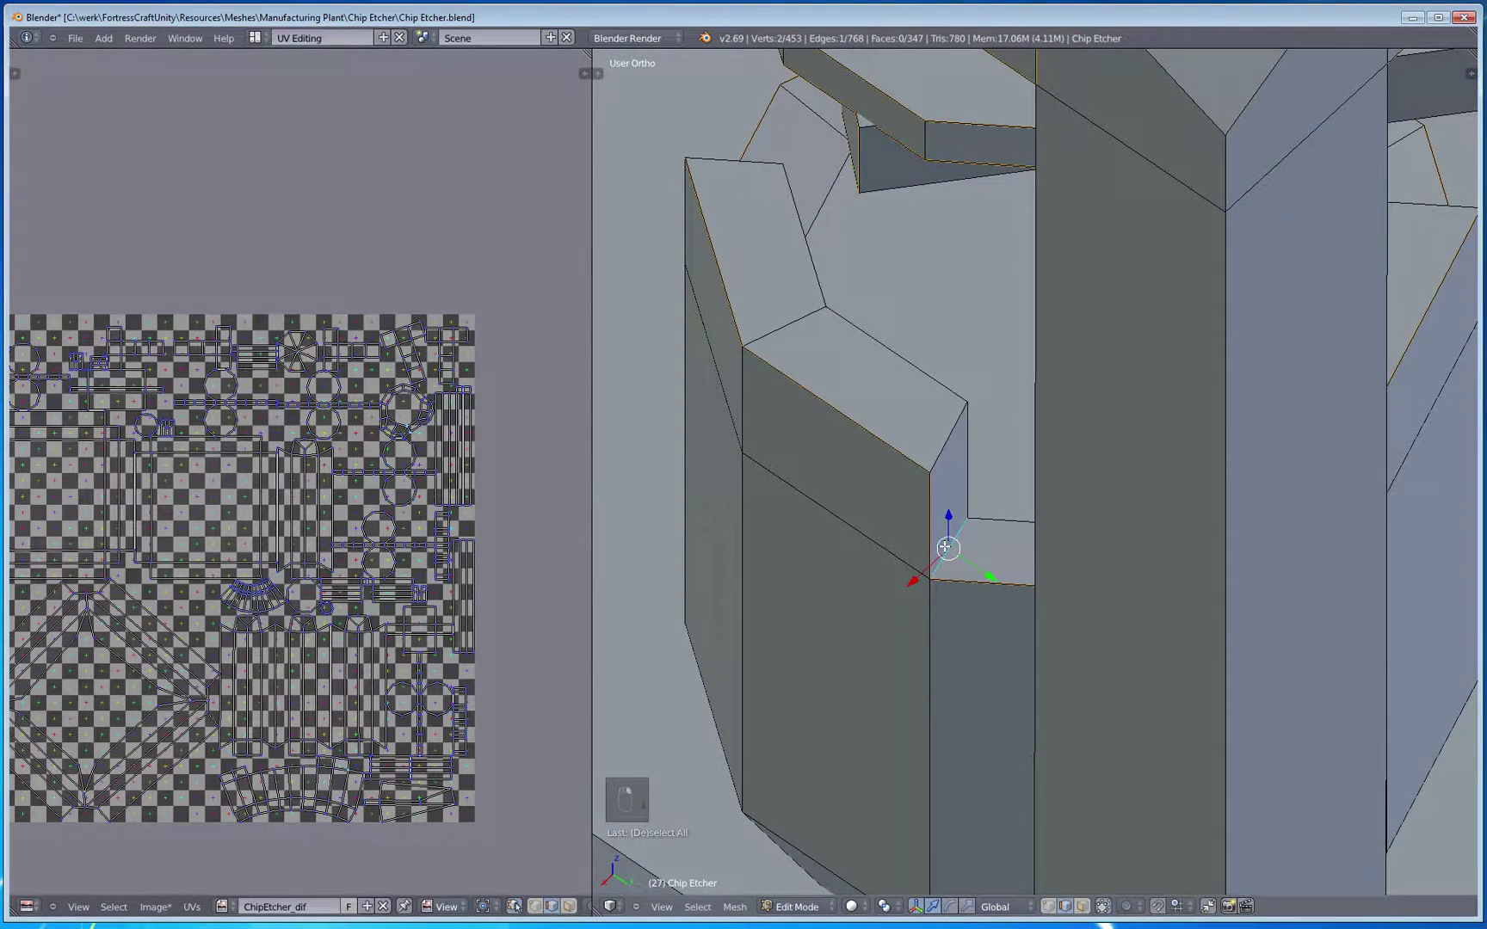
pyautogui.moveTo(971, 454); pyautogui.dragTo(925, 548, button='middle')
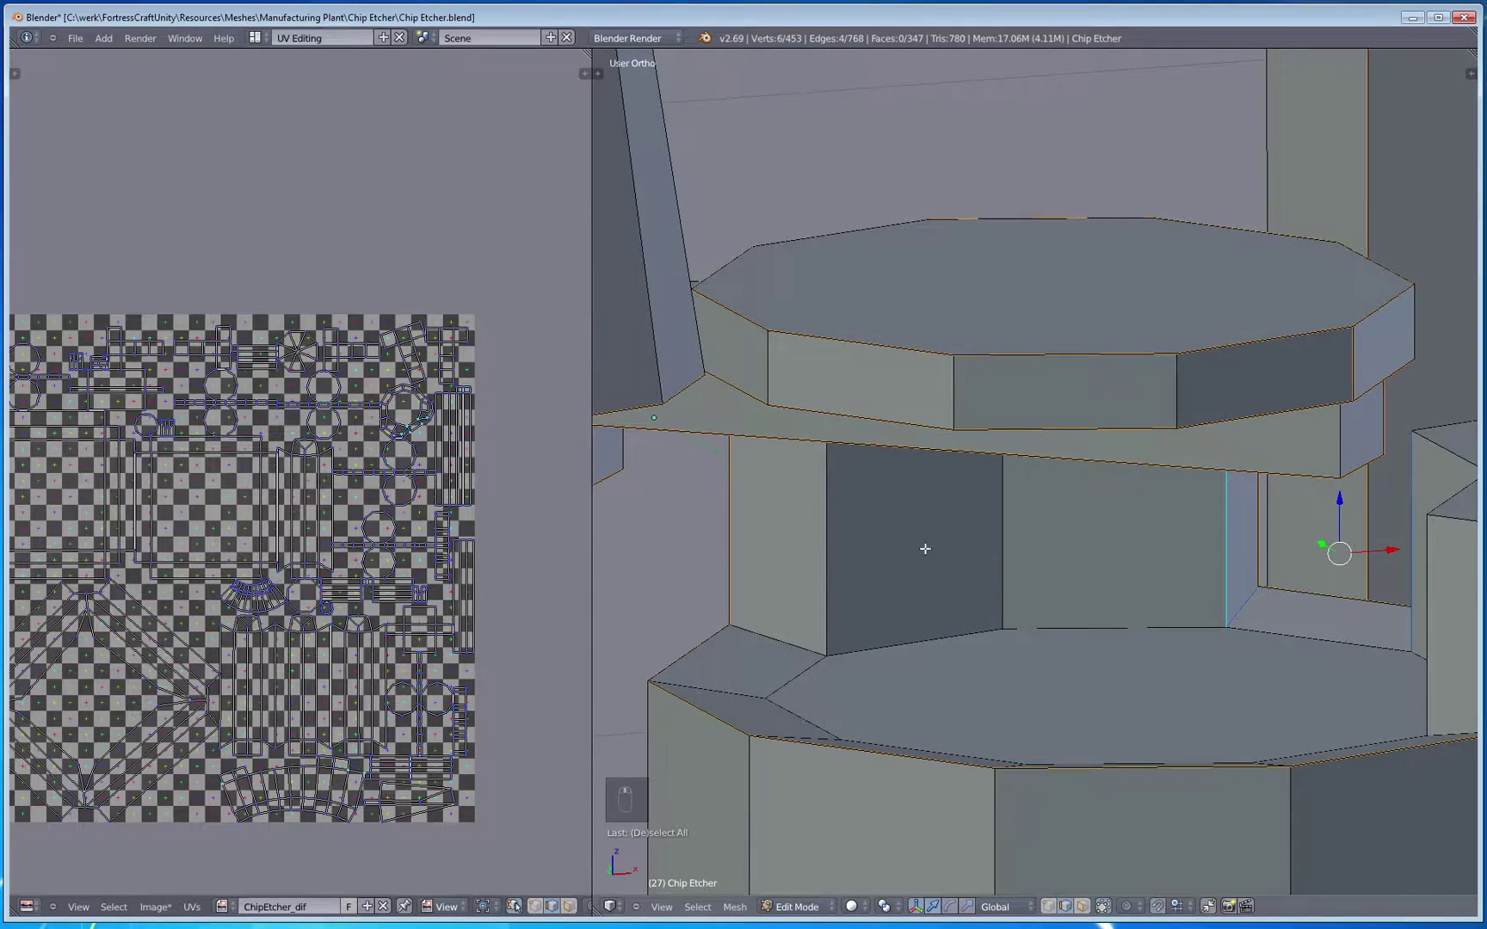
pyautogui.moveTo(897, 632); pyautogui.dragTo(1363, 731, button='middle')
pyautogui.keyDown('shift'); pyautogui.rightClick(1363, 731); pyautogui.keyUp('shift')
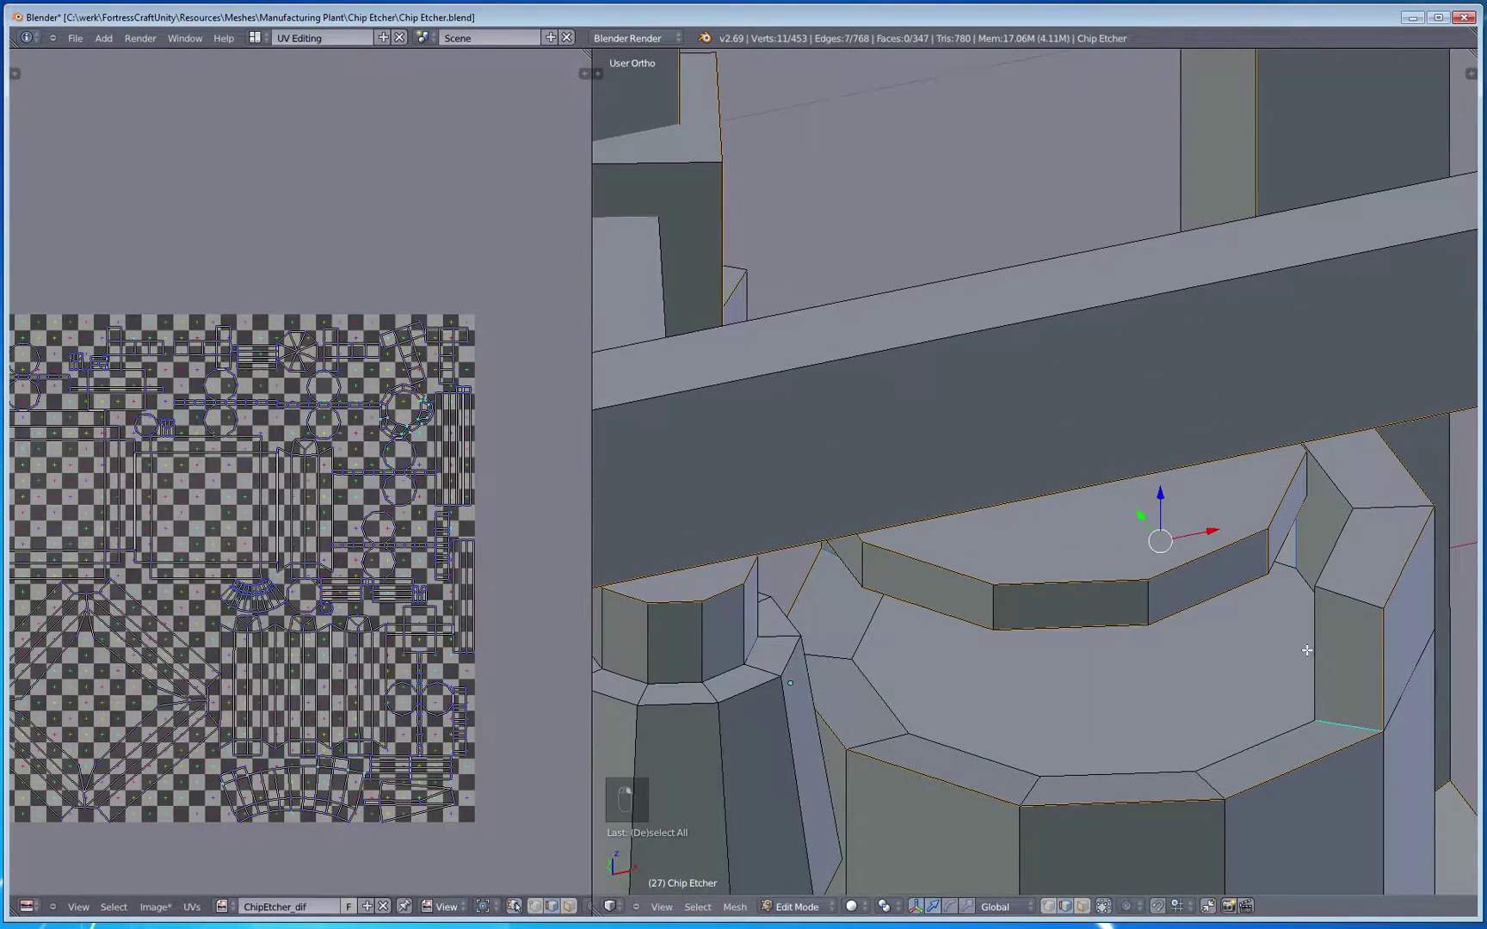
pyautogui.keyDown('shift'); pyautogui.rightClick(1307, 647); pyautogui.keyUp('shift')
pyautogui.hotkey('ctrl', 'e')
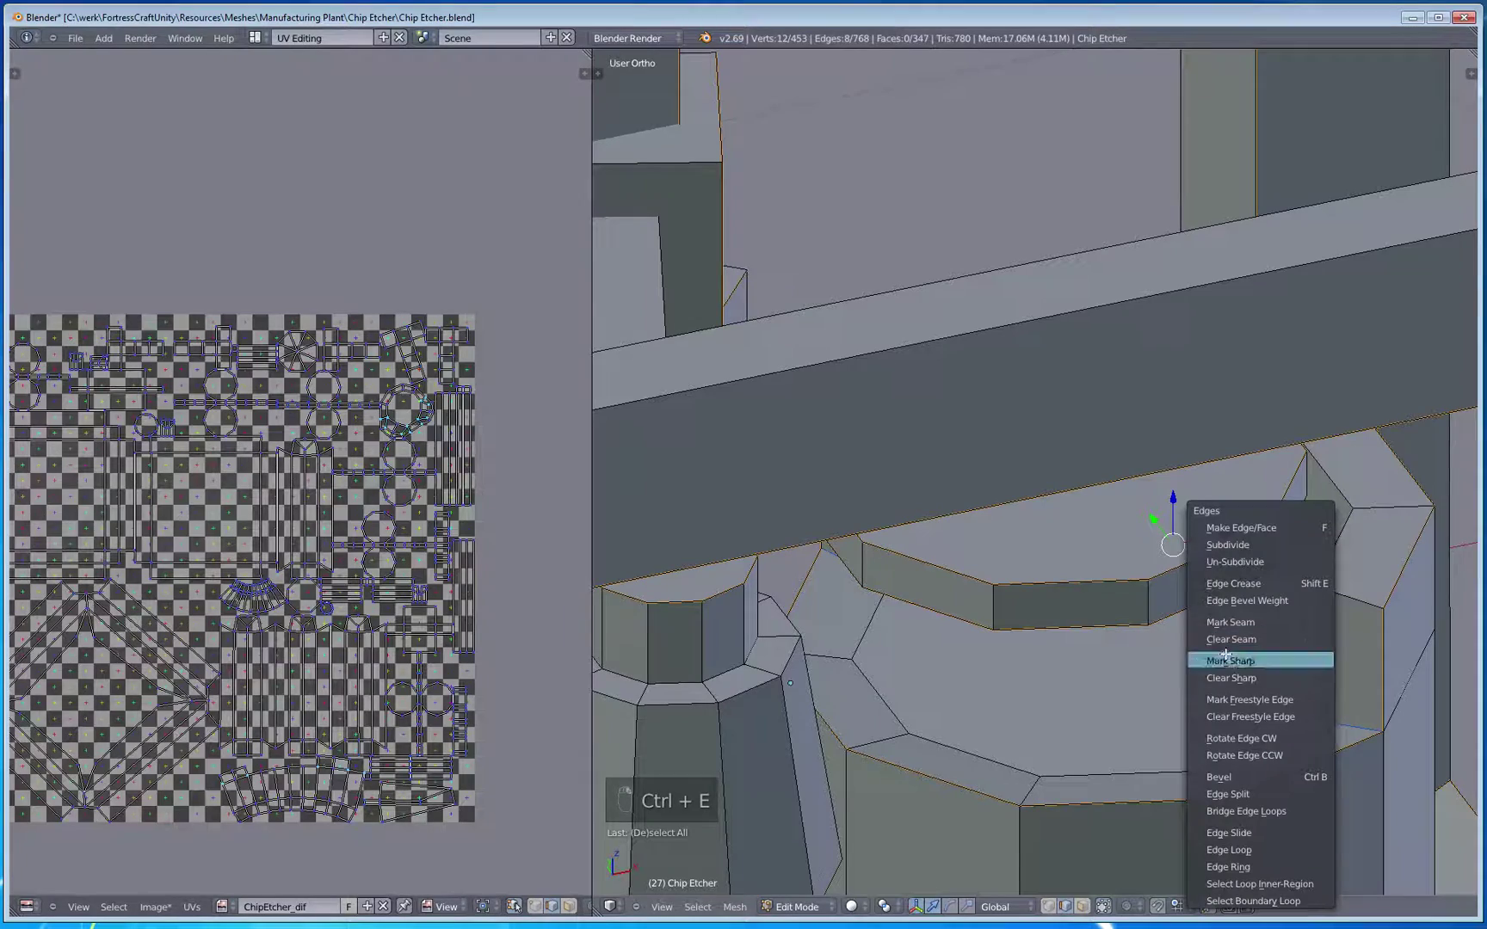
pyautogui.click(1258, 623)
# Step: Examine the tank rim's UV island and the rim sections, notches and side faces it belongs to
pyautogui.scroll(3, 385, 499)
pyautogui.scroll(6, 385, 500)
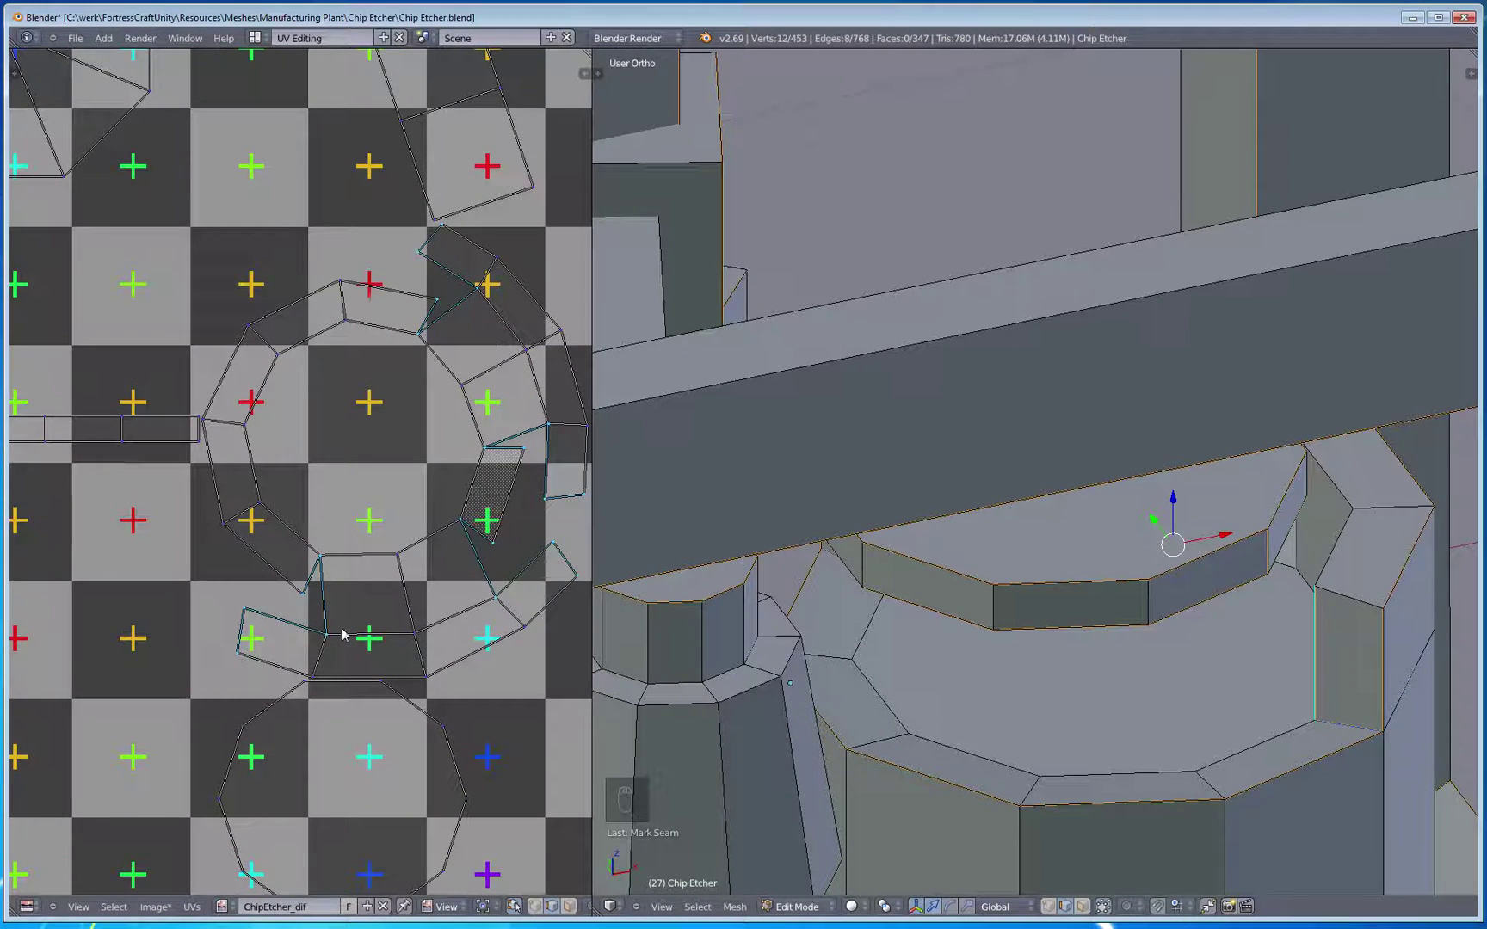
pyautogui.moveTo(704, 639); pyautogui.dragTo(1045, 617, button='middle')
pyautogui.press('a')
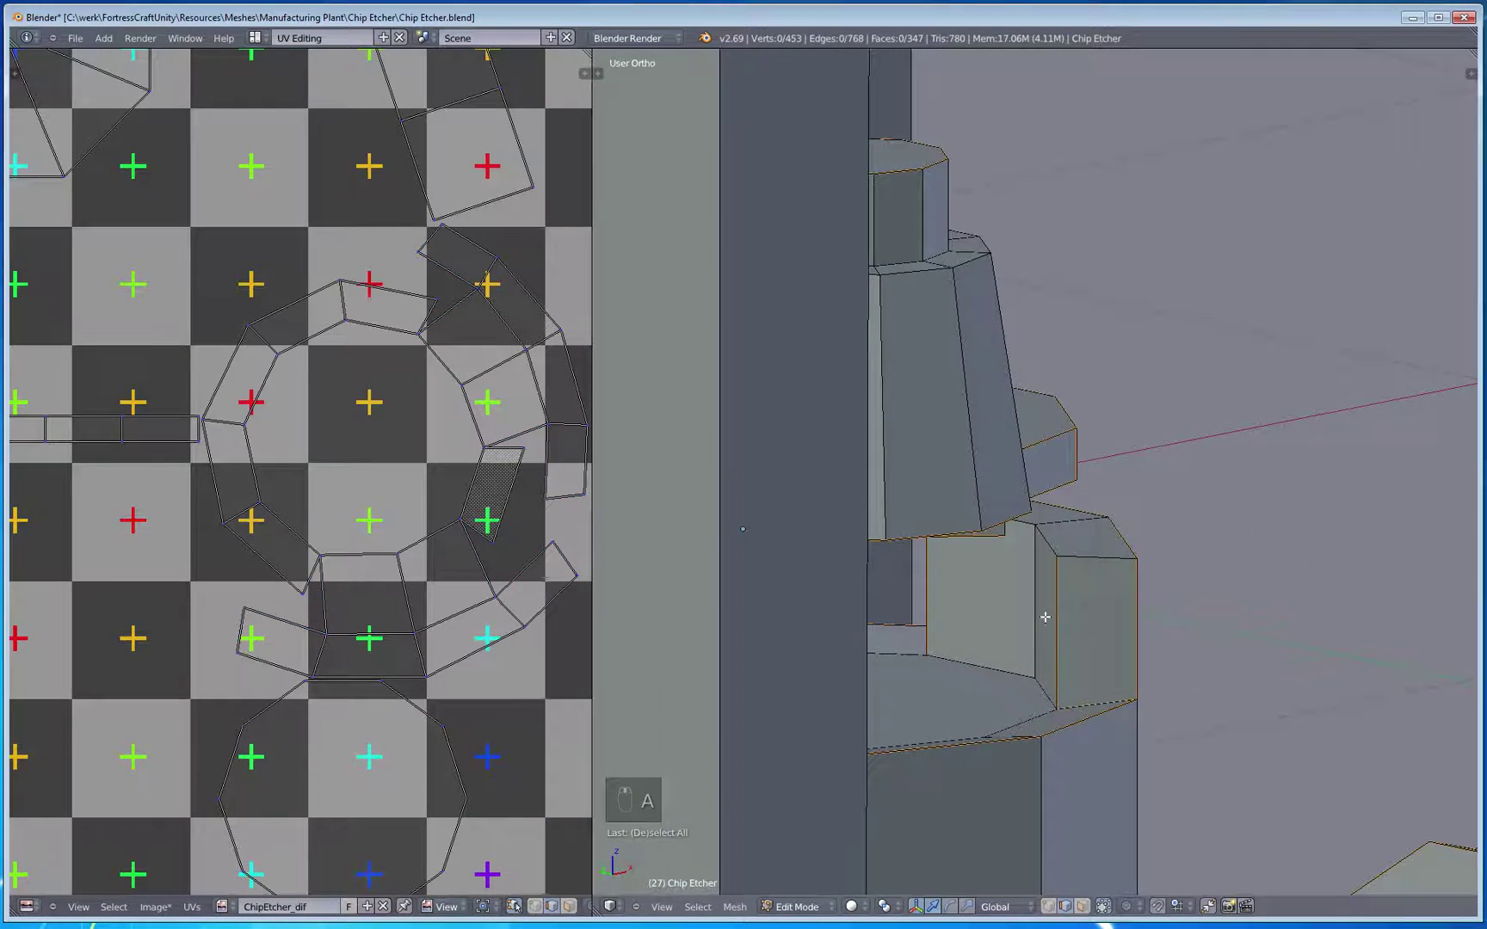
pyautogui.moveTo(1079, 669); pyautogui.dragTo(917, 640, button='middle')
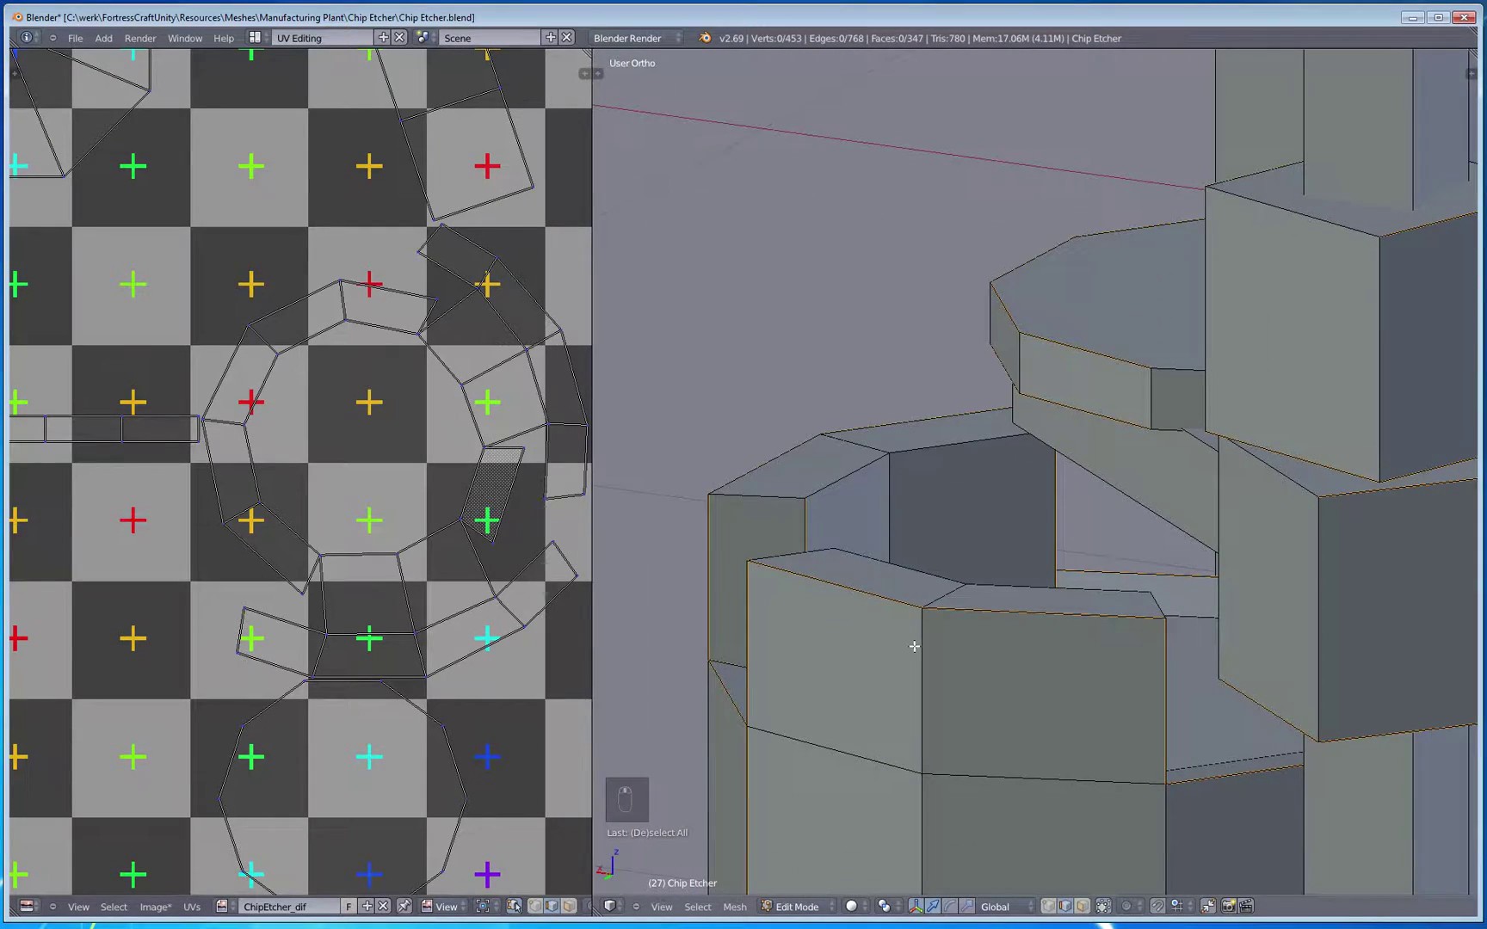
pyautogui.scroll(-1, 383, 585)
pyautogui.moveTo(385, 586); pyautogui.dragTo(417, 621, button='middle')
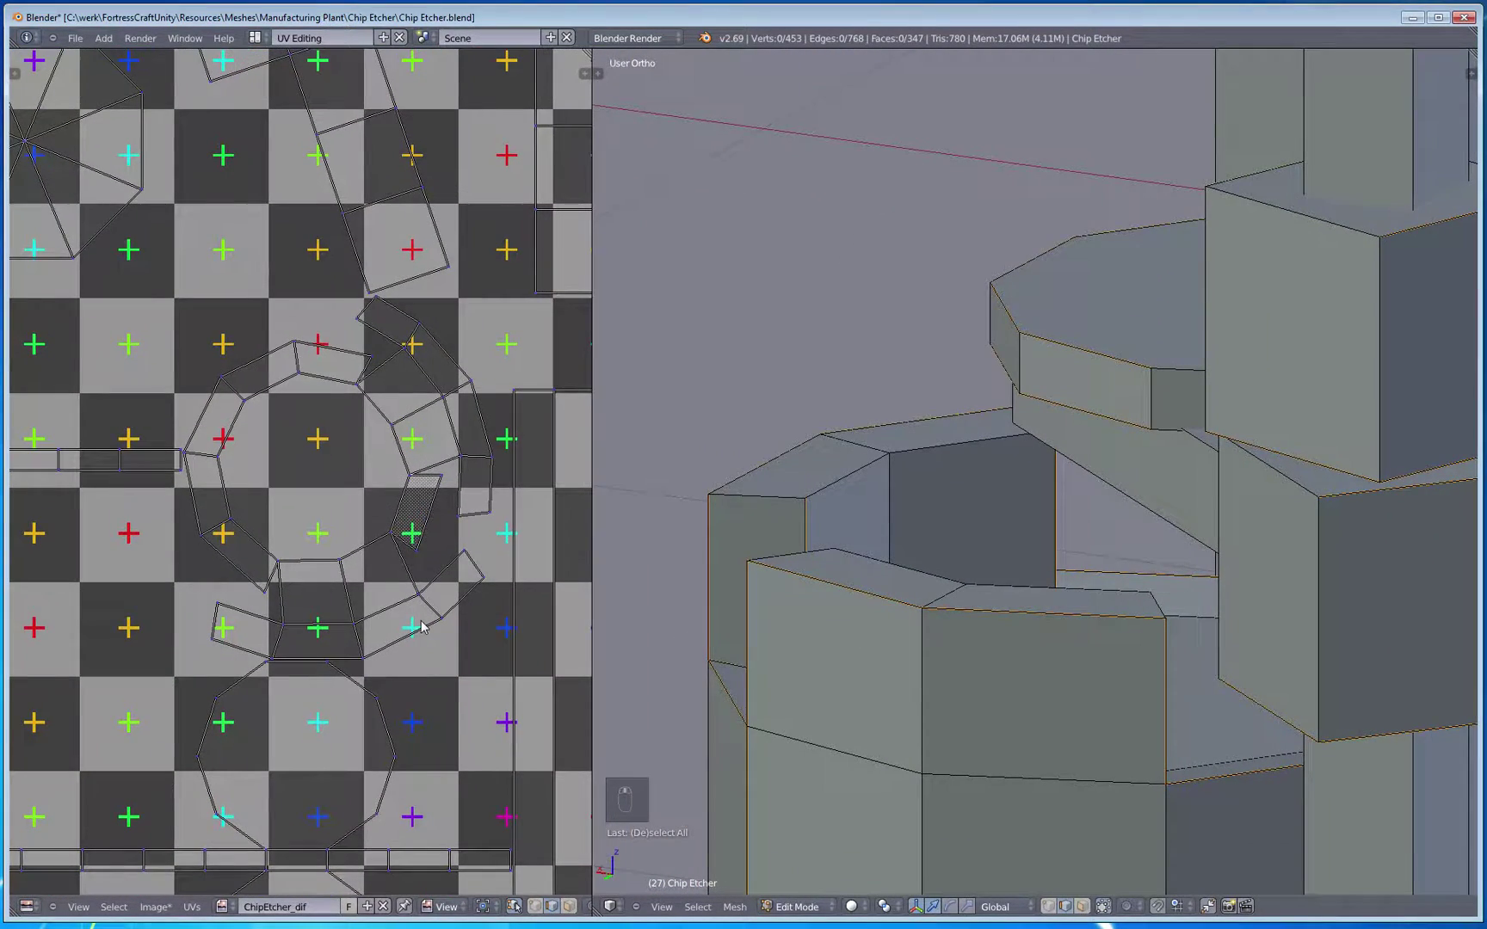
pyautogui.moveTo(1029, 740); pyautogui.dragTo(697, 654, button='middle')
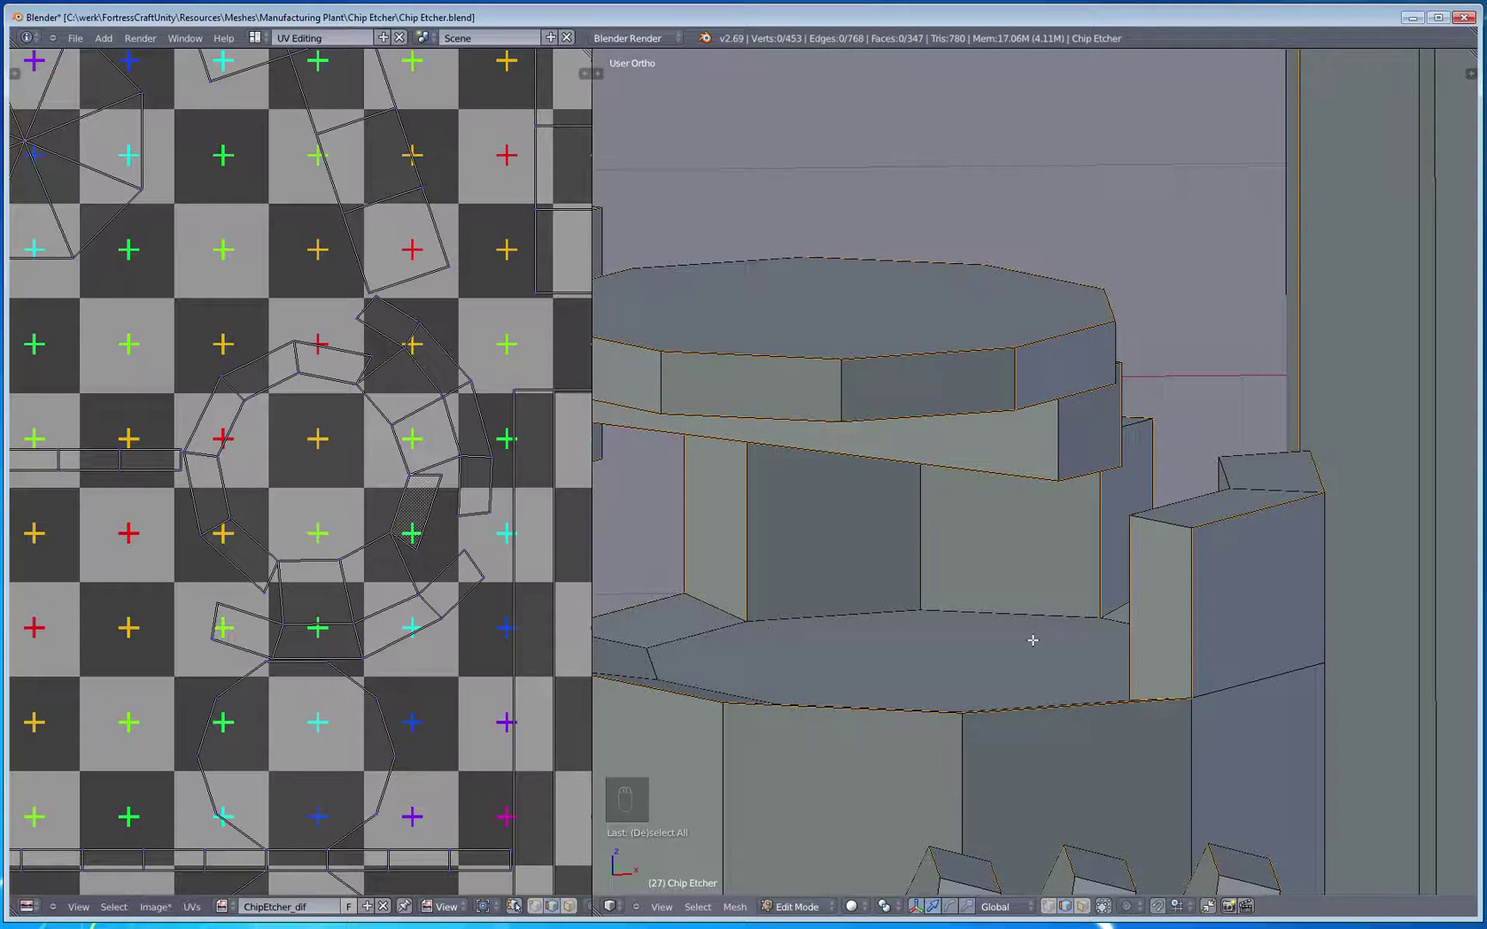
pyautogui.moveTo(1028, 637); pyautogui.dragTo(885, 642, button='middle')
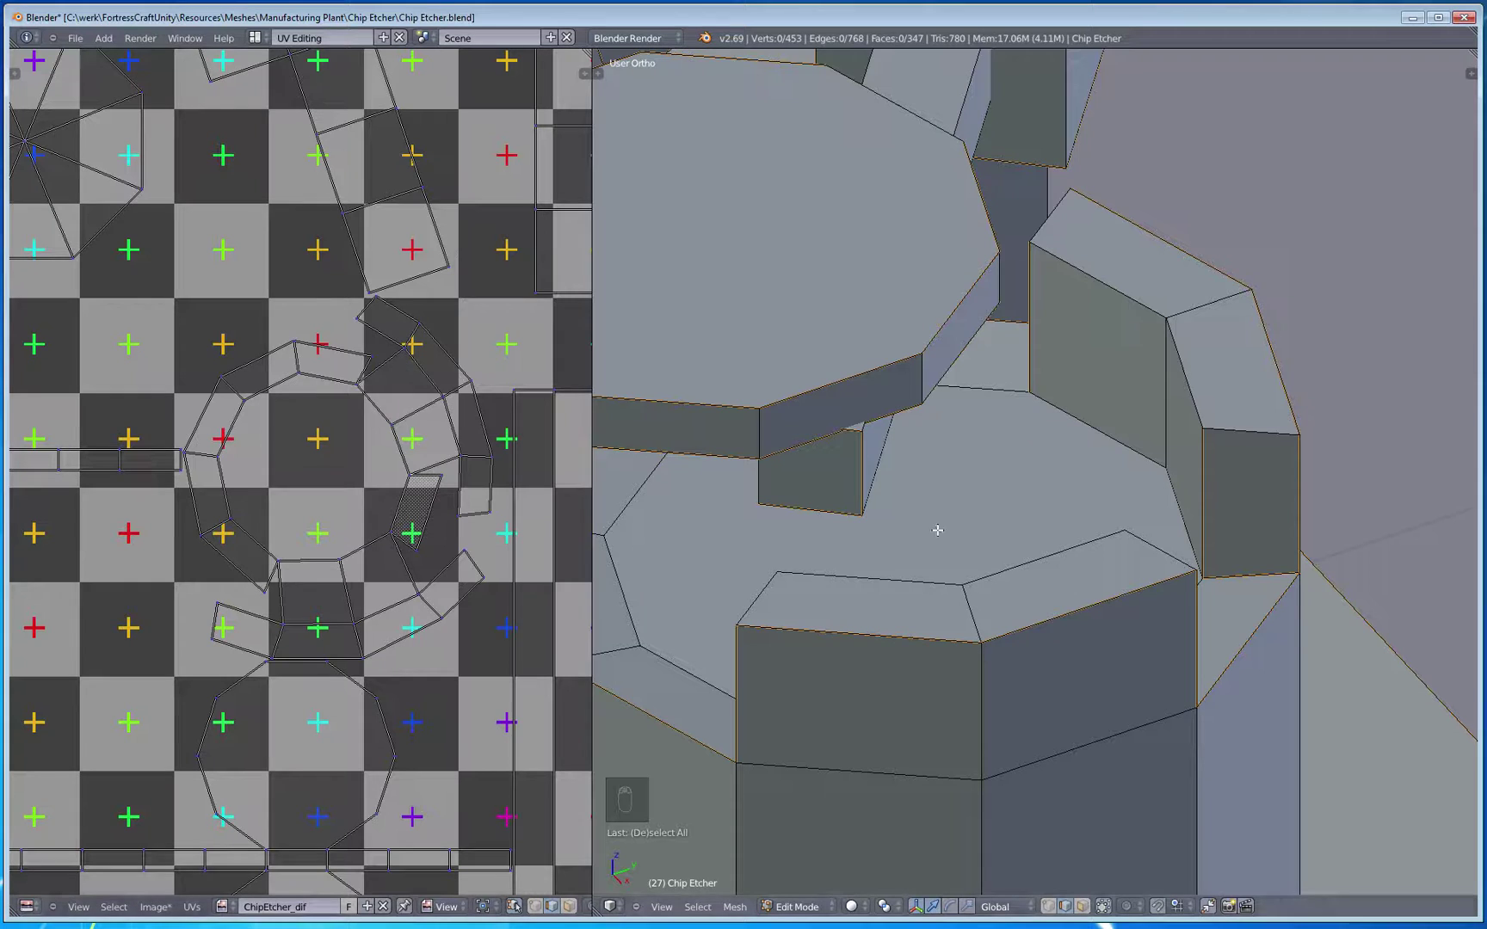
pyautogui.moveTo(936, 531); pyautogui.dragTo(939, 588, button='middle')
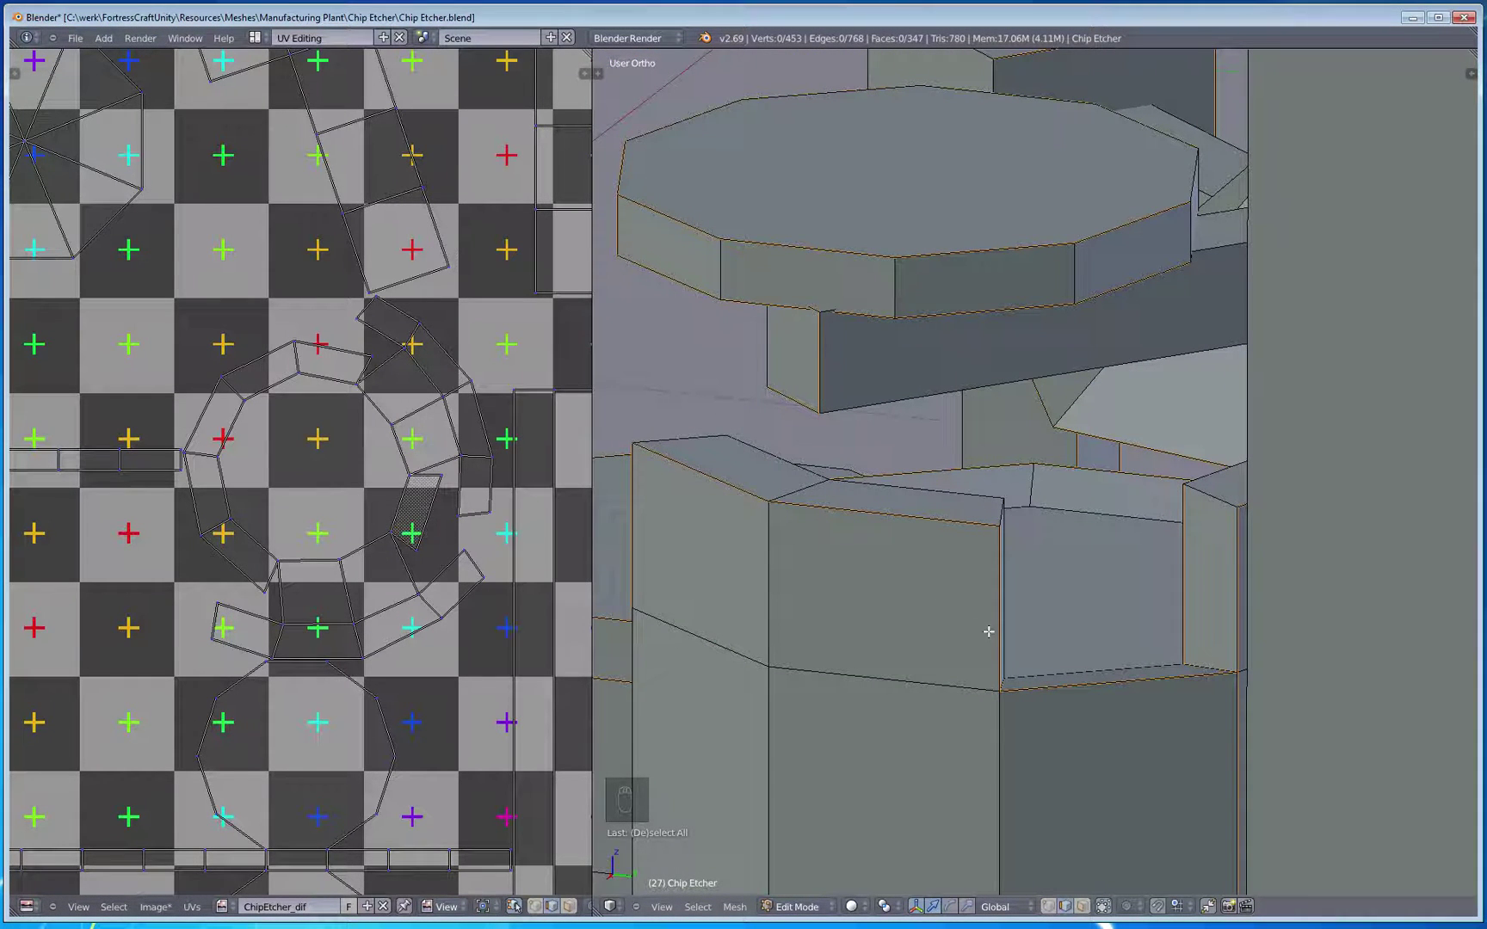
pyautogui.moveTo(993, 632); pyautogui.dragTo(958, 543, button='middle')
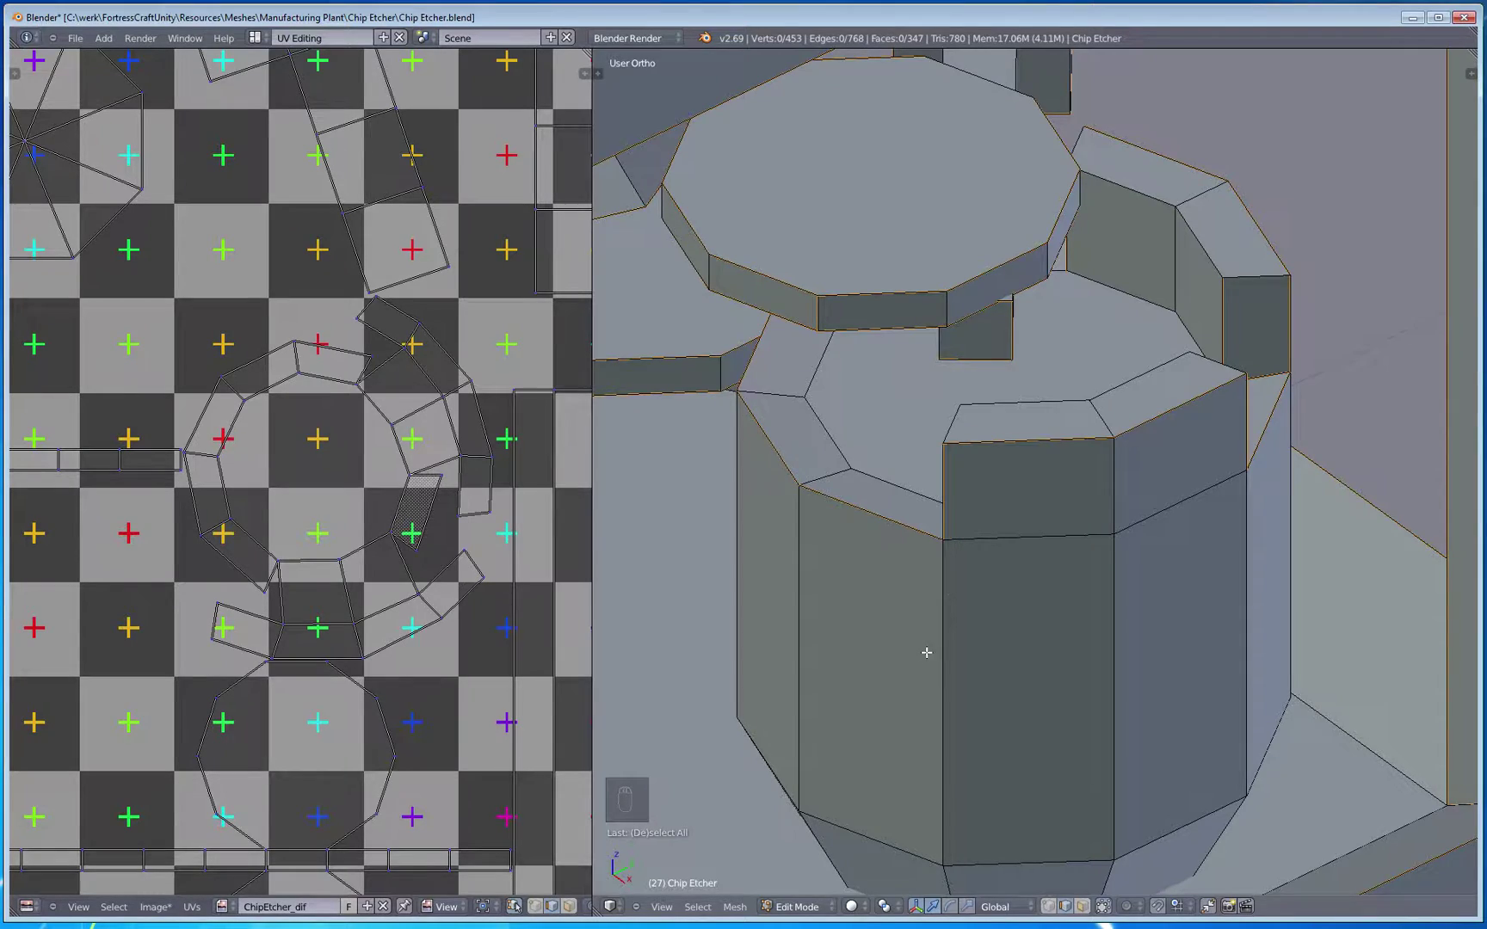
pyautogui.moveTo(926, 652); pyautogui.dragTo(890, 416, button='middle')
pyautogui.scroll(-4, 456, 551)
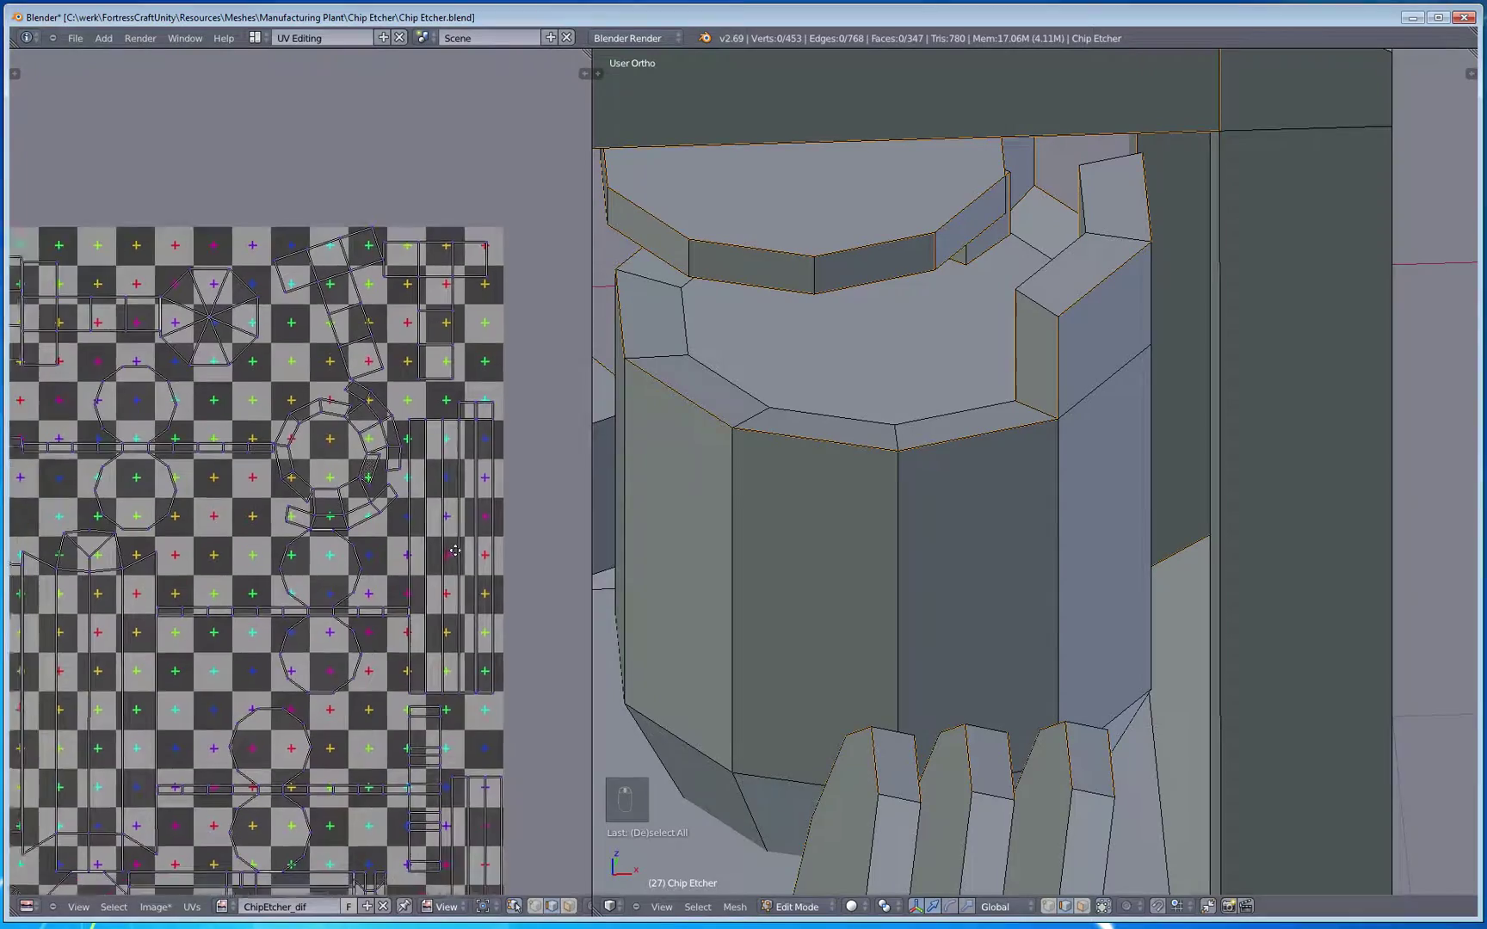
pyautogui.moveTo(455, 550); pyautogui.dragTo(487, 517, button='middle')
pyautogui.moveTo(936, 471); pyautogui.dragTo(1202, 518, button='middle')
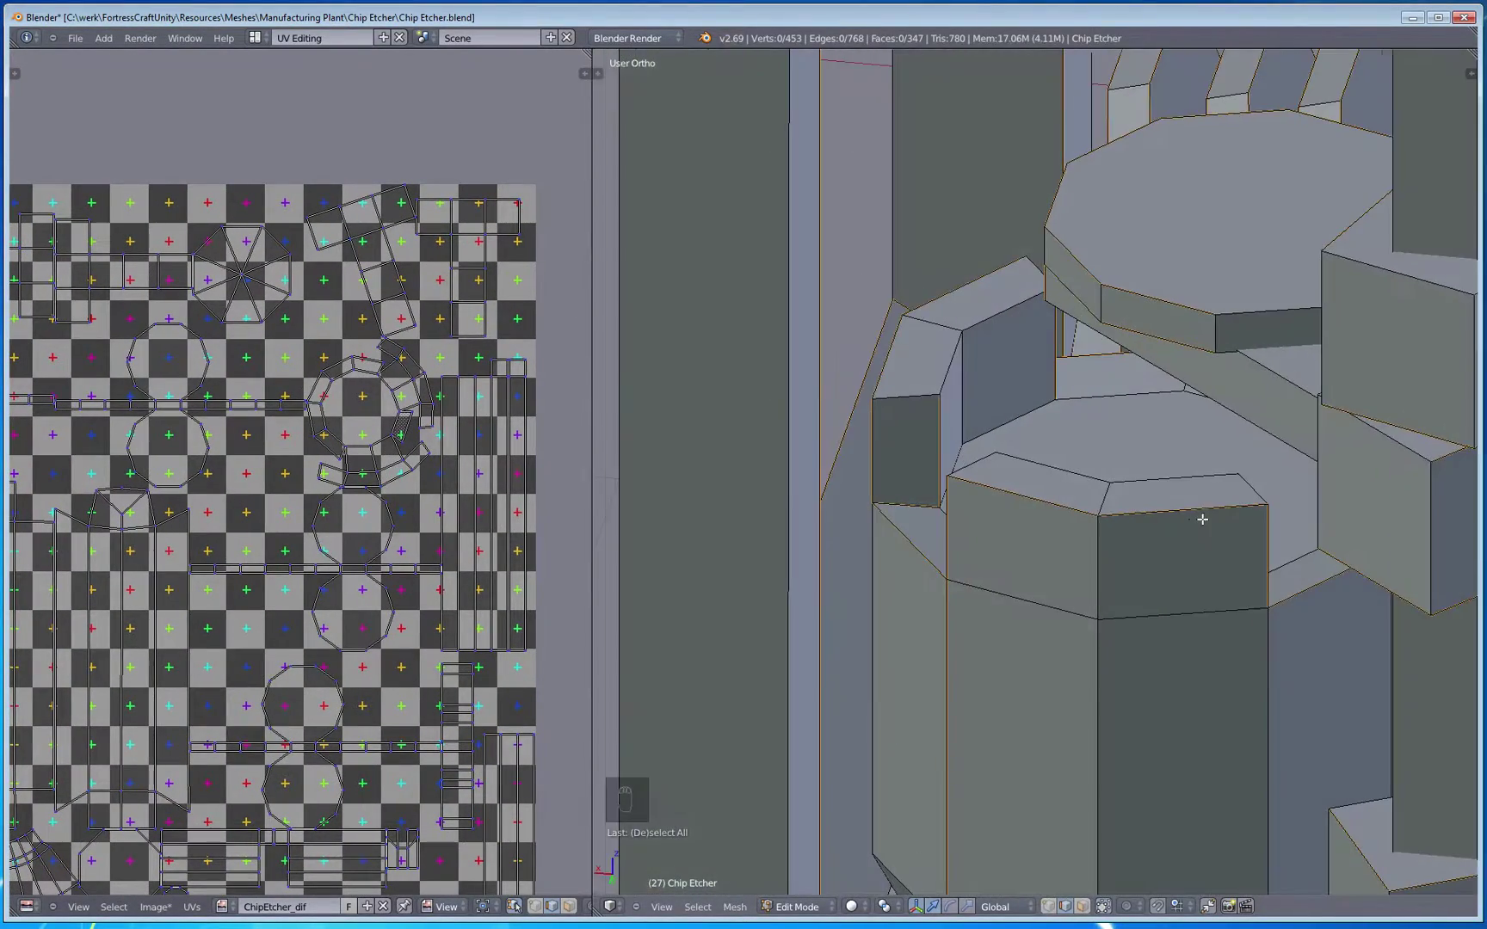
# Step: Select the whole mesh to review the full UV layout, and pick an edge of a lower island to locate it on the model
pyautogui.moveTo(1101, 594); pyautogui.dragTo(809, 559, button='middle')
pyautogui.scroll(-5, 322, 596)
pyautogui.press('a')
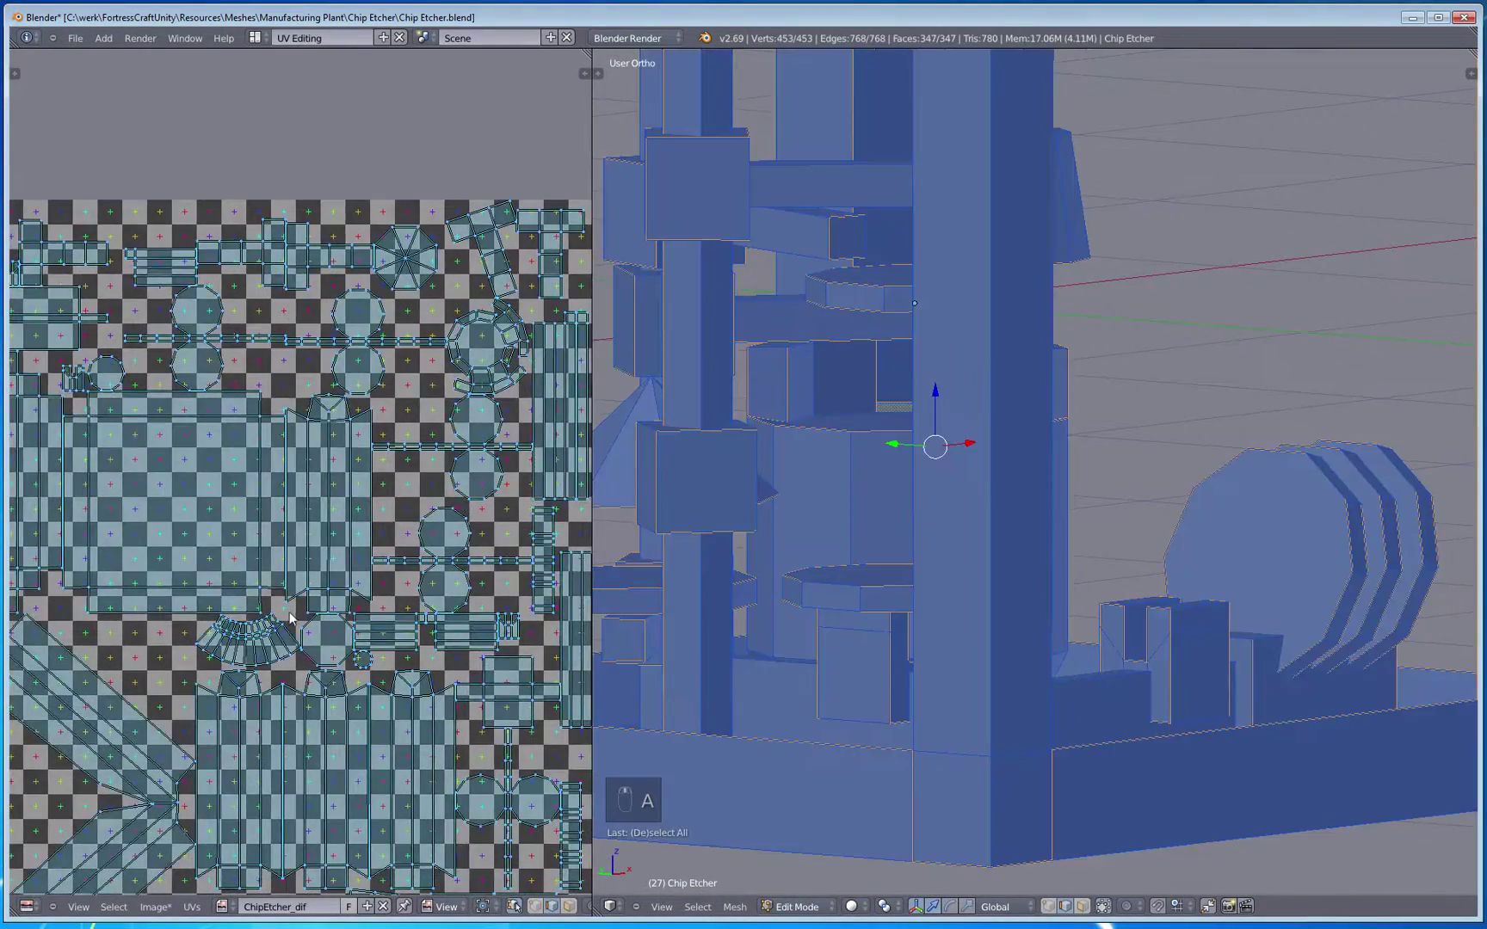
pyautogui.scroll(1, 324, 604)
pyautogui.moveTo(217, 594); pyautogui.dragTo(257, 484, button='middle')
pyautogui.scroll(2, 429, 661)
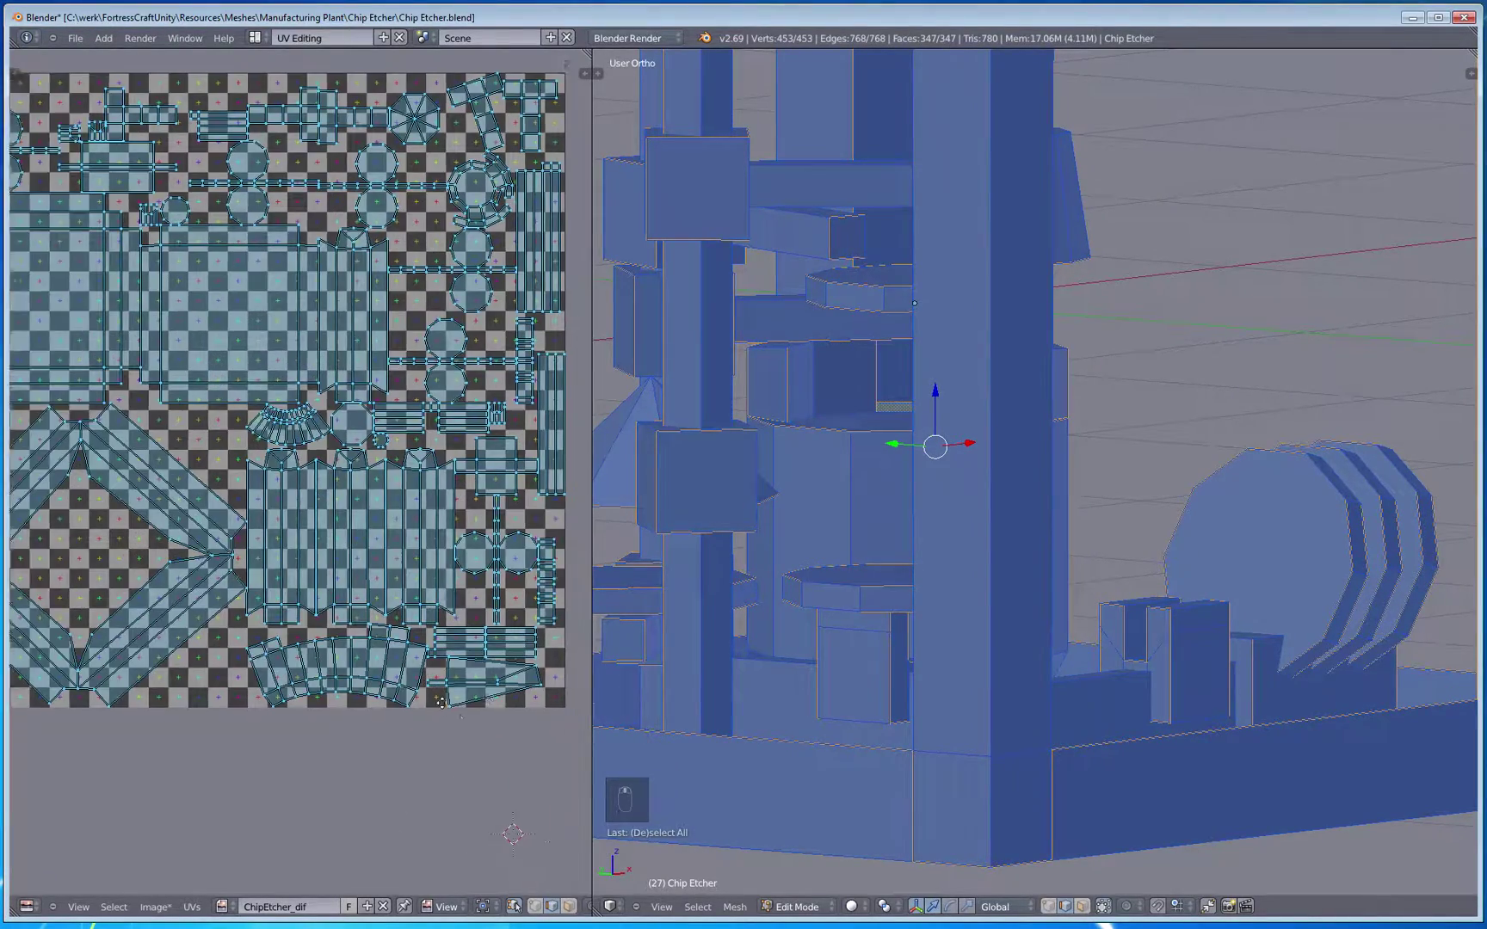
pyautogui.rightClick(479, 646)
# Step: In wireframe display, select two hidden vertical edges of the small block beneath the stacked discs and mark them as seams
pyautogui.moveTo(1251, 775)
pyautogui.mouseDown(button='middle')
pyautogui.moveTo(861, 677)
pyautogui.moveTo(932, 703)
pyautogui.mouseUp(button='middle')
pyautogui.press('z')
pyautogui.press('z')
pyautogui.press('z')
pyautogui.scroll(2, 932, 703)
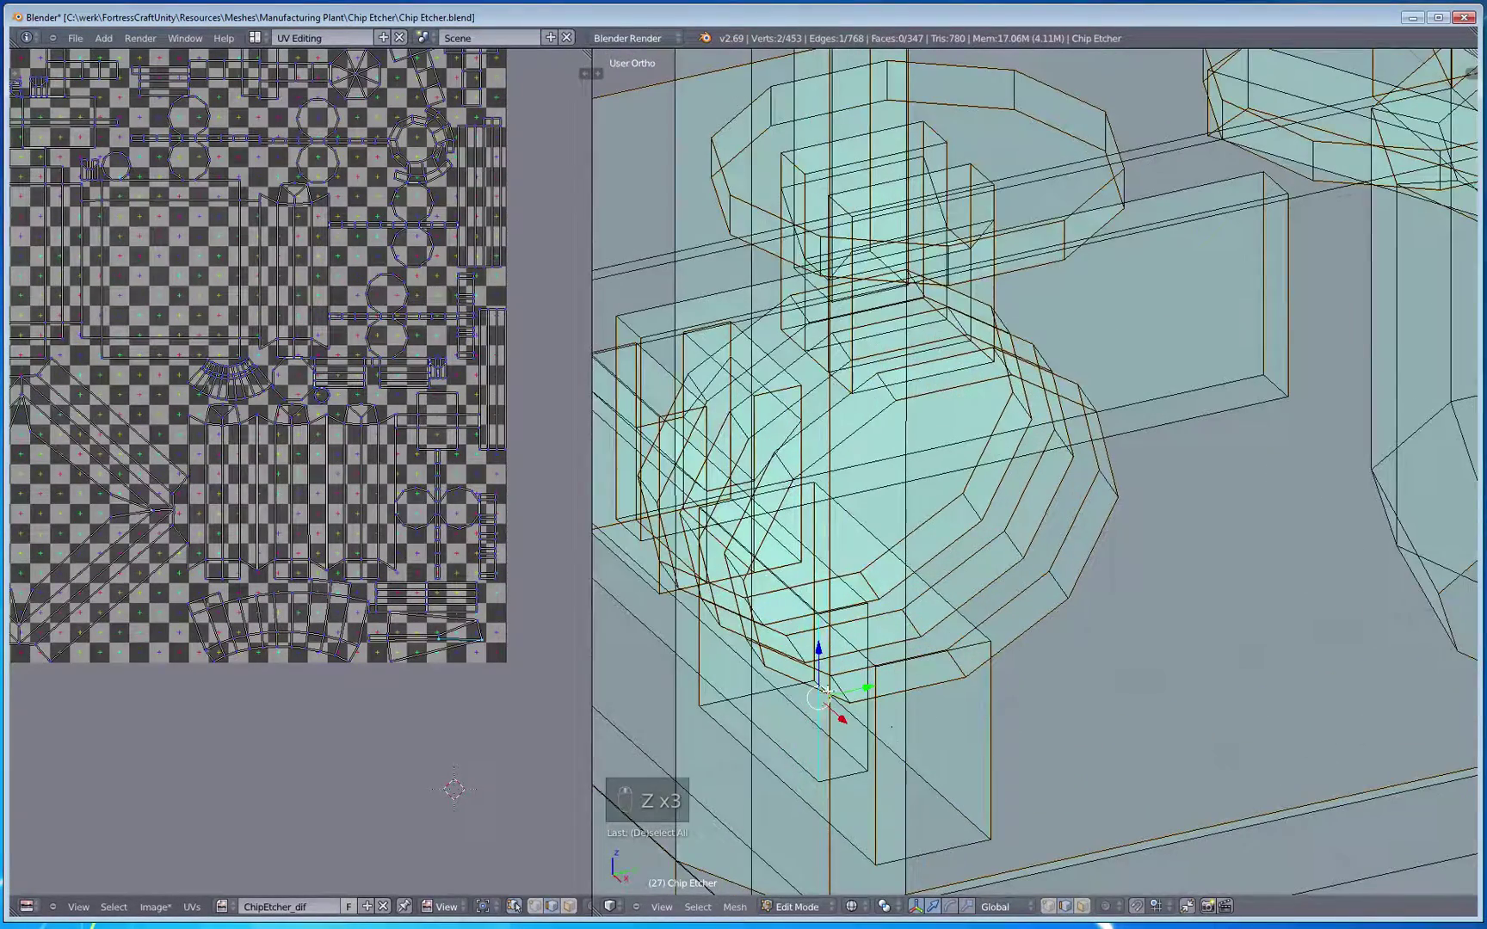
pyautogui.rightClick(861, 714)
pyautogui.rightClick(865, 727)
pyautogui.rightClick(867, 727)
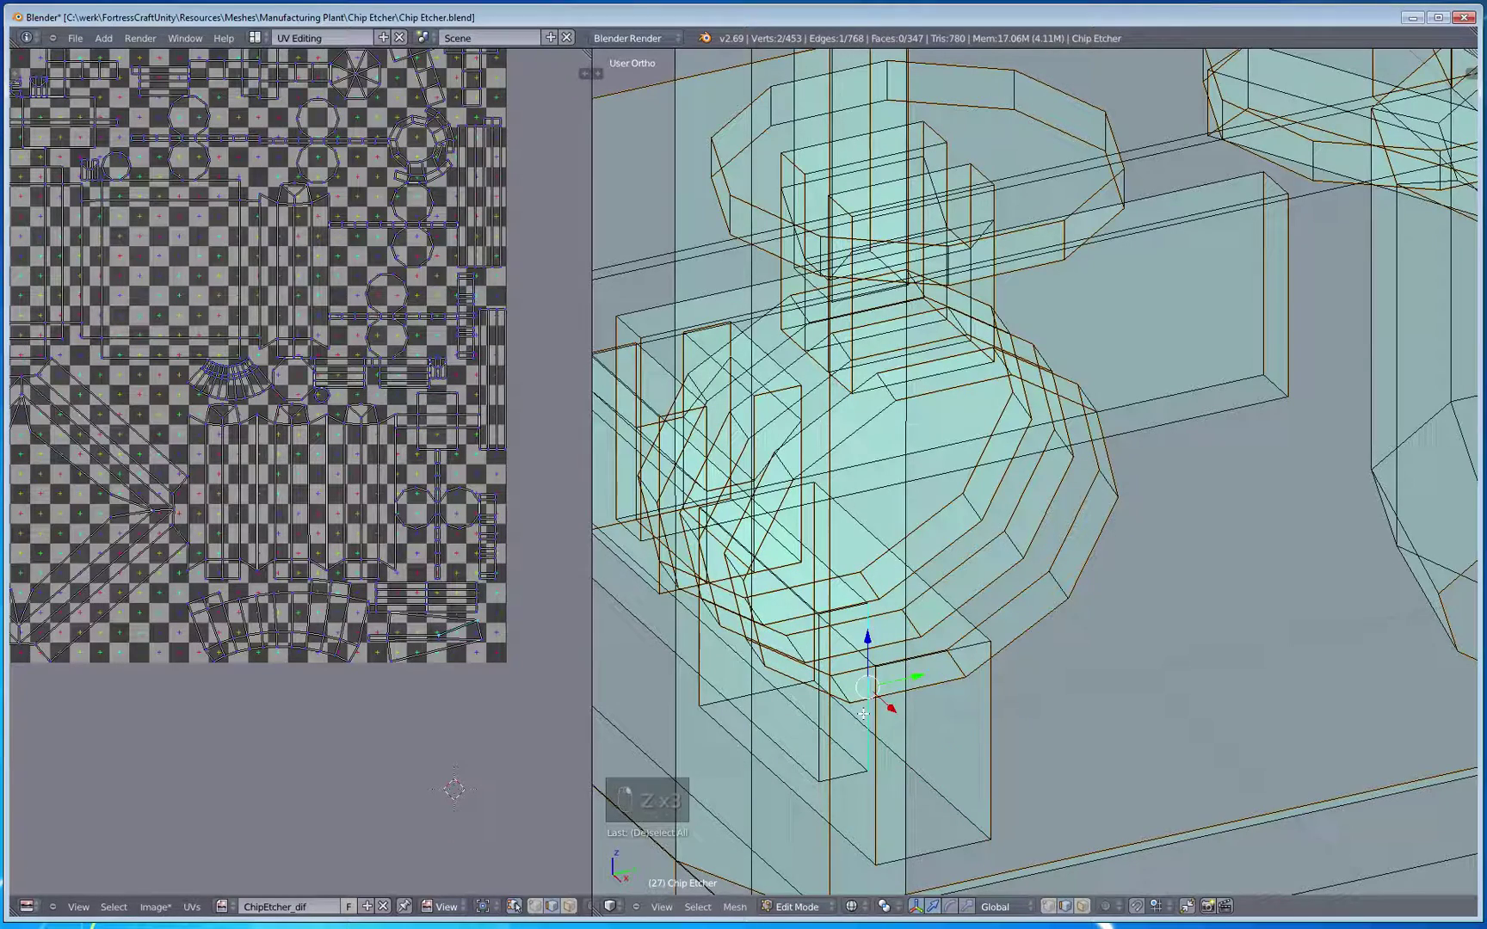
pyautogui.keyDown('shift'); pyautogui.rightClick(814, 735); pyautogui.keyUp('shift')
pyautogui.hotkey('ctrl', 'e')
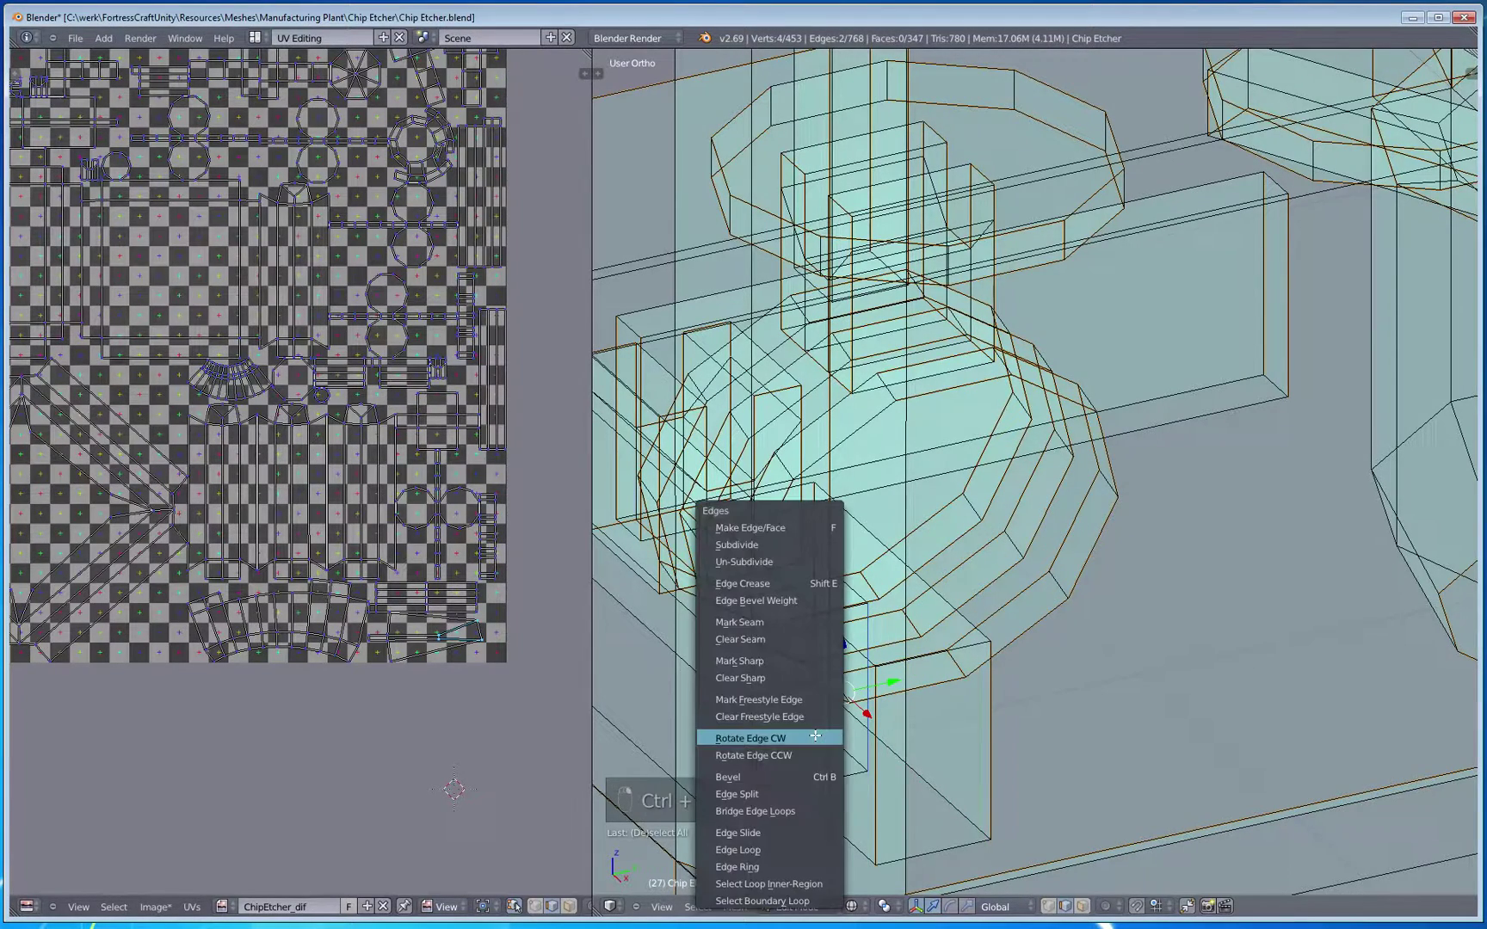
pyautogui.click(740, 623)
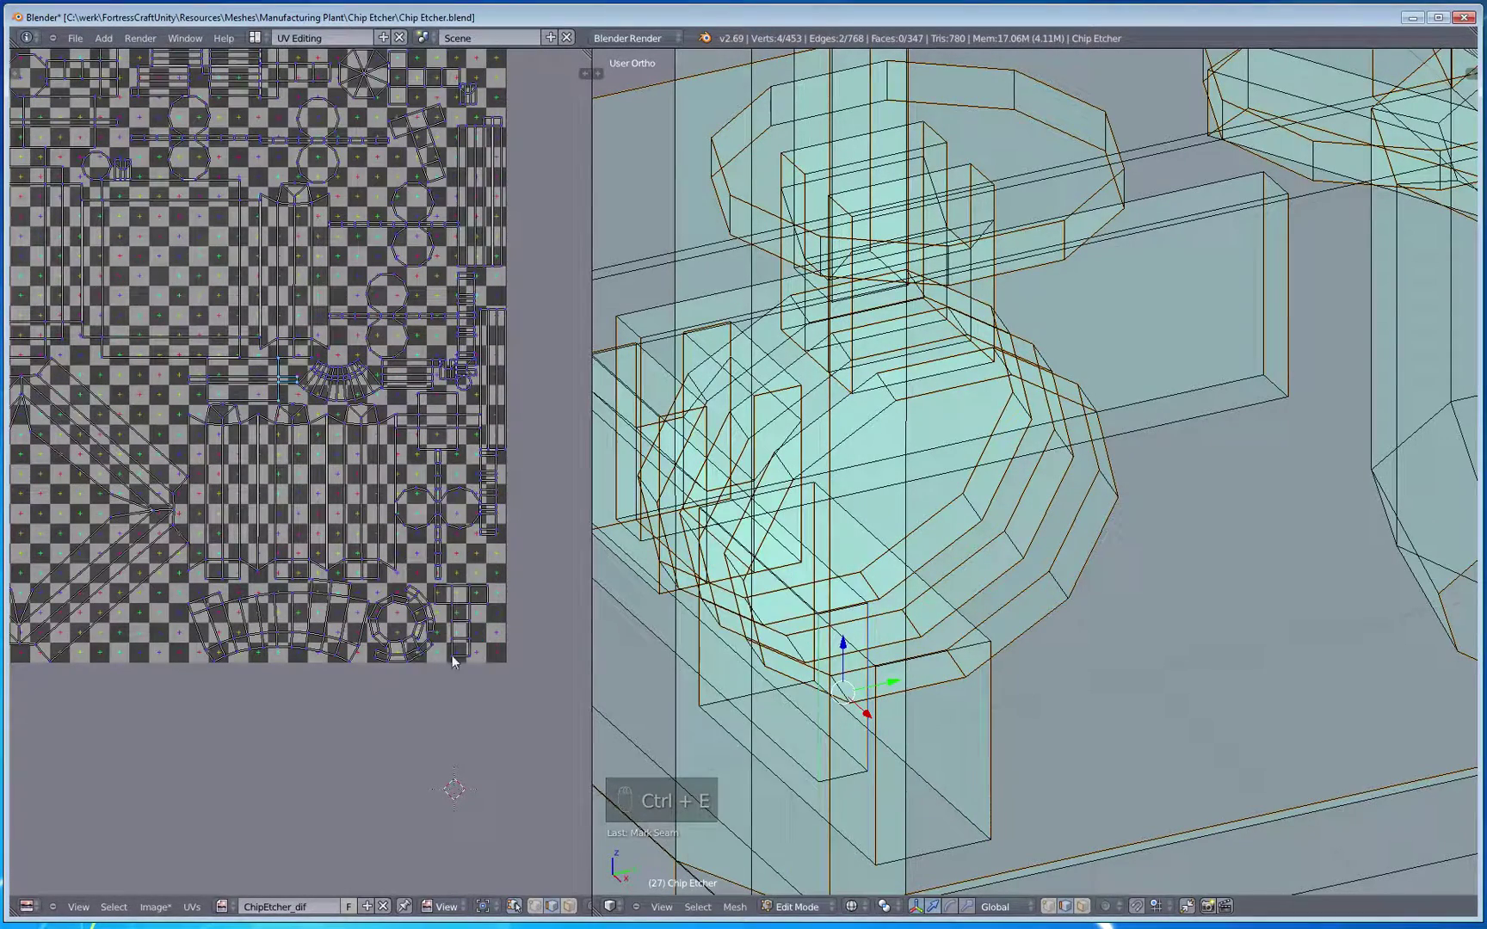
# Step: Select the whole mesh and examine the updated UV layout for islands that still need splitting
pyautogui.press('a')
pyautogui.press('a')
pyautogui.scroll(-2, 325, 630)
pyautogui.scroll(-1, 431, 681)
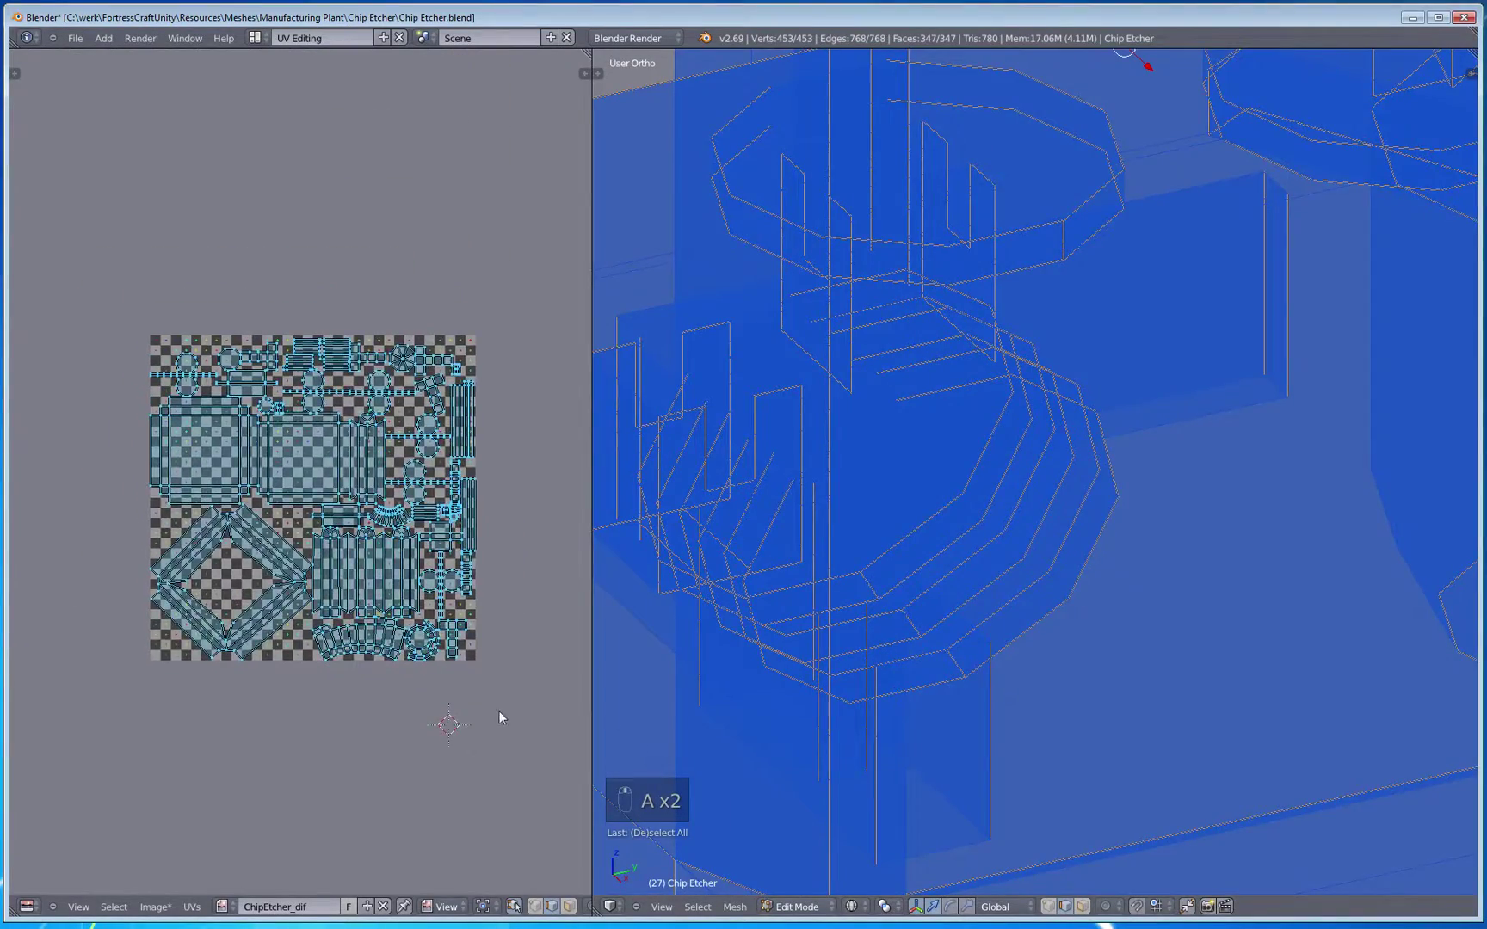
pyautogui.scroll(3, 498, 711)
pyautogui.scroll(3, 498, 710)
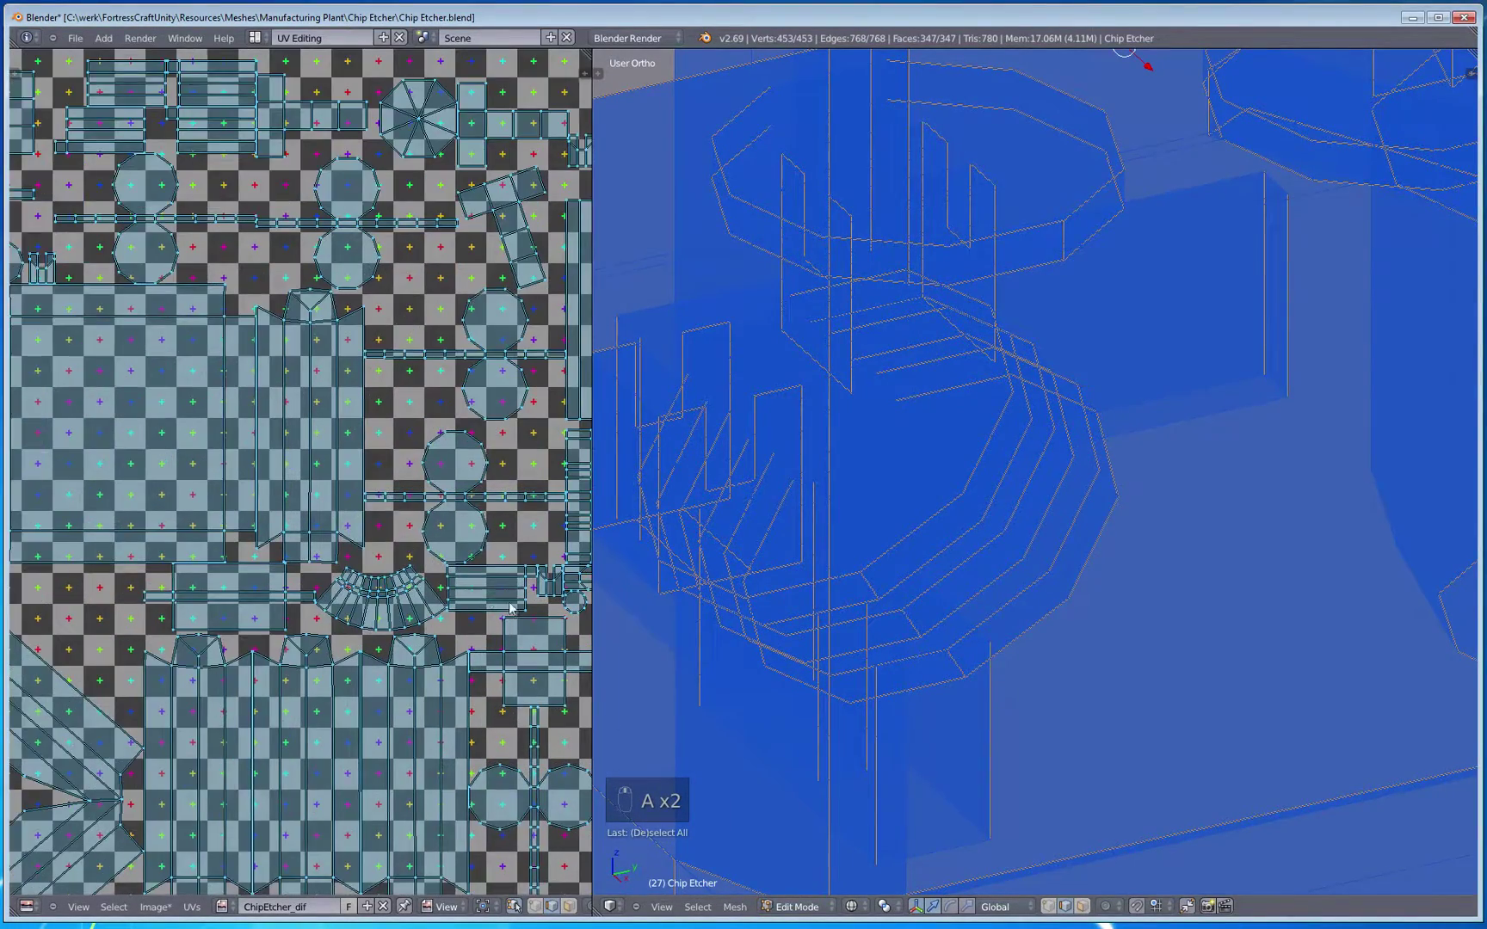
pyautogui.scroll(2, 510, 608)
pyautogui.scroll(-4, 465, 677)
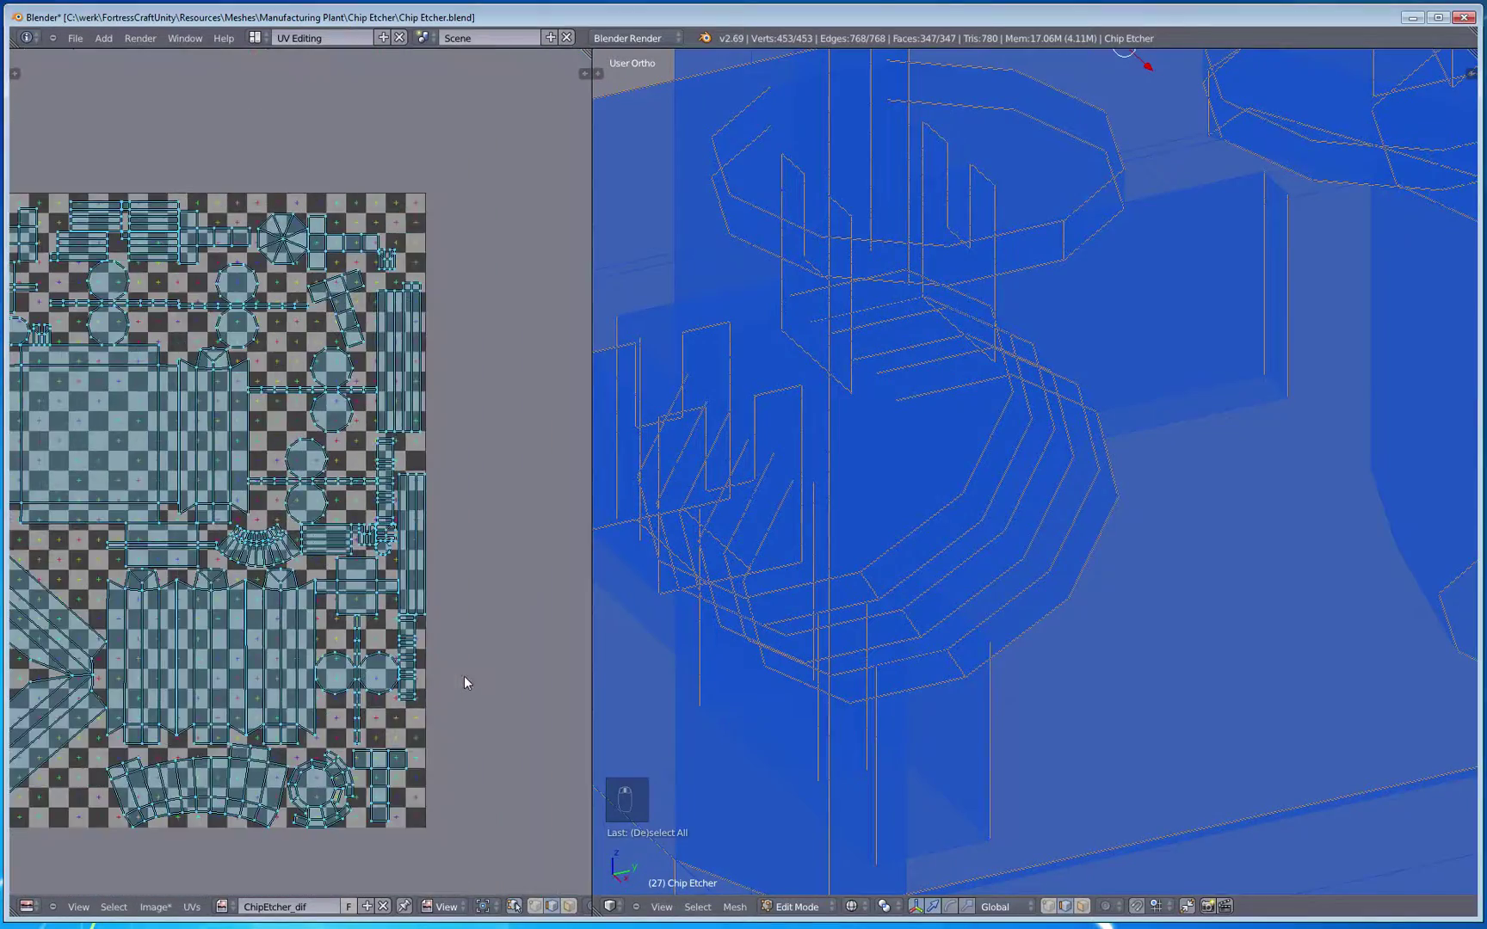
pyautogui.scroll(-1, 315, 707)
pyautogui.scroll(2, 526, 717)
pyautogui.moveTo(527, 716); pyautogui.dragTo(472, 711, button='middle')
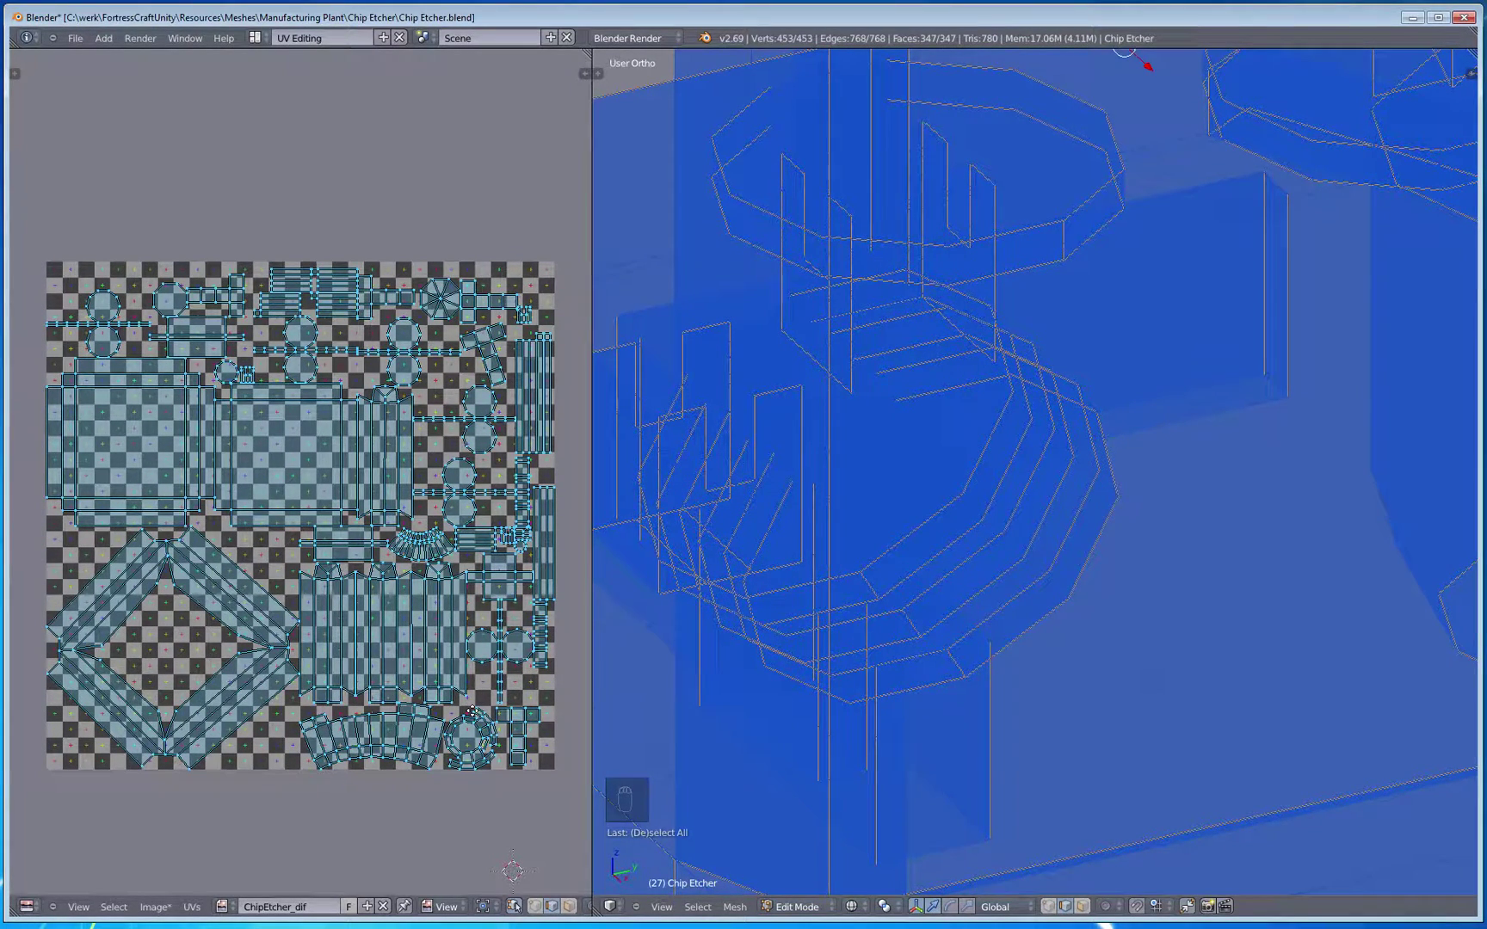
pyautogui.moveTo(988, 721); pyautogui.dragTo(981, 731, button='middle')
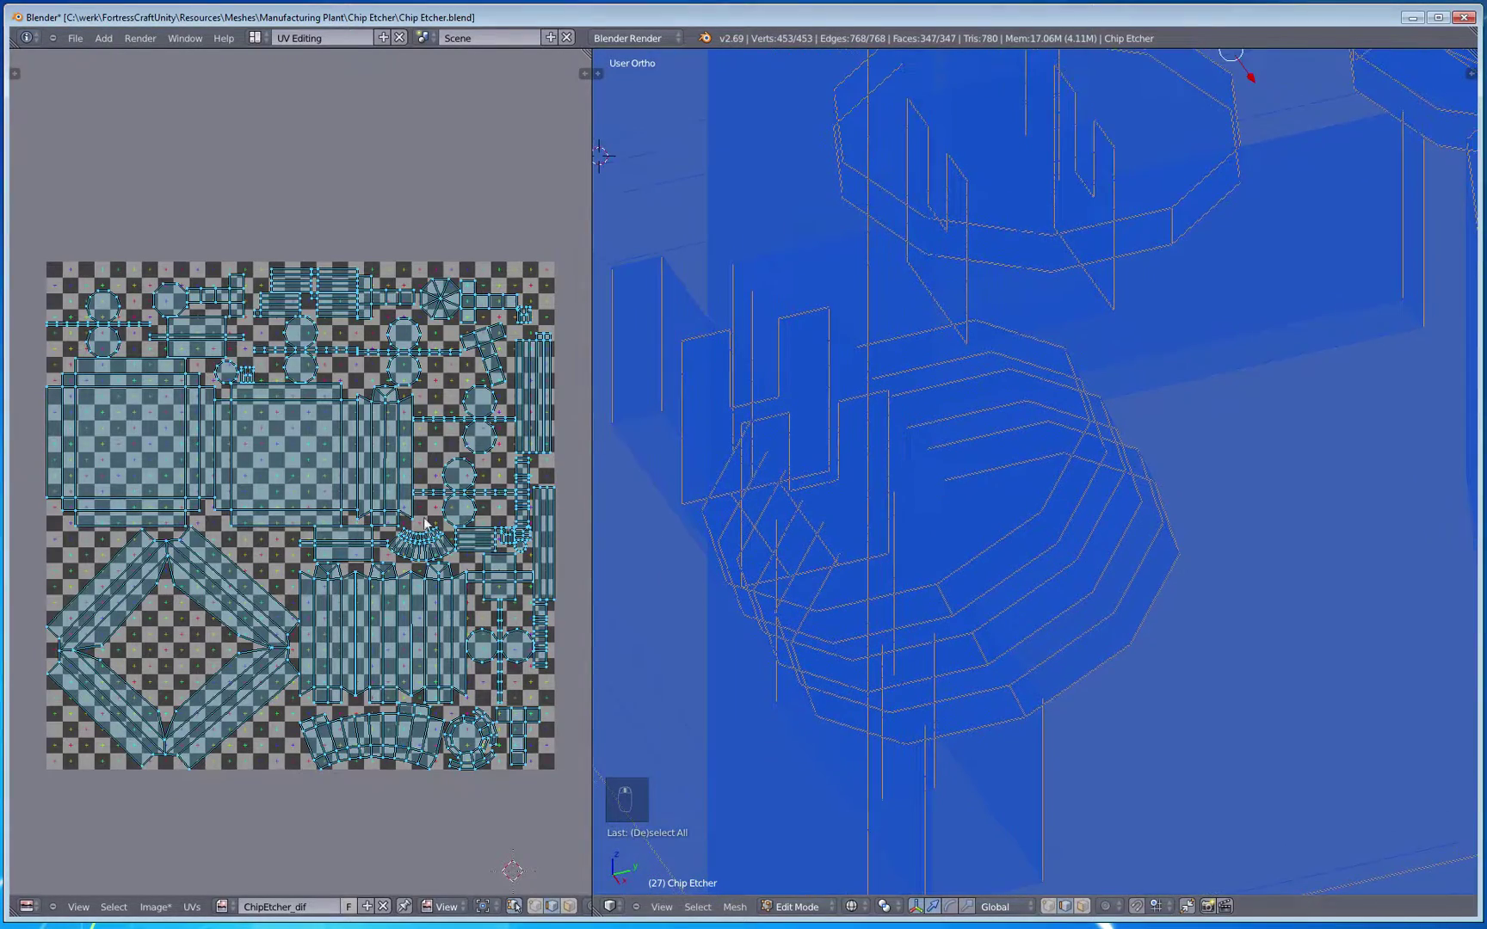
pyautogui.scroll(2, 397, 513)
pyautogui.moveTo(503, 542); pyautogui.dragTo(409, 607, button='middle')
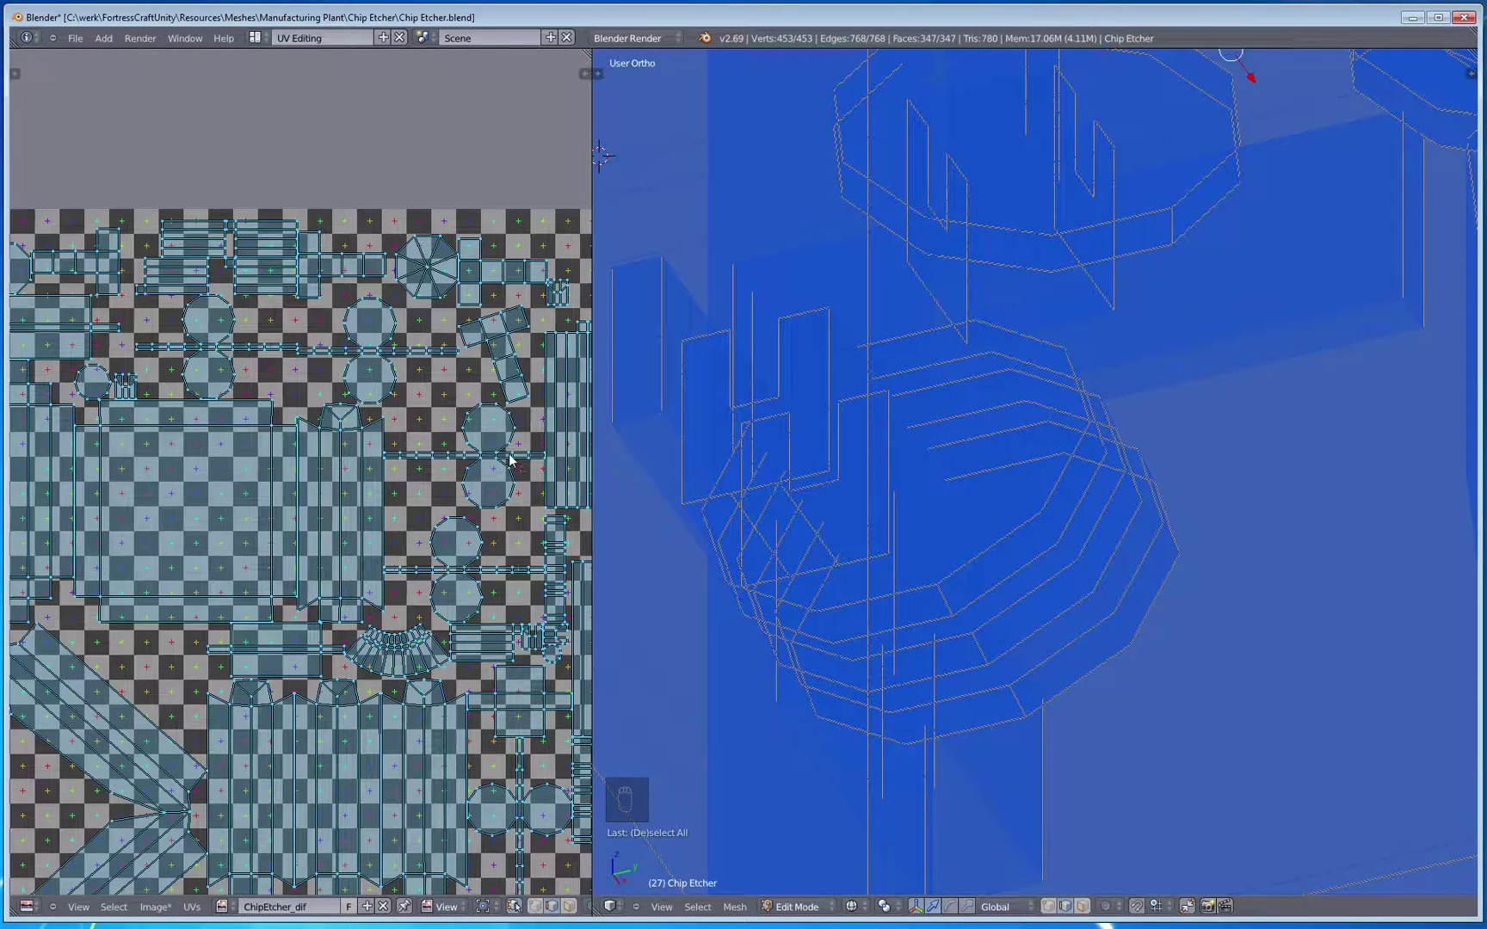
# Step: In solid display, select one crosswise rim edge on each of the three stacked discs and mark them as seams
pyautogui.press('z')
pyautogui.moveTo(886, 661)
pyautogui.mouseDown(button='middle')
pyautogui.moveTo(846, 678)
pyautogui.moveTo(878, 536)
pyautogui.mouseUp(button='middle')
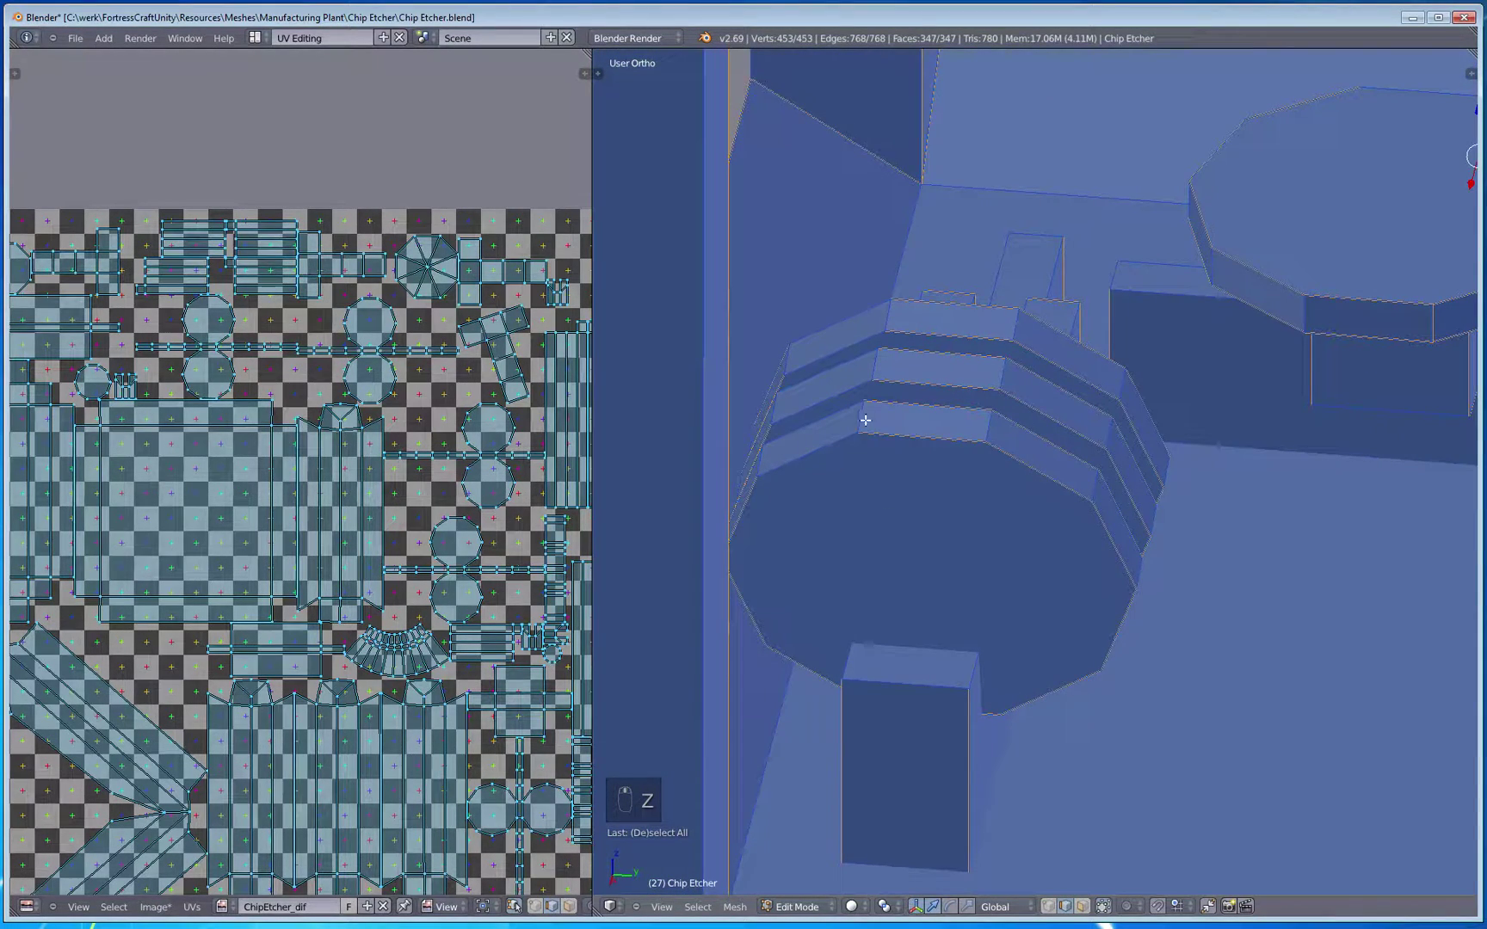
pyautogui.rightClick(996, 424)
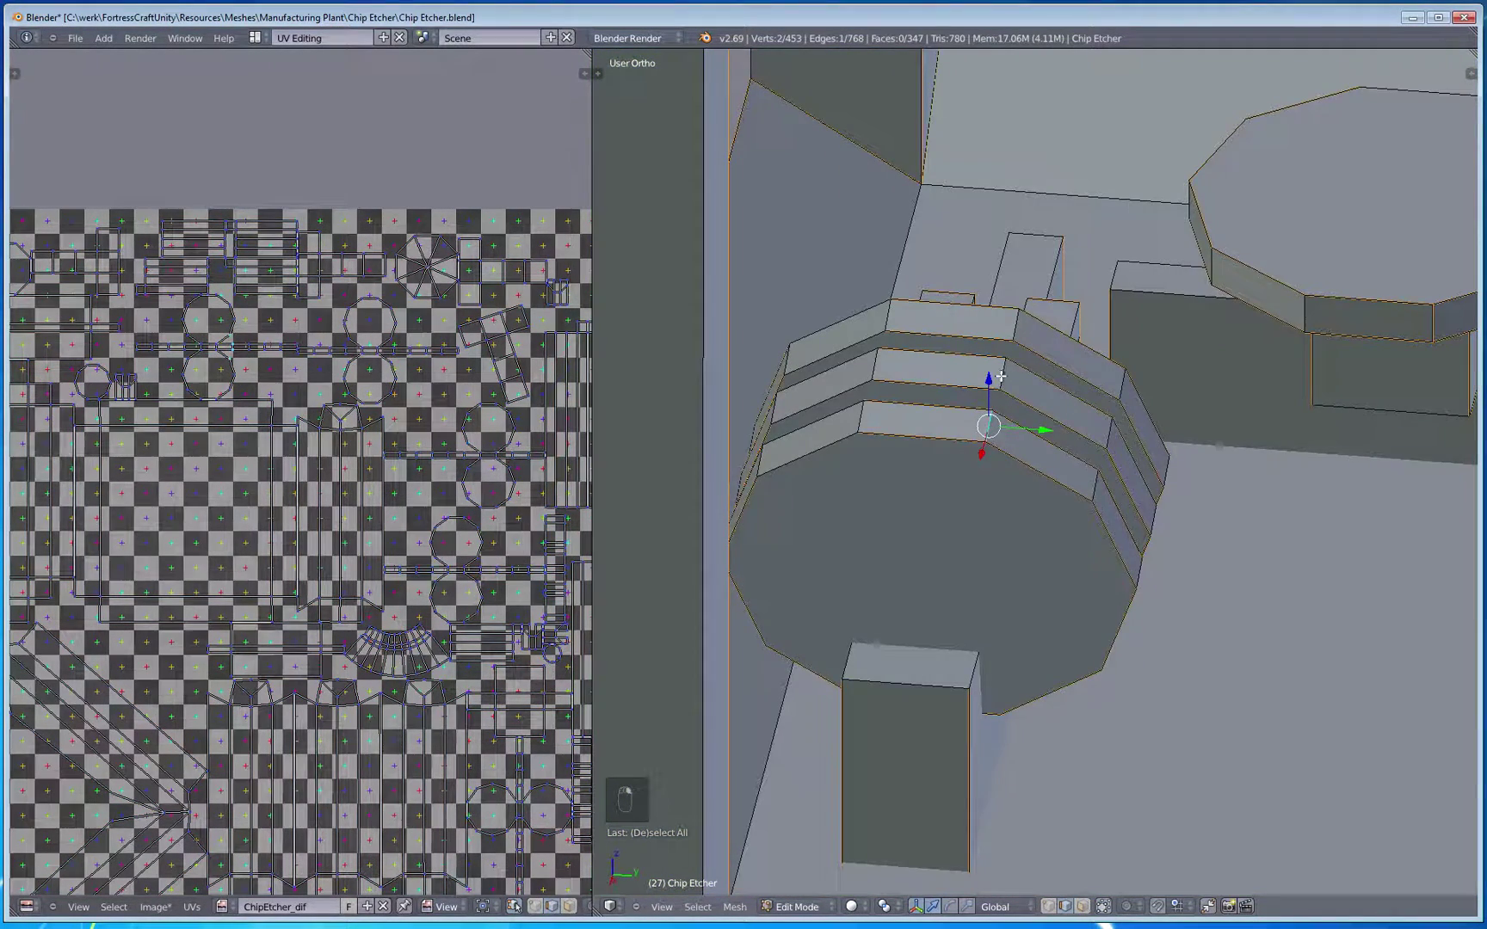
pyautogui.hotkey('ctrl', 'e')
pyautogui.click(1001, 470)
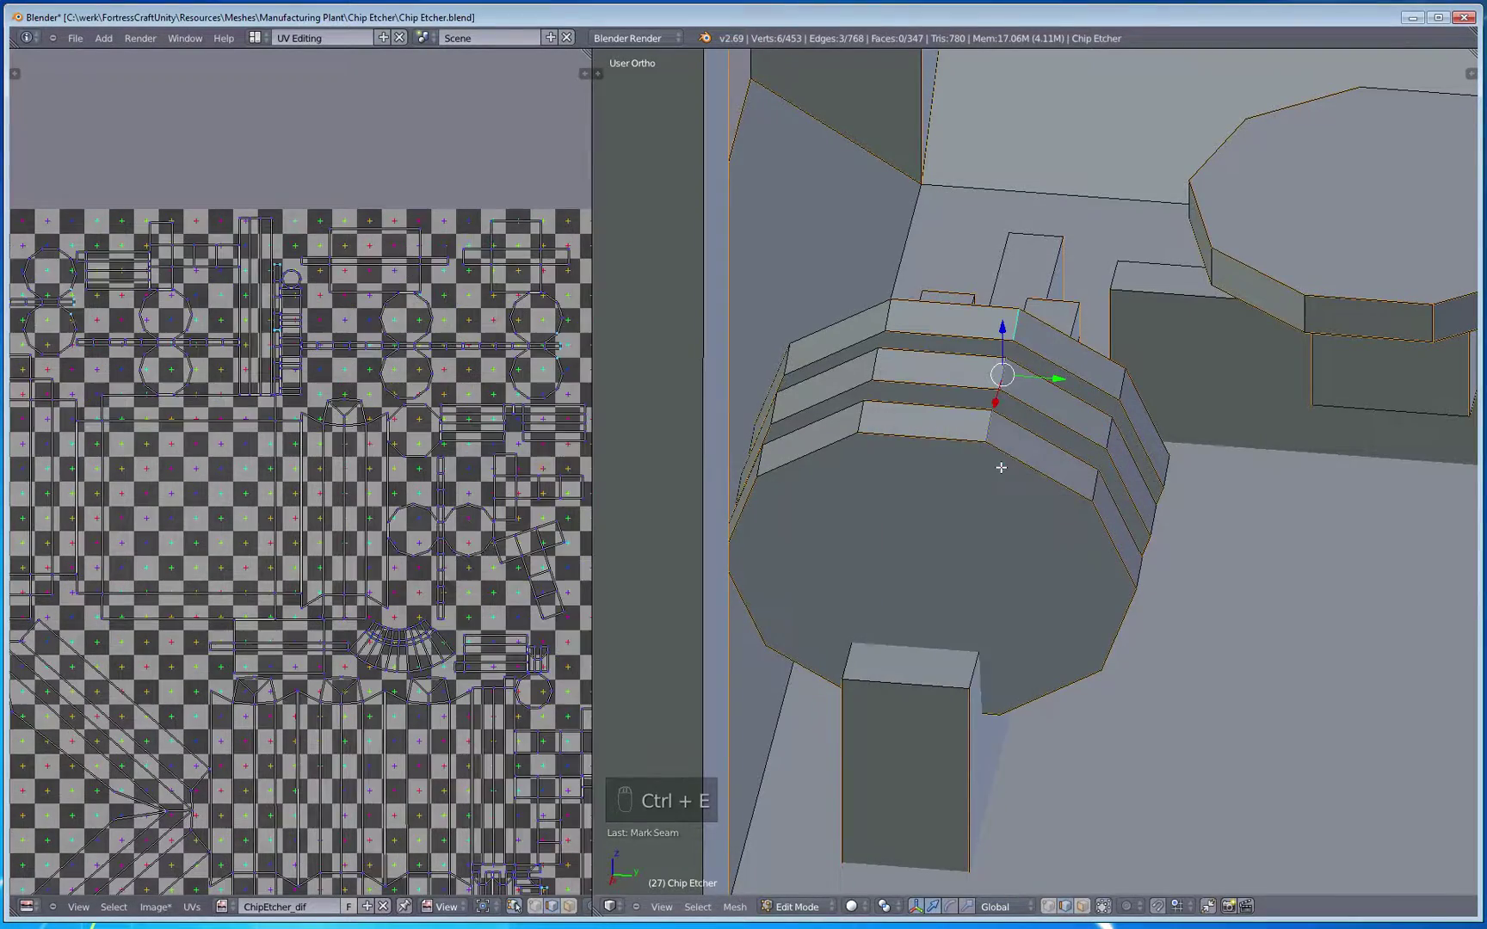
# Step: In wireframe display, select one hidden crosswise rim edge low on each of the three stacked discs and mark them as seams
pyautogui.moveTo(995, 464); pyautogui.dragTo(995, 663, button='middle')
pyautogui.press('a')
pyautogui.press('z')
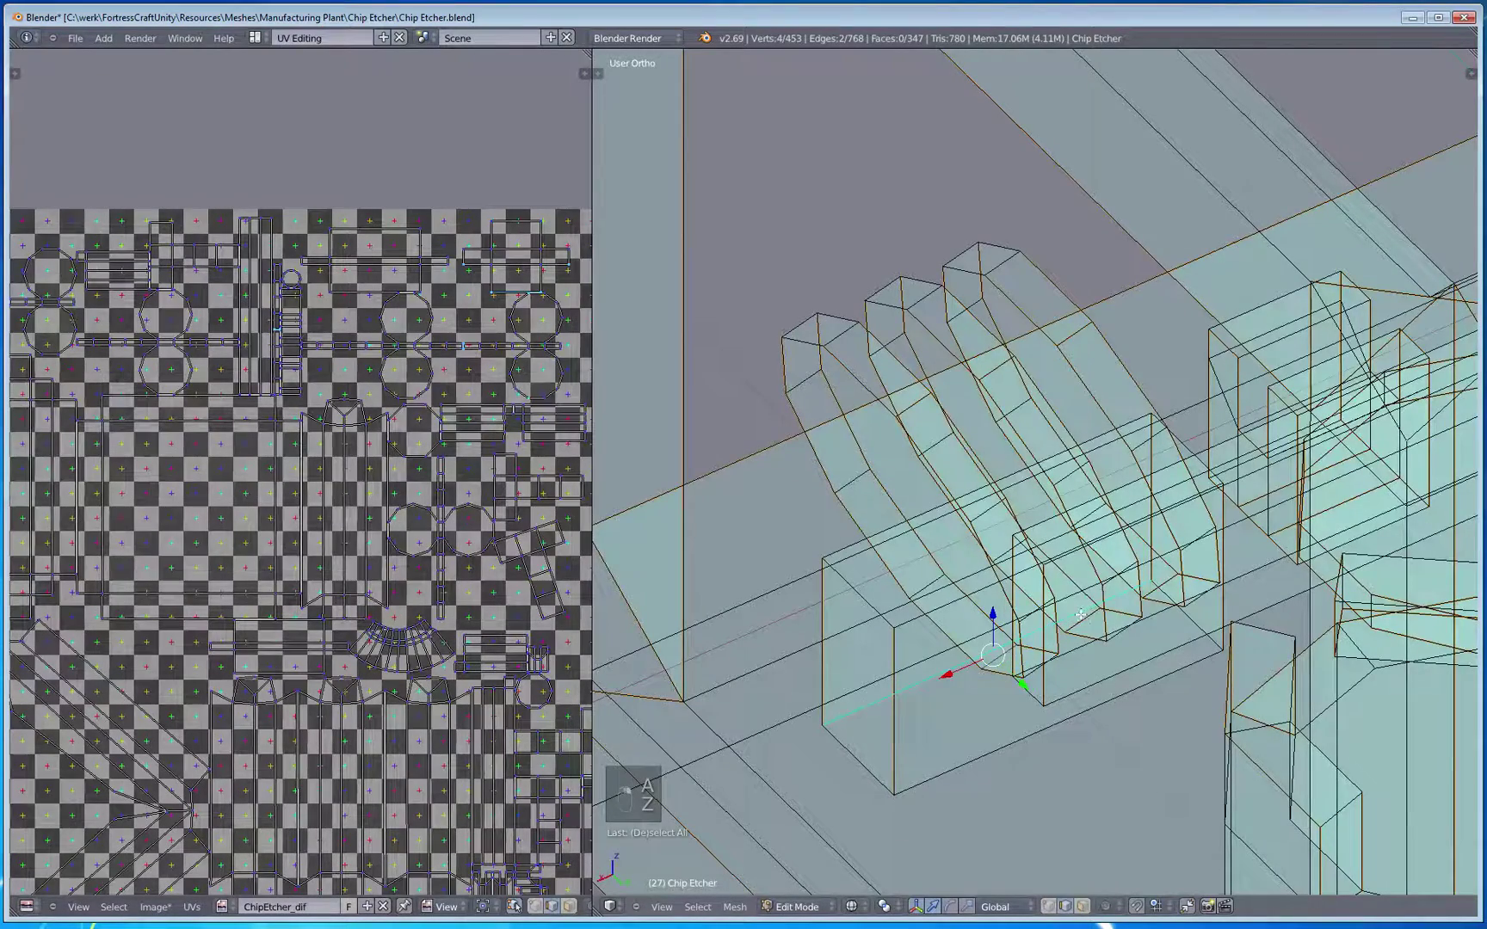
pyautogui.hotkey('ctrl', 'z')
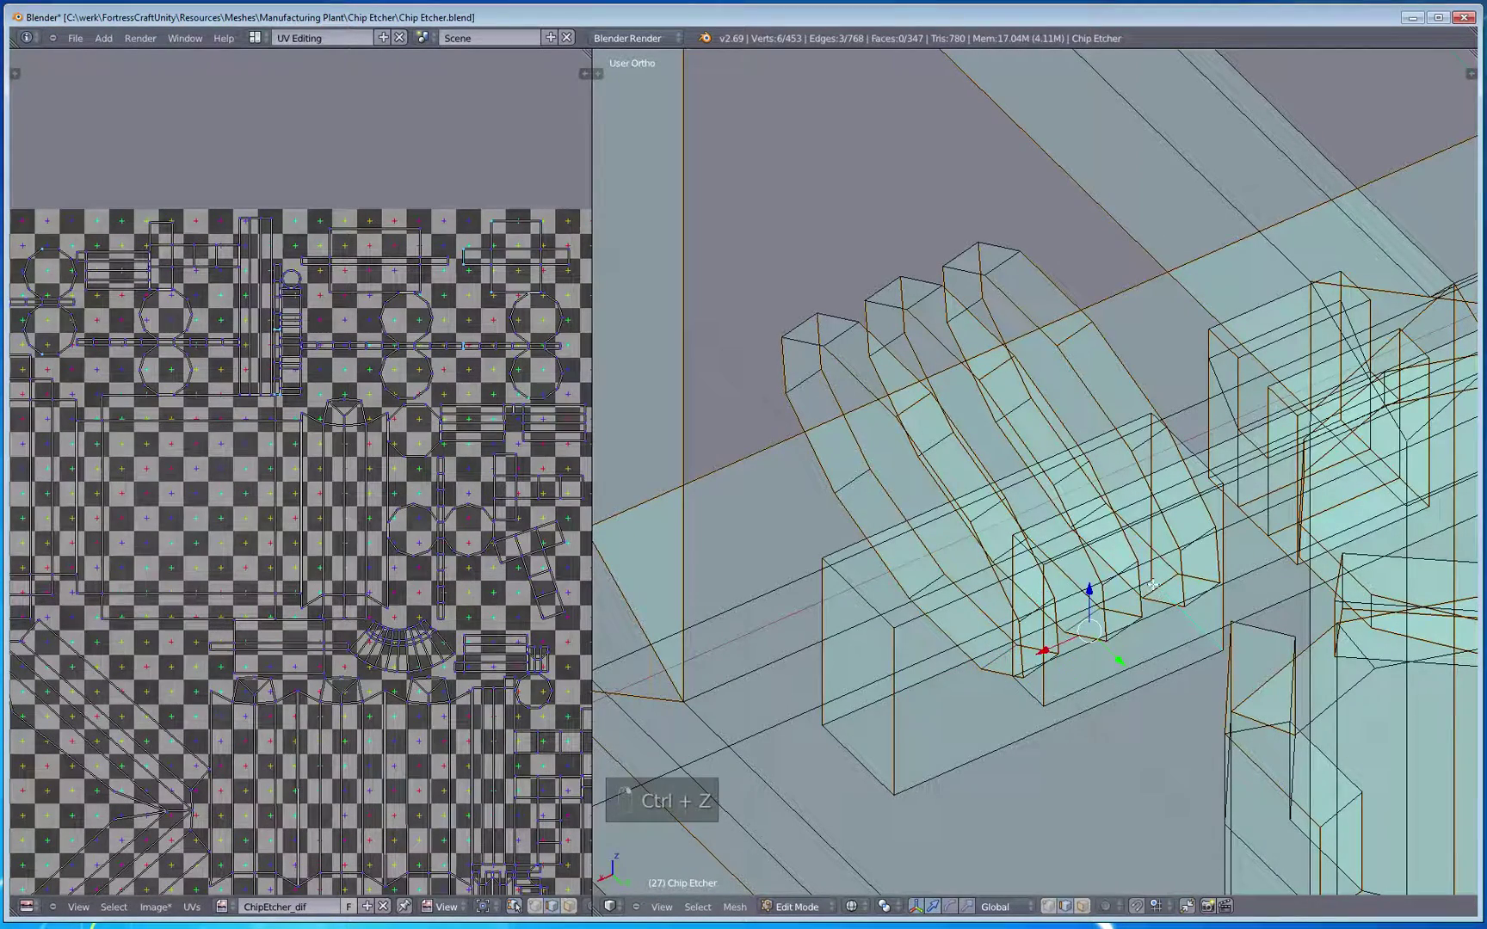
pyautogui.hotkey('ctrl', 'z')
pyautogui.hotkey('ctrl', 'e')
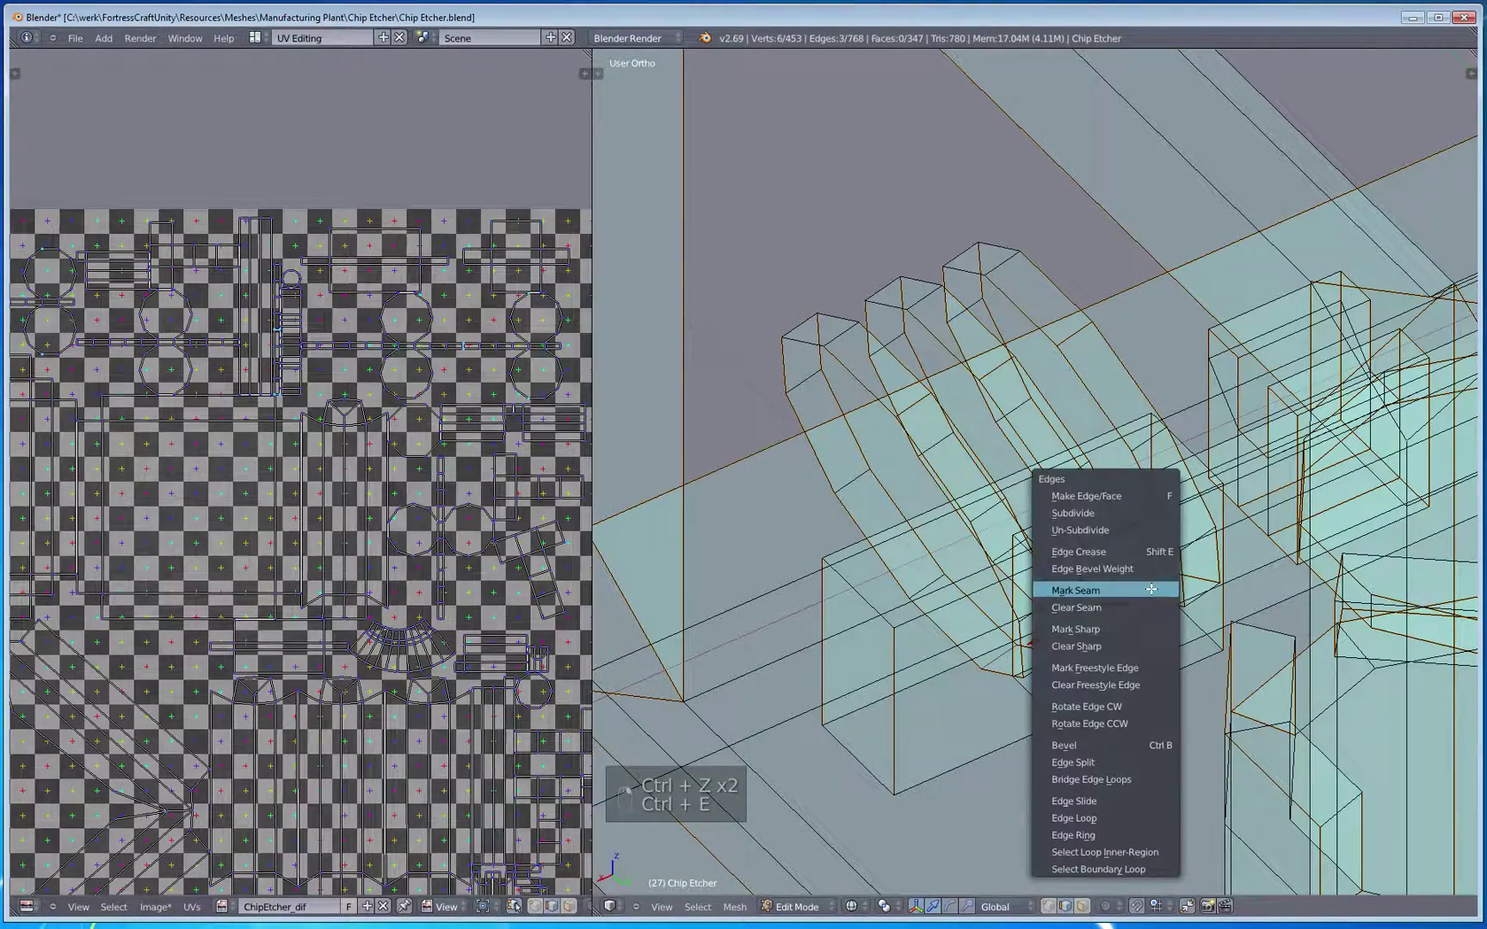
pyautogui.click(1136, 604)
pyautogui.press('a')
pyautogui.moveTo(1135, 604)
pyautogui.mouseDown(button='middle')
pyautogui.moveTo(961, 781)
pyautogui.moveTo(1088, 716)
pyautogui.mouseUp(button='middle')
pyautogui.scroll(-3, 961, 782)
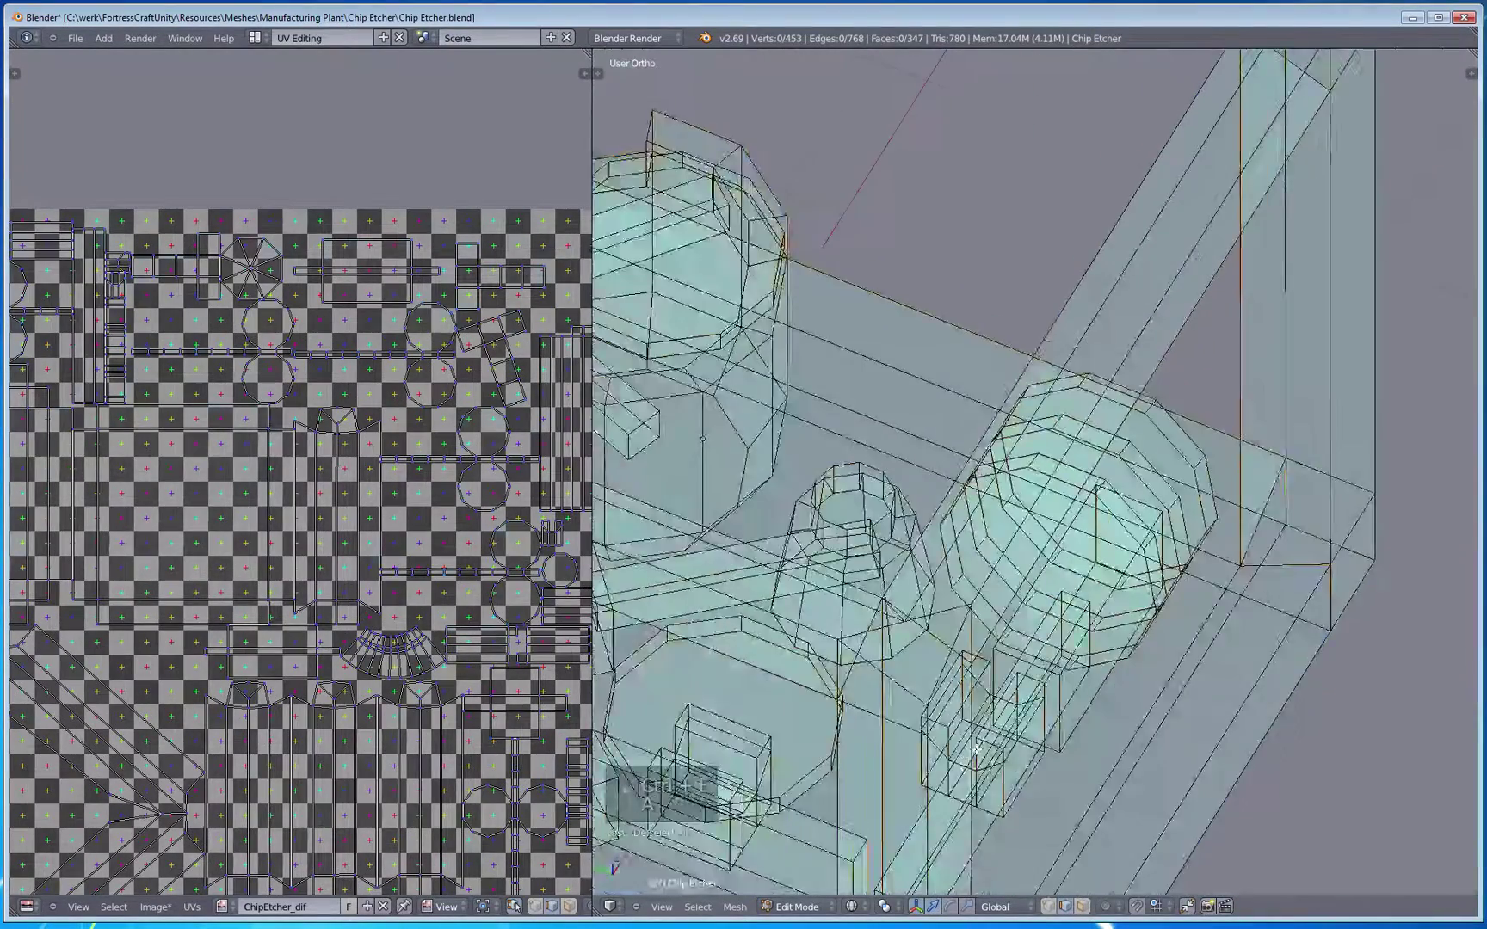
# Step: In solid display, select one vertical rim edge of the low round disc on the small support block and mark it as a seam
pyautogui.press('a')
pyautogui.press('z')
pyautogui.moveTo(1167, 680)
pyautogui.mouseDown(button='middle')
pyautogui.moveTo(1023, 696)
pyautogui.moveTo(890, 617)
pyautogui.moveTo(923, 664)
pyautogui.moveTo(884, 565)
pyautogui.moveTo(1034, 623)
pyautogui.moveTo(983, 572)
pyautogui.mouseUp(button='middle')
pyautogui.scroll(4, 982, 572)
pyautogui.moveTo(869, 631)
pyautogui.mouseDown(button='middle')
pyautogui.moveTo(969, 624)
pyautogui.moveTo(883, 677)
pyautogui.moveTo(826, 659)
pyautogui.moveTo(851, 644)
pyautogui.mouseUp(button='middle')
pyautogui.rightClick(852, 644)
pyautogui.hotkey('ctrl', 'e')
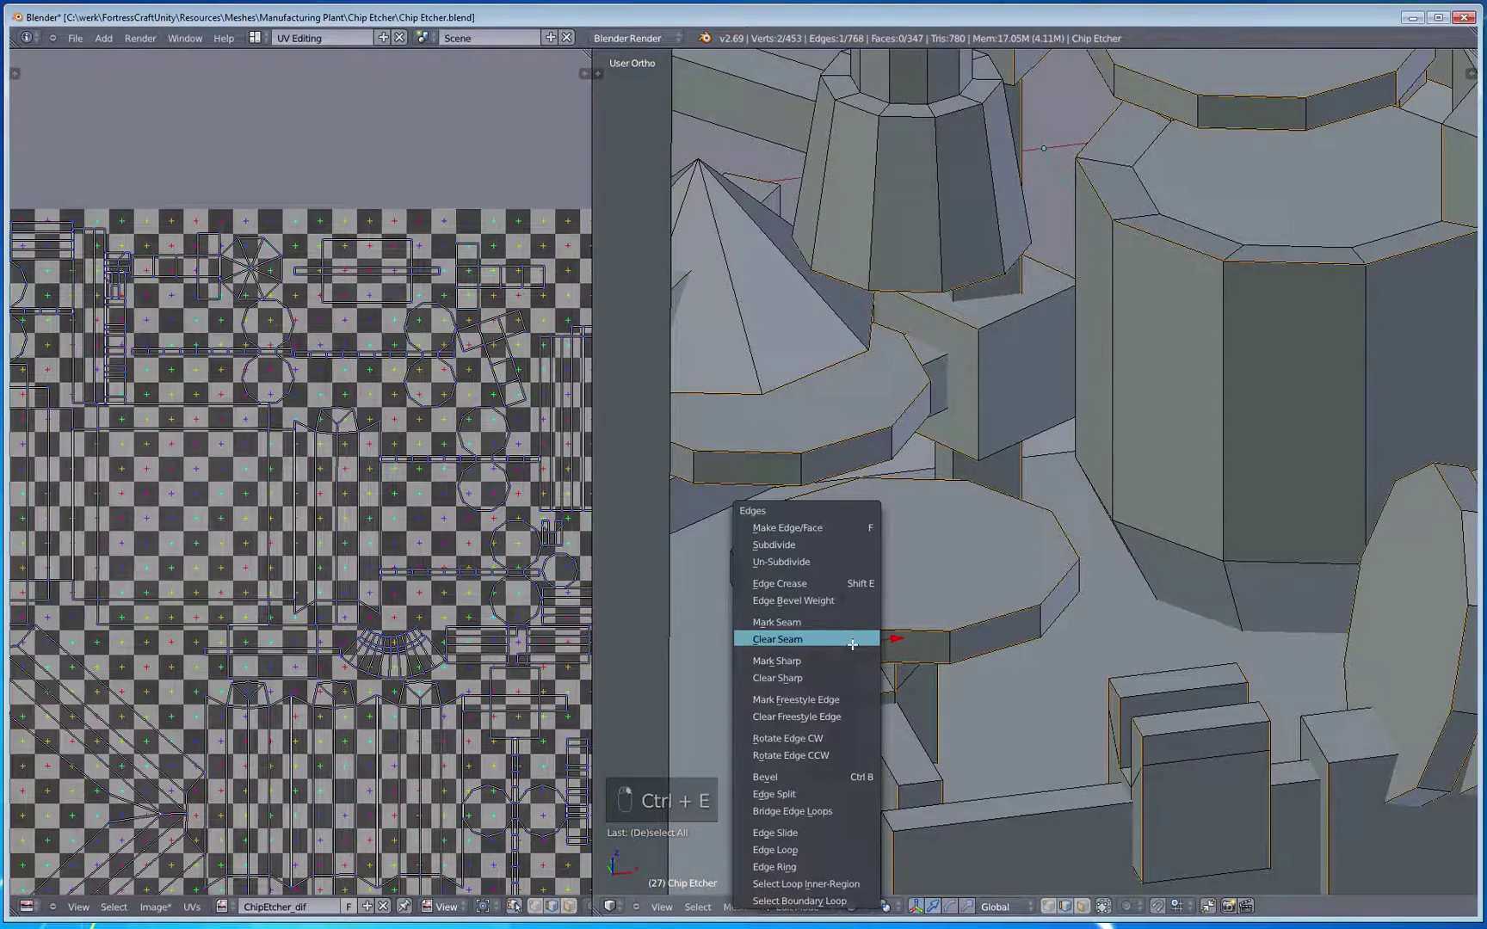
pyautogui.click(852, 622)
pyautogui.moveTo(852, 622); pyautogui.dragTo(1249, 682, button='middle')
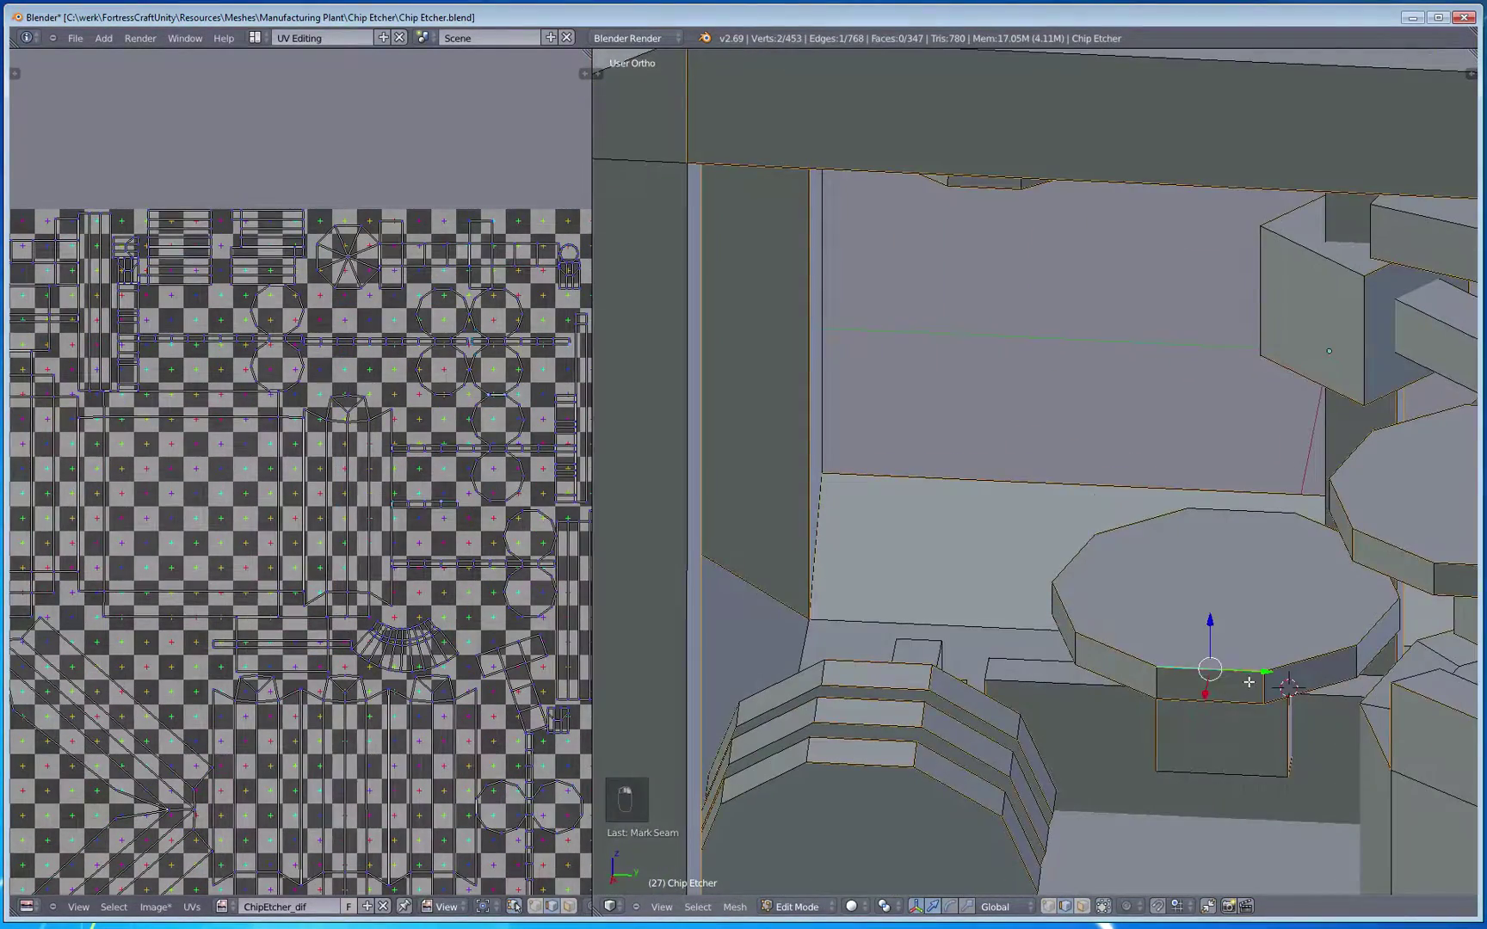
pyautogui.hotkey('ctrl', 'e')
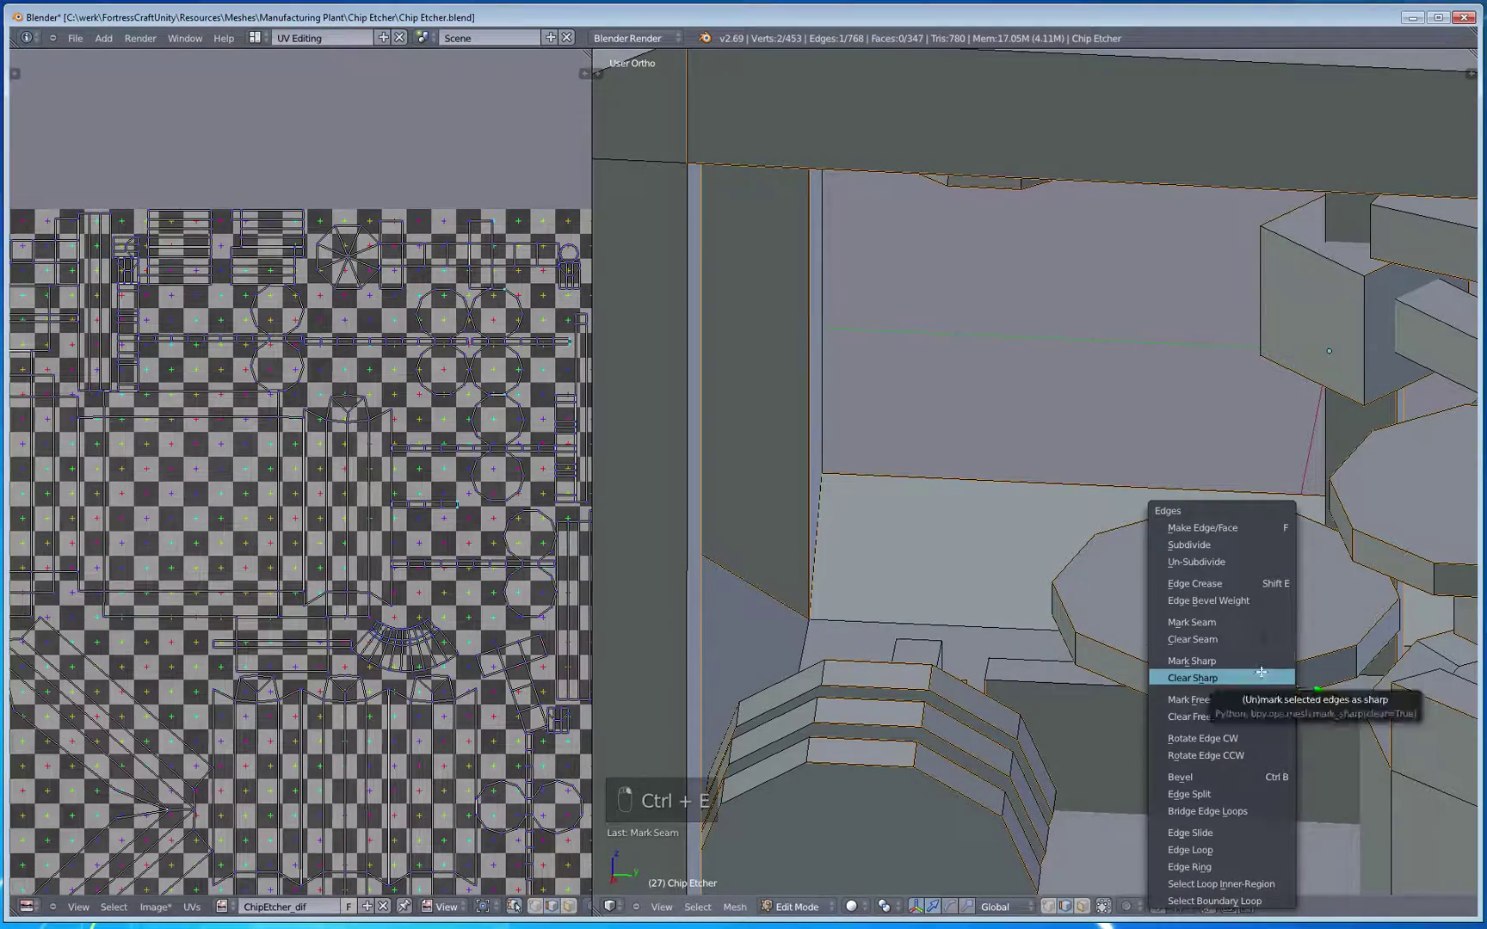
pyautogui.click(1239, 640)
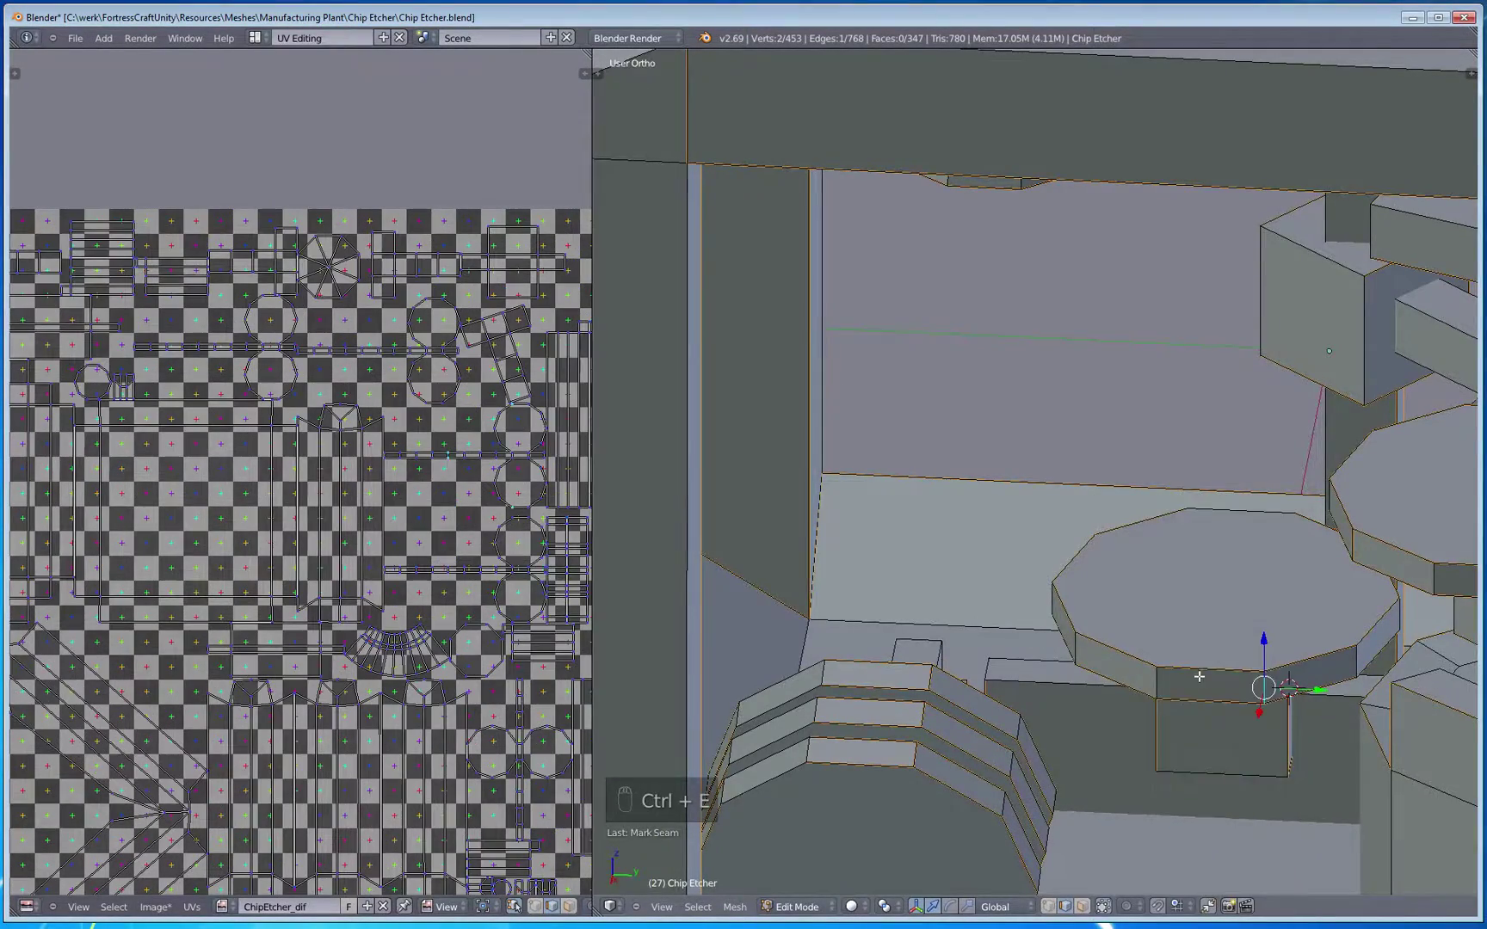
# Step: Select one vertical rim edge of the round disc beneath the cone and mark it as a seam
pyautogui.press('a')
pyautogui.moveTo(1239, 639); pyautogui.dragTo(1032, 691, button='middle')
pyautogui.press('a')
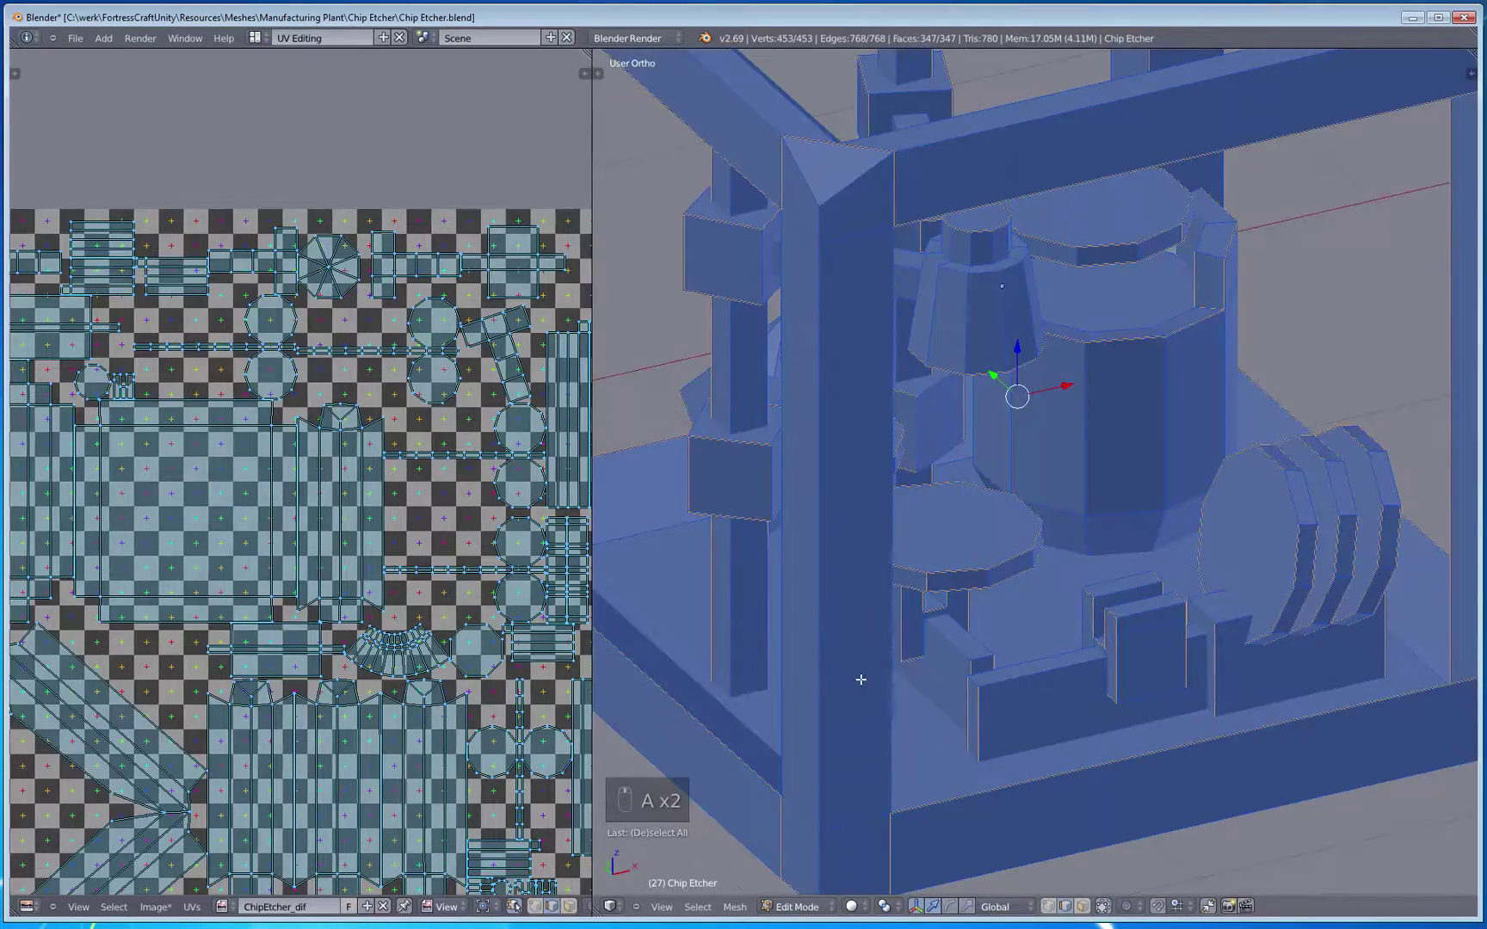
pyautogui.moveTo(860, 680); pyautogui.dragTo(942, 686, button='middle')
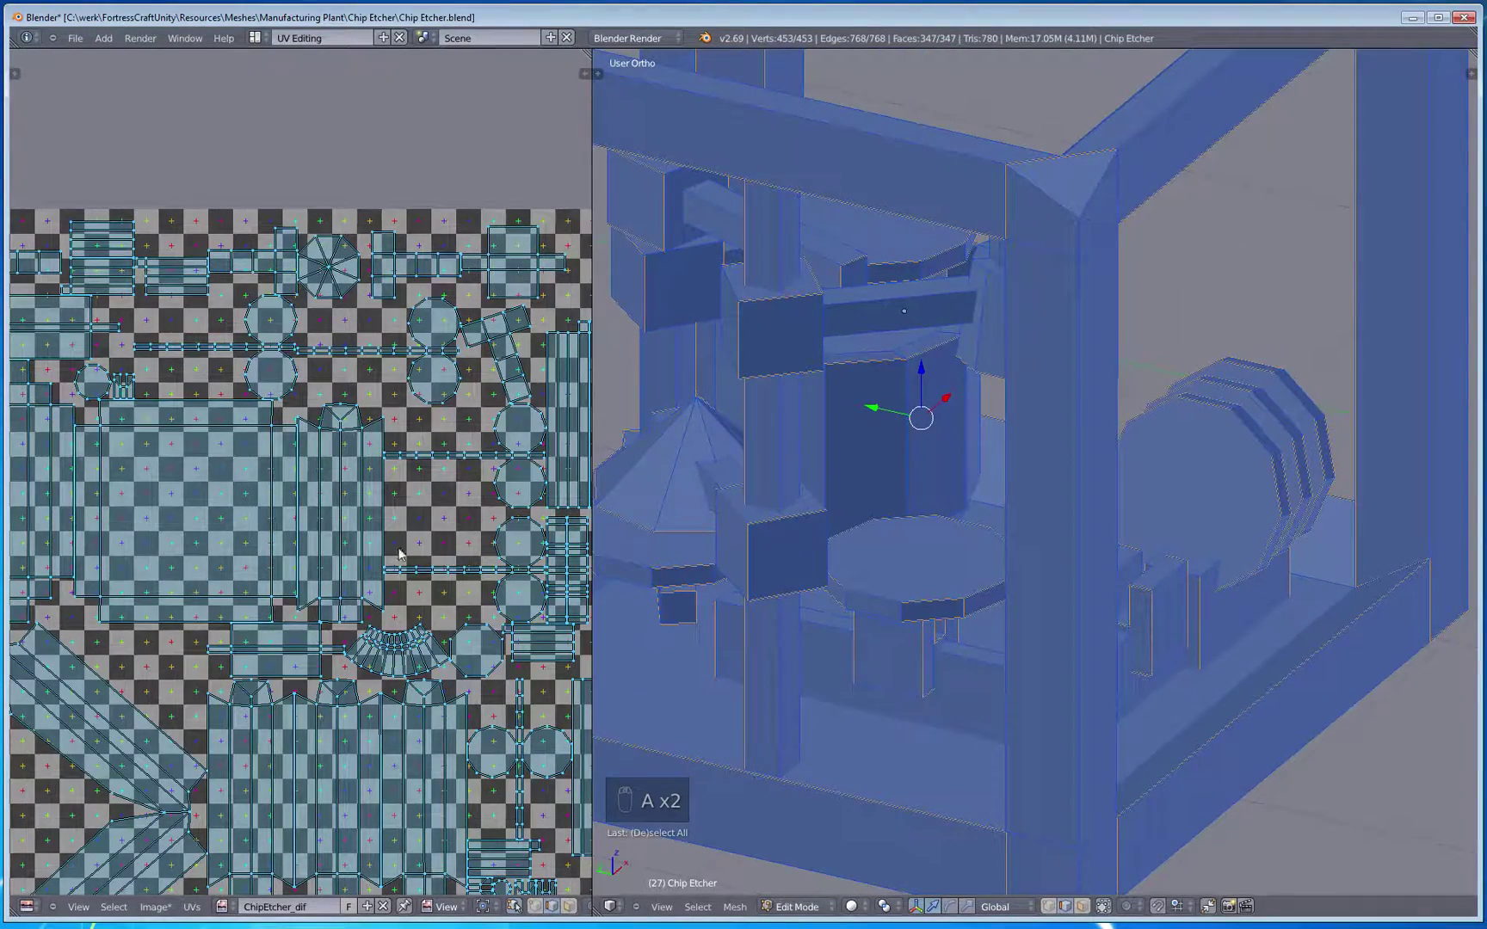
pyautogui.moveTo(399, 550); pyautogui.dragTo(514, 647, button='middle')
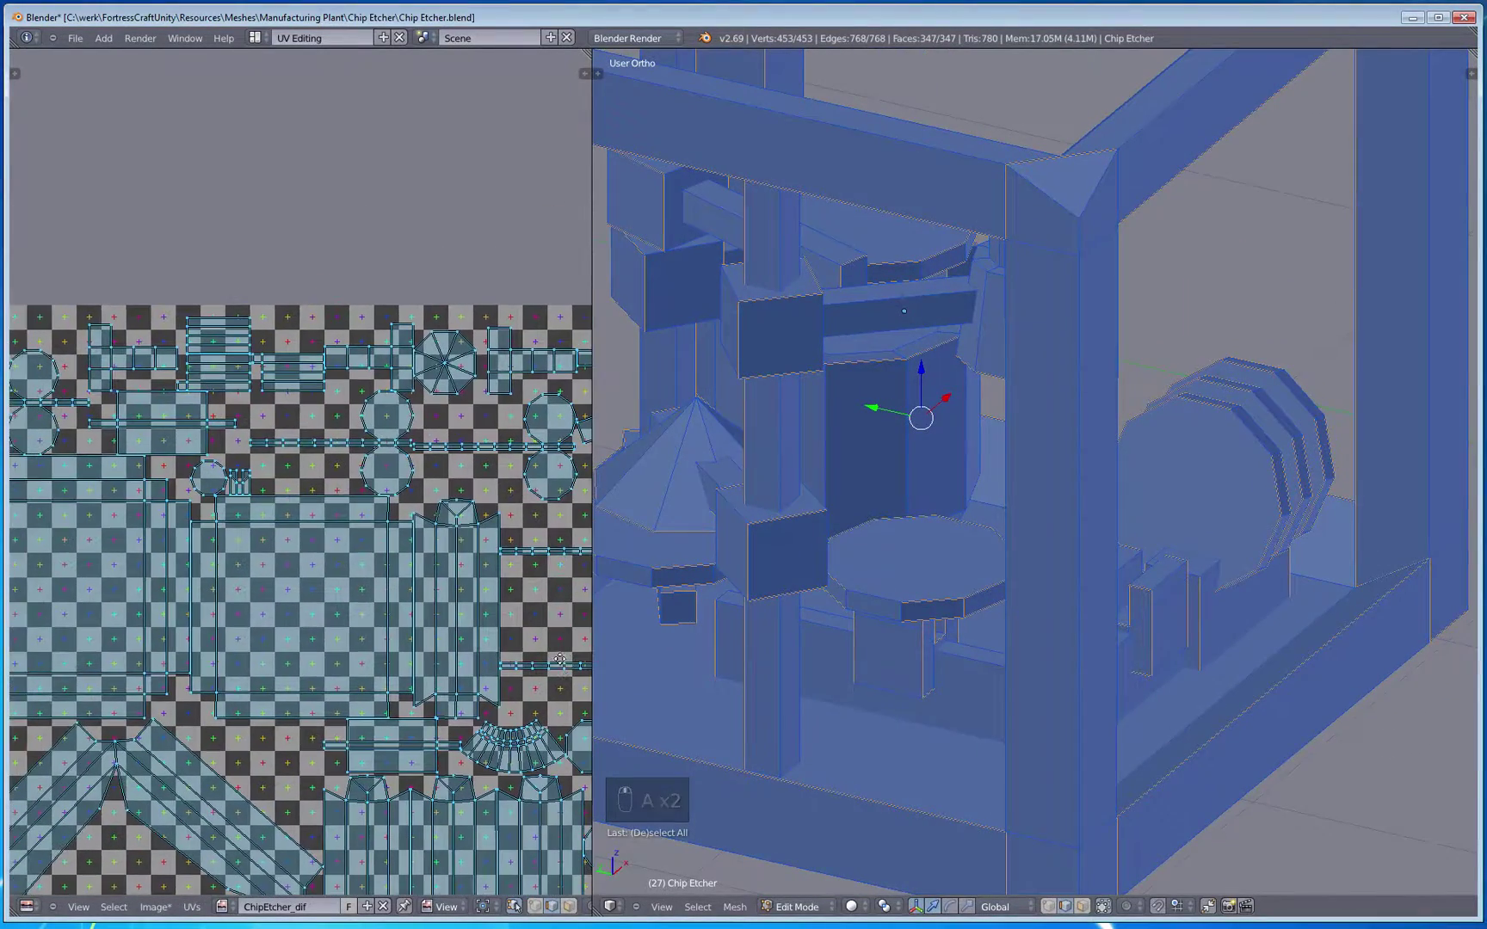
pyautogui.moveTo(895, 620)
pyautogui.mouseDown(button='middle')
pyautogui.moveTo(946, 600)
pyautogui.moveTo(938, 578)
pyautogui.moveTo(888, 632)
pyautogui.moveTo(875, 620)
pyautogui.mouseUp(button='middle')
pyautogui.rightClick(875, 620)
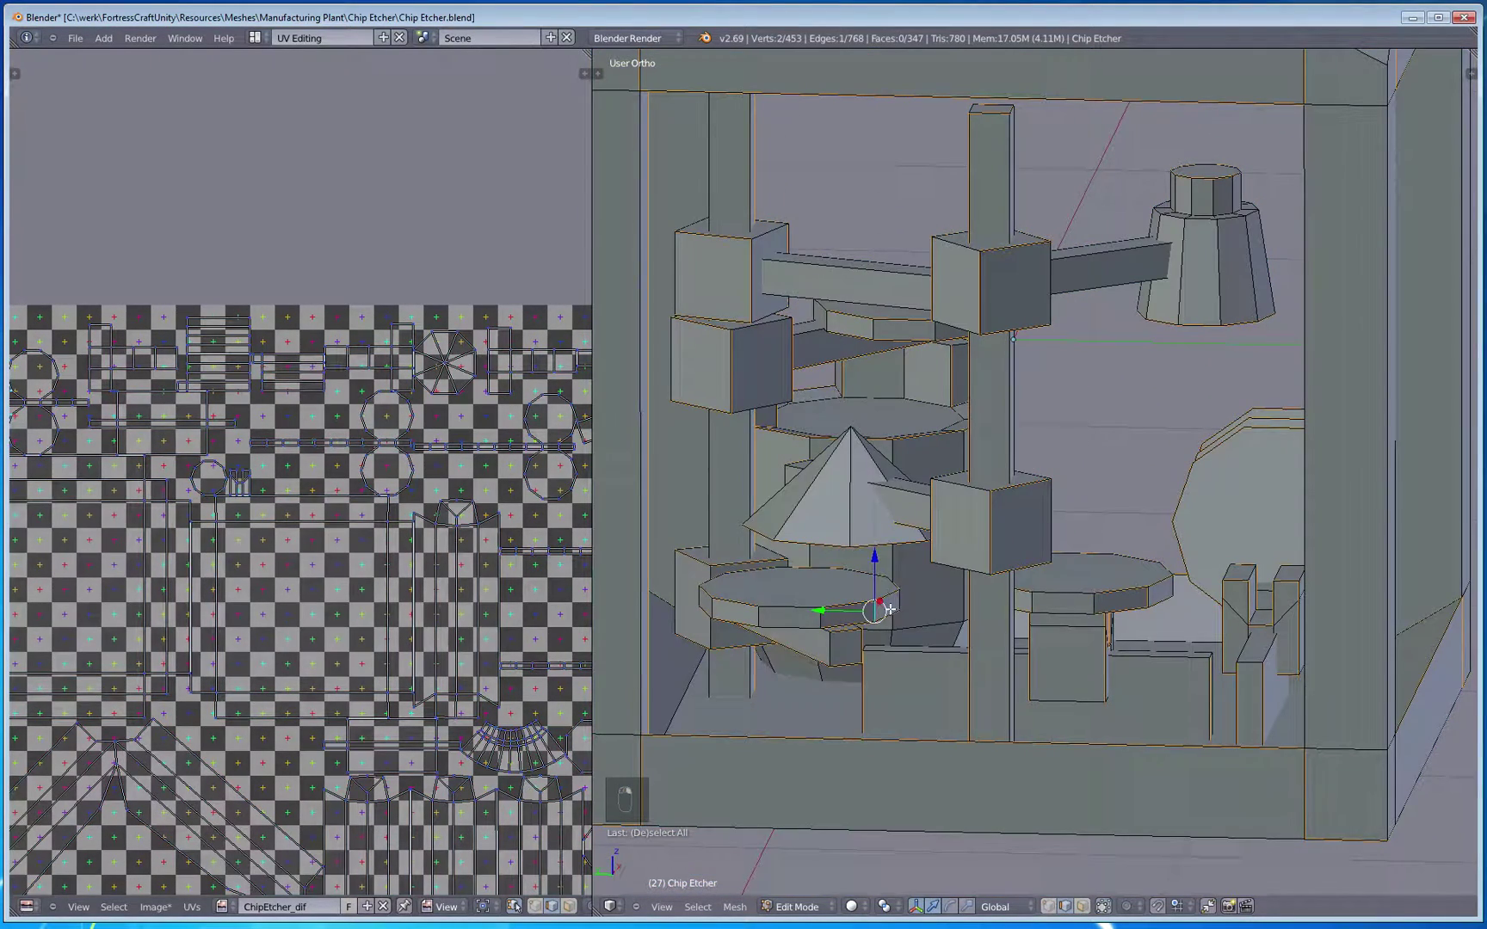
pyautogui.hotkey('ctrl', 'e')
pyautogui.click(890, 597)
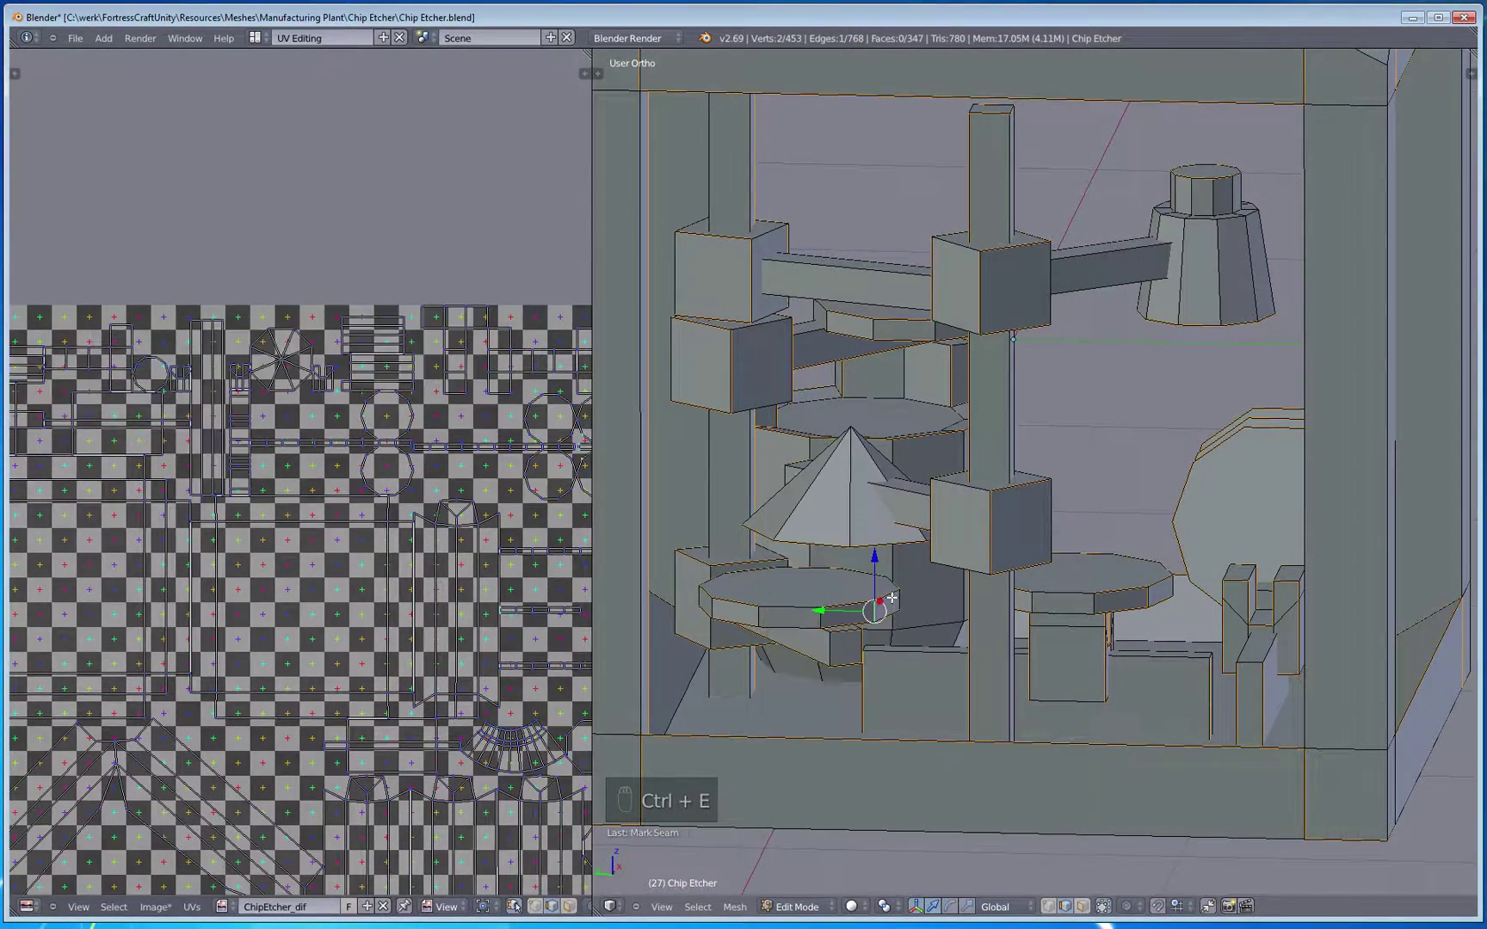
# Step: Mark a second rim edge on the opposite side of the disc beneath the cone as a seam and clear the selection
pyautogui.moveTo(1019, 610); pyautogui.dragTo(770, 640, button='middle')
pyautogui.moveTo(1115, 572); pyautogui.dragTo(1062, 710, button='middle')
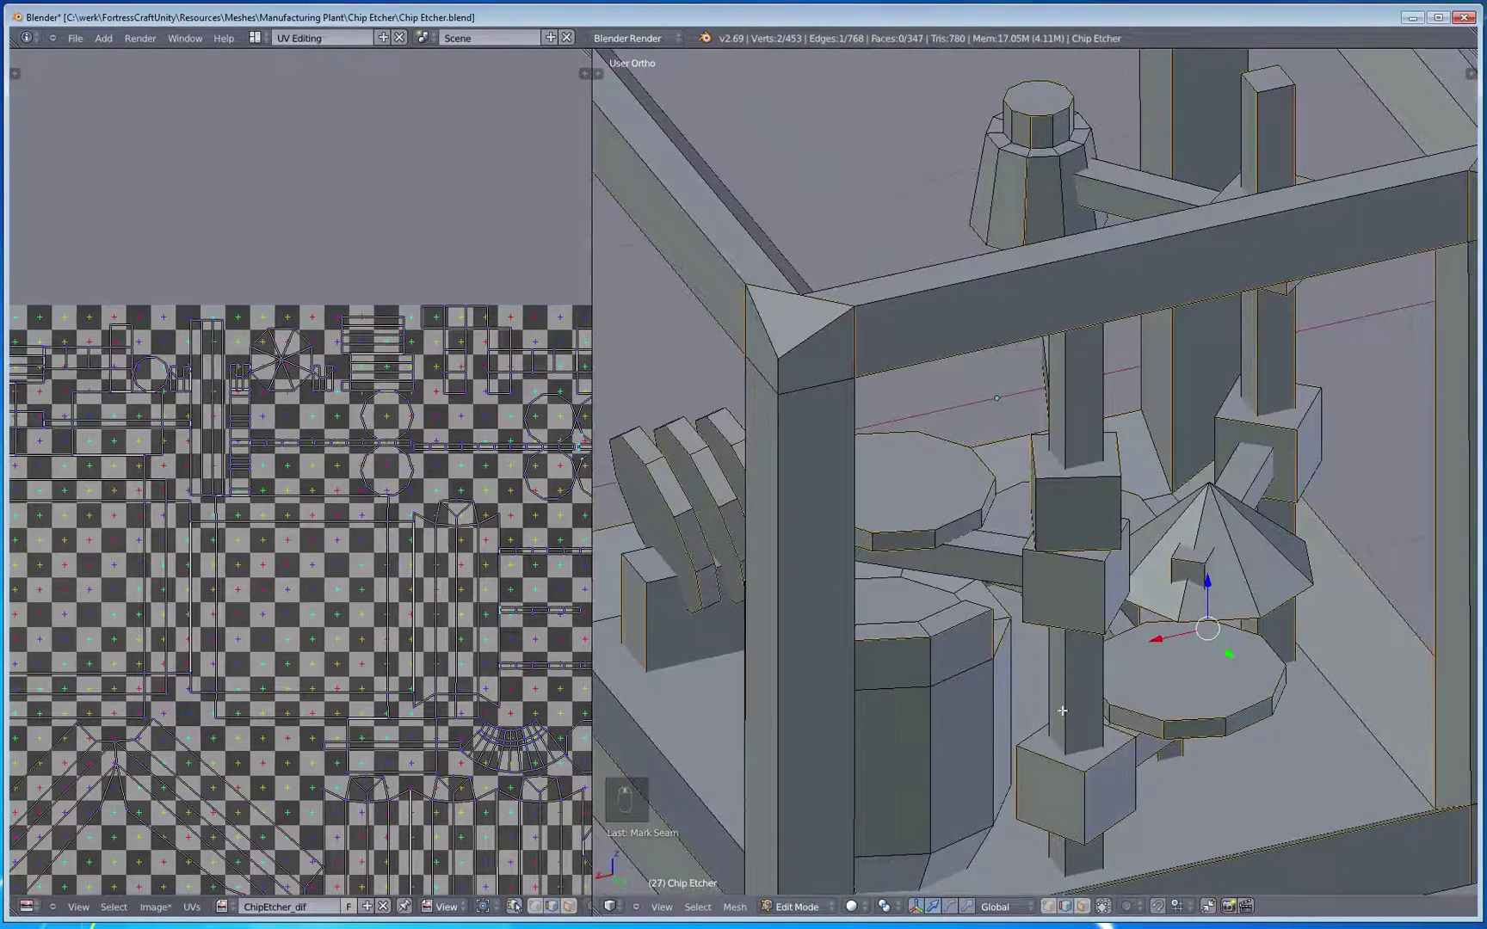
pyautogui.hotkey('ctrl', 'e')
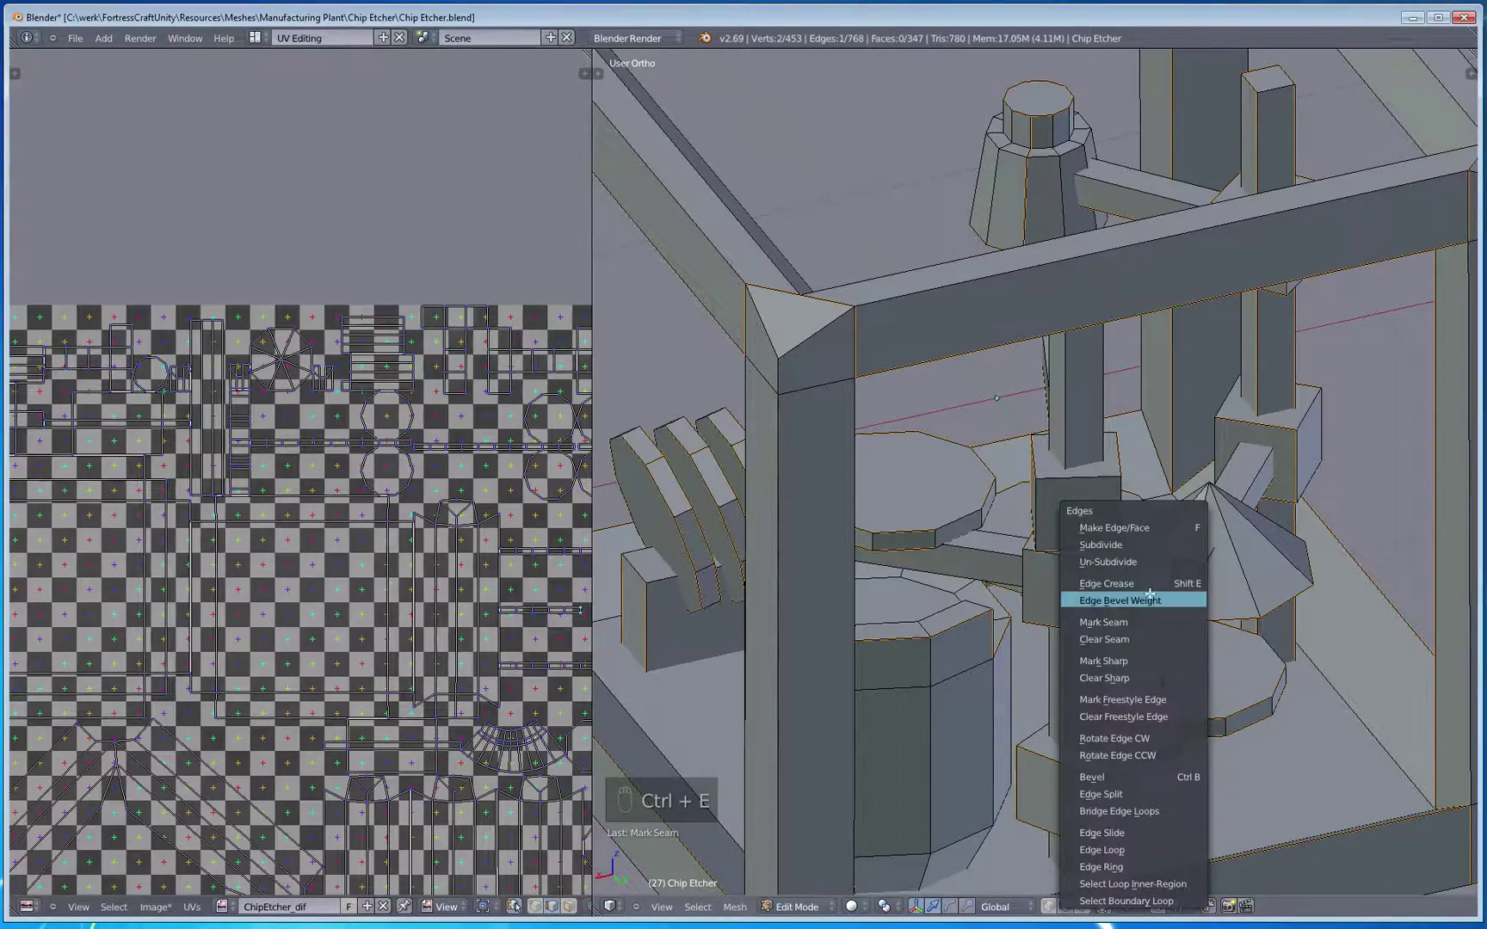
pyautogui.click(1140, 634)
pyautogui.press('a')
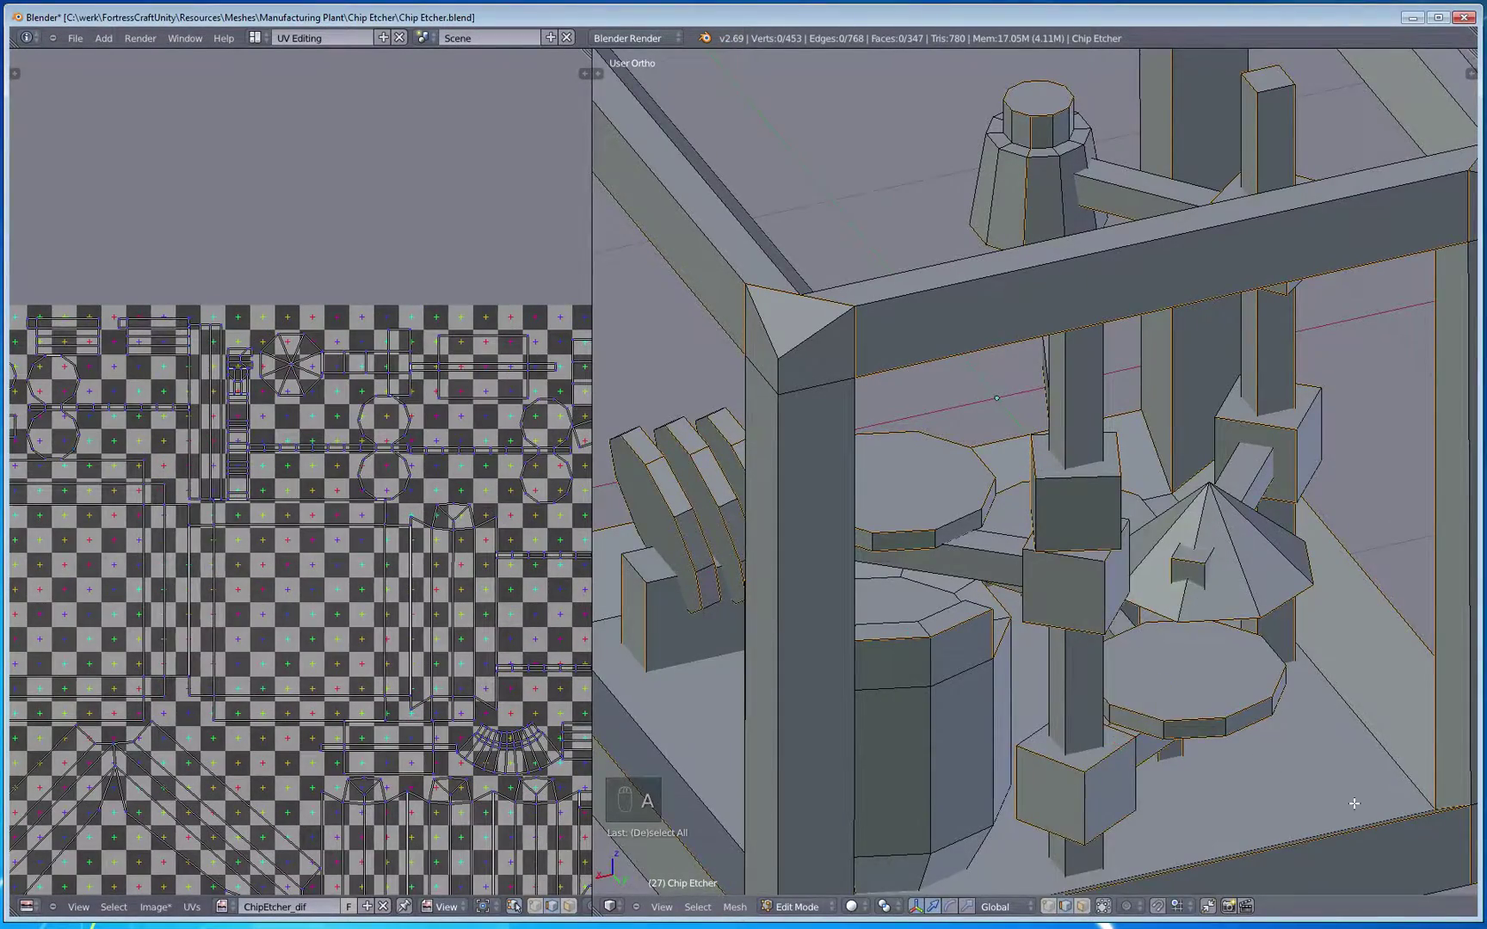
# Step: Select the whole mesh to review the UV layout, and pick an edge of a round disc island to locate it on the model
pyautogui.moveTo(1188, 757); pyautogui.dragTo(1119, 794, button='middle')
pyautogui.press('a')
pyautogui.scroll(-2, 396, 547)
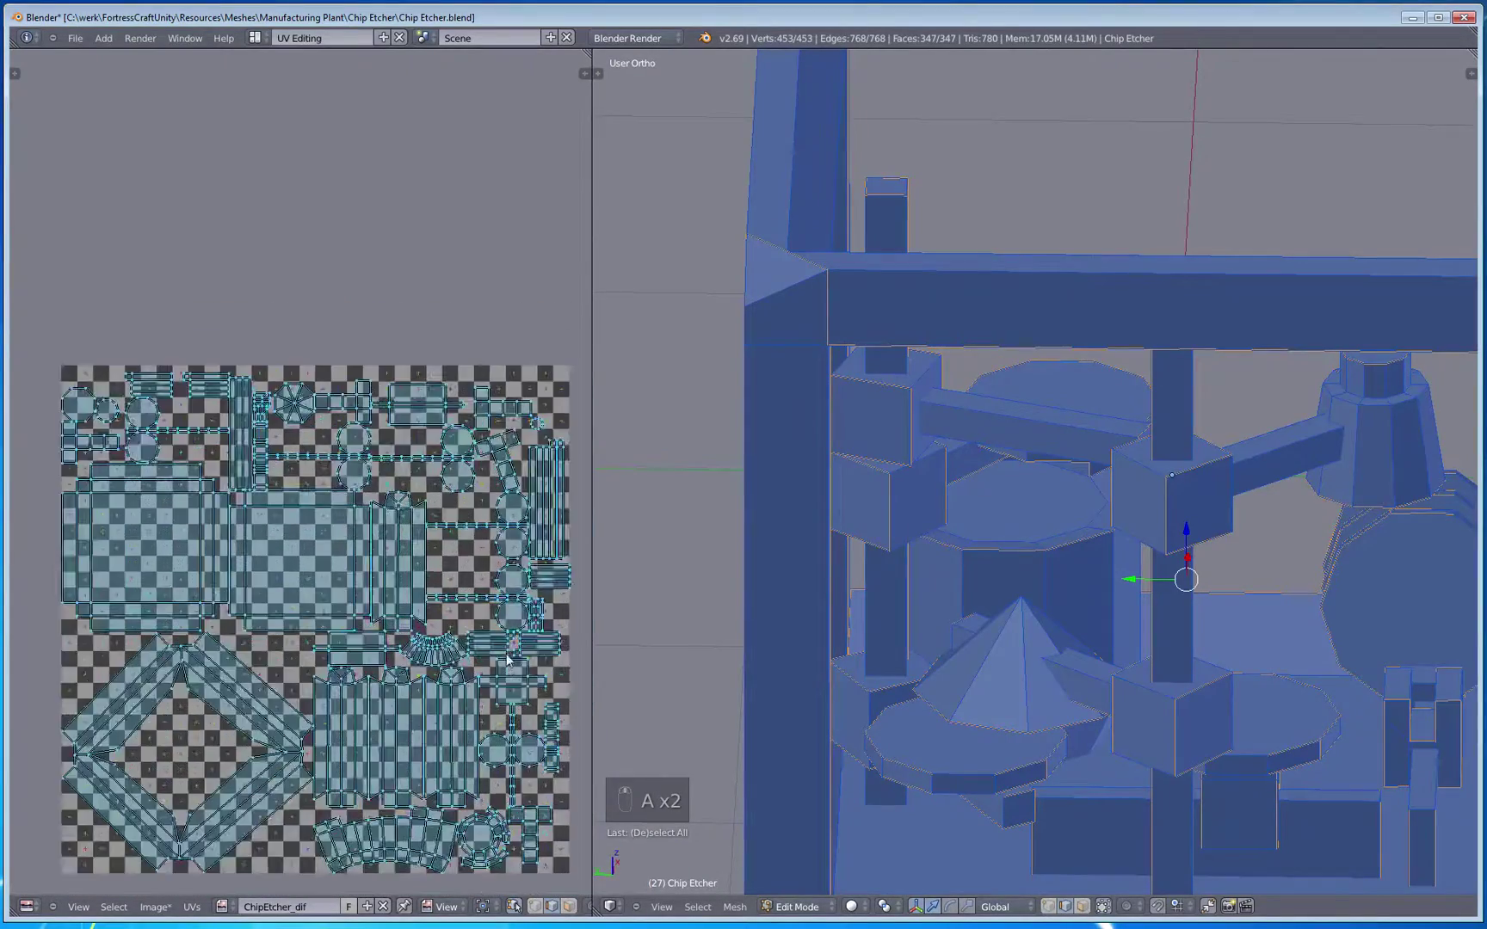
pyautogui.scroll(4, 395, 546)
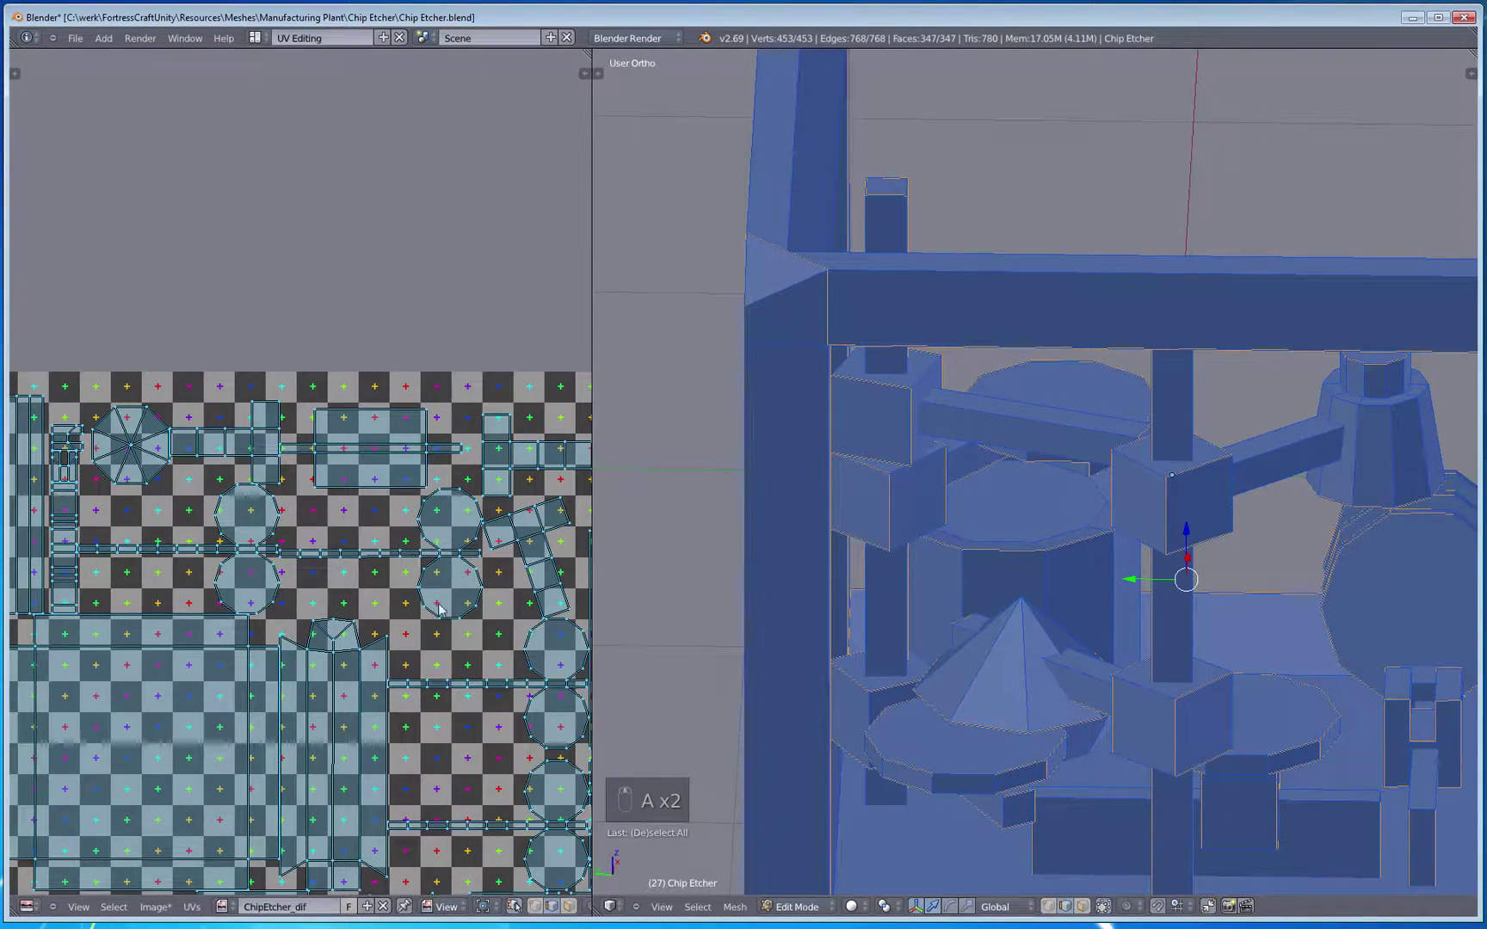
pyautogui.moveTo(315, 572); pyautogui.dragTo(405, 450, button='middle')
pyautogui.moveTo(533, 652); pyautogui.dragTo(330, 442, button='middle')
pyautogui.moveTo(498, 632); pyautogui.dragTo(493, 528, button='middle')
pyautogui.moveTo(453, 675); pyautogui.dragTo(479, 568, button='middle')
pyautogui.moveTo(330, 672); pyautogui.dragTo(367, 641, button='middle')
pyautogui.rightClick(522, 590)
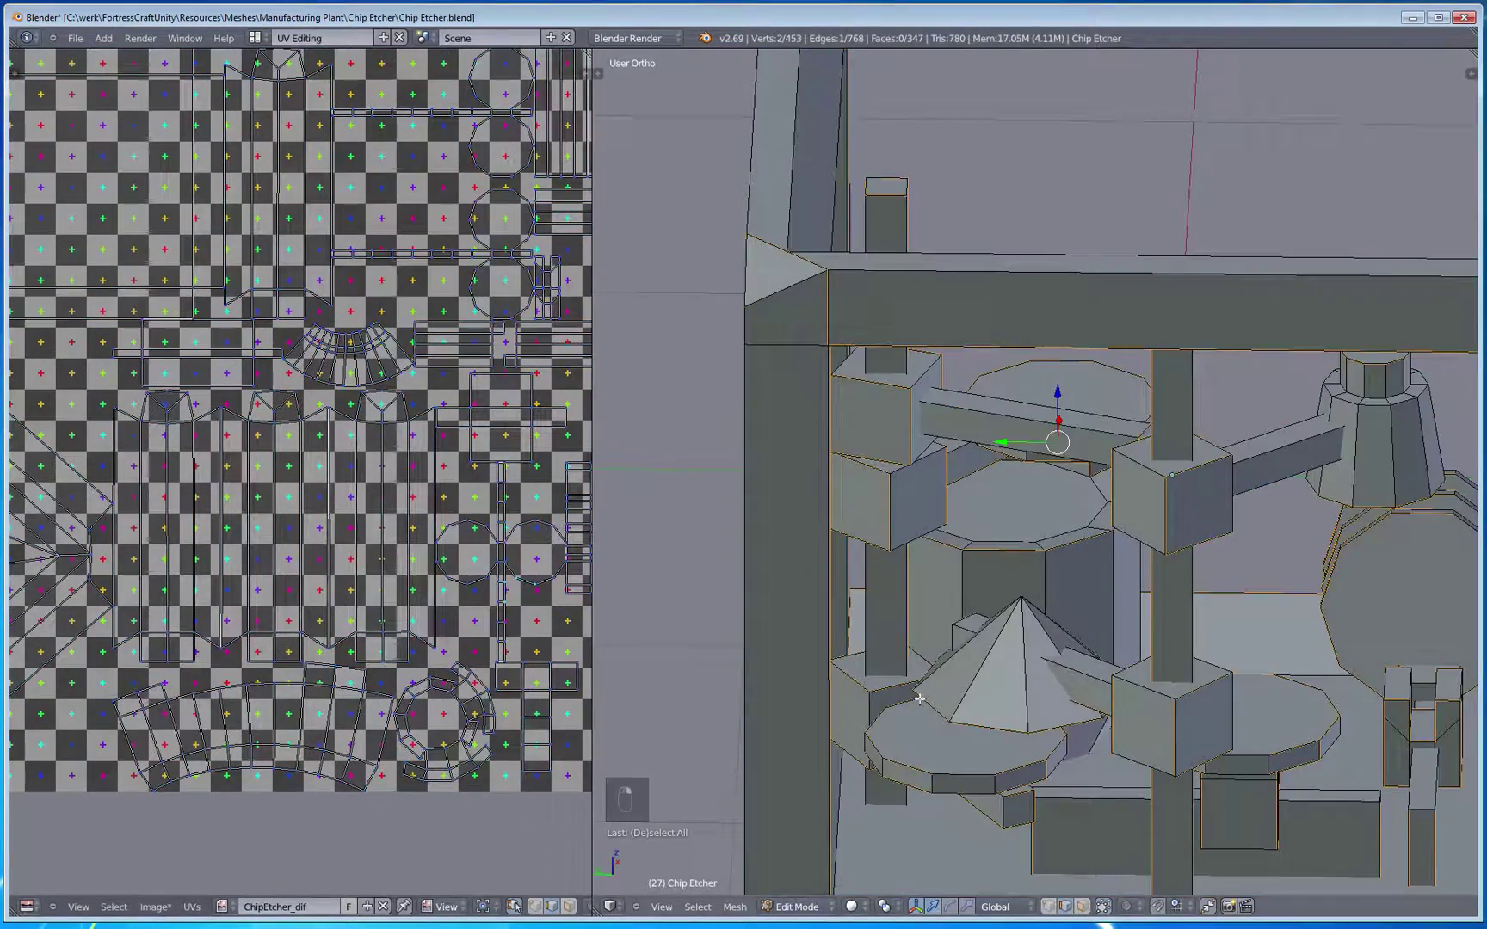
# Step: Select one vertical rim edge of the upper disc above the large tank and mark it as a seam
pyautogui.moveTo(1316, 680); pyautogui.dragTo(916, 697, button='middle')
pyautogui.scroll(4, 1024, 685)
pyautogui.scroll(-2, 1058, 701)
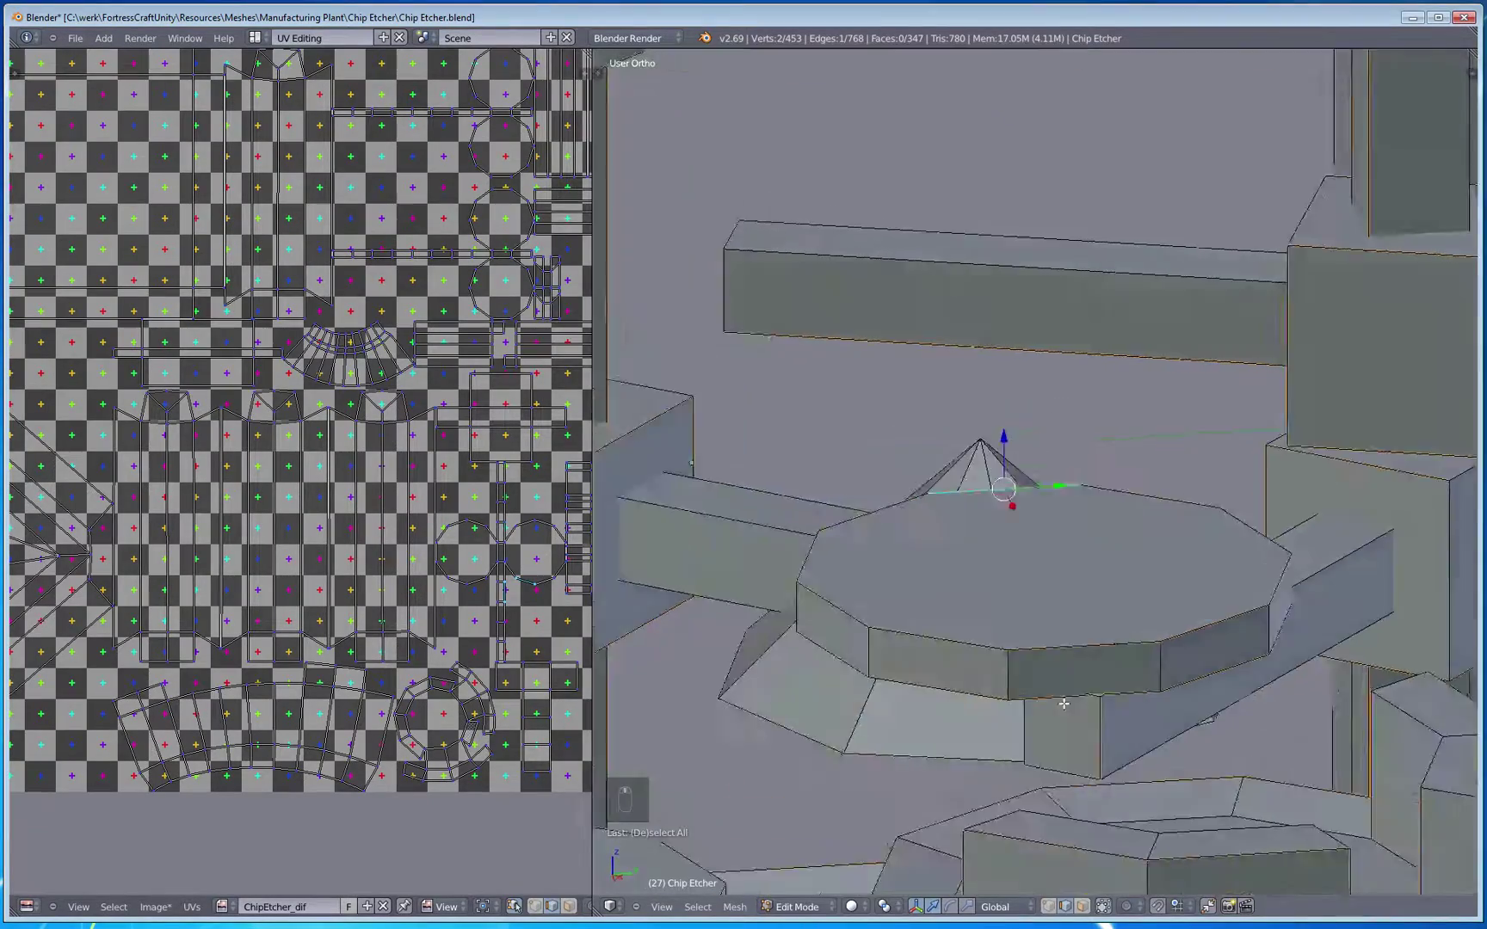
pyautogui.moveTo(1058, 701); pyautogui.dragTo(1033, 672, button='middle')
pyautogui.press('a')
pyautogui.moveTo(1125, 664); pyautogui.dragTo(902, 673, button='middle')
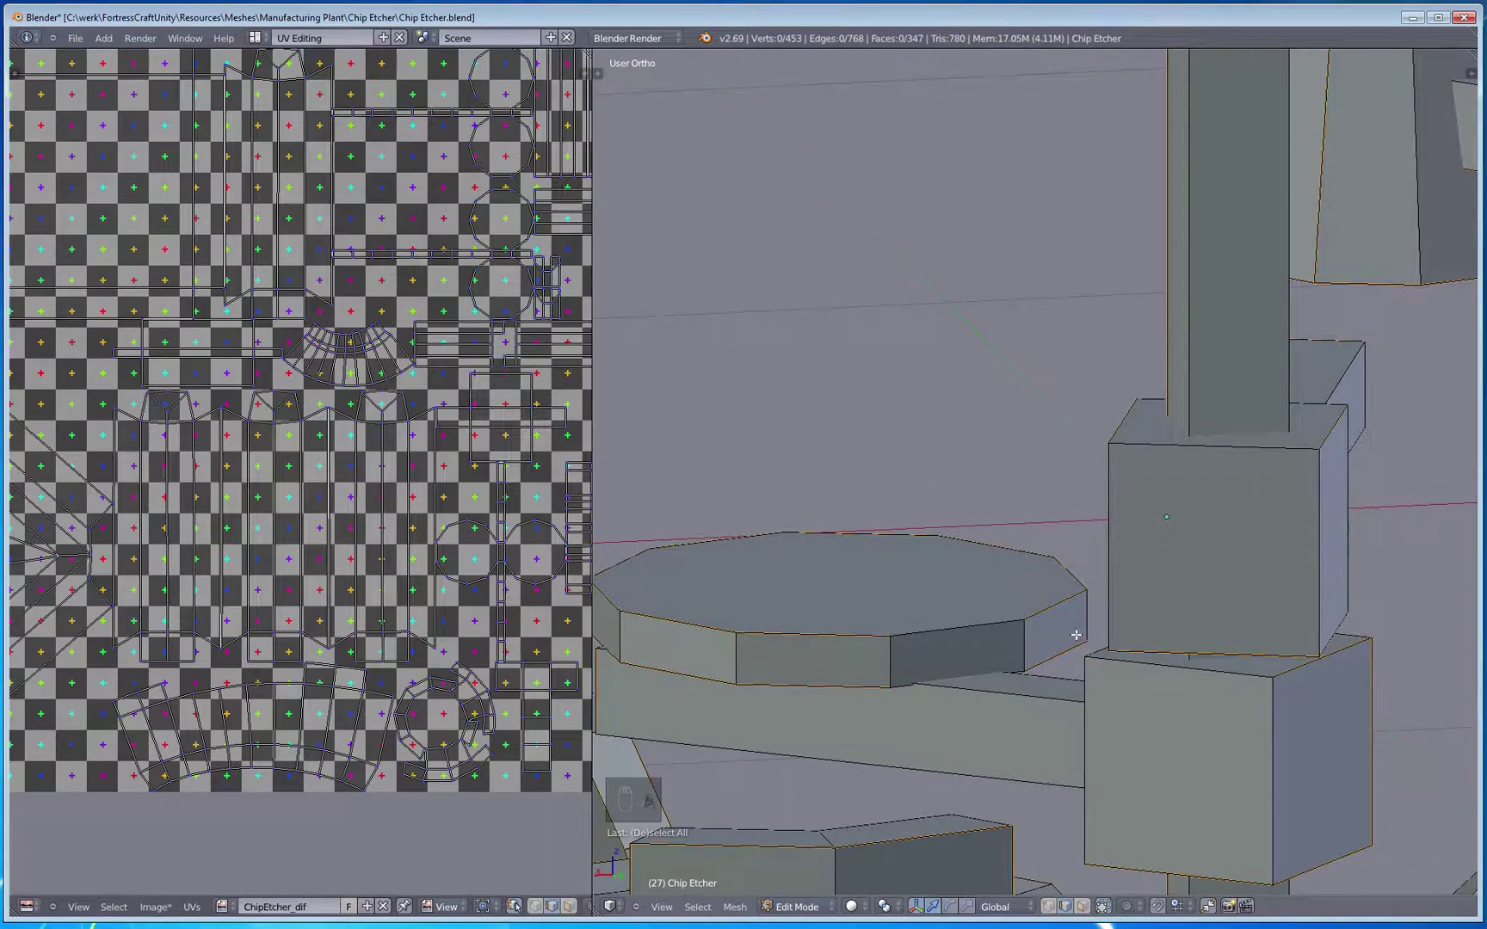
pyautogui.moveTo(1075, 634); pyautogui.dragTo(951, 608, button='middle')
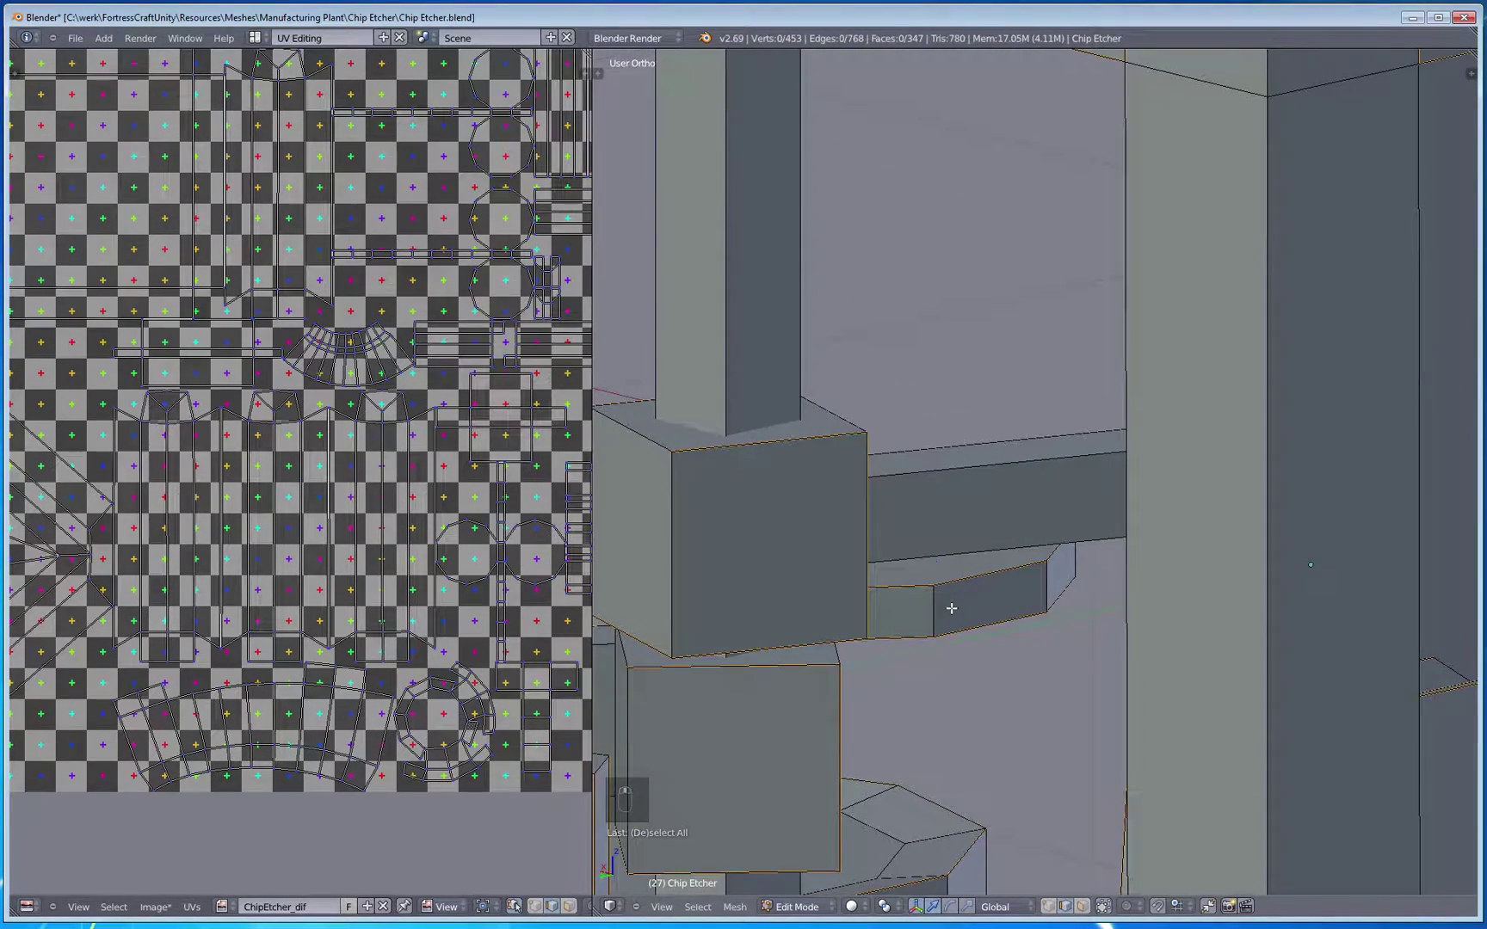
pyautogui.hotkey('ctrl', 'e')
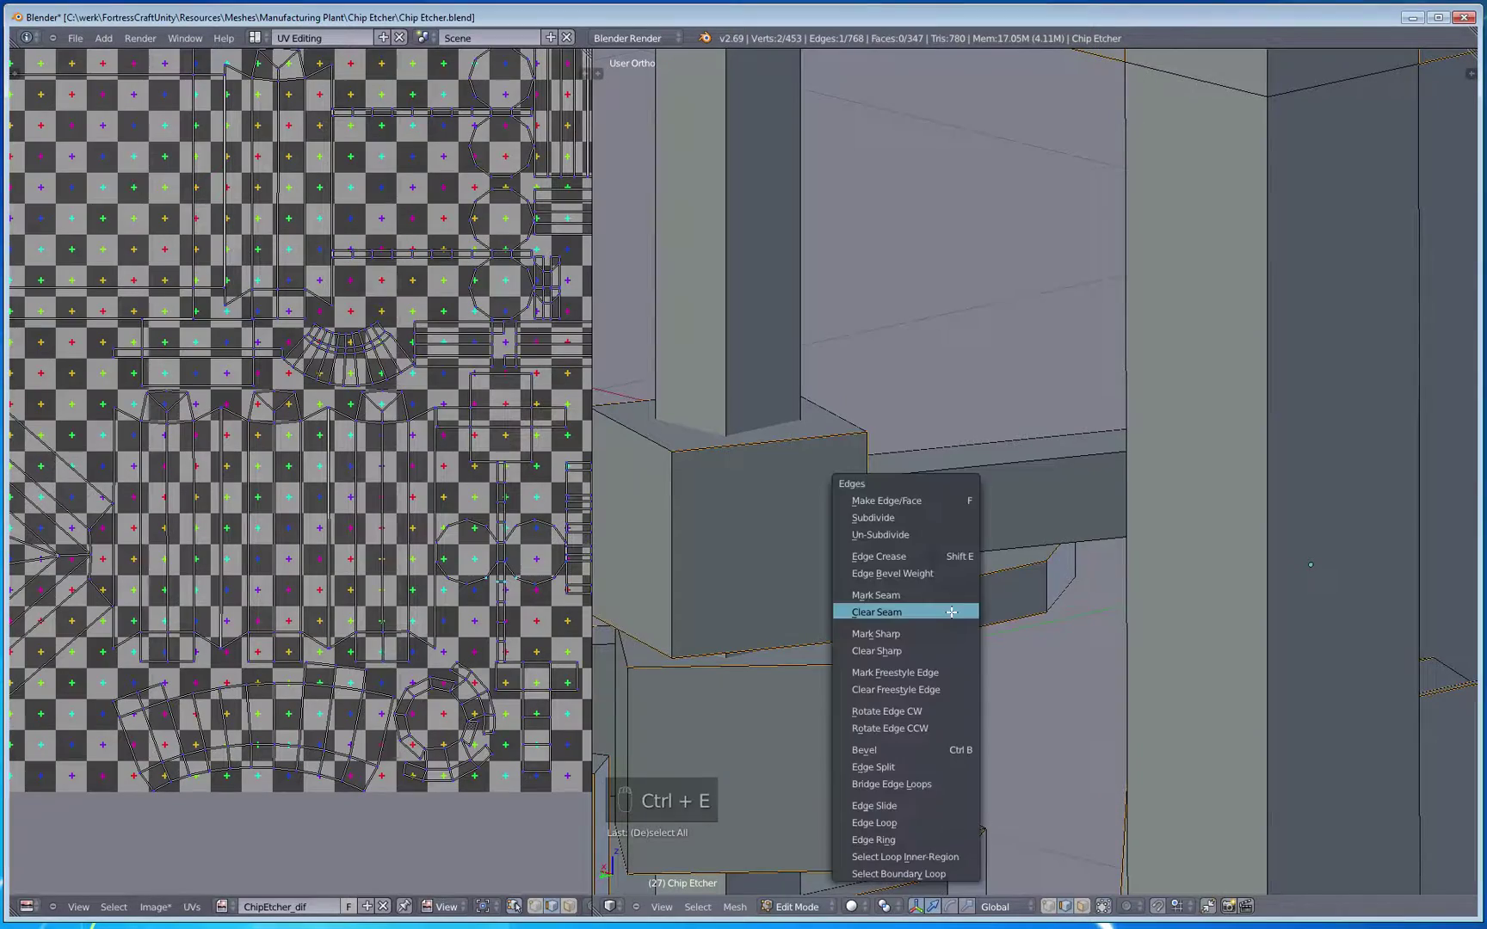
pyautogui.click(955, 598)
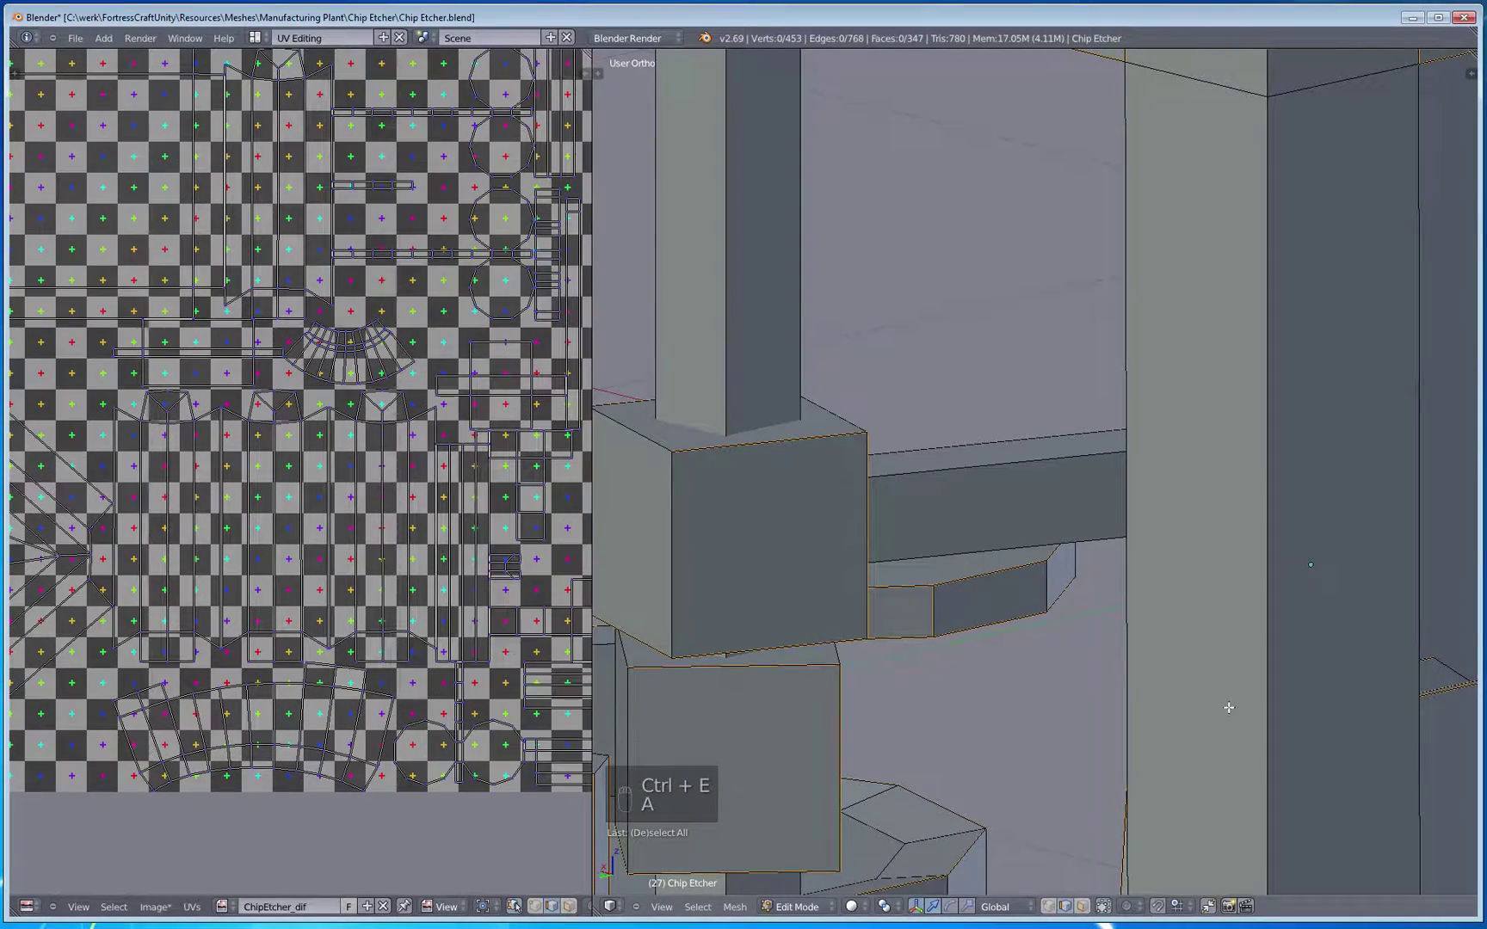
# Step: Mark another vertical rim edge on the far side of the upper disc as a seam
pyautogui.moveTo(1228, 704); pyautogui.dragTo(1110, 618, button='middle')
pyautogui.press('a')
pyautogui.rightClick(1114, 616)
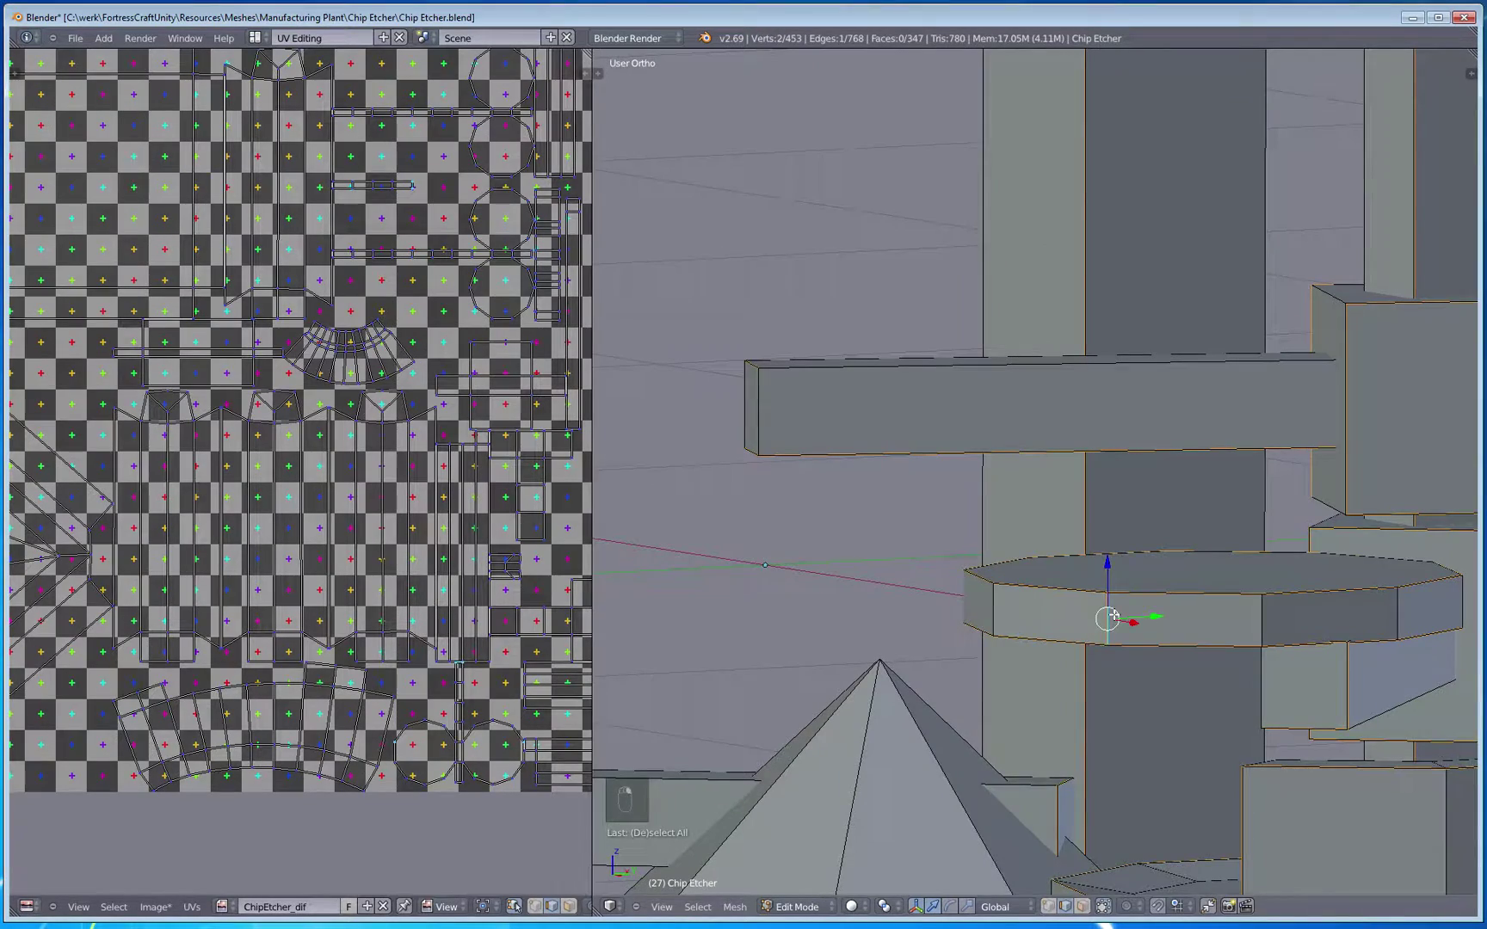
pyautogui.hotkey('ctrl', 'e')
pyautogui.click(1113, 615)
# Step: Select the whole mesh and examine the full UV layout for remaining islands that need splitting
pyautogui.scroll(-4, 422, 693)
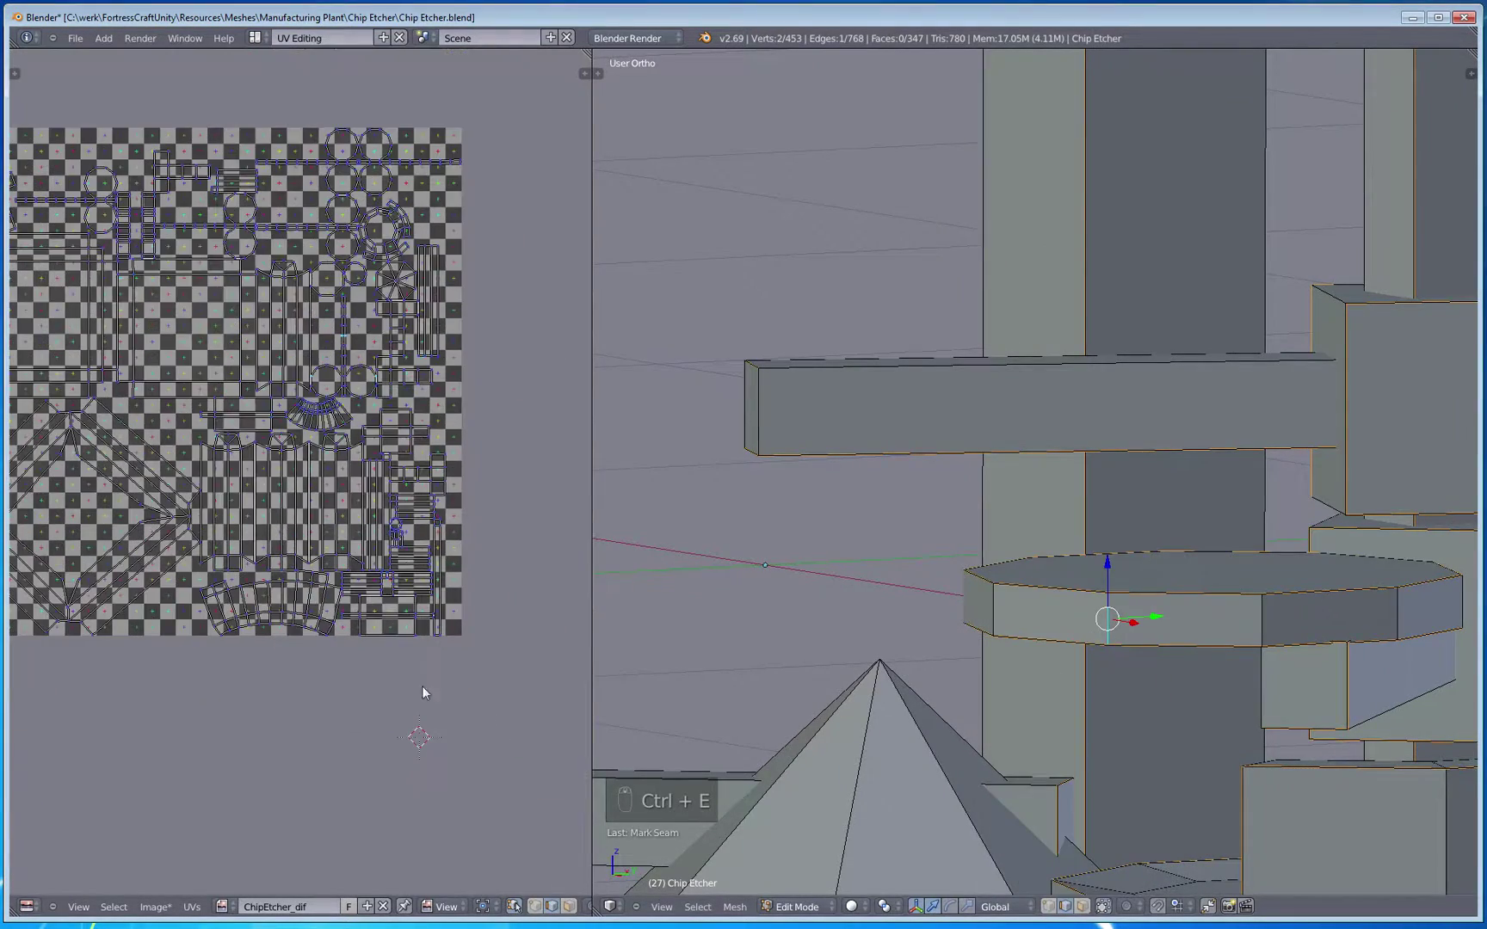
pyautogui.press('a')
pyautogui.press('a')
pyautogui.press('a')
pyautogui.moveTo(414, 644); pyautogui.dragTo(345, 840, button='middle')
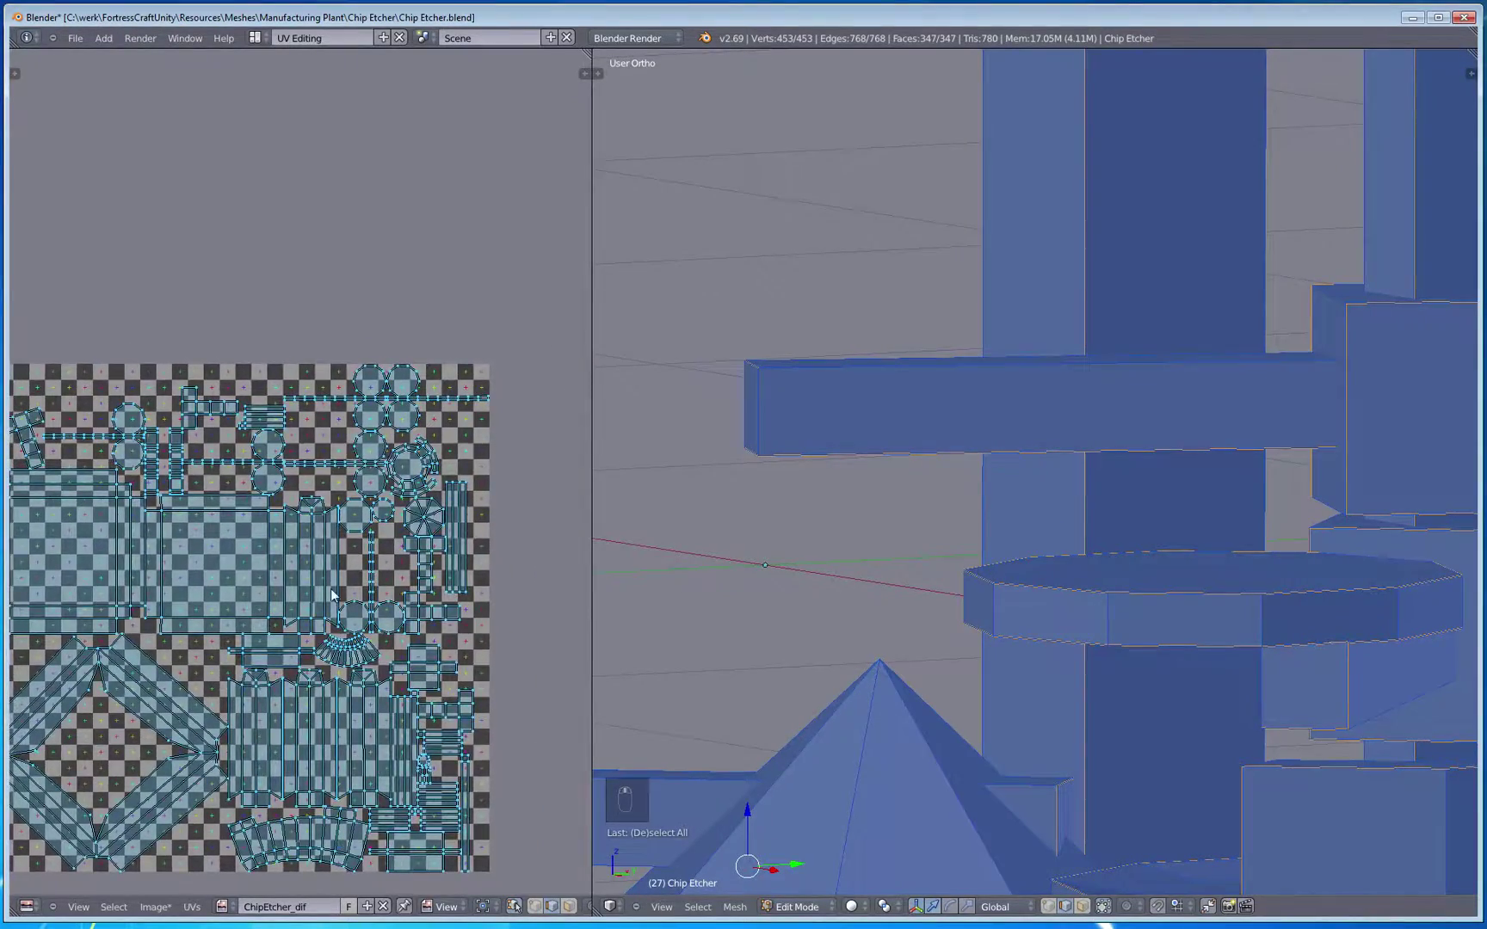
pyautogui.moveTo(331, 592); pyautogui.dragTo(396, 664, button='middle')
pyautogui.moveTo(444, 541); pyautogui.dragTo(446, 465, button='middle')
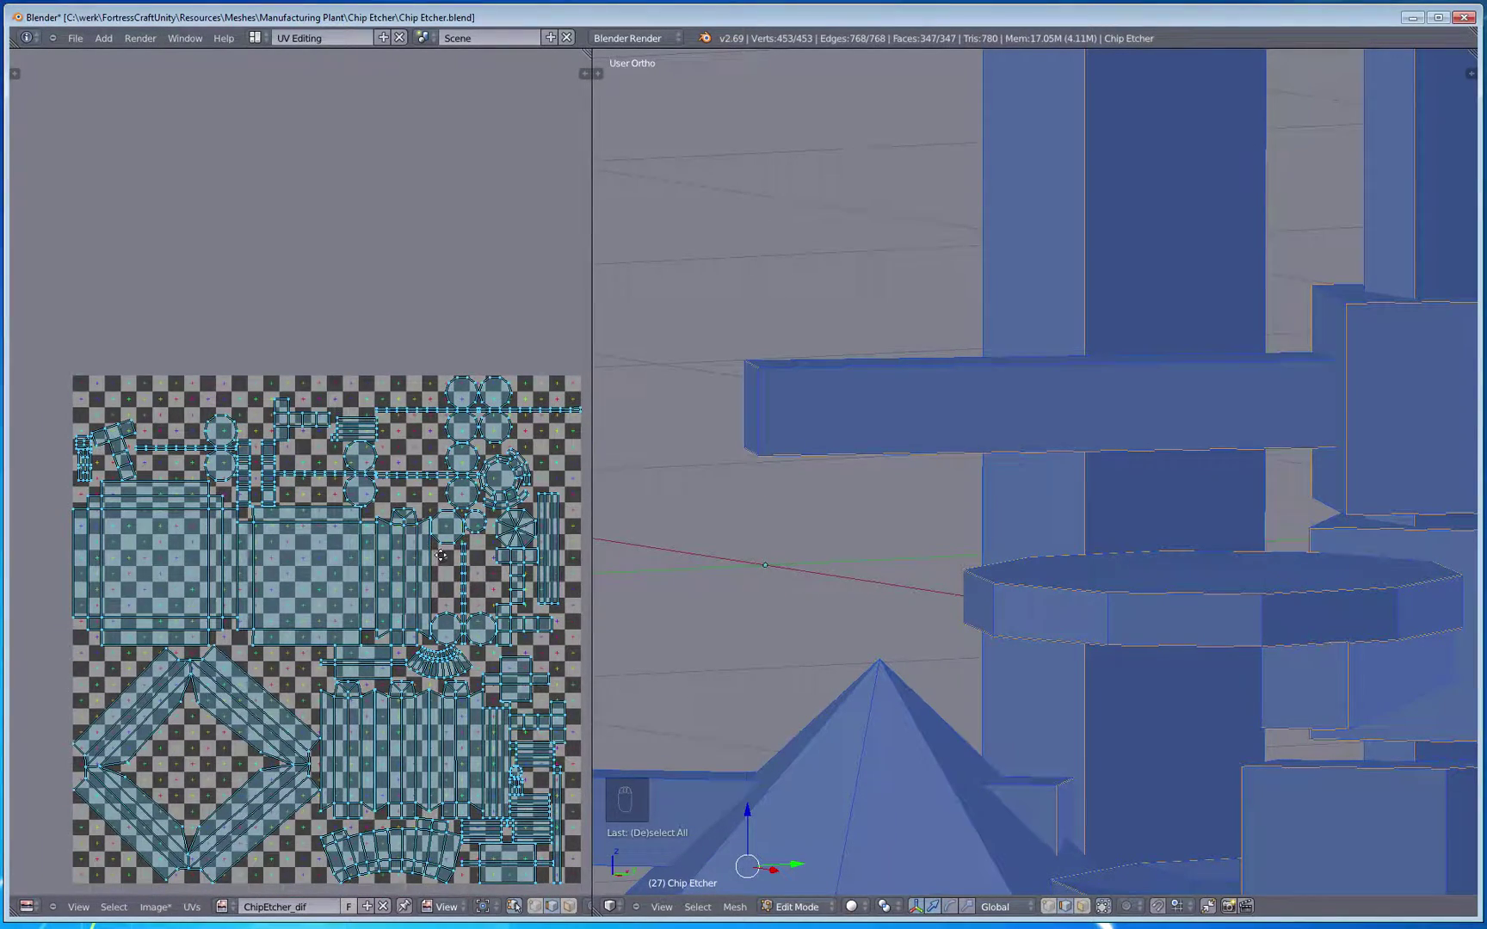
pyautogui.moveTo(440, 557); pyautogui.dragTo(399, 458, button='middle')
pyautogui.moveTo(433, 588); pyautogui.dragTo(492, 531, button='middle')
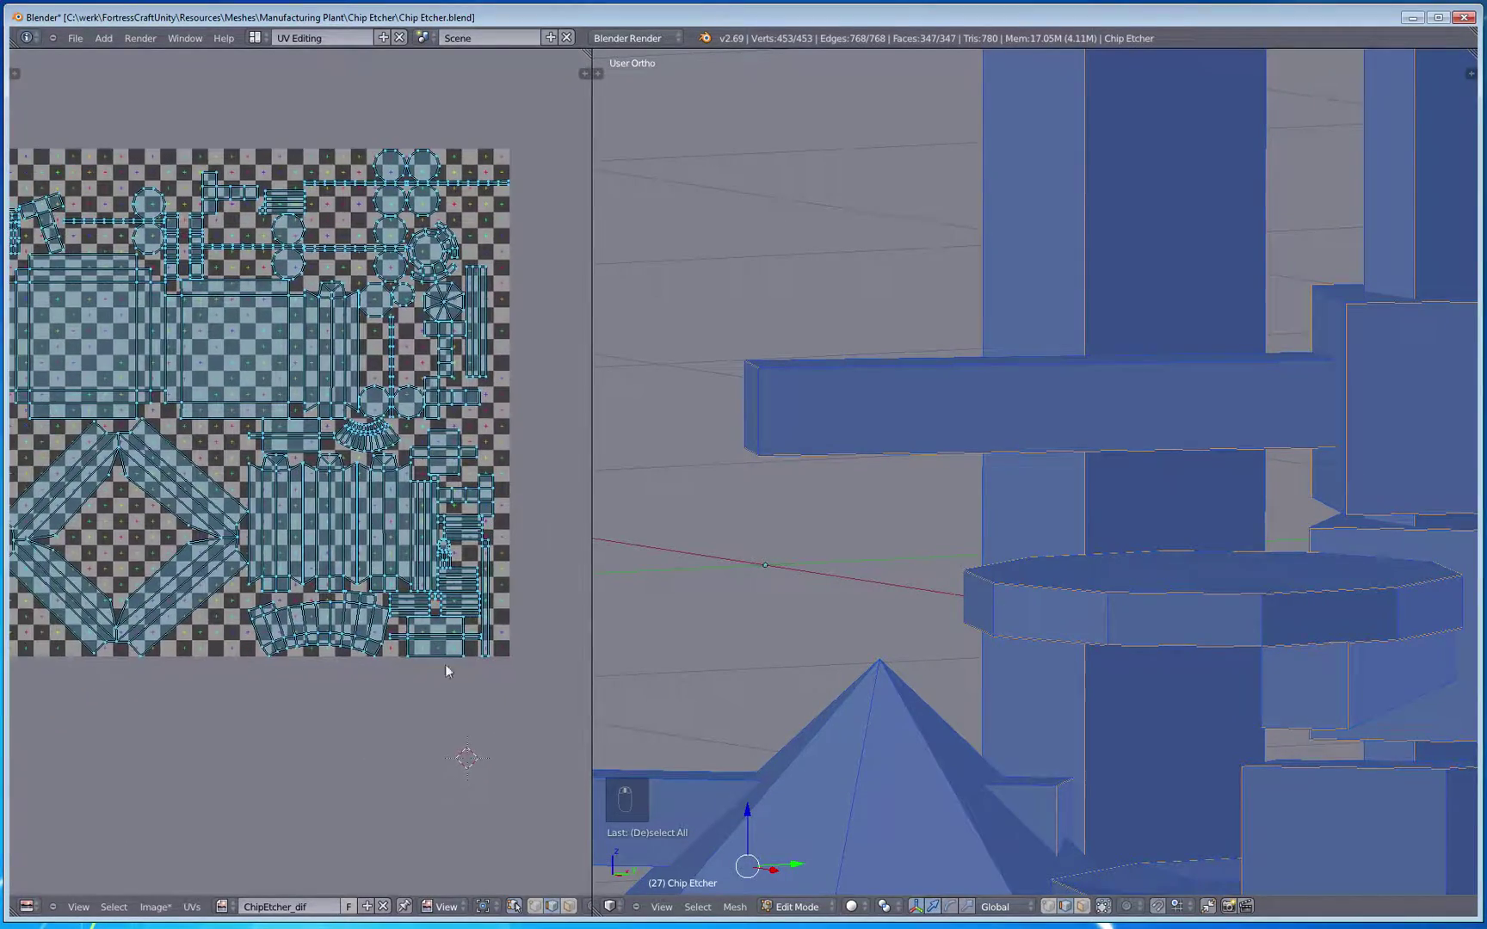
pyautogui.moveTo(288, 643); pyautogui.dragTo(410, 760, button='middle')
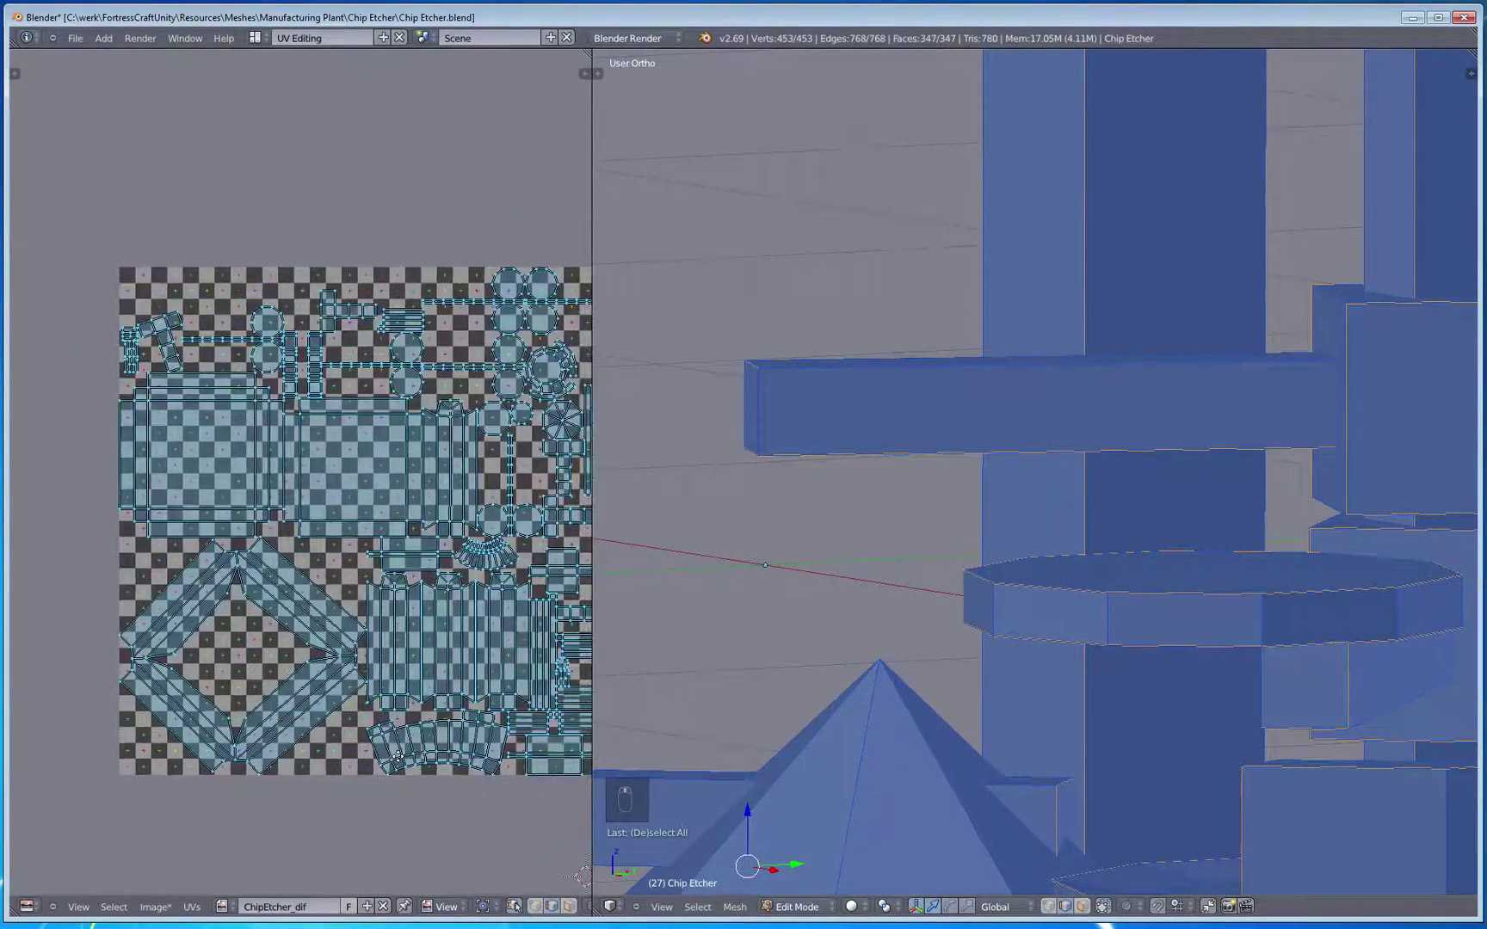
# Step: Compare the fan-shaped UV island with the tapered nozzle on the model, and clear the selection
pyautogui.moveTo(800, 689); pyautogui.dragTo(936, 591, button='middle')
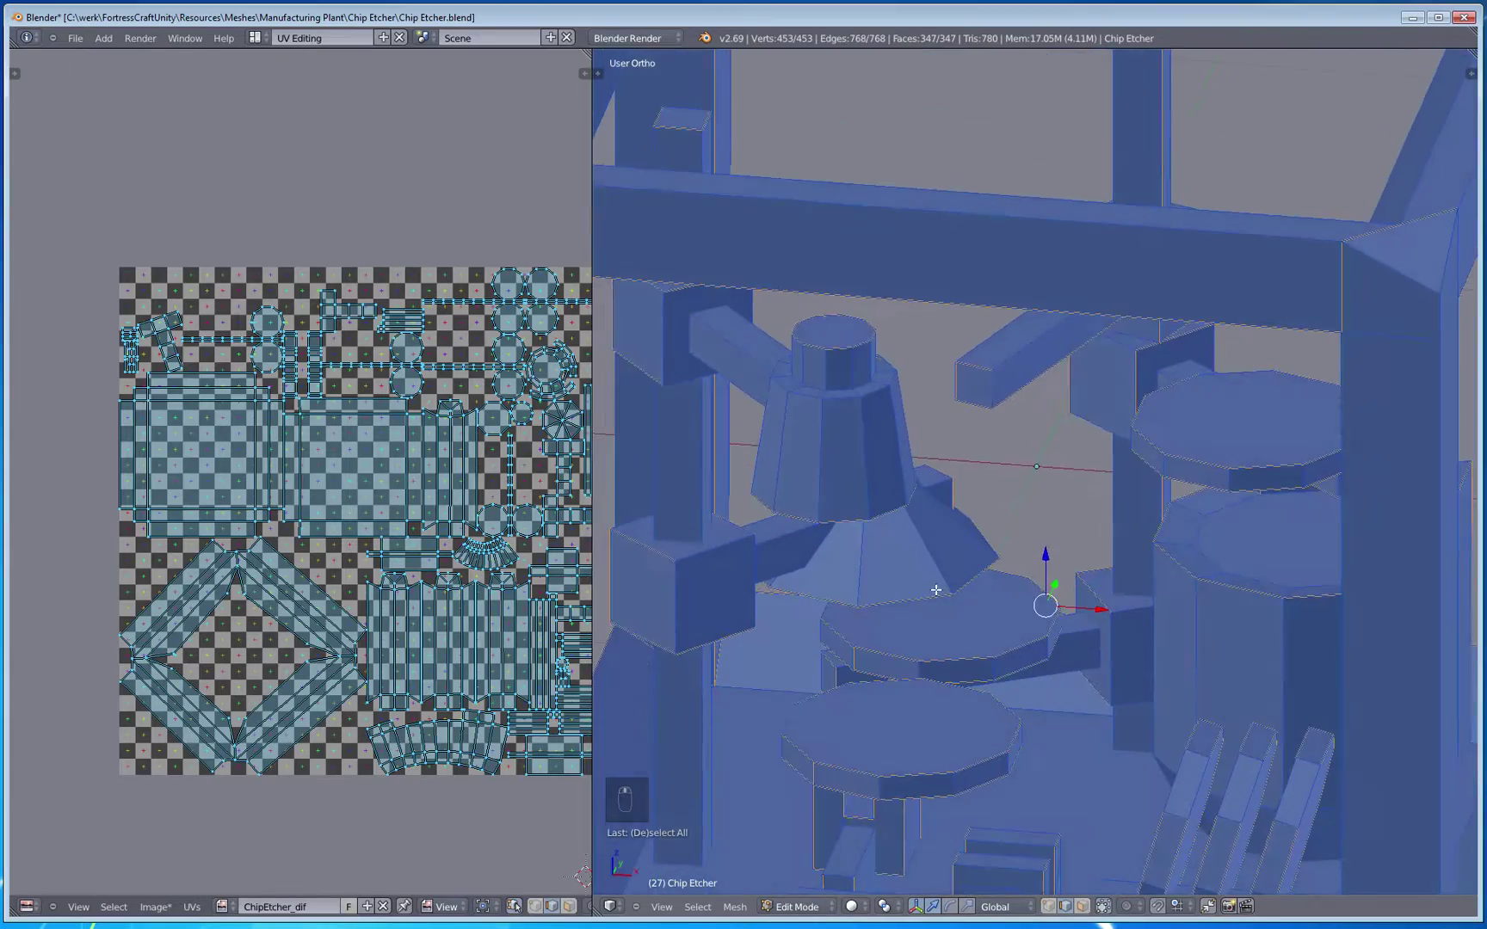
pyautogui.moveTo(517, 600); pyautogui.dragTo(408, 555, button='middle')
pyautogui.scroll(7, 368, 512)
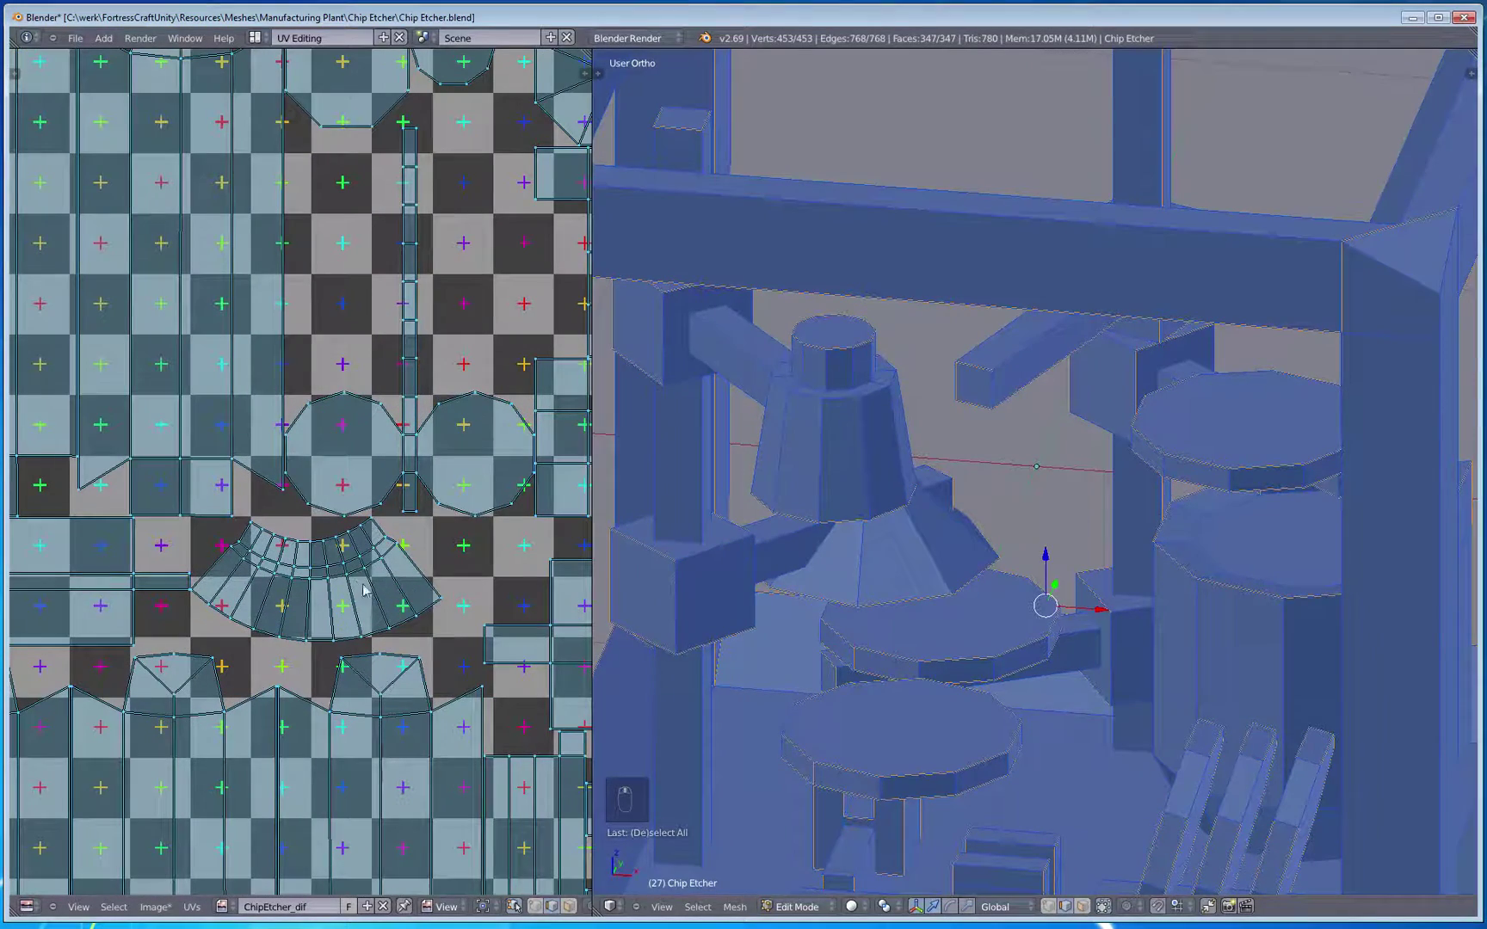
pyautogui.moveTo(893, 508); pyautogui.dragTo(715, 711, button='middle')
pyautogui.scroll(3, 930, 511)
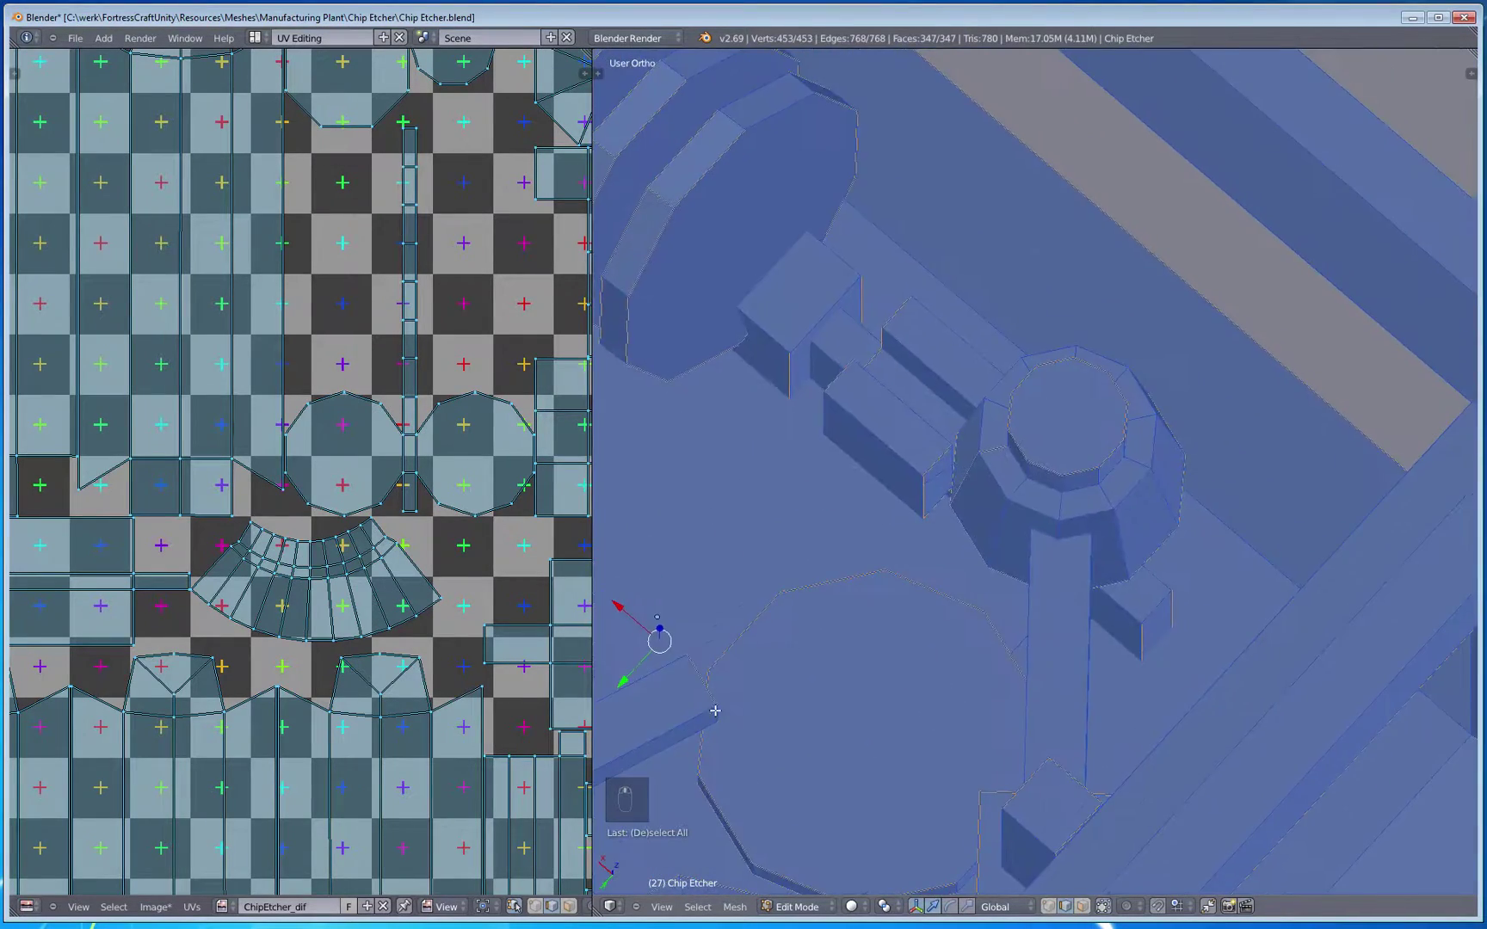
pyautogui.moveTo(871, 599); pyautogui.dragTo(919, 597, button='middle')
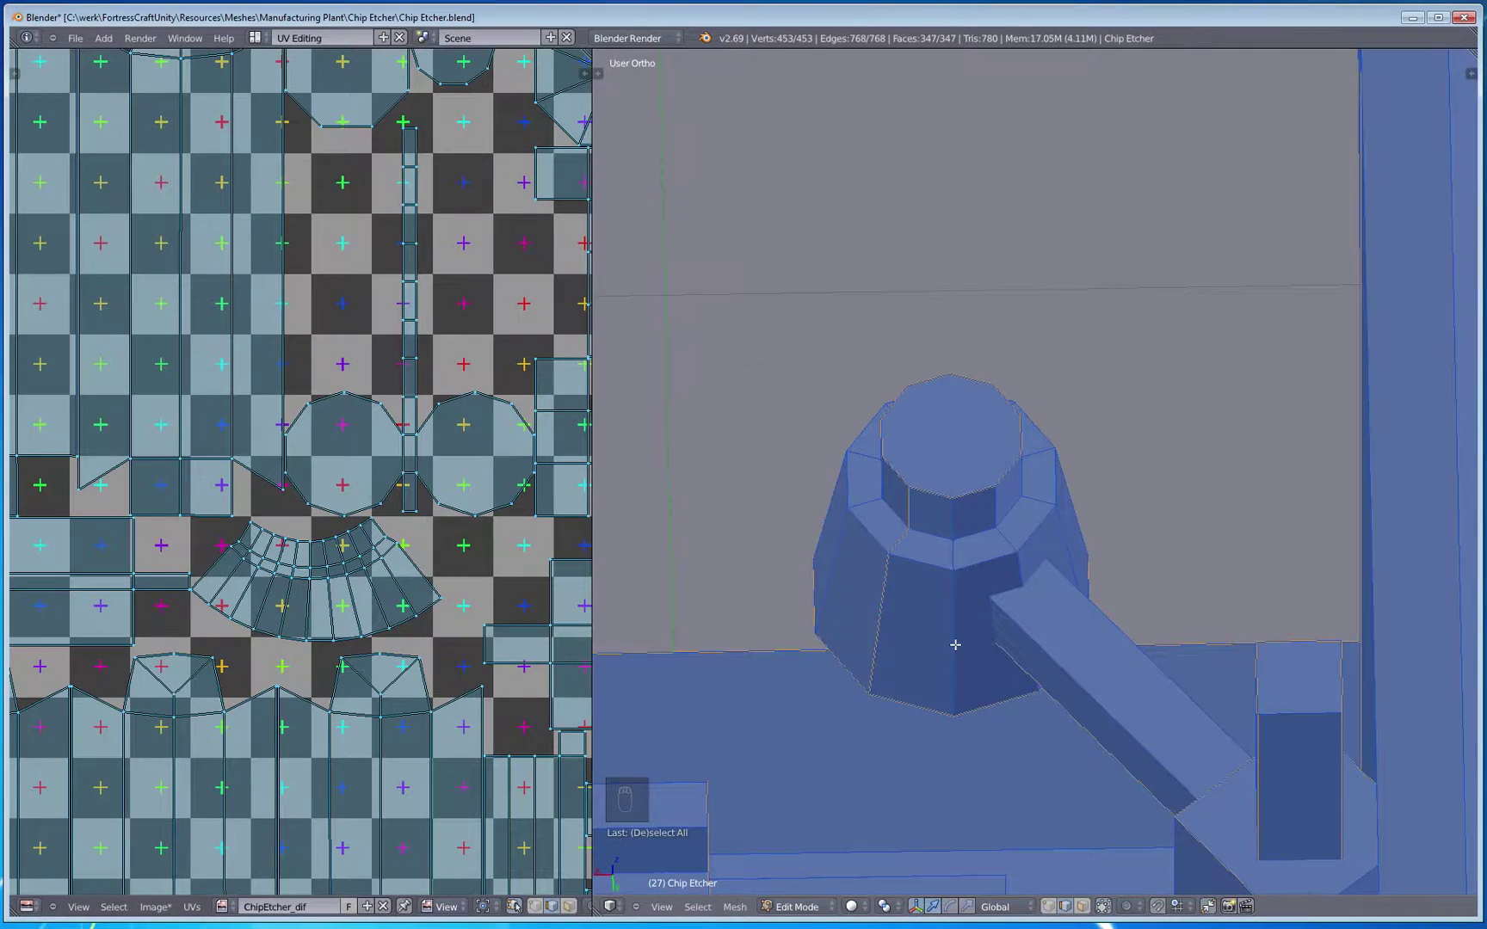
pyautogui.moveTo(953, 640); pyautogui.dragTo(985, 588, button='middle')
pyautogui.scroll(-4, 985, 588)
pyautogui.scroll(-6, 378, 678)
pyautogui.scroll(-3, 298, 495)
pyautogui.press('a')
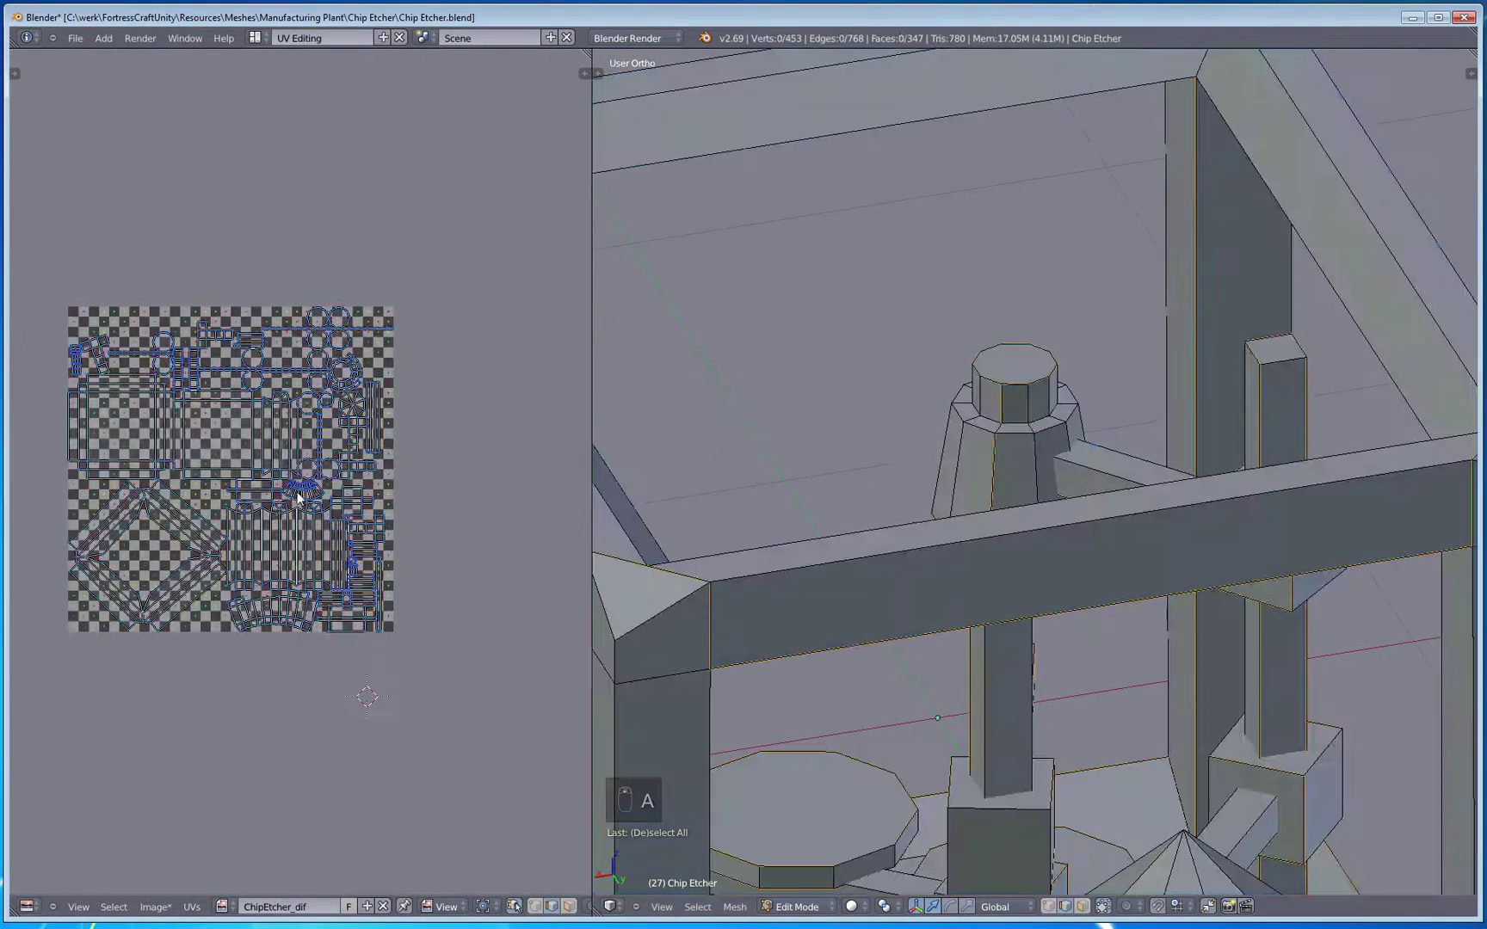
# Step: Select the whole mesh to display every UV island and look over the packed layout for identical pieces
pyautogui.press('a')
pyautogui.moveTo(263, 594); pyautogui.dragTo(335, 643, button='middle')
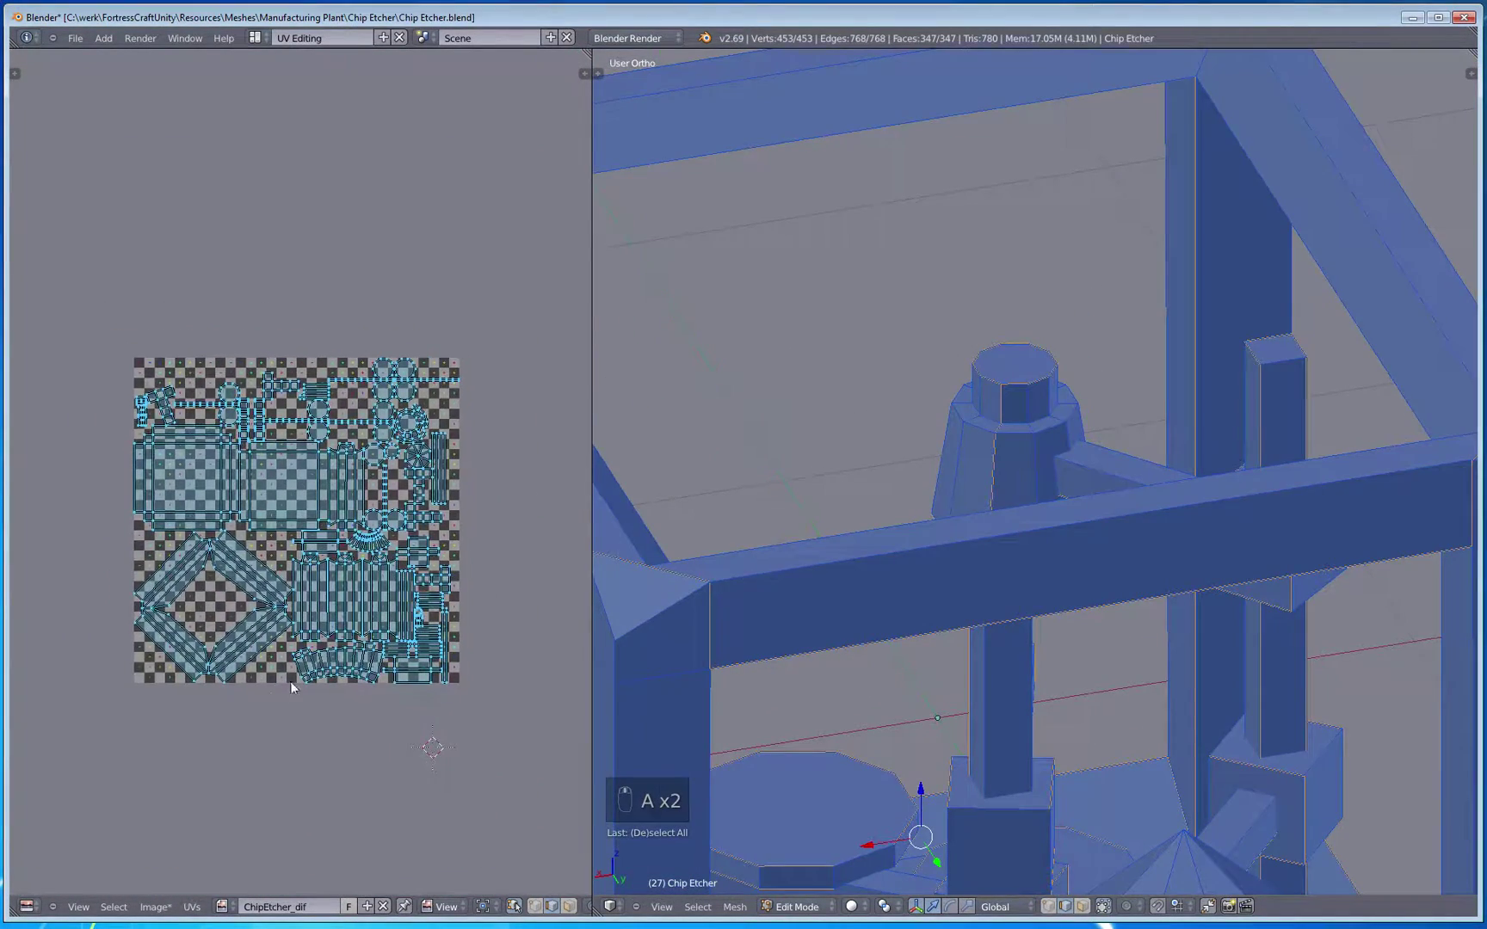
pyautogui.click(611, 906)
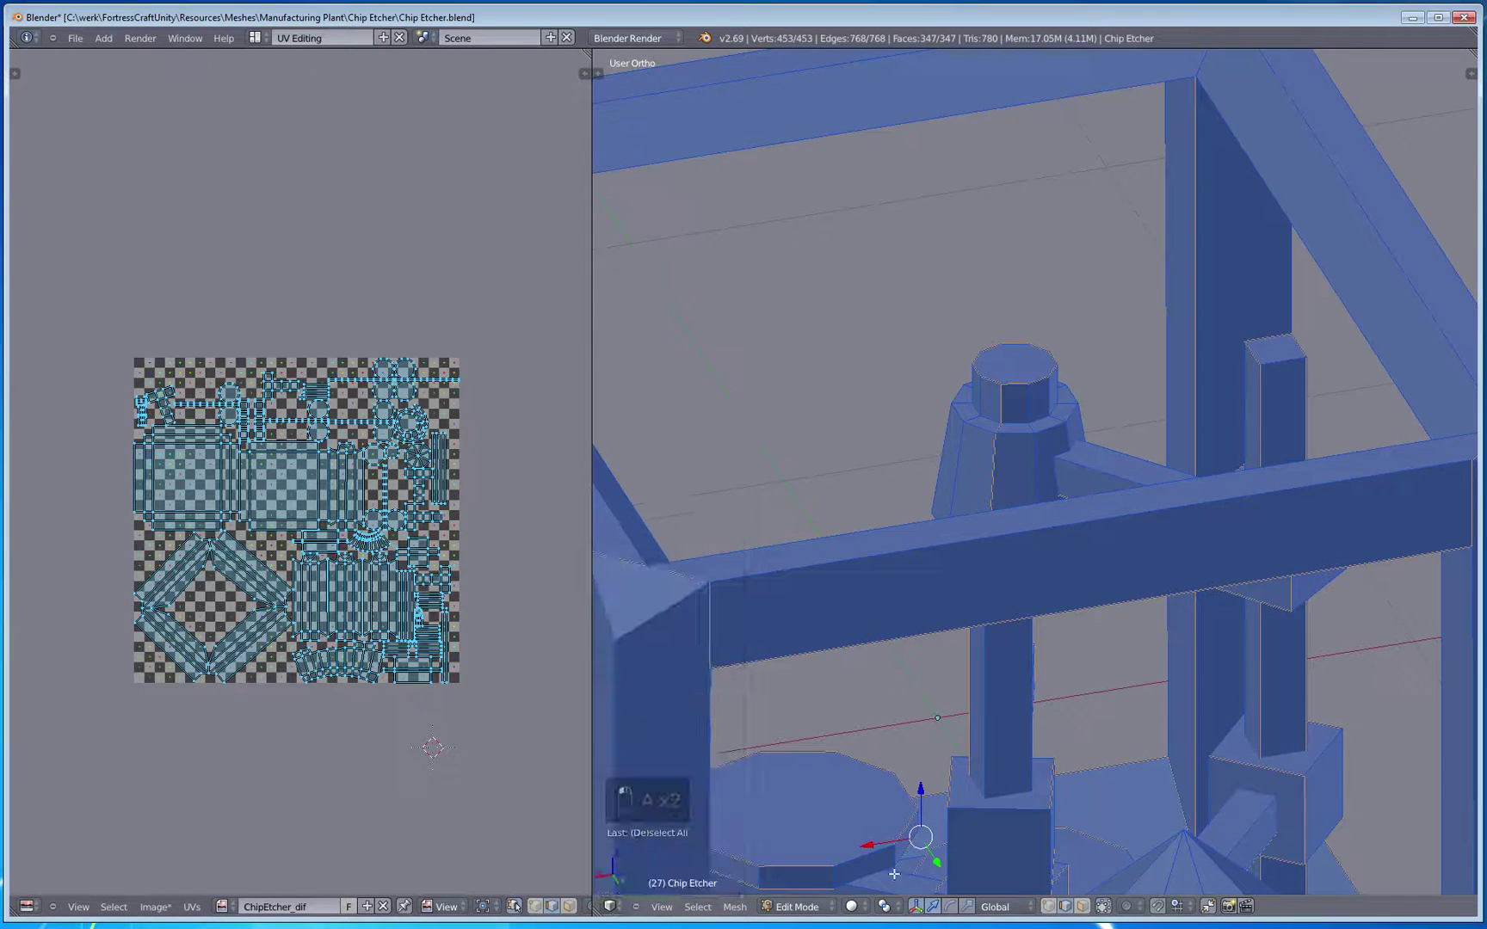
pyautogui.moveTo(362, 556); pyautogui.dragTo(406, 572, button='middle')
pyautogui.scroll(2, 406, 571)
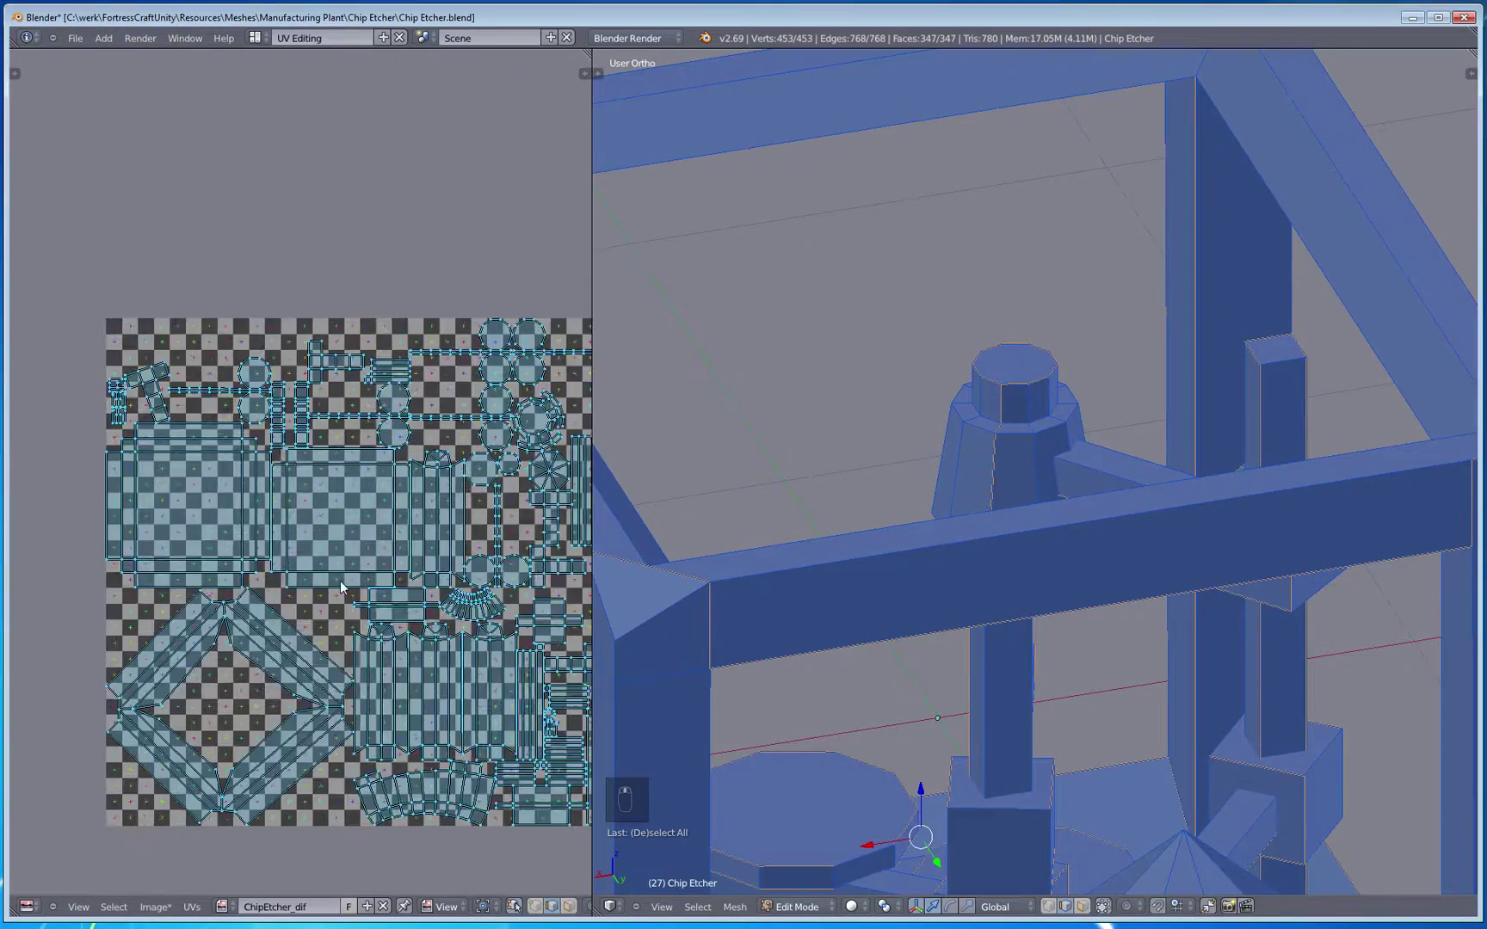
pyautogui.moveTo(372, 508); pyautogui.dragTo(318, 544, button='middle')
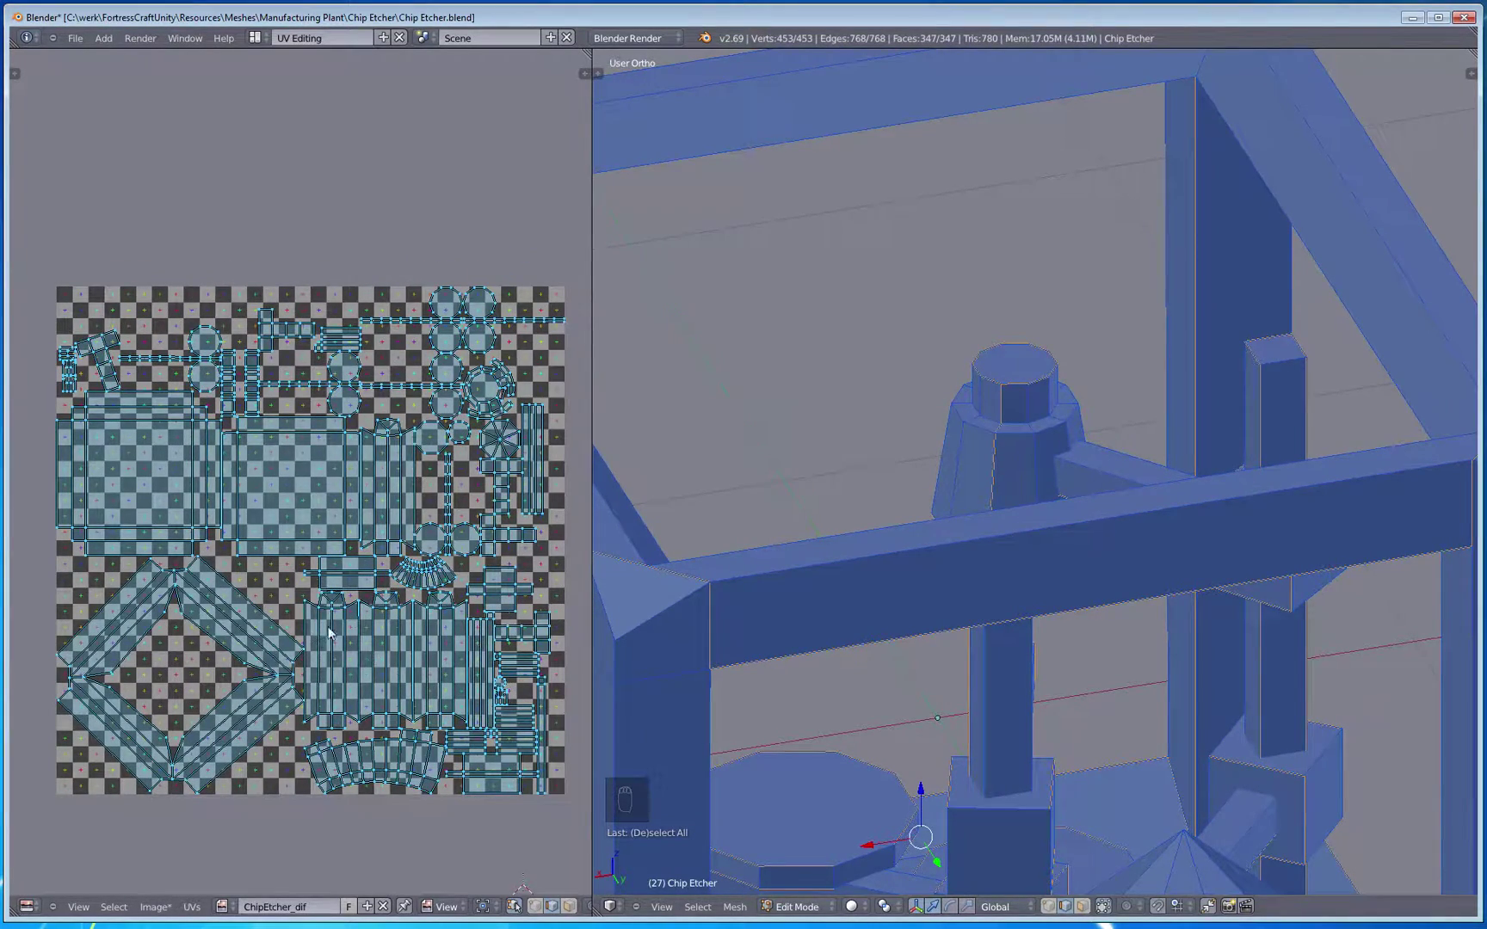
pyautogui.moveTo(329, 635); pyautogui.dragTo(300, 532, button='middle')
pyautogui.scroll(-3, 761, 625)
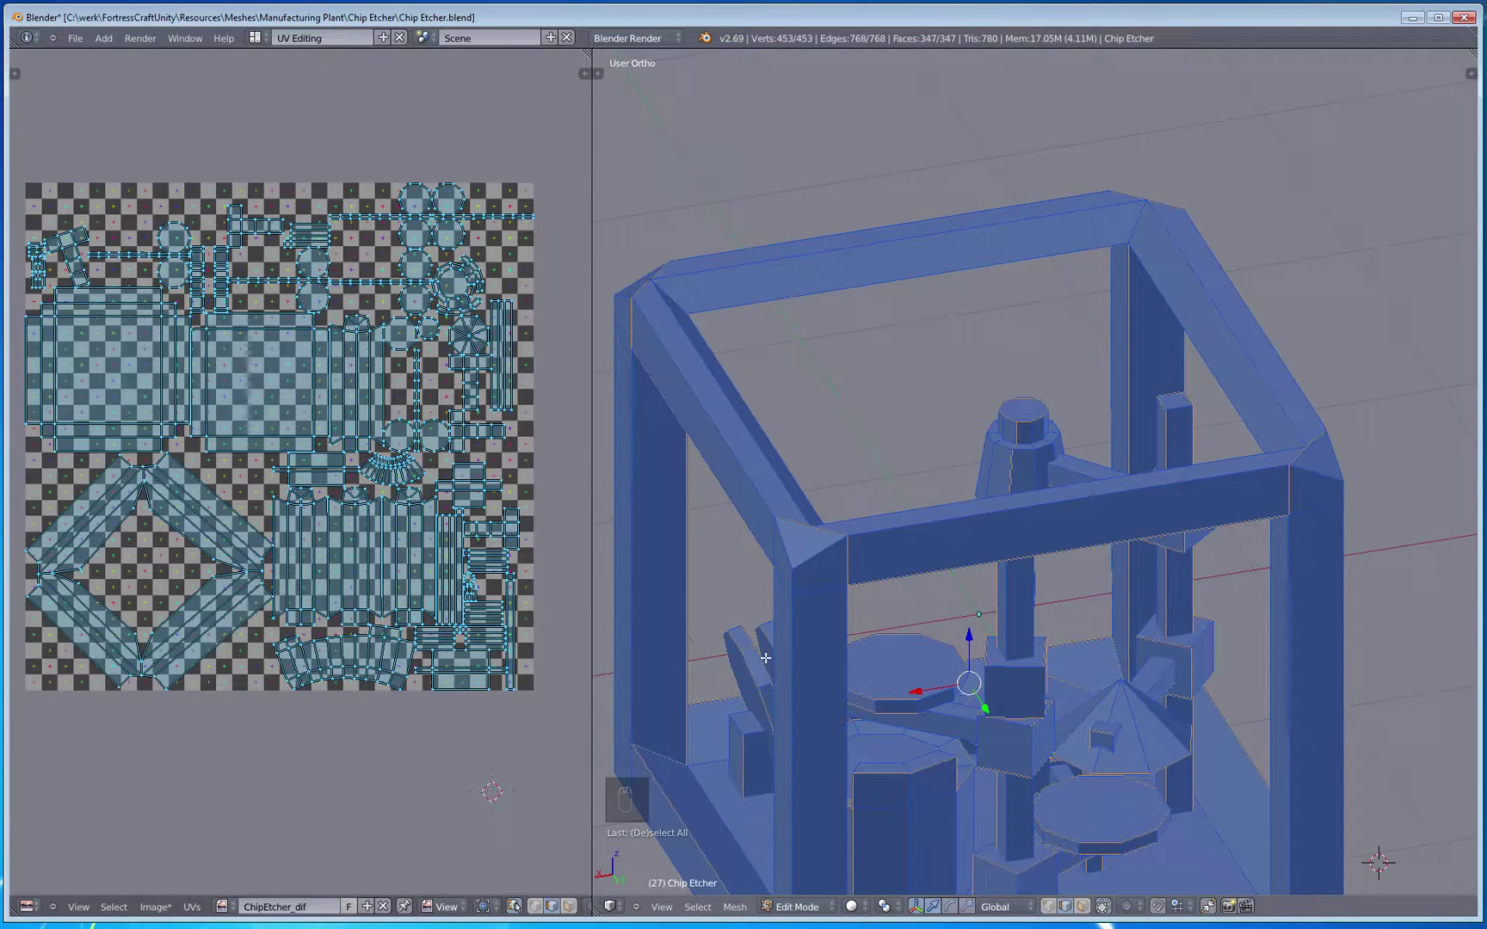
# Step: Turn off Live Unwrap in the mesh options of the 3D view
pyautogui.press('n')
pyautogui.press('n')
pyautogui.press('t')
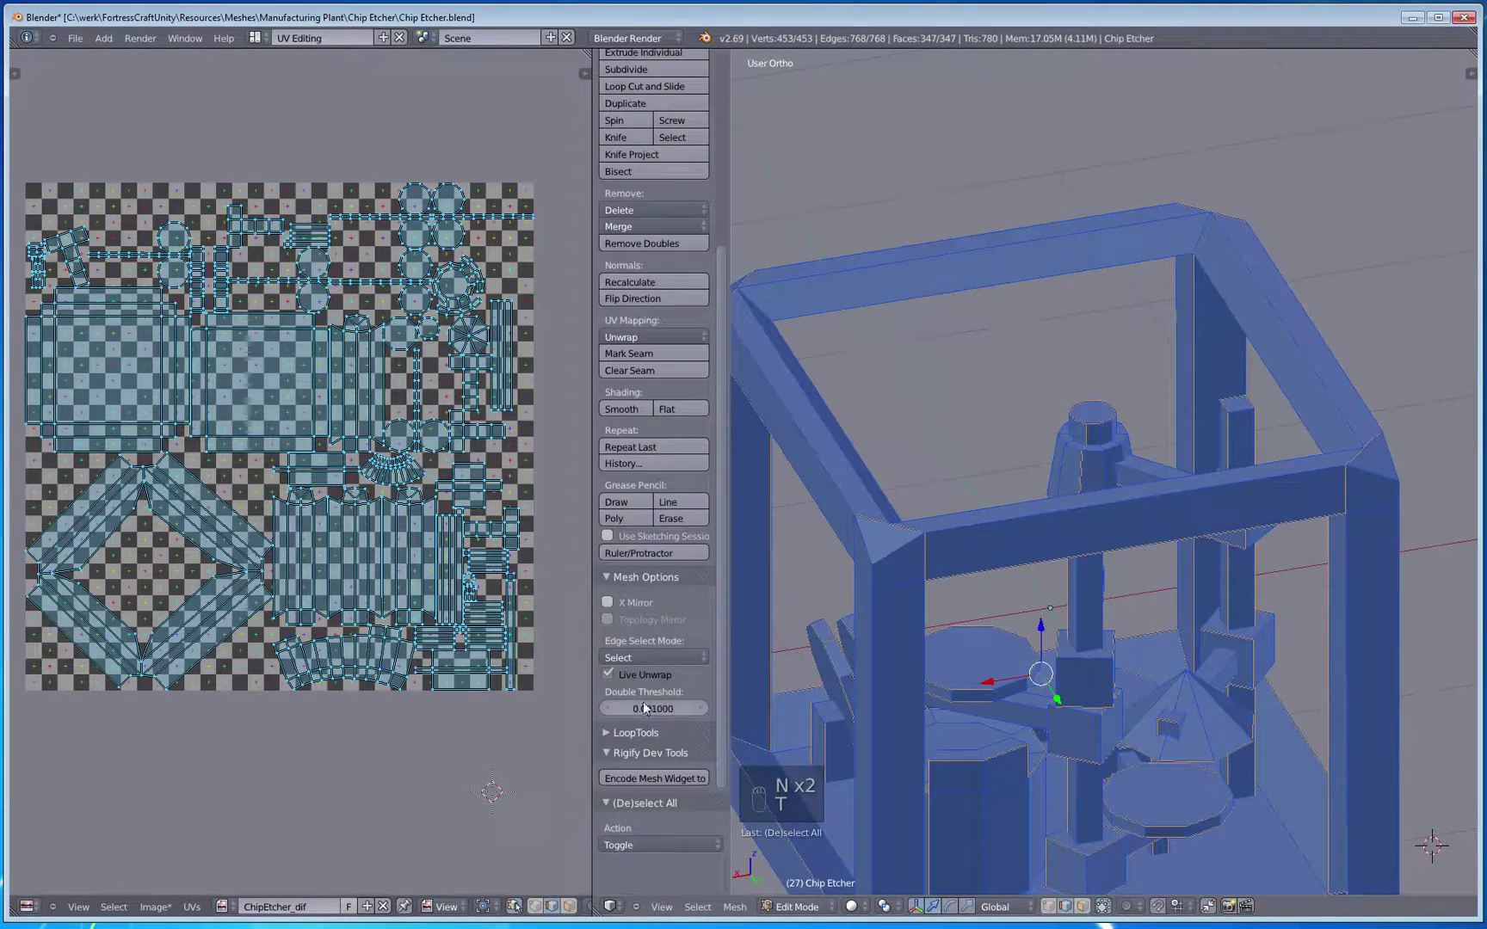
pyautogui.click(608, 675)
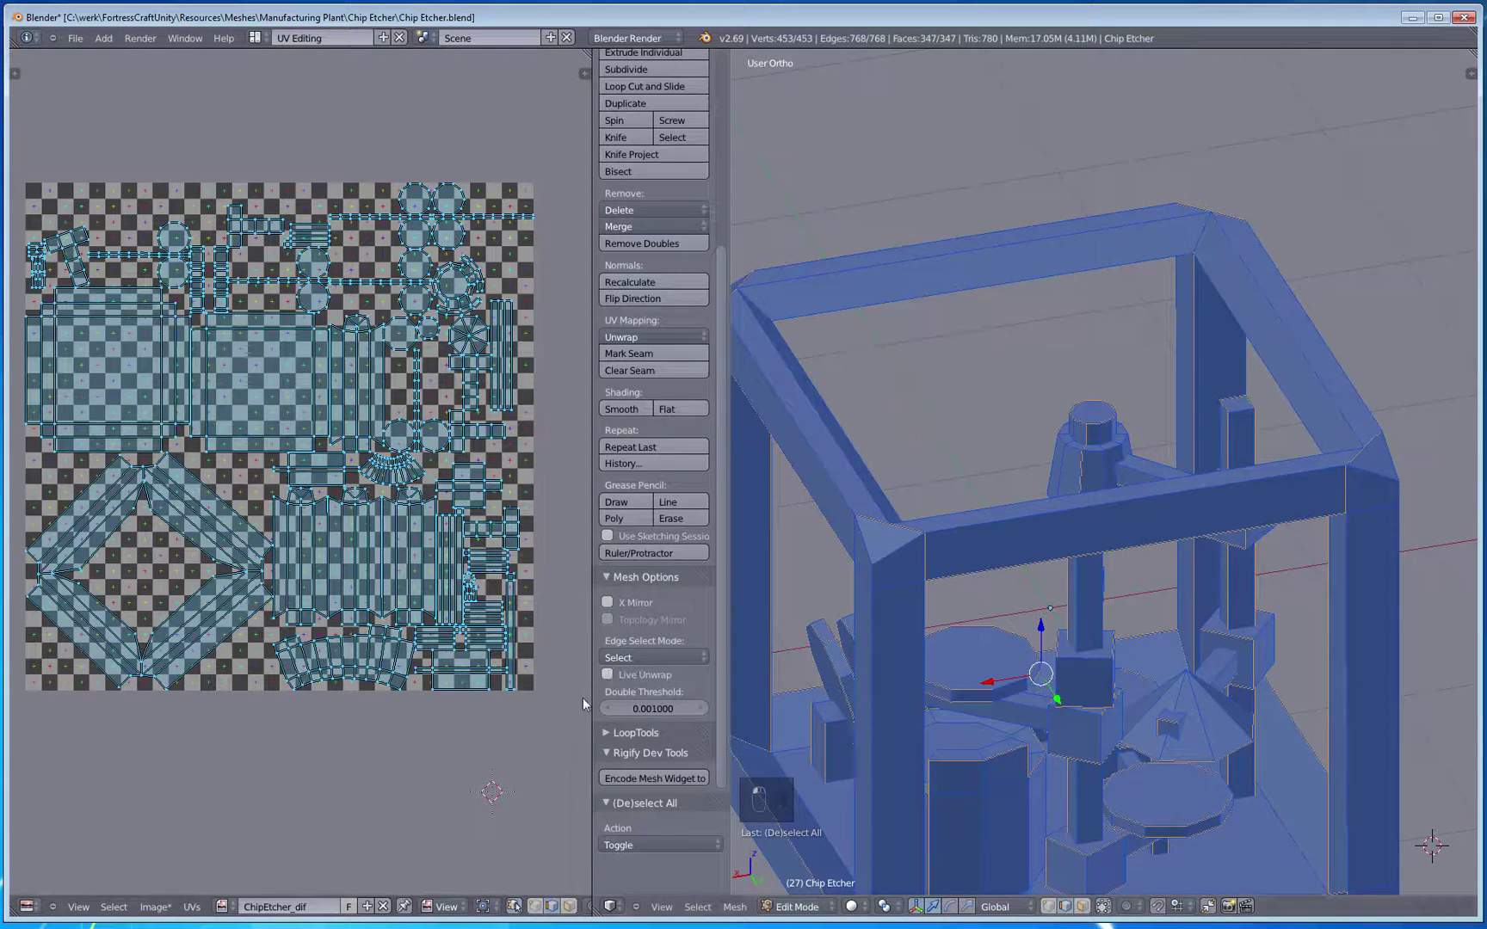
# Step: Turn off selection syncing with the mesh and disable Live Unwrap in the UV editor
pyautogui.click(514, 908)
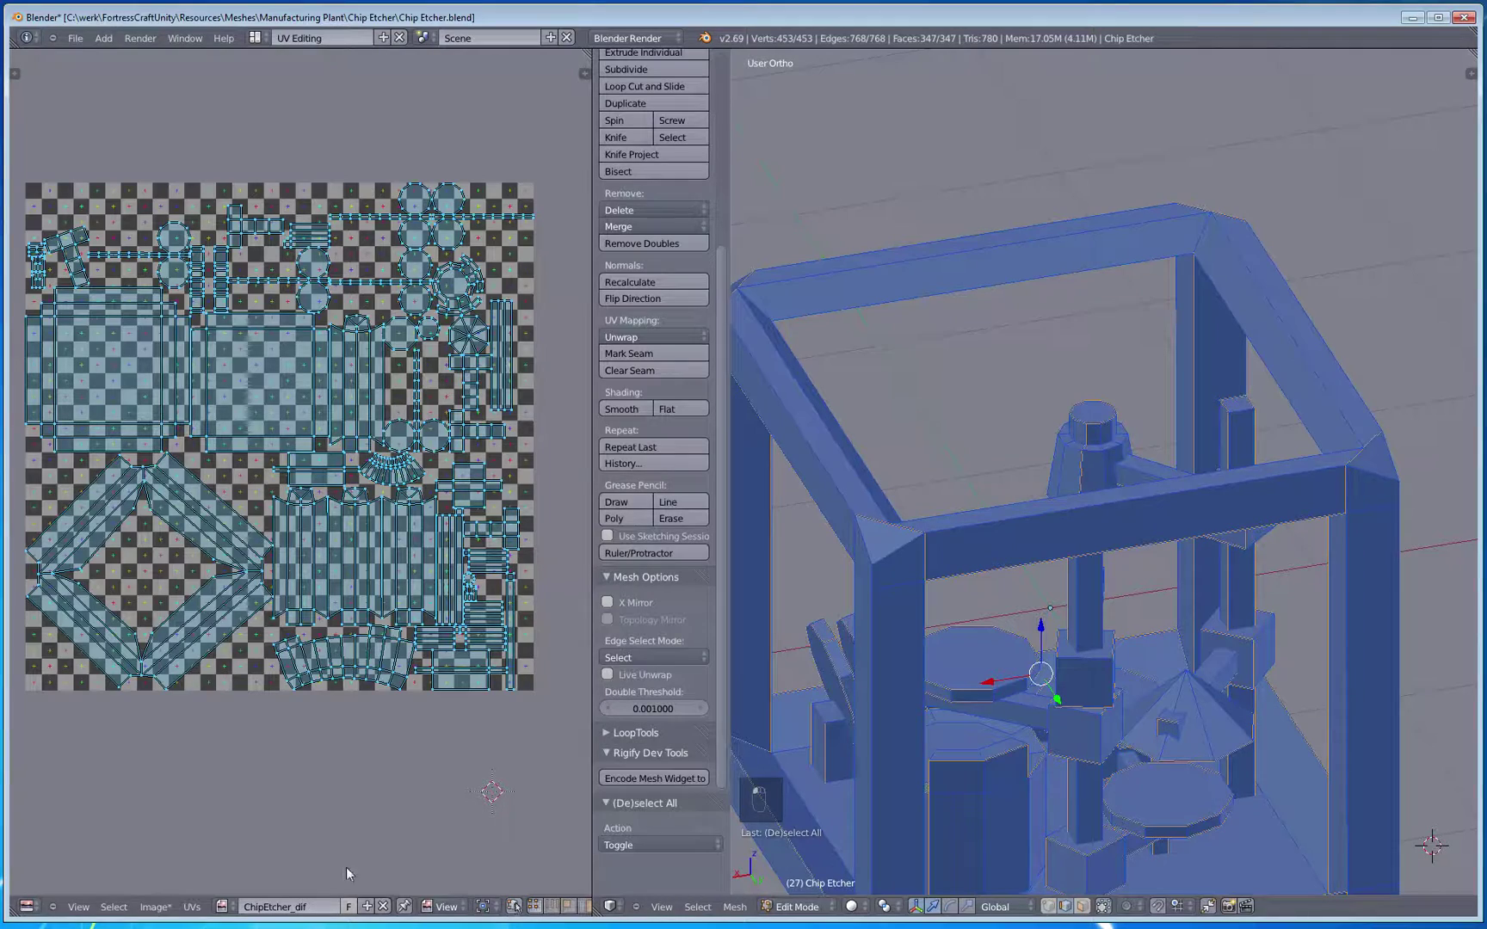
pyautogui.click(191, 907)
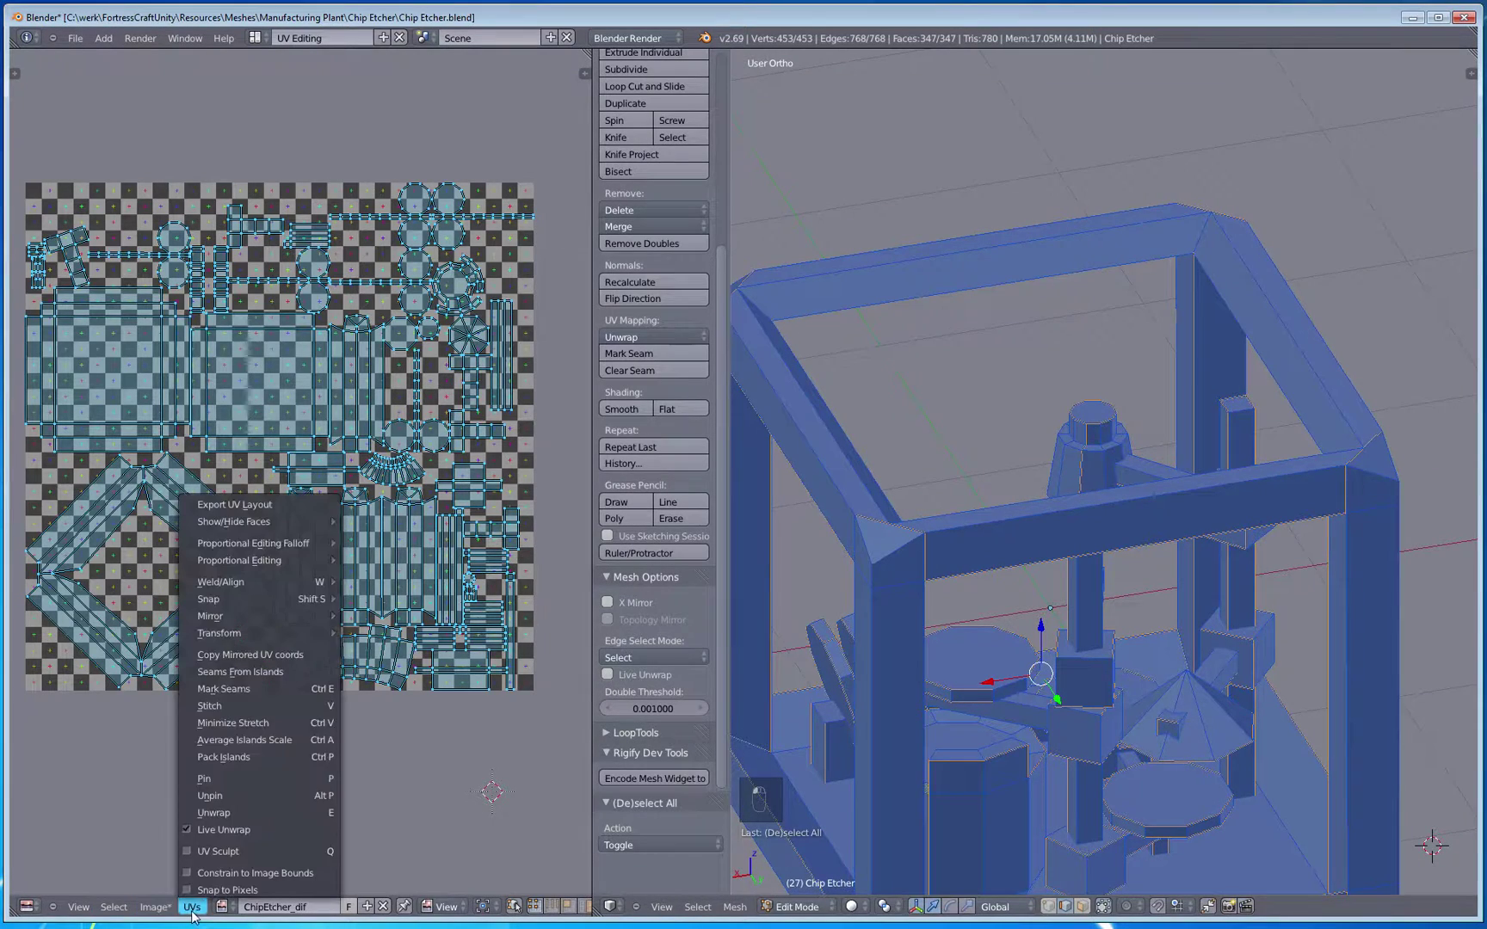
pyautogui.click(191, 829)
# Step: Select only the two-disc island with the horizontal strip and move it by about -0.202, 0.005 onto the matching two-disc island
pyautogui.press('a')
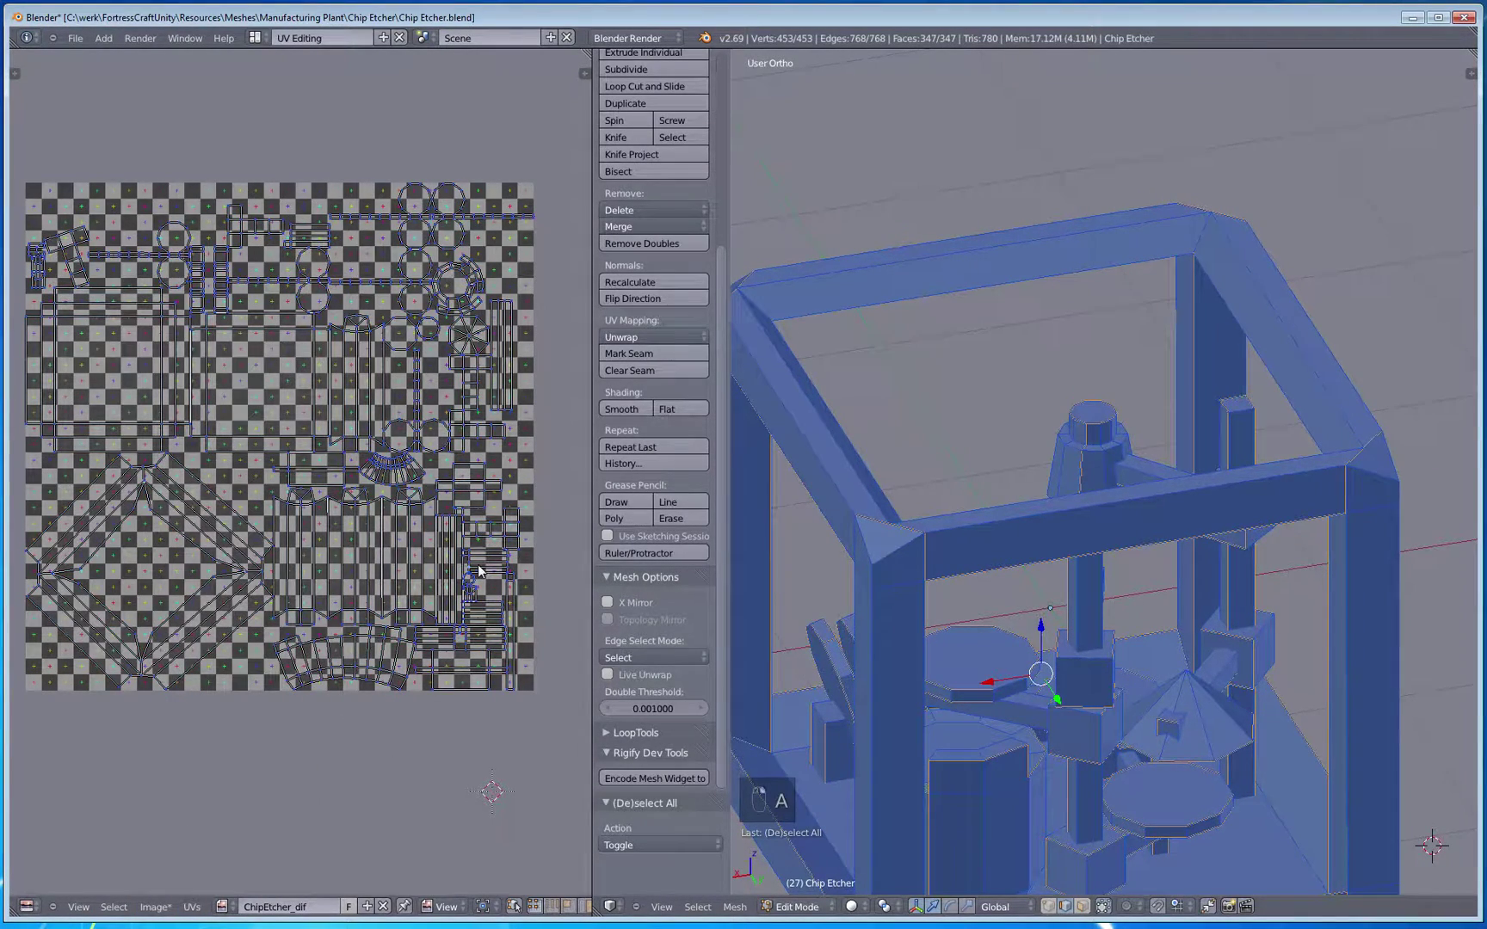
pyautogui.scroll(4, 479, 571)
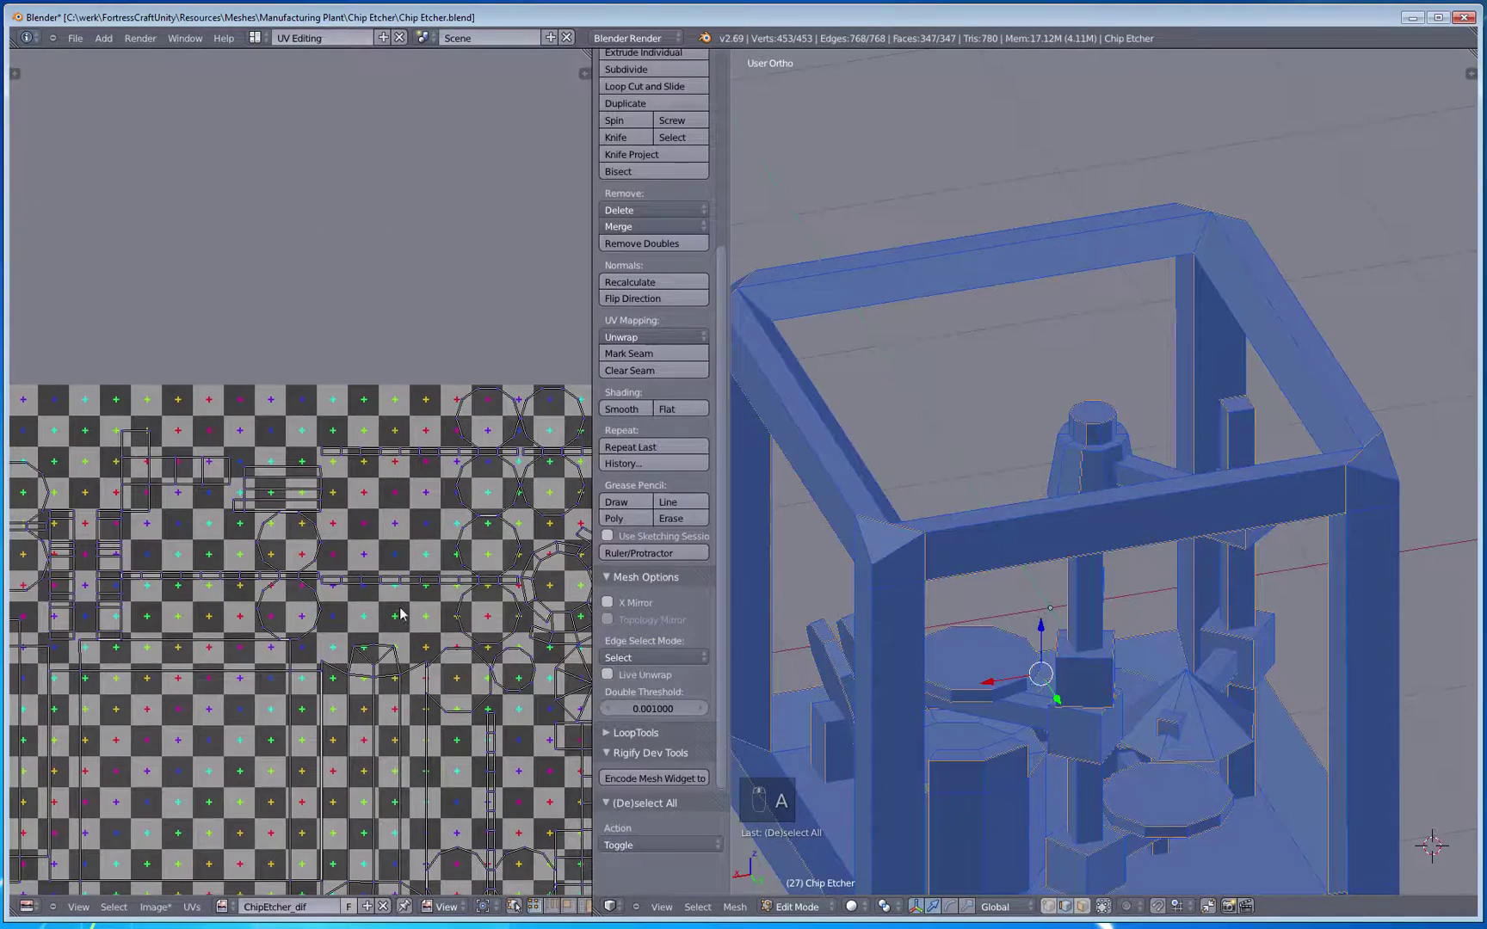
pyautogui.rightClick(412, 579)
pyautogui.hotkey('ctrl', 'l')
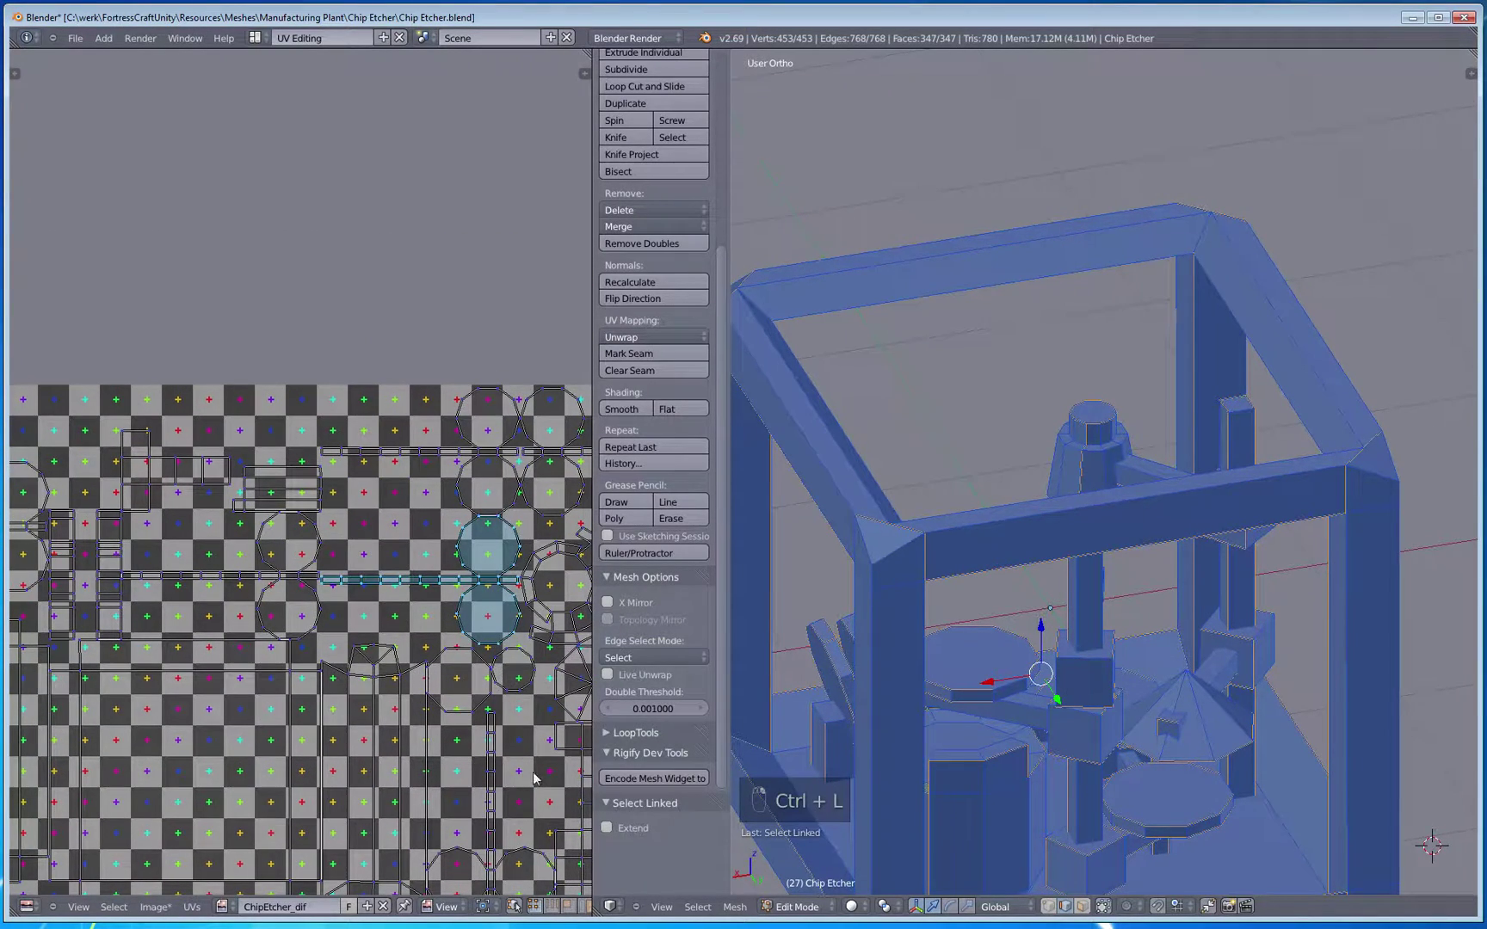
pyautogui.moveTo(488, 642); pyautogui.dragTo(518, 658, button='middle')
pyautogui.press('g')
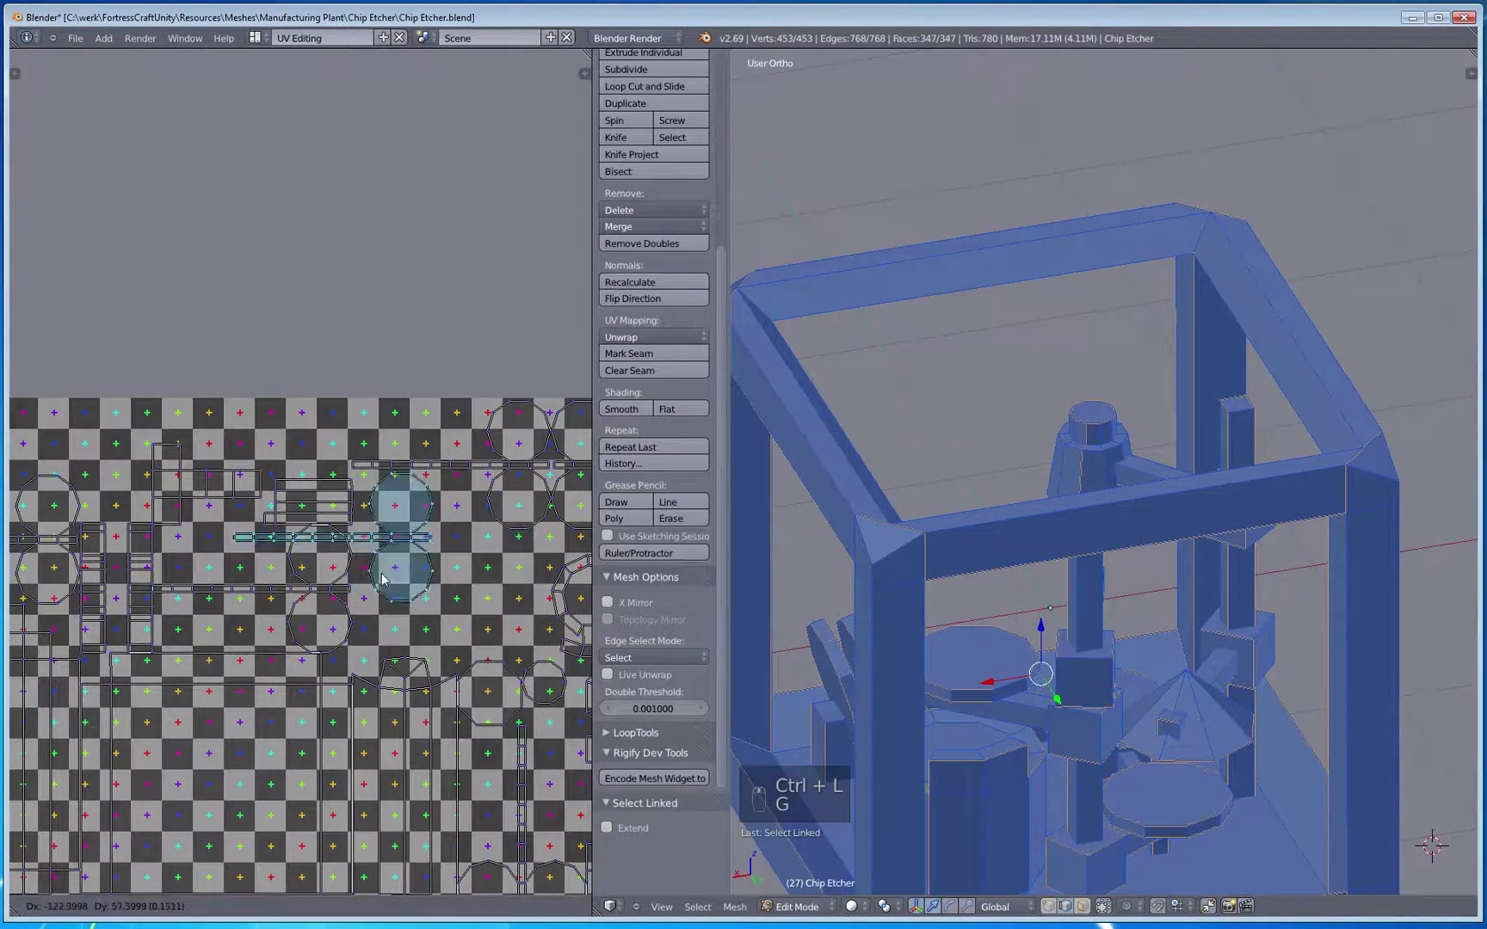
pyautogui.click(317, 629)
# Step: Nudge the stacked two-disc island in small moves so its outline matches the identical island underneath
pyautogui.scroll(3, 437, 614)
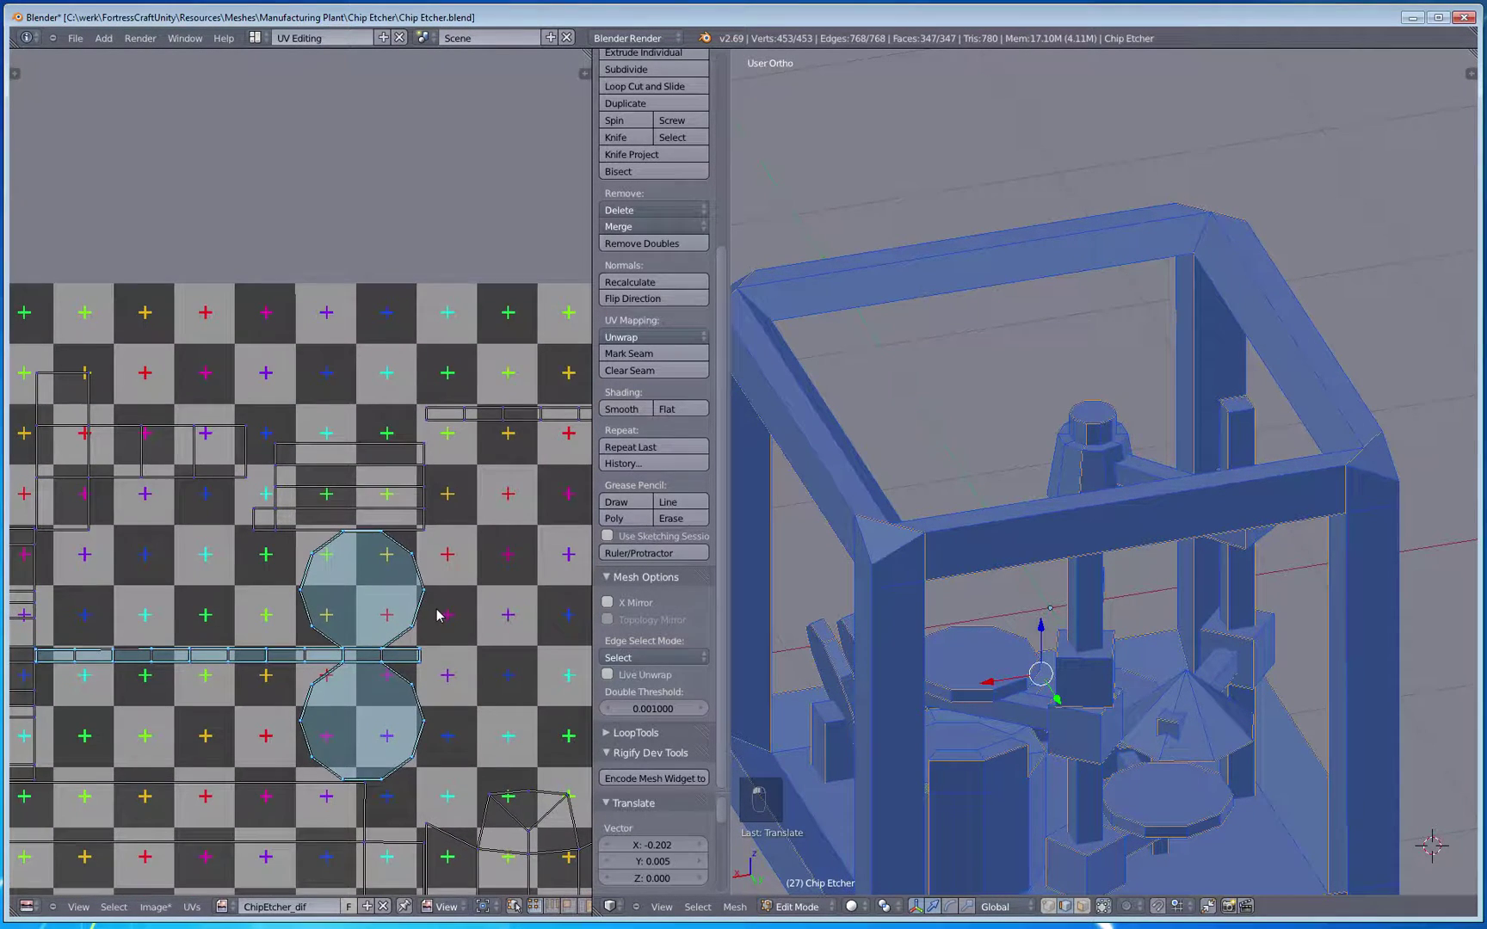
pyautogui.scroll(2, 437, 615)
pyautogui.press('g')
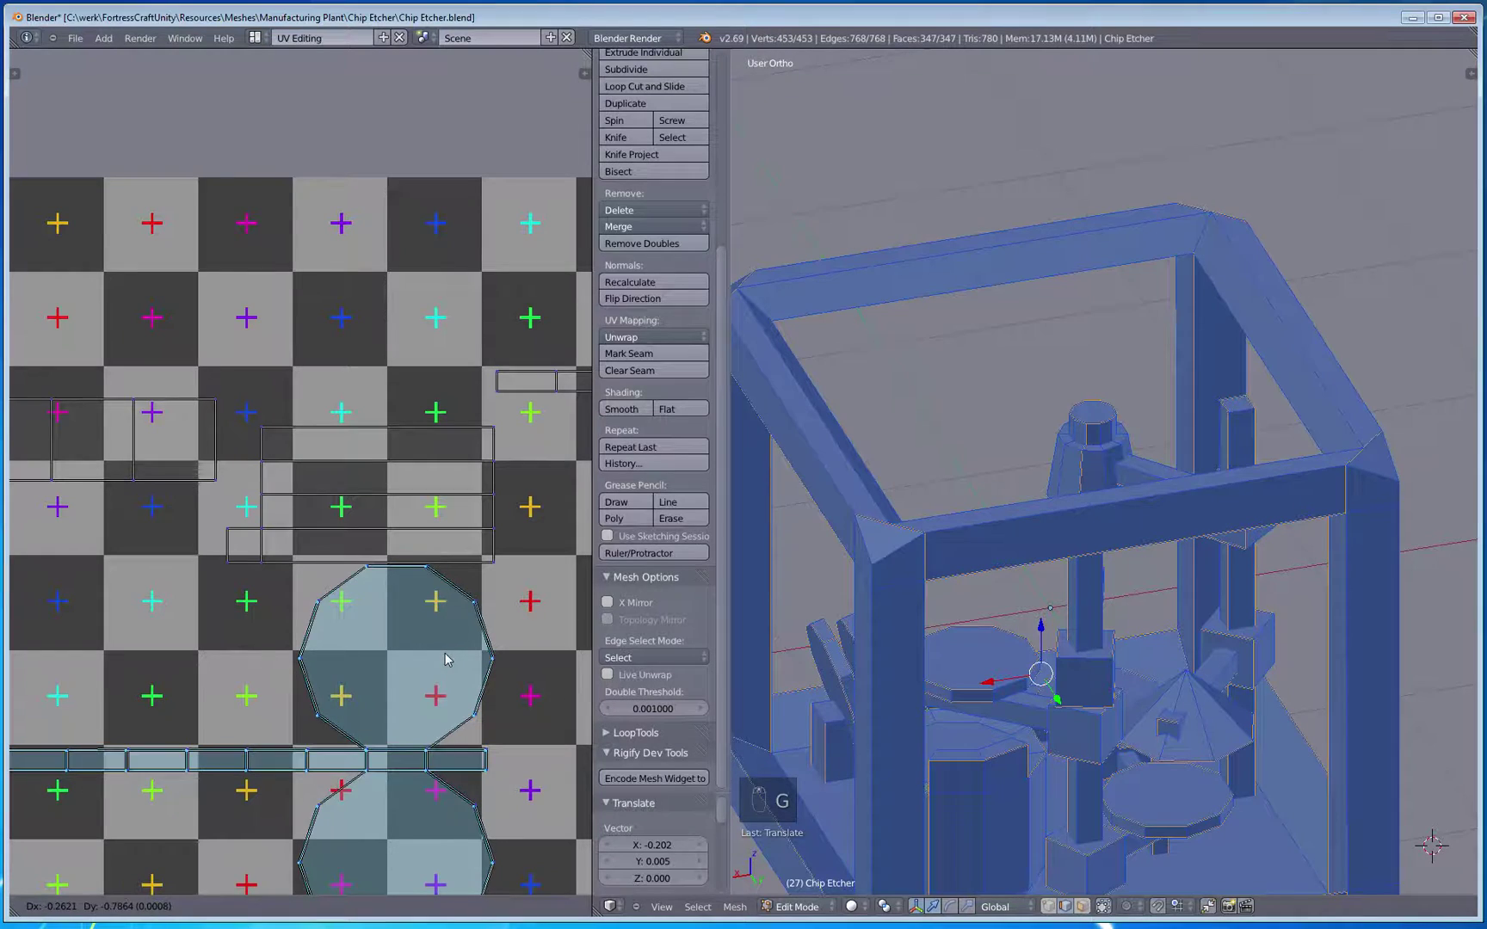
pyautogui.click(448, 656)
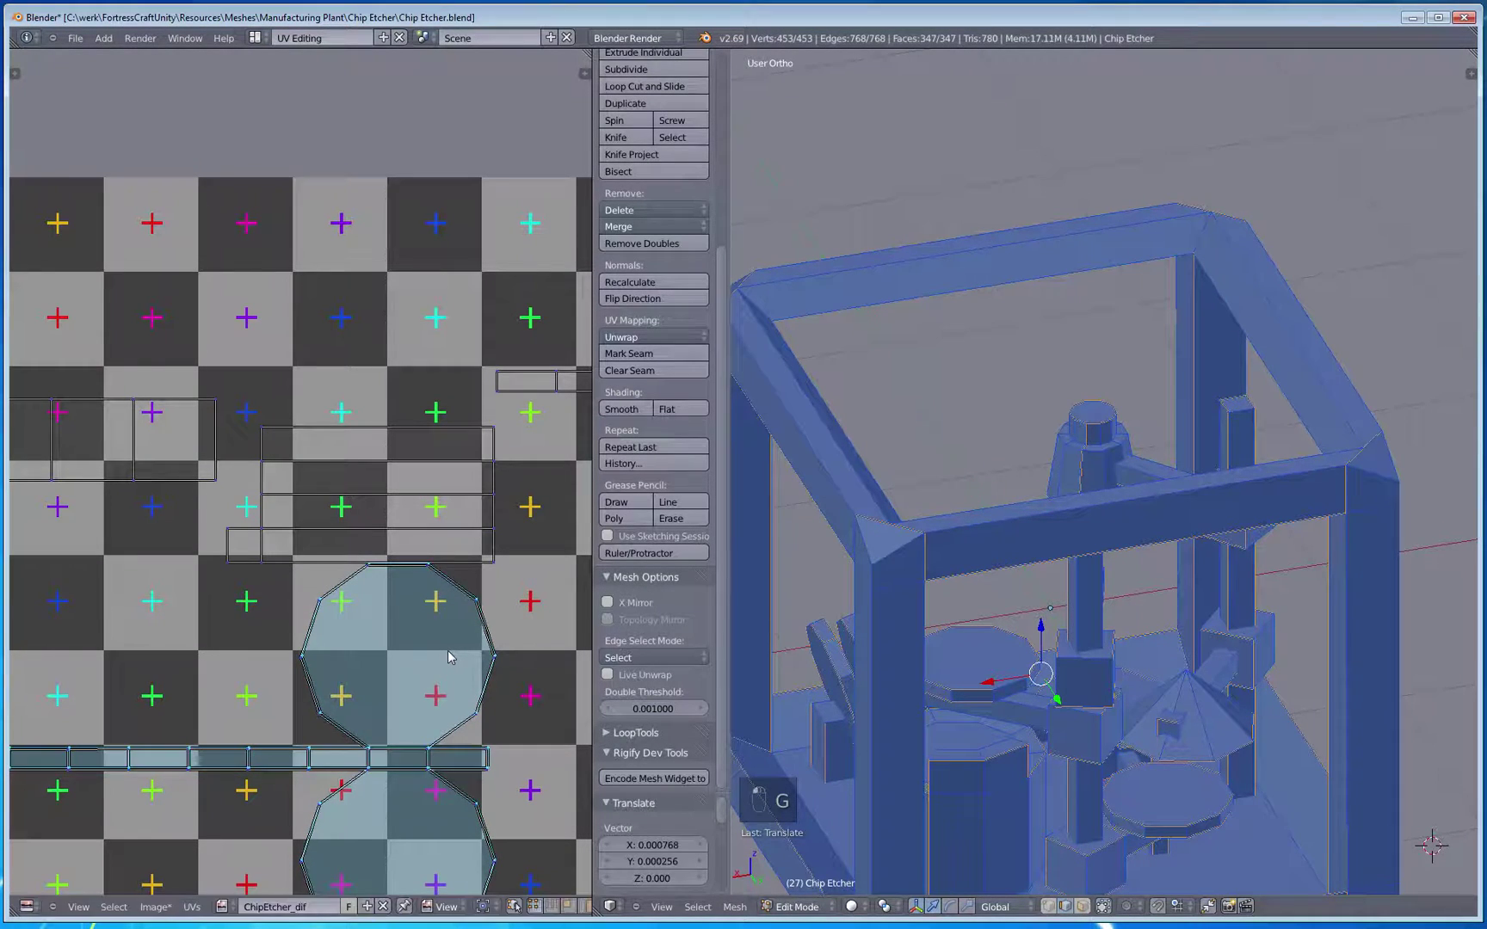
pyautogui.press('g')
pyautogui.click(446, 652)
pyautogui.scroll(-4, 446, 653)
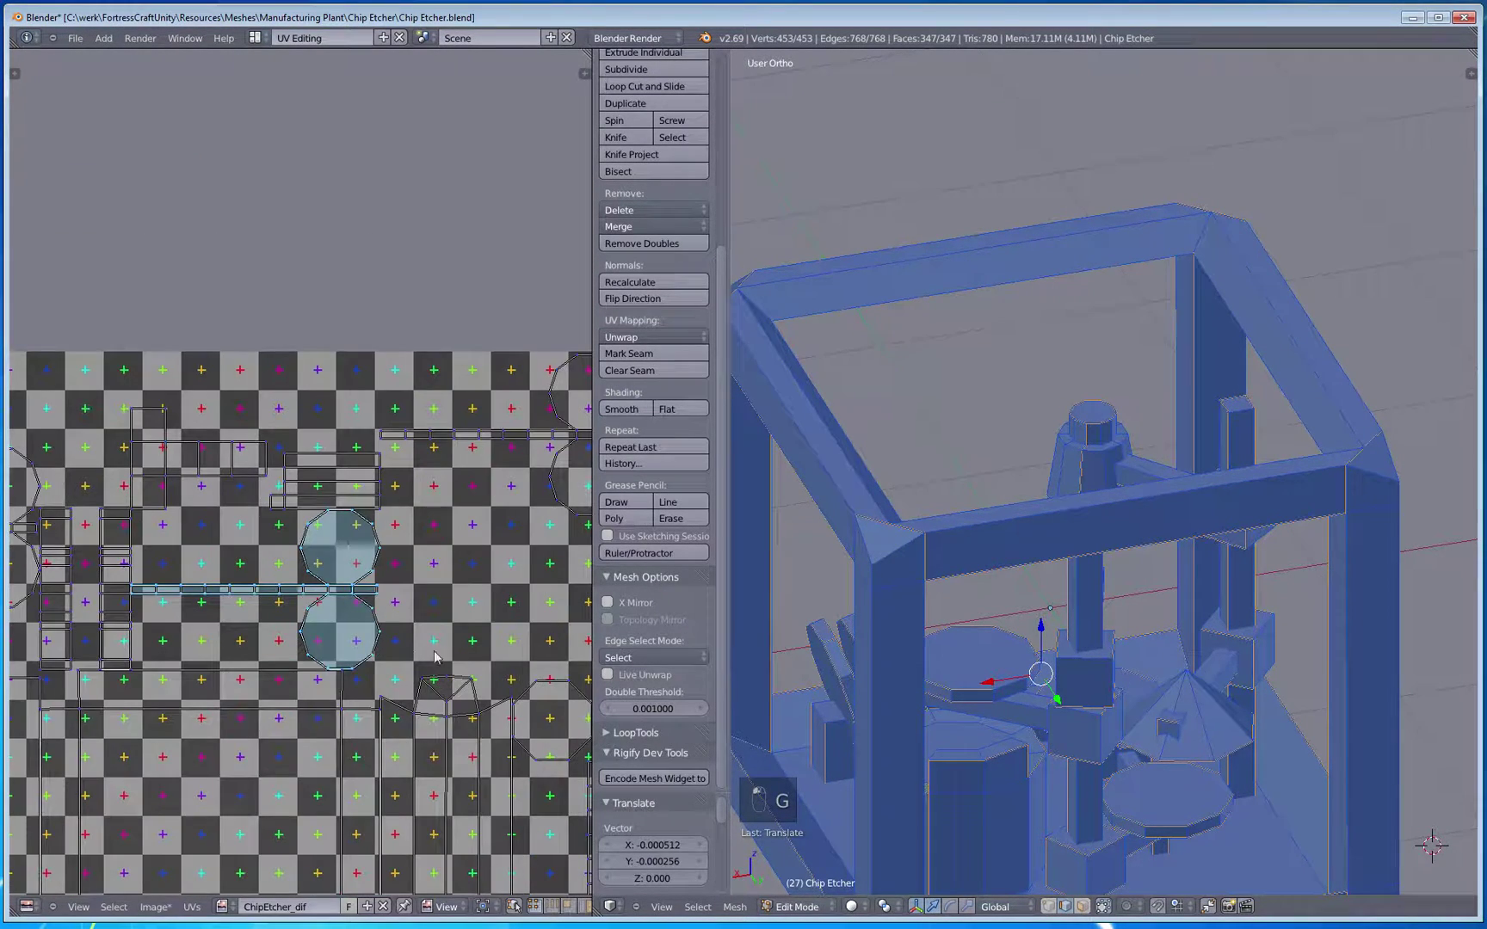
# Step: Move the next matching two-disc island by about -0.199, -0.124 onto the stack and fine-tune its alignment
pyautogui.moveTo(360, 624); pyautogui.dragTo(262, 581, button='middle')
pyautogui.rightClick(453, 442)
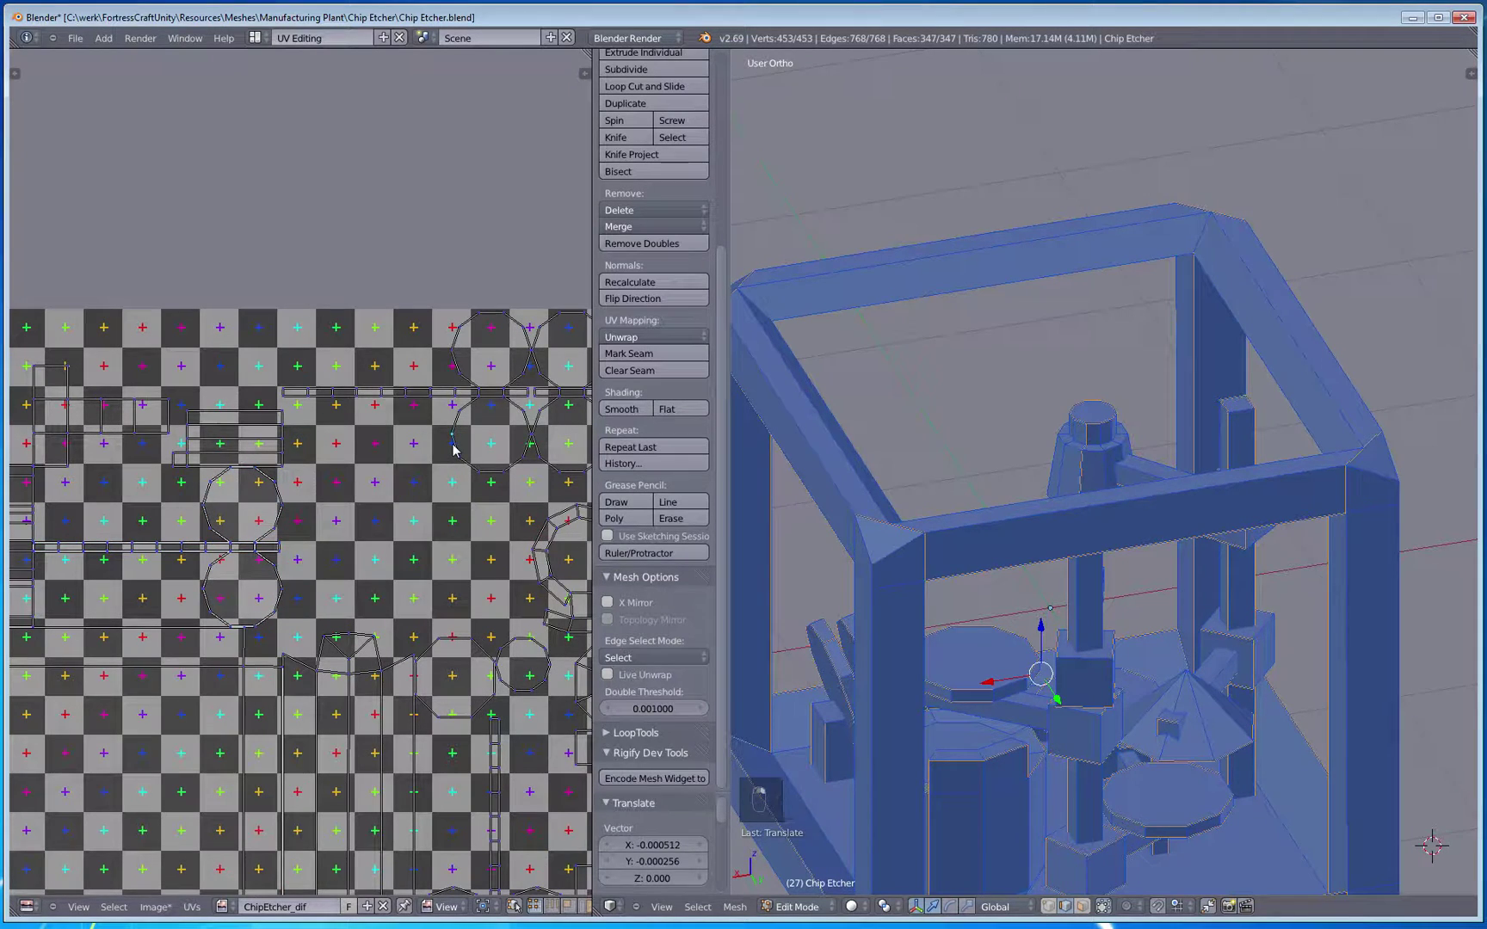
pyautogui.hotkey('ctrl', 'l')
pyautogui.press('g')
pyautogui.click(206, 604)
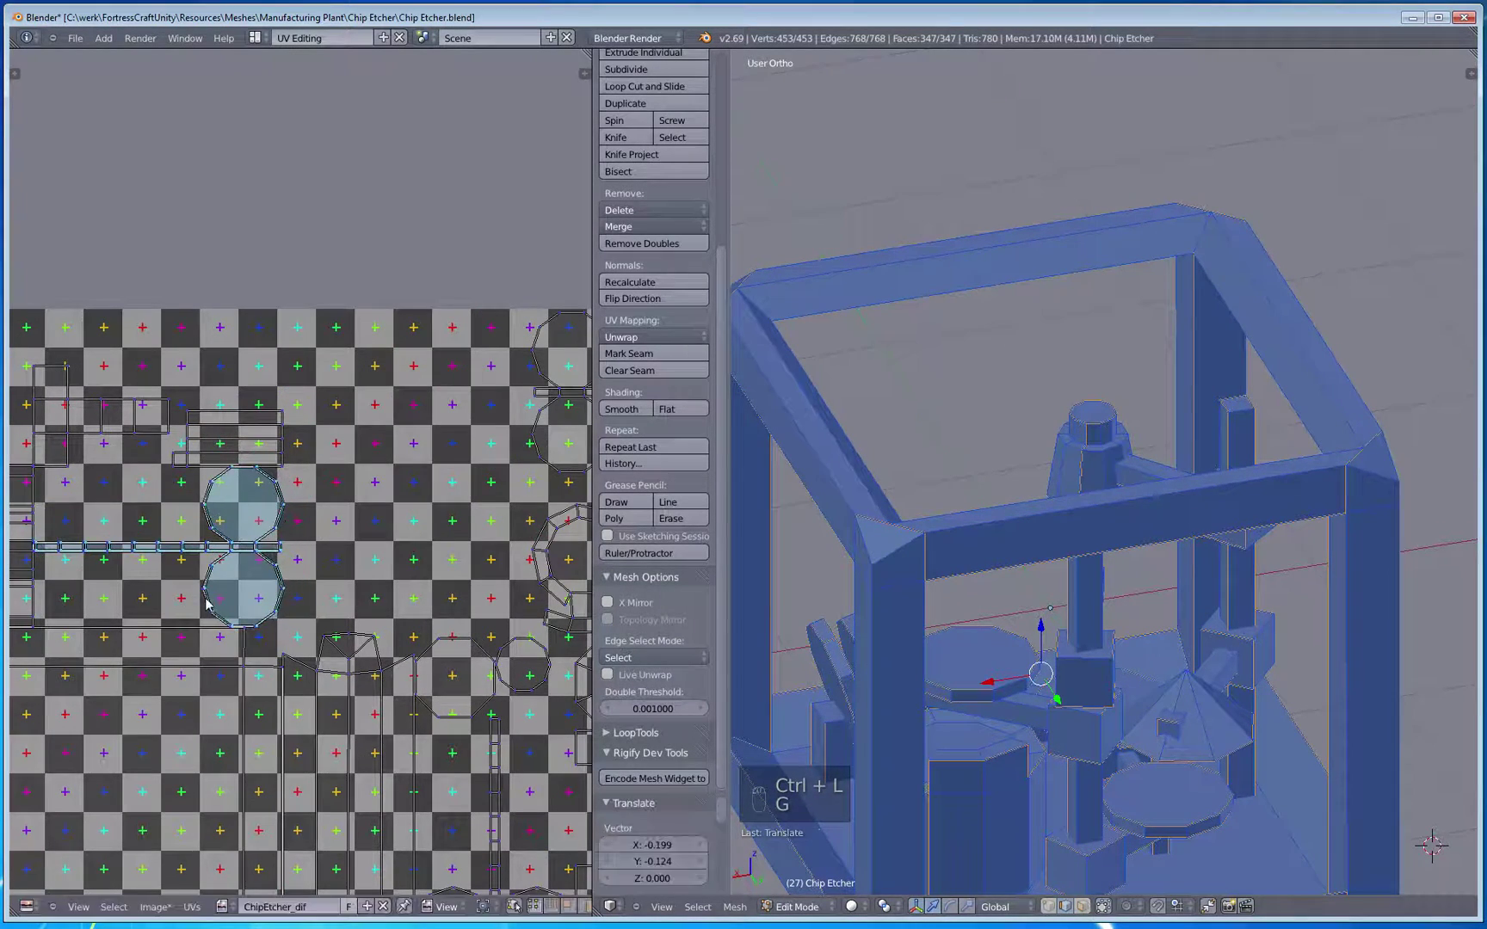
pyautogui.scroll(7, 207, 605)
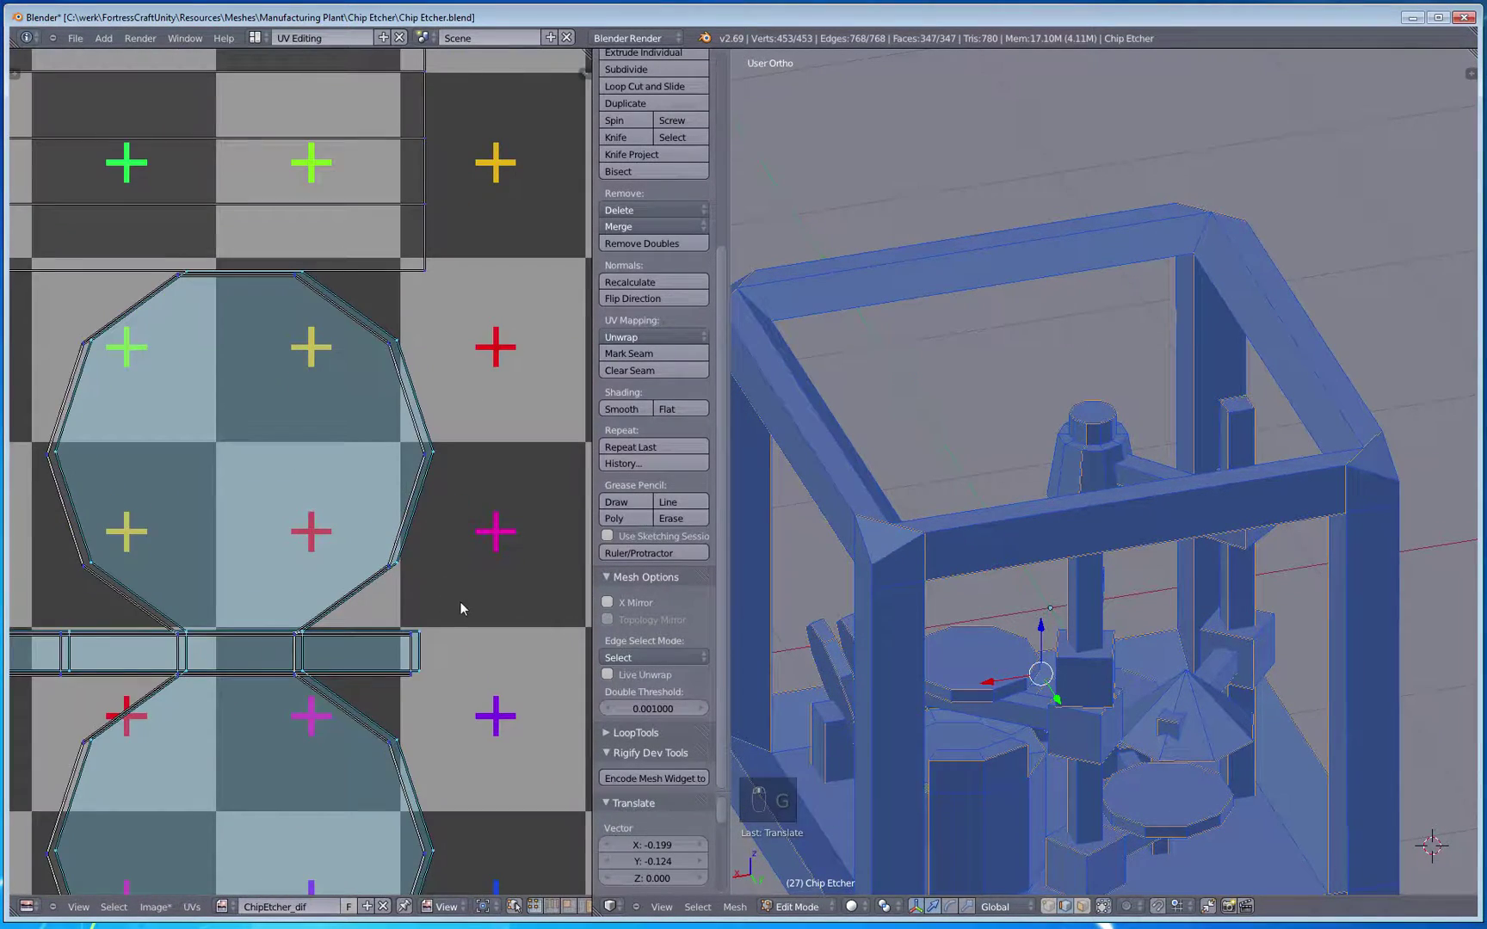
pyautogui.press('g')
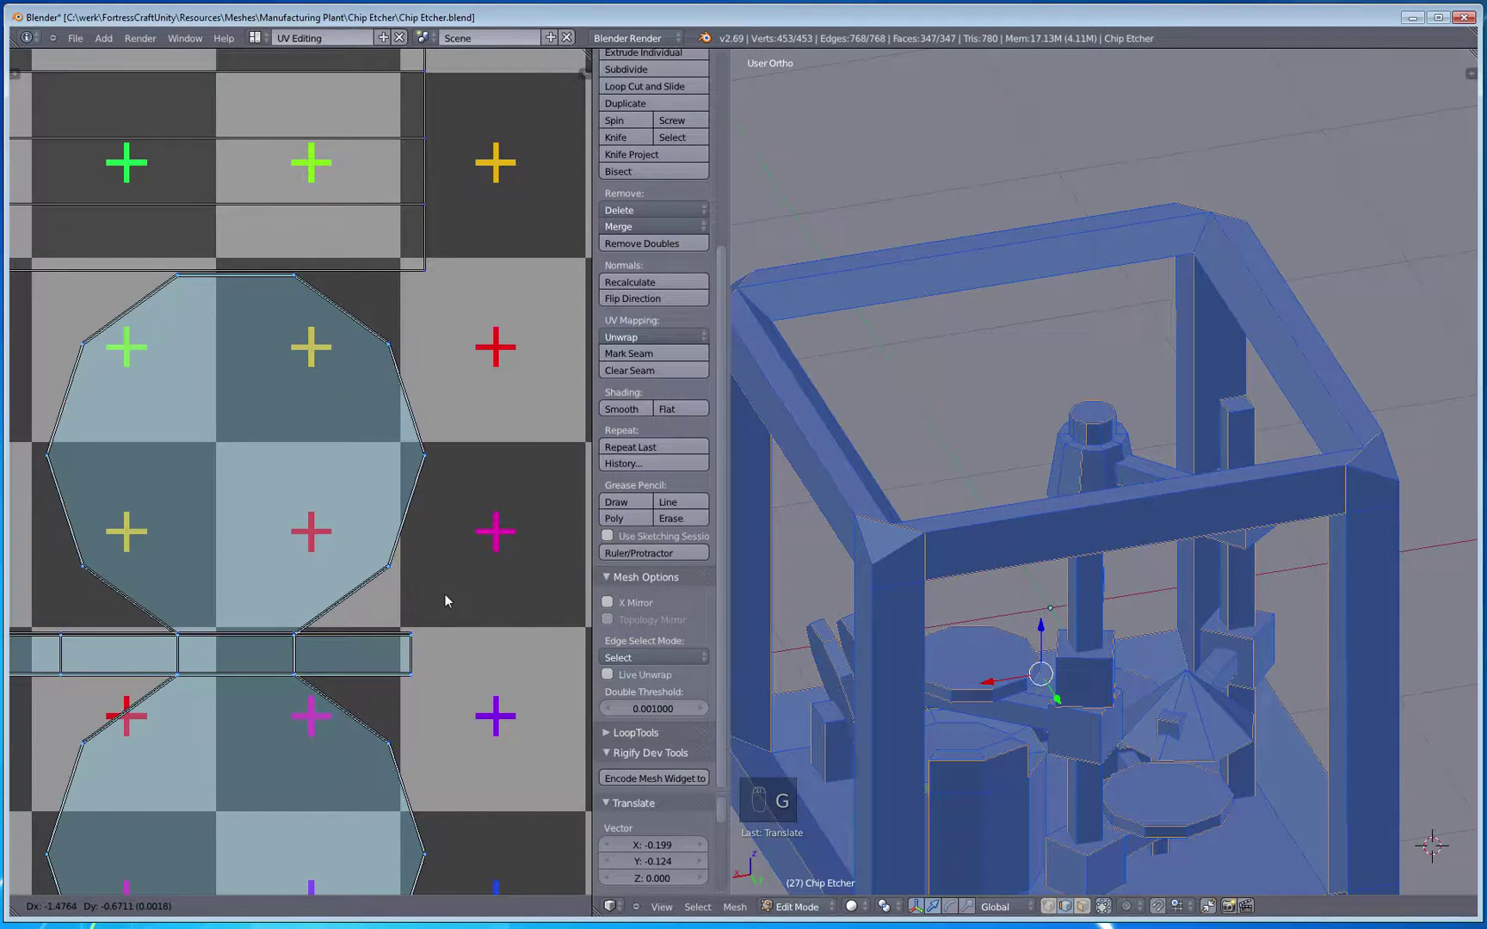
pyautogui.click(444, 594)
# Step: Move the remaining two-disc island near the UV layout's upper edge by about -0.319, -0.061 and rotate it -180°
pyautogui.scroll(-7, 444, 594)
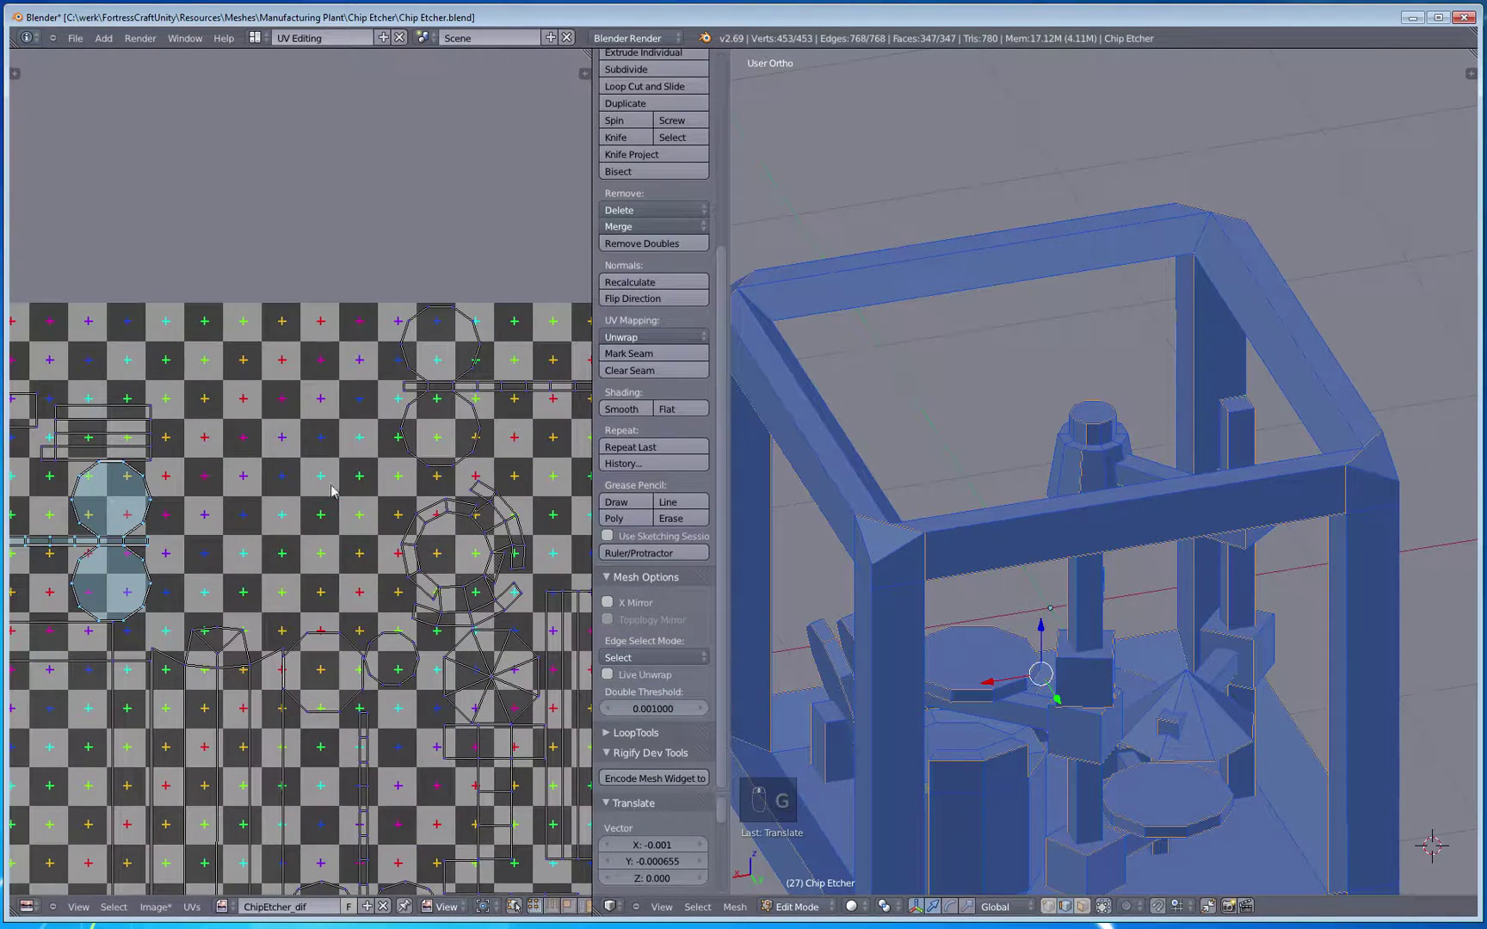
pyautogui.click(399, 422)
pyautogui.hotkey('ctrl', 'l')
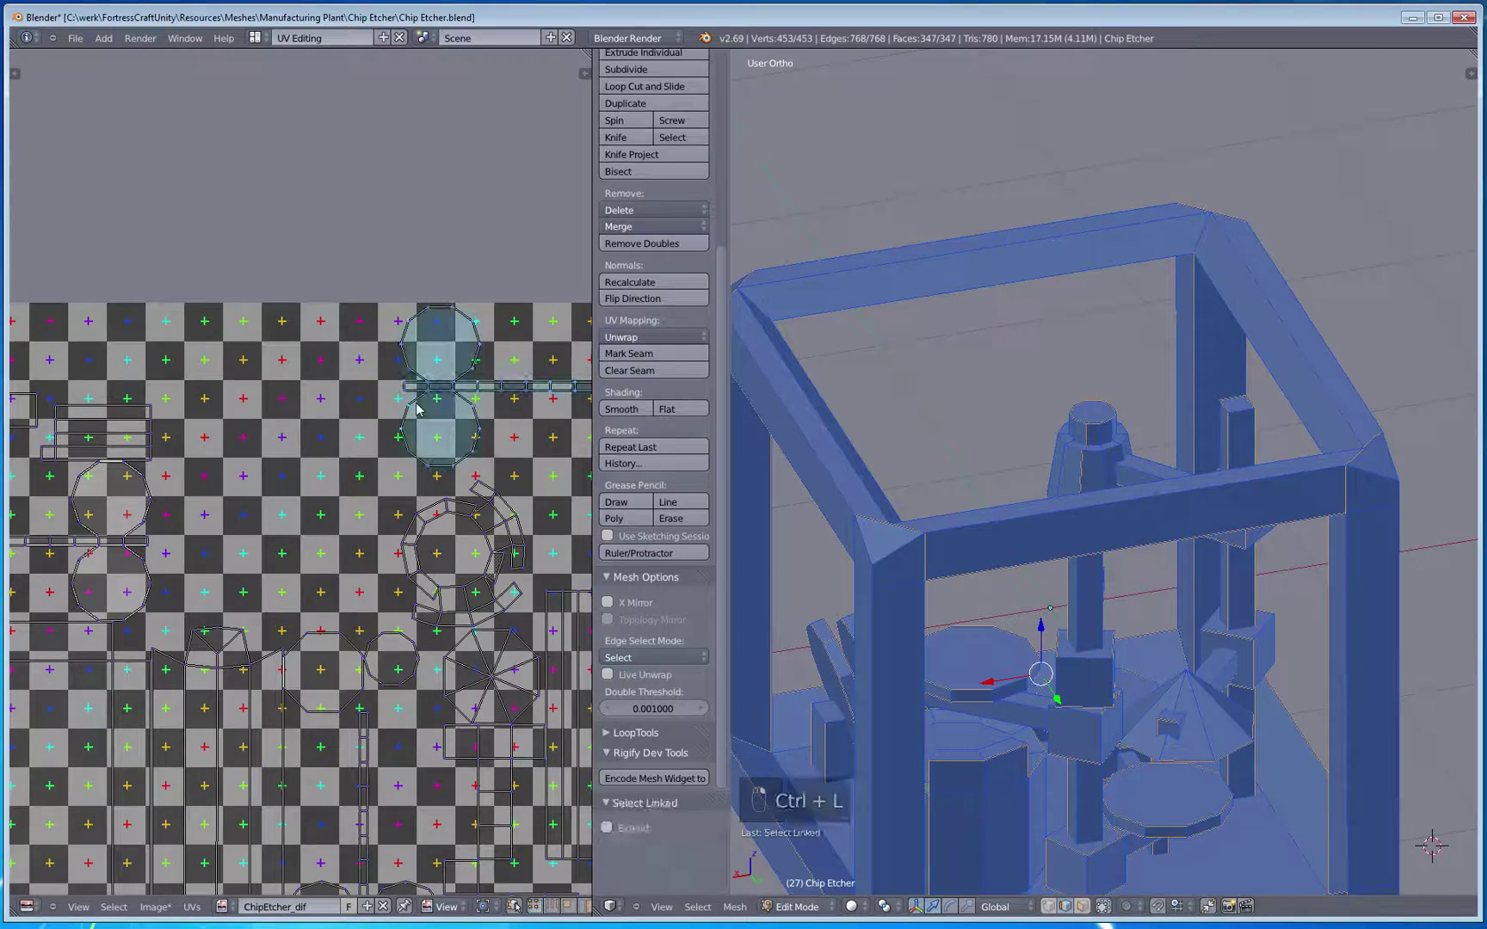
pyautogui.moveTo(320, 367); pyautogui.dragTo(394, 392, button='middle')
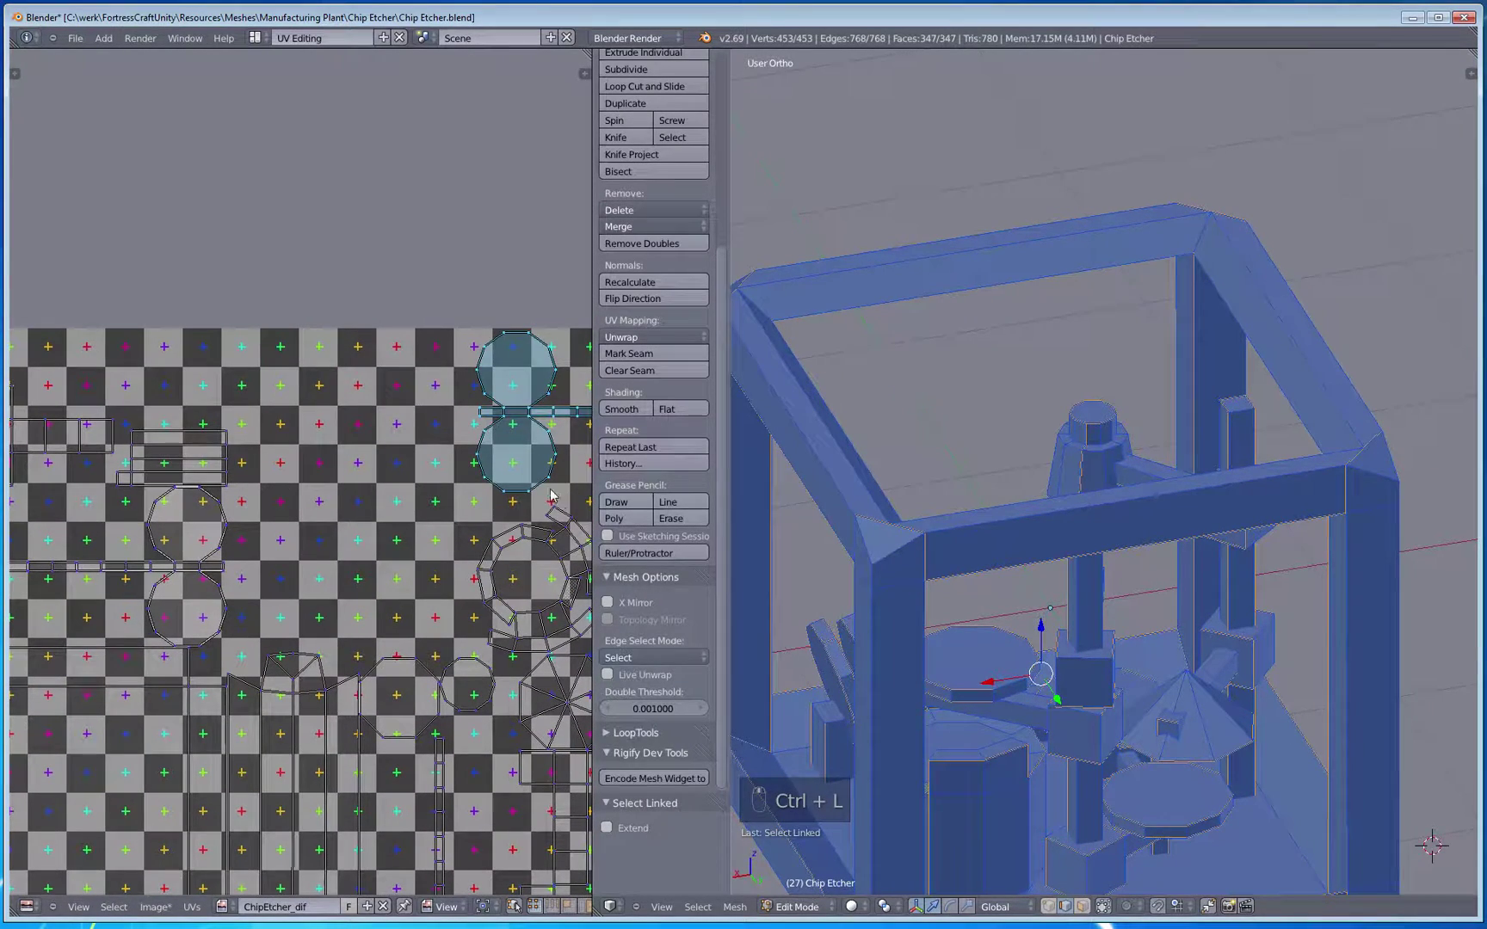
pyautogui.press('g')
pyautogui.click(158, 564)
pyautogui.press('r')
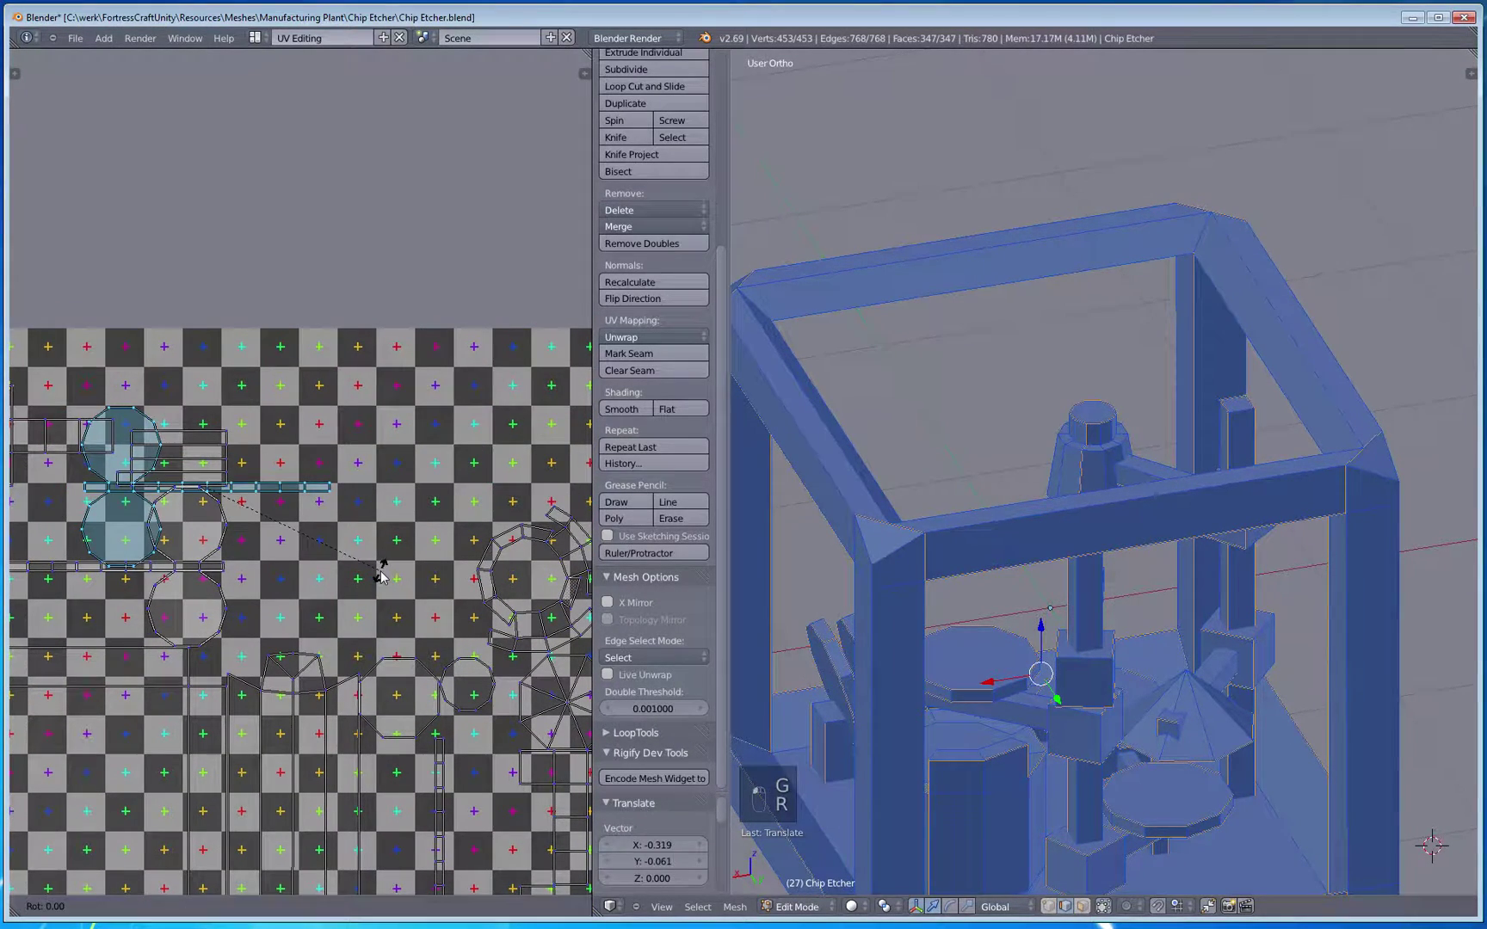
pyautogui.click(168, 379)
# Step: Move the rotated two-disc island by about -0.083, -0.064 onto the stack of identical islands
pyautogui.scroll(3, 433, 504)
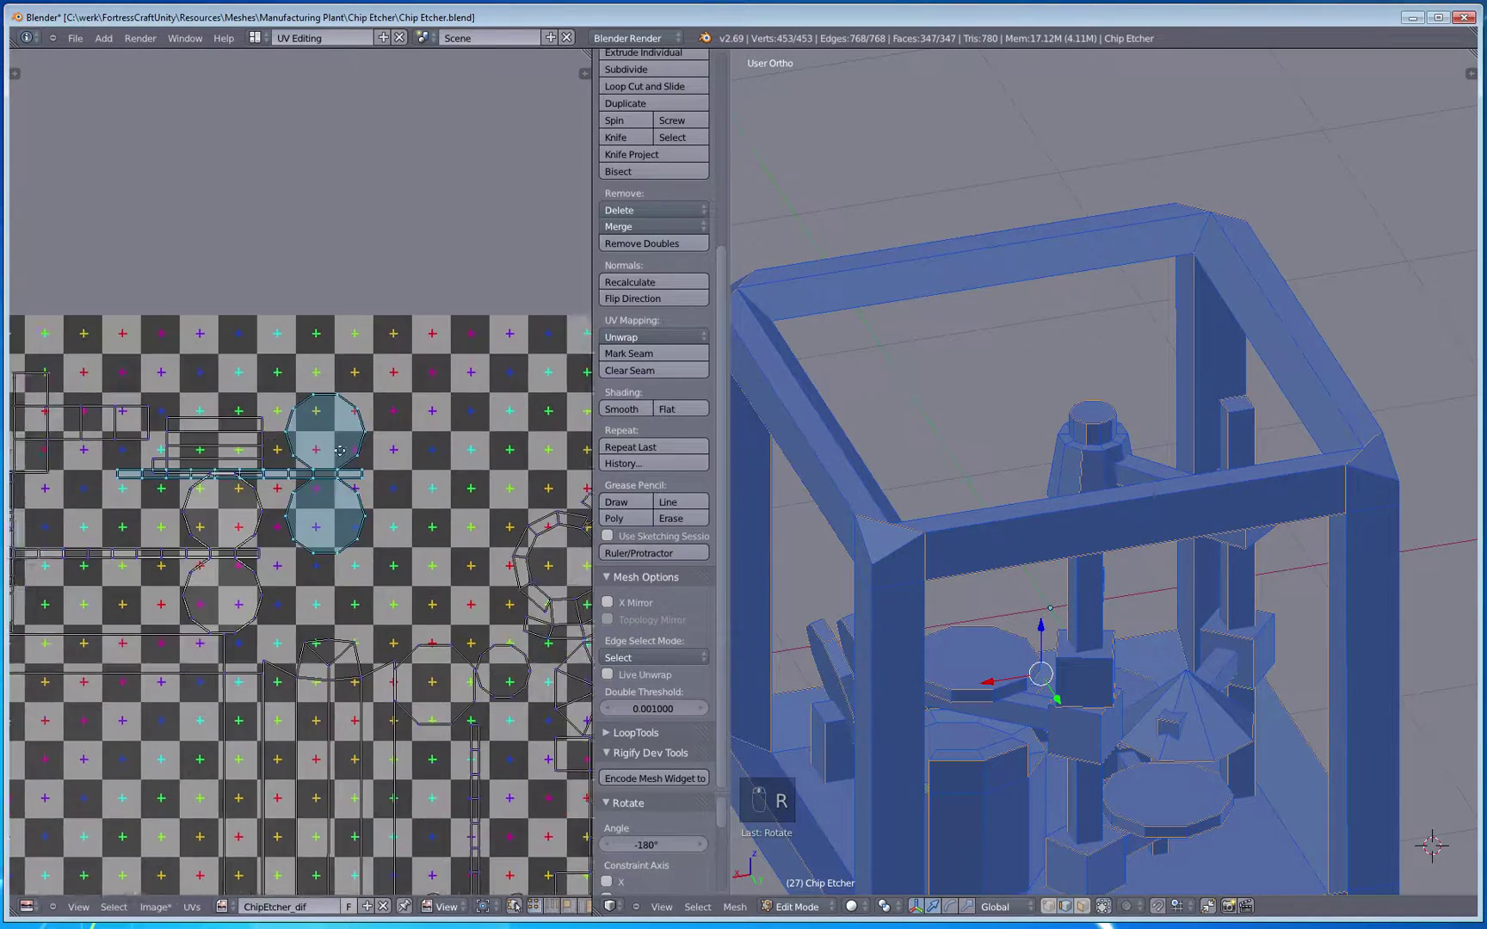
pyautogui.press('g')
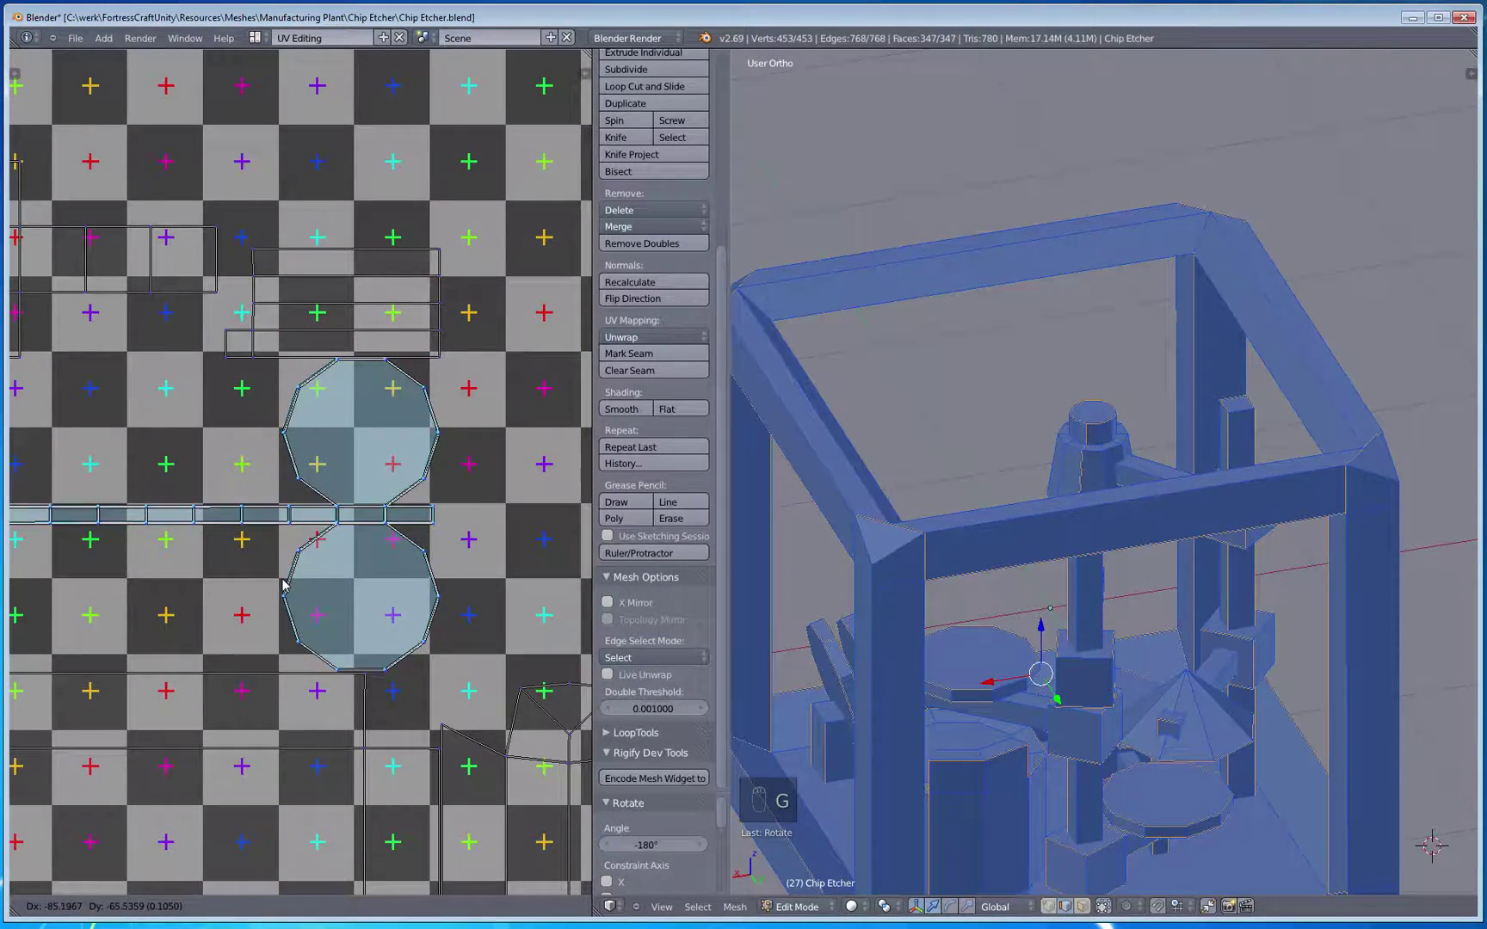
pyautogui.click(284, 585)
# Step: Select only the two-disc island above the large square panel and move it by about 0.202, -0.038 toward the stack
pyautogui.scroll(-5, 325, 591)
pyautogui.moveTo(325, 589); pyautogui.dragTo(209, 563, button='middle')
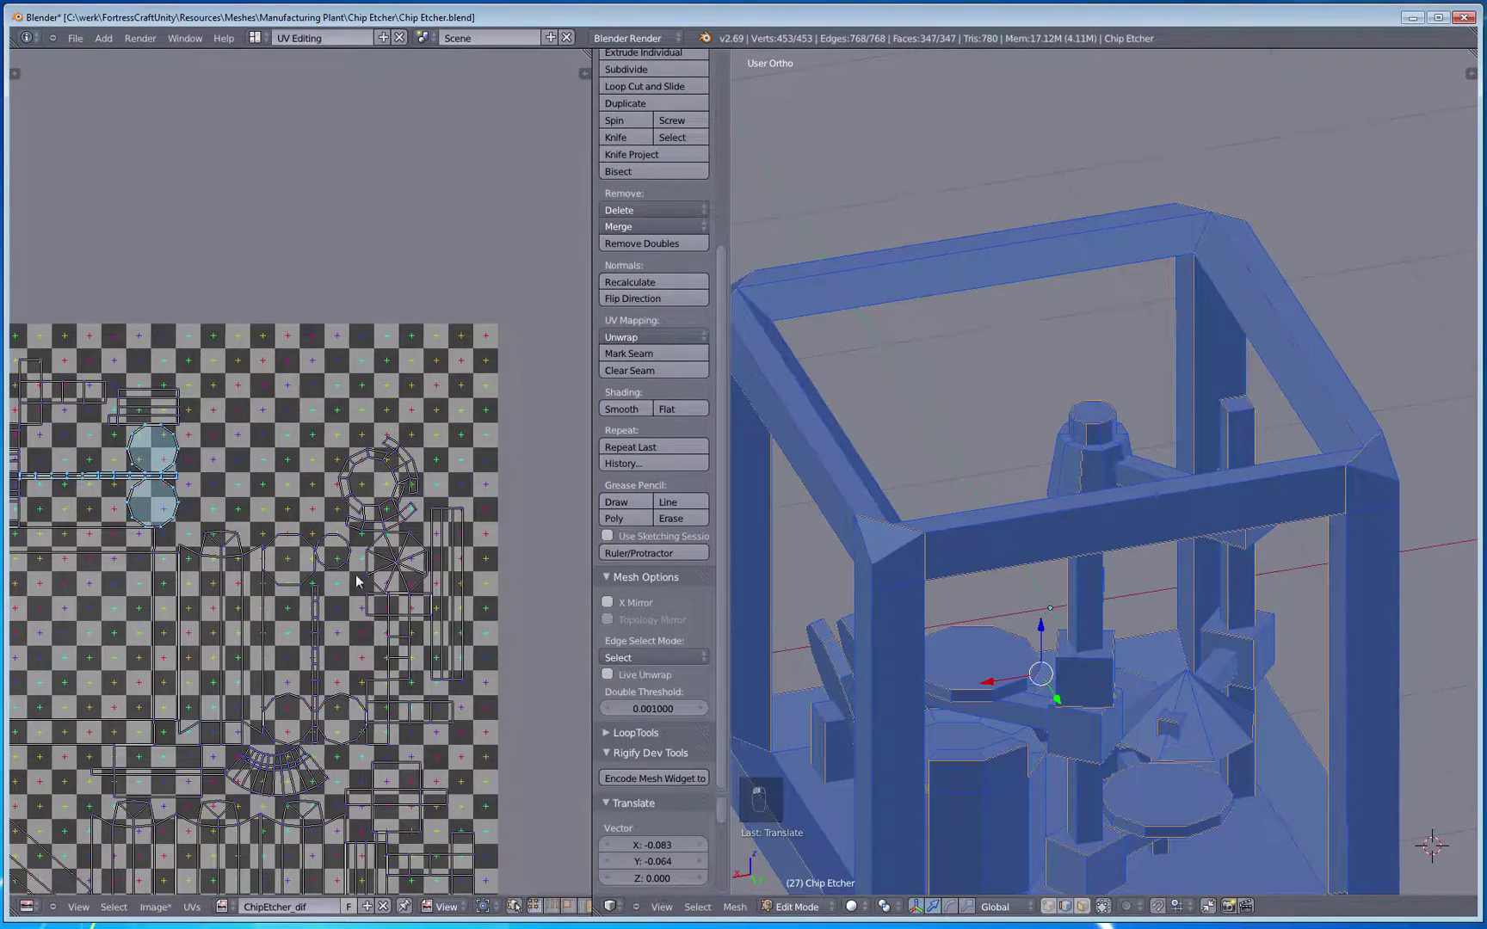
pyautogui.moveTo(356, 581); pyautogui.dragTo(415, 481, button='middle')
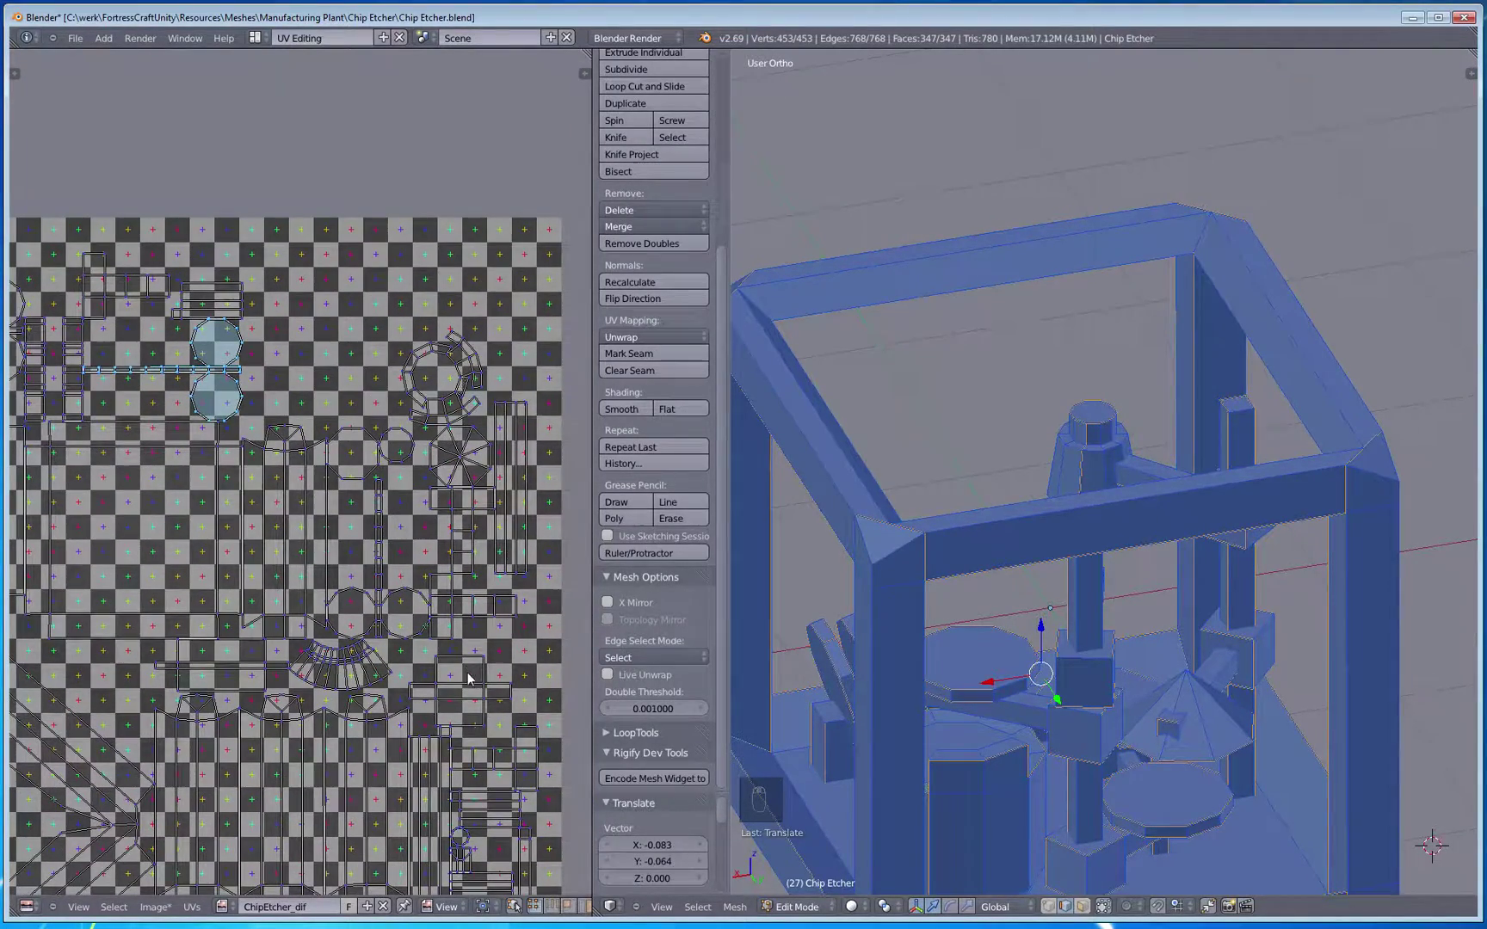
pyautogui.scroll(3, 296, 606)
pyautogui.scroll(-5, 355, 561)
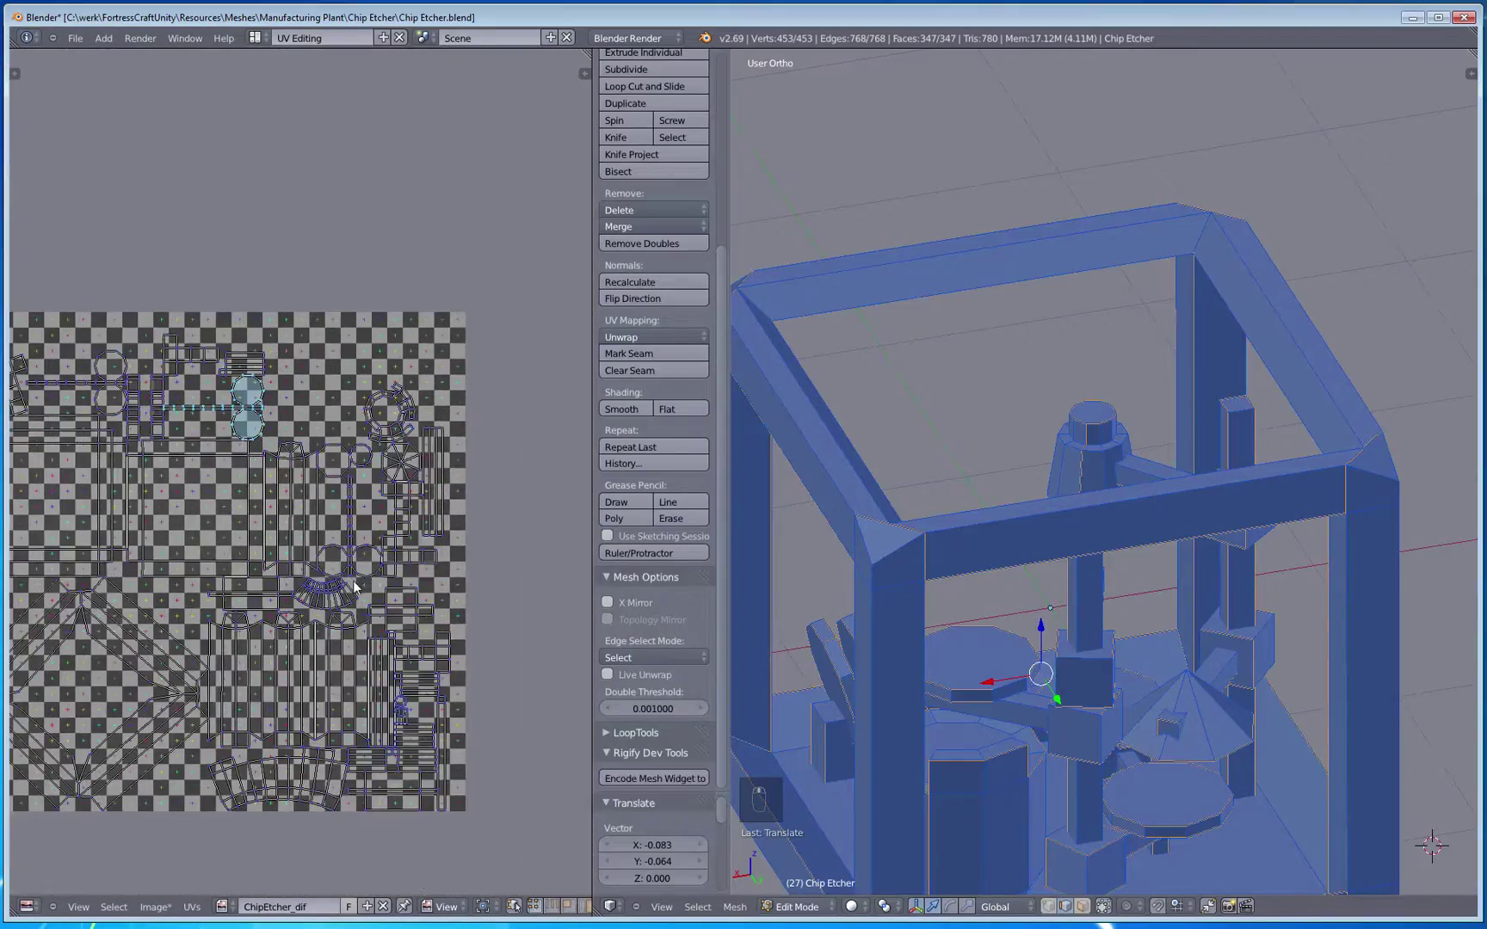
pyautogui.moveTo(288, 607); pyautogui.dragTo(344, 515, button='middle')
pyautogui.scroll(5, 345, 514)
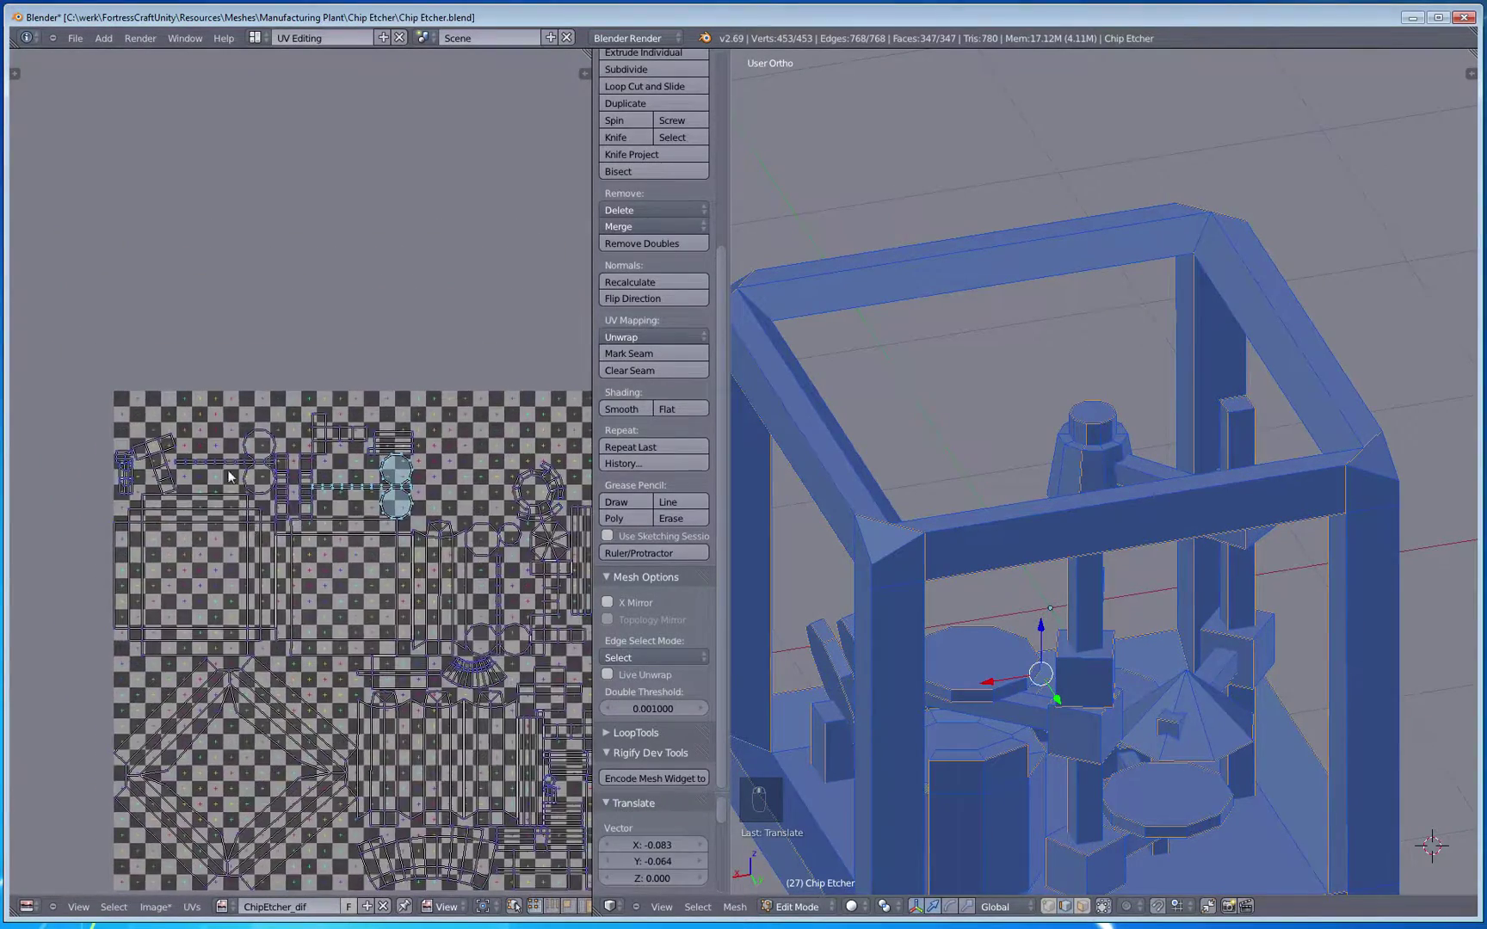
pyautogui.press('a')
pyautogui.click(234, 334)
pyautogui.hotkey('ctrl', 'l')
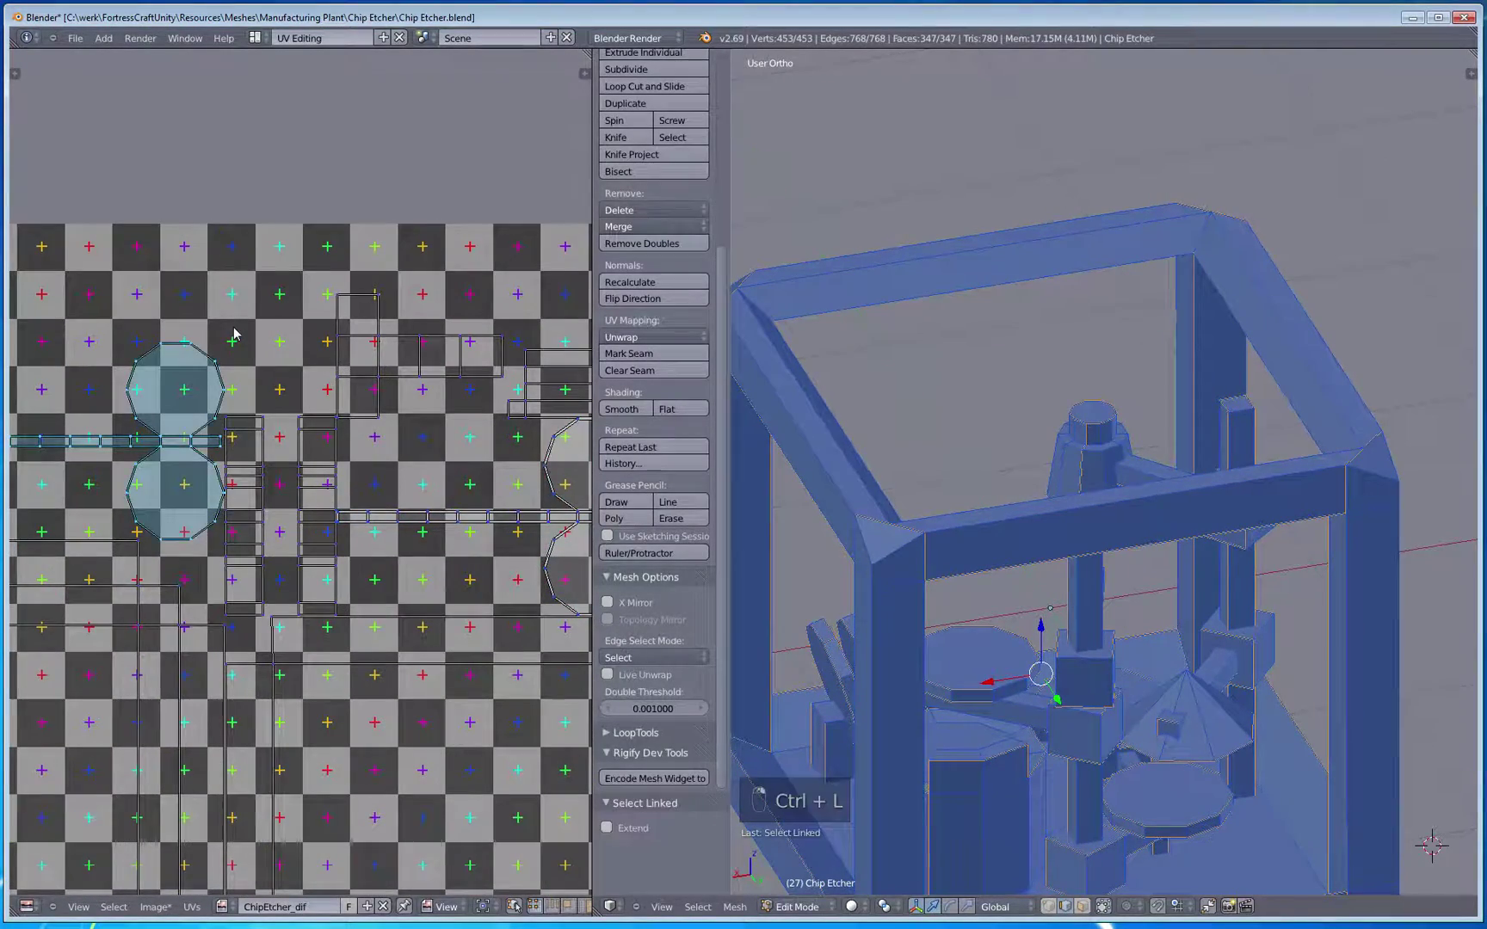
pyautogui.press('g')
pyautogui.click(541, 397)
# Step: Move the selected two-disc island by about 0.071, -0.011 onto the stack, then nudge it by 0.000833, -0.000333 to align it
pyautogui.moveTo(542, 396); pyautogui.dragTo(296, 433, button='middle')
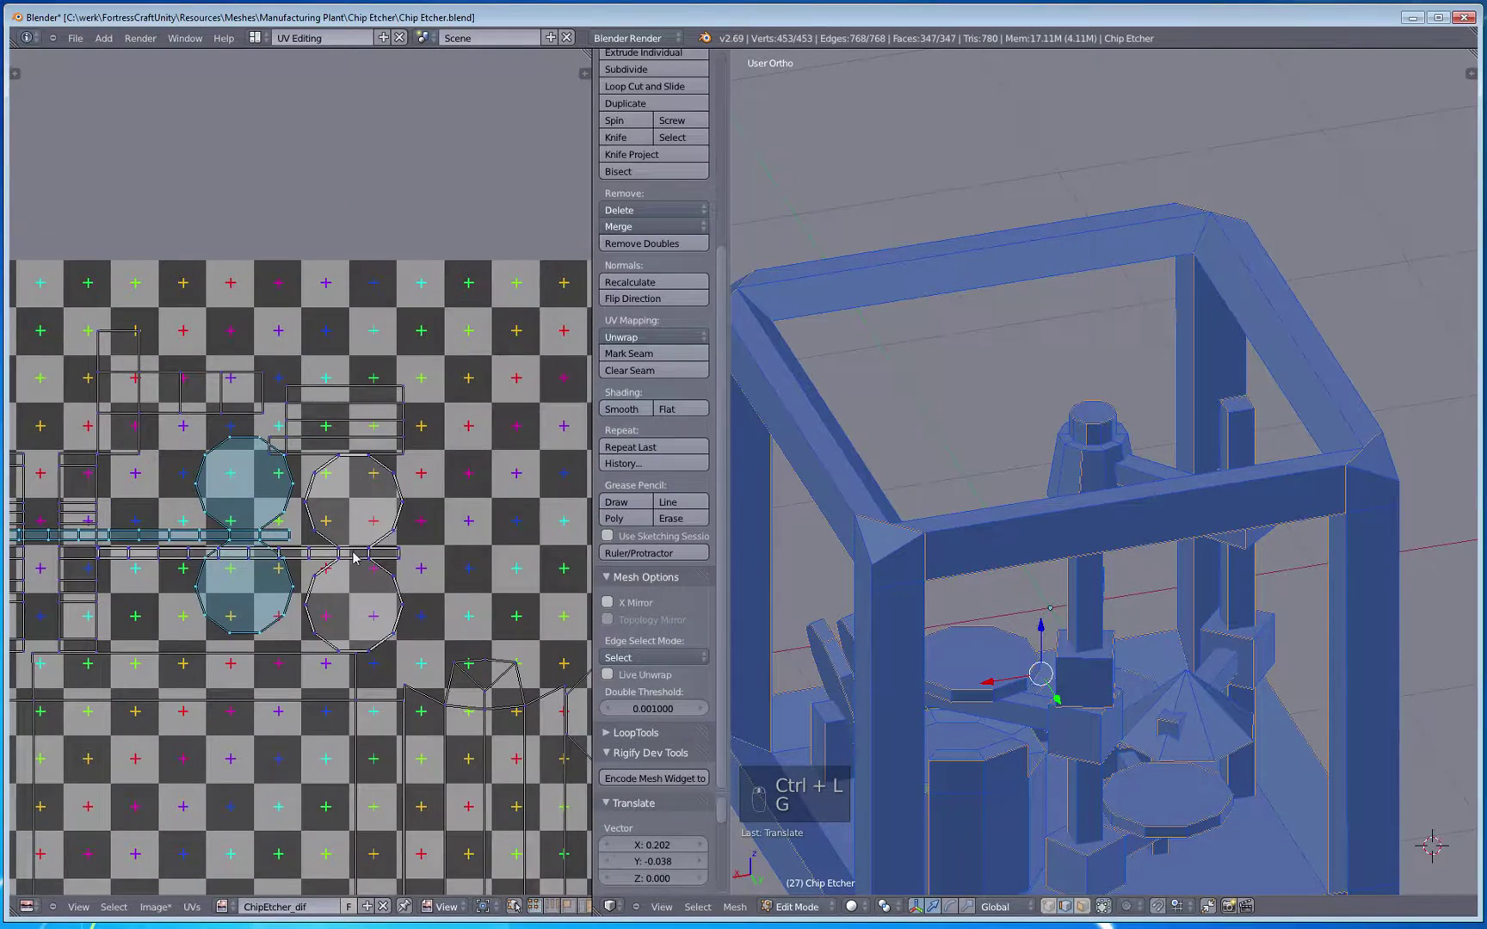
pyautogui.scroll(1, 352, 557)
pyautogui.press('g')
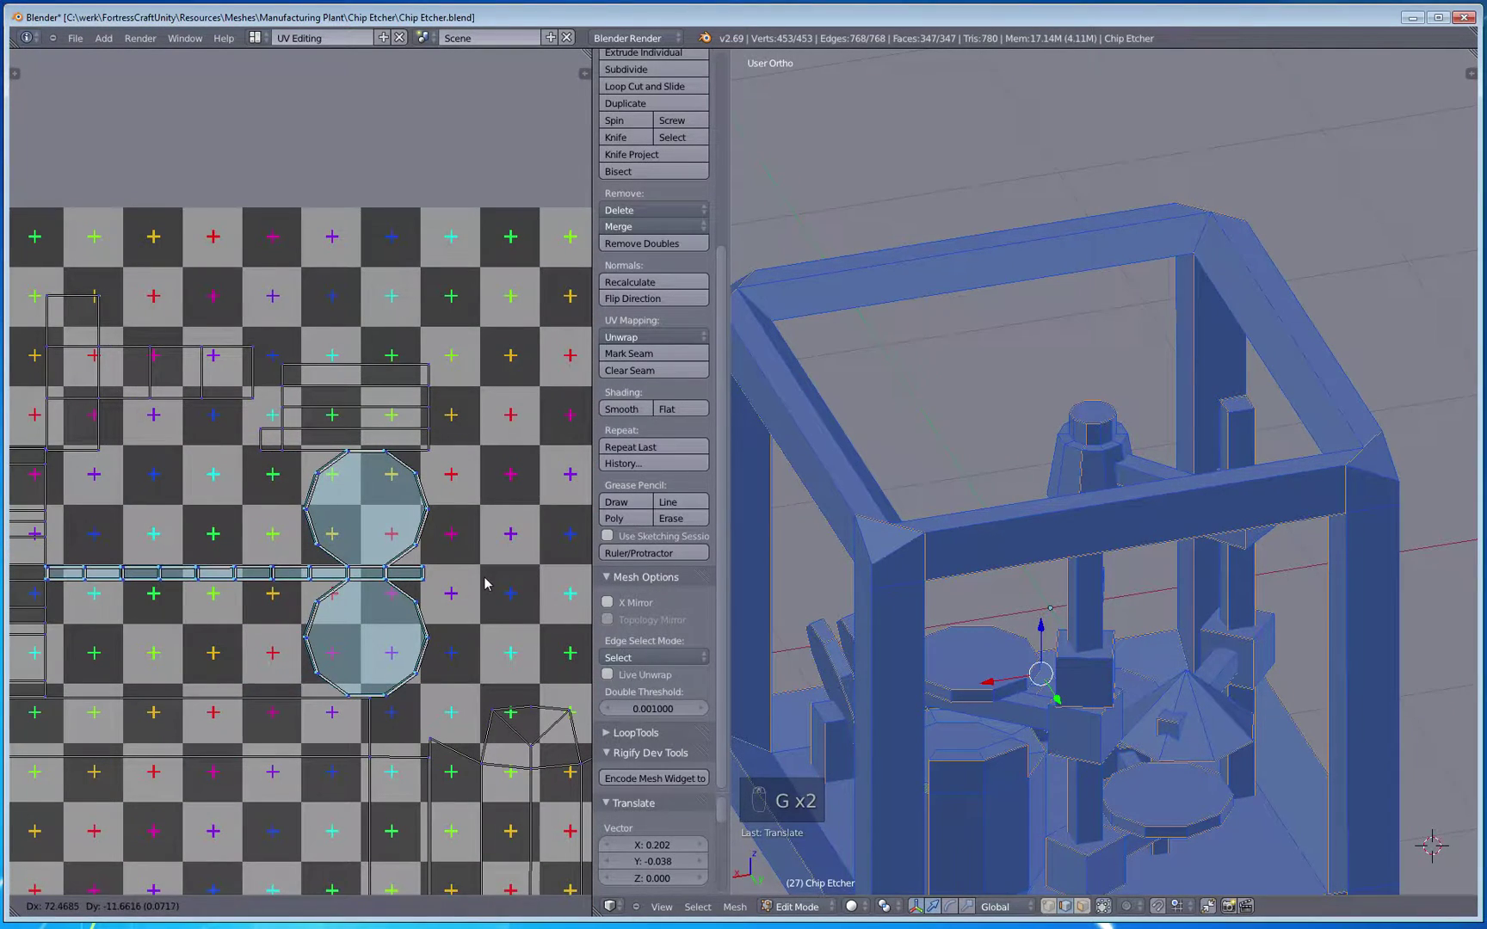
pyautogui.click(484, 585)
pyautogui.scroll(4, 396, 559)
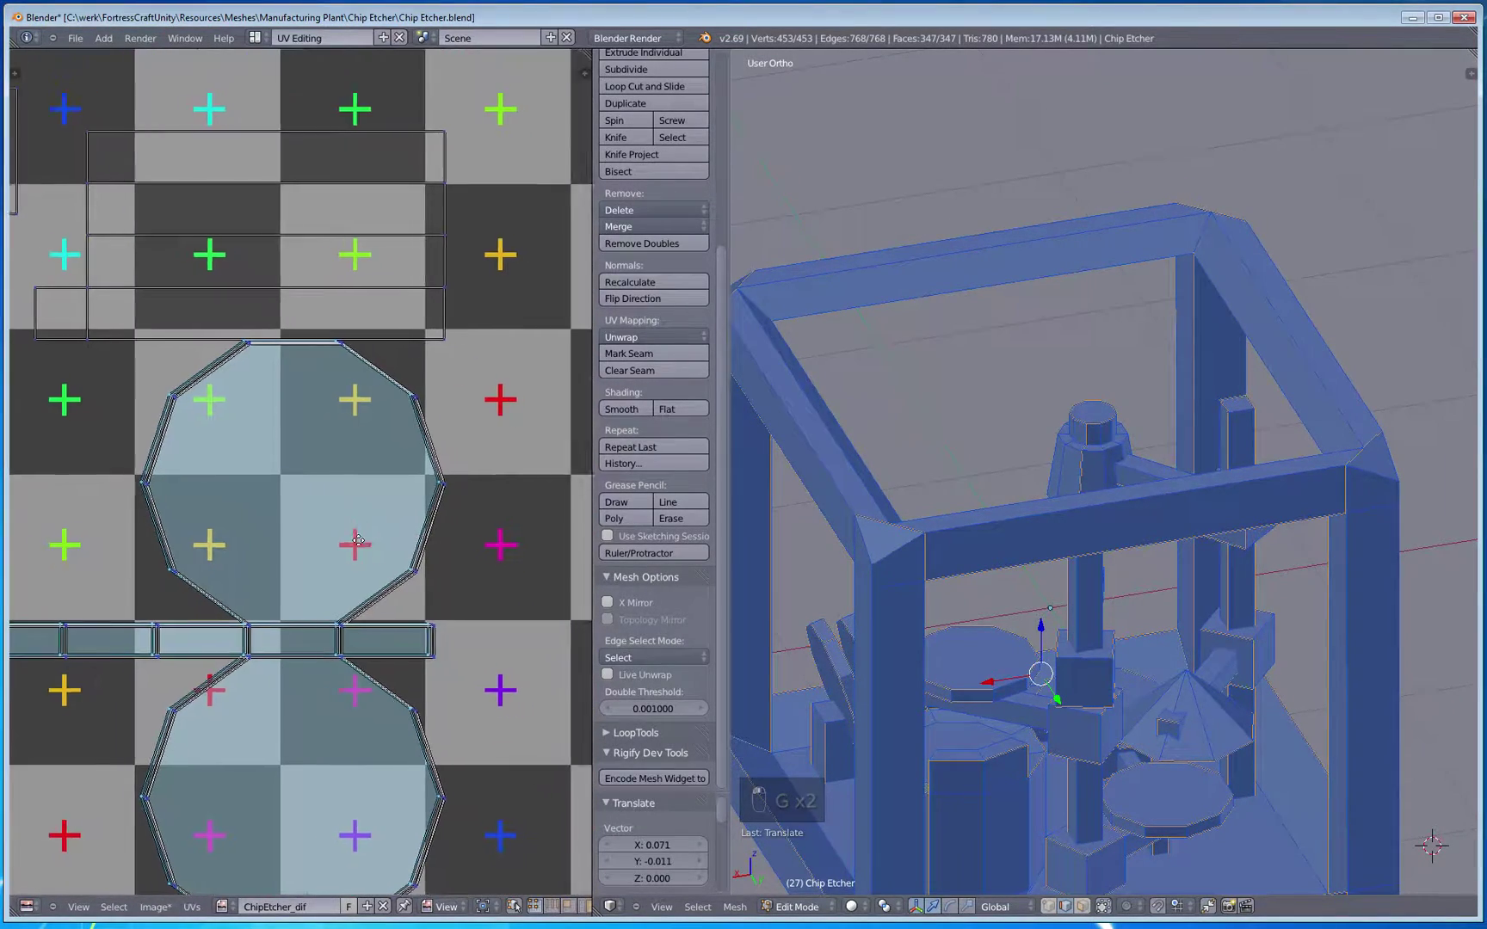
pyautogui.moveTo(357, 540); pyautogui.dragTo(287, 512, button='middle')
pyautogui.press('g')
pyautogui.click(365, 589)
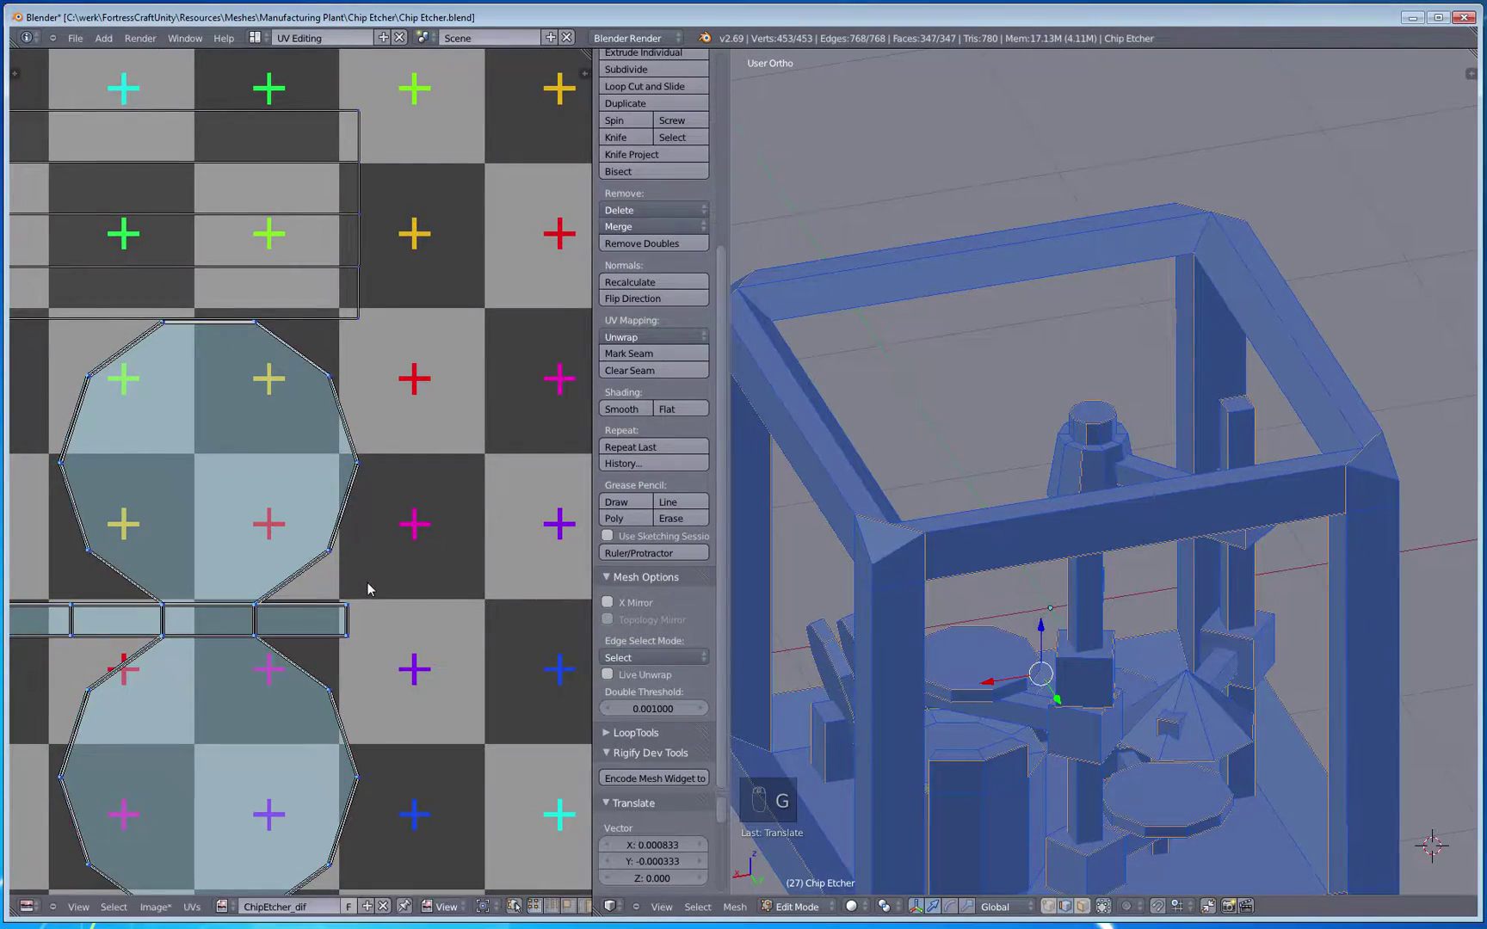
# Step: Deselect all UVs and weld the overlapping vertices at the rightmost corner of the upper disc
pyautogui.scroll(-6, 370, 591)
pyautogui.moveTo(327, 532); pyautogui.dragTo(509, 491, button='middle')
pyautogui.scroll(8, 355, 547)
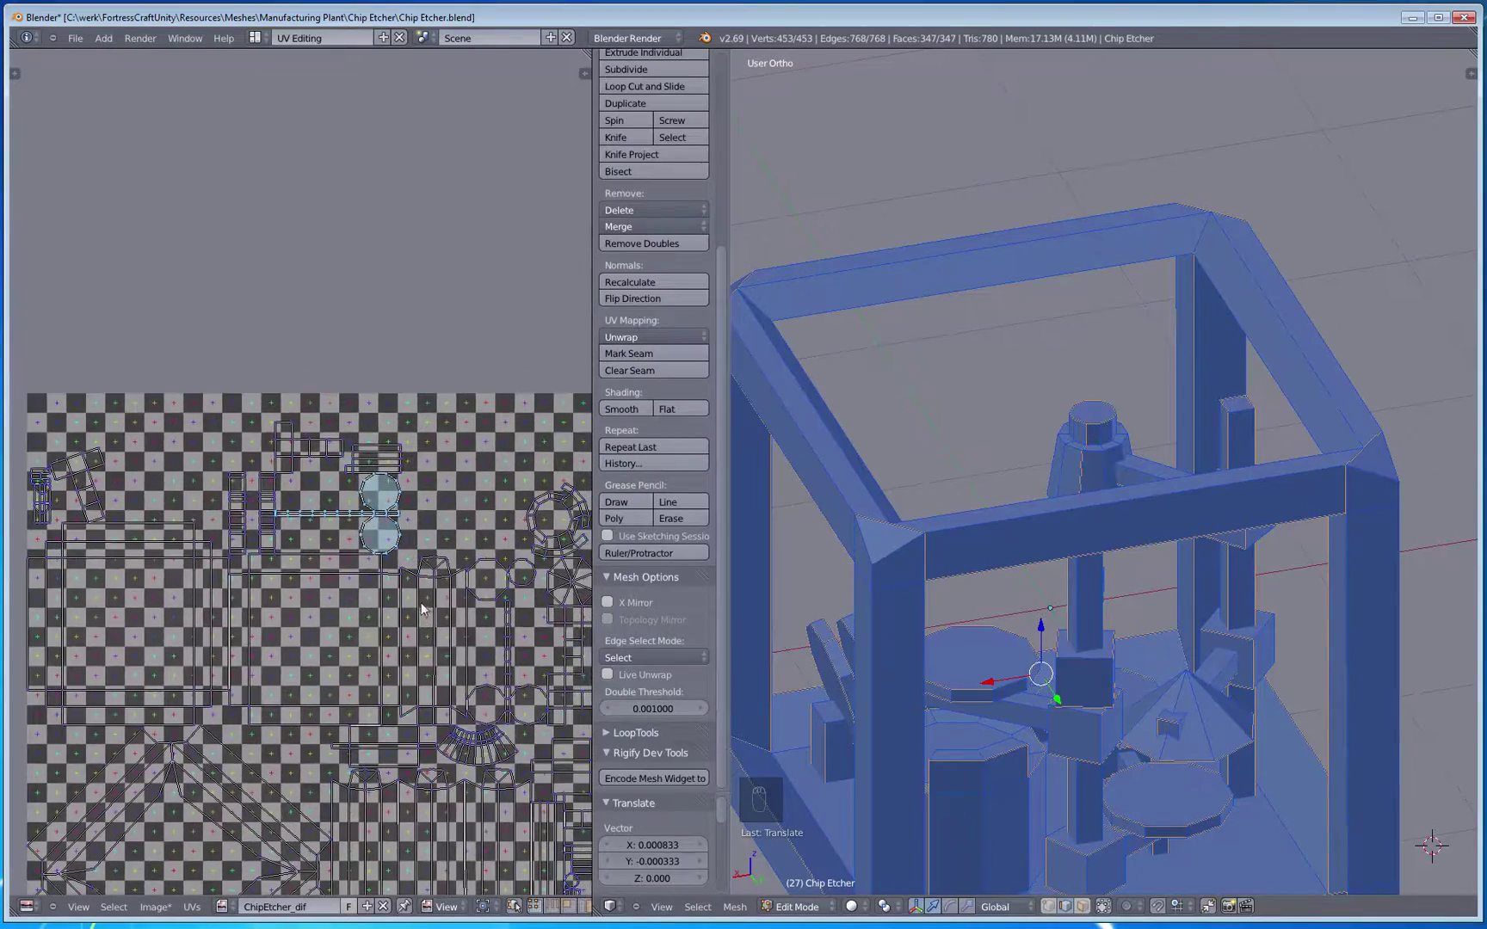
pyautogui.scroll(3, 356, 546)
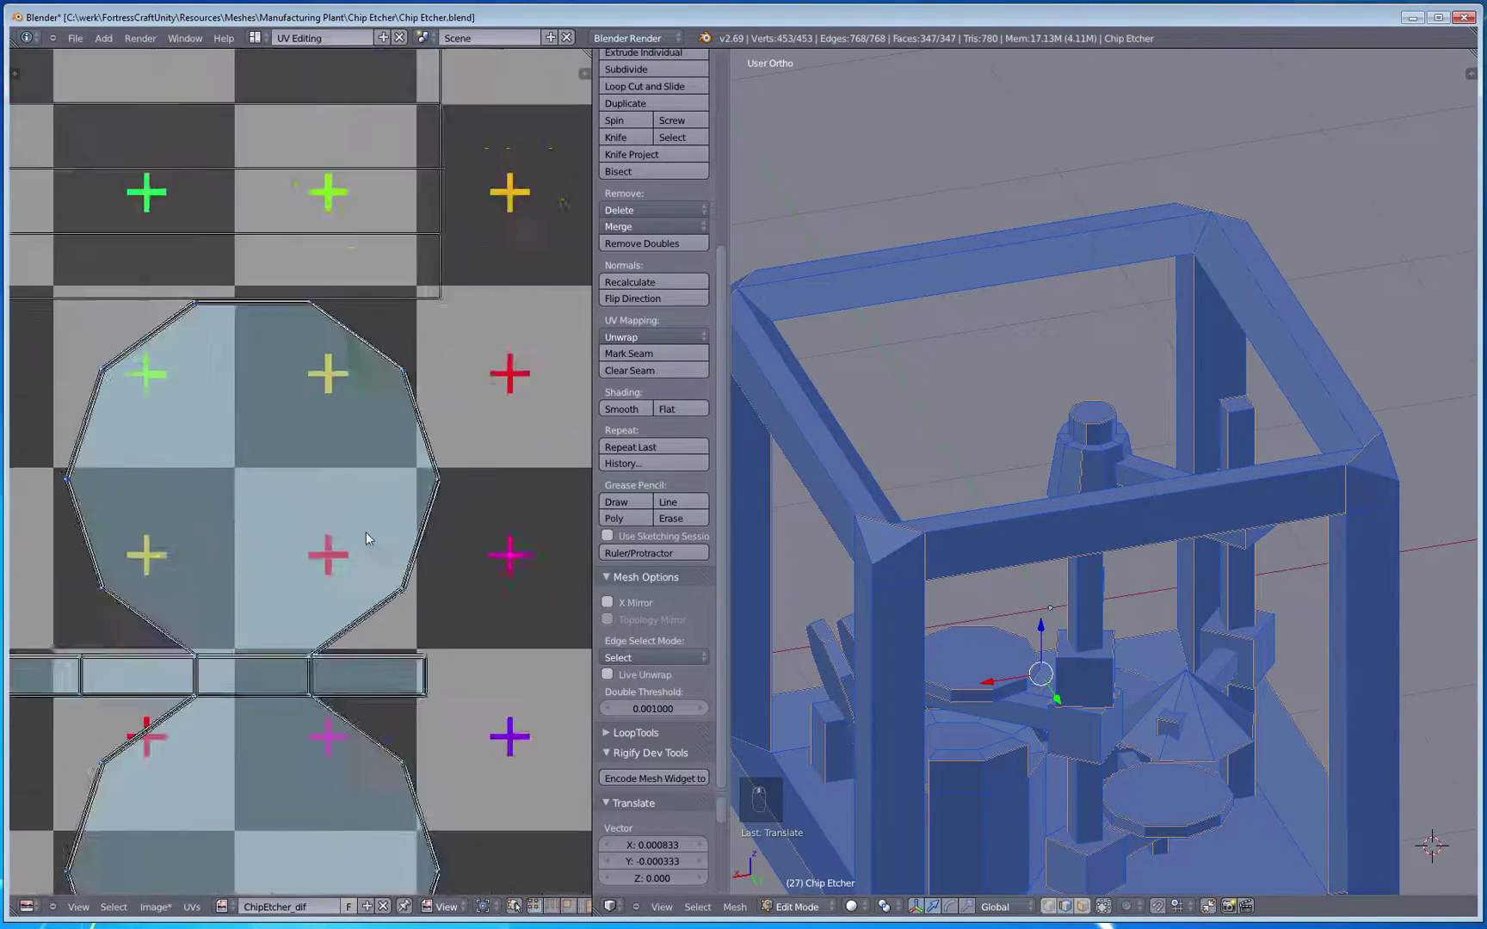
pyautogui.press('a')
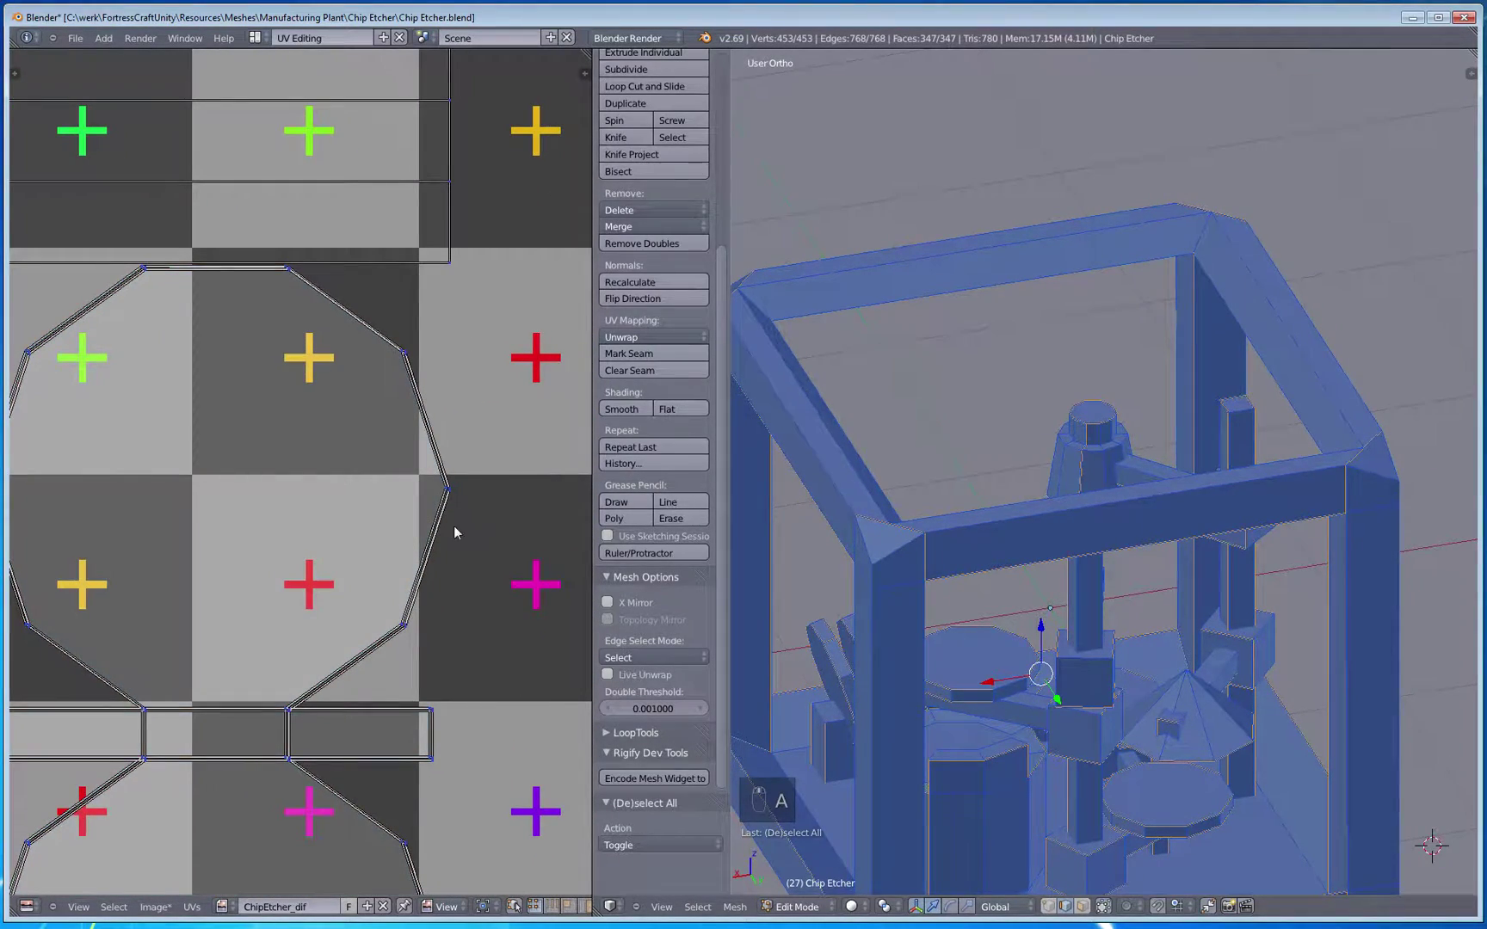
pyautogui.moveTo(455, 531); pyautogui.dragTo(438, 336, button='middle')
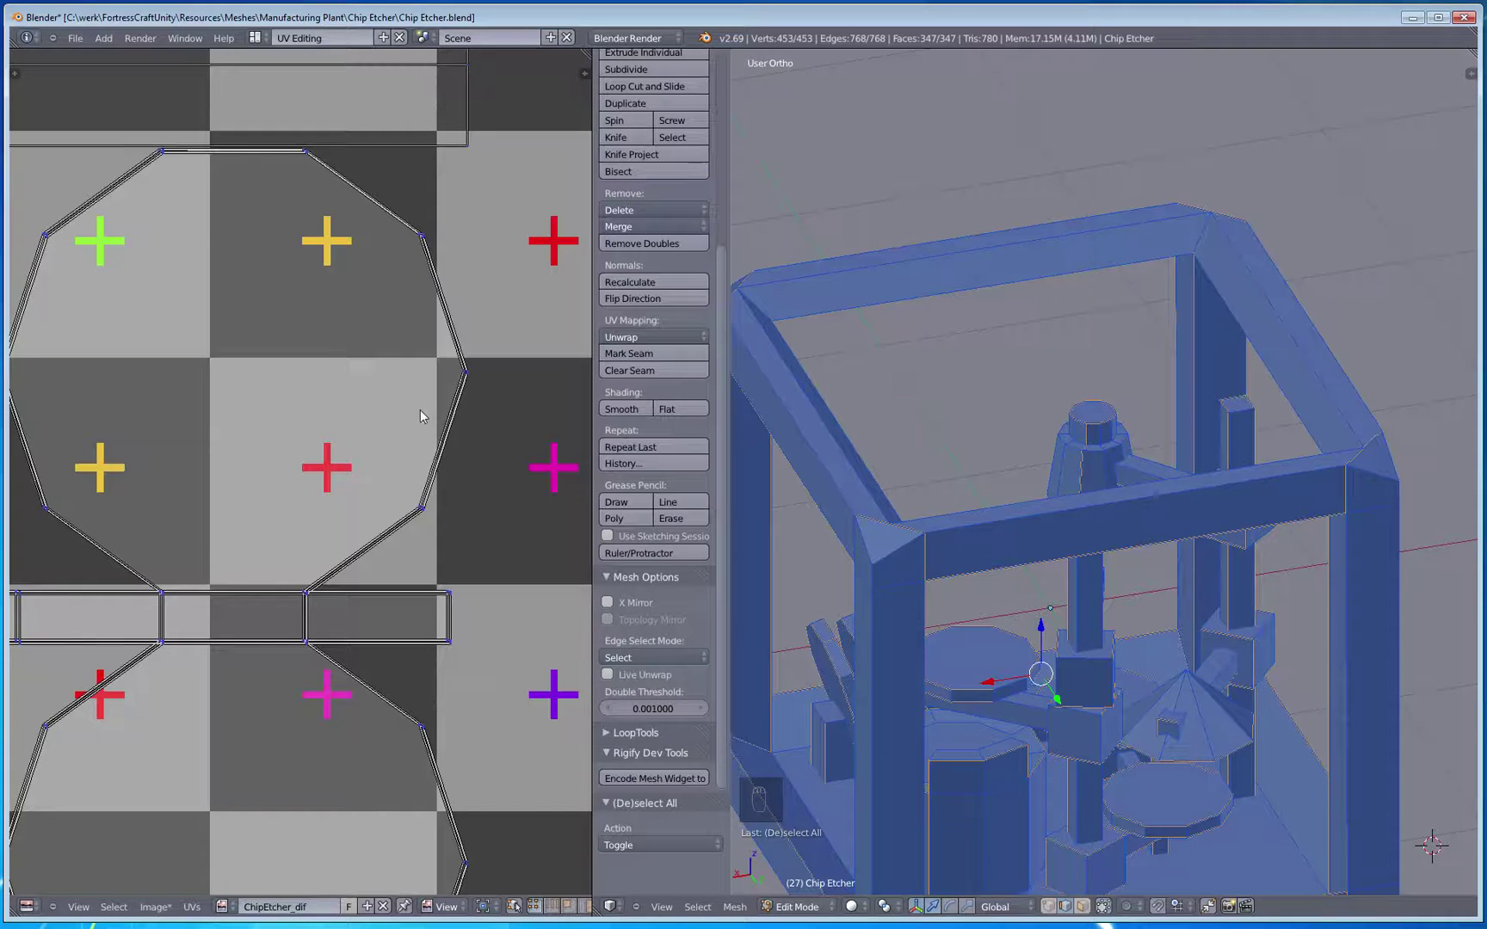
pyautogui.press('c')
pyautogui.press('w')
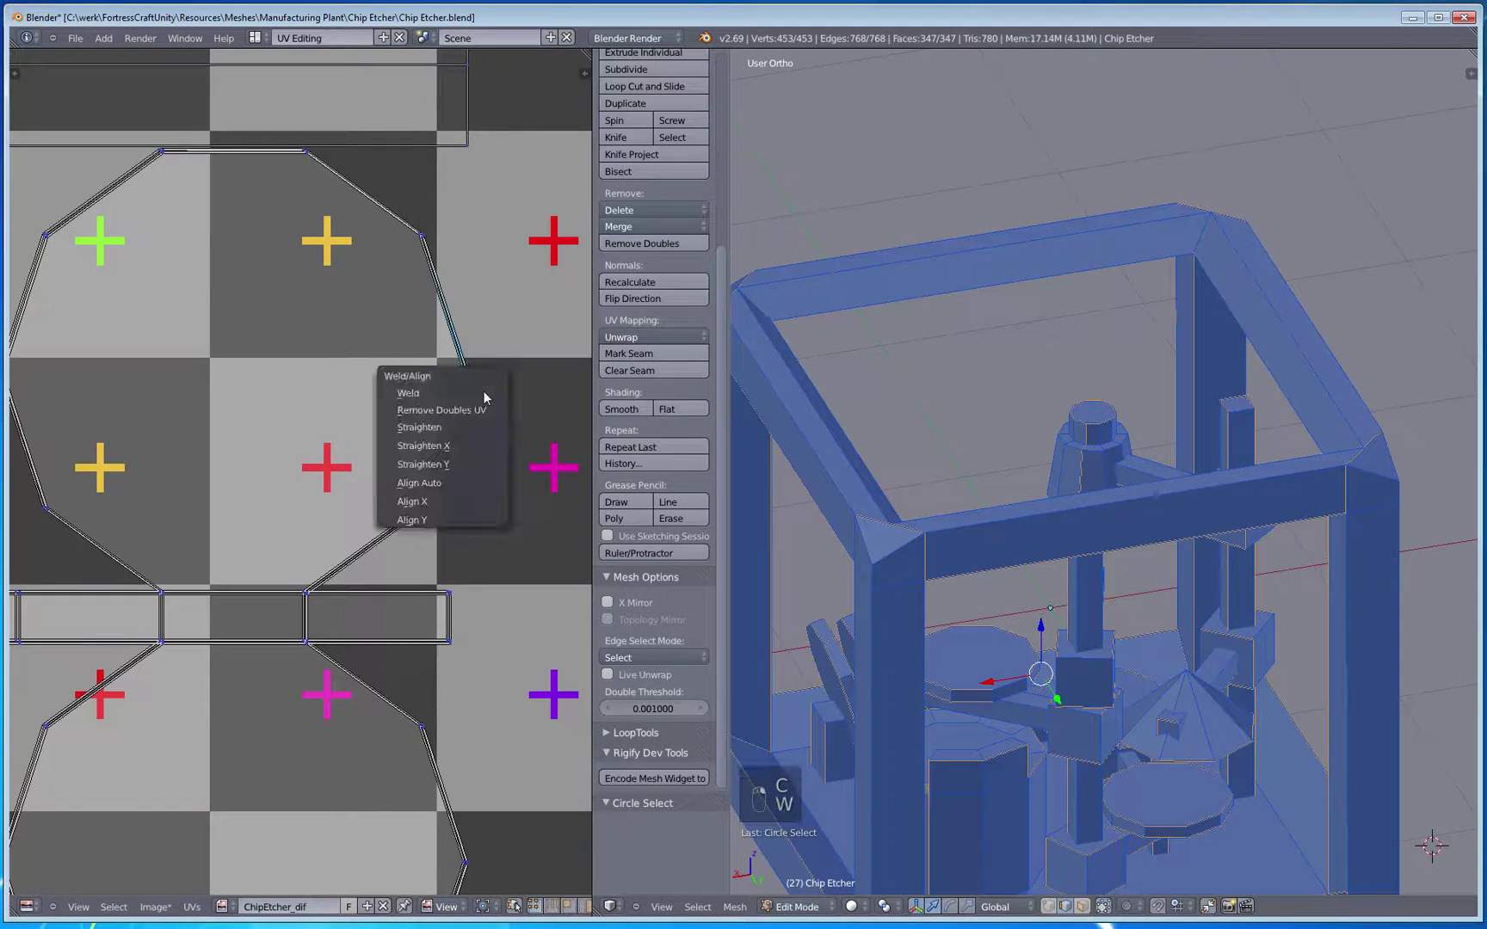
pyautogui.click(484, 390)
pyautogui.press('a')
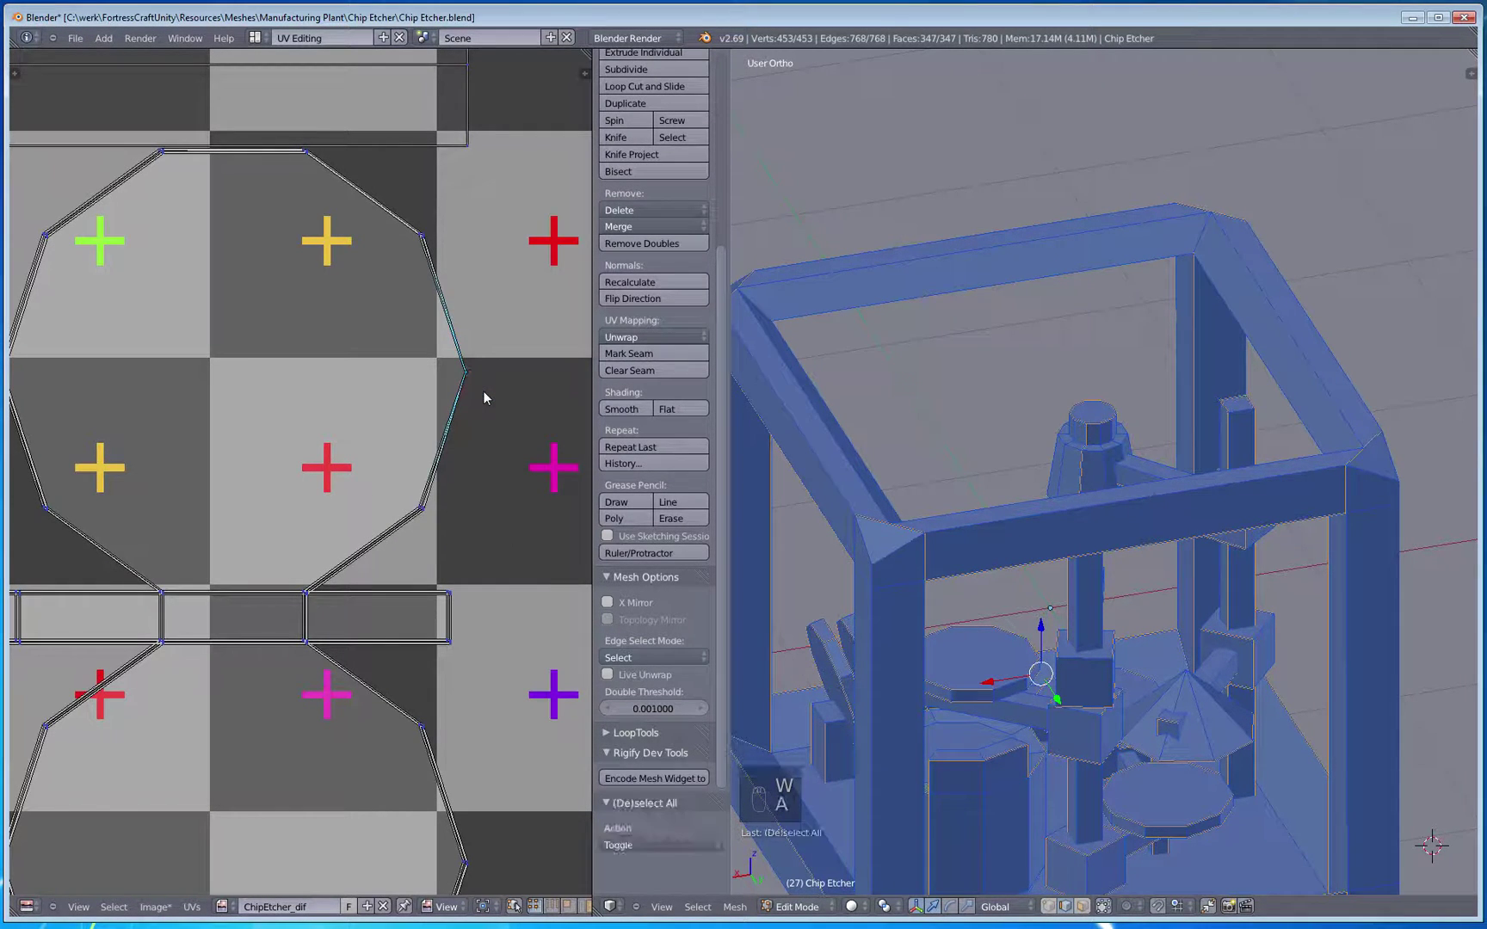
# Step: Weld the overlapping UV vertices at the upper disc's lower-right corner and clear the selection
pyautogui.moveTo(426, 481); pyautogui.dragTo(431, 423, button='middle')
pyautogui.press('v')
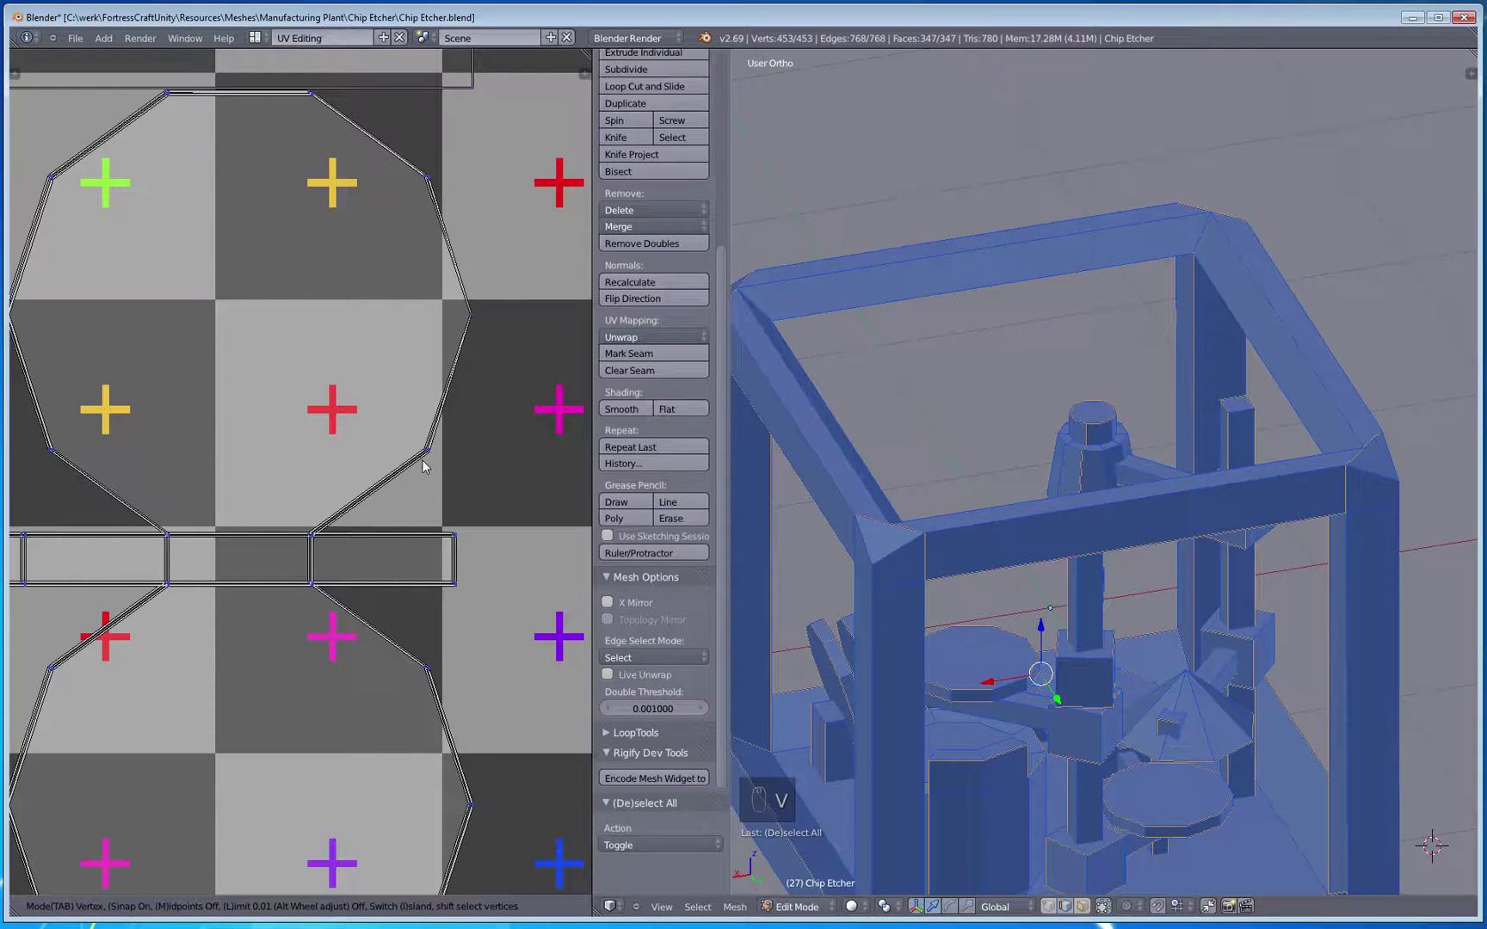
pyautogui.rightClick(431, 459)
pyautogui.press('c')
pyautogui.click(426, 455)
pyautogui.rightClick(425, 456)
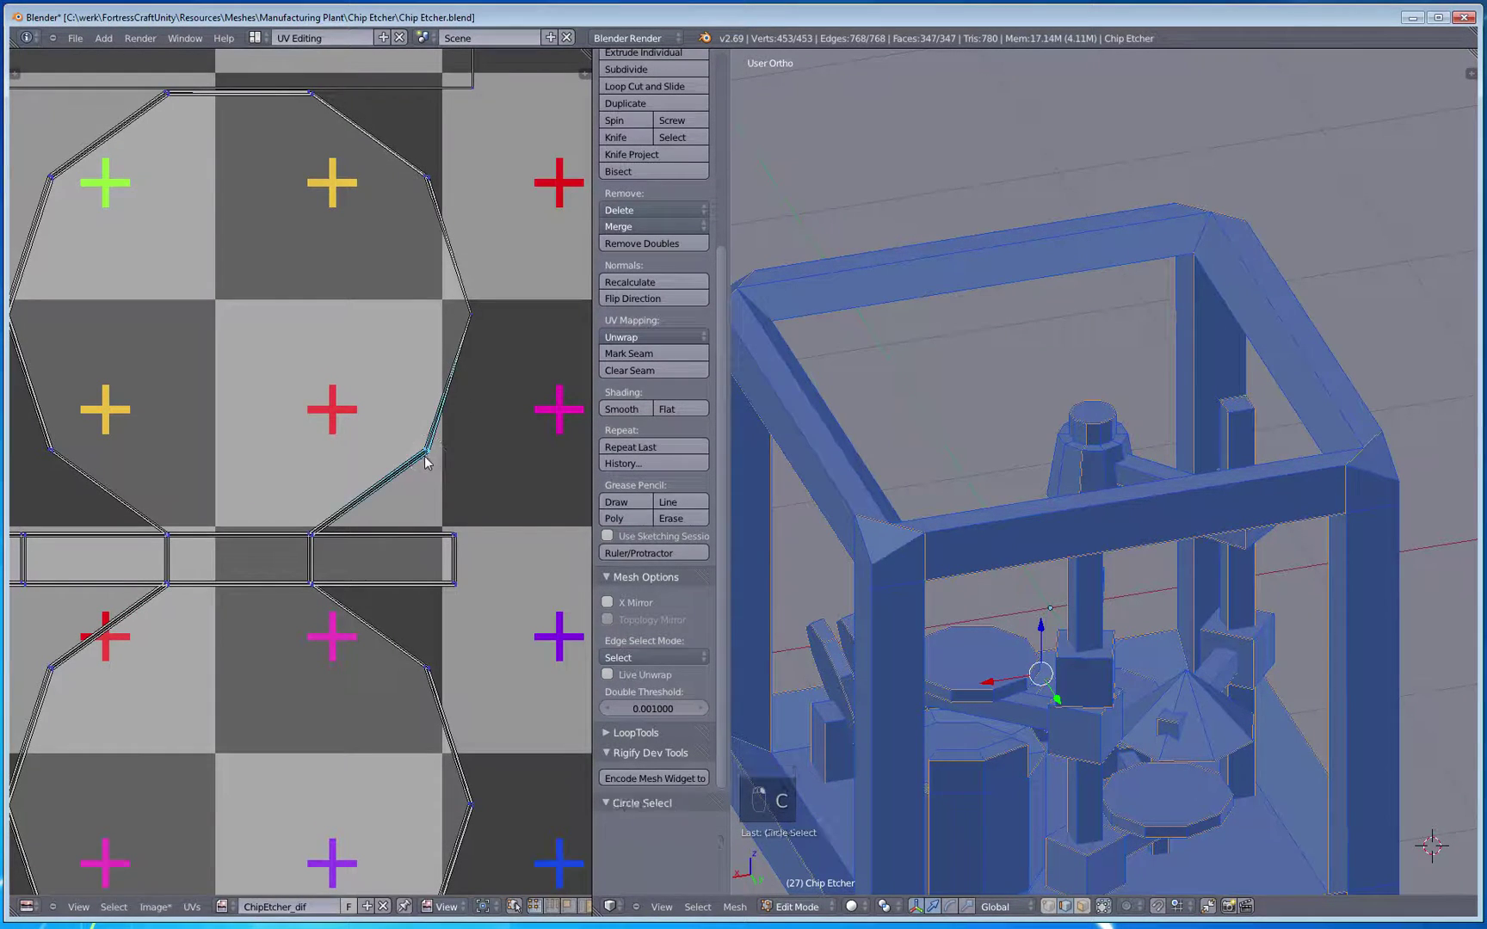
pyautogui.press('w')
pyautogui.click(426, 460)
pyautogui.moveTo(375, 504); pyautogui.dragTo(412, 472, button='middle')
pyautogui.press('a')
pyautogui.press('a')
pyautogui.press('a')
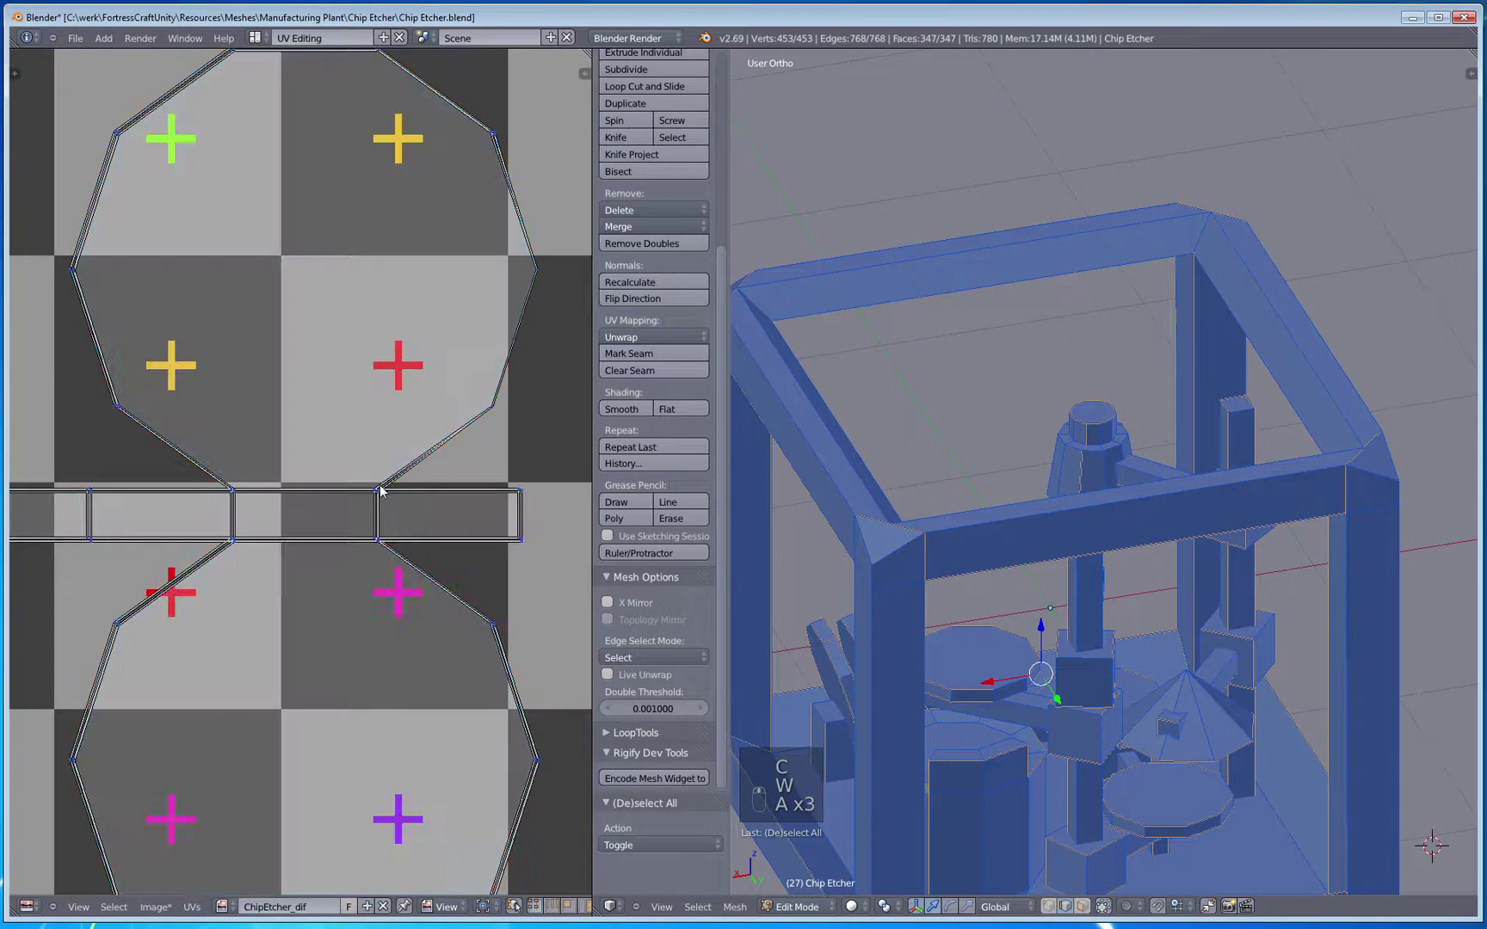
# Step: Weld the overlapping UV vertices where the upper disc's right side meets the narrow strip
pyautogui.press('c')
pyautogui.click(379, 492)
pyautogui.rightClick(379, 492)
pyautogui.press('w')
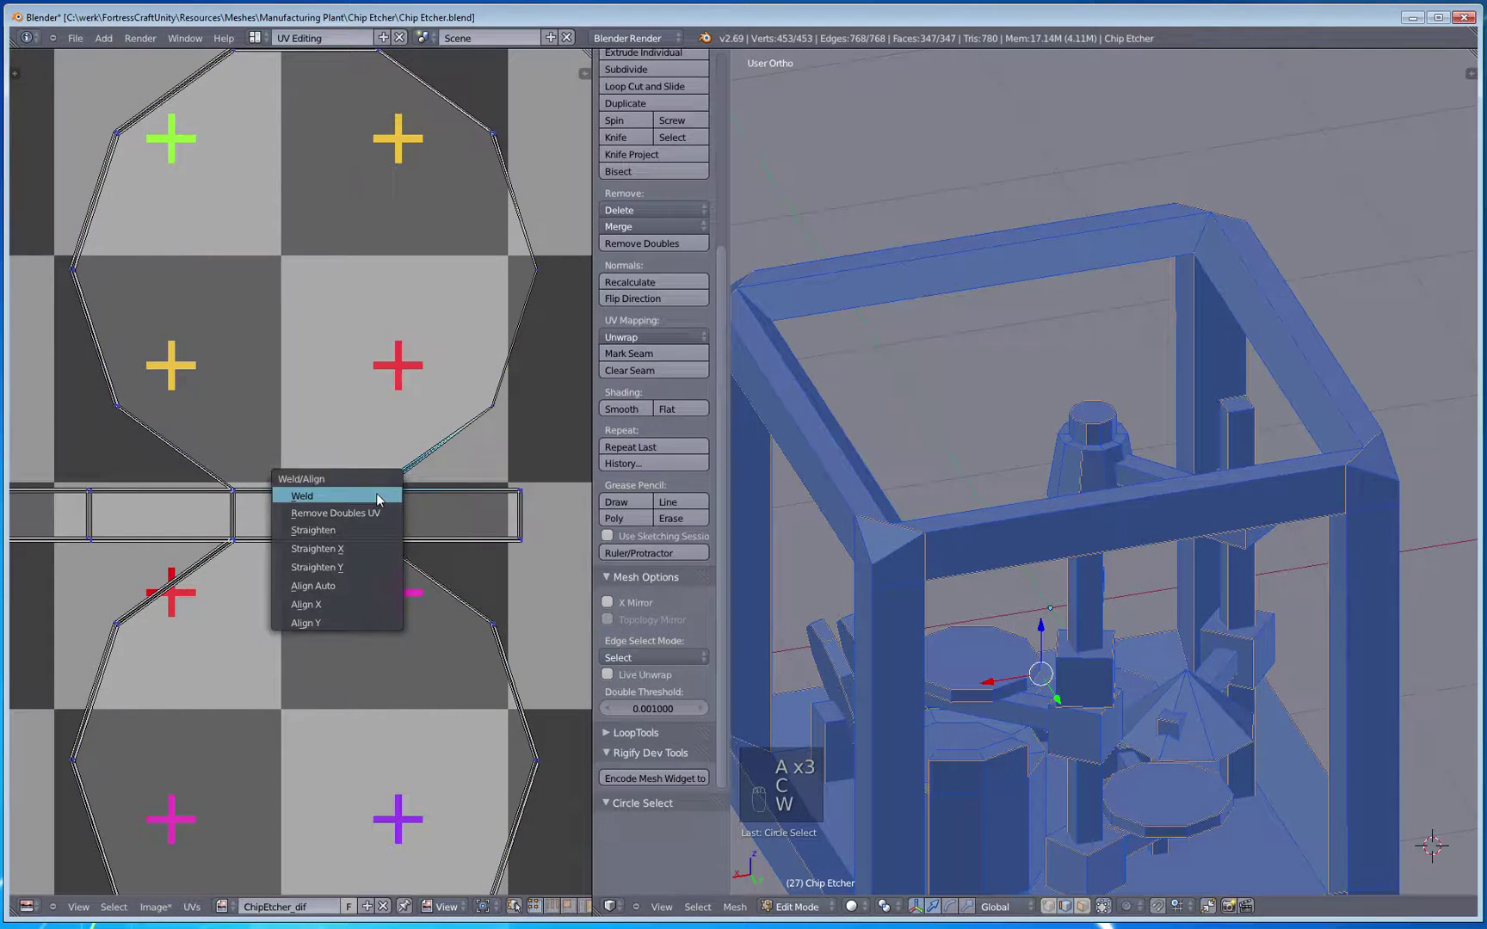
pyautogui.press('a')
# Step: Weld the overlapping UV vertices at the upper corner of the narrow strip's right end
pyautogui.press('c')
pyautogui.click(516, 494)
pyautogui.rightClick(509, 492)
pyautogui.press('w')
pyautogui.click(509, 488)
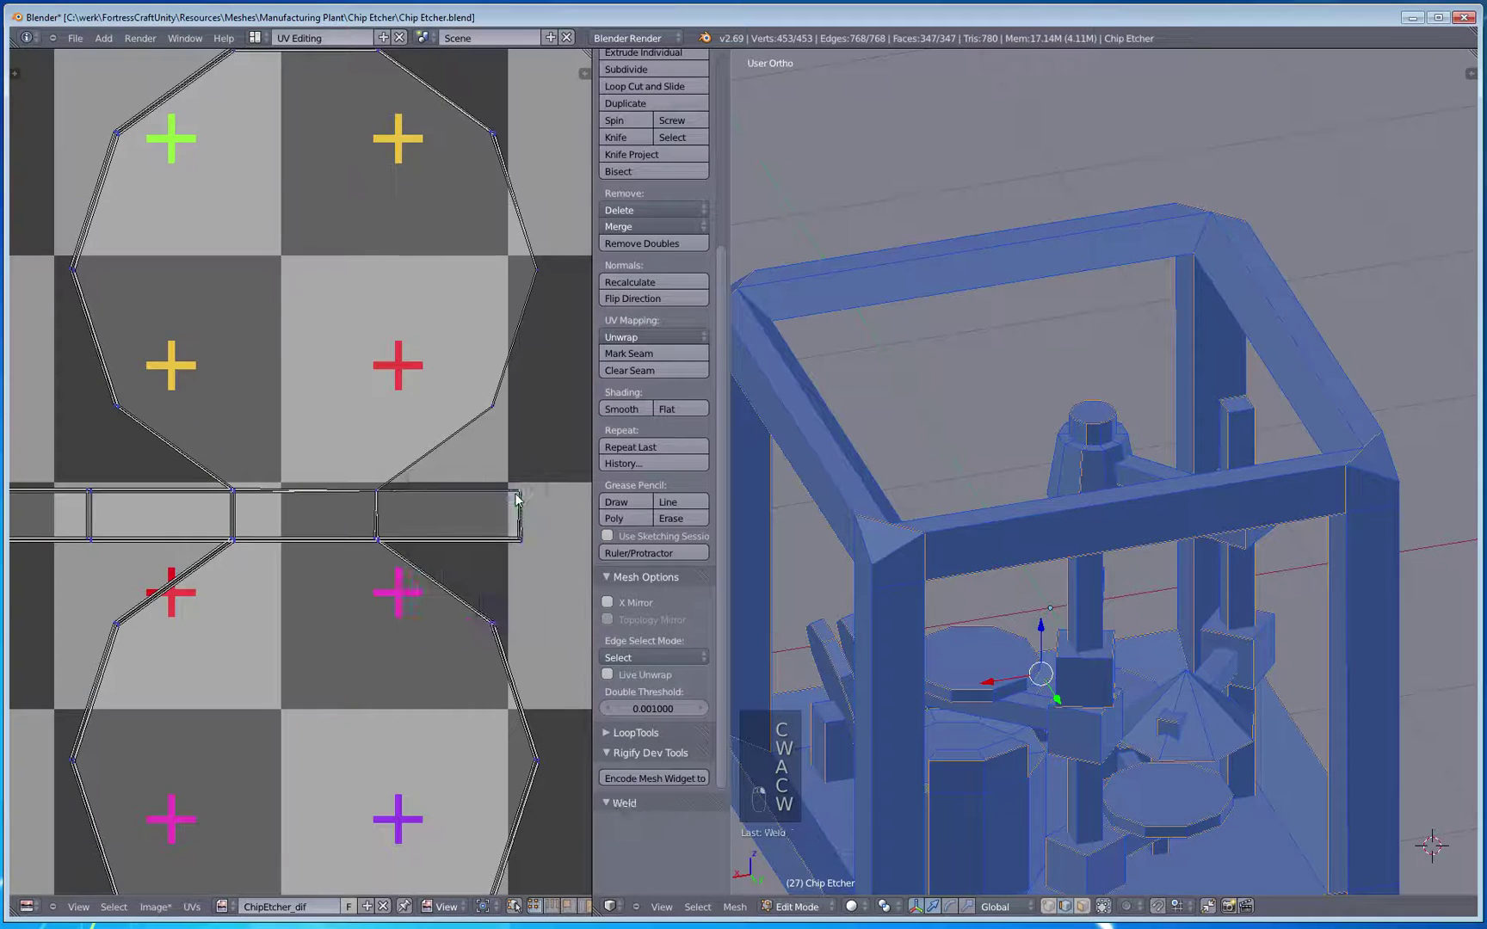
# Step: Weld the overlapping UV vertices at the lower corner of the narrow strip's right end
pyautogui.press('c')
pyautogui.click(522, 560)
pyautogui.rightClick(522, 559)
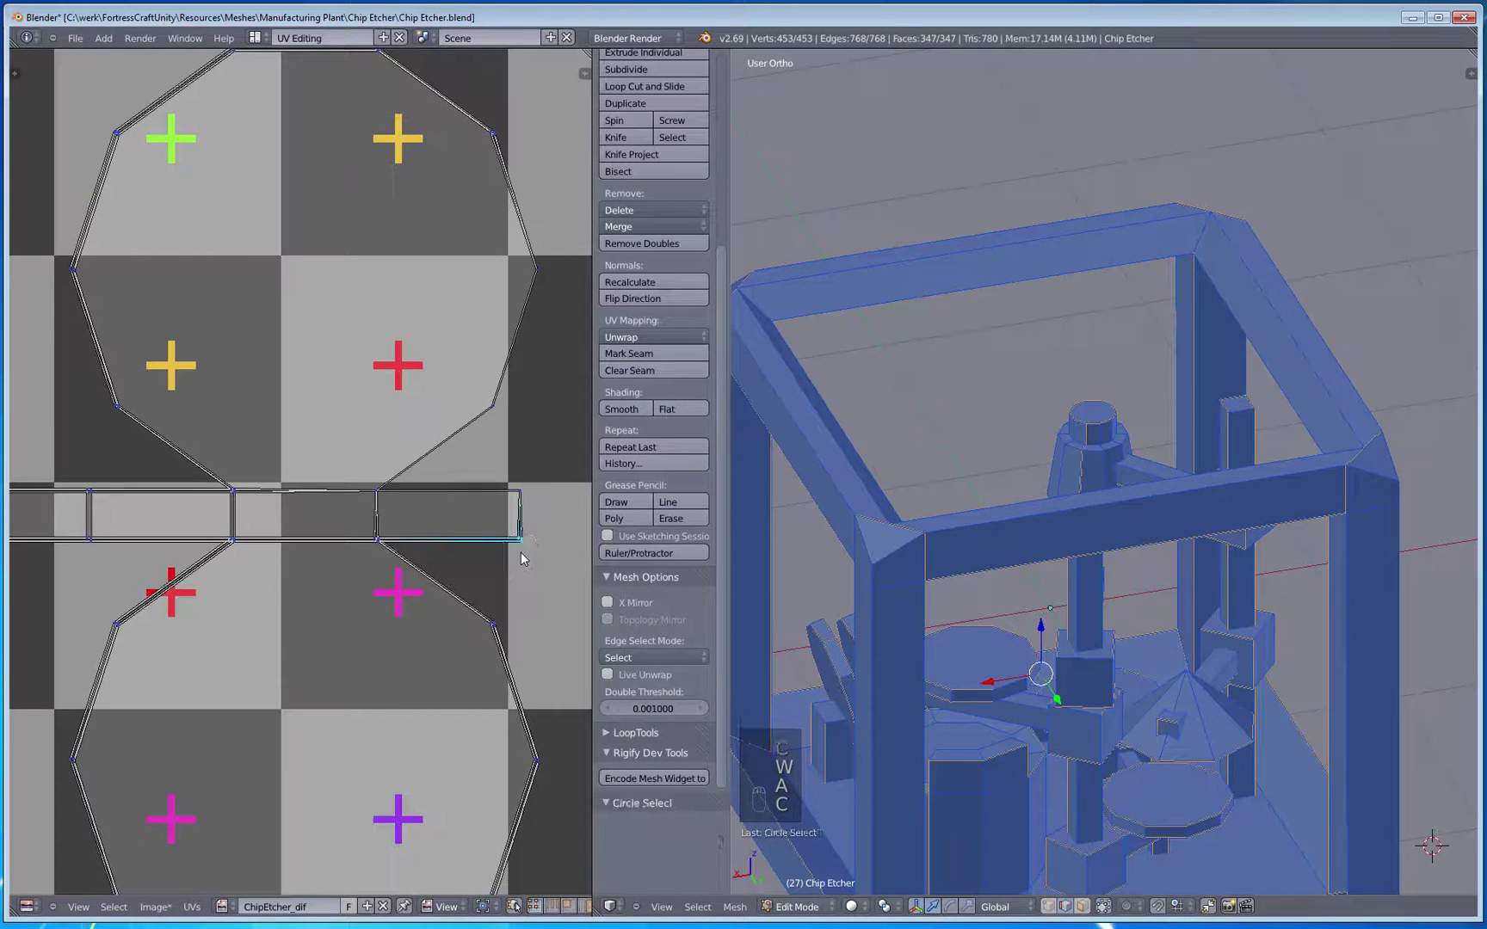
pyautogui.press('w')
pyautogui.moveTo(514, 558); pyautogui.dragTo(475, 441, button='middle')
pyautogui.press('a')
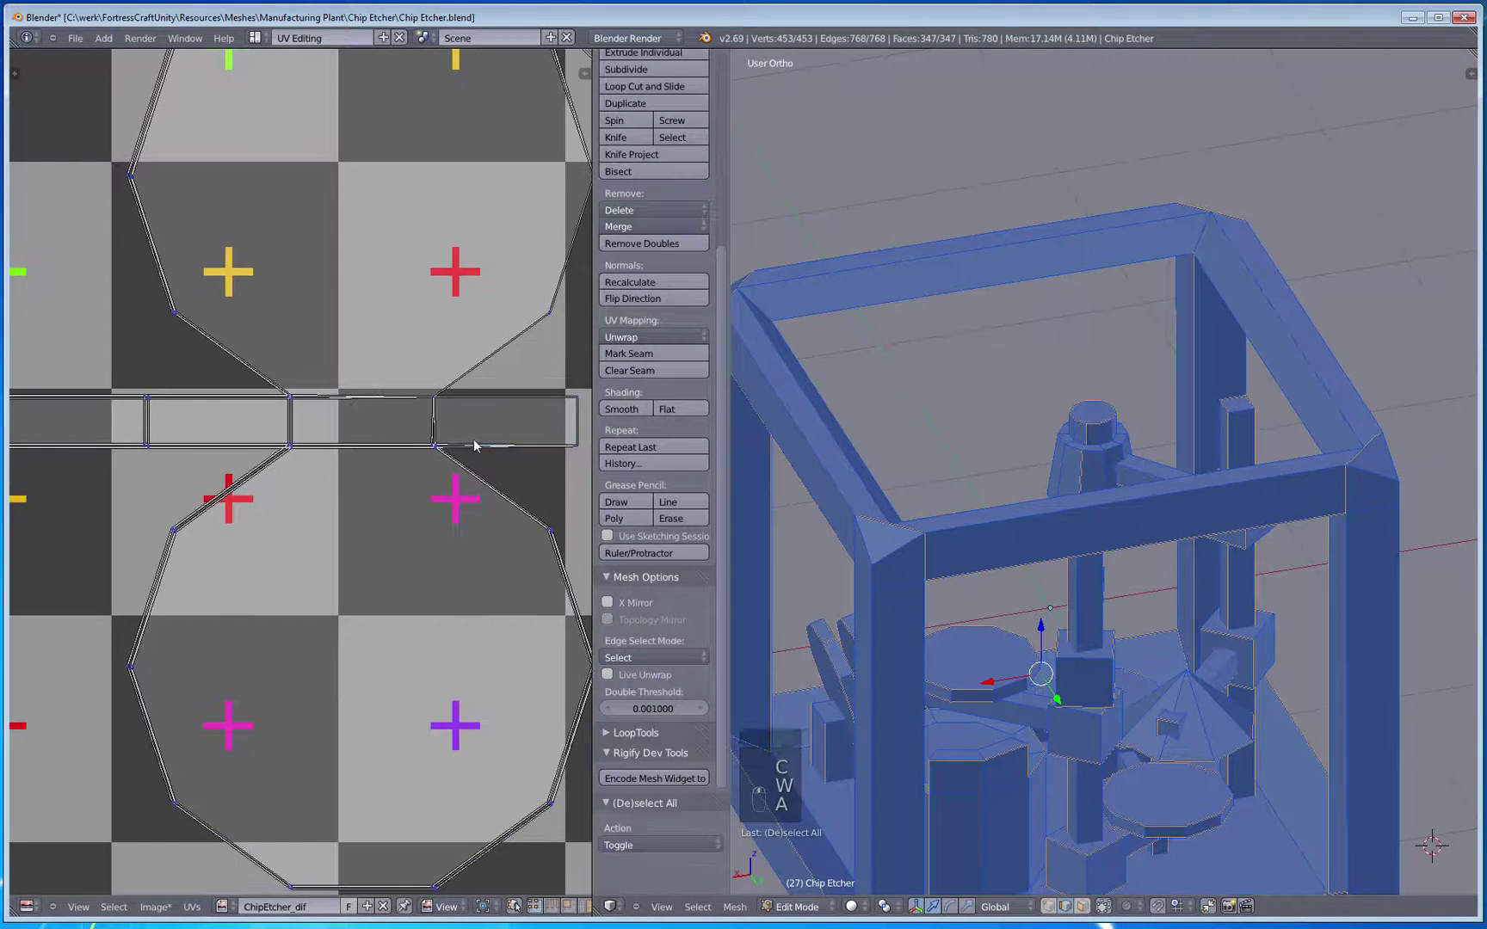
# Step: Weld the overlapping UV vertices where the lower disc's right side meets the narrow strip
pyautogui.press('c')
pyautogui.click(431, 448)
pyautogui.rightClick(432, 447)
pyautogui.press('w')
pyautogui.click(432, 449)
pyautogui.press('a')
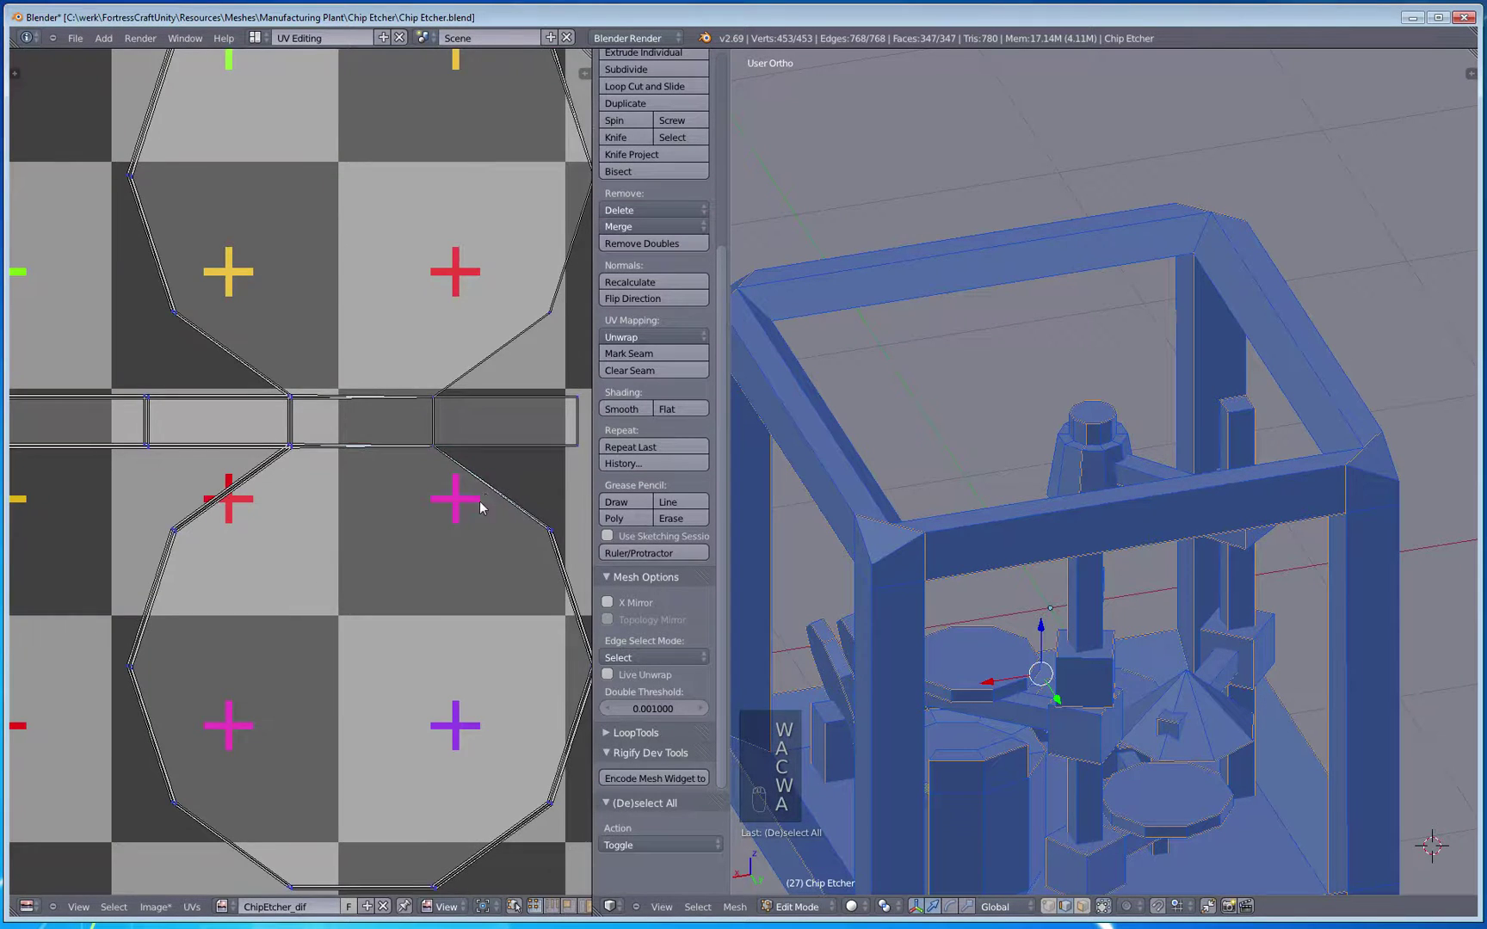
# Step: Select all UVs and run Remove Doubles UV, reducing its merge distance to 0.010
pyautogui.scroll(-6, 384, 508)
pyautogui.press('a')
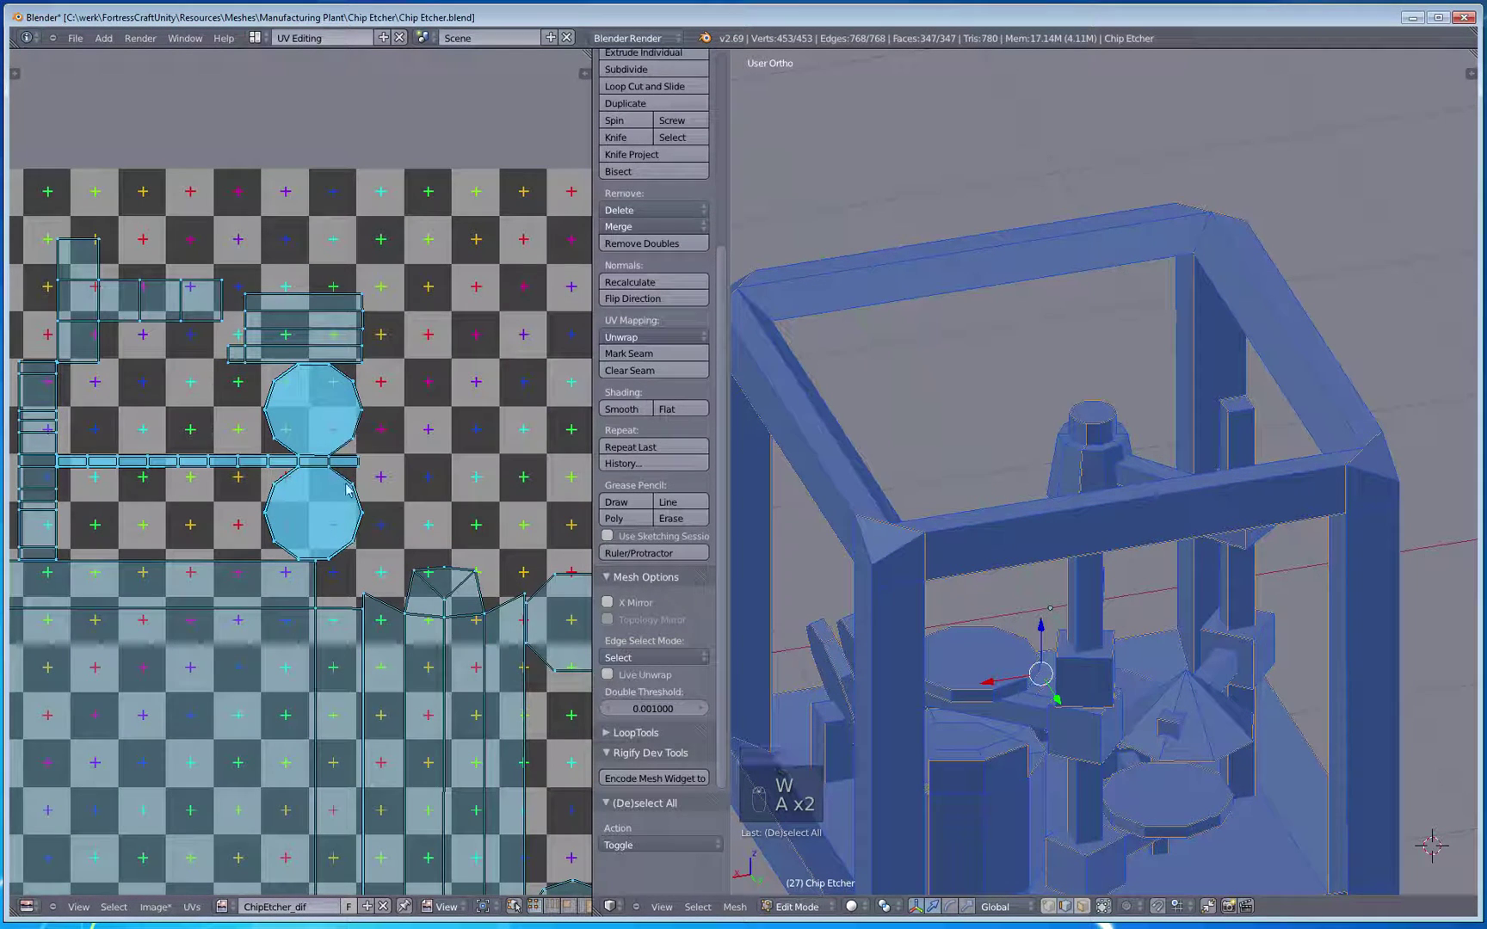
pyautogui.press('w')
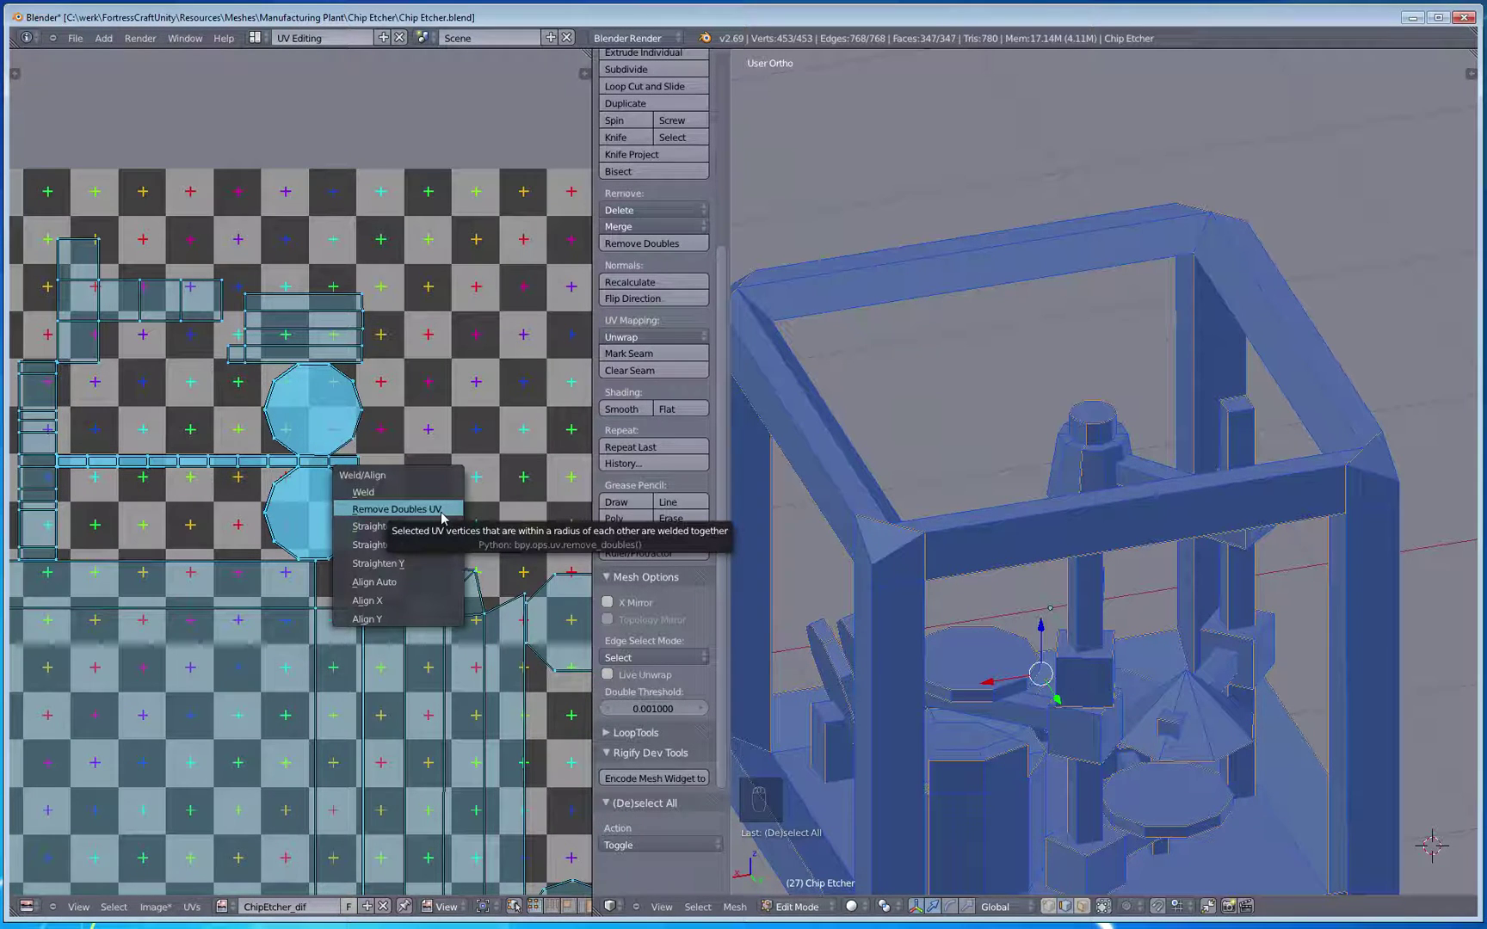
pyautogui.click(441, 513)
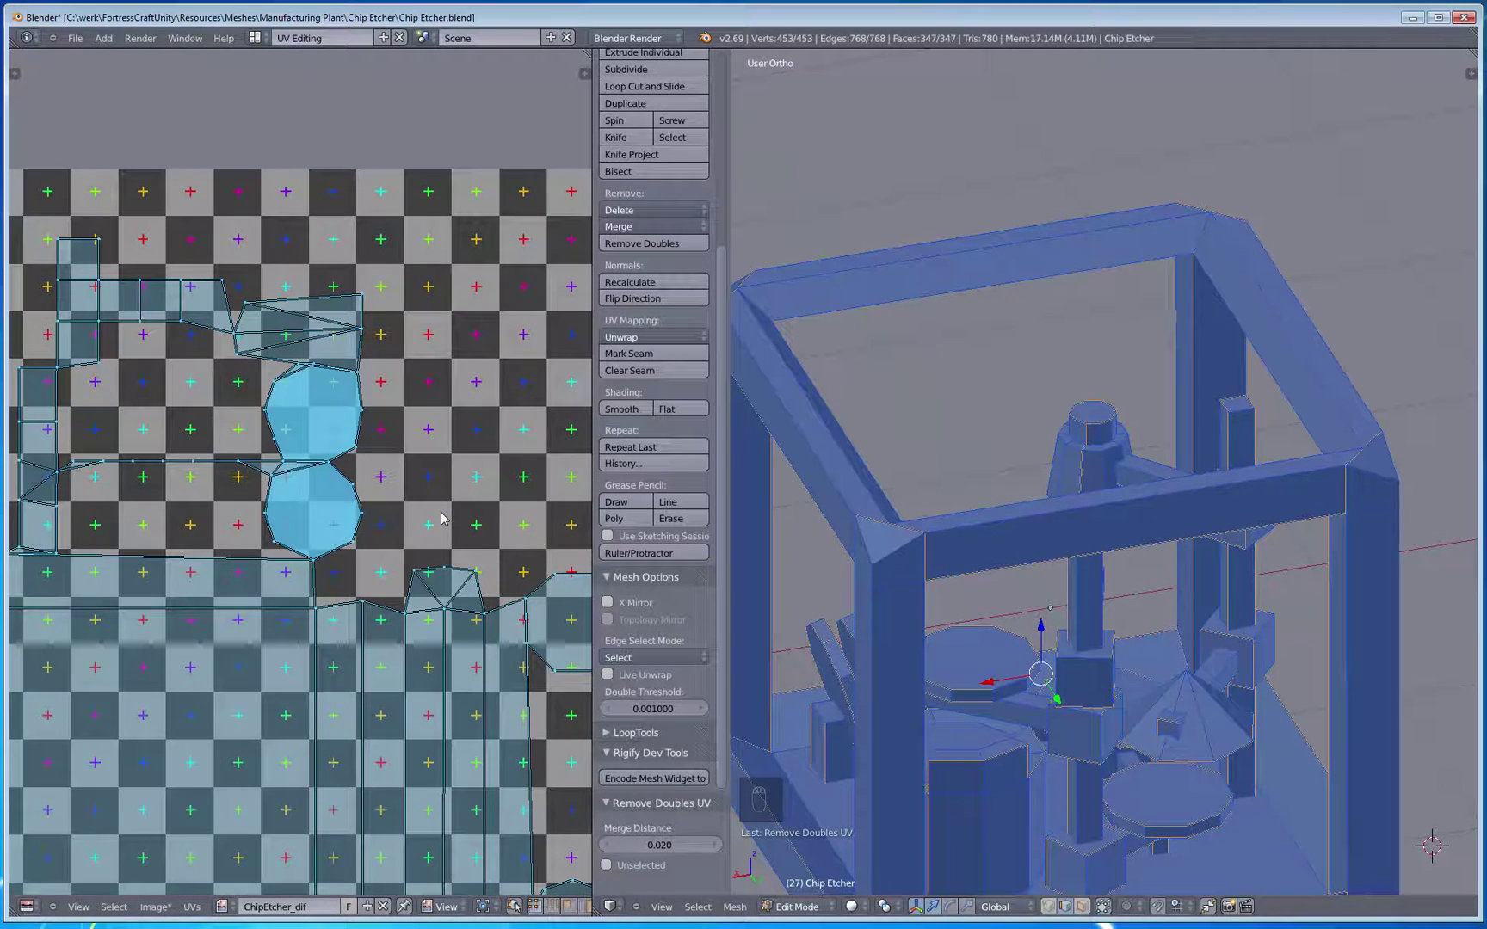
pyautogui.click(609, 847)
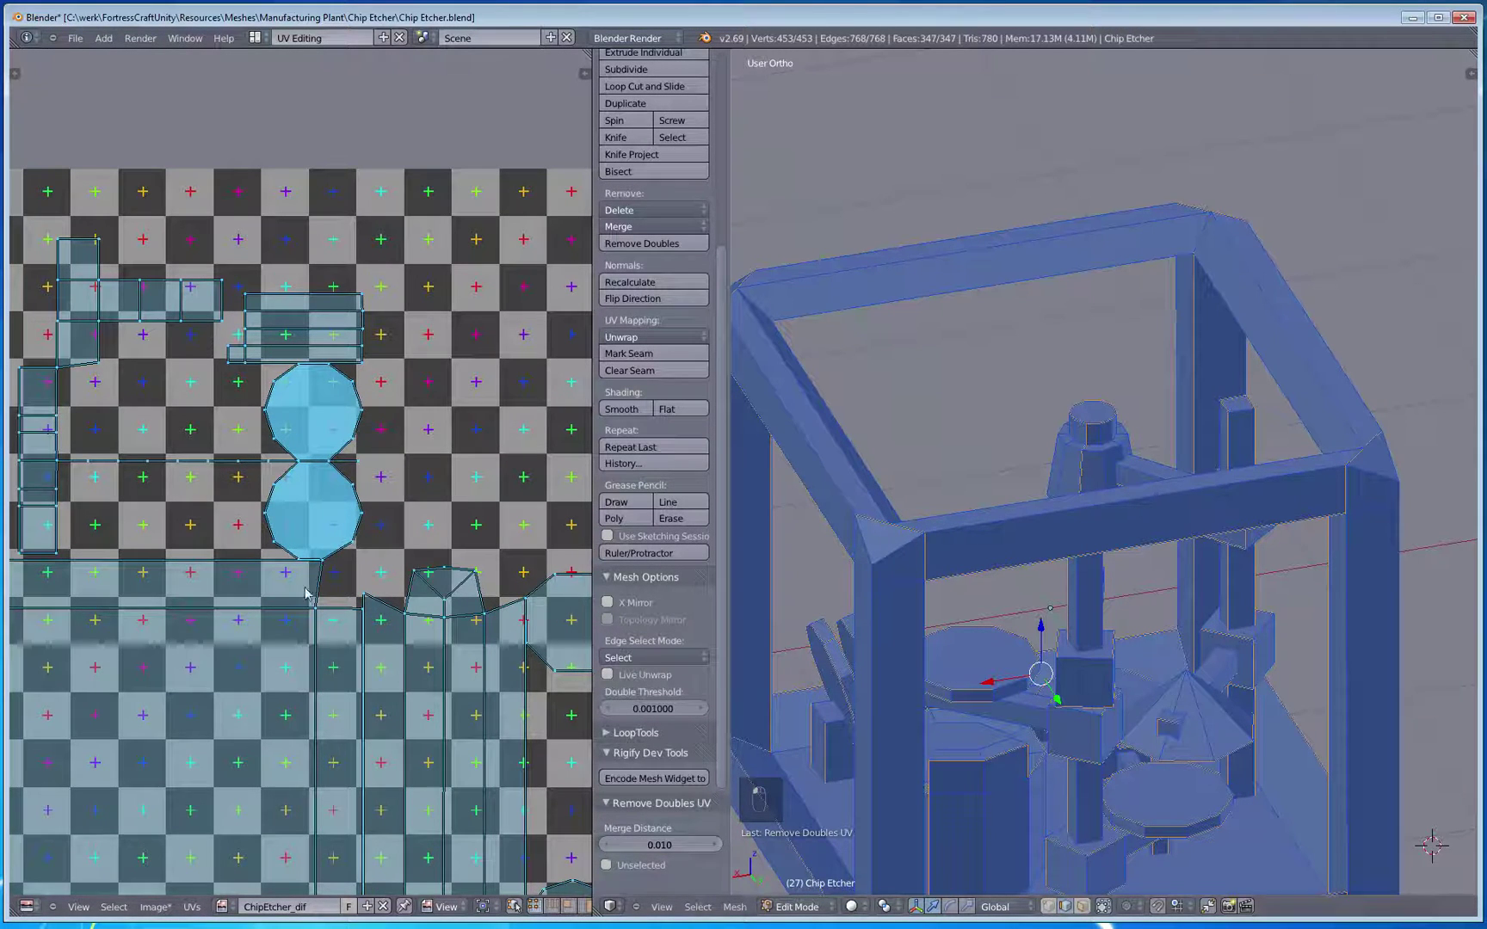
pyautogui.scroll(4, 302, 570)
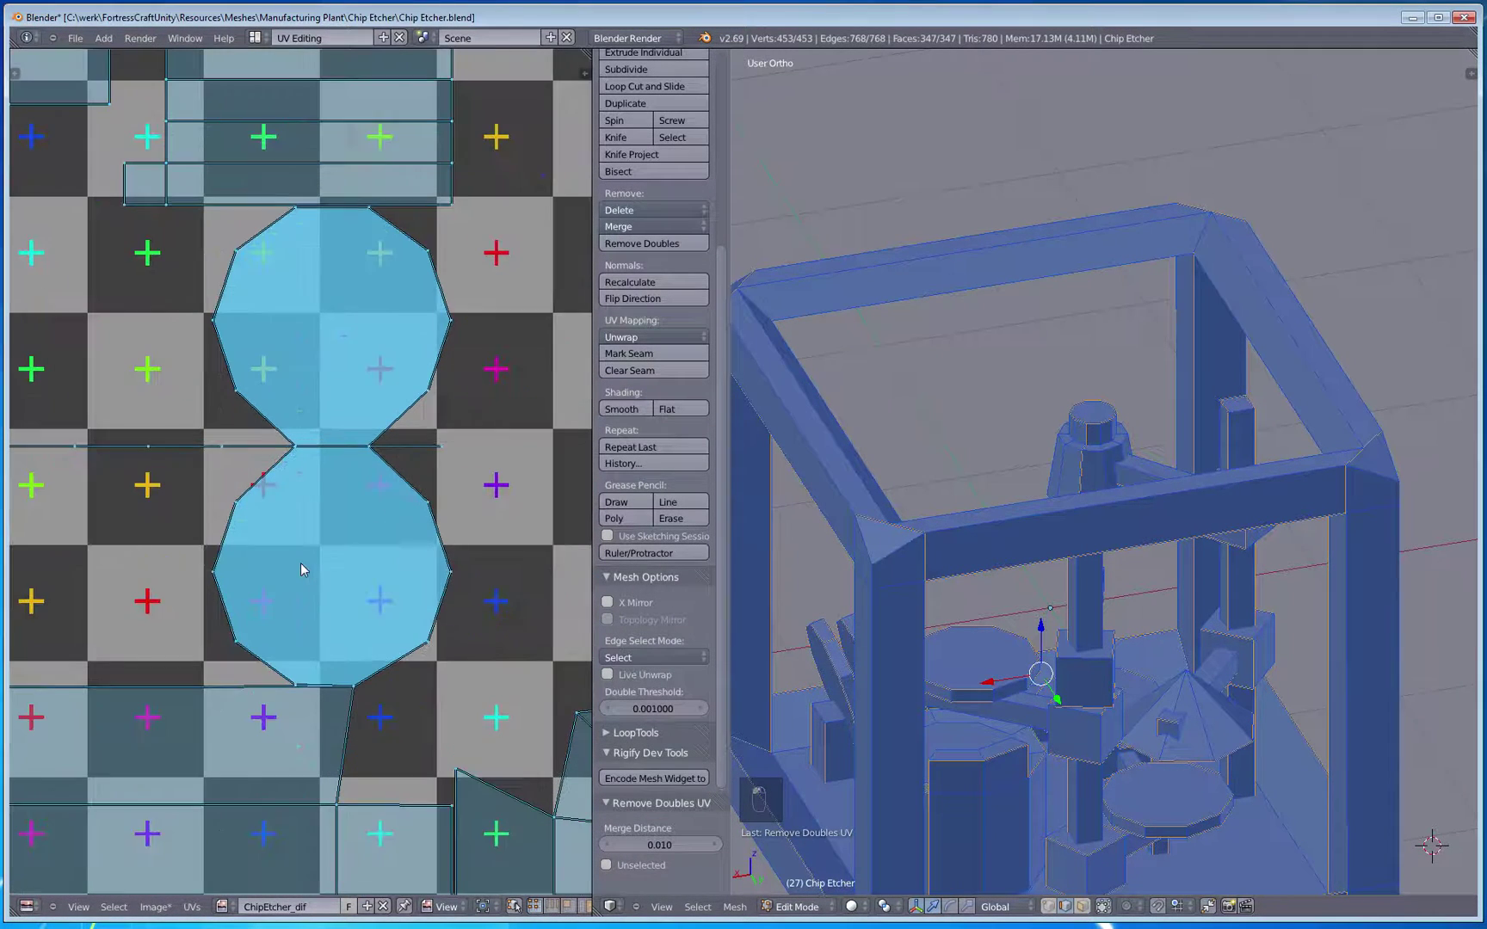
# Step: Set the Remove Doubles UV merge distance to 0.001 and deselect all UVs
pyautogui.click(609, 852)
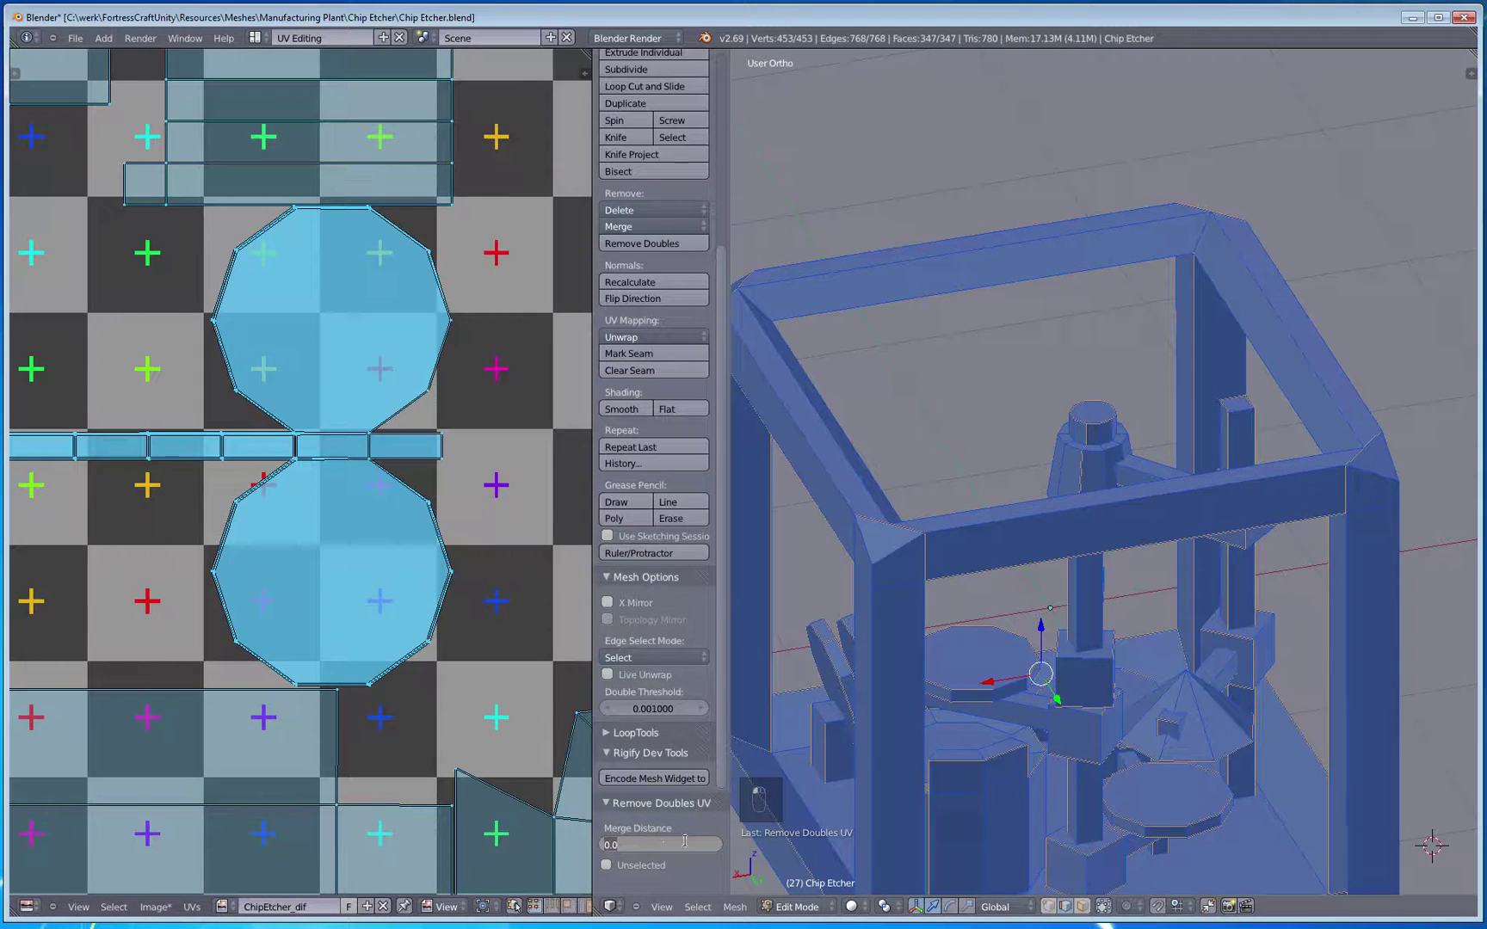
pyautogui.write('.001')
pyautogui.press('Return')
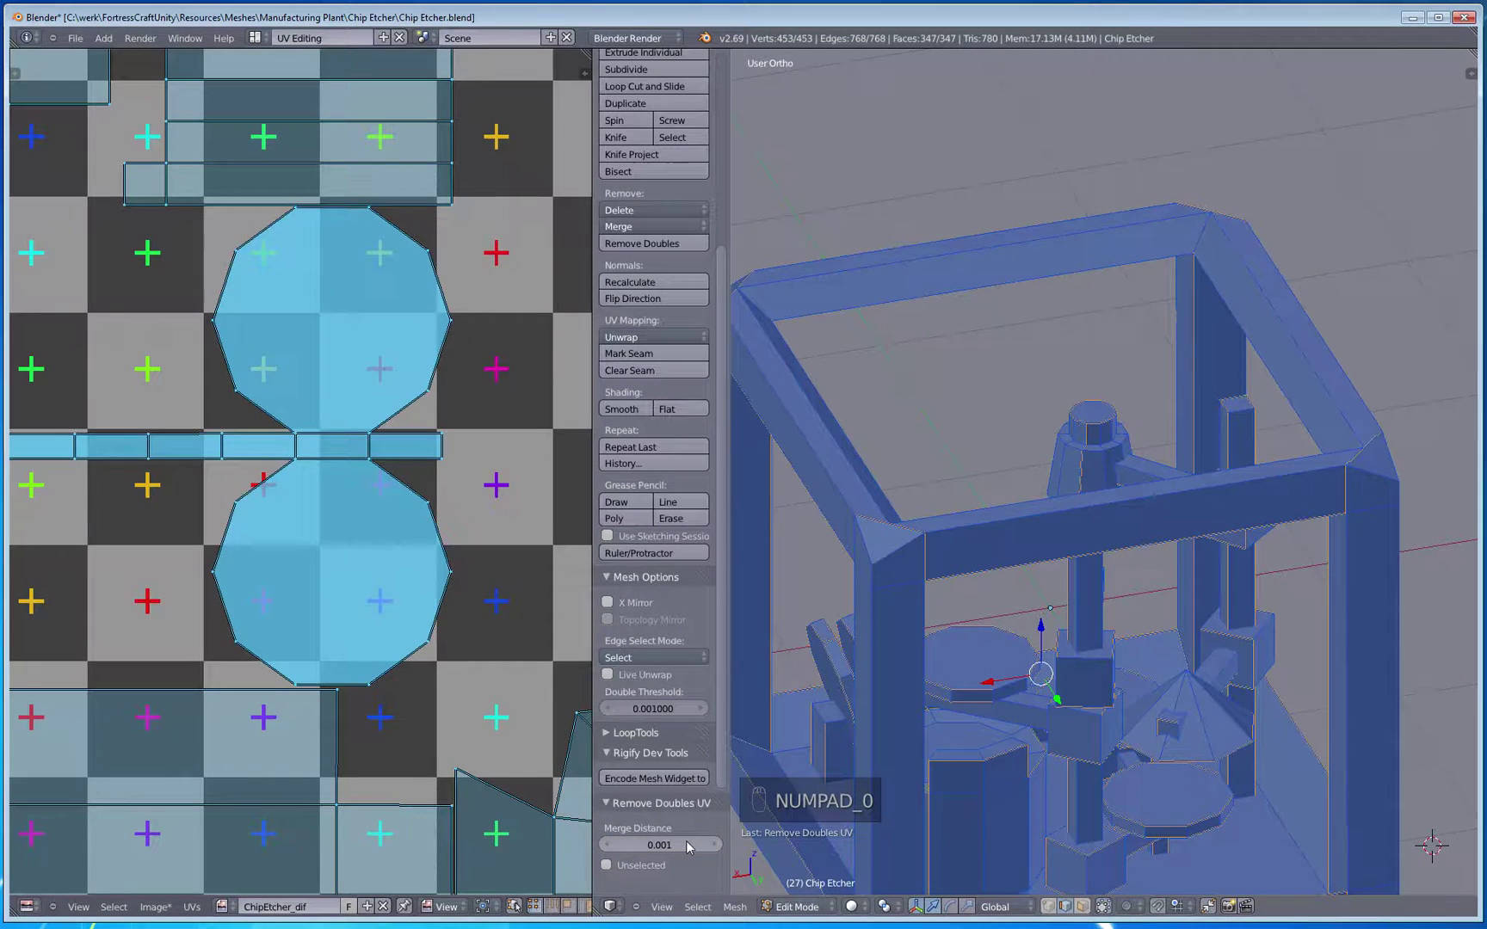
pyautogui.moveTo(249, 591); pyautogui.dragTo(694, 561, button='middle')
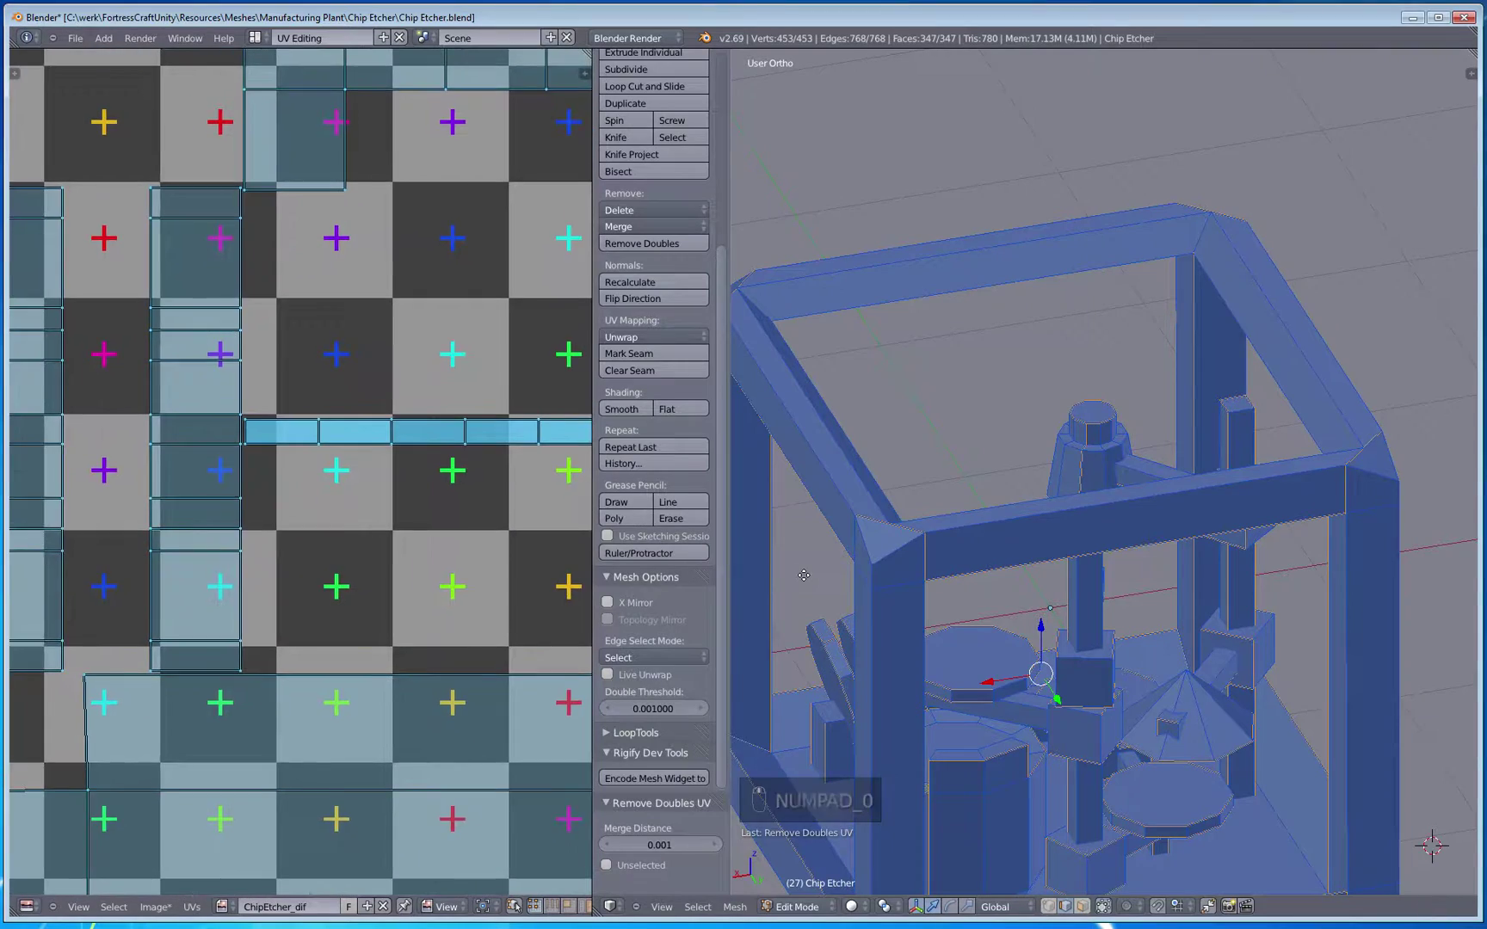
pyautogui.press('a')
# Step: Select the whole merged two-disc island with its strip and move it right and slightly up into free space in the UV layout
pyautogui.scroll(-4, 450, 518)
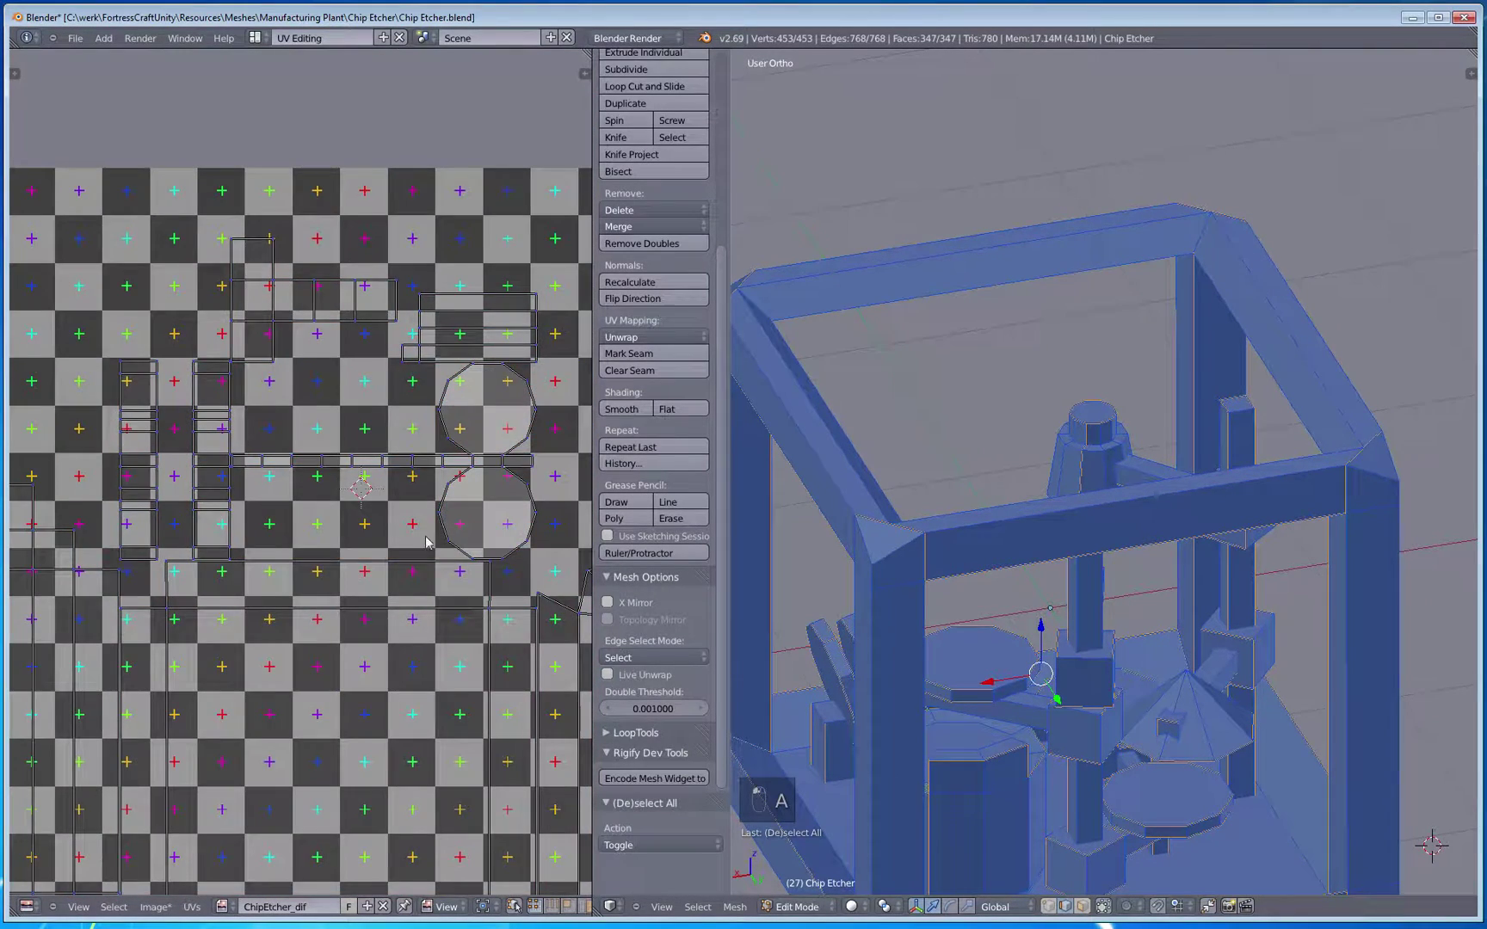
pyautogui.moveTo(427, 540); pyautogui.dragTo(315, 556, button='middle')
pyautogui.scroll(3, 487, 540)
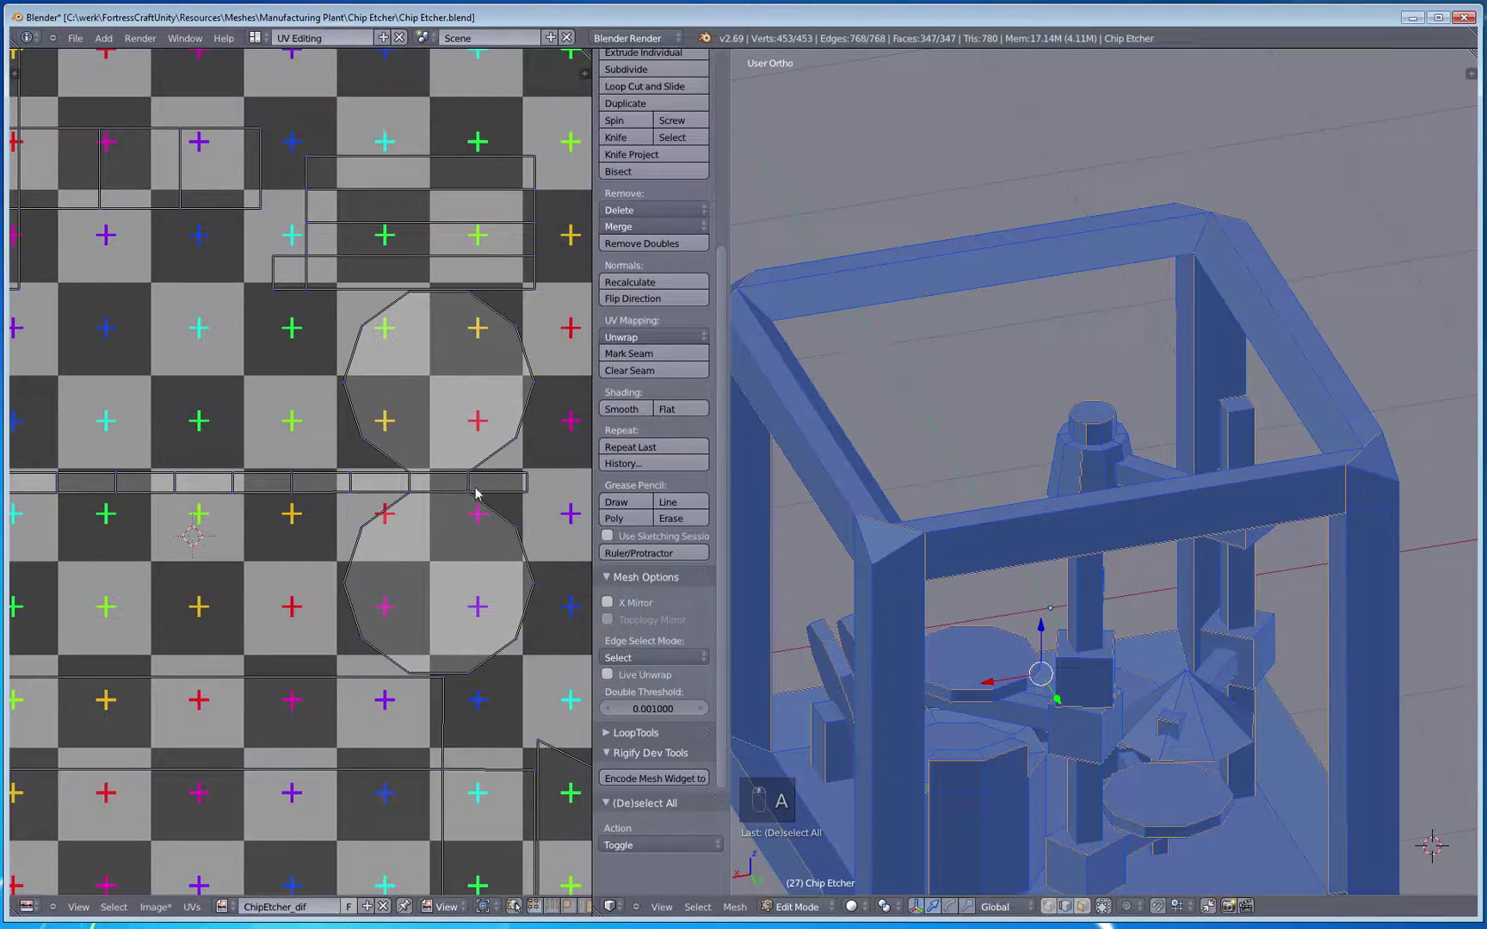
pyautogui.press('c')
pyautogui.rightClick(504, 514)
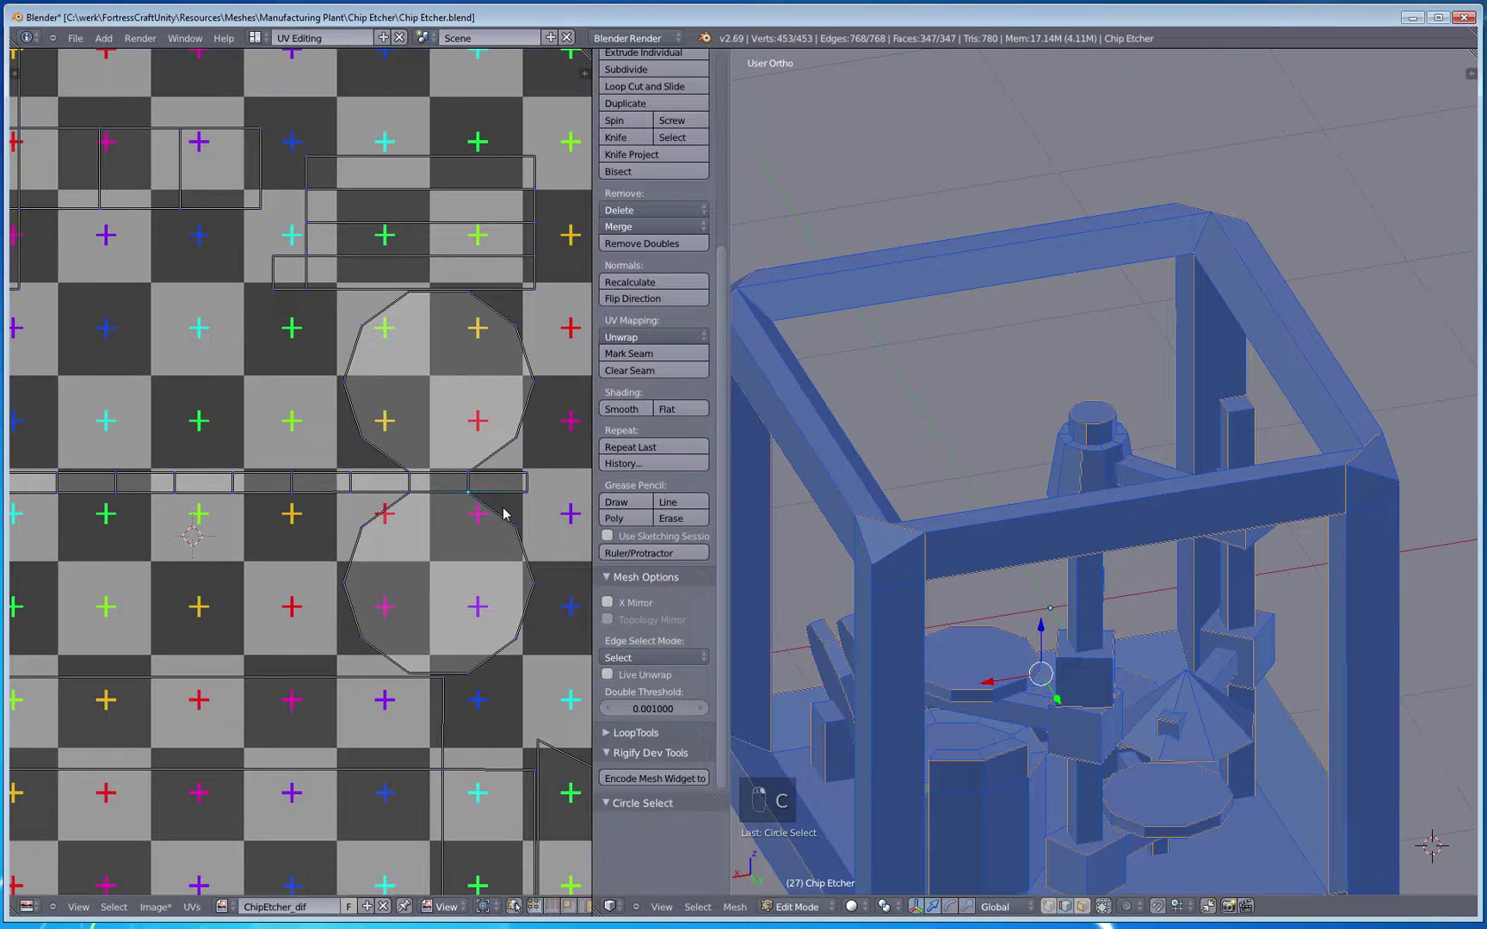
pyautogui.hotkey('ctrl', 'l')
pyautogui.scroll(-5, 504, 514)
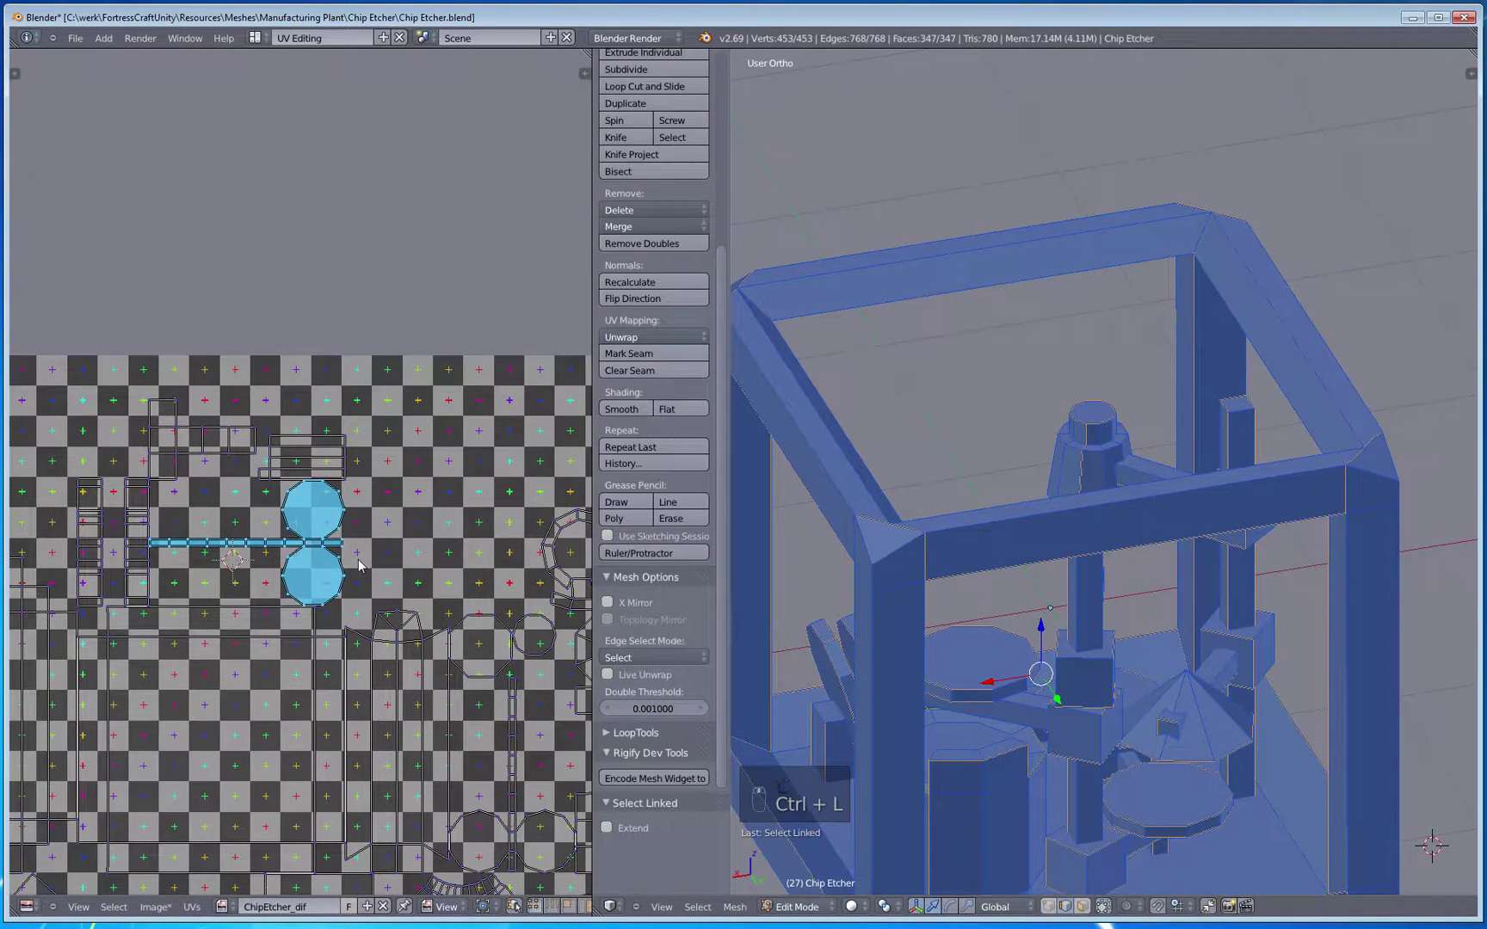
pyautogui.press('g')
pyautogui.click(512, 529)
pyautogui.press('a')
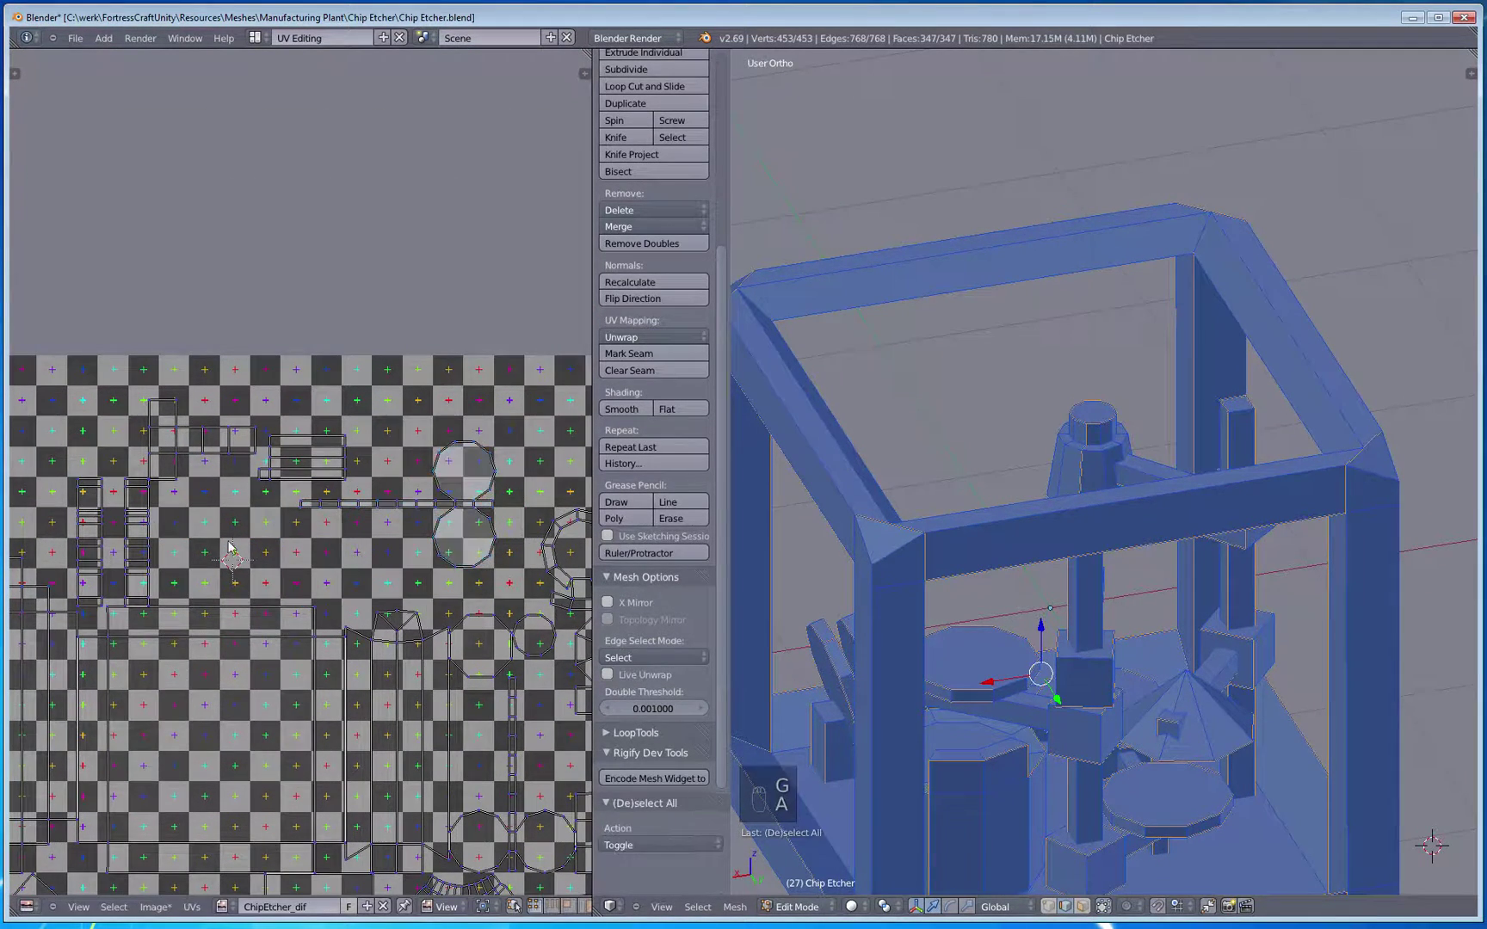
# Step: Select the tilted T-shaped island near the UV layout's upper-left corner and move it beside the matching upright T-shaped island
pyautogui.scroll(-3, 230, 548)
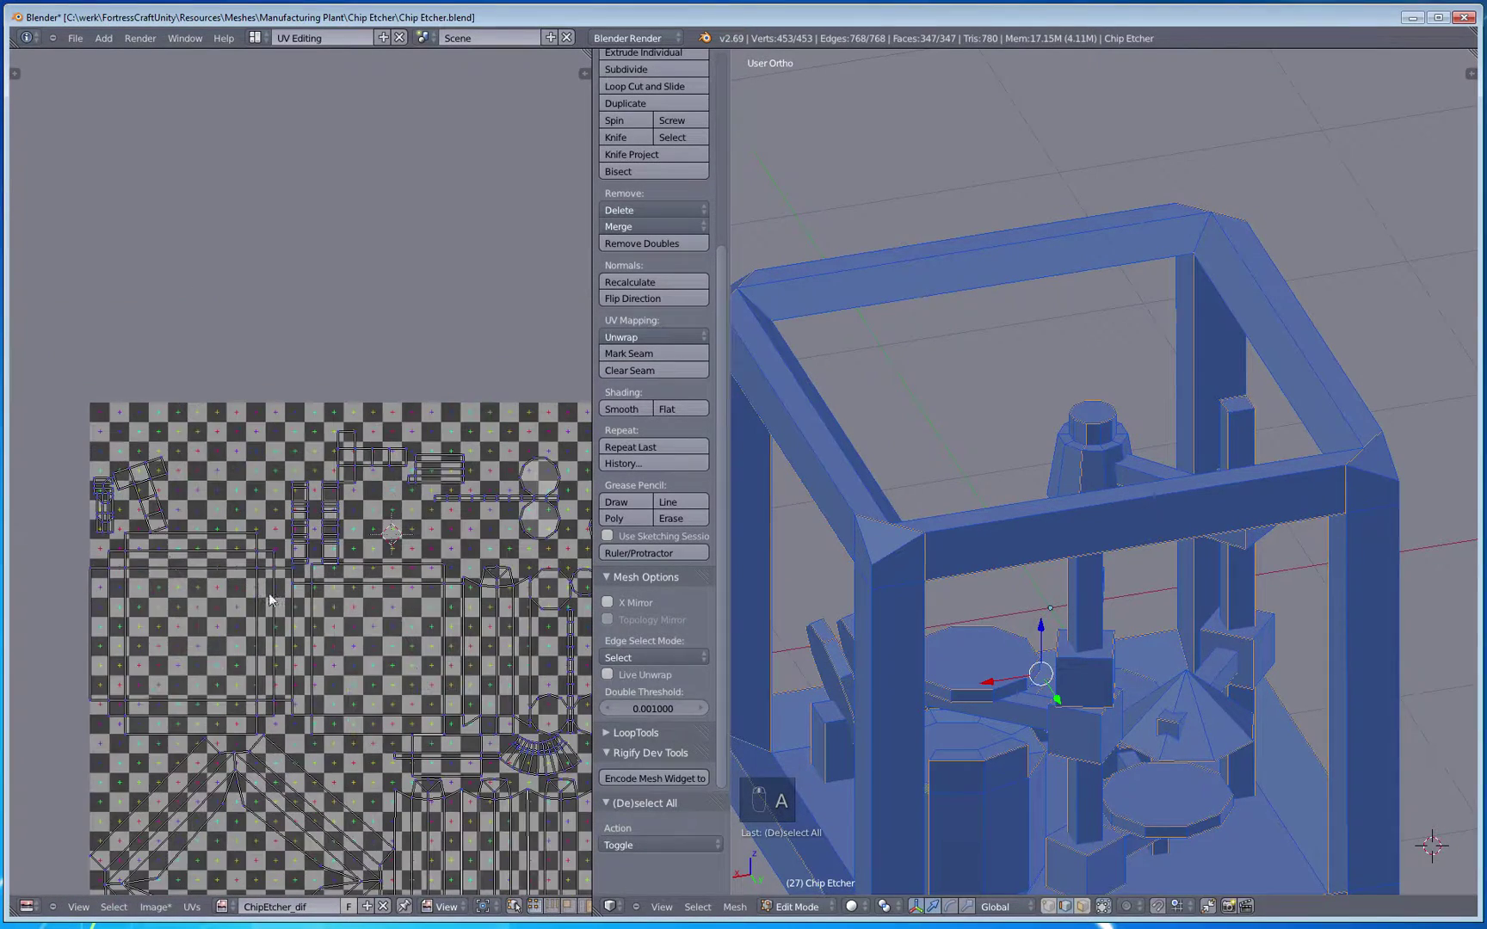
pyautogui.hotkey('ctrl', 'l')
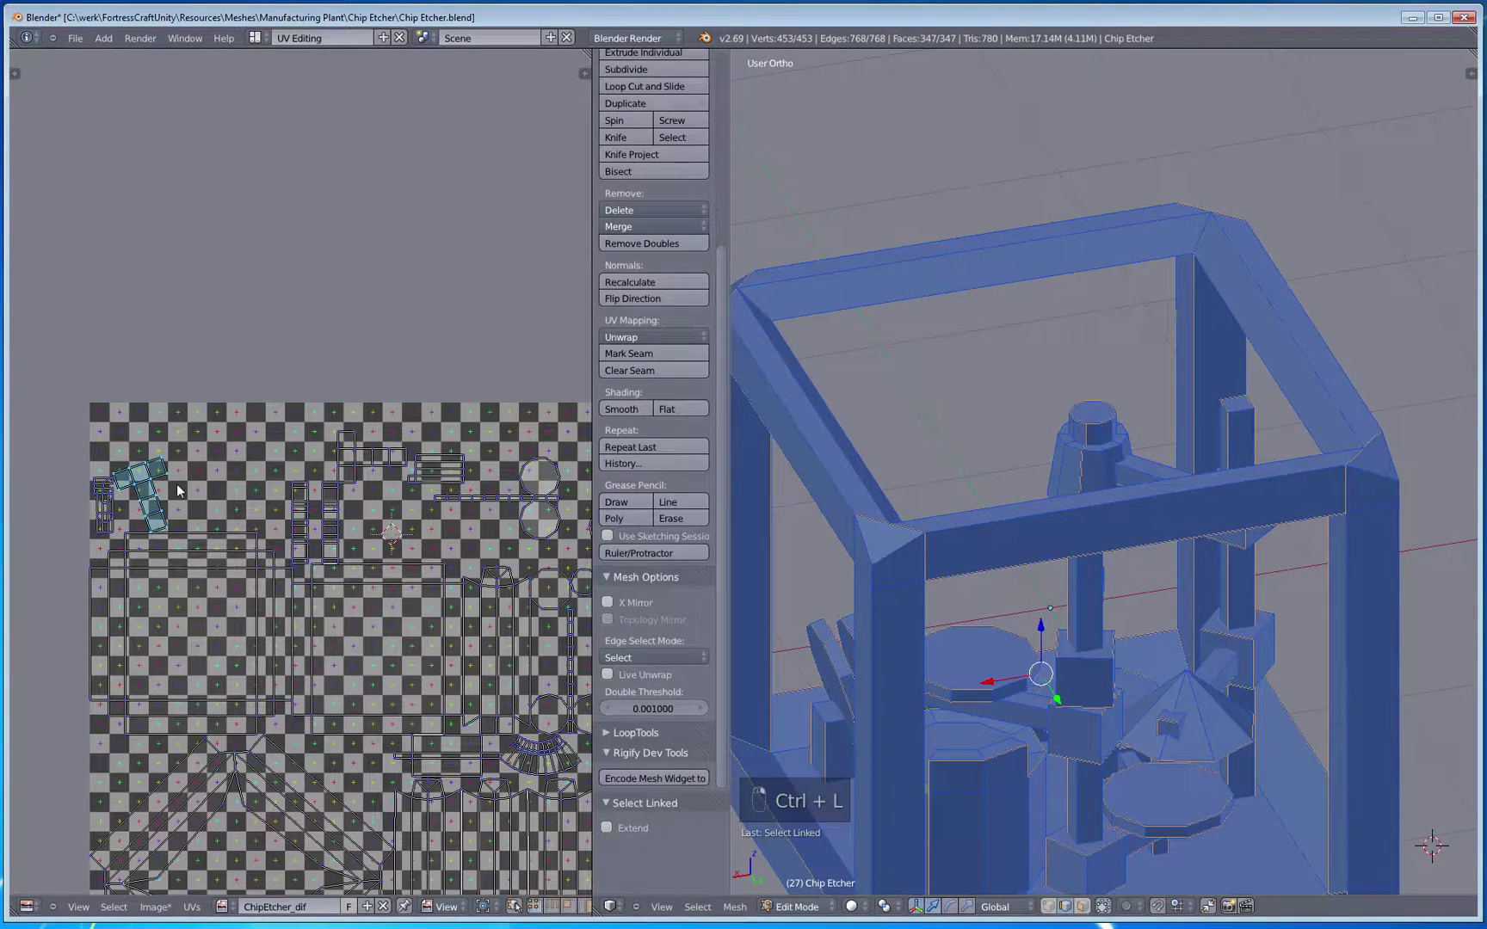
pyautogui.press('g')
pyautogui.click(392, 434)
pyautogui.scroll(3, 341, 506)
pyautogui.scroll(3, 342, 506)
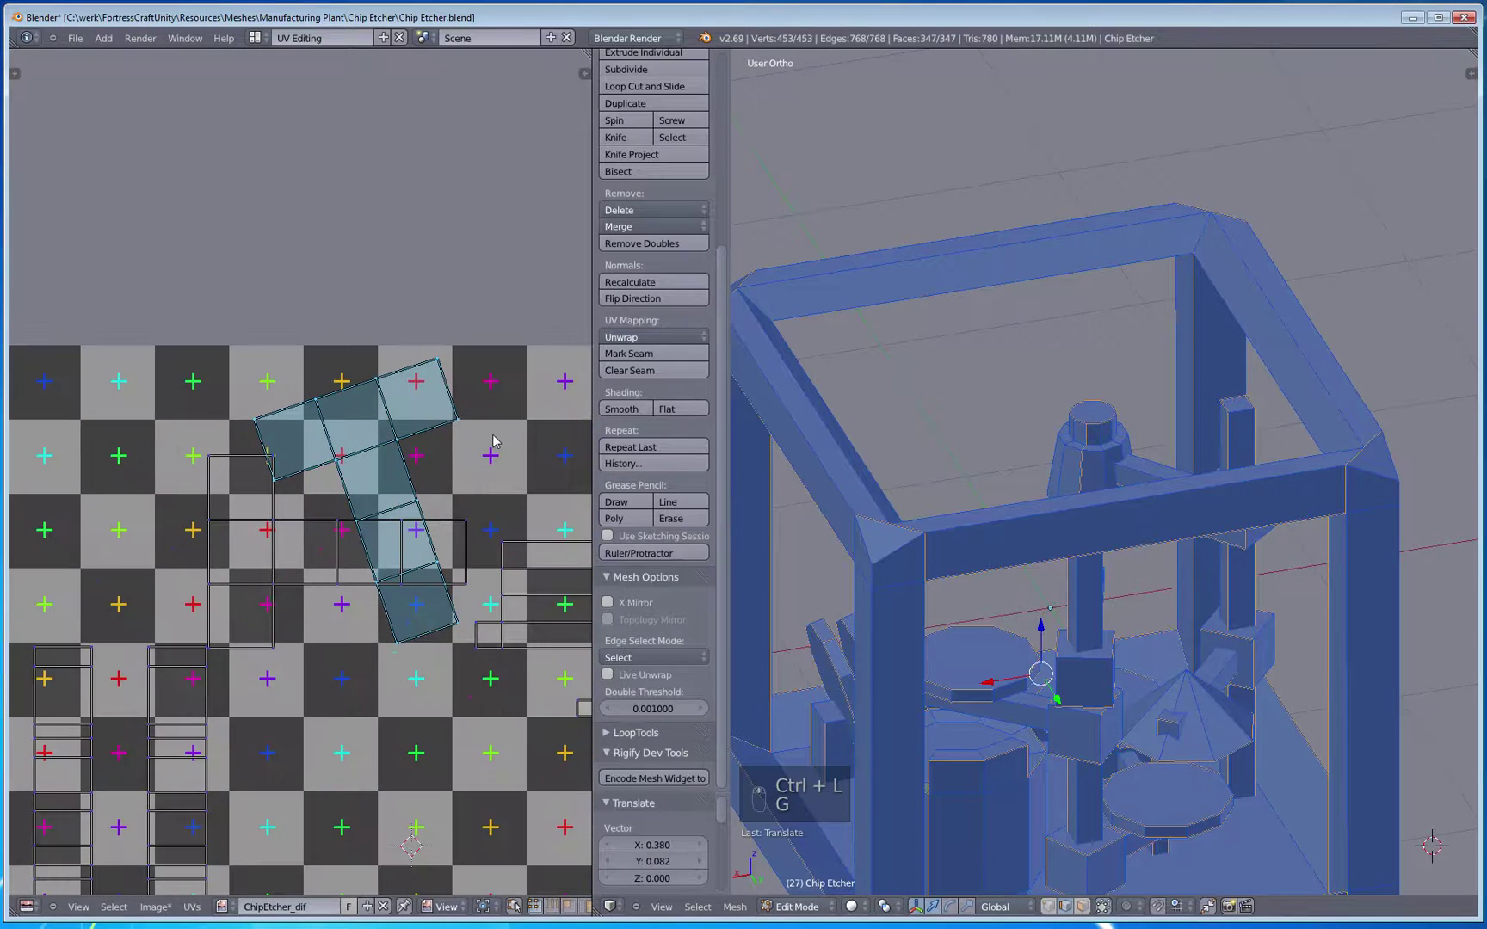
# Step: Rotate the selected T-shaped UV island by -70° and place it over the matching island
pyautogui.press('r')
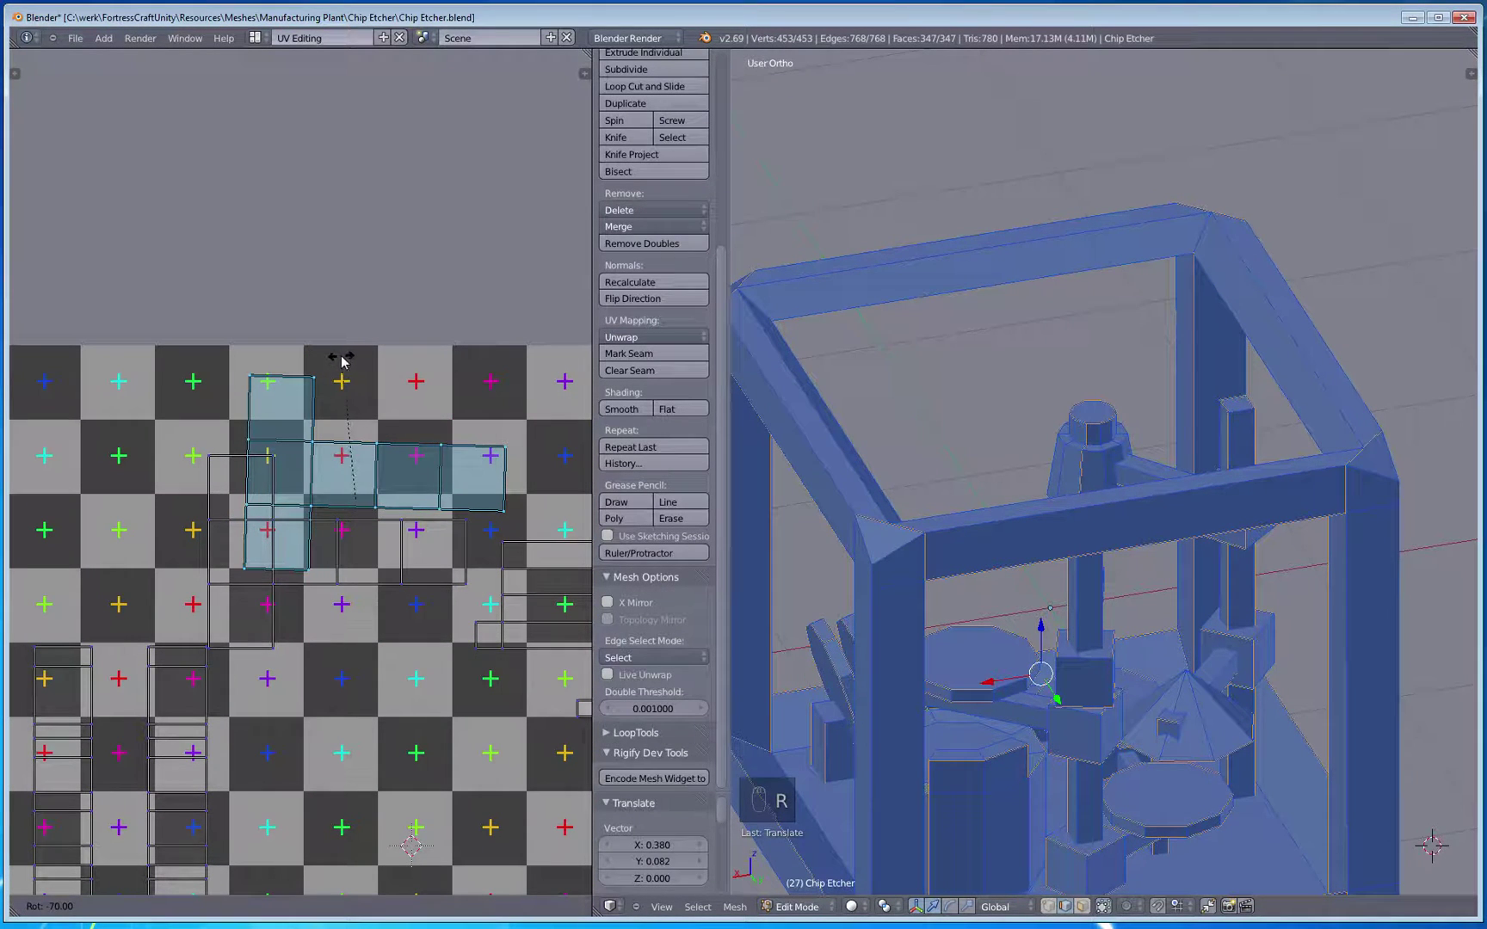
pyautogui.click(341, 359)
pyautogui.press('g')
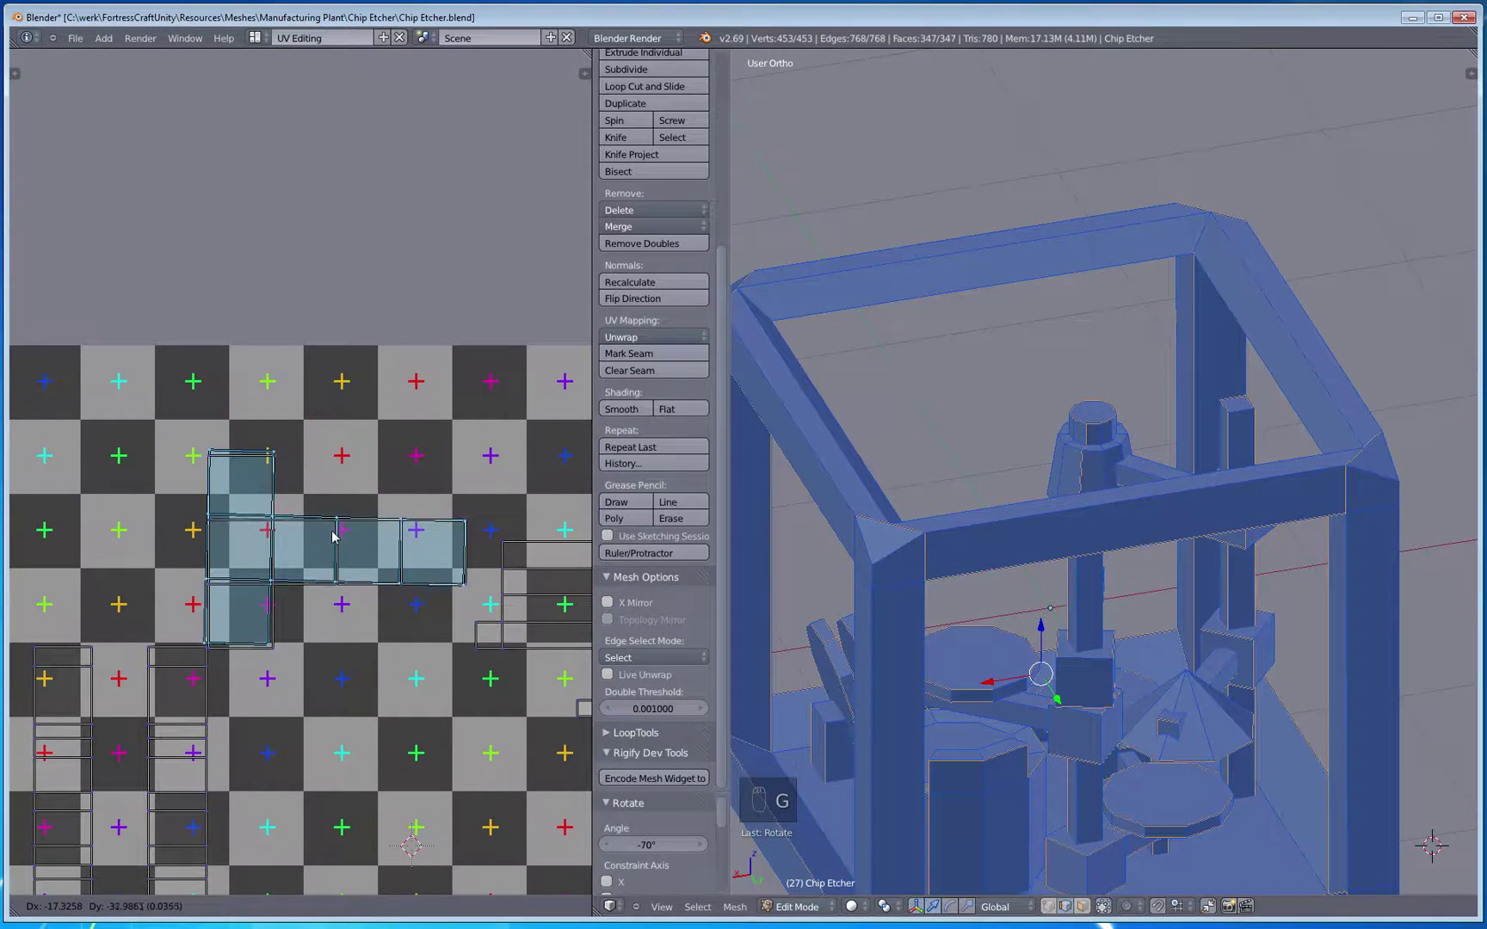
pyautogui.click(335, 541)
# Step: Fine-tune the stacked T-shaped island's rotation and position until its edges line up with the island beneath, and deselect all UVs
pyautogui.press('r')
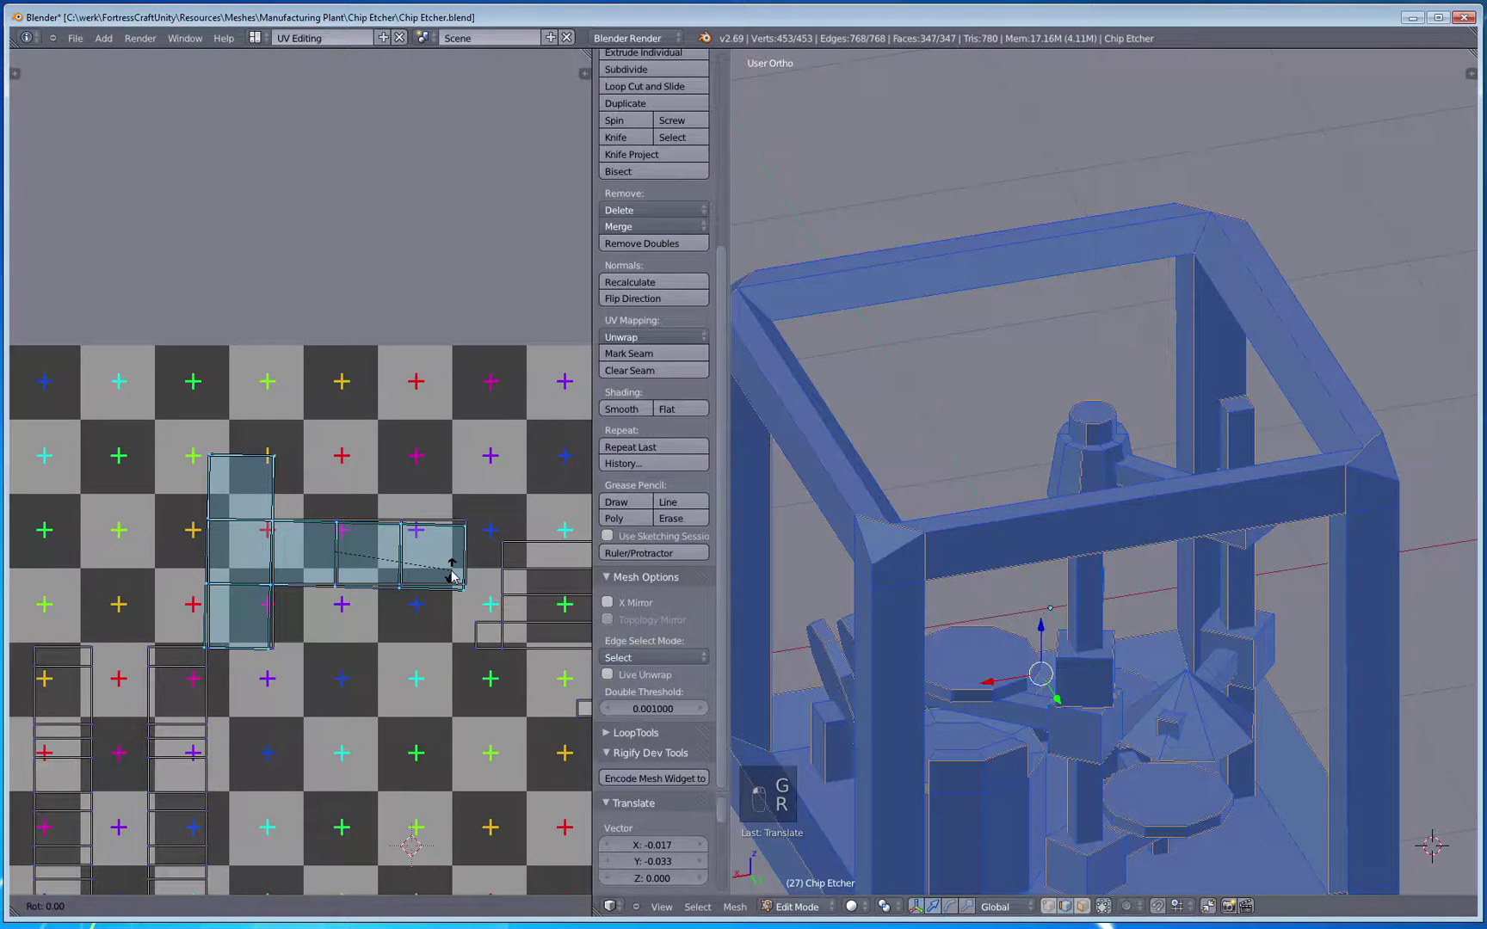
pyautogui.click(452, 574)
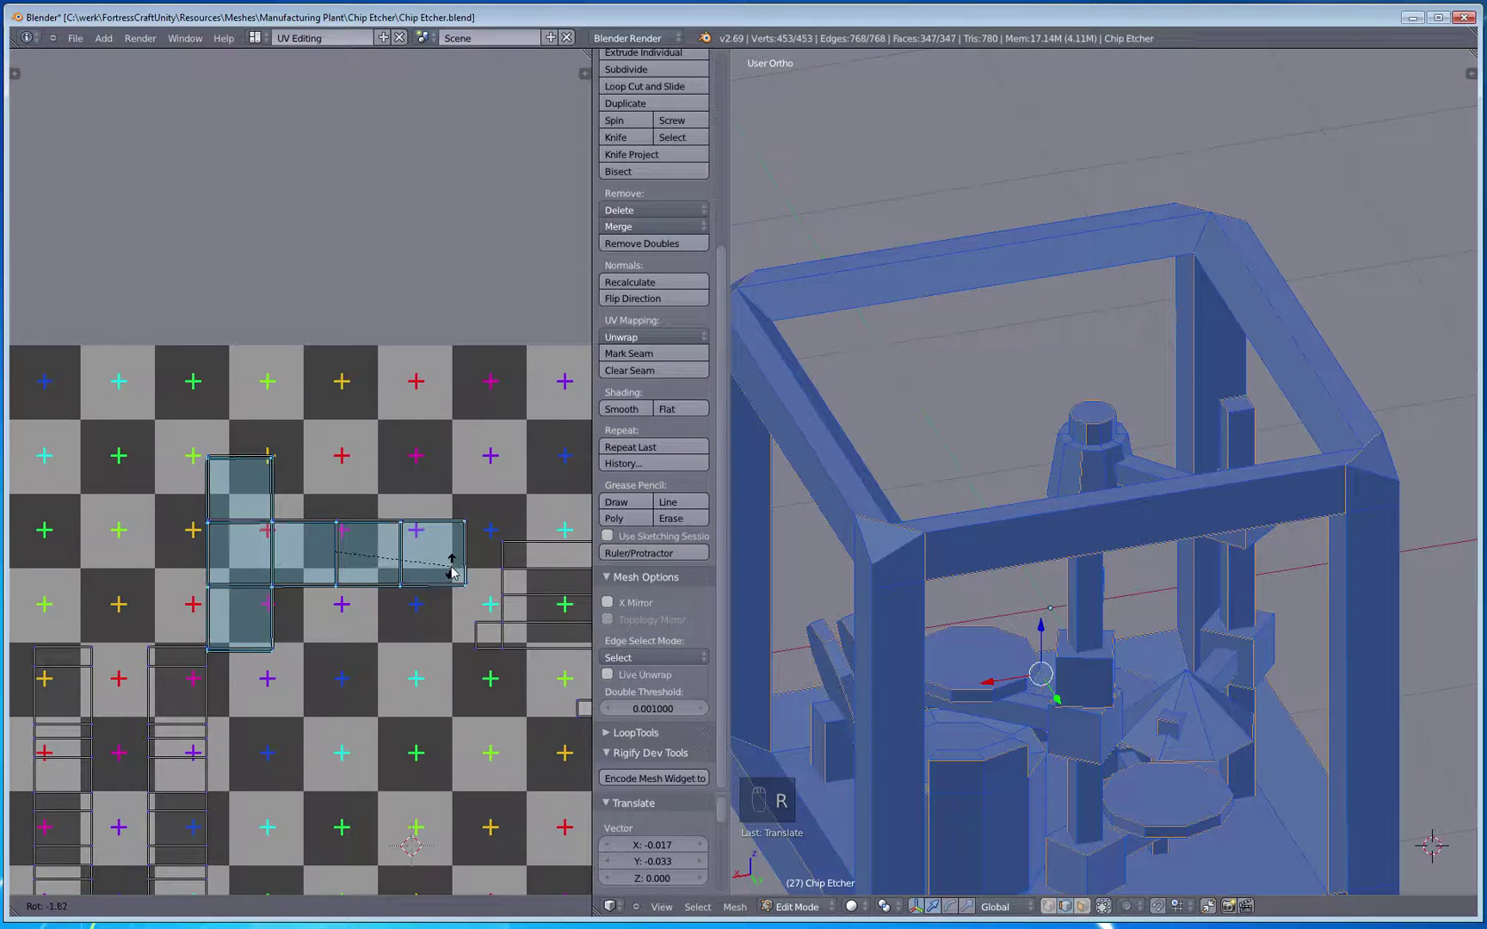
pyautogui.press('g')
pyautogui.click(452, 574)
pyautogui.scroll(-5, 361, 534)
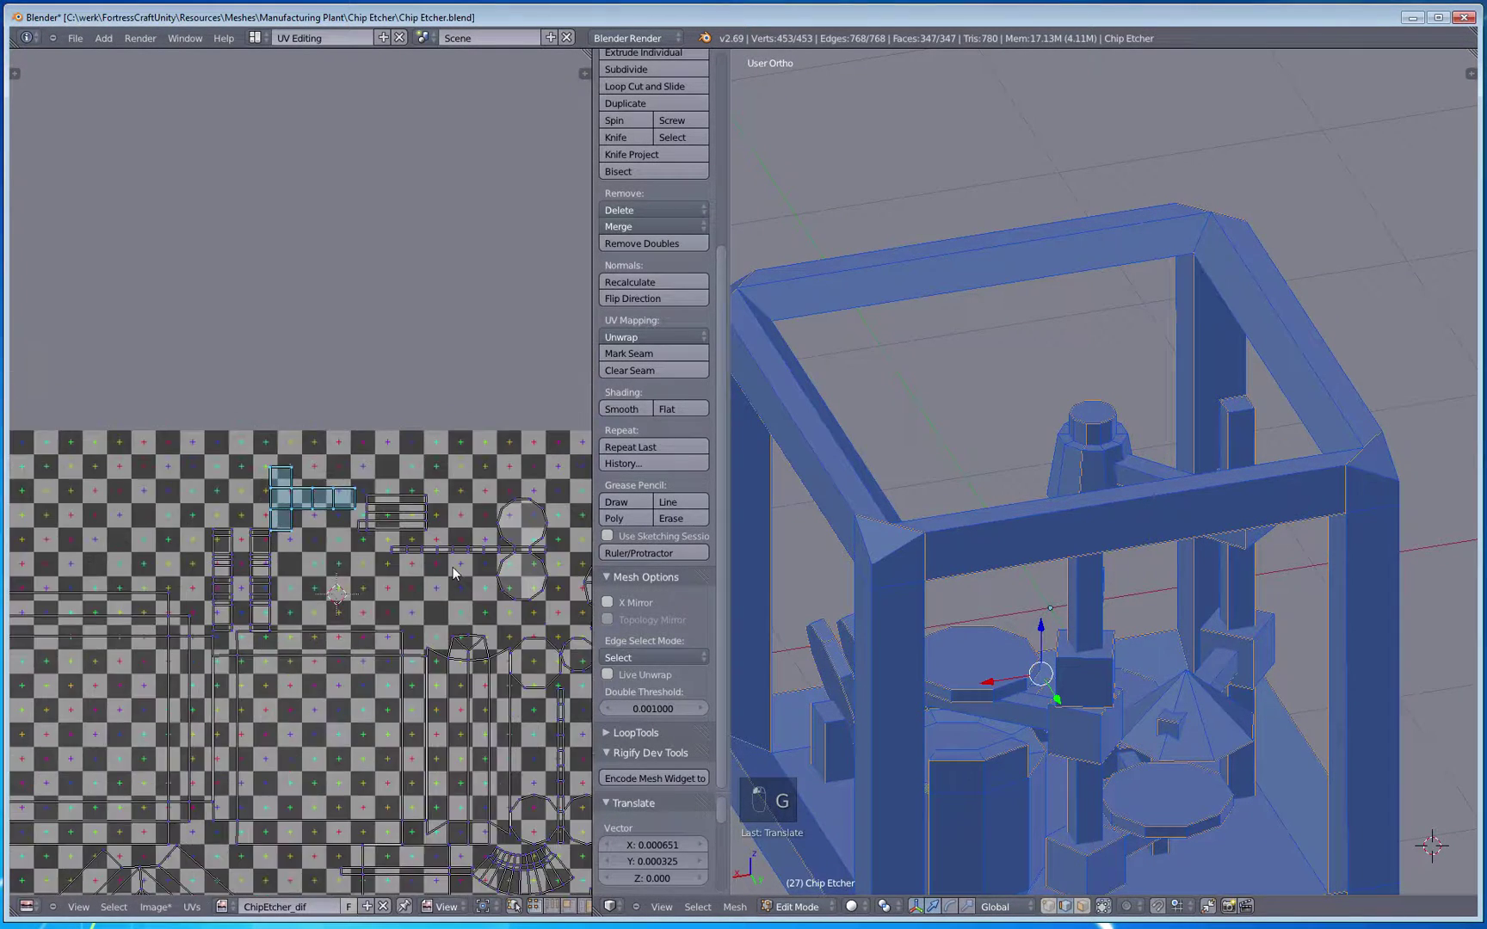
pyautogui.press('a')
# Step: Stack the identically oriented T-shaped island from the layout's right side exactly onto the T-shaped stack near the upper edge, and deselect all UVs
pyautogui.scroll(2, 296, 467)
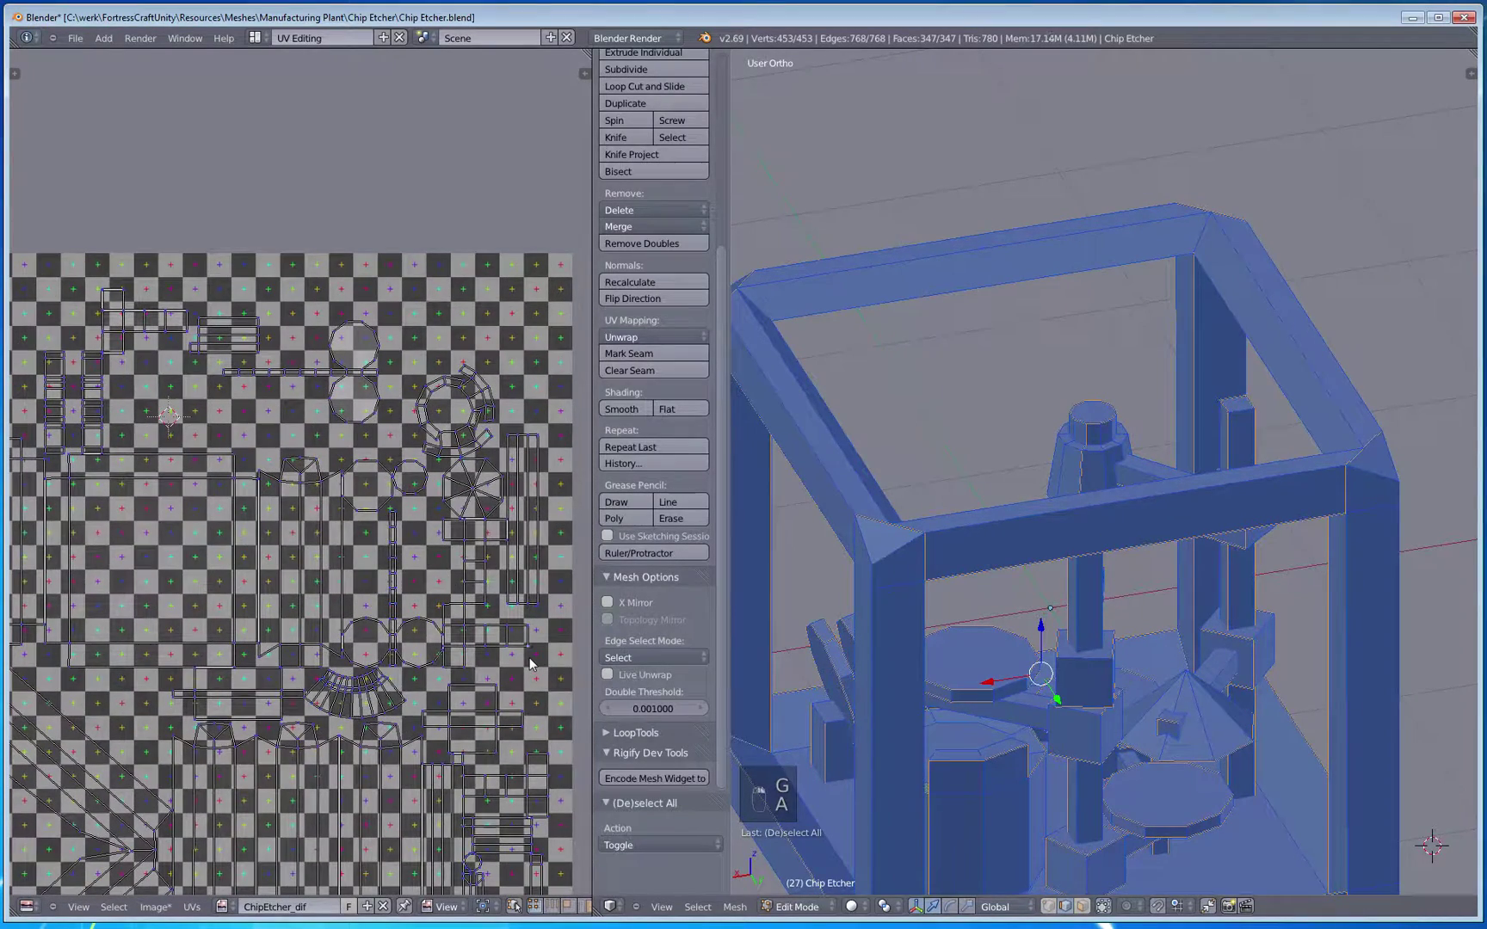
pyautogui.hotkey('ctrl', 'l')
pyautogui.moveTo(538, 627); pyautogui.dragTo(562, 704, button='middle')
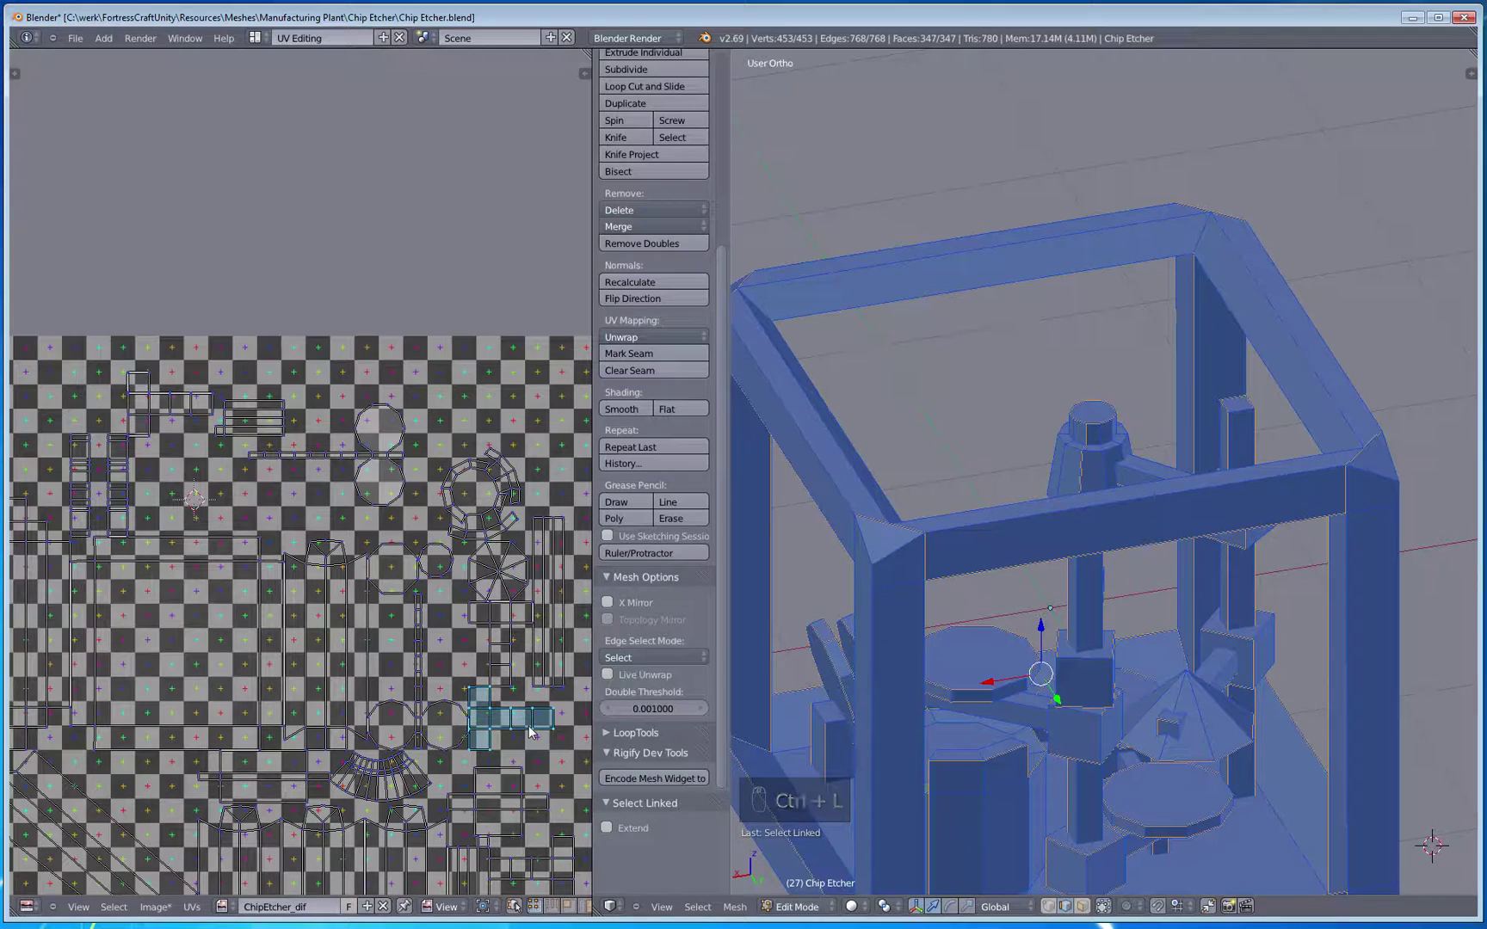
pyautogui.press('g')
pyautogui.click(206, 428)
pyautogui.moveTo(238, 462); pyautogui.dragTo(357, 568, button='middle')
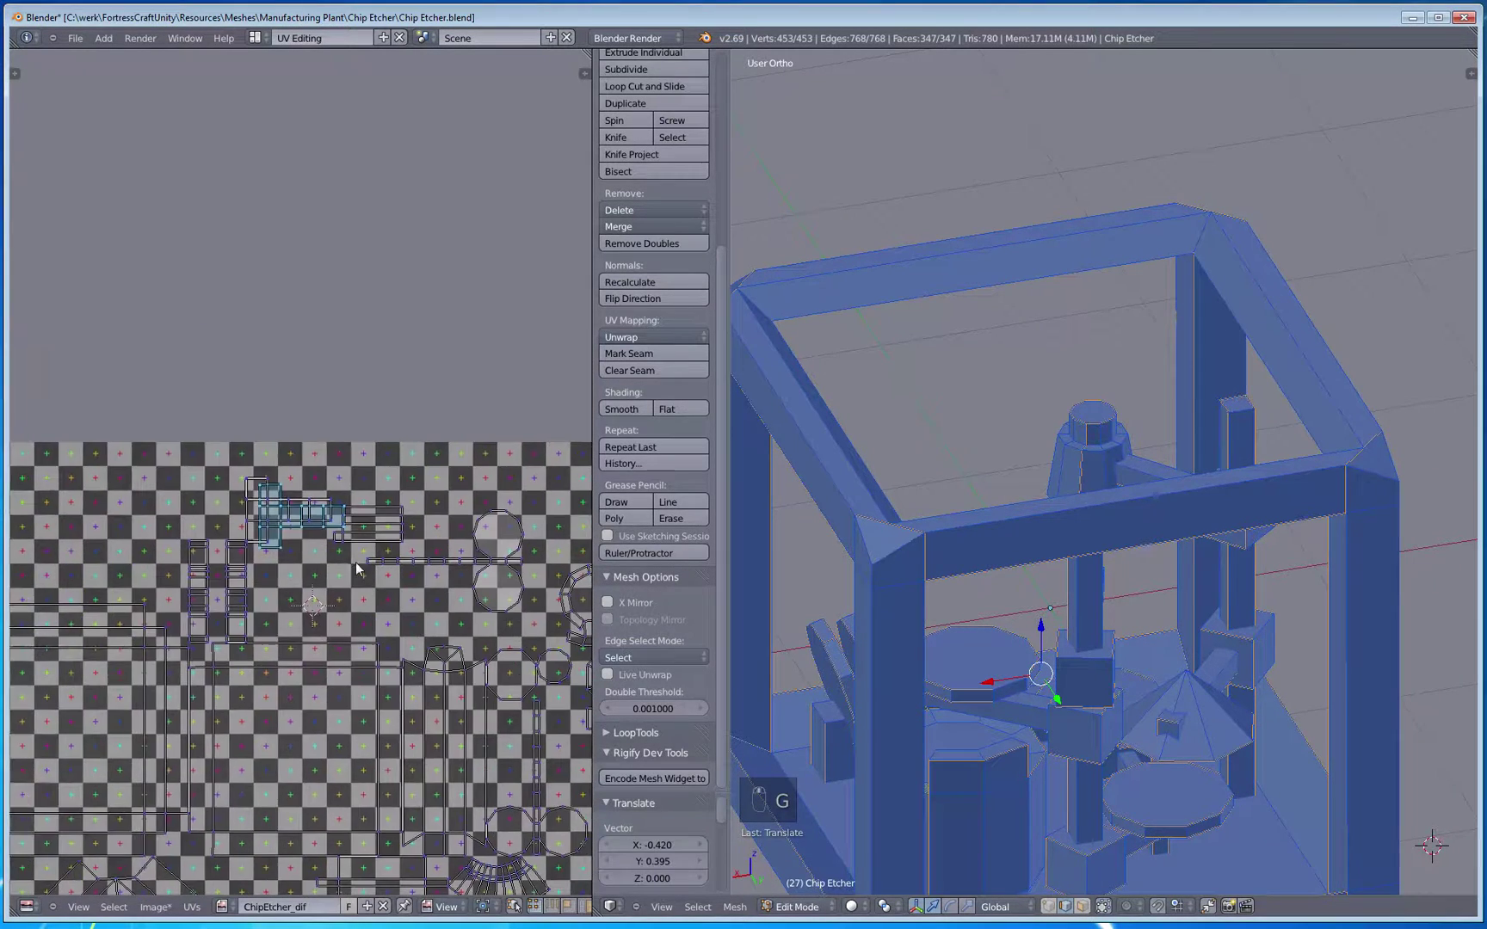
pyautogui.scroll(3, 357, 567)
pyautogui.press('g')
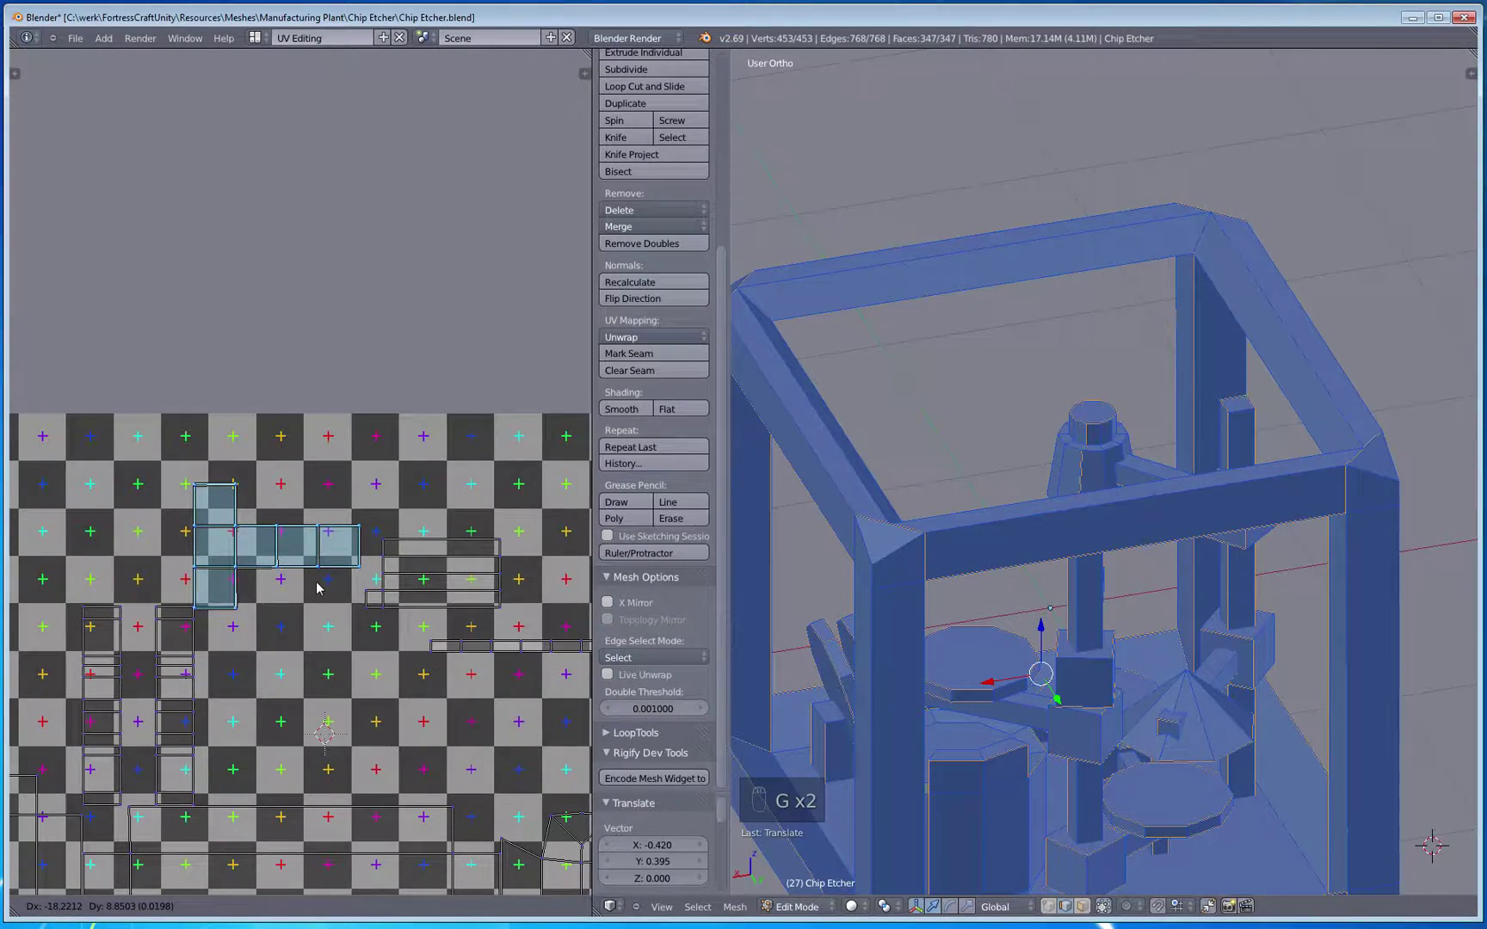
pyautogui.click(319, 589)
pyautogui.scroll(-5, 413, 654)
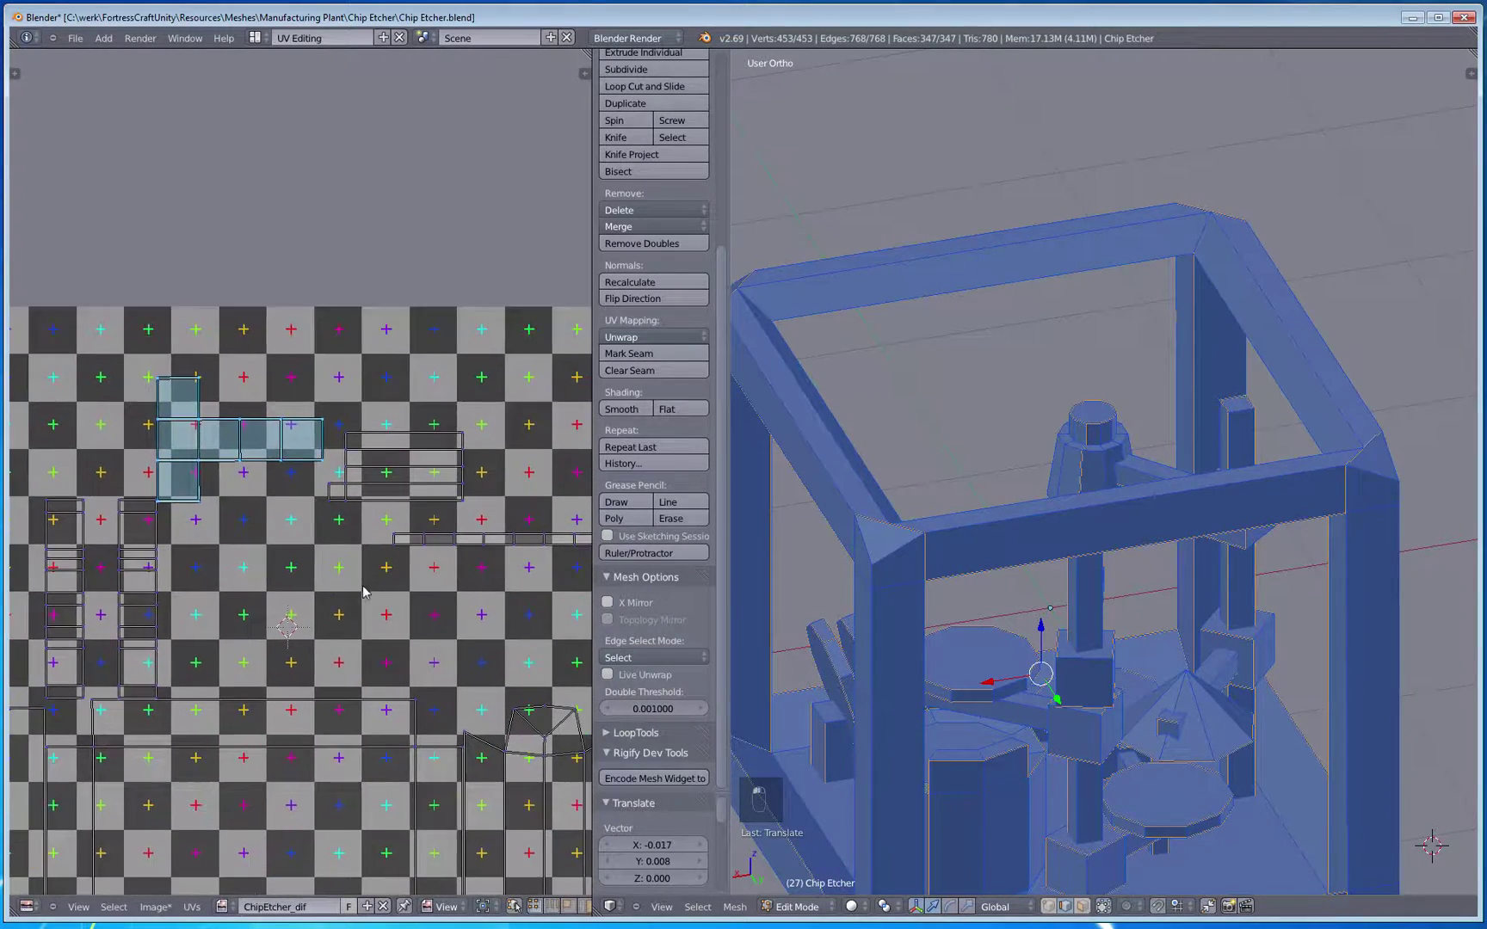
pyautogui.press('a')
# Step: Select the mirrored T-shaped island in the layout's lower-right area and move it into free space just below the T-shaped stack
pyautogui.scroll(3, 418, 659)
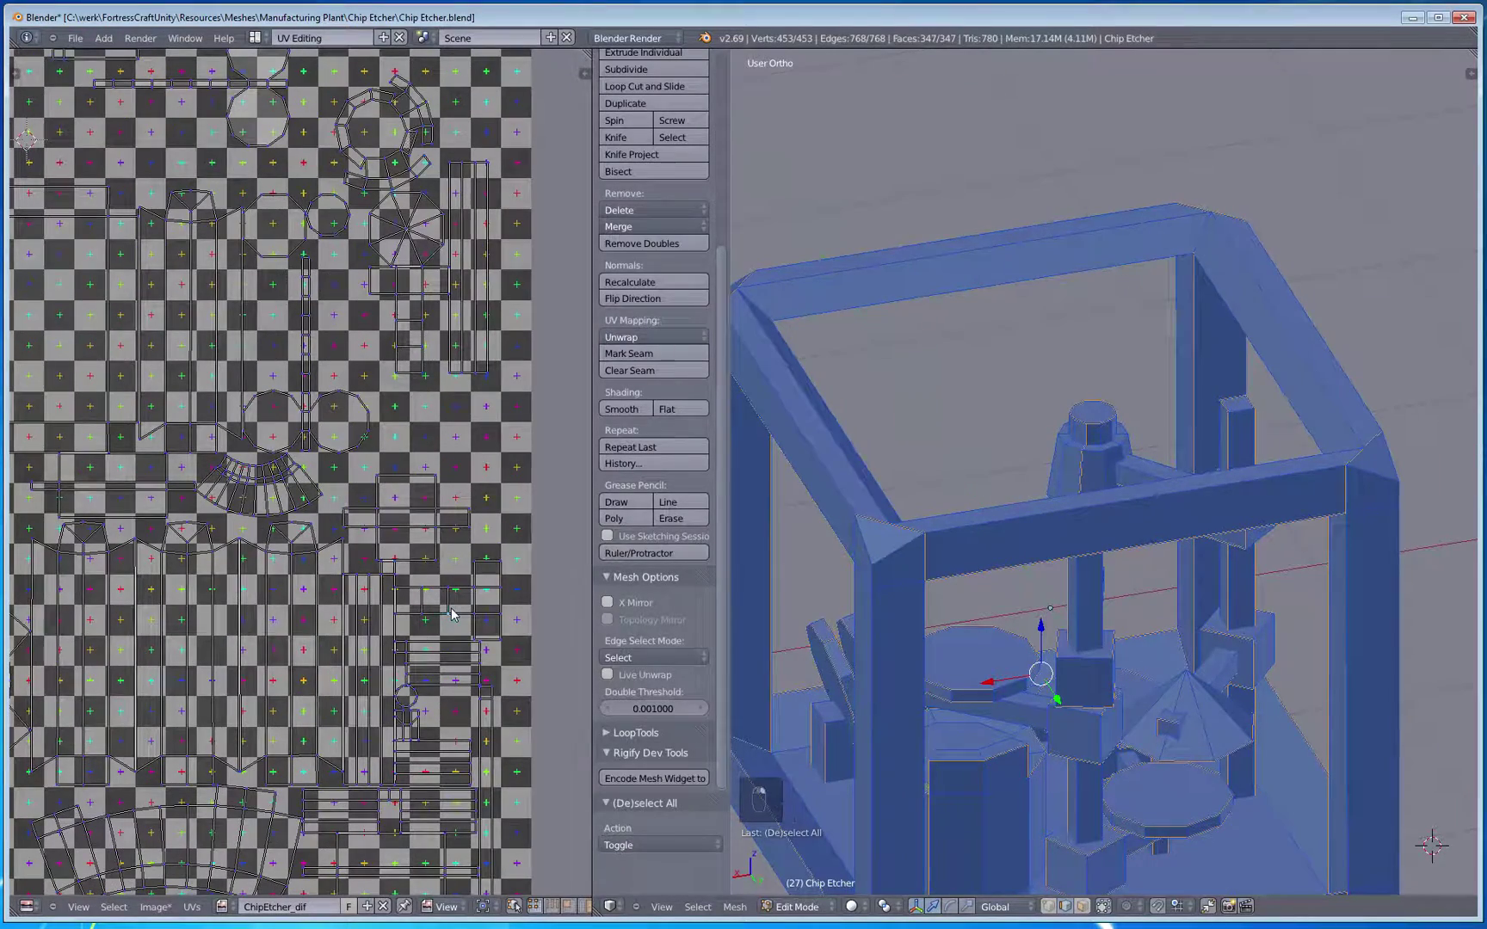
pyautogui.hotkey('ctrl', 'l')
pyautogui.moveTo(433, 625); pyautogui.dragTo(525, 819, button='middle')
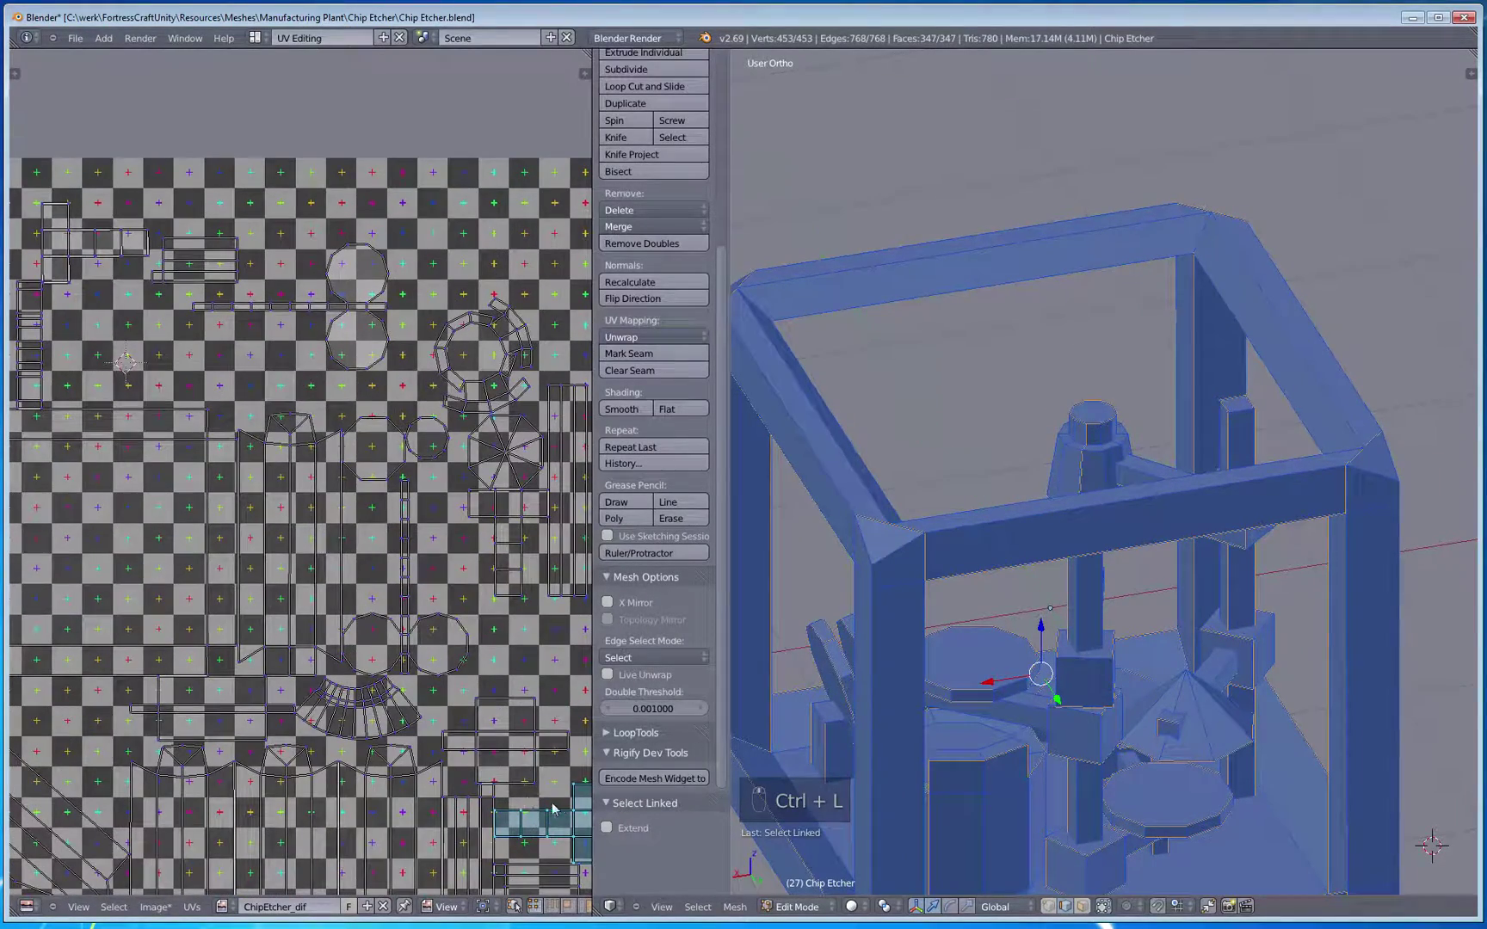
pyautogui.press('g')
pyautogui.click(221, 346)
pyautogui.moveTo(252, 407); pyautogui.dragTo(462, 578, button='middle')
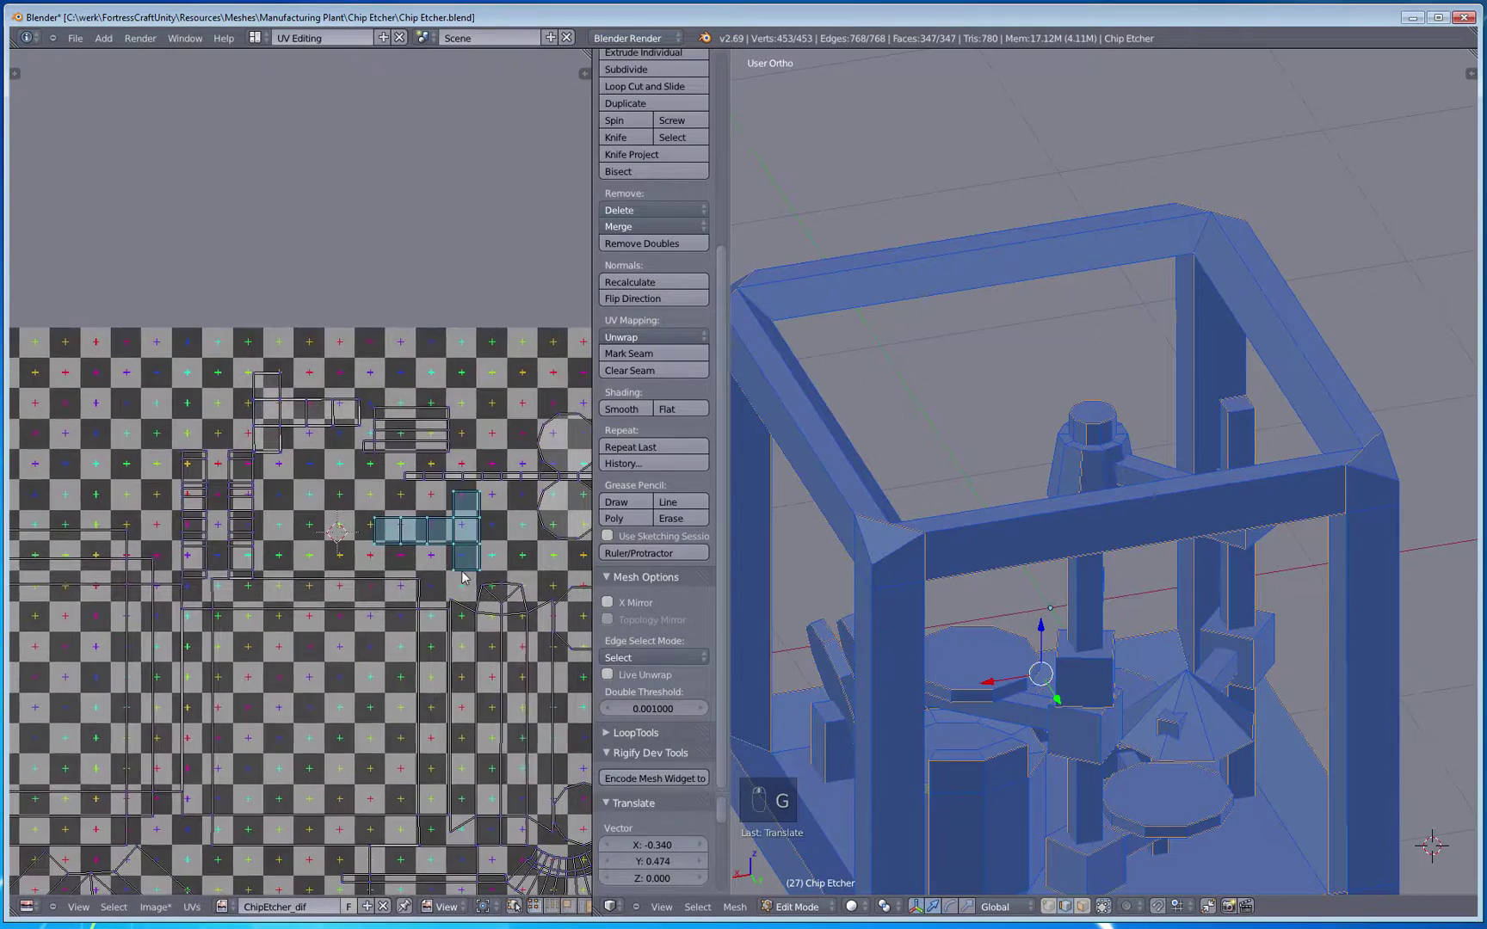
pyautogui.press('t')
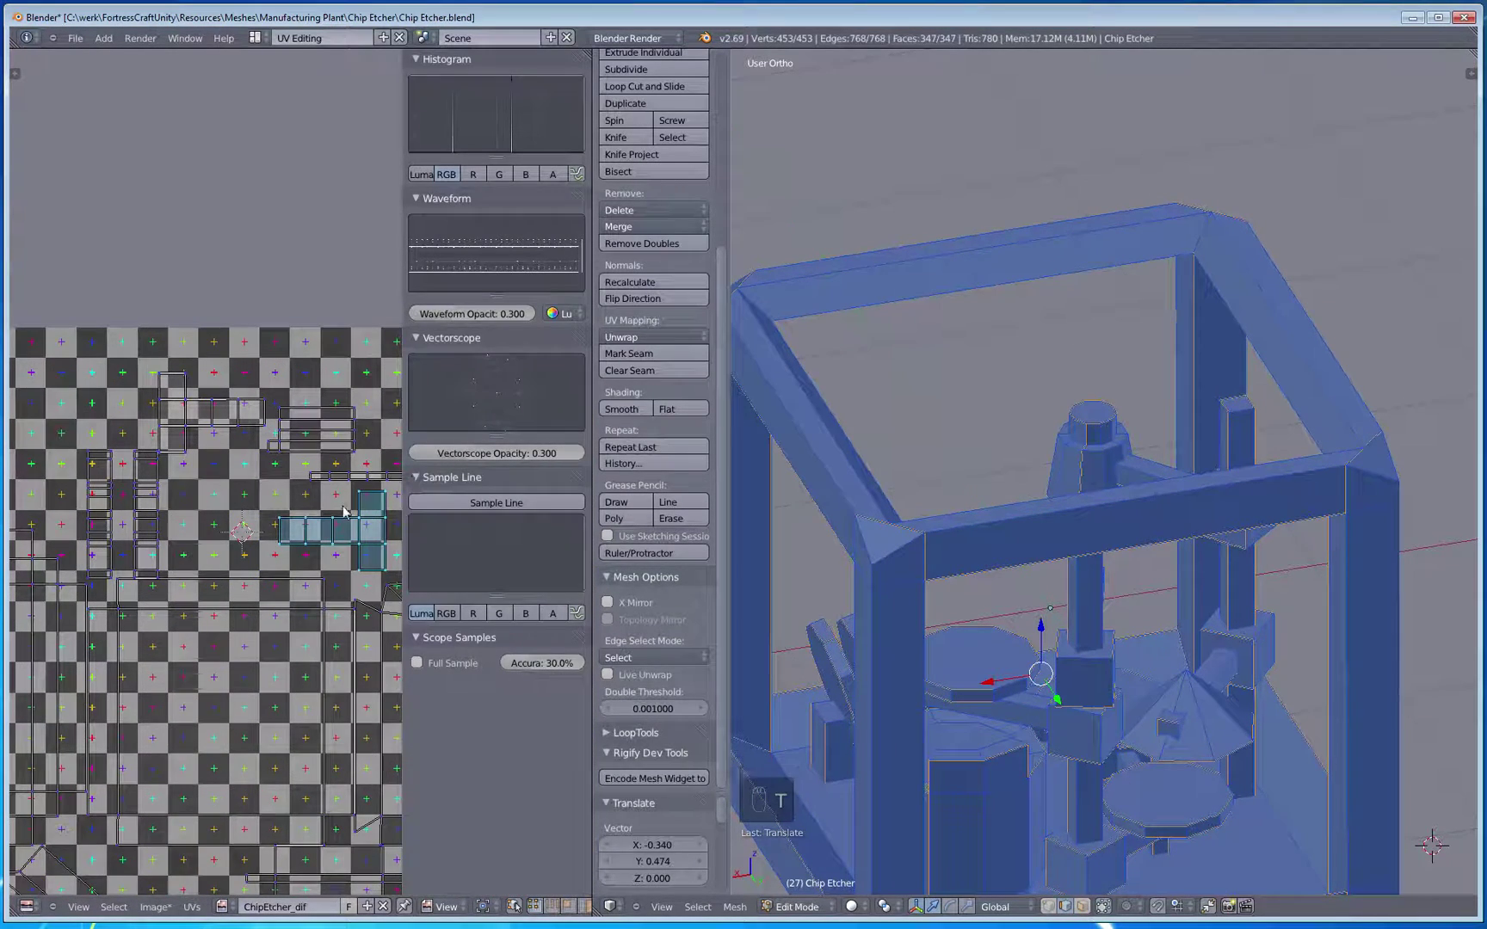
pyautogui.press('n')
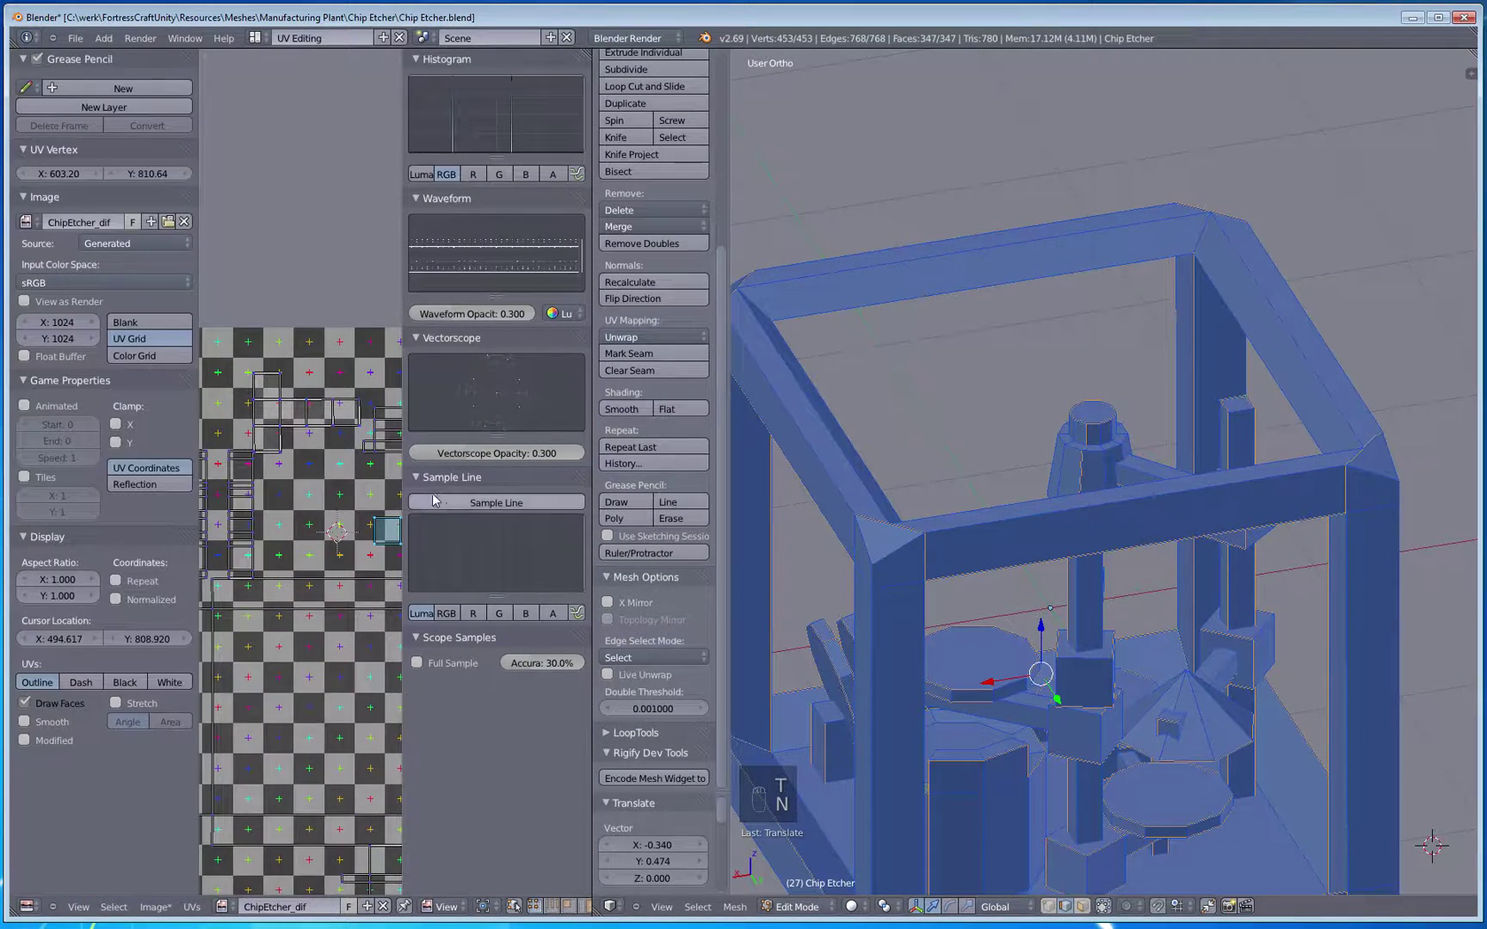
pyautogui.press('n')
pyautogui.press('t')
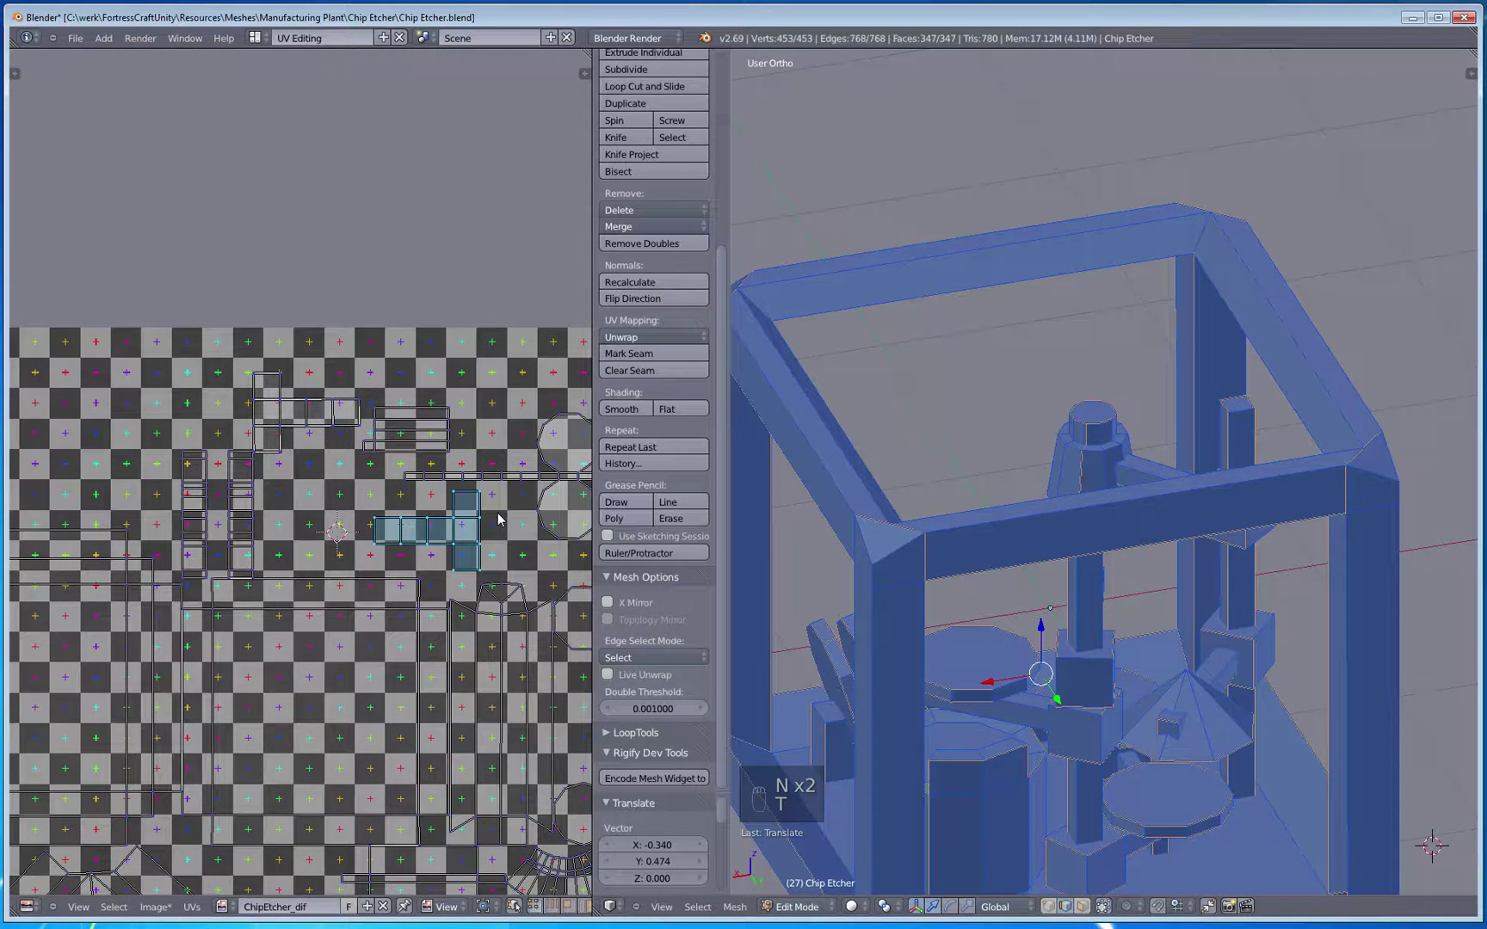
# Step: Rotate the mirrored T-shaped island by -180°, align it exactly over the T-shaped stack, and deselect all UVs
pyautogui.press('r')
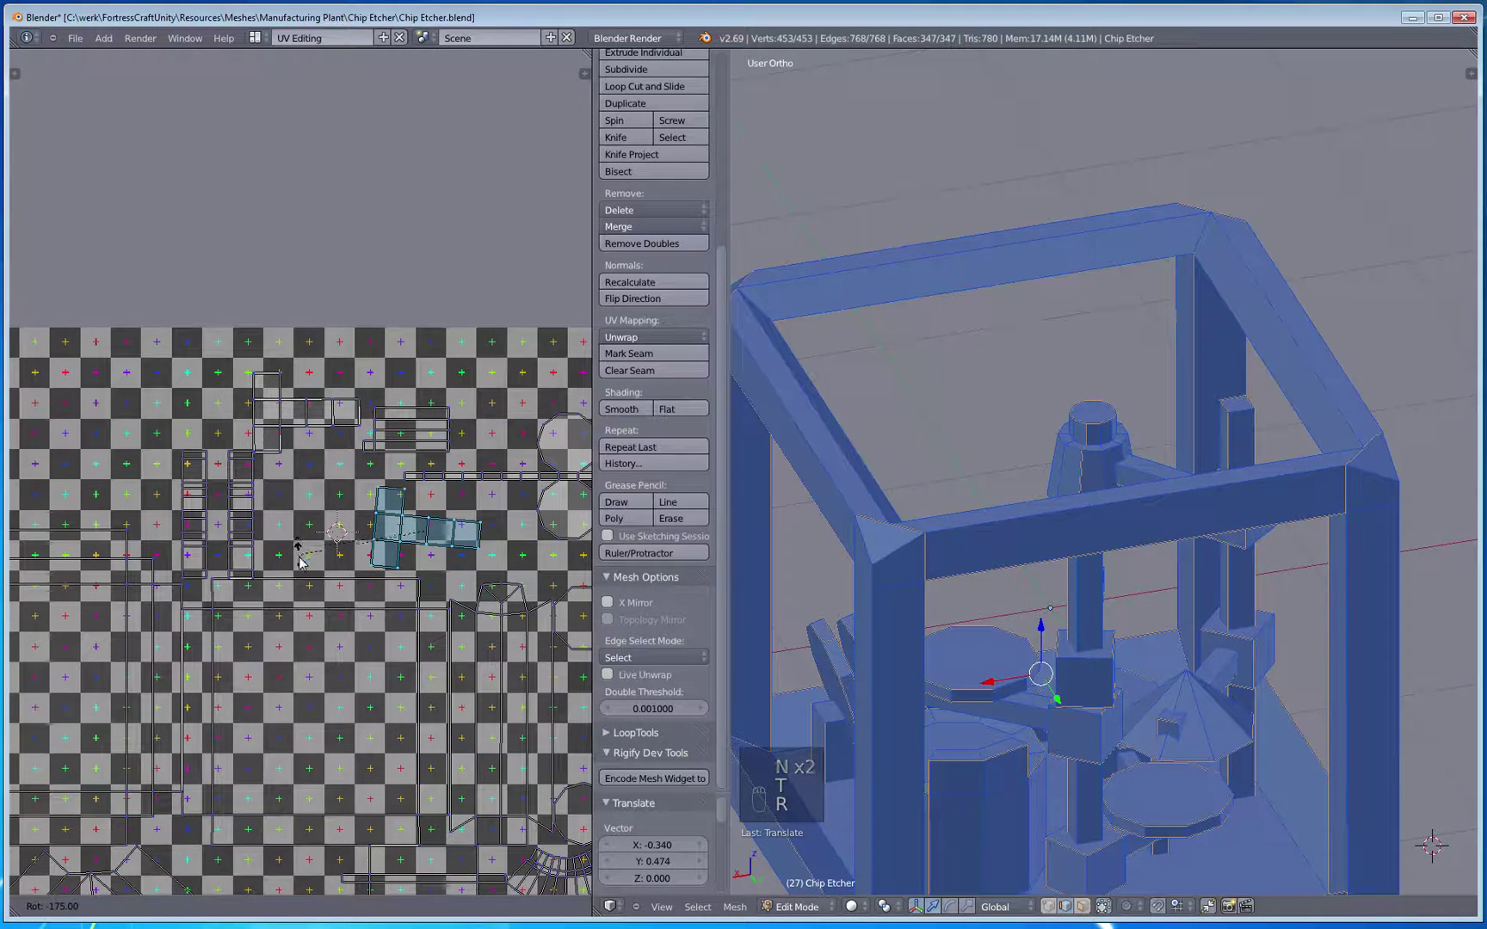
pyautogui.click(303, 566)
pyautogui.press('g')
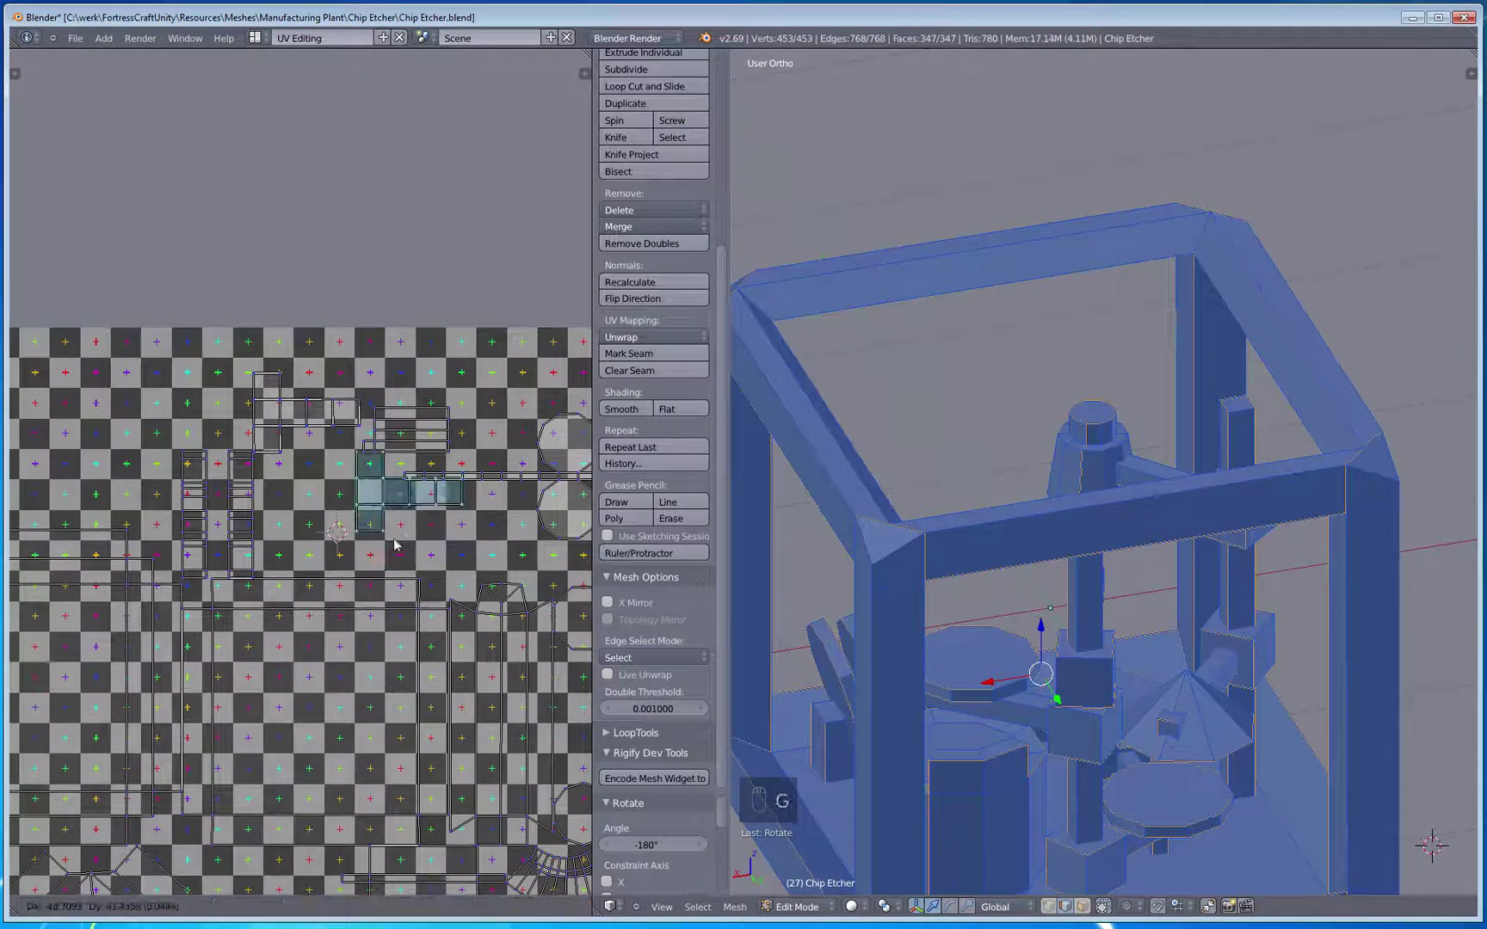
pyautogui.click(302, 475)
pyautogui.moveTo(335, 474); pyautogui.dragTo(351, 551, button='middle')
pyautogui.scroll(5, 351, 551)
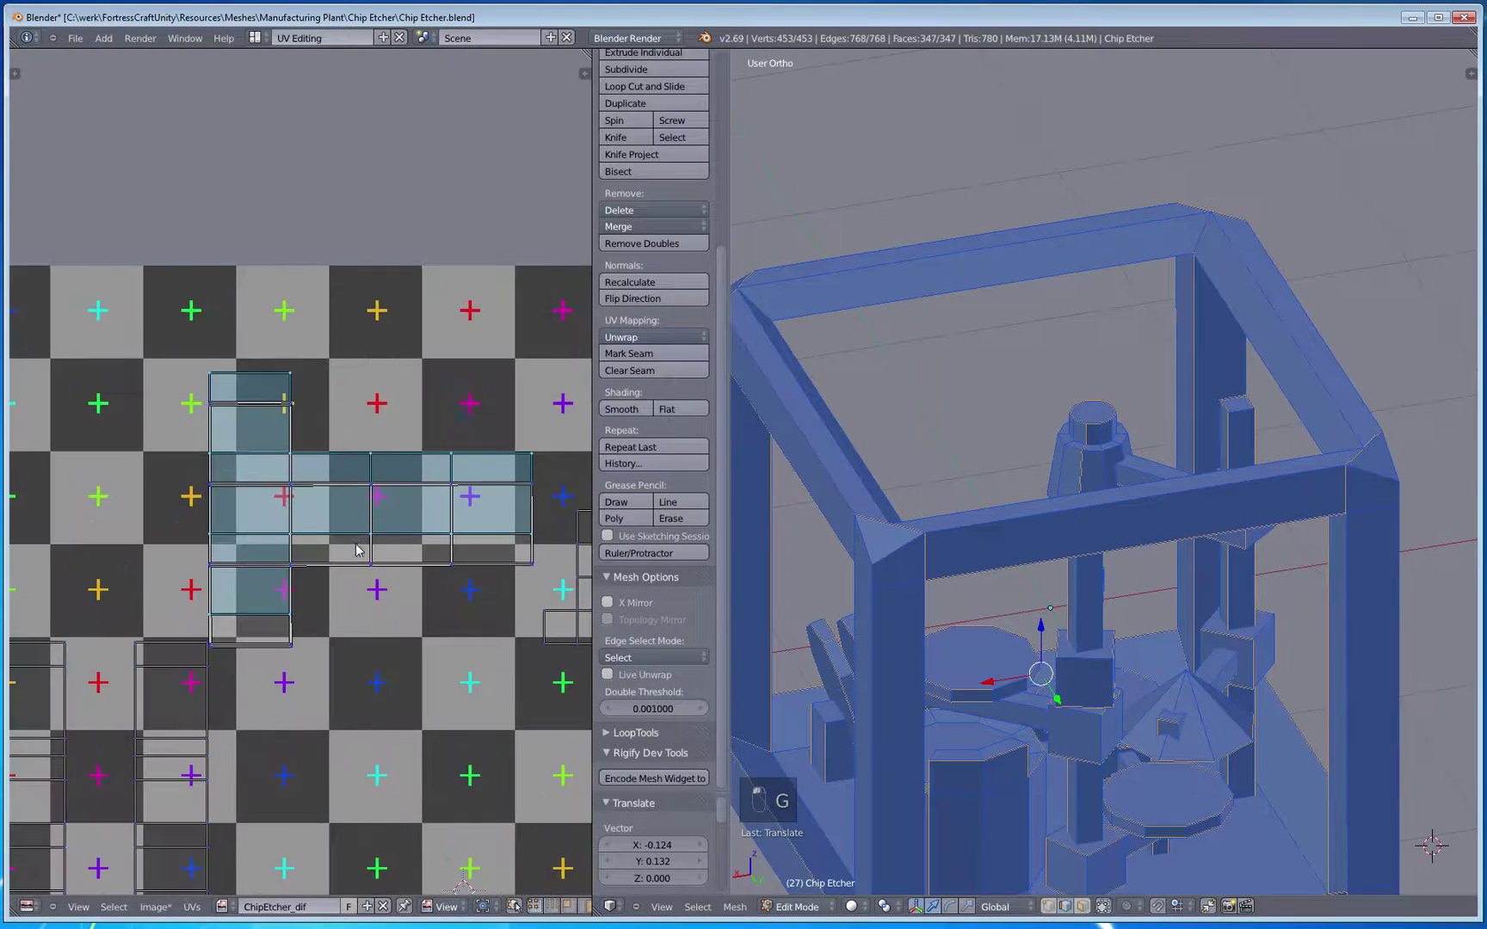
pyautogui.press('g')
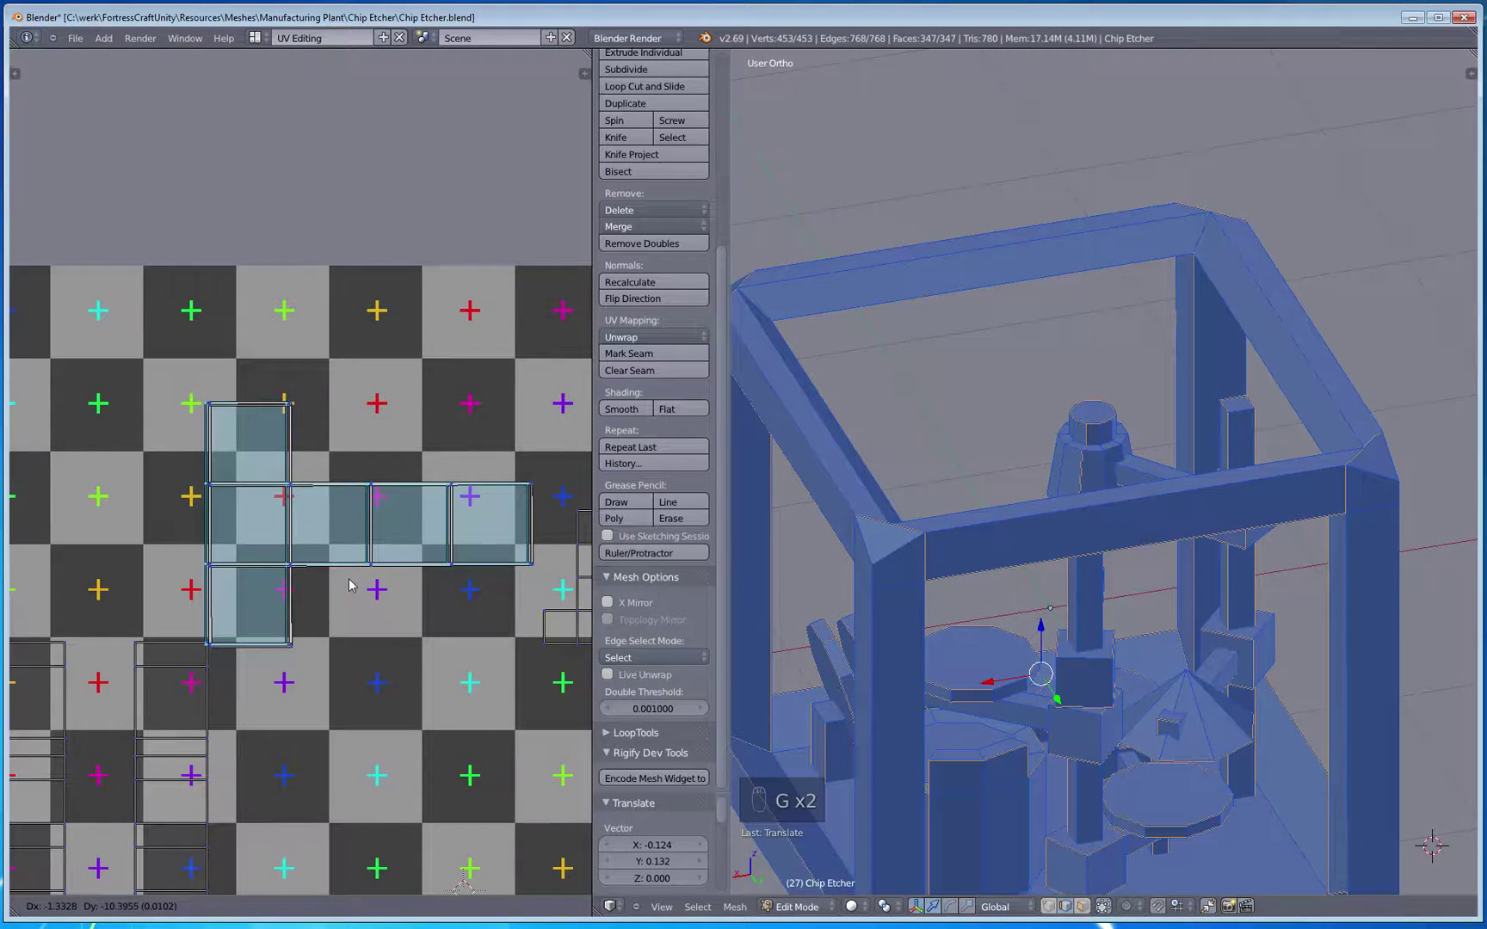
pyautogui.click(353, 587)
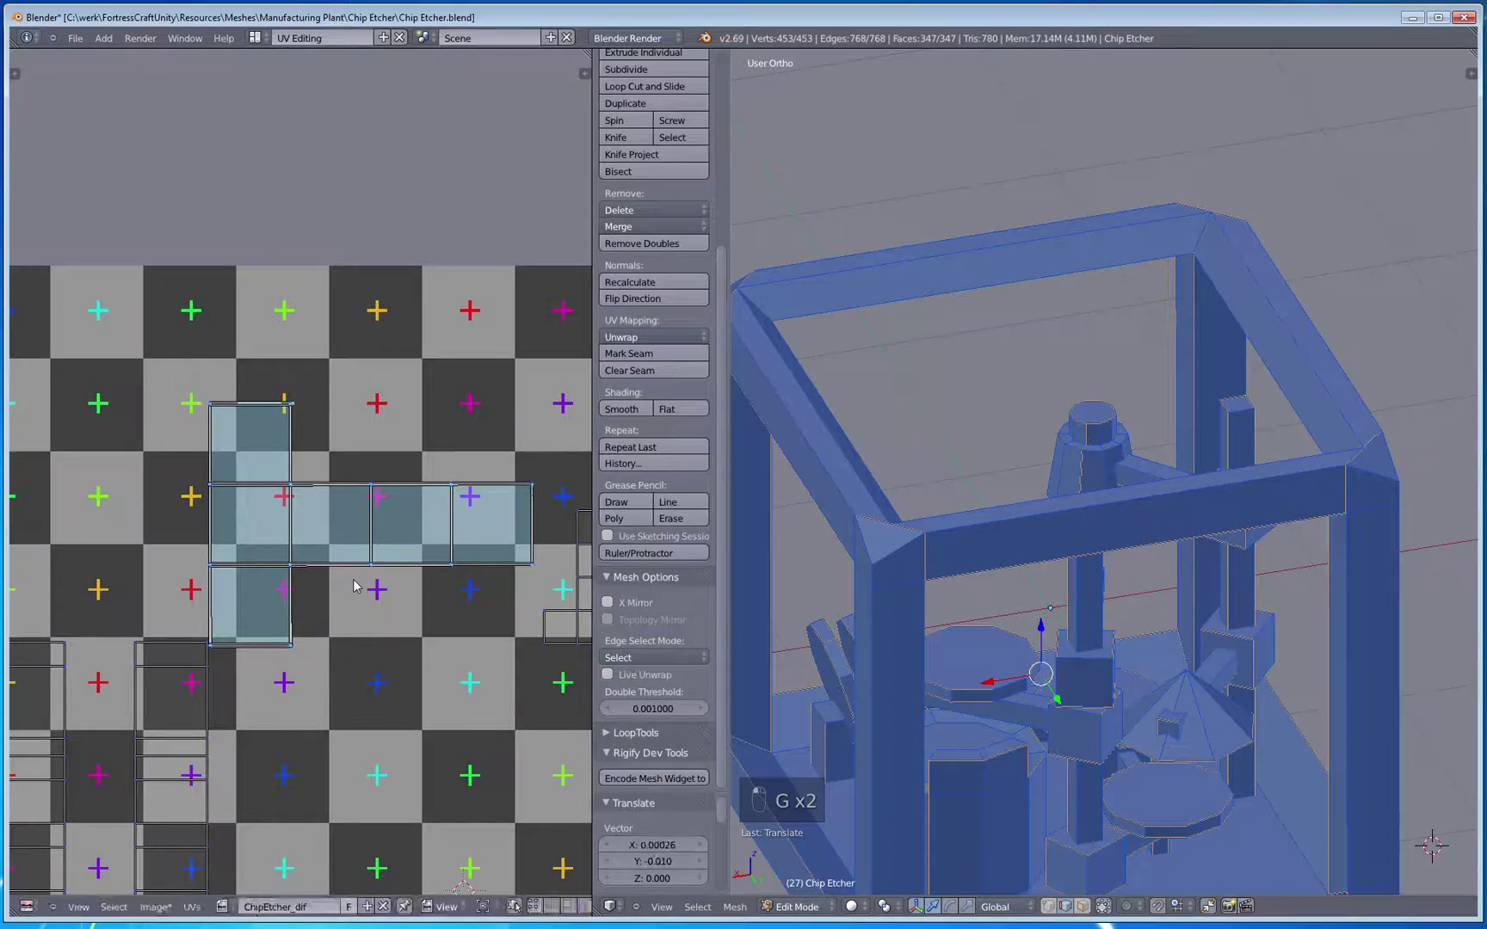
pyautogui.scroll(-4, 355, 592)
pyautogui.press('a')
# Step: Select the T-shaped island with the downward stem on the layout's right side and move it just above the T-shaped stack
pyautogui.scroll(-4, 311, 659)
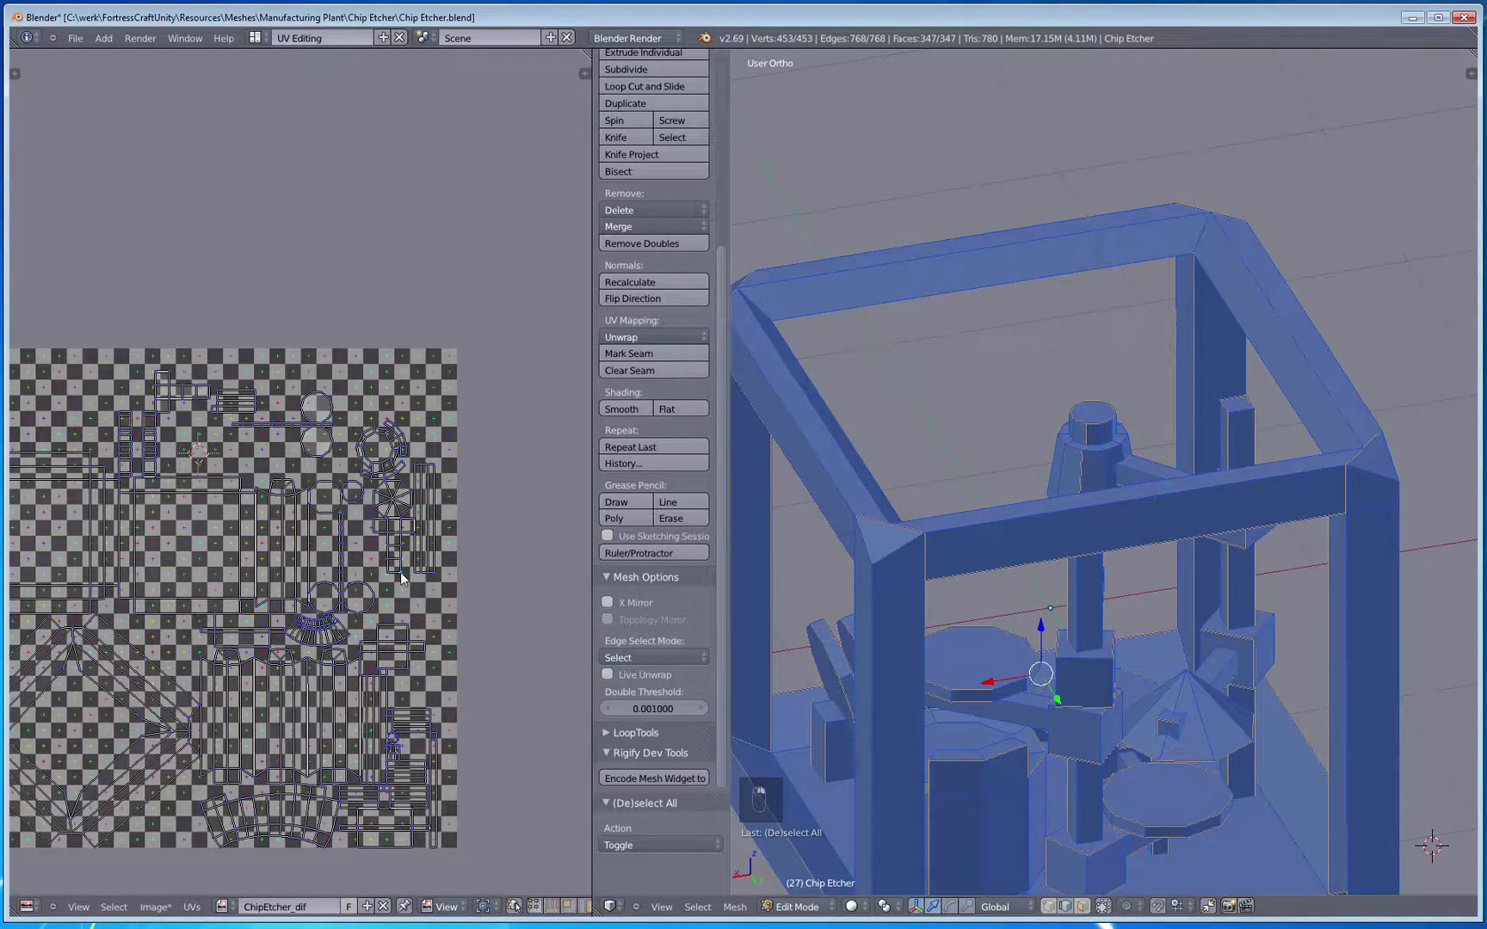
pyautogui.hotkey('ctrl', 'l')
pyautogui.moveTo(405, 580); pyautogui.dragTo(455, 761, button='middle')
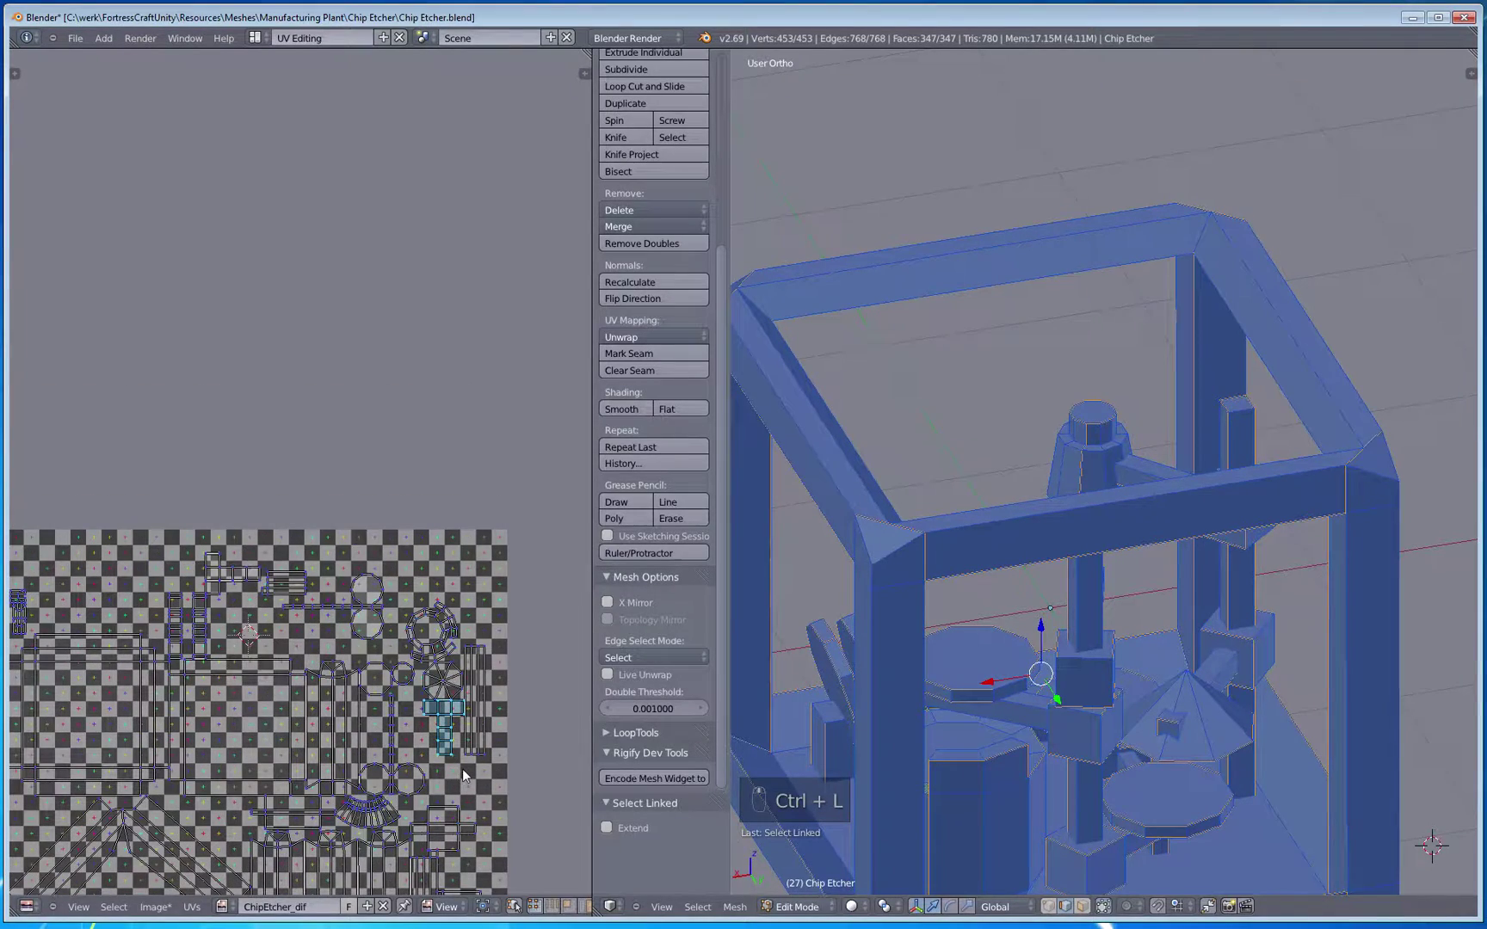
pyautogui.press('g')
pyautogui.click(231, 582)
pyautogui.scroll(6, 319, 597)
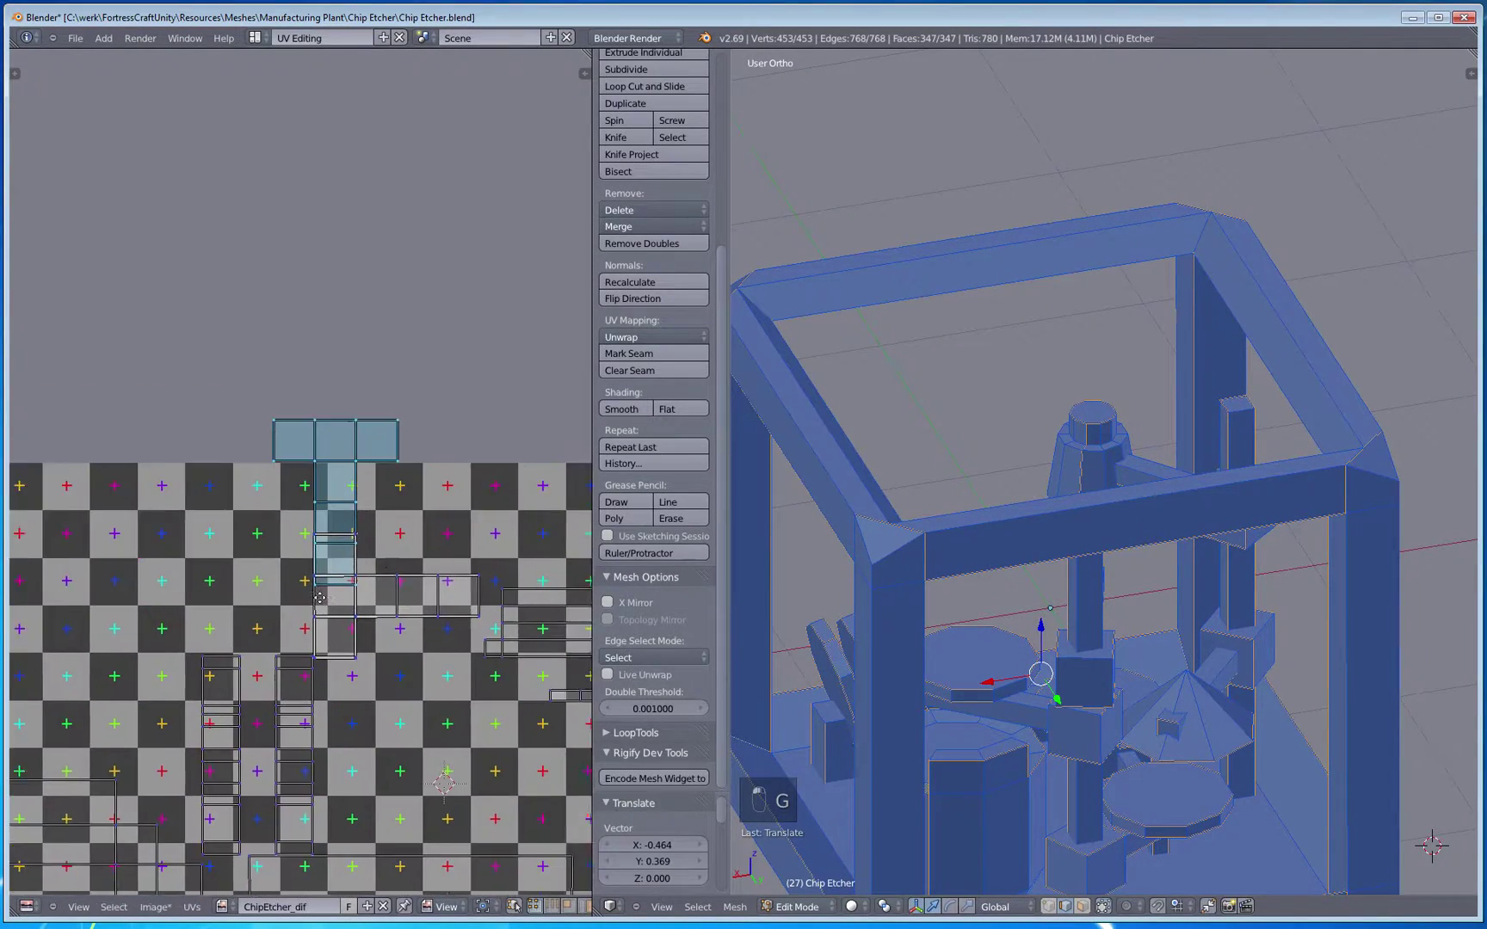
# Step: Rotate the selected T-shaped island by -90°, align it over the T-shaped stack, and deselect all UVs
pyautogui.moveTo(319, 597); pyautogui.dragTo(270, 622, button='middle')
pyautogui.press('r')
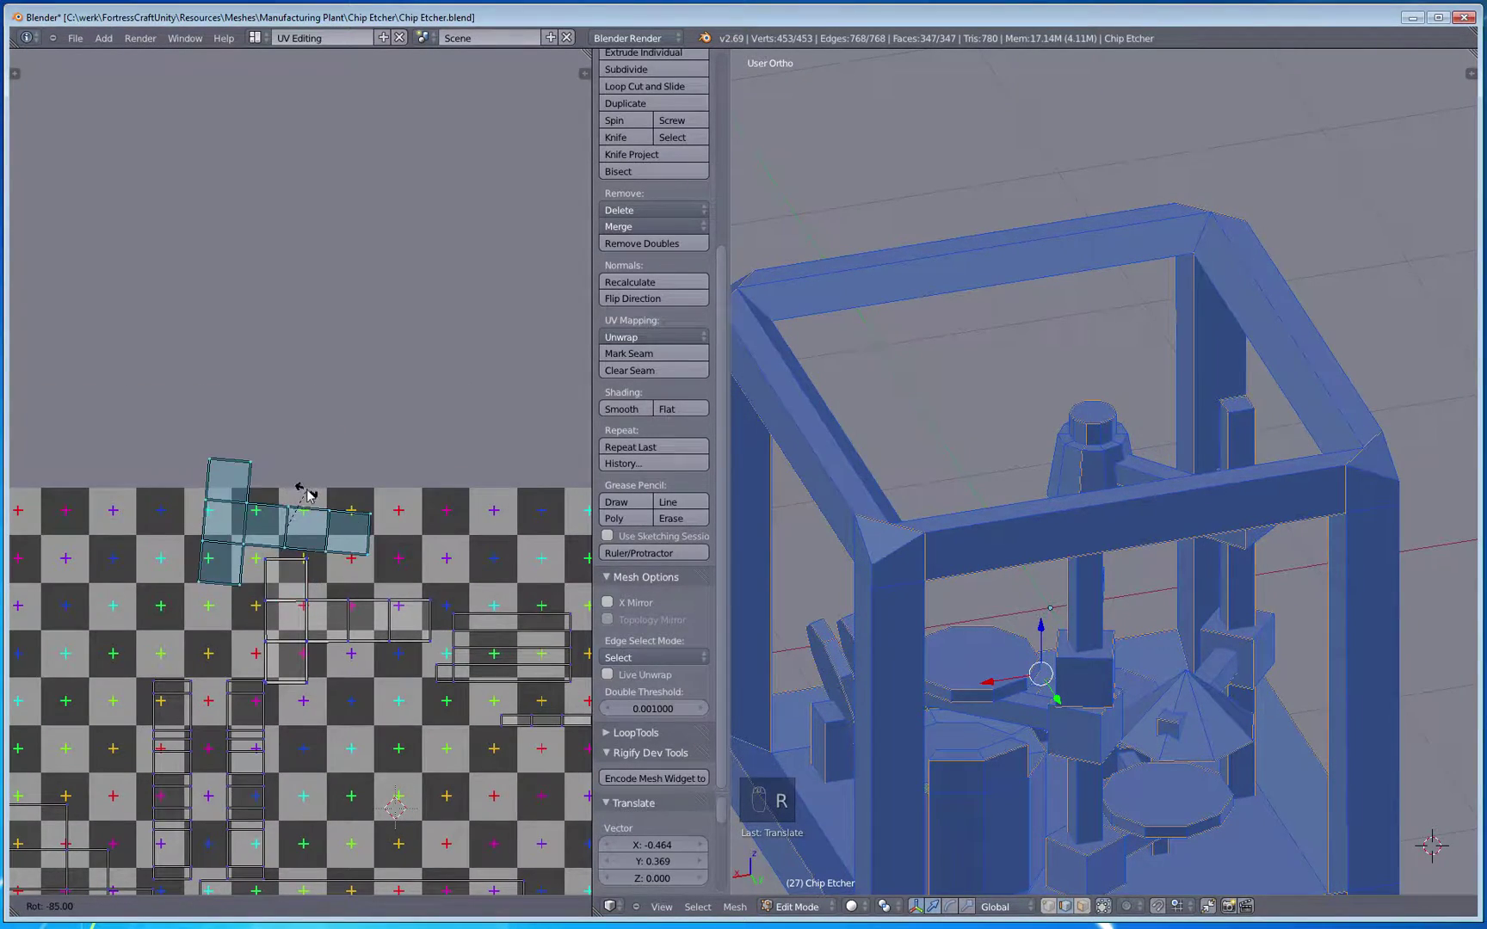
pyautogui.click(307, 495)
pyautogui.press('g')
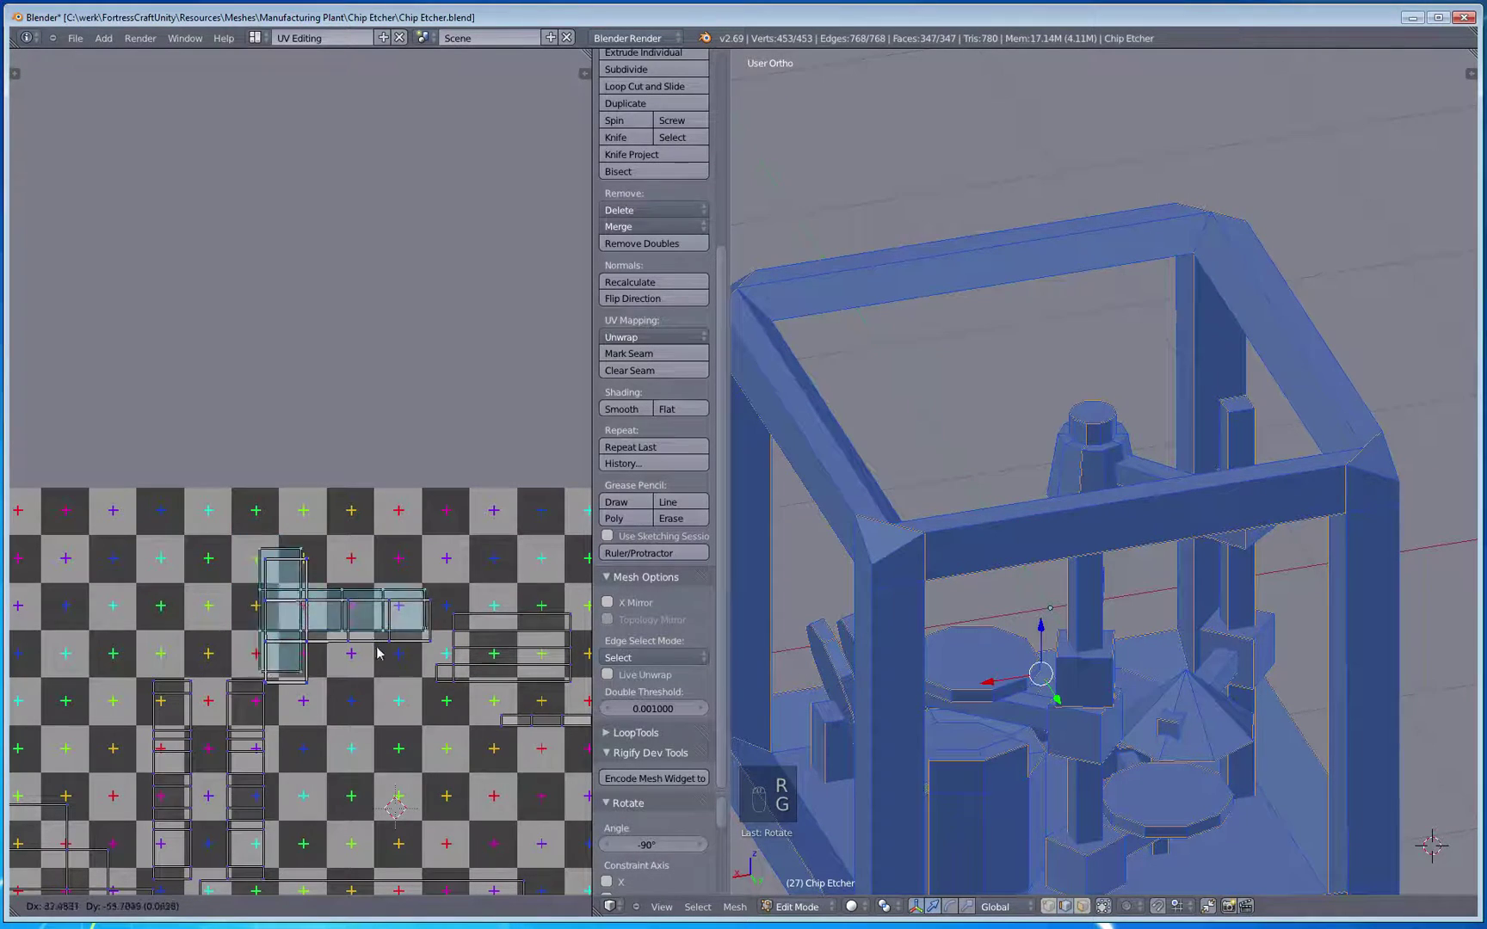
pyautogui.click(382, 660)
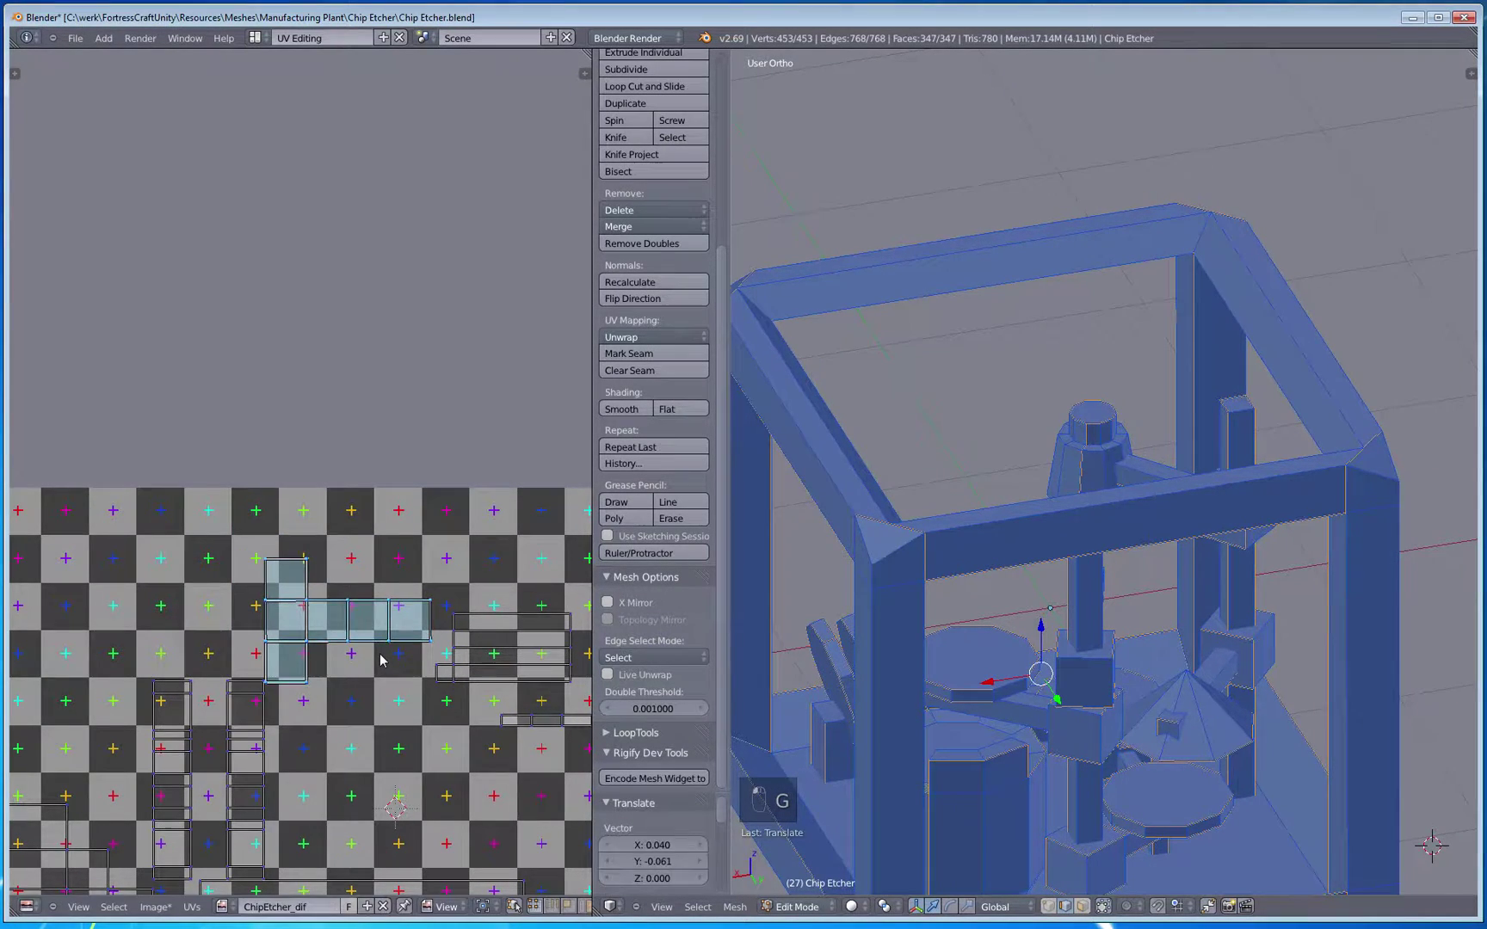
pyautogui.press('a')
# Step: Stack the right one of the two vertical ladder-like strip islands exactly onto the left one, and deselect all UVs
pyautogui.scroll(-6, 382, 660)
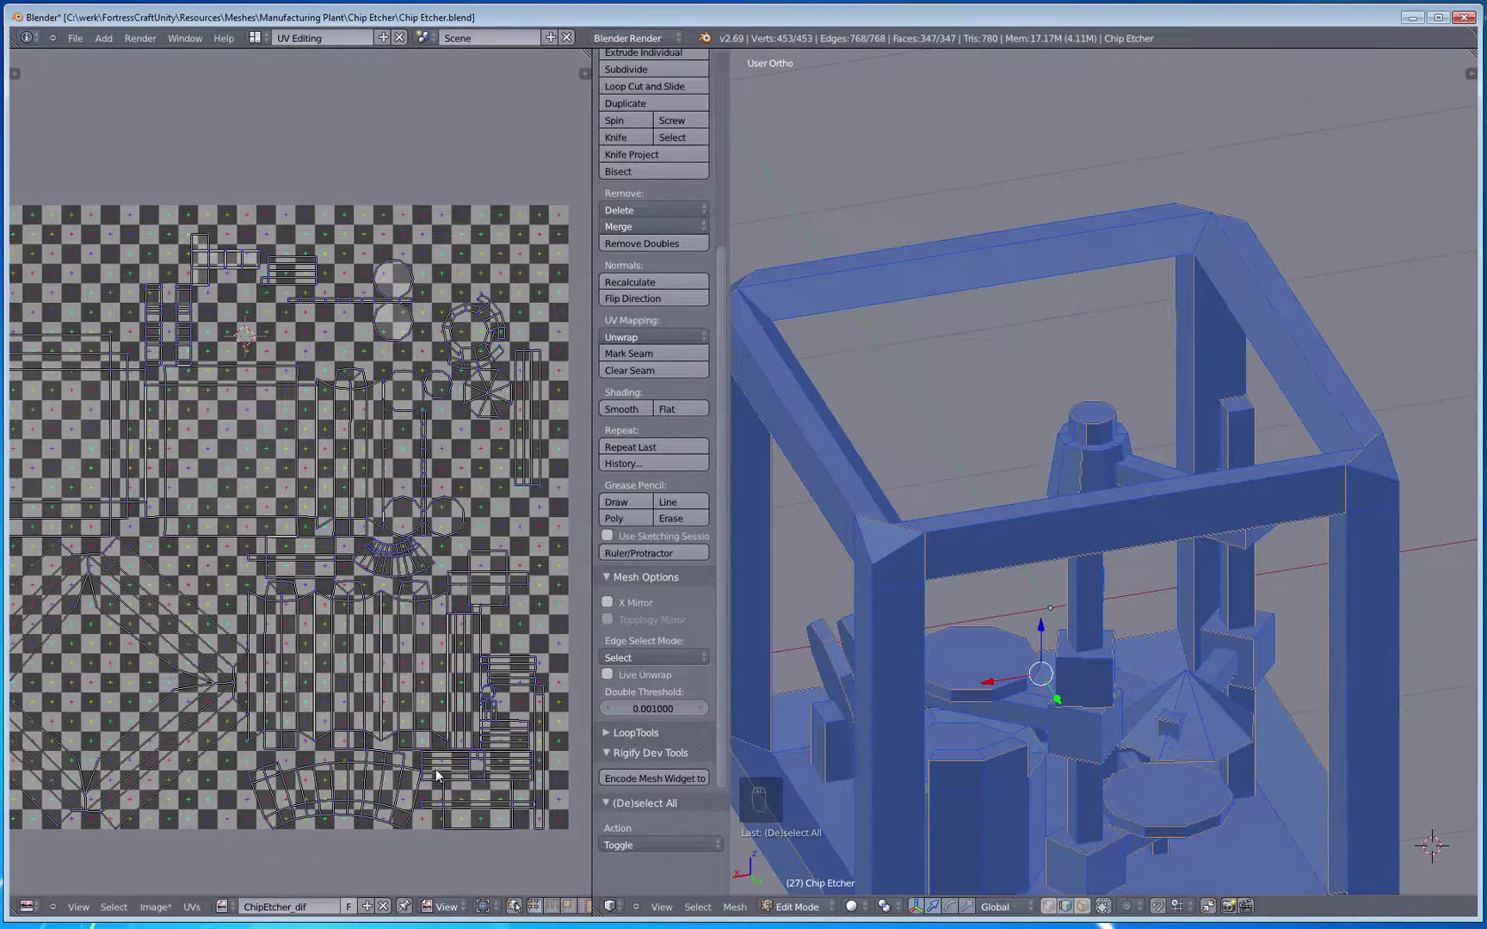
pyautogui.moveTo(463, 745); pyautogui.dragTo(543, 676, button='middle')
pyautogui.scroll(7, 273, 502)
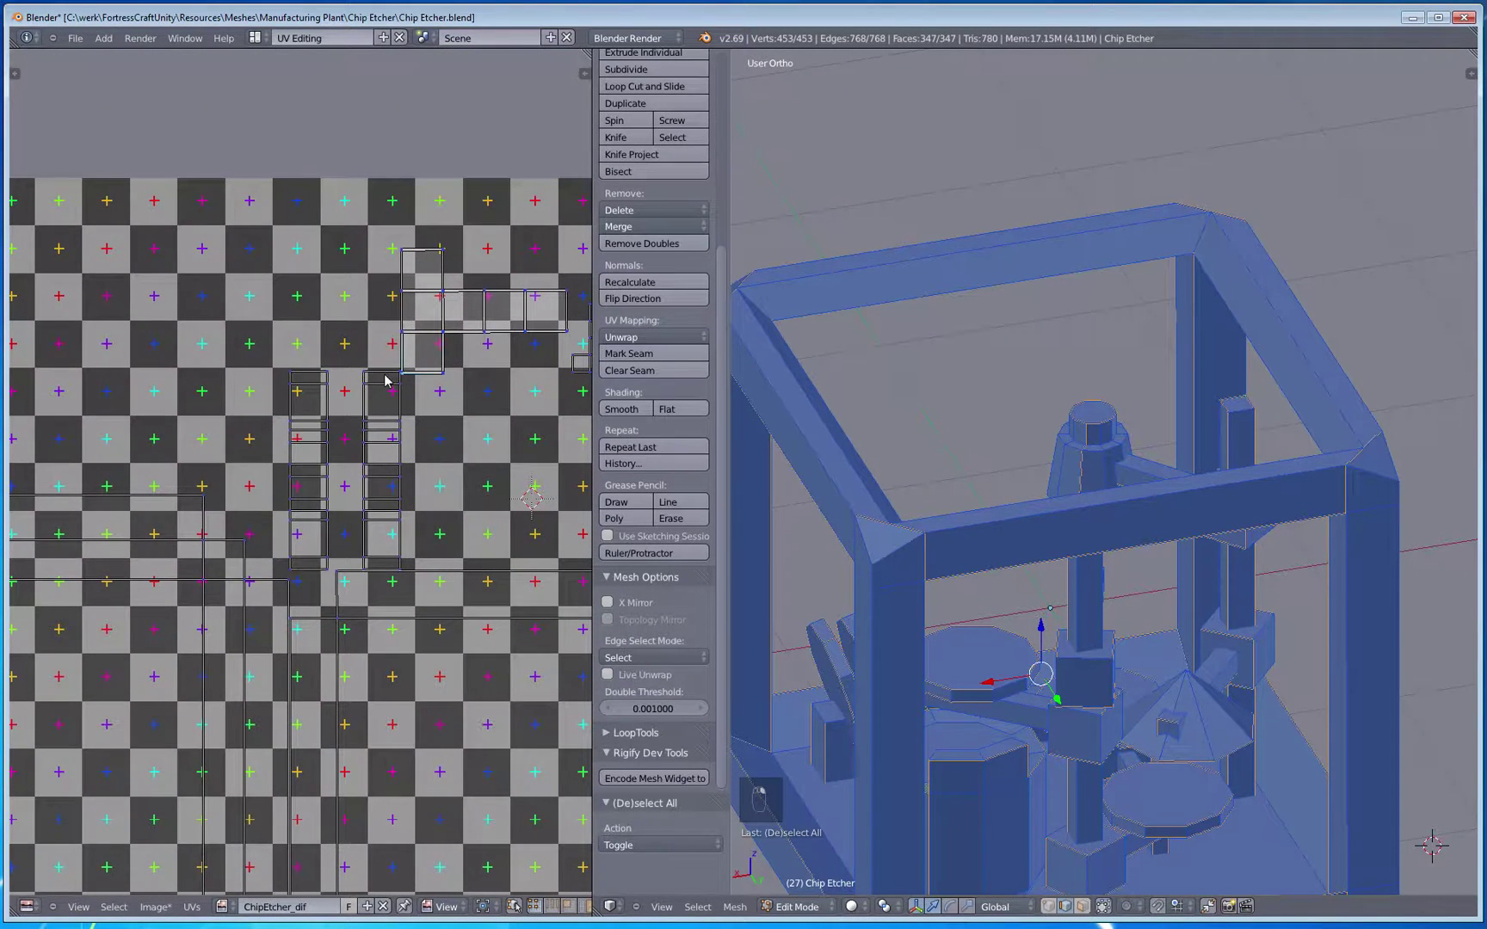
pyautogui.hotkey('ctrl', 'l')
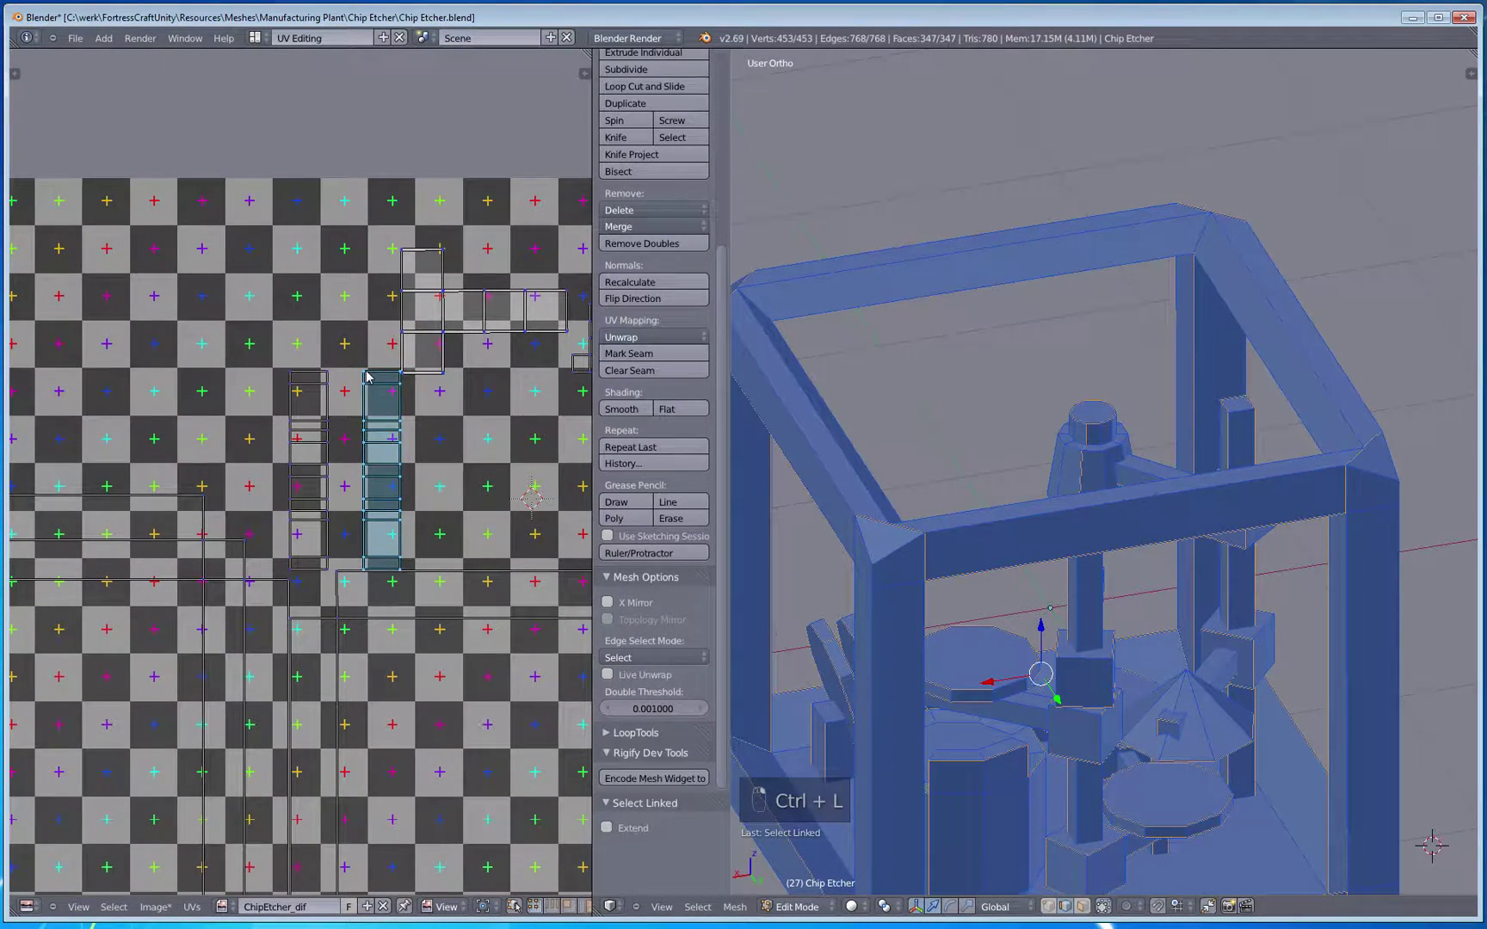
pyautogui.press('g')
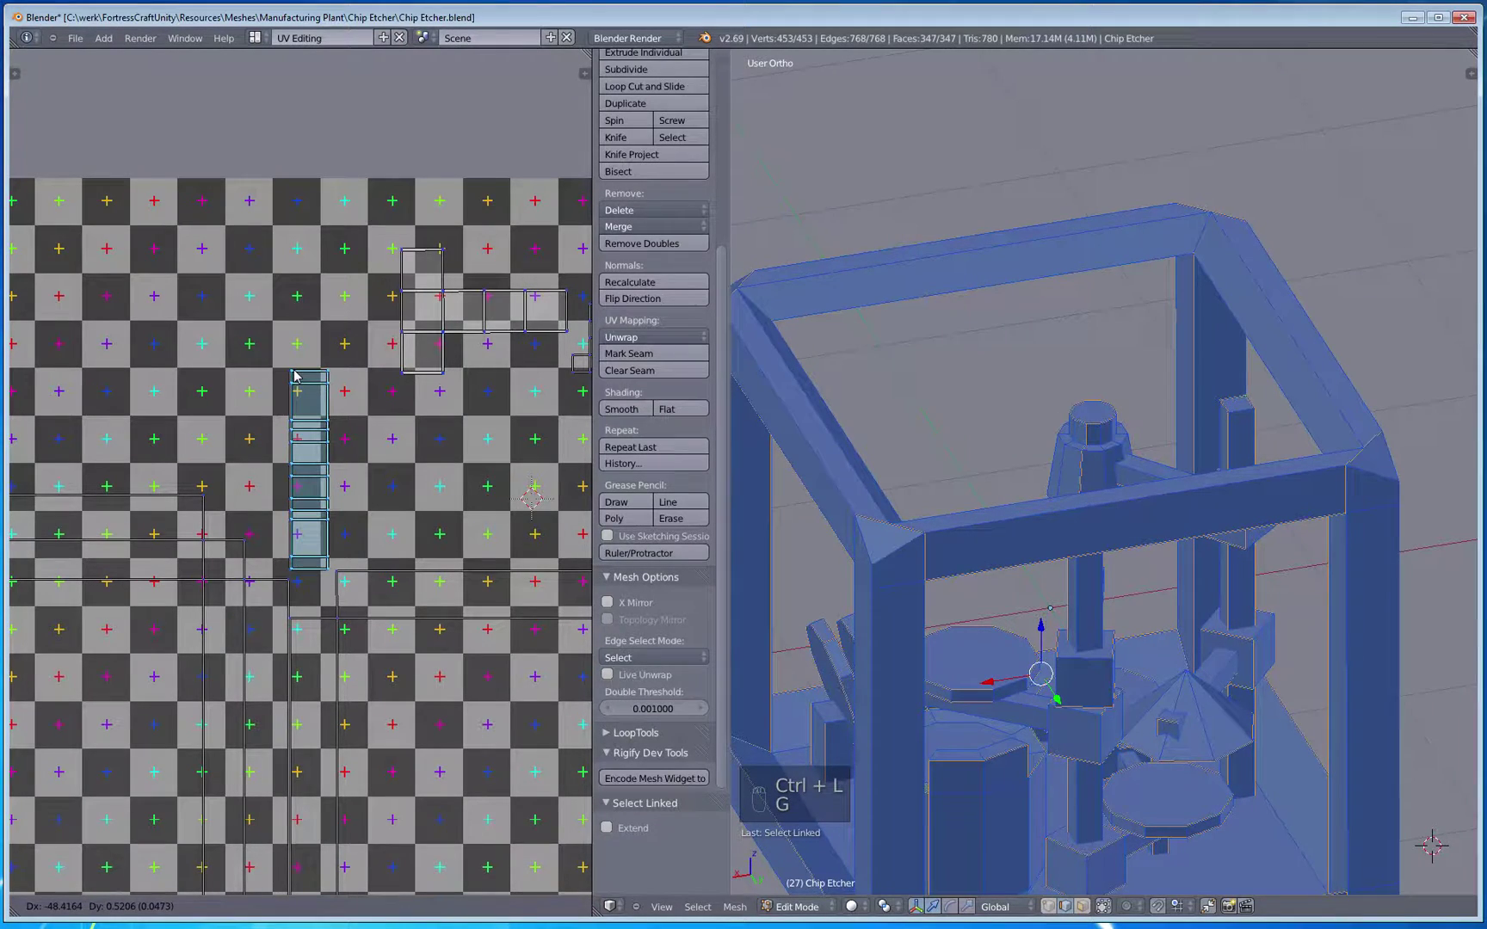
pyautogui.click(293, 375)
pyautogui.scroll(-4, 336, 413)
pyautogui.press('a')
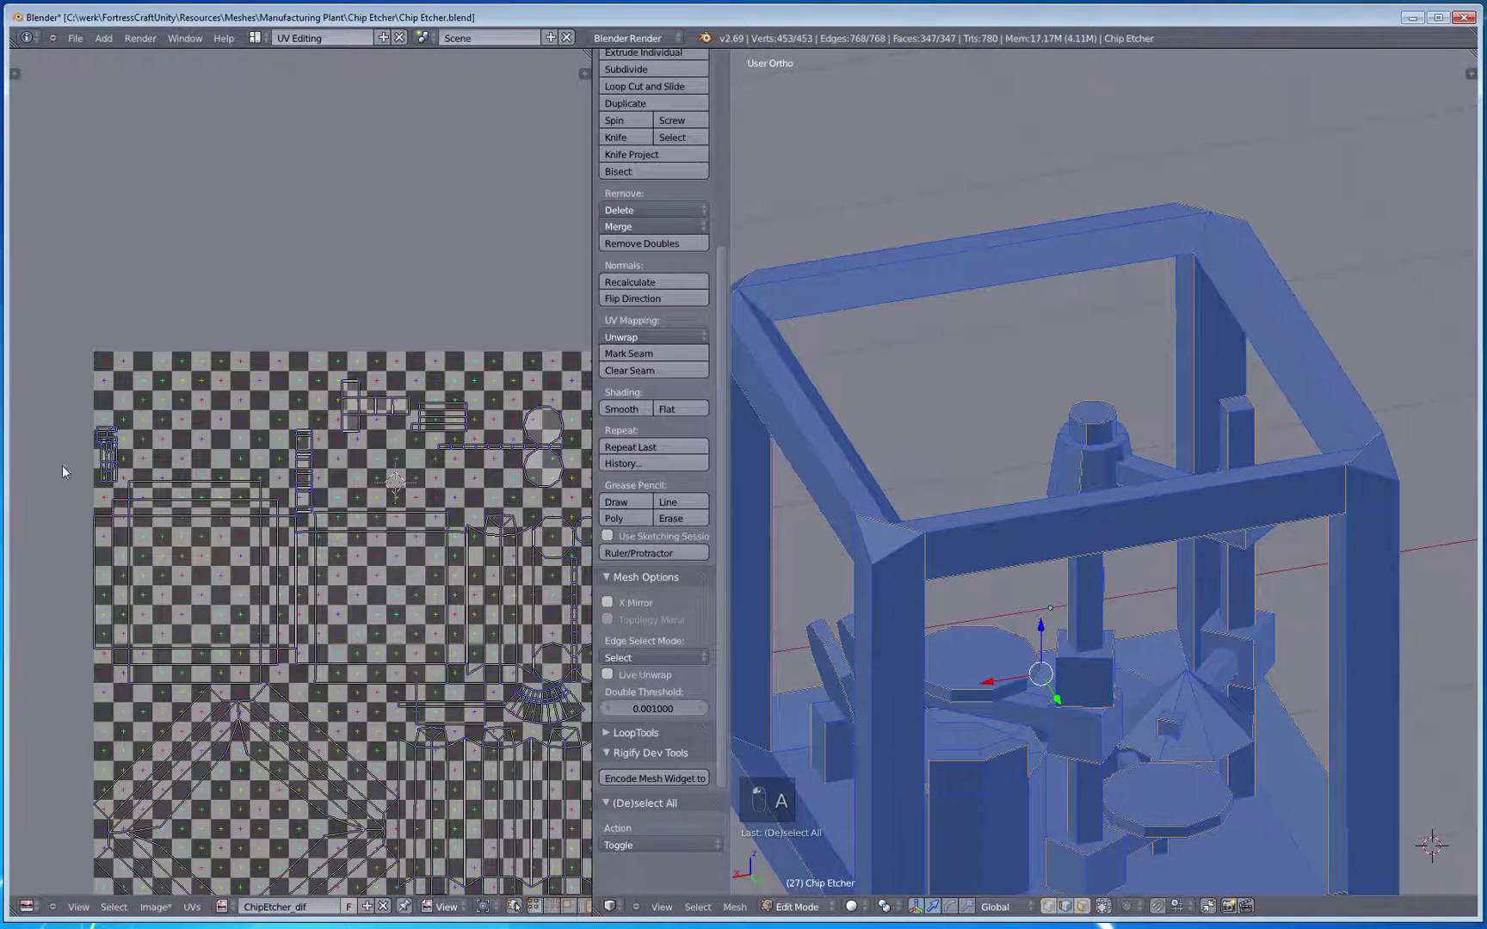
# Step: Rotate the topmost small island at the layout's left edge by -90° and align it over the lowest island in that column
pyautogui.scroll(7, 109, 453)
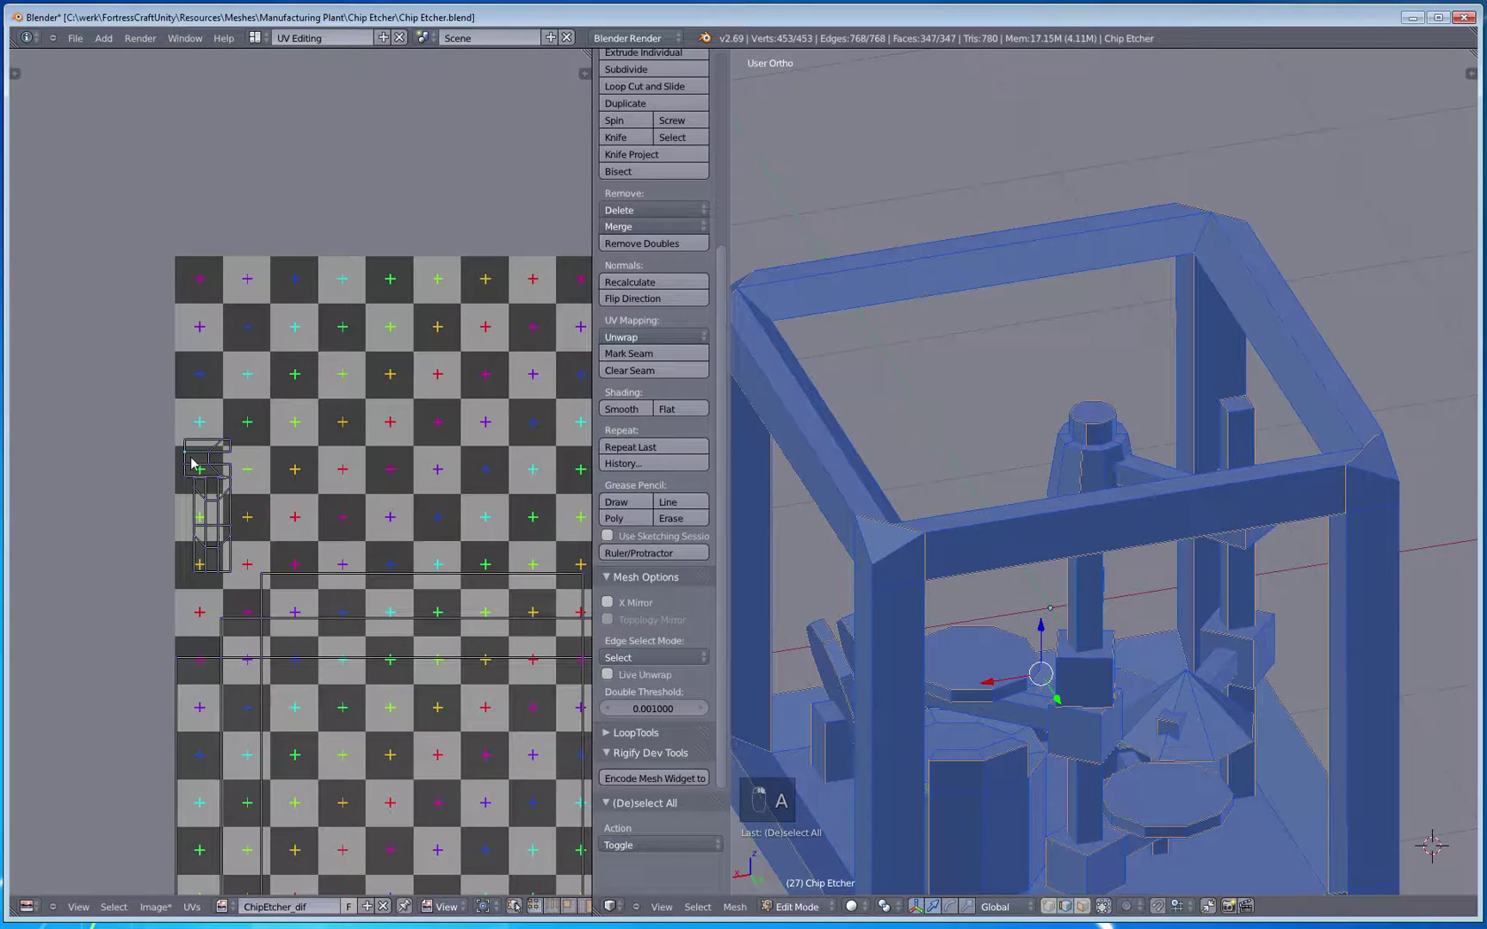
pyautogui.click(197, 463)
pyautogui.hotkey('ctrl', 'l')
pyautogui.press('g')
pyautogui.click(309, 526)
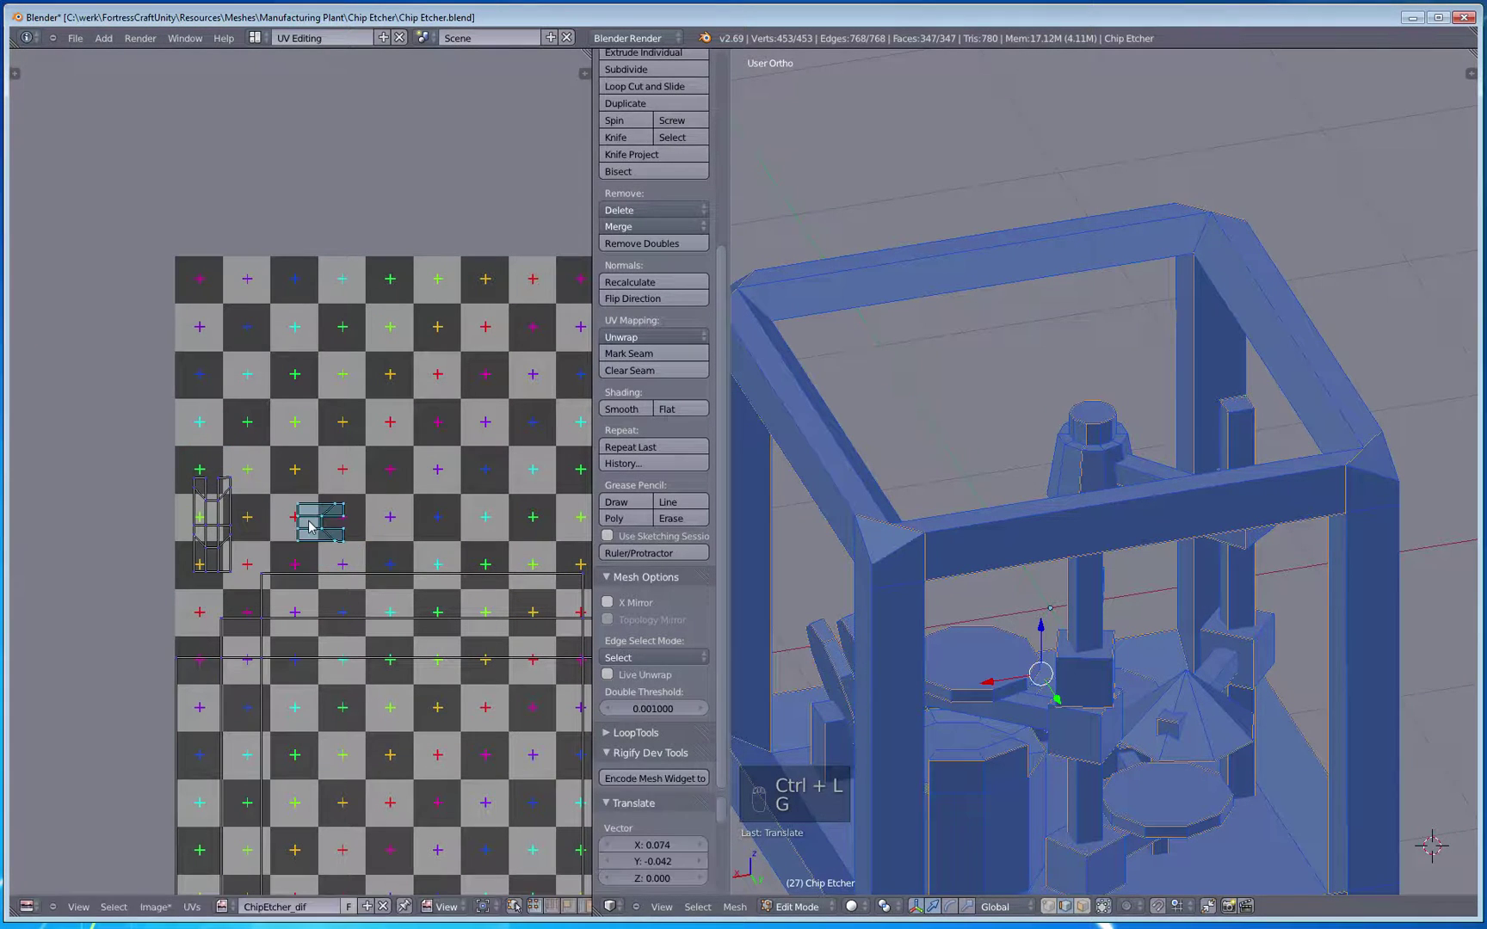
pyautogui.press('r')
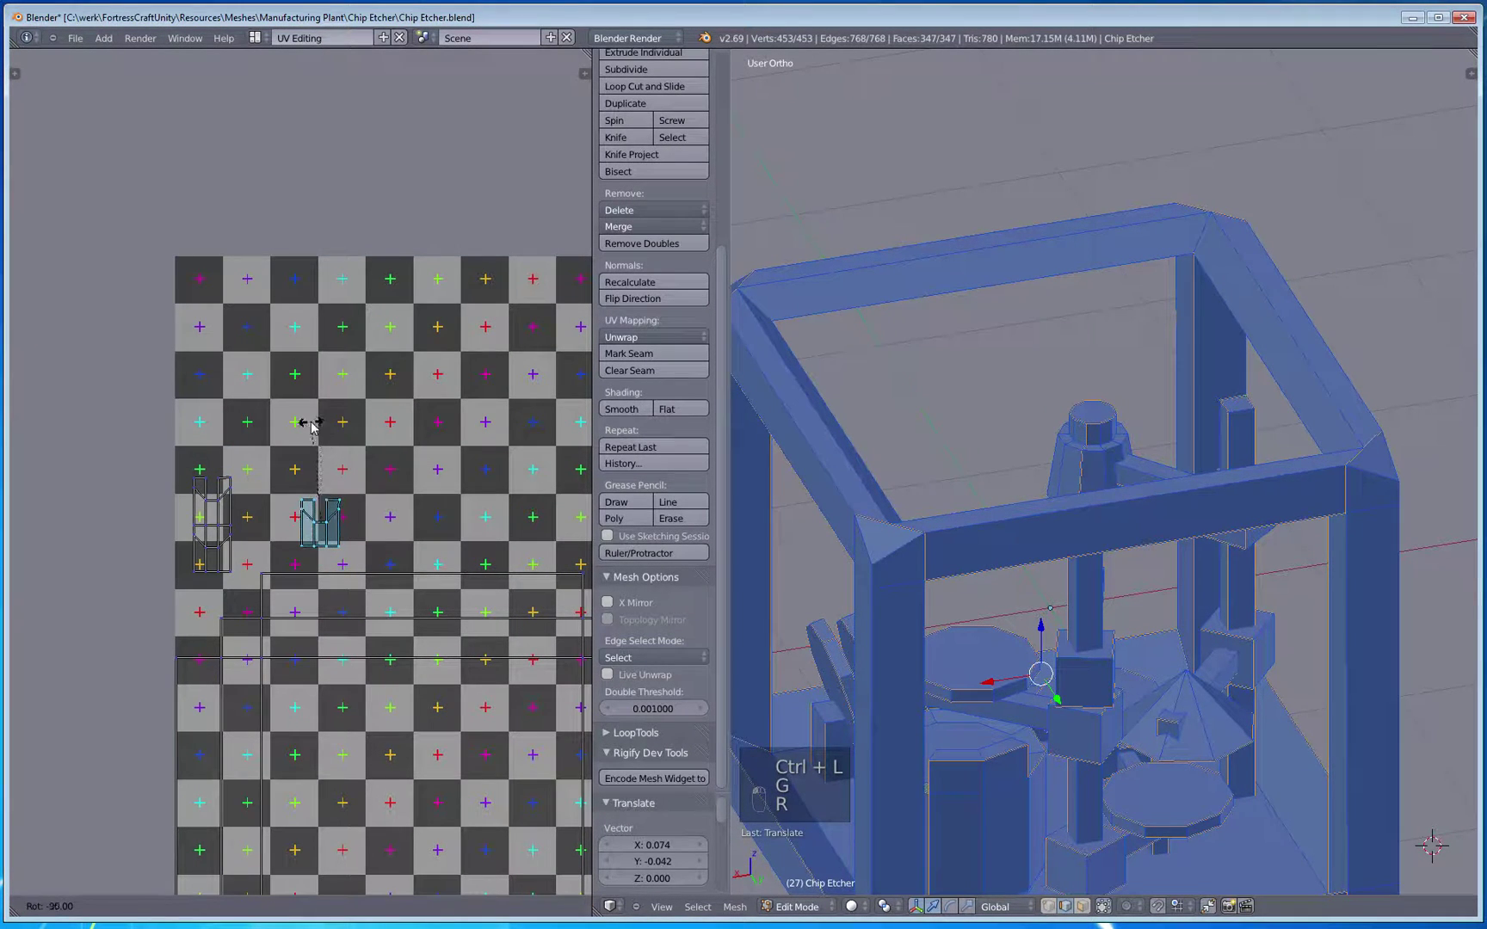
pyautogui.click(323, 444)
pyautogui.press('g')
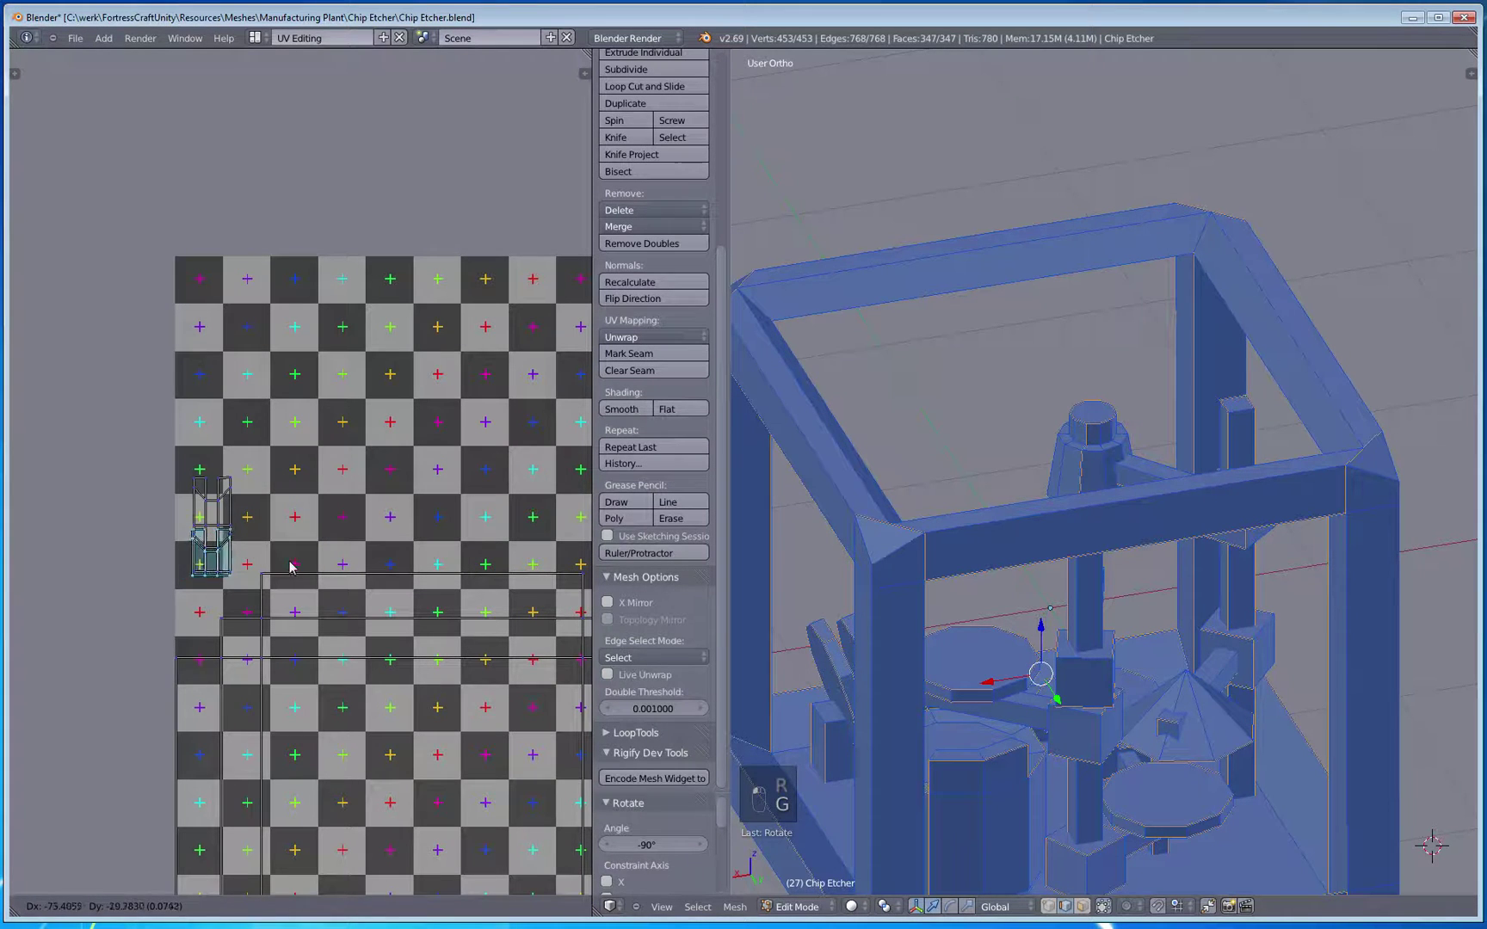
pyautogui.click(290, 565)
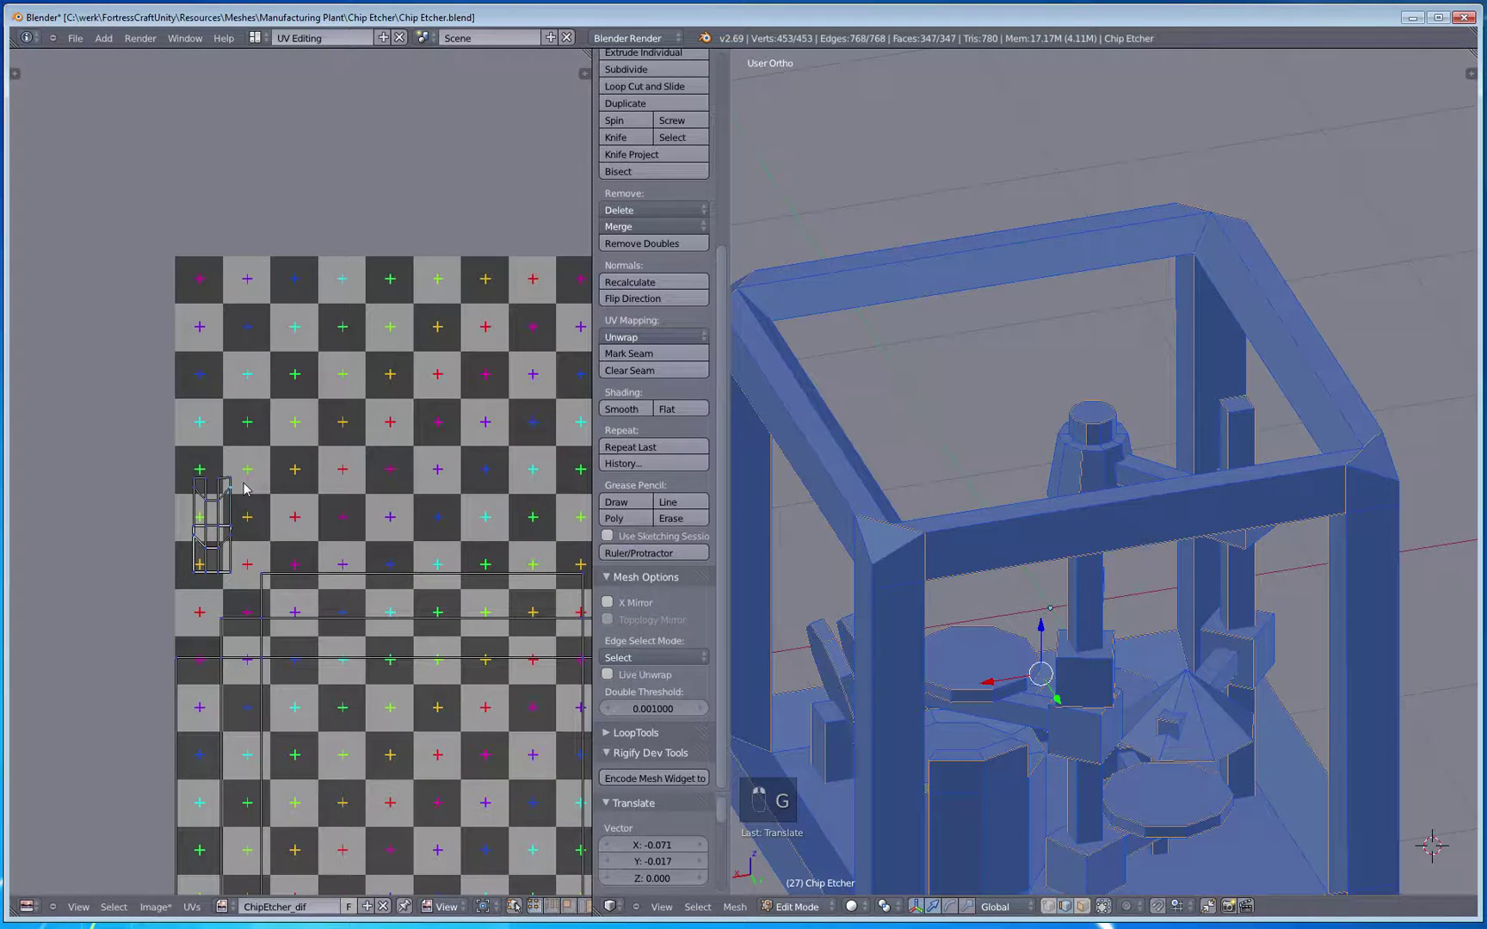
# Step: Stack the remaining small island at the layout's left edge exactly onto the one below it, and deselect all UVs
pyautogui.hotkey('ctrl', 'l')
pyautogui.press('g')
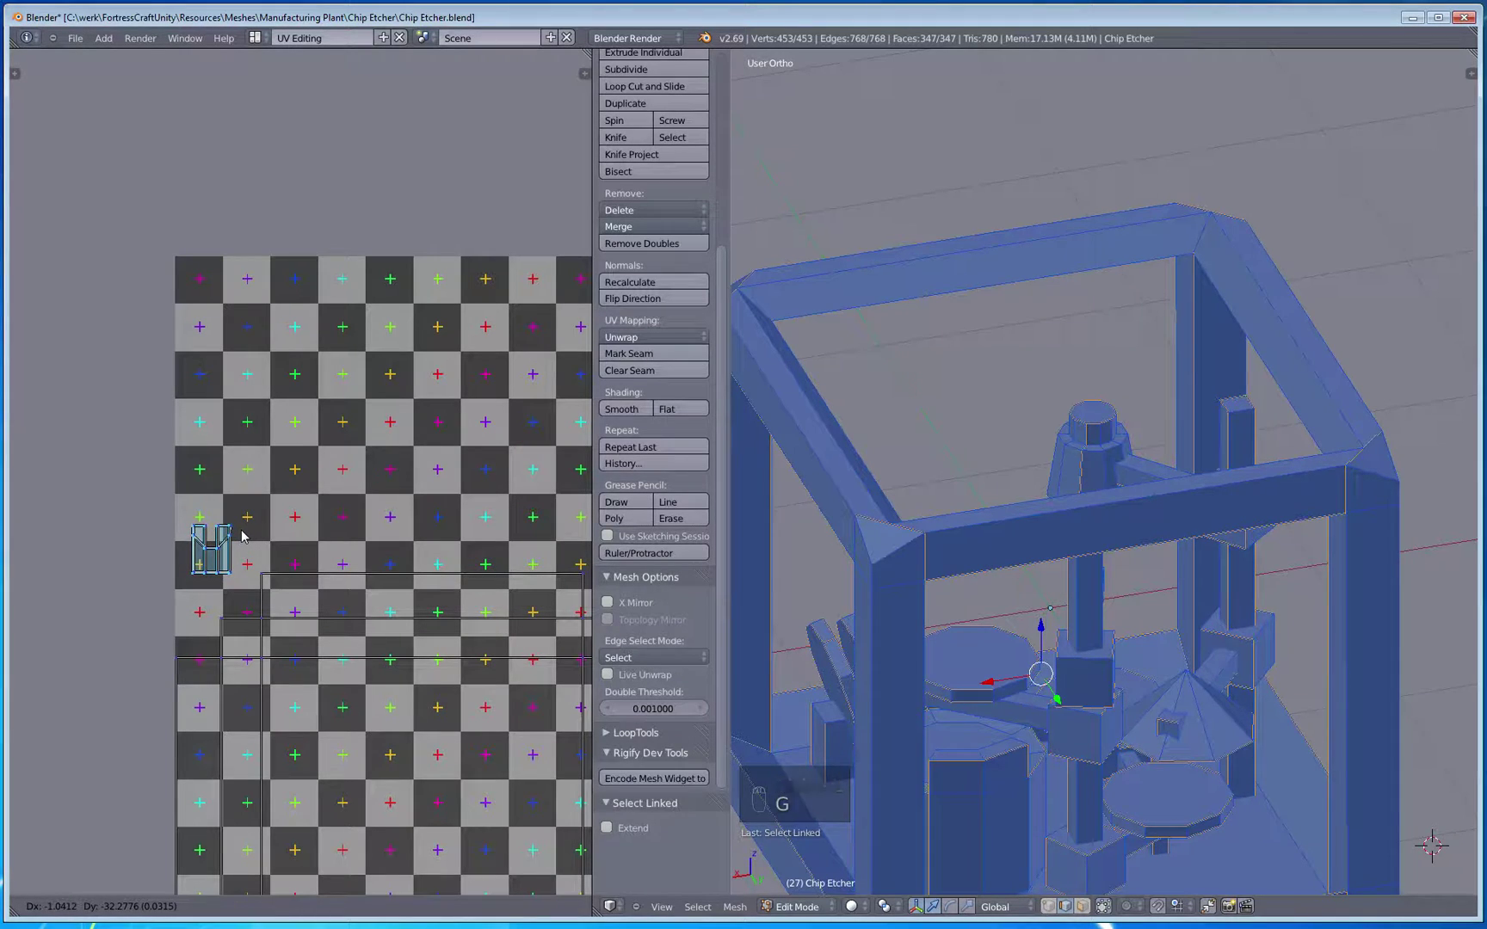
pyautogui.click(242, 536)
pyautogui.scroll(-5, 474, 731)
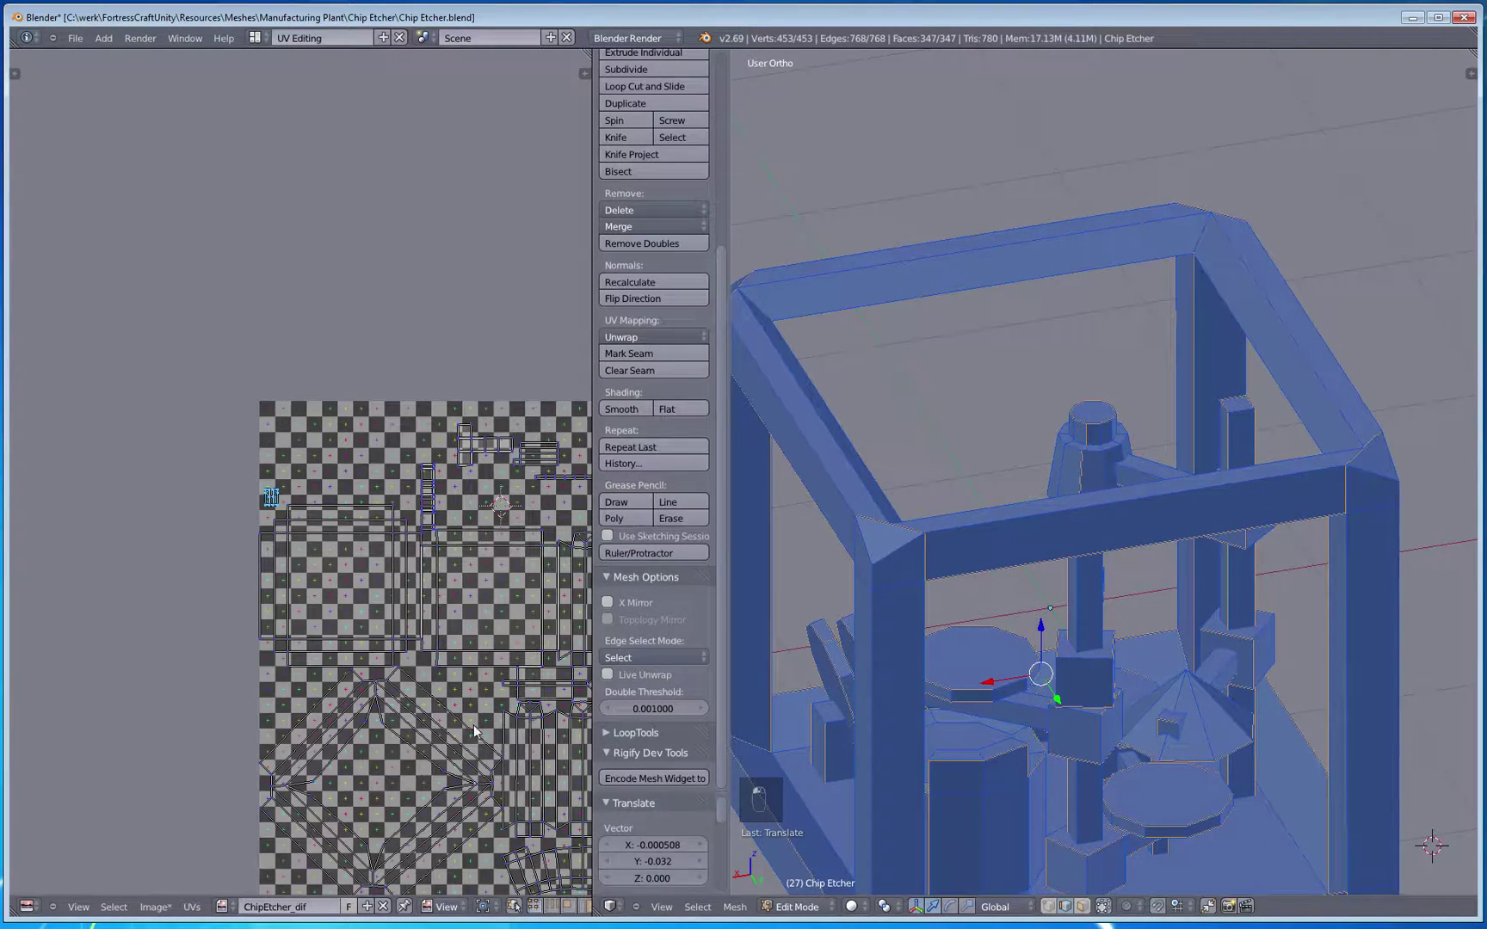
pyautogui.press('a')
# Step: Select the vertical strip island with two discs at its lower end and move it up beside the matching horizontal disc-and-strip island
pyautogui.scroll(5, 450, 596)
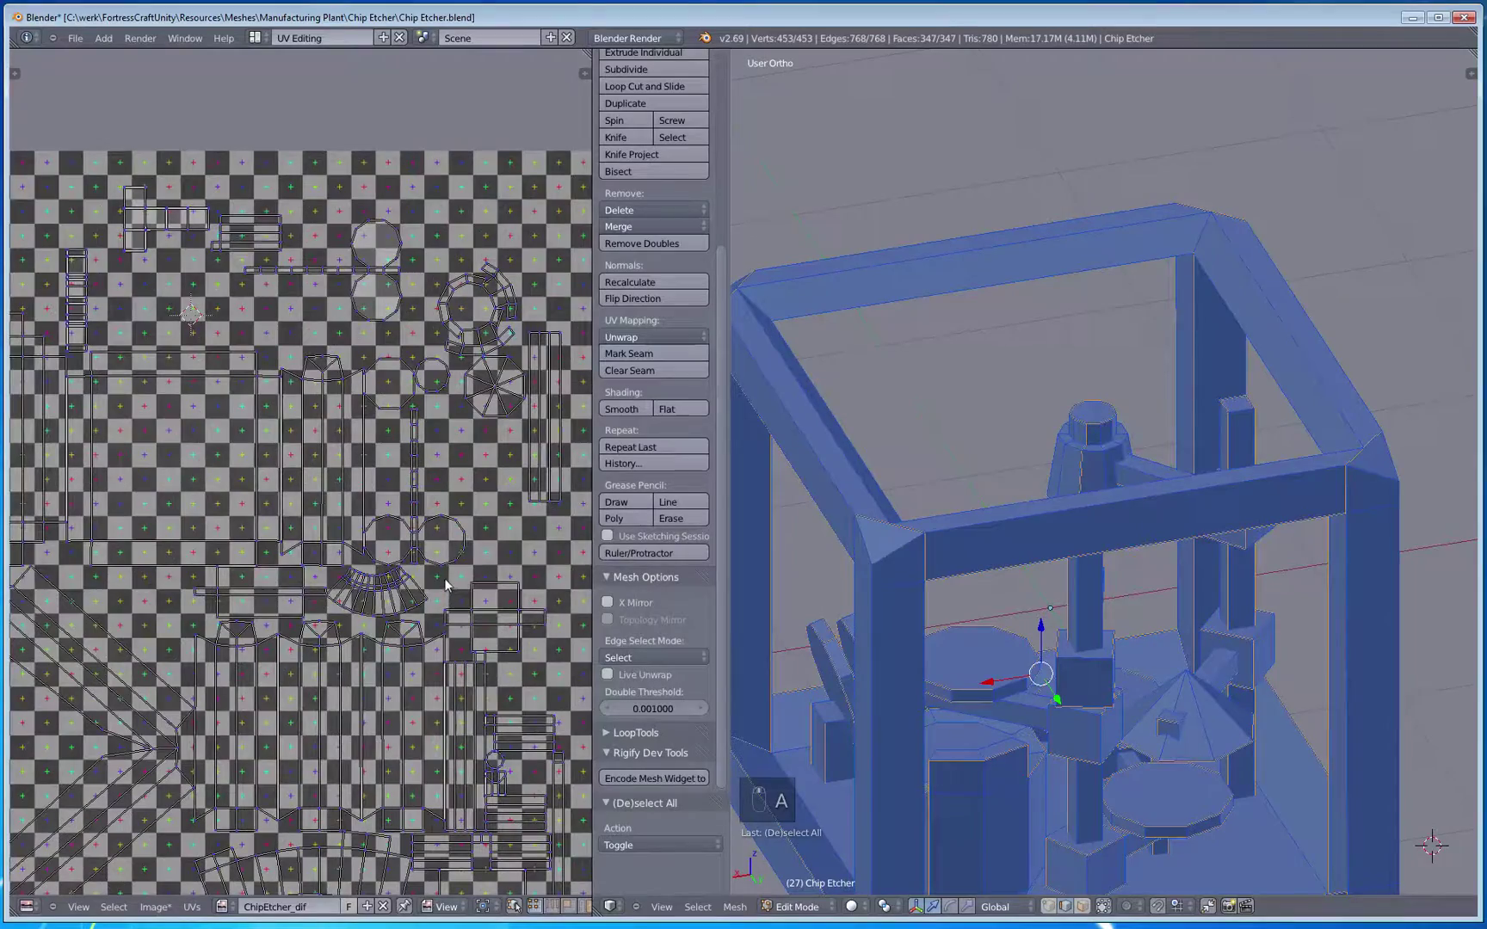
pyautogui.moveTo(446, 585); pyautogui.dragTo(428, 620, button='middle')
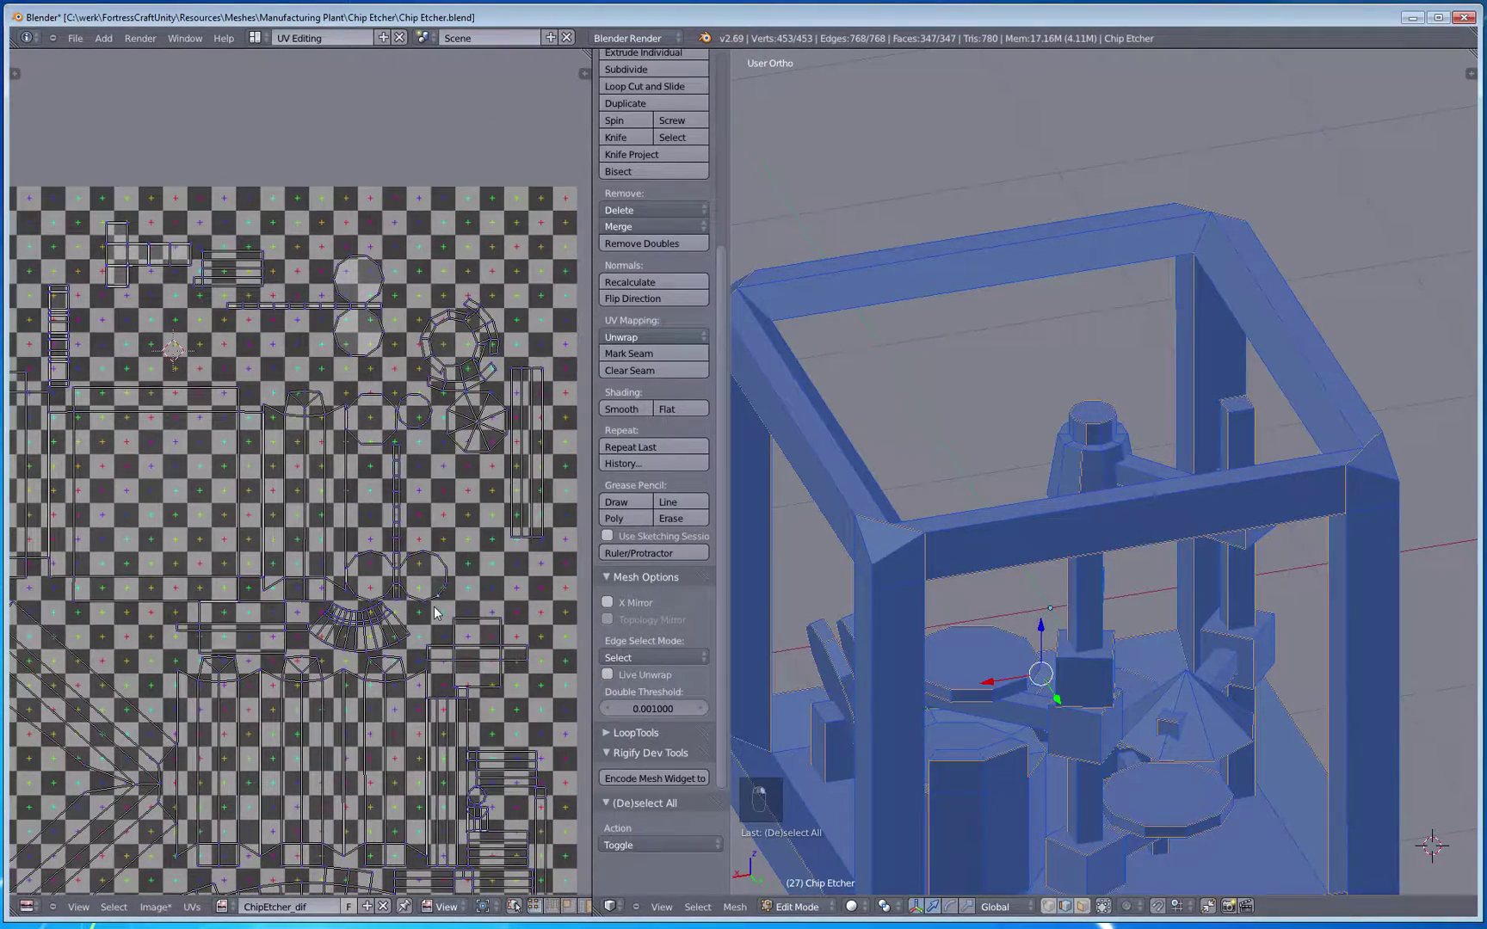
pyautogui.hotkey('ctrl', 'l')
pyautogui.moveTo(458, 464); pyautogui.dragTo(429, 573, button='middle')
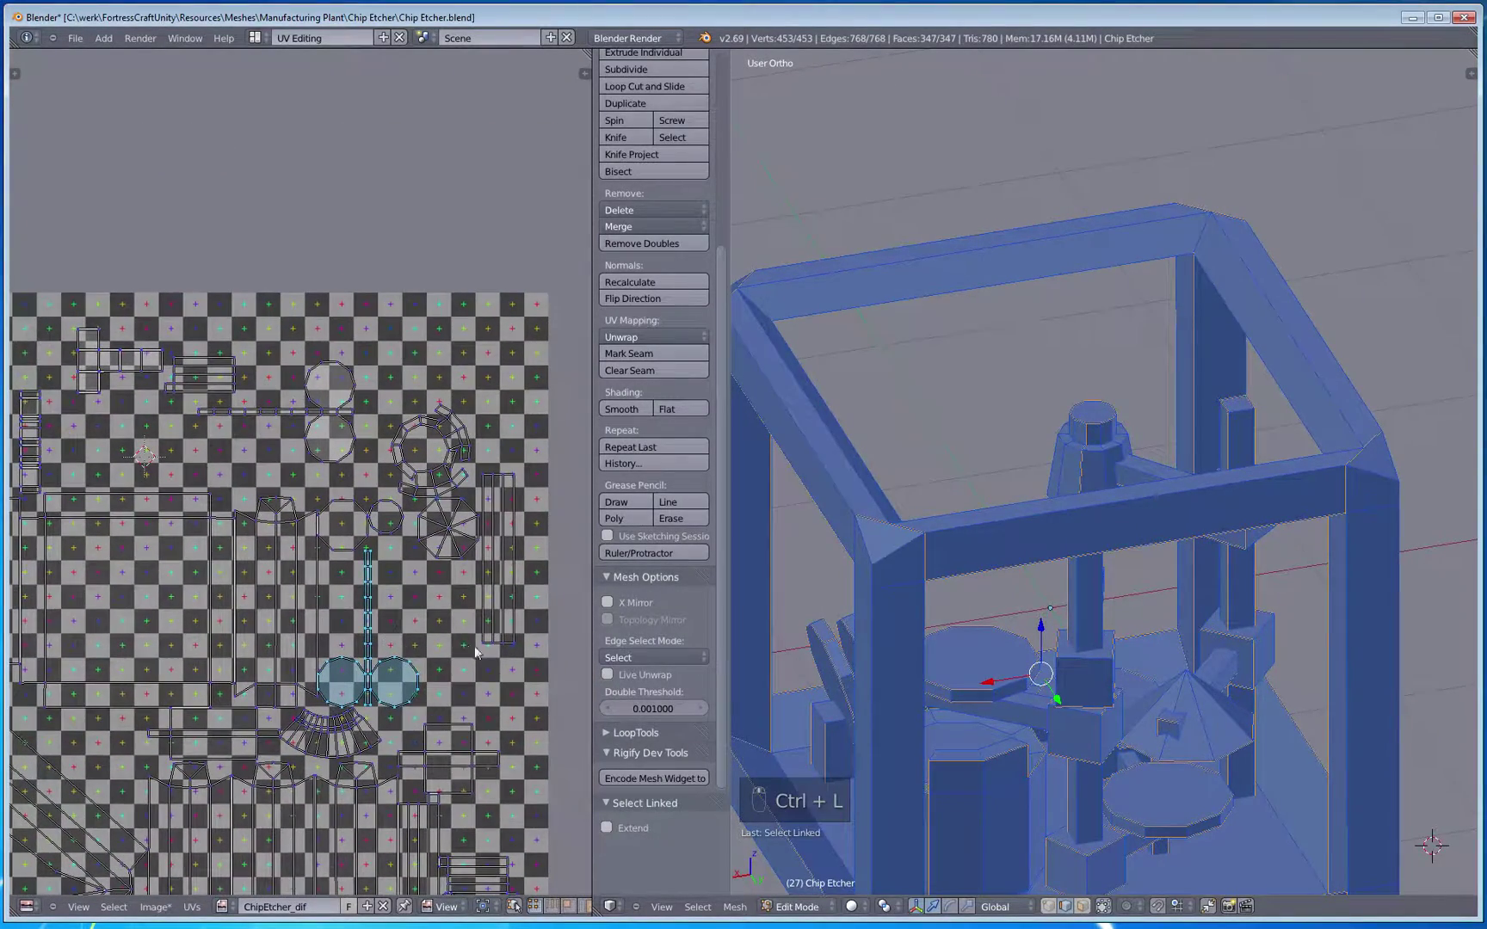
pyautogui.press('g')
pyautogui.click(384, 340)
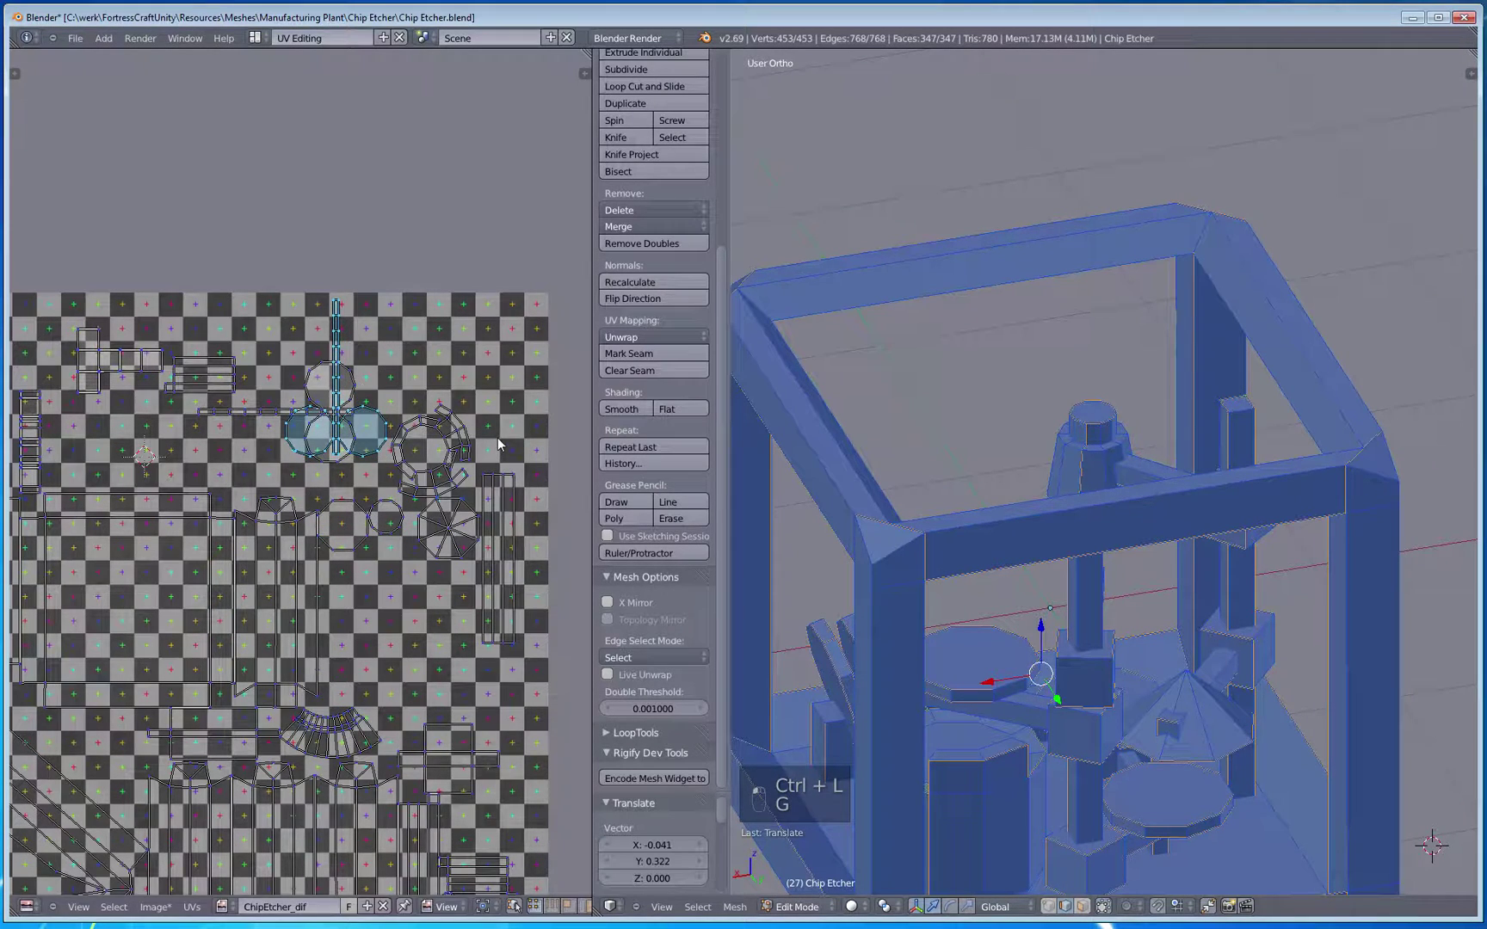
# Step: Rotate the selected disc-and-strip island by -90°, align it exactly over its horizontal match, and deselect all UVs
pyautogui.press('r')
pyautogui.click(375, 256)
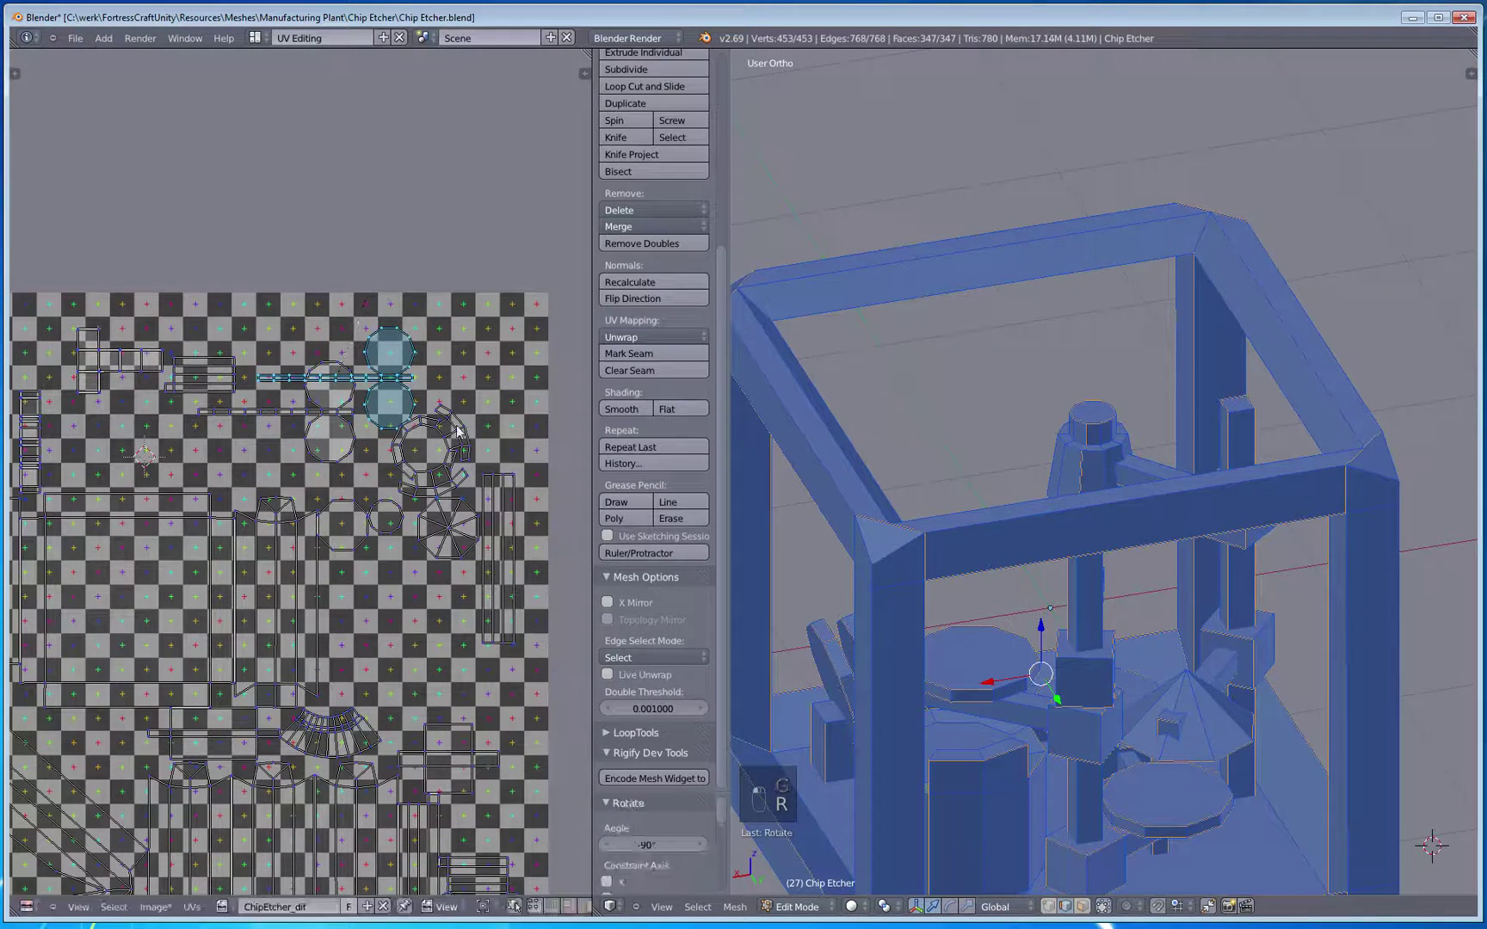
pyautogui.press('g')
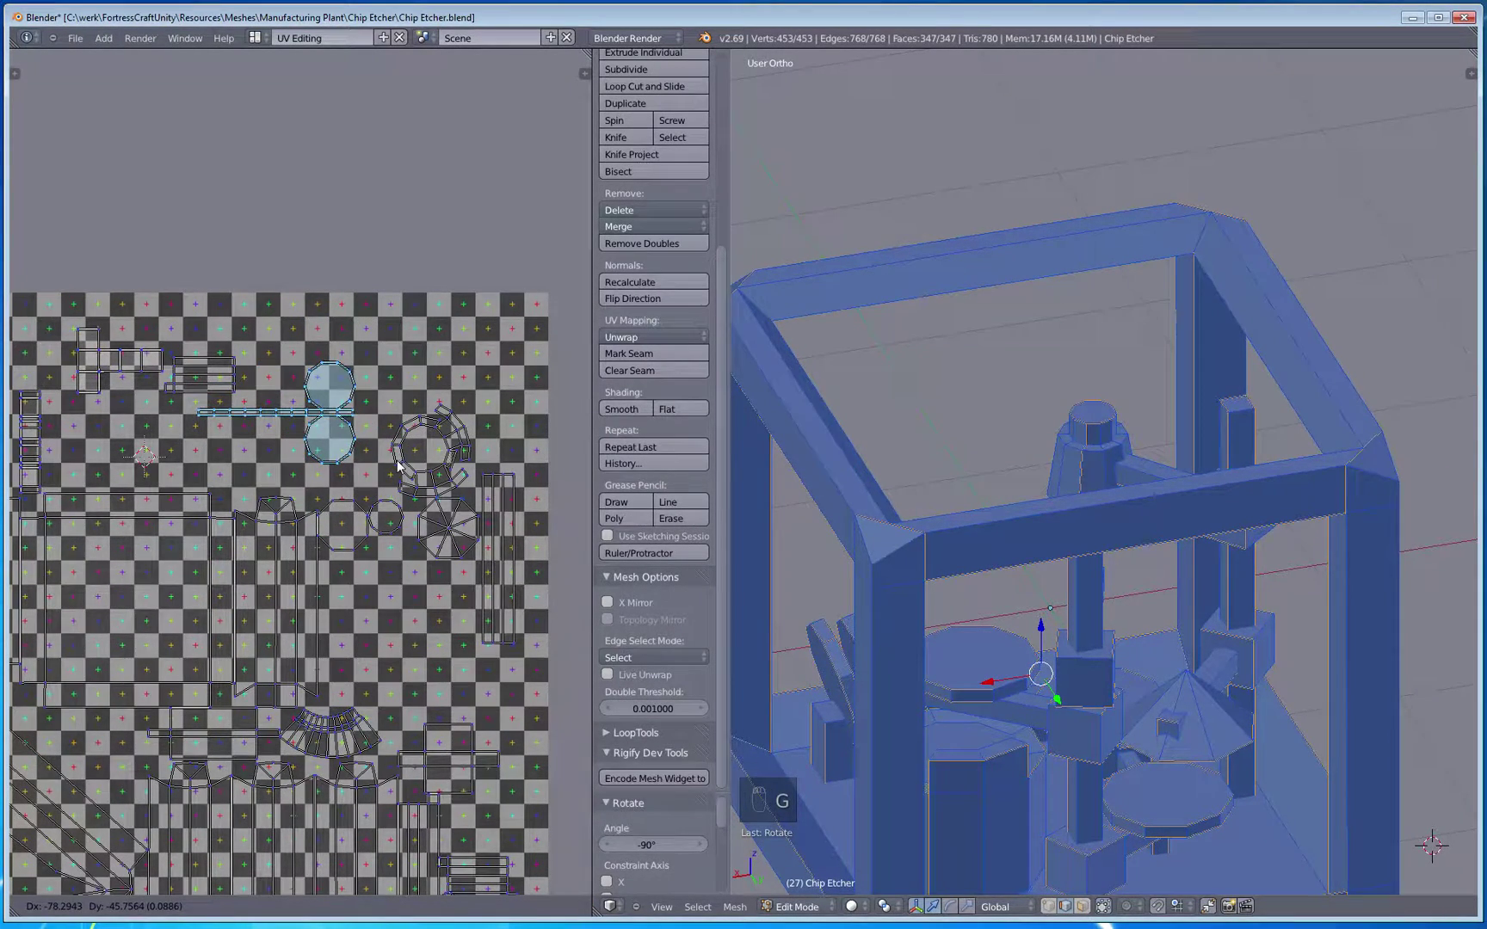
pyautogui.click(398, 466)
pyautogui.scroll(5, 398, 466)
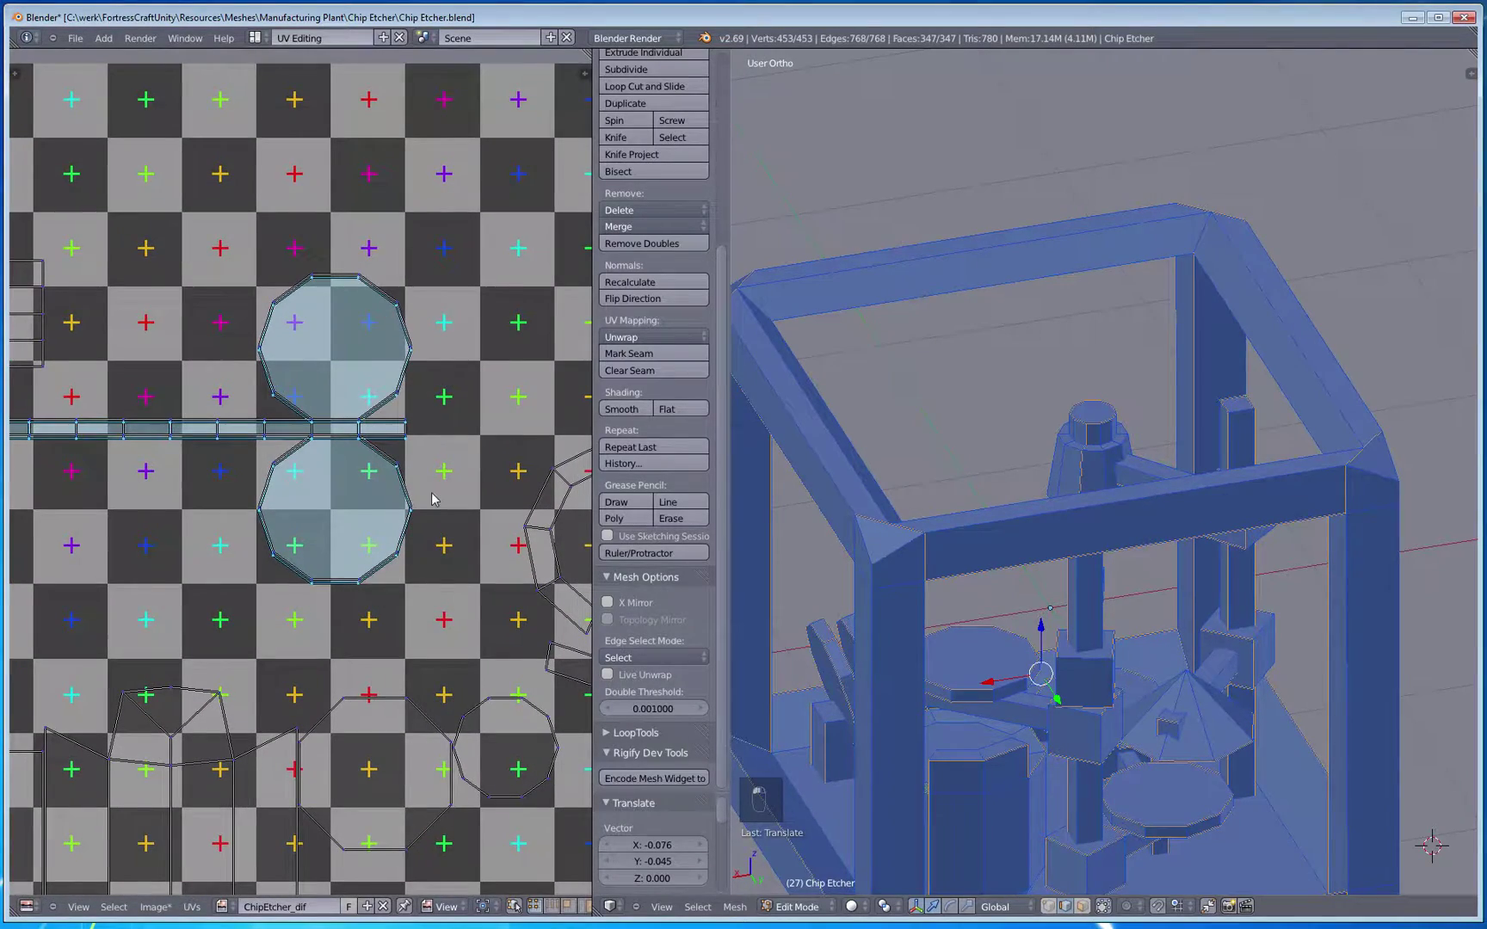
pyautogui.press('a')
# Step: Stack the rightmost of the three tall notched panel islands in the lower row exactly onto the middle one
pyautogui.scroll(-4, 448, 551)
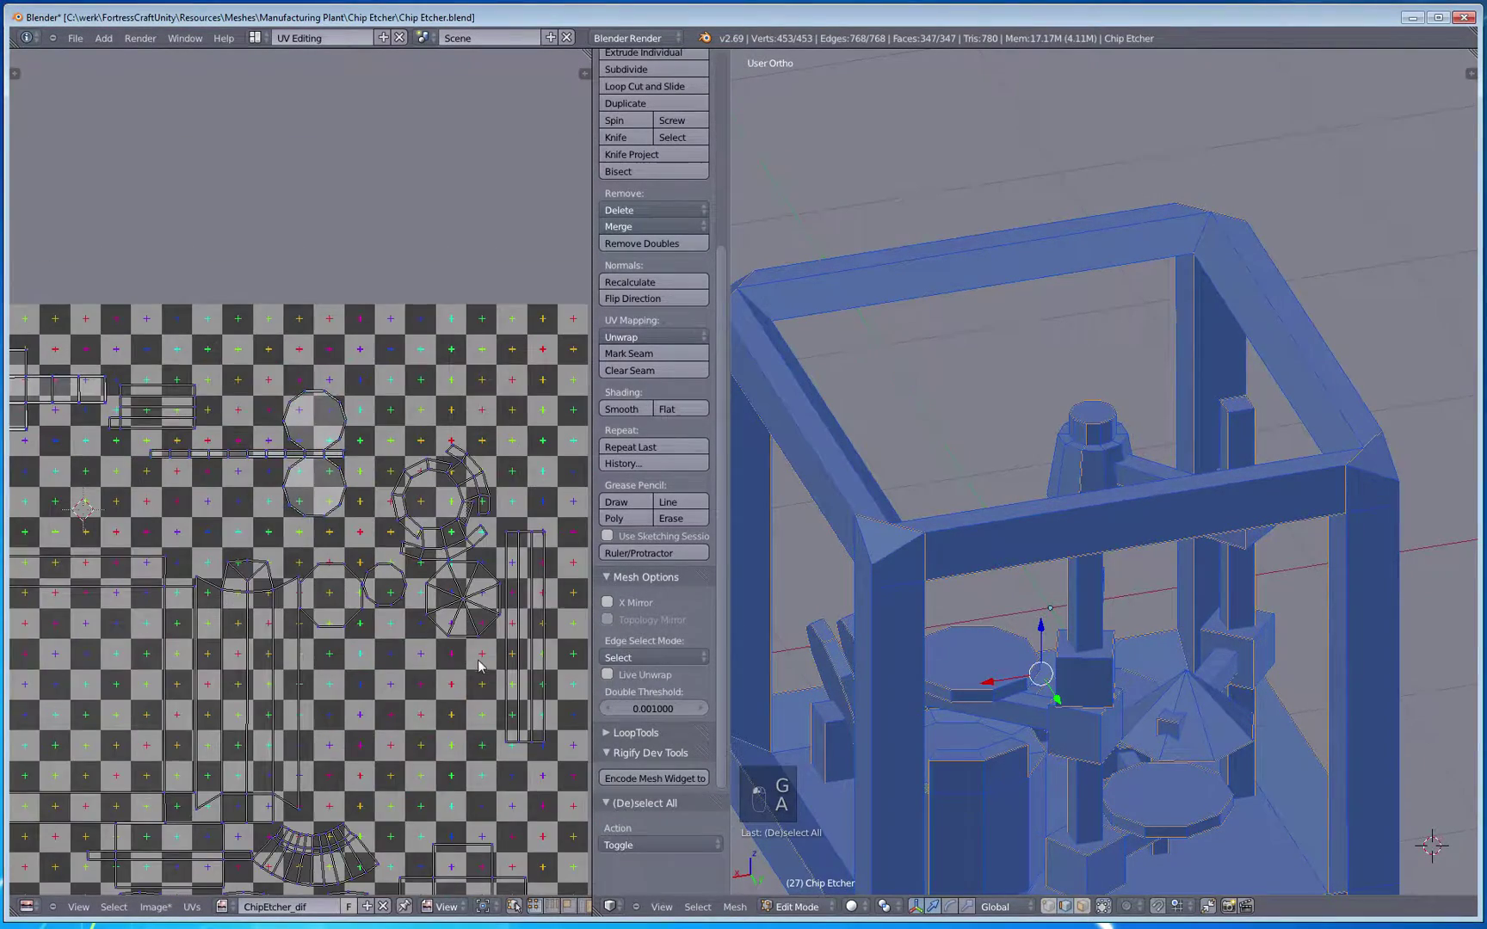
pyautogui.moveTo(420, 733); pyautogui.dragTo(422, 458, button='middle')
pyautogui.rightClick(372, 661)
pyautogui.hotkey('ctrl', 'l')
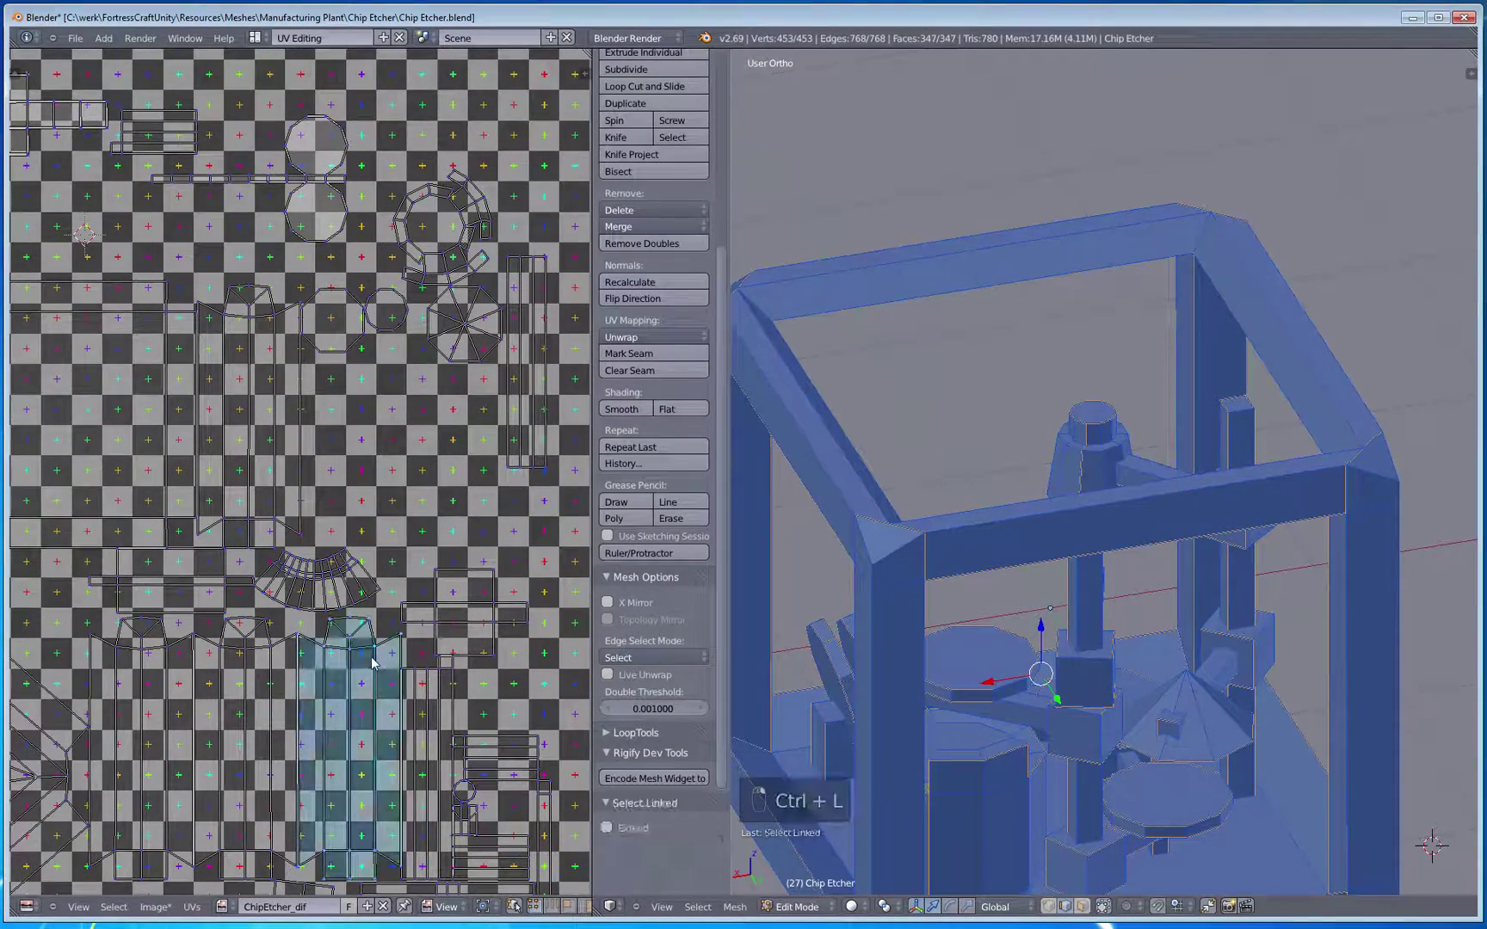
pyautogui.moveTo(408, 636); pyautogui.dragTo(210, 558, button='middle')
pyautogui.scroll(-4, 220, 553)
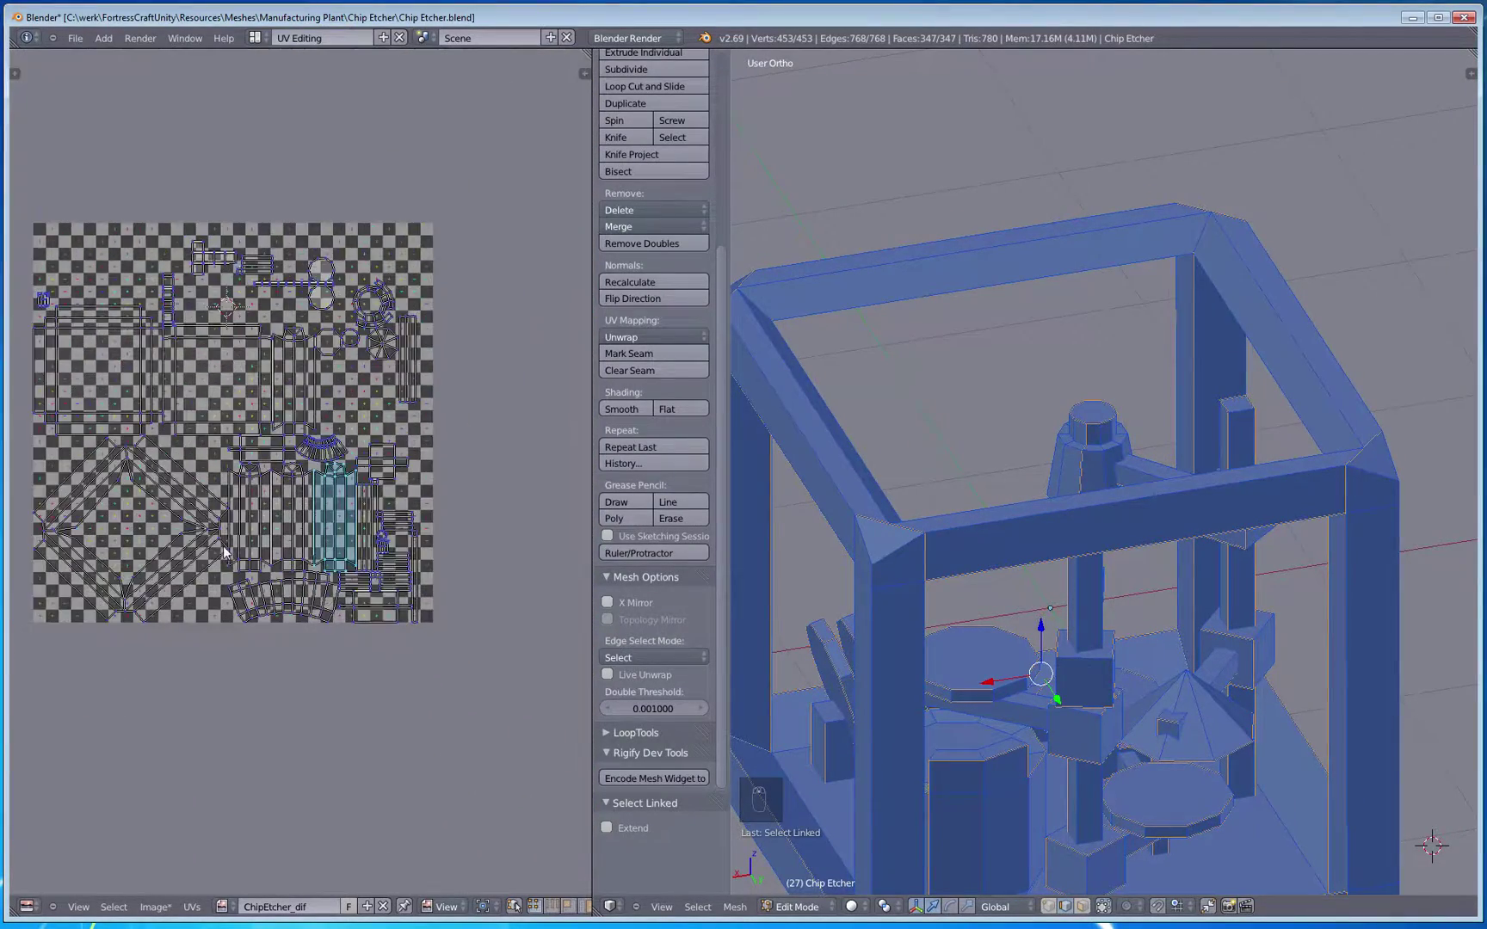
pyautogui.moveTo(301, 532); pyautogui.dragTo(280, 560, button='middle')
pyautogui.scroll(4, 281, 561)
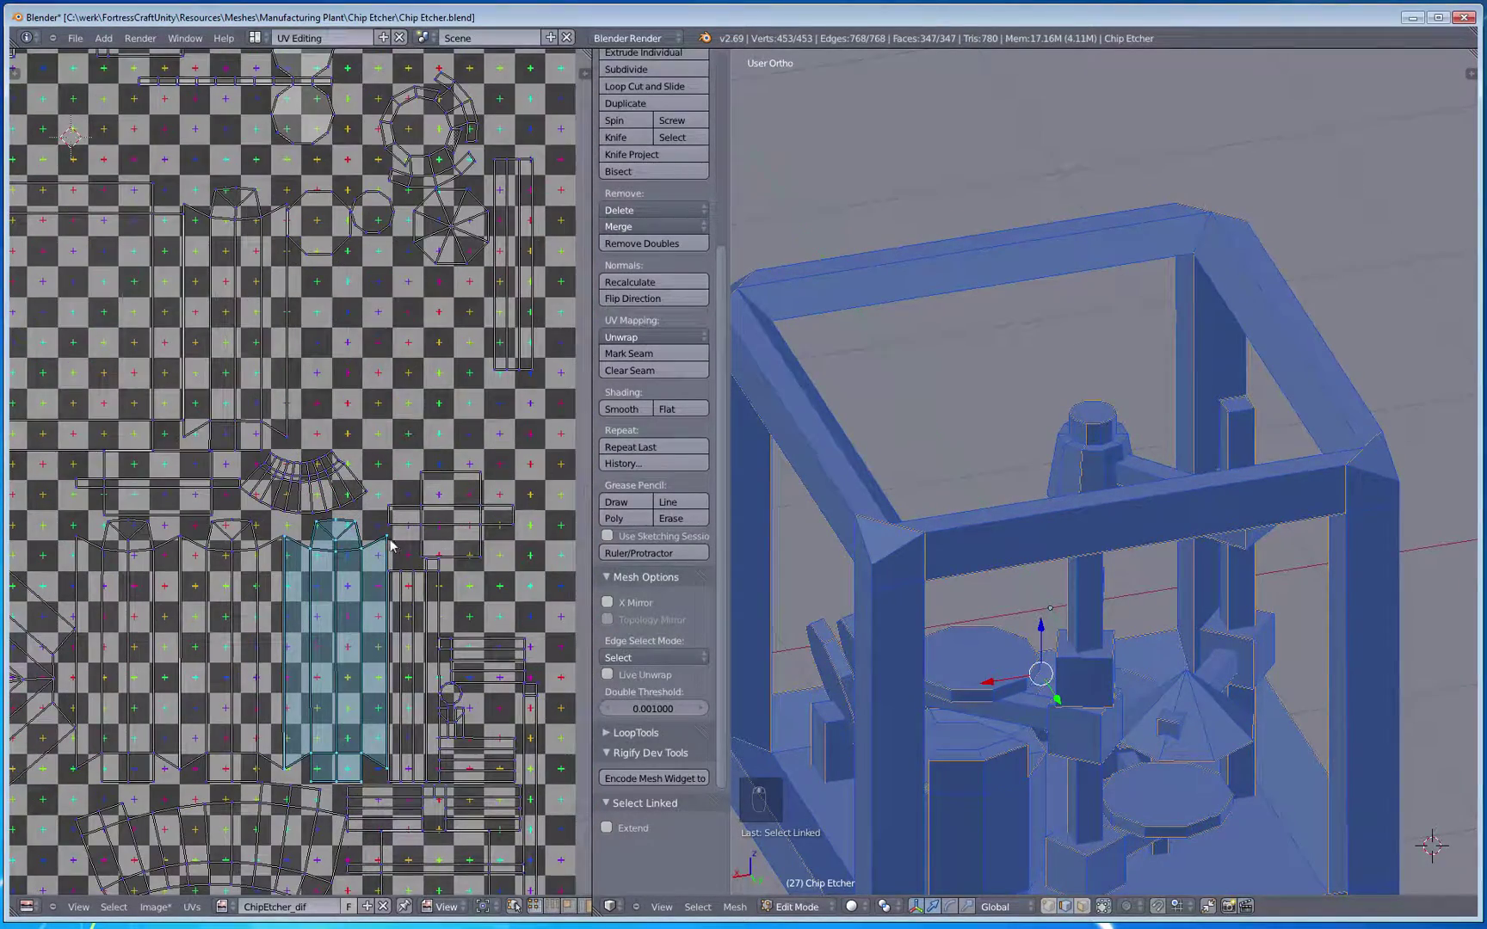
pyautogui.press('g')
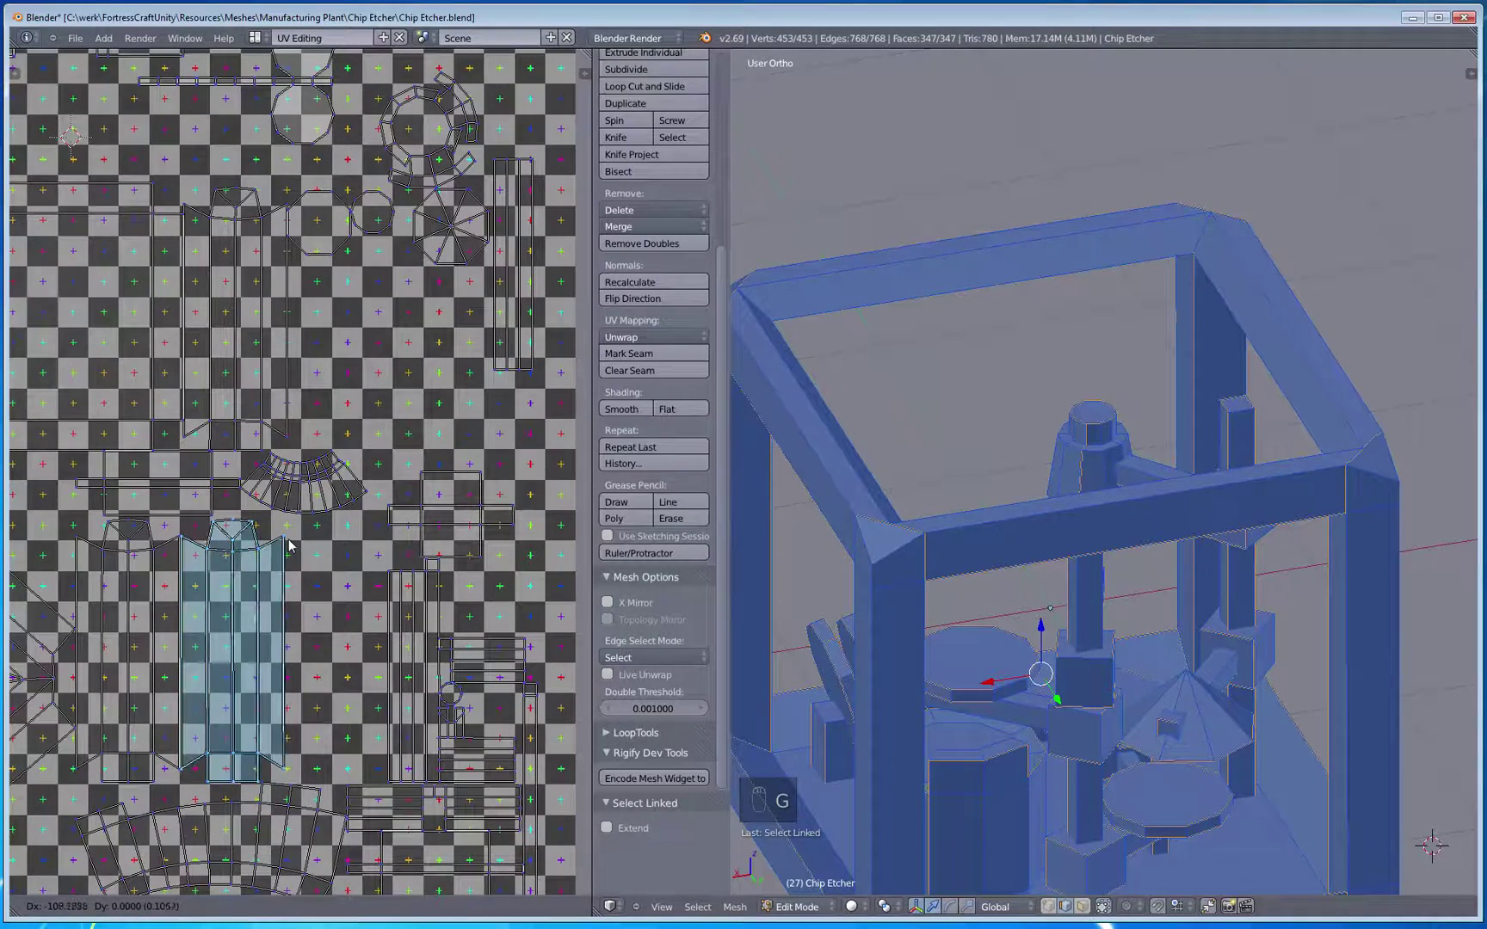
pyautogui.click(290, 547)
# Step: Stack the leftmost tall notched panel island in the lower row exactly onto the middle stack
pyautogui.rightClick(163, 530)
pyautogui.hotkey('ctrl', 'l')
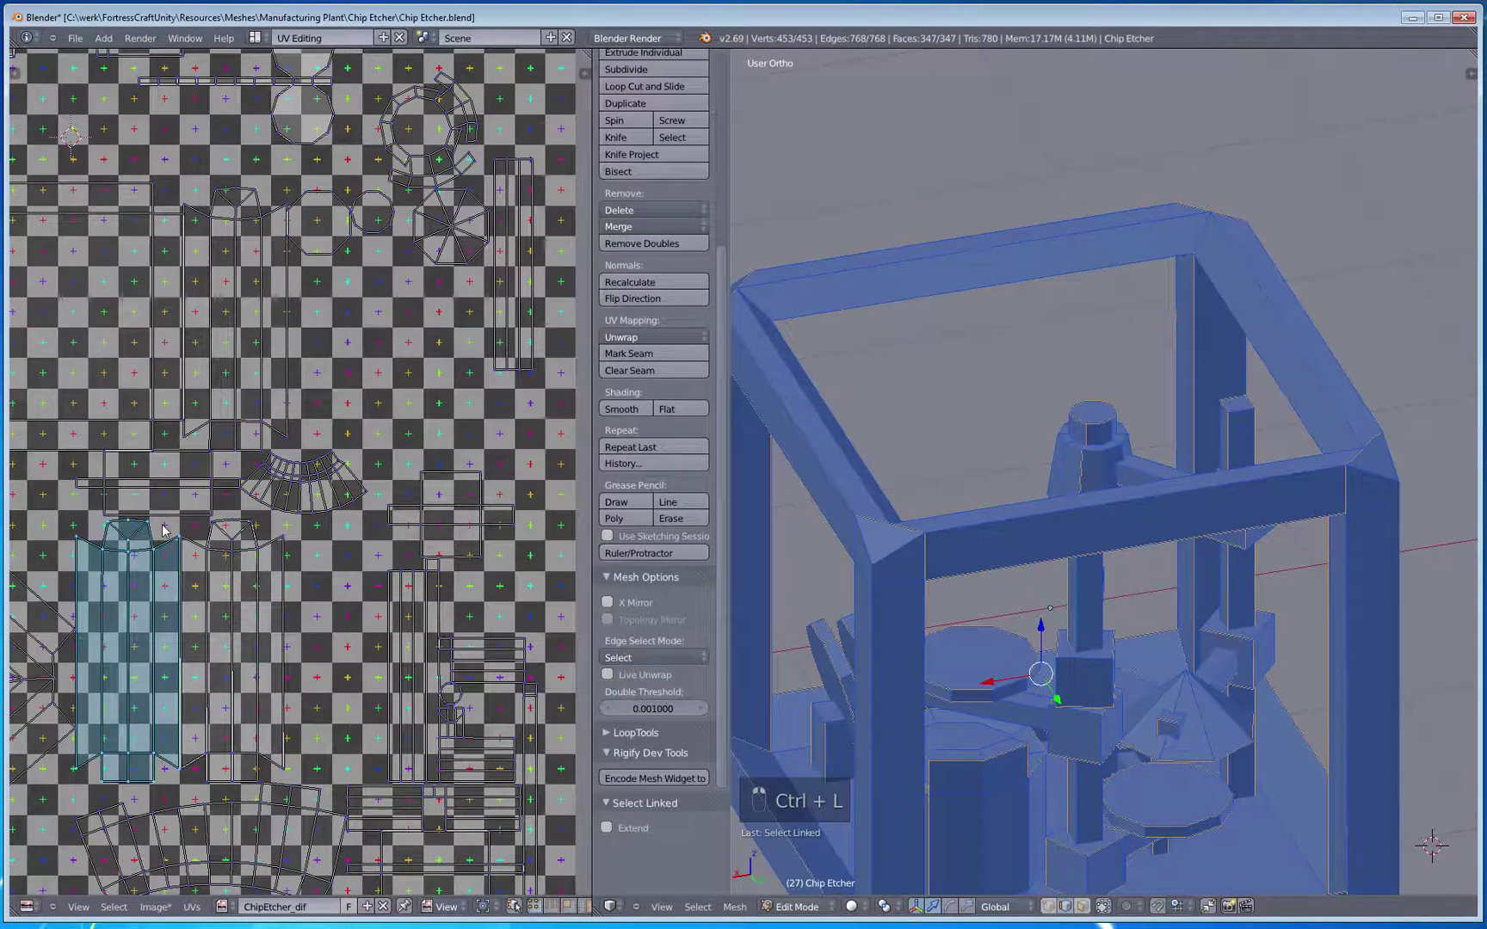
pyautogui.press('g')
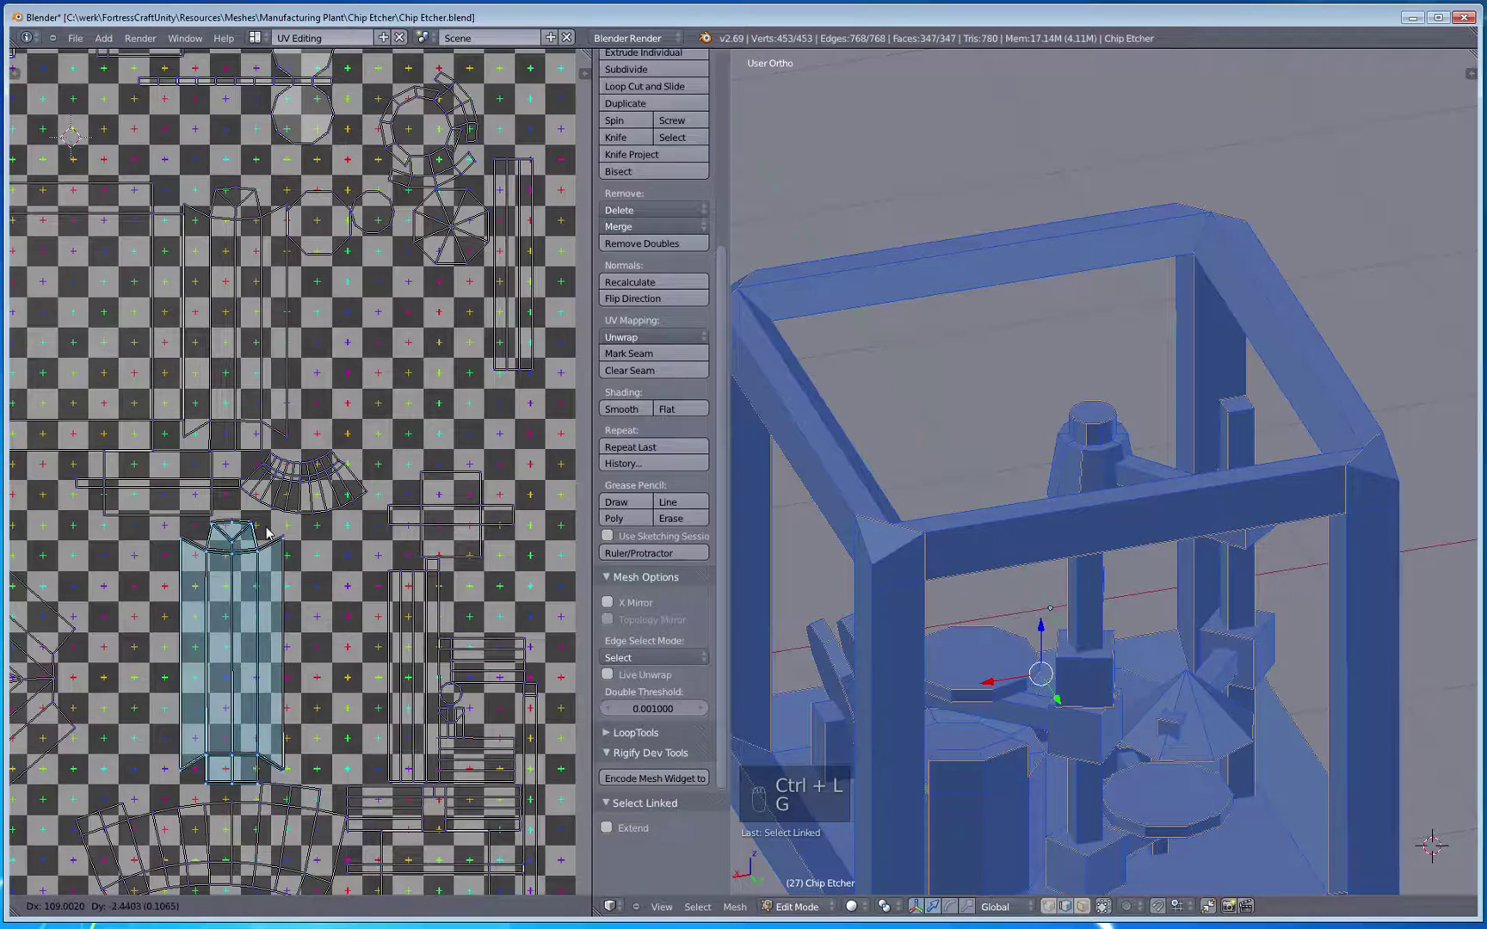
pyautogui.click(263, 527)
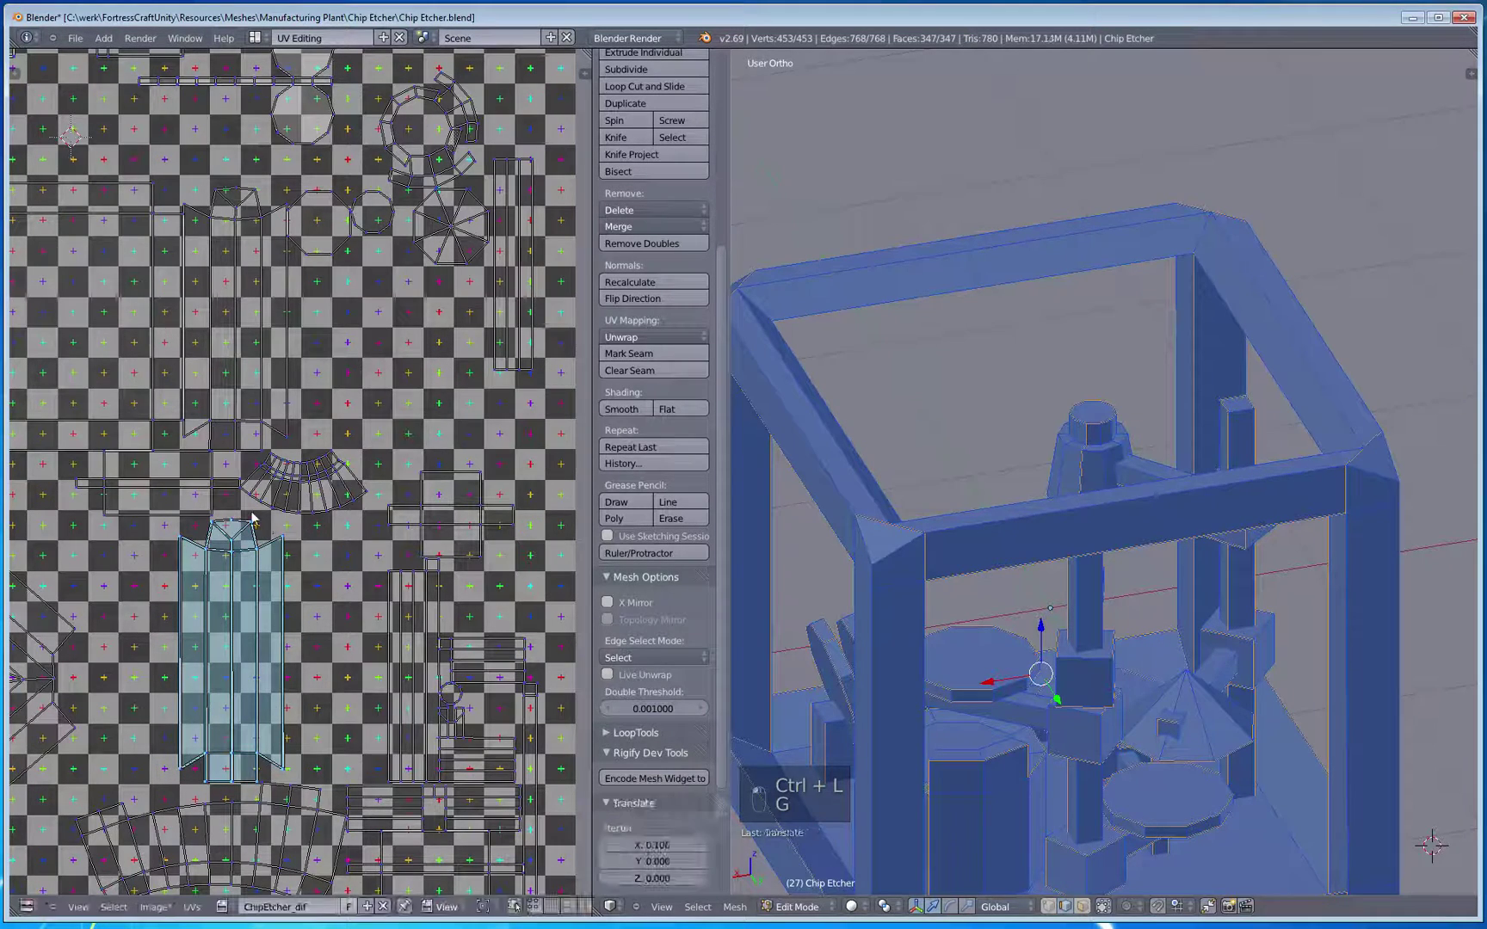
# Step: Move the upper tall notched panel island down exactly onto the panel stack, and deselect all UVs
pyautogui.rightClick(289, 425)
pyautogui.hotkey('ctrl', 'l')
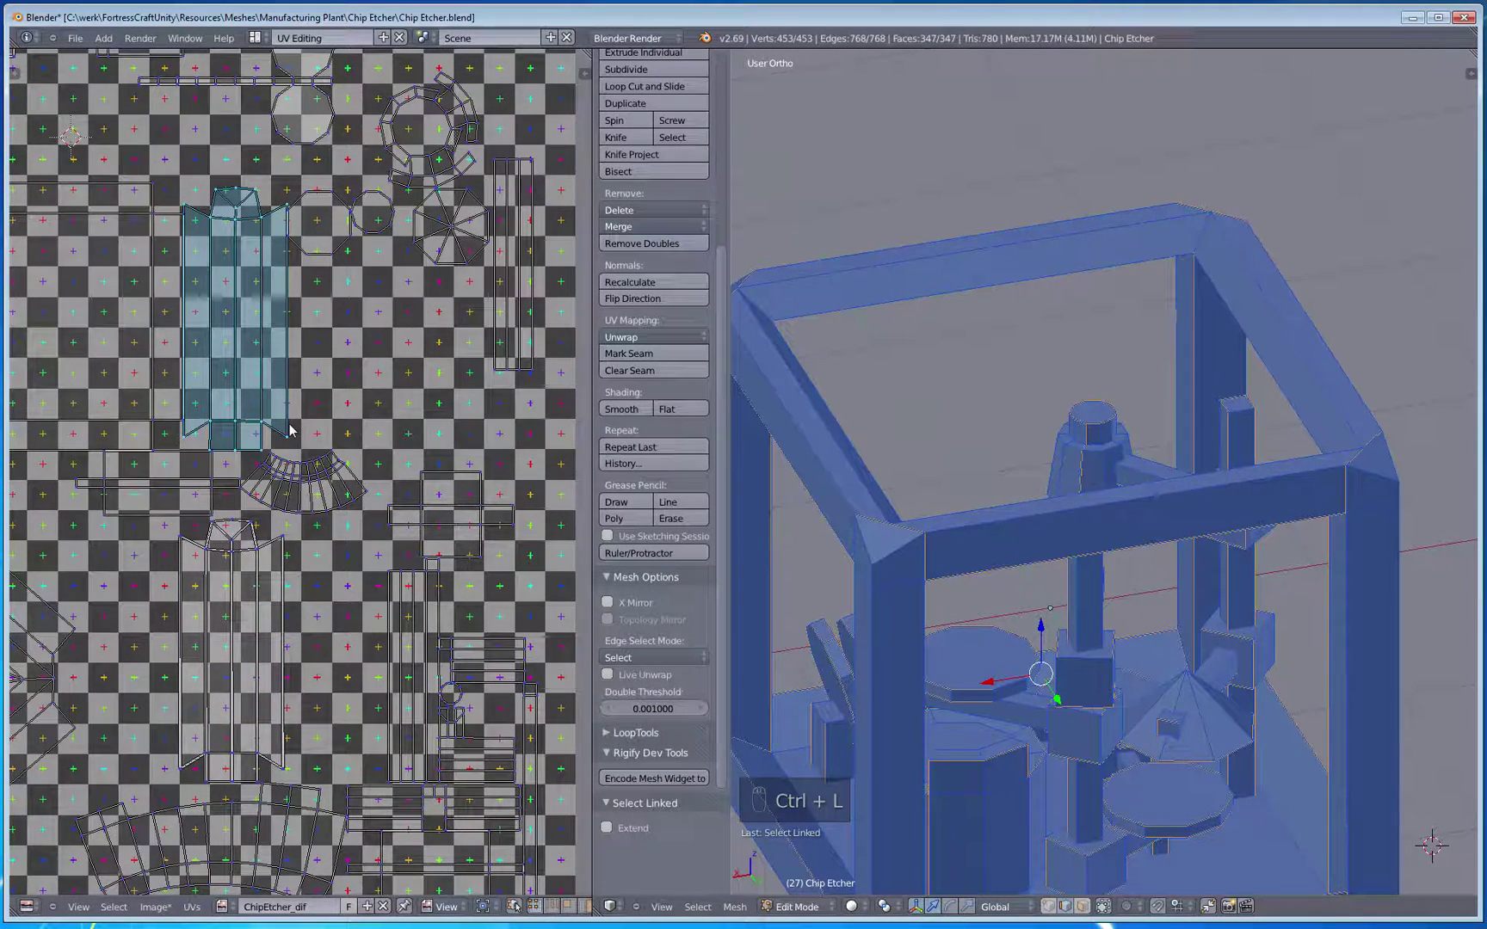
pyautogui.press('g')
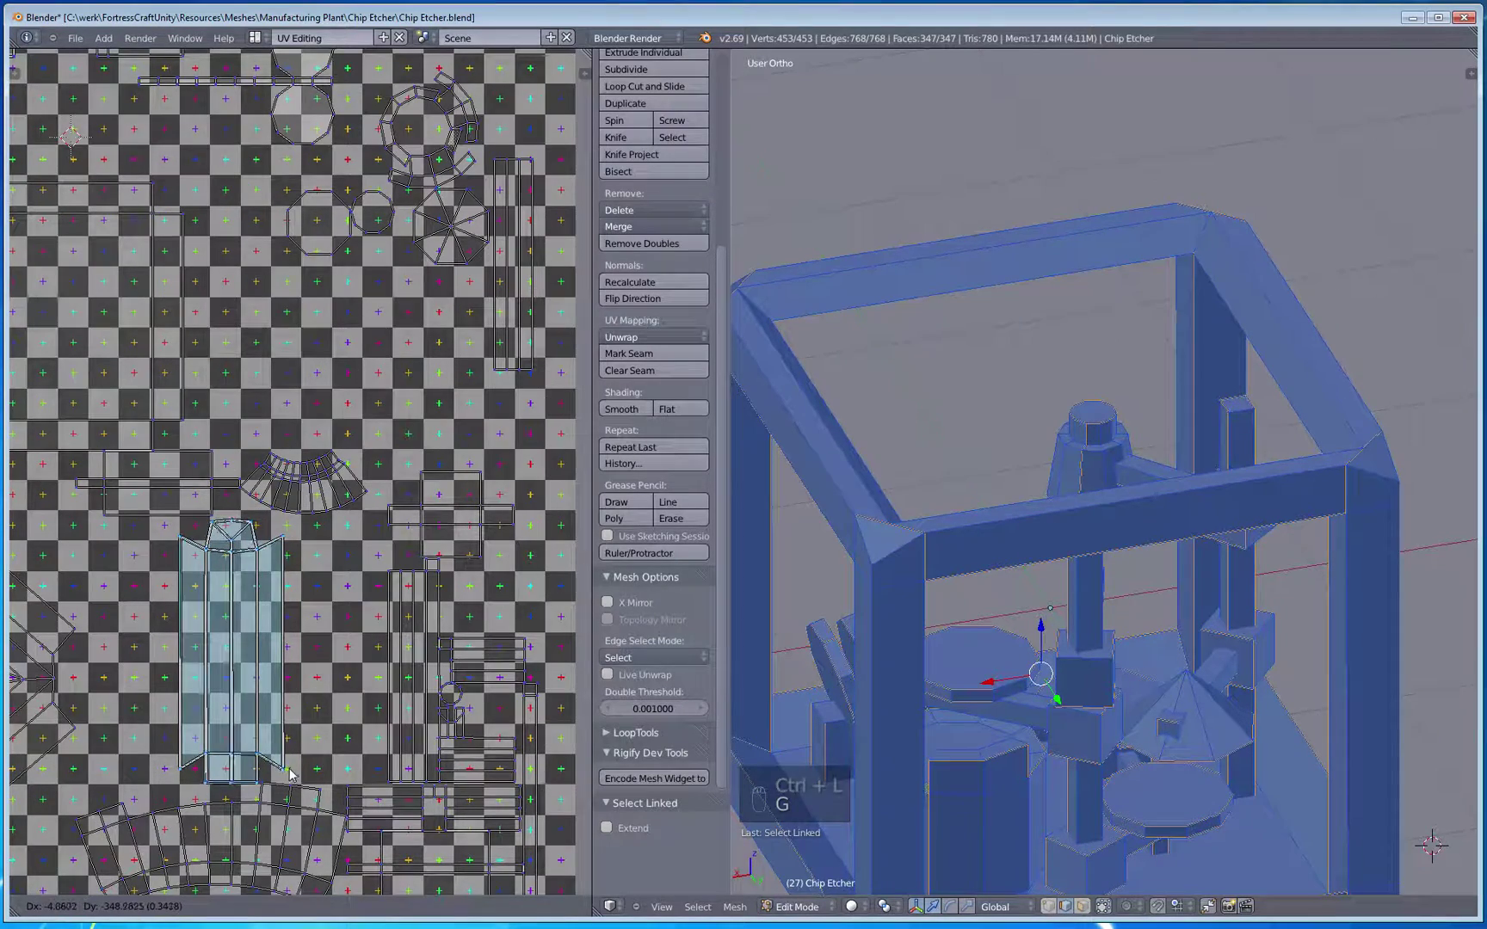
pyautogui.click(289, 772)
pyautogui.press('a')
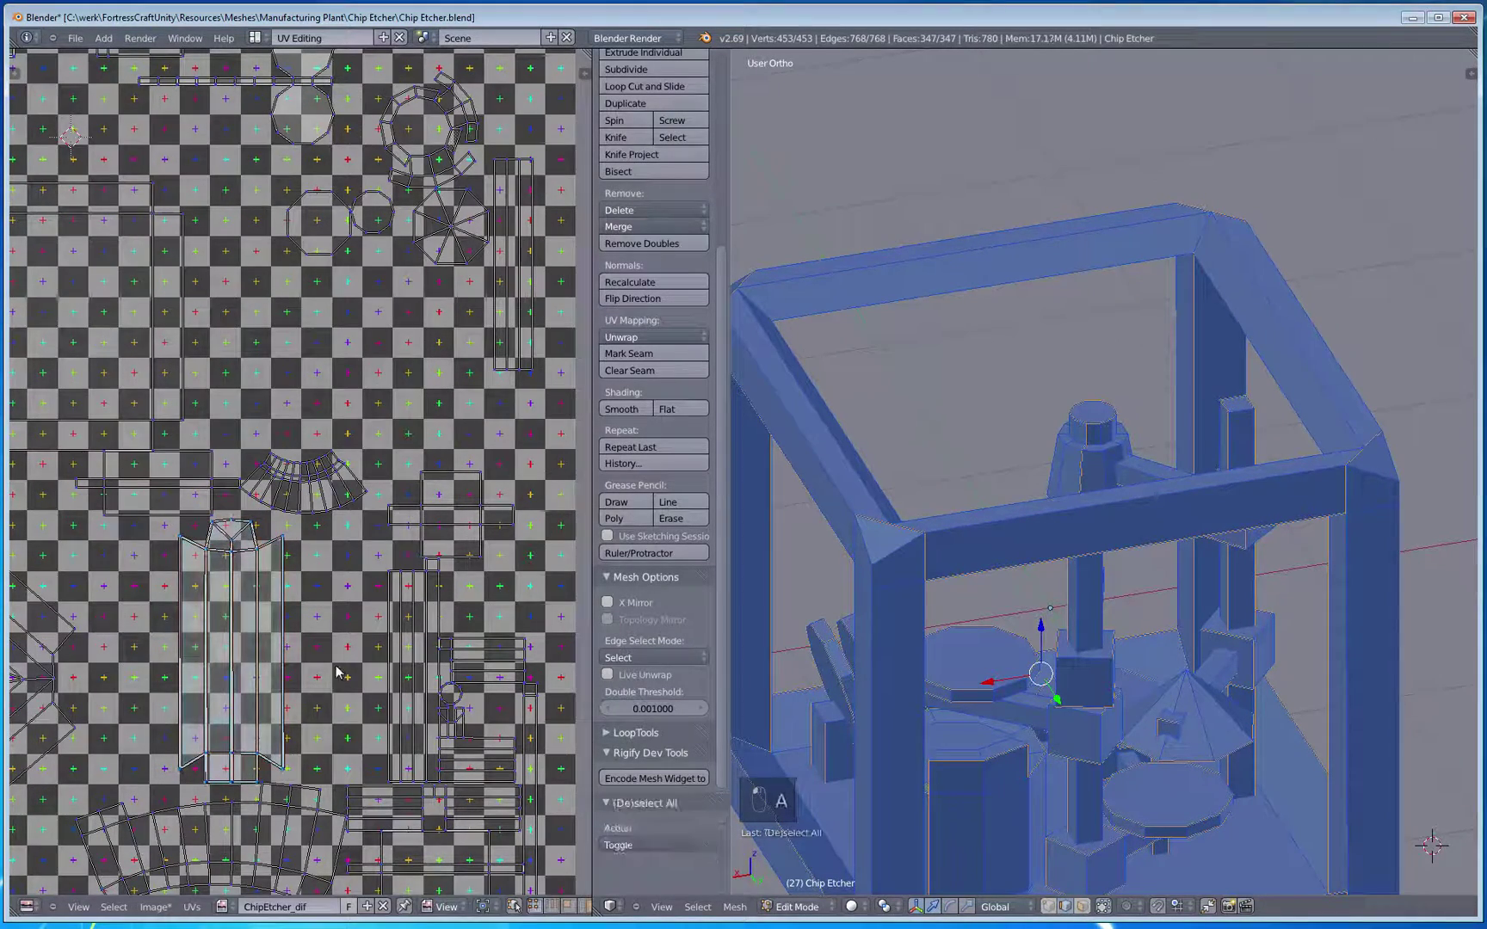
# Step: Move the vertical four-strip island into the empty space just right of the tall panel stack, and deselect all UVs
pyautogui.moveTo(322, 664); pyautogui.dragTo(267, 527, button='middle')
pyautogui.scroll(-4, 279, 520)
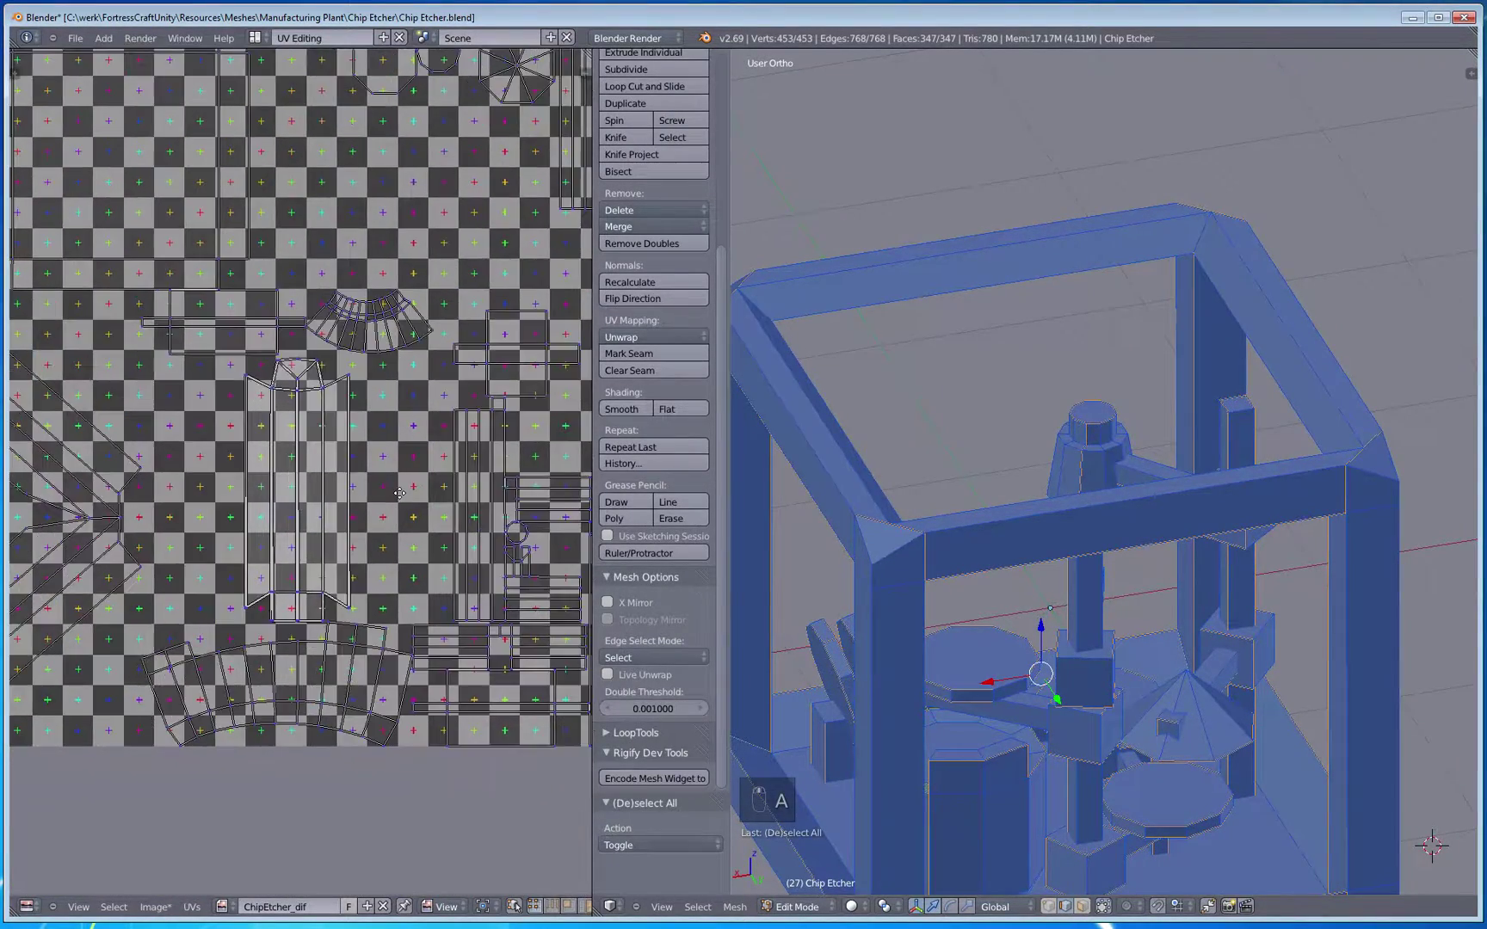
pyautogui.scroll(2, 357, 544)
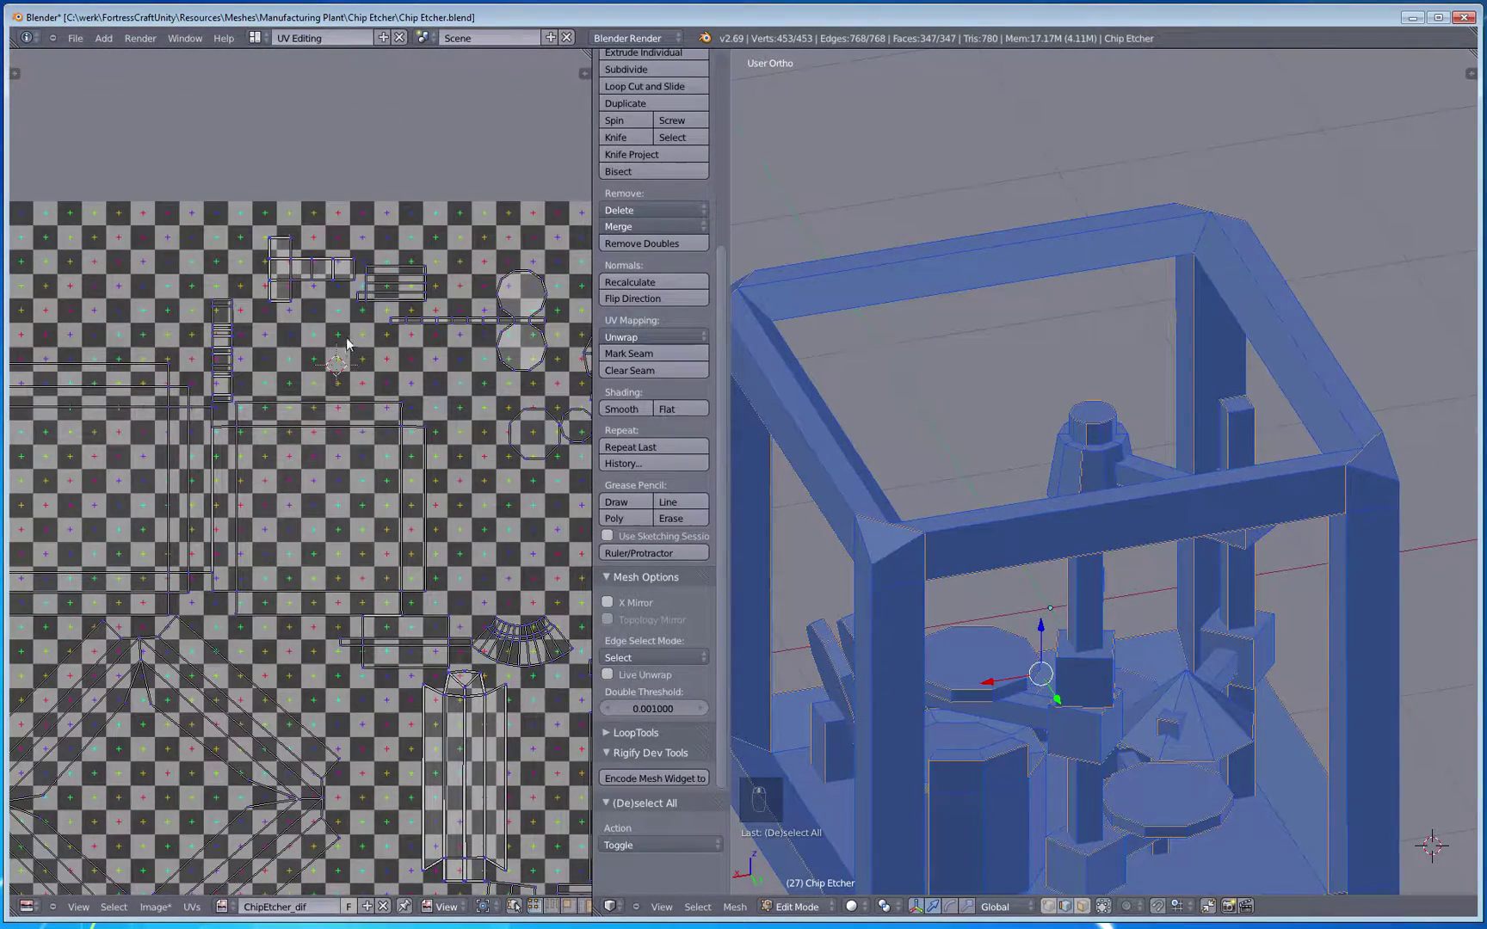
pyautogui.moveTo(402, 428); pyautogui.dragTo(323, 462, button='middle')
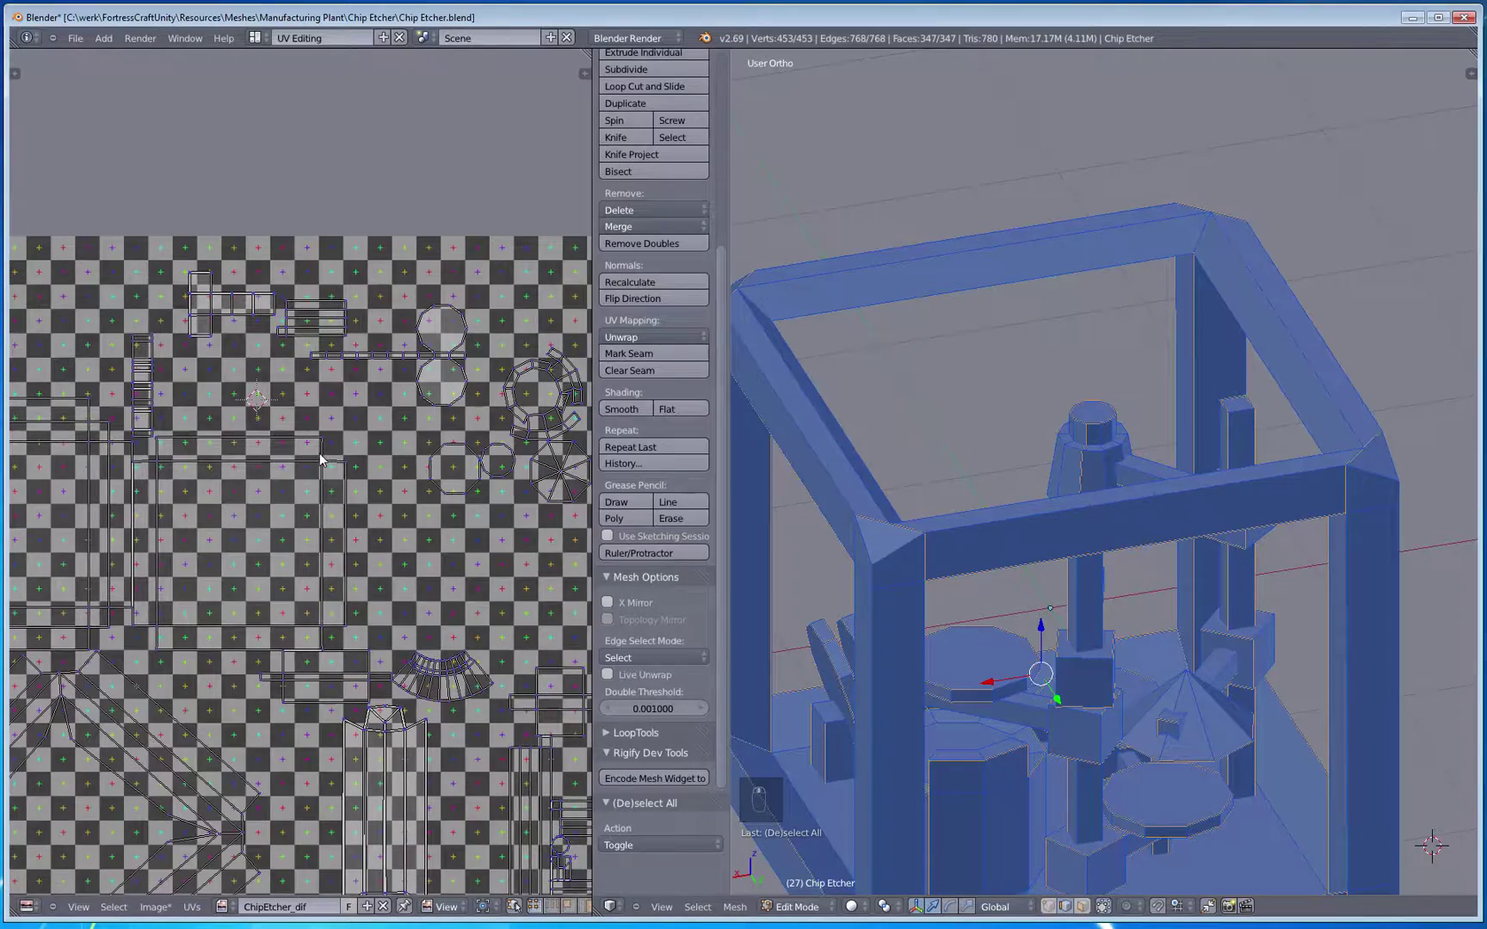
pyautogui.moveTo(366, 549); pyautogui.dragTo(240, 257, button='middle')
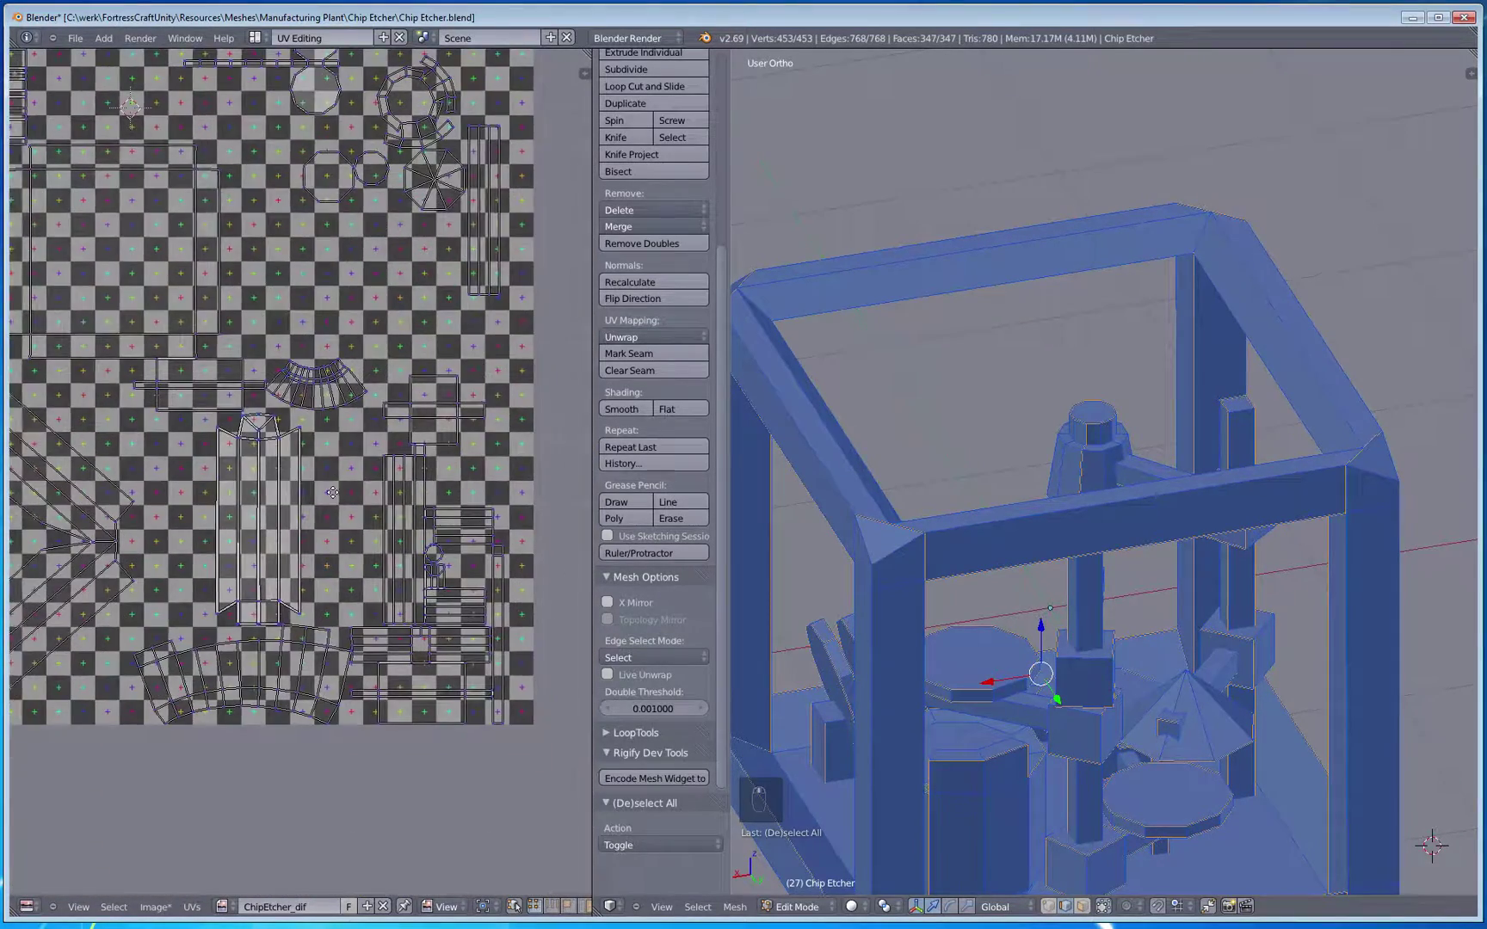
pyautogui.moveTo(335, 492); pyautogui.dragTo(286, 413, button='middle')
pyautogui.scroll(2, 423, 481)
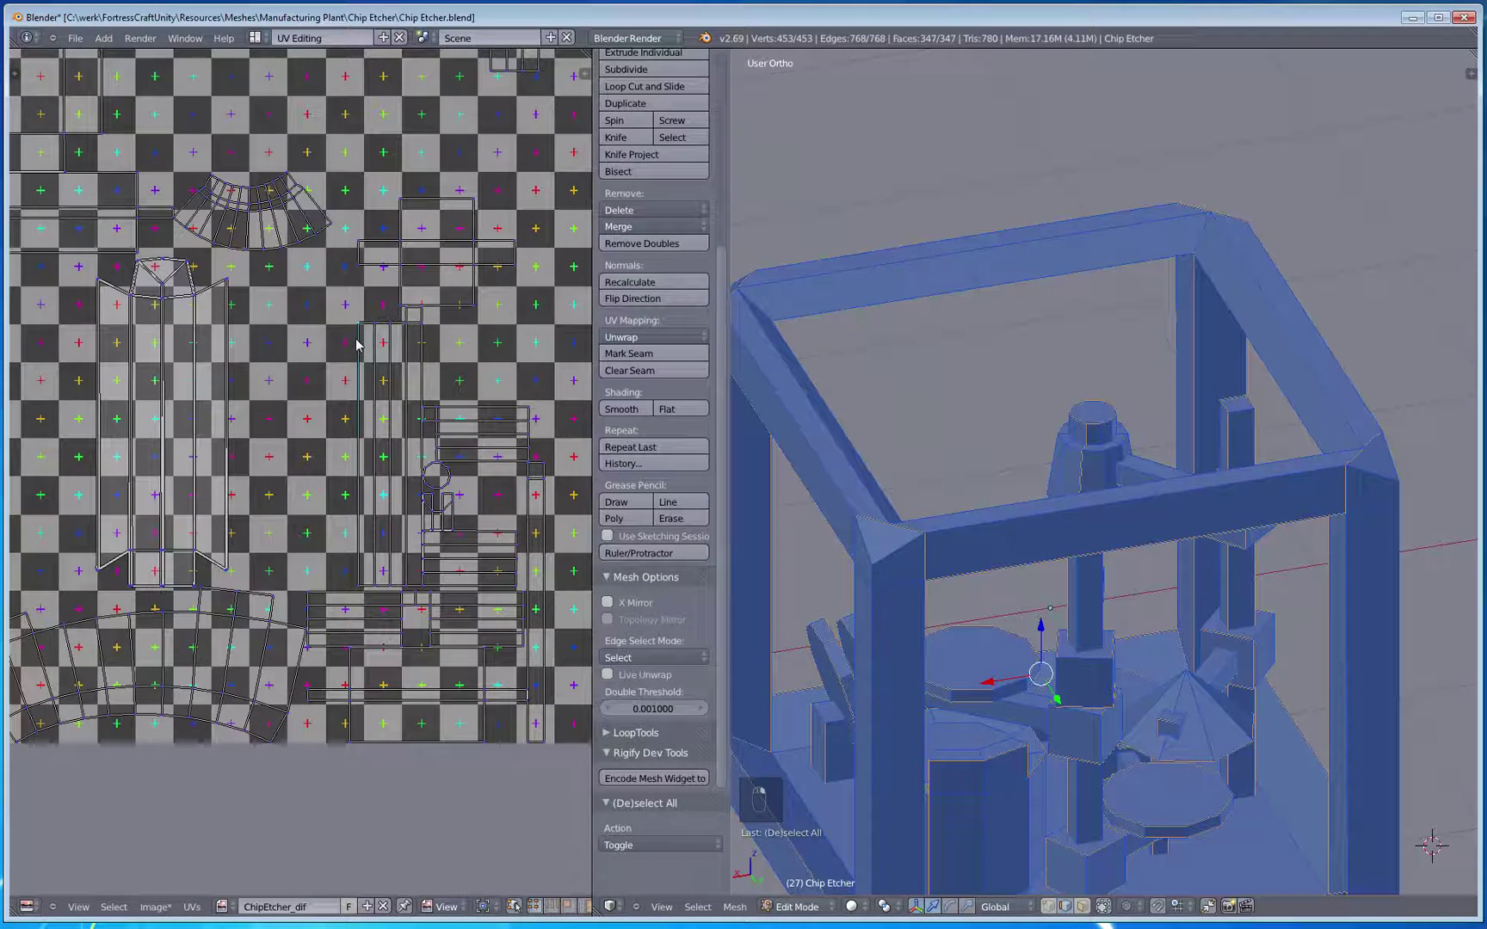
pyautogui.hotkey('ctrl', 'l')
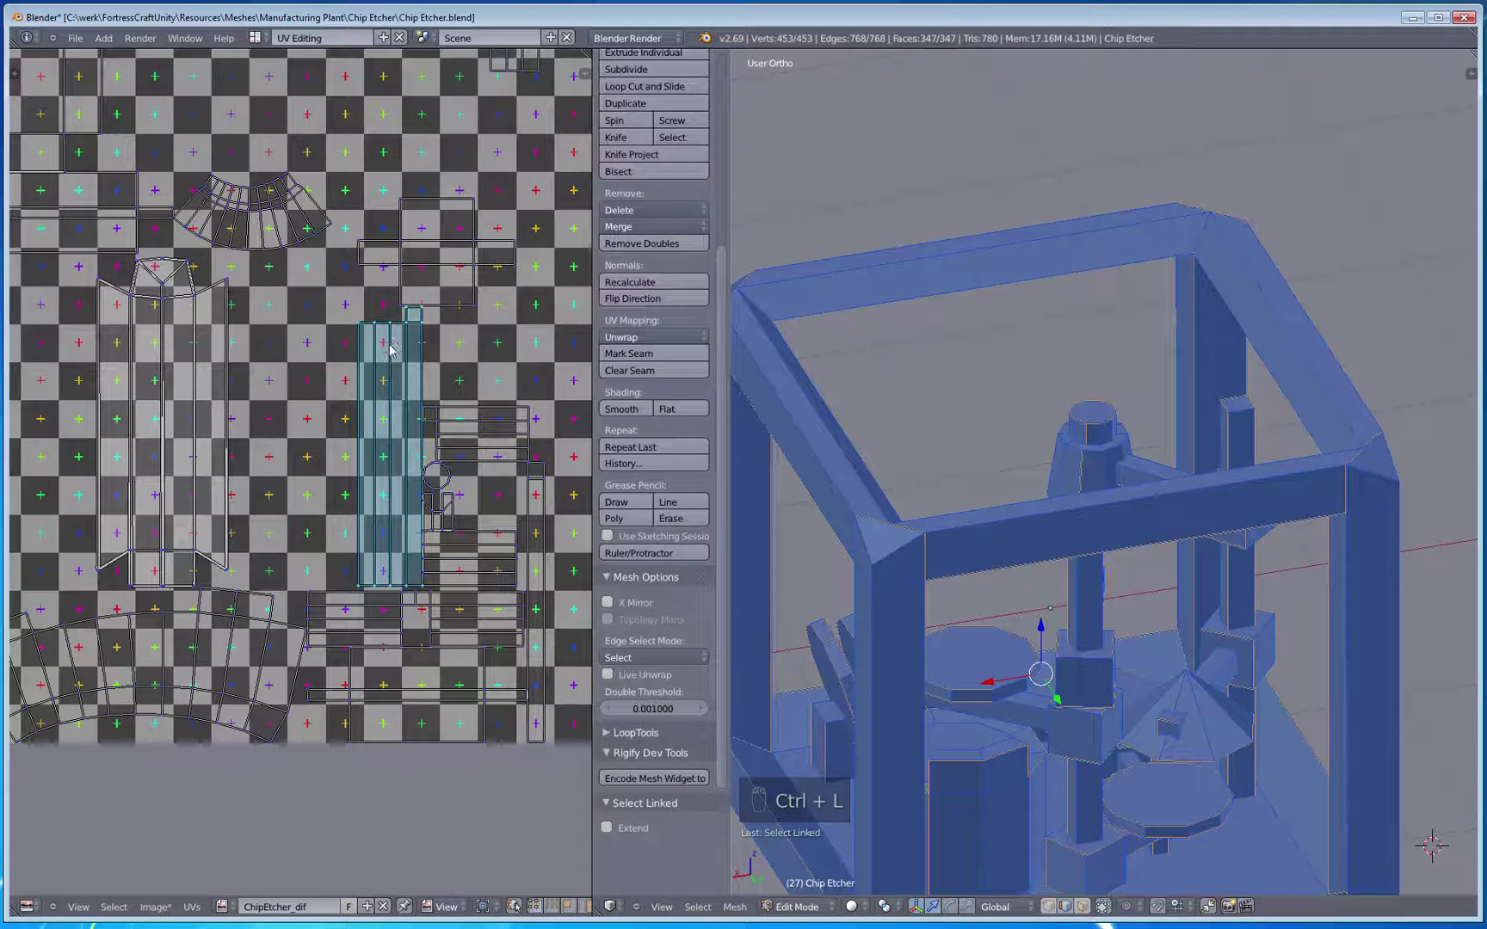
pyautogui.press('g')
pyautogui.click(320, 358)
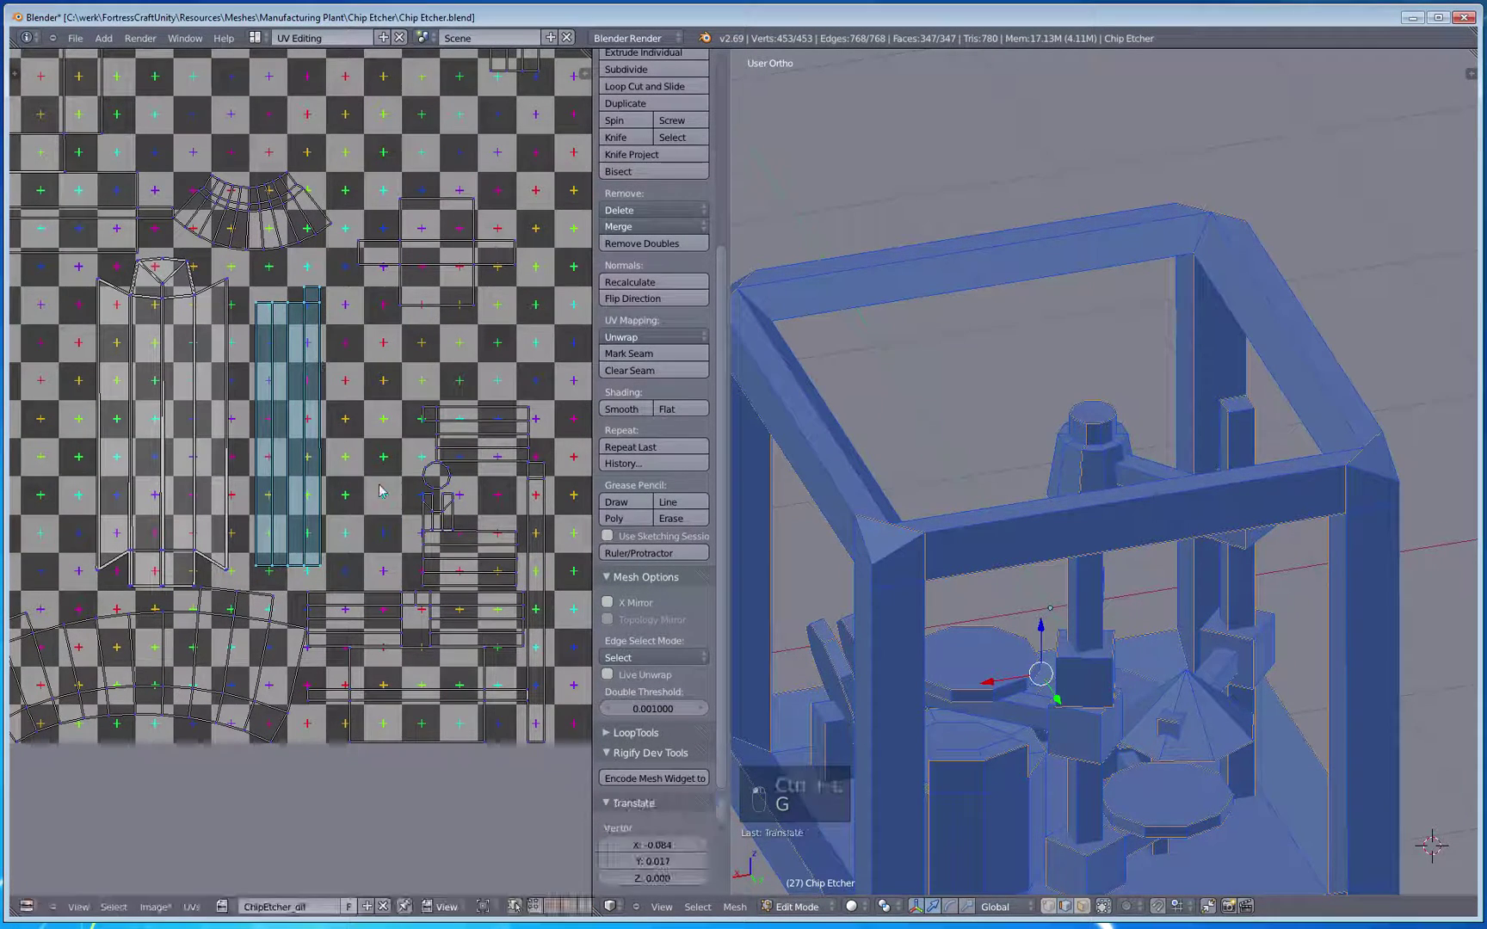
pyautogui.press('a')
# Step: Move the horizontal striped island beside the large curved island up into the gap beneath the cross-shaped island
pyautogui.hotkey('ctrl', 'l')
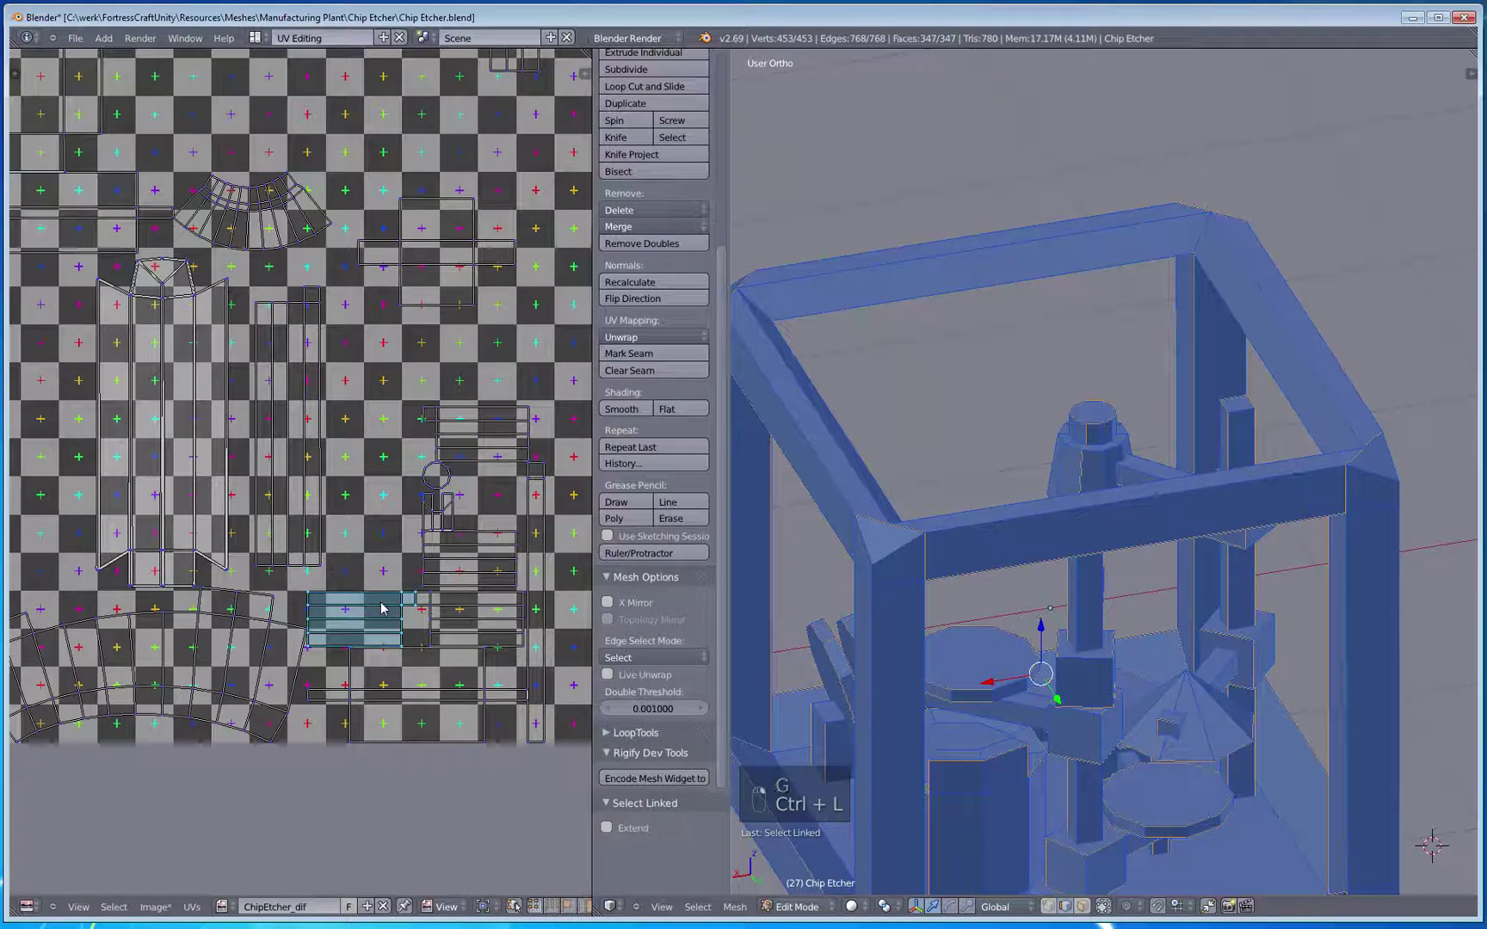
pyautogui.press('g')
pyautogui.click(495, 348)
# Step: Move the upper striped island of the lower-right group up to overlap the striped island beneath the cross-shaped island
pyautogui.moveTo(496, 467); pyautogui.dragTo(418, 543, button='middle')
pyautogui.rightClick(418, 475)
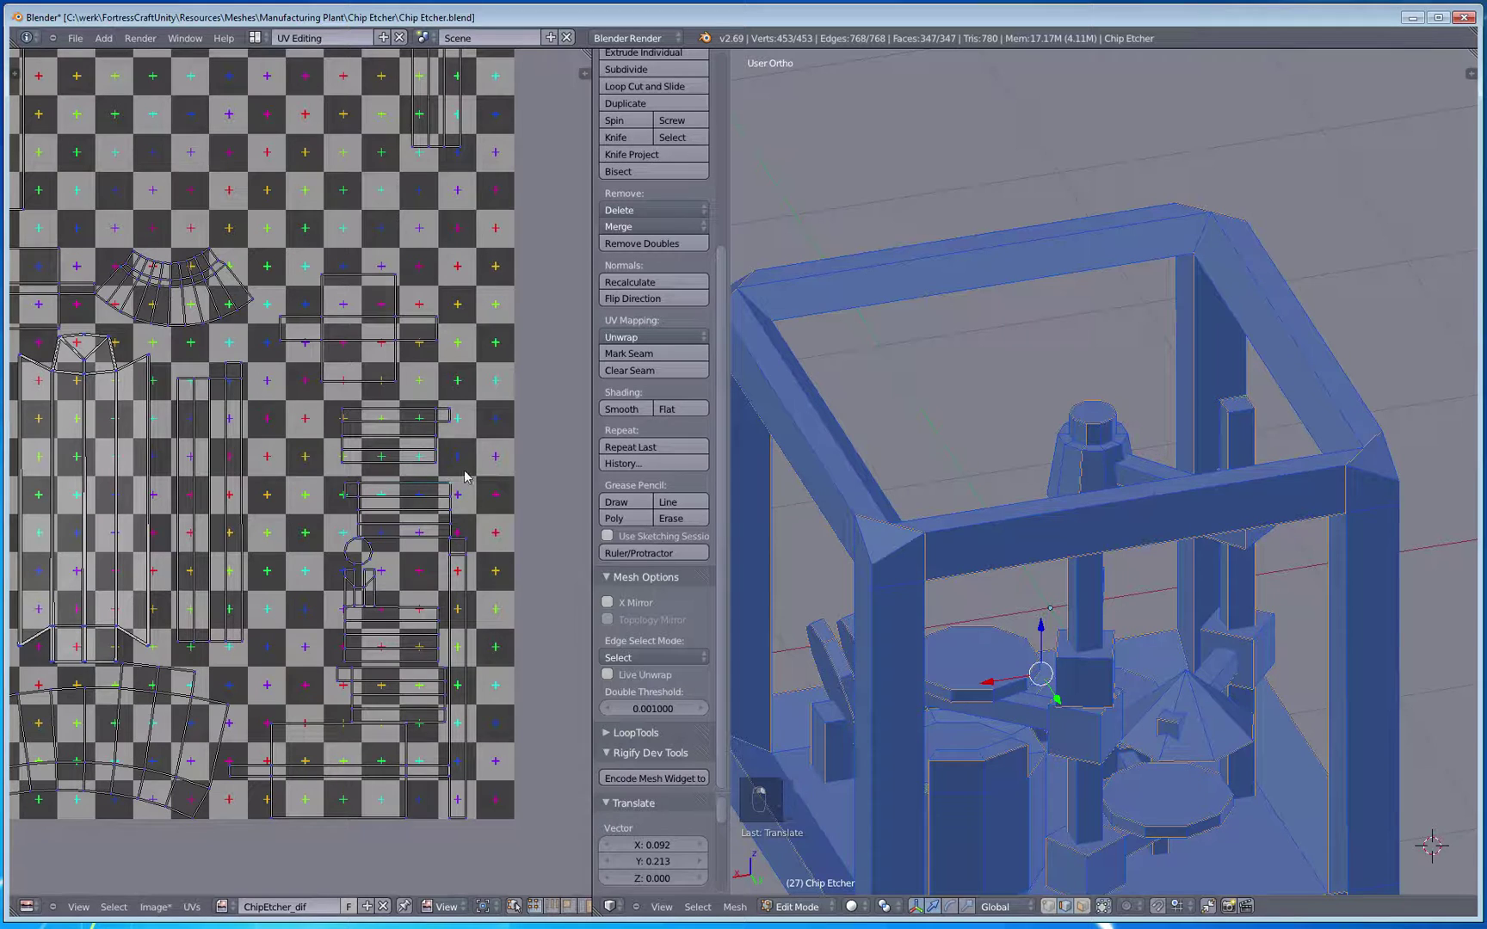
pyautogui.hotkey('ctrl', 'l')
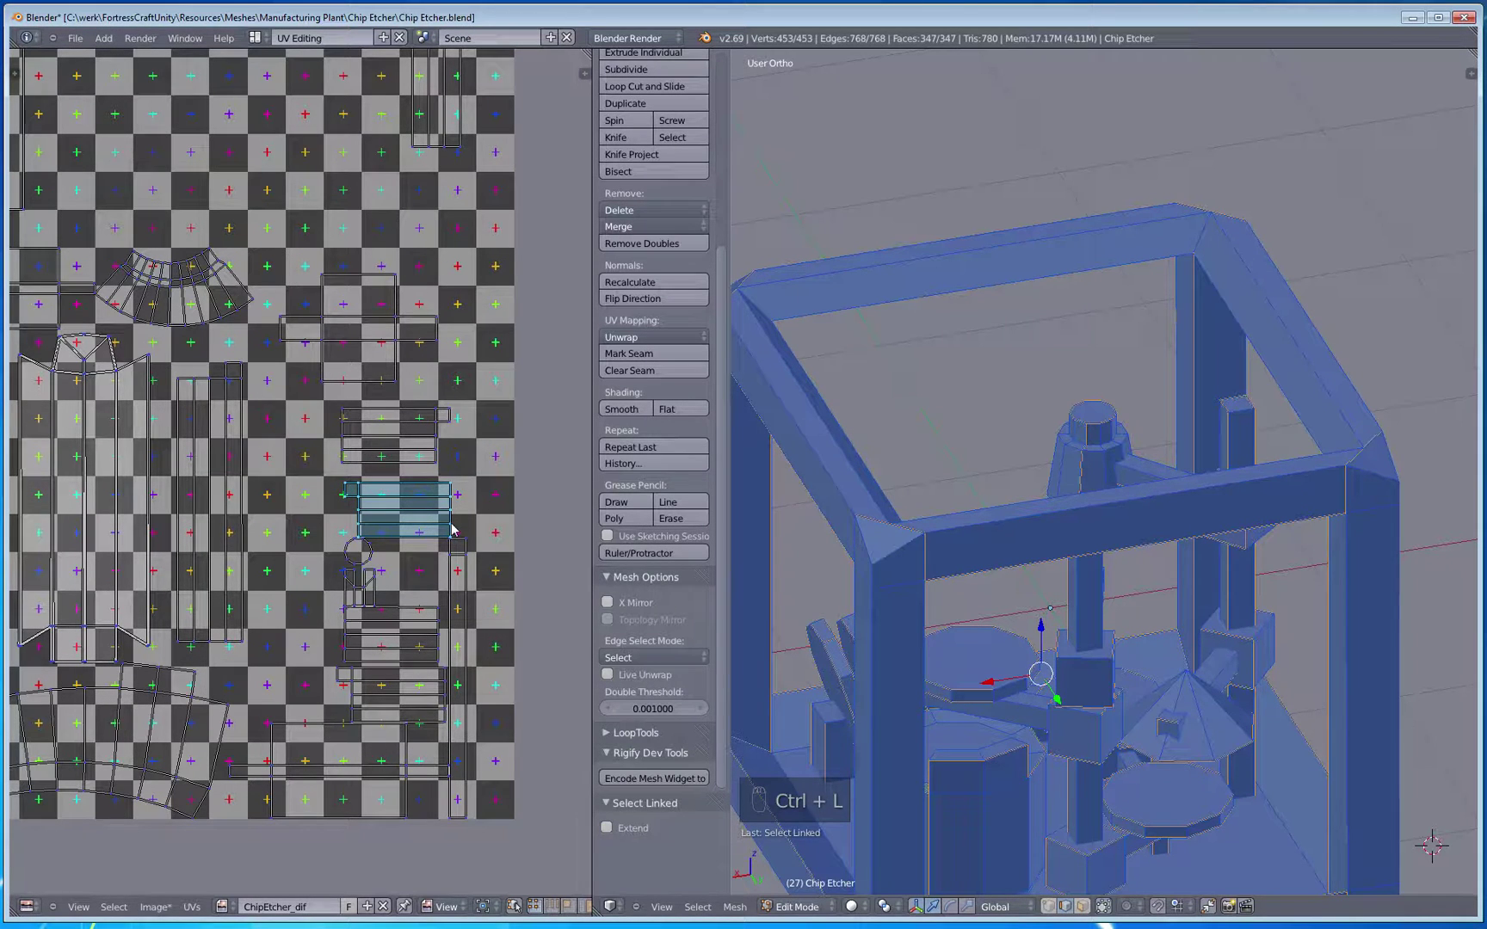
pyautogui.press('g')
pyautogui.click(417, 480)
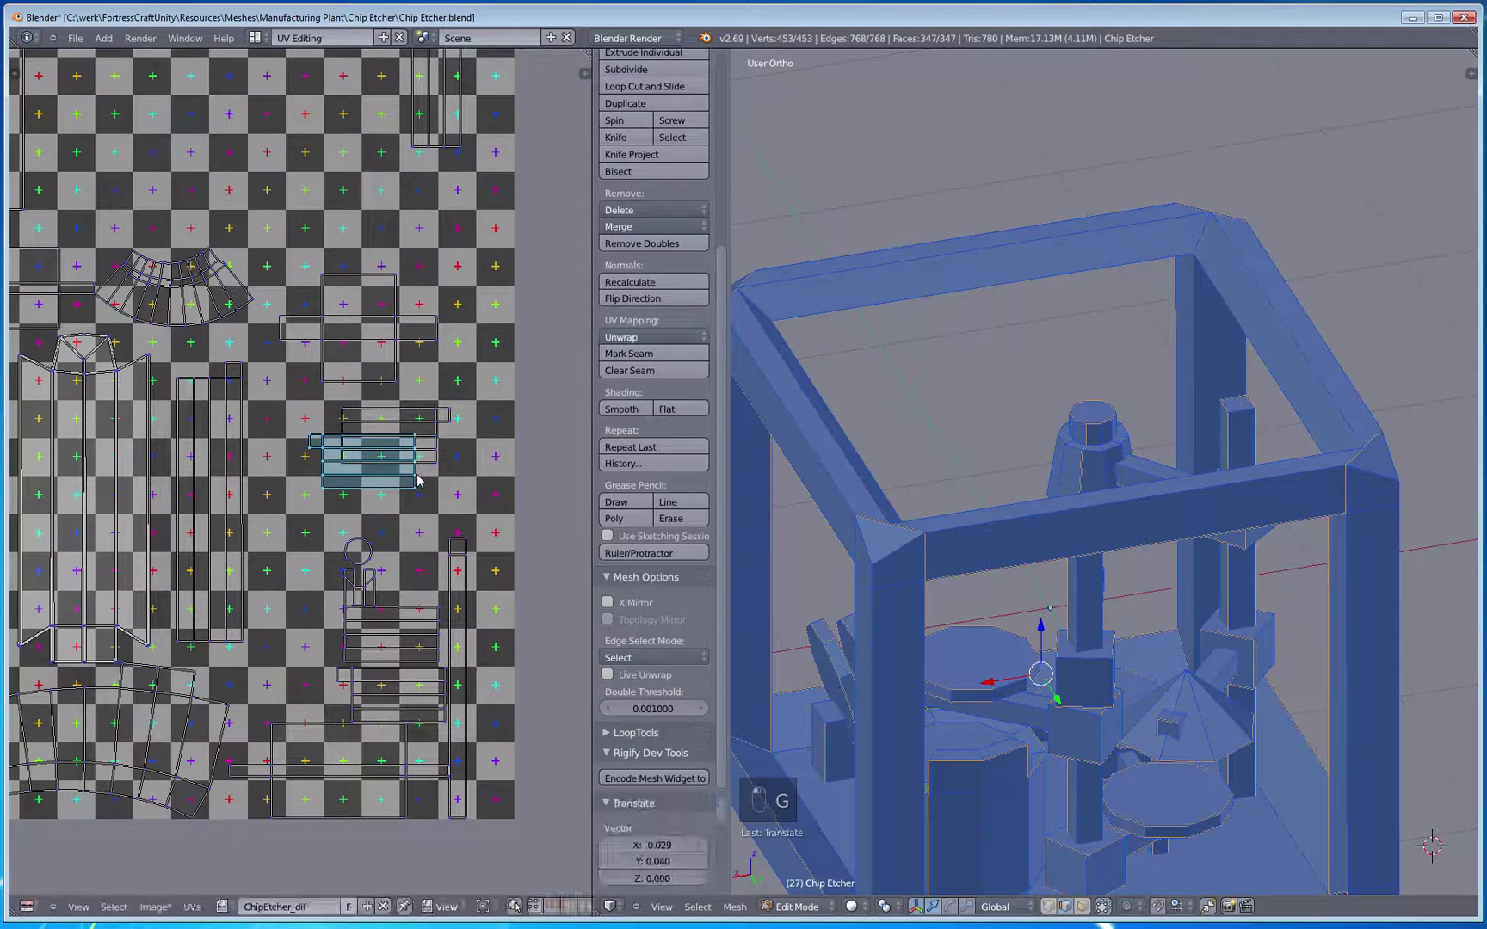
pyautogui.press('s')
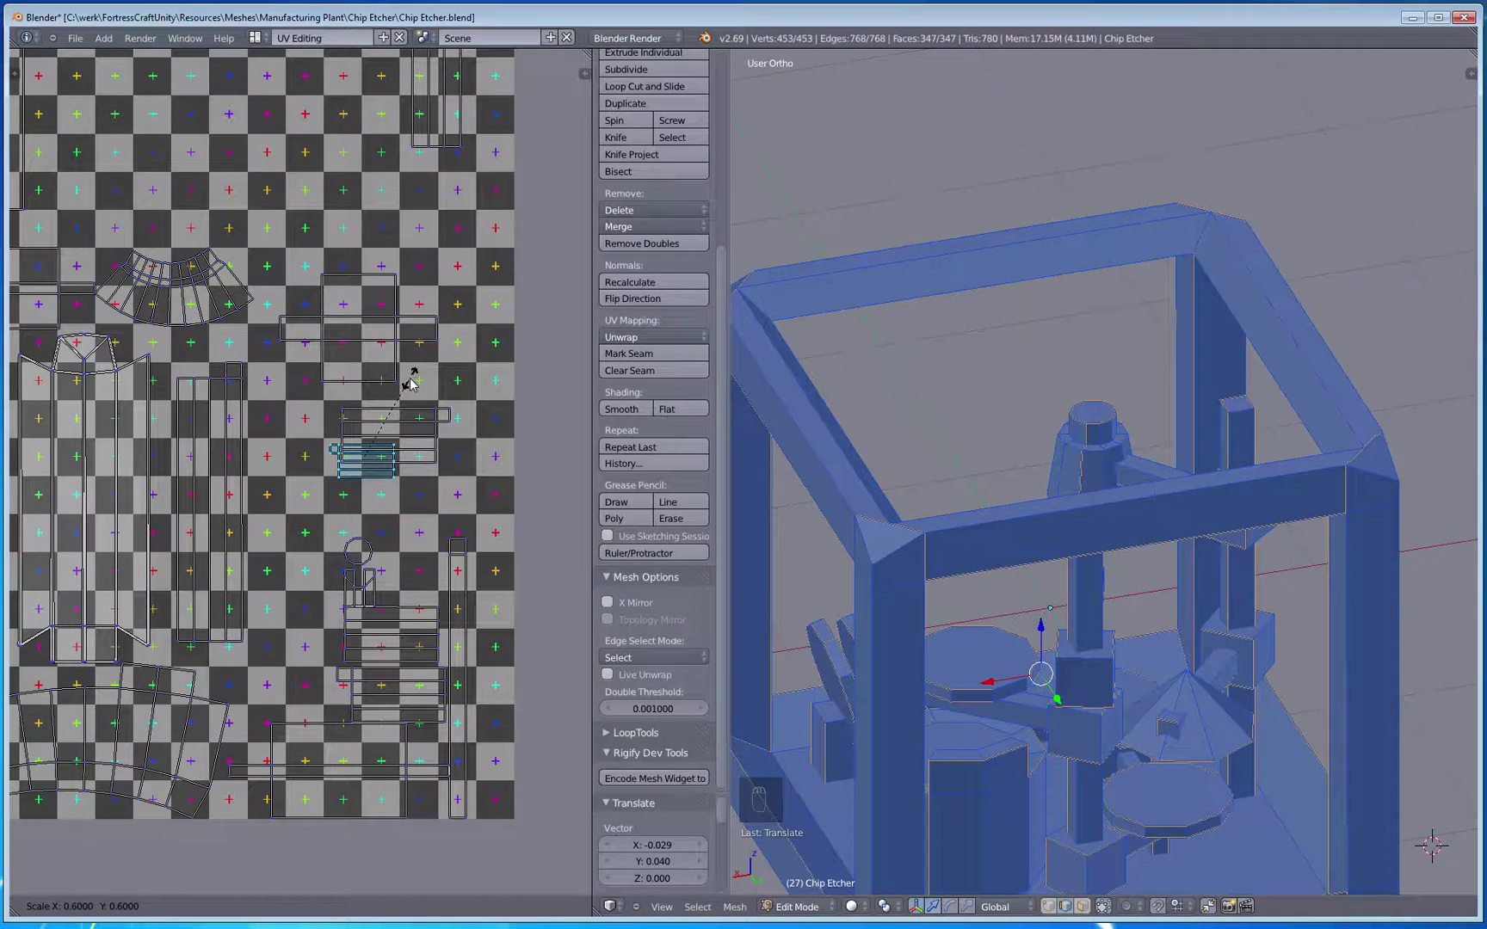
pyautogui.click(419, 369)
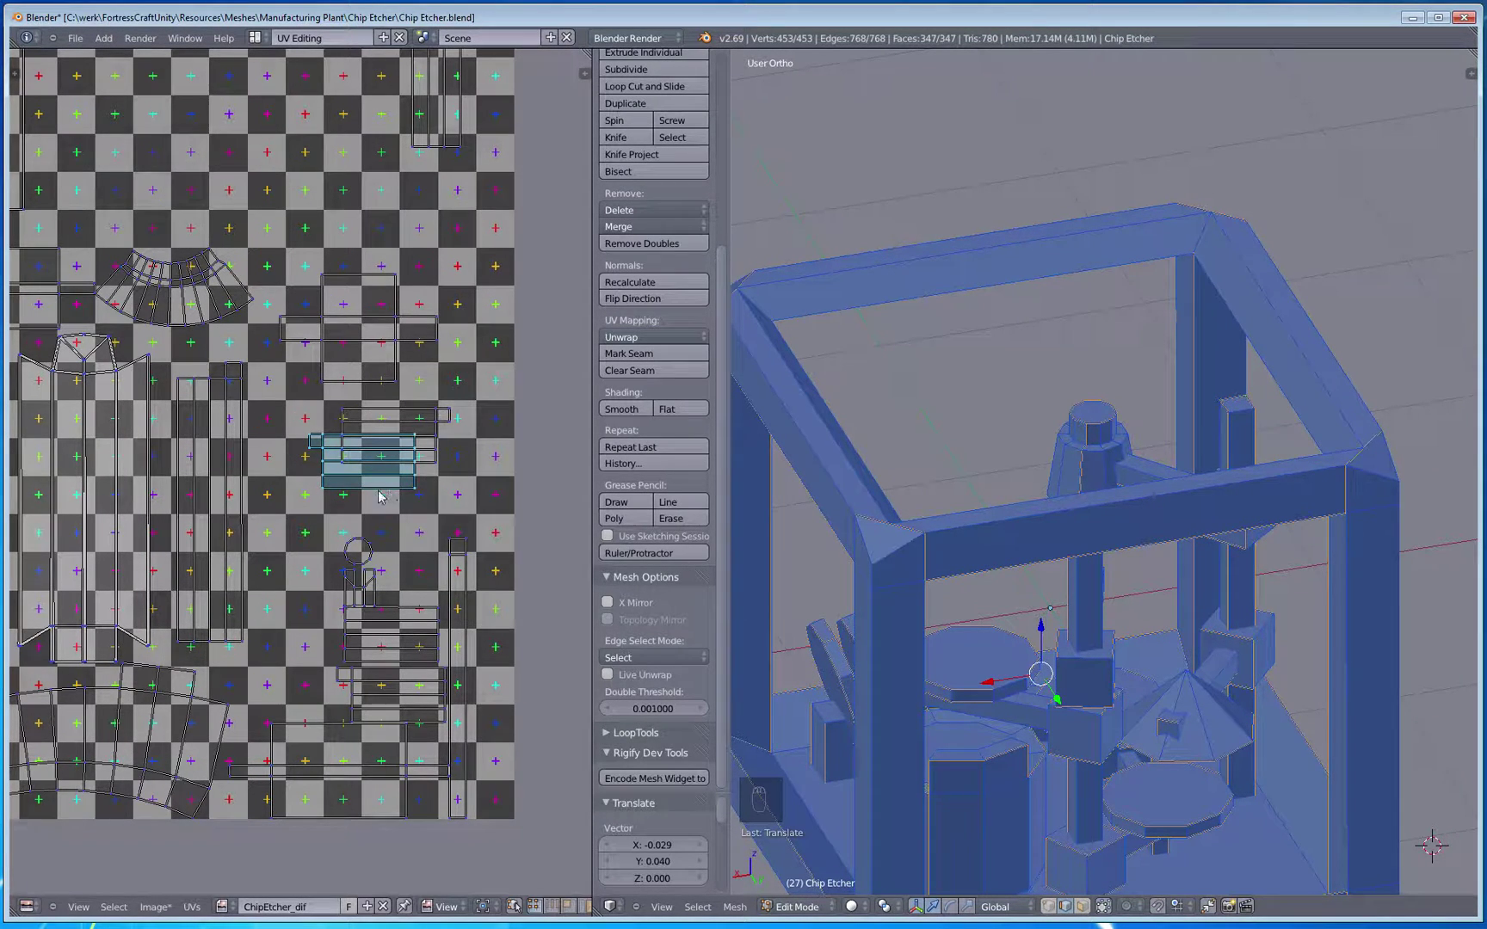
# Step: Line up the selected striped island's strips with those of the matching island beneath the cross-shaped island
pyautogui.moveTo(385, 472); pyautogui.dragTo(346, 558, button='middle')
pyautogui.press('g')
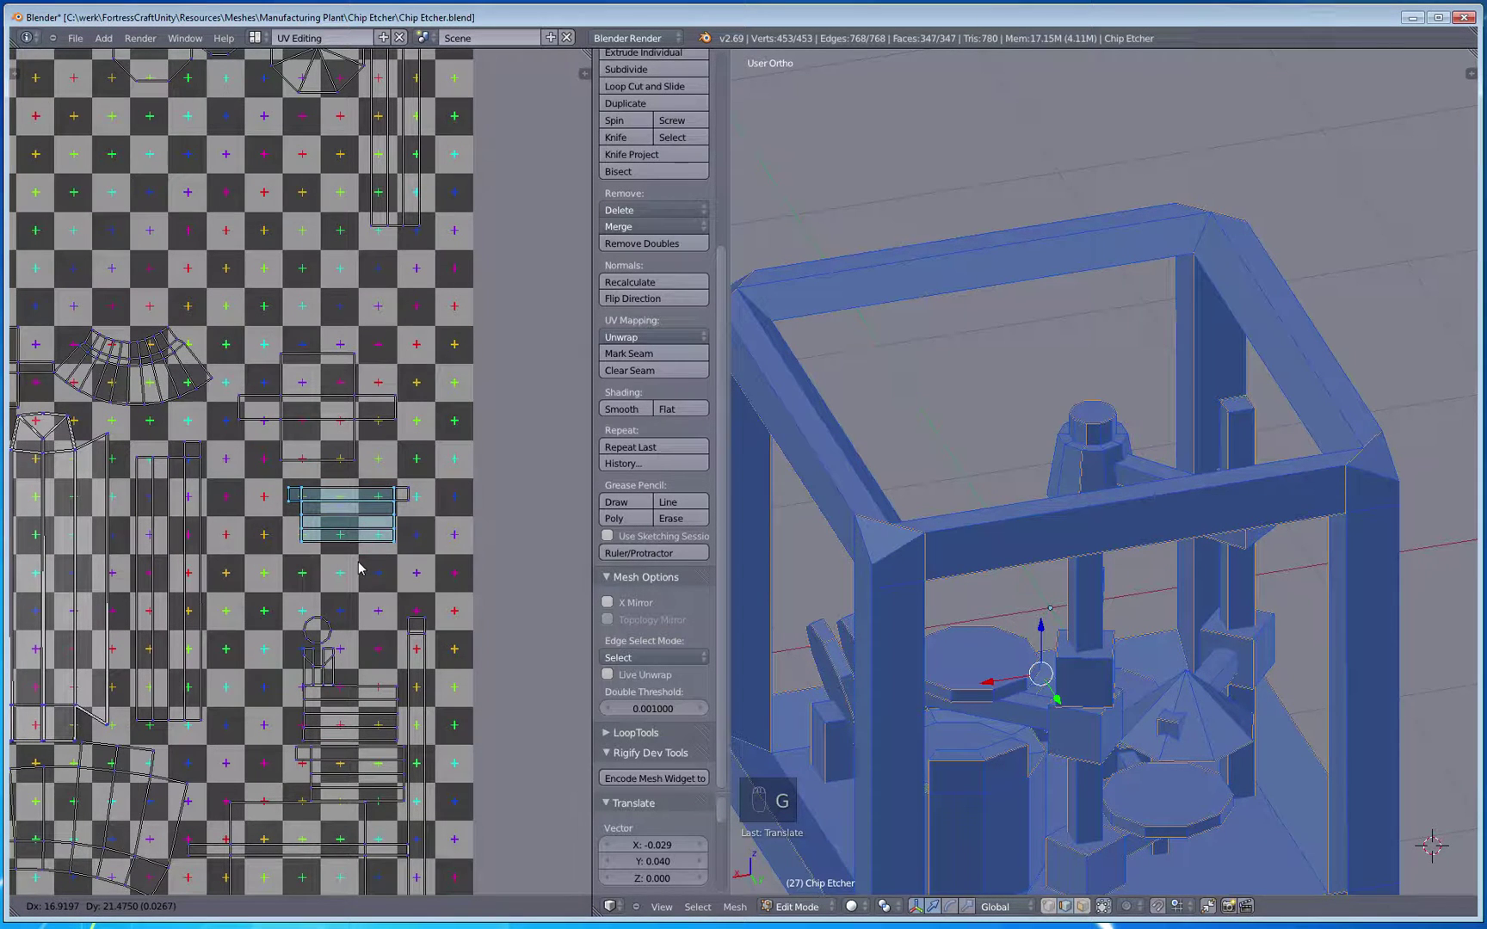
pyautogui.click(359, 560)
pyautogui.scroll(3, 359, 559)
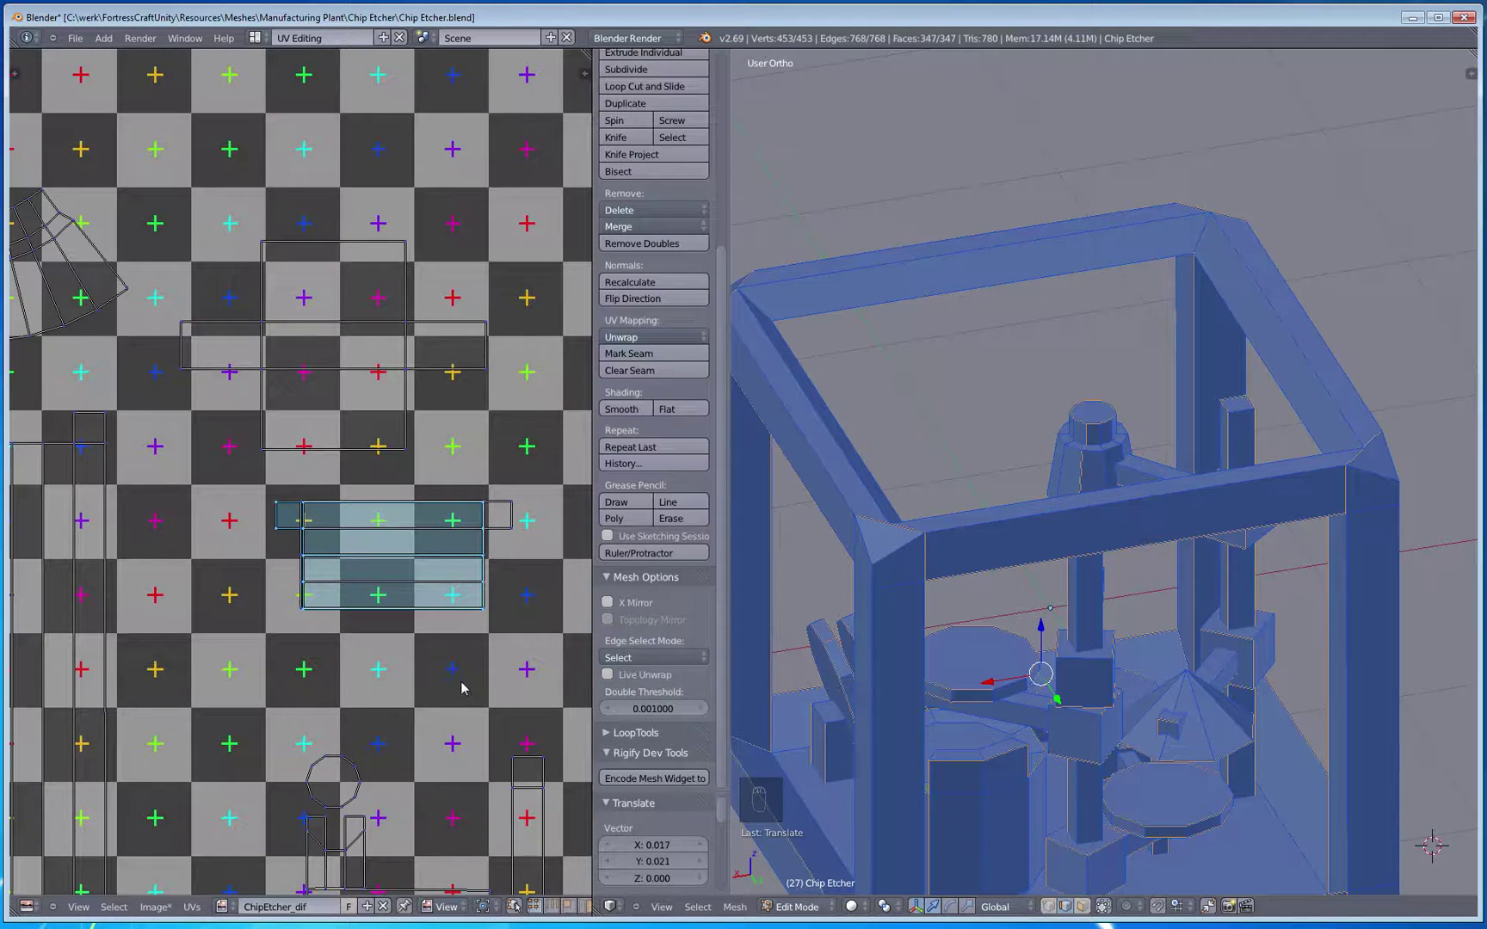
# Step: Widen the UV editor, mirror the selected striped island along the X axis and stack it exactly onto the matching island
pyautogui.press('w')
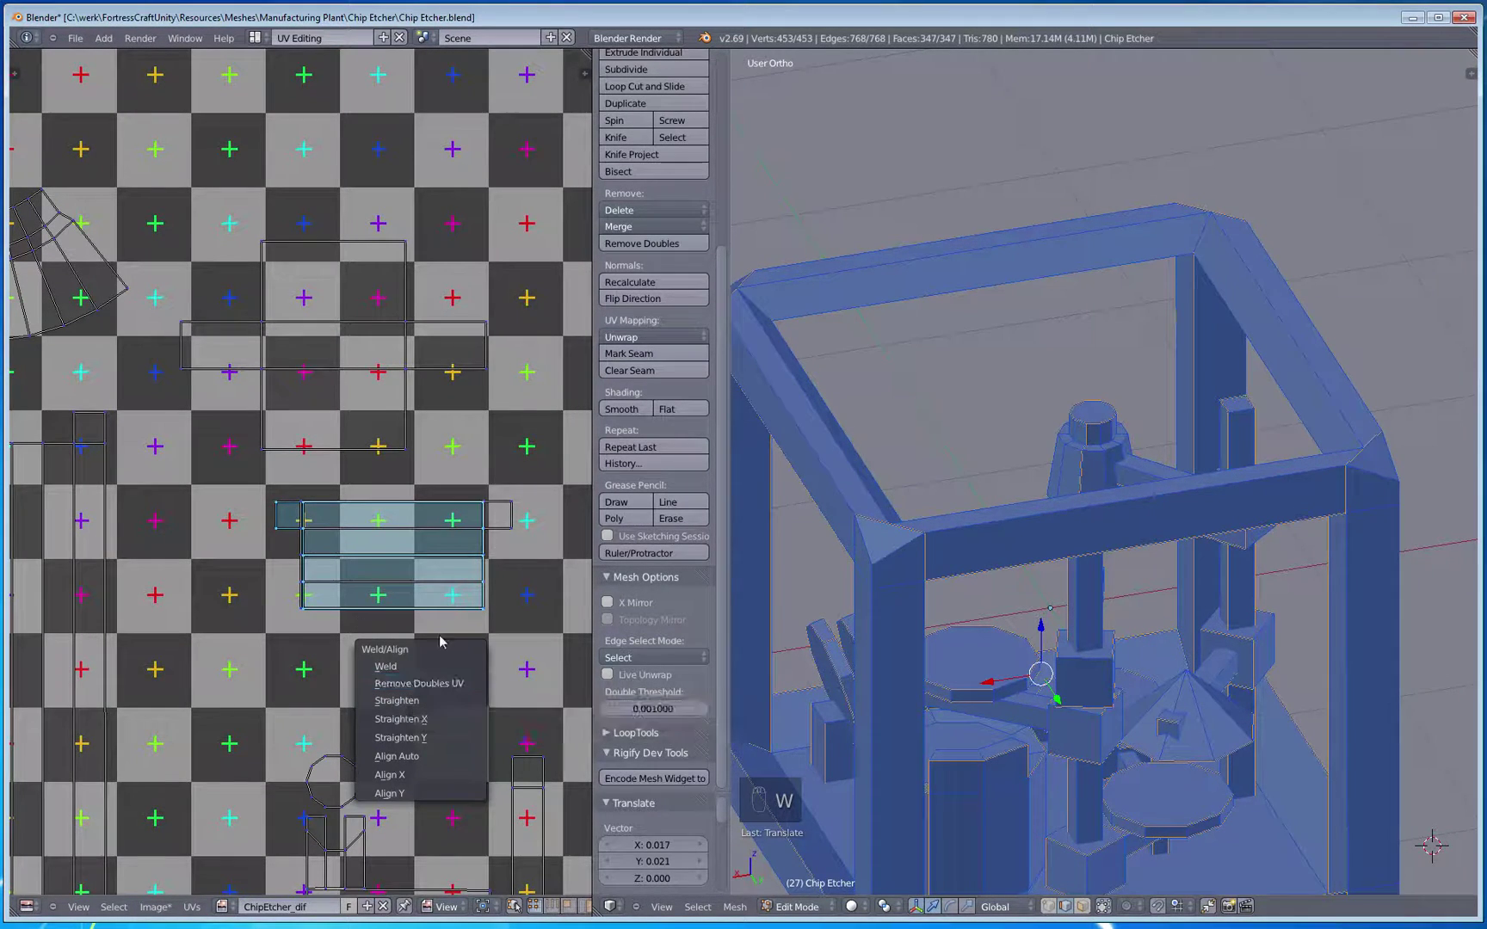
pyautogui.click(112, 908)
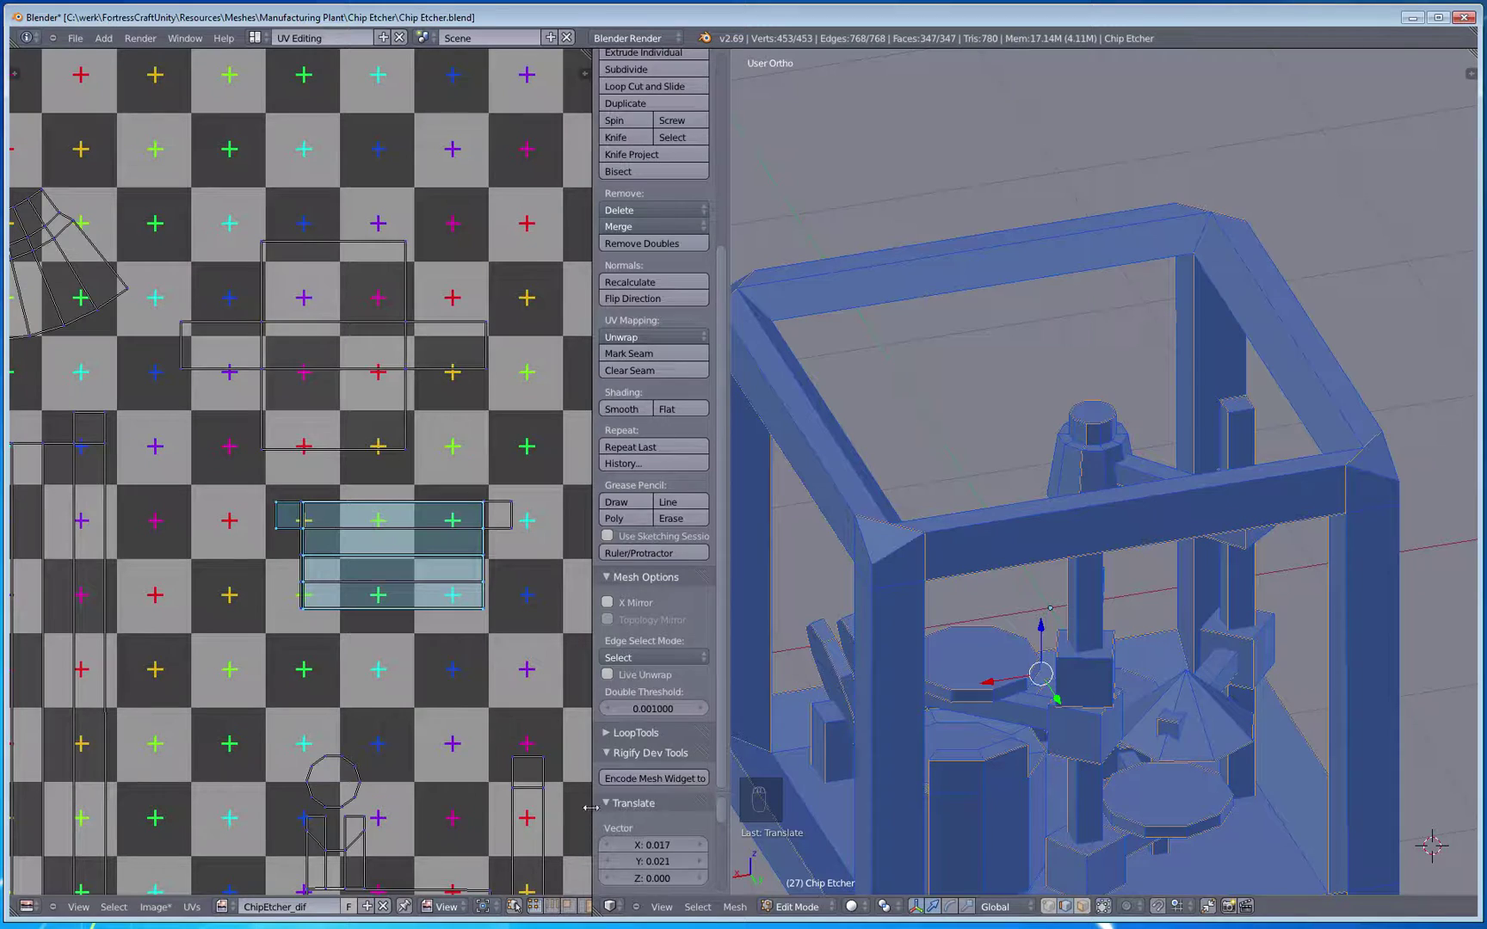
pyautogui.moveTo(590, 807); pyautogui.dragTo(979, 806)
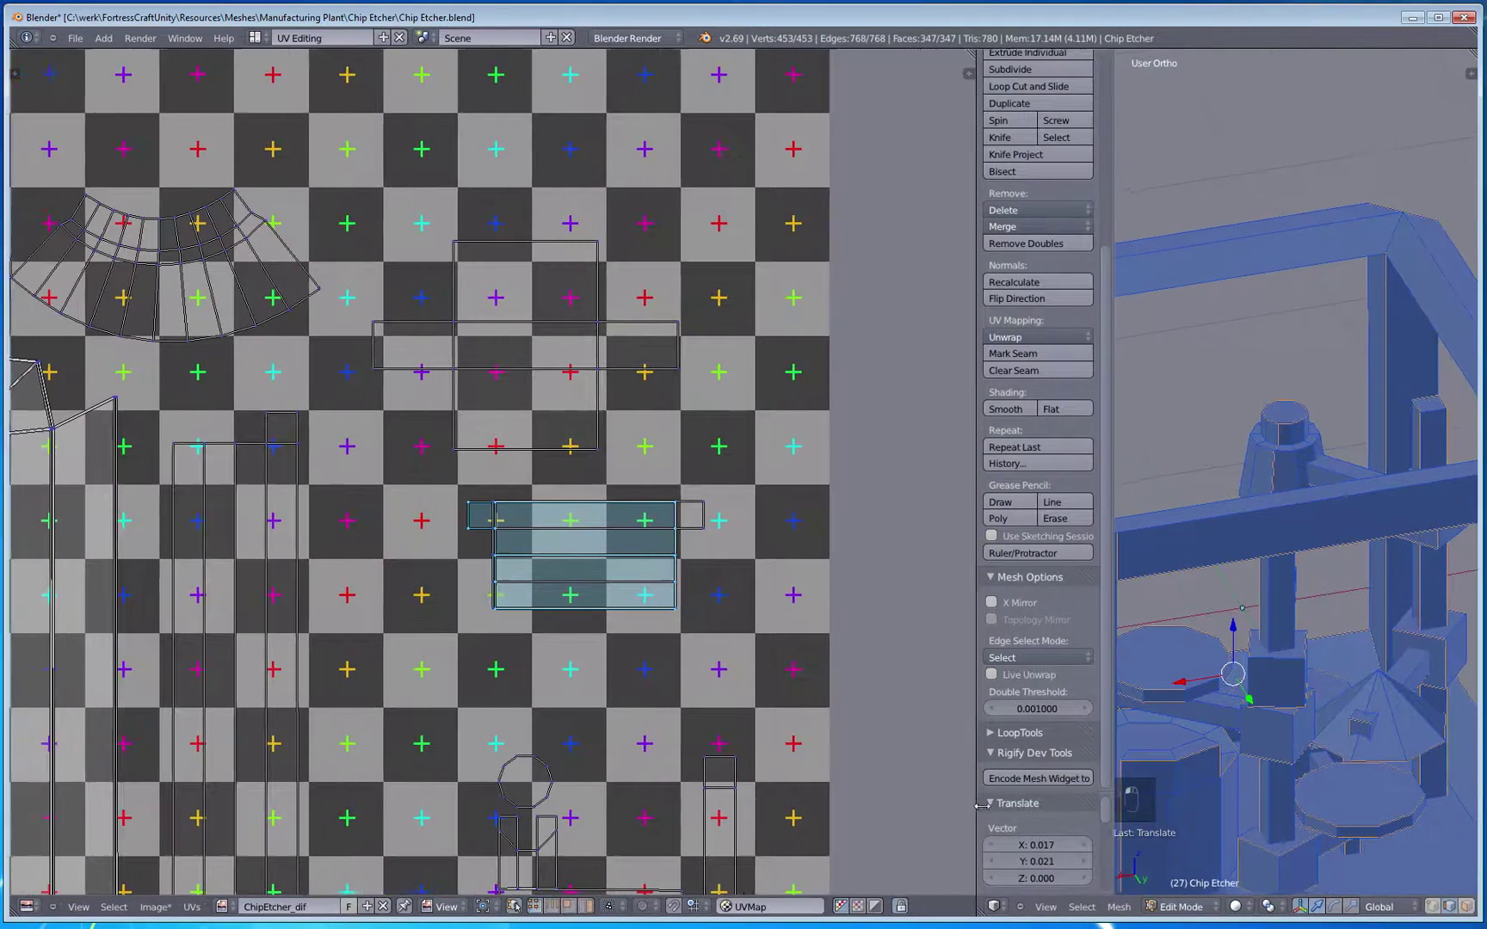
pyautogui.click(203, 908)
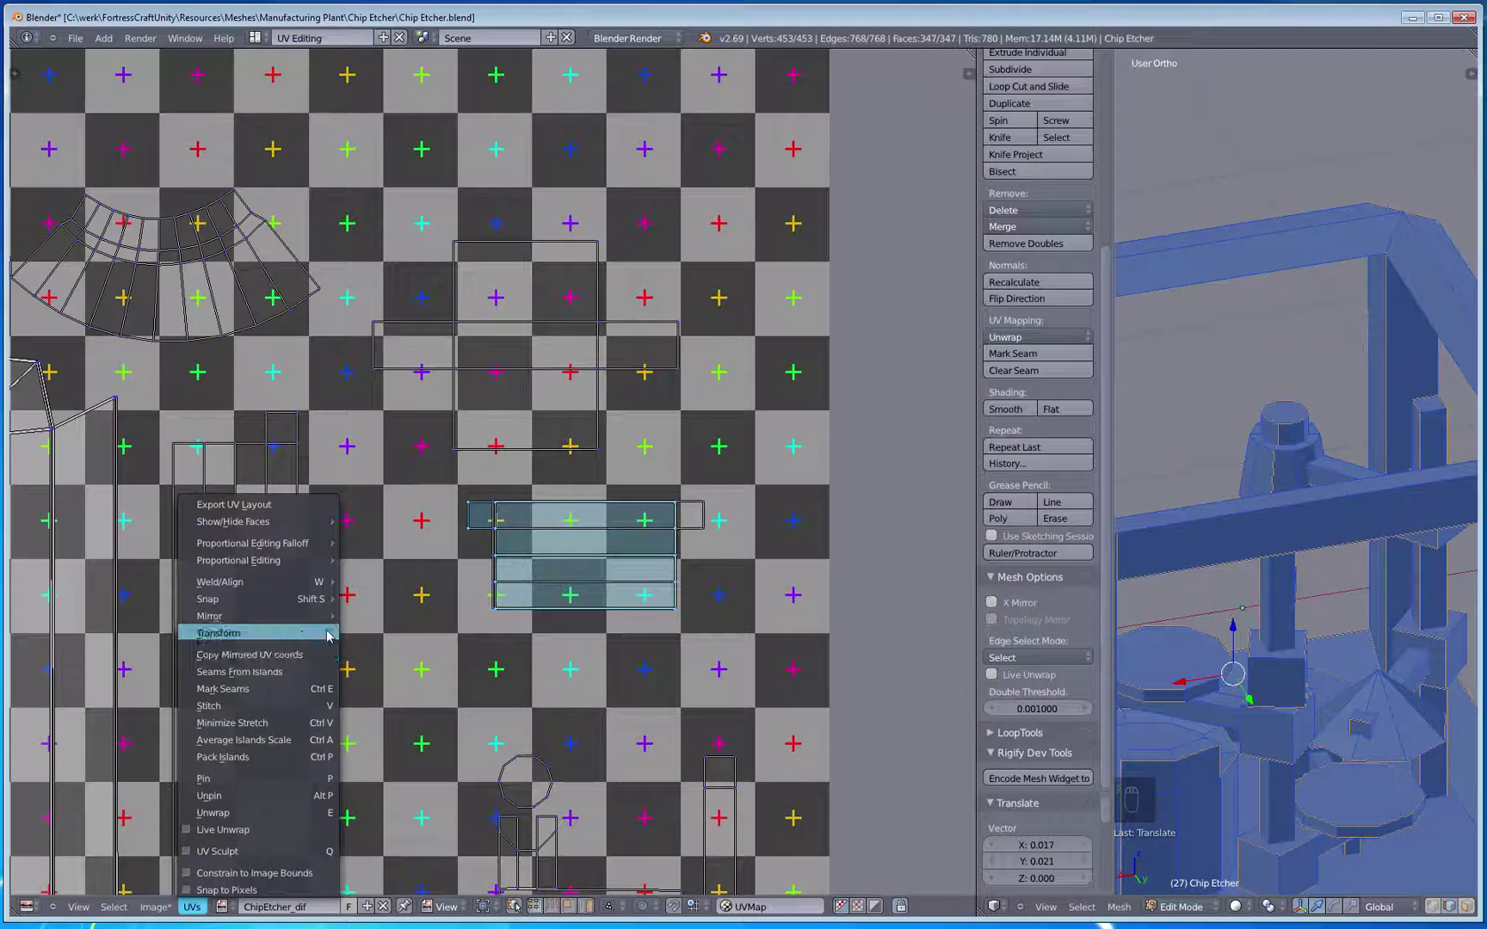
pyautogui.moveTo(334, 617)
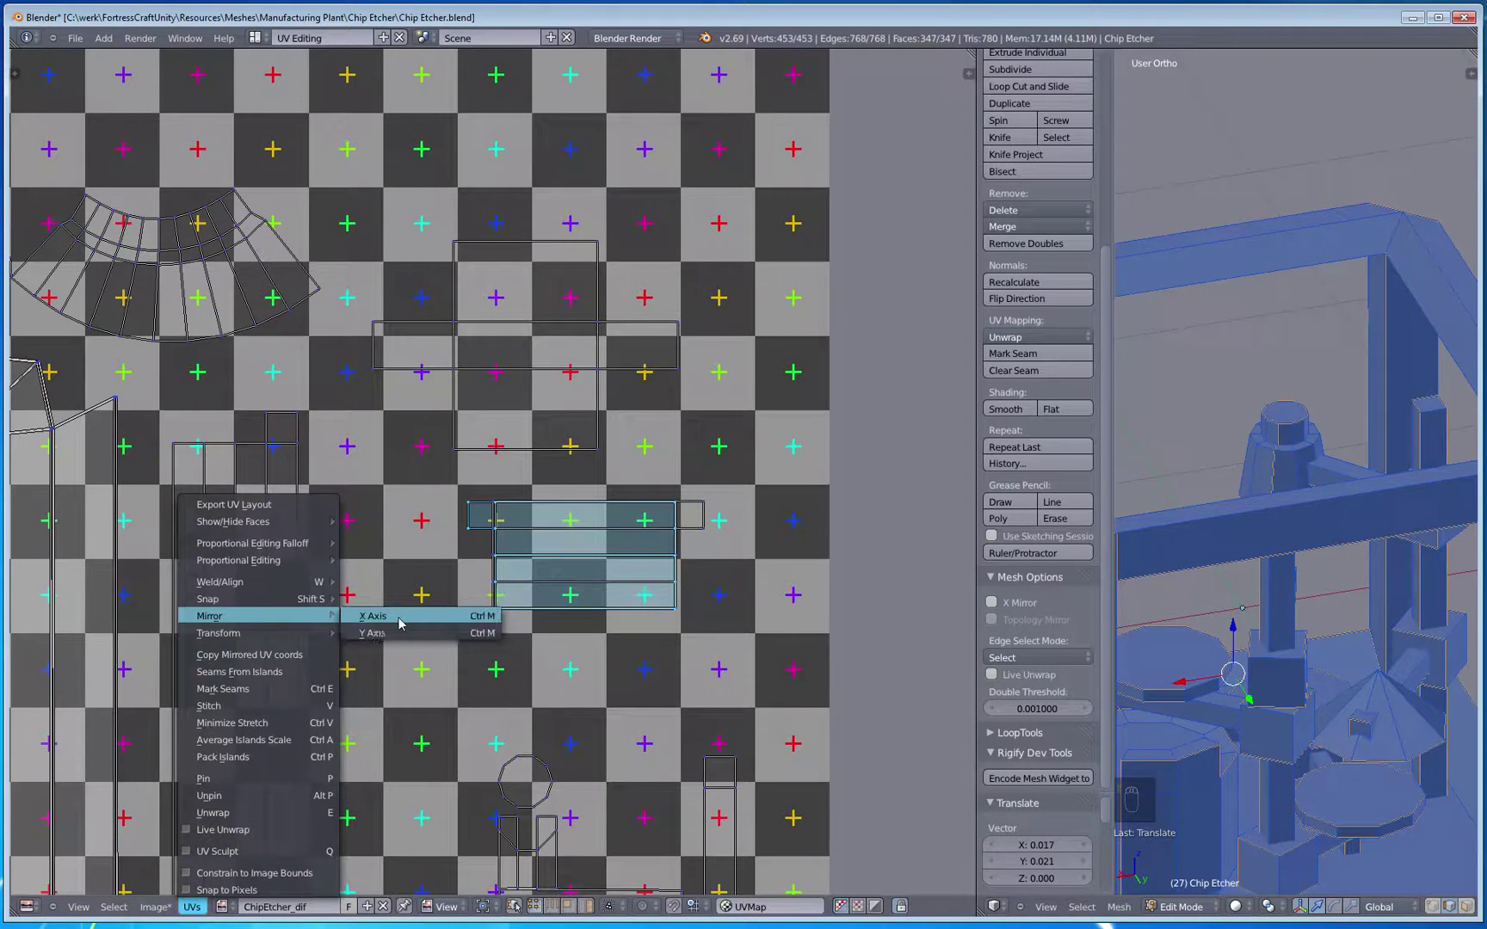
pyautogui.click(398, 618)
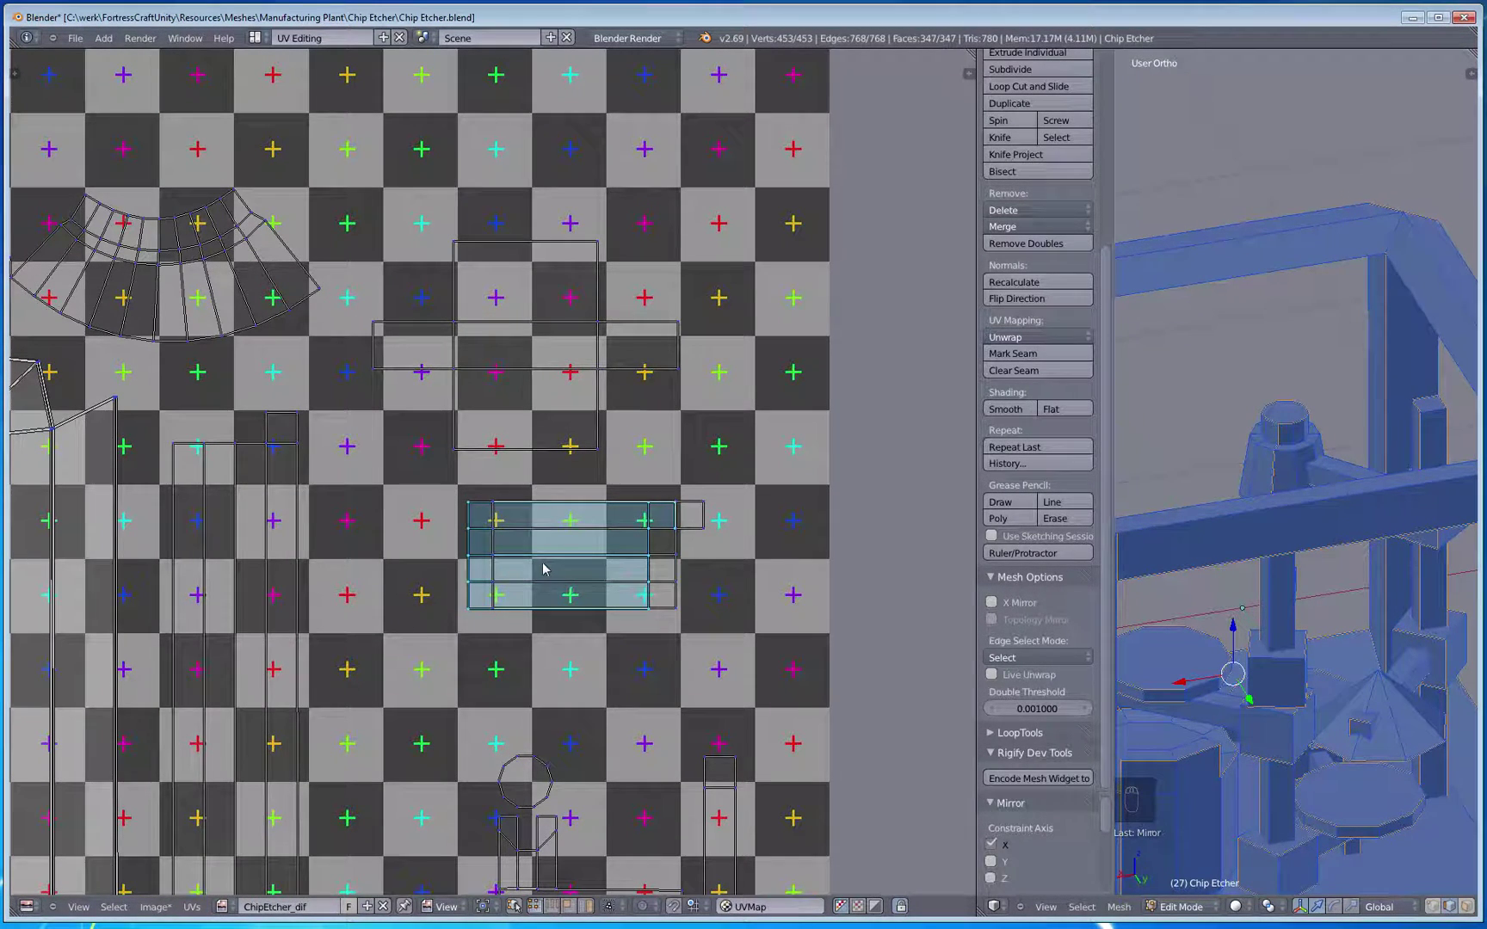
pyautogui.press('g')
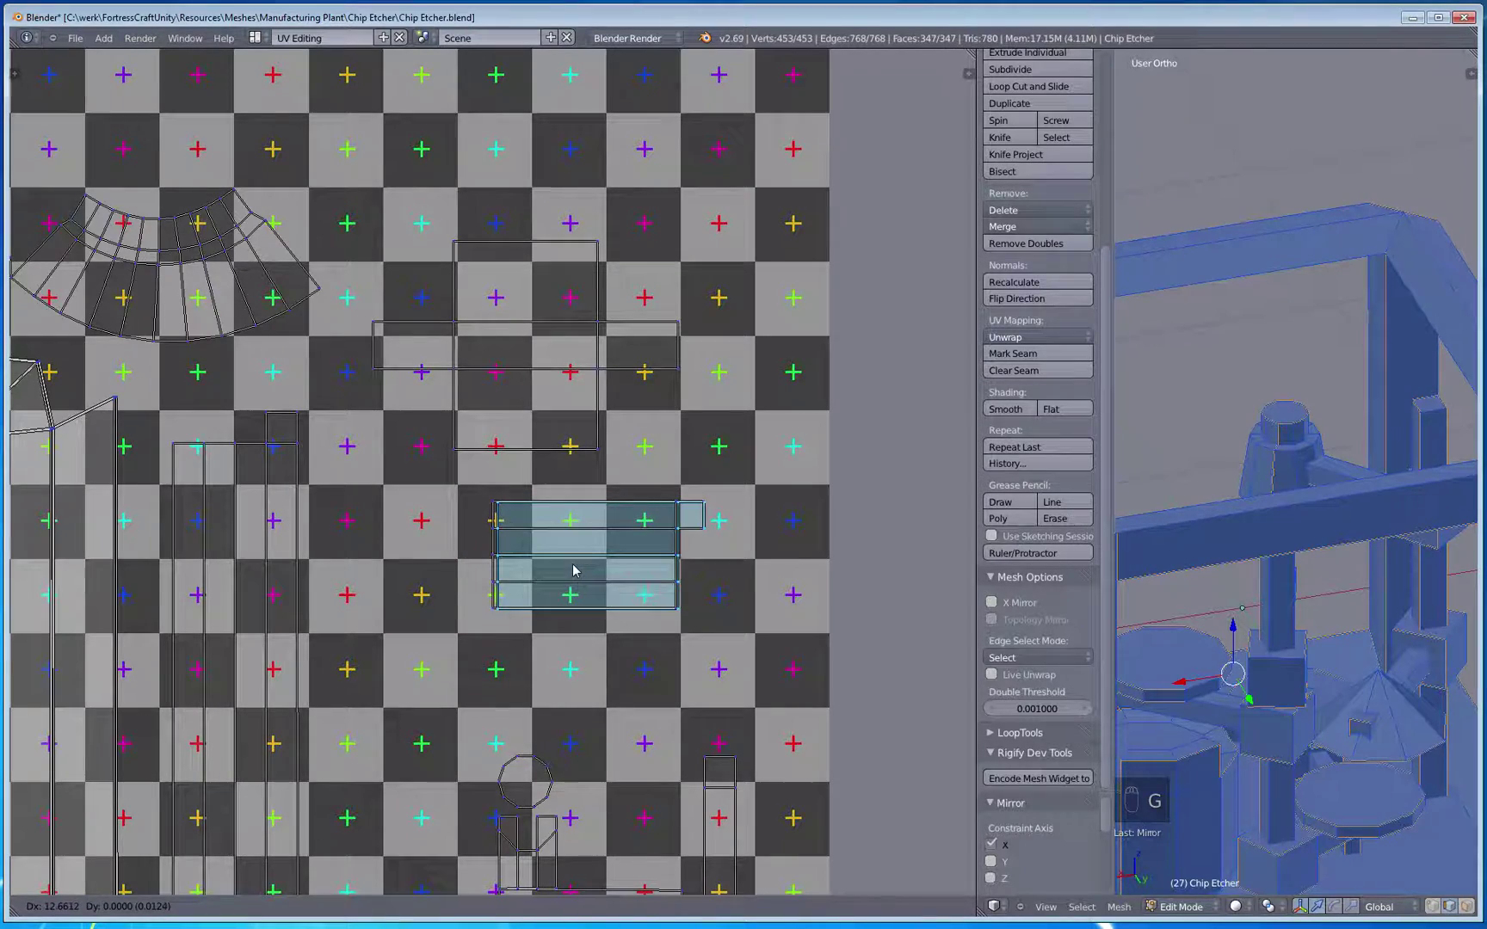
pyautogui.click(573, 570)
# Step: Move the small U-shaped island above the lower-right striped islands to its twin near the layout's upper-left edge
pyautogui.scroll(-4, 574, 571)
pyautogui.scroll(3, 548, 539)
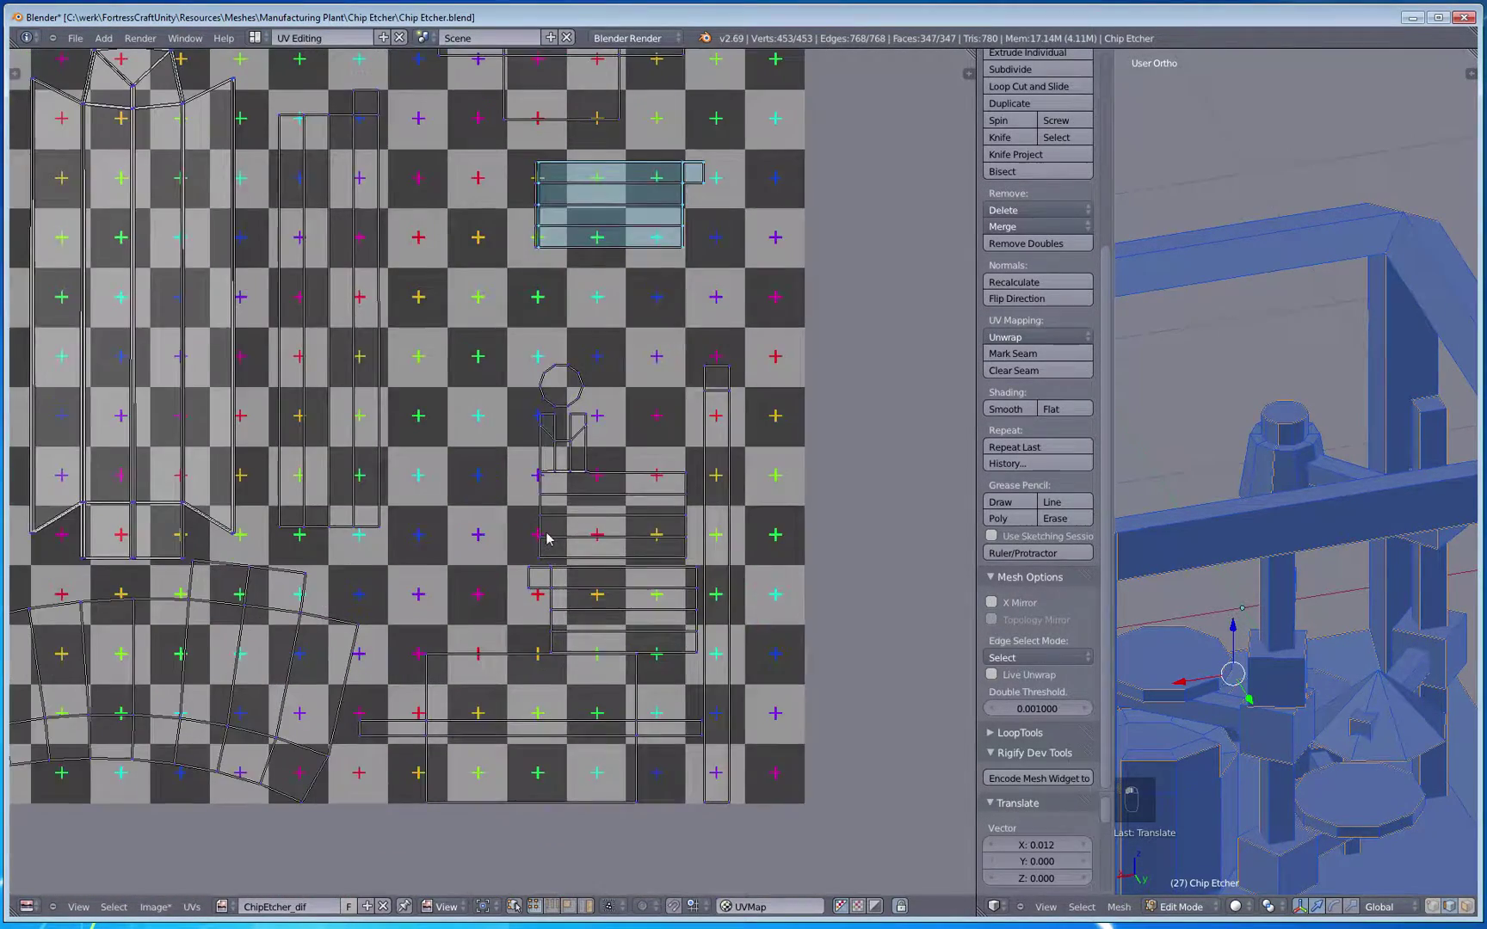
pyautogui.scroll(-2, 547, 539)
pyautogui.scroll(-1, 547, 573)
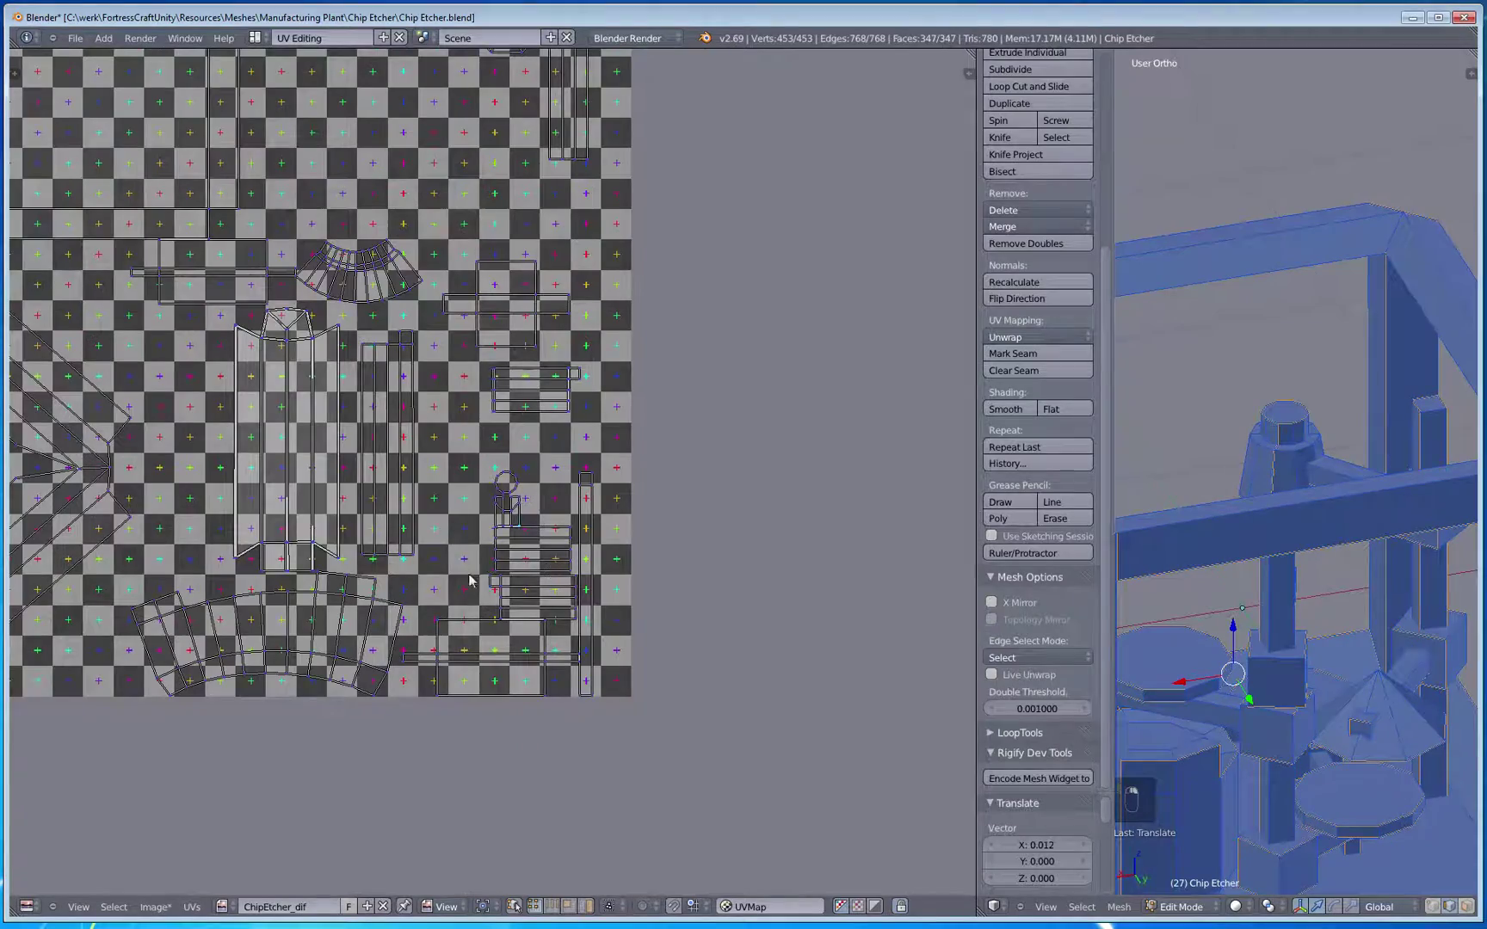
pyautogui.moveTo(469, 581); pyautogui.dragTo(579, 662, button='middle')
pyautogui.hotkey('ctrl', 'l')
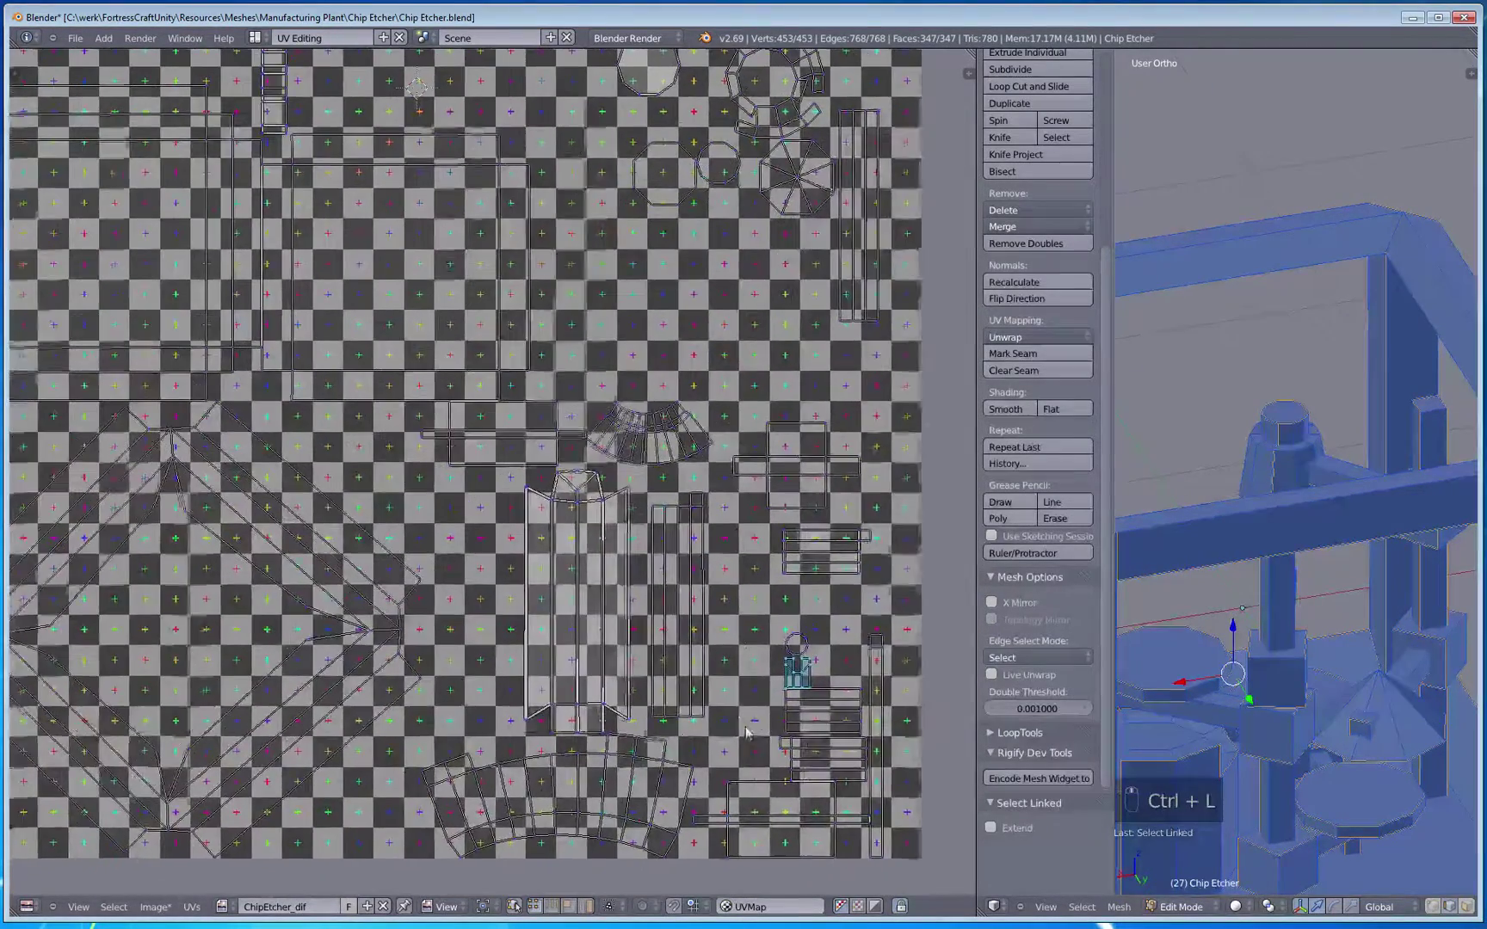
pyautogui.scroll(-2, 533, 668)
pyautogui.moveTo(603, 715); pyautogui.dragTo(632, 737, button='middle')
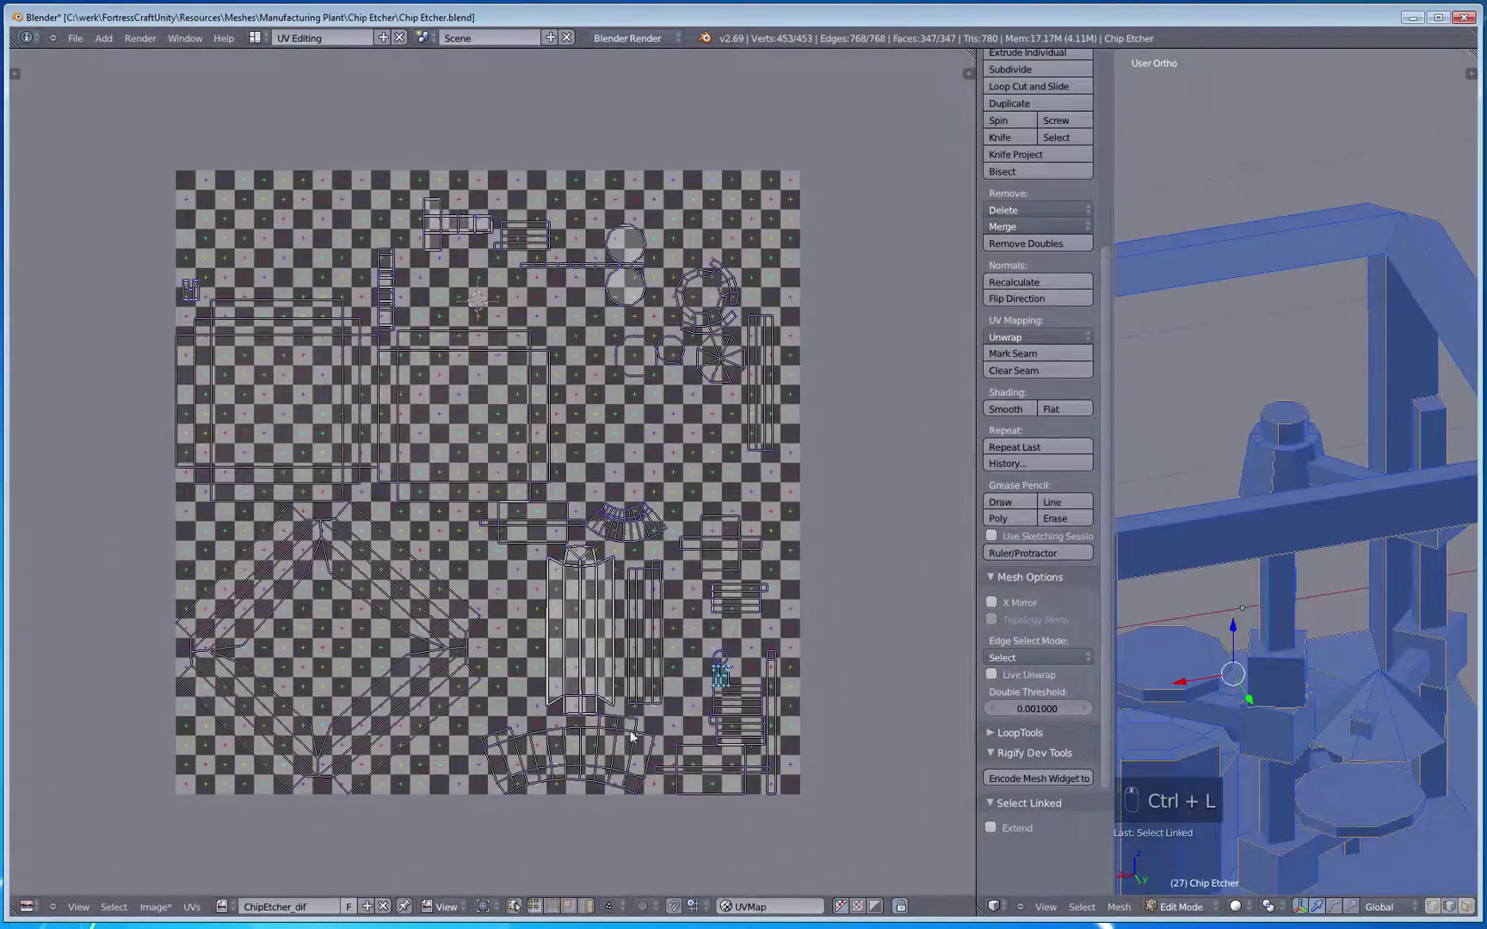
pyautogui.press('g')
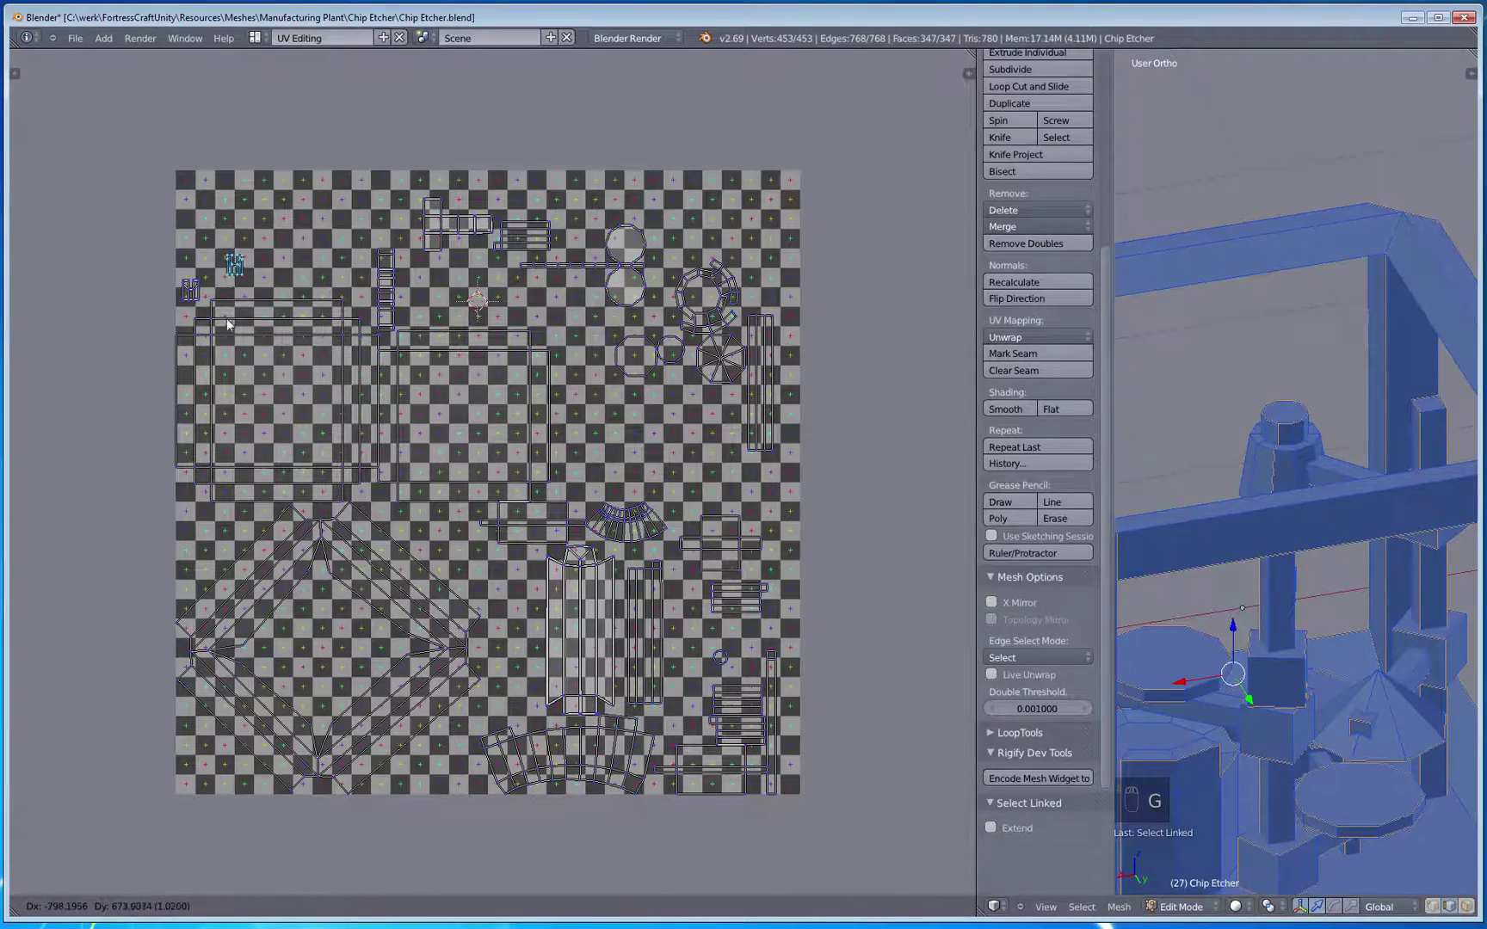
pyautogui.click(187, 348)
# Step: Align the small U-shaped island exactly on top of its twin
pyautogui.scroll(6, 187, 349)
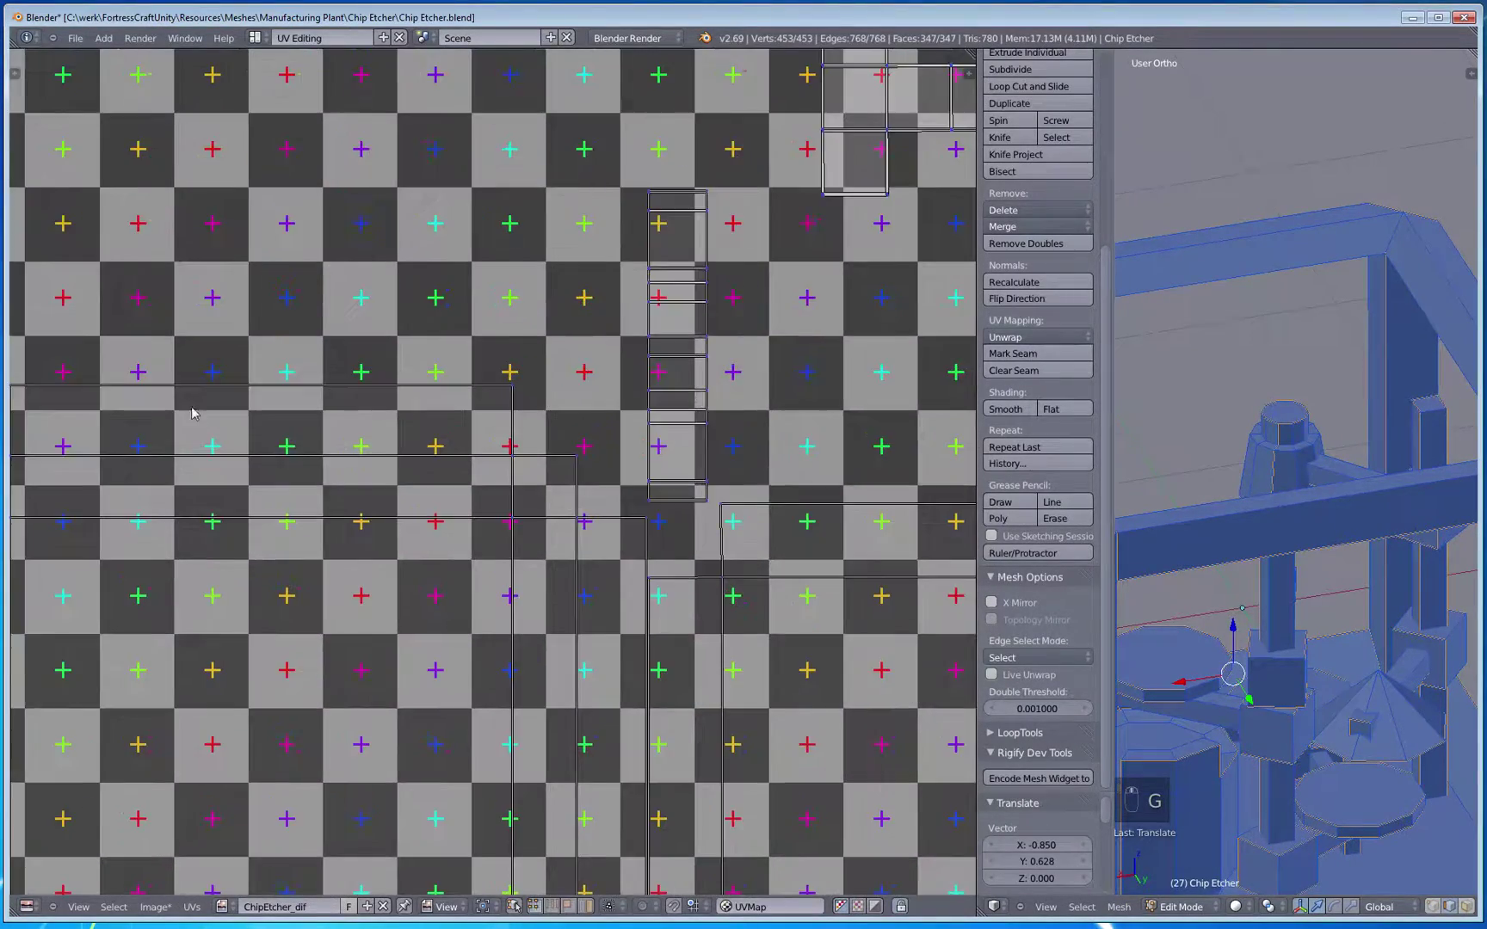
pyautogui.moveTo(190, 411); pyautogui.dragTo(342, 455, button='middle')
pyautogui.press('g')
pyautogui.click(341, 458)
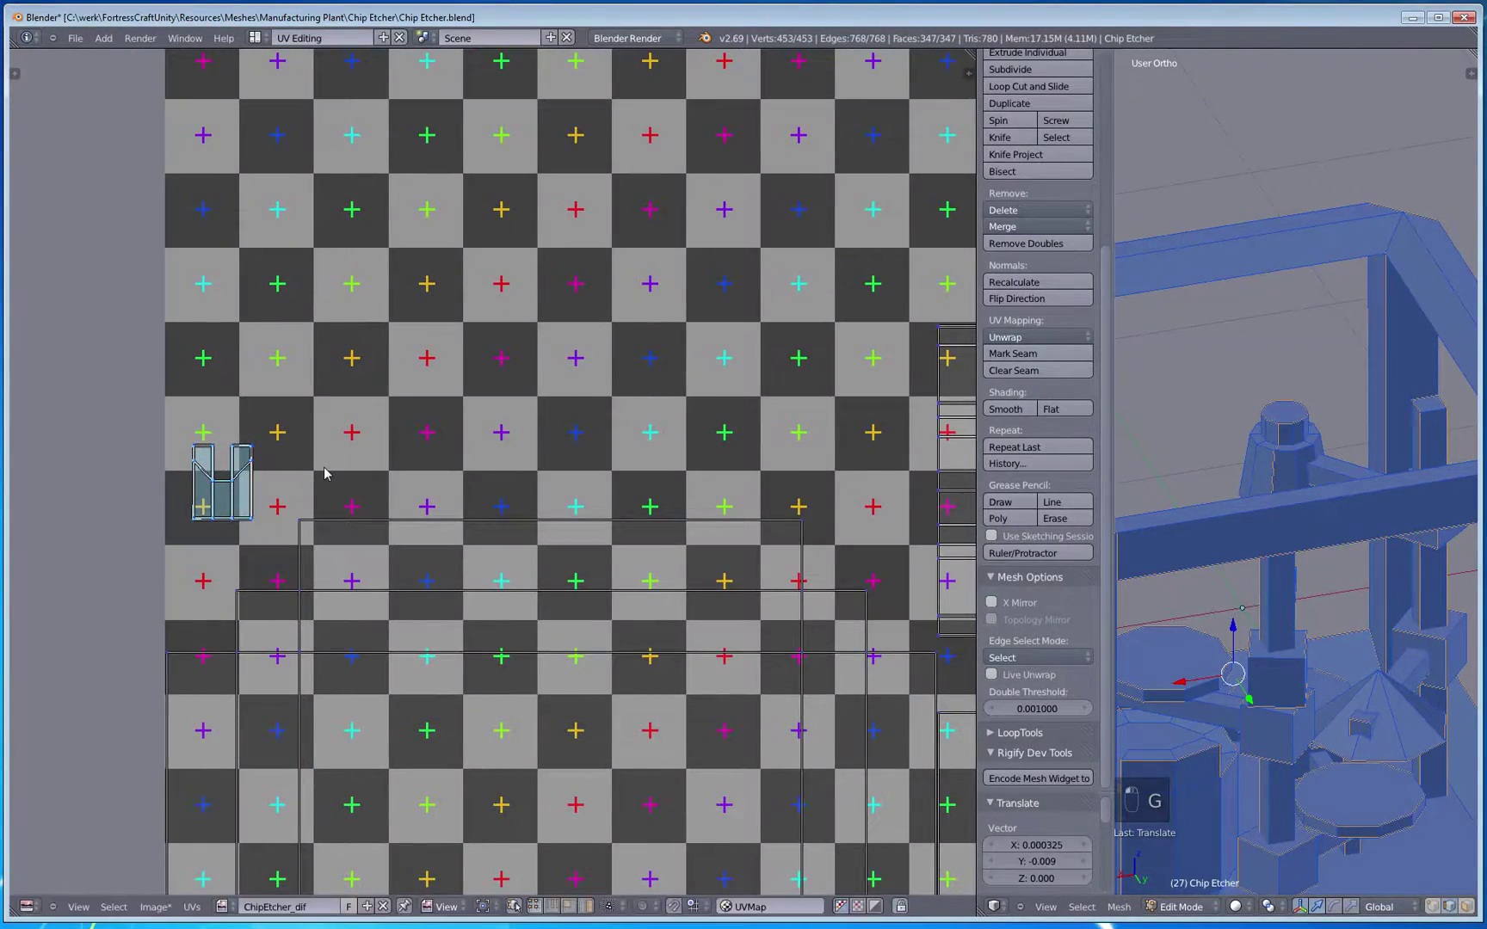
# Step: Move the wide rectangular island with thin side strips from beside the small fan island into the empty space above it
pyautogui.scroll(-5, 648, 670)
pyautogui.scroll(4, 648, 670)
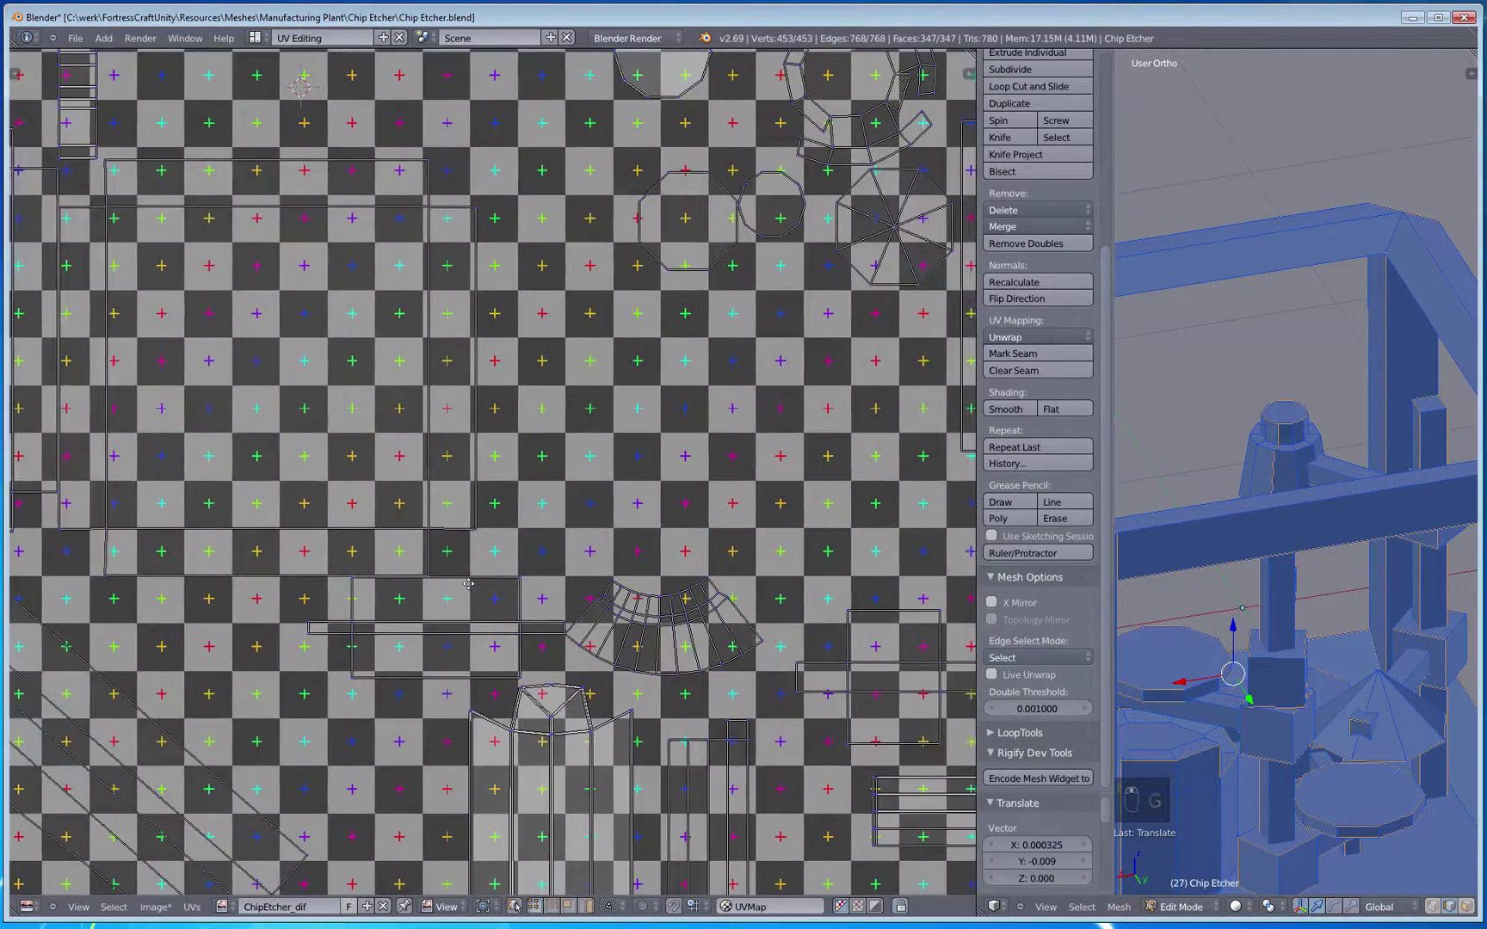
pyautogui.hotkey('ctrl', 'l')
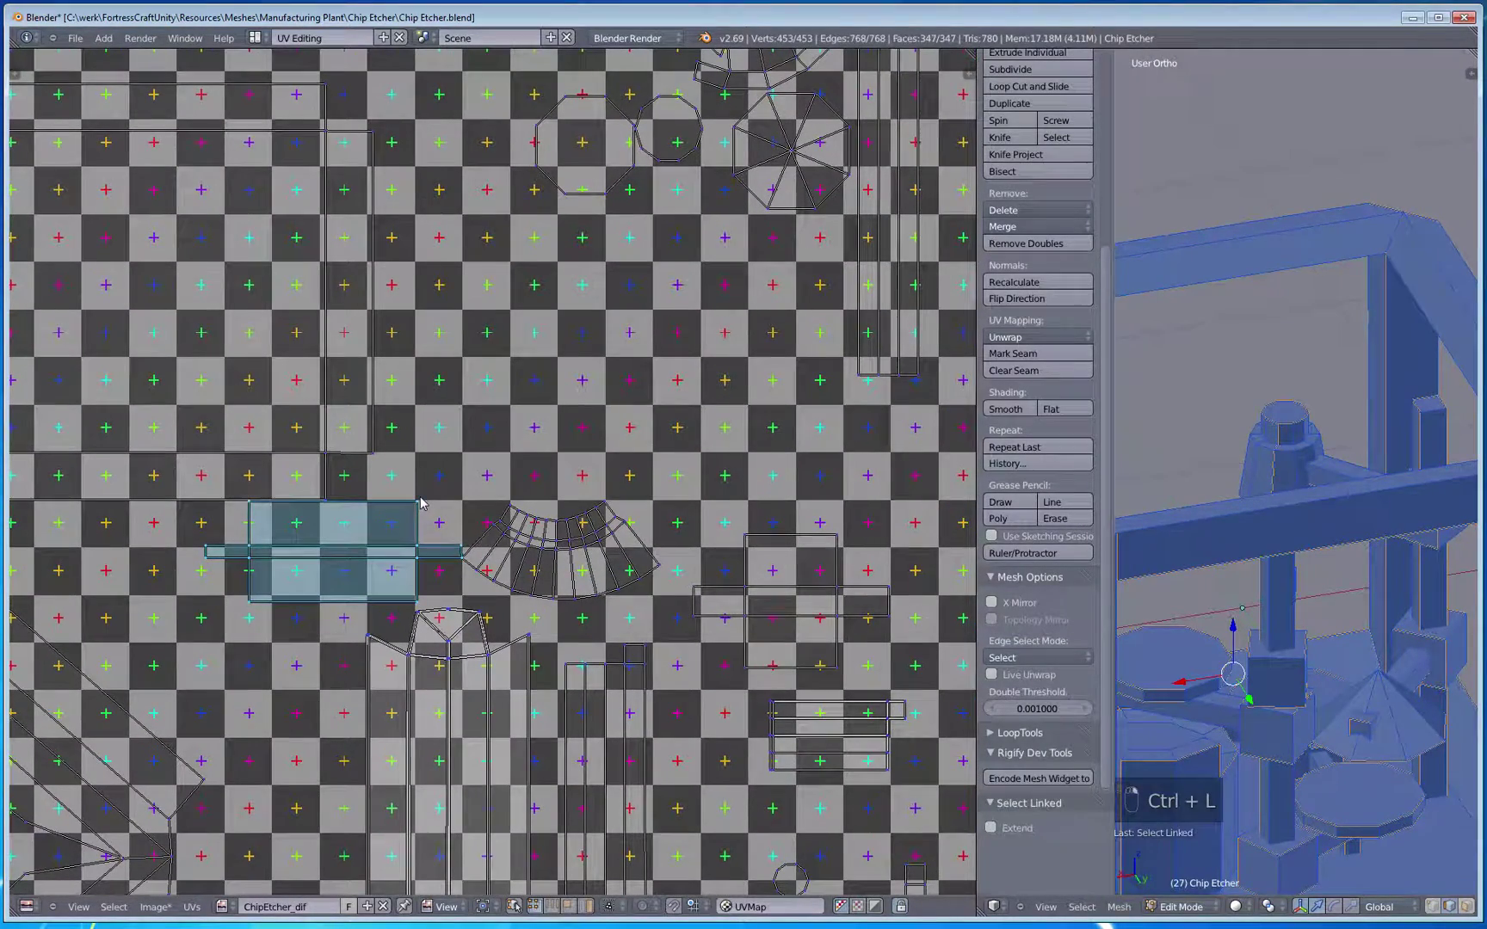
pyautogui.press('g')
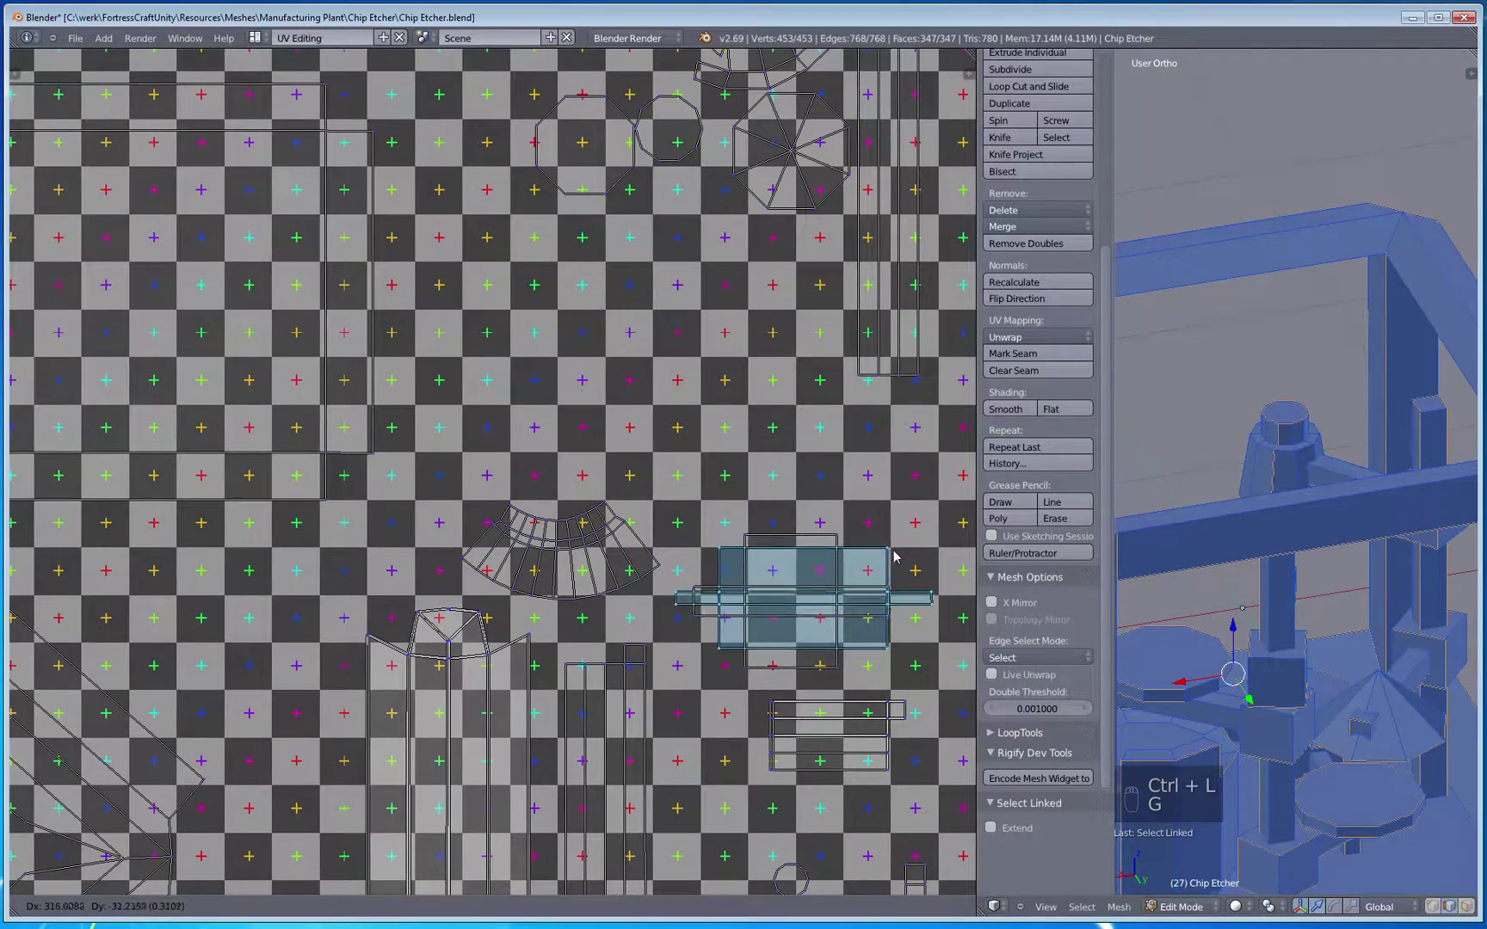
pyautogui.click(772, 374)
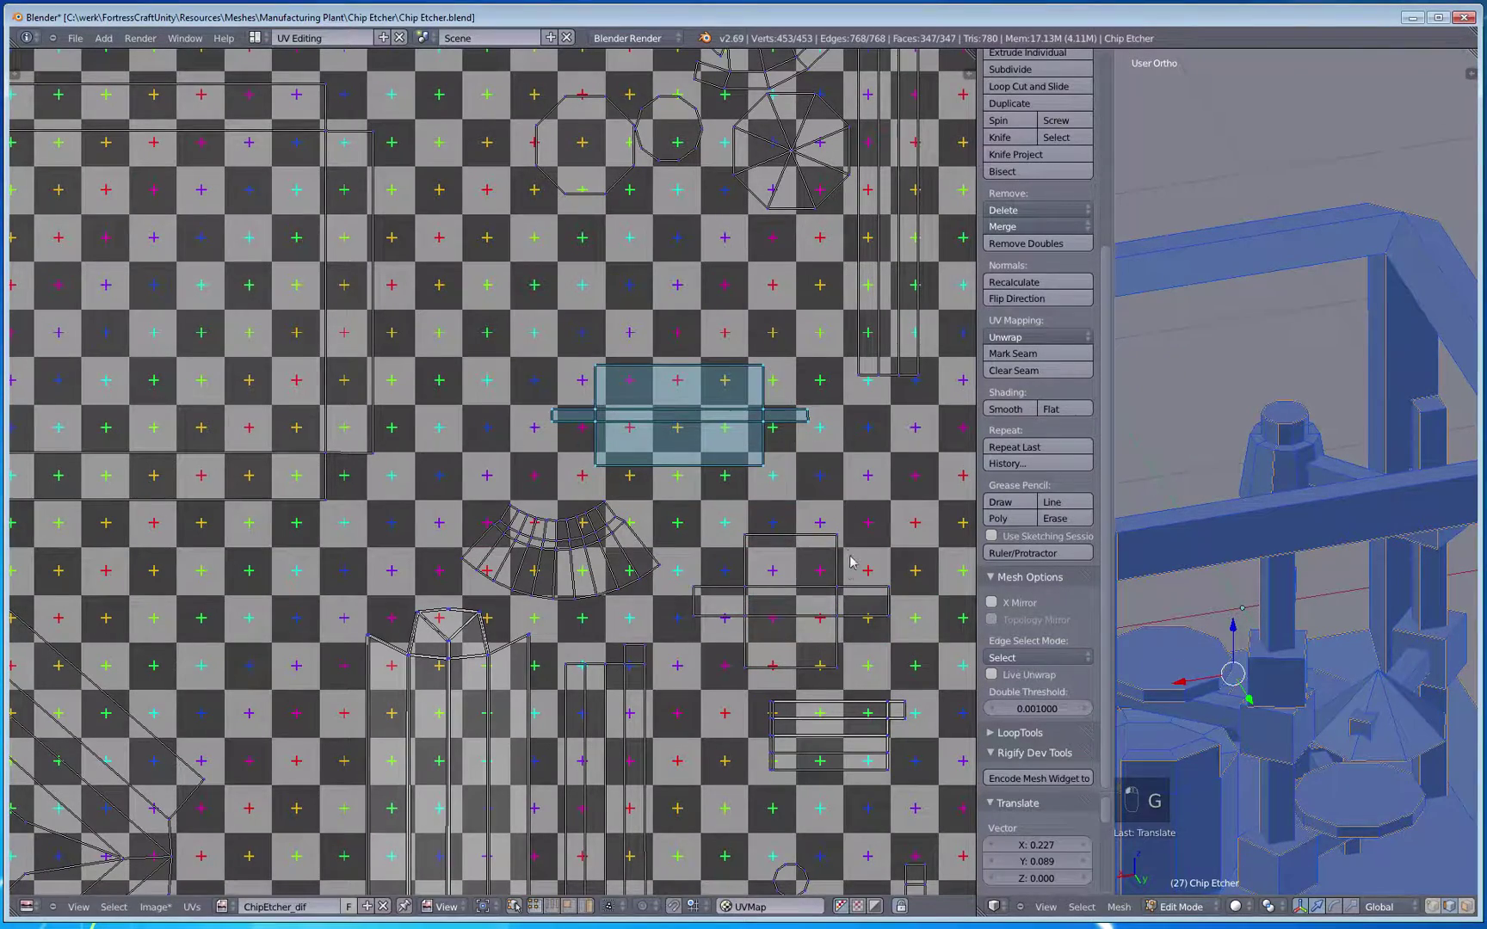
# Step: Stack the upper of the two remaining lower-right striped islands exactly onto the striped stack beneath the cross-shaped island
pyautogui.scroll(-1, 850, 562)
pyautogui.moveTo(793, 741); pyautogui.dragTo(688, 497, button='middle')
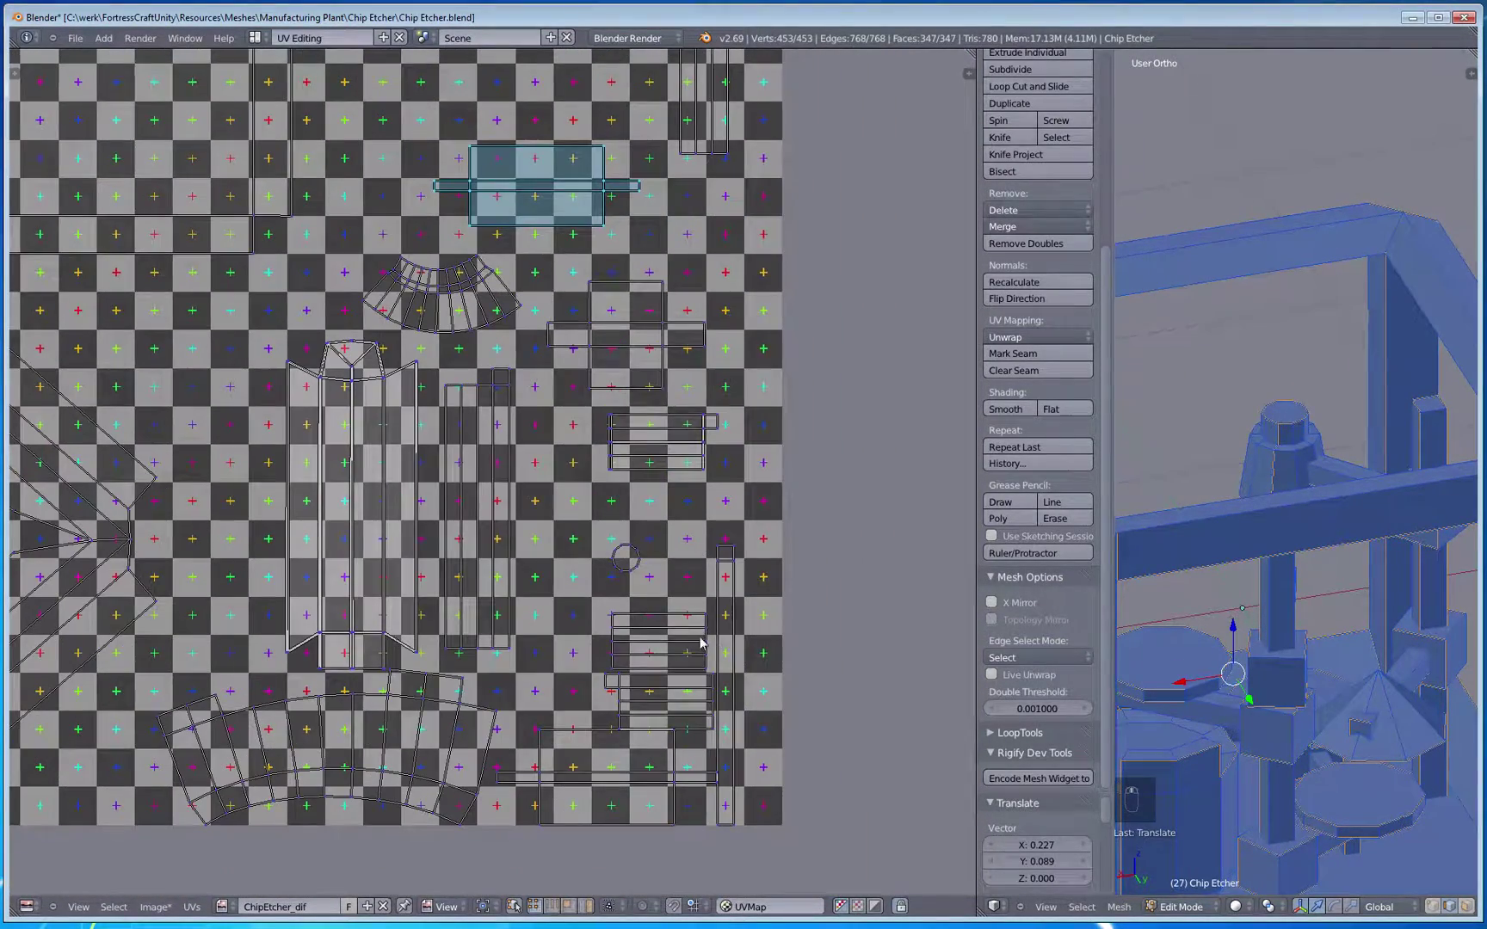
pyautogui.rightClick(615, 647)
pyautogui.hotkey('ctrl', 'l')
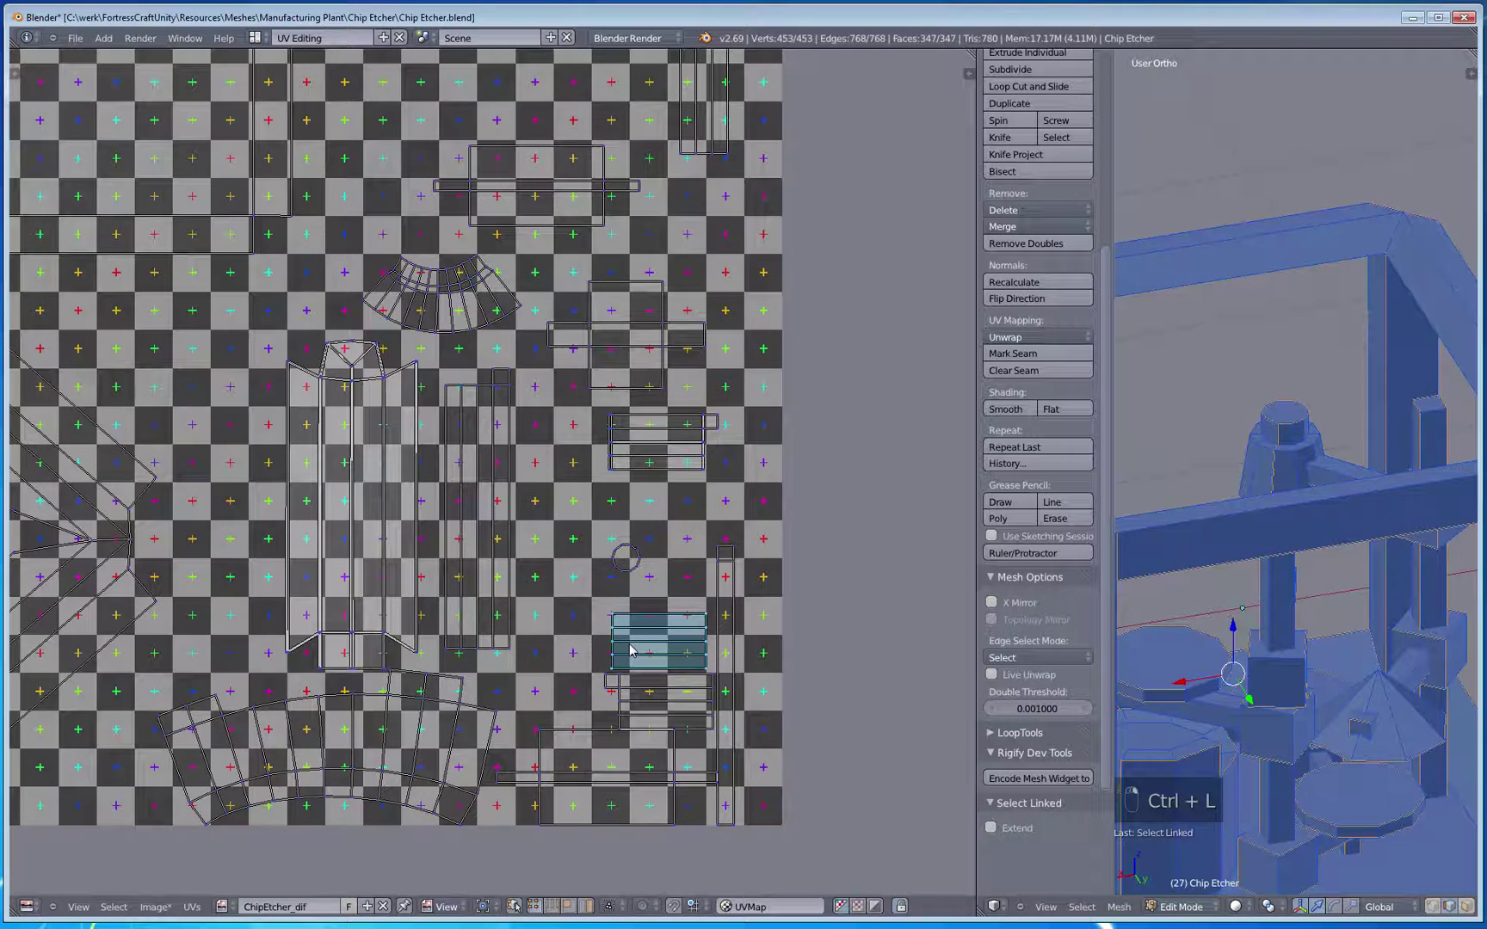
pyautogui.press('g')
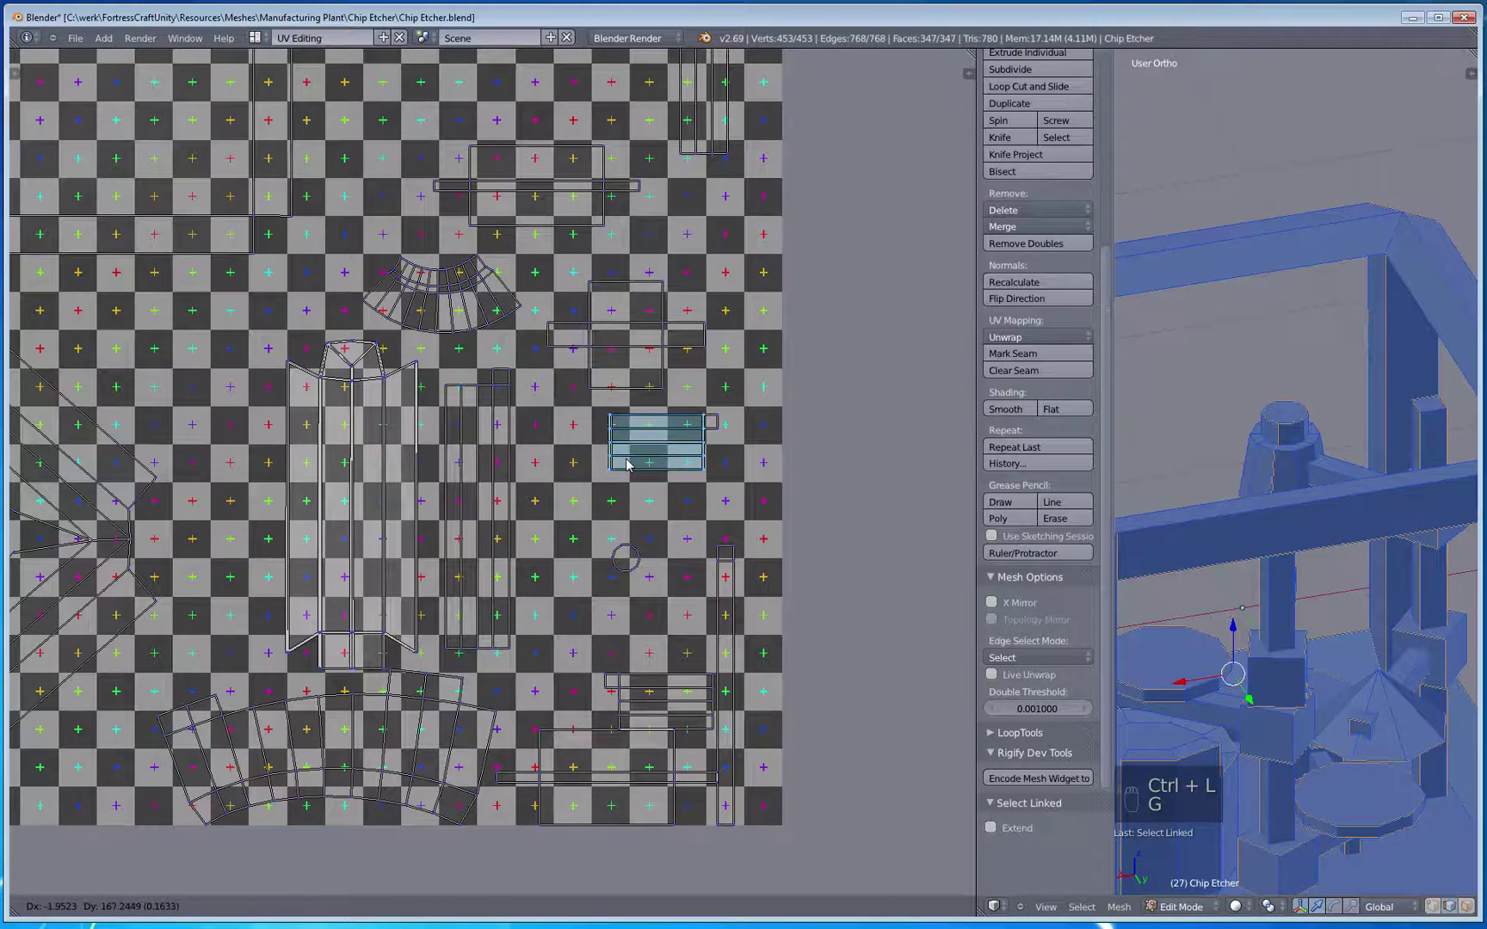
pyautogui.click(629, 459)
# Step: Move the last lower-right striped island up just below the striped stack and mirror it along the X axis
pyautogui.rightClick(627, 693)
pyautogui.hotkey('ctrl', 'l')
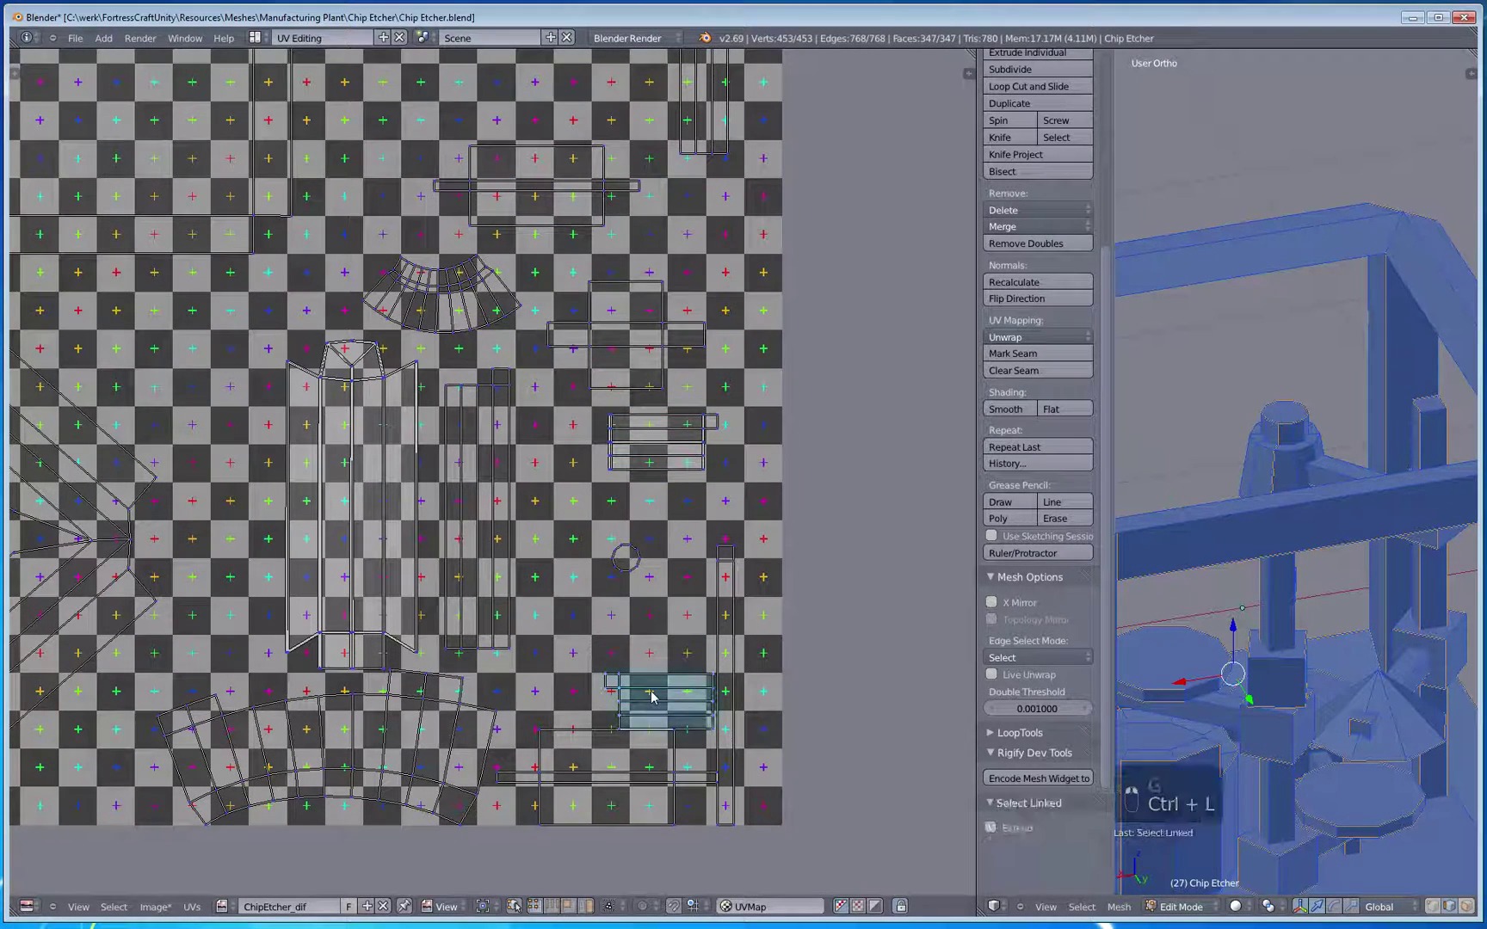
pyautogui.click(636, 494)
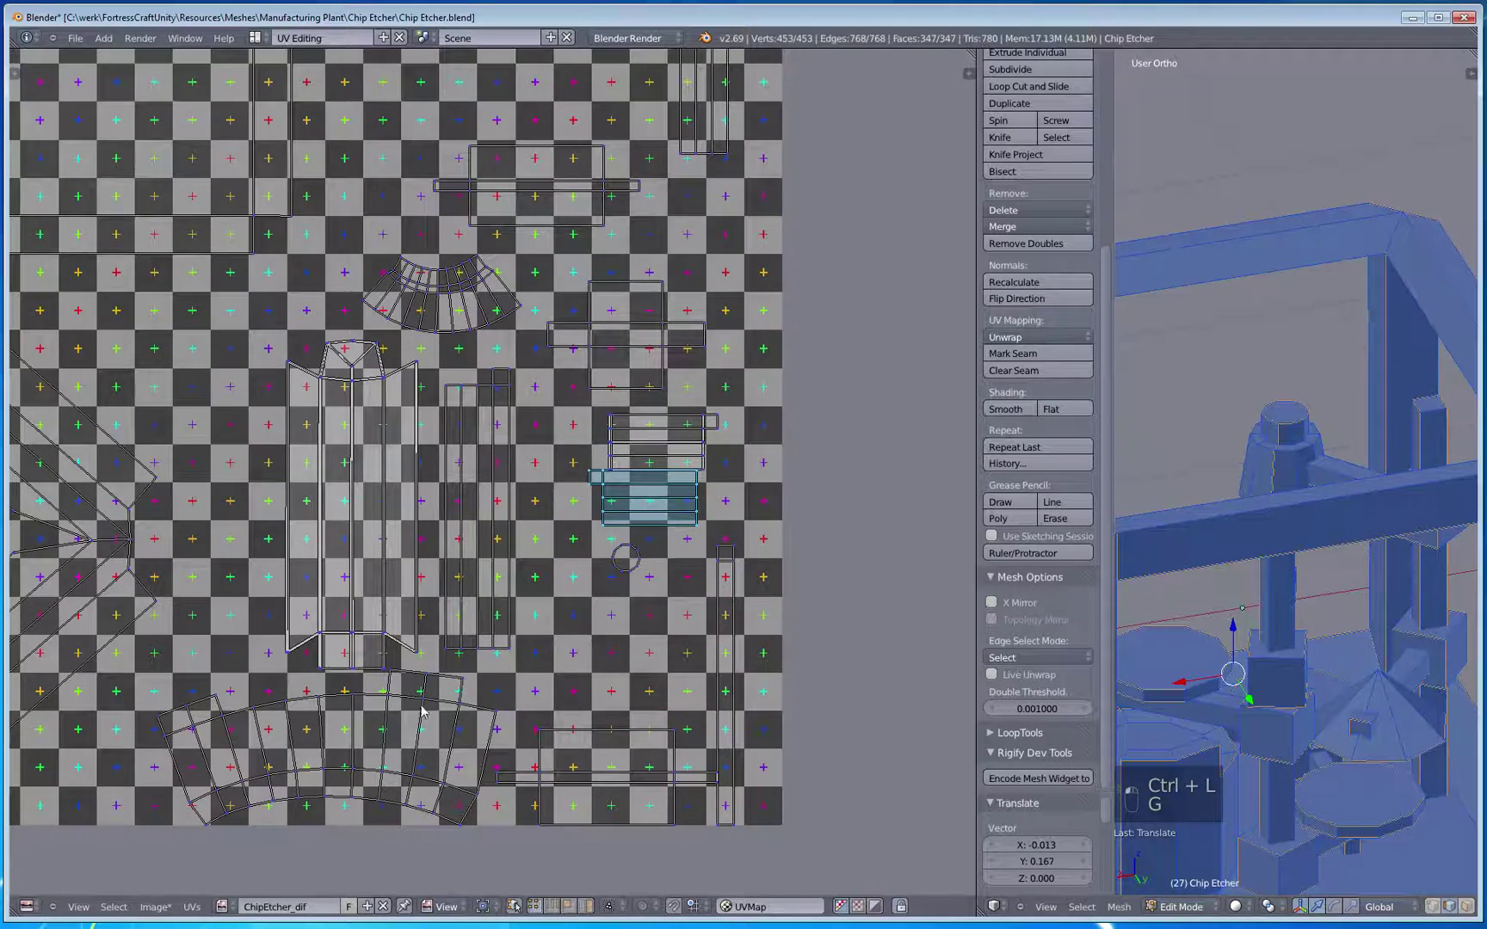
pyautogui.click(190, 907)
pyautogui.moveTo(275, 616)
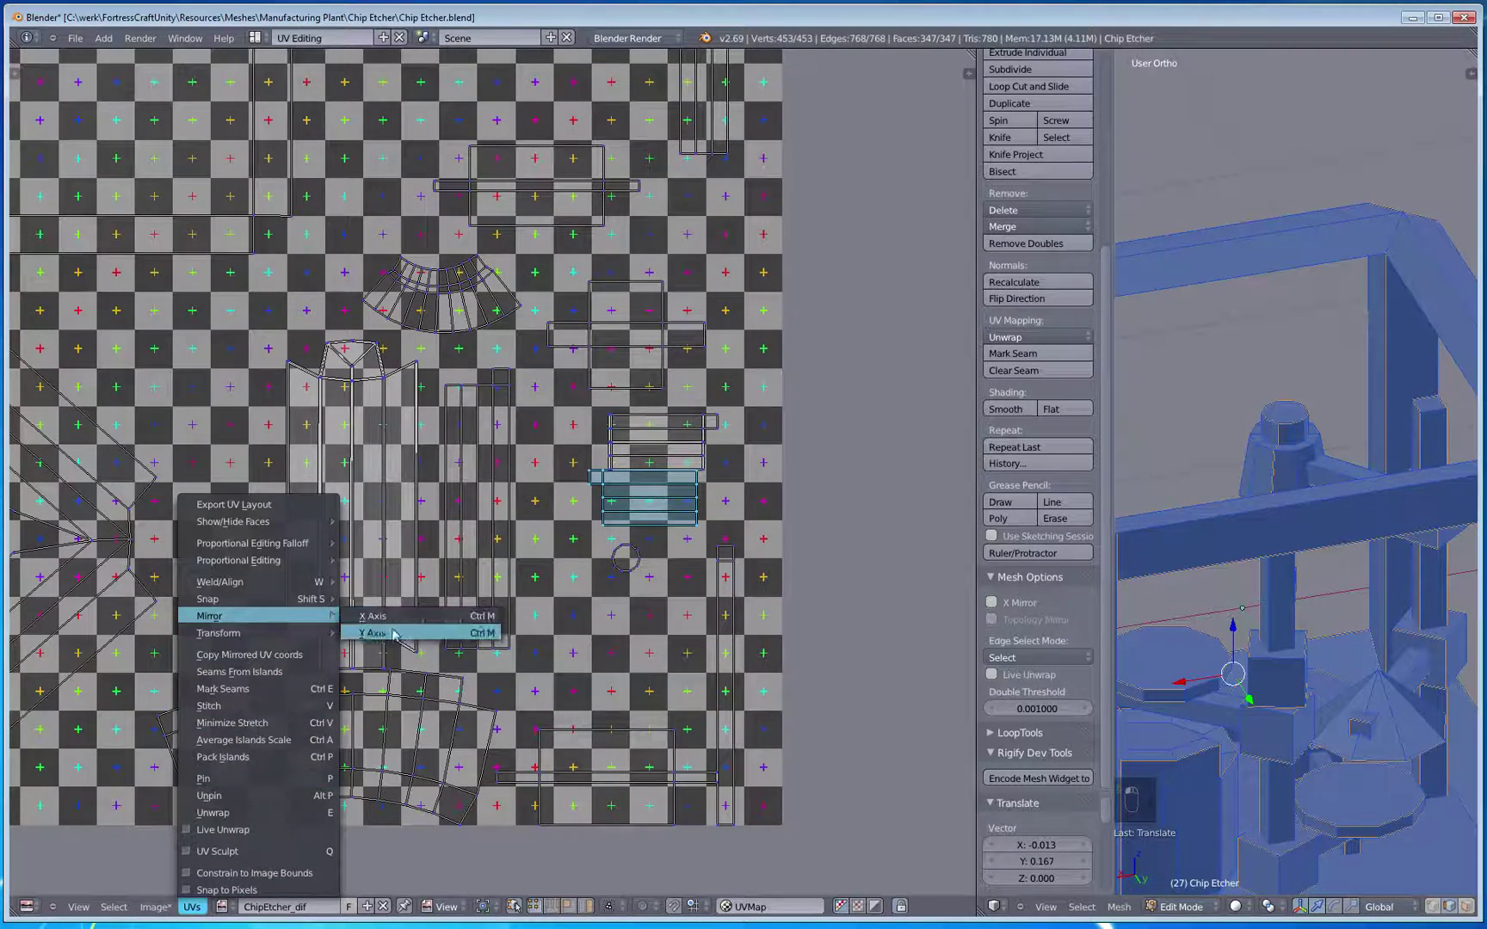
pyautogui.click(375, 616)
# Step: Stack the mirrored striped island exactly onto the striped stack beneath the cross-shaped island
pyautogui.scroll(3, 529, 645)
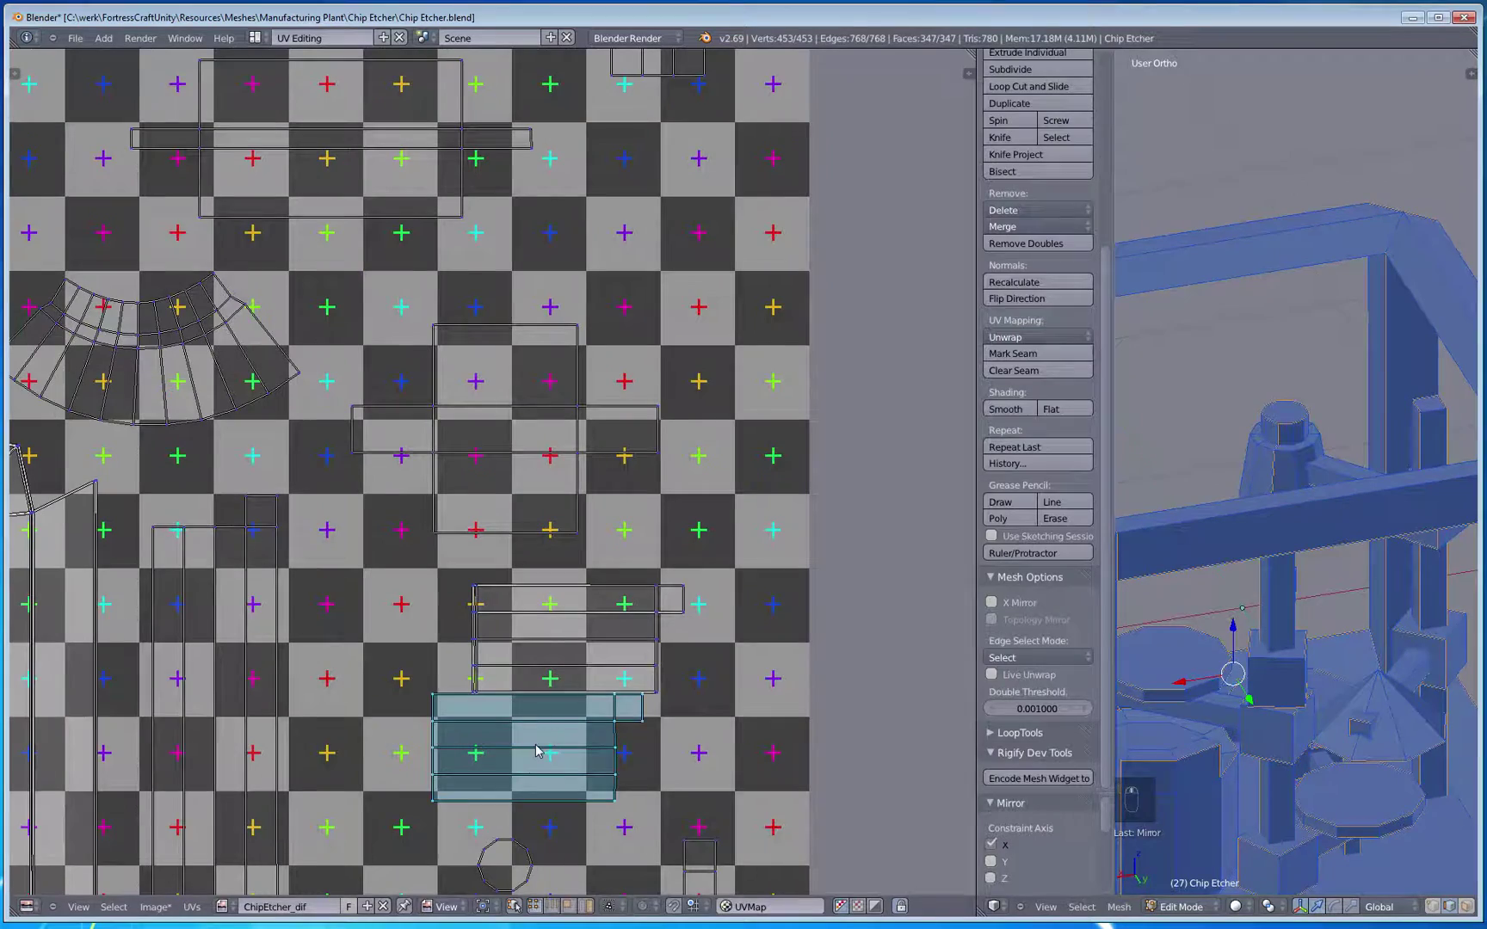
pyautogui.press('g')
pyautogui.click(581, 642)
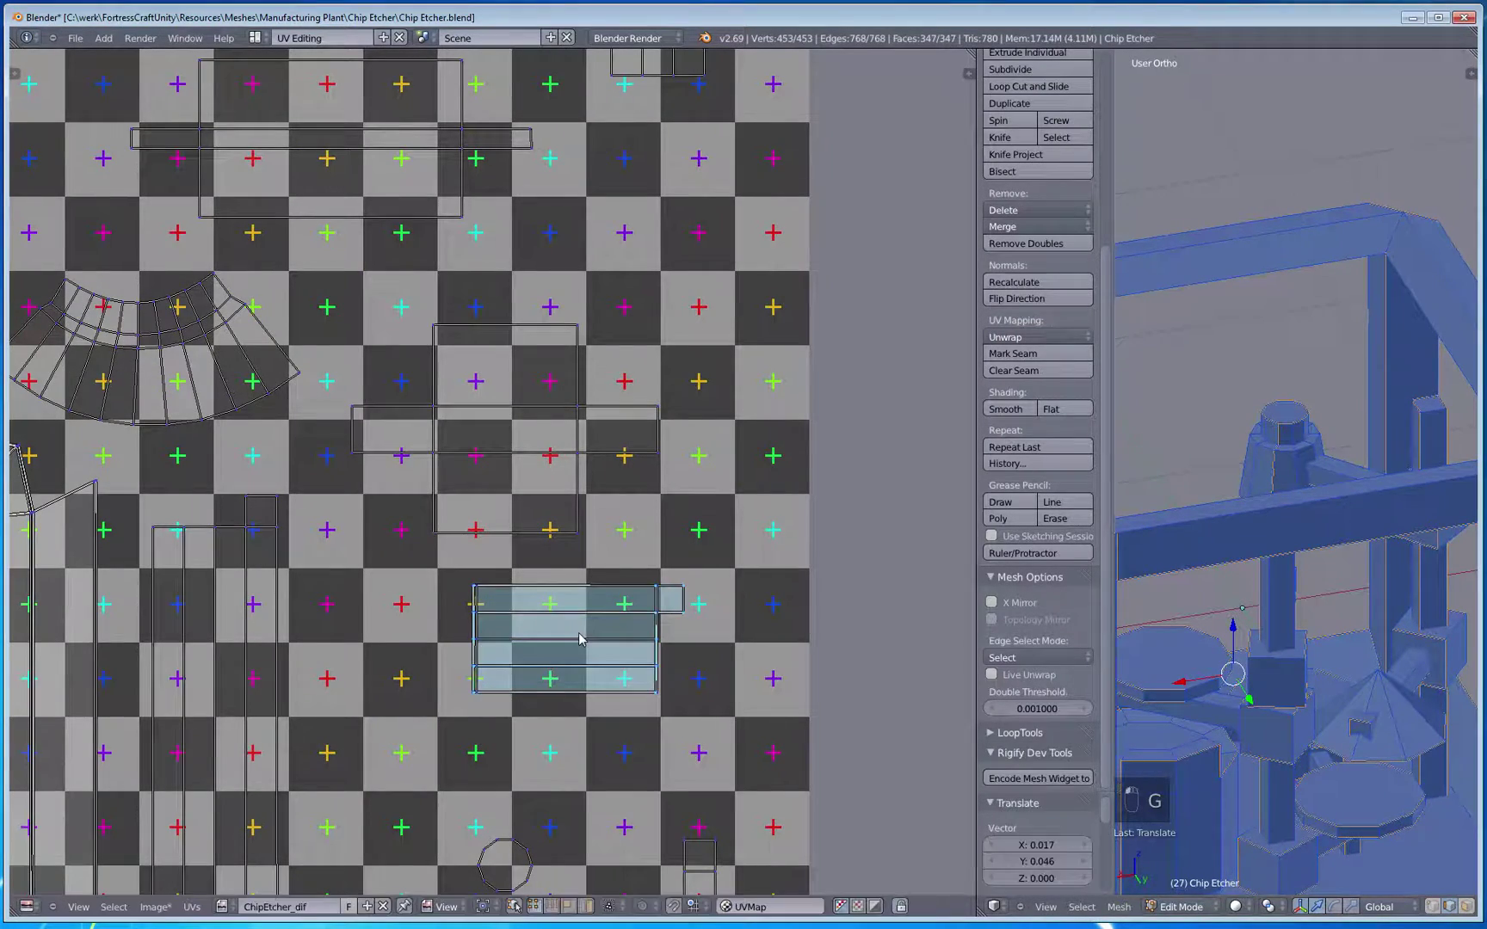
# Step: Move the wide rectangular island with thin side strips from the lower-right corner up over its twin above the fan island
pyautogui.scroll(-4, 581, 686)
pyautogui.moveTo(555, 755); pyautogui.dragTo(611, 752, button='middle')
pyautogui.rightClick(616, 707)
pyautogui.hotkey('ctrl', 'l')
pyautogui.press('g')
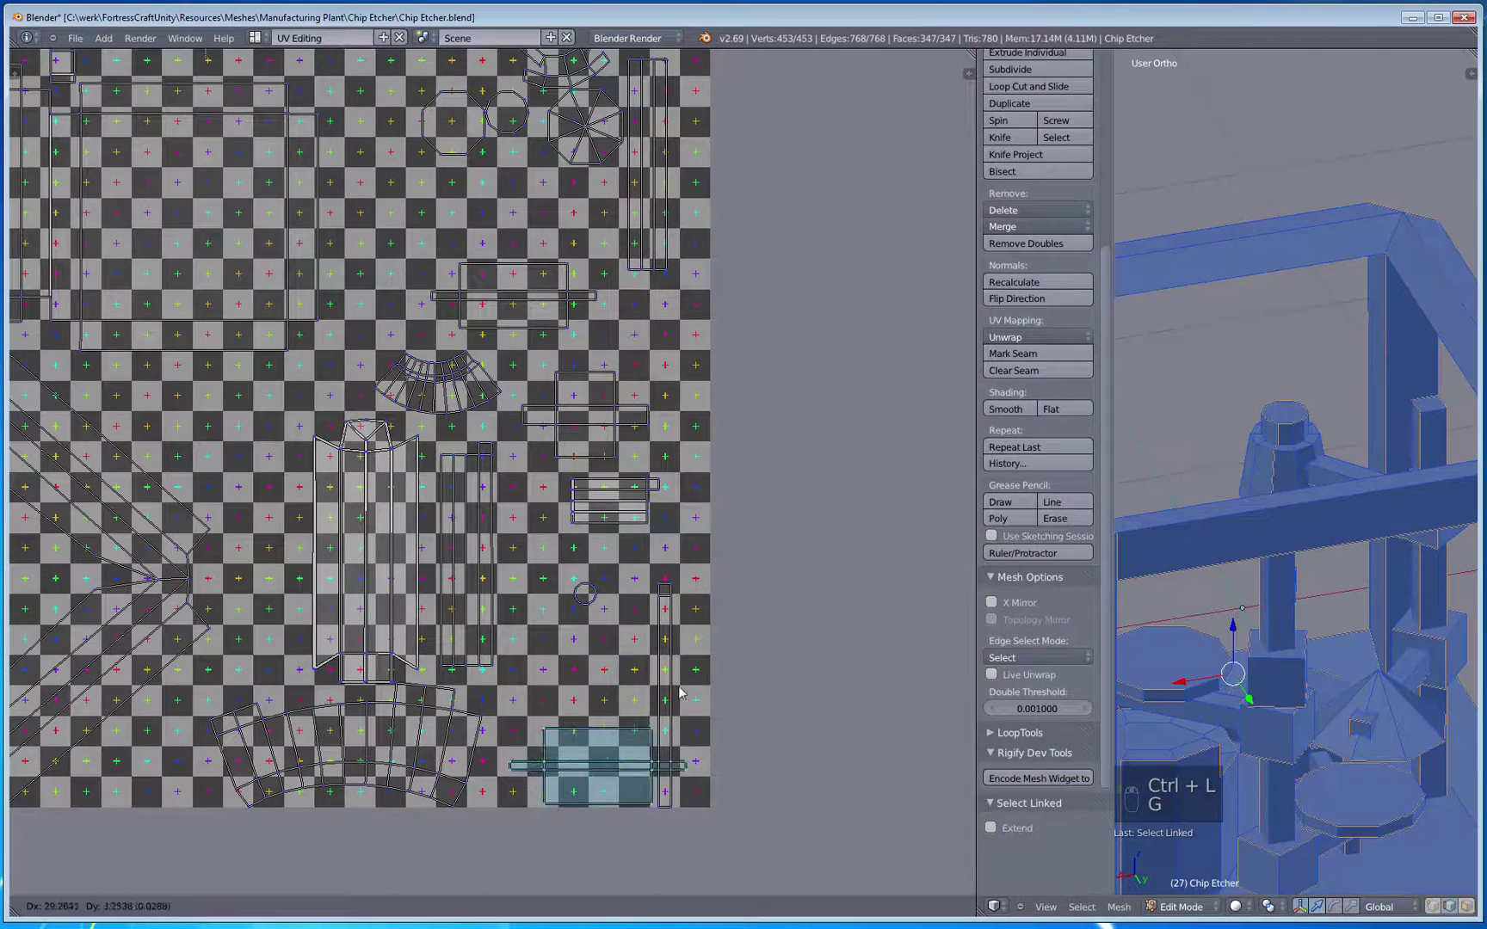
pyautogui.click(564, 278)
pyautogui.scroll(2, 619, 523)
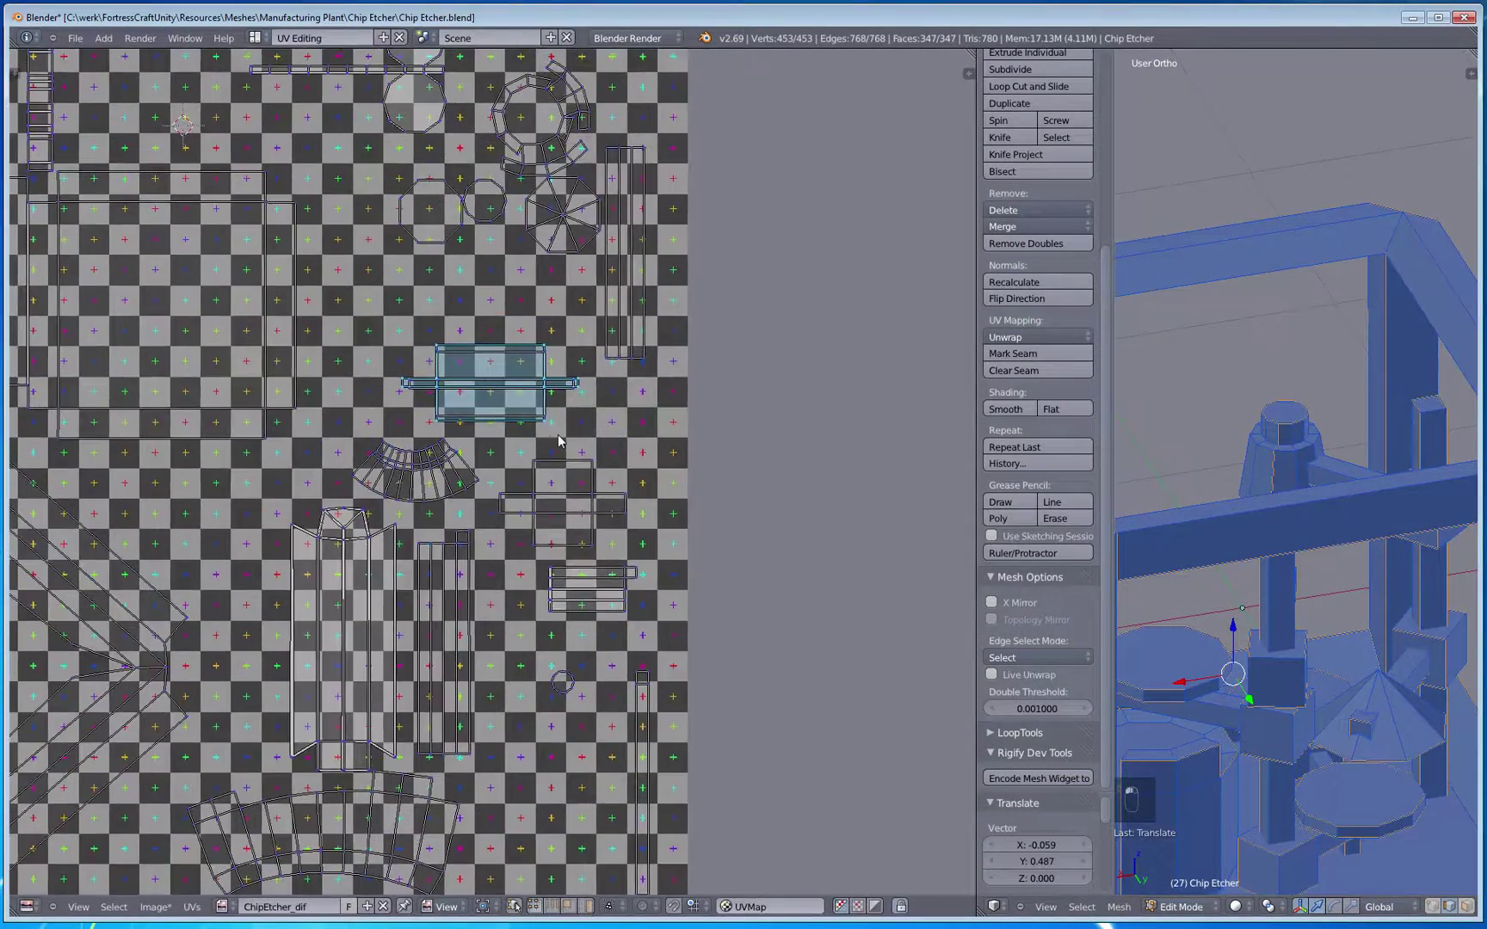
# Step: Deselect the wide rectangular island and select the whole tall striped UV island beside the large pale island
pyautogui.moveTo(620, 523); pyautogui.dragTo(630, 648, button='middle')
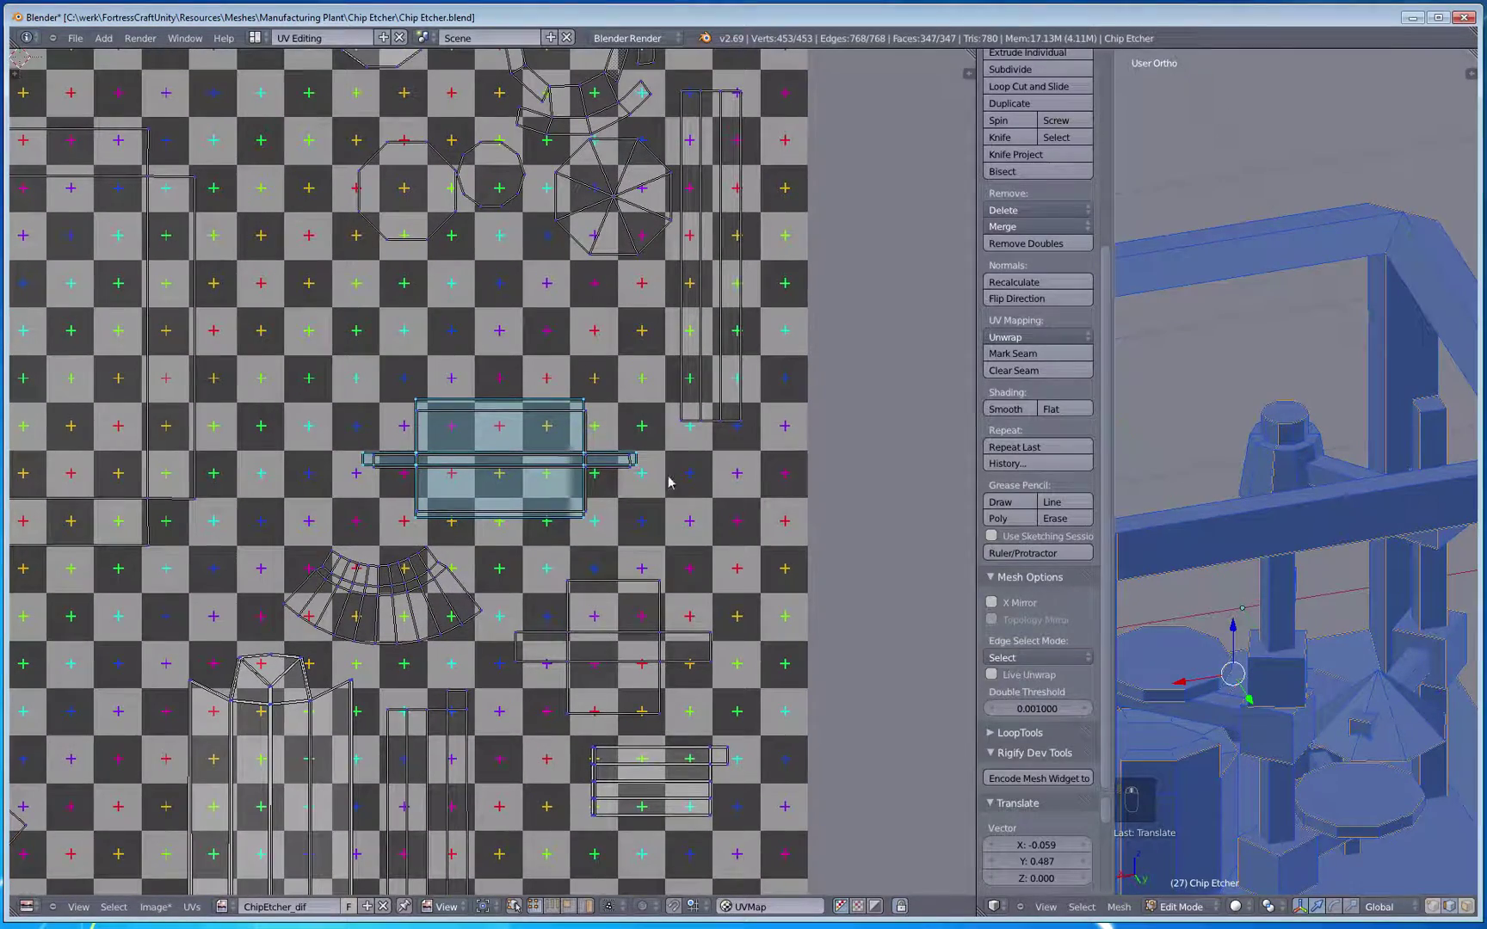
pyautogui.scroll(2, 614, 510)
pyautogui.press('a')
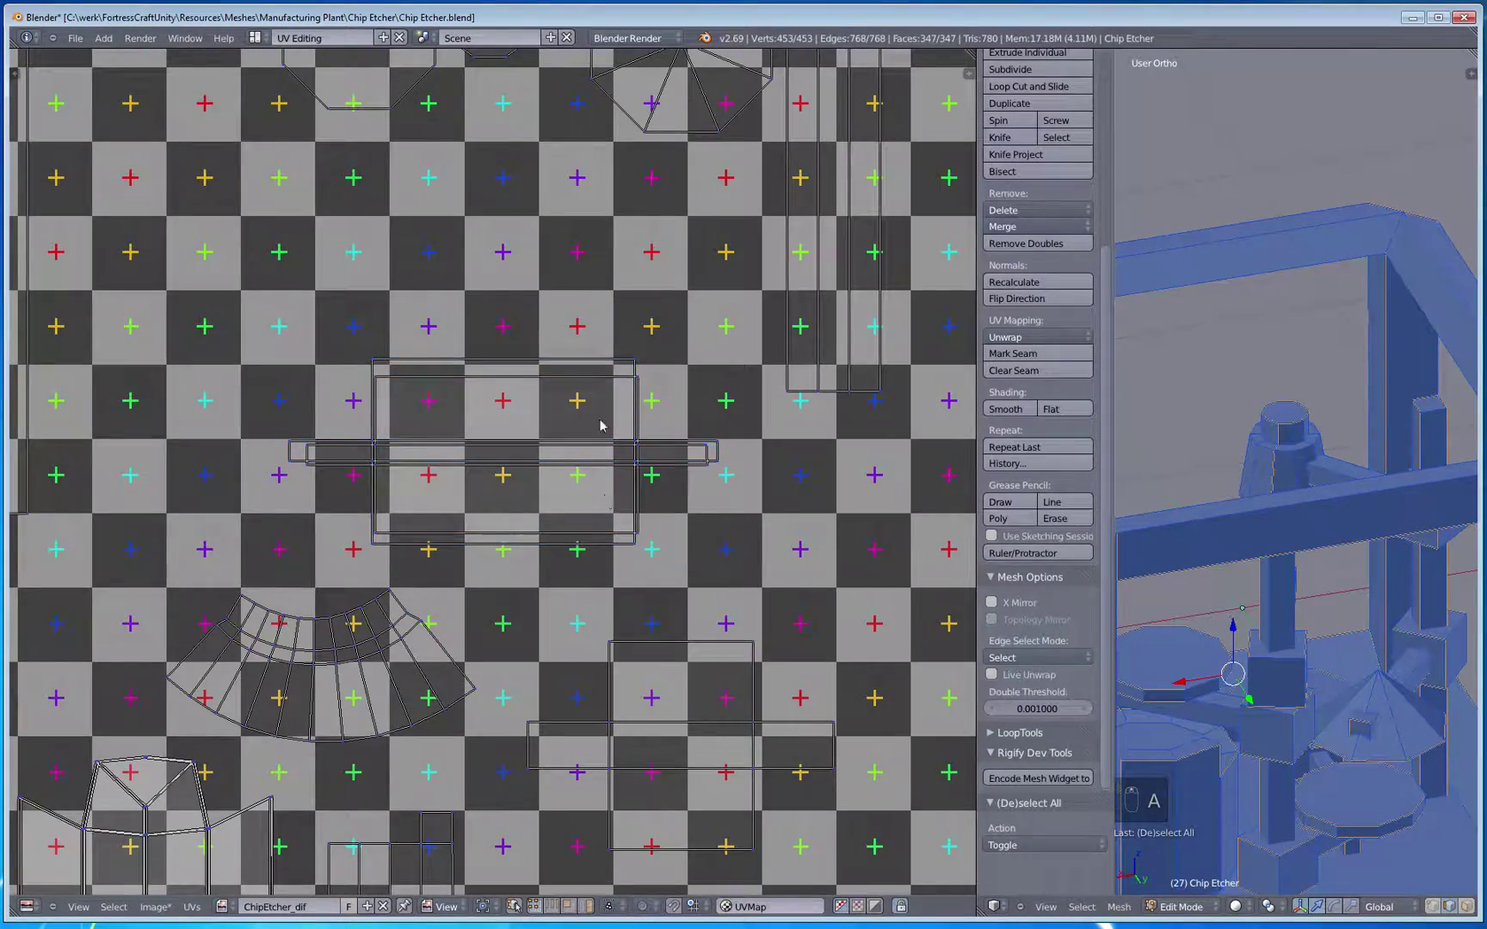
pyautogui.scroll(-4, 619, 416)
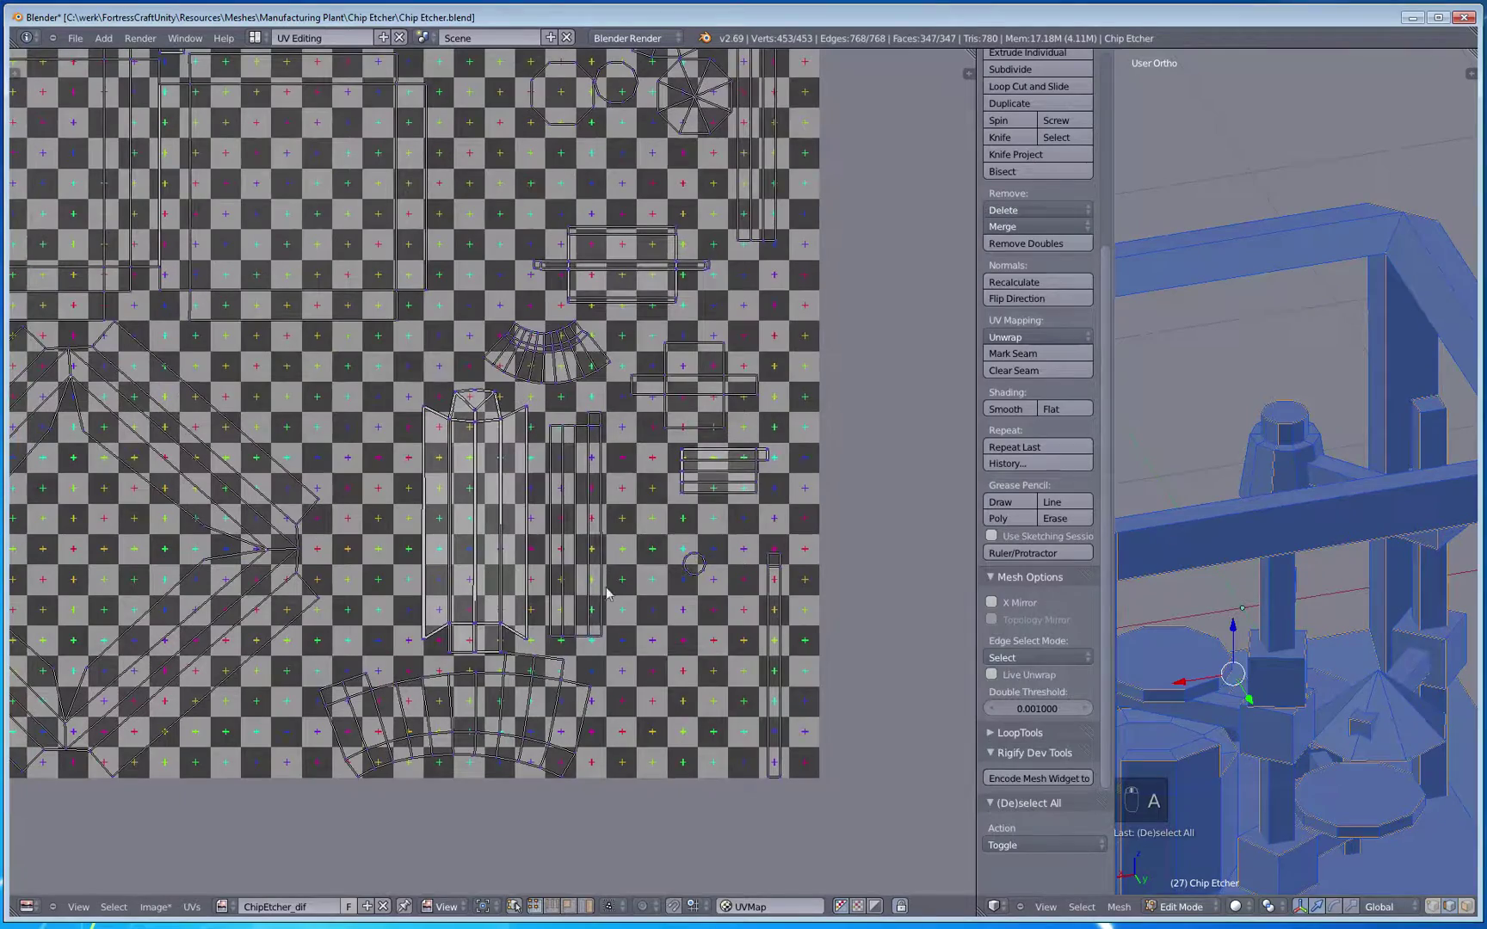
pyautogui.scroll(-1, 456, 662)
pyautogui.scroll(1, 424, 624)
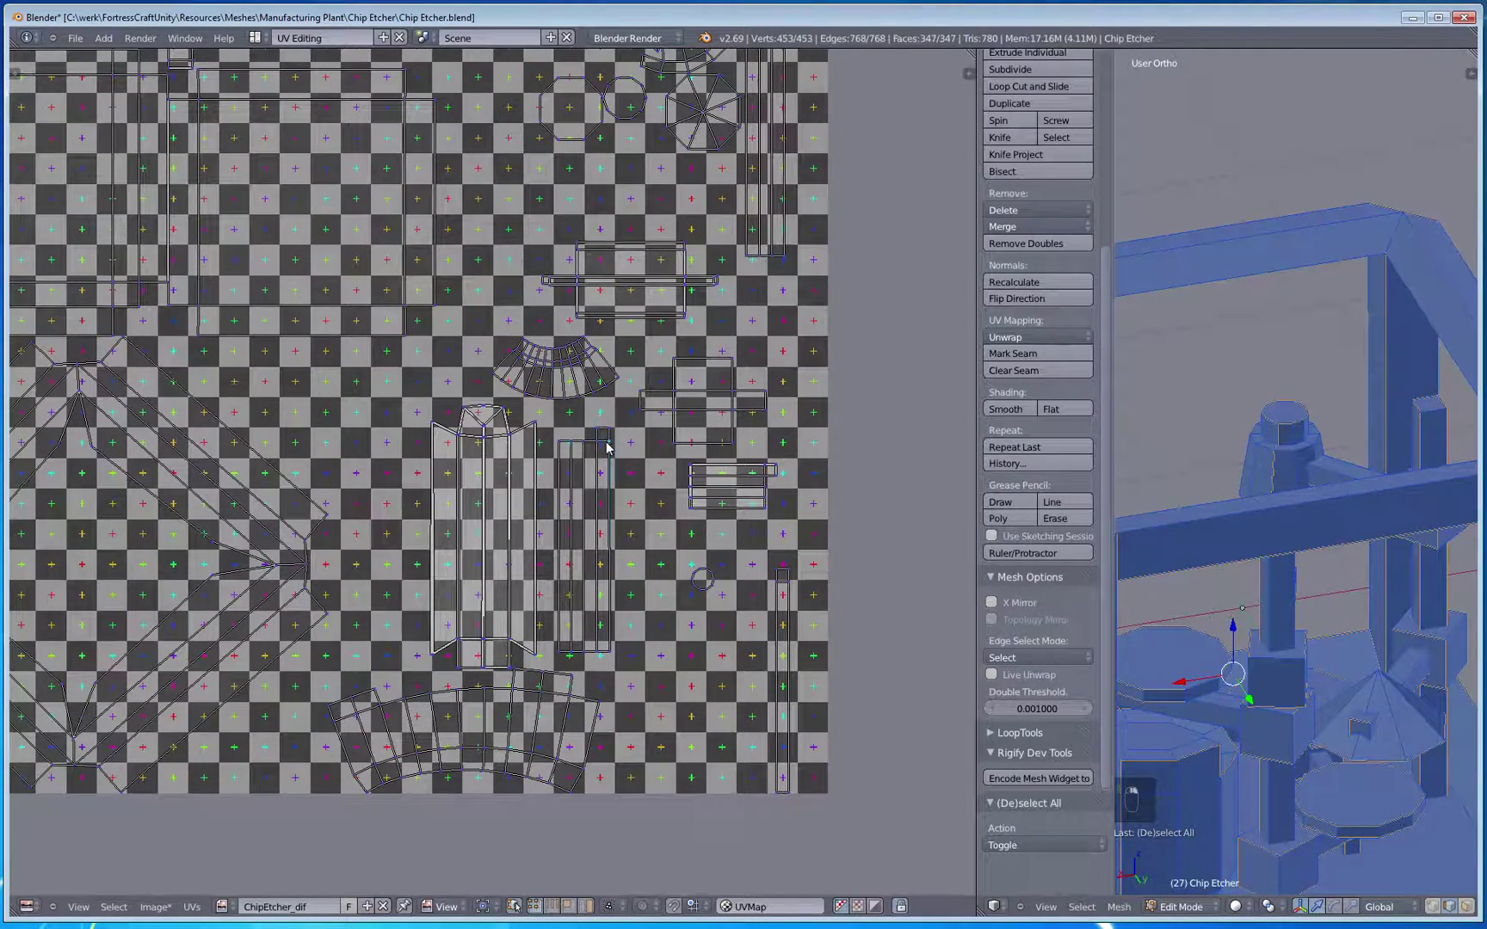
pyautogui.hotkey('ctrl', 'l')
# Step: Check the central vertical post in the model by selecting its linked geometry, and reselect the entire mesh
pyautogui.moveTo(1123, 594); pyautogui.dragTo(1137, 605, button='middle')
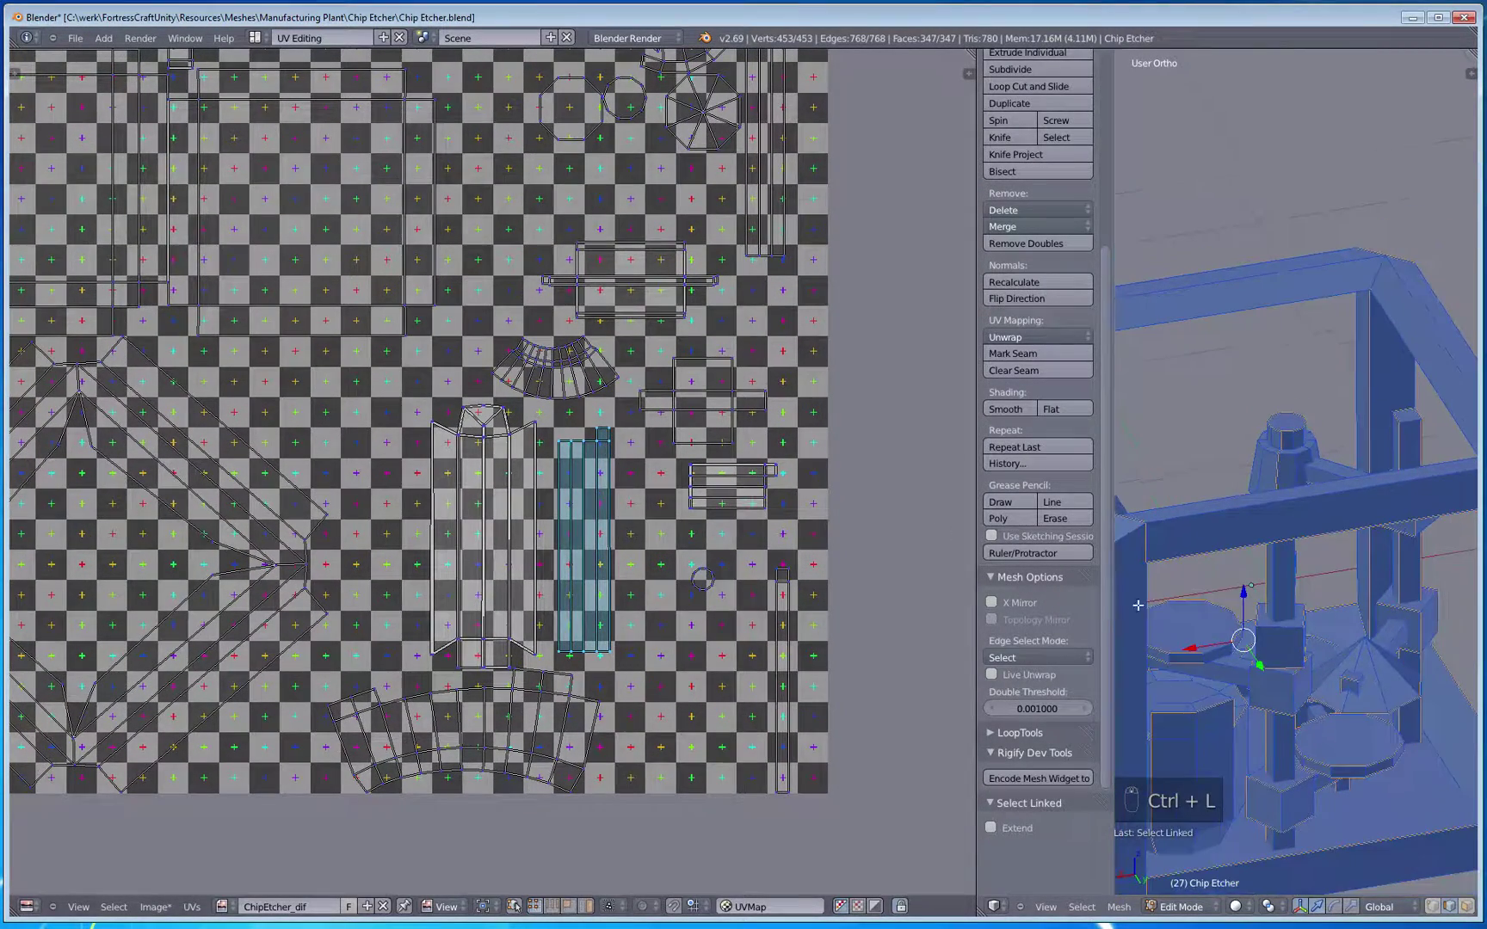
pyautogui.scroll(-3, 1314, 653)
pyautogui.moveTo(1315, 654); pyautogui.dragTo(1272, 650, button='middle')
pyautogui.press('z')
pyautogui.press('z')
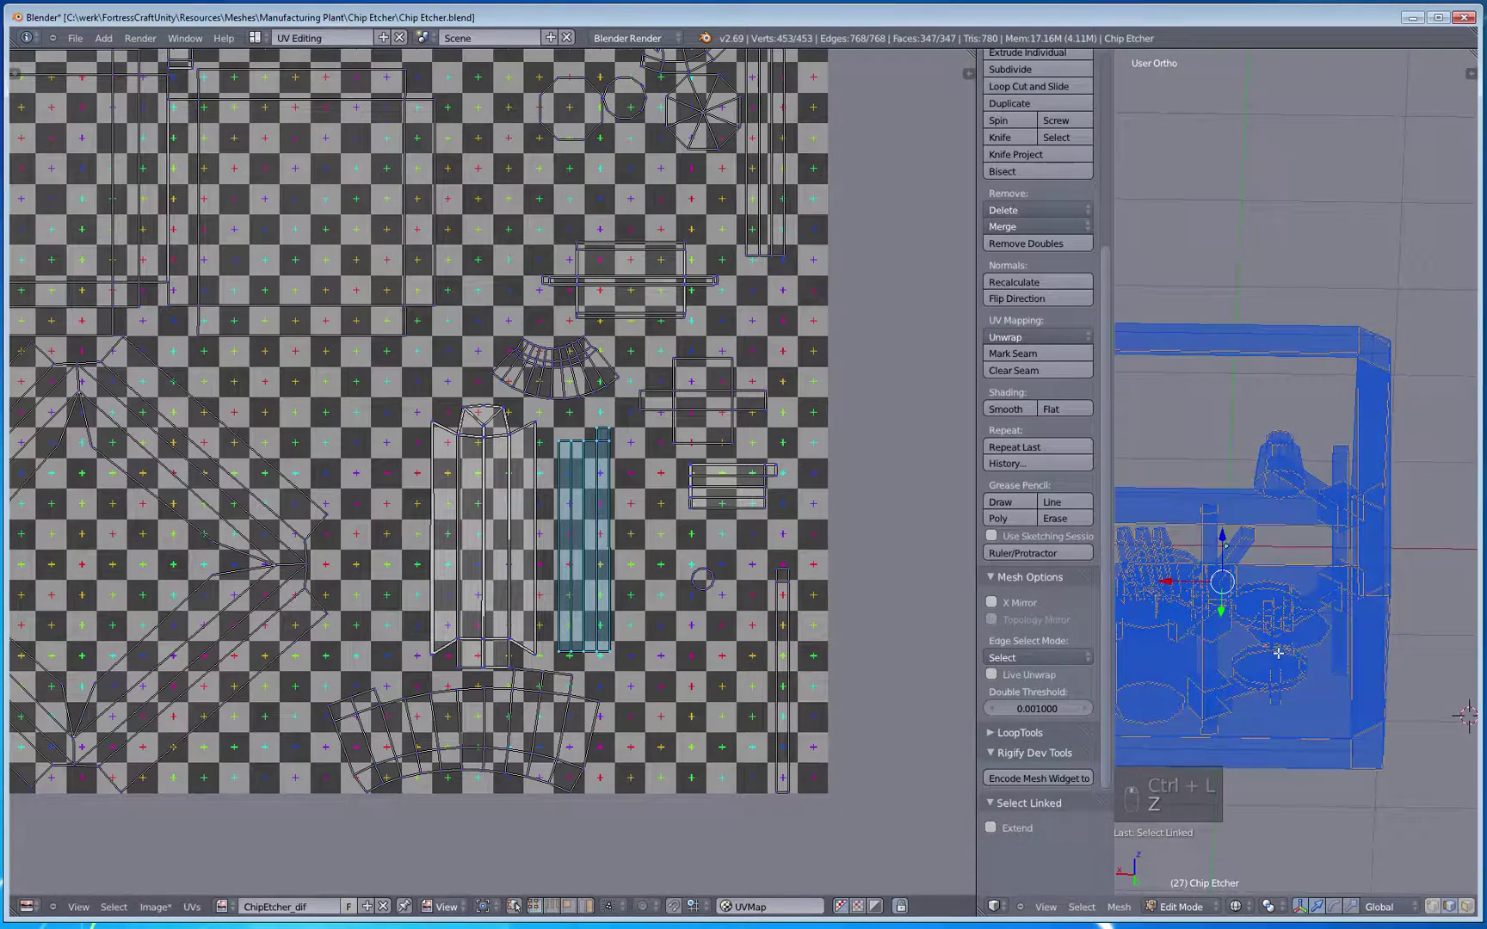
pyautogui.press('a')
pyautogui.press('a')
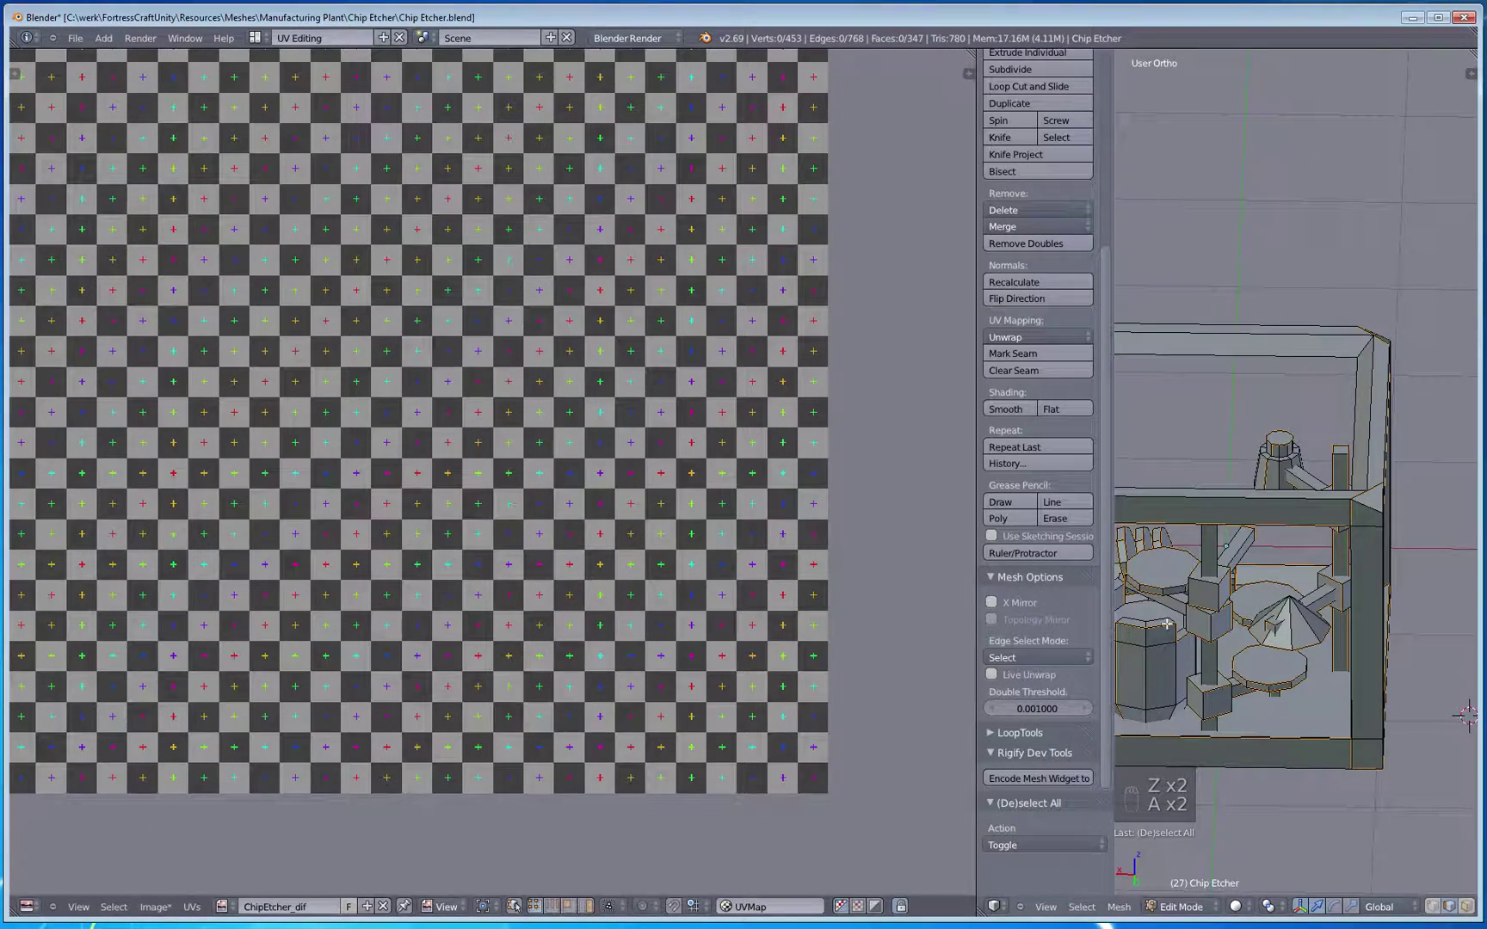
pyautogui.press('a')
pyautogui.rightClick(1208, 548)
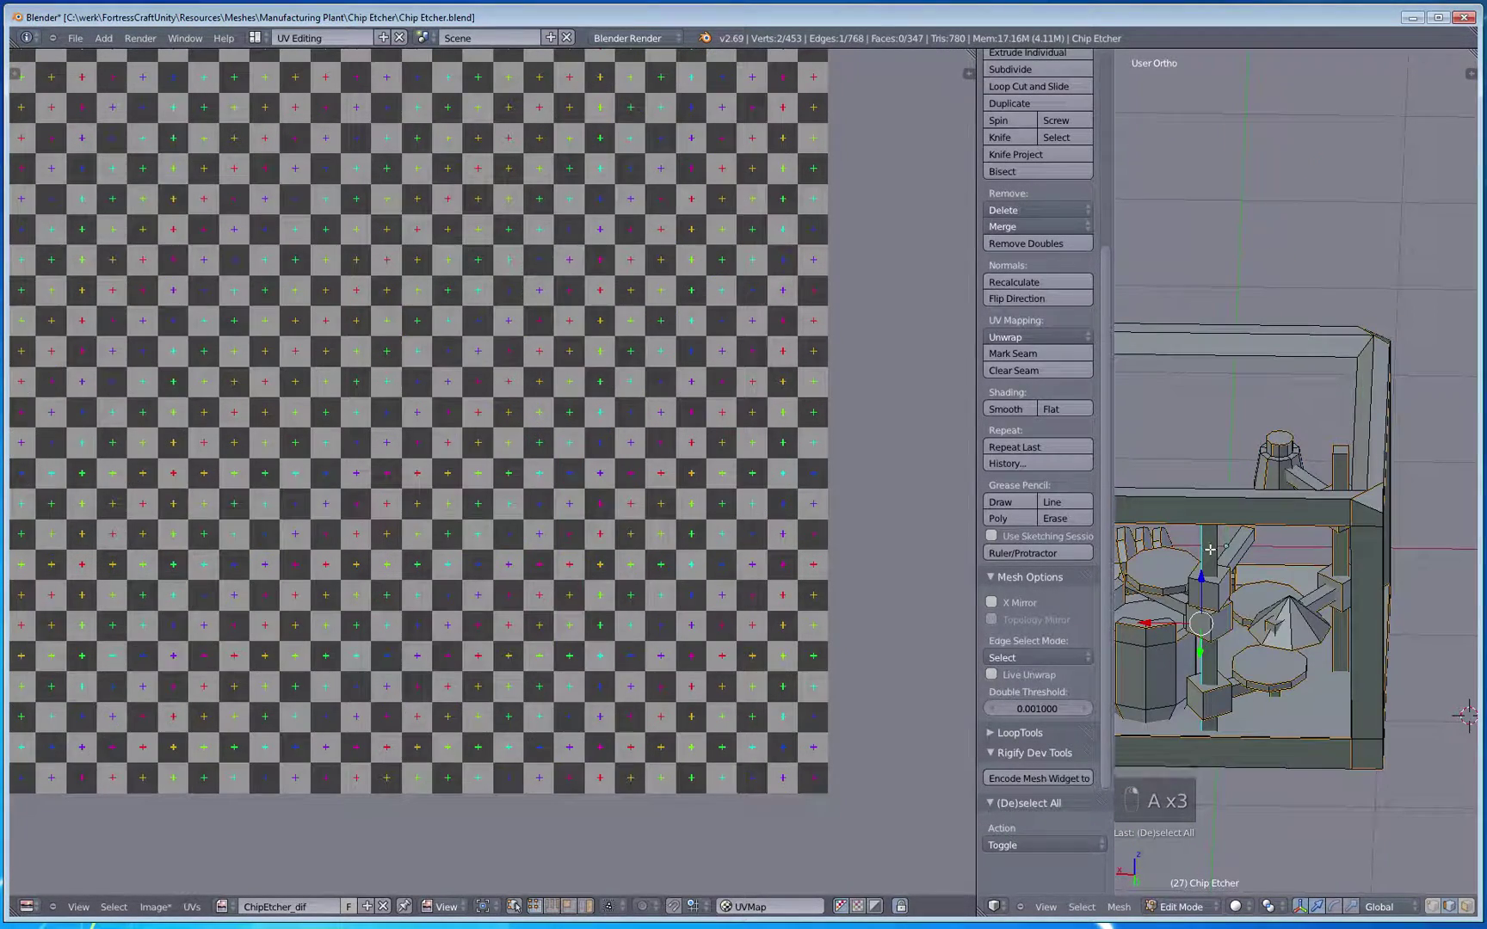
pyautogui.hotkey('ctrl', 'l')
pyautogui.press('a')
pyautogui.press('a')
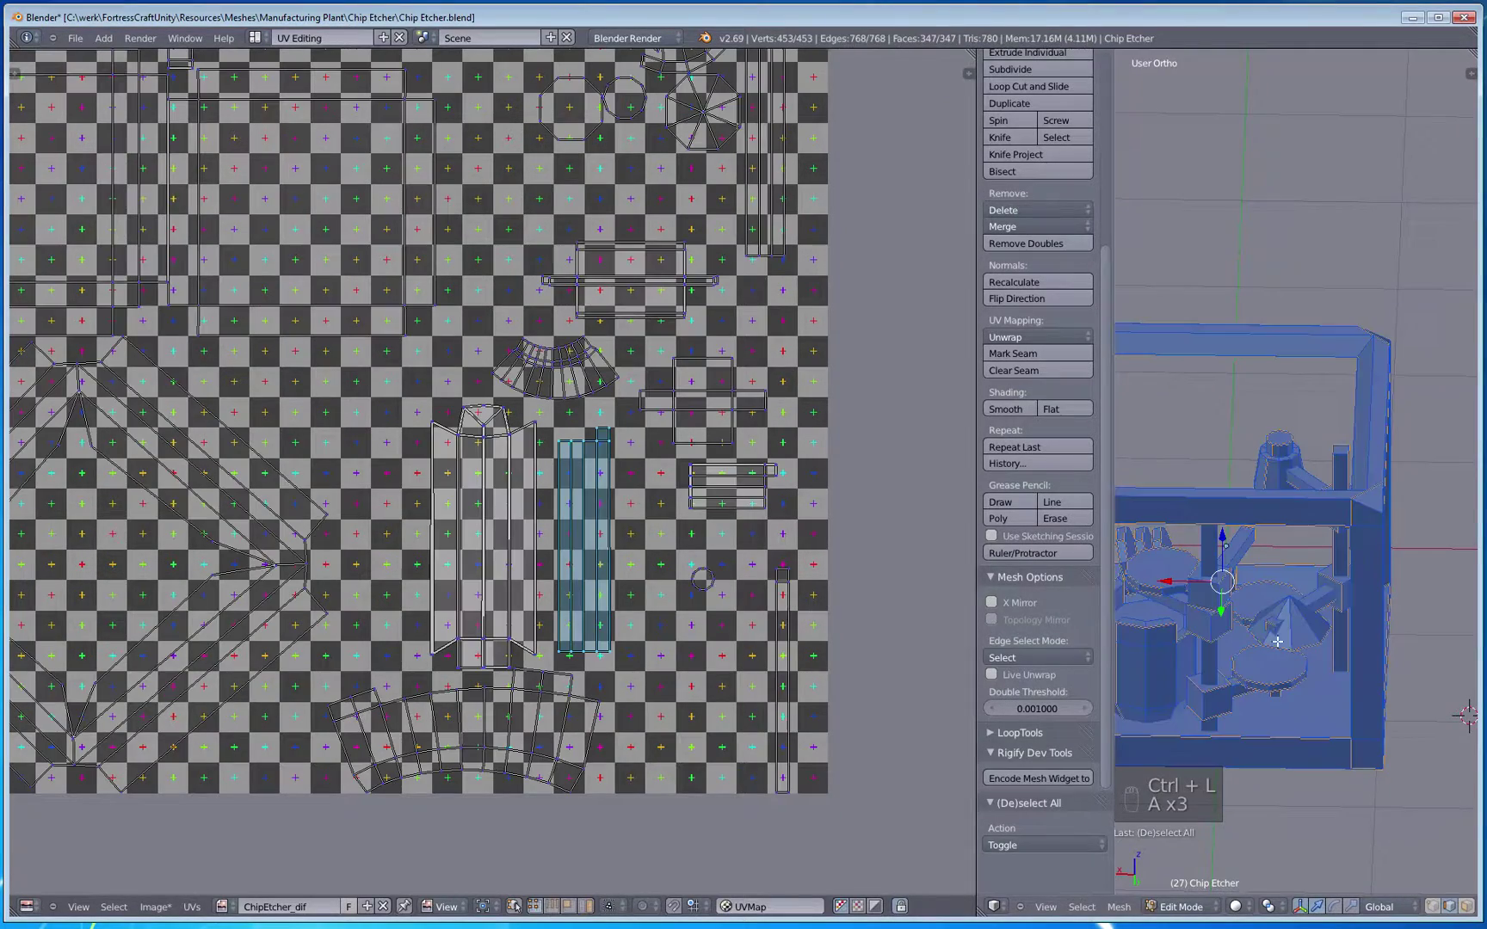
# Step: Select the whole tall striped UV island near the upper-right edge of the layout instead
pyautogui.scroll(-1, 613, 561)
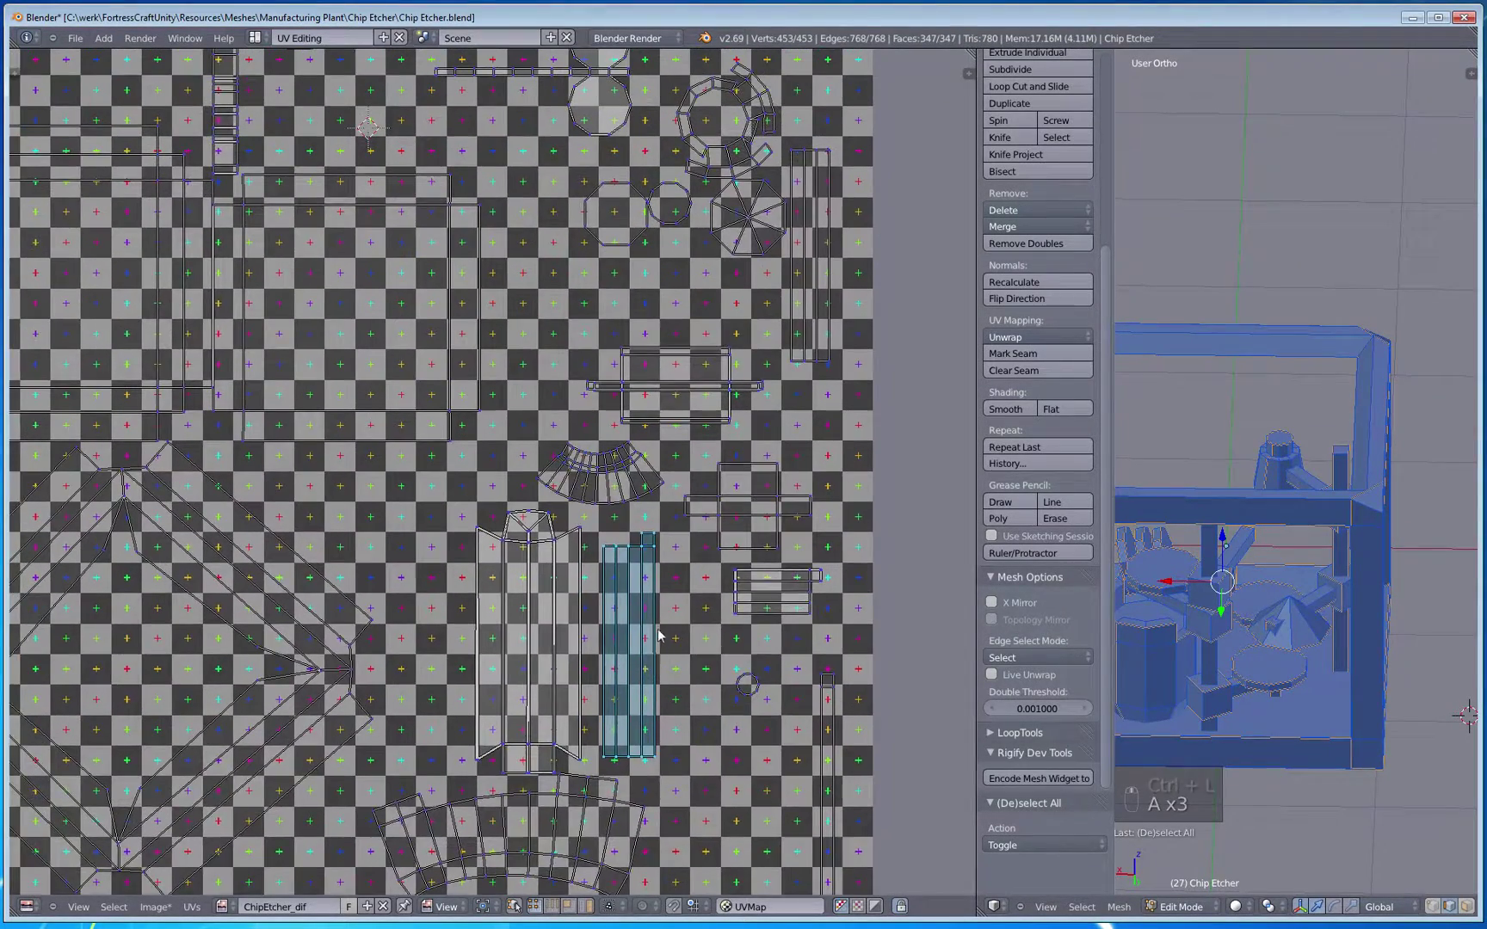
pyautogui.press('a')
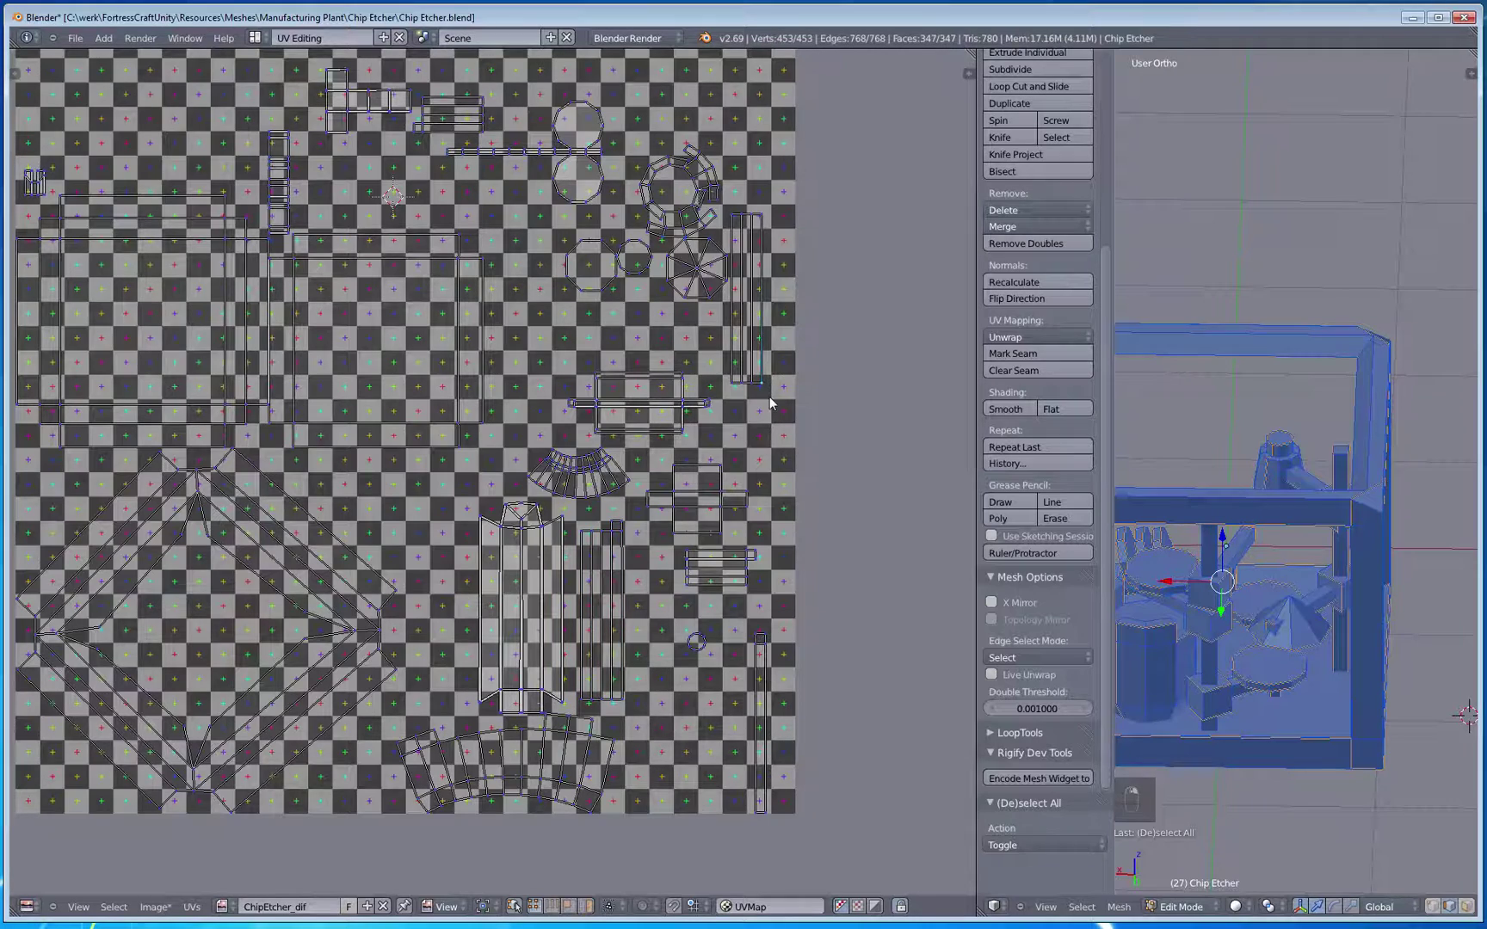
pyautogui.rightClick(779, 402)
pyautogui.hotkey('ctrl', 'l')
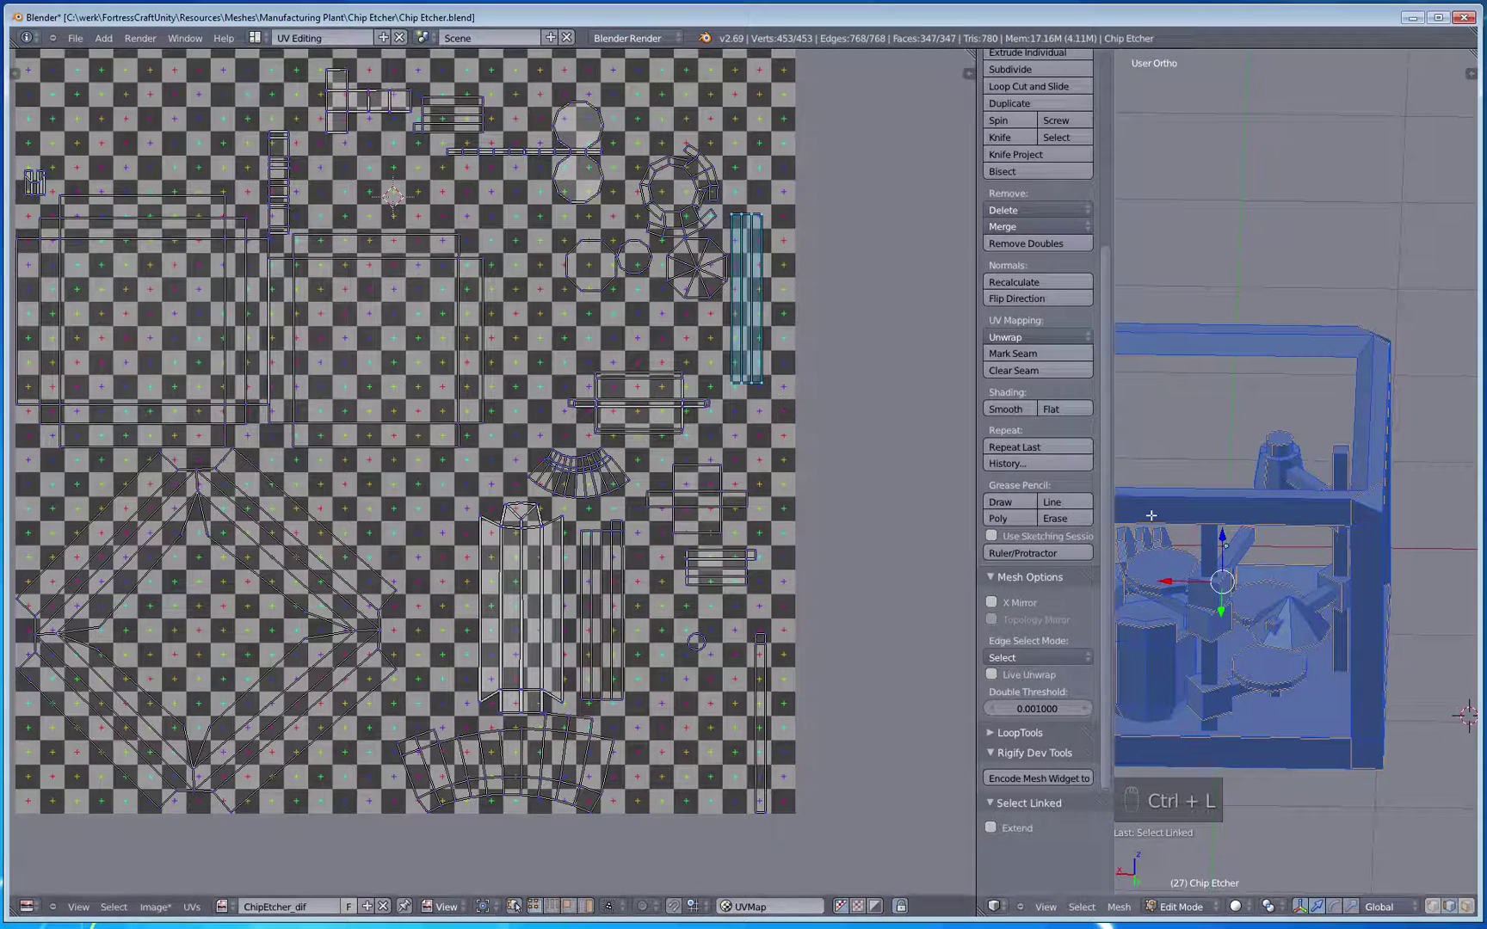
# Step: Select all linked geometry of the rear vertical post to check its UV islands, and reselect the entire mesh
pyautogui.rightClick(1334, 461)
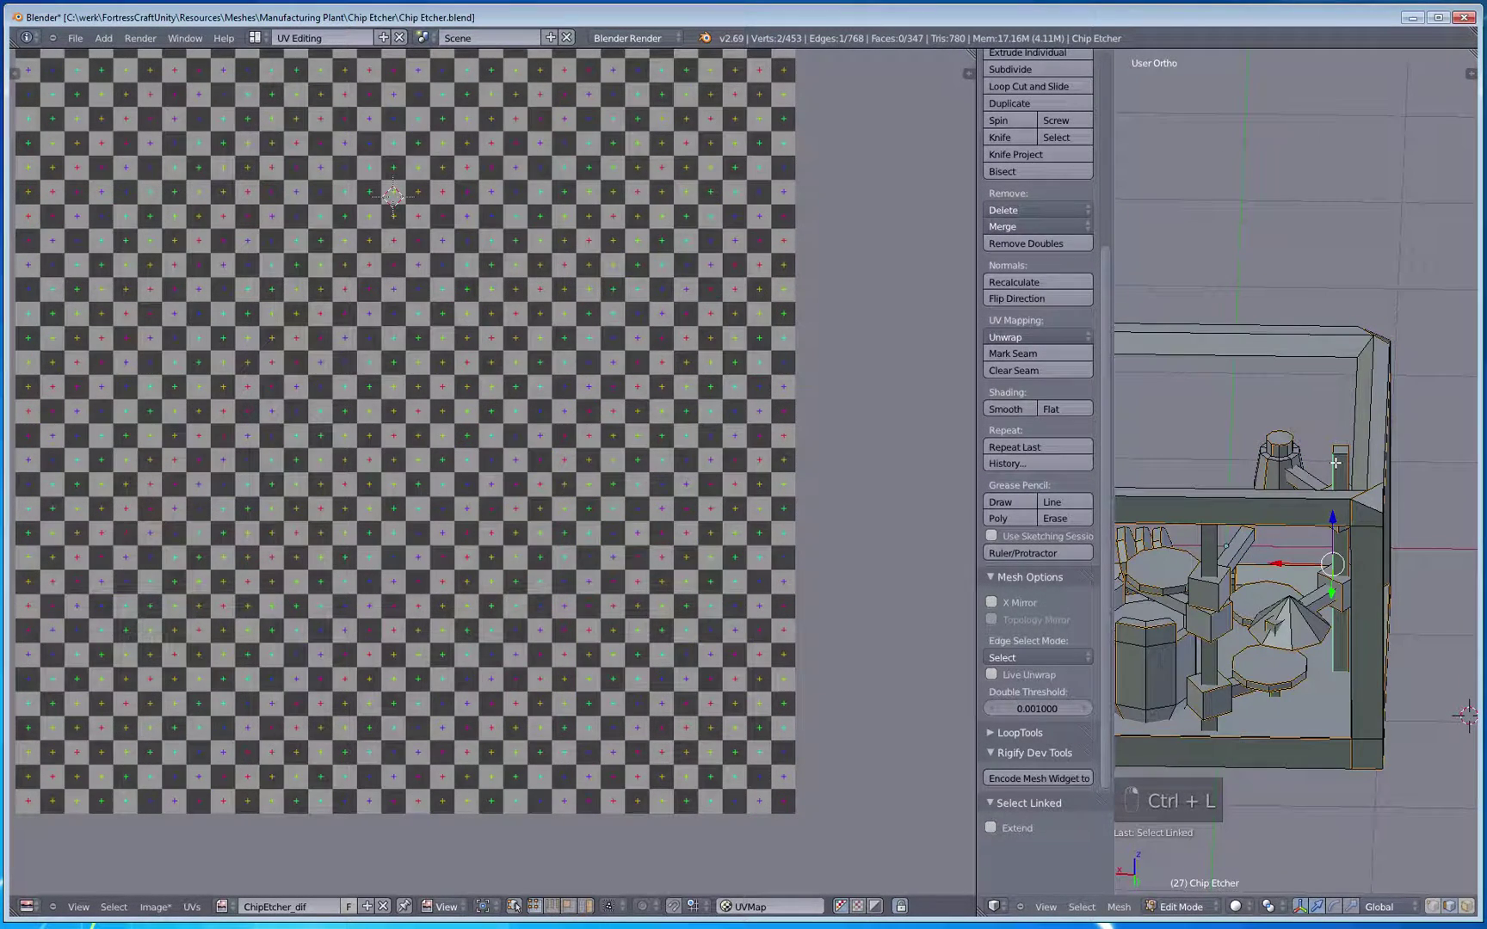
pyautogui.hotkey('ctrl', 'l')
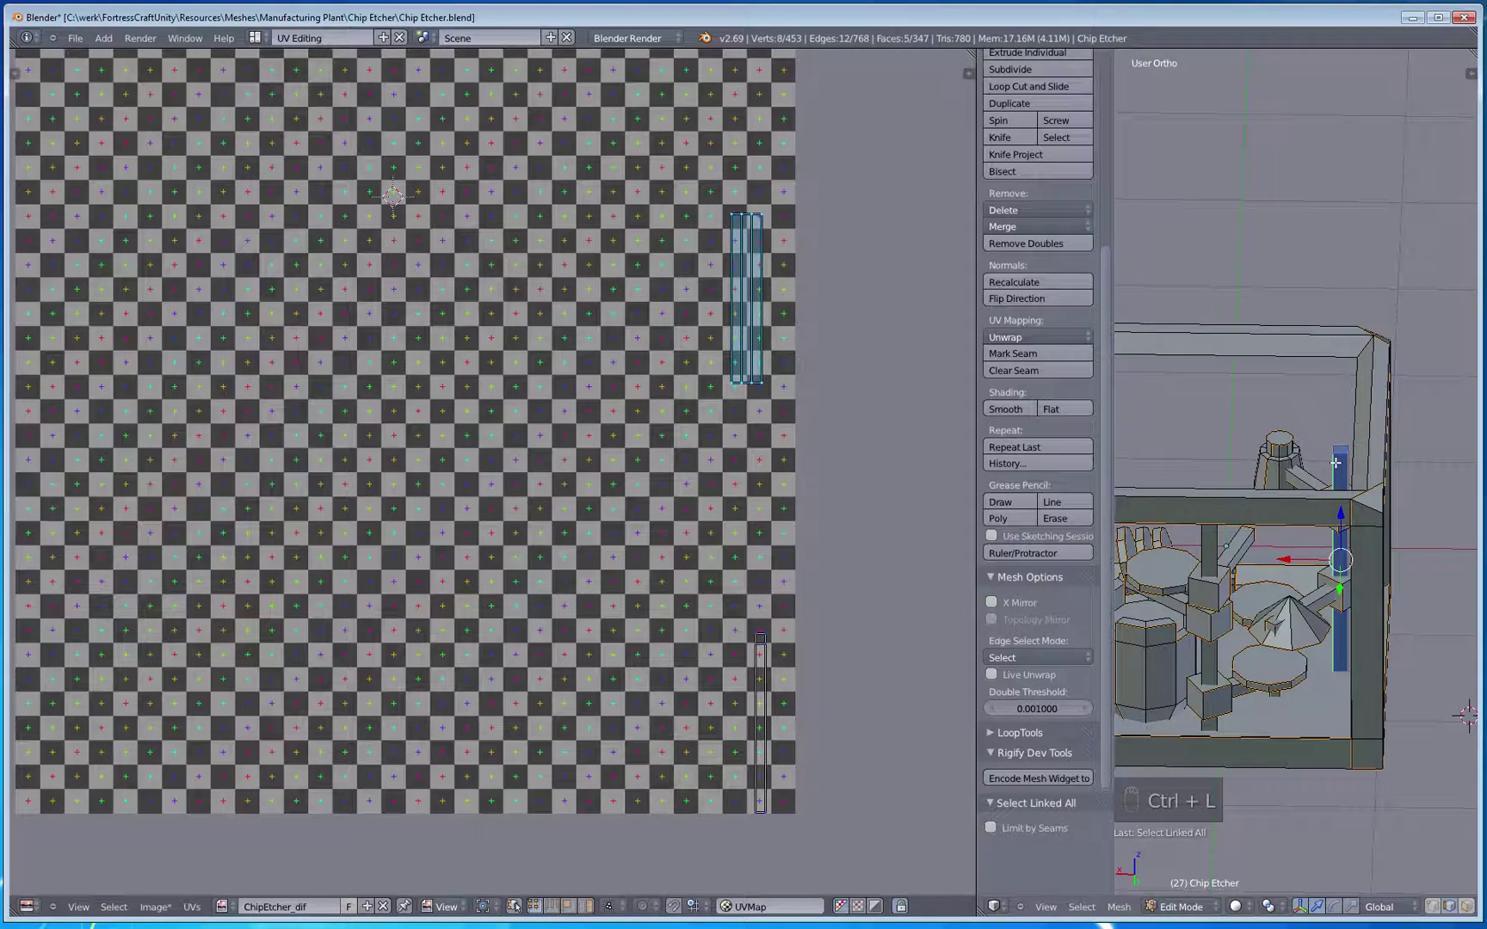
pyautogui.scroll(5, 1347, 467)
pyautogui.press('a')
pyautogui.press('a')
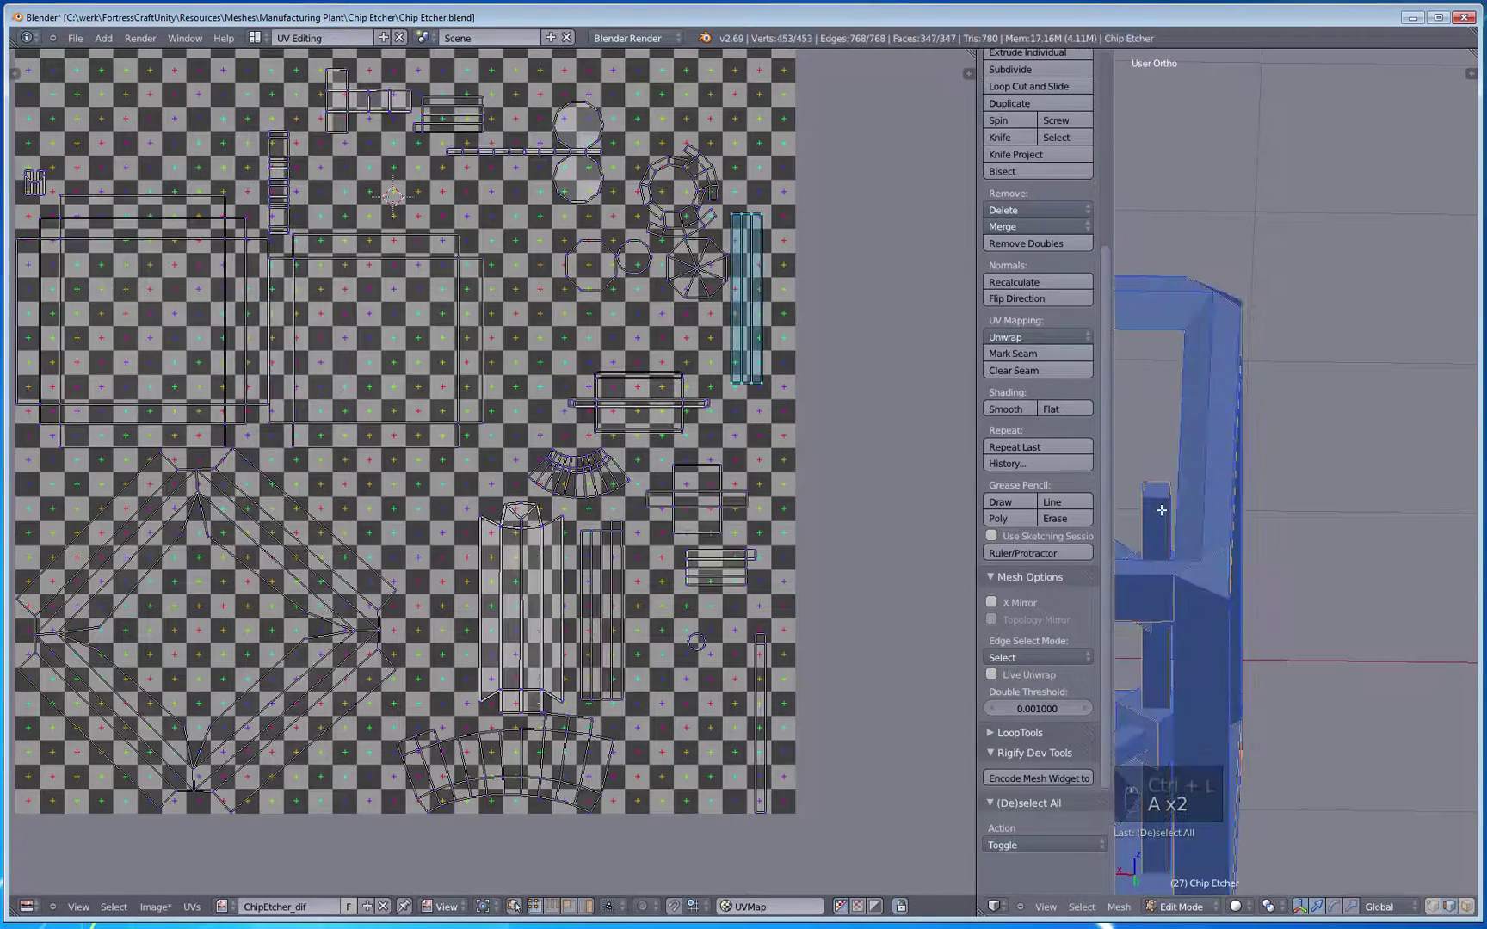
# Step: Select the rear post's top face in face mode and extend the selection to linked faces limited by seams
pyautogui.scroll(2, 1162, 505)
pyautogui.scroll(-5, 1158, 518)
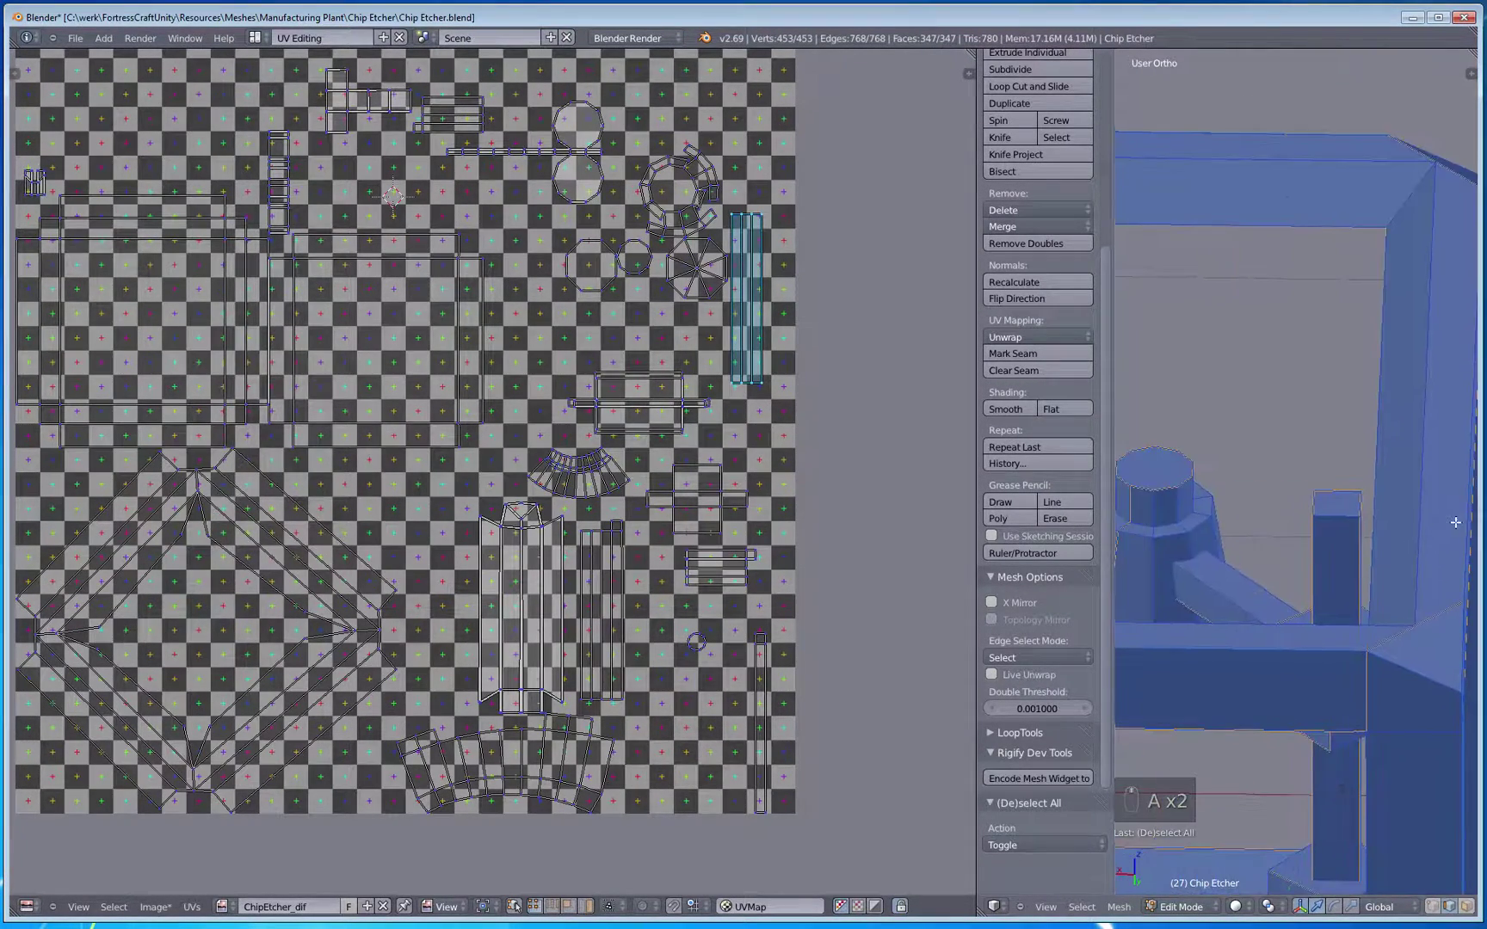
pyautogui.rightClick(1314, 528)
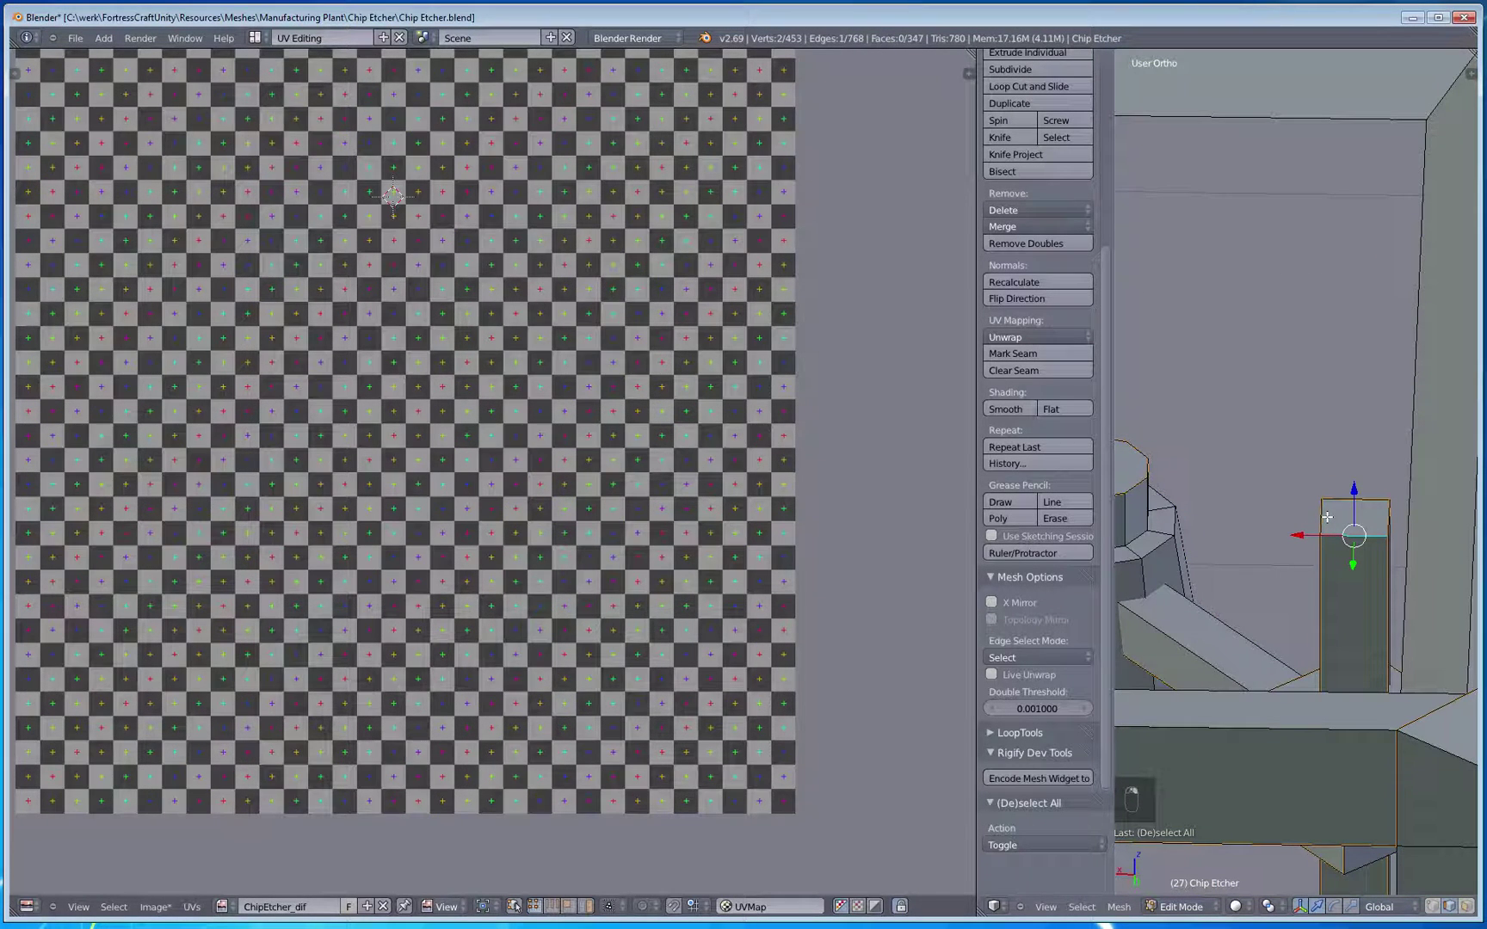
pyautogui.press('a')
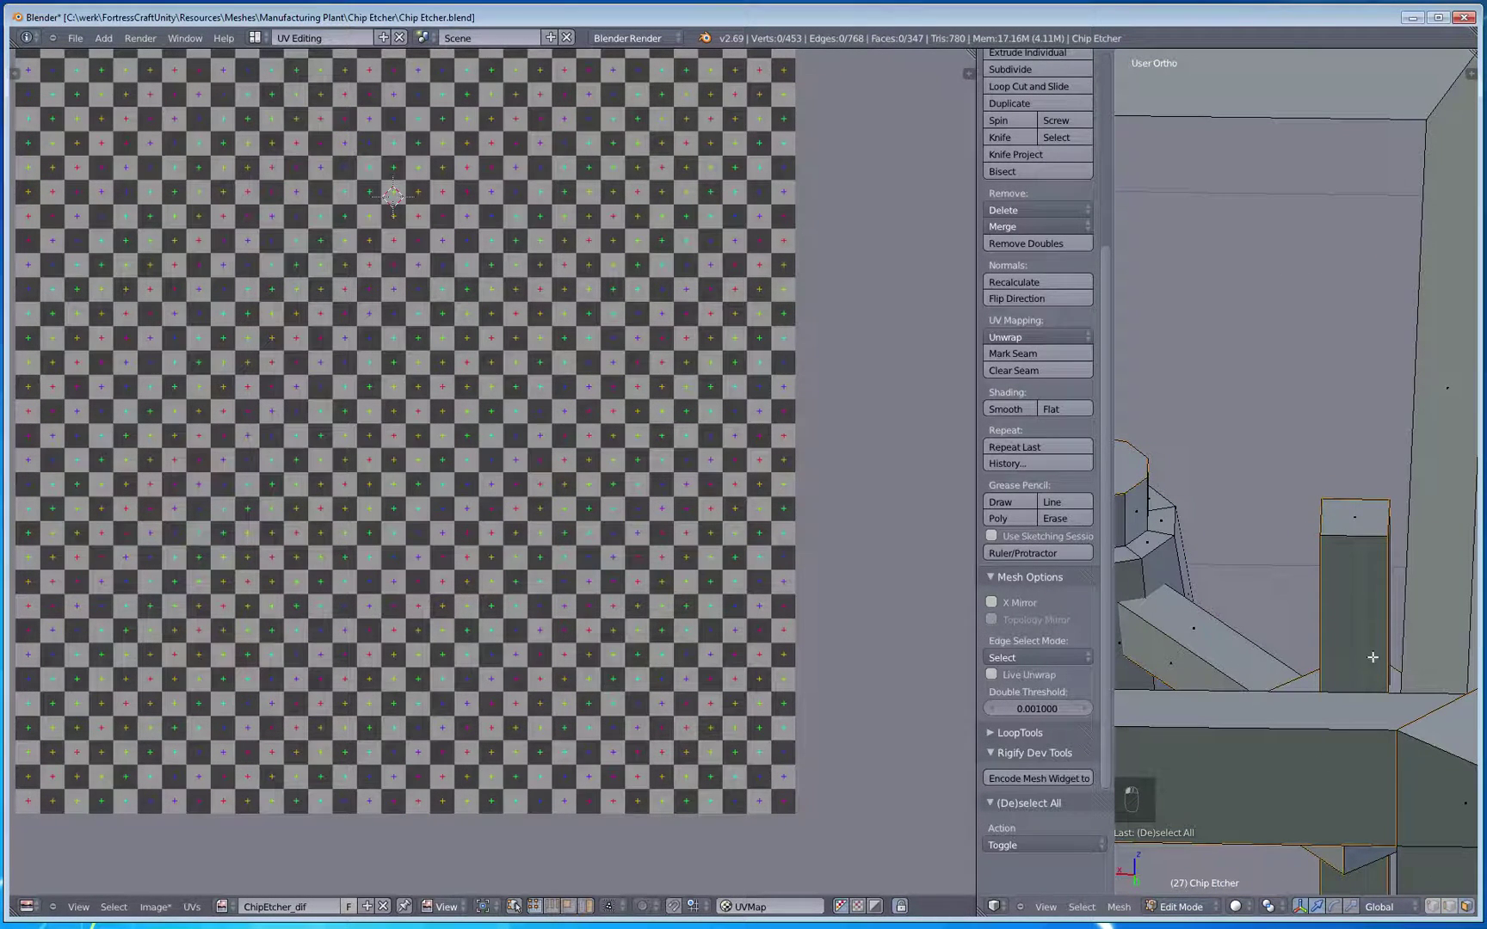
pyautogui.rightClick(1360, 520)
pyautogui.scroll(-6, 644, 456)
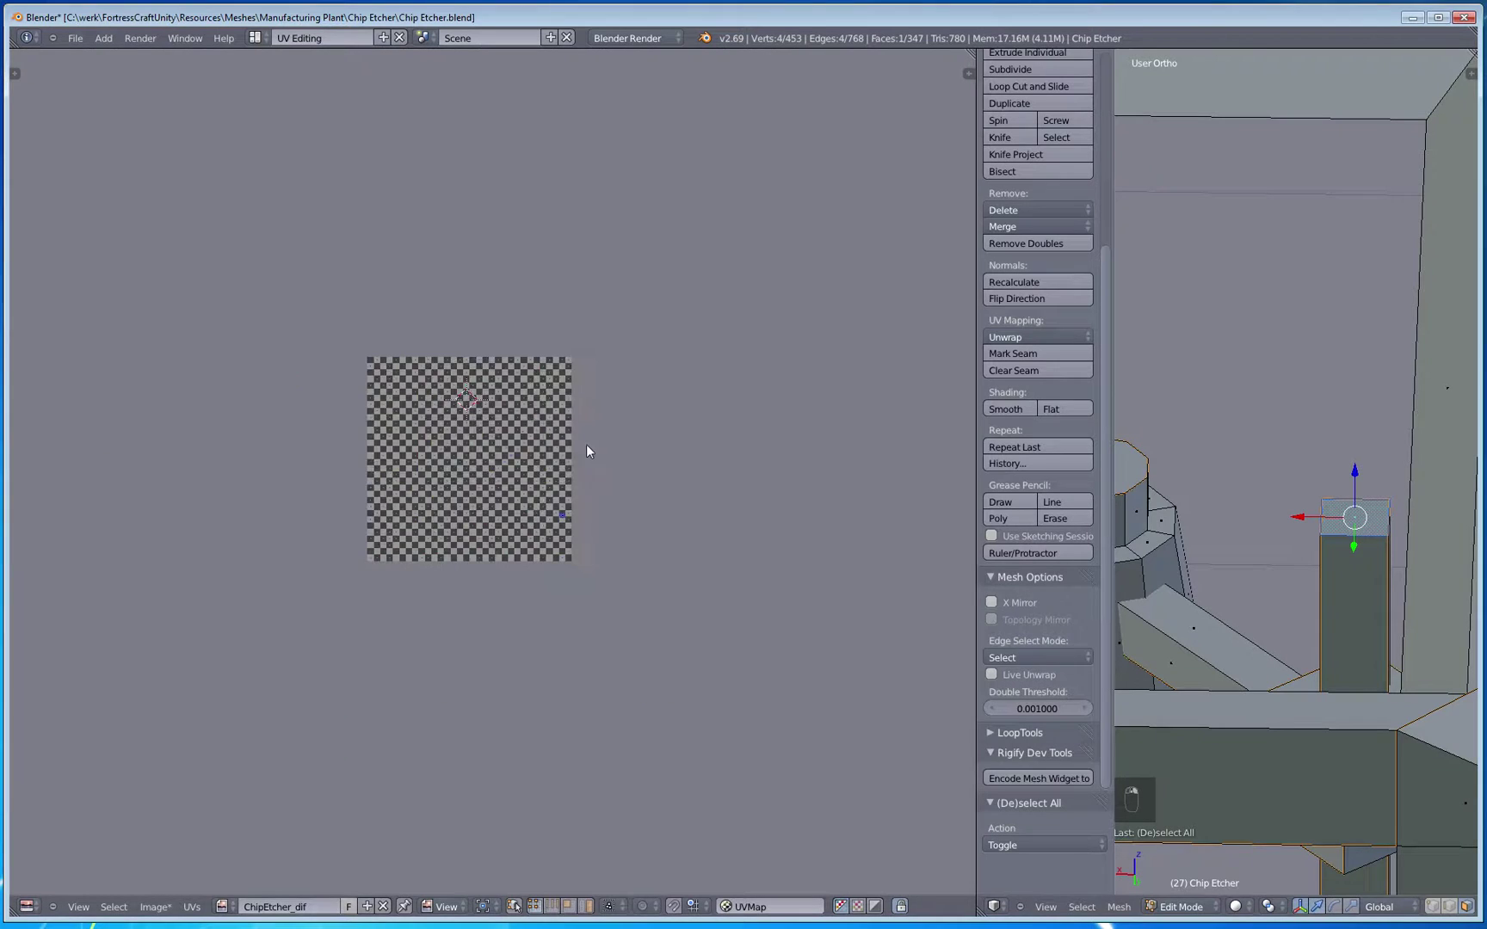
pyautogui.moveTo(585, 444); pyautogui.dragTo(551, 371, button='middle')
pyautogui.scroll(5, 643, 534)
pyautogui.moveTo(642, 535); pyautogui.dragTo(585, 488, button='middle')
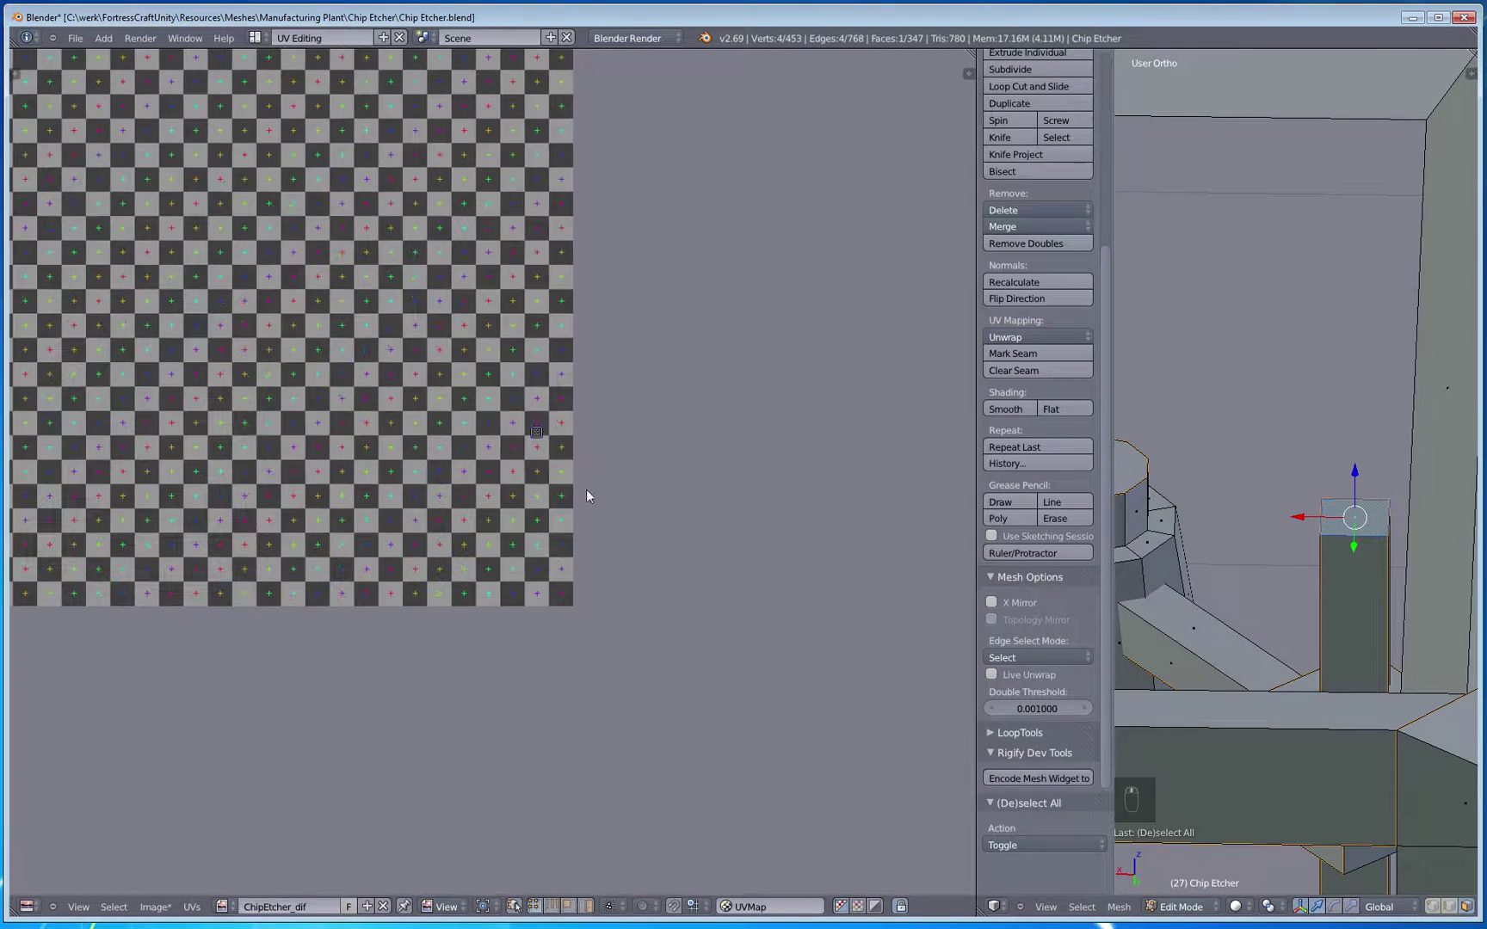
pyautogui.hotkey('ctrl', 'l')
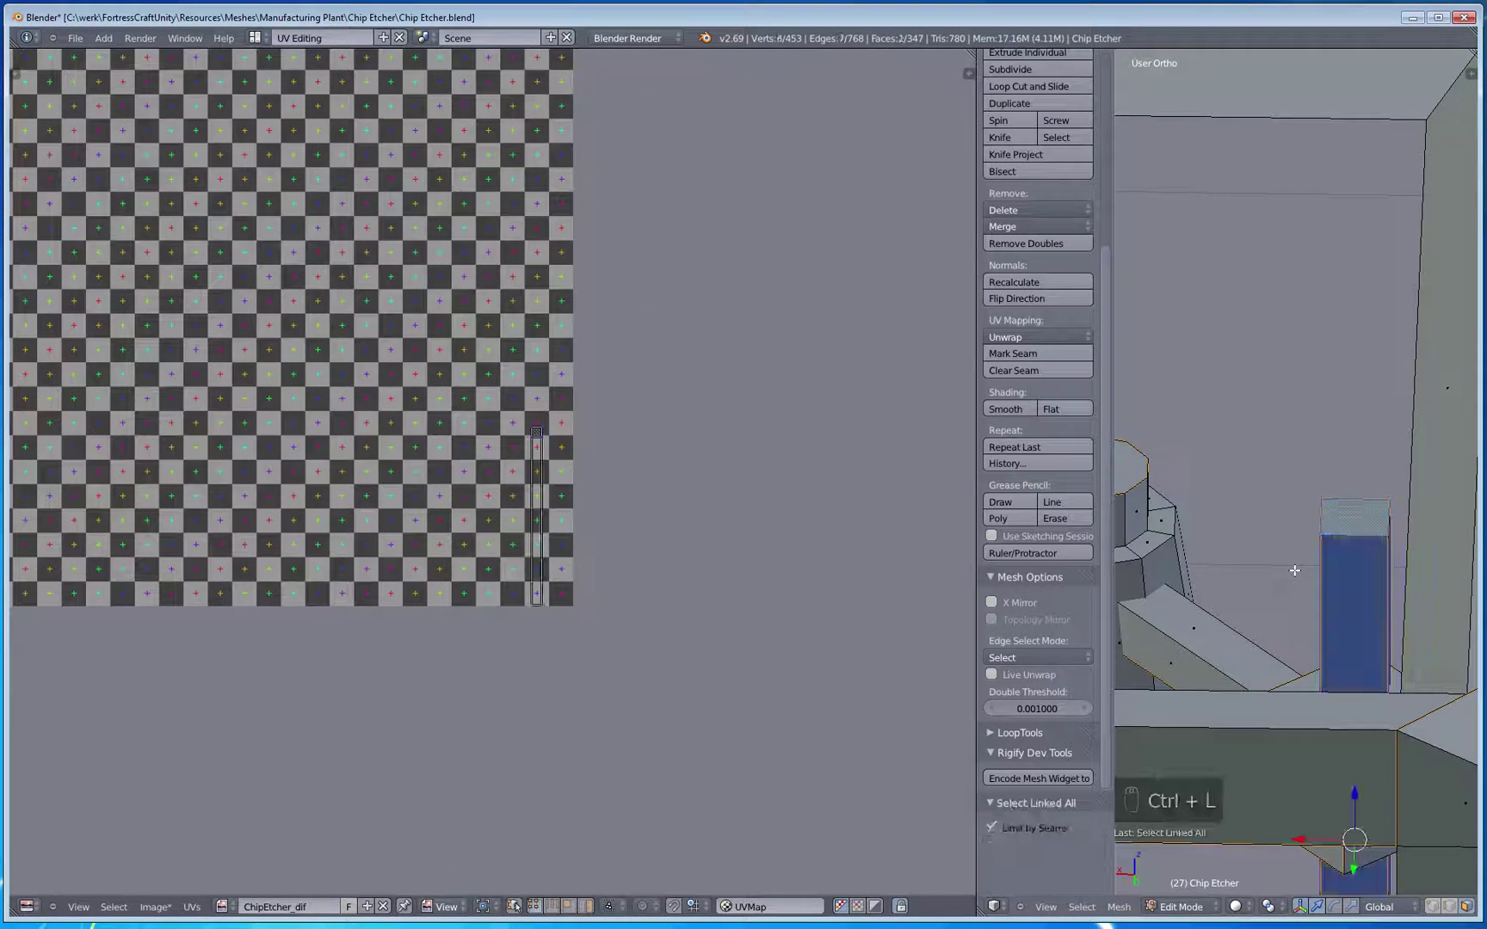
# Step: Clear the seam on the near vertical edge of the small upright post, and select the whole mesh to show all UV islands
pyautogui.moveTo(1385, 608); pyautogui.dragTo(1290, 482, button='middle')
pyautogui.rightClick(1310, 487)
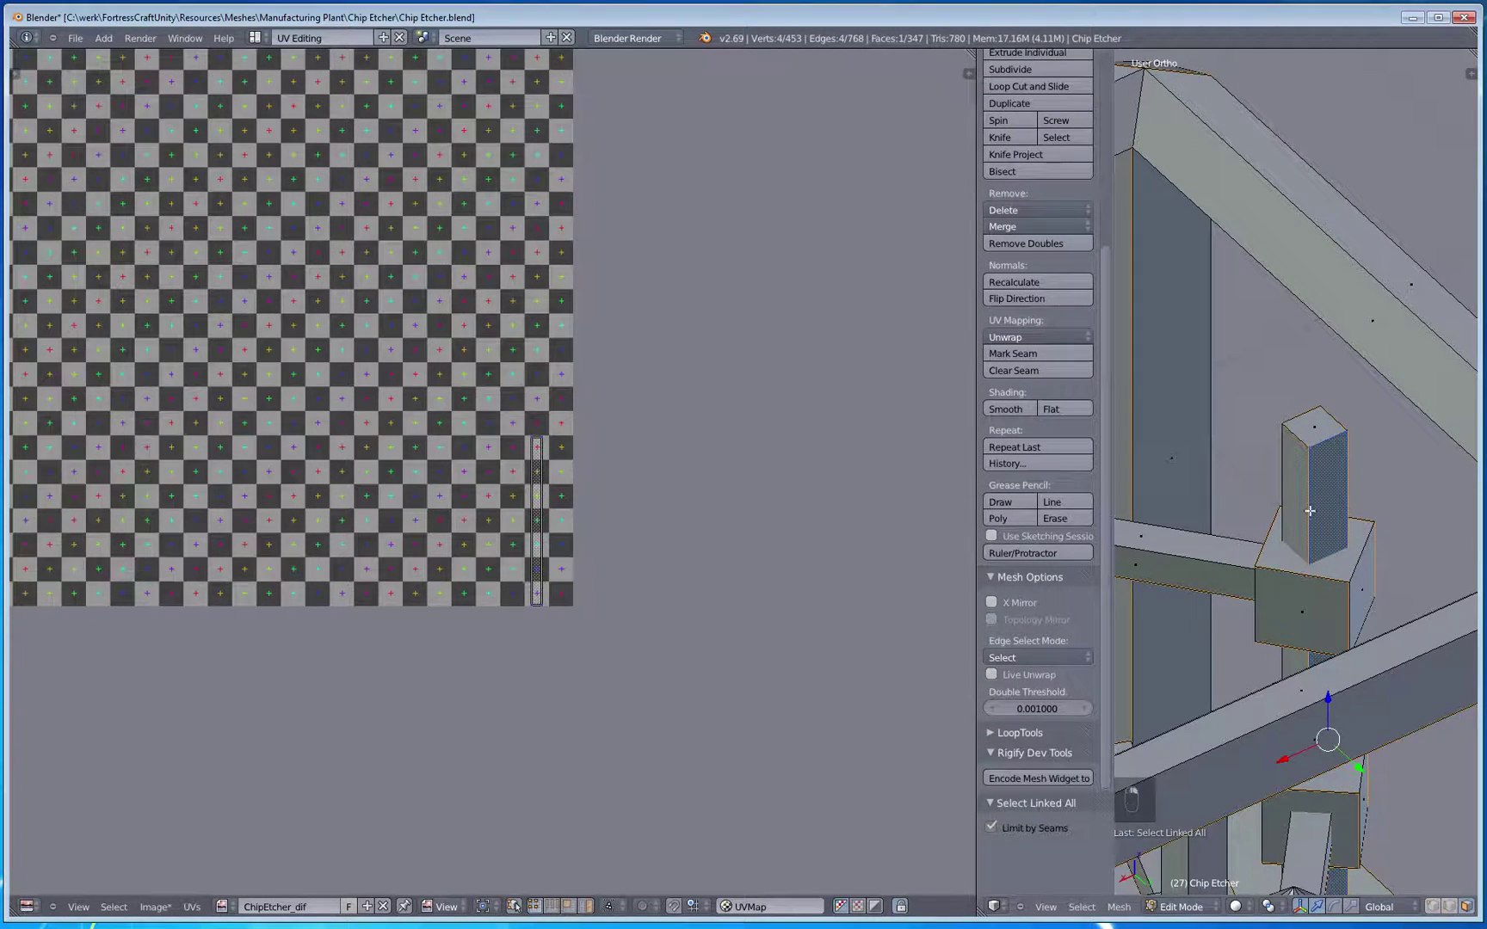
pyautogui.rightClick(1303, 485)
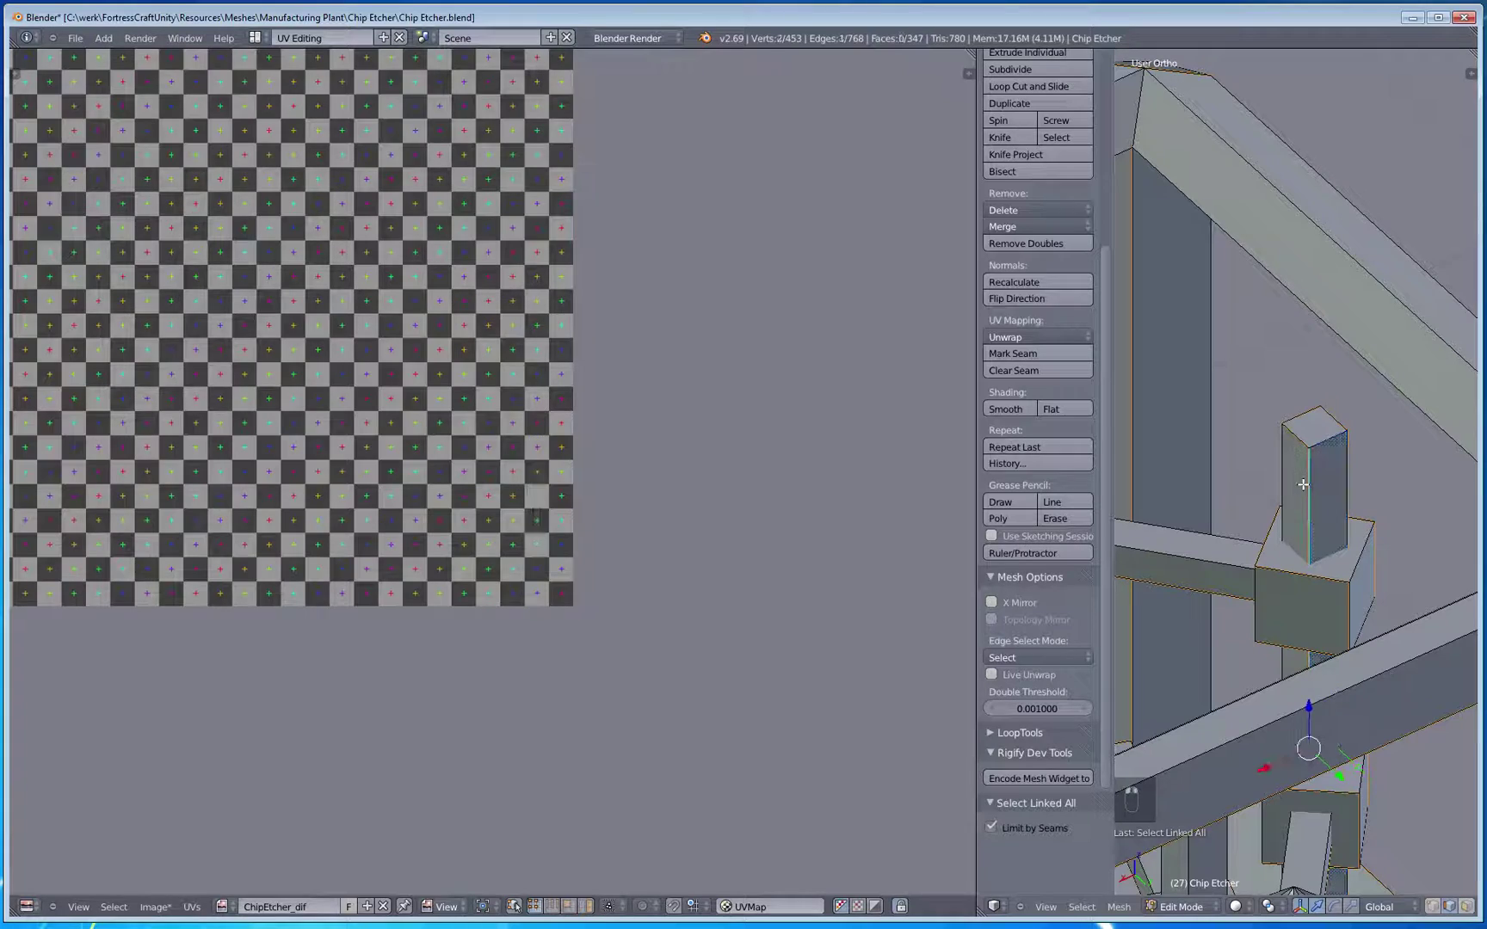
pyautogui.hotkey('ctrl', 'e')
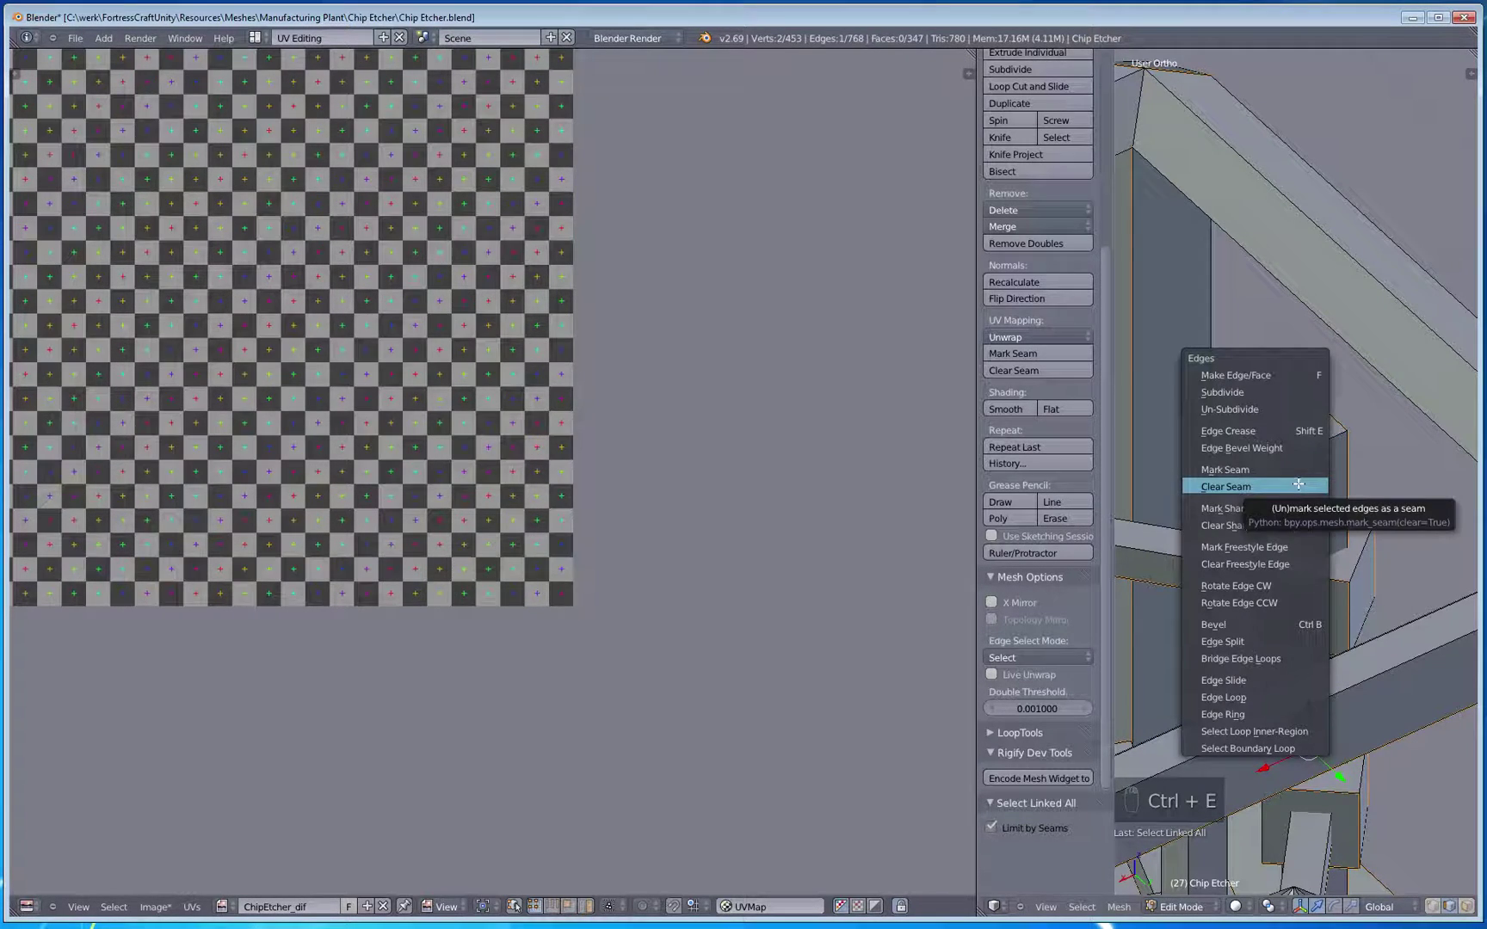
pyautogui.click(1298, 484)
pyautogui.press('a')
pyautogui.press('a')
pyautogui.press('a')
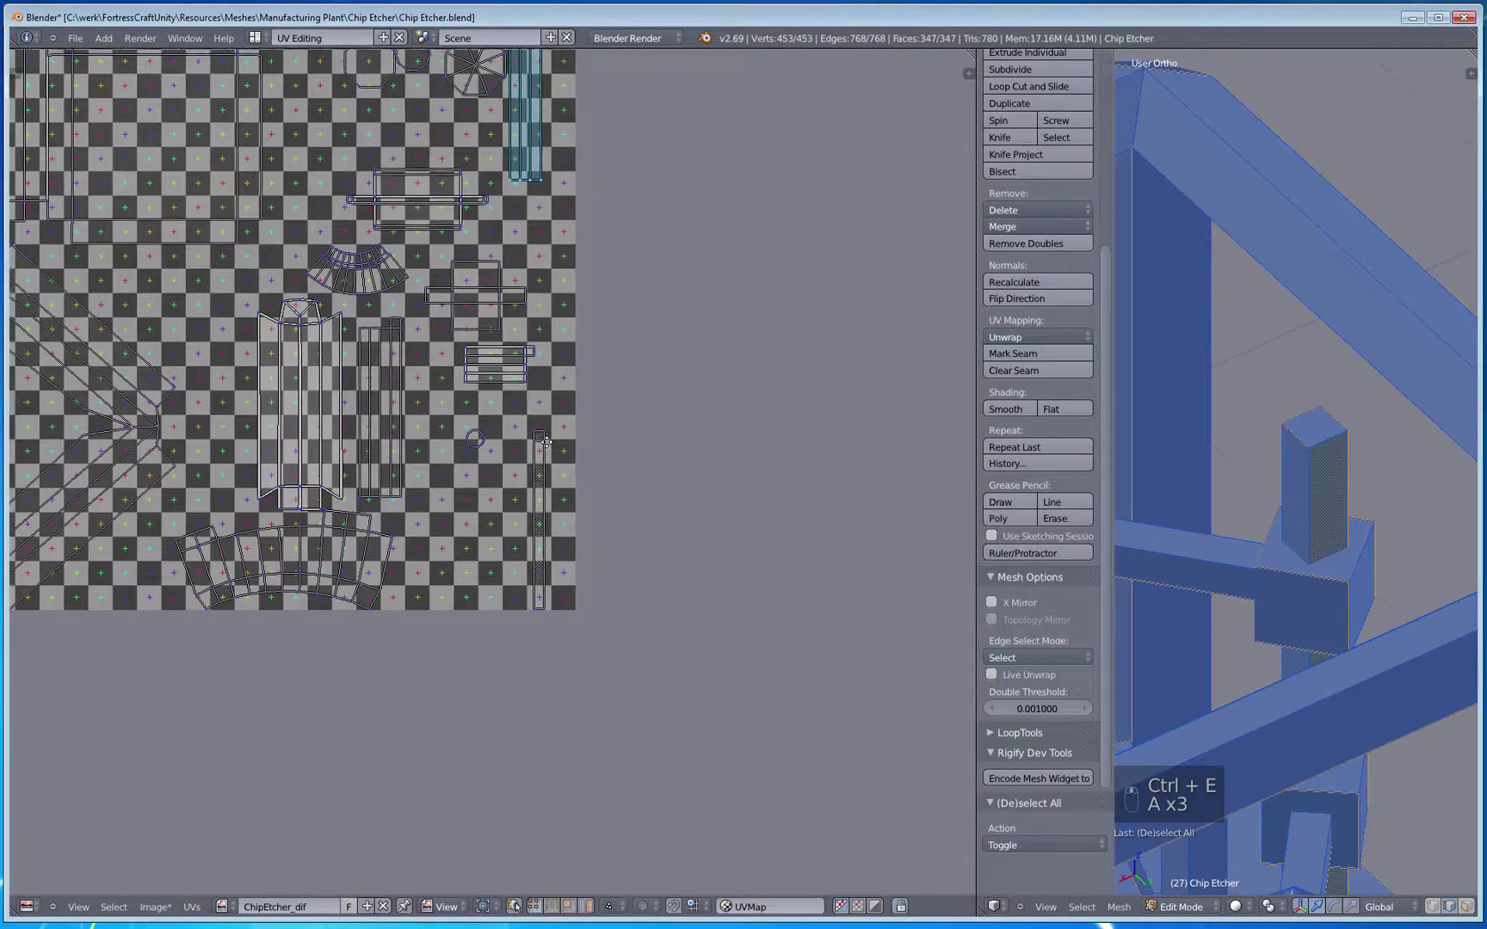
pyautogui.moveTo(546, 441); pyautogui.dragTo(578, 480, button='middle')
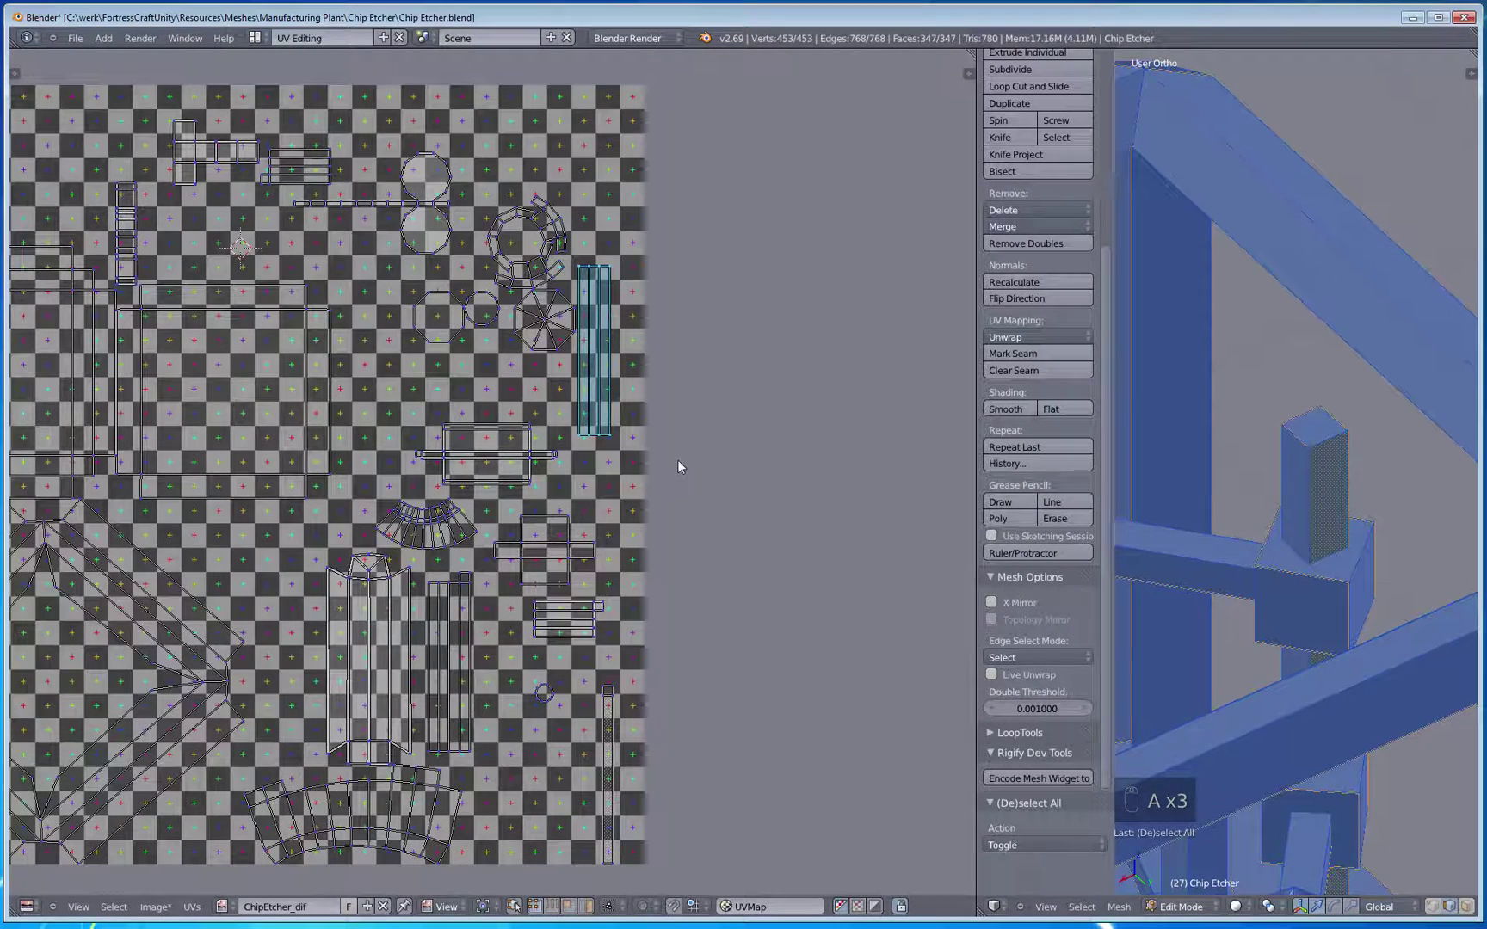
# Step: Select all of the upright post's linked geometry without limiting by seams and unwrap it
pyautogui.rightClick(1314, 491)
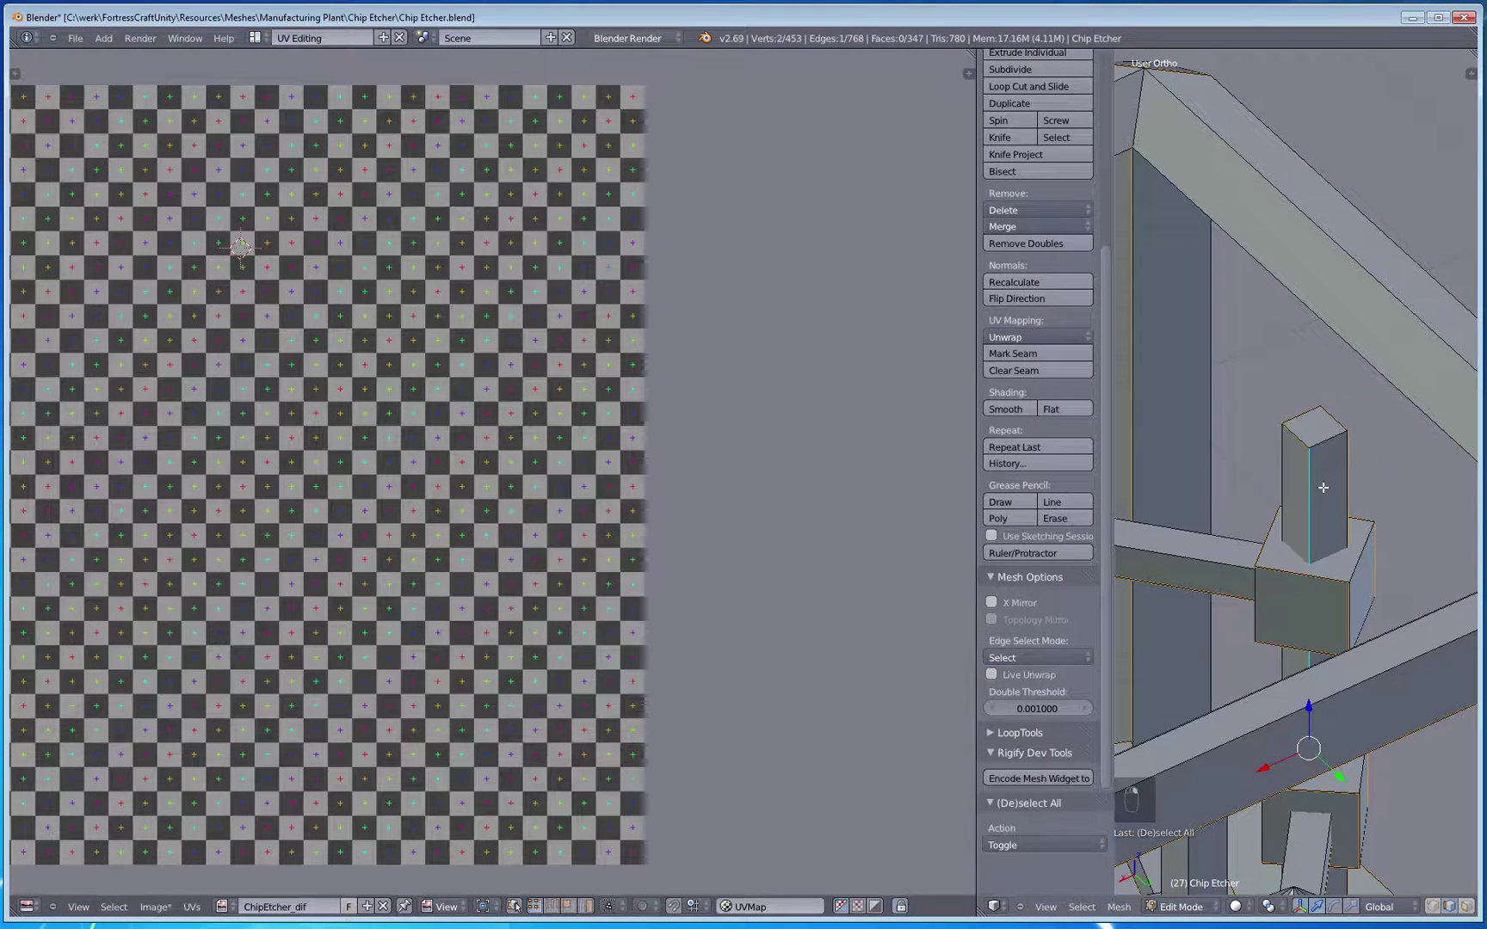
pyautogui.hotkey('ctrl', 'l')
pyautogui.press('u')
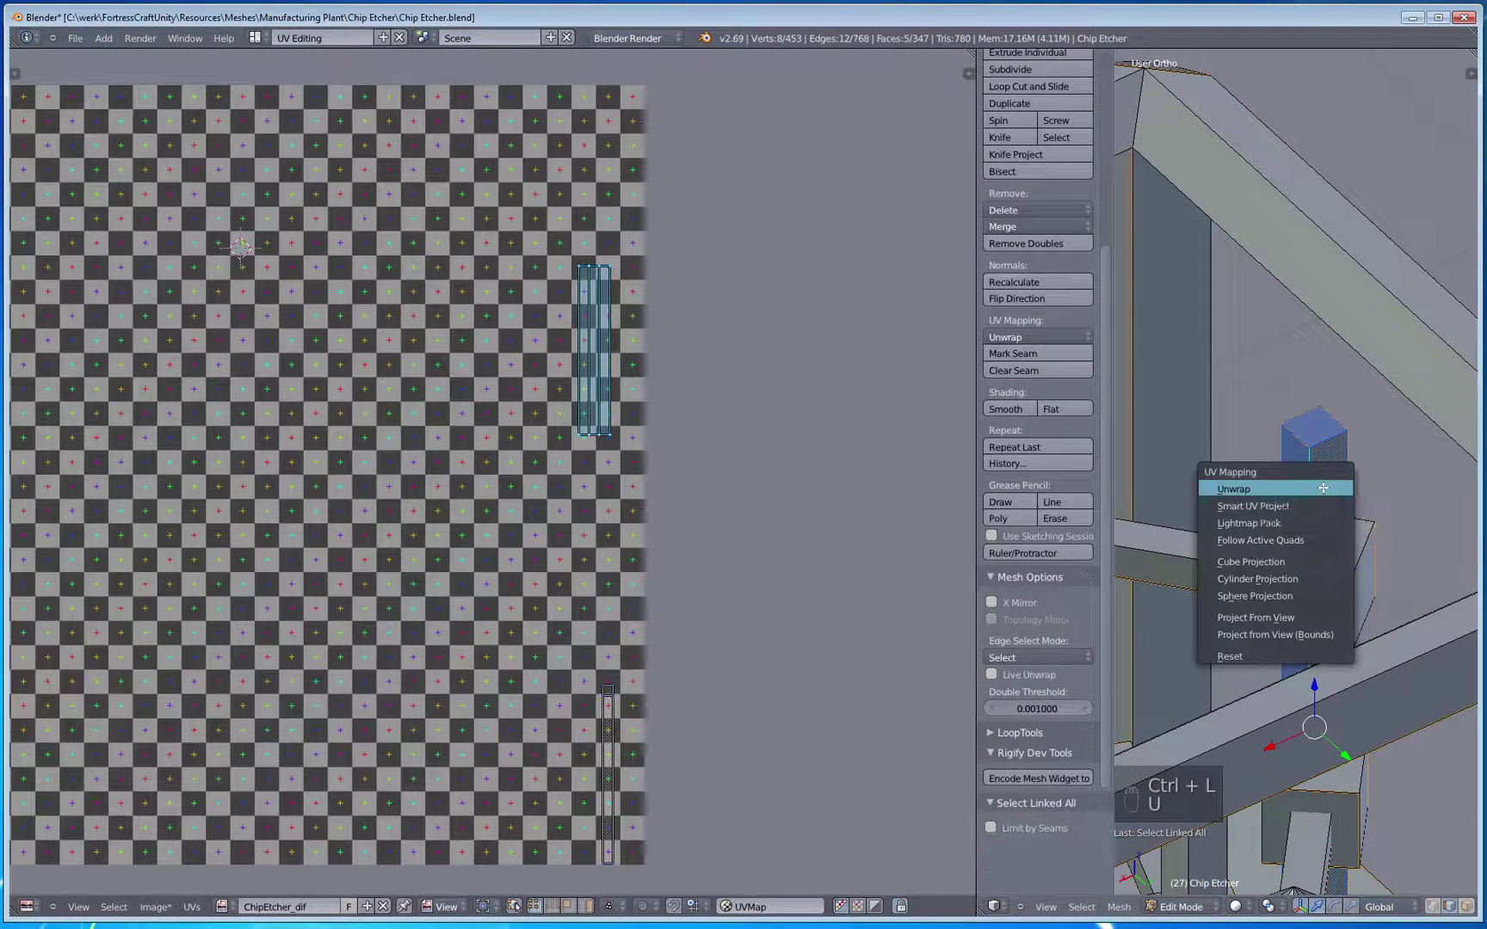
pyautogui.click(1291, 487)
# Step: Scale down the post's new UV islands and move them 0.650 in X and 0.065 in Y
pyautogui.scroll(-3, 517, 516)
pyautogui.moveTo(385, 494); pyautogui.dragTo(450, 526, button='middle')
pyautogui.press('a')
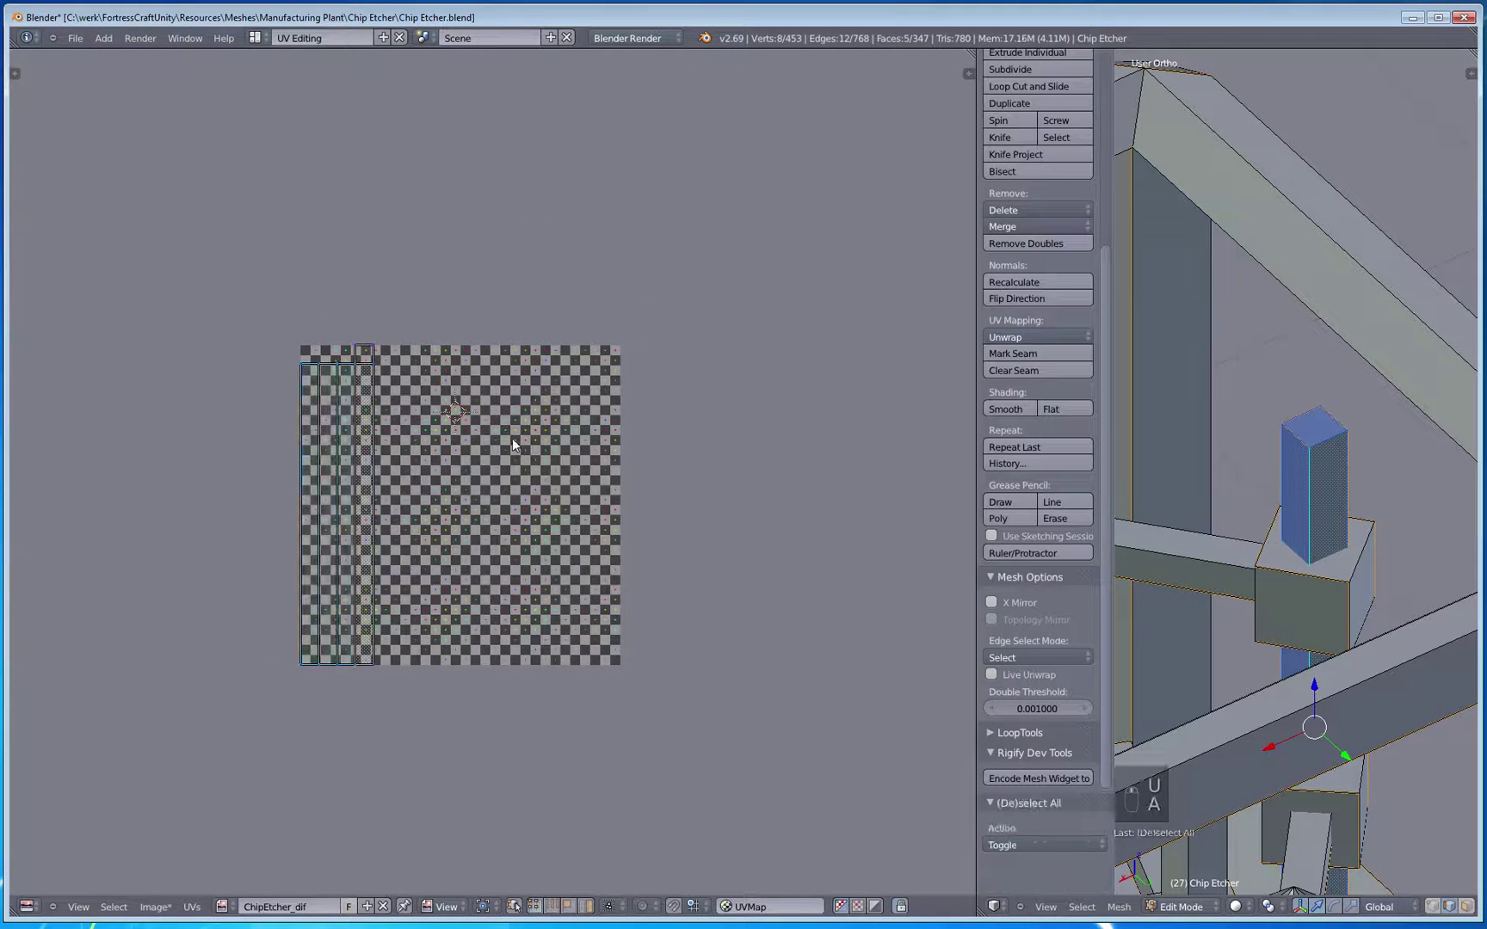
pyautogui.press('a')
pyautogui.press('a')
pyautogui.press('s')
pyautogui.press('s')
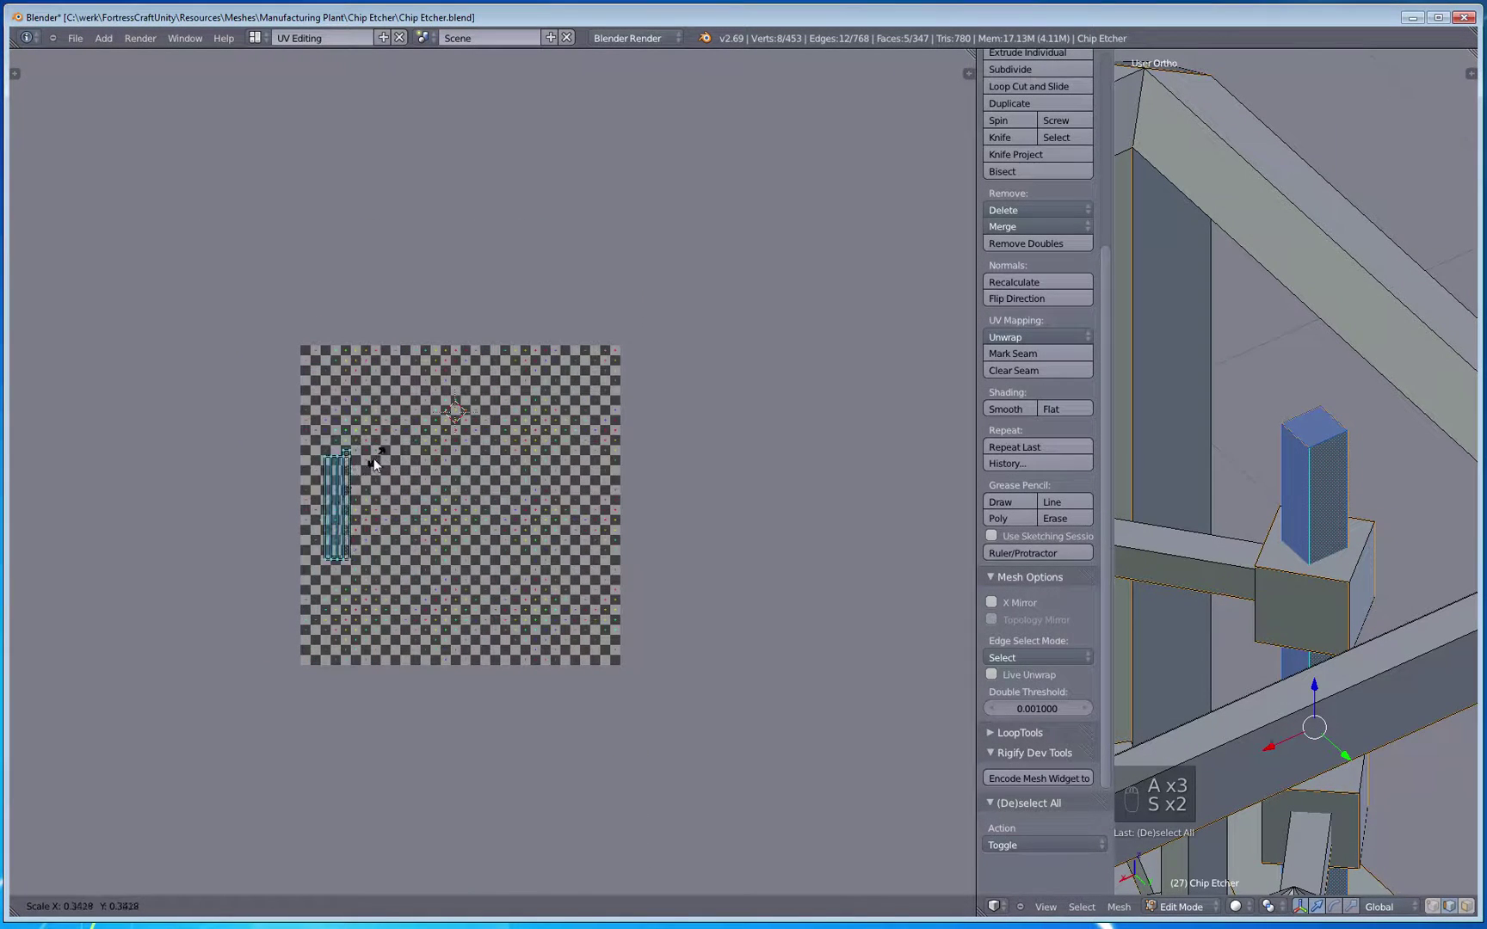
pyautogui.click(383, 486)
pyautogui.press('g')
pyautogui.click(599, 480)
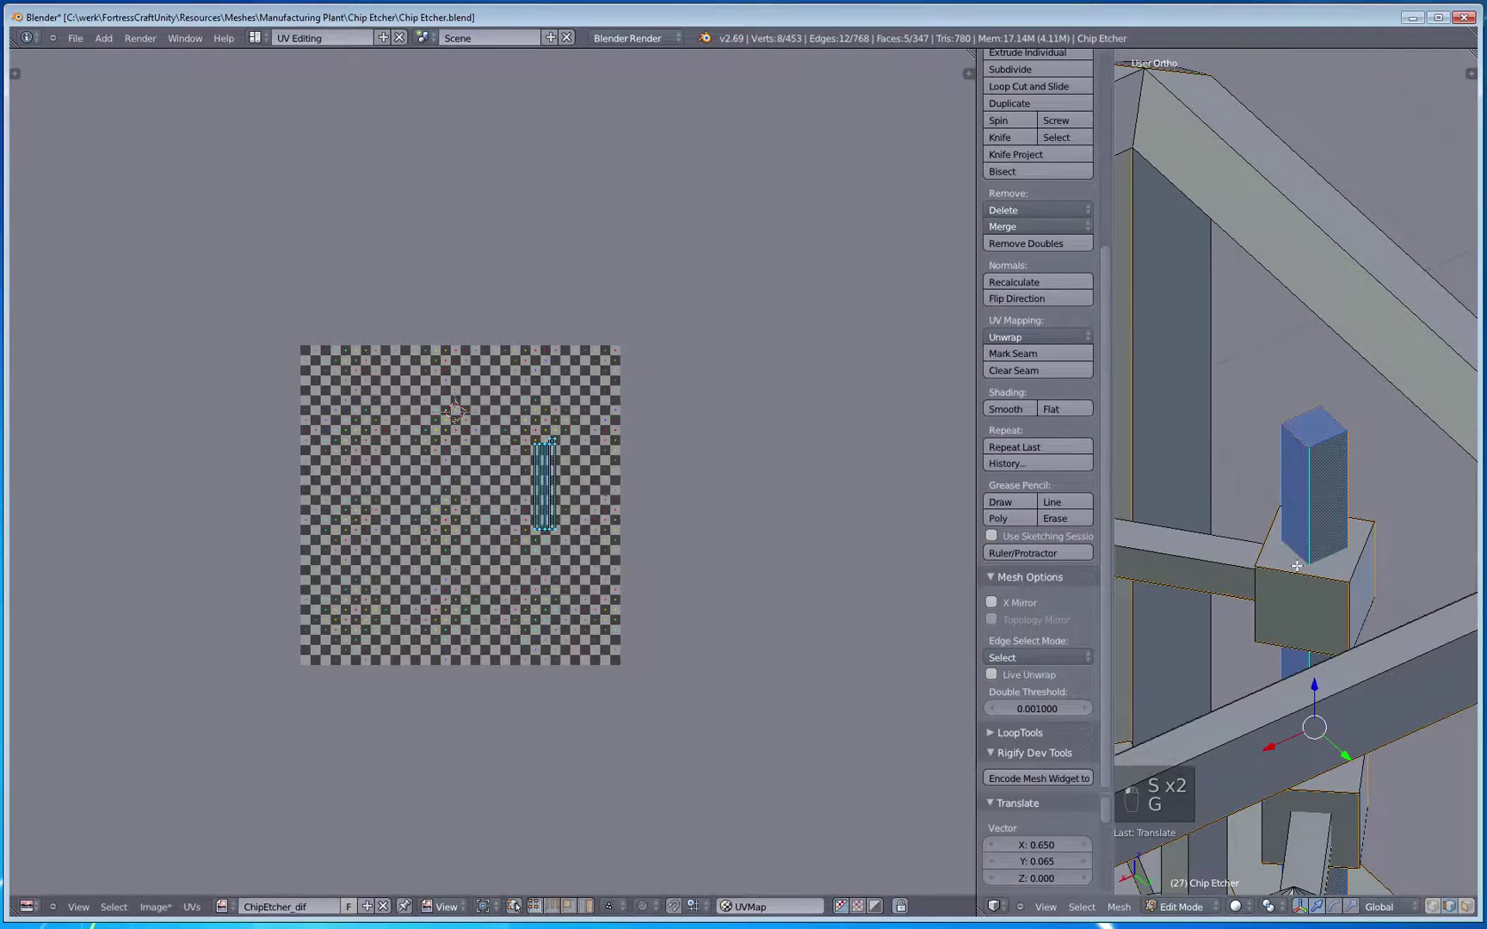
# Step: Show the UVs of the whole mesh and move the post's islands by -0.022 in X and -0.301 in Y onto the narrow strip islands
pyautogui.press('a')
pyautogui.press('a')
pyautogui.press('a')
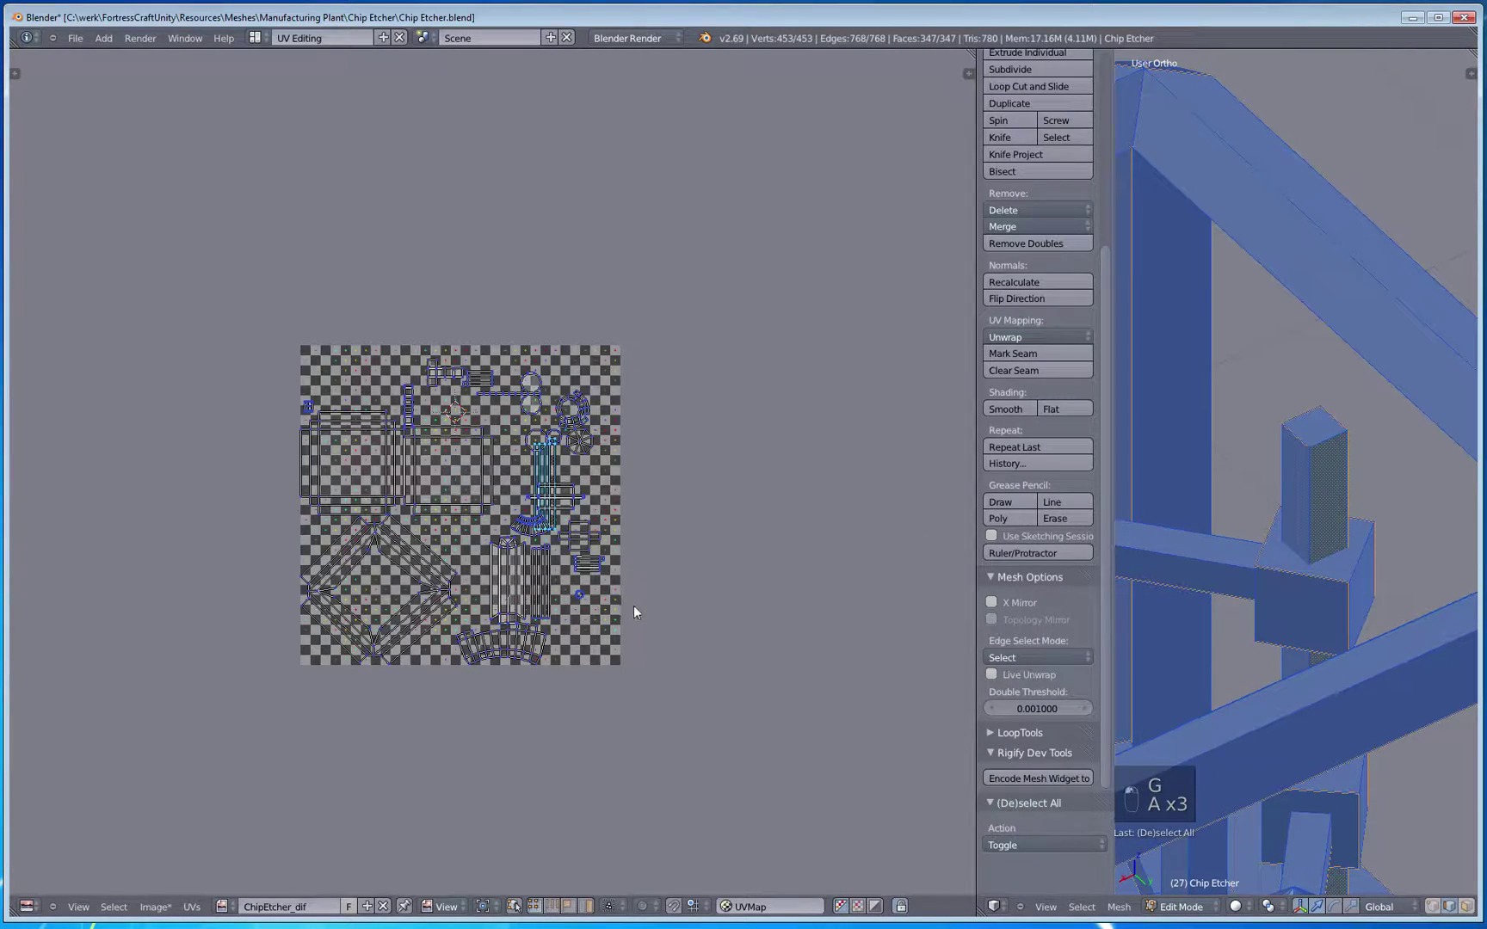
pyautogui.scroll(5, 633, 612)
pyautogui.moveTo(634, 607); pyautogui.dragTo(627, 283, button='middle')
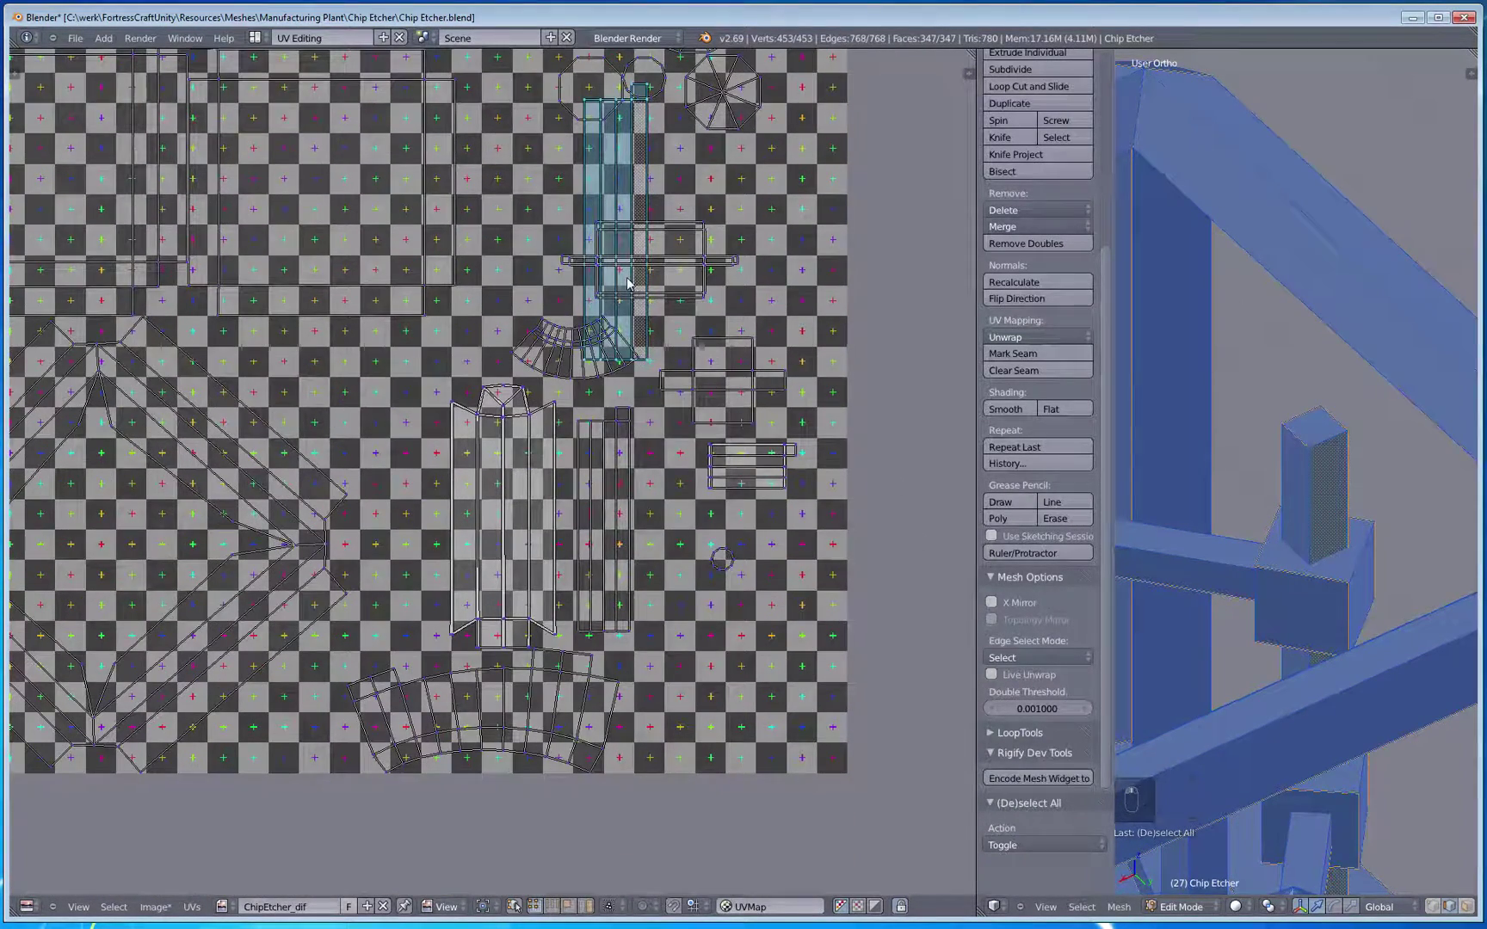
pyautogui.press('g')
pyautogui.click(607, 568)
# Step: Scale the post's UVs to 0.770 and shift them 0.011 in X and 0.000813 in Y to overlap the underlying strips
pyautogui.scroll(3, 606, 568)
pyautogui.press('s')
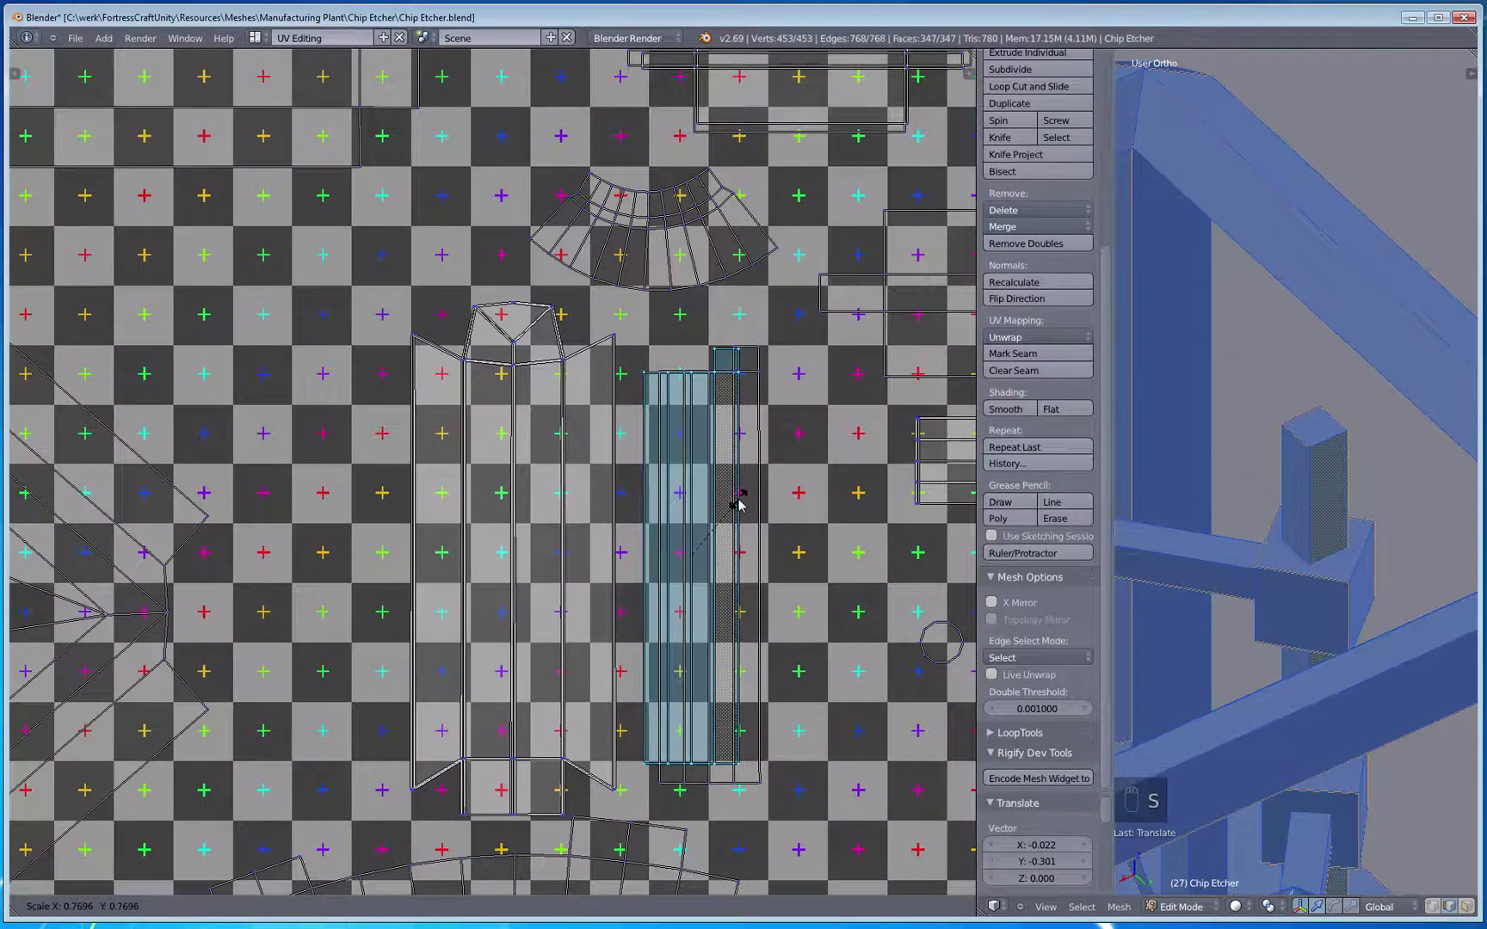
pyautogui.click(739, 503)
pyautogui.press('g')
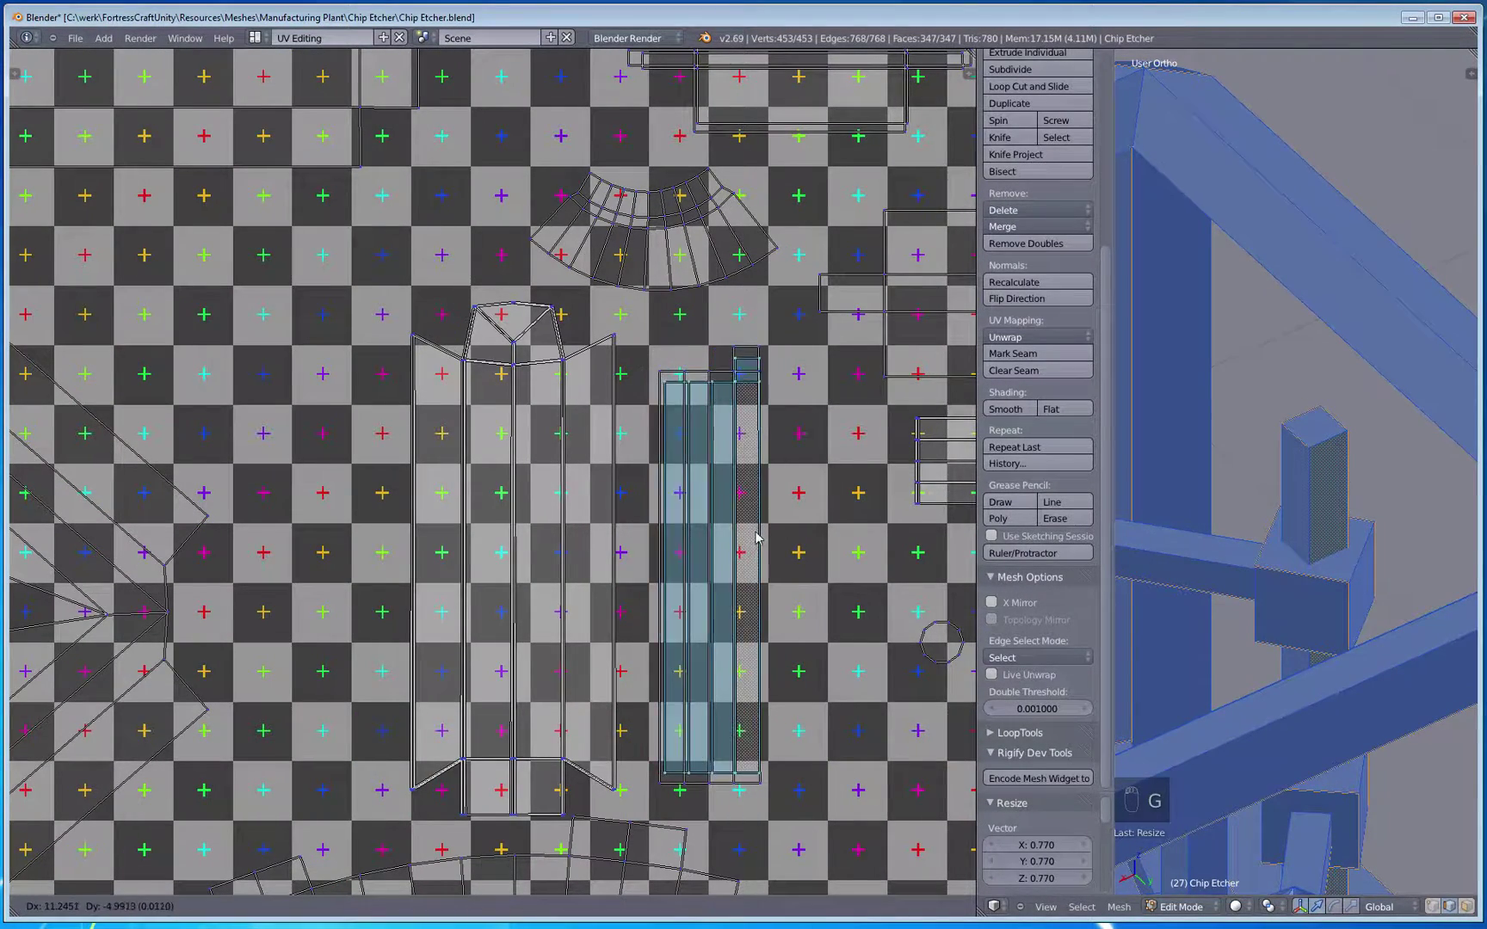
pyautogui.click(756, 526)
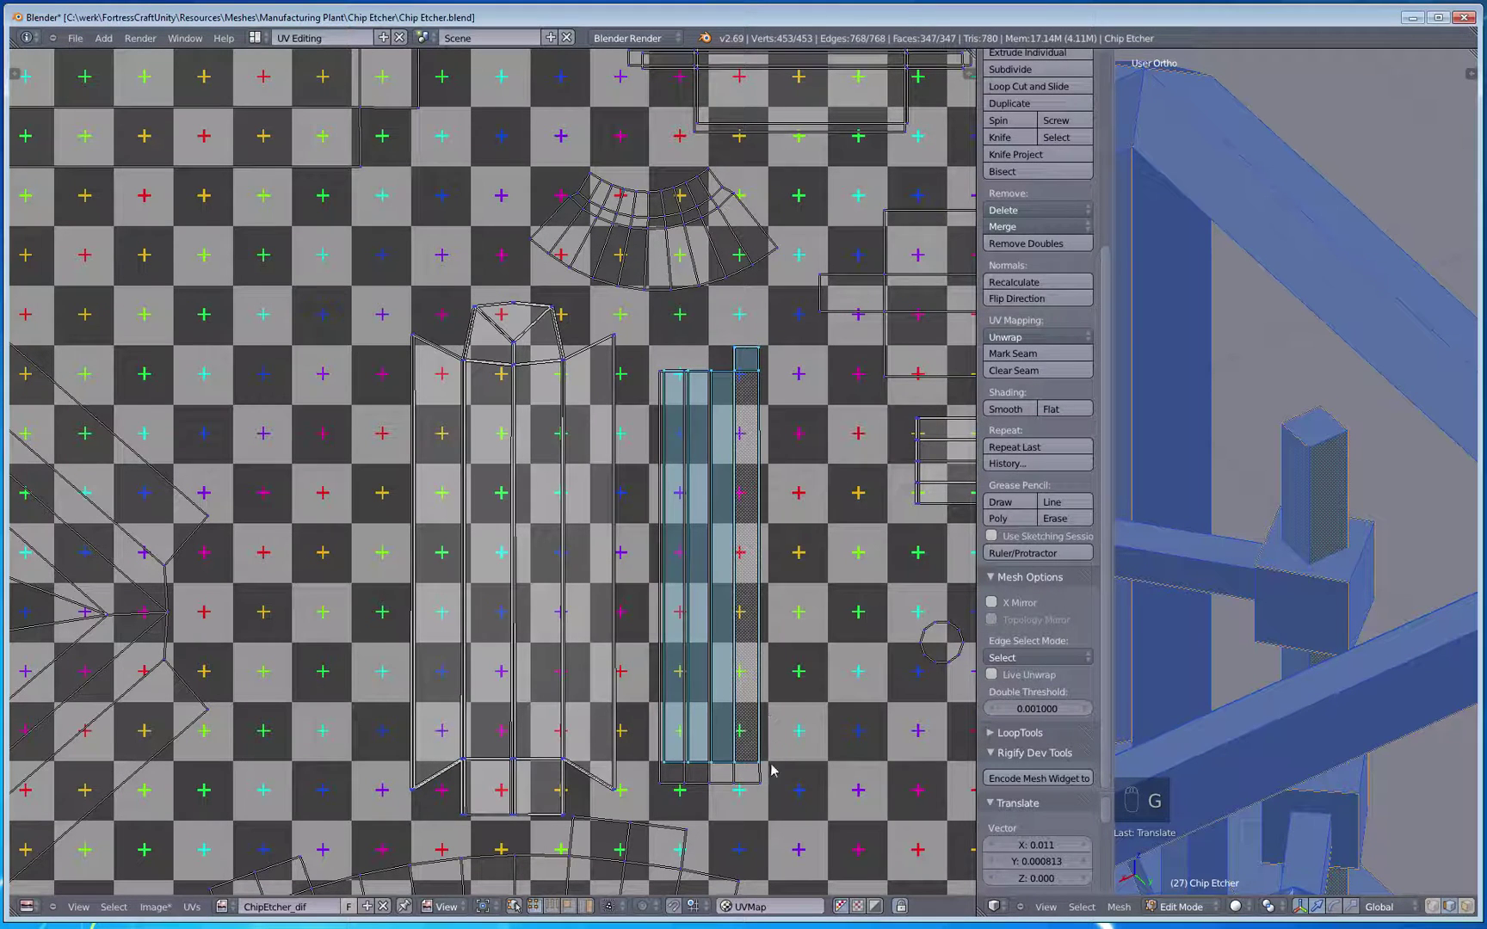
# Step: Move the post strips' lower edge by -0.001 in X and -0.011 in Y and scale it to match the underlying island's end
pyautogui.rightClick(745, 765)
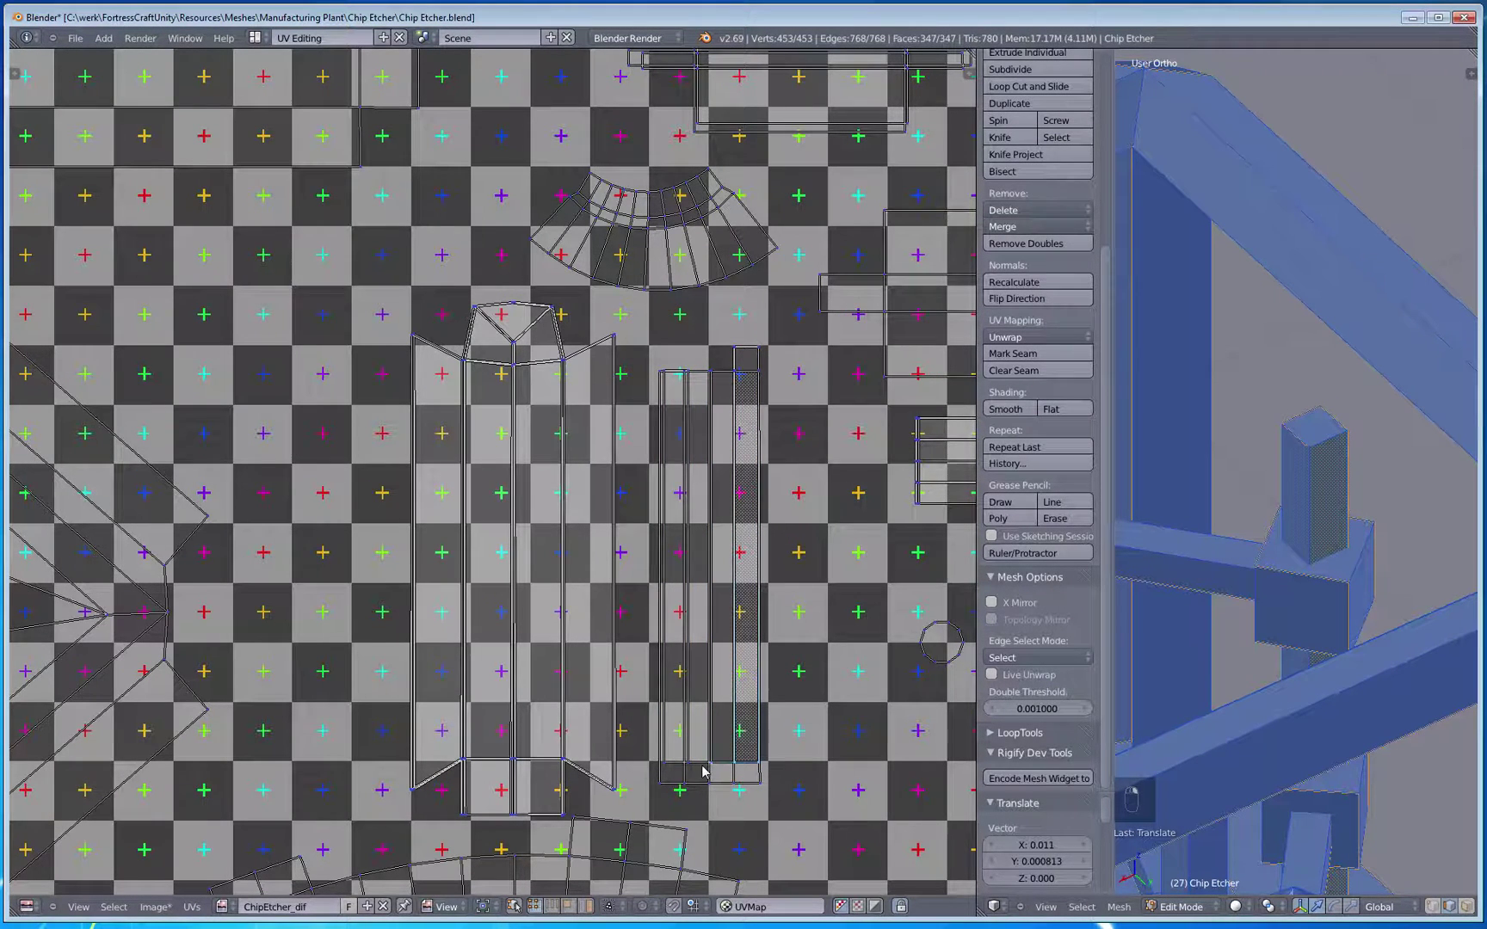
pyautogui.press('g')
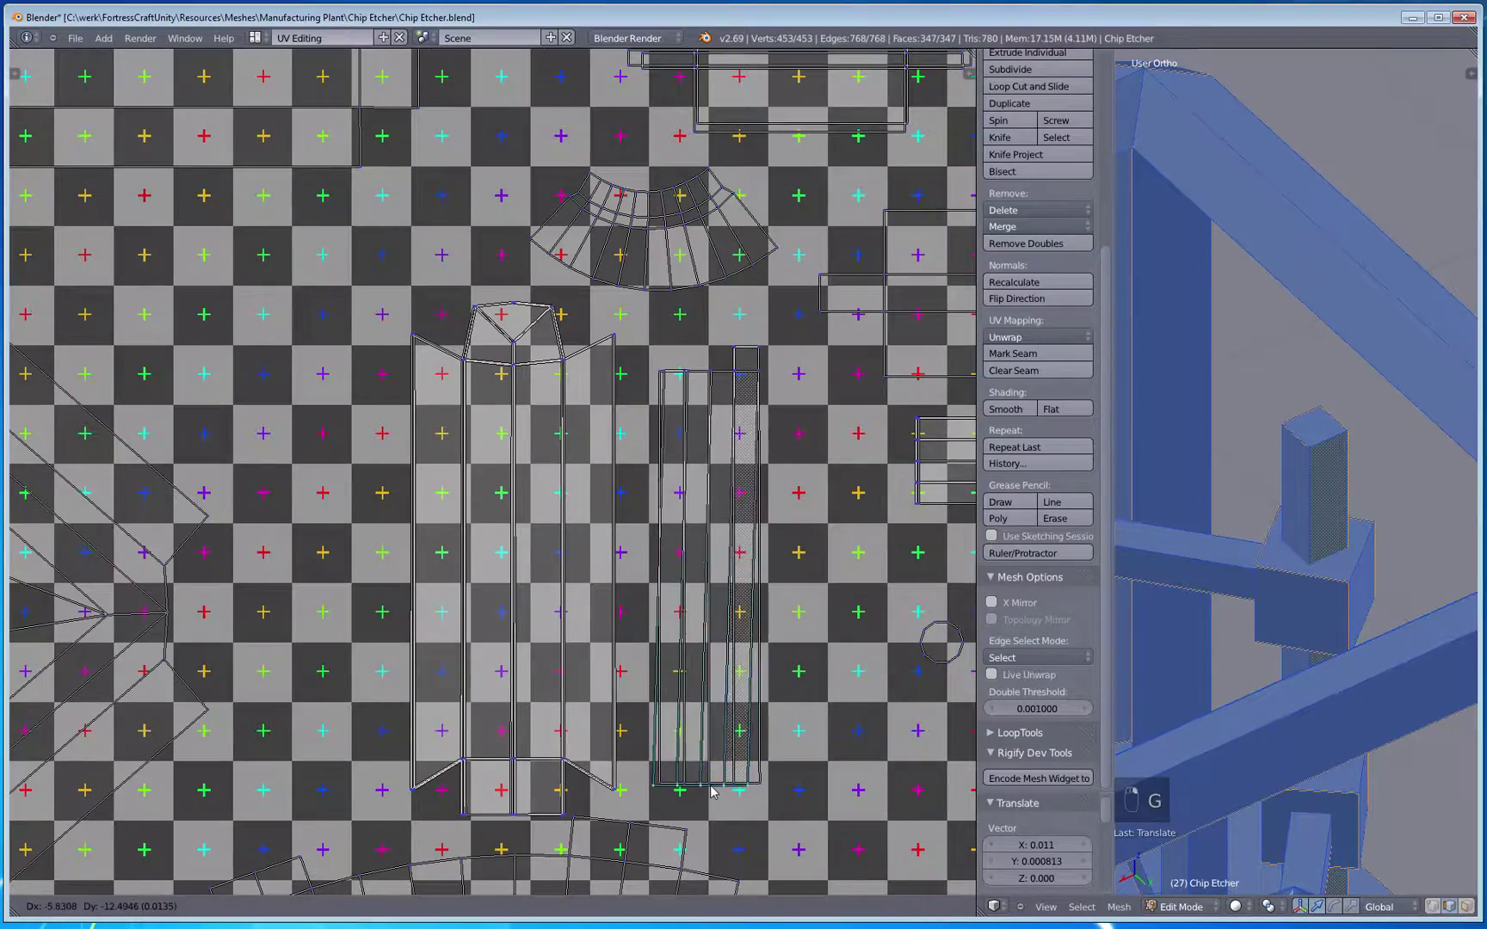
pyautogui.click(721, 789)
pyautogui.press('s')
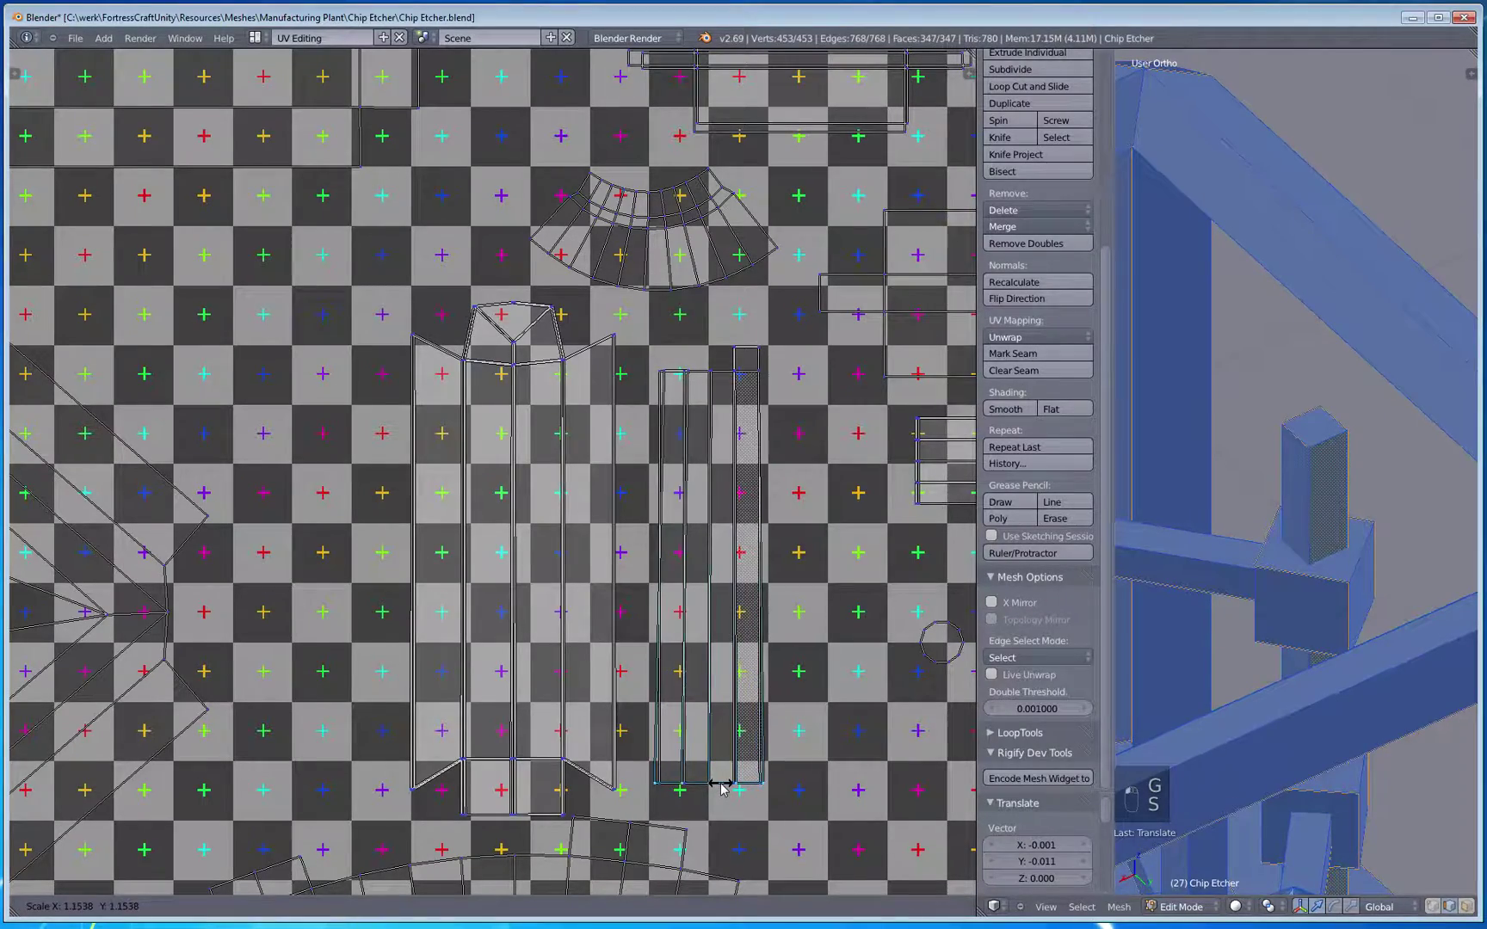
pyautogui.click(721, 787)
pyautogui.press('a')
# Step: Select the small horizontally striped island near the texture's upper edge and move it 0.358 in X and -0.467 in Y
pyautogui.scroll(-4, 721, 783)
pyautogui.moveTo(495, 619)
pyautogui.mouseDown(button='middle')
pyautogui.moveTo(638, 697)
pyautogui.moveTo(648, 760)
pyautogui.mouseUp(button='middle')
pyautogui.moveTo(546, 645); pyautogui.dragTo(559, 761, button='middle')
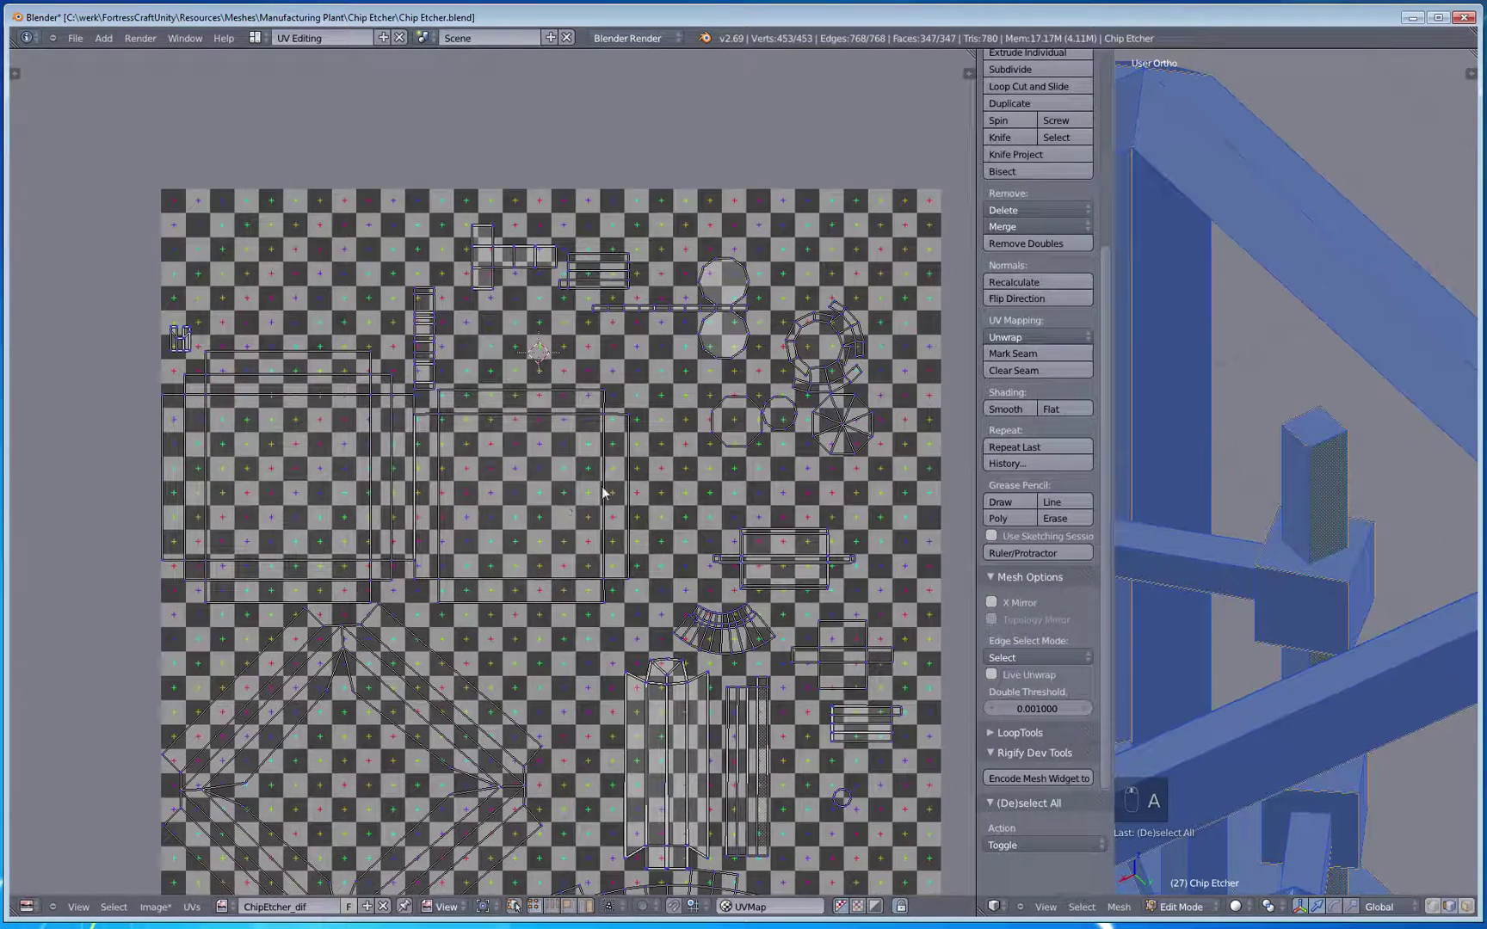
pyautogui.moveTo(631, 475); pyautogui.dragTo(598, 502, button='middle')
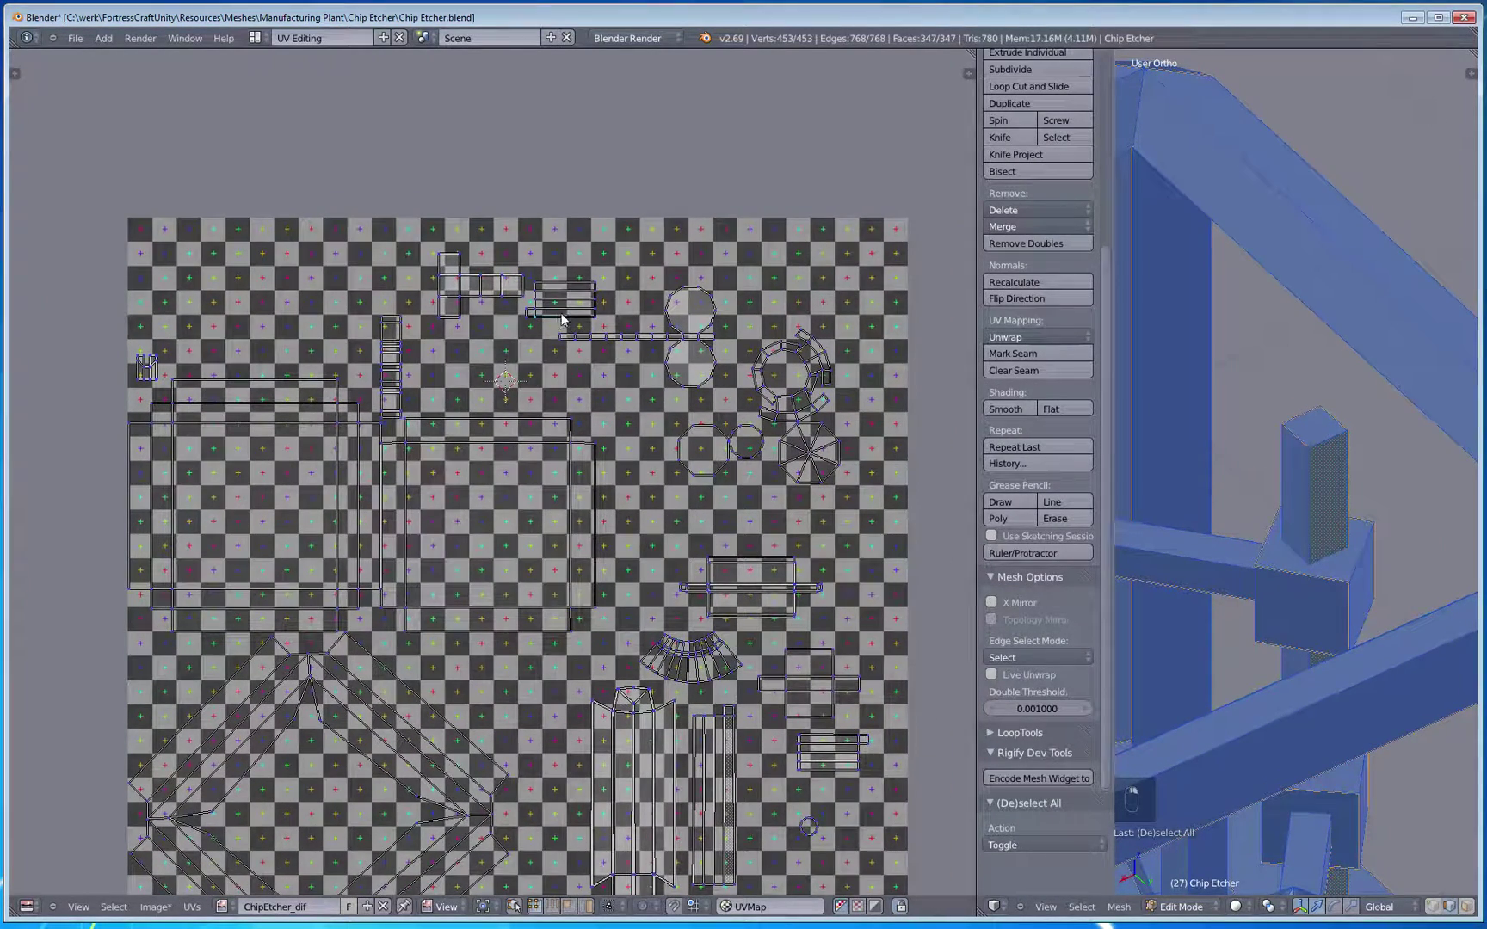
pyautogui.hotkey('ctrl', 'l')
pyautogui.press('g')
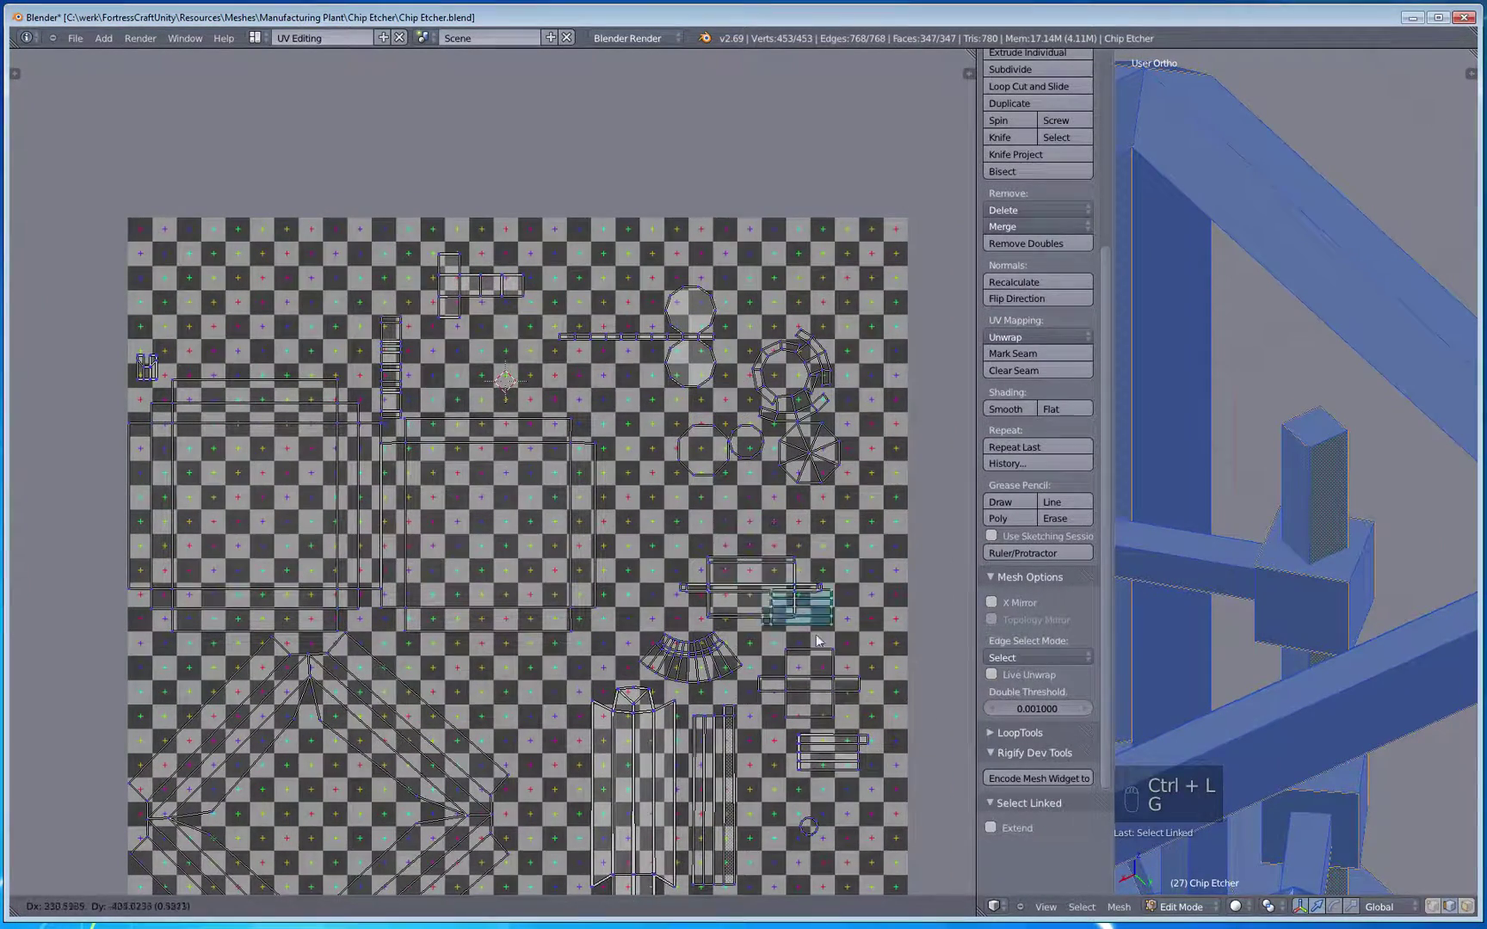
pyautogui.click(852, 691)
# Step: Rotate the small striped island by 180 degrees and move it -0.009 in X and -0.114 in Y onto its matching island
pyautogui.moveTo(852, 691); pyautogui.dragTo(791, 553, button='middle')
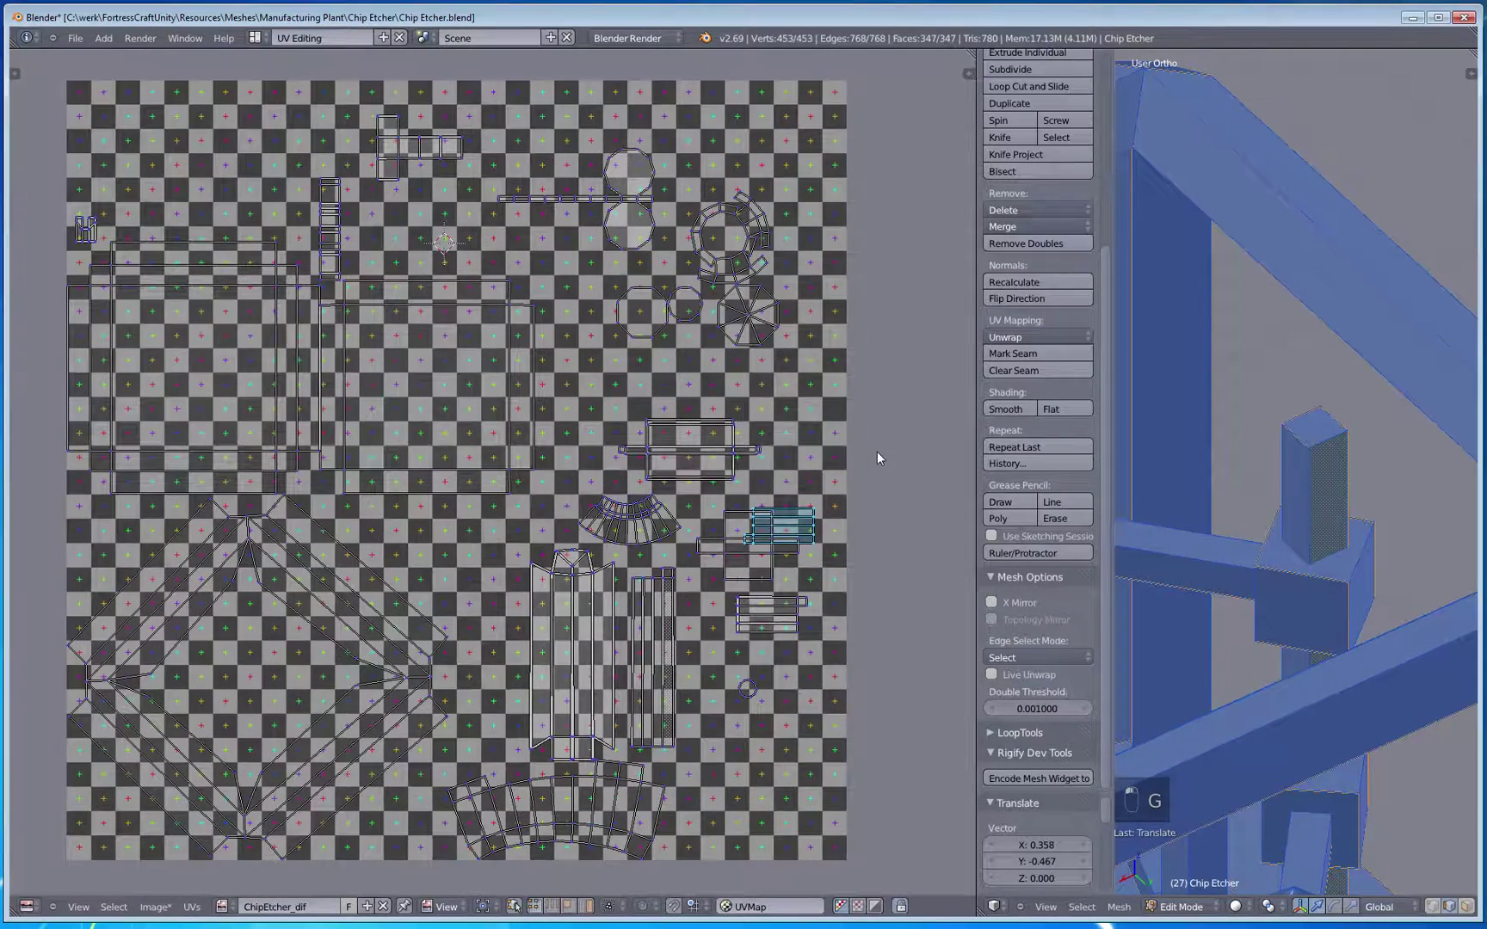
pyautogui.write('r180')
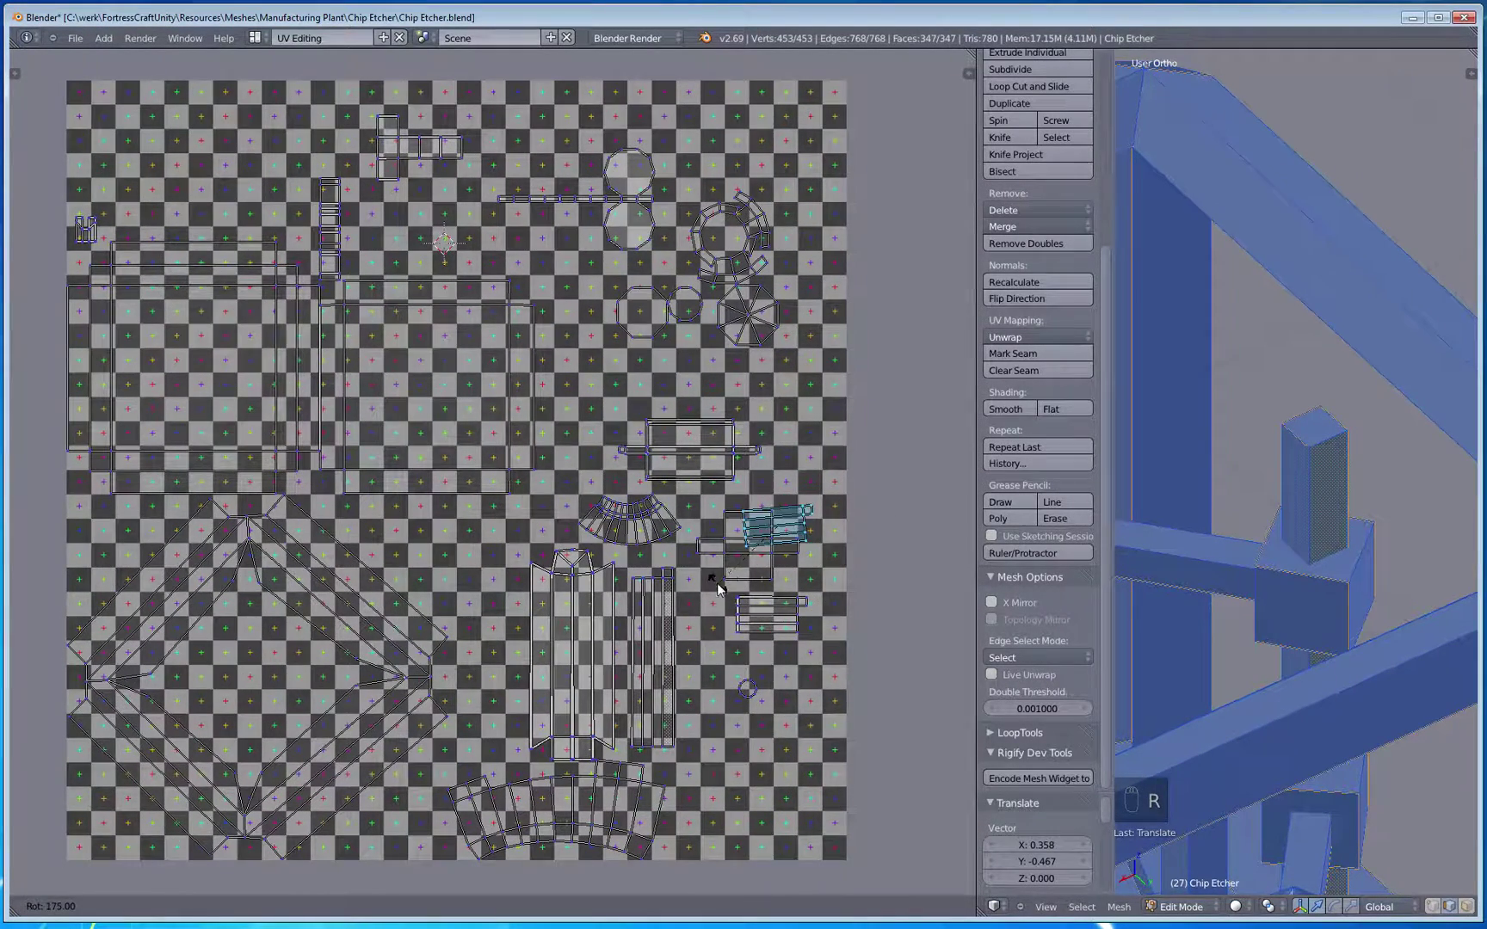
pyautogui.press('Return')
pyautogui.press('g')
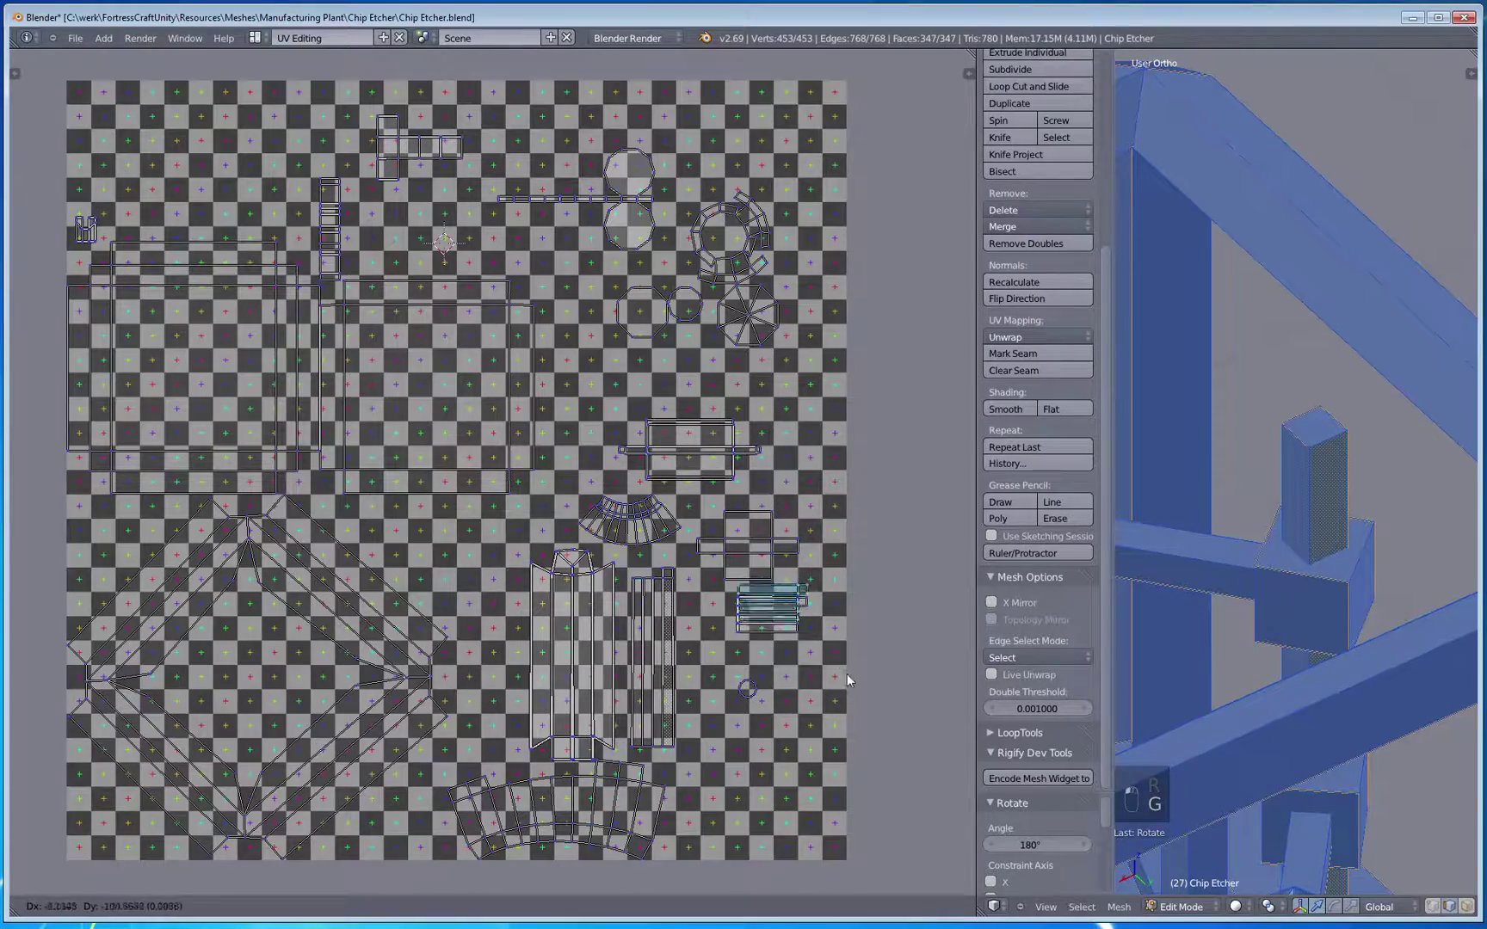
pyautogui.click(841, 681)
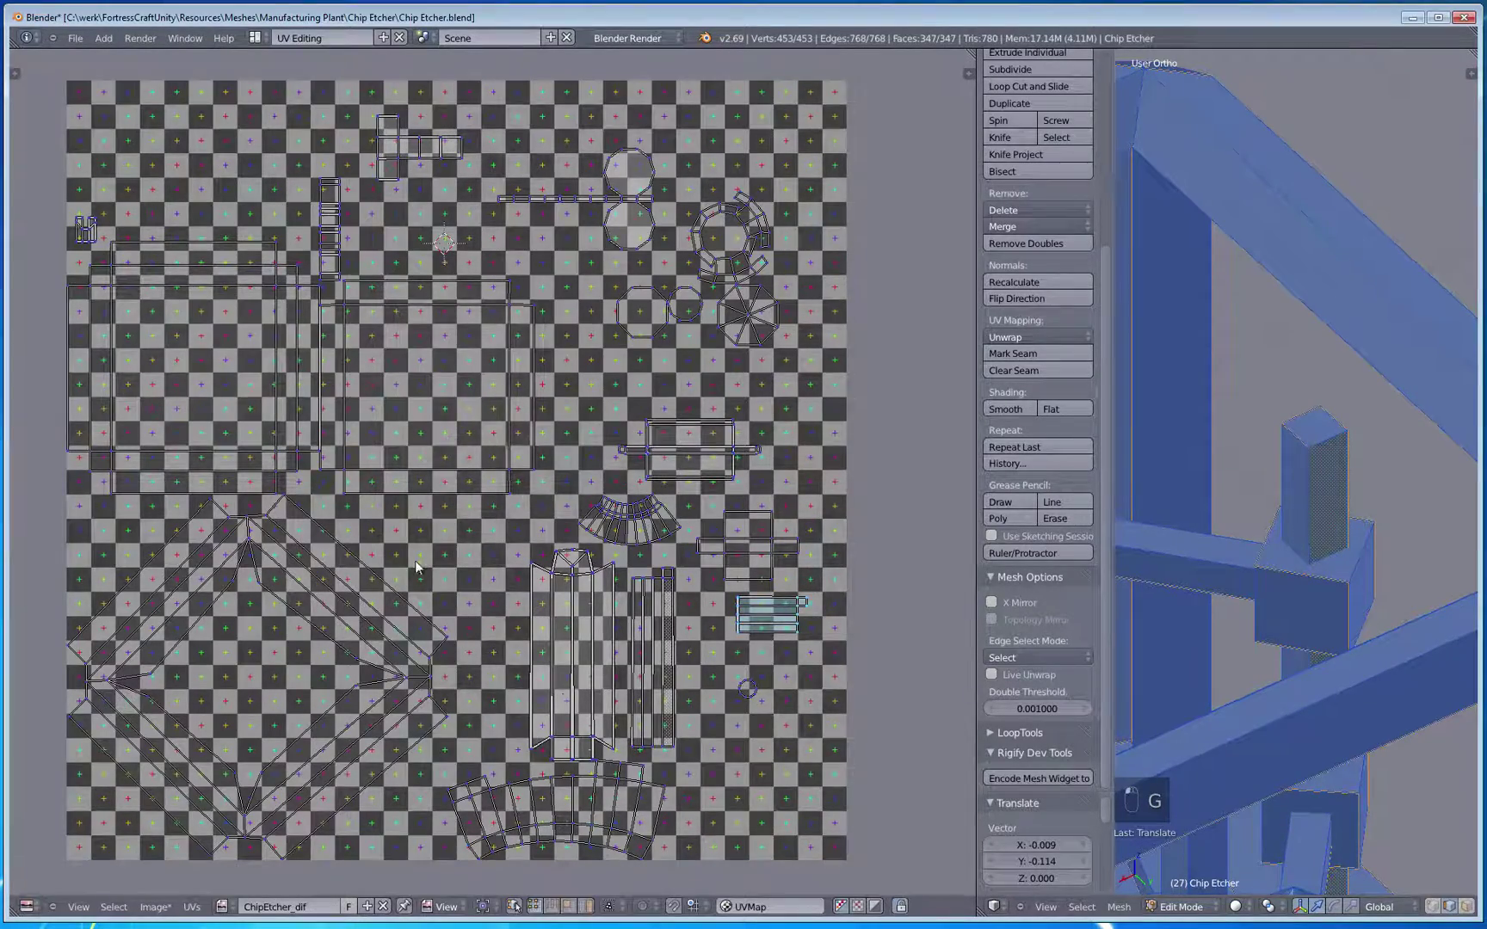
# Step: Select the entire tall flared island beside the narrow strips and apply Remove Doubles UV to it
pyautogui.moveTo(622, 518); pyautogui.dragTo(550, 628, button='middle')
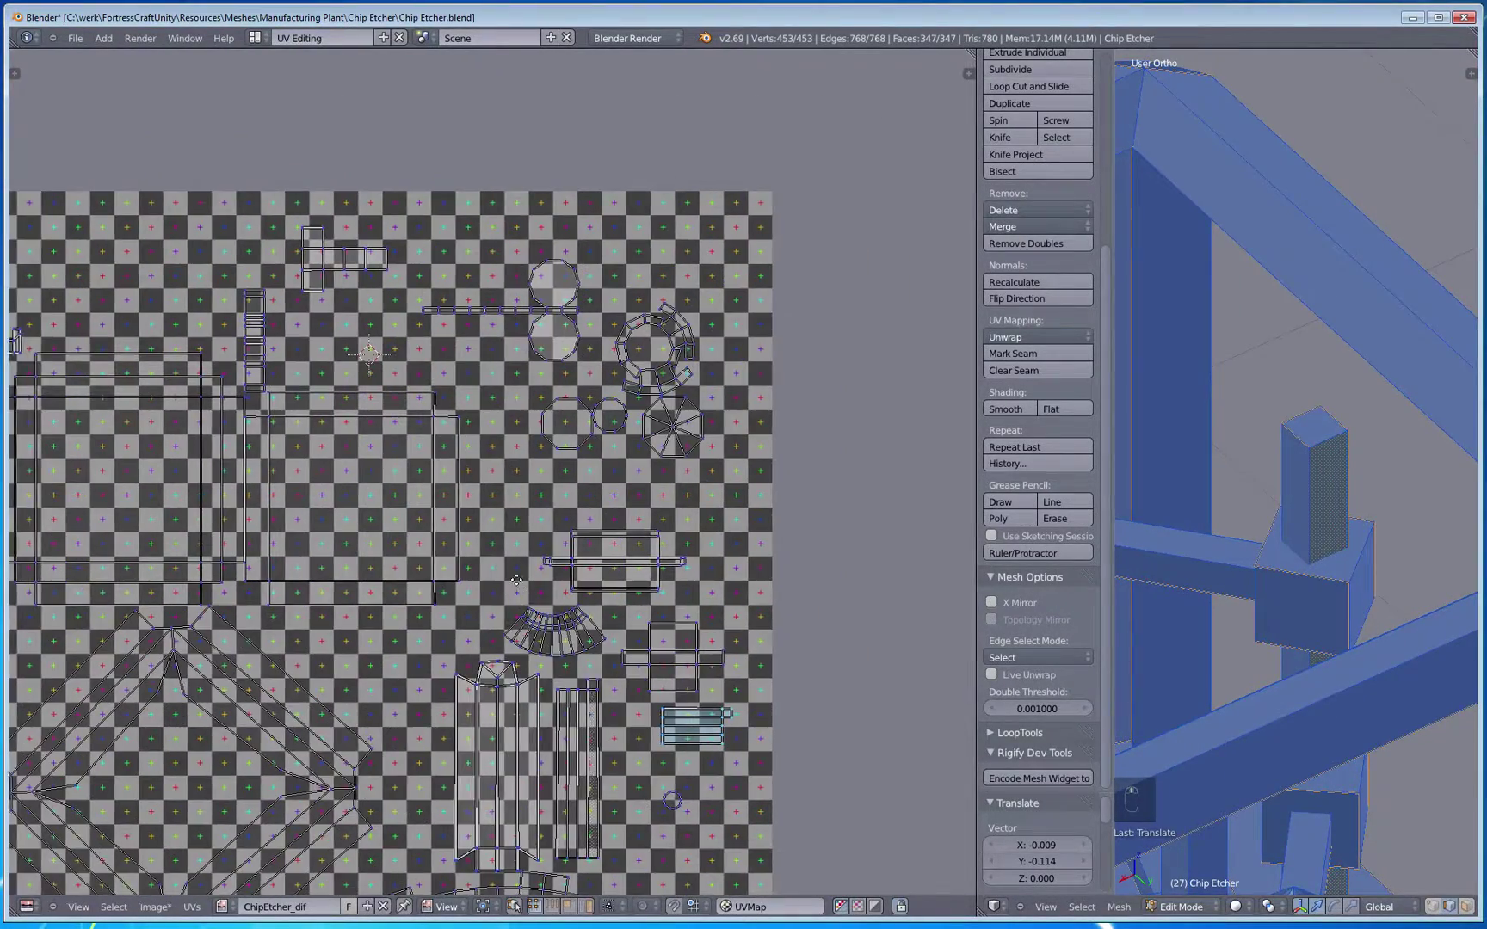
pyautogui.moveTo(763, 808); pyautogui.dragTo(725, 610, button='middle')
pyautogui.scroll(1, 726, 610)
pyautogui.scroll(3, 728, 613)
pyautogui.scroll(-3, 732, 622)
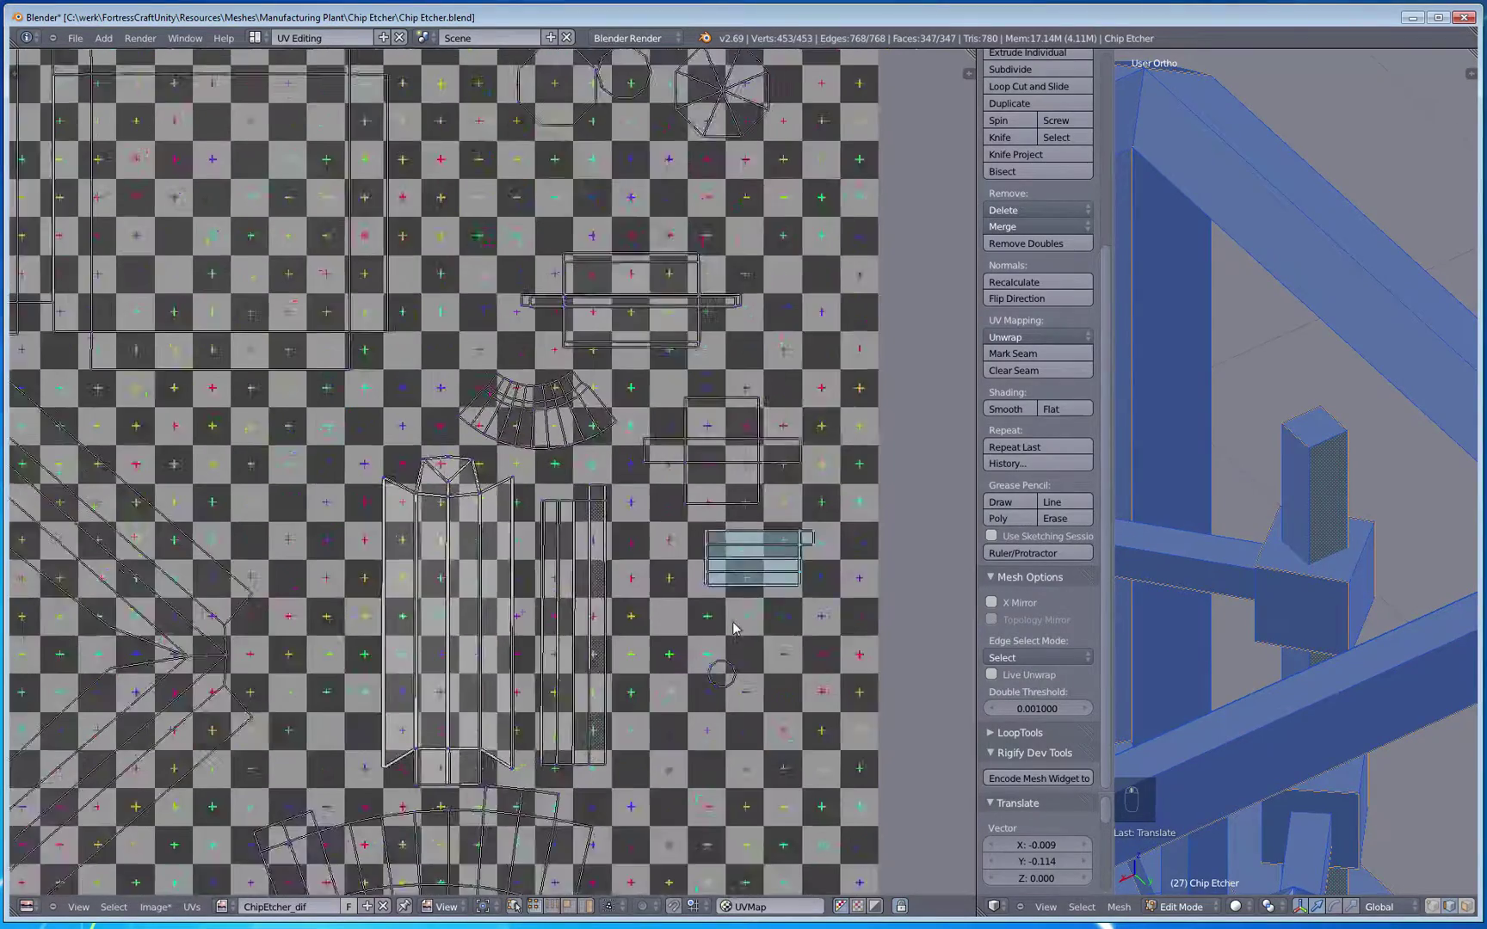
pyautogui.moveTo(316, 504); pyautogui.dragTo(507, 479, button='middle')
pyautogui.press('a')
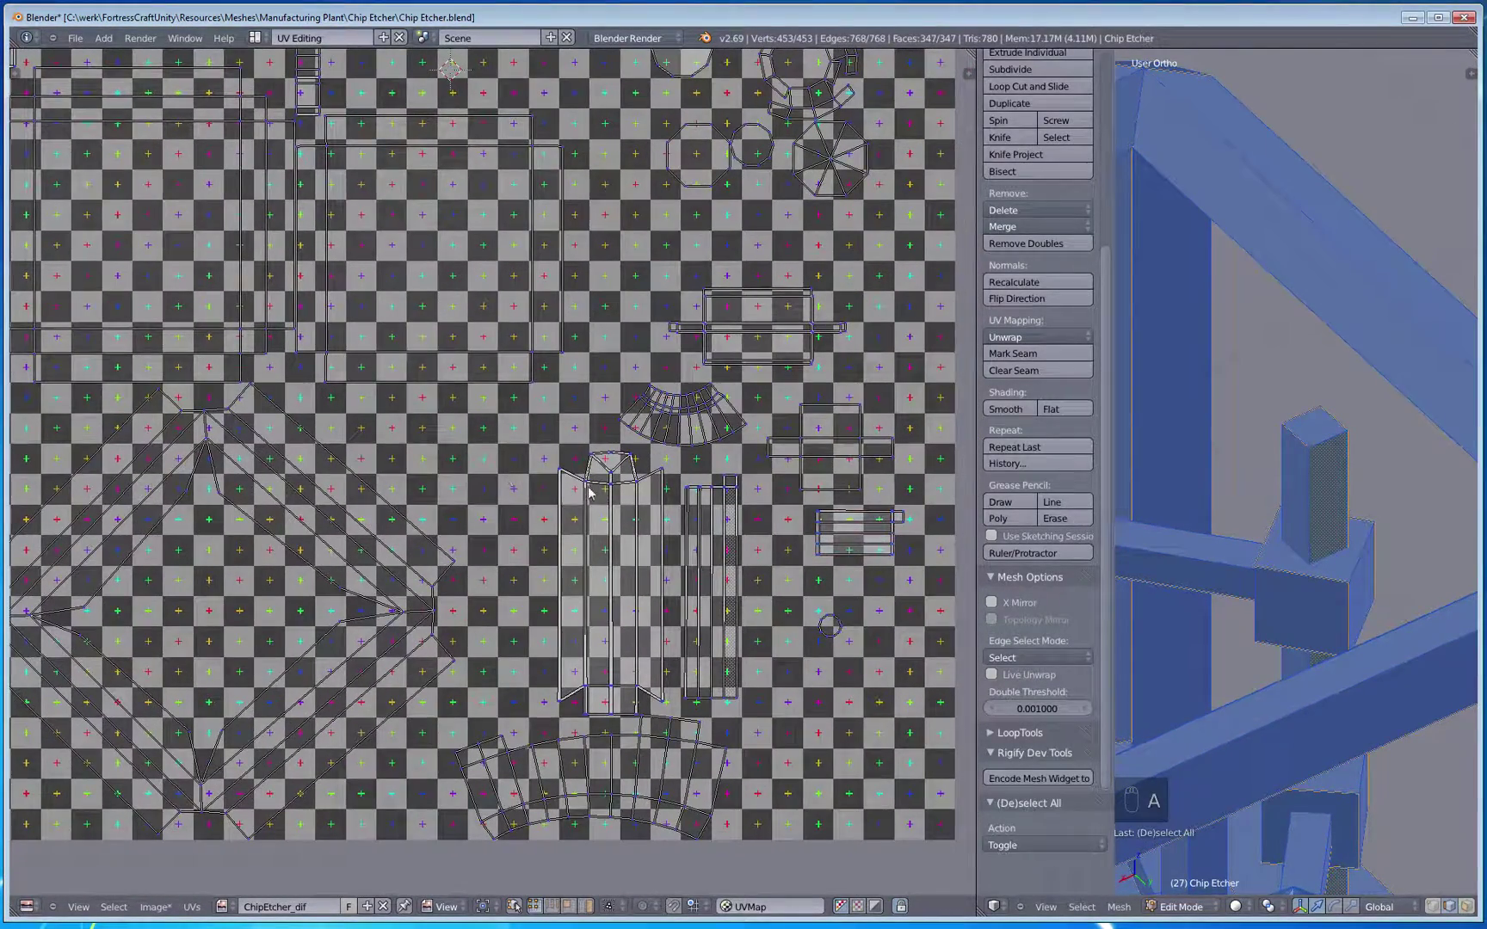
pyautogui.press('c')
pyautogui.click(561, 475)
pyautogui.hotkey('ctrl', 'l')
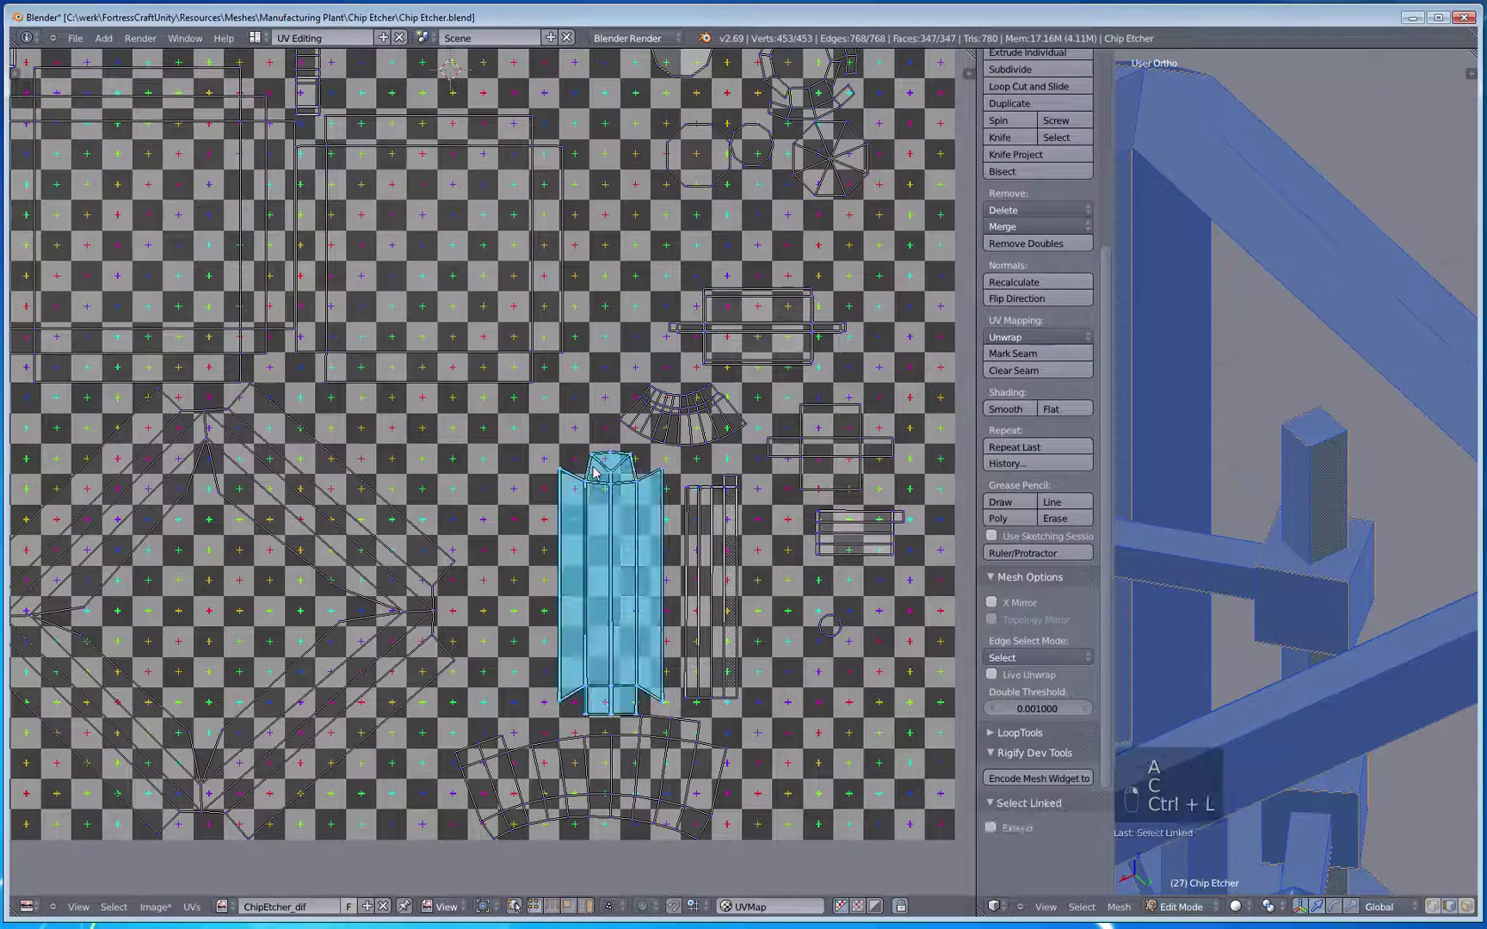
pyautogui.click(192, 906)
pyautogui.press('w')
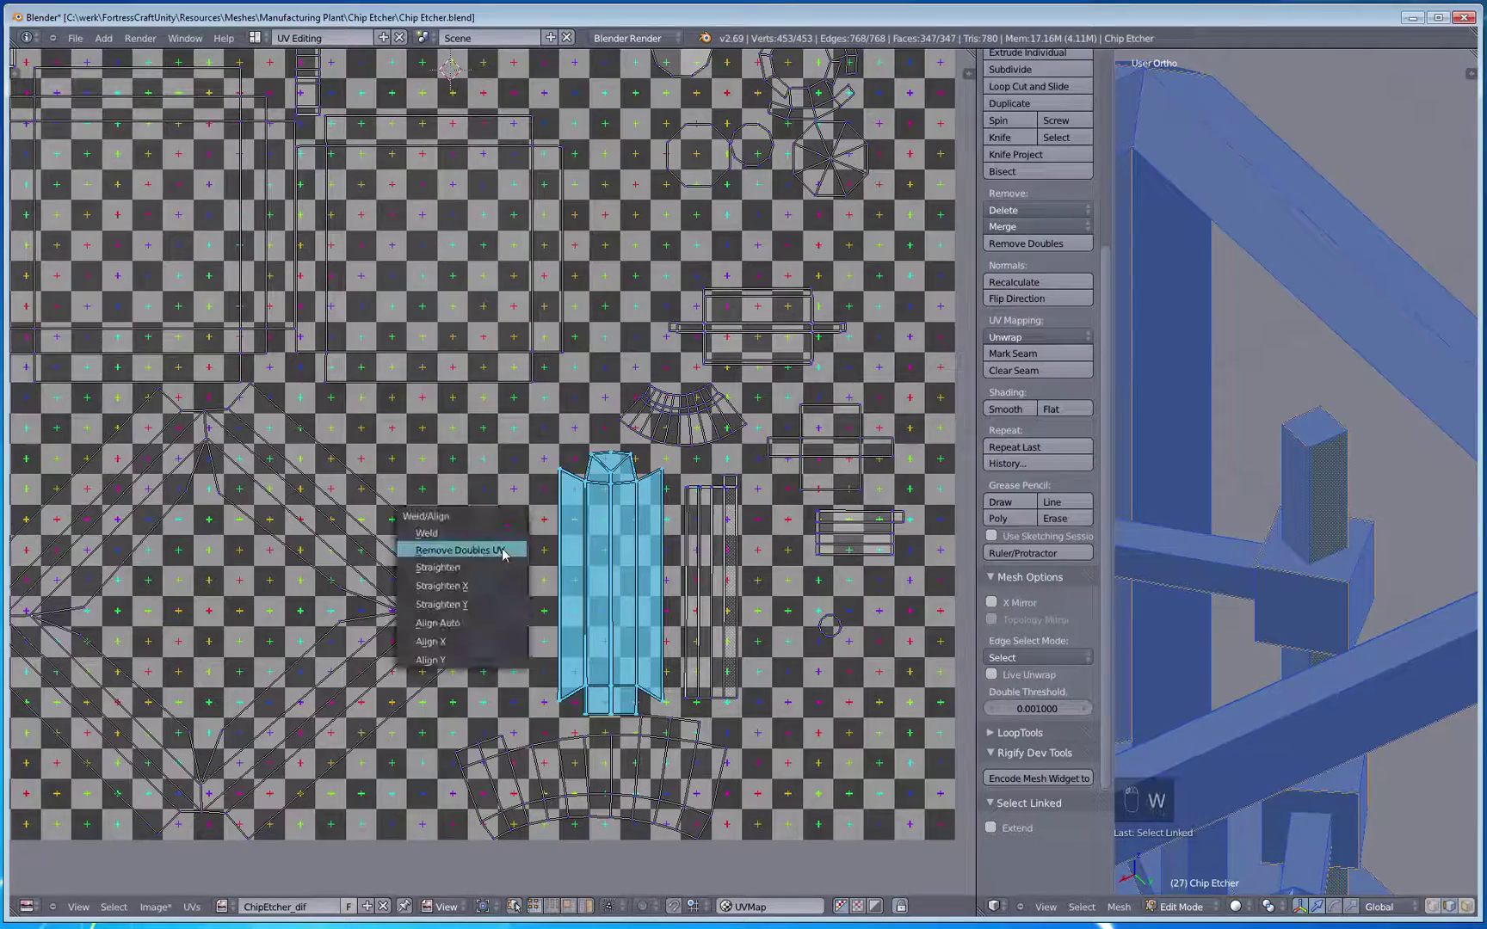
pyautogui.click(503, 554)
pyautogui.scroll(3, 634, 574)
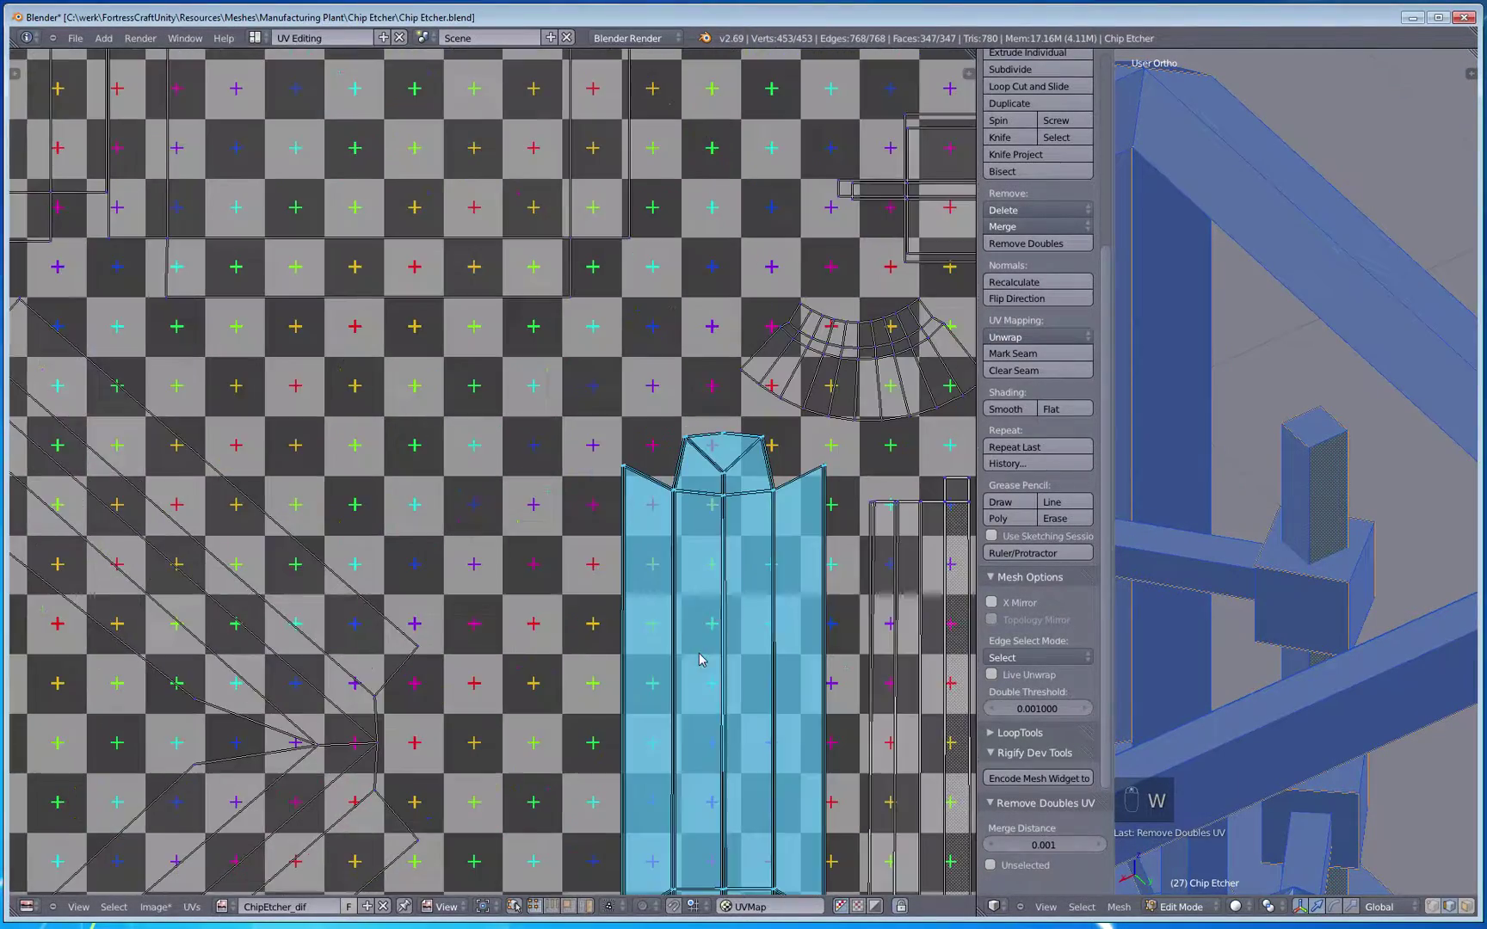
# Step: Set the merge distance of Remove Doubles UV to 0.002 for the tall flared island
pyautogui.moveTo(830, 731); pyautogui.dragTo(684, 548, button='middle')
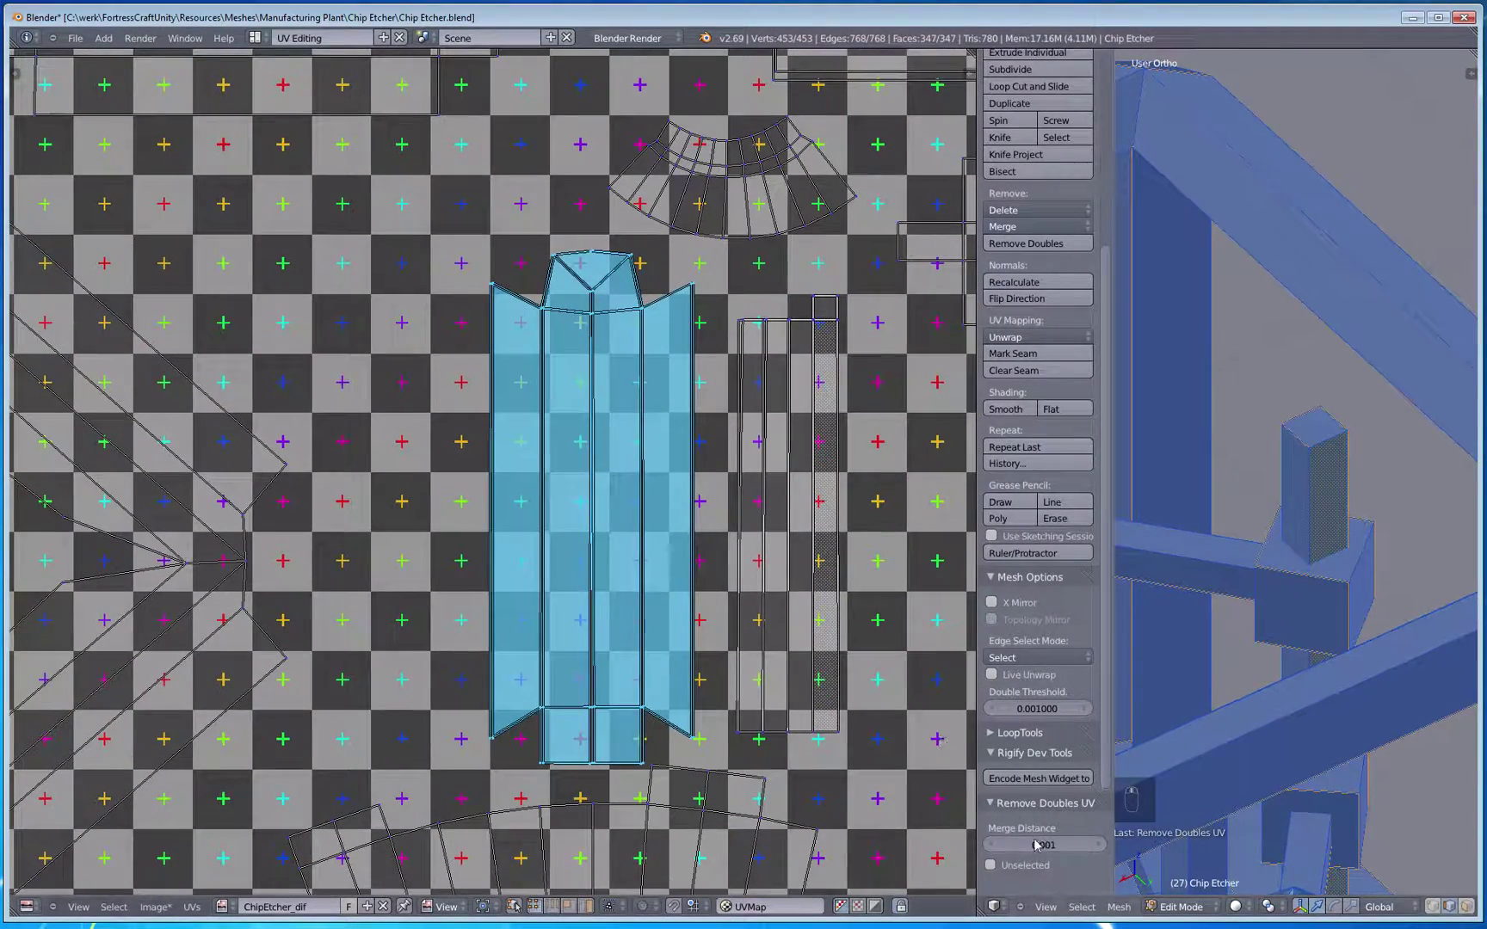
pyautogui.click(1065, 847)
pyautogui.write('0.002')
pyautogui.press('Return')
# Step: Try a Remove Doubles UV merge distance of 0.012 and return it to 0.002
pyautogui.click(1071, 852)
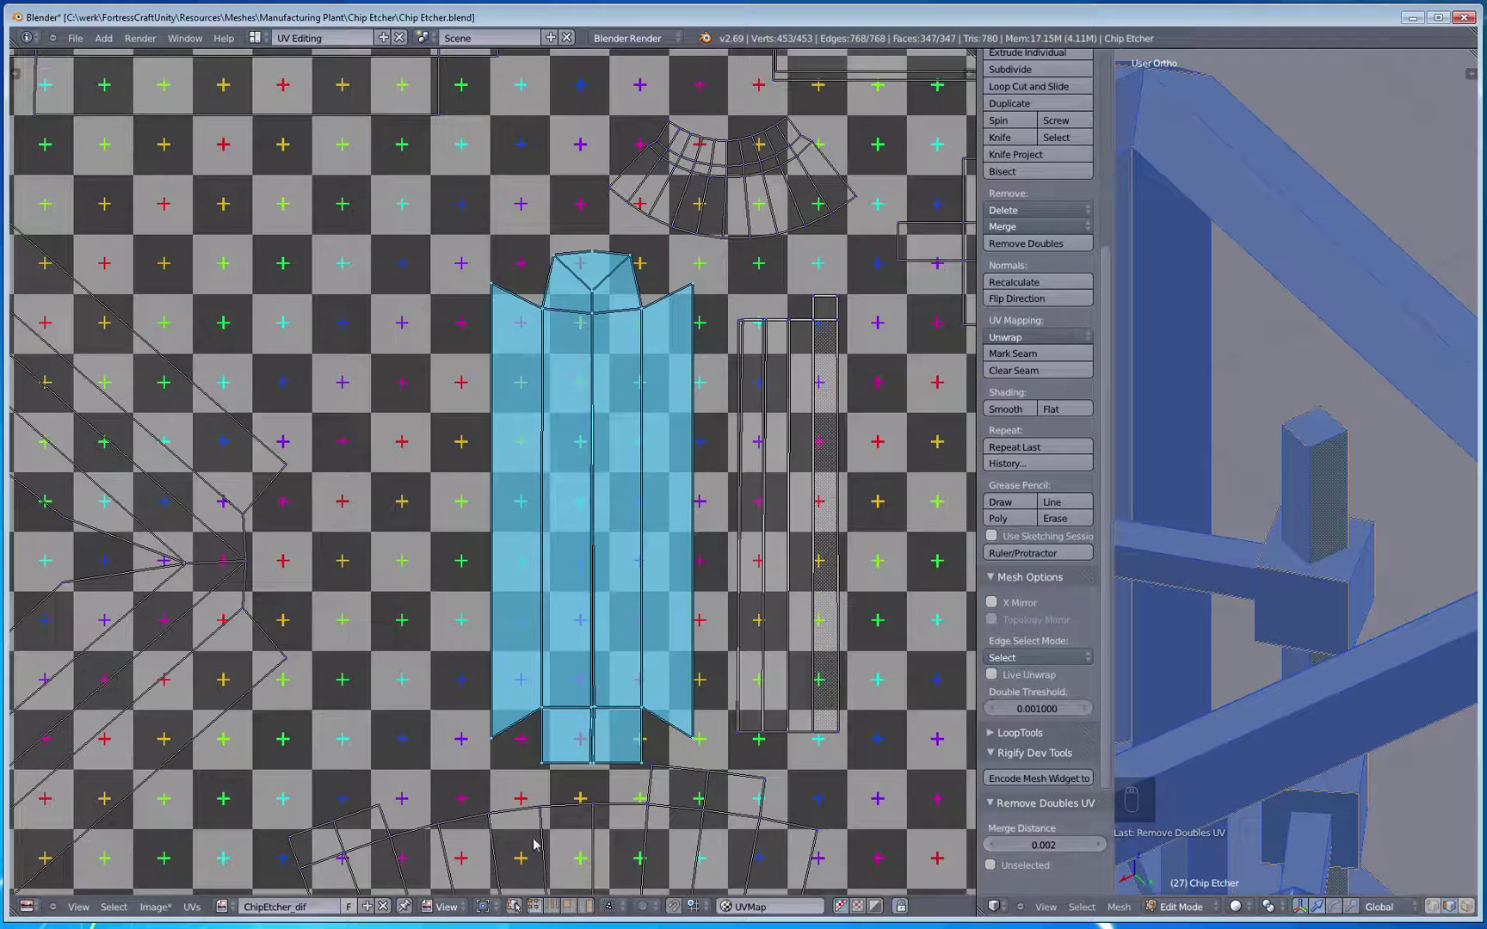
pyautogui.write('0.012')
pyautogui.press('Return')
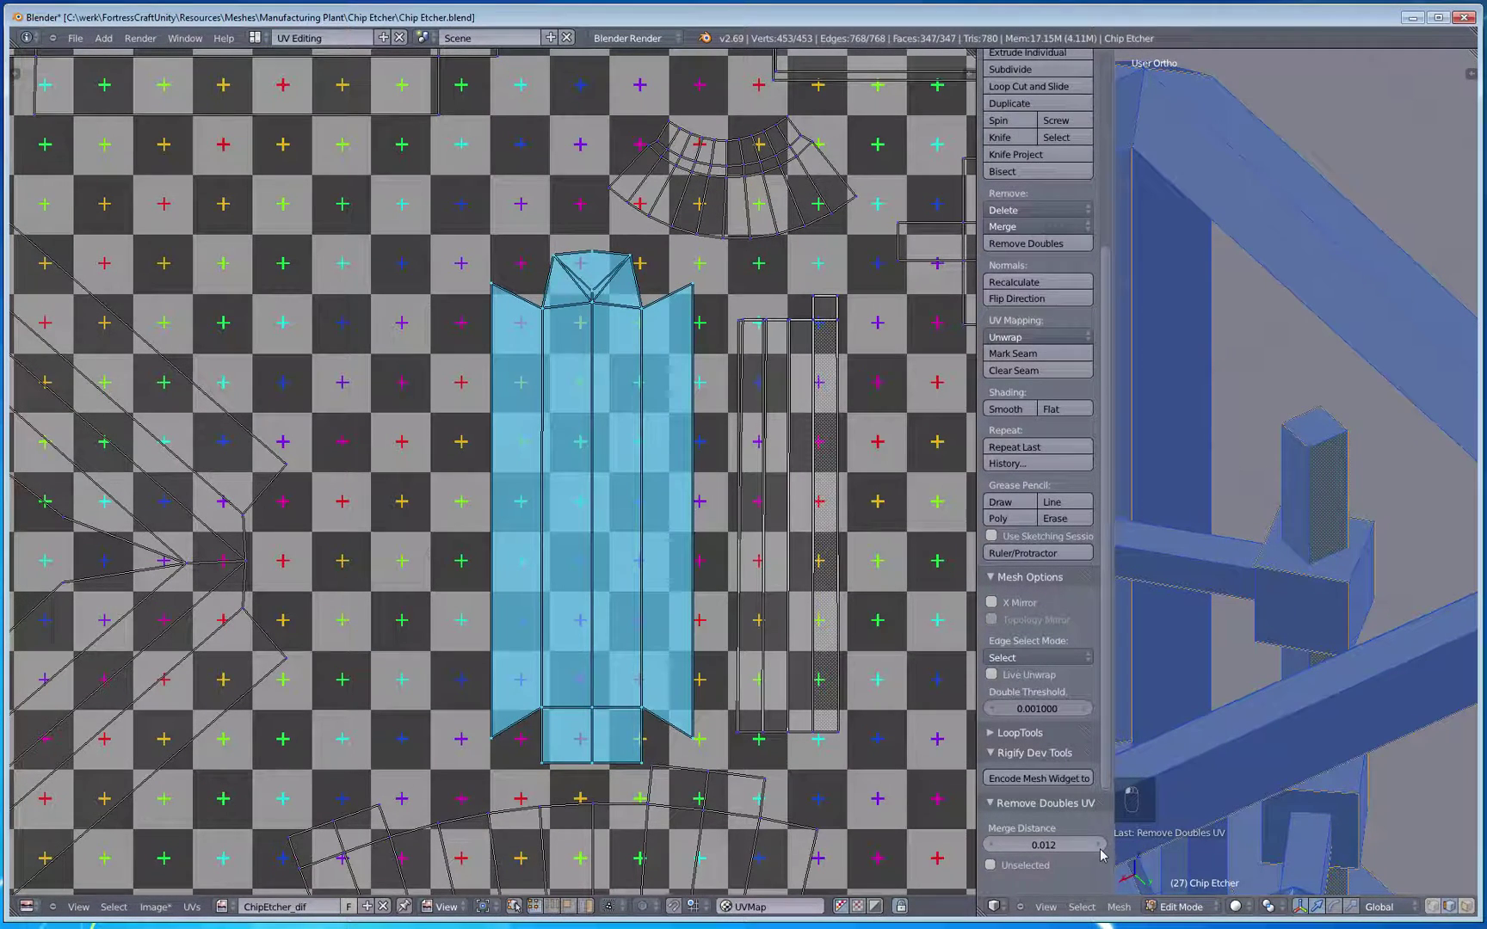
pyautogui.click(994, 847)
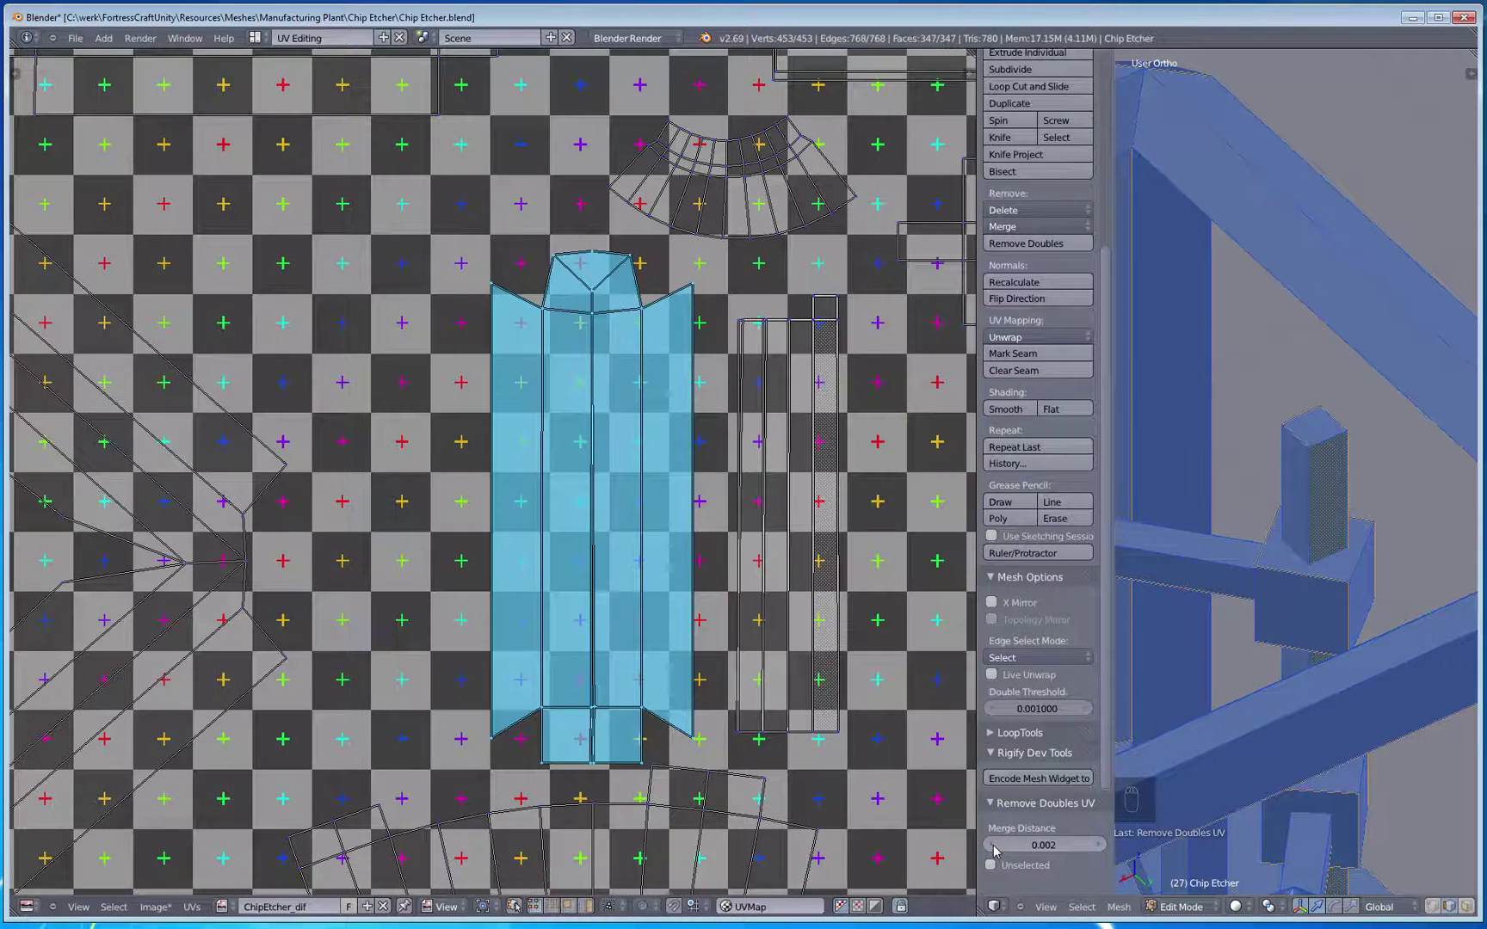
# Step: Set the merge distance of Remove Doubles UV to 0.005 for the tall flared island and clear the selection
pyautogui.click(1052, 845)
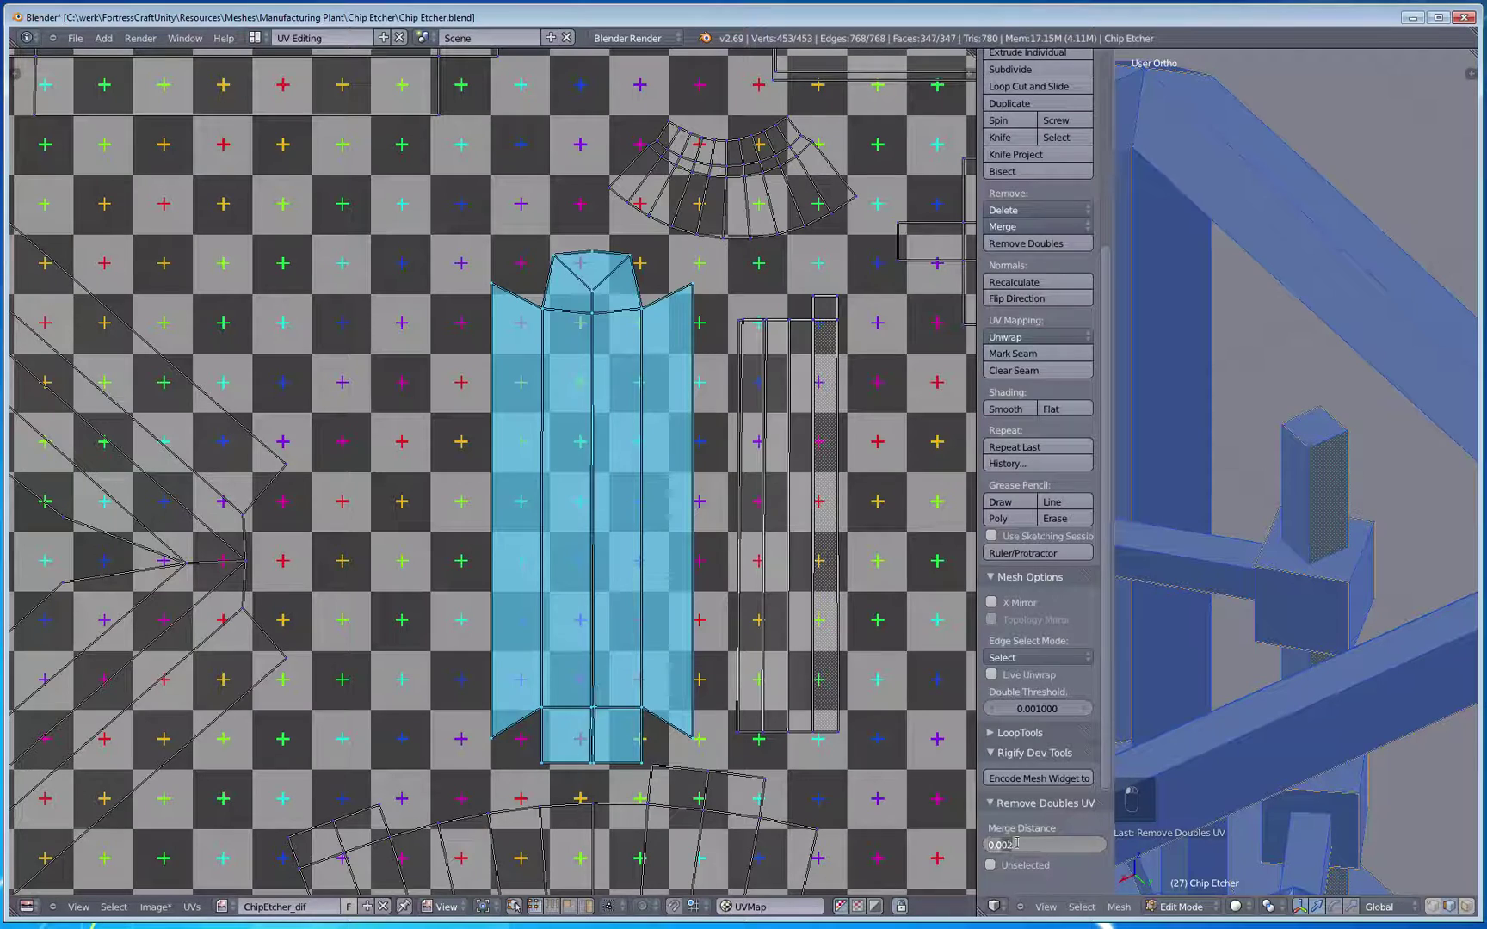
pyautogui.write('5')
pyautogui.press('Return')
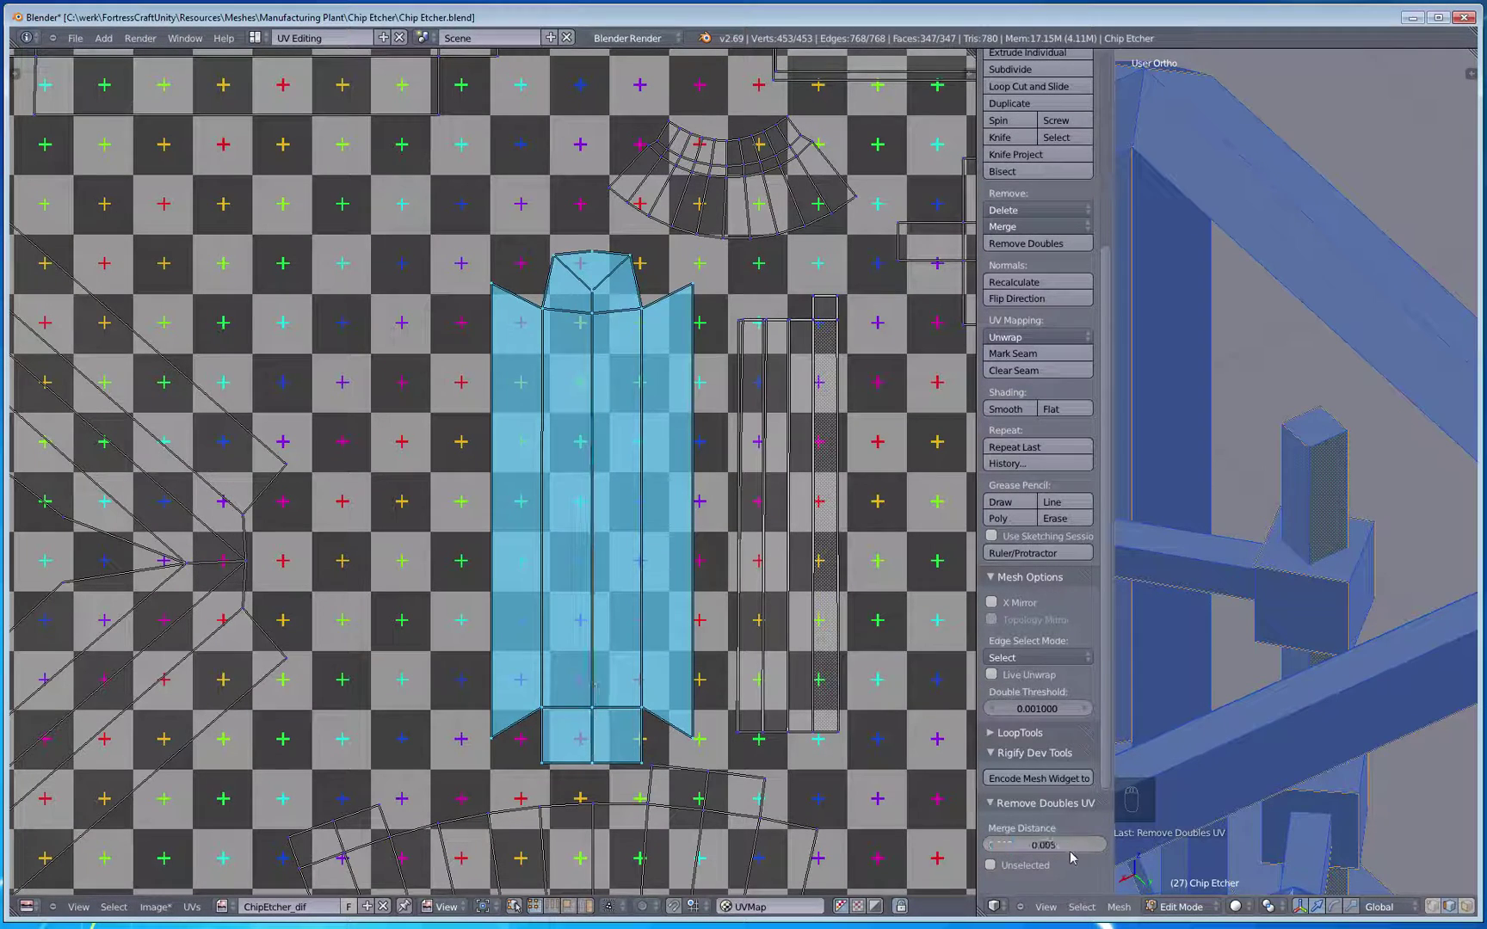
pyautogui.scroll(-3, 527, 518)
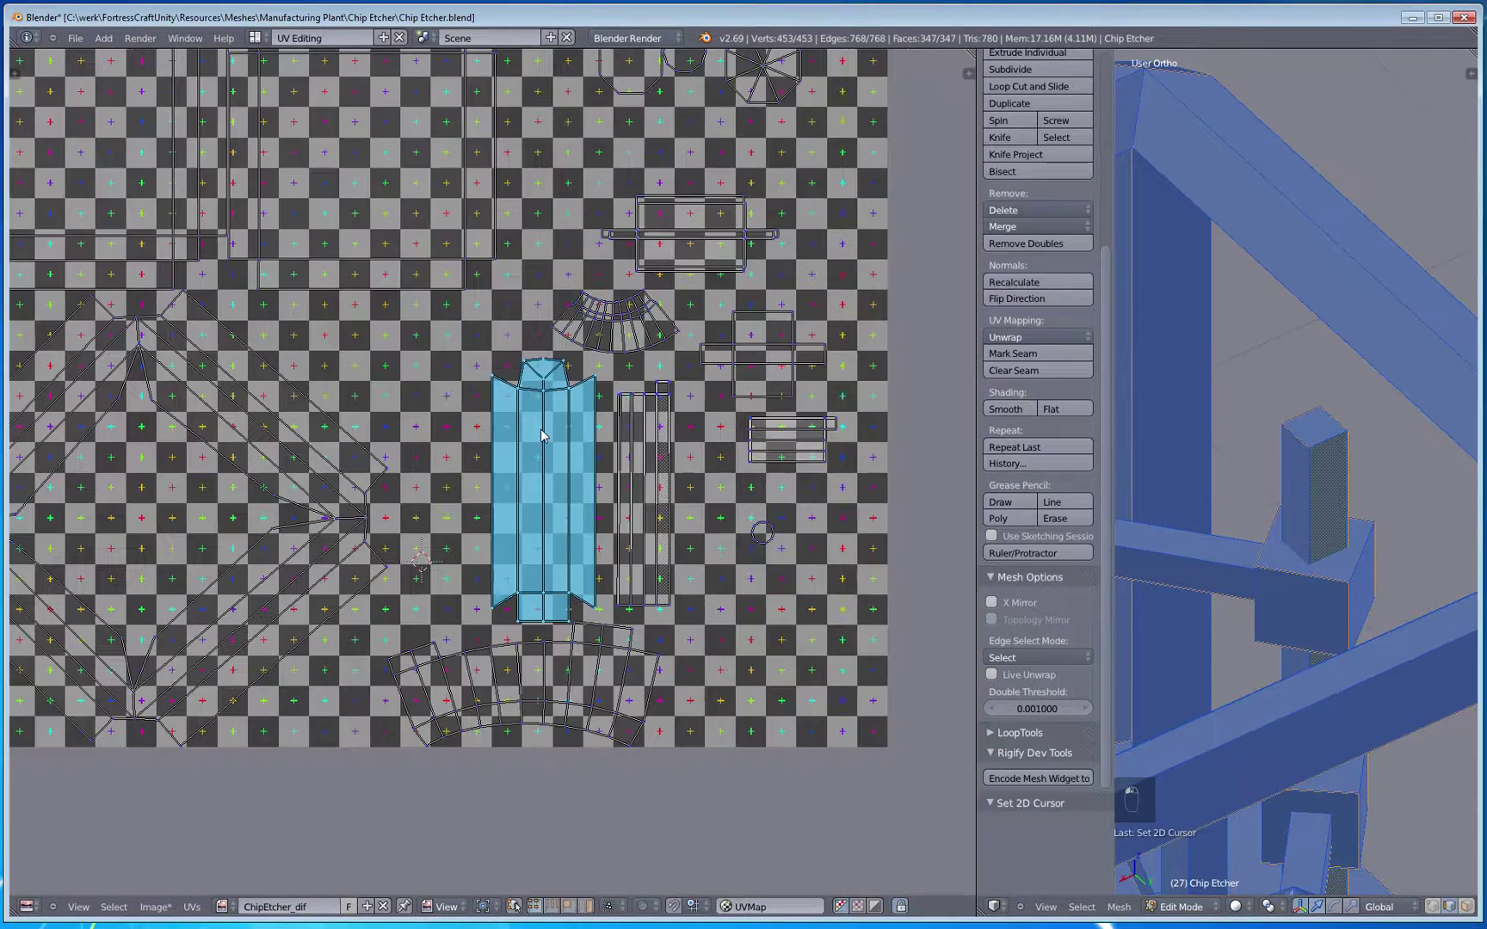
pyautogui.press('a')
# Step: Select the entire T-shaped island of square faces near the layout's upper edge and apply Remove Doubles UV to it
pyautogui.moveTo(536, 439)
pyautogui.mouseDown(button='middle')
pyautogui.moveTo(446, 670)
pyautogui.moveTo(447, 723)
pyautogui.mouseUp(button='middle')
pyautogui.moveTo(384, 361)
pyautogui.mouseDown(button='middle')
pyautogui.moveTo(385, 435)
pyautogui.moveTo(454, 501)
pyautogui.mouseUp(button='middle')
pyautogui.scroll(1, 454, 501)
pyautogui.press('c')
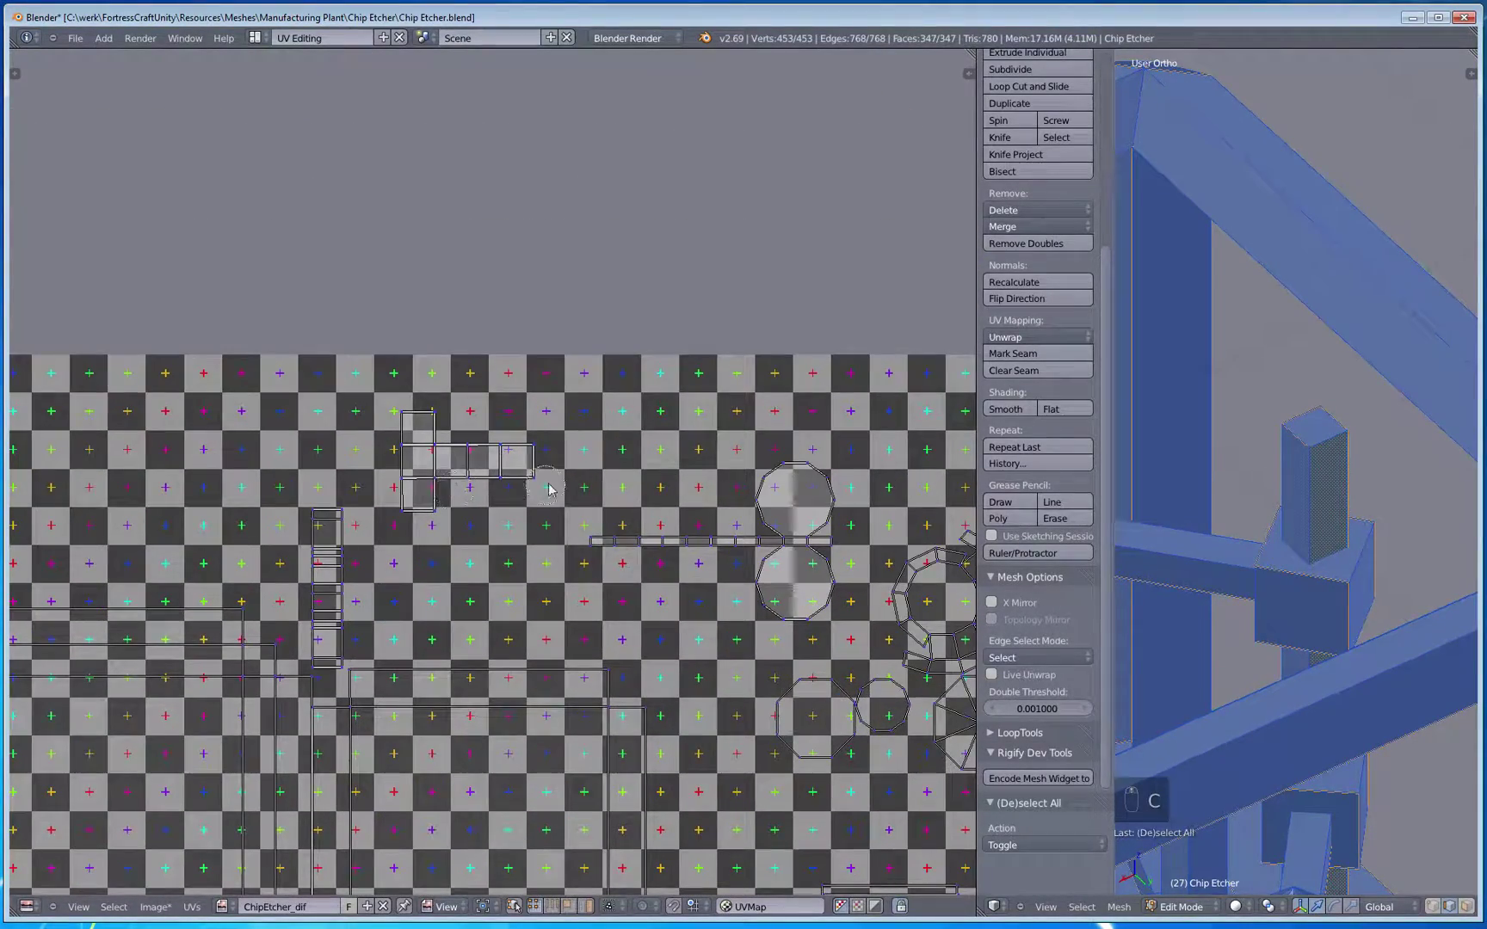
pyautogui.rightClick(531, 484)
pyautogui.hotkey('ctrl', 'l')
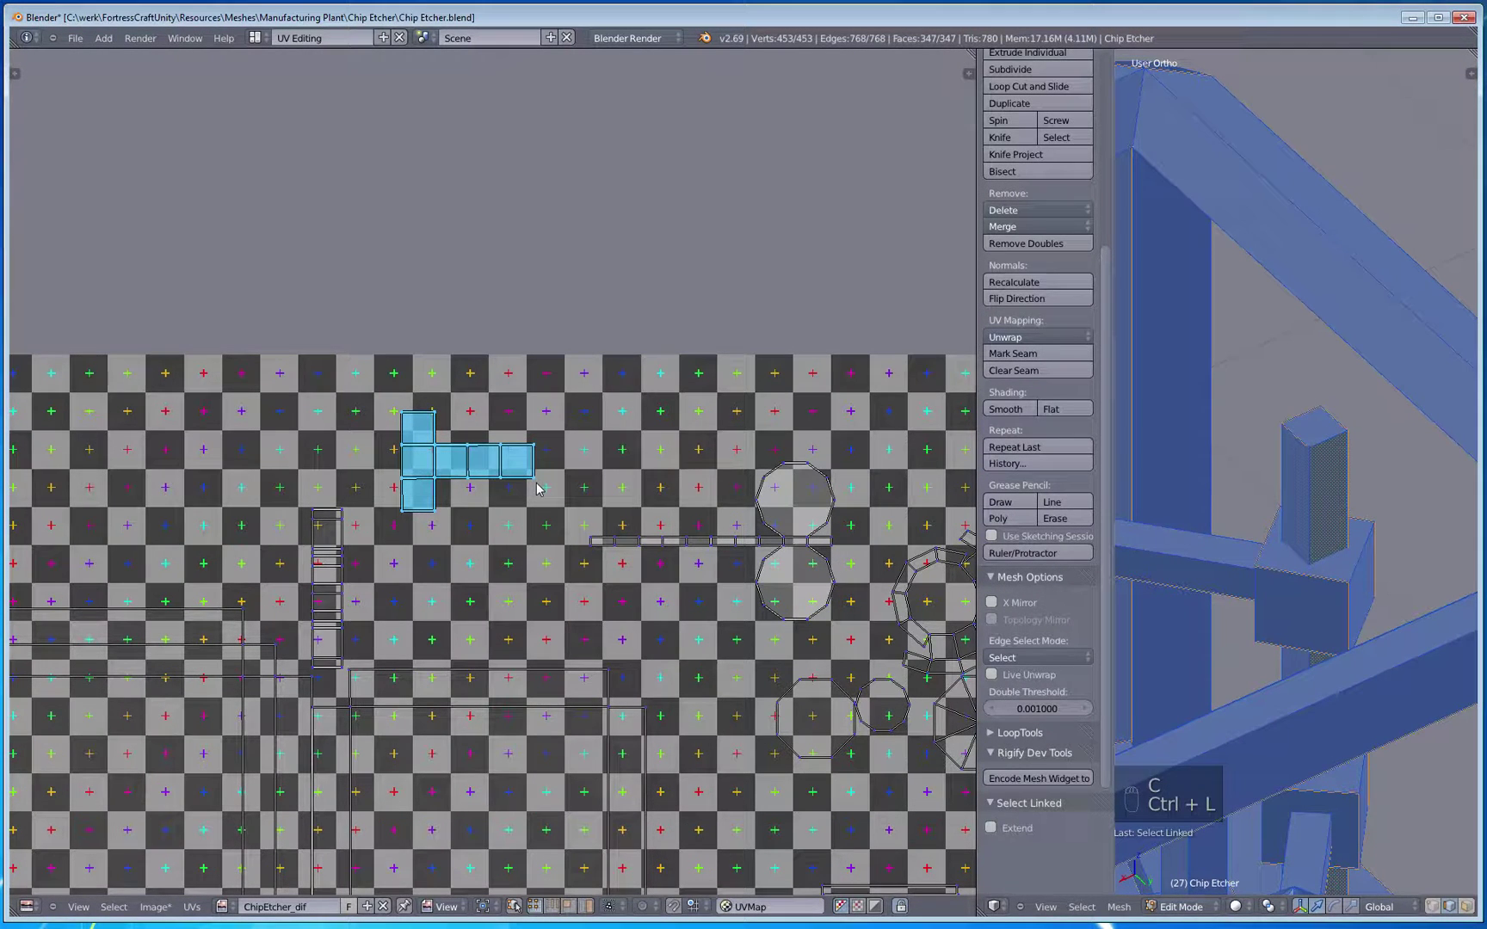
pyautogui.press('w')
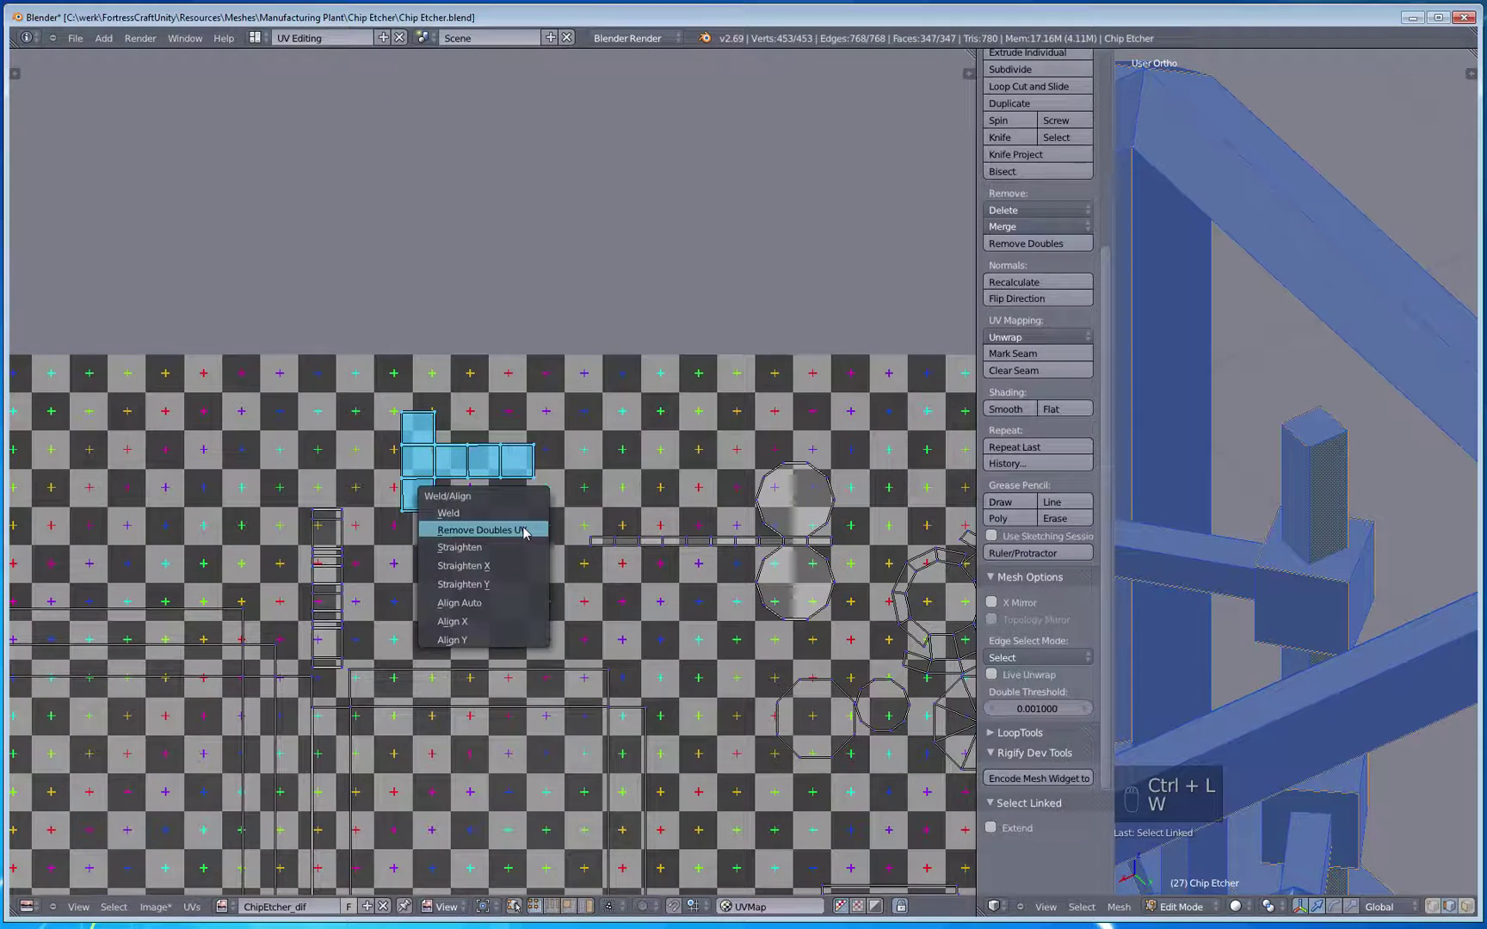
pyautogui.click(523, 534)
pyautogui.scroll(1, 523, 534)
pyautogui.press('a')
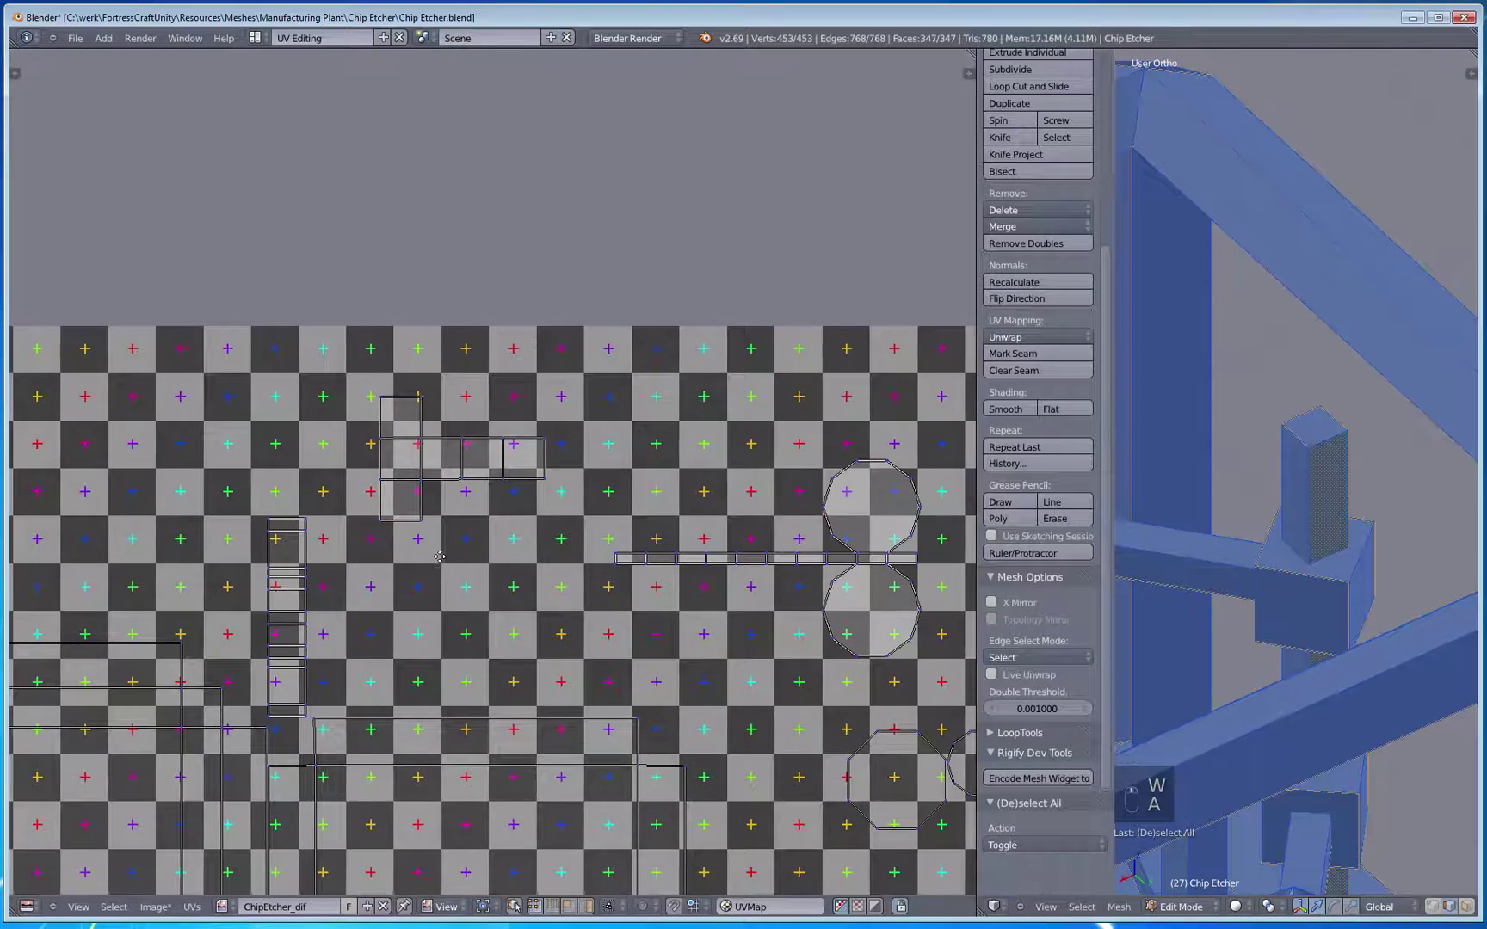
# Step: Select the entire island made of a thin strip and two polygonal discs and apply Remove Doubles UV to it
pyautogui.scroll(4, 523, 533)
pyautogui.moveTo(290, 530); pyautogui.dragTo(291, 444, button='middle')
pyautogui.scroll(-3, 291, 444)
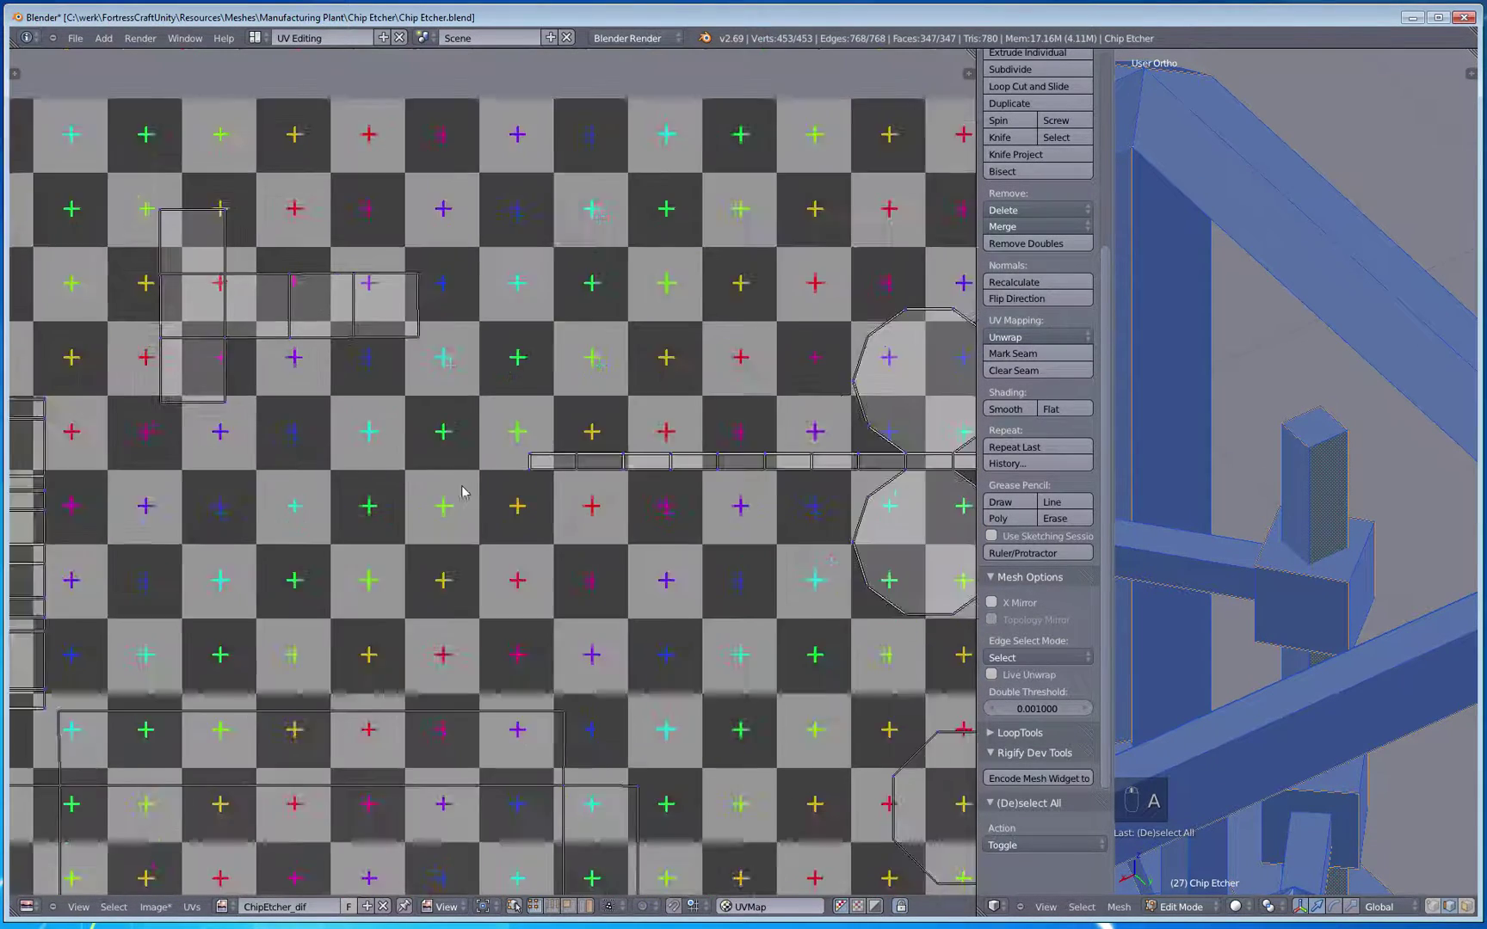
pyautogui.click(521, 473)
pyautogui.rightClick(521, 473)
pyautogui.press('w')
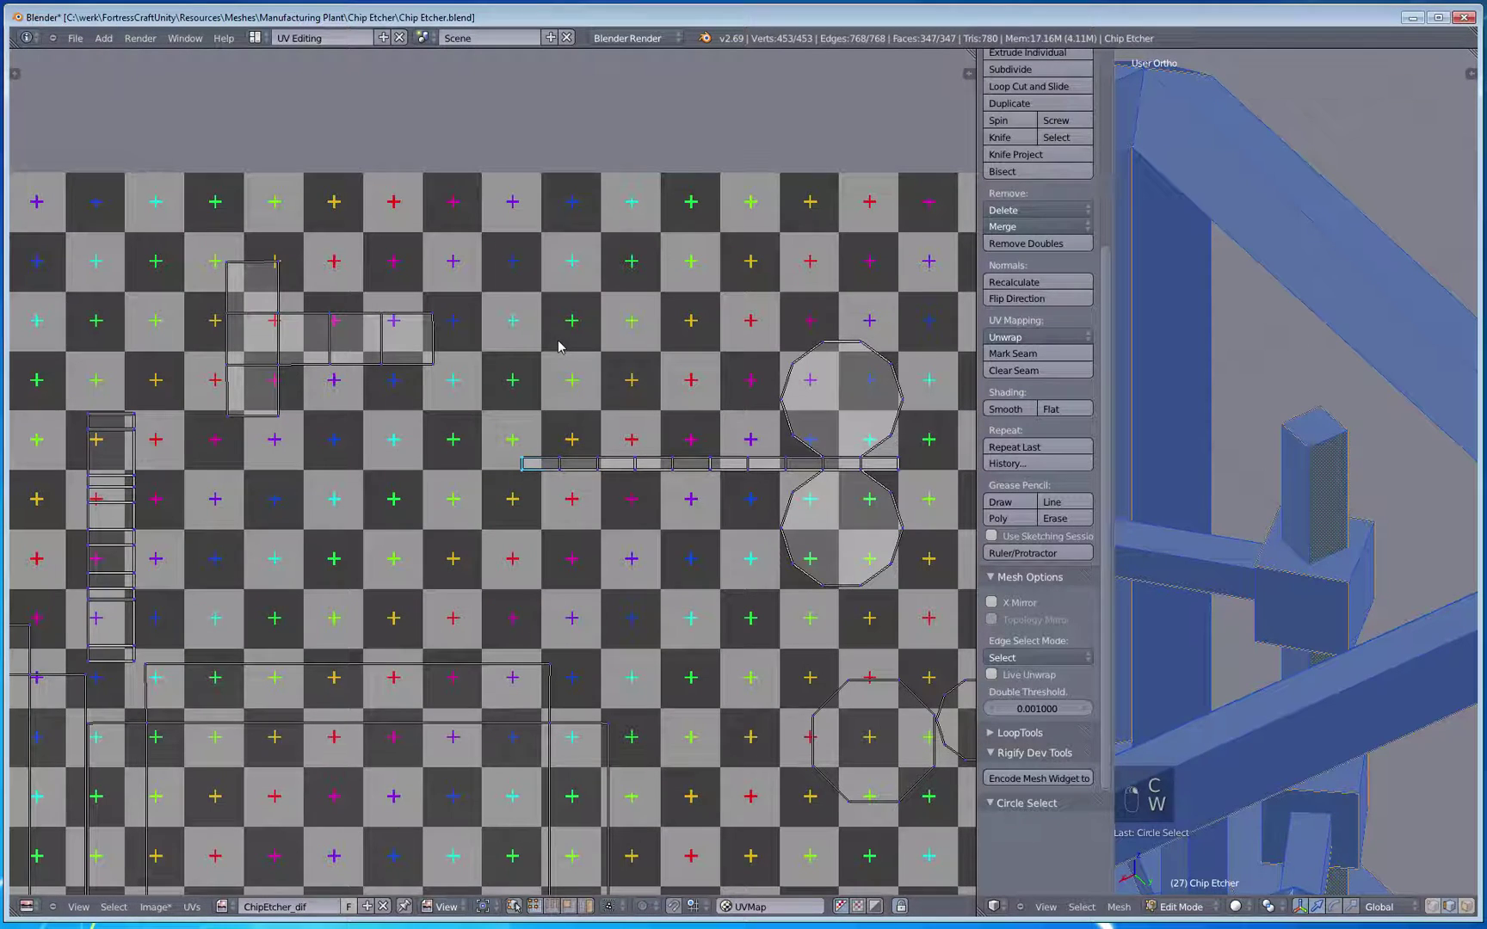
pyautogui.hotkey('ctrl', 'l')
pyautogui.press('w')
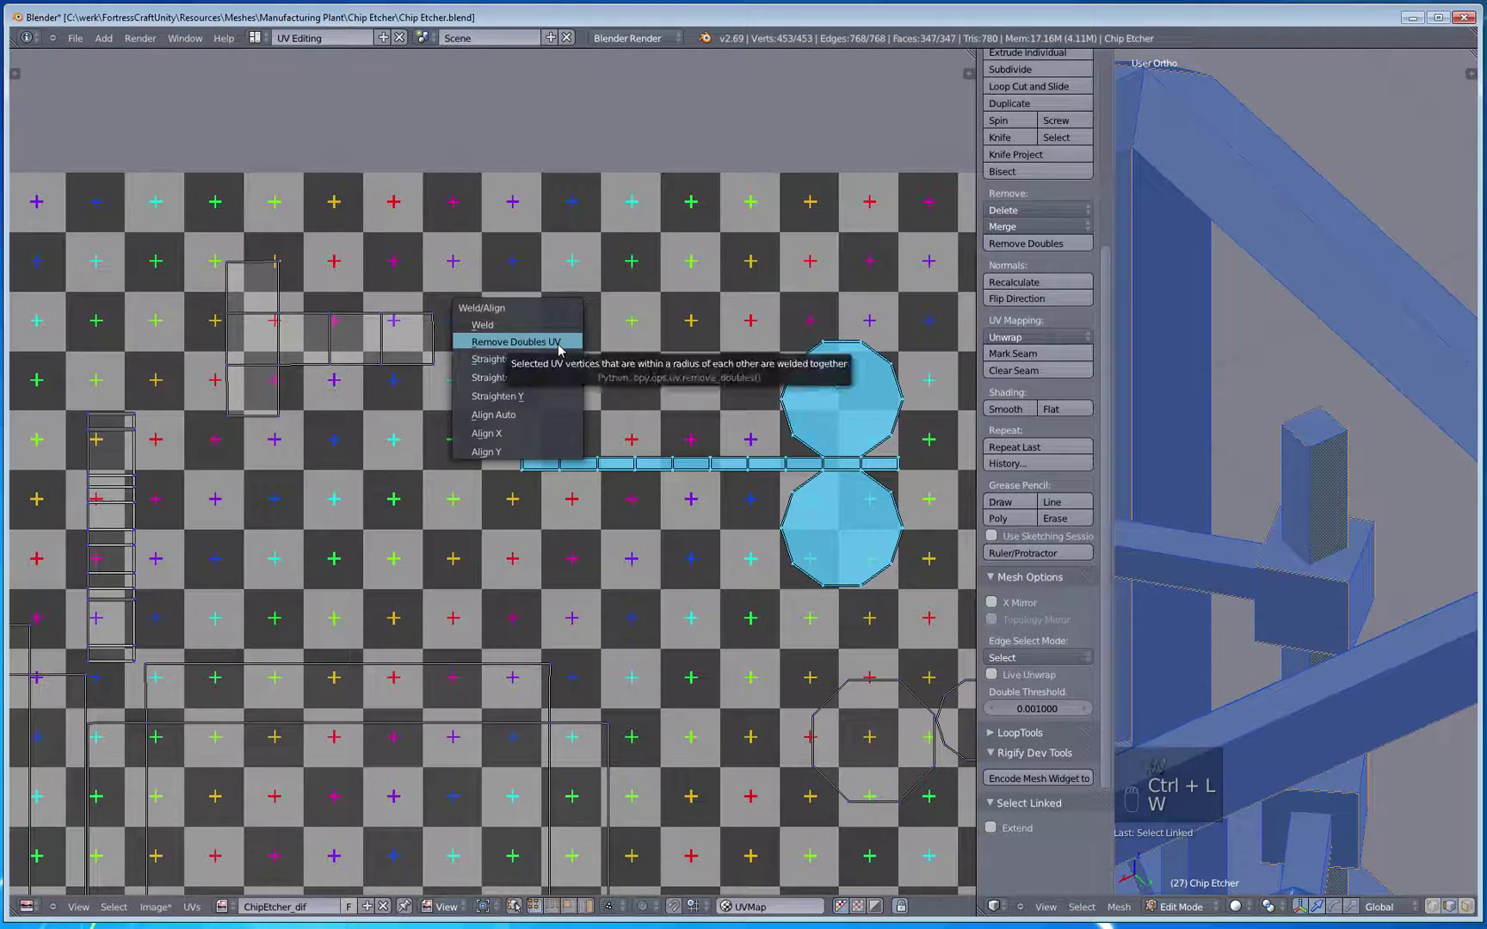
pyautogui.click(559, 343)
pyautogui.press('a')
# Step: Select the entire ladder-like vertical island beside the T-shaped island and apply Remove Doubles UV to it
pyautogui.moveTo(704, 564); pyautogui.dragTo(408, 418, button='middle')
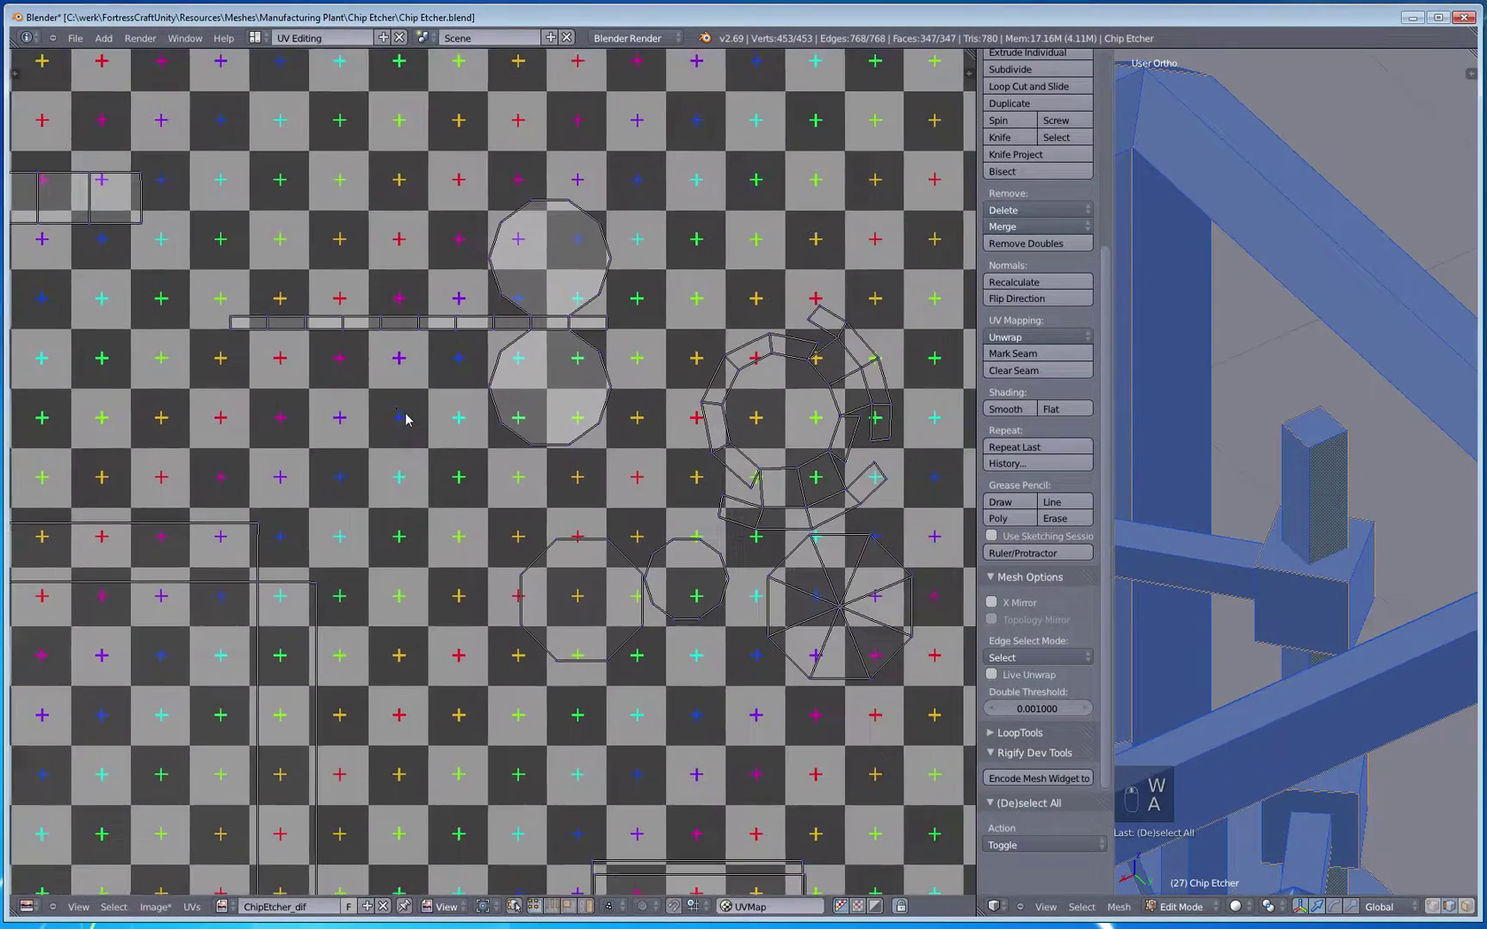
pyautogui.moveTo(624, 521); pyautogui.dragTo(569, 630, button='middle')
pyautogui.scroll(-1, 461, 530)
pyautogui.scroll(-2, 462, 508)
pyautogui.press('c')
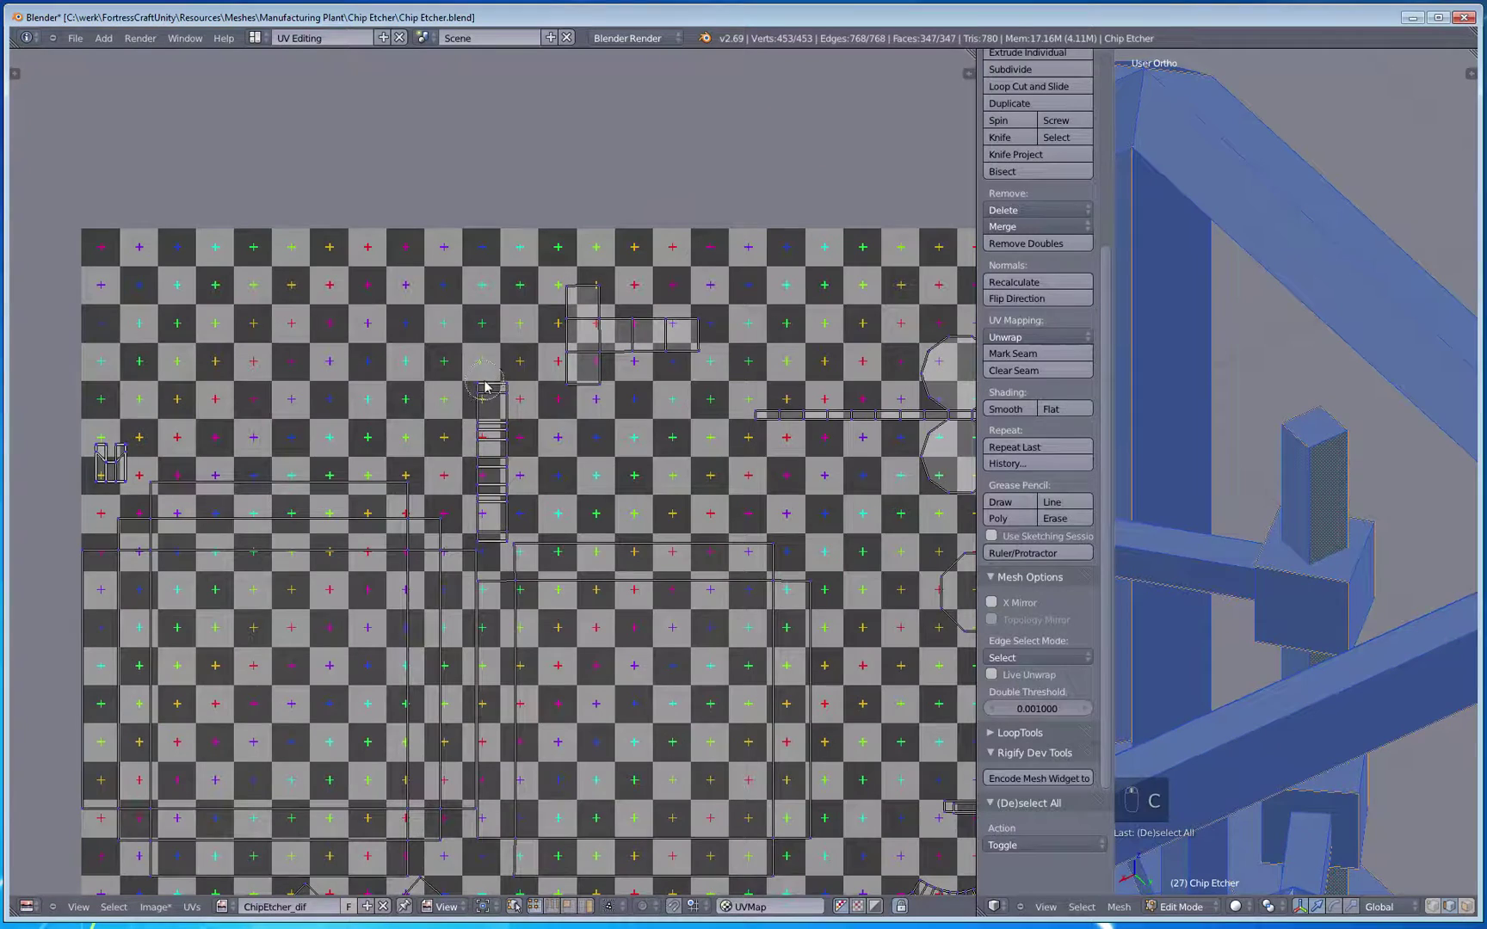
pyautogui.hotkey('ctrl', 'l')
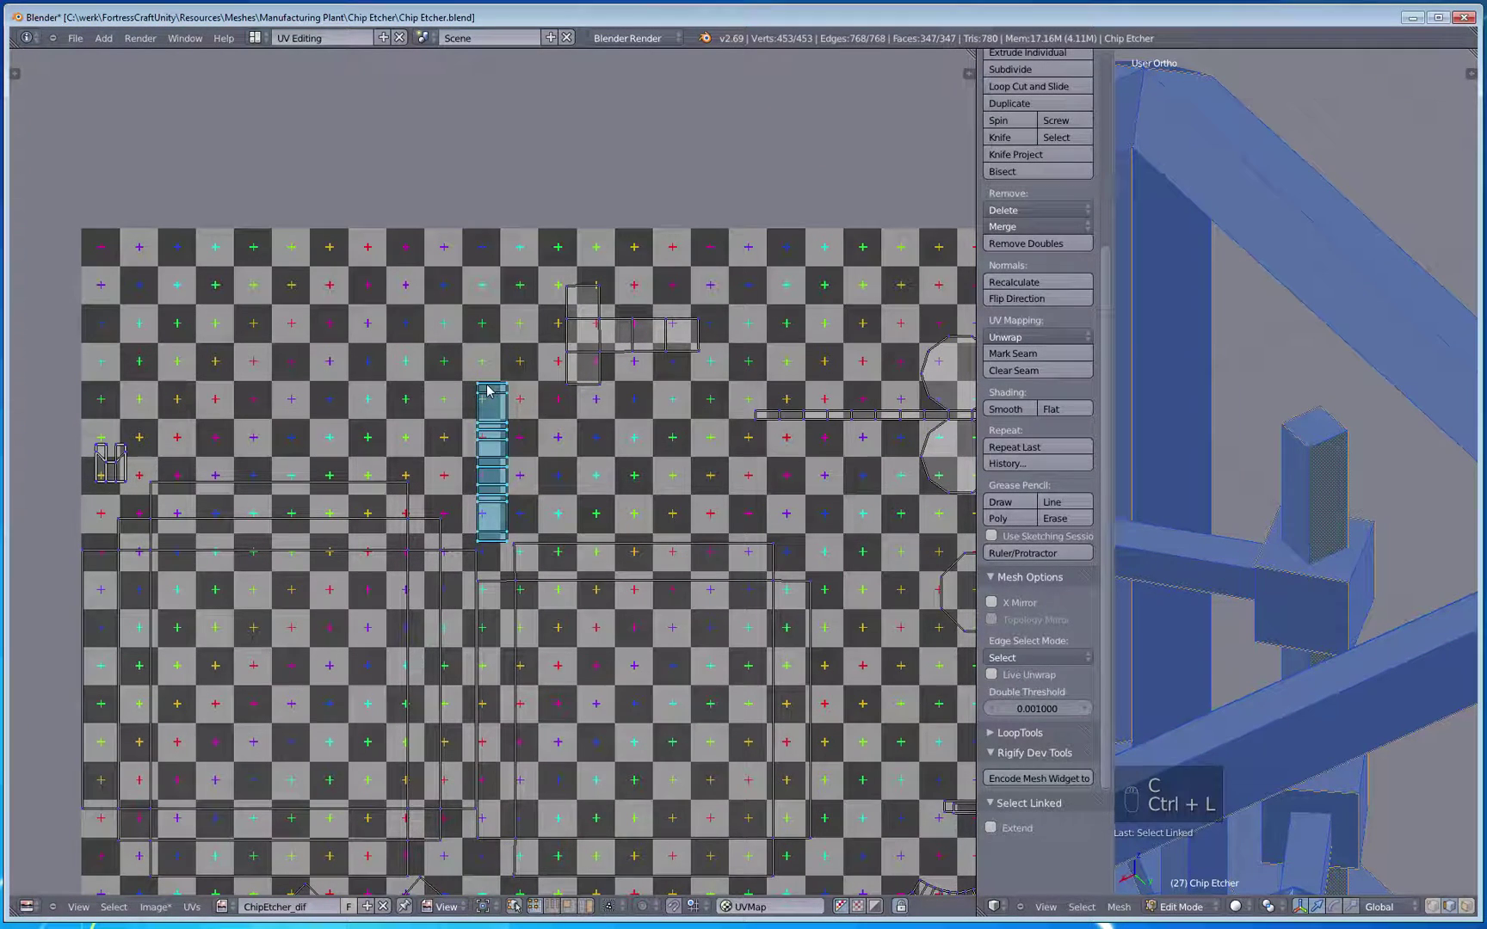
pyautogui.press('w')
pyautogui.click(488, 391)
pyautogui.press('a')
# Step: Select the upper-right corner vertices of the small U-shaped island at the layout's left edge
pyautogui.scroll(3, 402, 496)
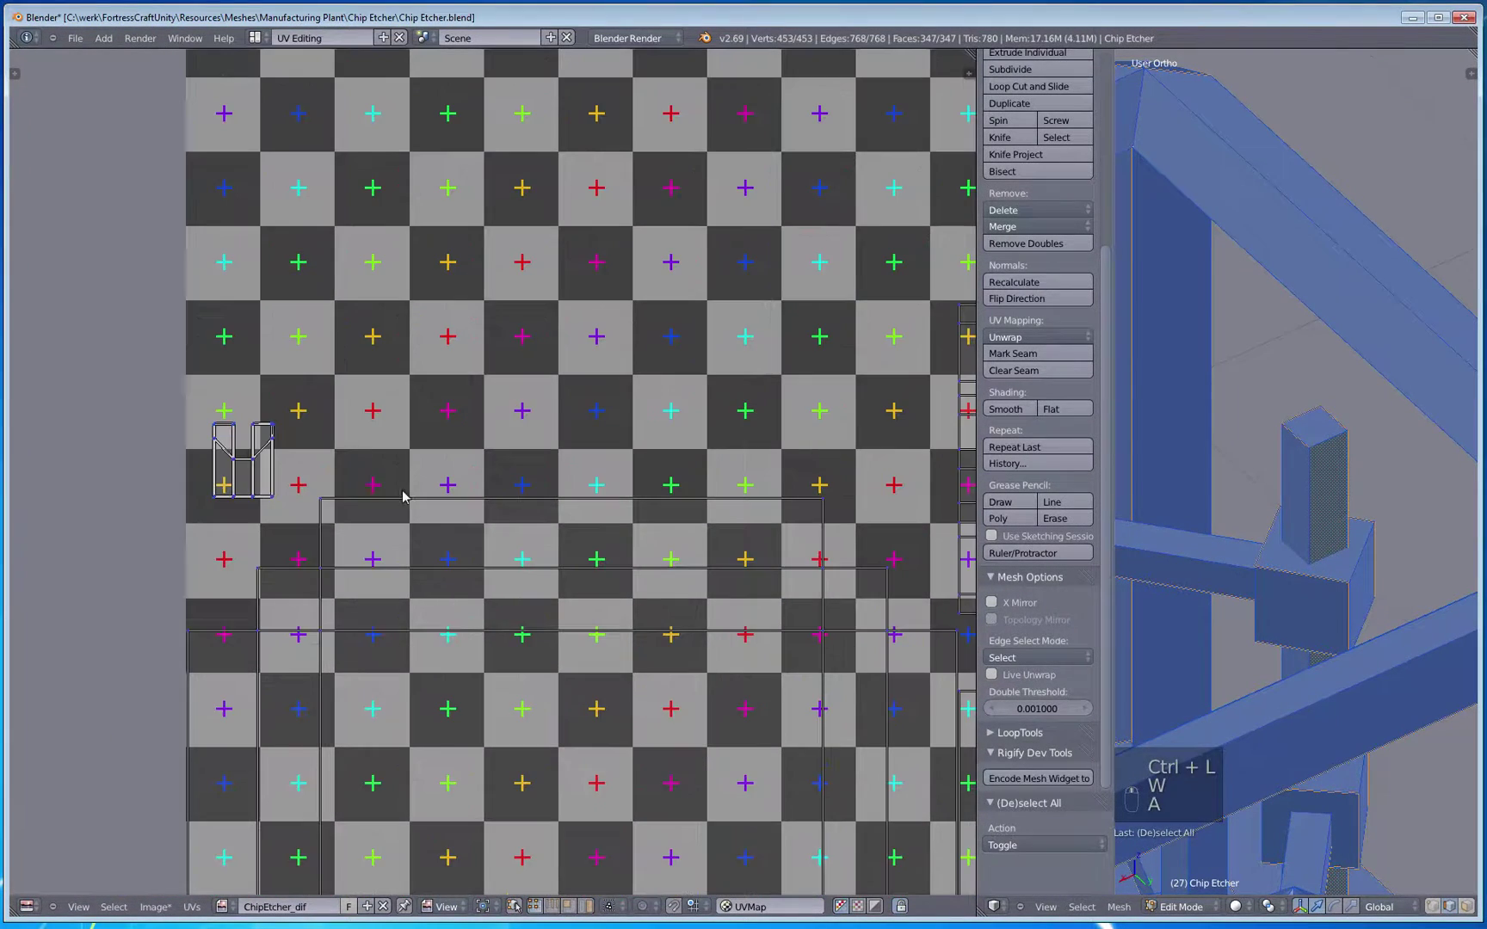
pyautogui.press('c')
pyautogui.click(277, 427)
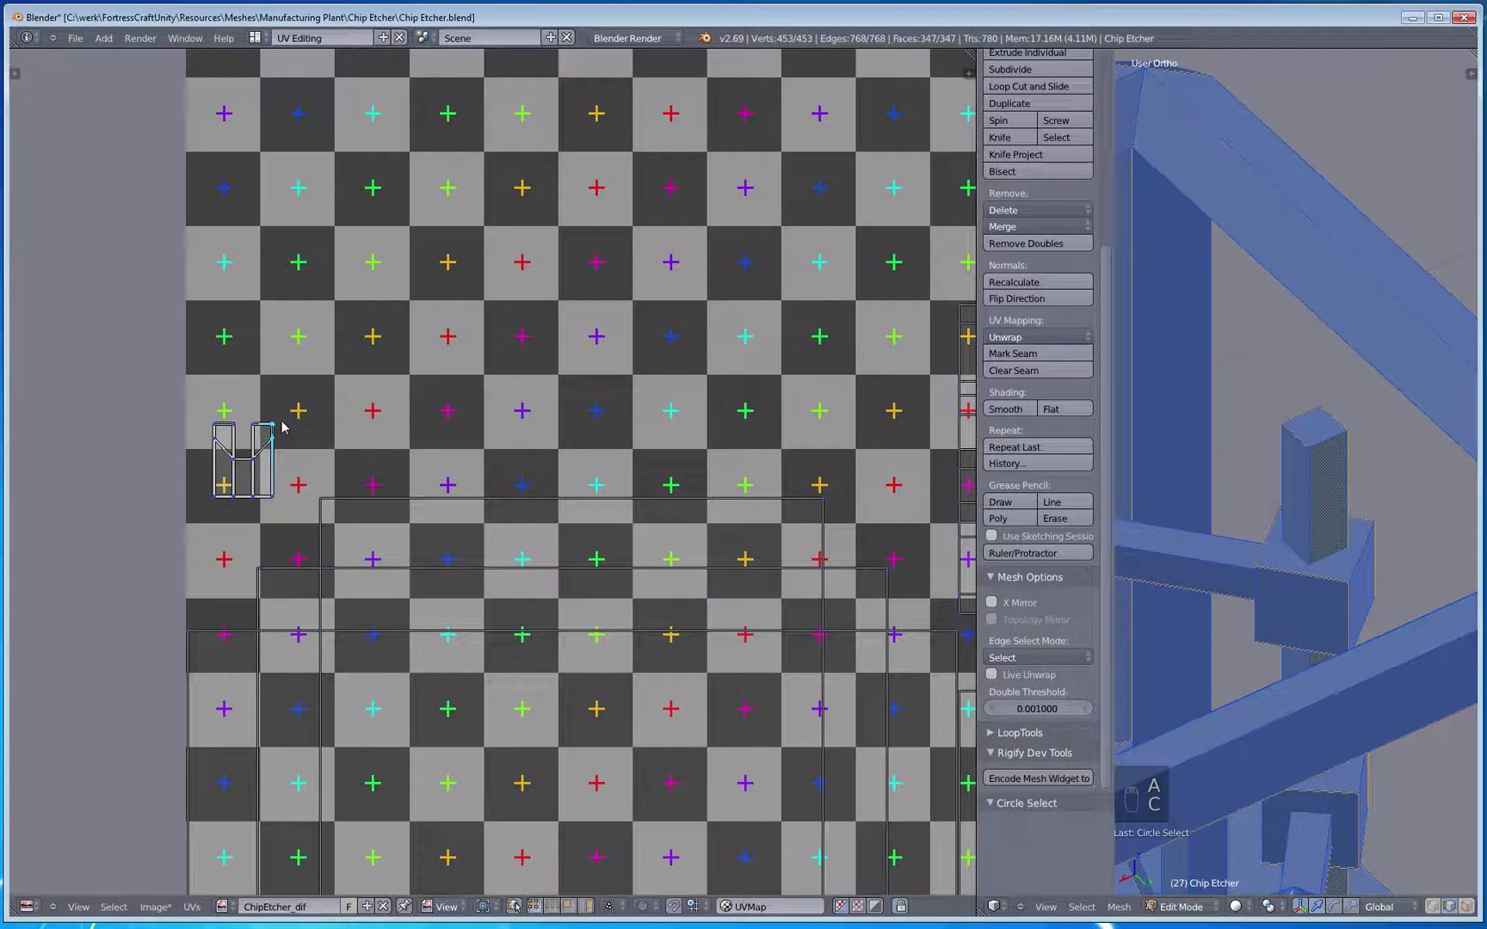
pyautogui.press('w')
pyautogui.click(300, 421)
pyautogui.hotkey('ctrl', 'z')
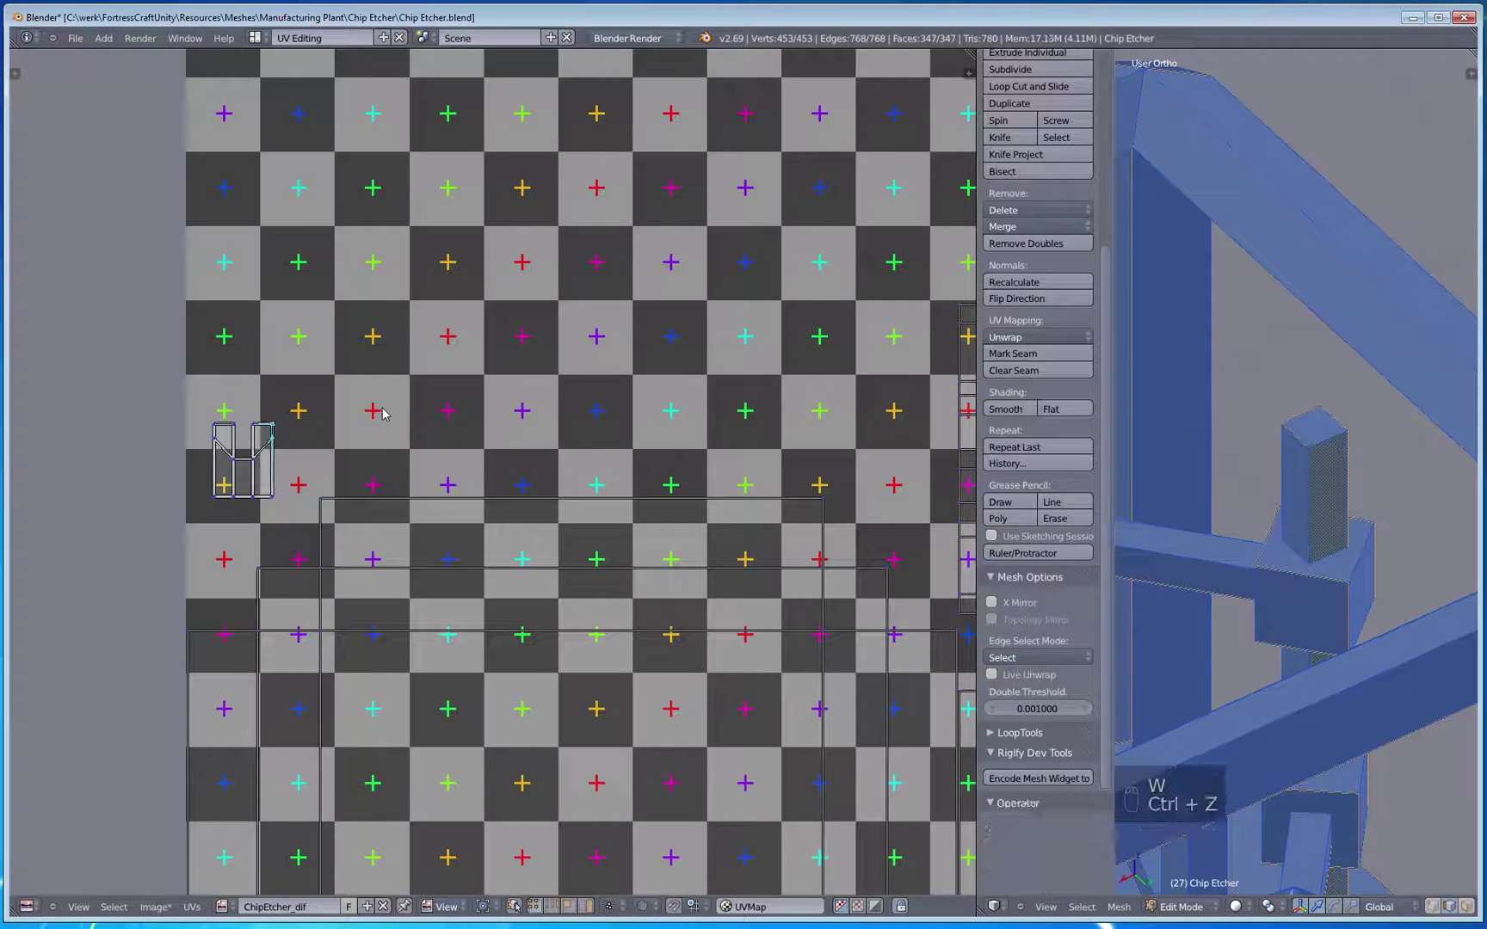
# Step: Extend the selection to the whole small U-shaped island, apply Remove Doubles UV, and deselect everything
pyautogui.hotkey('ctrl', 'l')
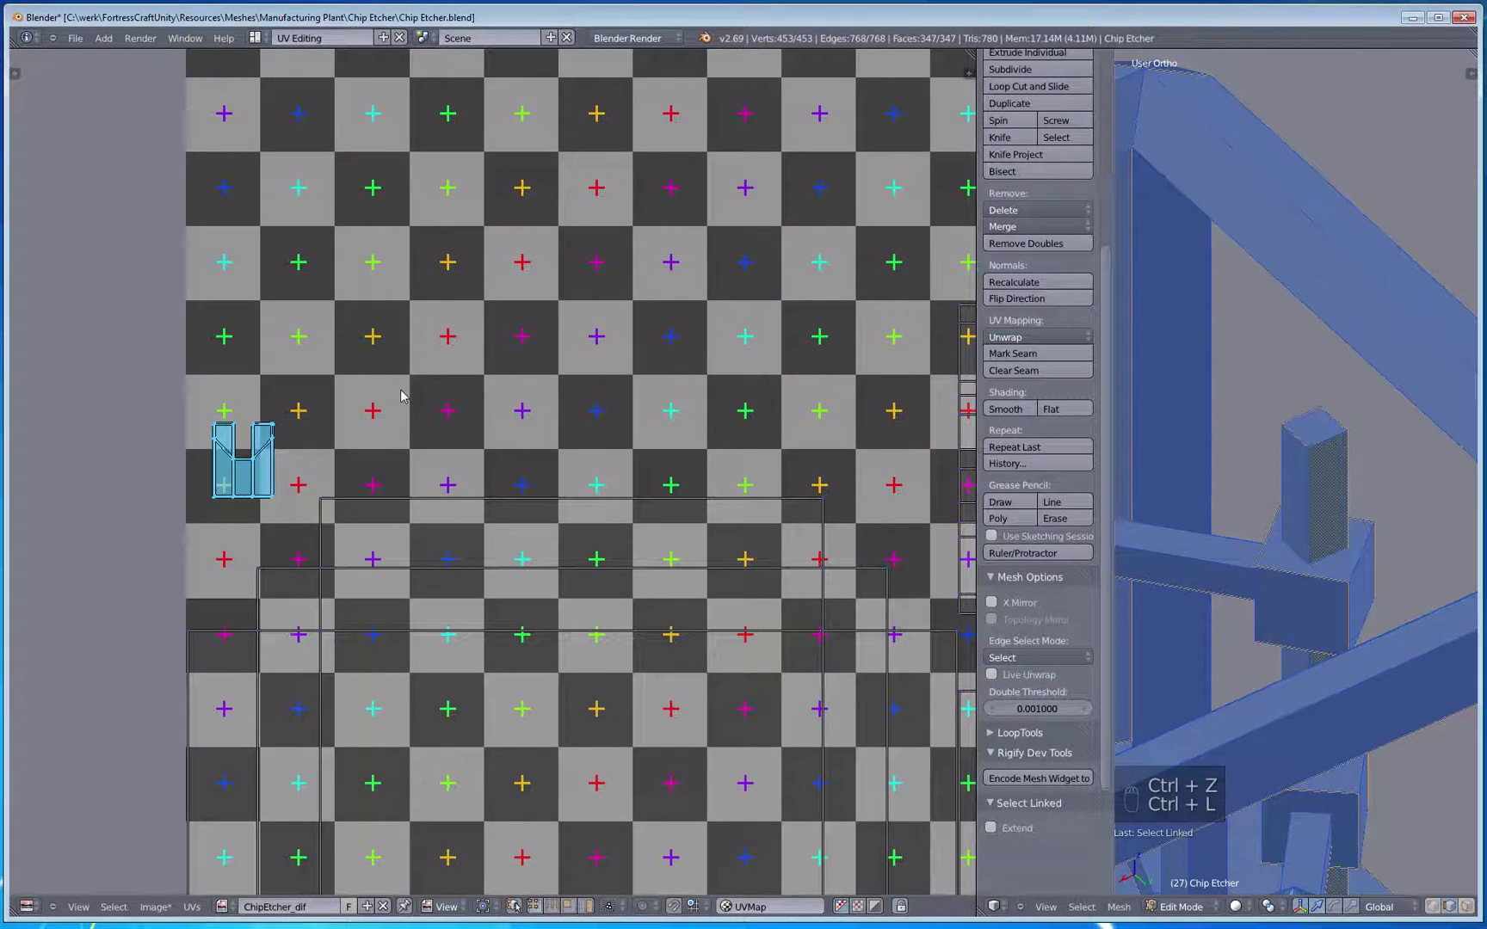
pyautogui.press('w')
pyautogui.click(401, 396)
pyautogui.scroll(-6, 401, 396)
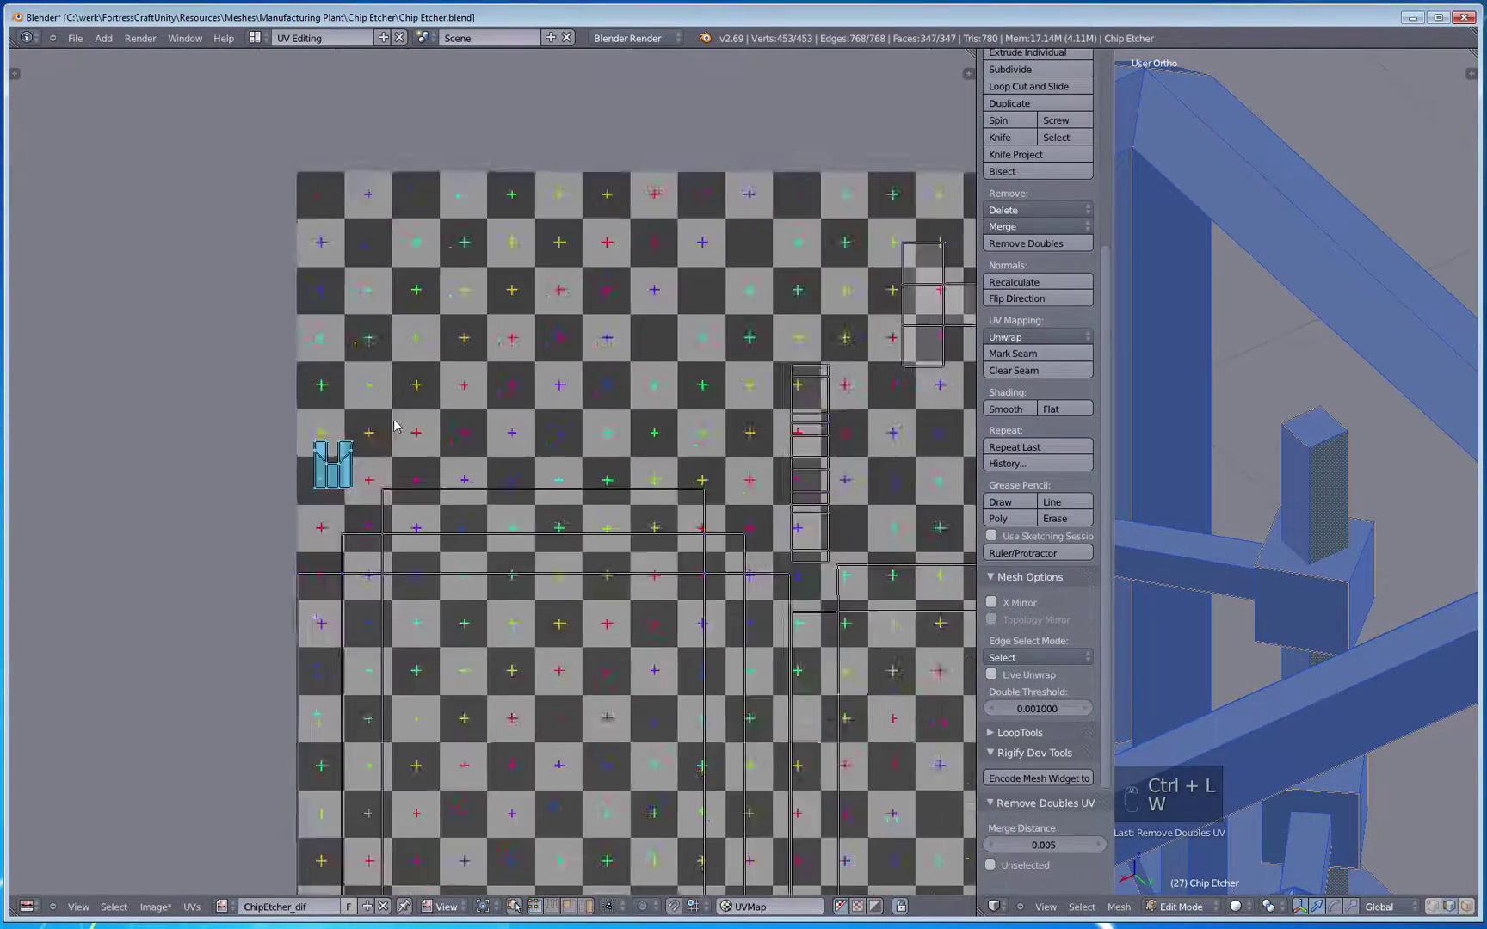
pyautogui.press('a')
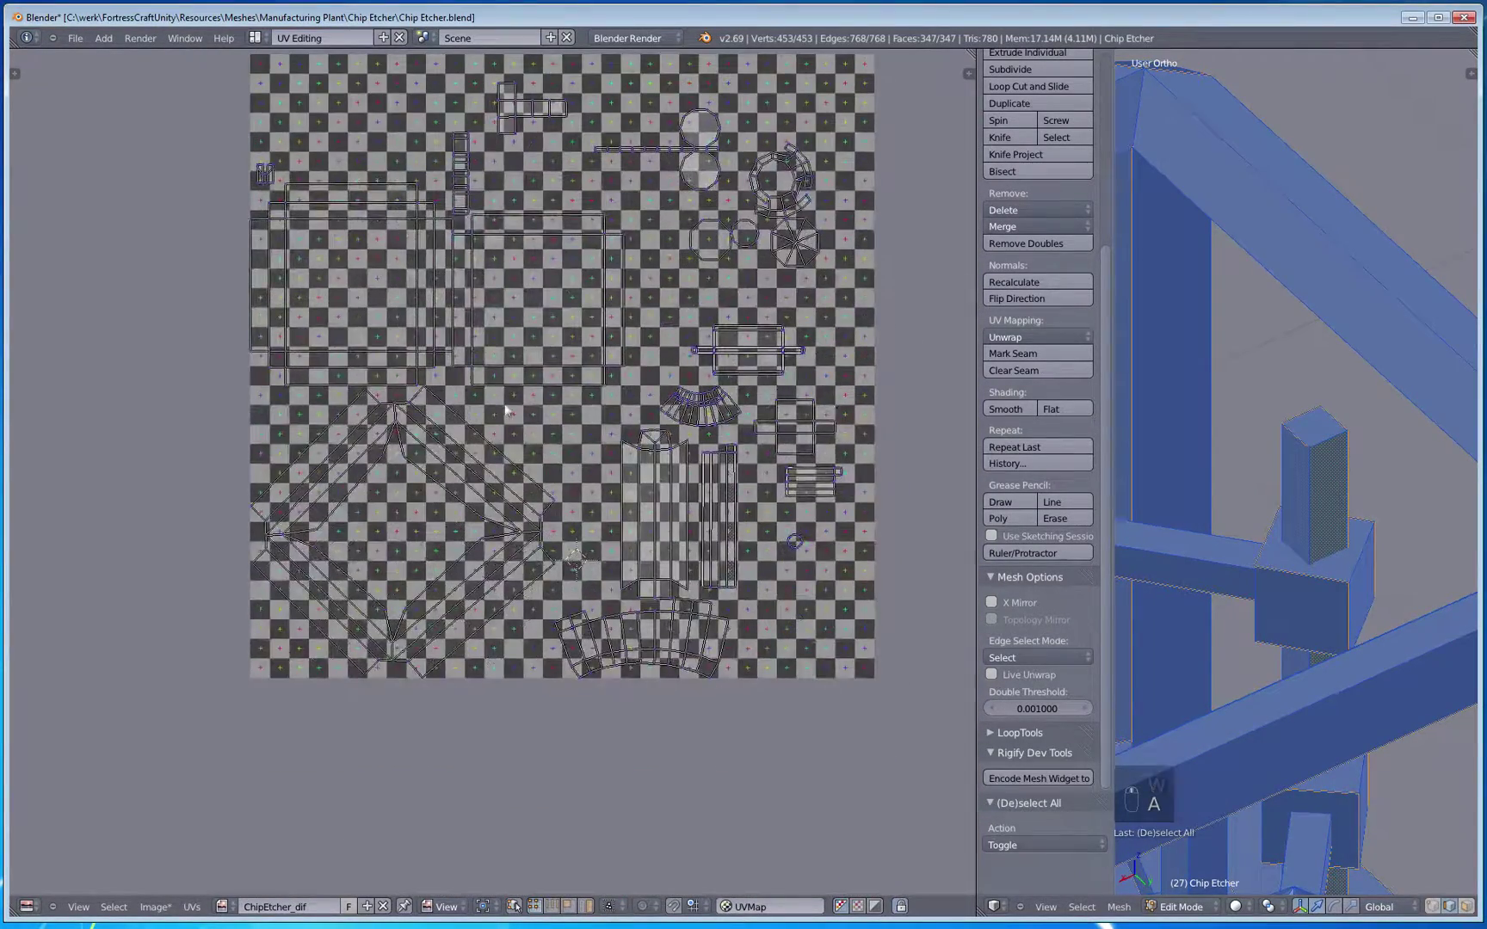
# Step: Select all the narrow vertical strips beside the tall flared island and apply Remove Doubles UV to them
pyautogui.moveTo(508, 411); pyautogui.dragTo(385, 445, button='middle')
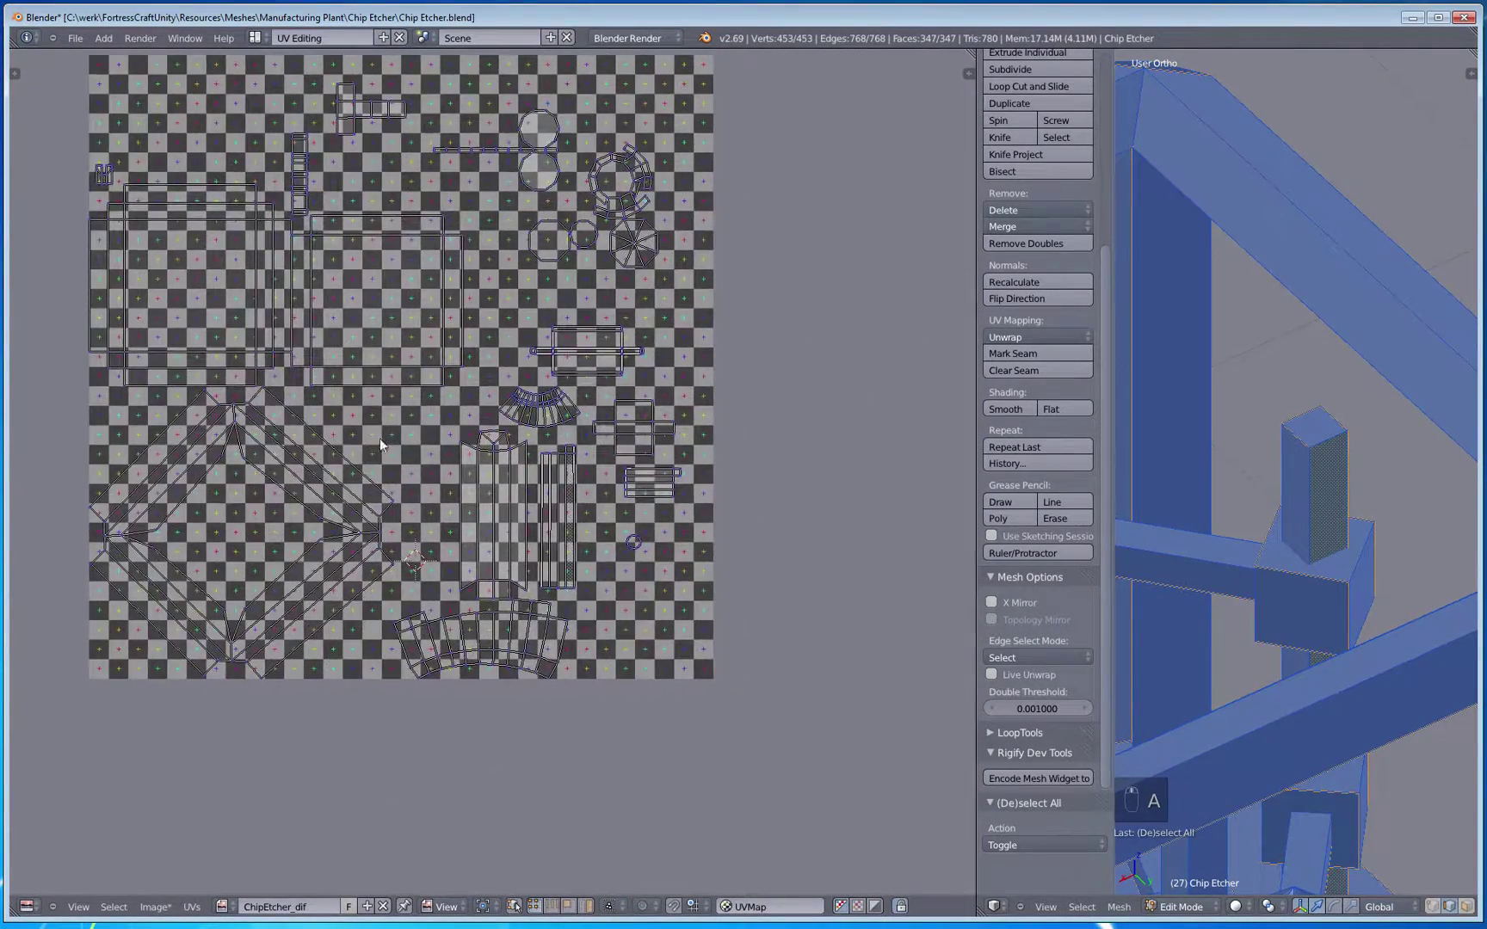
pyautogui.scroll(2, 482, 490)
pyautogui.scroll(2, 569, 568)
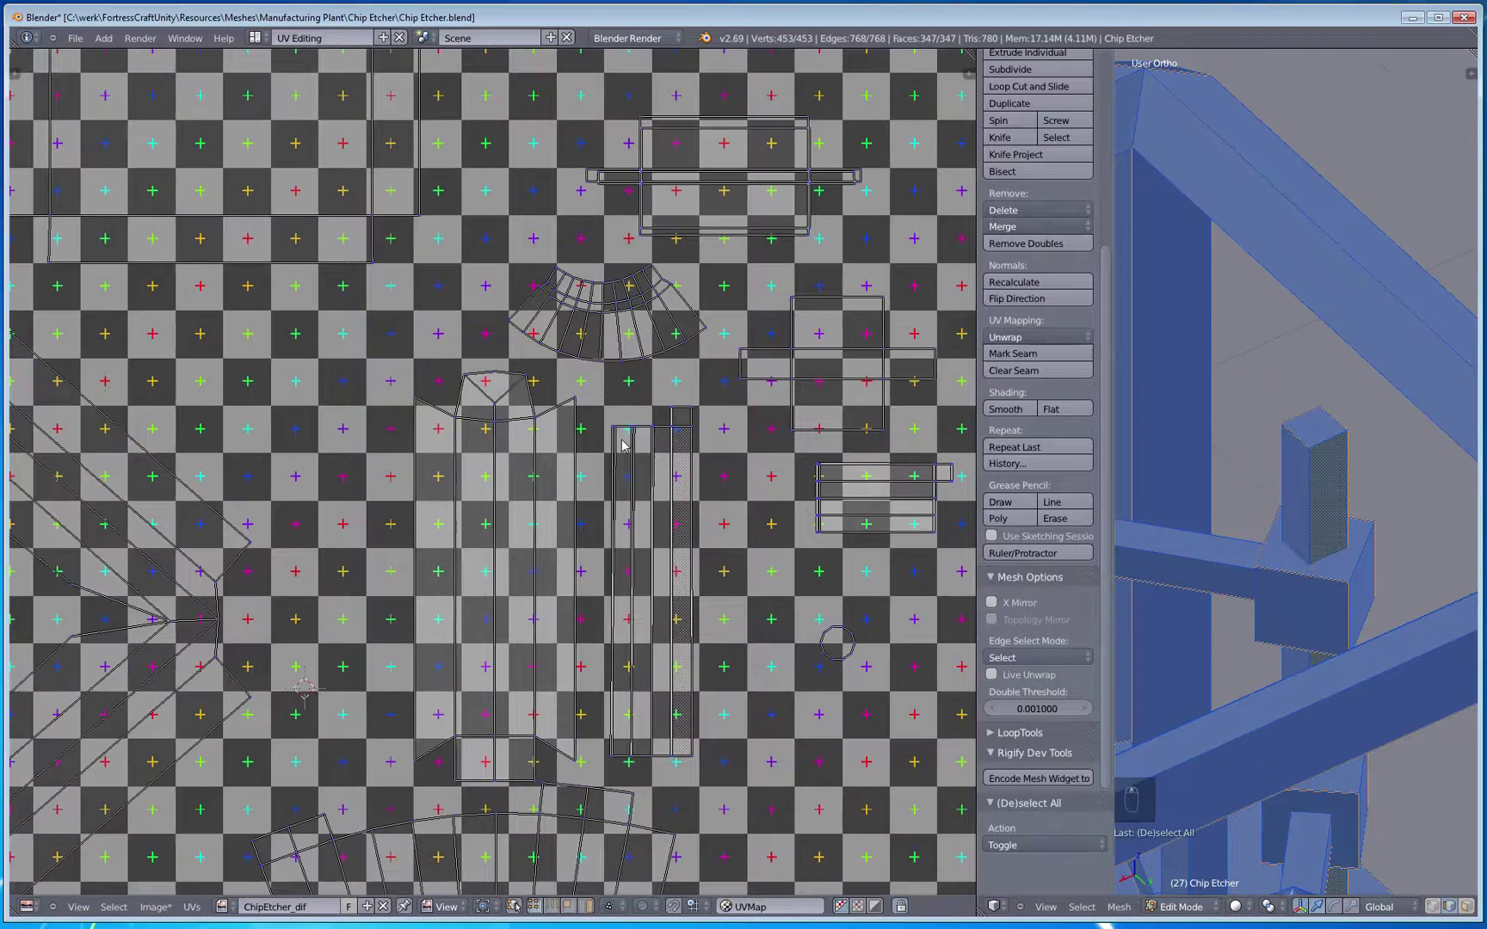
pyautogui.hotkey('ctrl', 'l')
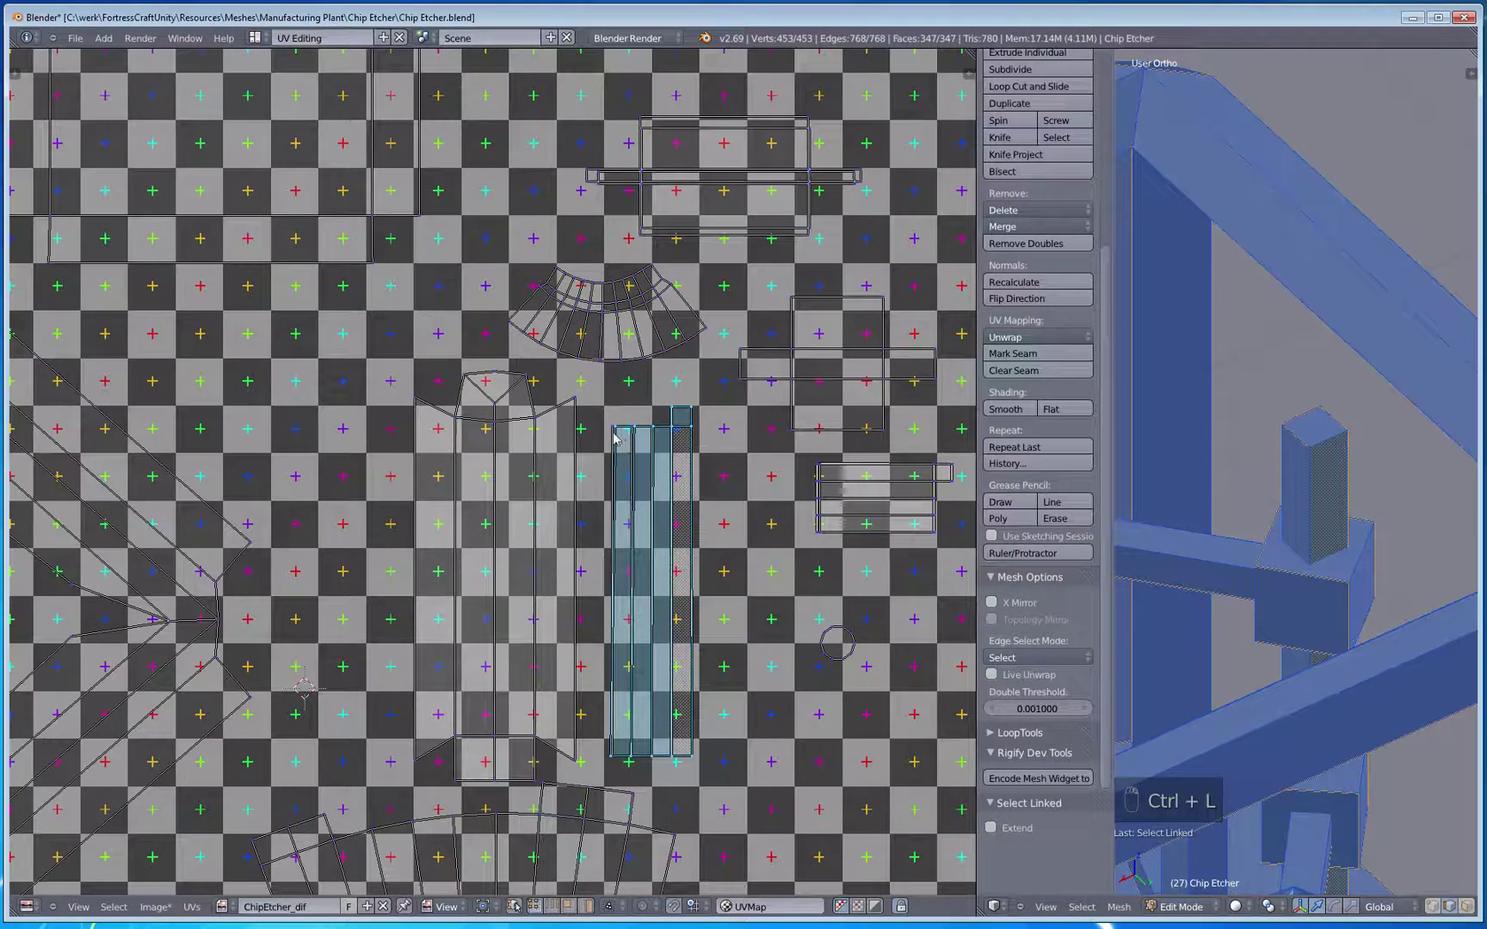
pyautogui.press('c')
pyautogui.hotkey('ctrl', 'l')
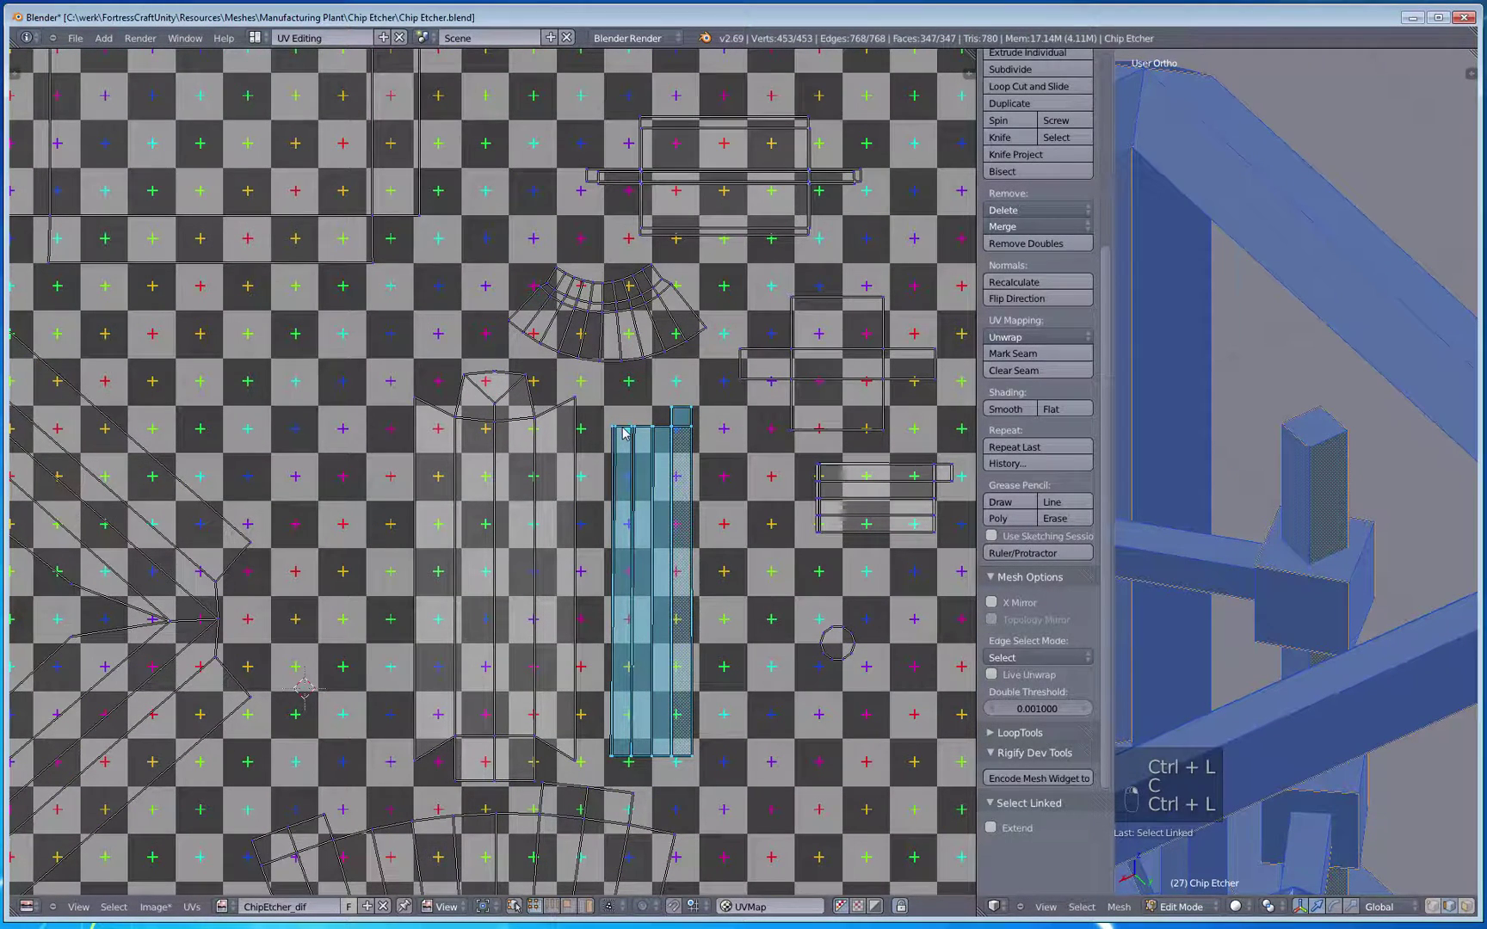
pyautogui.press('w')
pyautogui.click(623, 433)
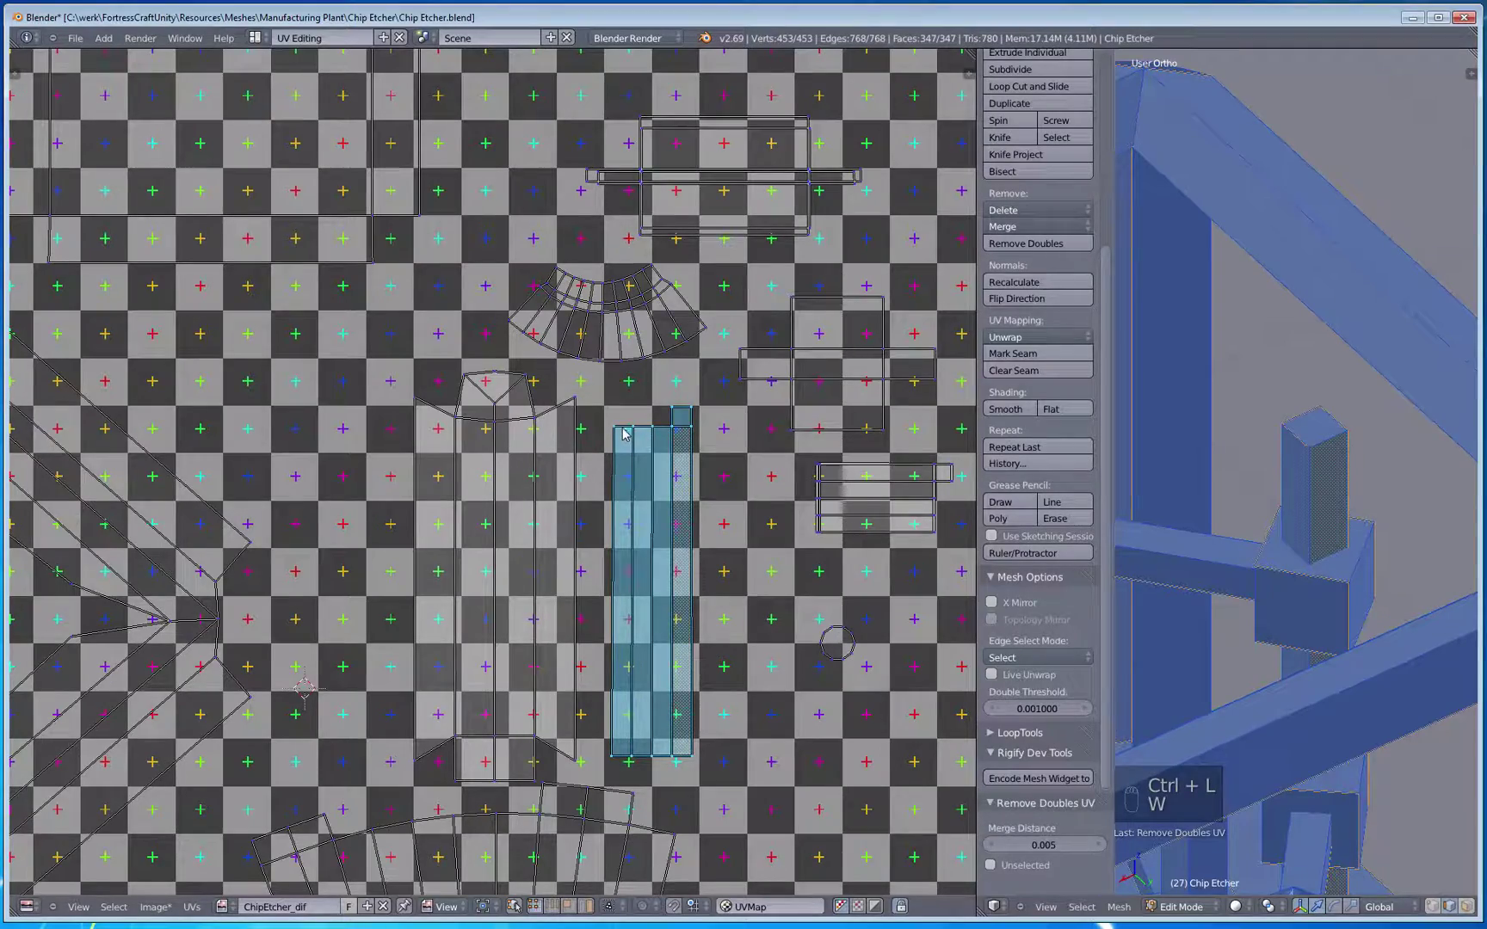
pyautogui.press('a')
# Step: Select the entire wide box island with the thin crossbar above the small fan island and apply Remove Doubles UV
pyautogui.scroll(-5, 764, 546)
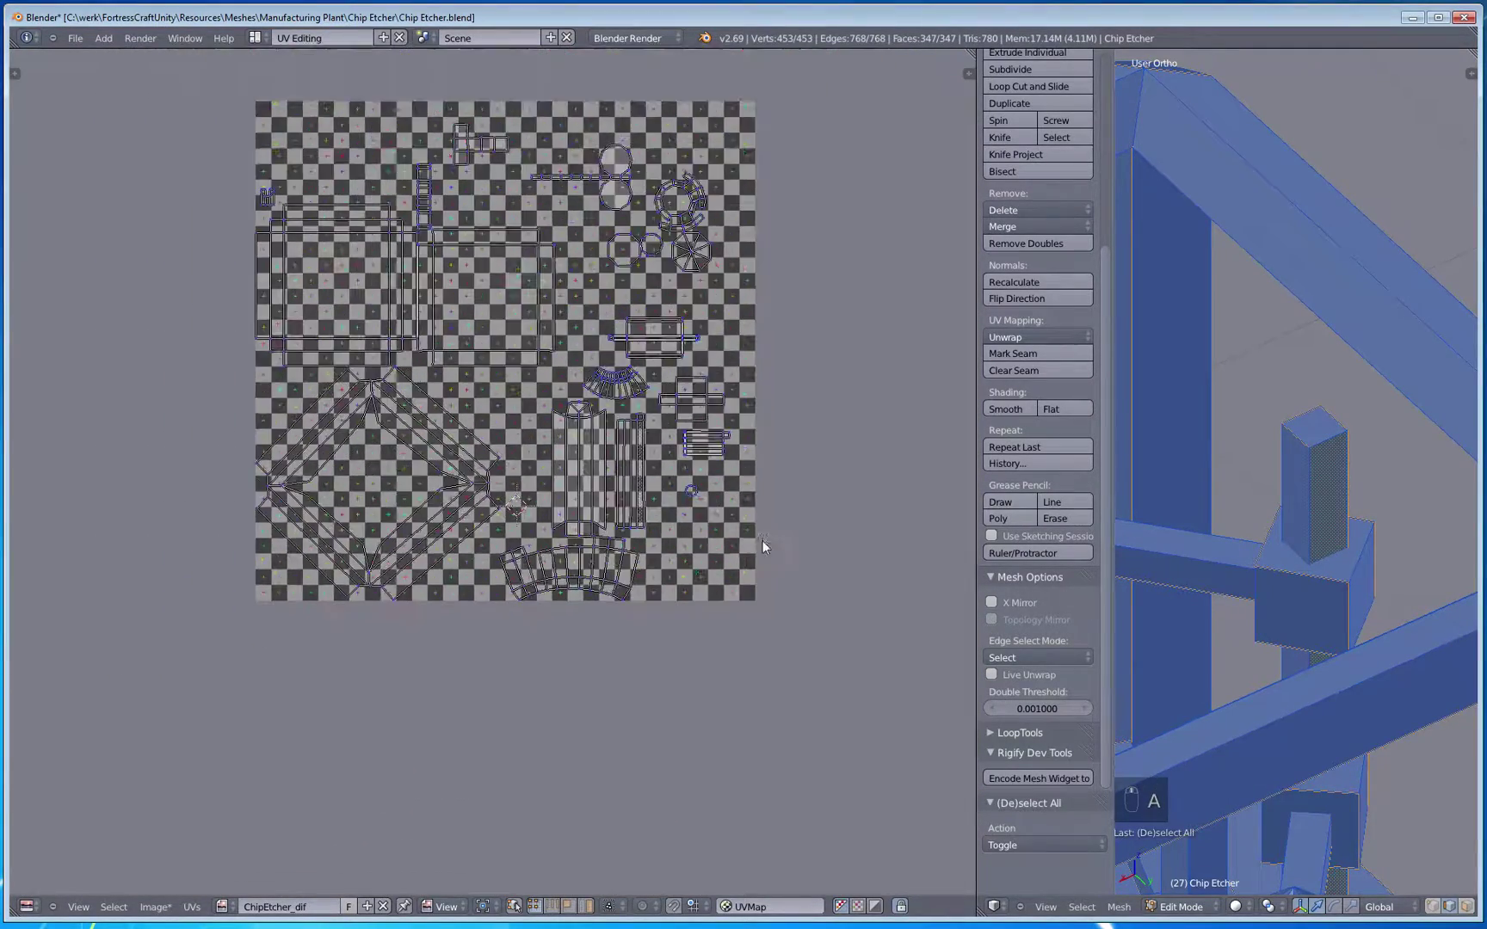
pyautogui.moveTo(591, 484); pyautogui.dragTo(598, 597, button='middle')
pyautogui.scroll(-2, 601, 589)
pyautogui.scroll(5, 546, 506)
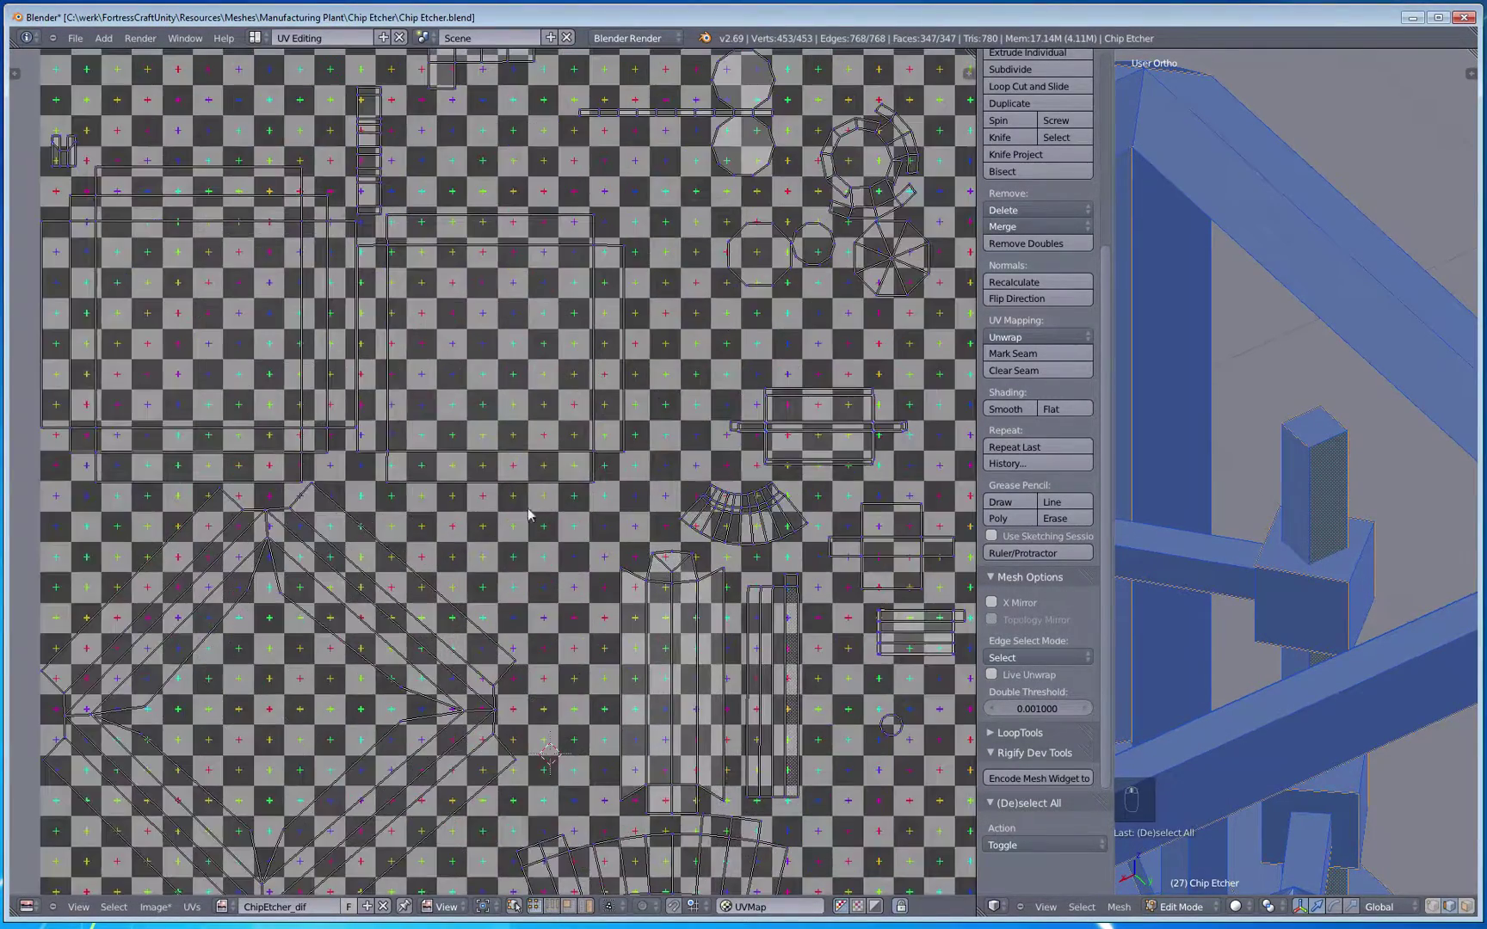
pyautogui.scroll(-1, 528, 514)
pyautogui.scroll(3, 534, 525)
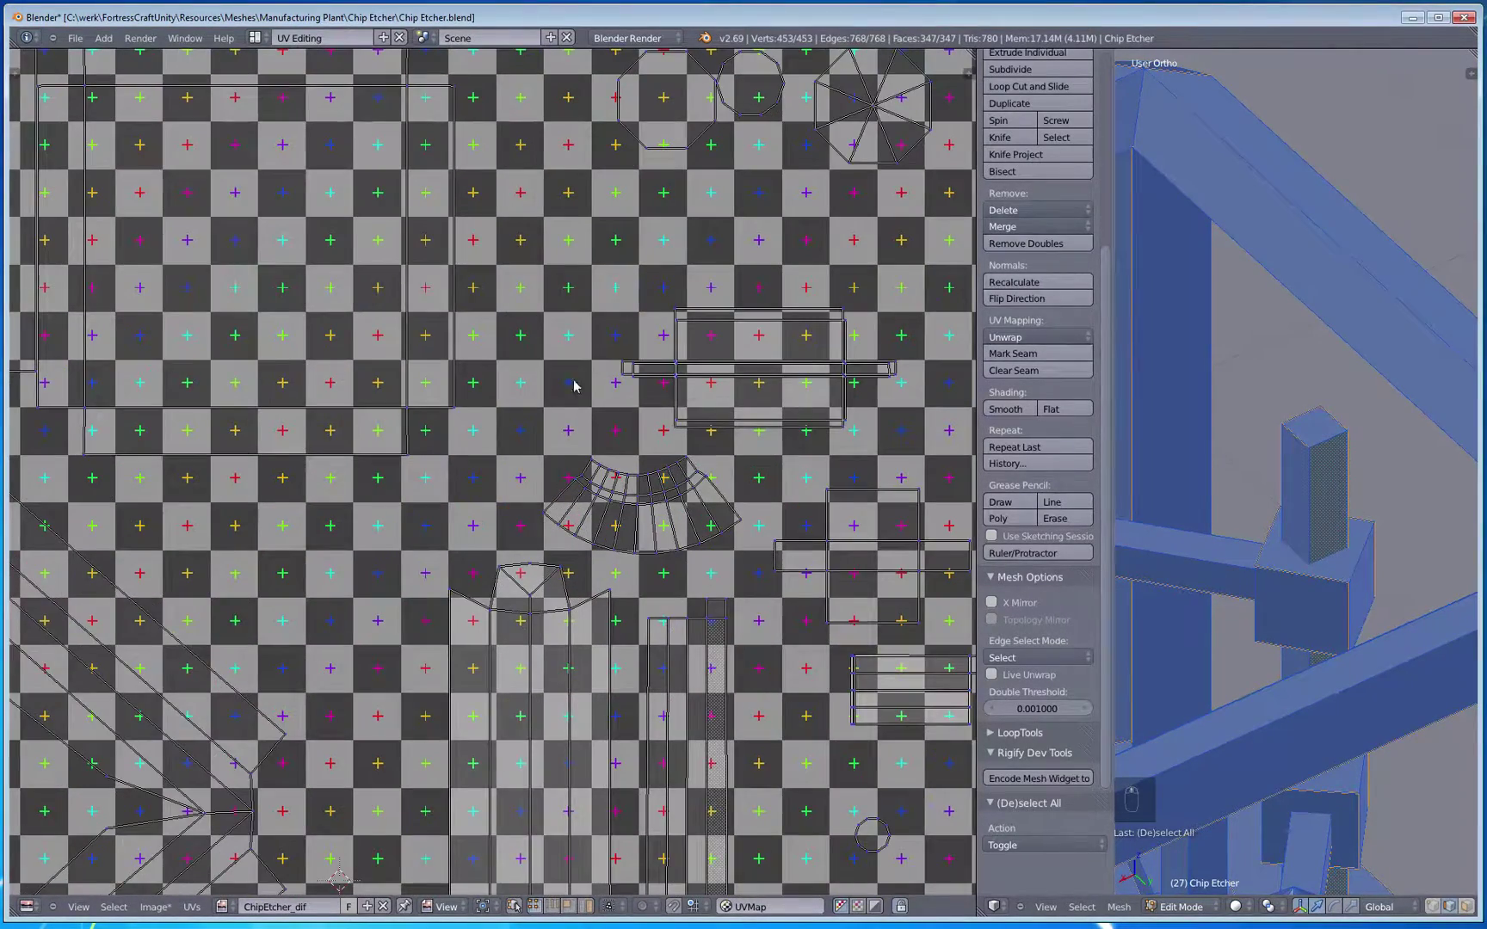
pyautogui.moveTo(575, 385); pyautogui.dragTo(503, 439, button='middle')
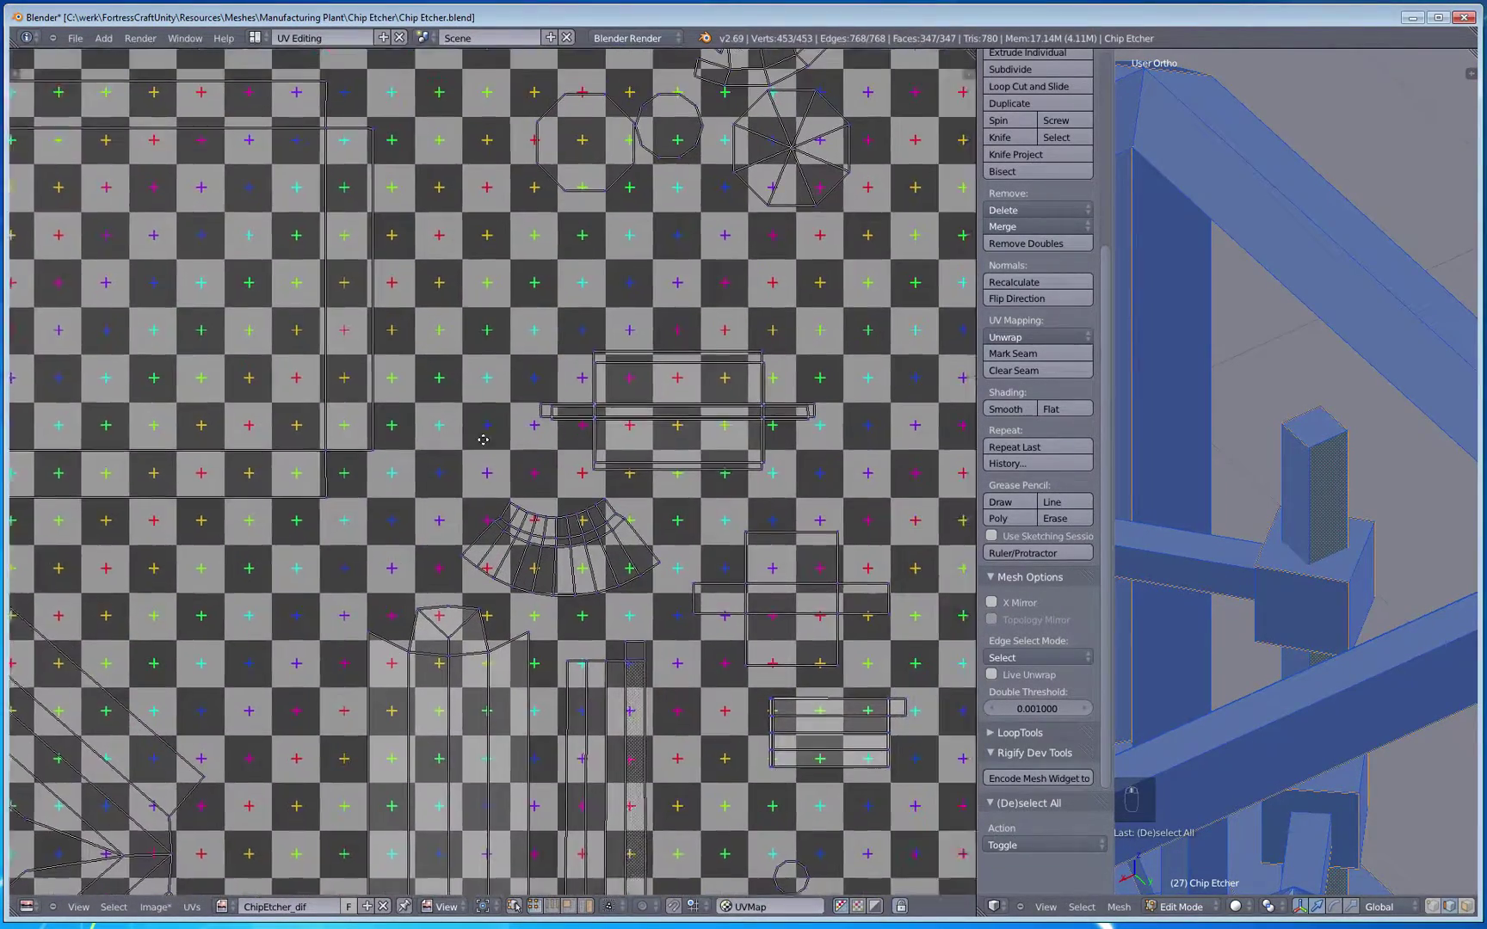
pyautogui.scroll(2, 474, 454)
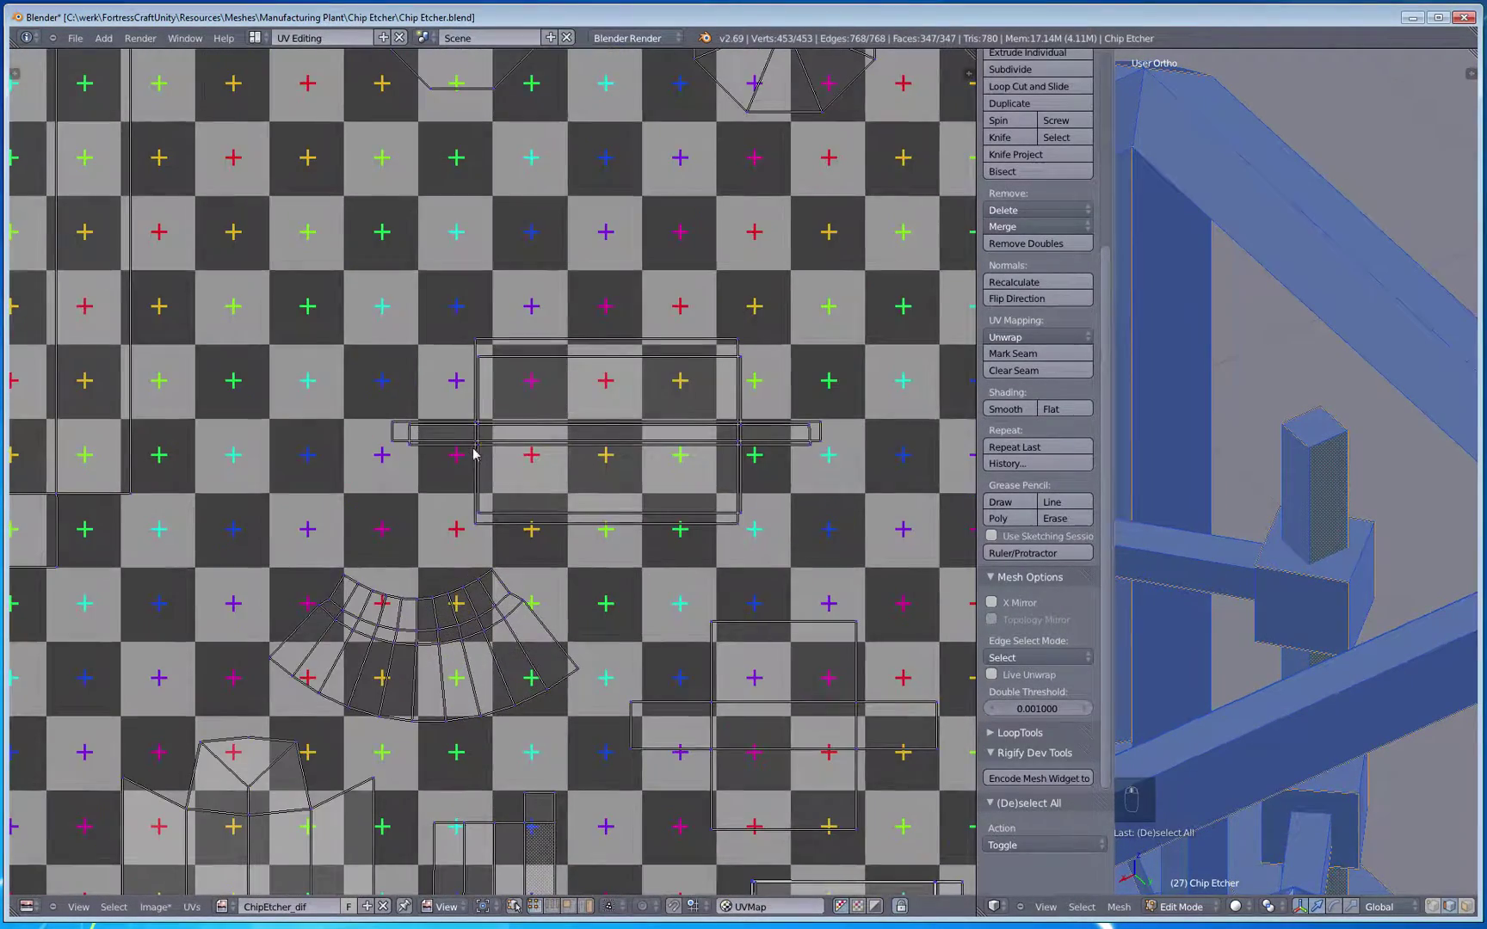
pyautogui.hotkey('ctrl', 'l')
pyautogui.press('w')
pyautogui.click(516, 360)
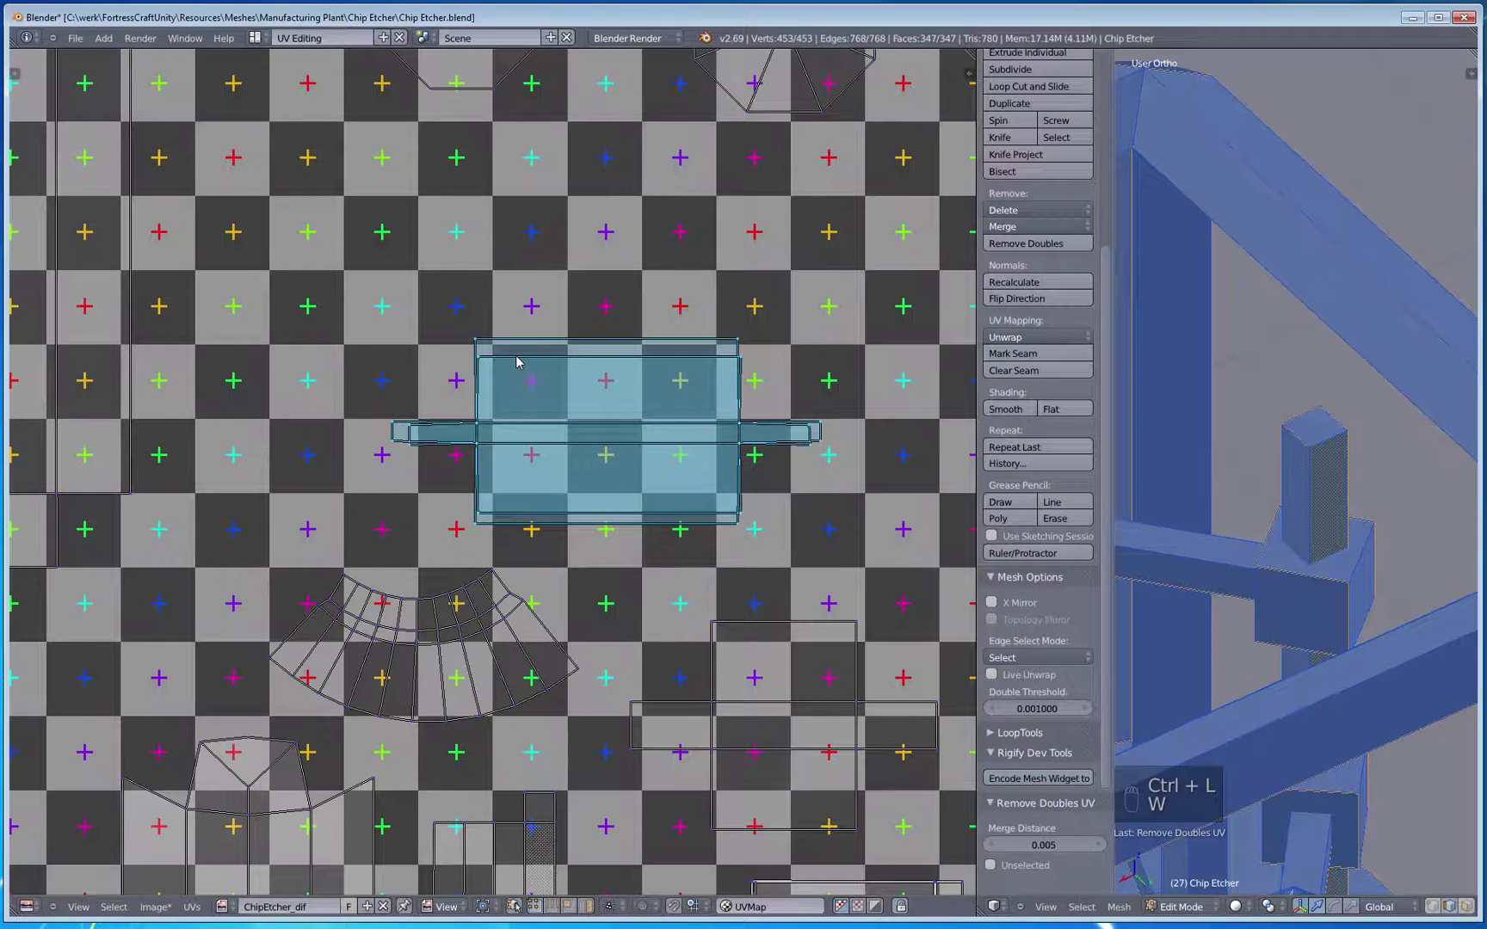
pyautogui.press('a')
# Step: Weld the neighbouring UV vertices at the upper-left corner of the wide box island, and likewise at its upper-right corner
pyautogui.scroll(1, 495, 400)
pyautogui.press('c')
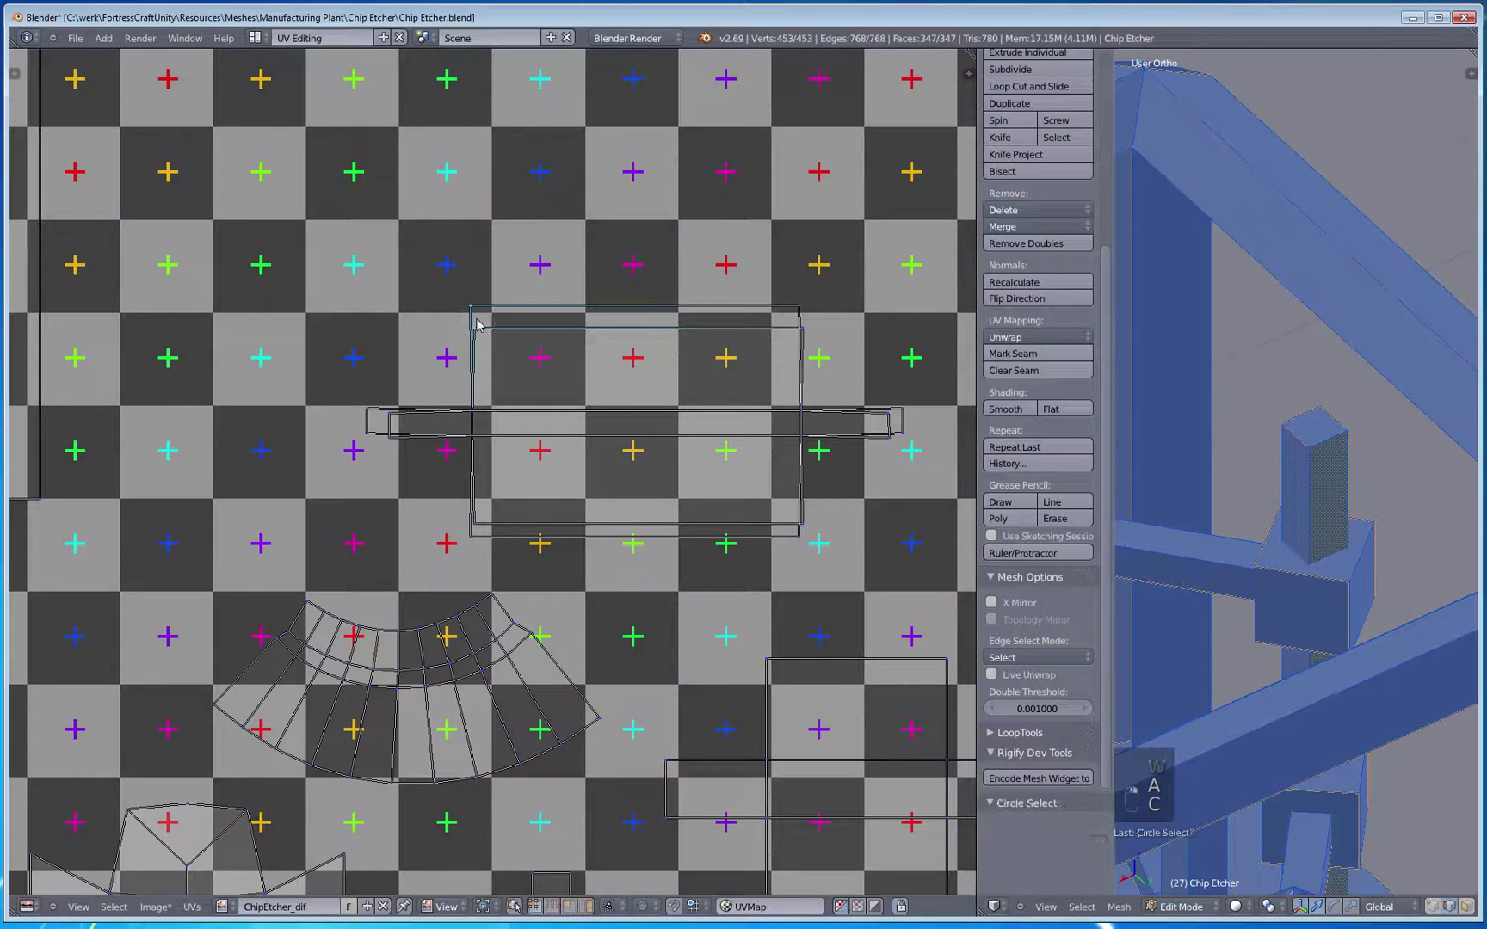
pyautogui.press('w')
pyautogui.click(499, 303)
pyautogui.press('a')
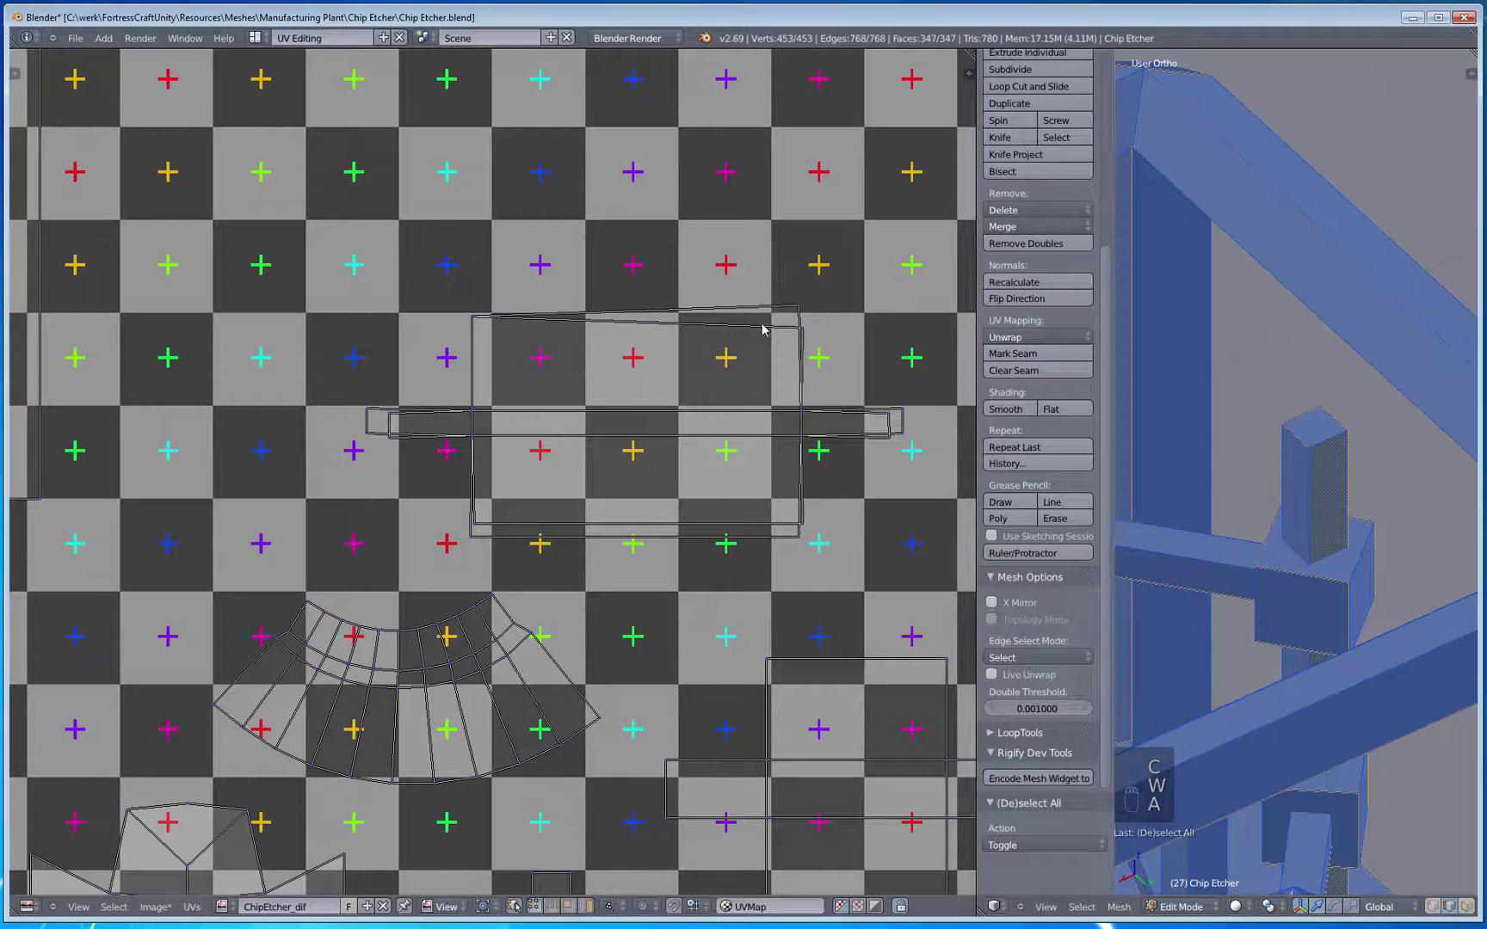
pyautogui.press('w')
pyautogui.click(806, 315)
pyautogui.press('a')
# Step: Weld the neighbouring UV vertices at the upper and lower corners of the crossbar's right end on the wide box island
pyautogui.press('c')
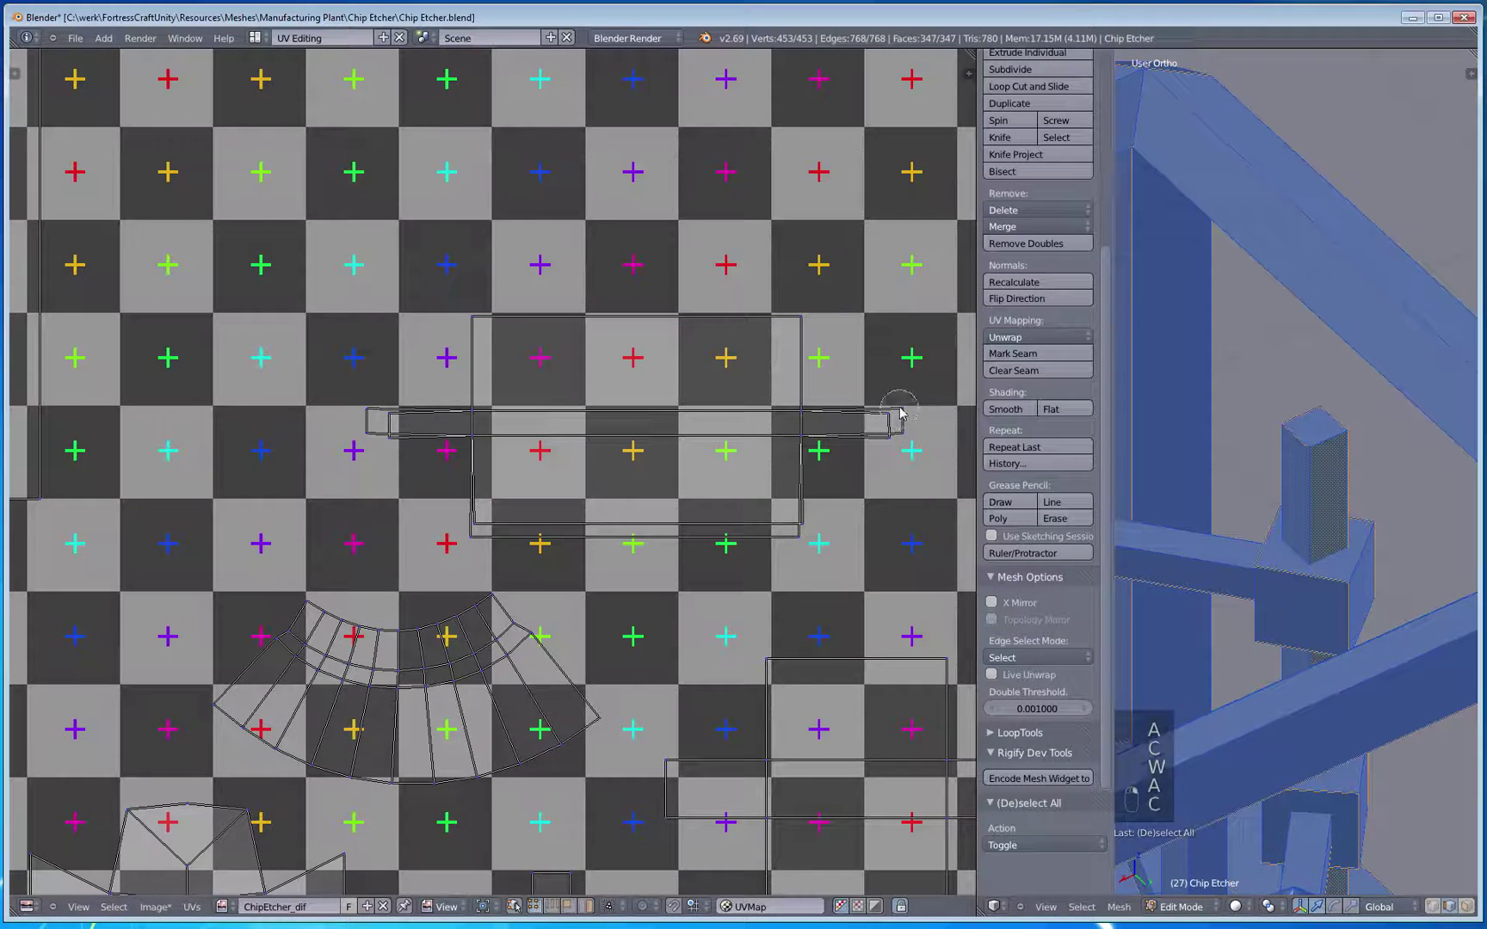
pyautogui.click(900, 413)
pyautogui.press('w')
pyautogui.press('c')
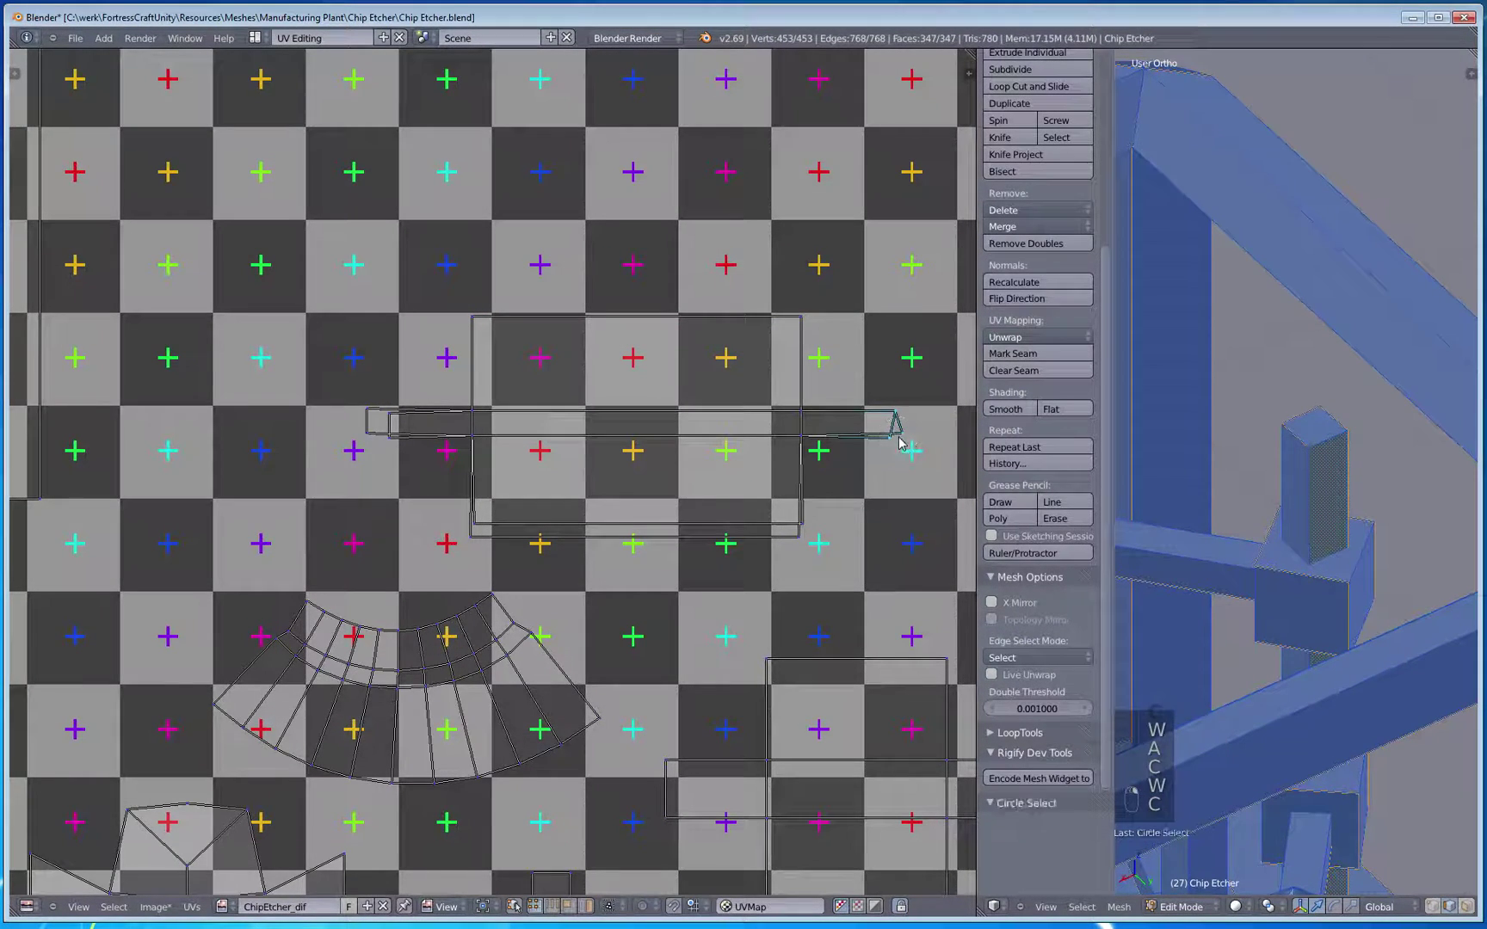
pyautogui.press('q')
pyautogui.moveTo(900, 444); pyautogui.dragTo(844, 438)
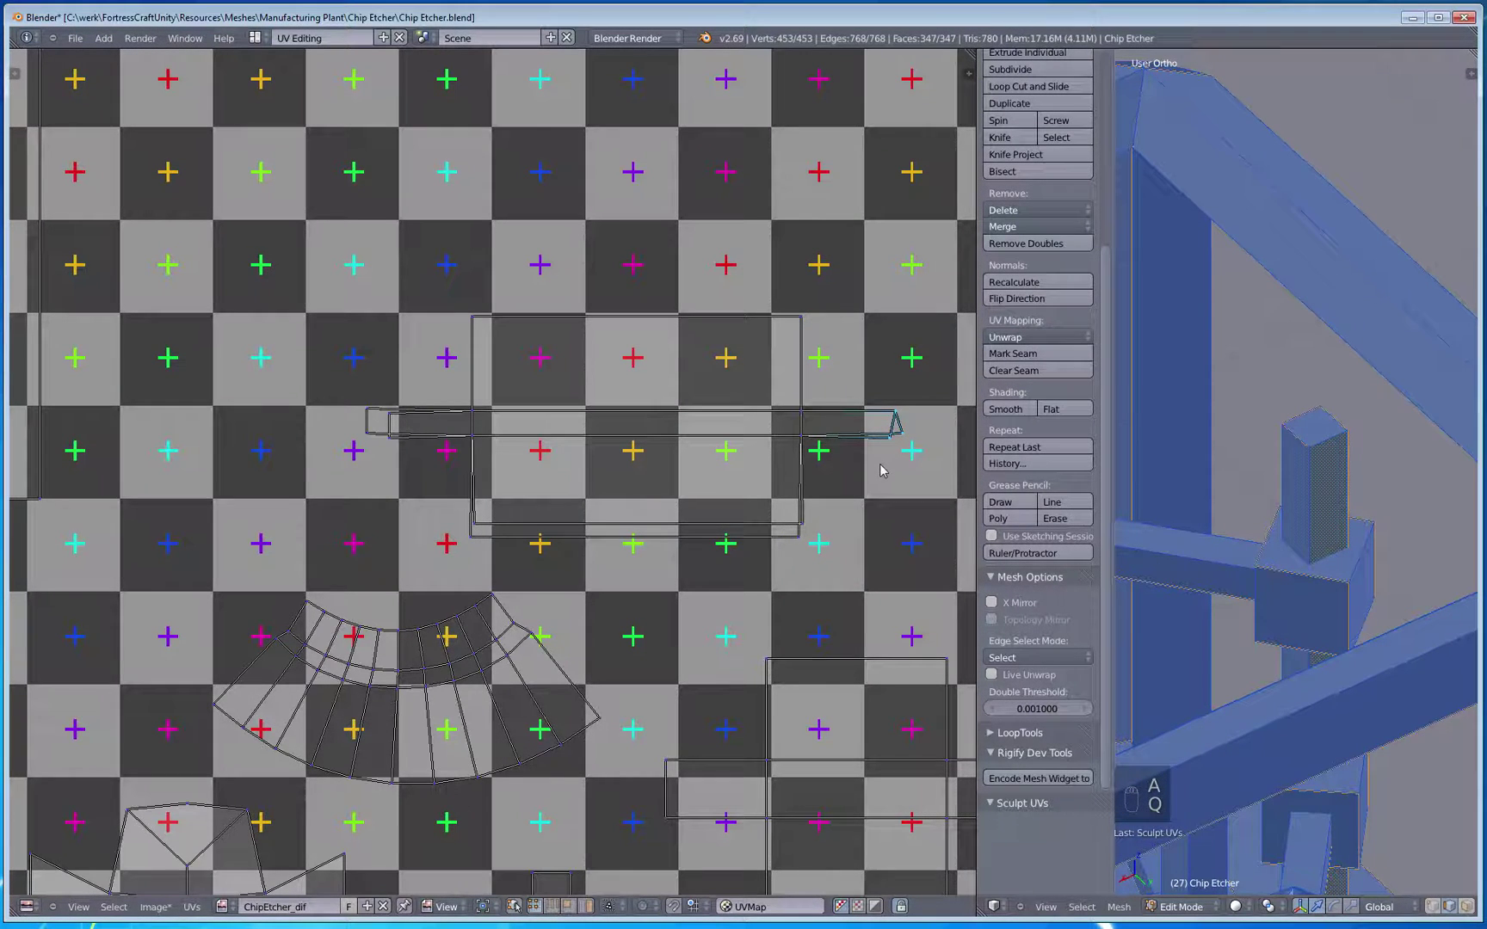
pyautogui.press('a')
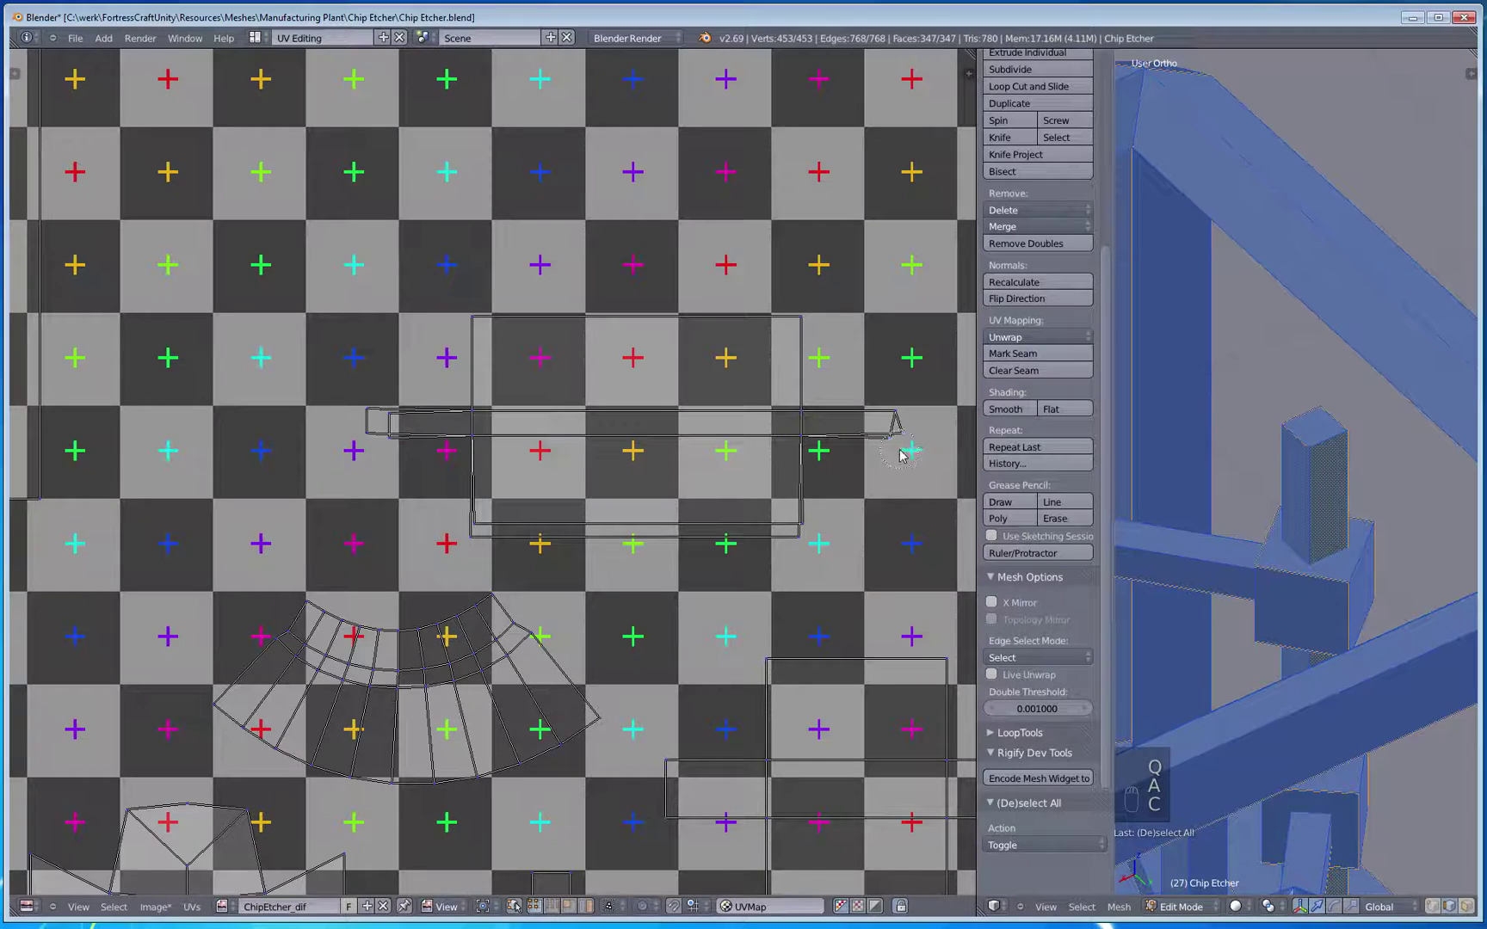
pyautogui.press('w')
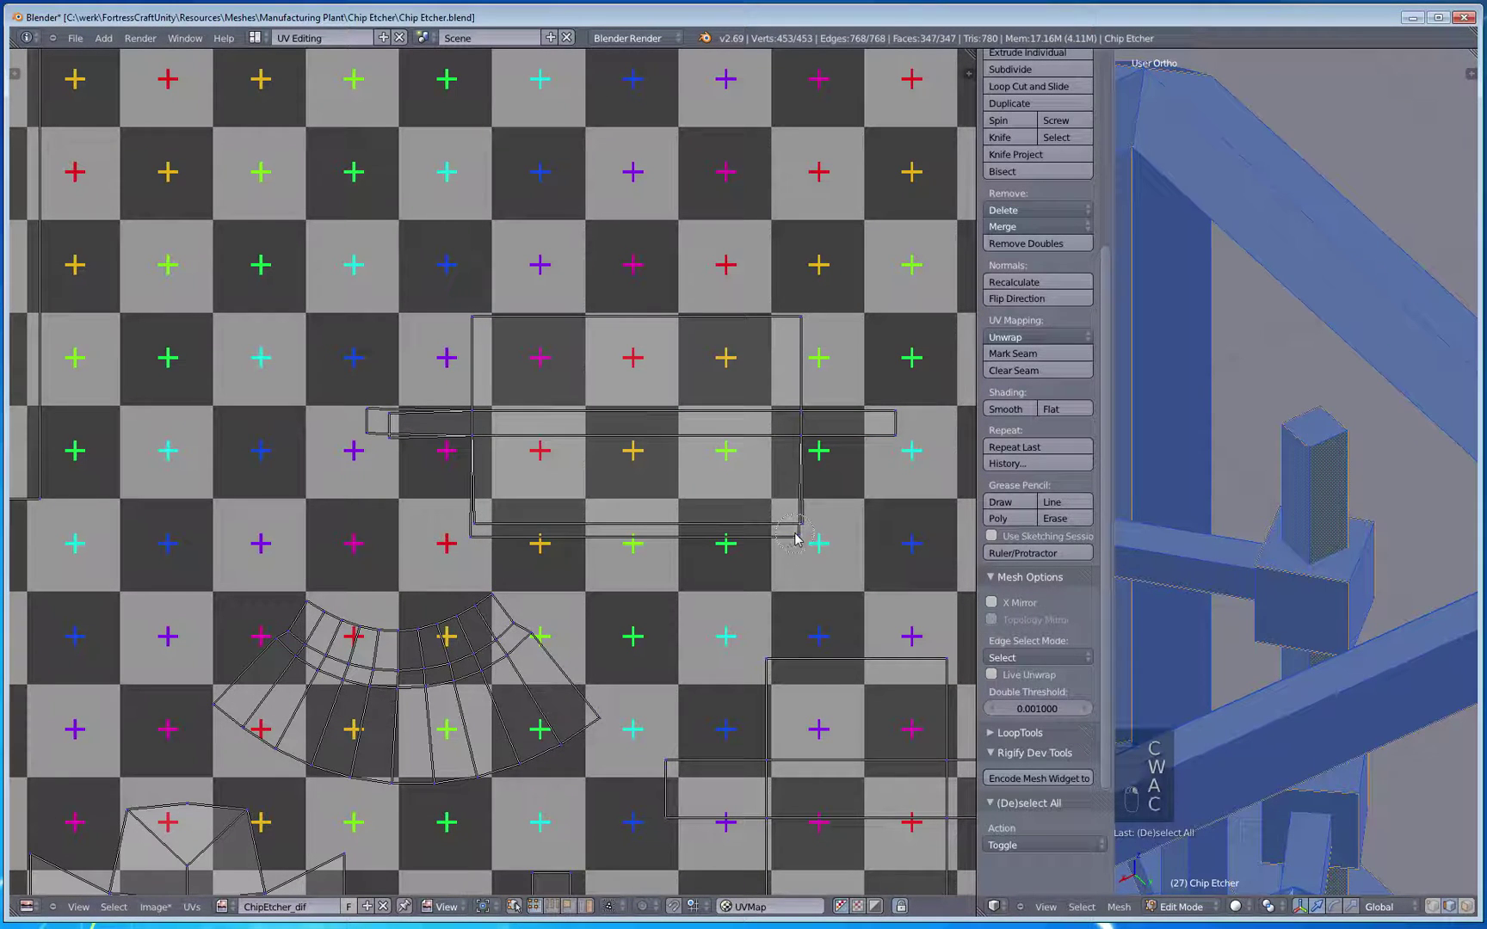
# Step: Weld the doubled UV vertices at the lower-right and lower-left corners of the wide box island
pyautogui.press('a')
pyautogui.press('c')
pyautogui.click(482, 529)
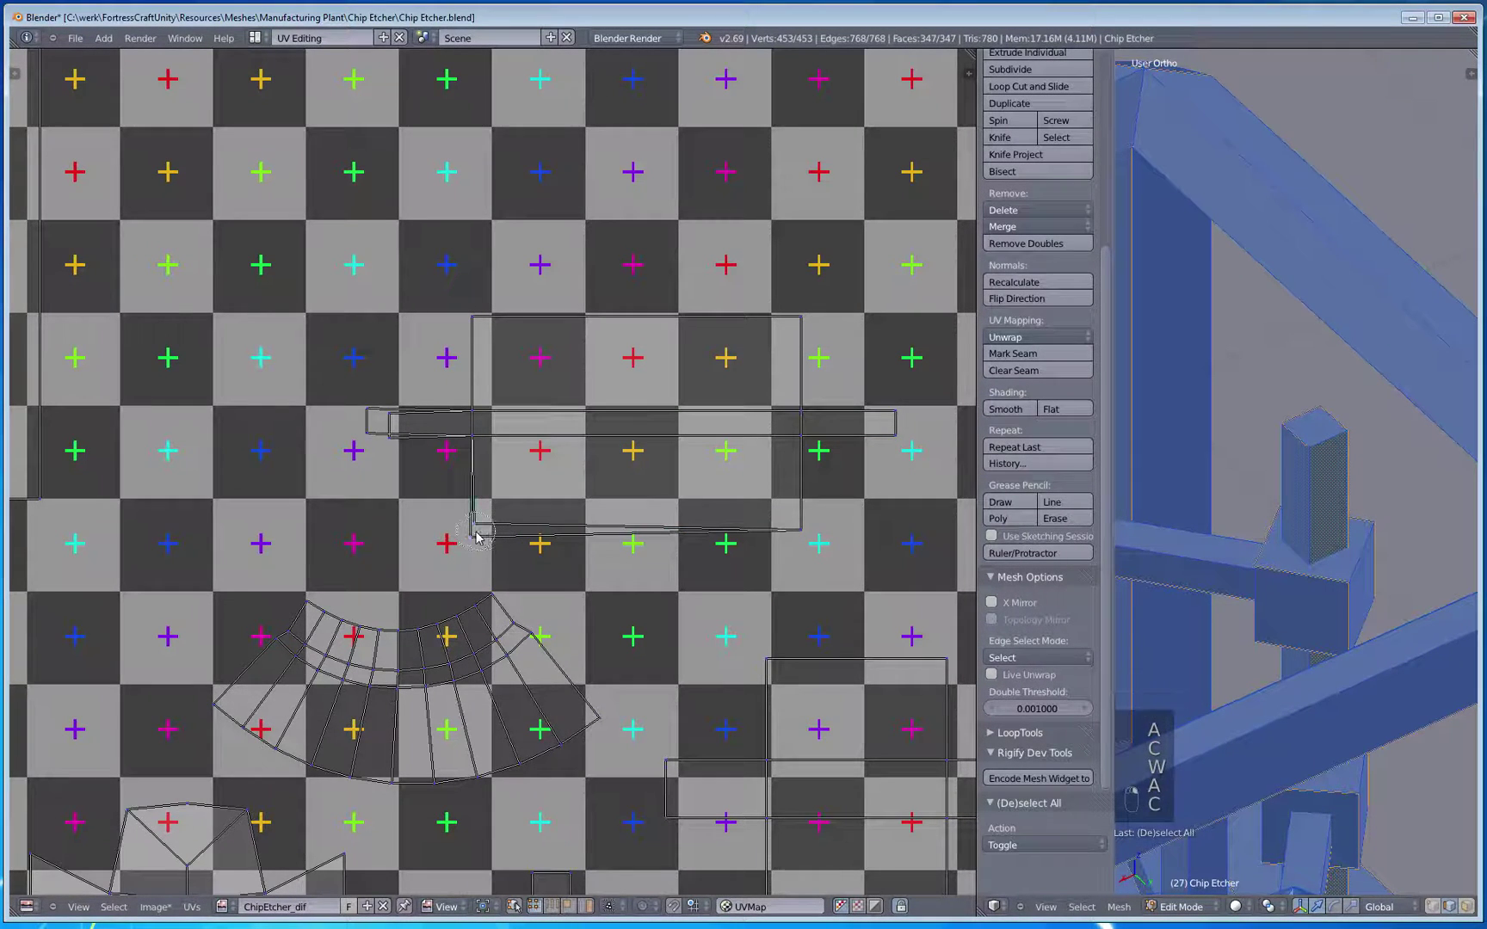
pyautogui.press('w')
pyautogui.click(481, 531)
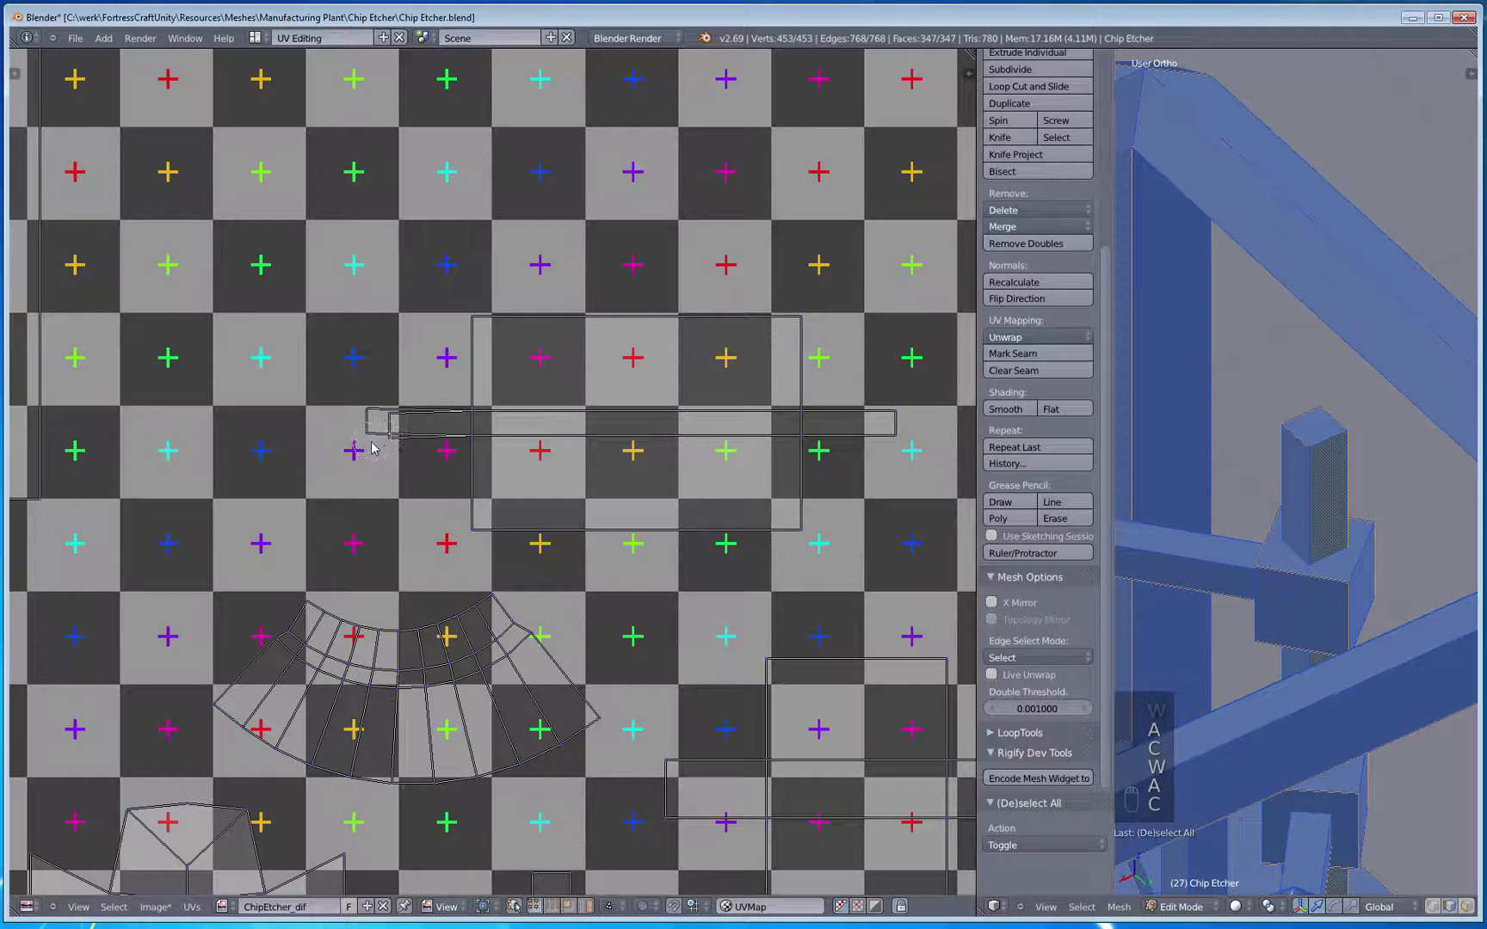
# Step: Weld the neighbouring UV vertices at the lower and upper corners of the crossbar's left end, then deselect everything
pyautogui.press('a')
pyautogui.press('c')
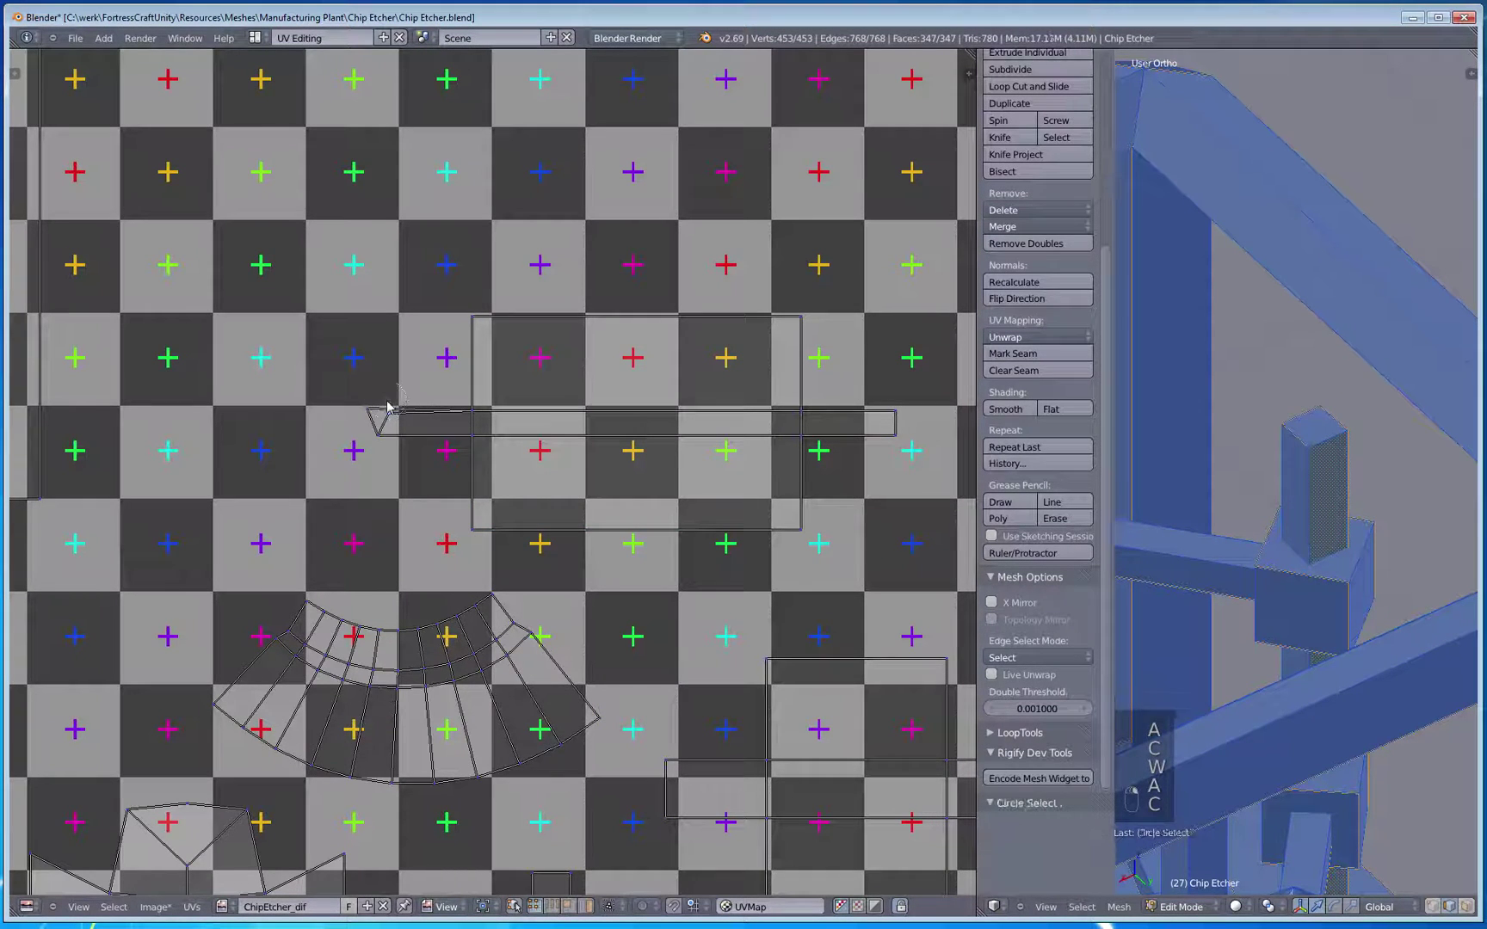
pyautogui.press('c')
pyautogui.click(383, 409)
pyautogui.press('w')
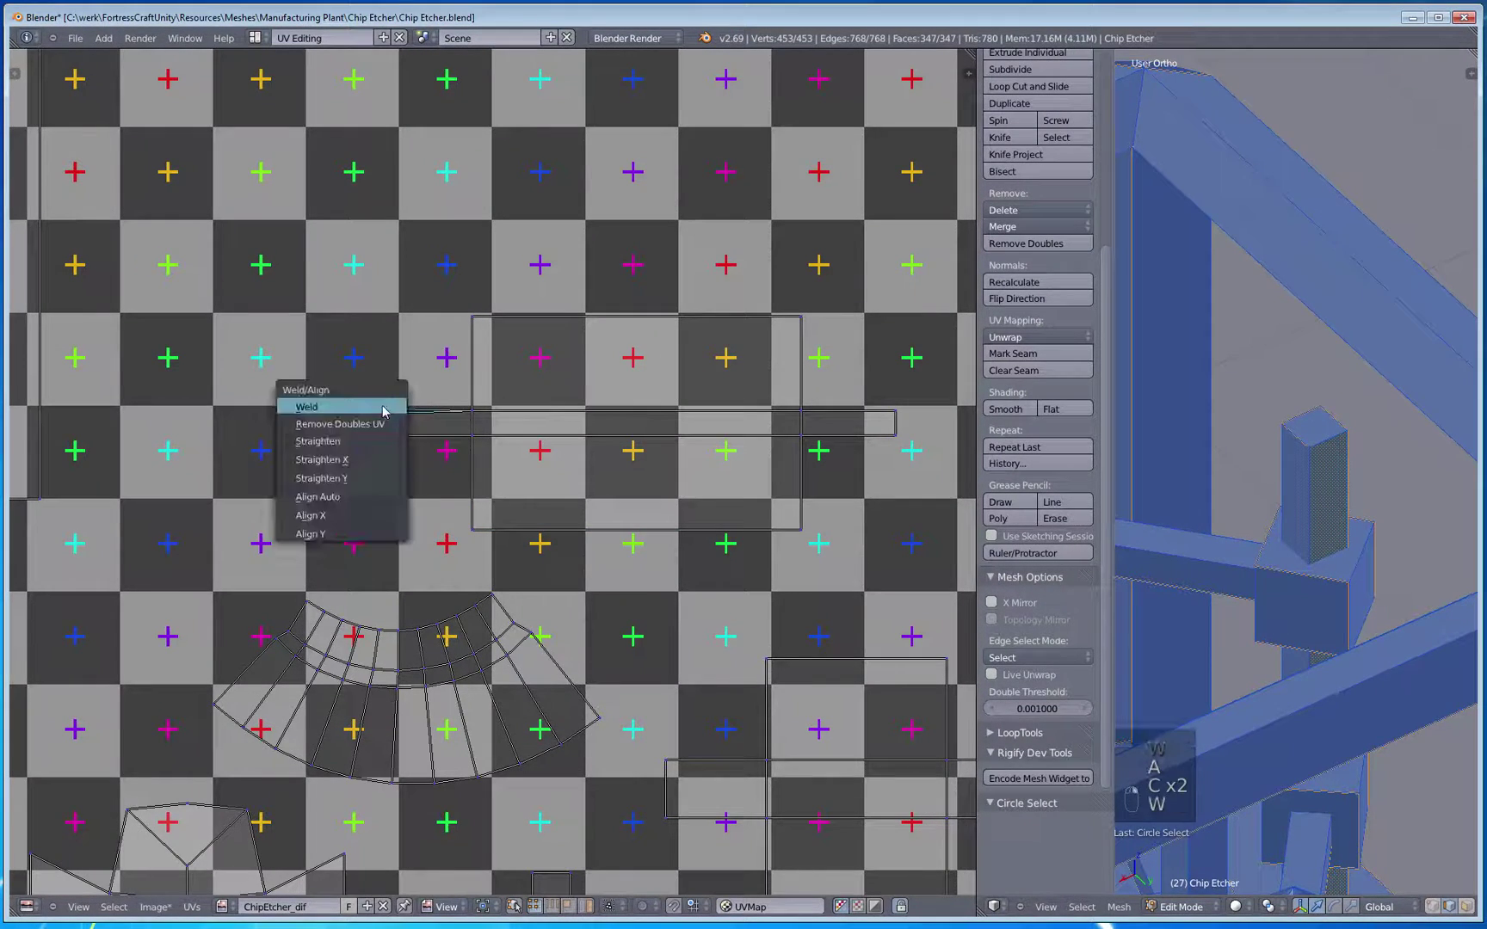
pyautogui.click(383, 411)
pyautogui.press('a')
# Step: Select the entire horizontally striped island below the cross-shaped island, apply Remove Doubles UV, and deselect everything
pyautogui.scroll(-5, 383, 411)
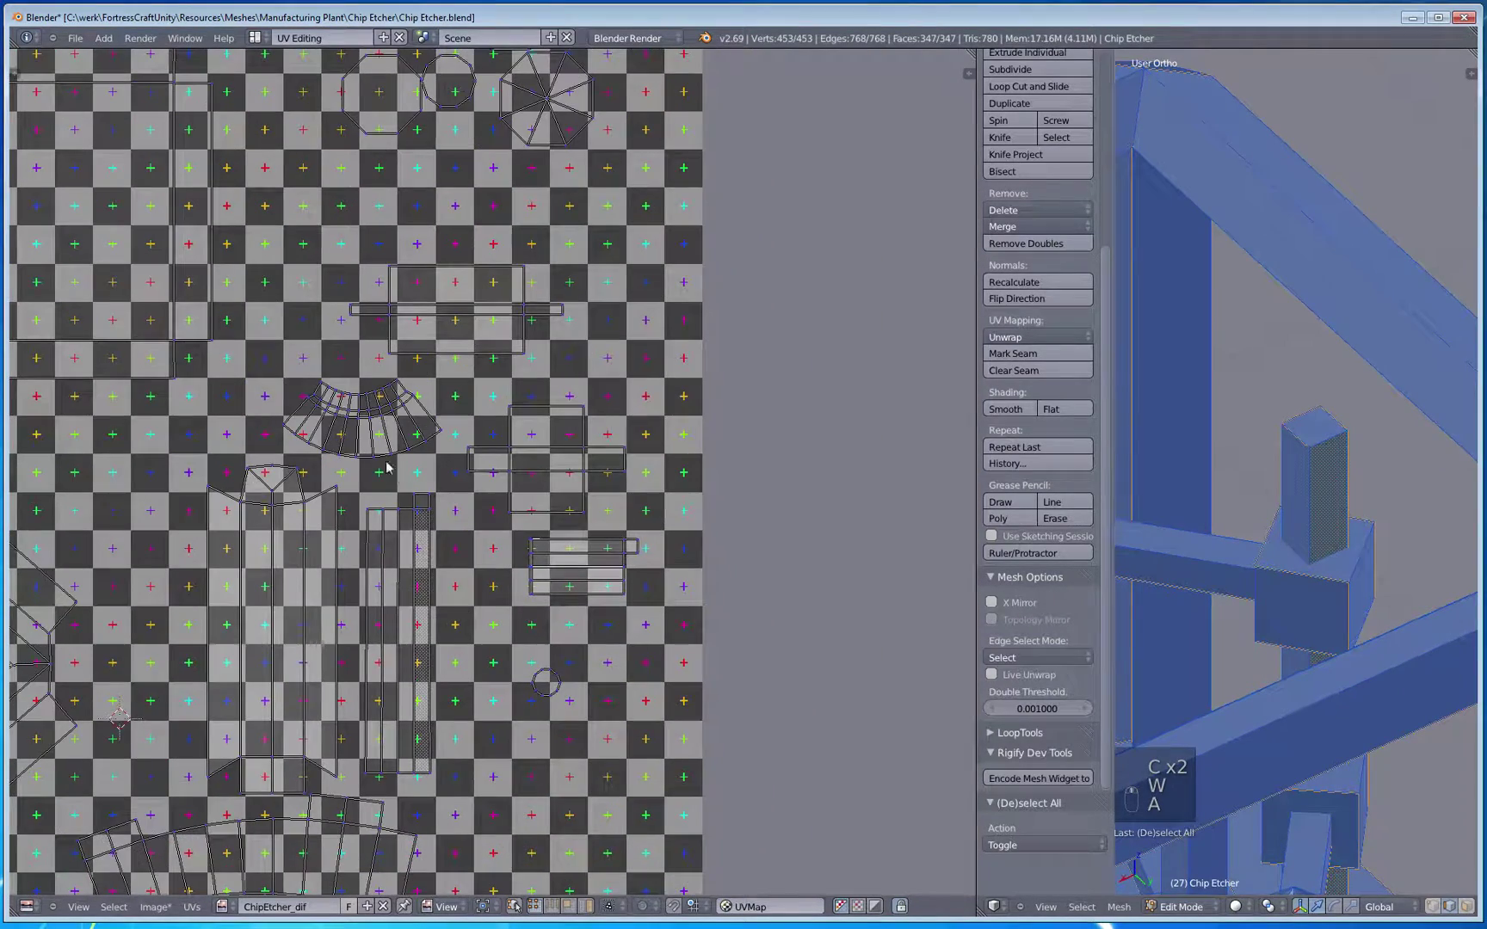
pyautogui.scroll(5, 508, 567)
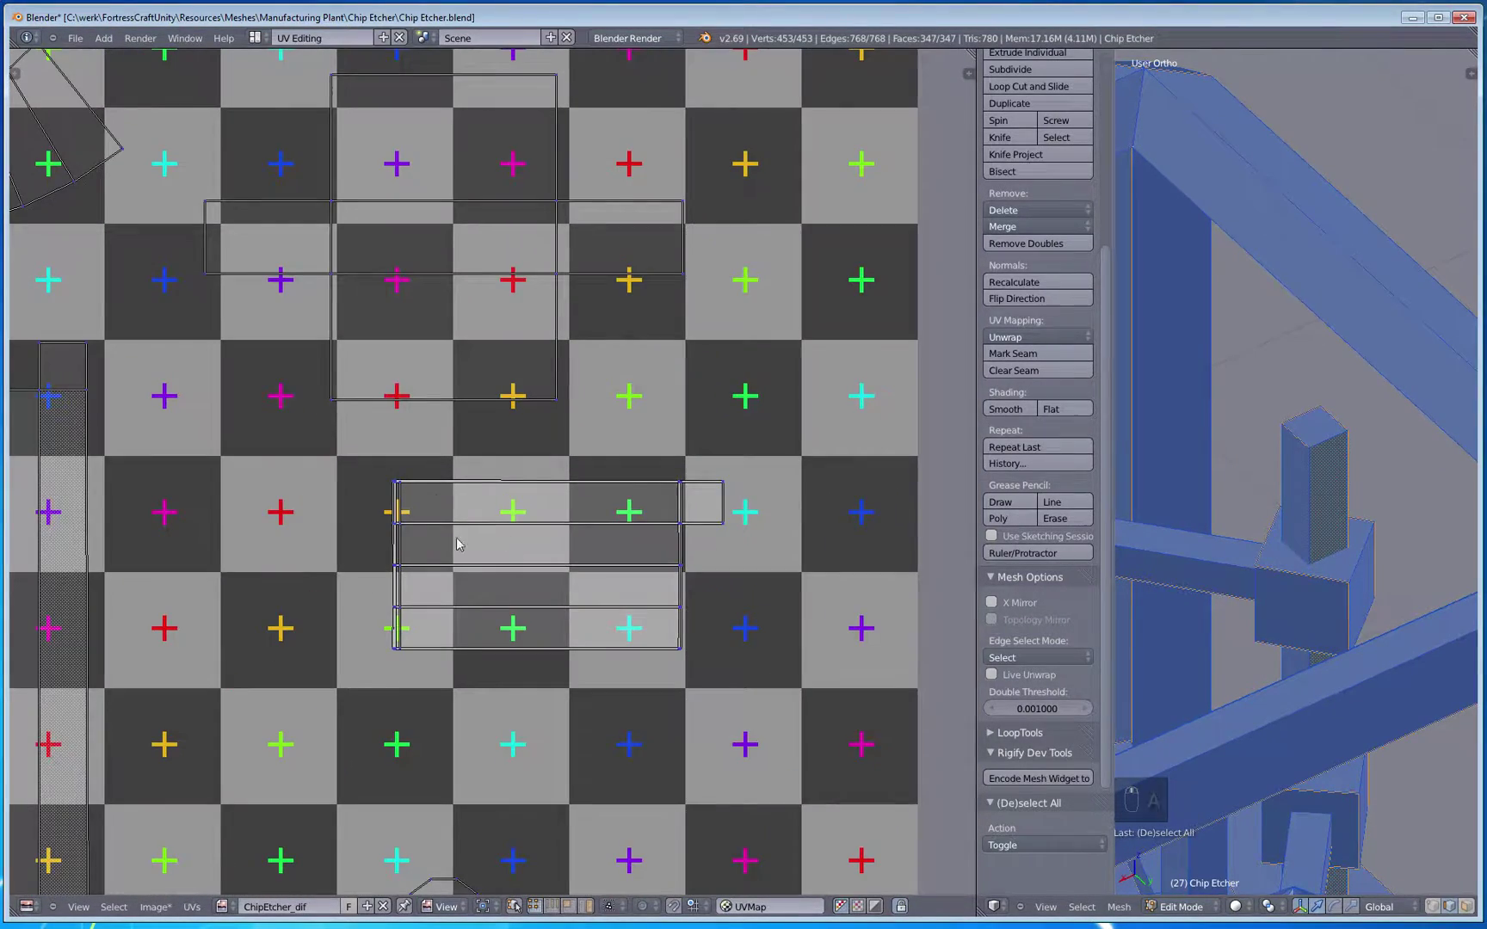
pyautogui.press('c')
pyautogui.click(397, 487)
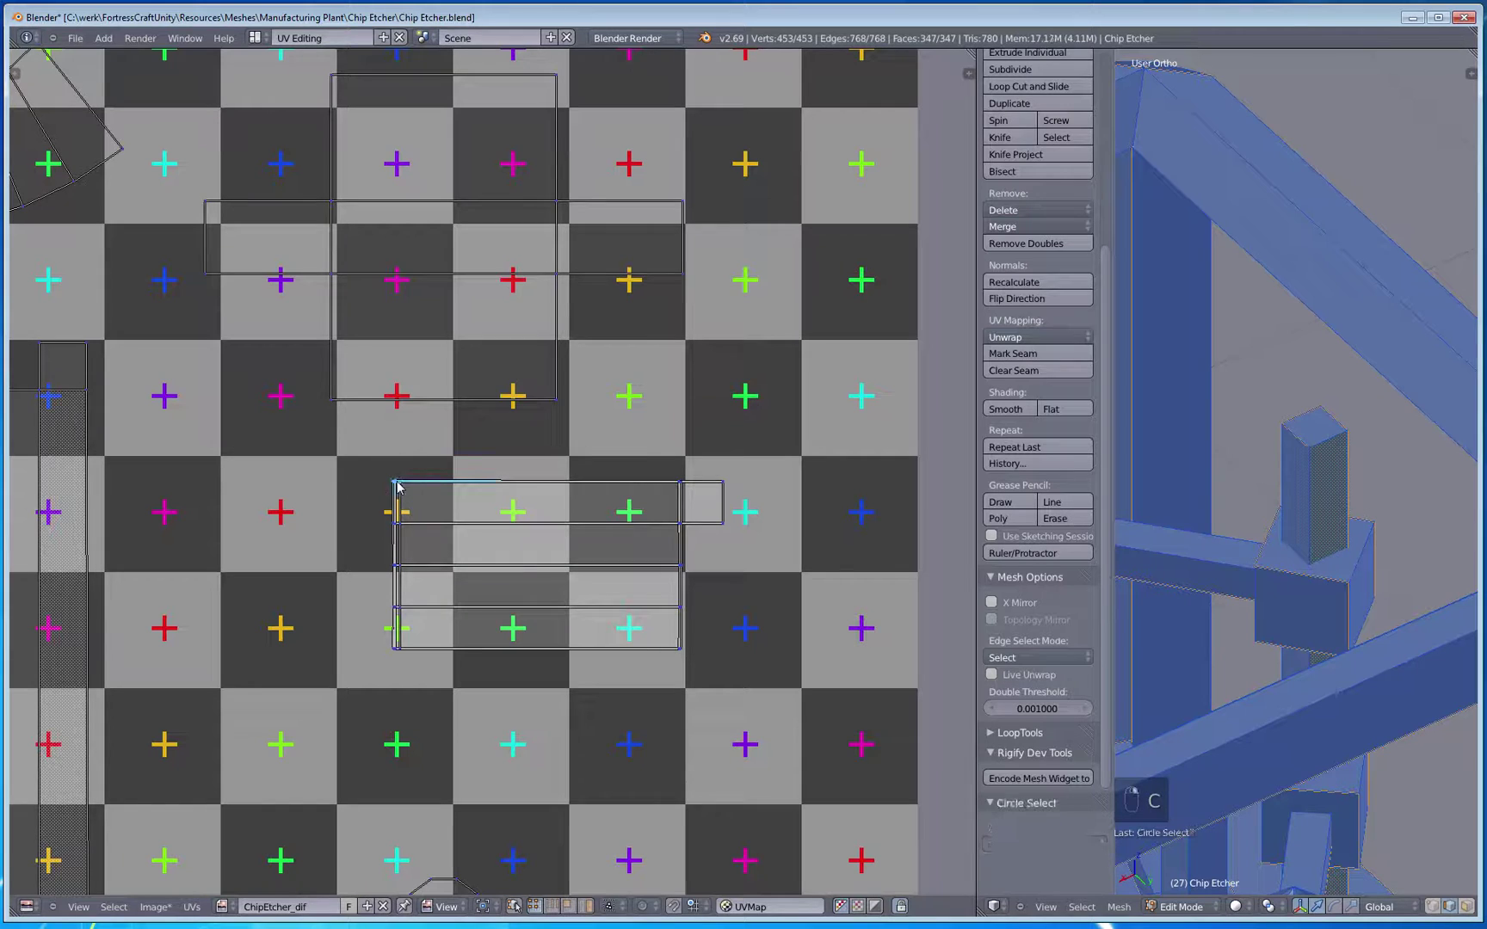
pyautogui.hotkey('ctrl', 'l')
pyautogui.press('q')
pyautogui.press('w')
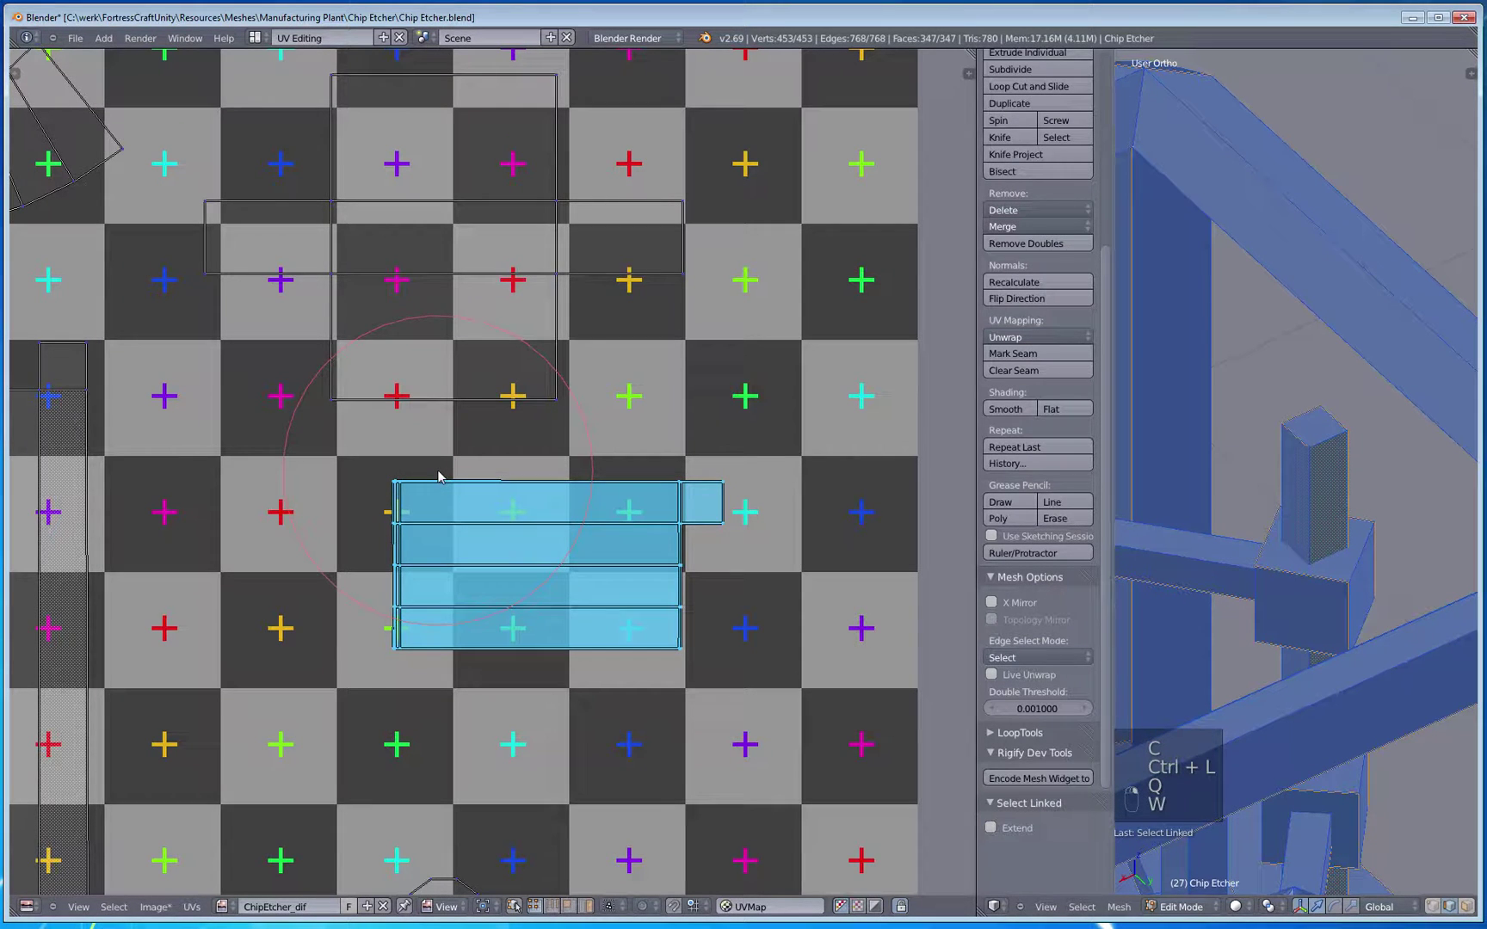
pyautogui.press('q')
pyautogui.press('q')
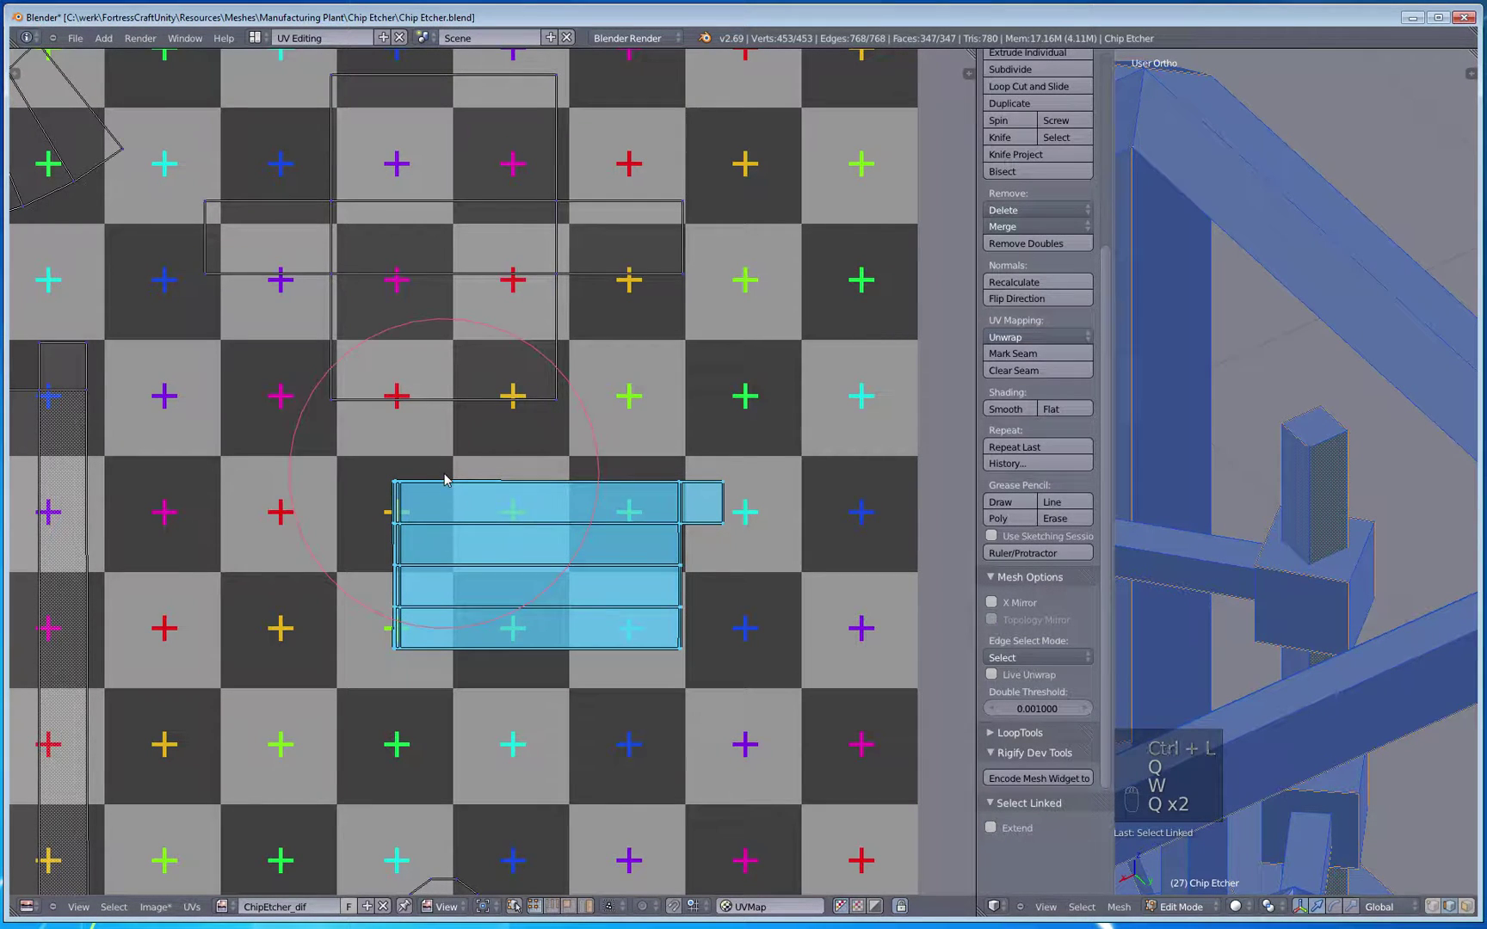
pyautogui.press('q')
pyautogui.press('q')
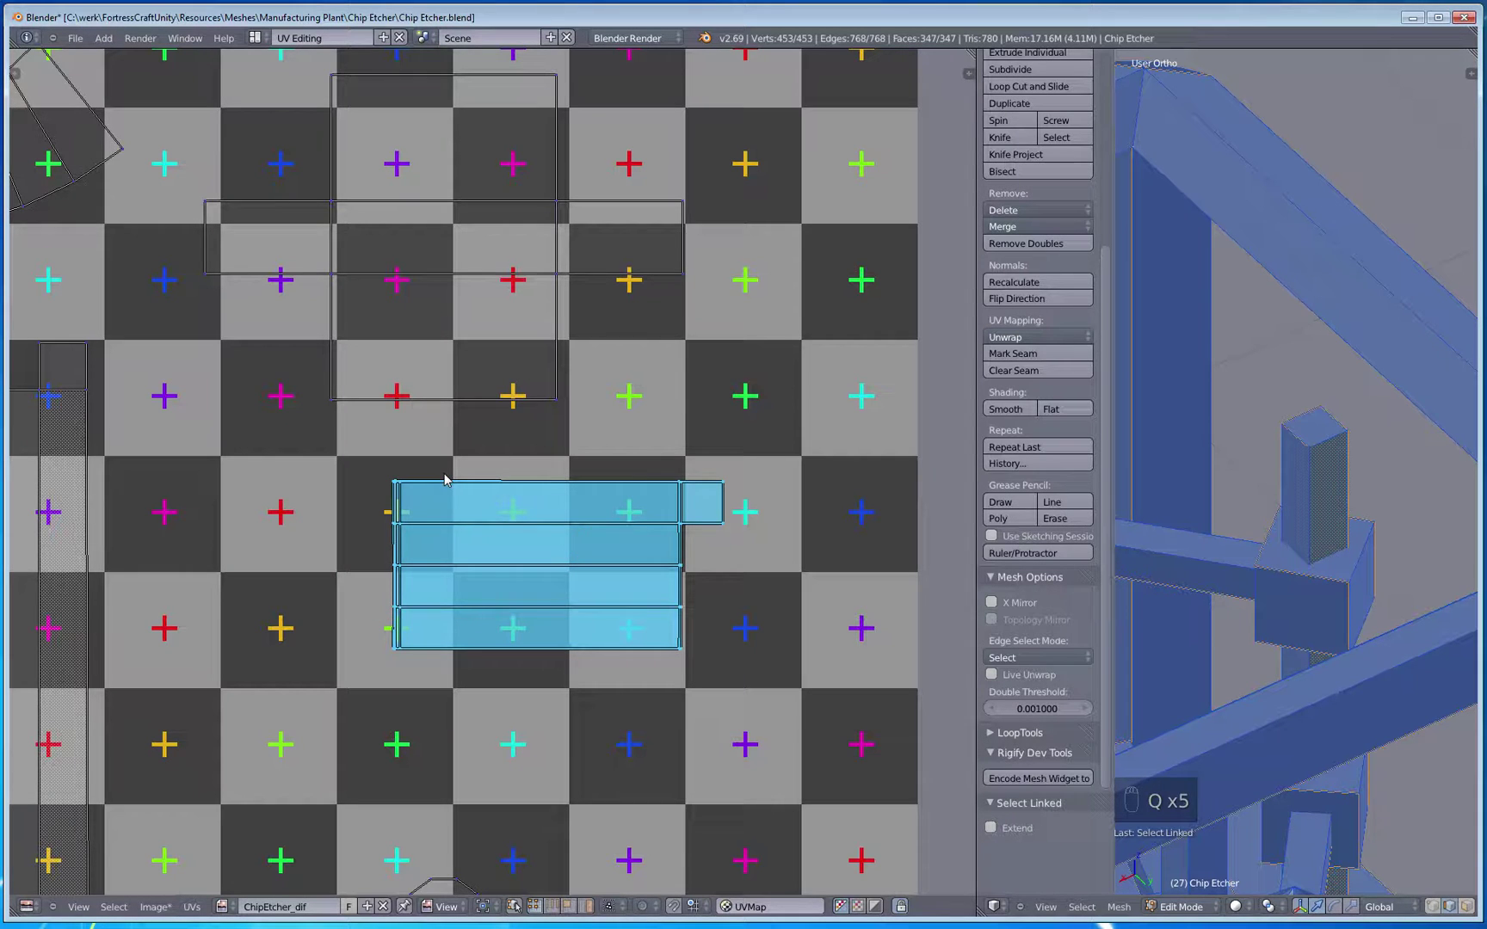
pyautogui.press('w')
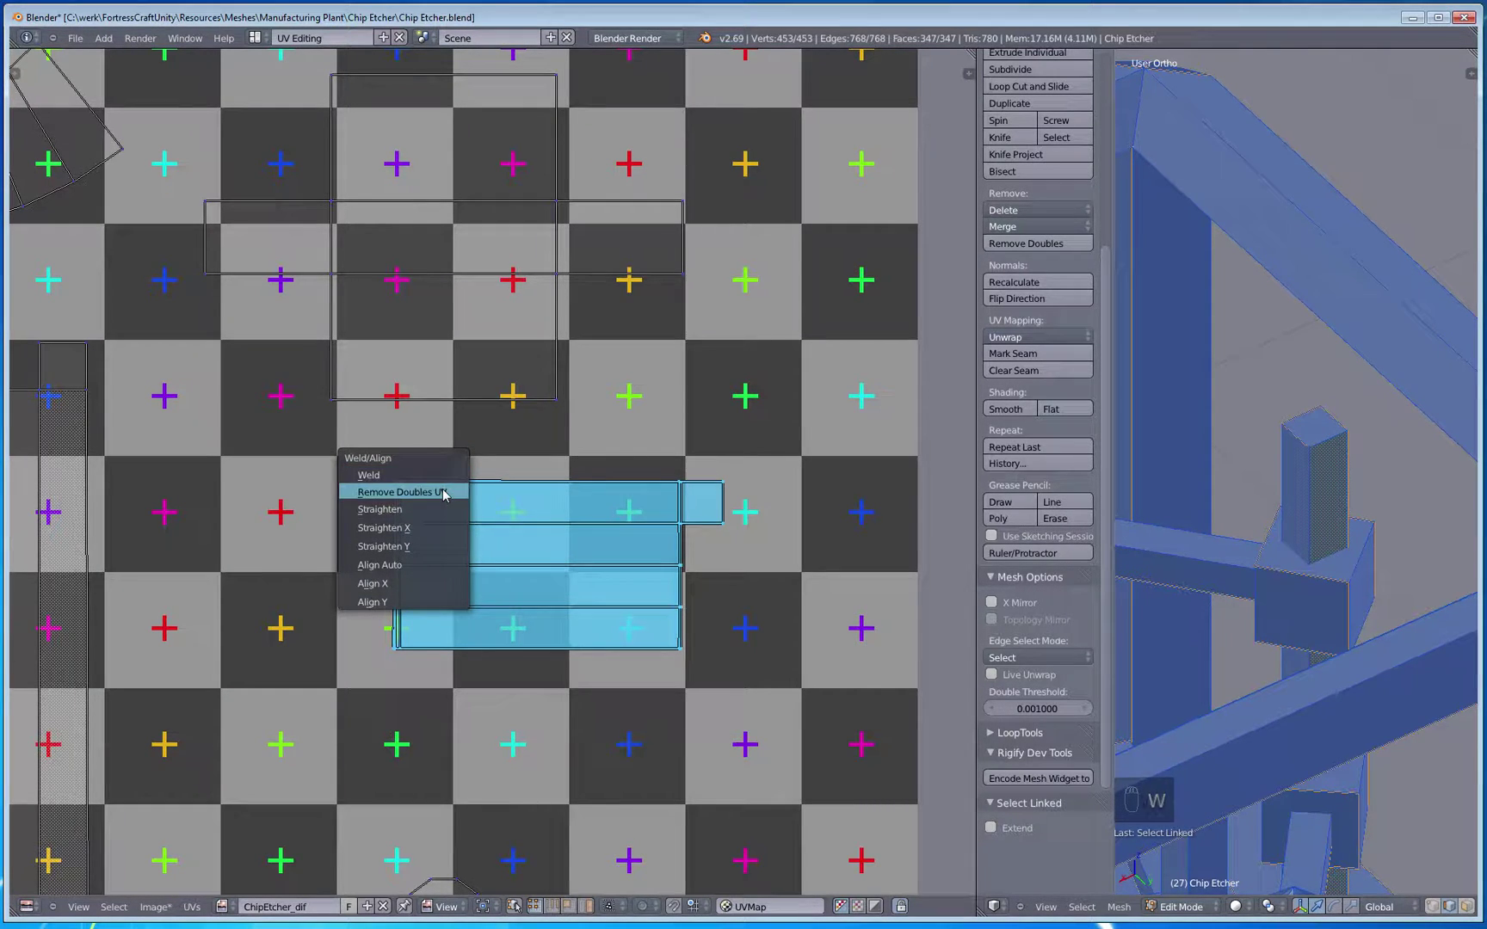
pyautogui.click(444, 493)
pyautogui.press('a')
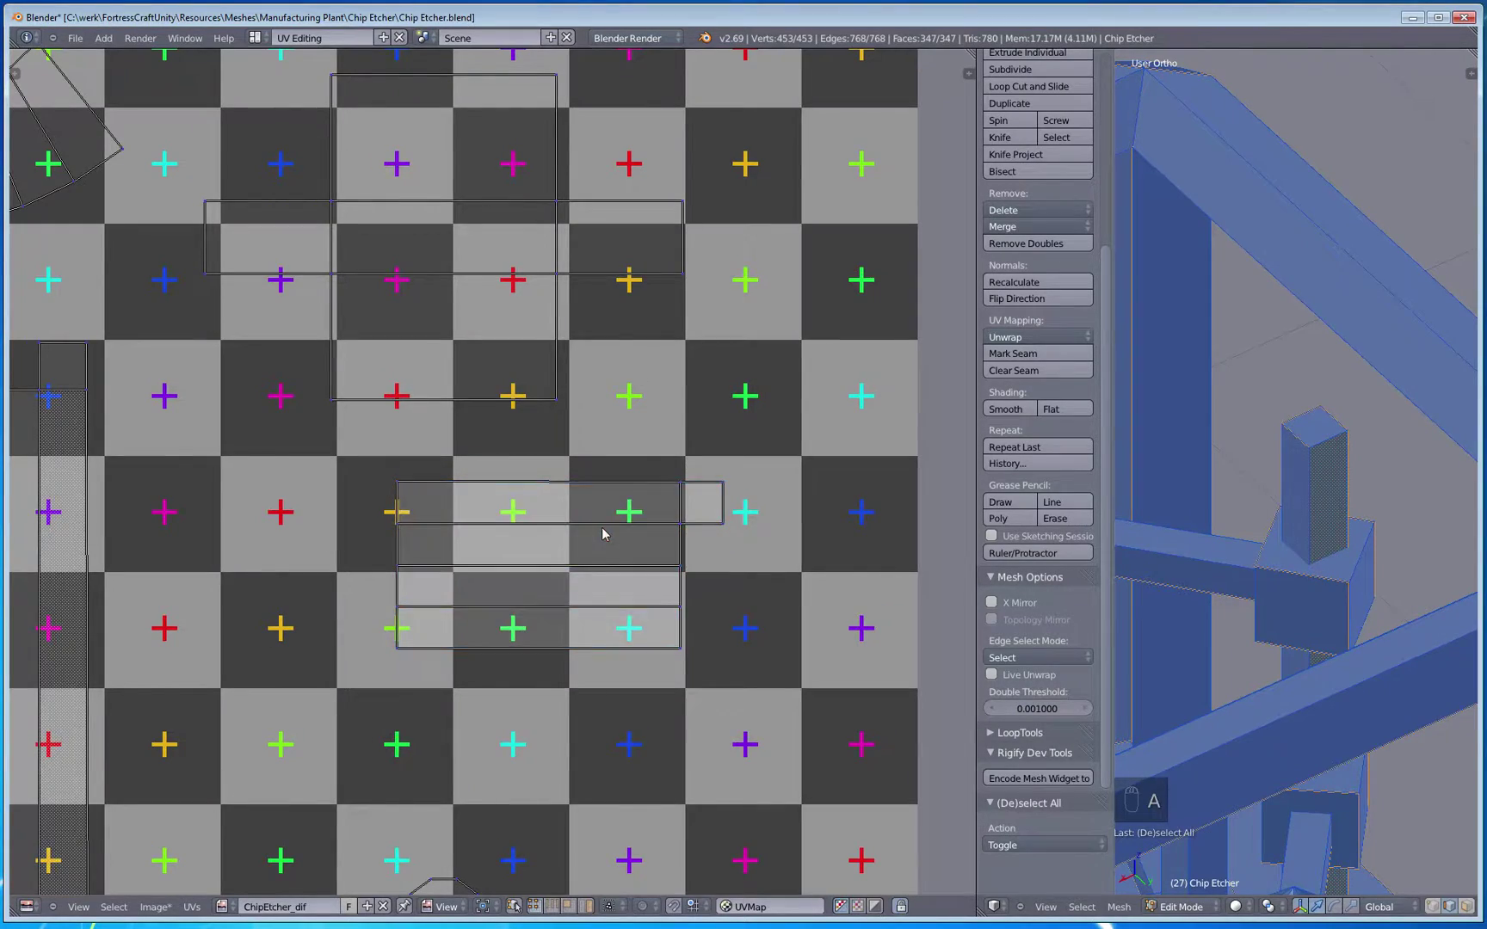
# Step: Select all UV islands and examine how the whole layout fills the texture square
pyautogui.scroll(-10, 603, 533)
pyautogui.scroll(-1, 564, 528)
pyautogui.press('a')
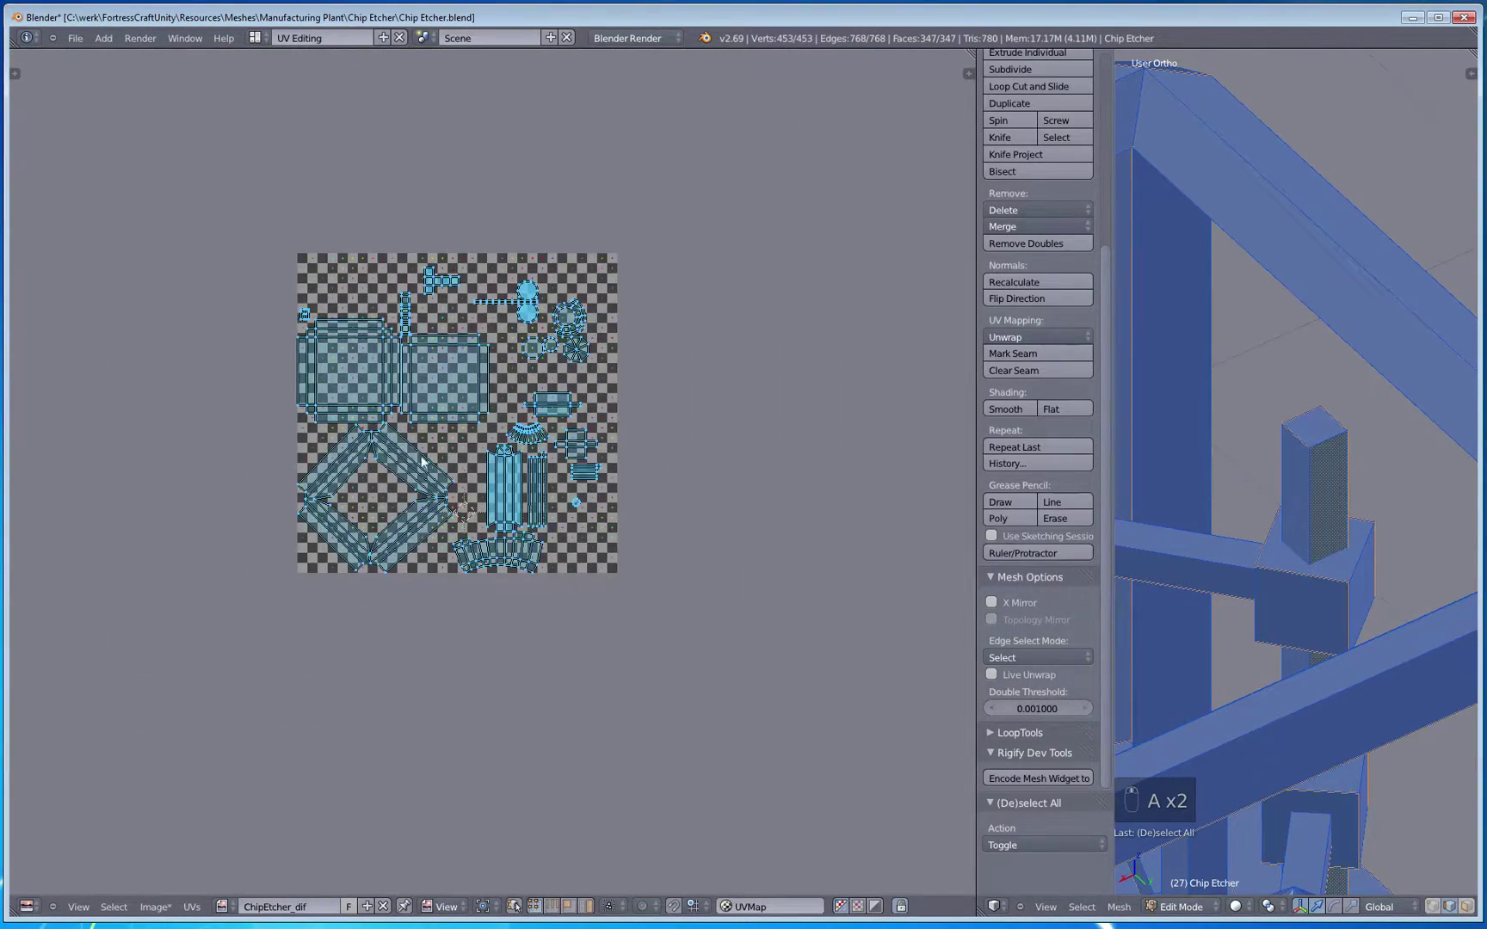
pyautogui.moveTo(382, 463); pyautogui.dragTo(521, 612, button='middle')
pyautogui.moveTo(480, 542); pyautogui.dragTo(389, 441, button='middle')
pyautogui.moveTo(486, 469); pyautogui.dragTo(579, 431, button='middle')
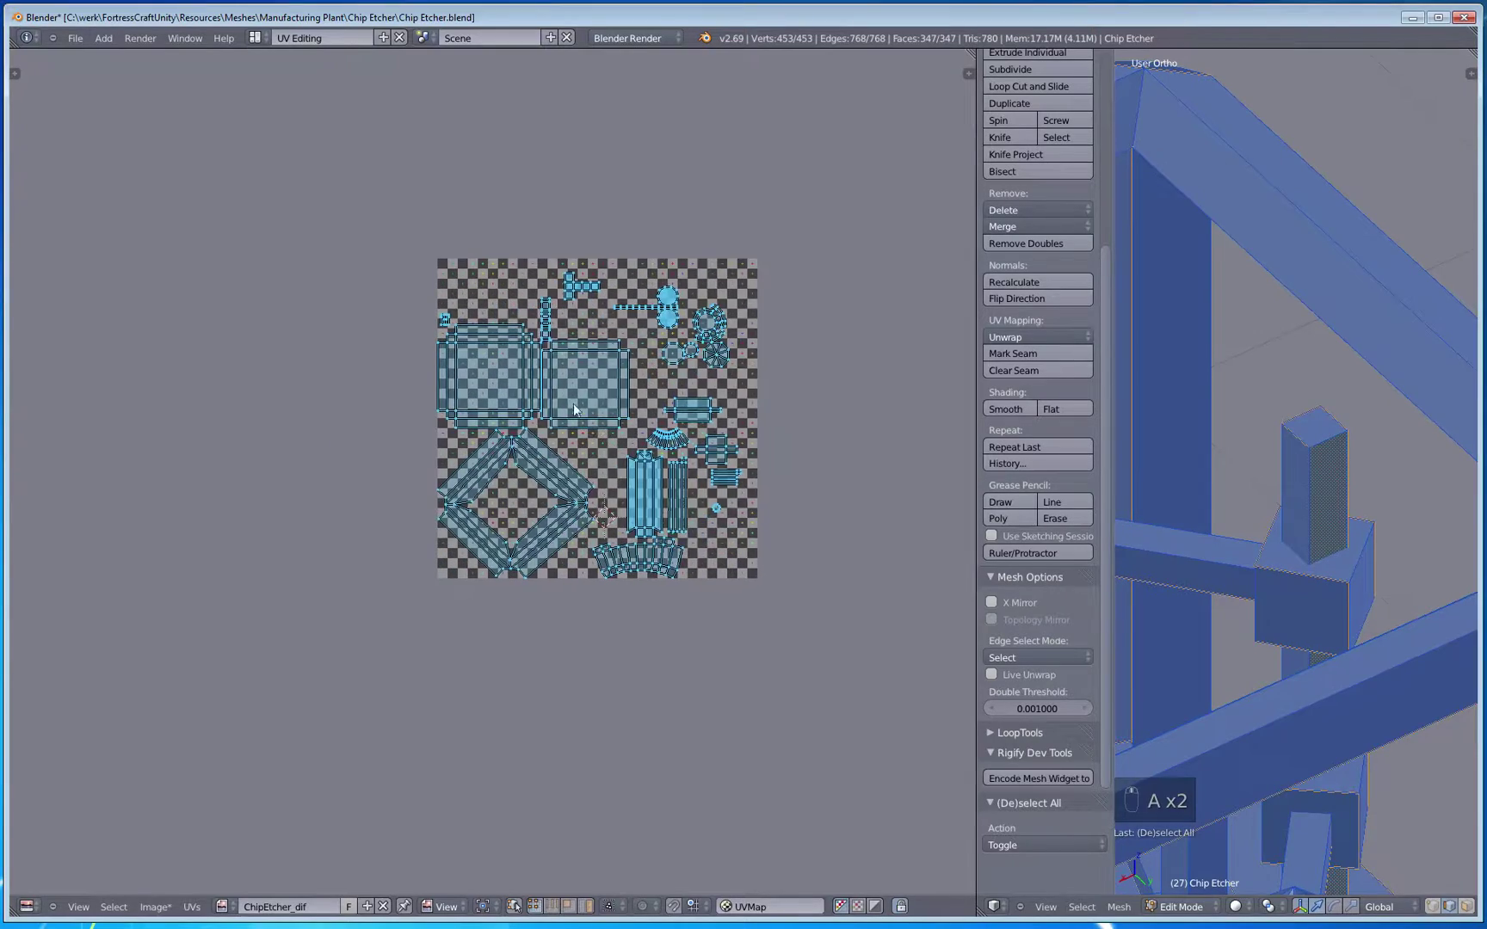
pyautogui.scroll(1, 591, 241)
pyautogui.scroll(2, 628, 302)
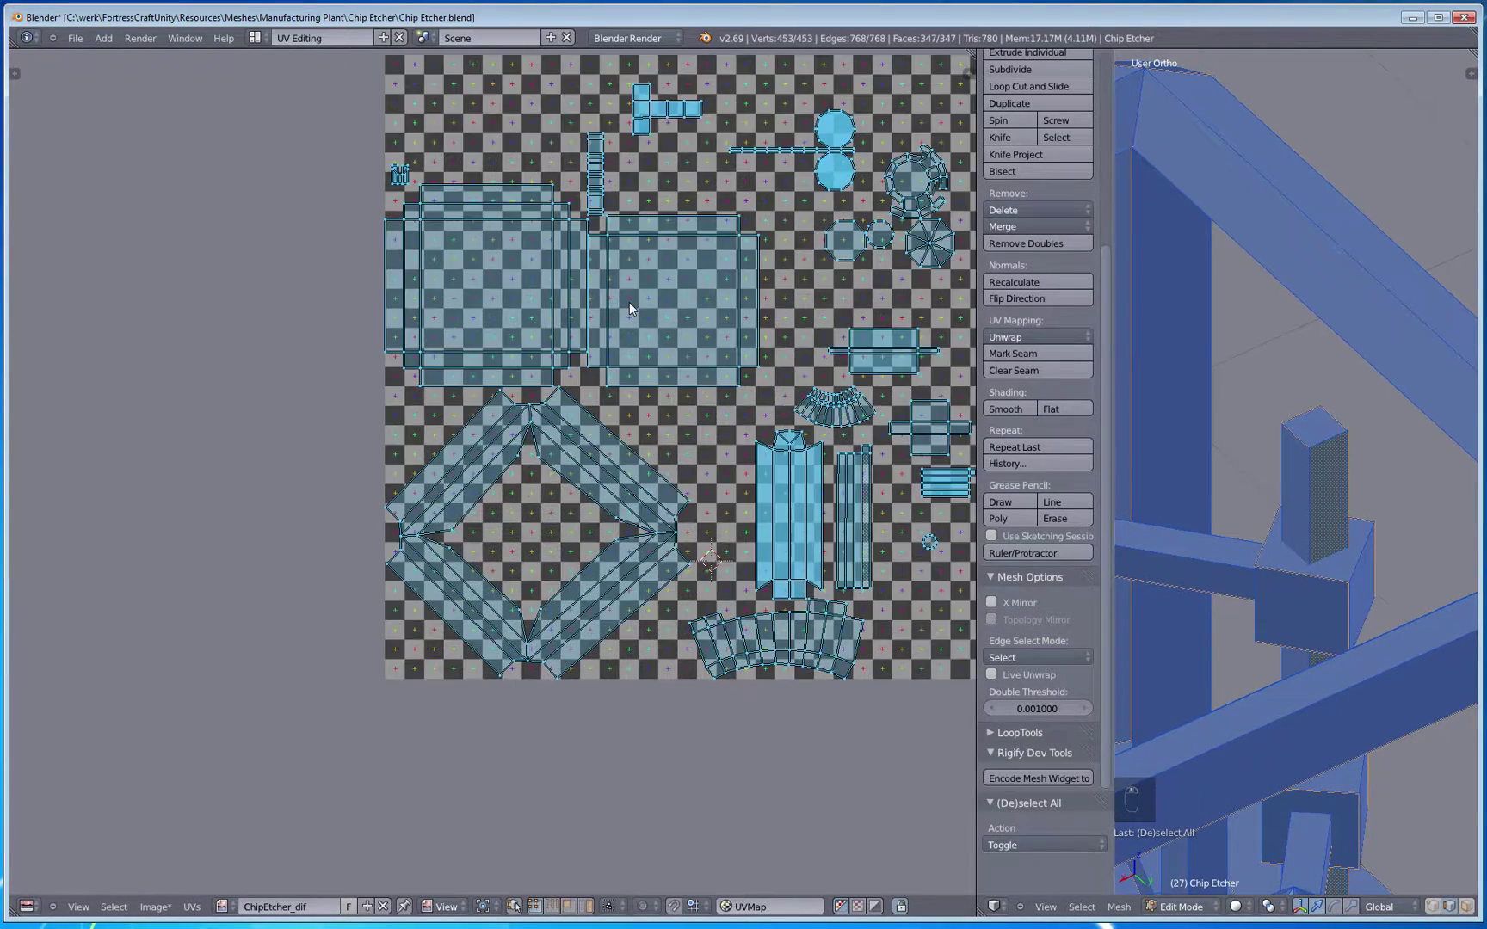
pyautogui.moveTo(628, 302); pyautogui.dragTo(536, 371, button='middle')
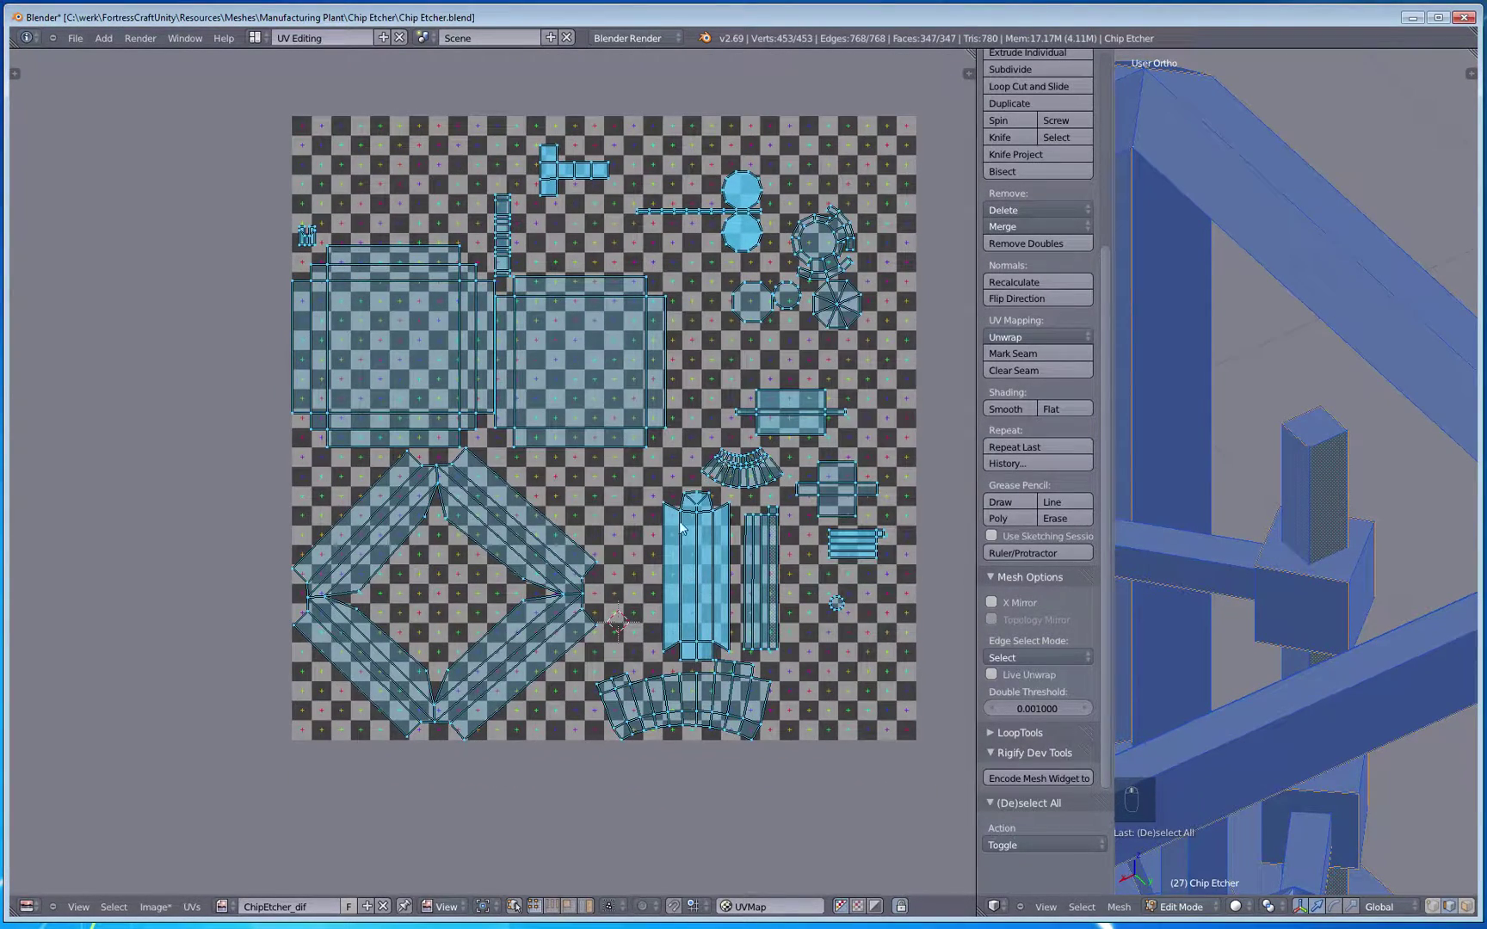
# Step: Select the whole tall flared island and move it up and left, closer to the diamond-shaped frame island
pyautogui.press('a')
pyautogui.press('c')
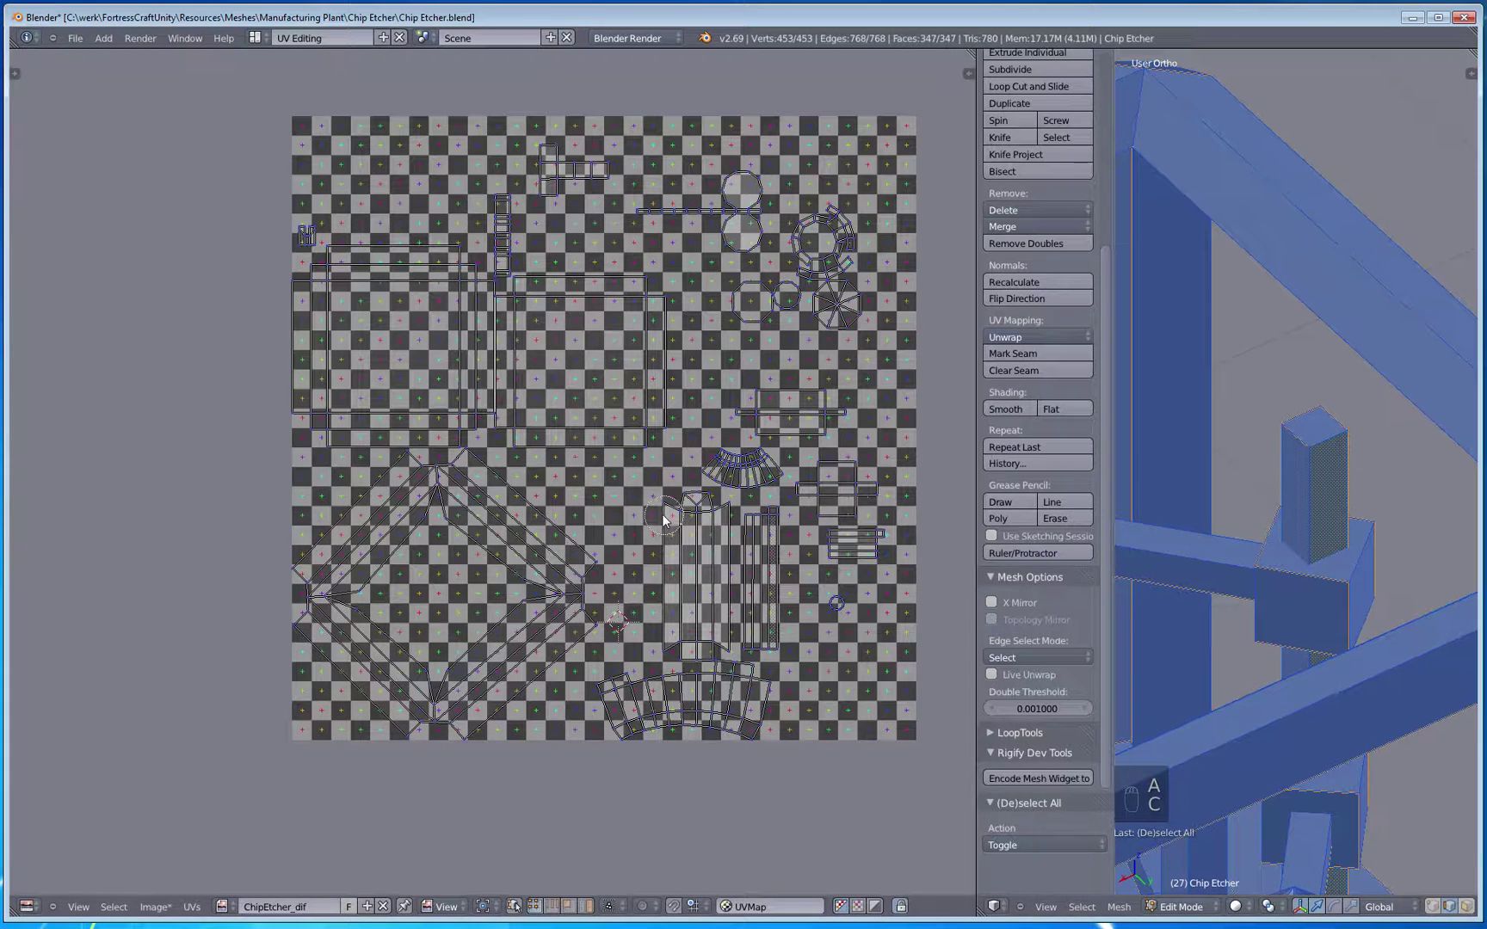
pyautogui.click(663, 517)
pyautogui.hotkey('ctrl', 'l')
pyautogui.press('g')
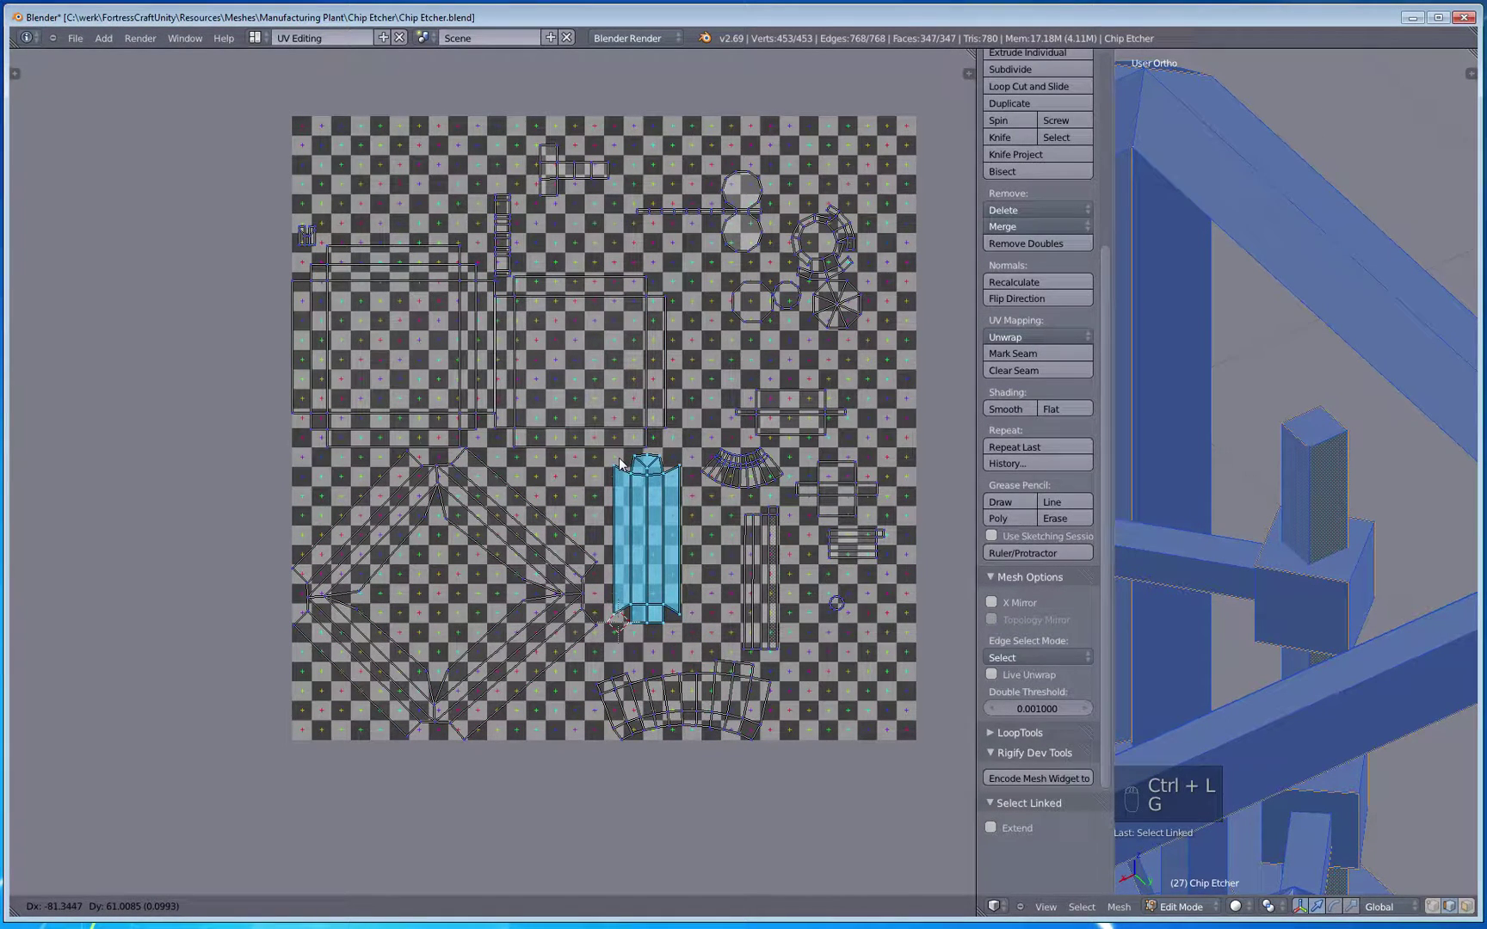
pyautogui.click(624, 465)
# Step: Select the whole small fan island and move it about -0.047 in X and 0.046 in Y, toward the flared island
pyautogui.rightClick(738, 469)
pyautogui.hotkey('ctrl', 'l')
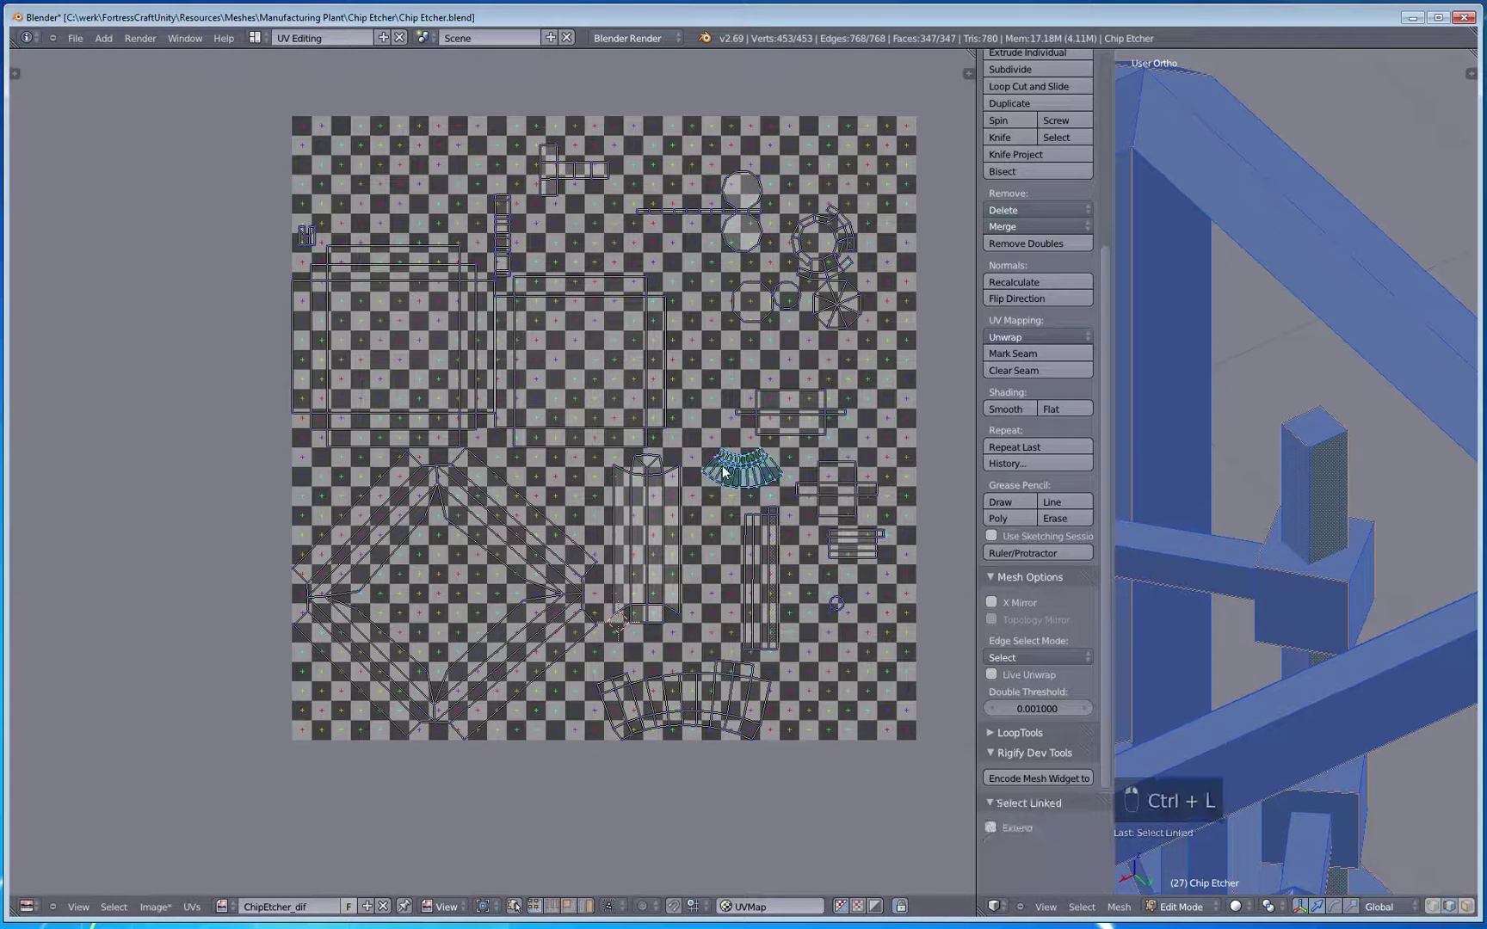
pyautogui.press('g')
pyautogui.click(696, 441)
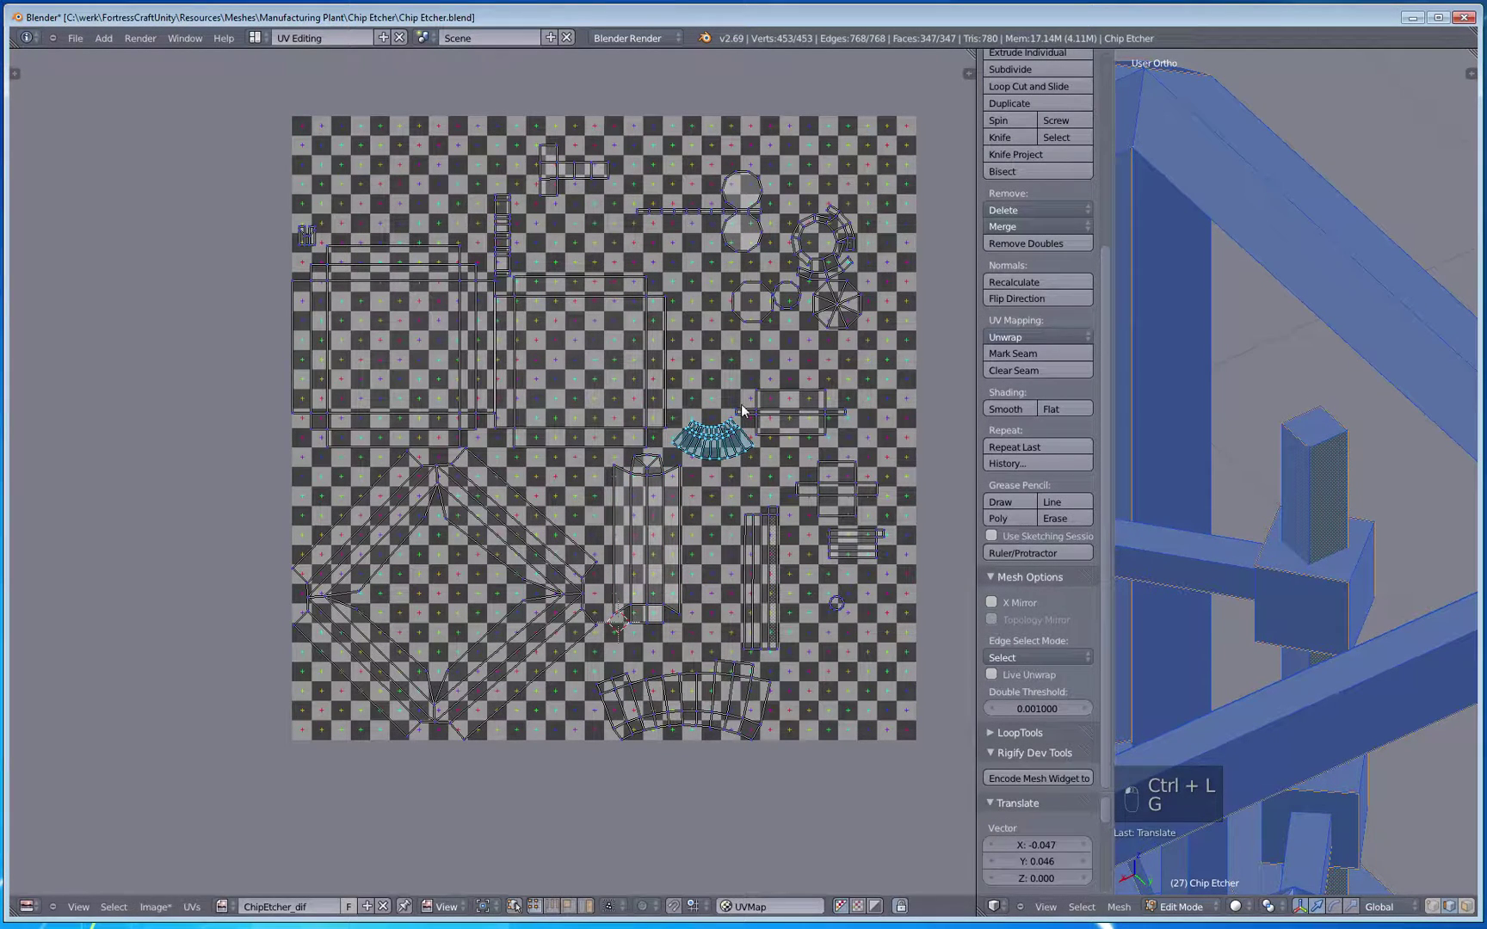
# Step: Select the whole wide box island with the crossbar and move it about -0.109 in X and 0.037 in Y, directly above the fan island
pyautogui.rightClick(780, 400)
pyautogui.hotkey('ctrl', 'l')
pyautogui.press('g')
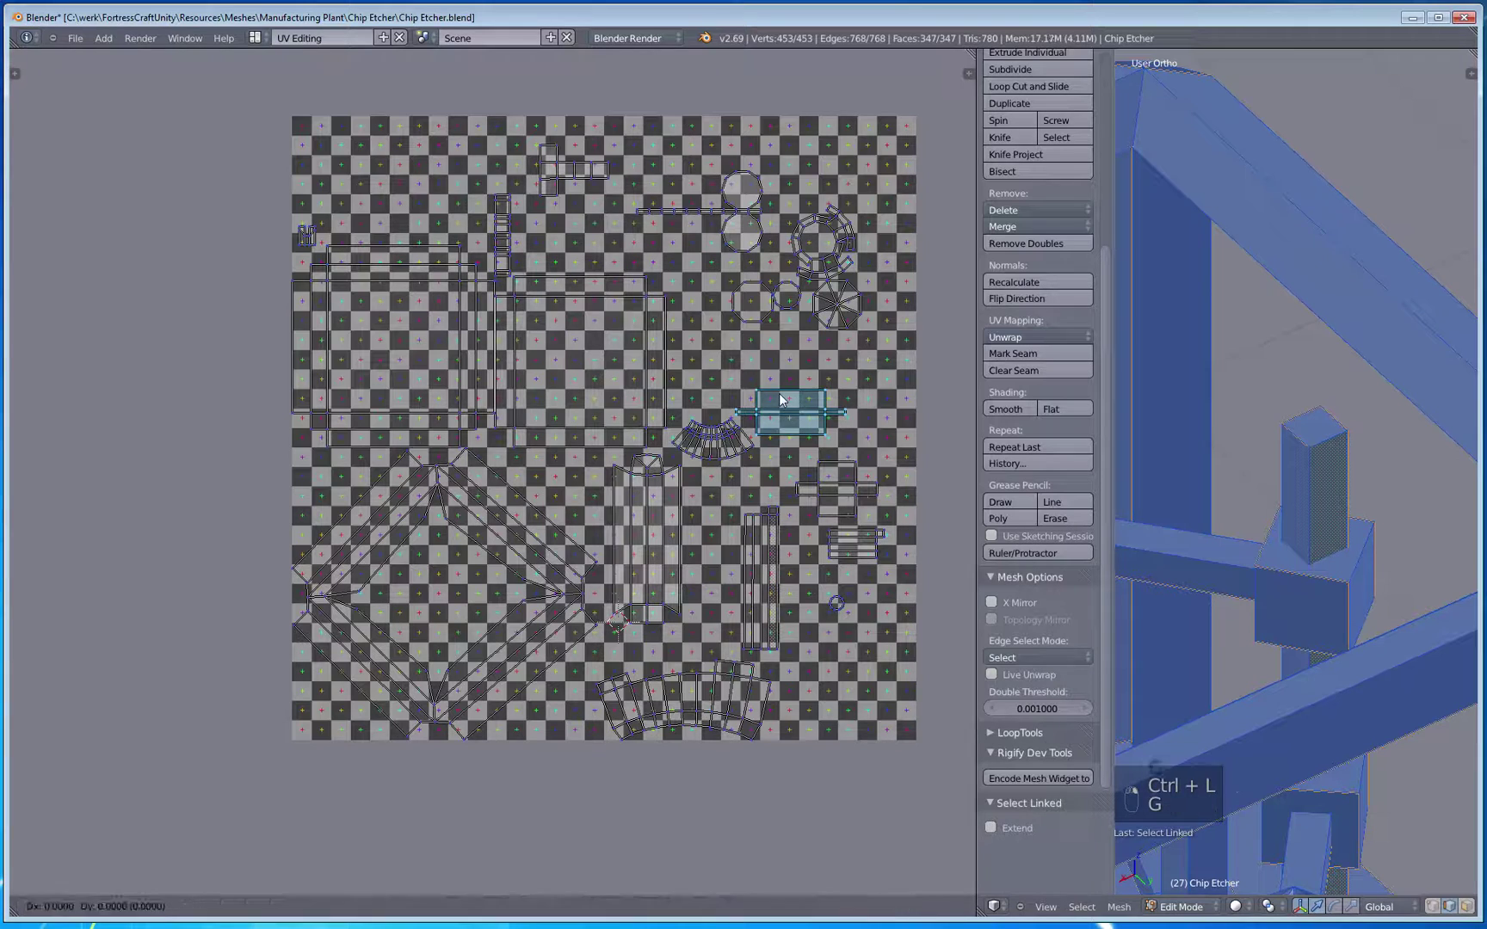
pyautogui.click(772, 387)
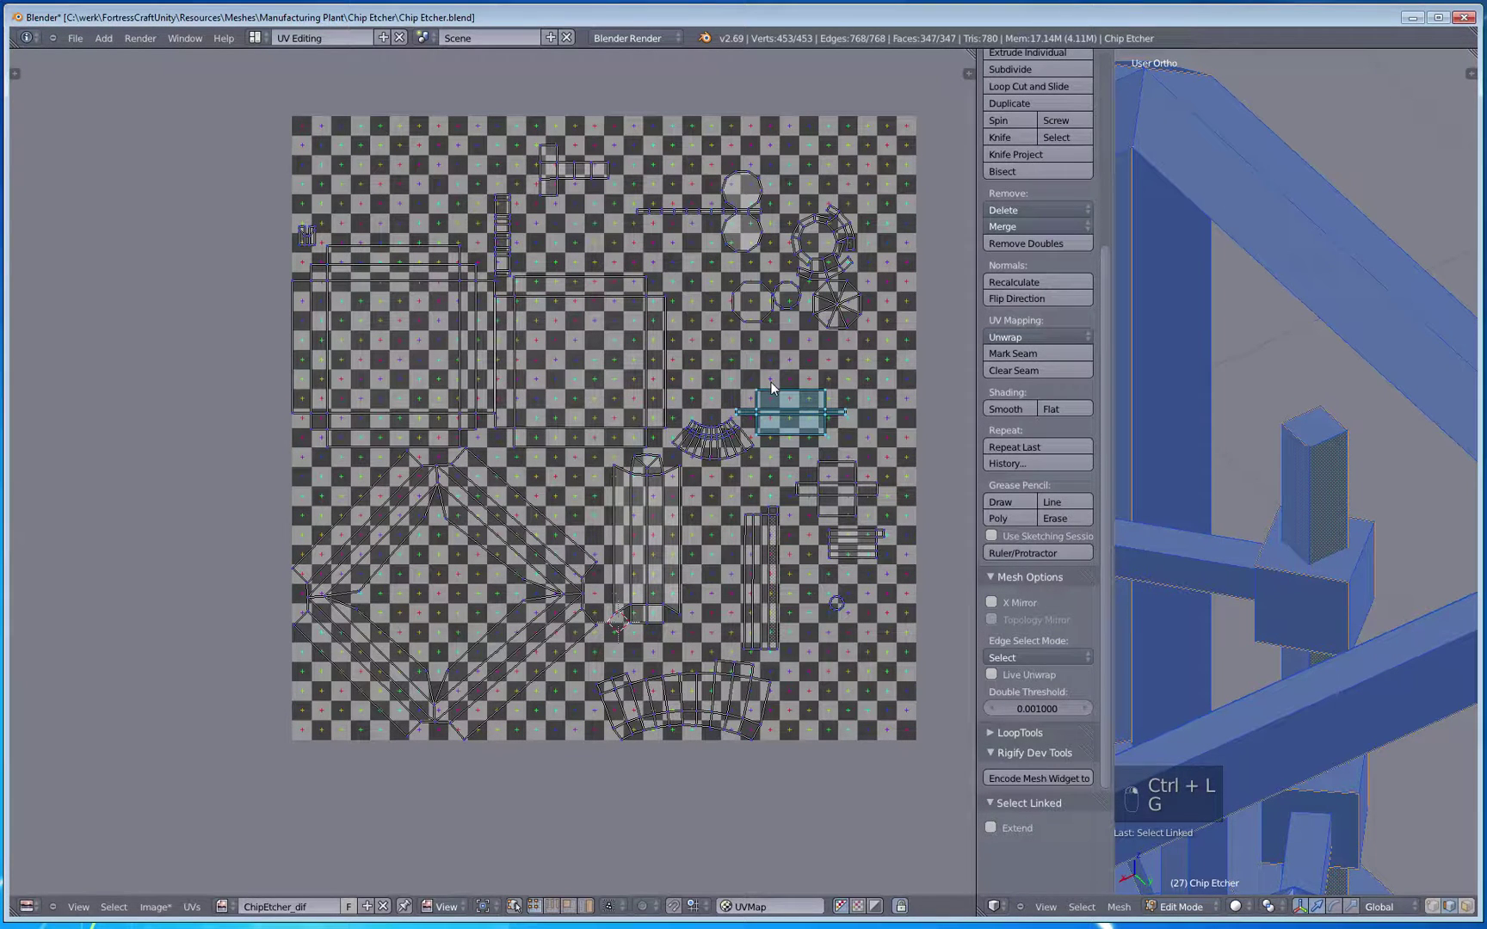
pyautogui.press('c')
pyautogui.hotkey('ctrl', 'l')
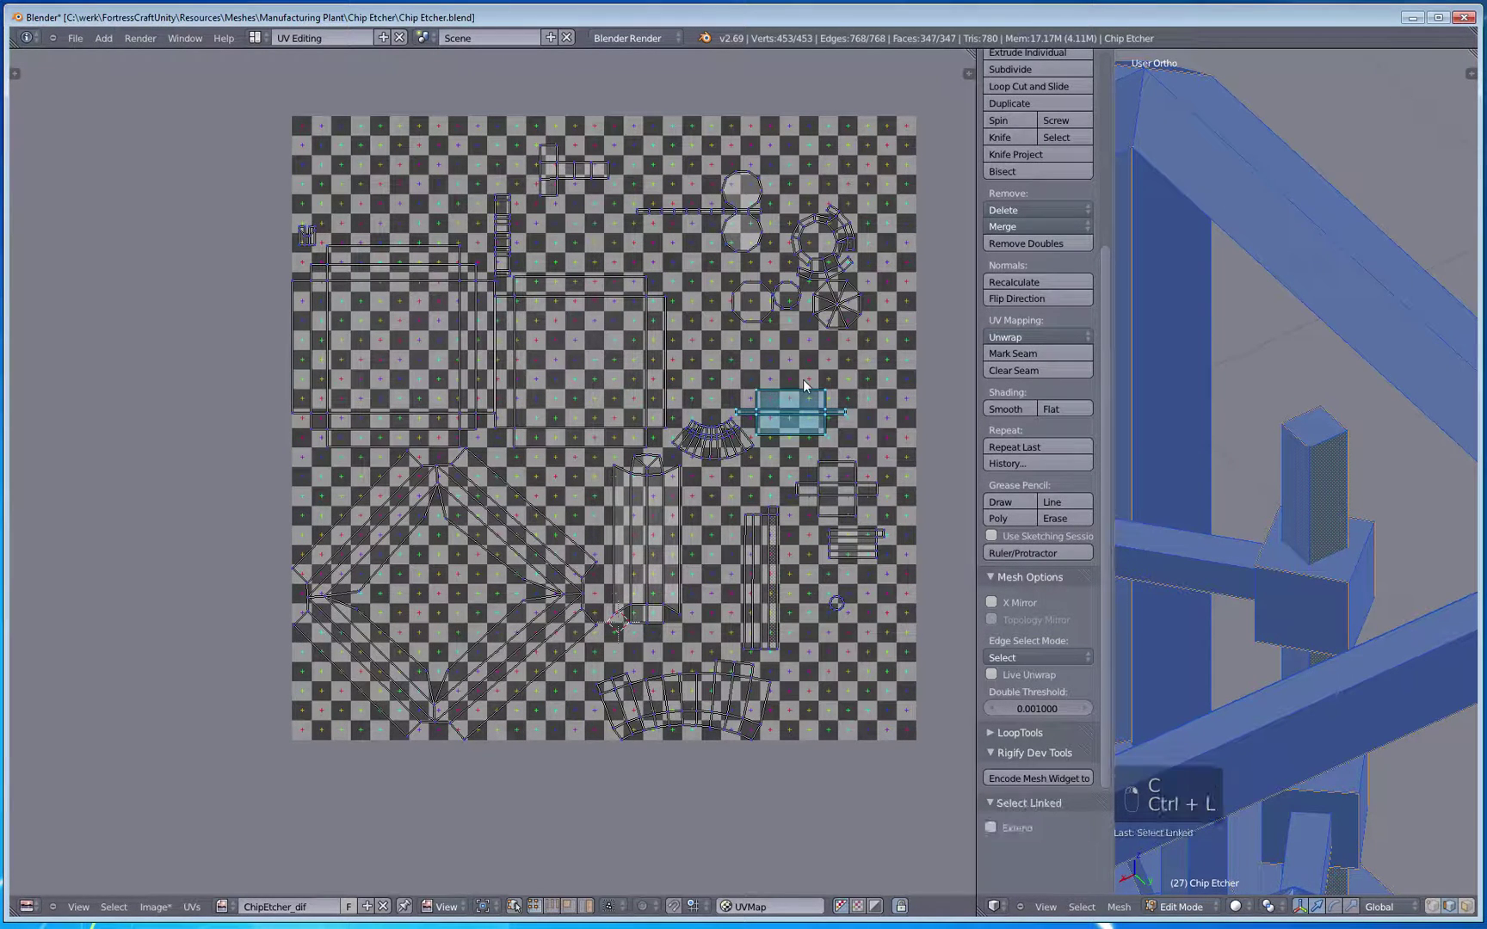
pyautogui.press('g')
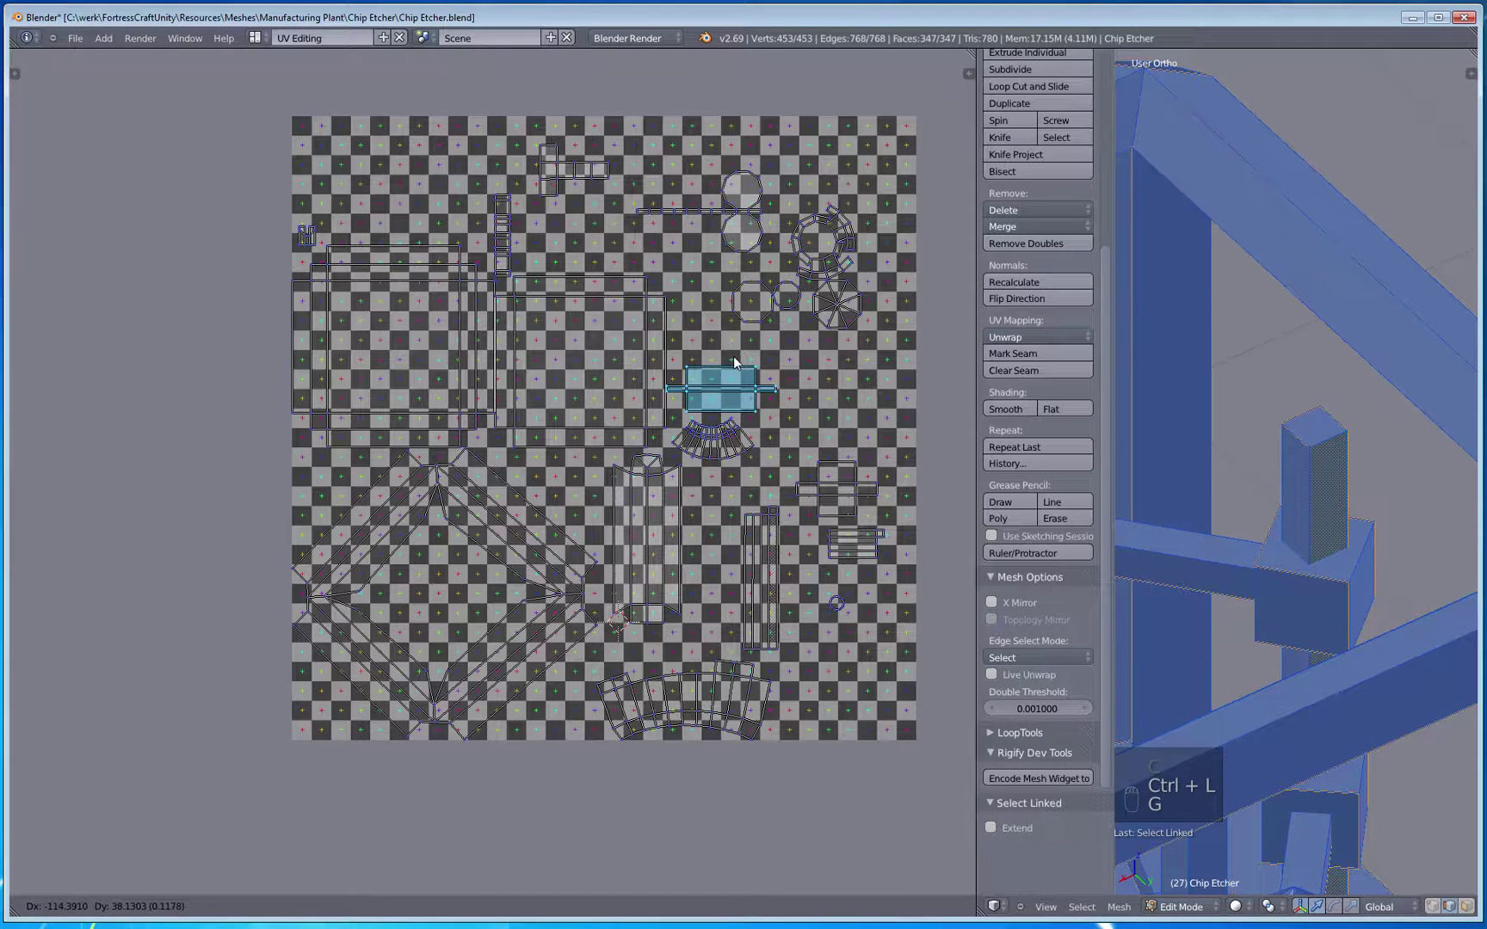
pyautogui.click(734, 361)
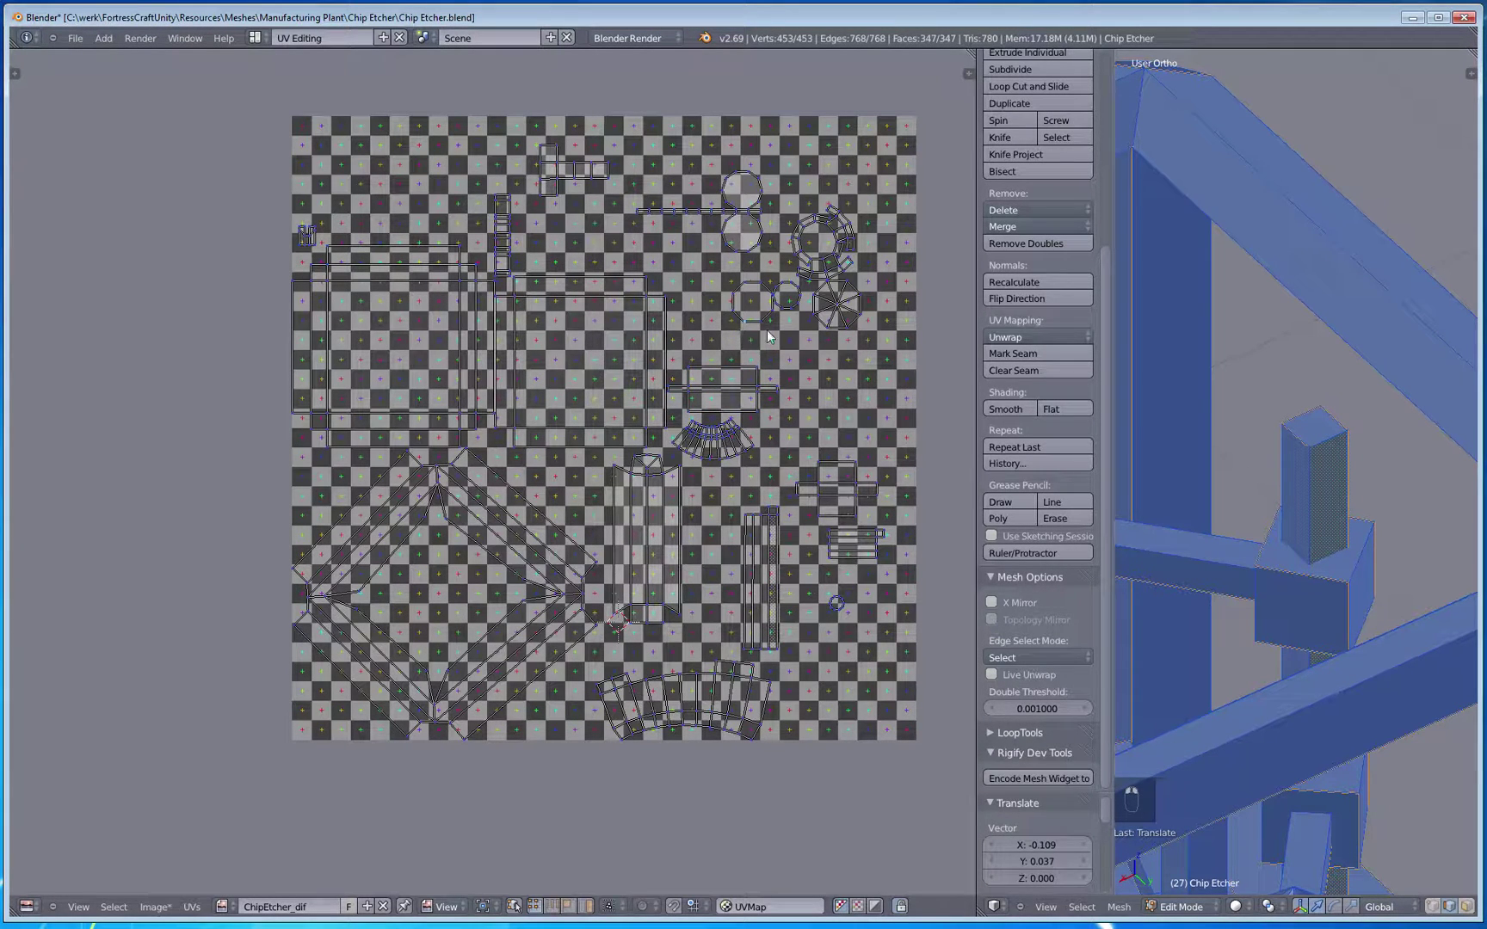
# Step: Move the whole small U-shaped island about -0.066 in X and -0.293 in Y, directly below the fan island
pyautogui.hotkey('ctrl', 'l')
pyautogui.press('g')
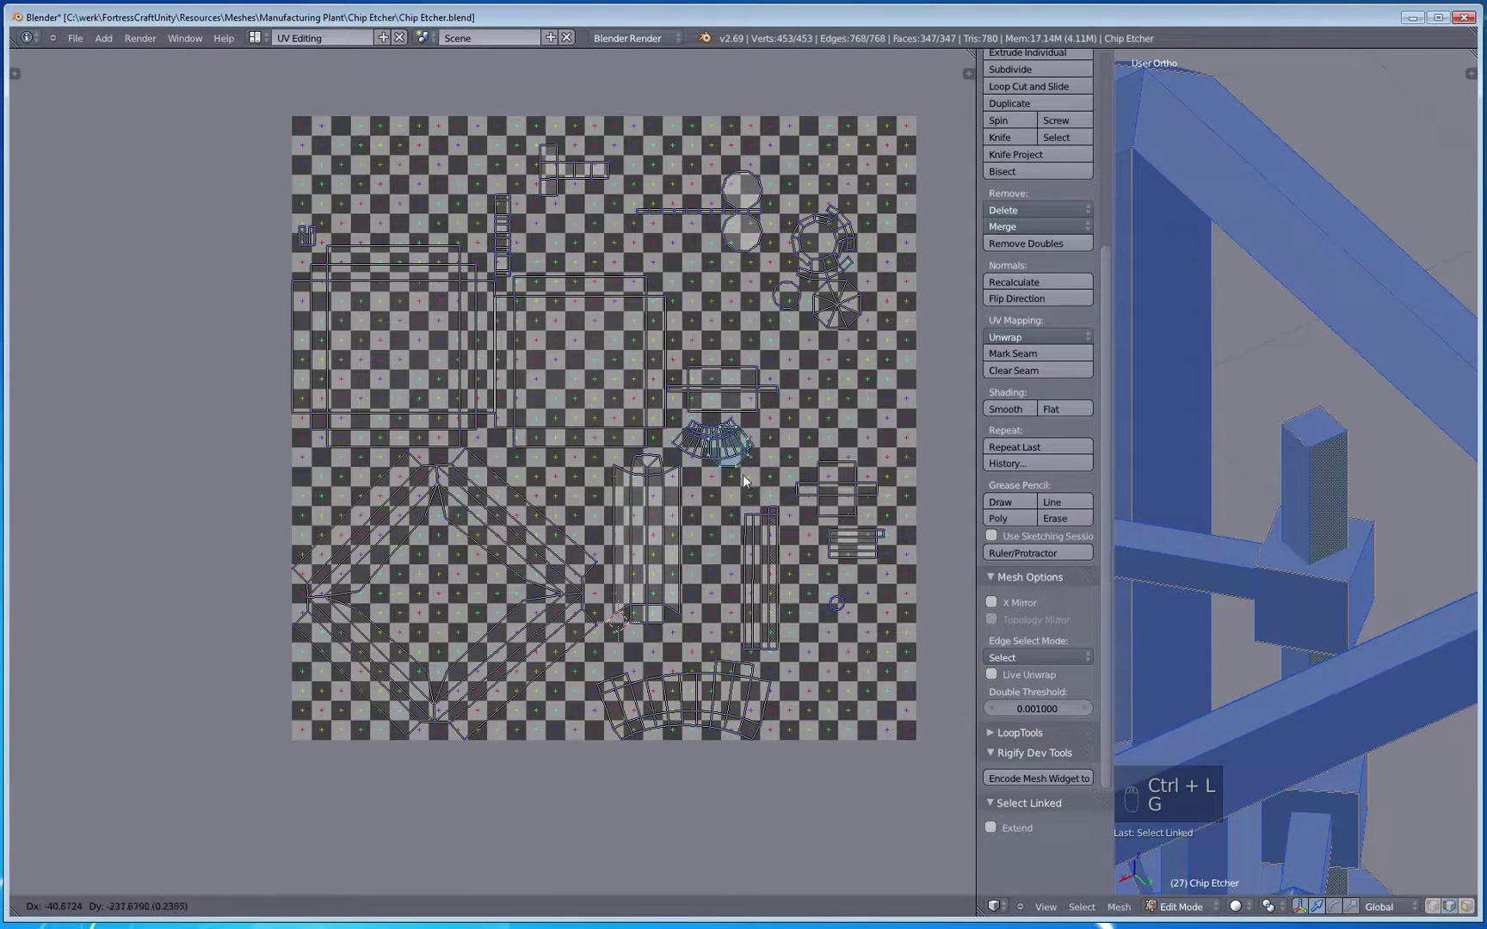
pyautogui.click(729, 519)
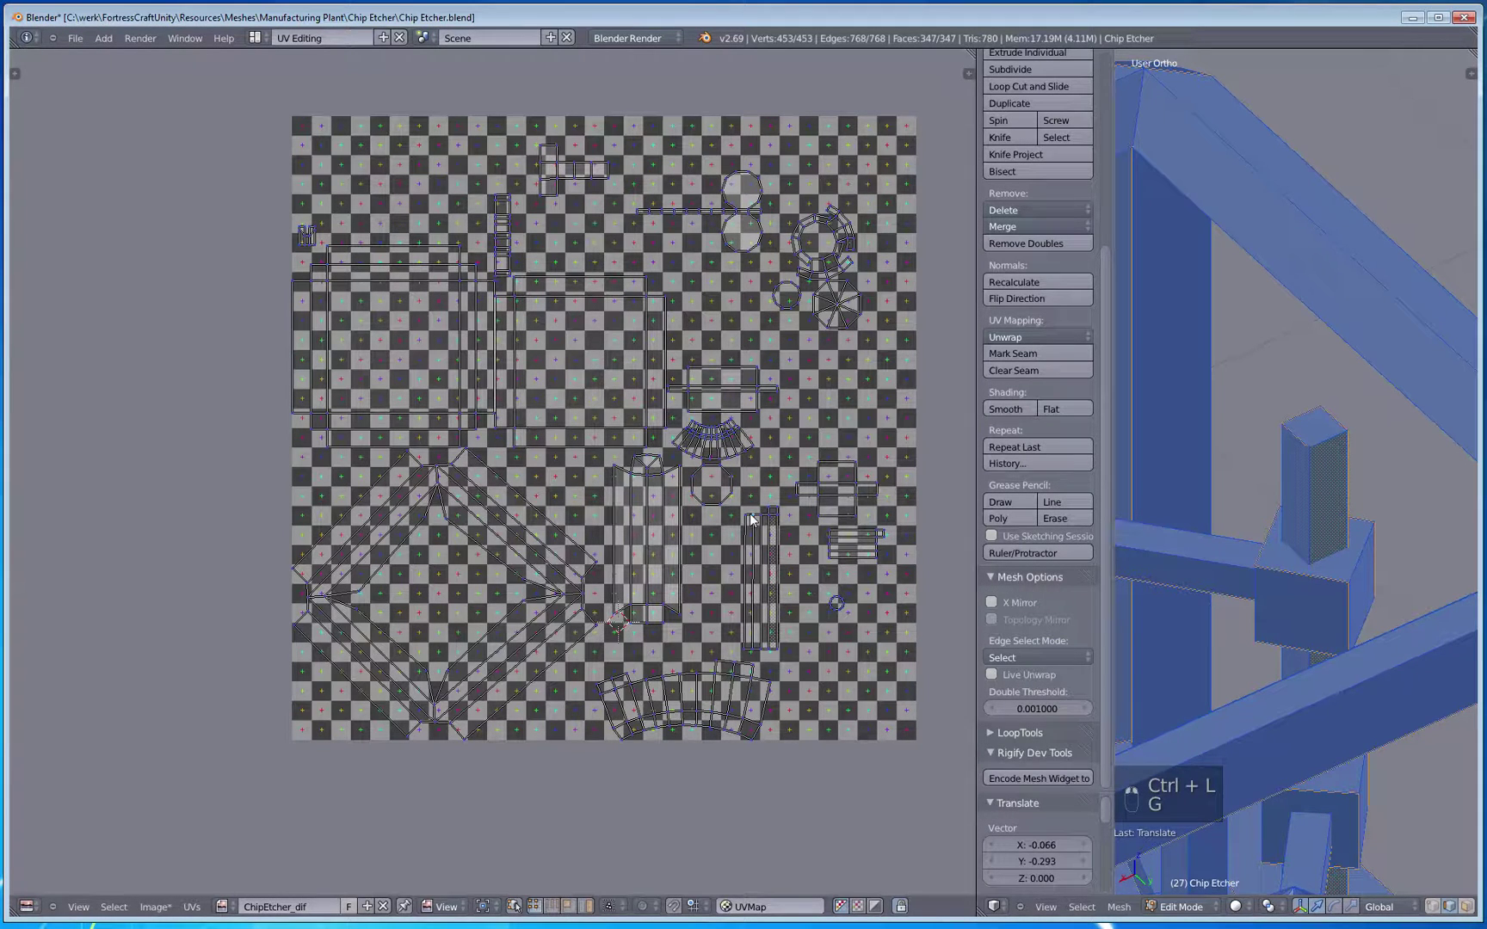
# Step: Select the whole narrow vertical strips island and move it about -0.093 in X and -0.002 in Y, beside the tall flared island
pyautogui.press('c')
pyautogui.click(773, 508)
pyautogui.rightClick(775, 506)
pyautogui.hotkey('ctrl', 'l')
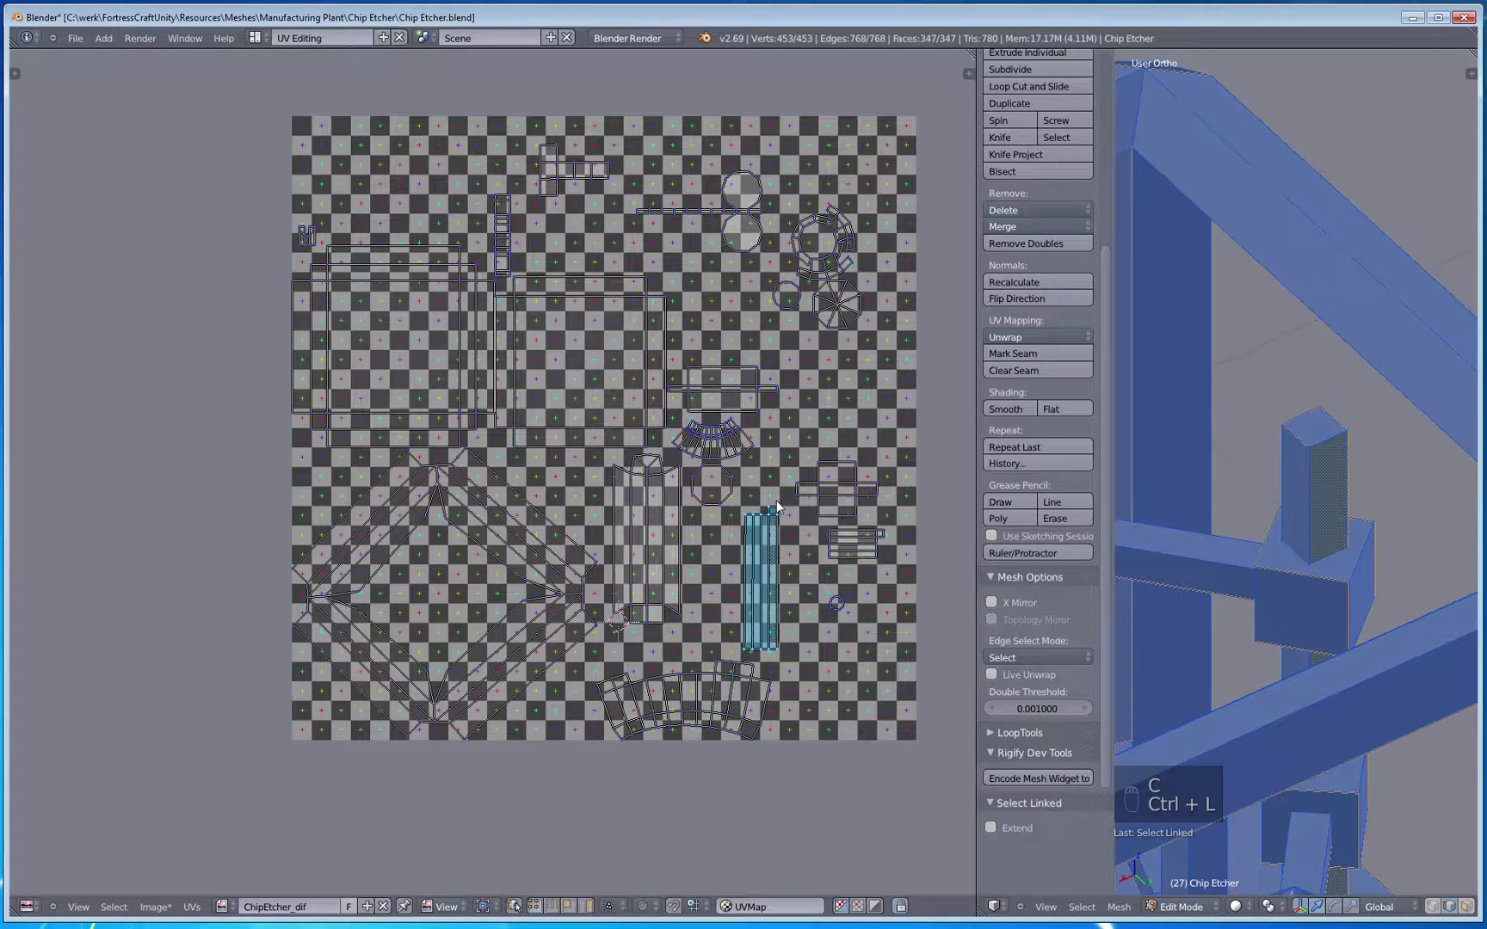
pyautogui.press('g')
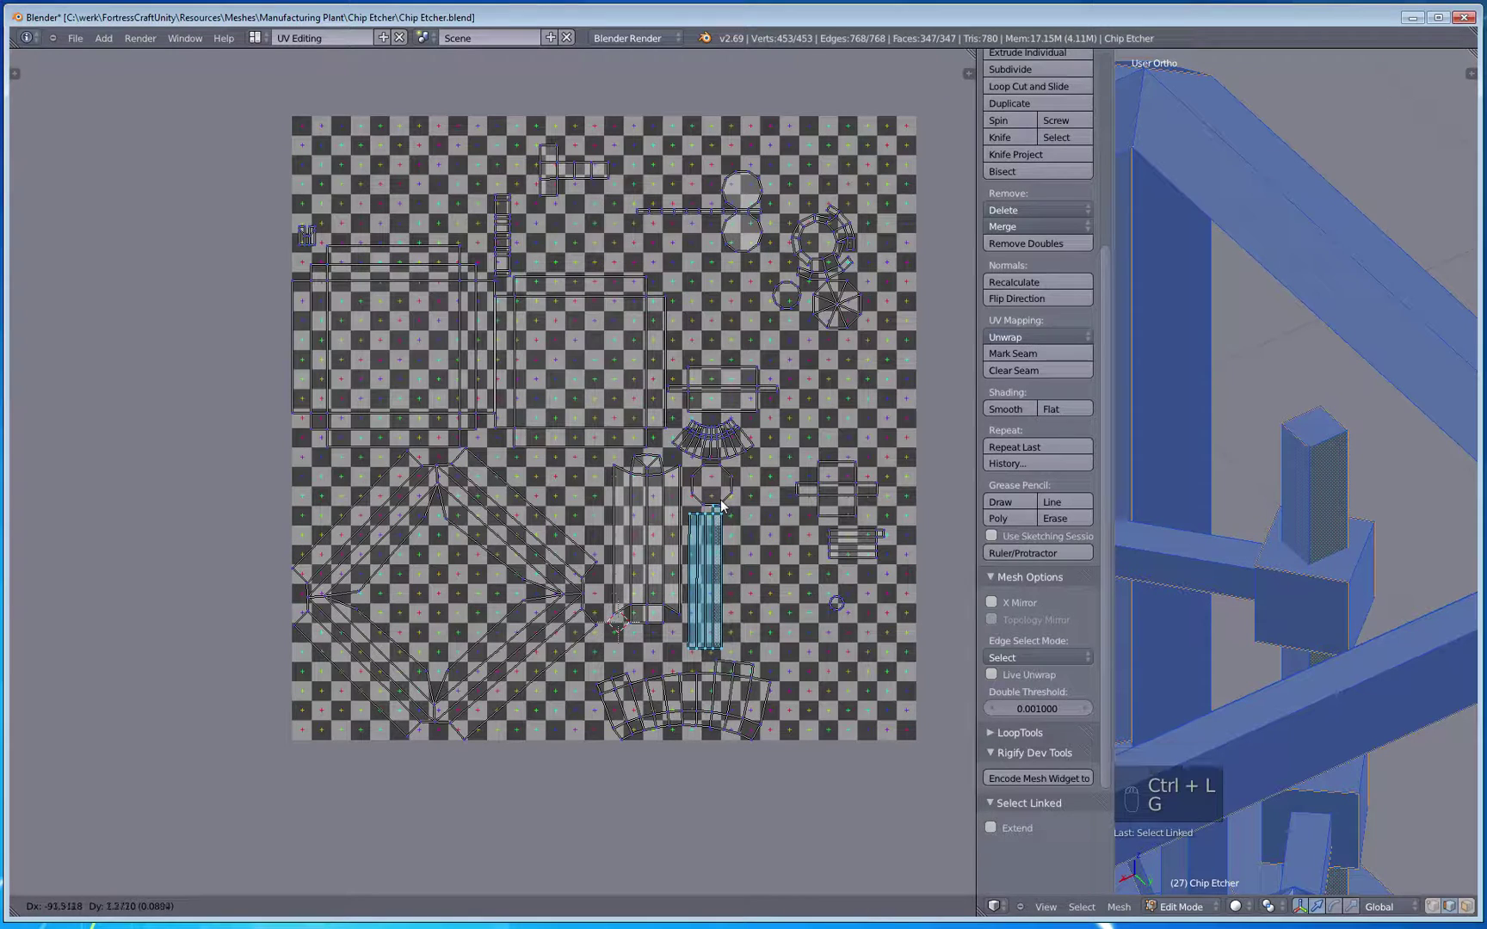
pyautogui.click(719, 512)
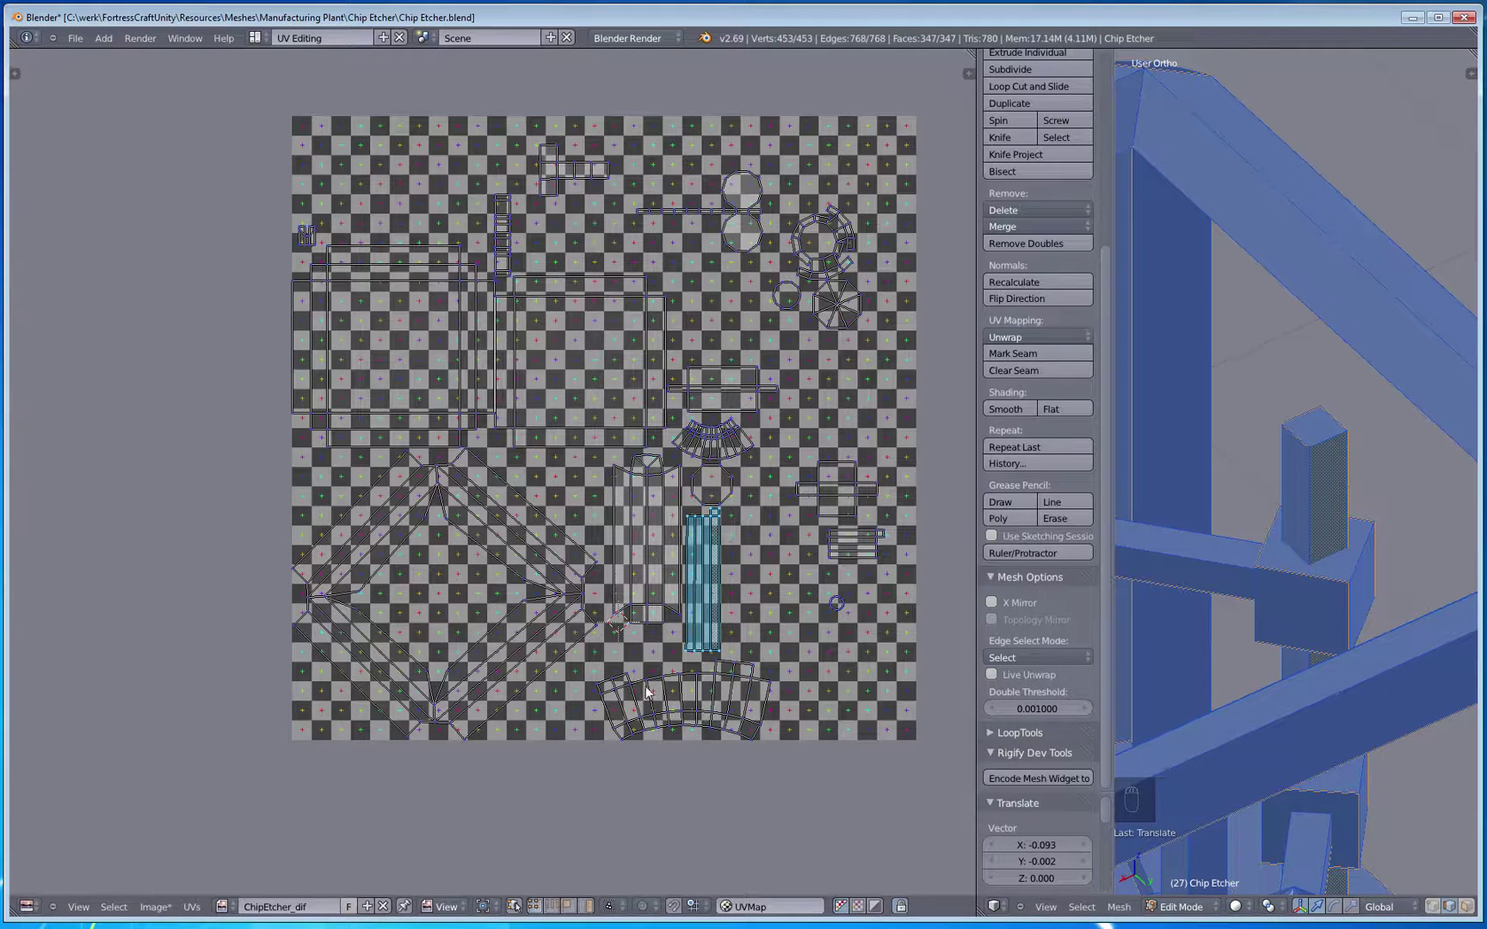
# Step: Select the whole curved strip island along the texture's lower edge and move it in negative X, closer to the diamond island
pyautogui.press('a')
pyautogui.hotkey('ctrl', 'l')
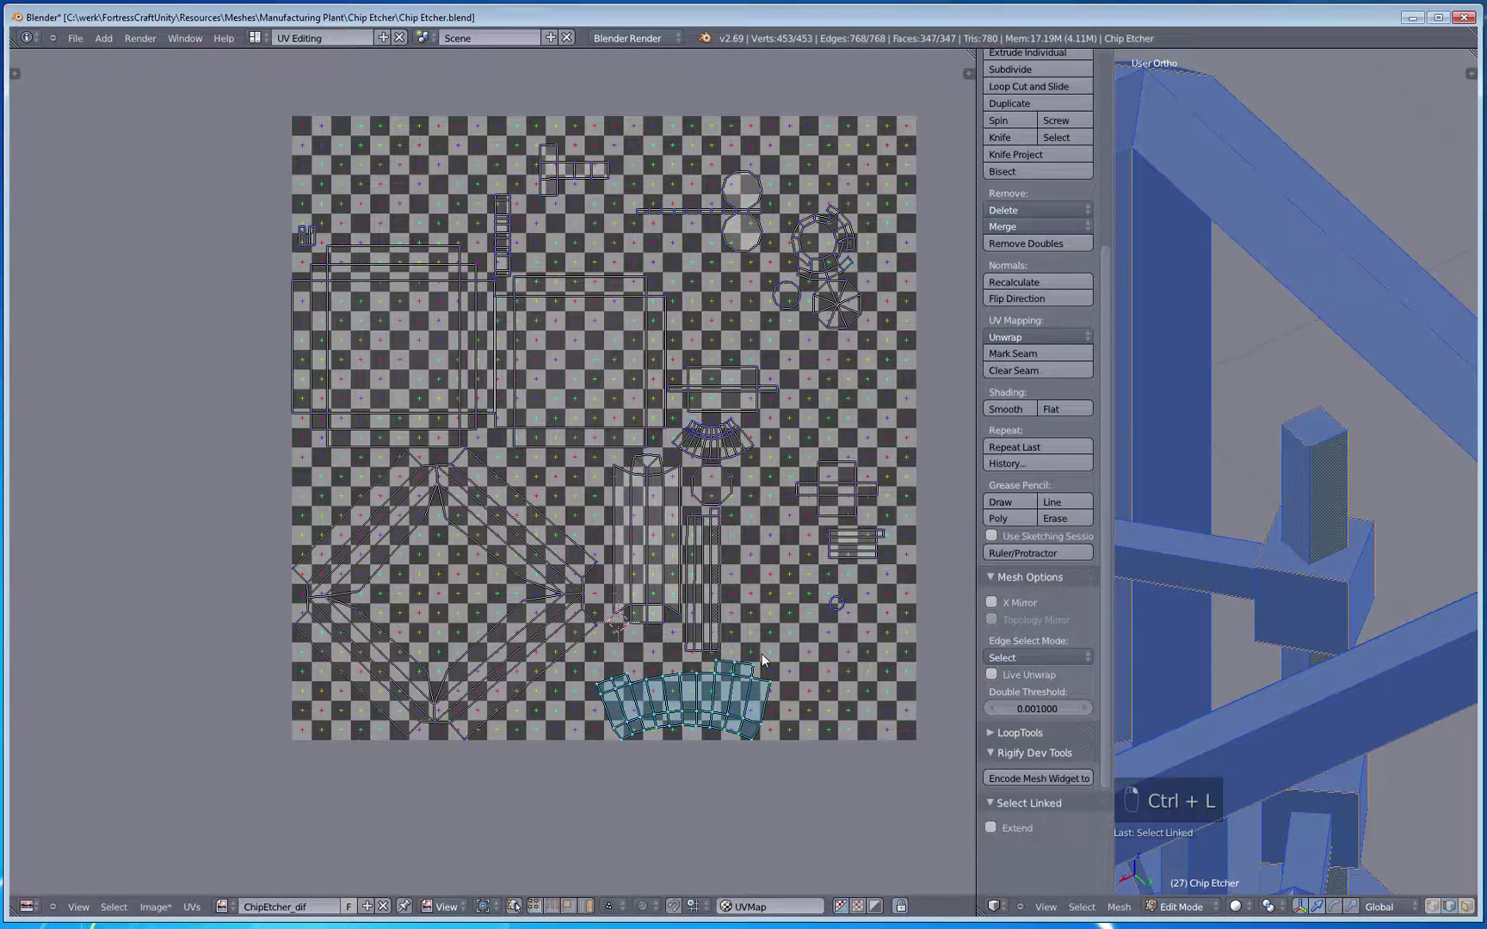
pyautogui.press('g')
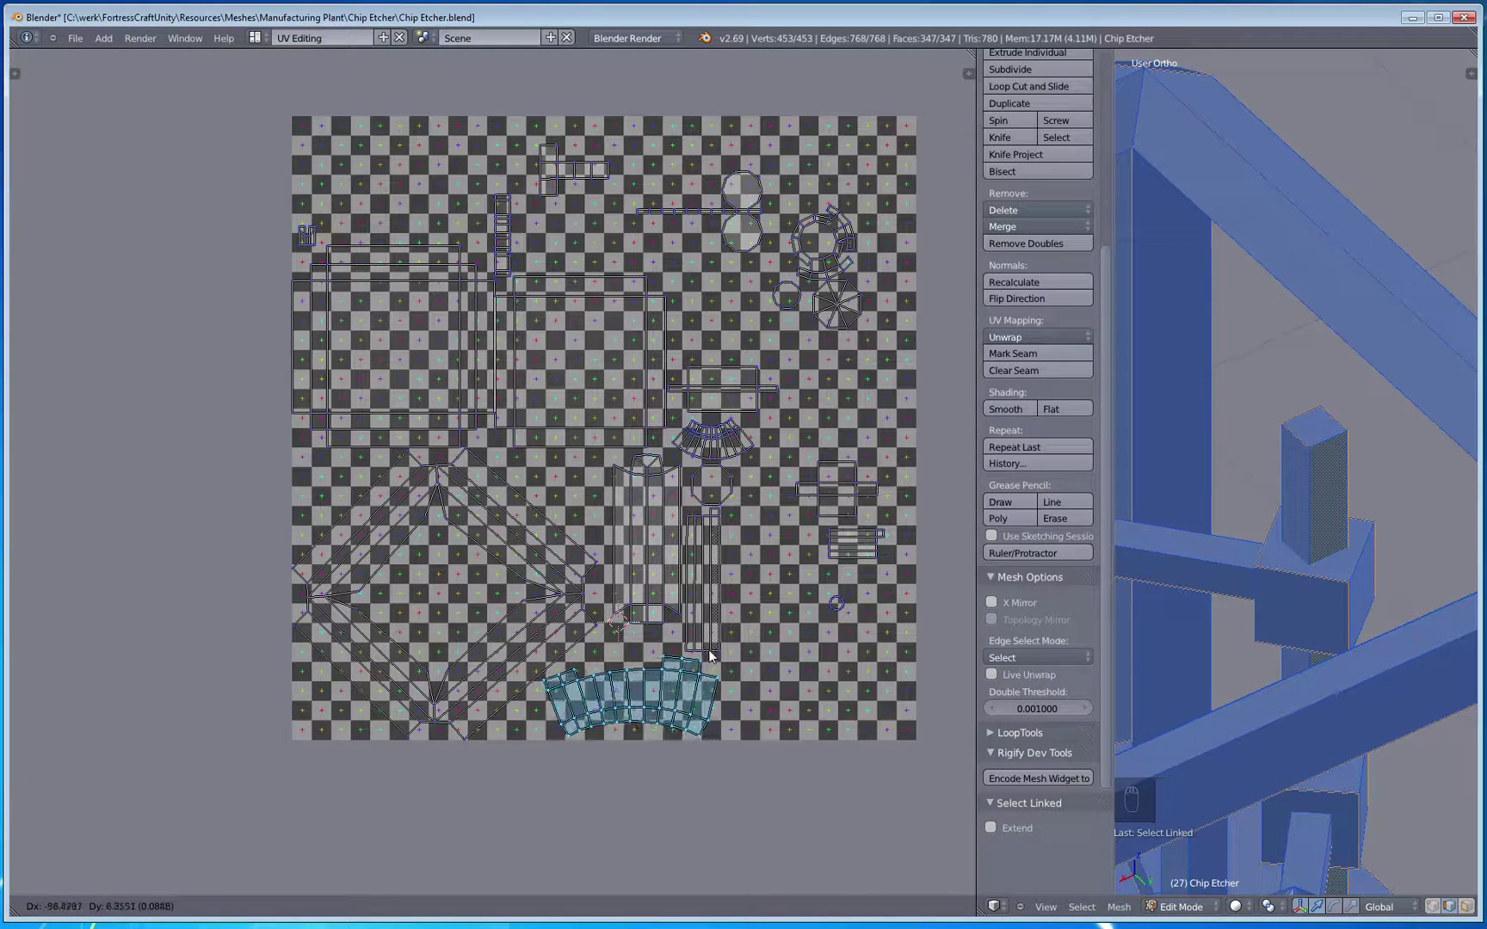
pyautogui.click(711, 654)
# Step: Select only the tiny round island and move it about -0.386 in X and -0.079 in Y, between the diamond and curved strip islands
pyautogui.press('a')
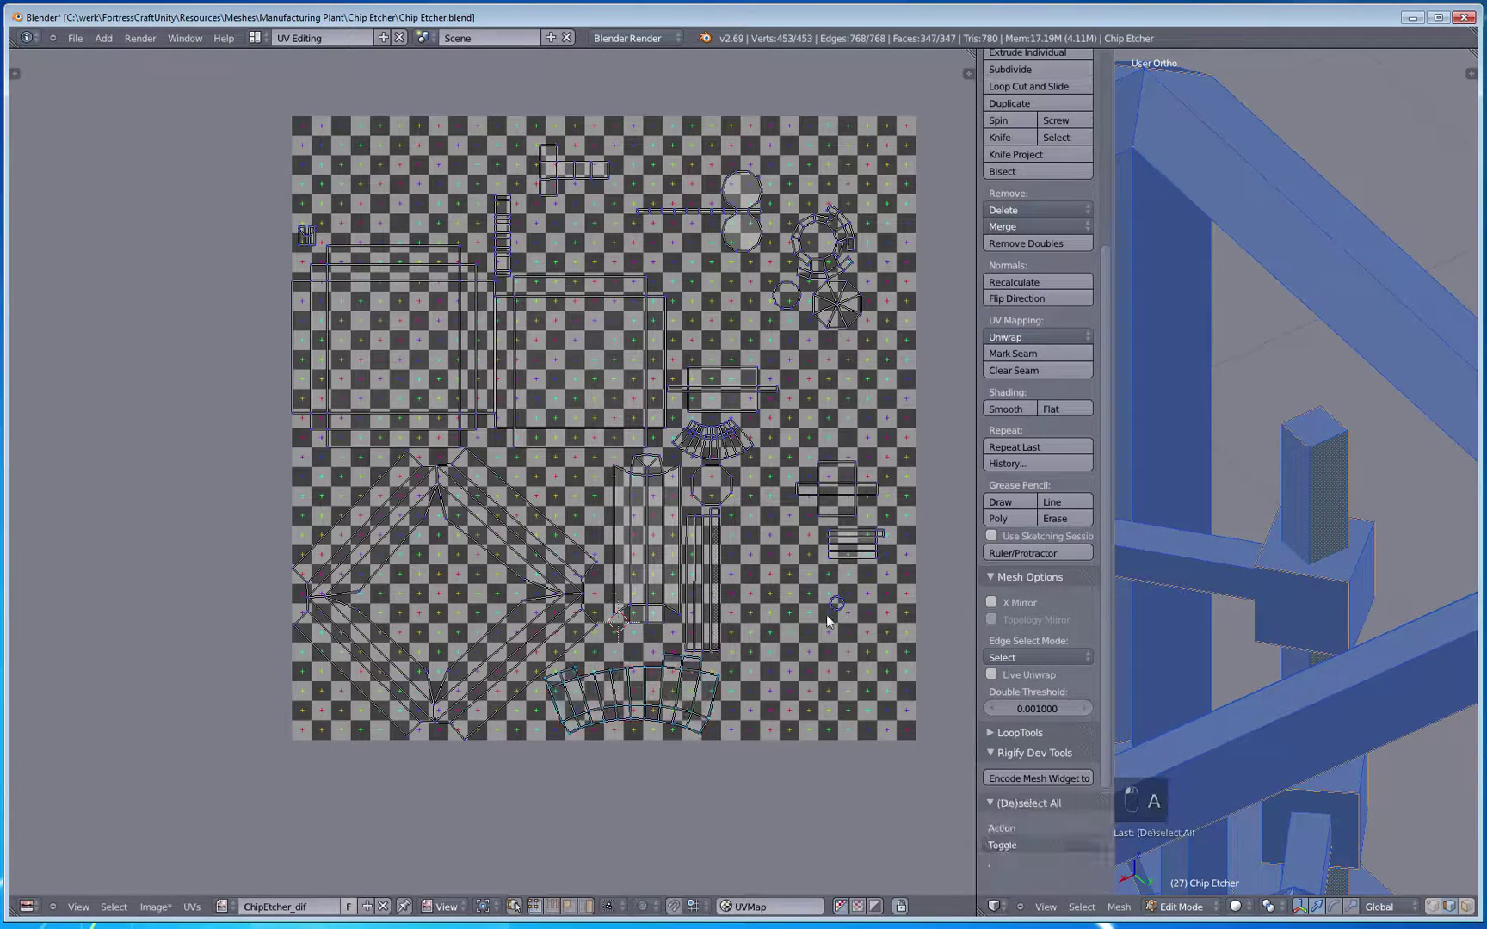
pyautogui.hotkey('ctrl', ';')
pyautogui.hotkey('ctrl', 'l')
pyautogui.hotkey('ctrl', 'l')
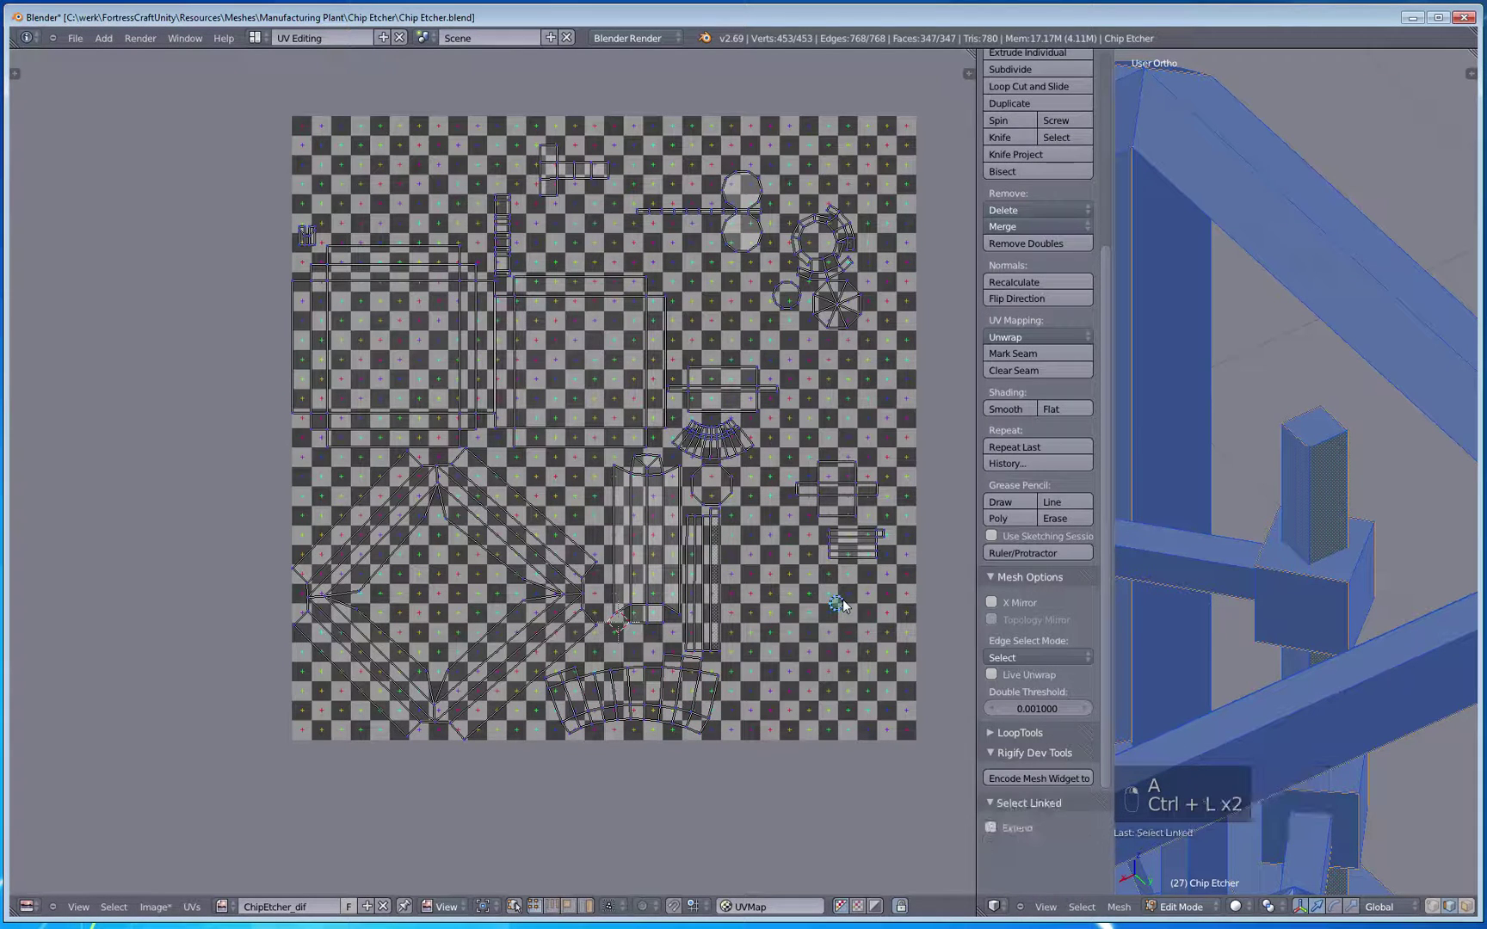
pyautogui.press('g')
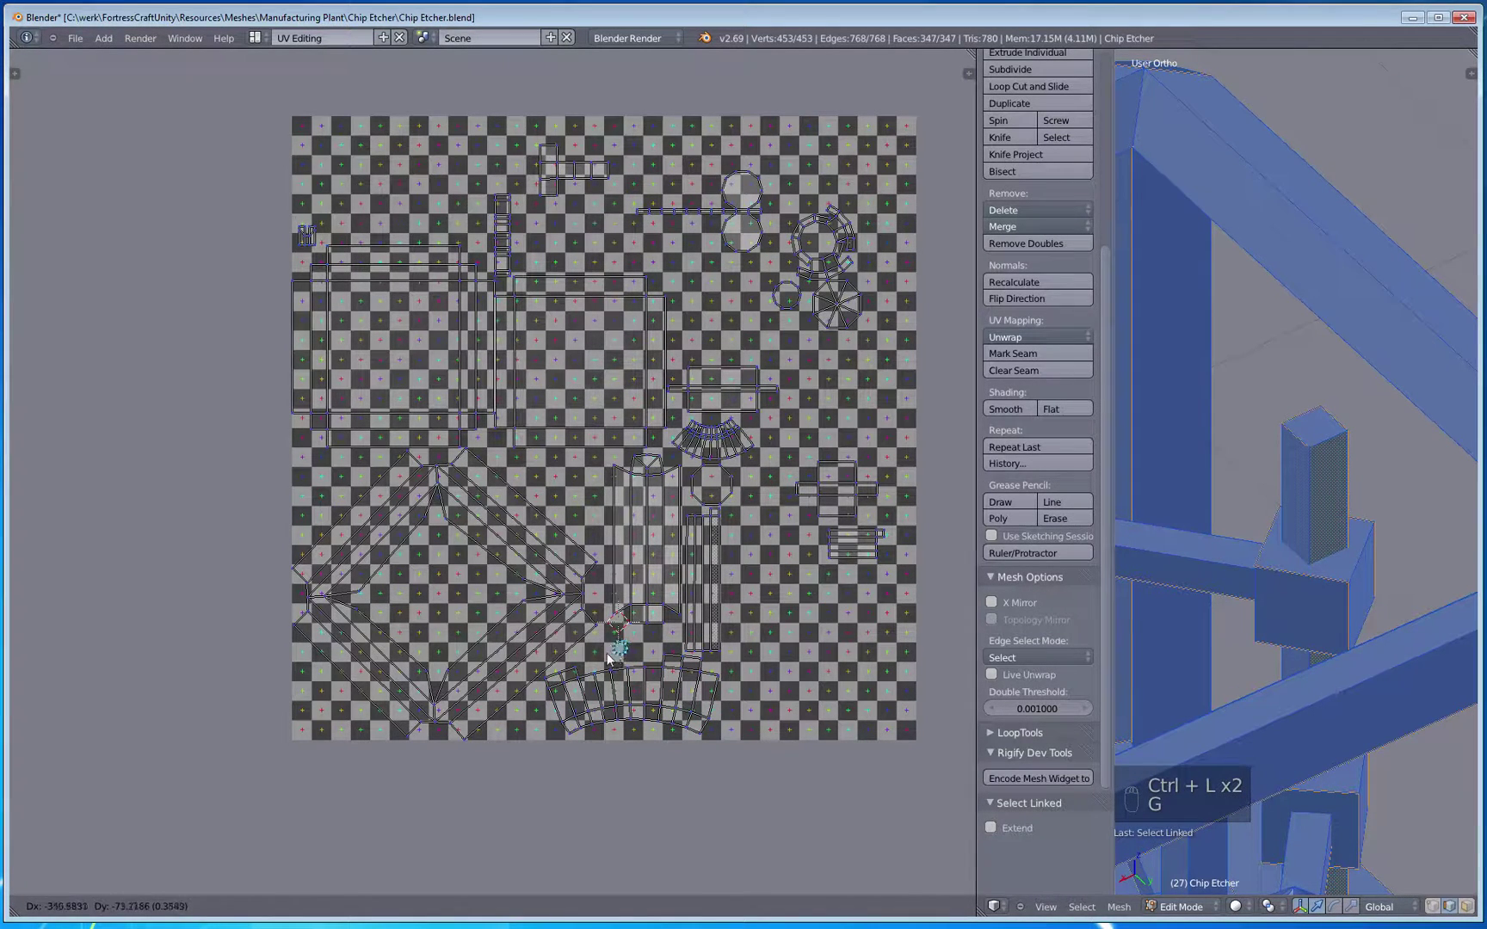
pyautogui.click(589, 660)
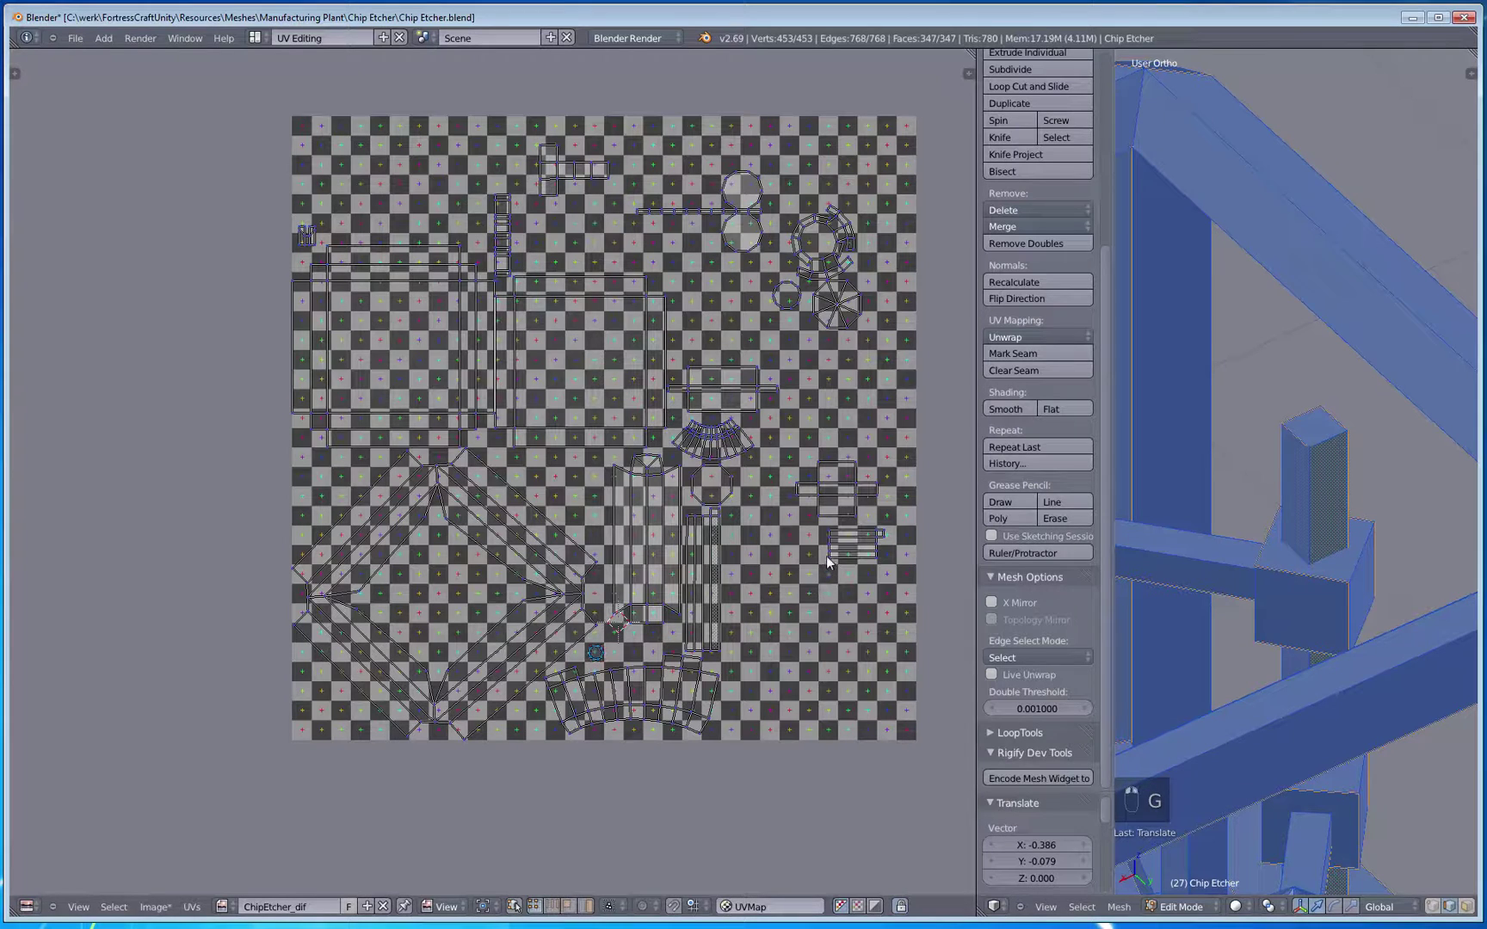
# Step: Select the whole small slatted island and move it about -0.161 in X and -0.225 in Y, beside the curved strip island
pyautogui.click(826, 557)
pyautogui.rightClick(827, 560)
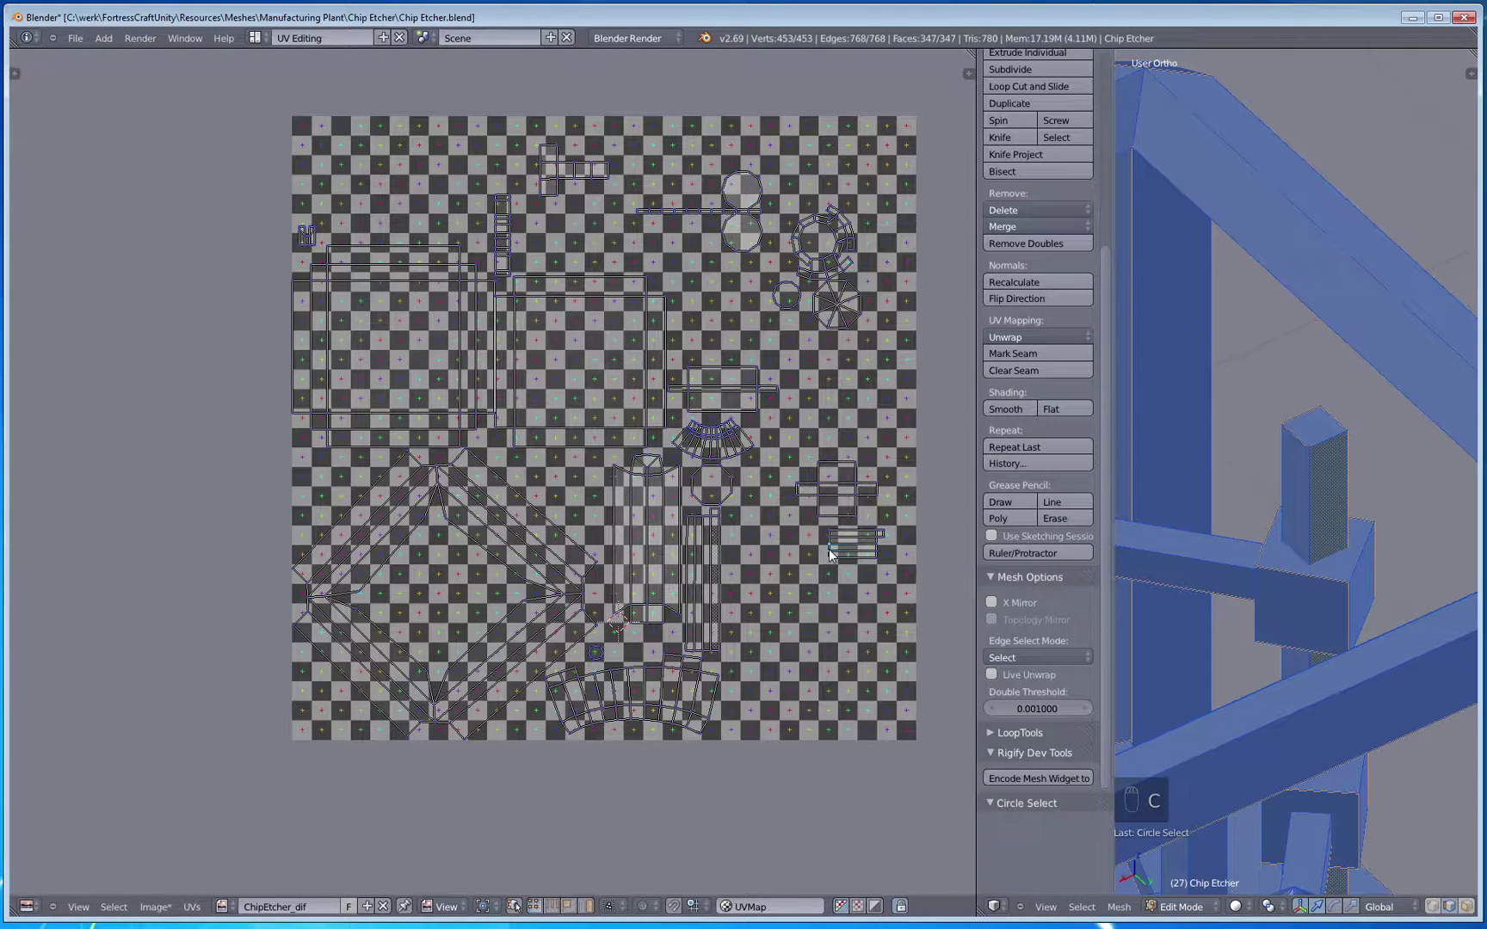
pyautogui.hotkey('ctrl', 'l')
pyautogui.press('g')
pyautogui.click(812, 691)
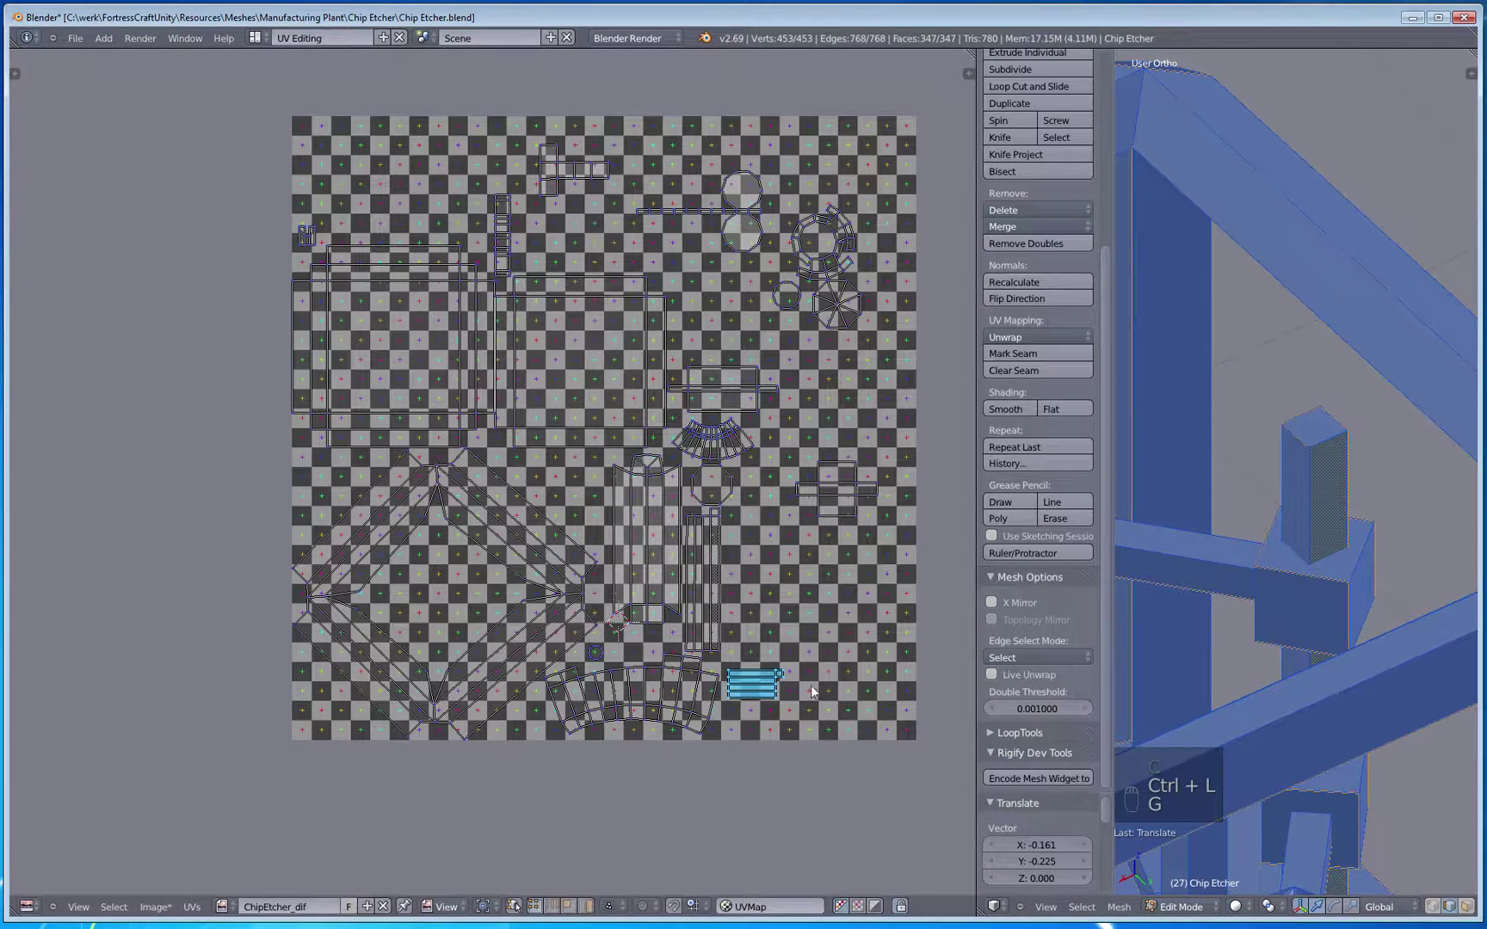
# Step: Rotate the slatted island by -90° and move it about -0.017 in X and -0.029 in Y, against the curved strip's end
pyautogui.press('r')
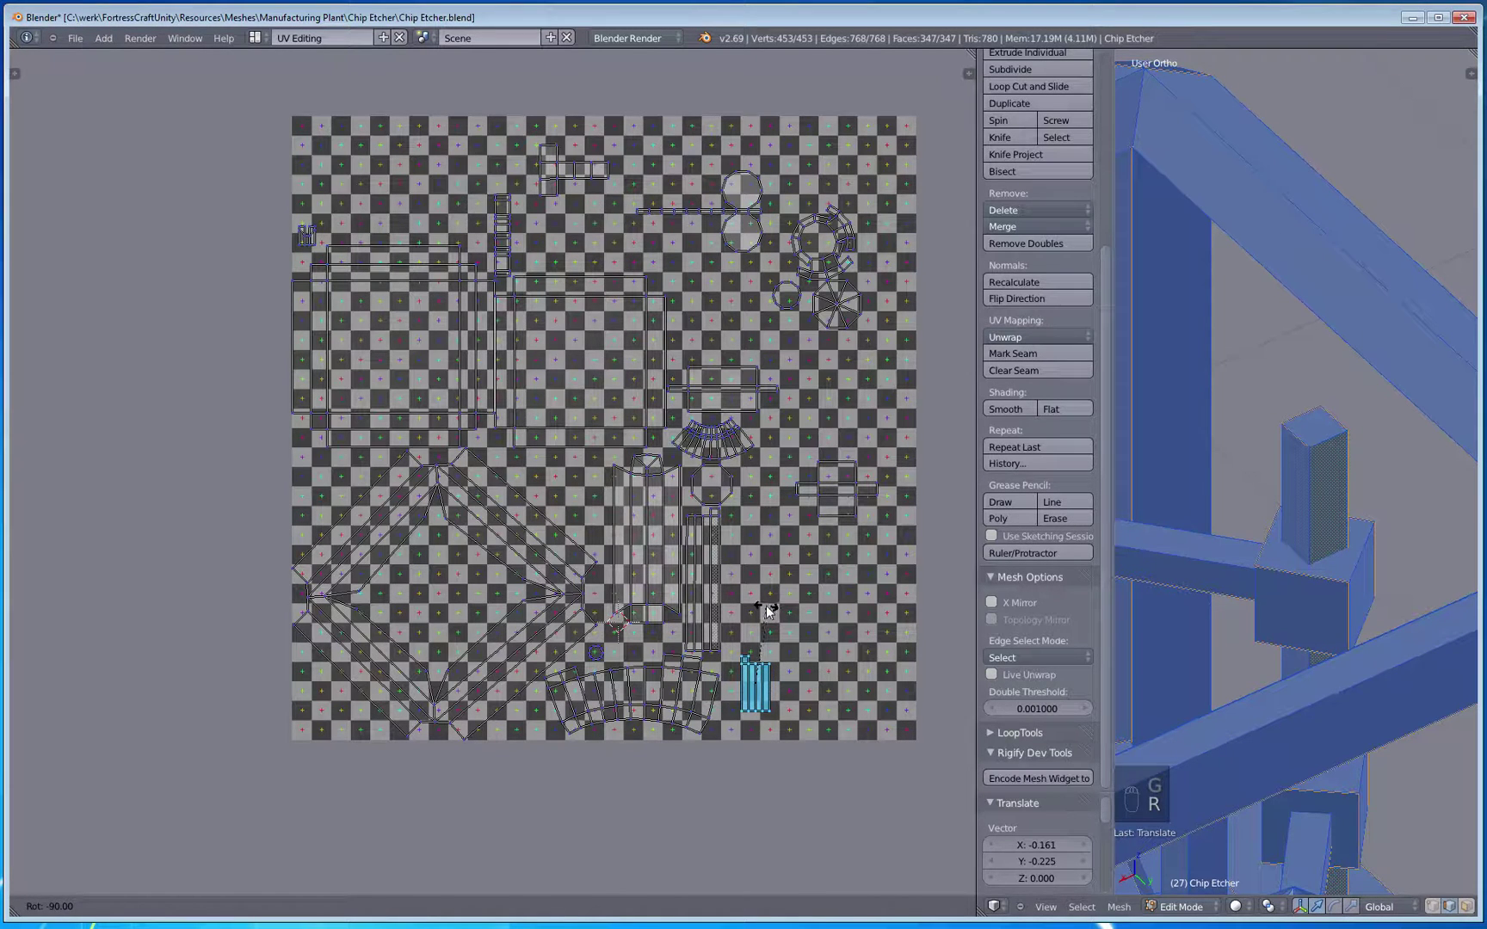
pyautogui.click(767, 611)
pyautogui.press('g')
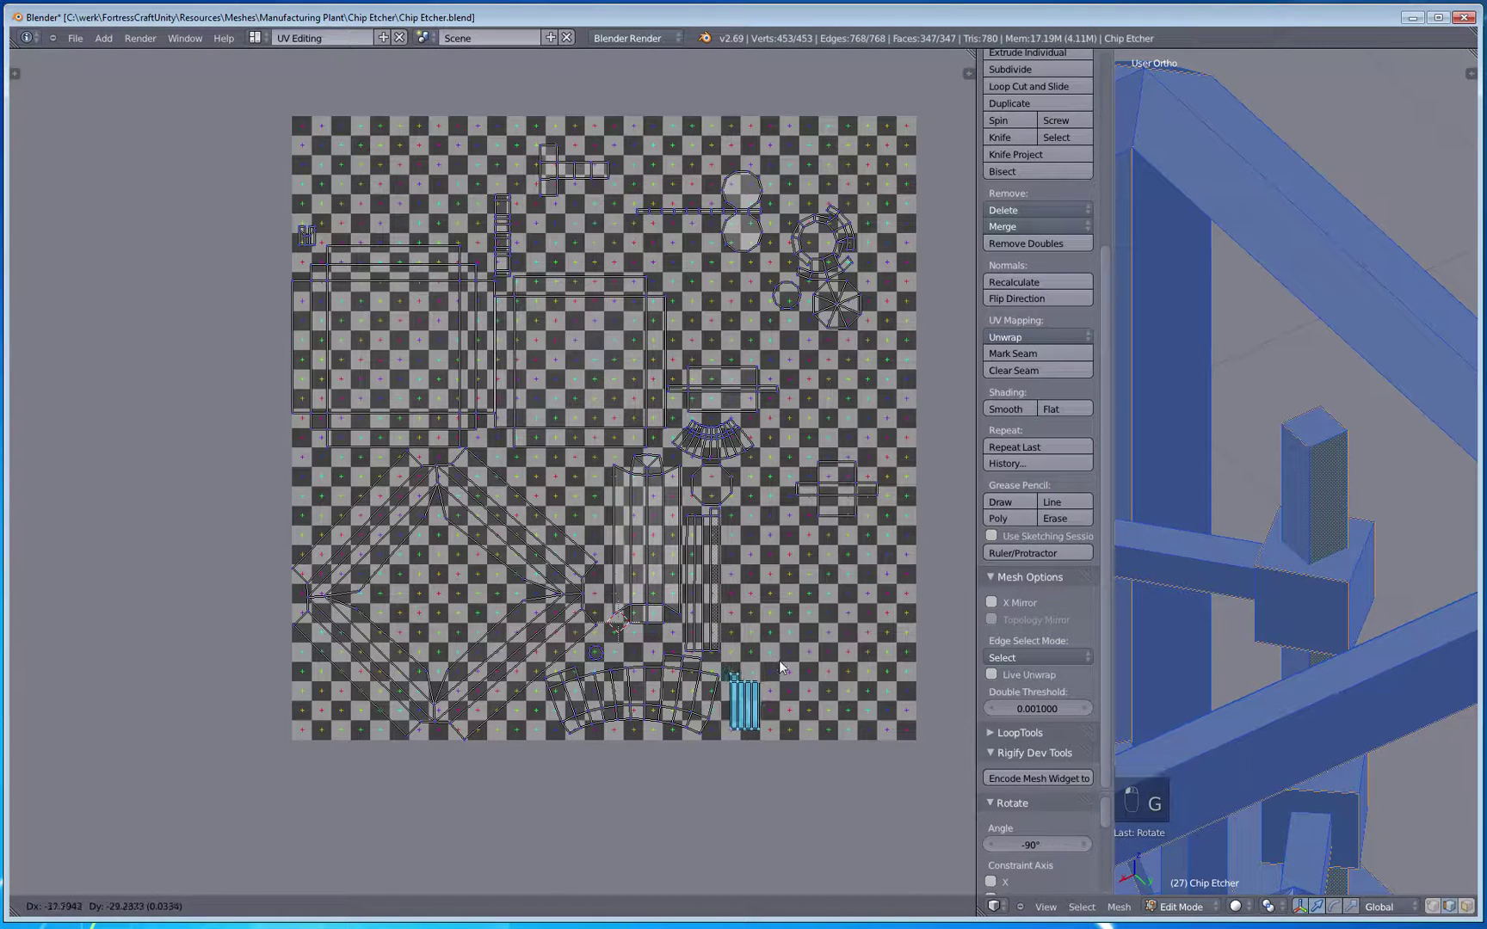
pyautogui.click(786, 679)
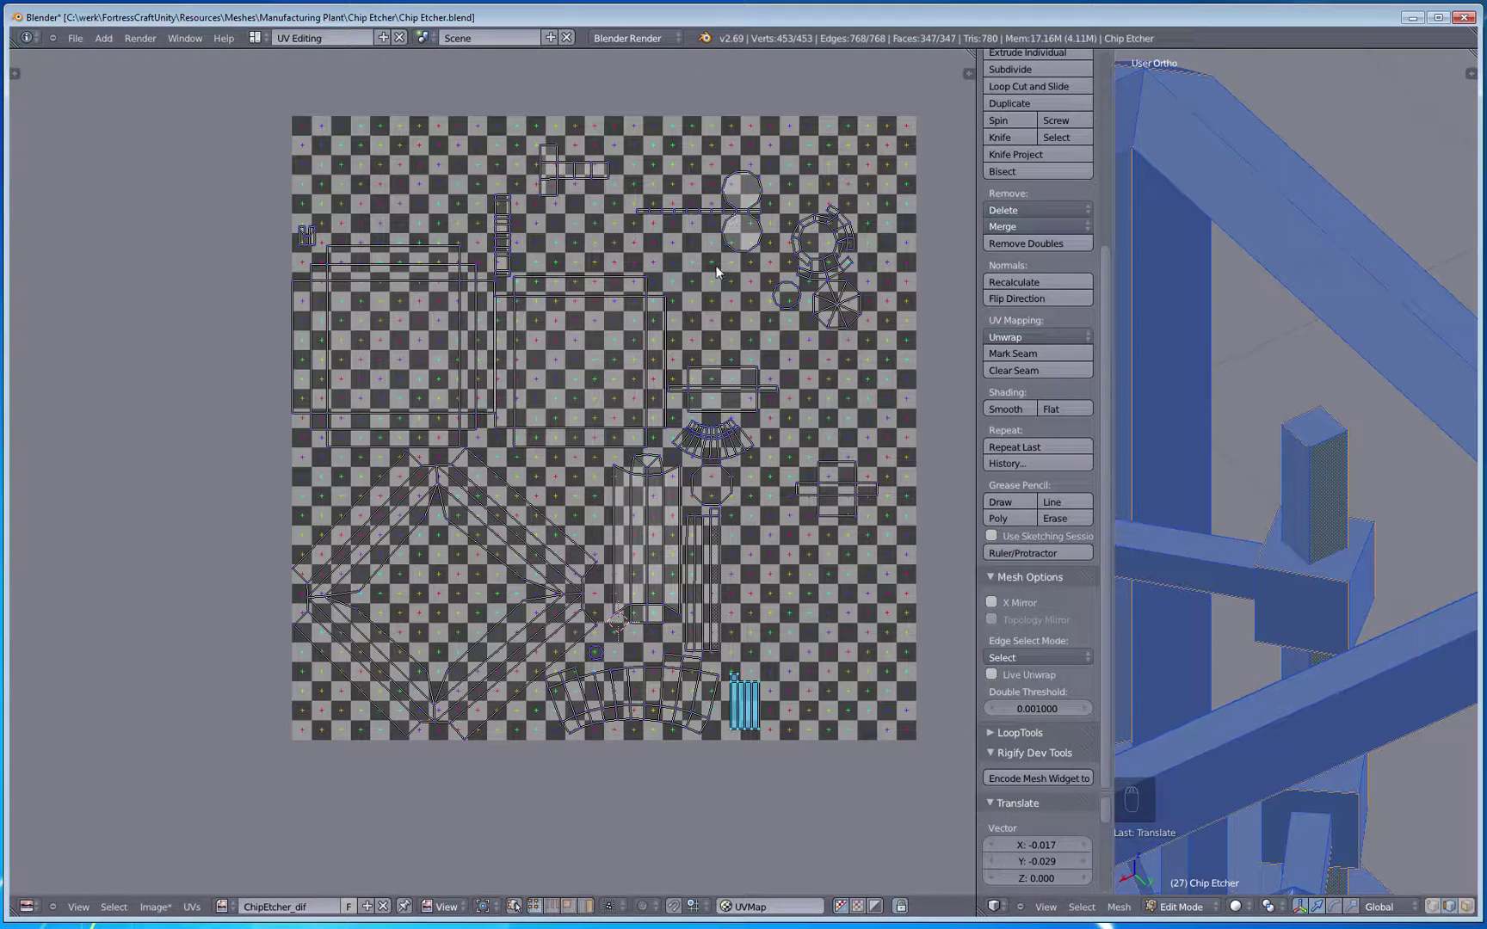
# Step: Select the whole cross-shaped island and move it about -0.092 in X and -0.134 in Y, toward the narrow vertical strips
pyautogui.press('c')
pyautogui.click(844, 498)
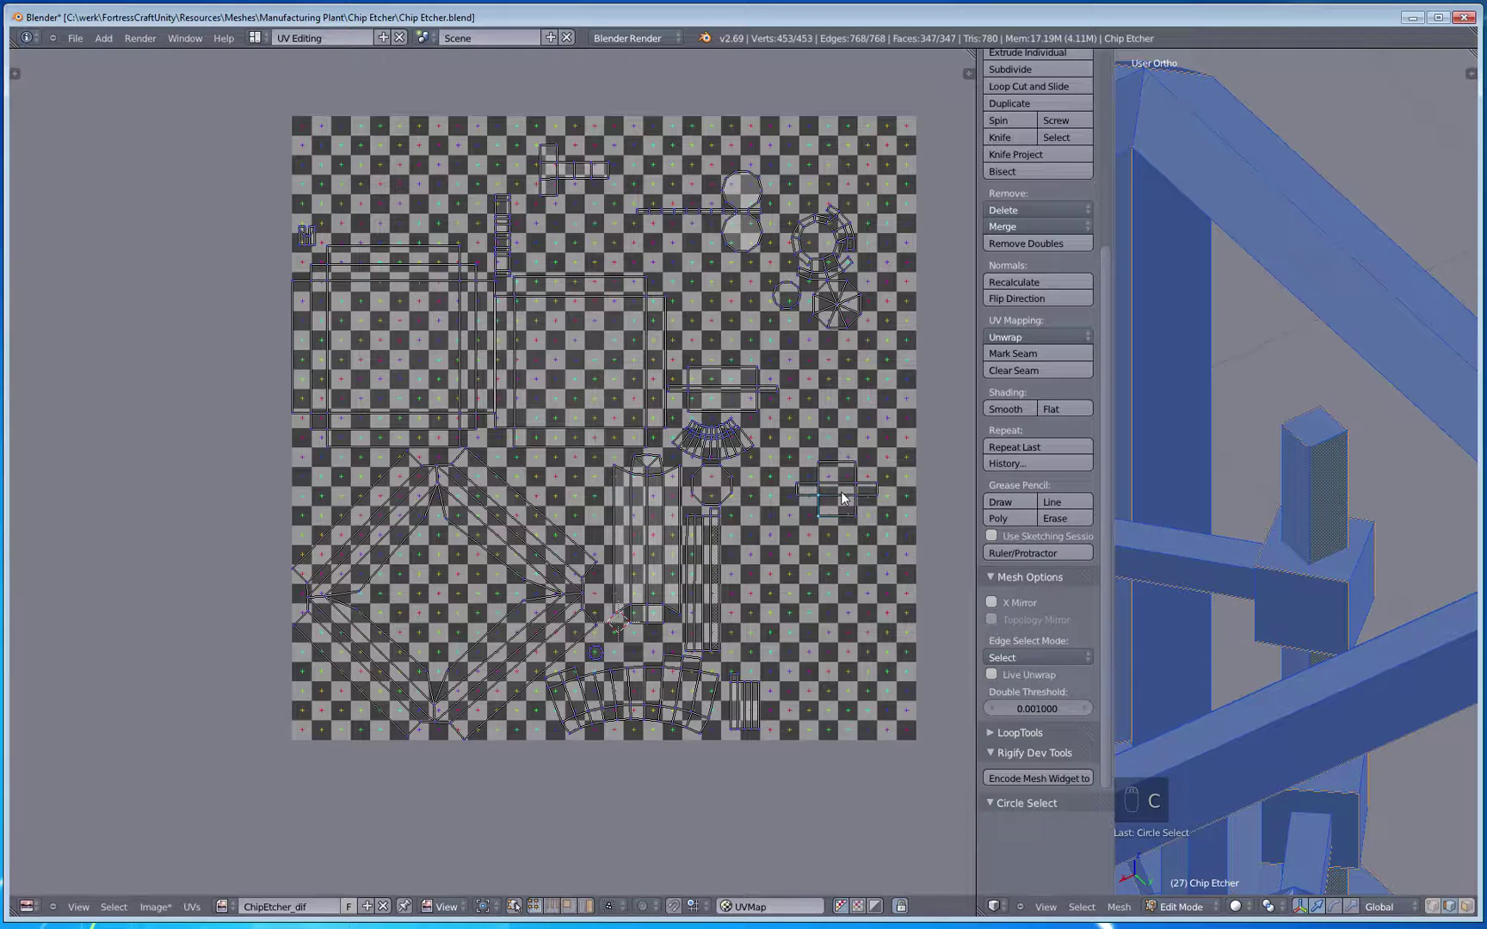
pyautogui.hotkey('ctrl', 'l')
pyautogui.press('g')
pyautogui.click(839, 529)
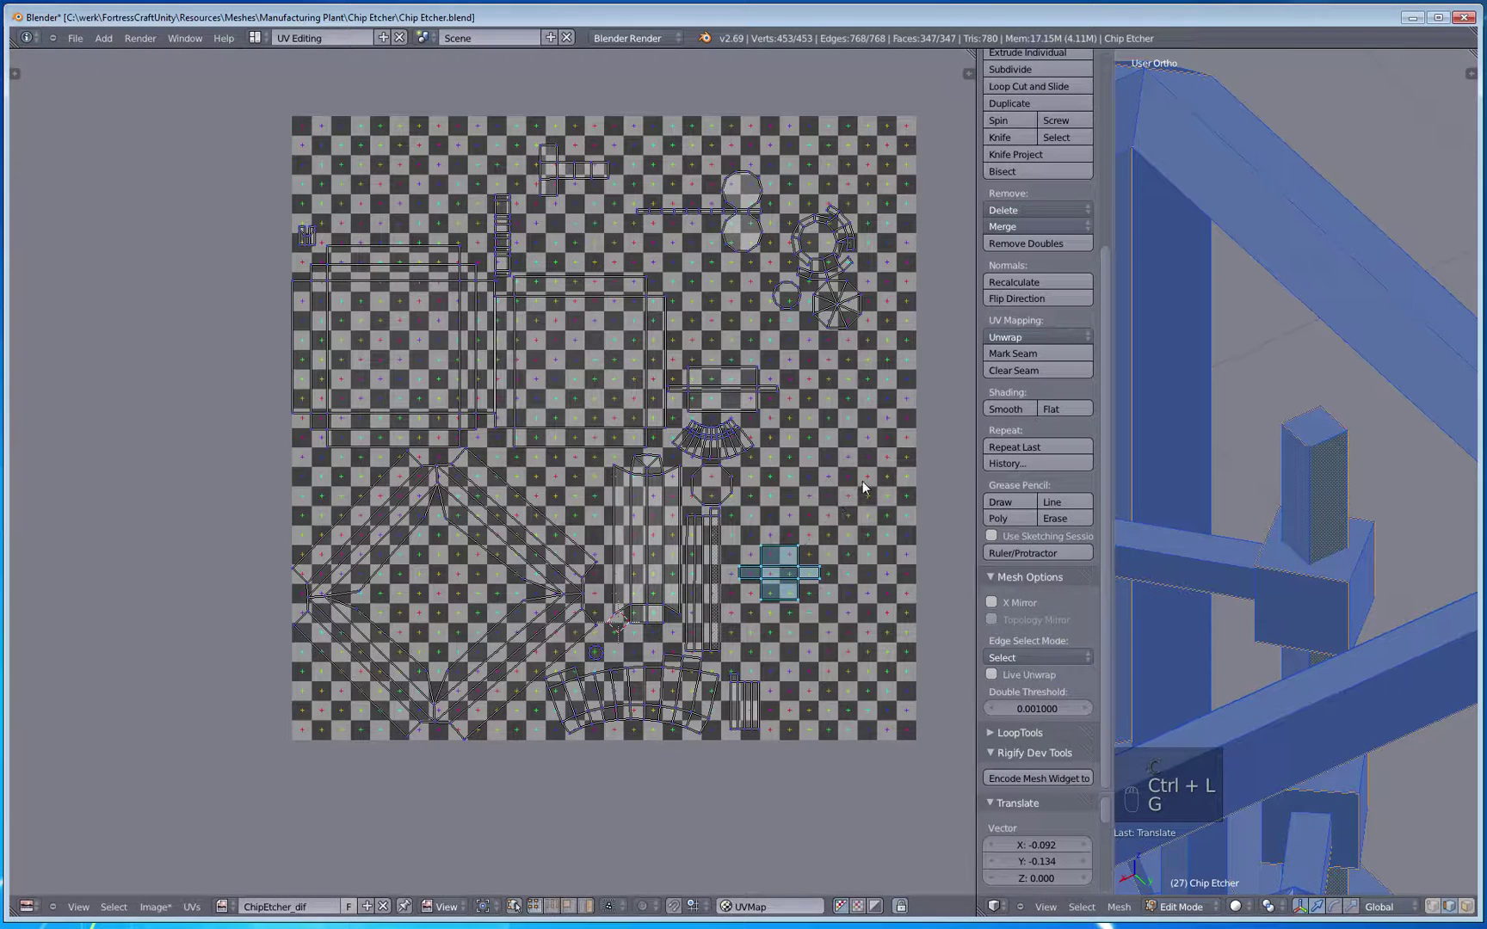
# Step: Rotate the cross-shaped island by 90° and place it directly above the slatted island, beside the narrow vertical strips
pyautogui.press('r')
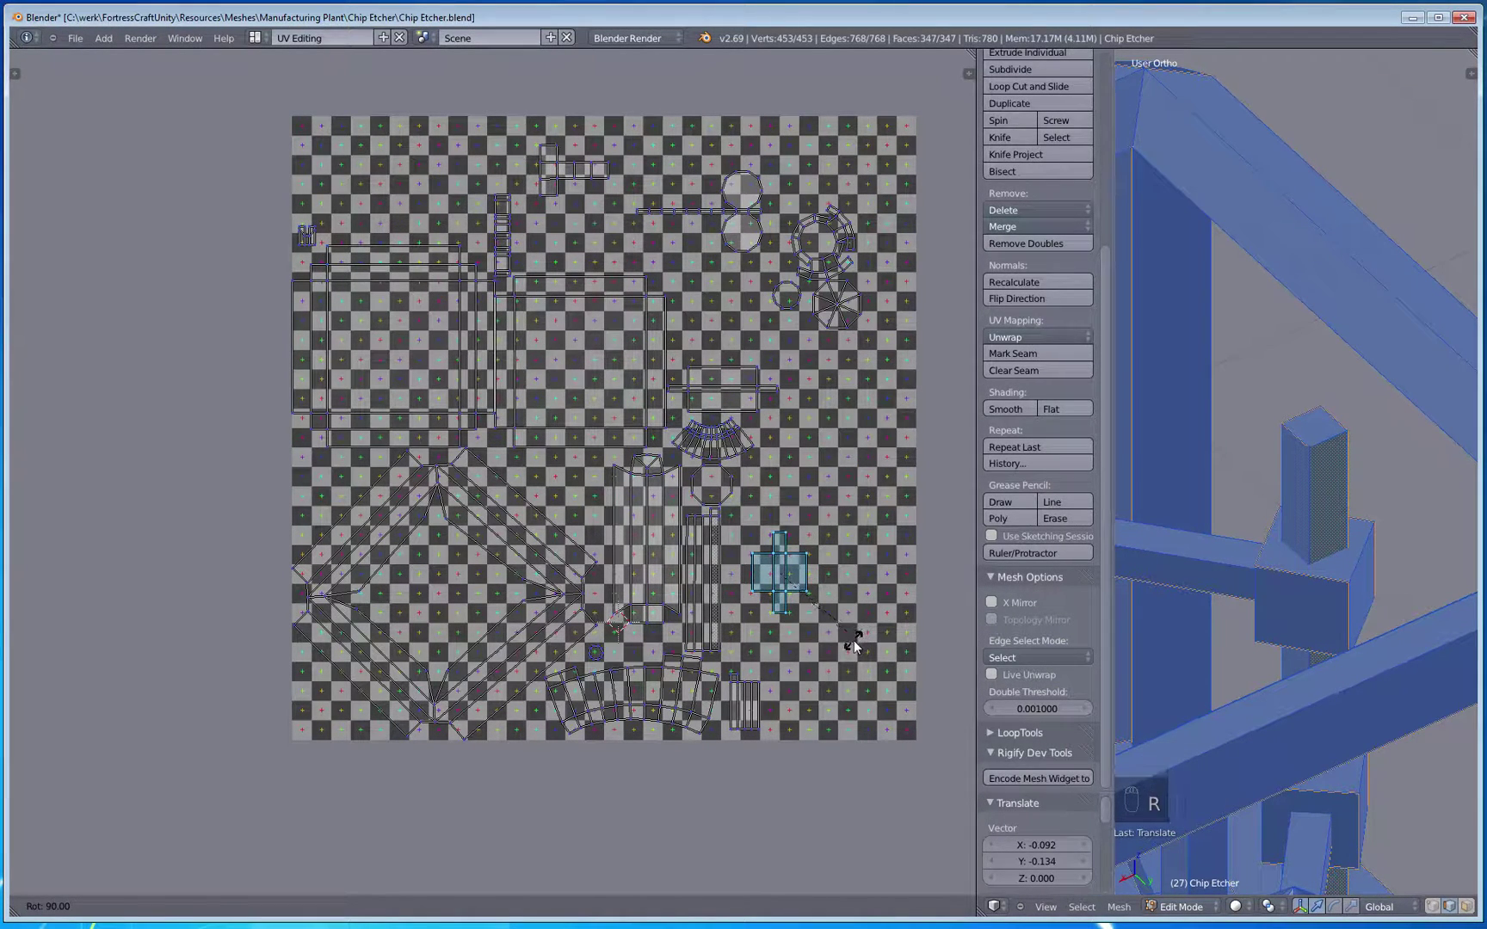
pyautogui.click(859, 638)
pyautogui.press('g')
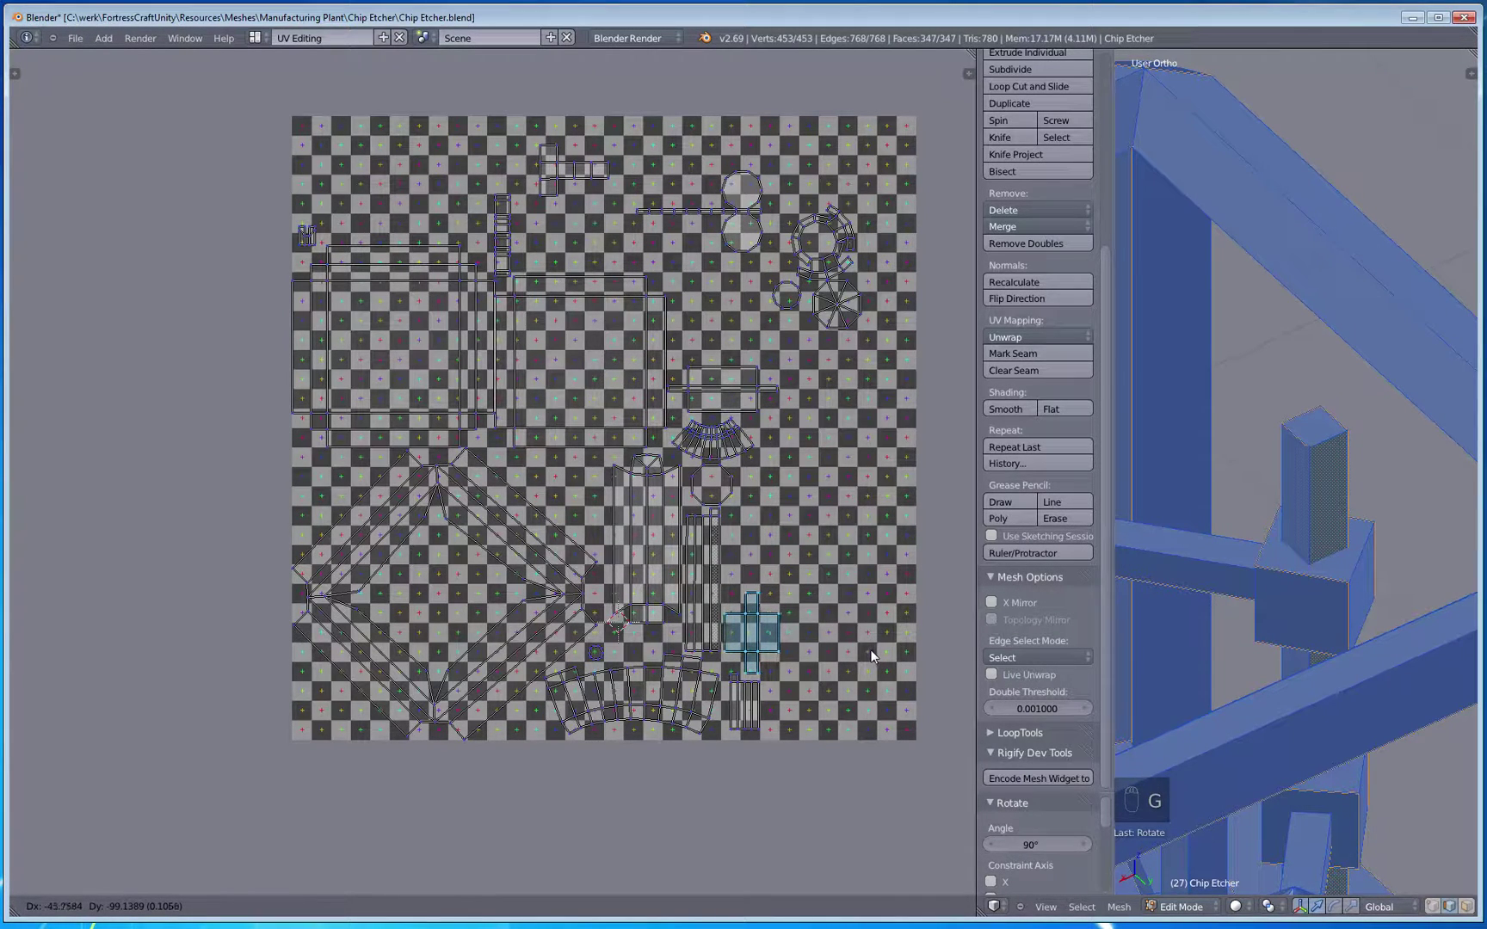
pyautogui.click(871, 651)
# Step: Select only the round spoked island and move it about -0.139 in X and -0.415 in Y, directly above the cross-shaped island
pyautogui.moveTo(824, 319); pyautogui.dragTo(841, 435, button='middle')
pyautogui.press('a')
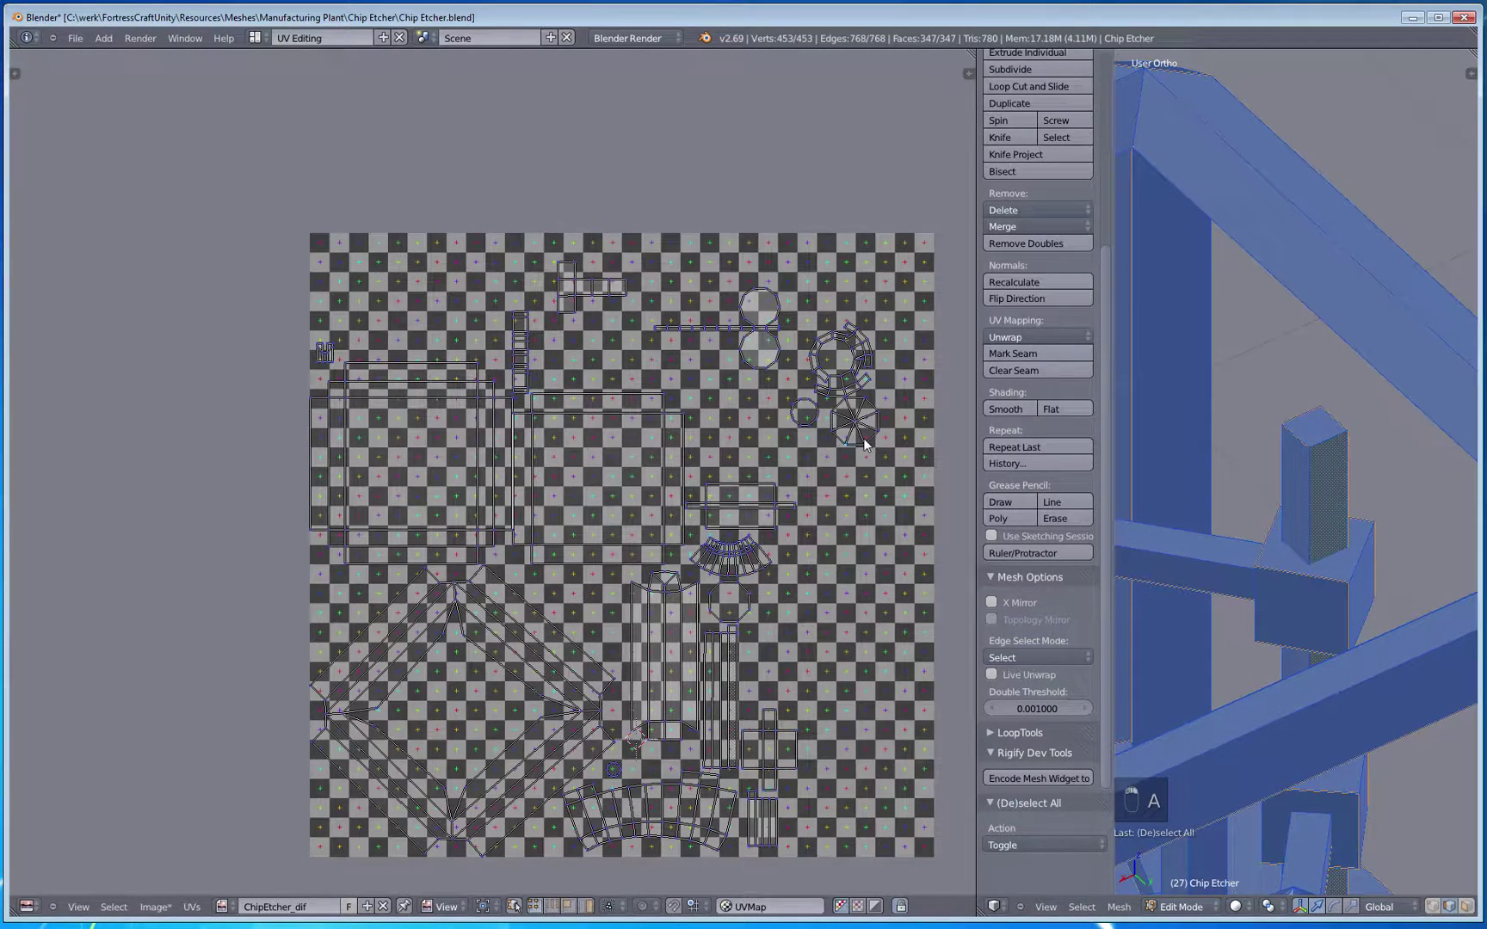
pyautogui.rightClick(854, 443)
pyautogui.hotkey('ctrl', 'l')
pyautogui.press('g')
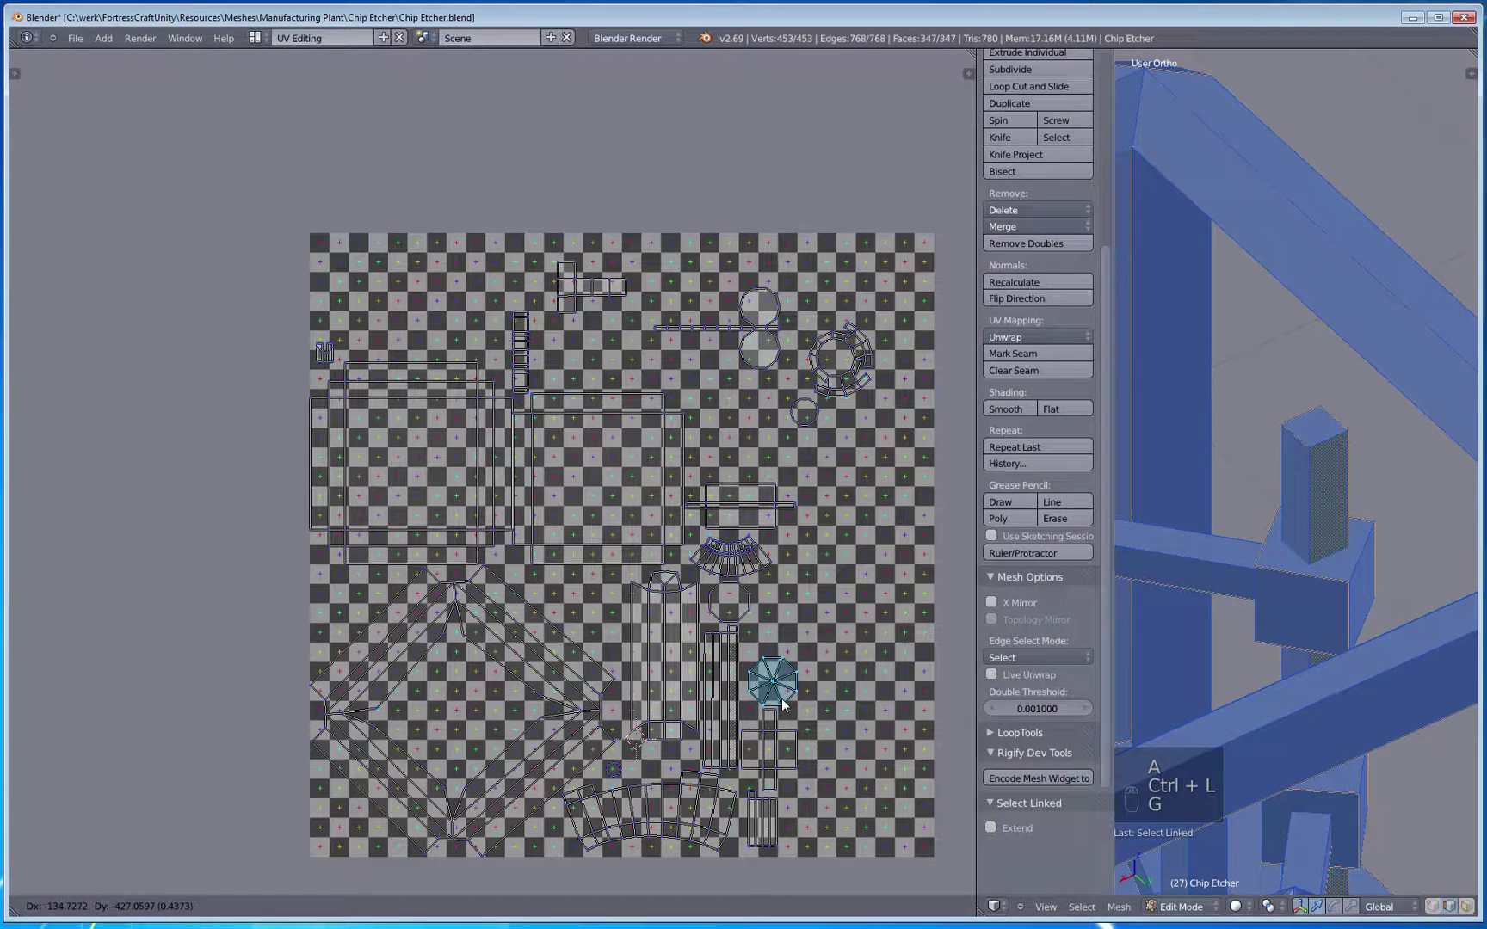
pyautogui.click(780, 703)
# Step: Select the small circle island and move it about -0.402 in X and -0.273 in Y, between the large box and diamond islands
pyautogui.rightClick(806, 438)
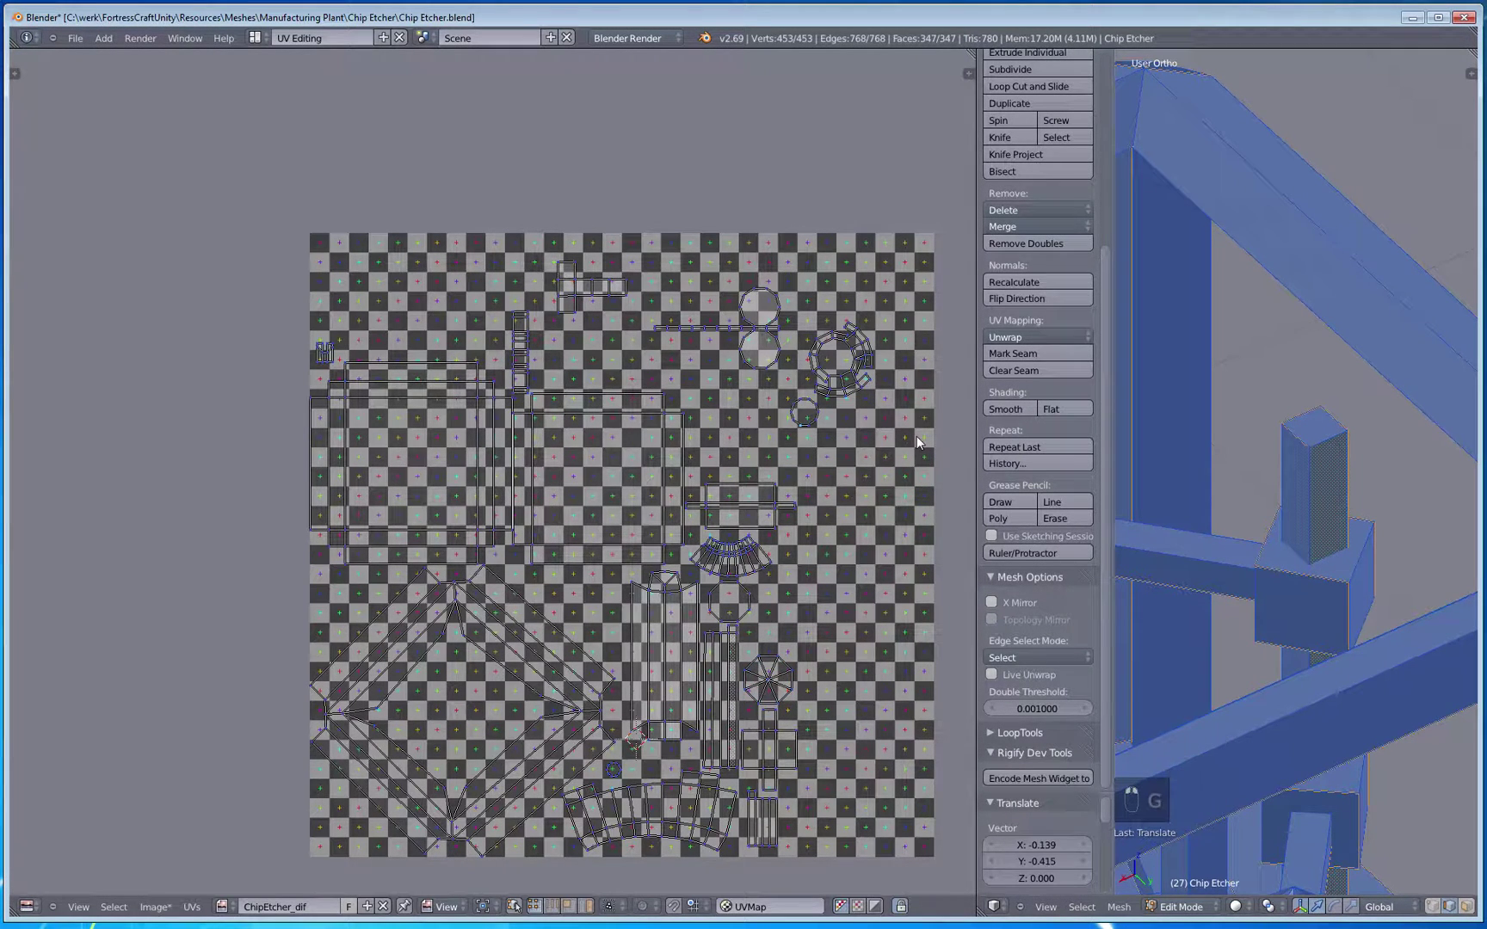
pyautogui.hotkey('ctrl', 'l')
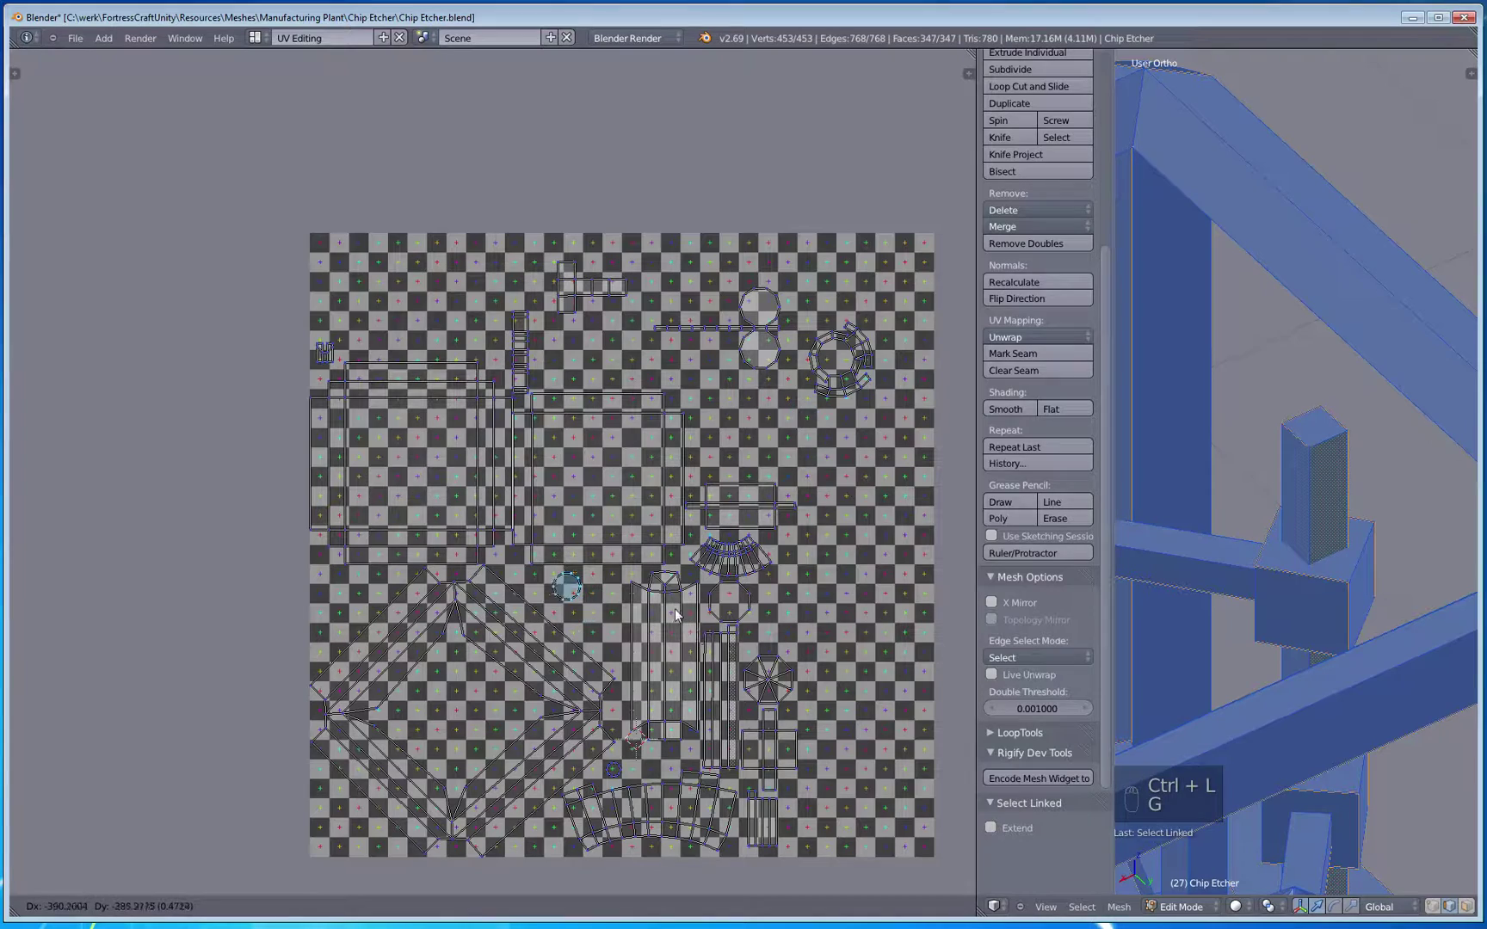
pyautogui.click(562, 564)
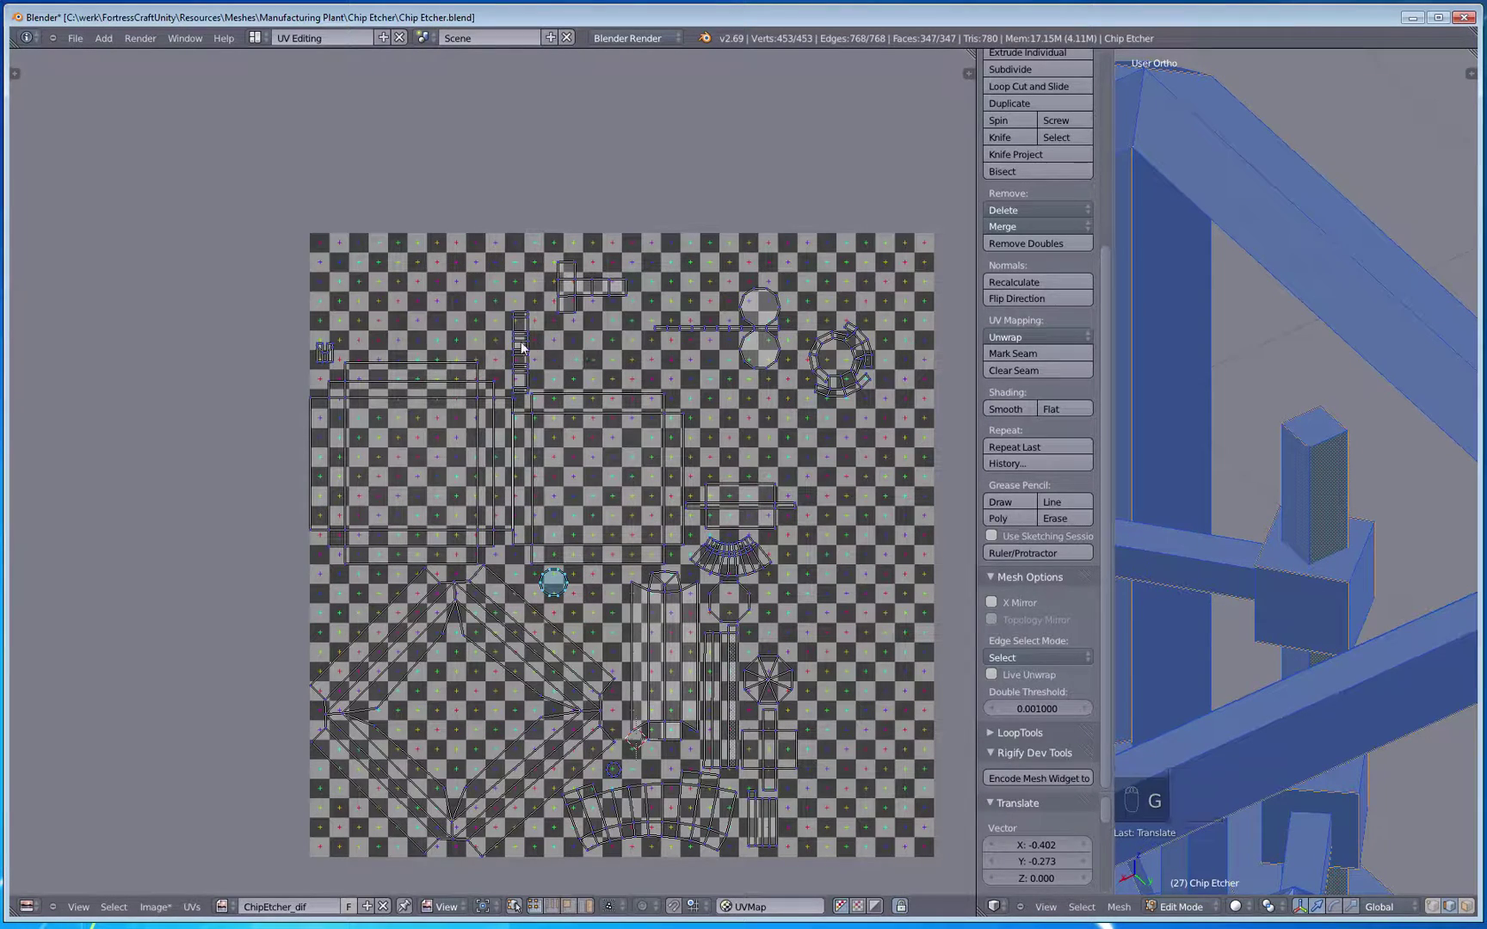
# Step: Select the whole ladder-like strip island above the large boxes and move it into the gap between the diamond and tall flared islands
pyautogui.moveTo(623, 581); pyautogui.dragTo(693, 512, button='middle')
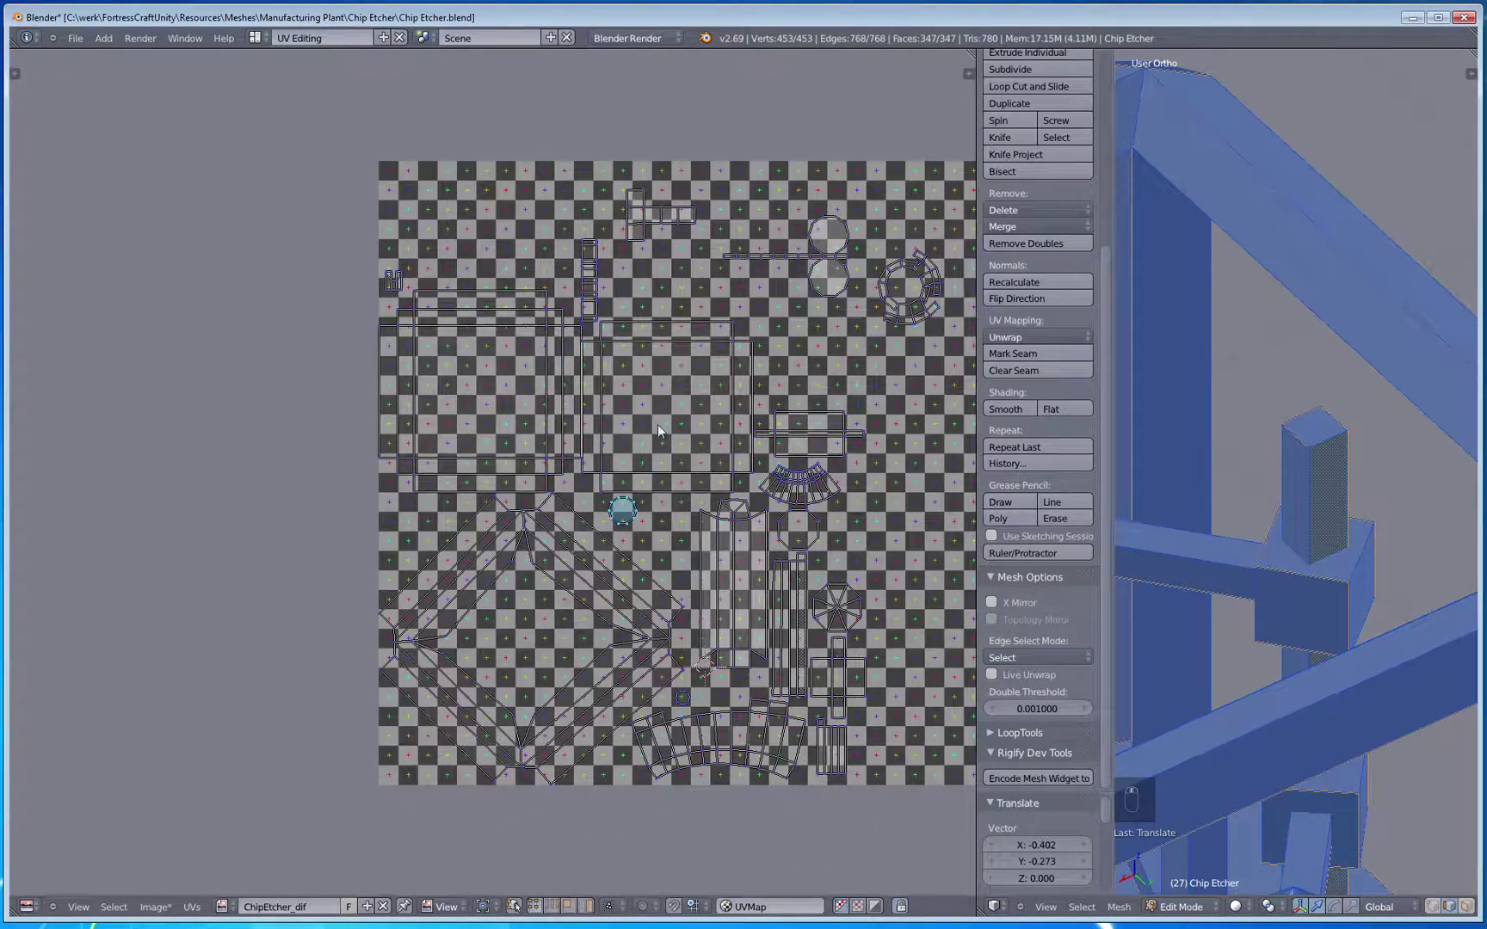
pyautogui.moveTo(659, 430); pyautogui.dragTo(626, 491, button='middle')
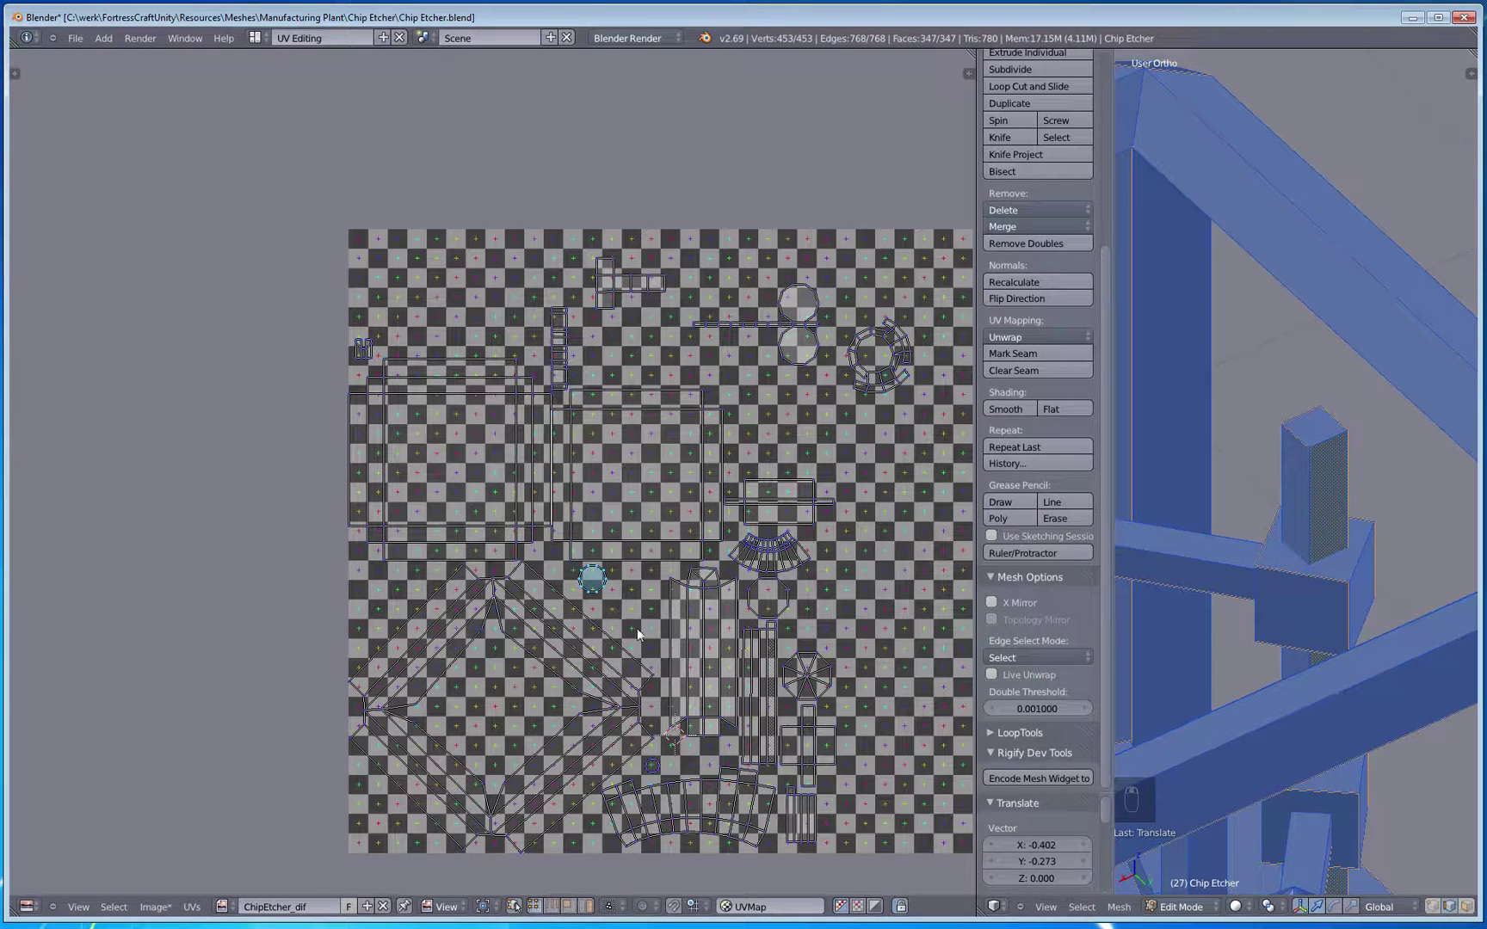
pyautogui.rightClick(560, 320)
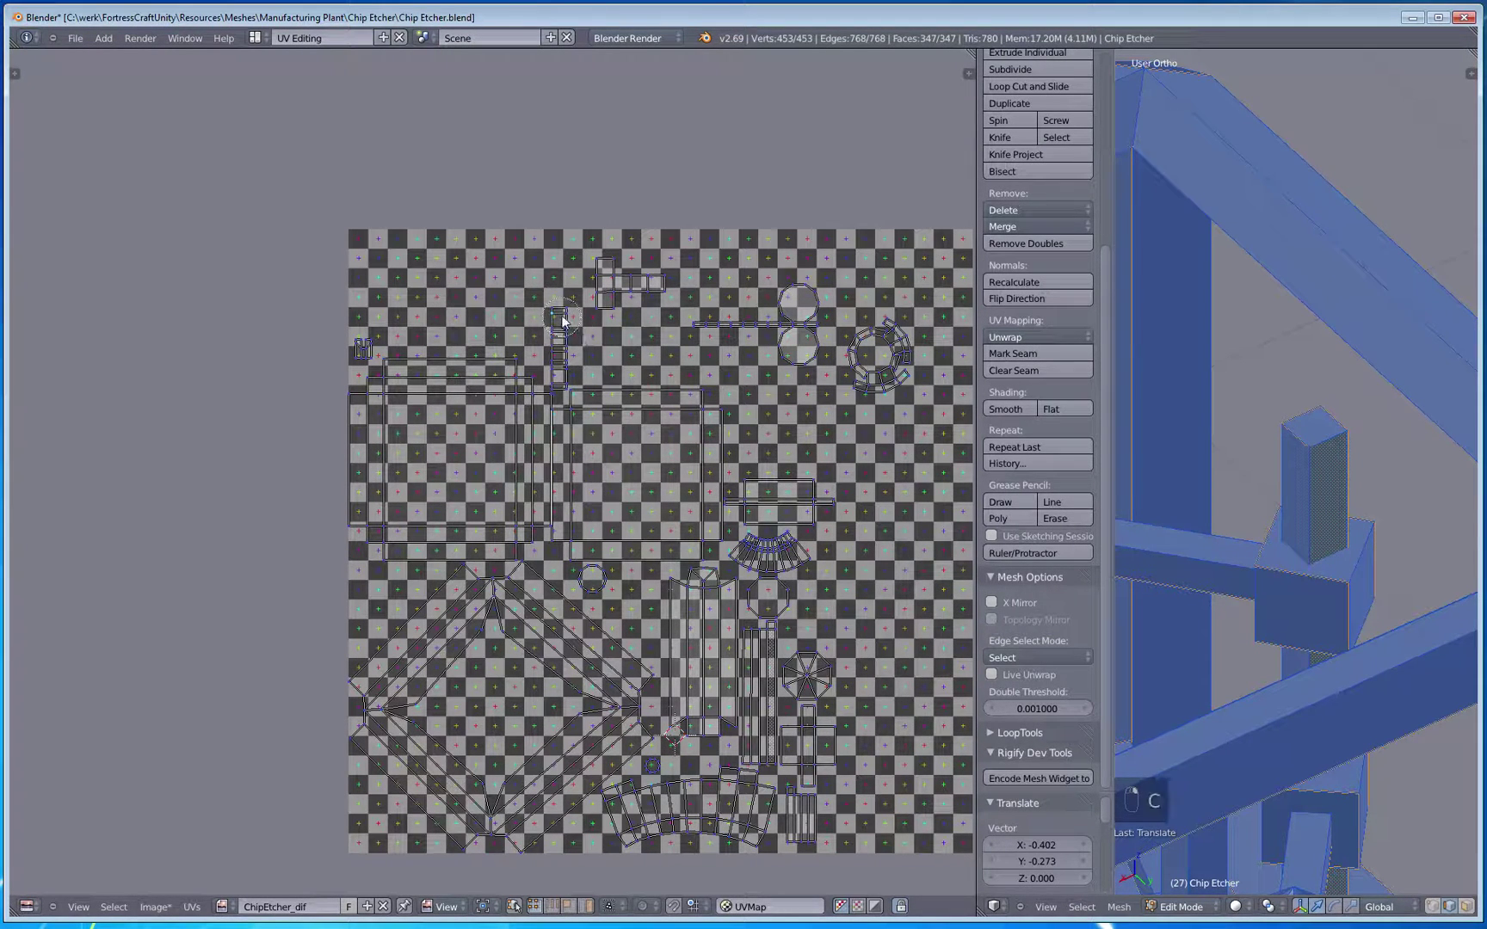
pyautogui.press('c')
pyautogui.hotkey('ctrl', 'l')
pyautogui.press('g')
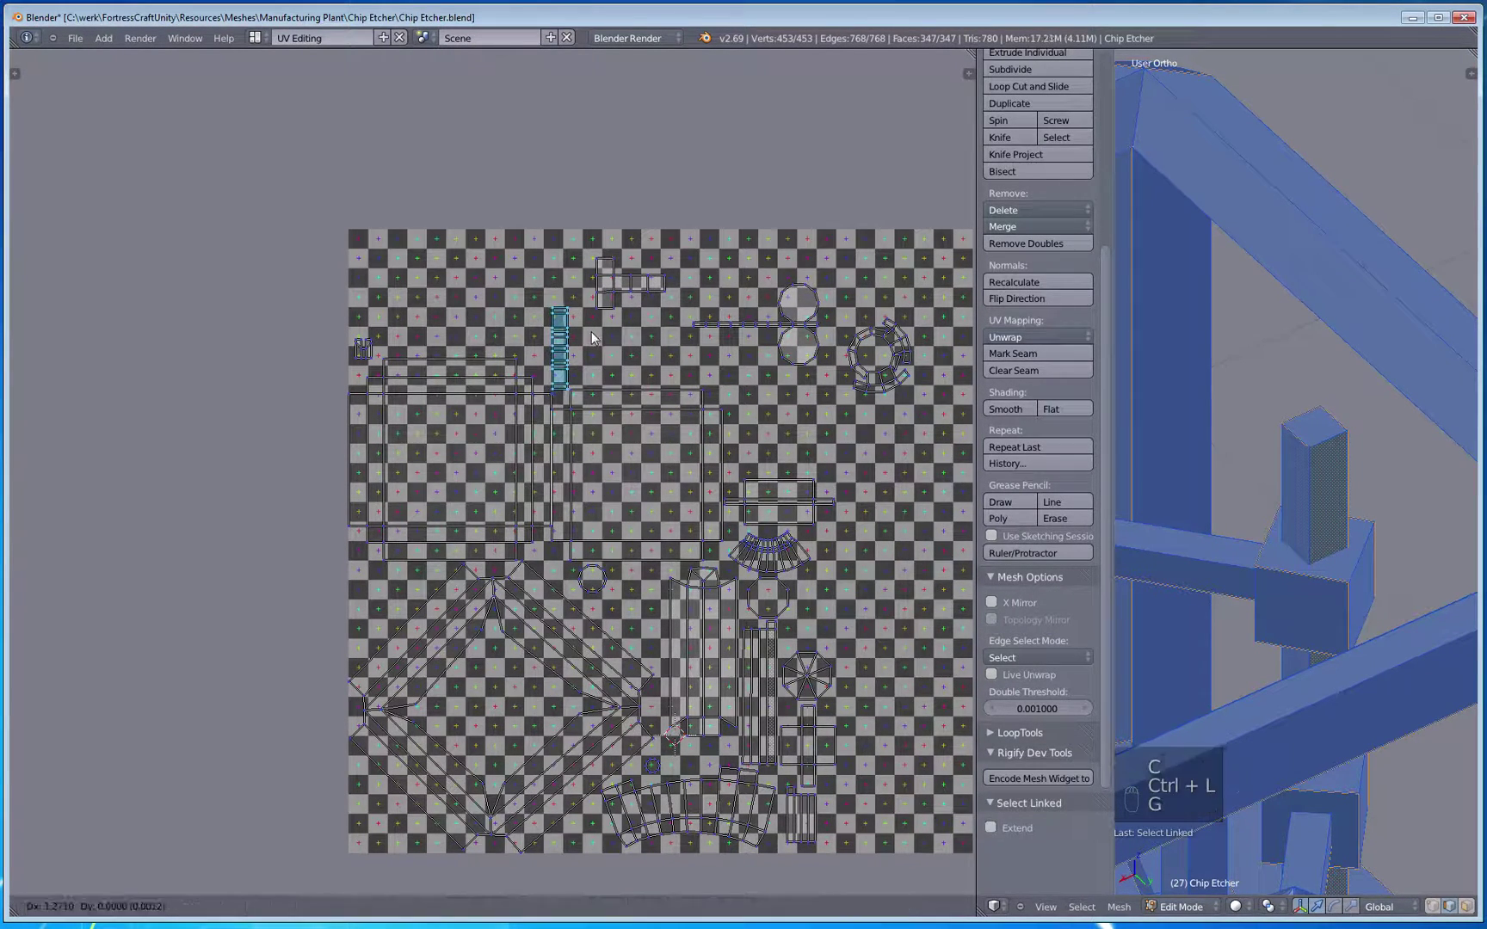
pyautogui.click(686, 603)
# Step: Select the two-circle island with its thin strip and move it about -0.079 in X and -0.089 in Y, toward the large box
pyautogui.press('a')
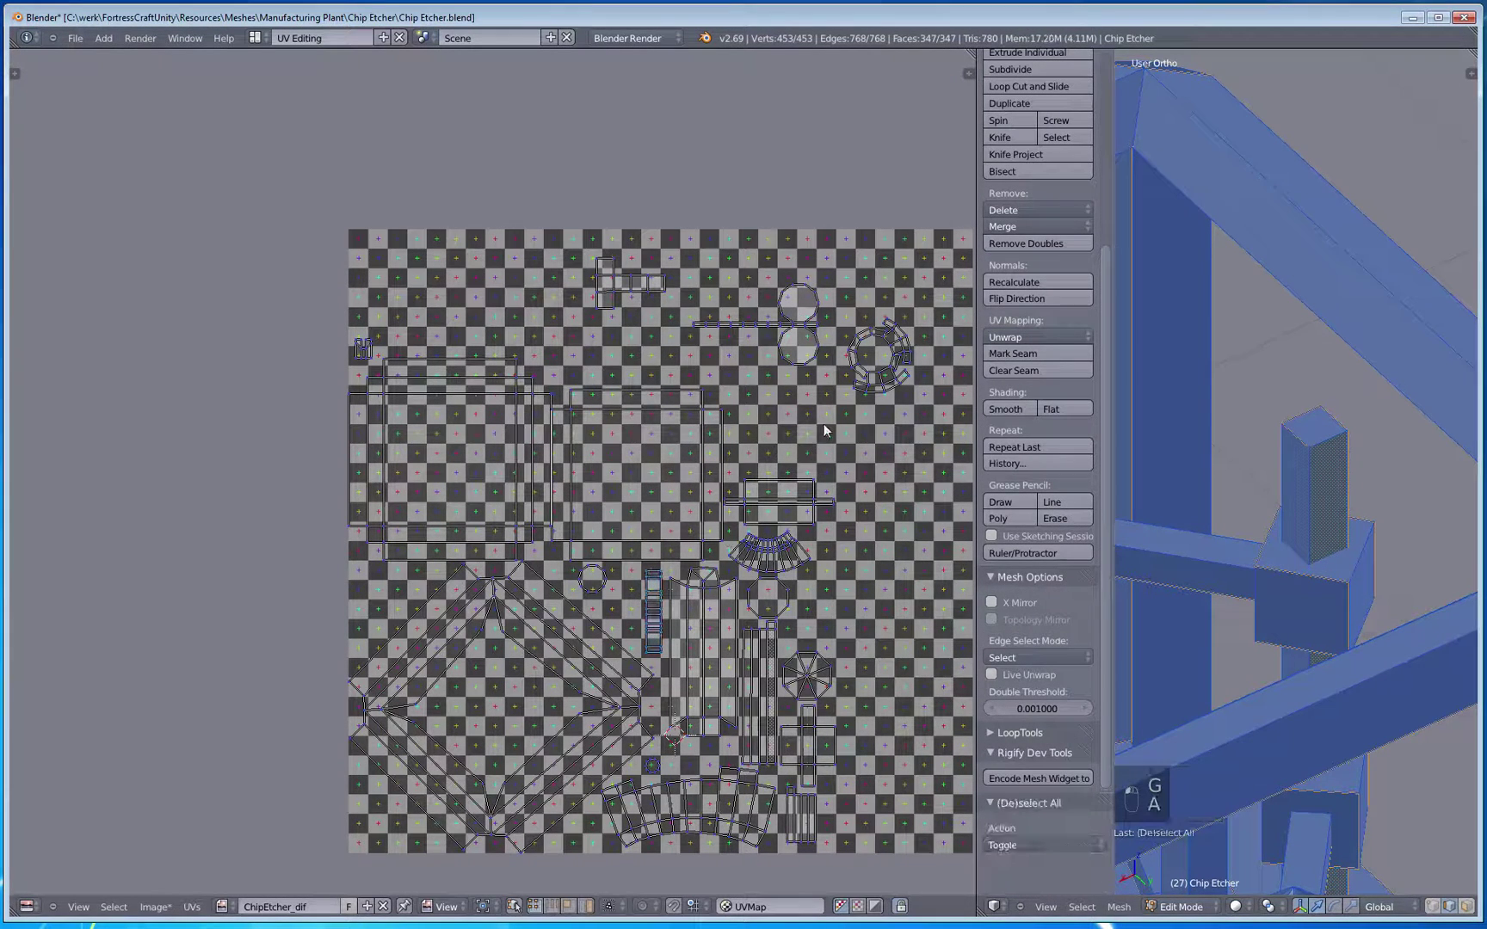
pyautogui.rightClick(832, 368)
pyautogui.hotkey('ctrl', 'l')
pyautogui.press('c')
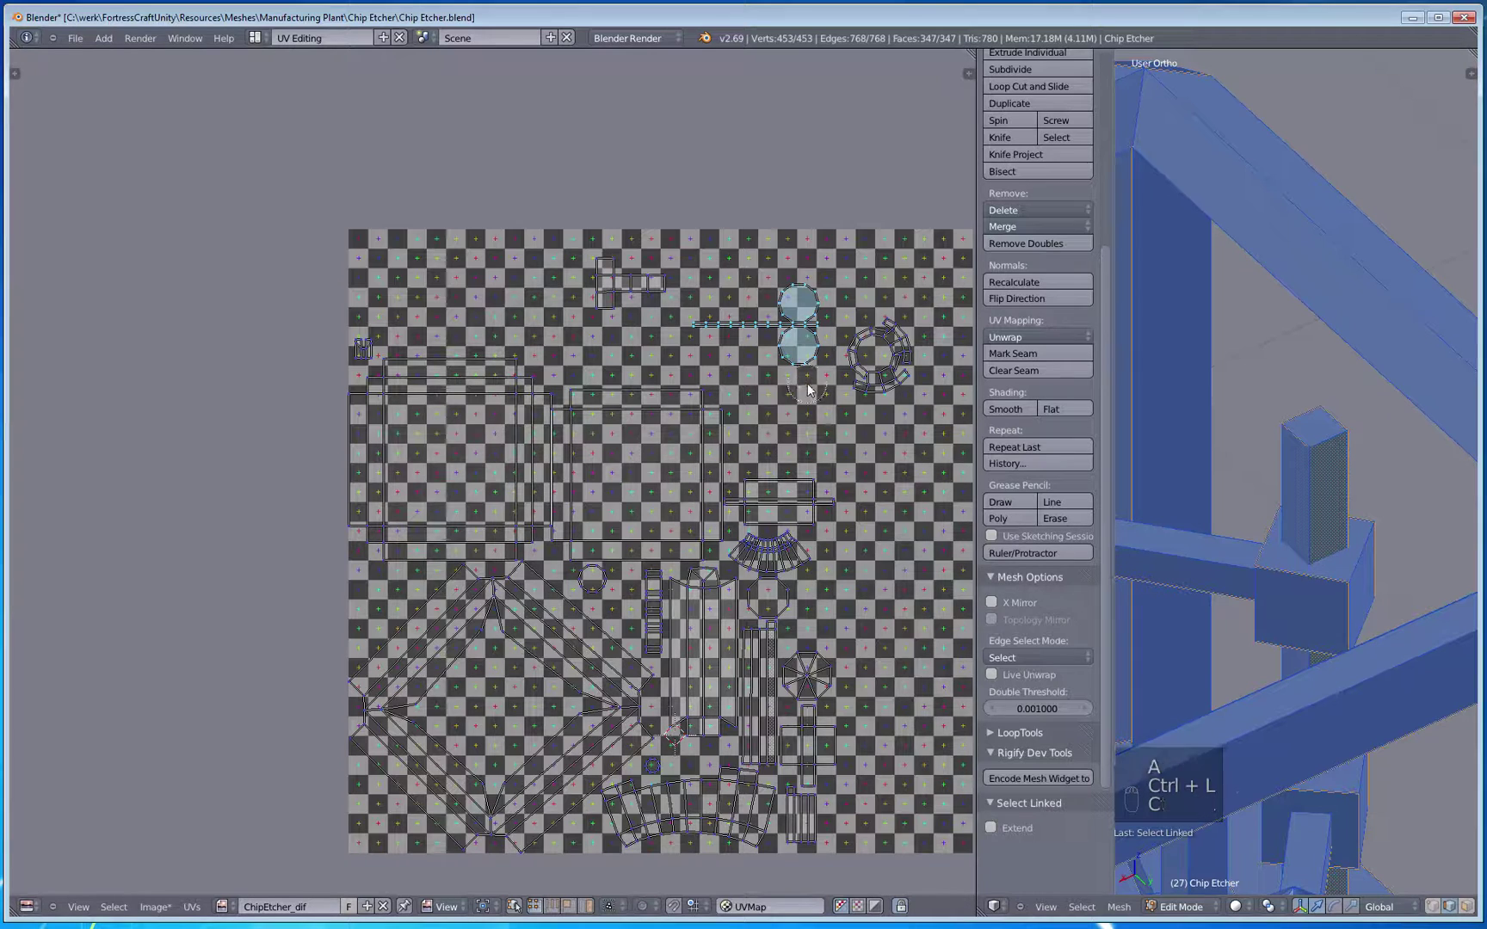
pyautogui.hotkey('ctrl', 'l')
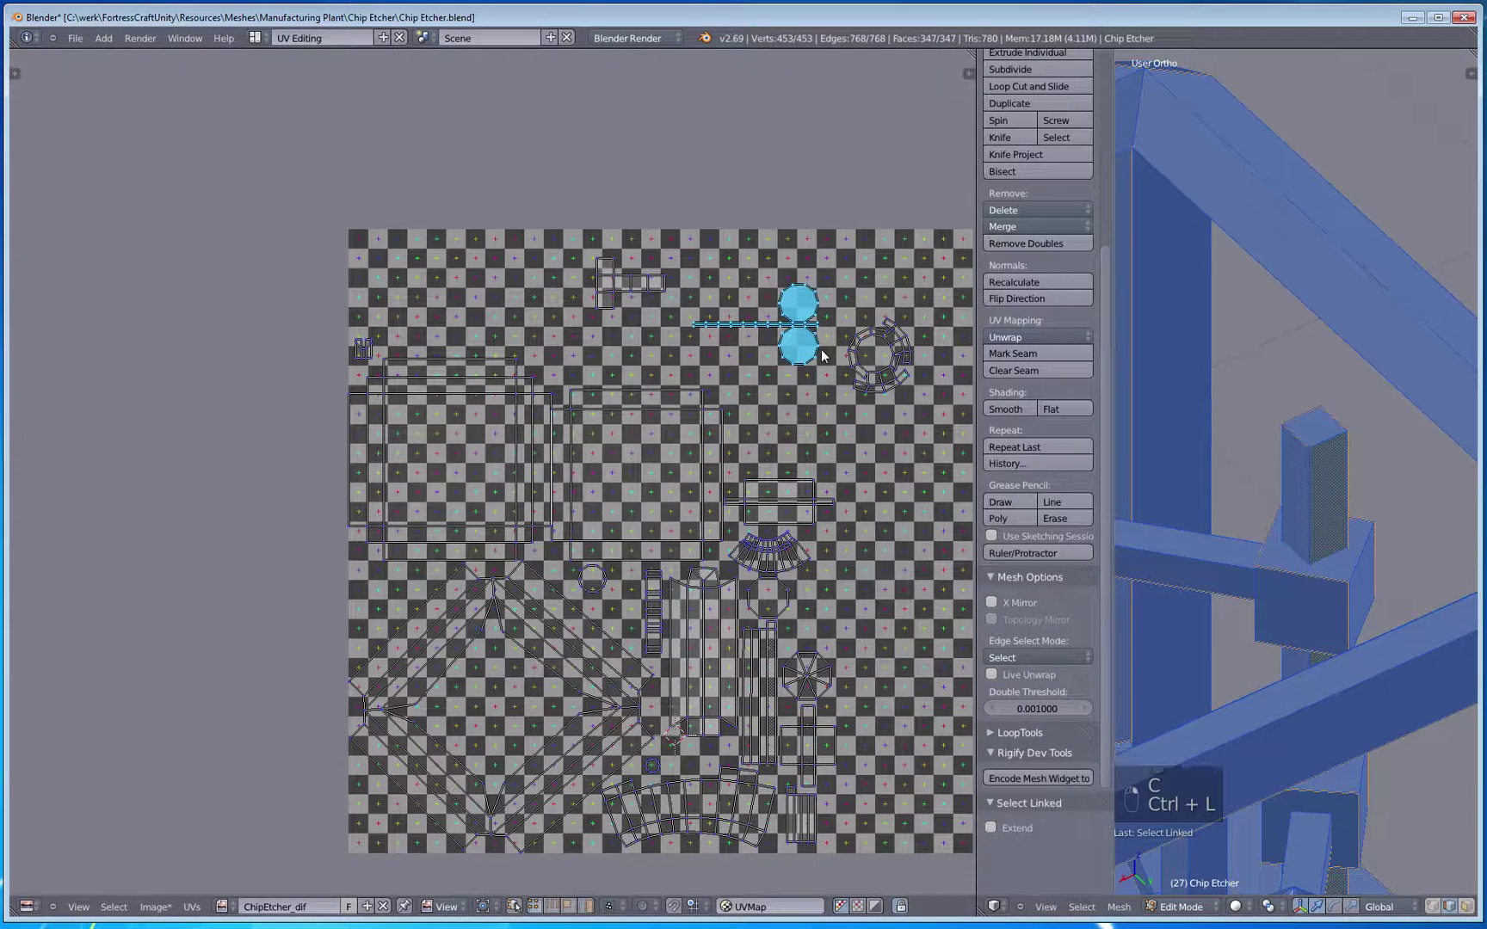
pyautogui.press('g')
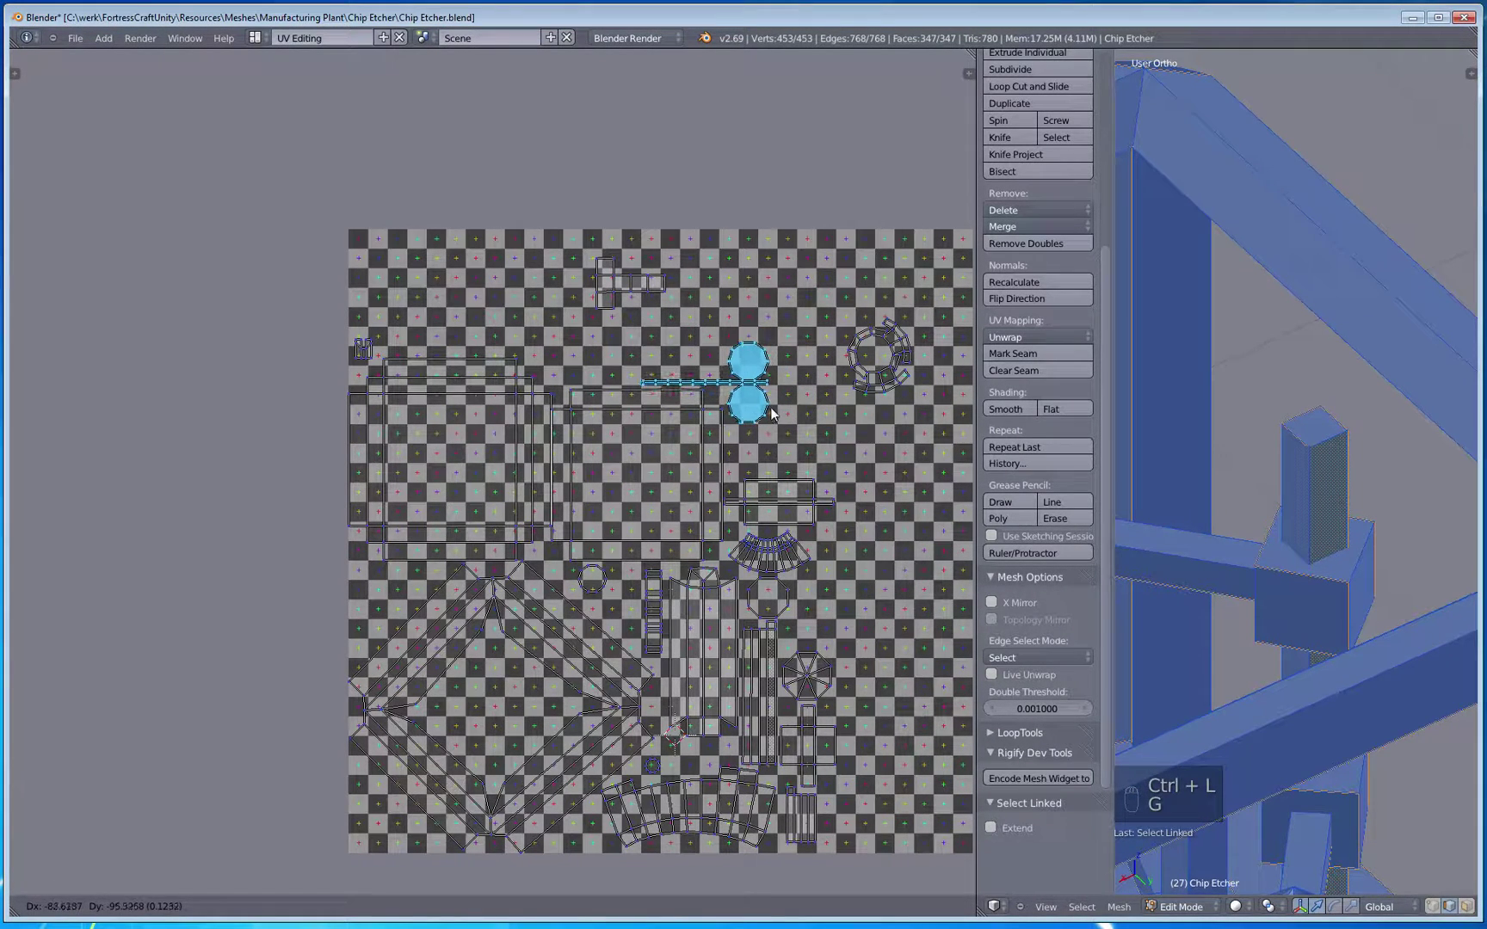
pyautogui.click(771, 412)
# Step: Select the whole ring-shaped island and move it directly above the wide box island, beside the lower circle
pyautogui.rightClick(856, 386)
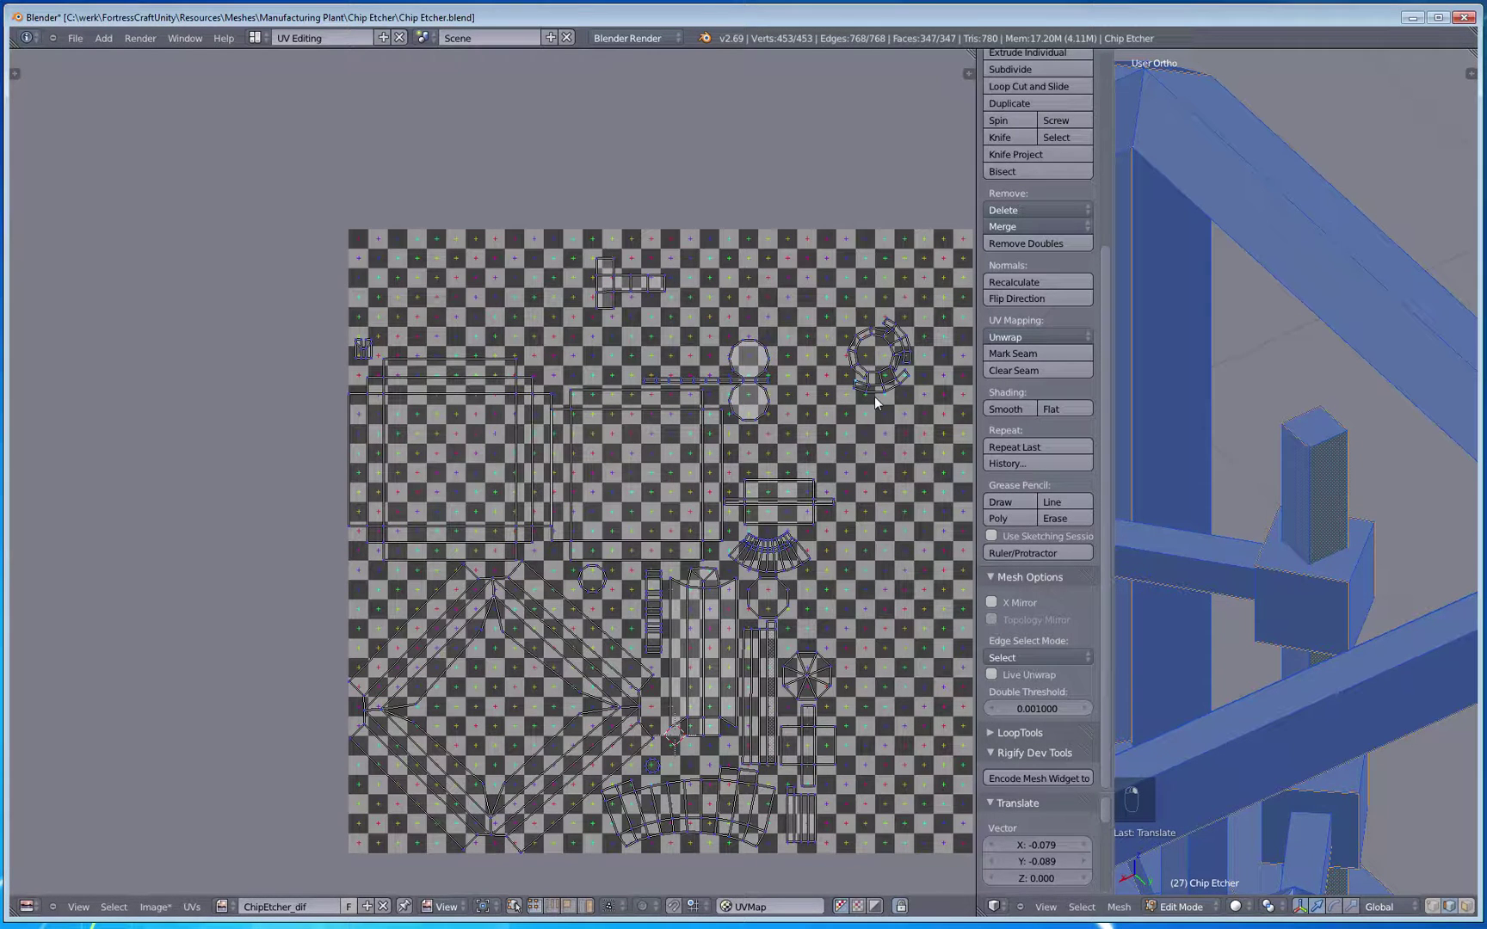
pyautogui.hotkey('ctrl', 'l')
pyautogui.press('g')
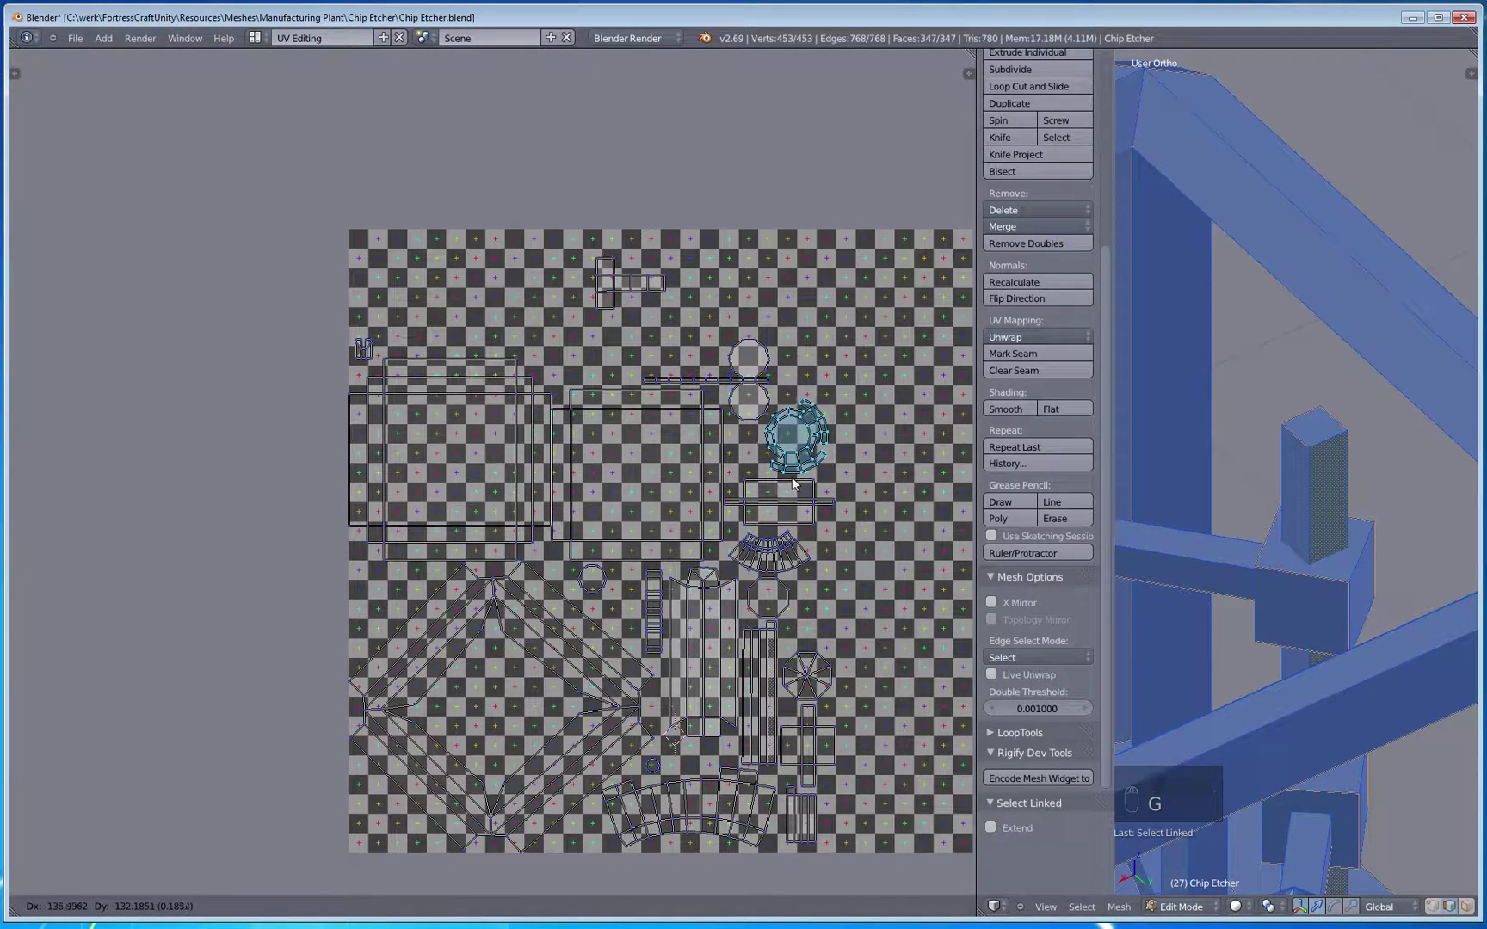
pyautogui.click(796, 483)
# Step: Select only the T-shaped island and move it down to the upper edge of the second large box island
pyautogui.press('a')
pyautogui.press('c')
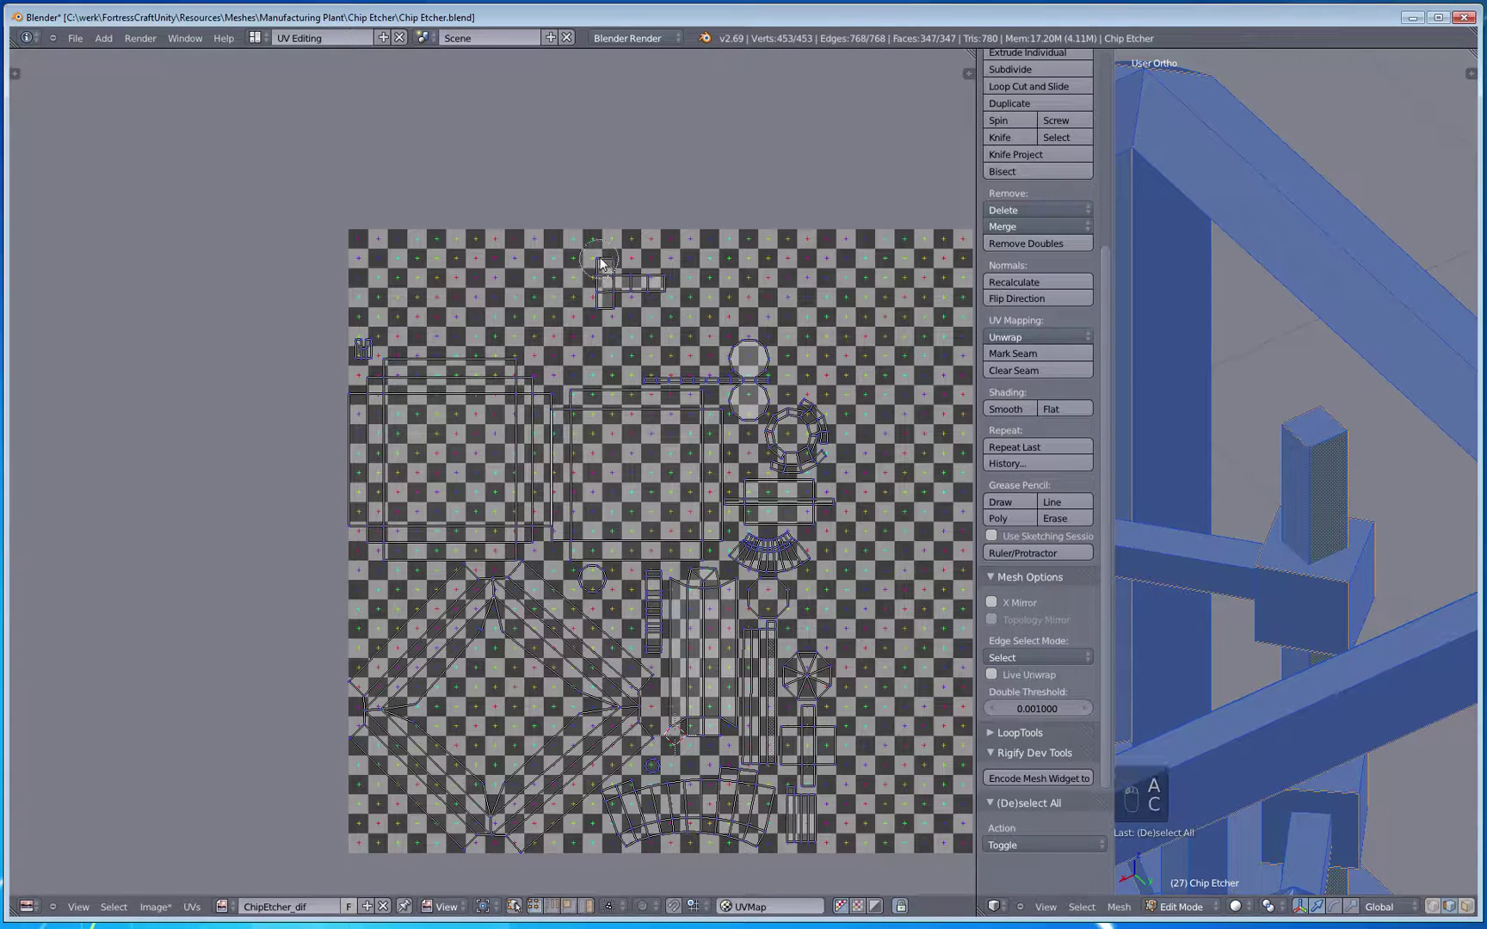
pyautogui.click(600, 263)
pyautogui.rightClick(601, 263)
pyautogui.hotkey('ctrl', 'l')
pyautogui.press('g')
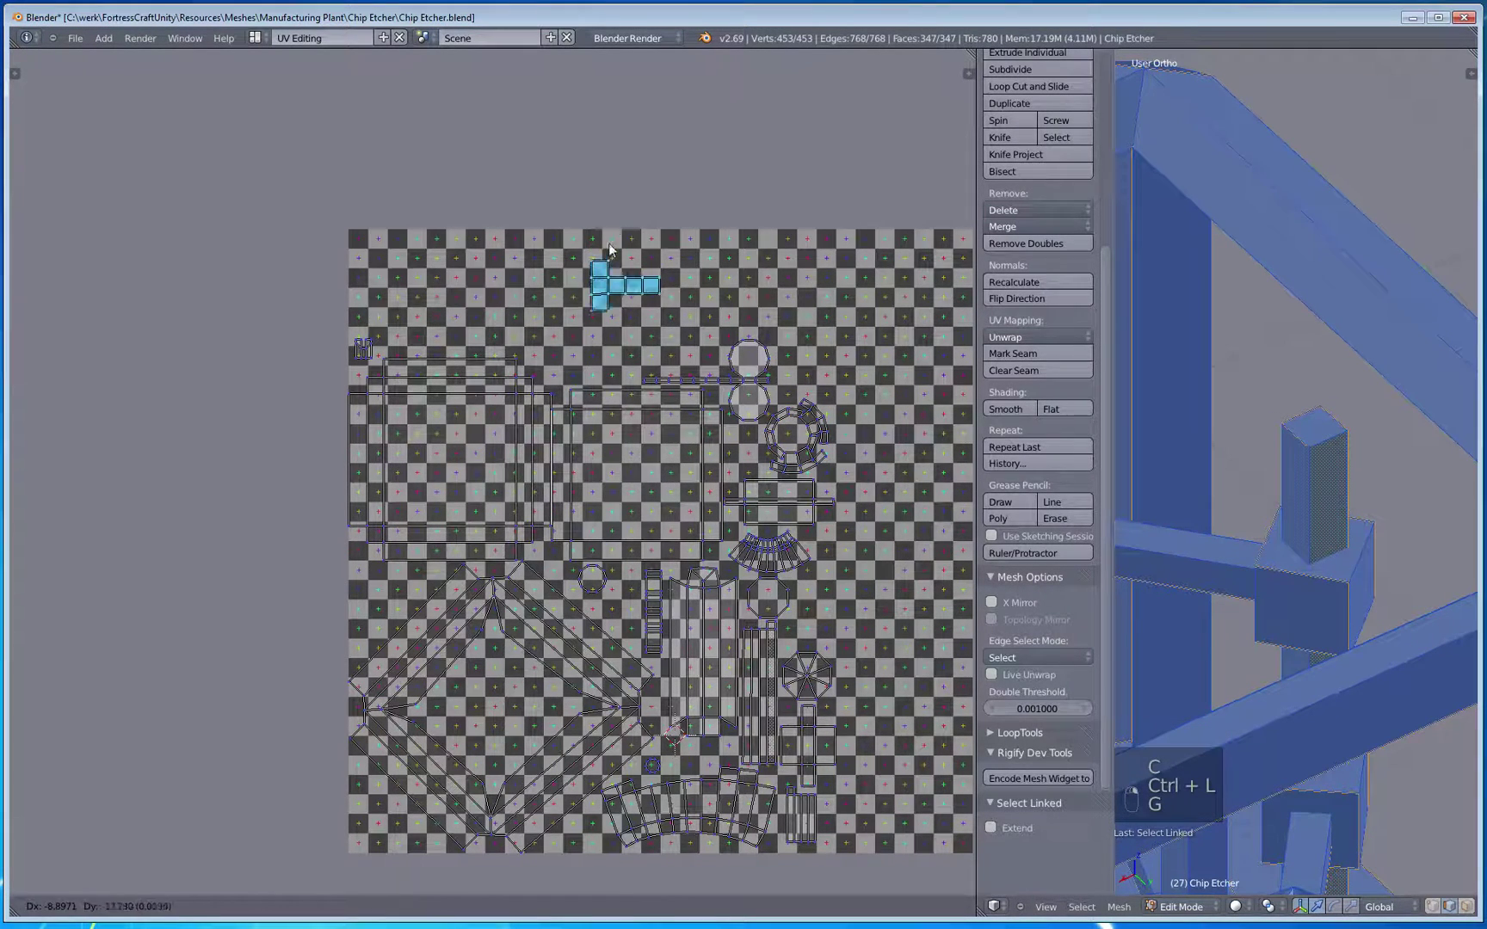
pyautogui.click(567, 313)
# Step: Select the small notched island above the first large box's corner, scale it up by 1.476 and shift it slightly down
pyautogui.press('a')
pyautogui.press('c')
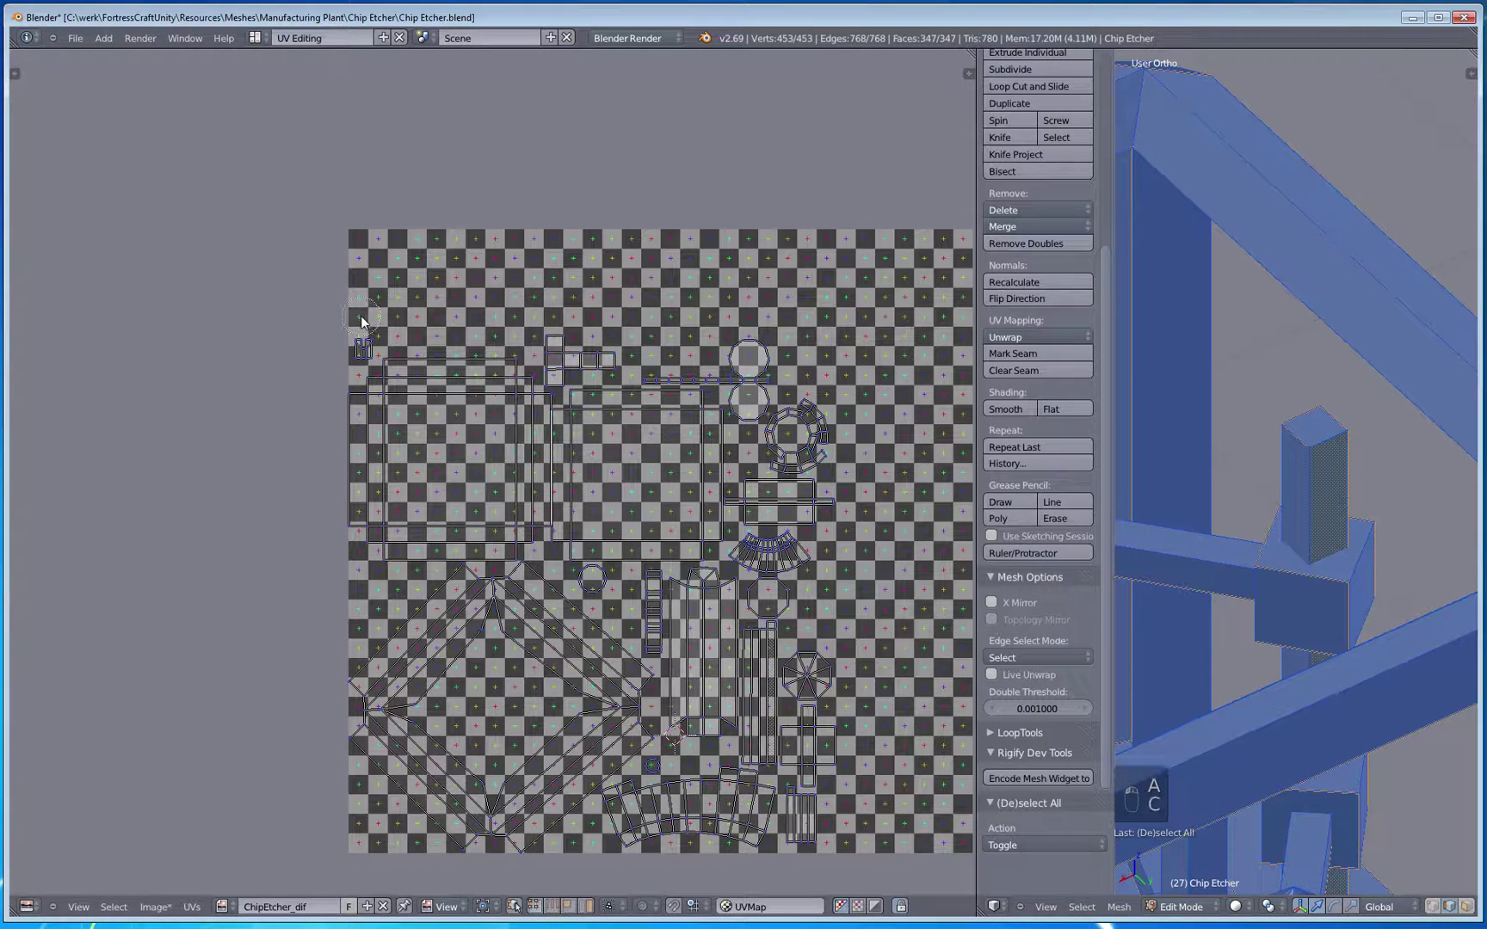
pyautogui.click(358, 343)
pyautogui.rightClick(359, 344)
pyautogui.press('s')
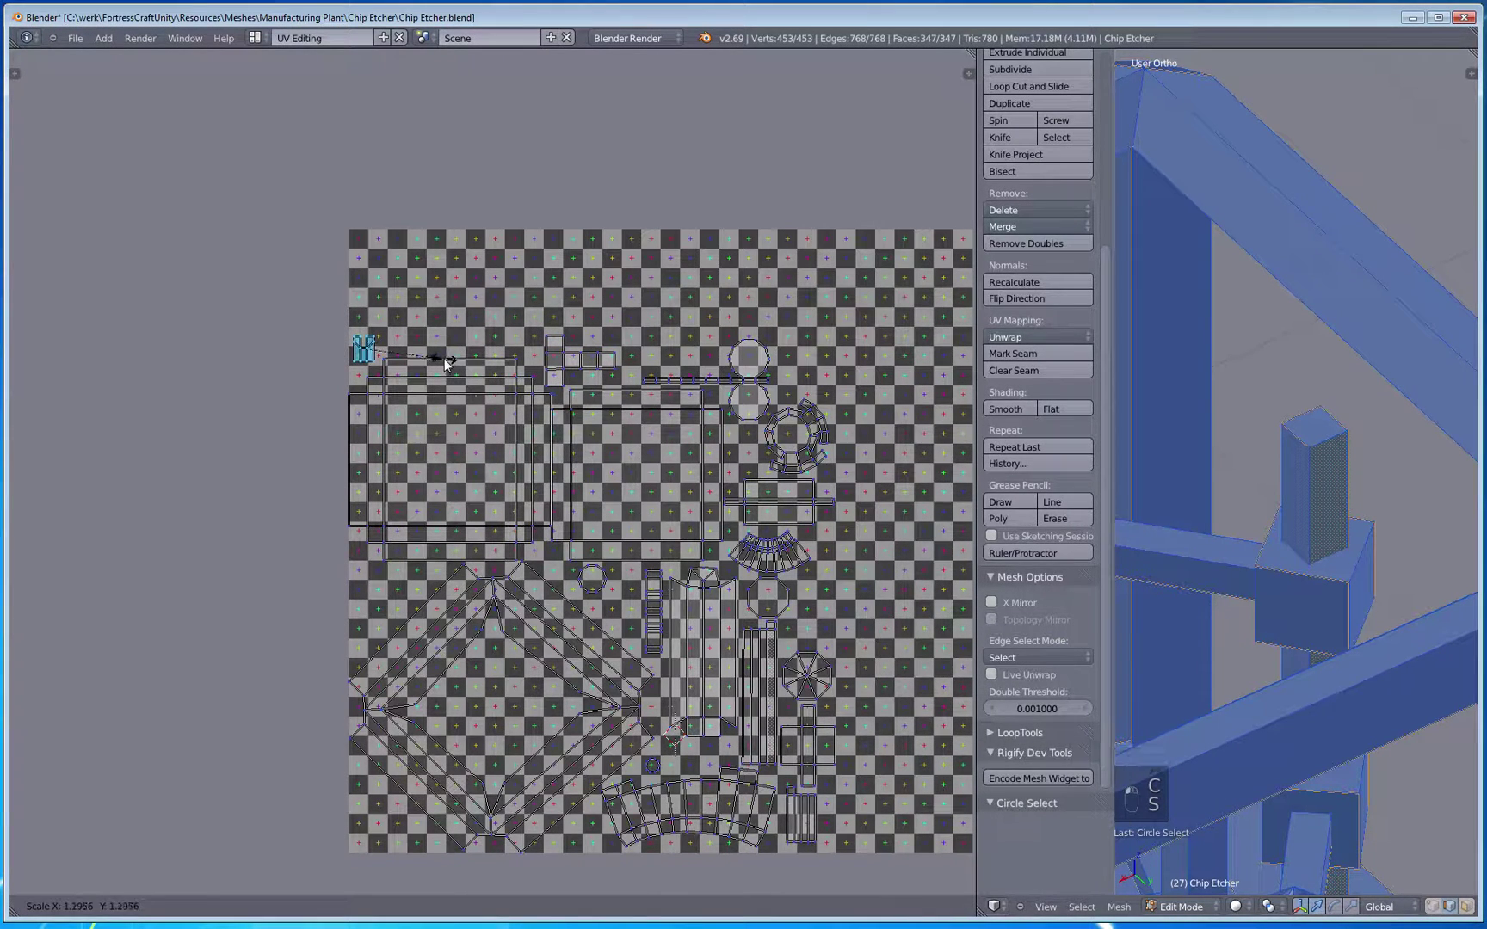
pyautogui.click(456, 362)
pyautogui.press('g')
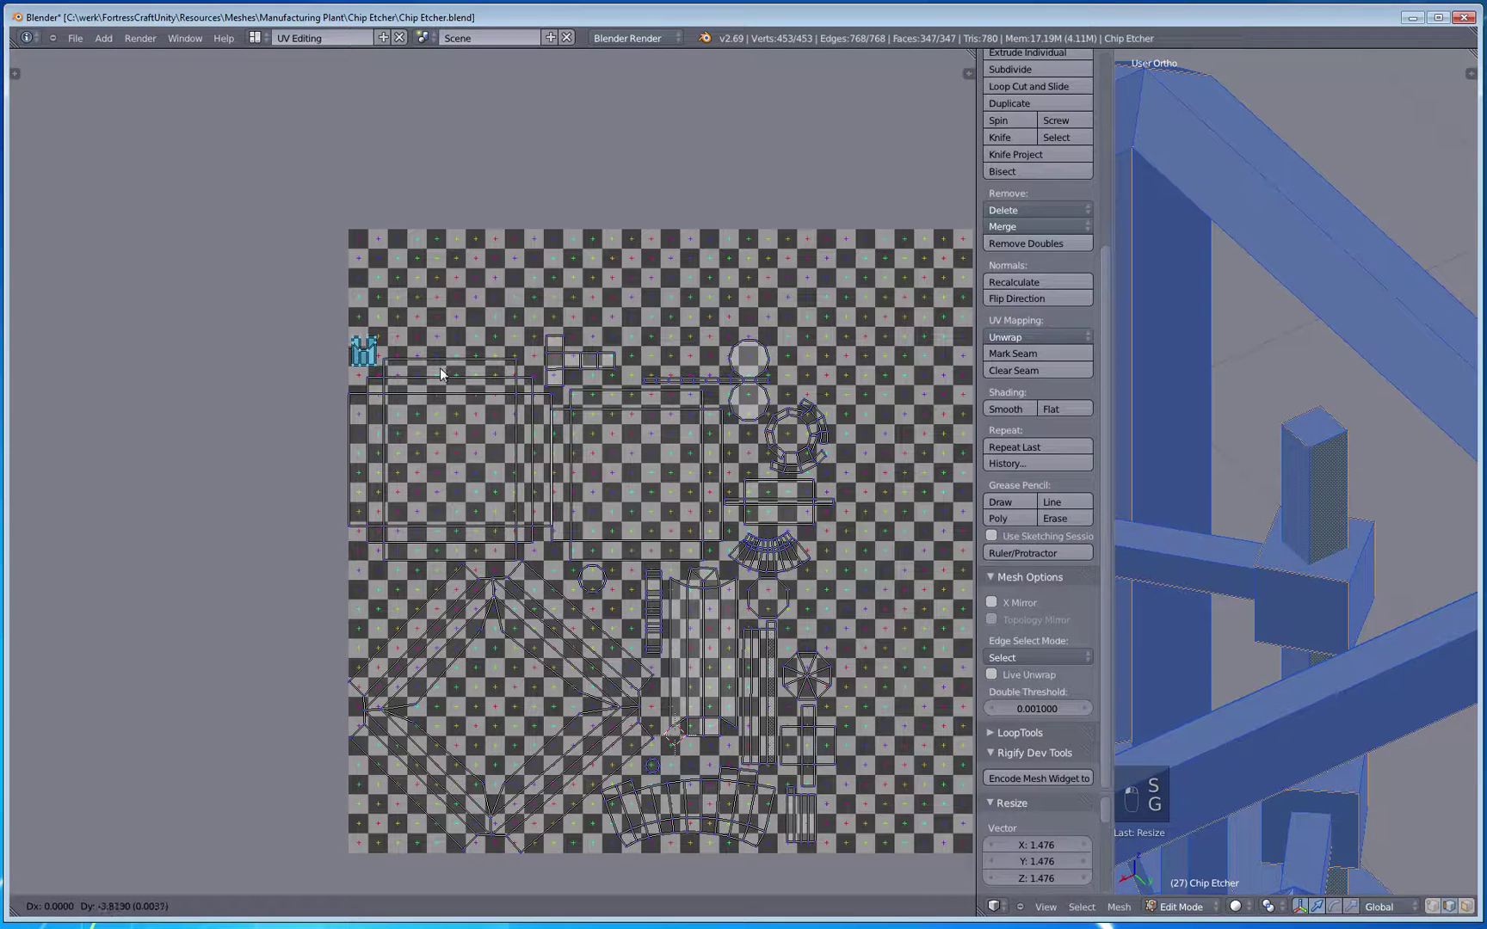
pyautogui.click(442, 371)
pyautogui.press('a')
# Step: Select only the spoked octagonal island and move it -0.504 in X and 0.009 in Y, into the diamond's empty centre
pyautogui.press('a')
pyautogui.scroll(-4, 443, 371)
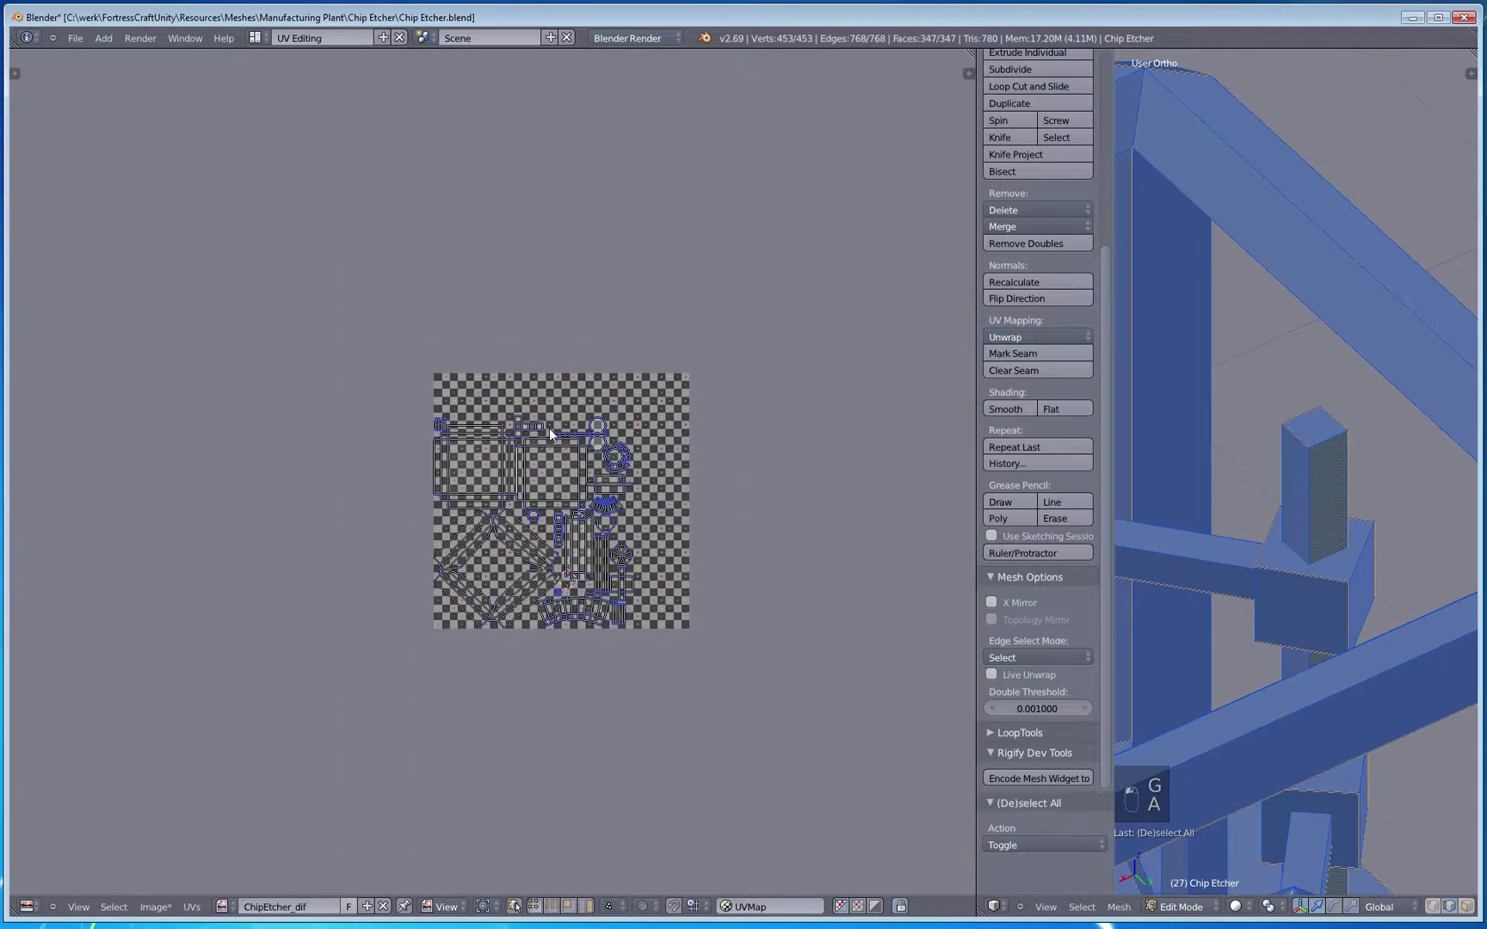
pyautogui.moveTo(620, 487); pyautogui.dragTo(660, 438, button='middle')
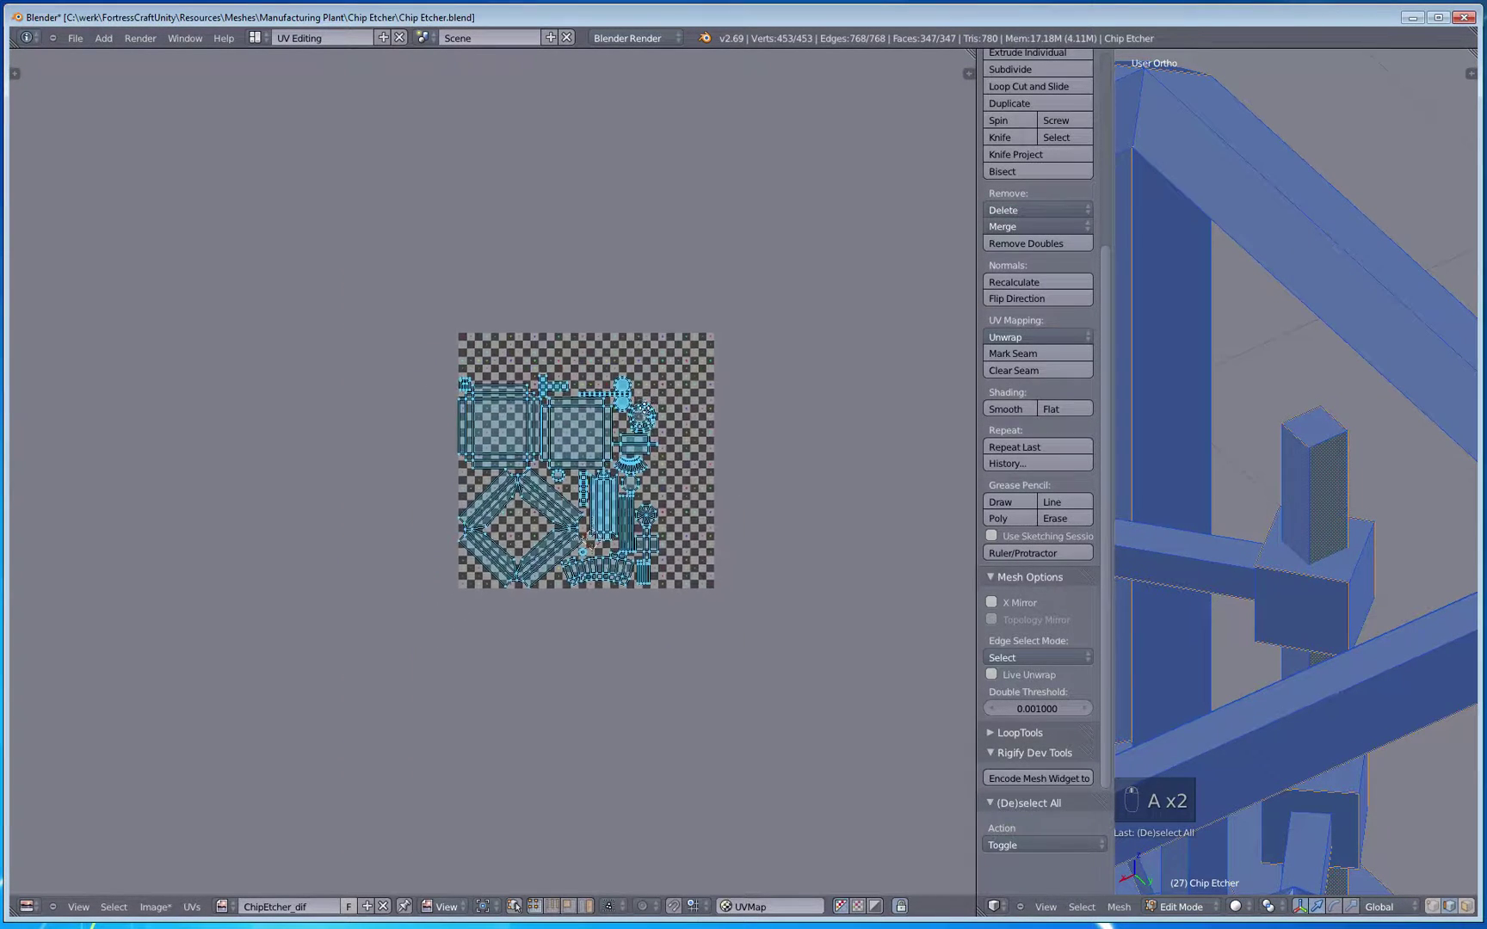
pyautogui.scroll(3, 660, 438)
pyautogui.press('a')
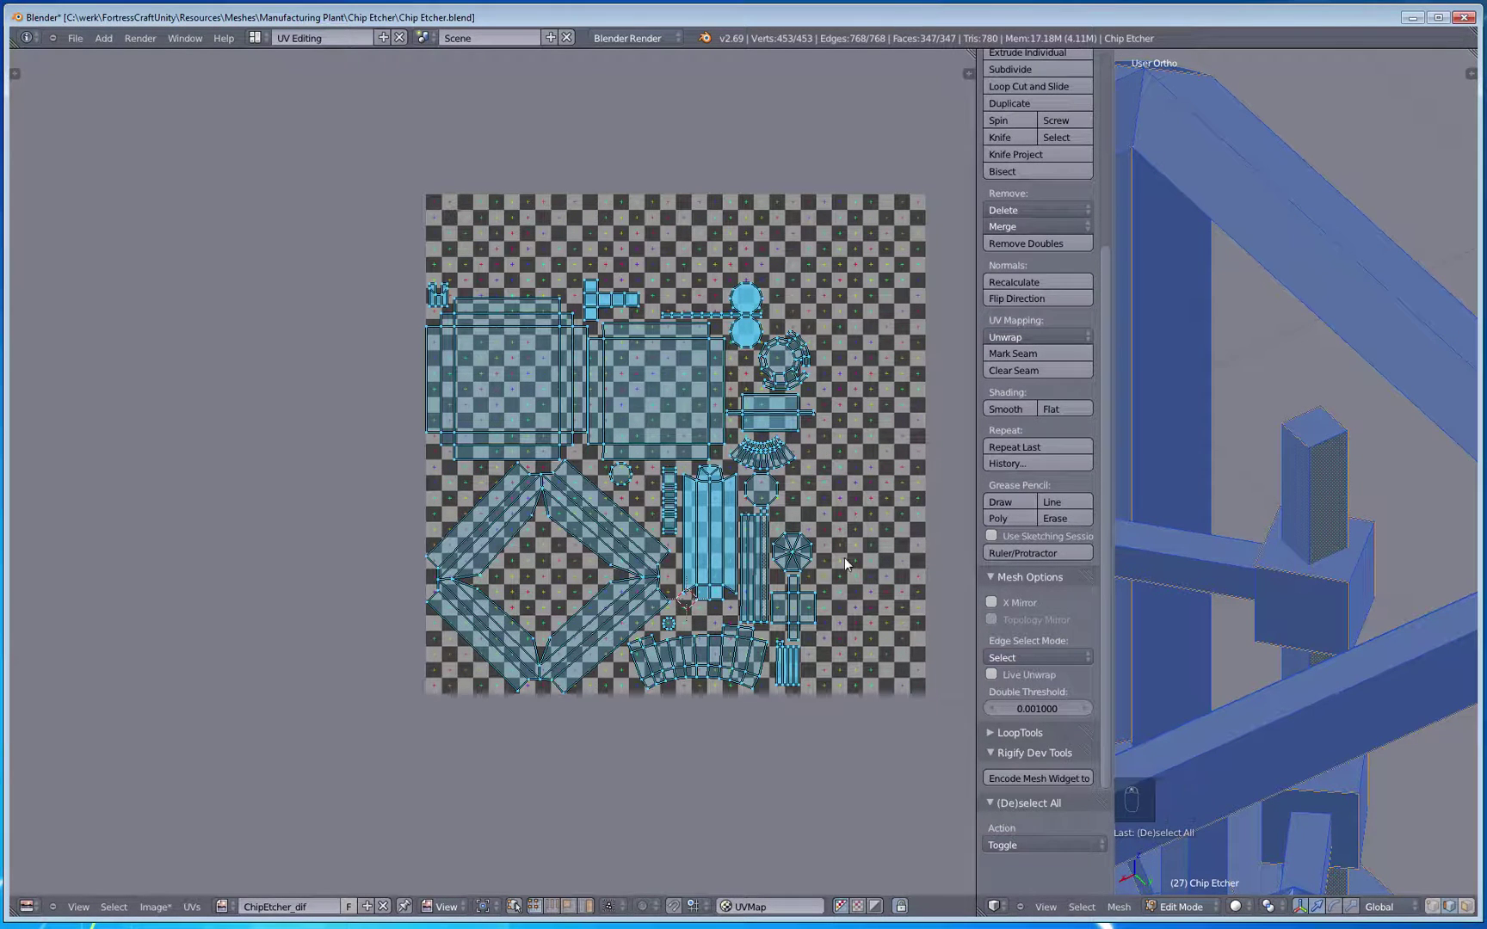
pyautogui.hotkey('ctrl', 'l')
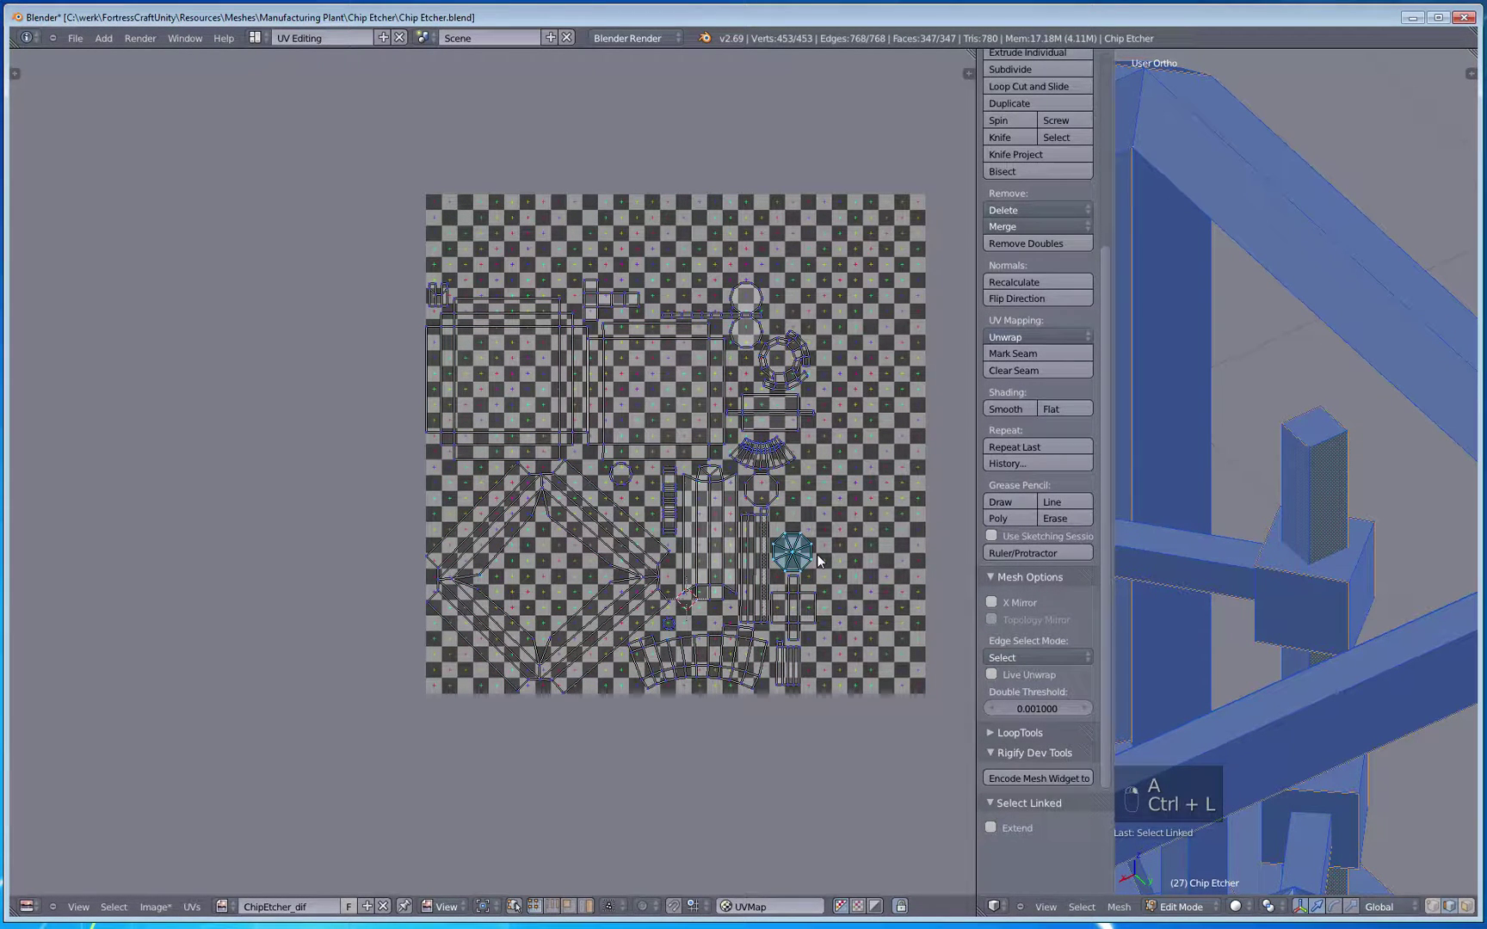
pyautogui.press('g')
pyautogui.click(566, 556)
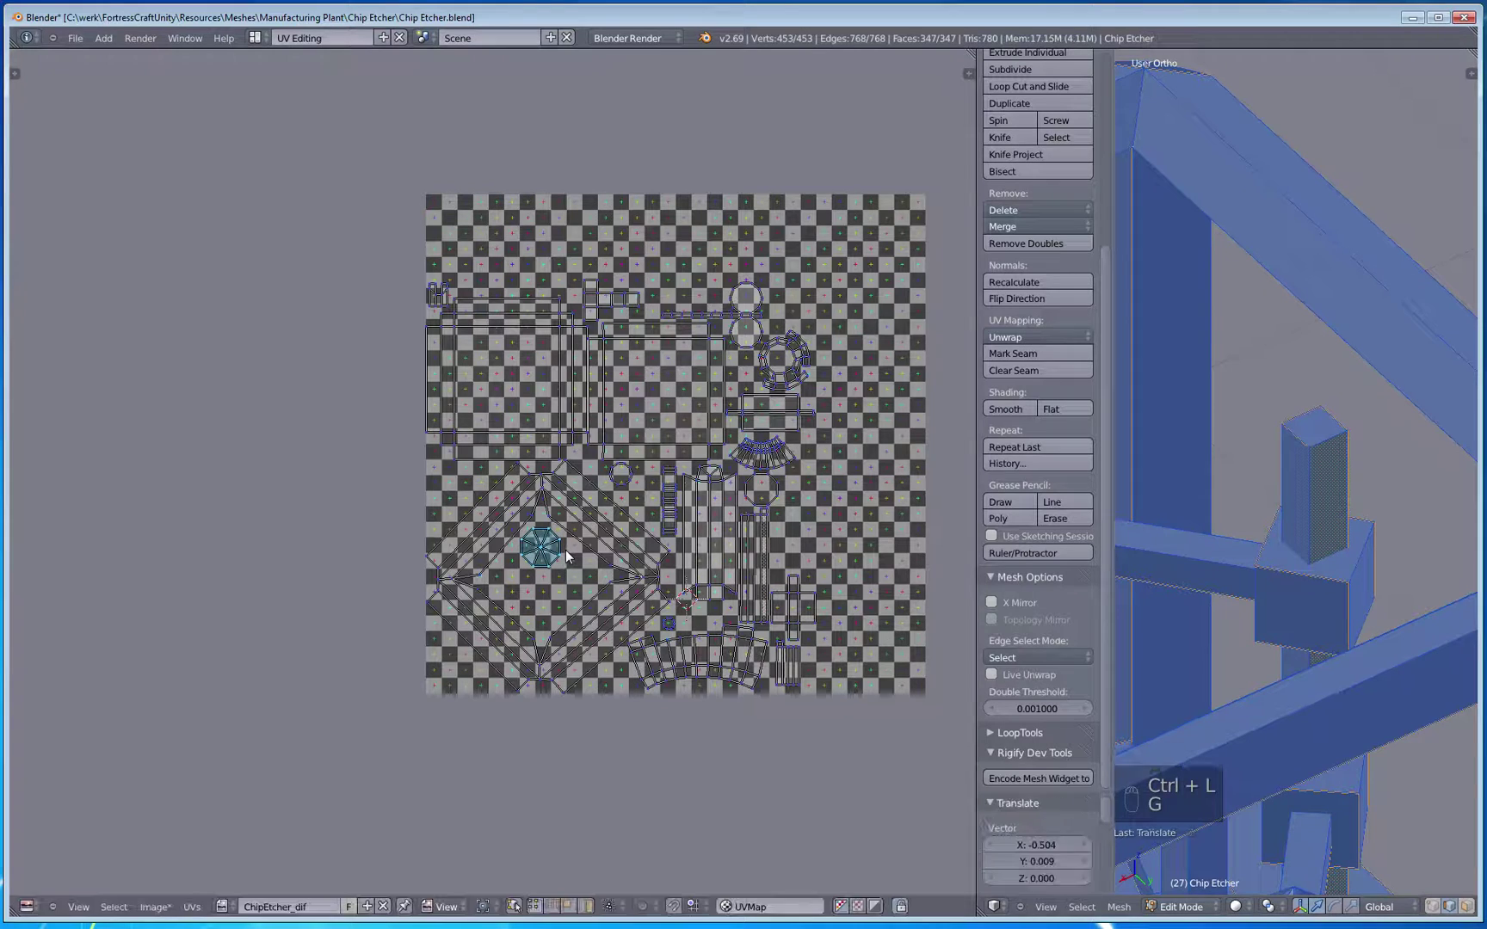
# Step: Select the plain octagonal island below the fan shape and move it -0.498 in X and -0.177 in Y, beside the spoked octagon
pyautogui.rightClick(794, 496)
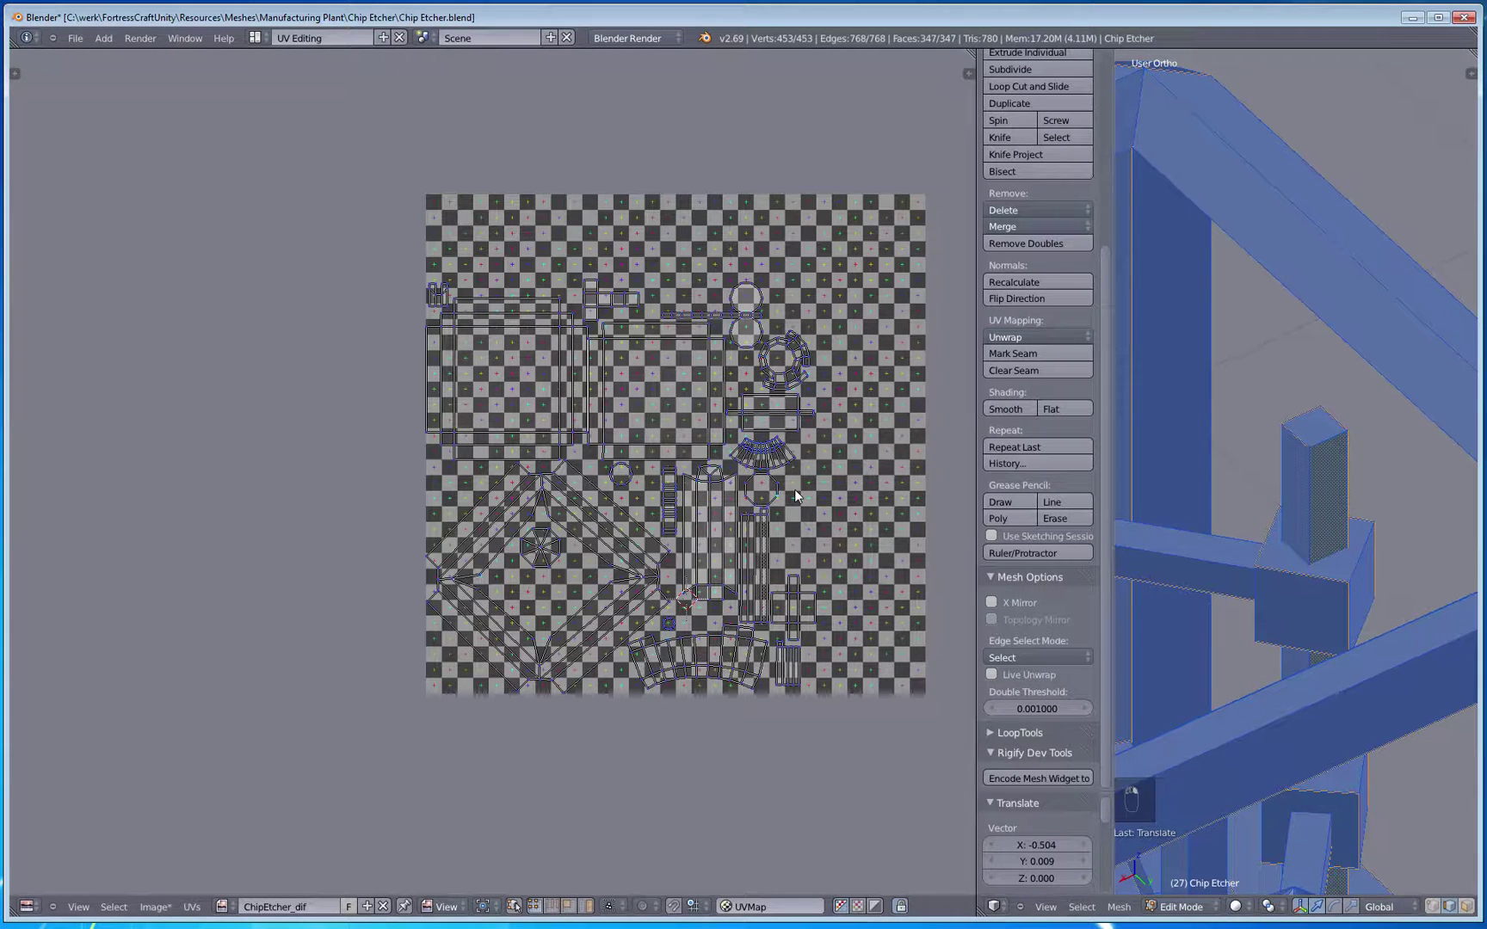
pyautogui.hotkey('ctrl', 'l')
pyautogui.press('g')
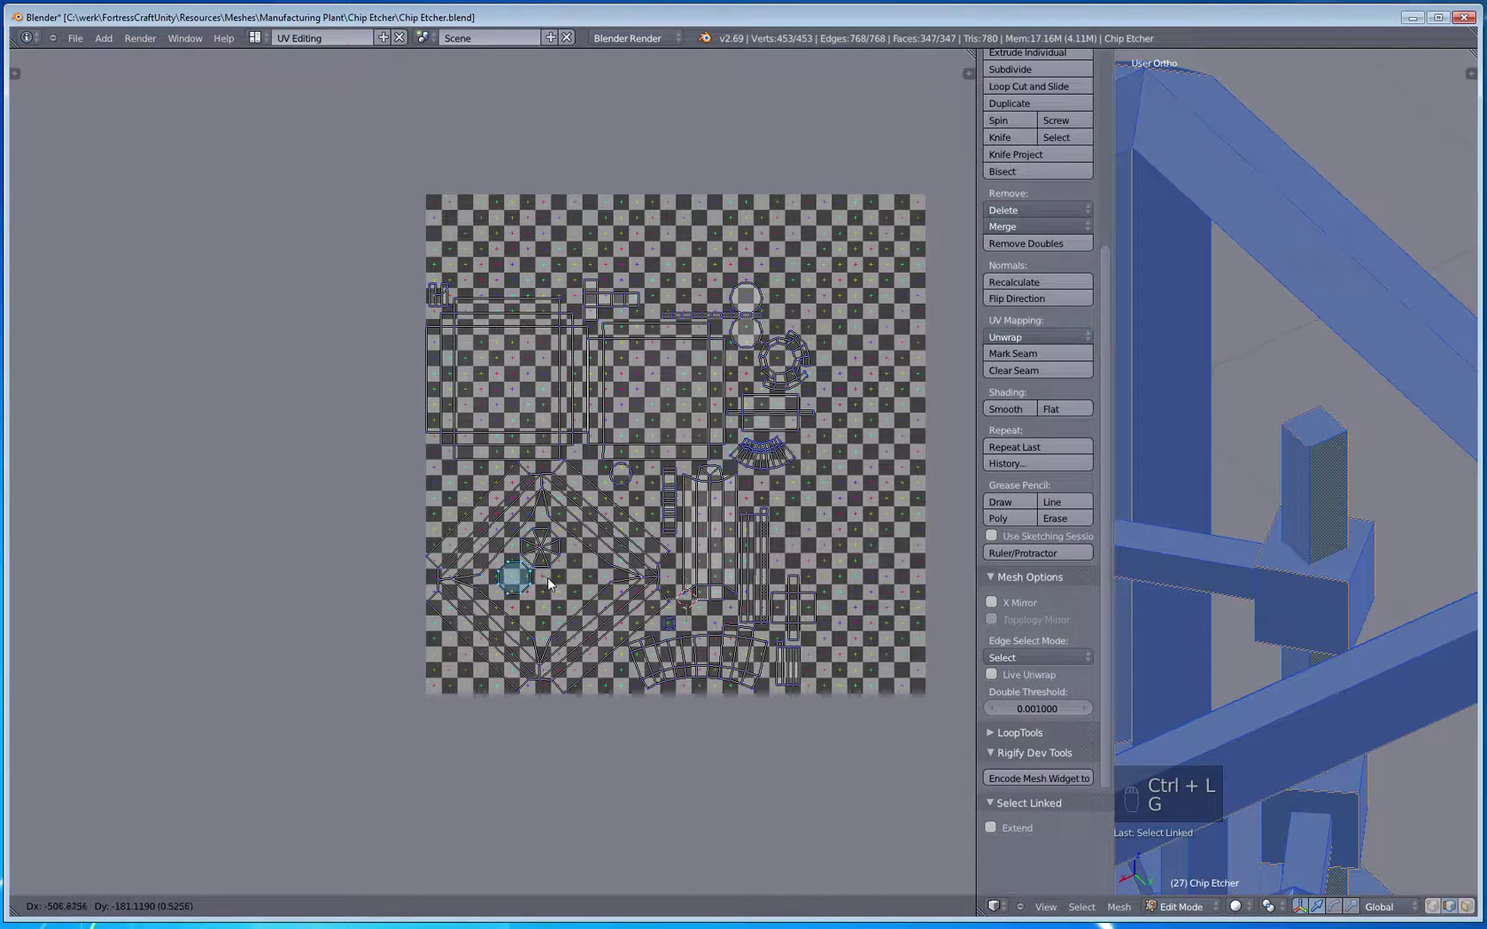
pyautogui.click(546, 577)
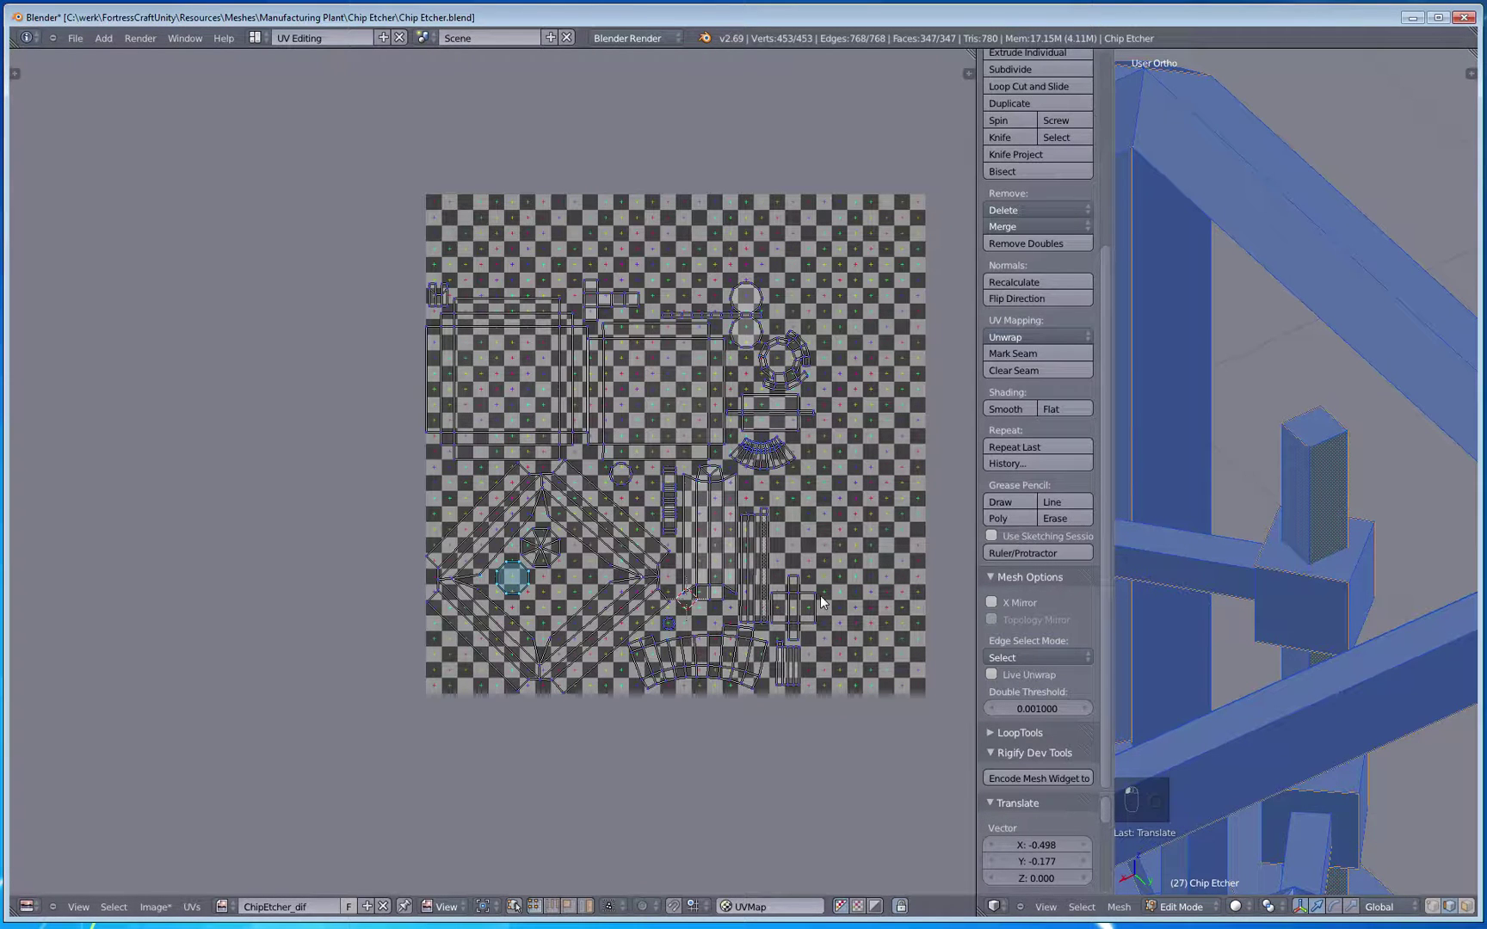
# Step: Select the whole short striped island near the UV square's lower edge and move it inside the diamond, below the spoked octagon
pyautogui.rightClick(815, 654)
pyautogui.hotkey('ctrl', 'l')
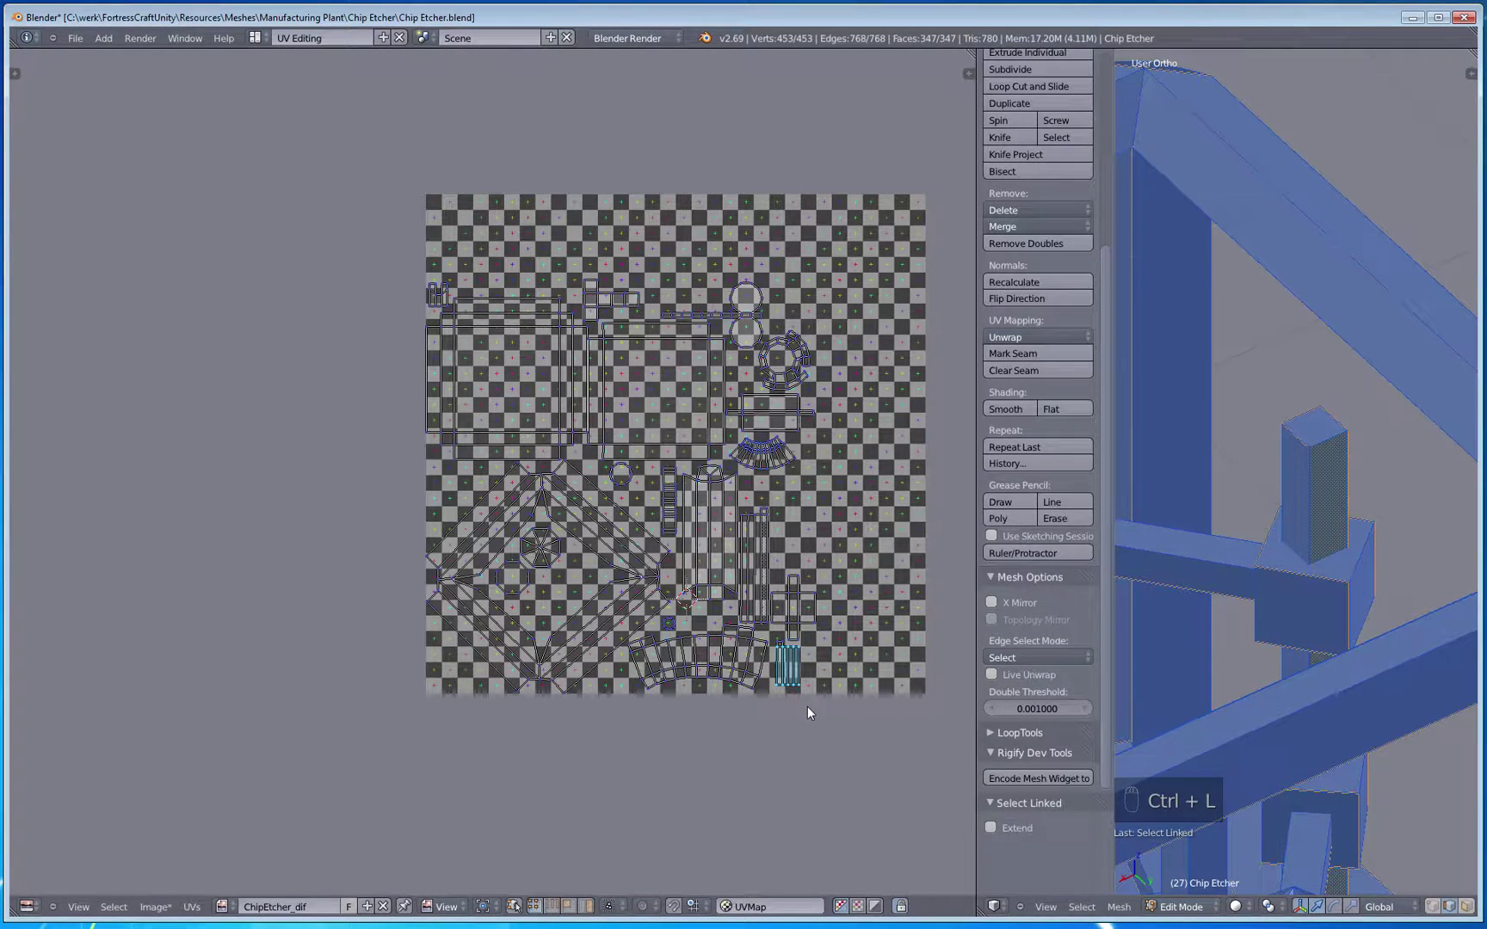
pyautogui.press('v')
pyautogui.press('c')
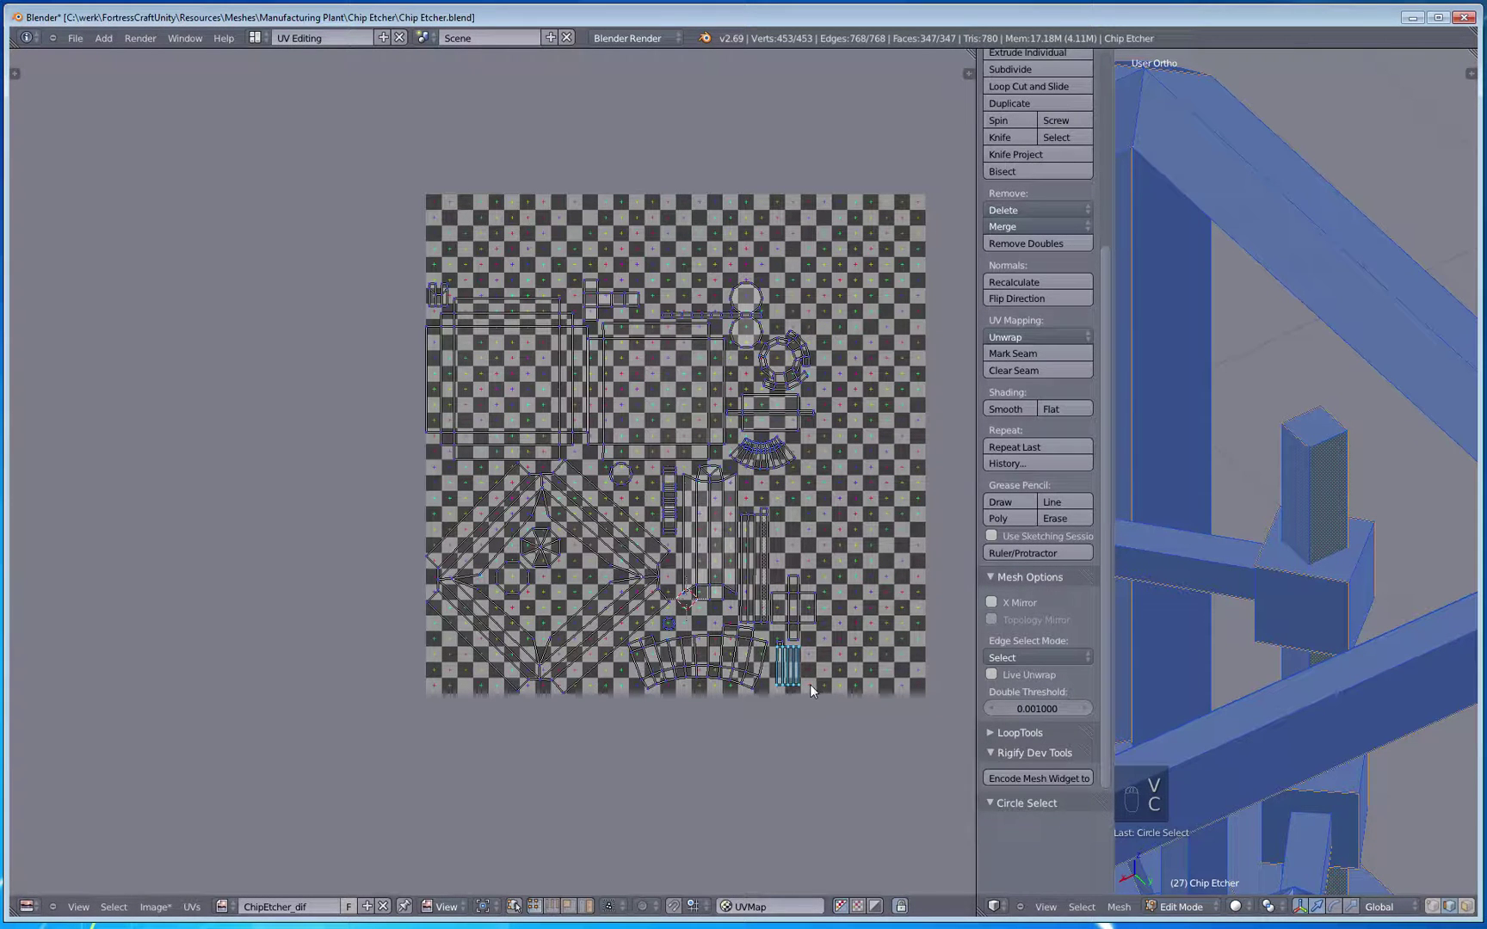
pyautogui.hotkey('ctrl', 'l')
pyautogui.press('g')
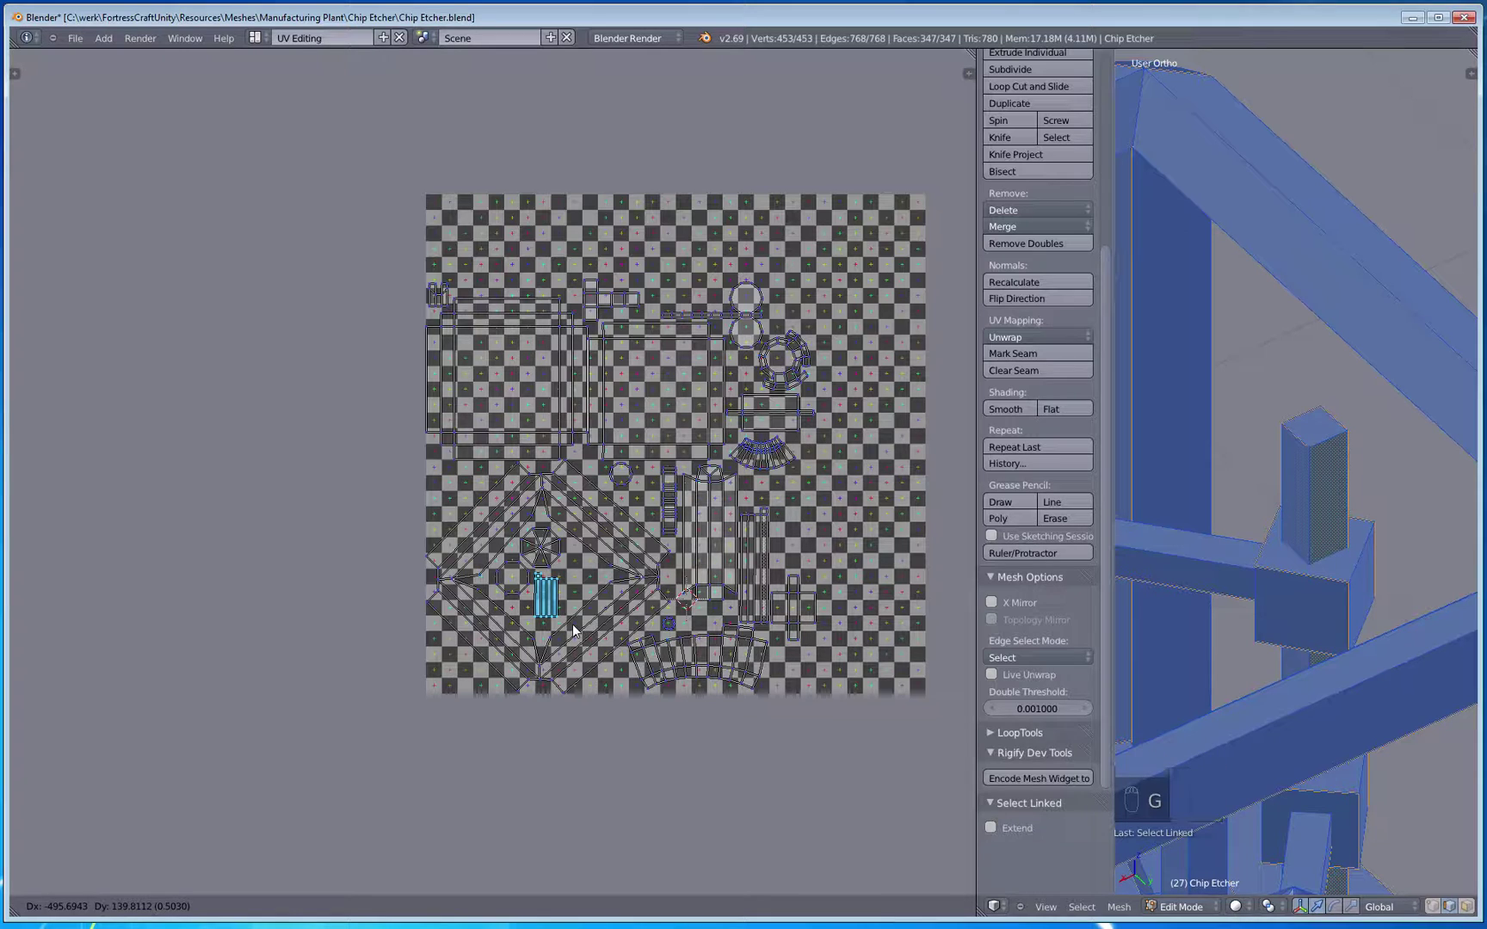
pyautogui.click(572, 625)
pyautogui.press('a')
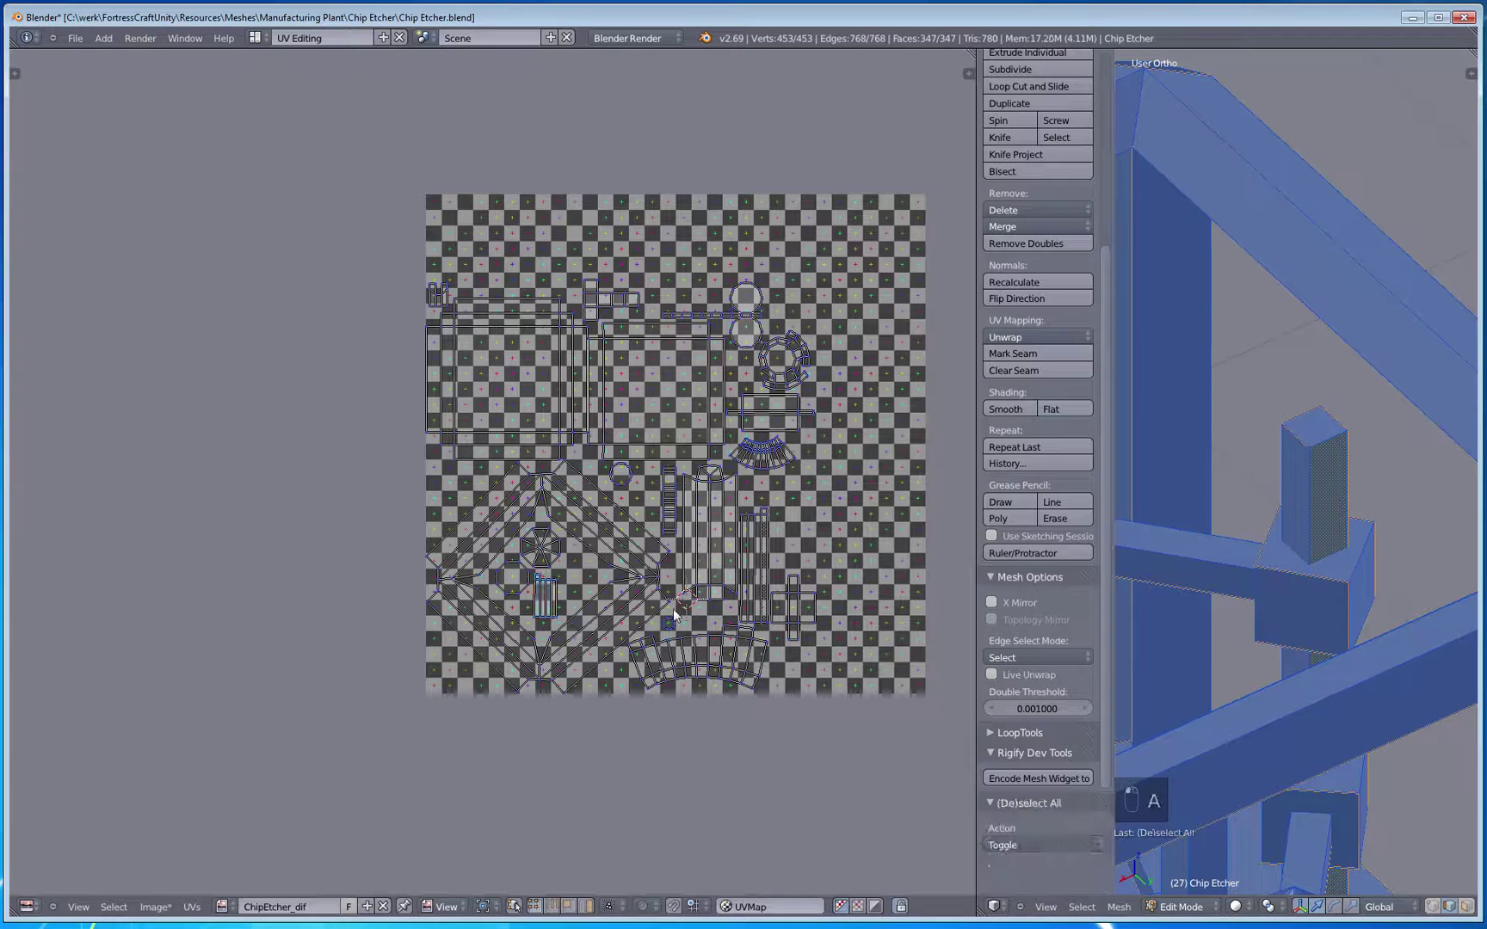
# Step: Move the small notched island into the gap between the first large box and the diamond, and enlarge it by 1.467
pyautogui.press('c')
pyautogui.click(450, 282)
pyautogui.rightClick(478, 274)
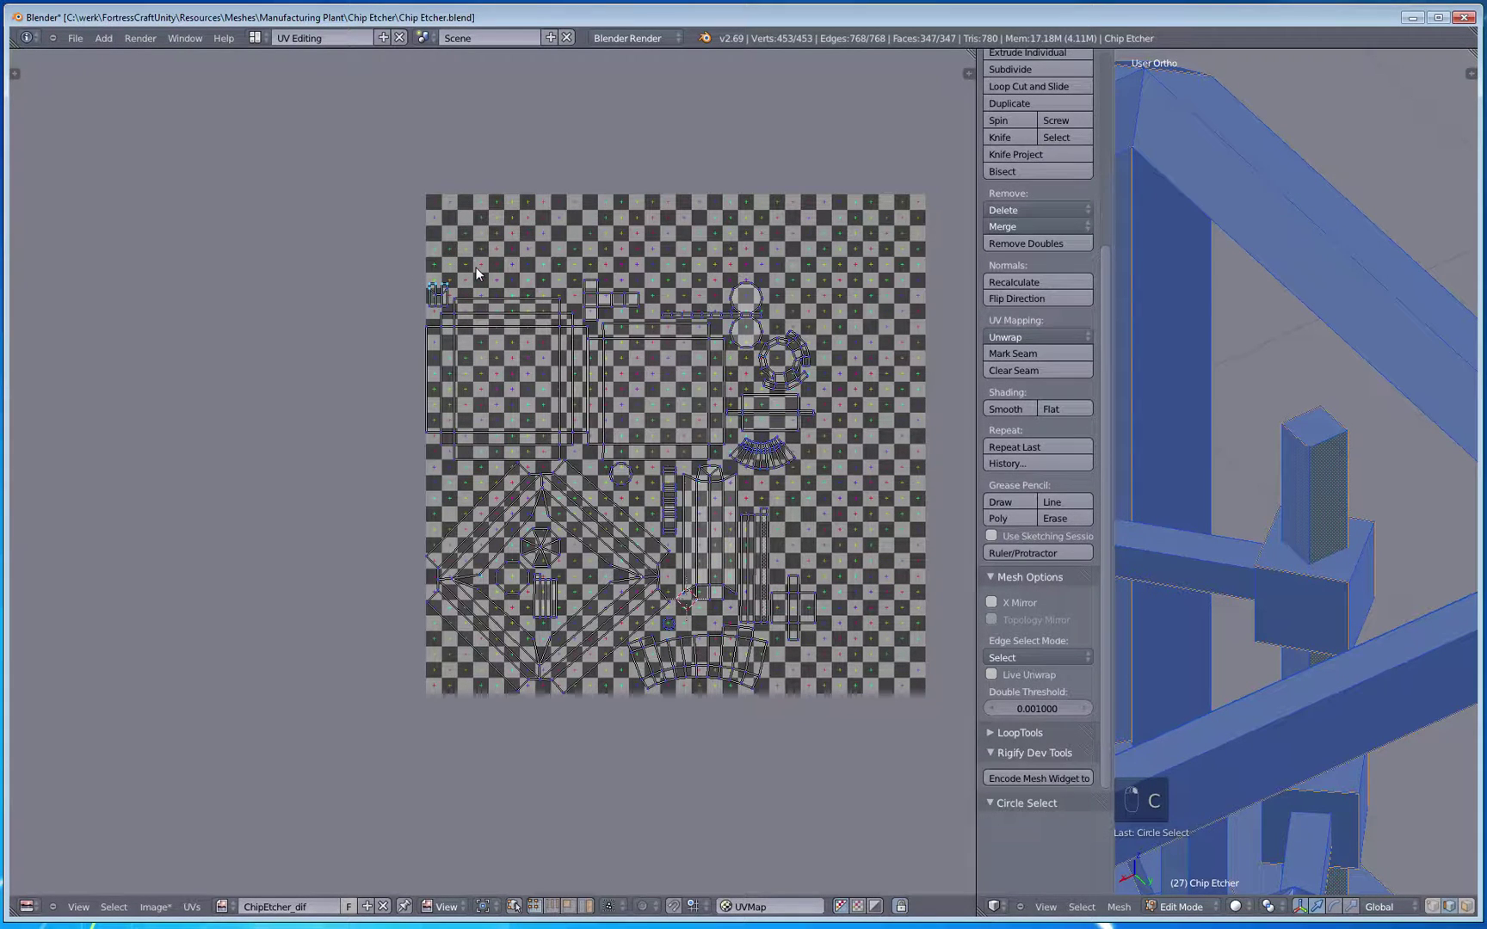
pyautogui.hotkey('ctrl', 'l')
pyautogui.press('g')
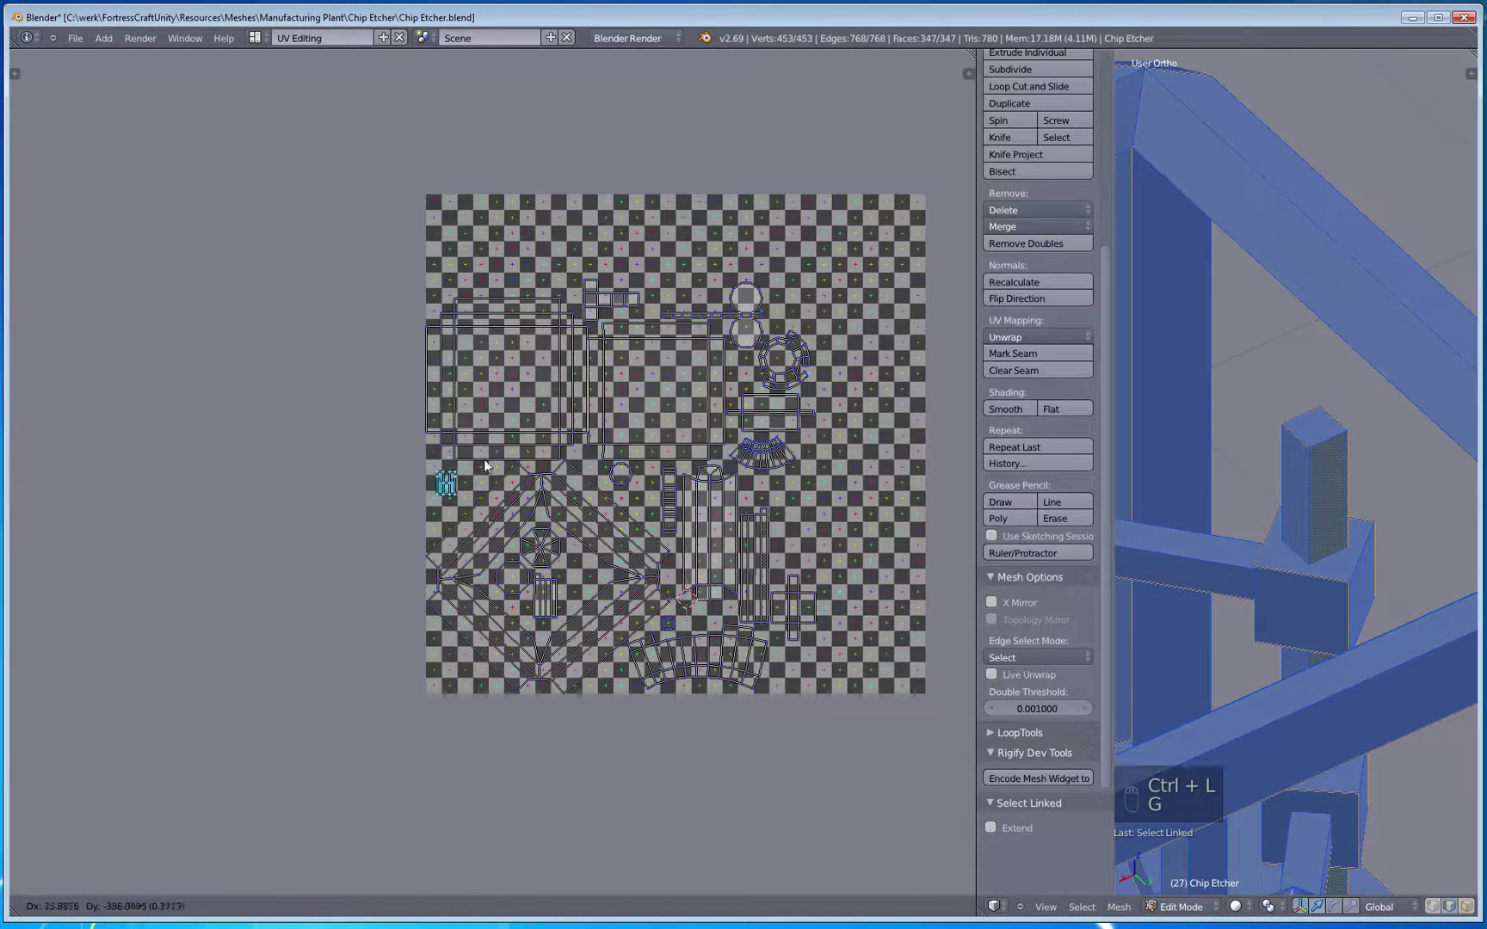
pyautogui.click(487, 473)
pyautogui.press('s')
pyautogui.click(508, 470)
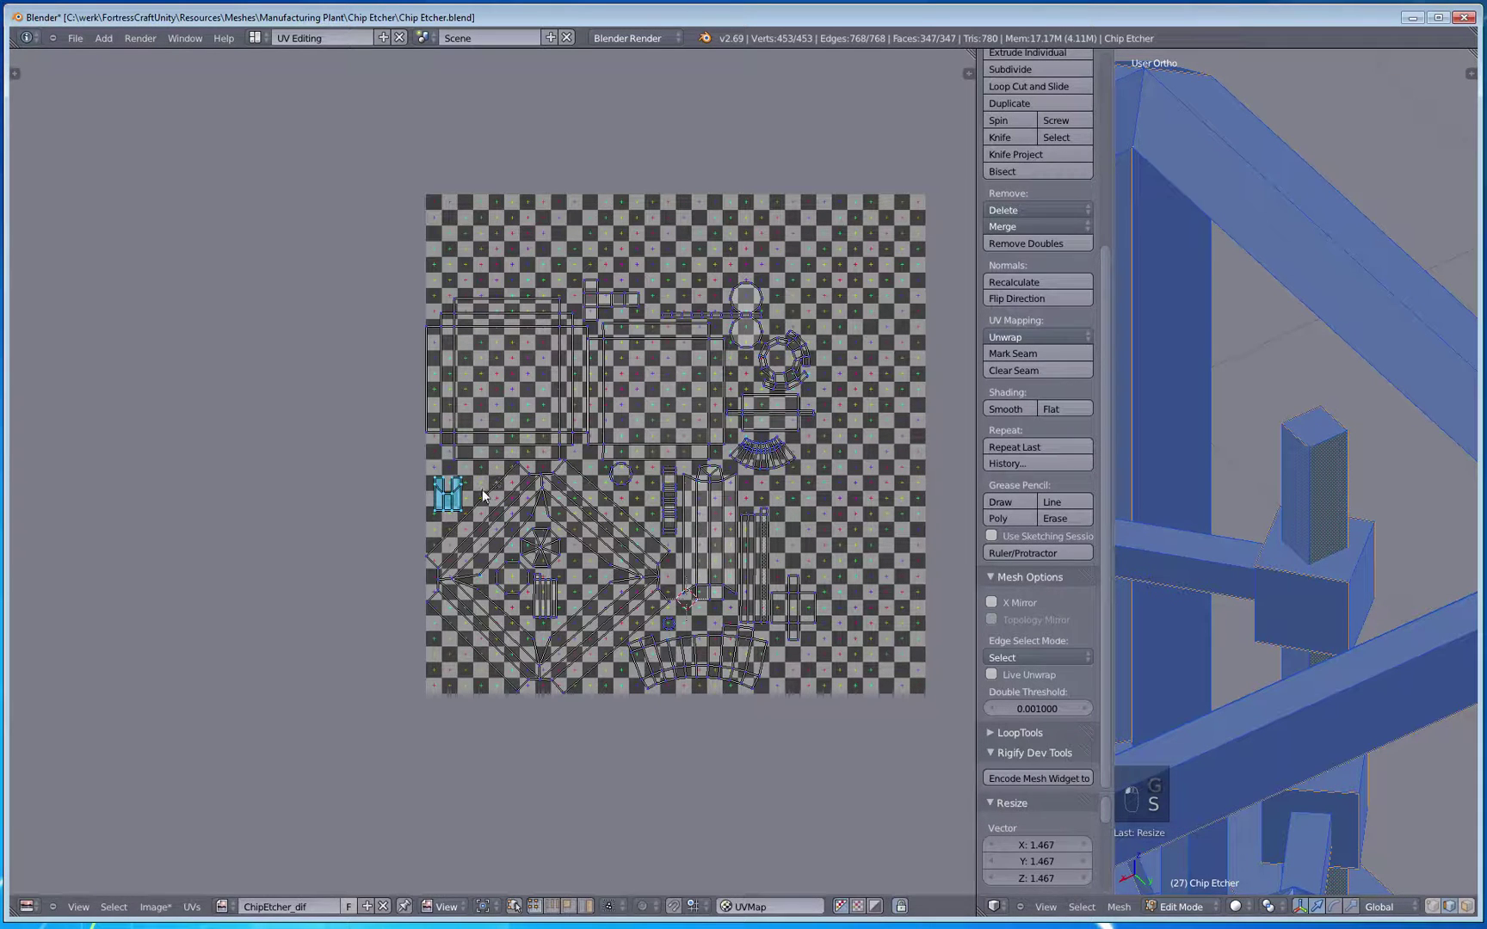
pyautogui.press('a')
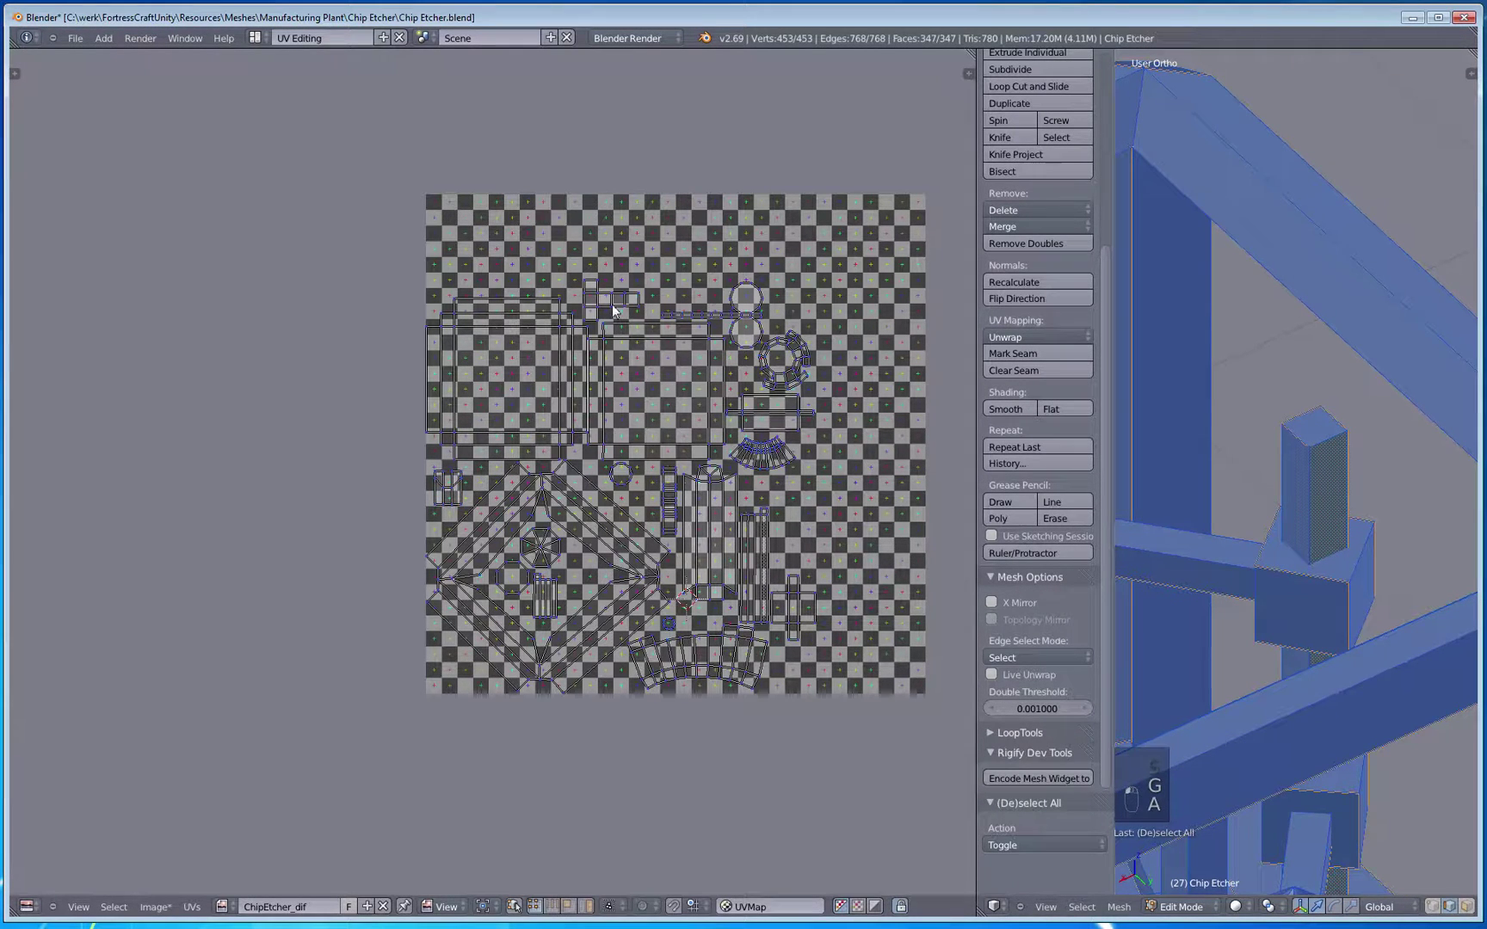
# Step: Move the whole T-shaped island 0.393 in X and -0.399 in Y, below the fan-shaped island, and rotate it 90°
pyautogui.press('c')
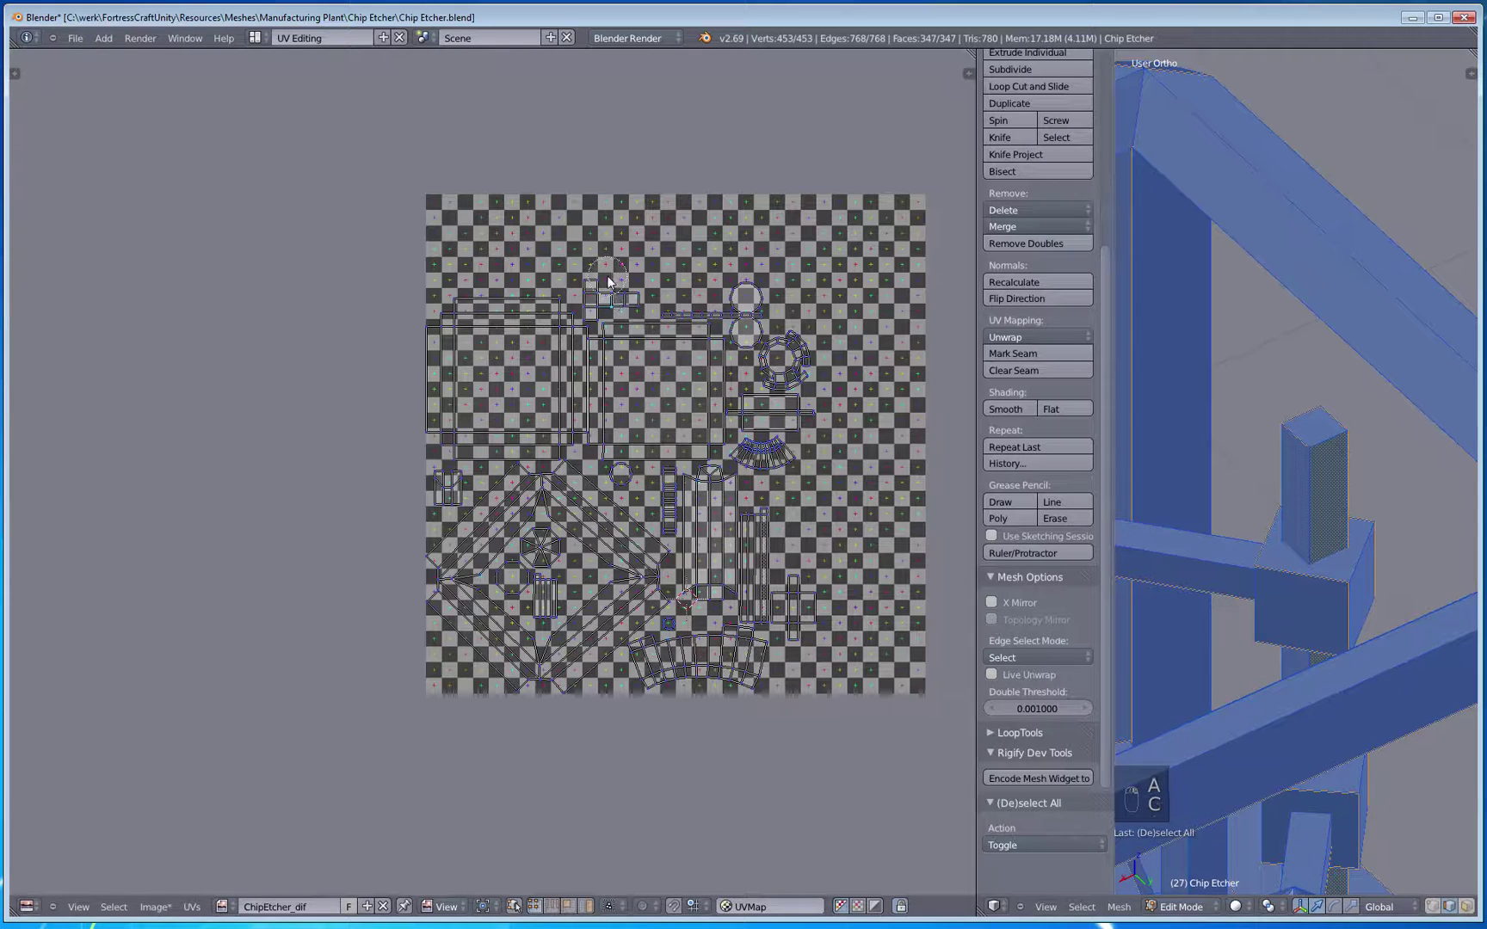
pyautogui.click(612, 291)
pyautogui.hotkey('ctrl', 'l')
pyautogui.press('g')
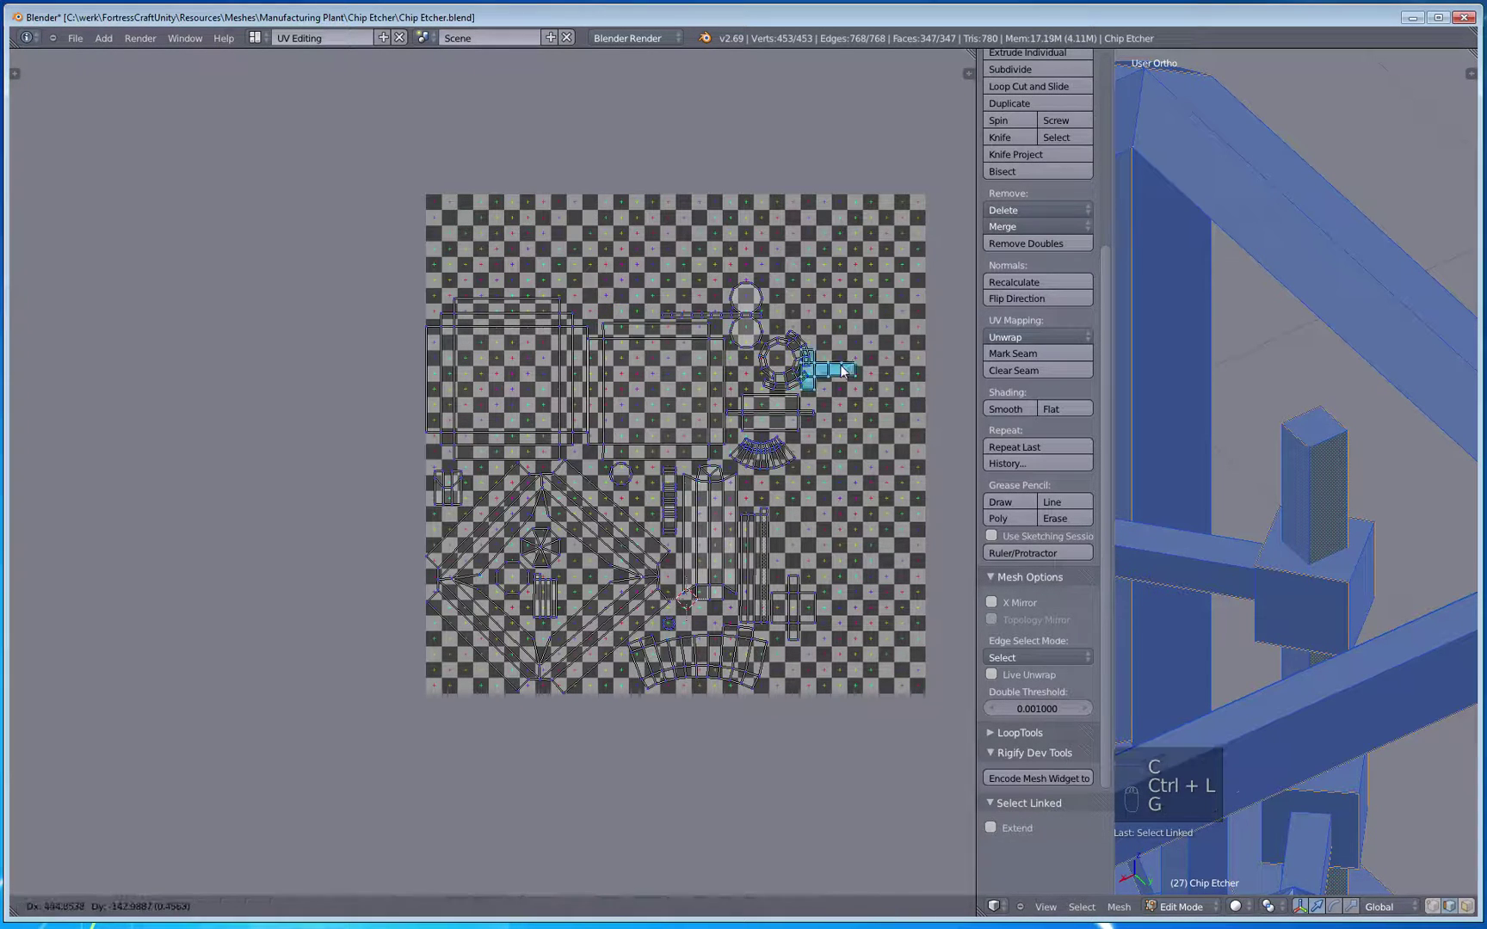
pyautogui.click(811, 483)
pyautogui.press('r')
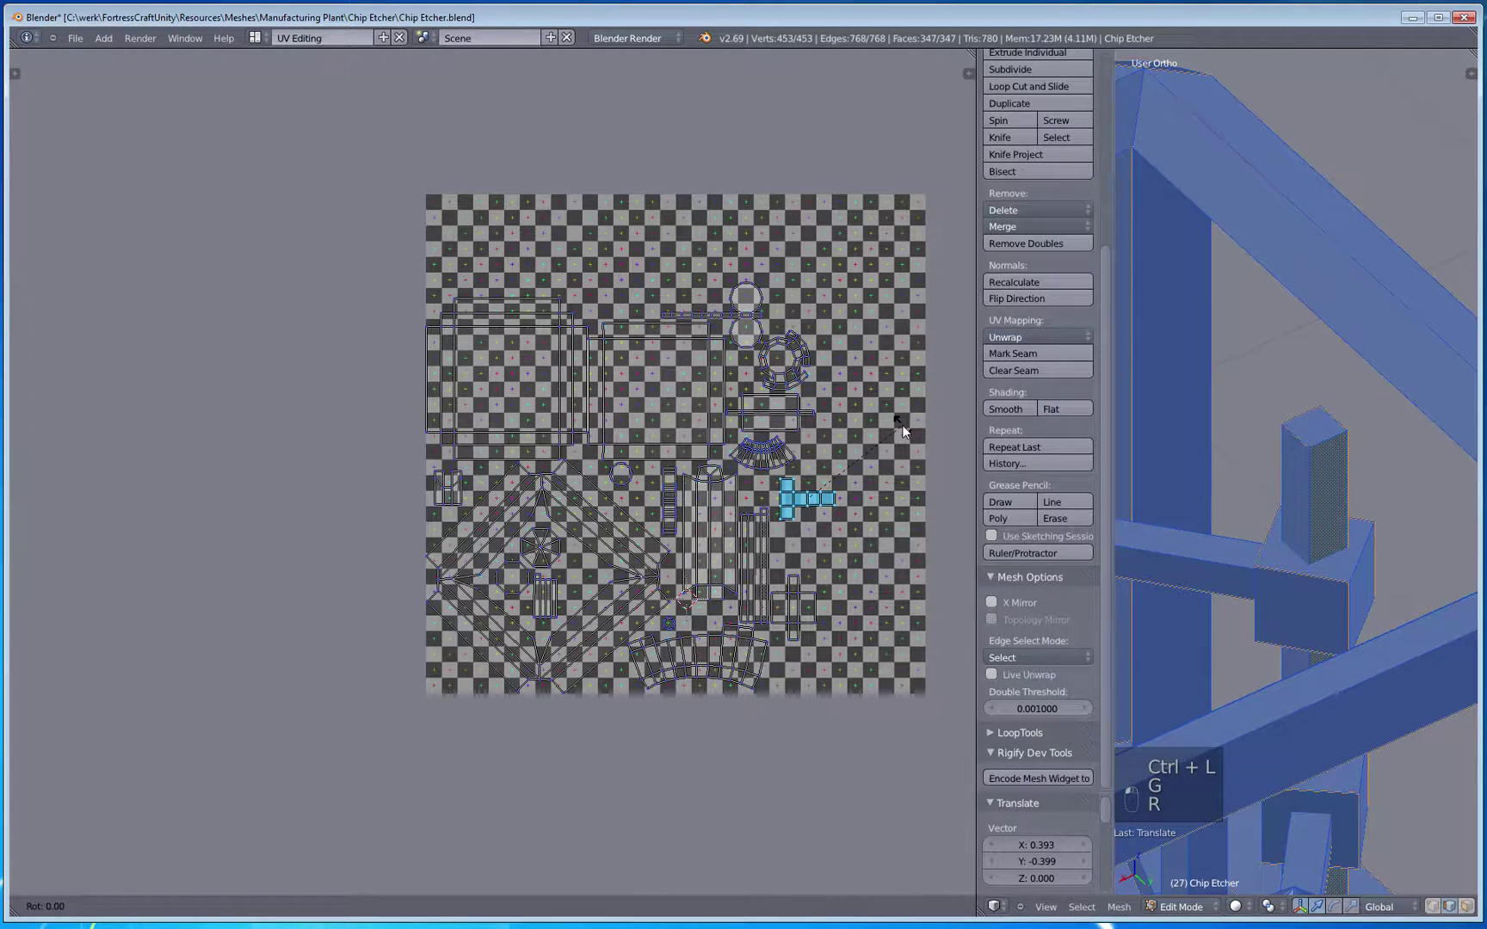
pyautogui.click(867, 573)
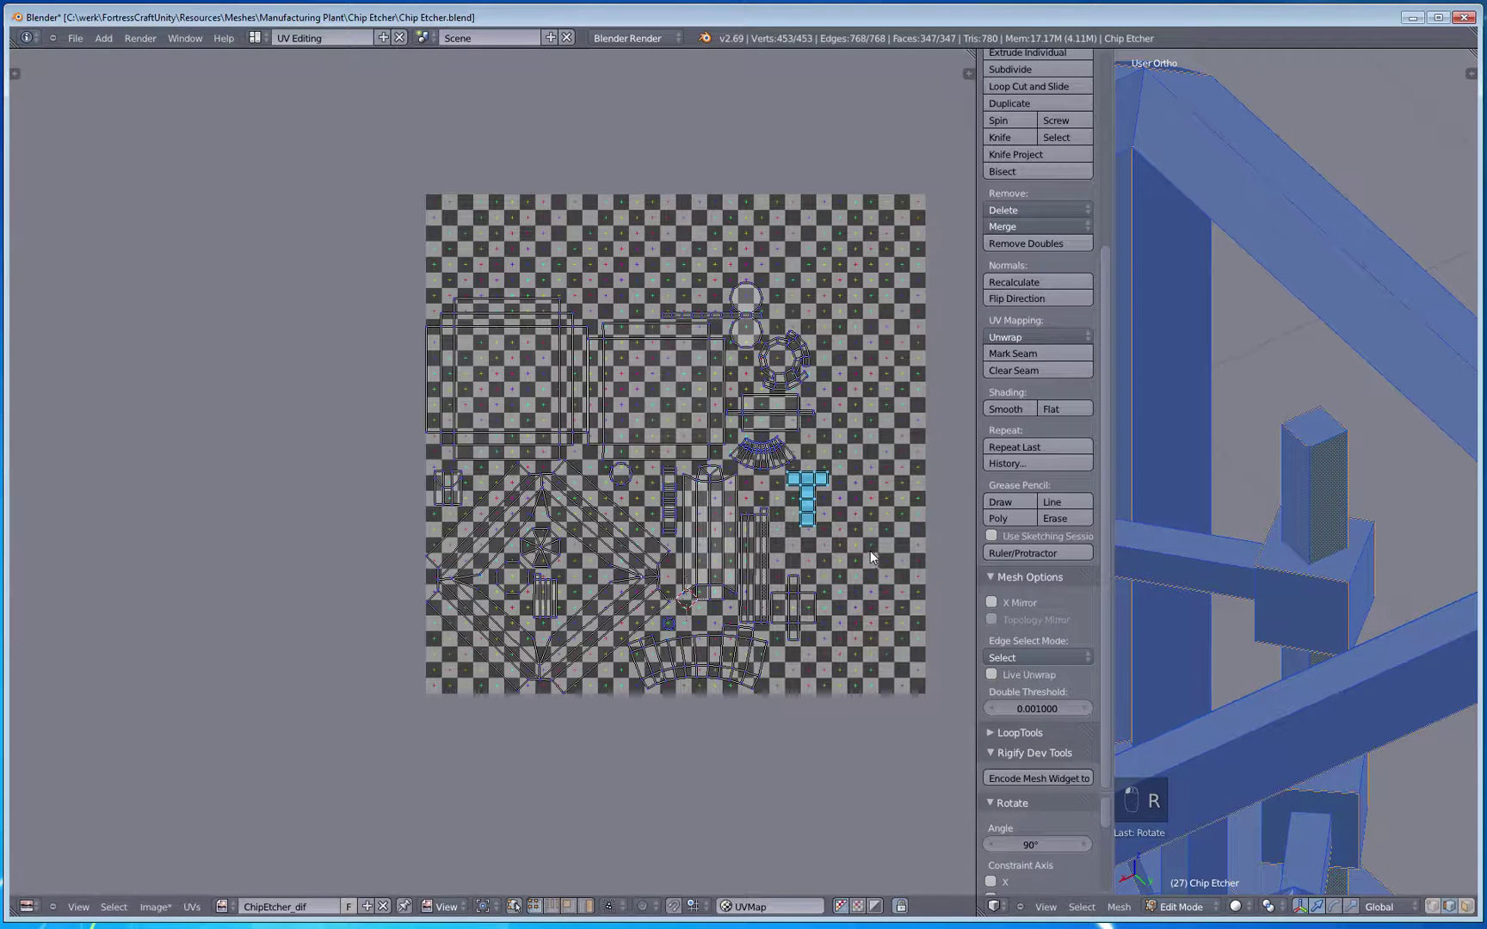
# Step: Shift the T-shaped island -0.045 in X and -0.025 in Y, enlarge it by 1.283, and fine-tune its fit beside the long strips
pyautogui.press('g')
pyautogui.click(841, 571)
pyautogui.press('s')
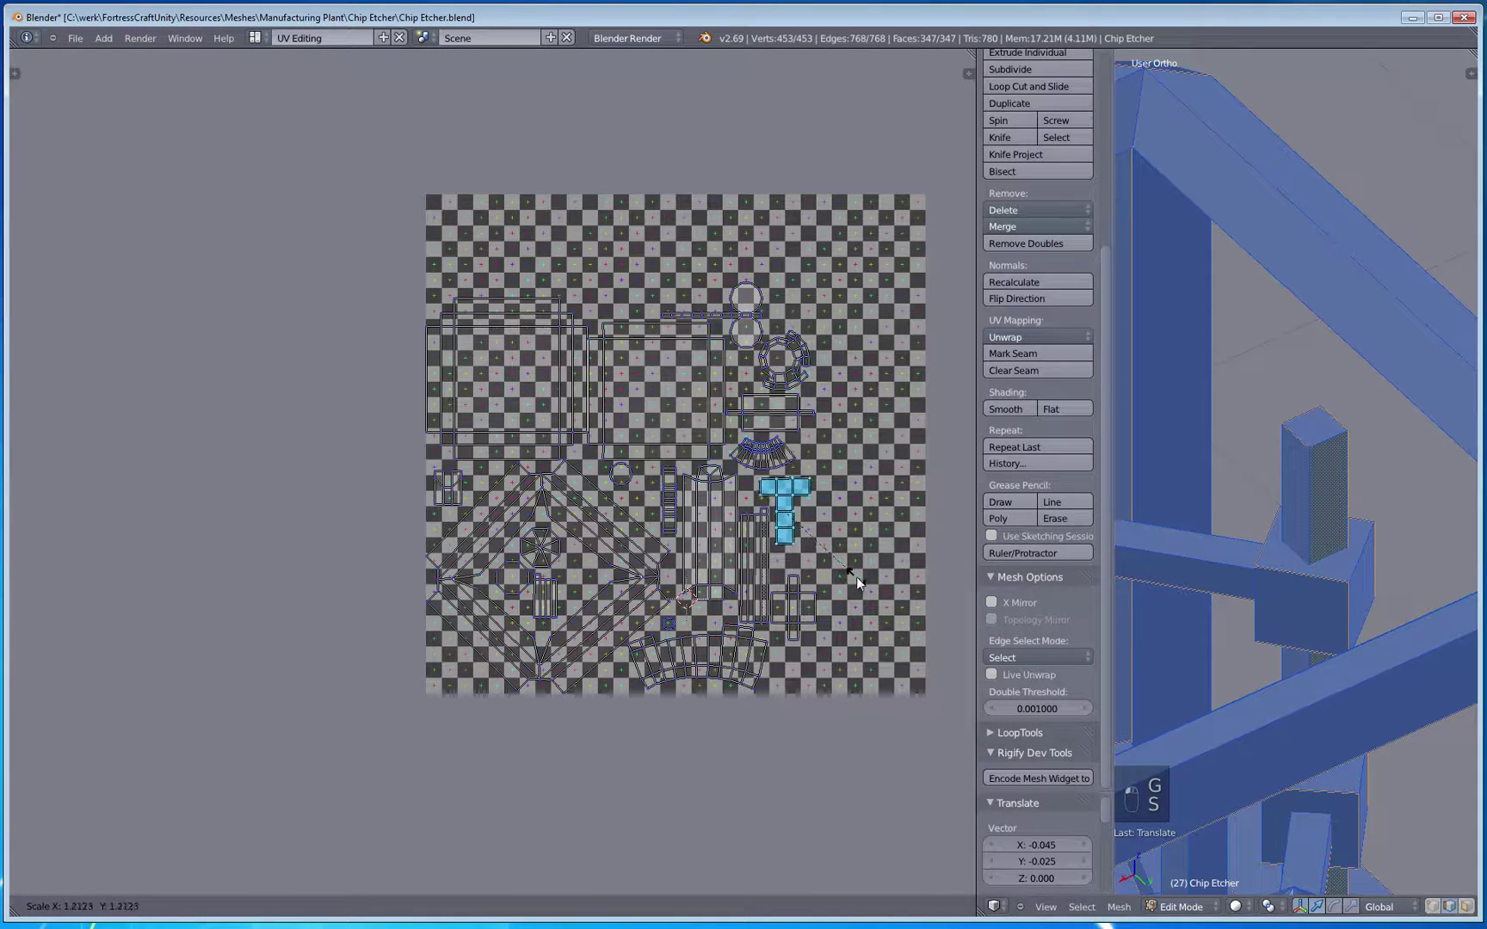
pyautogui.click(860, 585)
pyautogui.press('g')
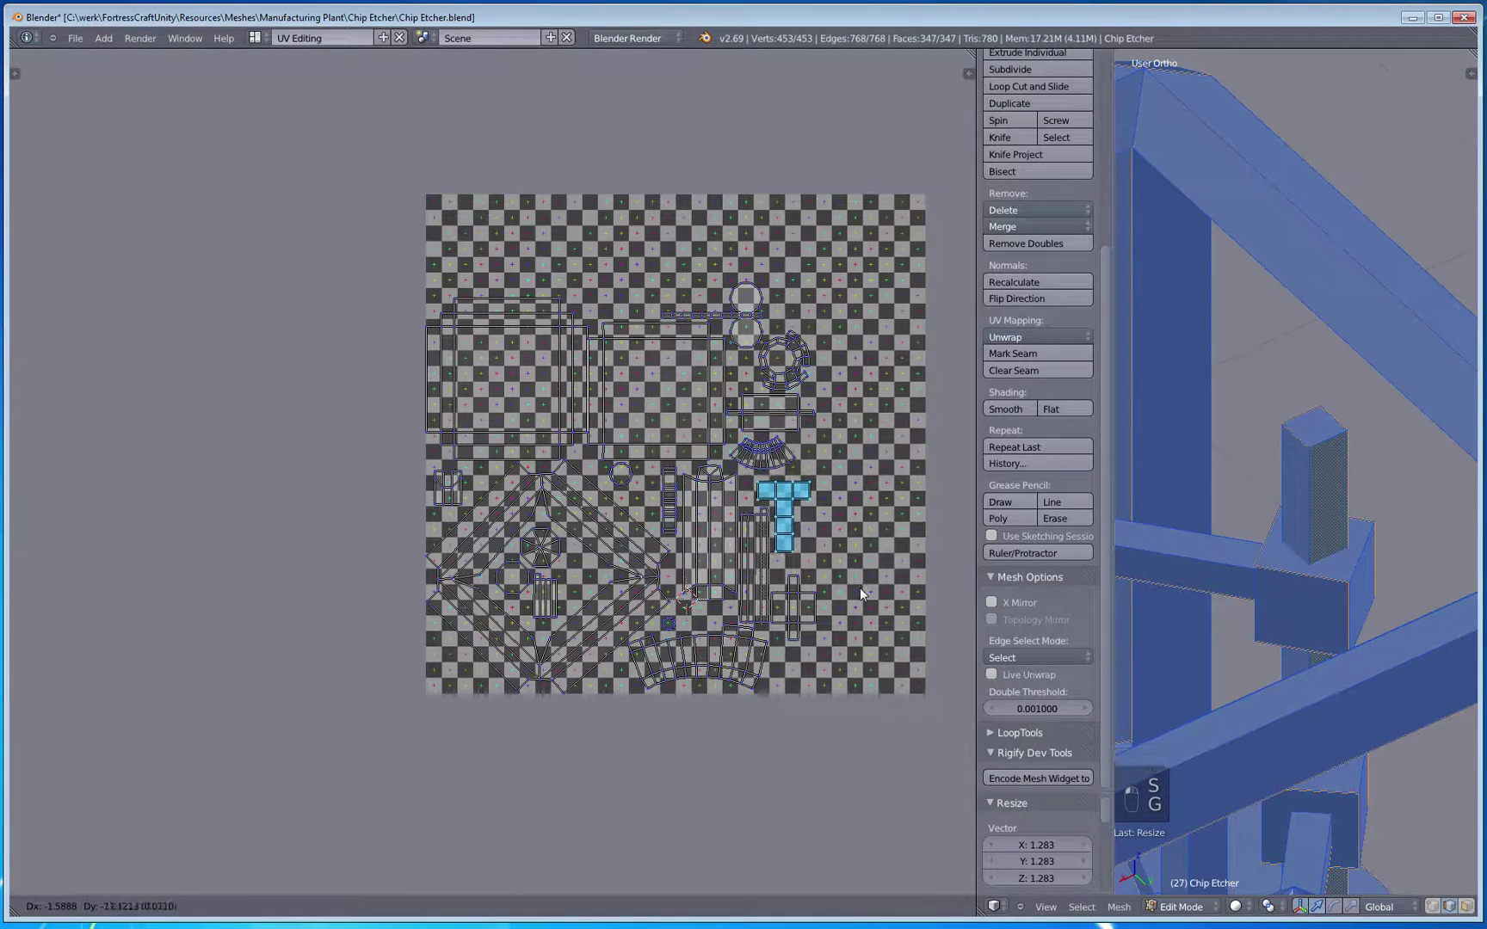
pyautogui.press('s')
pyautogui.click(865, 589)
pyautogui.press('a')
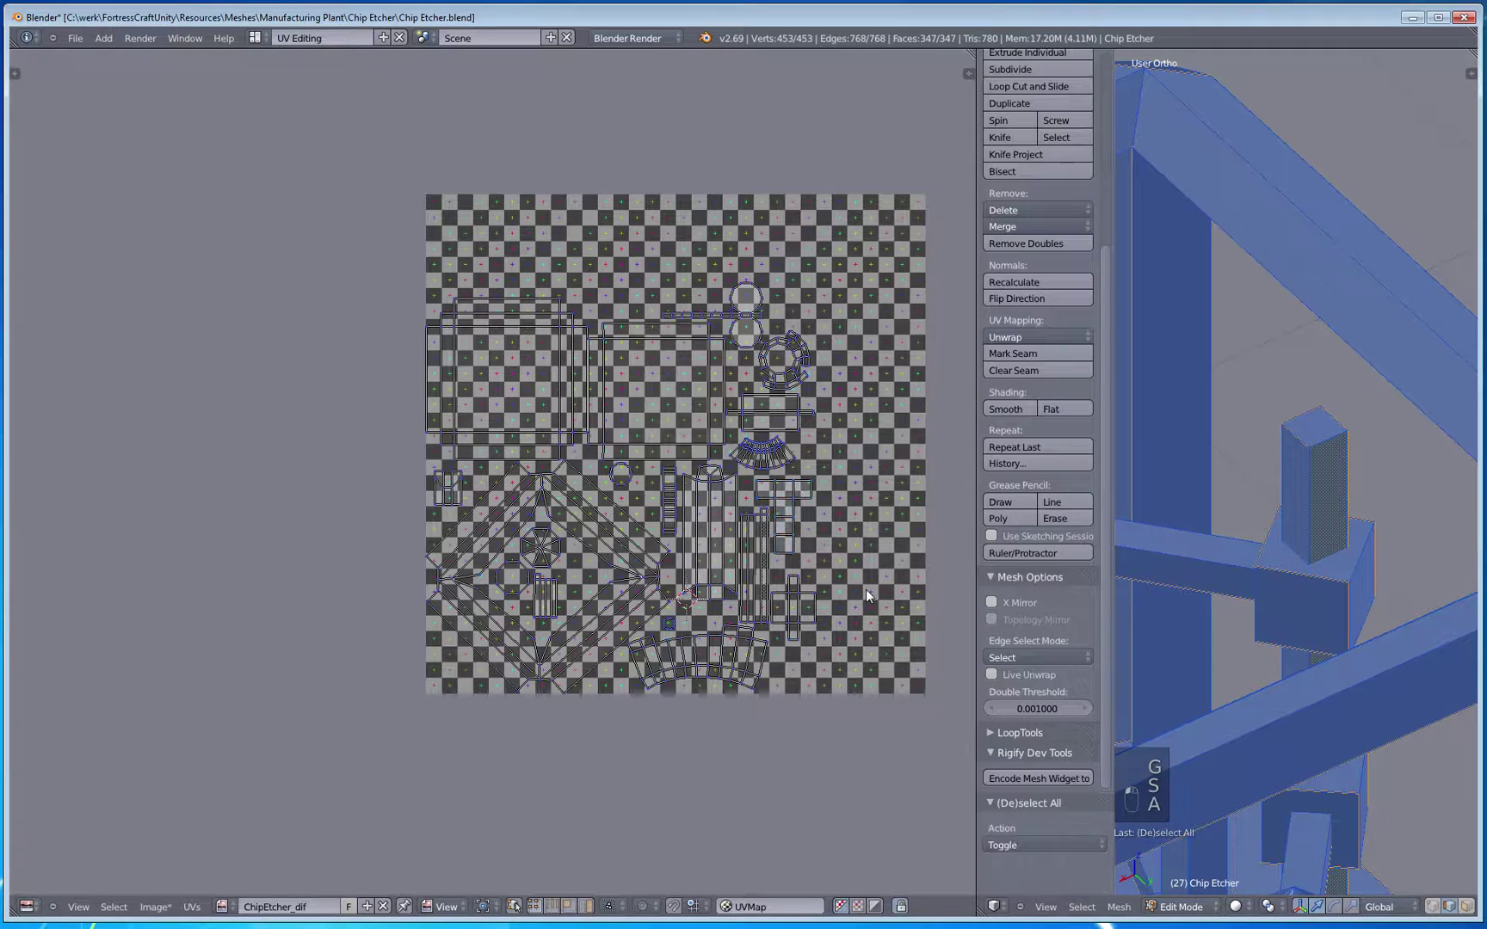
# Step: Select only the second large box island and nudge it 0.003 in X and 0.001 in Y, away from the first box
pyautogui.press('a')
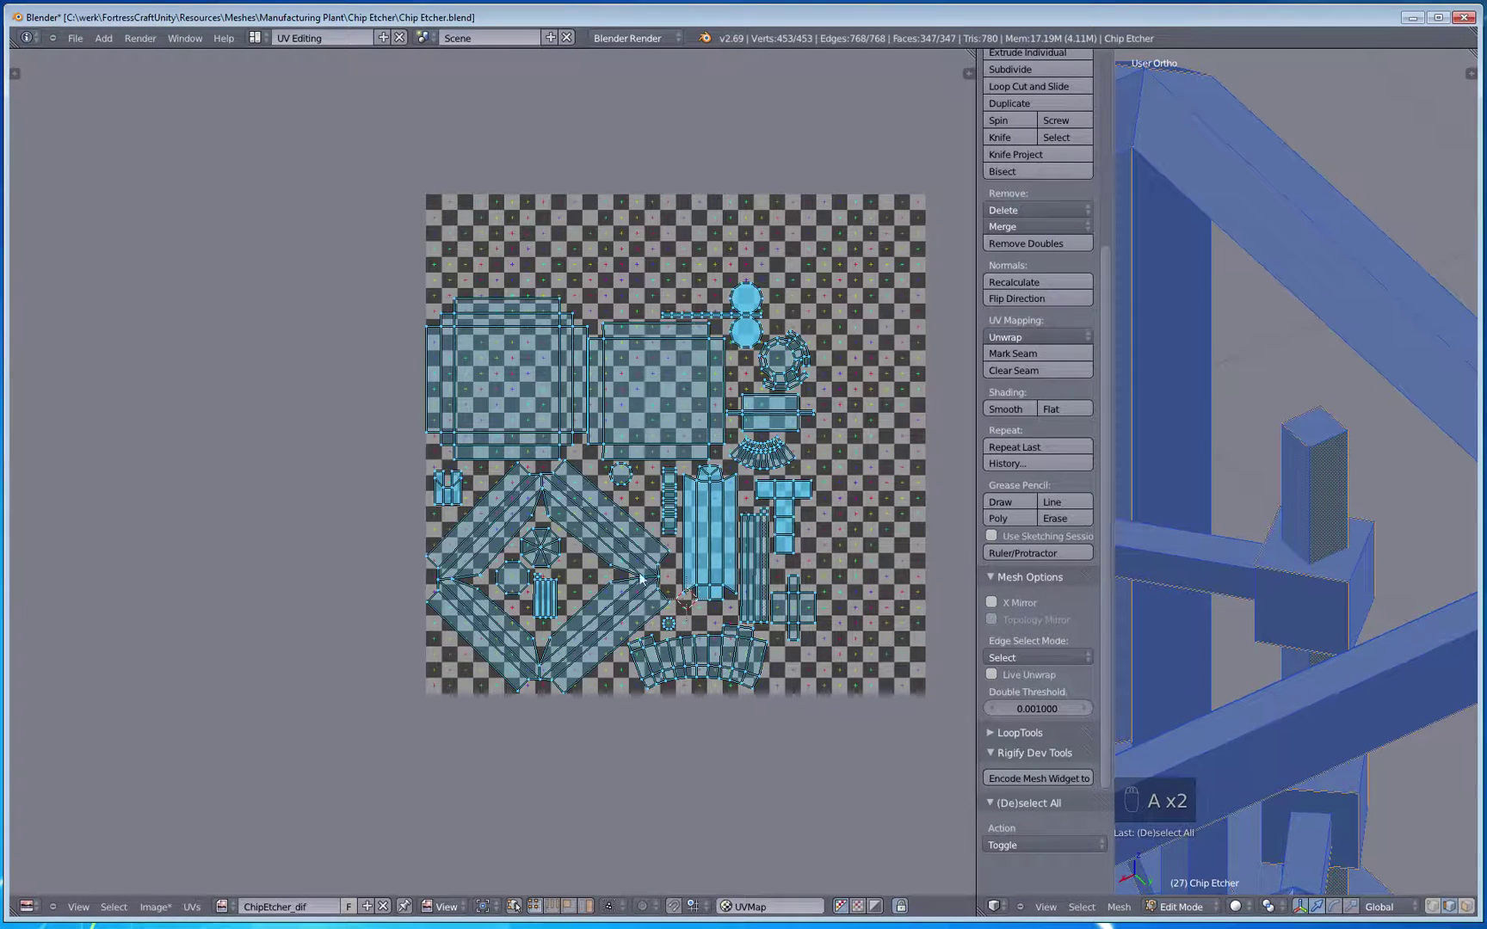
pyautogui.moveTo(555, 478); pyautogui.dragTo(581, 419, button='middle')
pyautogui.scroll(2, 598, 527)
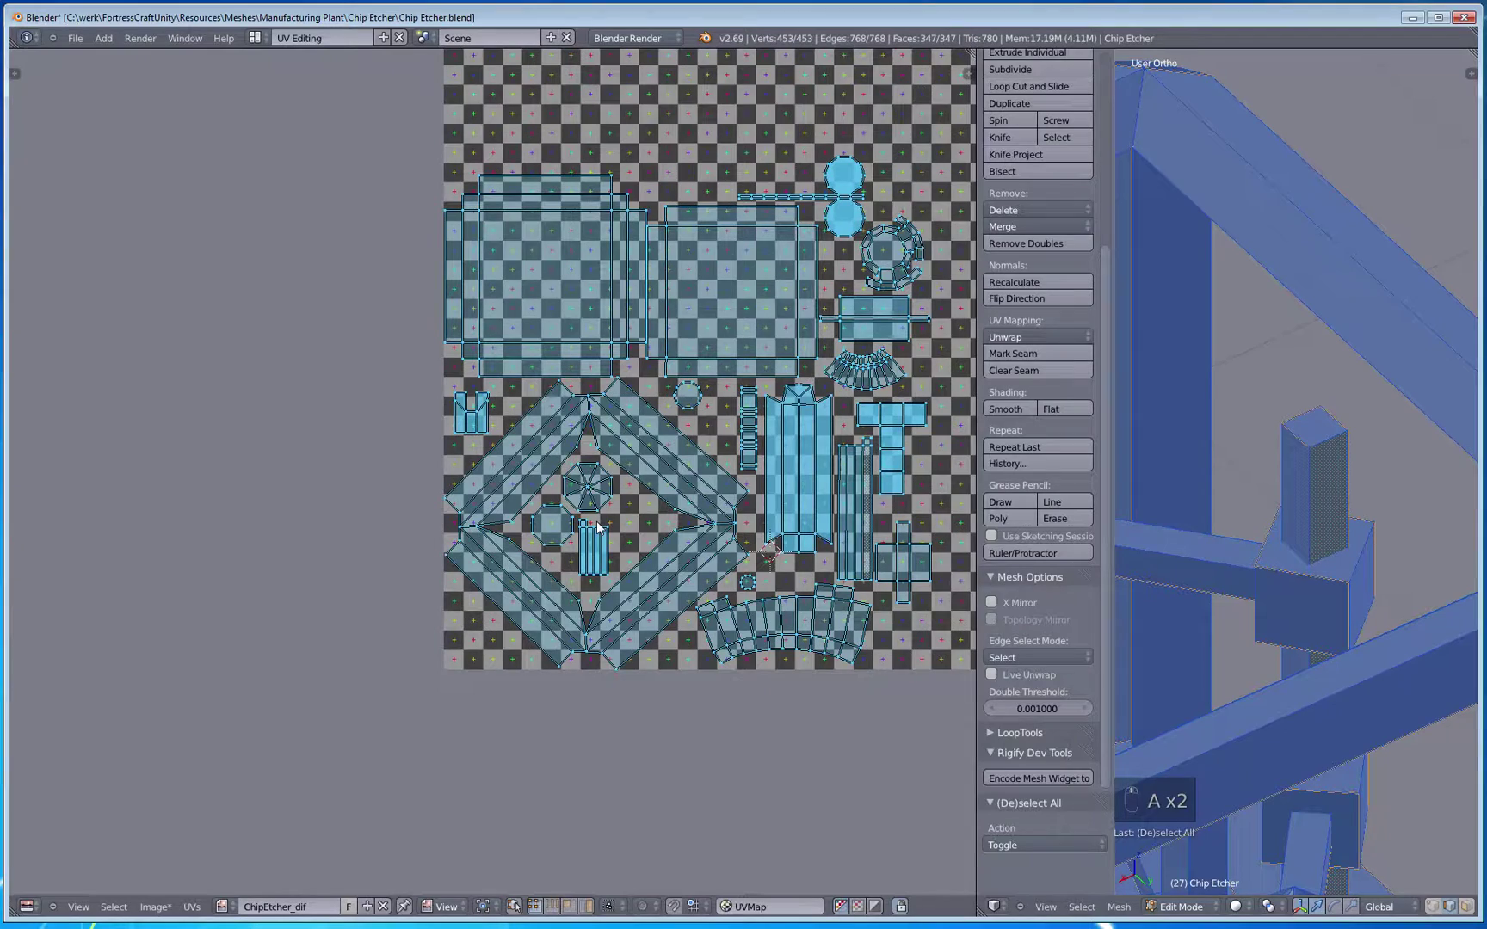
pyautogui.moveTo(860, 525); pyautogui.dragTo(731, 562, button='middle')
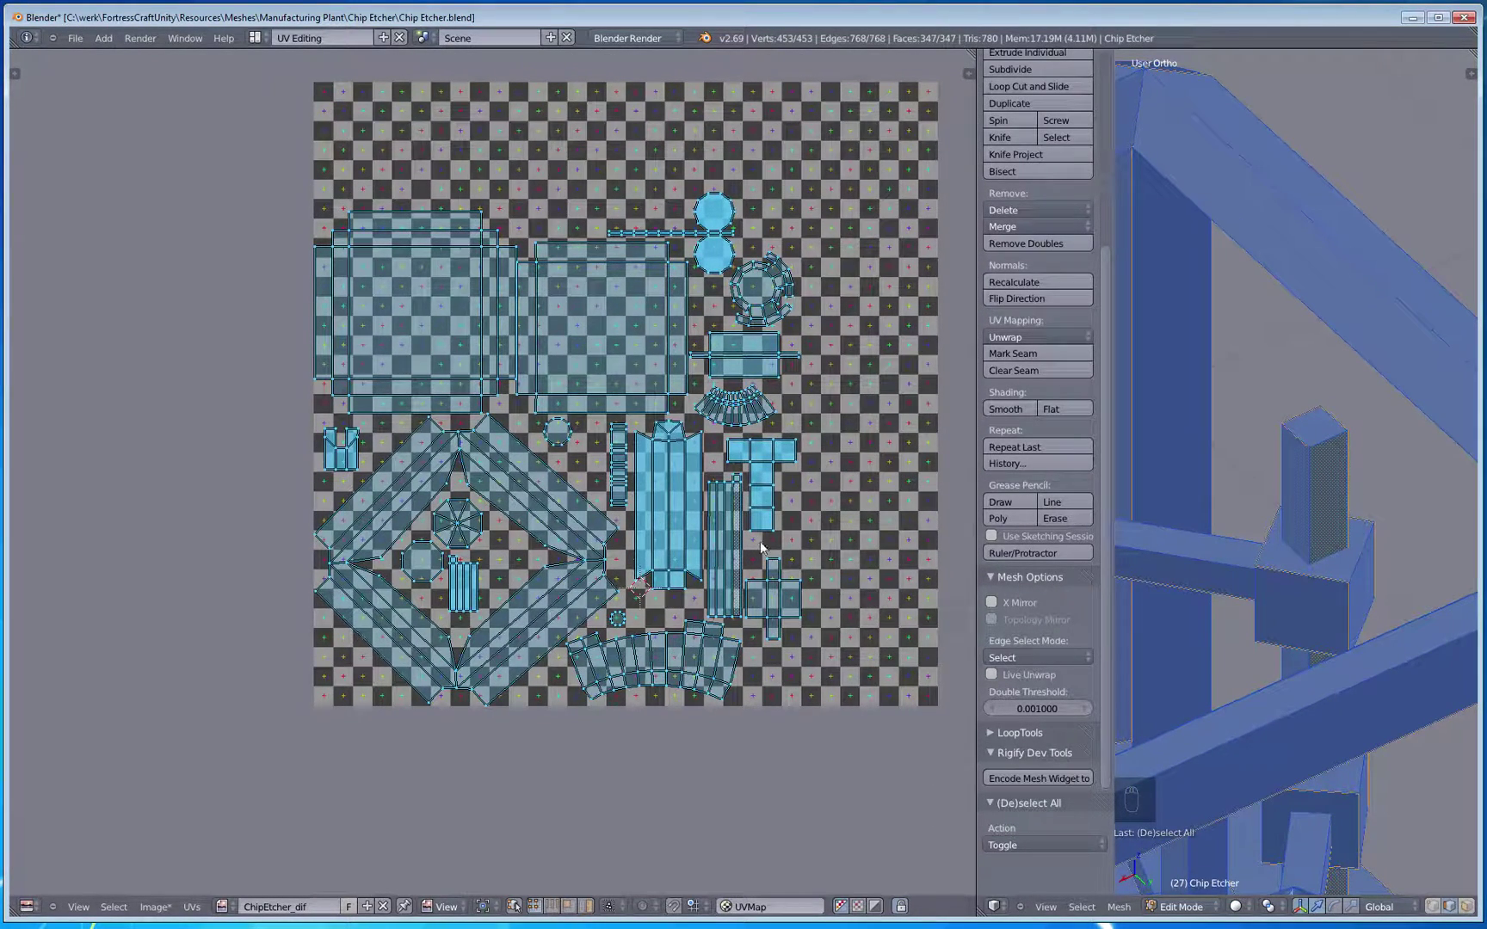
pyautogui.keyDown('shift'); pyautogui.scroll(5, 759, 442); pyautogui.keyUp('shift')
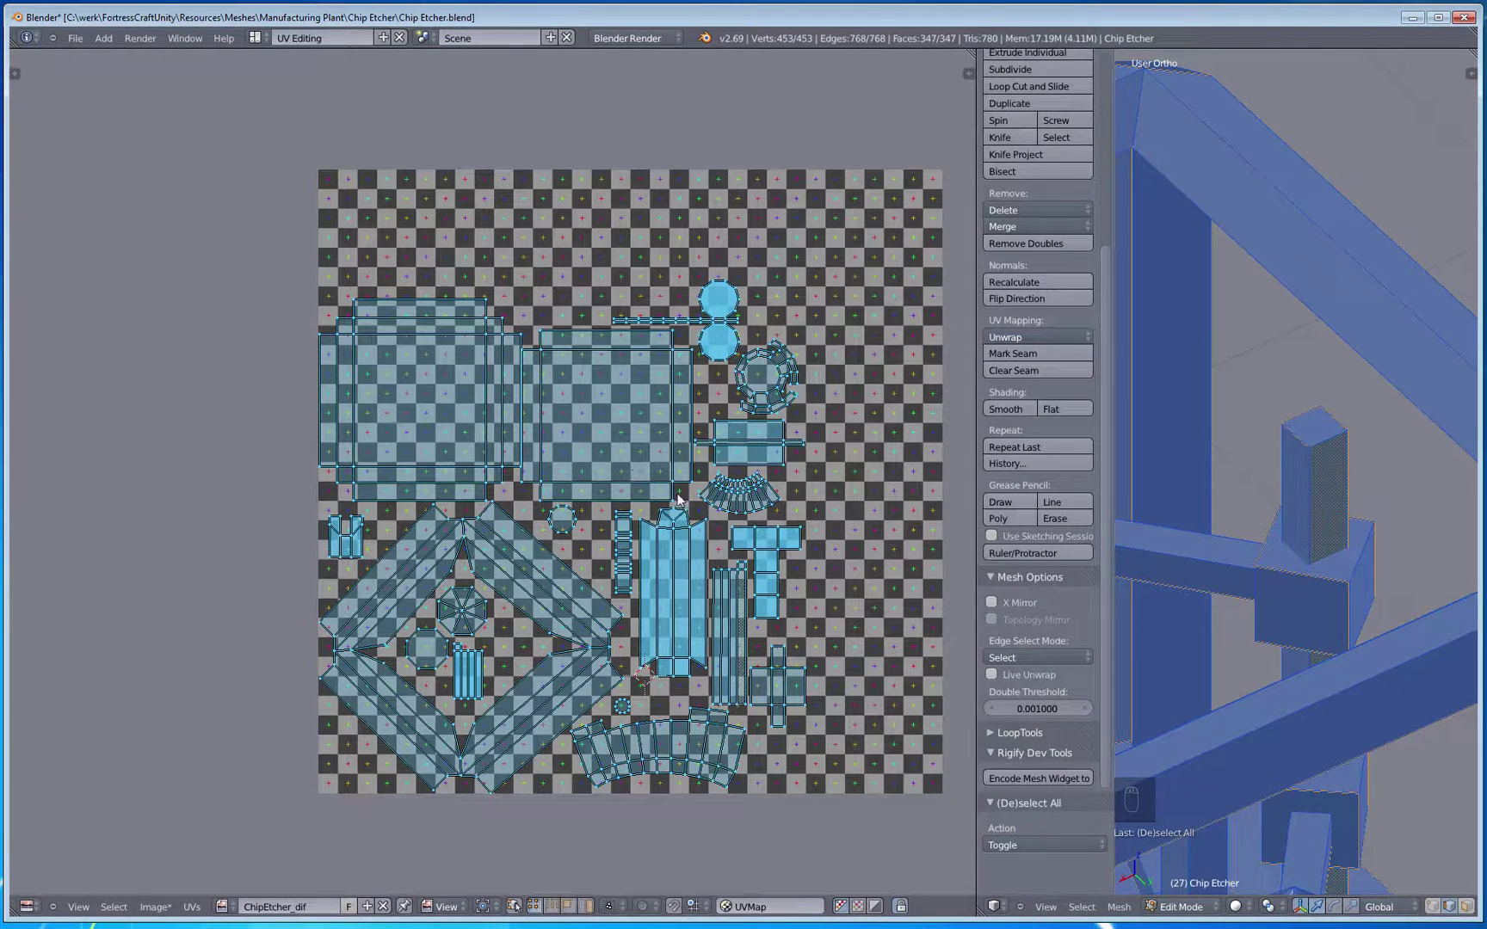
pyautogui.press('a')
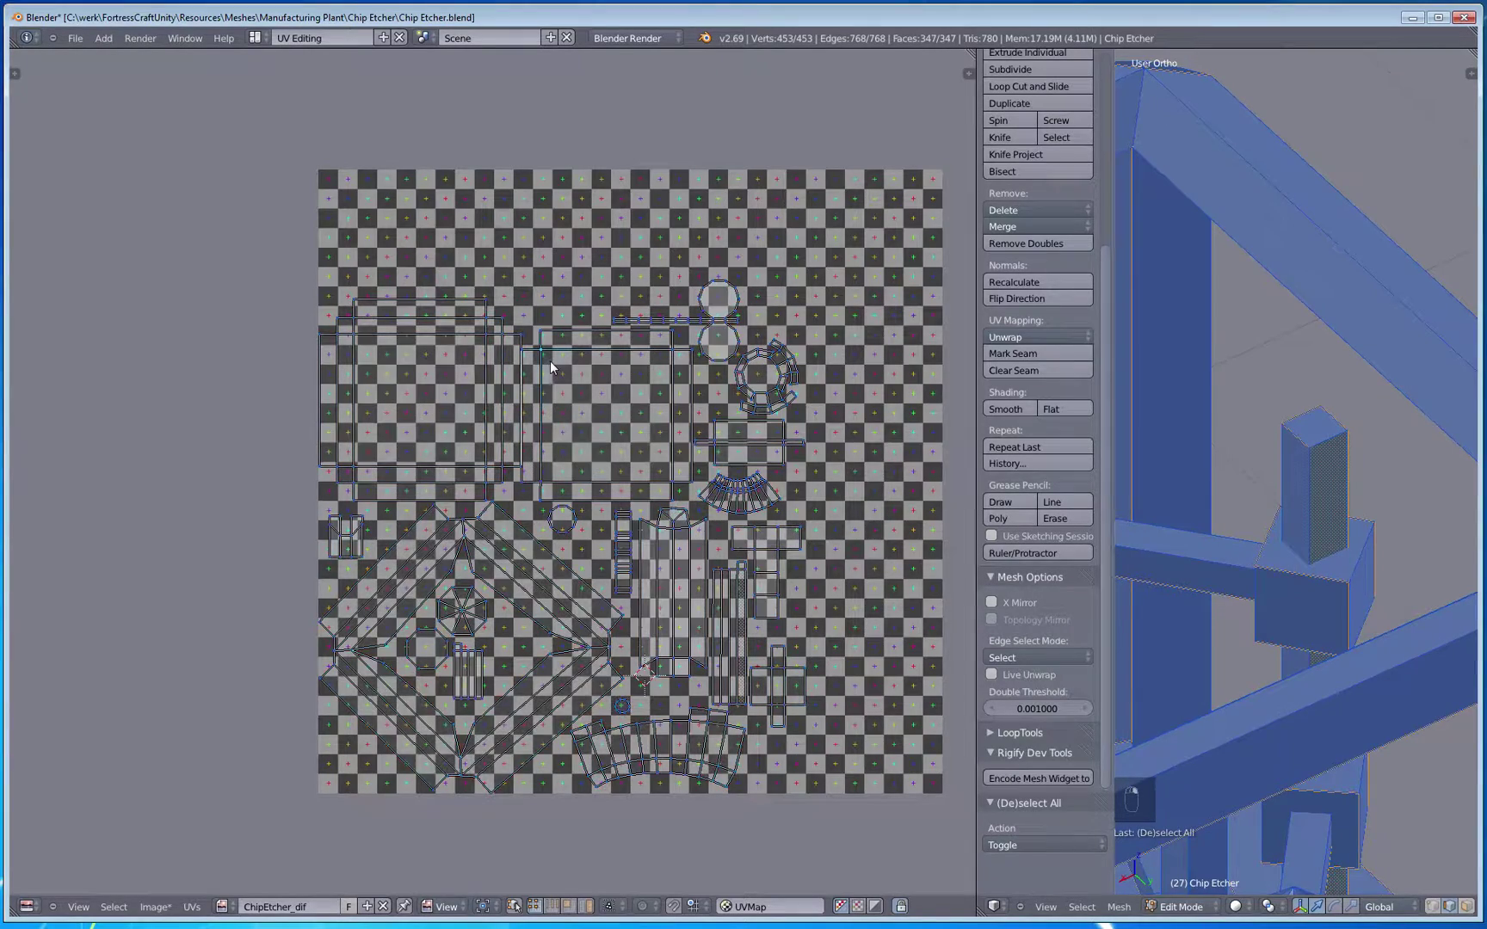
pyautogui.hotkey('ctrl', 'l')
pyautogui.scroll(4, 557, 366)
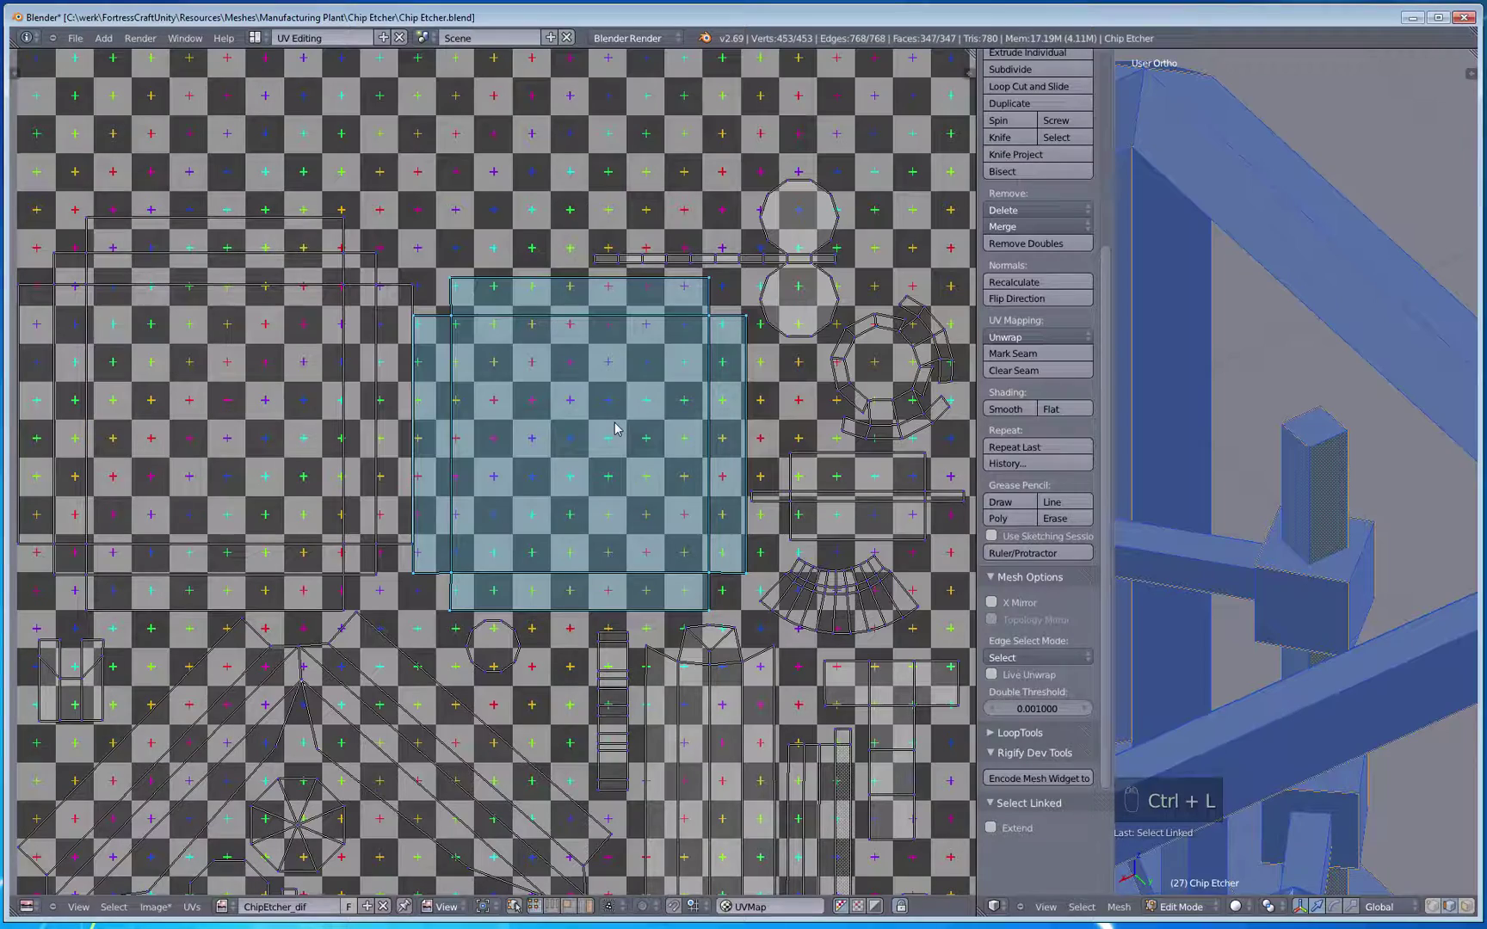
pyautogui.press('g')
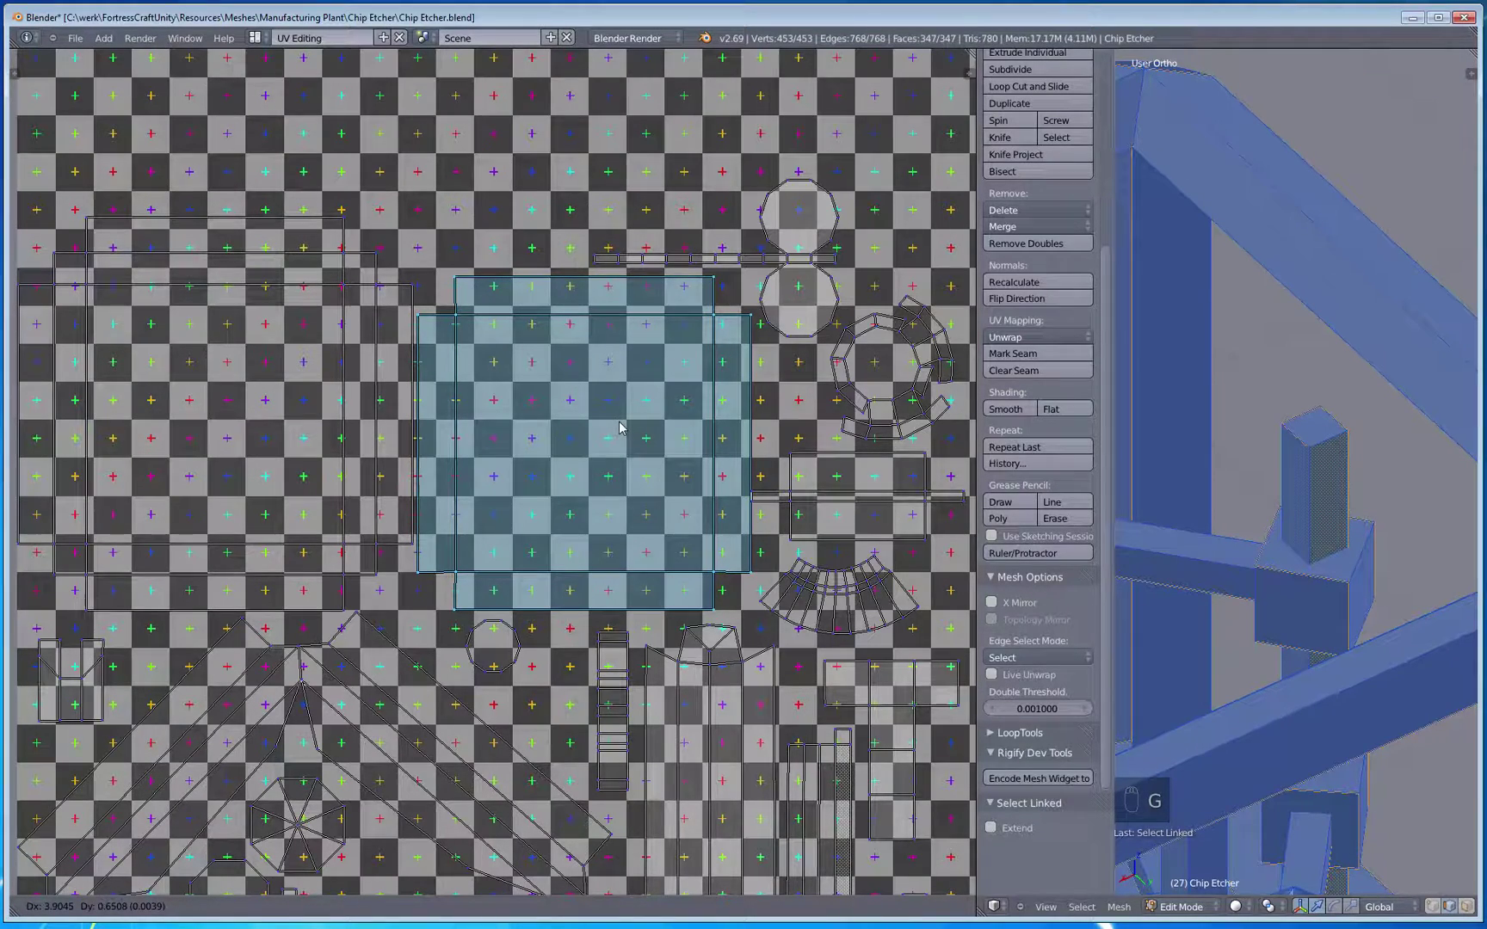
pyautogui.click(617, 426)
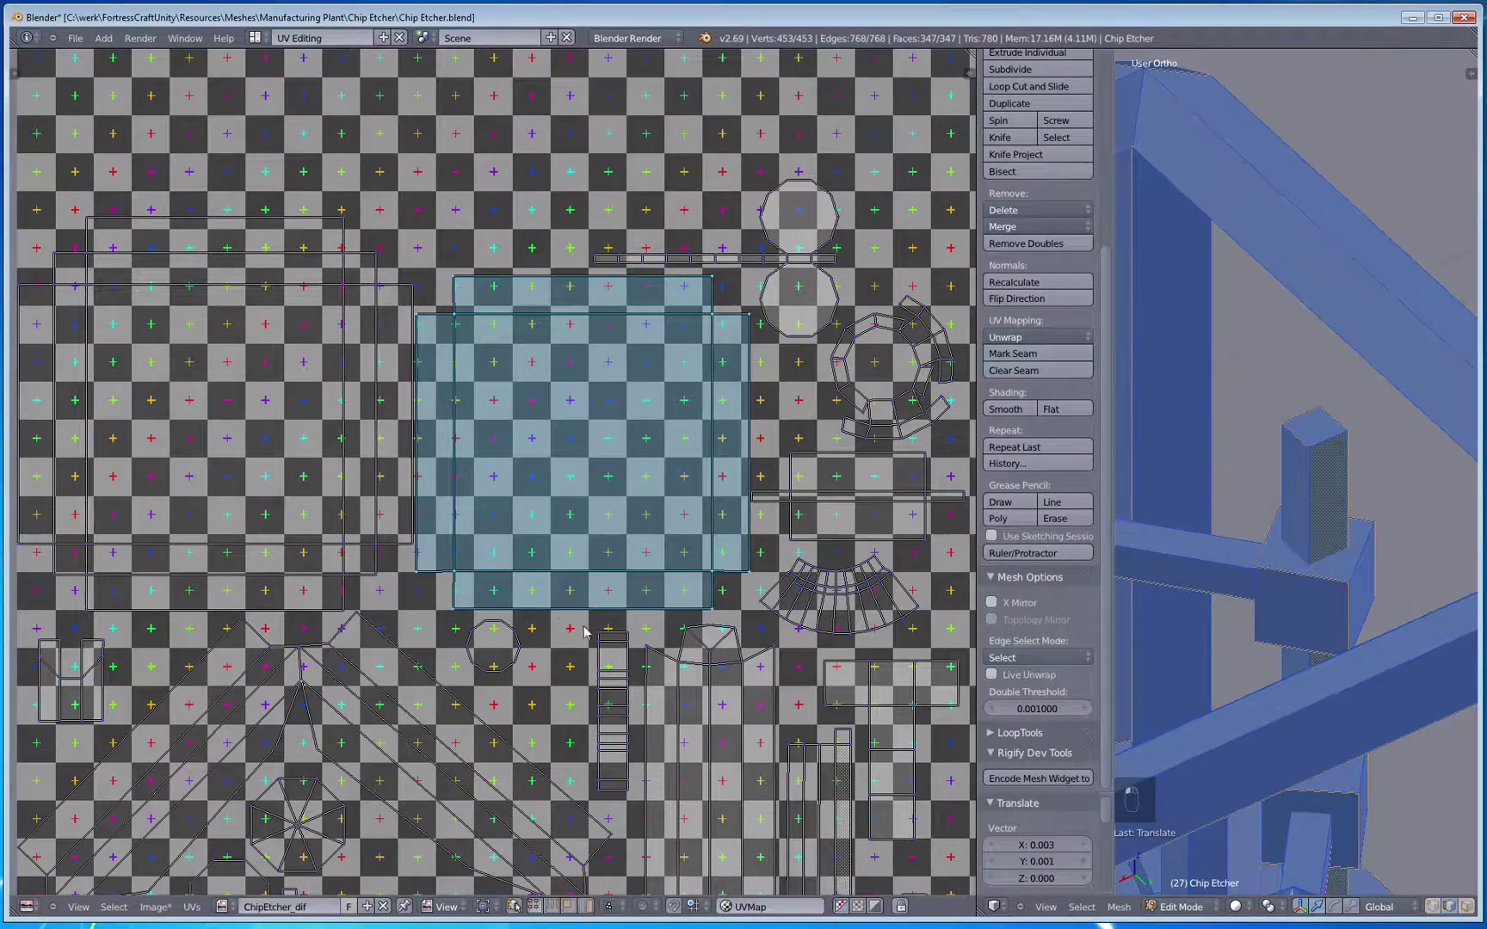
pyautogui.moveTo(618, 426); pyautogui.dragTo(625, 271, button='middle')
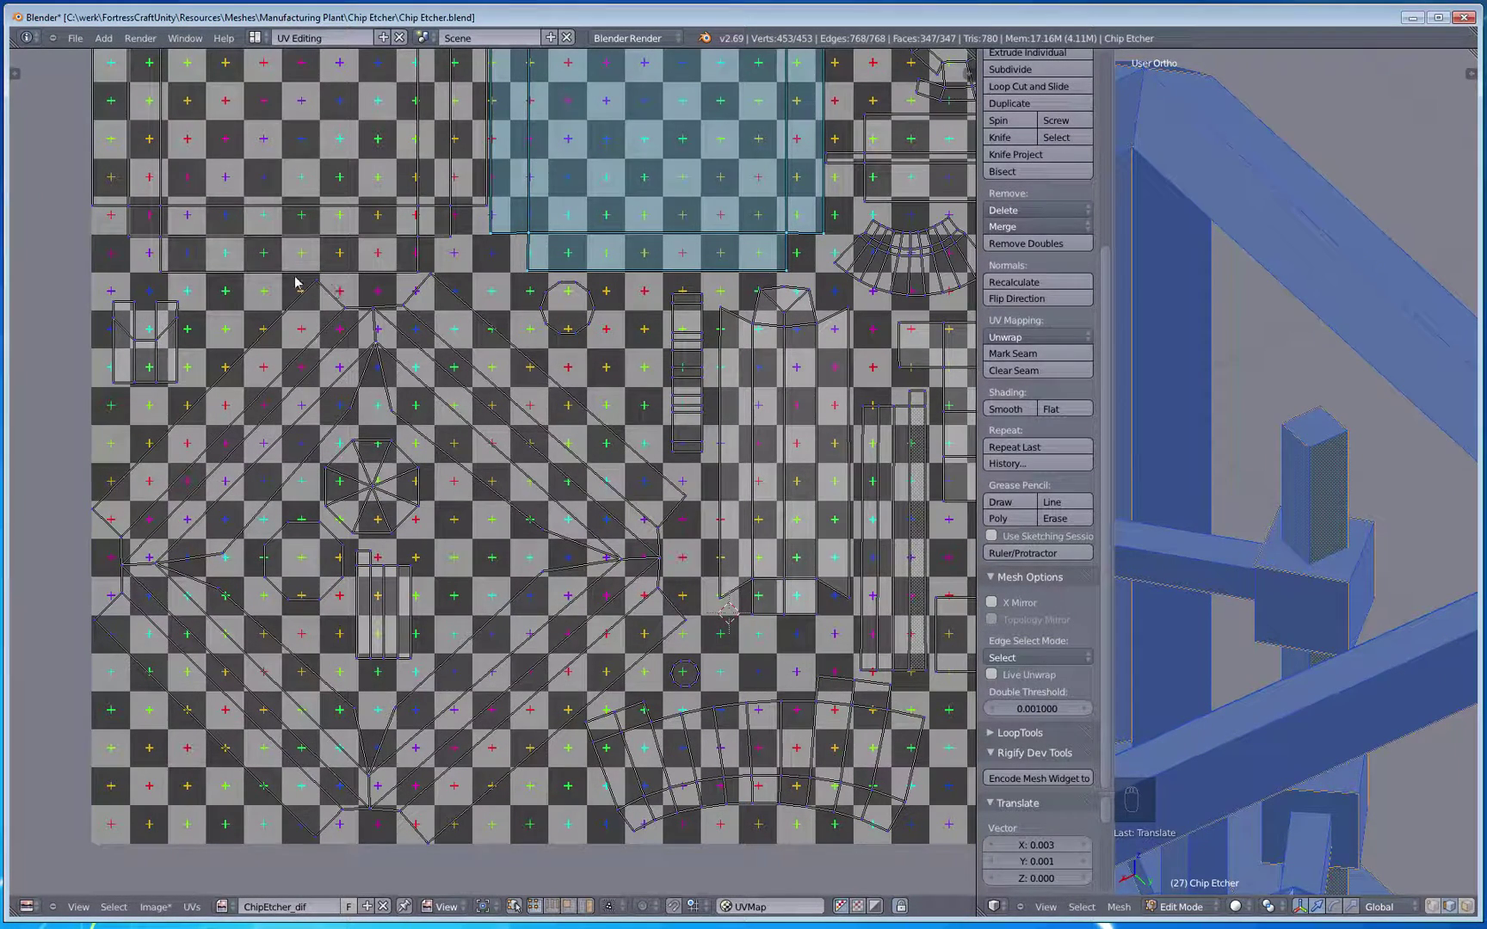
# Step: Select all UV islands, move them 0.130 in X and 0.106 in Y toward the texture's centre, and enlarge them by 1.158
pyautogui.moveTo(780, 550); pyautogui.dragTo(641, 511, button='middle')
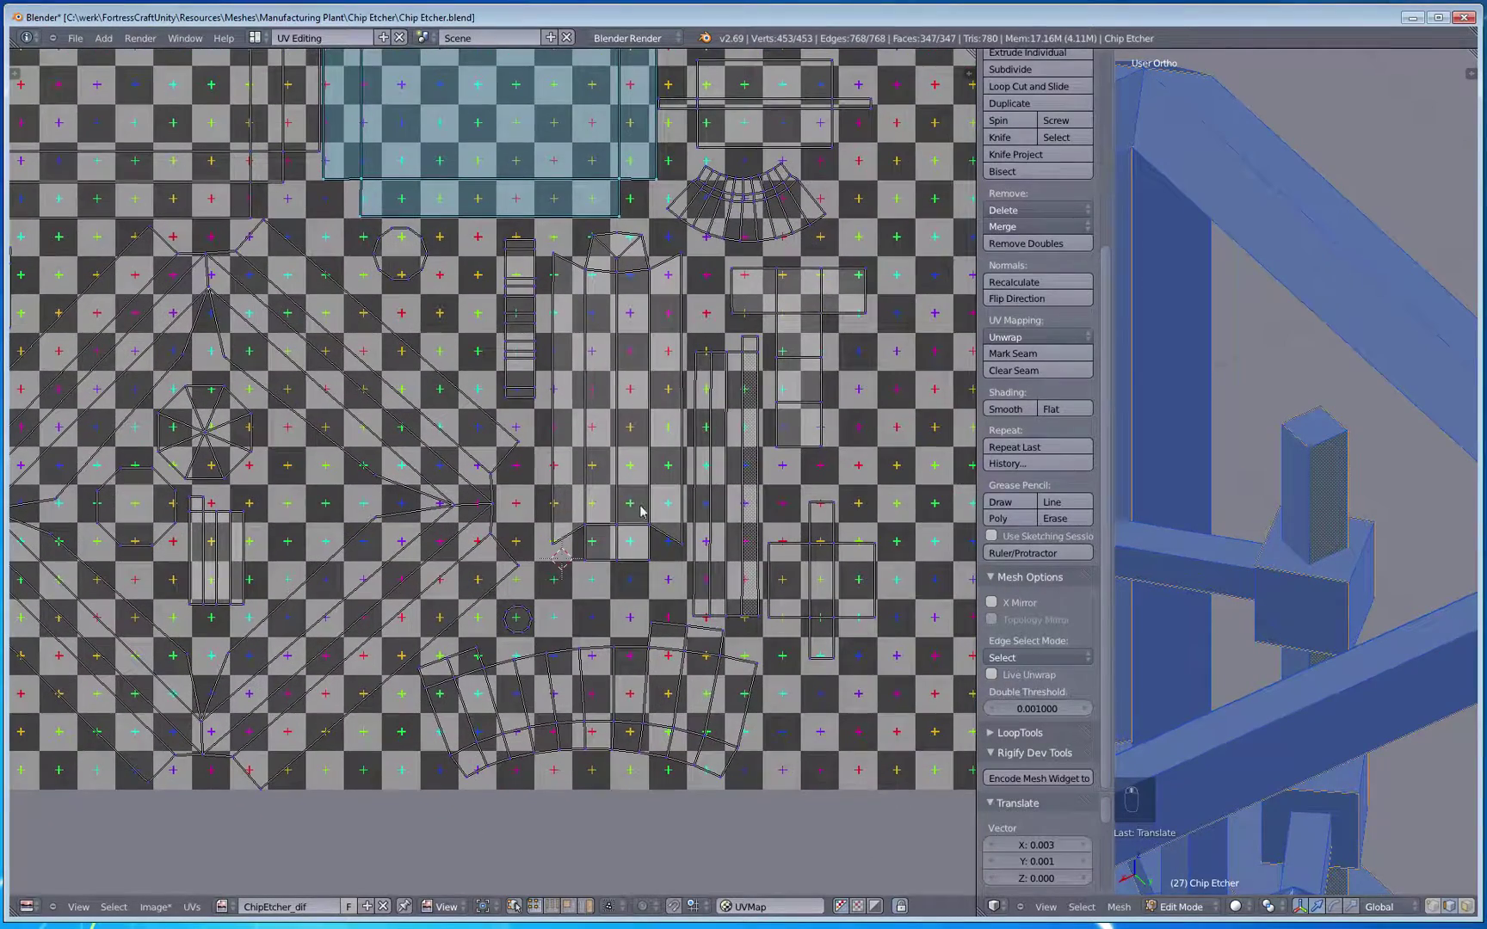
pyautogui.scroll(-4, 654, 464)
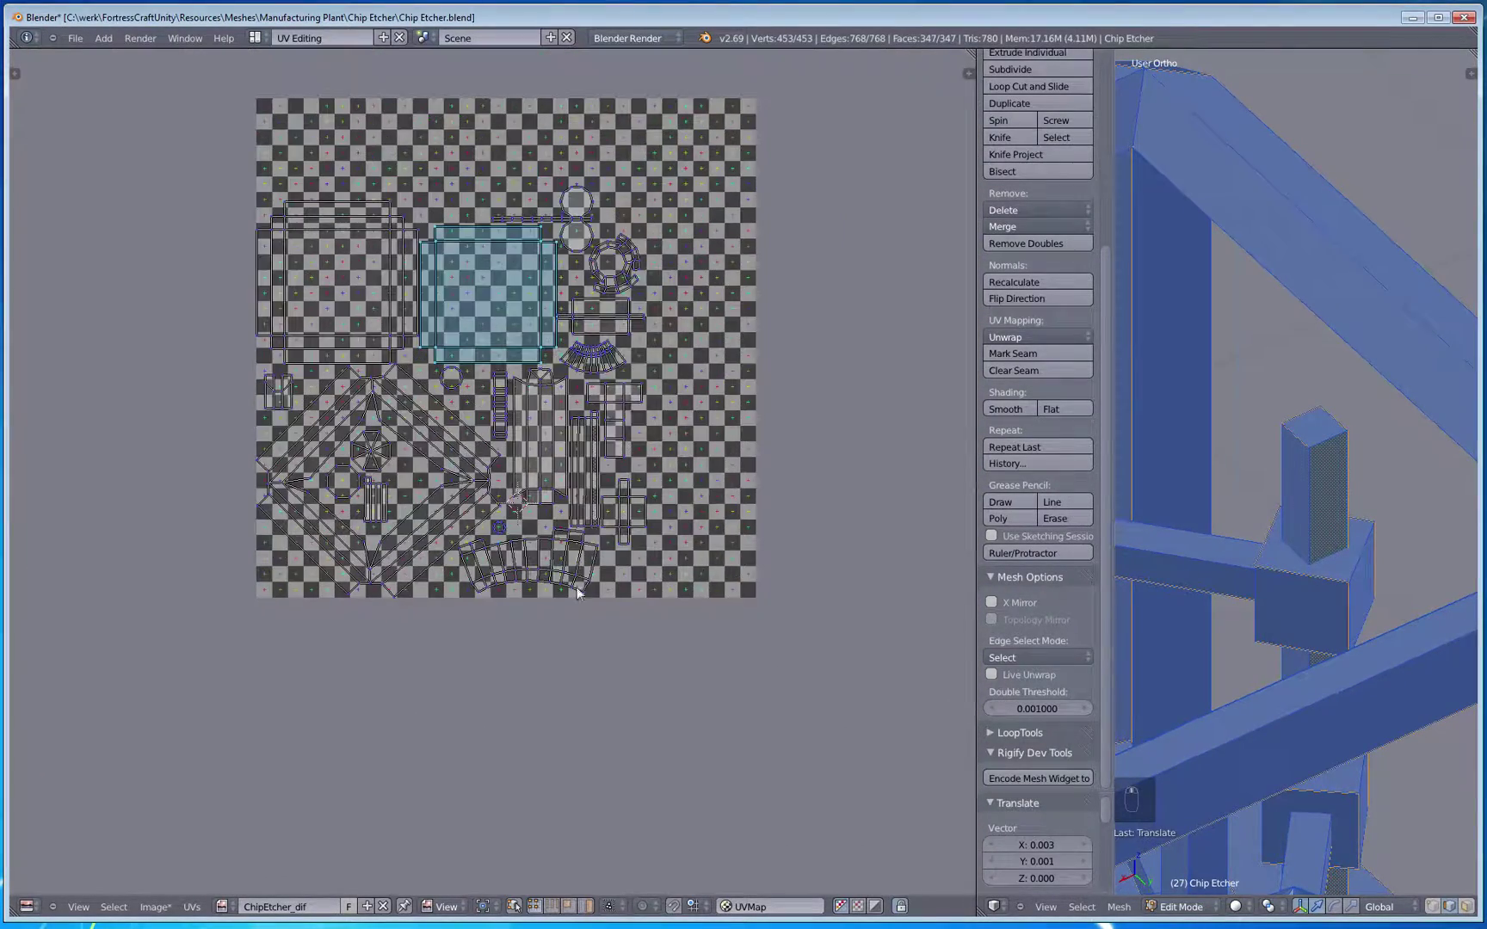
pyautogui.press('a')
pyautogui.press('a')
pyautogui.press('a')
pyautogui.moveTo(644, 440); pyautogui.dragTo(621, 594, button='middle')
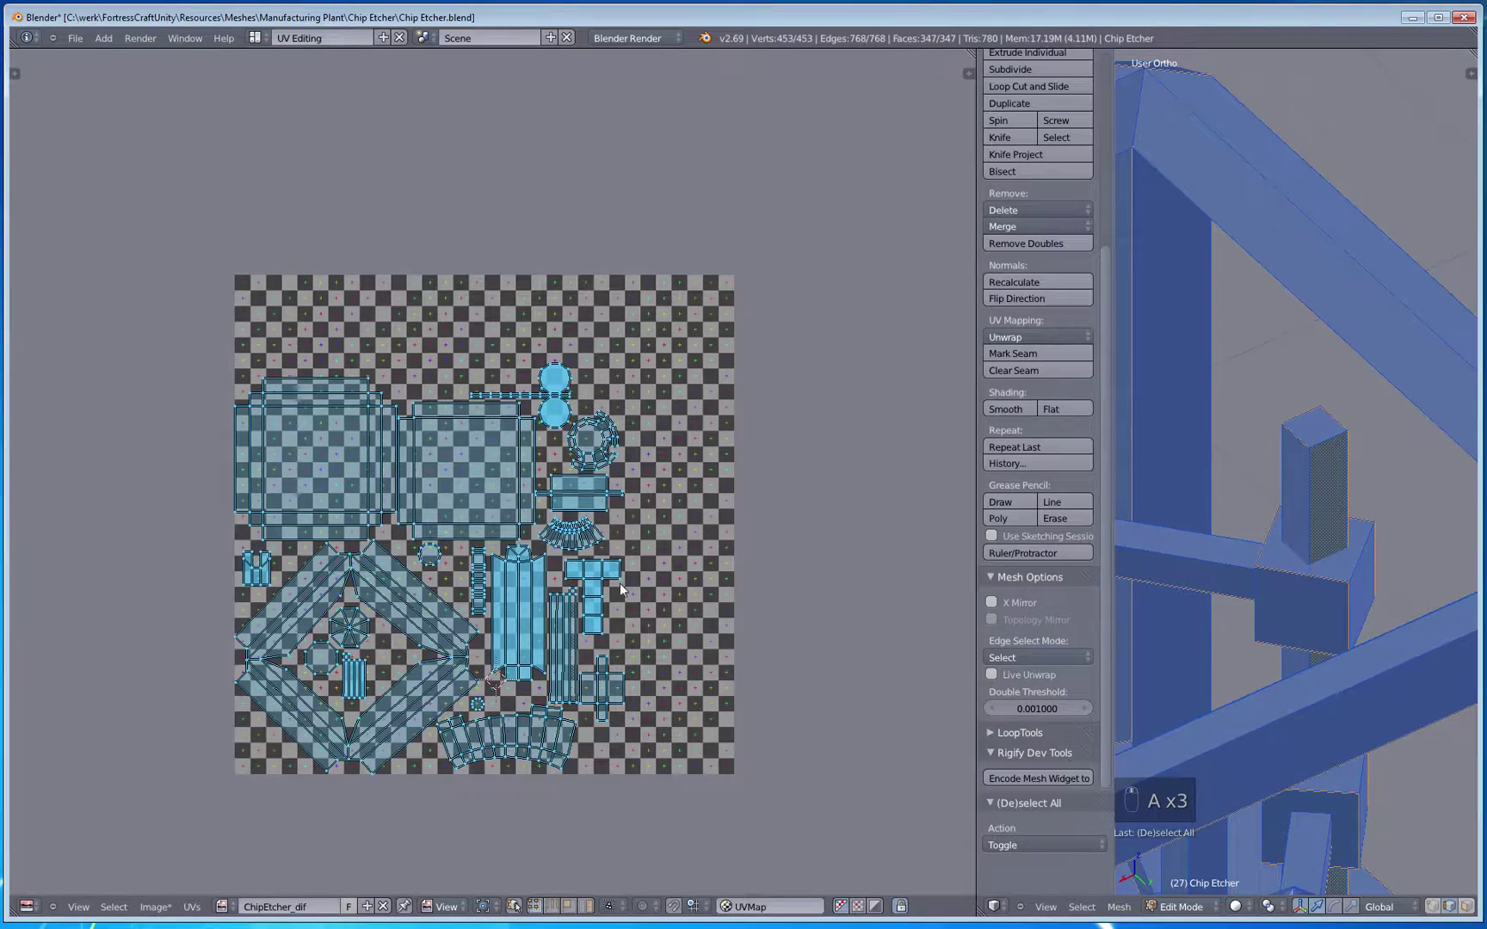
pyautogui.press('g')
pyautogui.click(663, 538)
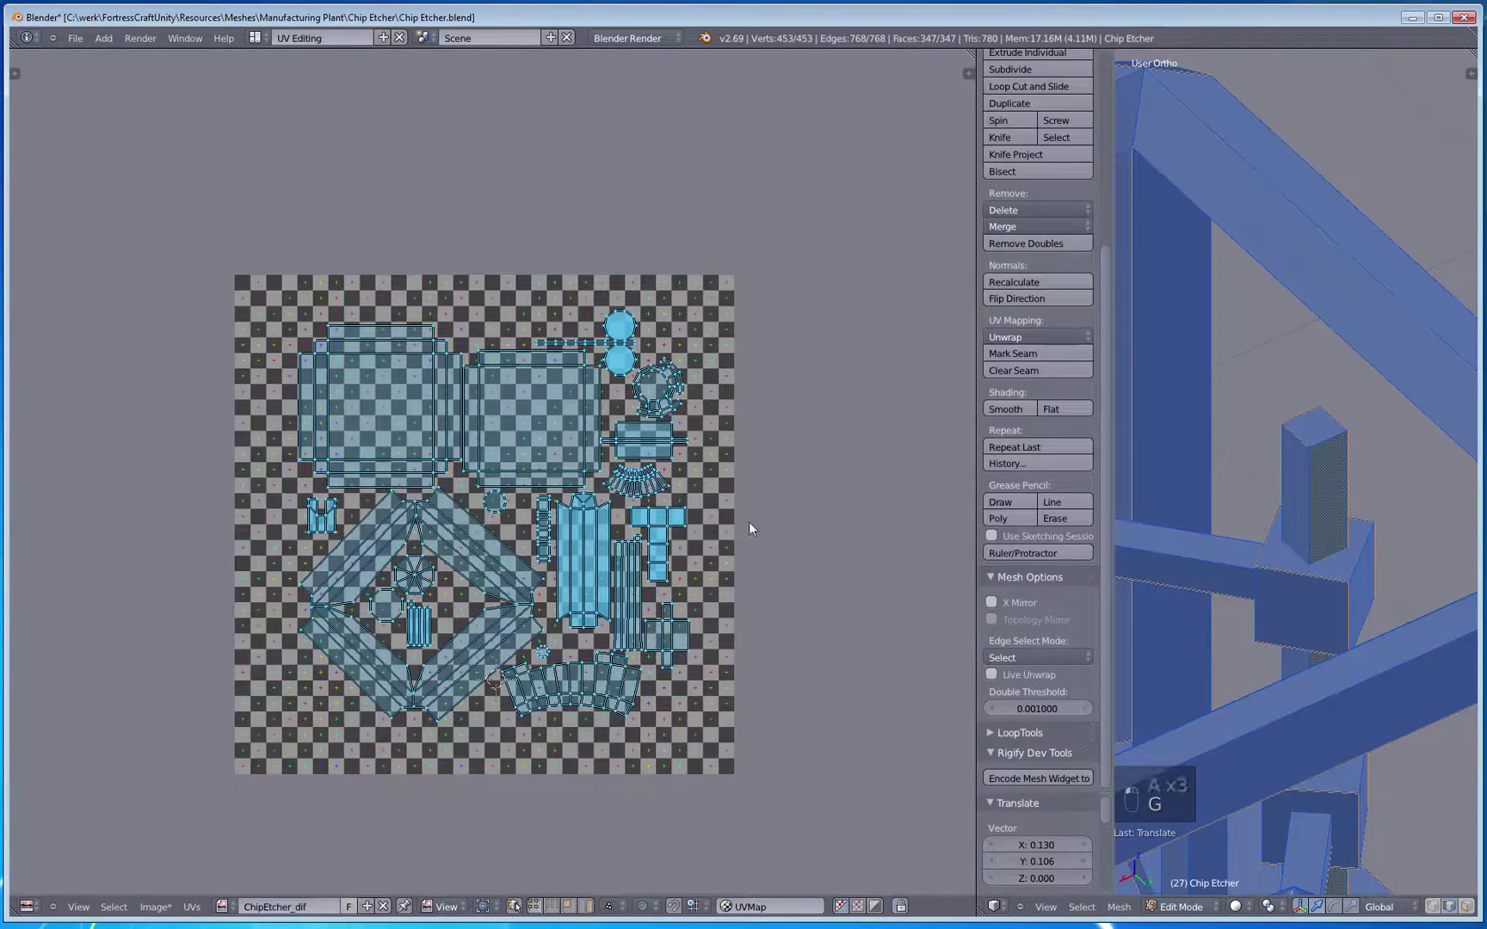
pyautogui.press('s')
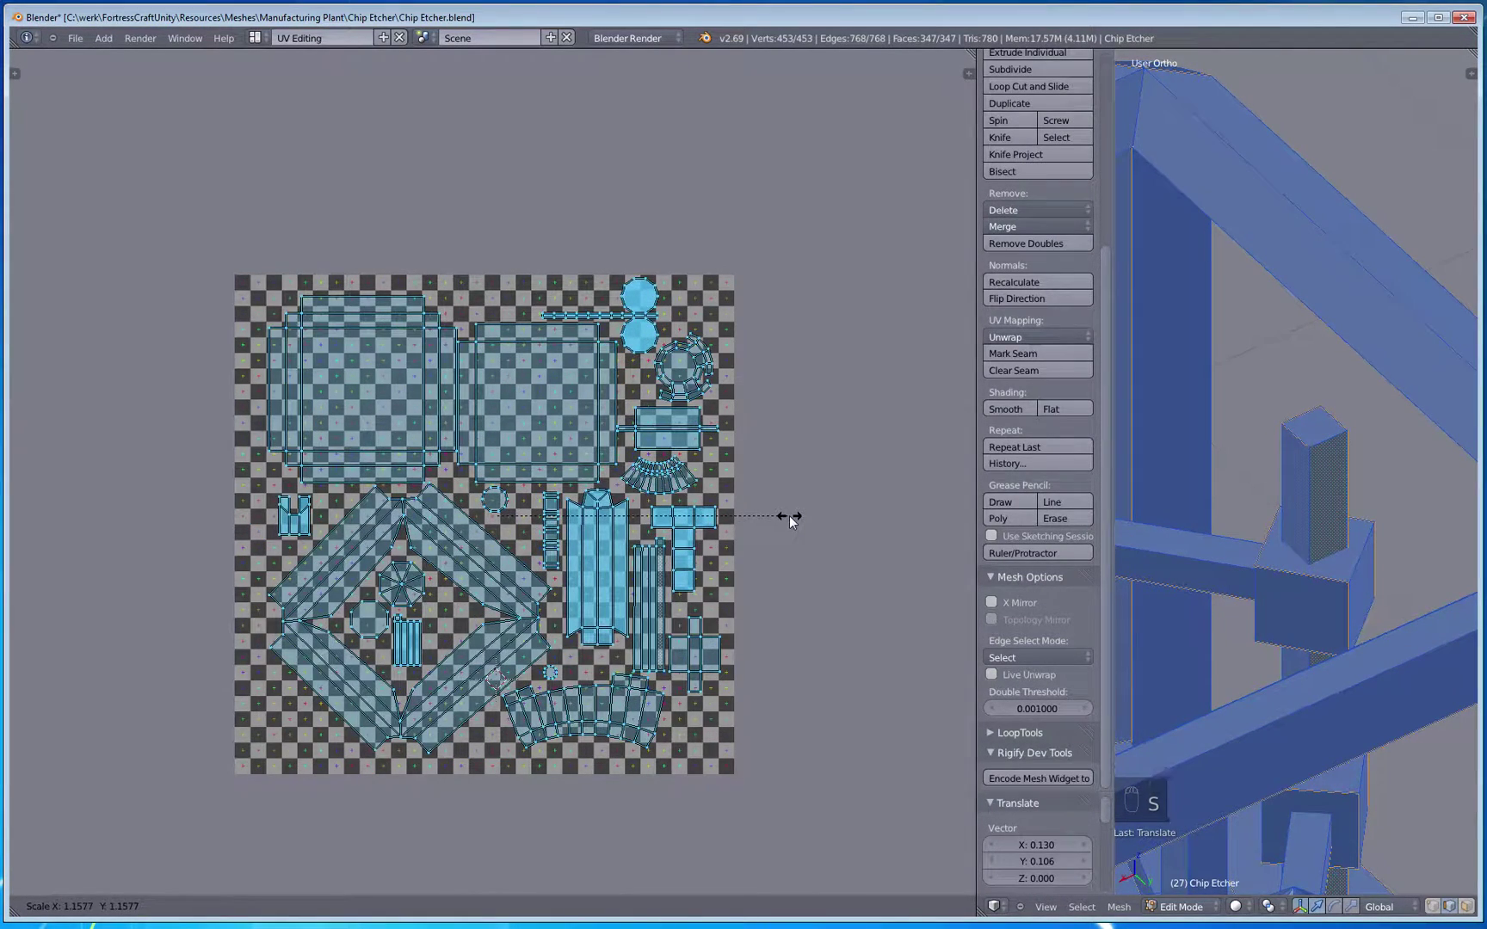
pyautogui.click(789, 515)
# Step: Shift all islands -0.008 in X and -0.028 in Y, enlarge them by 1.036, and shift them 0.006 in X and 0.011 in Y
pyautogui.moveTo(717, 547); pyautogui.dragTo(761, 517, button='middle')
pyautogui.press('g')
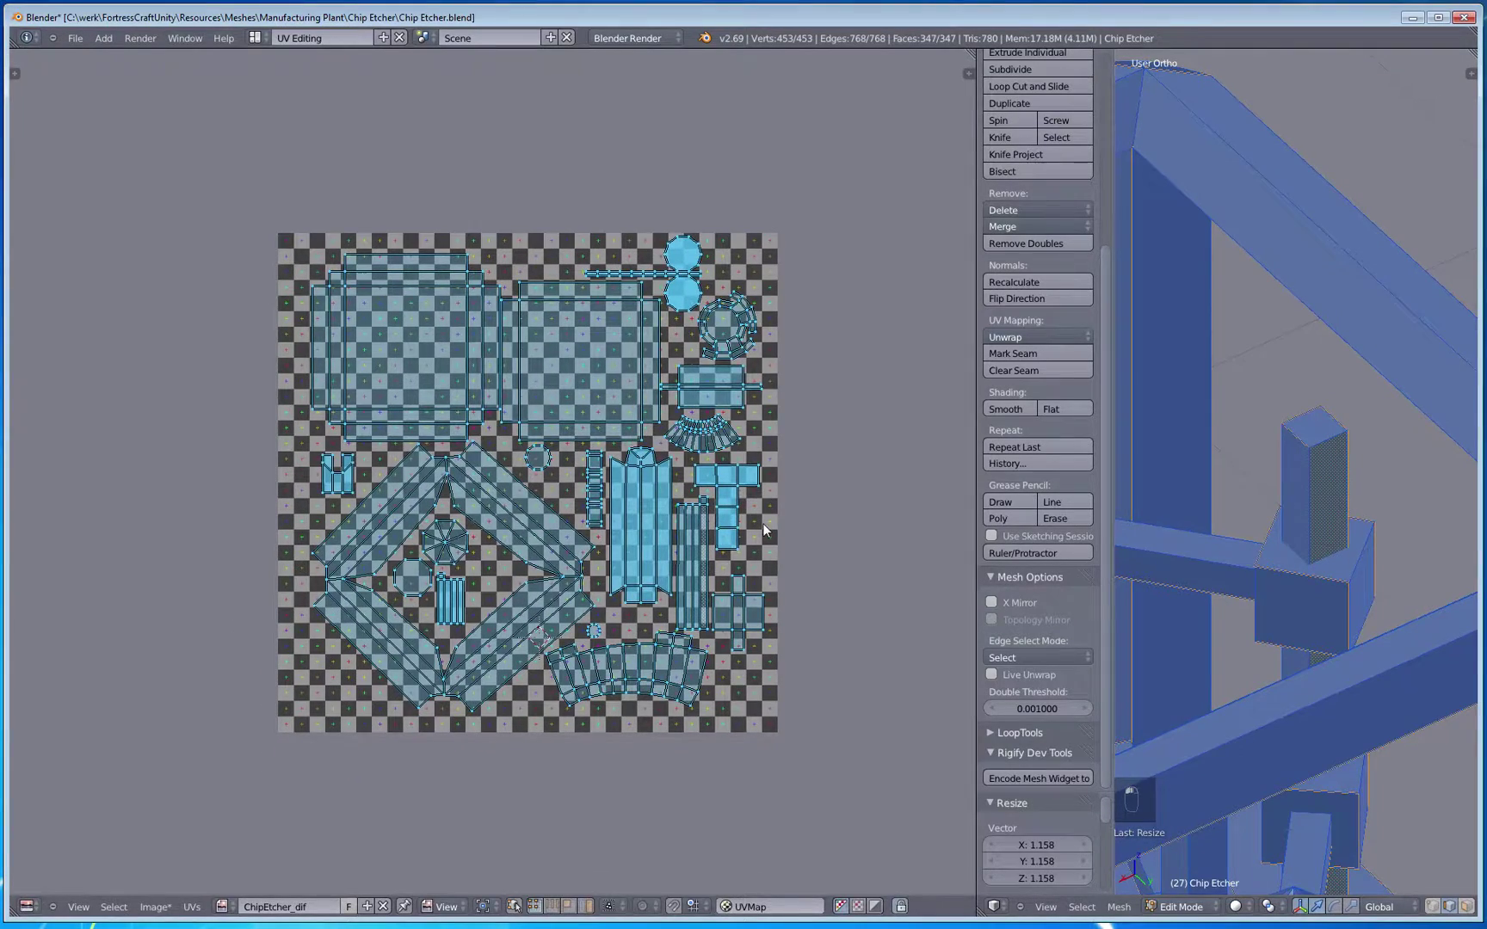
pyautogui.click(756, 541)
pyautogui.press('s')
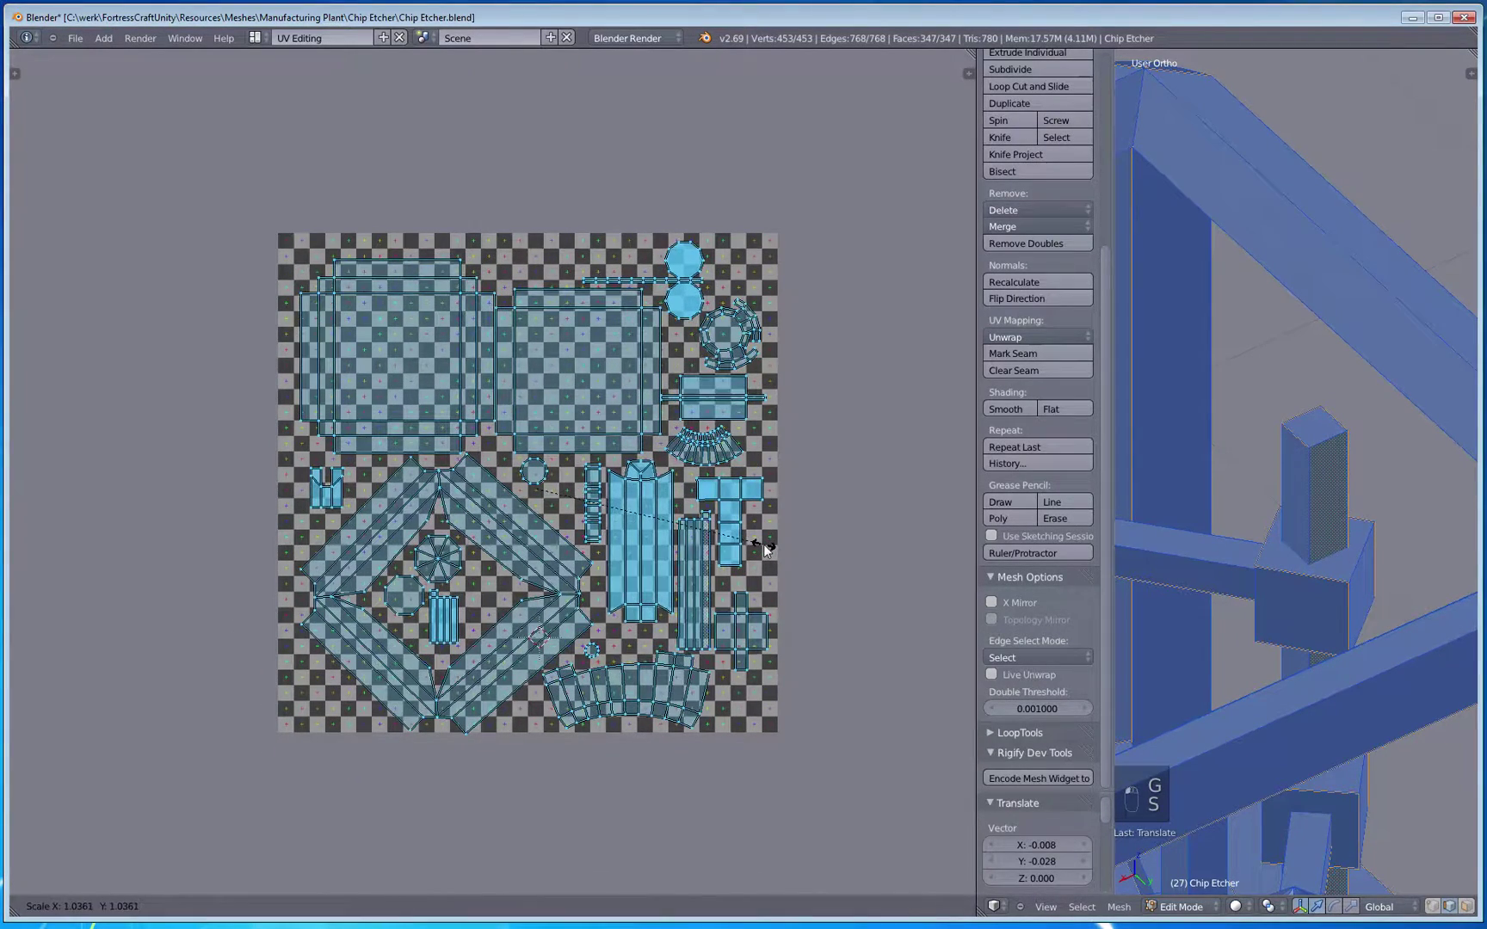
pyautogui.click(765, 548)
pyautogui.press('g')
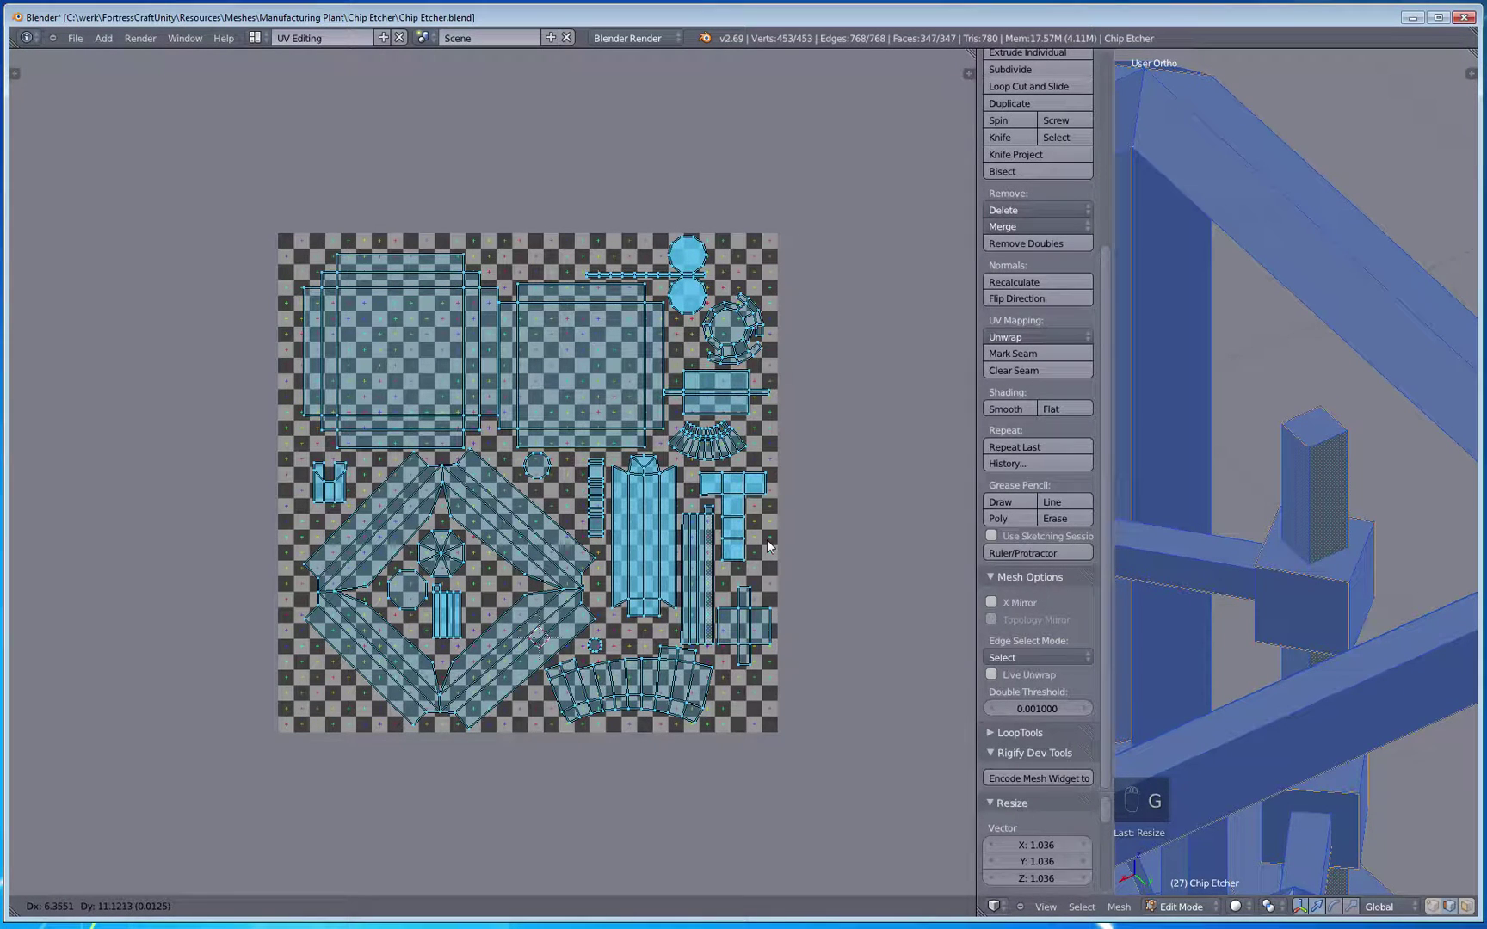
pyautogui.click(767, 542)
pyautogui.press('s')
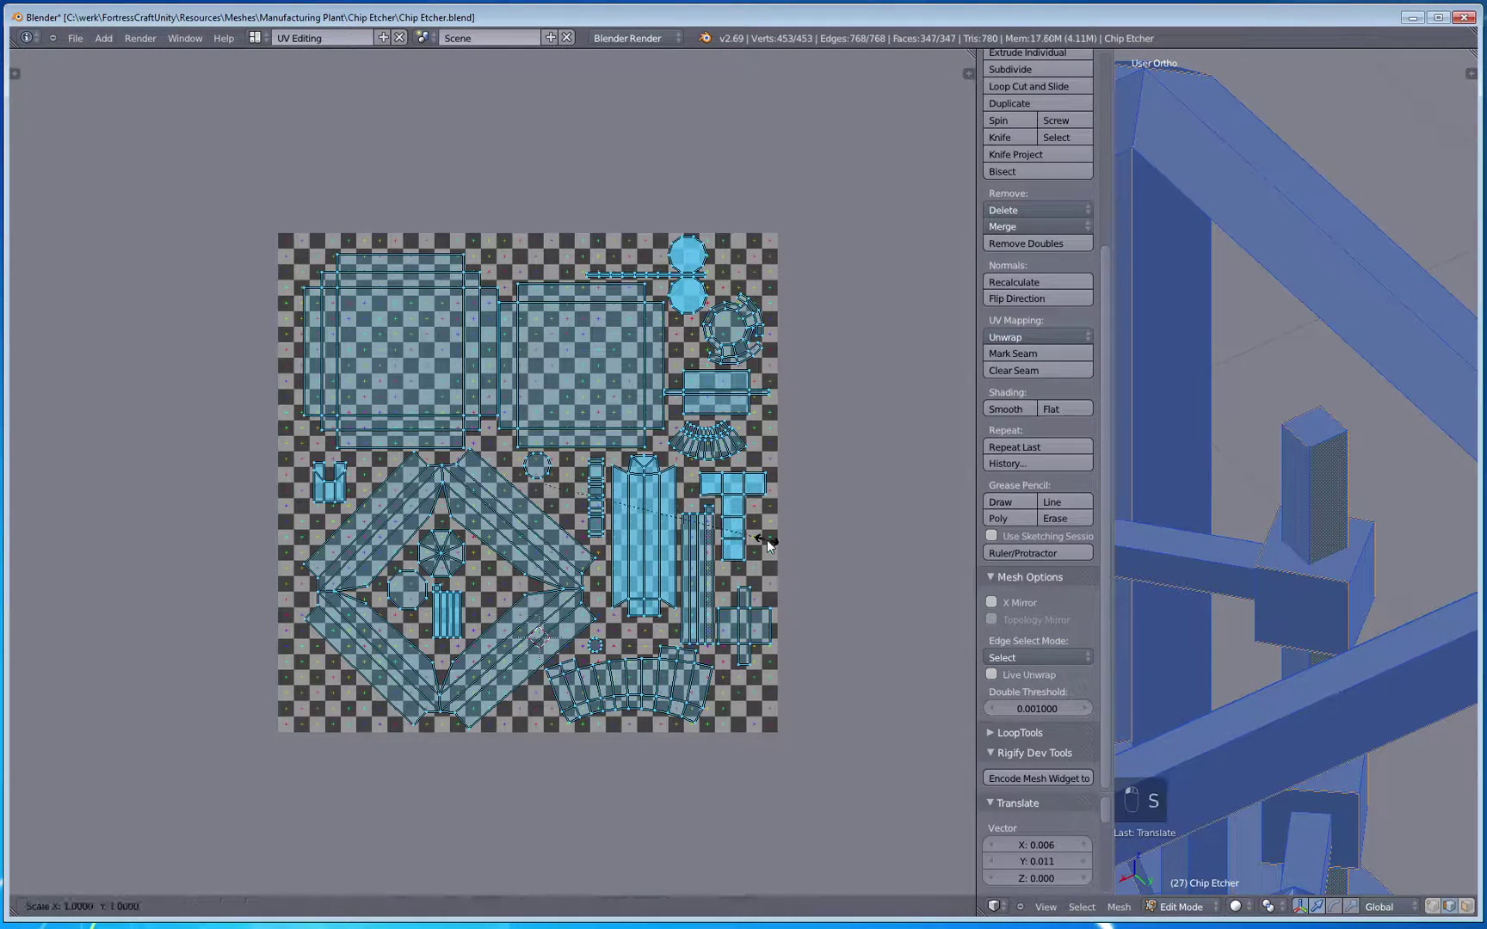
pyautogui.click(768, 544)
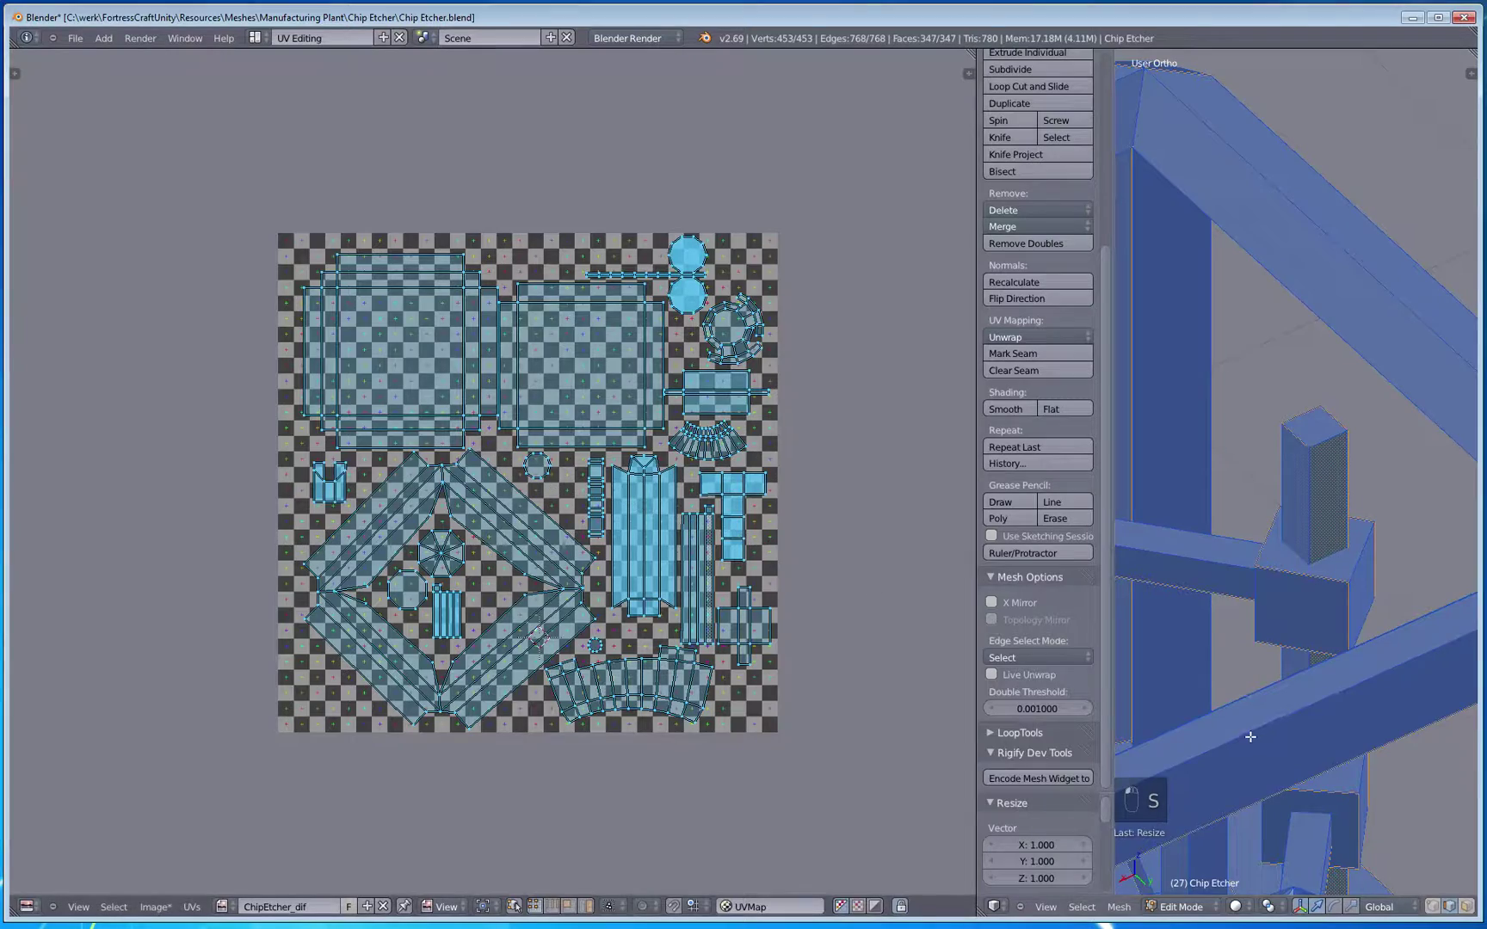
# Step: Deselect the mesh, switch the 3D view to textured shading, and bring the round tank into close view
pyautogui.moveTo(1249, 736); pyautogui.dragTo(1209, 732, button='middle')
pyautogui.press('a')
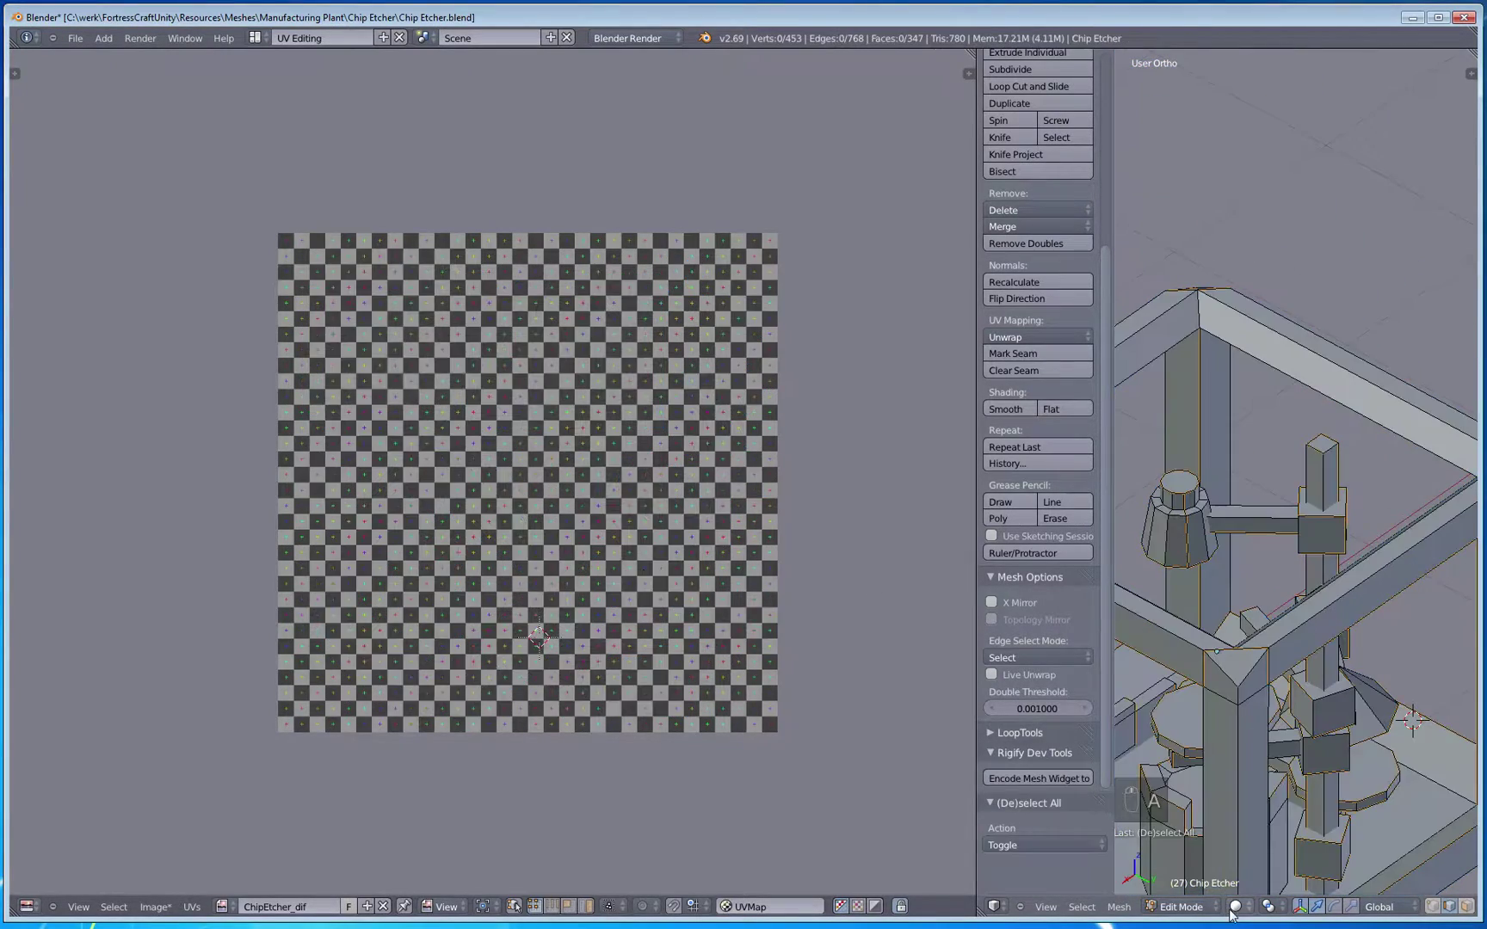
pyautogui.click(1235, 906)
pyautogui.click(1257, 835)
pyautogui.moveTo(1256, 835)
pyautogui.mouseDown(button='middle')
pyautogui.moveTo(1364, 816)
pyautogui.moveTo(1206, 504)
pyautogui.moveTo(1394, 607)
pyautogui.moveTo(1313, 600)
pyautogui.moveTo(1232, 420)
pyautogui.mouseUp(button='middle')
pyautogui.rightClick(1272, 503)
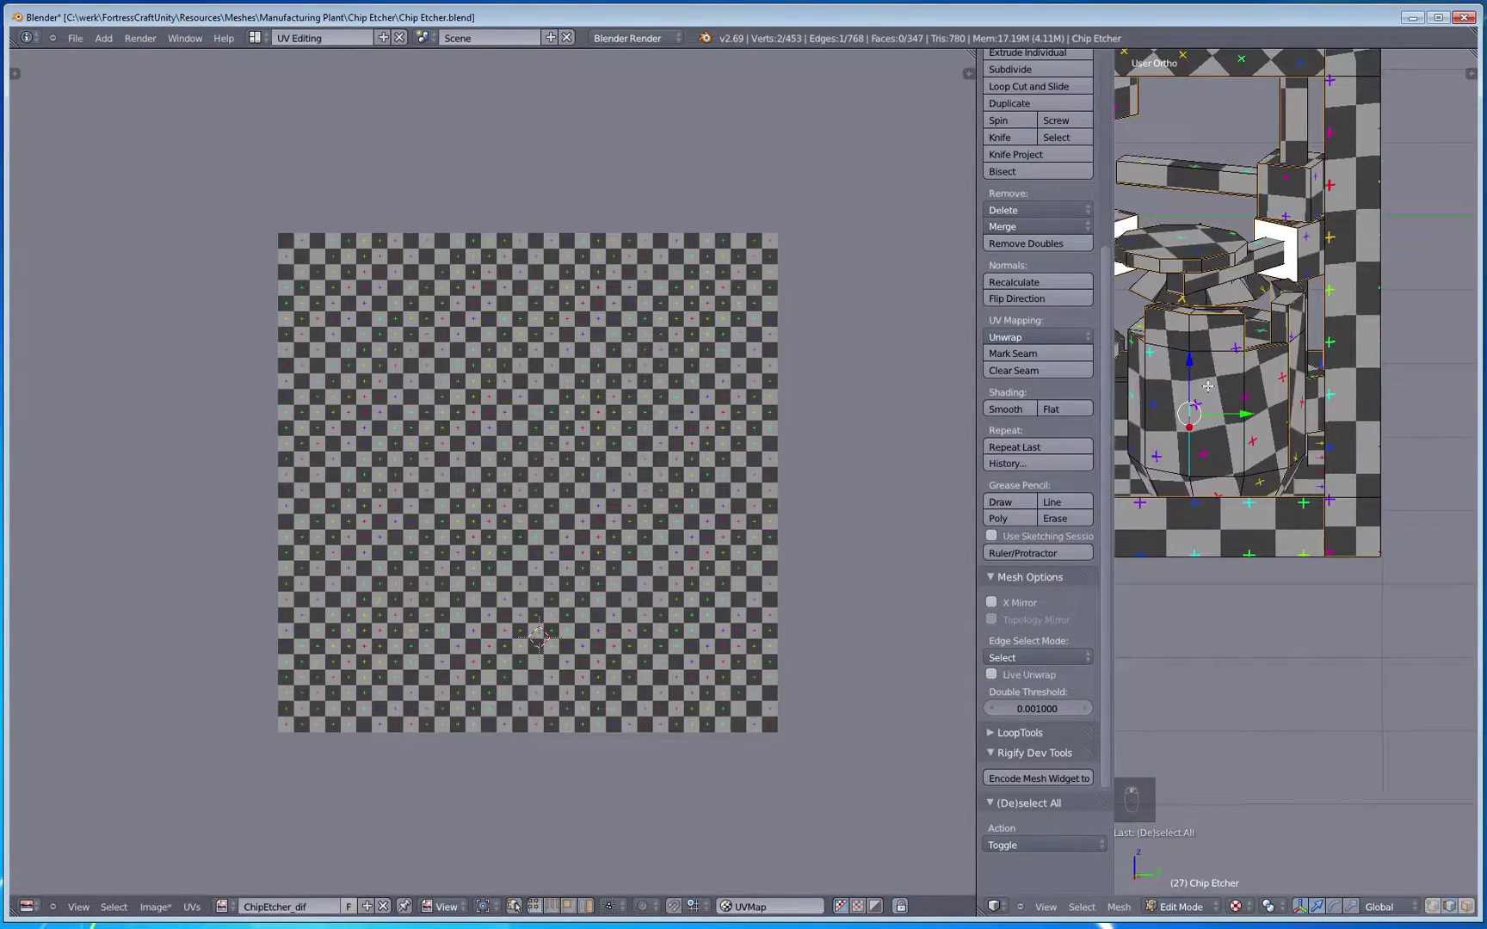
# Step: Select the whole mesh and compare its UV islands with the checker pattern on the round tank
pyautogui.press('a')
pyautogui.press('a')
pyautogui.press('a')
pyautogui.moveTo(859, 473); pyautogui.dragTo(792, 416, button='middle')
pyautogui.scroll(1, 791, 605)
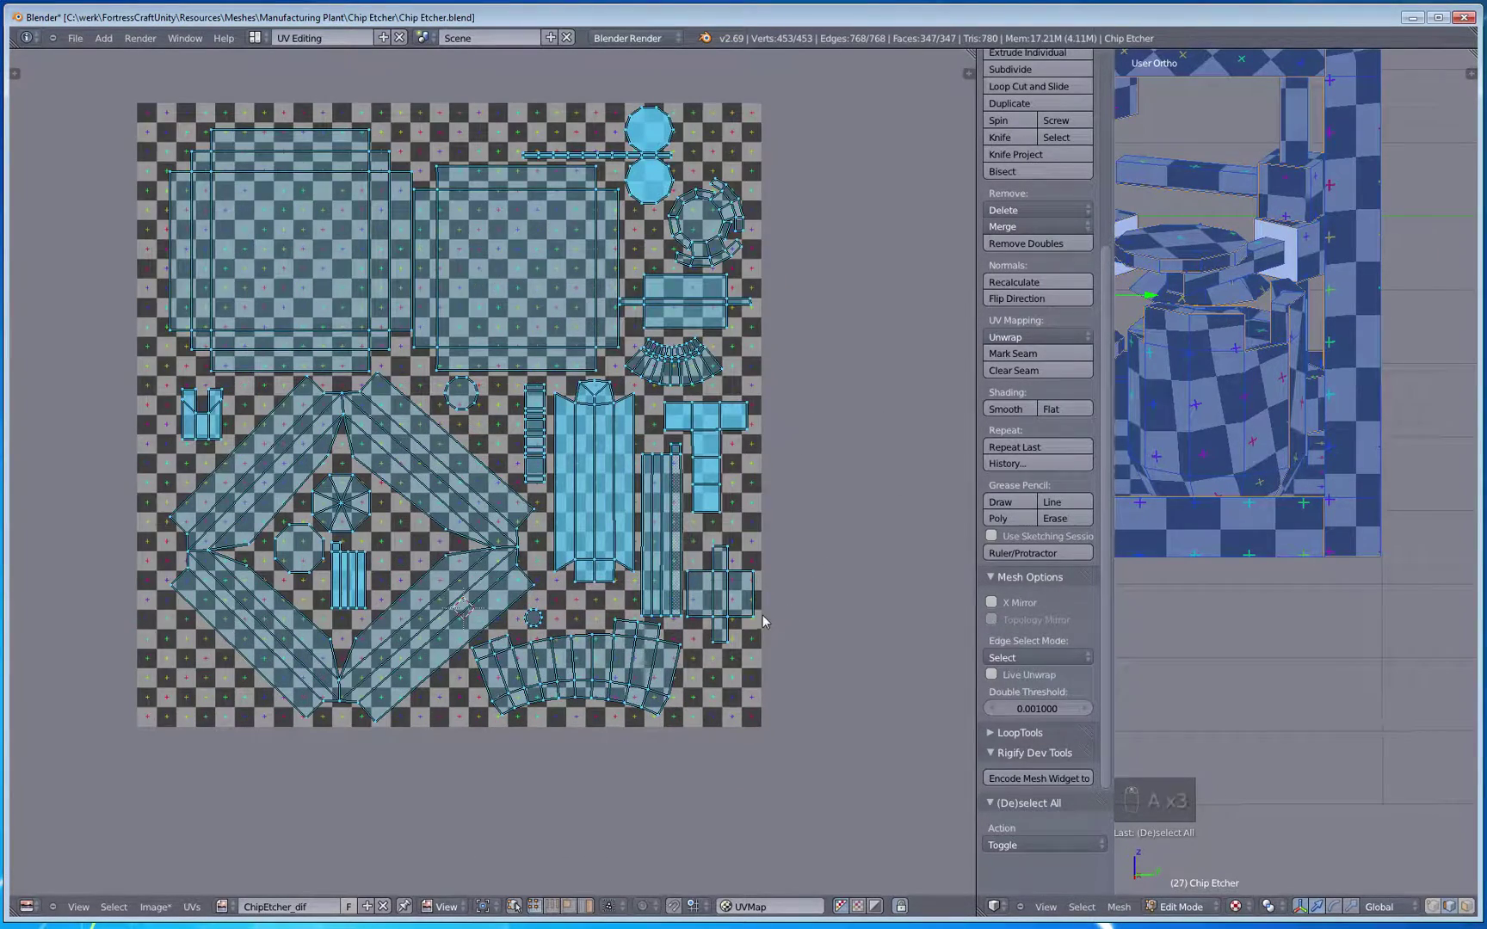
pyautogui.moveTo(762, 614); pyautogui.dragTo(748, 542, button='middle')
pyautogui.moveTo(669, 653); pyautogui.dragTo(660, 584, button='middle')
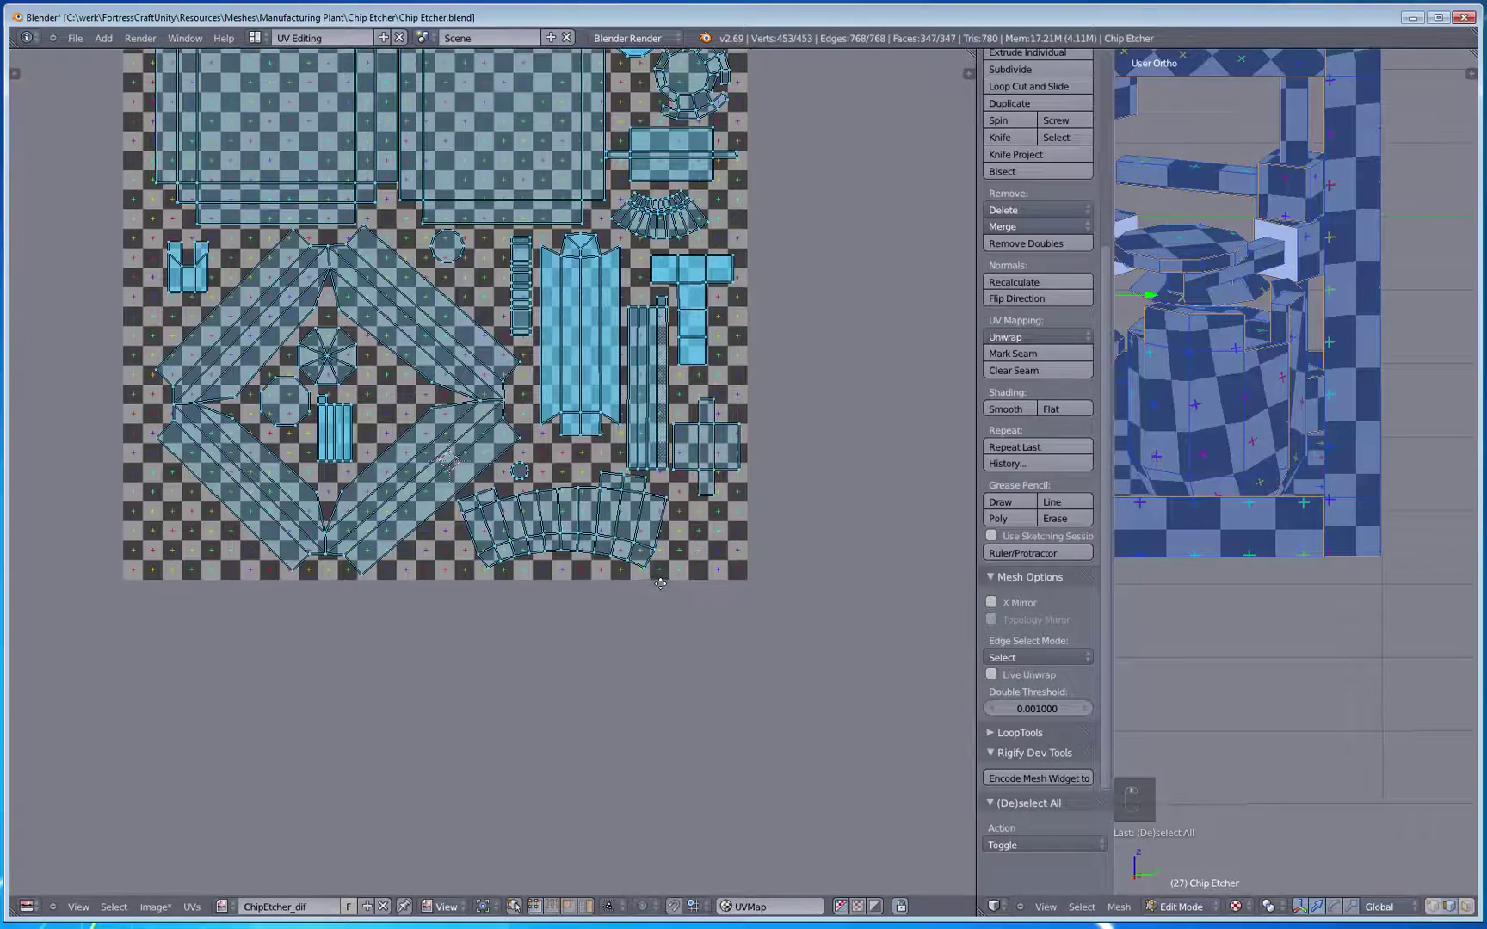
pyautogui.moveTo(1201, 465); pyautogui.dragTo(1262, 438, button='middle')
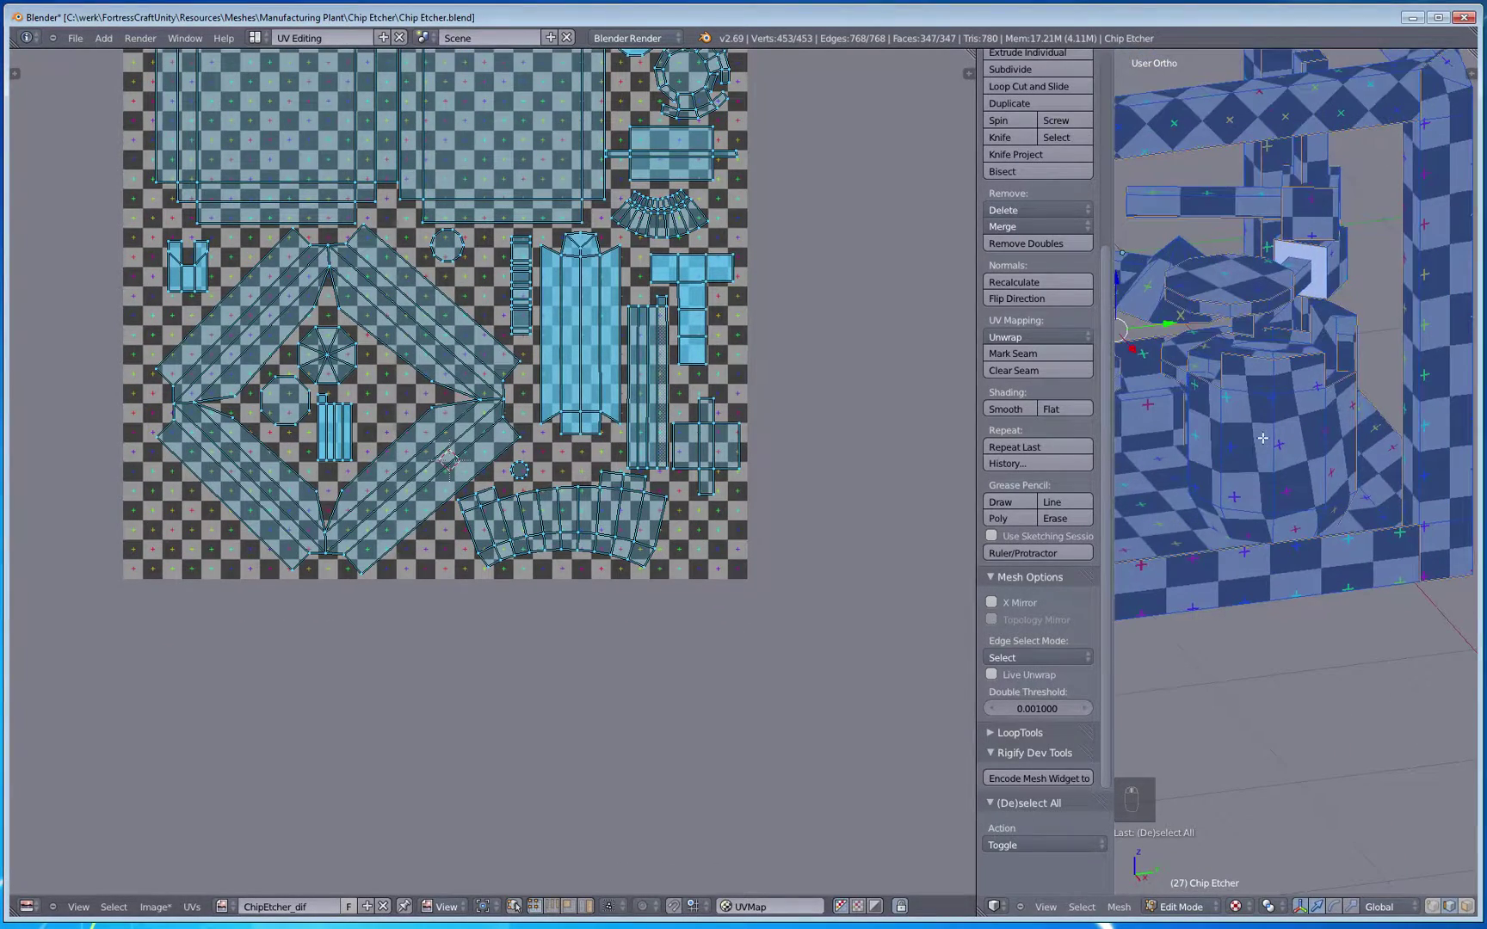
# Step: Select one face of the round tank and everything linked to it to identify its curved UV island
pyautogui.rightClick(1262, 438)
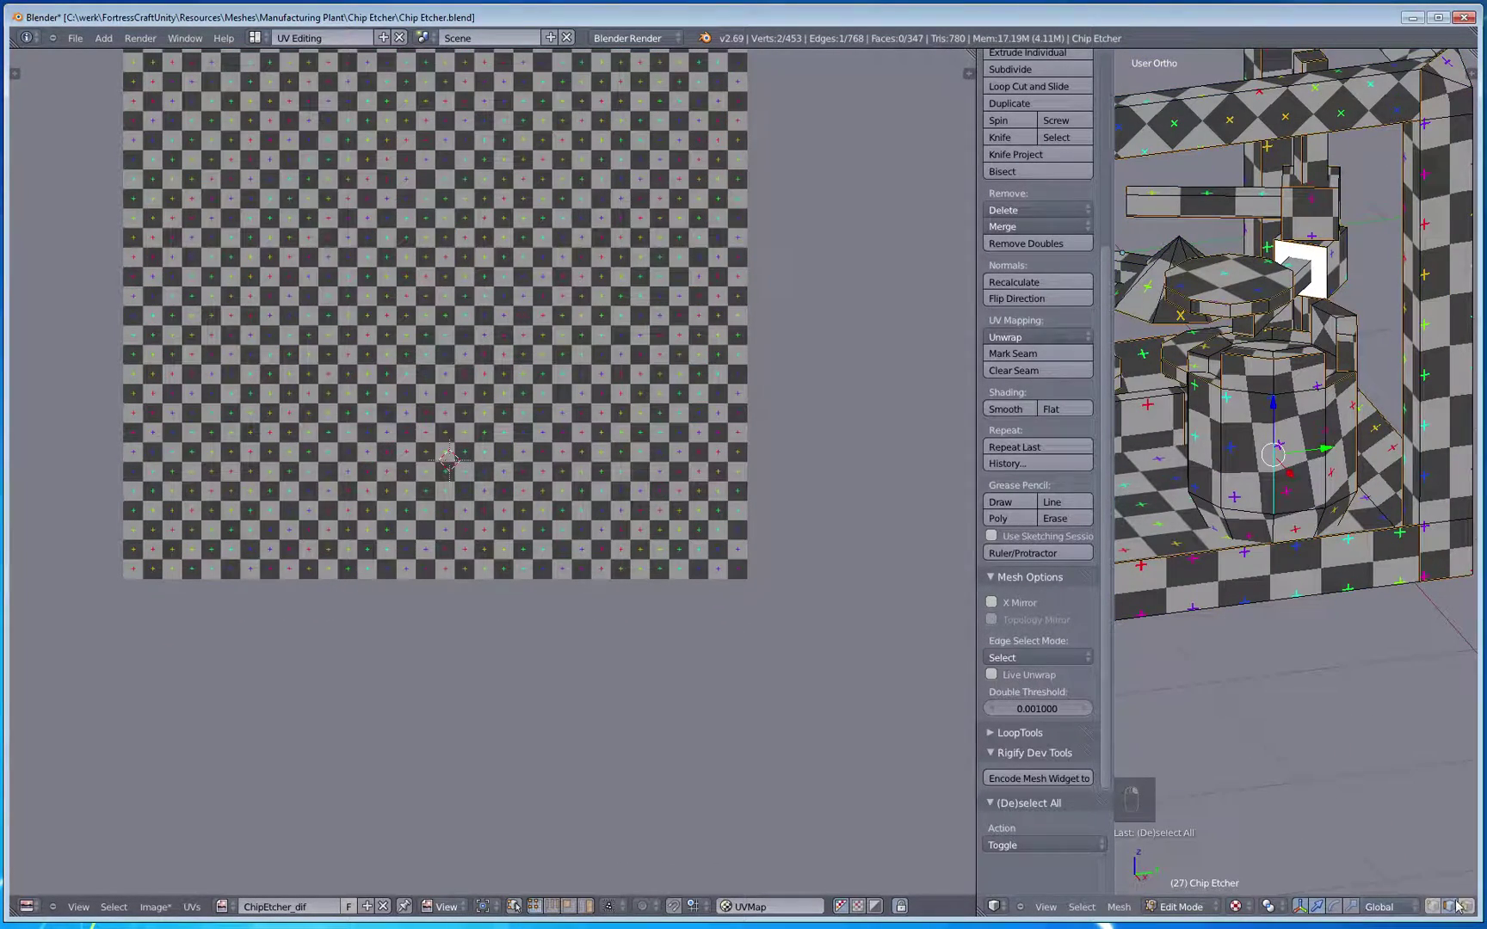
pyautogui.rightClick(1293, 490)
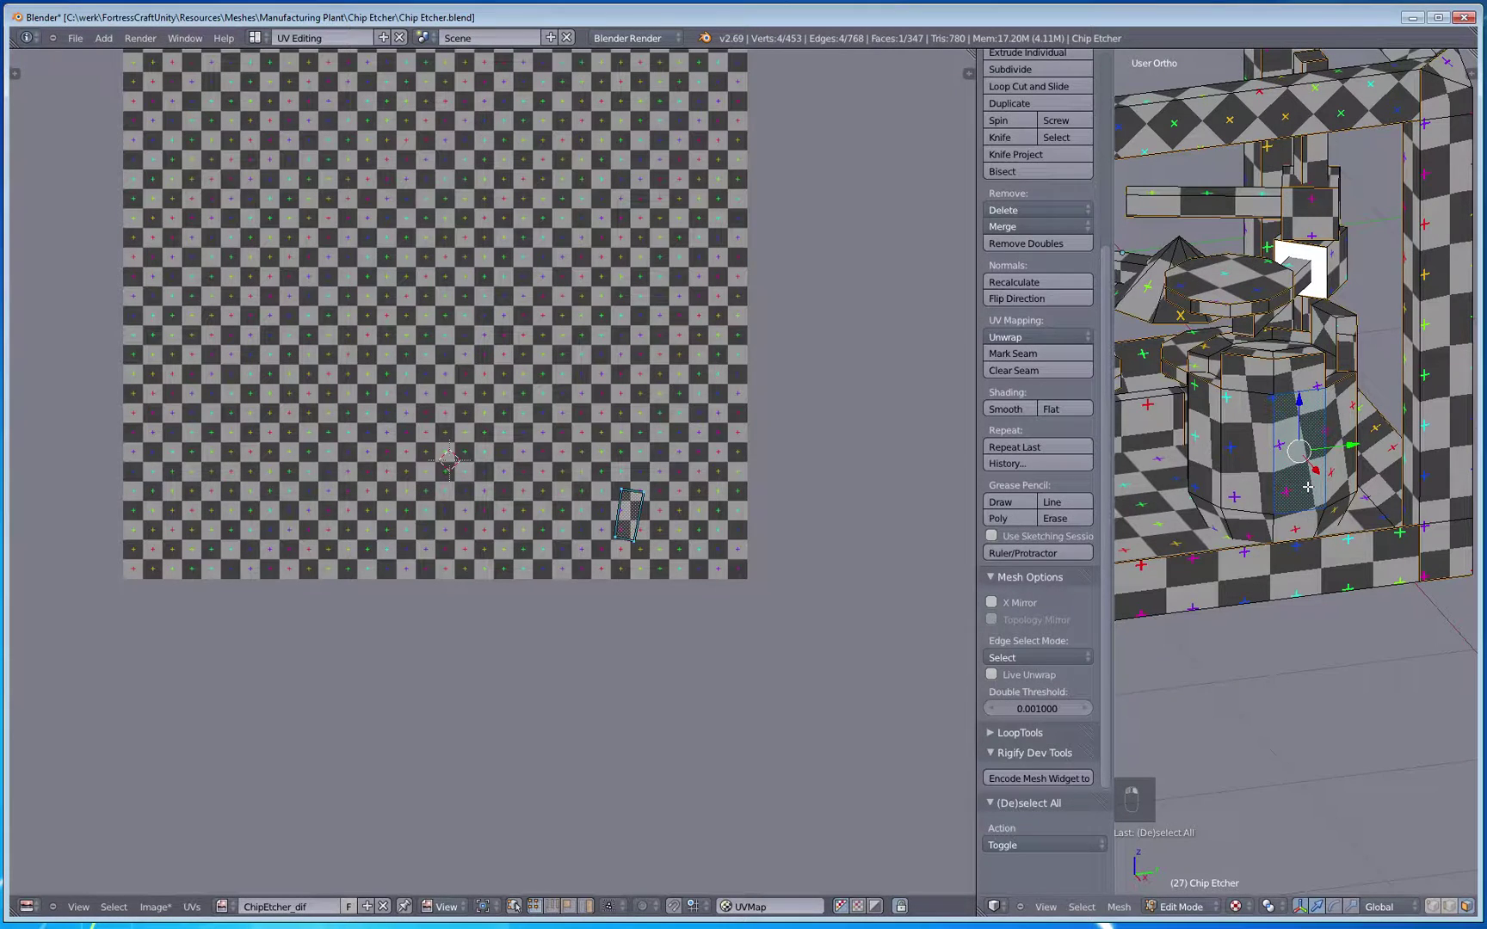
pyautogui.hotkey('ctrl', 'l')
pyautogui.moveTo(692, 594); pyautogui.dragTo(637, 521, button='middle')
pyautogui.press('z')
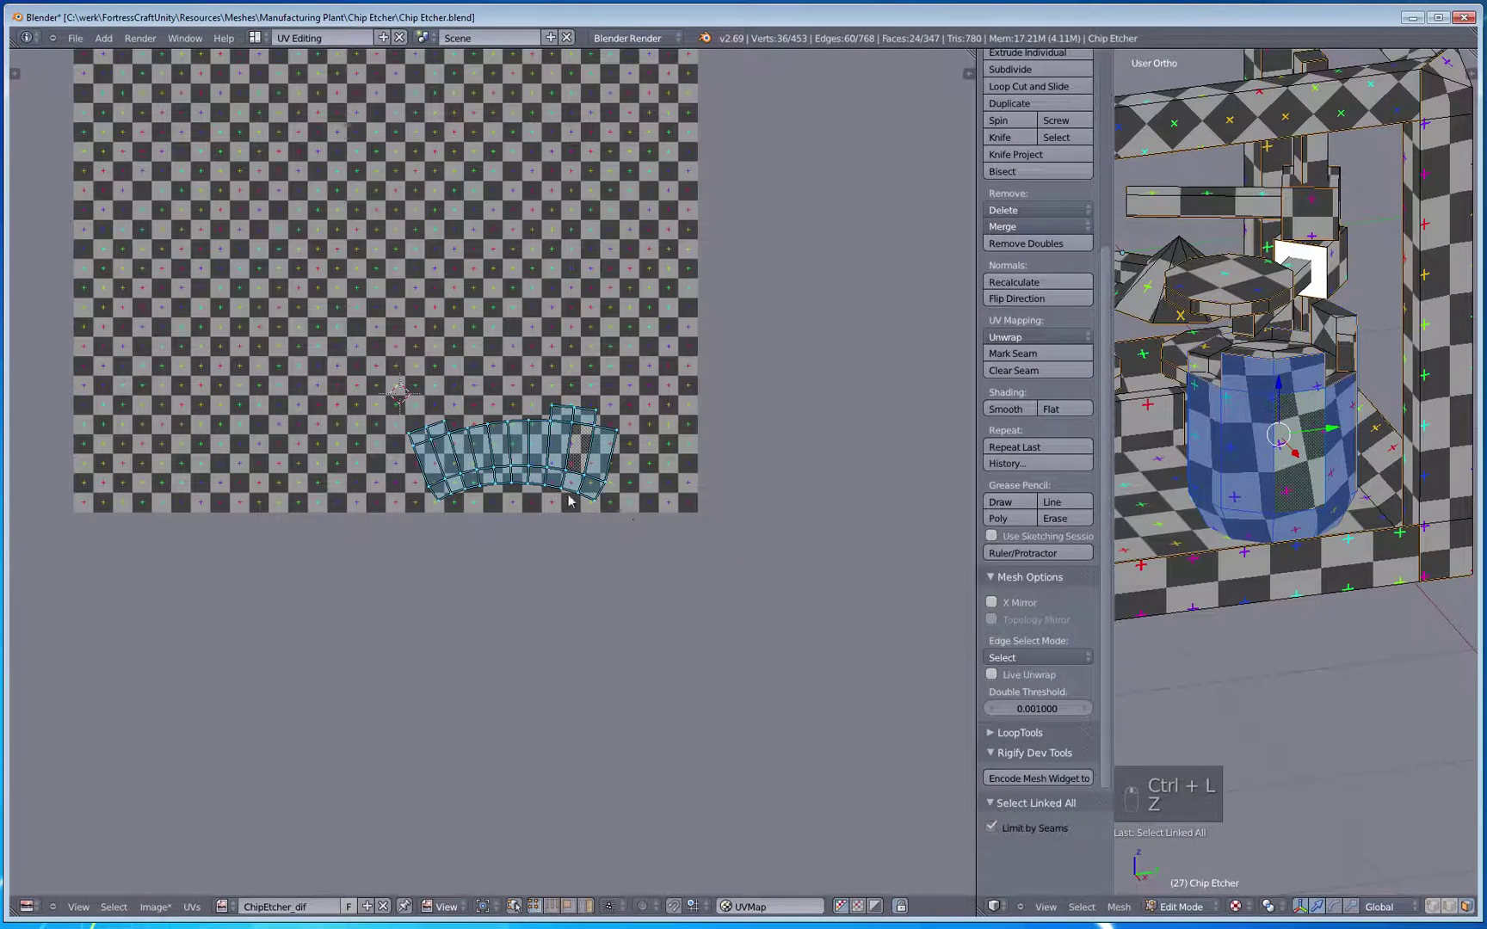
pyautogui.press('z')
pyautogui.scroll(2, 511, 491)
# Step: Show the whole mesh's UVs and align the lowest row of vertices of the curved tank island with Align Y
pyautogui.press('a')
pyautogui.press('a')
pyautogui.press('a')
pyautogui.press('a')
pyautogui.press('a')
pyautogui.press('a')
pyautogui.press('a')
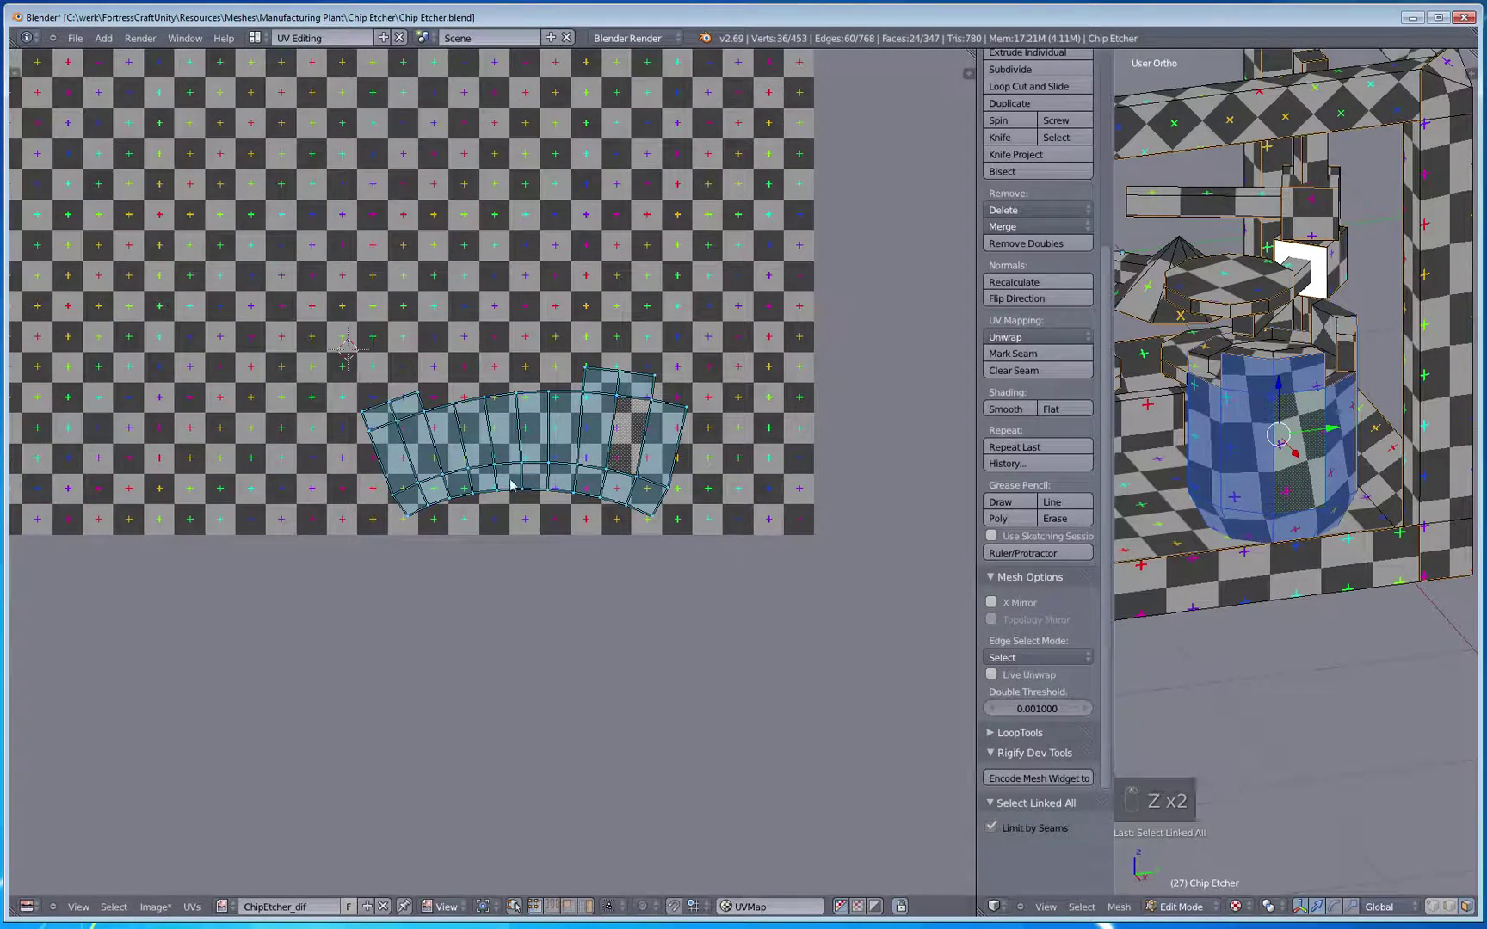
pyautogui.press('a')
pyautogui.press('a')
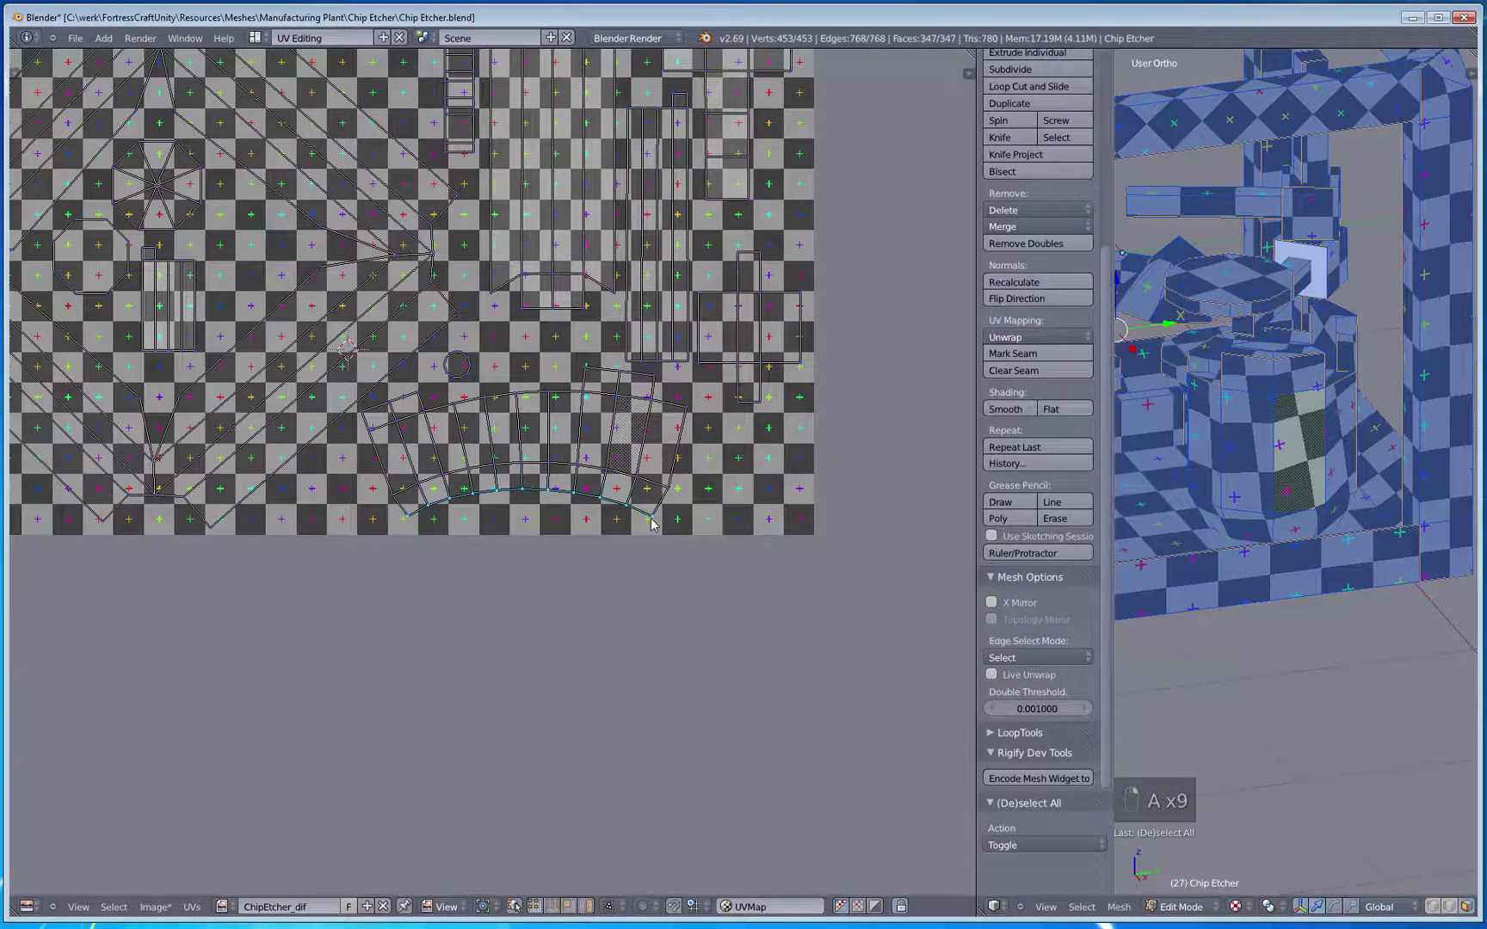
pyautogui.press('w')
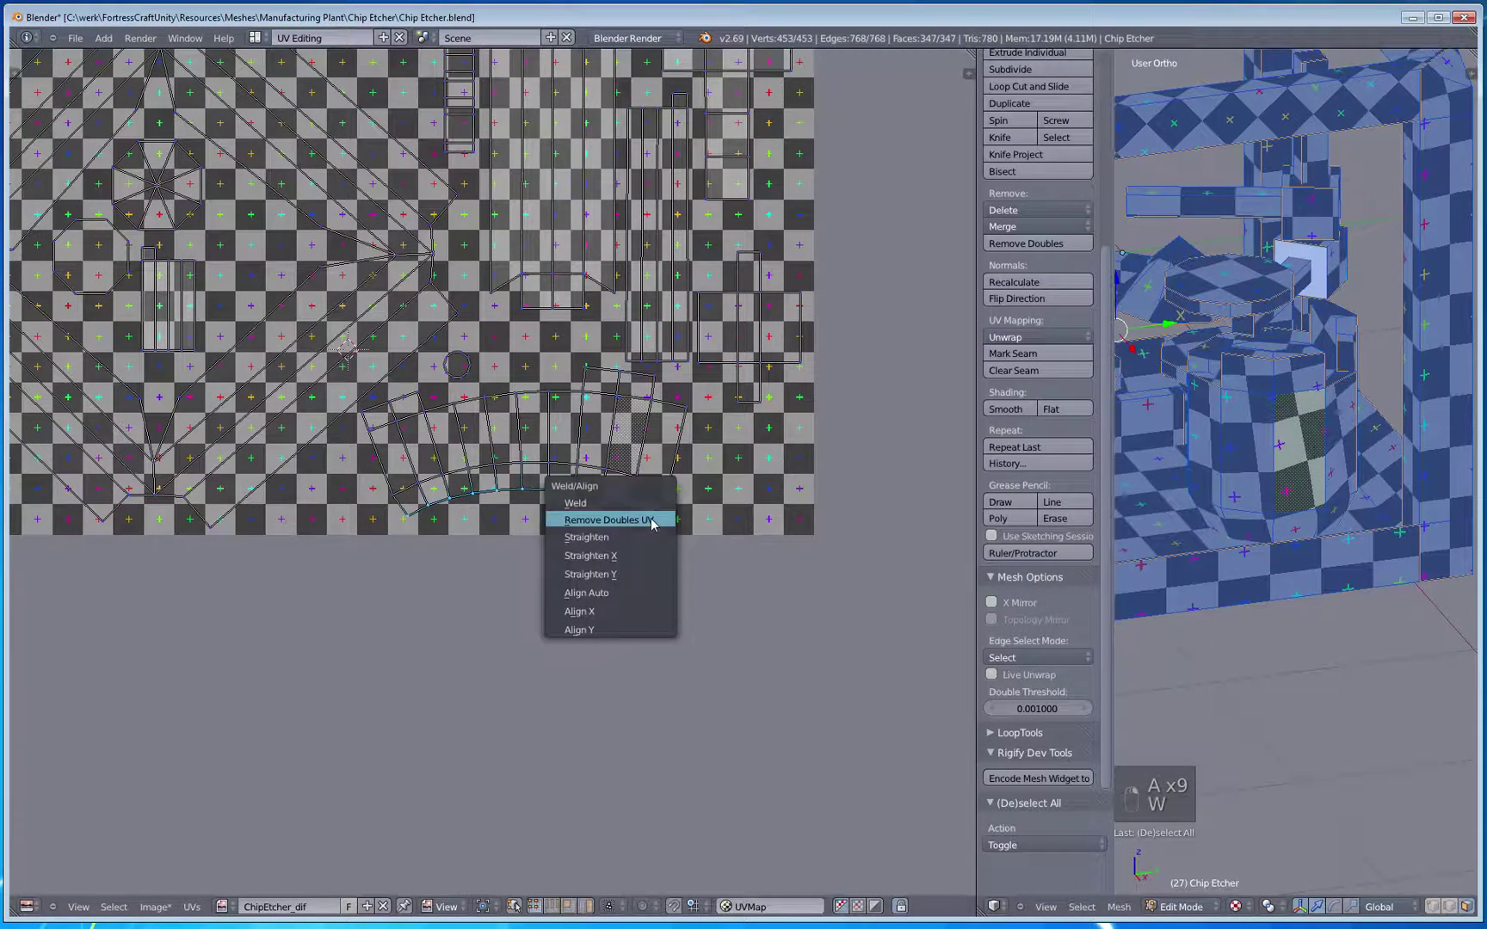
pyautogui.click(609, 629)
# Step: Align the second-lowest row of vertices of the curved tank island with Align Y
pyautogui.press('a')
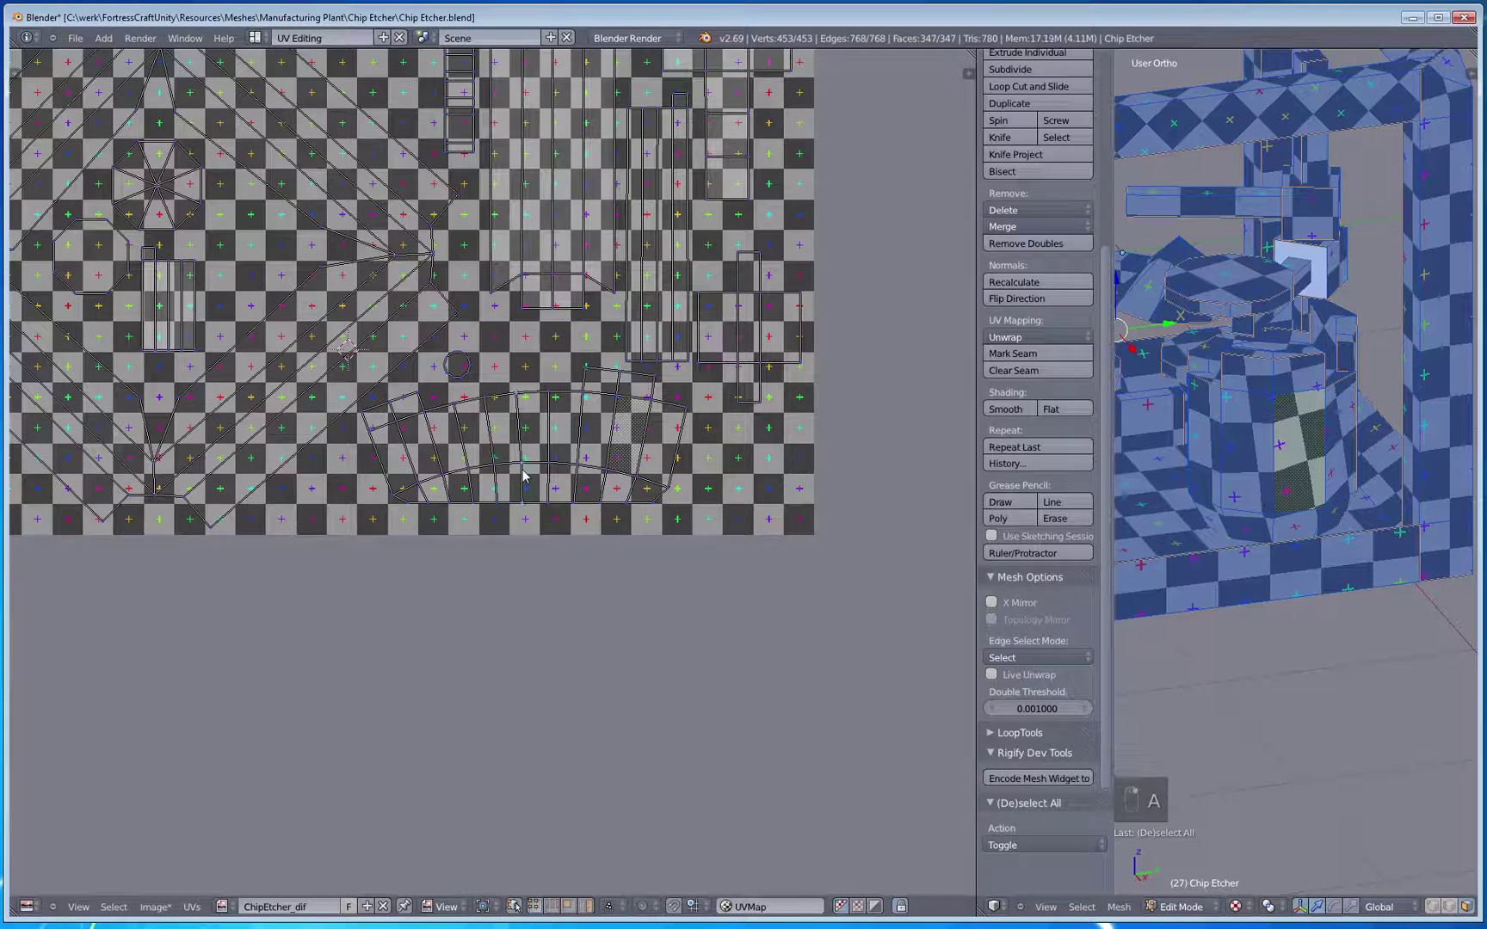
pyautogui.press('a')
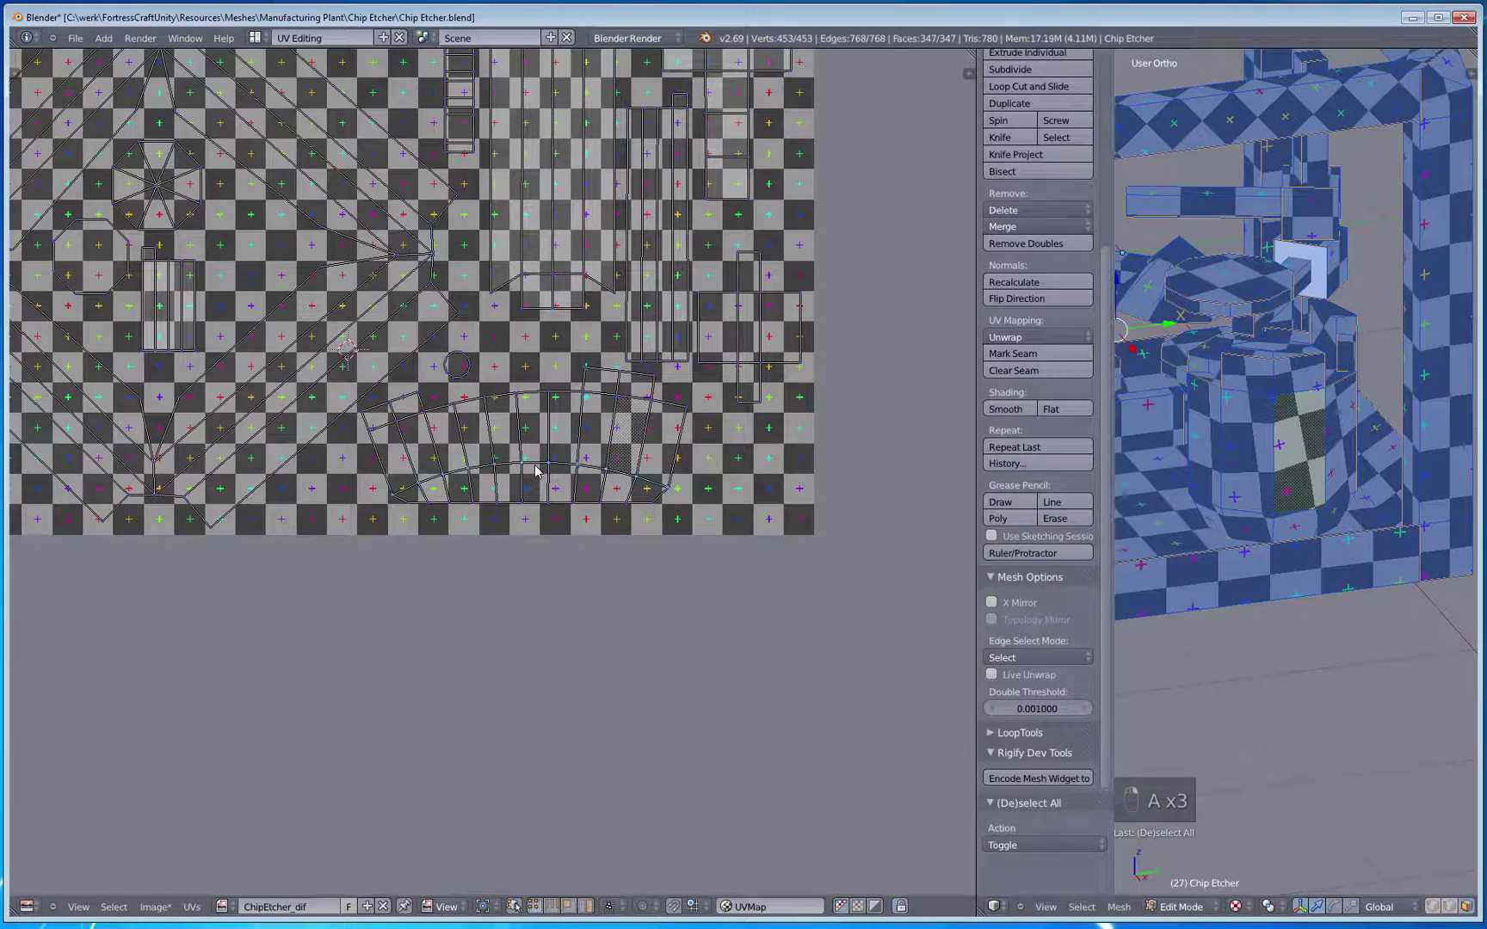
pyautogui.keyDown('alt'); pyautogui.rightClick(536, 470); pyautogui.keyUp('alt')
pyautogui.press('w')
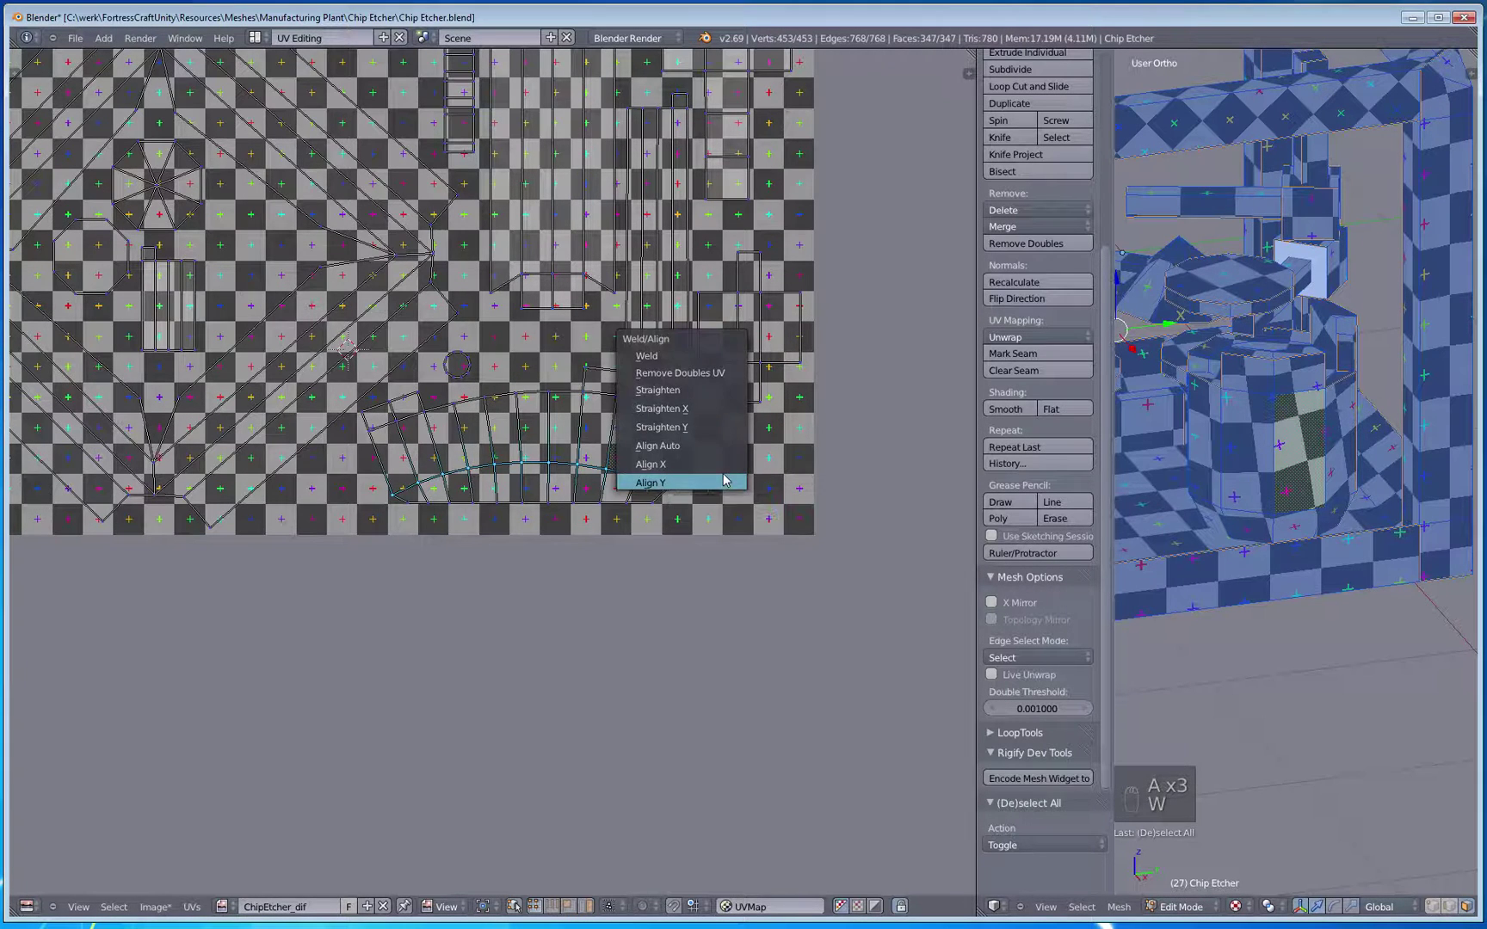
pyautogui.click(724, 480)
# Step: Align the long upper row of the tank island's vertices with Align Y and move it 0.002 in X and -0.020 in Y
pyautogui.press('a')
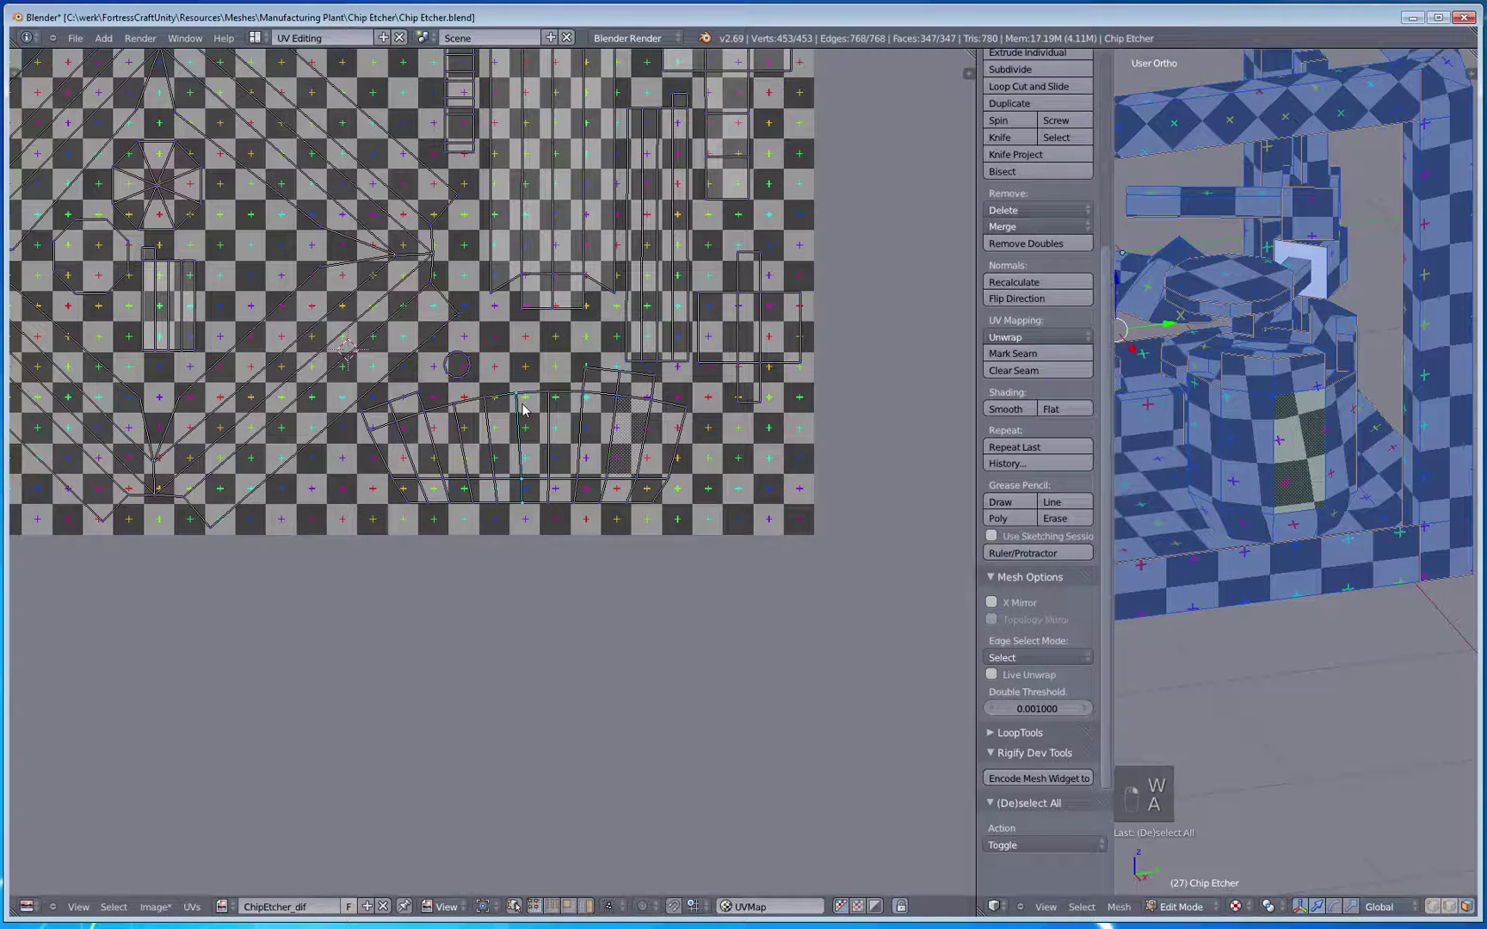
pyautogui.press('a')
pyautogui.press('a')
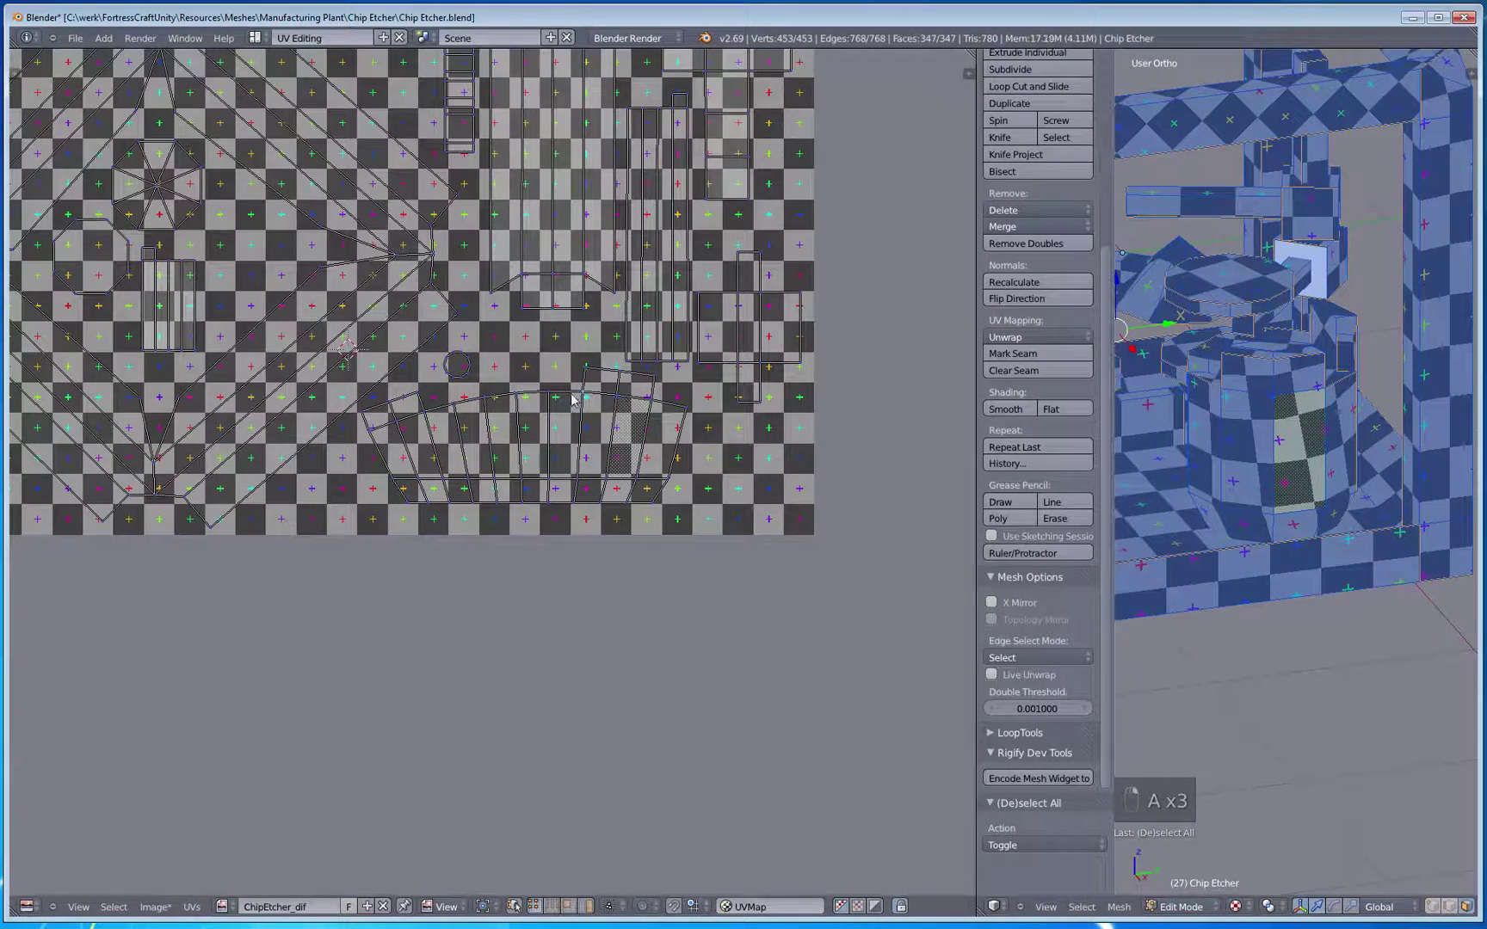
pyautogui.rightClick(685, 408)
pyautogui.keyDown('shift'); pyautogui.rightClick(647, 399); pyautogui.keyUp('shift')
pyautogui.keyDown('shift'); pyautogui.rightClick(614, 398); pyautogui.keyUp('shift')
pyautogui.keyDown('shift'); pyautogui.rightClick(461, 406); pyautogui.keyUp('shift')
pyautogui.keyDown('shift'); pyautogui.rightClick(417, 418); pyautogui.keyUp('shift')
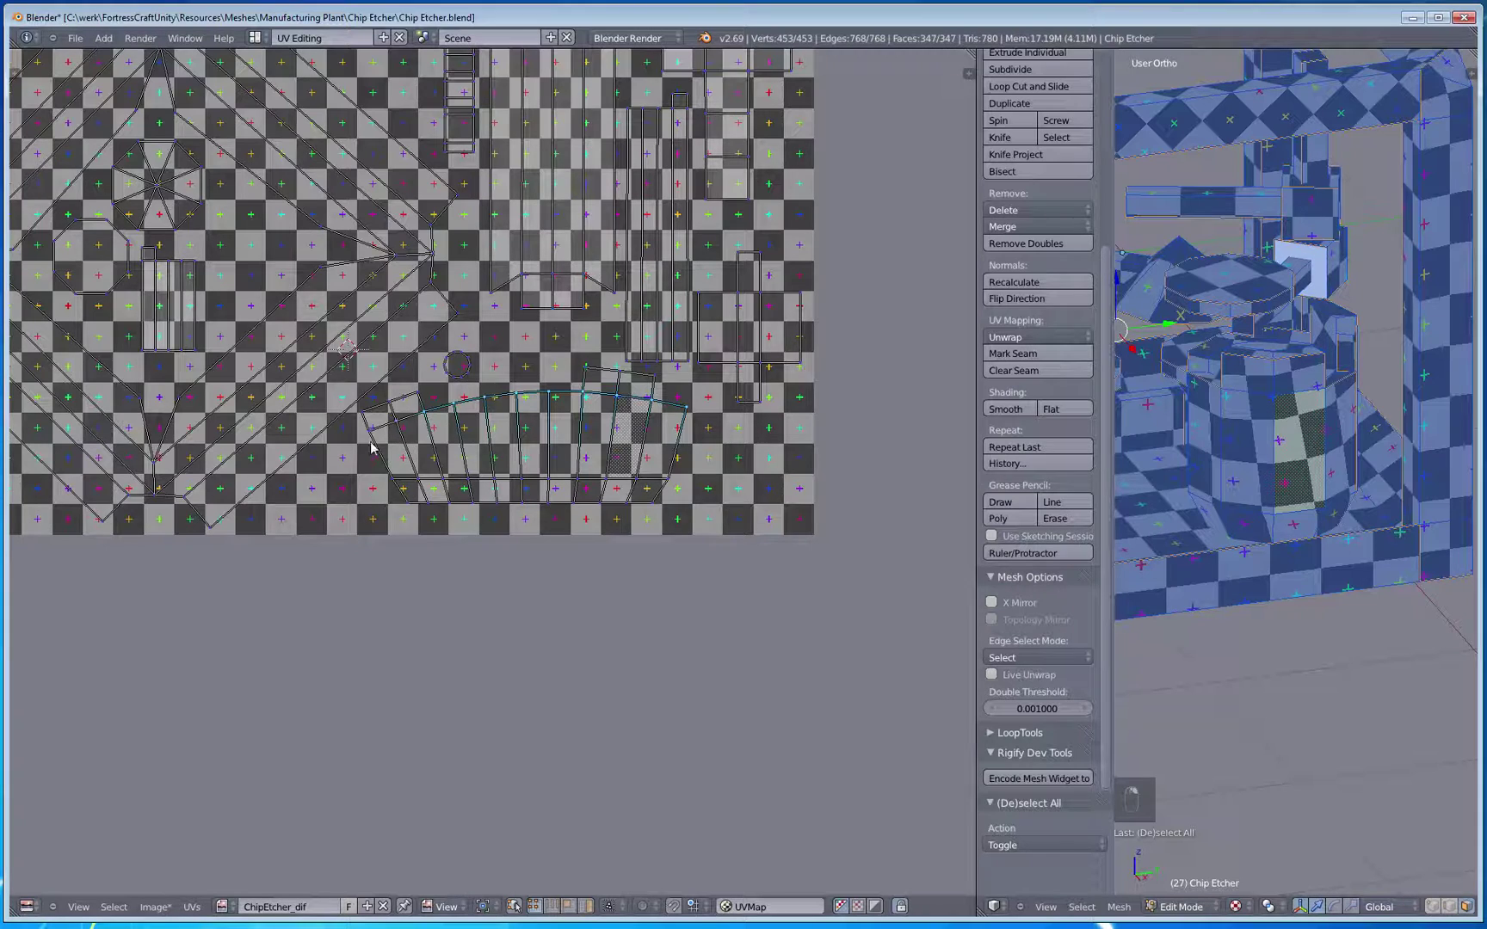
pyautogui.press('w')
pyautogui.click(617, 467)
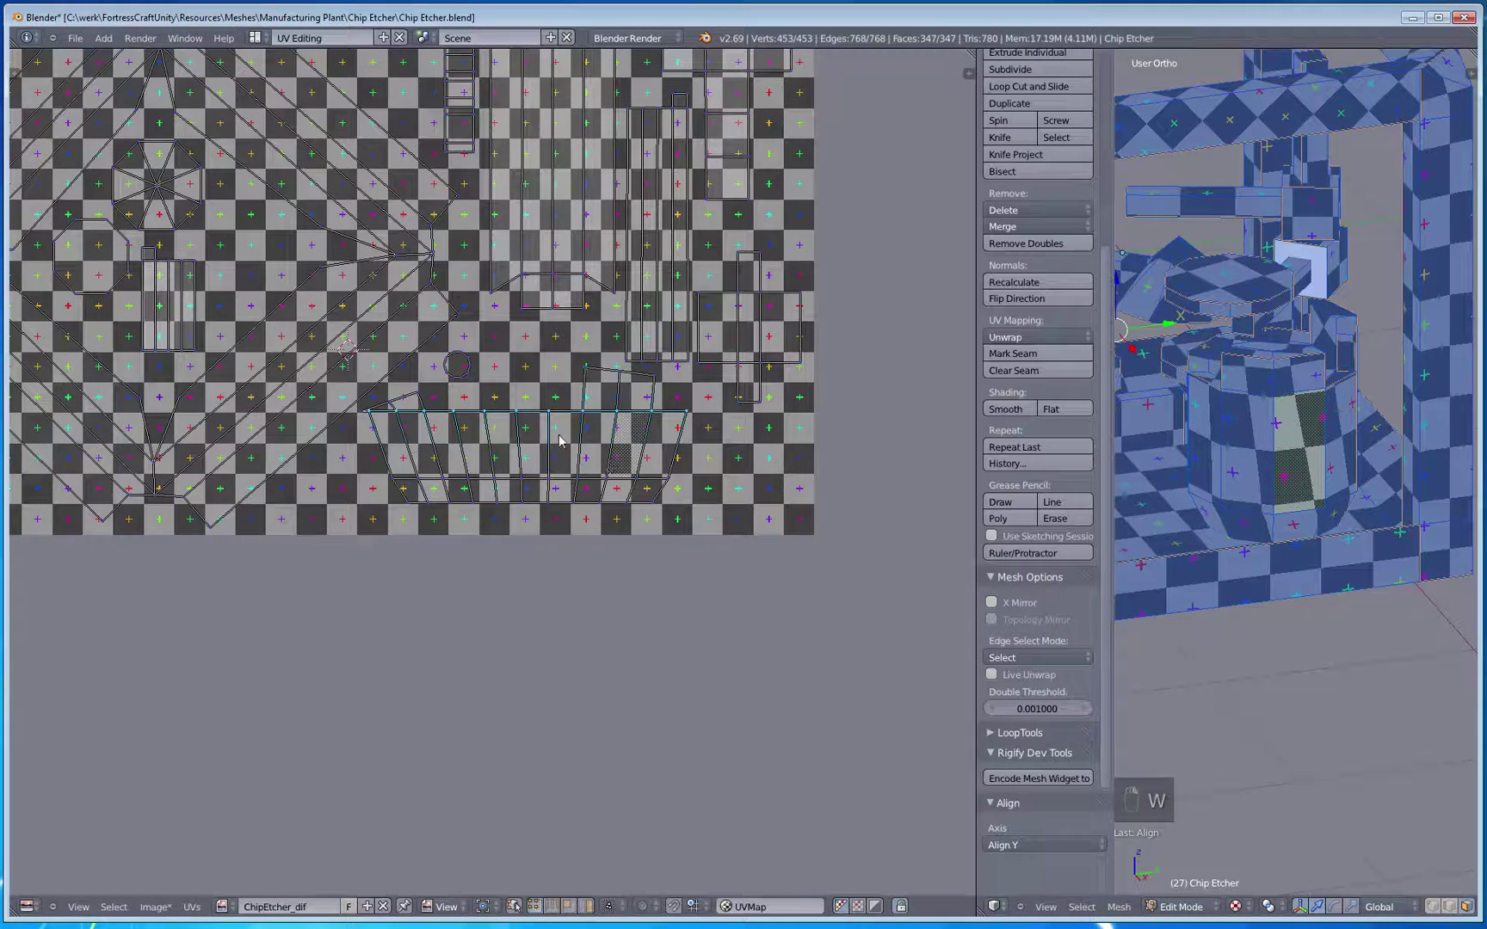
pyautogui.press('g')
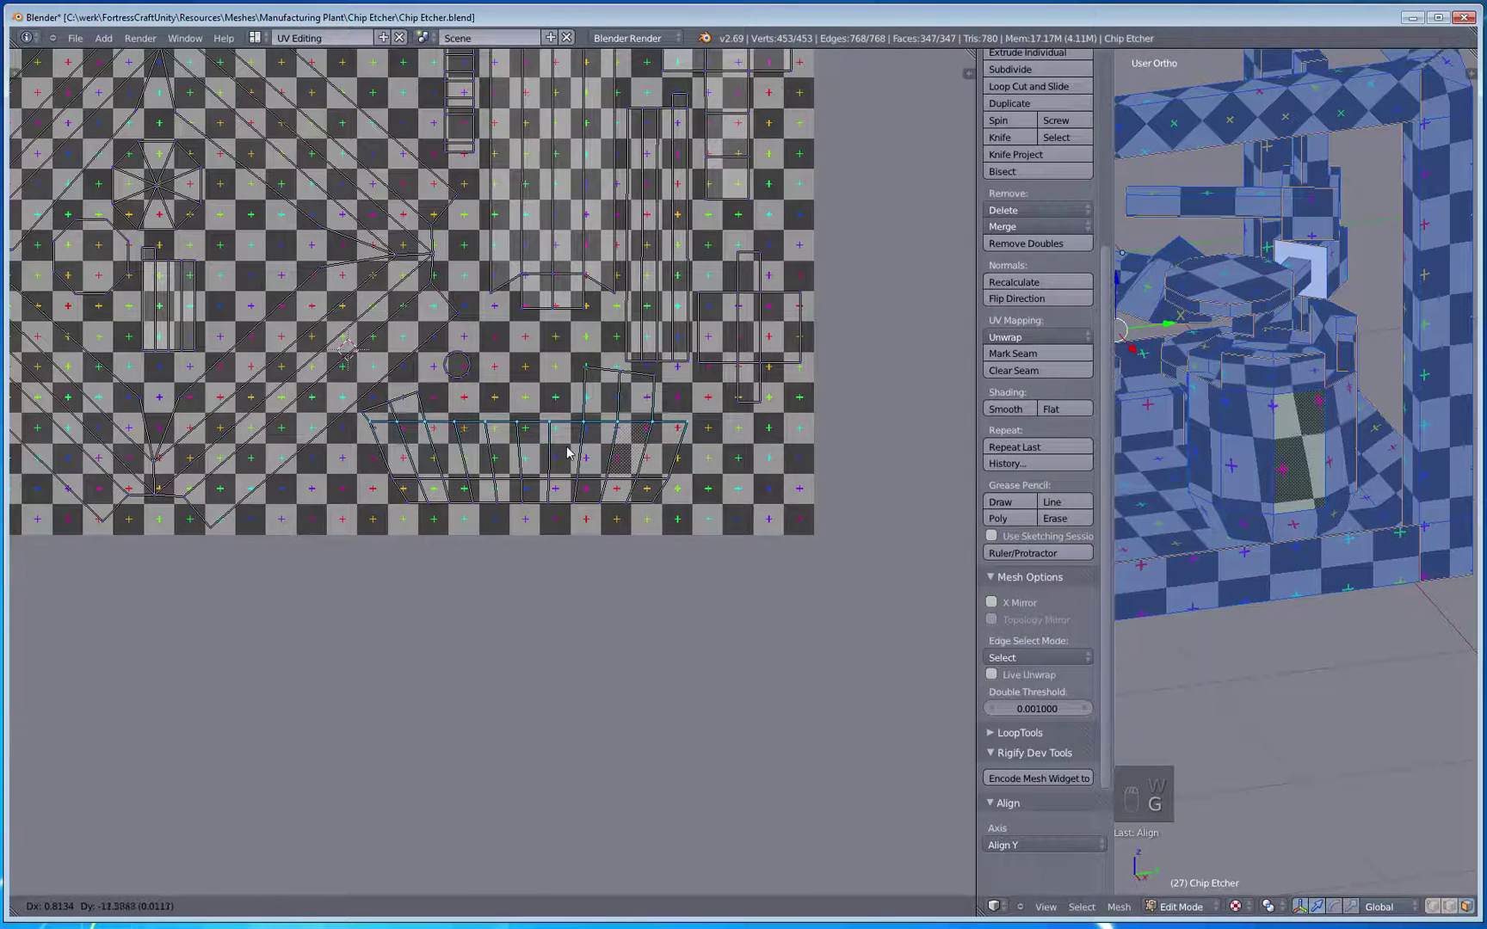
pyautogui.click(568, 460)
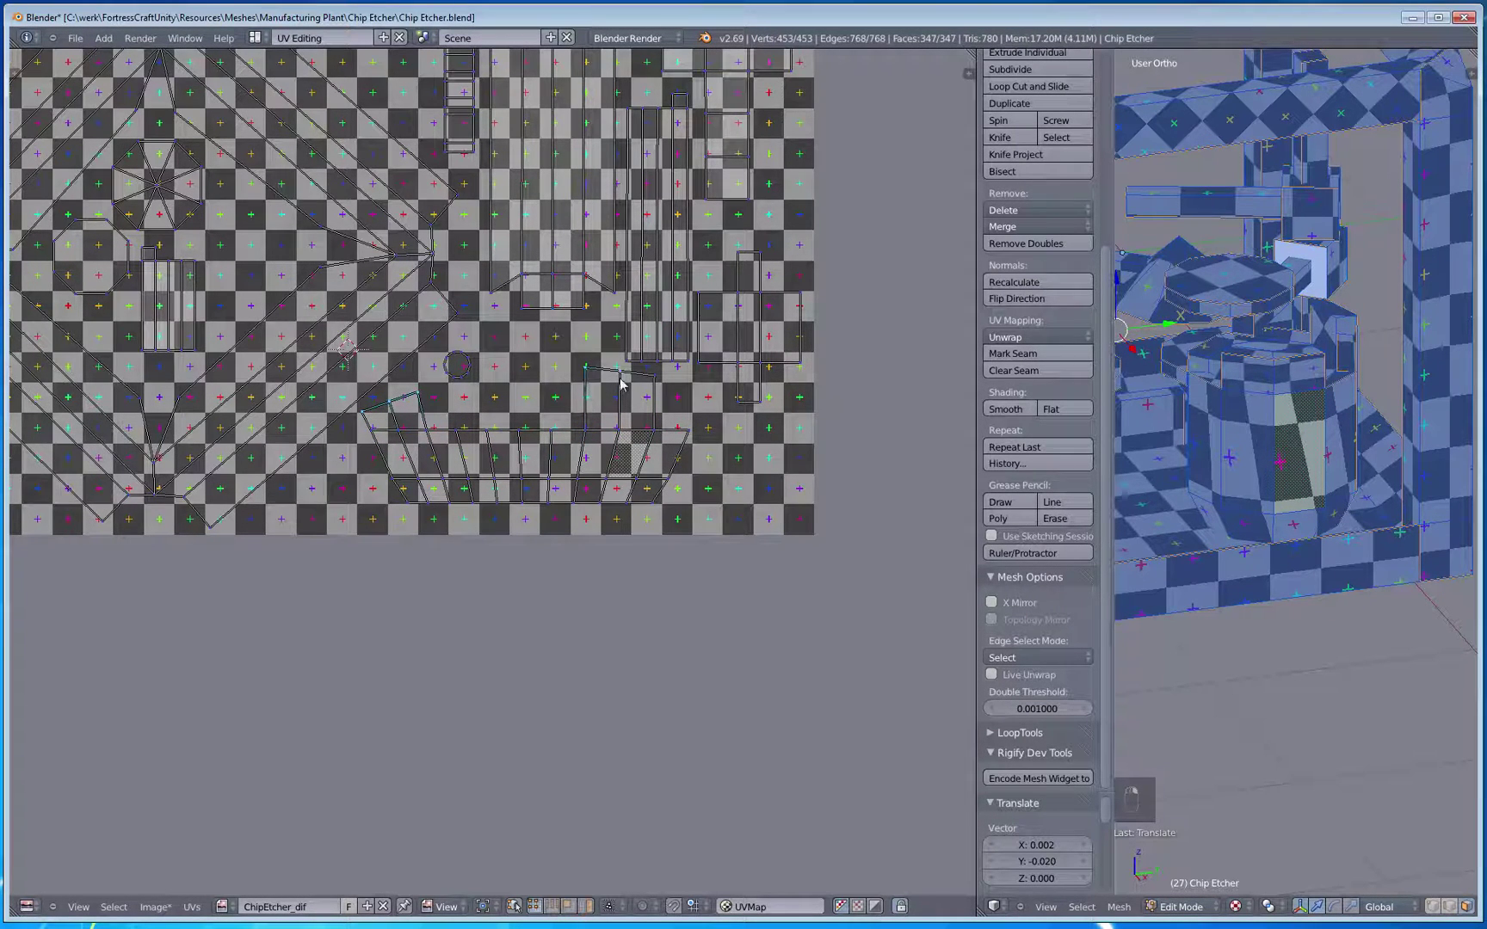
# Step: Align the top edges of the tank island's protruding tabs with Align Y, move them 0.003 in X and 0.005 in Y, and deselect
pyautogui.press('w')
pyautogui.click(646, 389)
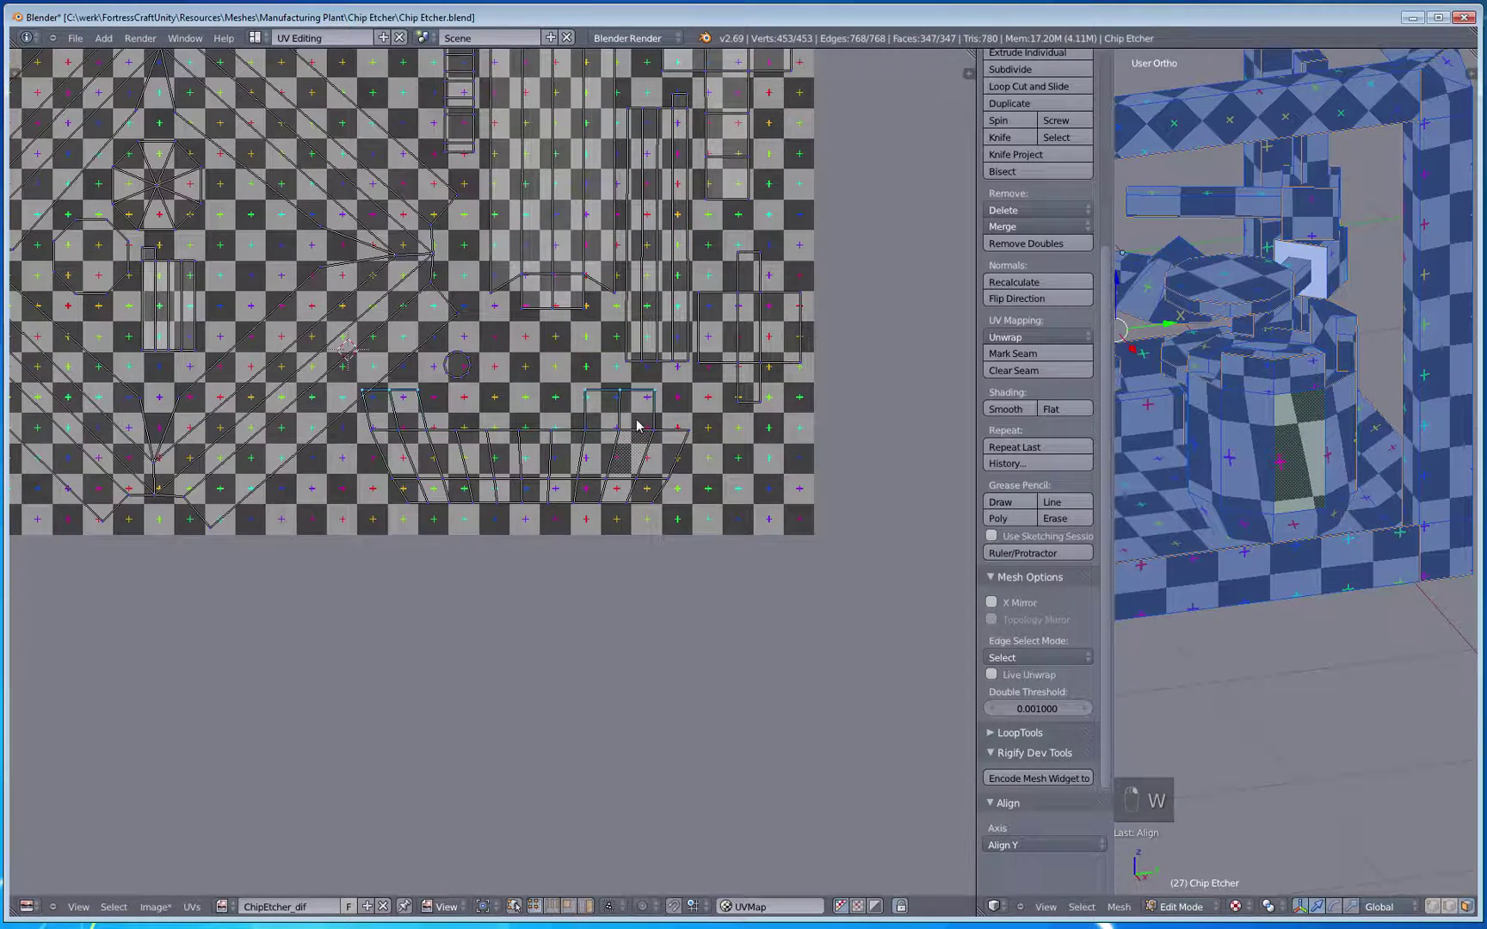
pyautogui.press('g')
pyautogui.click(687, 424)
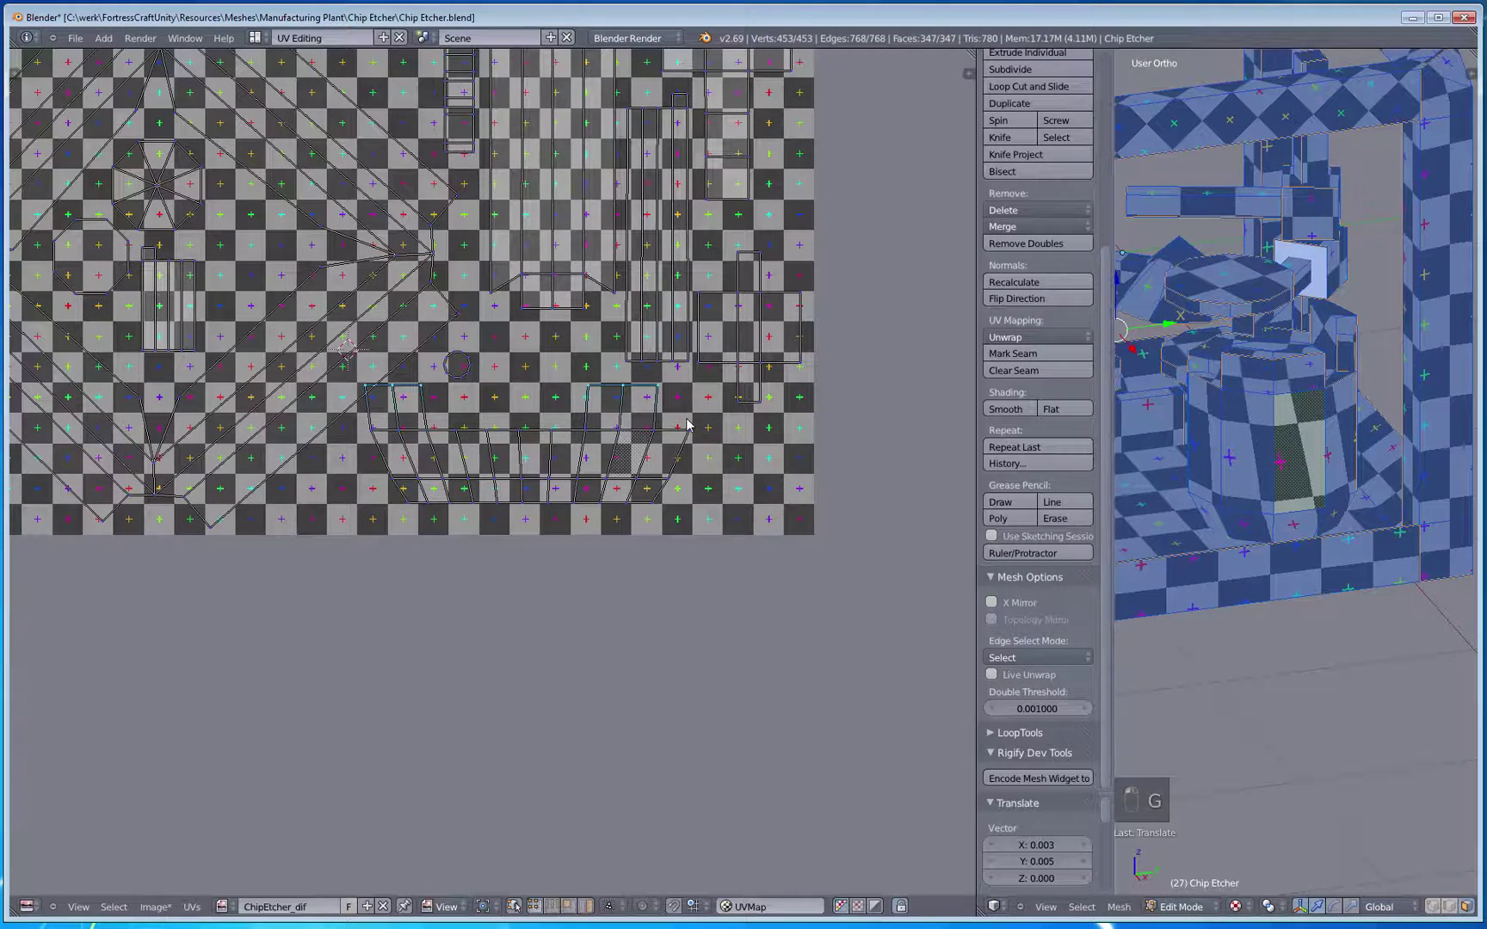
pyautogui.press('a')
# Step: Select all linked faces of the tank and try a Cylinder Projection of their UVs from the front view
pyautogui.moveTo(555, 484); pyautogui.dragTo(654, 500, button='middle')
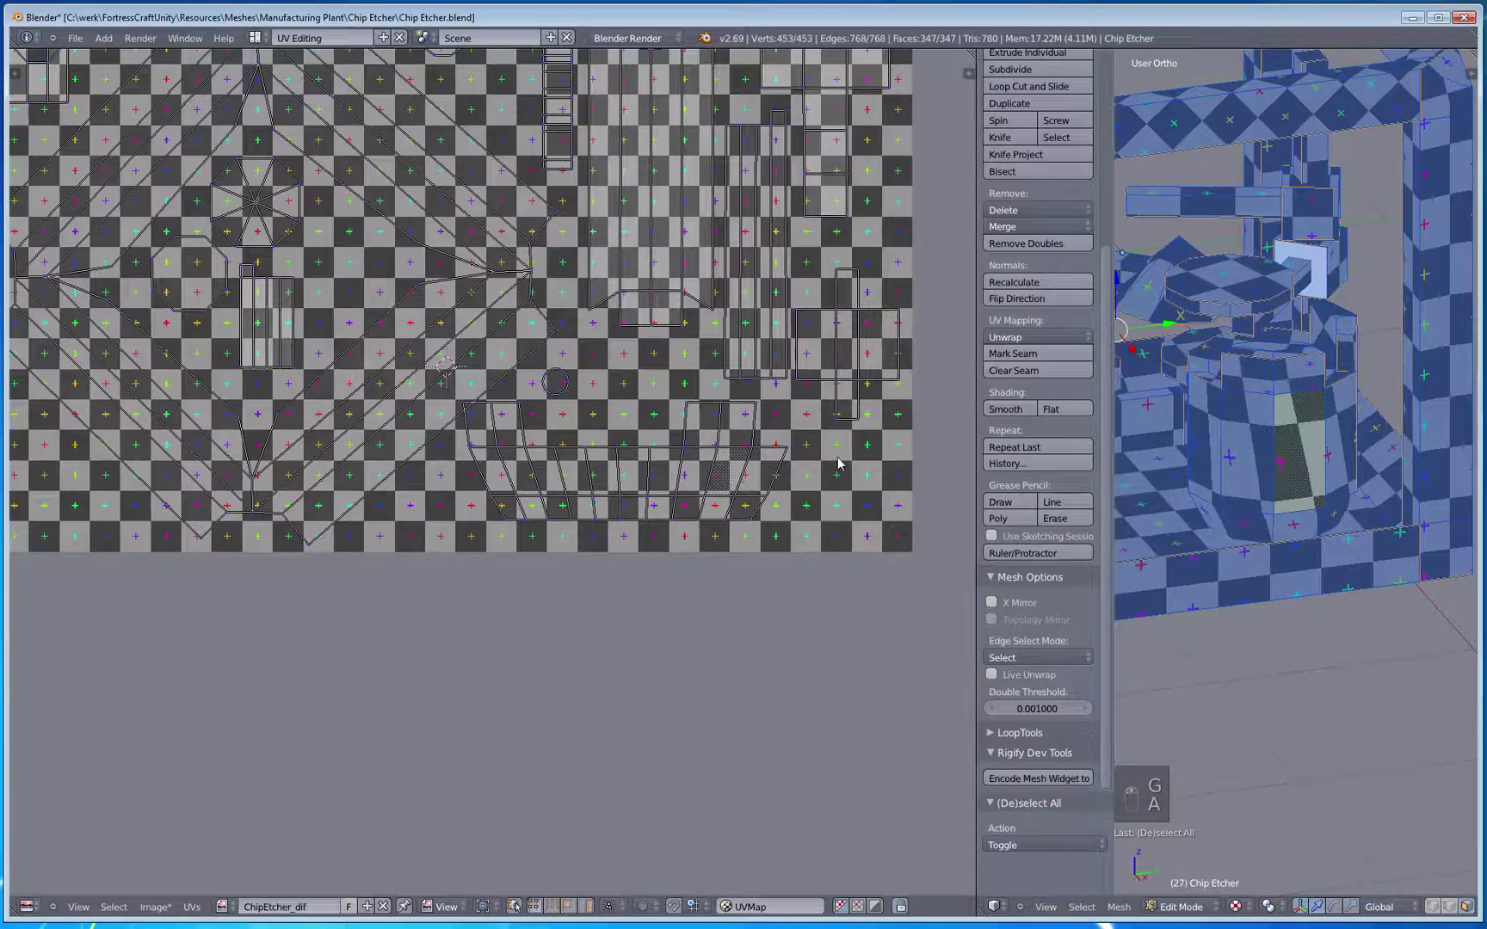
pyautogui.moveTo(1221, 404); pyautogui.dragTo(1217, 452, button='middle')
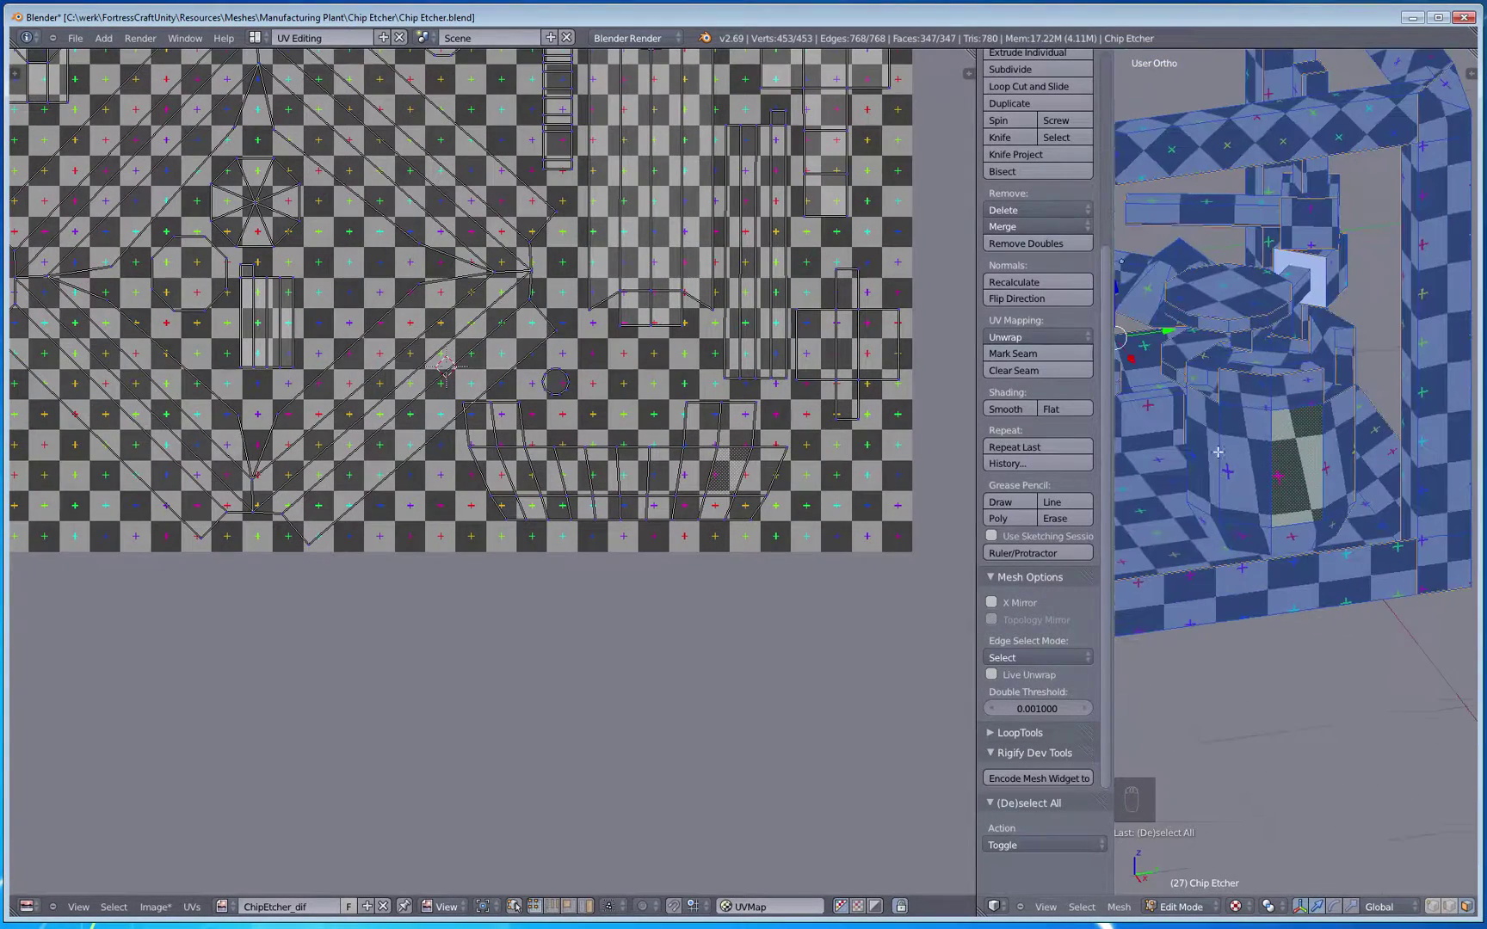
pyautogui.rightClick(1282, 483)
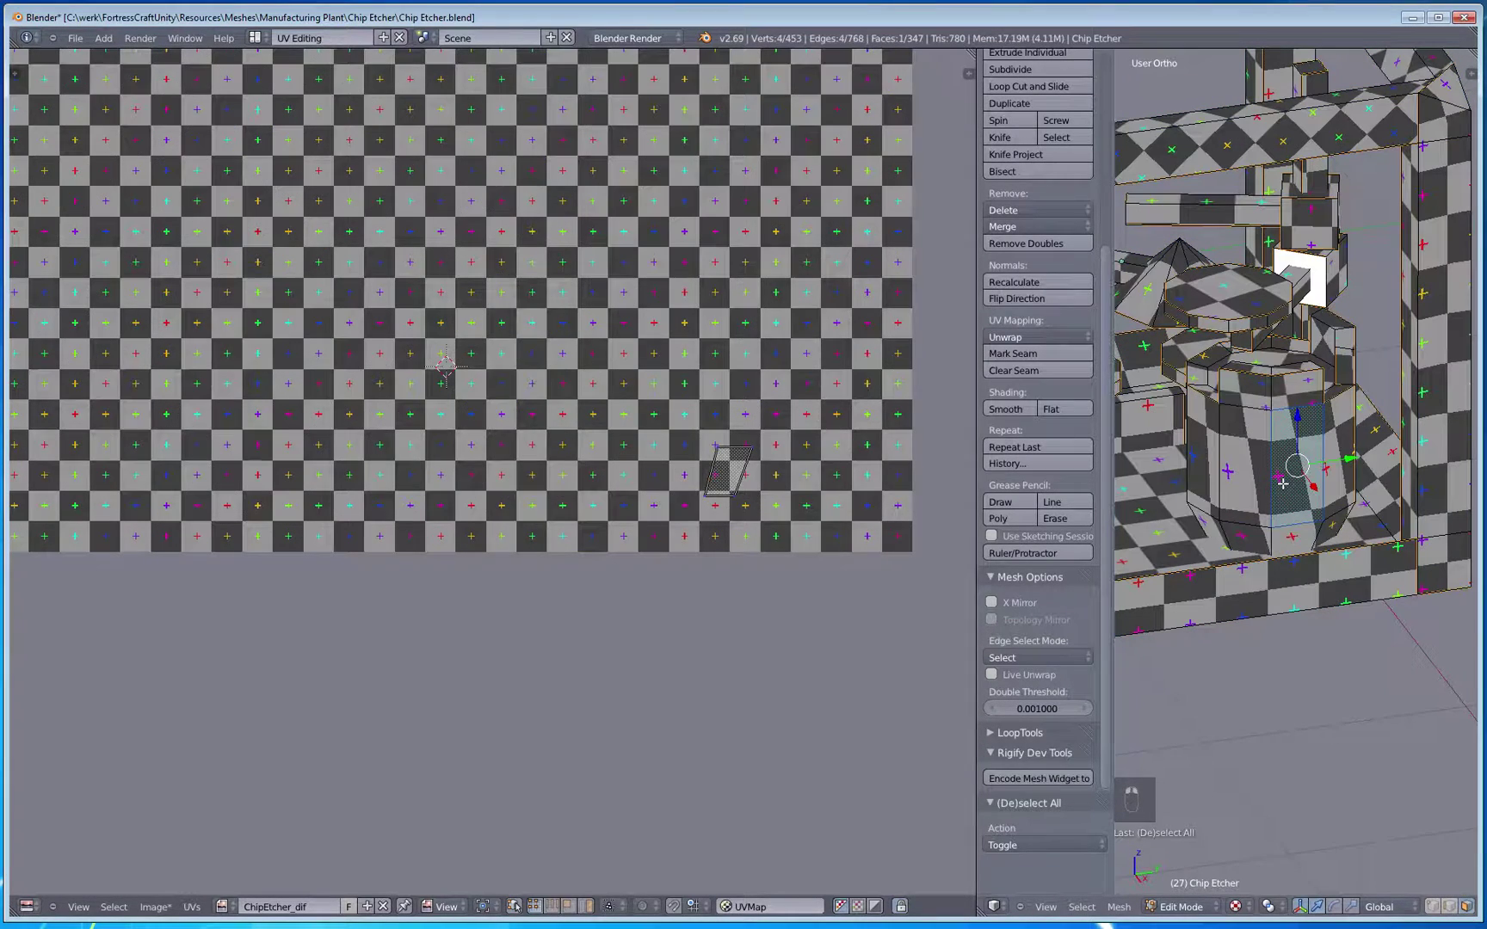
pyautogui.hotkey('ctrl', 'l')
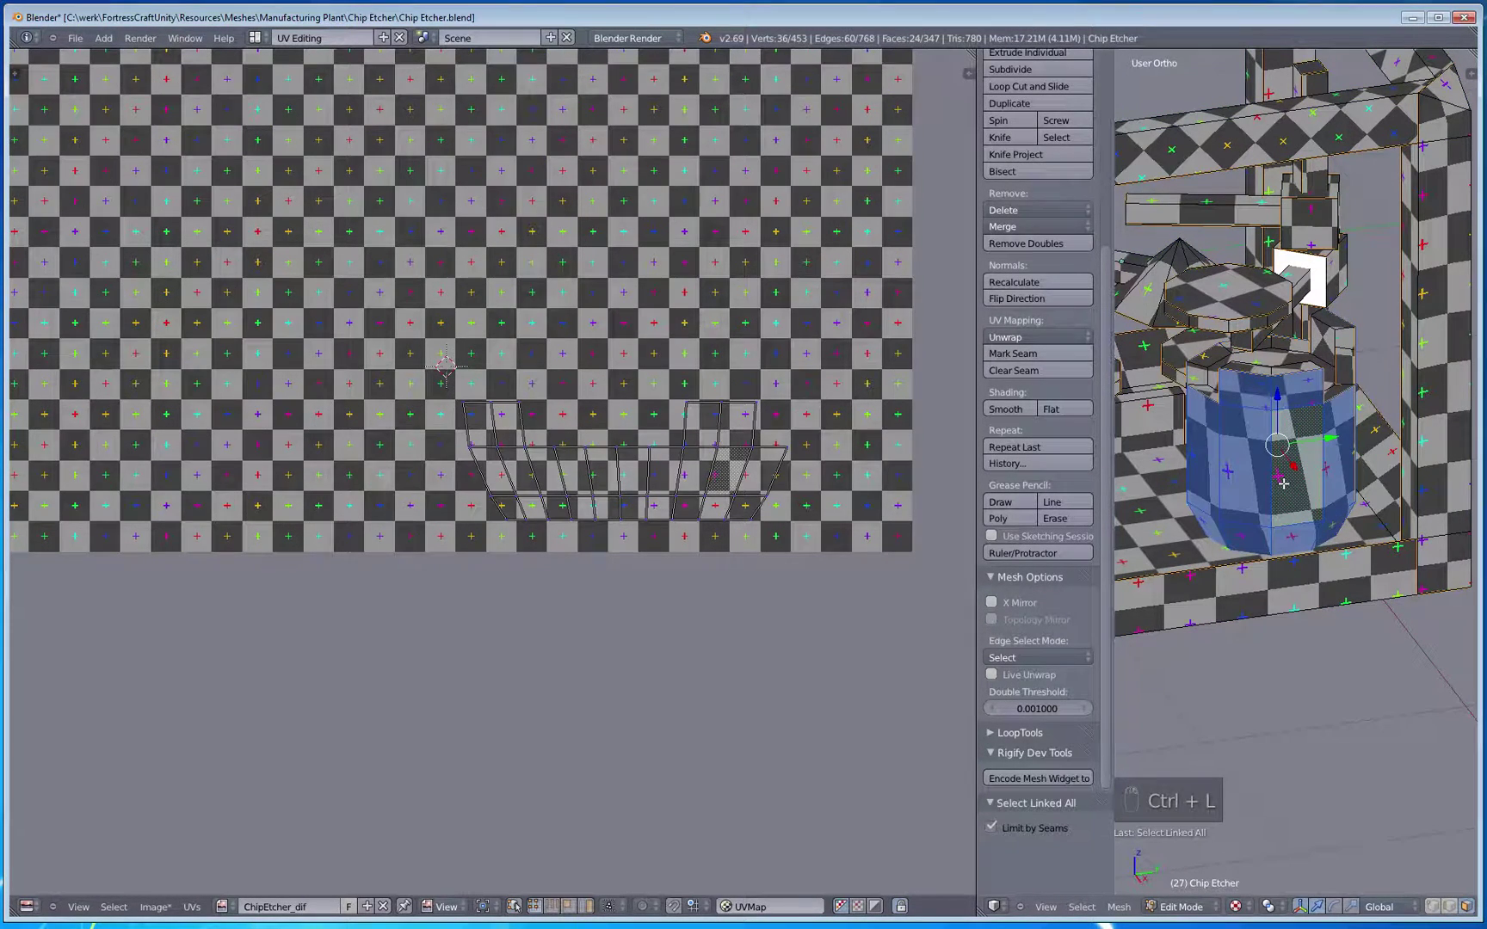
pyautogui.press('KP_1')
pyautogui.keyDown('shift'); pyautogui.moveTo(1273, 472); pyautogui.dragTo(1297, 684, button='middle'); pyautogui.keyUp('shift')
pyautogui.press('u')
pyautogui.press('u')
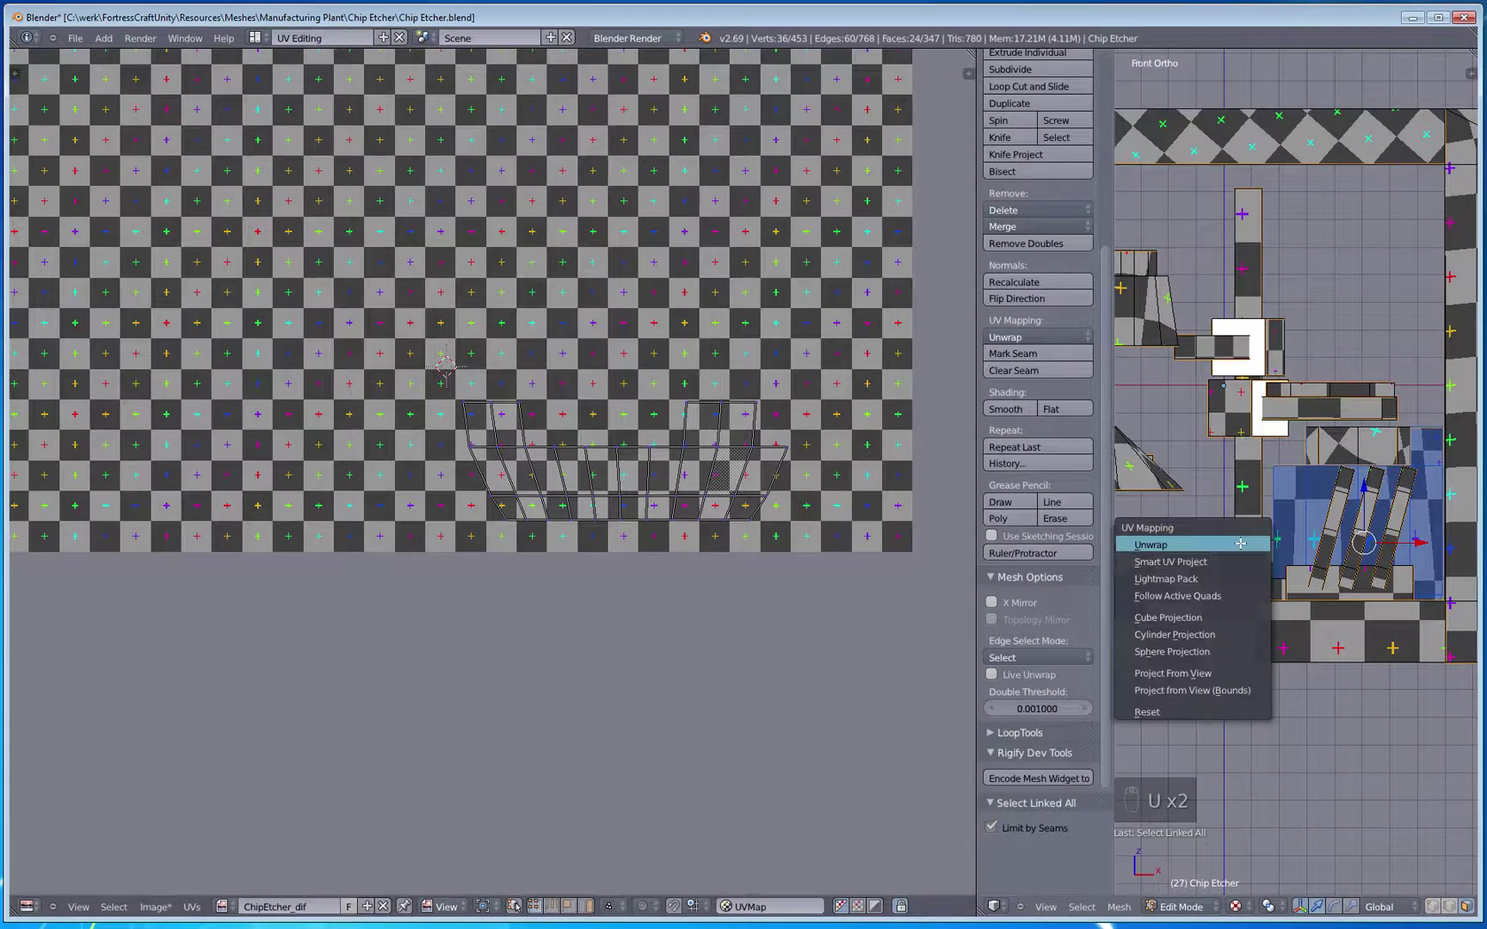
pyautogui.click(1219, 635)
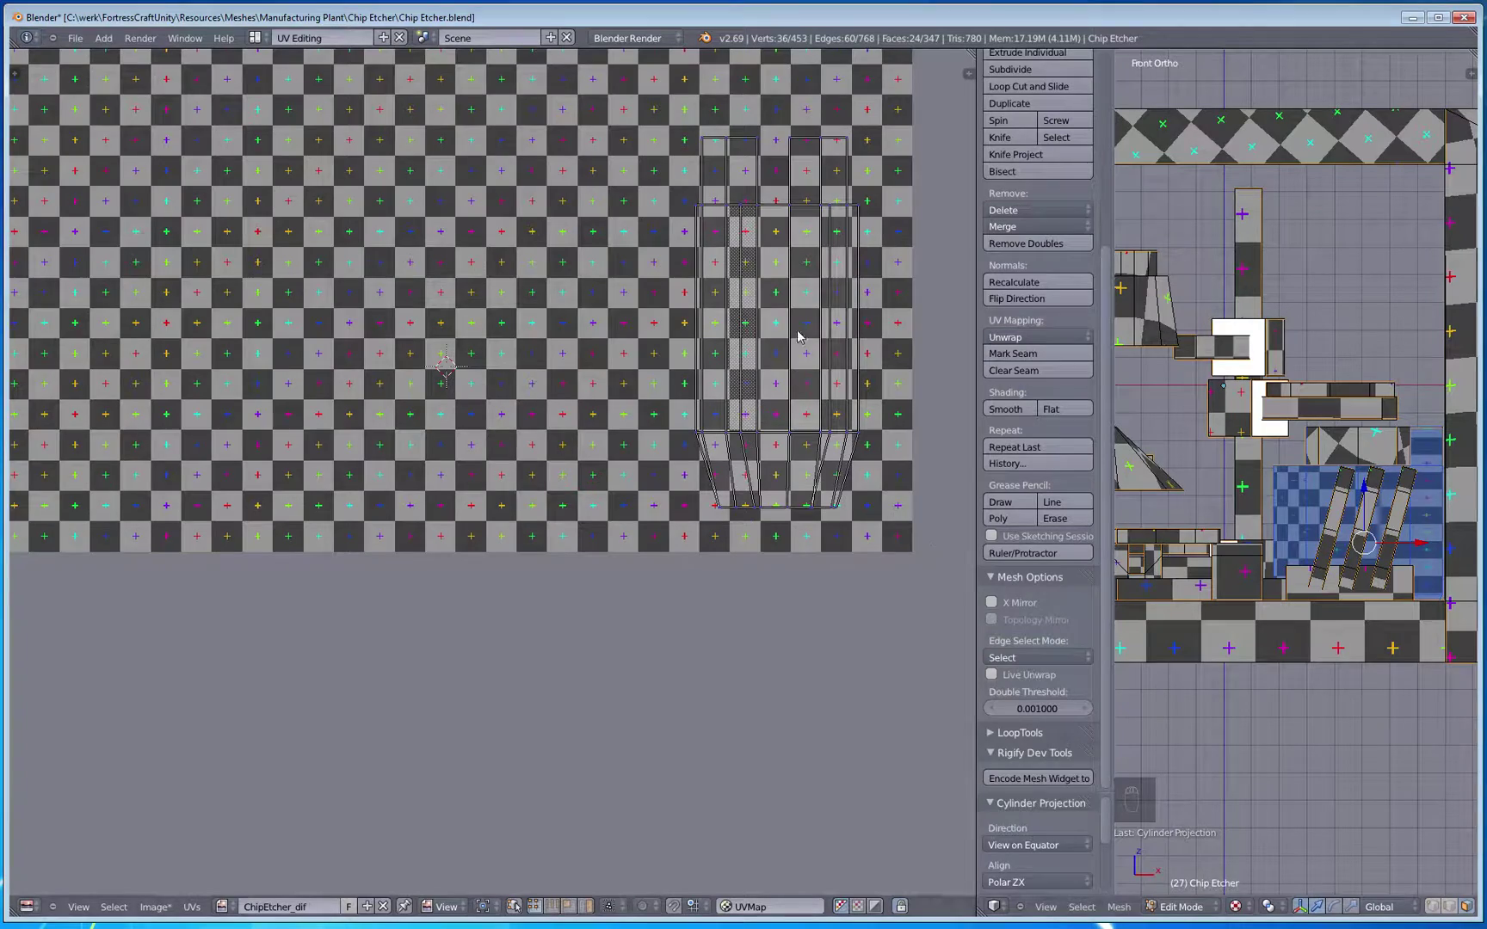
pyautogui.moveTo(782, 274); pyautogui.dragTo(709, 309, button='middle')
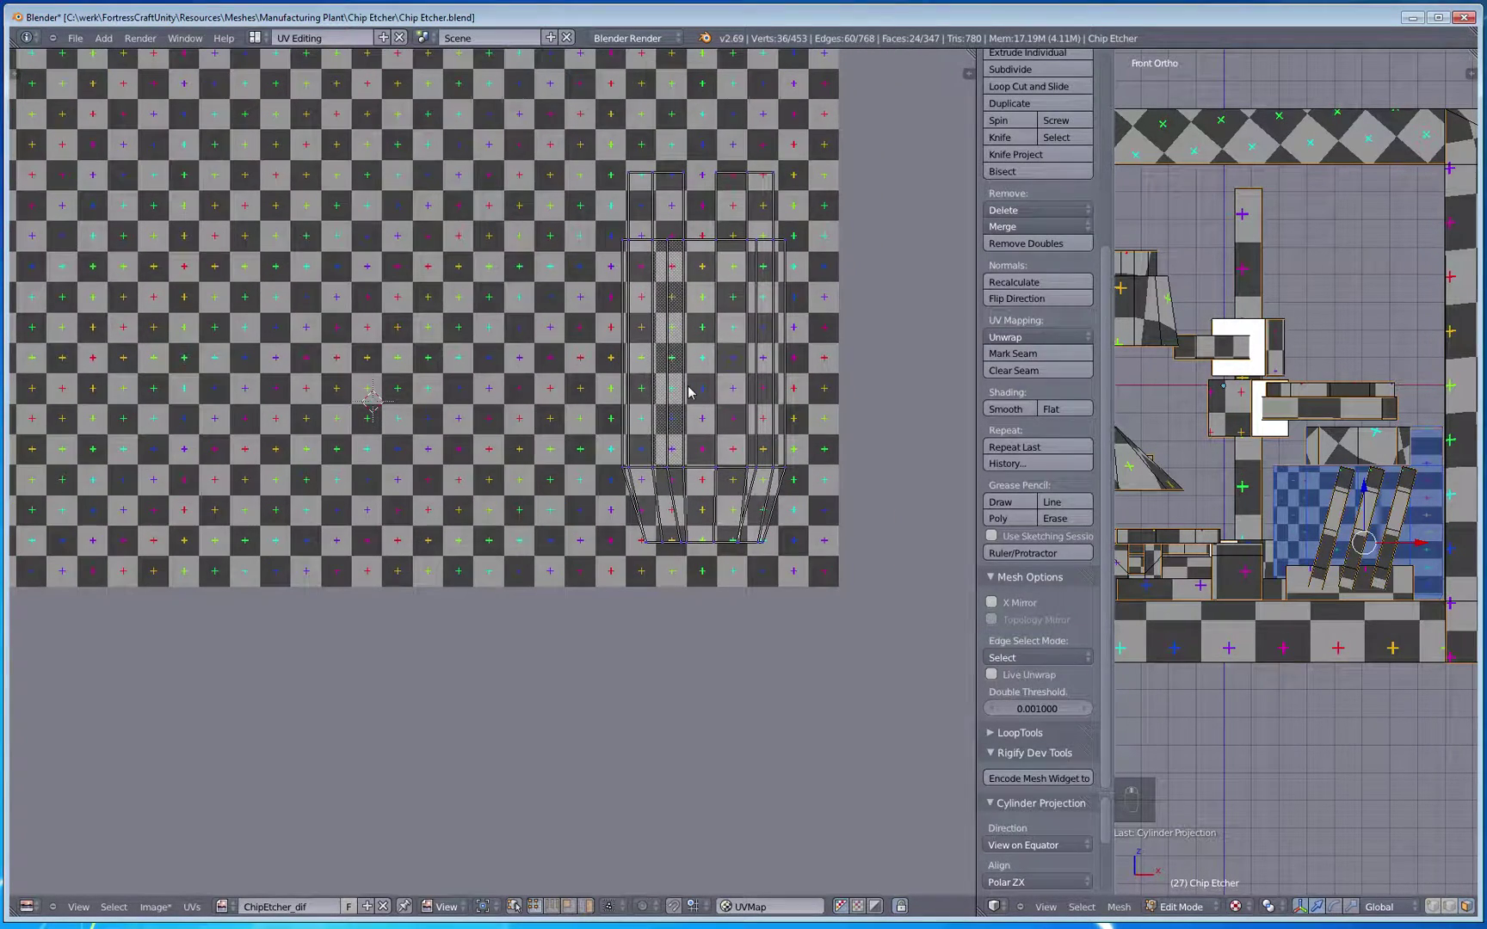
pyautogui.moveTo(732, 414); pyautogui.dragTo(672, 605, button='middle')
pyautogui.click(711, 557)
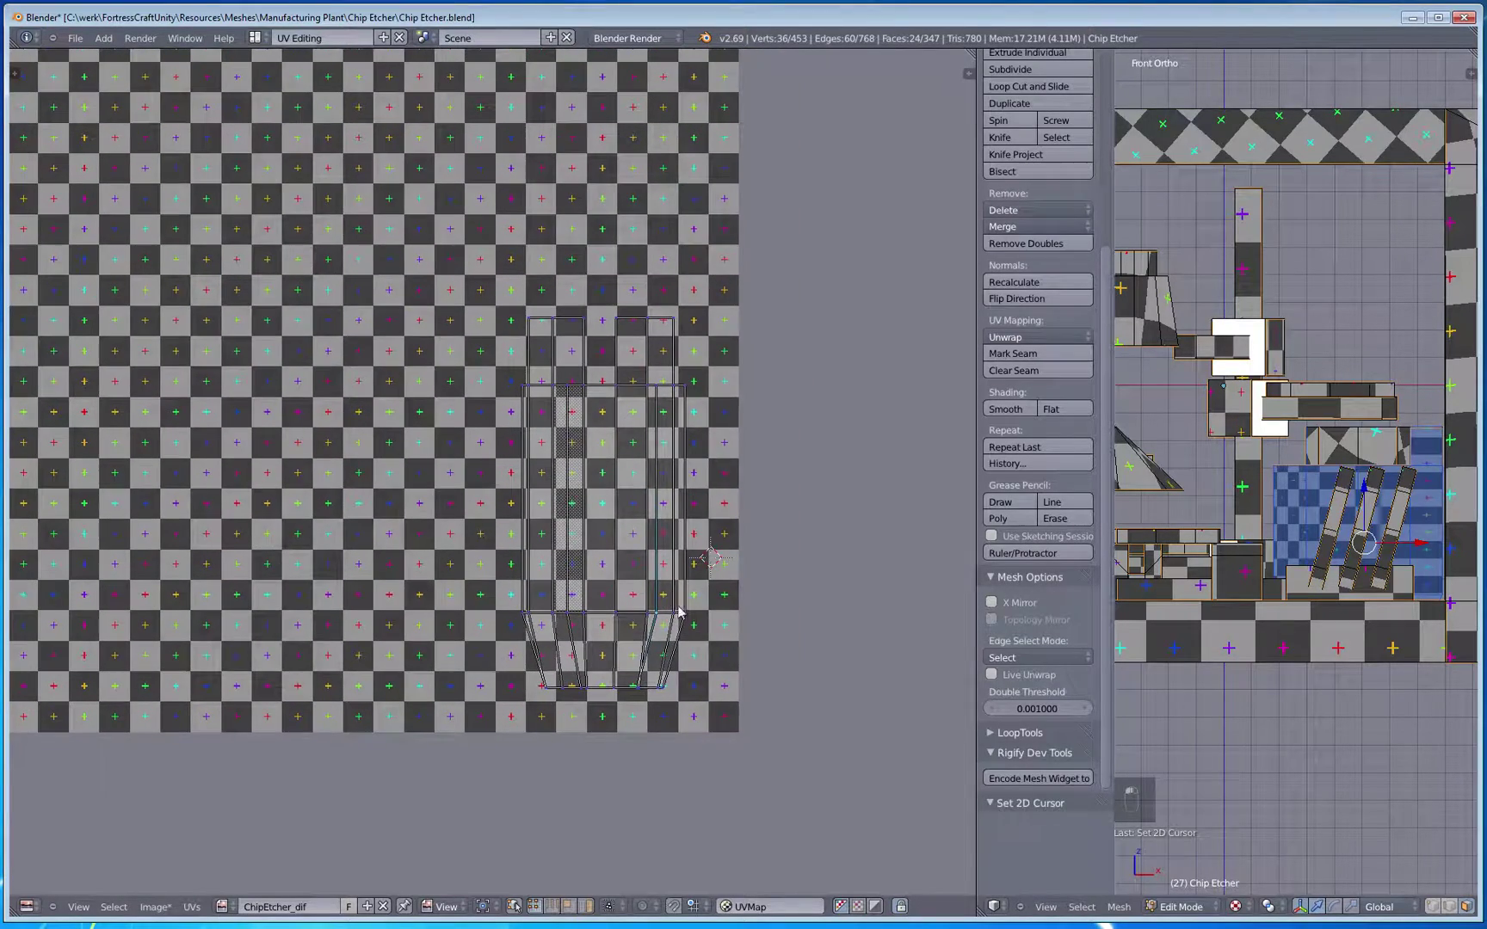
pyautogui.scroll(1, 734, 583)
pyautogui.moveTo(772, 591); pyautogui.dragTo(661, 643, button='middle')
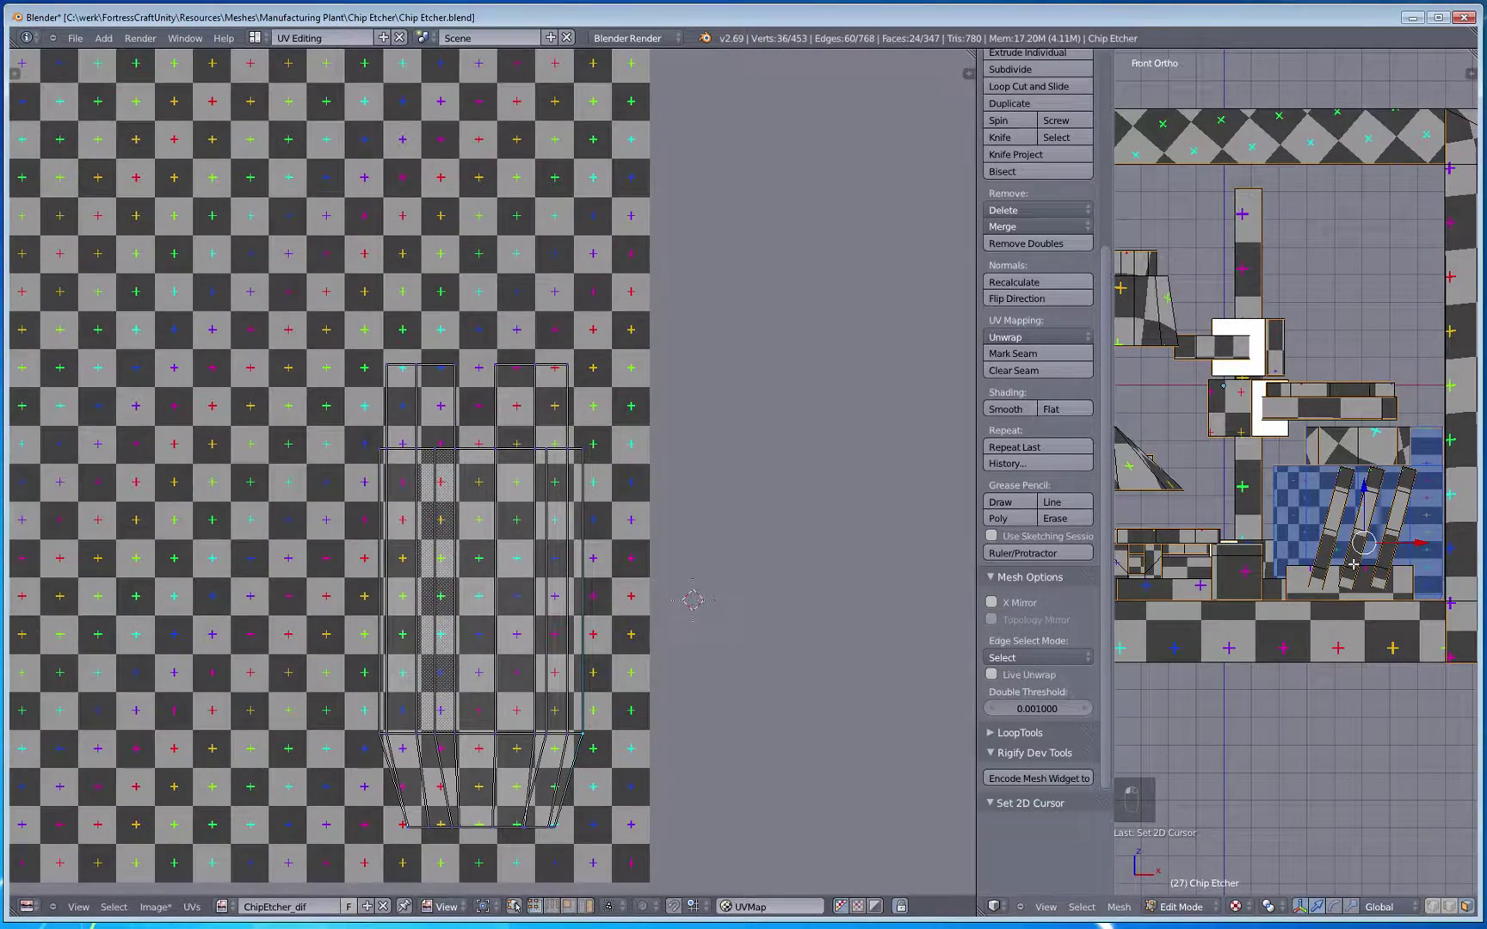
# Step: Try a regular Unwrap on the tank faces, followed by Smart UV Project with angle limit 66.00 and island margin 0.00
pyautogui.press('u')
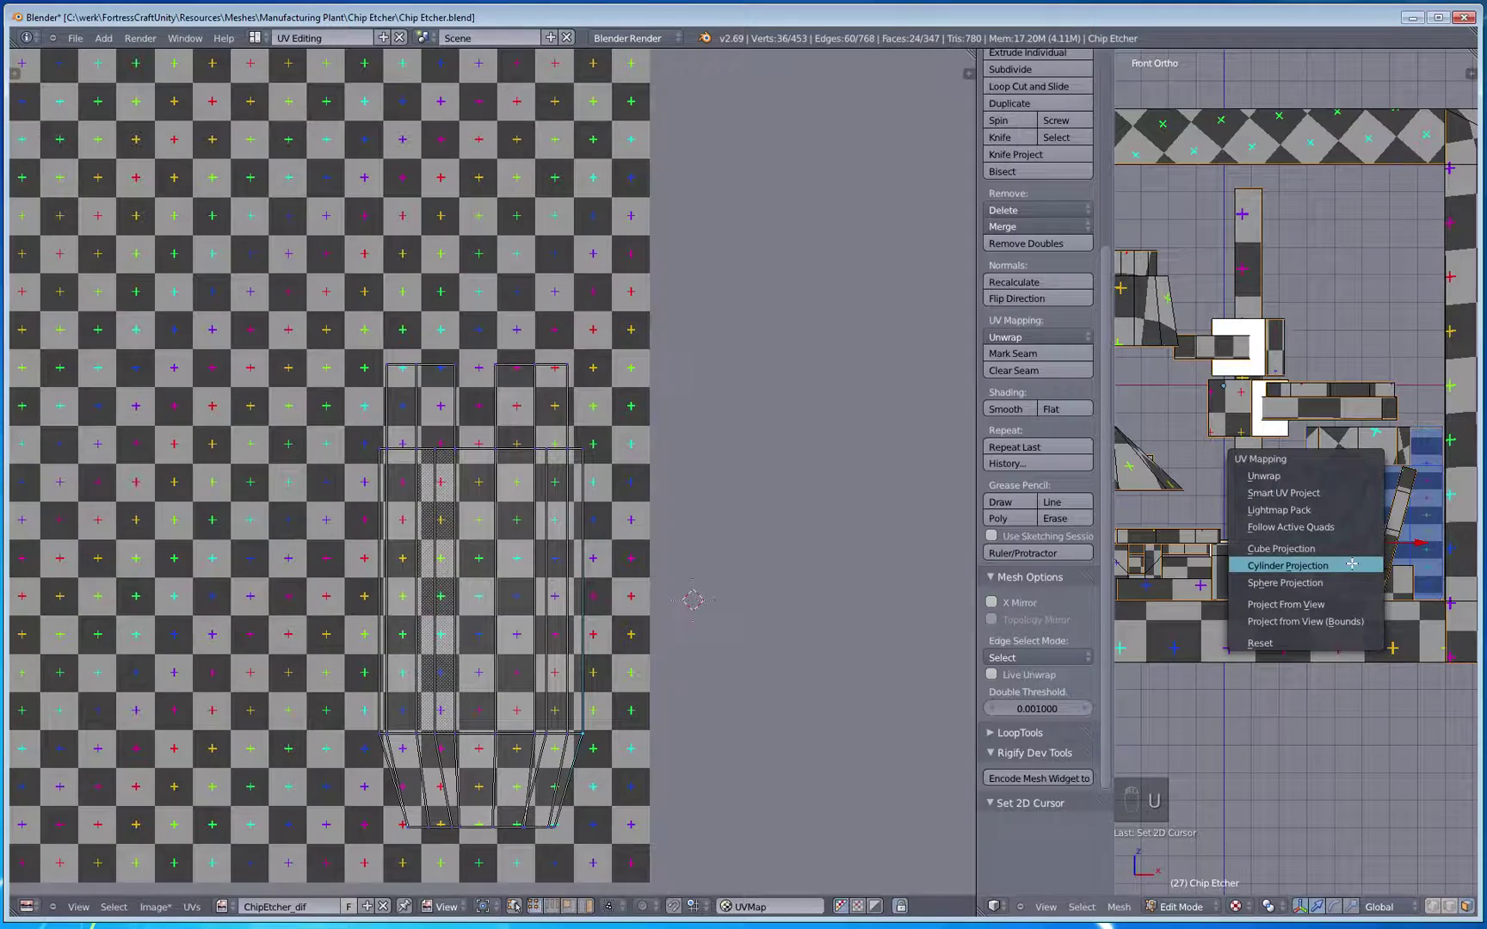
pyautogui.click(1323, 476)
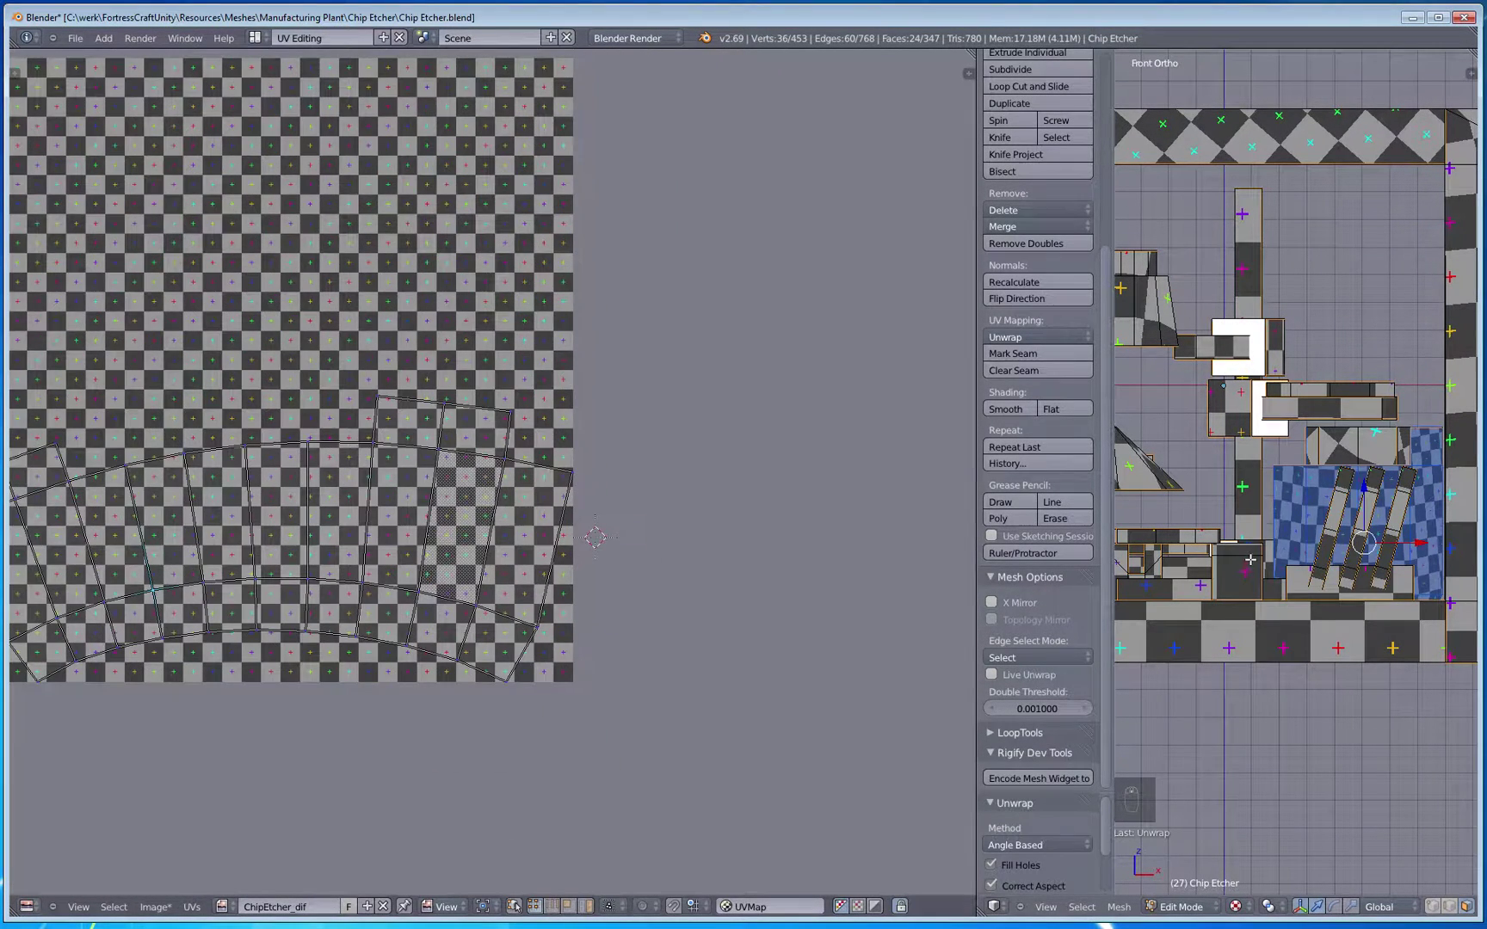
pyautogui.press('u')
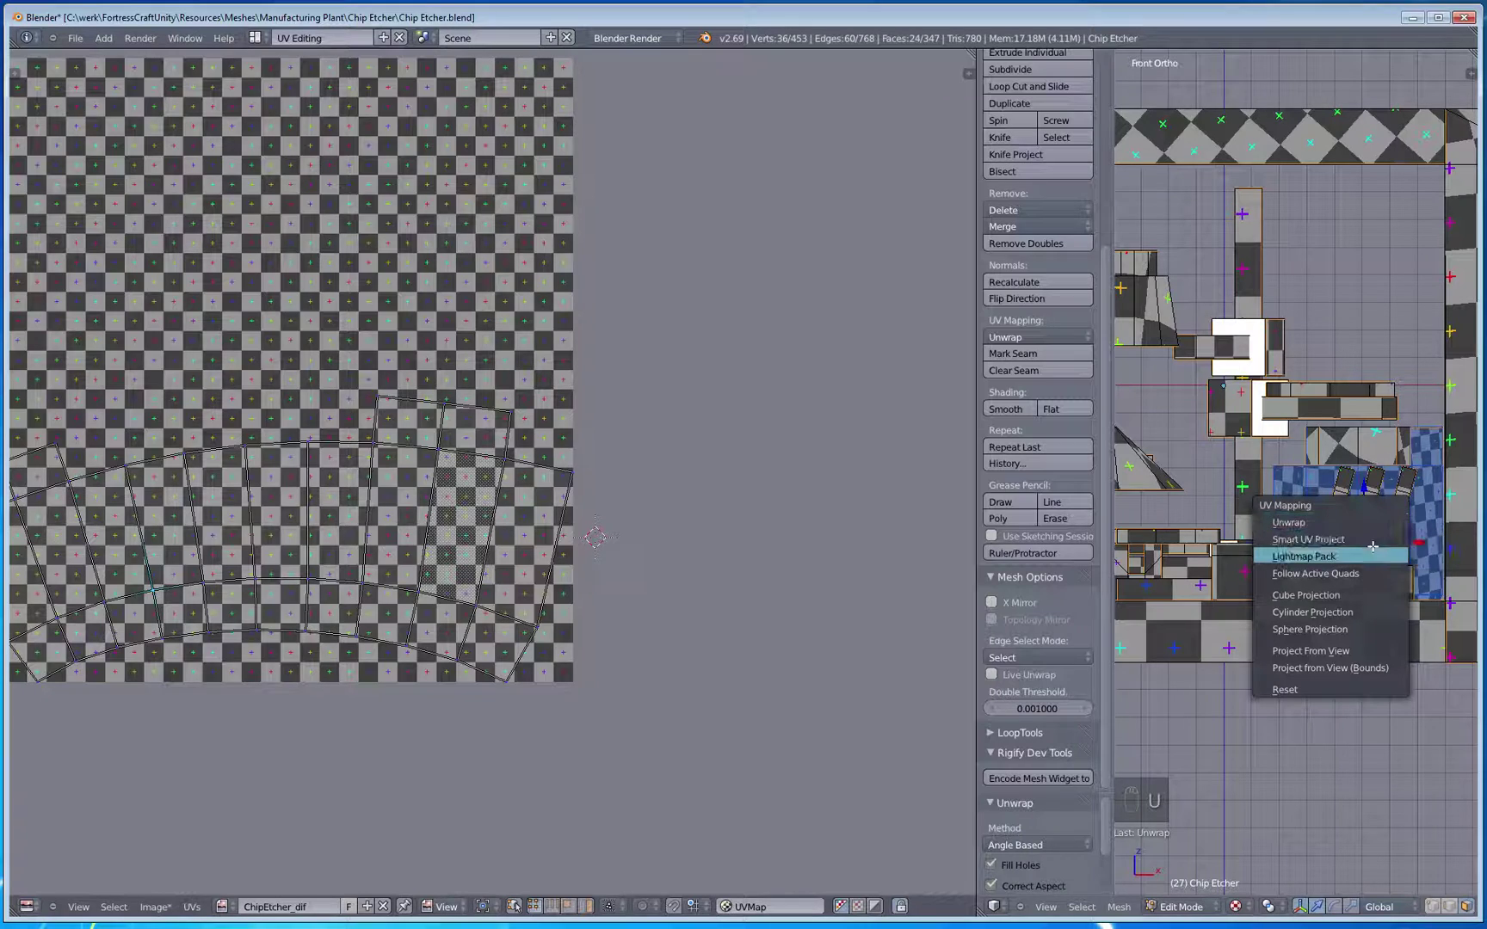
pyautogui.click(1371, 538)
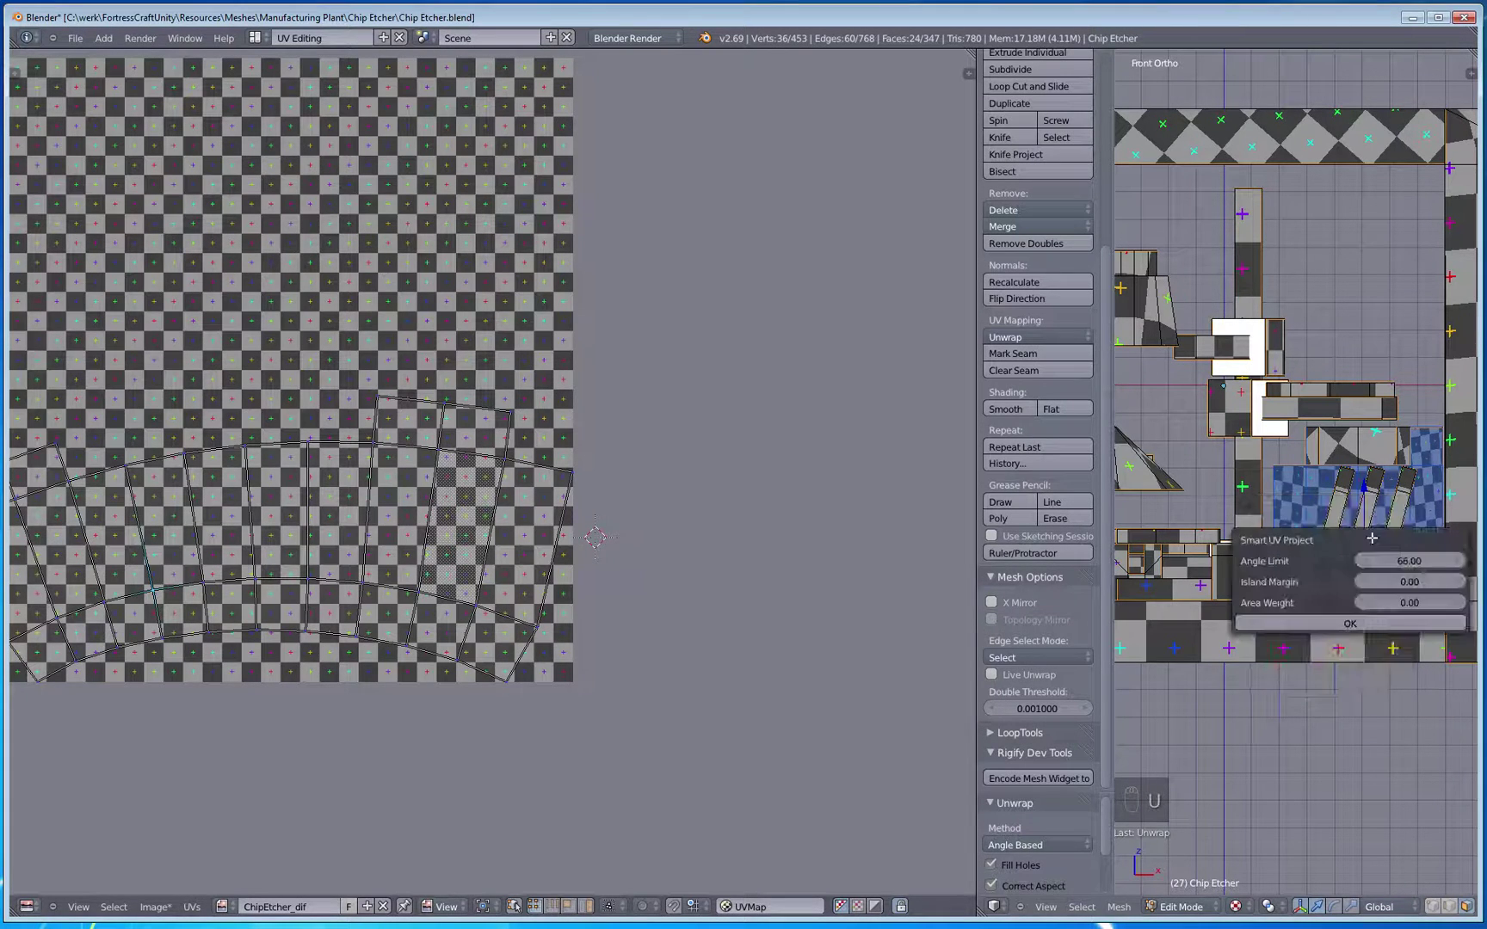
pyautogui.click(1349, 623)
# Step: Try Cylinder Projection on the tank faces from the front view and again from the top view
pyautogui.press('u')
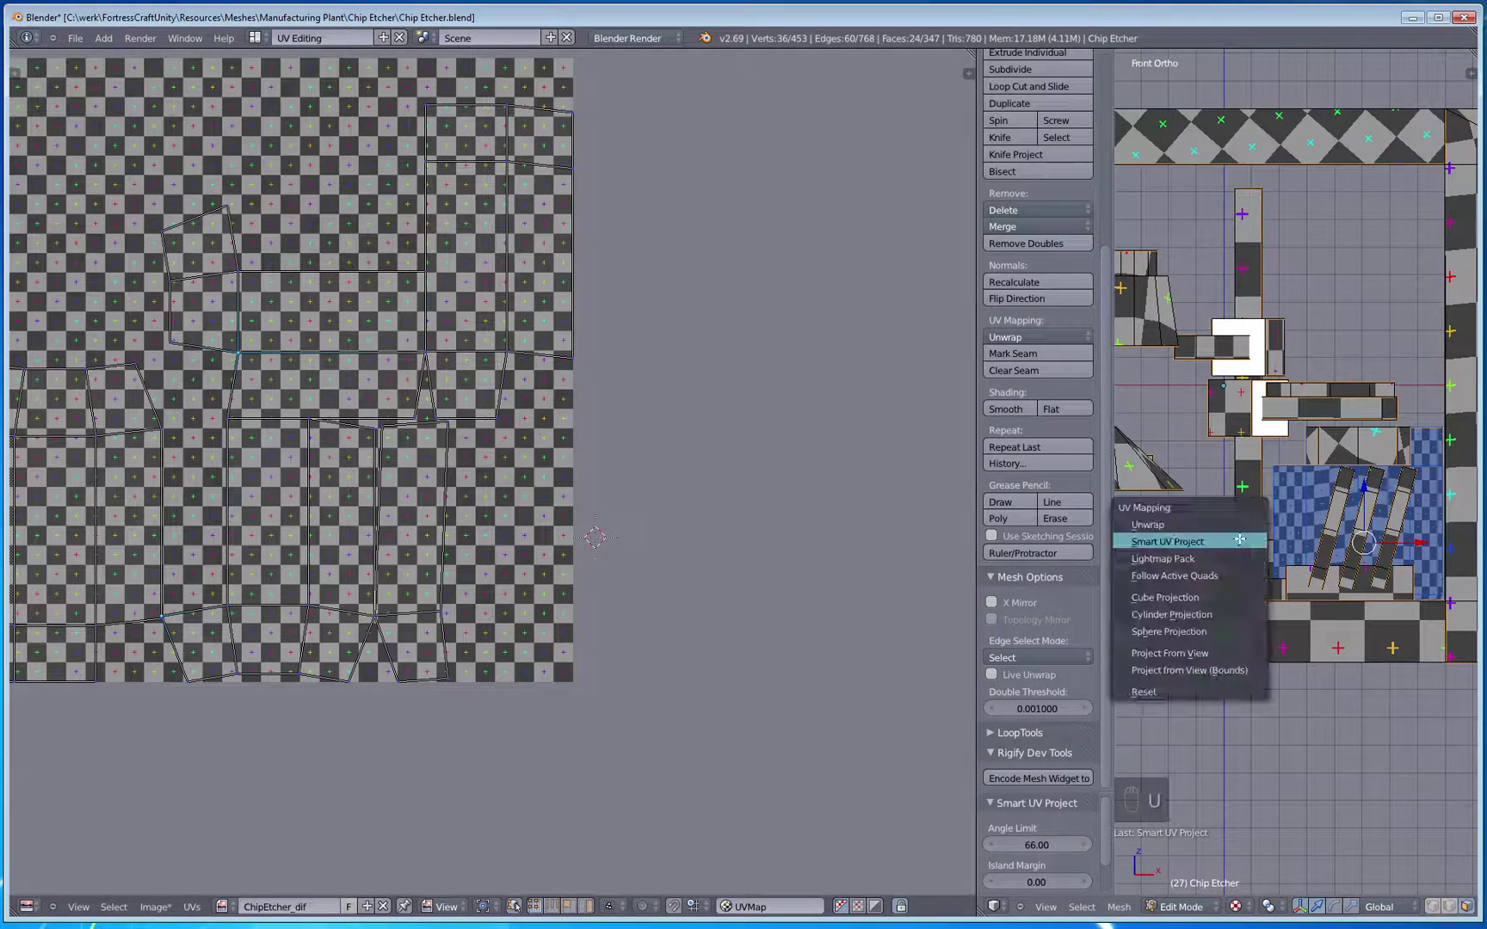
pyautogui.click(1229, 616)
pyautogui.scroll(1, 545, 506)
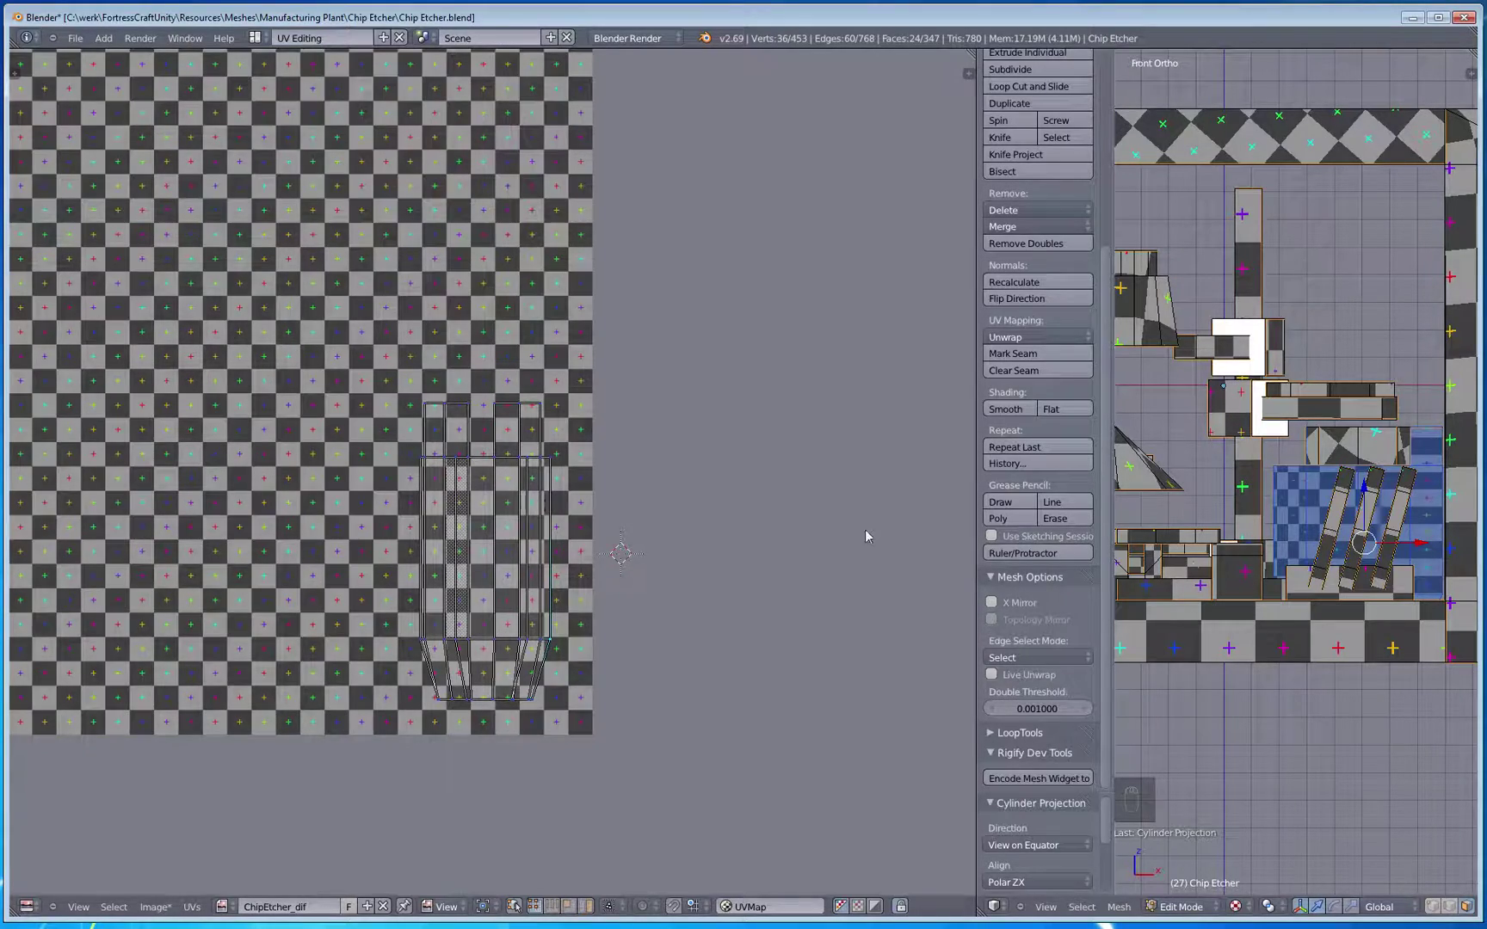
pyautogui.moveTo(1323, 565); pyautogui.dragTo(1226, 653, button='middle')
pyautogui.press('KP_7')
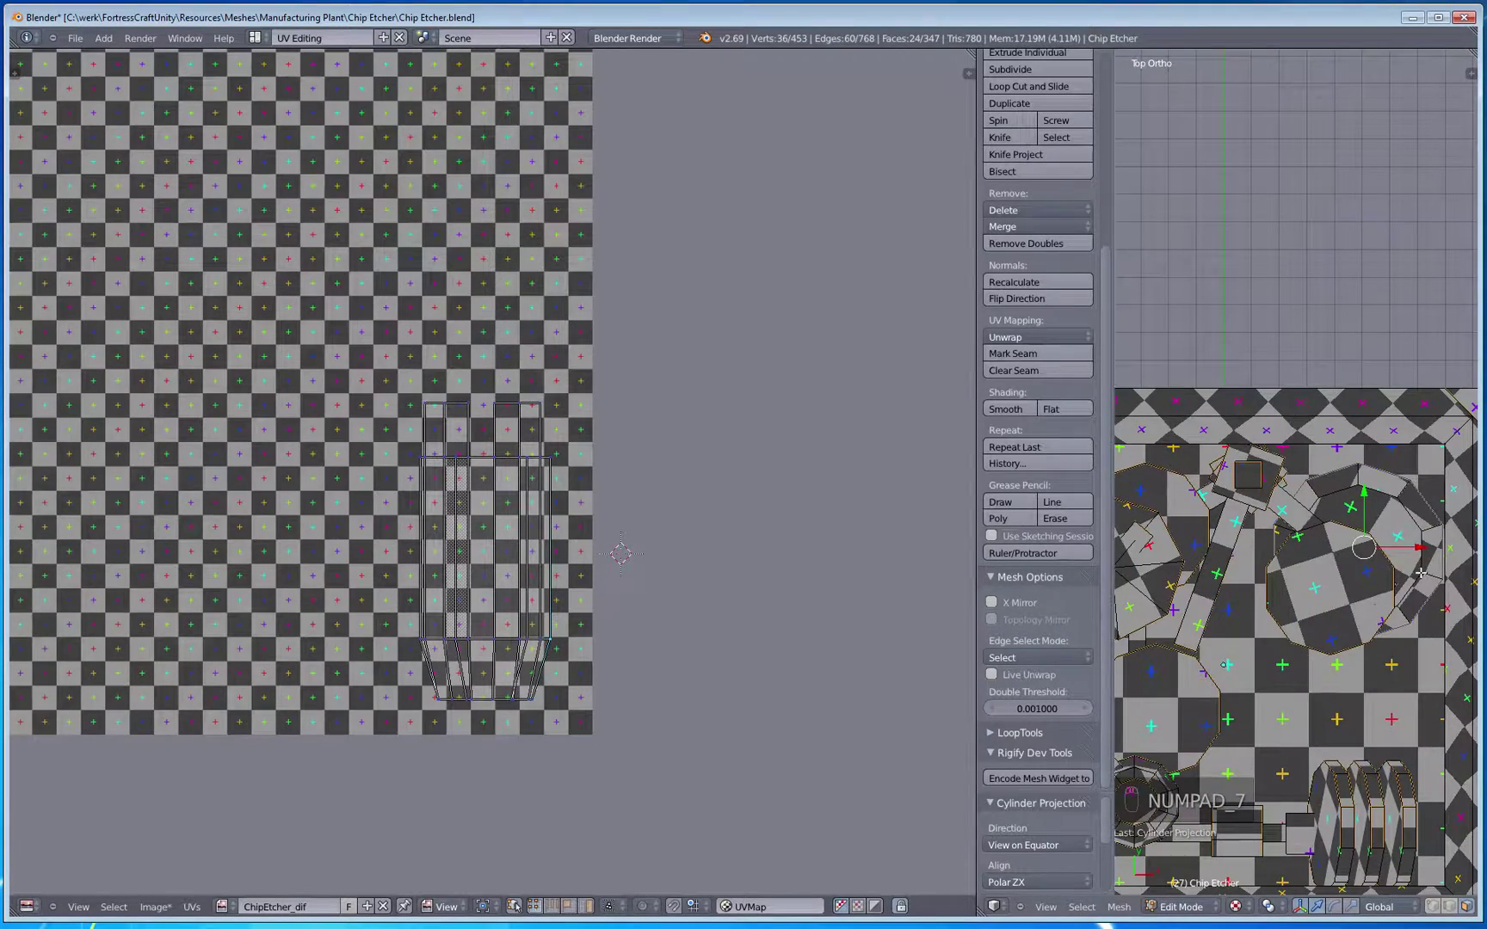
pyautogui.press('u')
pyautogui.press('u')
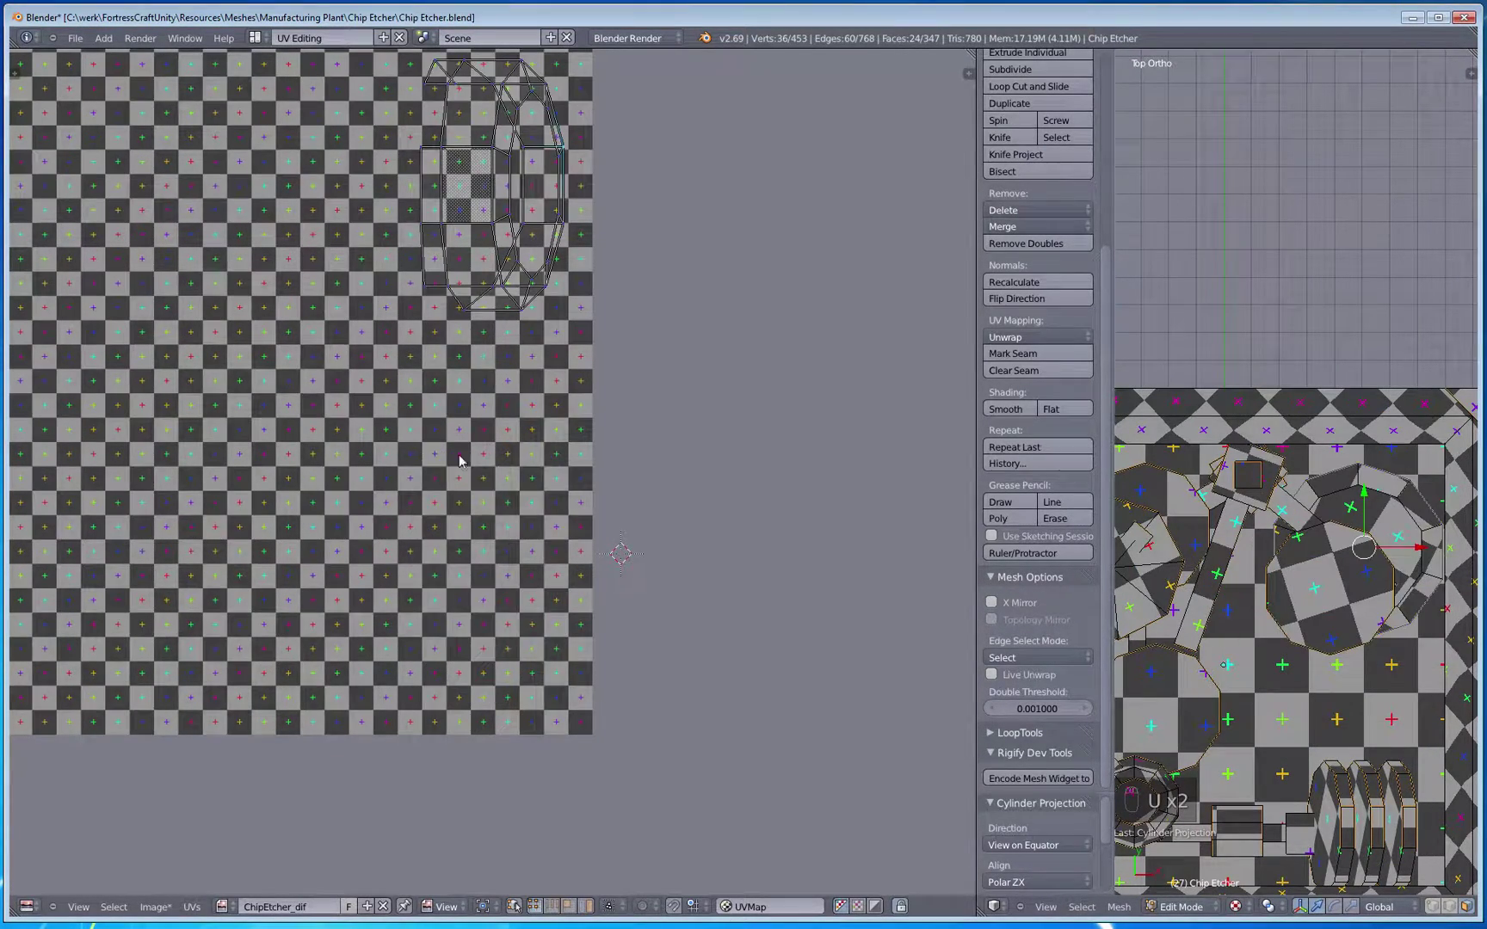
# Step: Reapply Cylinder Projection to the tank faces from the front view and check the checker pattern around the tank
pyautogui.scroll(-1, 460, 460)
pyautogui.press('KP_1')
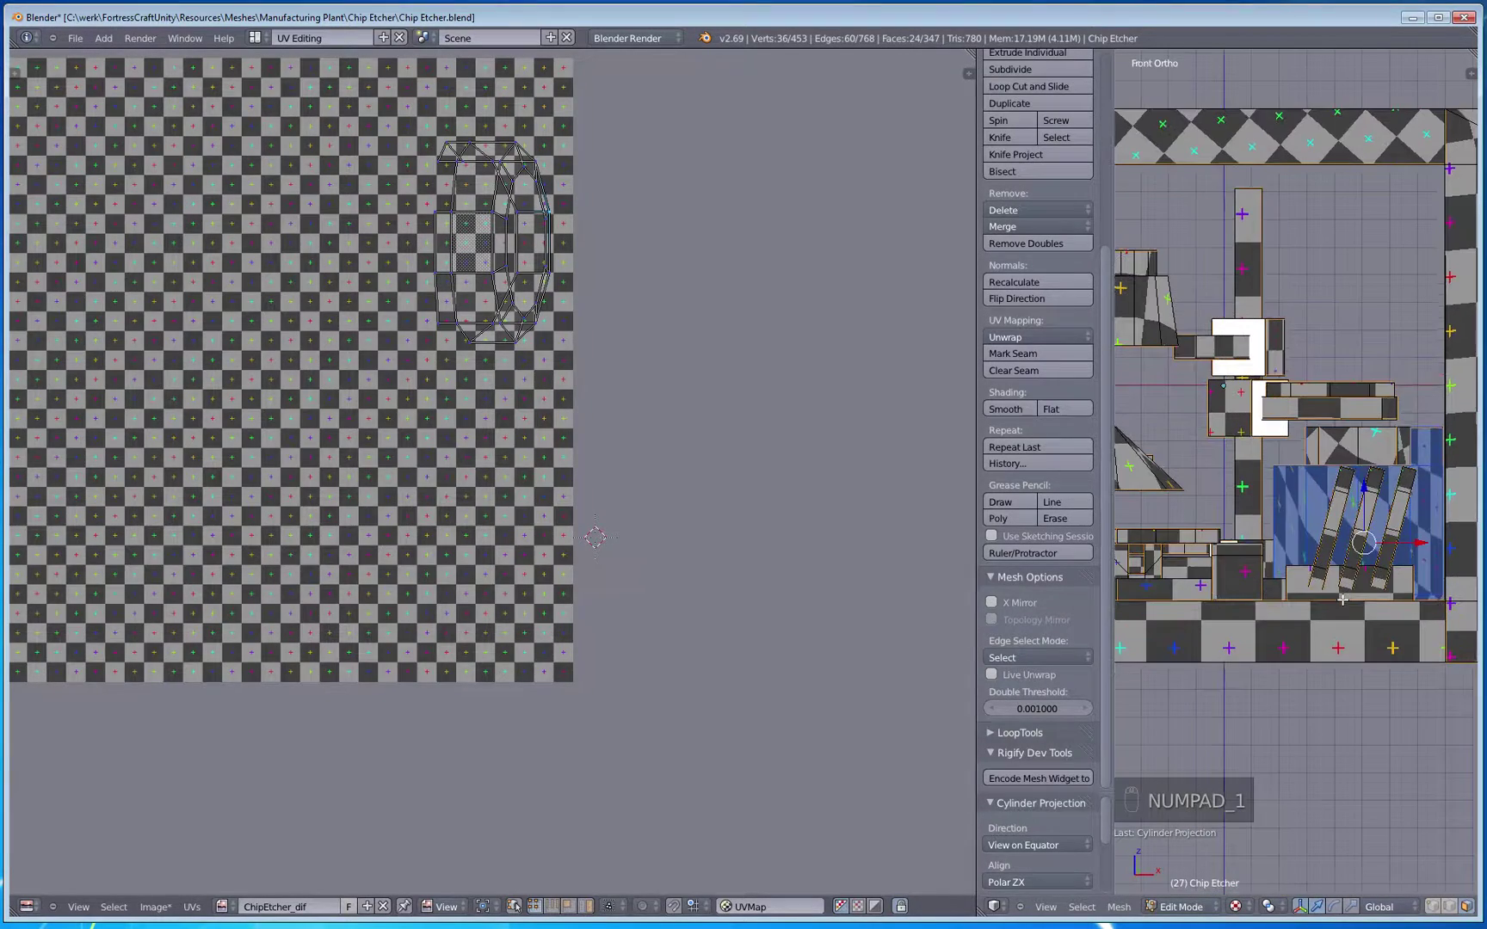
pyautogui.press('u')
pyautogui.click(1342, 600)
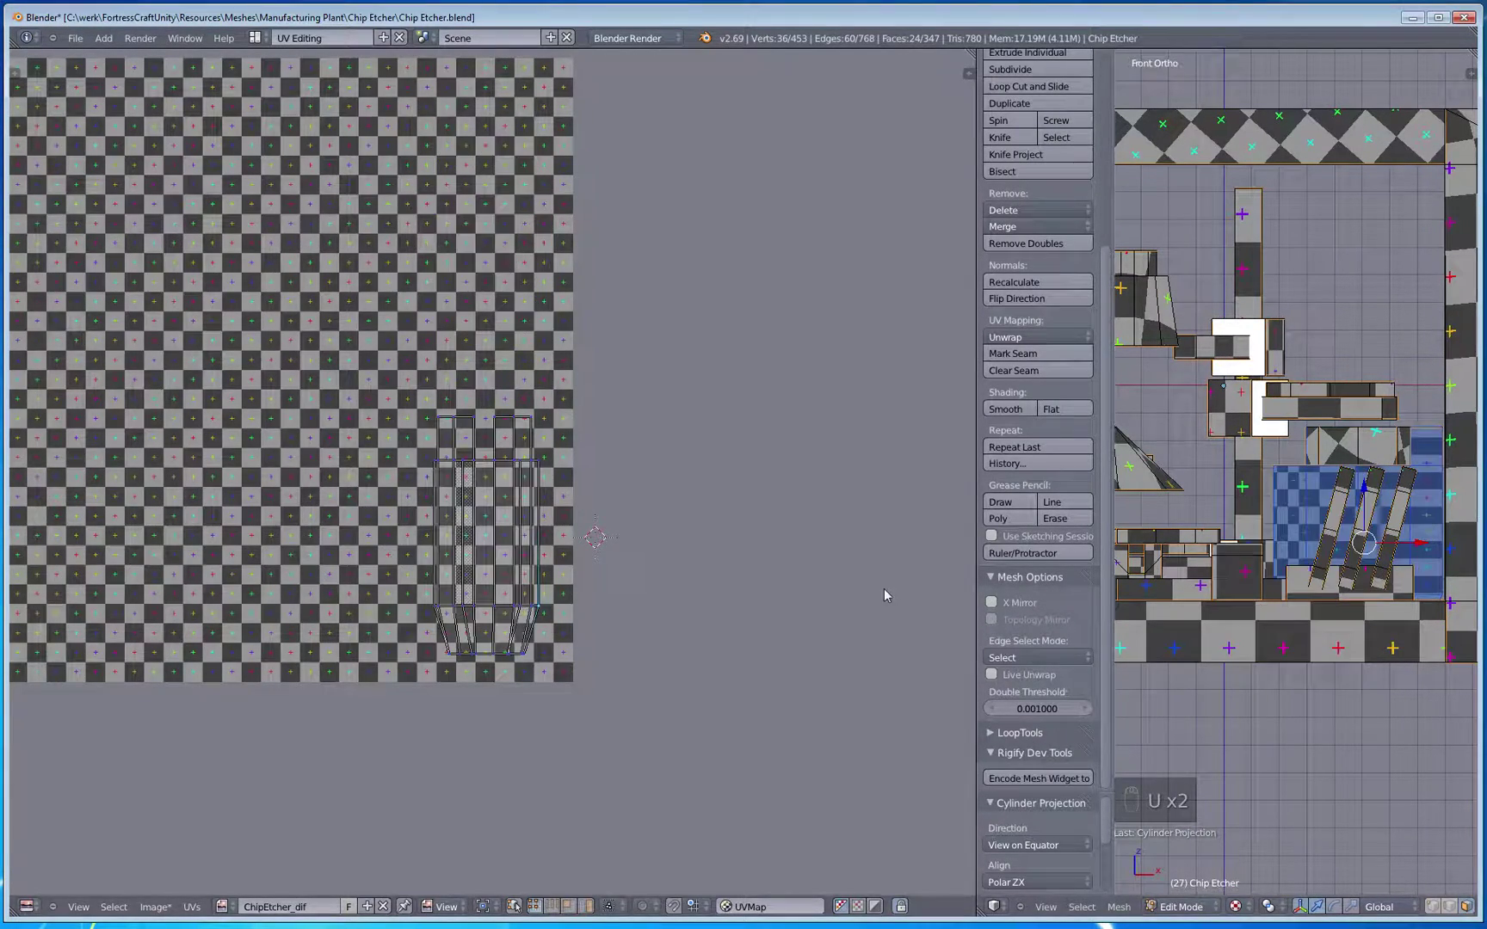
pyautogui.moveTo(1293, 595)
pyautogui.mouseDown(button='middle')
pyautogui.moveTo(1196, 617)
pyautogui.moveTo(1403, 642)
pyautogui.moveTo(1291, 616)
pyautogui.mouseUp(button='middle')
pyautogui.scroll(-2, 707, 577)
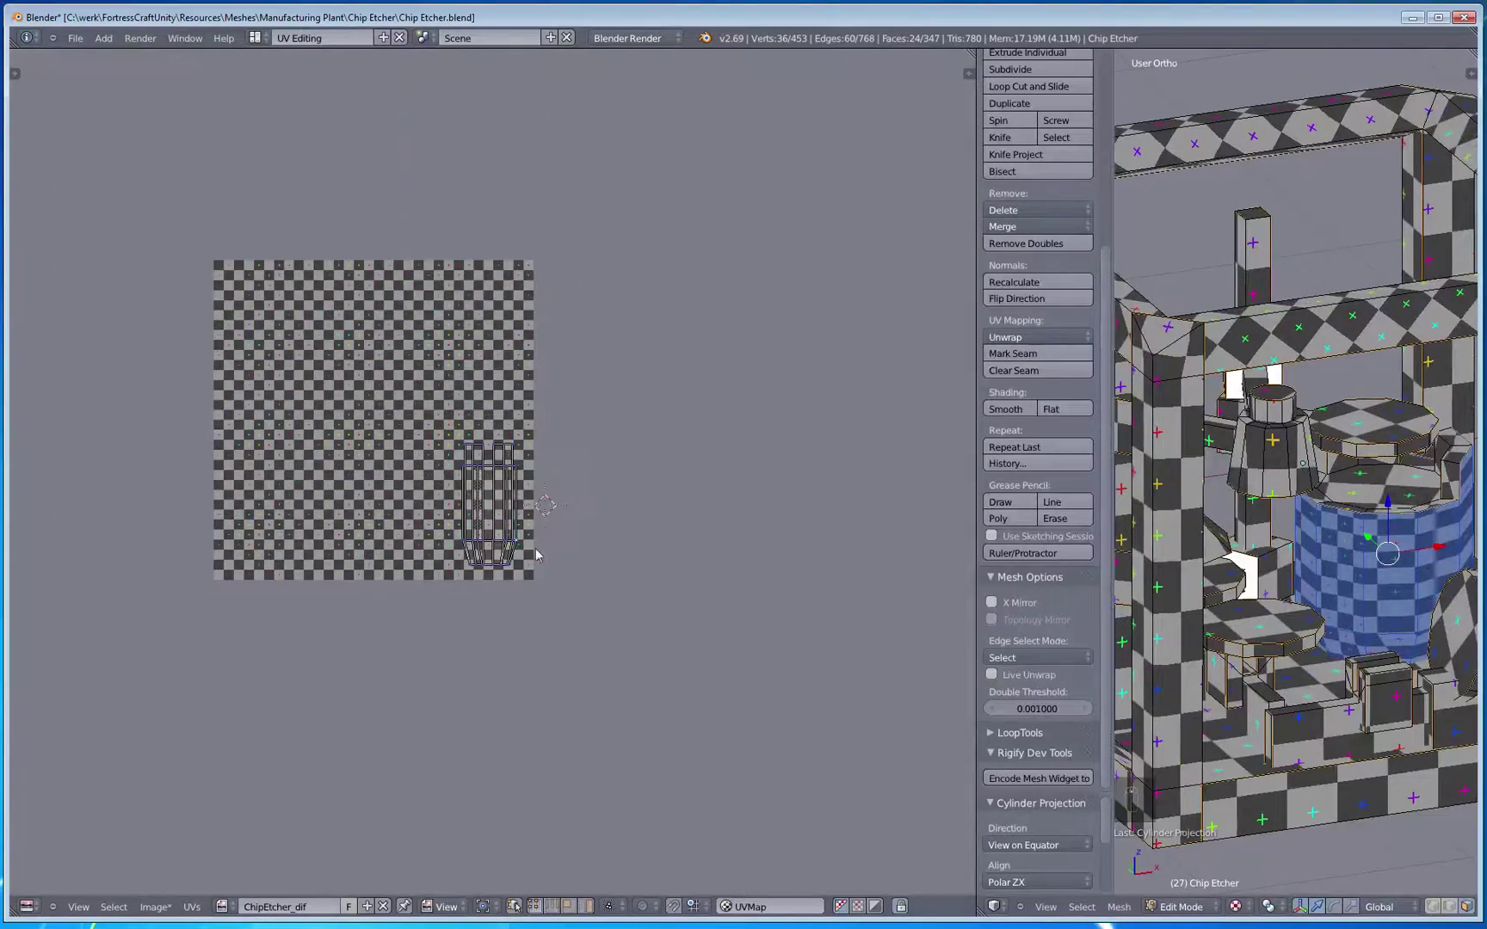
pyautogui.scroll(3, 707, 577)
pyautogui.press('KP_1')
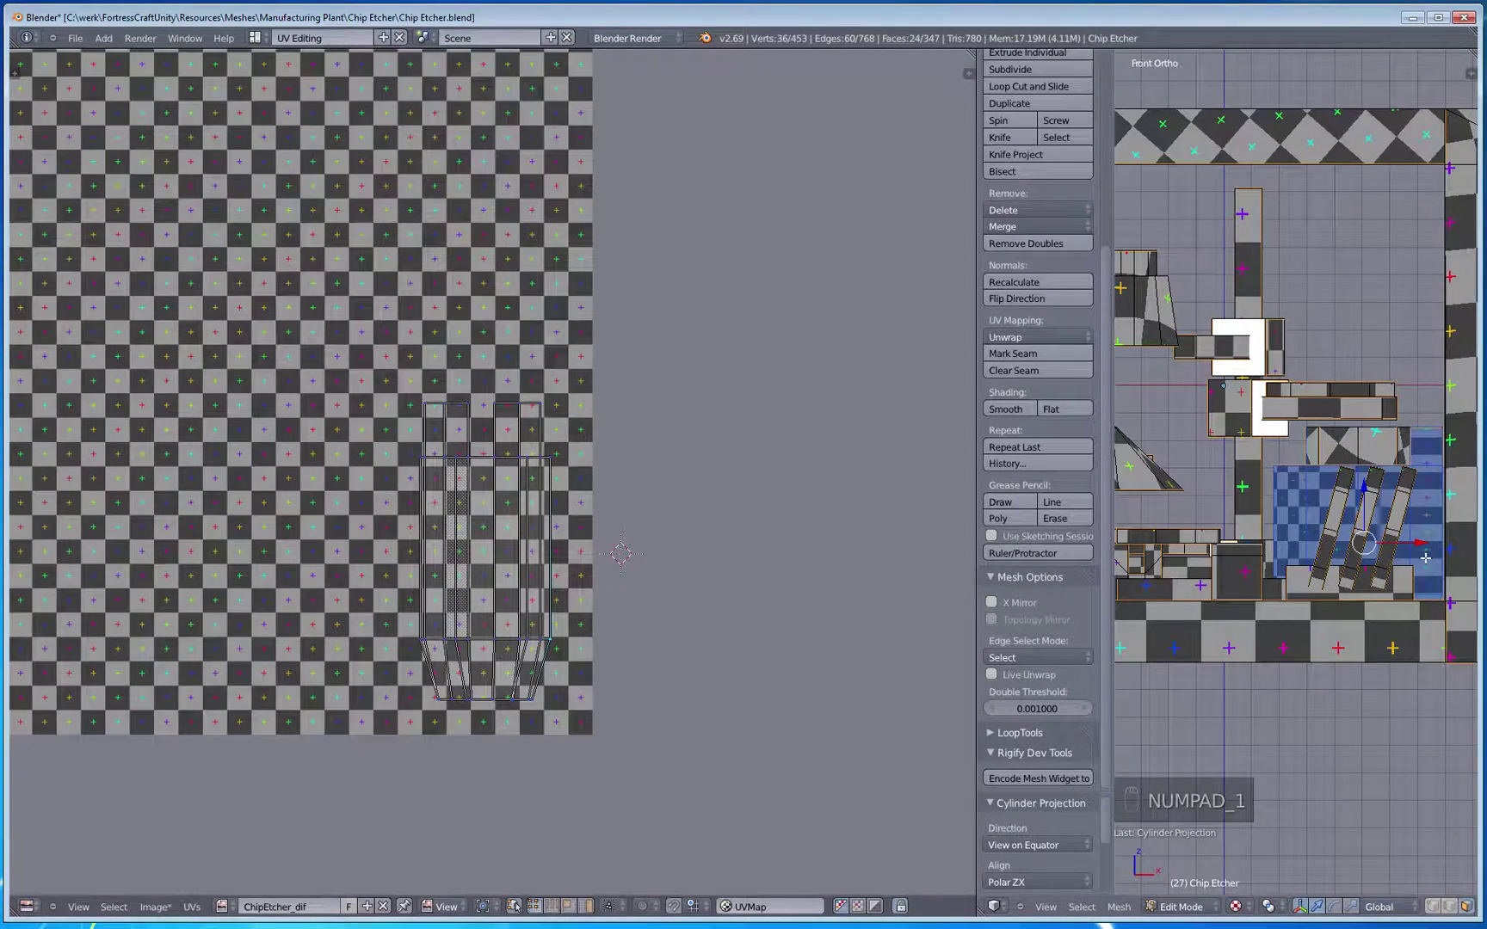
# Step: Deselect everything and select only the tank's straight wall band and its tapered base band, leaving out the protruding tabs
pyautogui.press('a')
pyautogui.press('a')
pyautogui.press('l')
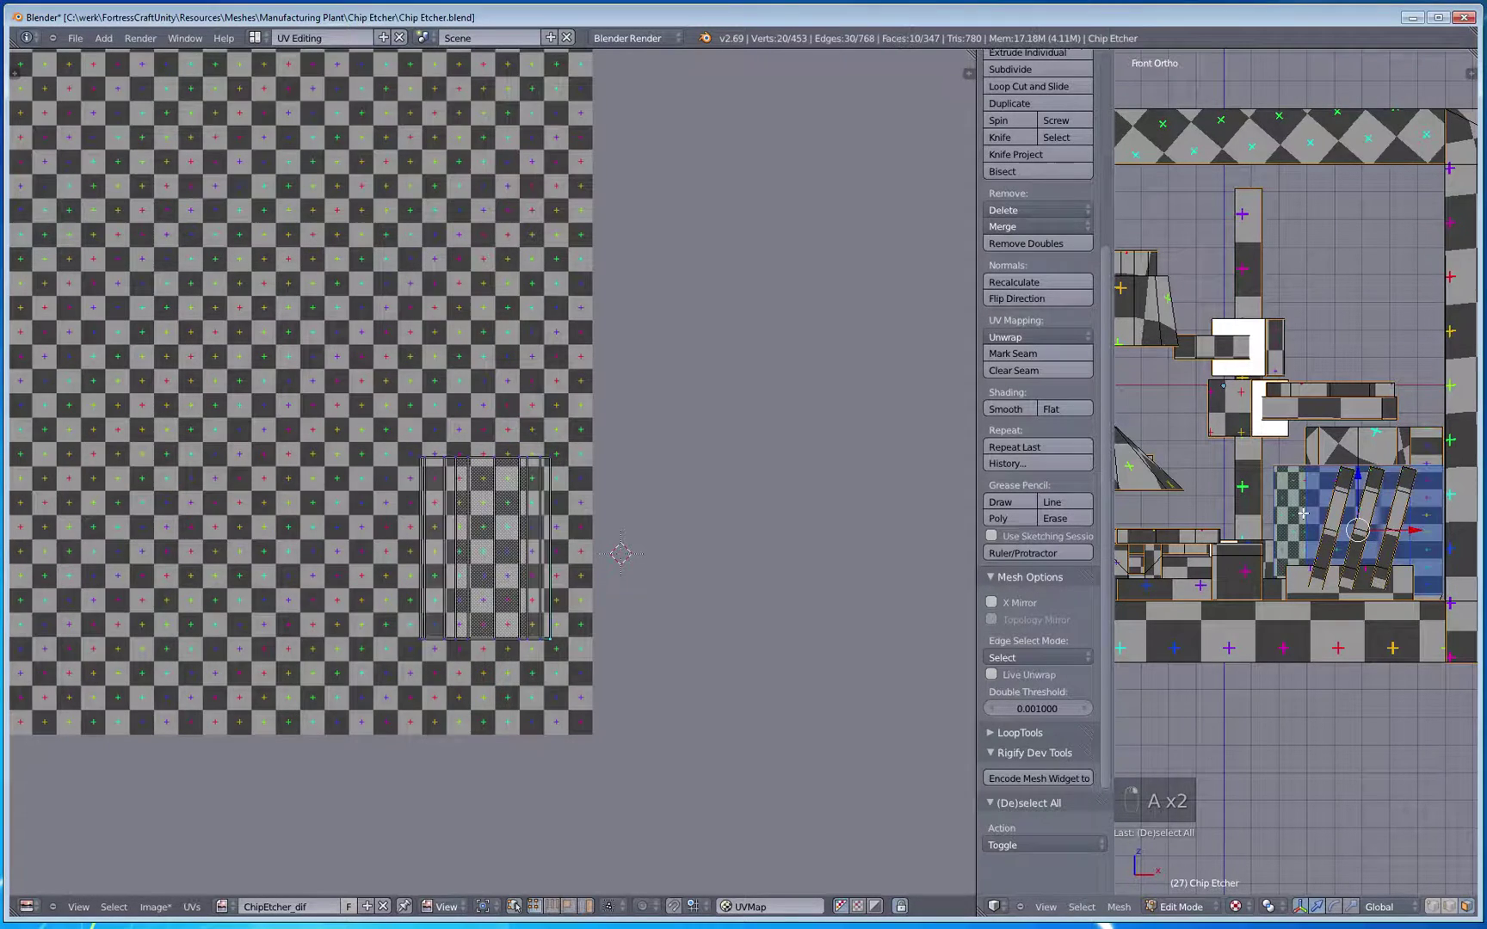
pyautogui.moveTo(1377, 536); pyautogui.dragTo(1208, 643, button='middle')
pyautogui.press('l')
pyautogui.press('Right')
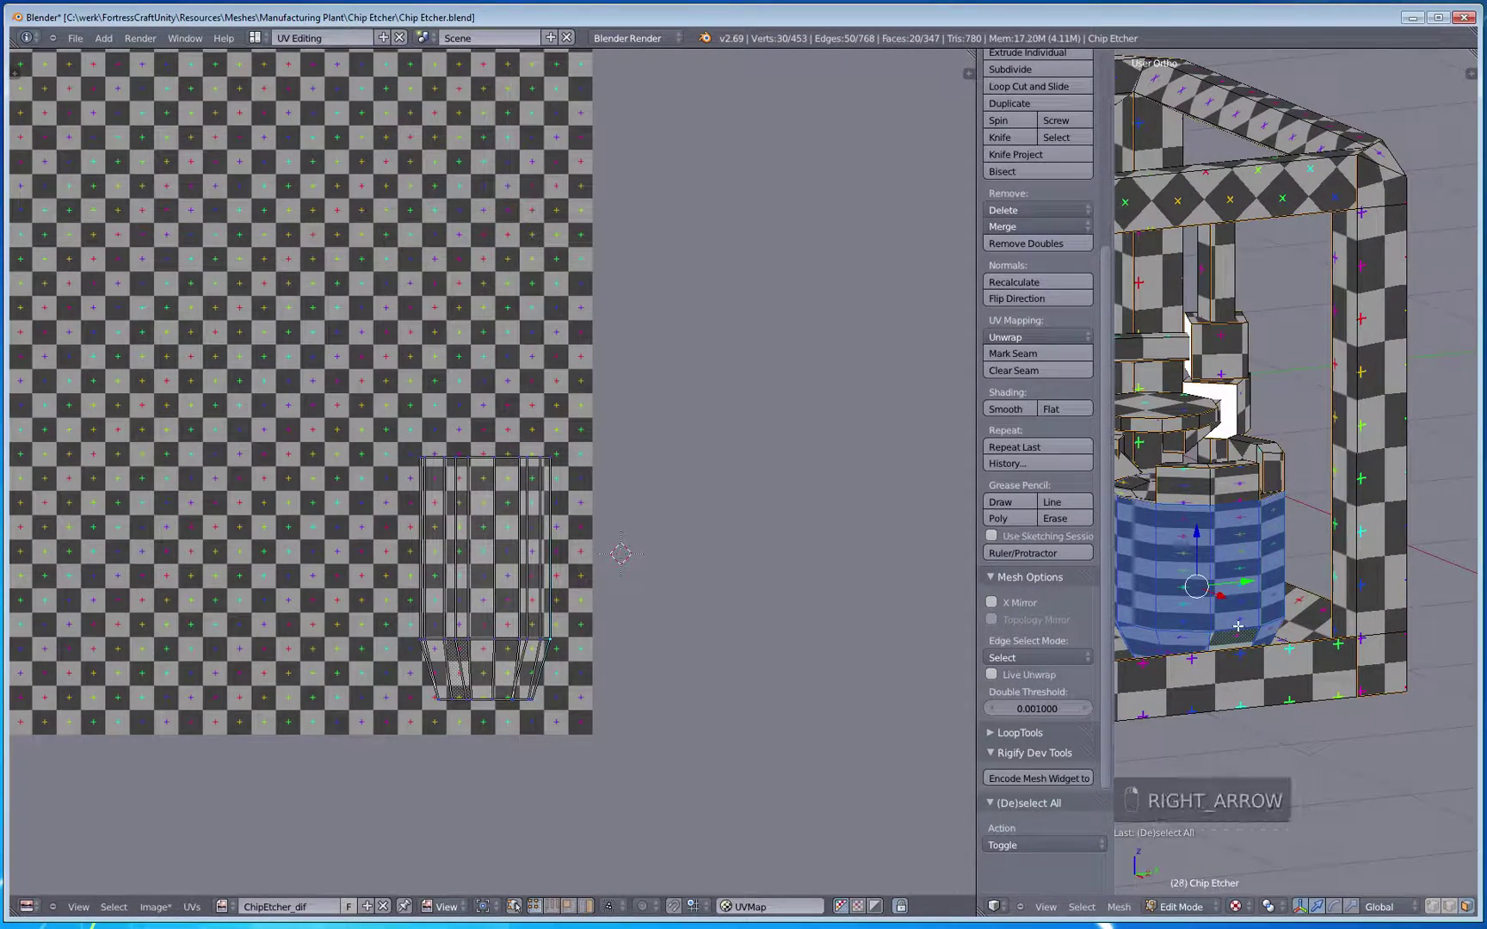
# Step: Apply Cylinder Projection to the wall and base bands from the front view, and replace it with a regular Unwrap
pyautogui.press('KP_1')
pyautogui.press('u')
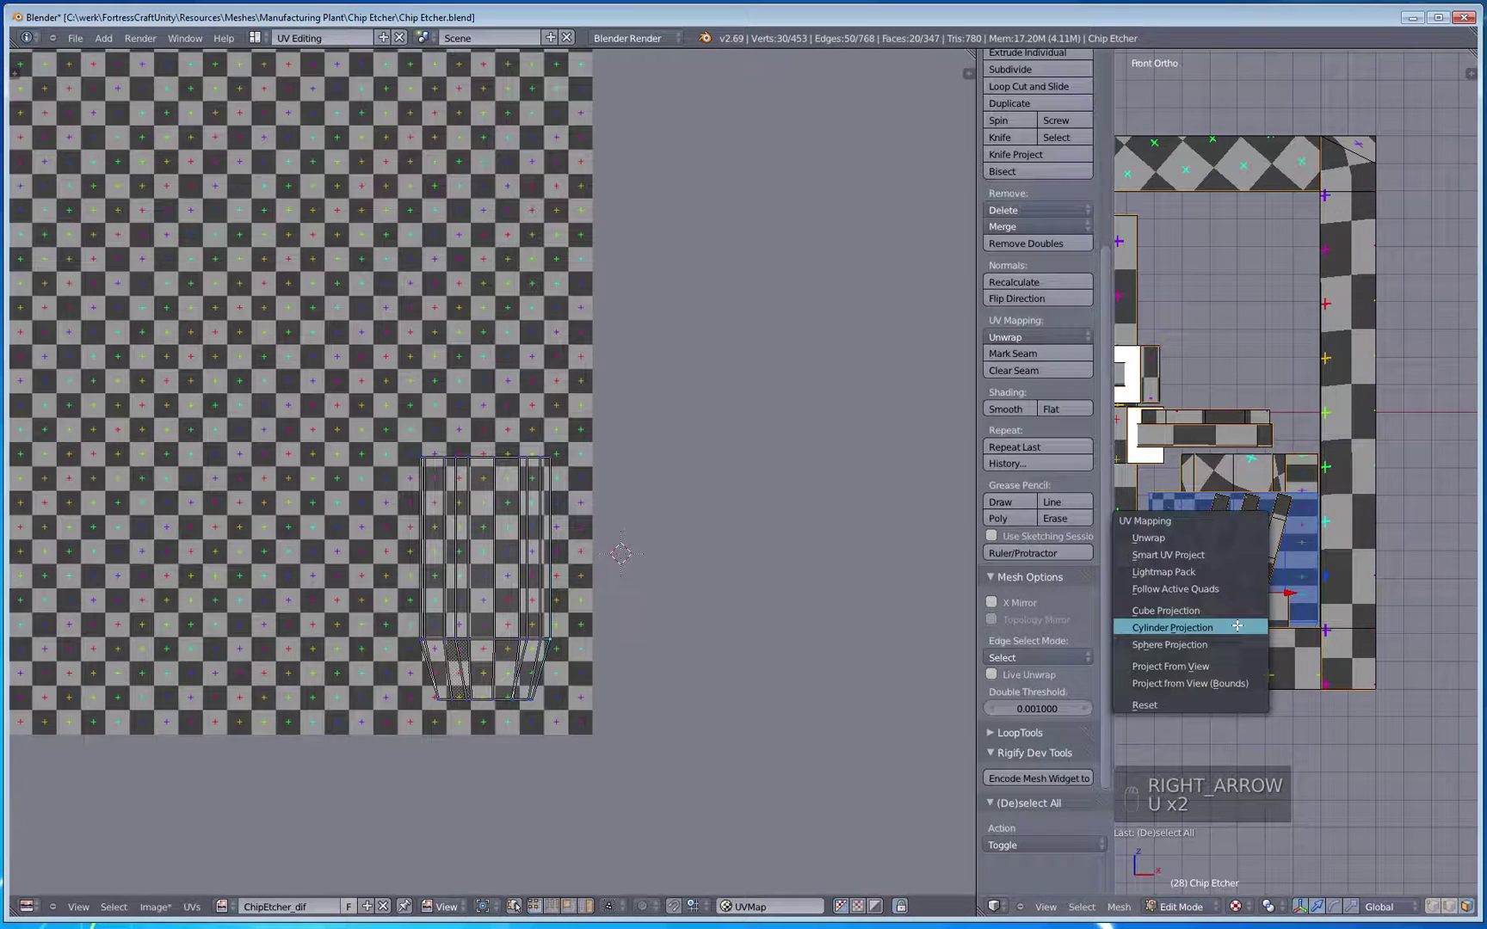
pyautogui.click(1237, 626)
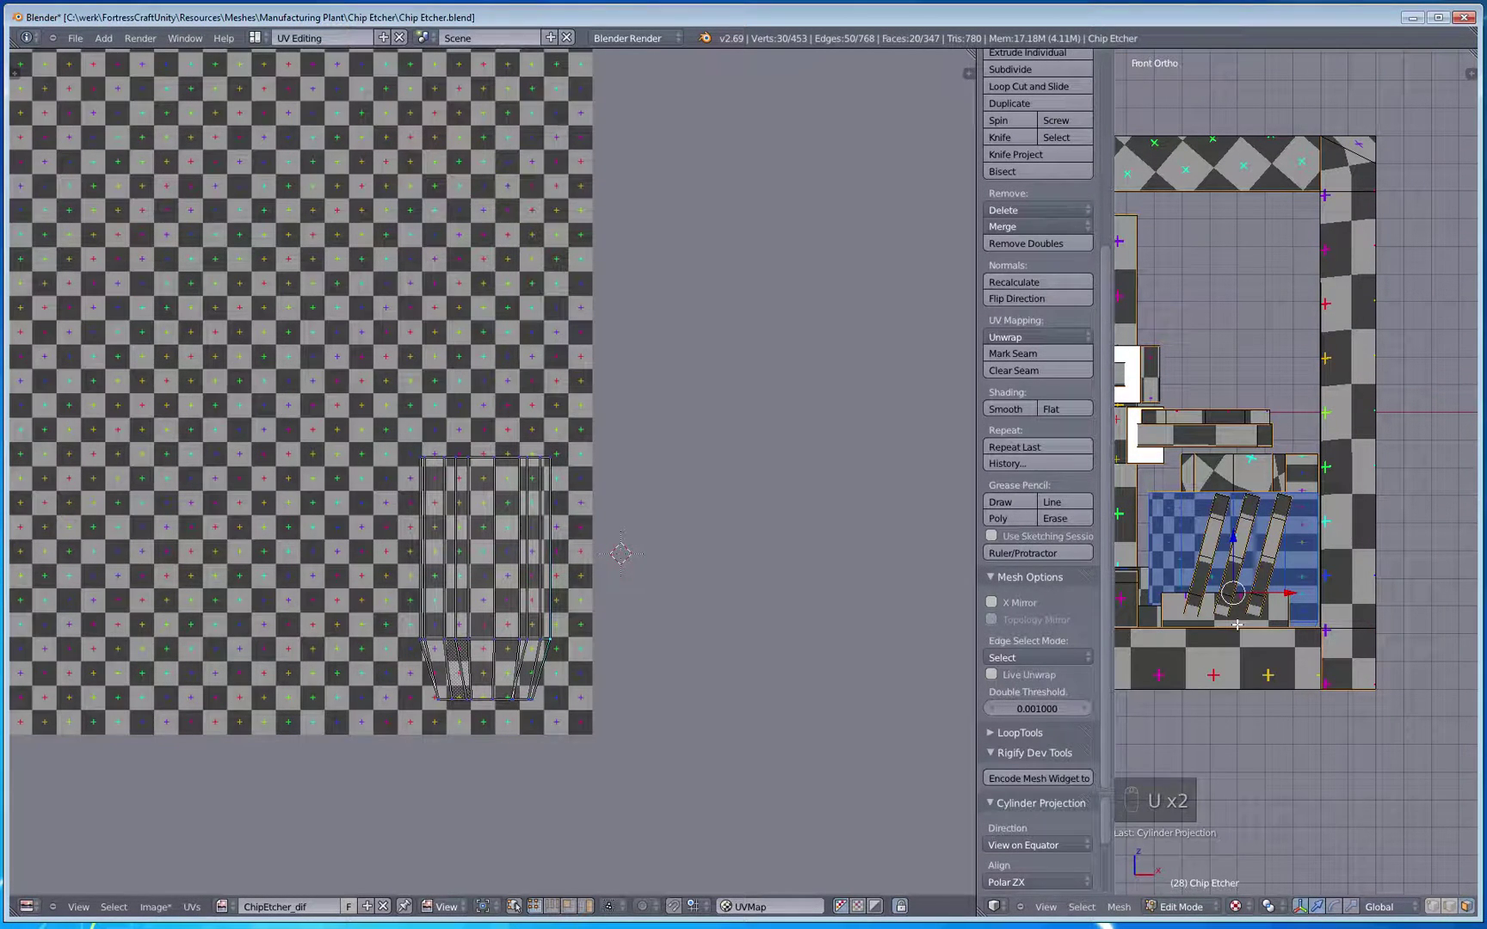
pyautogui.press('u')
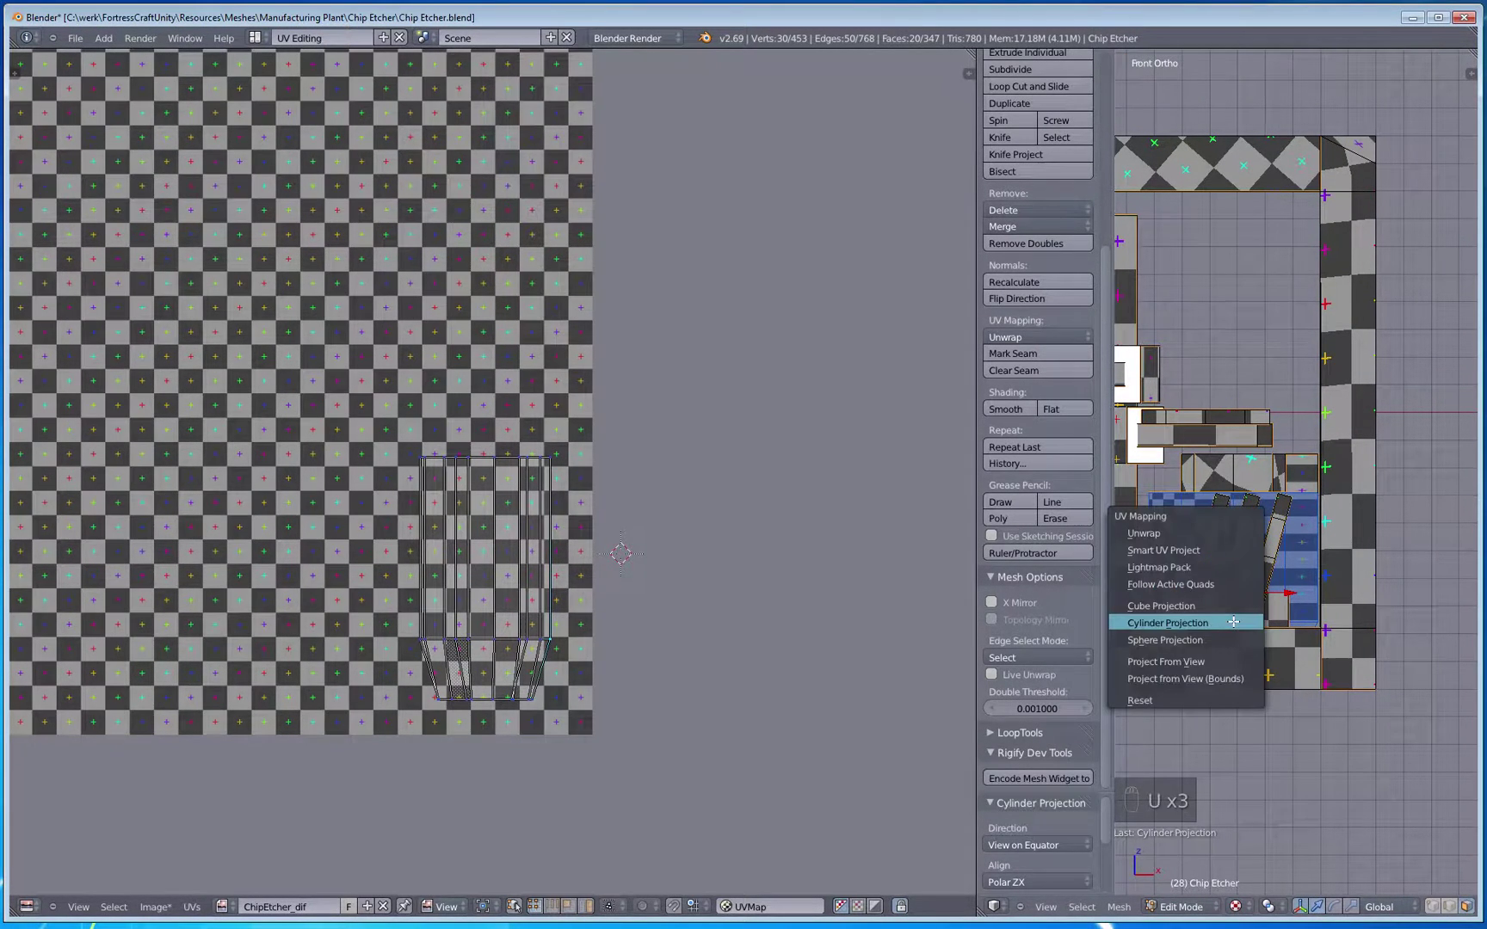
pyautogui.click(1203, 531)
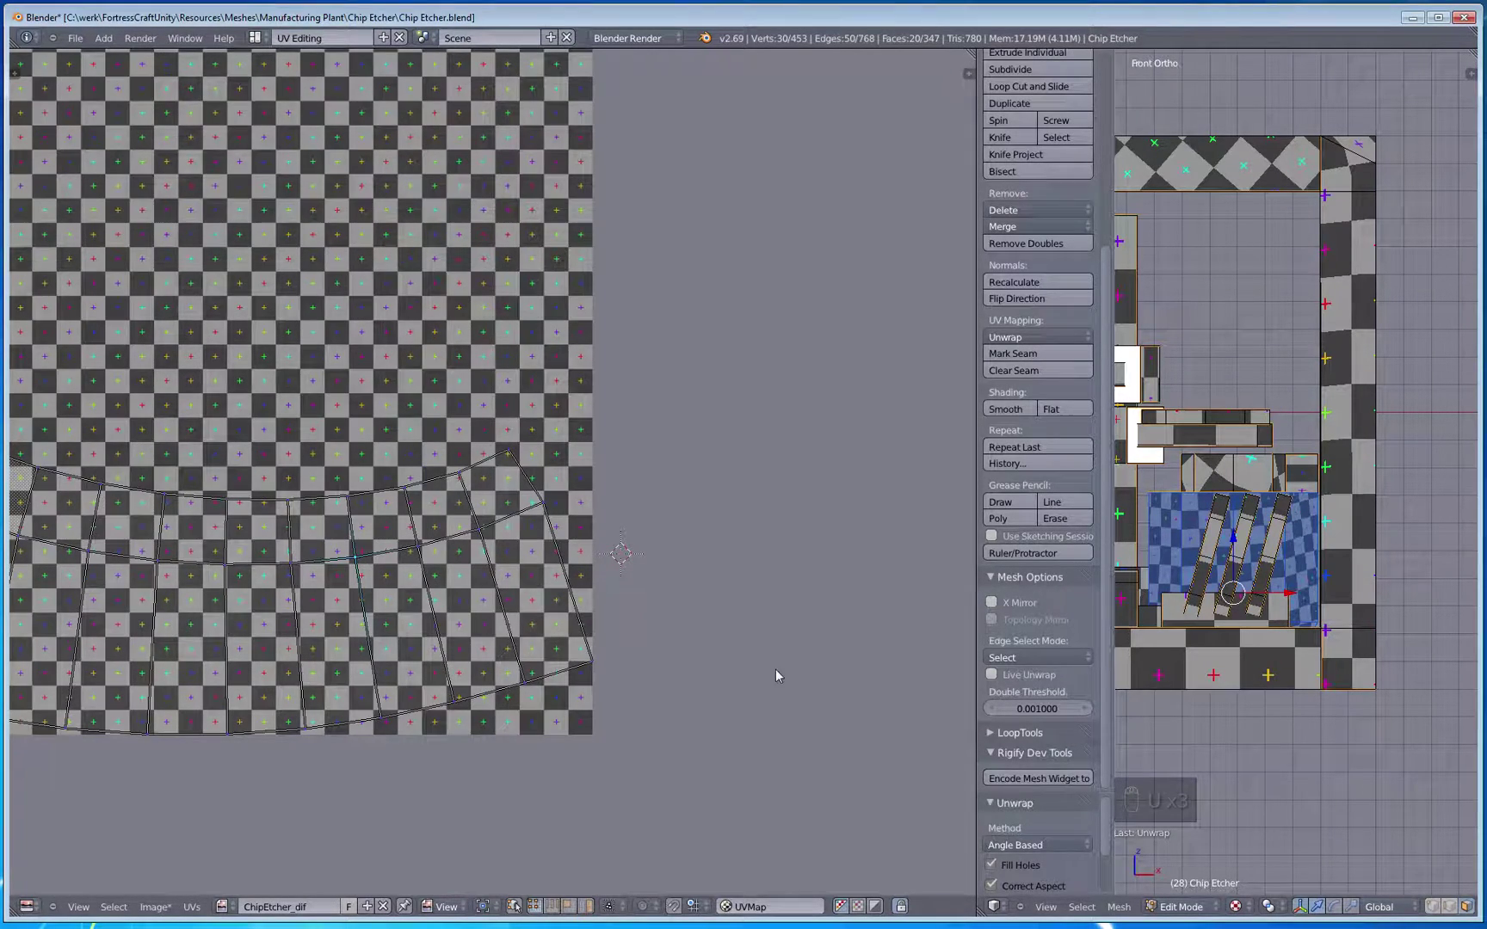
pyautogui.moveTo(776, 676); pyautogui.dragTo(1141, 655, button='middle')
# Step: Deselect all faces and display the model in wireframe to expose the edges around the tank's tapered base
pyautogui.moveTo(1205, 706); pyautogui.dragTo(1043, 675, button='middle')
pyautogui.press('z')
pyautogui.scroll(3, 1367, 532)
pyautogui.press('z')
pyautogui.scroll(4, 1363, 557)
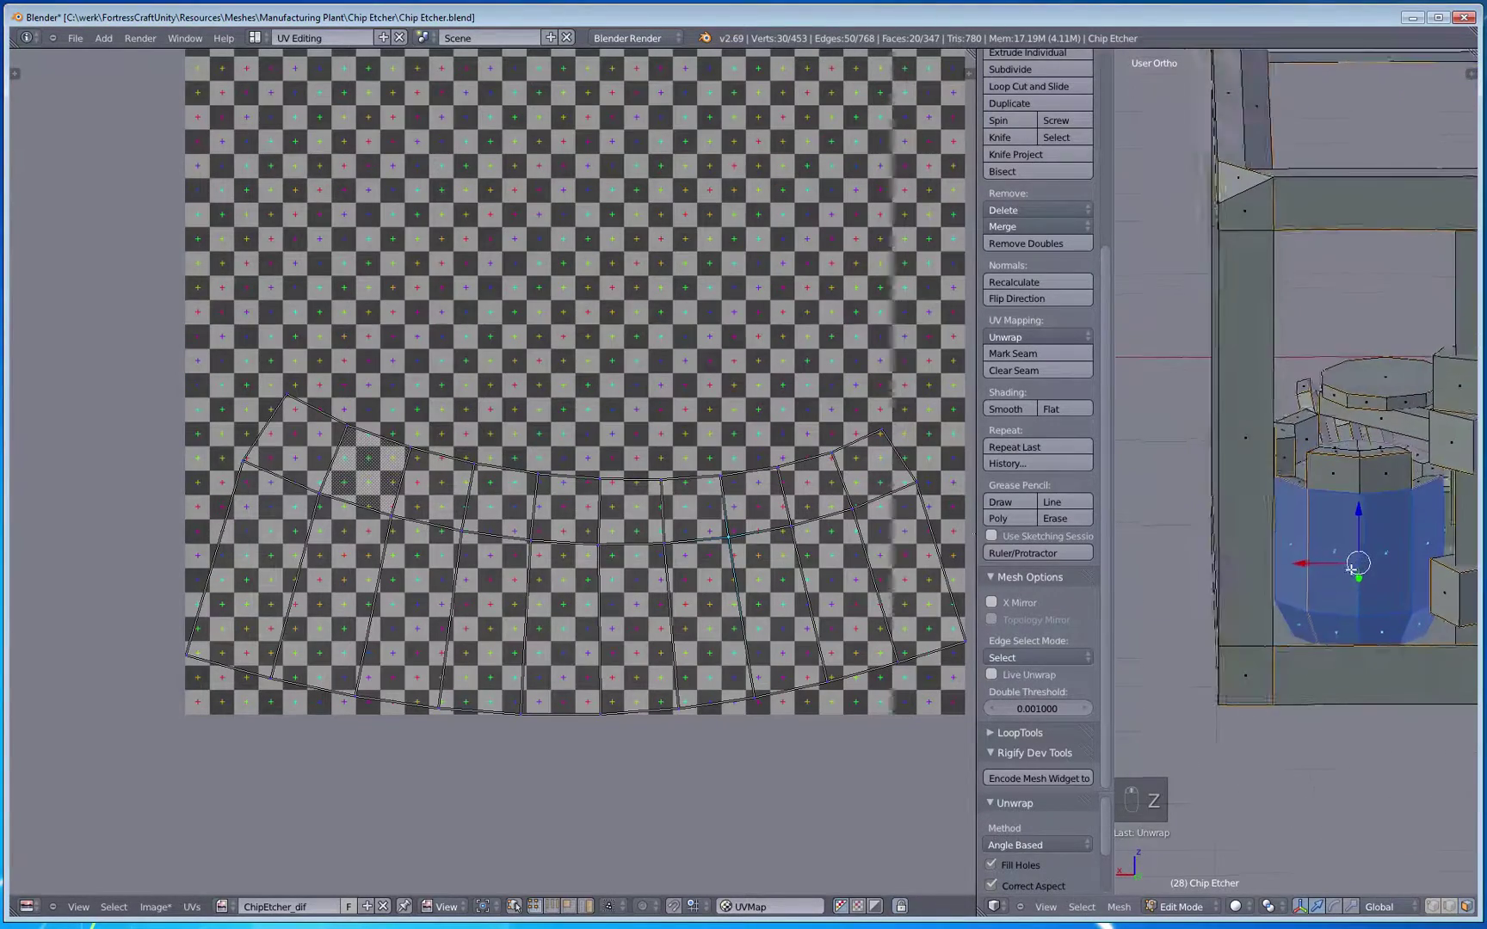
pyautogui.moveTo(1341, 550); pyautogui.dragTo(1250, 628, button='middle')
pyautogui.press('a')
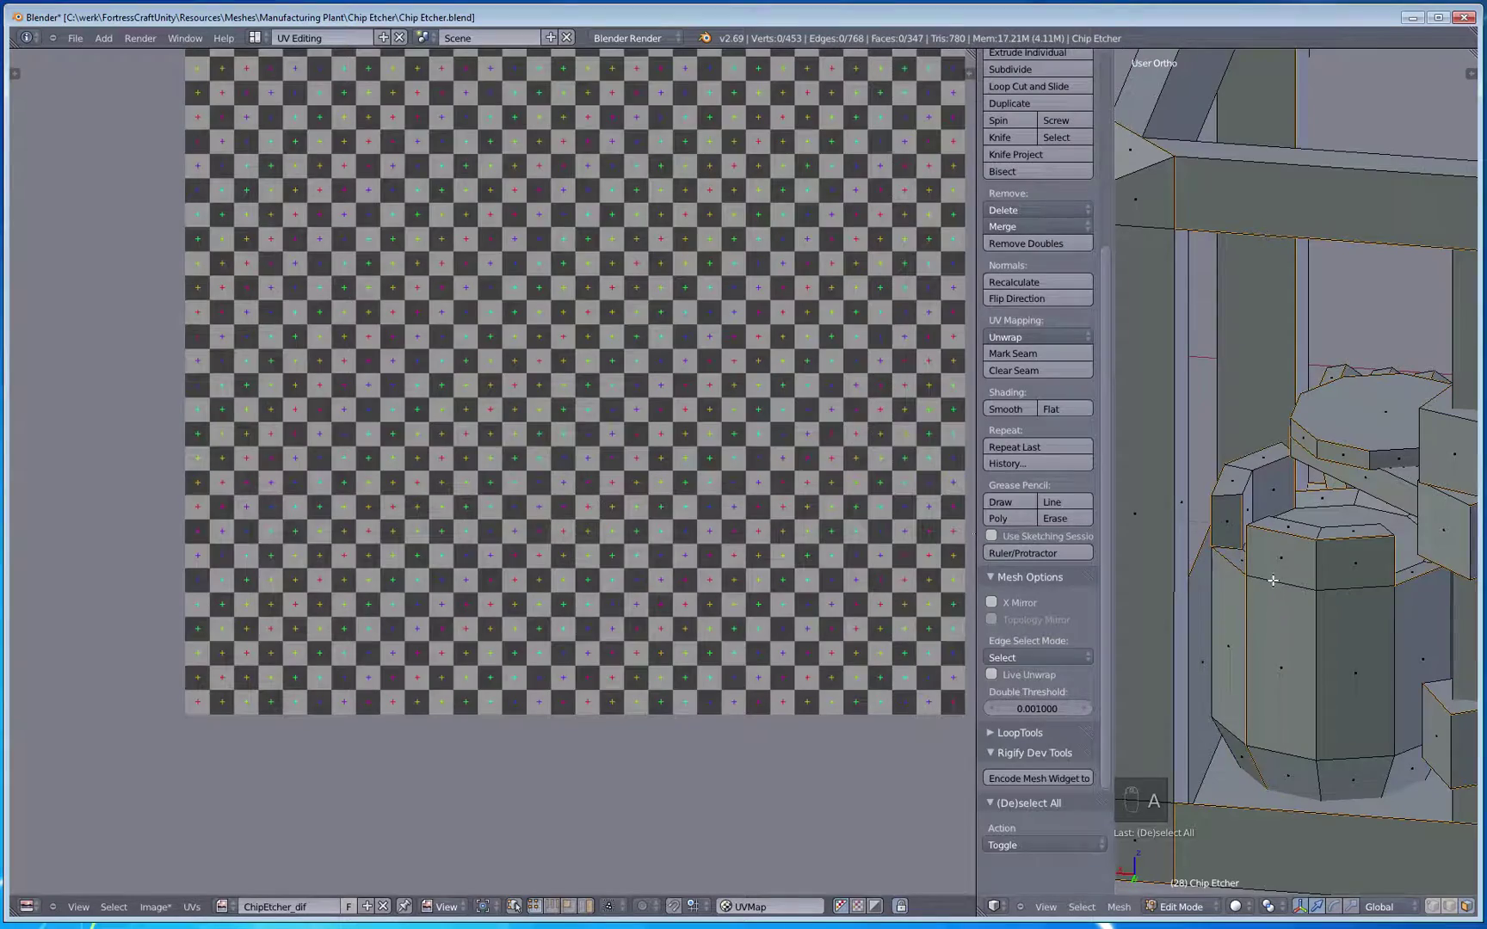
pyautogui.moveTo(1327, 583); pyautogui.dragTo(1337, 779, button='middle')
pyautogui.press('z')
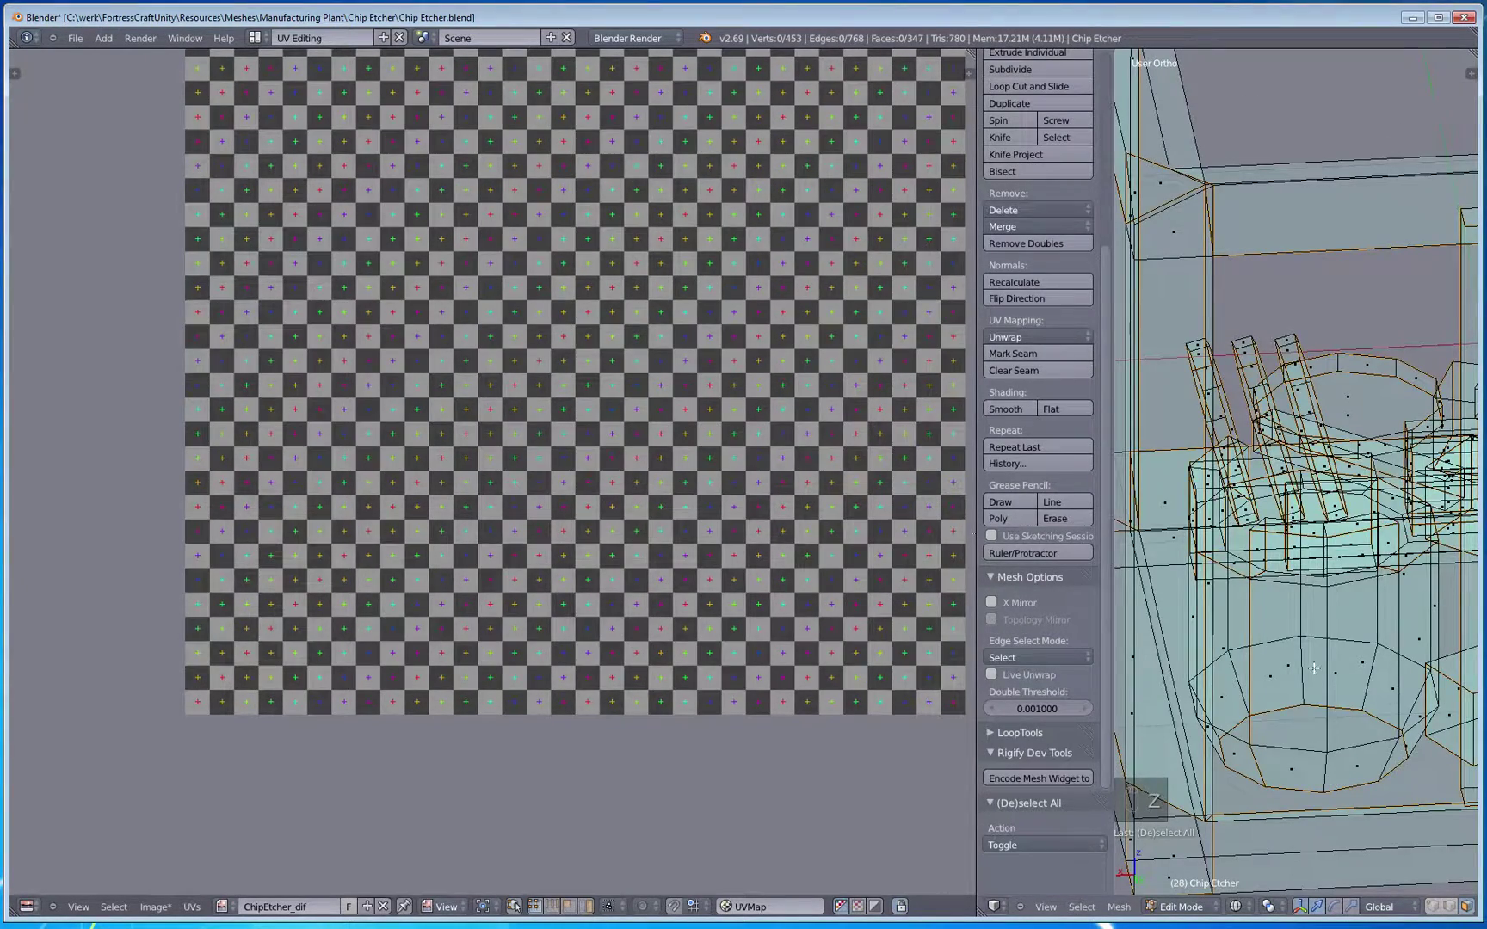
pyautogui.moveTo(1313, 668)
pyautogui.mouseDown(button='middle')
pyautogui.moveTo(1326, 753)
pyautogui.moveTo(1314, 660)
pyautogui.mouseUp(button='middle')
pyautogui.press('z')
pyautogui.press('z')
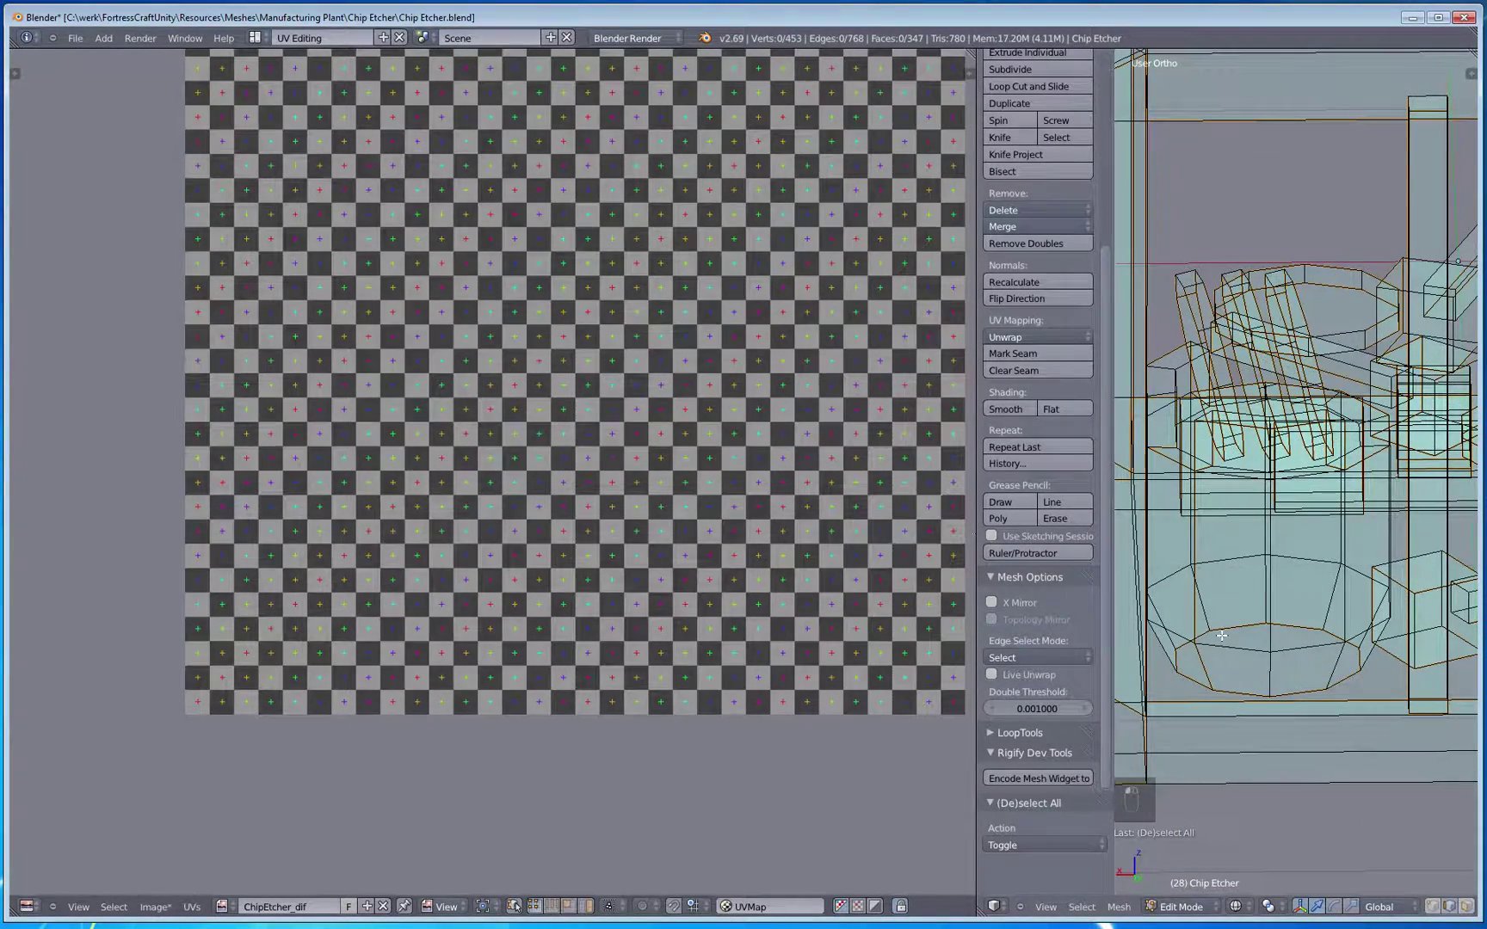
# Step: Select the slanted edges between the facets all around the tank's tapered base, mark them as seams, and deselect everything
pyautogui.moveTo(1334, 667); pyautogui.dragTo(1258, 657, button='middle')
pyautogui.keyDown('shift'); pyautogui.rightClick(1311, 695); pyautogui.keyUp('shift')
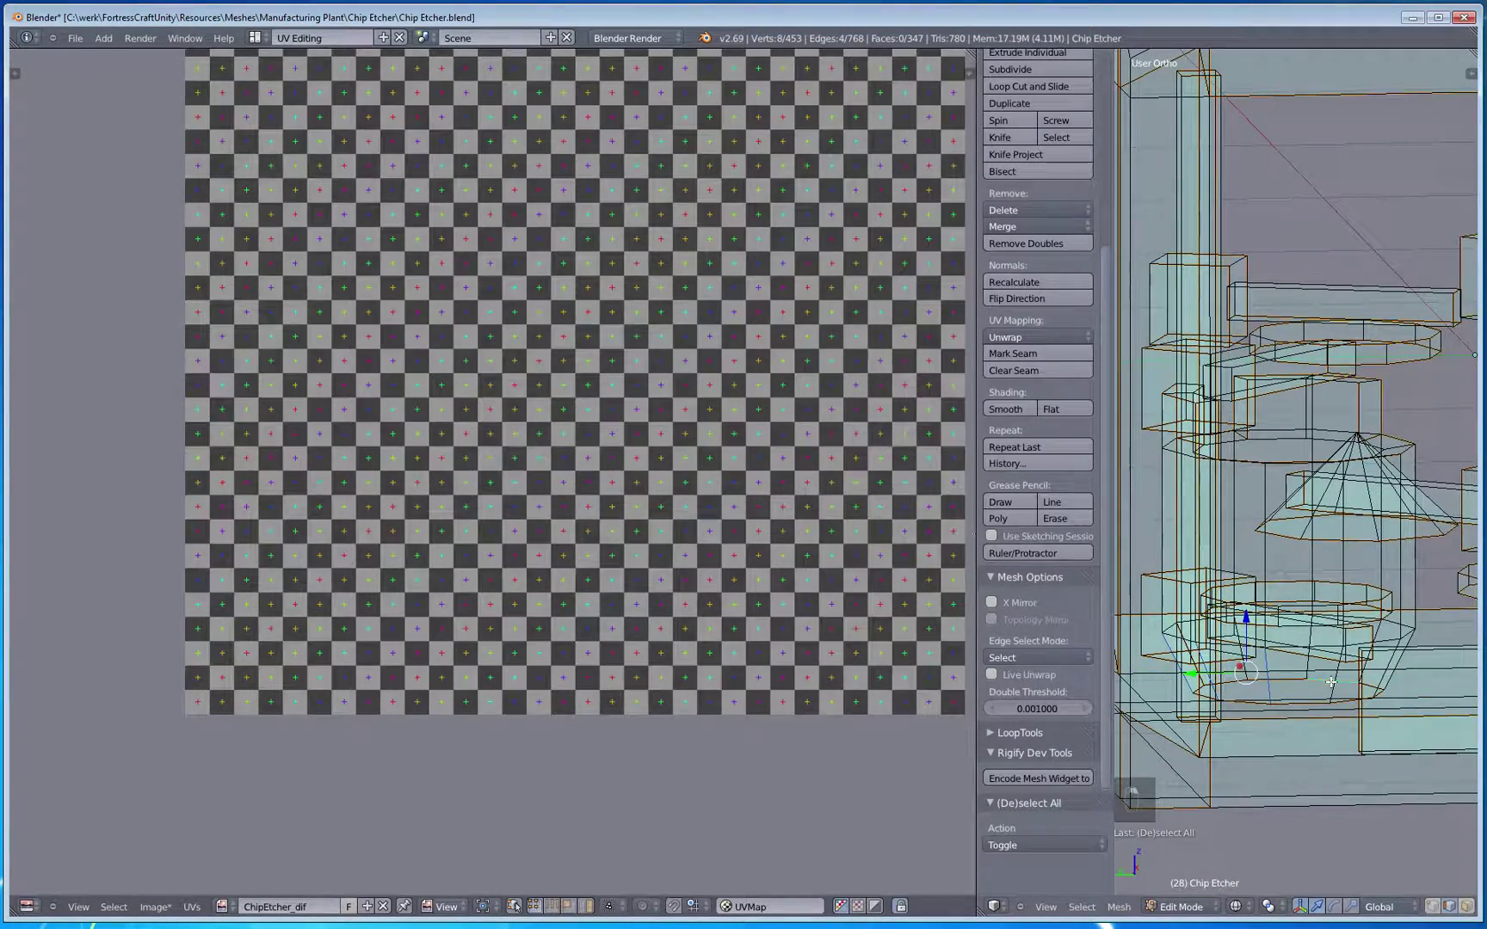
pyautogui.hotkey('ctrl', 'z')
pyautogui.moveTo(1410, 702); pyautogui.dragTo(1209, 734, button='middle')
pyautogui.keyDown('shift'); pyautogui.rightClick(1337, 684); pyautogui.keyUp('shift')
pyautogui.hotkey('ctrl', 'z')
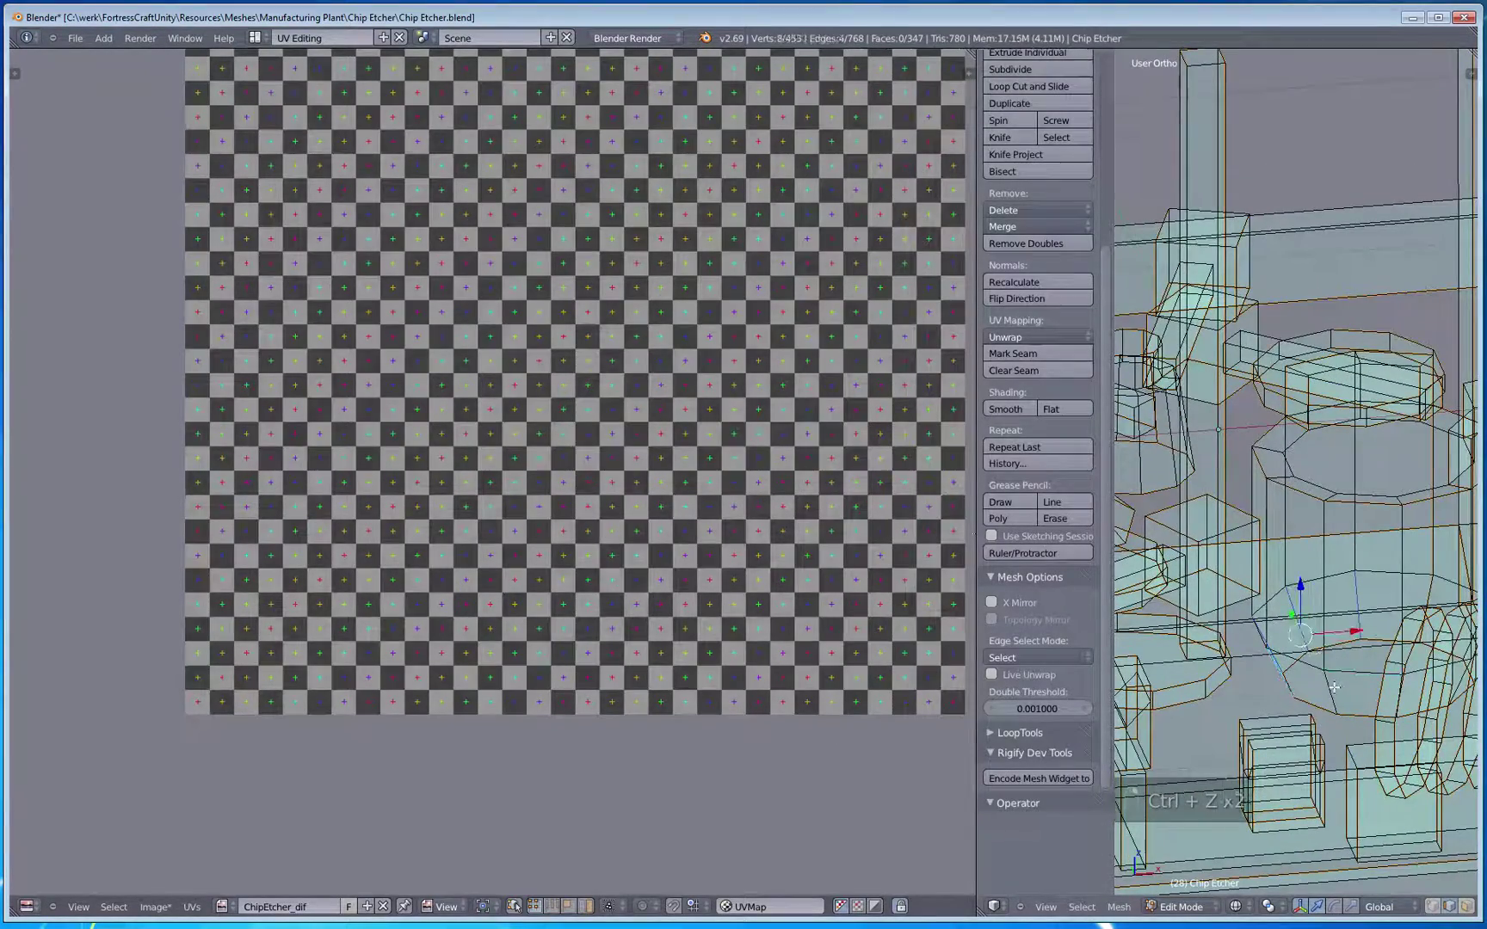
pyautogui.moveTo(1337, 684); pyautogui.dragTo(1306, 727, button='middle')
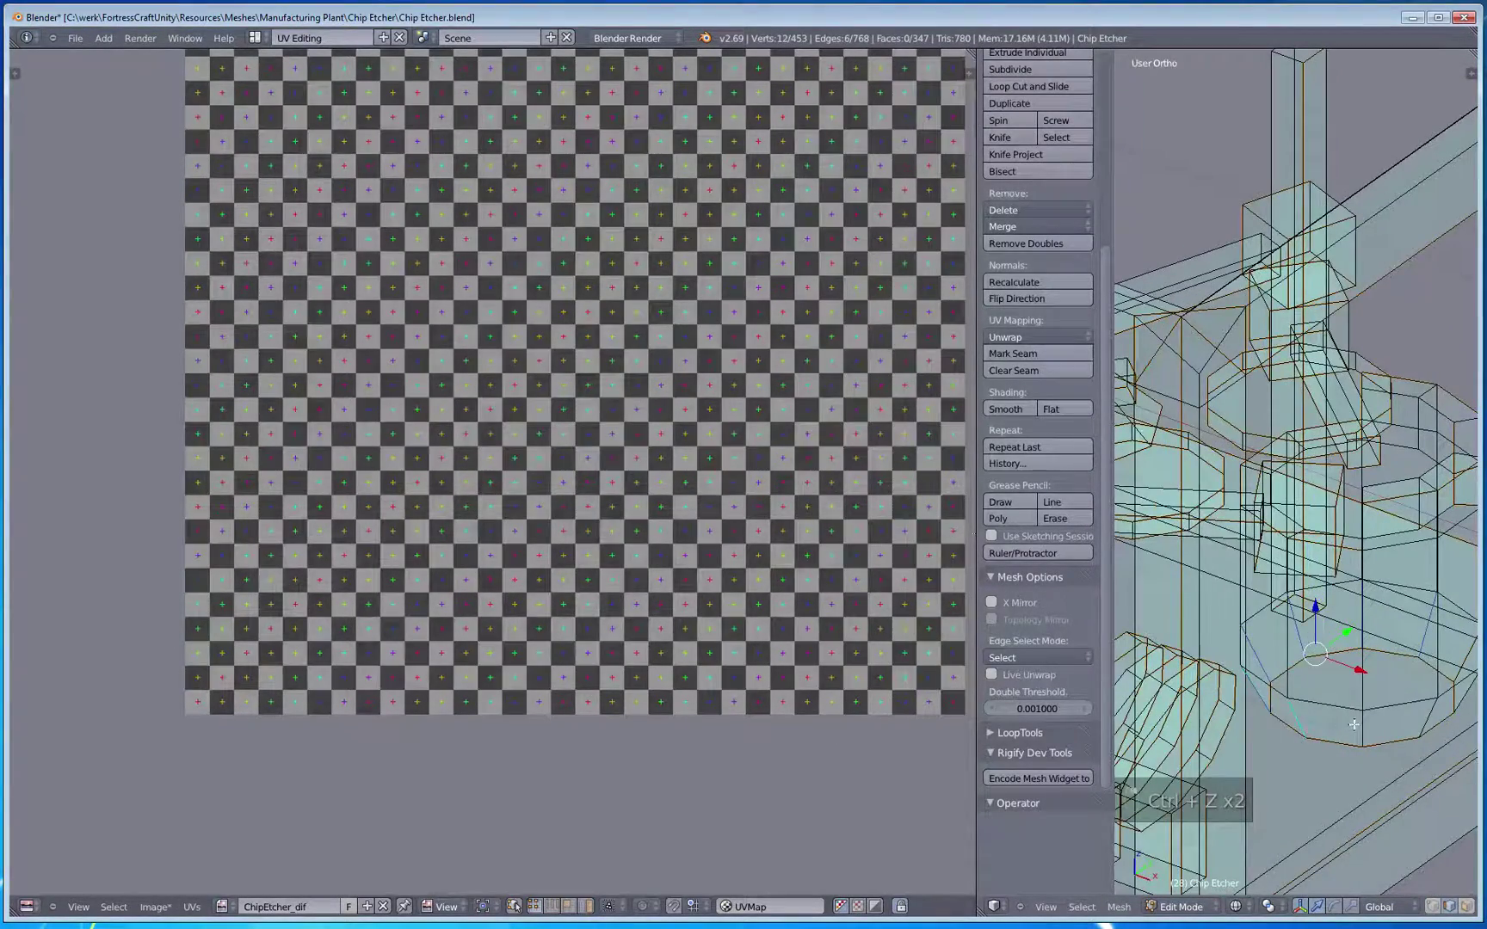
pyautogui.moveTo(1407, 740); pyautogui.dragTo(1236, 693, button='middle')
pyautogui.keyDown('shift'); pyautogui.rightClick(1412, 746); pyautogui.keyUp('shift')
pyautogui.keyDown('shift'); pyautogui.rightClick(1317, 747); pyautogui.keyUp('shift')
pyautogui.hotkey('ctrl', 'e')
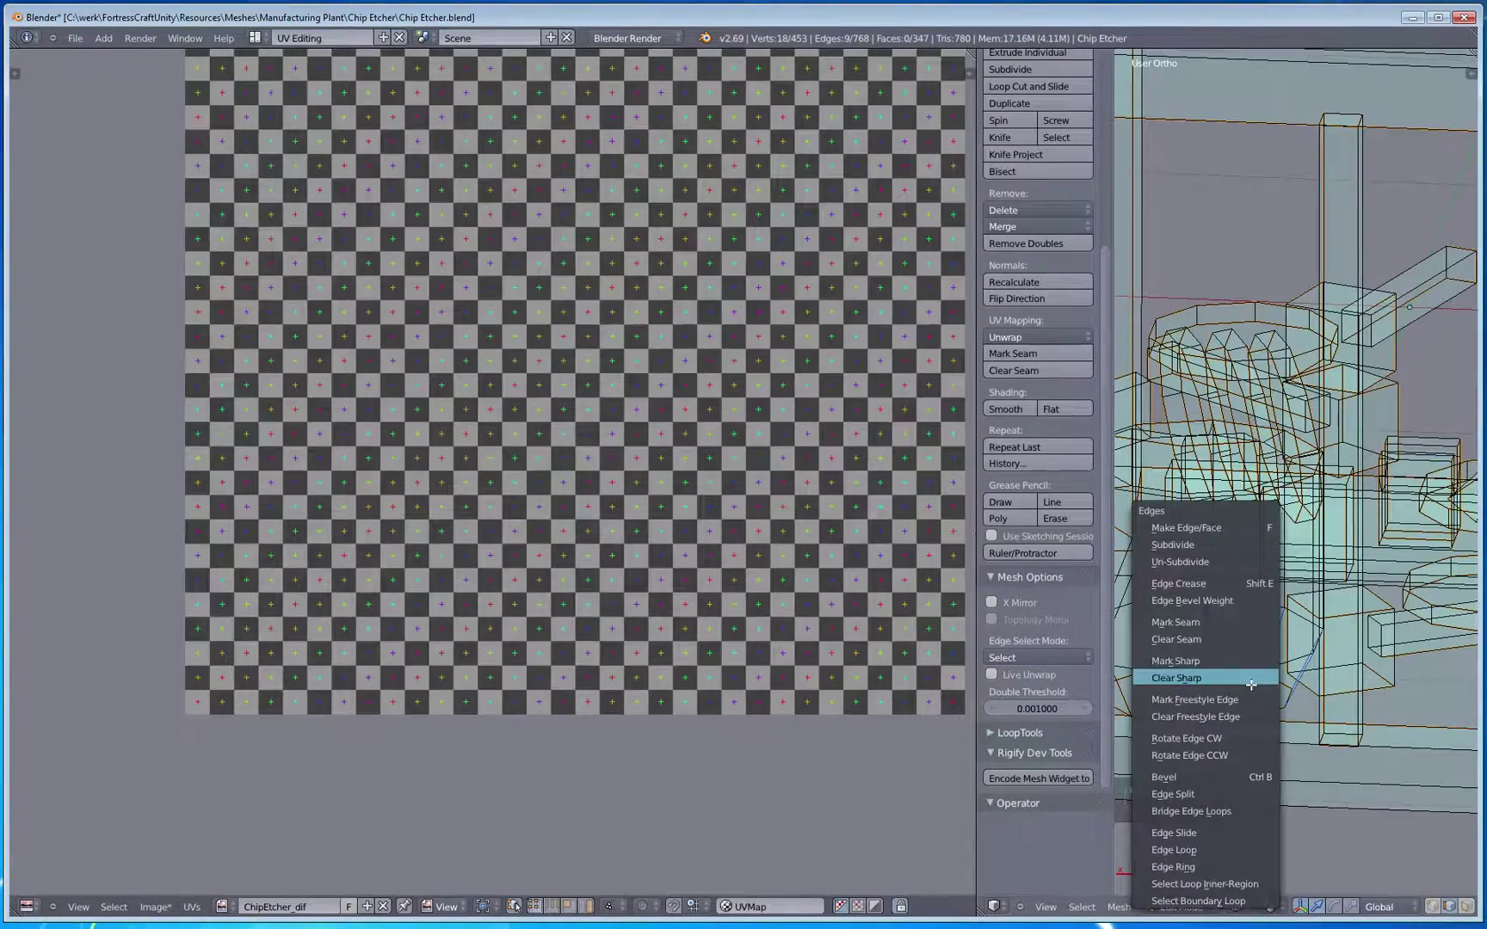
pyautogui.click(1228, 622)
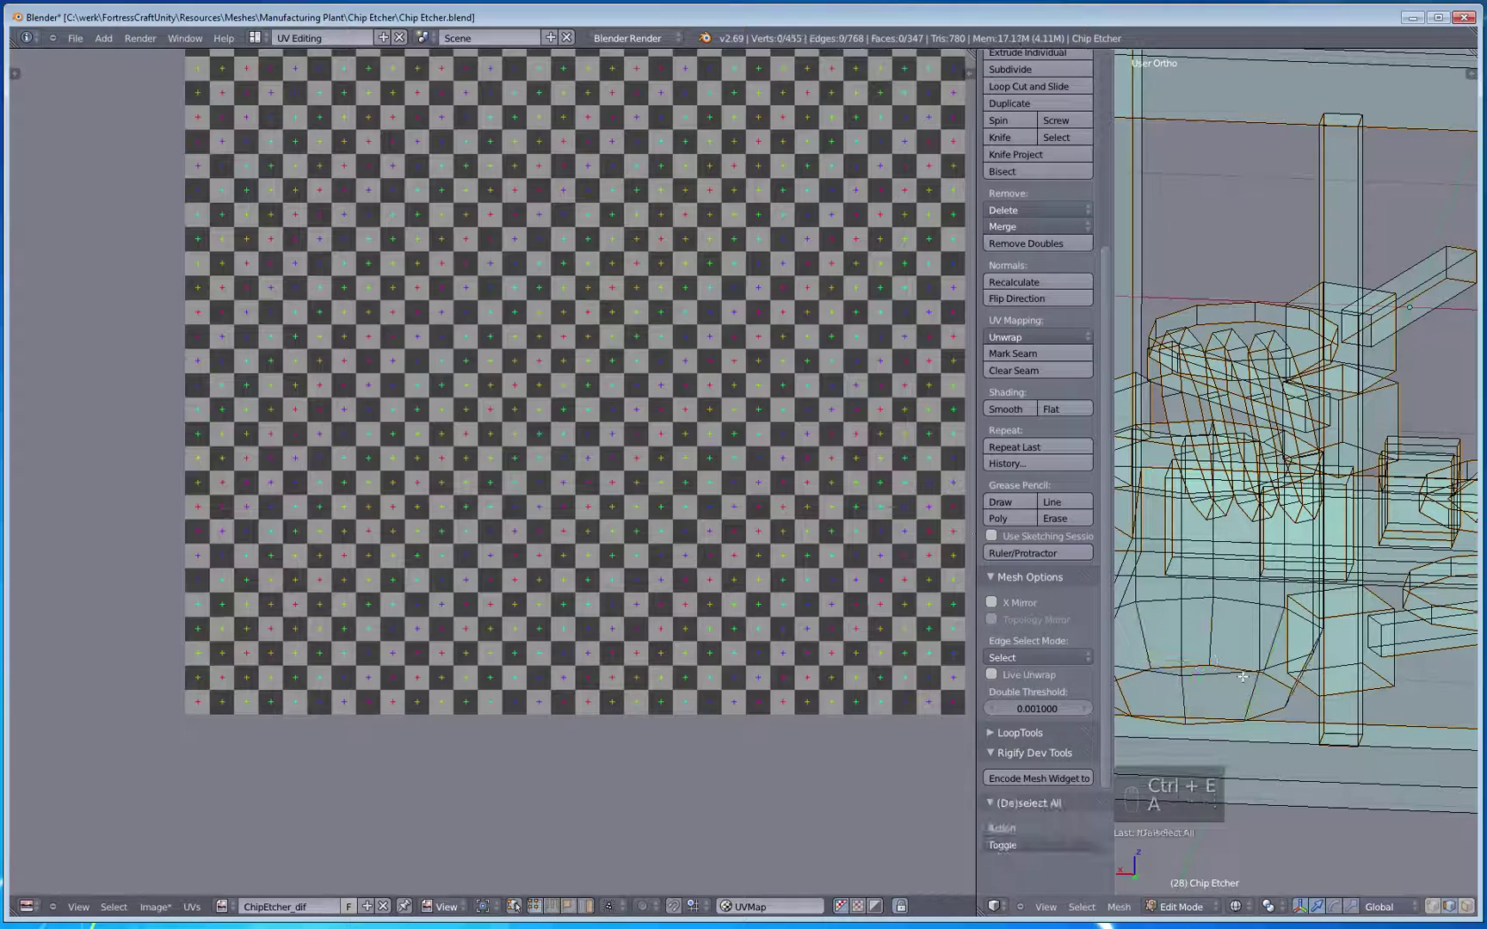
pyautogui.press('a')
pyautogui.press('a')
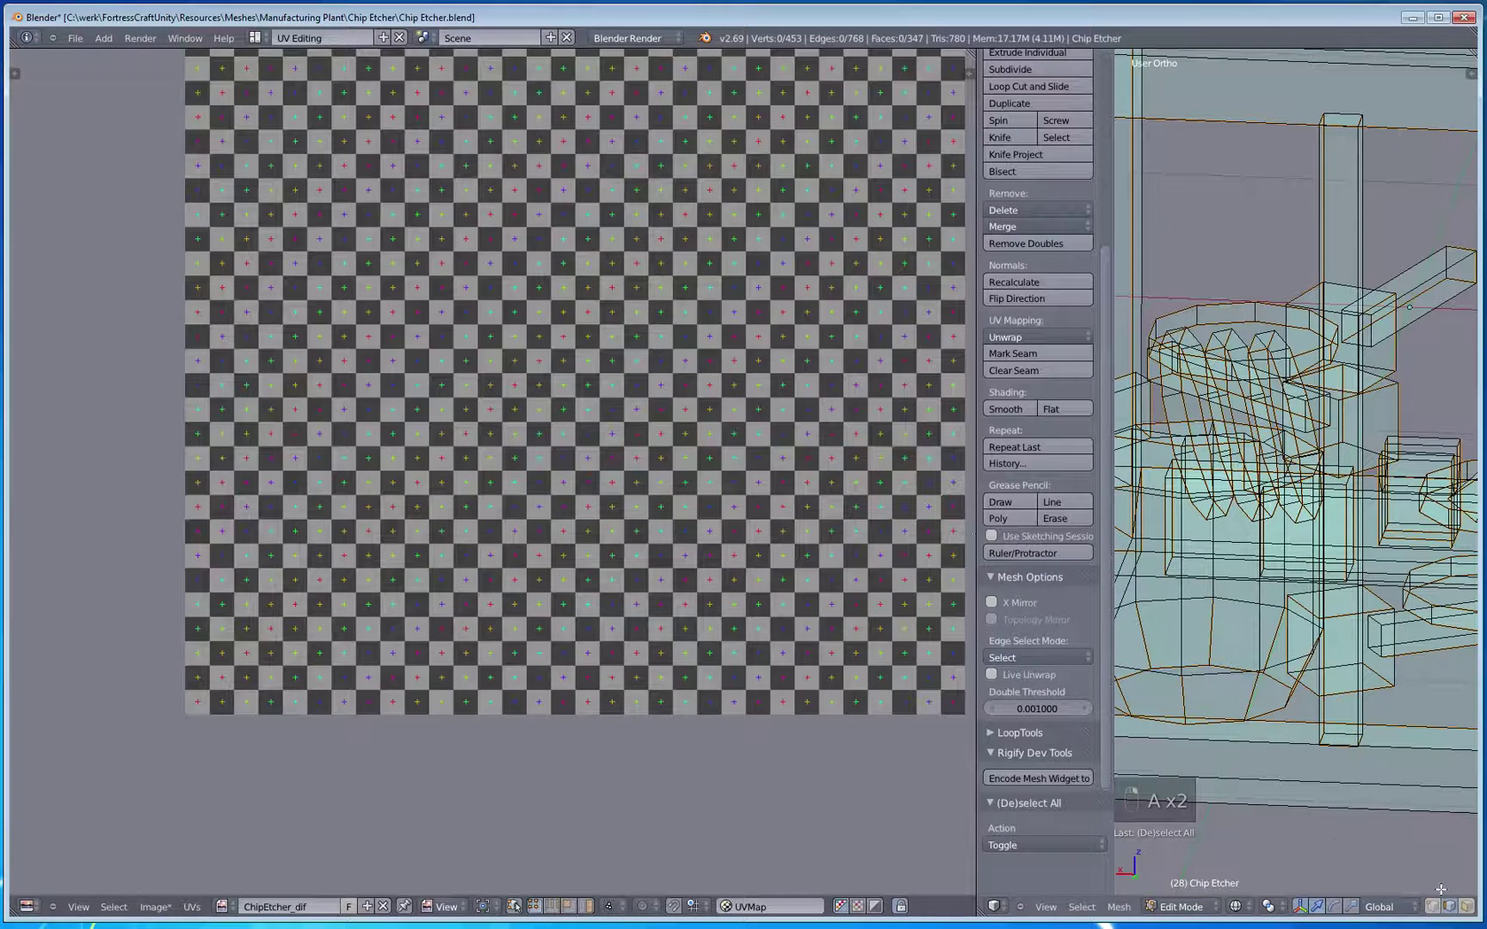
# Step: Select all faces linked to the tank, Unwrap them using the new base seams, and select the resulting UVs
pyautogui.rightClick(1231, 633)
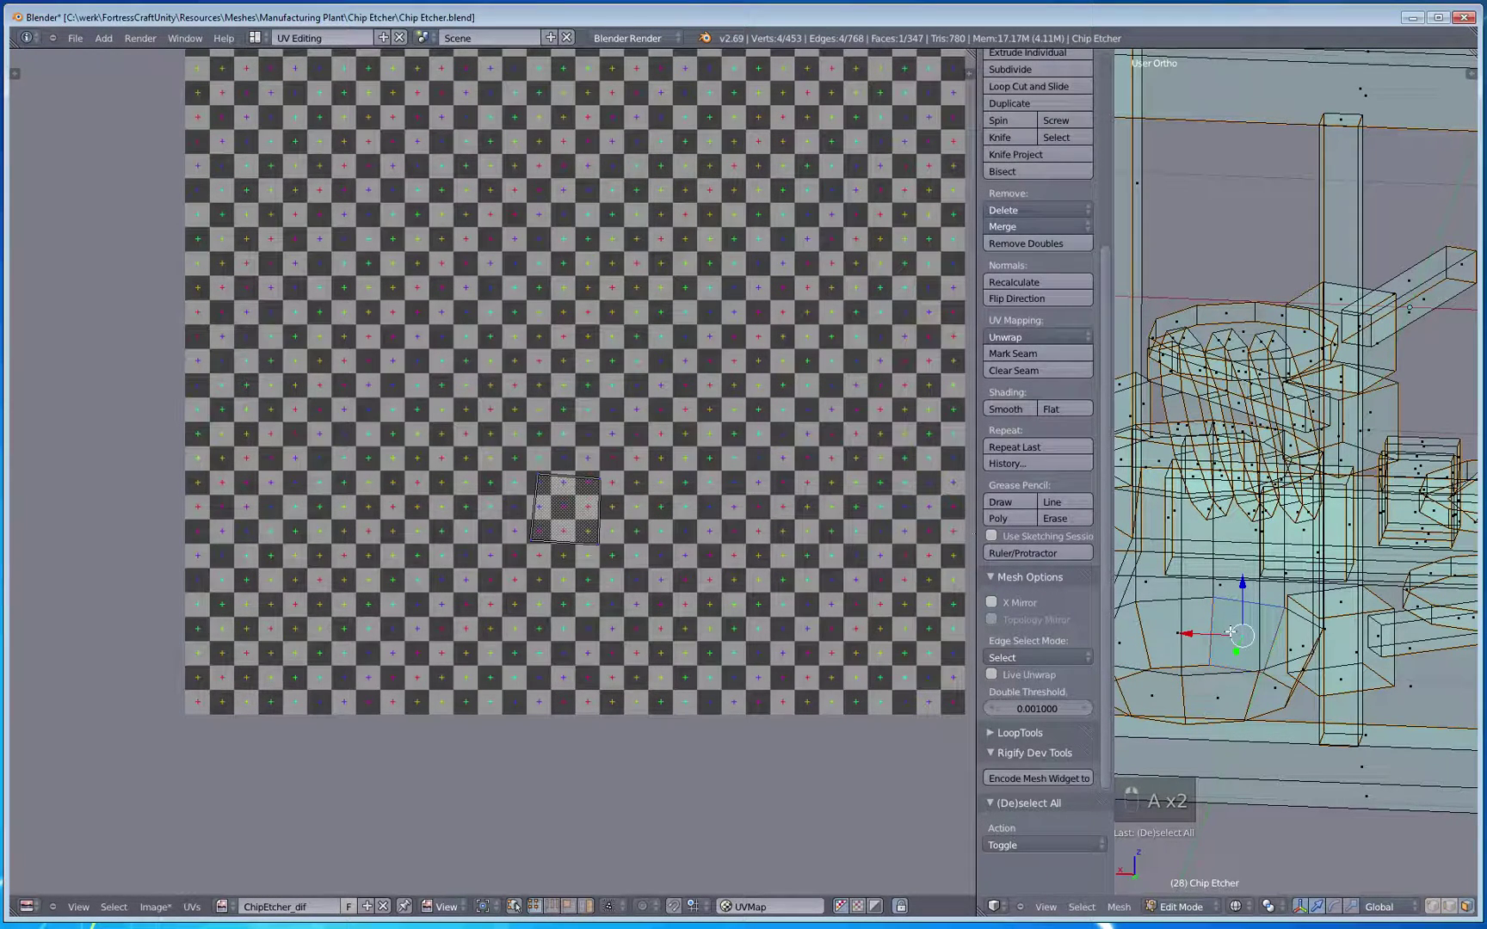
pyautogui.hotkey('ctrl', 'l')
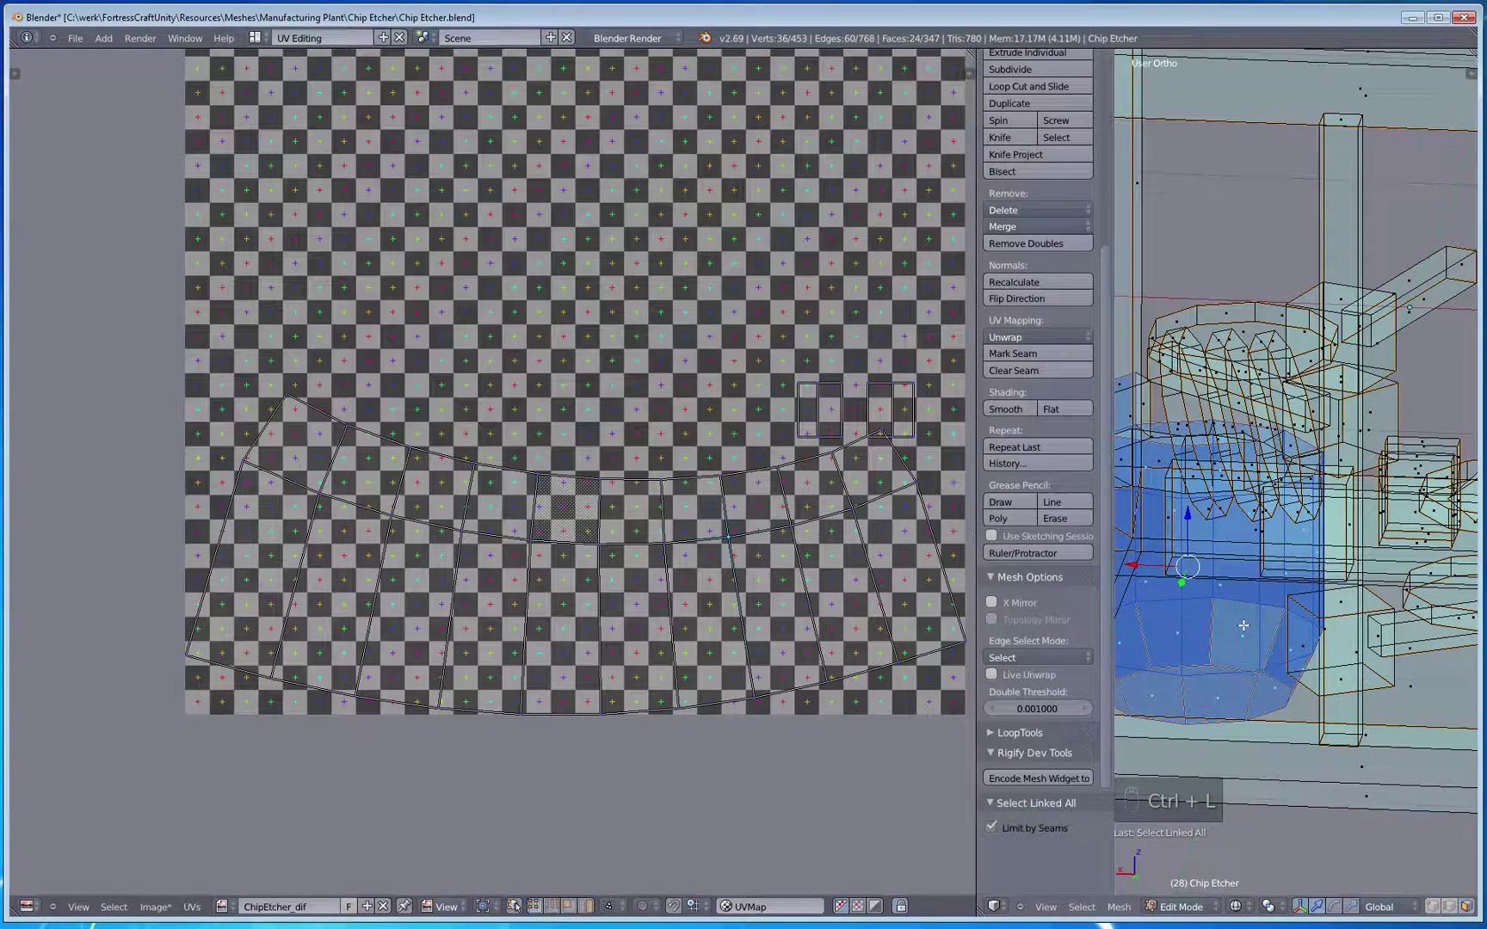
pyautogui.press('u')
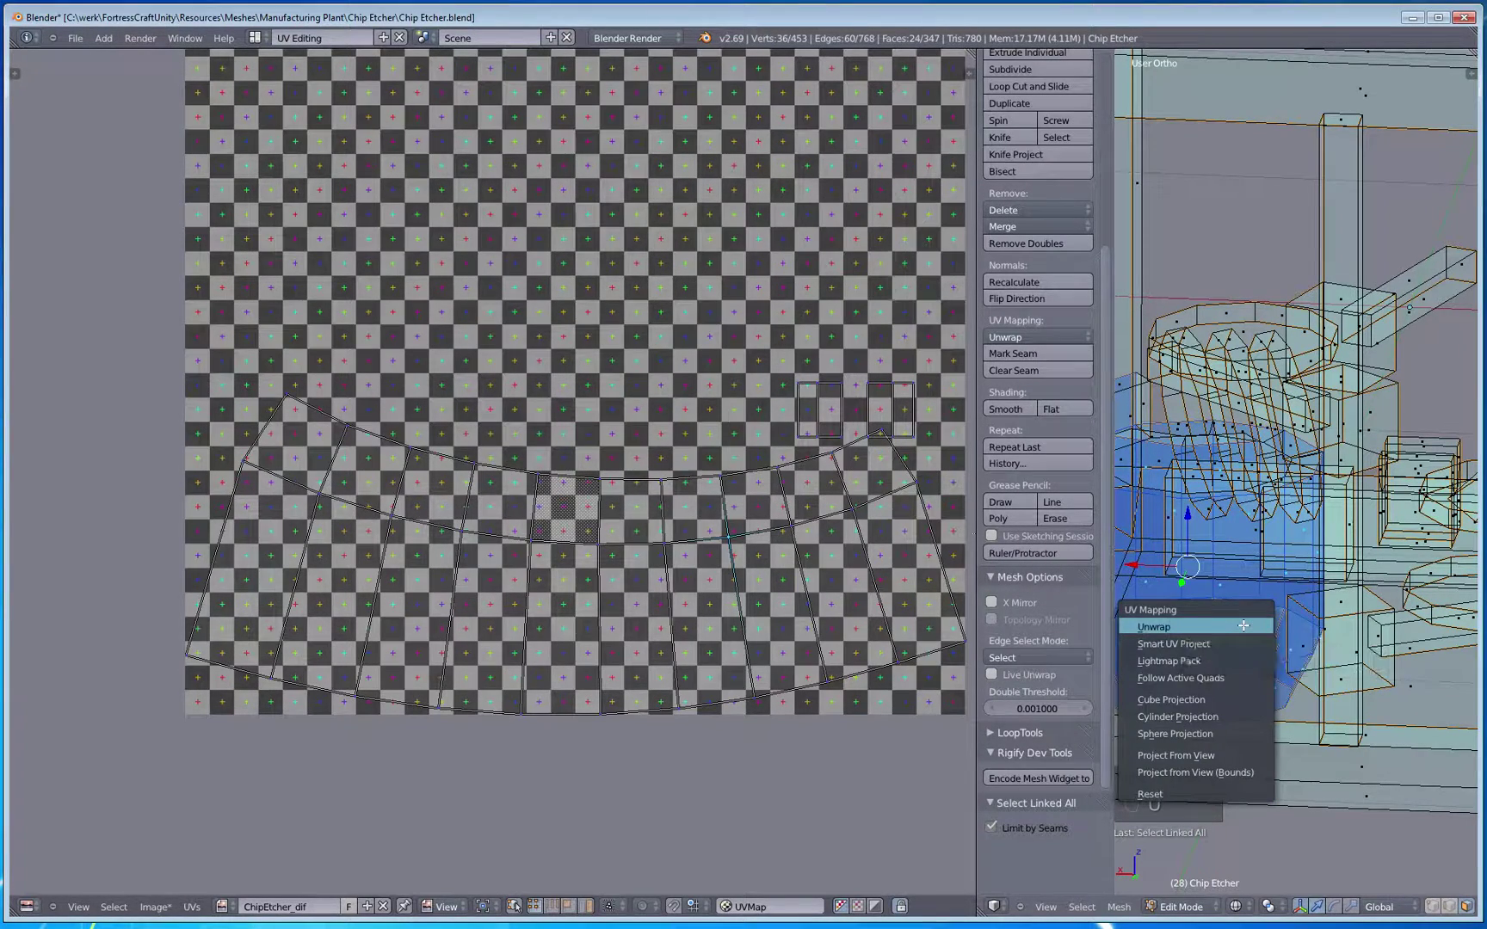
pyautogui.click(1239, 622)
pyautogui.scroll(-2, 627, 599)
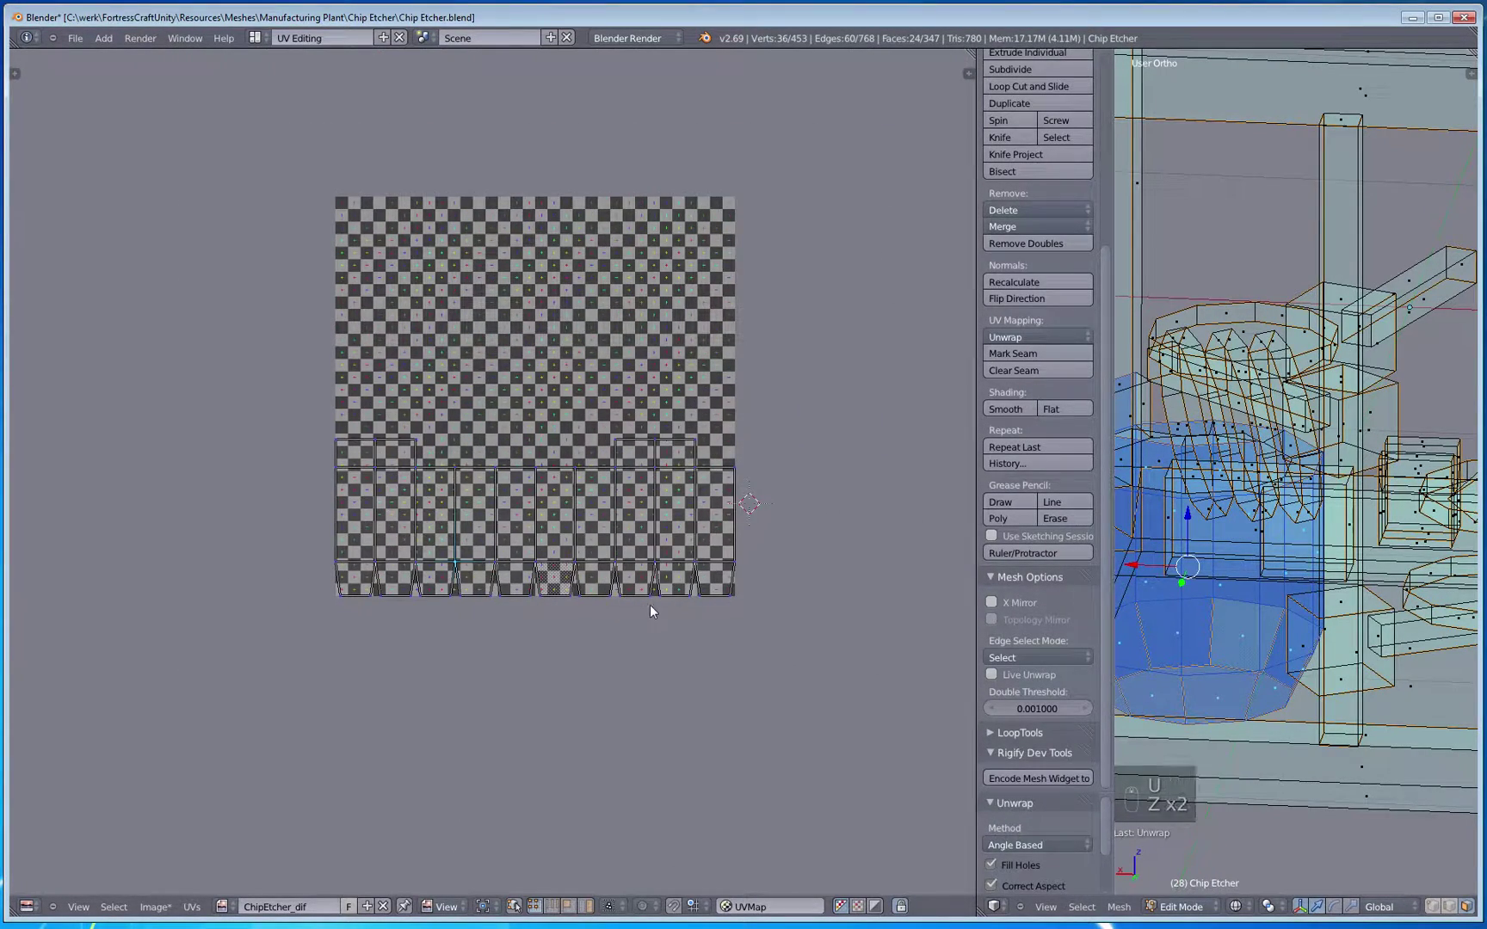
pyautogui.press('a')
pyautogui.press('a')
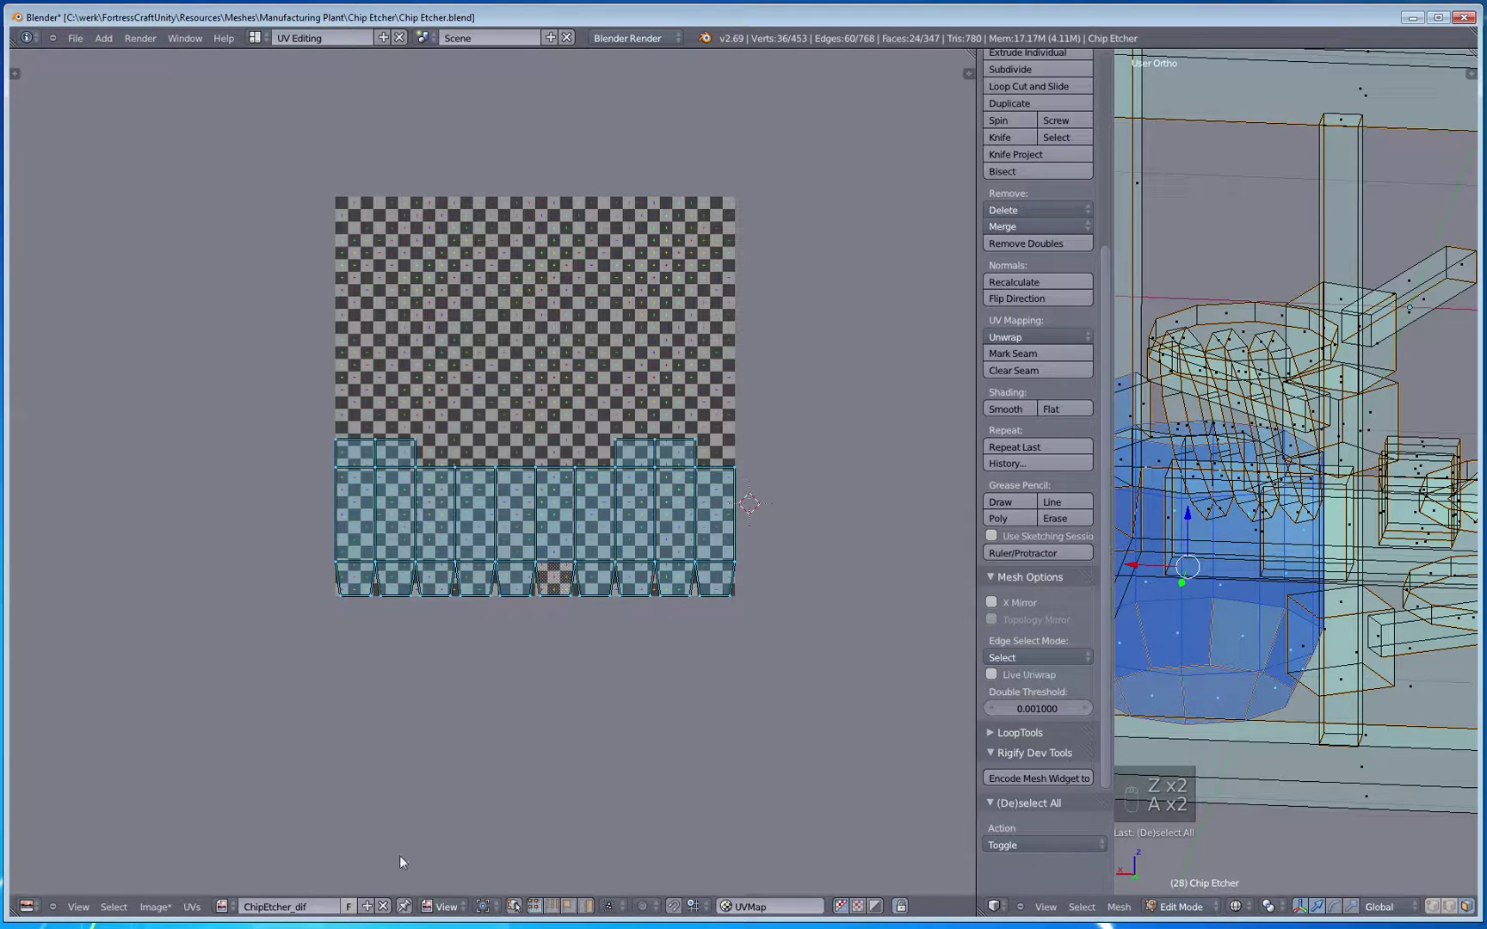
pyautogui.scroll(3, 548, 725)
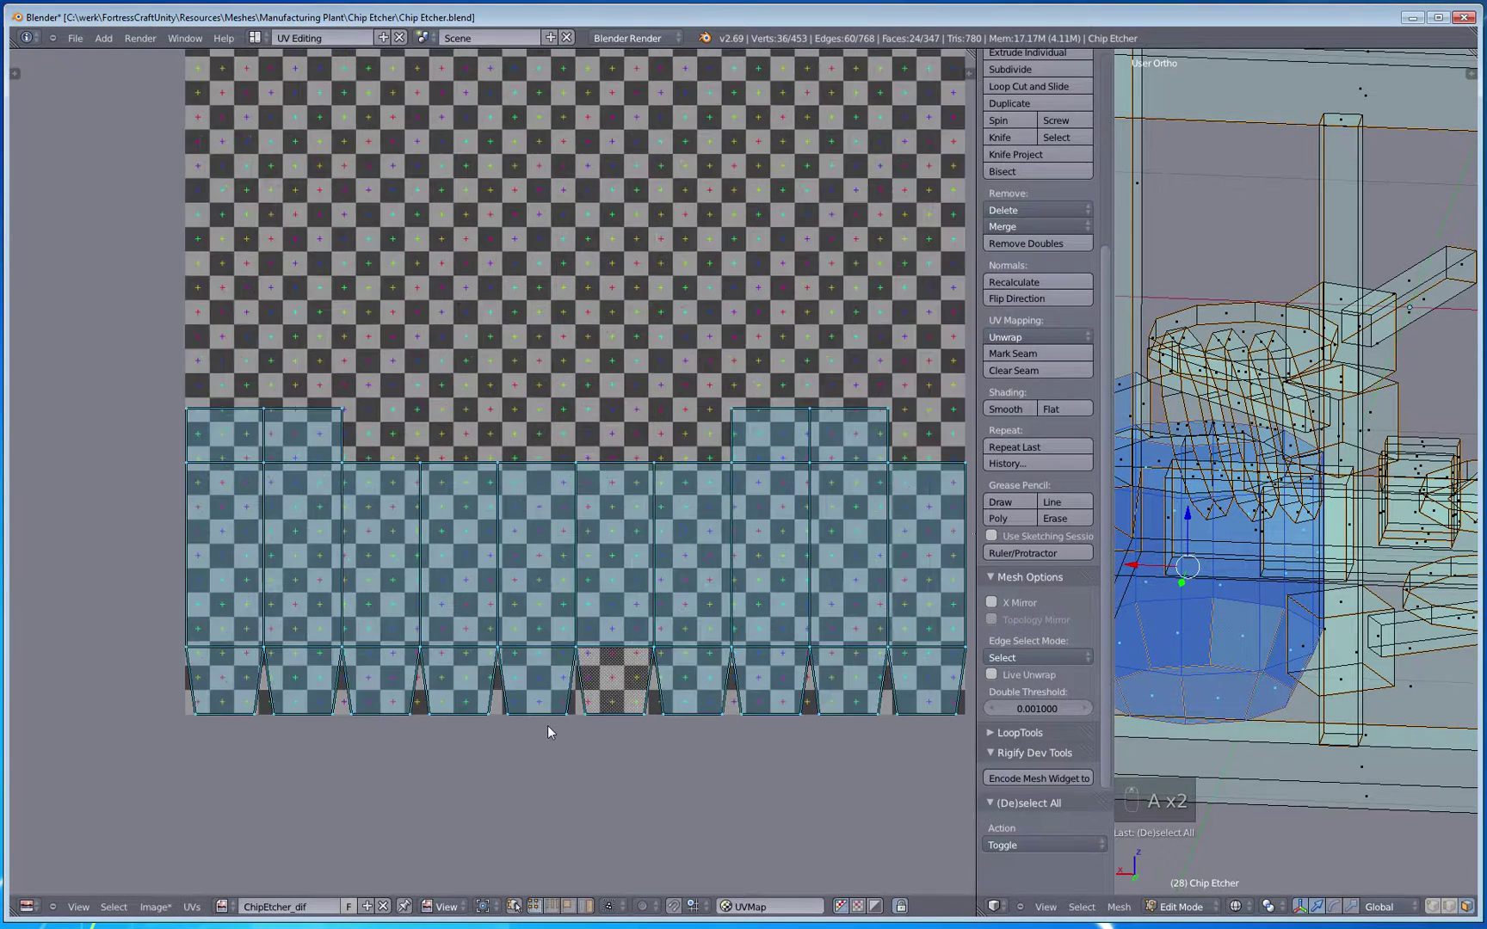
pyautogui.moveTo(751, 668); pyautogui.dragTo(620, 767, button='middle')
# Step: Show all UV islands, scale the linked tank island to about 0.29, and move it into the gap near the texture's lower edge
pyautogui.press('a')
pyautogui.press('a')
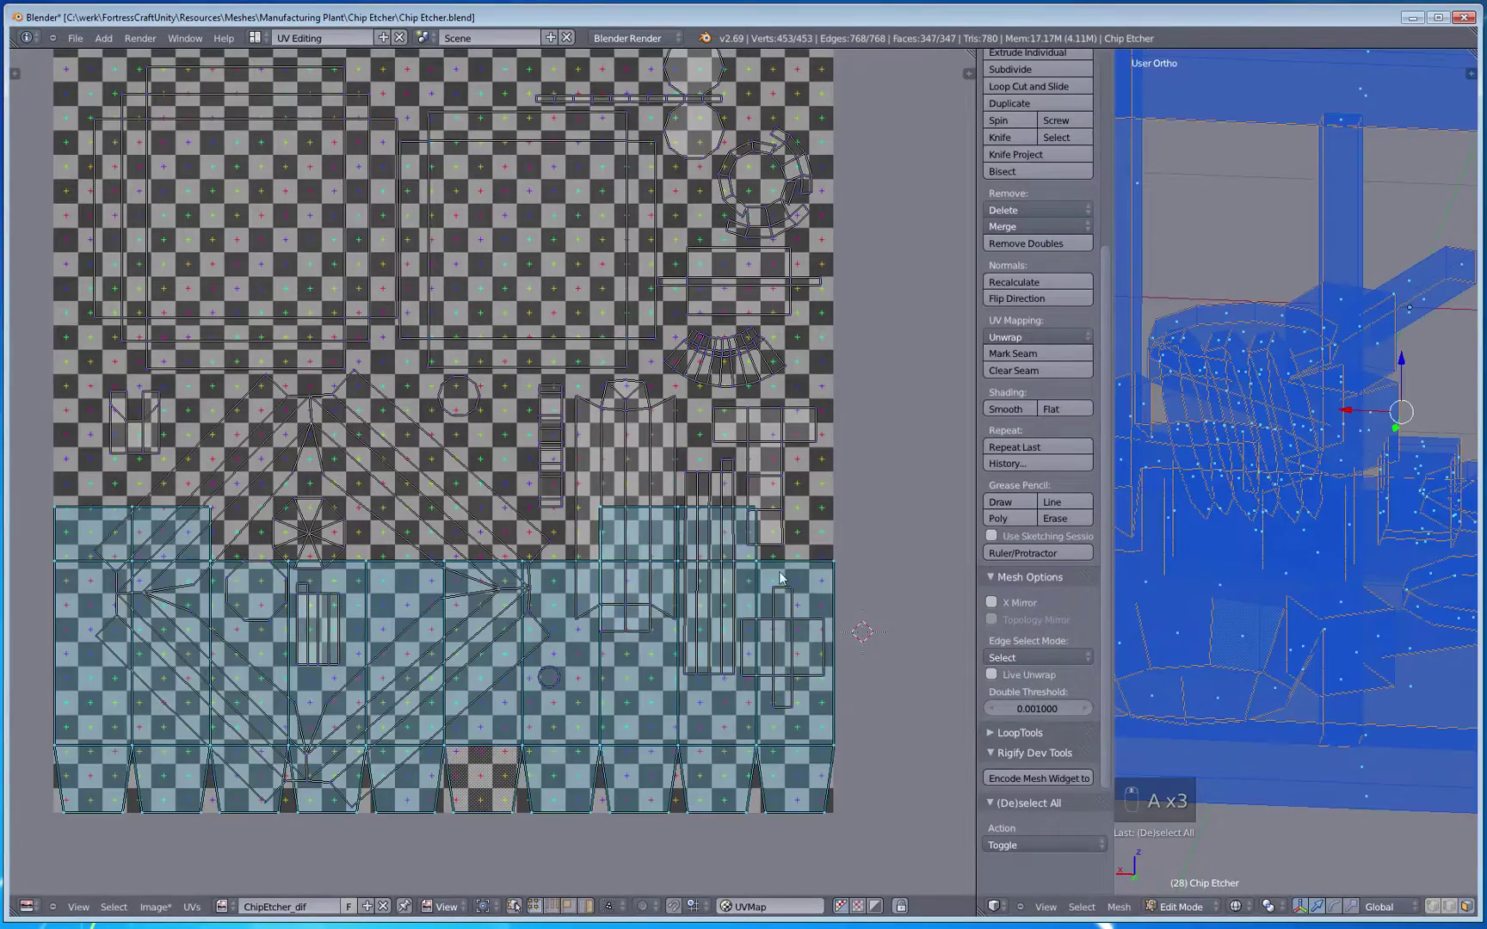
pyautogui.rightClick(849, 563)
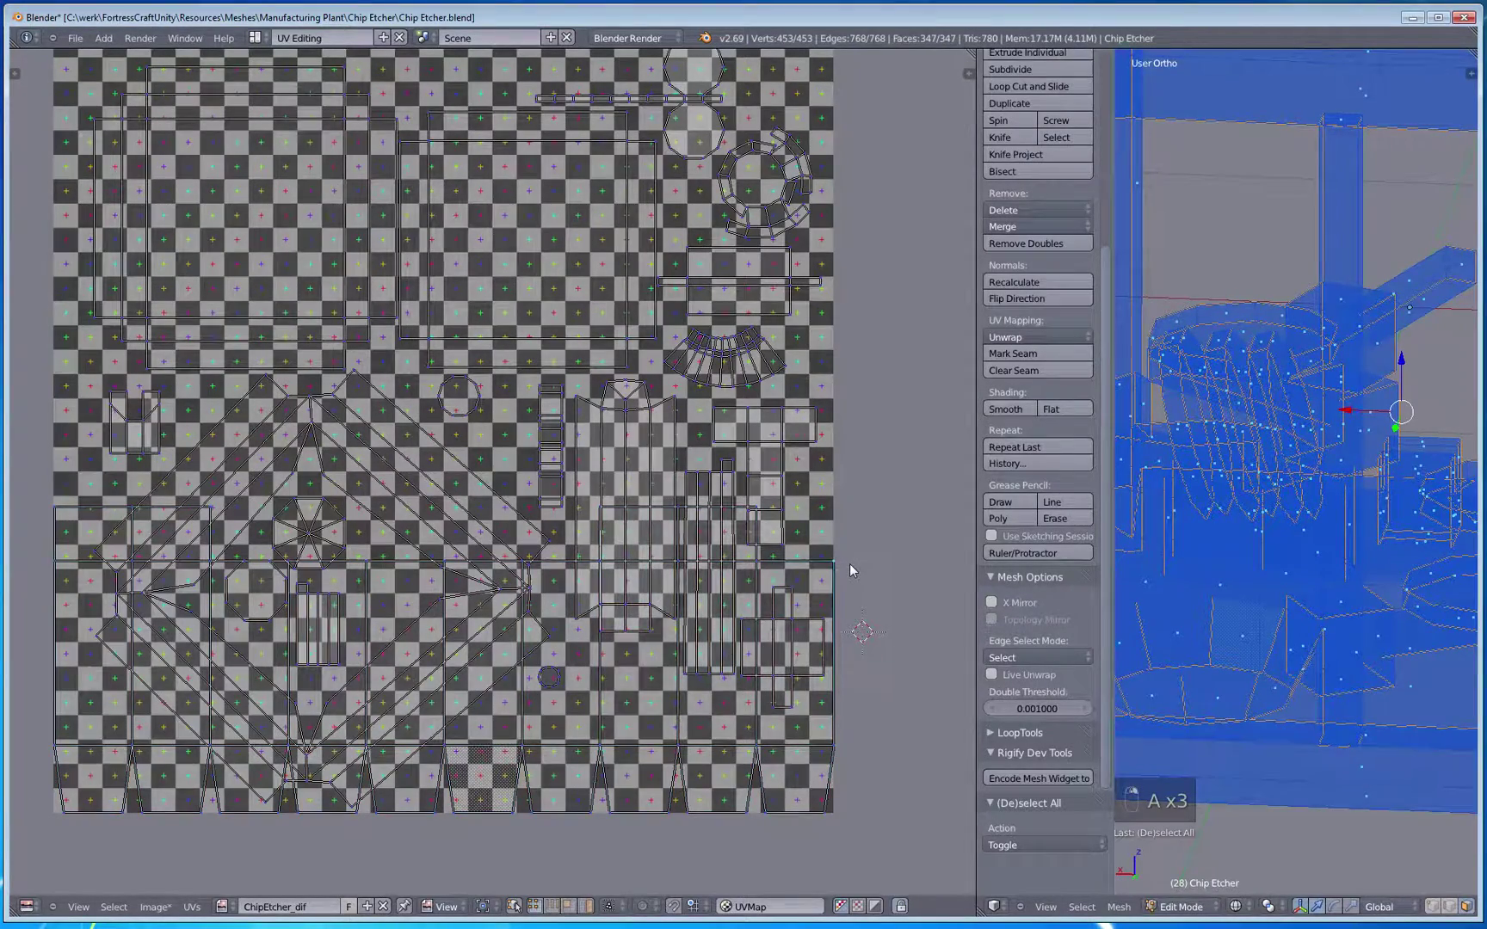
pyautogui.hotkey('ctrl', 'l')
pyautogui.press('s')
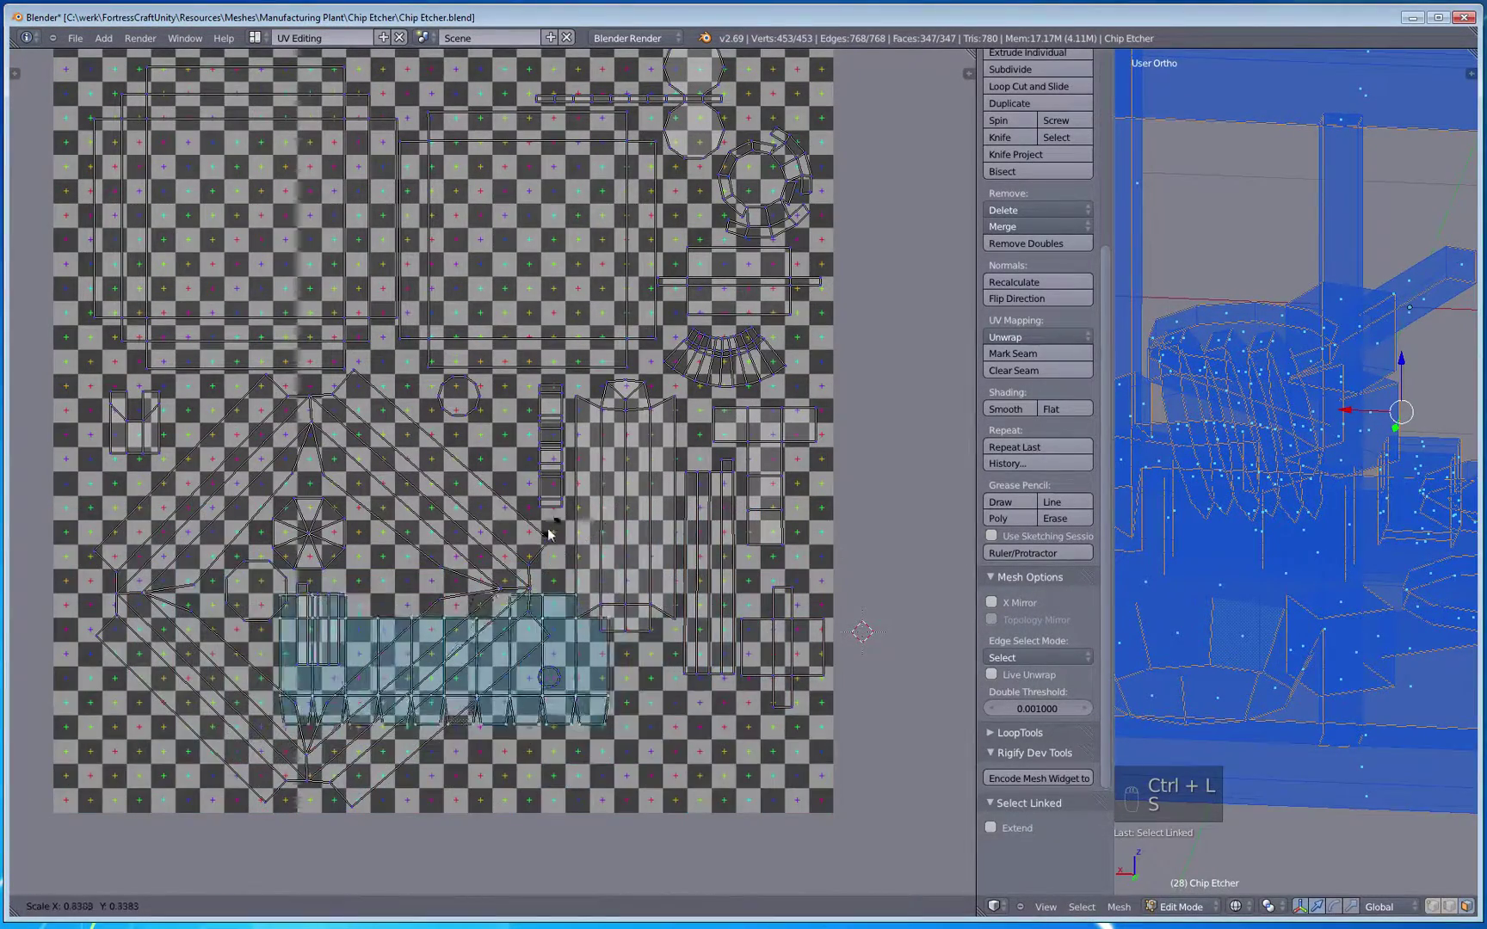
pyautogui.click(482, 551)
pyautogui.press('g')
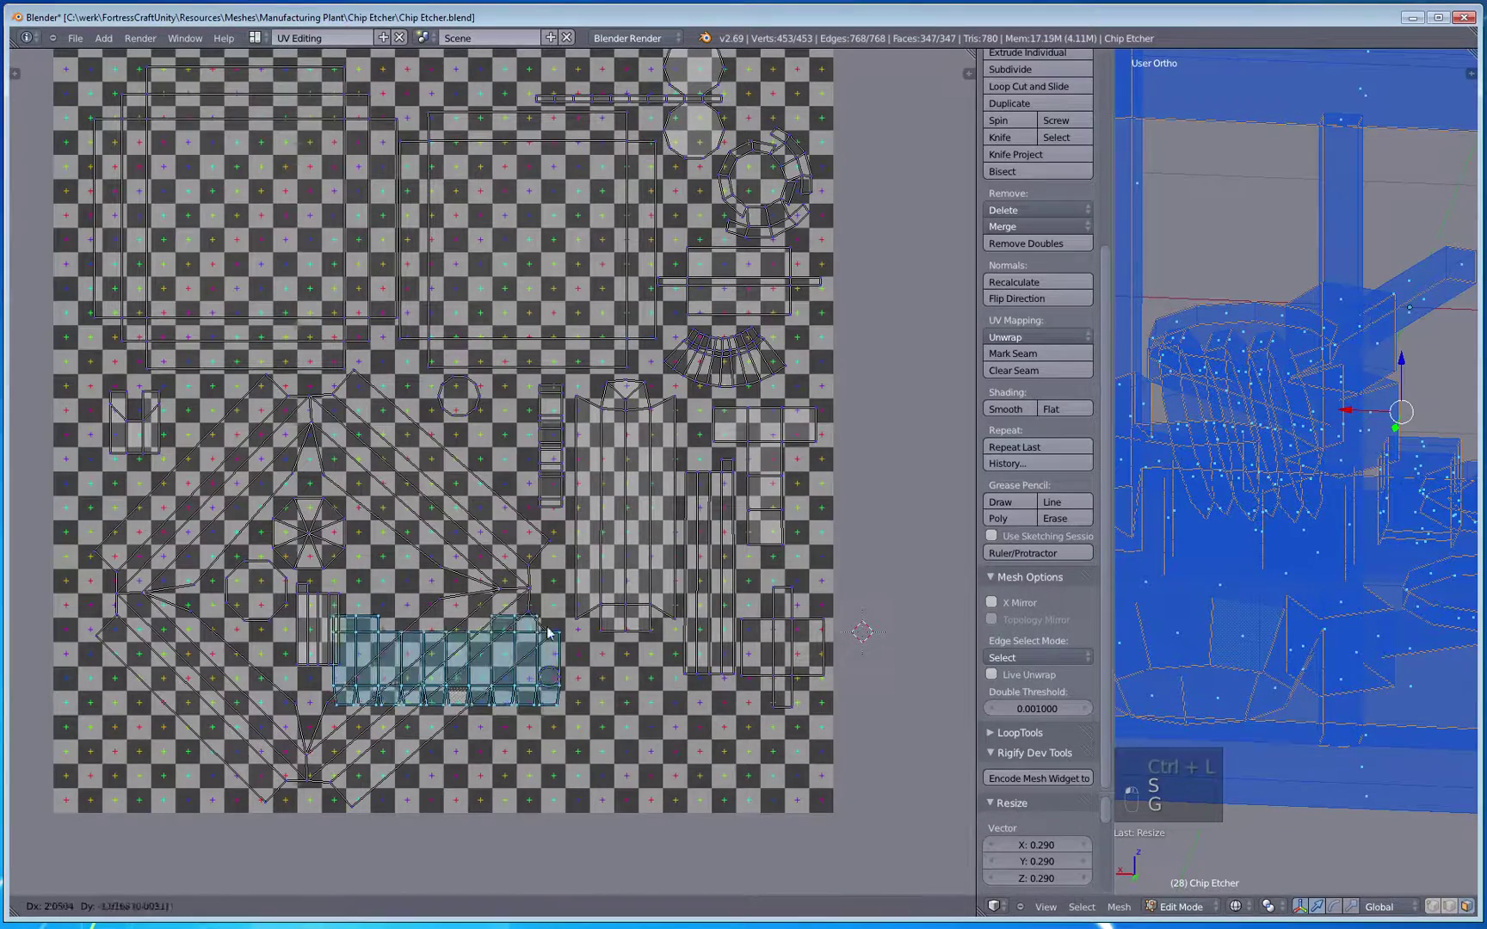
pyautogui.click(704, 714)
# Step: Enlarge the tank island about 1.265 times, and fine-tune its size and position to fit the gap along the texture's lower edge
pyautogui.press('s')
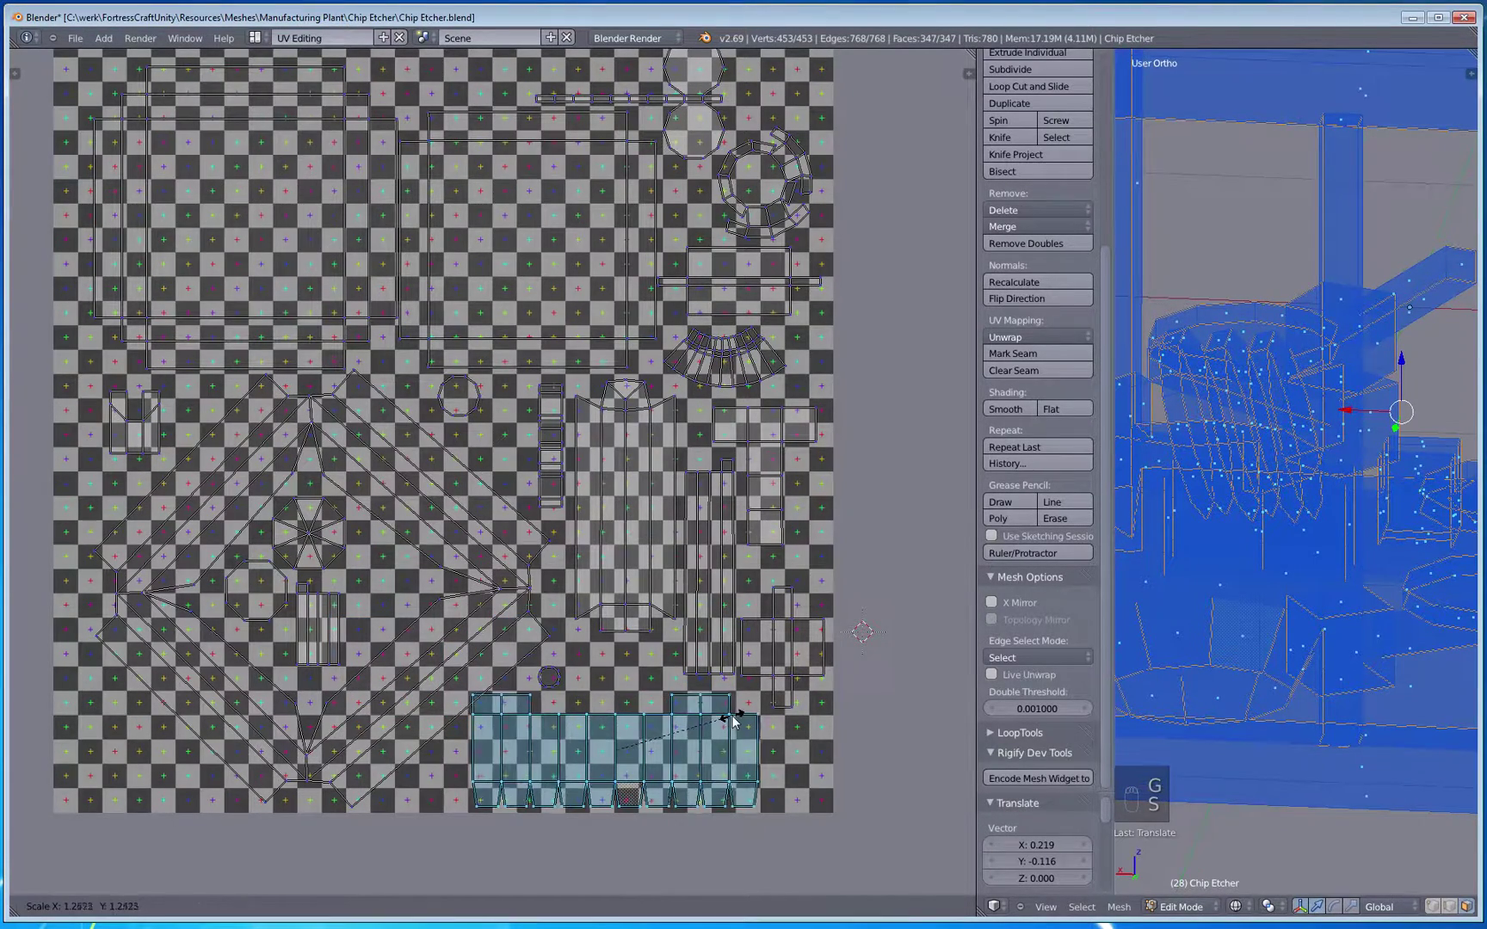
pyautogui.click(733, 721)
pyautogui.press('g')
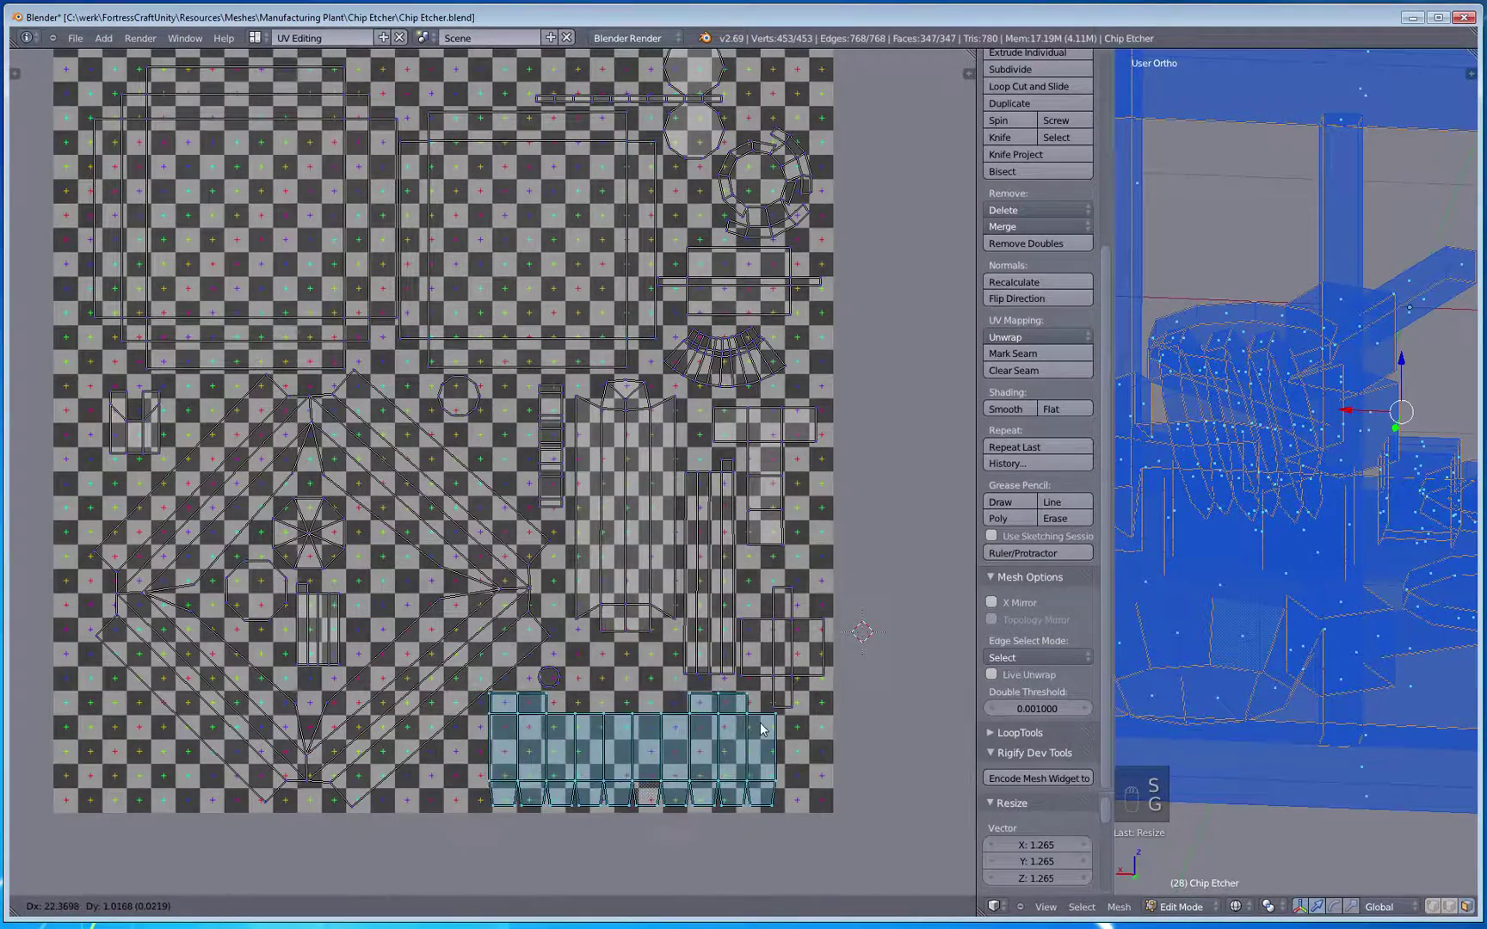
pyautogui.click(772, 726)
pyautogui.press('s')
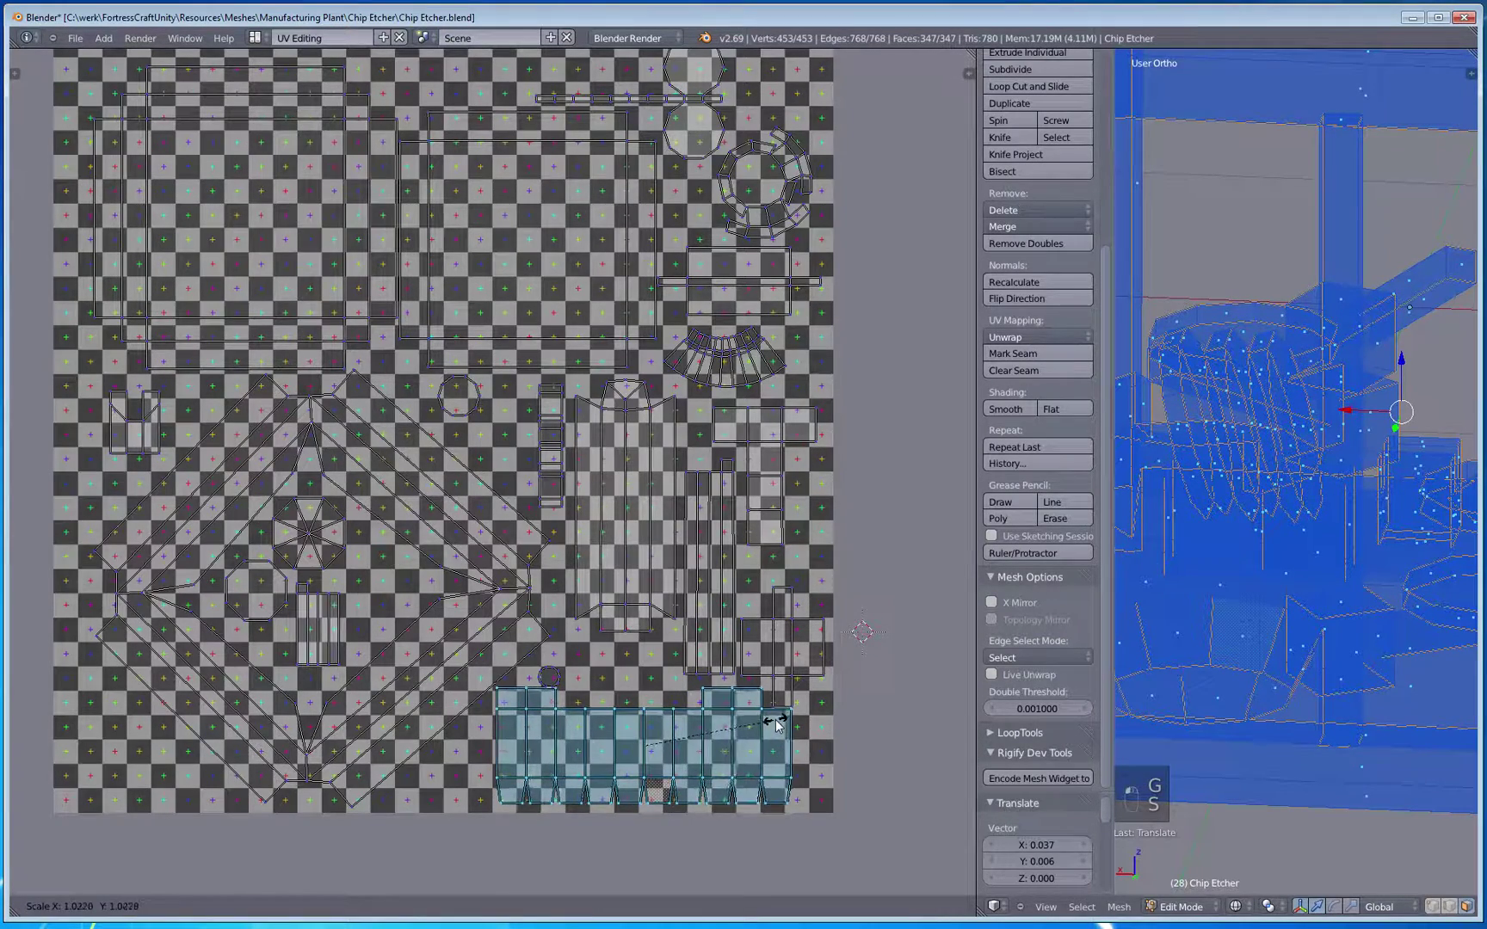
pyautogui.click(782, 729)
pyautogui.press('s')
pyautogui.click(774, 731)
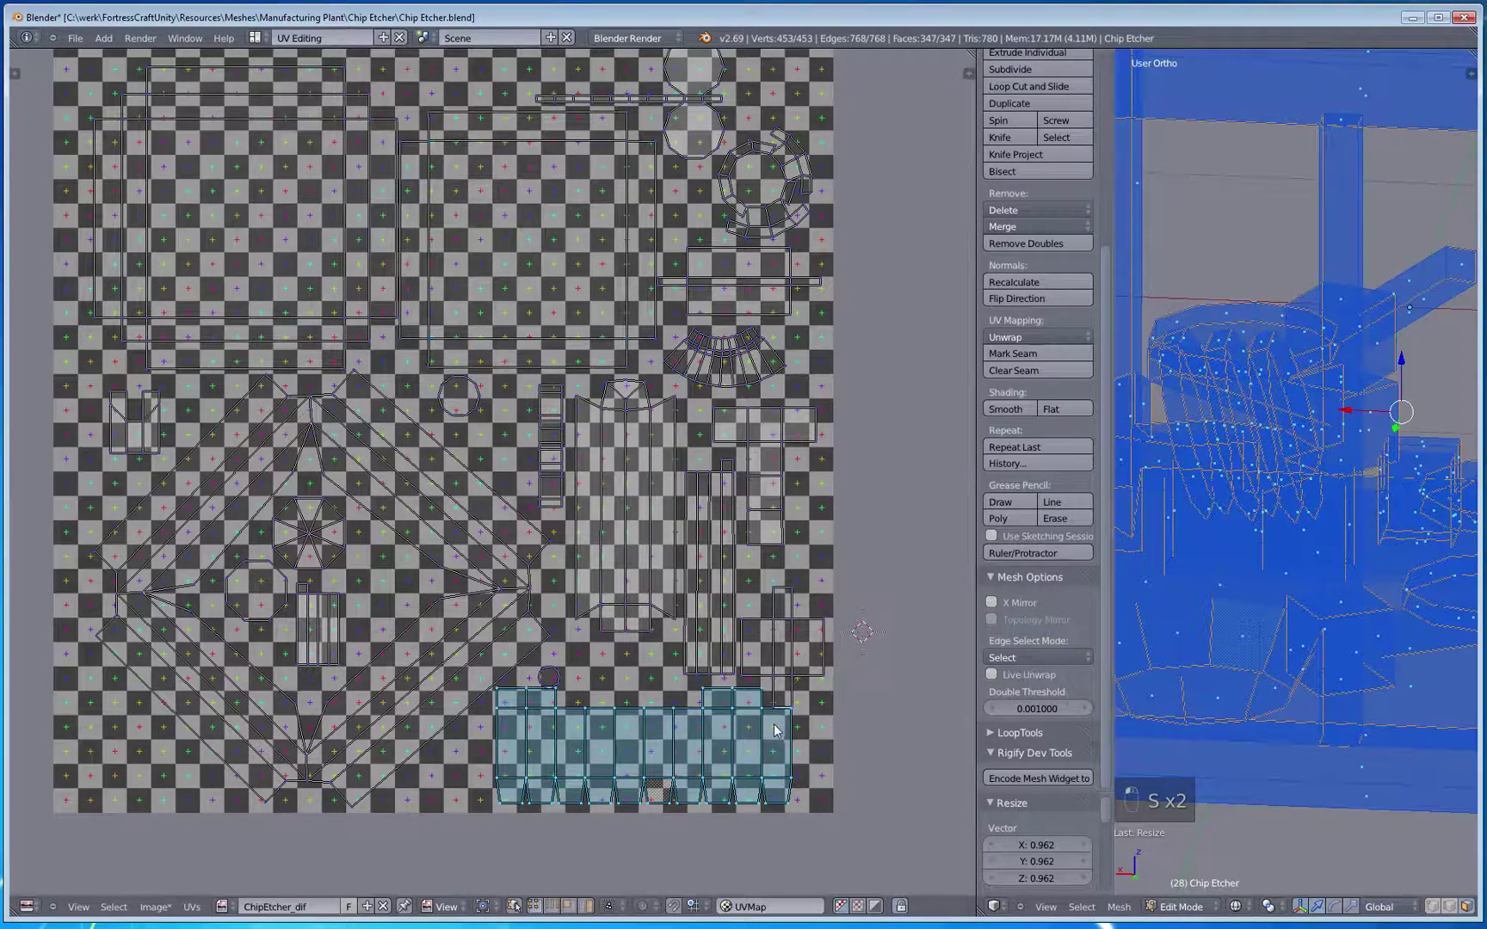
pyautogui.press('g')
pyautogui.click(775, 734)
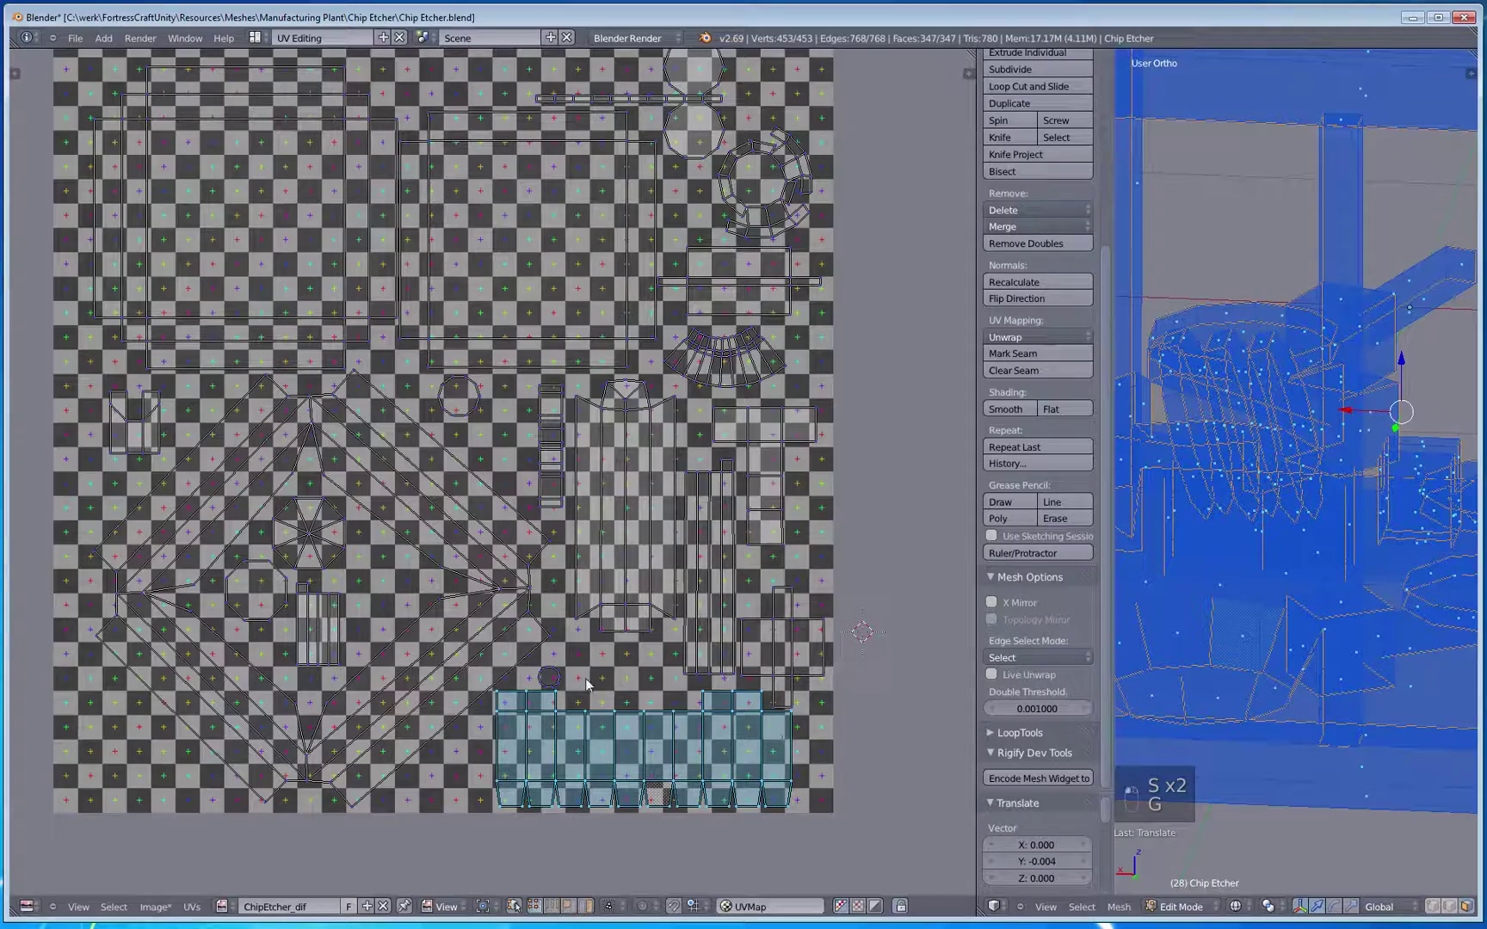
# Step: Move the small round island into the gap just above the tank island and scale it up by about 2.27
pyautogui.rightClick(594, 693)
pyautogui.hotkey('ctrl', 'l')
pyautogui.press('g')
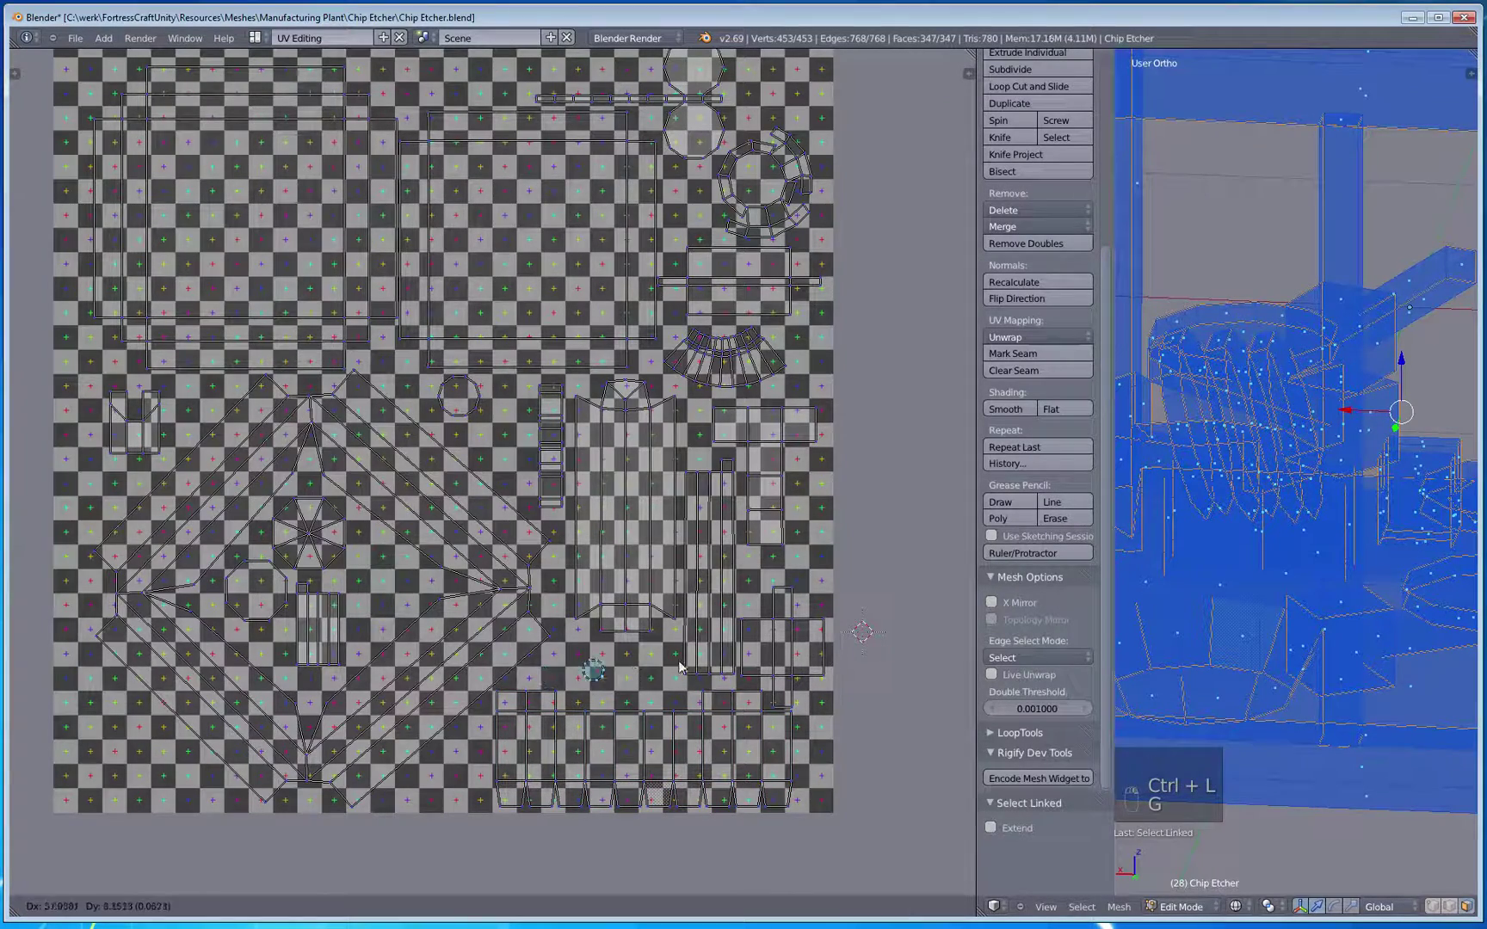
pyautogui.click(686, 667)
pyautogui.press('s')
pyautogui.click(797, 680)
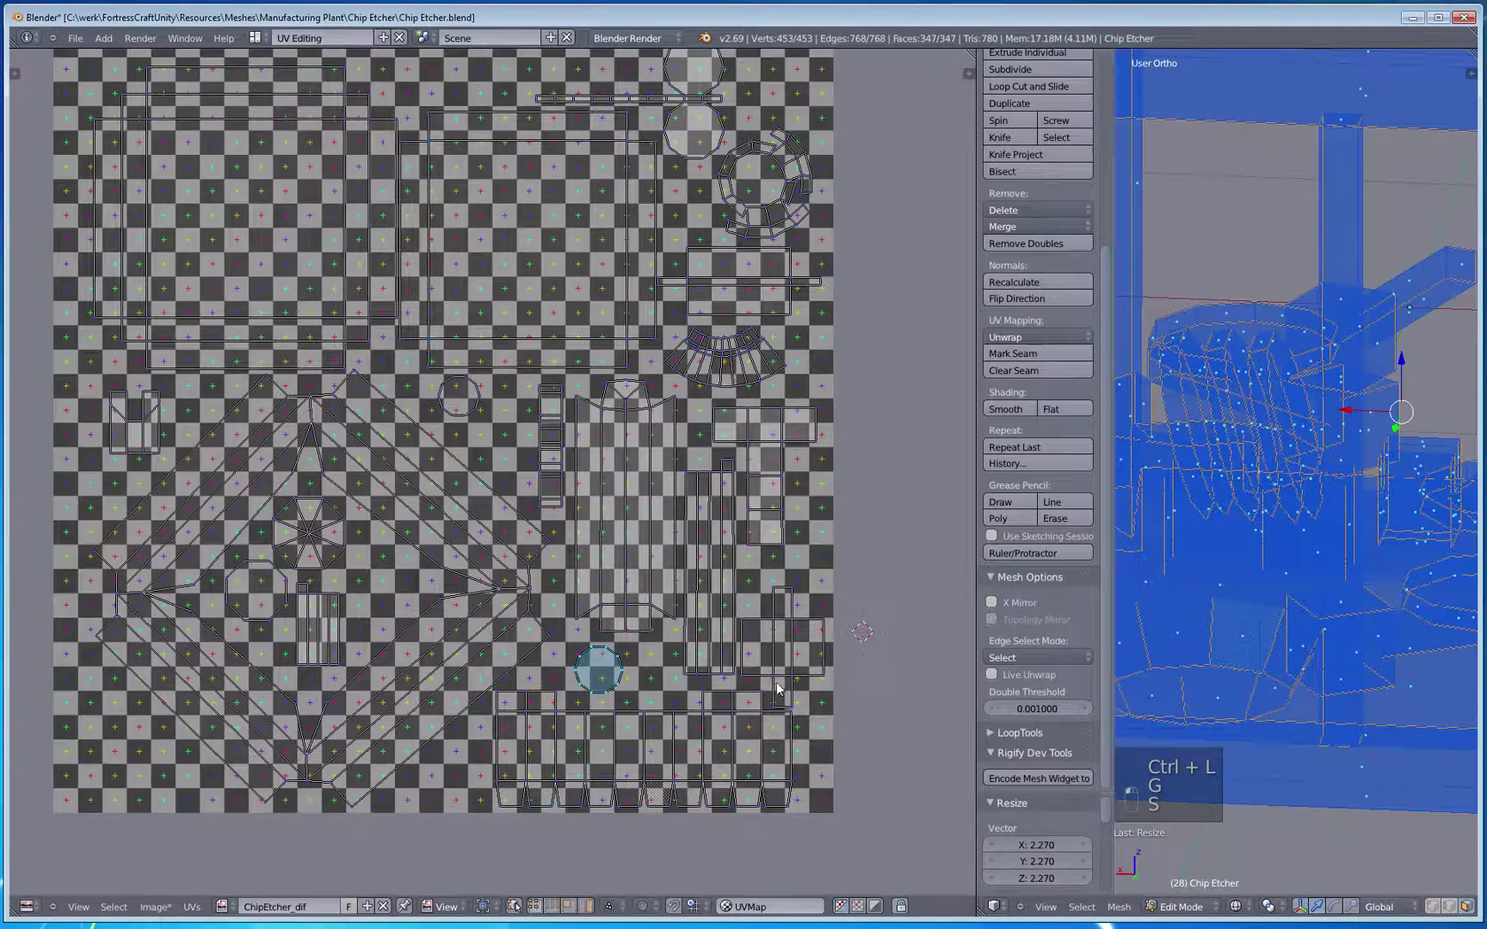
pyautogui.press('a')
# Step: Examine the broken ring and fan-shaped UV islands, and inspect the cone-shaped part with a collar from several sides with nothing selected
pyautogui.moveTo(745, 480); pyautogui.dragTo(684, 697, button='middle')
pyautogui.scroll(4, 678, 635)
pyautogui.moveTo(889, 710); pyautogui.dragTo(647, 613, button='middle')
pyautogui.scroll(-5, 1285, 527)
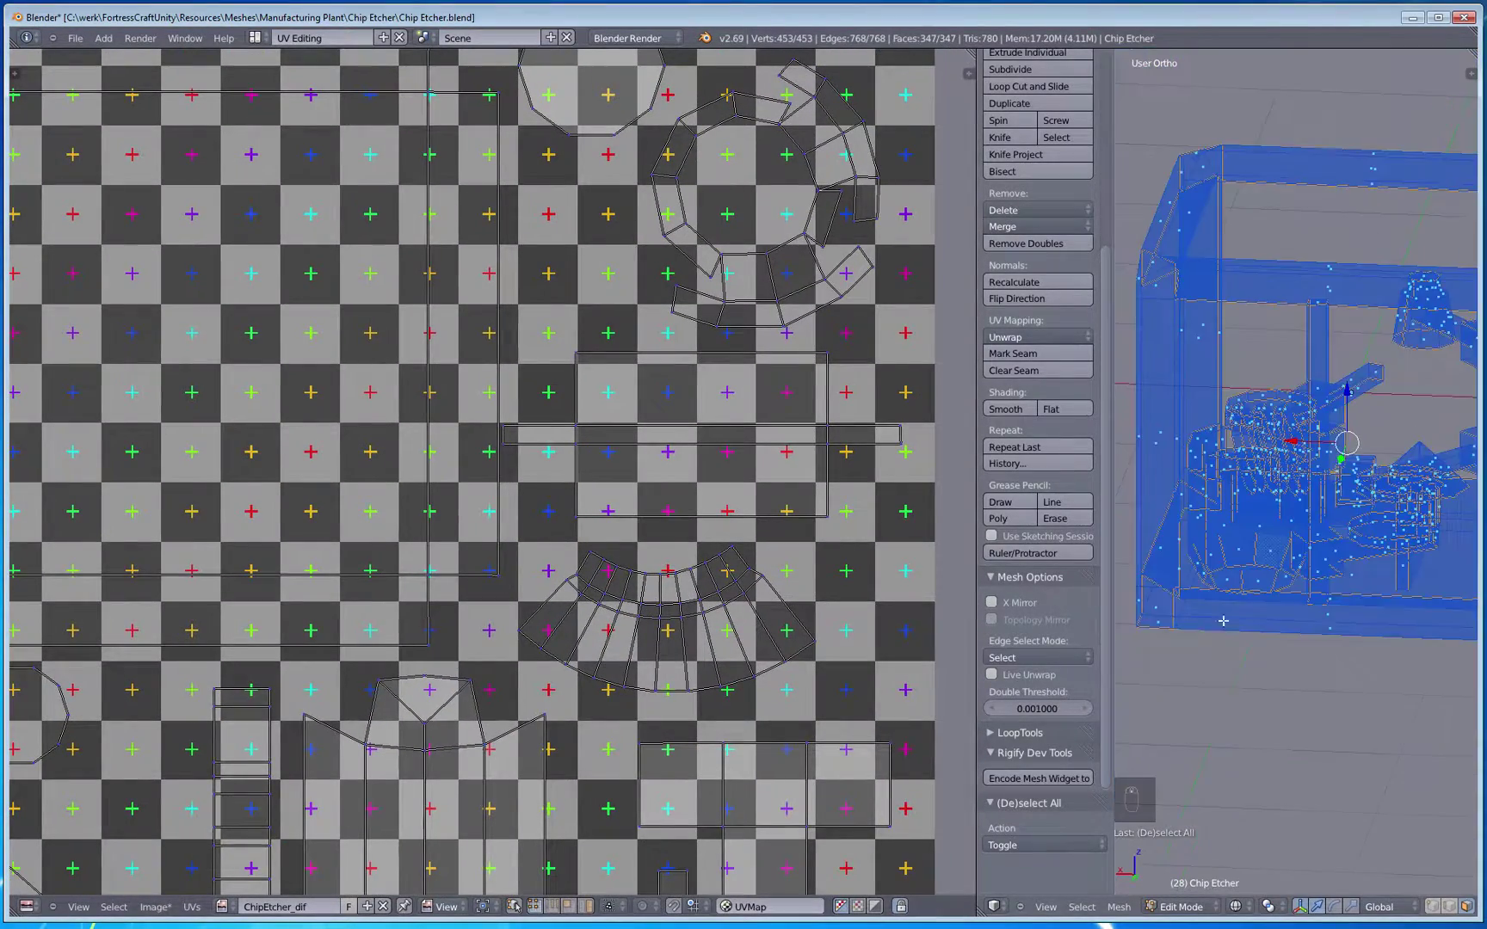
pyautogui.moveTo(1265, 516); pyautogui.dragTo(1285, 526, button='middle')
pyautogui.press('a')
pyautogui.scroll(2, 1231, 612)
pyautogui.keyDown('shift'); pyautogui.moveTo(1454, 396); pyautogui.dragTo(1248, 633, button='middle'); pyautogui.keyUp('shift')
pyautogui.scroll(2, 1322, 647)
pyautogui.keyDown('shift'); pyautogui.moveTo(1248, 708); pyautogui.dragTo(1360, 542, button='middle'); pyautogui.keyUp('shift')
pyautogui.scroll(3, 1341, 627)
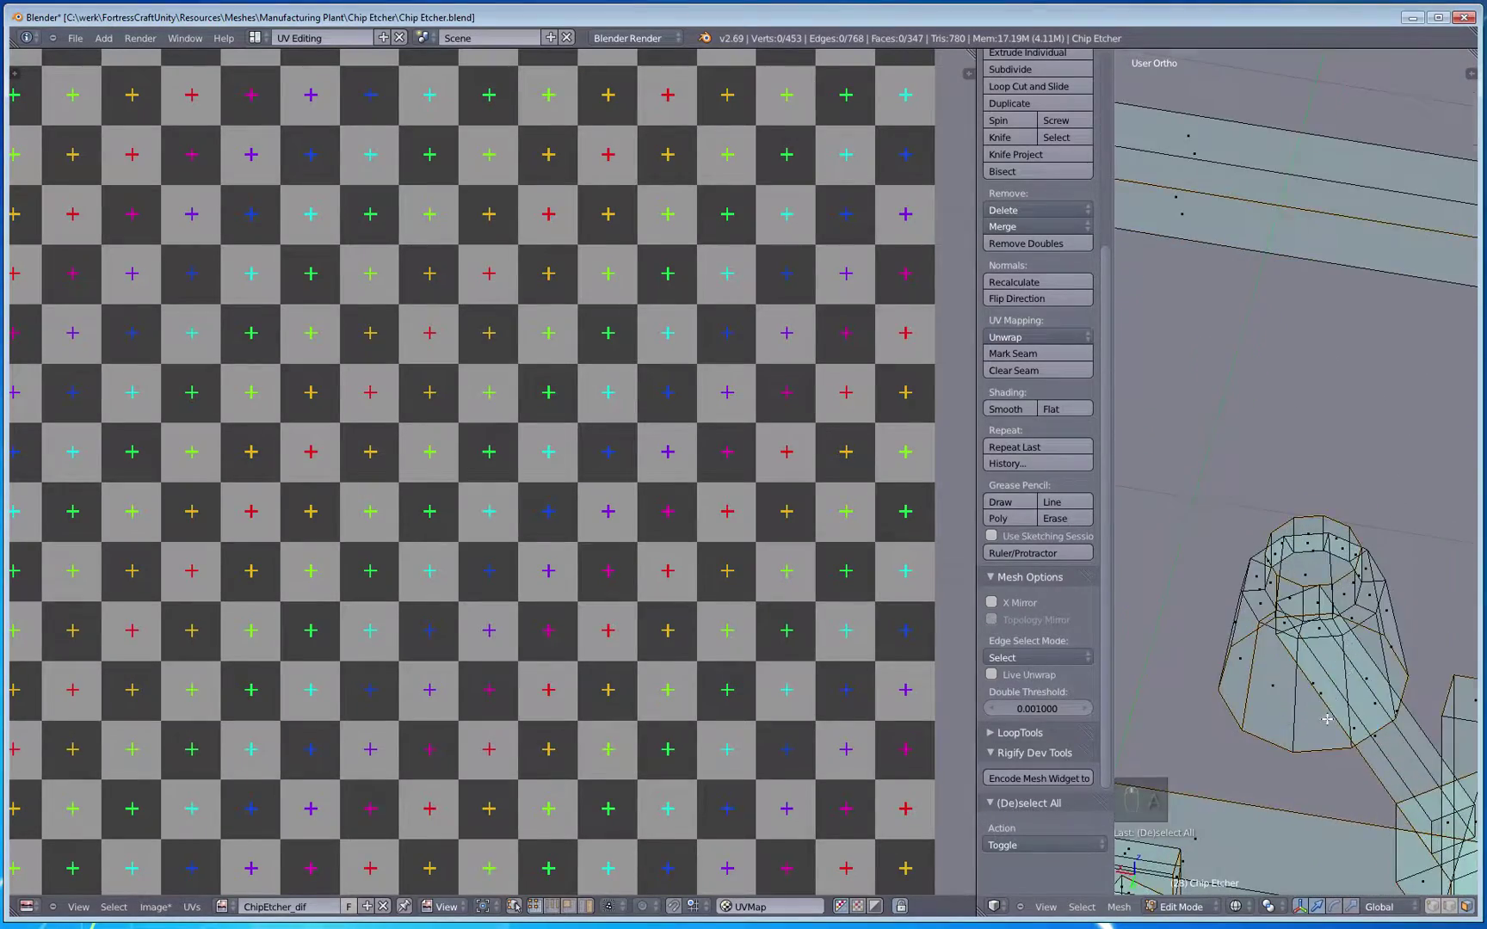
pyautogui.moveTo(1249, 741); pyautogui.dragTo(1196, 621, button='middle')
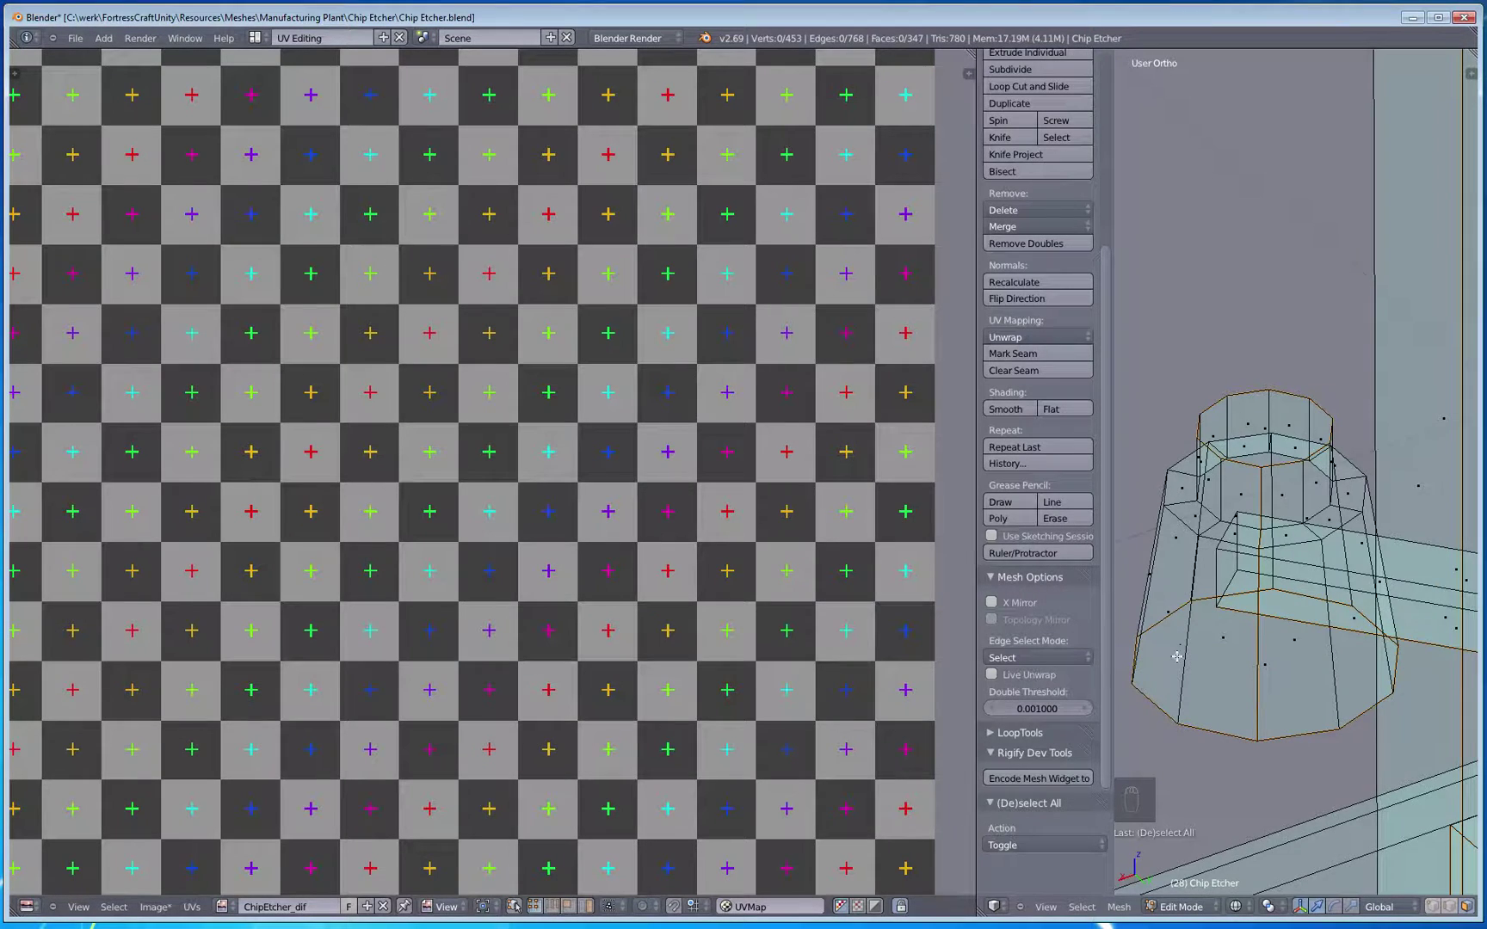
pyautogui.moveTo(1171, 682); pyautogui.dragTo(1253, 568, button='middle')
pyautogui.press('a')
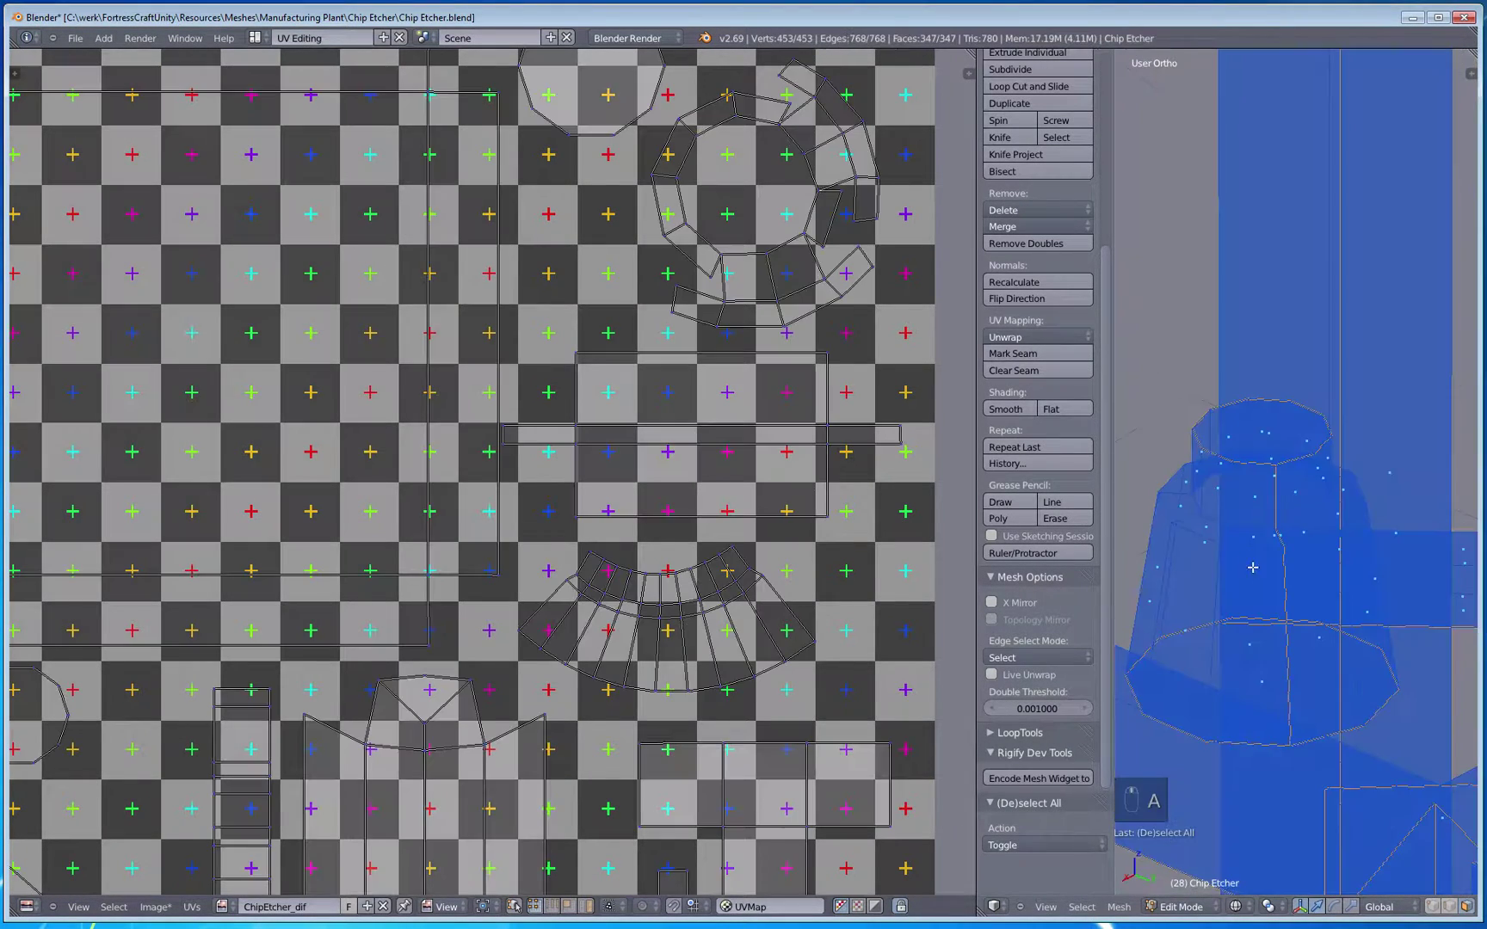
pyautogui.press('a')
pyautogui.moveTo(1190, 634); pyautogui.dragTo(1222, 629, button='middle')
pyautogui.rightClick(1223, 629)
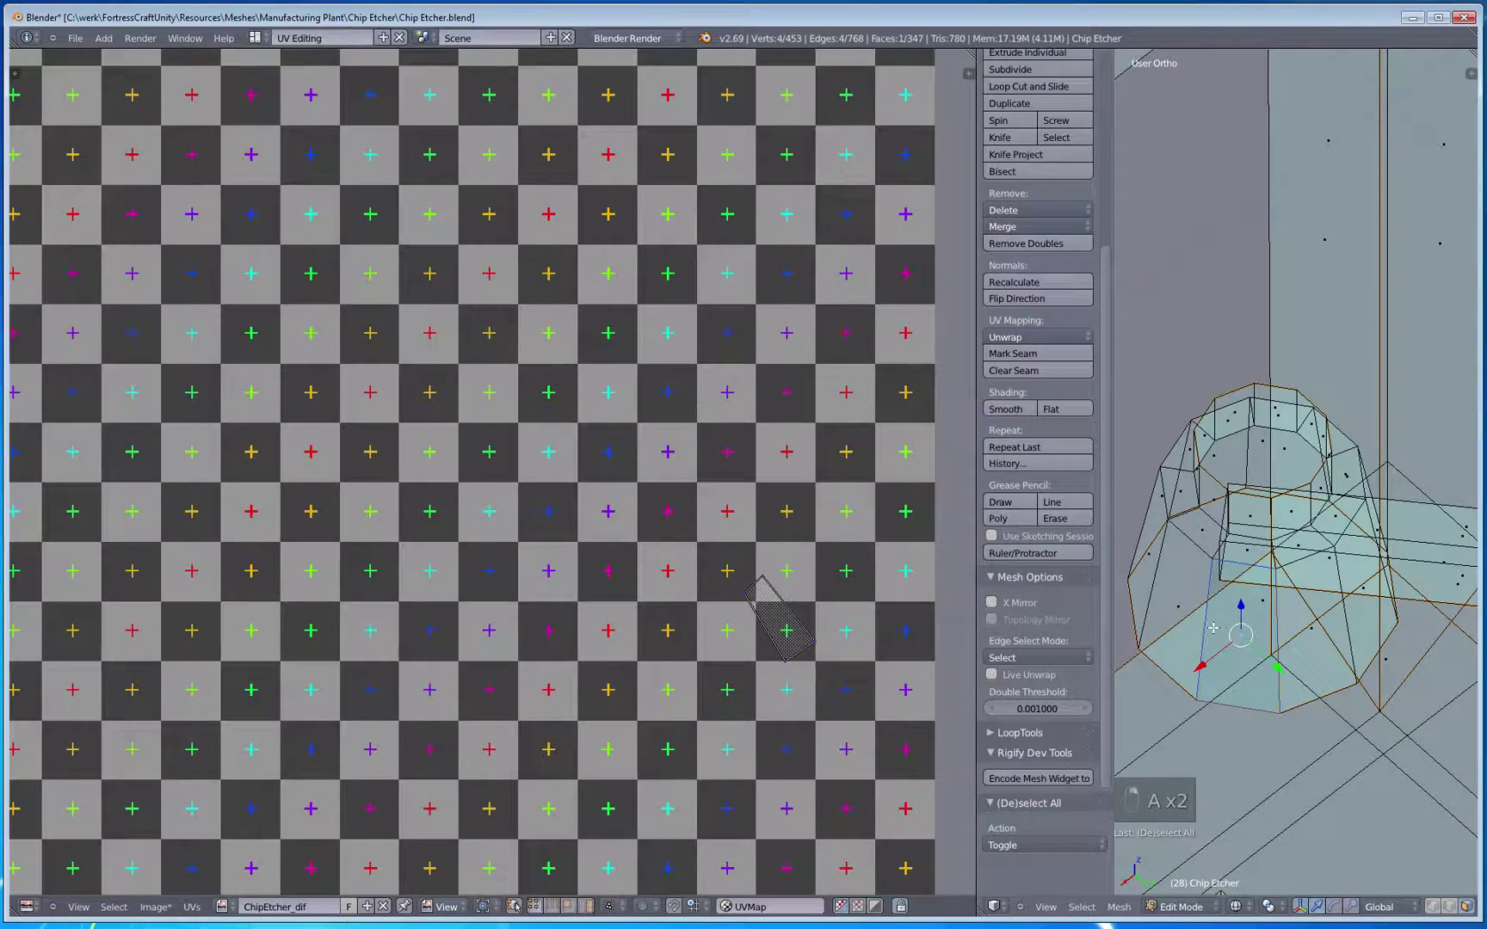
pyautogui.rightClick(1210, 610)
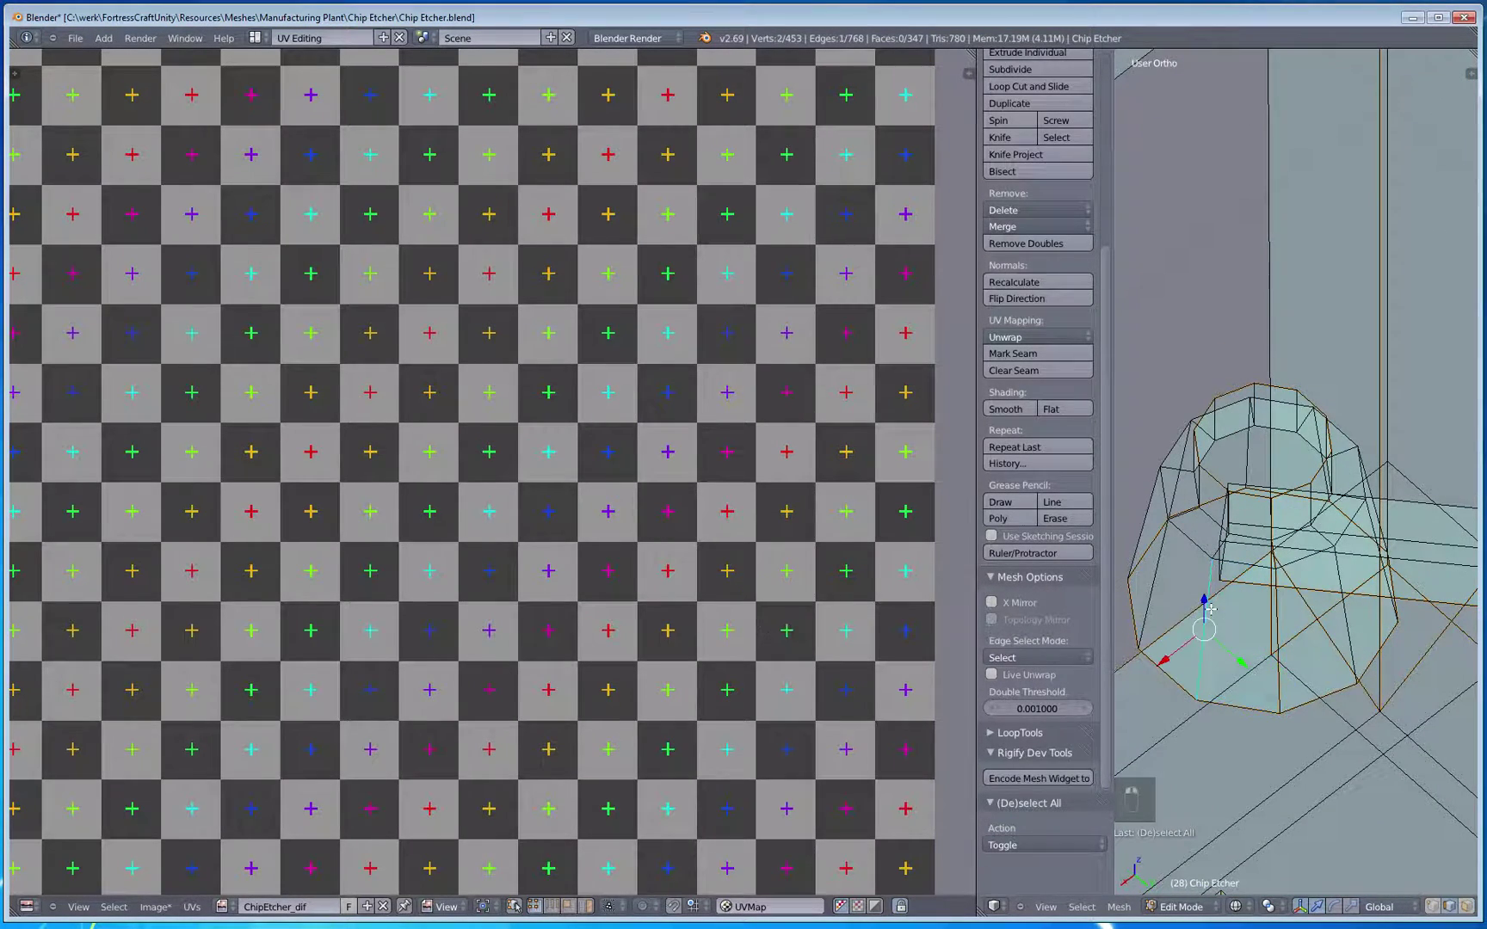
pyautogui.moveTo(1131, 609); pyautogui.dragTo(1225, 617, button='middle')
pyautogui.keyDown('shift'); pyautogui.rightClick(1194, 601); pyautogui.keyUp('shift')
pyautogui.press('a')
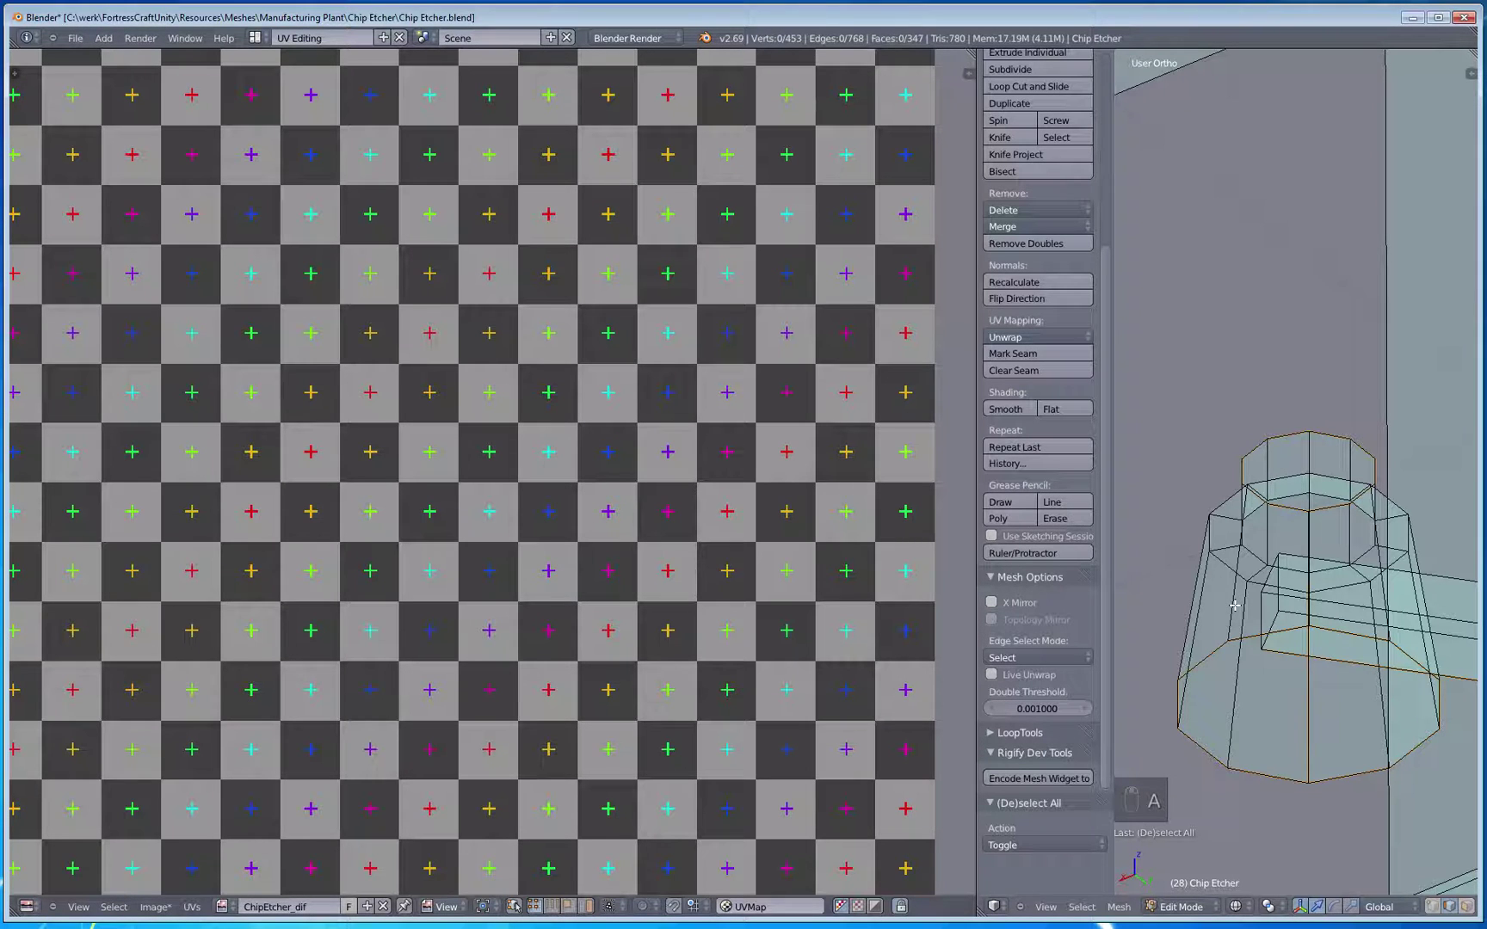
# Step: Select one short radial edge on the cone's shoulder beside the collar and return the model to solid shading
pyautogui.moveTo(1236, 606); pyautogui.dragTo(1250, 585, button='middle')
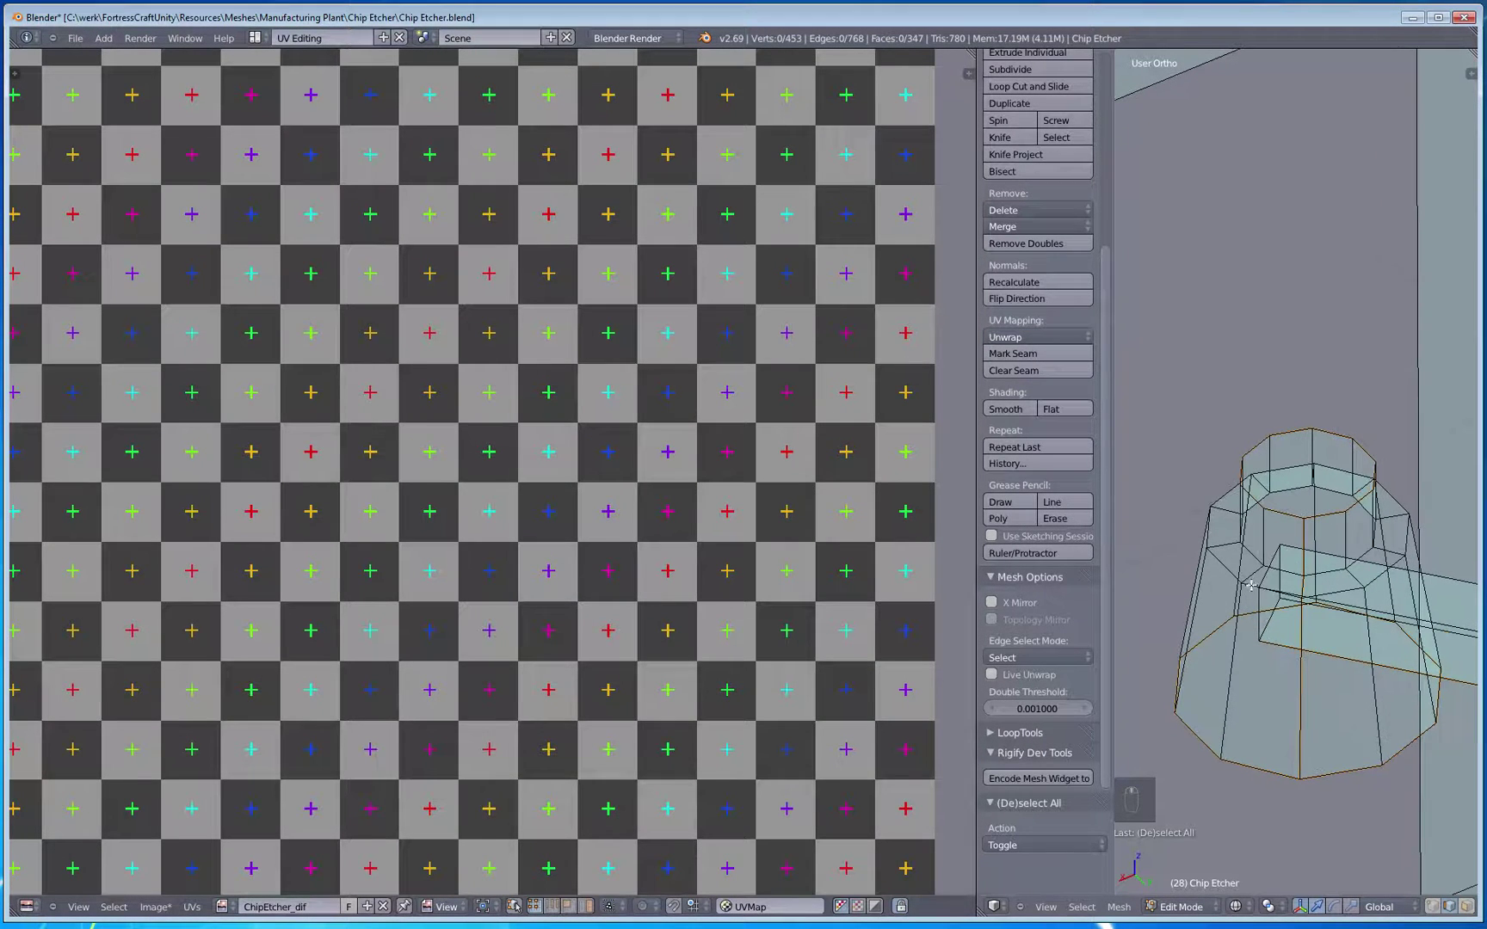
pyautogui.moveTo(1217, 643); pyautogui.dragTo(1243, 670, button='middle')
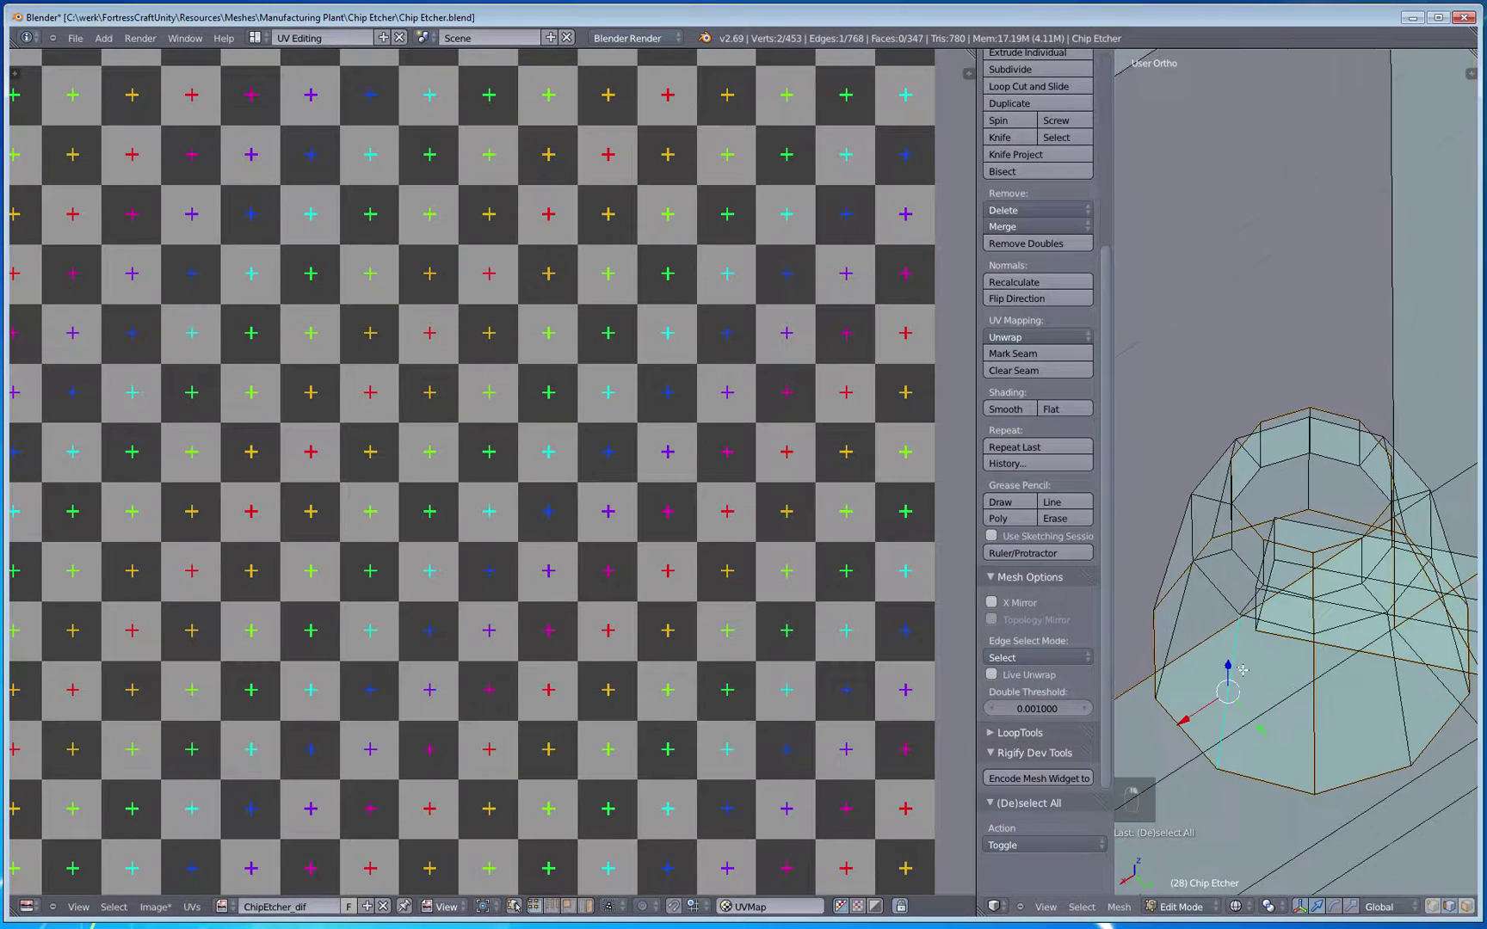
pyautogui.moveTo(1258, 586); pyautogui.dragTo(1247, 555, button='middle')
pyautogui.keyDown('shift'); pyautogui.rightClick(1246, 551); pyautogui.keyUp('shift')
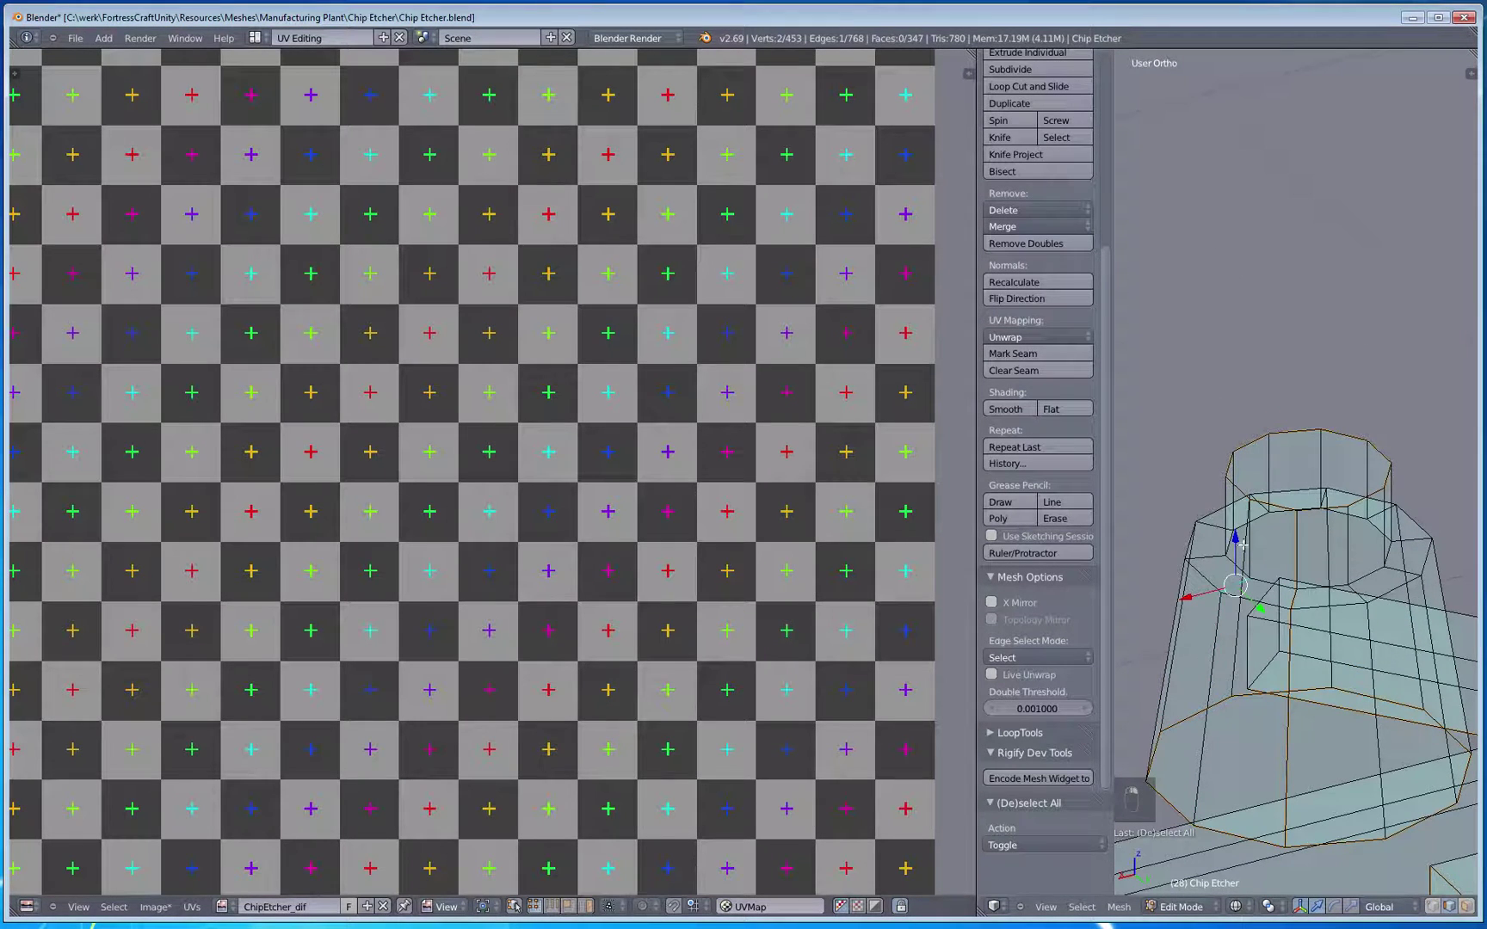
pyautogui.hotkey('ctrl', 'z')
pyautogui.press('z')
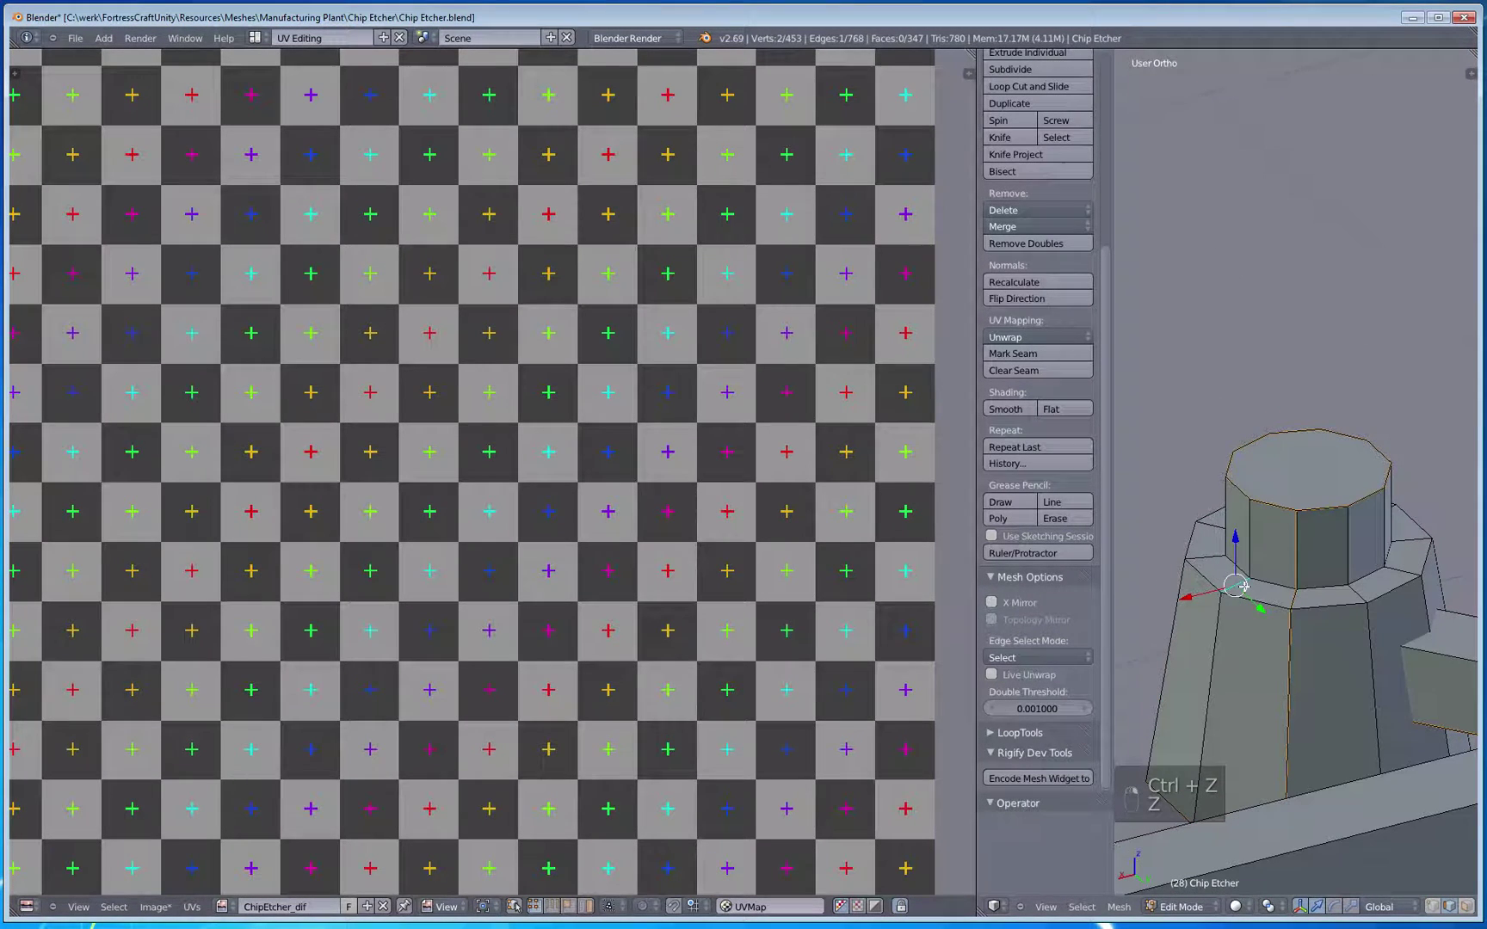
# Step: Select the collar's vertical edges and the radial edges around the cone's shoulder, and mark them all as seams
pyautogui.moveTo(1244, 586)
pyautogui.mouseDown(button='middle')
pyautogui.moveTo(1258, 551)
pyautogui.moveTo(1405, 537)
pyautogui.moveTo(1215, 571)
pyautogui.moveTo(1256, 558)
pyautogui.moveTo(1276, 562)
pyautogui.moveTo(1244, 575)
pyautogui.moveTo(1264, 564)
pyautogui.moveTo(1330, 586)
pyautogui.mouseUp(button='middle')
pyautogui.keyDown('ctrl'); pyautogui.rightClick(1260, 544); pyautogui.keyUp('ctrl')
pyautogui.press('z')
pyautogui.keyDown('ctrl'); pyautogui.rightClick(1338, 589); pyautogui.keyUp('ctrl')
pyautogui.keyDown('ctrl'); pyautogui.rightClick(1295, 569); pyautogui.keyUp('ctrl')
pyautogui.keyDown('ctrl'); pyautogui.rightClick(1299, 532); pyautogui.keyUp('ctrl')
pyautogui.keyDown('ctrl'); pyautogui.rightClick(1260, 570); pyautogui.keyUp('ctrl')
pyautogui.keyDown('shift'); pyautogui.rightClick(1263, 530); pyautogui.keyUp('shift')
pyautogui.keyDown('shift'); pyautogui.rightClick(1234, 565); pyautogui.keyUp('shift')
pyautogui.keyDown('shift'); pyautogui.rightClick(1241, 531); pyautogui.keyUp('shift')
pyautogui.keyDown('shift'); pyautogui.rightClick(1214, 573); pyautogui.keyUp('shift')
pyautogui.hotkey('ctrl', 'z')
pyautogui.keyDown('shift'); pyautogui.rightClick(1238, 553); pyautogui.keyUp('shift')
pyautogui.keyDown('shift'); pyautogui.rightClick(1242, 583); pyautogui.keyUp('shift')
pyautogui.keyDown('shift'); pyautogui.rightClick(1250, 549); pyautogui.keyUp('shift')
pyautogui.keyDown('shift'); pyautogui.rightClick(1314, 608); pyautogui.keyUp('shift')
pyautogui.hotkey('ctrl', 'z')
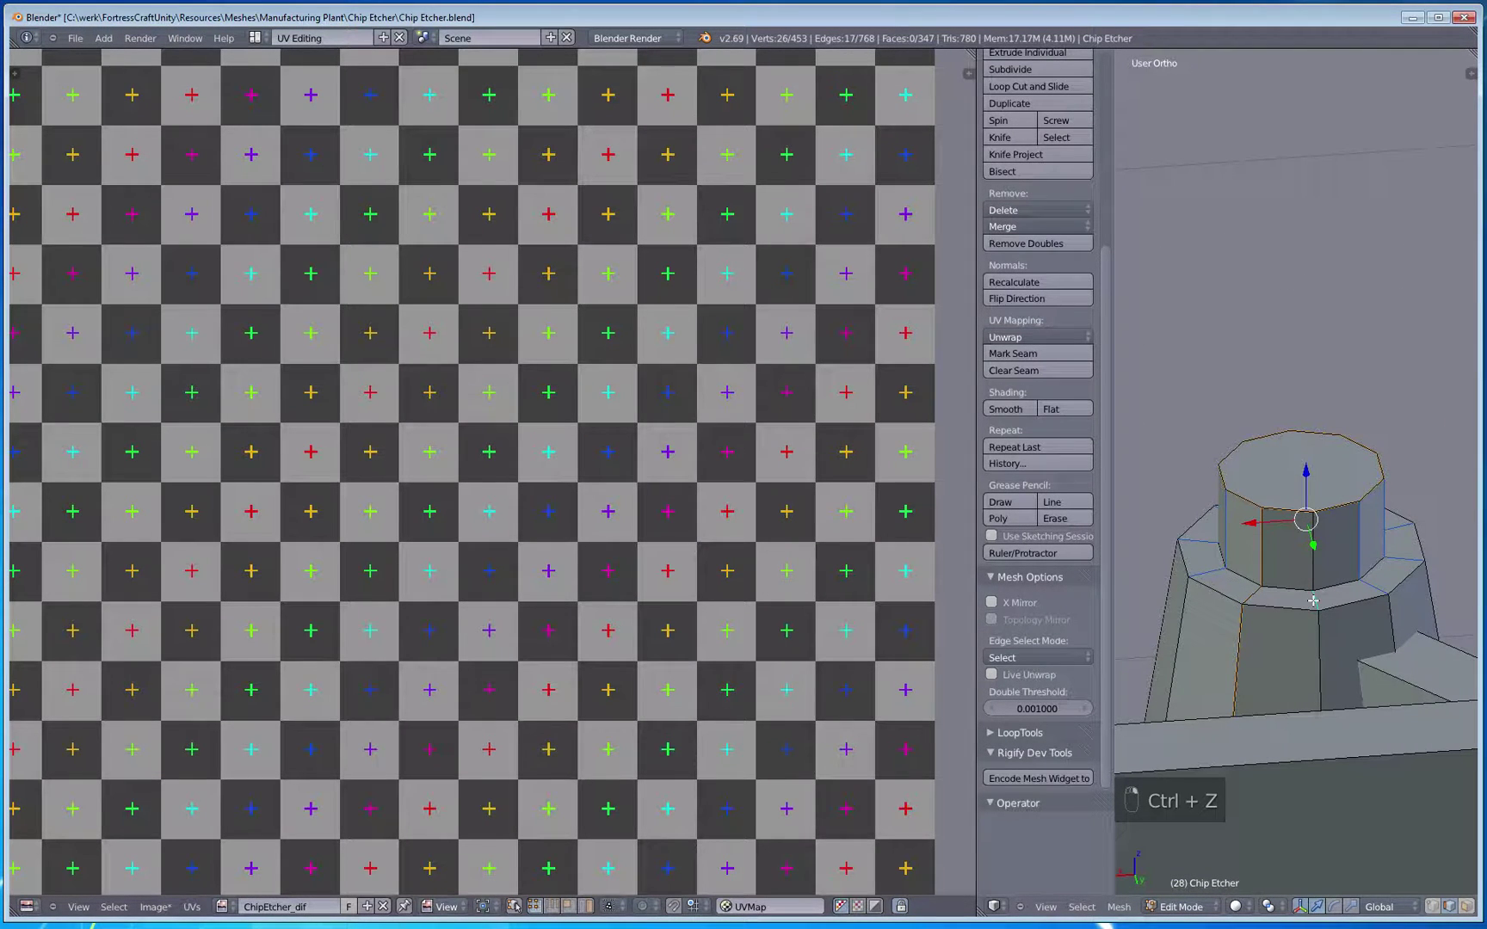
pyautogui.keyDown('shift'); pyautogui.rightClick(1310, 559); pyautogui.keyUp('shift')
pyautogui.hotkey('ctrl', 'e')
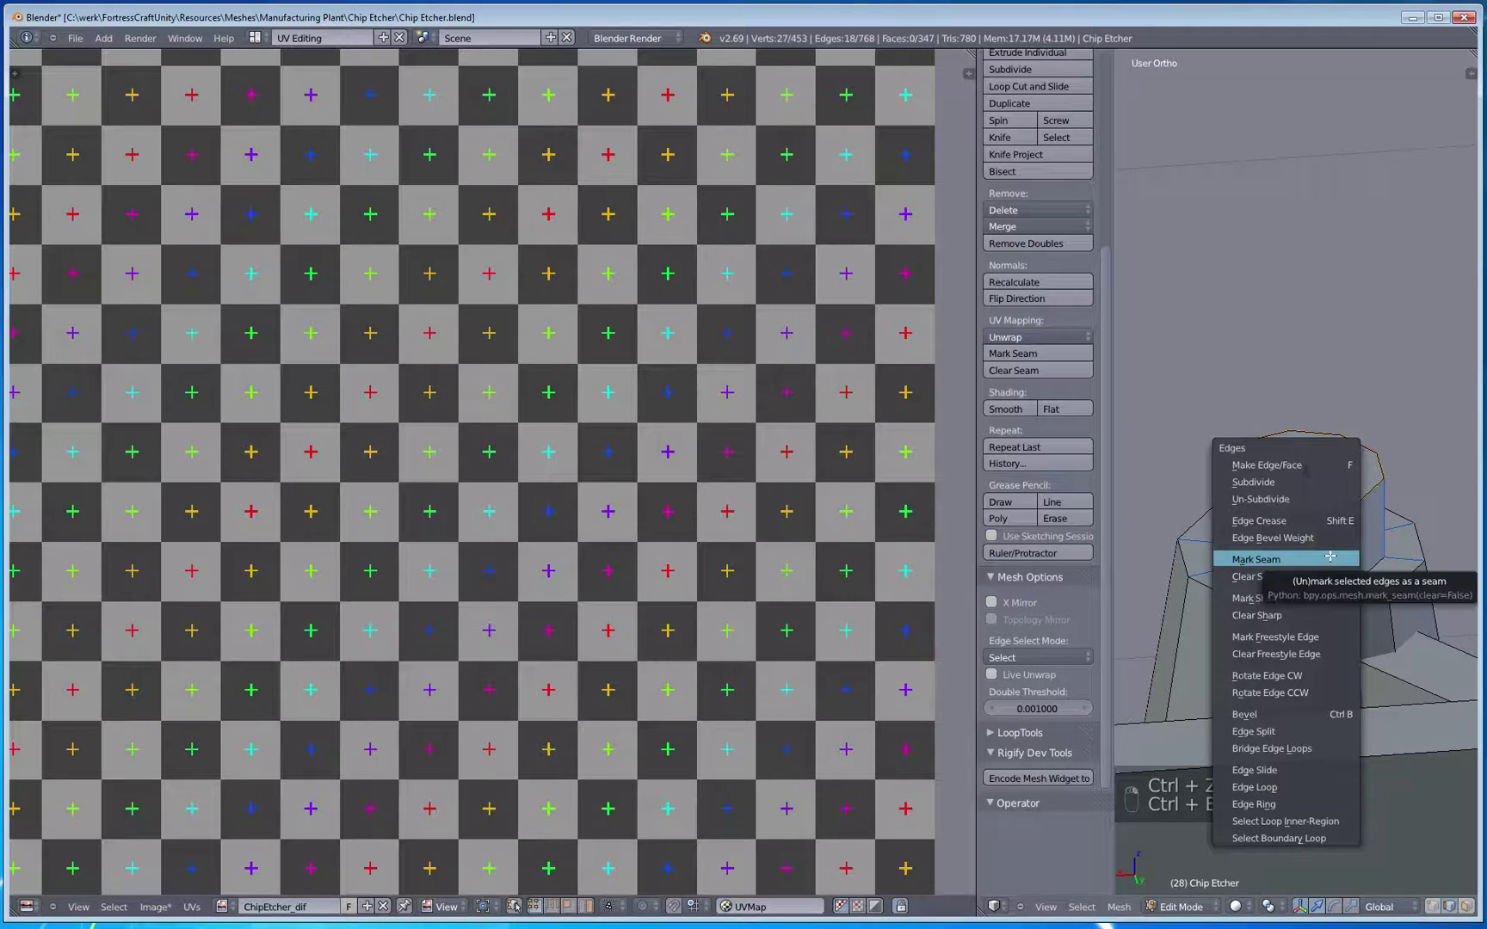
pyautogui.click(1331, 557)
# Step: Switch to face selection, select the cone's linked faces up to the seams, leaving out the cap, and unwrap them
pyautogui.press('a')
pyautogui.press('a')
pyautogui.press('a')
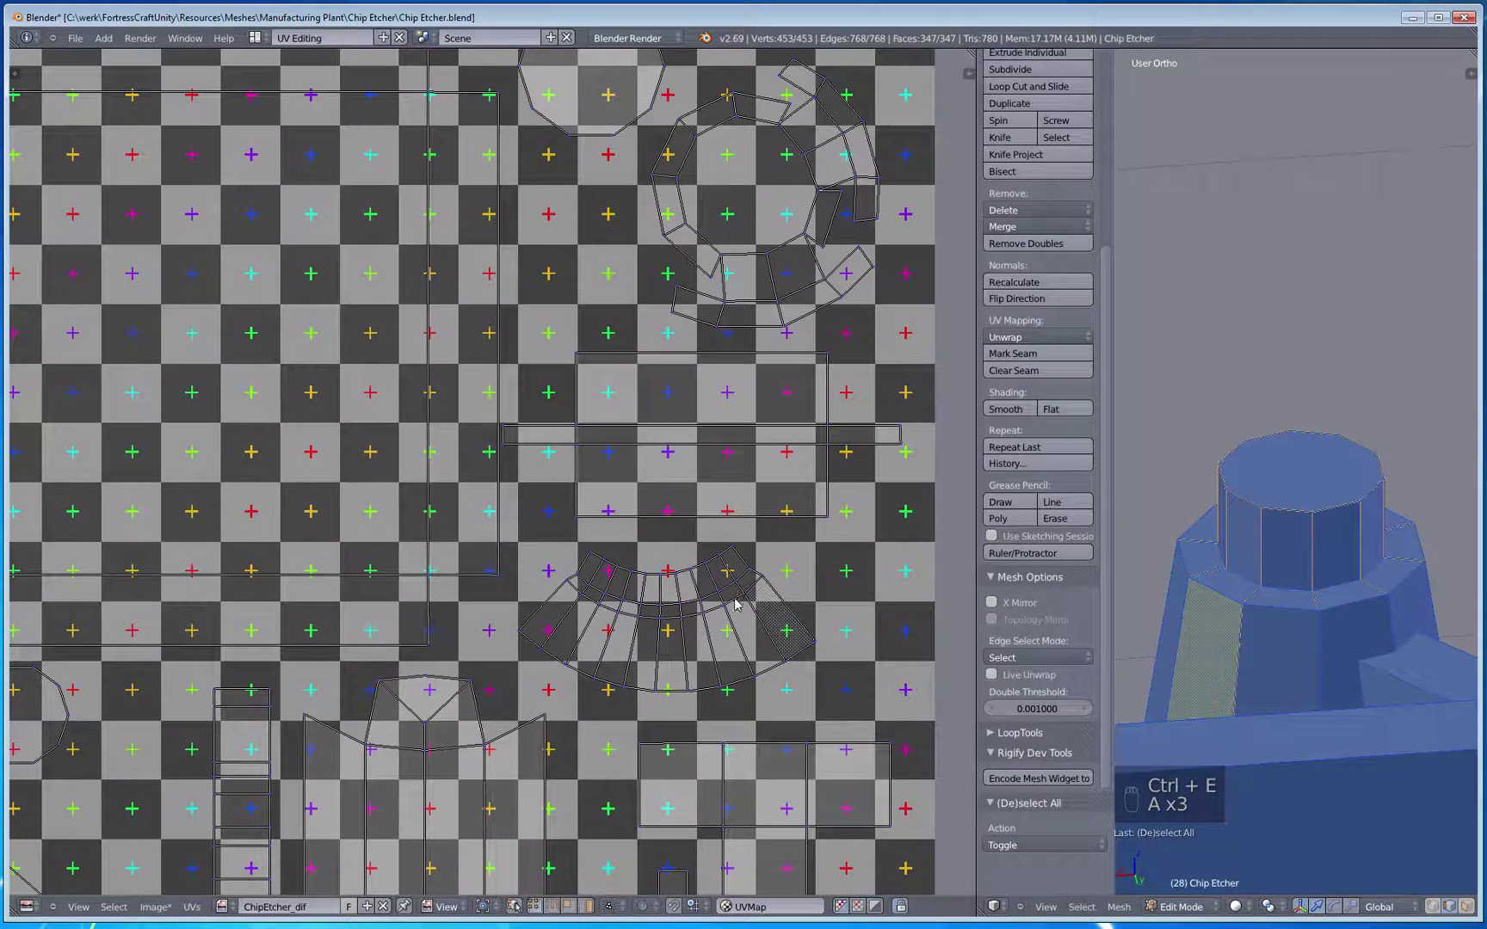
pyautogui.press('a')
pyautogui.press('a')
pyautogui.click(1466, 906)
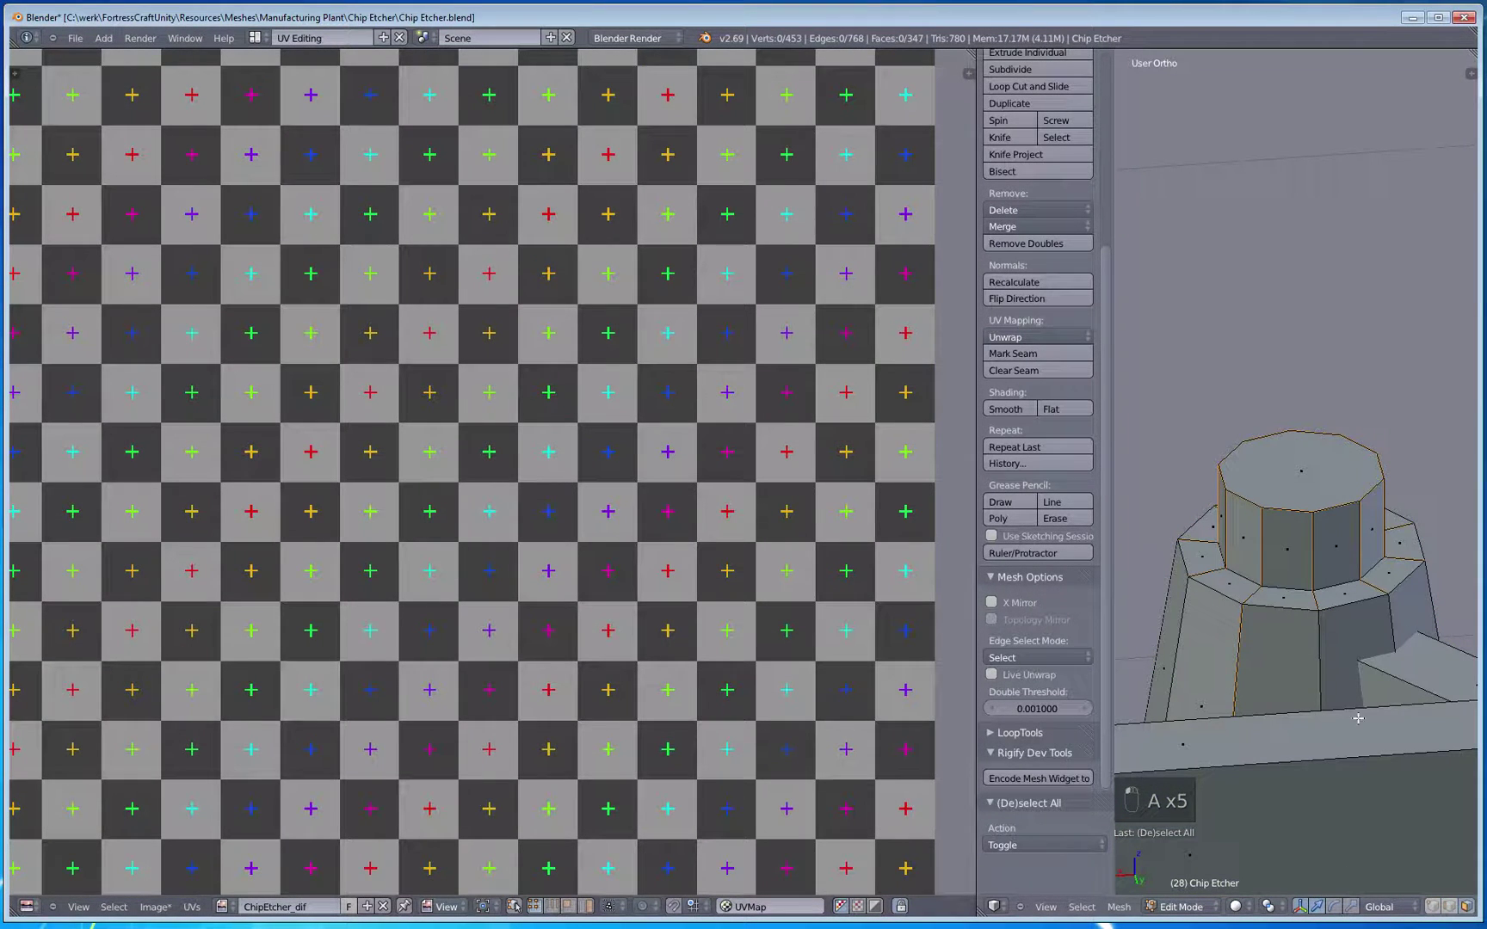
pyautogui.rightClick(1298, 609)
pyautogui.hotkey('ctrl', 'l')
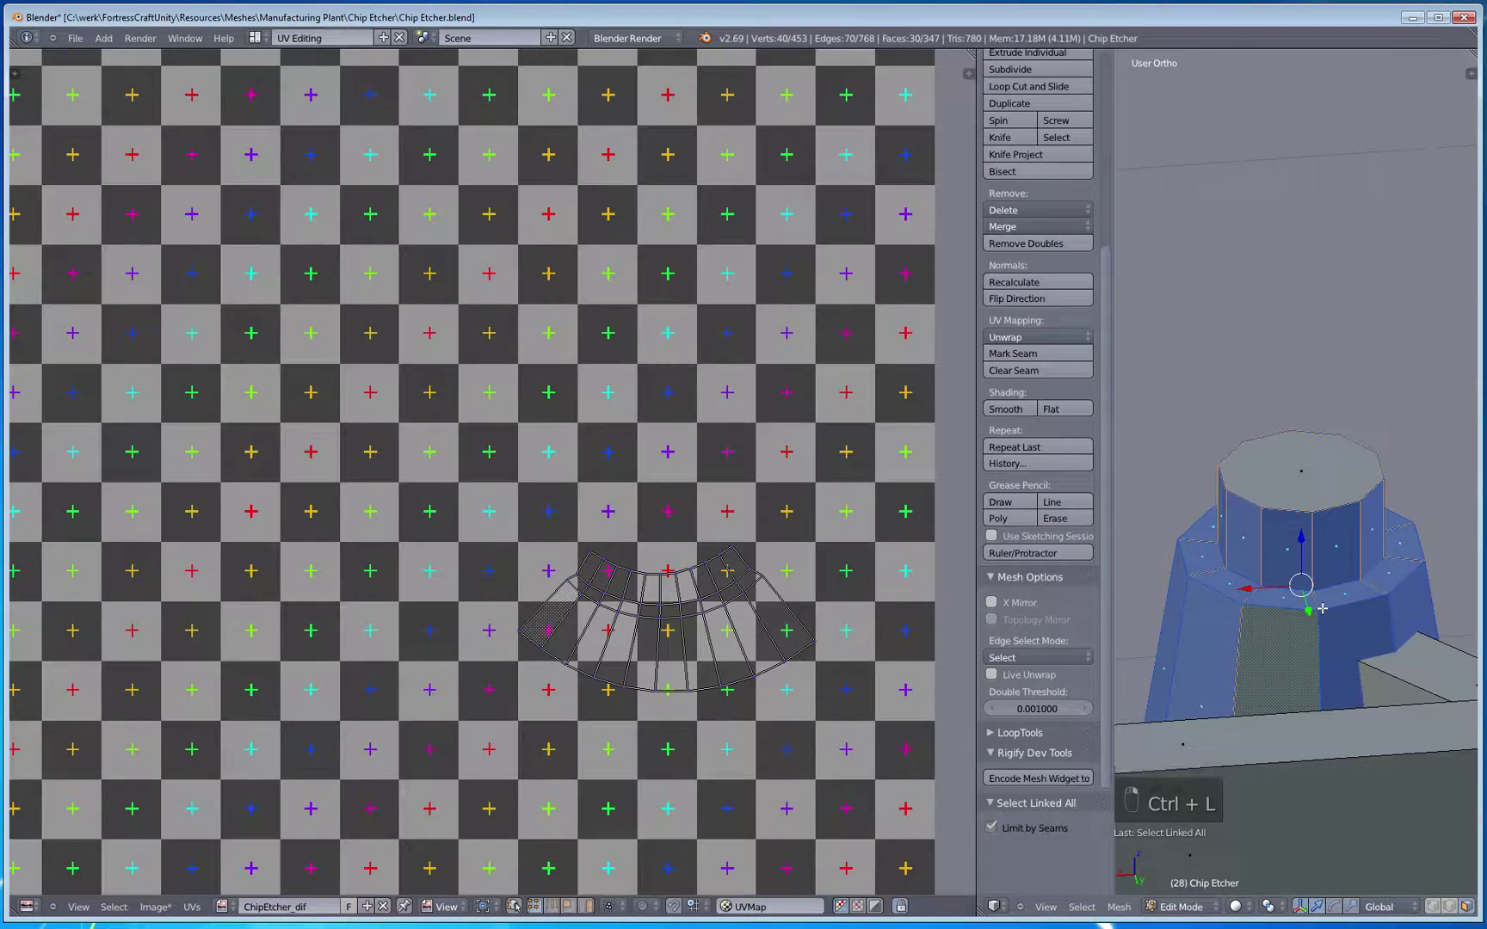
pyautogui.press('u')
pyautogui.click(1317, 611)
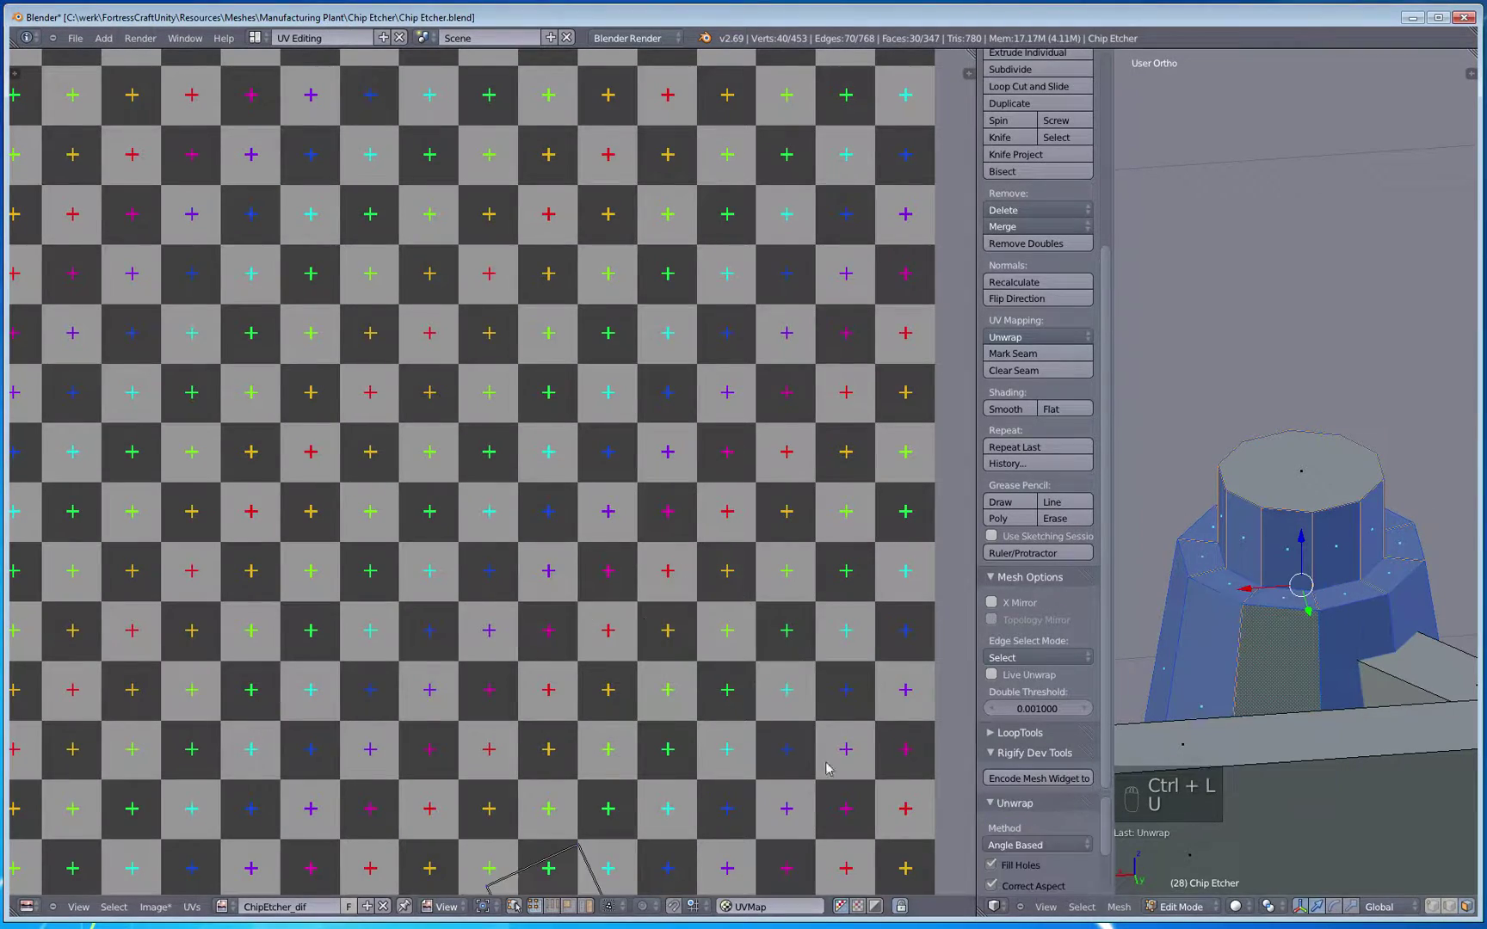
# Step: Compare the new fan-shaped unwrap with the cone, select its entire UV island, and scale it to about 0.296
pyautogui.scroll(-3, 800, 484)
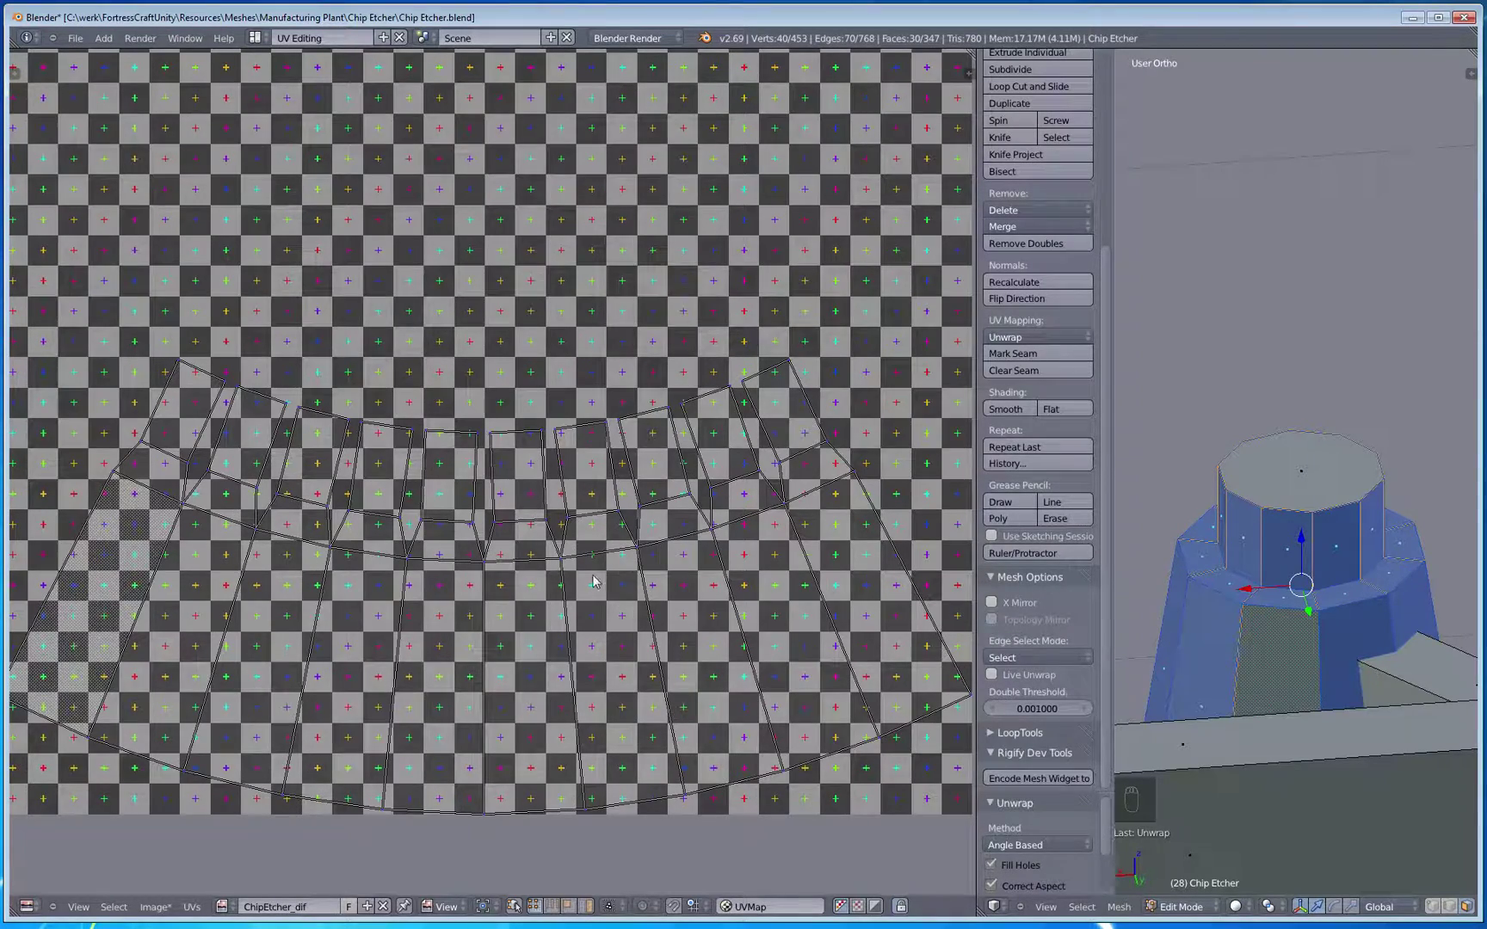
pyautogui.moveTo(750, 609); pyautogui.dragTo(728, 634, button='middle')
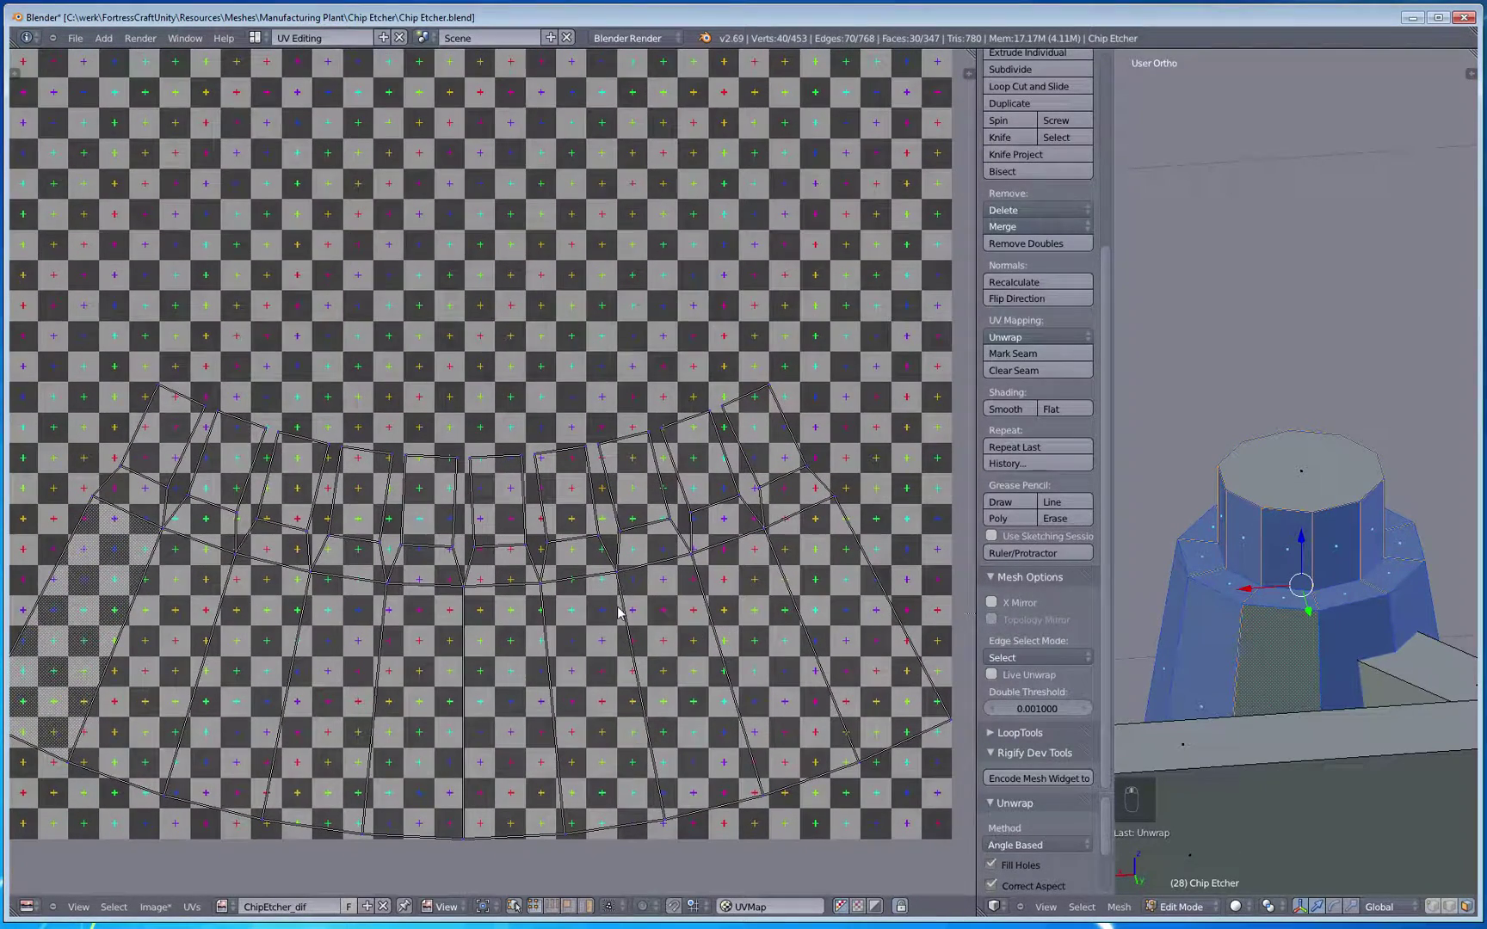
pyautogui.moveTo(1274, 639); pyautogui.dragTo(1221, 711, button='middle')
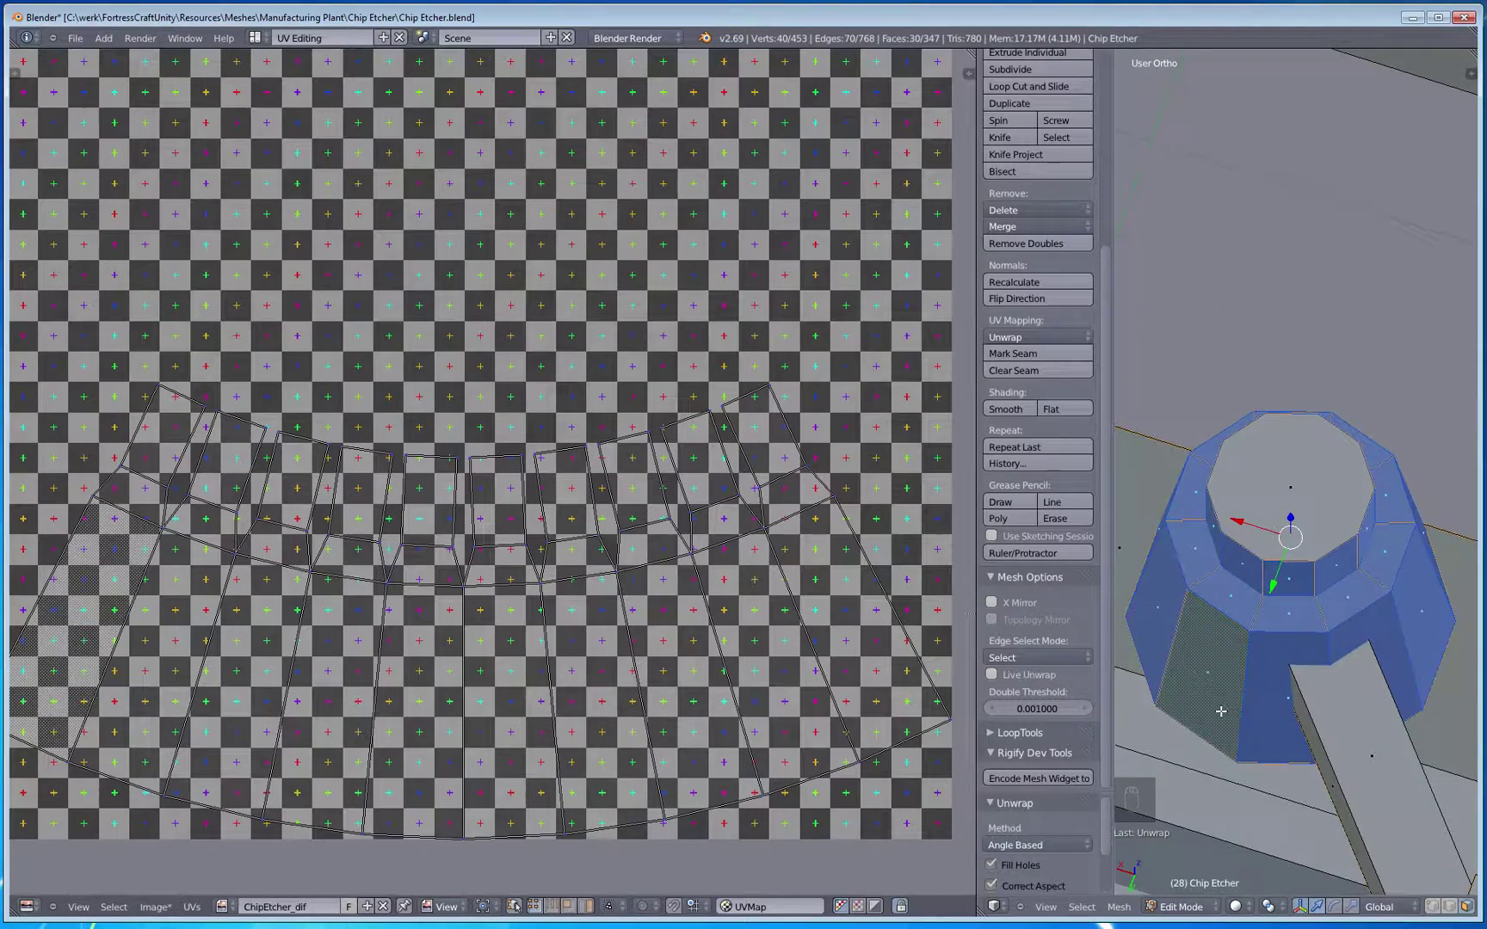
pyautogui.scroll(-3, 691, 472)
pyautogui.press('a')
pyautogui.press('a')
pyautogui.press('a')
pyautogui.press('a')
pyautogui.press('a')
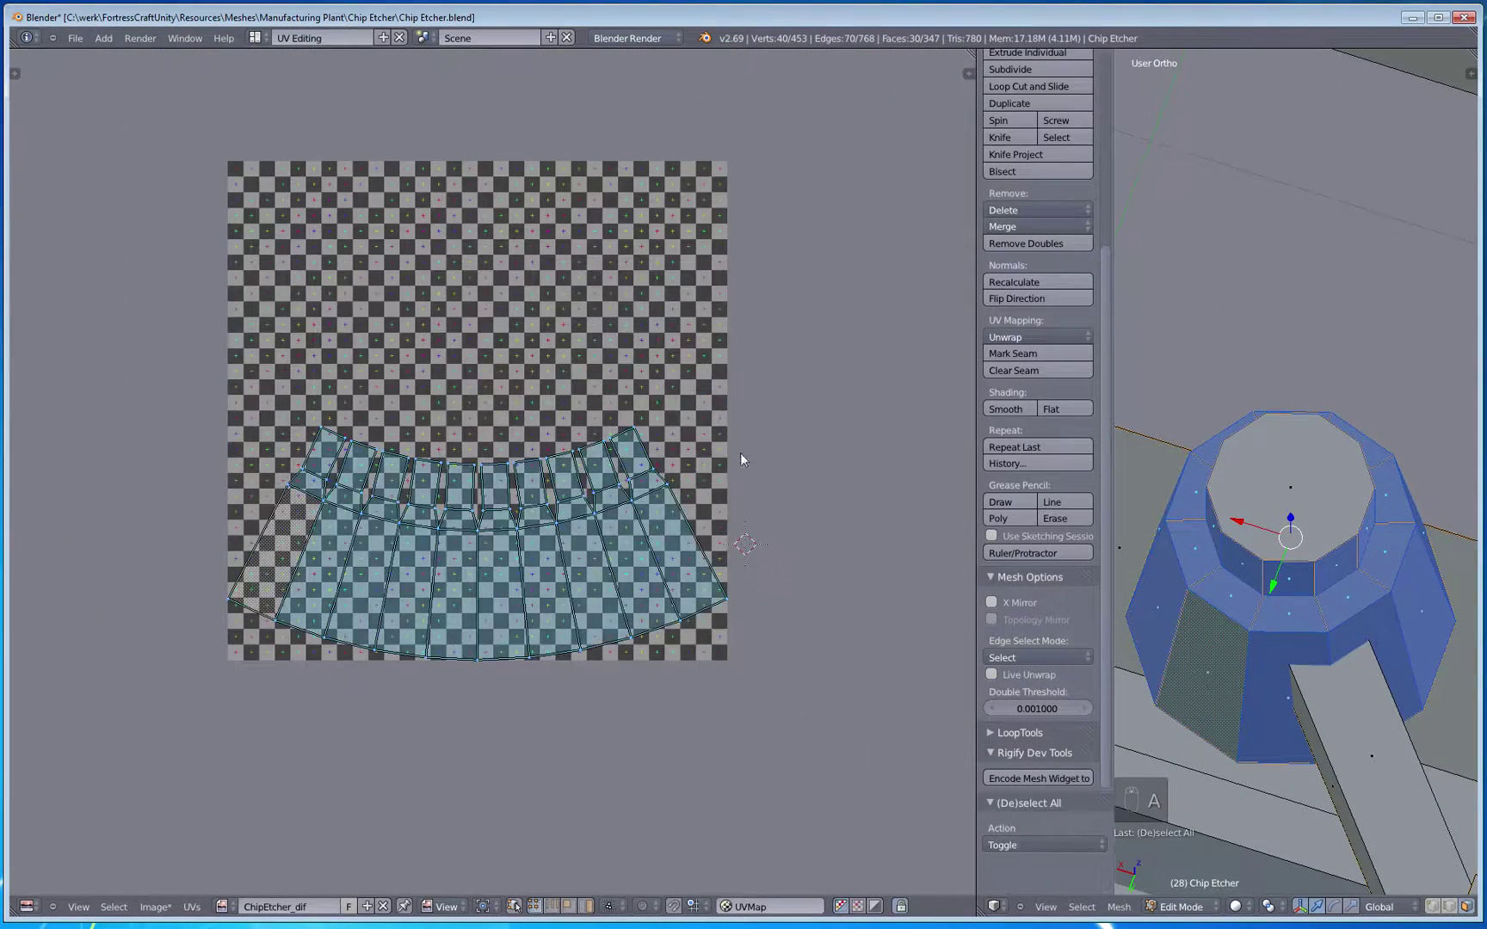
pyautogui.press('s')
pyautogui.click(624, 516)
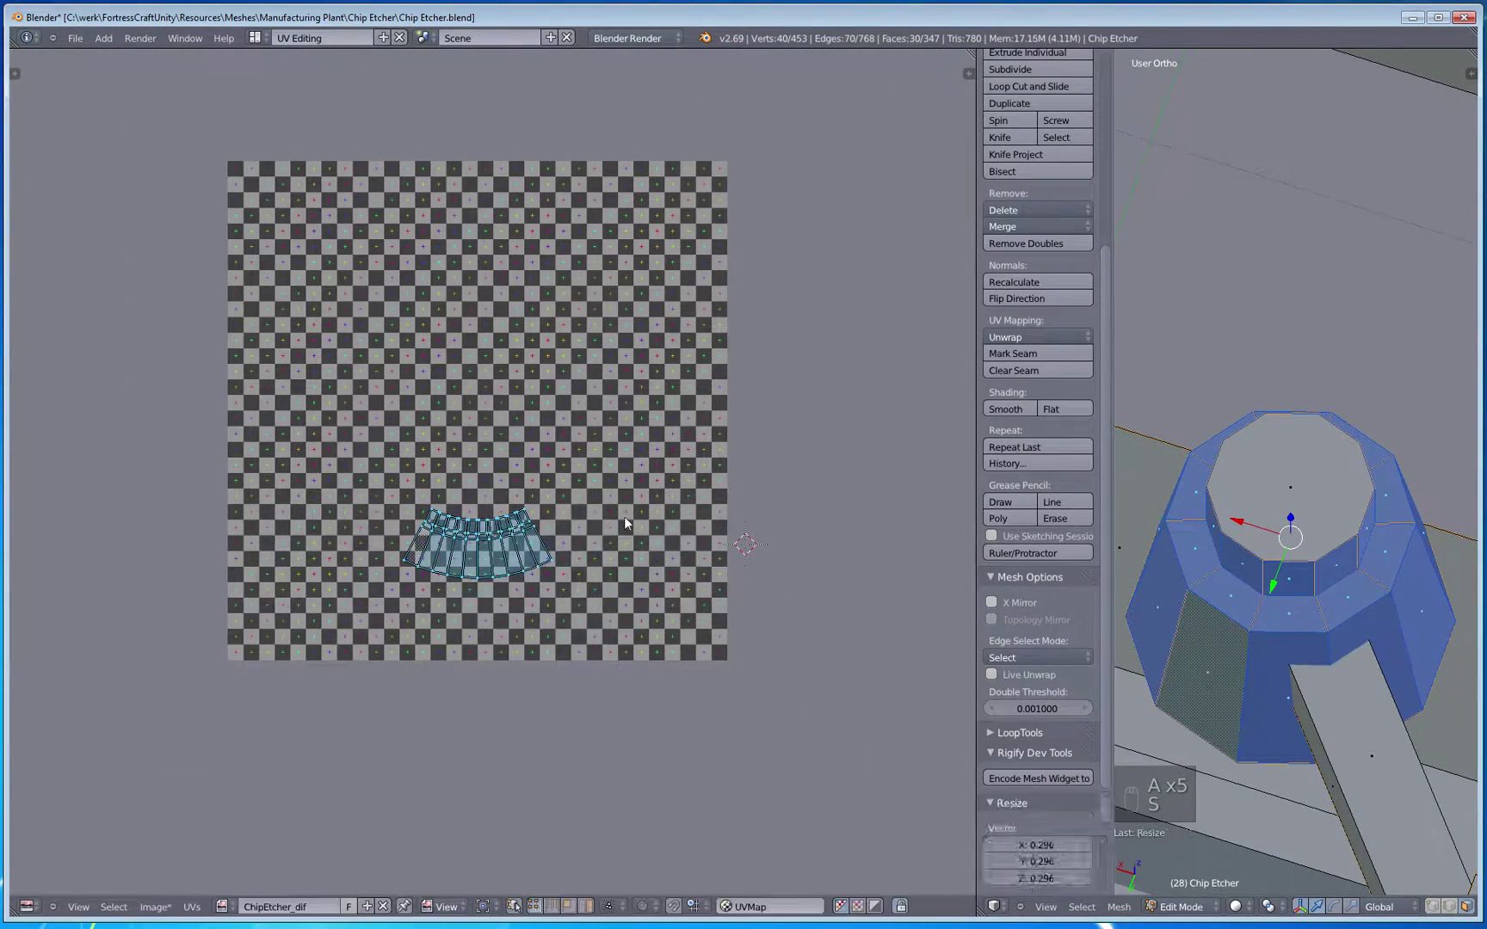
# Step: Display all UV islands, move the linked cone island below the broken ring, and scale it by about 0.508
pyautogui.press('a')
pyautogui.press('a')
pyautogui.press('a')
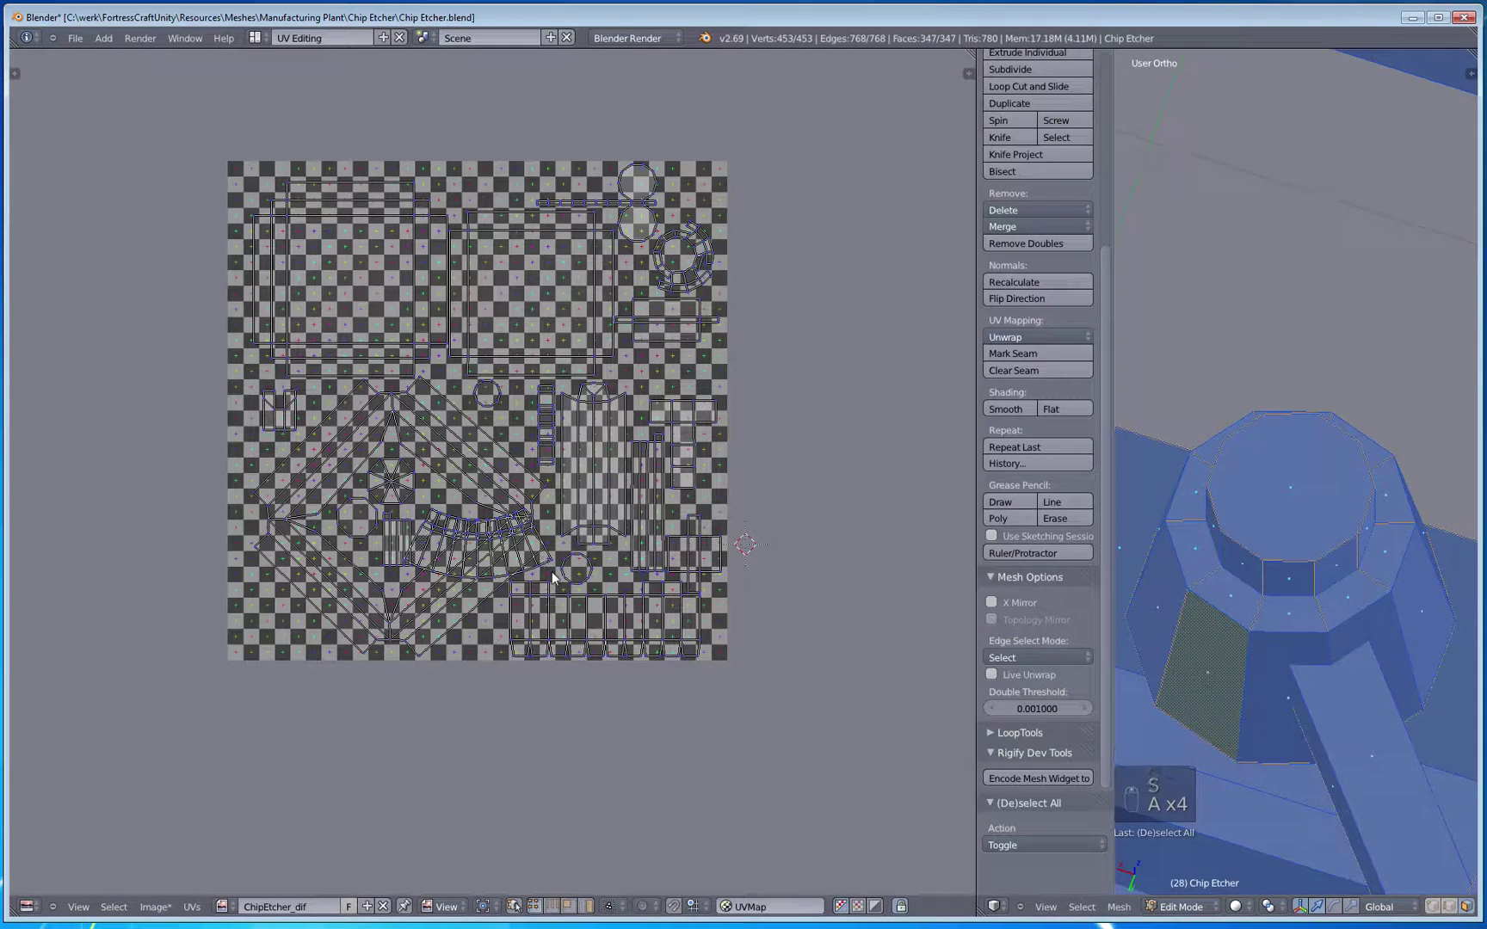
pyautogui.press('a')
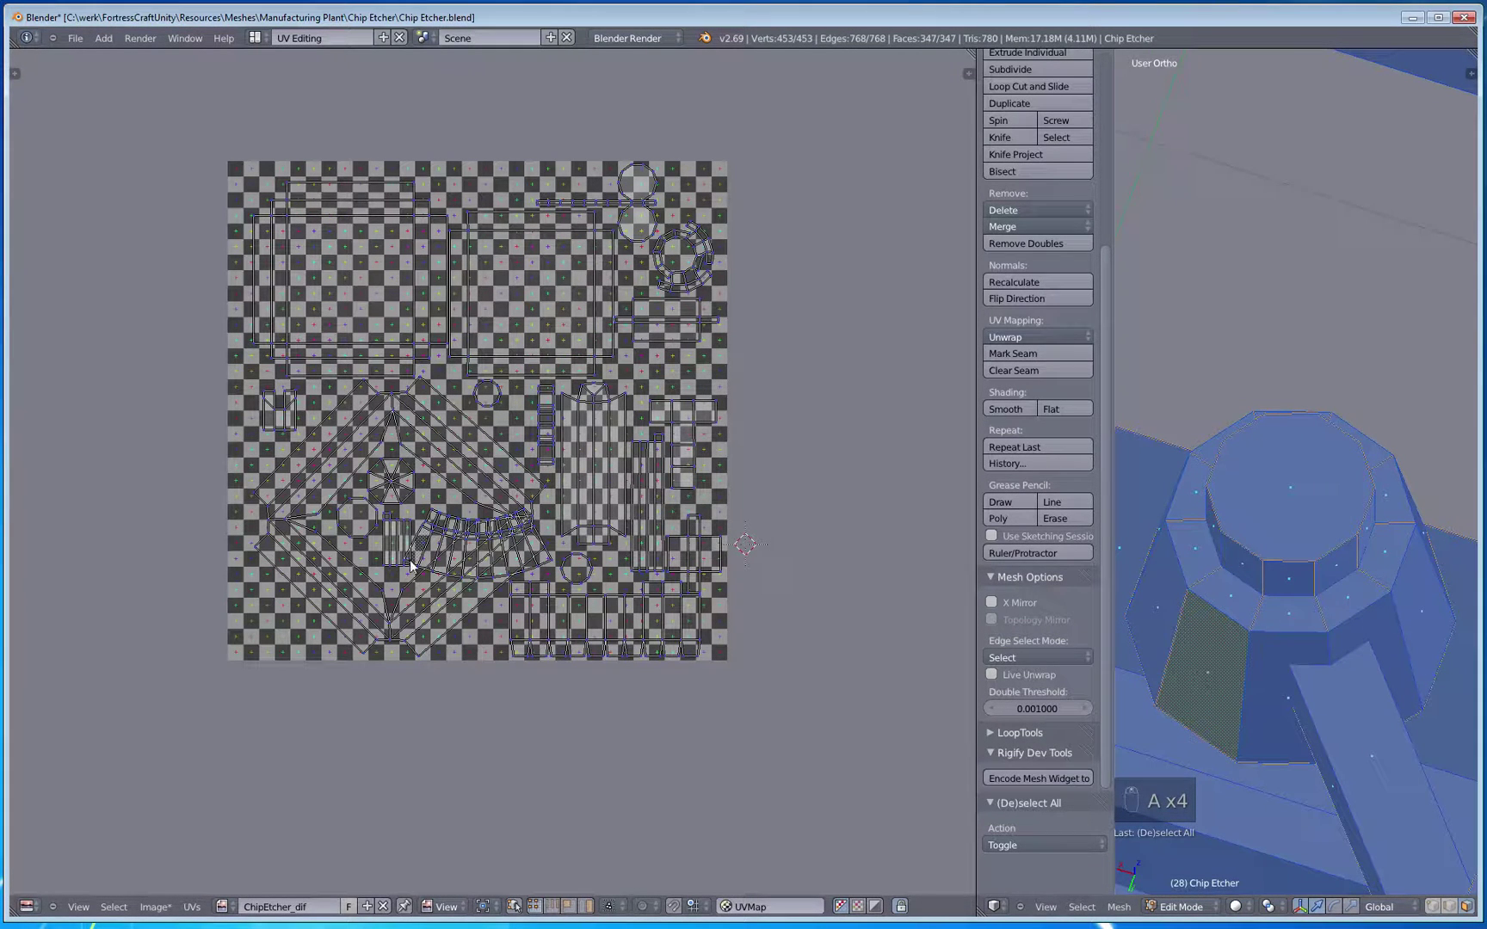
pyautogui.rightClick(443, 515)
pyautogui.hotkey('ctrl', 'l')
pyautogui.press('g')
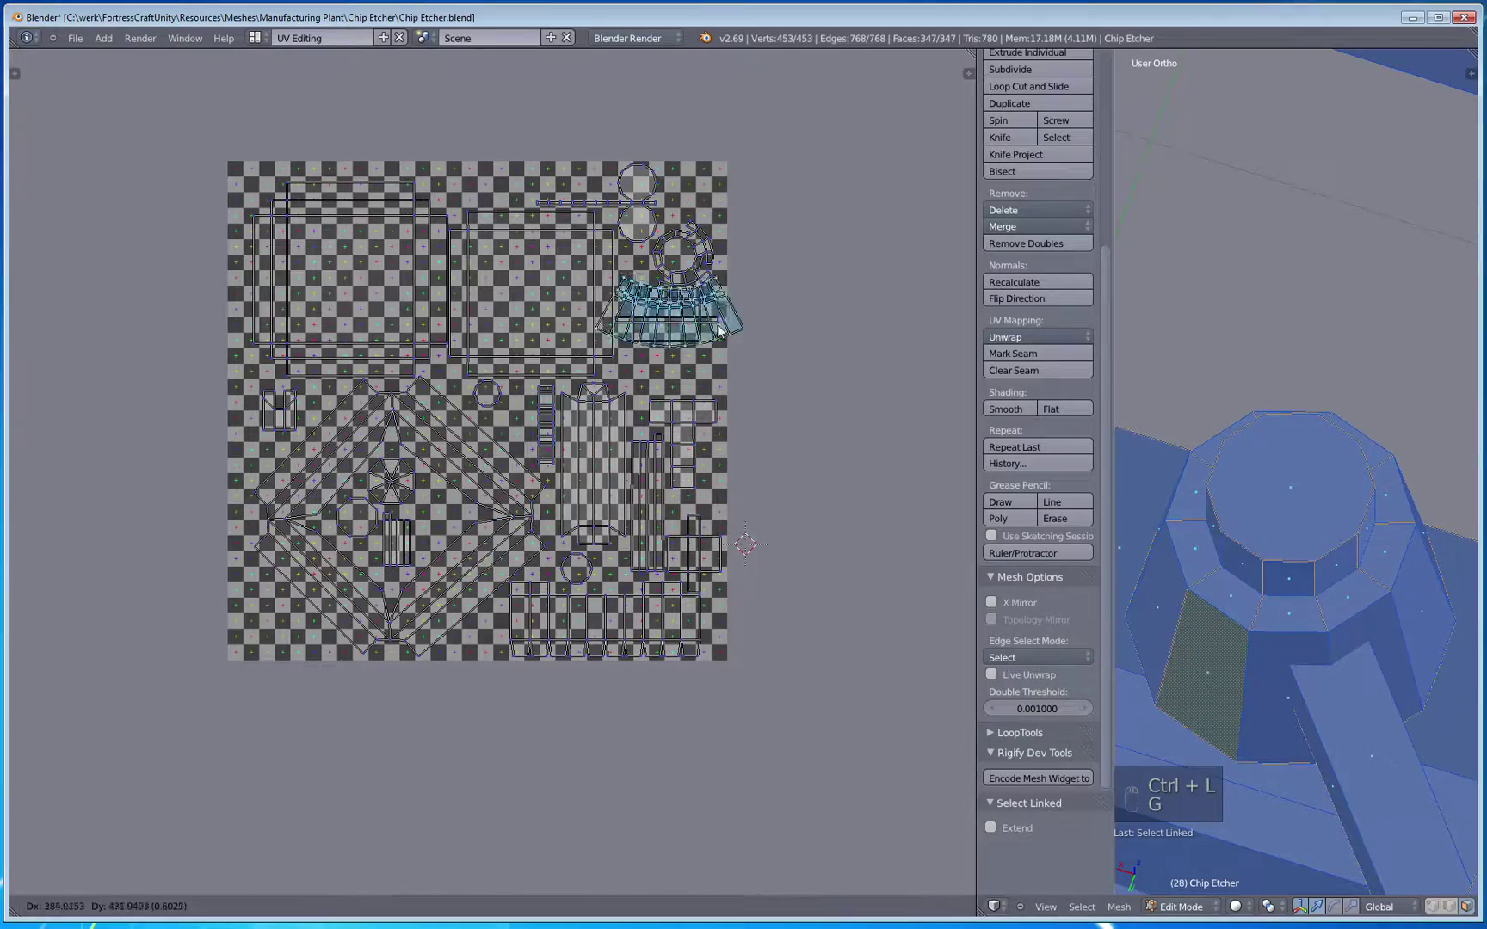
pyautogui.click(716, 331)
pyautogui.moveTo(806, 465); pyautogui.dragTo(682, 600, button='middle')
pyautogui.press('s')
pyautogui.click(603, 489)
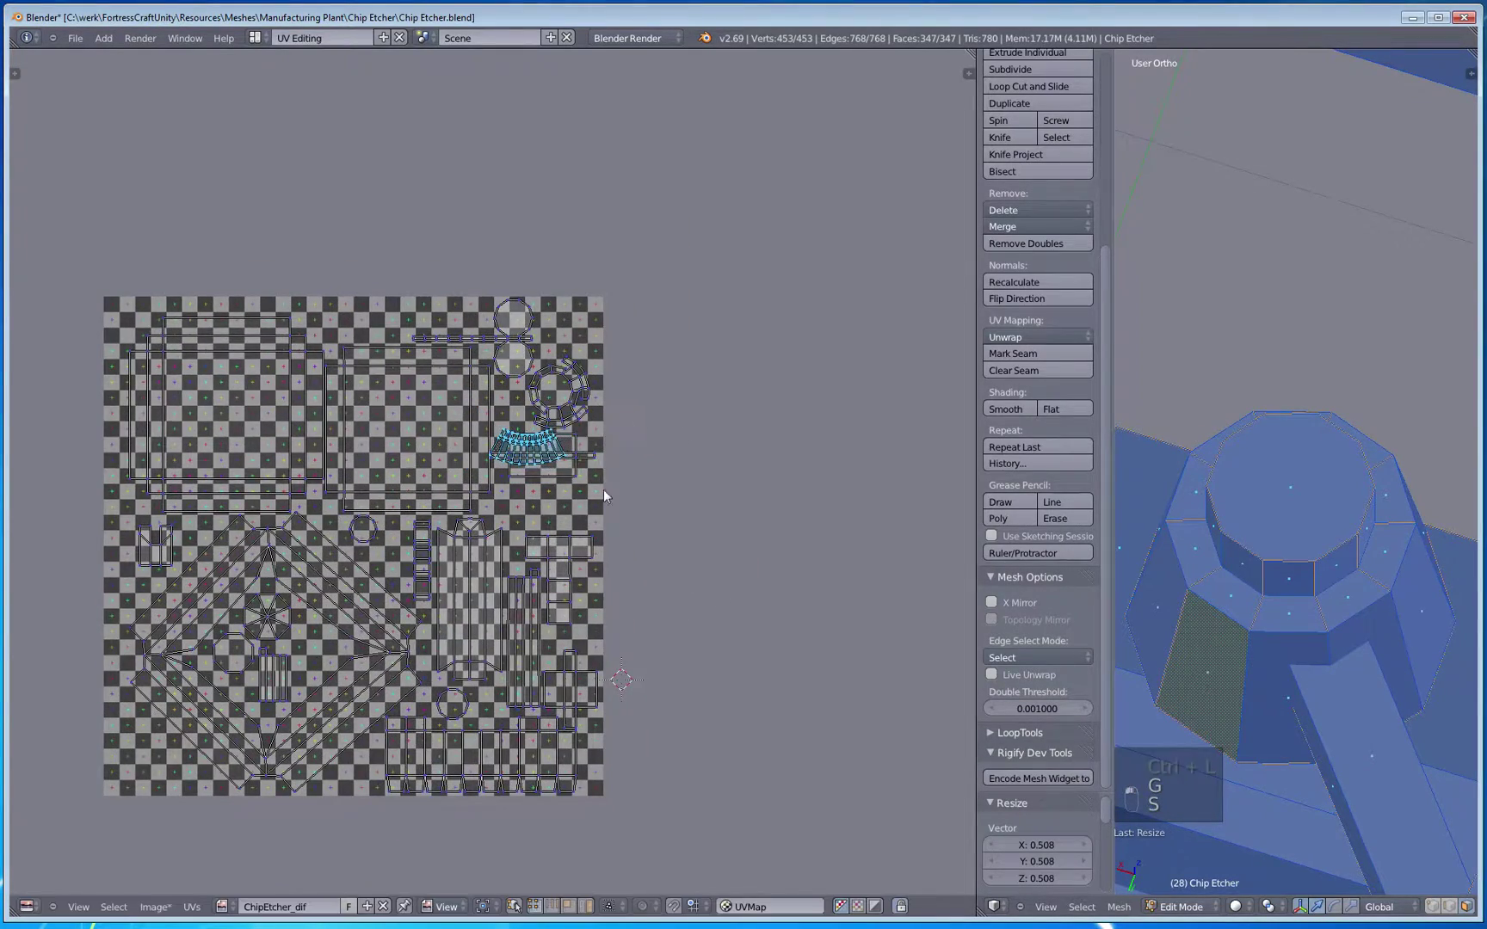
# Step: Fit the cone island between the rectangular and T-shaped islands, scaling it by about 1.586 and nudging it slightly upward
pyautogui.scroll(4, 603, 496)
pyautogui.press('g')
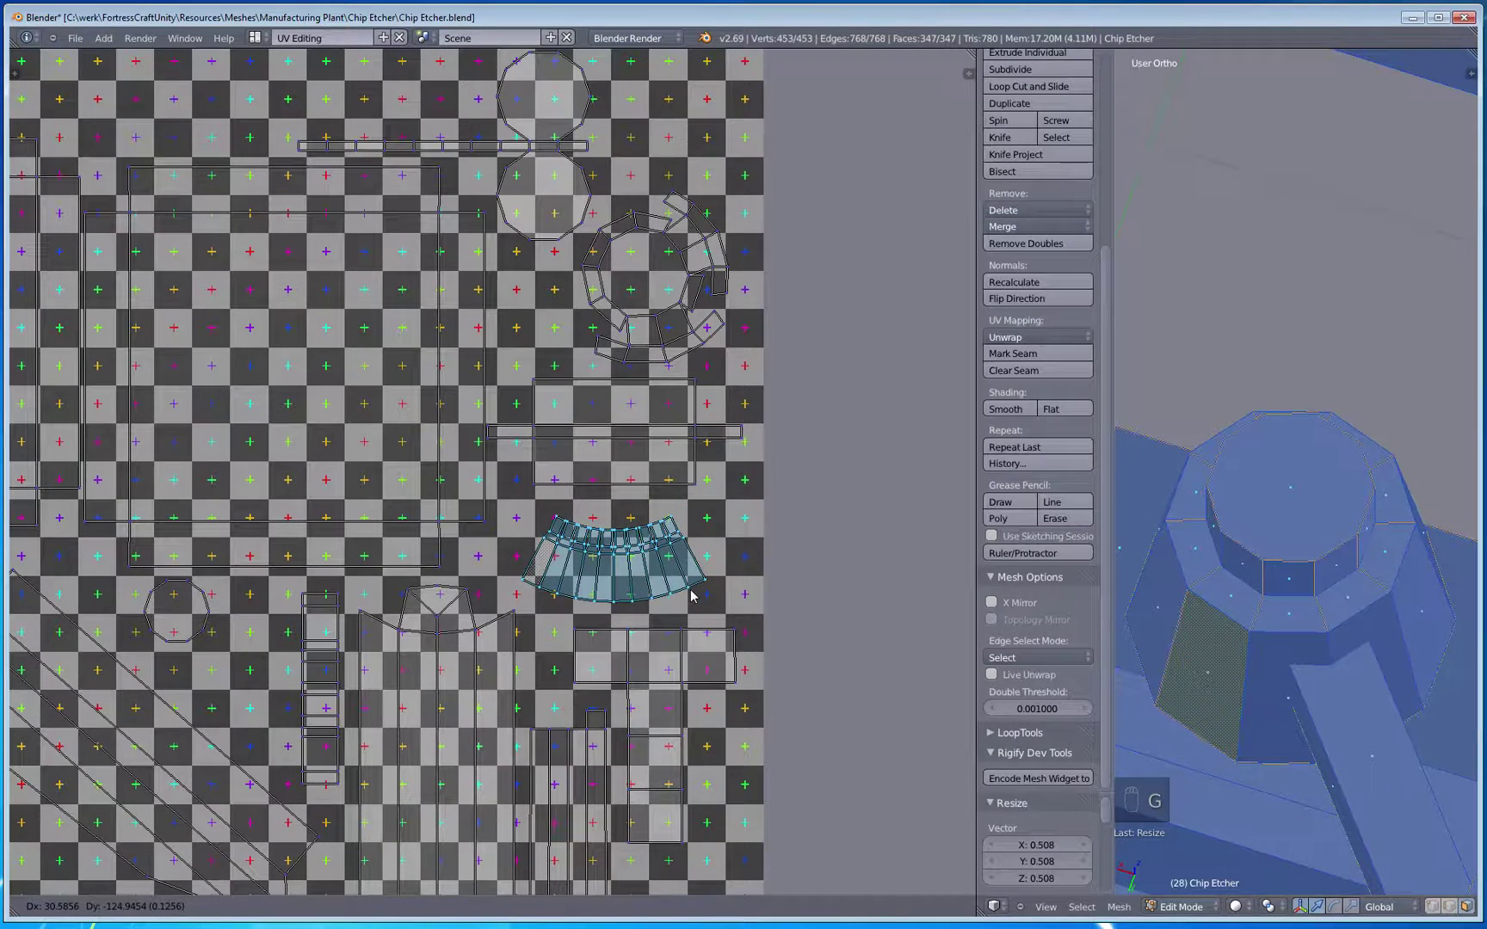
pyautogui.click(693, 594)
pyautogui.press('s')
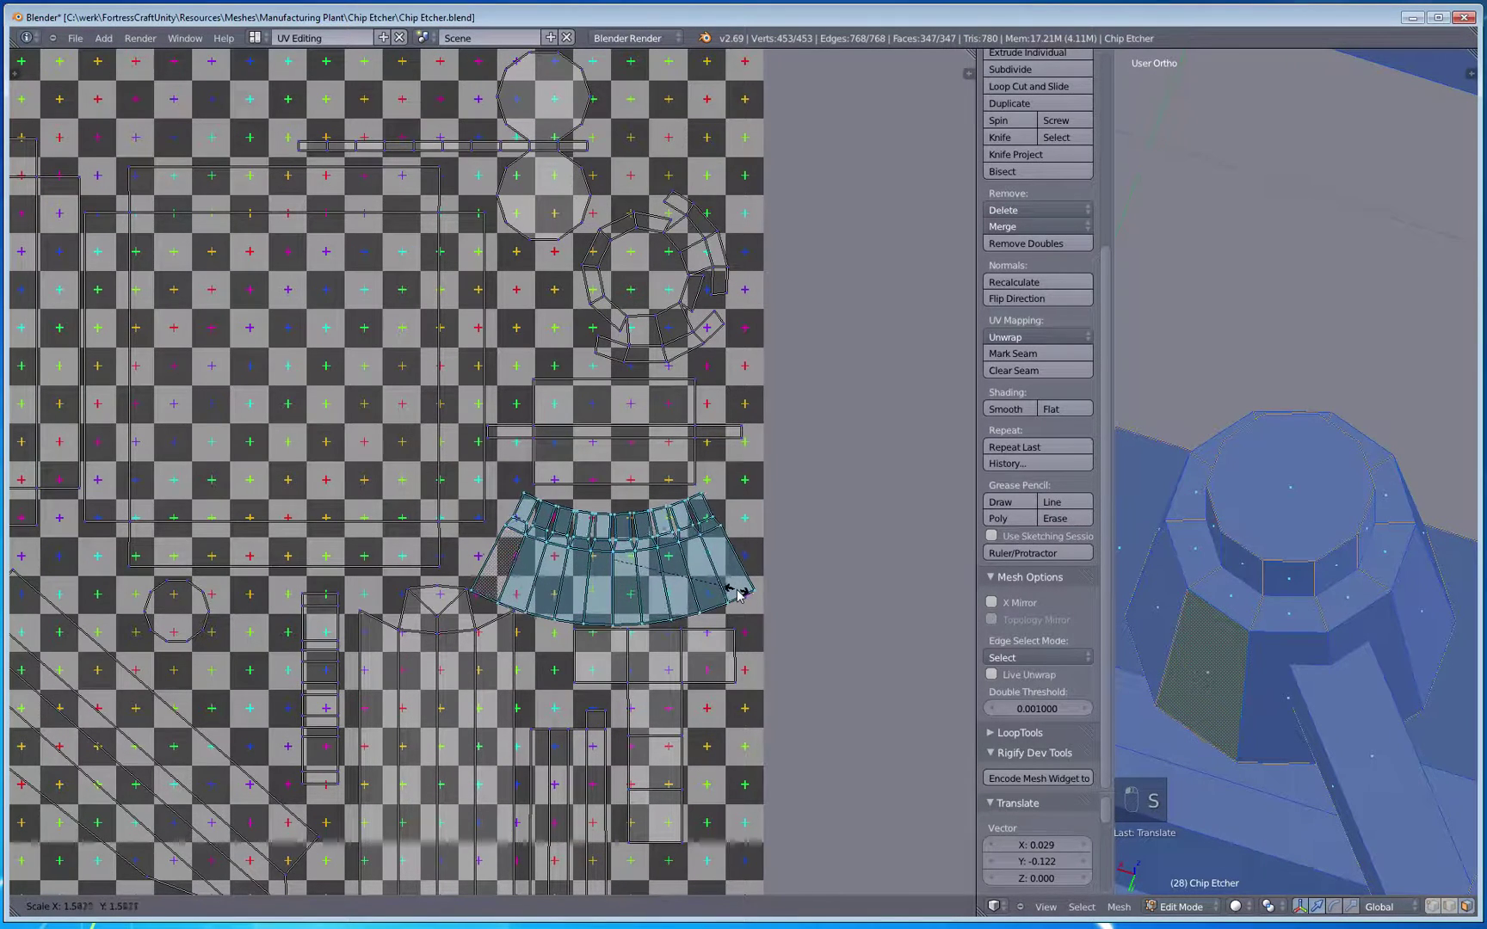
pyautogui.click(740, 595)
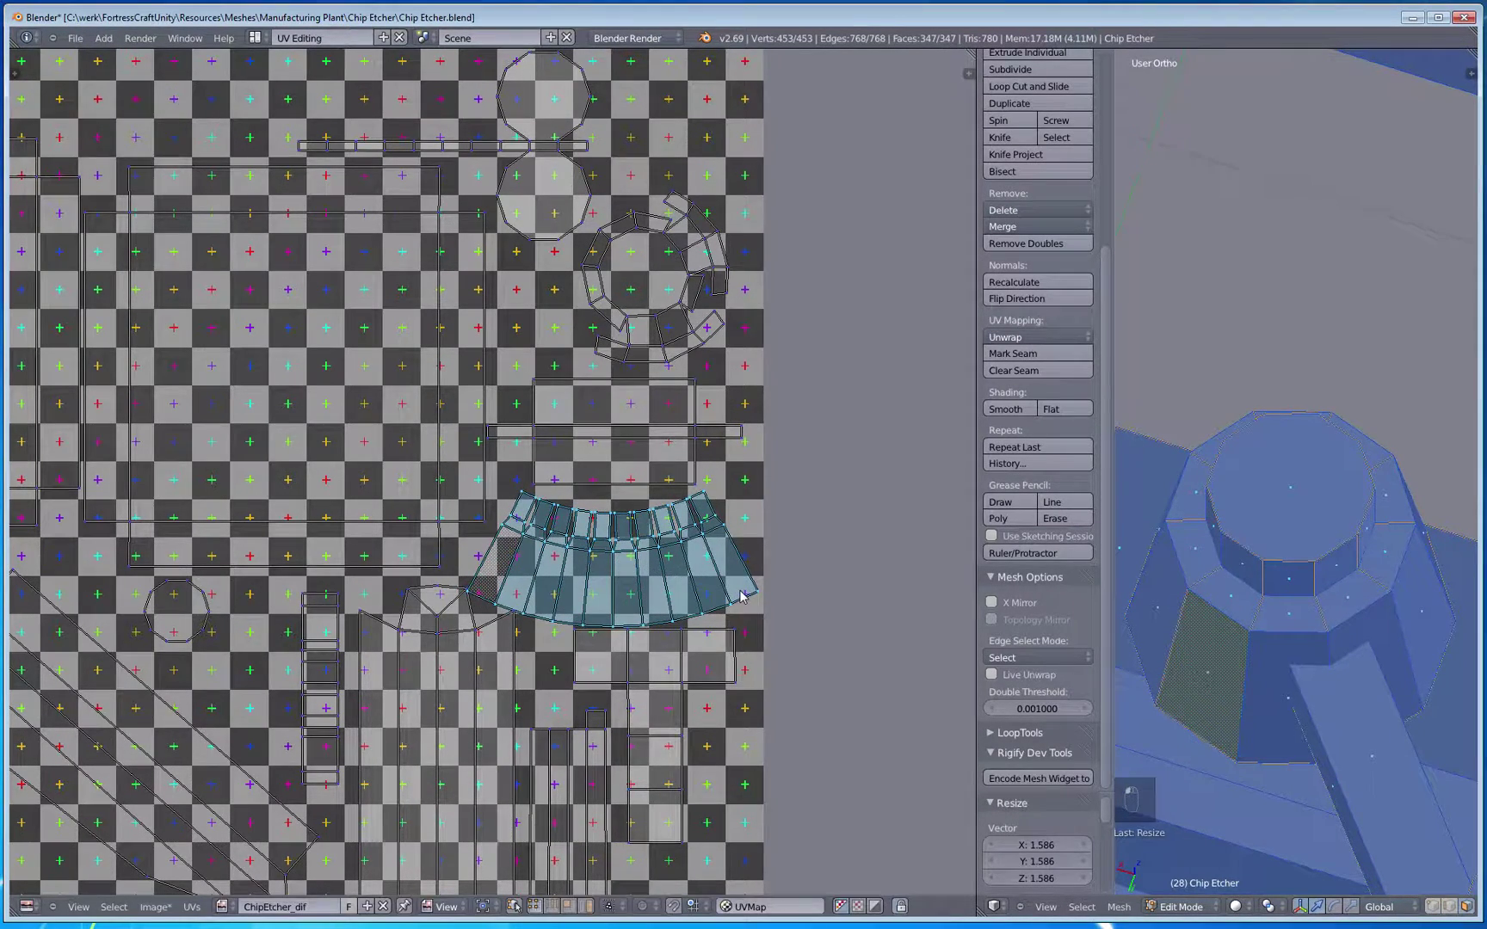
pyautogui.press('g')
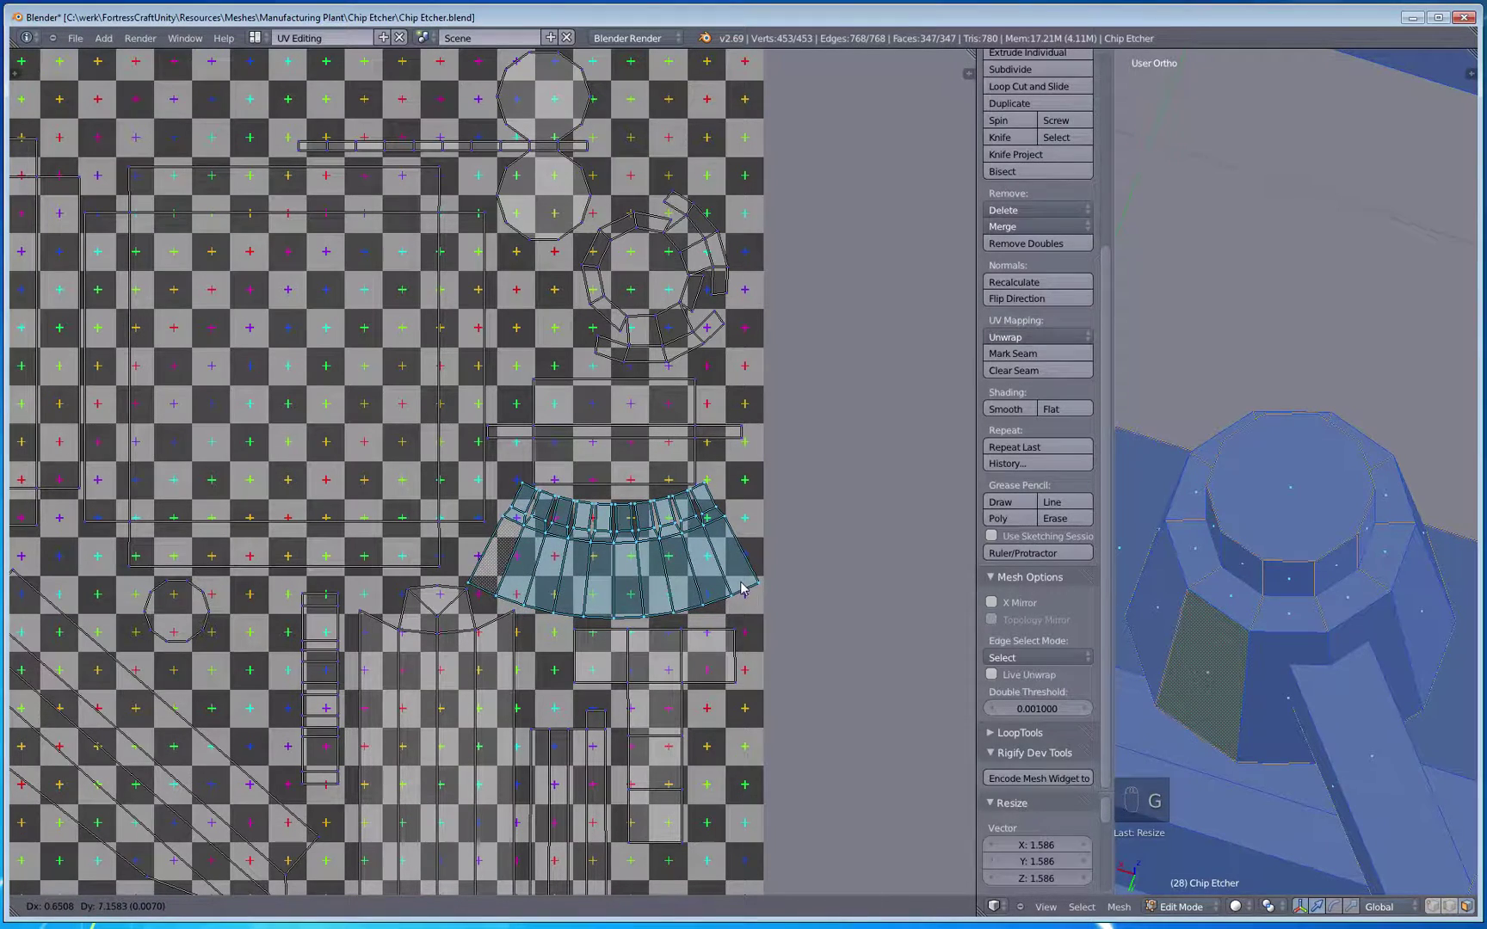
pyautogui.click(740, 585)
# Step: Examine the packed UV layout across the whole texture for gaps and overlaps, toggling the island selection
pyautogui.press('a')
pyautogui.scroll(-1, 739, 583)
pyautogui.press('a')
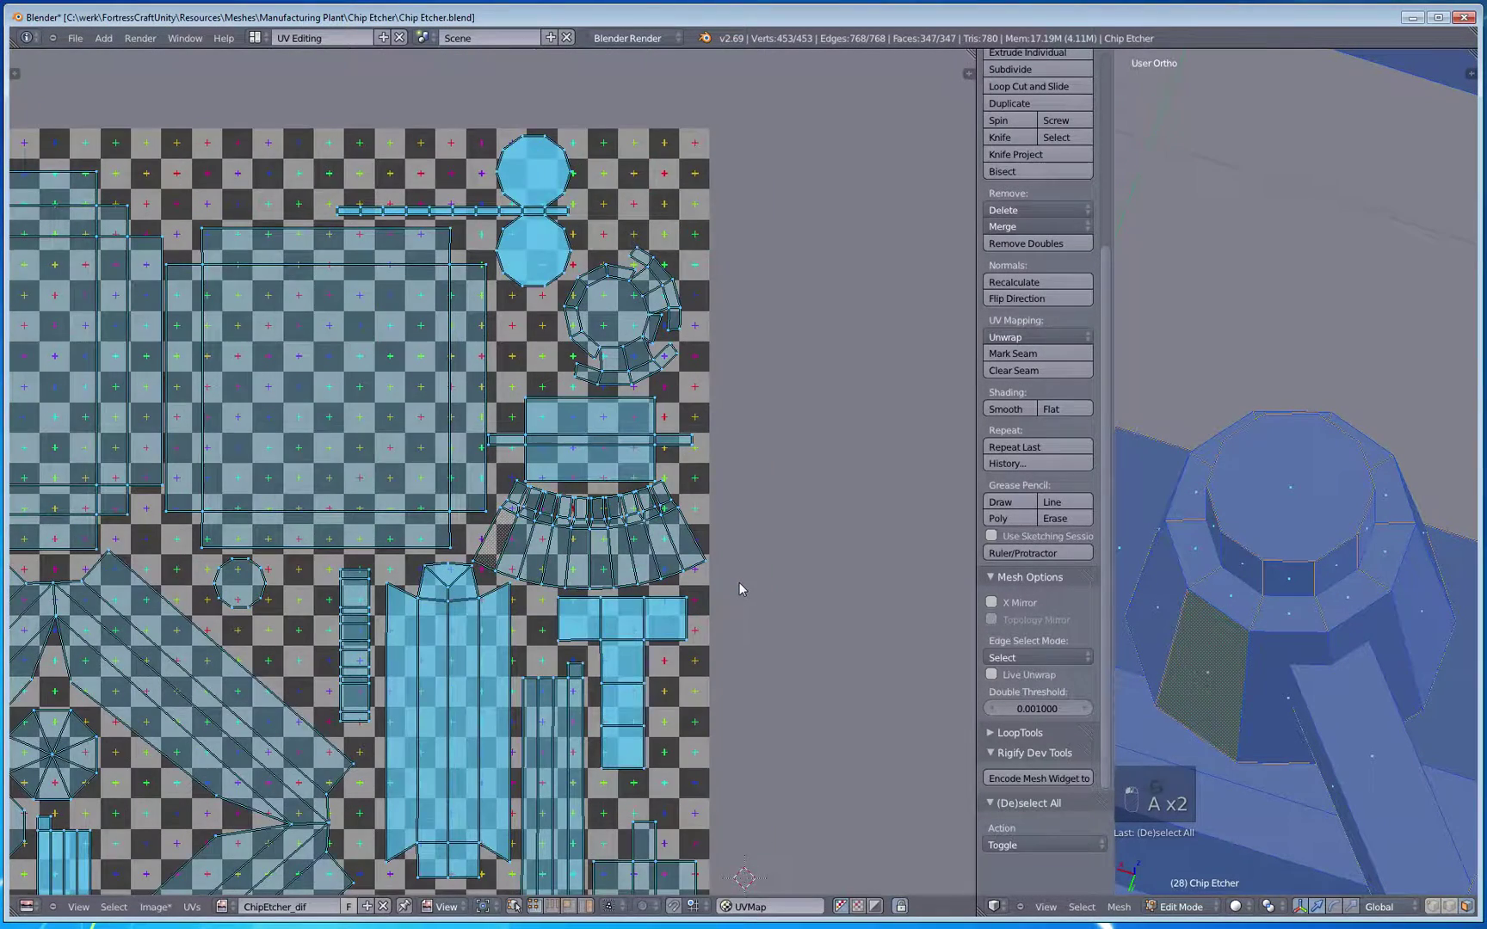
pyautogui.scroll(2, 739, 583)
pyautogui.press('a')
pyautogui.scroll(-2, 442, 623)
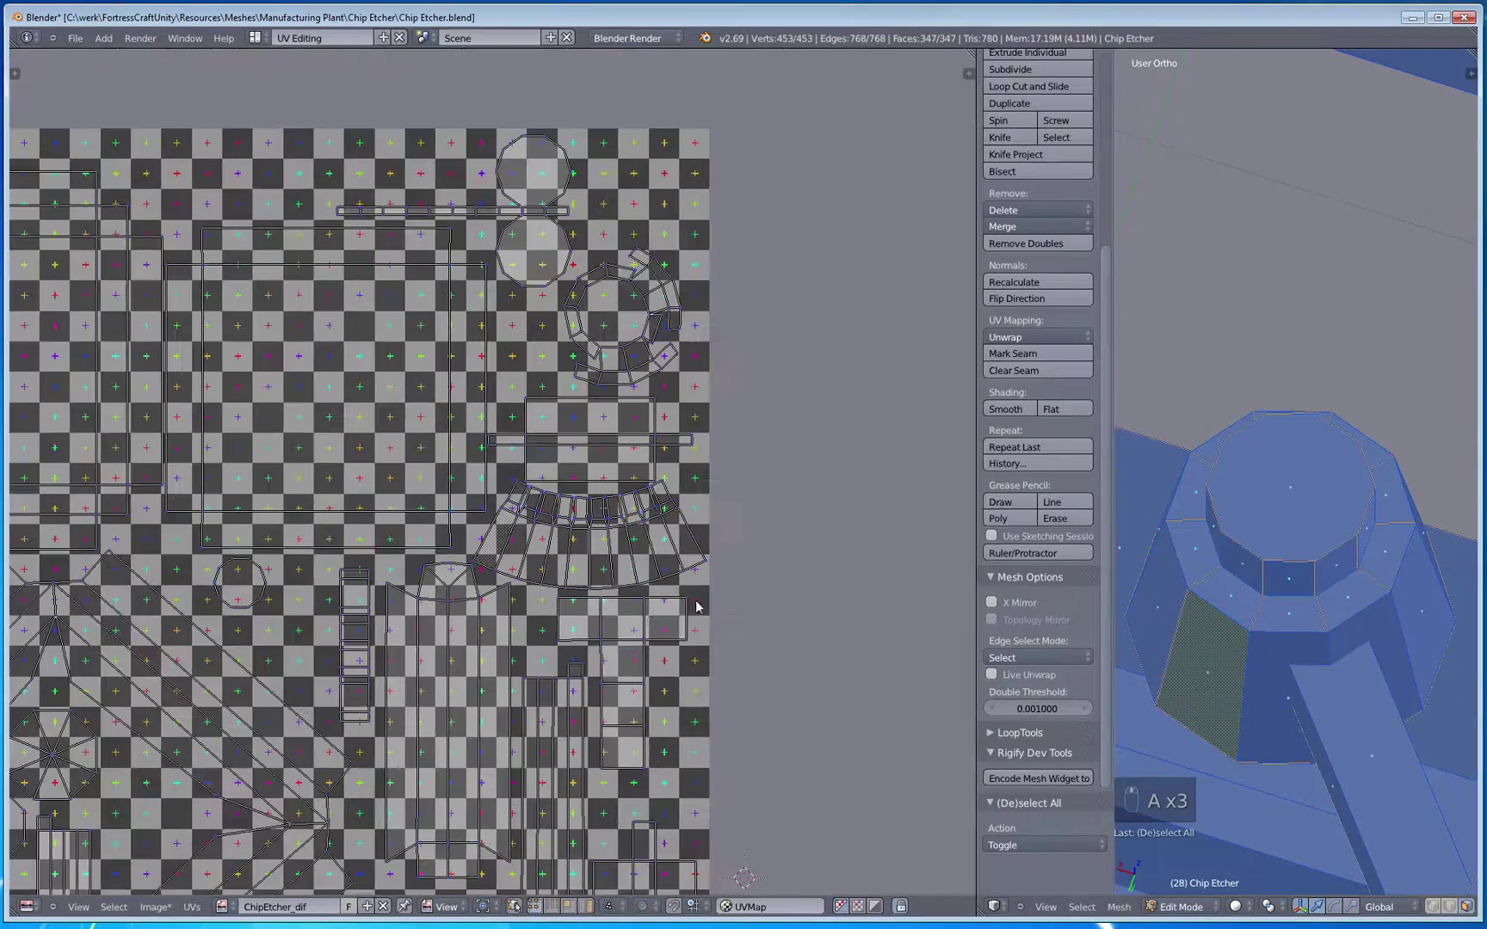
pyautogui.moveTo(477, 555); pyautogui.dragTo(656, 540, button='middle')
pyautogui.scroll(-2, 554, 536)
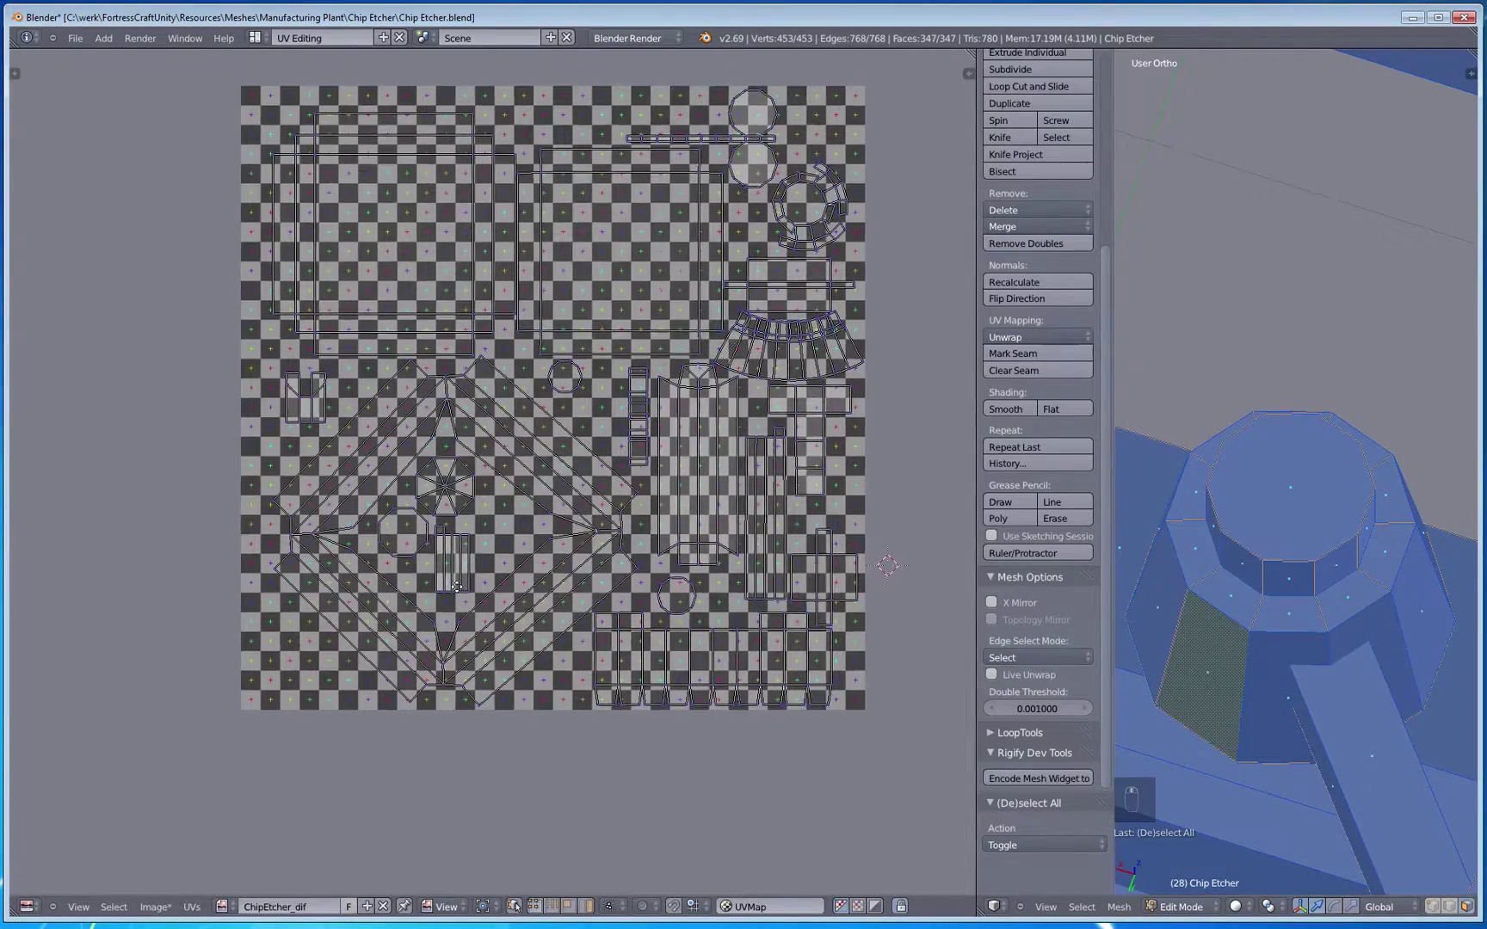
pyautogui.moveTo(553, 580); pyautogui.dragTo(504, 748, button='middle')
# Step: Select all UV islands and save the Chip Etcher blend file
pyautogui.press('a')
pyautogui.scroll(-4, 600, 457)
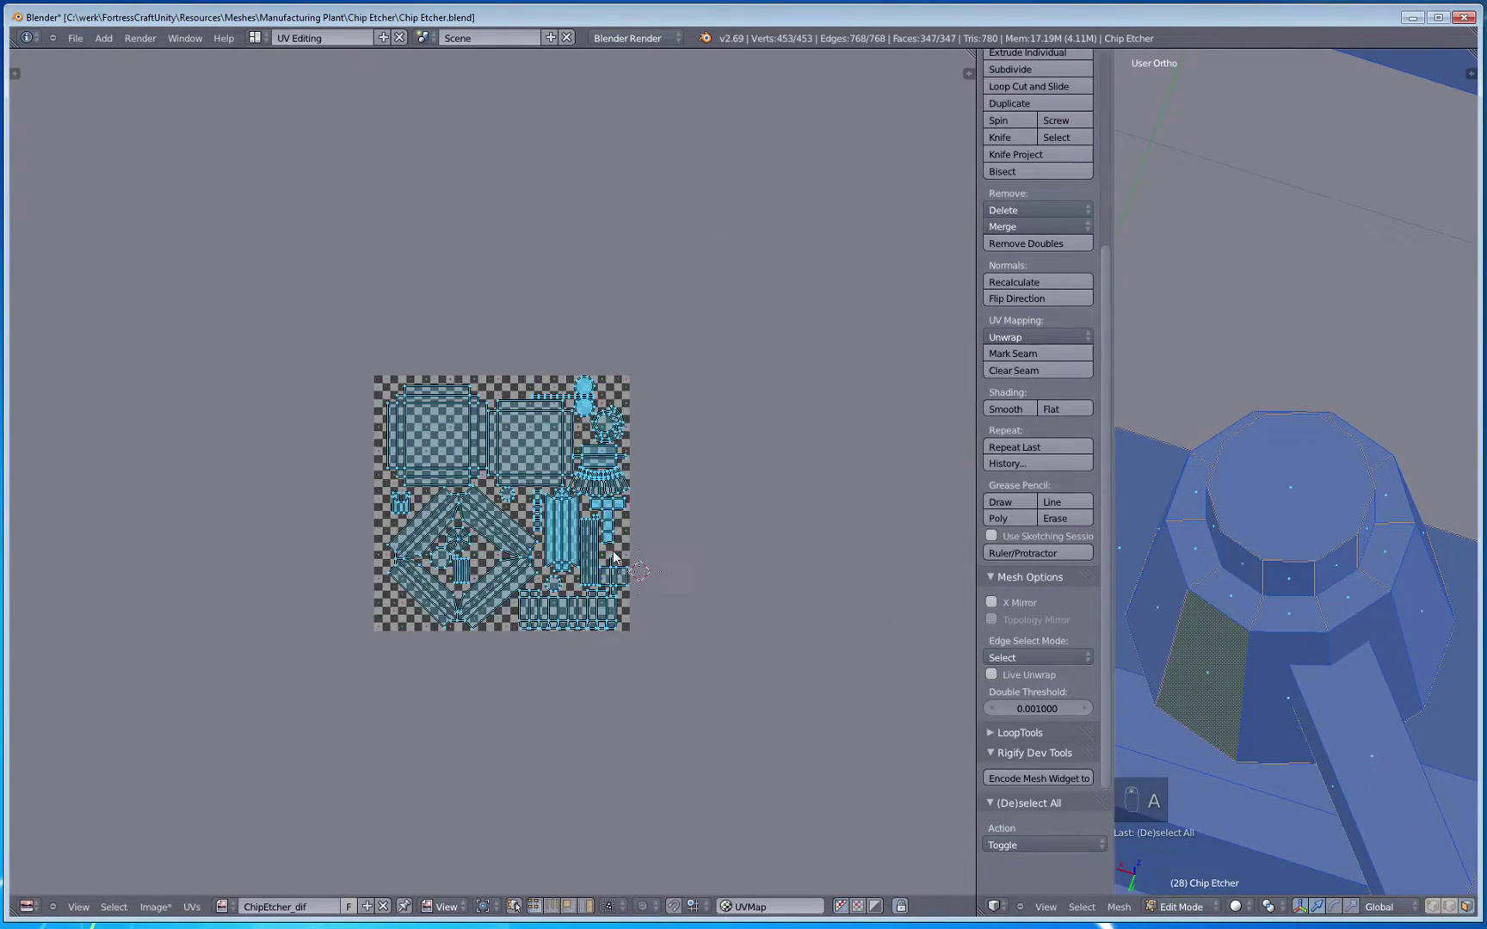
pyautogui.moveTo(688, 529); pyautogui.dragTo(555, 516, button='middle')
pyautogui.scroll(2, 553, 577)
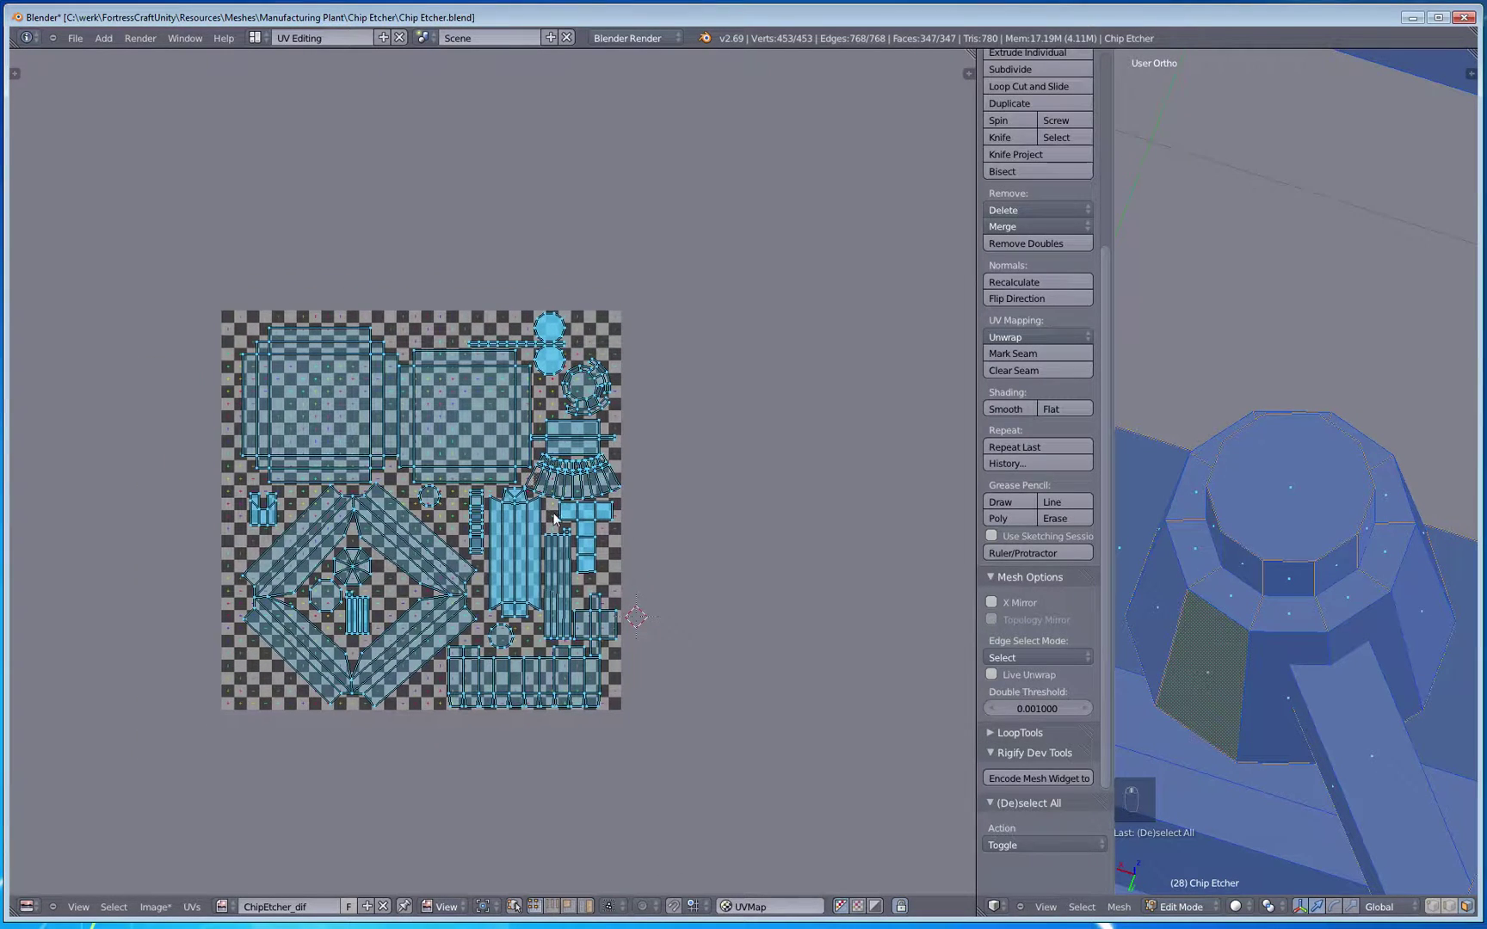
pyautogui.scroll(1, 465, 403)
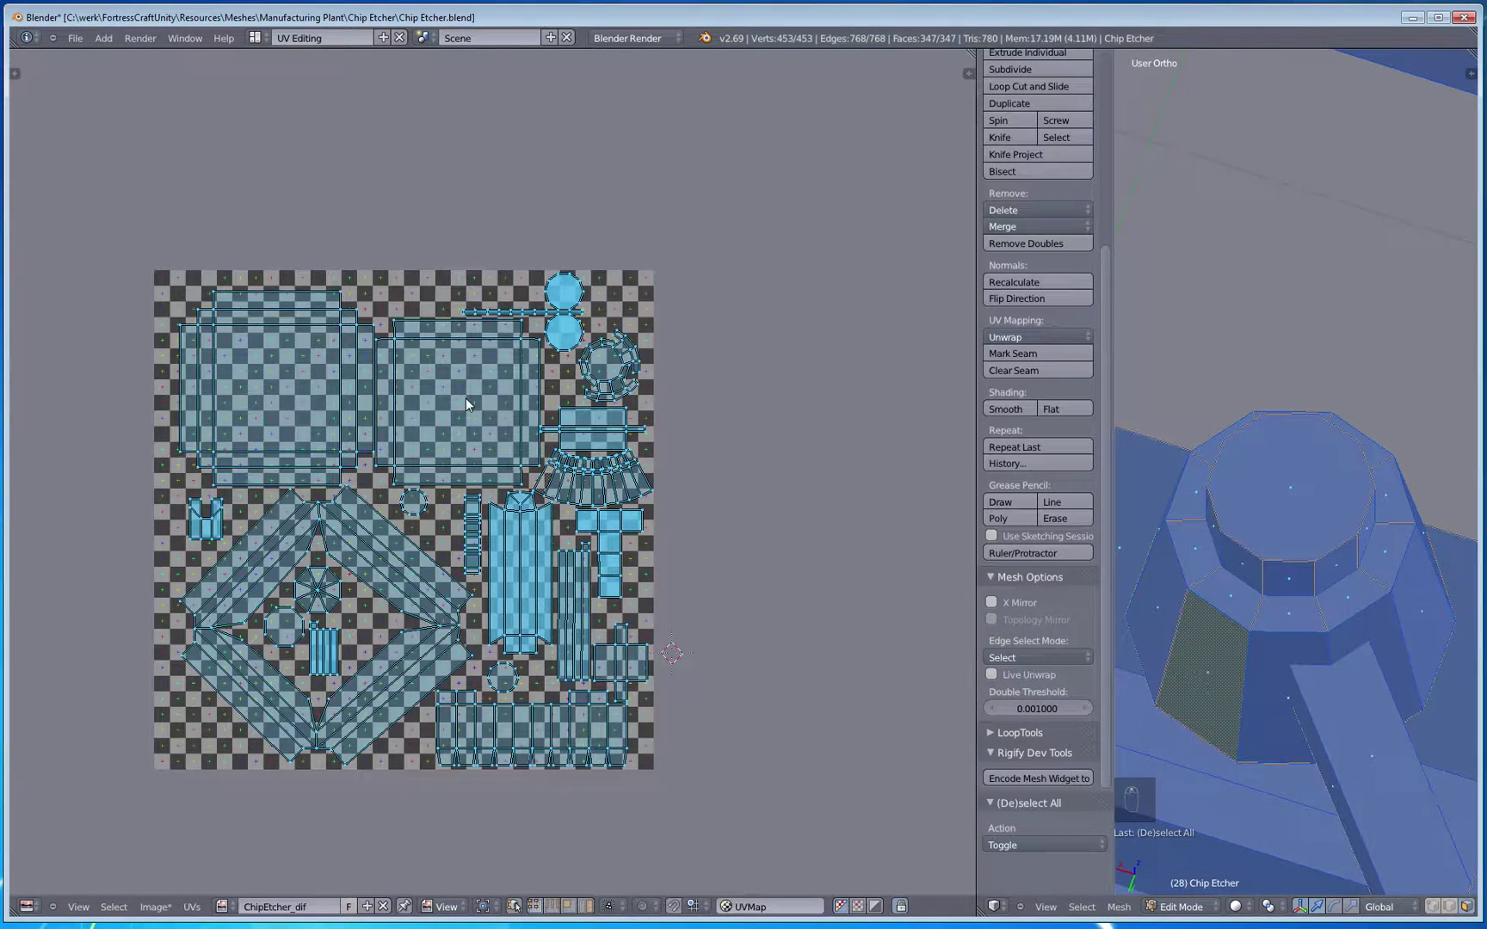
pyautogui.click(75, 38)
pyautogui.click(117, 145)
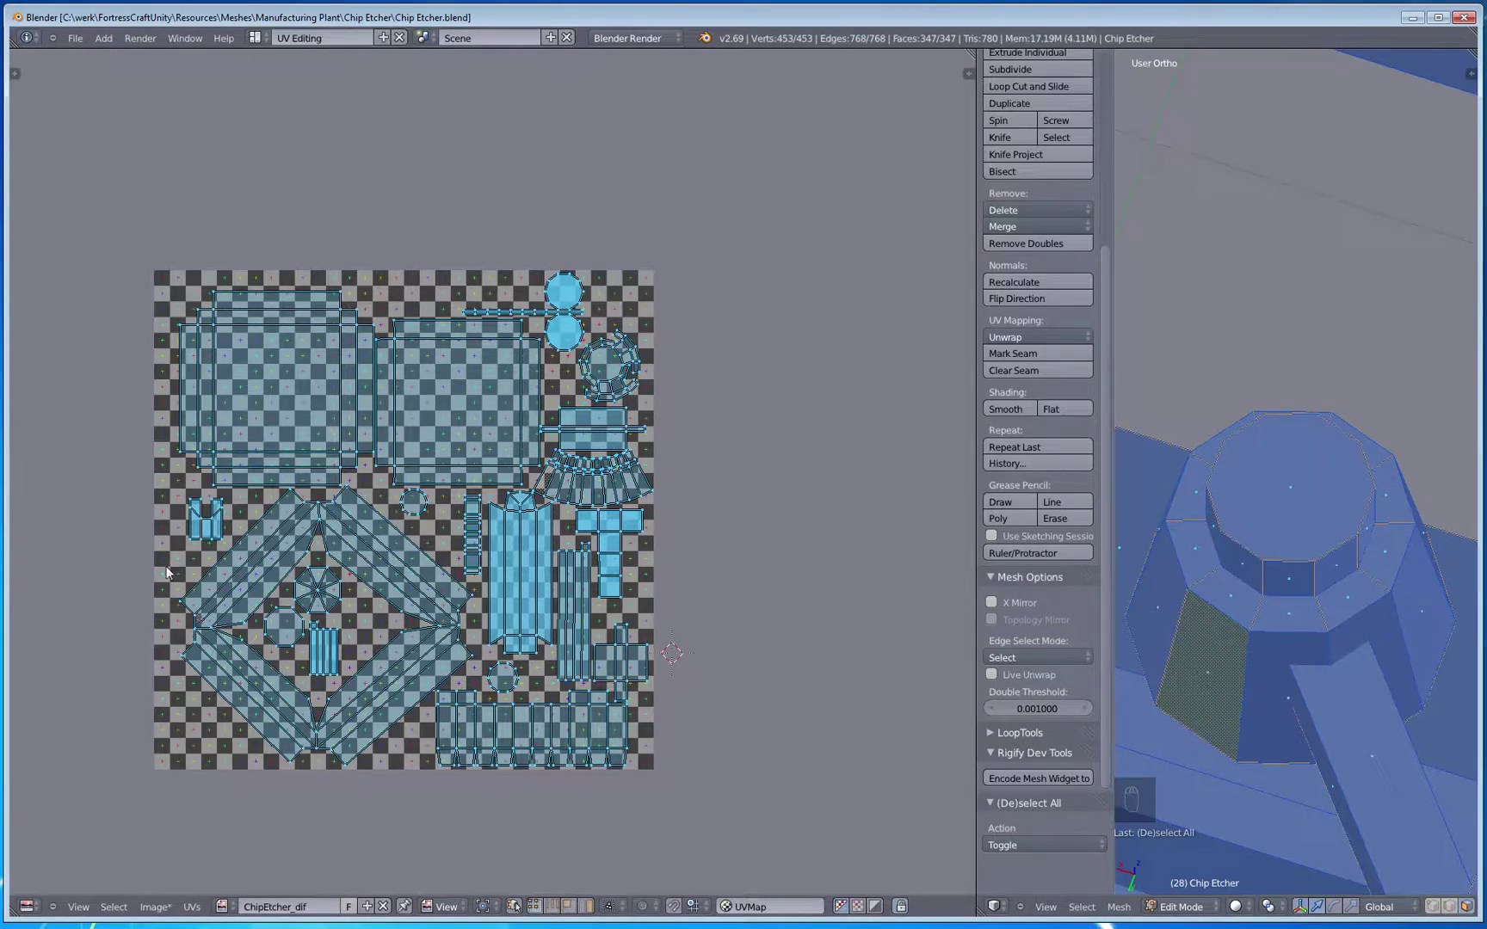
# Step: Review the spacing of the packed islands once more and save Chip Etcher.blend again
pyautogui.moveTo(481, 496)
pyautogui.mouseDown(button='middle')
pyautogui.moveTo(481, 477)
pyautogui.moveTo(621, 504)
pyautogui.moveTo(484, 488)
pyautogui.mouseUp(button='middle')
pyautogui.scroll(2, 545, 548)
pyautogui.moveTo(576, 435); pyautogui.dragTo(536, 486, button='middle')
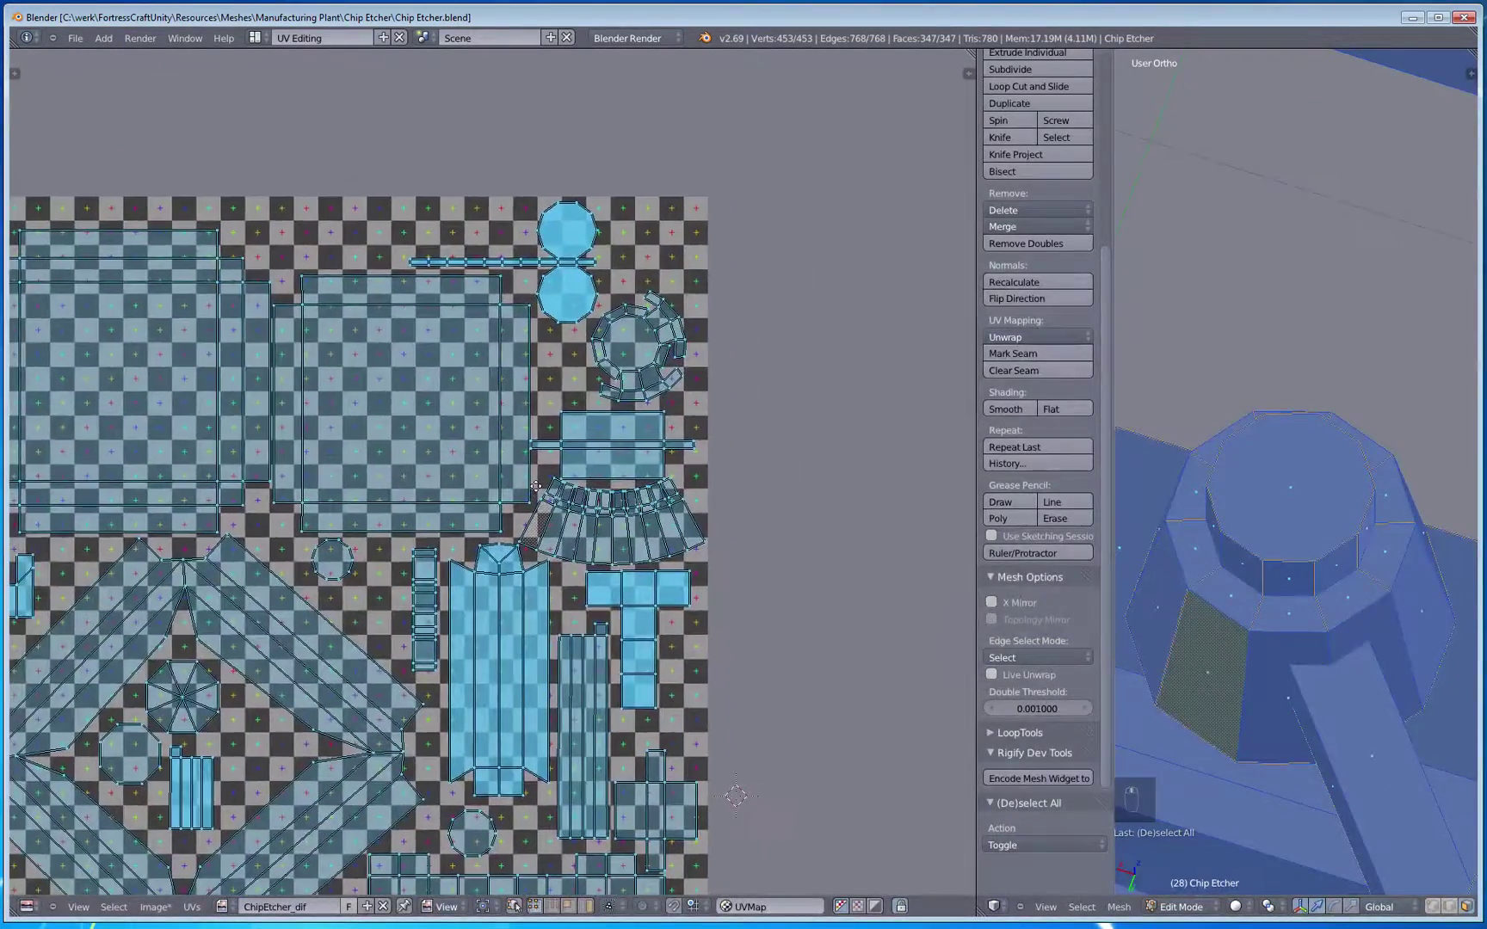
pyautogui.scroll(-2, 539, 493)
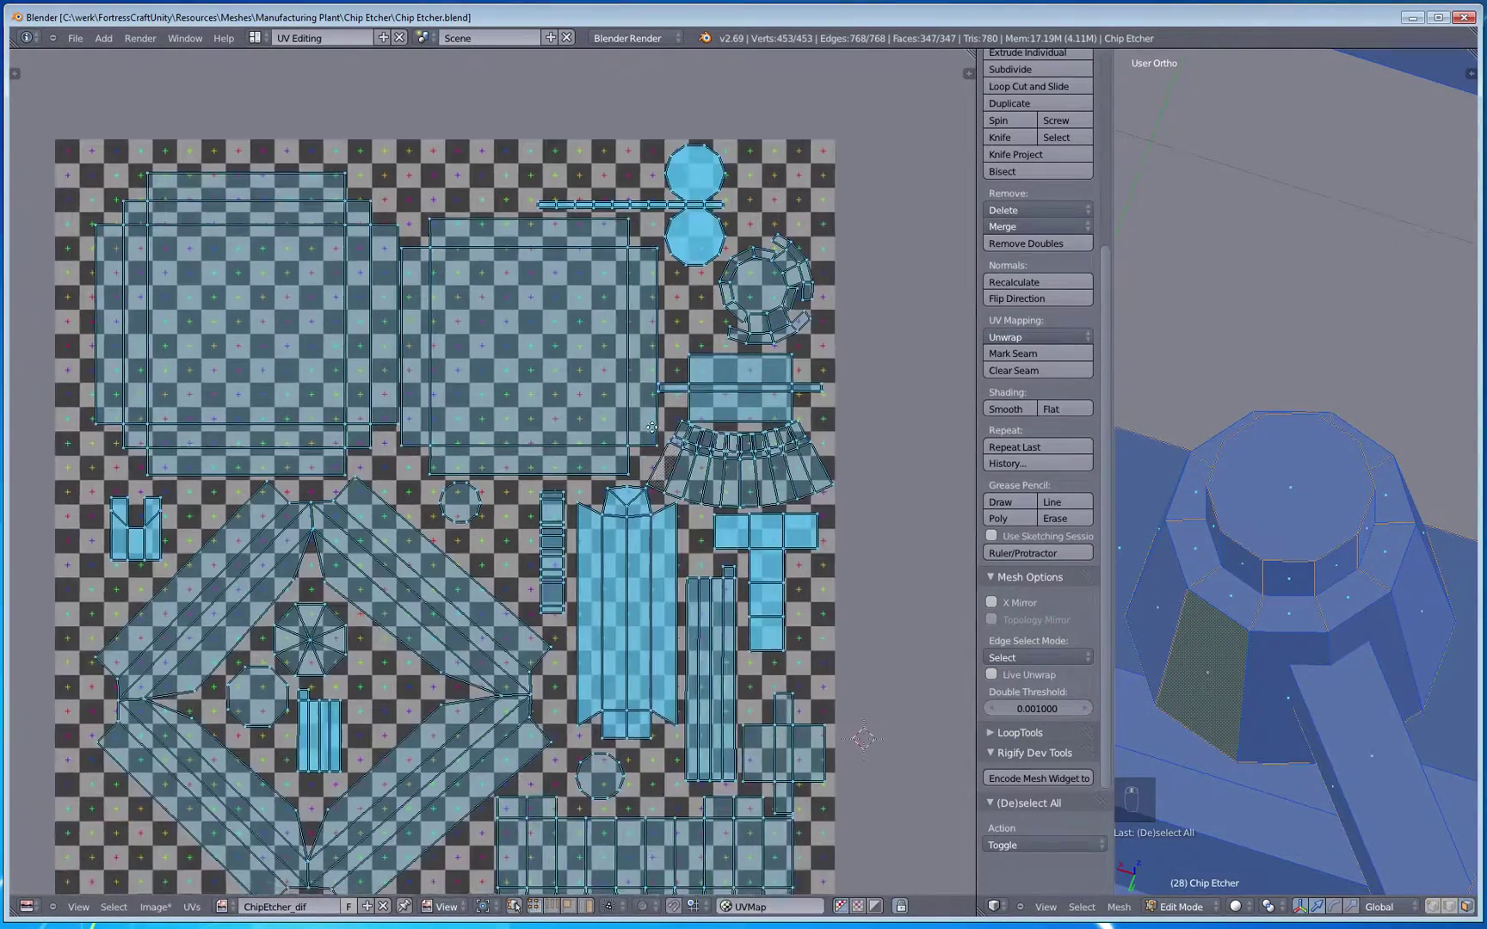
pyautogui.moveTo(496, 613); pyautogui.dragTo(500, 654, button='middle')
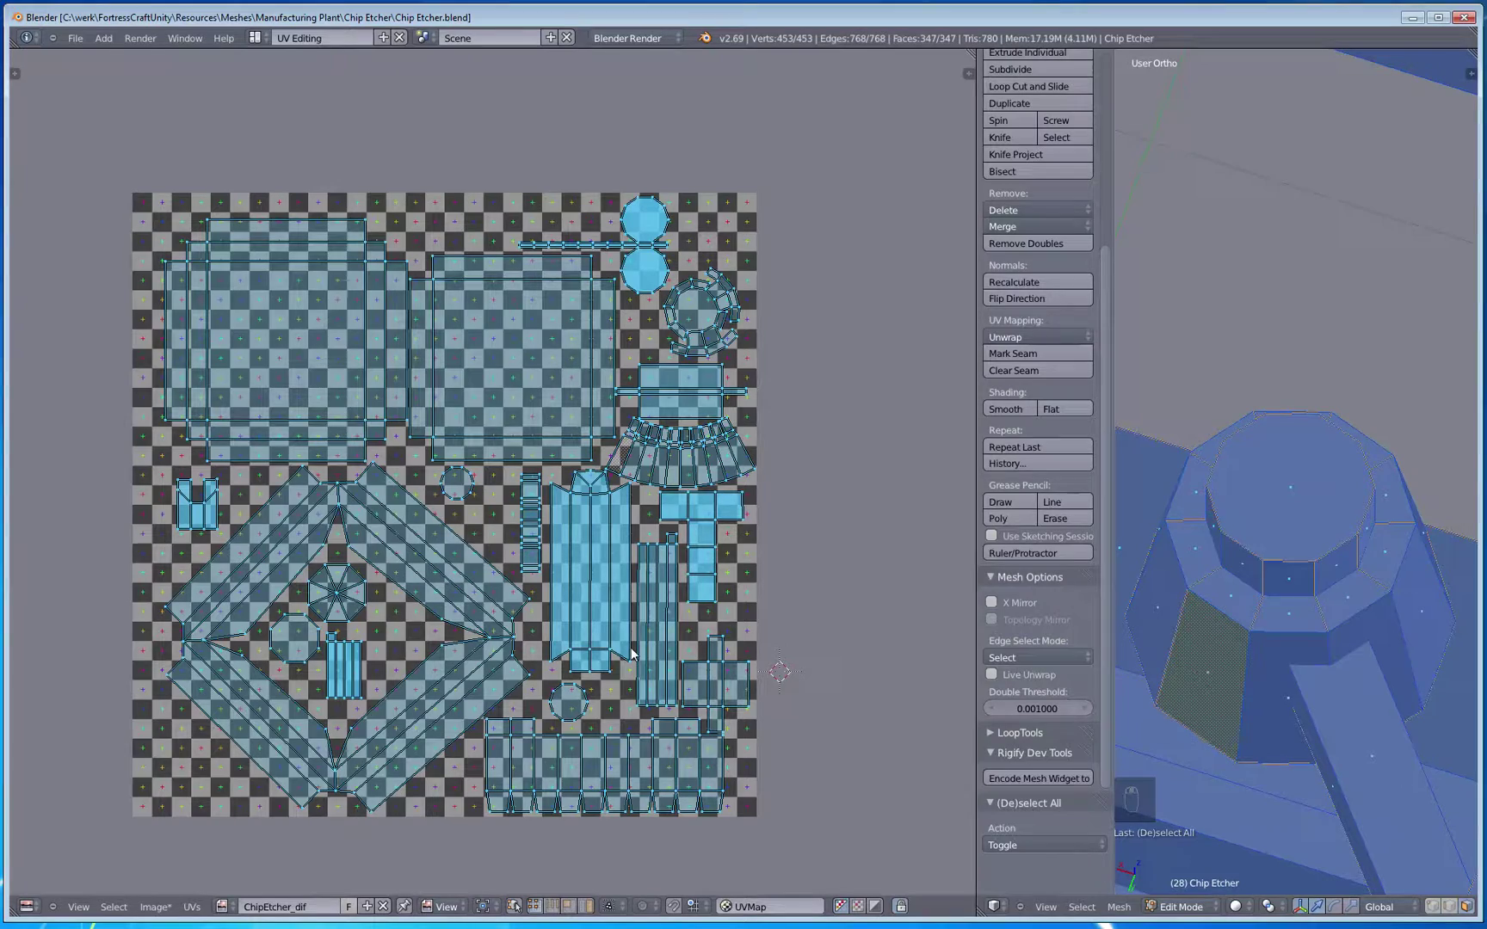
pyautogui.moveTo(632, 656); pyautogui.dragTo(558, 626, button='middle')
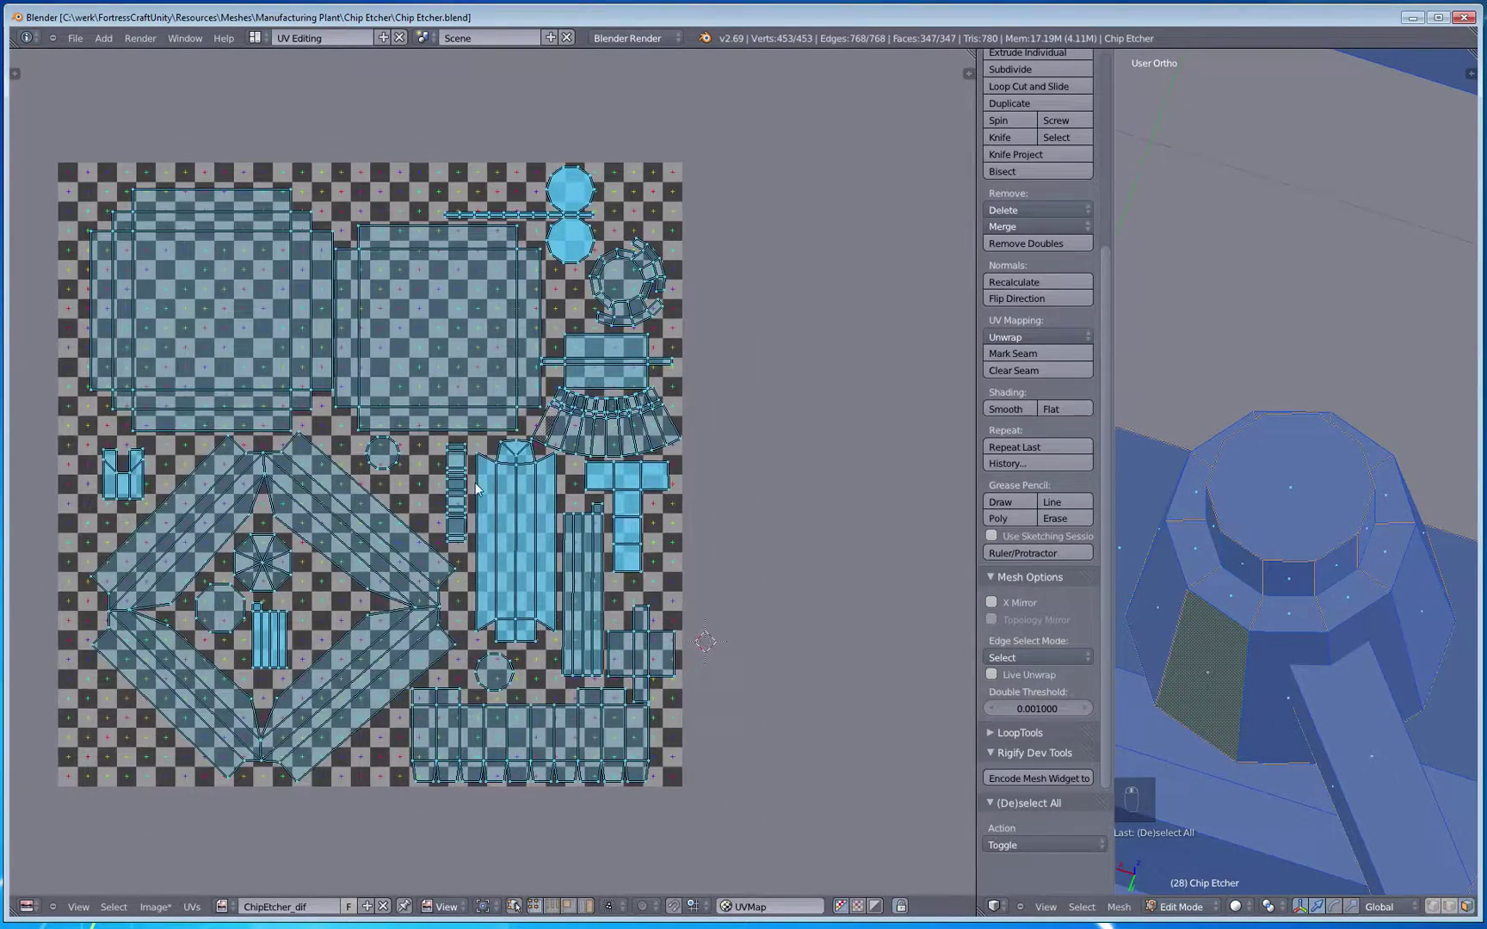
pyautogui.click(77, 38)
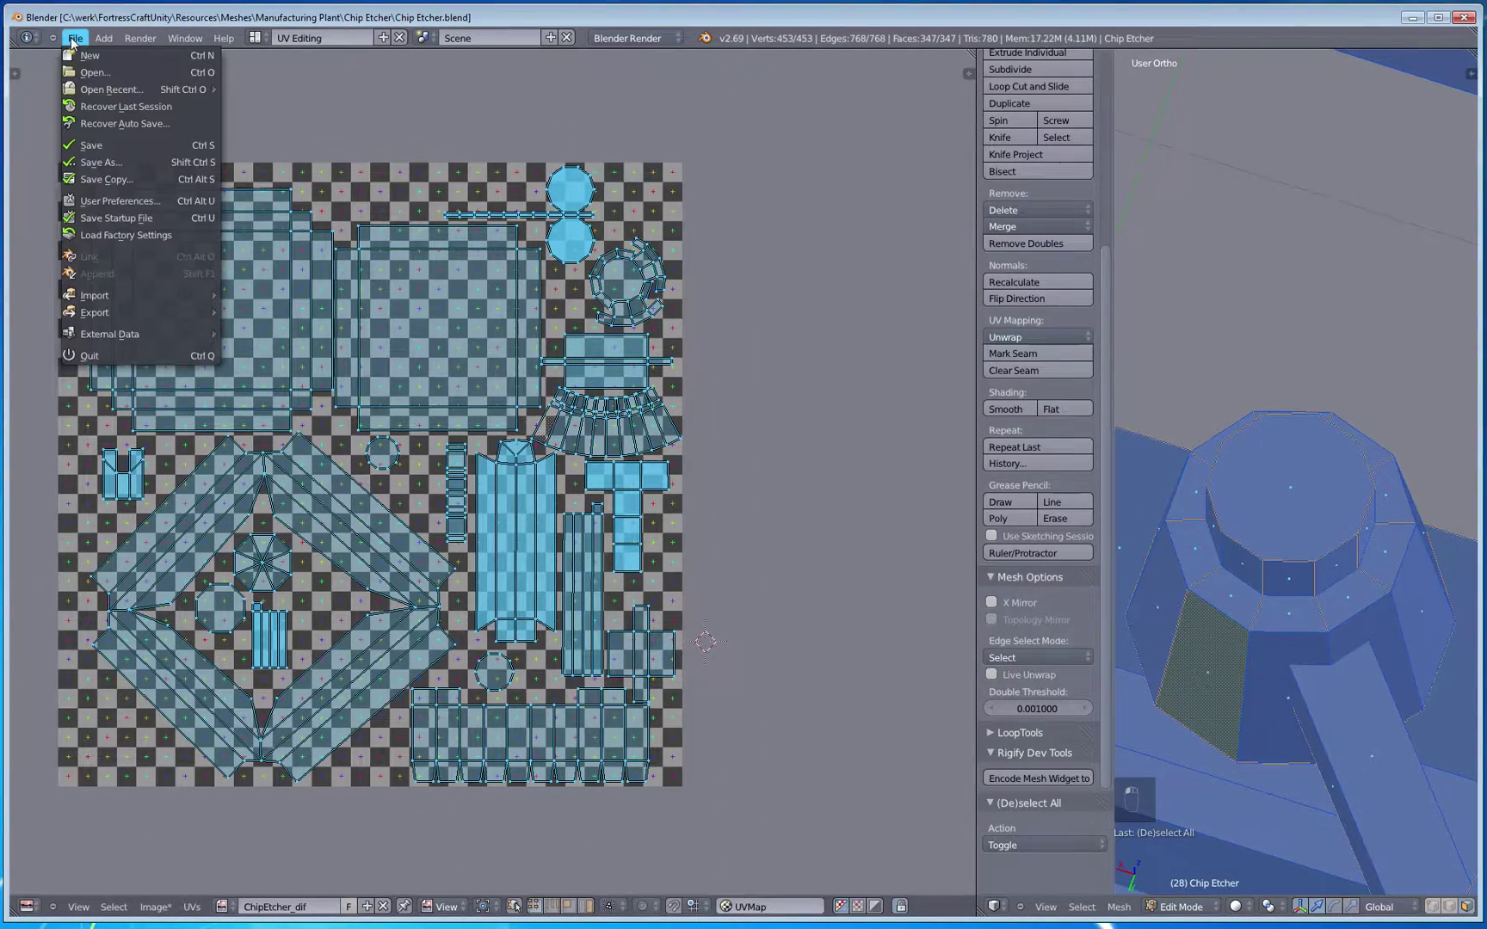
pyautogui.click(102, 144)
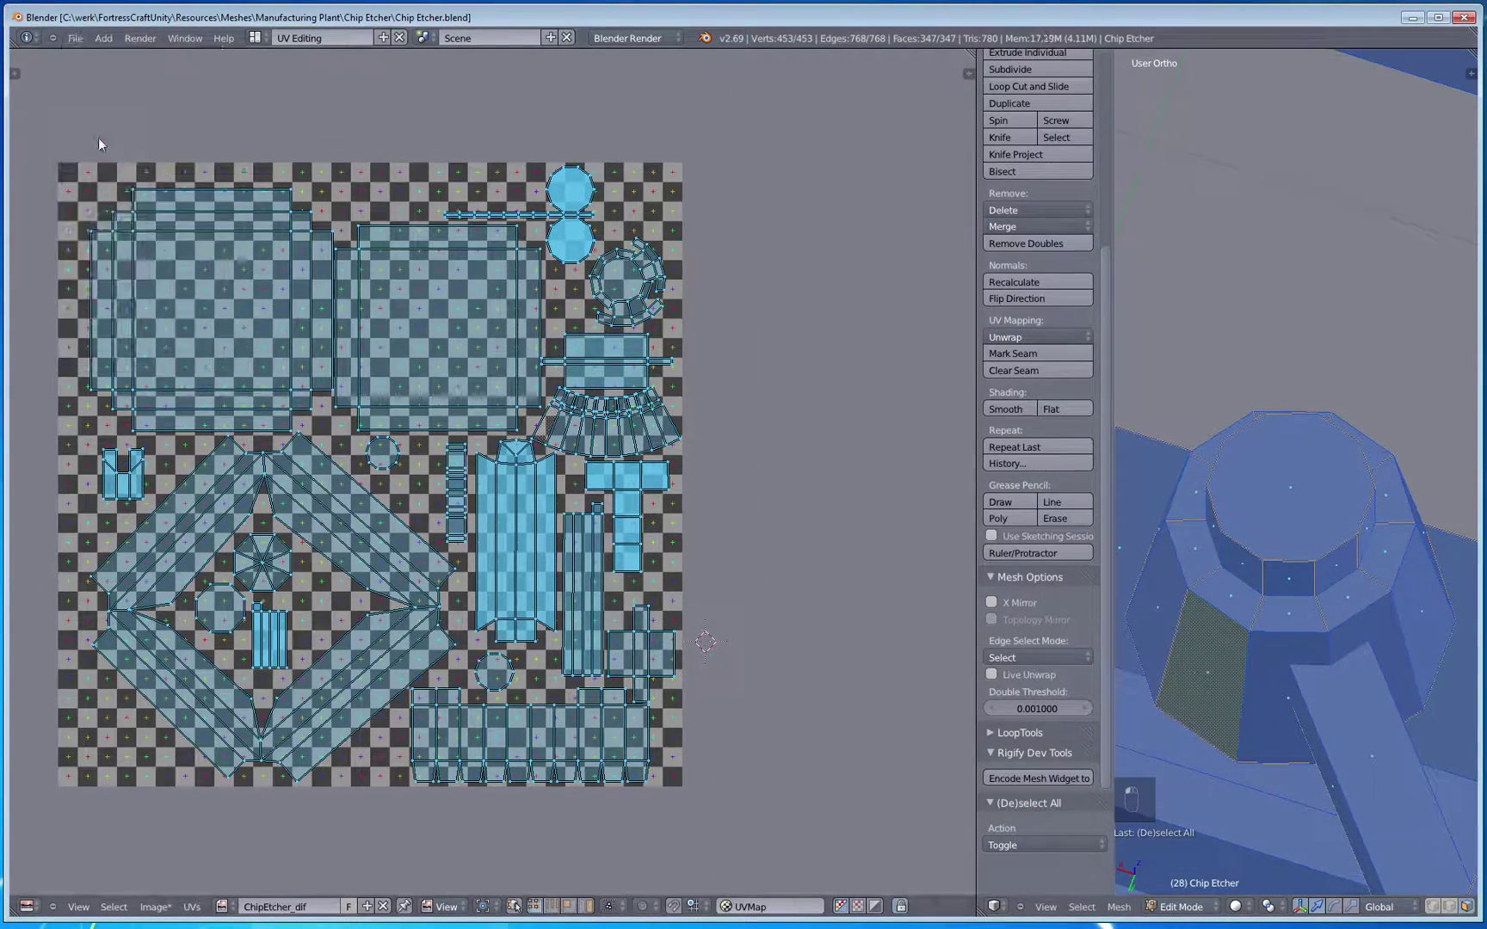
# Step: Save the checker texture in the Chip Etcher folder as ChipEtcher_dif.png, using PNG format and RGB colour mode
pyautogui.click(155, 907)
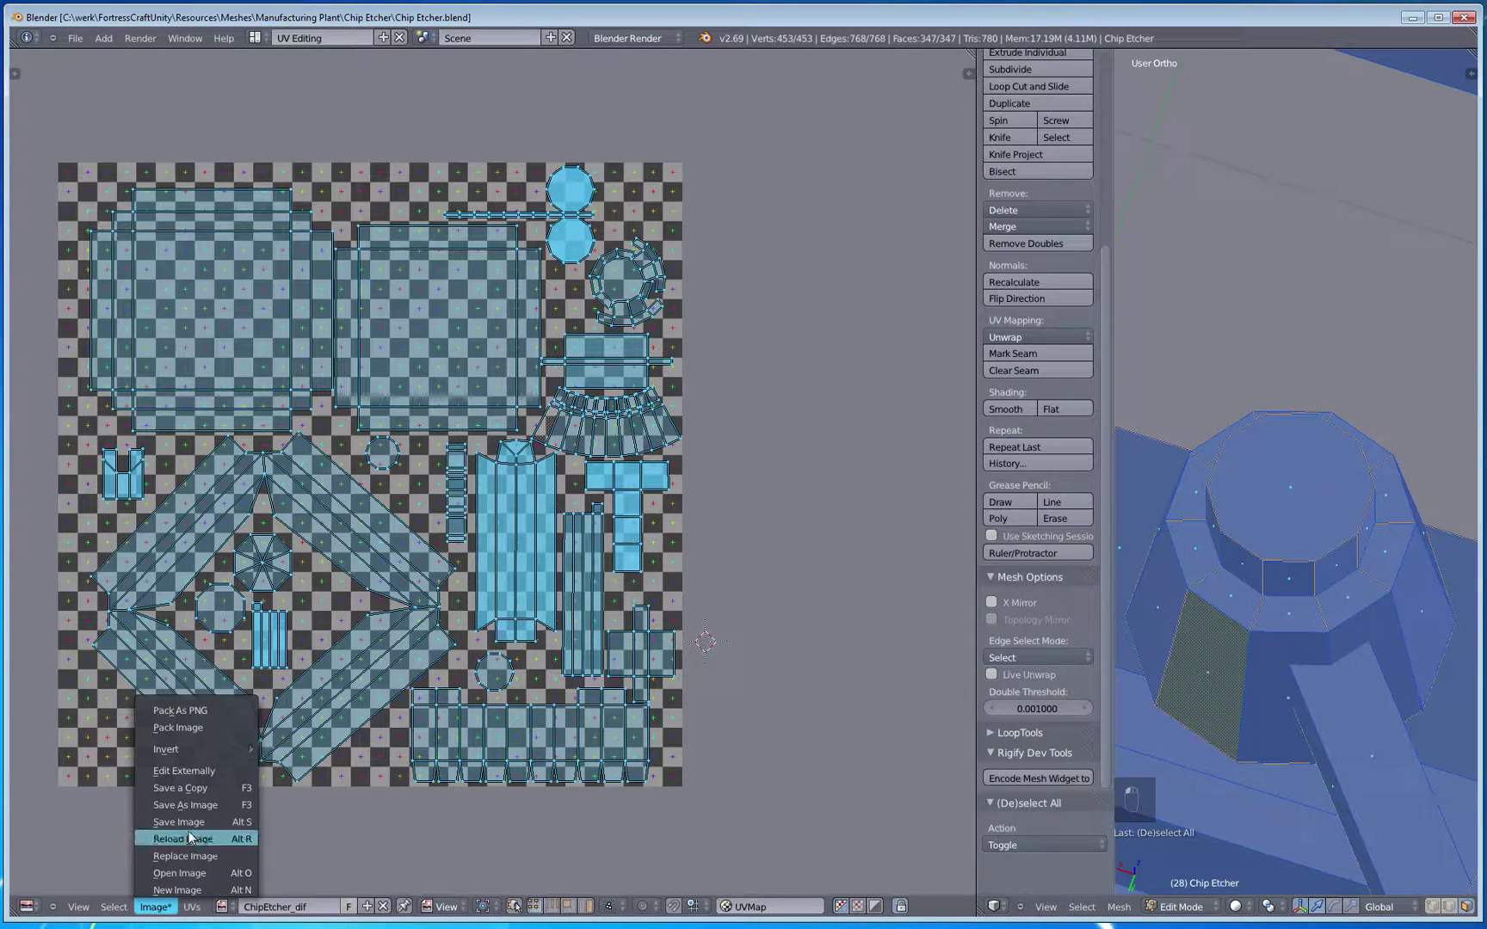
pyautogui.click(225, 806)
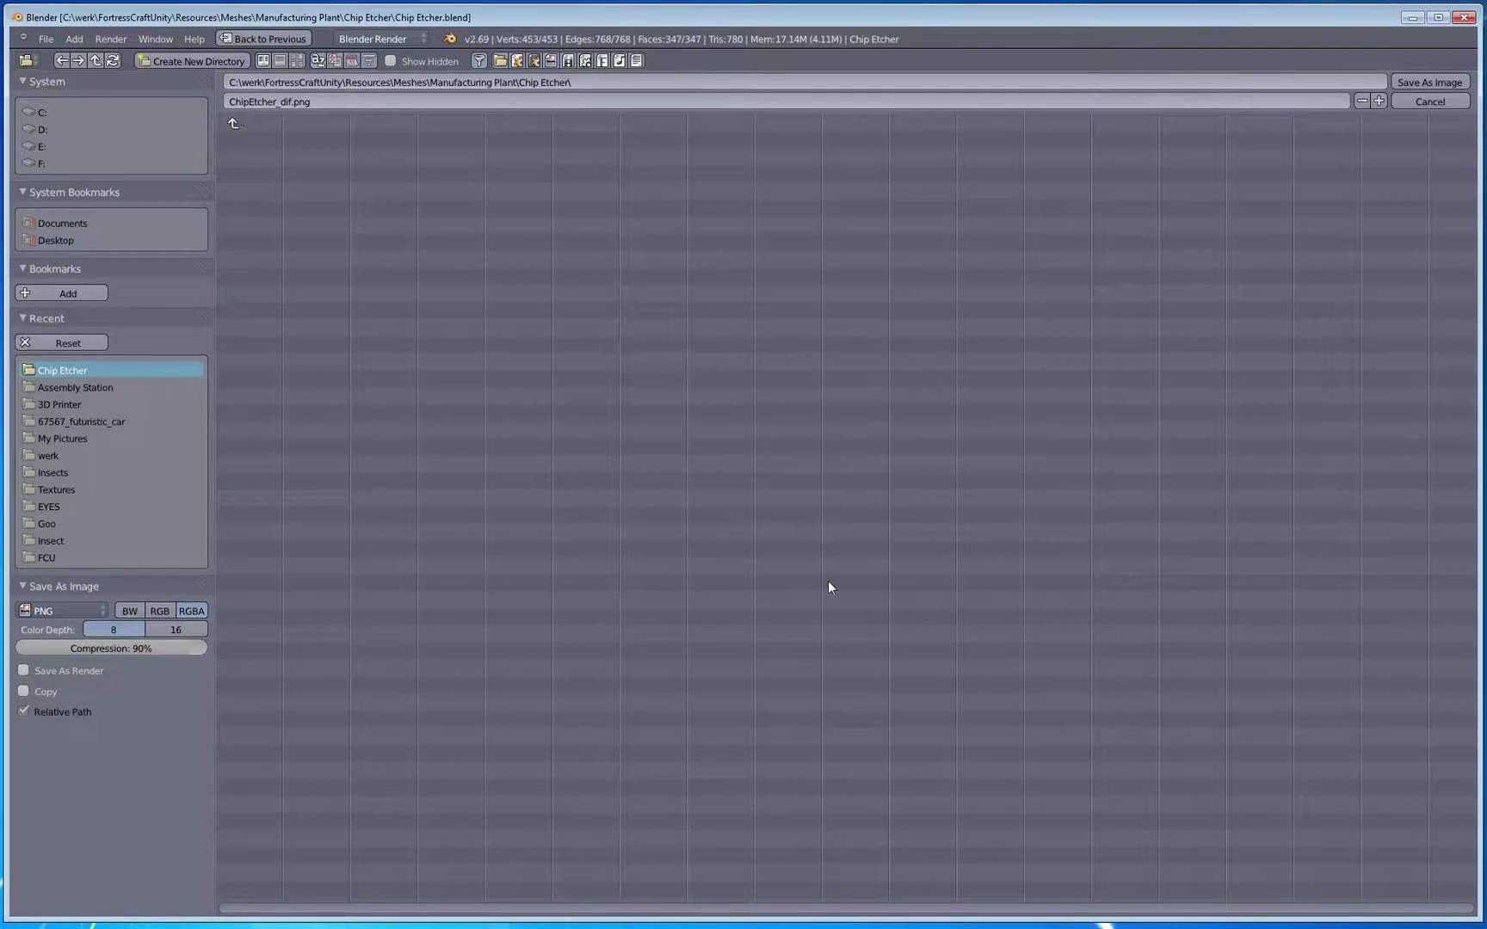
pyautogui.write('if')
pyautogui.press('Return')
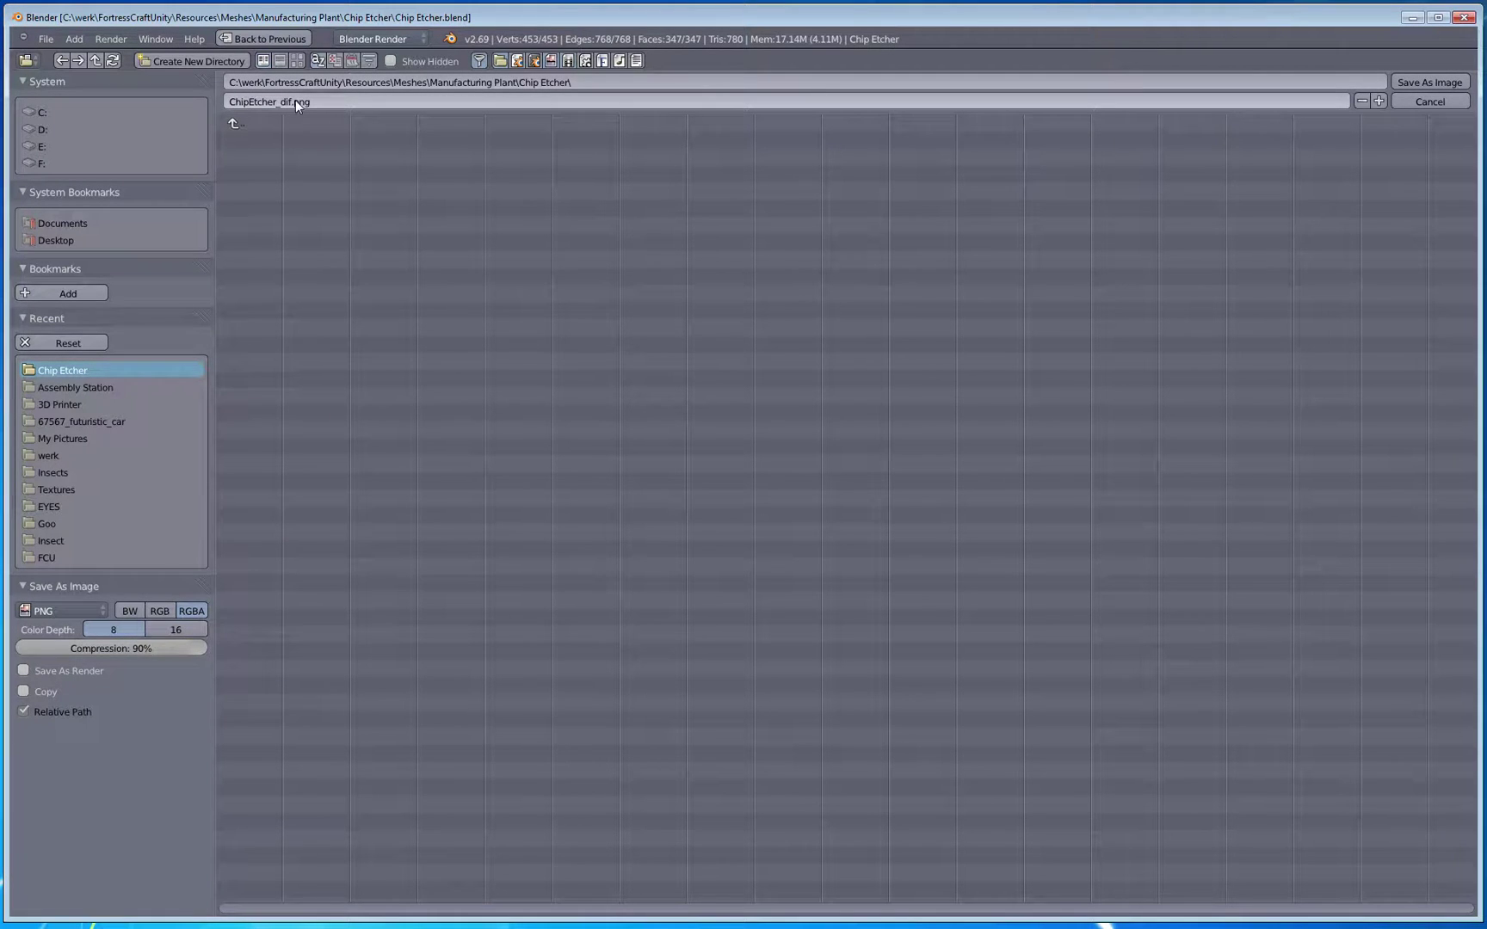
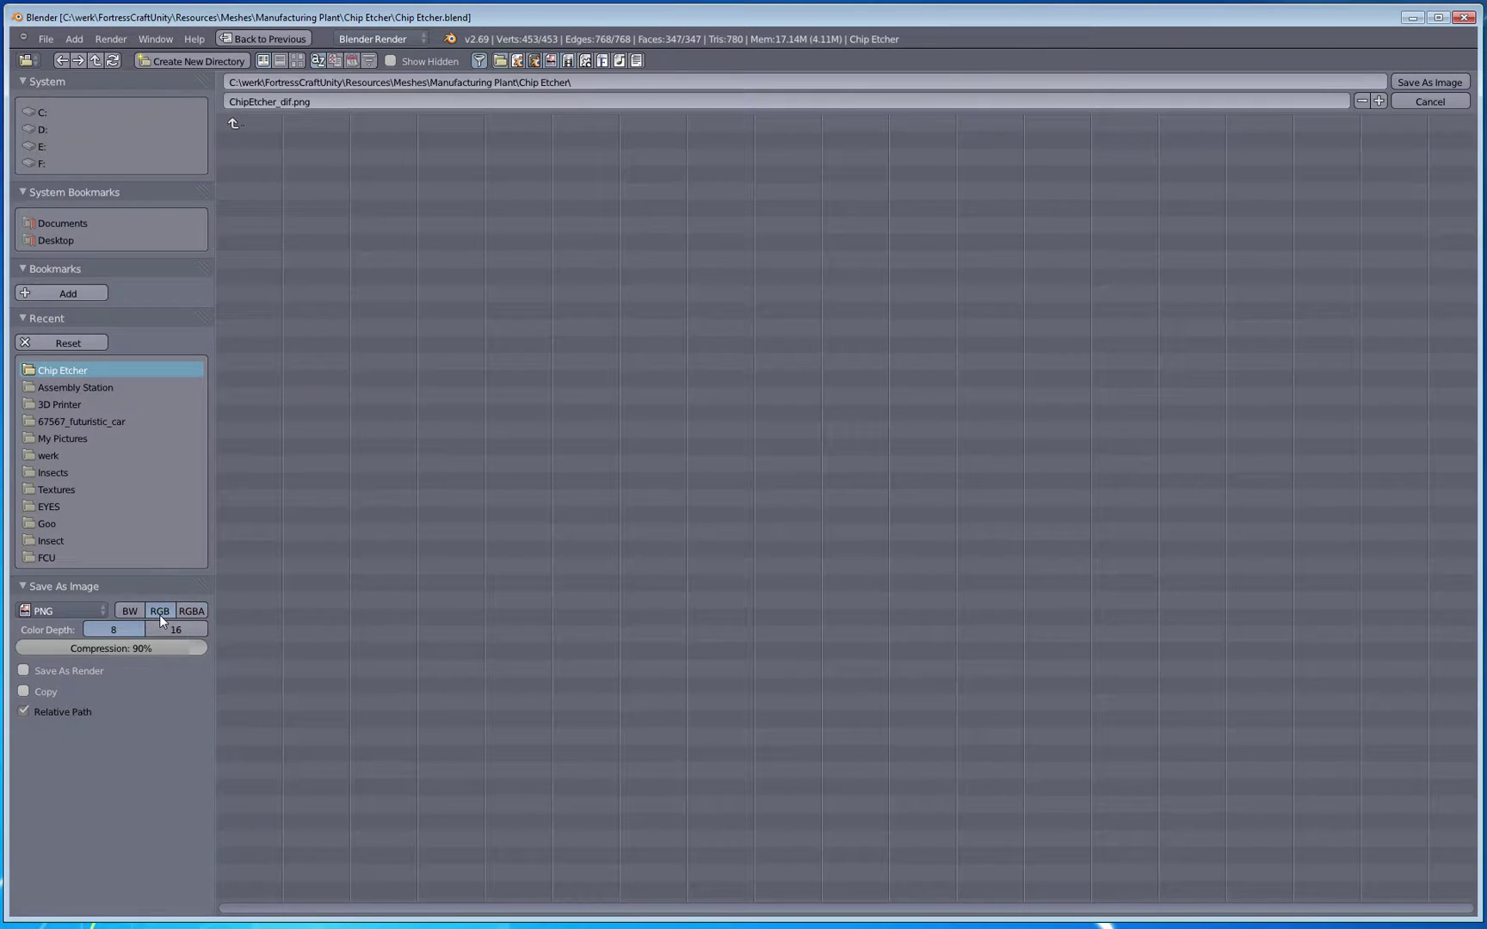
pyautogui.click(1424, 84)
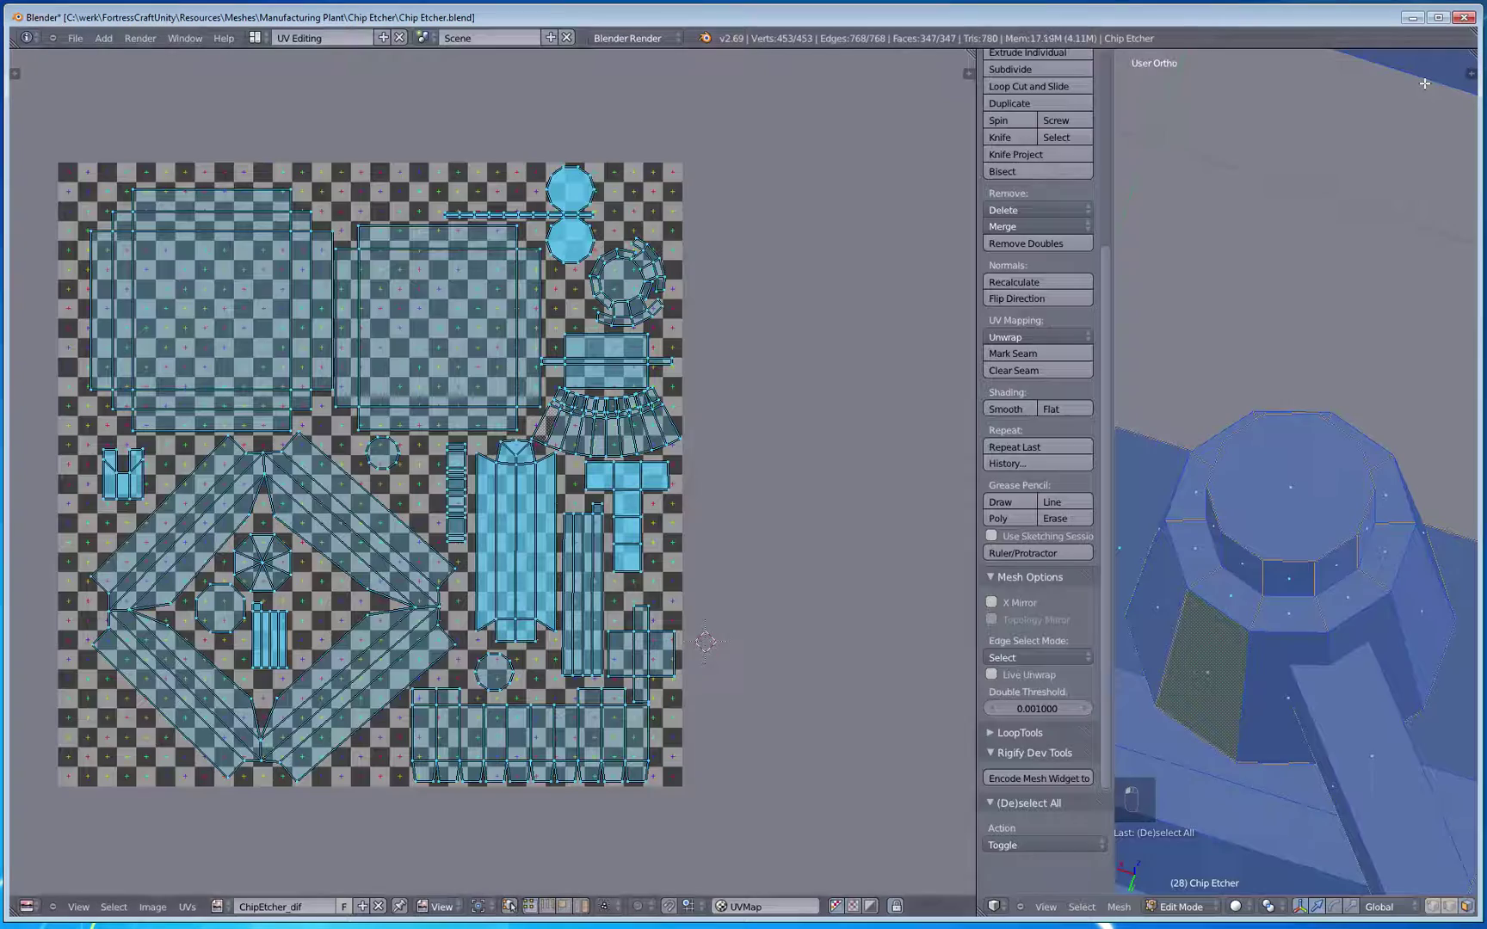
# Step: Export the UV layout to the Chip Etcher folder as a 1024 x 1024 PNG named ChipEtcherUVlayout.png
pyautogui.press('Home')
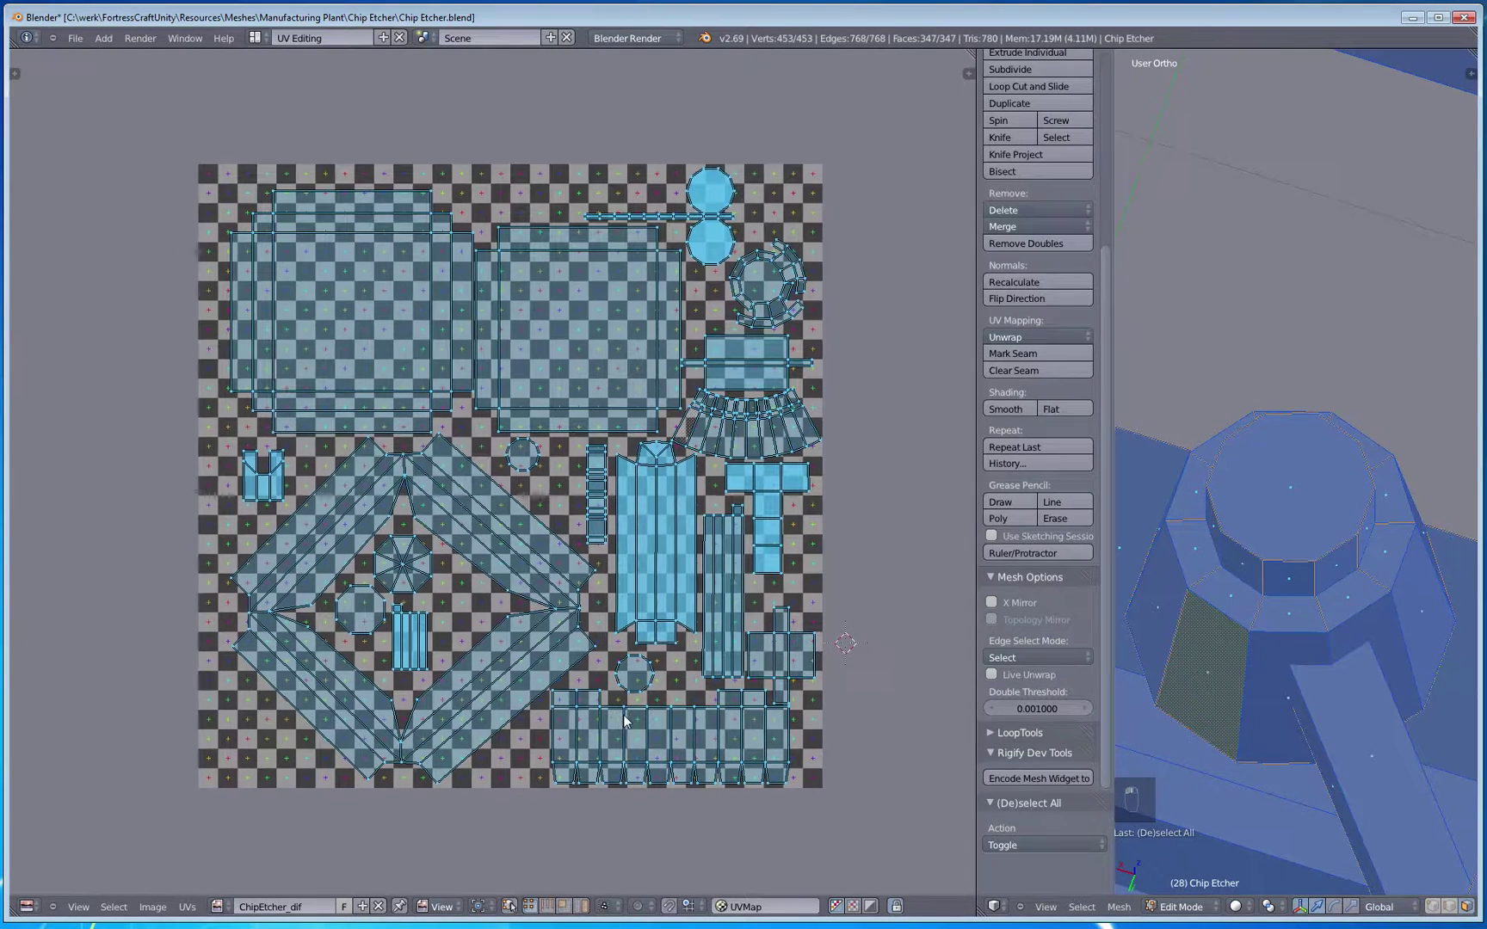
pyautogui.click(187, 907)
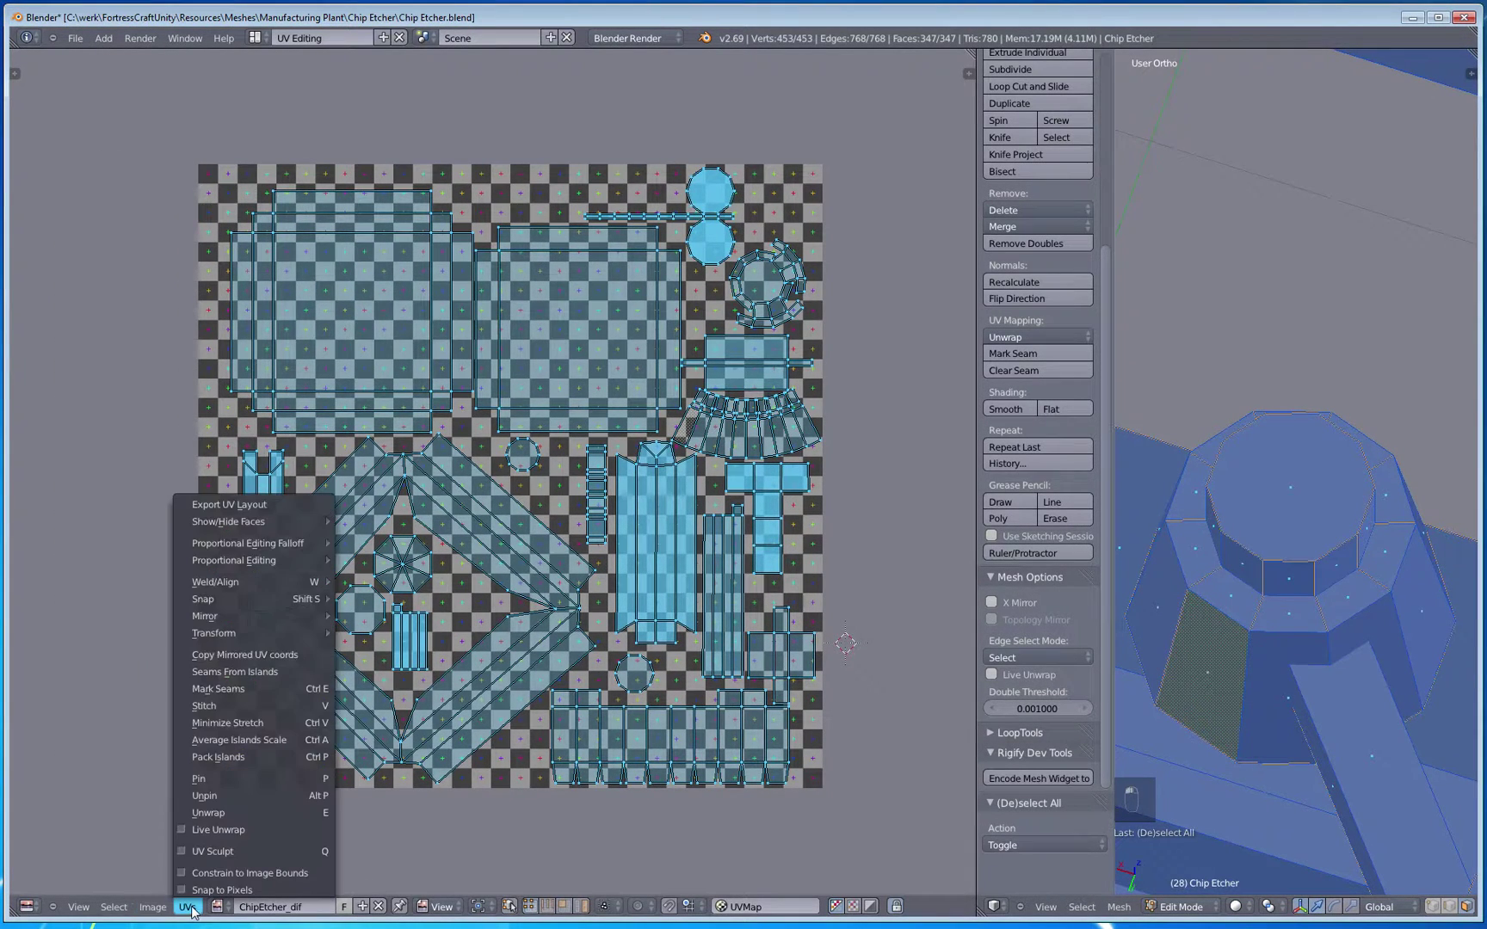
pyautogui.click(251, 504)
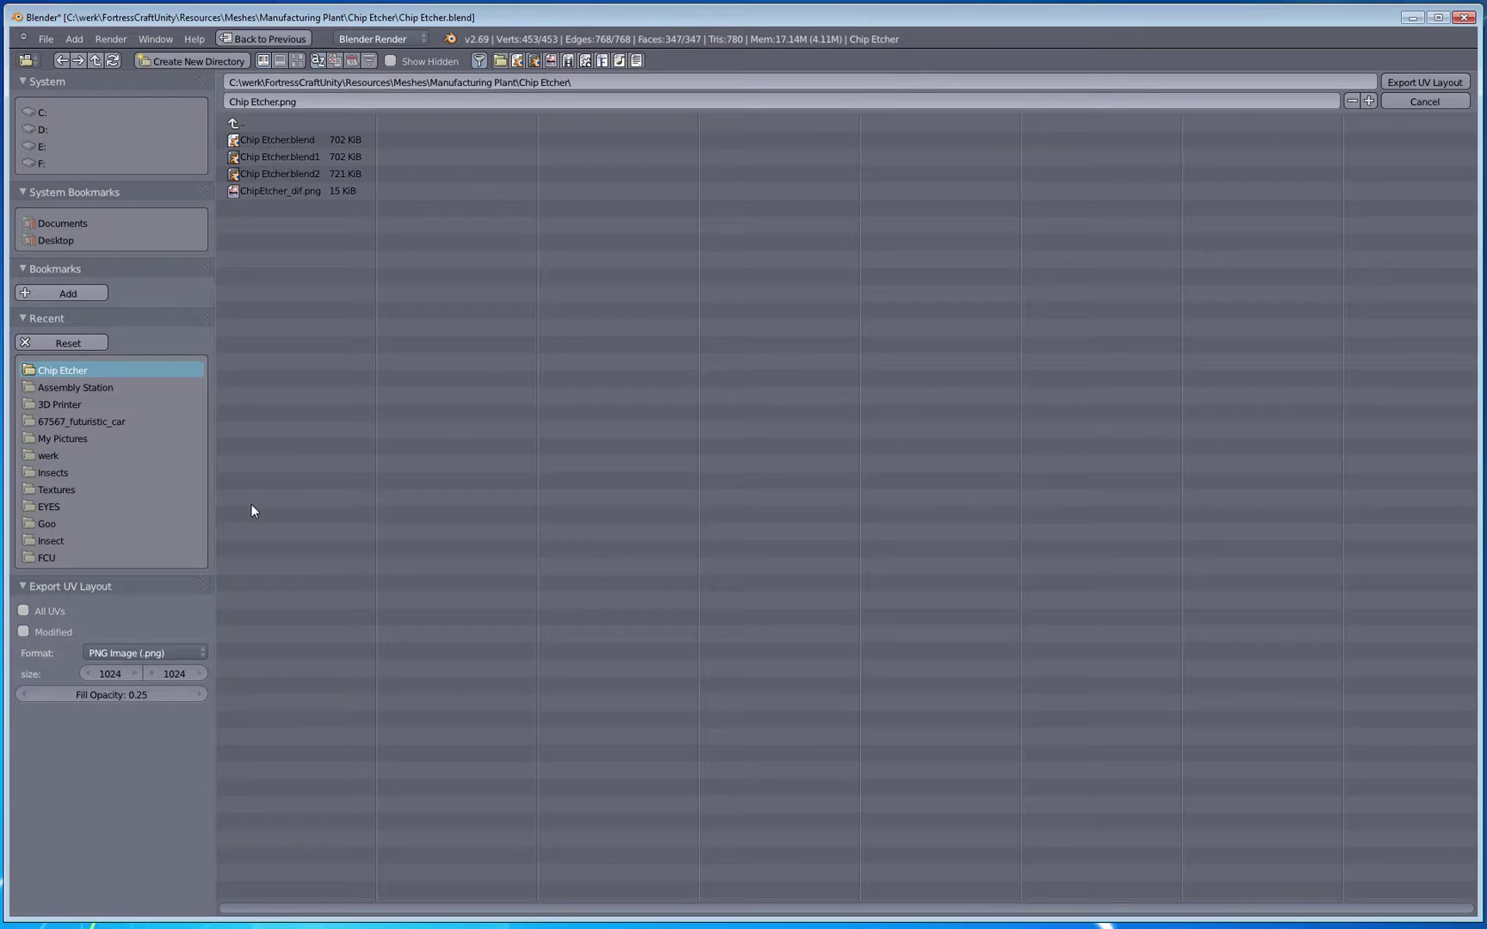
pyautogui.click(280, 99)
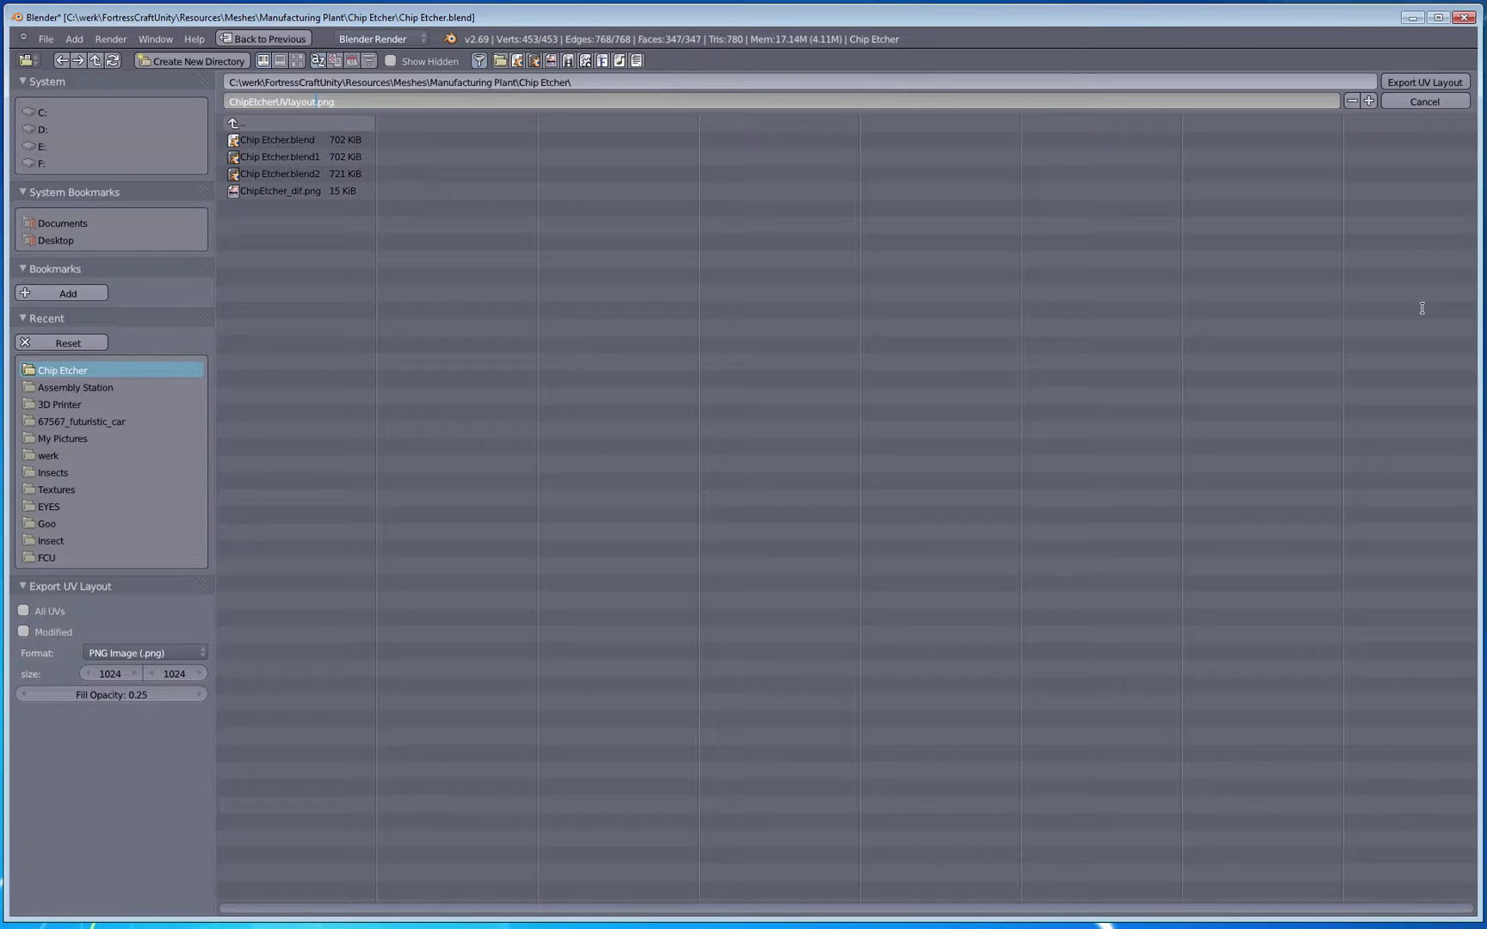
pyautogui.press('Return')
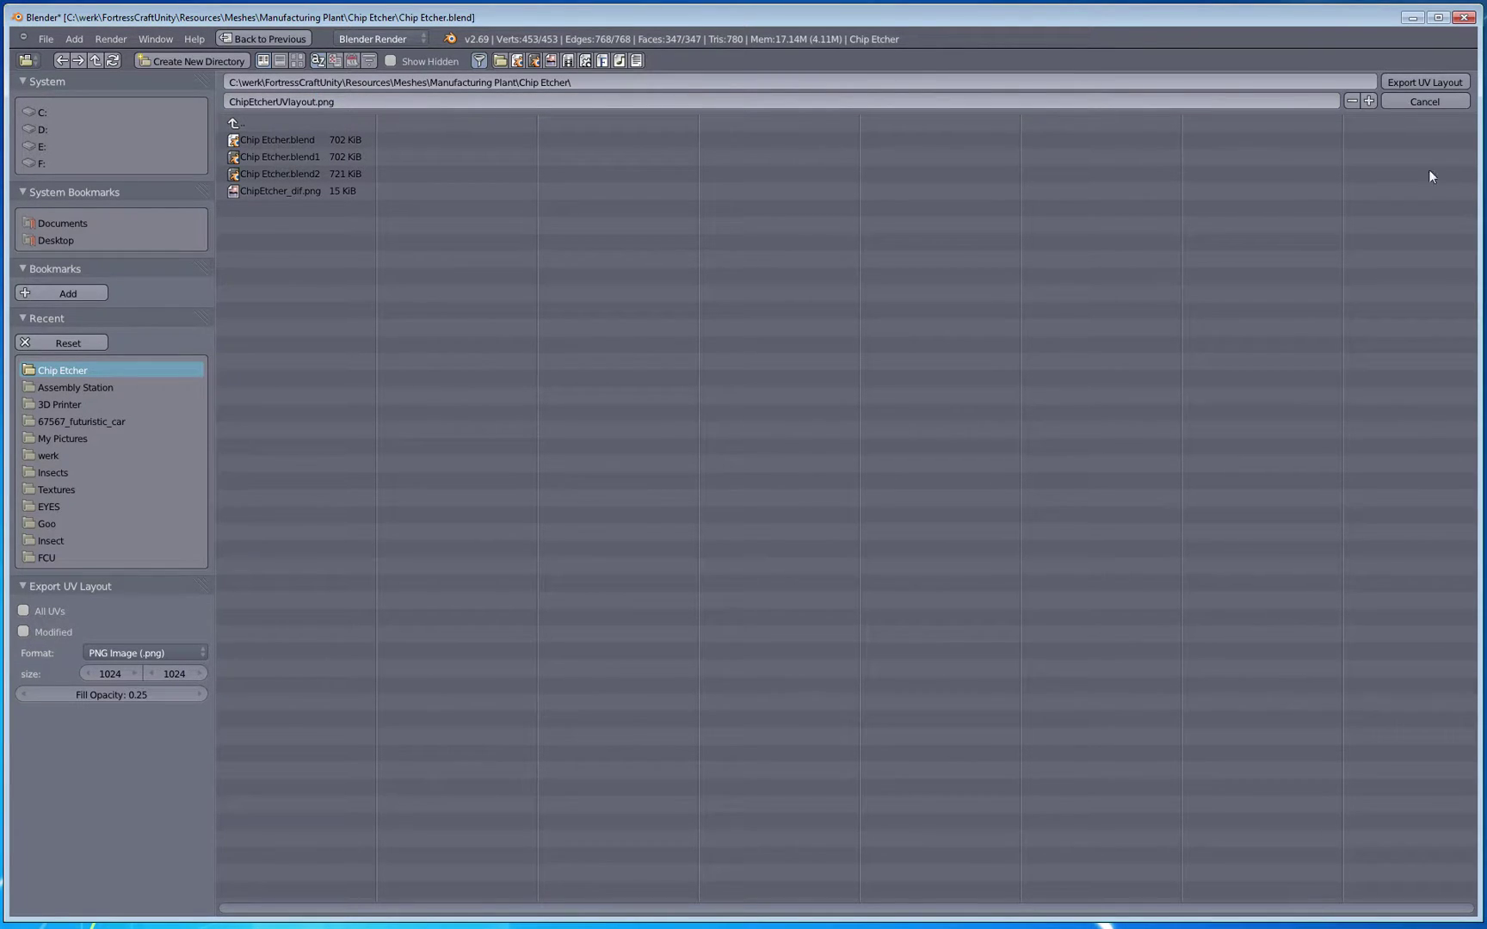
pyautogui.click(1417, 81)
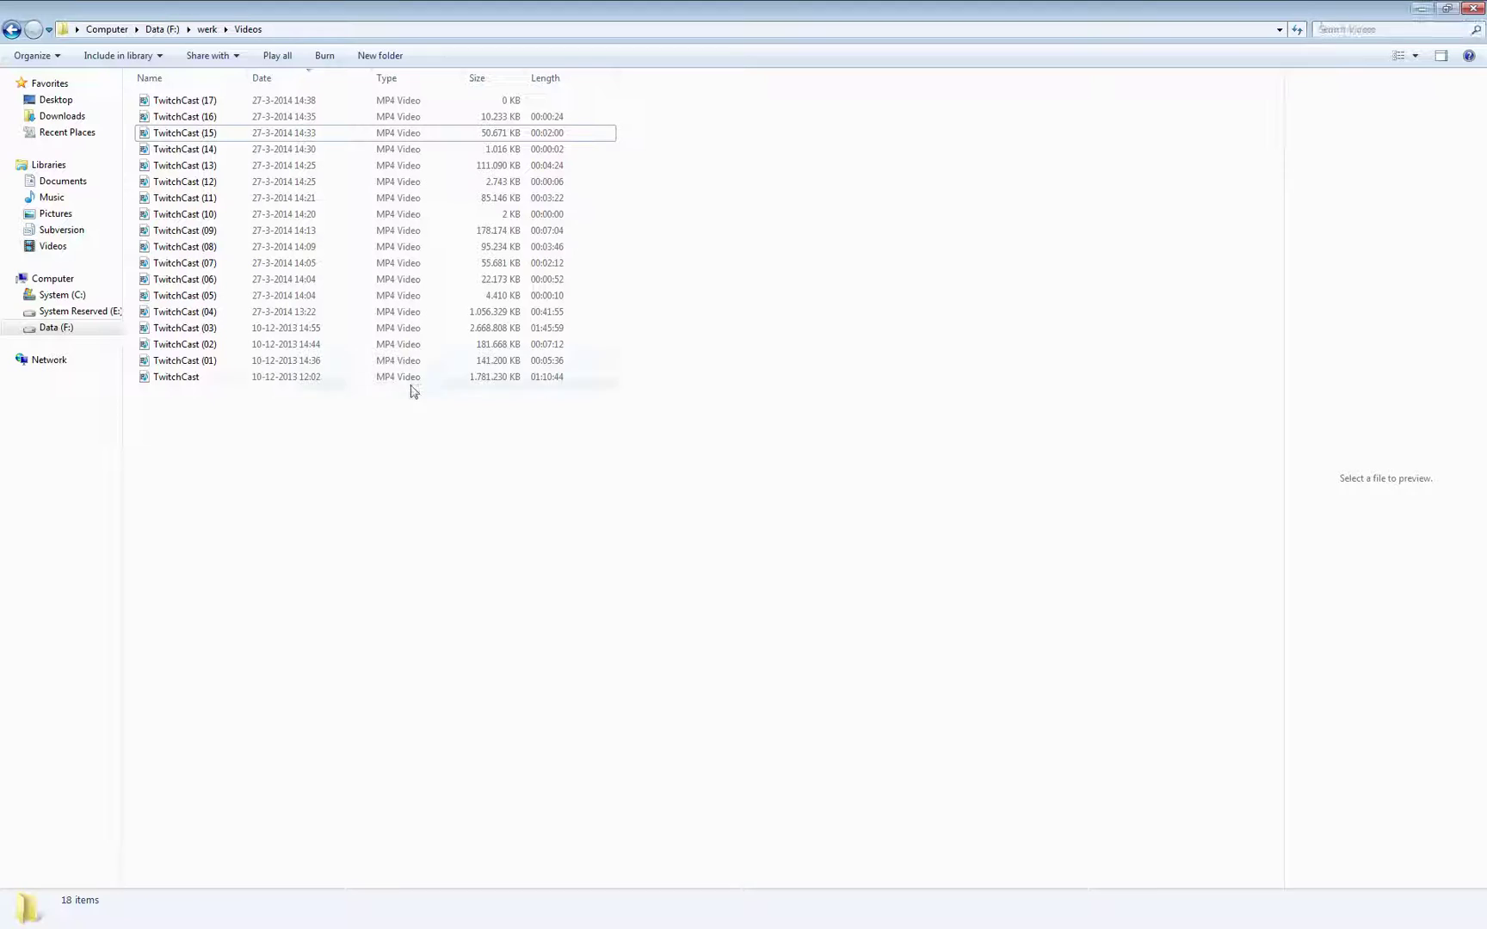
# Step: In Windows Explorer, browse the Subversion library to Resources, Meshes, Manufacturing Plant, Chip Etcher and view the ChipEtcherUVlayout image
pyautogui.click(83, 229)
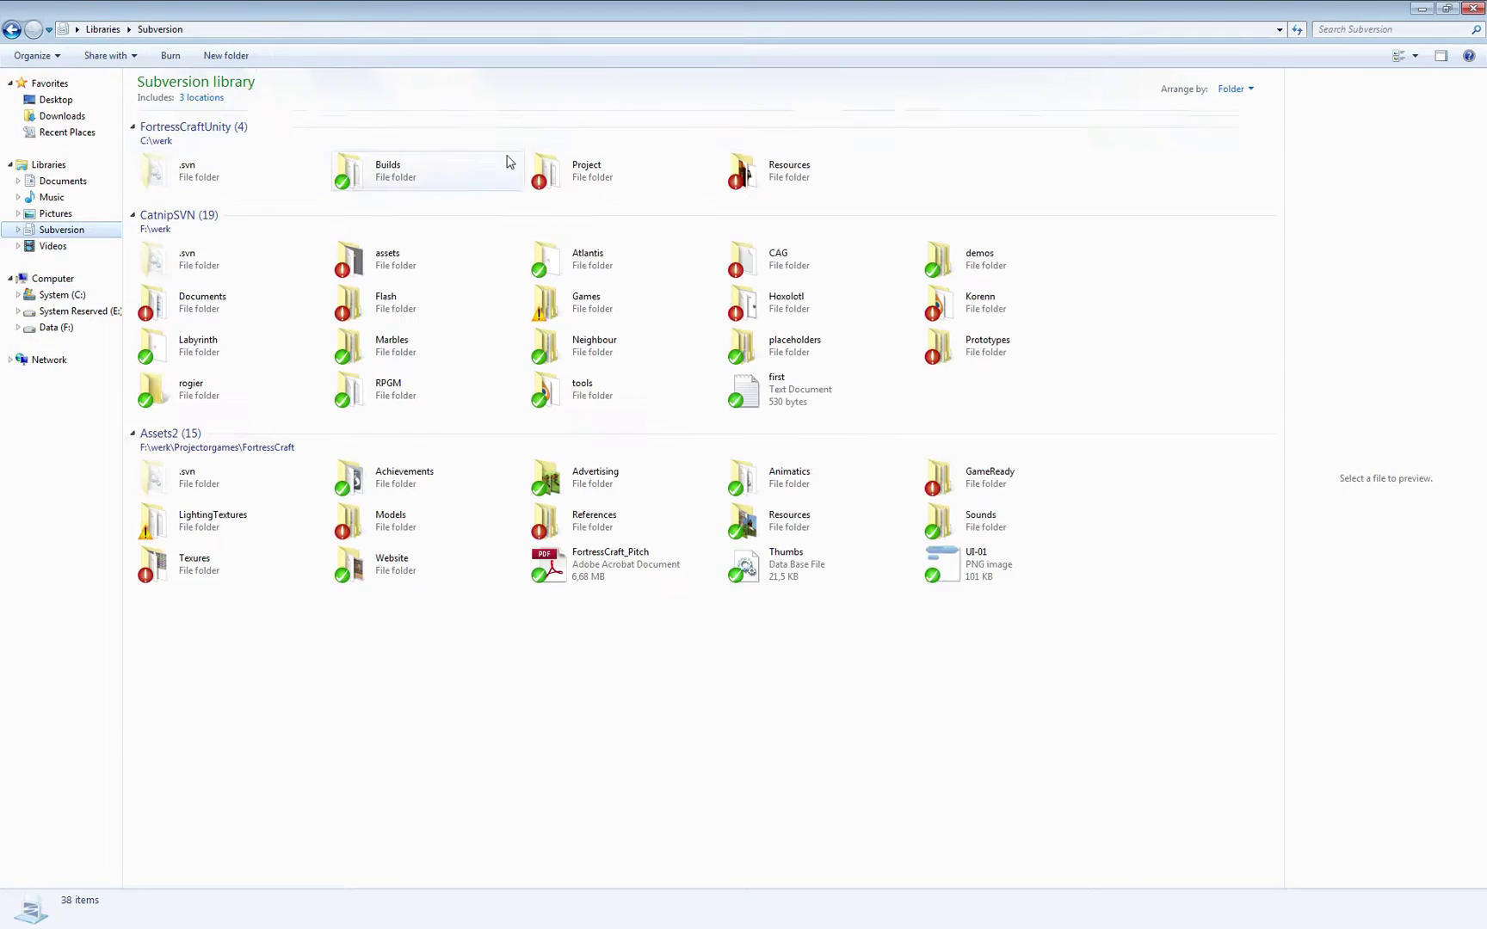
pyautogui.doubleClick(839, 177)
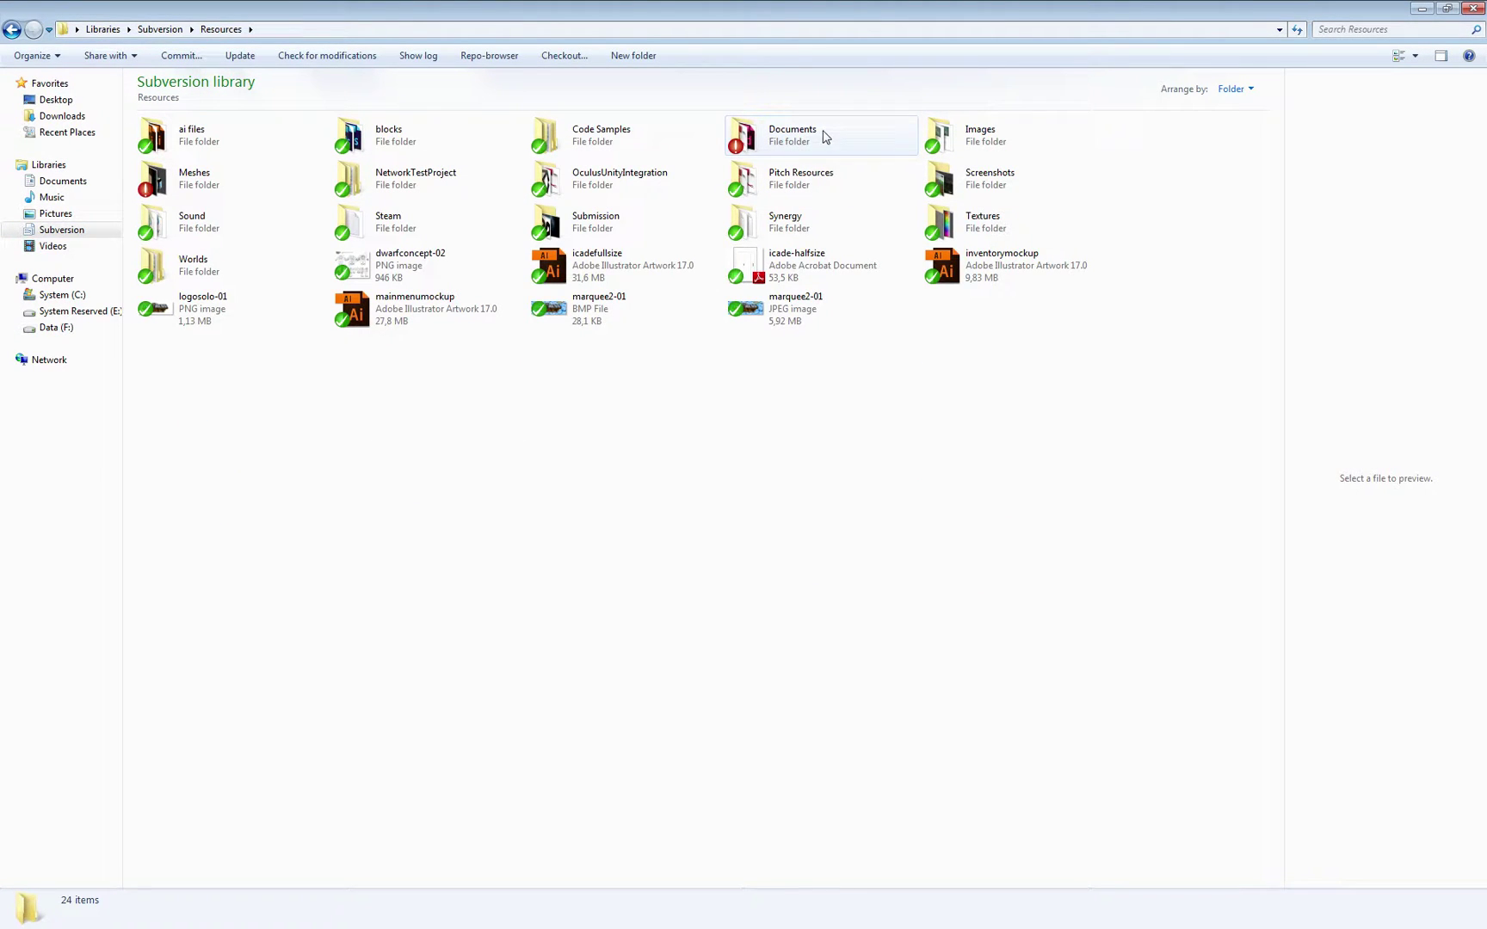
pyautogui.doubleClick(171, 182)
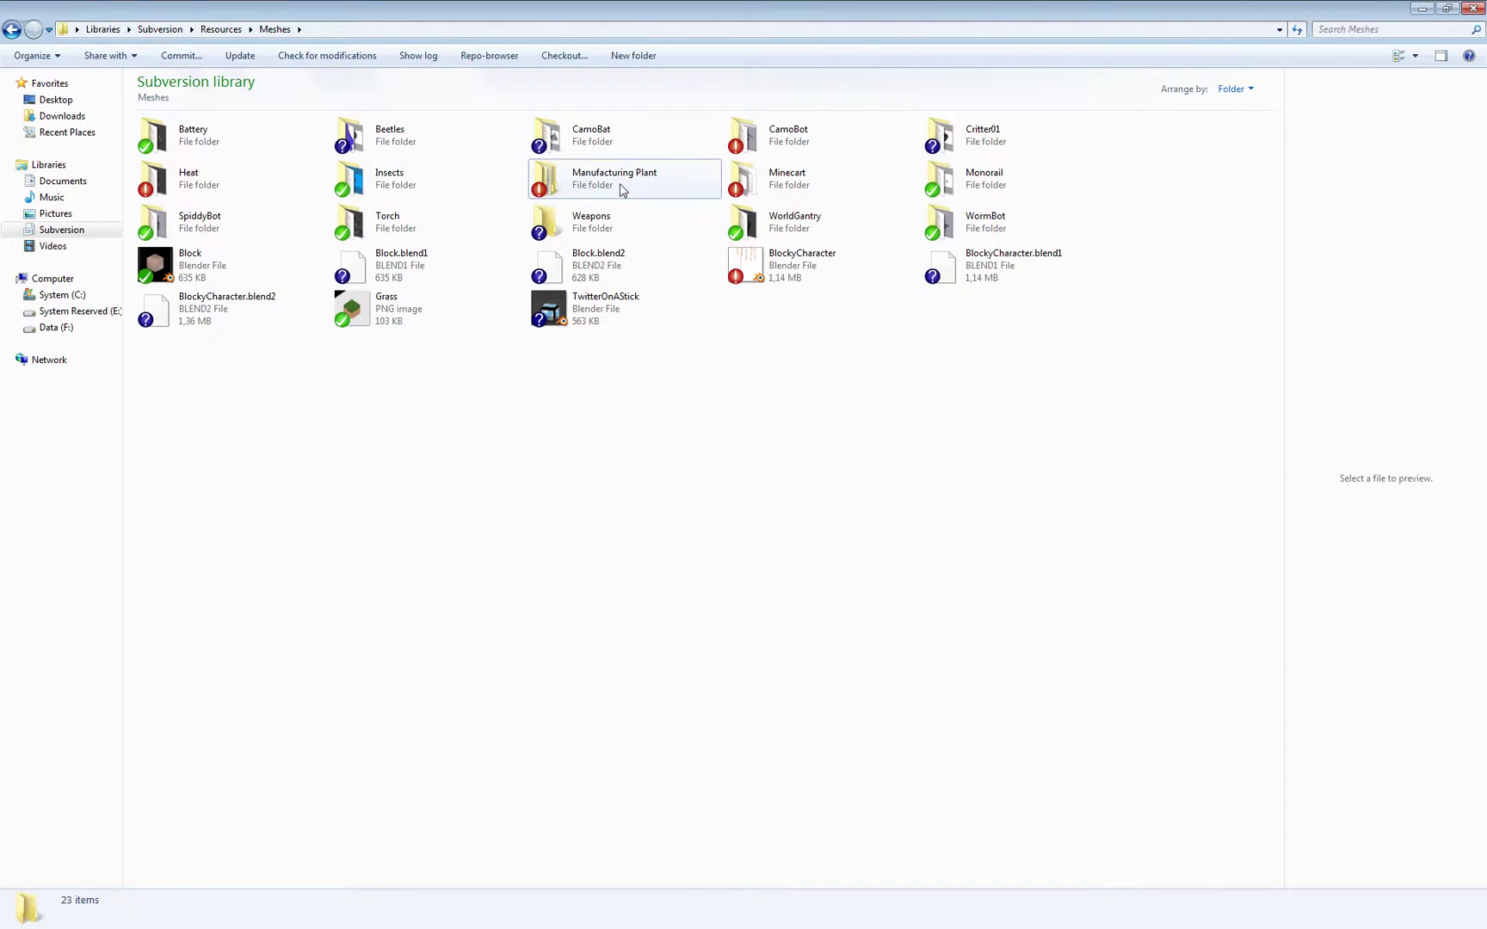
pyautogui.doubleClick(622, 190)
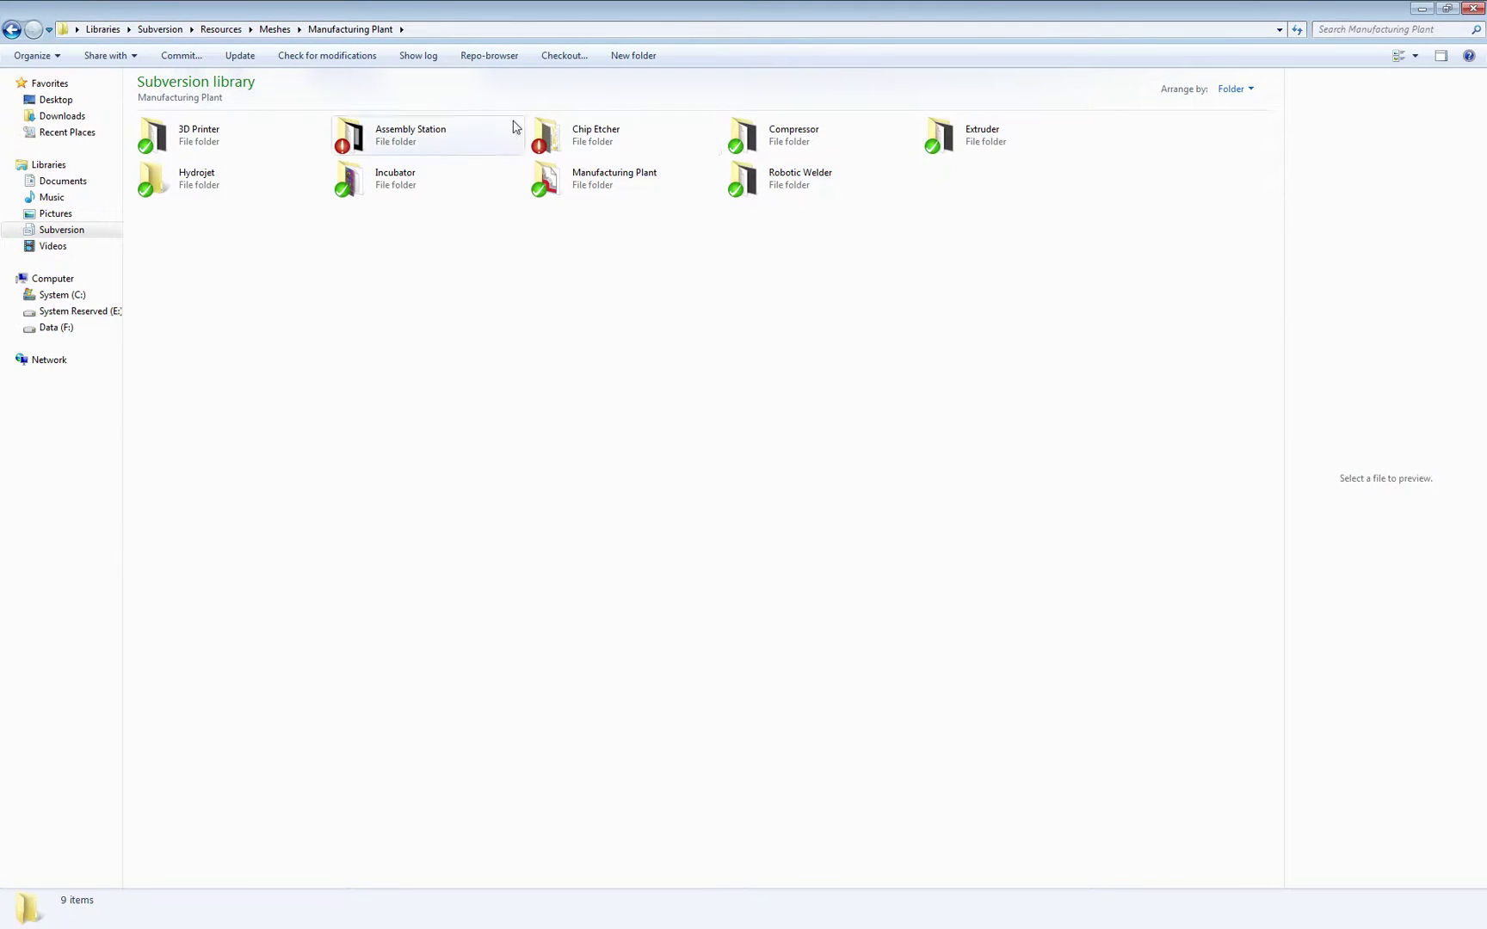
pyautogui.doubleClick(592, 131)
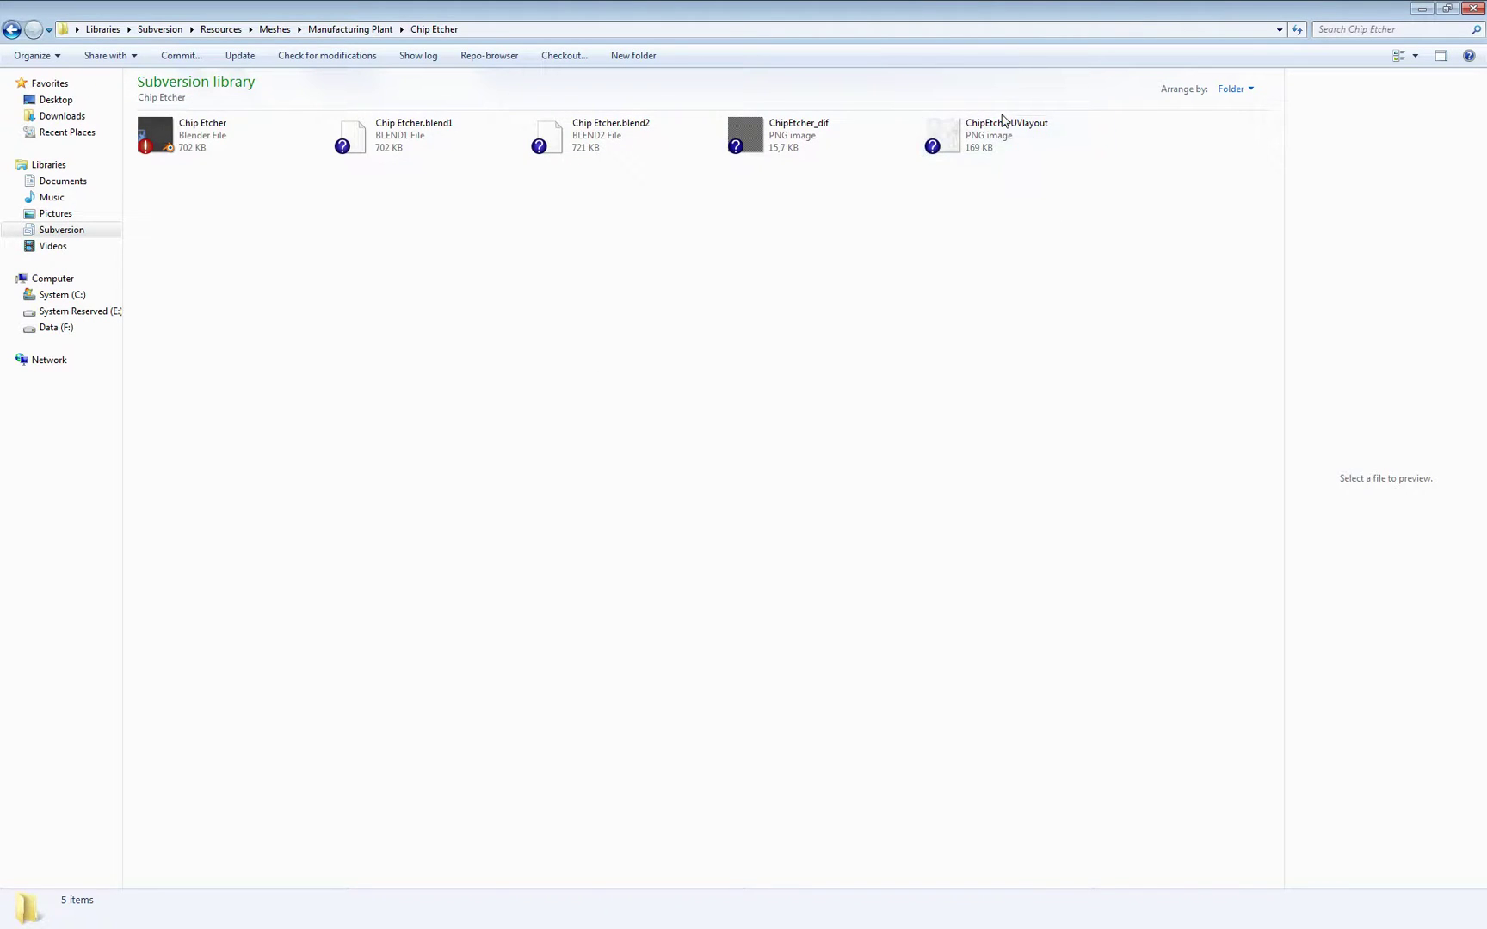
pyautogui.doubleClick(998, 134)
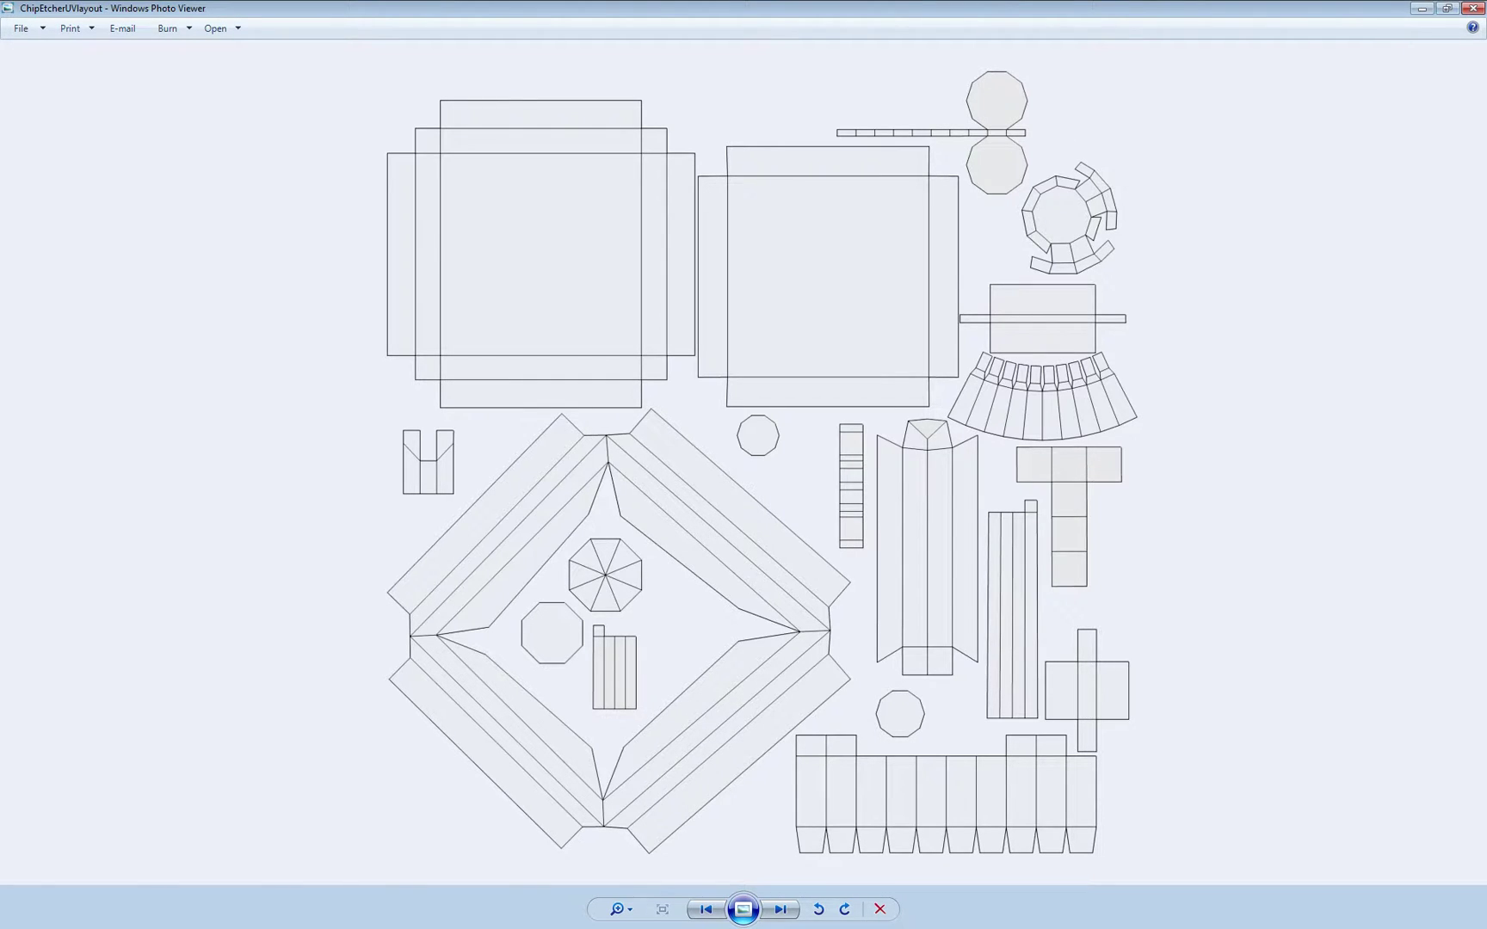
pyautogui.click(1468, 9)
# Step: View the saved ChipEtcher_dif image, close the viewer and switch back to Blender
pyautogui.click(794, 348)
pyautogui.click(789, 151)
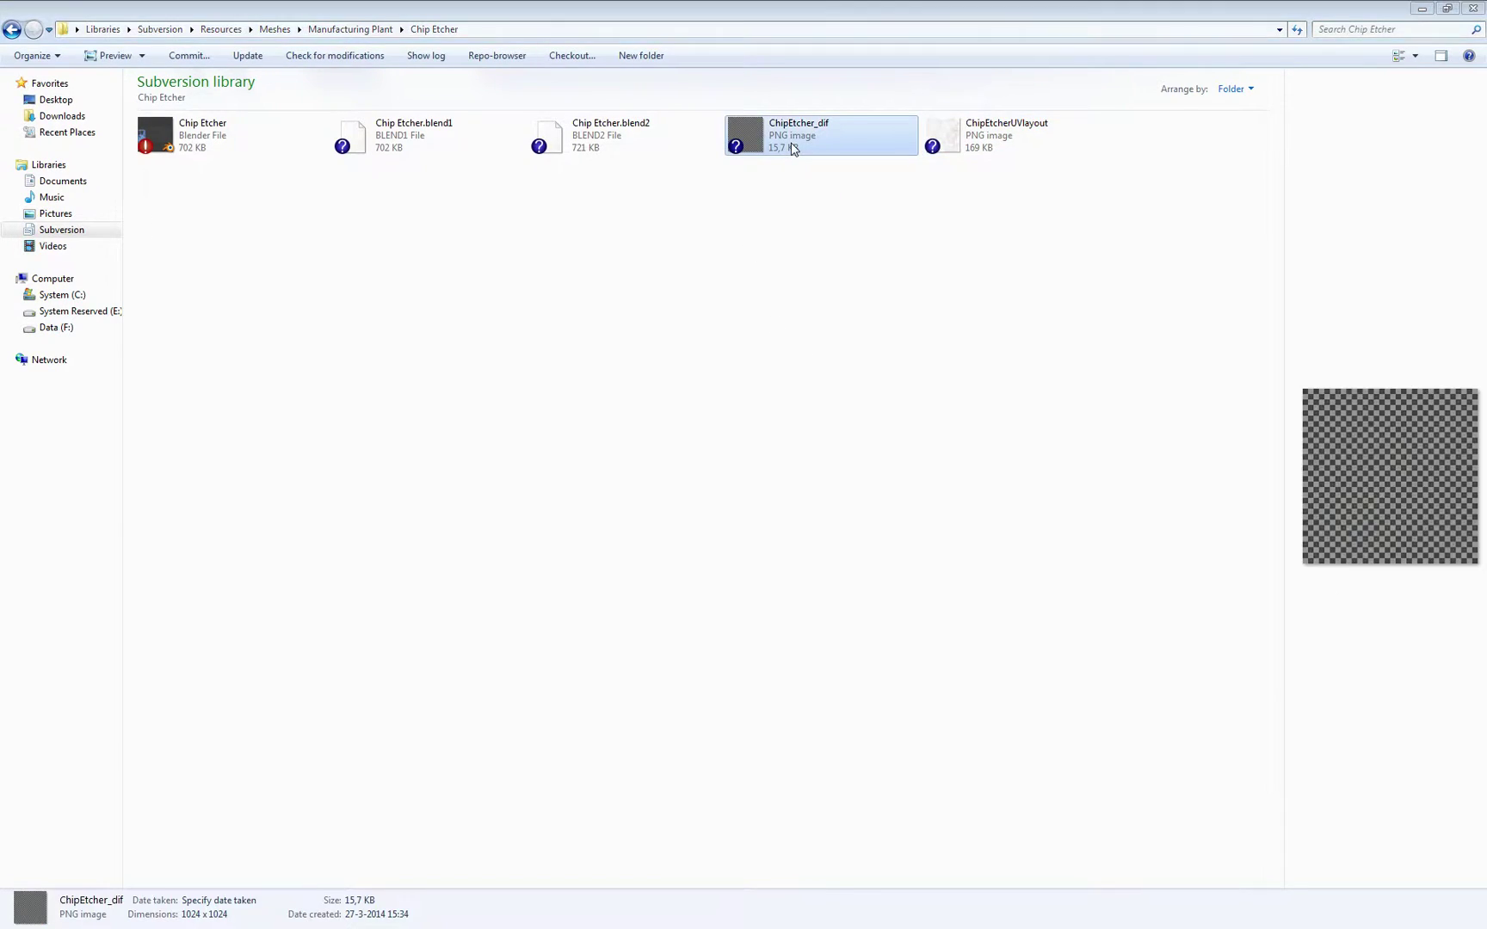
pyautogui.doubleClick(793, 149)
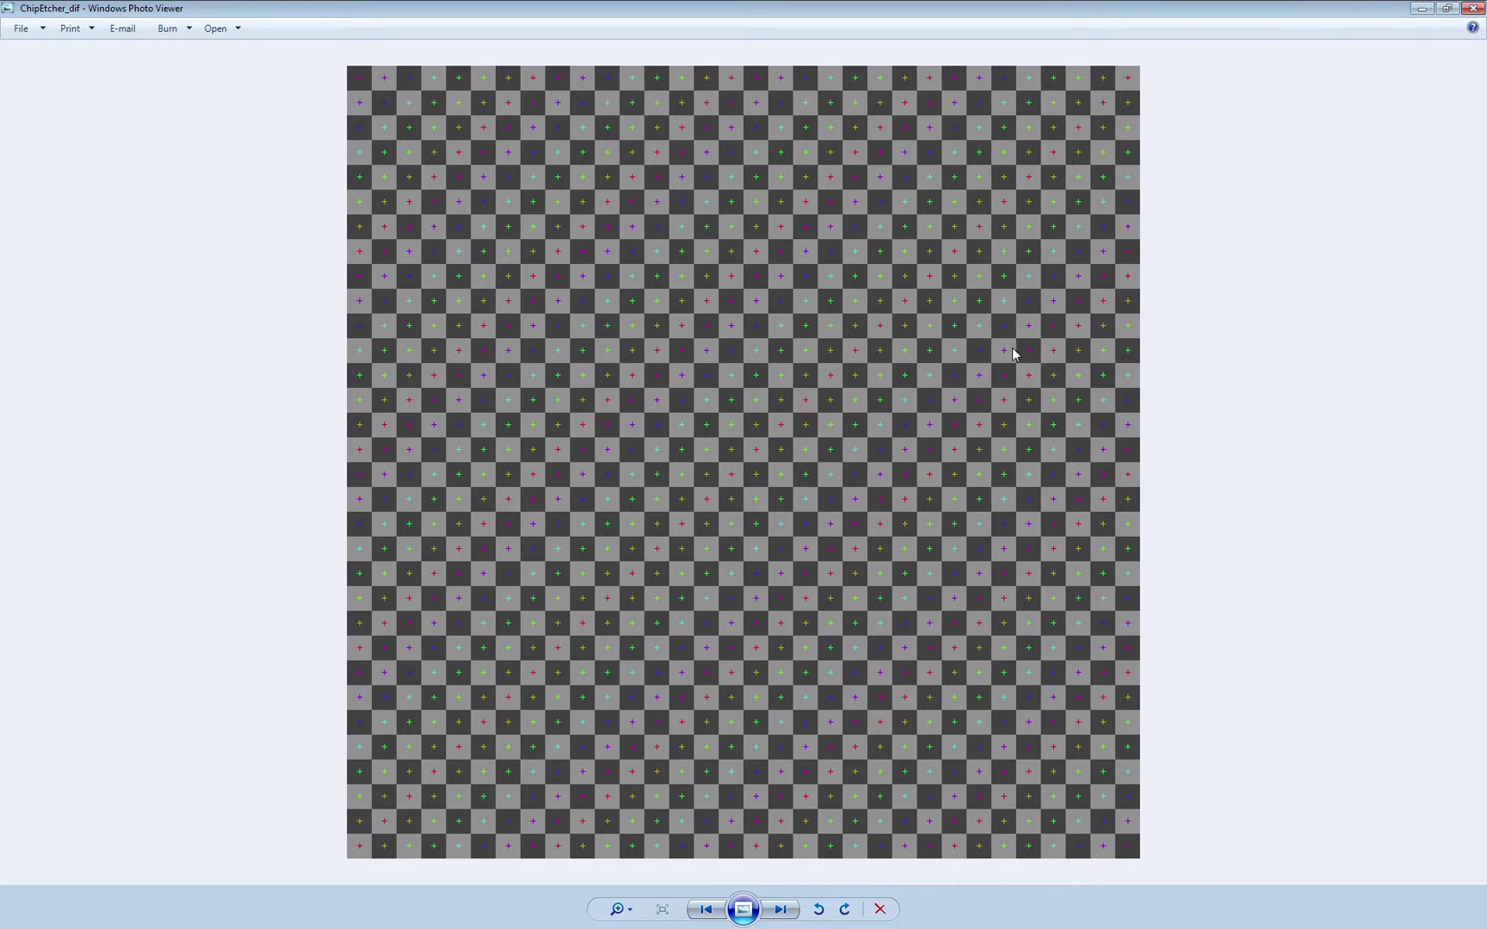
pyautogui.click(1473, 9)
pyautogui.click(547, 476)
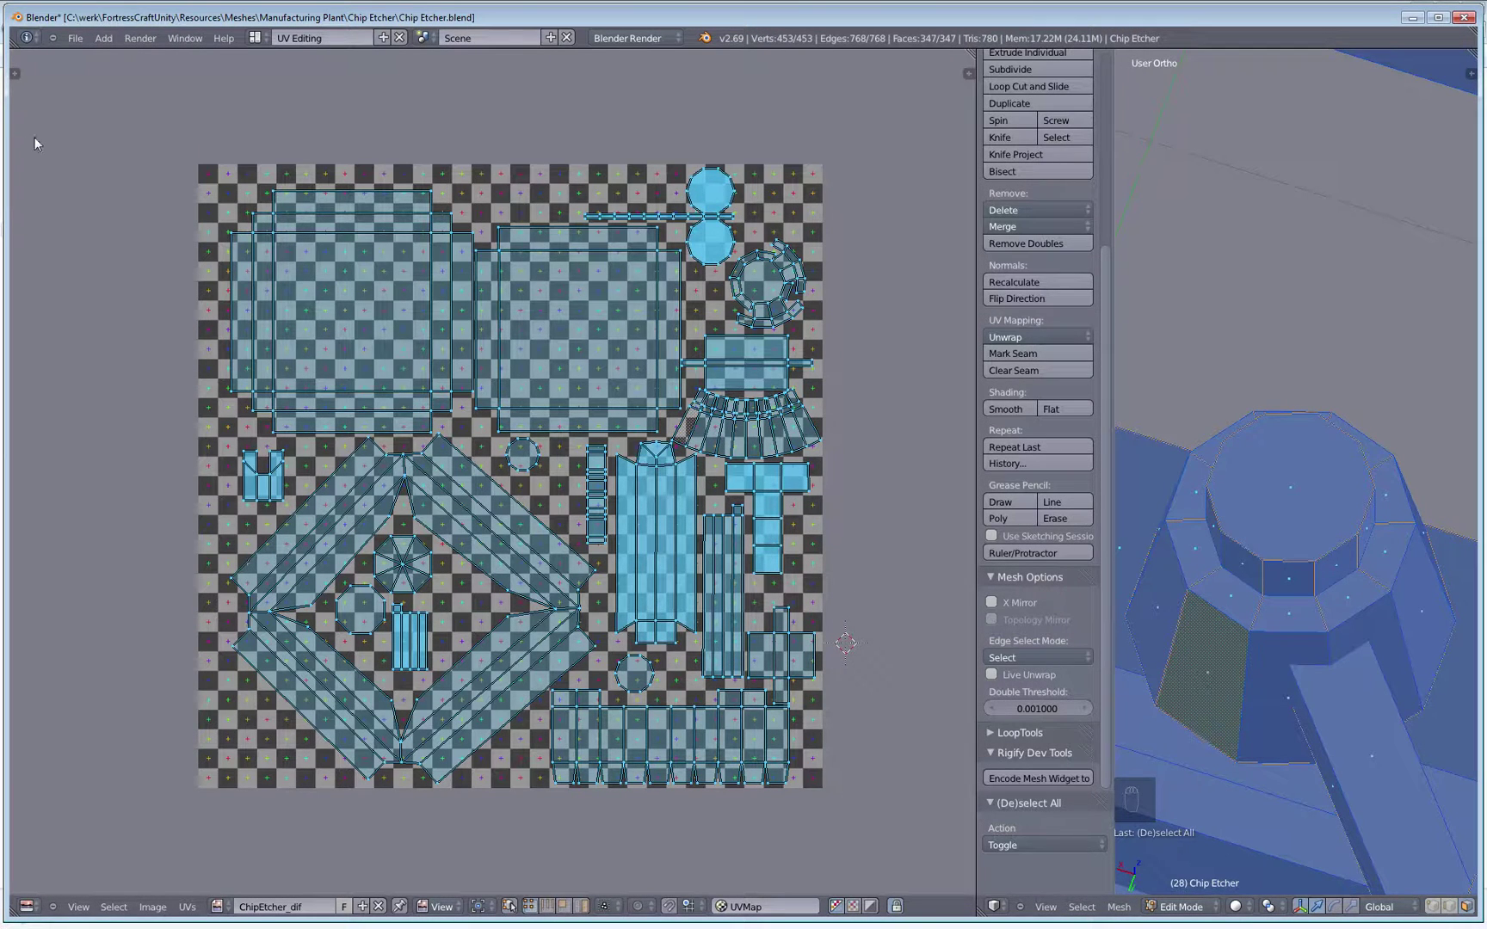
# Step: Save Chip Etcher.blend and put the whole model into Object Mode
pyautogui.click(75, 38)
pyautogui.click(97, 144)
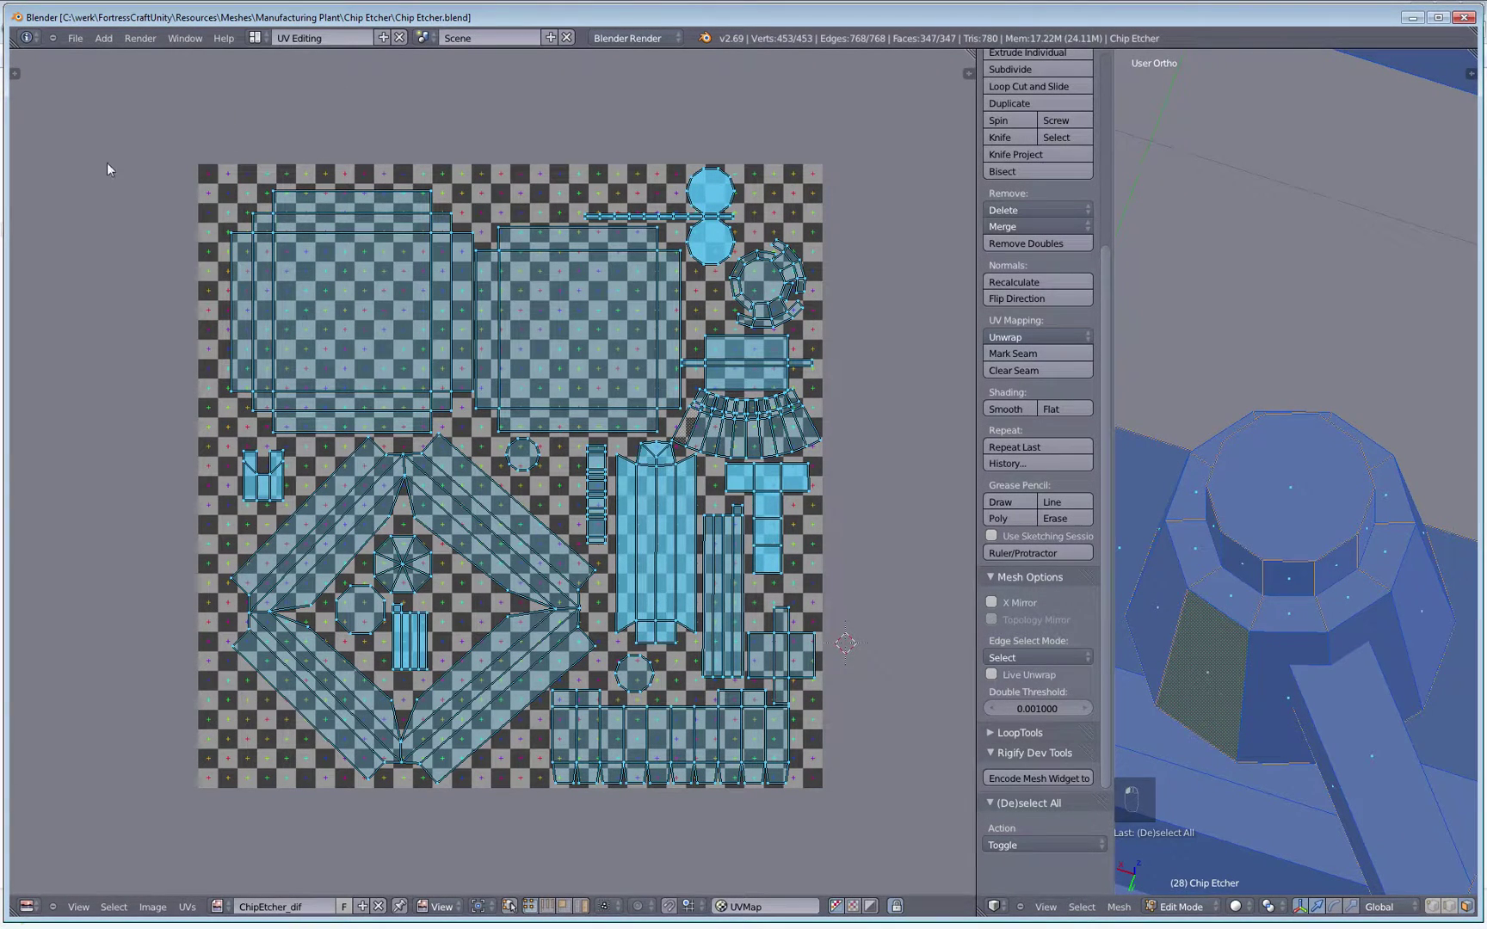
pyautogui.scroll(-10, 1291, 621)
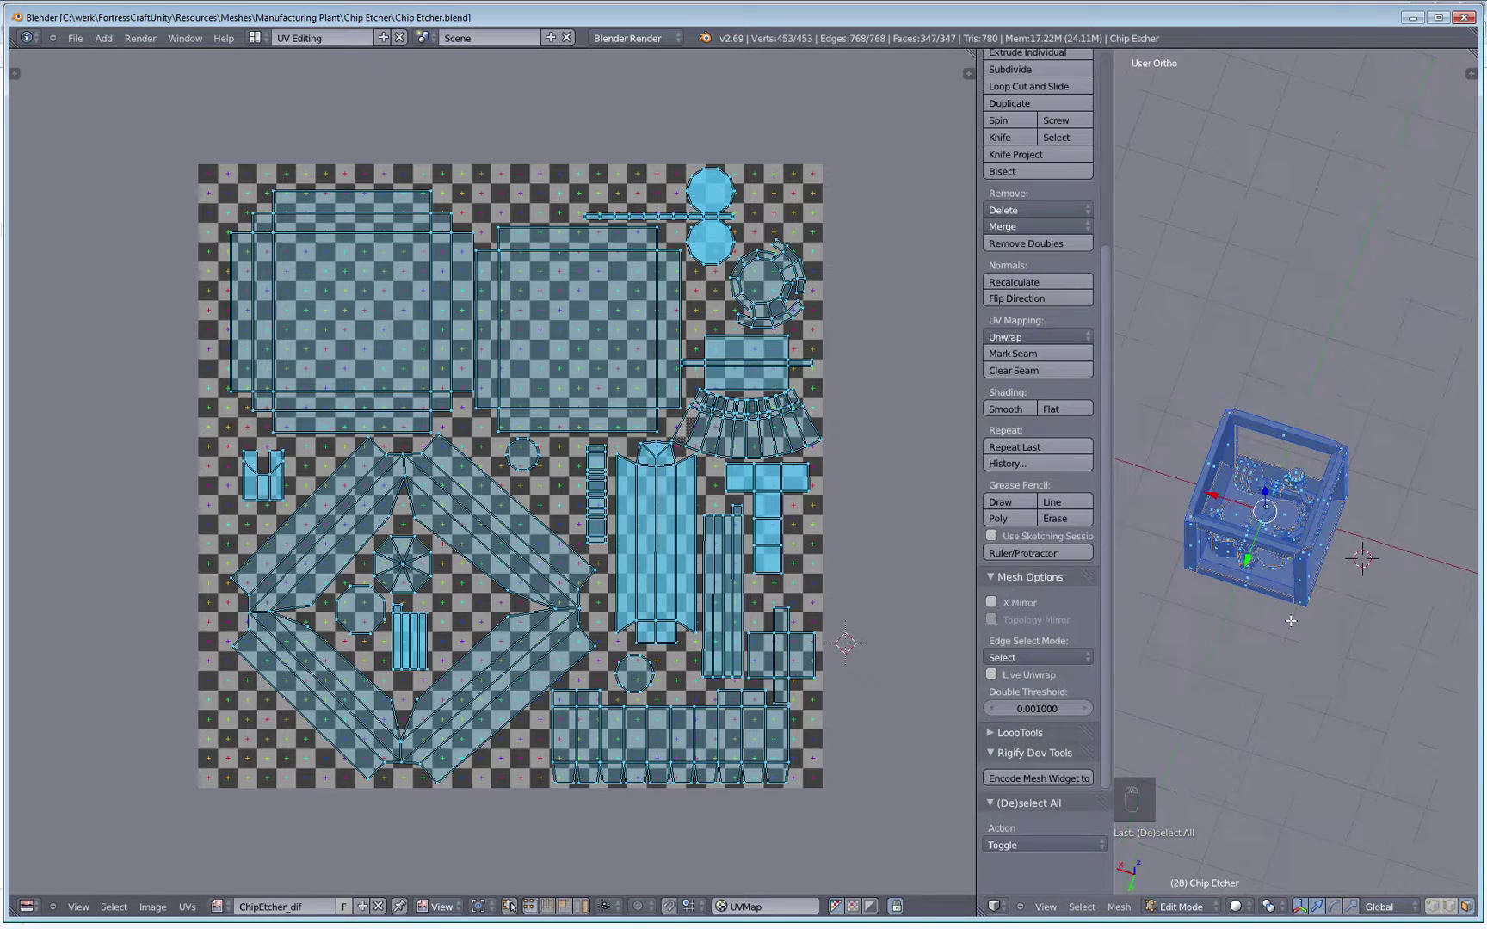
pyautogui.press('Tab')
pyautogui.moveTo(1264, 576); pyautogui.dragTo(1073, 511, button='middle')
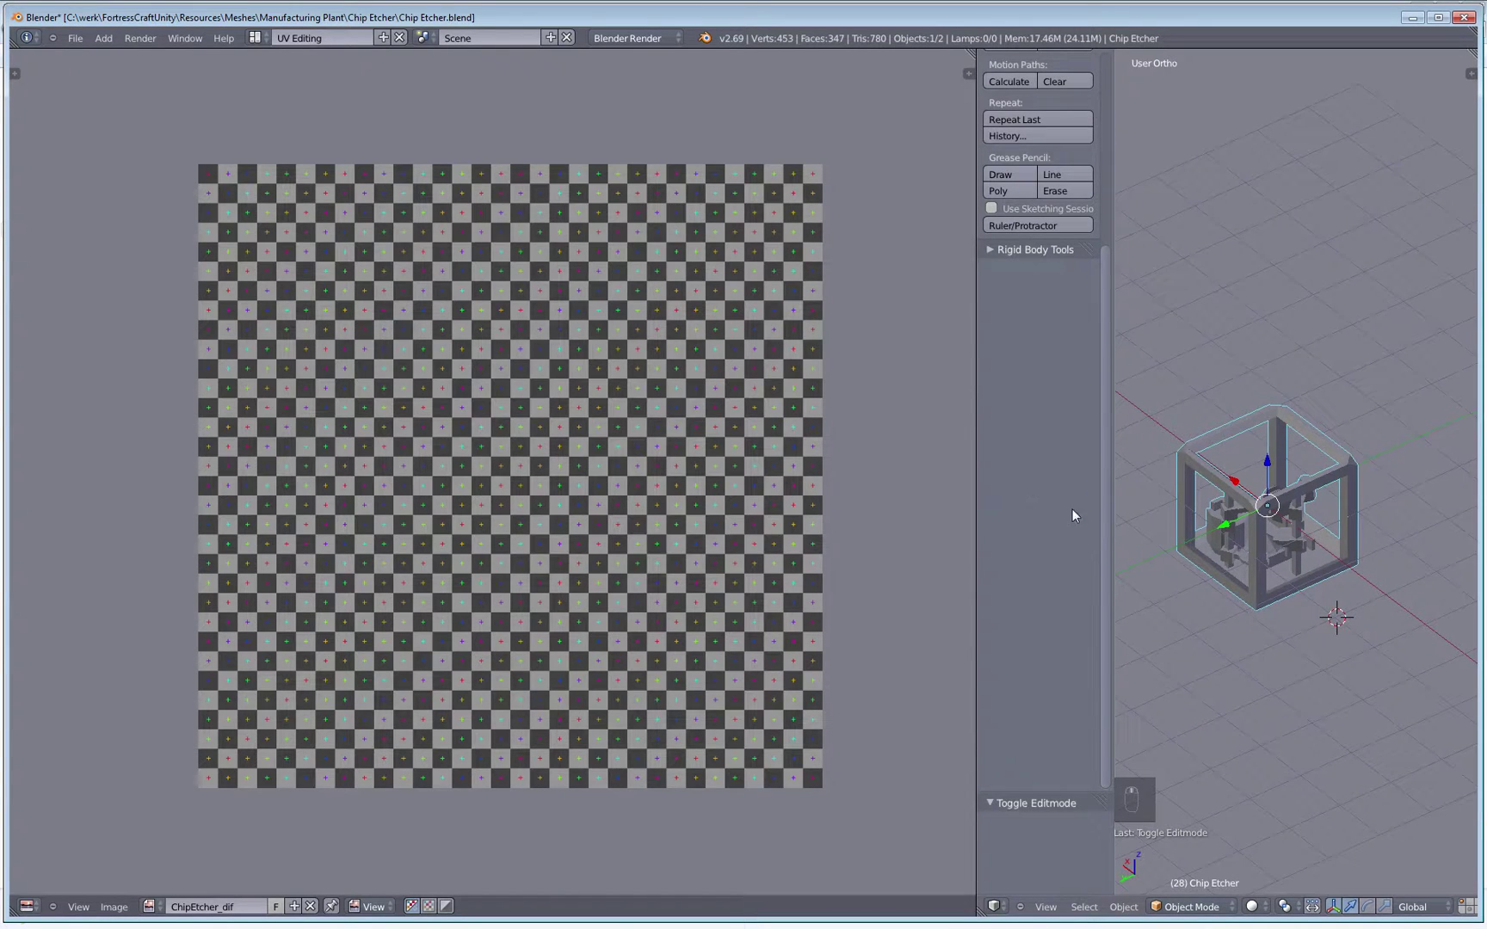
# Step: Hide the 3D view's tool shelf and widen the 3D viewport to about half the window
pyautogui.press('n')
pyautogui.press('n')
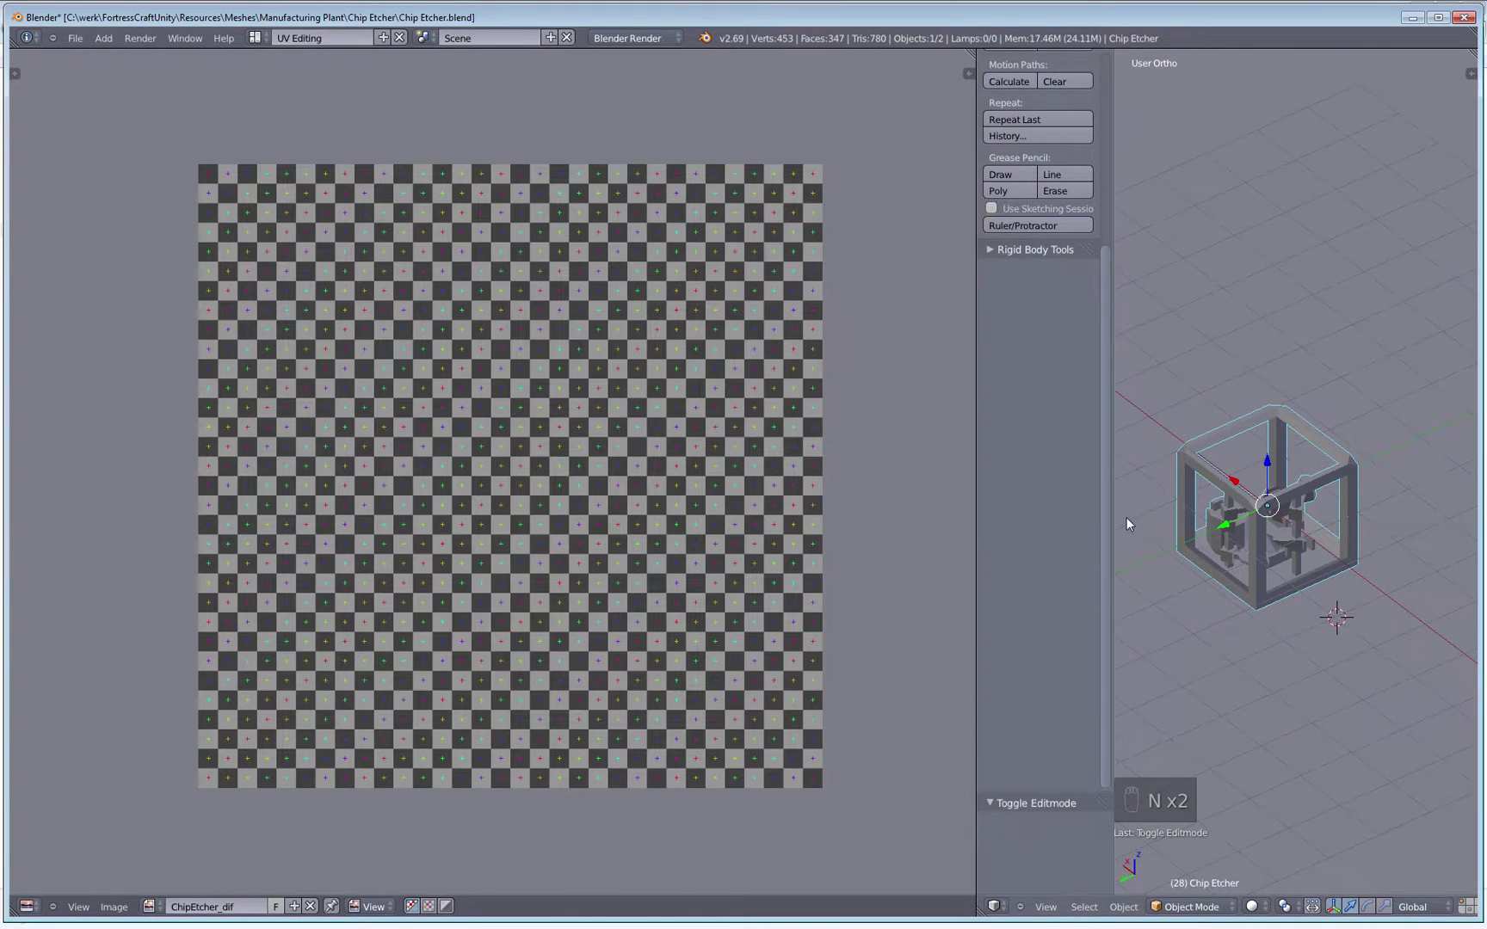
pyautogui.press('t')
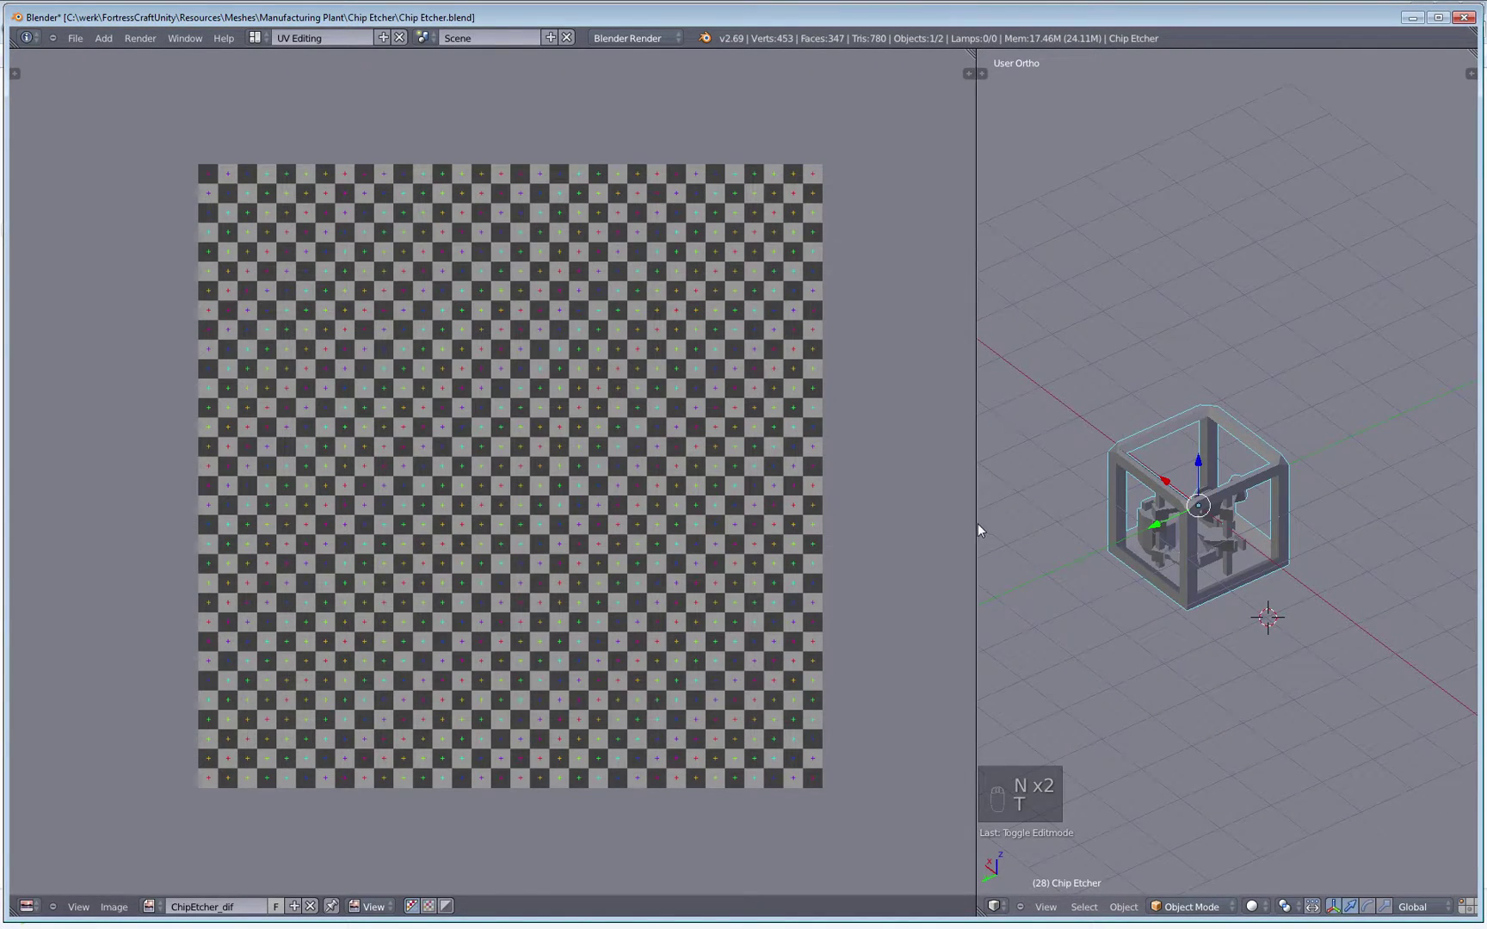
pyautogui.moveTo(976, 524); pyautogui.dragTo(751, 507)
pyautogui.scroll(4, 1116, 658)
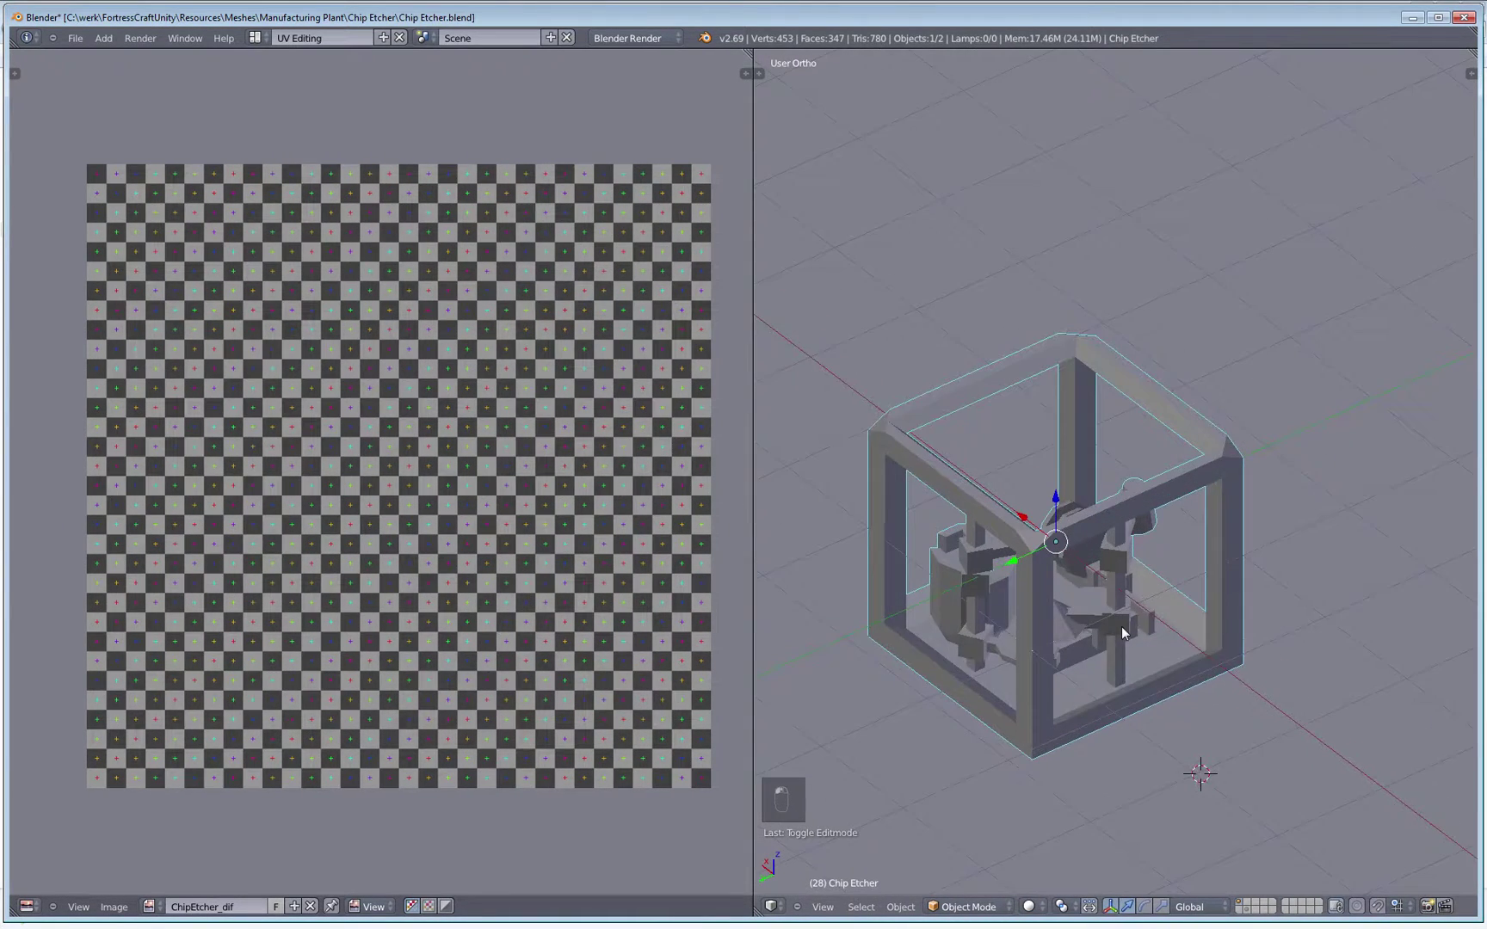
# Step: Display the model with Texture viewport shading and reload the ChipEtcher_dif image
pyautogui.click(1029, 906)
pyautogui.click(1044, 832)
pyautogui.moveTo(1024, 727)
pyautogui.mouseDown(button='middle')
pyautogui.moveTo(1026, 707)
pyautogui.moveTo(1093, 754)
pyautogui.moveTo(1138, 679)
pyautogui.moveTo(614, 582)
pyautogui.mouseUp(button='middle')
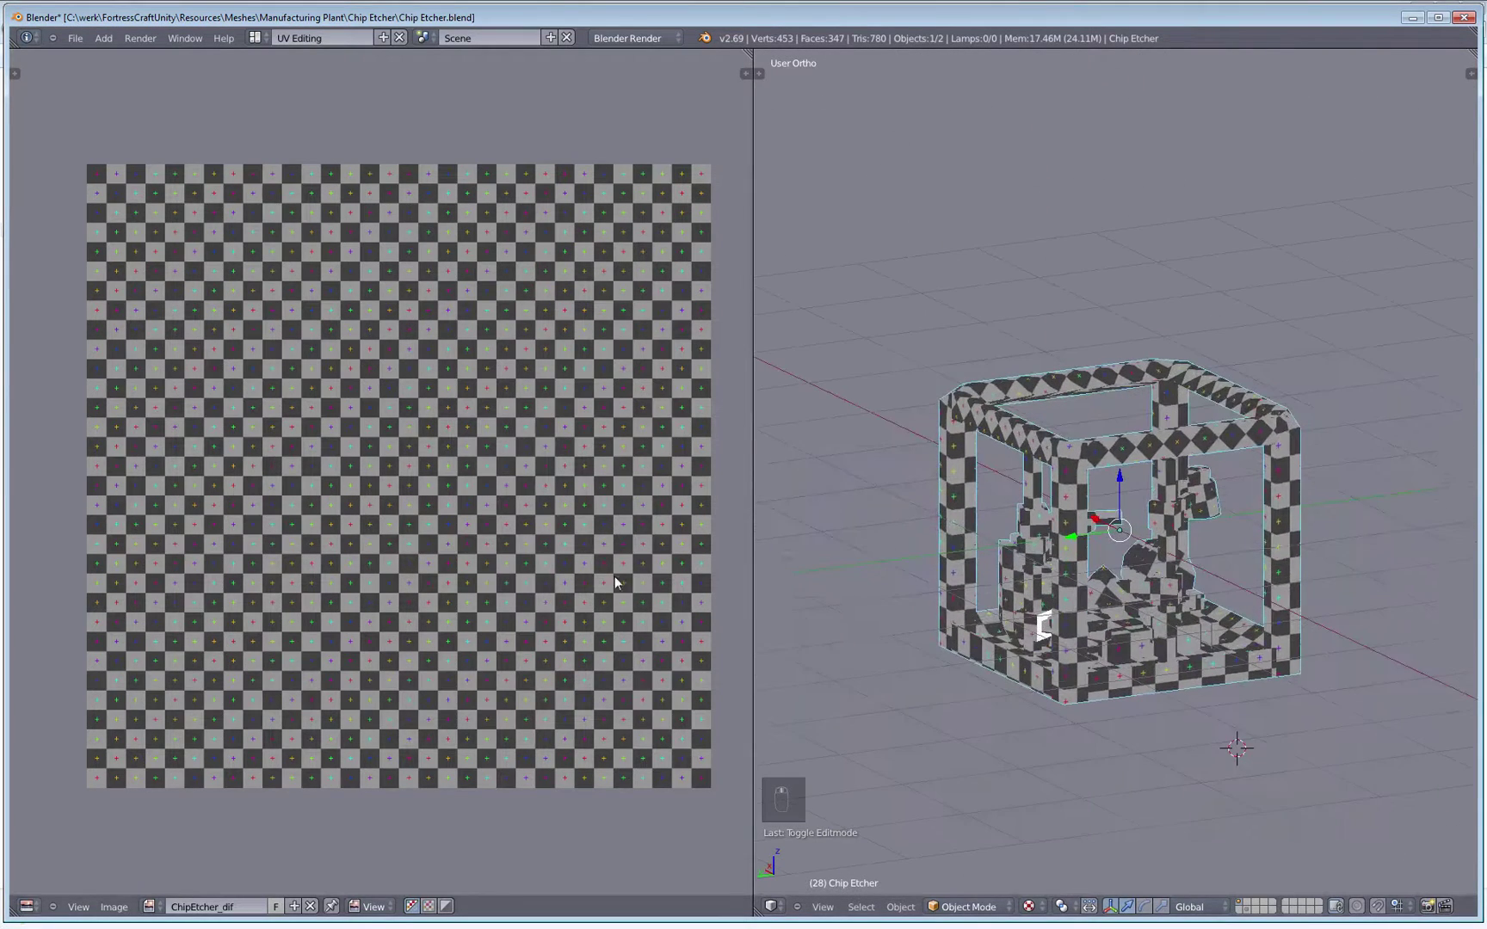
pyautogui.click(121, 910)
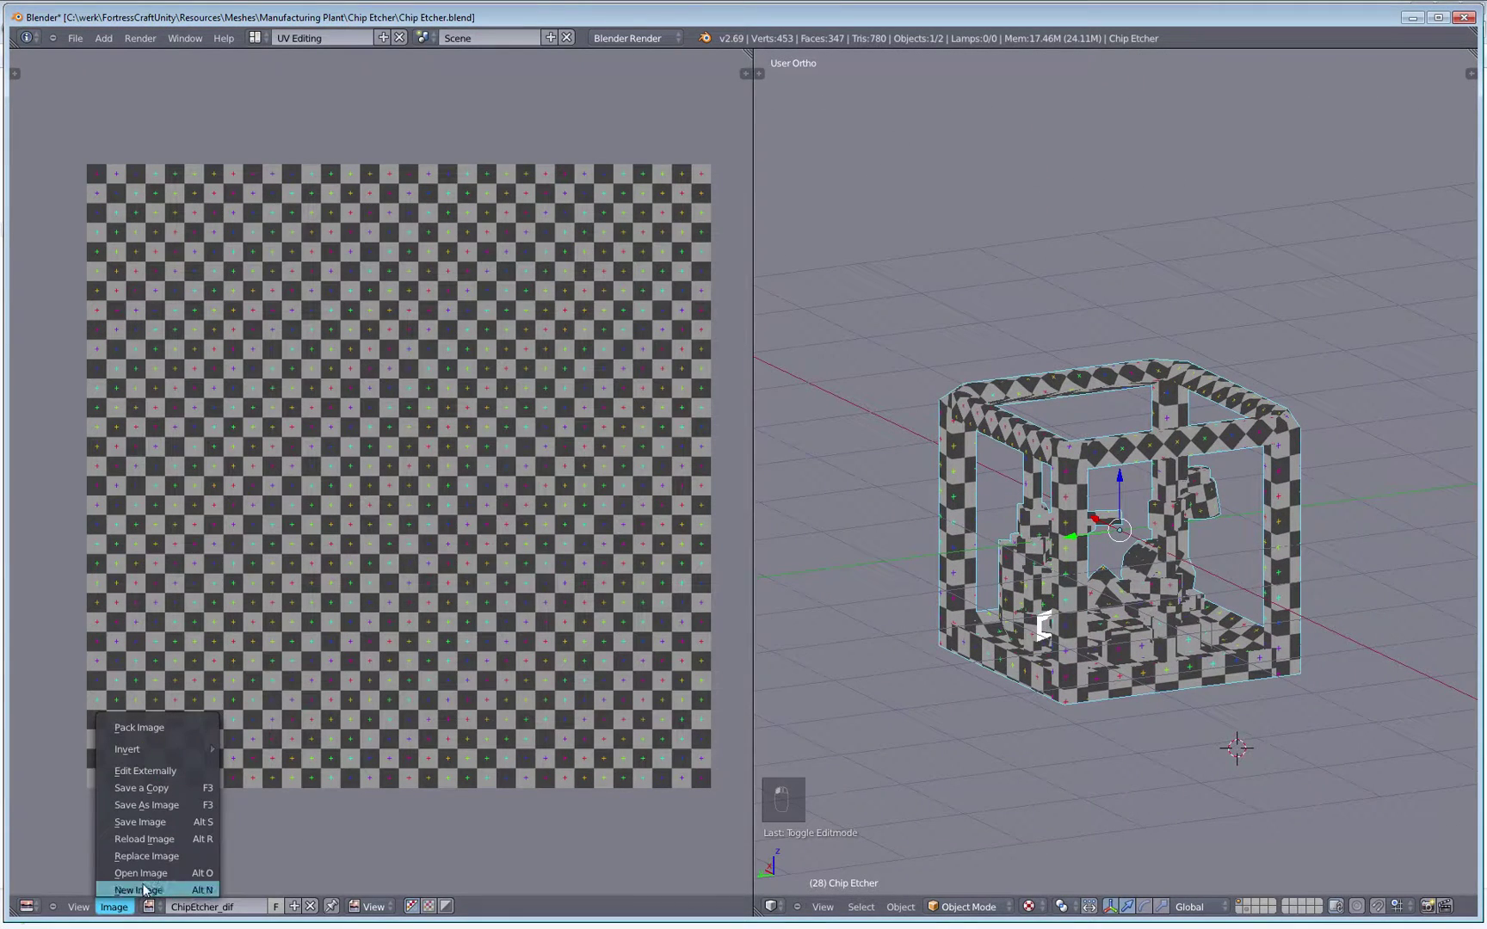
pyautogui.click(175, 840)
pyautogui.moveTo(1370, 618); pyautogui.dragTo(1041, 643, button='middle')
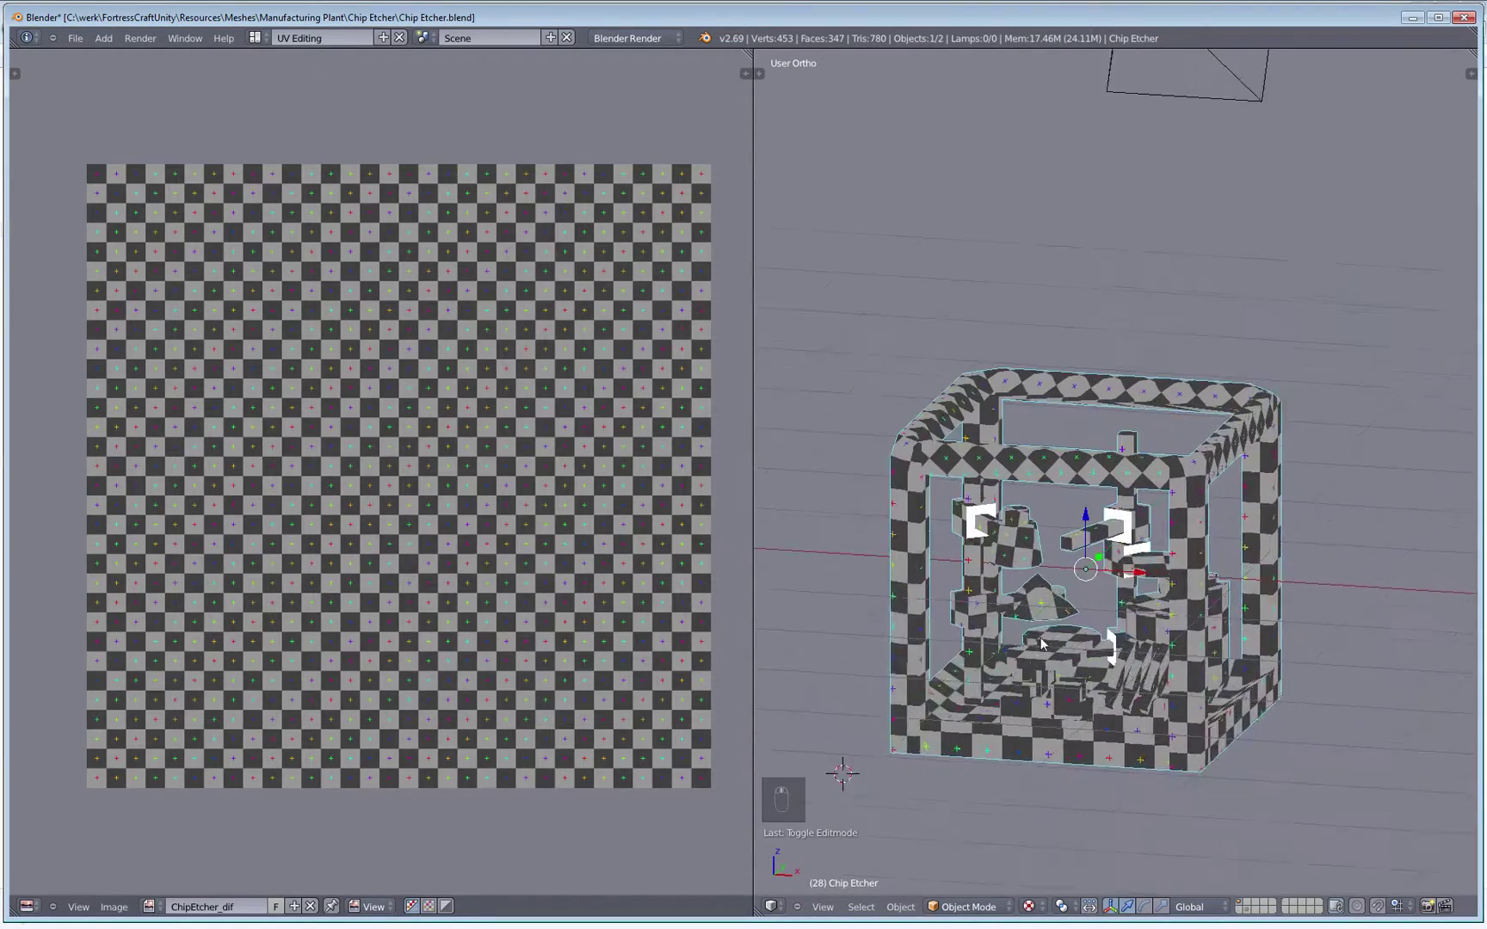
# Step: Assign the ChipEtcher_dif image to all faces of the model, including the untextured white ones, and deselect everything
pyautogui.scroll(10, 1041, 644)
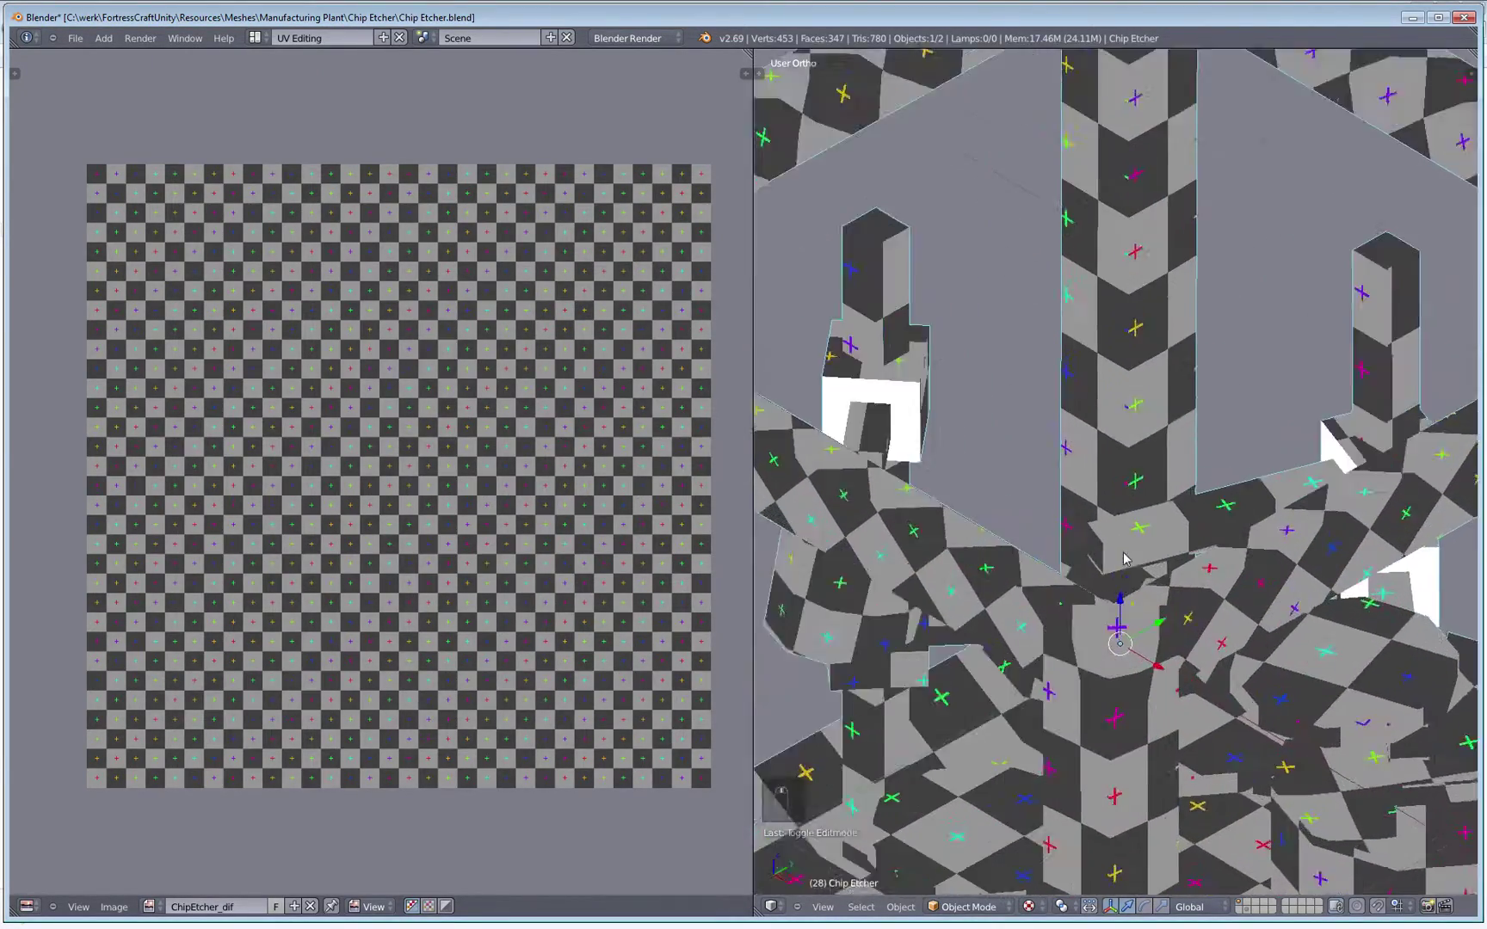
pyautogui.moveTo(1123, 560); pyautogui.dragTo(918, 289, button='middle')
pyautogui.press('Tab')
pyautogui.rightClick(920, 285)
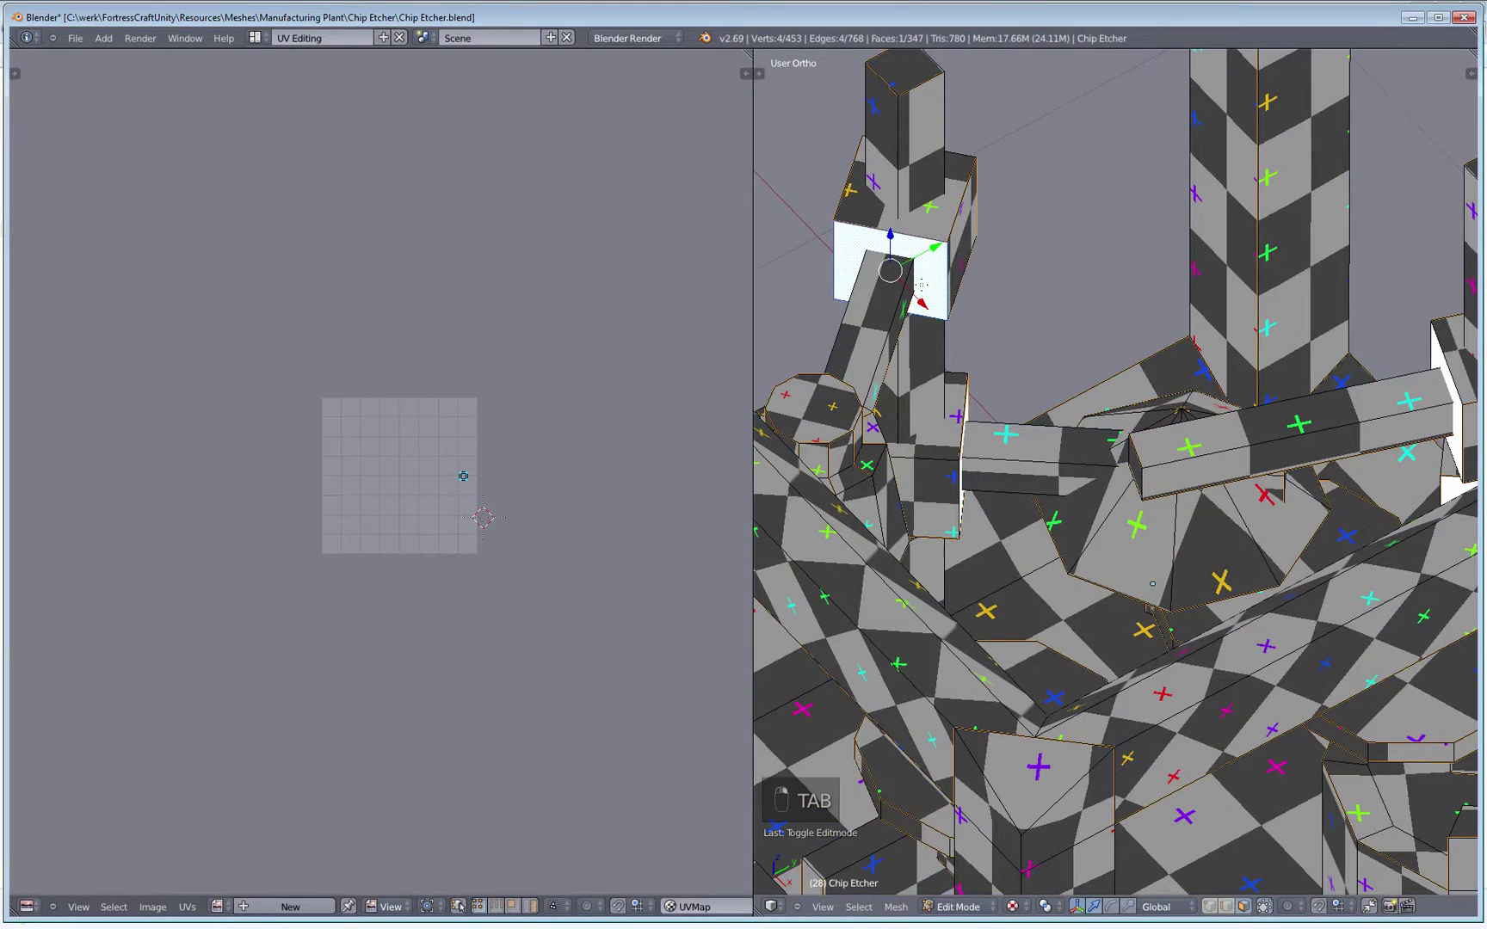
pyautogui.press('a')
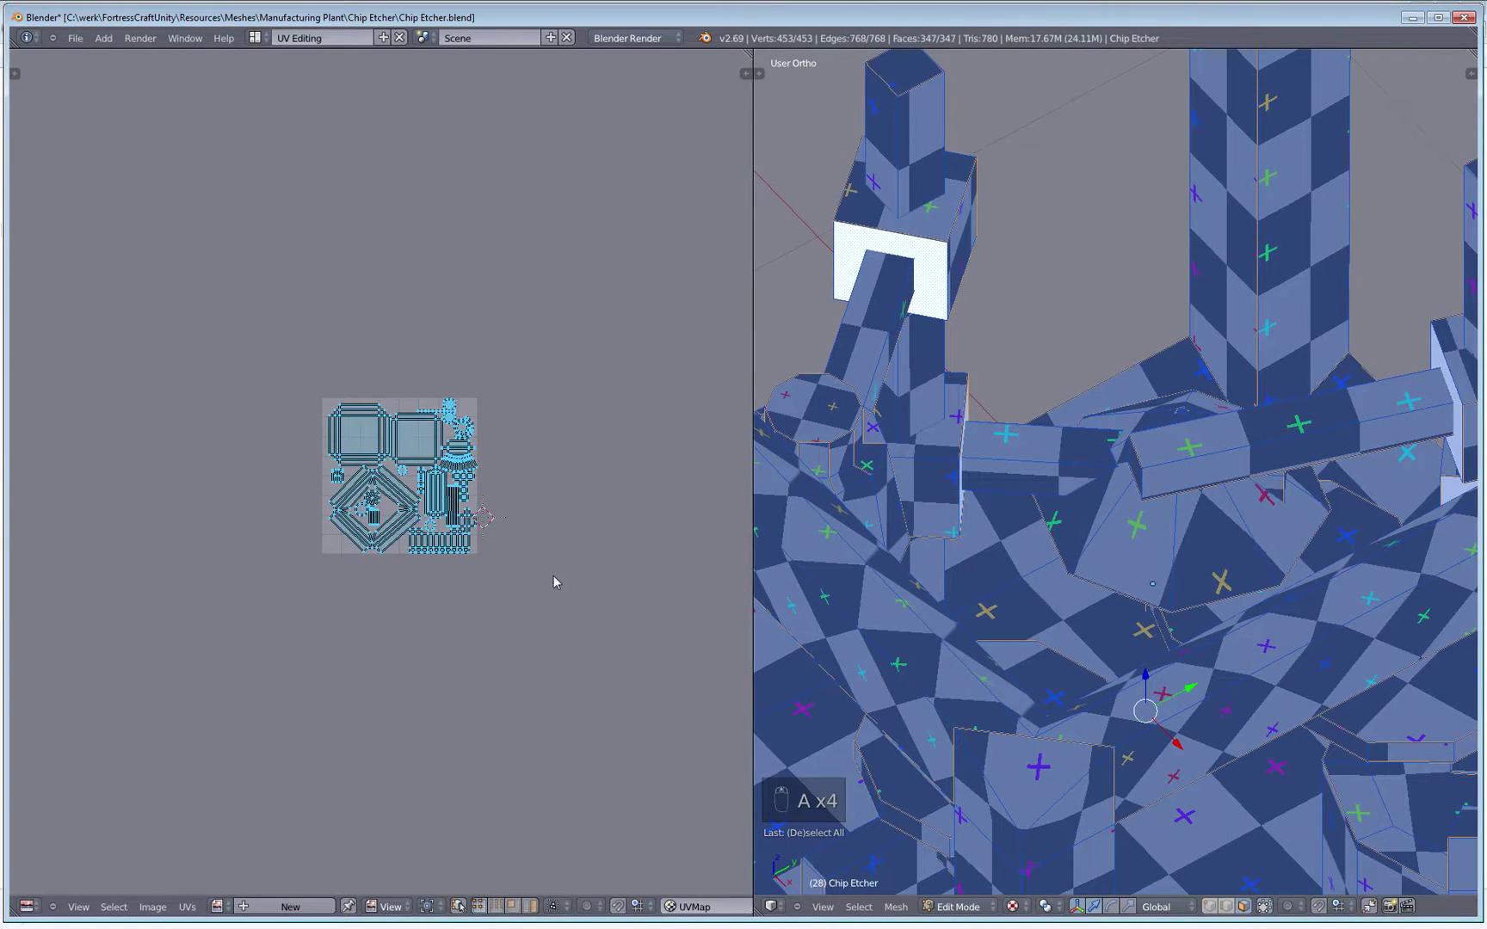
pyautogui.click(220, 905)
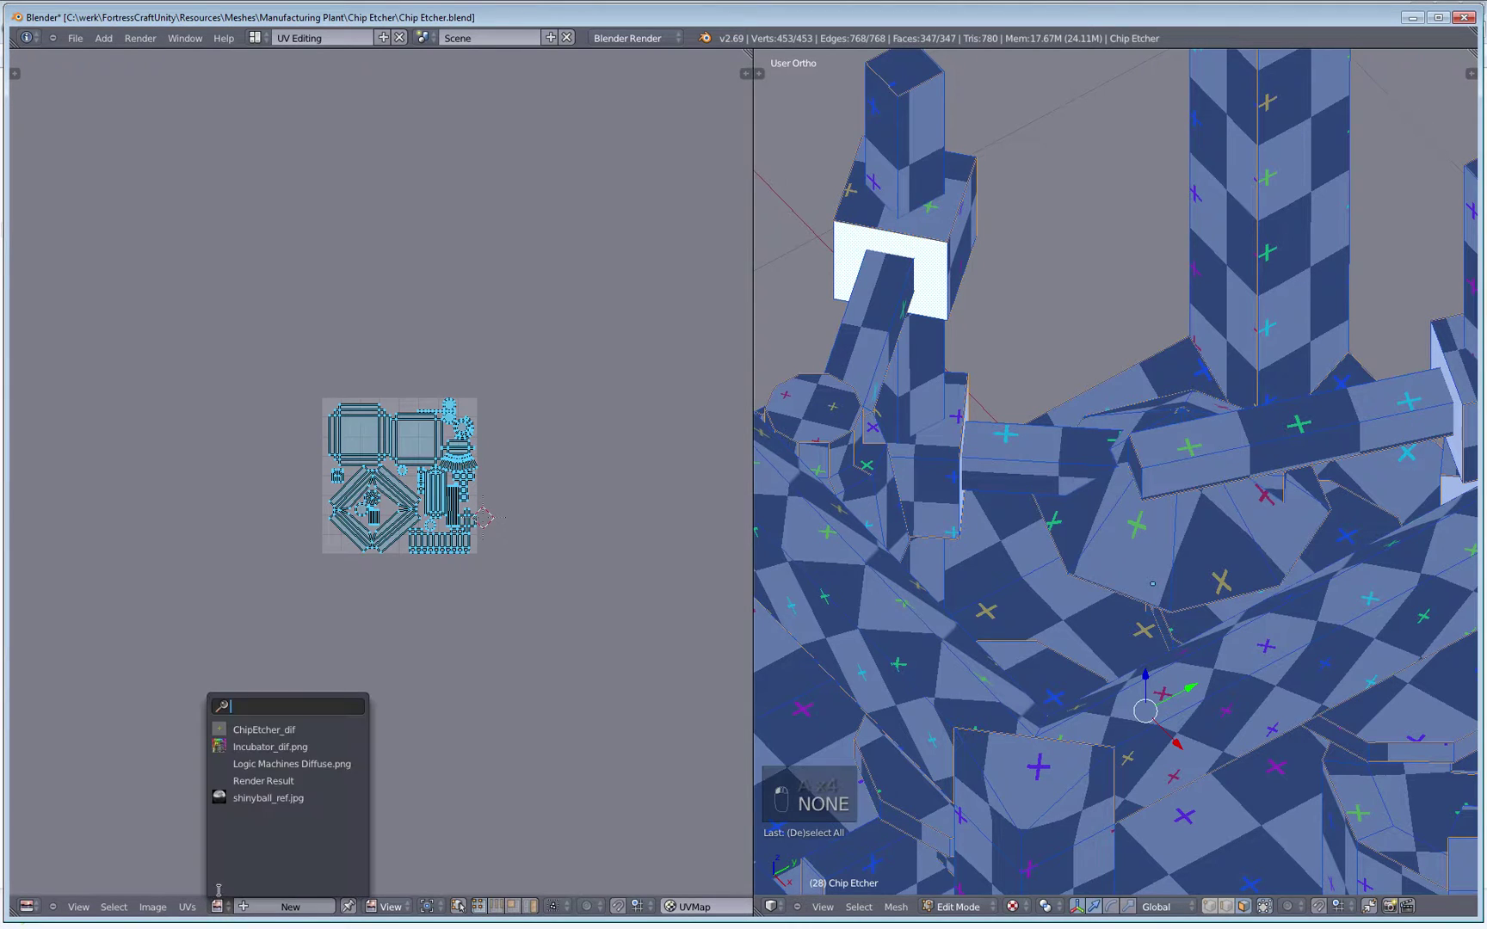
pyautogui.click(317, 730)
pyautogui.scroll(5, 942, 469)
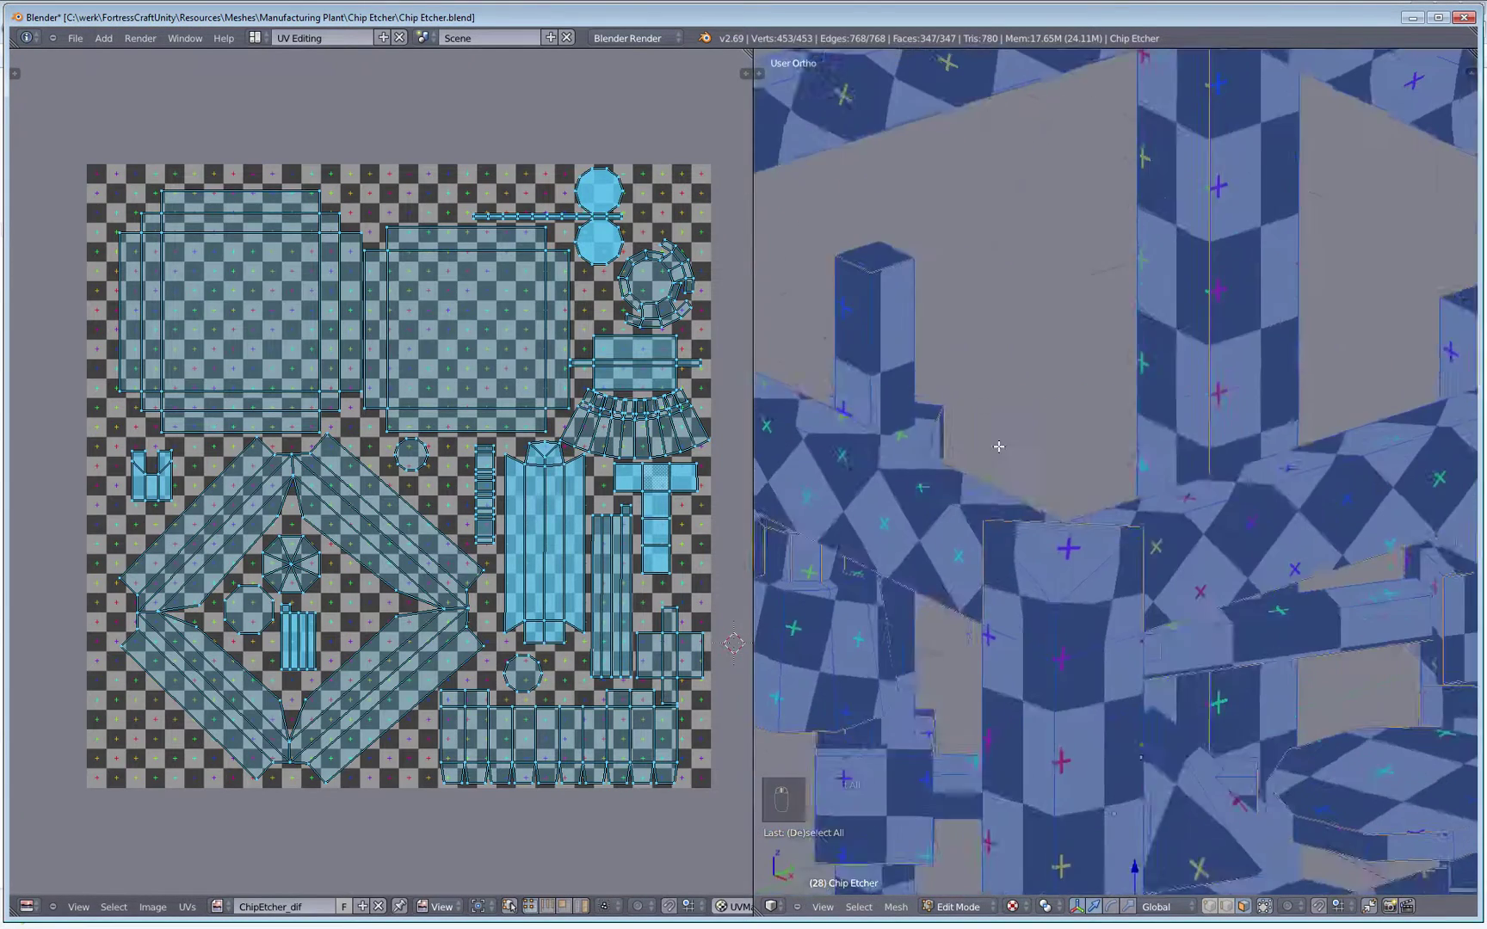
pyautogui.press('a')
pyautogui.scroll(-7, 1210, 594)
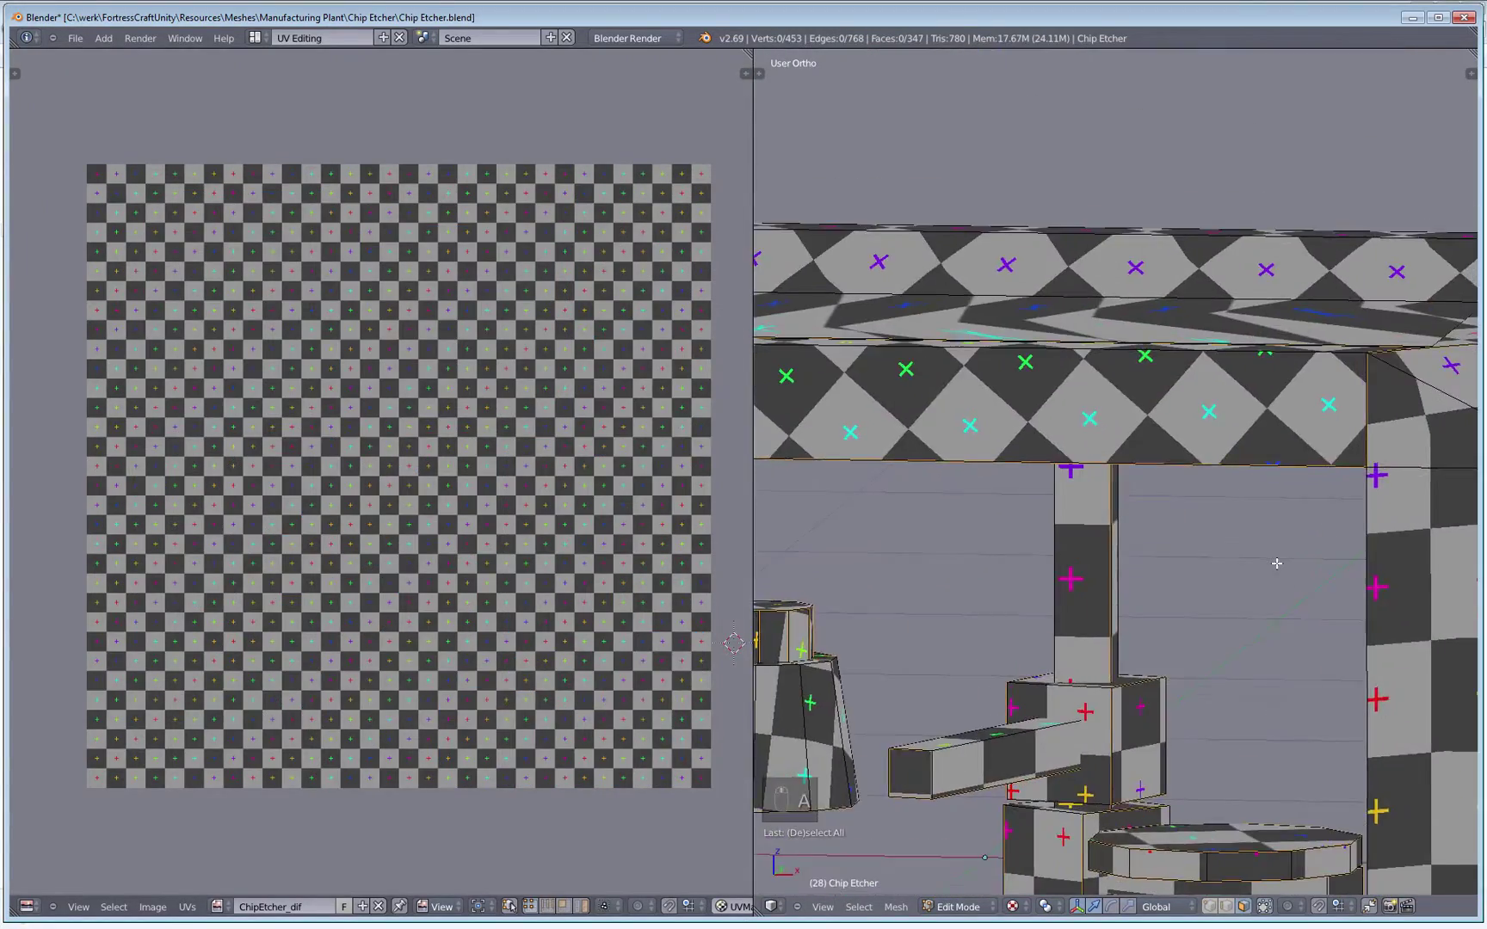
# Step: Select the whole model, save Chip Etcher.blend, and clear the selection again
pyautogui.scroll(-5, 1175, 523)
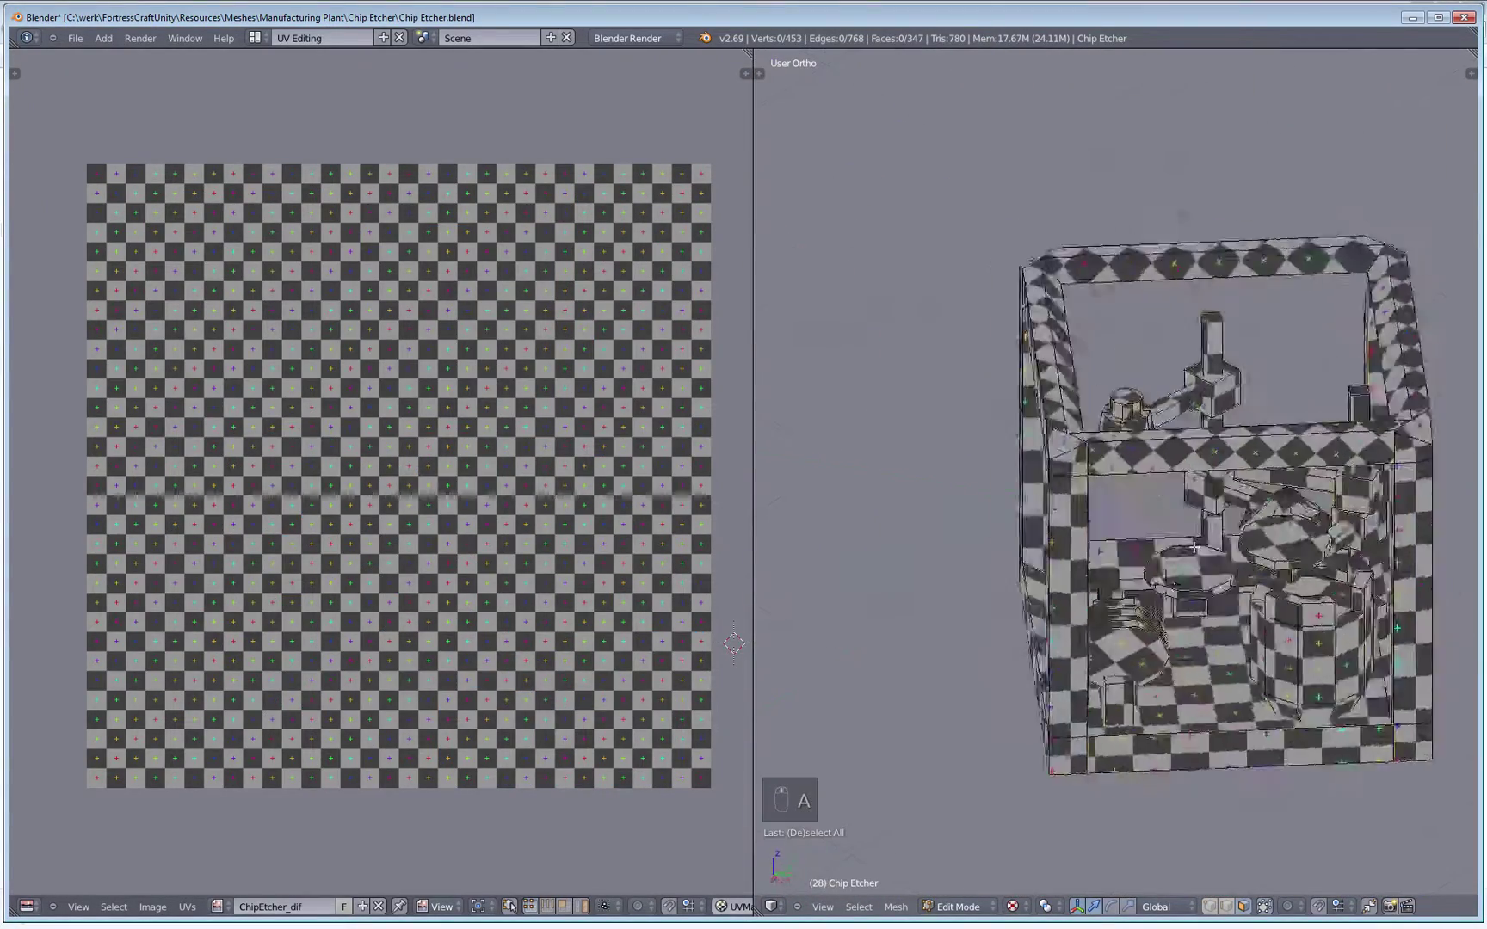
pyautogui.press('a')
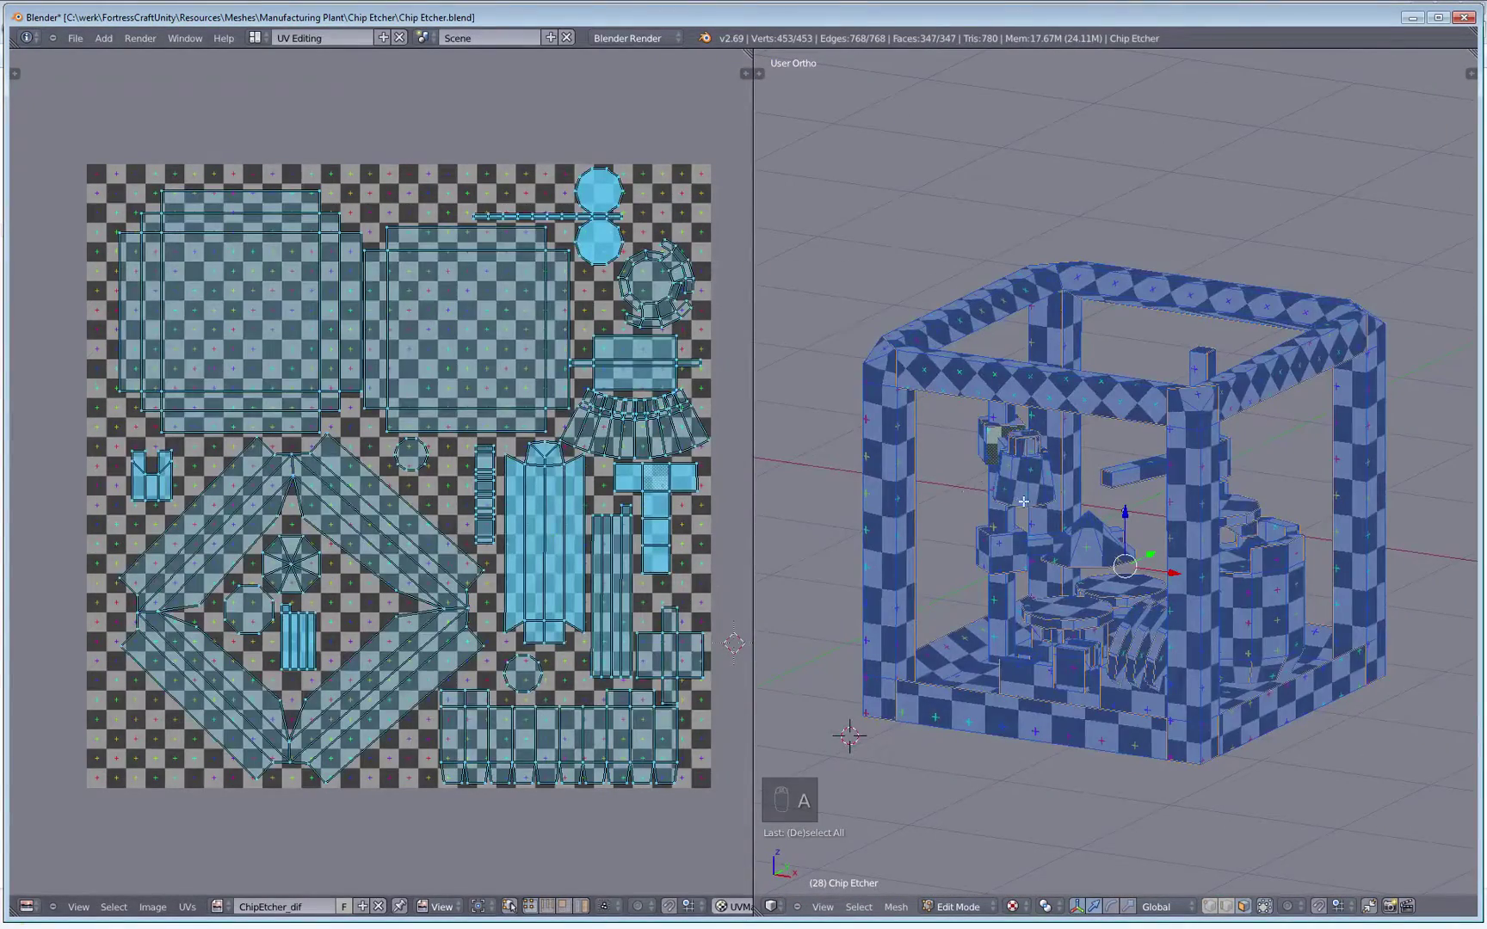
pyautogui.click(75, 38)
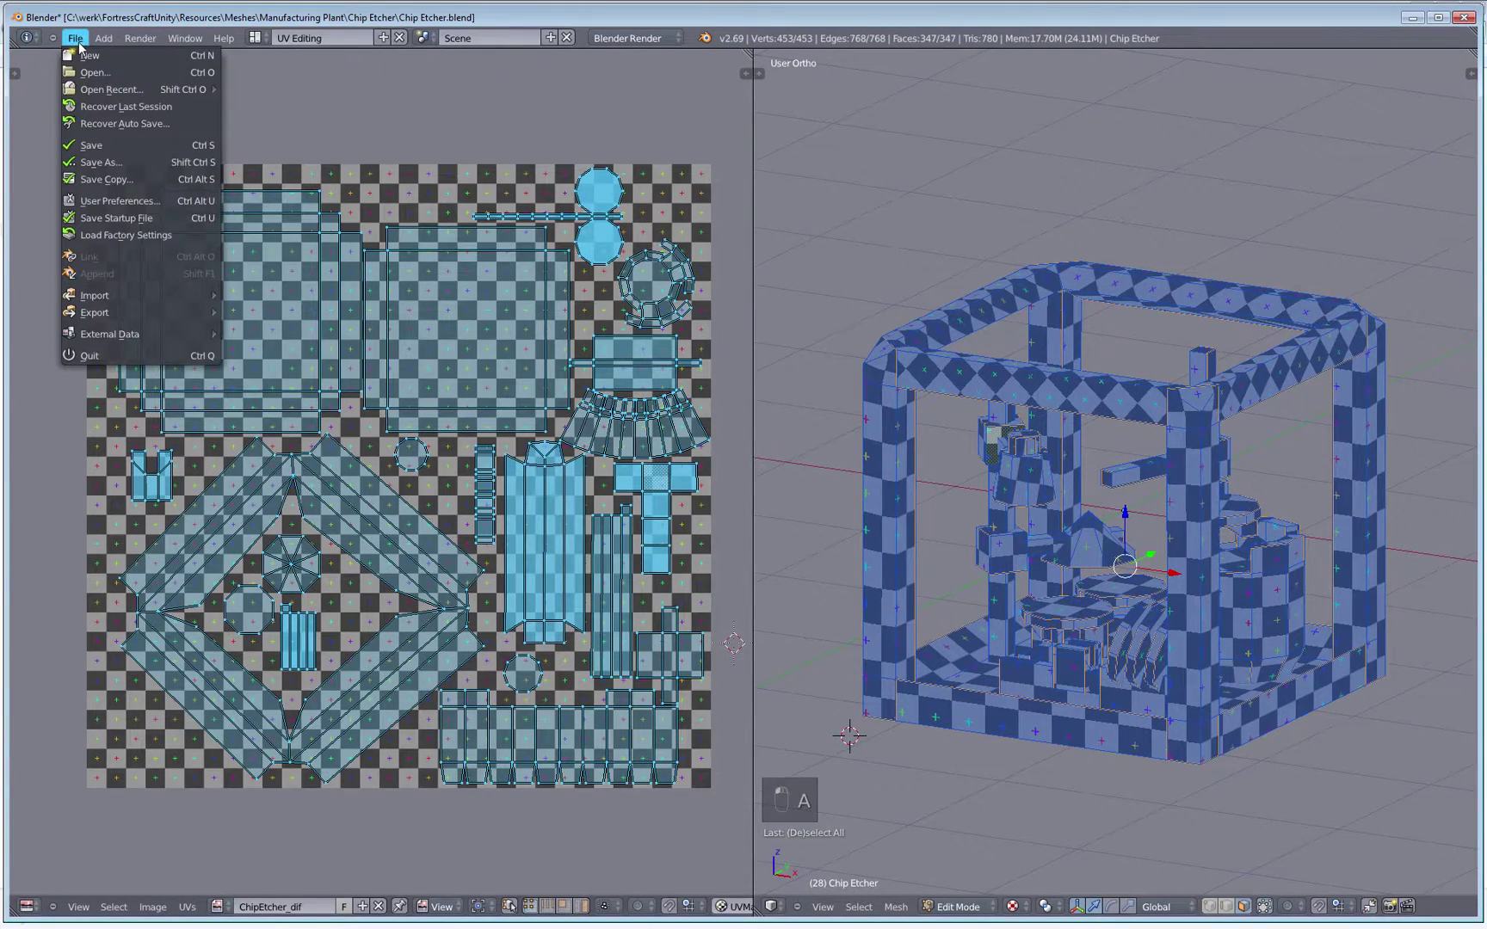
pyautogui.click(87, 143)
pyautogui.moveTo(988, 466); pyautogui.dragTo(1118, 529, button='middle')
pyautogui.press('a')
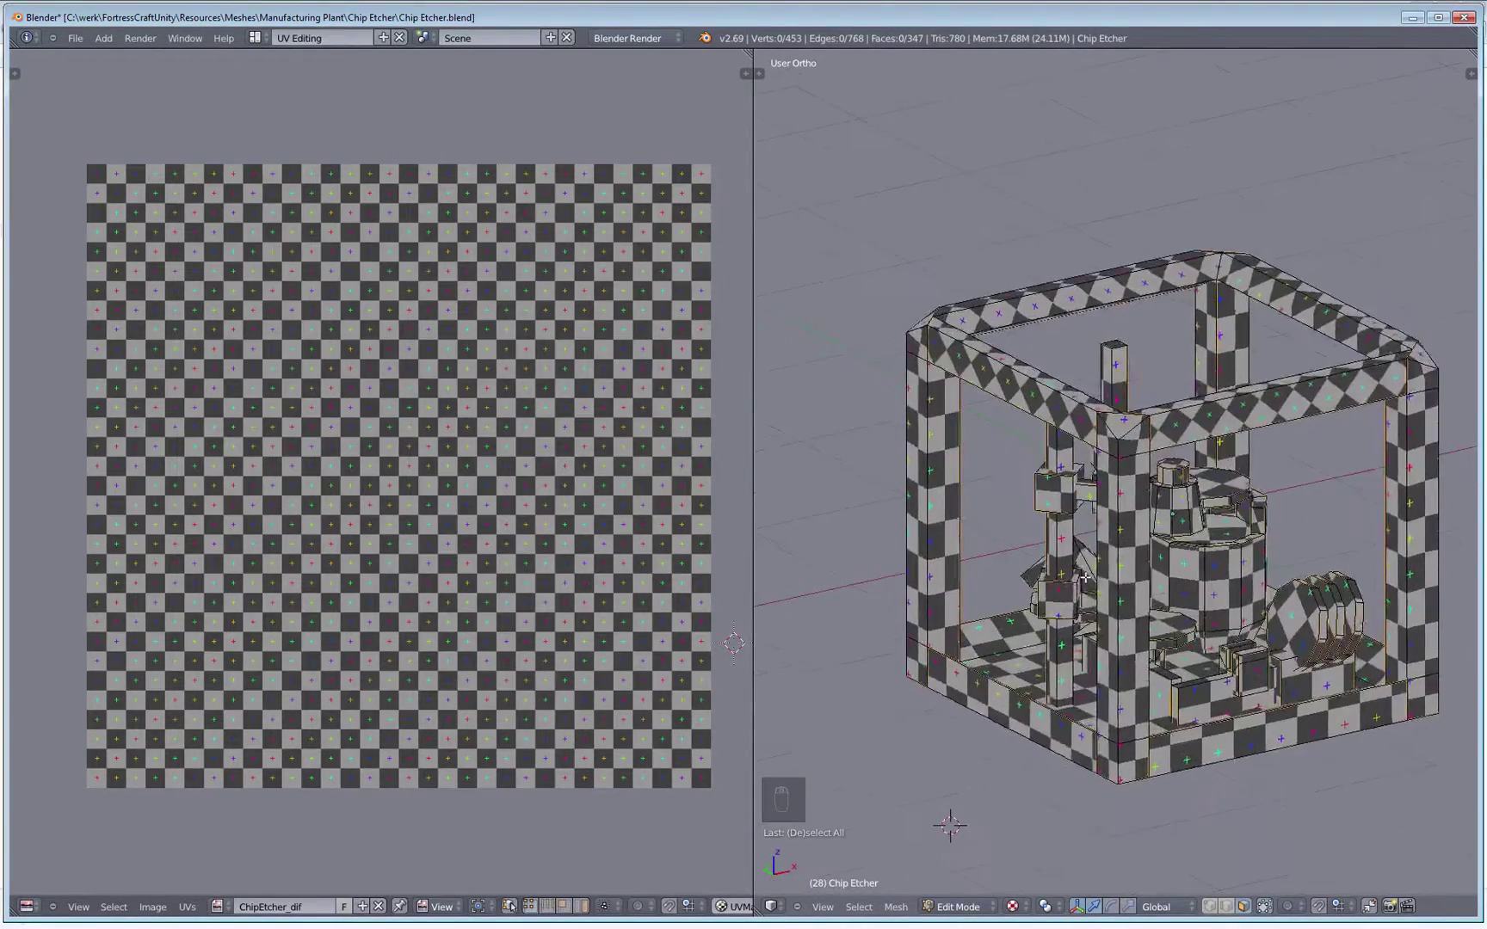
# Step: Select all faces of the model to show their UVs, and deselect every island in the UV layout
pyautogui.press('Tab')
pyautogui.press('Tab')
pyautogui.rightClick(1118, 530)
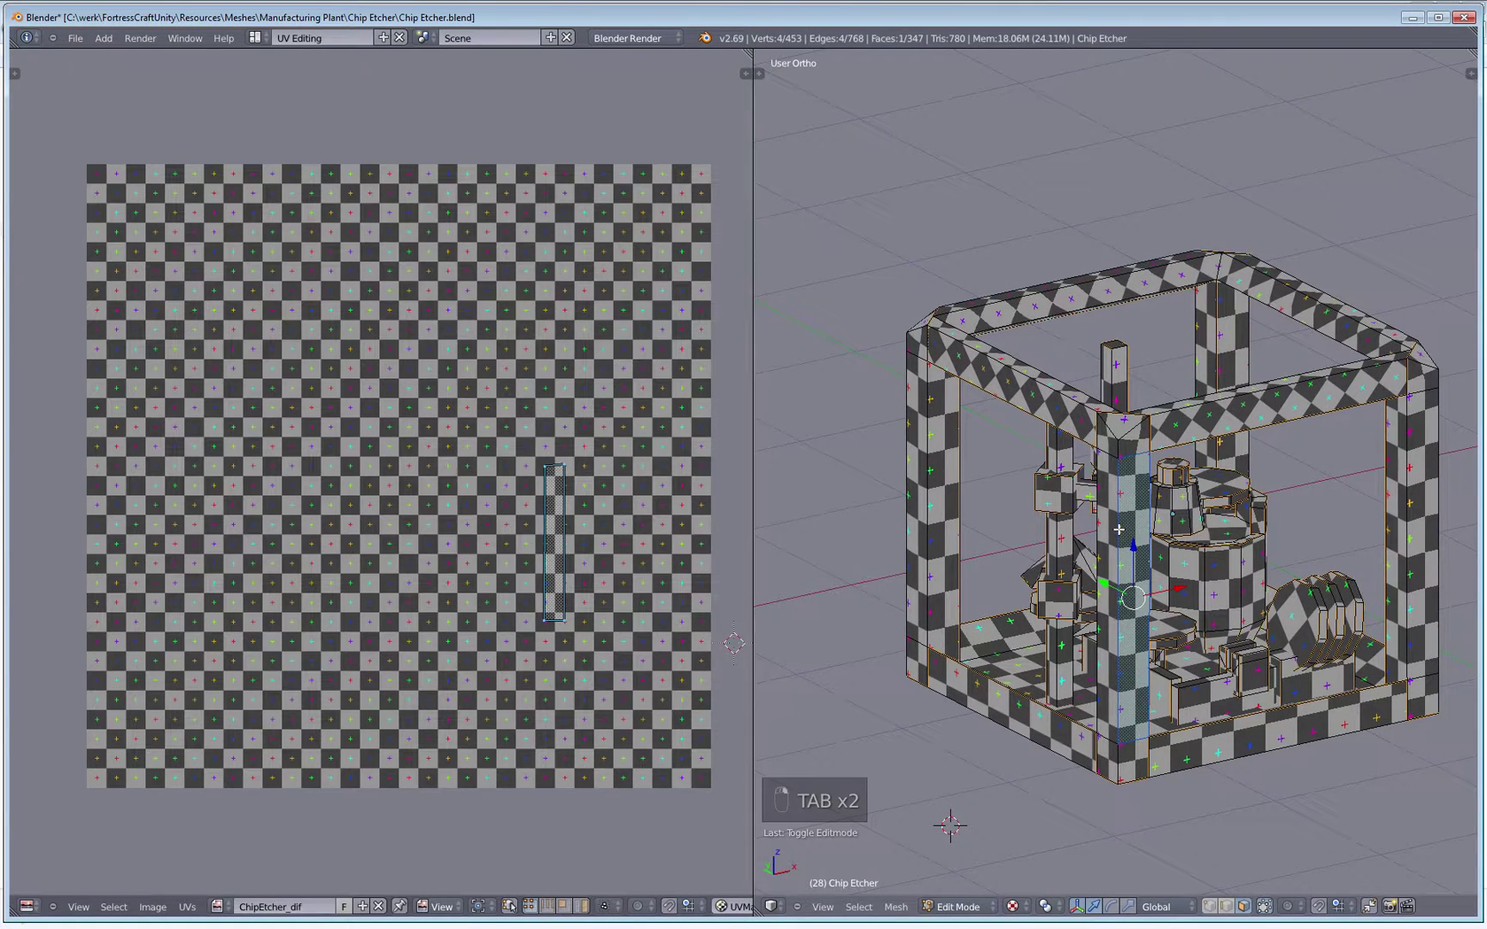
pyautogui.press('a')
pyautogui.press('a')
pyautogui.press('a')
pyautogui.press('a')
pyautogui.press('a')
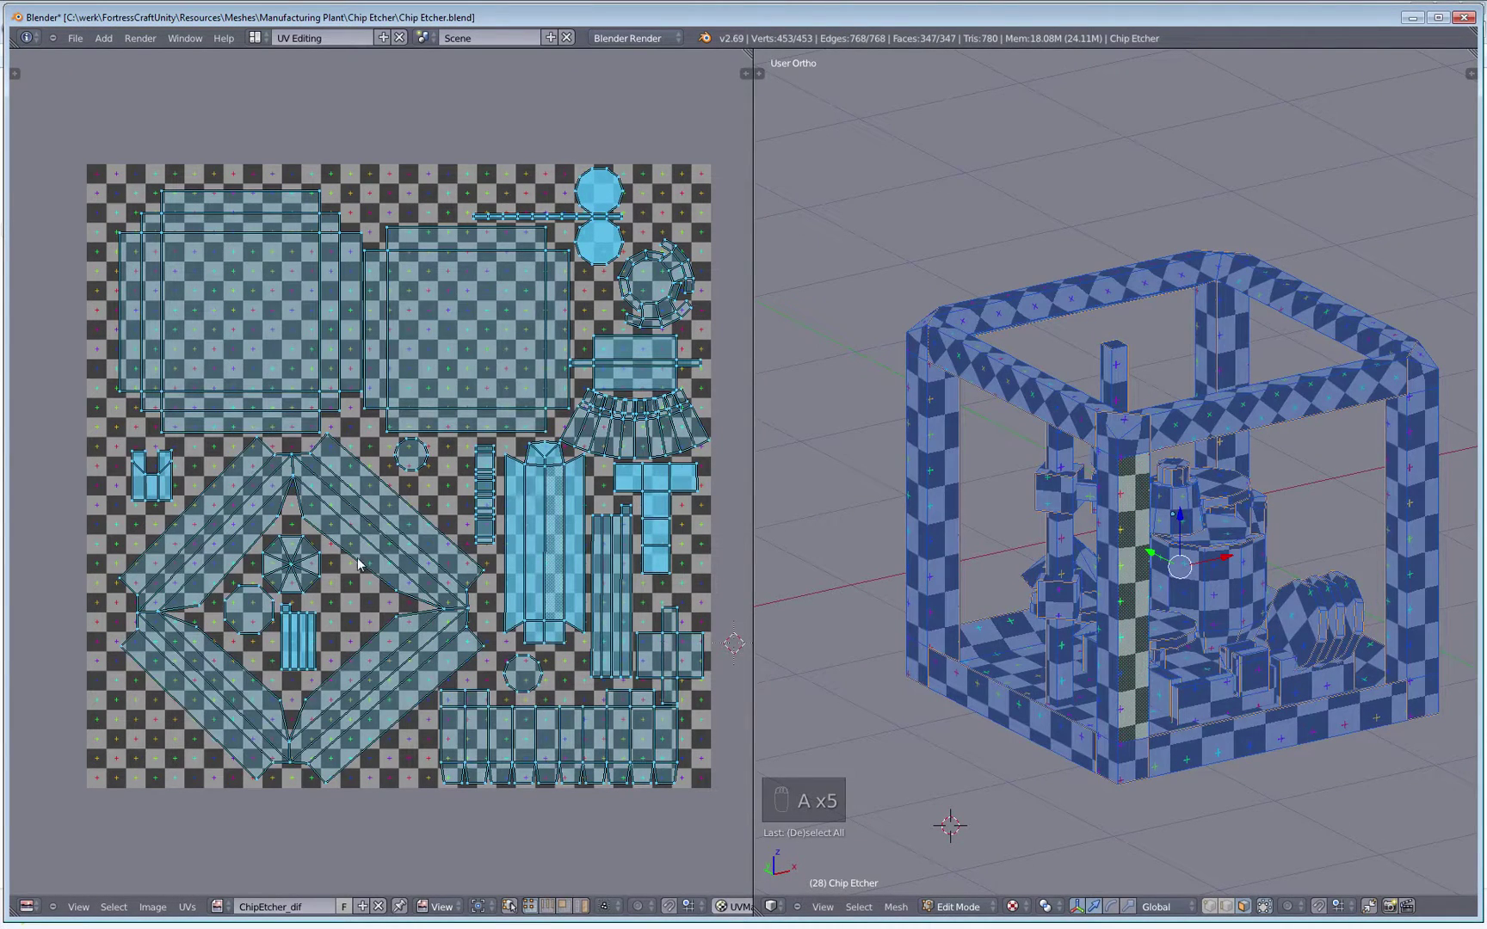
pyautogui.press('a')
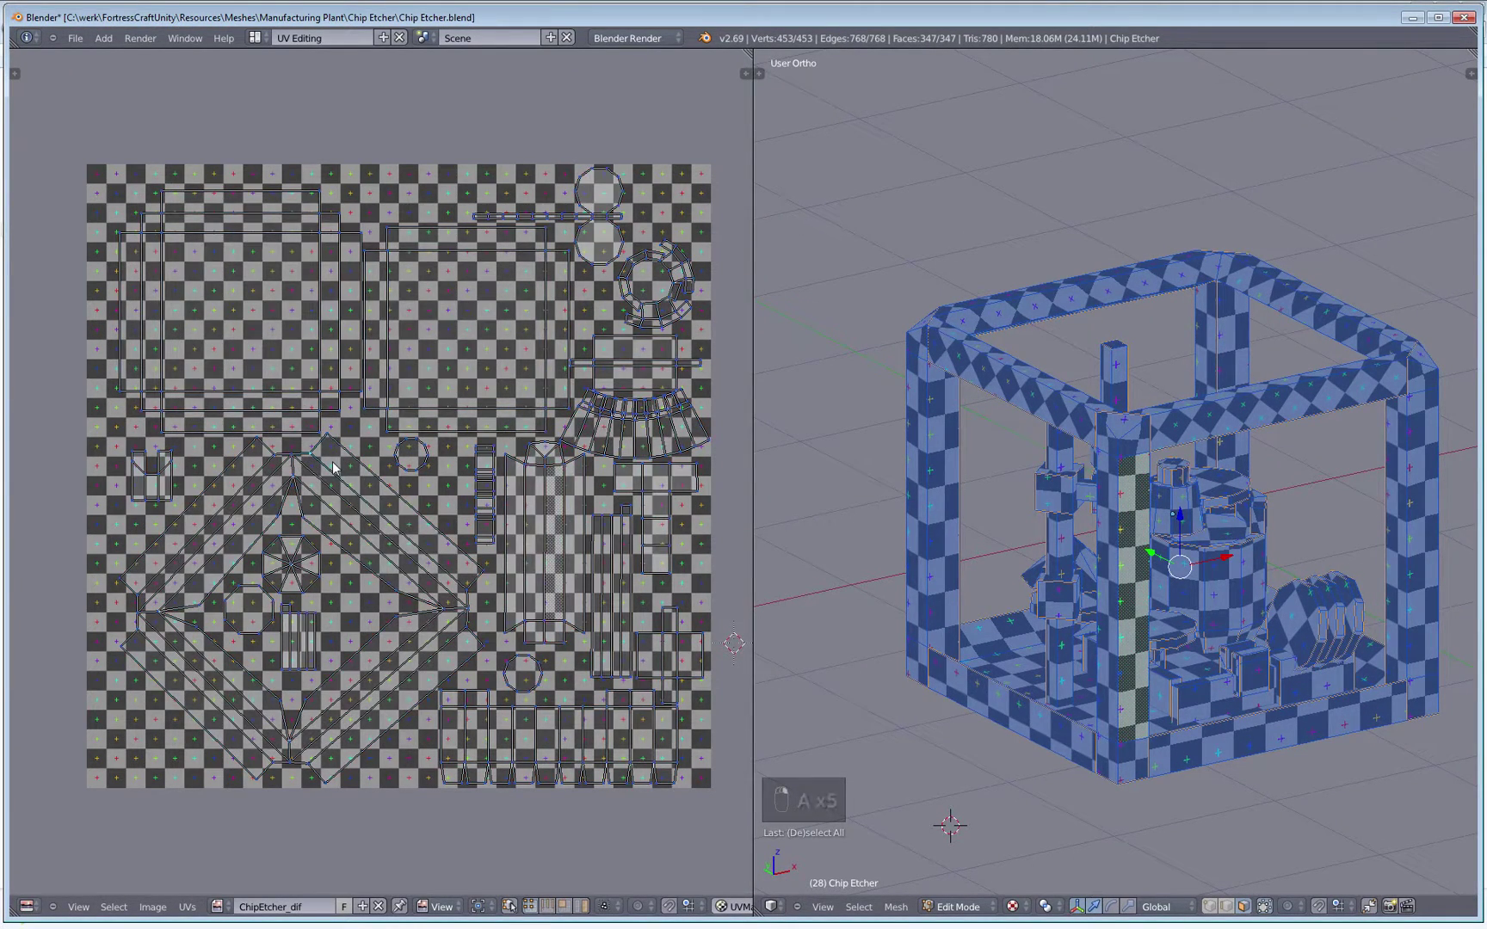
# Step: Select the diamond-shaped UV island of the top frame and move it to about the centre of the checker texture
pyautogui.hotkey('ctrl', 'l')
pyautogui.press('g')
pyautogui.click(430, 383)
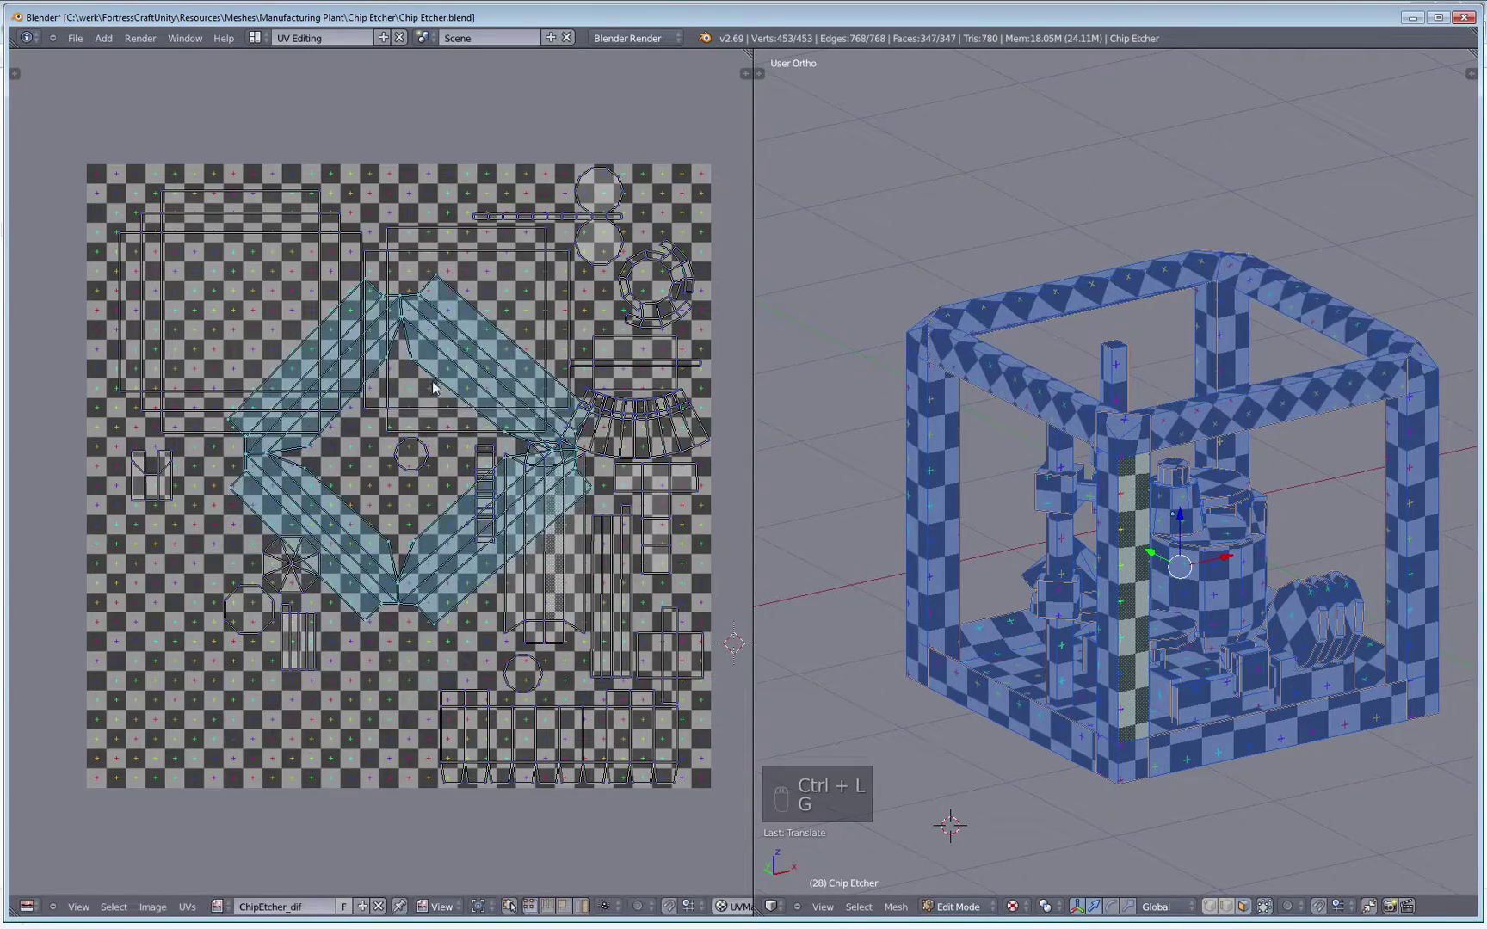
# Step: Enlarge the top frame's UV island far beyond the texture bounds to make its checkers very small on the model
pyautogui.press('s')
pyautogui.click(796, 488)
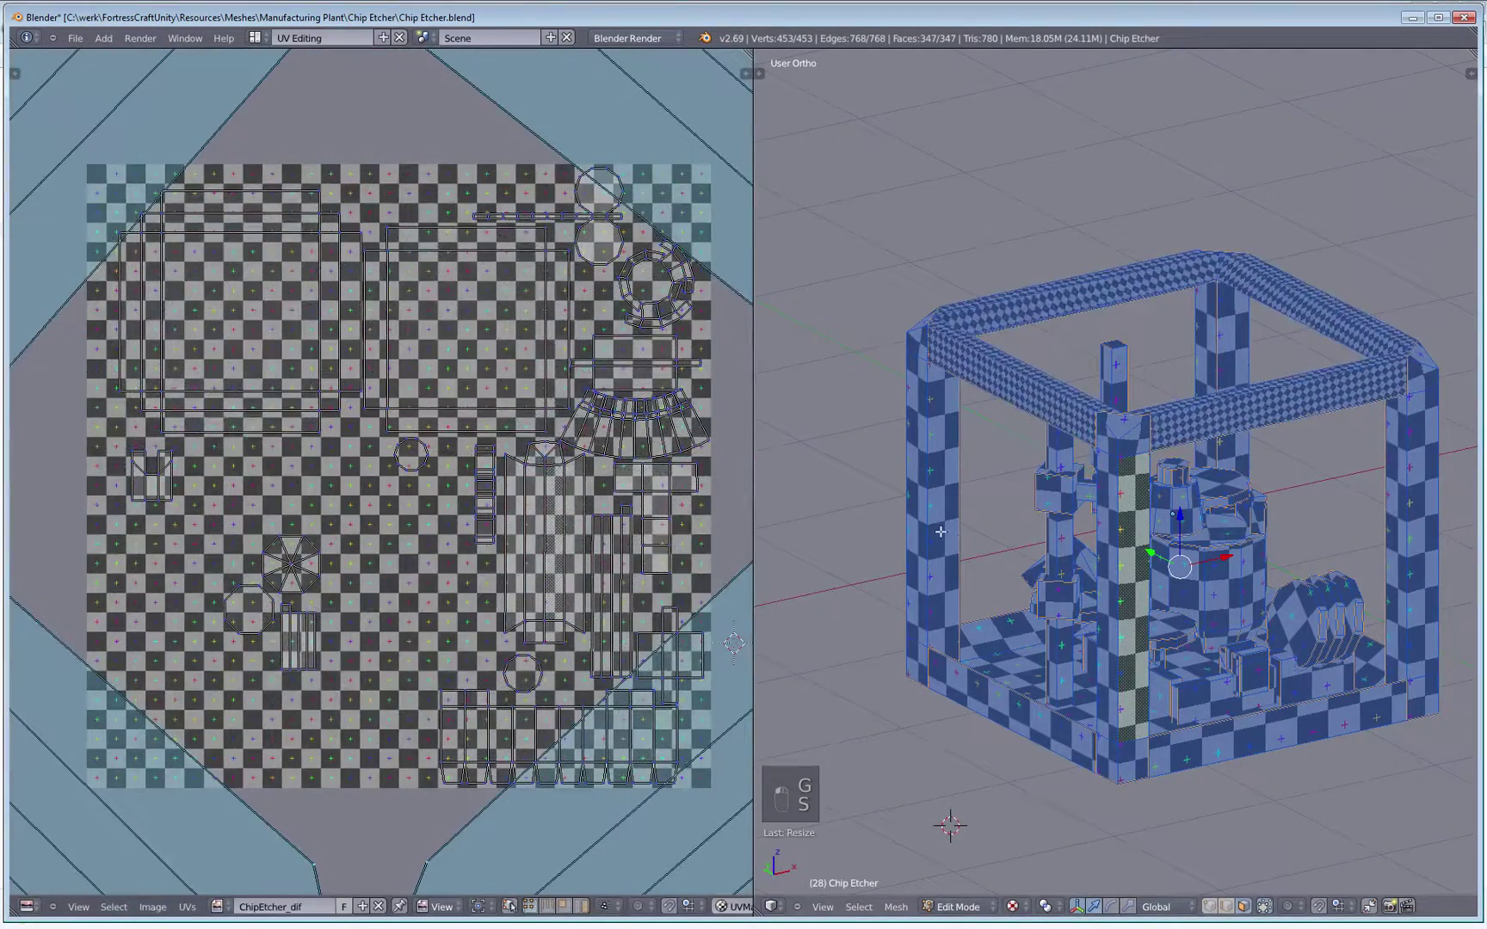
pyautogui.press('s')
pyautogui.rightClick(956, 528)
pyautogui.press('s')
pyautogui.click(618, 401)
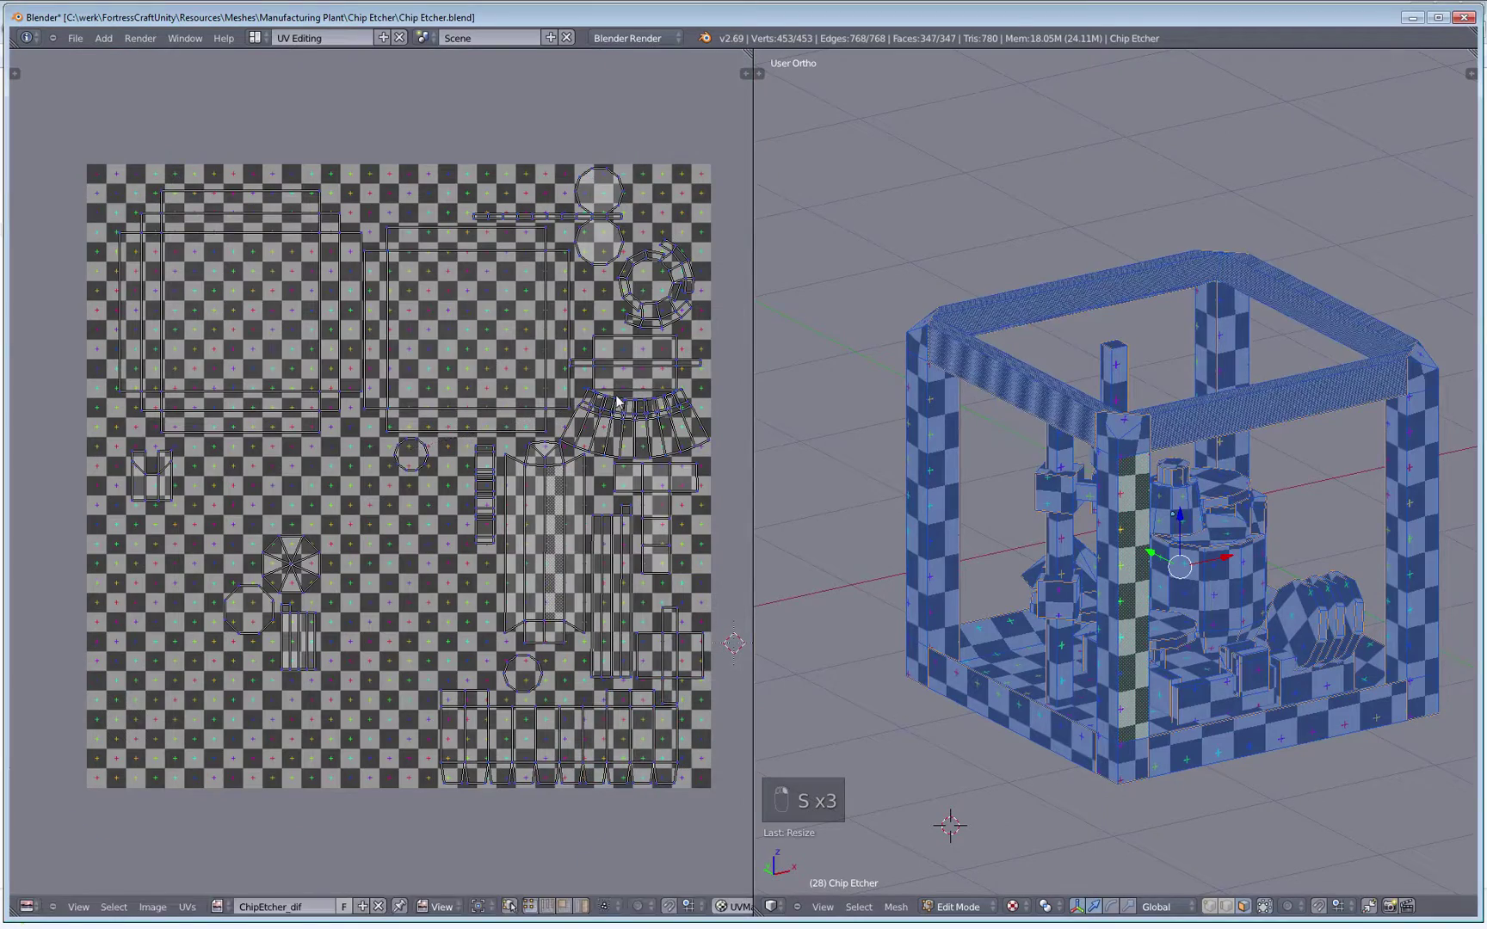
pyautogui.scroll(6, 1135, 511)
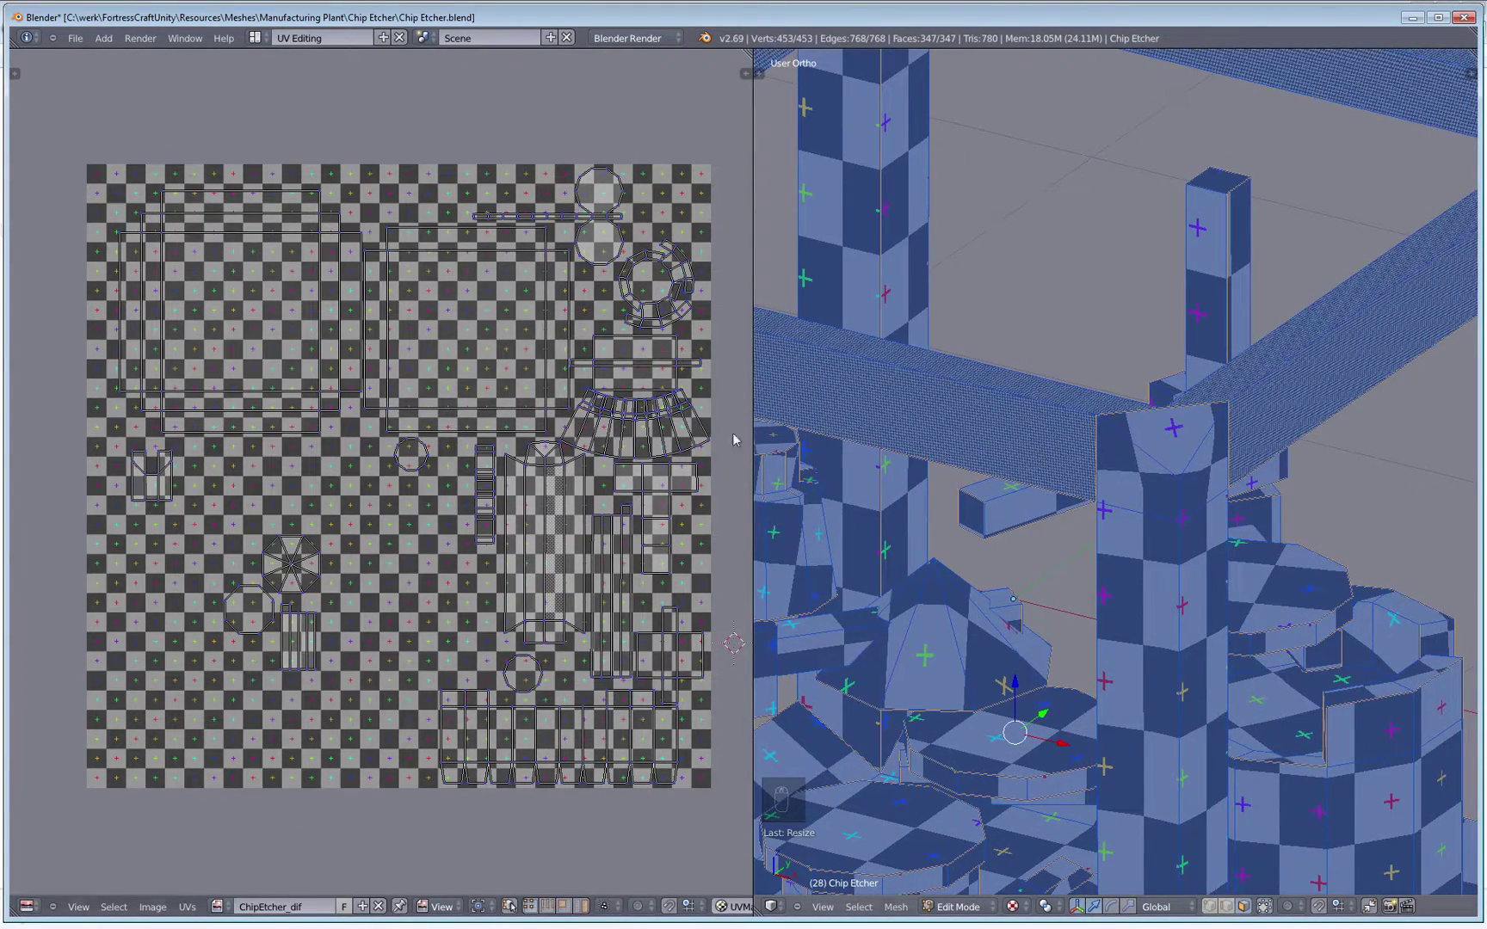
# Step: Undo the enlargements of the top frame's UV island and shrink it to about 0.32 of its size
pyautogui.hotkey('ctrl', 'z')
pyautogui.hotkey('ctrl', 'z')
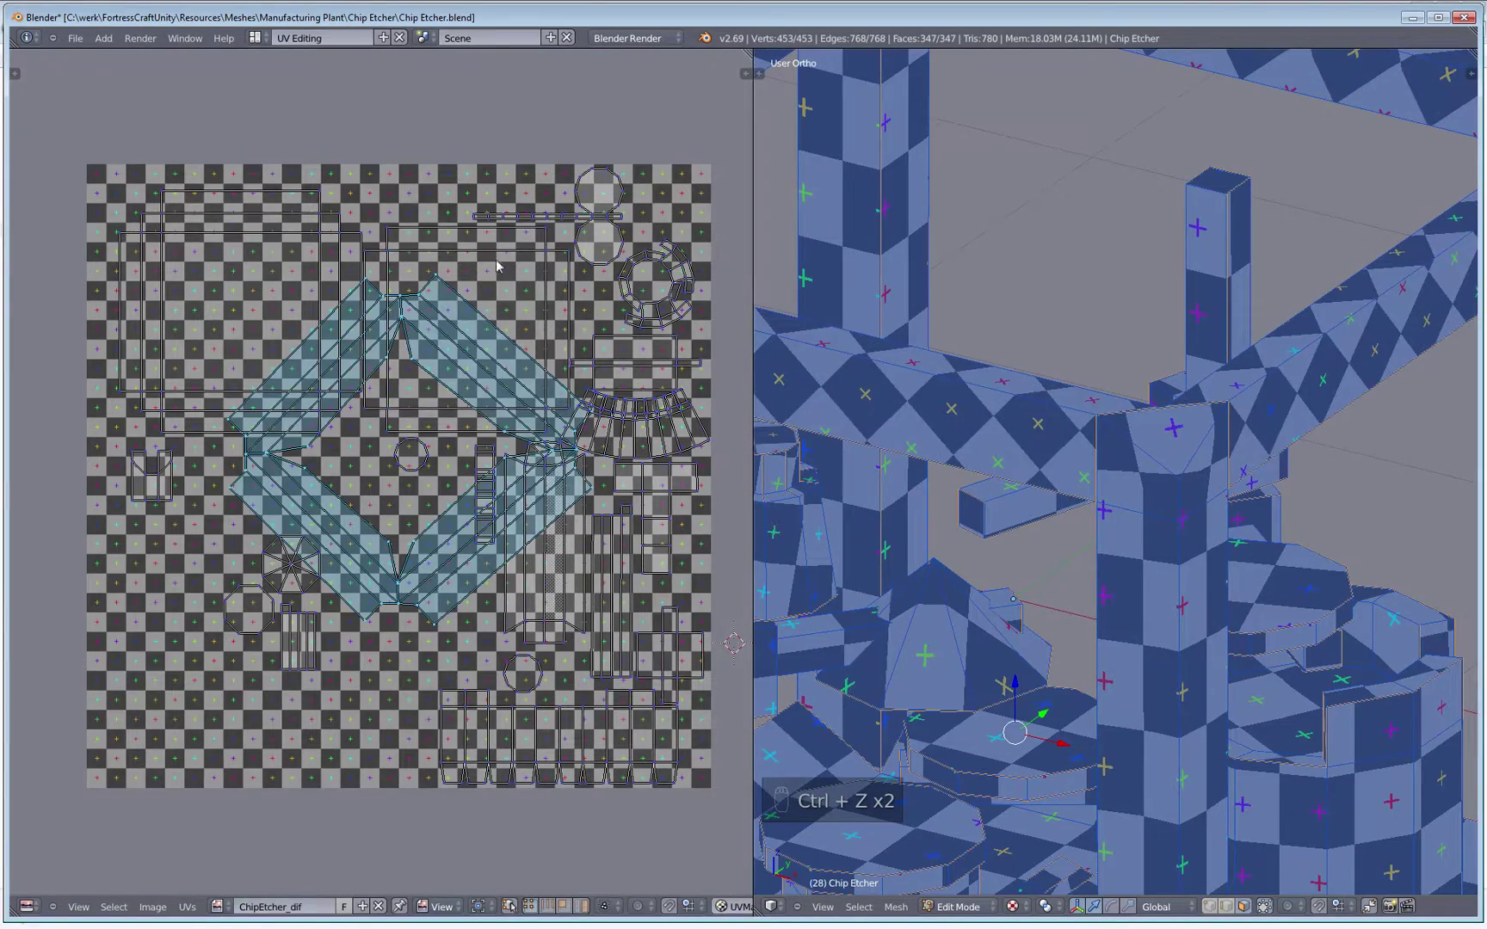
pyautogui.press('s')
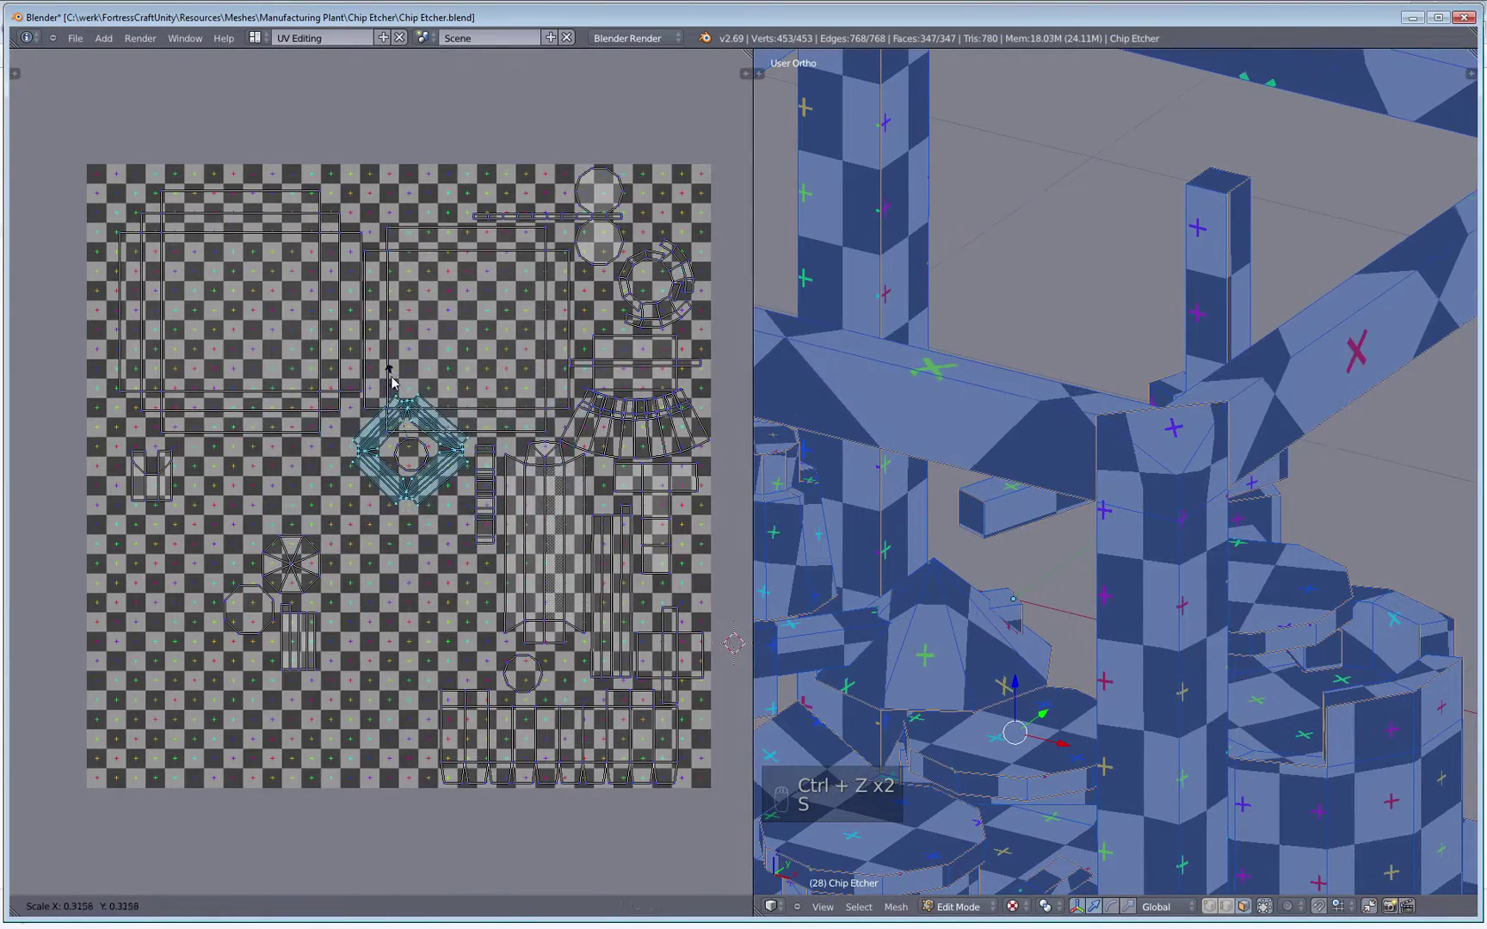
pyautogui.click(391, 377)
# Step: Compare the checker size on the top frame with the posts and machine parts from several sides
pyautogui.scroll(-4, 568, 431)
pyautogui.moveTo(1051, 528); pyautogui.dragTo(1012, 534, button='middle')
pyautogui.scroll(-3, 1032, 527)
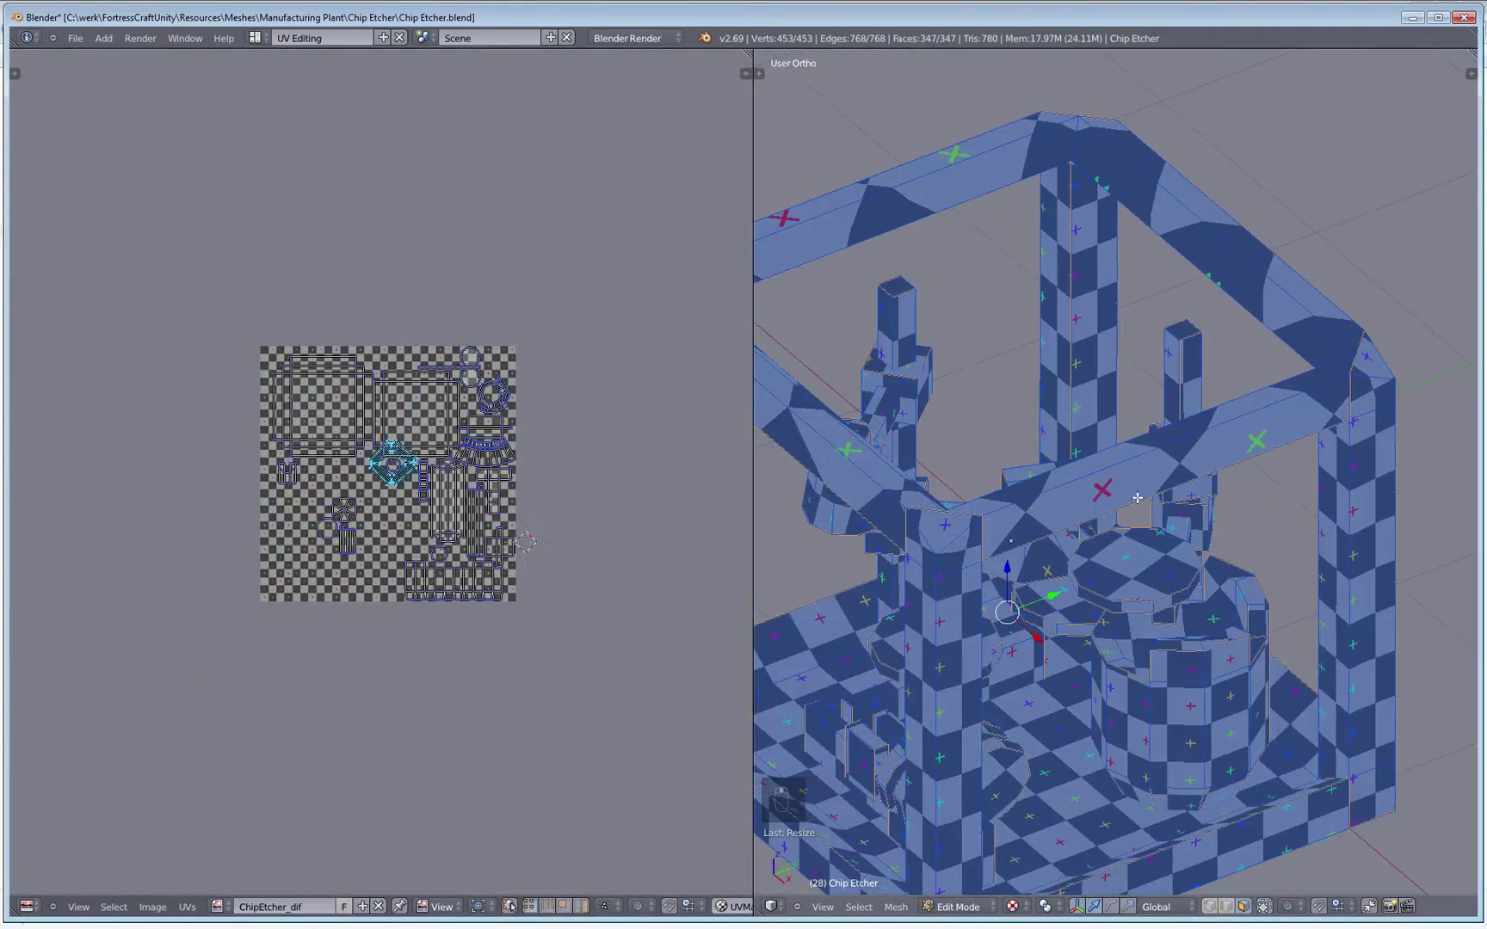
pyautogui.moveTo(1220, 326); pyautogui.dragTo(1299, 503, button='middle')
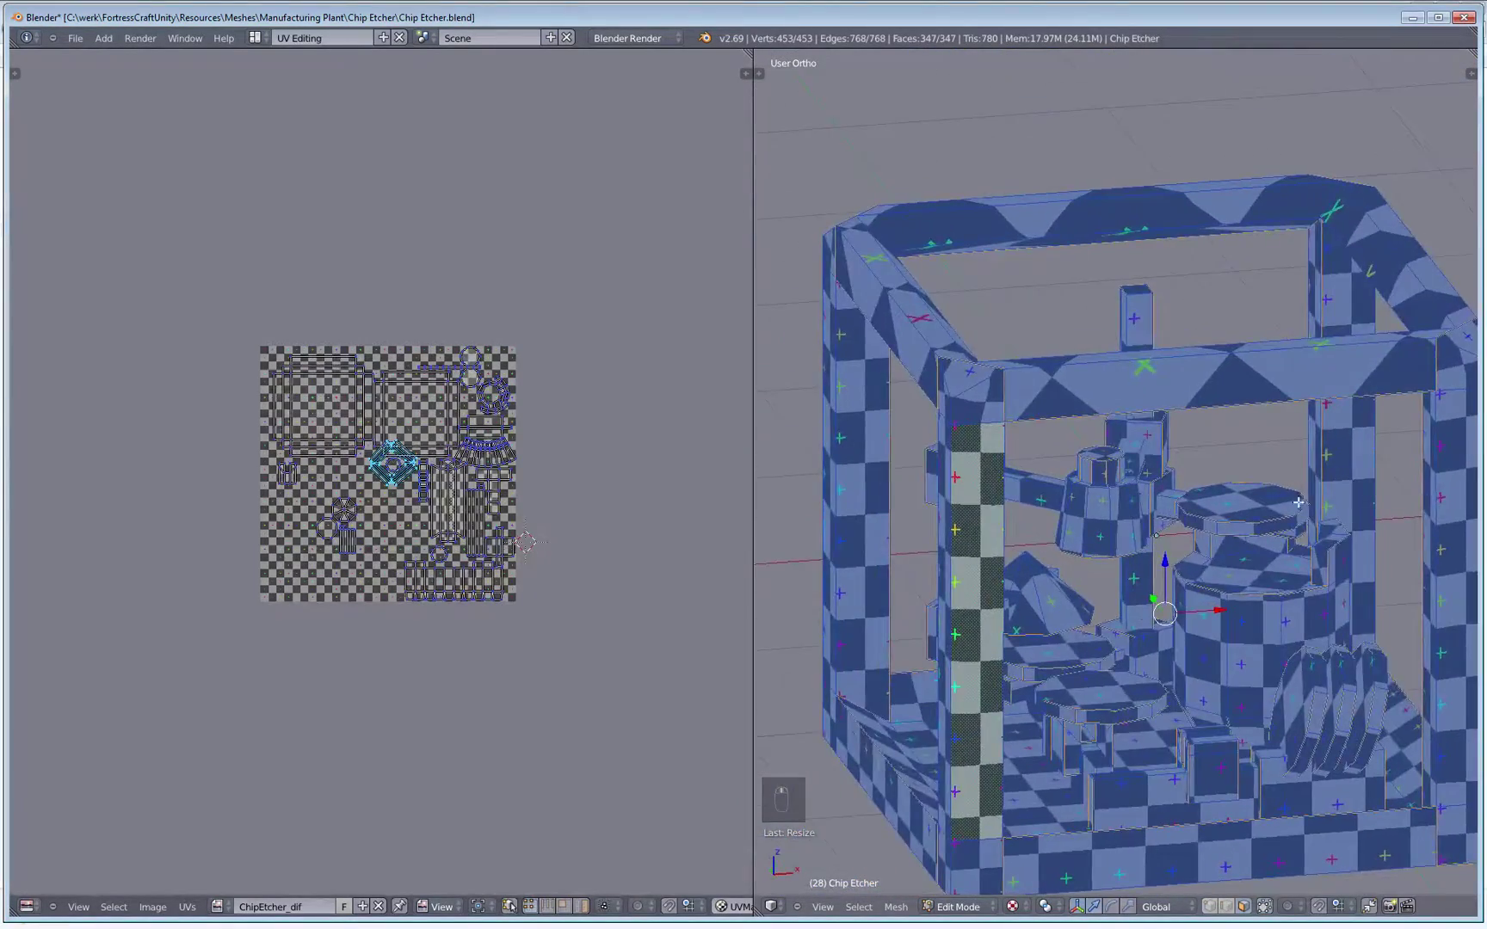
pyautogui.moveTo(1105, 552); pyautogui.dragTo(906, 485, button='middle')
pyautogui.scroll(3, 1021, 447)
pyautogui.scroll(-3, 1021, 447)
pyautogui.scroll(4, 918, 509)
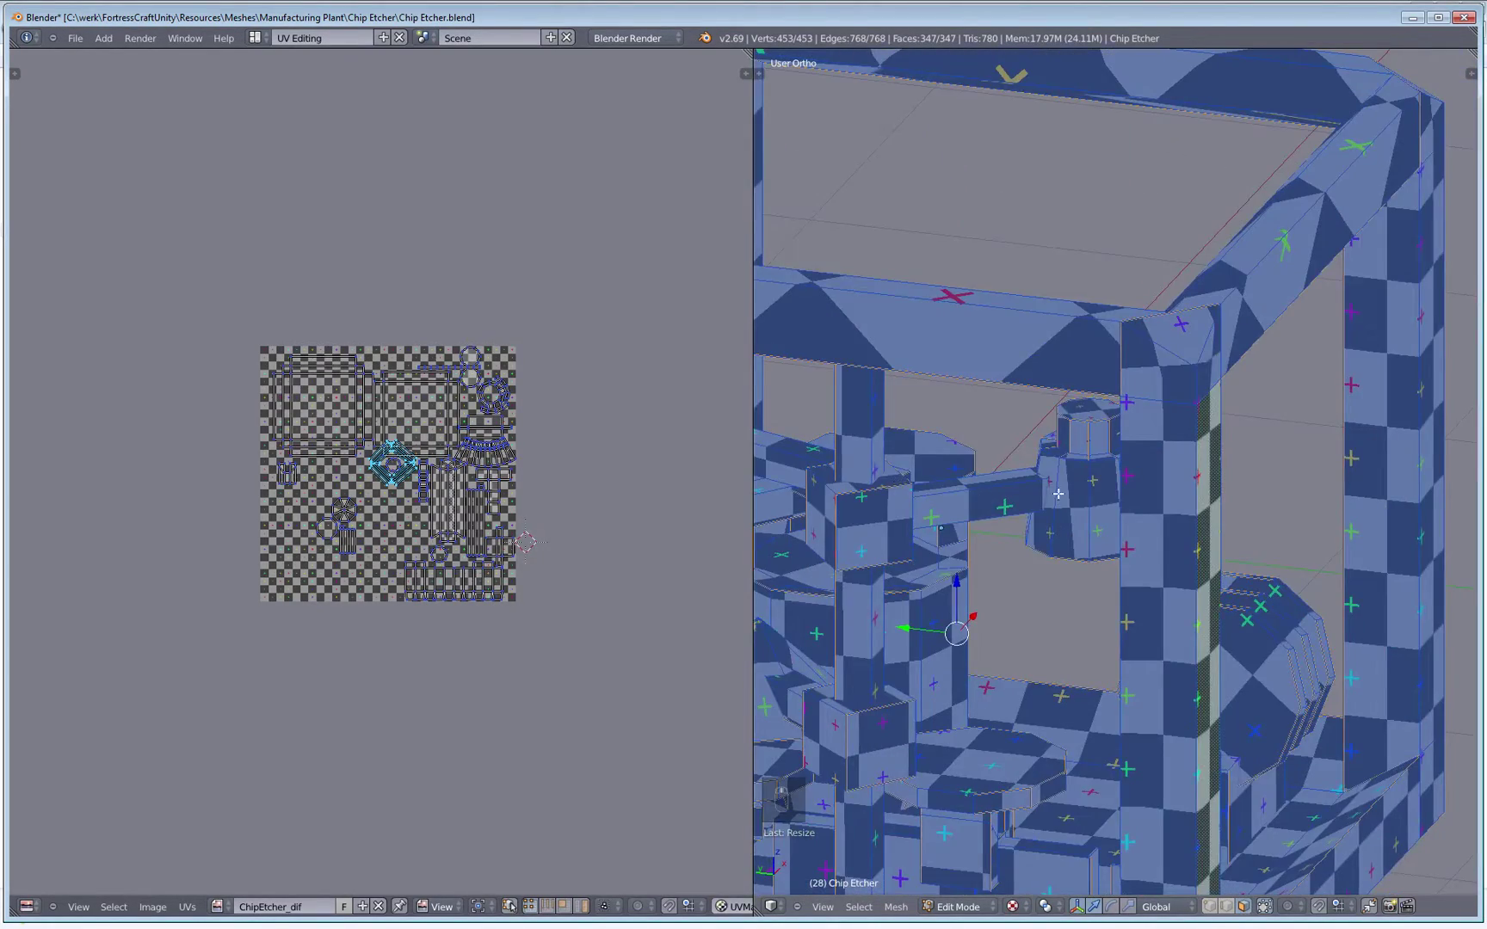
# Step: Undo the shrinking and the move of the top frame's UV island
pyautogui.keyDown('shift'); pyautogui.moveTo(1059, 494); pyautogui.dragTo(1115, 552, button='middle'); pyautogui.keyUp('shift')
pyautogui.hotkey('ctrl', 'z')
pyautogui.hotkey('ctrl', 'z')
pyautogui.hotkey('ctrl', 'z')
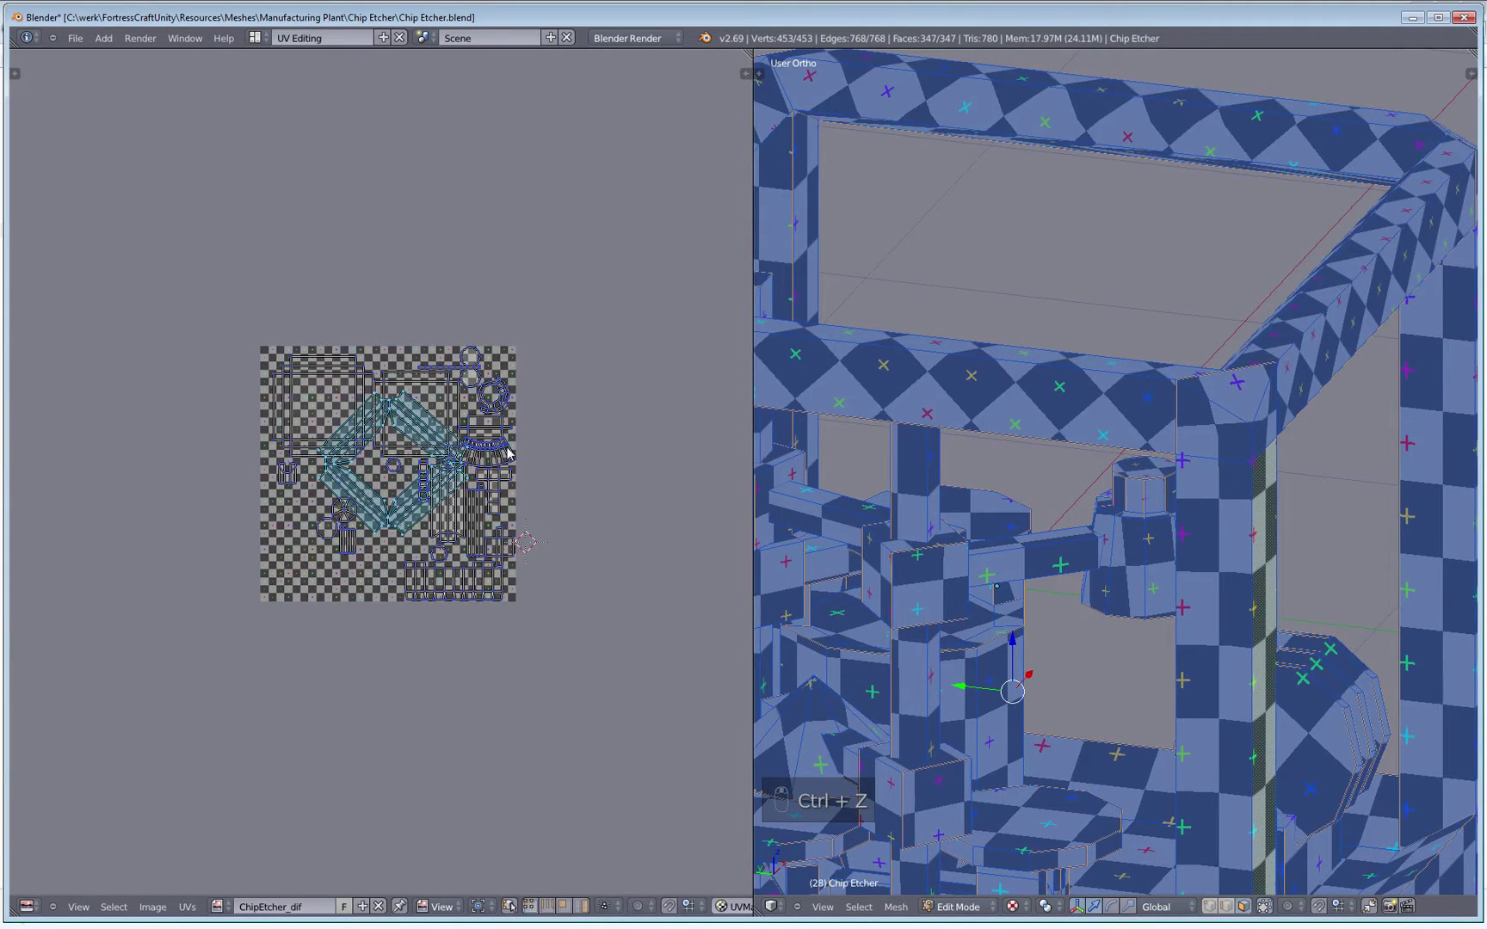
# Step: Deselect the whole model after checking its evenly sized checkers from several sides, and save Chip Etcher.blend
pyautogui.moveTo(1051, 482); pyautogui.dragTo(978, 466, button='middle')
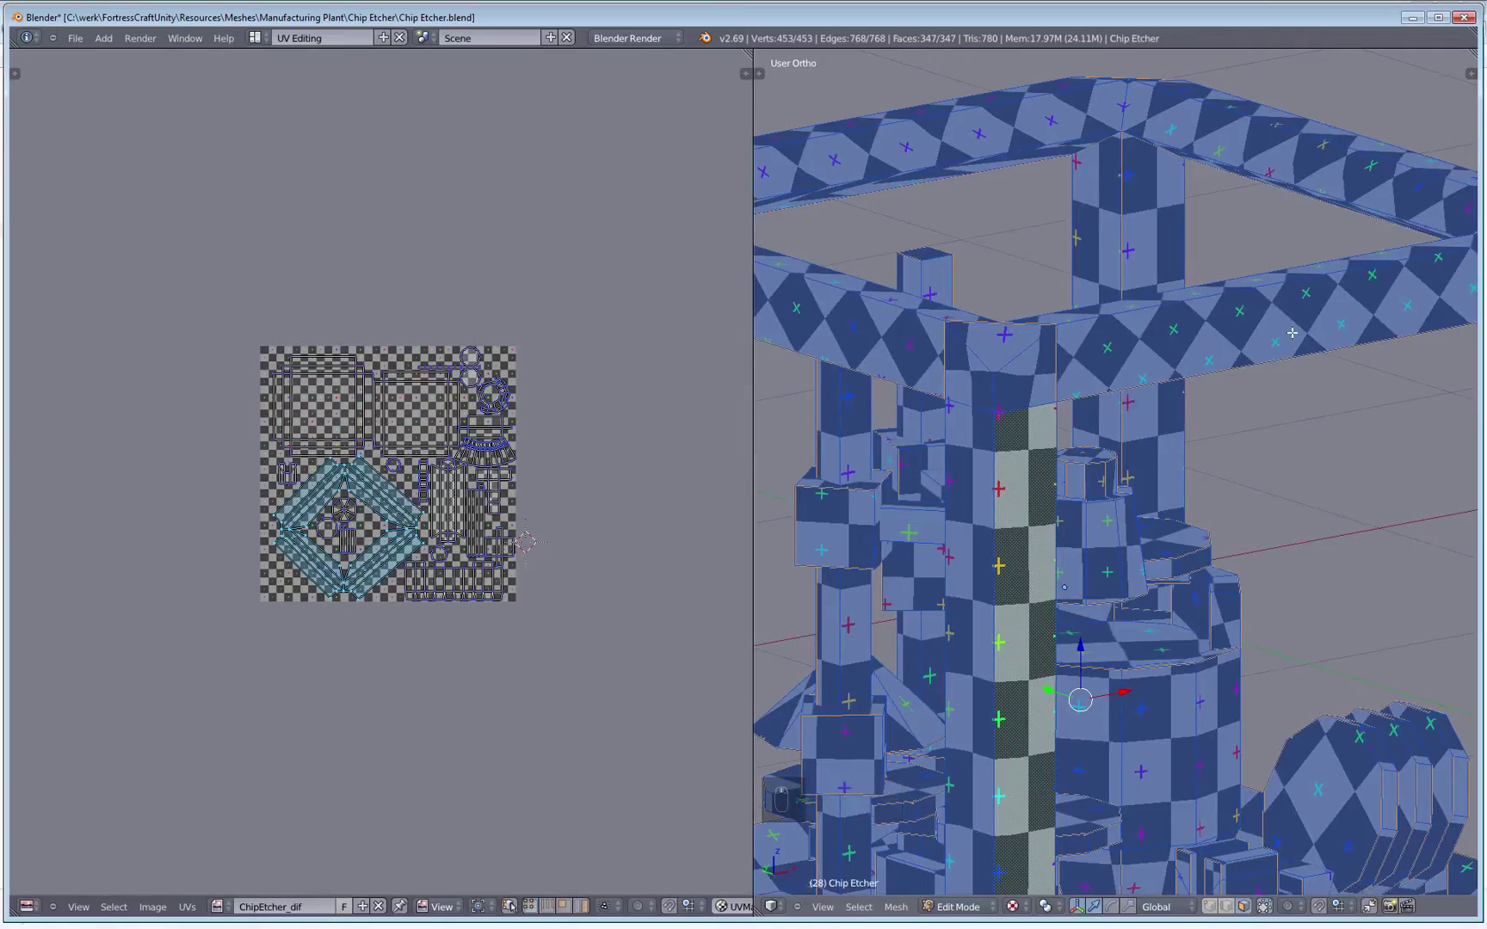
pyautogui.moveTo(1133, 344); pyautogui.dragTo(1102, 654, button='middle')
pyautogui.scroll(-4, 1110, 726)
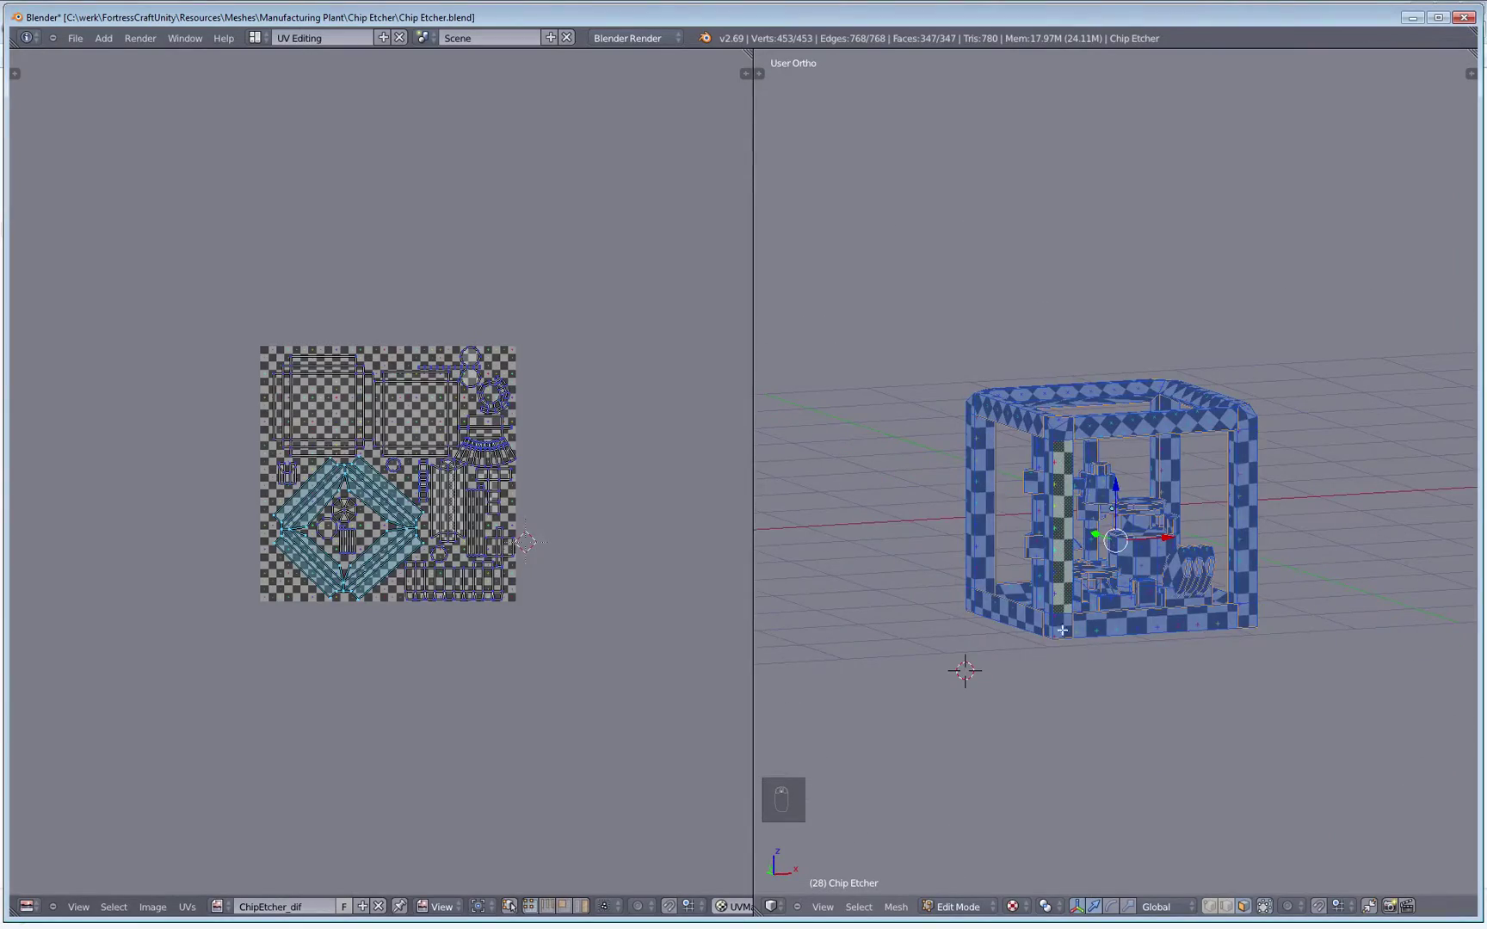
pyautogui.press('a')
pyautogui.moveTo(848, 499); pyautogui.dragTo(1162, 601, button='middle')
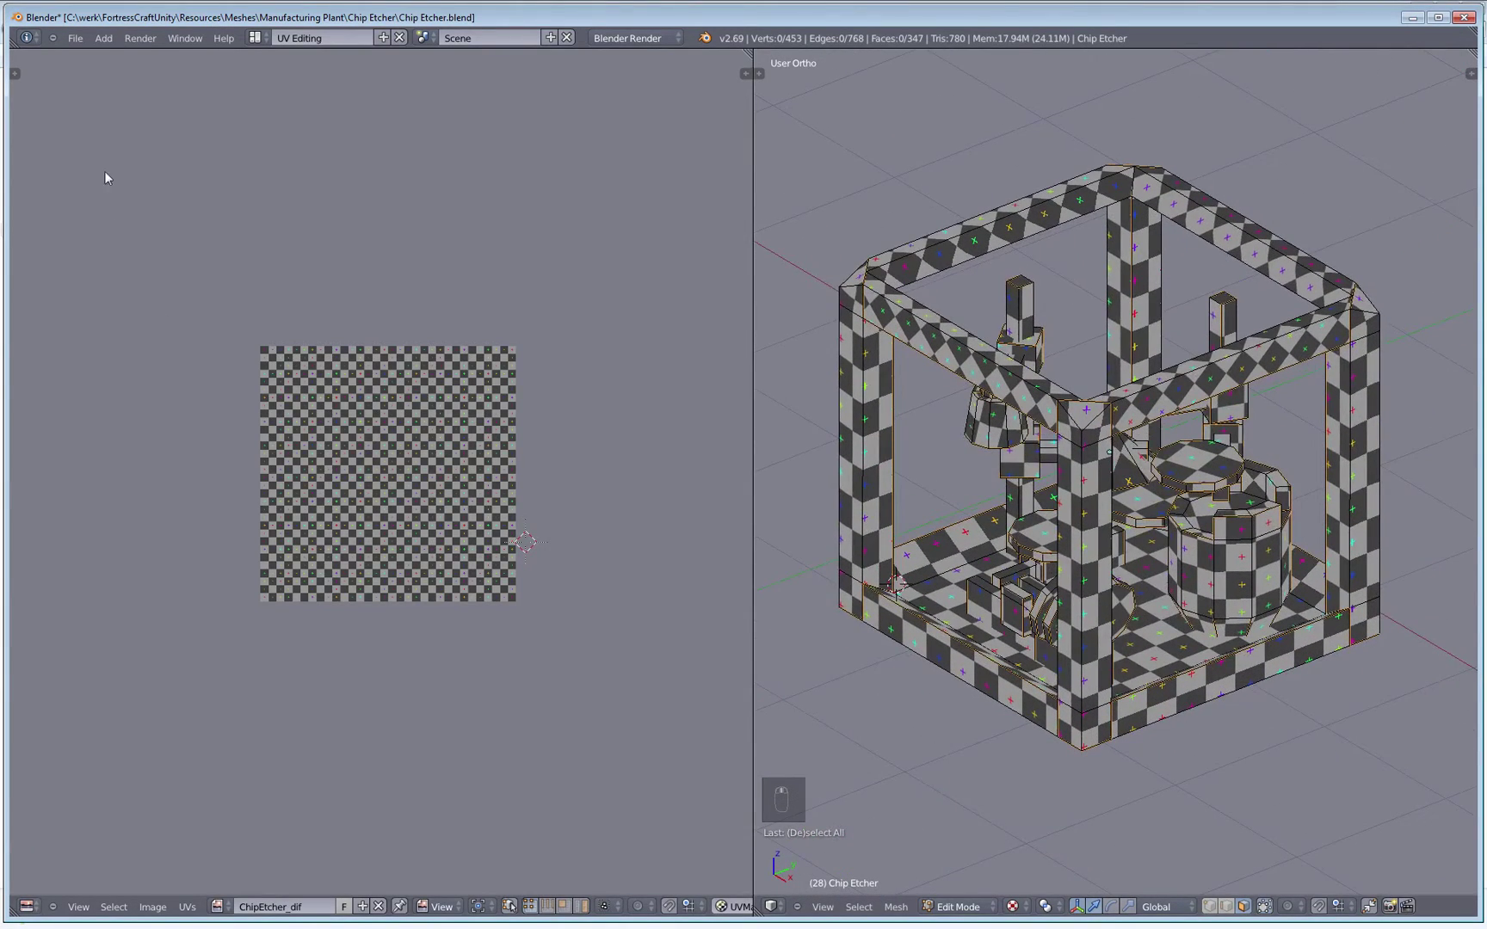
pyautogui.click(75, 39)
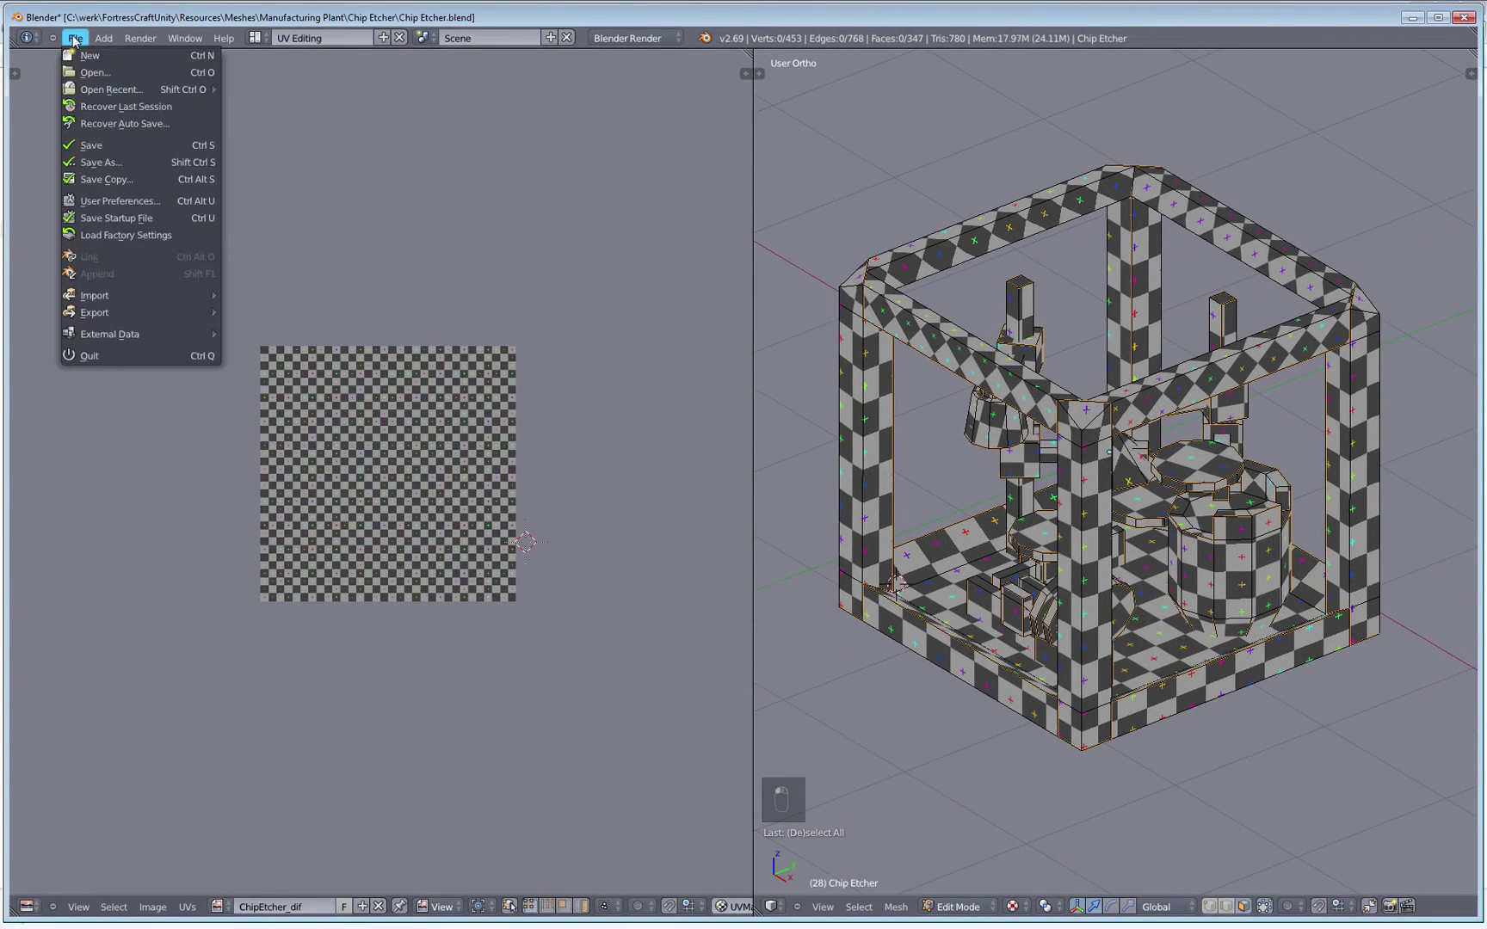
pyautogui.click(109, 146)
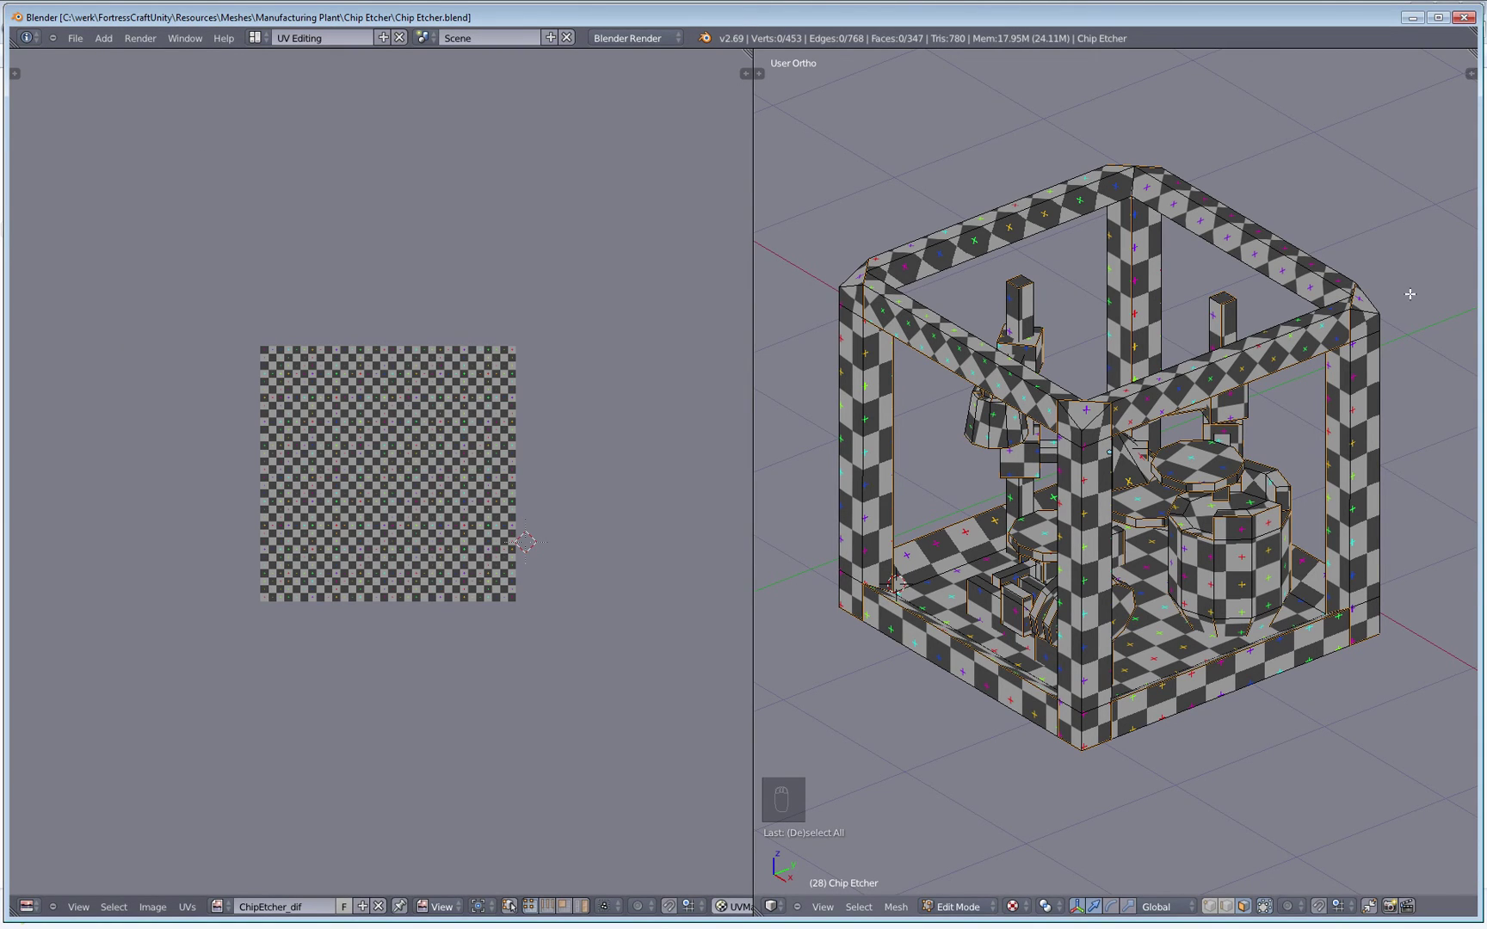